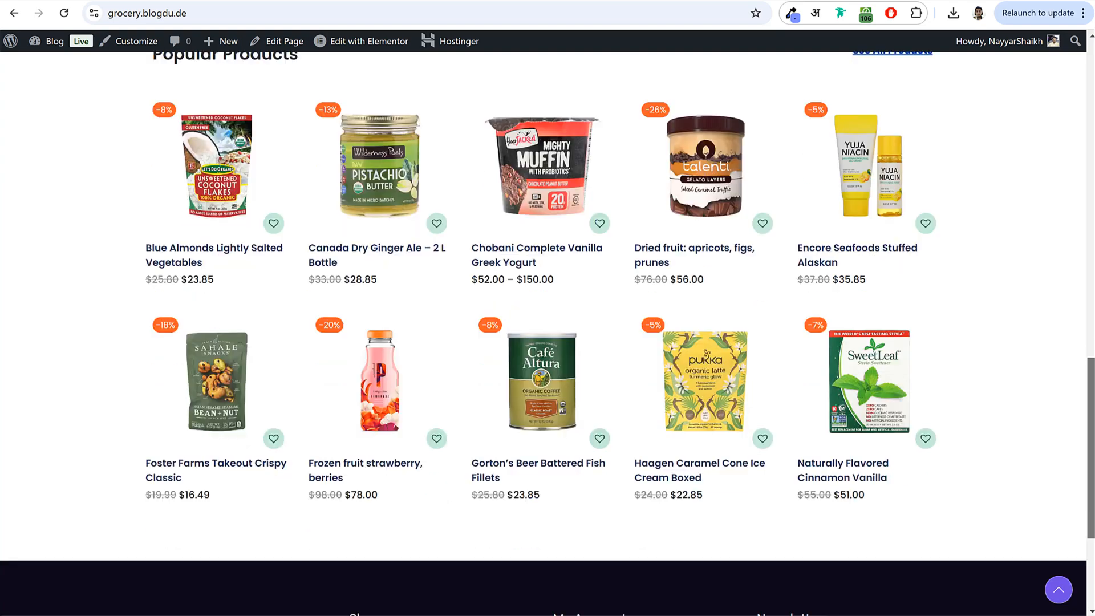
- Add the Canada Dry Ginger Ale – 2 L Bottle to the cart and proceed to checkout
scroll(544, 332, up, 5)
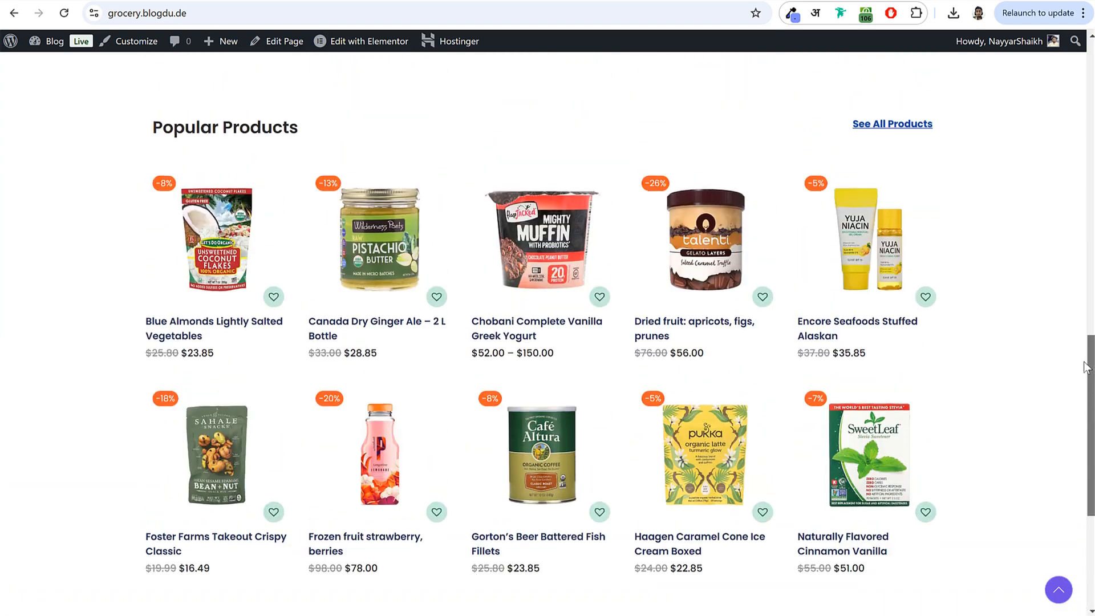
click(377, 231)
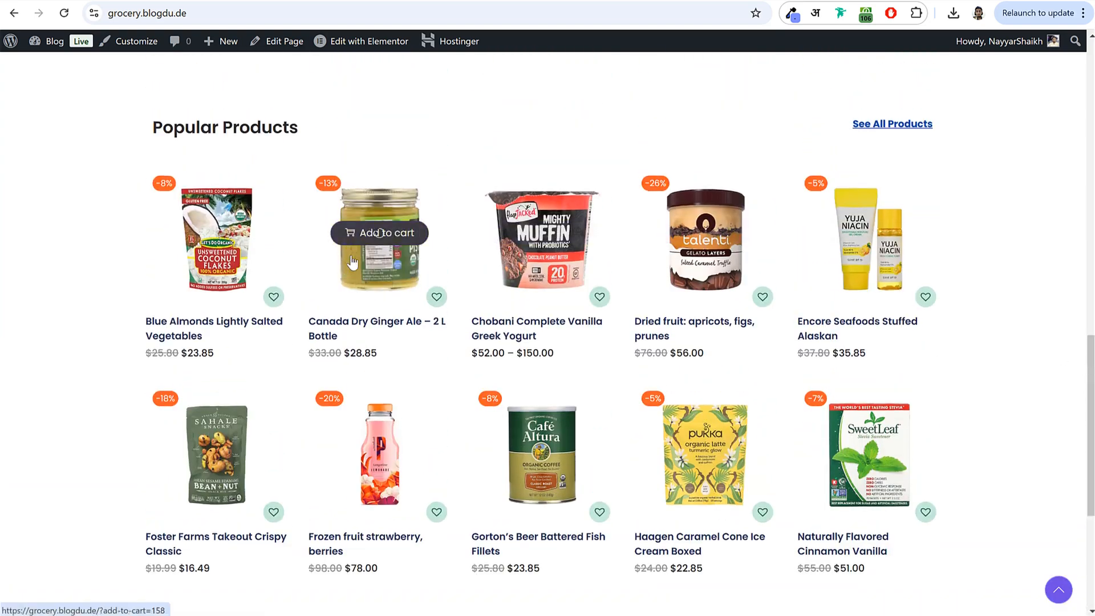
click(958, 578)
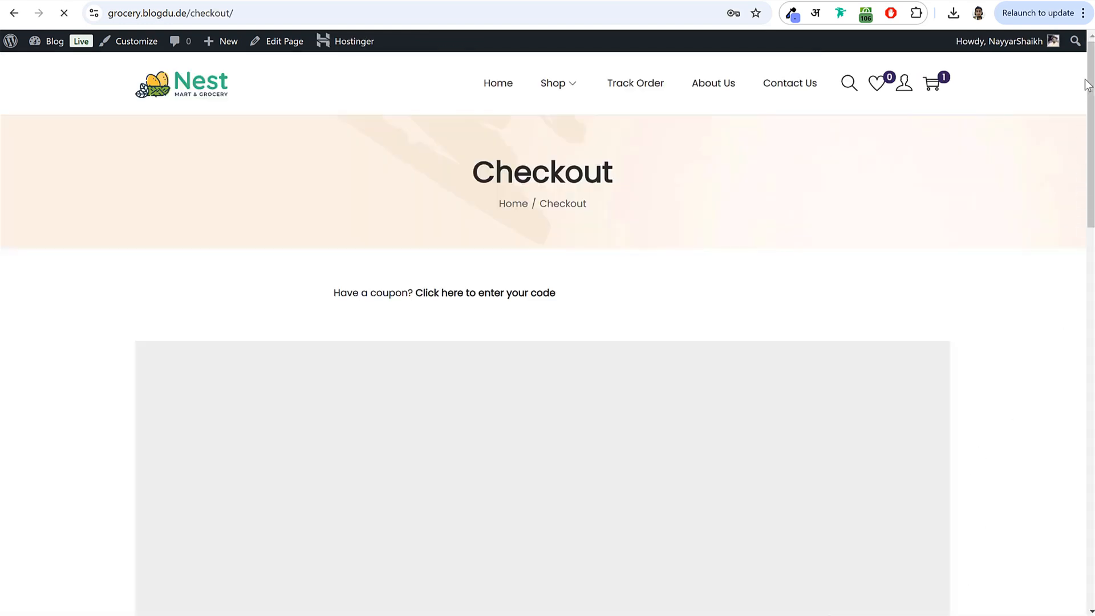
- Detect the current location and drag the map marker to the exact delivery spot
drag(1091, 62, 1091, 126)
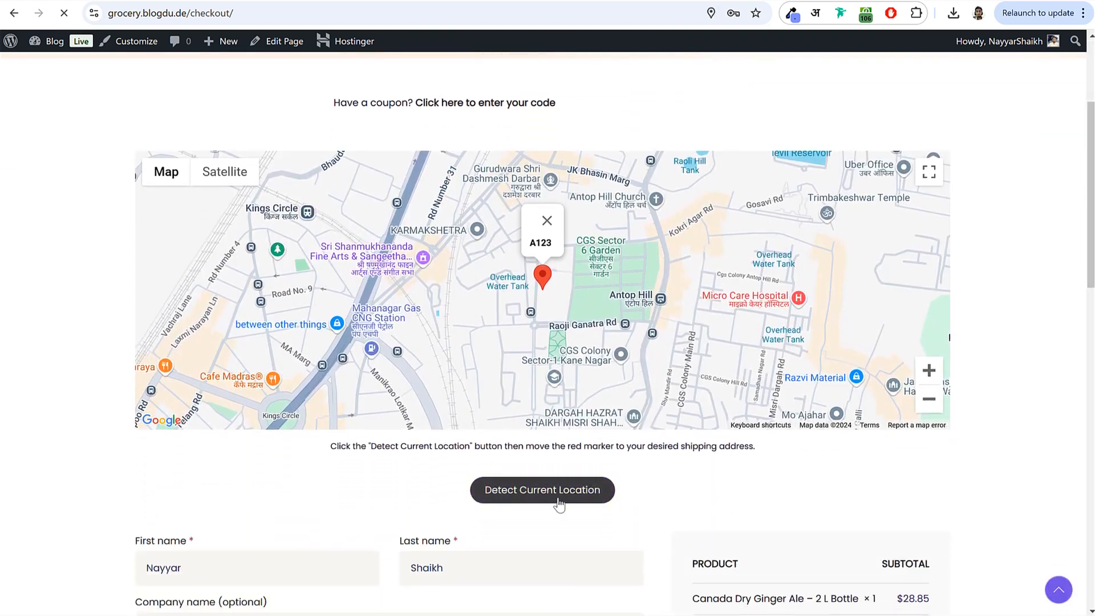
click(548, 496)
mouse_move(544, 279)
mouse_down()
mouse_move(607, 280)
mouse_move(548, 331)
mouse_move(434, 321)
mouse_move(559, 257)
mouse_move(608, 286)
mouse_move(597, 301)
mouse_up()
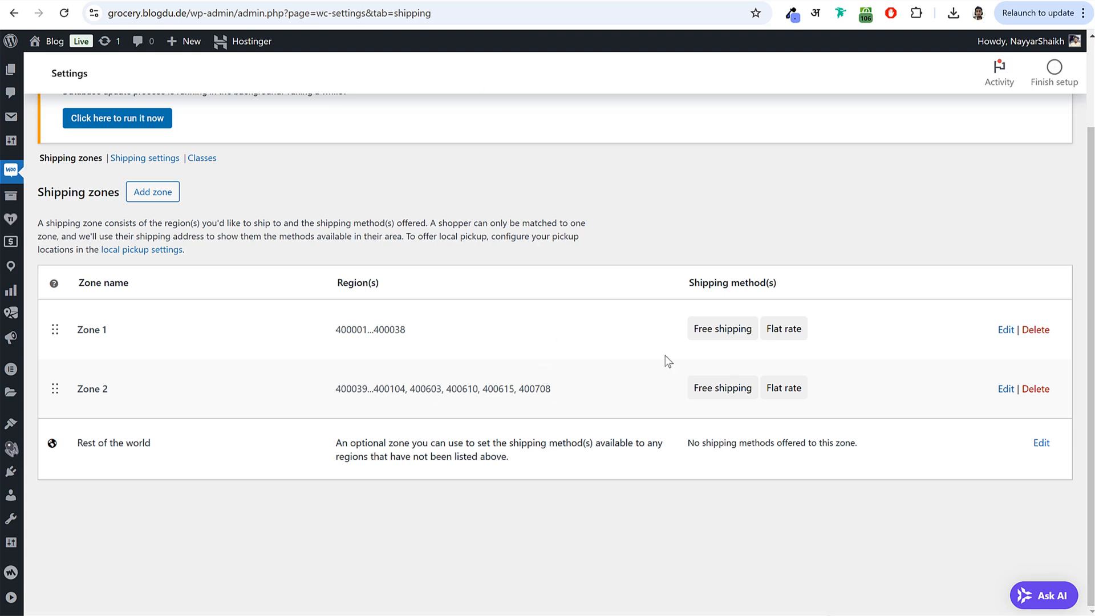
- Edit Zone 1 and view its postcode range 400001...400038 with Free shipping and Flat rate
click(1002, 331)
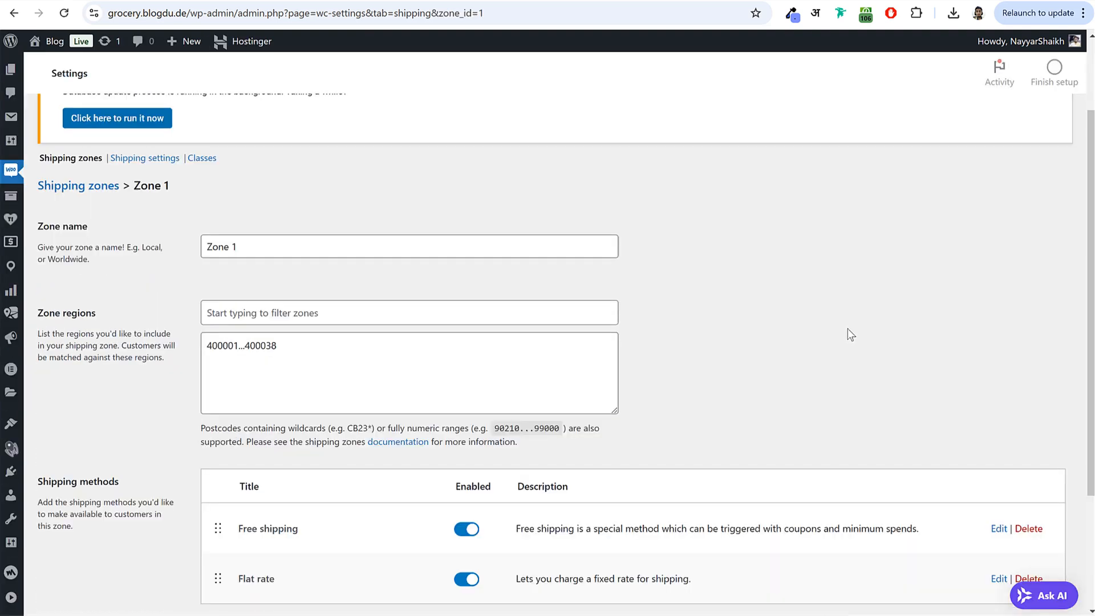
scroll(850, 333, down, 3)
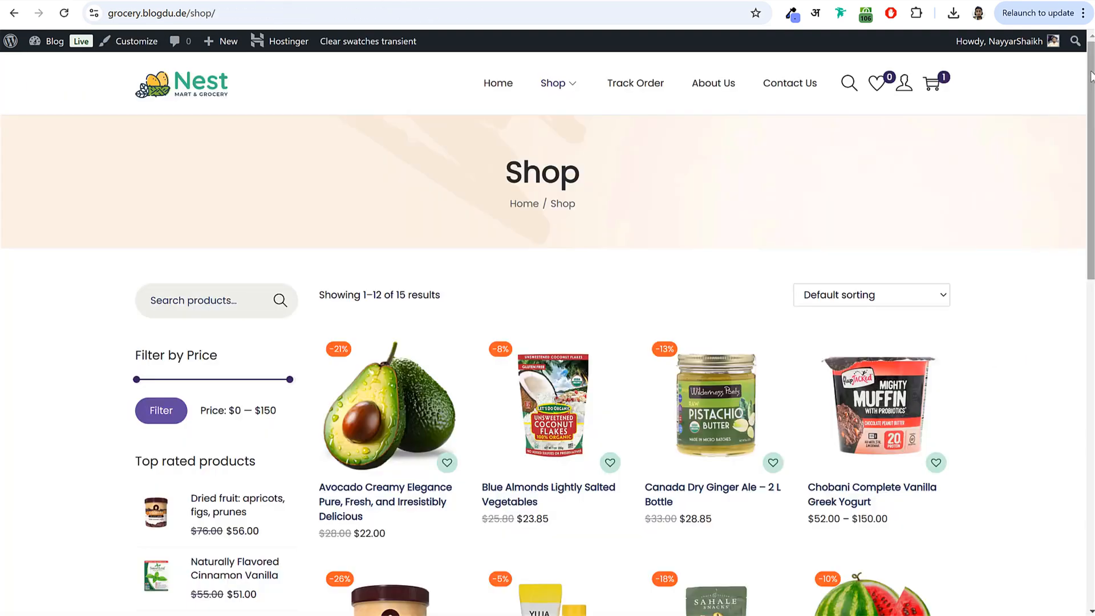
- Browse the shop's product grid and open the Canada Dry Ginger Ale product page
scroll(548, 329, down, 3)
scroll(547, 329, down, 5)
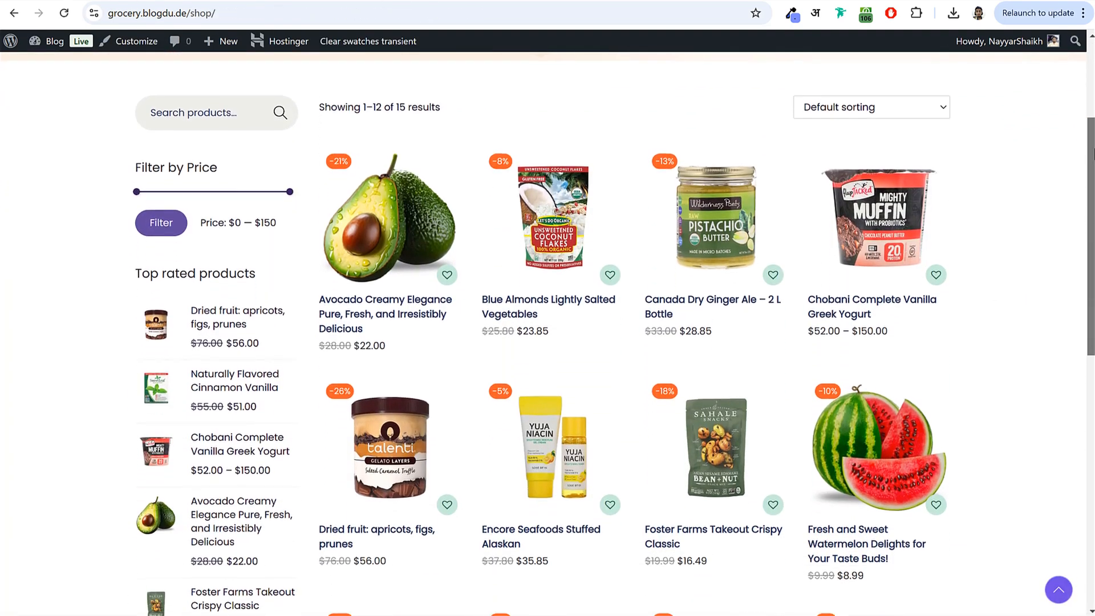
scroll(1092, 268, down, 2)
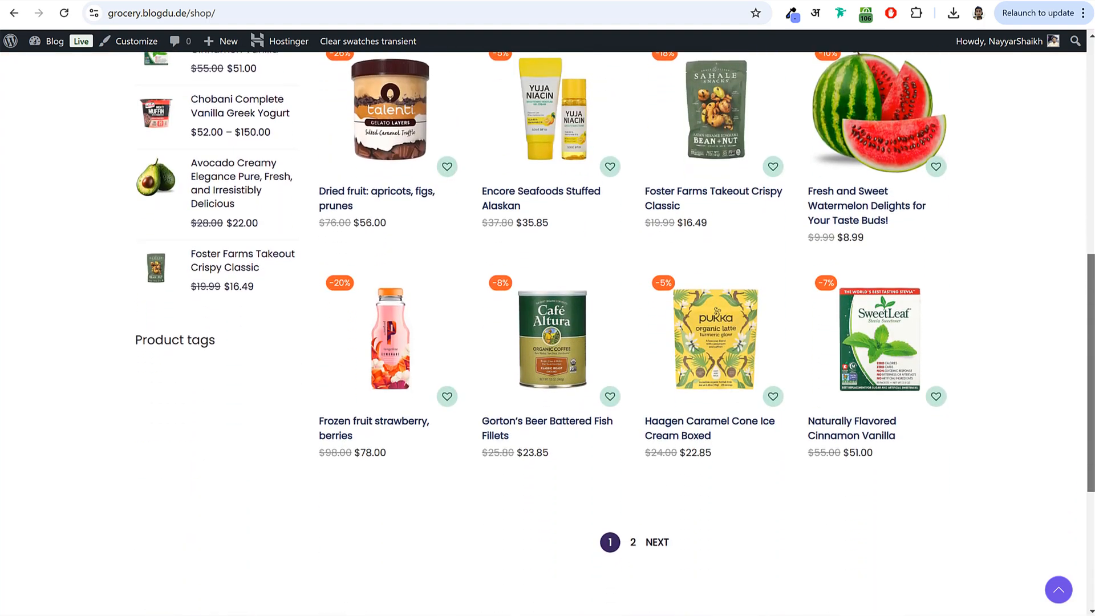
scroll(1092, 268, up, 4)
scroll(1092, 268, up, 2)
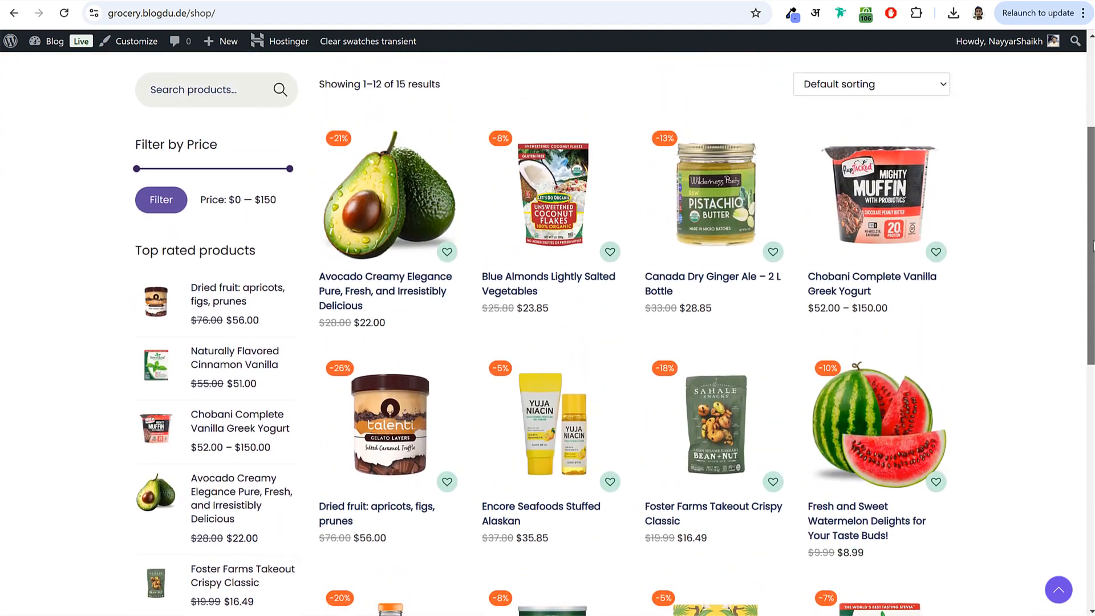
click(712, 247)
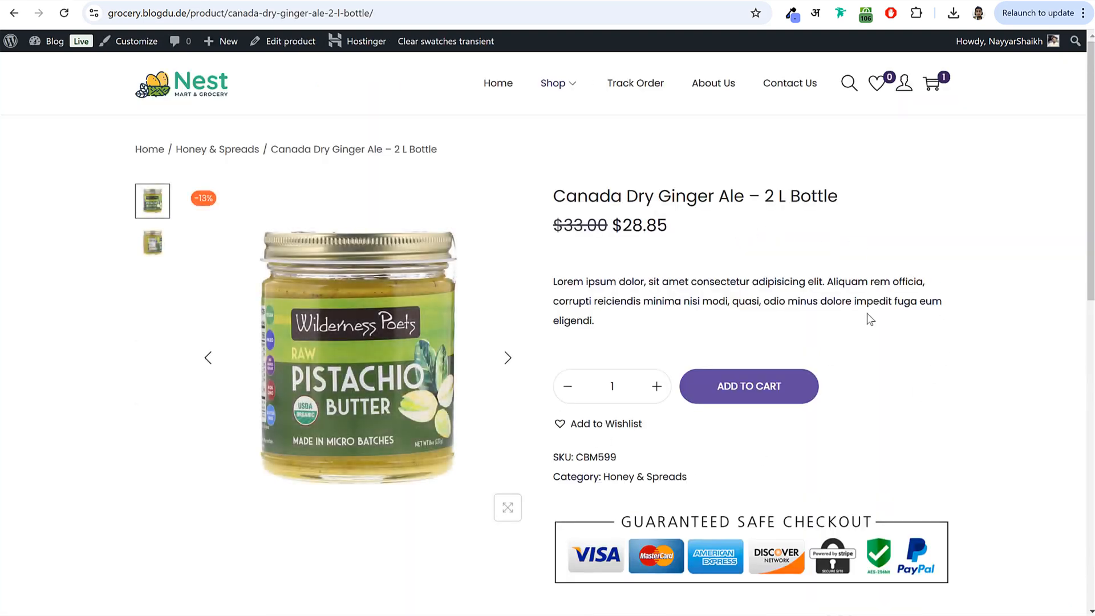
drag(1091, 67, 1078, 93)
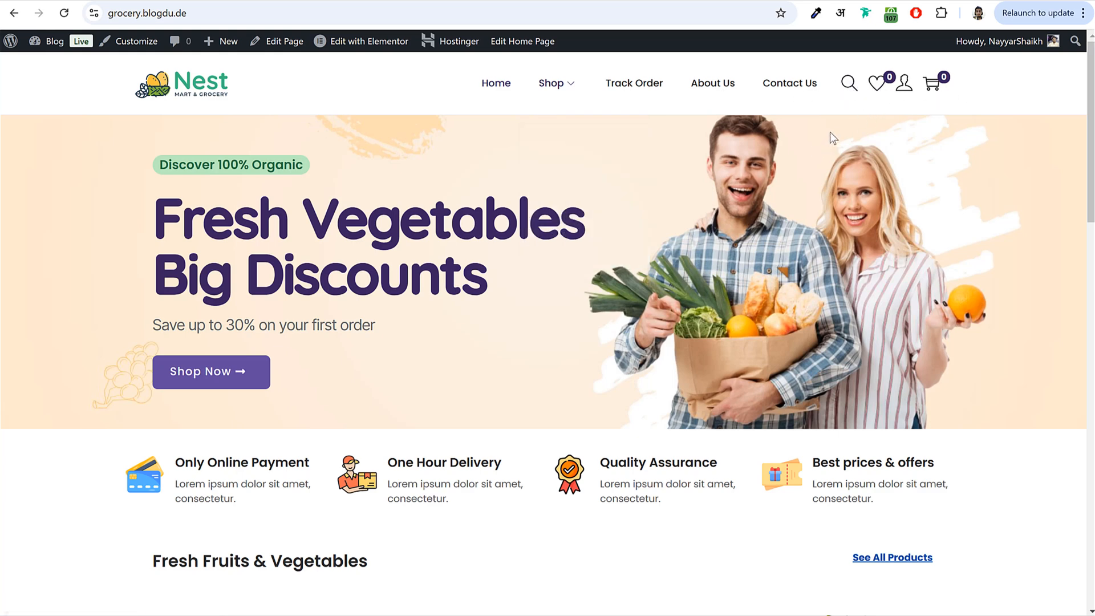
- Add Canada Dry Ginger Ale to the wishlist from its product card
click(848, 84)
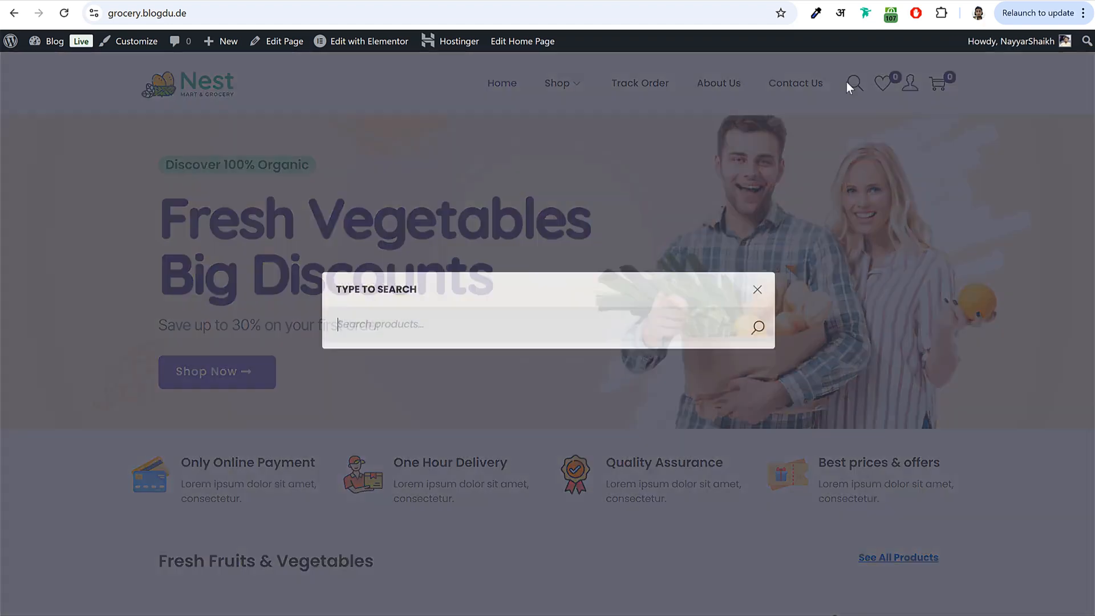
click(541, 282)
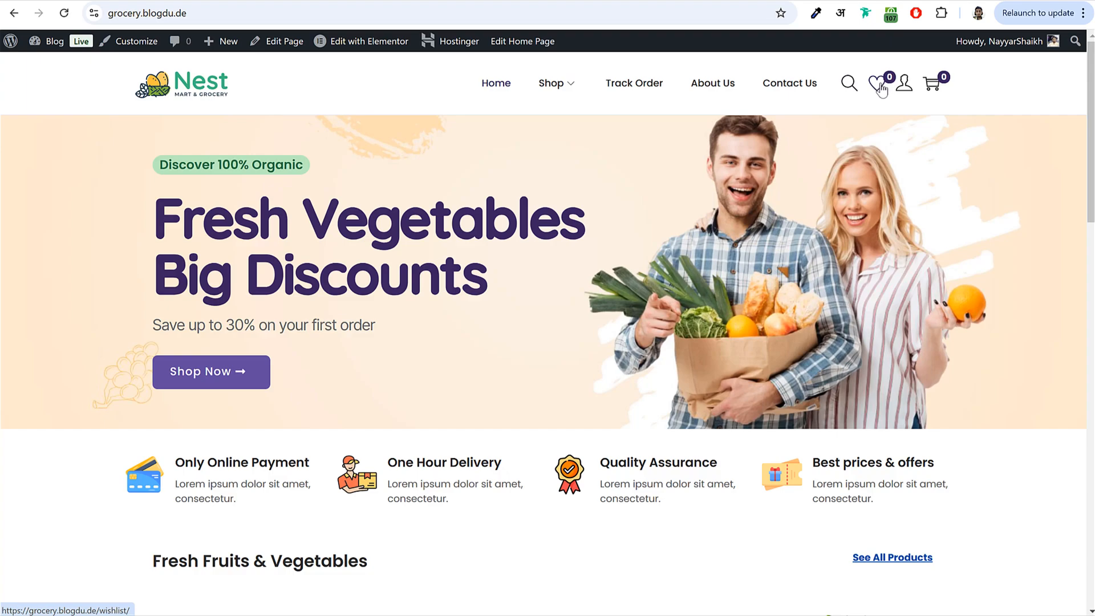
scroll(745, 282, down, 15)
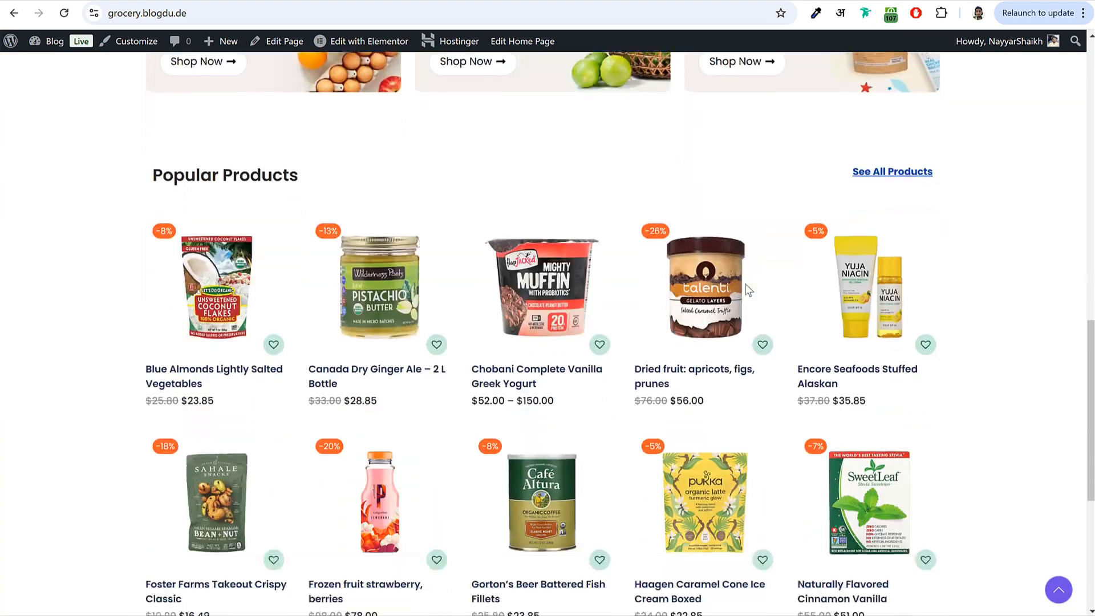
scroll(747, 290, down, 1)
mouse_move(381, 221)
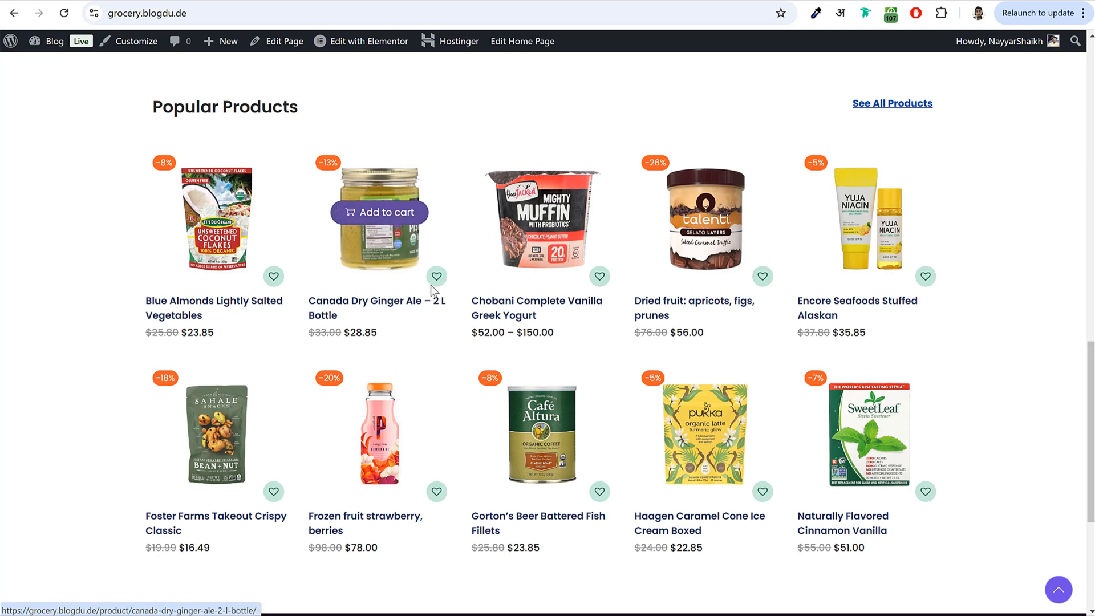
click(437, 278)
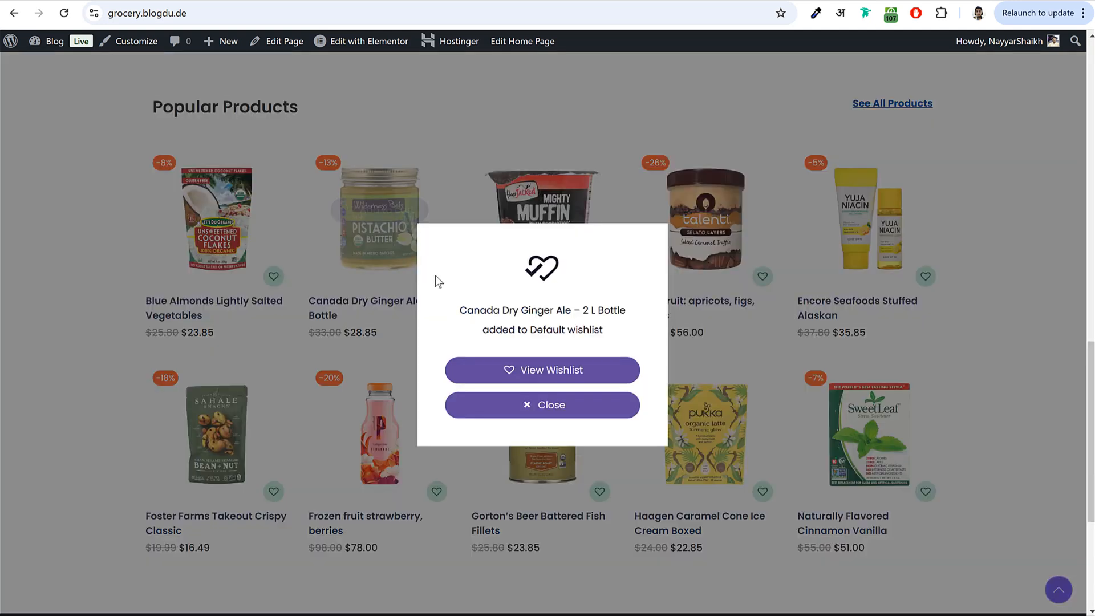
click(523, 407)
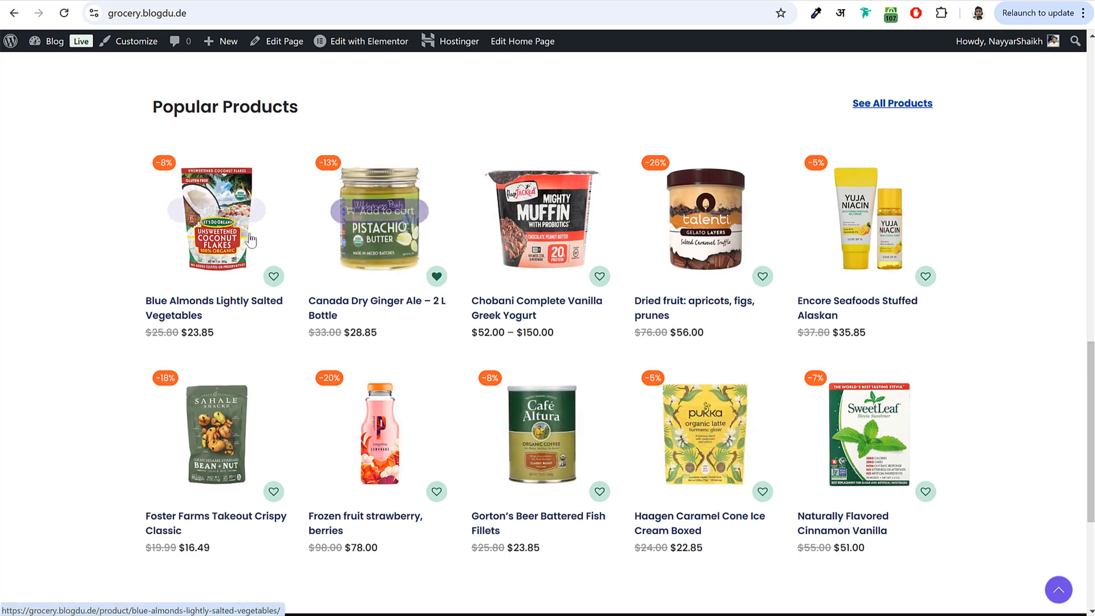
- Add Blue Almonds Lightly Salted Vegetables to the wishlist, then view the Default wishlist
click(233, 254)
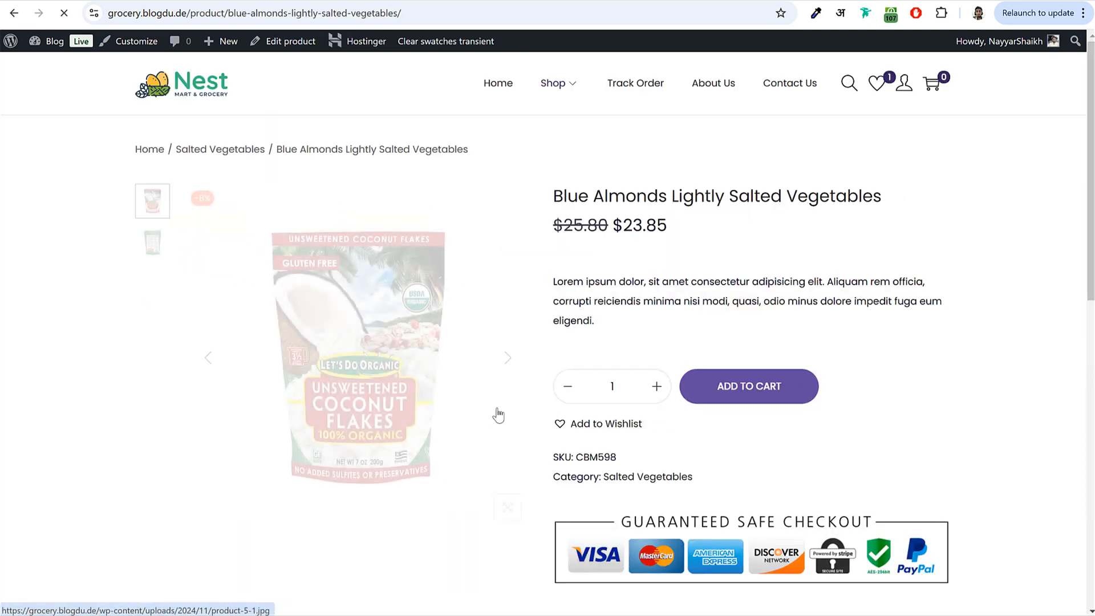
drag(653, 427, 576, 431)
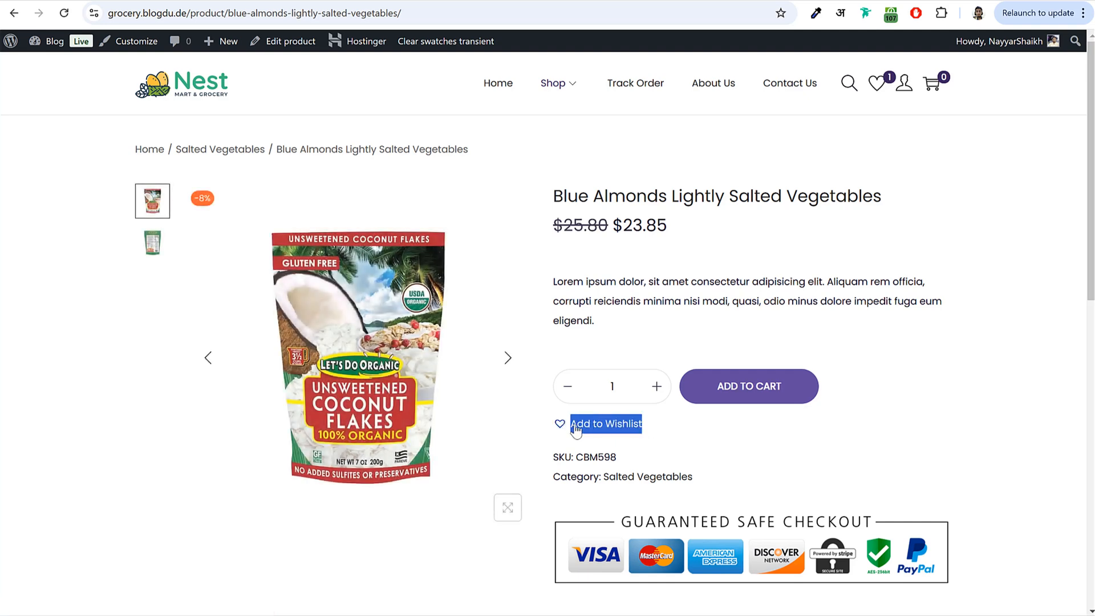
click(610, 425)
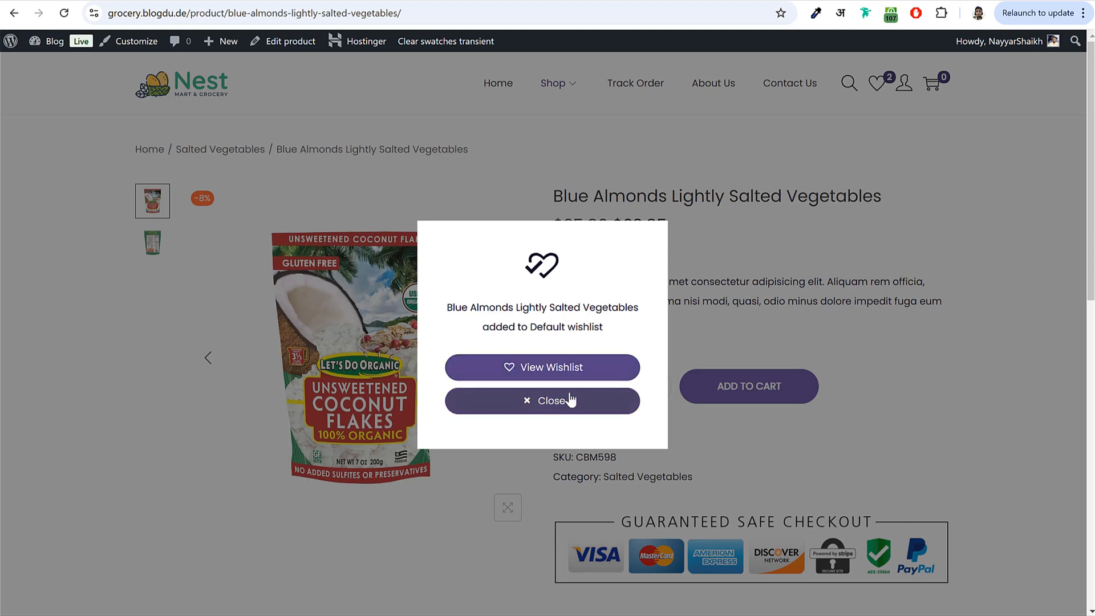
click(568, 403)
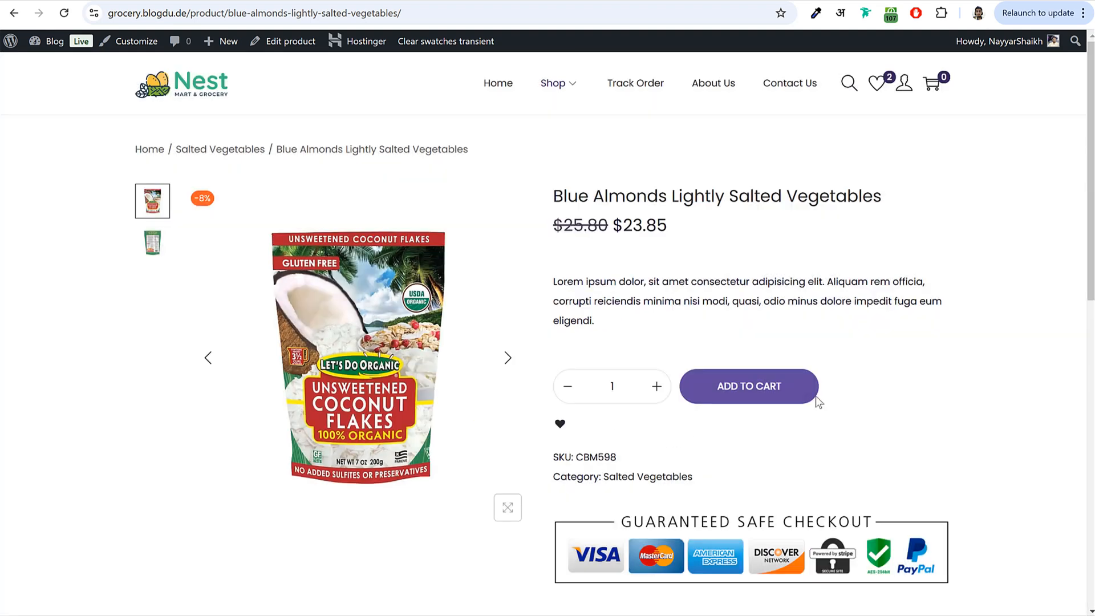
click(876, 86)
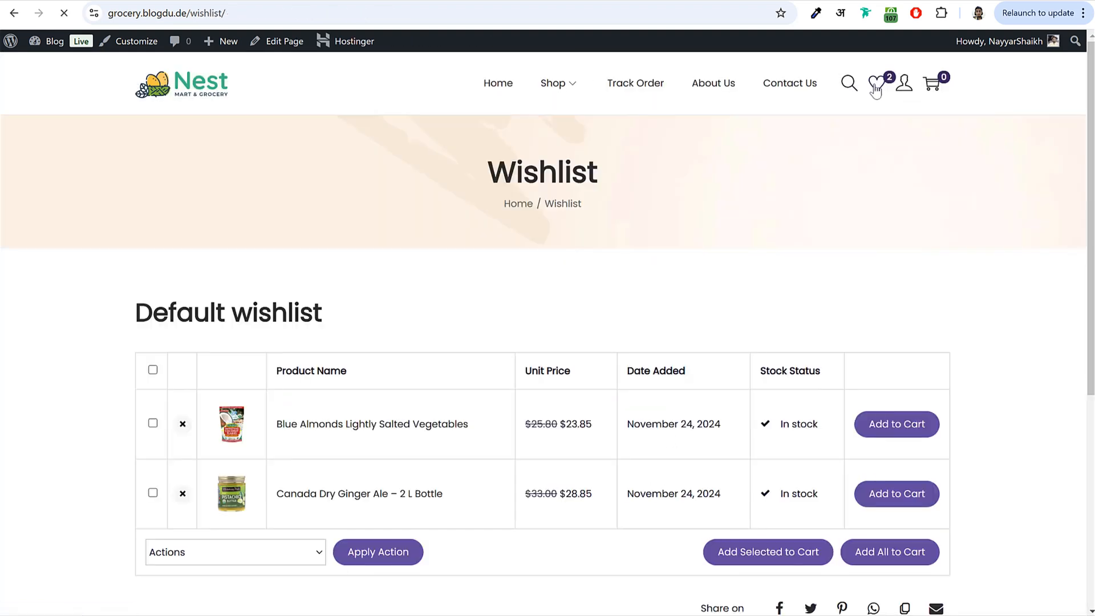
- Go to My account's Orders list and find the Out for Delivery order
scroll(518, 243, down, 4)
scroll(548, 377, up, 4)
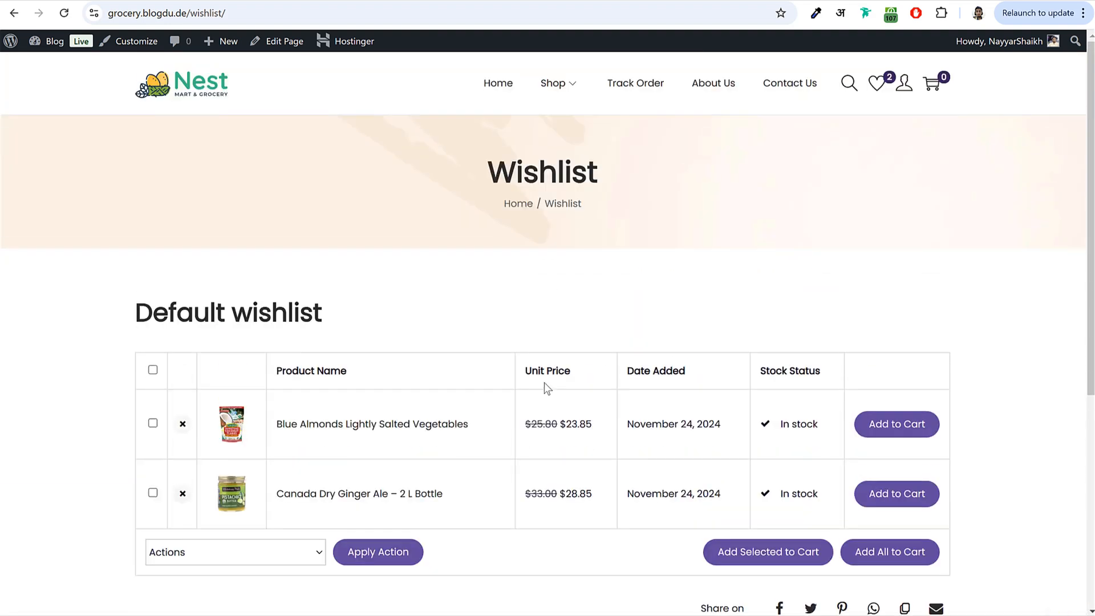
click(904, 86)
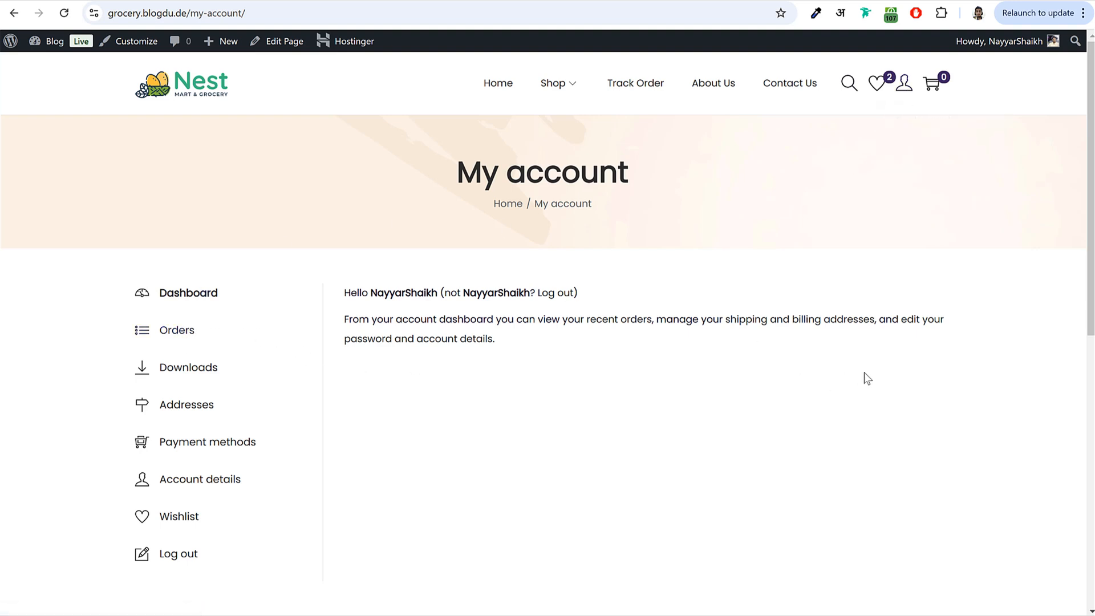
click(183, 338)
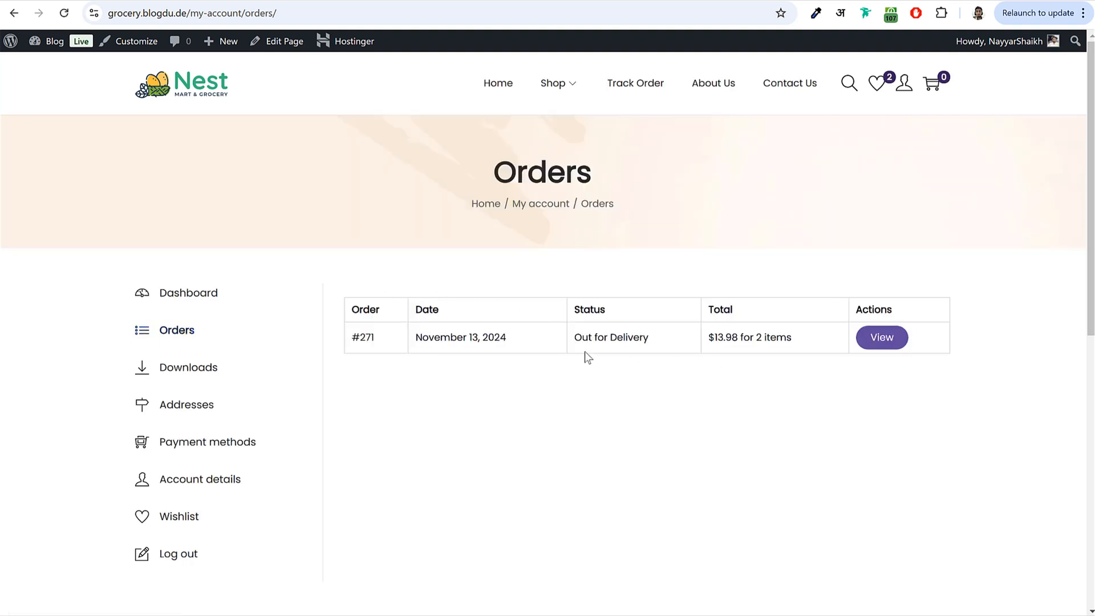
drag(570, 338, 668, 341)
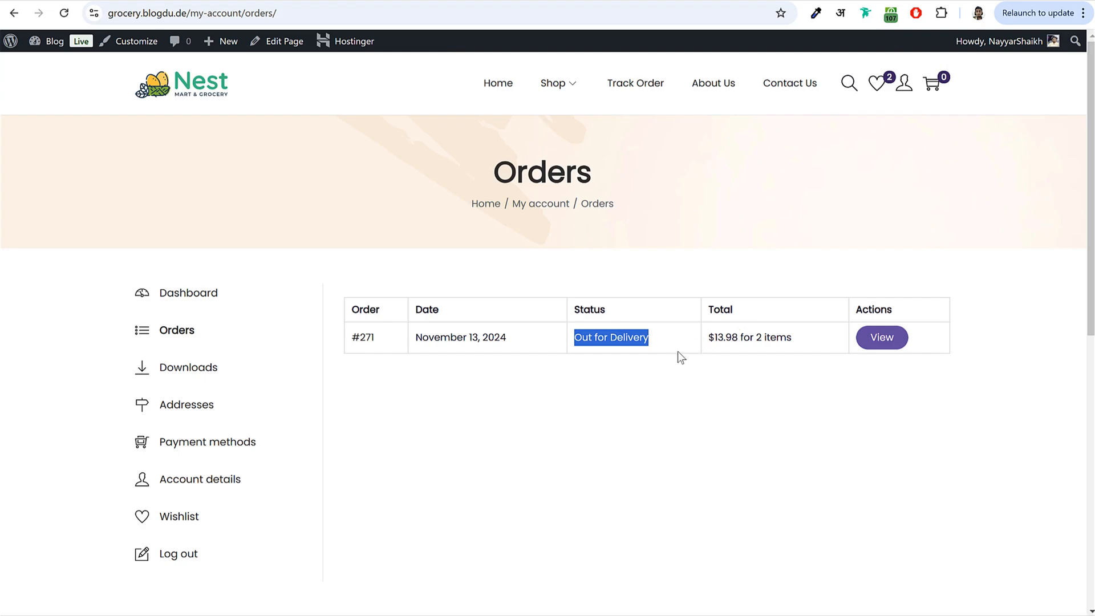
- View the out-for-delivery order's details and open its order tracking page
click(882, 337)
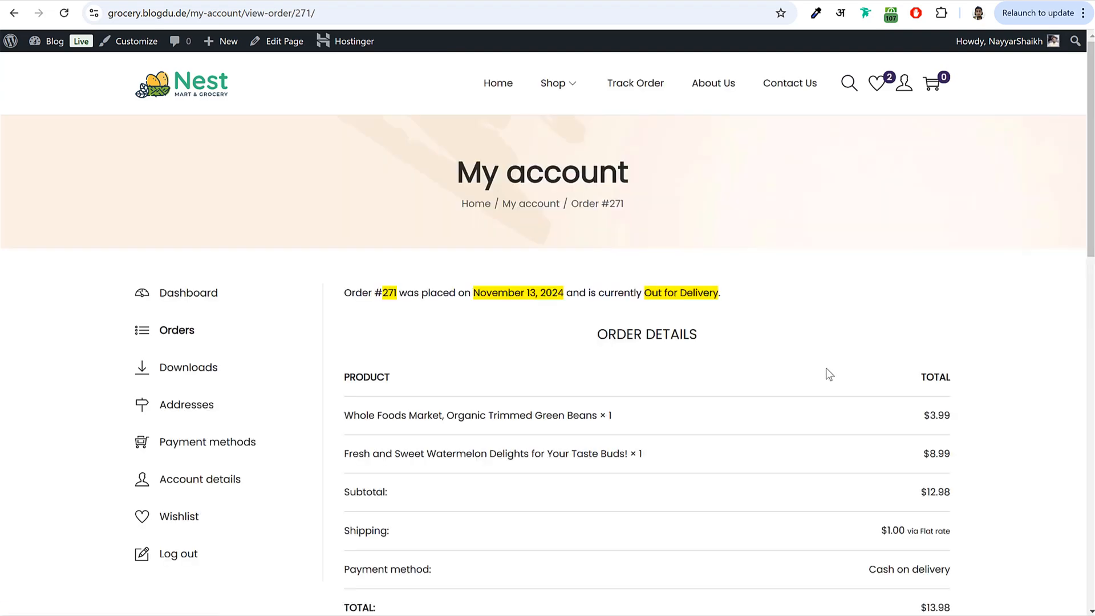
scroll(829, 370, down, 10)
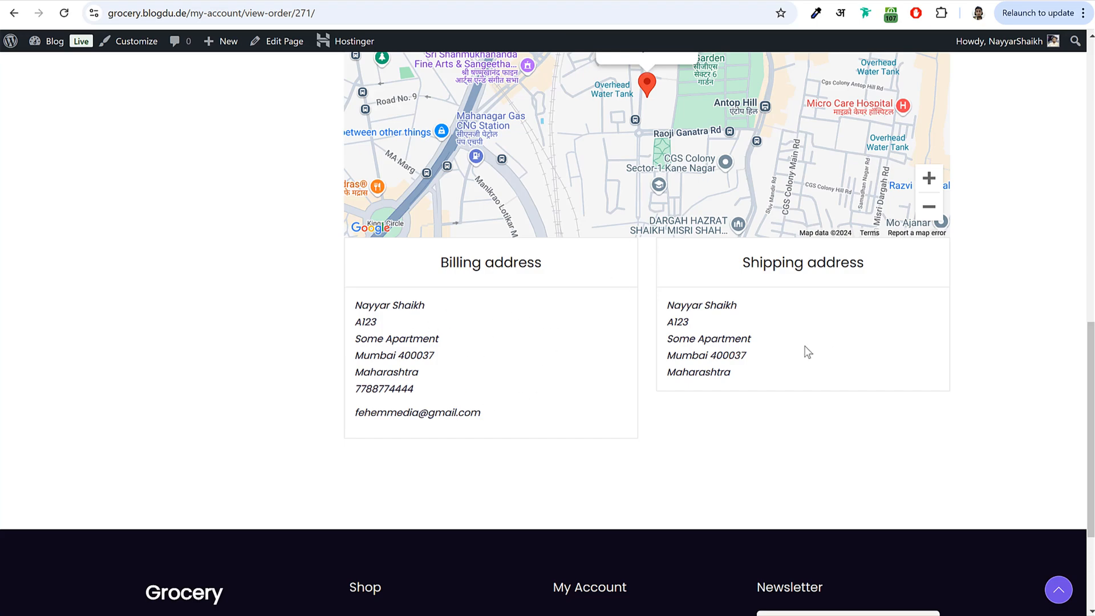
scroll(803, 355, up, 10)
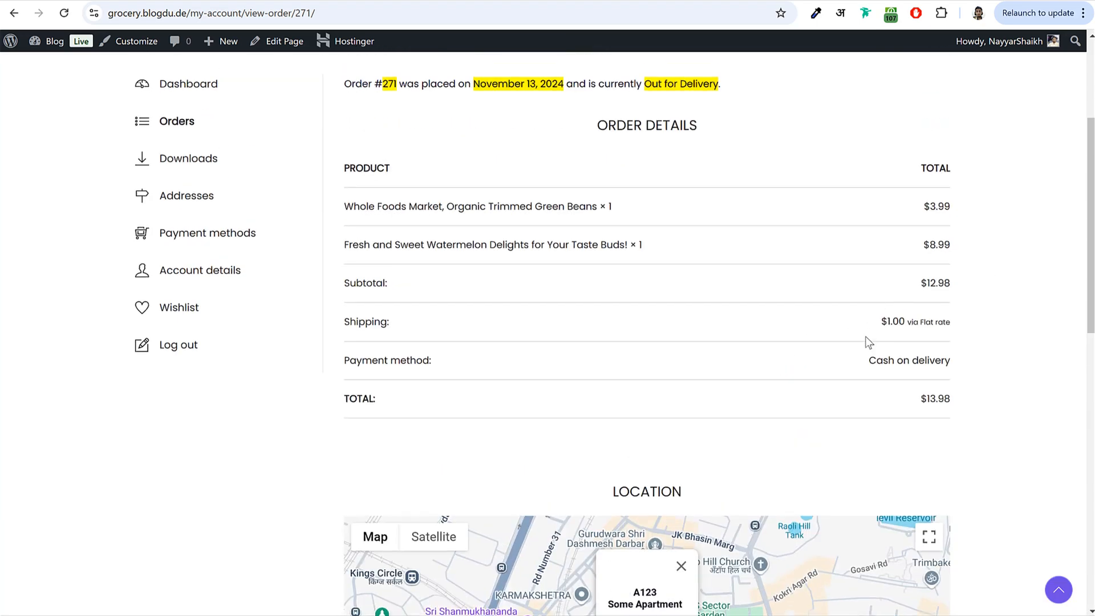
scroll(863, 342, up, 4)
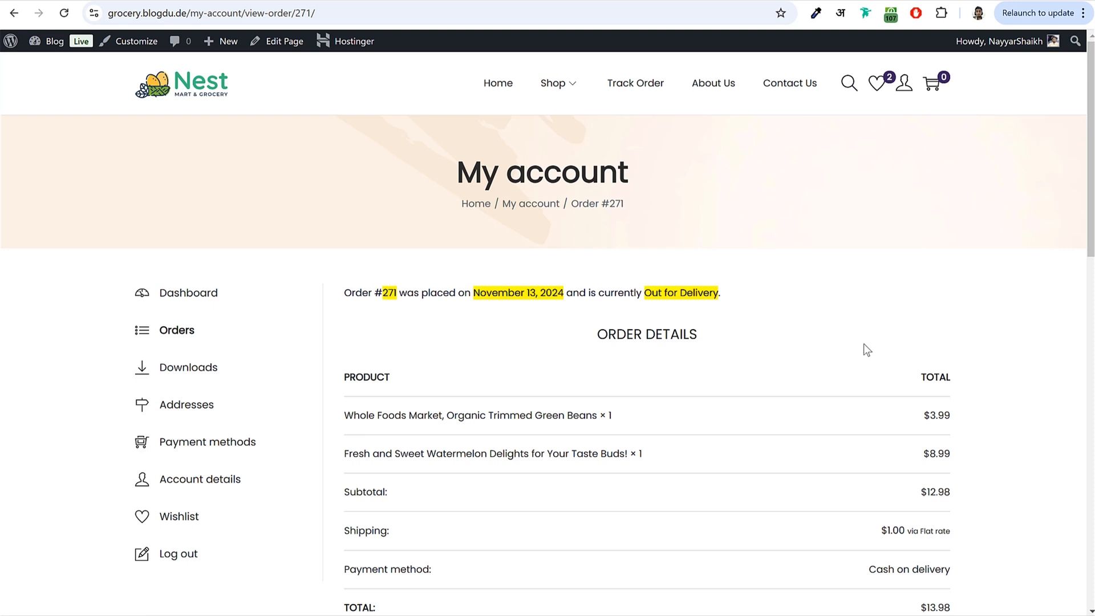
click(632, 87)
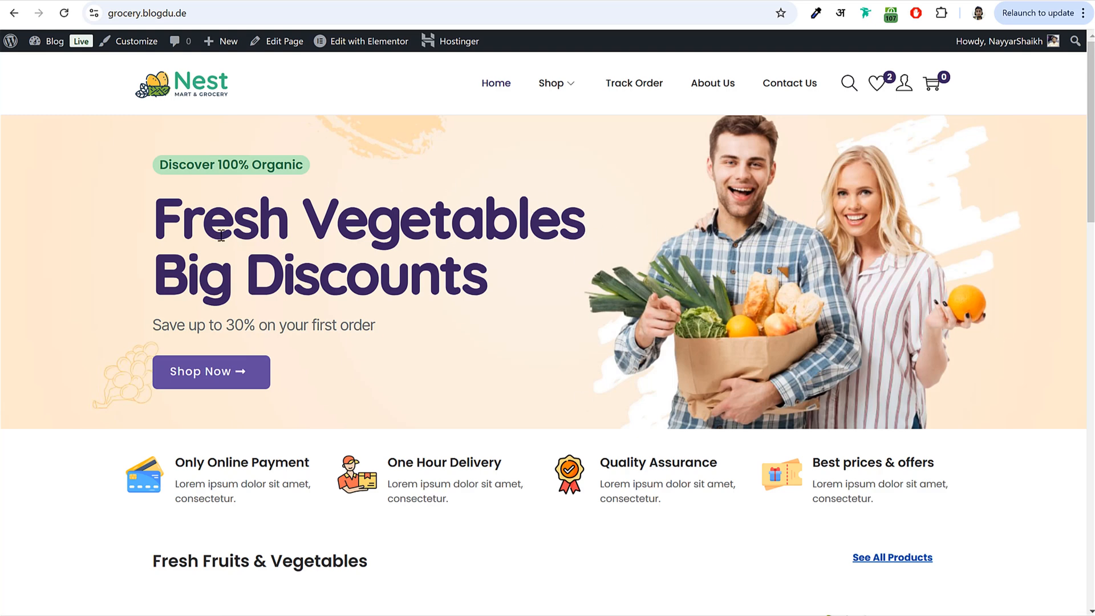
drag(155, 216, 488, 270)
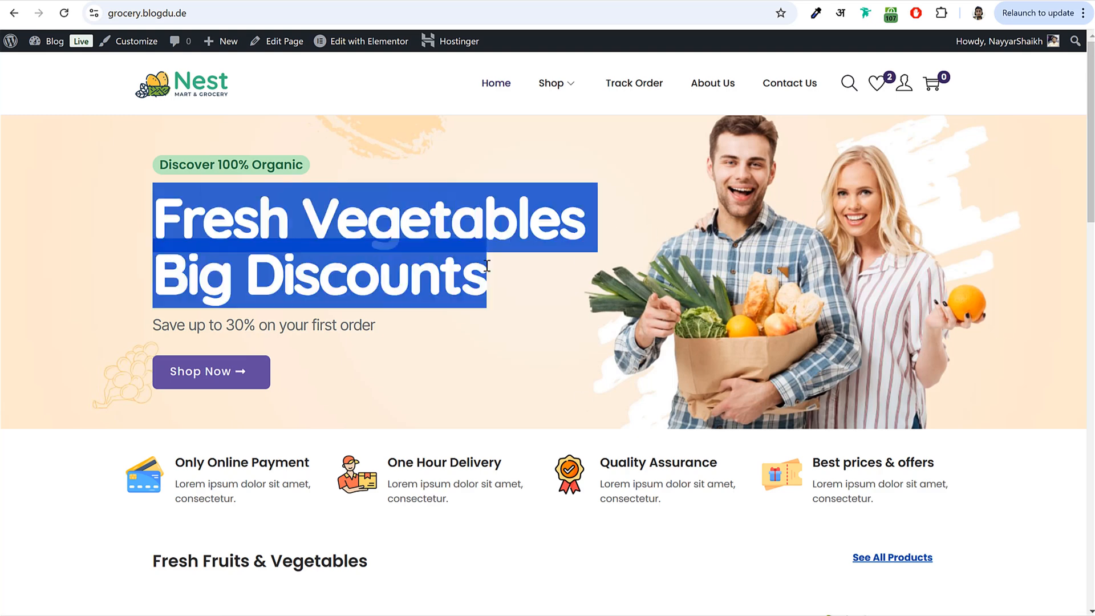
click(489, 270)
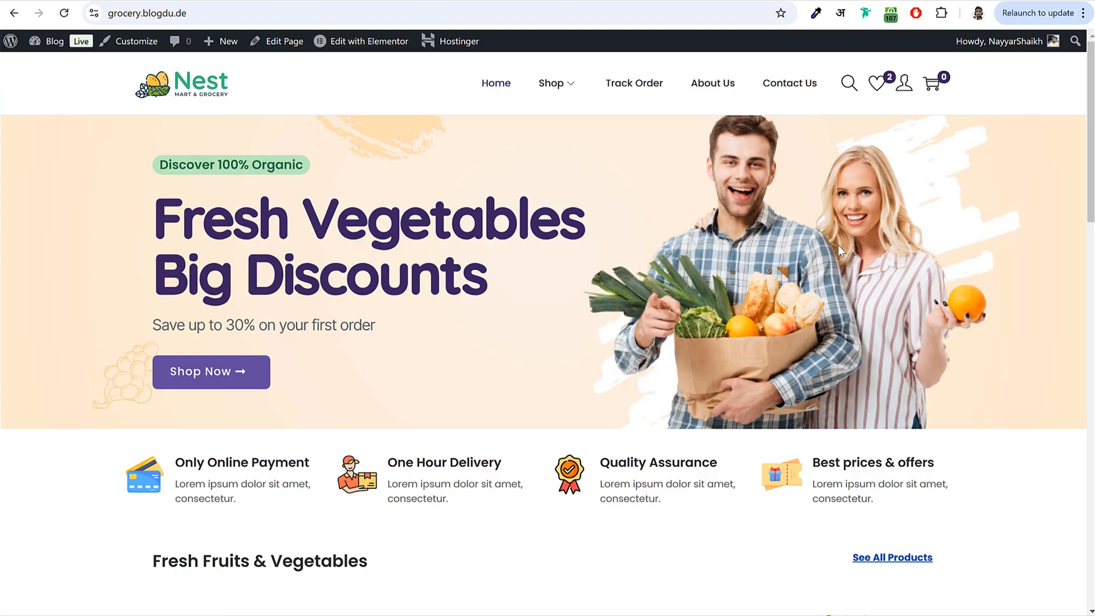
scroll(978, 342, down, 4)
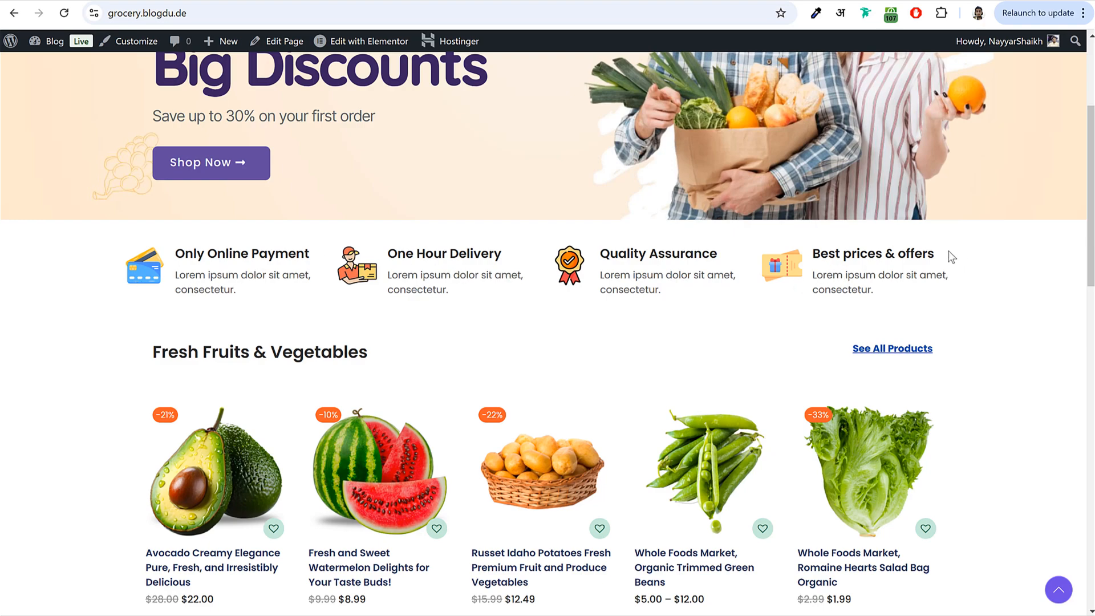
scroll(978, 314, down, 4)
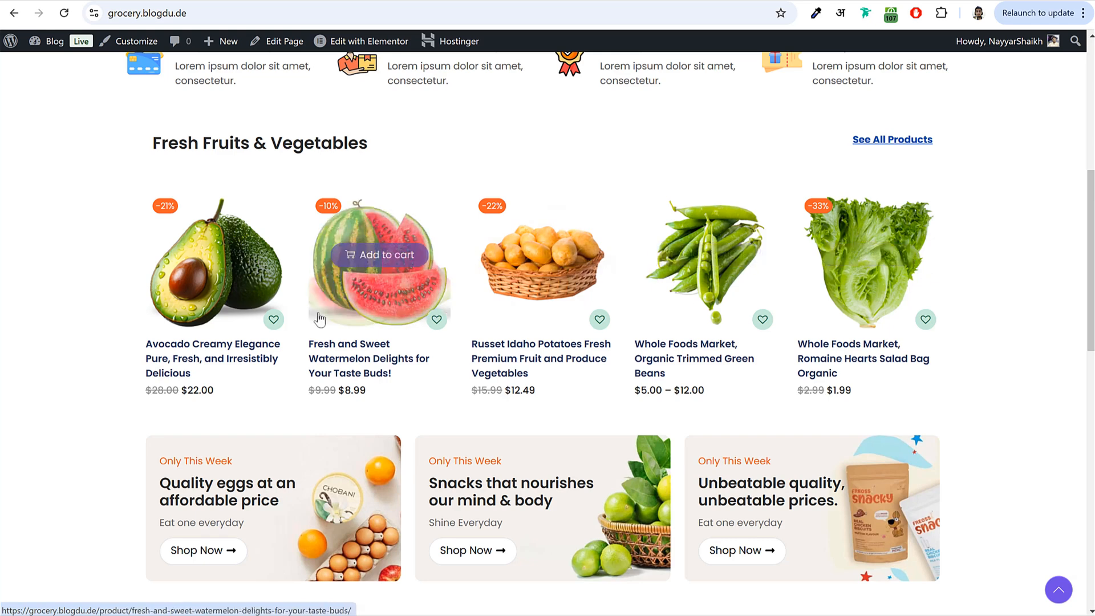
scroll(998, 290, down, 5)
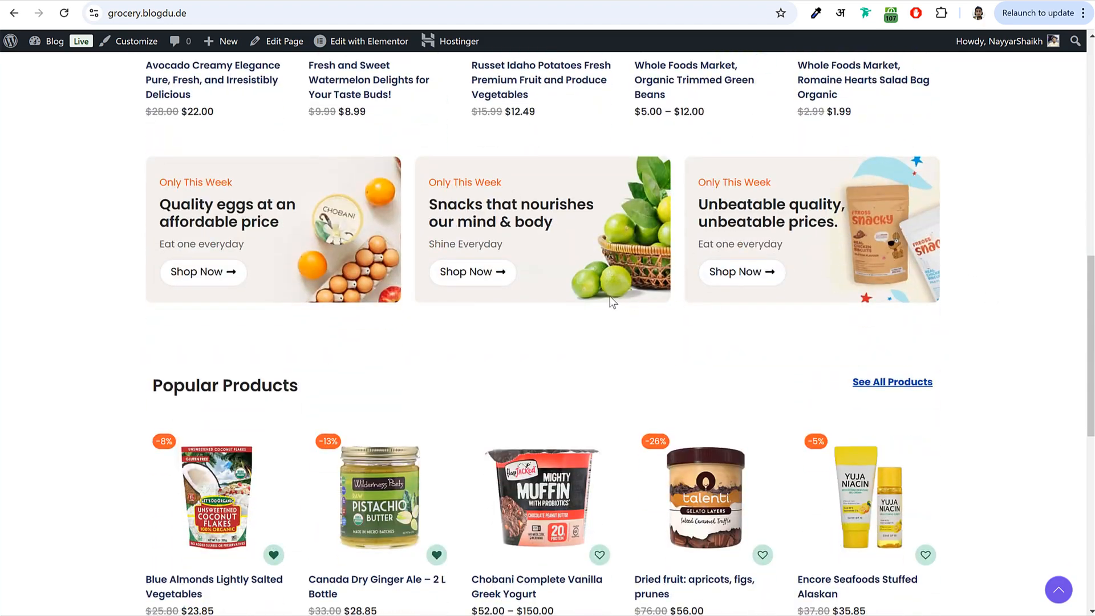
- Open the Canada Dry Ginger Ale page and check its Description, Additional information and Reviews
scroll(929, 299, down, 5)
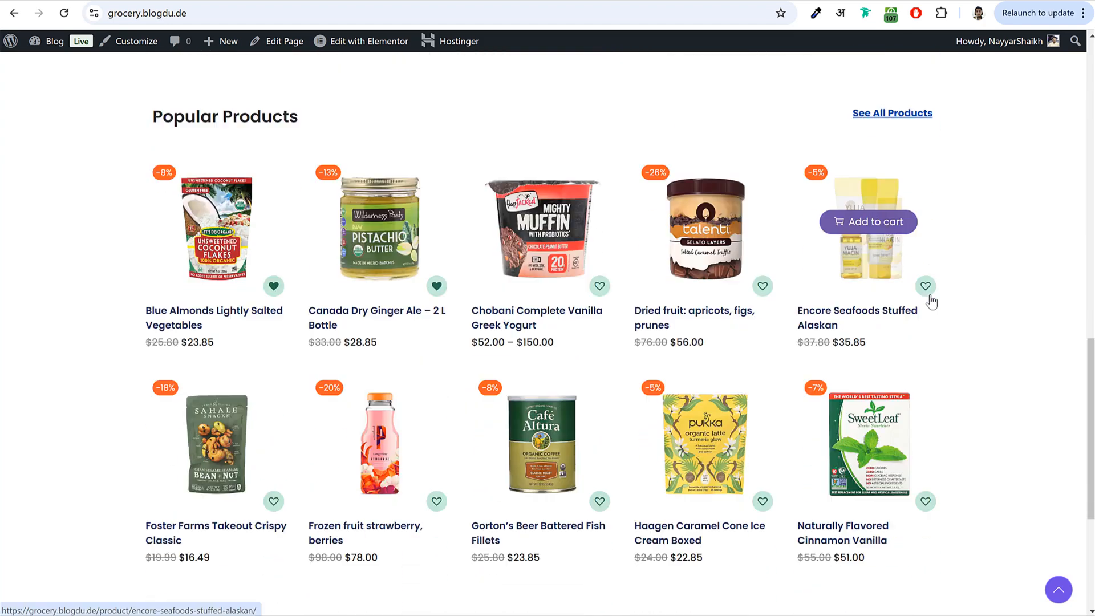
click(385, 254)
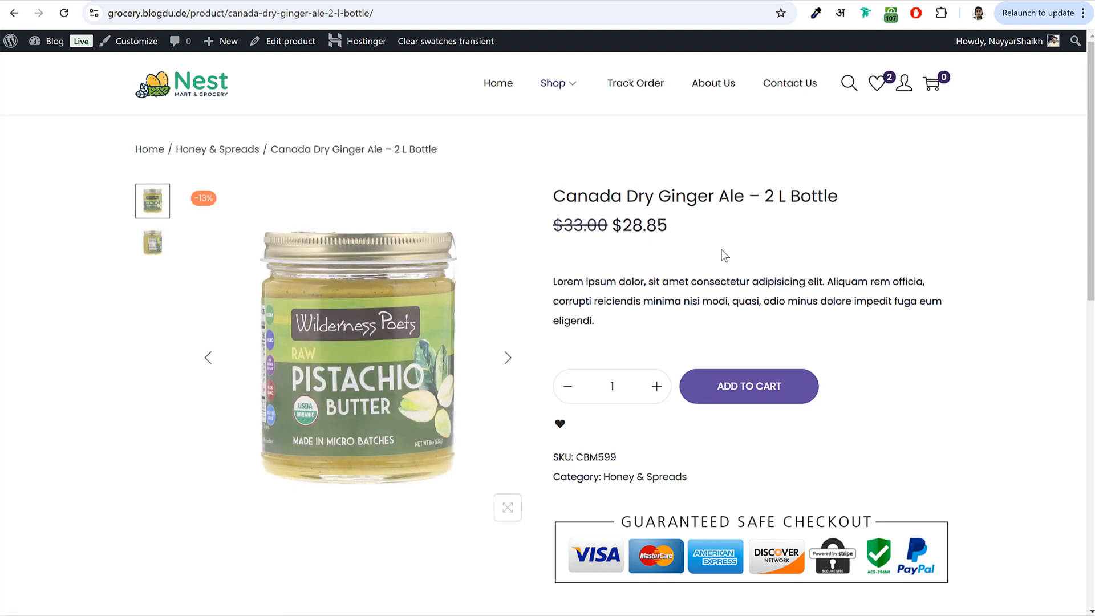
drag(550, 201, 854, 195)
click(822, 199)
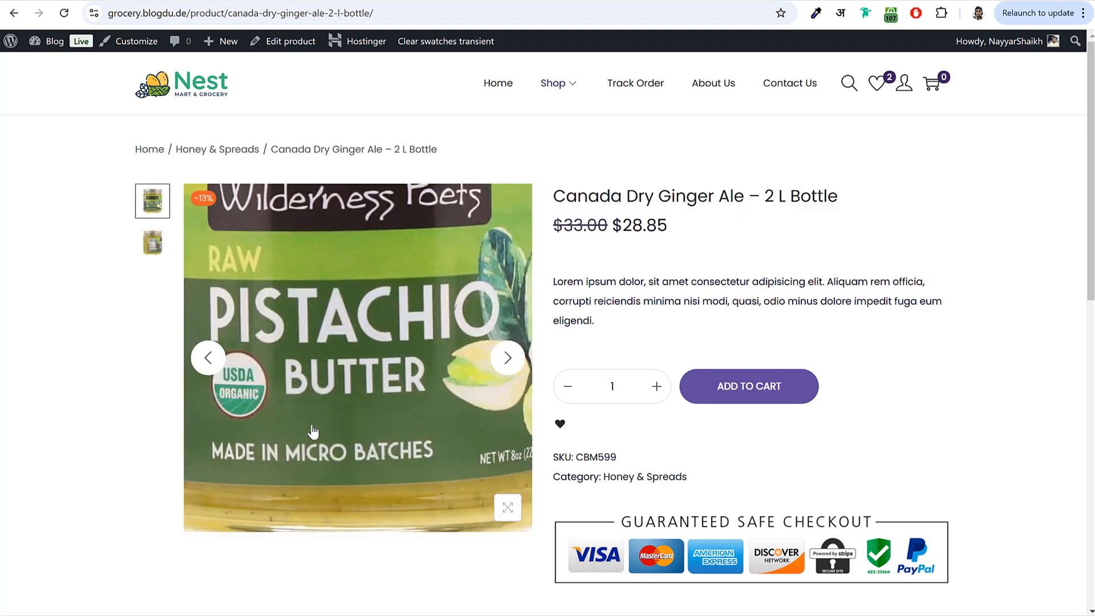
scroll(804, 297, down, 5)
scroll(685, 259, up, 1)
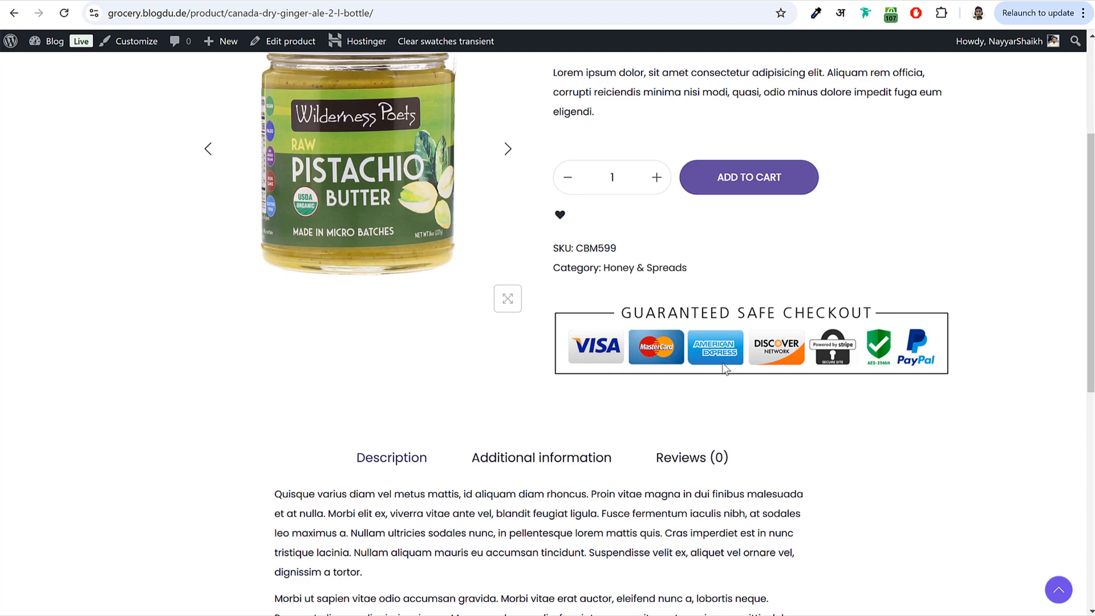
scroll(732, 356, down, 5)
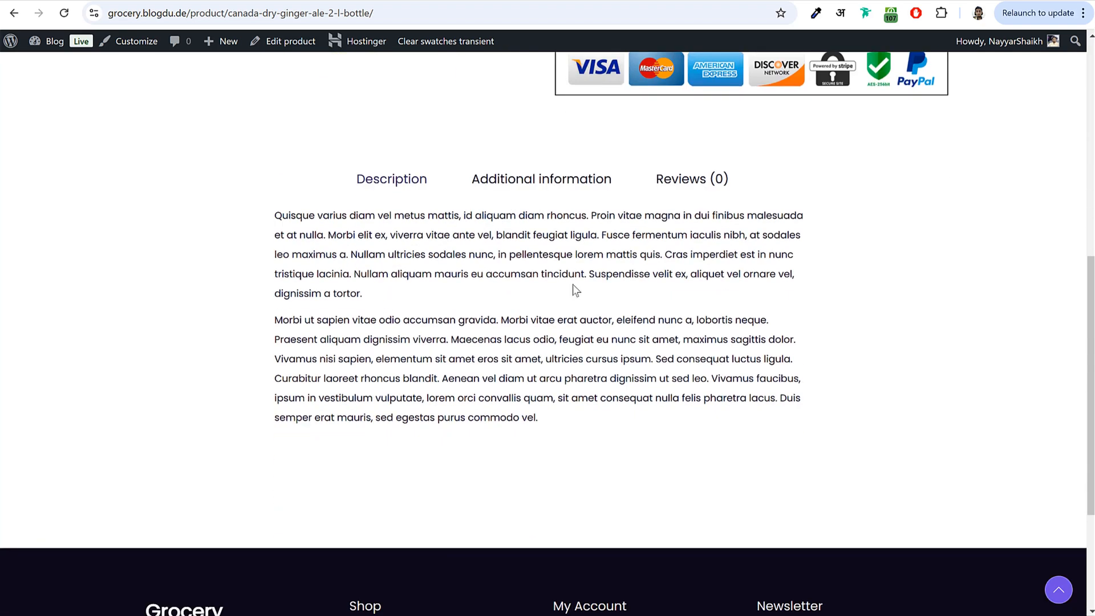
click(573, 189)
click(683, 187)
click(386, 180)
- Add the Canada Dry Ginger Ale to the cart and proceed to checkout
scroll(589, 342, up, 6)
scroll(589, 342, up, 1)
click(747, 388)
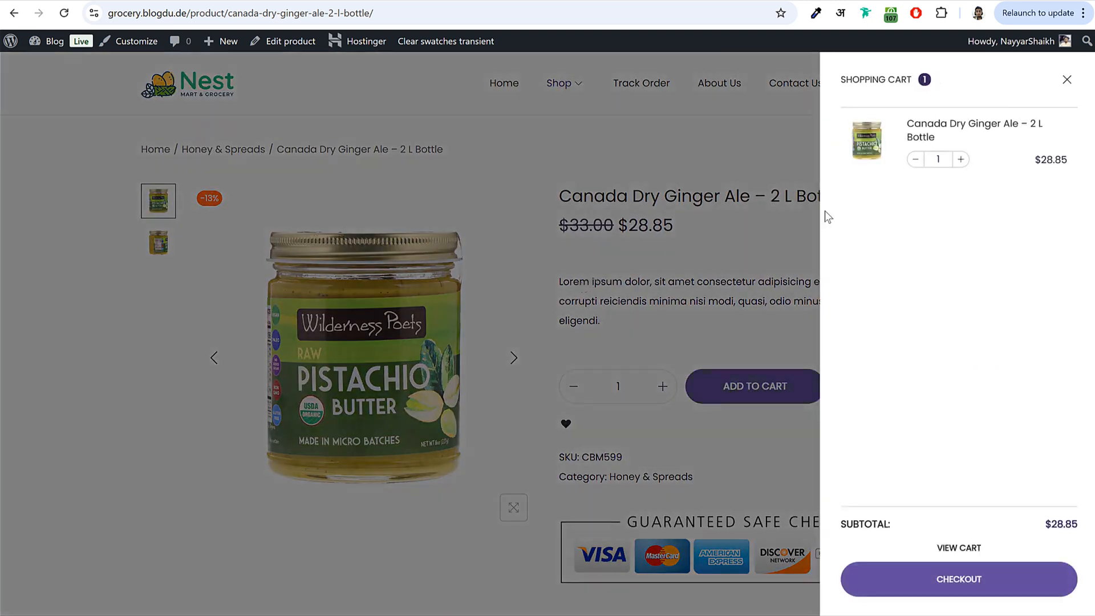
click(969, 579)
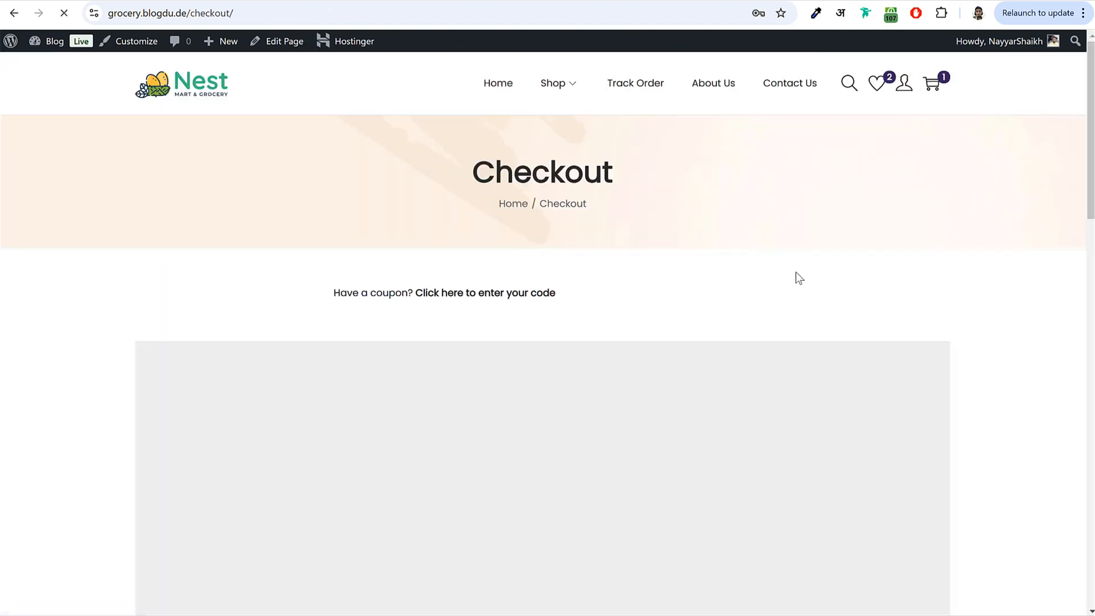
- Zoom the checkout map in and out and place the delivery marker on the chosen spot
scroll(959, 267, down, 3)
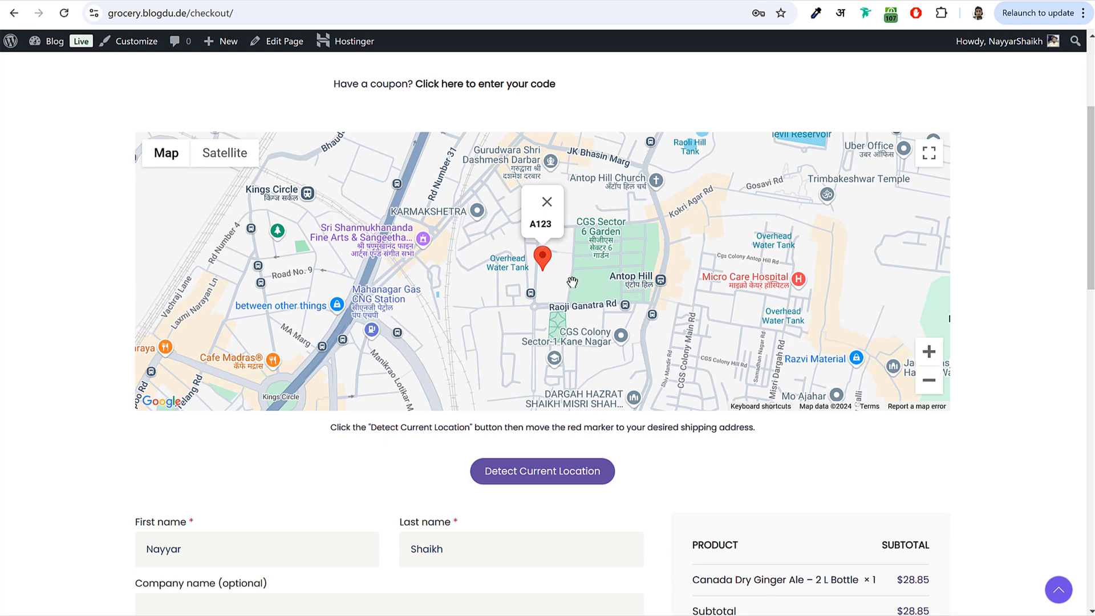
mouse_move(548, 264)
mouse_down()
mouse_move(568, 268)
mouse_move(551, 267)
mouse_up()
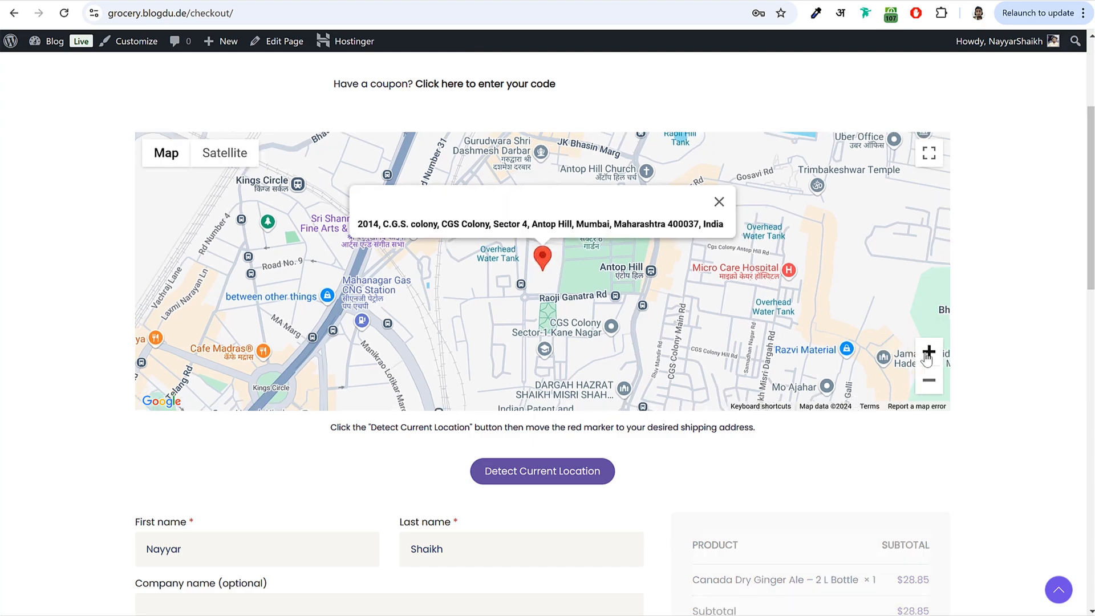
click(920, 358)
click(920, 359)
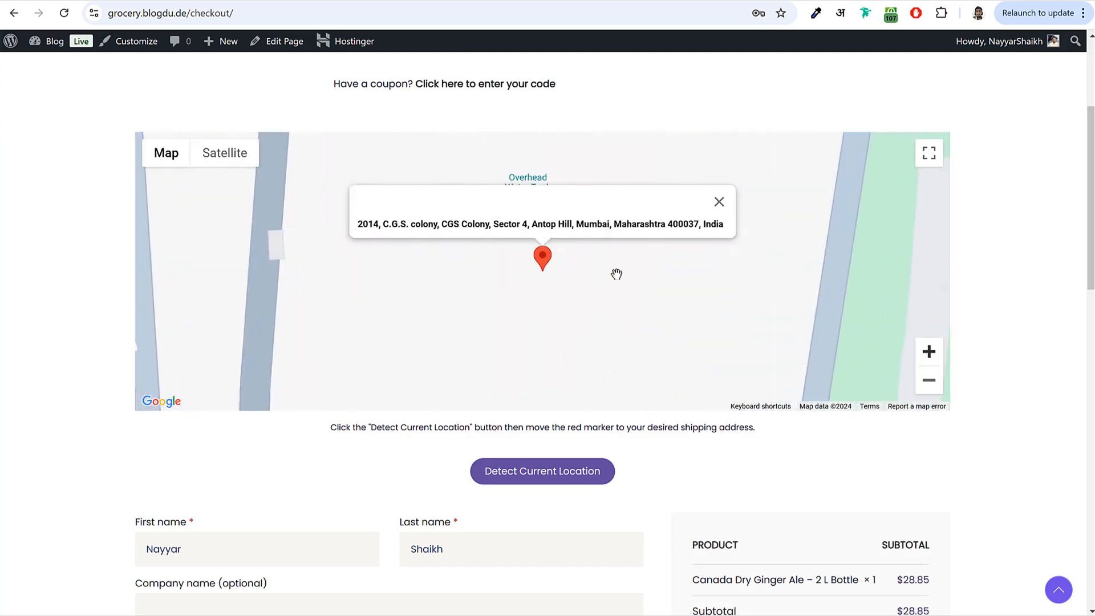
scroll(616, 273, down, 2)
scroll(616, 273, up, 2)
click(931, 382)
click(932, 382)
click(931, 382)
drag(551, 261, 487, 298)
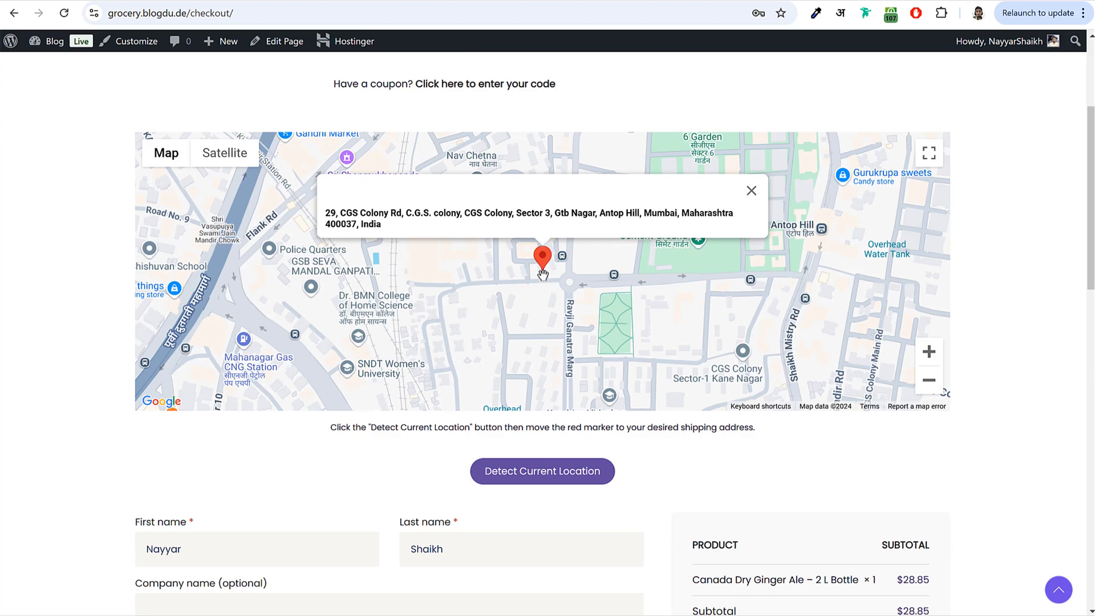
- Review the billing and payment fields, then return to the store homepage
scroll(921, 324, down, 7)
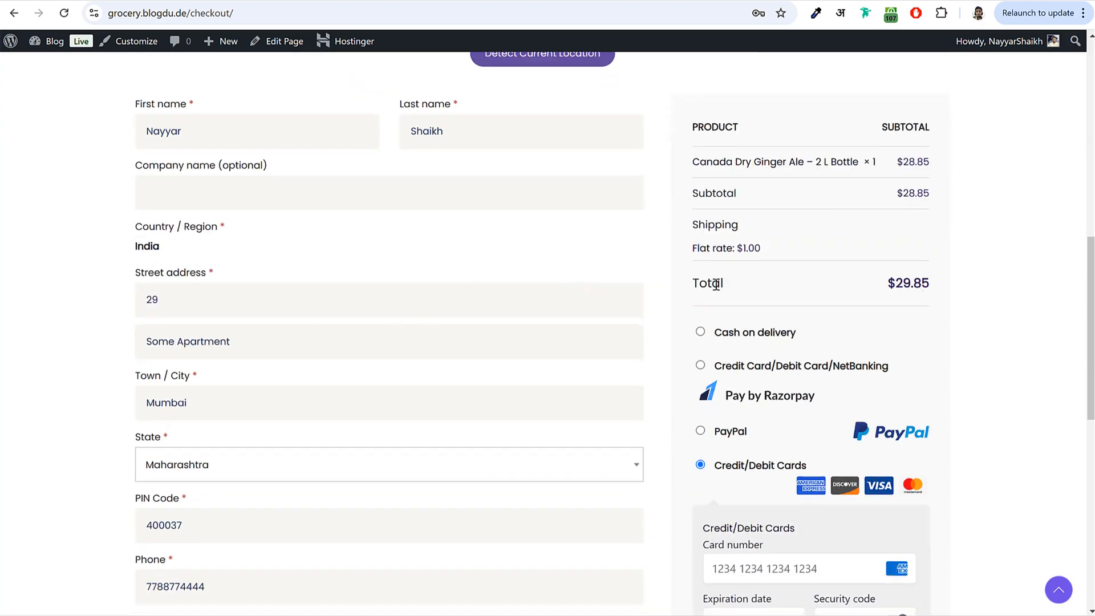
scroll(731, 282, down, 1)
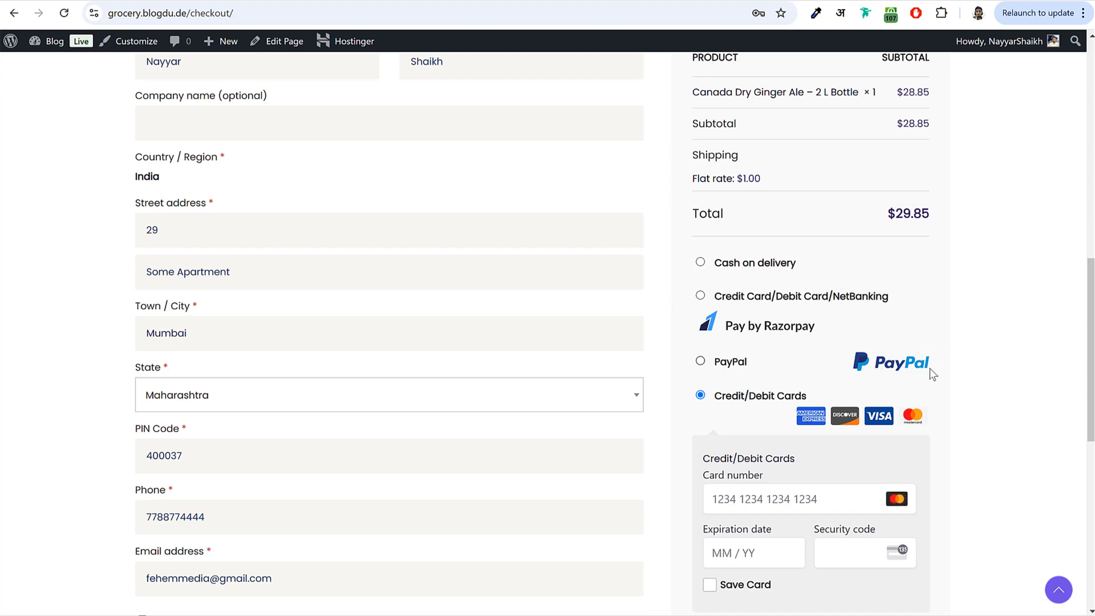
scroll(1034, 357, down, 2)
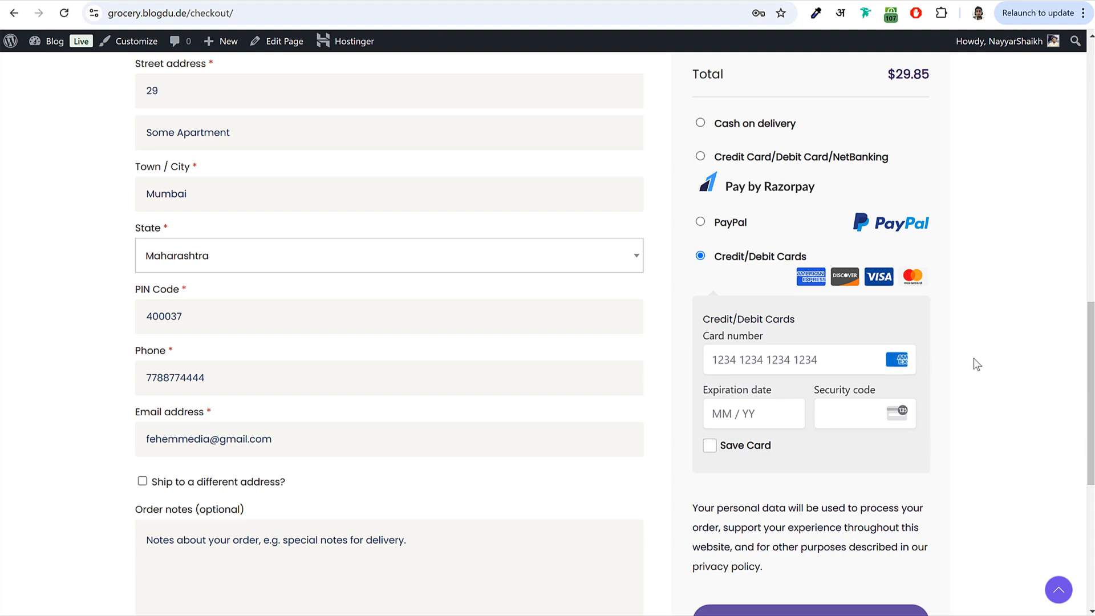
scroll(977, 365, up, 10)
click(496, 82)
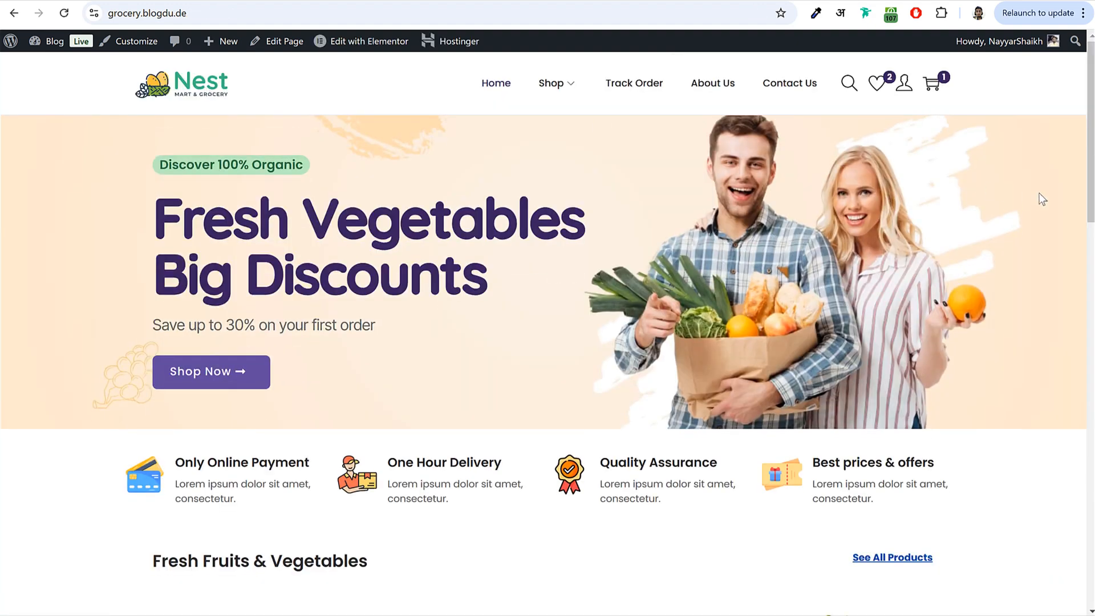
- Open the Organic Trimmed Green Beans, try the 1 KG and 2 KGS weights, then return home
scroll(1037, 274, down, 5)
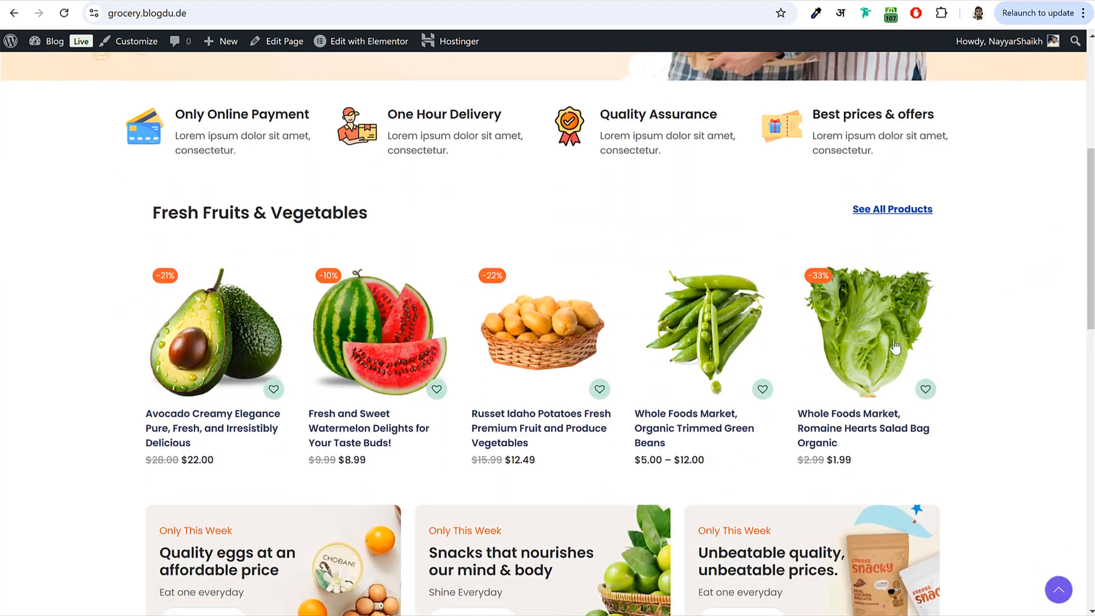
click(678, 367)
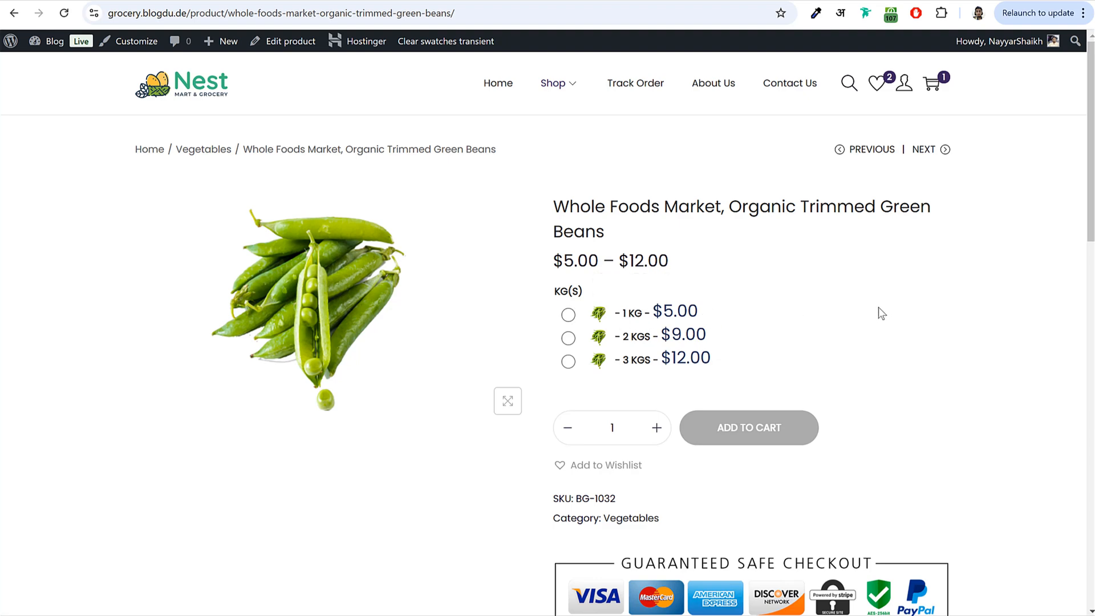
click(569, 315)
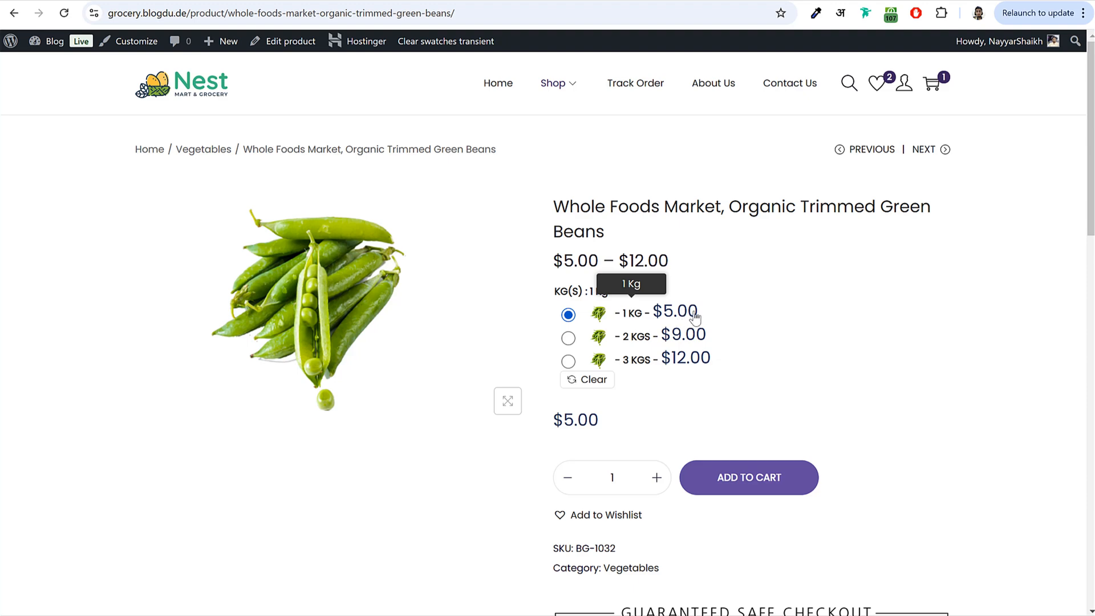
click(569, 340)
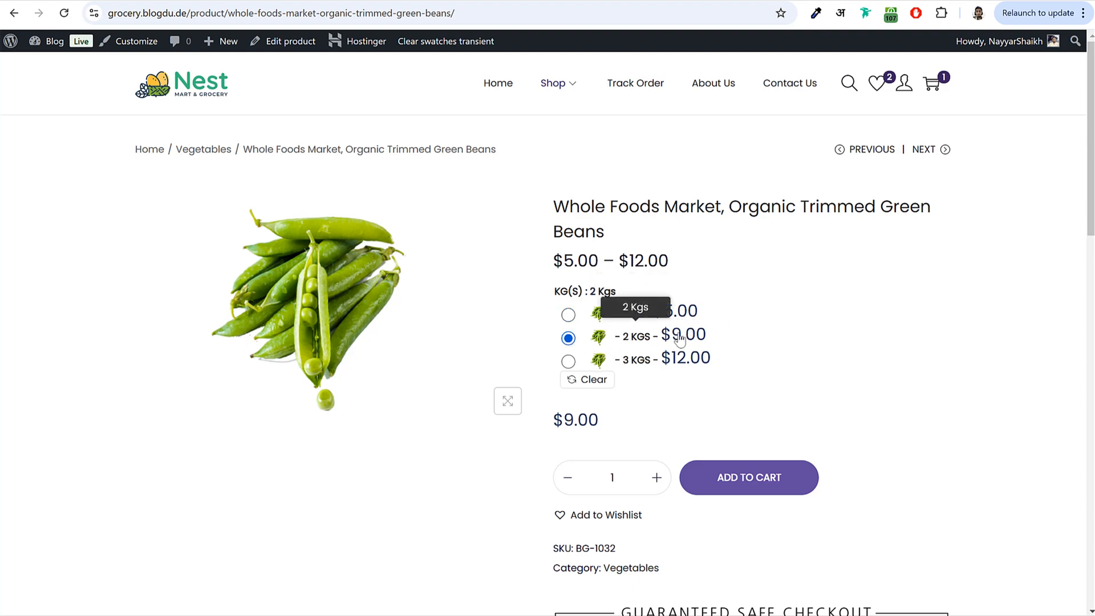
scroll(716, 369, down, 3)
scroll(719, 372, up, 3)
click(214, 95)
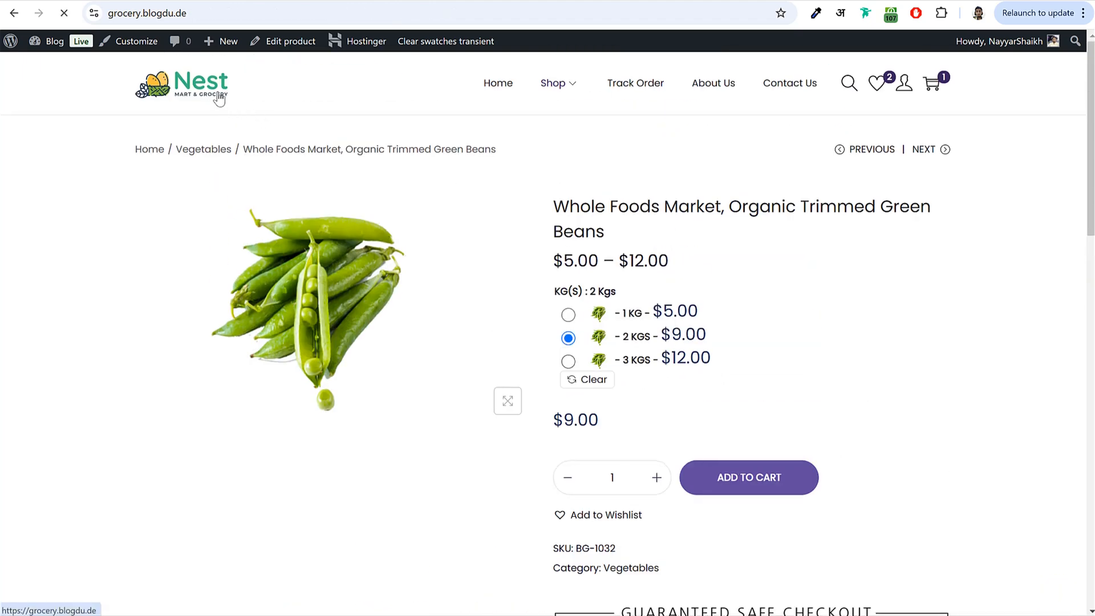
scroll(778, 245, down, 5)
scroll(778, 245, down, 9)
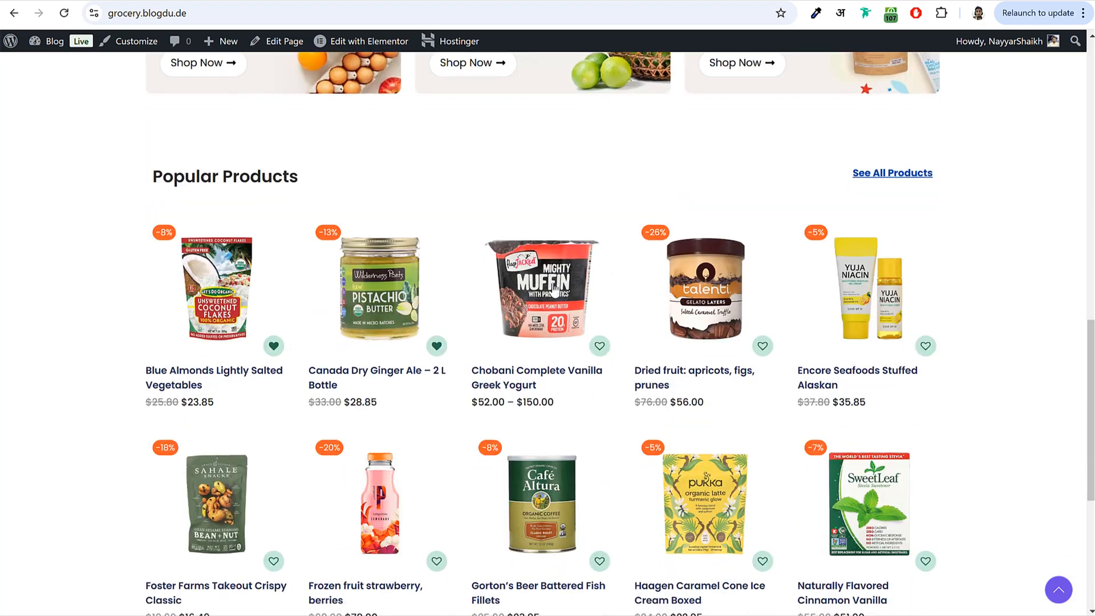
- Open the Chobani Vanilla Greek Yogurt and compare 1 Pack ($52.00) with 2 Packs ($102.00)
click(537, 338)
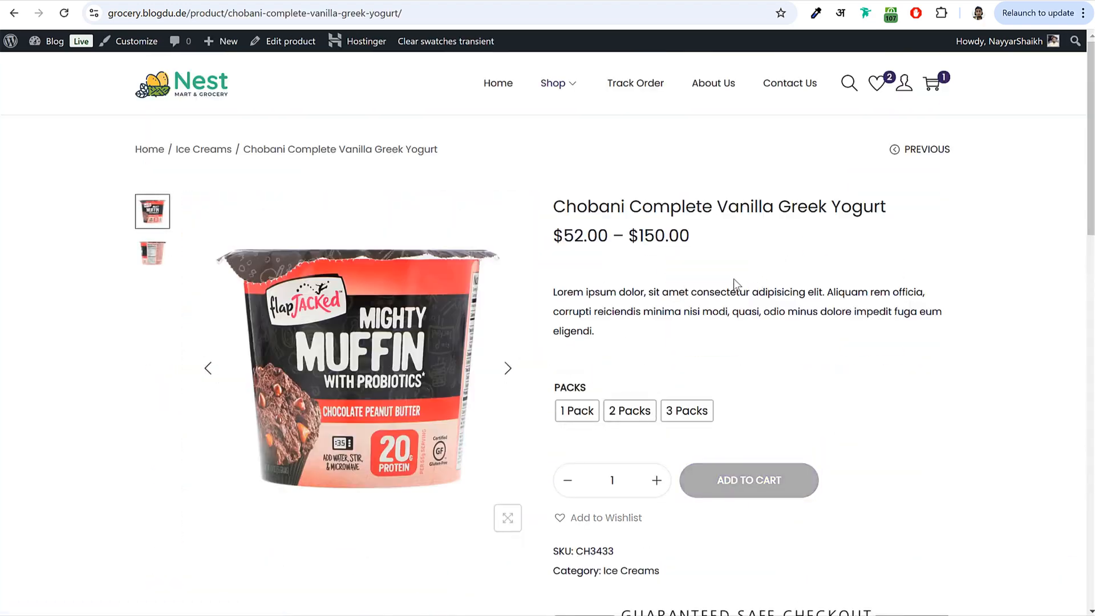
click(588, 418)
drag(554, 473, 609, 473)
click(942, 306)
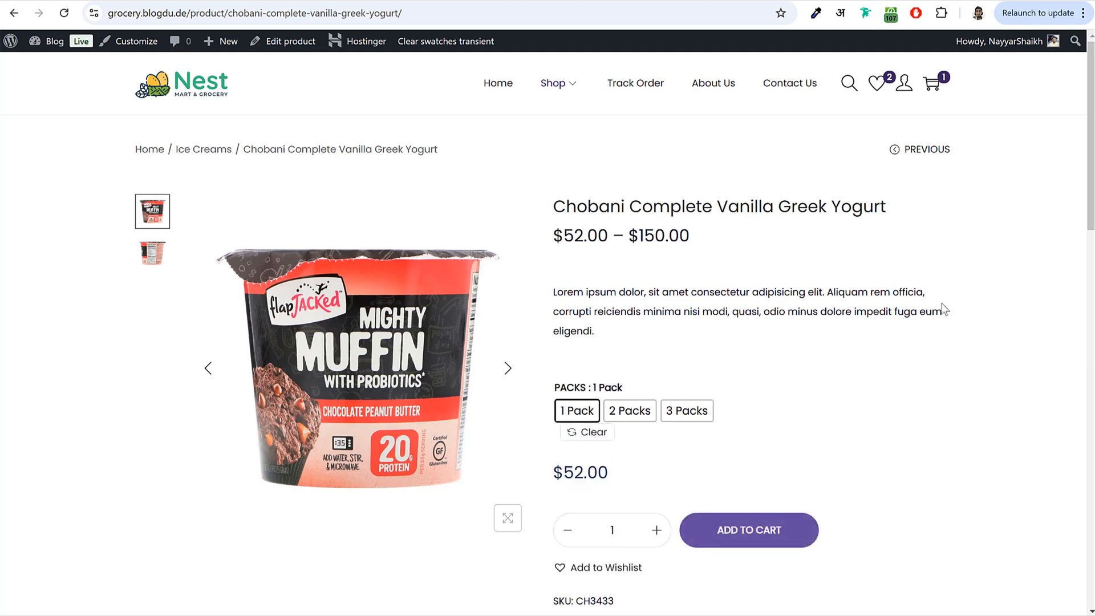
click(648, 415)
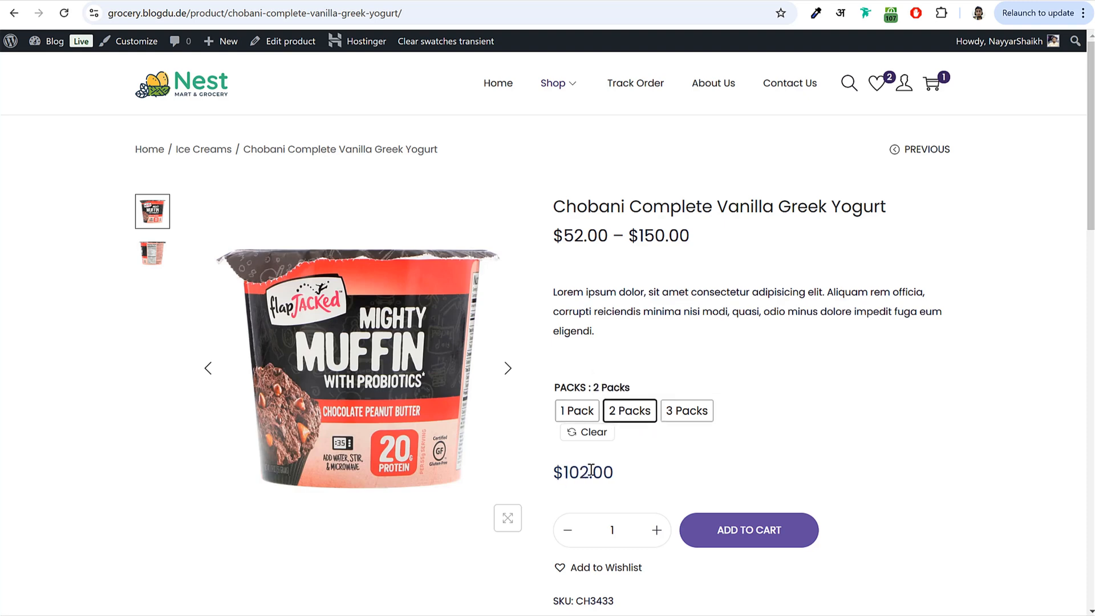
drag(592, 472, 568, 472)
click(567, 473)
scroll(812, 346, down, 5)
scroll(813, 348, up, 5)
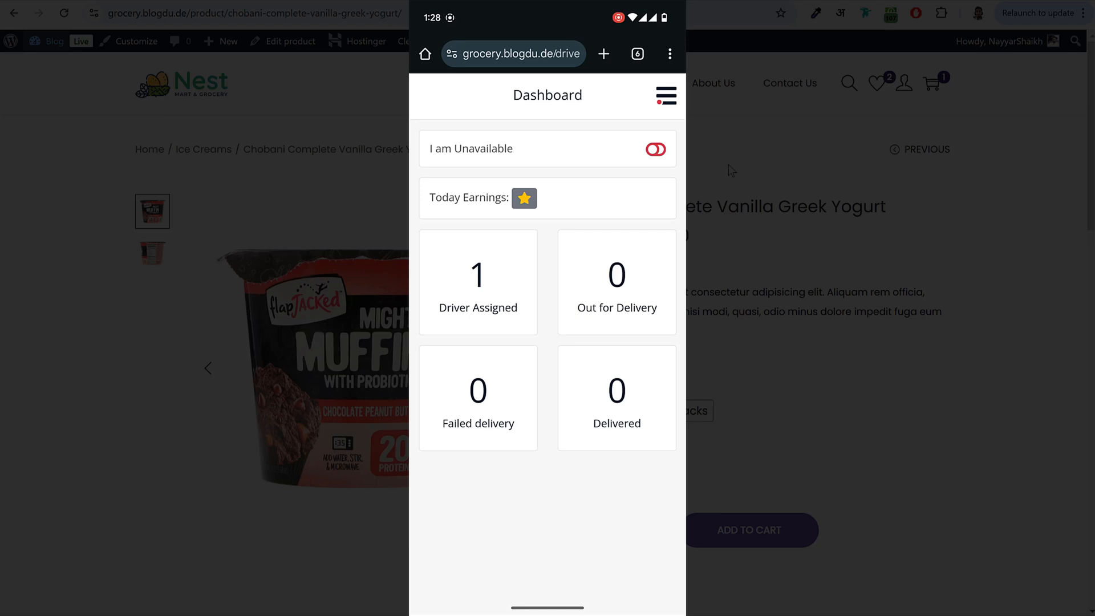
- In the driver's assigned orders, select order #271 and mark it out for delivery
click(474, 290)
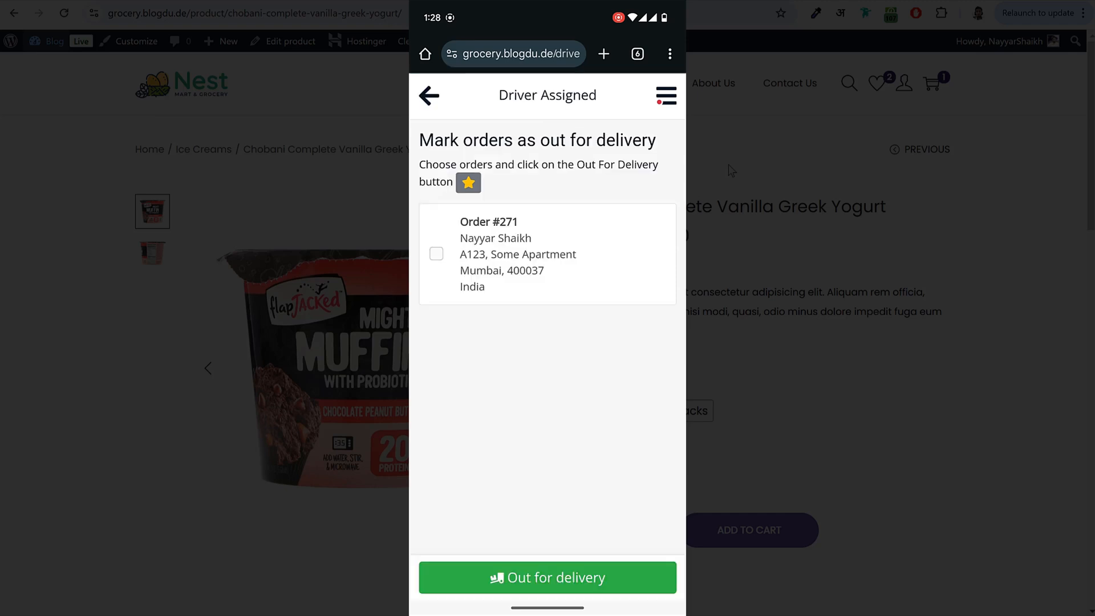
click(574, 250)
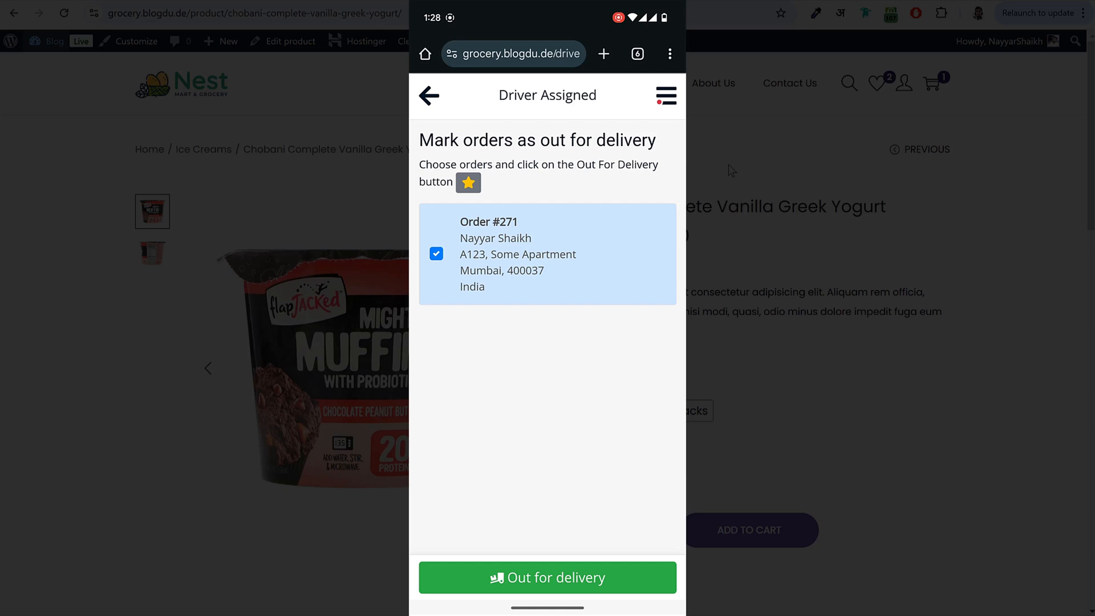
click(601, 575)
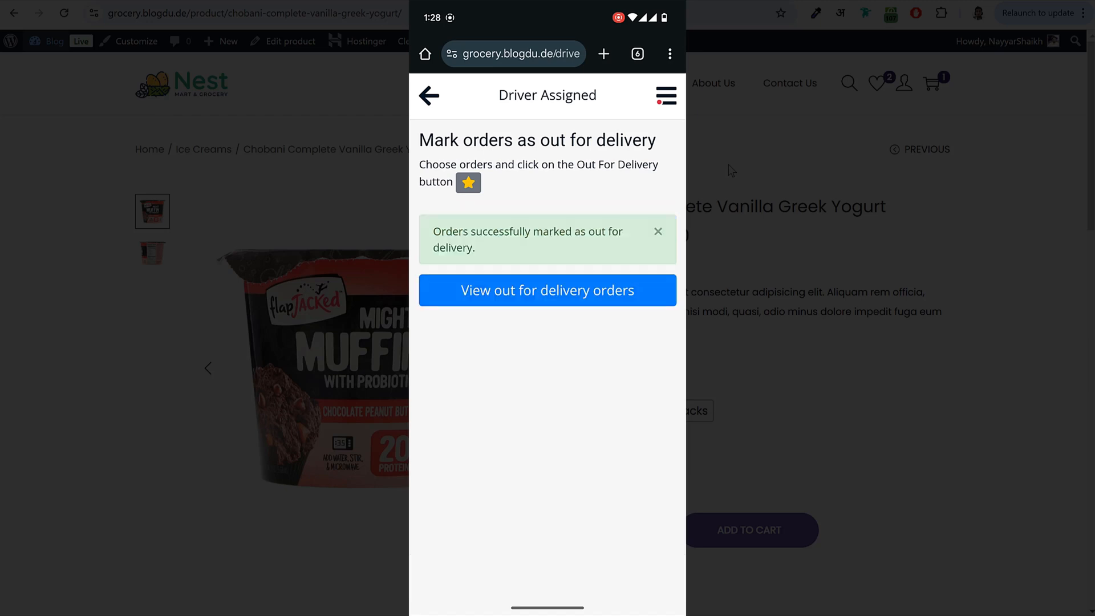
- Open order #271 from the out-for-delivery list and scroll through its details
click(616, 288)
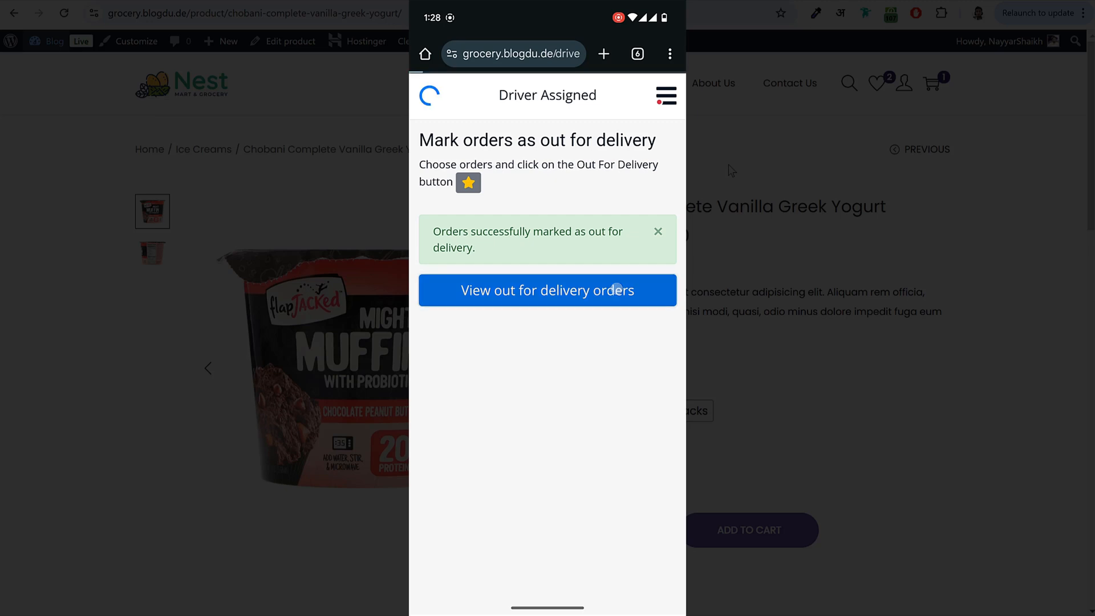
click(596, 223)
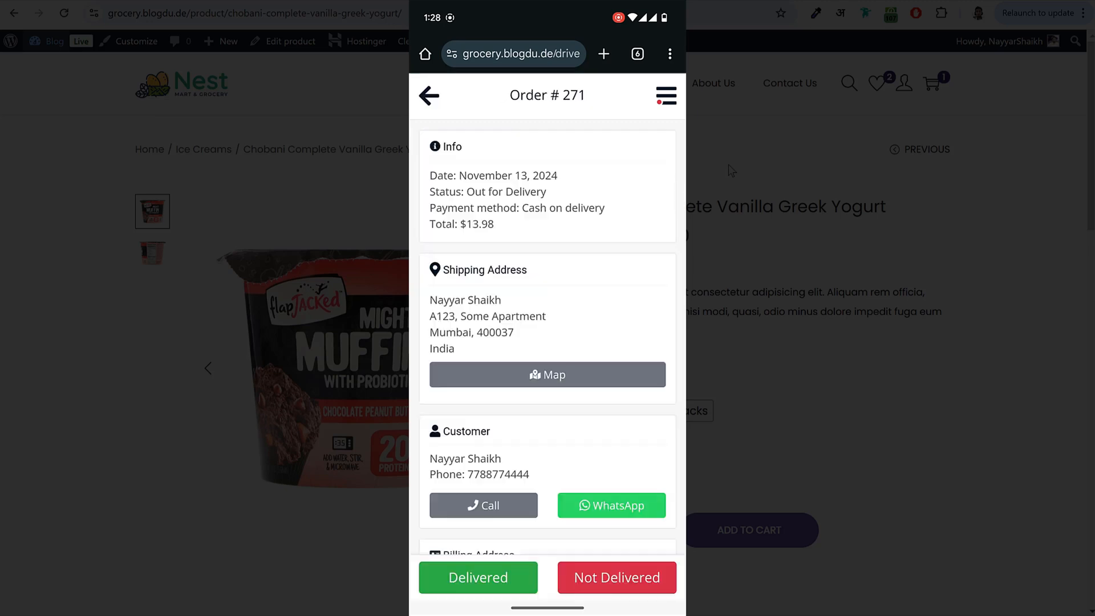
scroll(611, 201, down, 3)
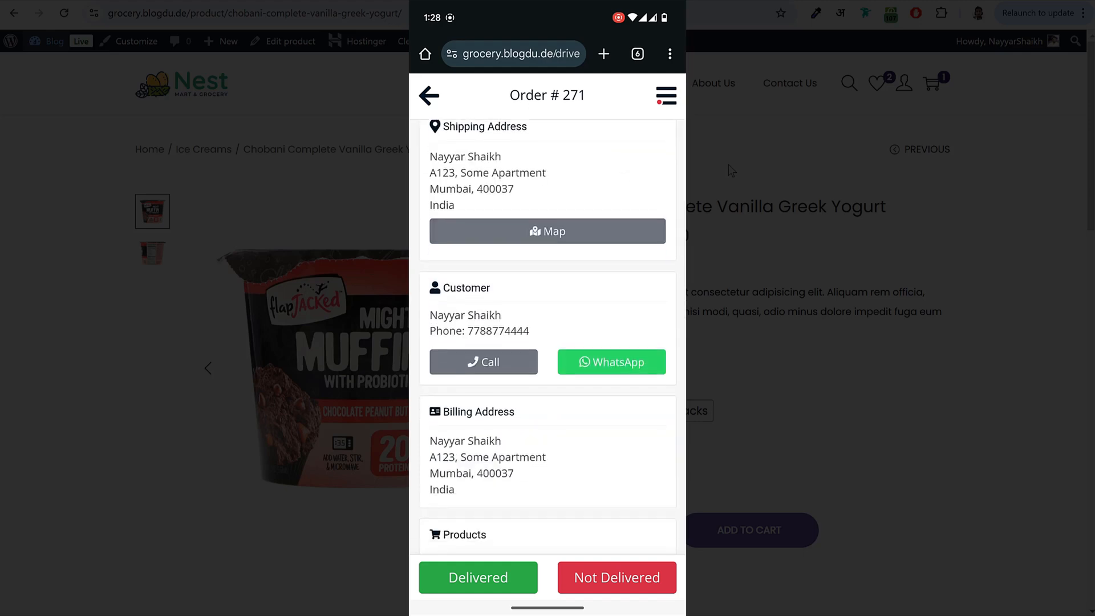
scroll(602, 361, down, 2)
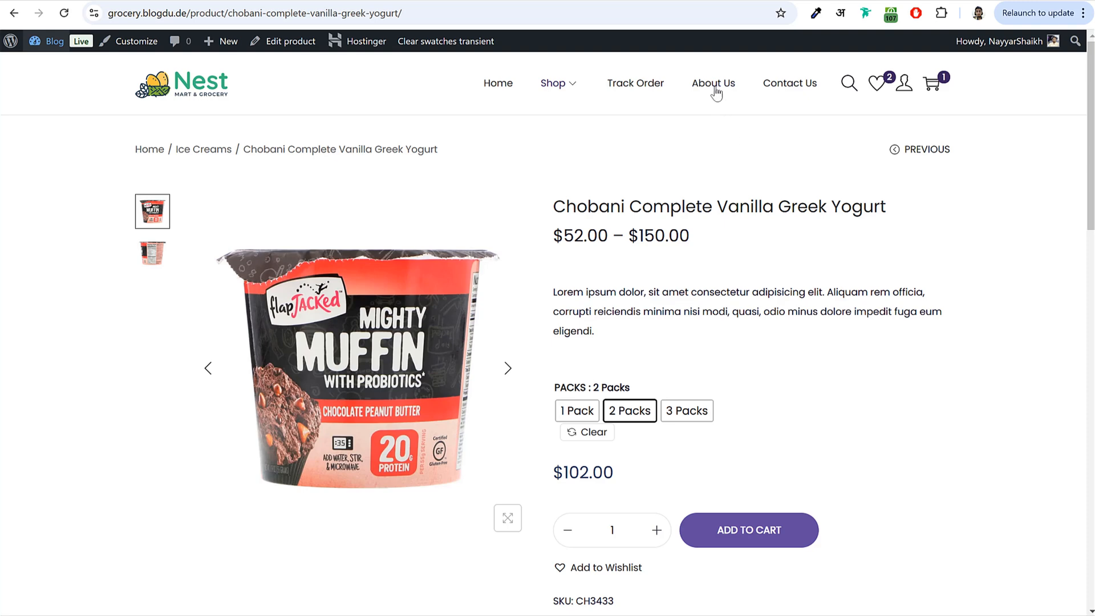
- View the store's About Us page, scrolling through its content
click(732, 98)
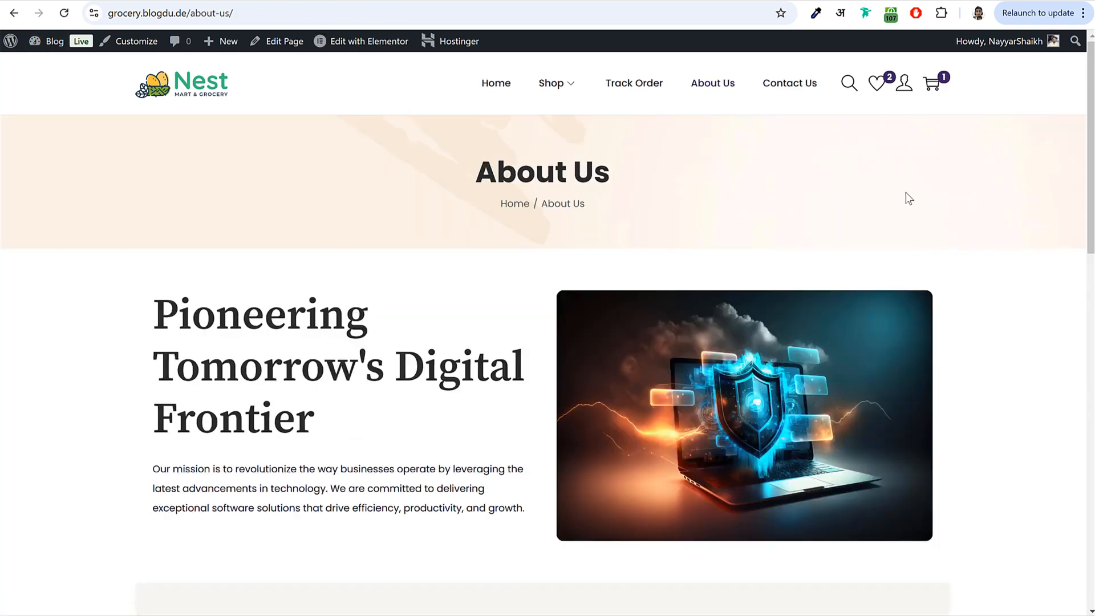
scroll(905, 289, down, 10)
scroll(906, 292, down, 5)
scroll(904, 292, up, 15)
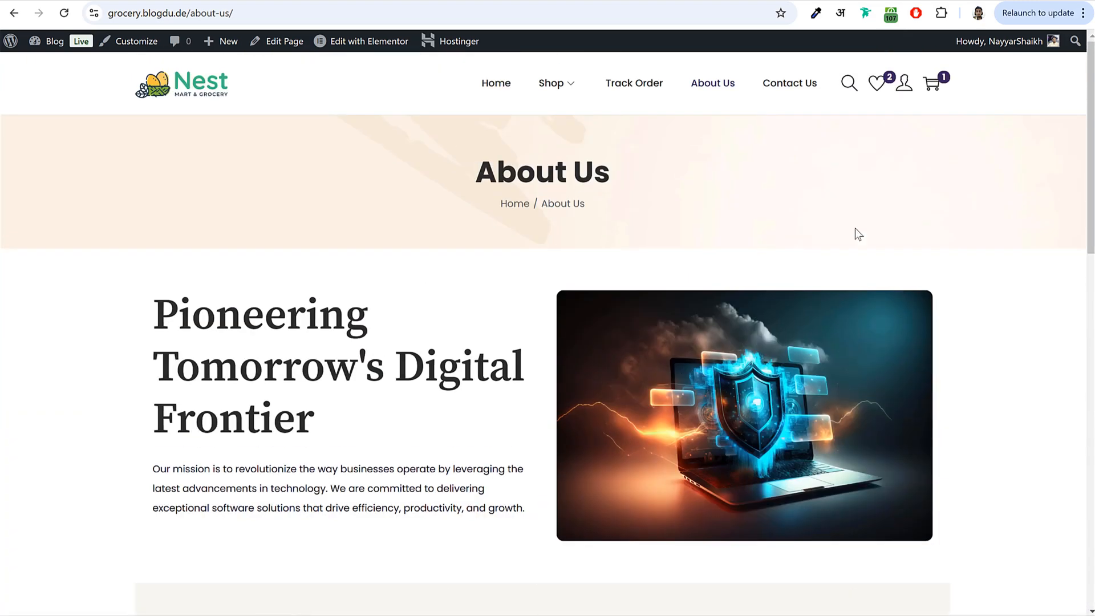
- Browse the Contact Us page, then return to the Nest home page via the logo
click(793, 101)
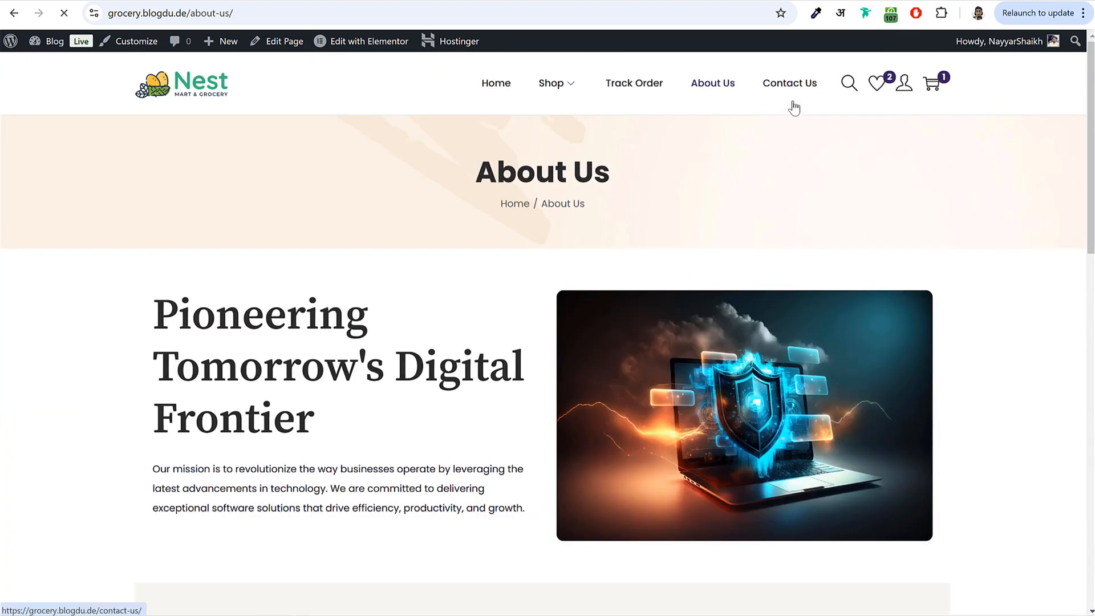
scroll(694, 348, down, 10)
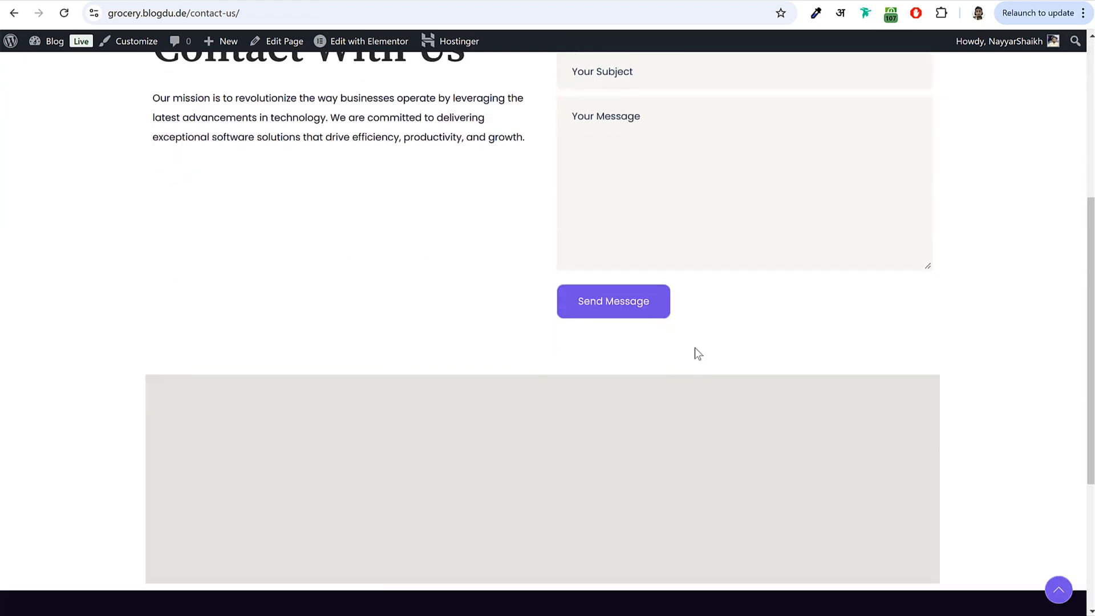
scroll(695, 349, up, 7)
scroll(694, 350, up, 3)
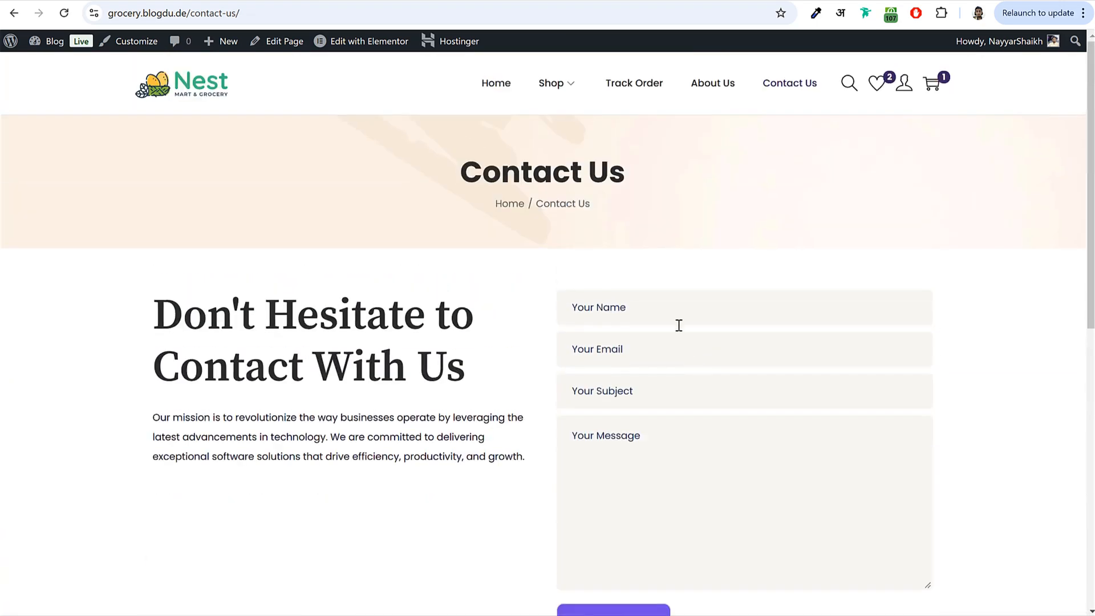
click(205, 102)
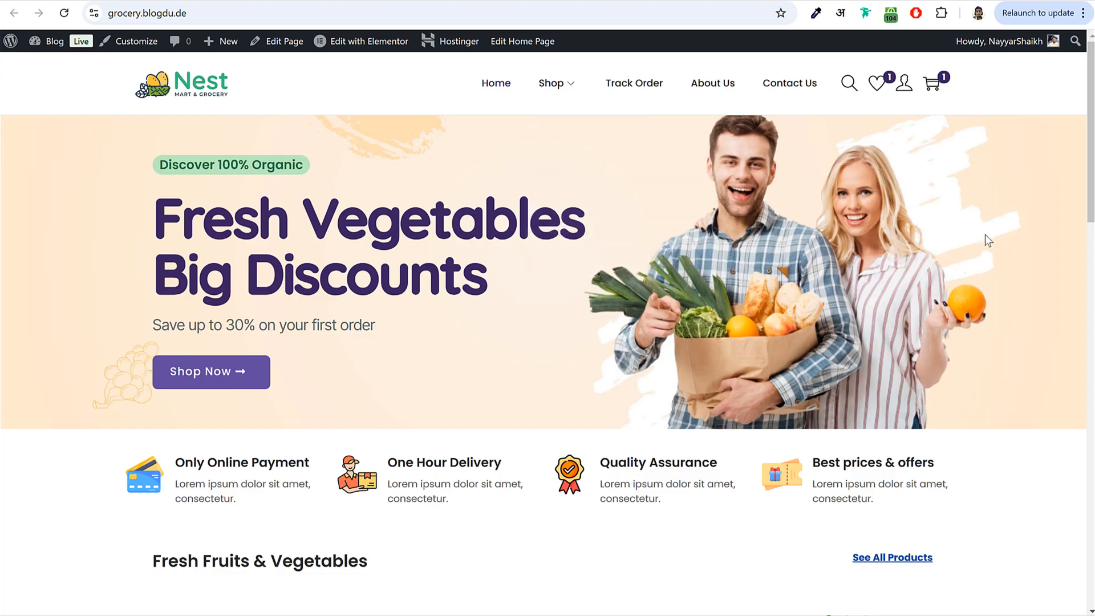
- Scroll down the Nest grocery home page and back up
scroll(1025, 327, down, 7)
scroll(1025, 331, down, 10)
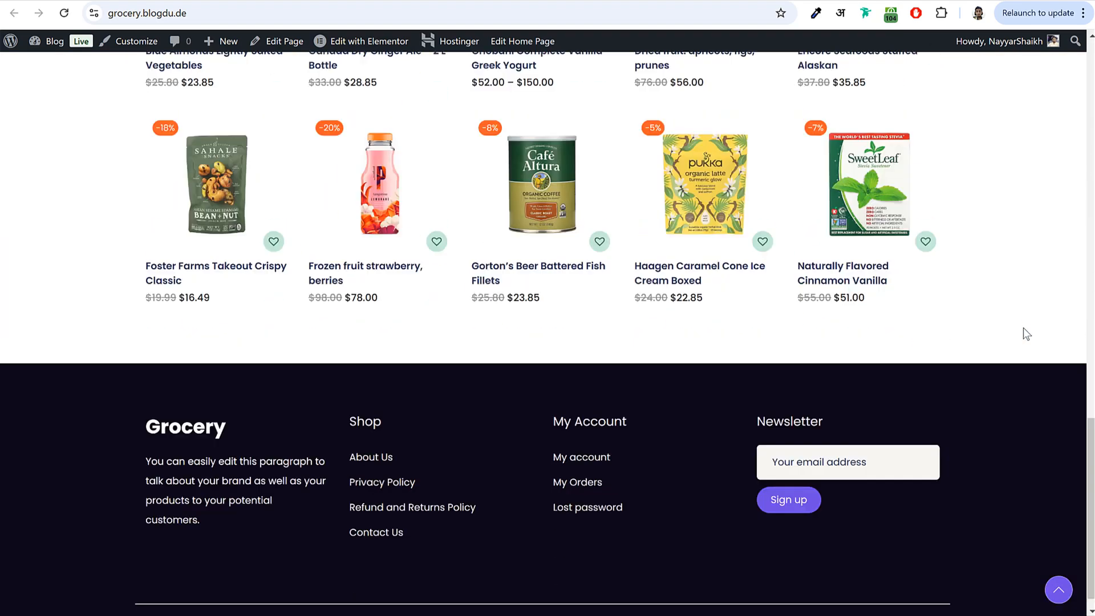
scroll(1003, 283, up, 17)
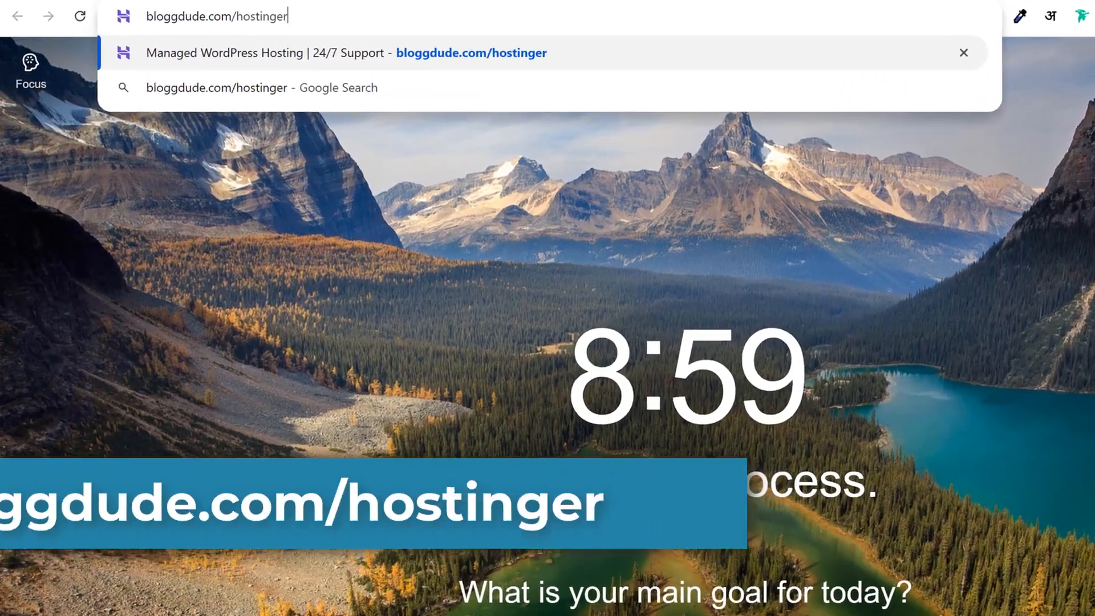
- Load Hostinger's WordPress hosting page and dismiss the Kodee chat assistant
key(Return)
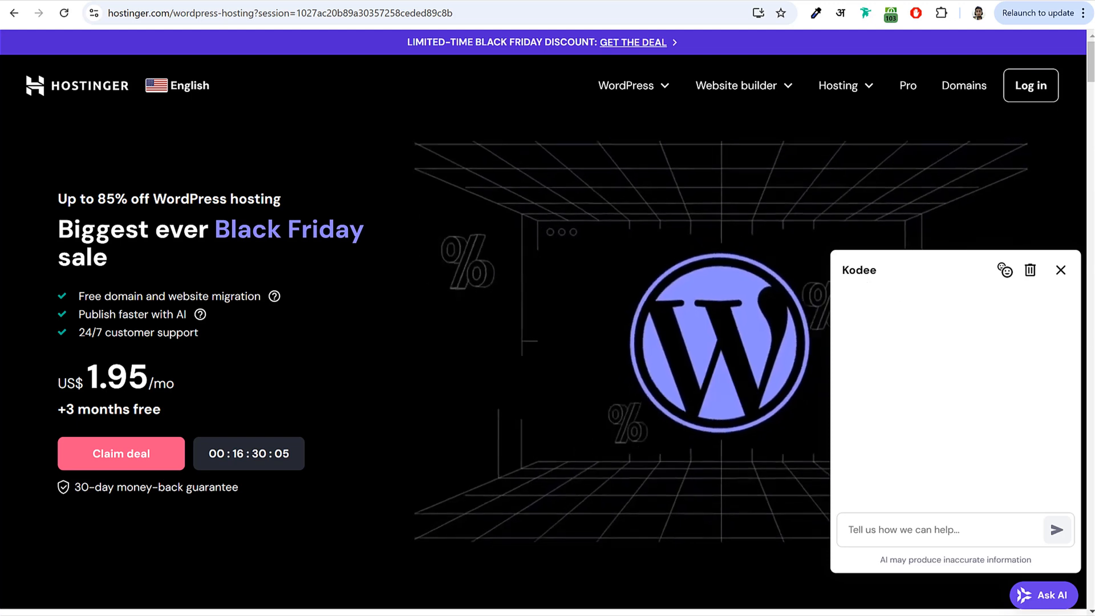
click(1061, 270)
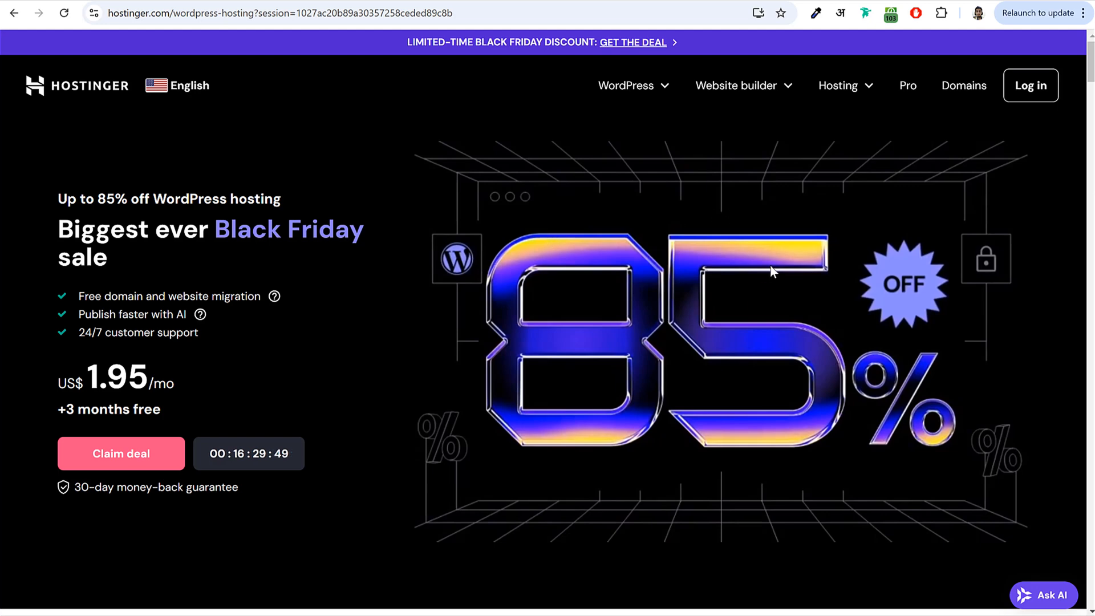
drag(216, 229, 363, 231)
click(437, 231)
- Scroll to the Premium, Business and Cloud plan cards and compare their prices
scroll(635, 319, down, 6)
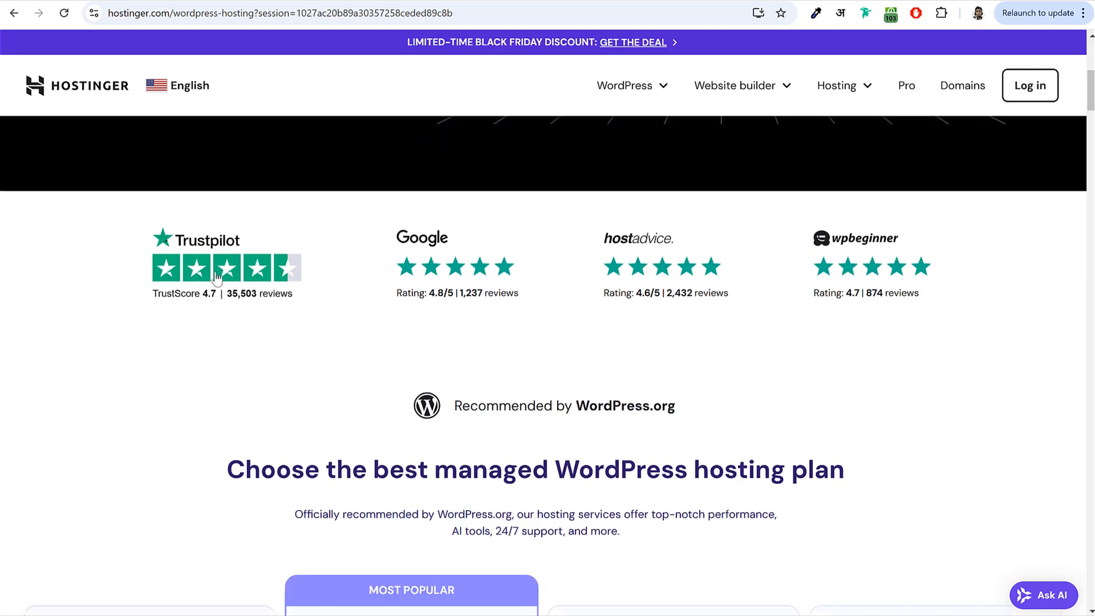
scroll(564, 285, down, 3)
scroll(567, 301, down, 4)
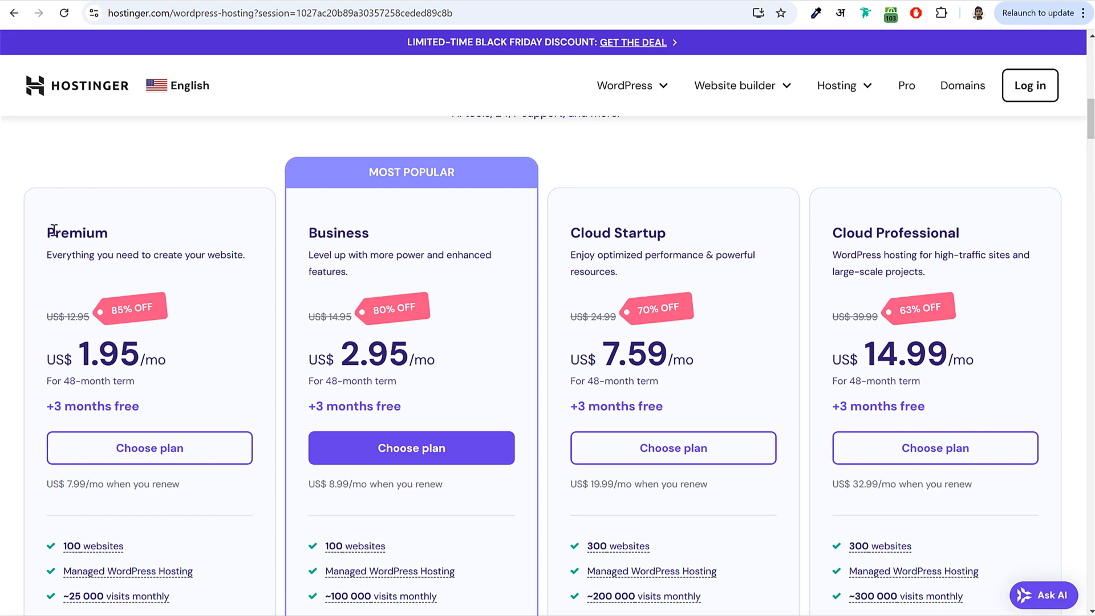
drag(47, 238, 135, 233)
click(71, 238)
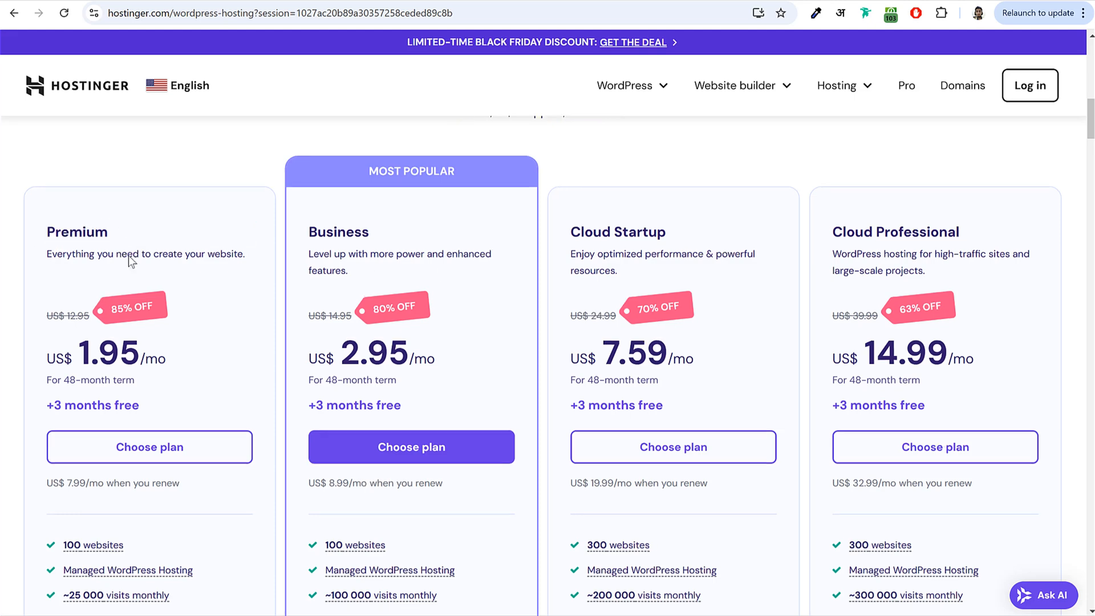
scroll(120, 252, down, 2)
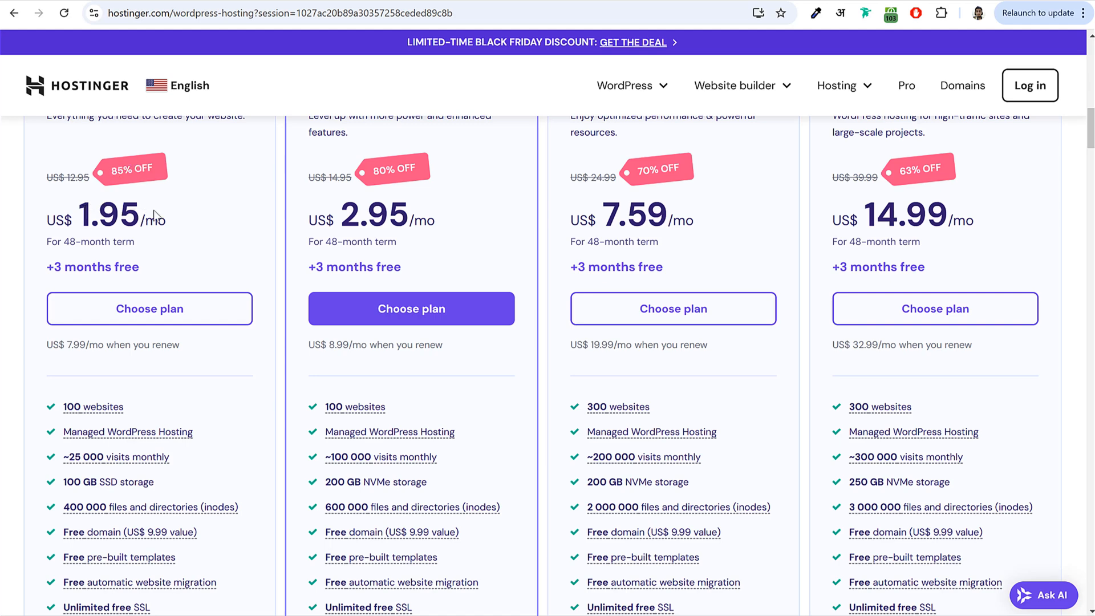
scroll(232, 264, down, 5)
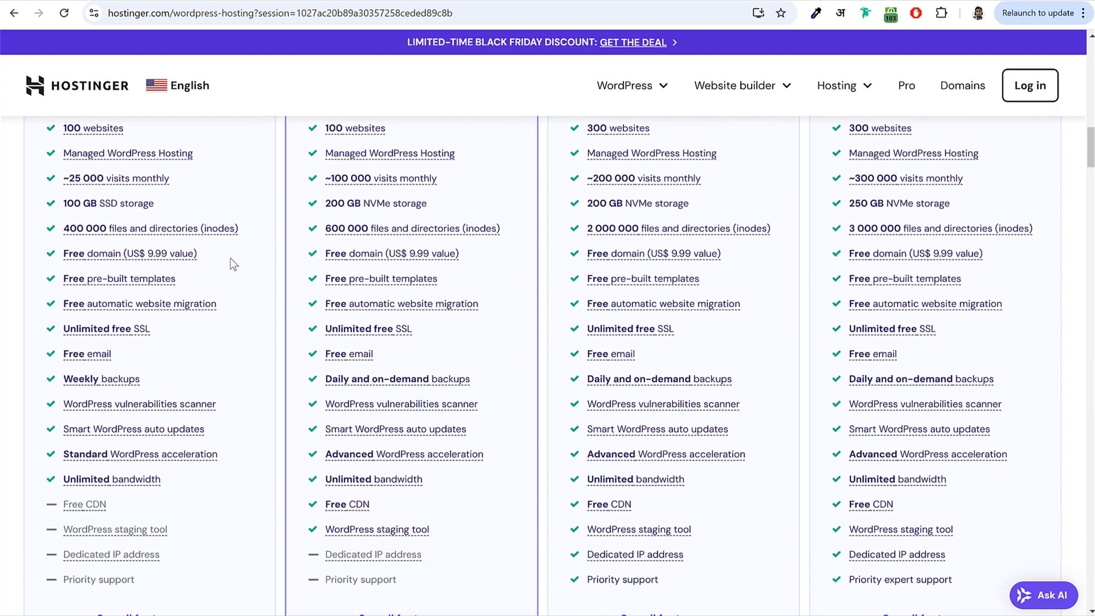
scroll(232, 264, up, 1)
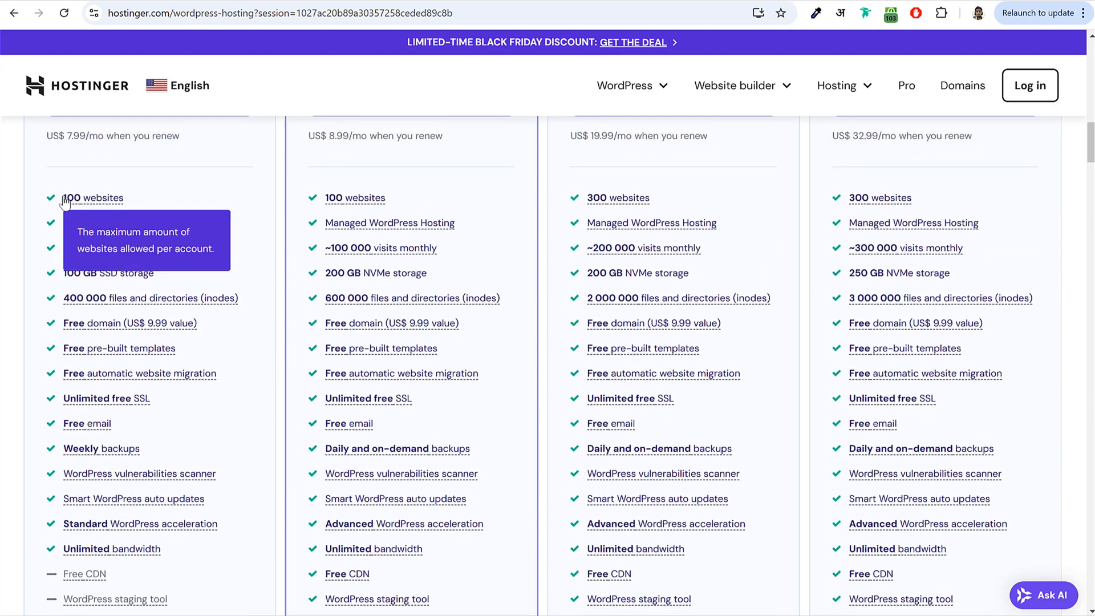
scroll(217, 269, up, 4)
scroll(214, 267, up, 2)
scroll(212, 266, down, 6)
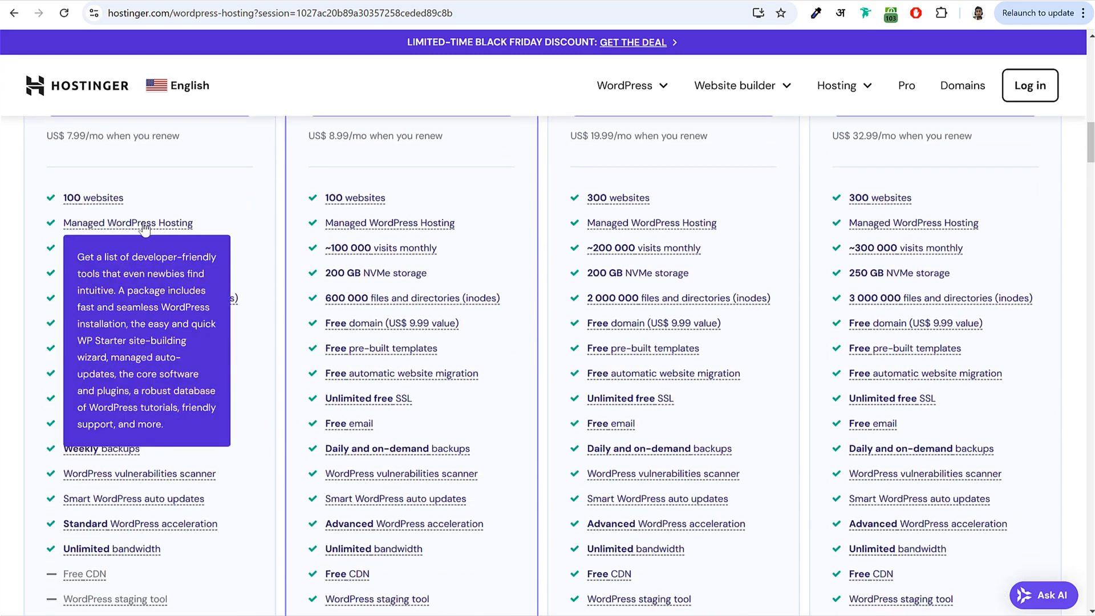
scroll(241, 239, down, 1)
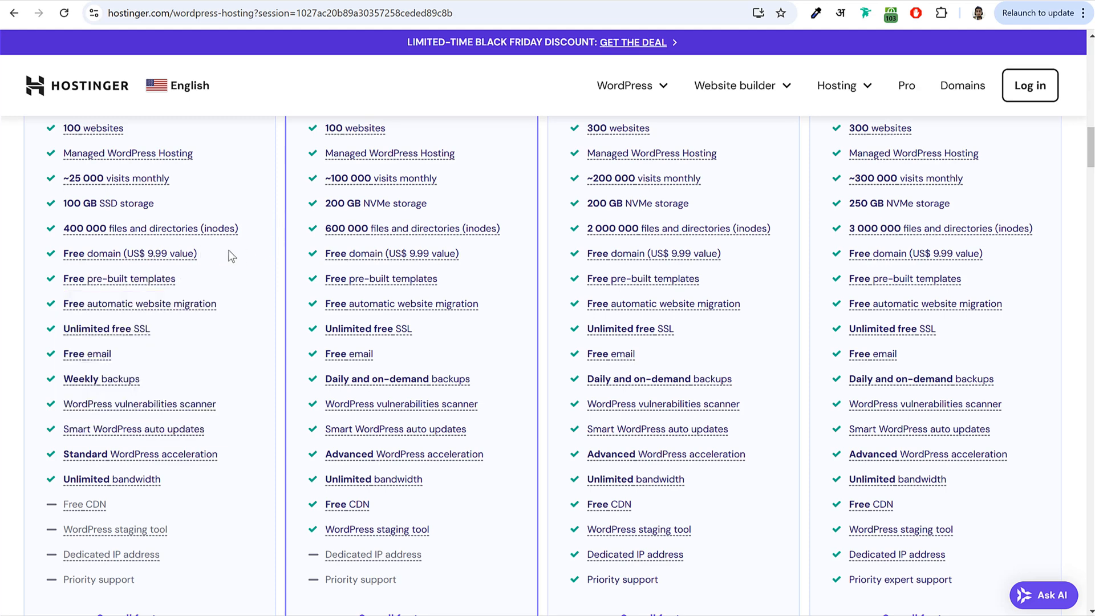
scroll(117, 212, down, 2)
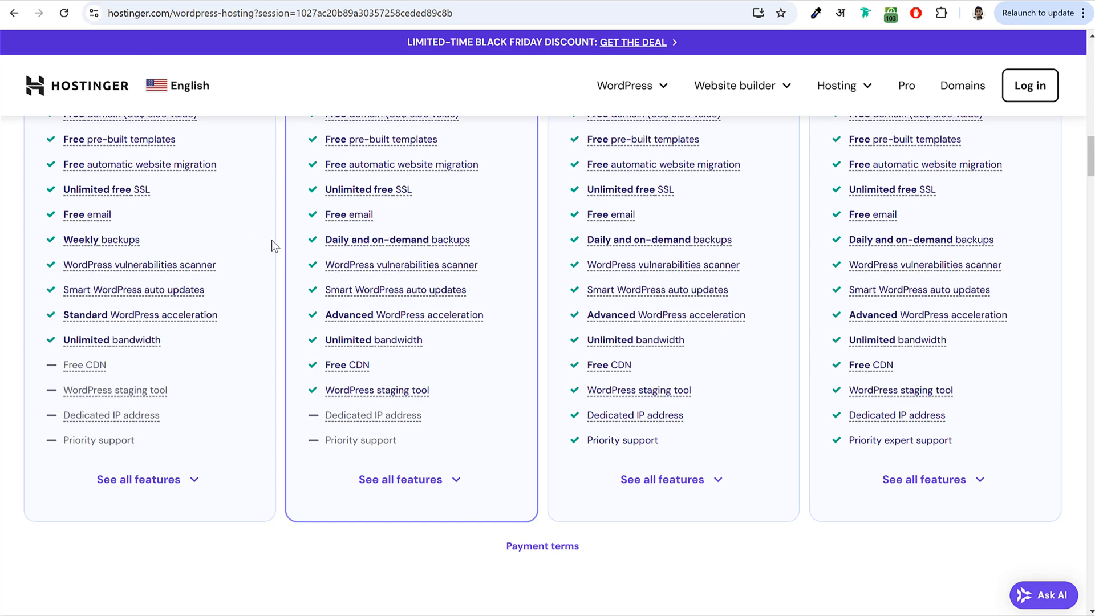
- Expand the plans' full feature lists and review them, returning to the prices
click(185, 484)
scroll(245, 342, down, 5)
scroll(264, 349, down, 2)
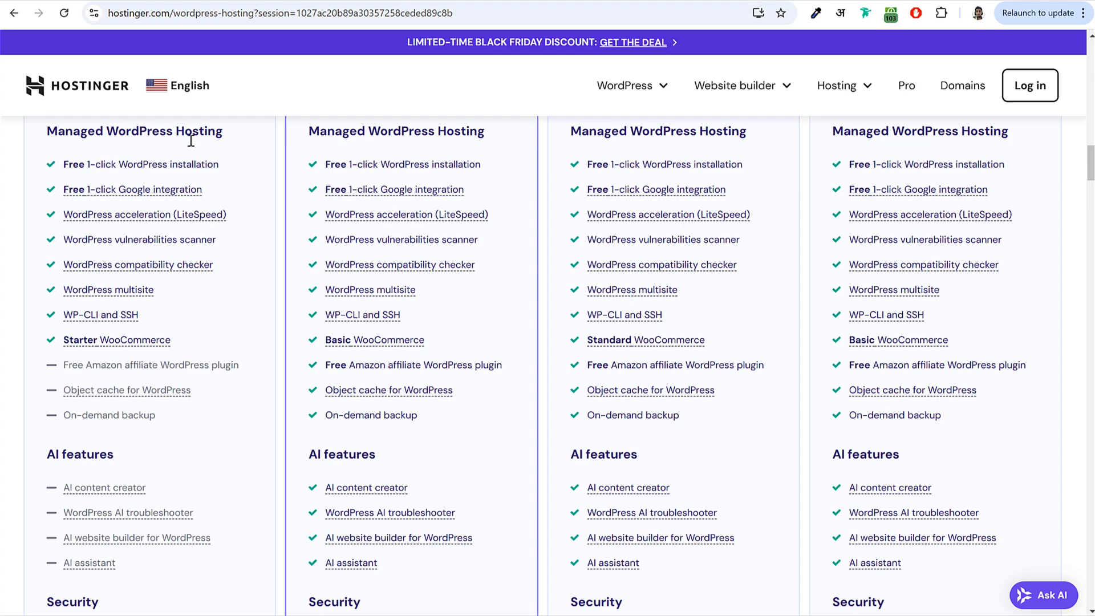
scroll(255, 233, down, 3)
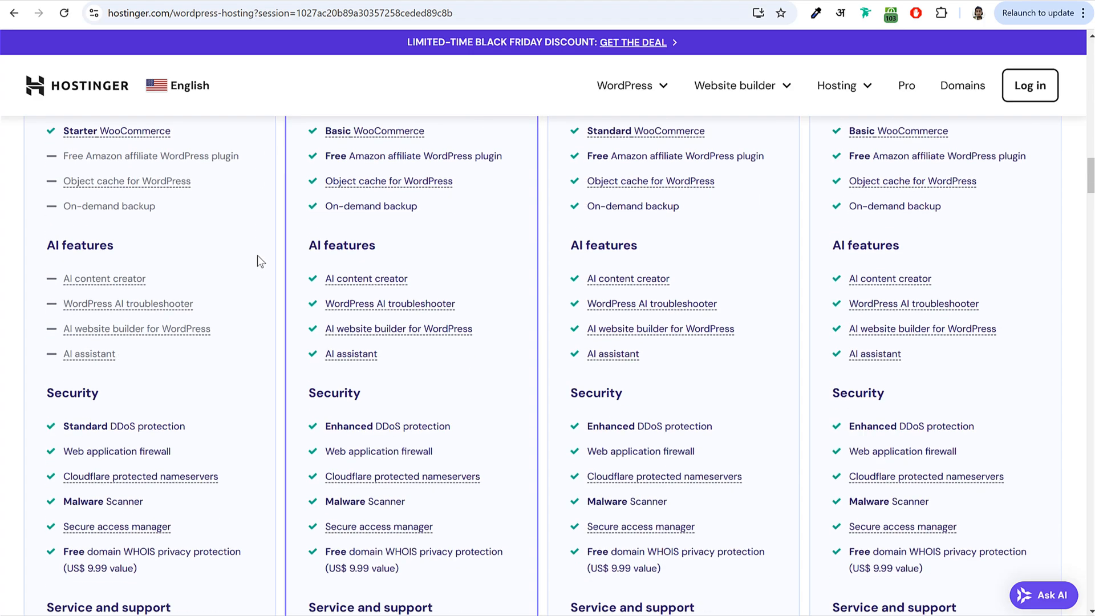
scroll(258, 255, up, 18)
scroll(258, 262, up, 1)
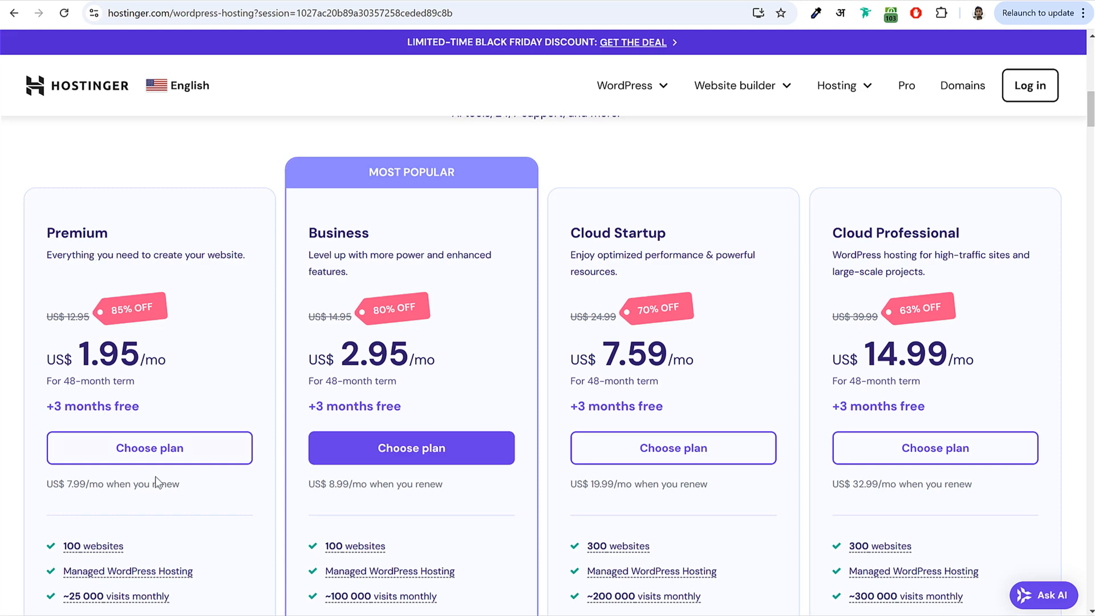
- Choose the Premium plan and keep the 48-month billing period at US$ 93.60
click(154, 450)
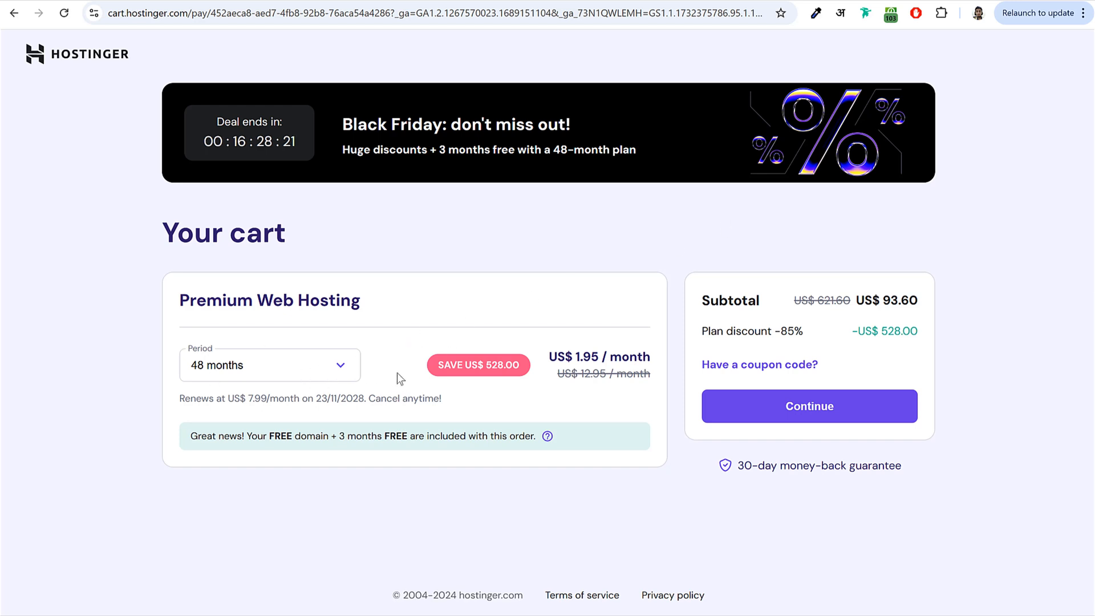
click(239, 369)
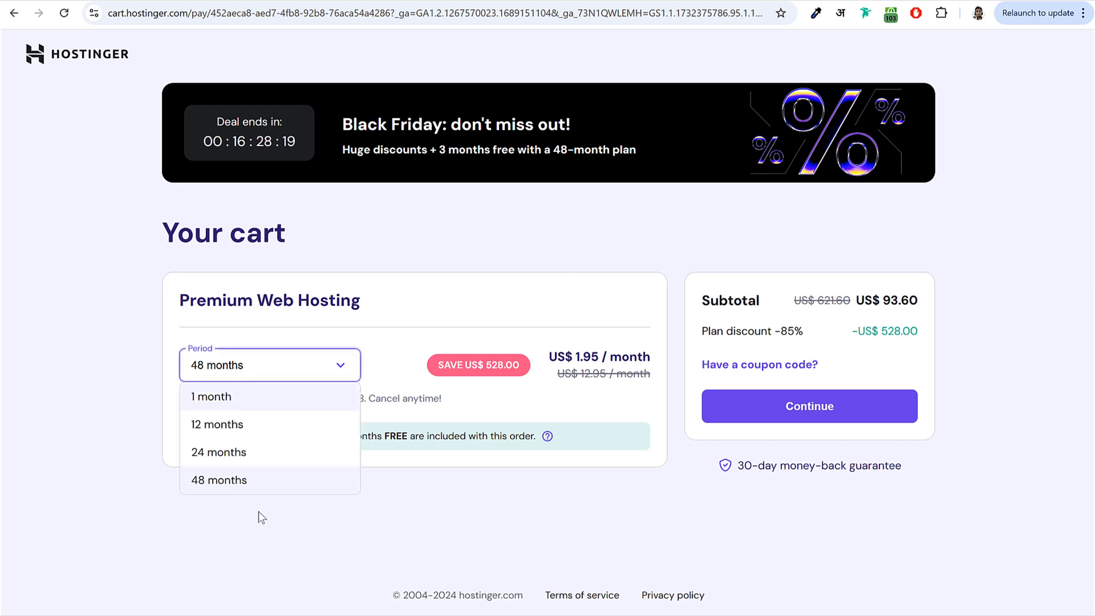
click(226, 481)
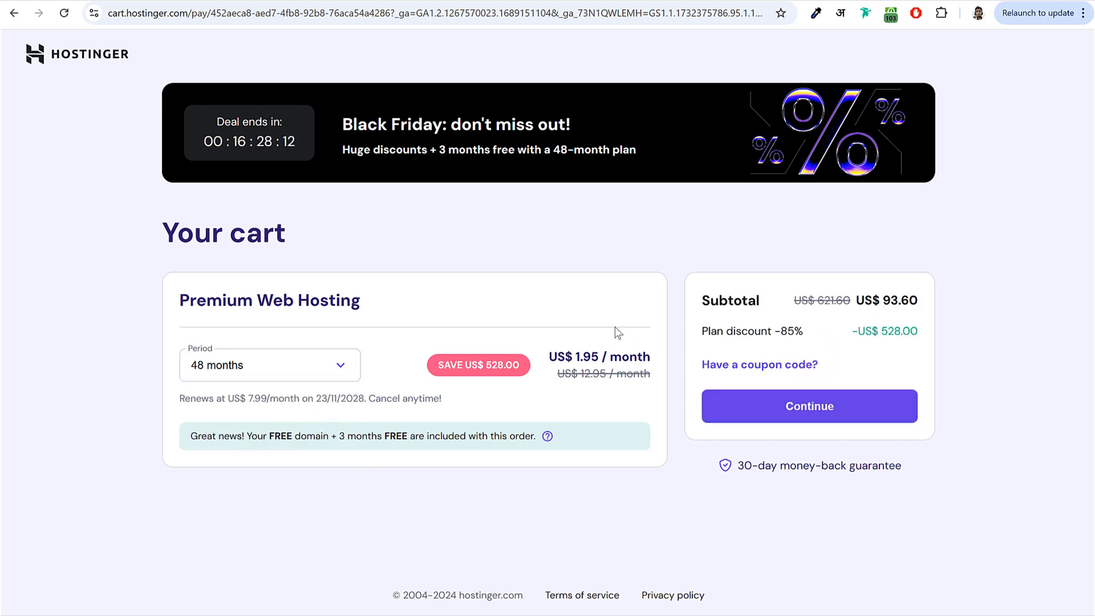
double_click(887, 299)
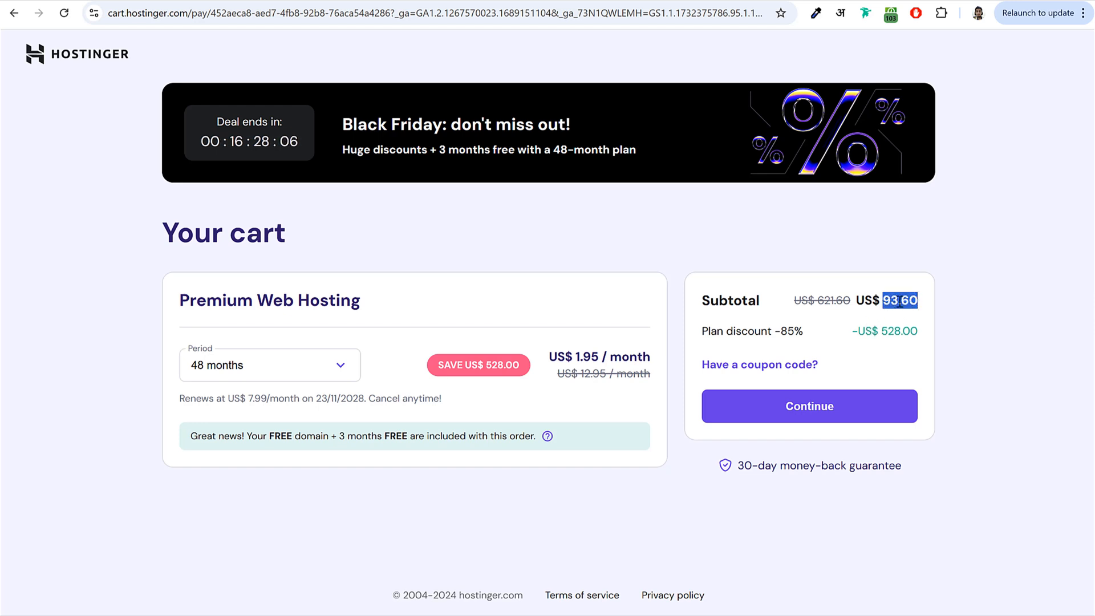
- Enter and apply the discount coupon code, confirming the subtotal drops to US$ 84.24
click(708, 367)
click(747, 416)
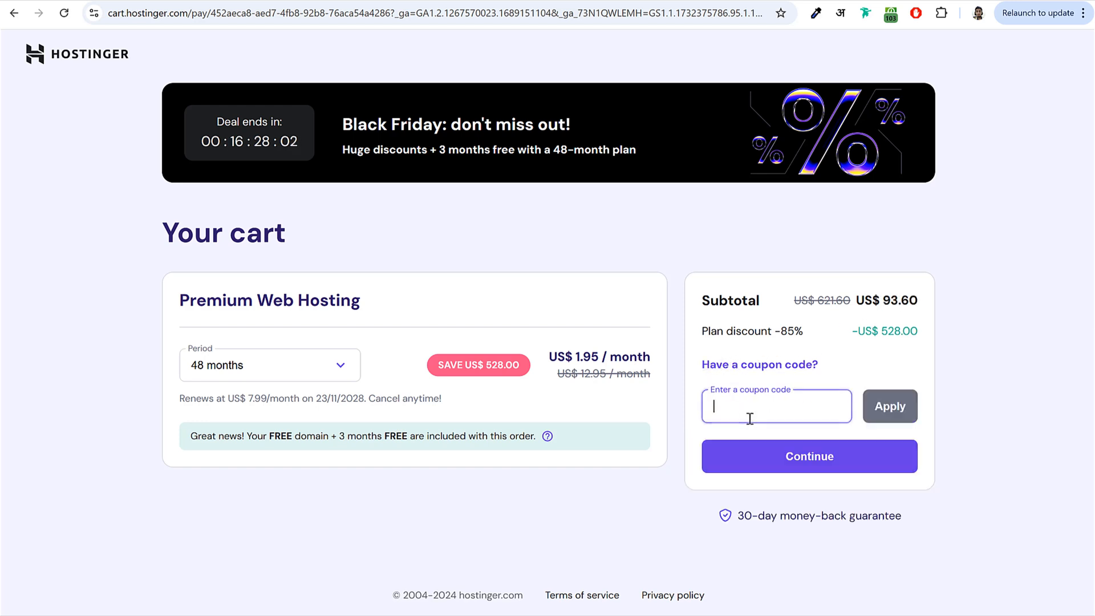
text(NAYYAR)
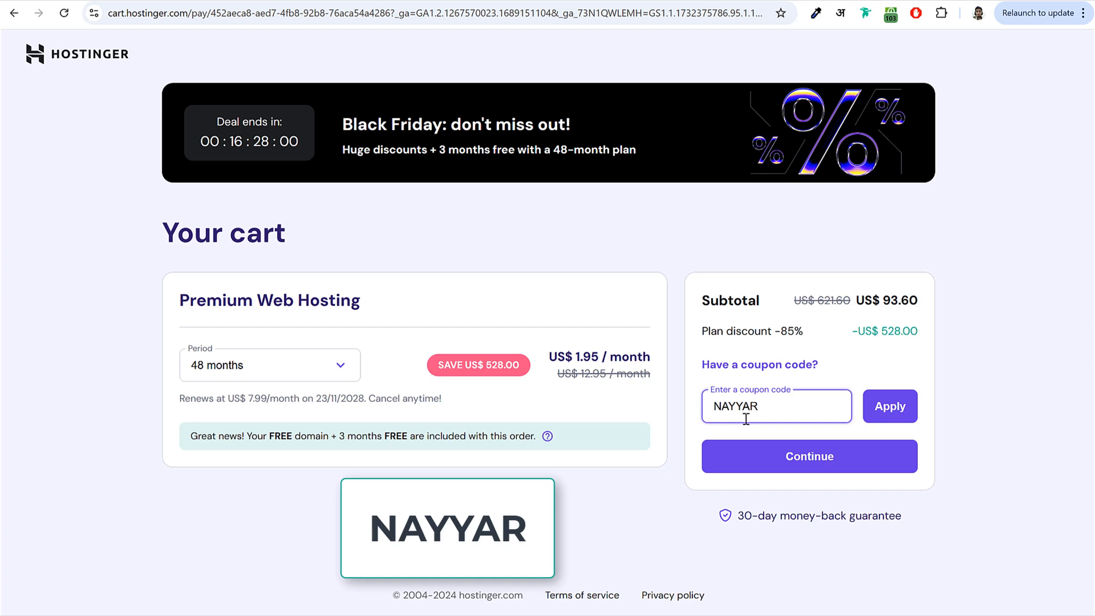
click(912, 407)
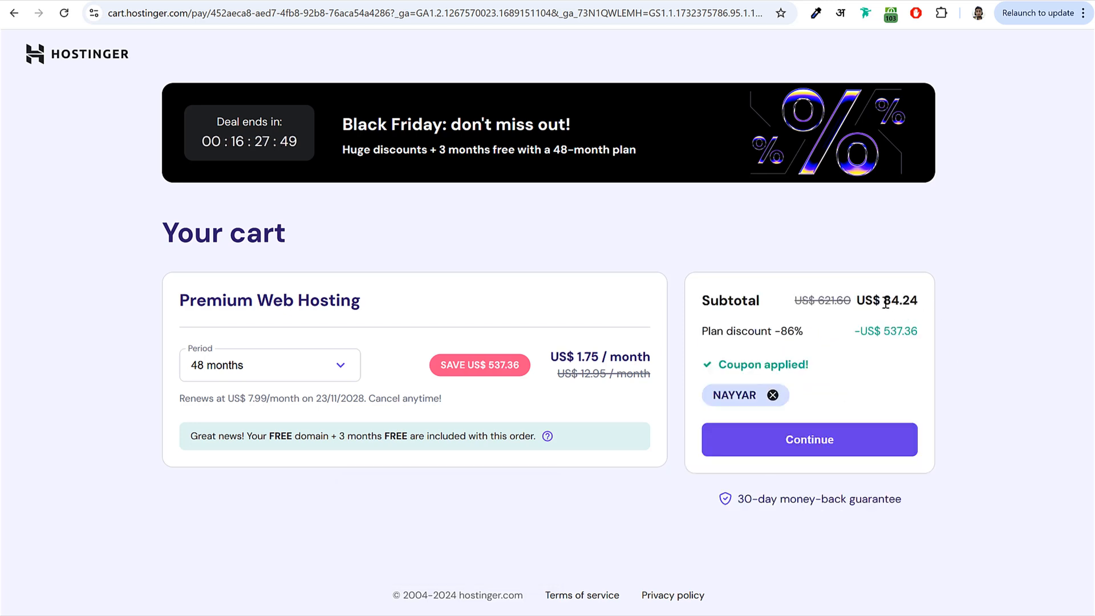
drag(884, 300, 935, 300)
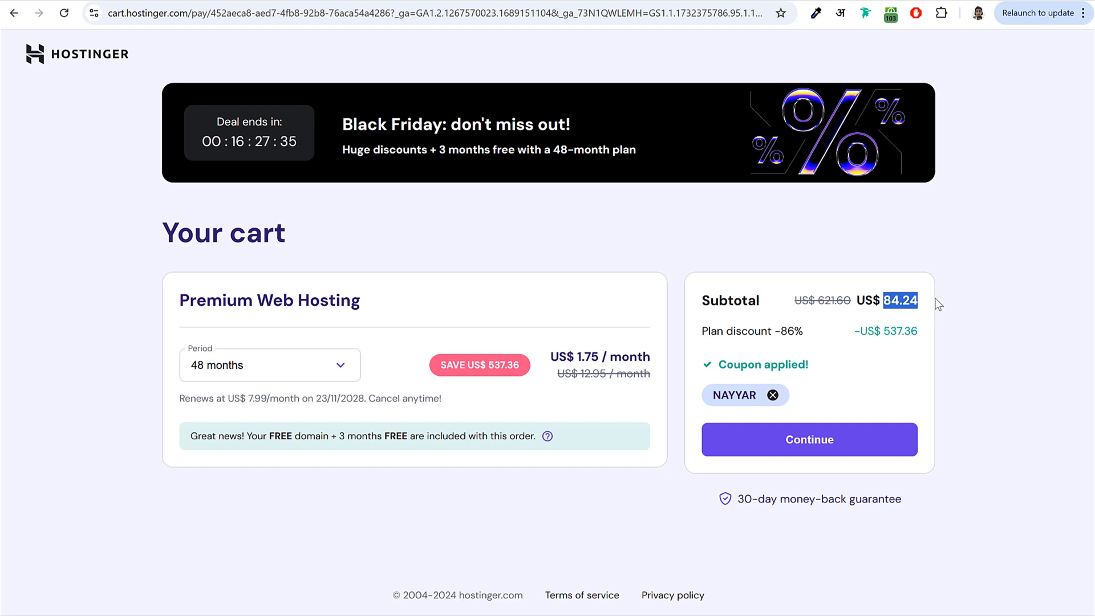
click(894, 305)
drag(884, 303, 916, 301)
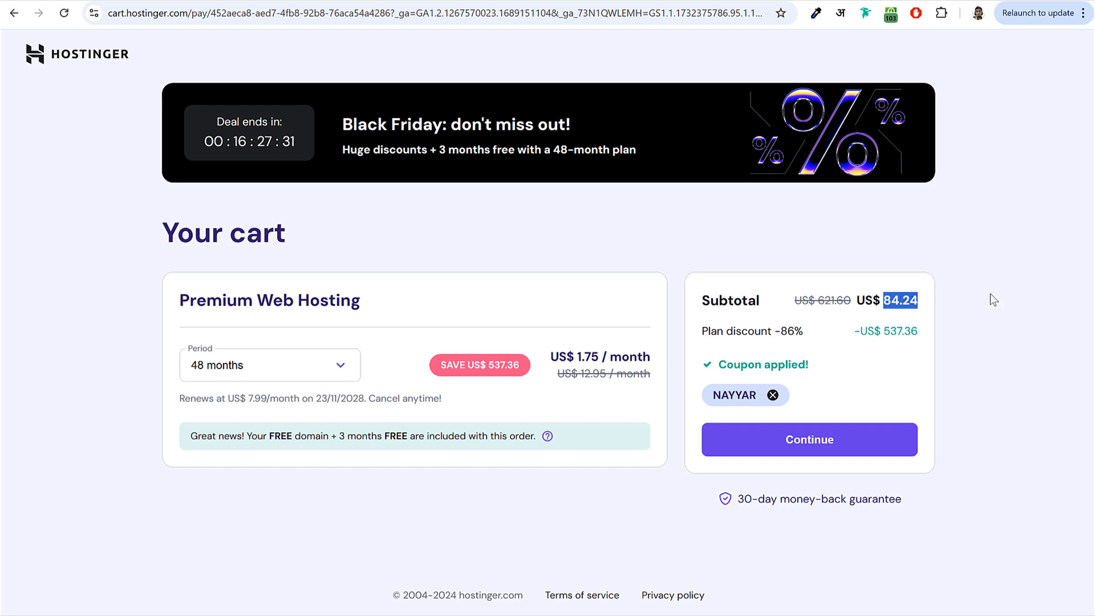
click(296, 372)
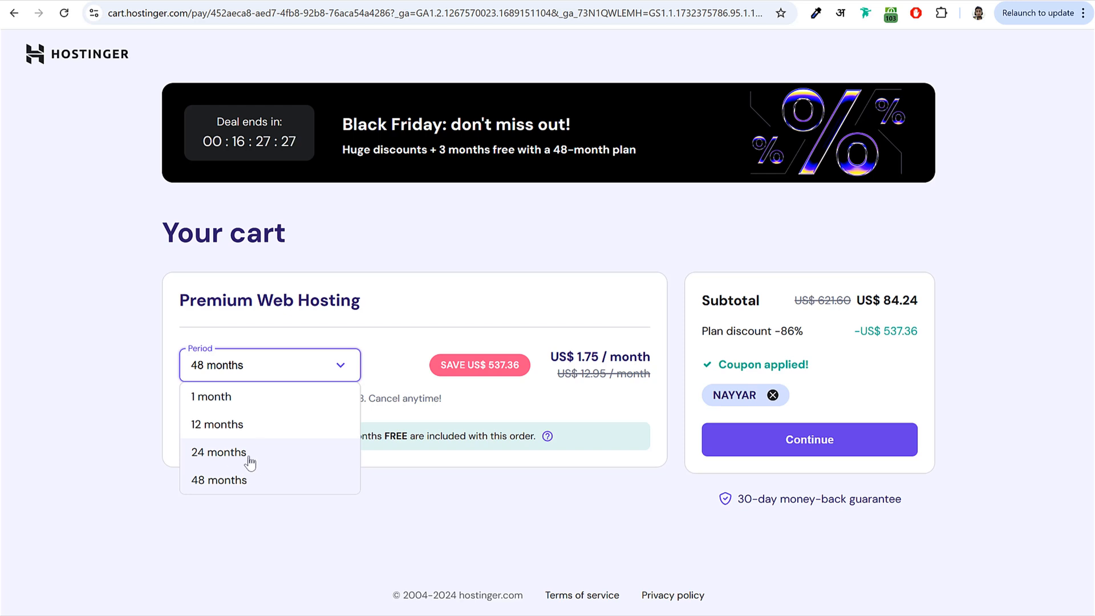
click(281, 526)
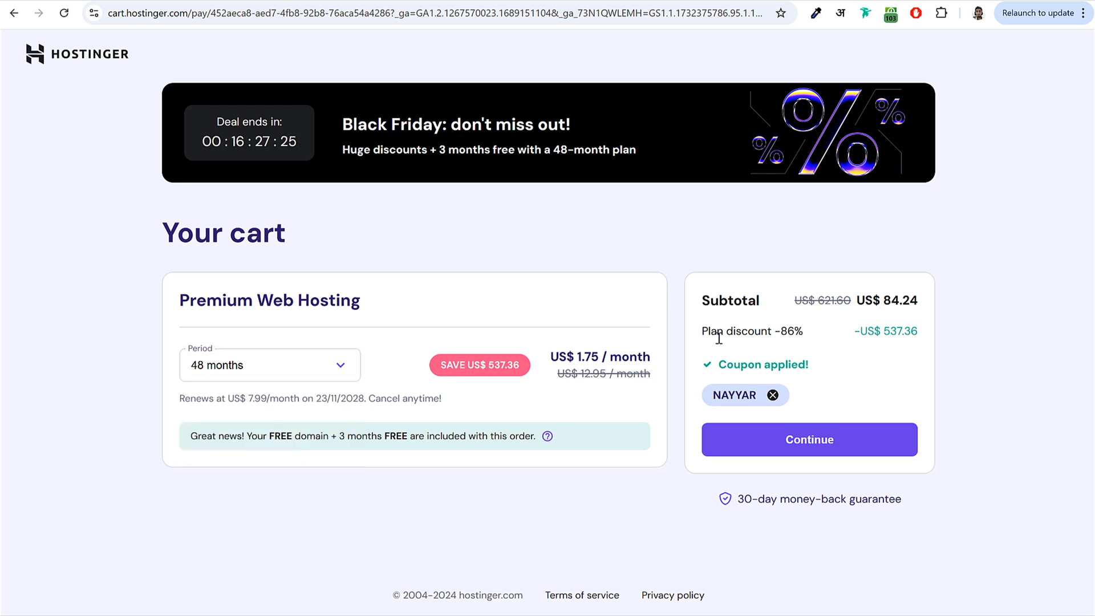
- Continue to checkout, create the Hostinger account and submit the billing address
click(813, 442)
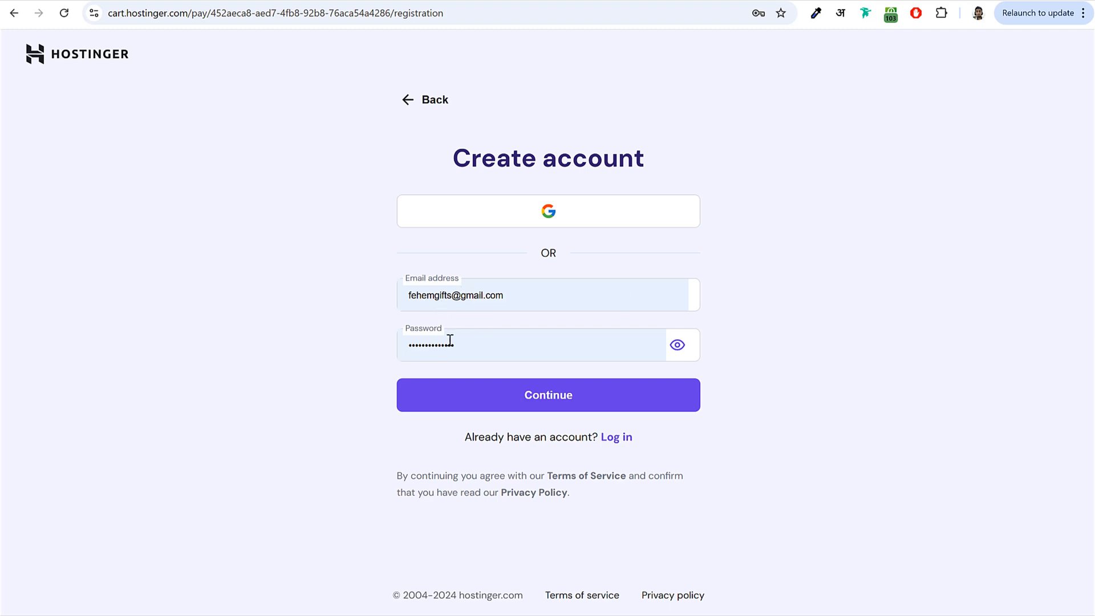
click(542, 401)
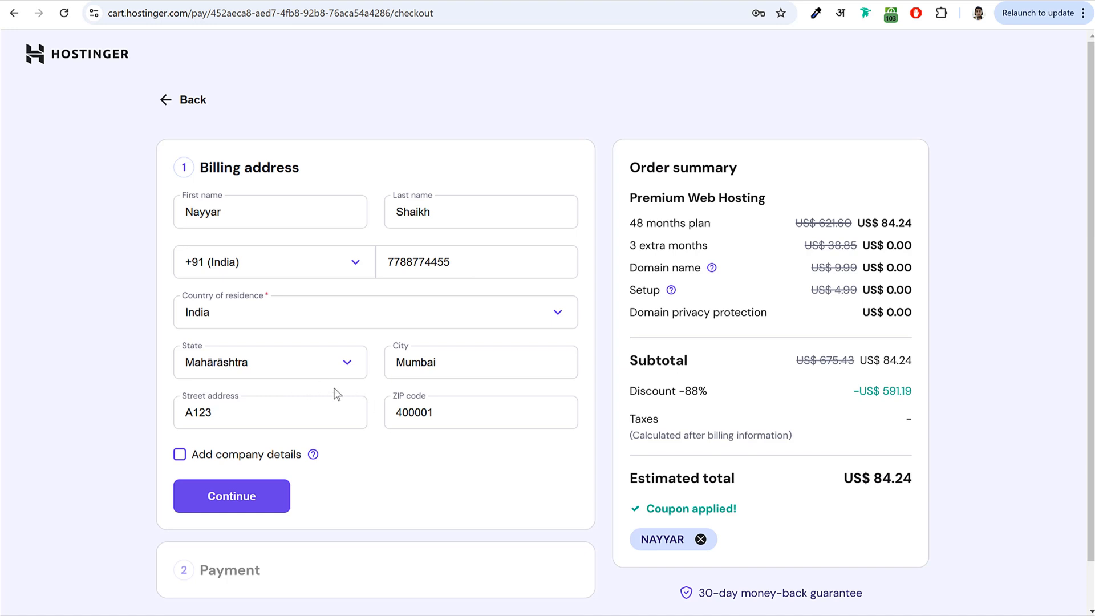
scroll(334, 394, down, 1)
click(257, 496)
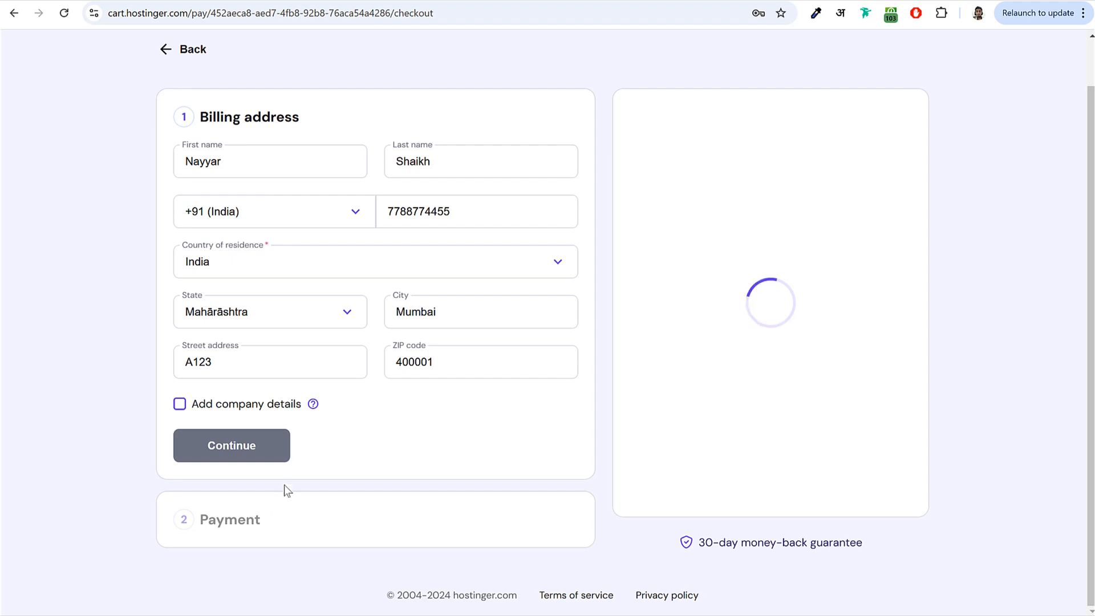
- Review the Card, PayPal, Google Pay and AliPay payment options, then return to card payment
scroll(345, 351, down, 1)
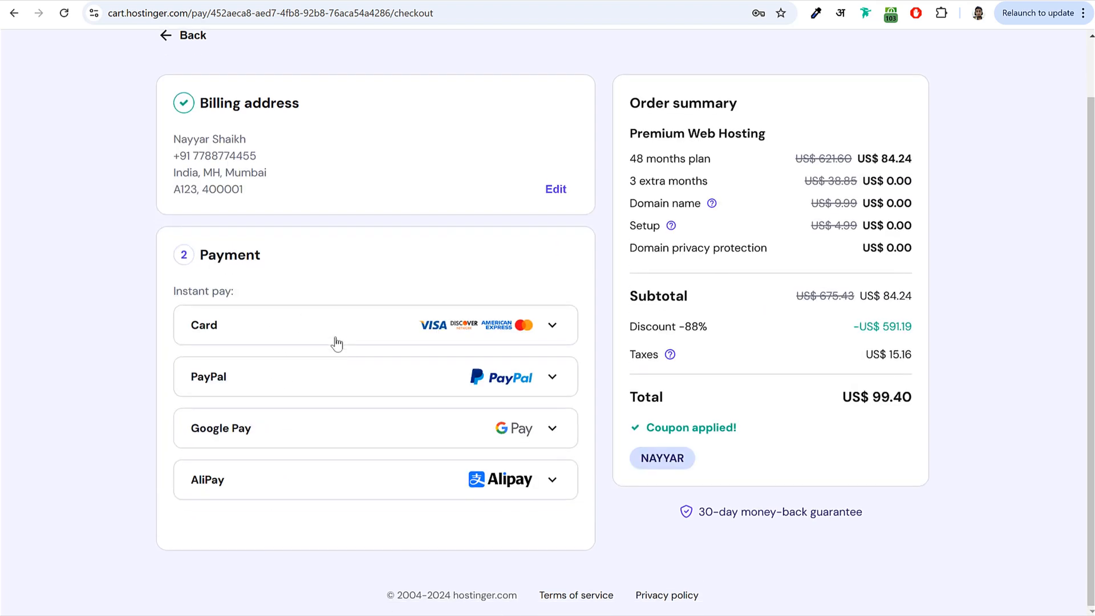
click(268, 332)
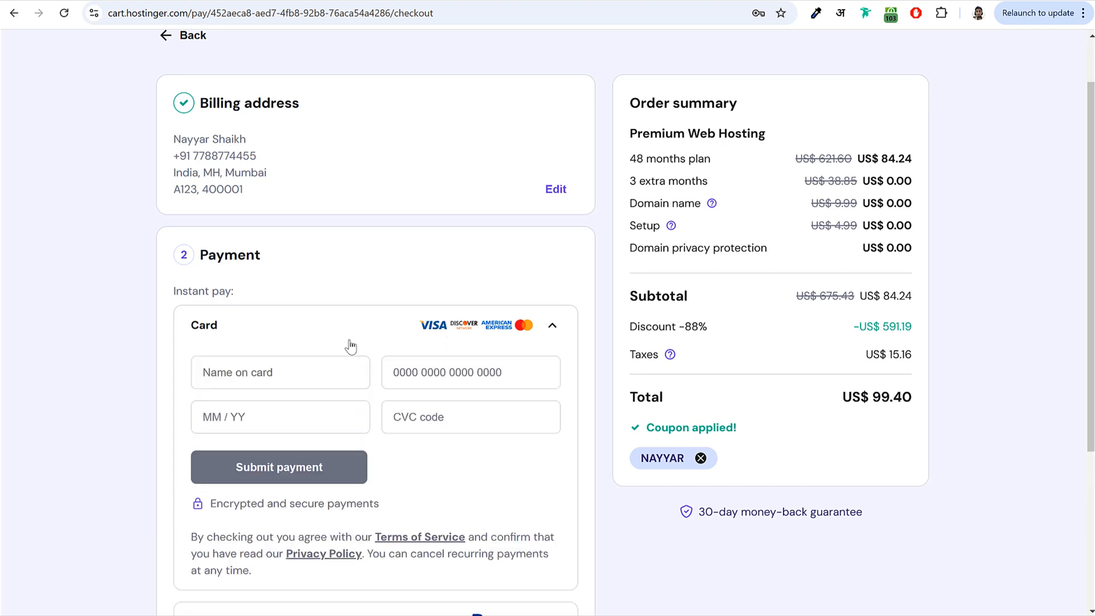
scroll(280, 350, down, 4)
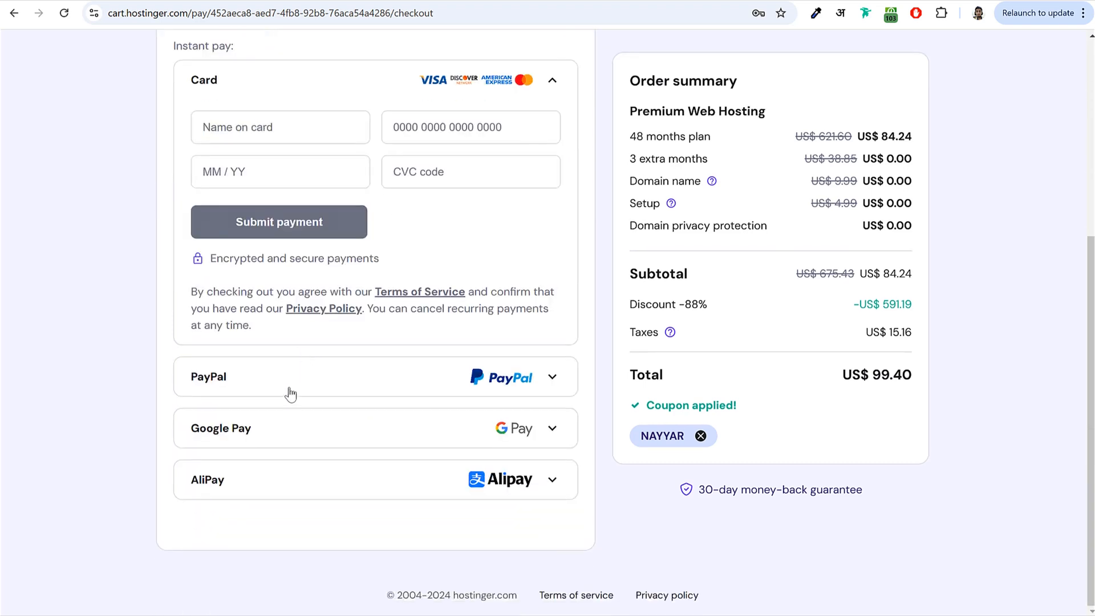
click(291, 395)
click(253, 434)
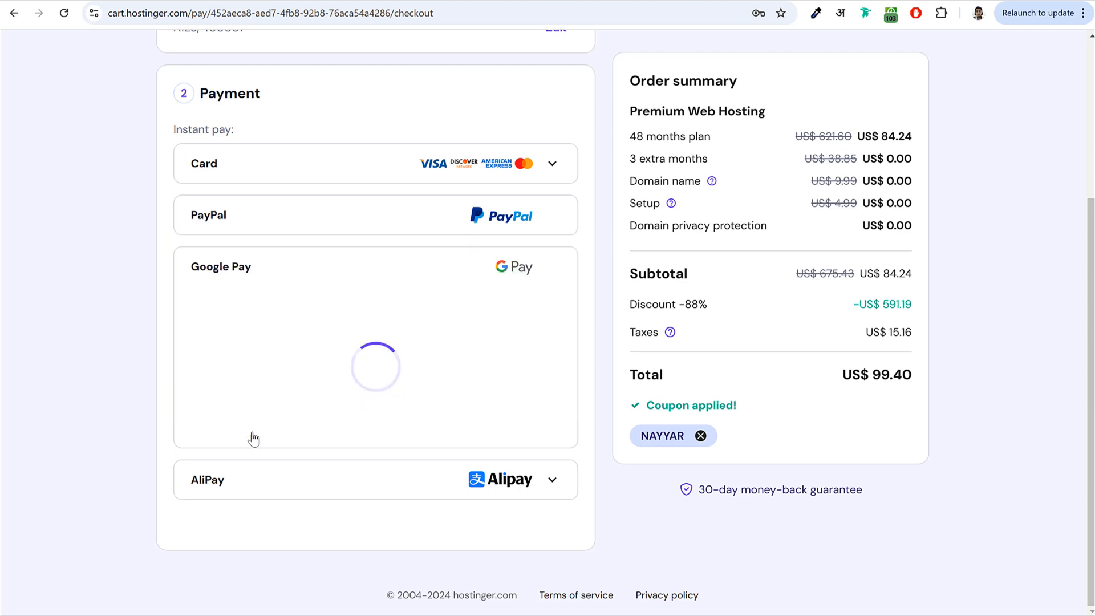
click(243, 490)
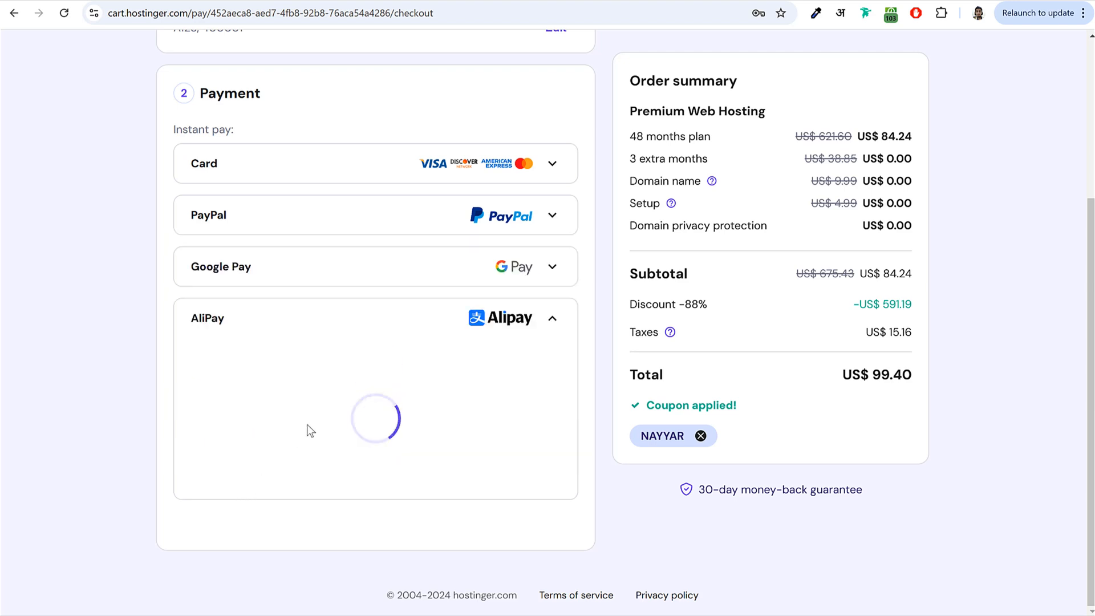
click(522, 174)
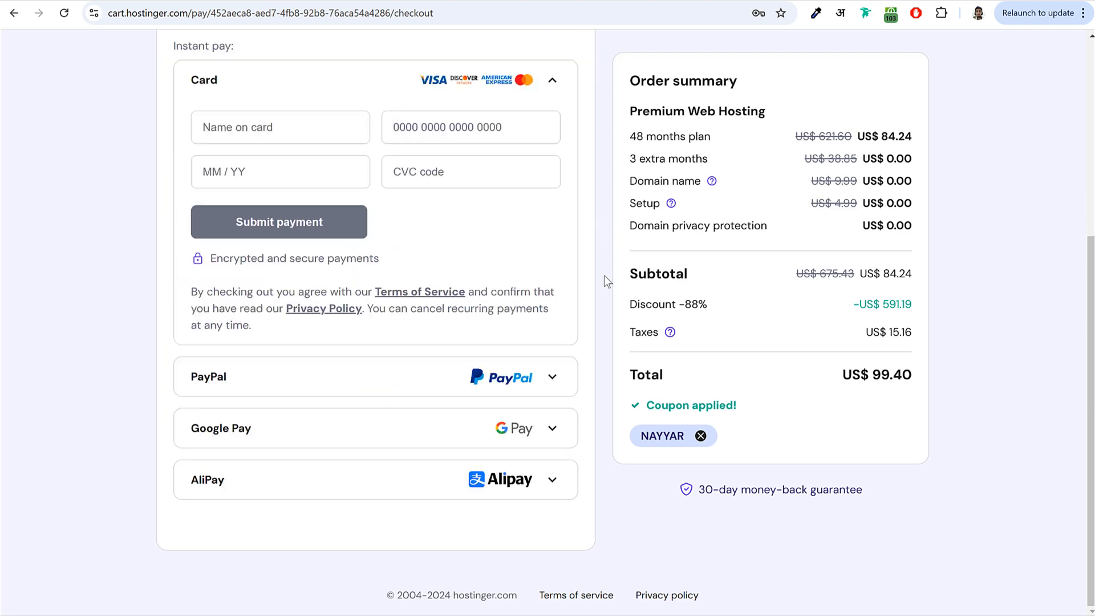
scroll(607, 279, up, 1)
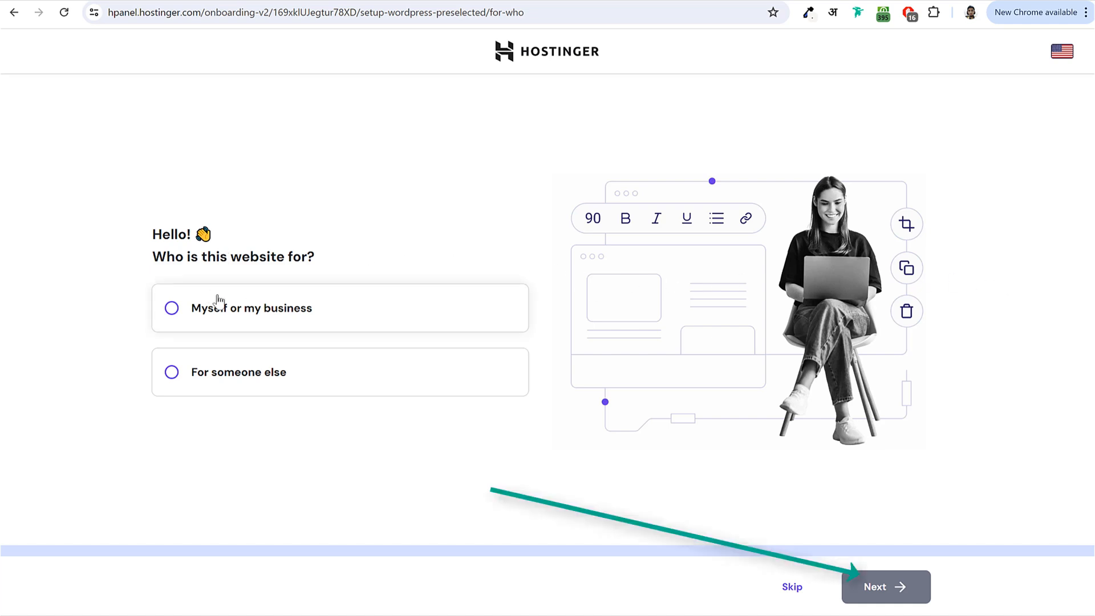
- Answer that the site is for myself or my business and that I'll create a website
click(223, 311)
click(855, 586)
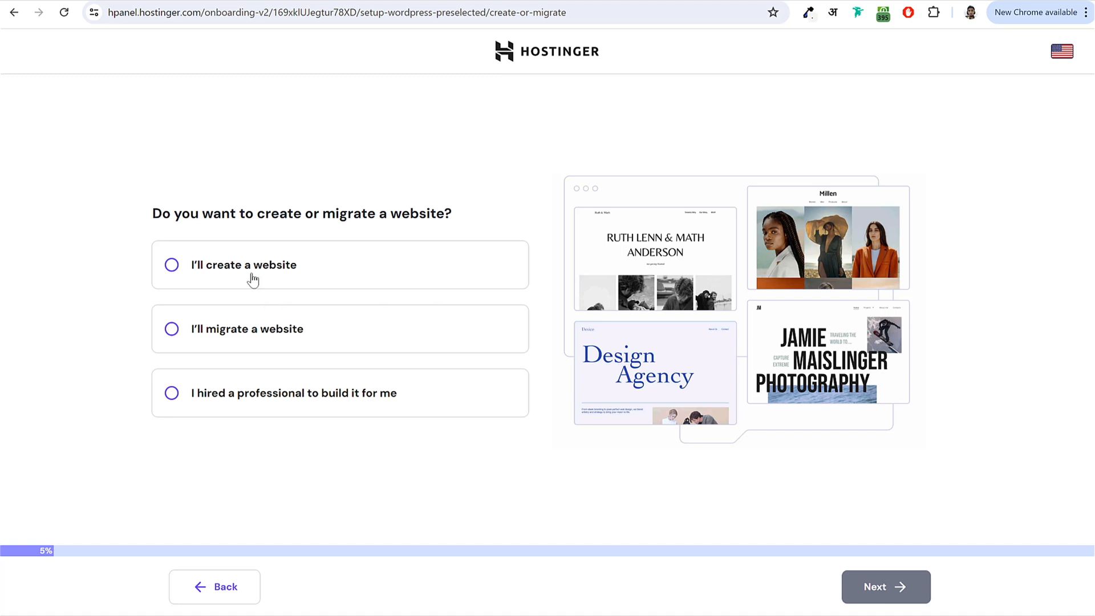
click(249, 269)
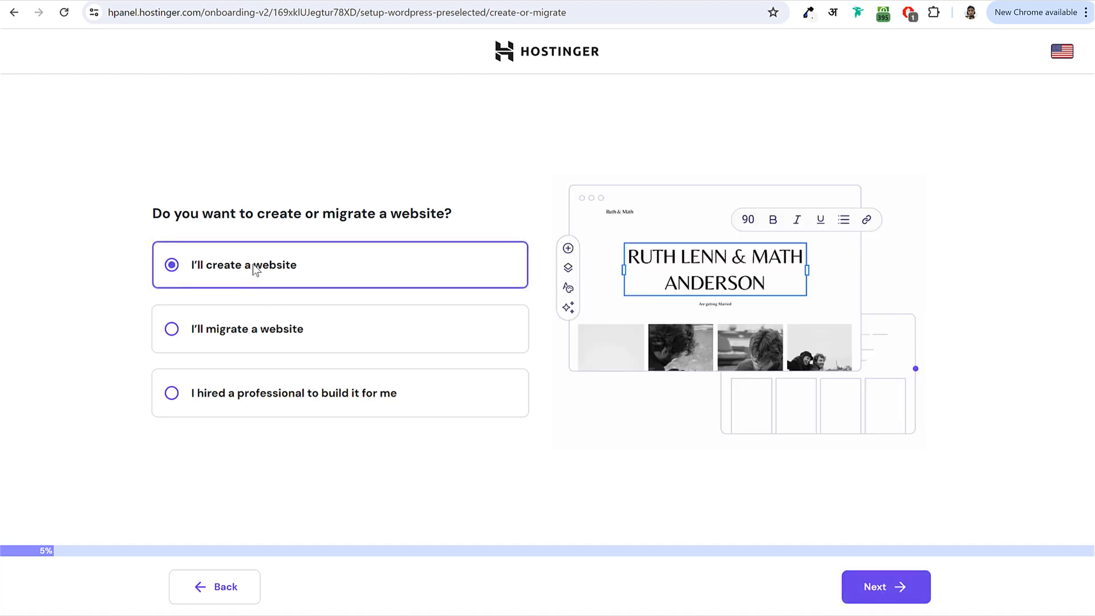
click(890, 588)
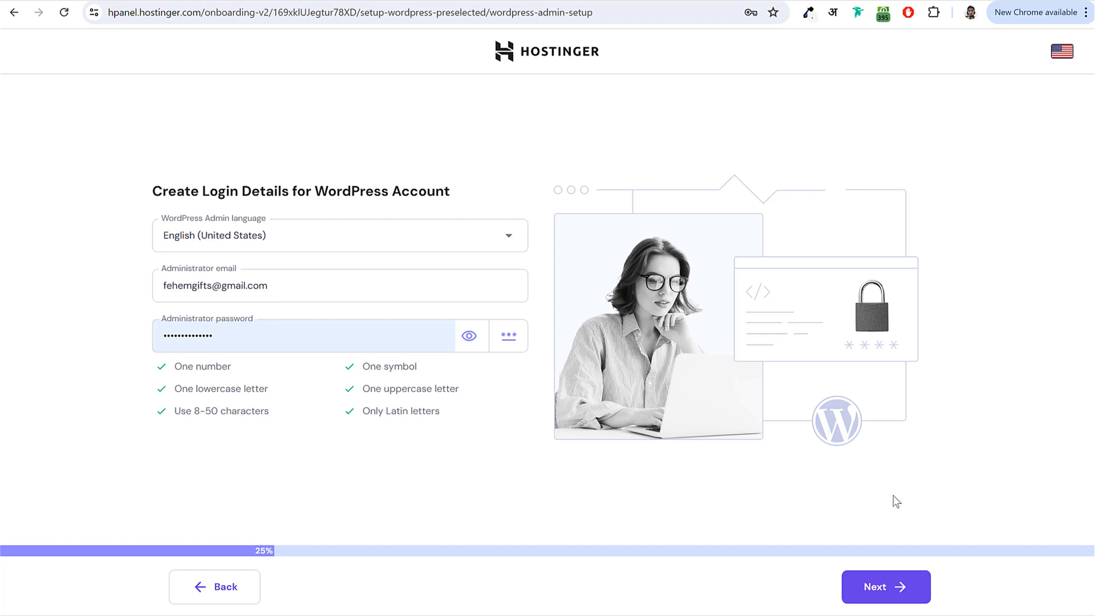
- Confirm the WordPress admin login details and choose Business and services as the website type
click(897, 589)
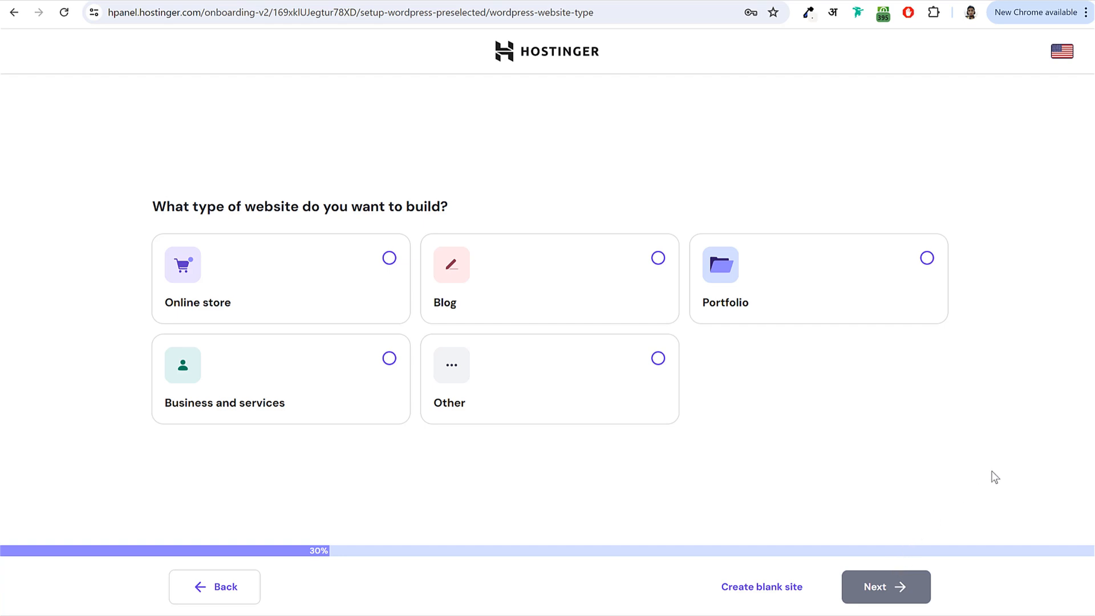
click(659, 358)
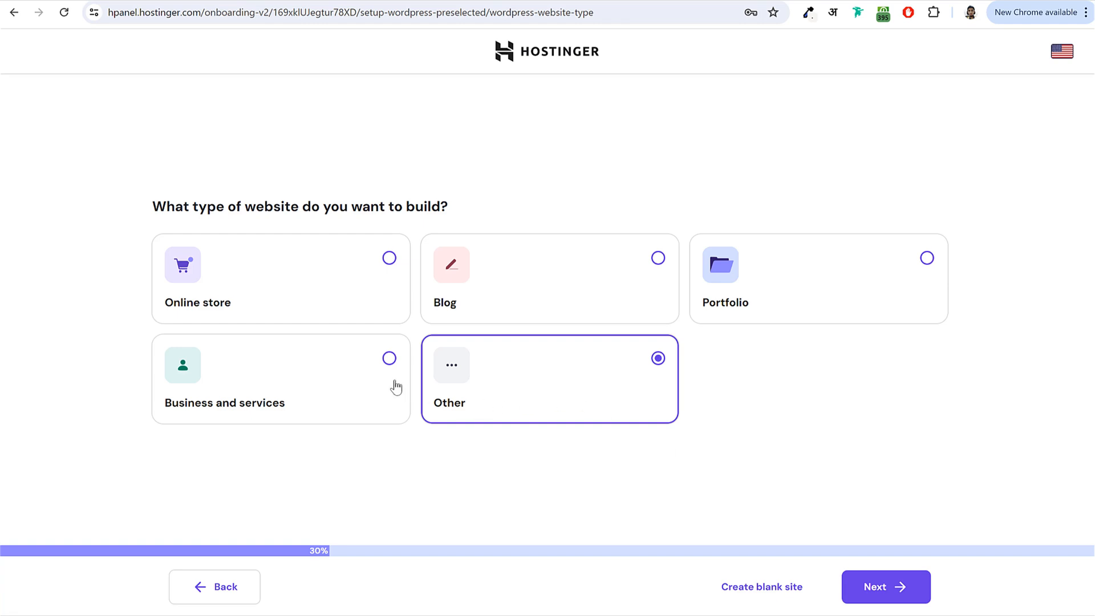
click(389, 359)
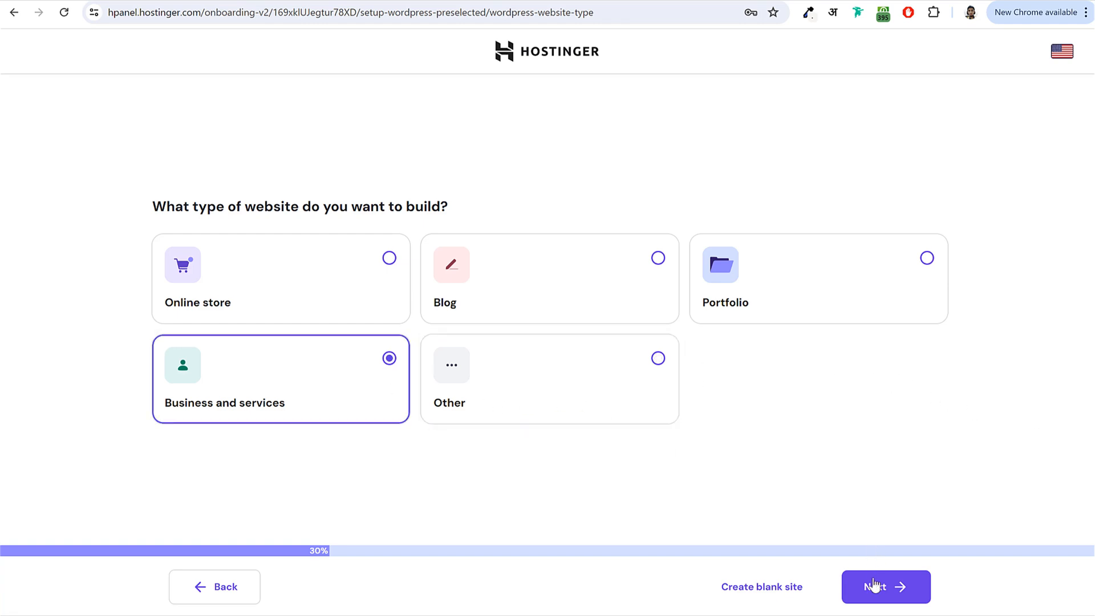
click(885, 593)
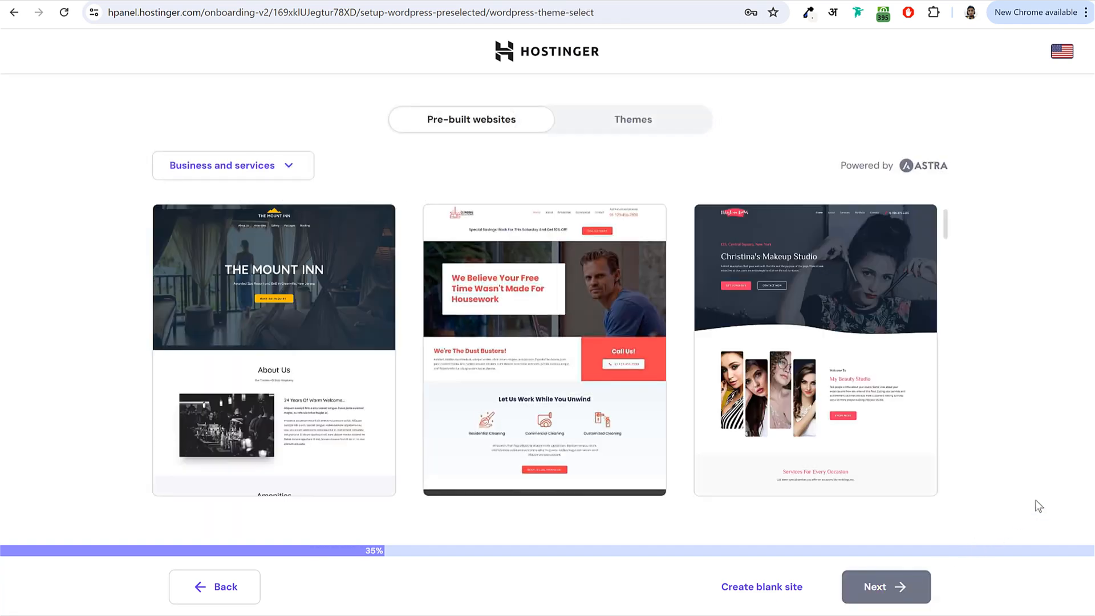
- Switch to Themes, create a blank site, and skip the recommended plugins
click(651, 119)
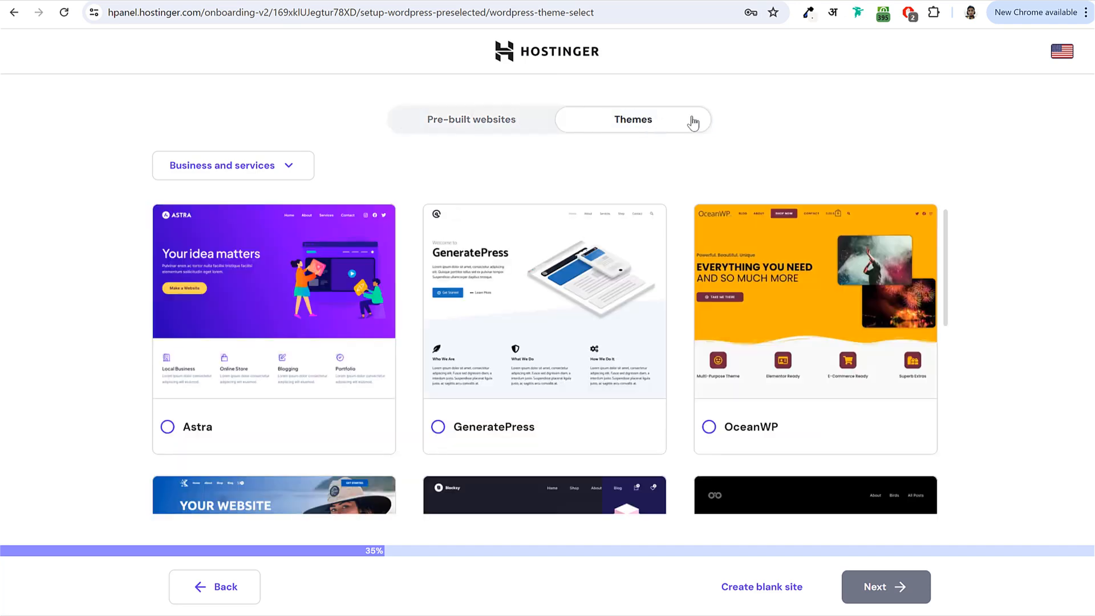
click(751, 593)
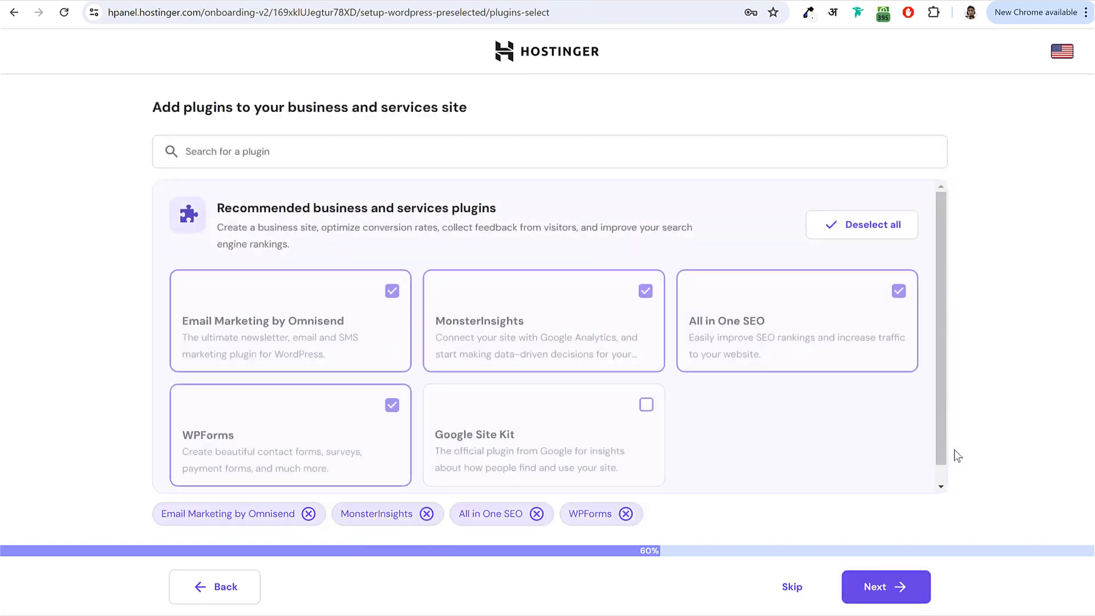
click(793, 588)
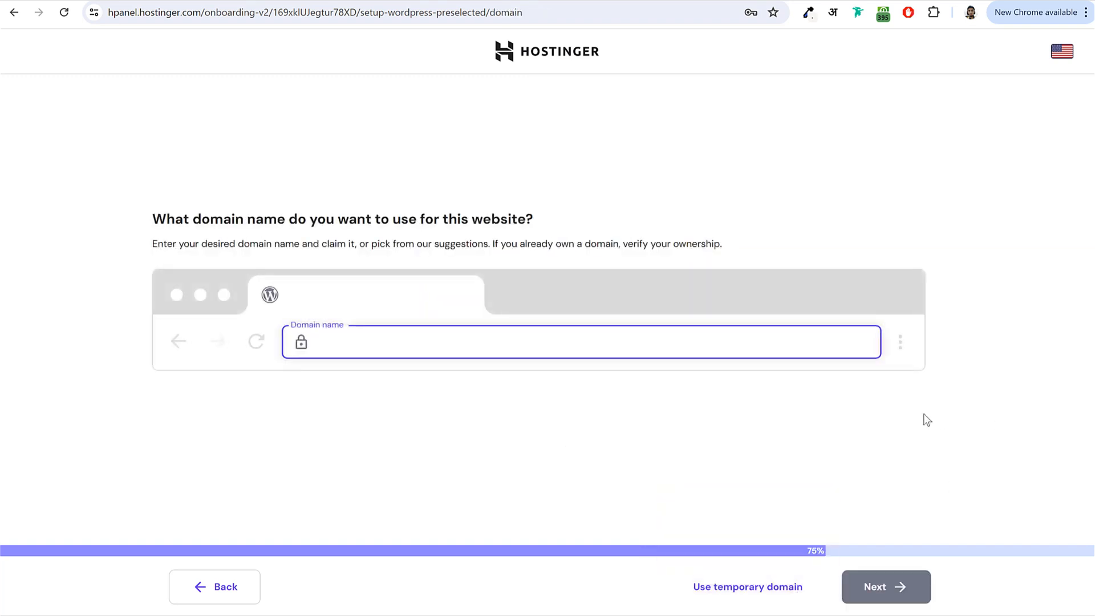
- Enter the owner's name as the domain and choose the free .in suggestion
text(nayyarshaikh)
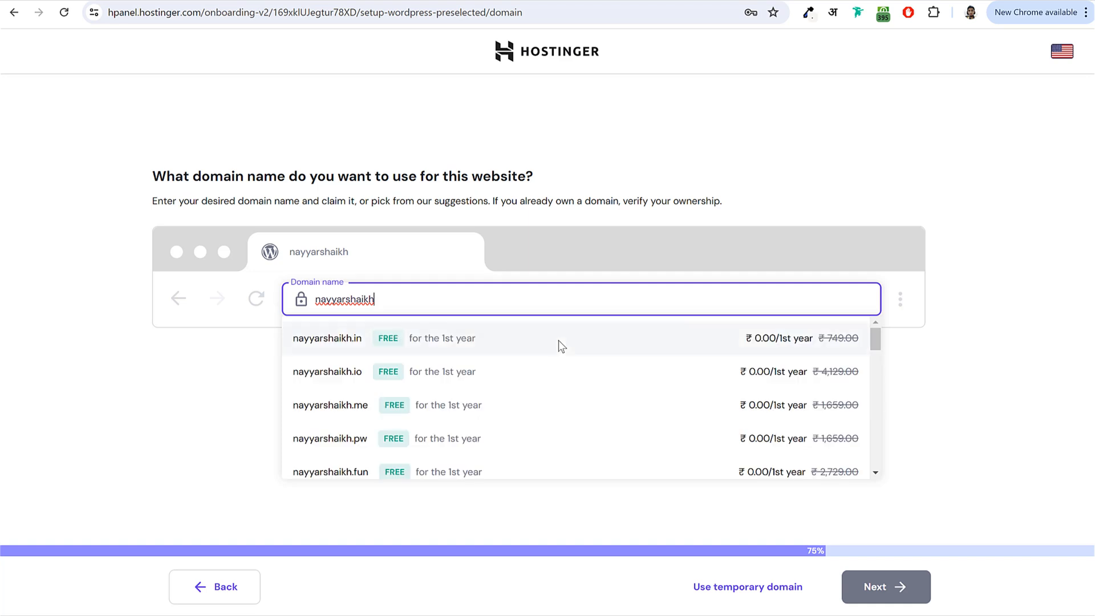
click(502, 351)
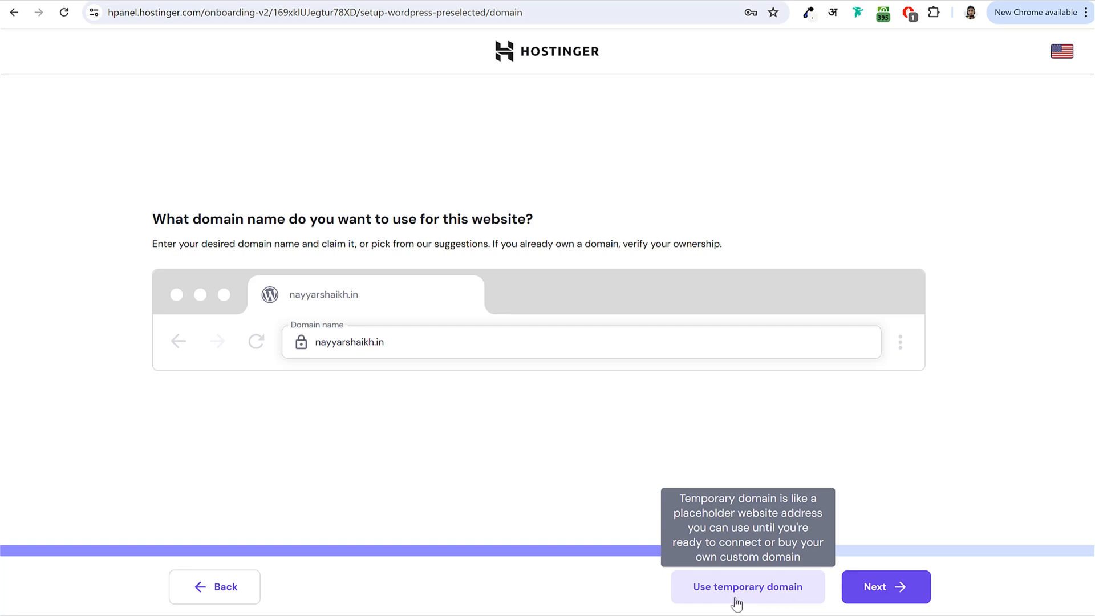
click(893, 595)
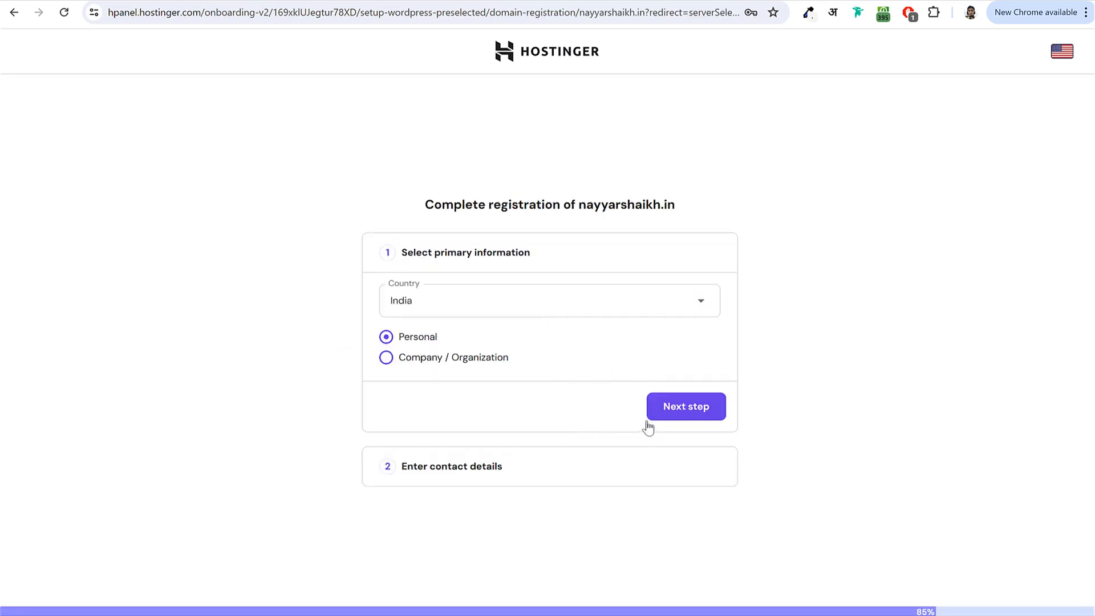
- Submit the registrant details, accept the suspension acknowledgement, and complete the .in domain registration
click(706, 413)
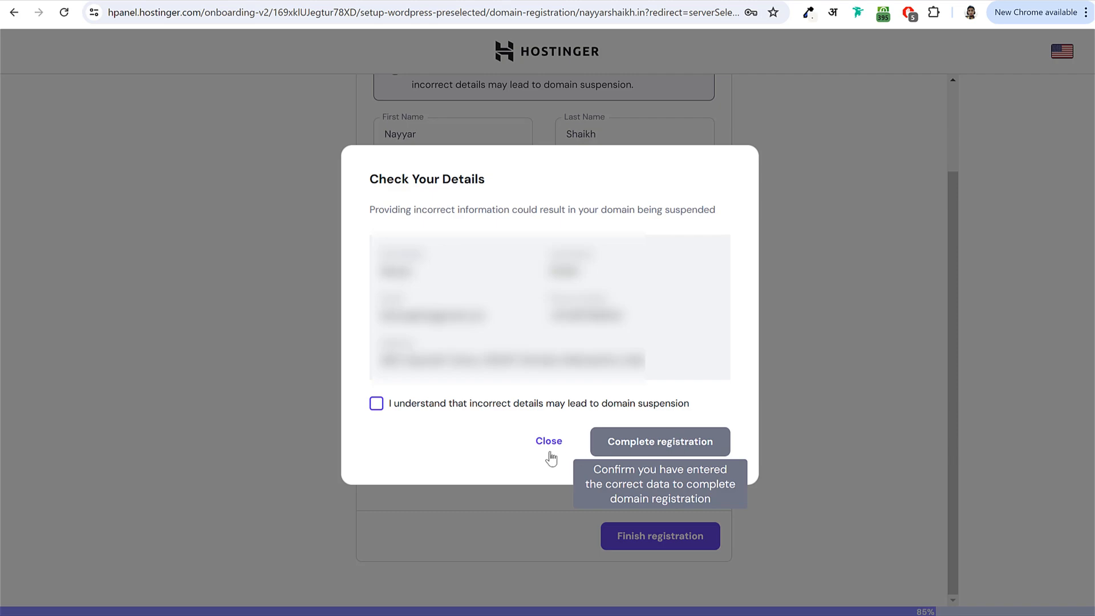
click(378, 405)
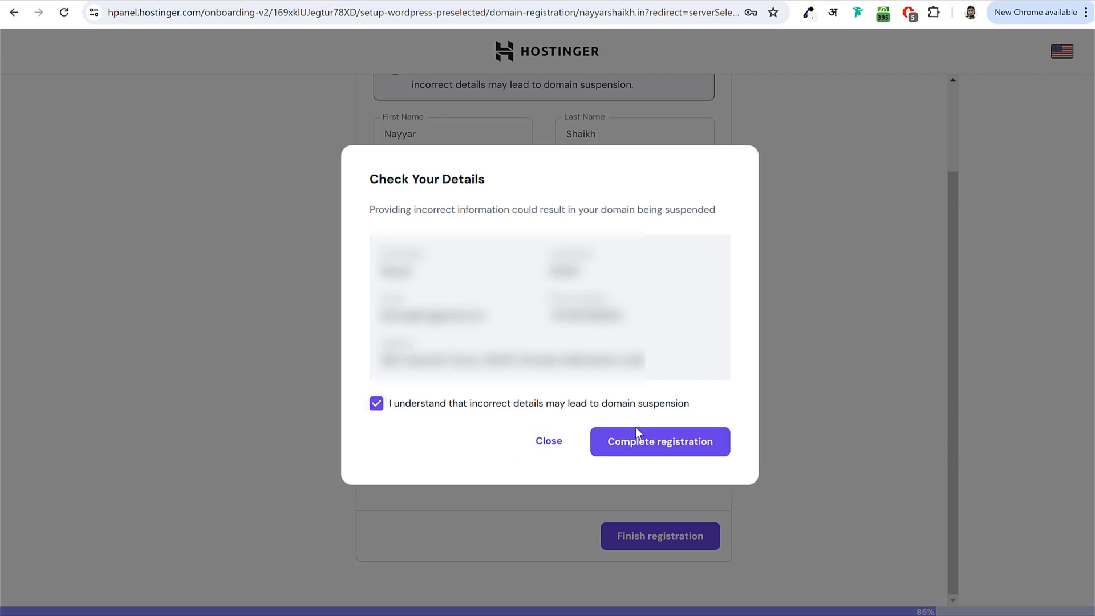
click(690, 455)
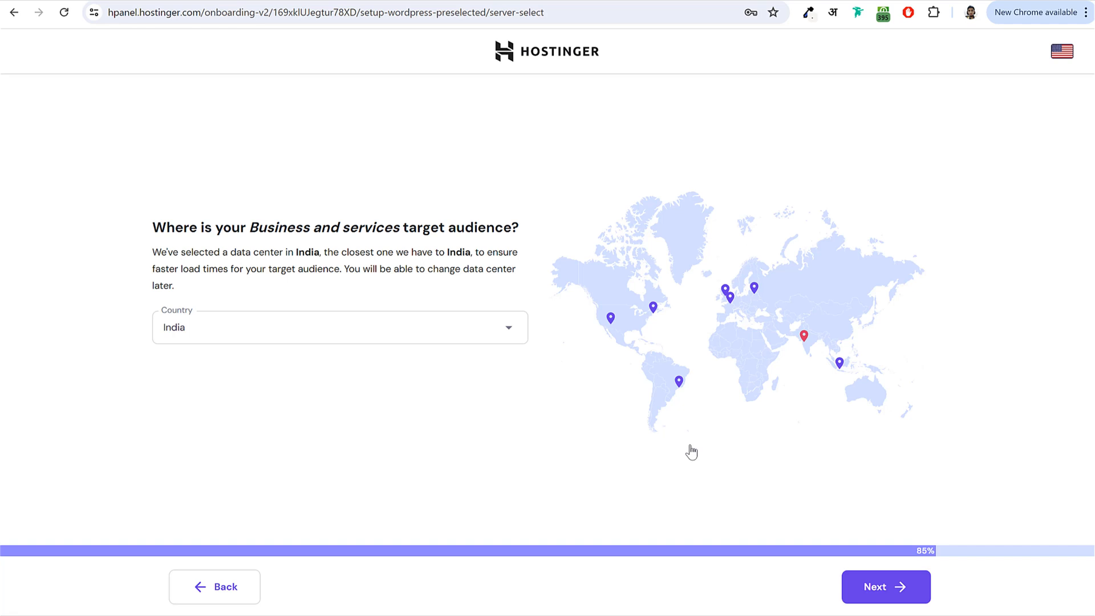
- Confirm the India data center and open the grocery1.blogdu.de WordPress admin panel
click(851, 590)
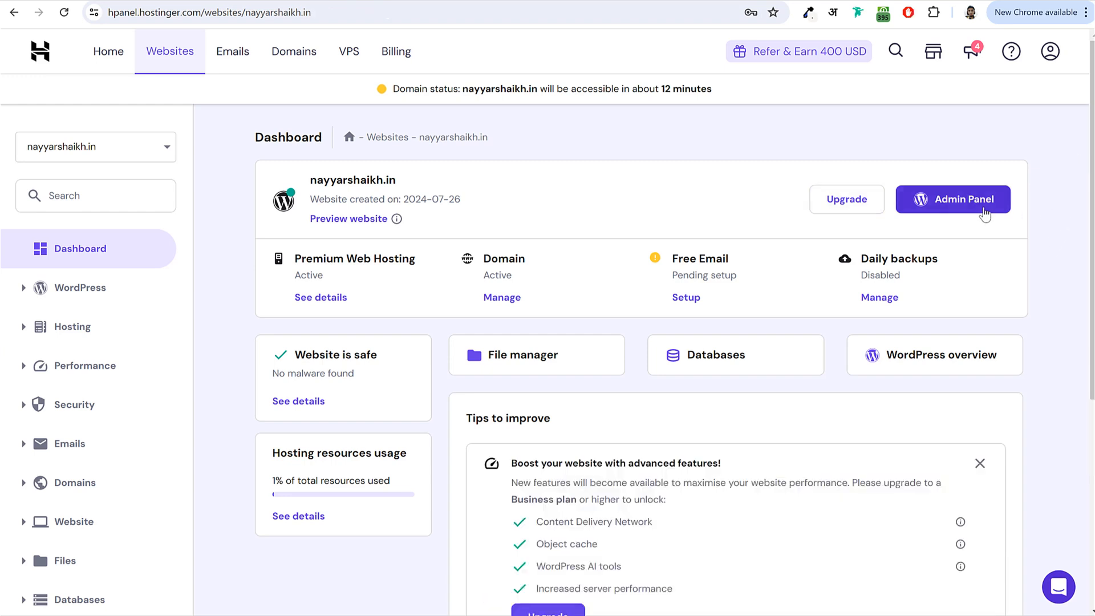
click(978, 210)
click(958, 211)
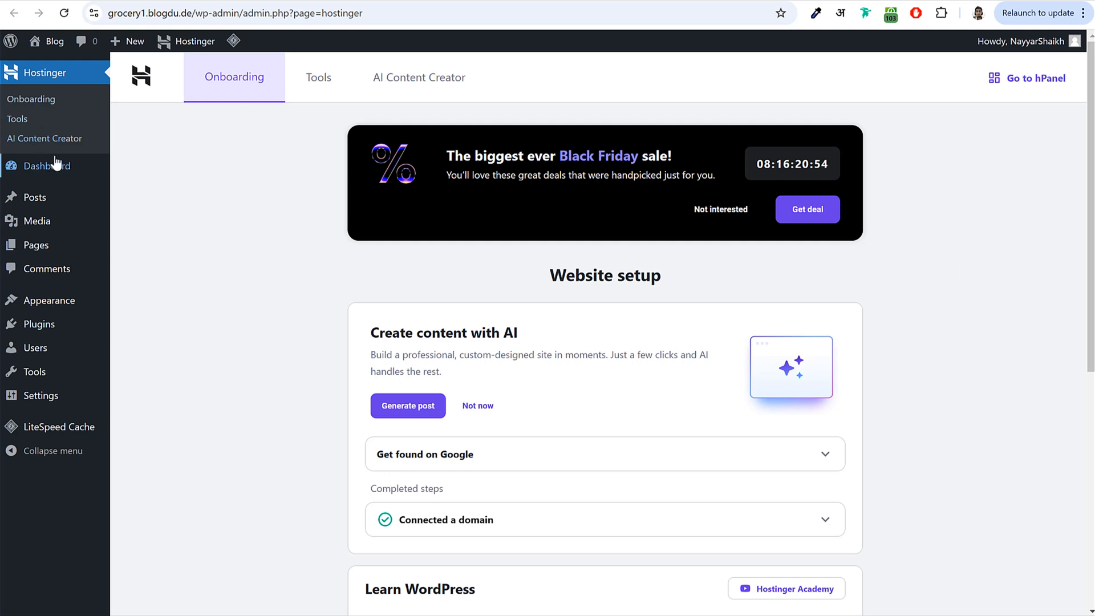
- Go to Dashboard > Home for the grocery1 site and look over its widgets
mouse_move(40, 170)
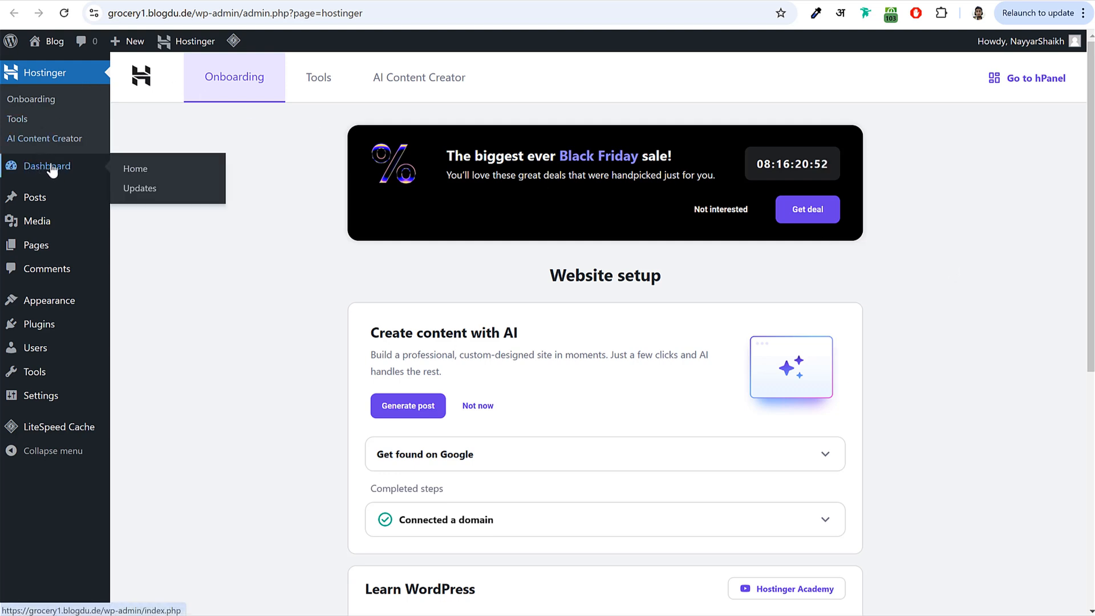
click(41, 169)
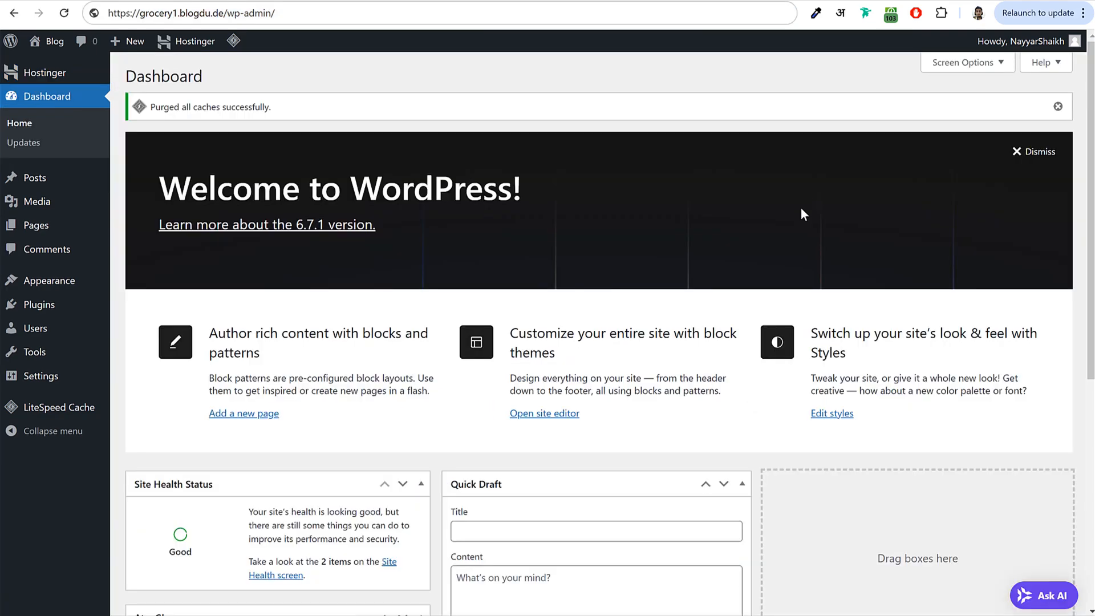
scroll(741, 349, down, 5)
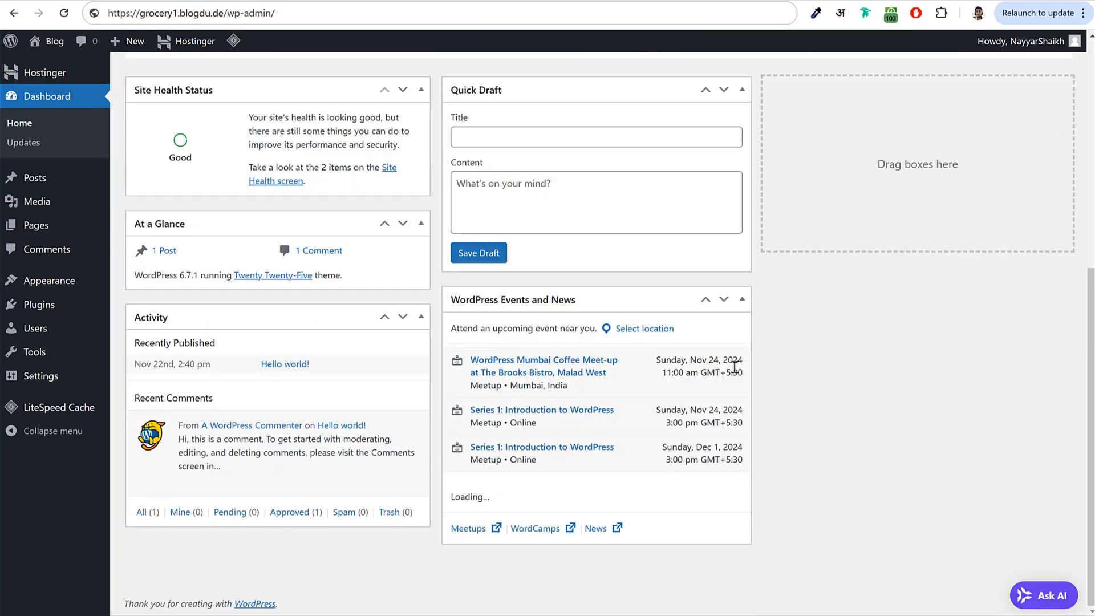
scroll(733, 359, up, 5)
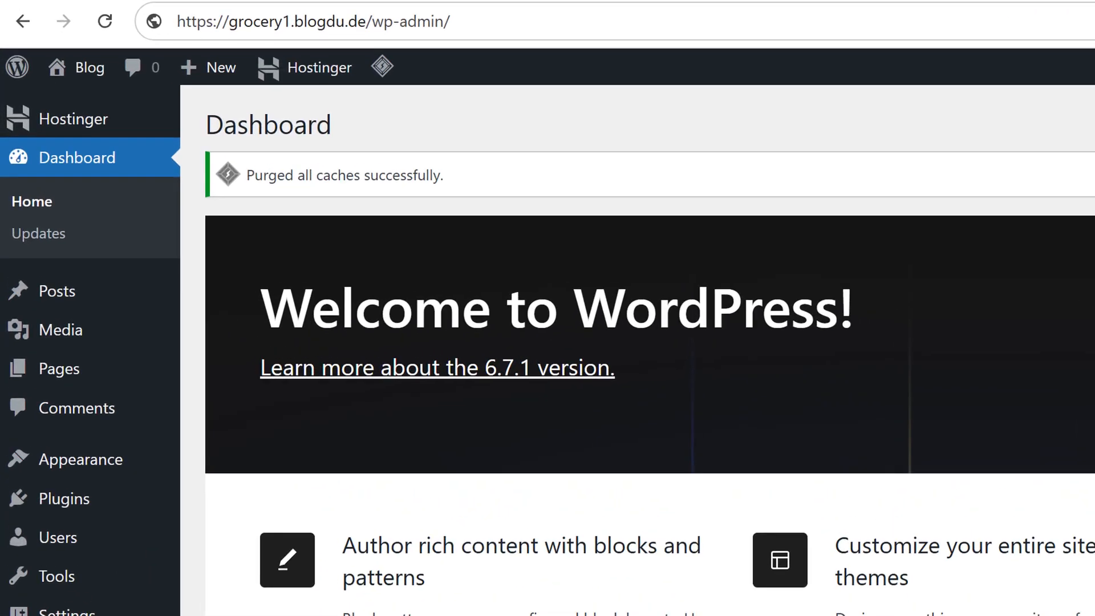
- Inspect the /wp-admin/ part of the site's address, leaving the URL unchanged
click(206, 23)
click(192, 23)
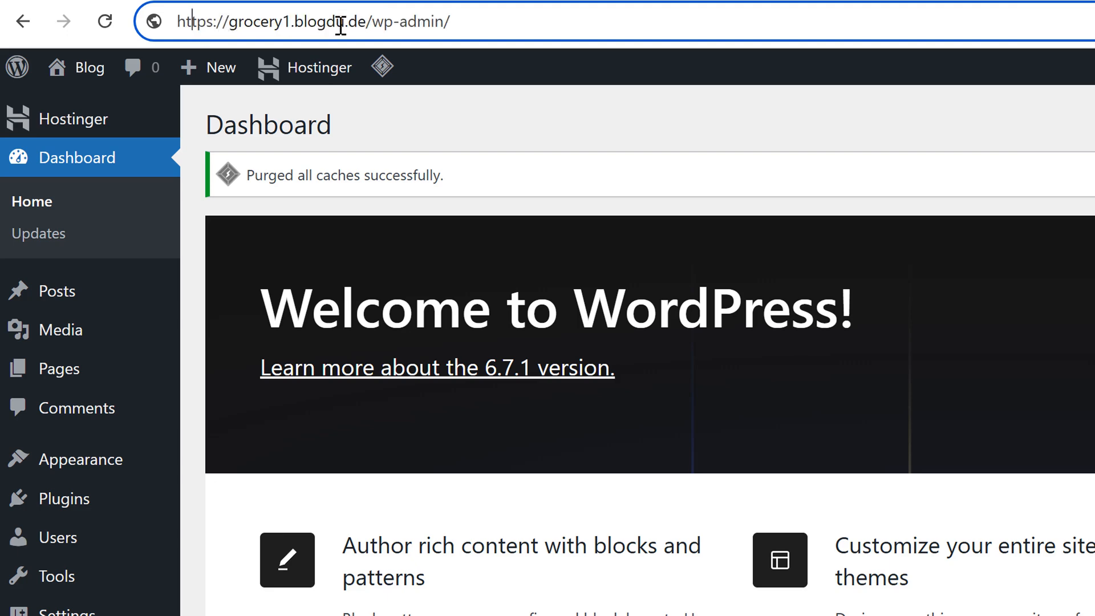
drag(365, 22, 635, 39)
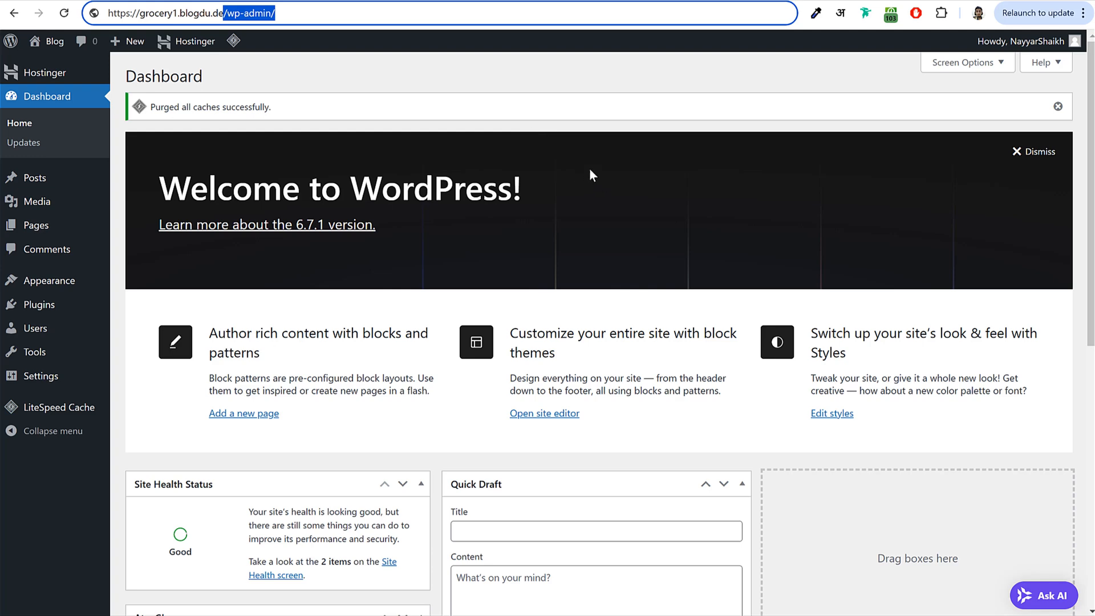
click(772, 245)
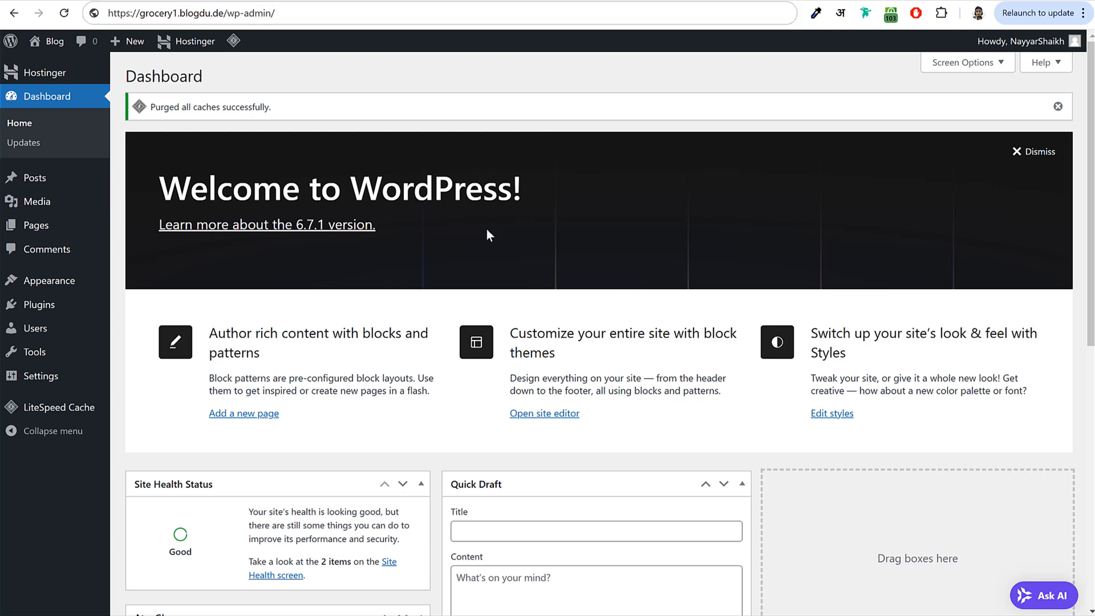
scroll(741, 302, down, 5)
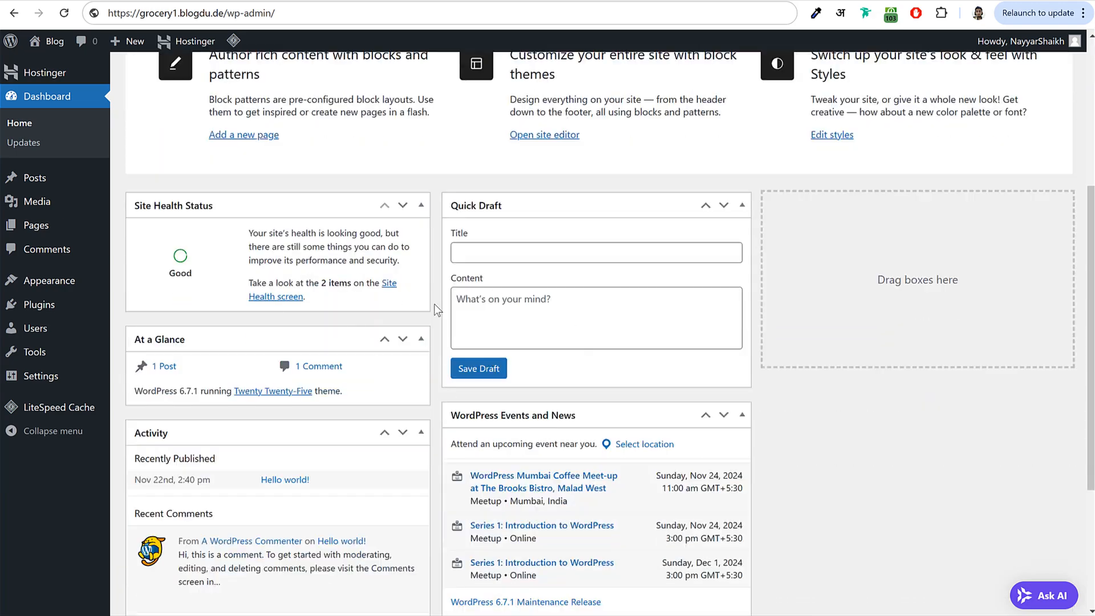
scroll(434, 304, up, 5)
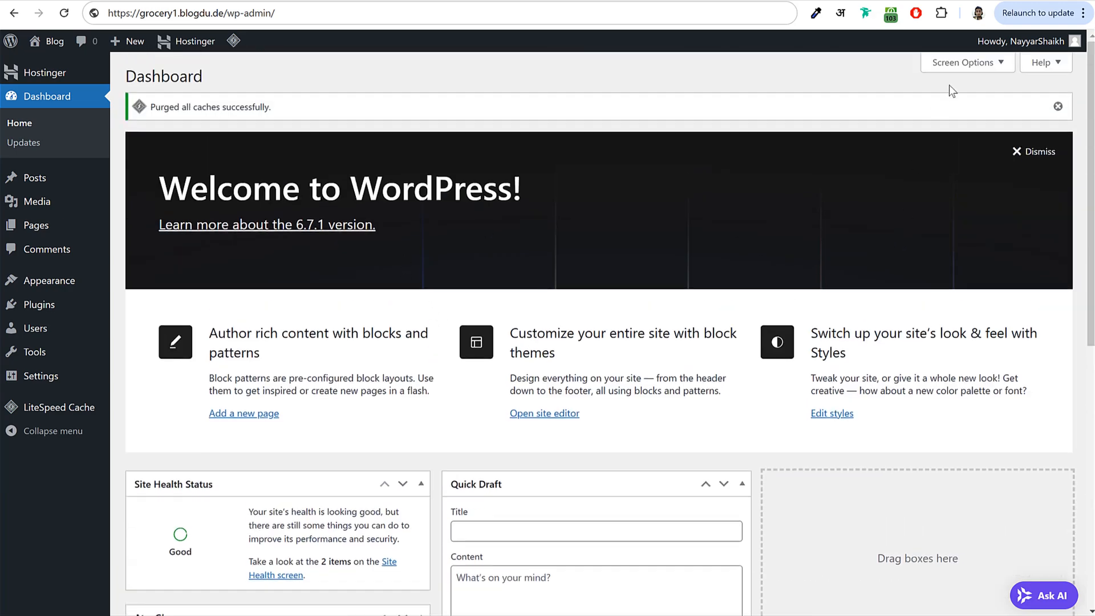
- Hide Site Health, At a Glance, Activity, Quick Draft, Events and News, and Welcome, then open Posts
click(955, 64)
click(207, 125)
click(240, 124)
click(311, 124)
click(399, 125)
click(435, 124)
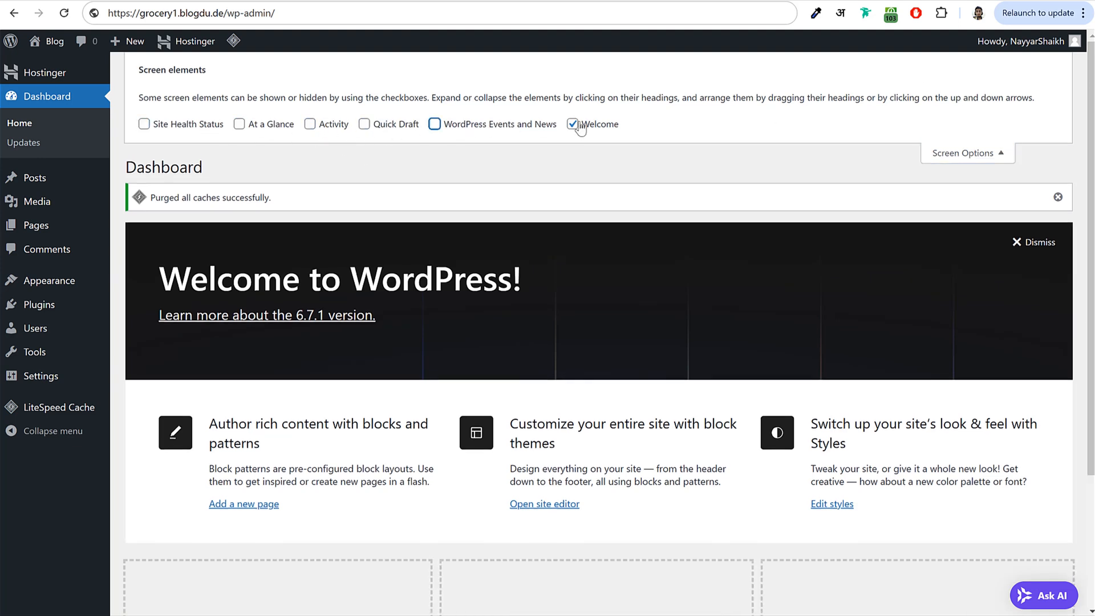
click(577, 125)
click(1013, 152)
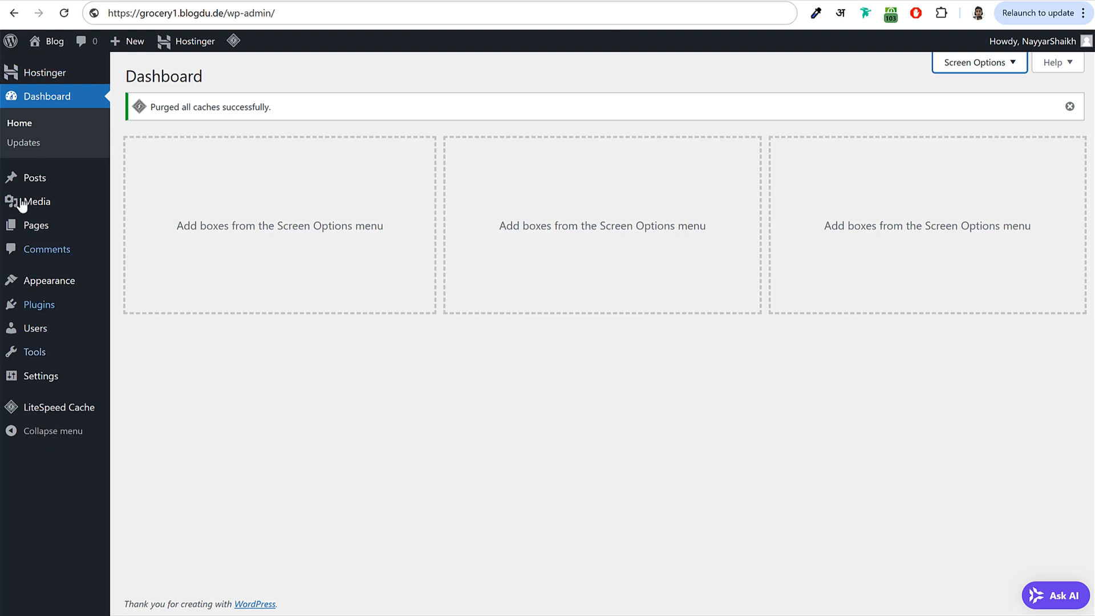
click(39, 190)
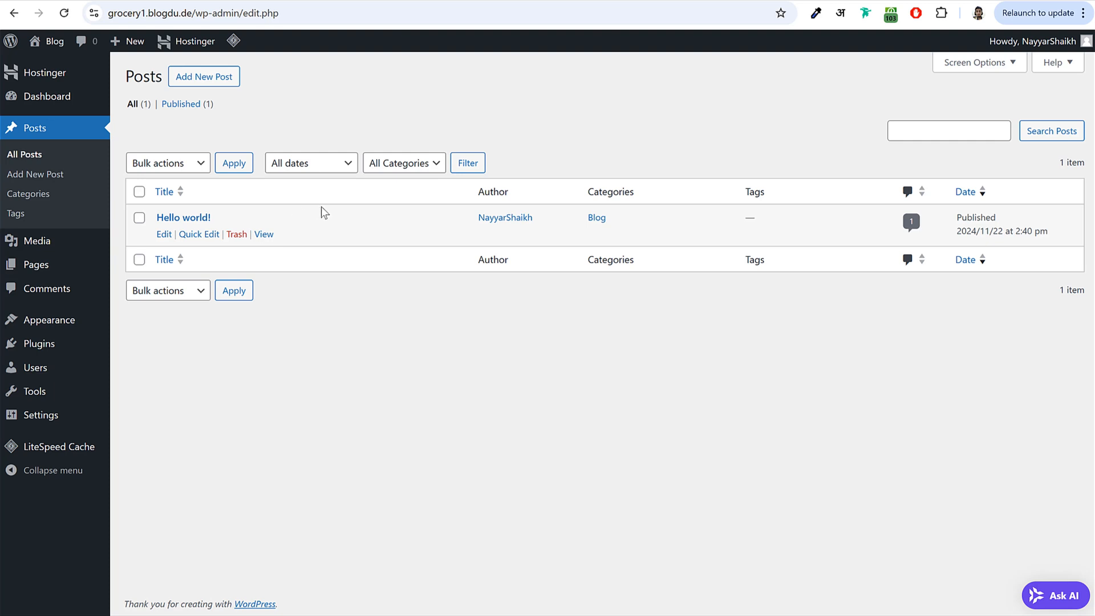
- Highlight the 'Hello world!' post title, then go to the empty Media Library
drag(222, 218, 160, 219)
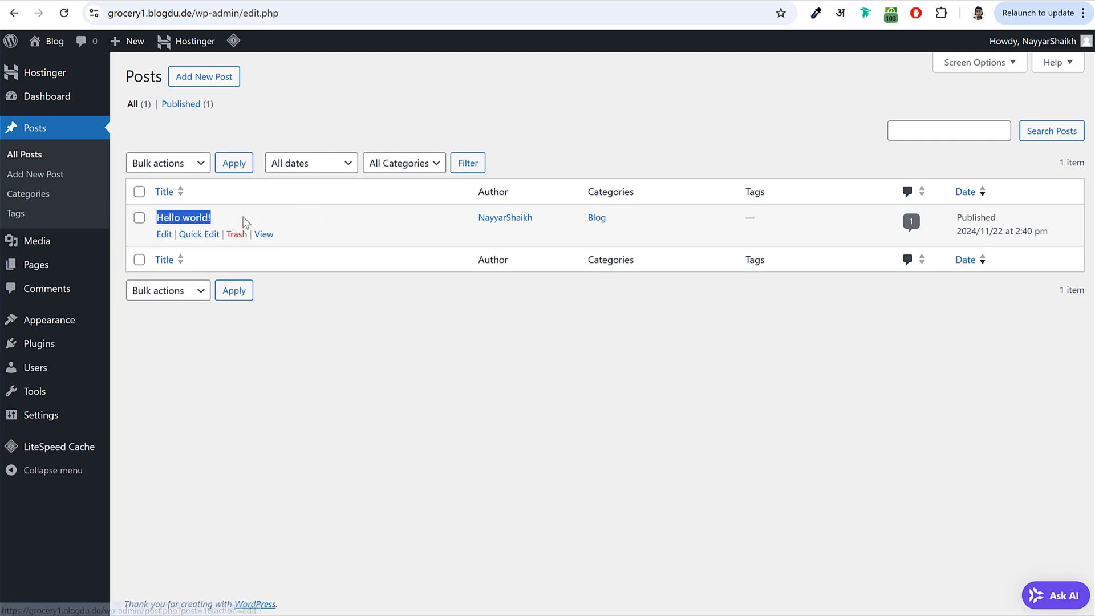
click(282, 211)
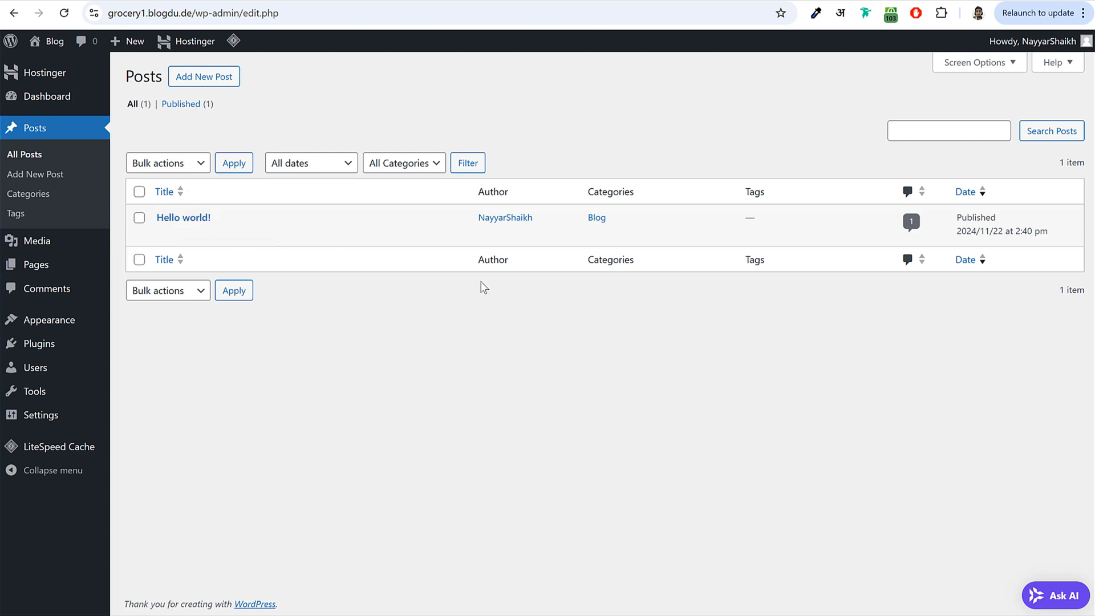
click(67, 244)
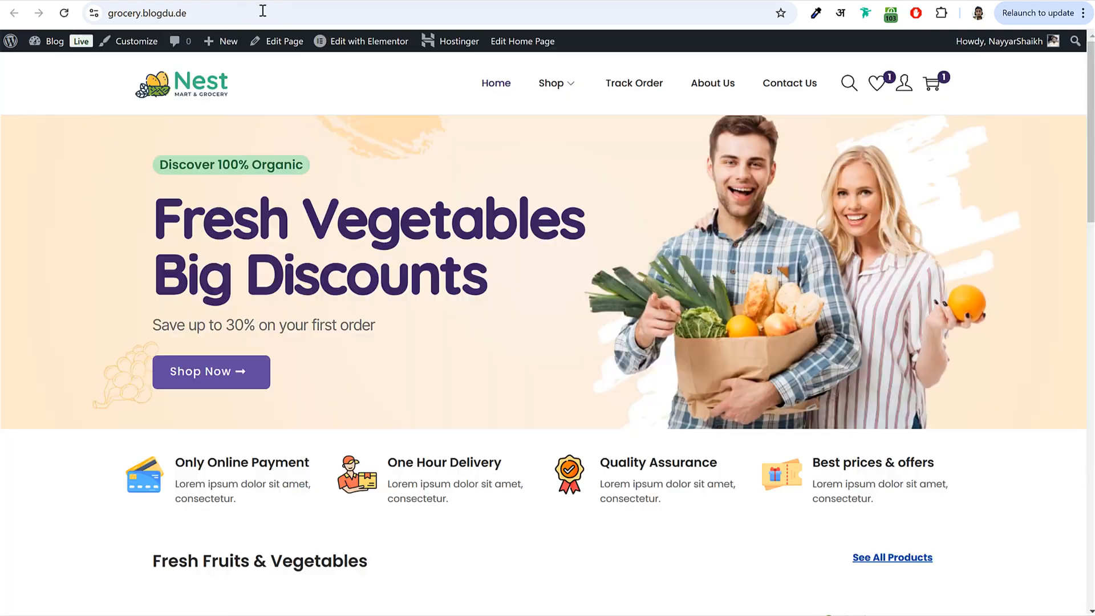
scroll(850, 406, down, 2)
scroll(850, 406, up, 2)
scroll(731, 268, down, 10)
scroll(724, 311, down, 12)
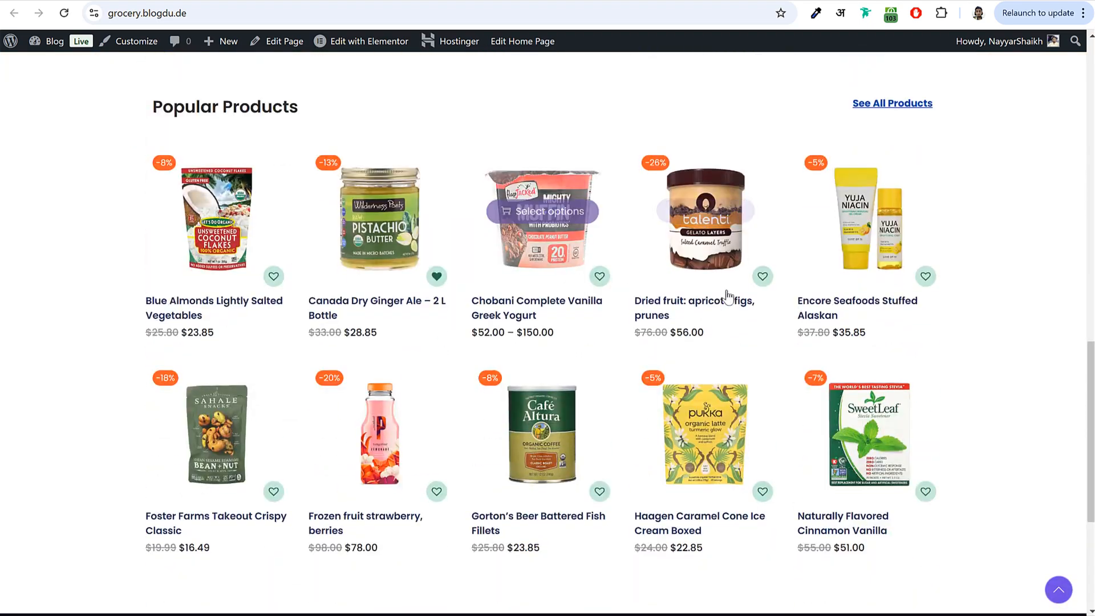
scroll(738, 295, up, 9)
scroll(738, 296, up, 10)
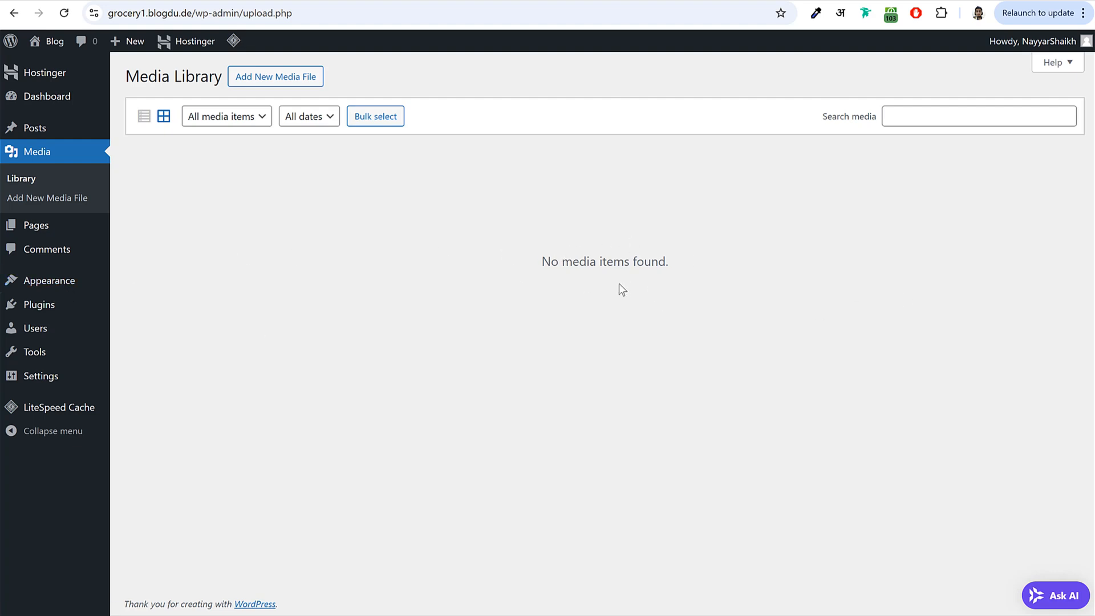
- Review the Pages list, then view Comments showing the sample comment on 'Hello world!'
click(84, 229)
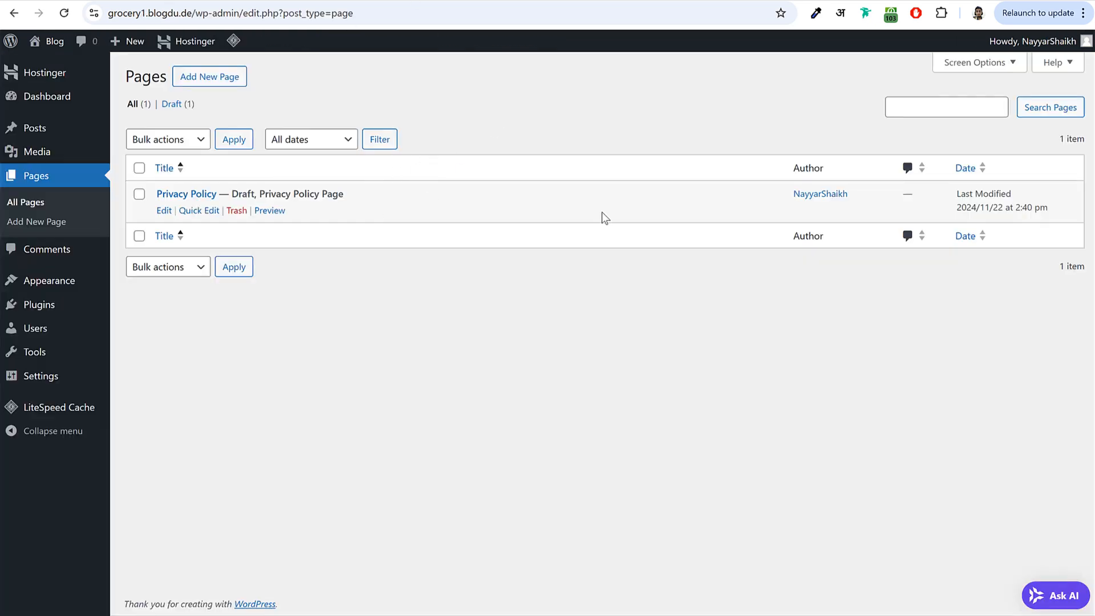
click(80, 257)
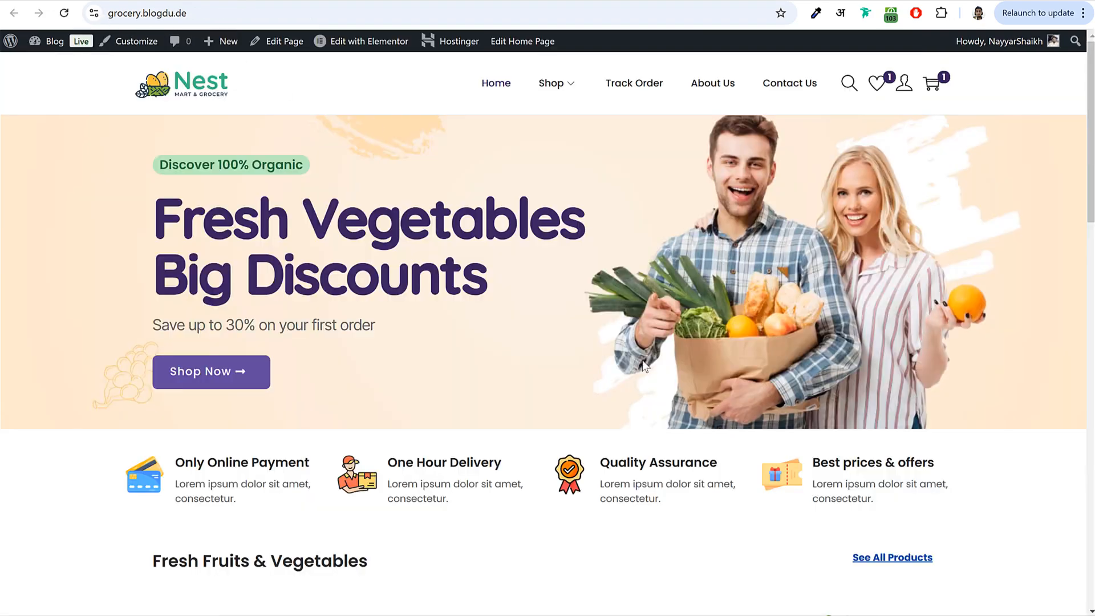
scroll(645, 367, down, 10)
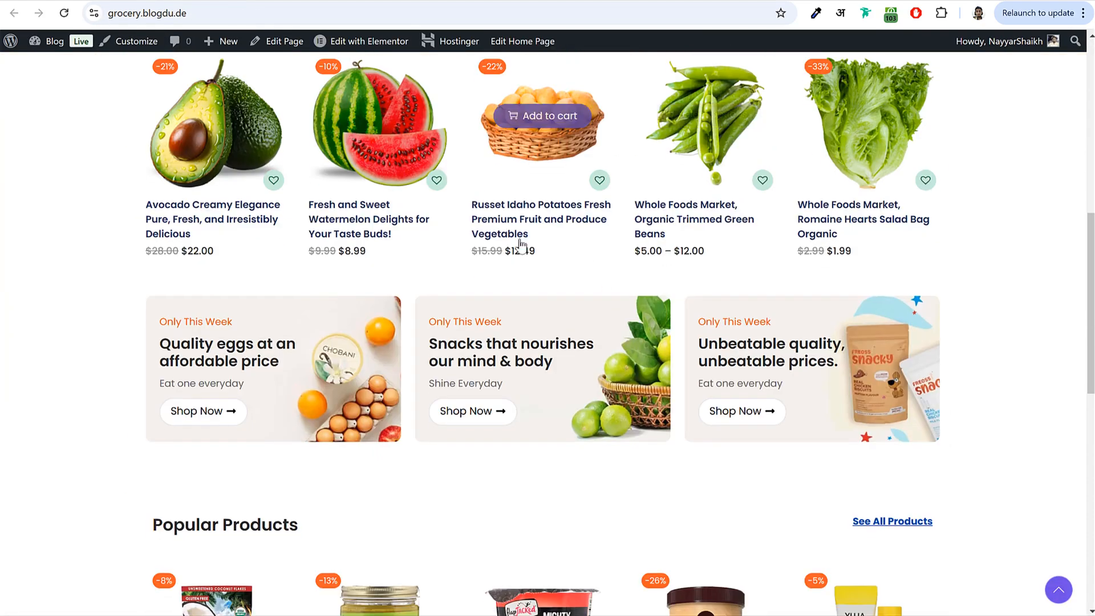
scroll(547, 171, up, 1)
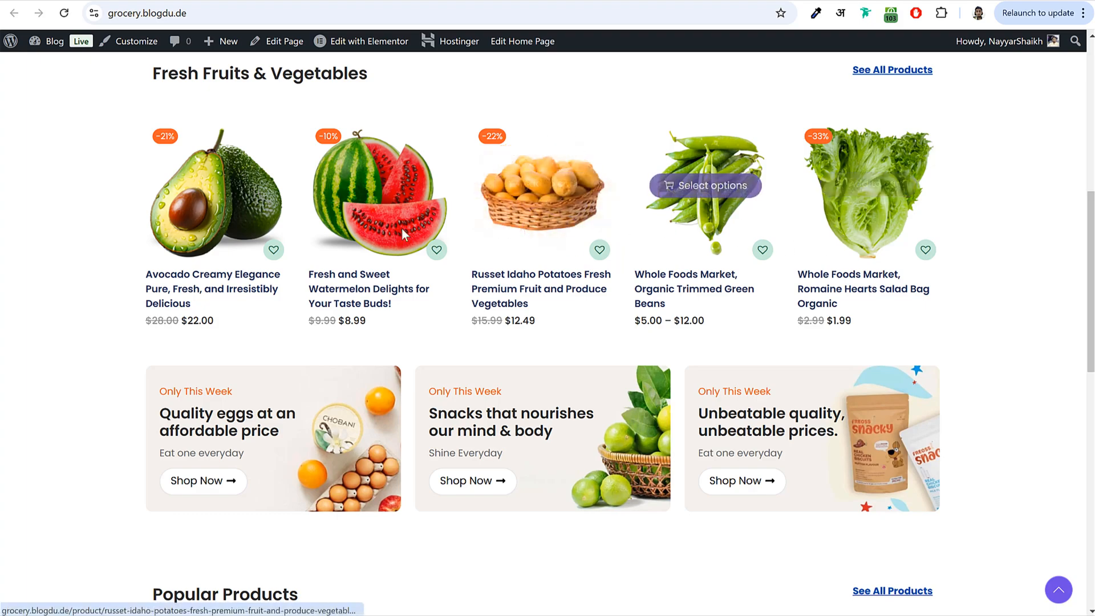
scroll(465, 353, down, 5)
scroll(549, 394, up, 14)
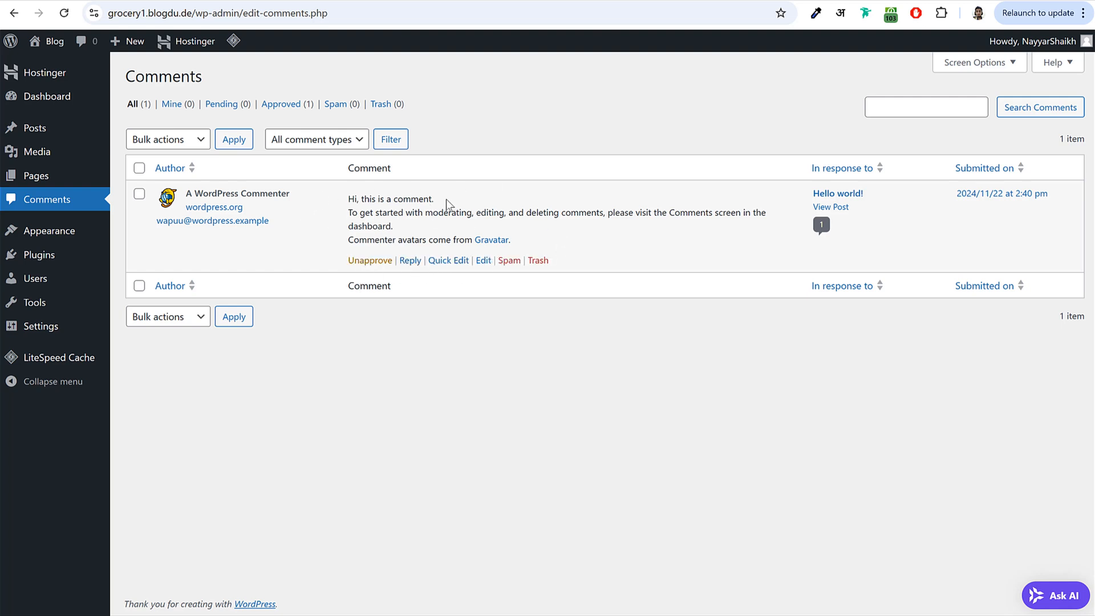
- Show Appearance > Themes and view the site's front page in a new browser tab
click(79, 236)
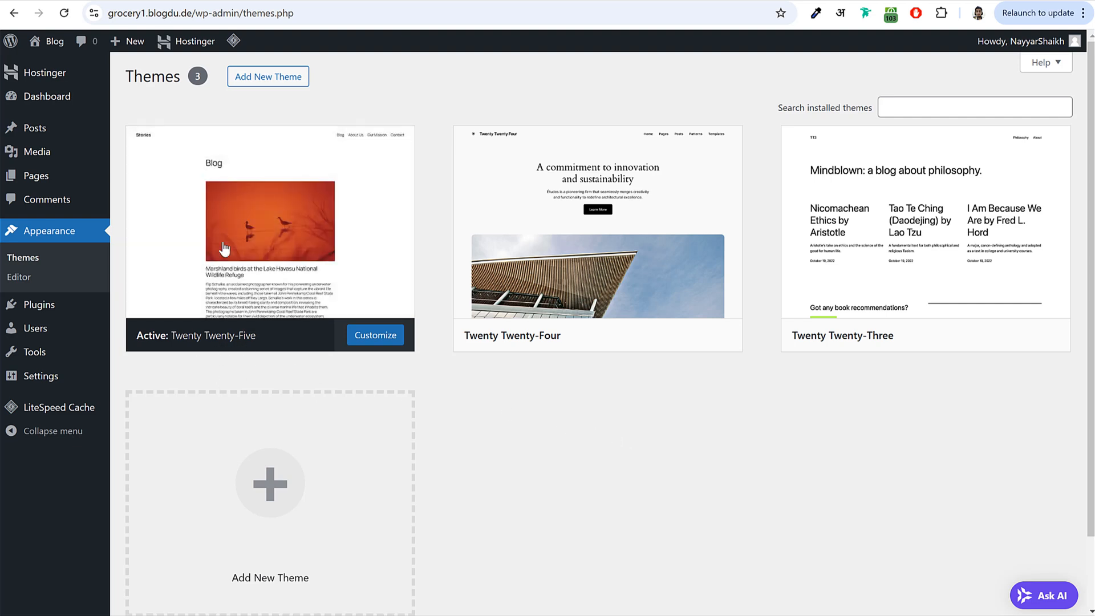
right_click(50, 42)
click(63, 59)
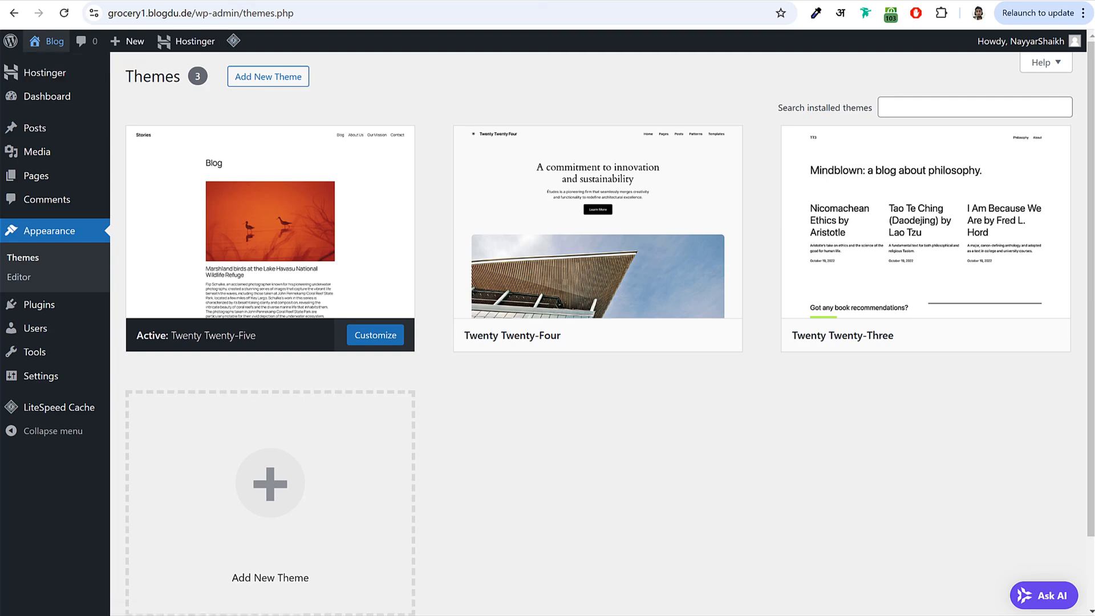
click(534, 3)
scroll(552, 328, down, 3)
scroll(552, 331, up, 3)
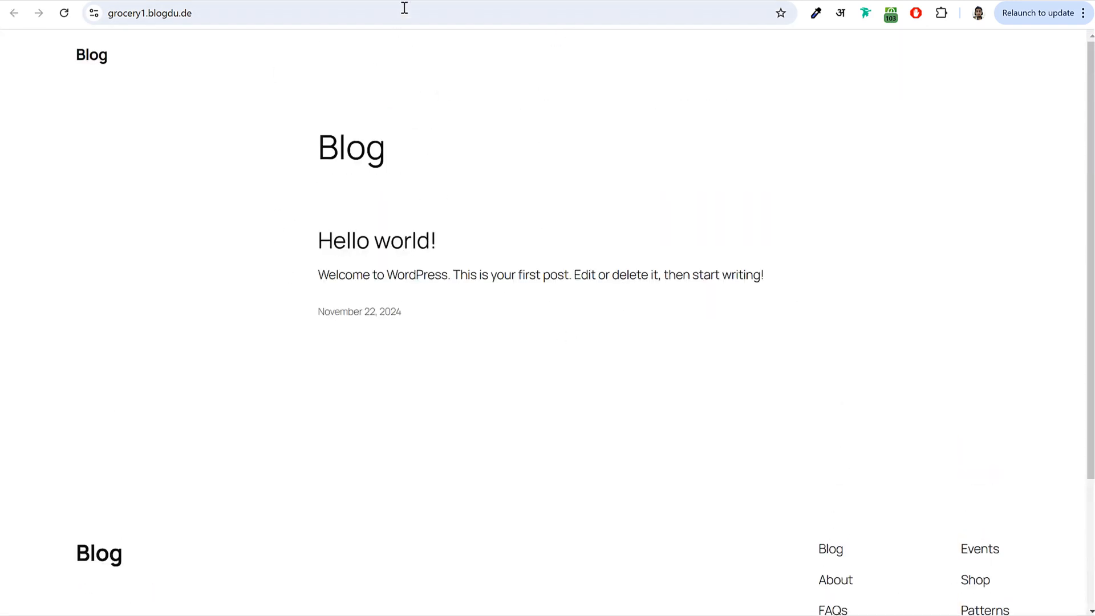
click(365, 2)
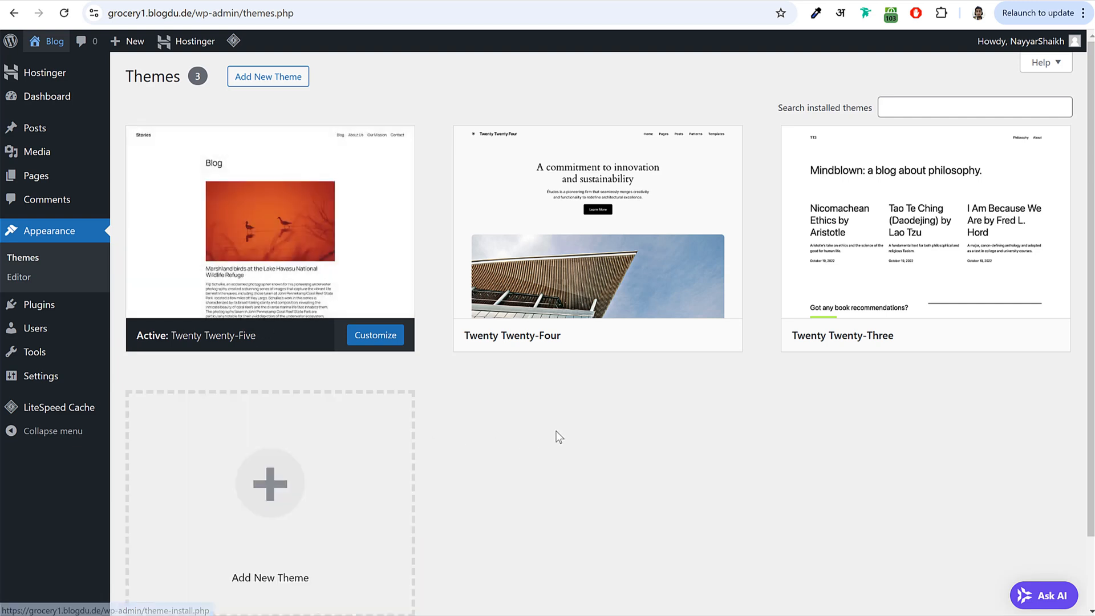
mouse_move(608, 300)
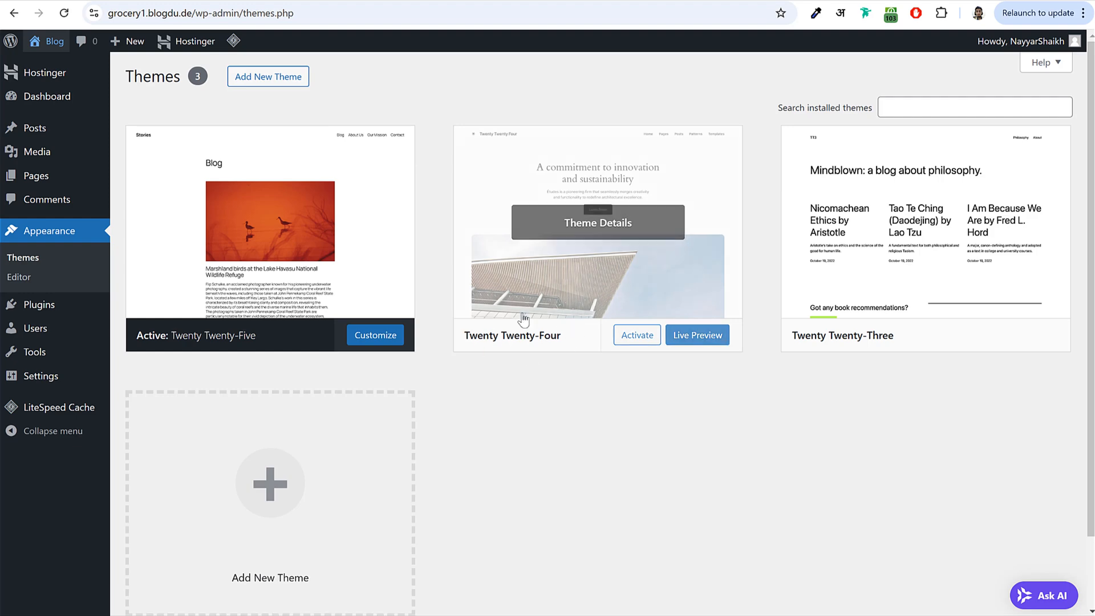
- Activate Twenty Twenty-Four, check the live homepage, and return to the Themes page
click(633, 337)
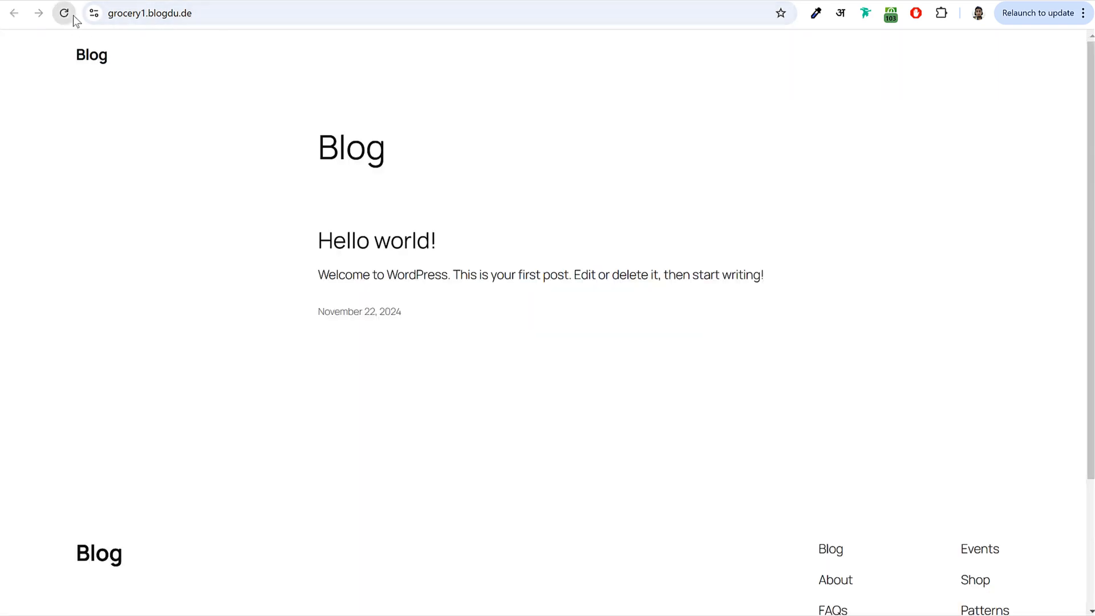
scroll(805, 349, down, 15)
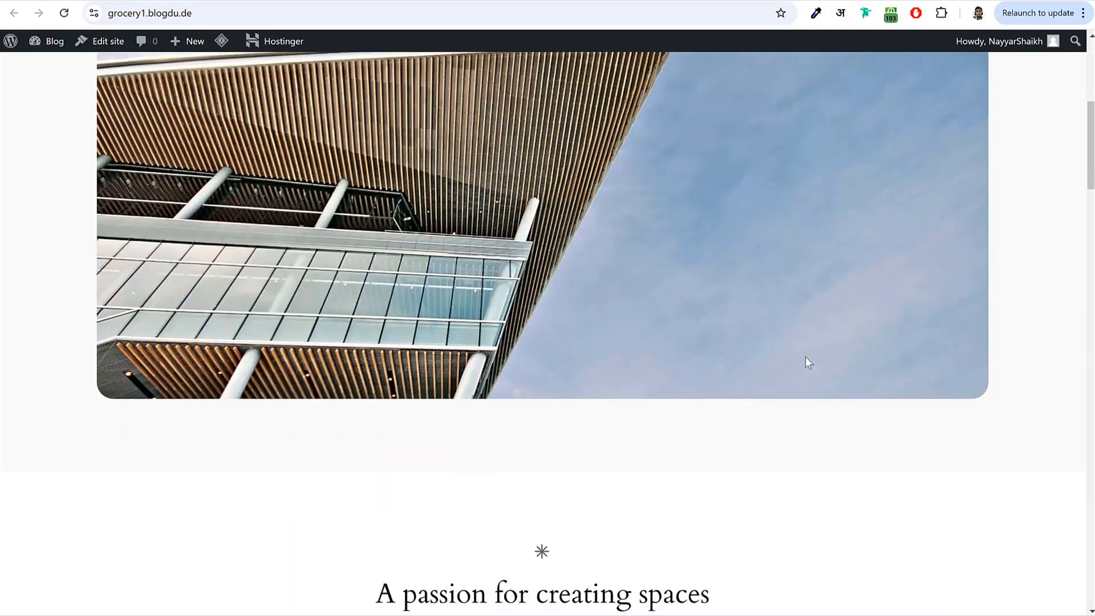
scroll(805, 357, down, 14)
scroll(805, 363, up, 20)
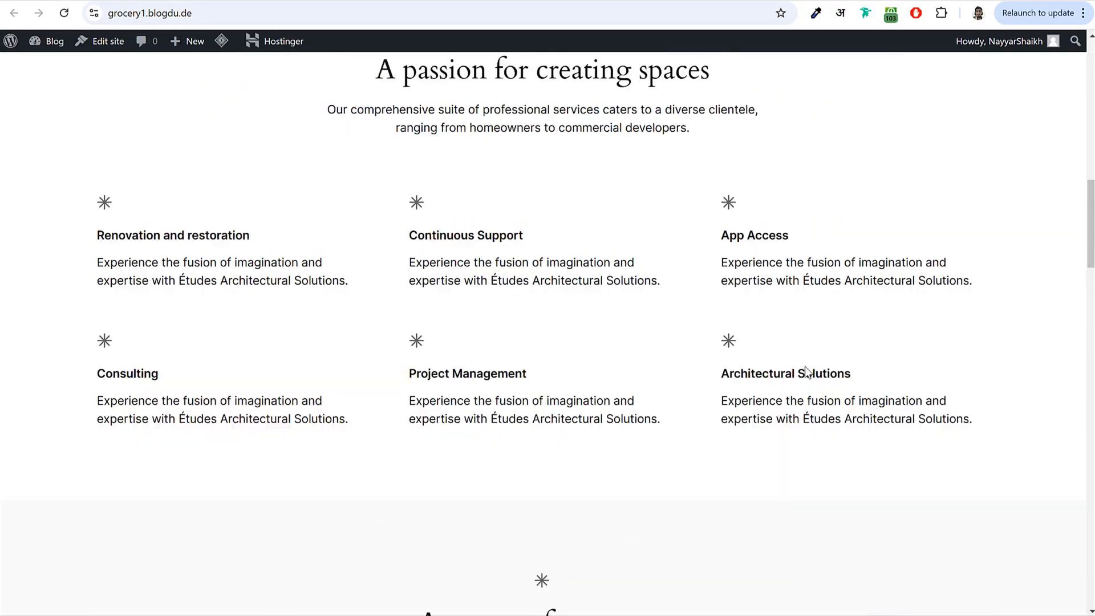
scroll(805, 367, up, 12)
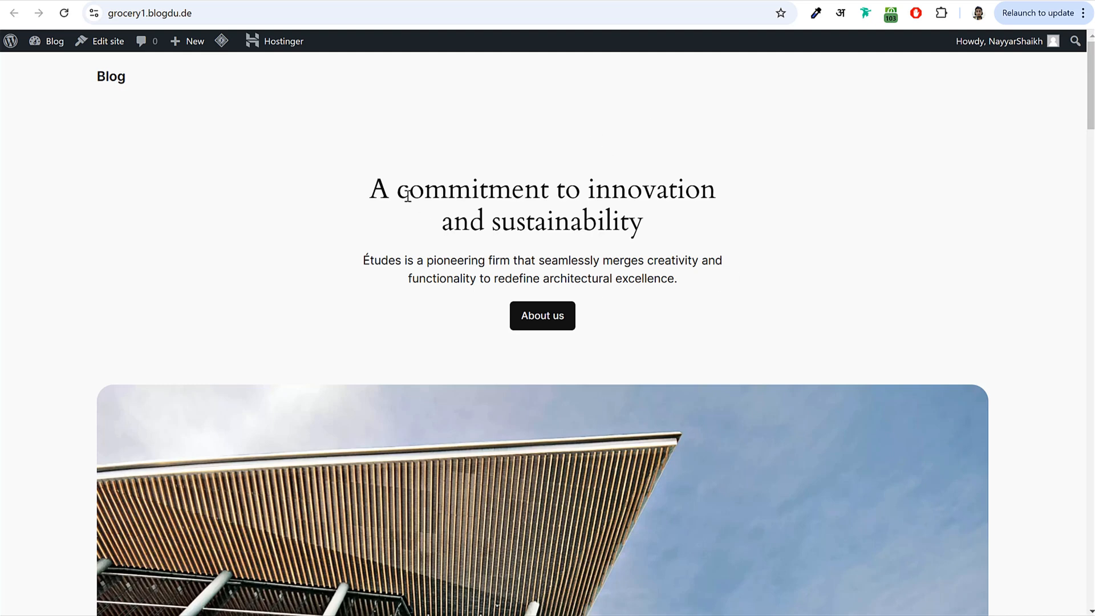
click(451, 1)
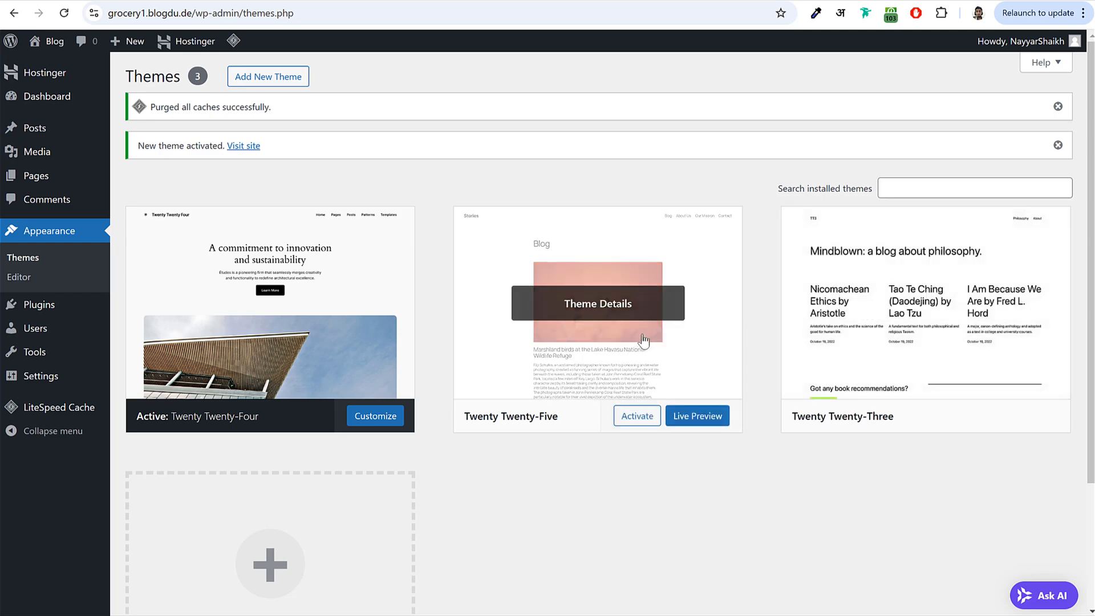
- Delete the Twenty Twenty-Five and Twenty Twenty-Three themes, confirming each deletion
click(585, 311)
click(629, 582)
click(598, 125)
click(601, 235)
click(628, 582)
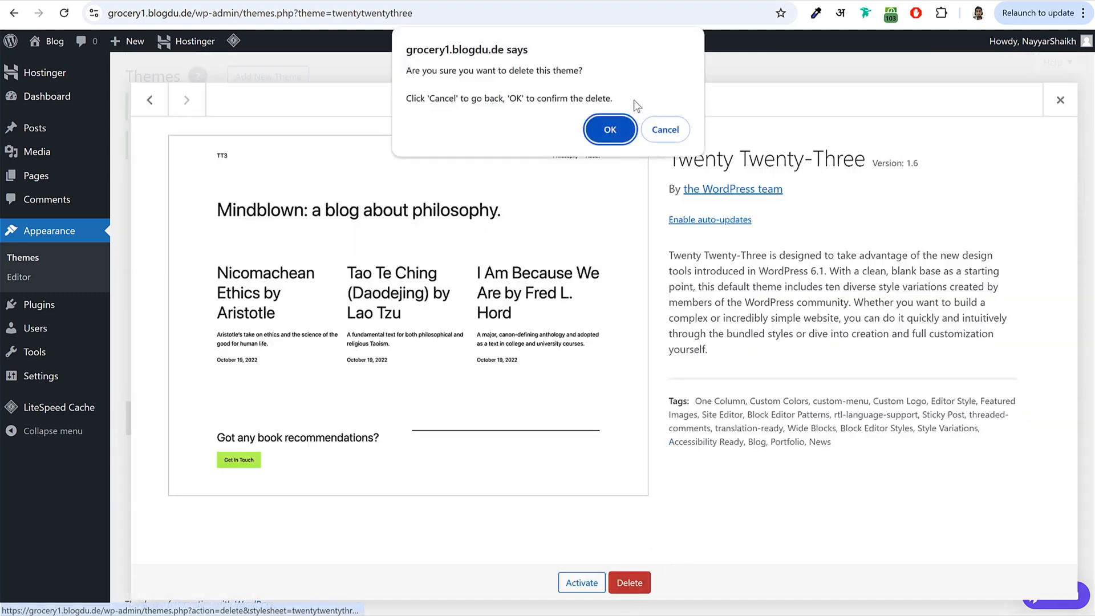
click(616, 123)
- Point out Twenty Twenty-Four as the remaining theme, then go to Plugins > Installed Plugins
scroll(627, 228, down, 1)
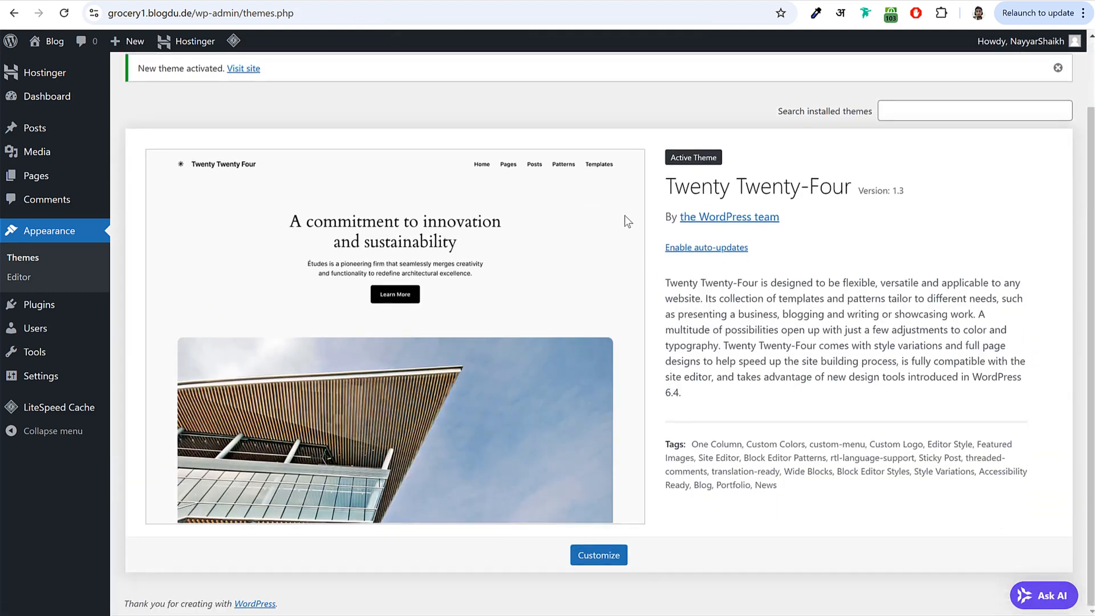
drag(660, 189, 844, 186)
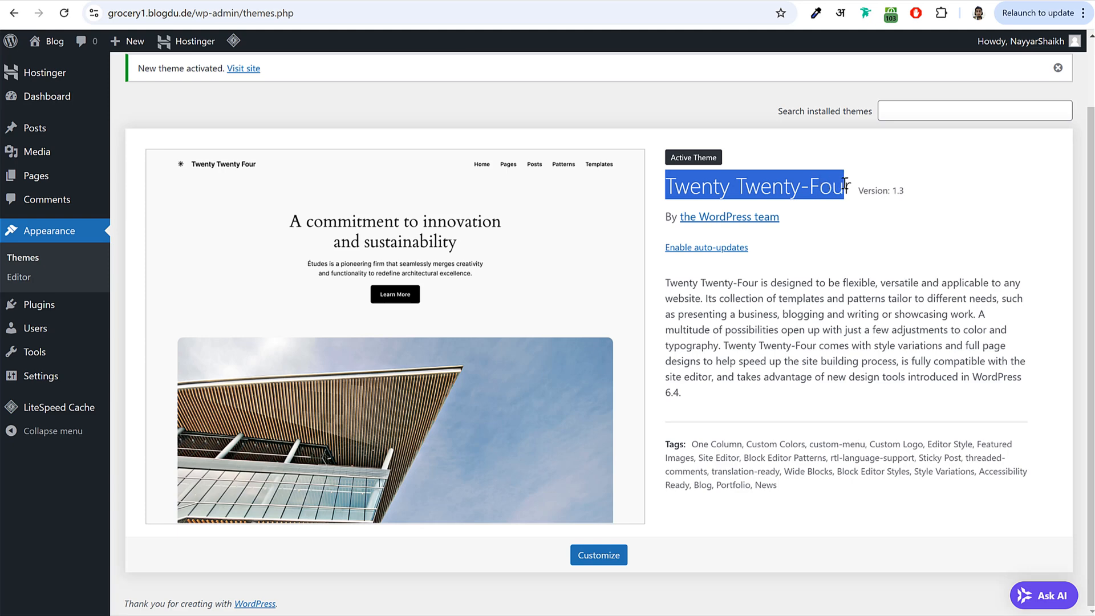
click(762, 178)
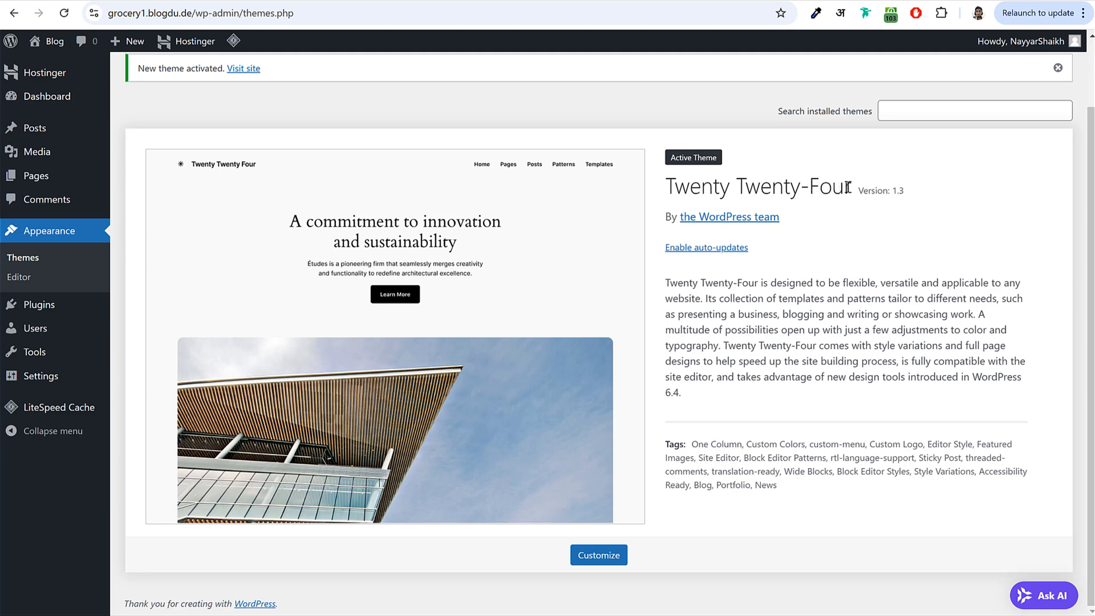
click(51, 290)
click(67, 304)
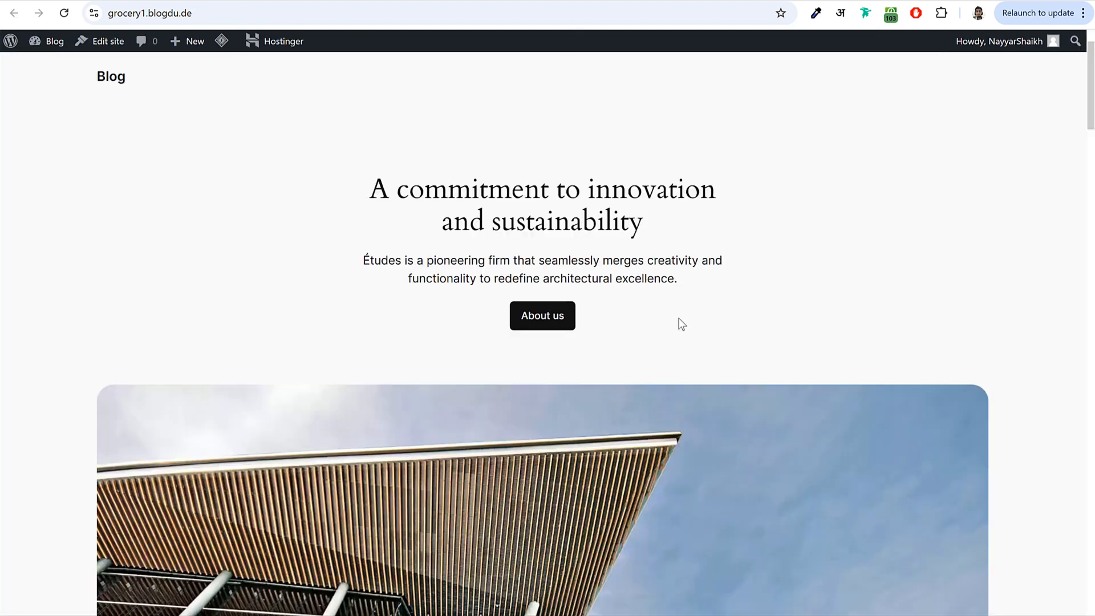
- Scroll through the new site and the Nest store down to the Popular Products shelf
scroll(565, 376, down, 12)
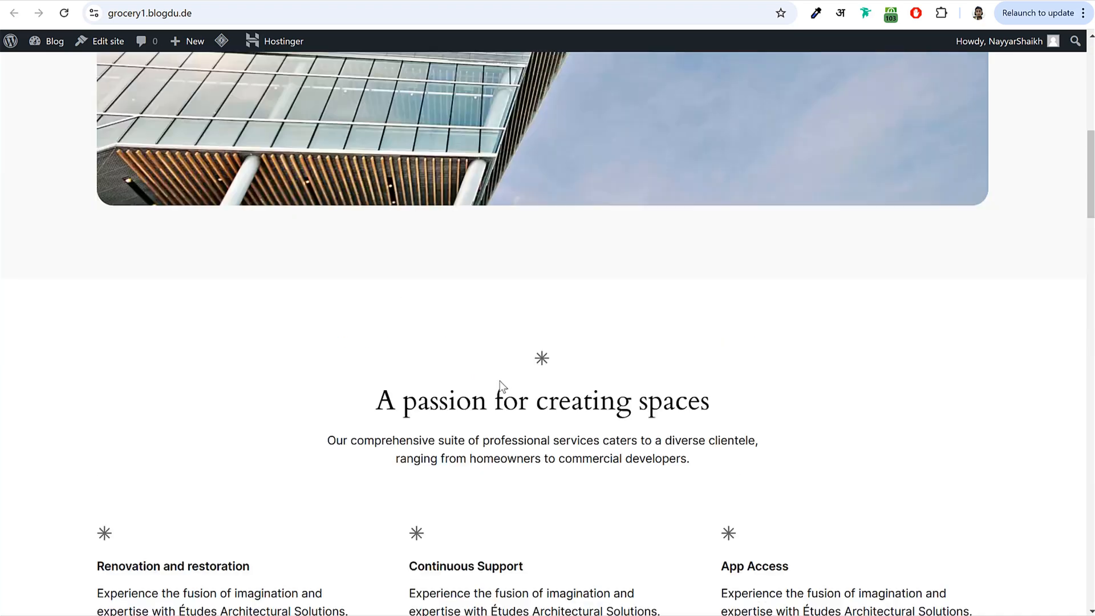
scroll(501, 387, up, 12)
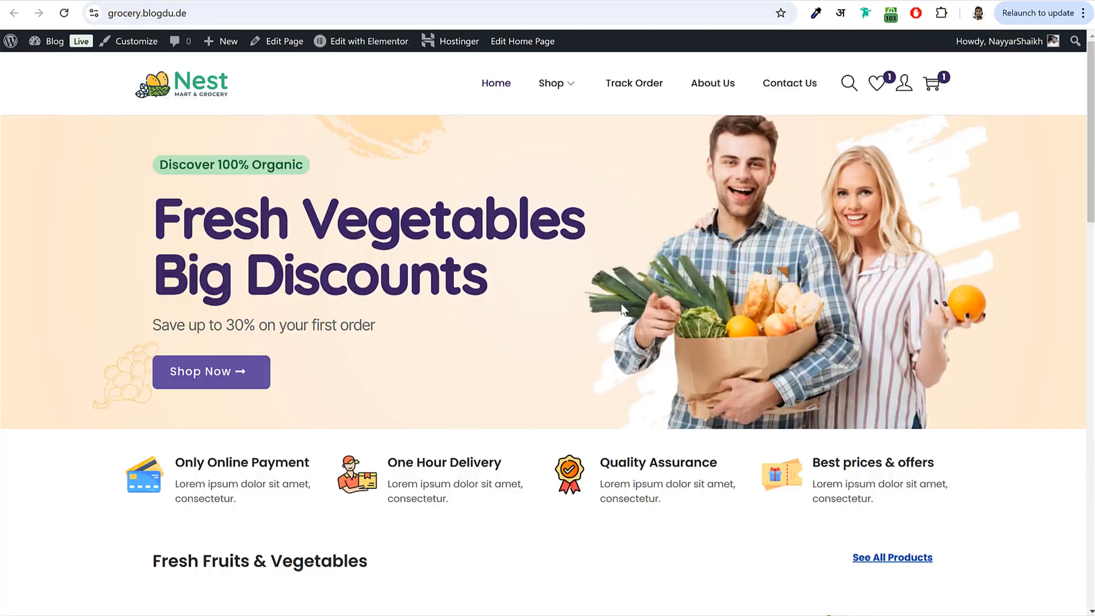
scroll(620, 301, down, 10)
scroll(521, 349, down, 5)
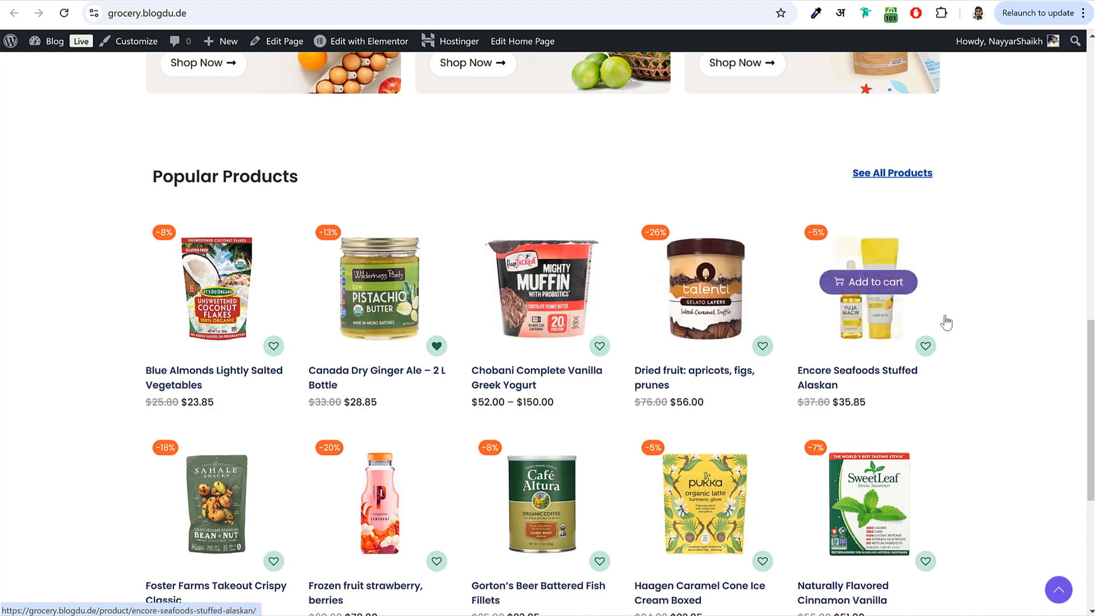
scroll(968, 333, up, 15)
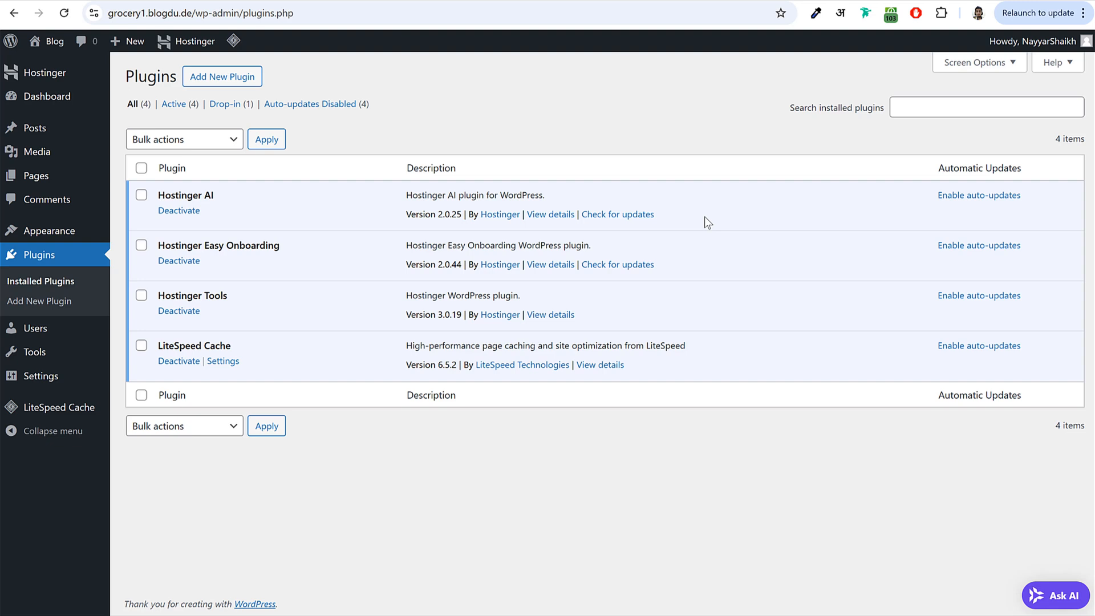
- In Settings > General, change the Site Title from Blog to 'BloggDude'
click(57, 385)
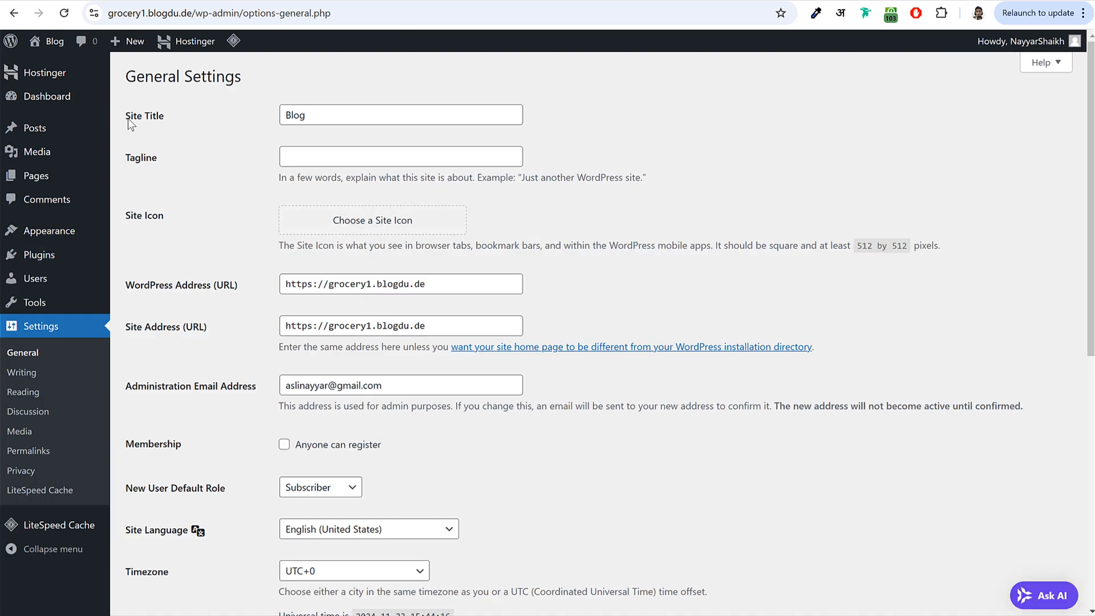
drag(322, 117, 237, 121)
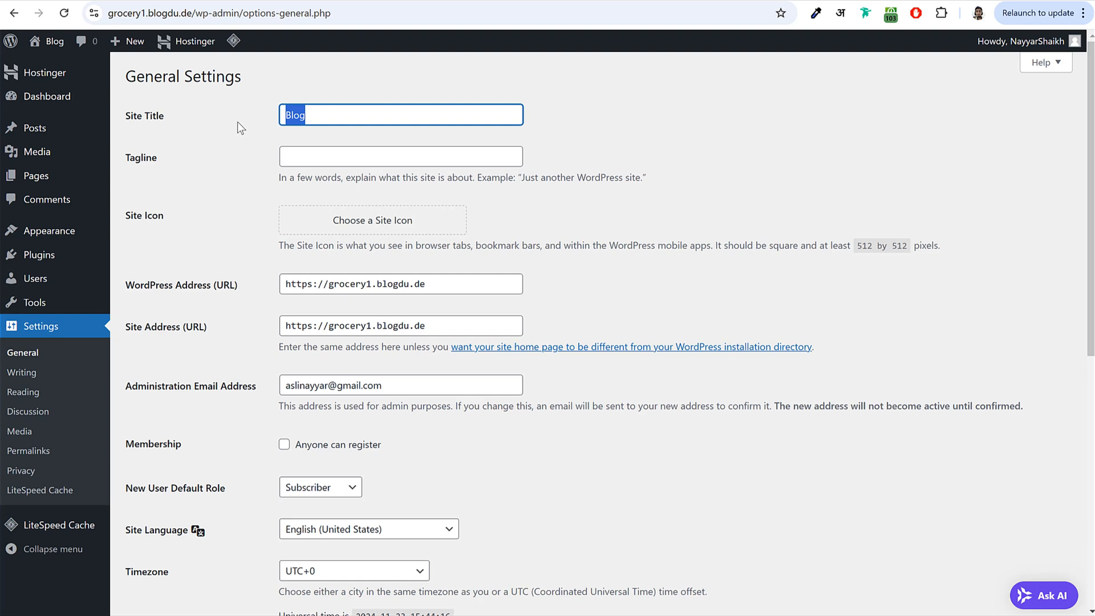
text(Blo)
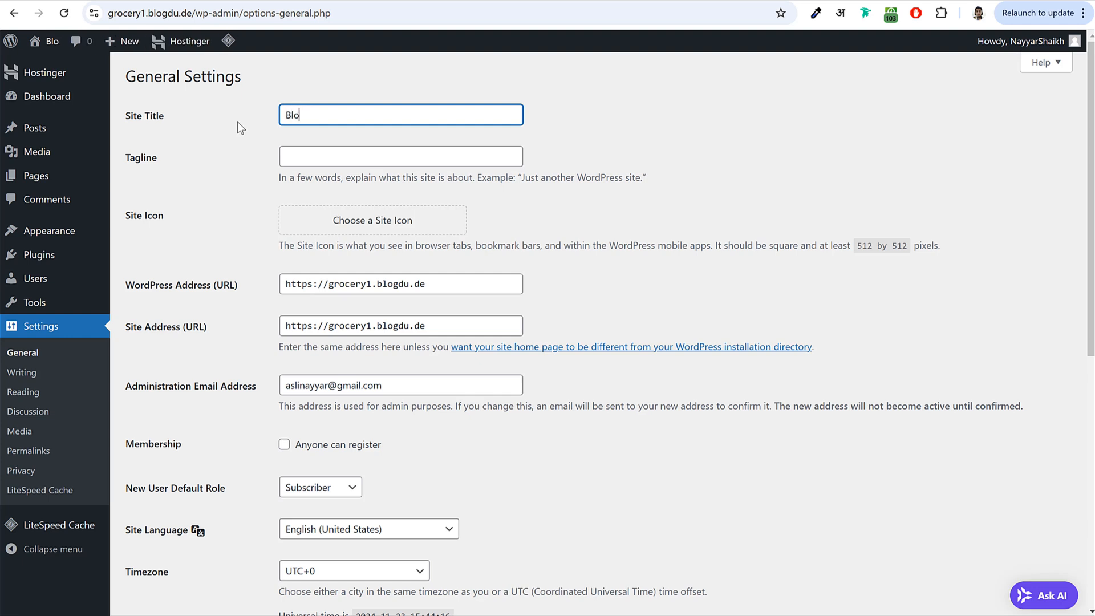
text(ggDude)
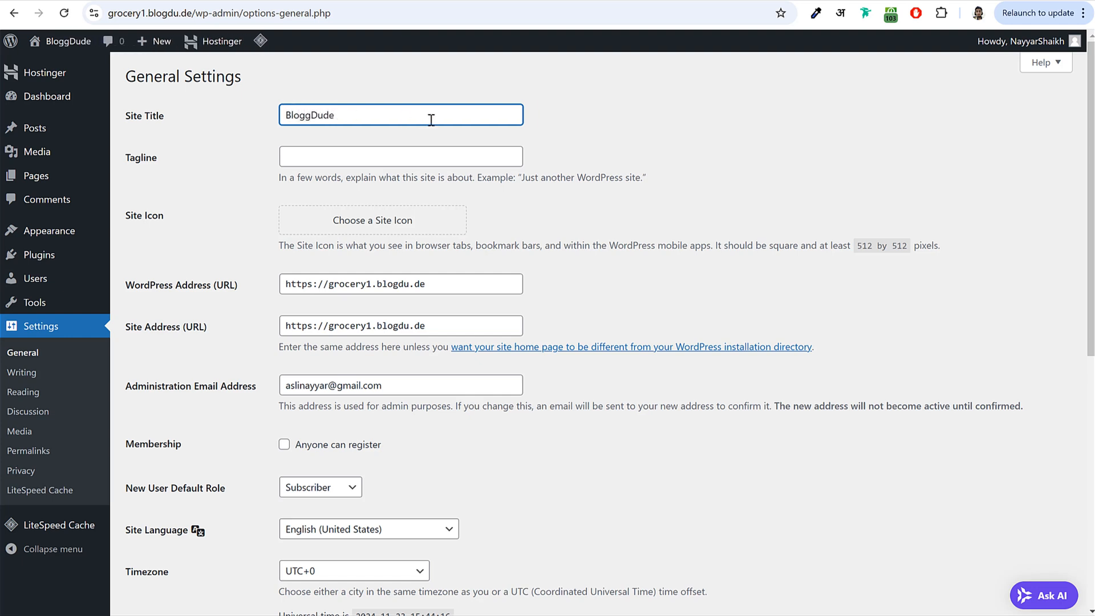
drag(430, 117, 251, 120)
click(379, 160)
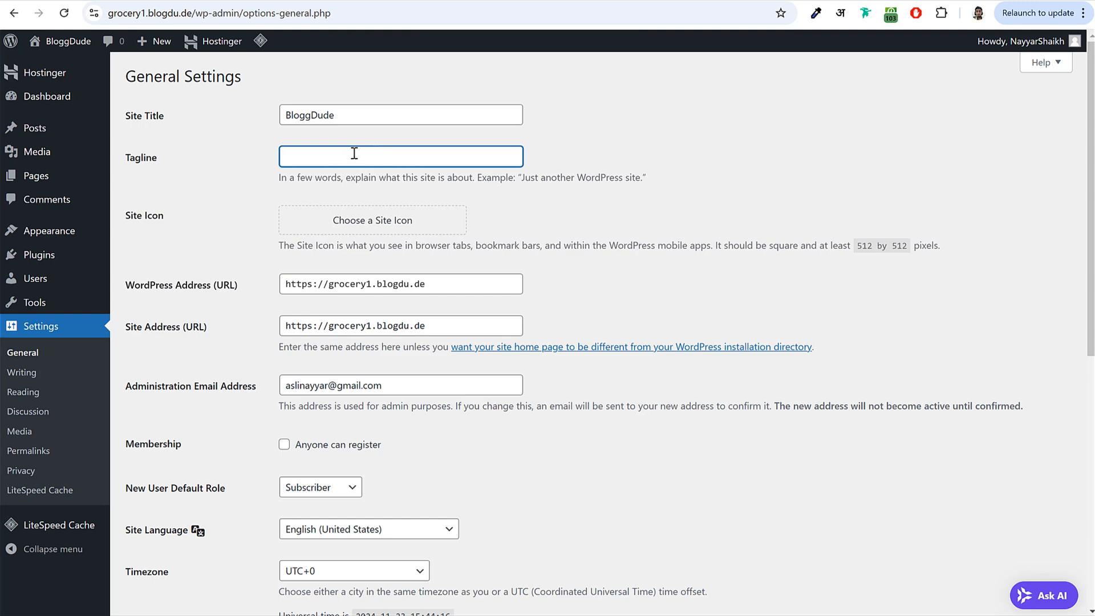
- Enable the 'Anyone can register' membership option
scroll(565, 272, down, 5)
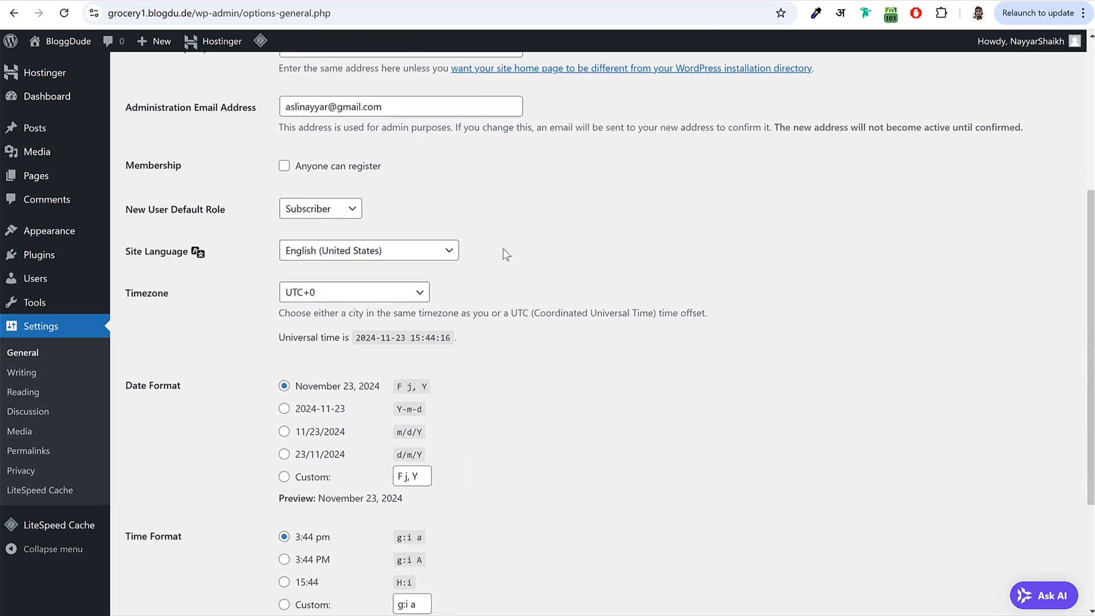
click(345, 171)
drag(381, 166, 295, 165)
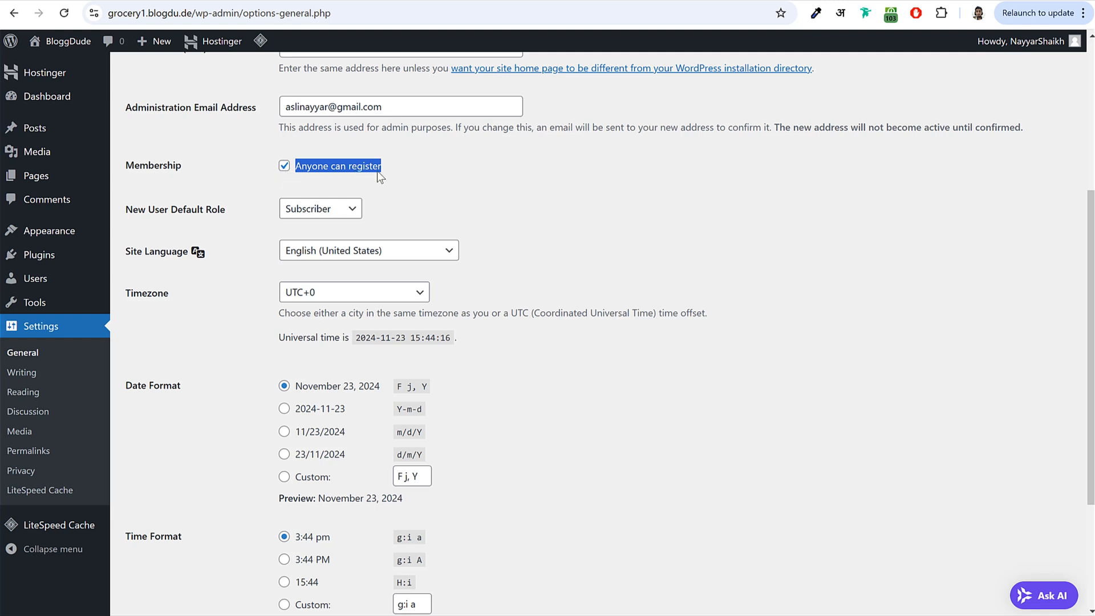
click(433, 173)
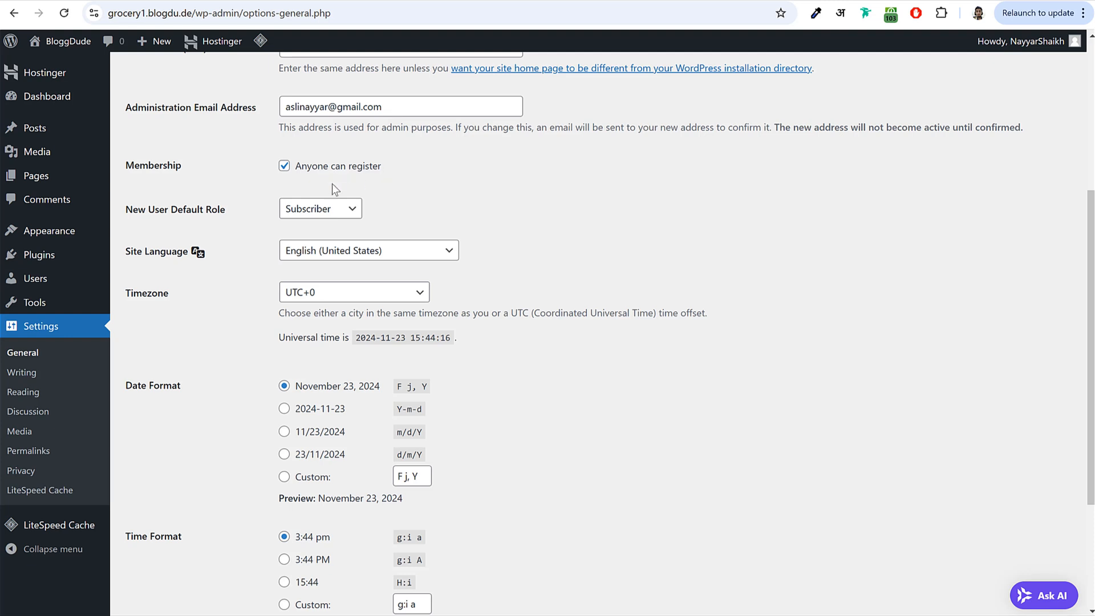
- Set the timezone to Kolkata and save the general settings
scroll(513, 171, down, 2)
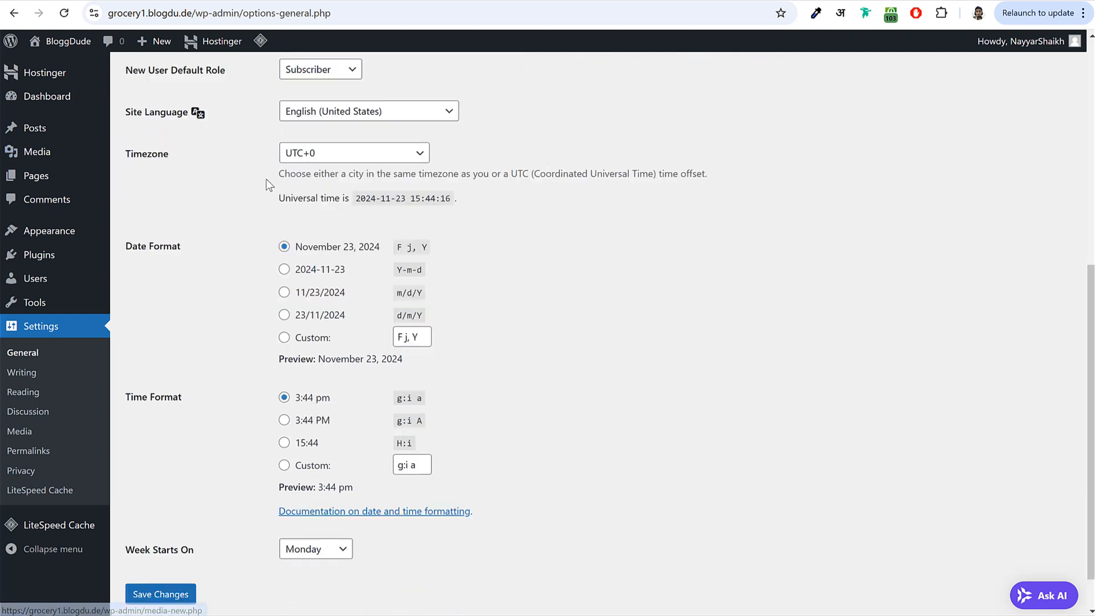
click(337, 158)
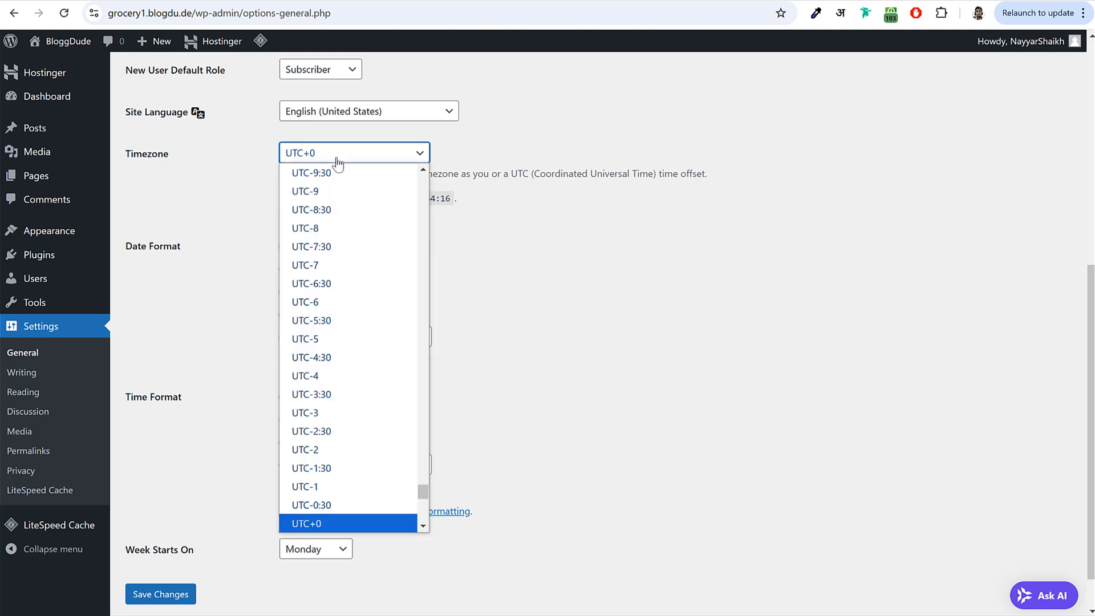
text(kolkata)
click(336, 159)
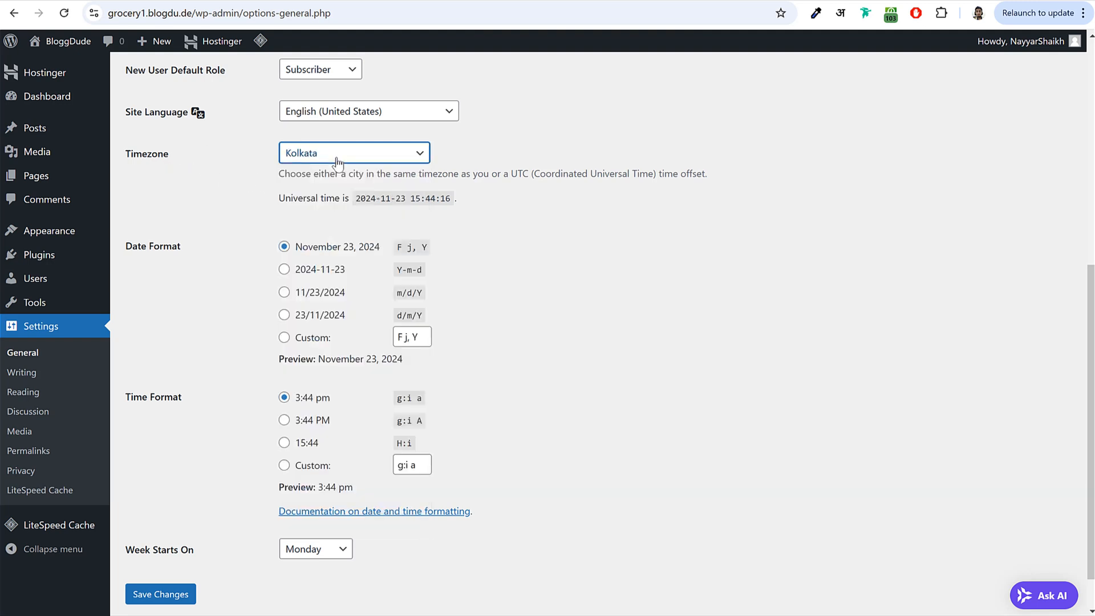
scroll(267, 539, down, 2)
click(179, 556)
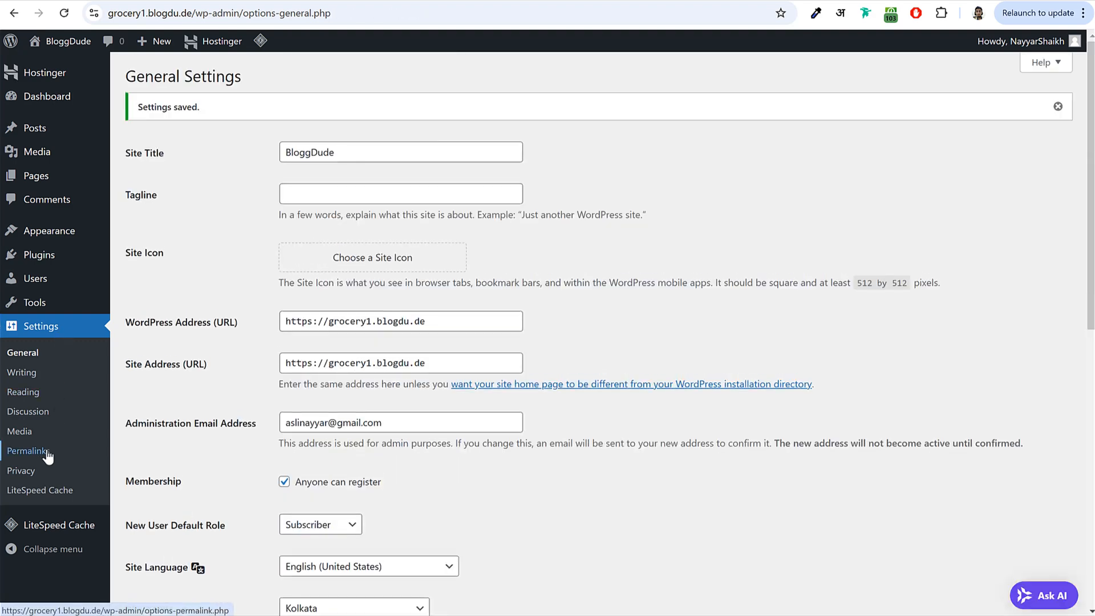
- Save the Post name permalink structure (/%postname%/) and go back to the Dashboard
click(29, 451)
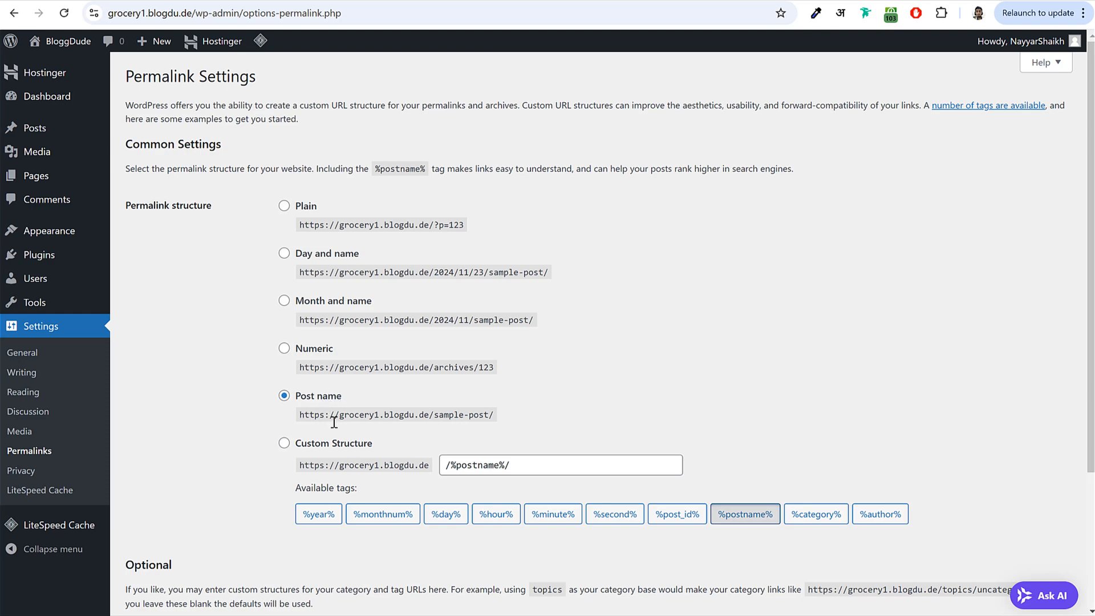
scroll(338, 422, down, 3)
scroll(336, 429, up, 3)
click(326, 301)
click(312, 254)
double_click(306, 205)
click(284, 395)
scroll(349, 420, down, 3)
click(193, 546)
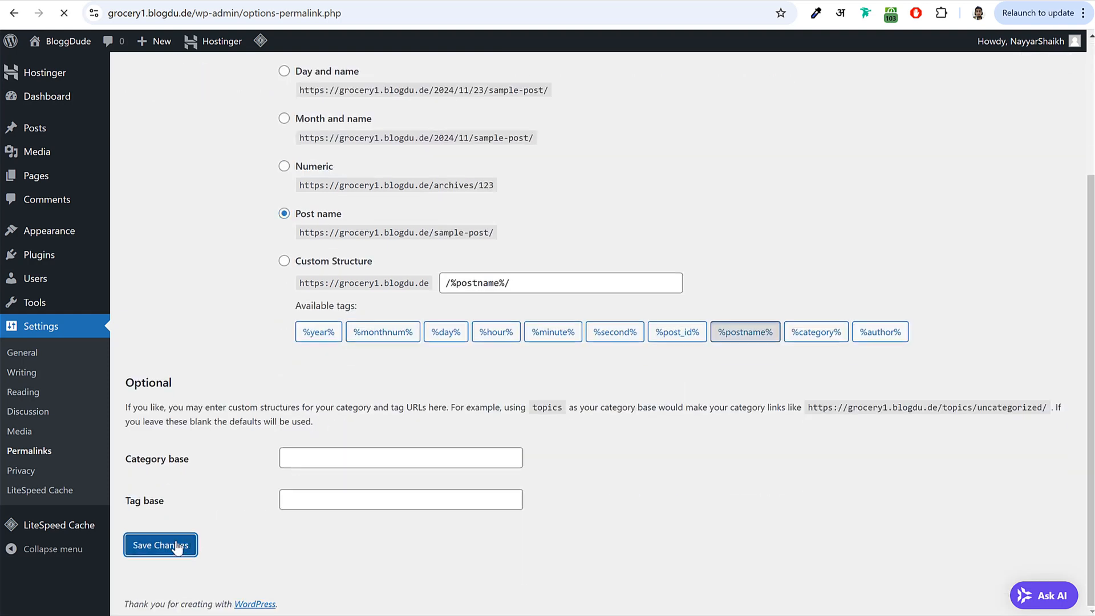
click(48, 98)
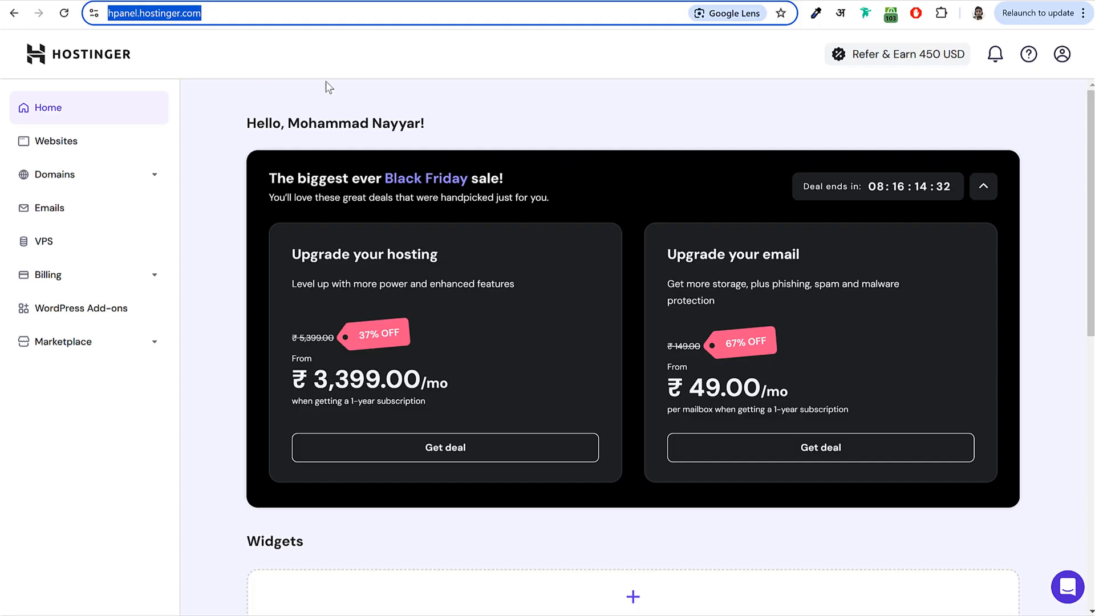
- Point out the hpanel.hostinger.com address in the browser's address bar
click(326, 81)
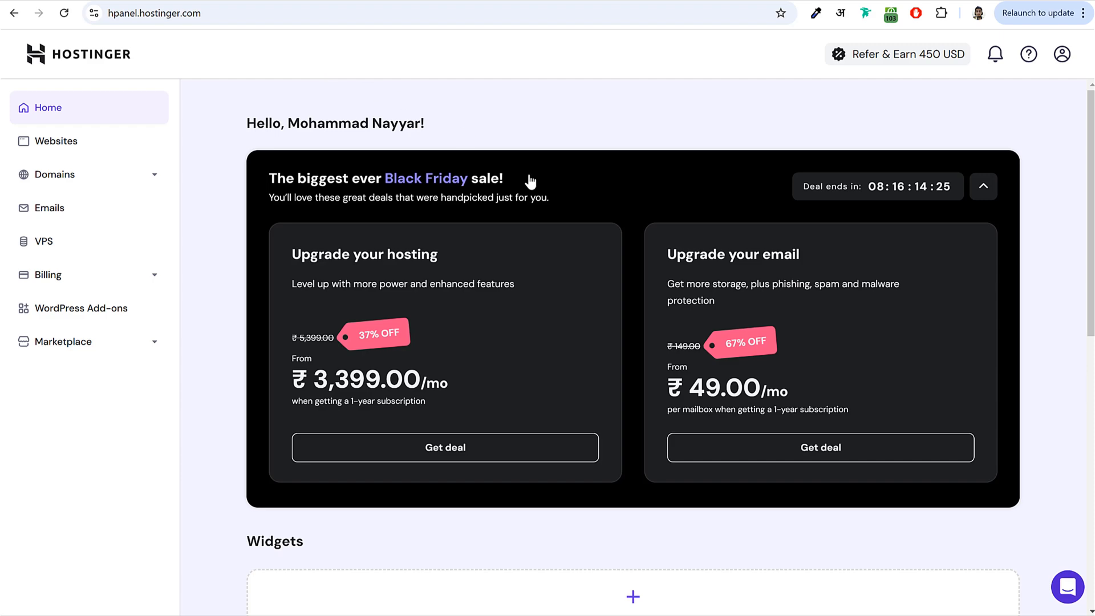
scroll(528, 183, down, 8)
scroll(526, 192, up, 4)
scroll(525, 192, up, 4)
click(233, 12)
click(167, 13)
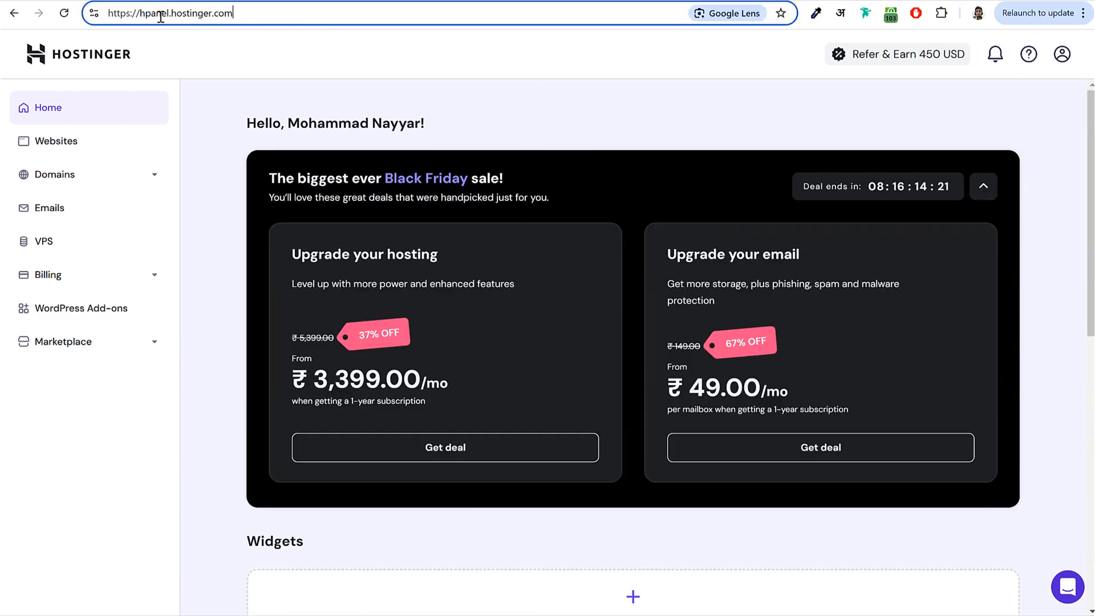
drag(141, 13, 270, 16)
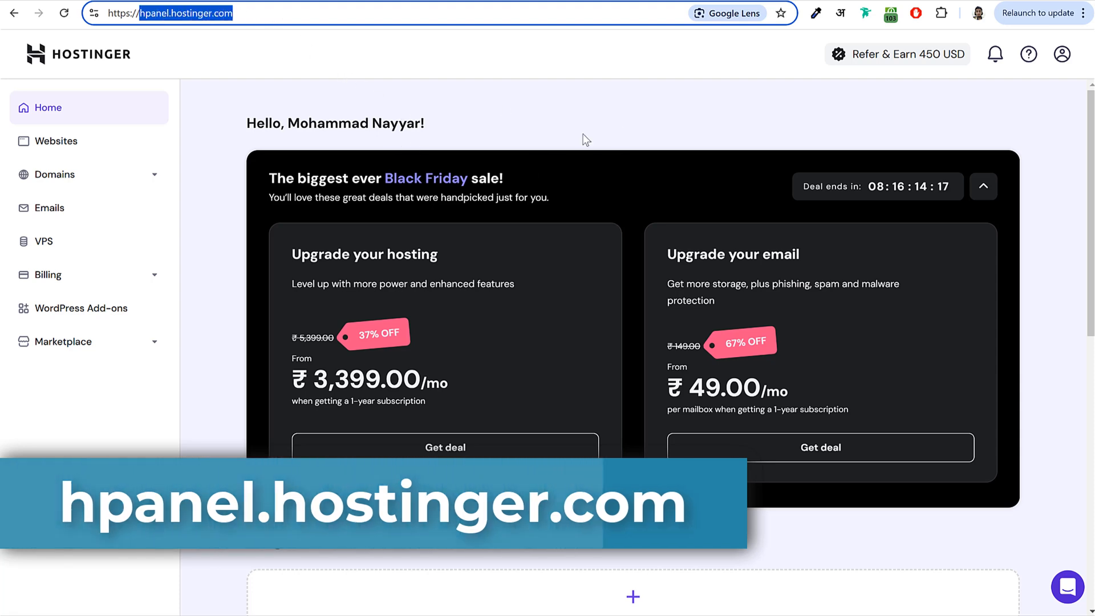
- Open the Websites list and scroll through grocery1.blogdu.de, grocery2.blogdu.de and the other hosted sites
click(91, 145)
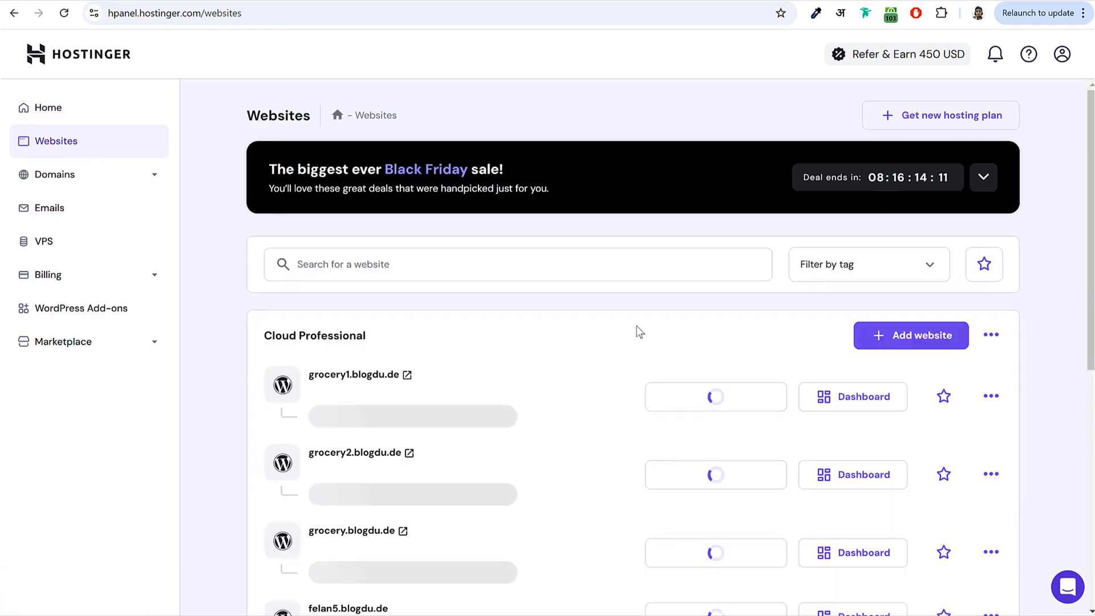
scroll(640, 332, down, 3)
scroll(637, 328, down, 4)
scroll(636, 330, up, 7)
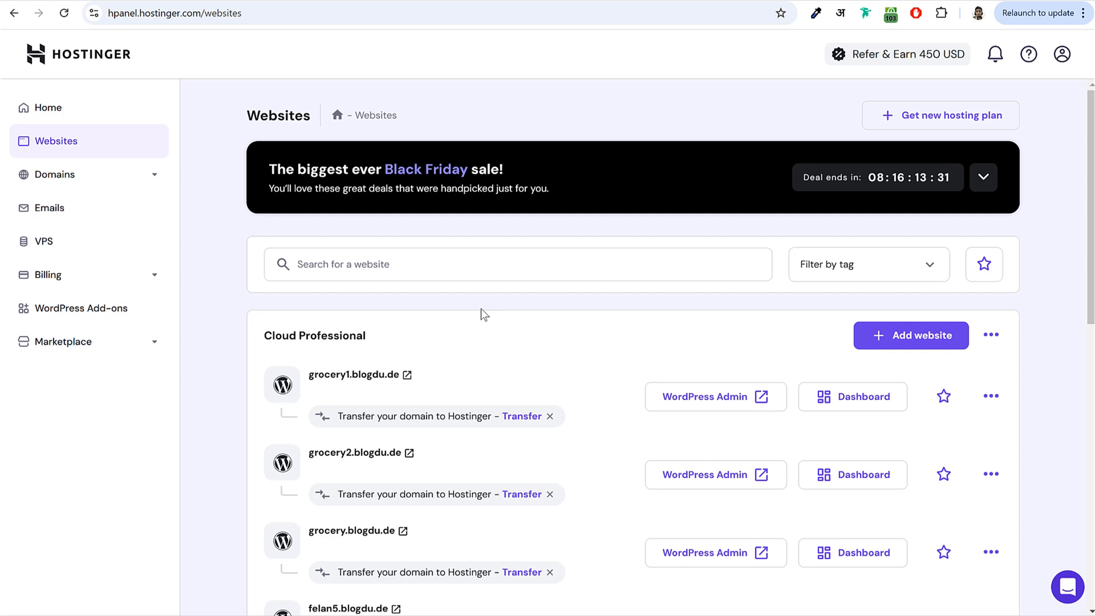
scroll(1031, 317, down, 4)
- Add a WordPress website, keep the admin login details, mark it Business and services, and choose a blank site
click(915, 130)
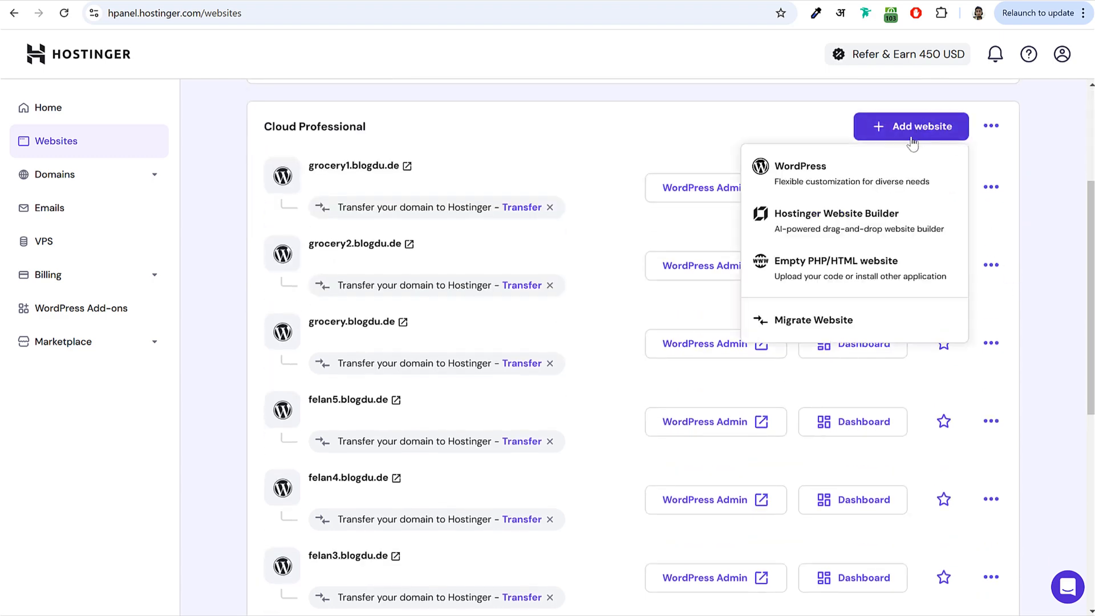
click(820, 178)
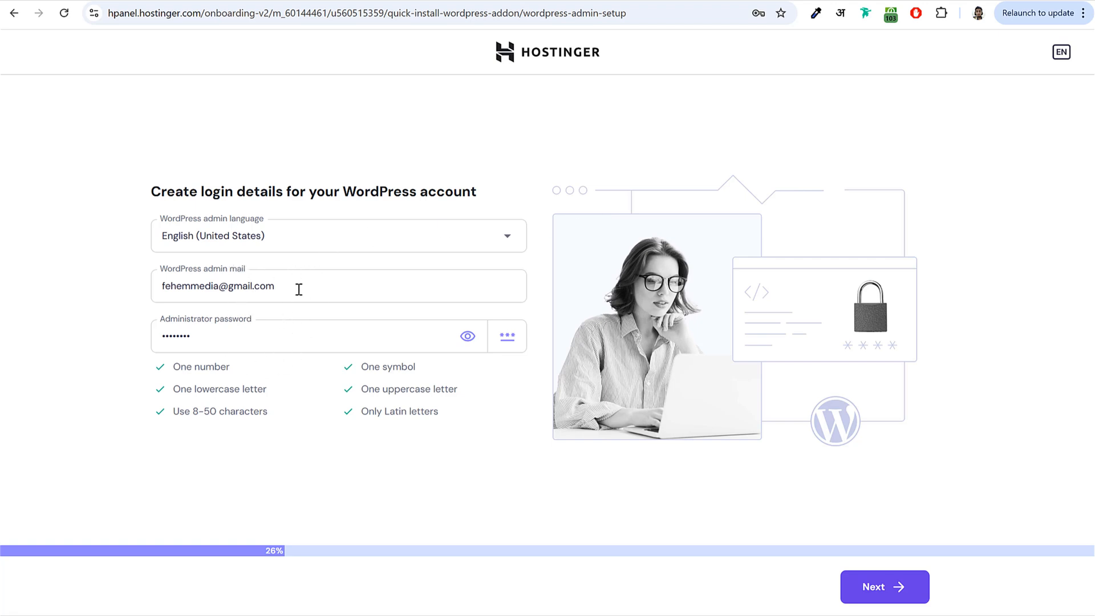
click(873, 590)
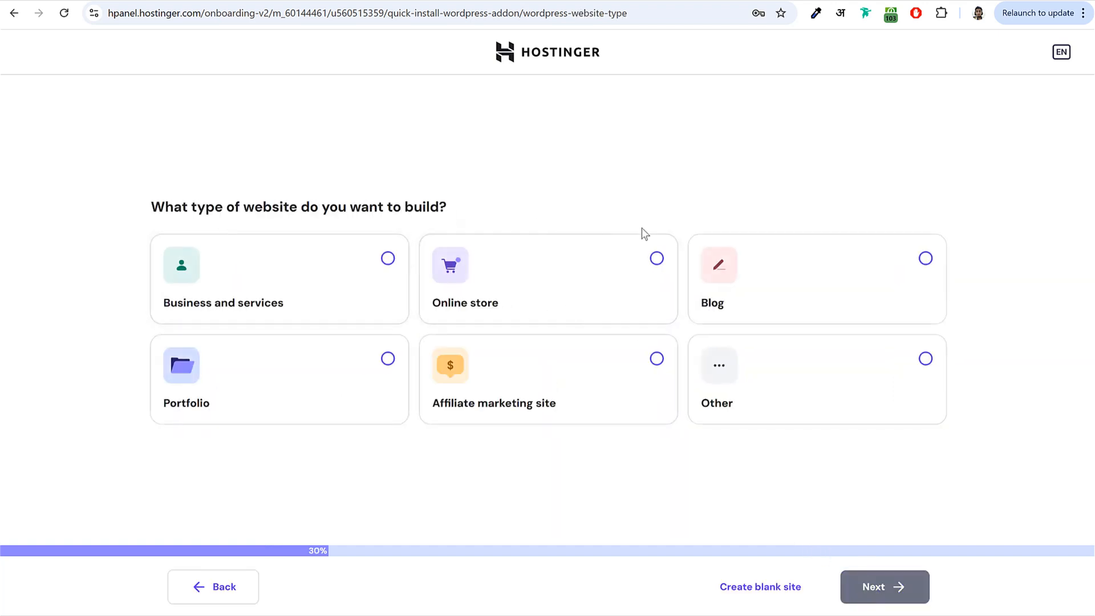
click(395, 271)
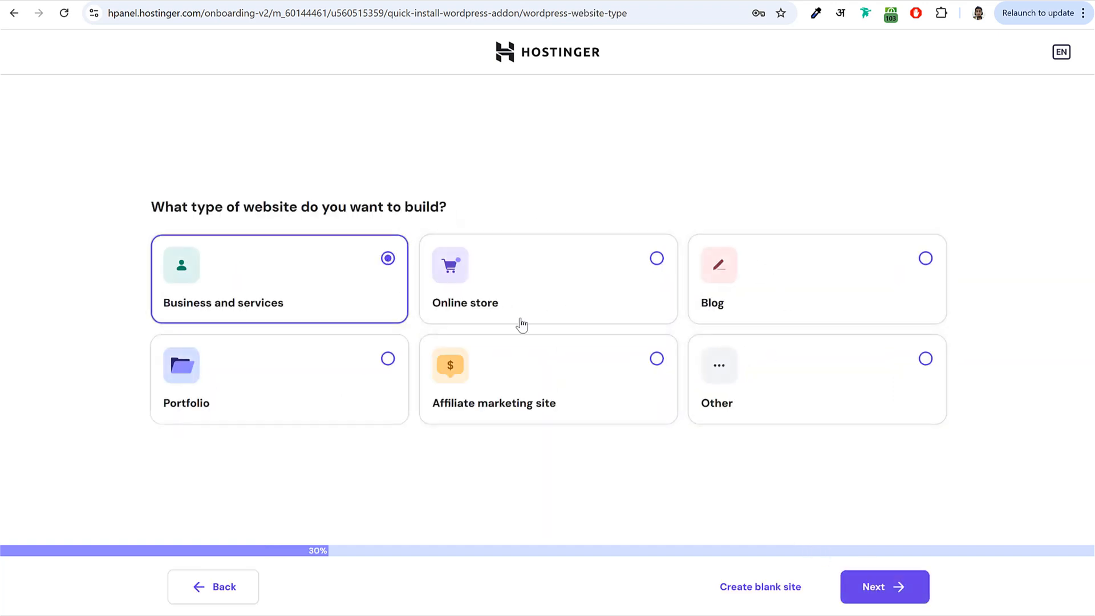
click(887, 590)
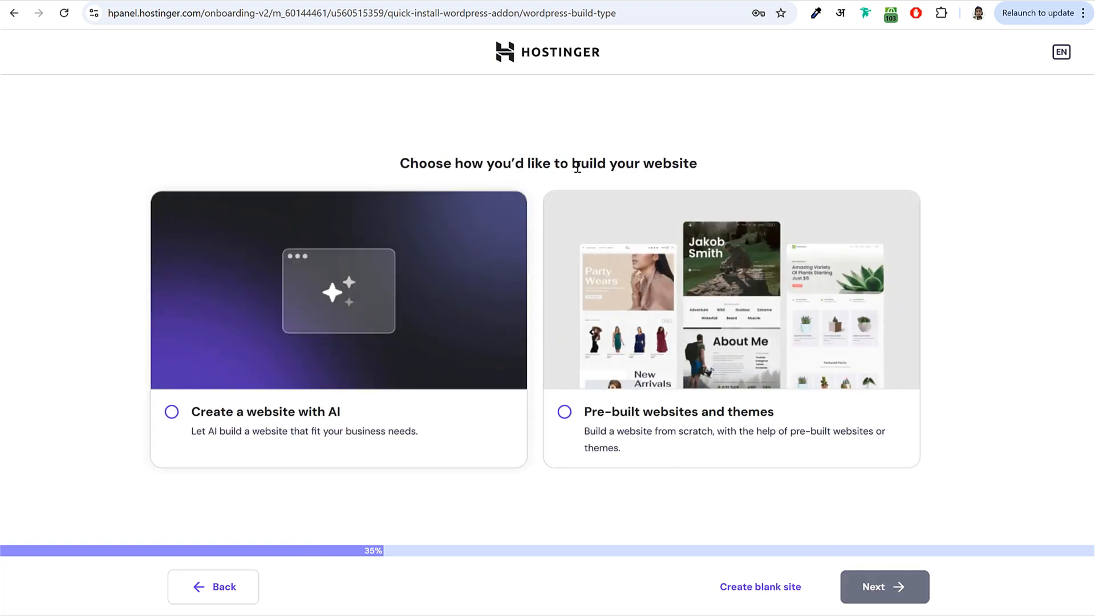
click(765, 591)
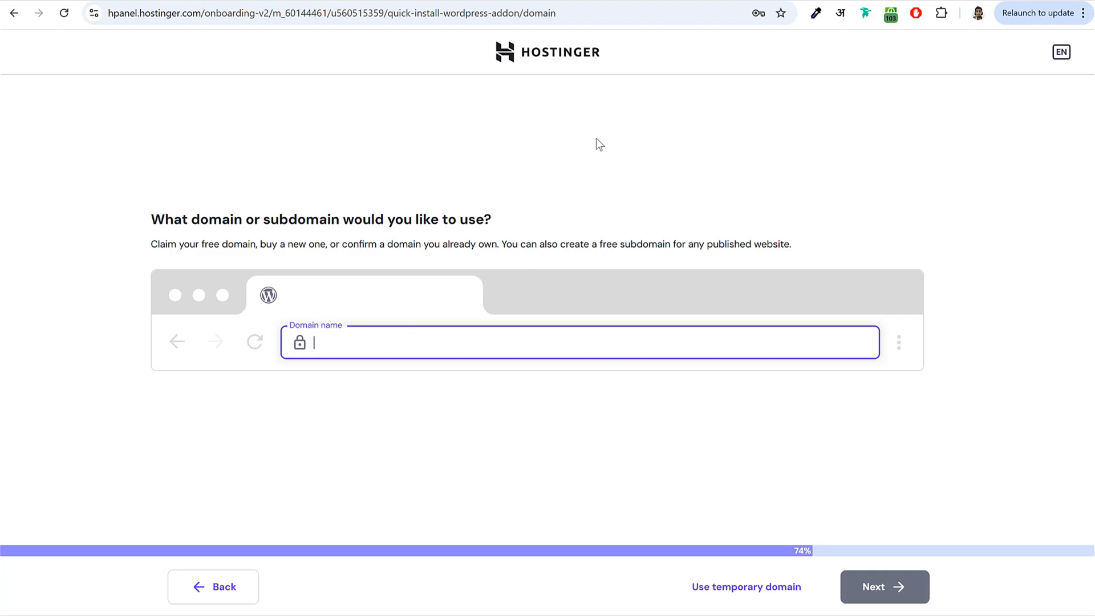
- Copy fehem.in from the GoDaddy domain list into Hostinger's Domain name field
click(706, 1)
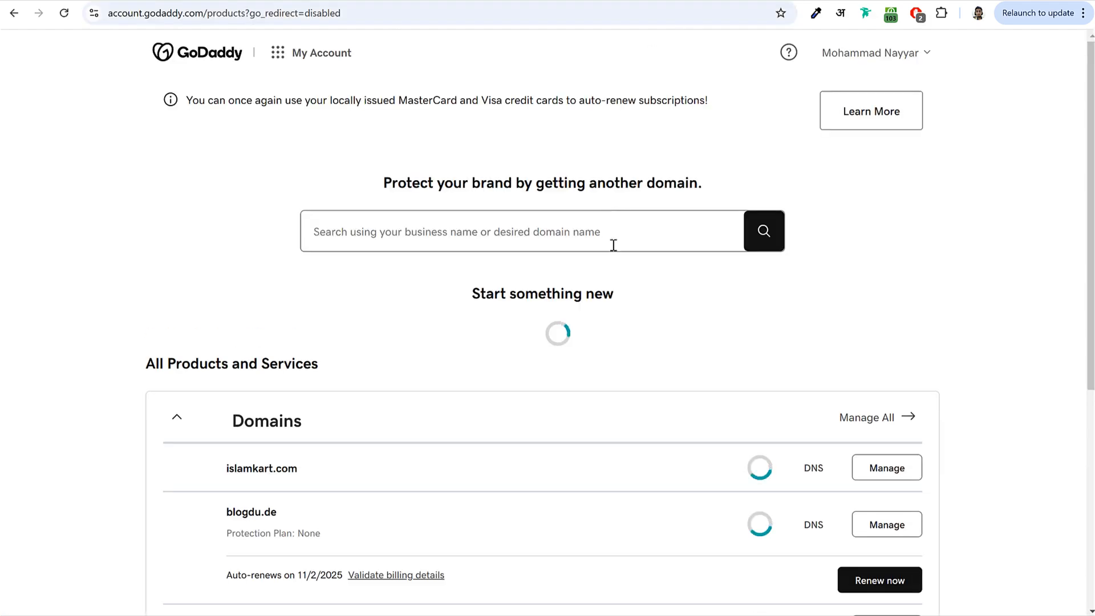
scroll(628, 260, down, 10)
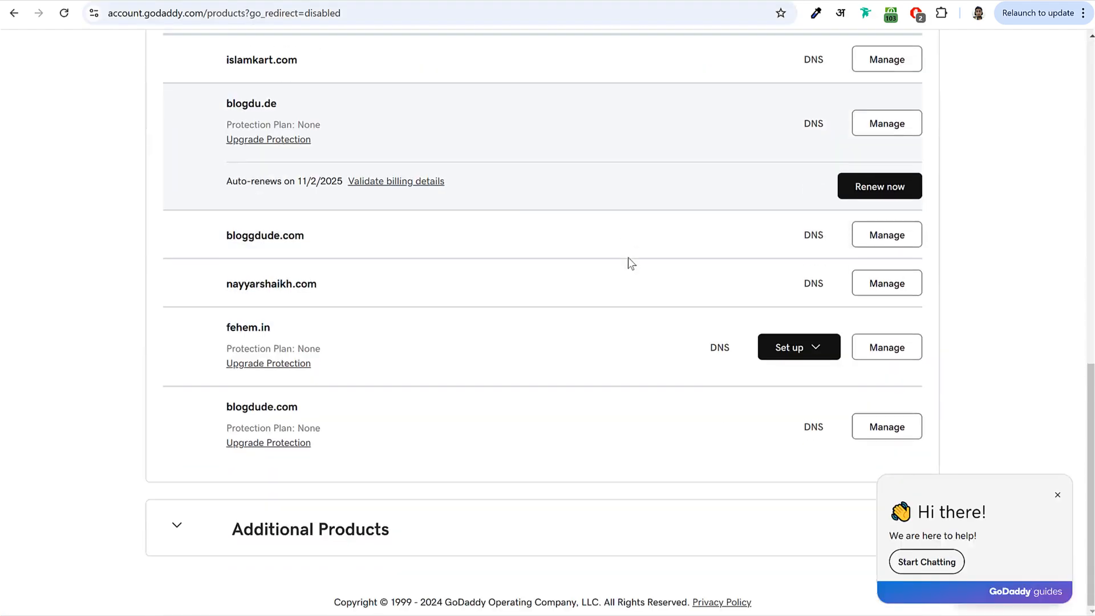
drag(226, 326, 283, 329)
key(ctrl+c)
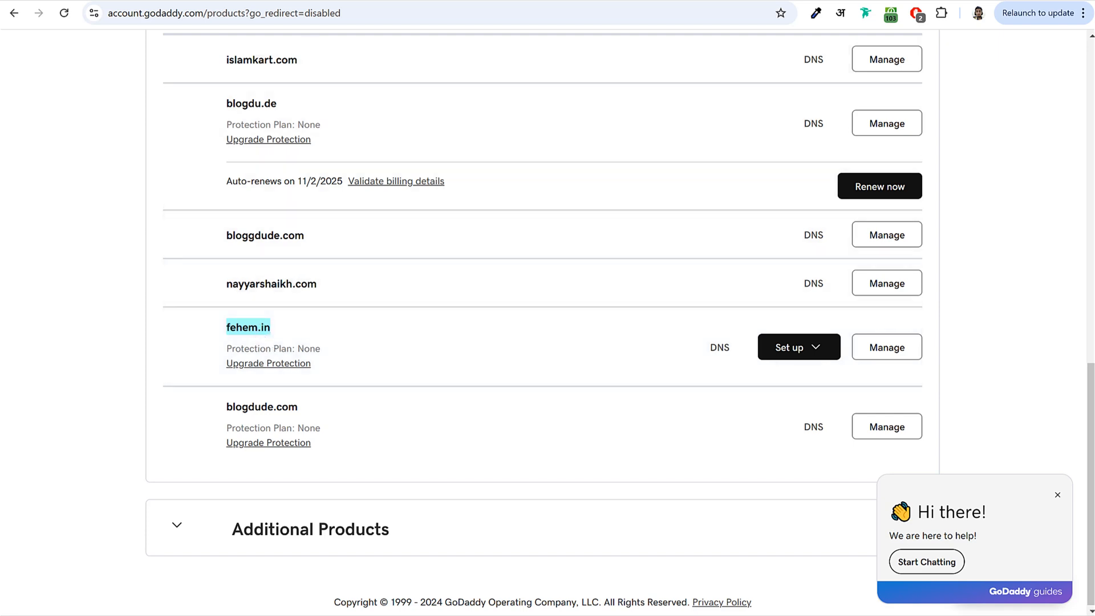
click(240, 1)
key(ctrl+v)
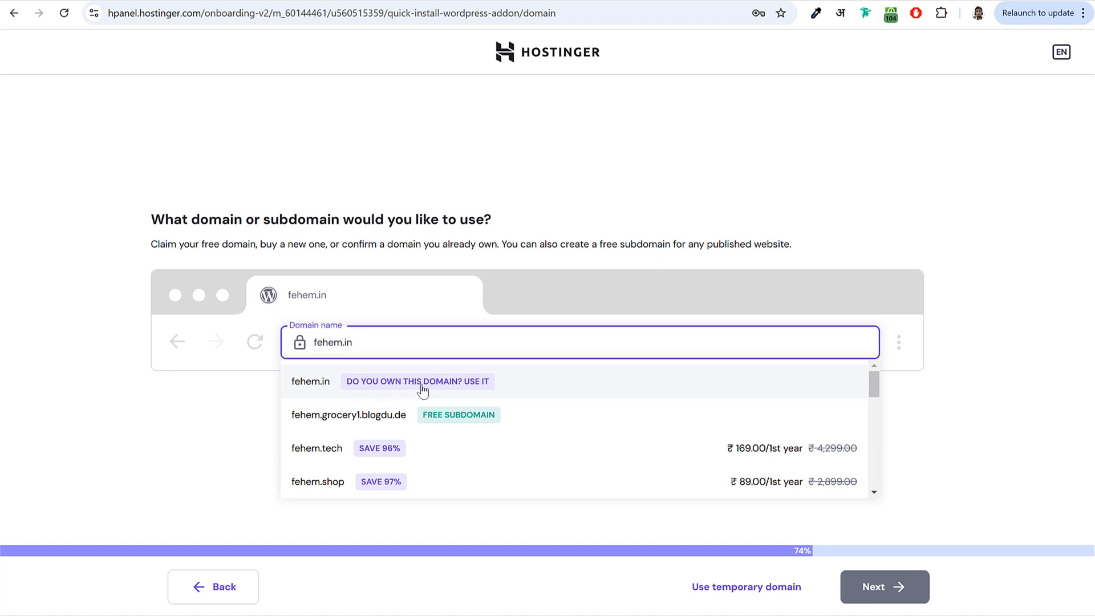
- Mark fehem.in as an already-owned domain and create the site on it
click(323, 390)
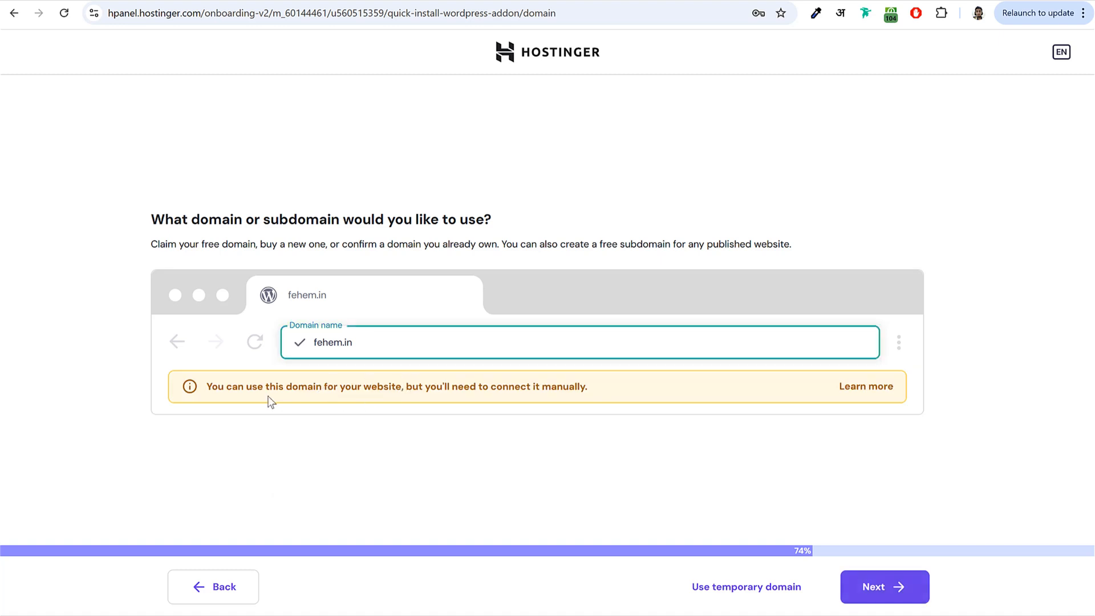
drag(263, 388, 375, 390)
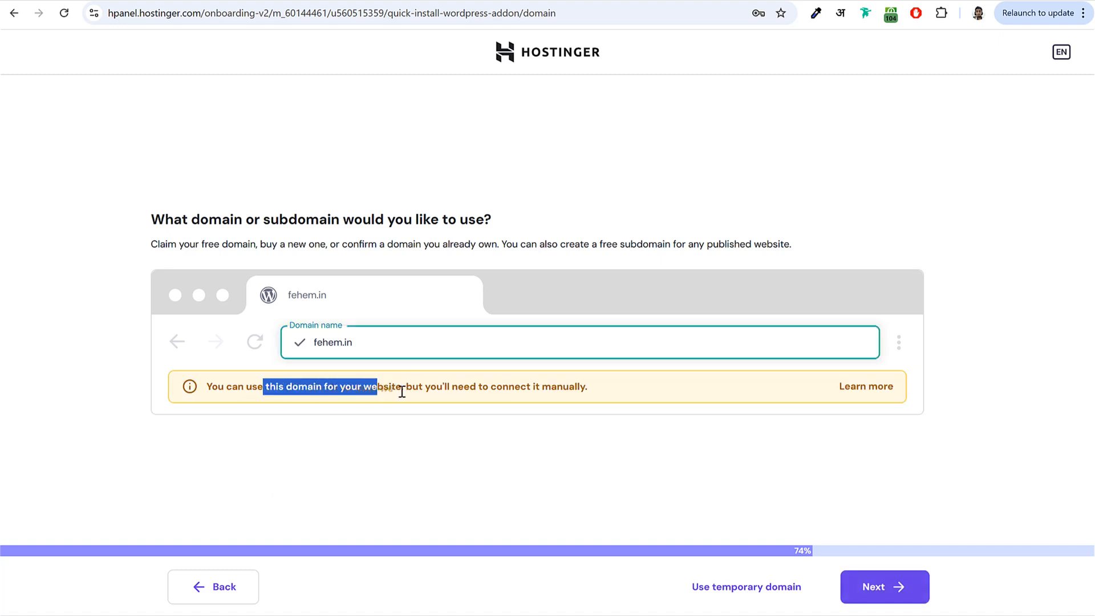
click(432, 396)
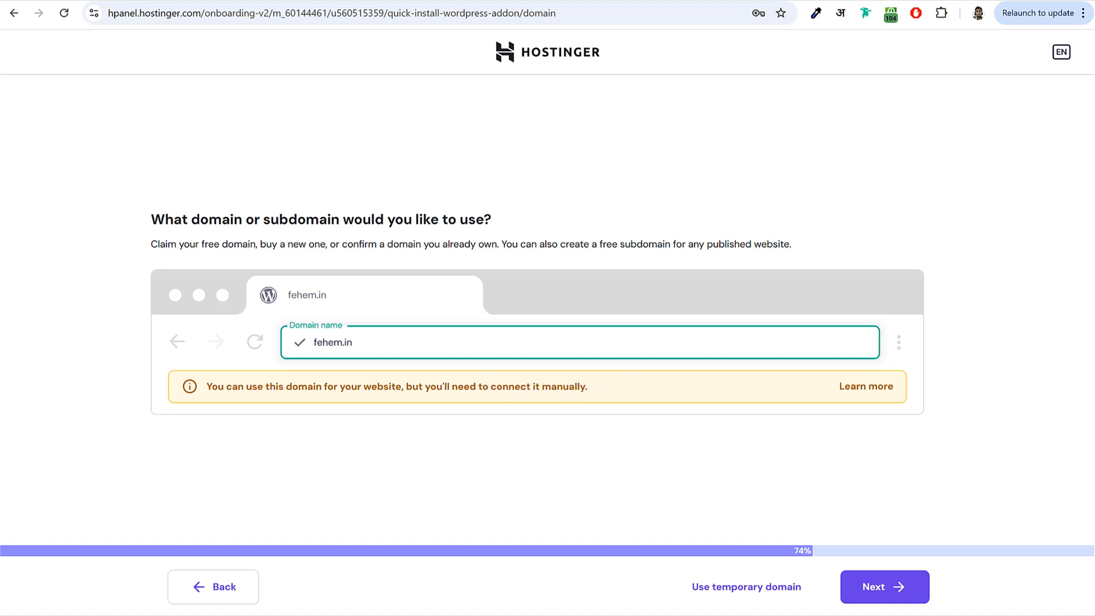
click(906, 599)
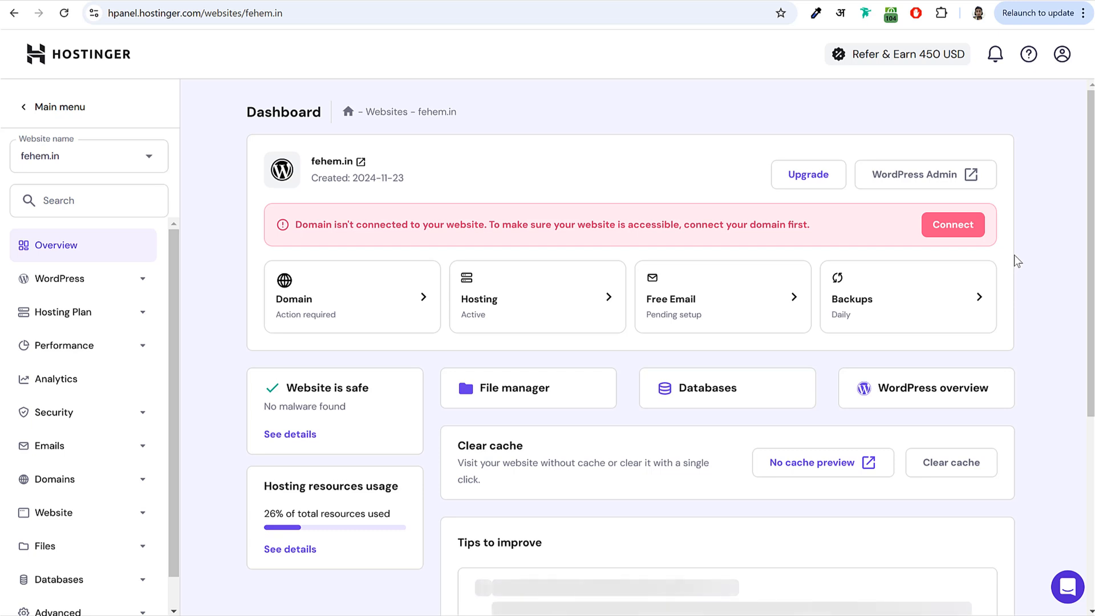
- Start the domain connection guide for fehem.in from the site's dashboard banner
drag(311, 161, 353, 162)
click(345, 253)
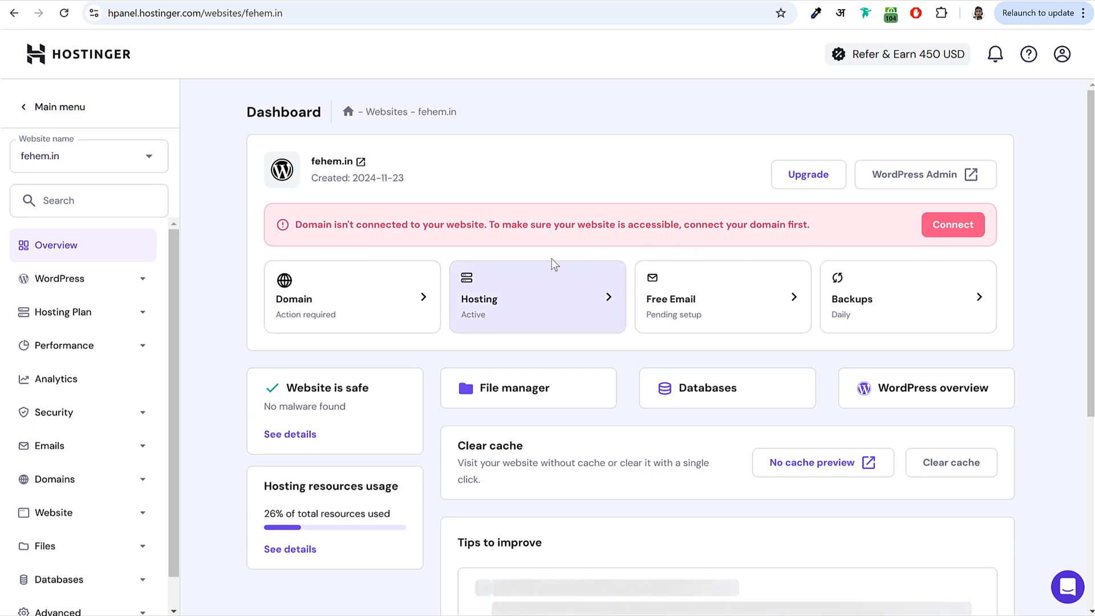
click(947, 231)
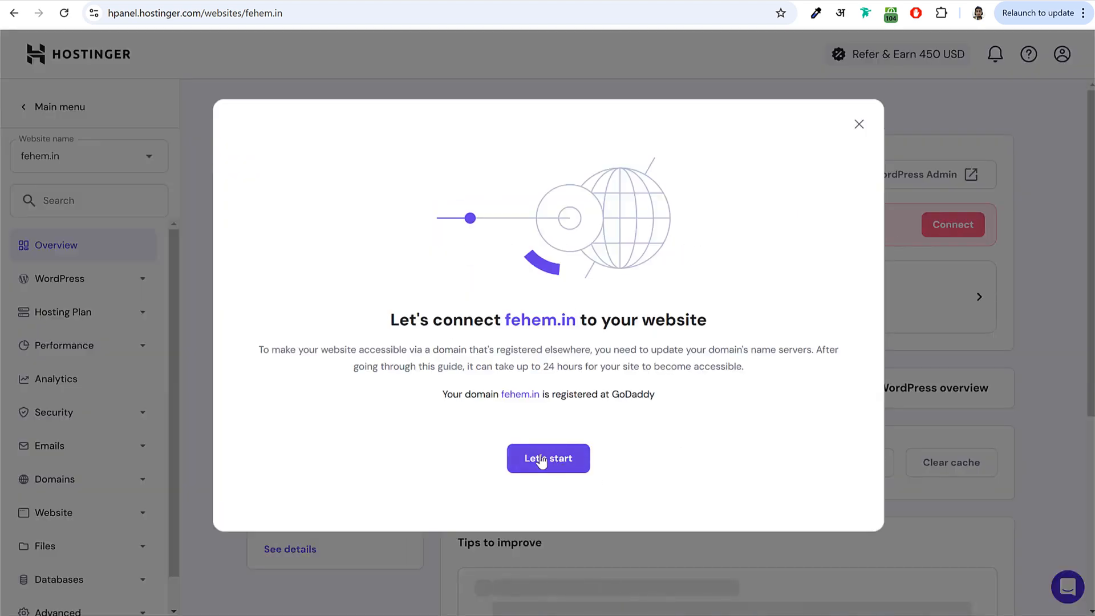
click(544, 460)
- Compare the current GoDaddy nameservers with Hostinger's ns1.dns-parking.com and ns2.dns-parking.com
drag(276, 326, 384, 326)
drag(276, 361, 377, 367)
drag(267, 329, 367, 375)
click(559, 352)
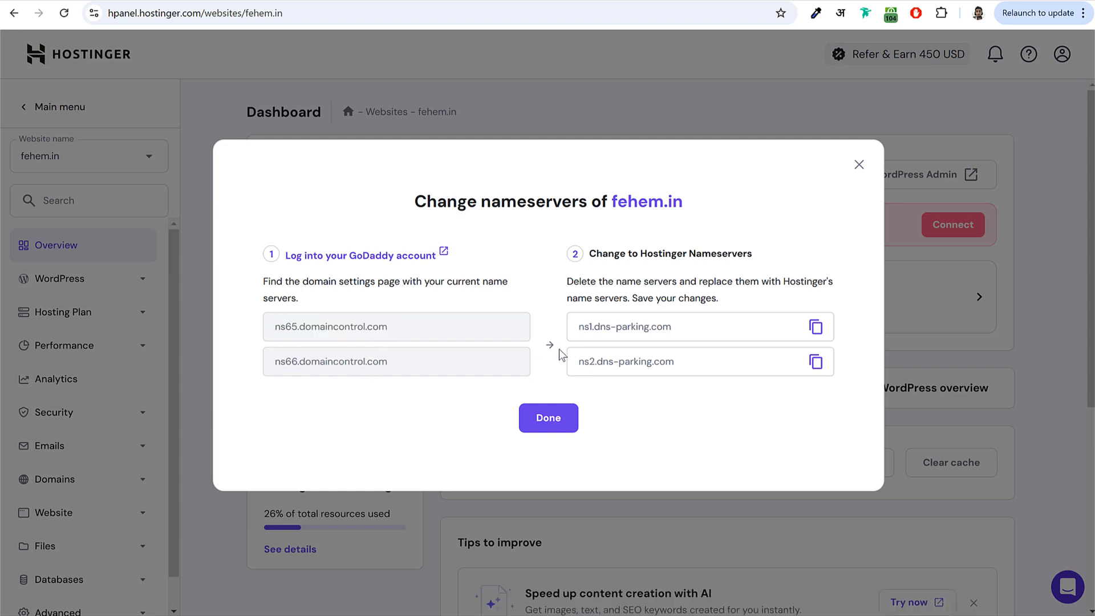
drag(579, 326, 702, 365)
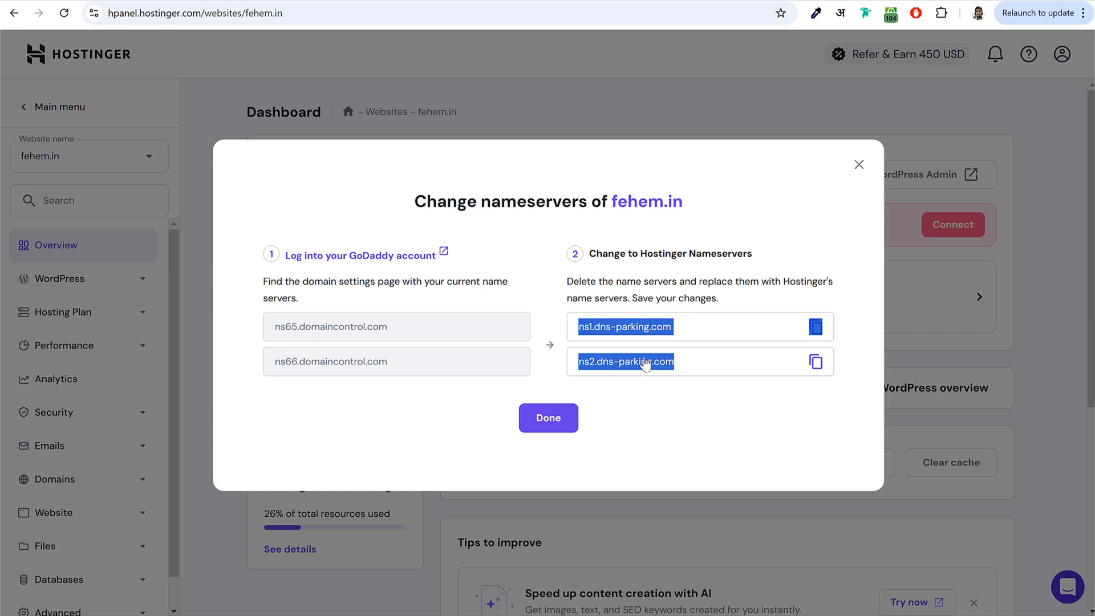
click(590, 1)
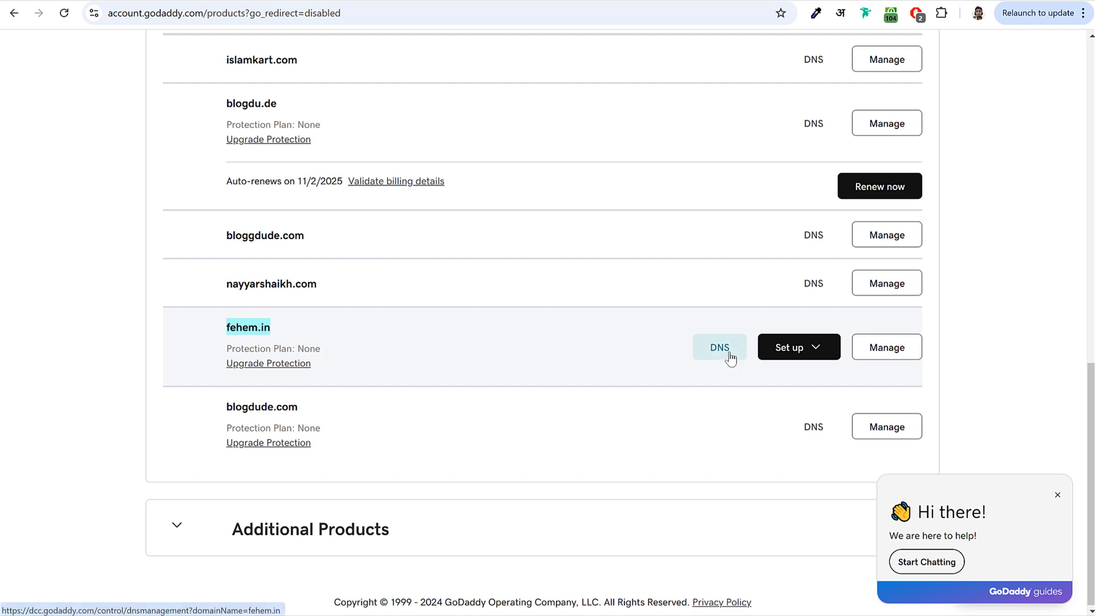
- Open fehem.in's nameserver settings in GoDaddy and choose to use custom nameservers
click(720, 349)
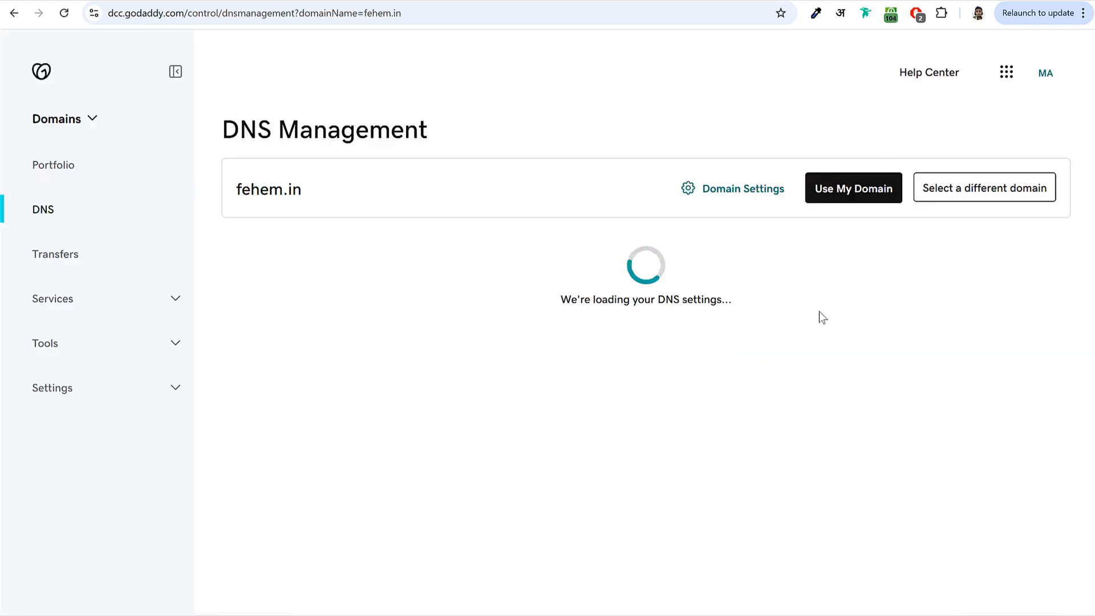
click(482, 279)
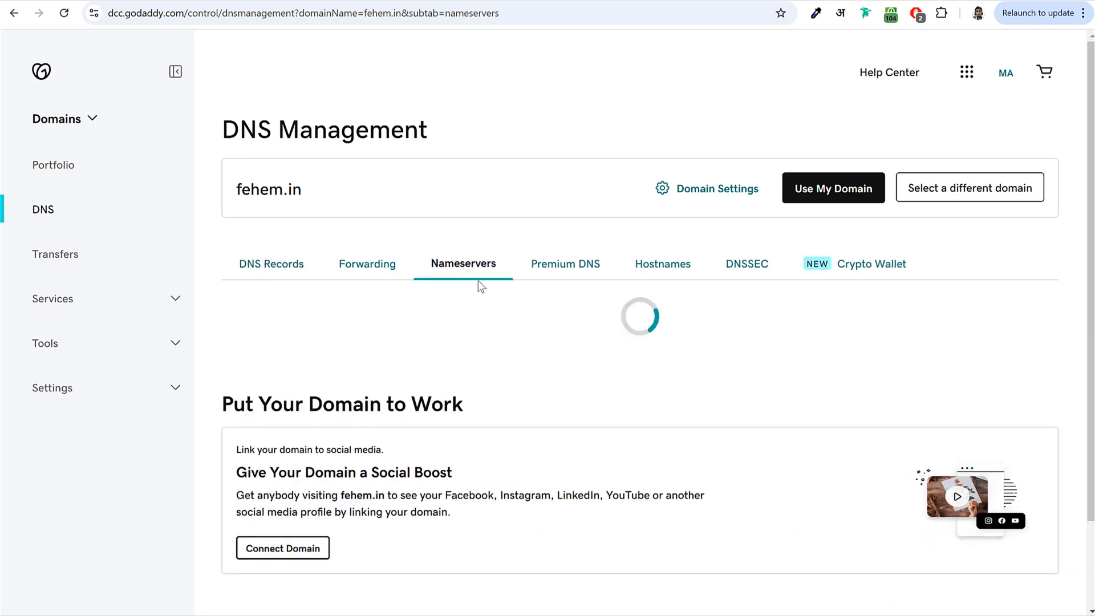
scroll(971, 324, down, 1)
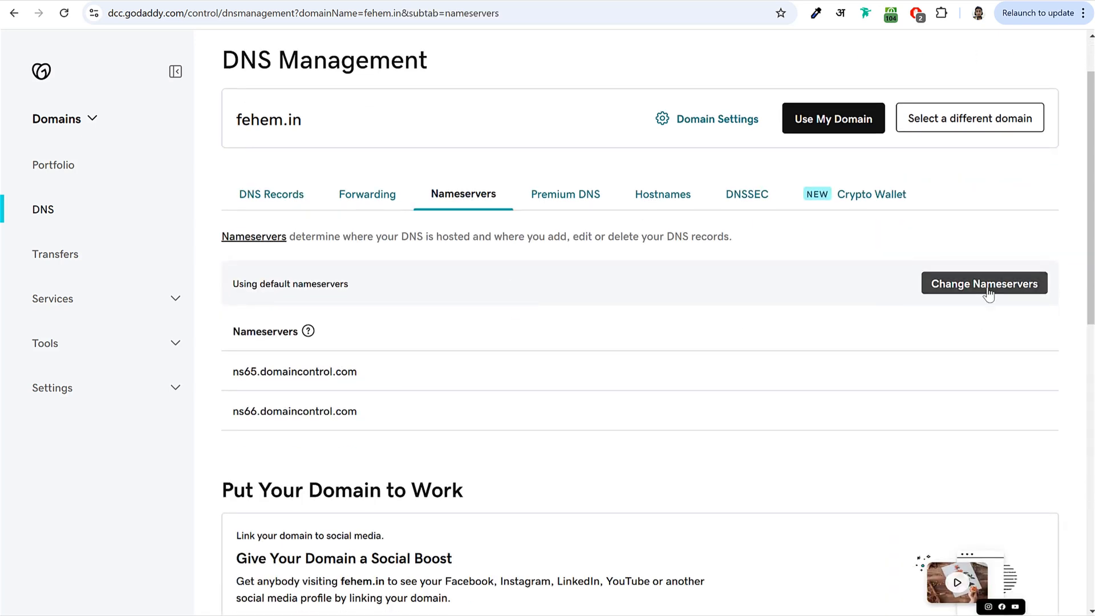
click(985, 284)
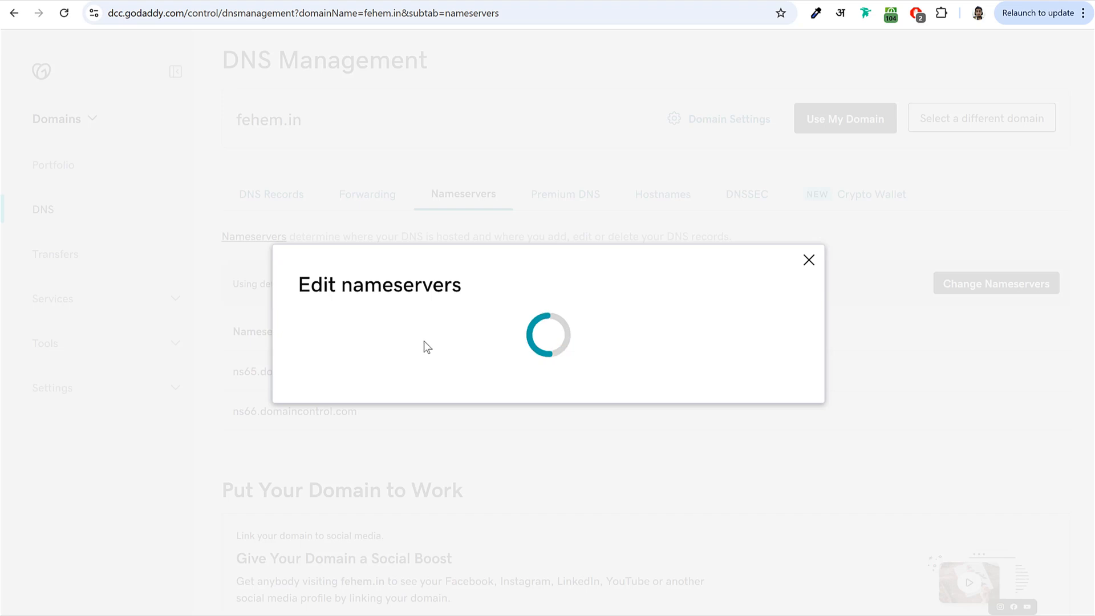
click(327, 377)
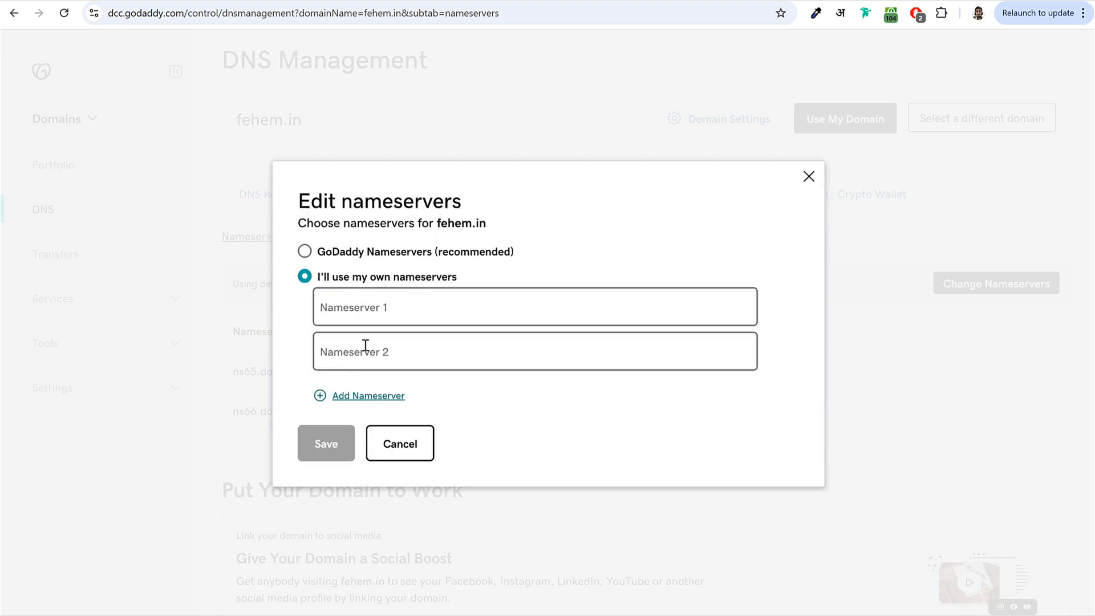
drag(325, 276, 478, 280)
click(453, 305)
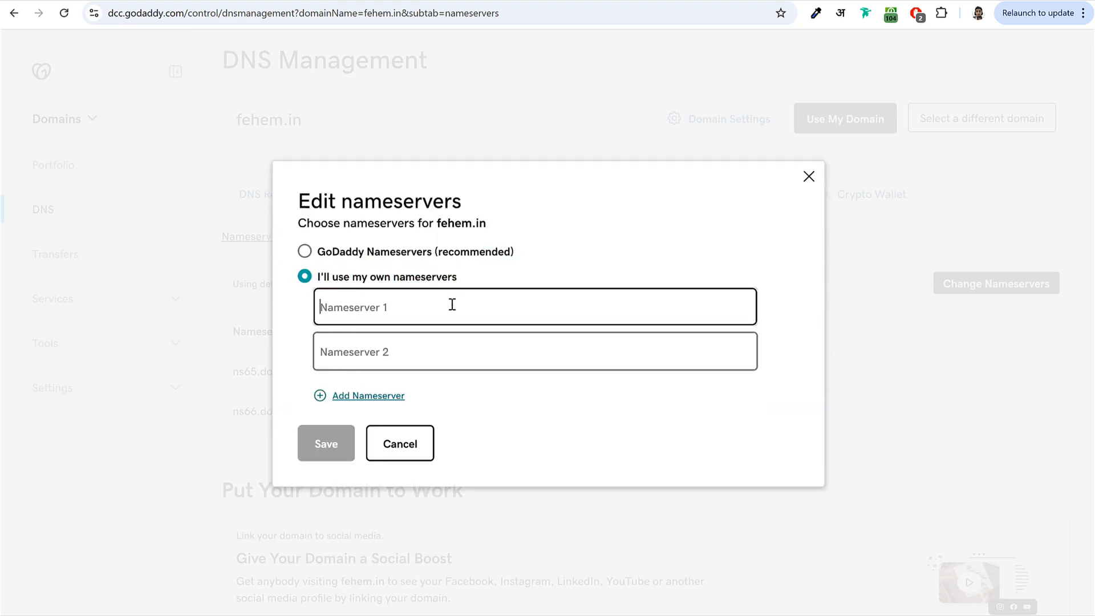
- Fill the two nameserver fields with ns1.dns-parking.com and ns2.dns-parking.com copied from Hostinger
click(815, 327)
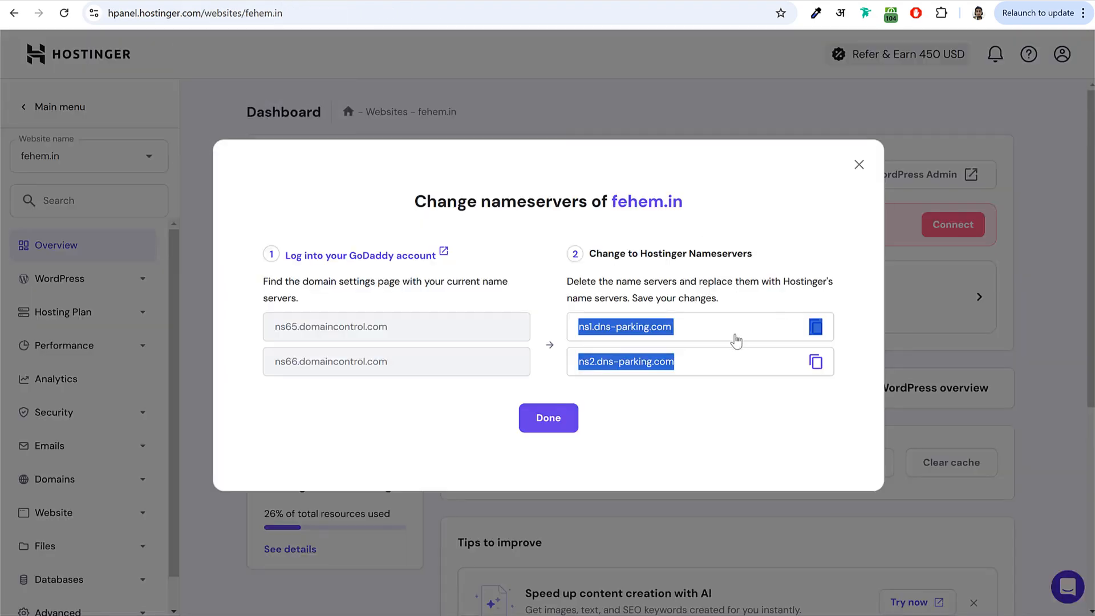
drag(576, 333, 677, 337)
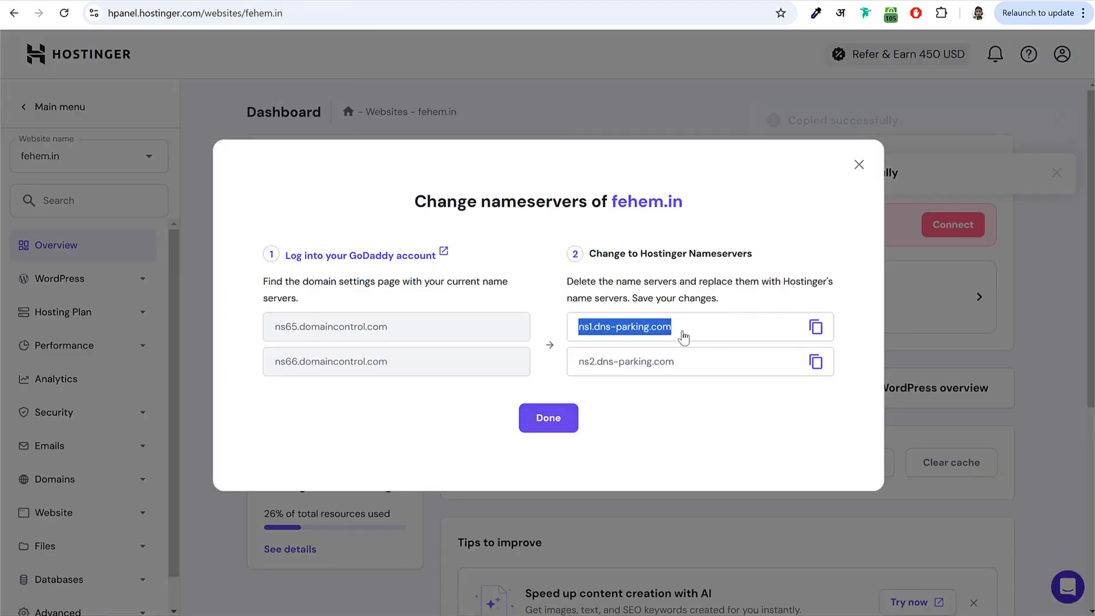
click(816, 327)
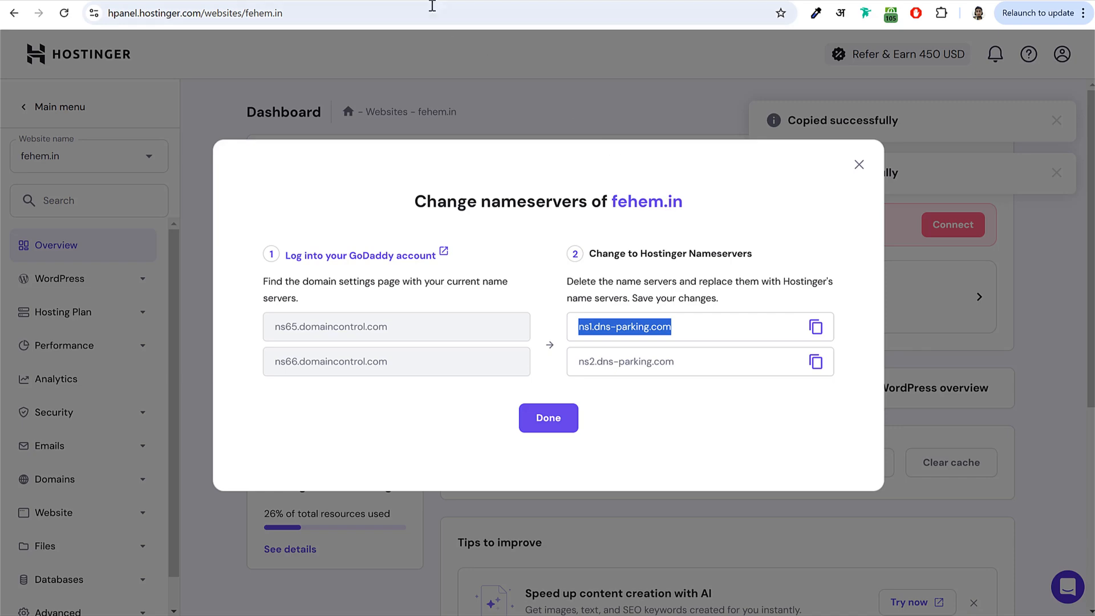
click(493, 1)
click(450, 324)
key(ctrl+v)
click(342, 1)
click(817, 363)
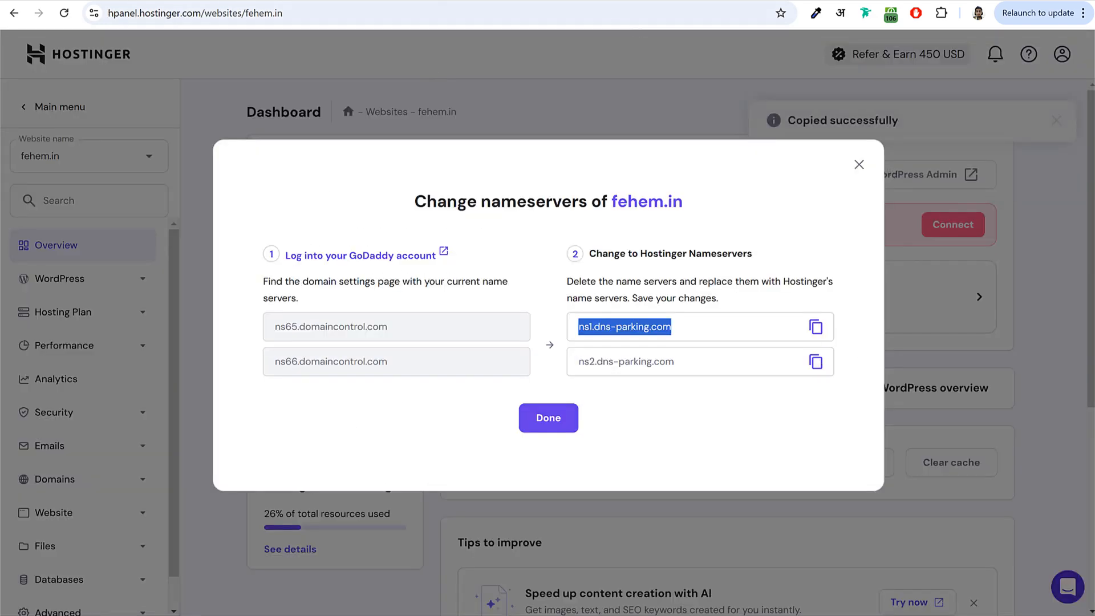
click(493, 2)
click(454, 343)
key(ctrl+v)
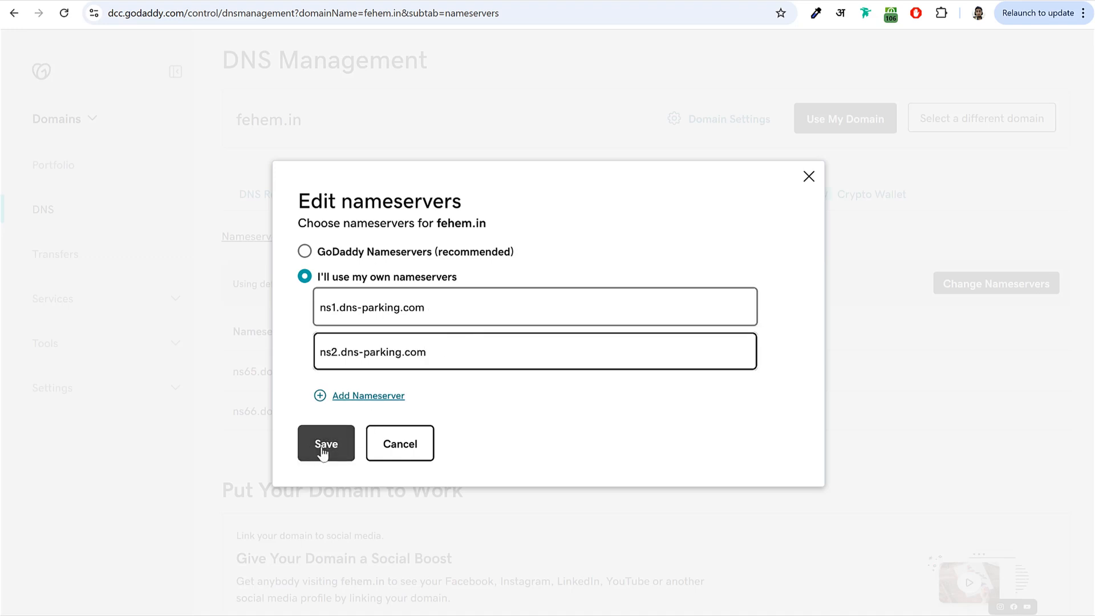
- Close Hostinger's fehem.in nameserver guide and return to the grocery1.blogdu.de WordPress Dashboard
click(342, 2)
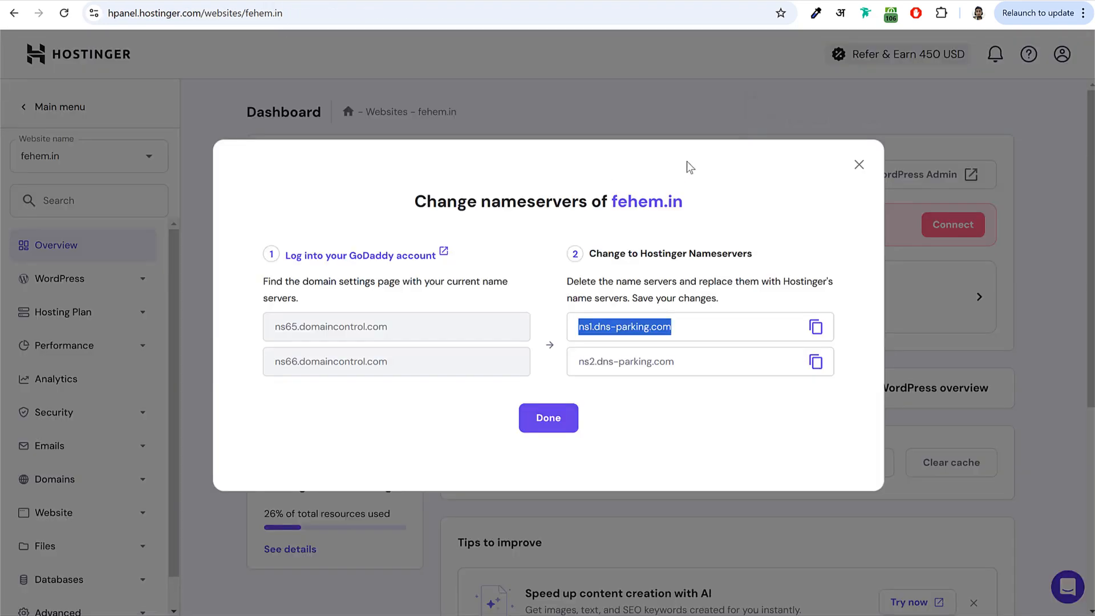
click(557, 422)
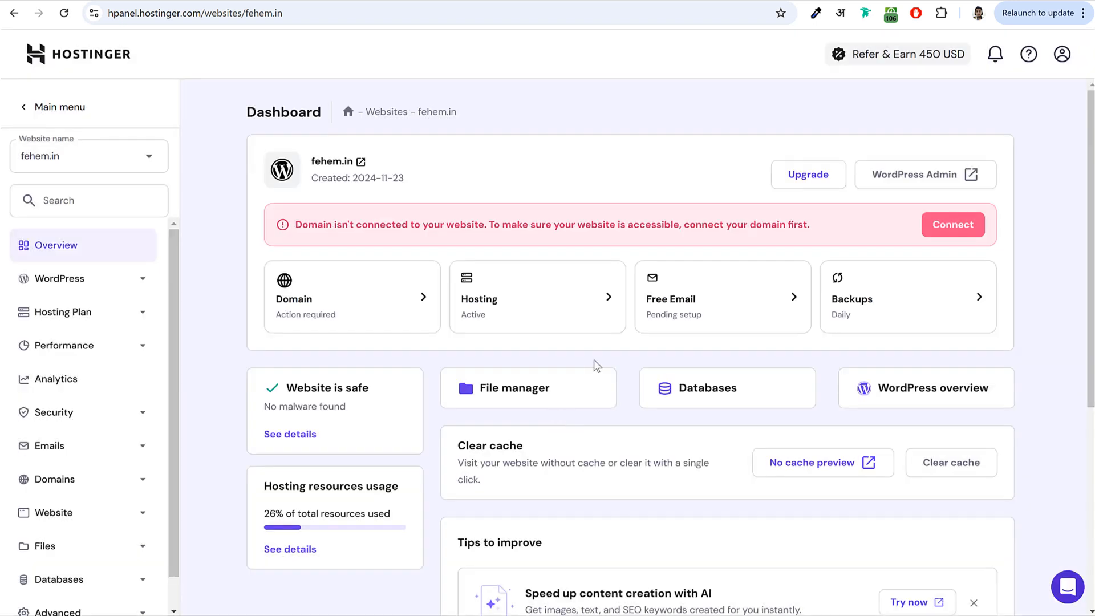
click(680, 1)
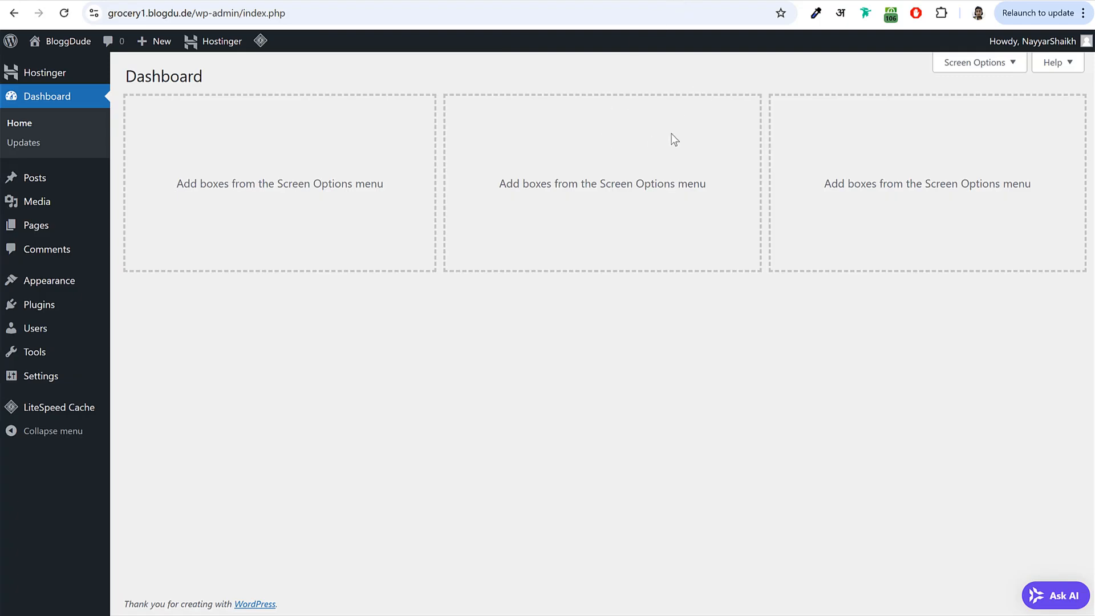
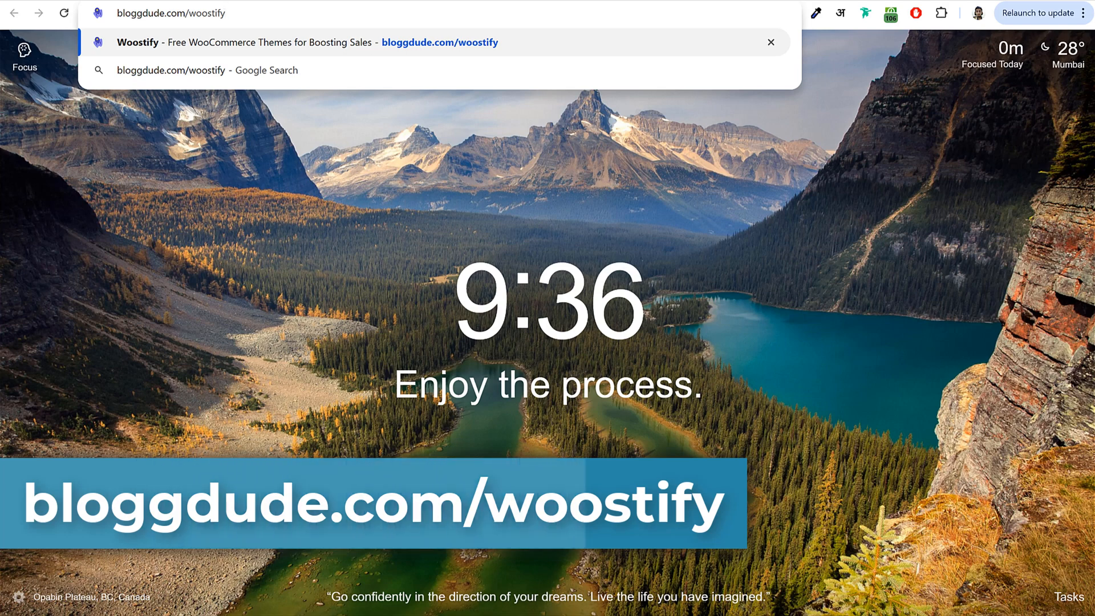
- Load bloggdude.com/woostify and skim the Woostify homepage
key(Return)
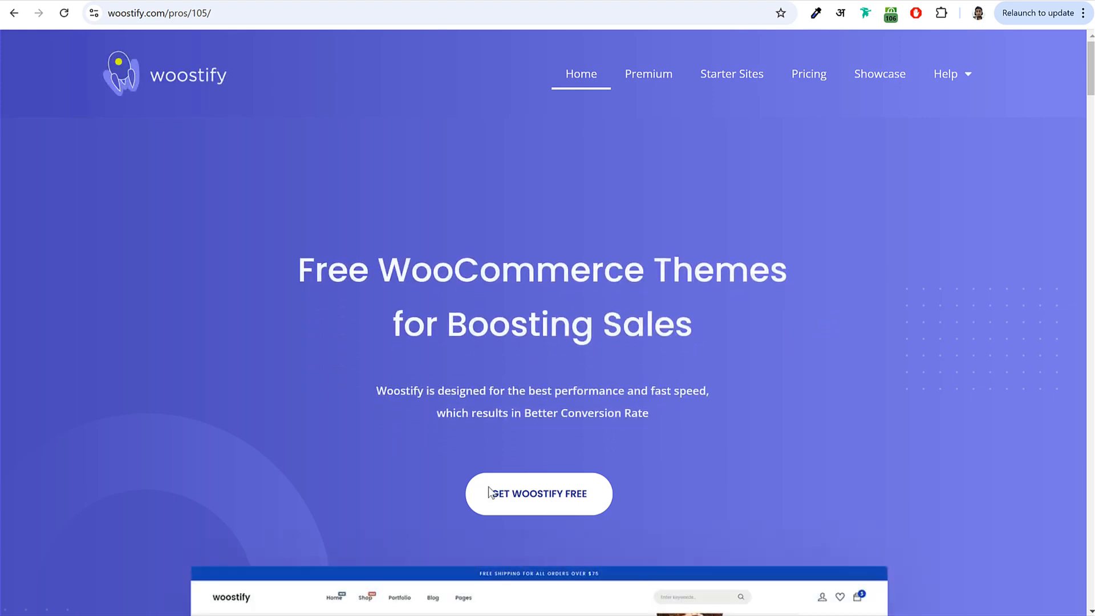
scroll(629, 341, down, 5)
scroll(627, 337, up, 5)
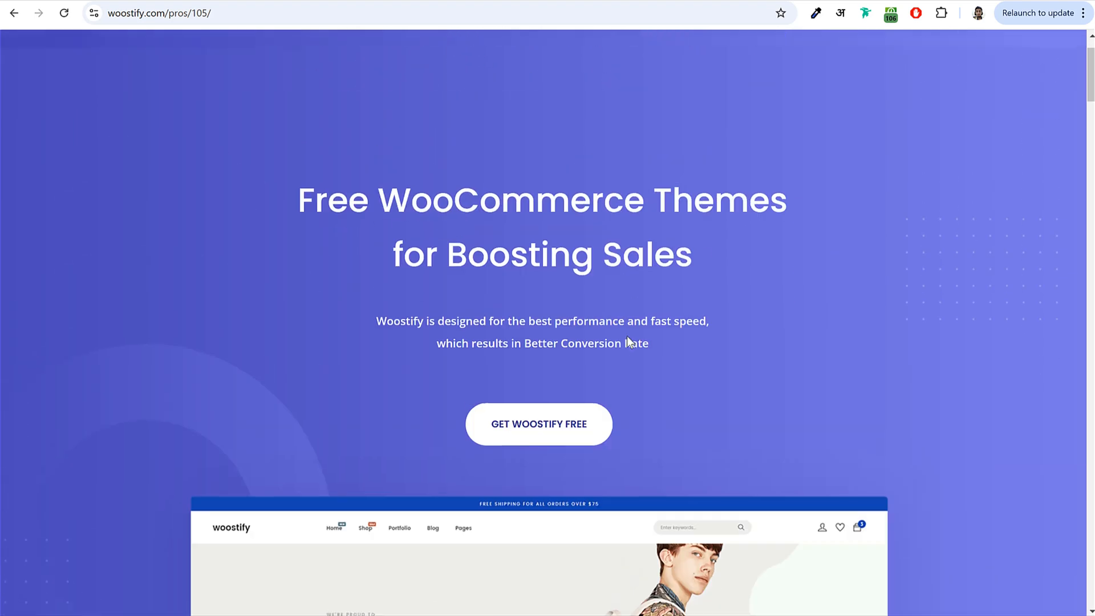
- Browse the Premium add-on cards, then go back to the Woostify homepage
click(656, 77)
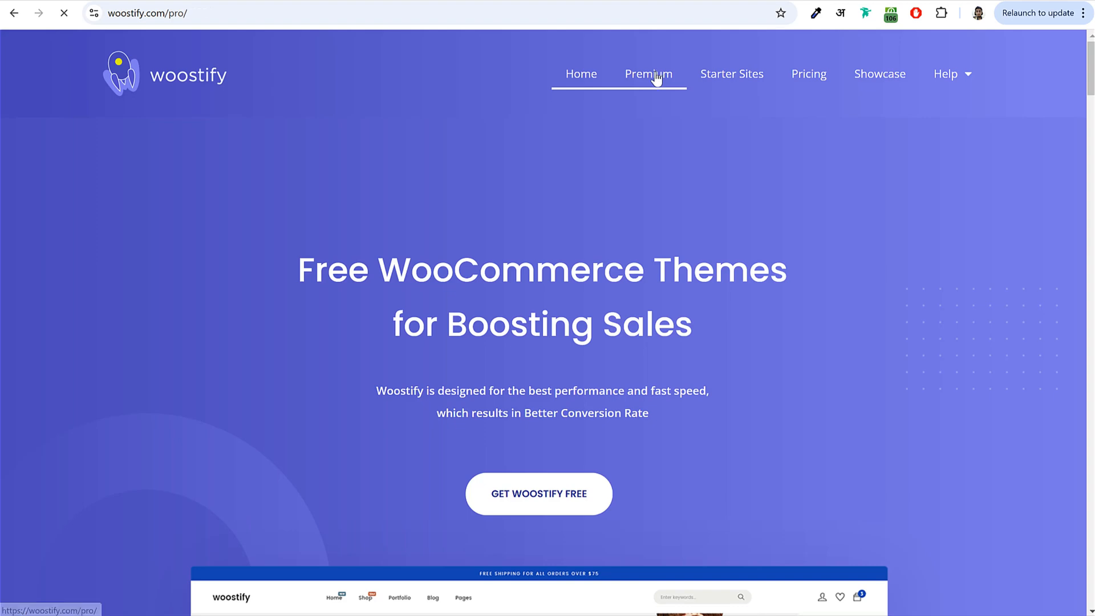
scroll(778, 254, down, 5)
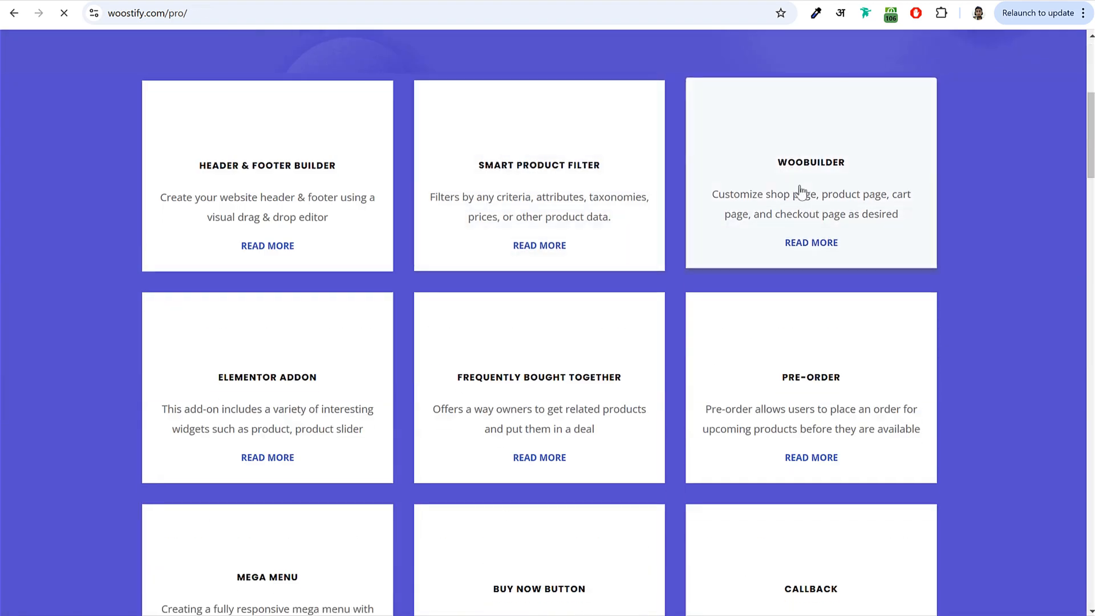
scroll(970, 329, down, 7)
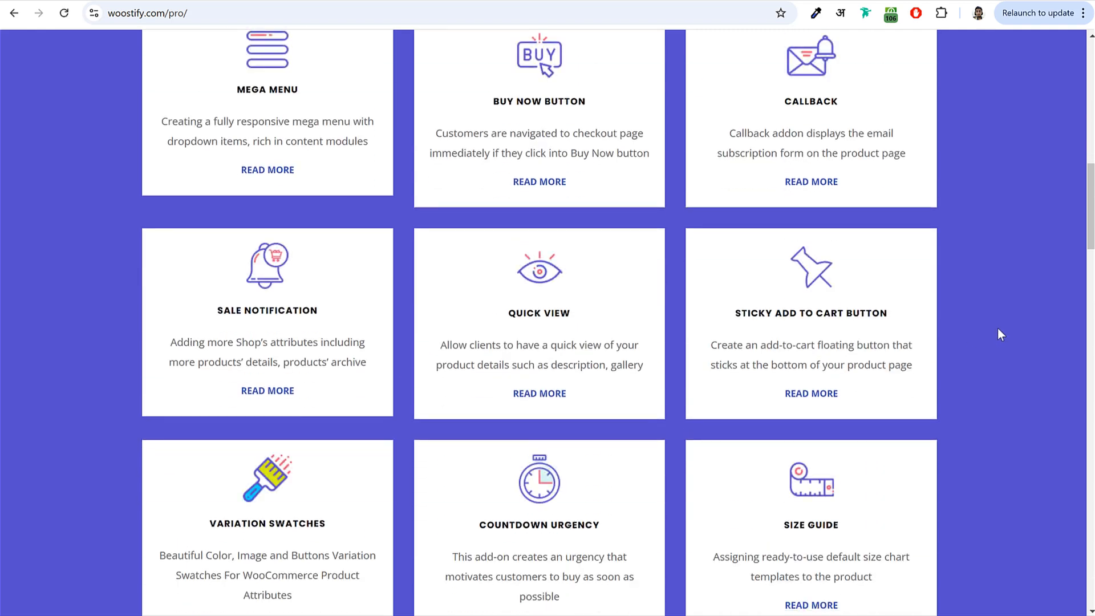
scroll(1001, 334, down, 10)
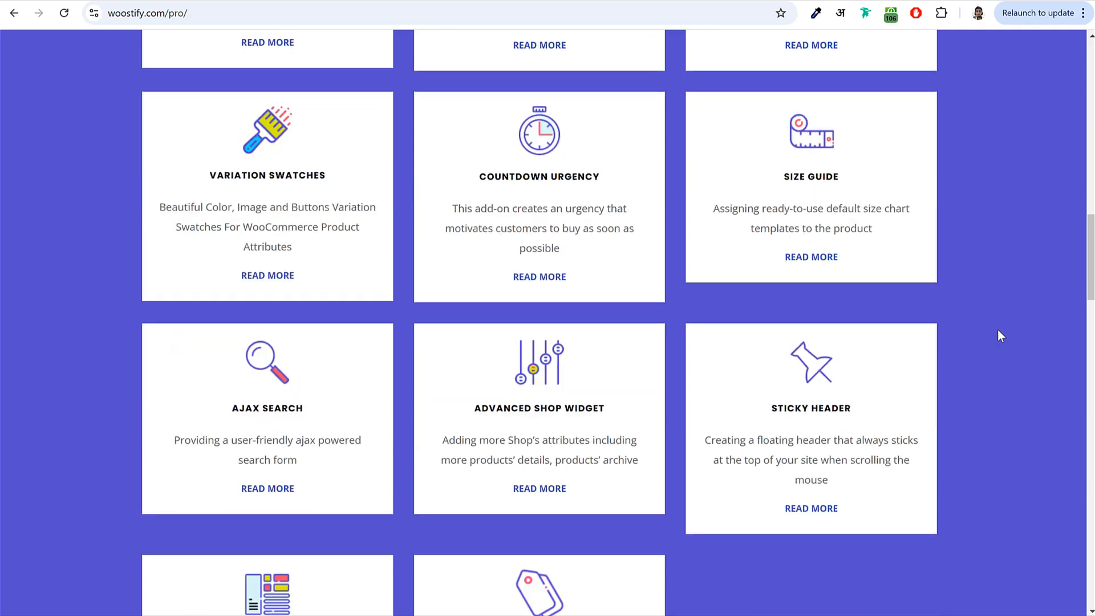
scroll(999, 337, up, 5)
scroll(997, 331, up, 10)
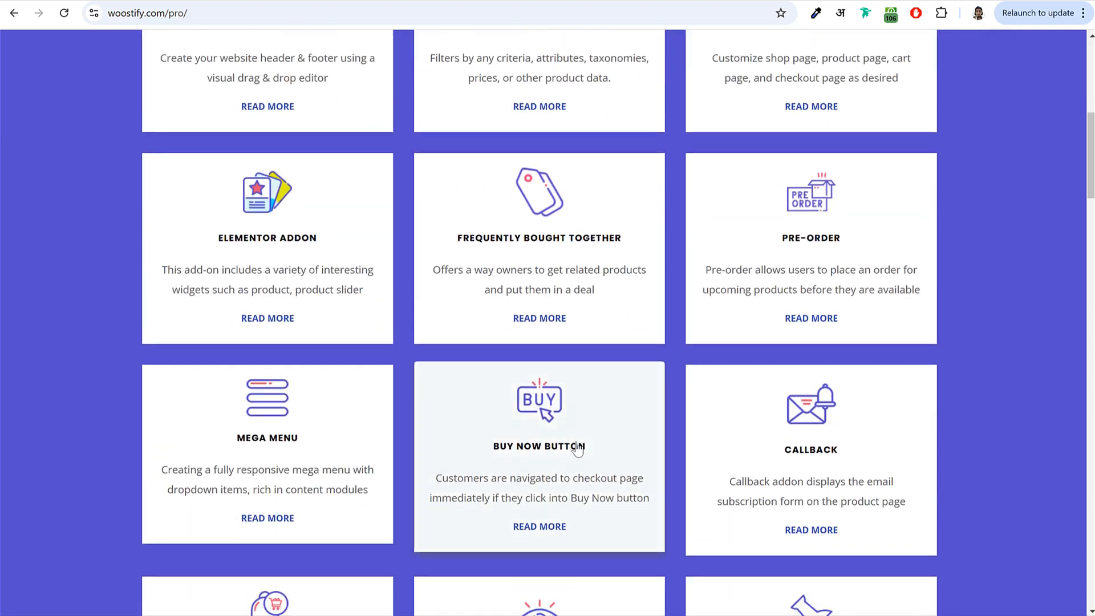
scroll(578, 449, up, 2)
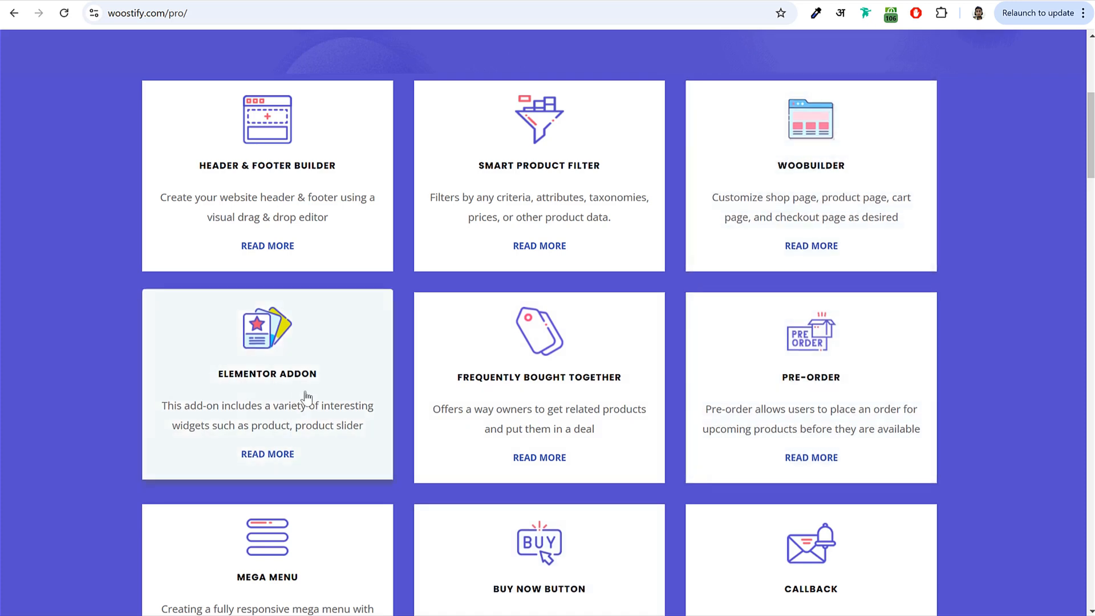
scroll(574, 240, up, 5)
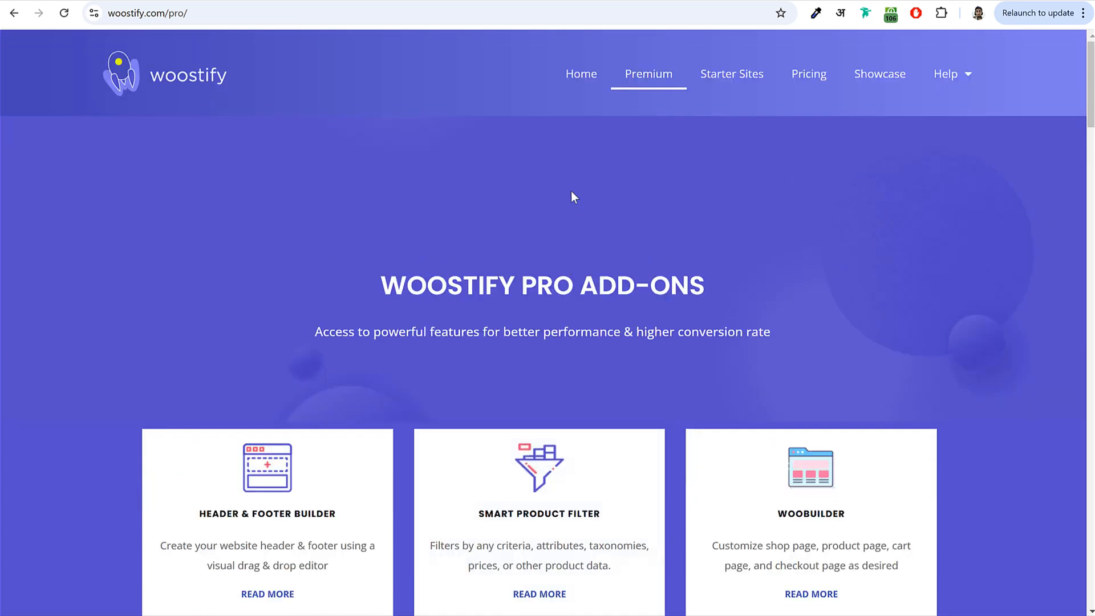
click(565, 86)
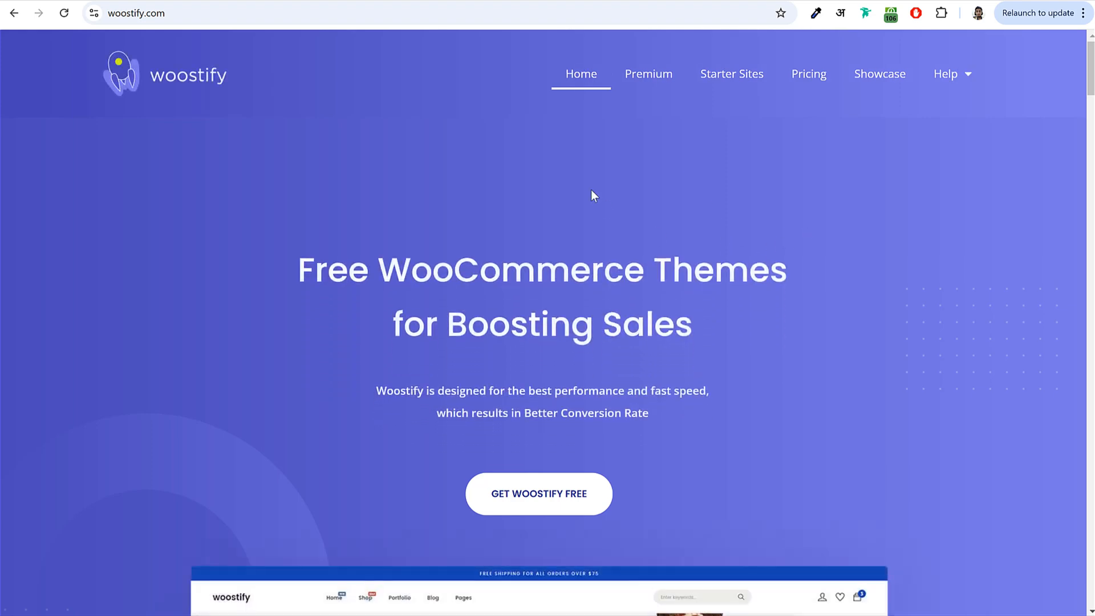
- Glance over the grocery store site, then return to the Woostify site
click(114, 1)
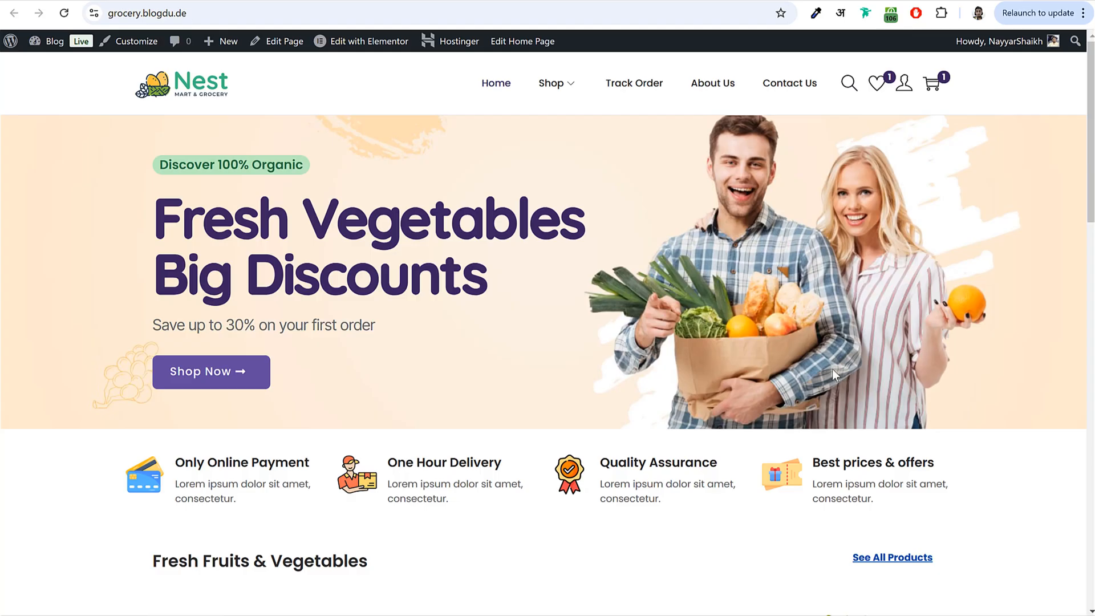
scroll(830, 372, down, 10)
scroll(830, 372, up, 10)
click(246, 1)
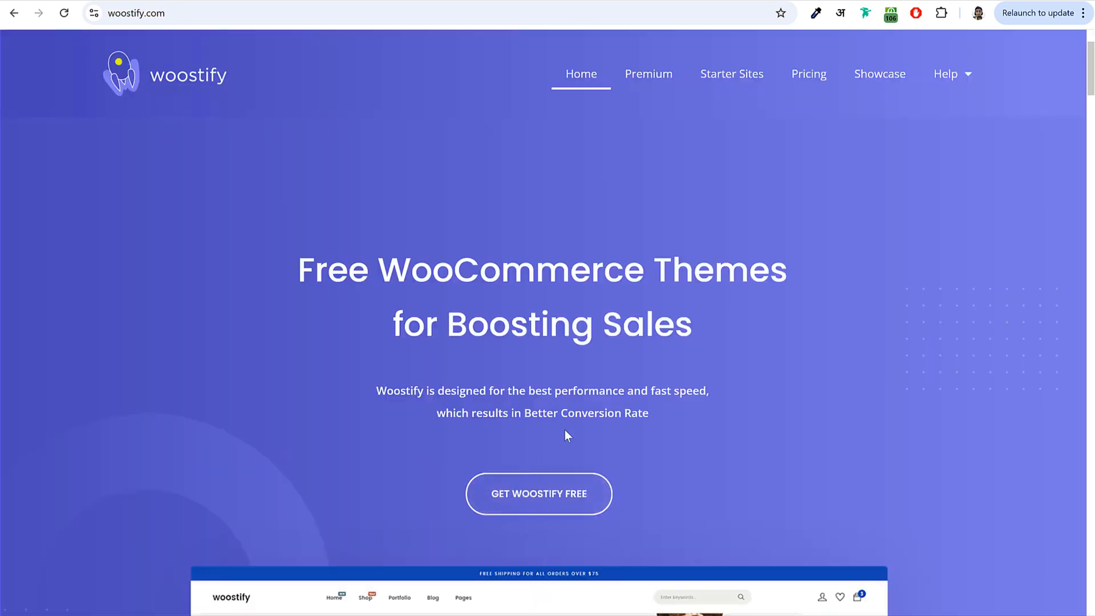
- Download woostify.2.3.8.zip without the email signup, then go to WordPress Appearance > Themes
click(523, 502)
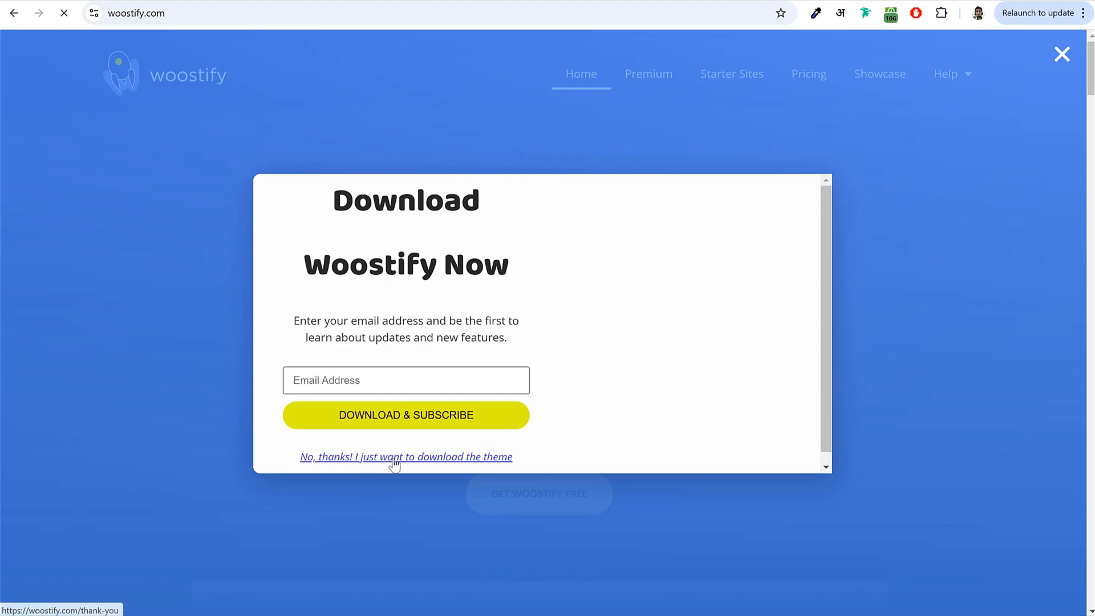
click(427, 463)
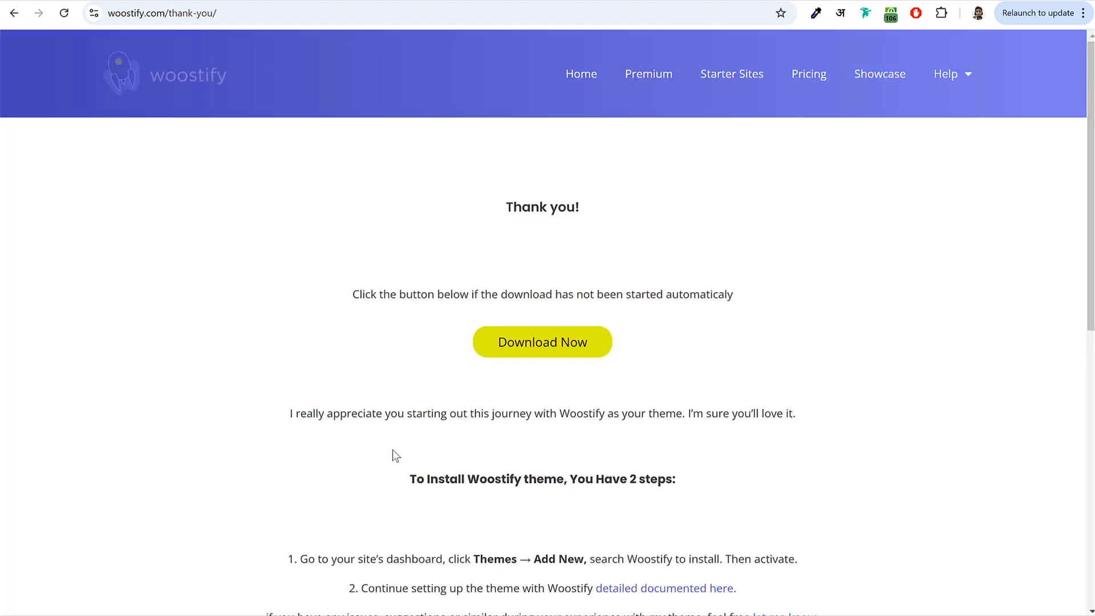
click(554, 351)
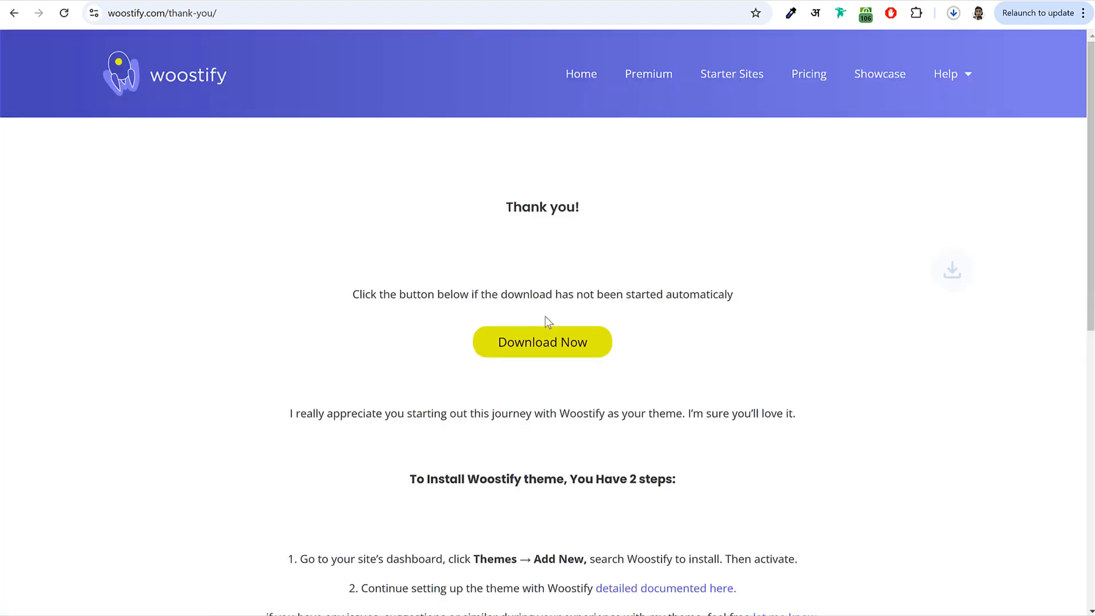
click(958, 16)
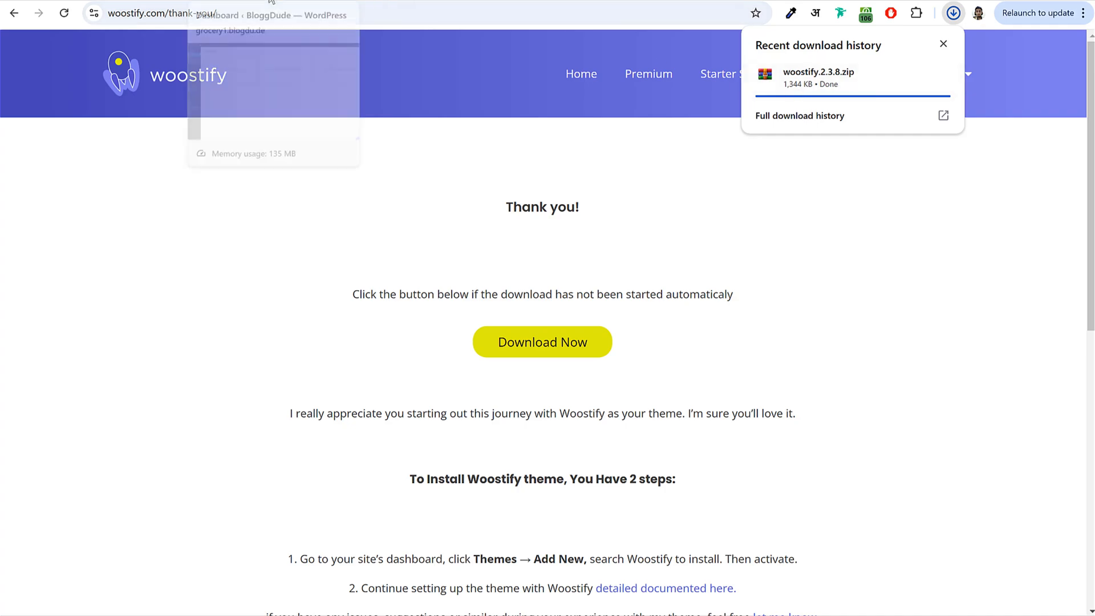
click(270, 0)
click(64, 284)
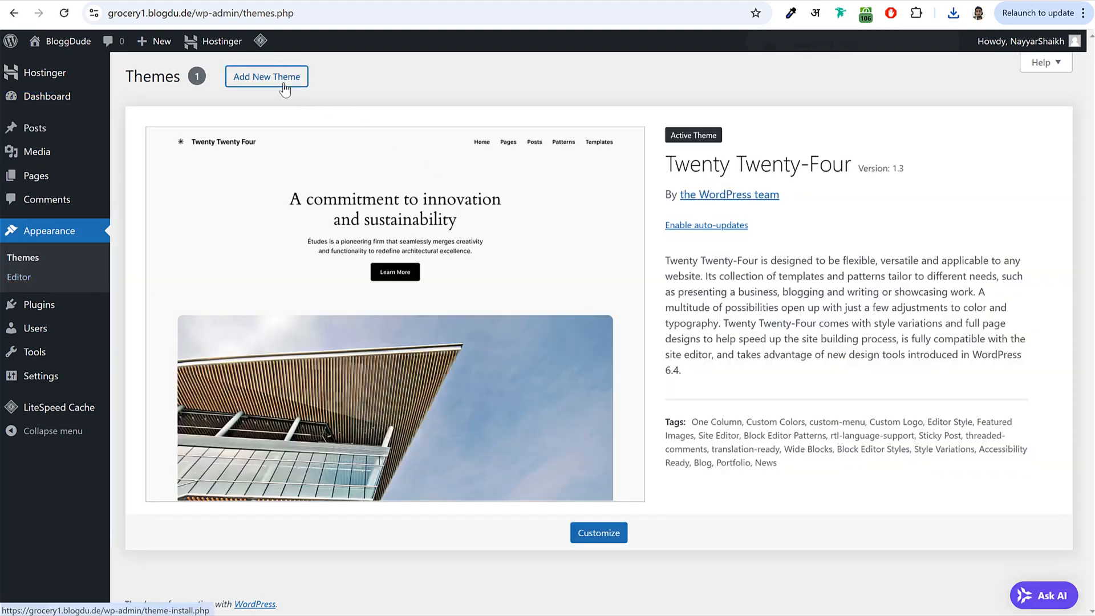
- Upload woostify.2.3.8.zip as a new theme, install it and activate Woostify
click(284, 85)
click(250, 78)
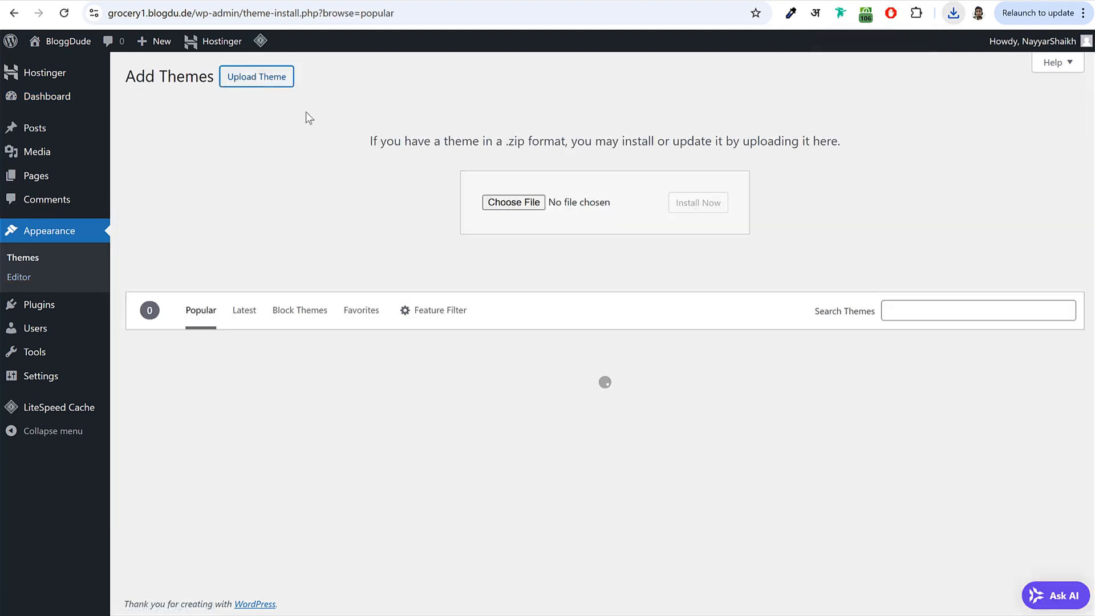
click(953, 17)
drag(818, 77, 511, 204)
click(713, 206)
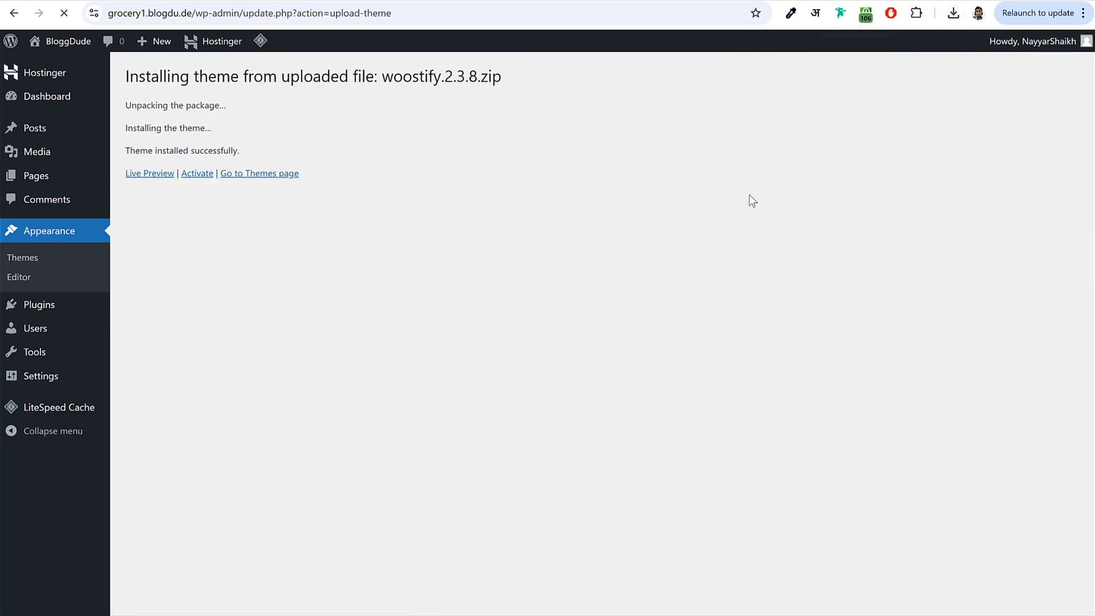
click(197, 173)
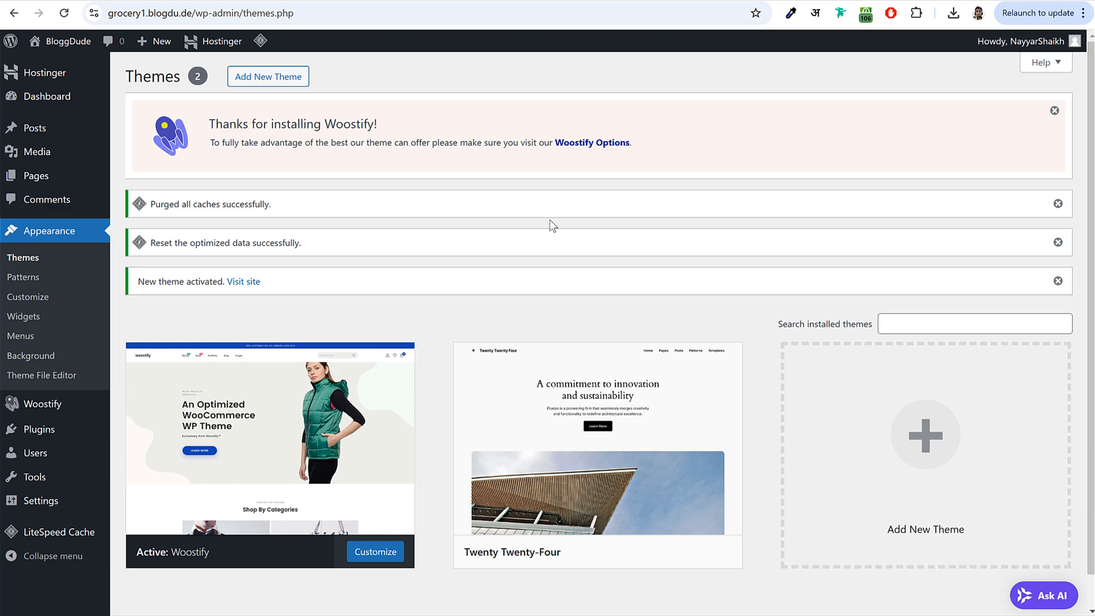
- Delete the Twenty Twenty-Four theme from its details view
scroll(564, 236, down, 1)
mouse_move(570, 428)
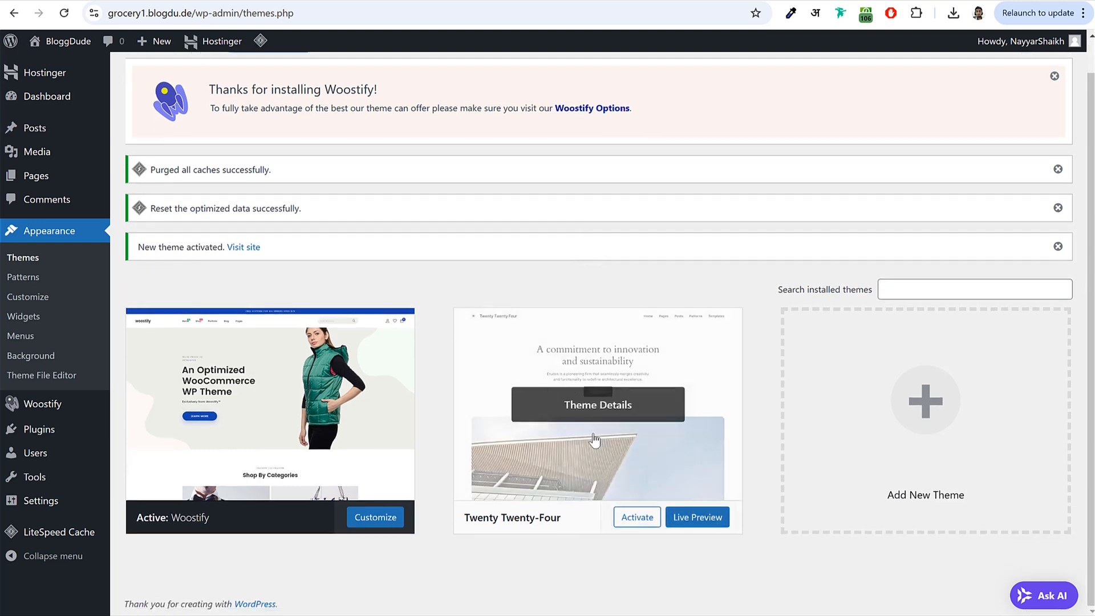
click(572, 403)
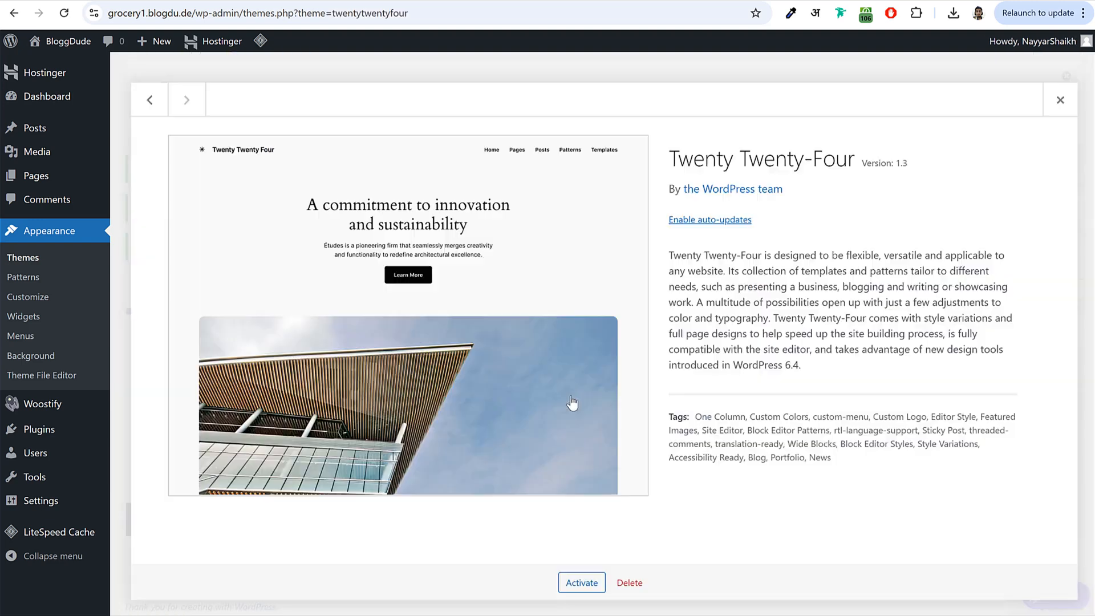
click(630, 585)
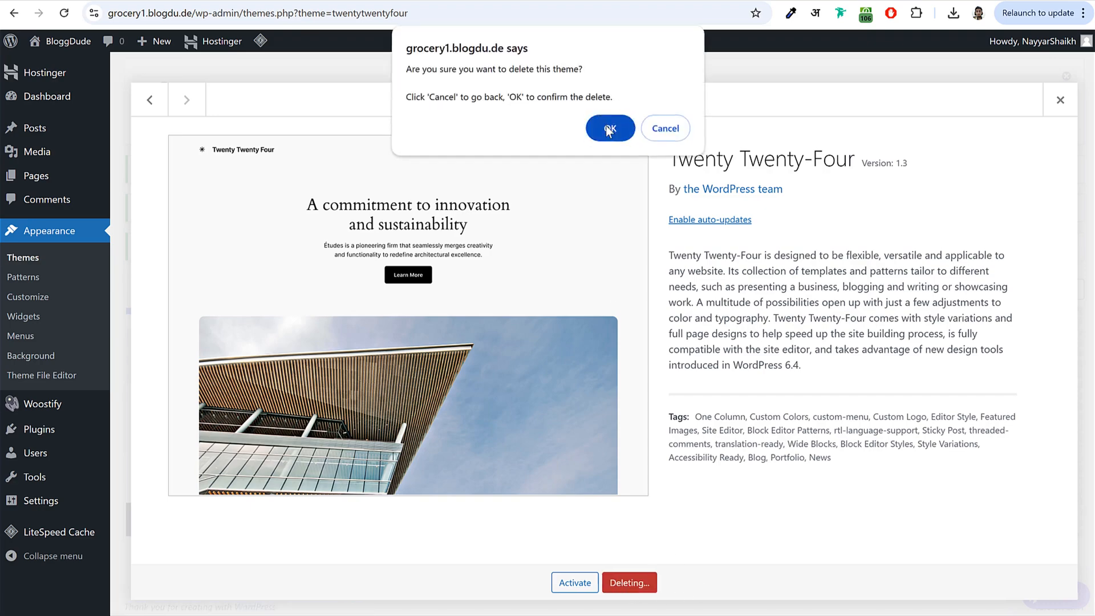
click(608, 128)
scroll(703, 228, down, 3)
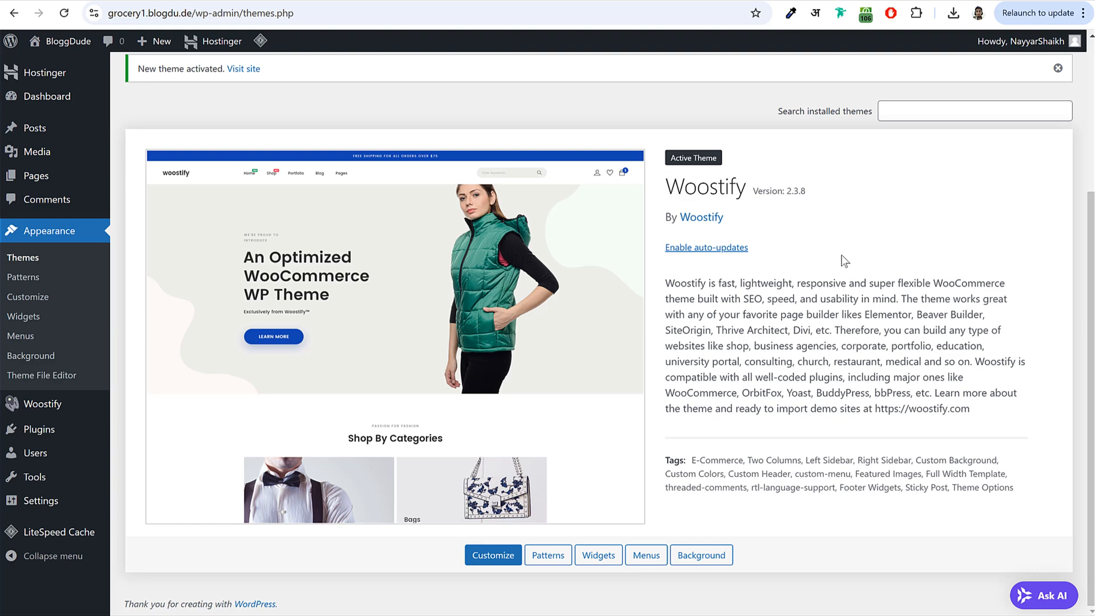
- Search plugins for 'woocommerce', then install and activate WooCommerce 9.4.2
click(56, 433)
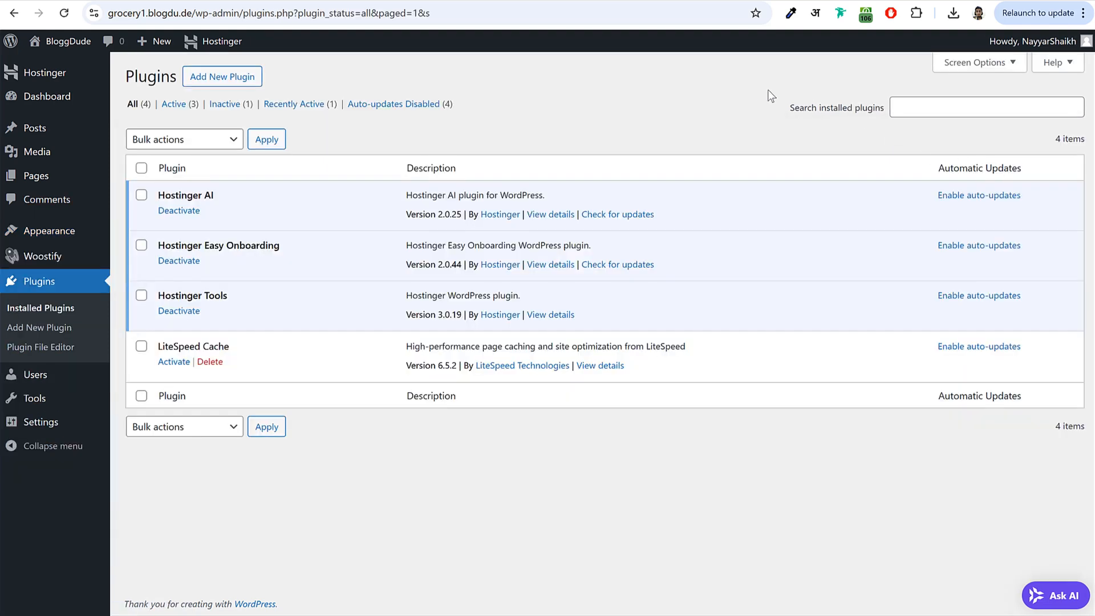
click(226, 84)
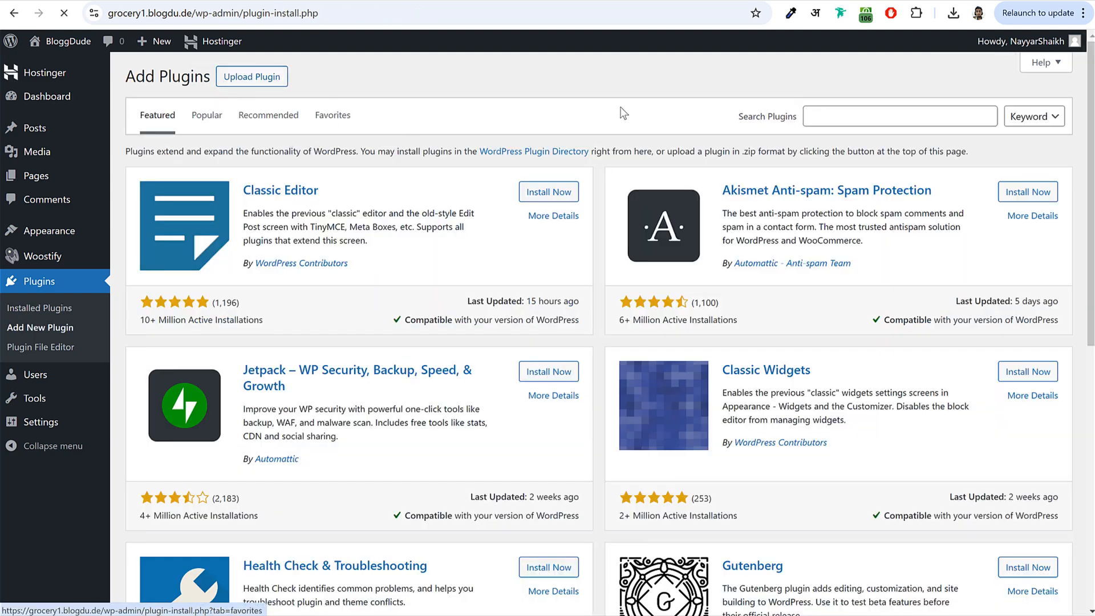
click(830, 121)
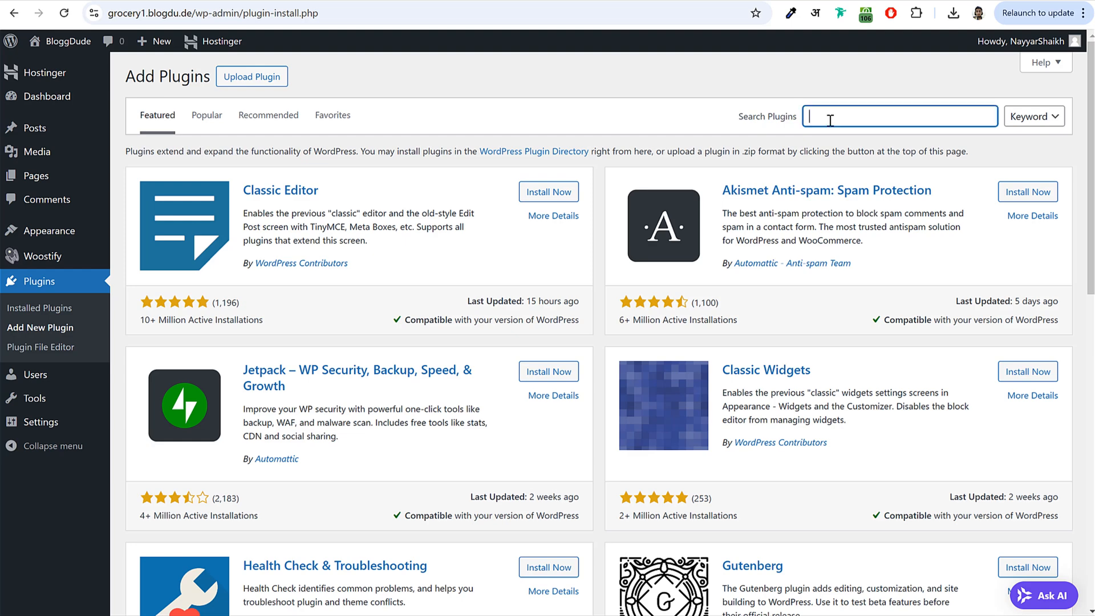
text(woocommerce)
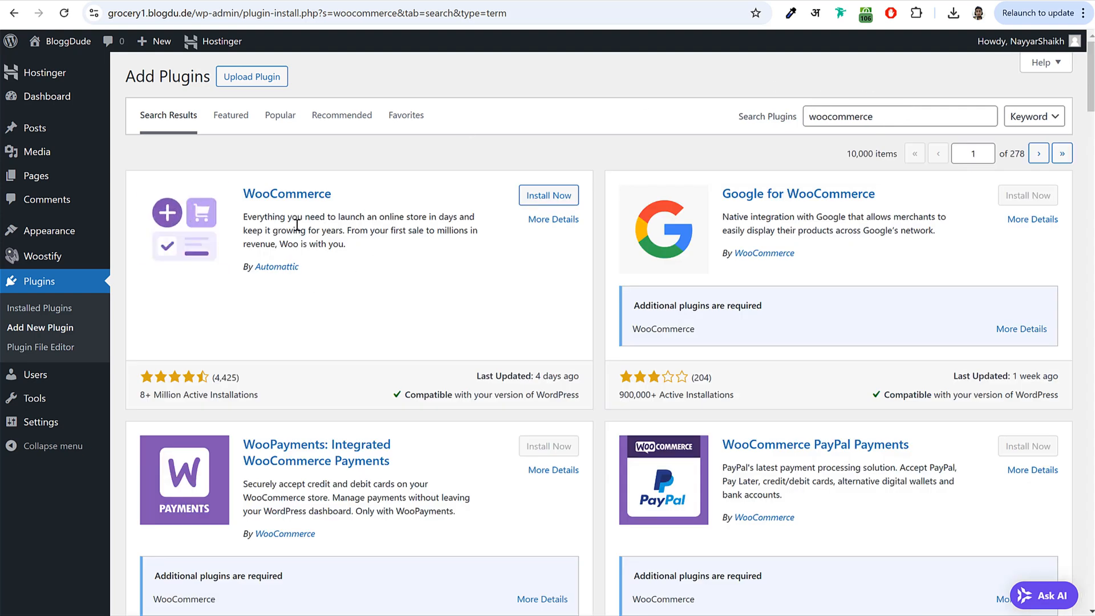
click(557, 197)
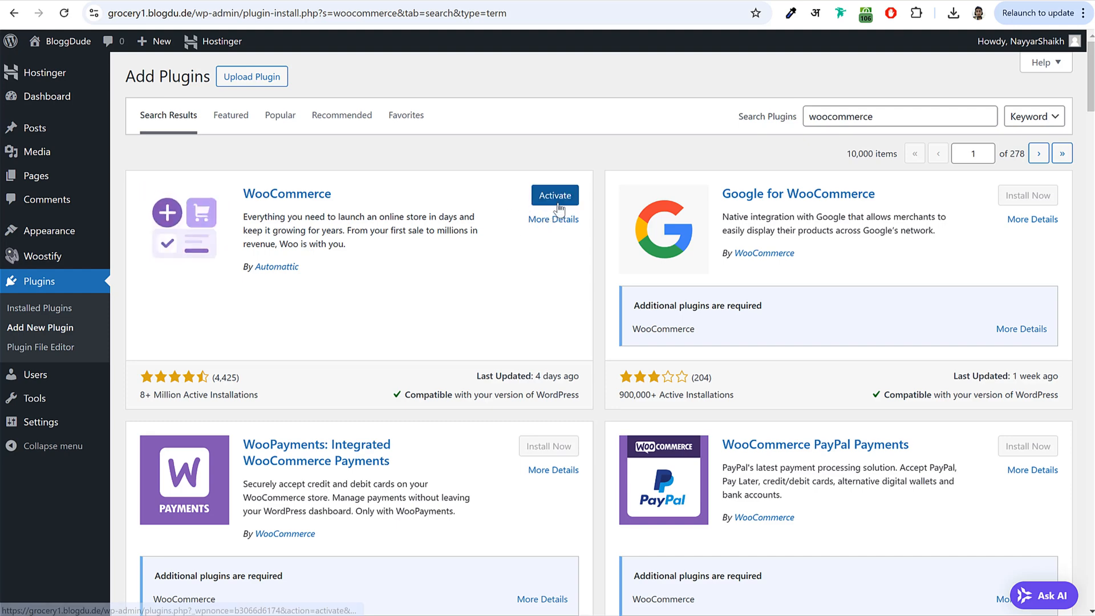
click(548, 200)
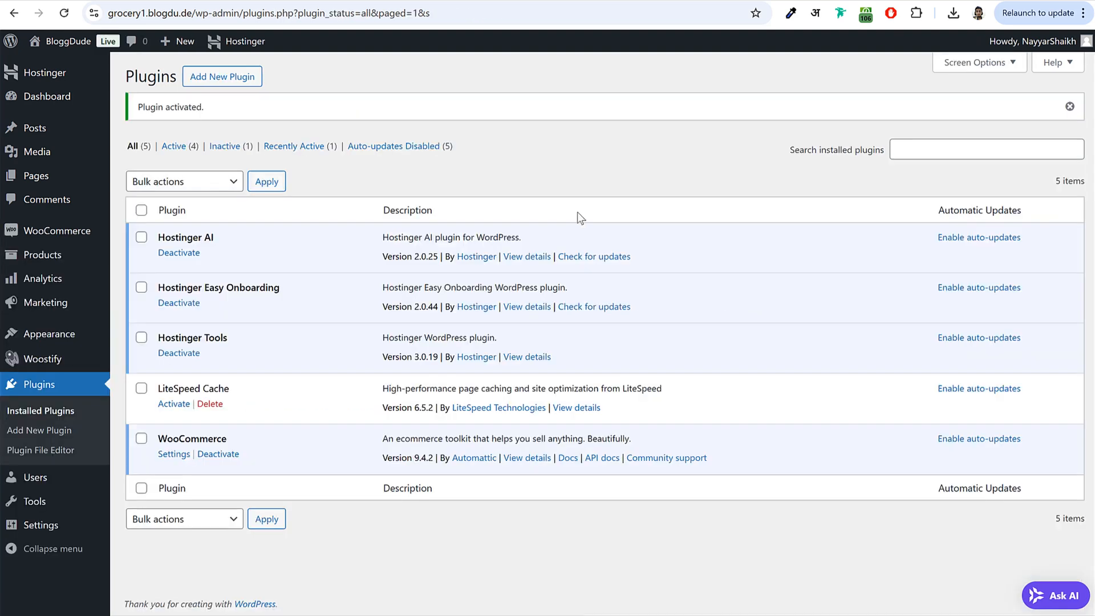
click(232, 78)
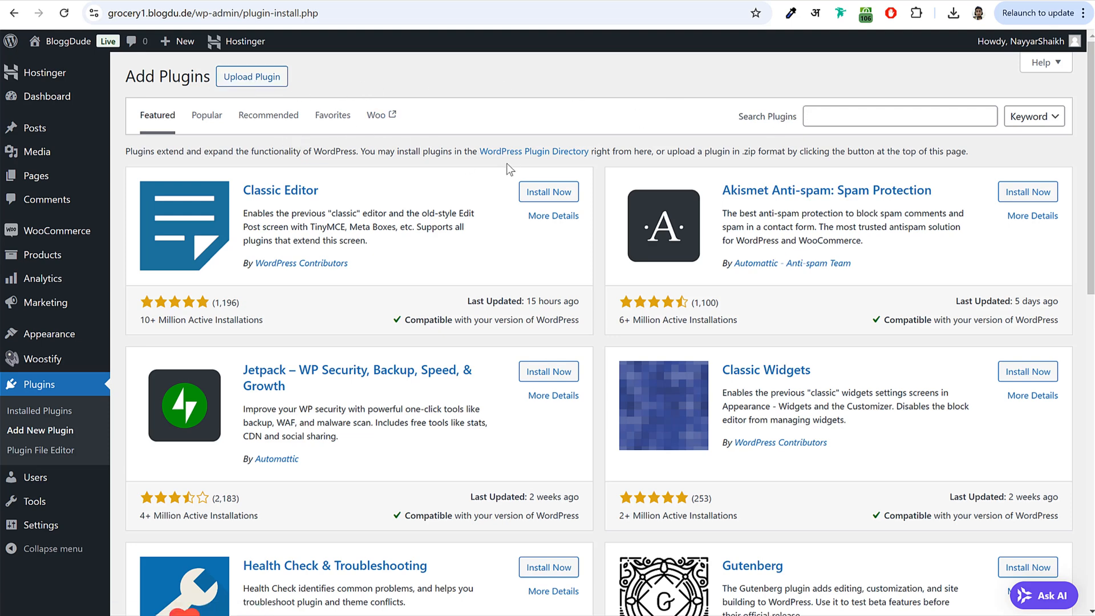
- Look over the storefront, then search 'wishlist' and install TI WooCommerce Wishlist
click(146, 0)
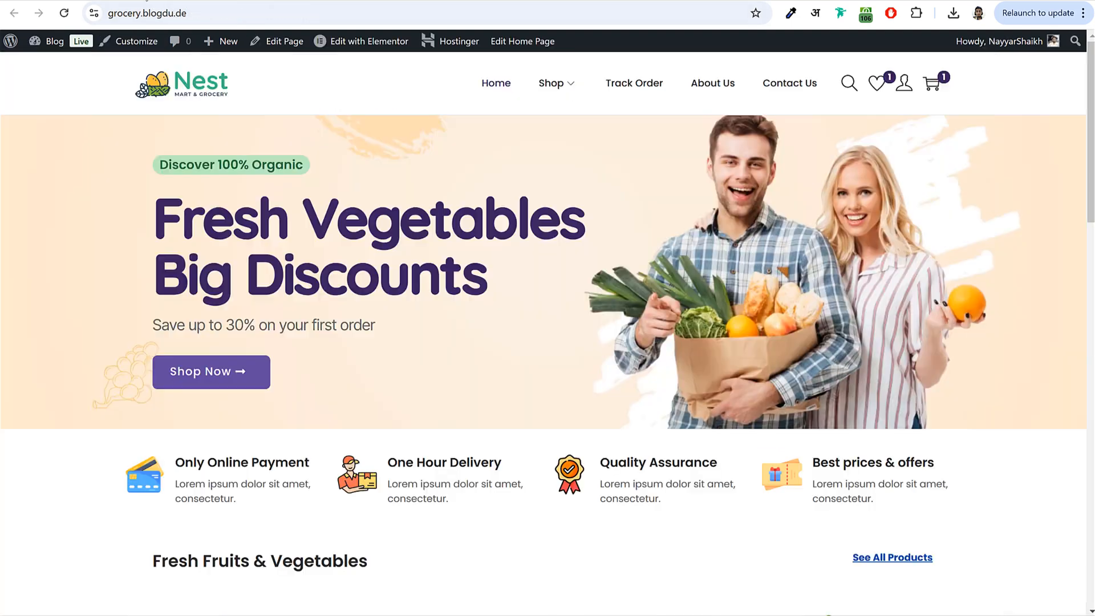
scroll(871, 304, down, 10)
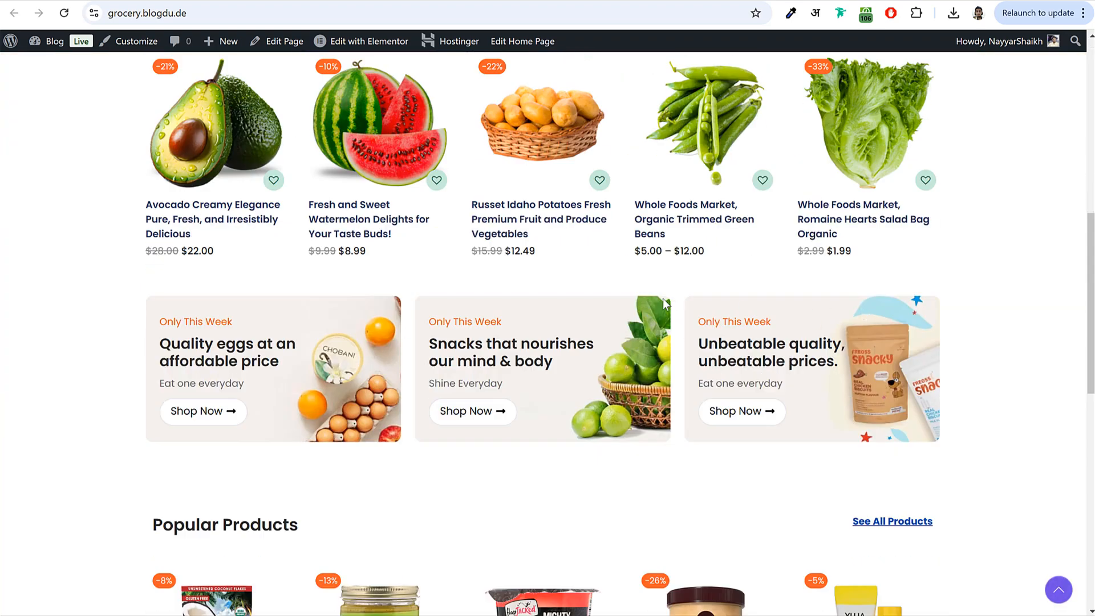
scroll(543, 239, up, 1)
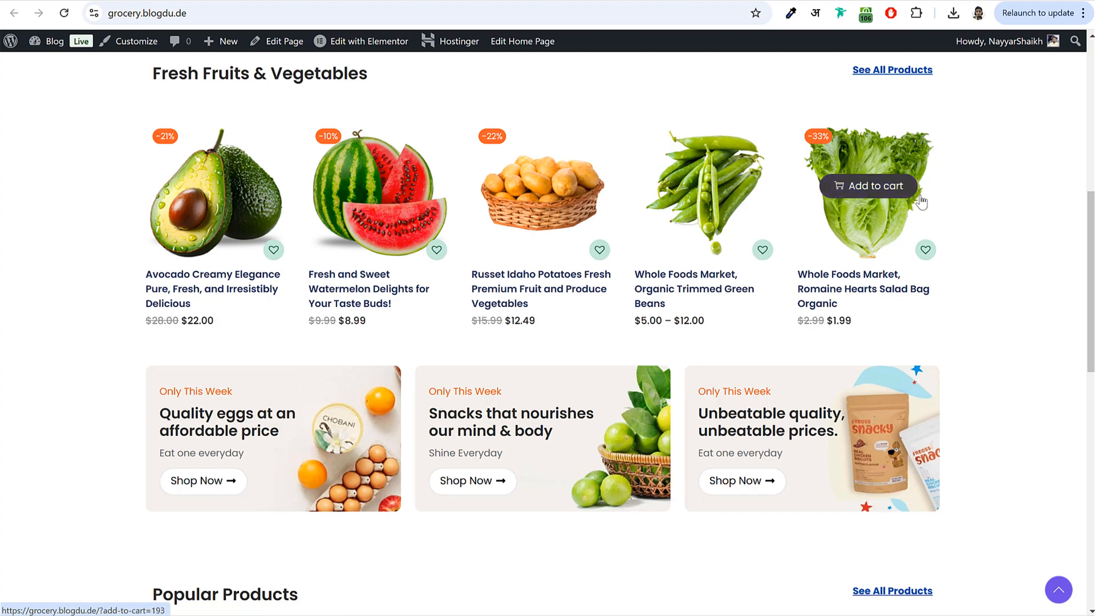
scroll(973, 308, down, 11)
scroll(630, 370, up, 20)
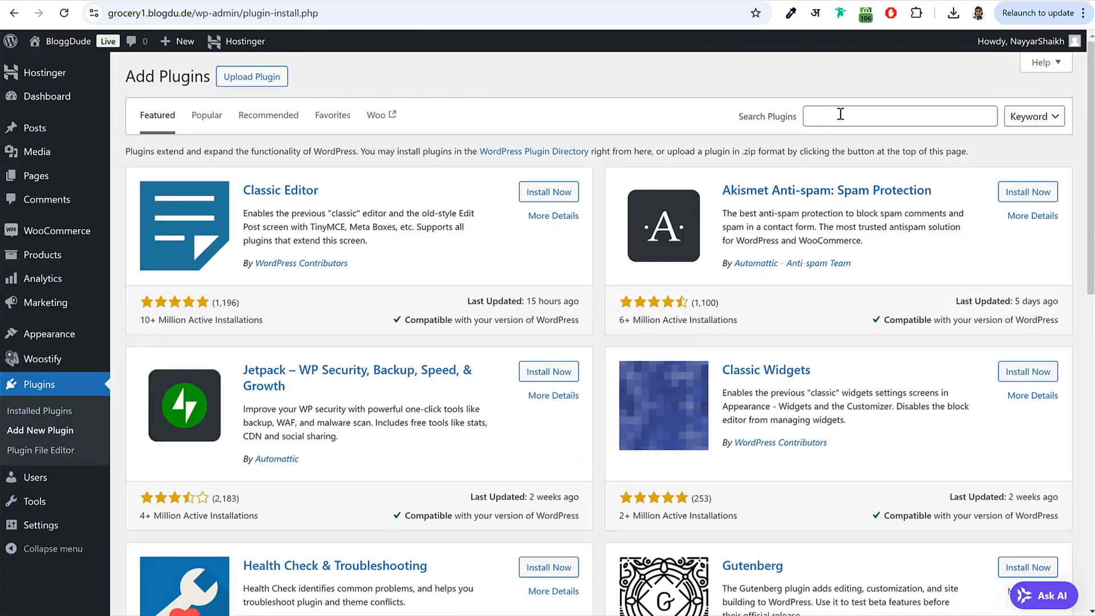
click(841, 114)
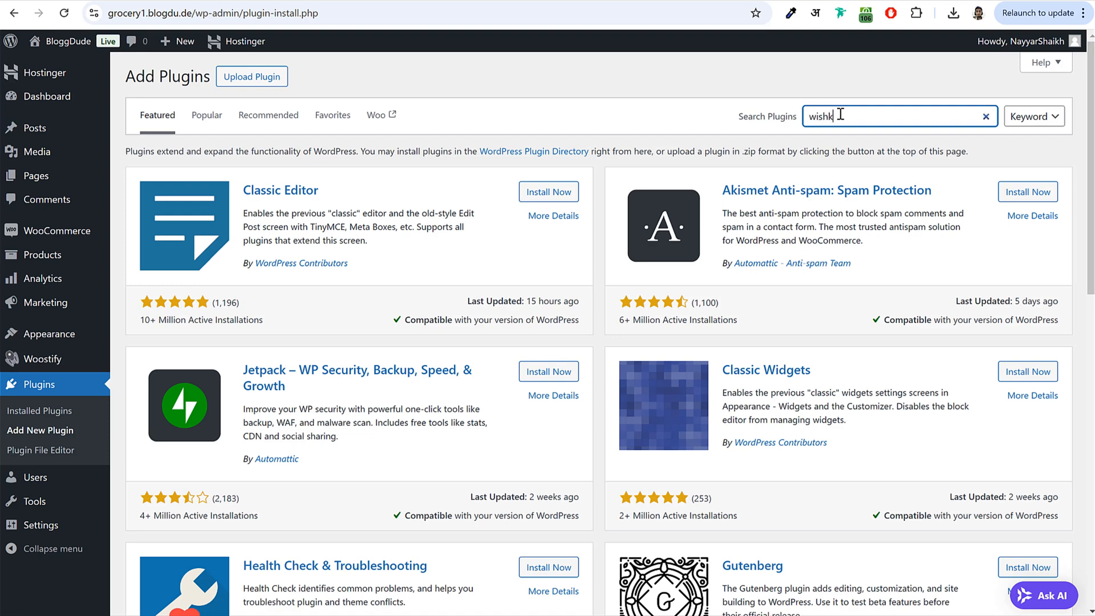
text(wishlist)
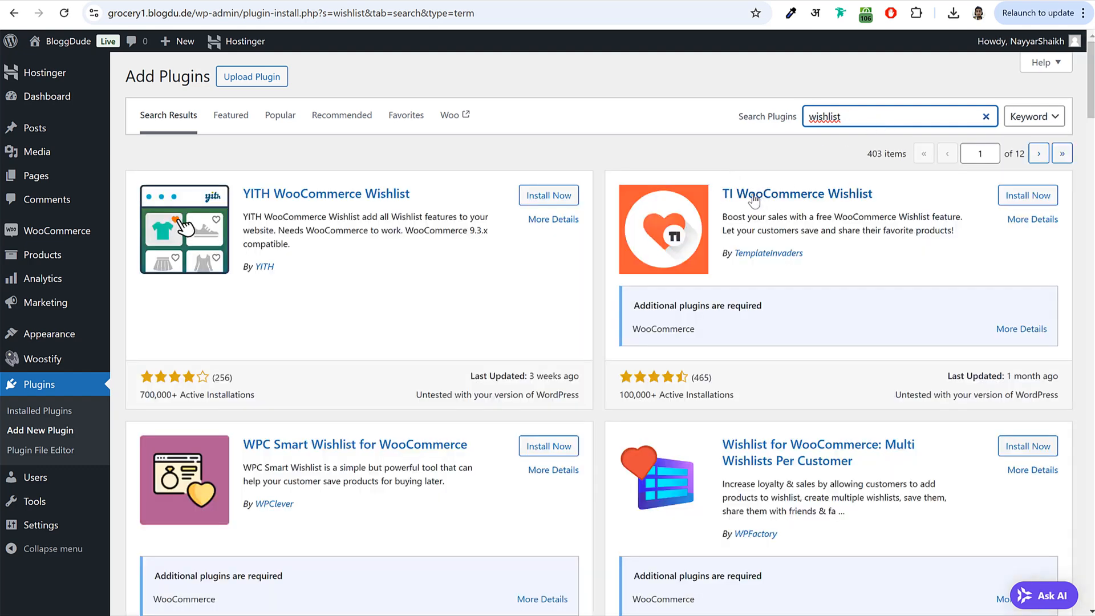
click(1027, 197)
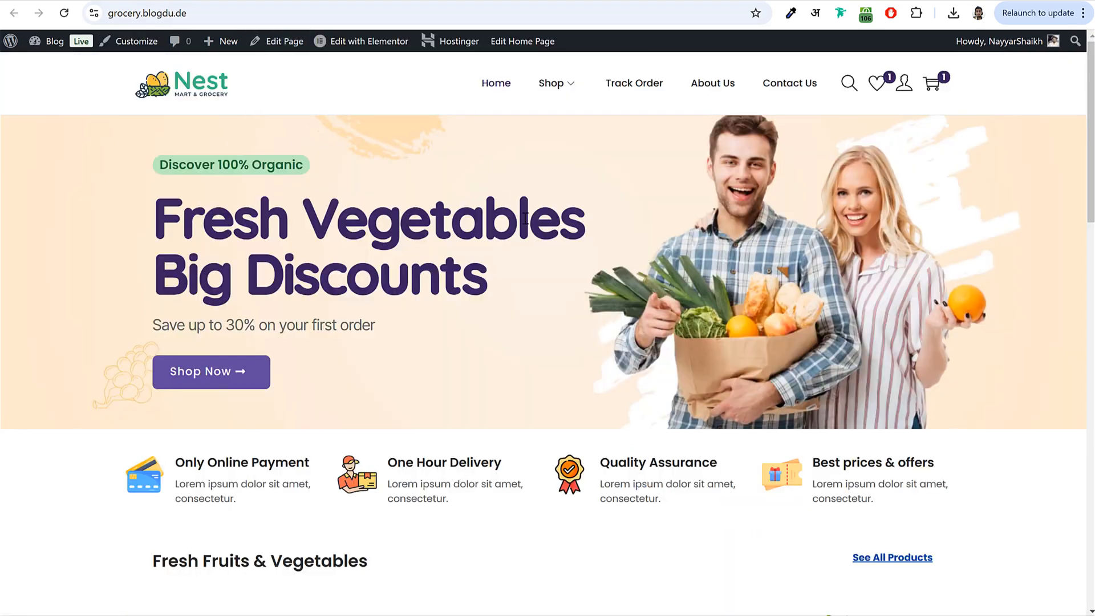
- Add the watermelon to the storefront wishlist and dismiss the confirmation
scroll(540, 232, down, 8)
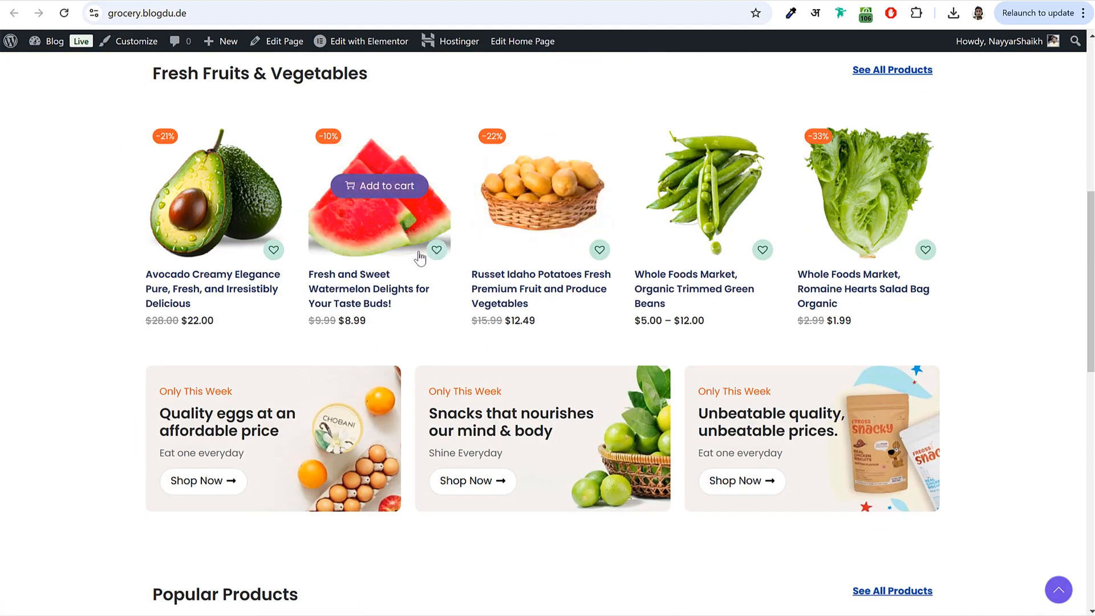
click(437, 250)
click(552, 417)
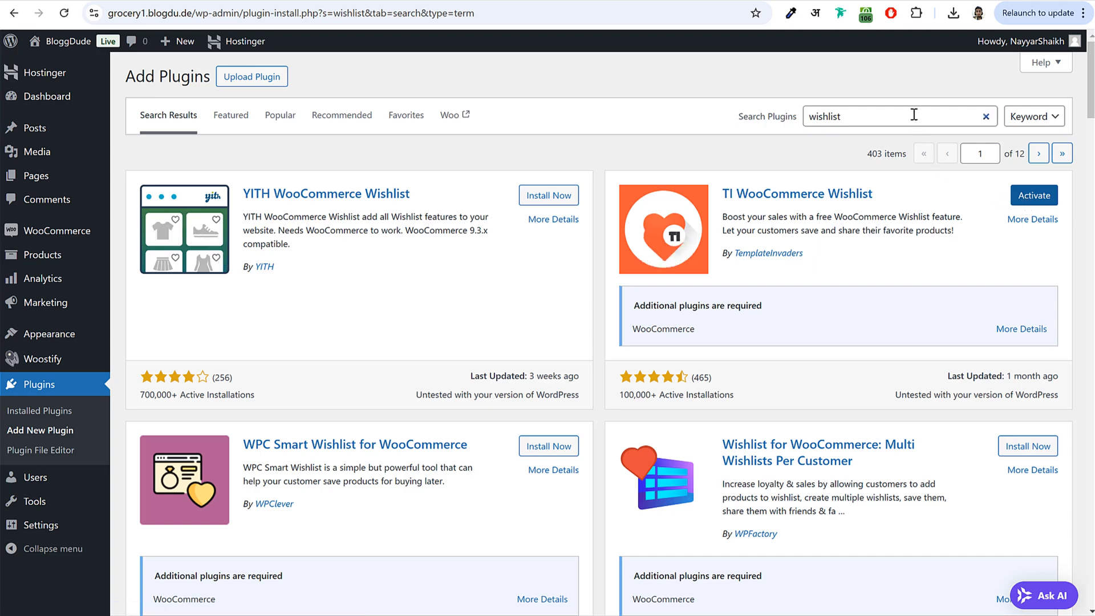
- Search plugins for 'swatches' and install Variation Swatches for WooCommerce
double_click(810, 116)
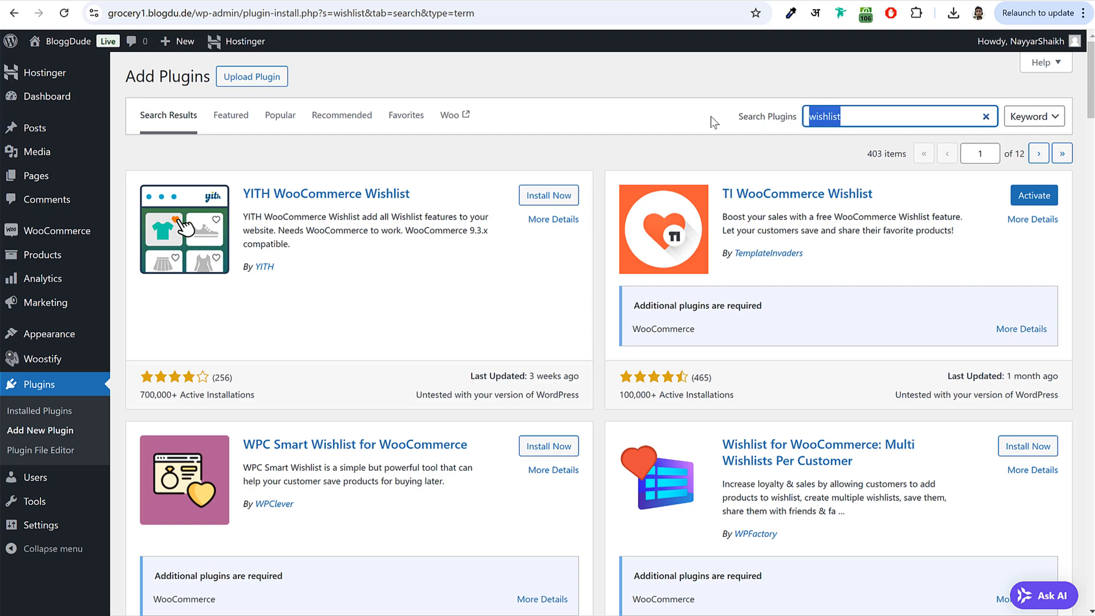
text(swatches)
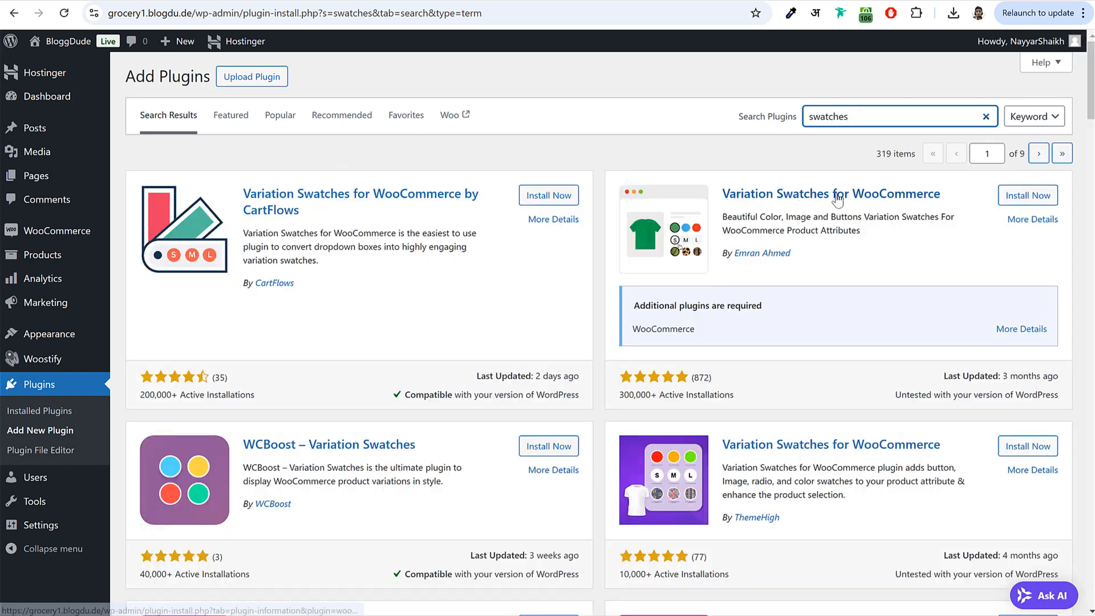
drag(724, 191, 827, 190)
drag(971, 204, 723, 198)
click(800, 254)
drag(797, 251, 721, 252)
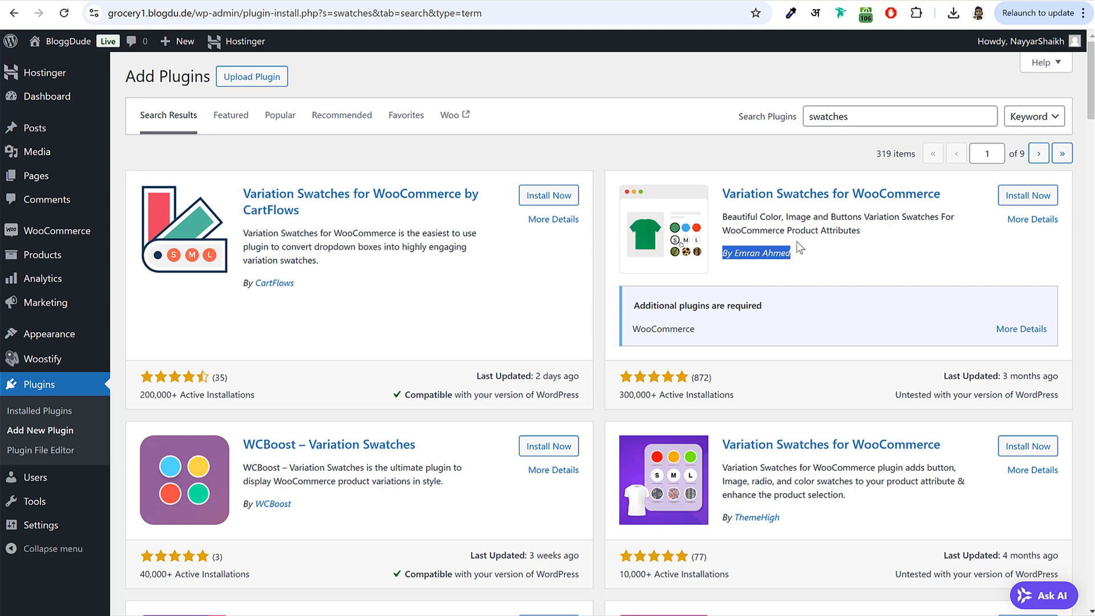
click(1024, 200)
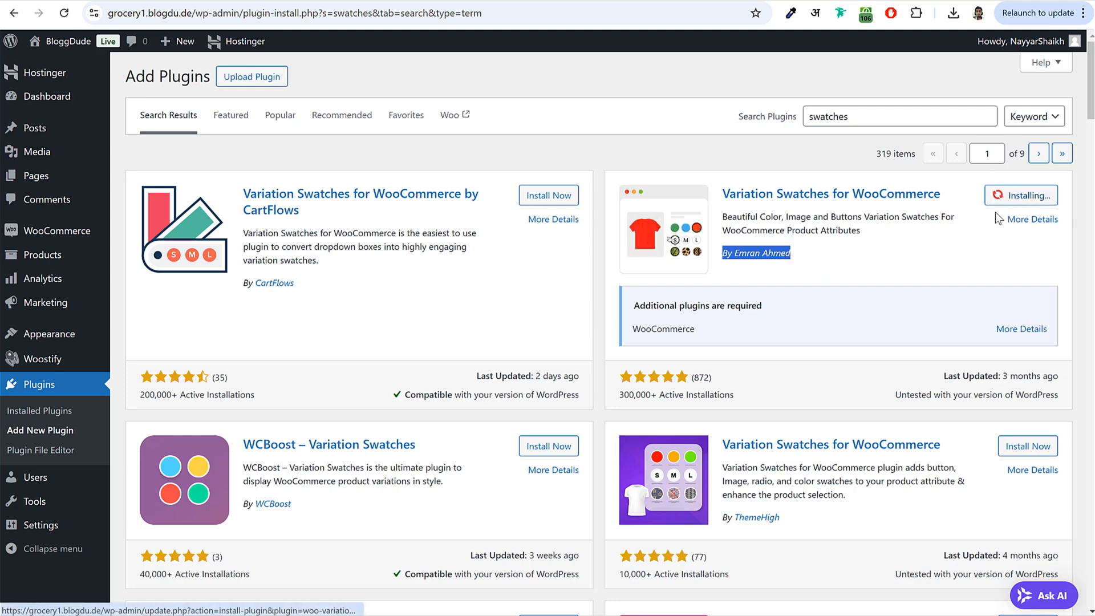
click(925, 214)
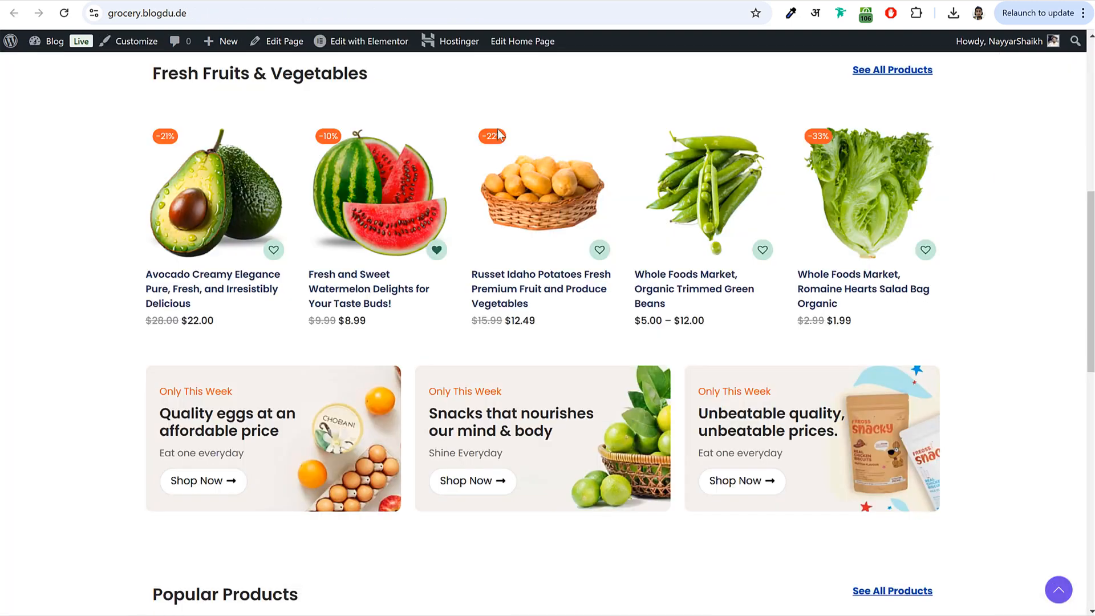
- Try the green beans' 1 KG, 2 KGS and 3 KGS options, then search plugins for 'contact'
scroll(720, 280, up, 3)
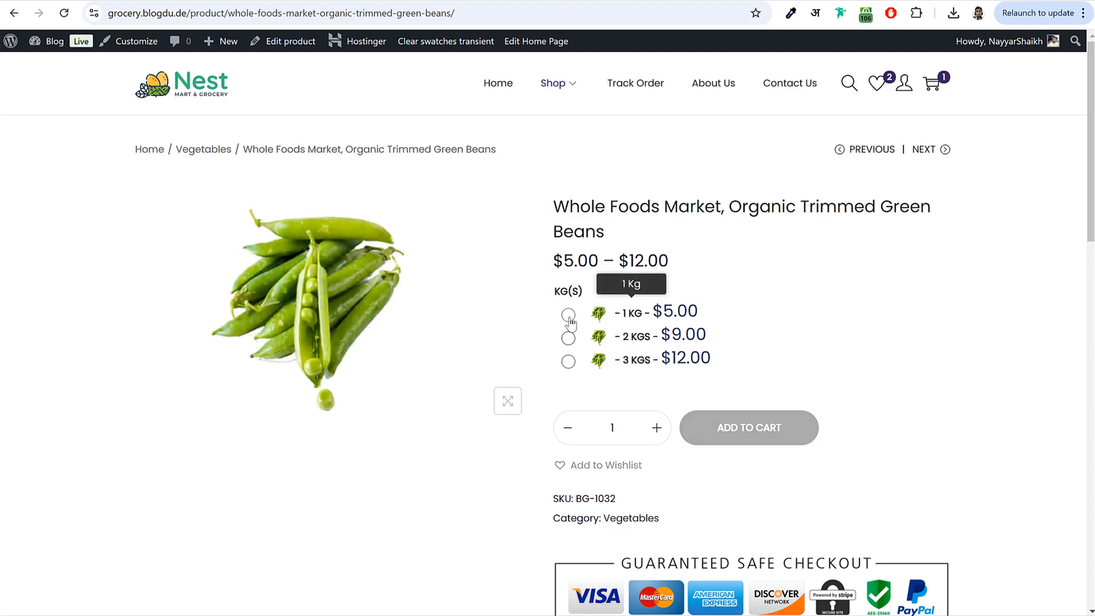
click(568, 315)
click(568, 338)
click(568, 361)
click(568, 315)
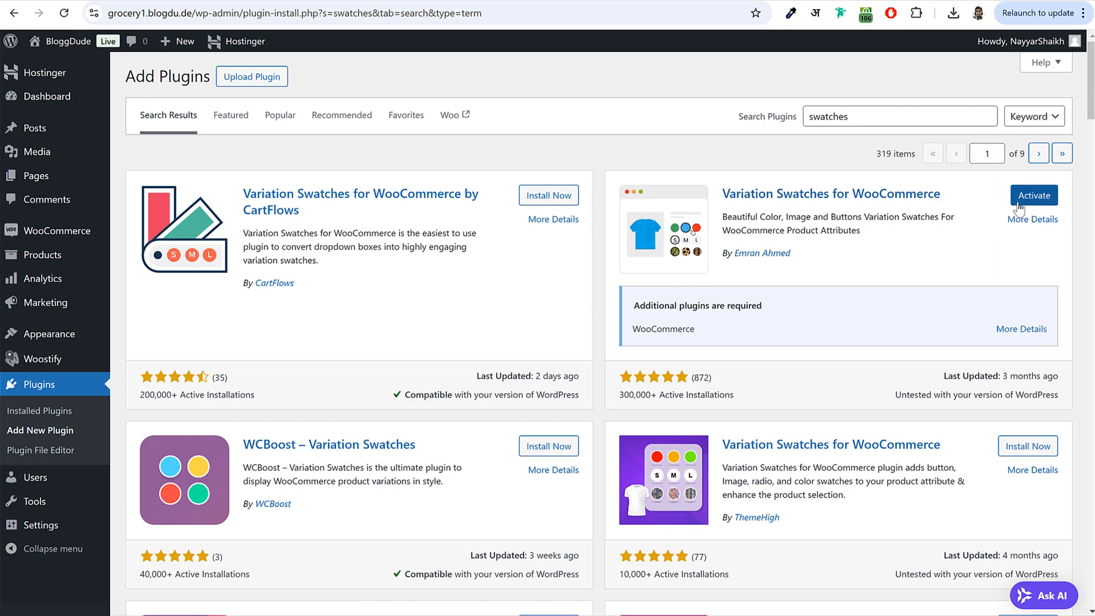
drag(873, 118, 754, 105)
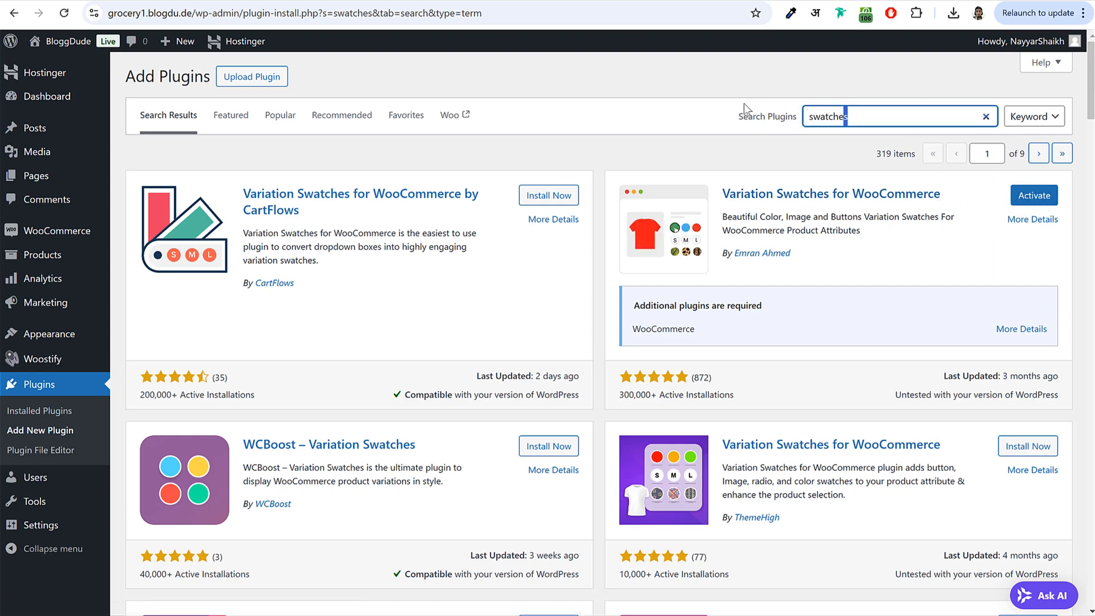
text(contact)
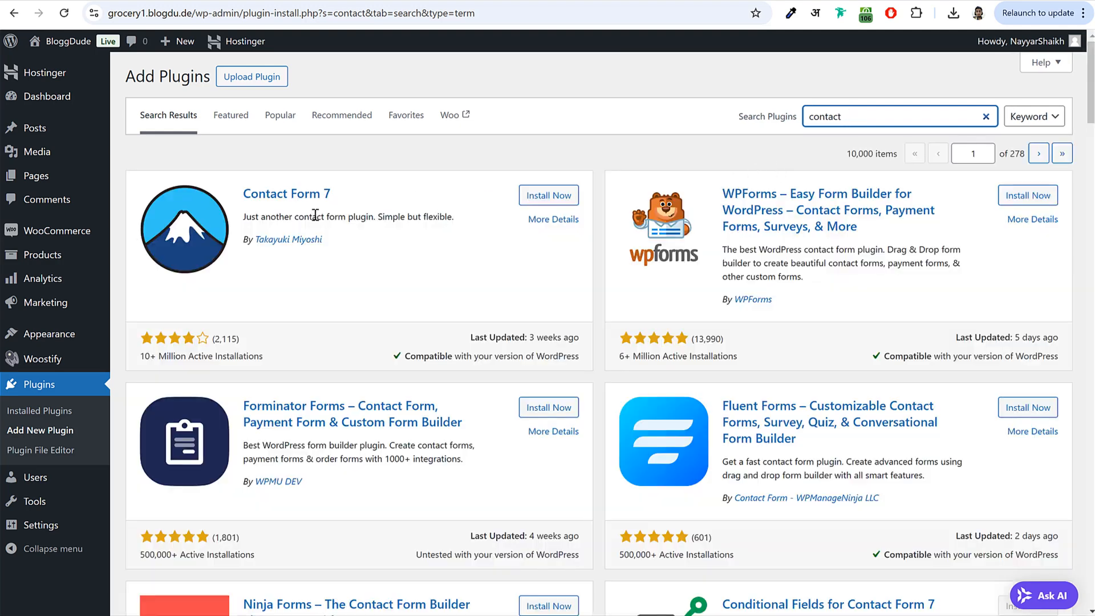
- Install Contact Form 7 and view the store's Contact Us page
drag(370, 202, 242, 195)
click(548, 195)
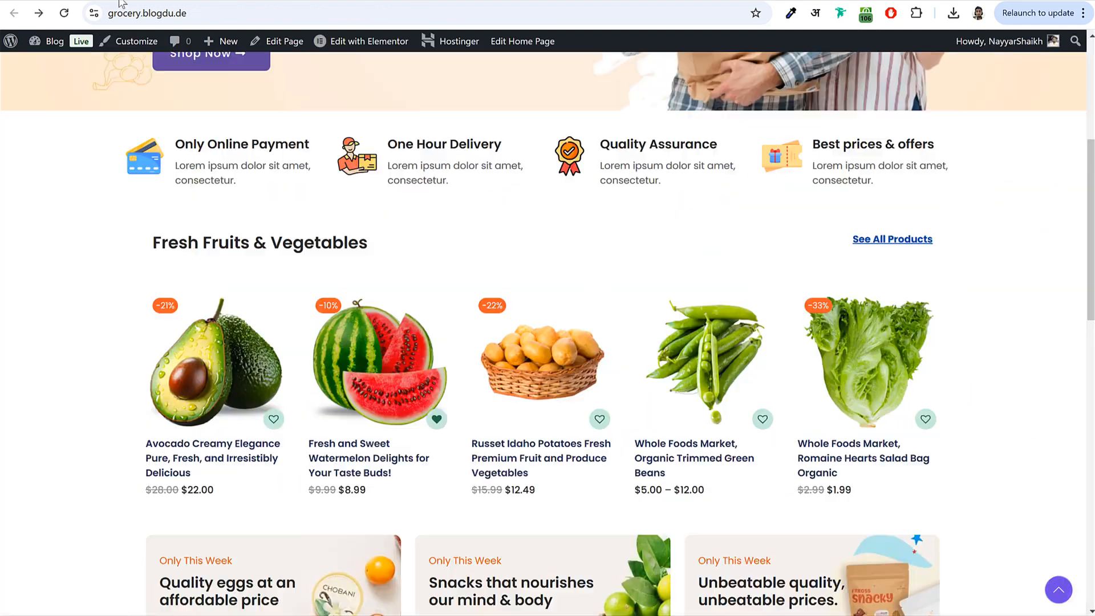
scroll(751, 139, up, 6)
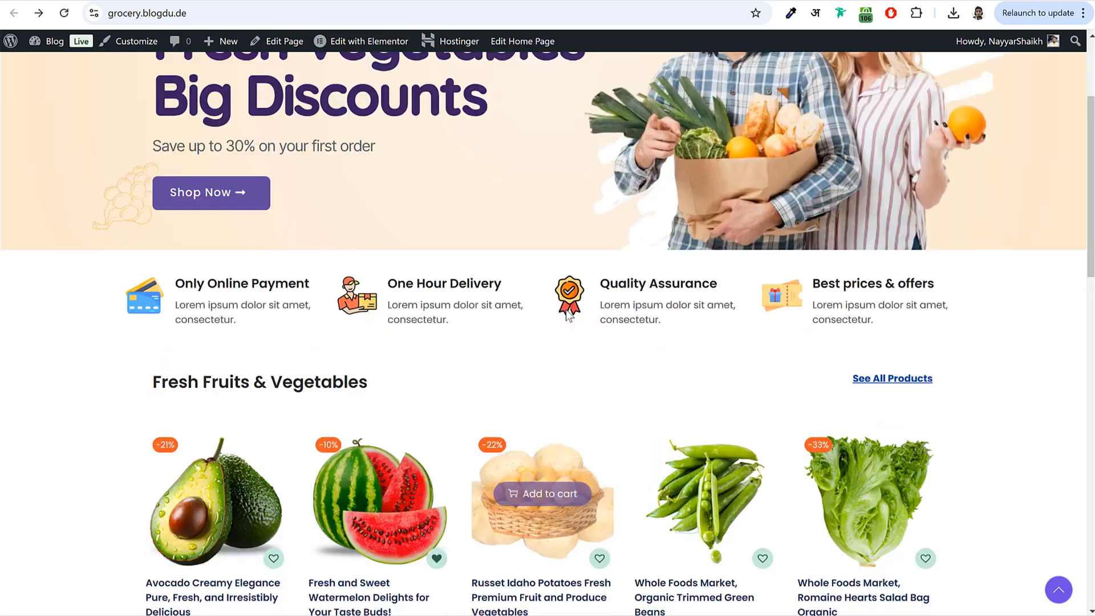
click(787, 86)
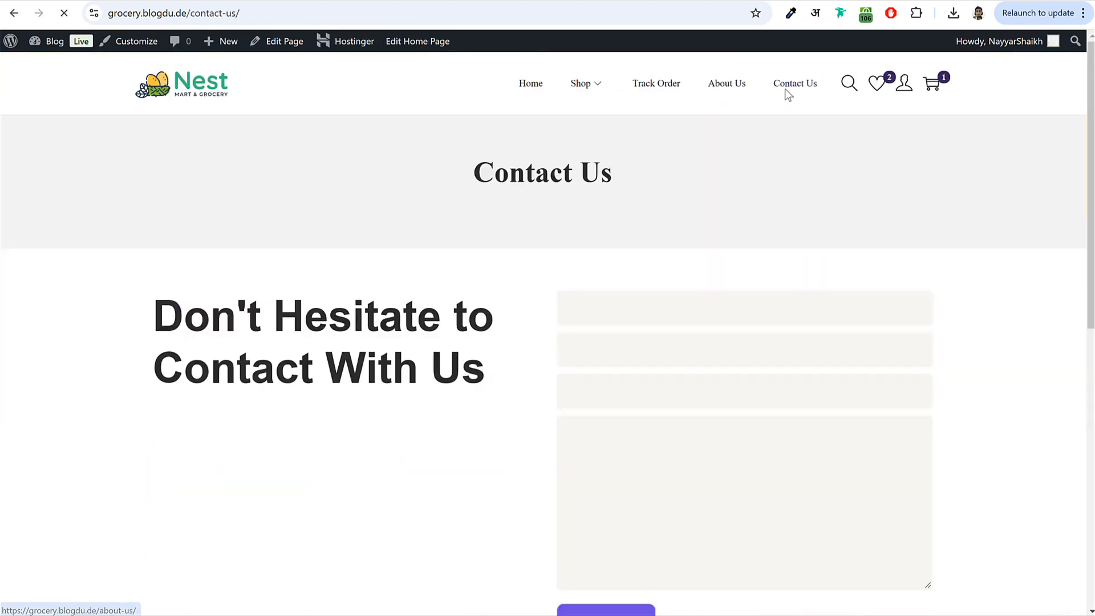
scroll(822, 249, down, 1)
scroll(822, 249, down, 2)
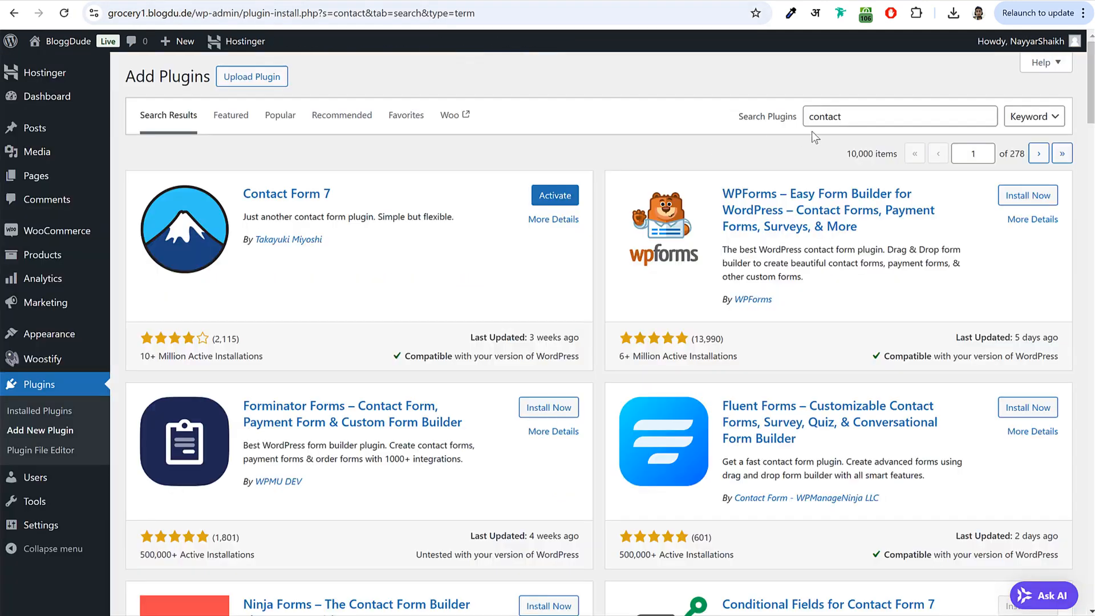
- Search 'mc4wp' and install MC4WP: Mailchimp for WordPress
drag(842, 117, 683, 112)
text(mc4wp)
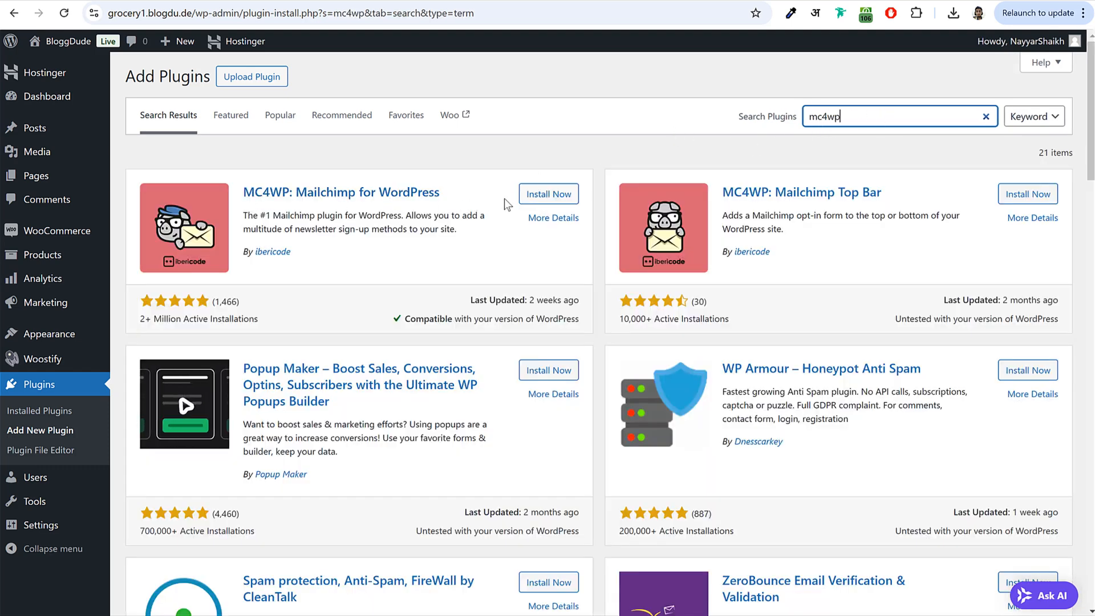
click(549, 194)
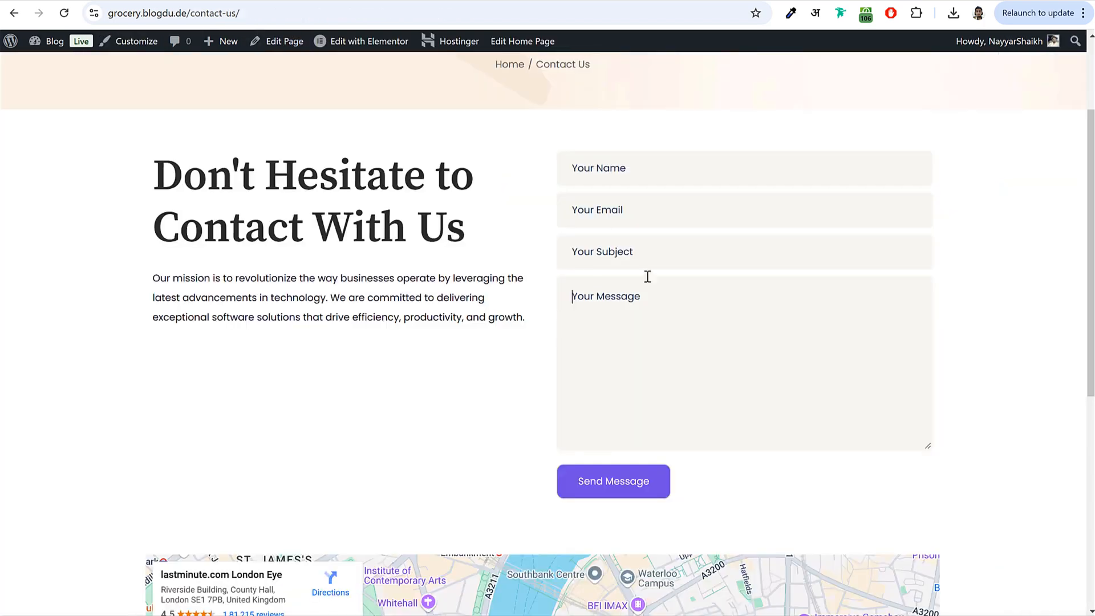
scroll(633, 255, down, 5)
scroll(666, 308, down, 2)
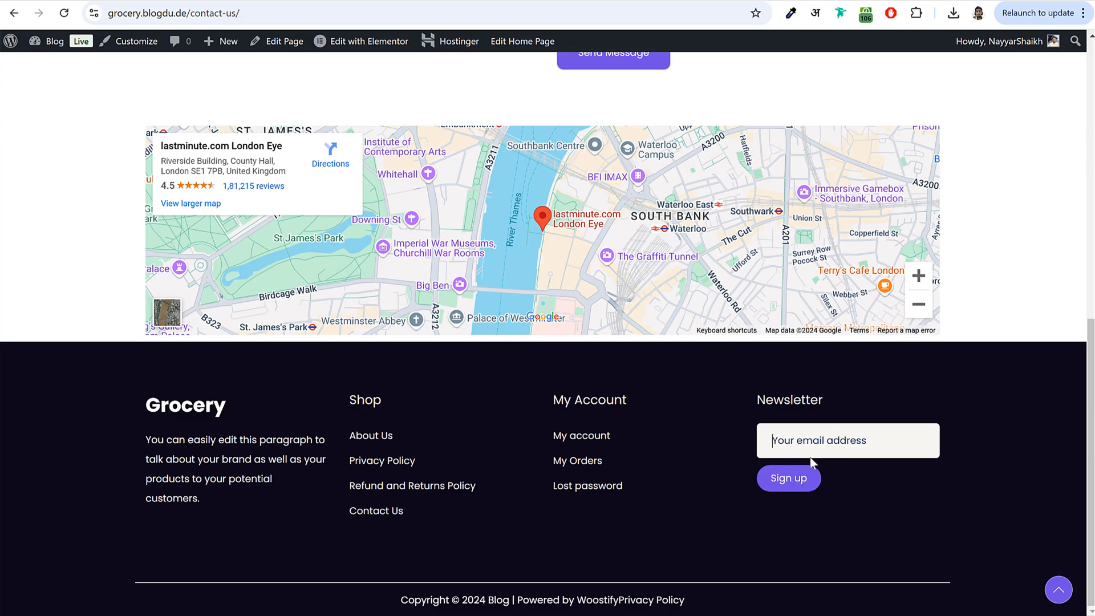
scroll(825, 475, up, 10)
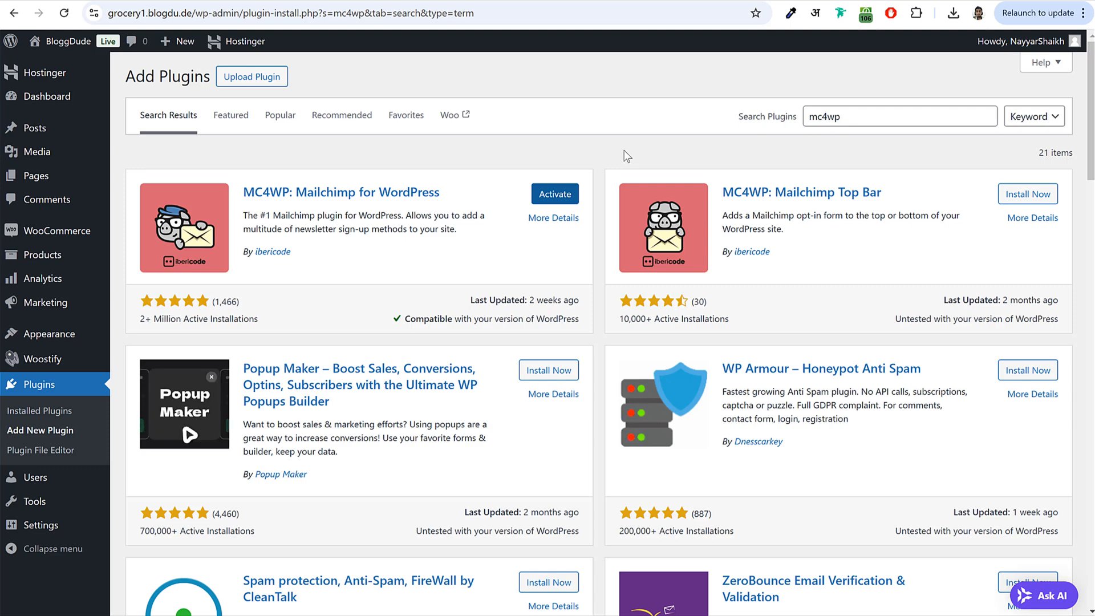
- Search 'classic', install Classic Widgets, and tick it in the Plugins list
double_click(902, 124)
text(classic)
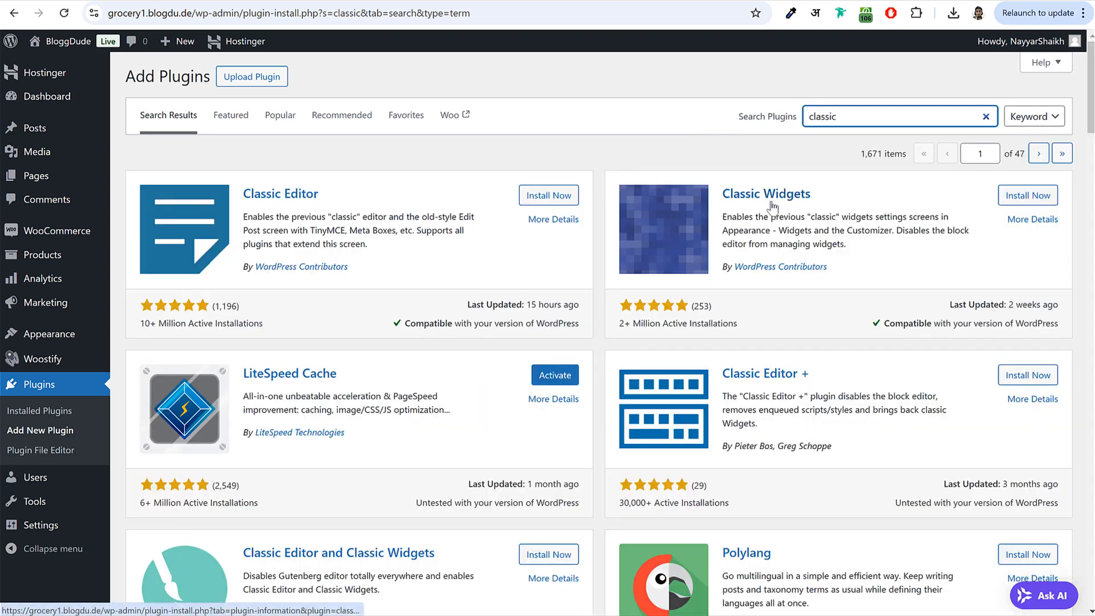
drag(722, 267, 916, 260)
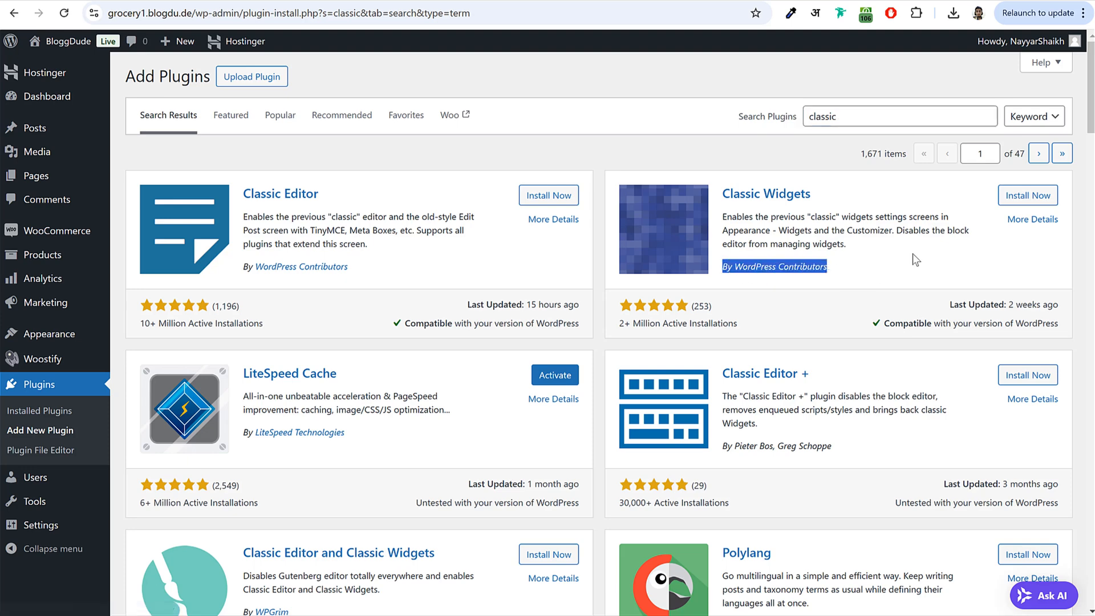
click(1027, 195)
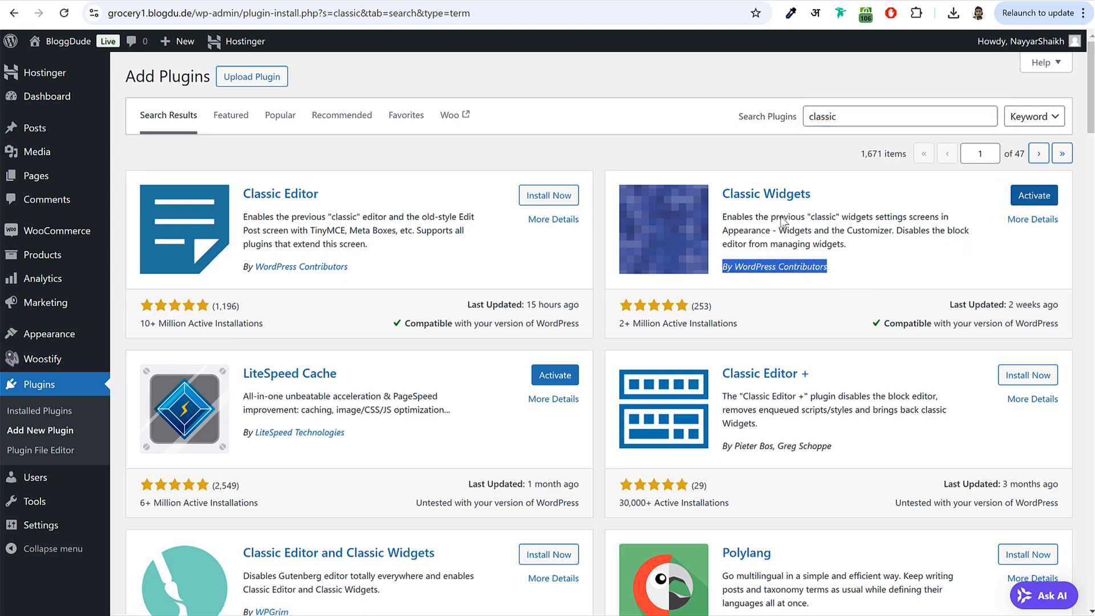
click(55, 389)
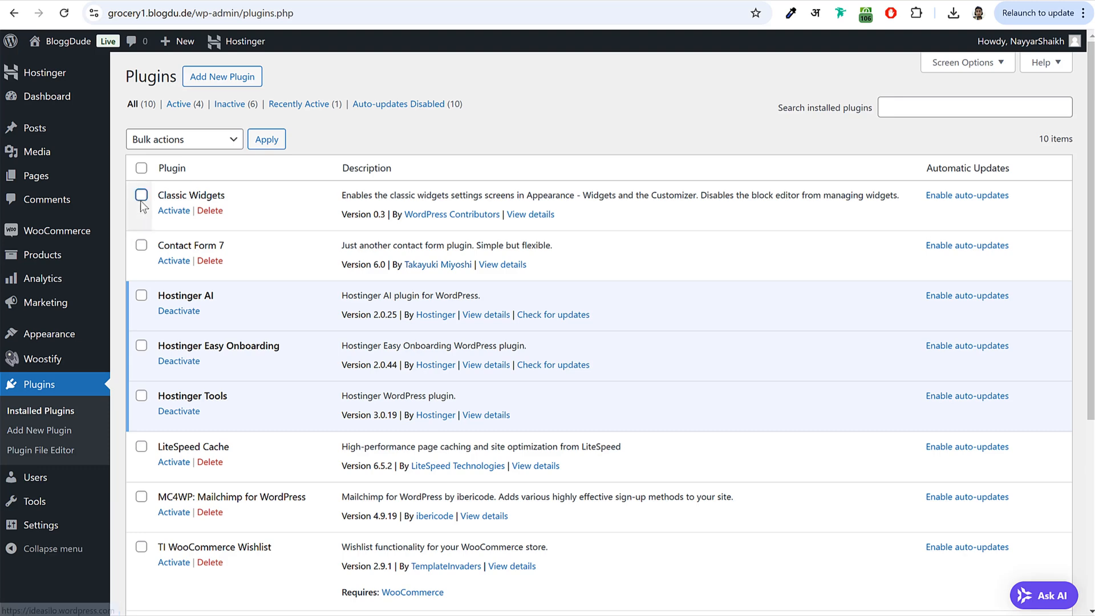
click(141, 195)
- Tick Contact Form 7, MC4WP, TI Wishlist and Variation Swatches, then bulk-activate them
click(141, 245)
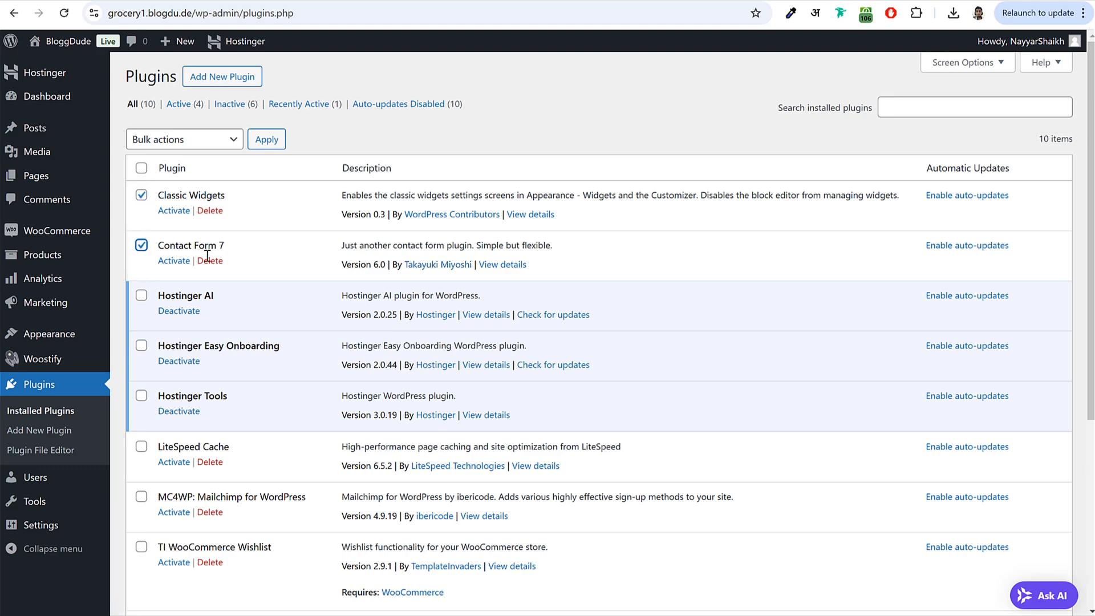
scroll(260, 286, down, 4)
click(141, 287)
click(141, 338)
click(141, 415)
scroll(190, 375, up, 4)
click(149, 139)
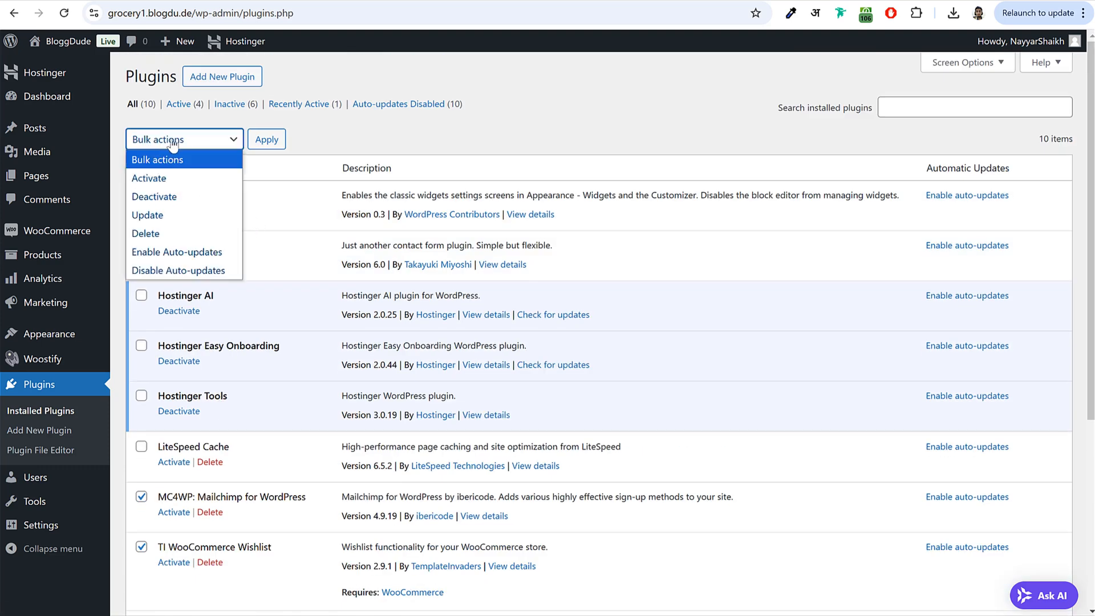
click(186, 178)
click(267, 140)
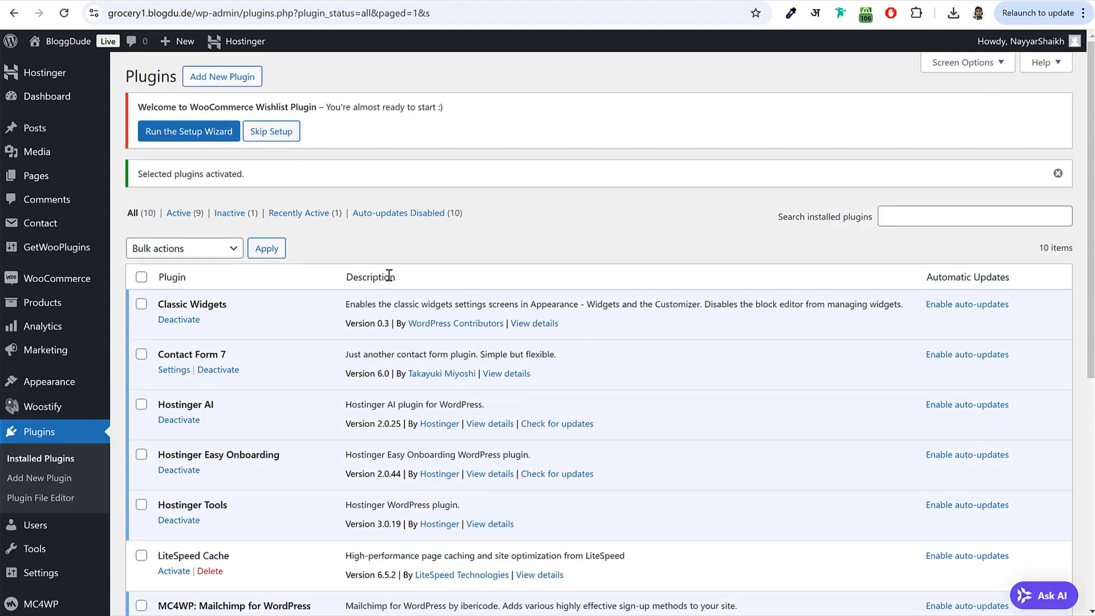
- Run the TI Wishlist setup wizard with default settings and return to the Dashboard
scroll(384, 379, down, 9)
scroll(384, 382, up, 9)
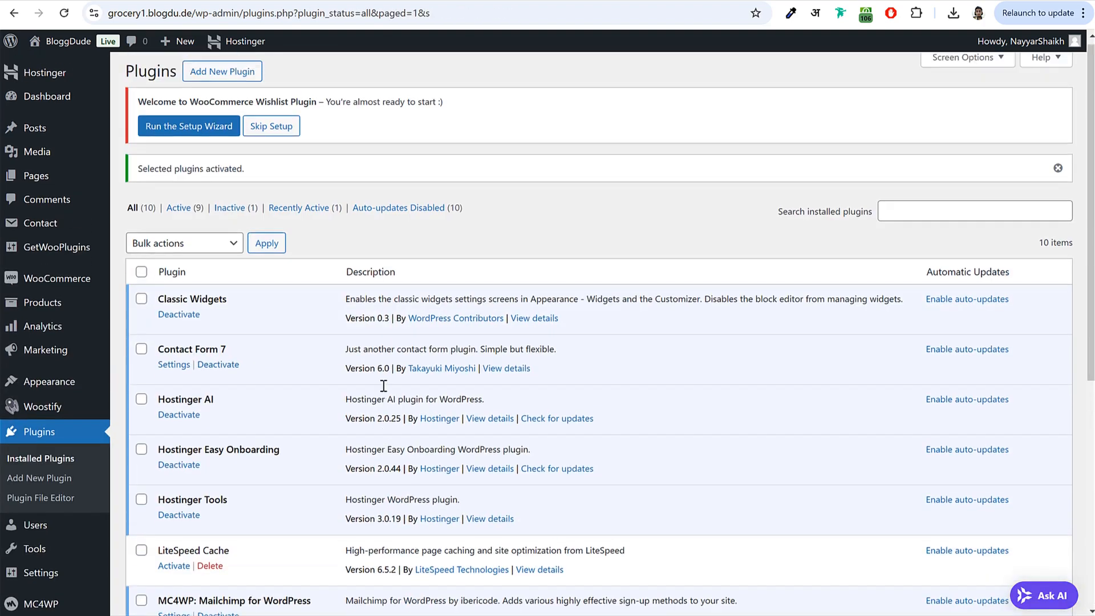
drag(139, 109, 319, 106)
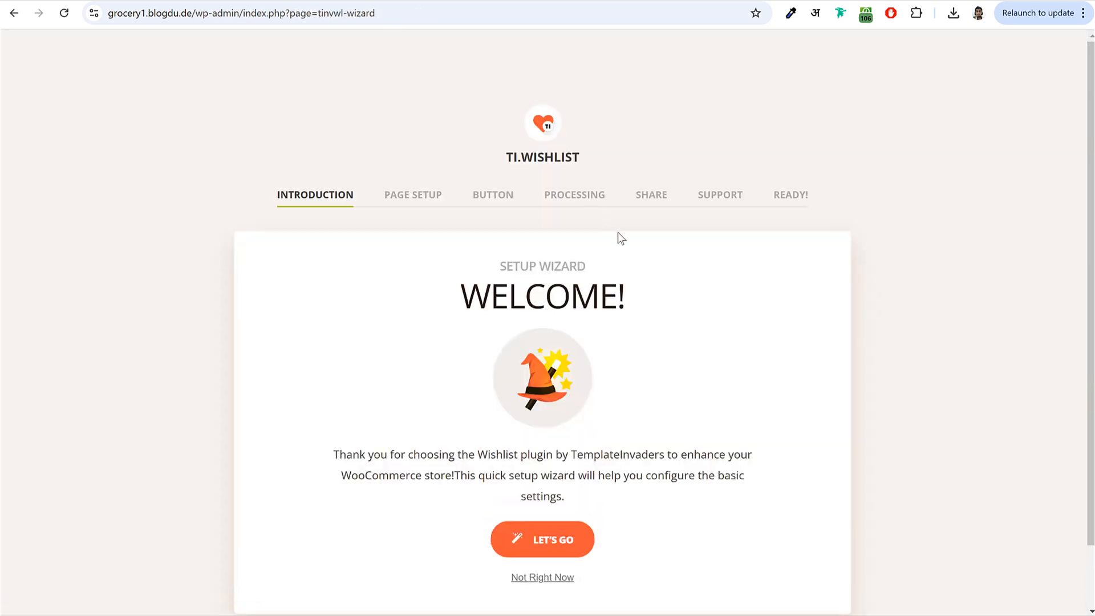
click(539, 472)
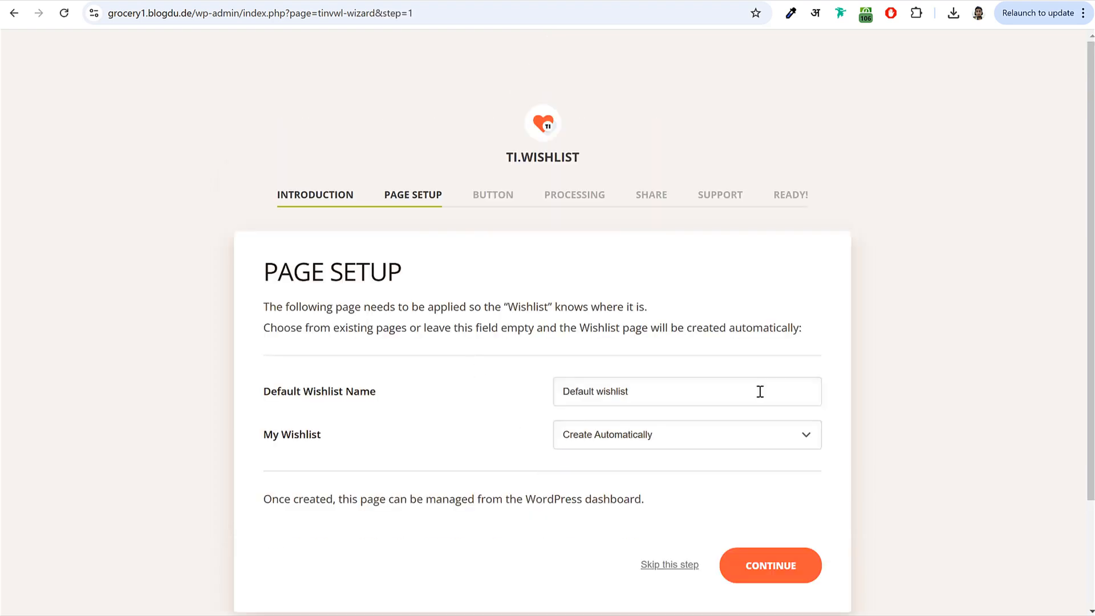
click(767, 442)
scroll(793, 456, down, 4)
click(772, 431)
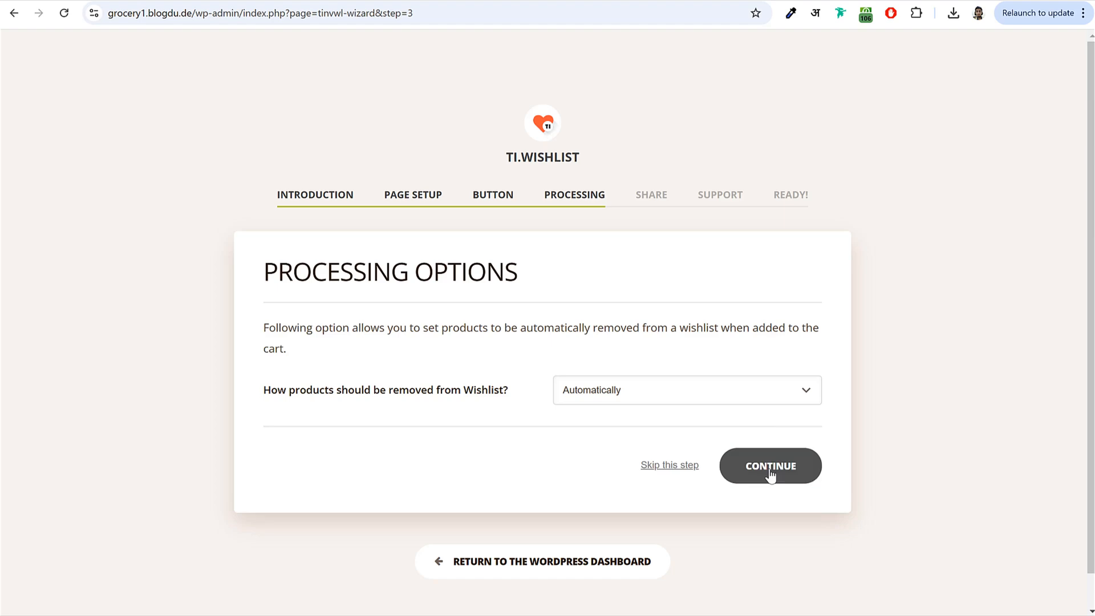
scroll(761, 450, down, 4)
click(774, 437)
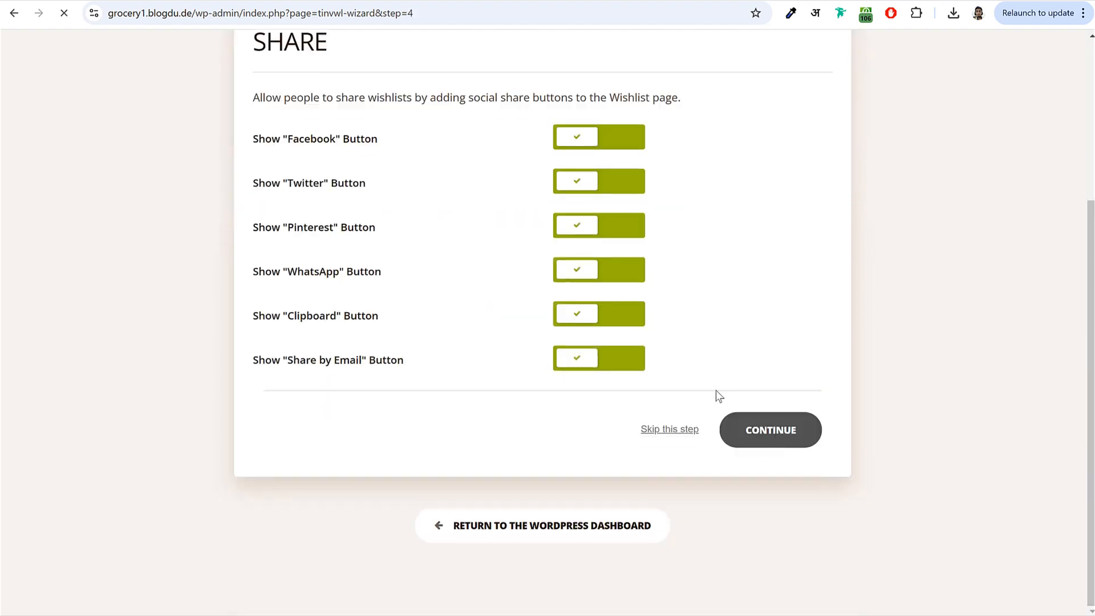
click(774, 489)
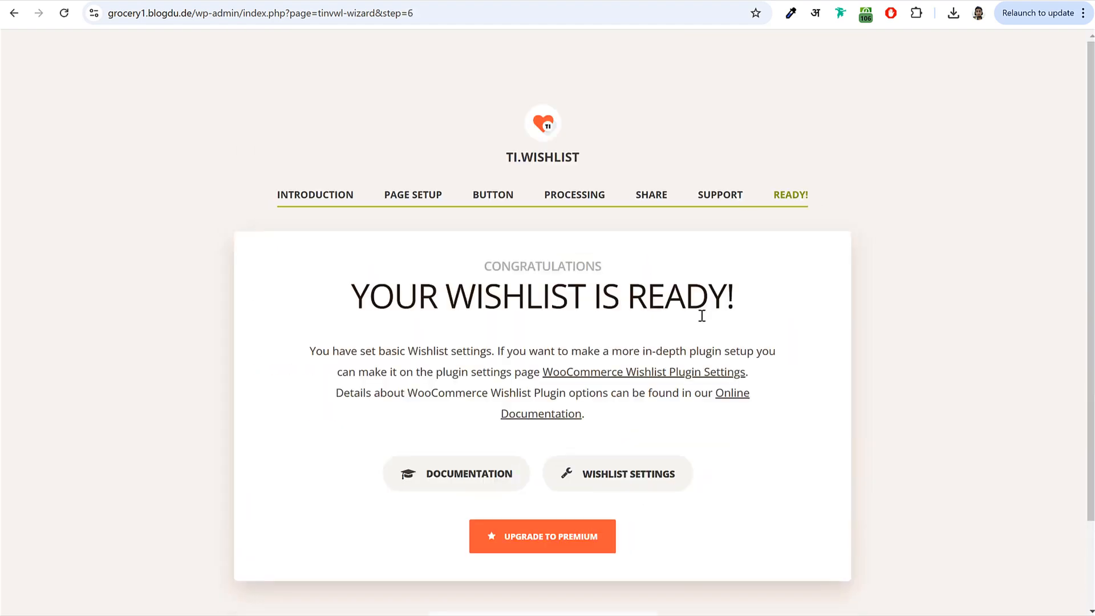
scroll(565, 530, down, 1)
scroll(565, 530, down, 1)
click(566, 531)
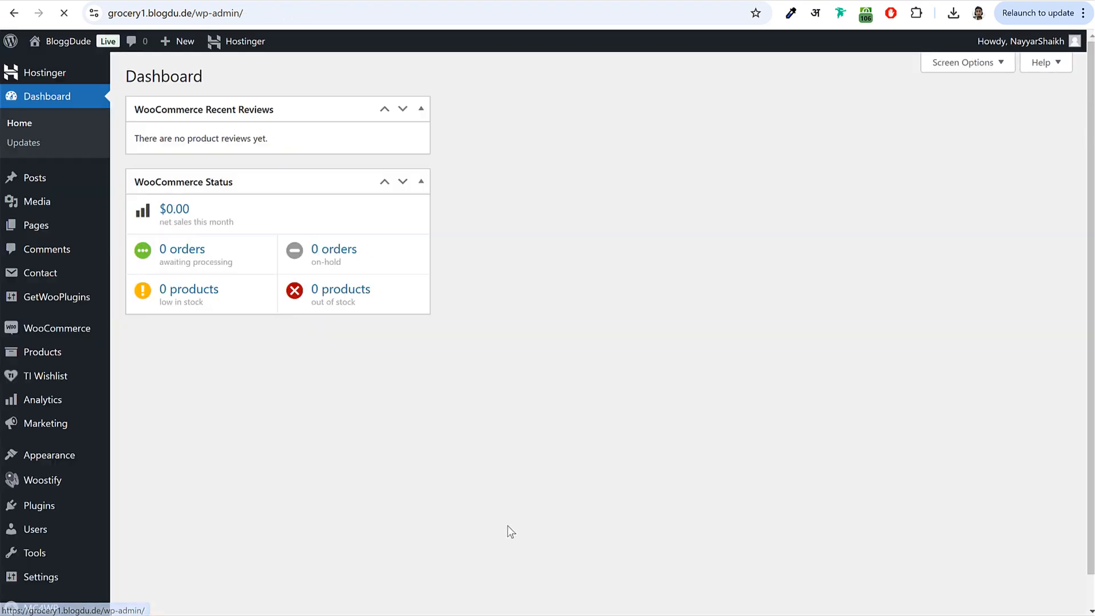
- Move the Recent Reviews box to the second column and check the Wishlist page under Pages
drag(276, 125, 628, 128)
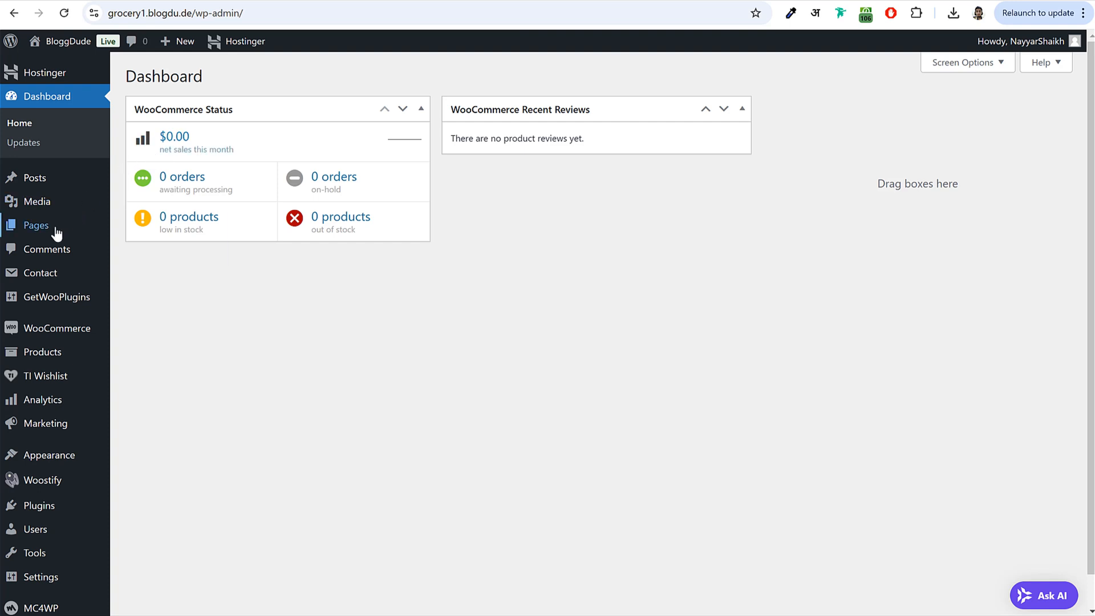
click(35, 226)
scroll(280, 265, down, 1)
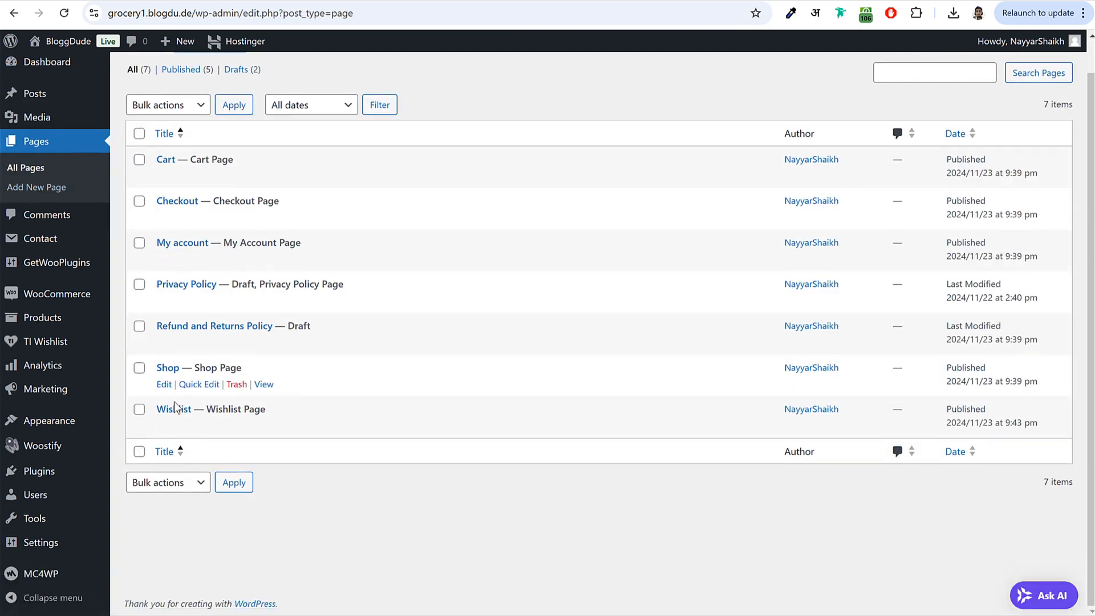
drag(157, 409, 203, 411)
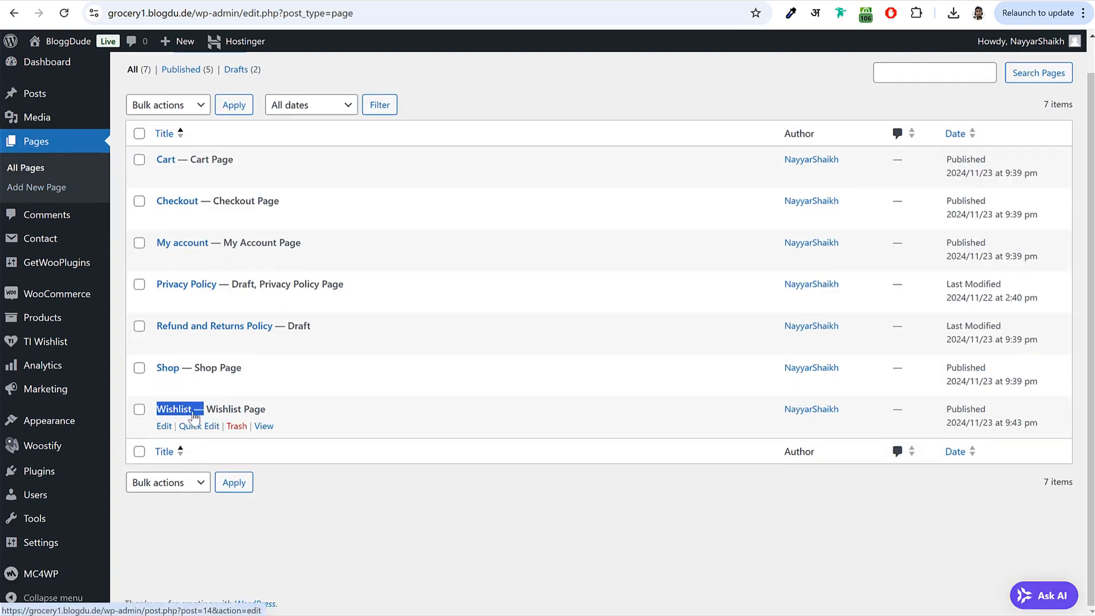
click(266, 410)
scroll(272, 373, up, 1)
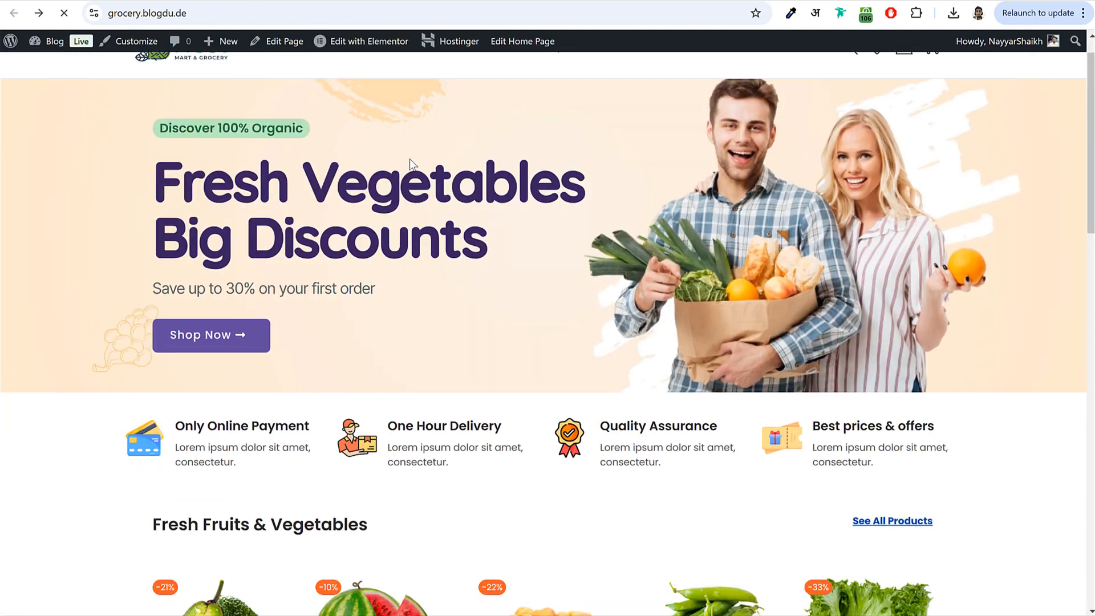
- Check the Add to Wishlist option on the watermelon and potatoes product pages
scroll(399, 257, down, 4)
click(386, 374)
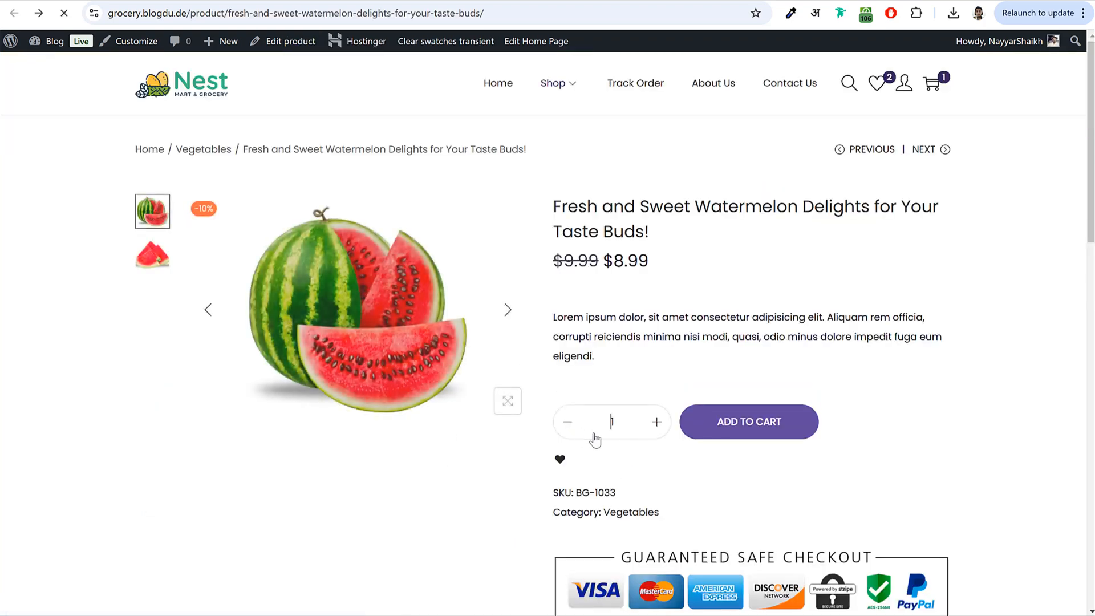
key(alt+Left)
click(547, 421)
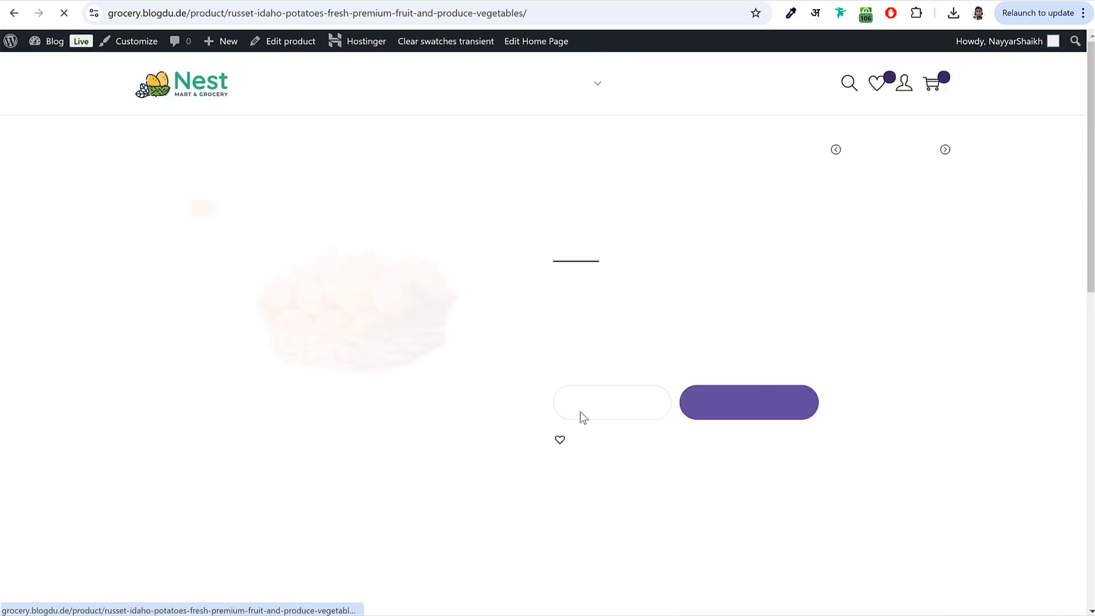
triple_click(585, 324)
click(667, 350)
scroll(667, 350, up, 3)
click(204, 83)
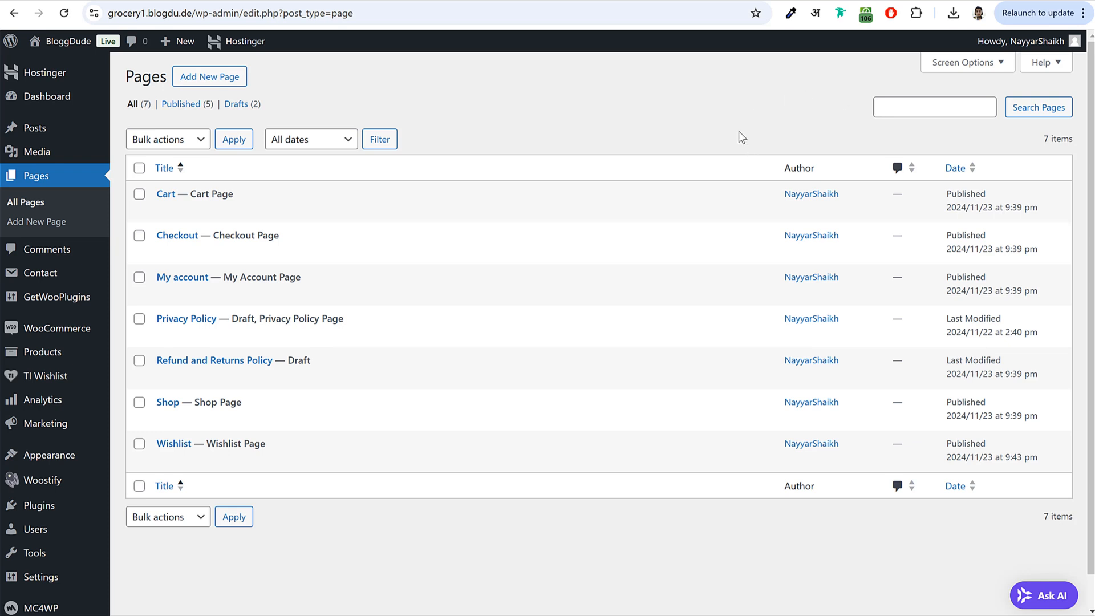
mouse_move(60, 341)
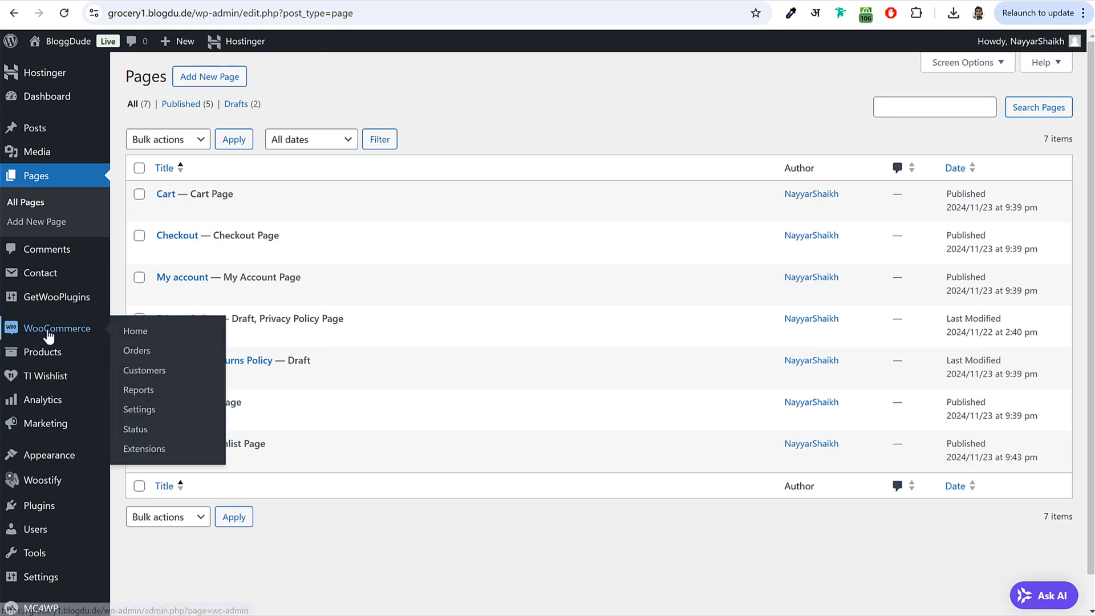
- Enter the store address A123, Mumbai, India — Maharashtra, postcode 400001
click(149, 415)
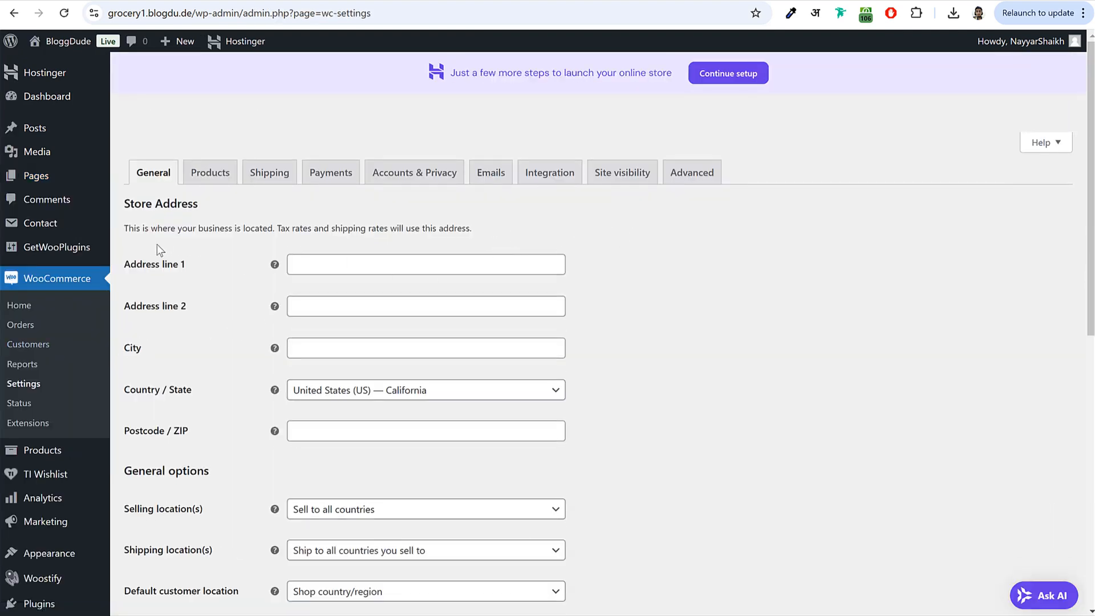
drag(130, 207, 209, 229)
click(342, 268)
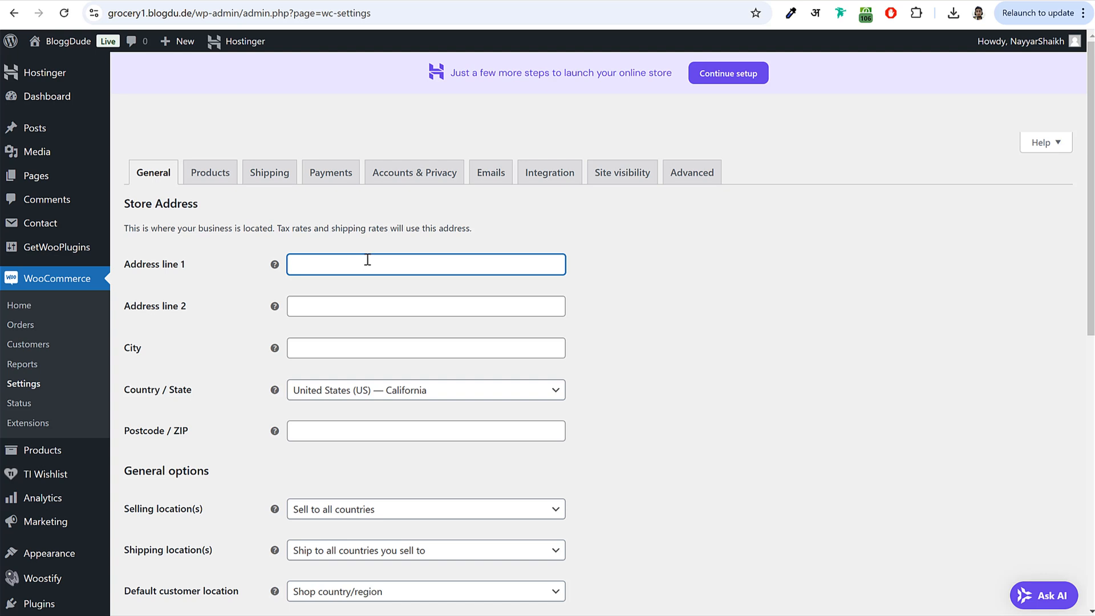
text(Asp)
key(BackSpace)
key(BackSpace)
text(12)
text(3)
text(Mumbai)
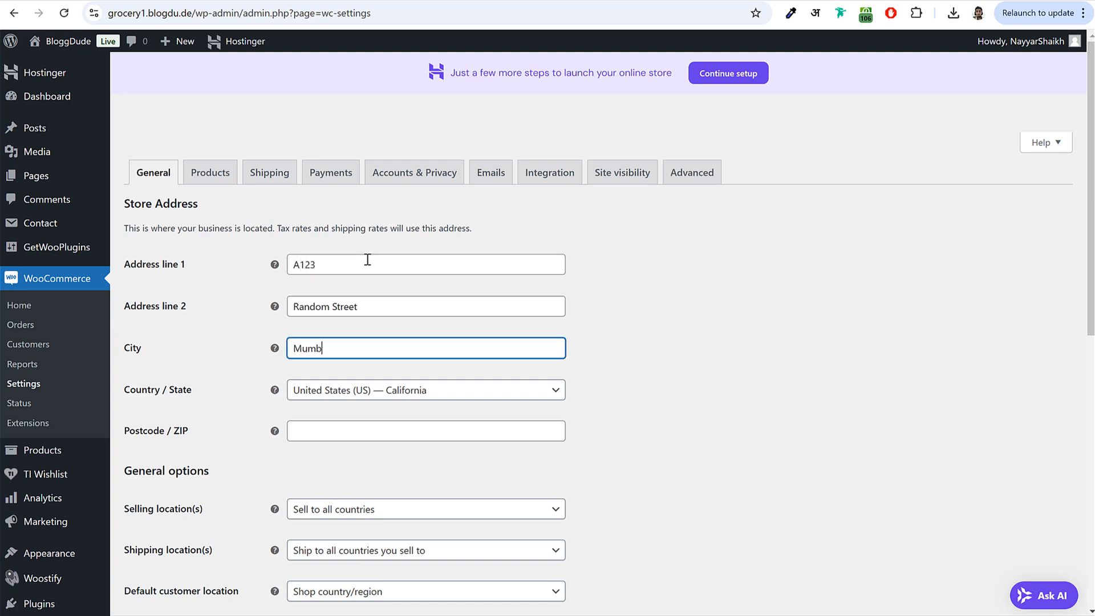
key(Tab)
text(maha)
key(Return)
scroll(454, 340, down, 2)
click(423, 291)
text(400001)
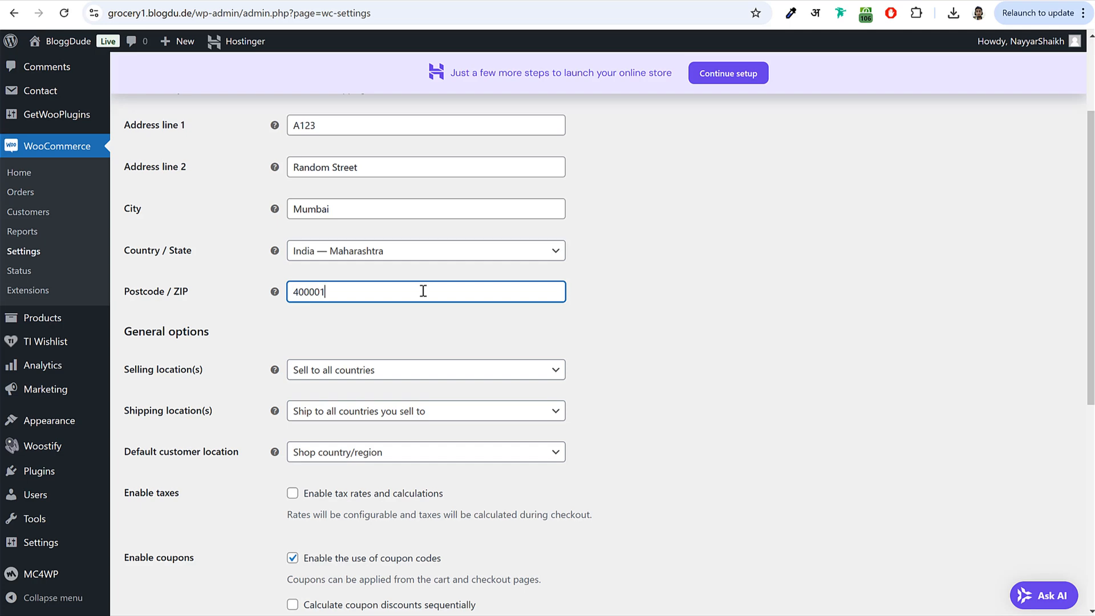
- Restrict selling to specific countries, with India as the only one
scroll(471, 294, down, 2)
drag(126, 229, 243, 238)
click(305, 237)
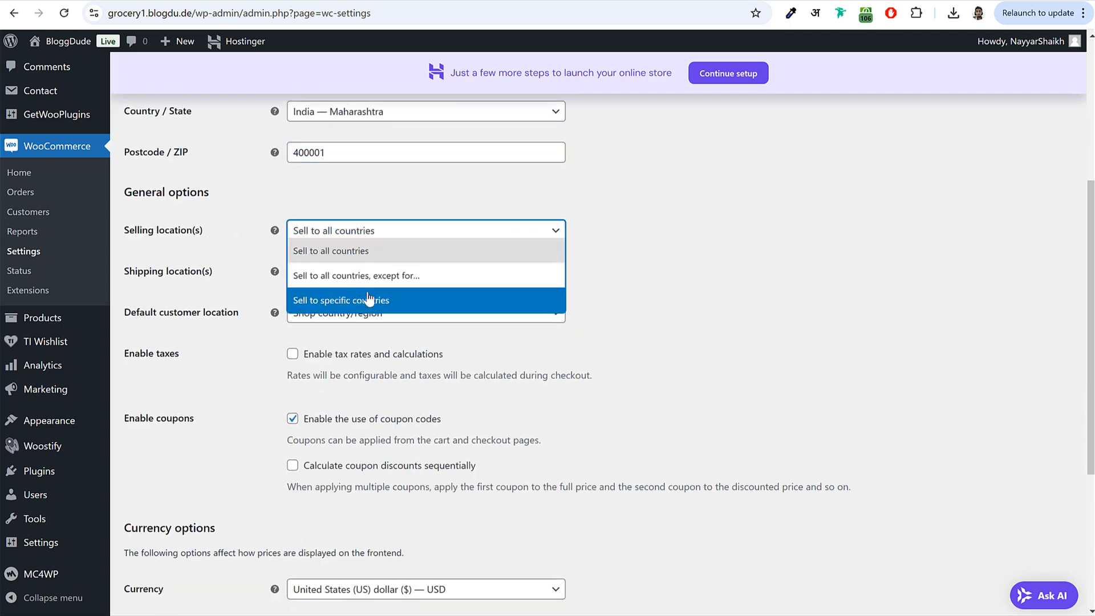
click(366, 310)
click(357, 278)
click(674, 261)
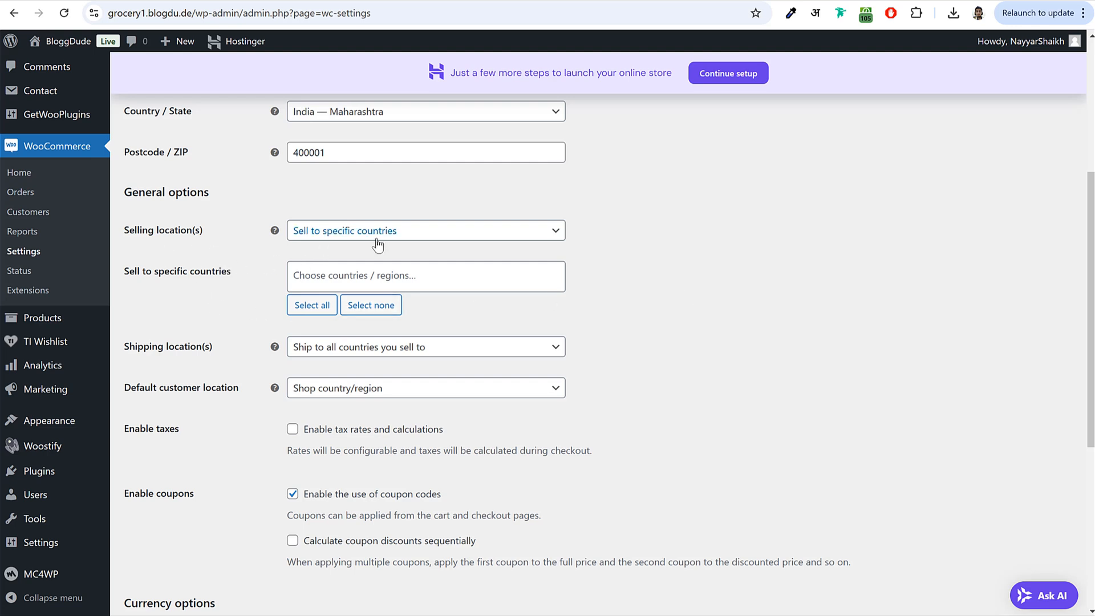
drag(133, 274, 310, 269)
click(340, 271)
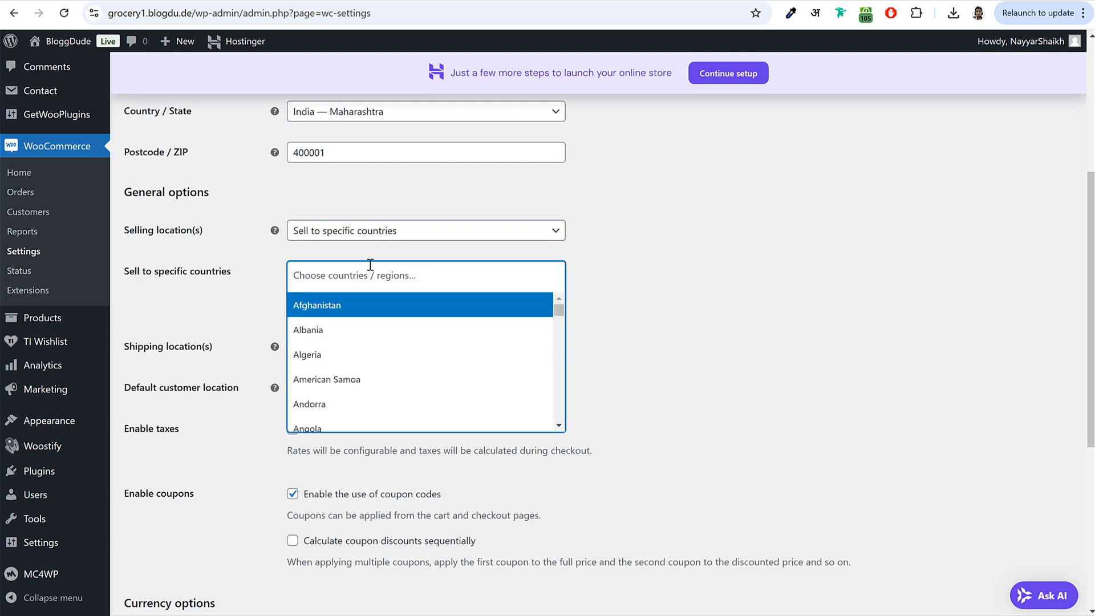
text(ind)
click(351, 331)
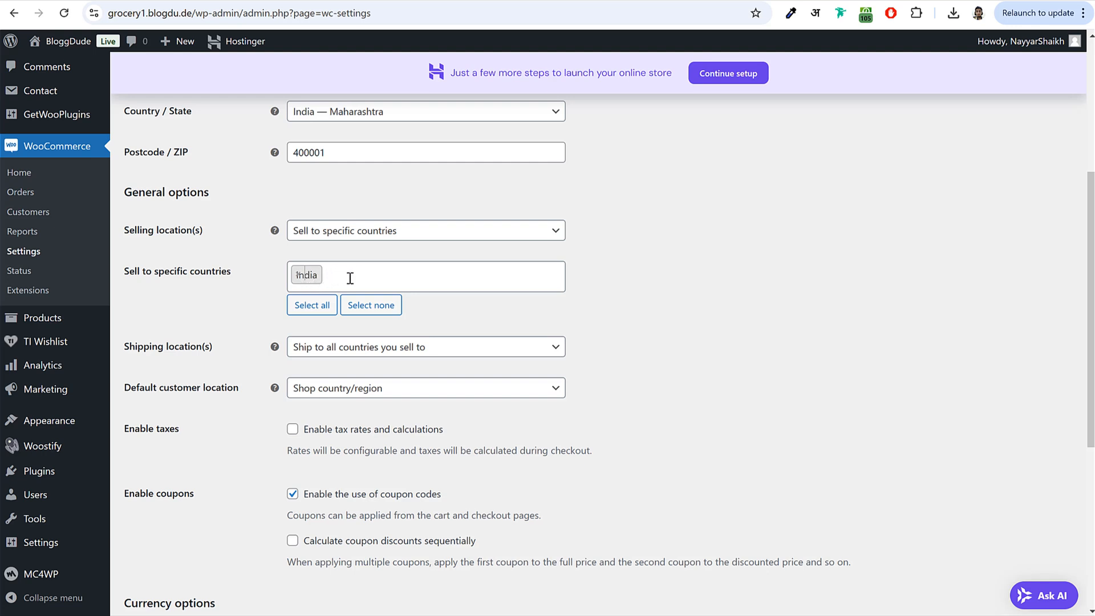
- Leave the store currency unchanged and save the general settings
scroll(513, 334, up, 5)
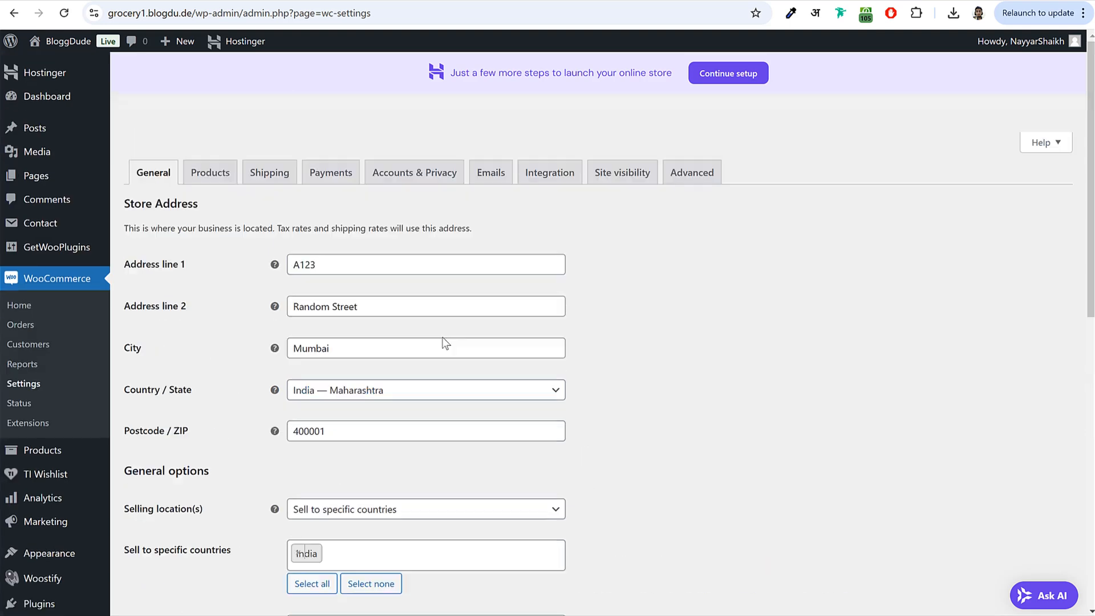
scroll(729, 349, down, 7)
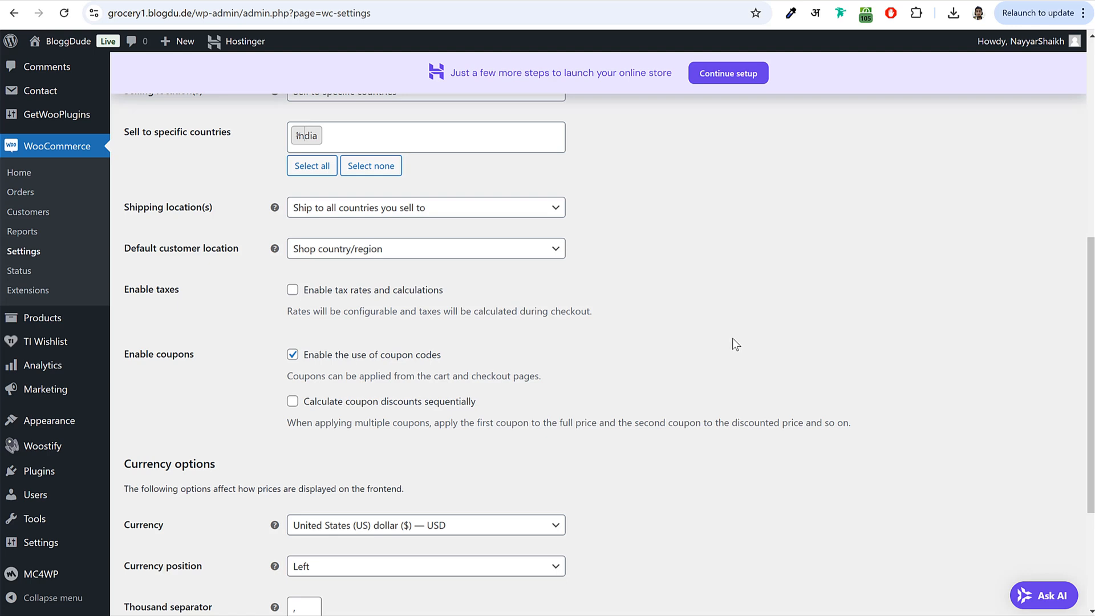
scroll(733, 337, down, 4)
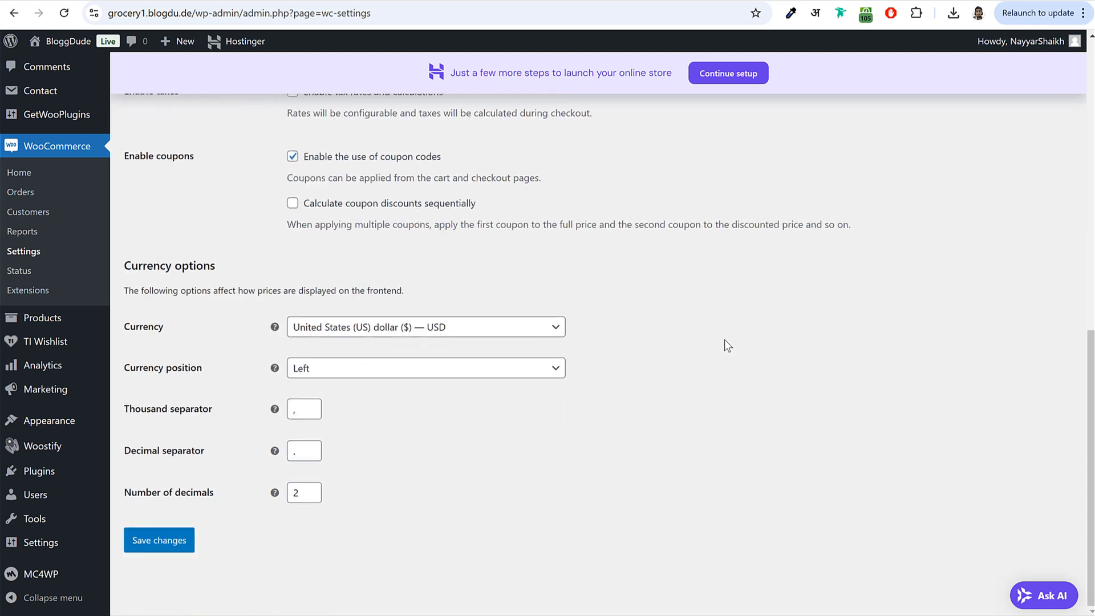
click(393, 334)
text(indi)
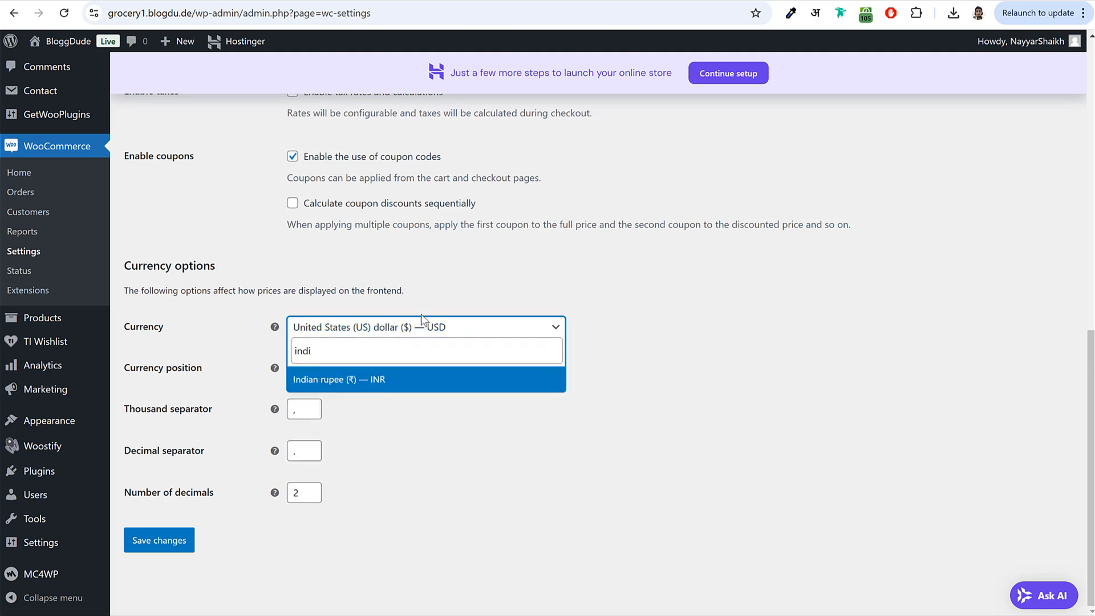
click(674, 343)
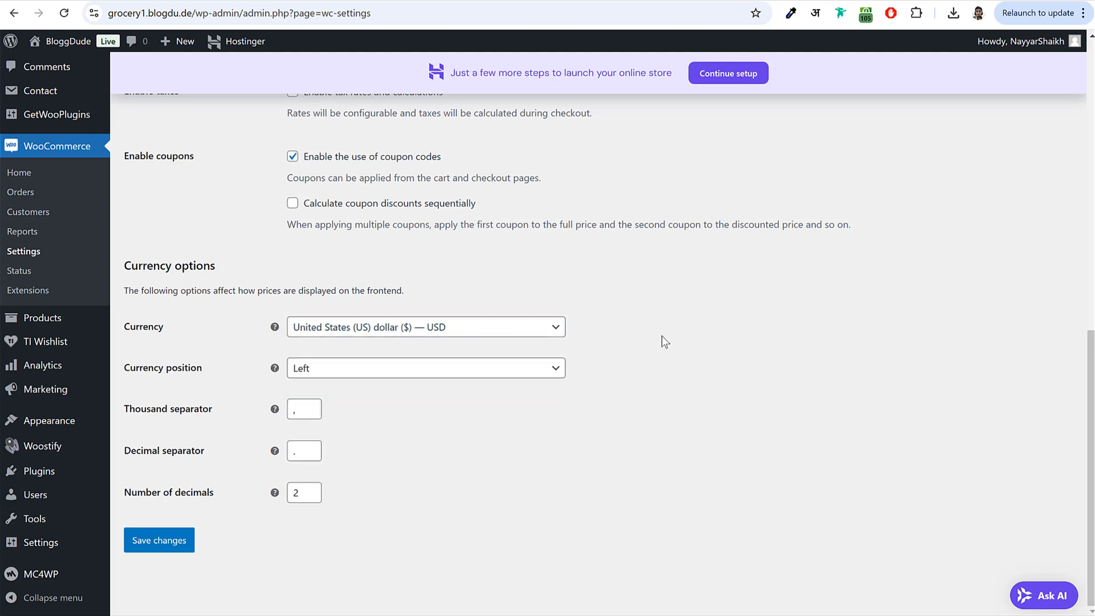
click(165, 539)
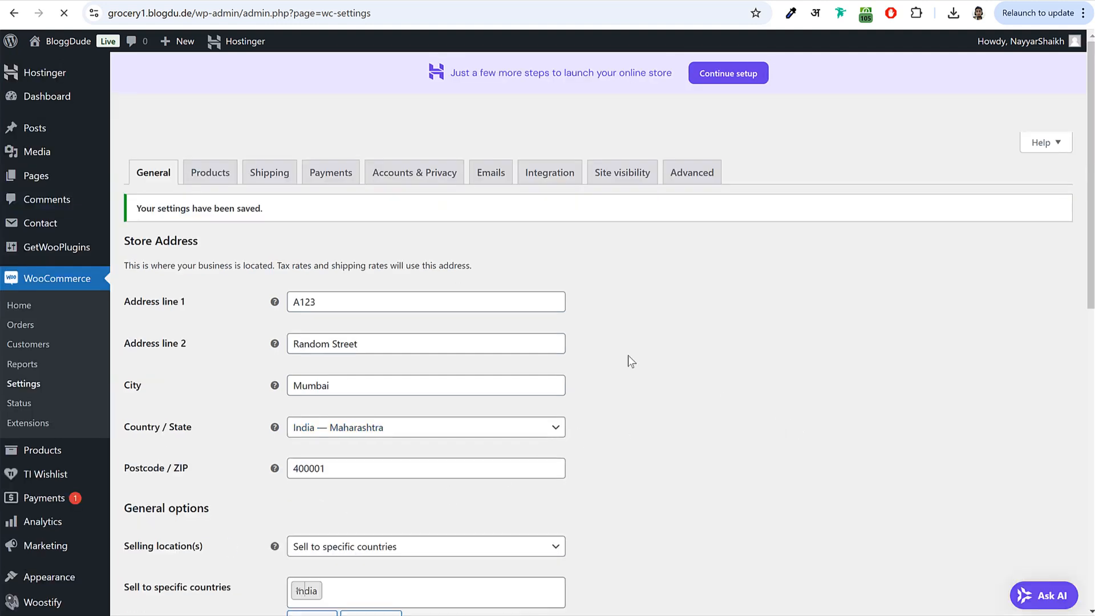
- Set the product weight unit to g, keep dimensions in cm, and save
click(208, 181)
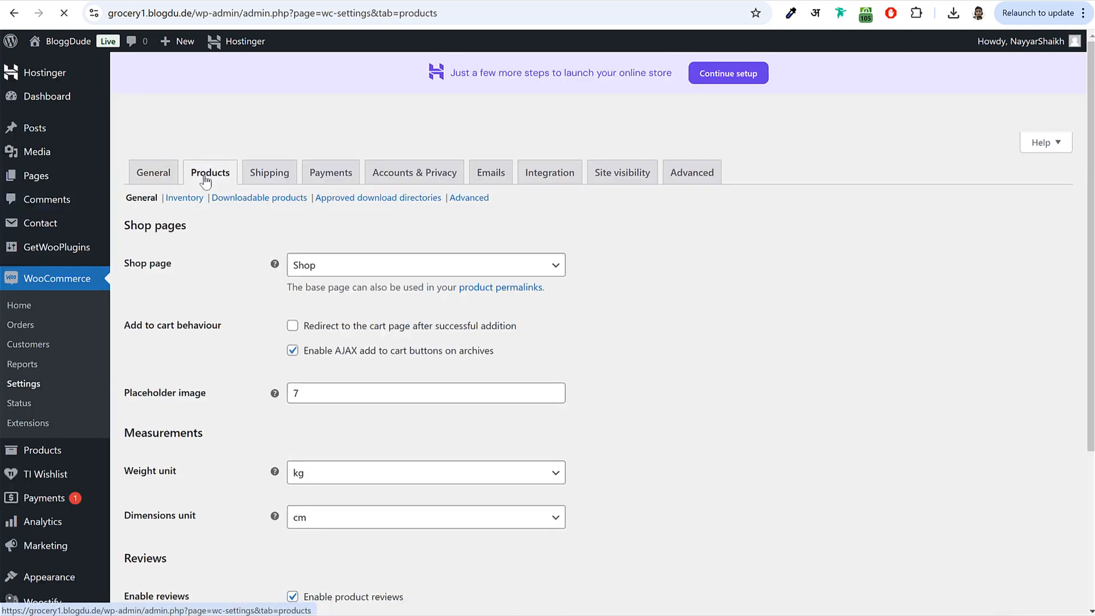
drag(122, 267, 355, 272)
click(690, 296)
scroll(696, 296, down, 4)
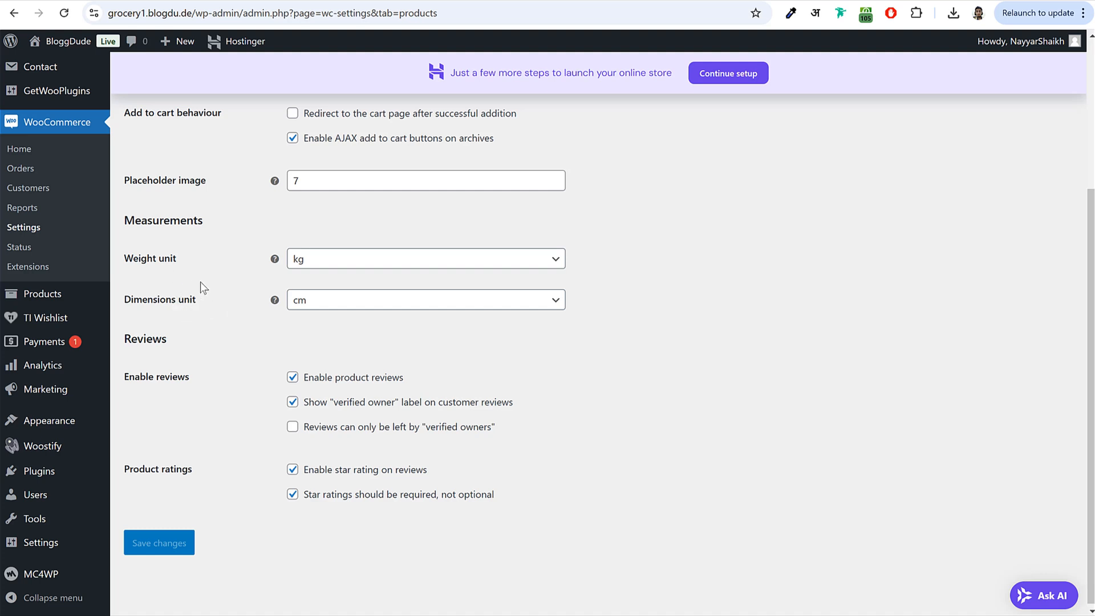
click(361, 266)
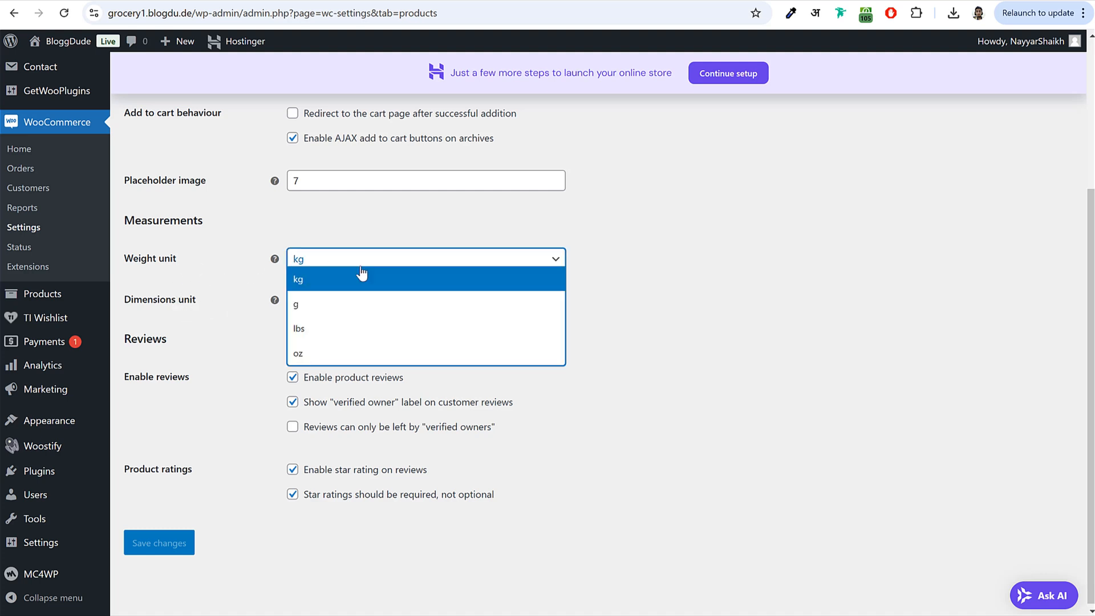
click(350, 307)
drag(135, 306, 235, 300)
click(334, 311)
click(328, 349)
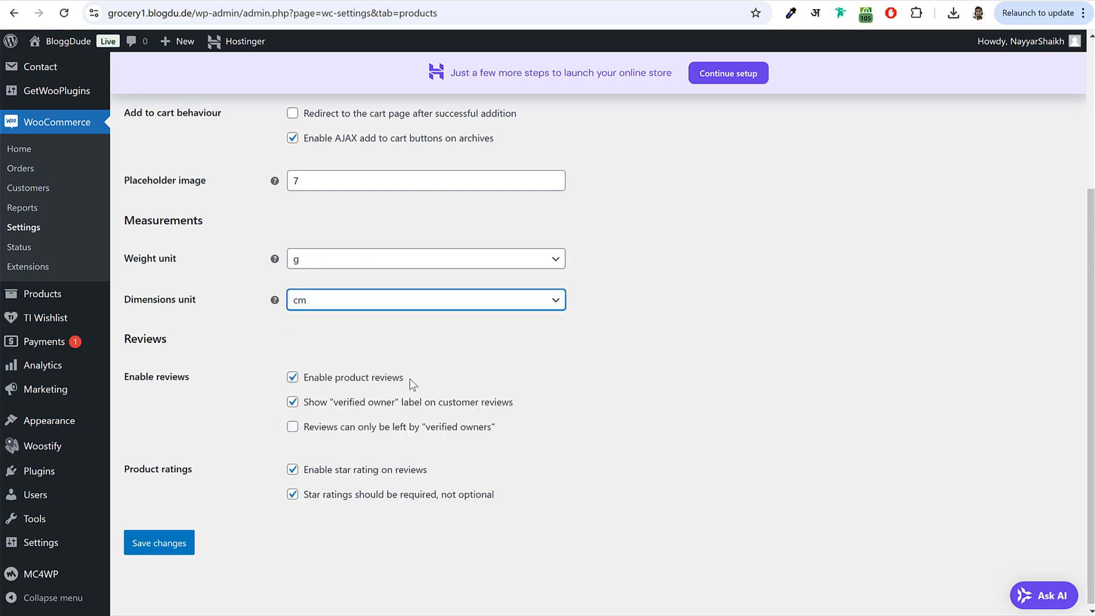
click(172, 548)
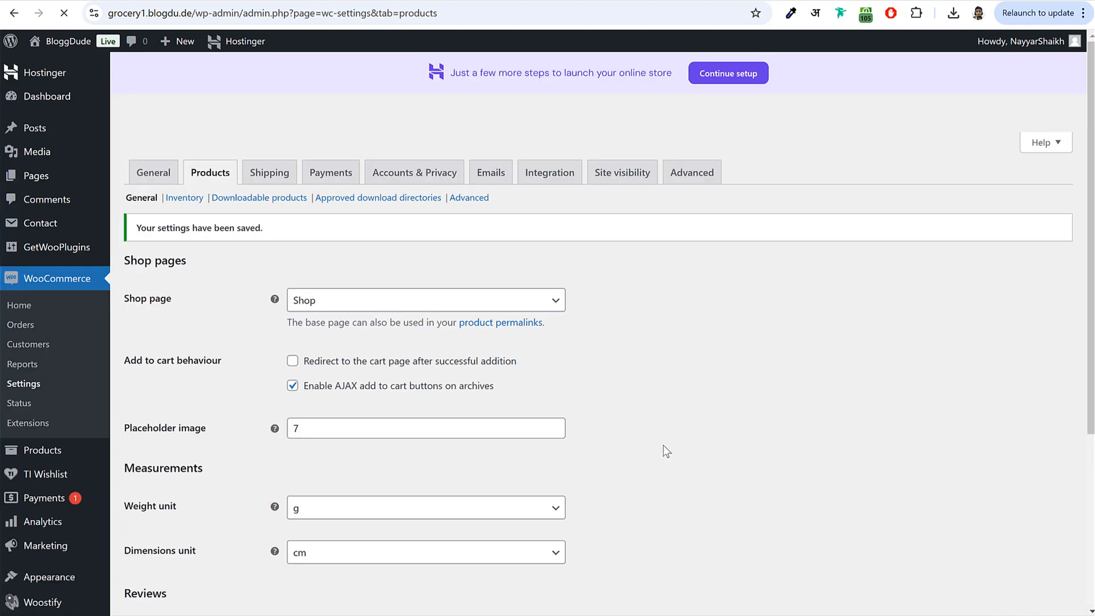
click(270, 173)
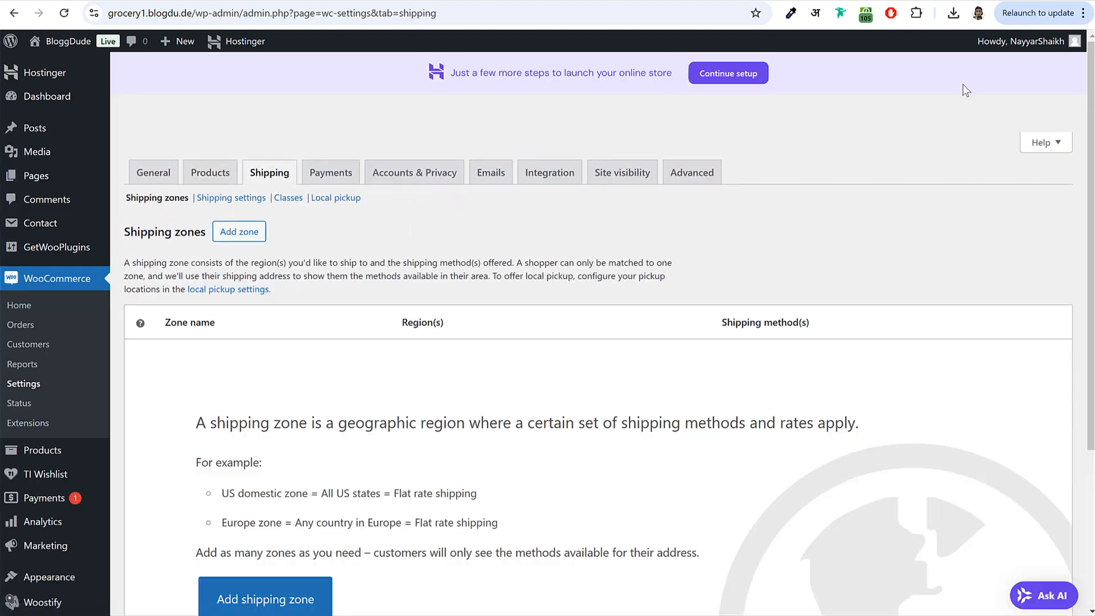
- Review the empty shipping zones list, briefly trying Add zone and returning
scroll(893, 219, down, 3)
scroll(893, 219, up, 2)
scroll(894, 225, up, 1)
scroll(747, 252, down, 1)
scroll(747, 251, up, 1)
click(249, 234)
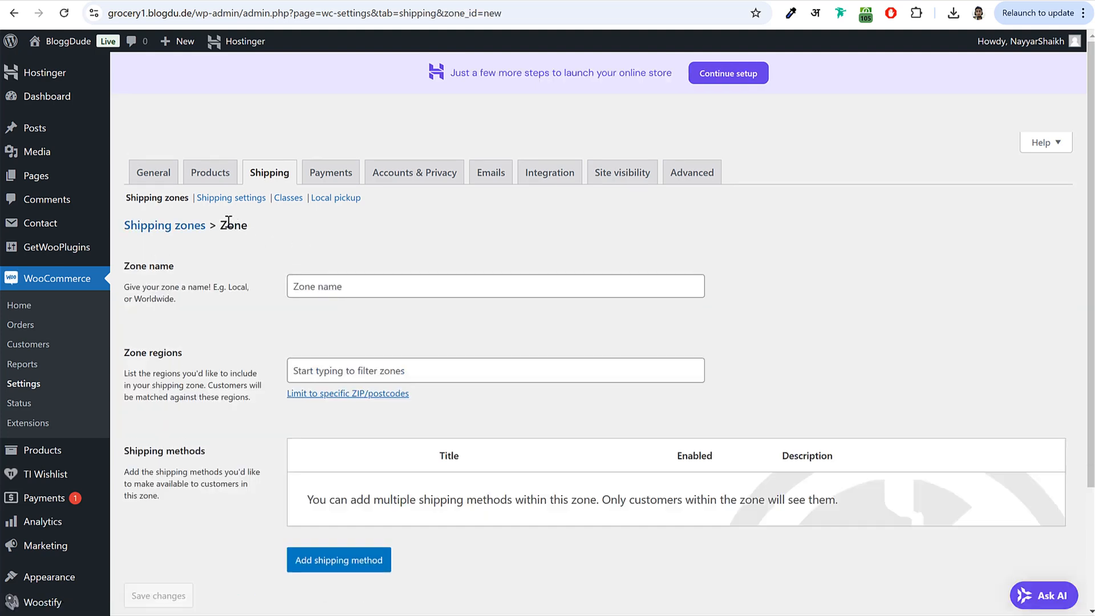
click(162, 198)
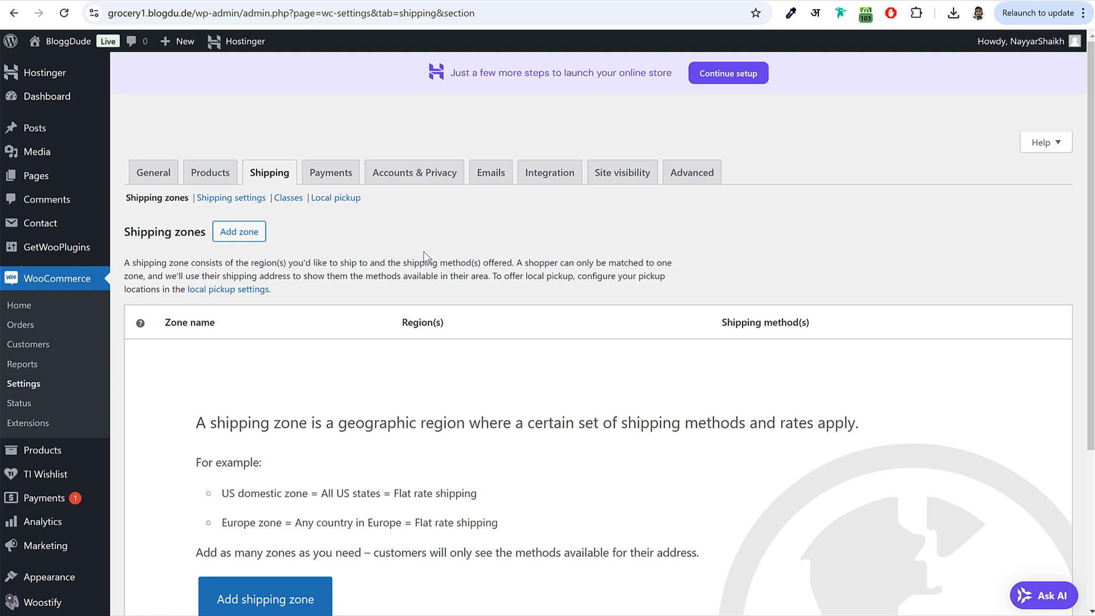
scroll(468, 411, down, 3)
scroll(410, 342, up, 3)
- Add a new shipping zone named Mumbai and save it
click(240, 237)
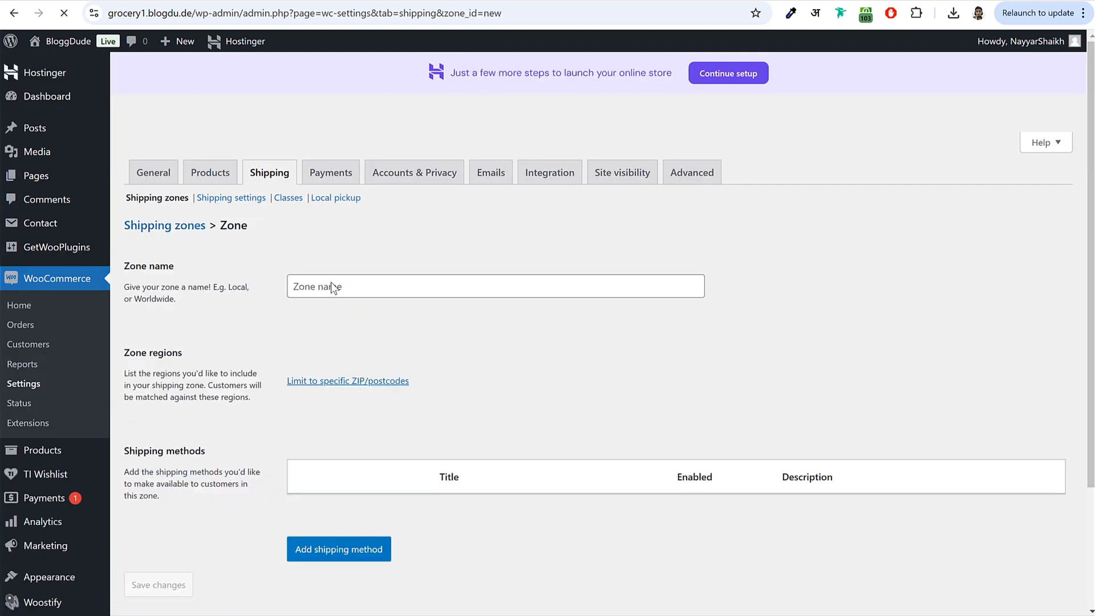
click(331, 281)
text(Mumbai)
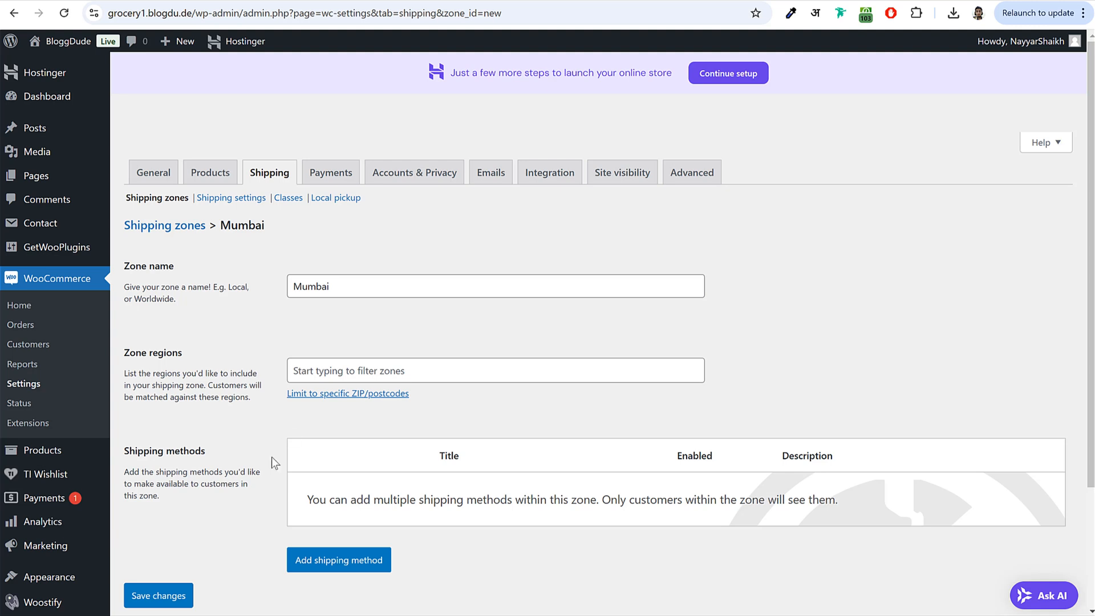
click(168, 602)
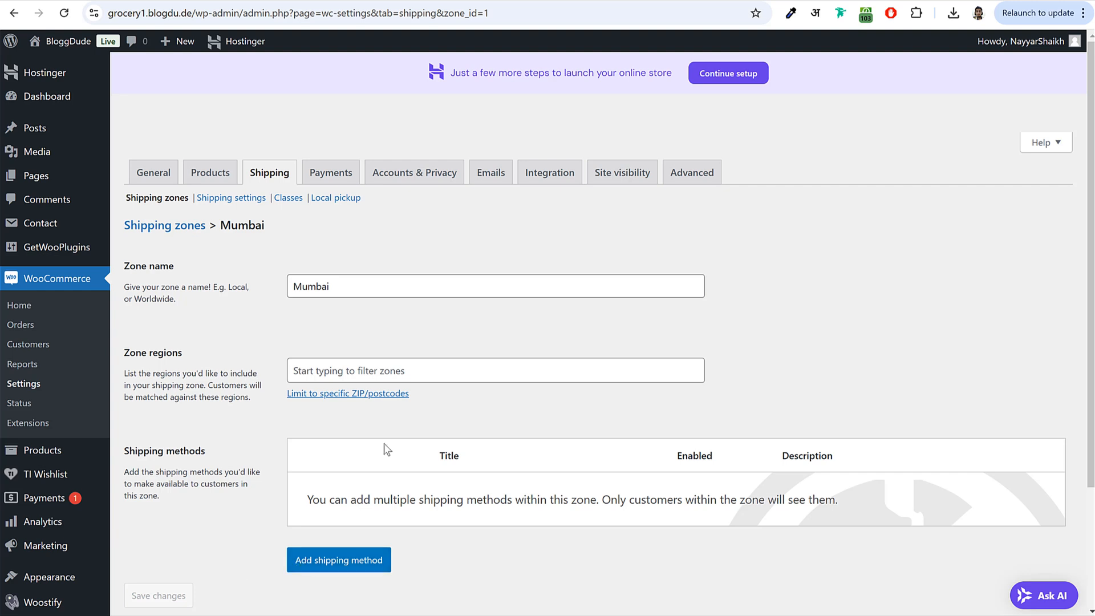
- Limit the Mumbai zone to the specific postcode 400001
drag(125, 353, 207, 358)
click(208, 358)
drag(292, 373, 343, 398)
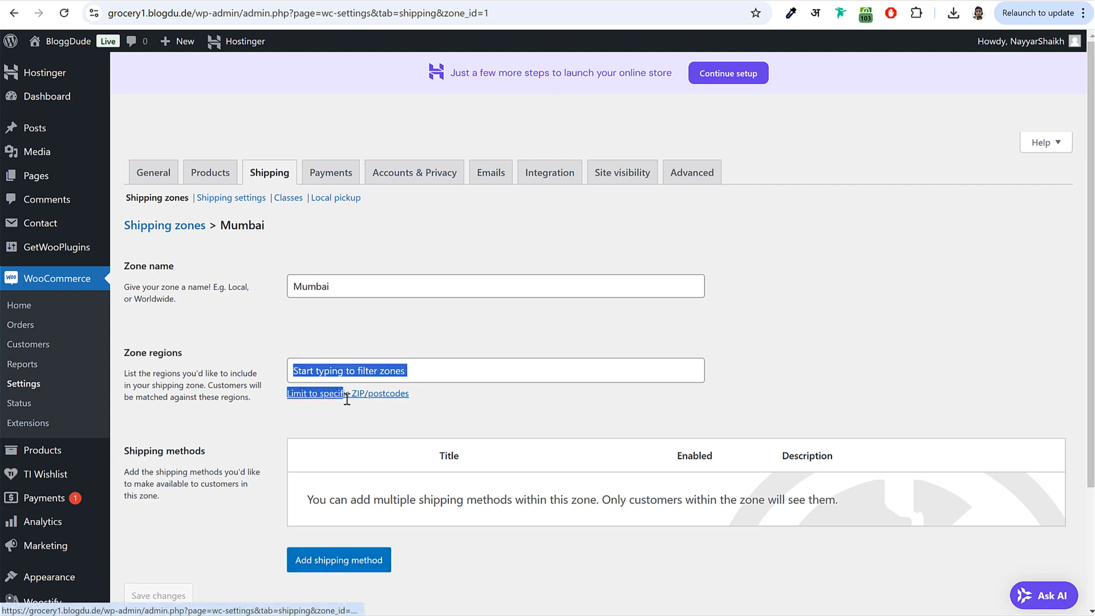
click(354, 408)
click(361, 397)
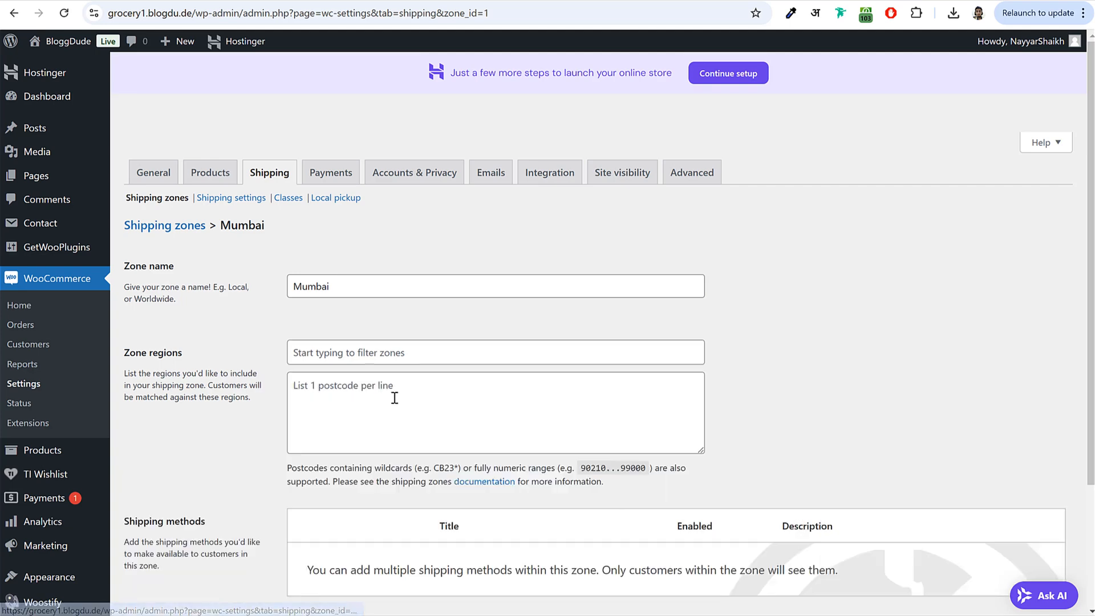
scroll(472, 411, down, 2)
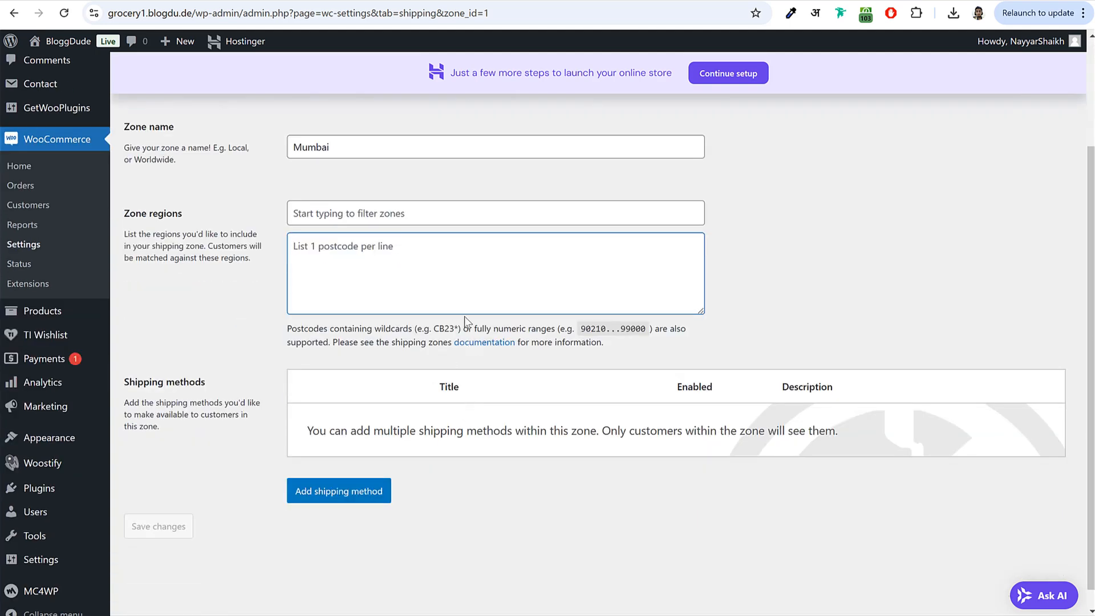
text(400001)
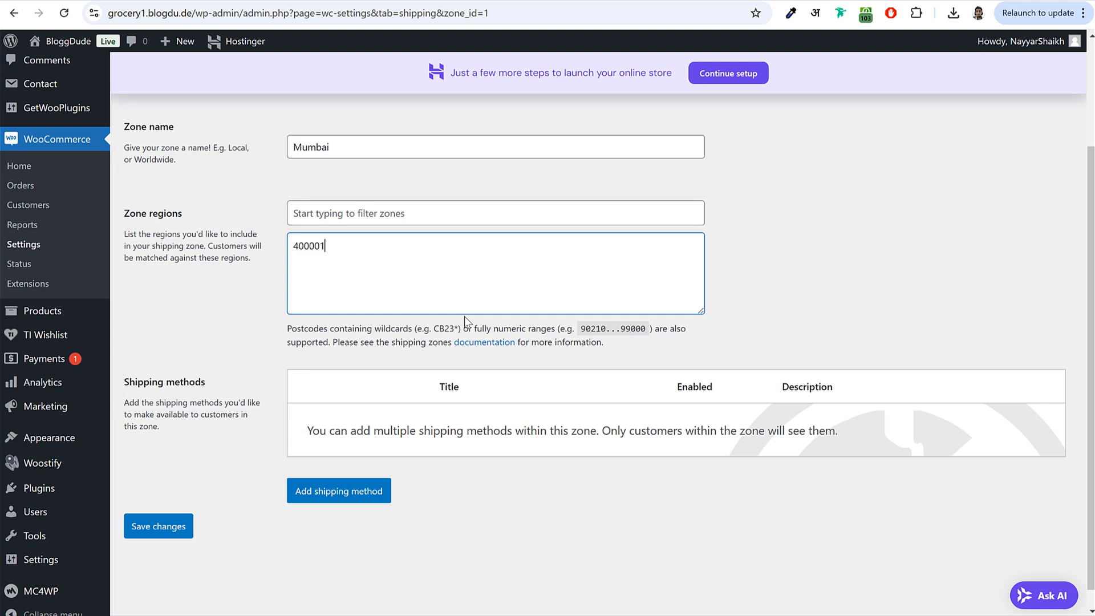
drag(354, 251, 283, 247)
click(342, 249)
click(313, 250)
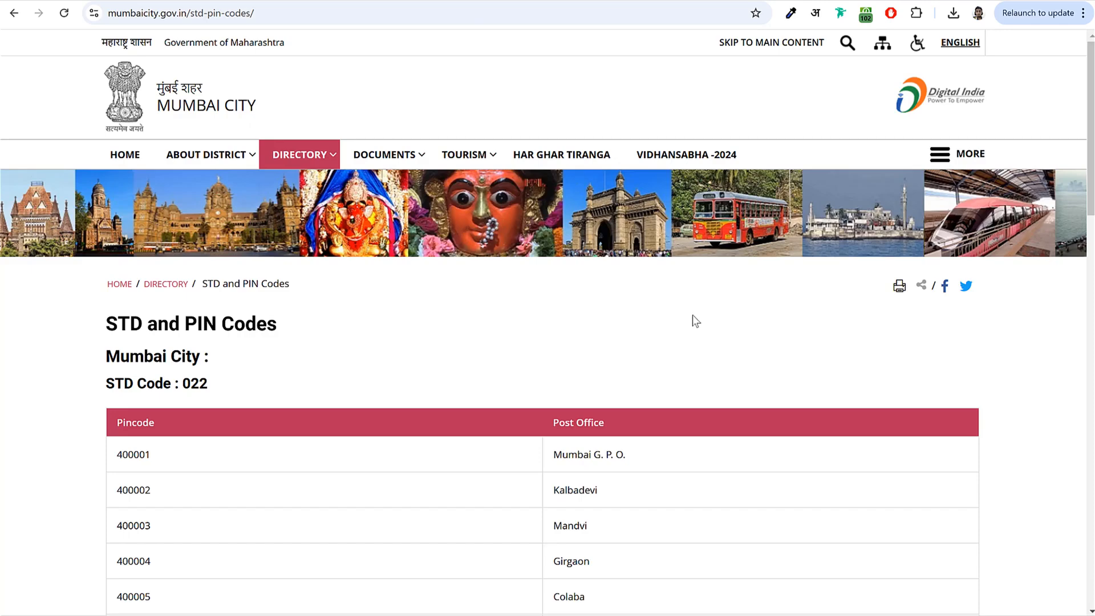
scroll(693, 317, down, 3)
drag(111, 212, 210, 218)
click(222, 248)
scroll(222, 248, down, 3)
double_click(137, 176)
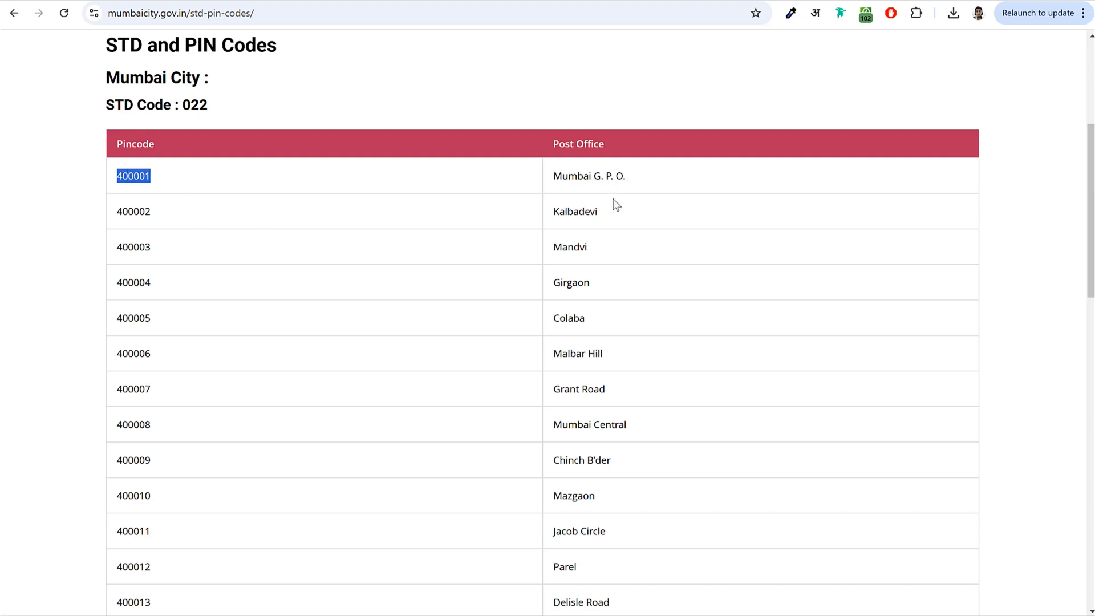
scroll(613, 222, down, 2)
scroll(591, 165, down, 5)
scroll(593, 193, down, 10)
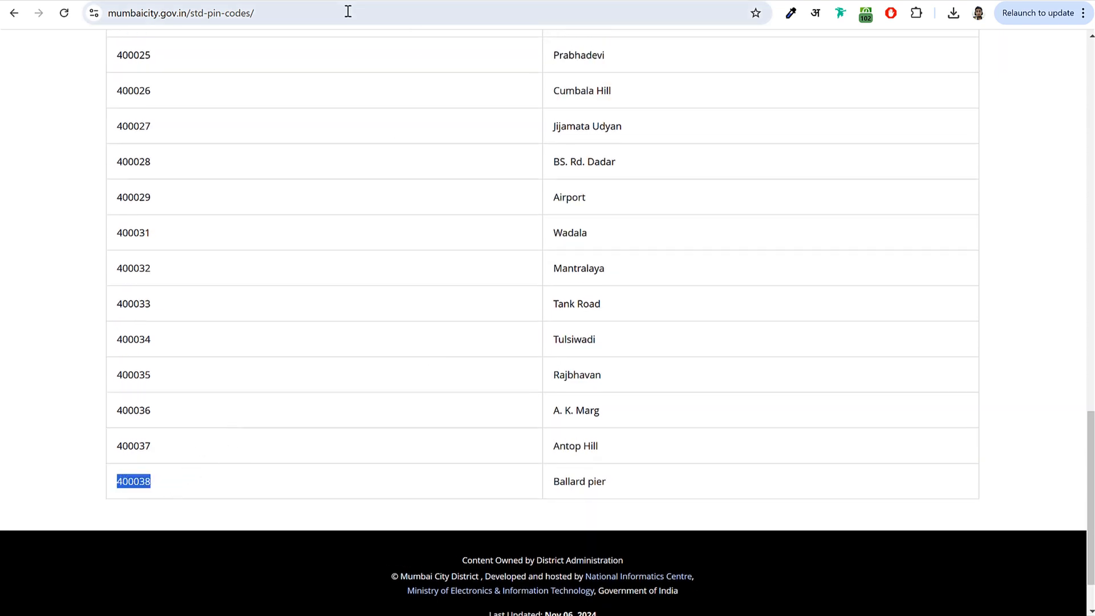
click(322, 1)
click(387, 248)
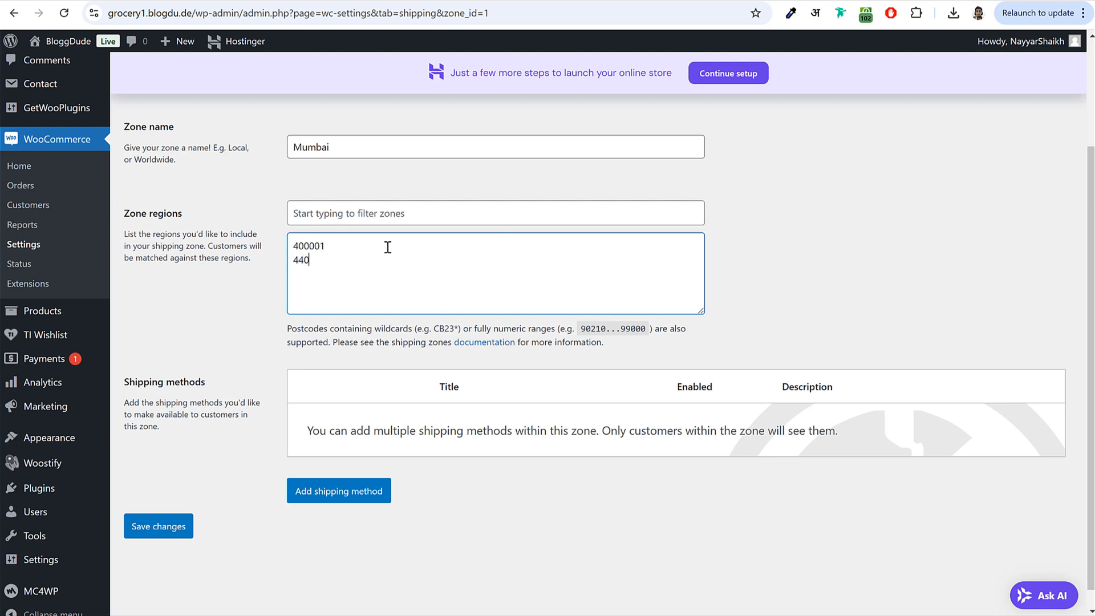
- Trim the postcode box back to 400001, checking the range format example
text(4000)
drag(353, 279, 292, 262)
key(BackSpace)
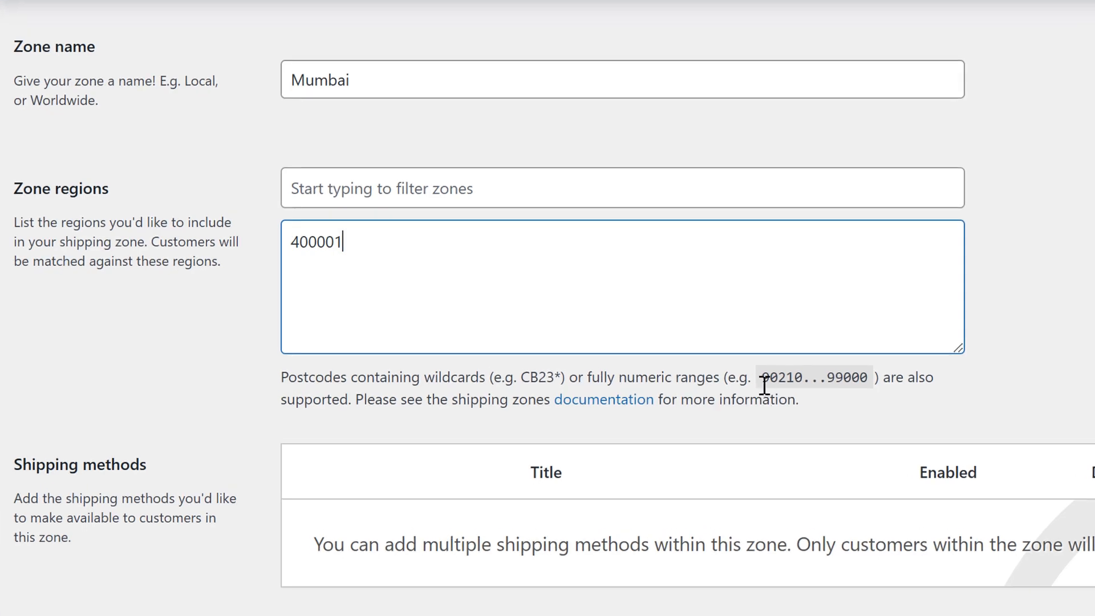
drag(719, 378, 873, 391)
click(806, 397)
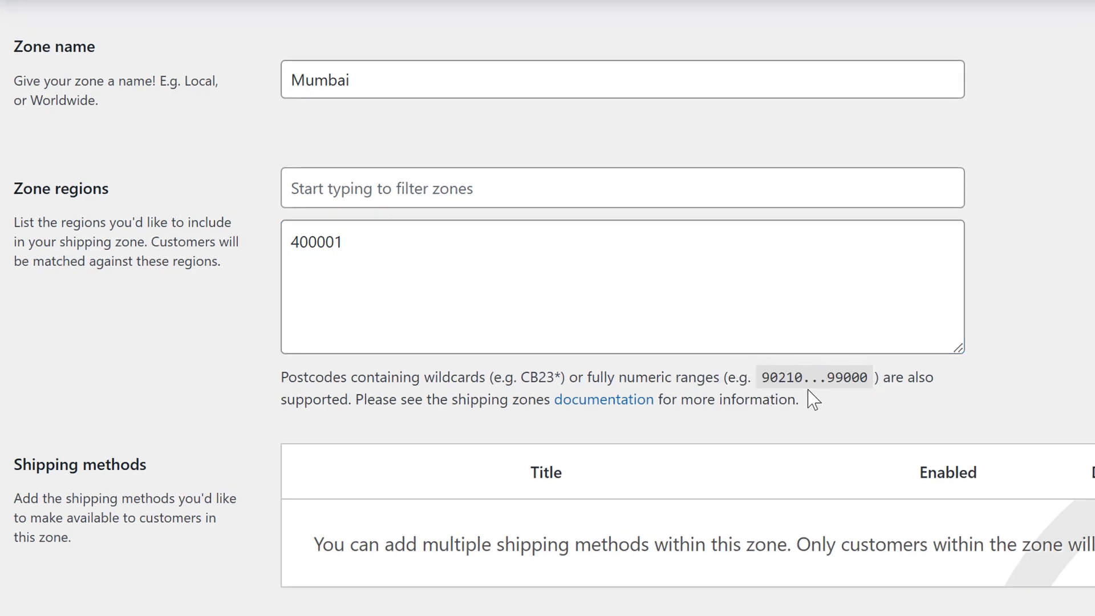
drag(804, 376, 829, 376)
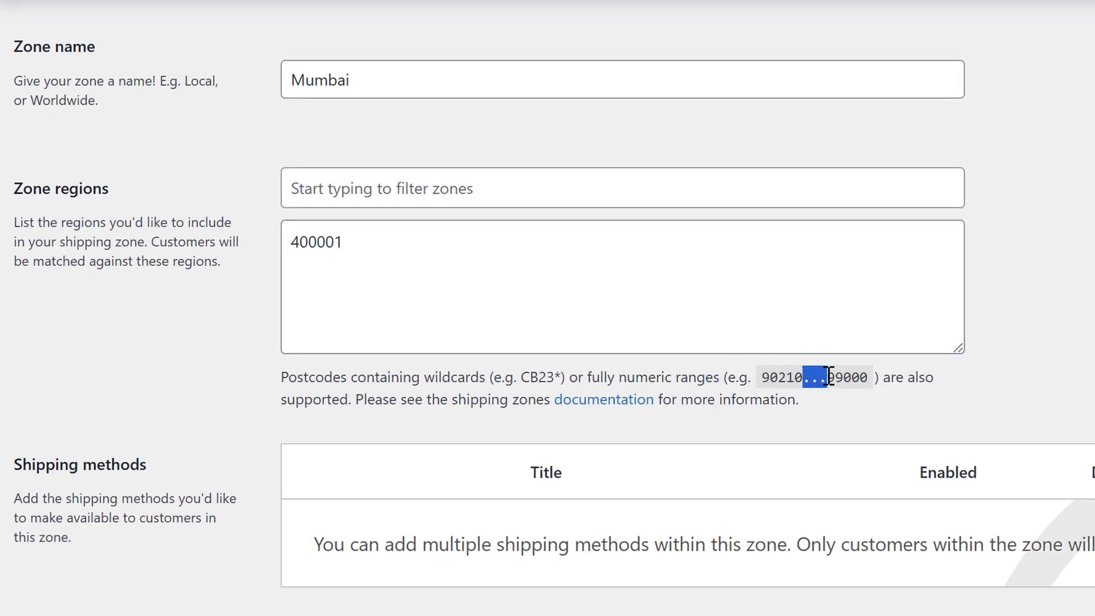
- Enter the range 400001...400038 and save the Mumbai zone
click(404, 239)
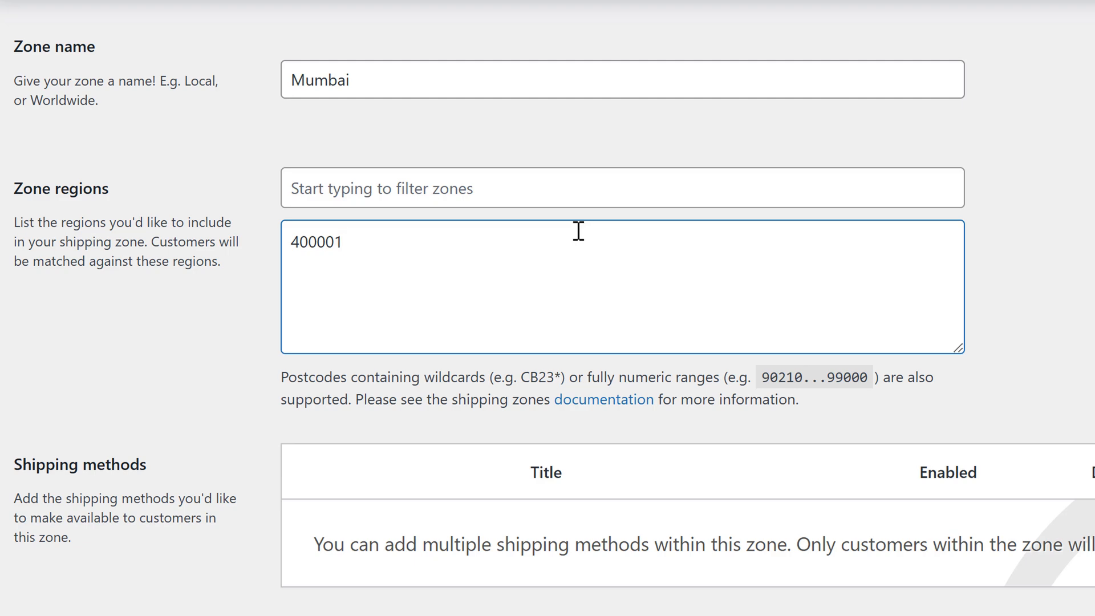
text(...4000)
text(38)
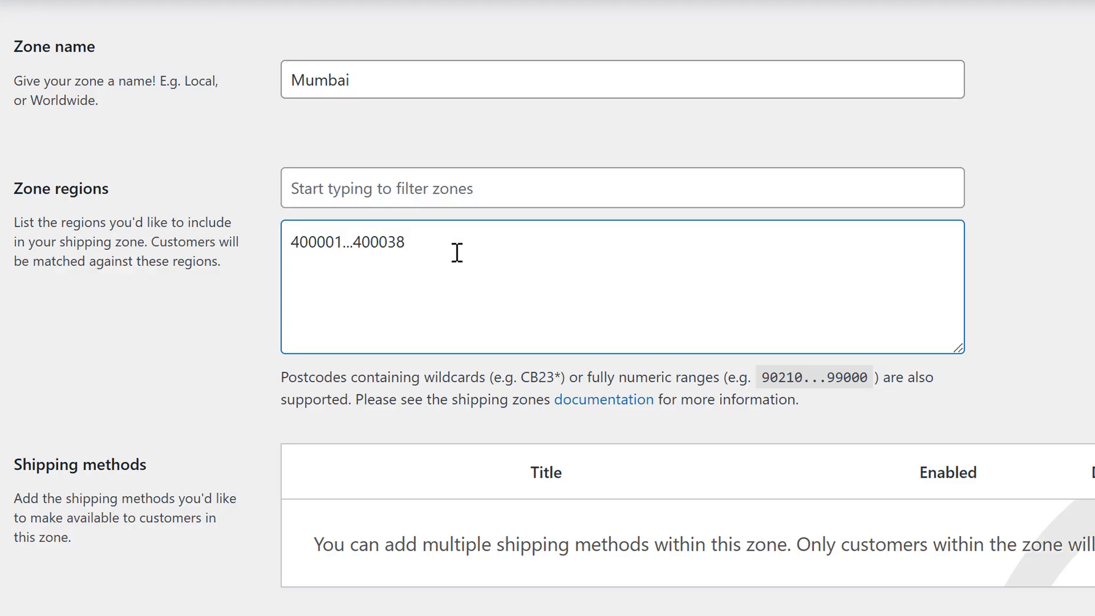
drag(453, 258, 248, 247)
click(330, 237)
click(290, 242)
shift+click(352, 245)
drag(352, 245, 443, 245)
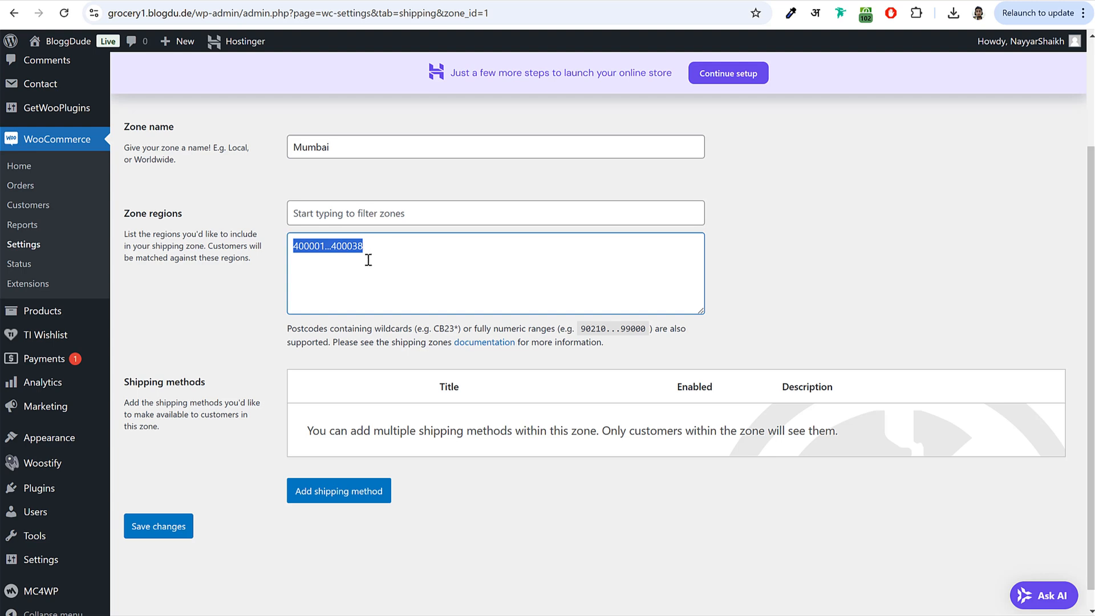
click(168, 526)
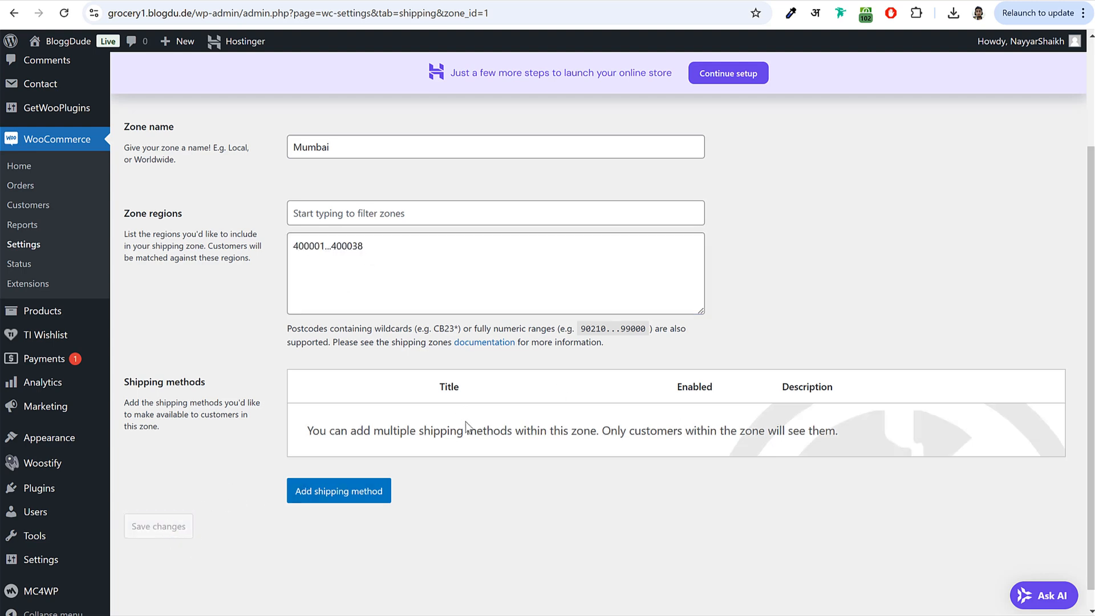
- Add Free shipping to the Mumbai zone requiring a $50 minimum order amount
click(380, 488)
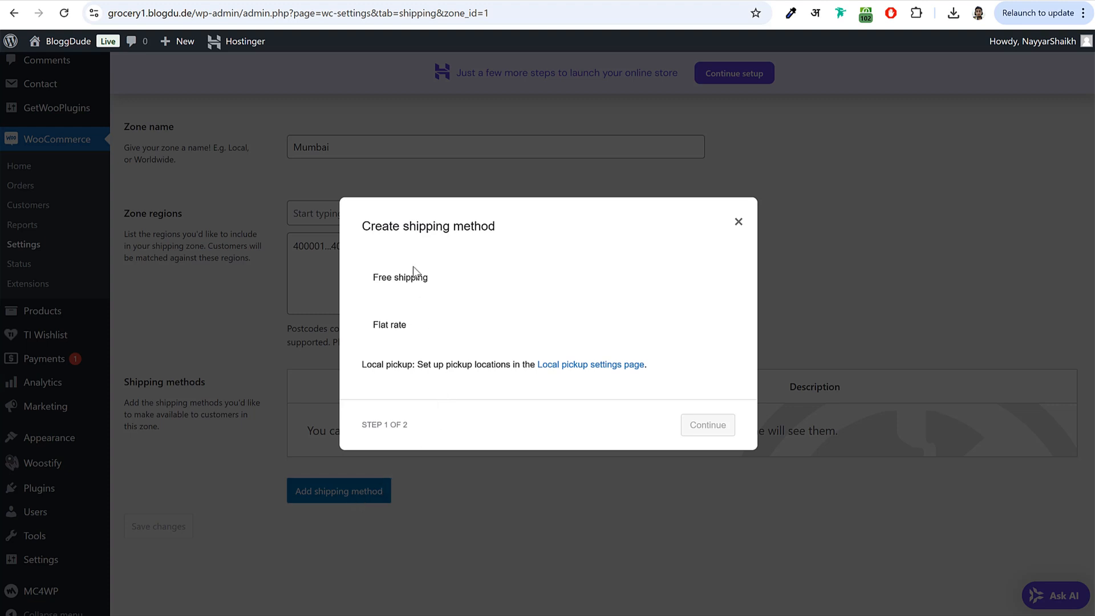
click(414, 277)
click(707, 448)
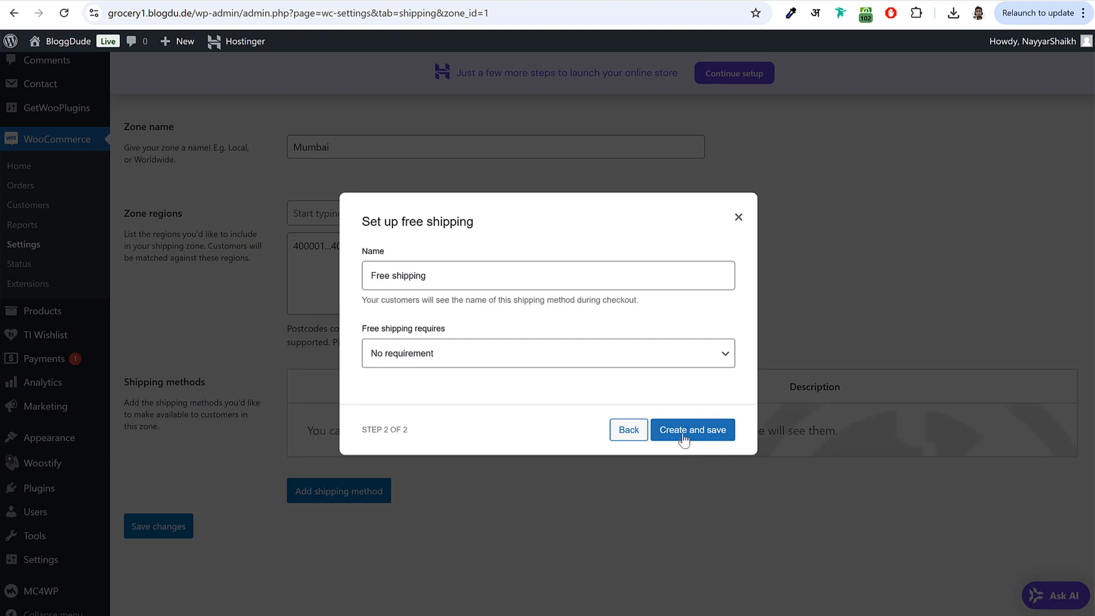
drag(360, 329, 471, 330)
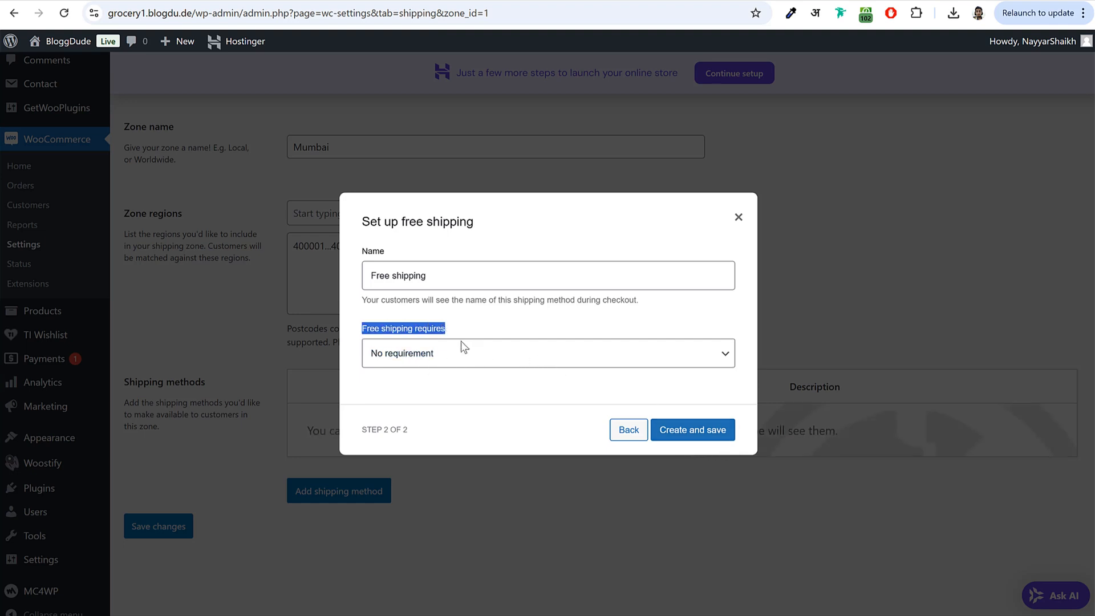
click(444, 356)
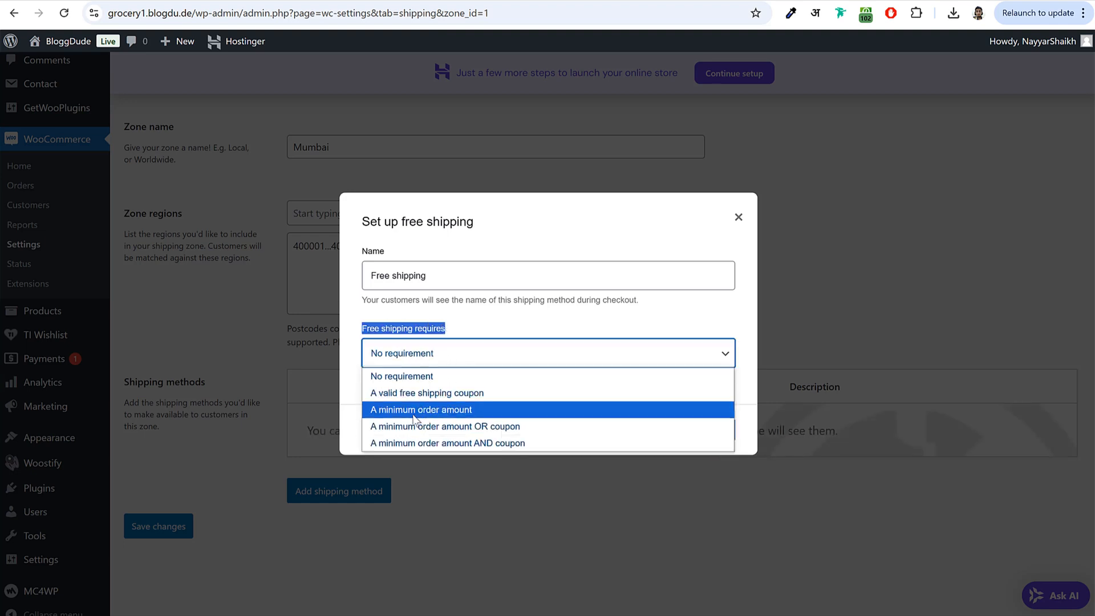
click(414, 414)
click(435, 357)
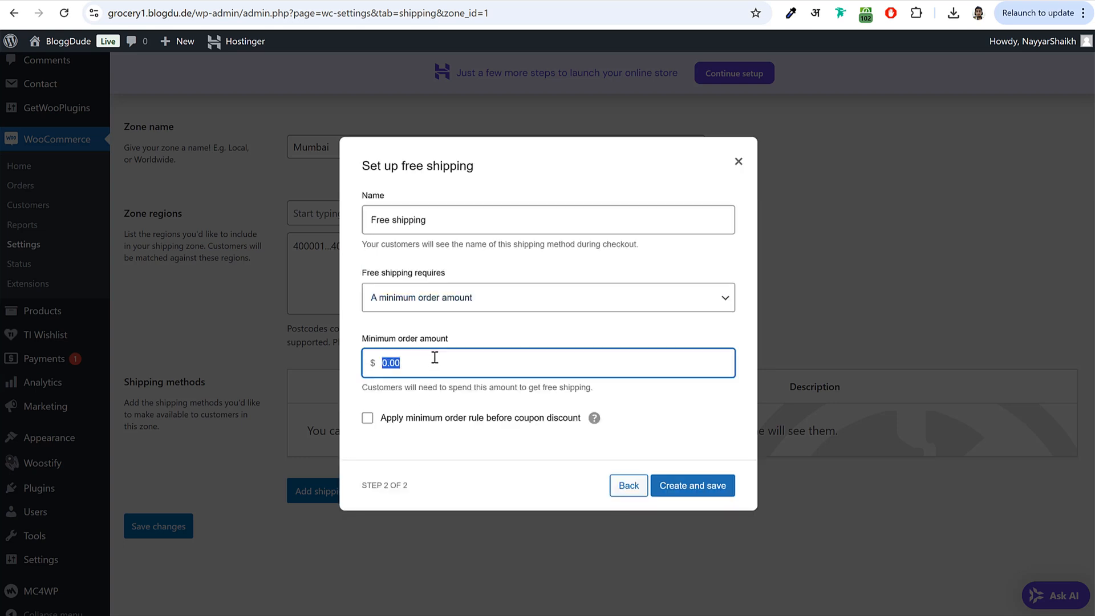
text(50)
click(696, 493)
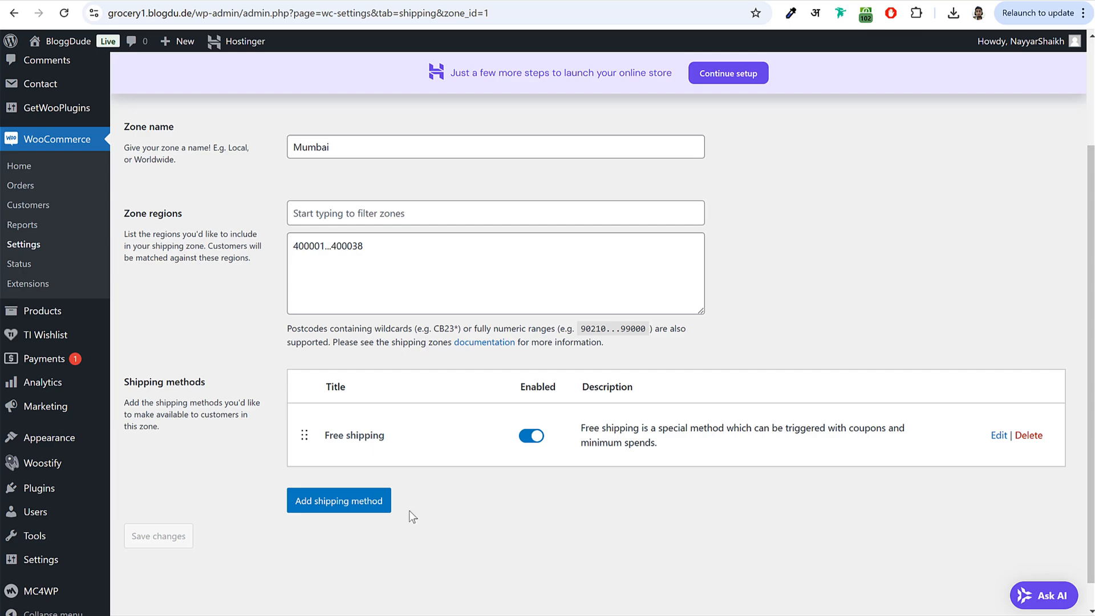
- Add a flat rate method named Delivery Charges costing $1 to the Mumbai zone
click(349, 508)
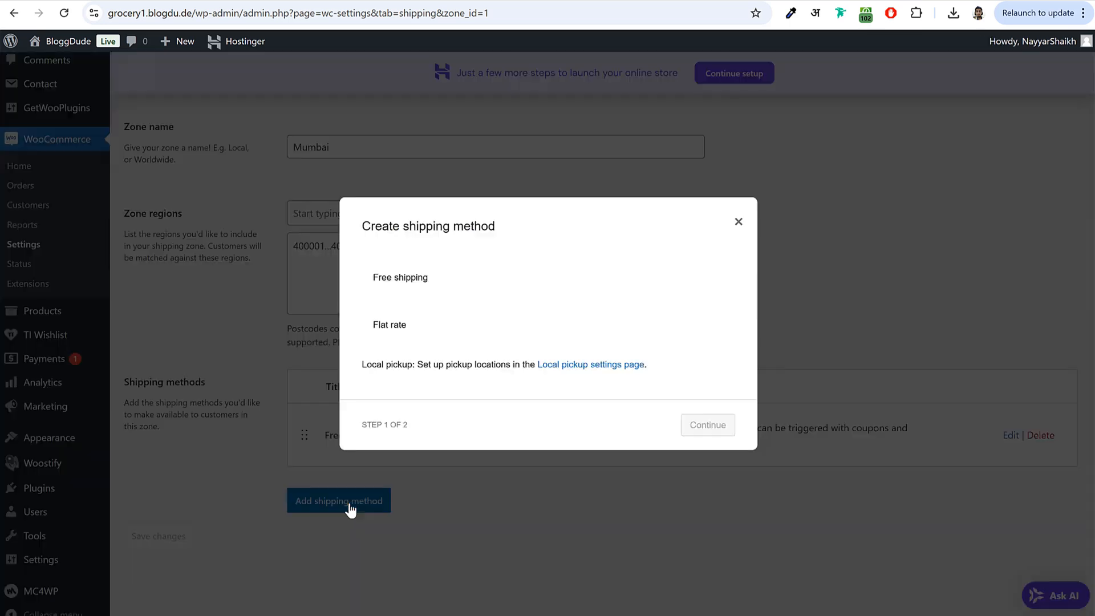
click(415, 326)
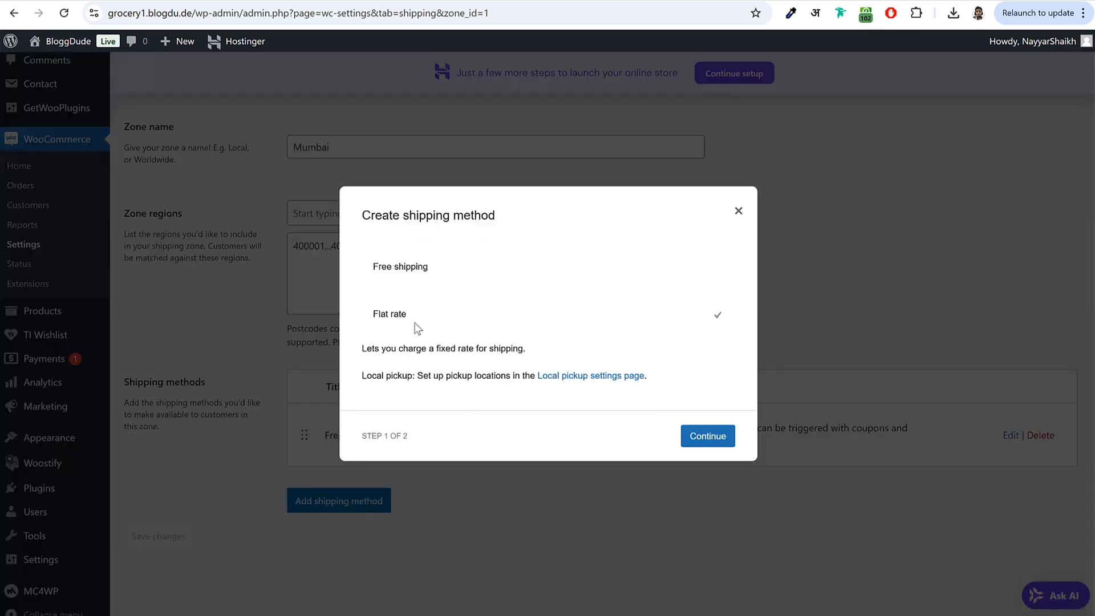
click(708, 439)
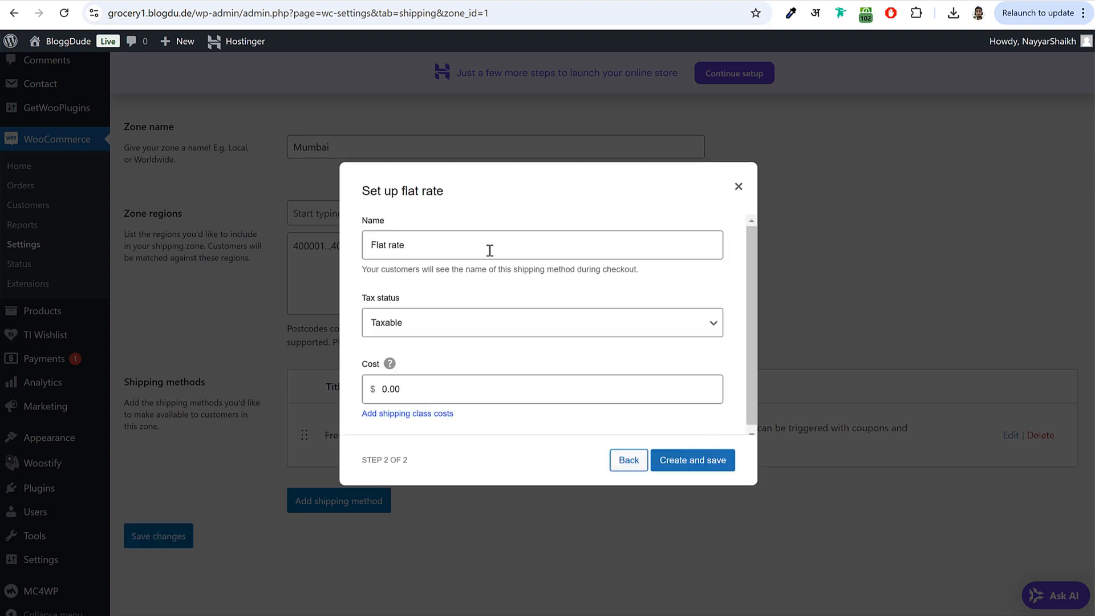
drag(427, 250, 351, 249)
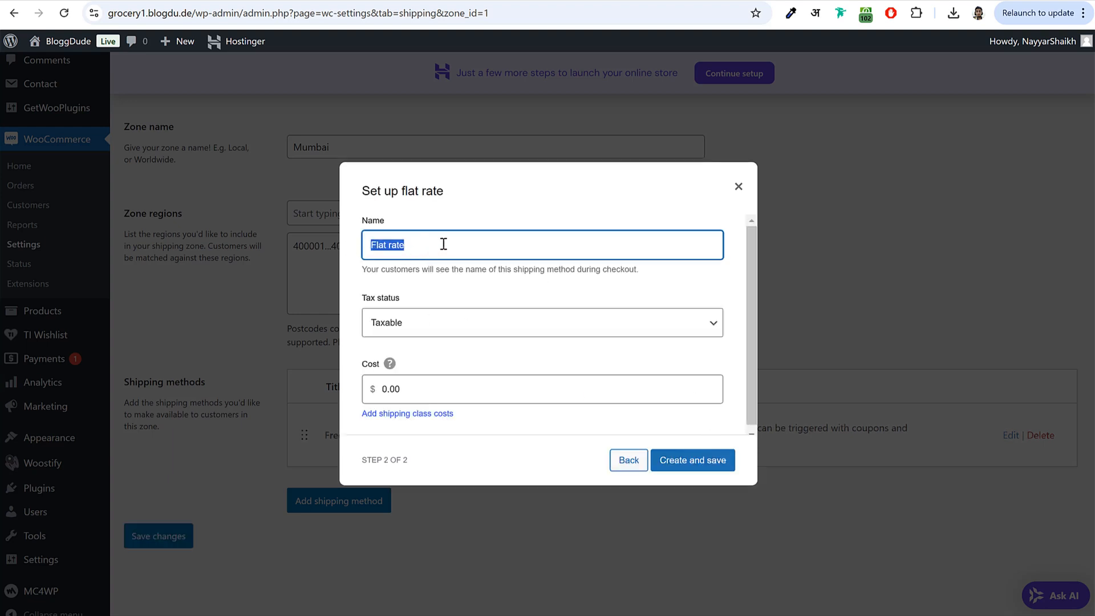
text(Delivery Charges)
key(ctrl+a)
scroll(450, 341, down, 1)
click(406, 373)
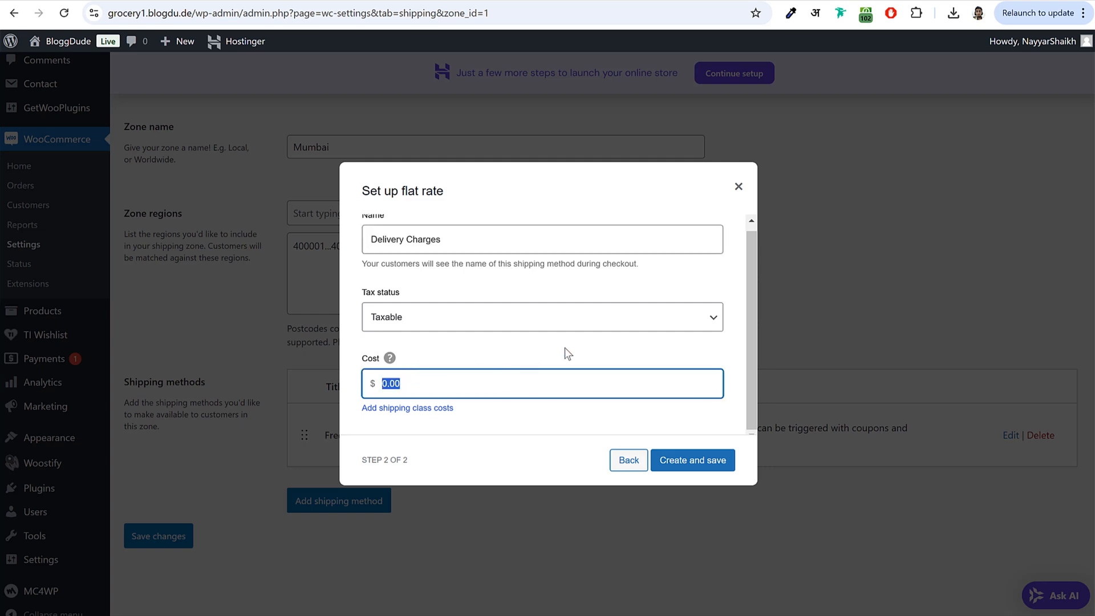
text(1)
drag(436, 379, 347, 392)
click(692, 460)
scroll(450, 487, up, 3)
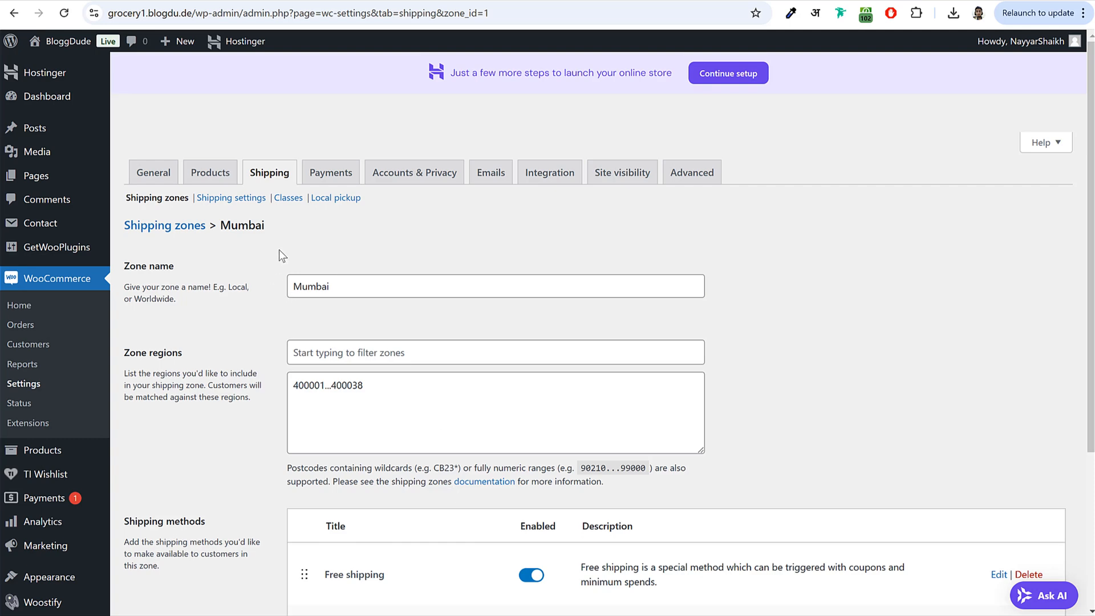
- Start a second shipping zone and name it MMR
click(270, 177)
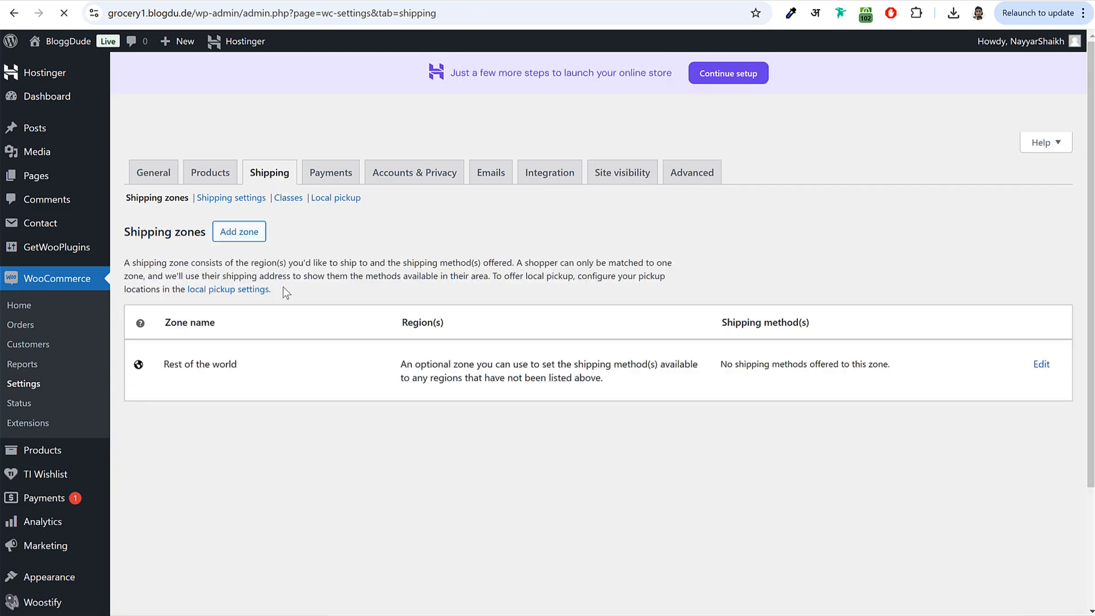
click(244, 232)
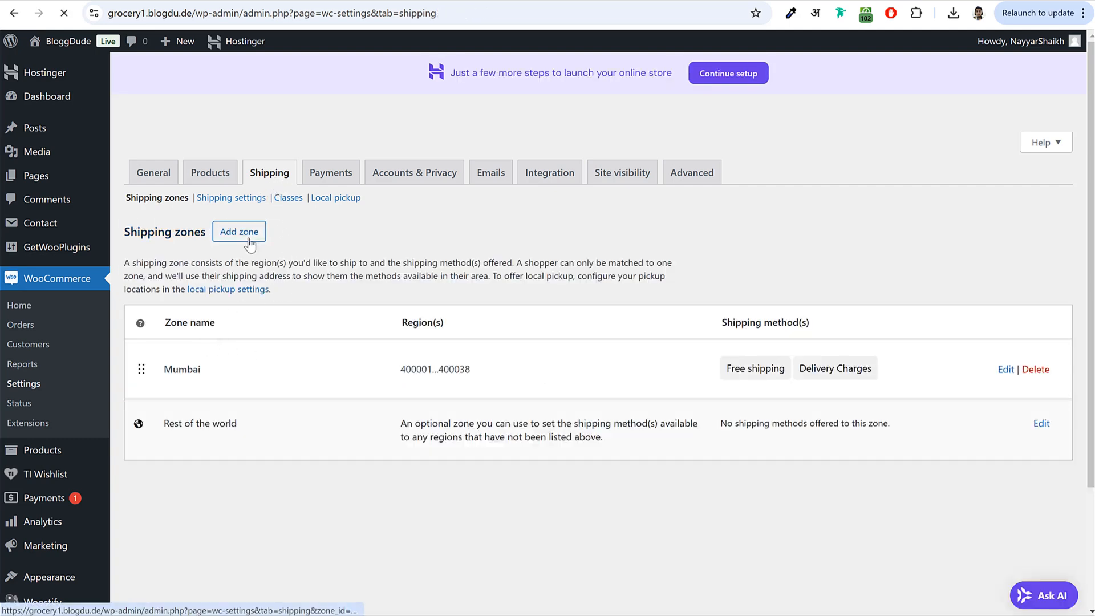
text(MMR)
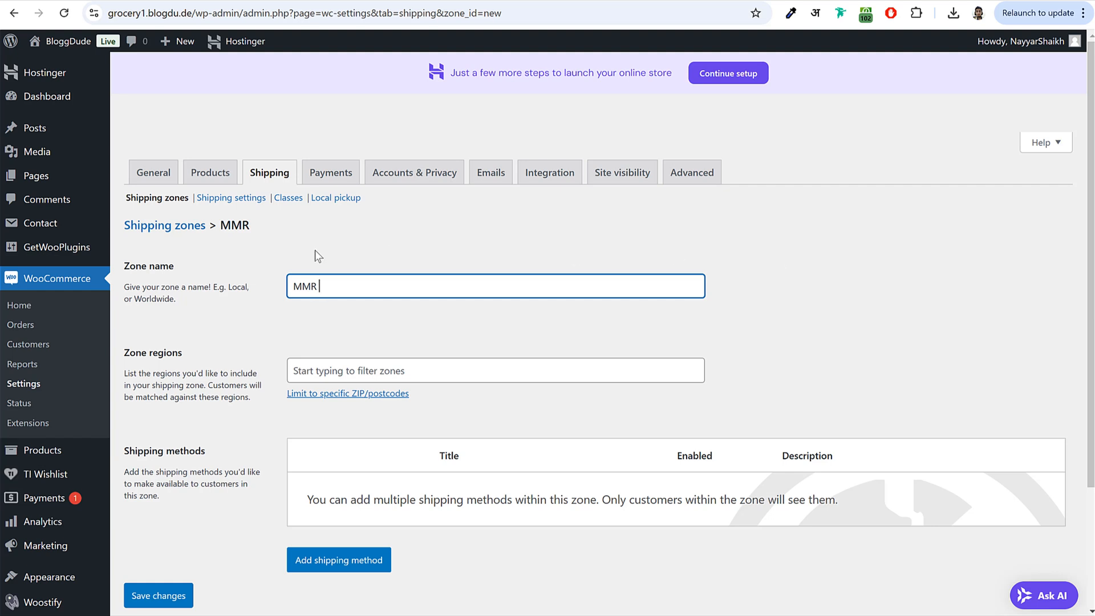
click(343, 377)
click(355, 371)
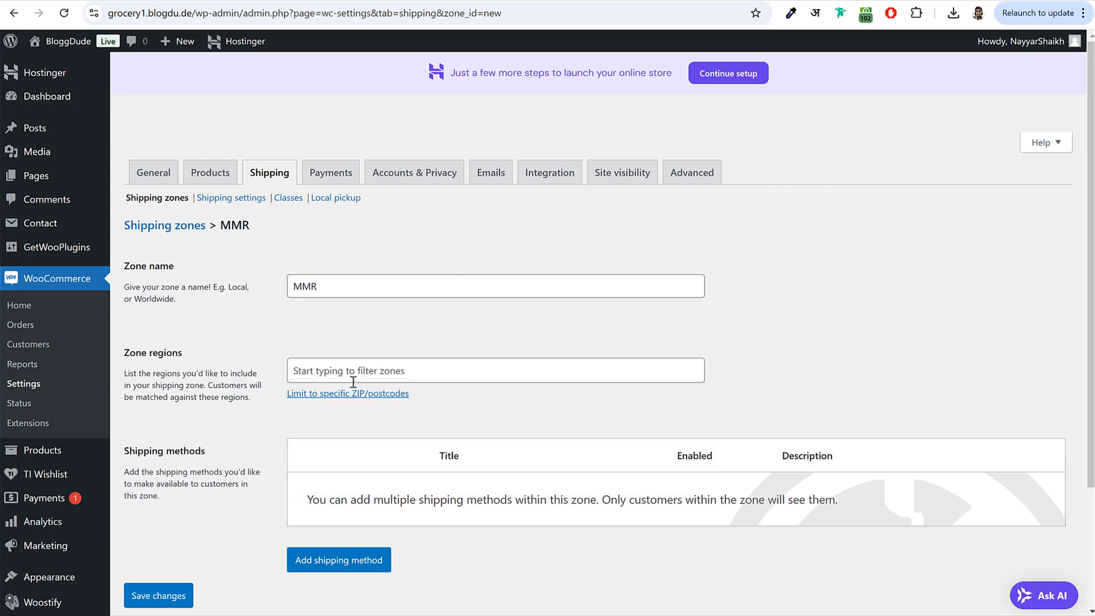
- Begin the MMR postcode list at 400039 after checking the Mumbai PIN code page
click(329, 394)
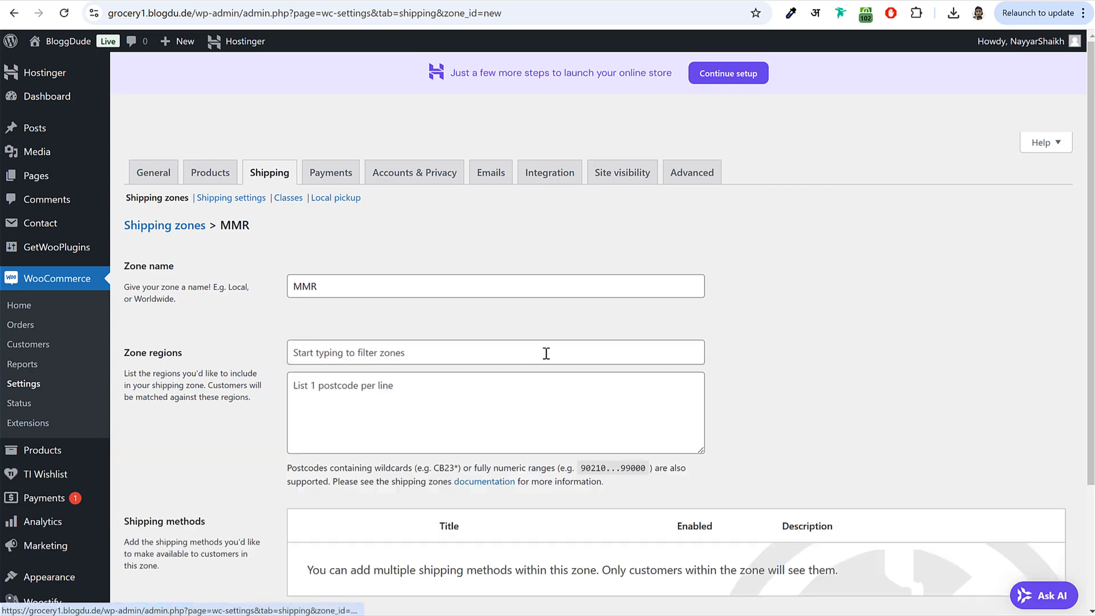
click(464, 387)
key(ctrl+Tab)
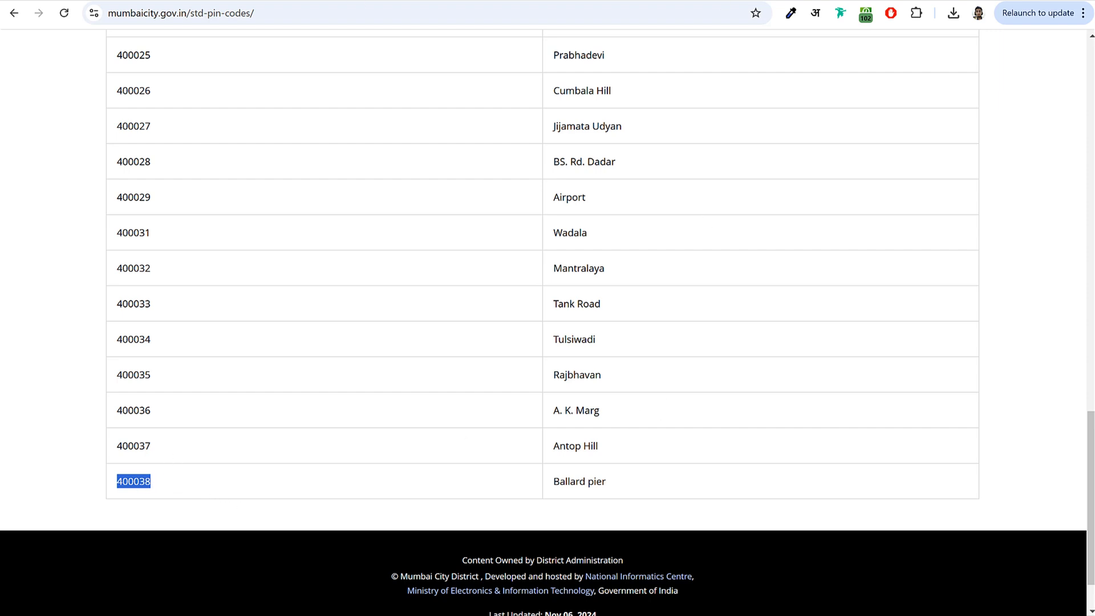
key(ctrl+shift+Tab)
text(4)
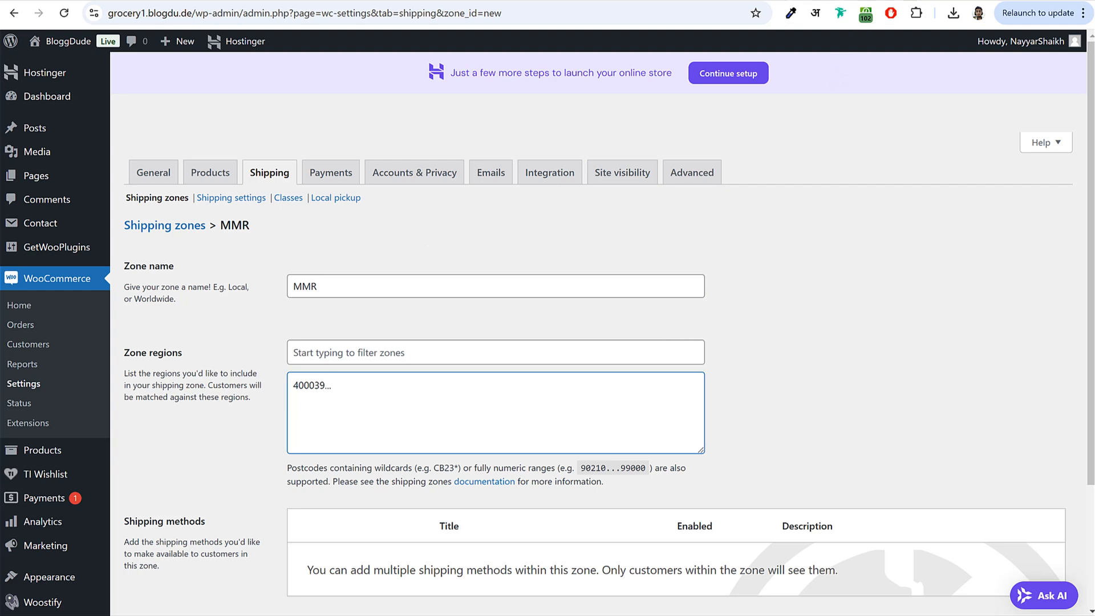
key(ctrl+Tab)
scroll(860, 286, right, 10)
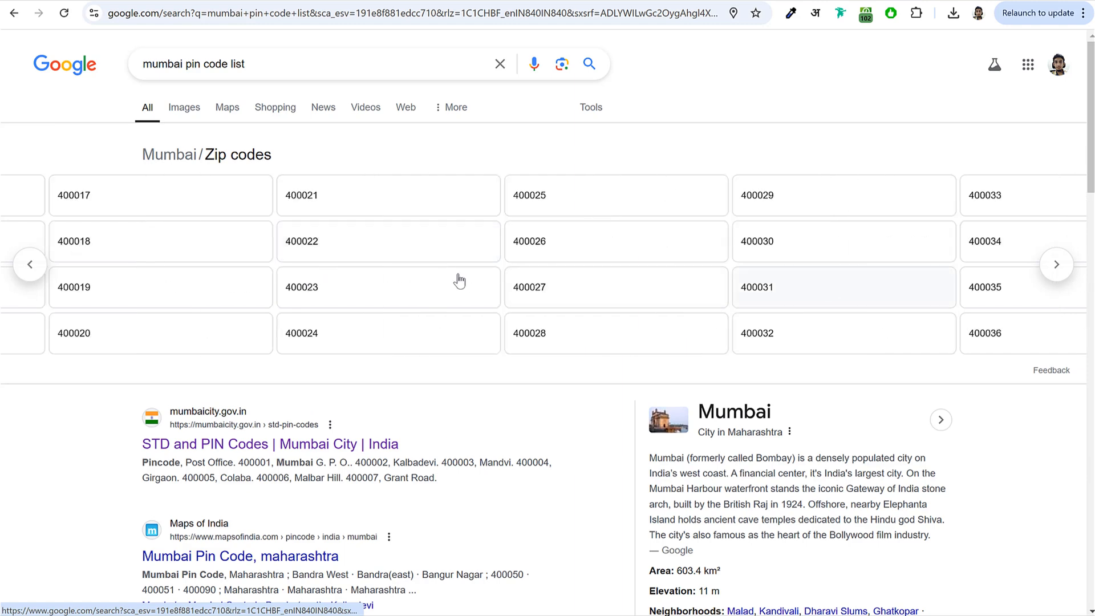
- Fill the MMR postcodes with 400039...400104, 400603, 400610, 400615 and 400708
scroll(292, 266, right, 15)
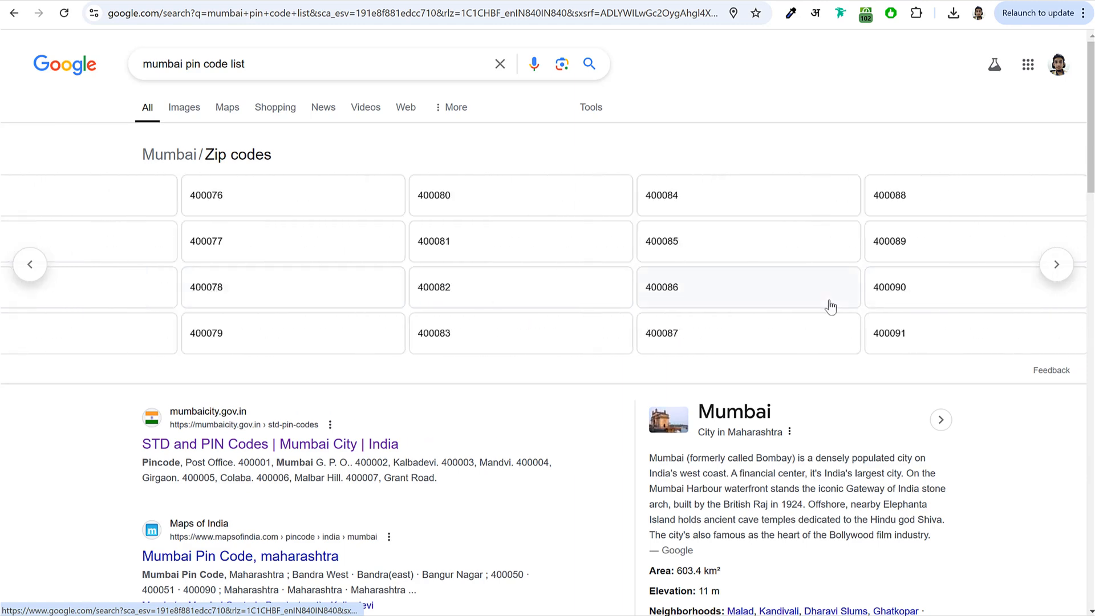
scroll(804, 286, right, 3)
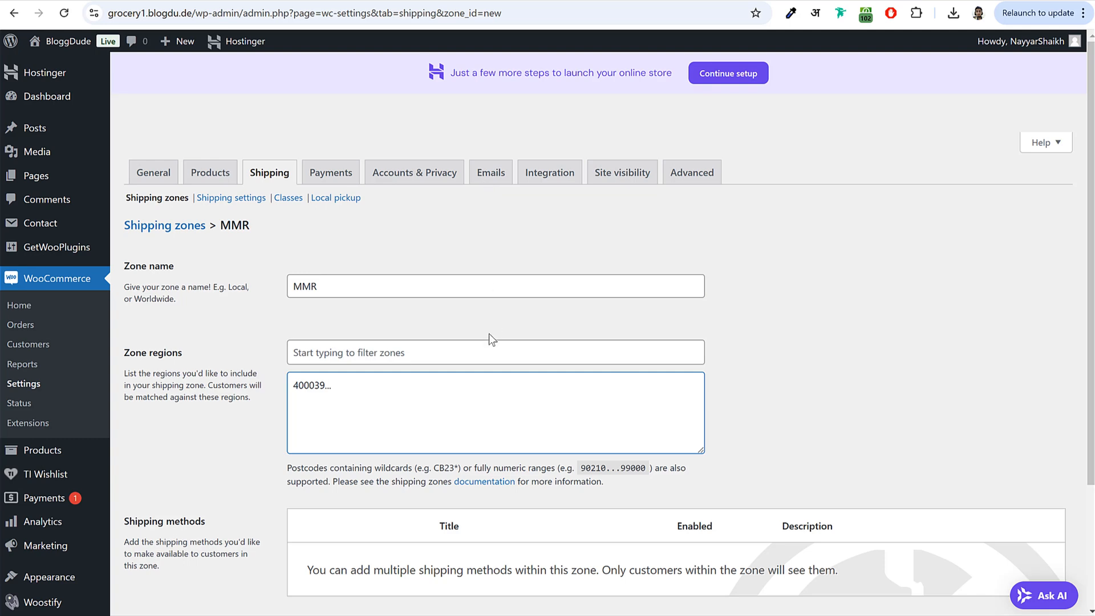
text(400104)
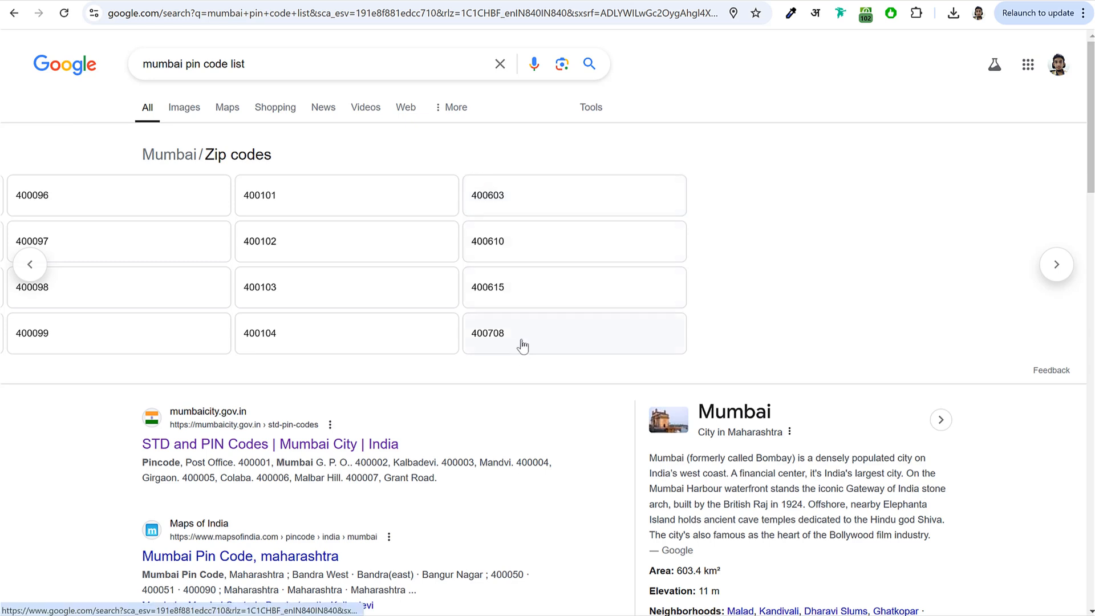
scroll(464, 203, right, 2)
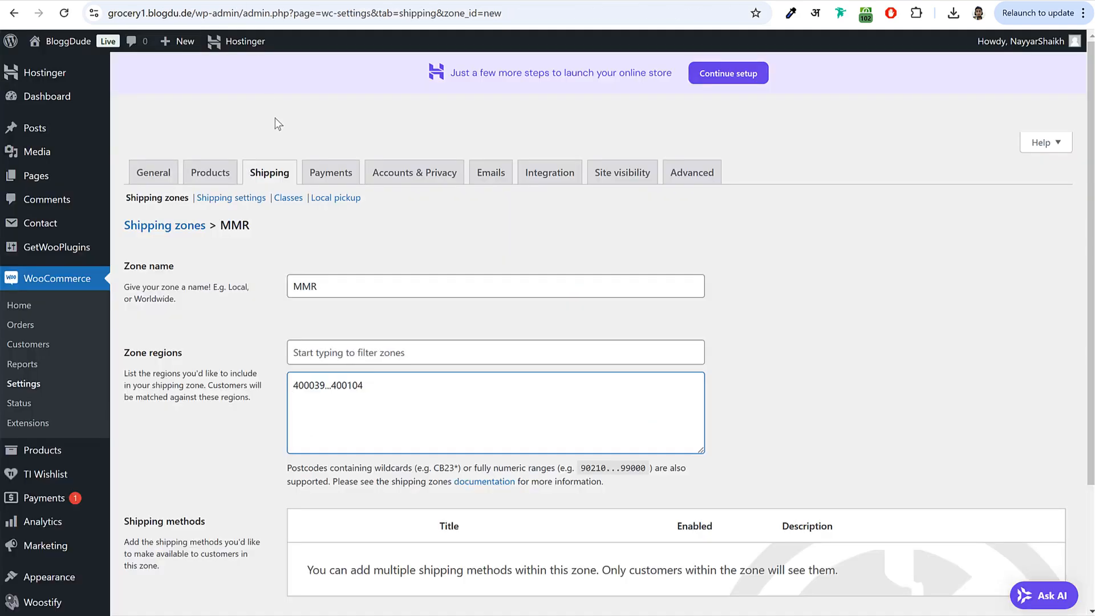
key(ctrl+v)
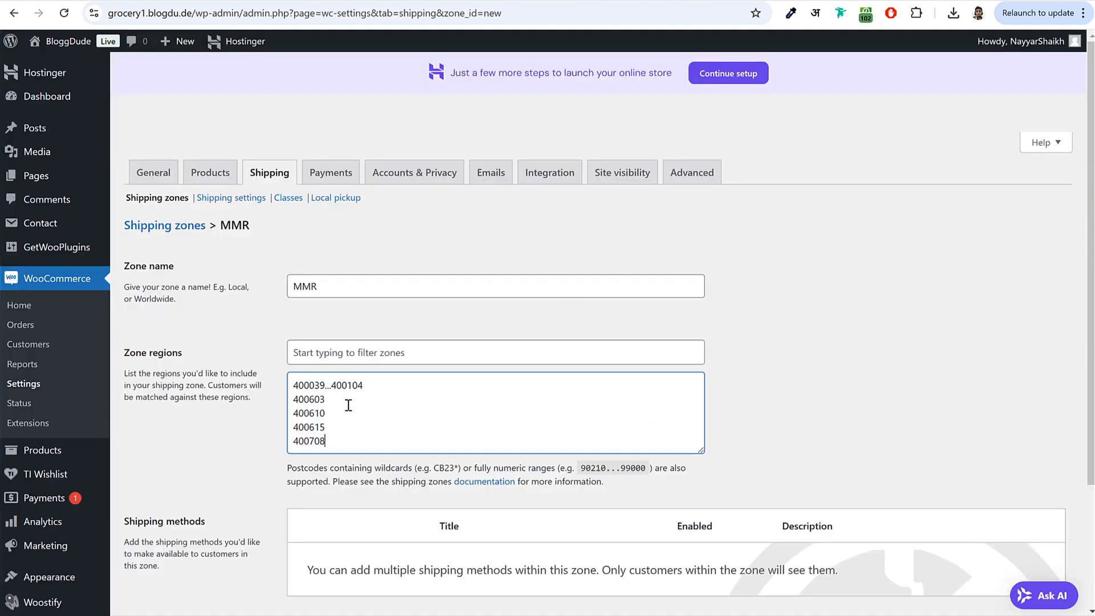
- Save the MMR shipping zone with its entered postcode ranges
drag(371, 387, 287, 390)
click(306, 390)
drag(328, 445, 284, 391)
key(ctrl+a)
scroll(377, 396, down, 3)
click(166, 504)
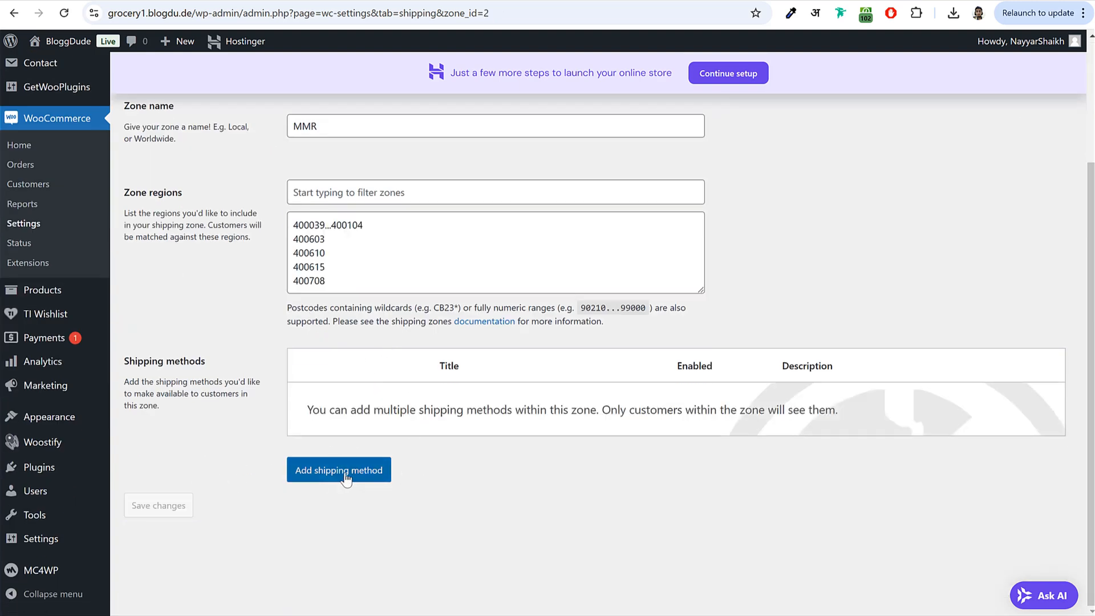
- Add Free shipping to the MMR zone, requiring a minimum order amount of $100
click(337, 478)
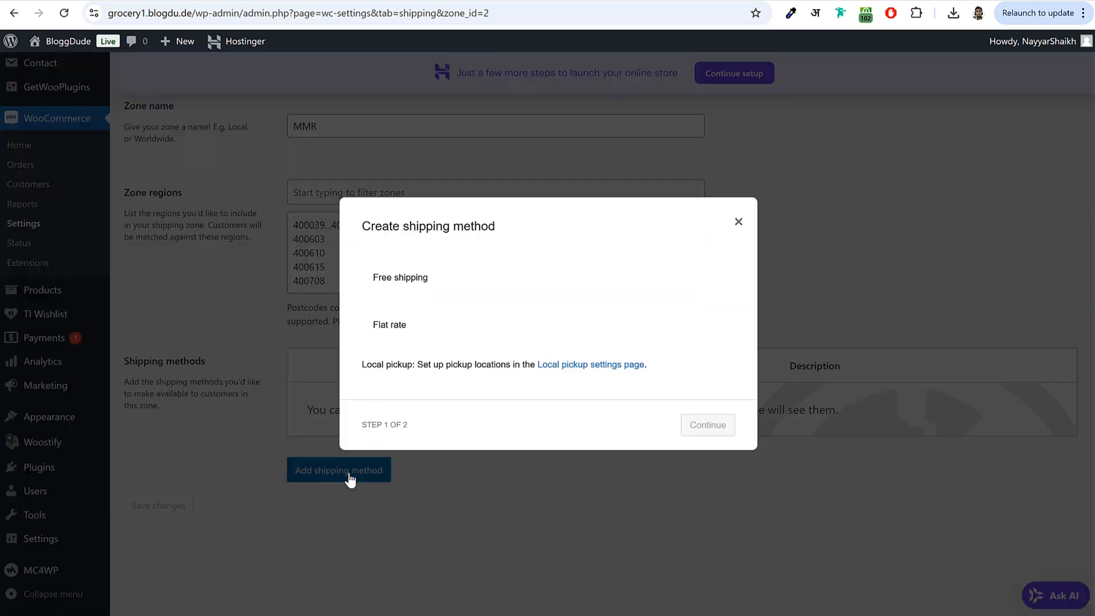
click(414, 283)
click(703, 445)
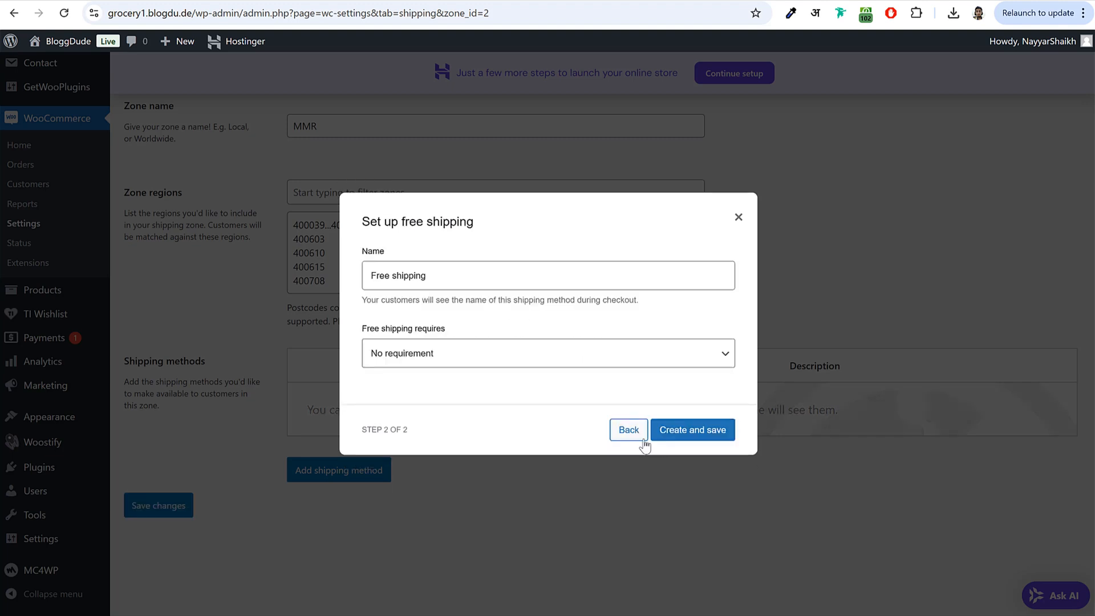
click(434, 360)
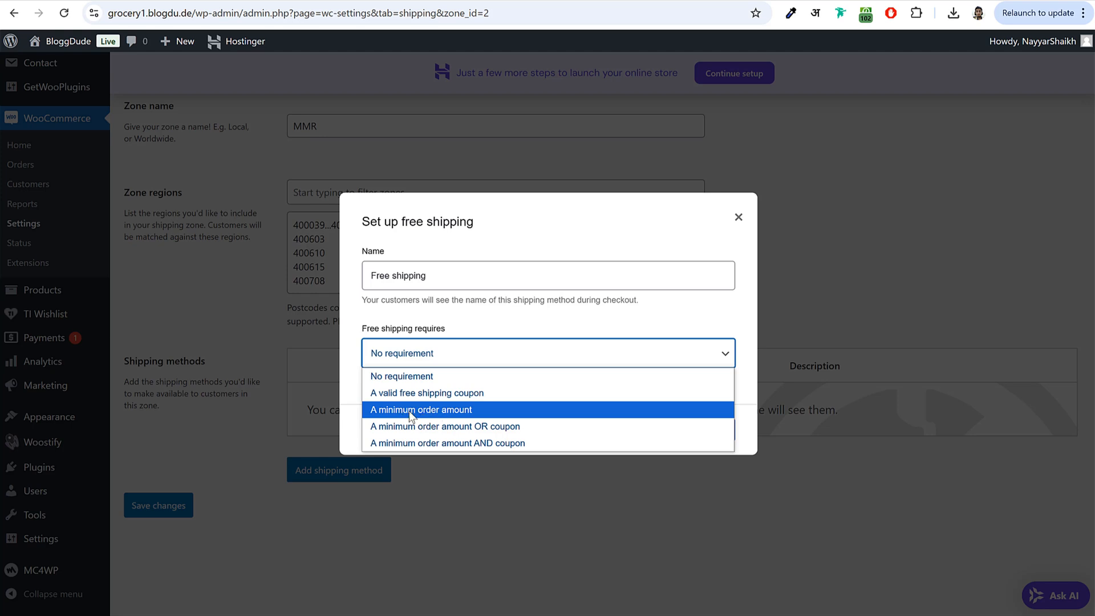
click(406, 411)
click(445, 363)
text(10 4)
text(00)
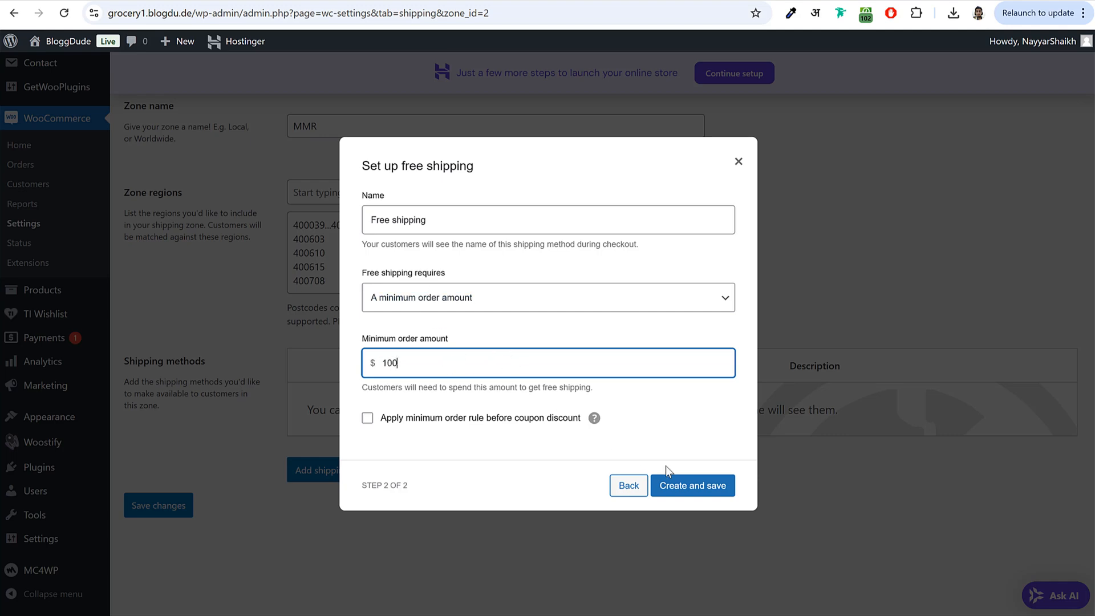
click(700, 486)
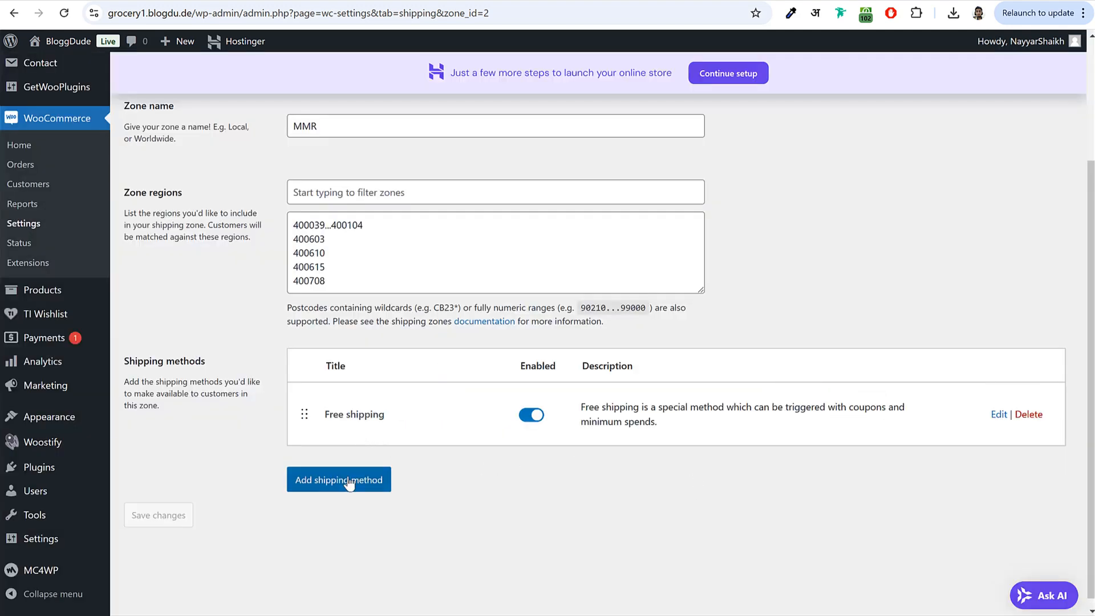
- Add a $2 flat rate method named 'Delivery Charges' to the MMR zone
click(349, 480)
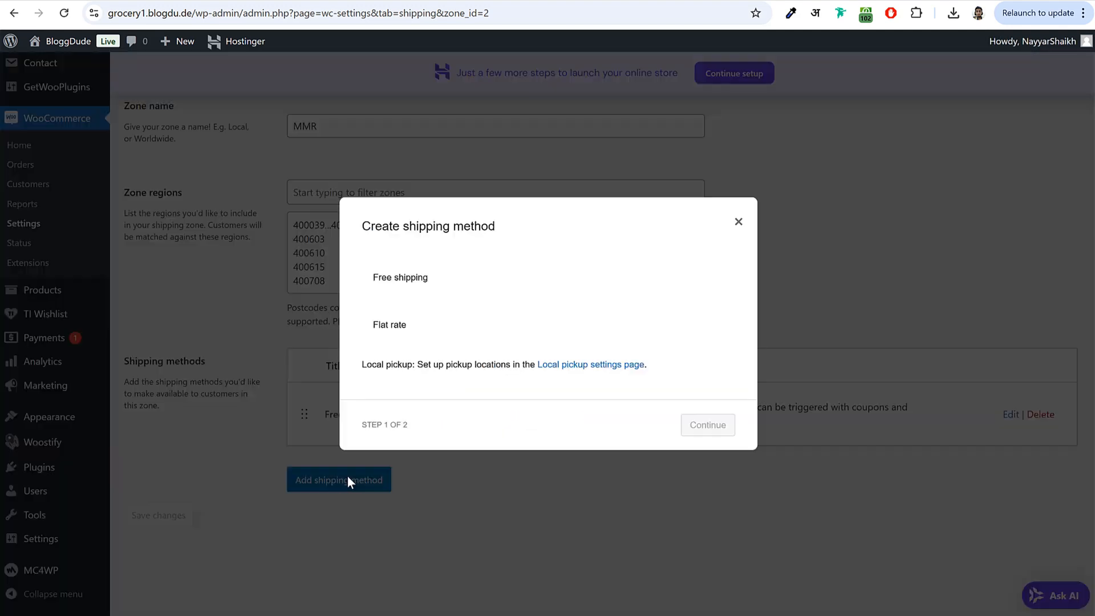
click(409, 319)
click(701, 441)
click(471, 379)
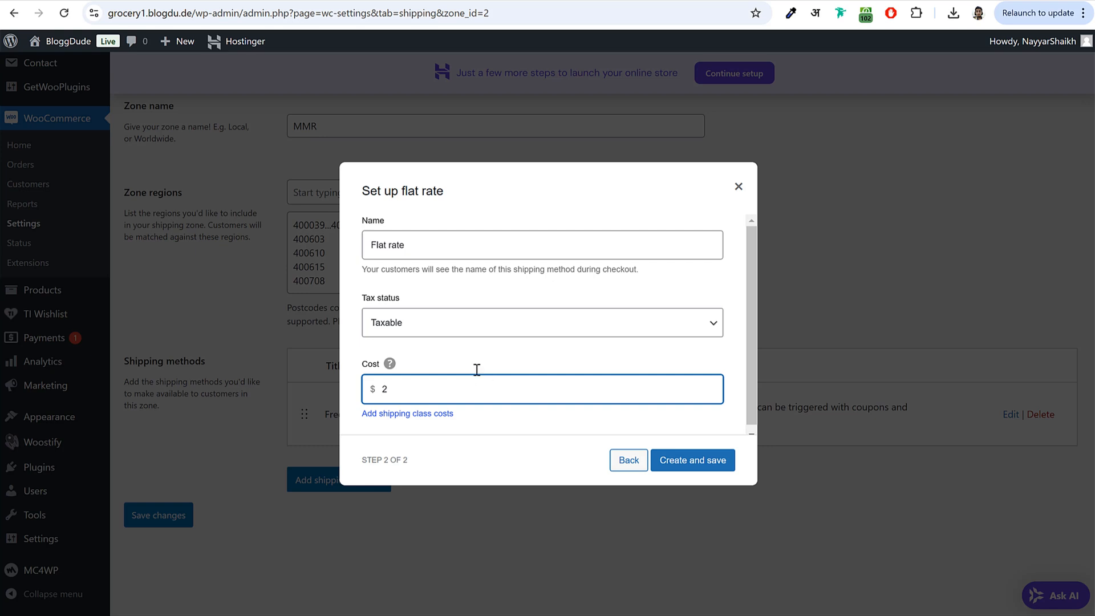
triple_click(441, 244)
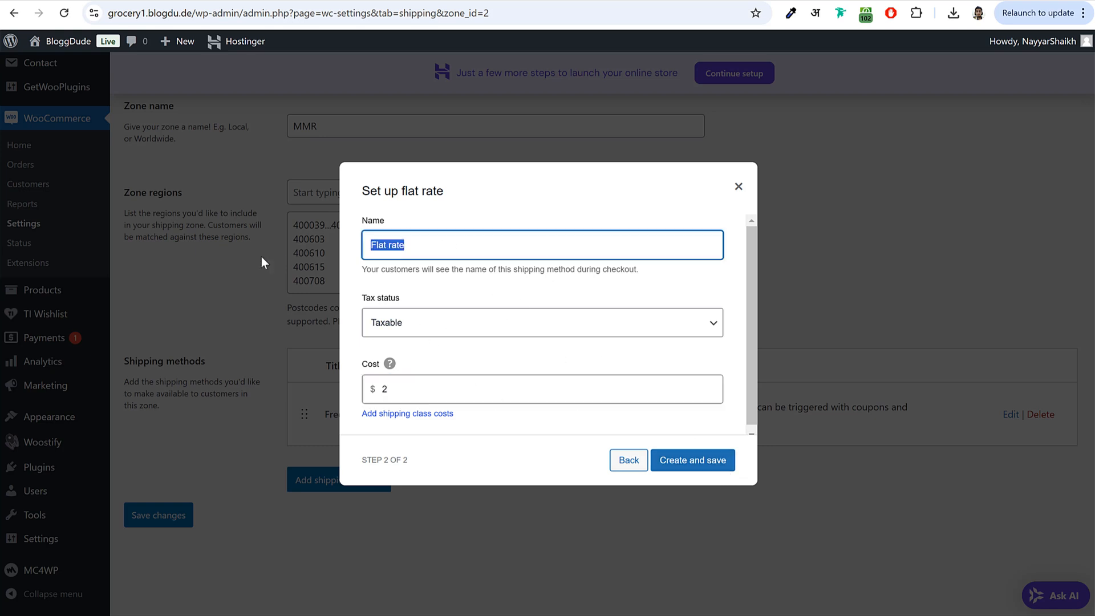
text(Delivery Charges)
click(678, 451)
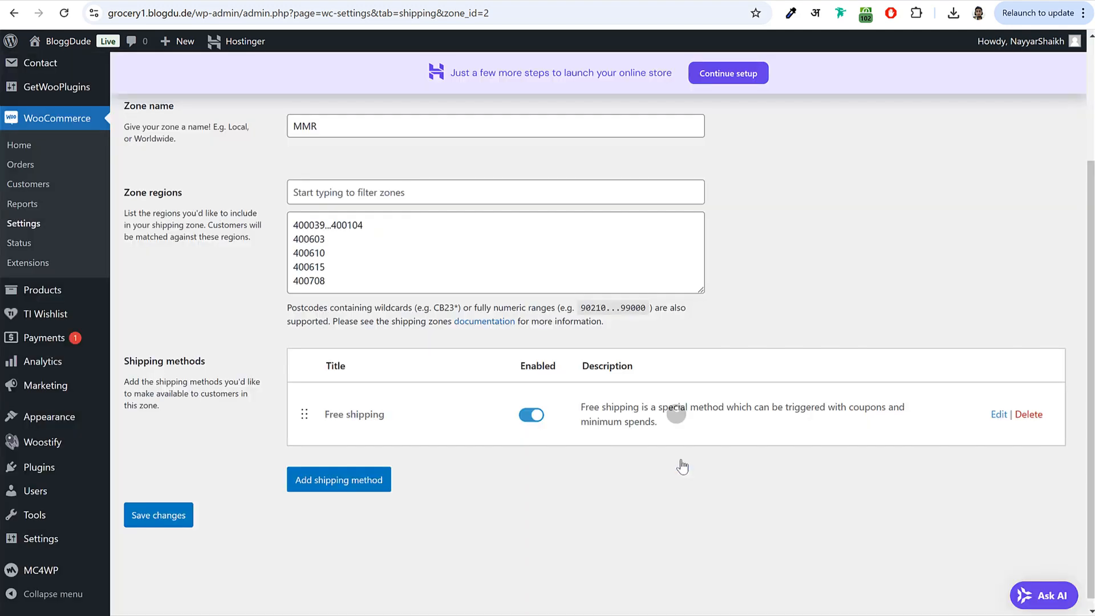
scroll(436, 429, up, 3)
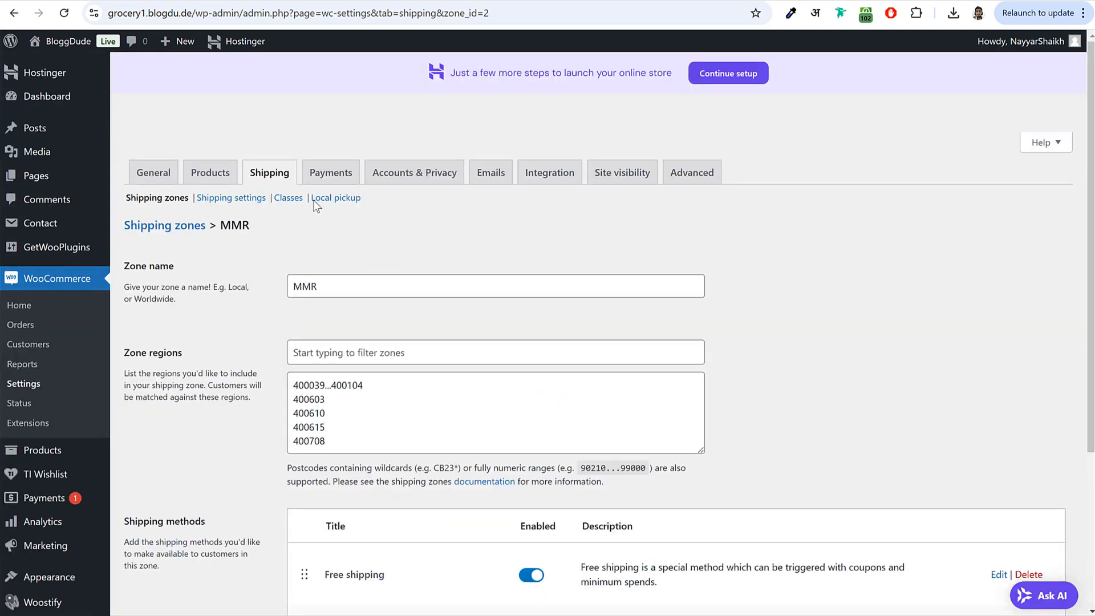
- Go back to the Shipping zones list and review the Mumbai and MMR regions and methods
click(261, 179)
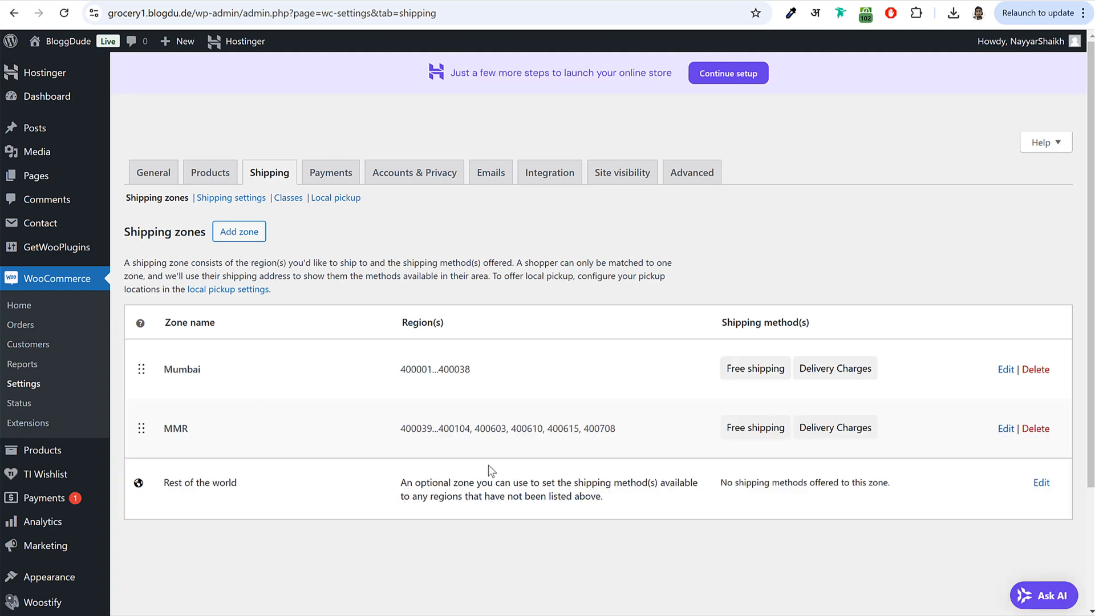
drag(401, 369, 616, 427)
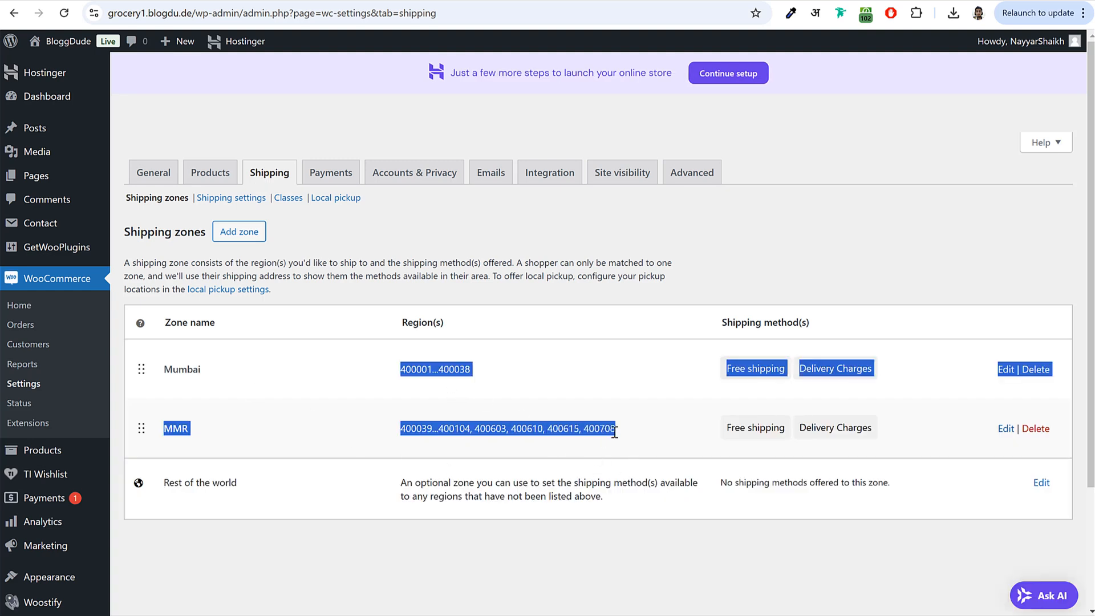
click(615, 428)
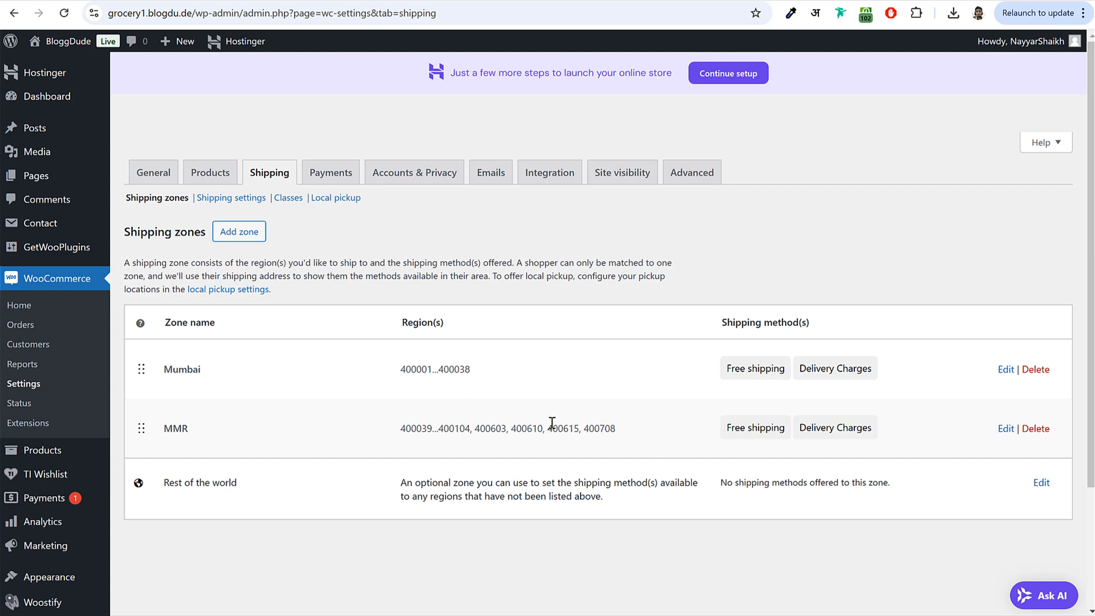
drag(398, 369, 621, 445)
click(621, 444)
- Enable local pickup in the Local pickup shipping settings
click(348, 205)
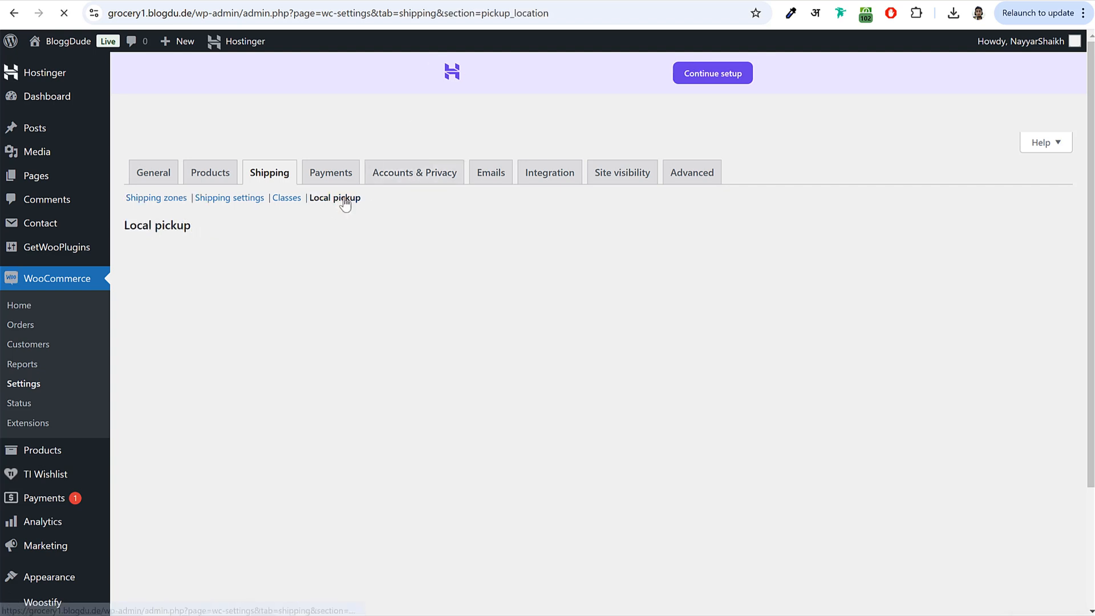
scroll(631, 345, down, 3)
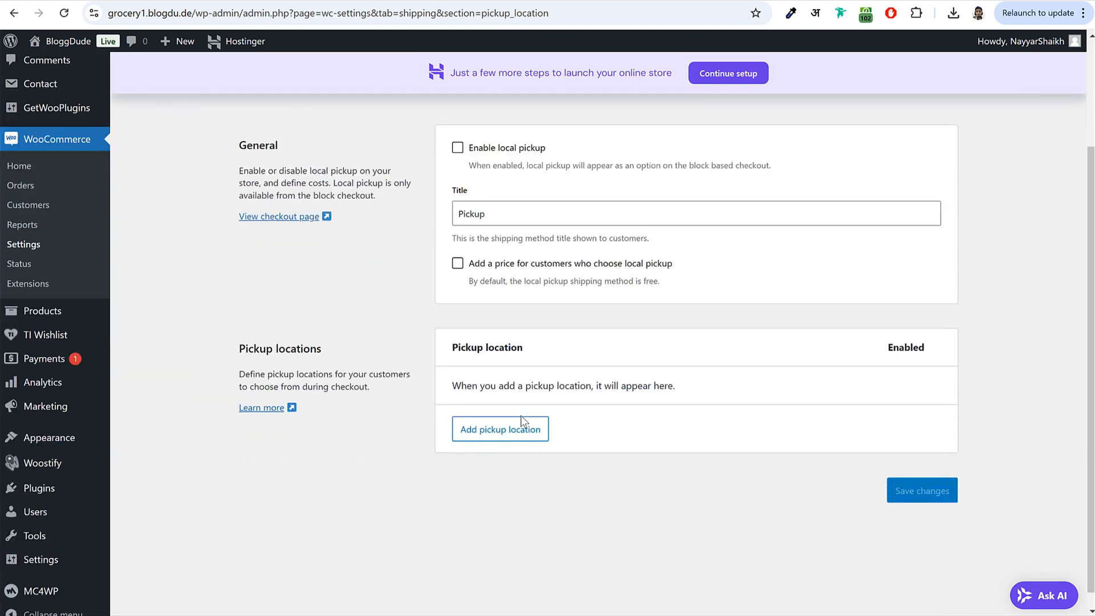
scroll(521, 415, up, 1)
click(458, 219)
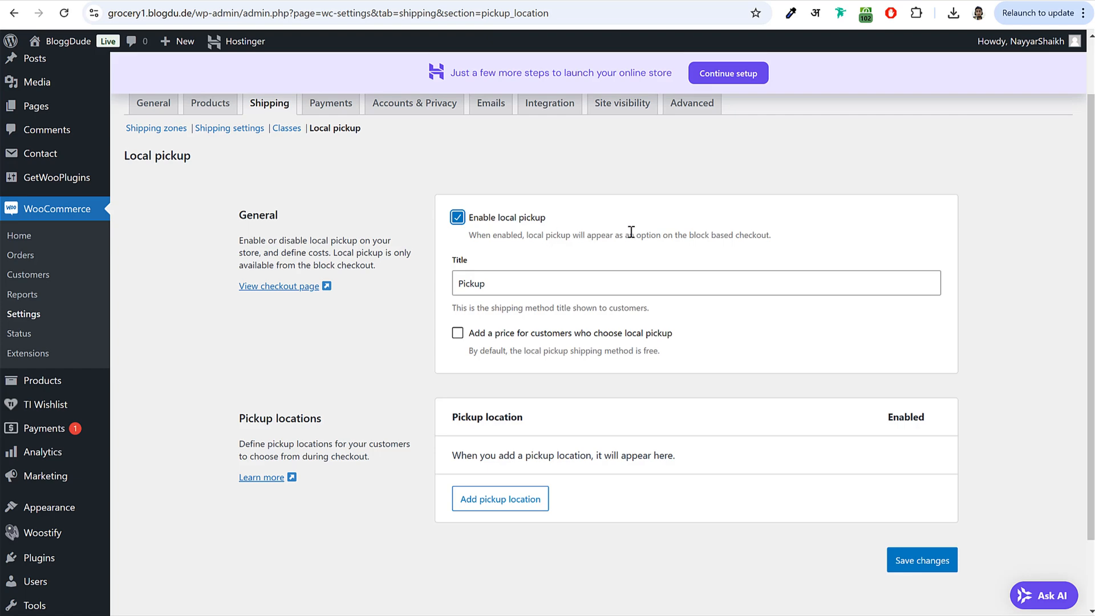
- Add a 'Colaba Store' pickup location in Mumbai, postcode 400001
click(503, 507)
click(459, 230)
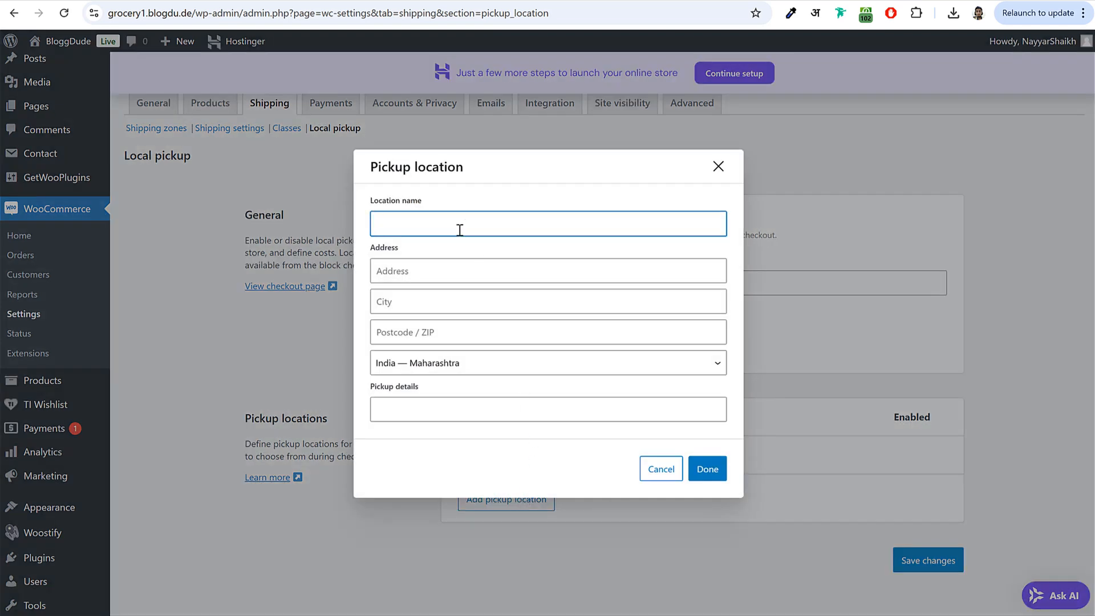
text(Colaba Store)
drag(440, 224, 356, 221)
key(ctrl+c)
click(423, 270)
key(ctrl+v)
click(425, 303)
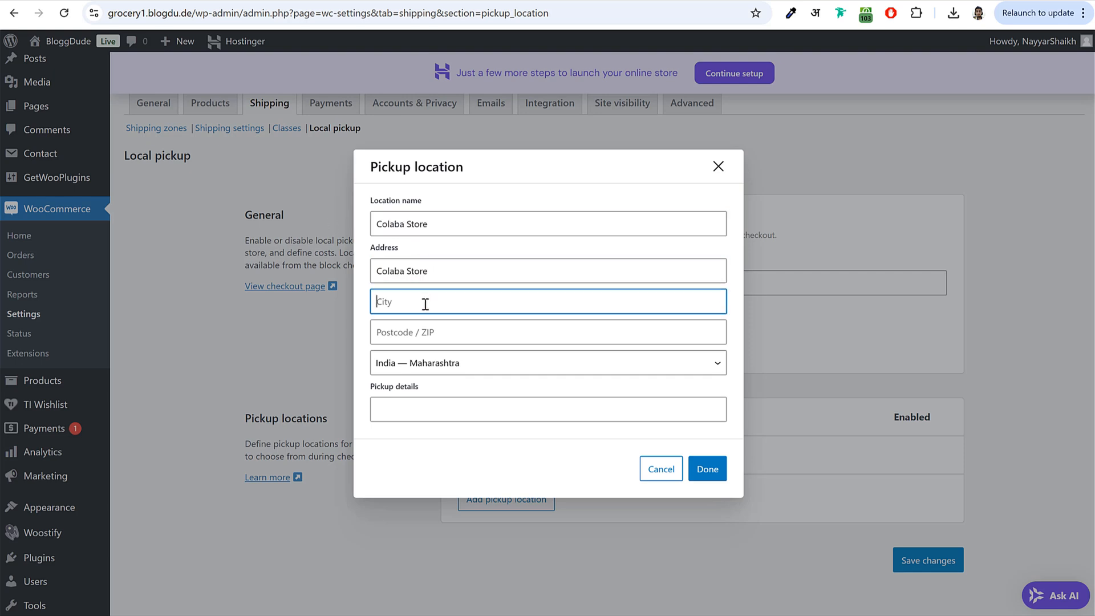
text(Mumbai)
key(Tab)
text(400001)
key(Tab)
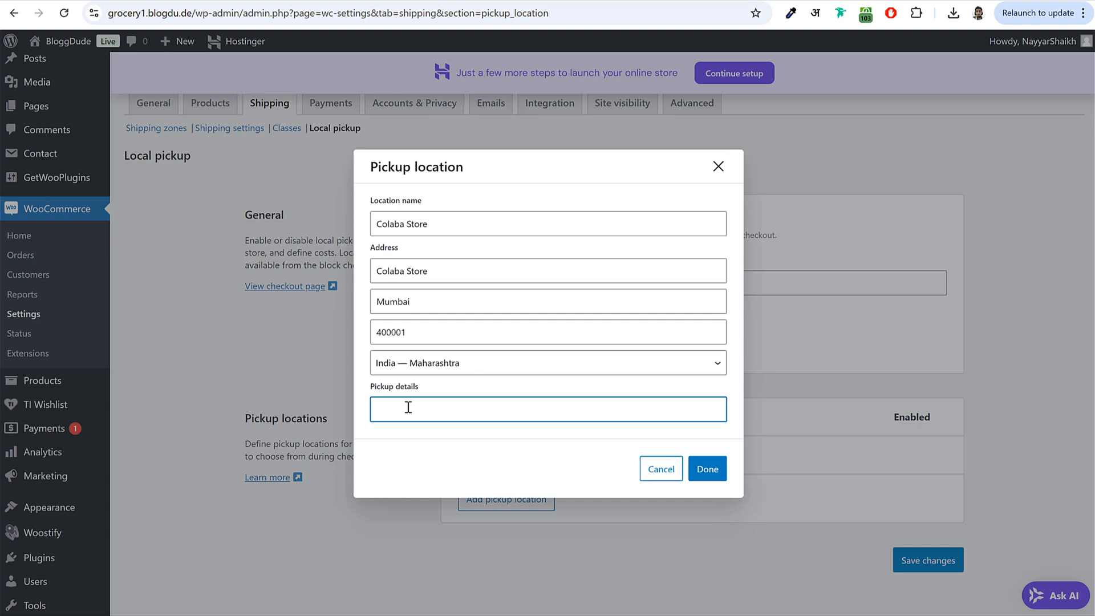
drag(371, 388, 412, 389)
click(426, 388)
click(710, 482)
- Add a 'Sion Store' pickup location in Mumbai, postcode 400022
scroll(627, 412, down, 2)
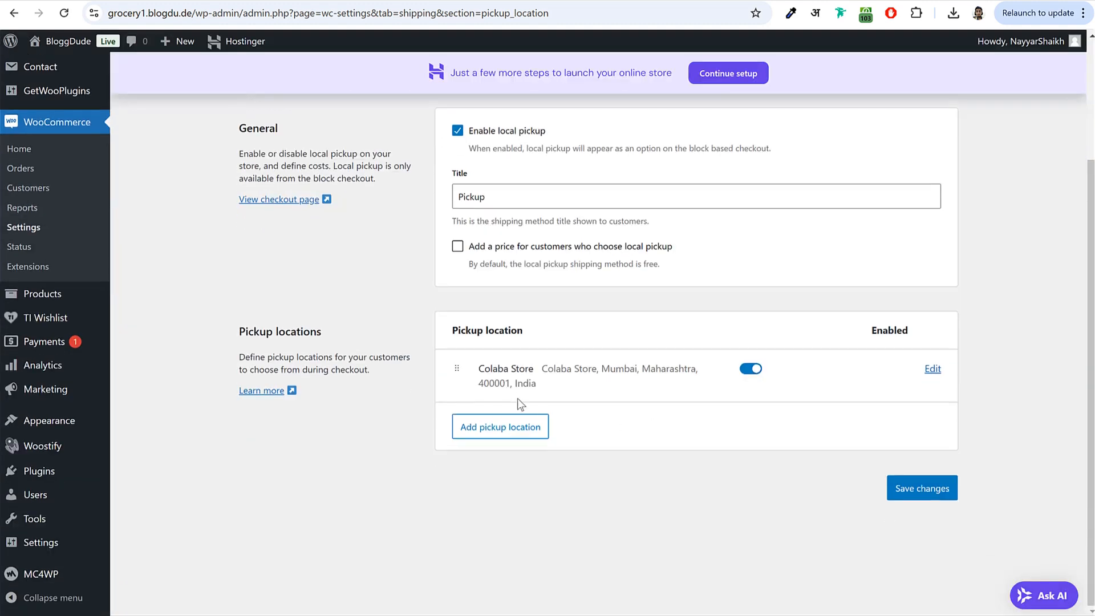
click(502, 428)
click(469, 215)
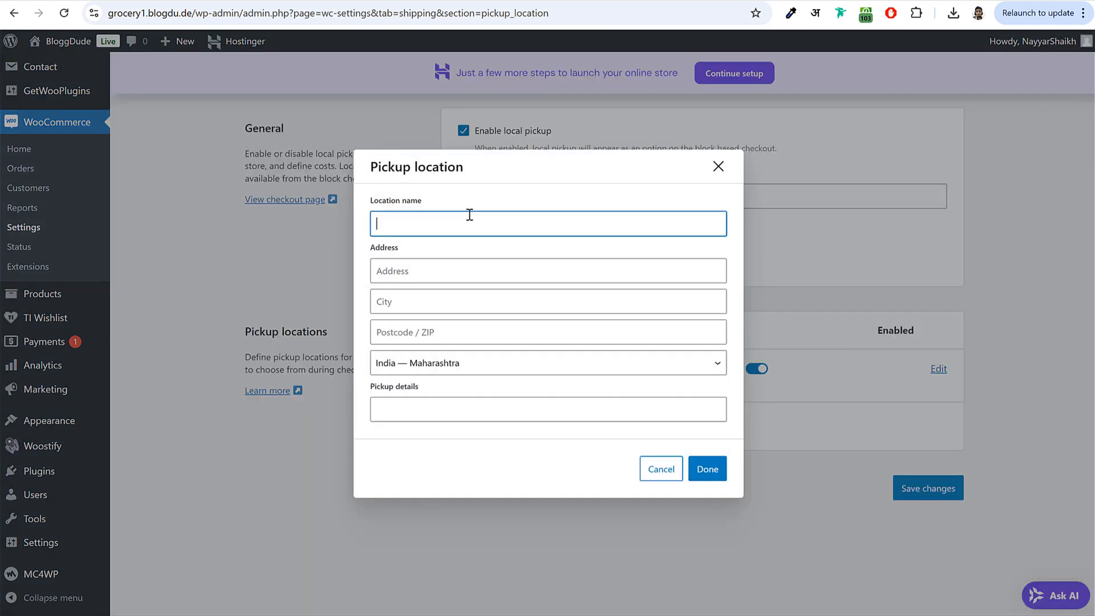
text(Sion Store)
key(ctrl+a)
key(ctrl+c)
click(457, 271)
key(ctrl+v)
key(Tab)
text(Mumbai)
key(Tab)
text(400022)
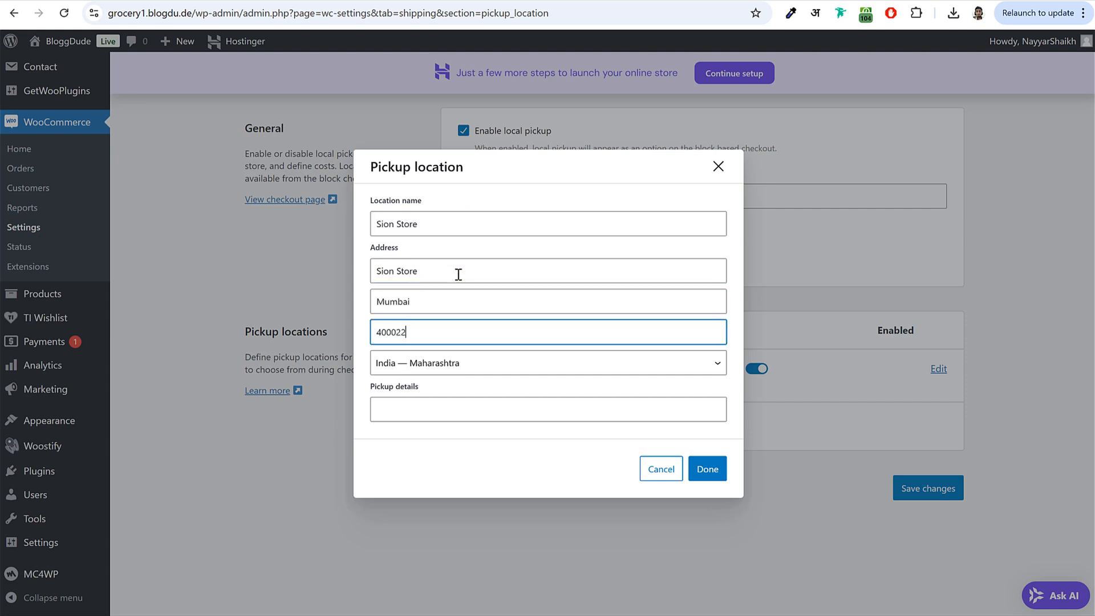
click(723, 471)
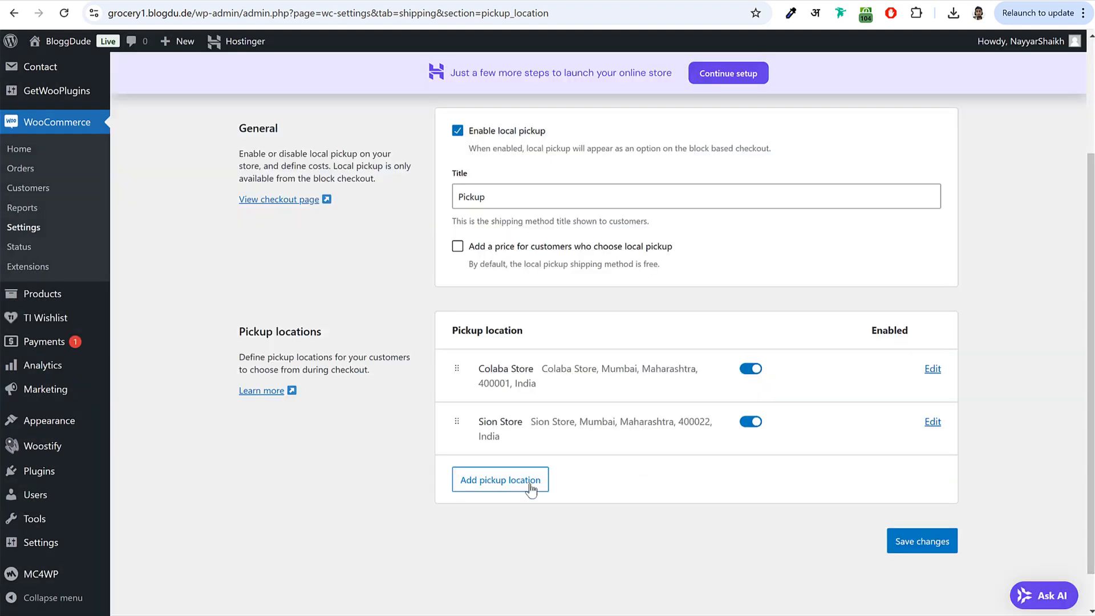
- Add the Thane Store pickup location with postcode 400104 and save the local pickup settings
click(521, 484)
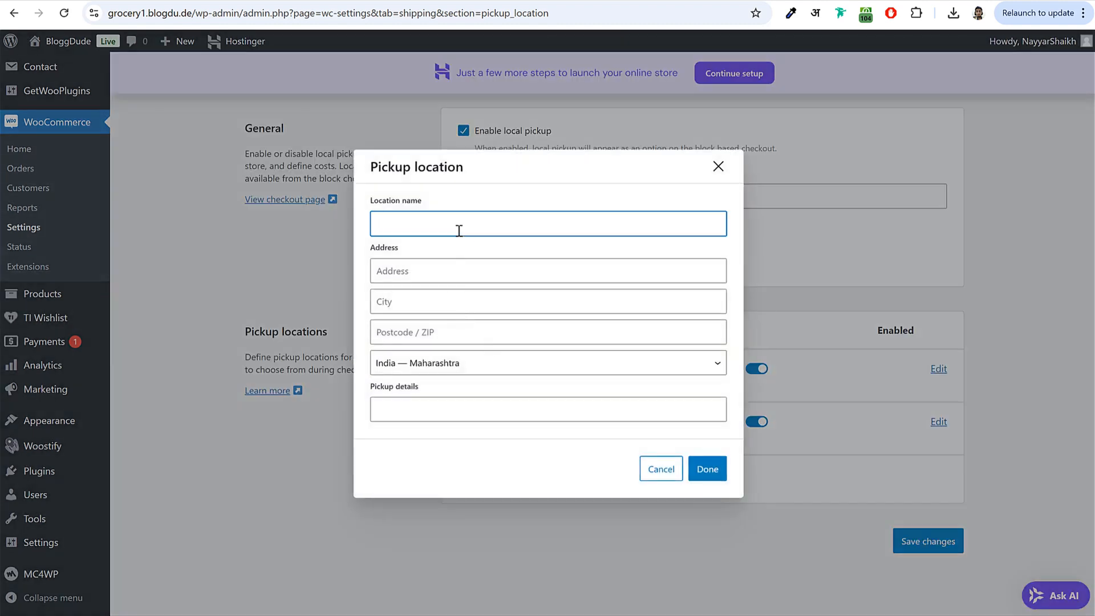
text(Thane)
key(Tab)
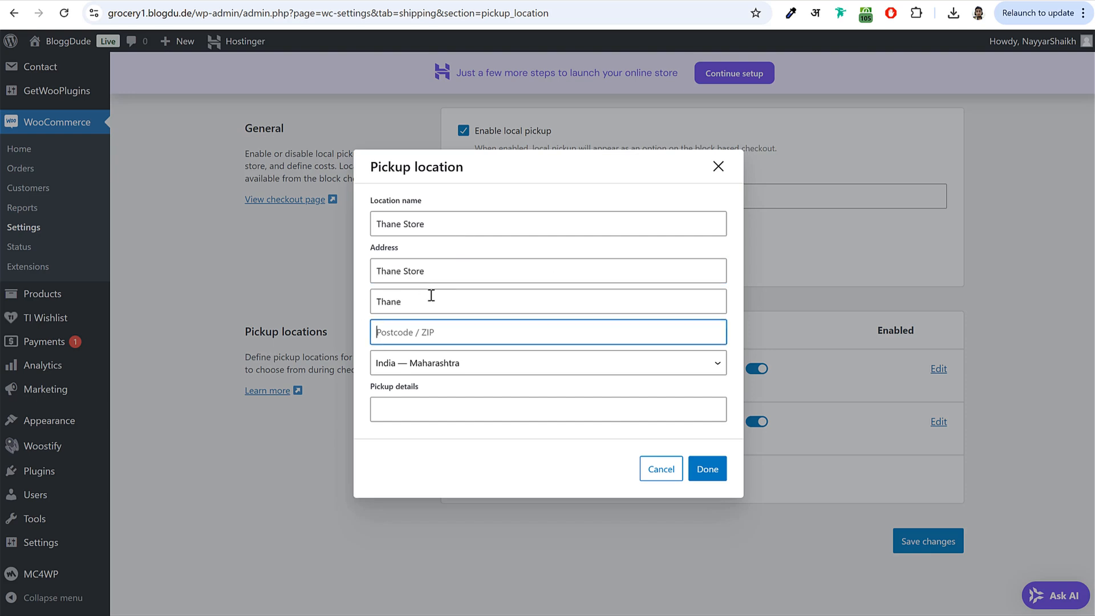
text(4000)
key(BackSpace)
text(104)
click(707, 469)
scroll(812, 432, down, 2)
scroll(758, 449, up, 5)
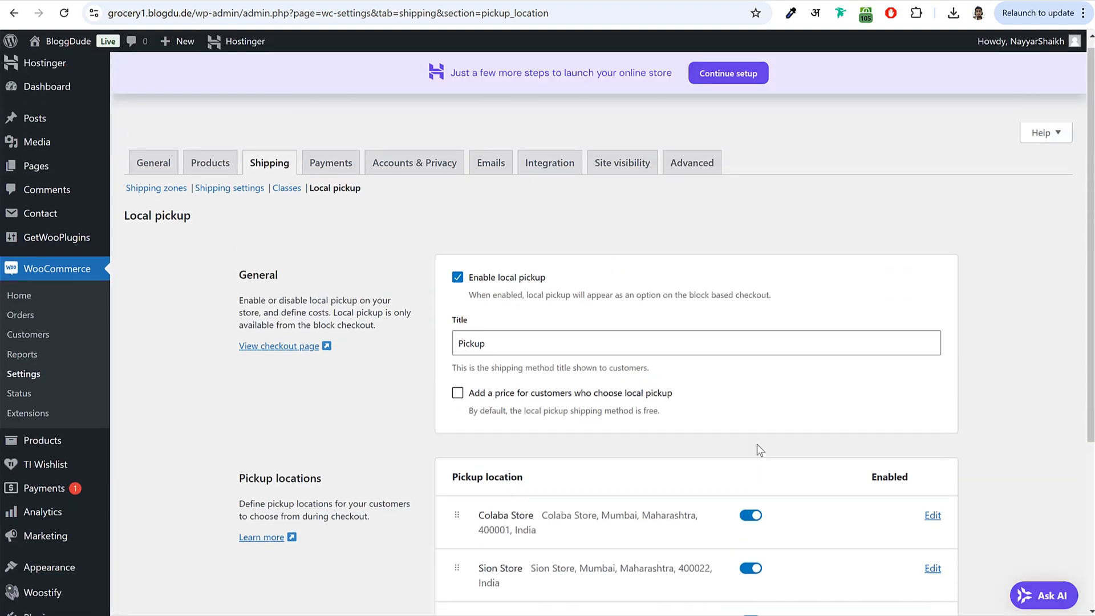
scroll(731, 436, down, 5)
click(927, 506)
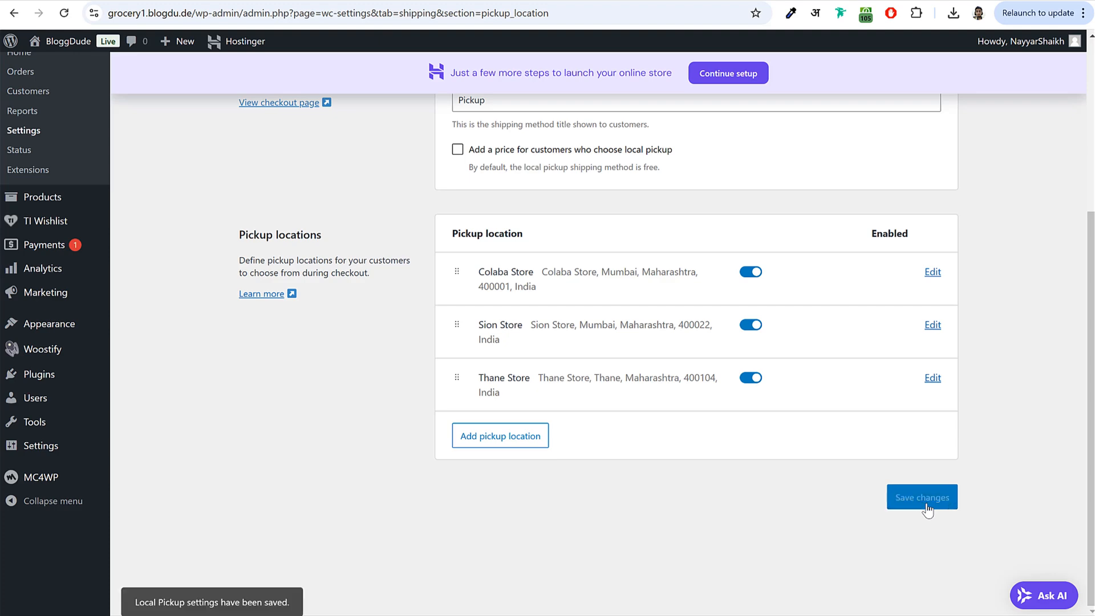
scroll(870, 211, up, 5)
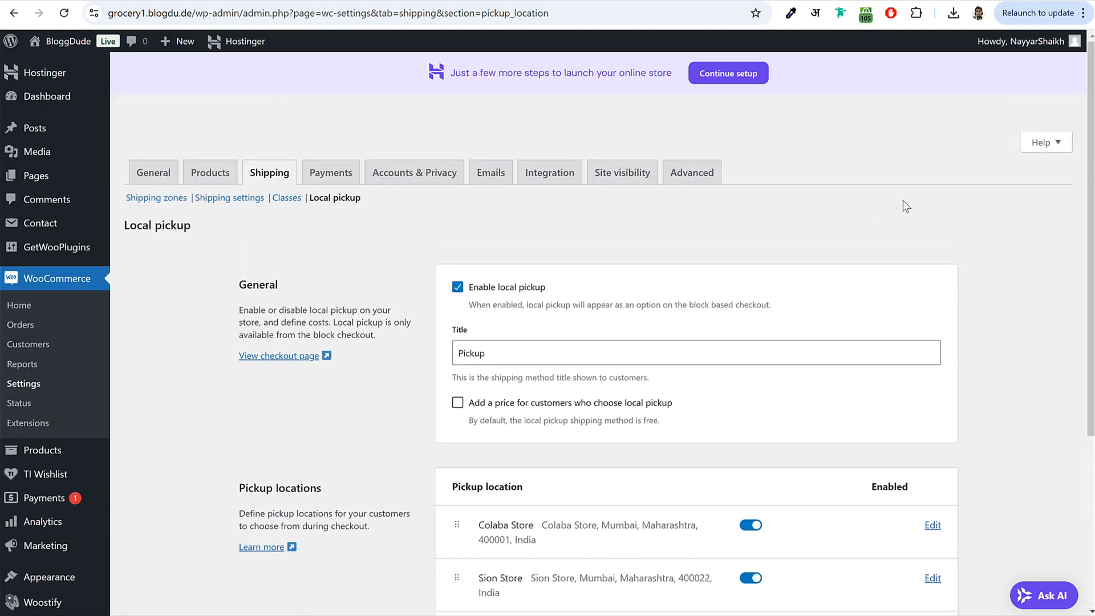
- Switch on Cash on delivery in the Payments settings
click(330, 178)
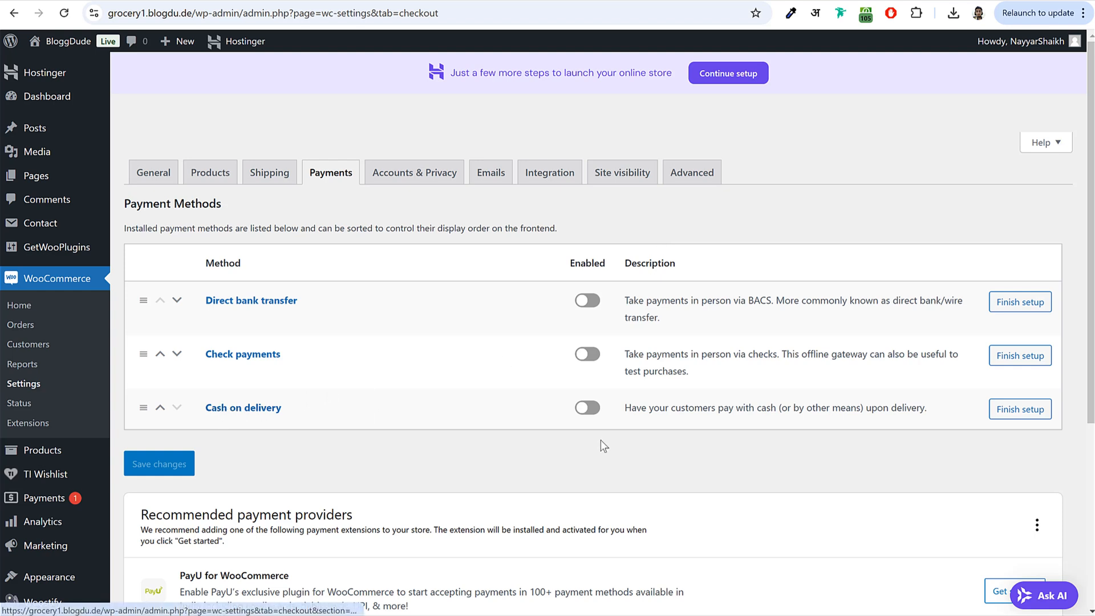
click(592, 410)
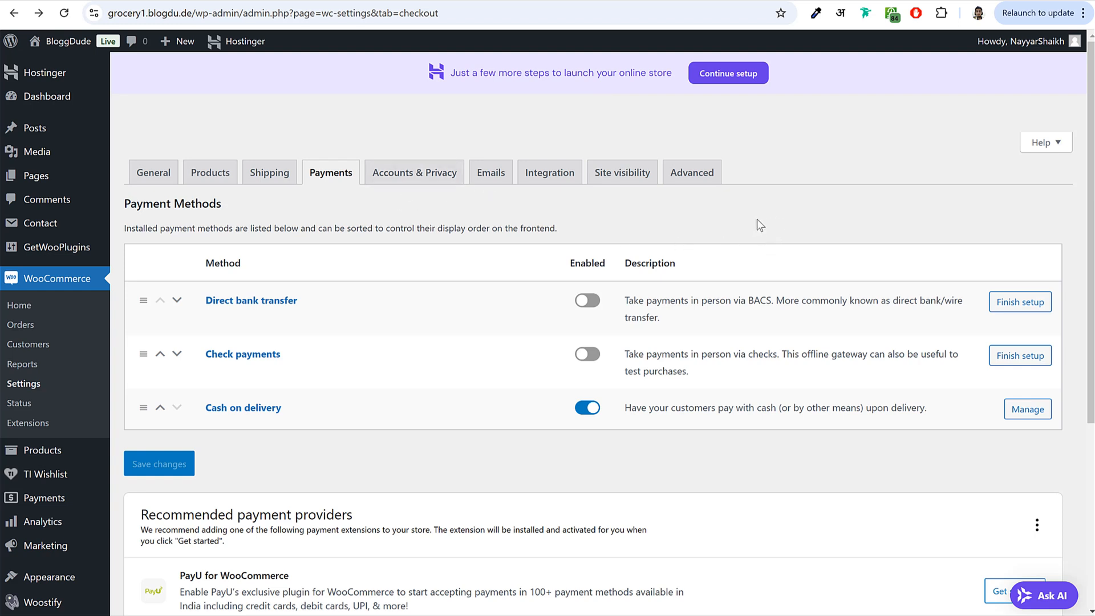
- Review the payment methods list and its suggested PayPal, Stripe, PayU and Razorpay providers
scroll(513, 219, down, 3)
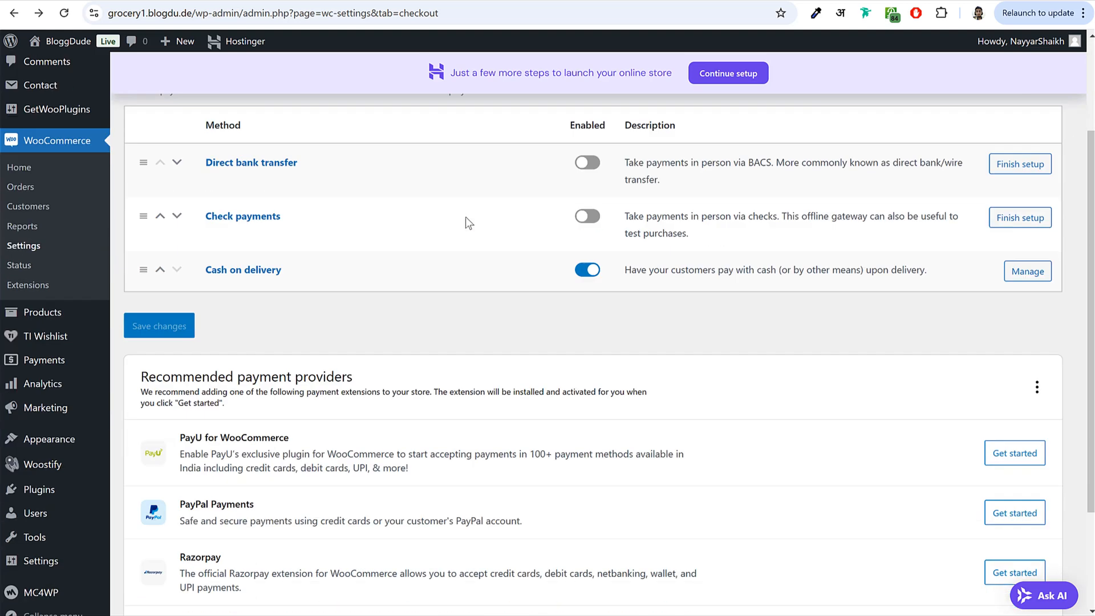
right_click(49, 421)
click(96, 433)
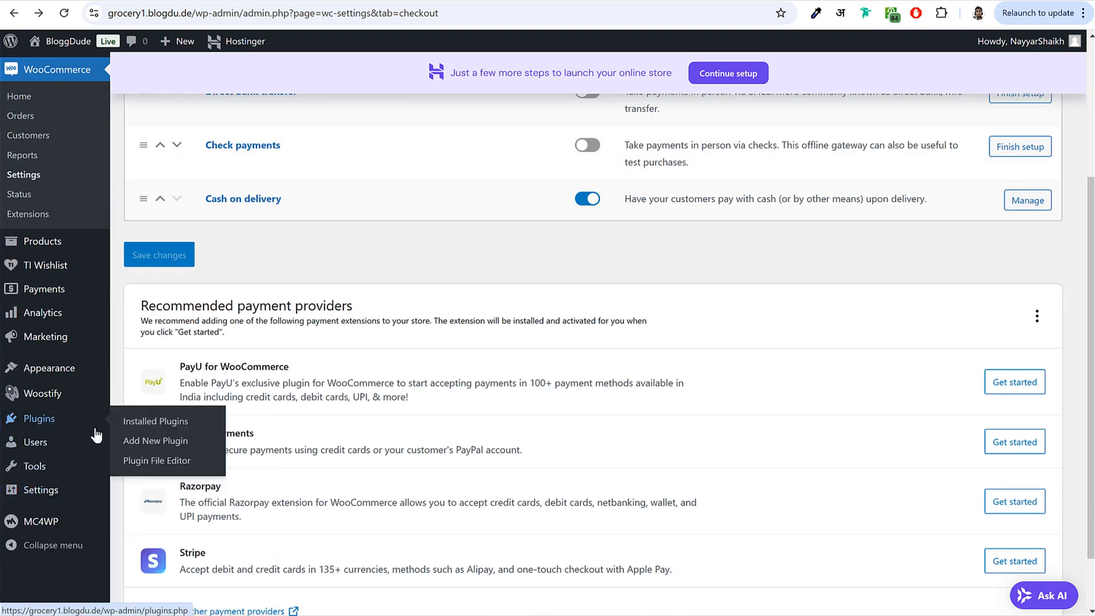
scroll(313, 368, down, 1)
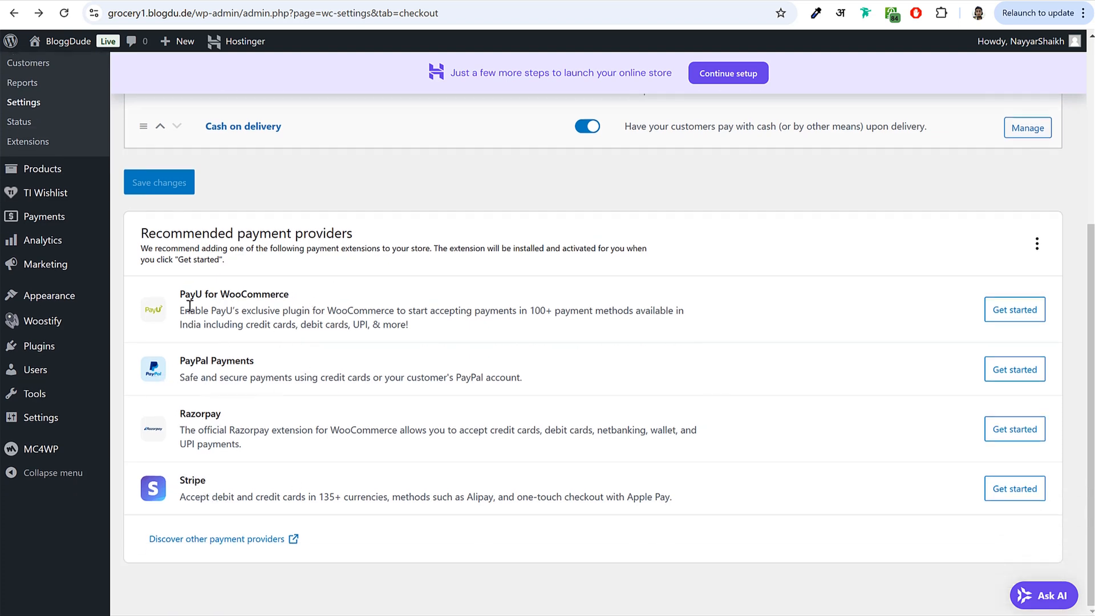
scroll(326, 373, up, 5)
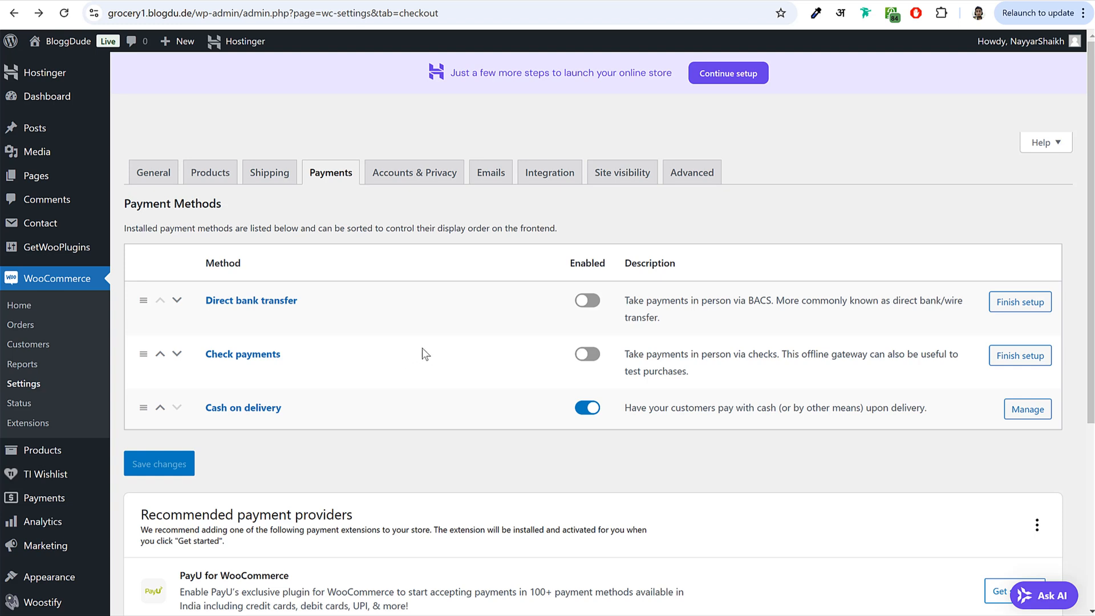
scroll(421, 411, down, 5)
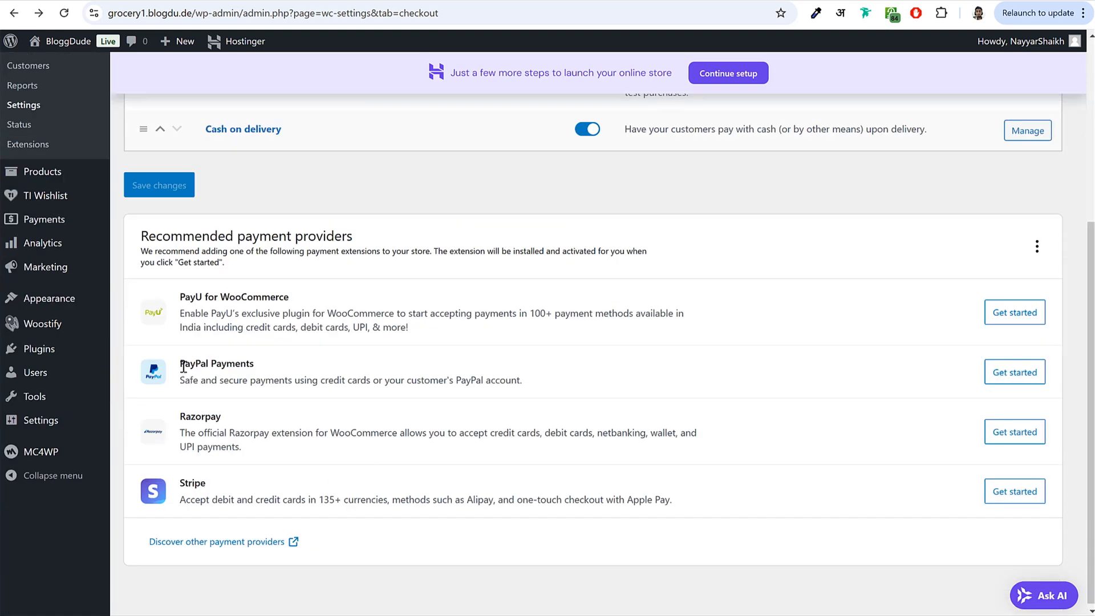
drag(178, 370, 268, 376)
drag(188, 484, 241, 492)
click(241, 482)
drag(179, 298, 213, 293)
drag(179, 417, 221, 421)
click(256, 424)
scroll(269, 411, up, 5)
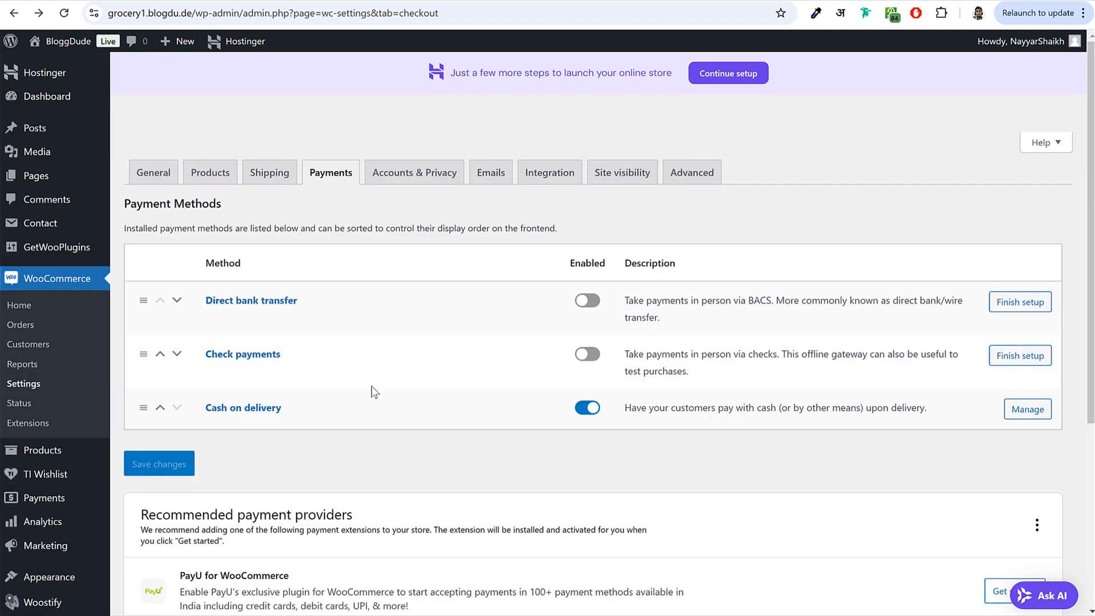
scroll(371, 387, down, 5)
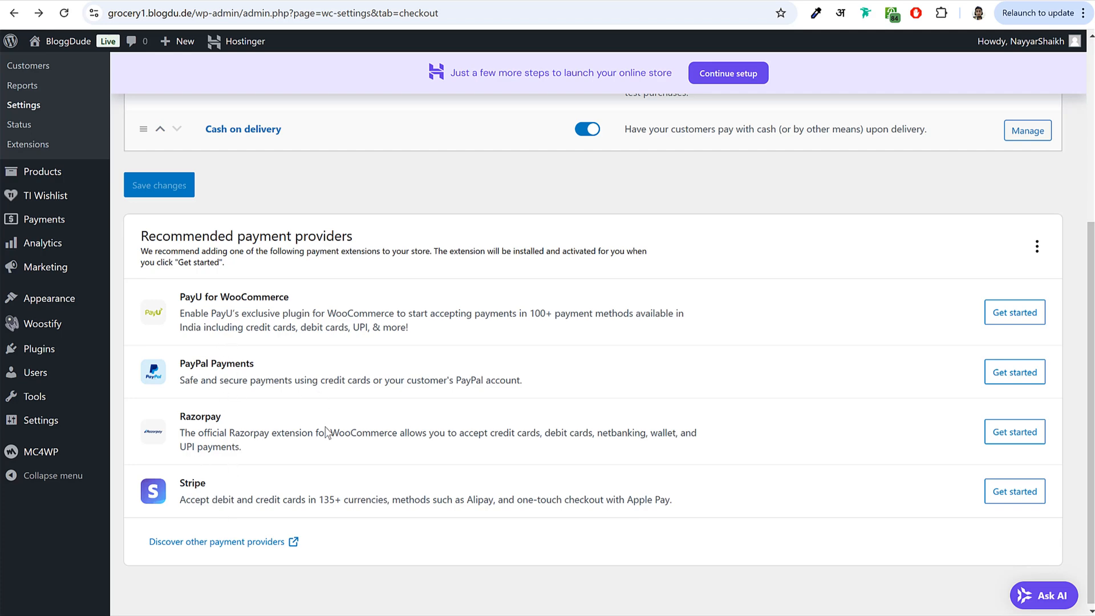
scroll(324, 422, up, 5)
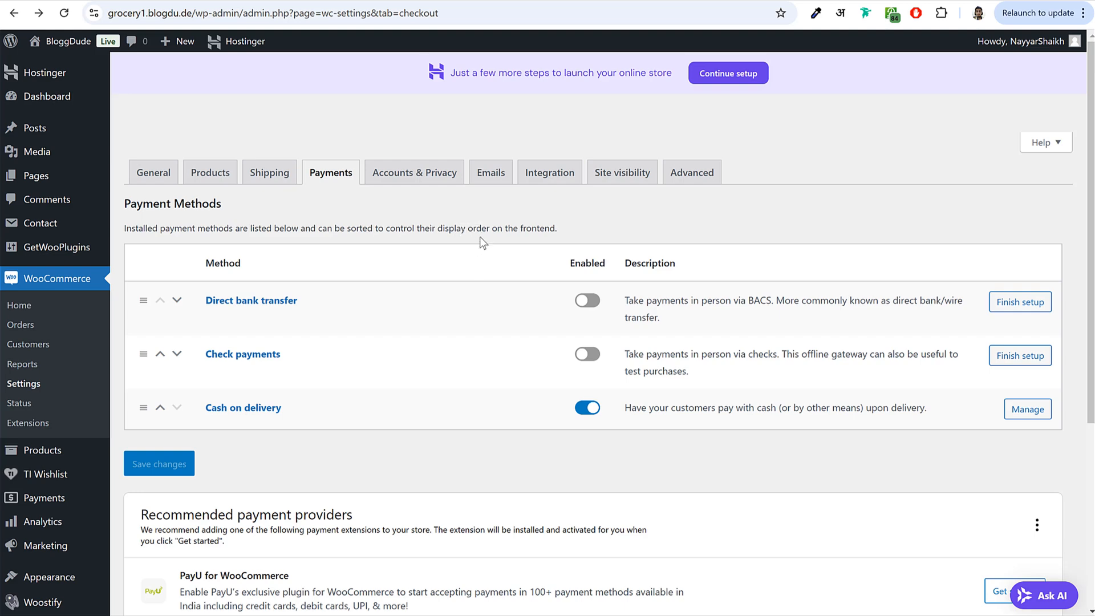
scroll(482, 235, down, 5)
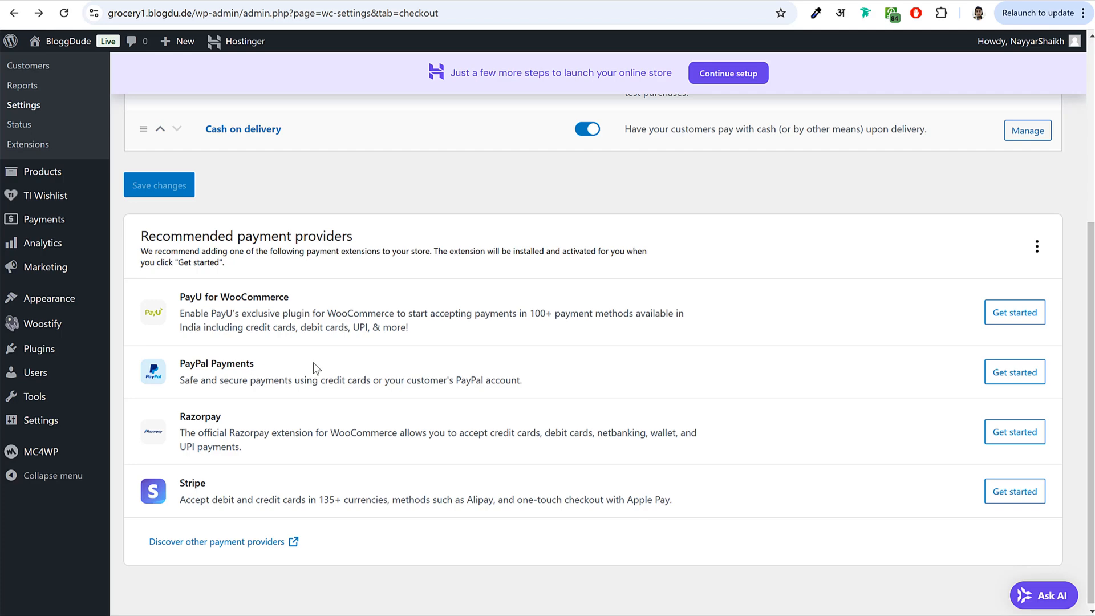
scroll(313, 371, up, 5)
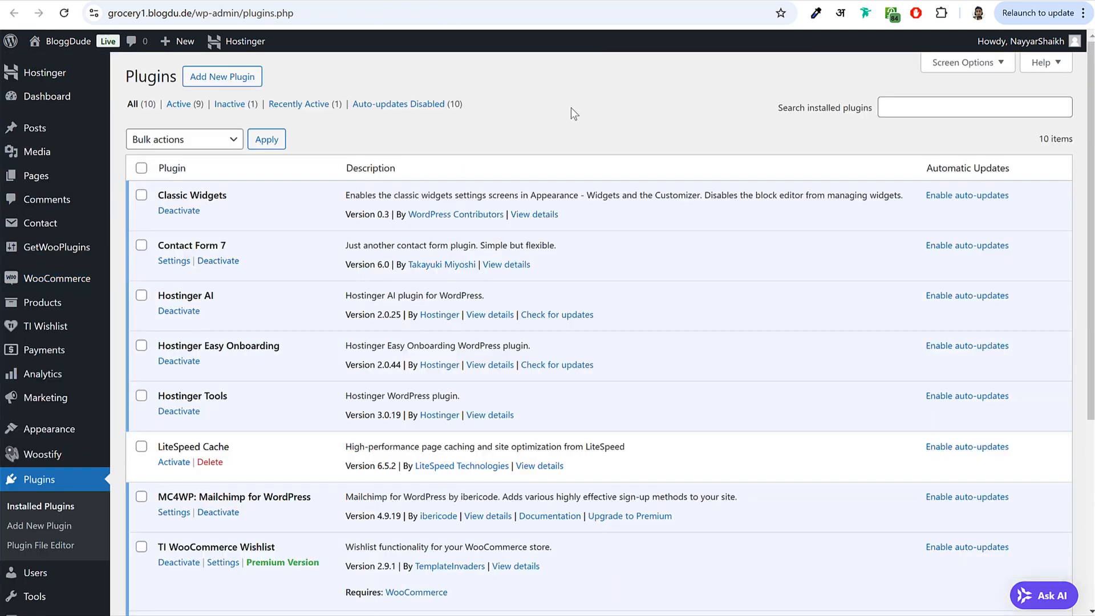
- Search plugins for 'paypal' and install Payment Plugins for PayPal WooCommerce
click(251, 77)
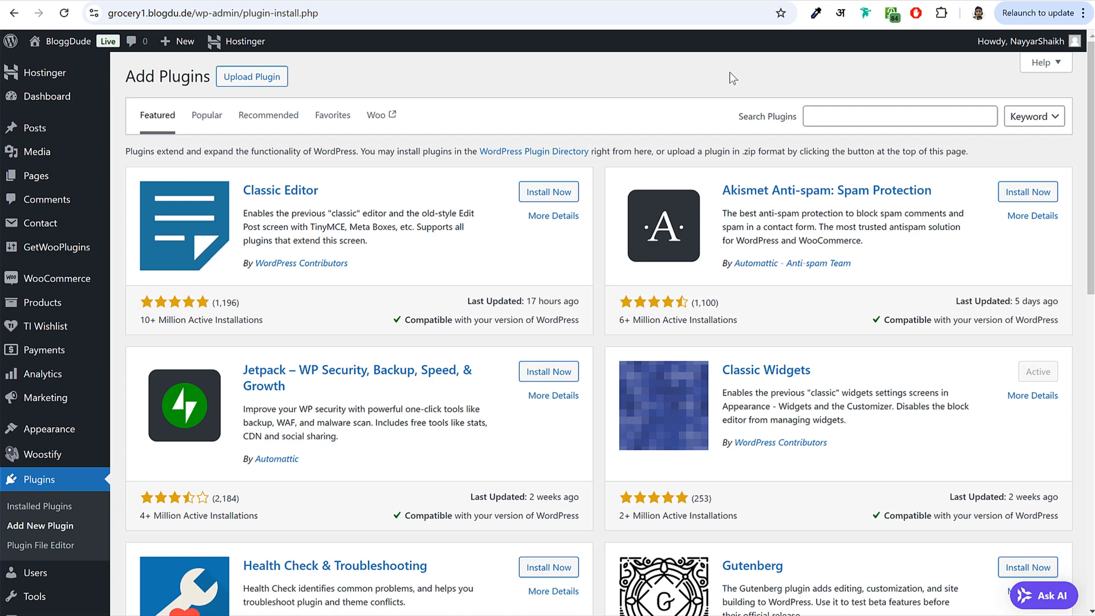
click(899, 117)
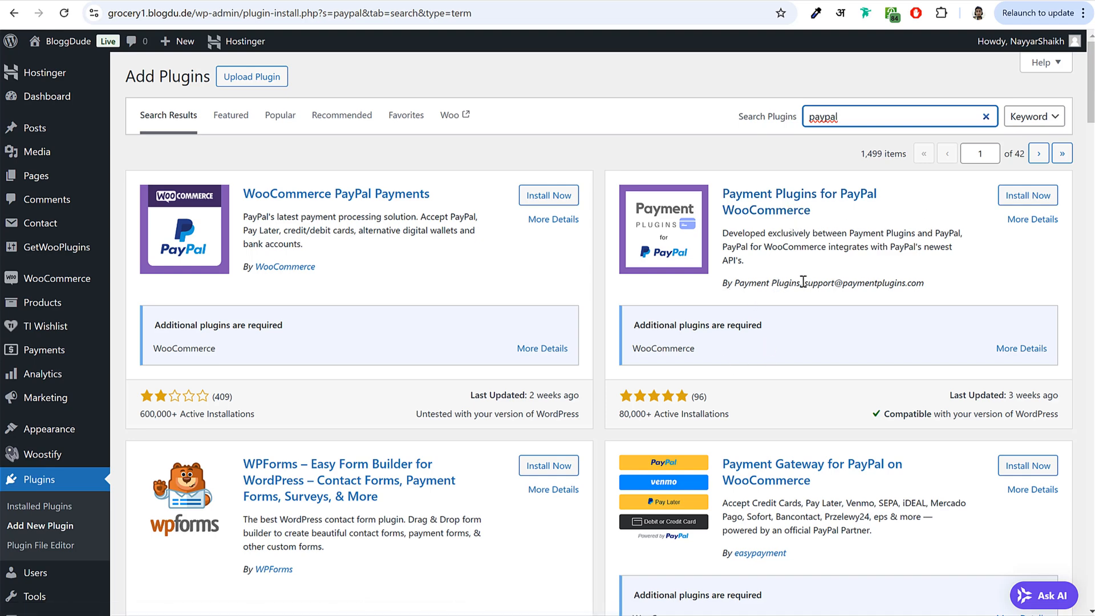
drag(803, 282, 924, 283)
click(1010, 196)
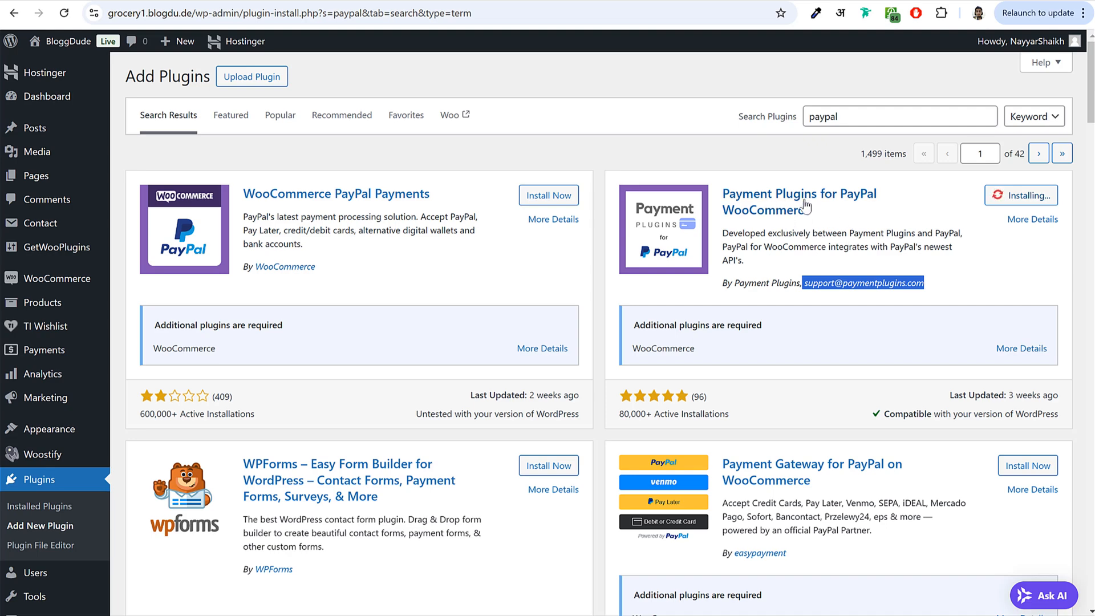
click(832, 242)
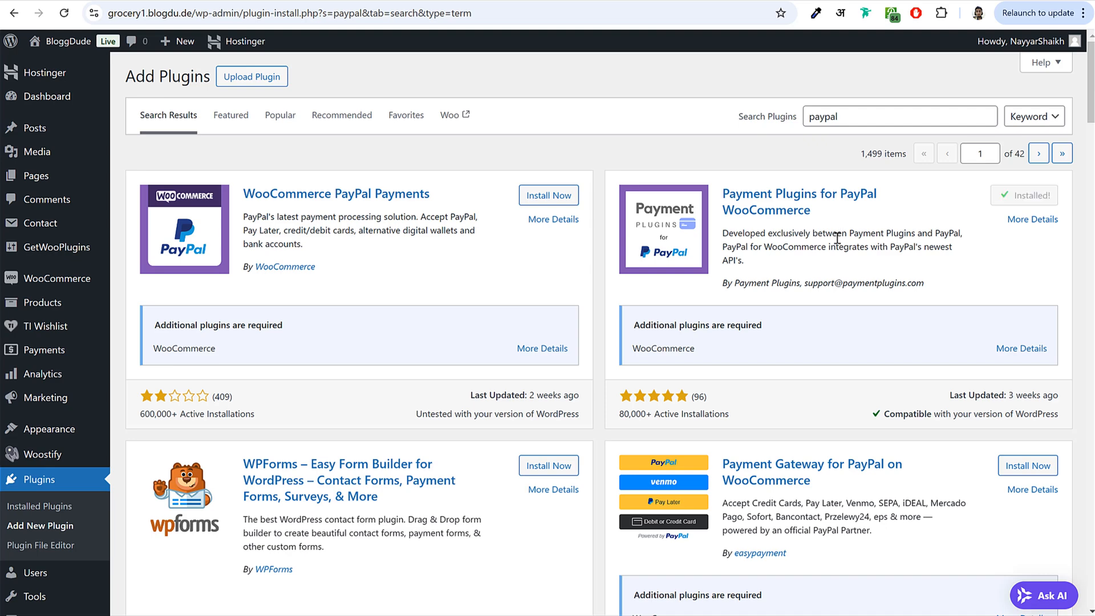
- Replace the plugin search term with 'stripe'
drag(877, 115, 689, 117)
text(sy)
key(BackSpace)
key(BackSpace)
text(strip)
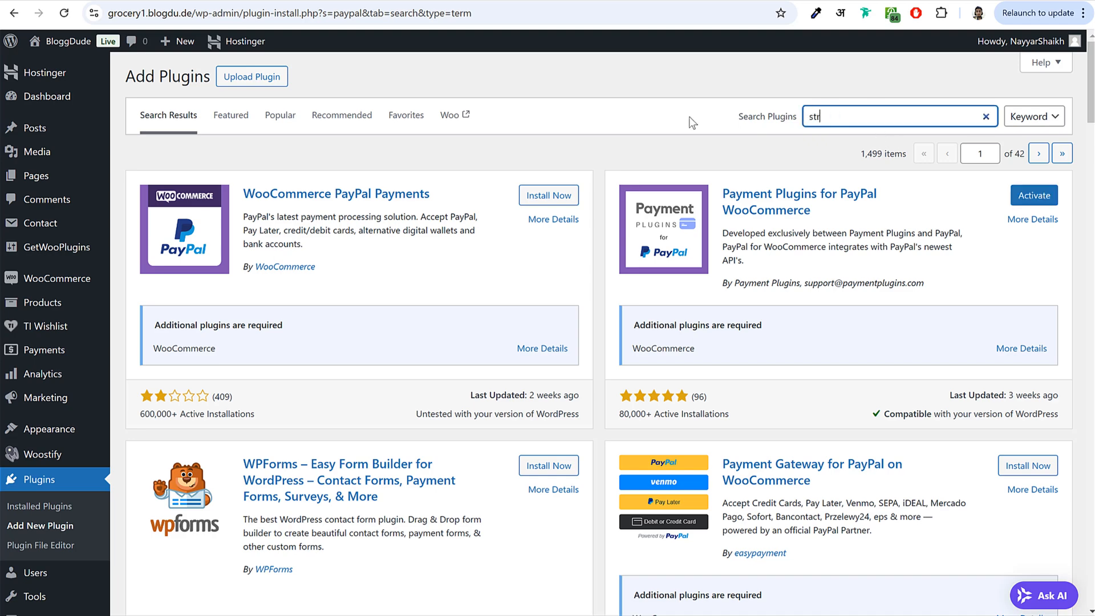
text(e)
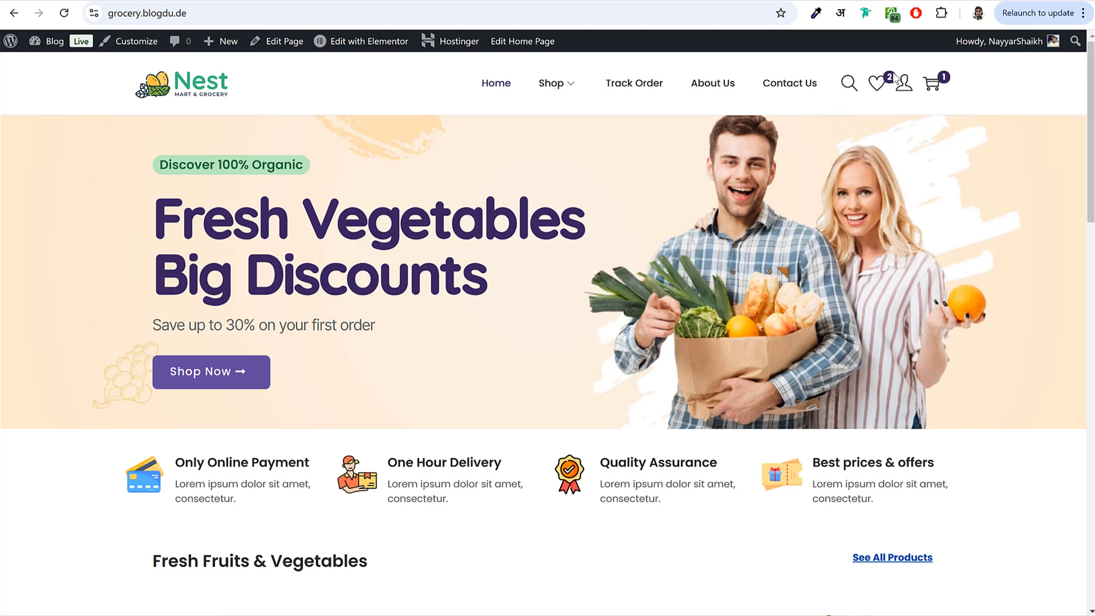
- Check out the storefront cart and select Credit/Debit Cards as the payment option
click(931, 82)
click(946, 593)
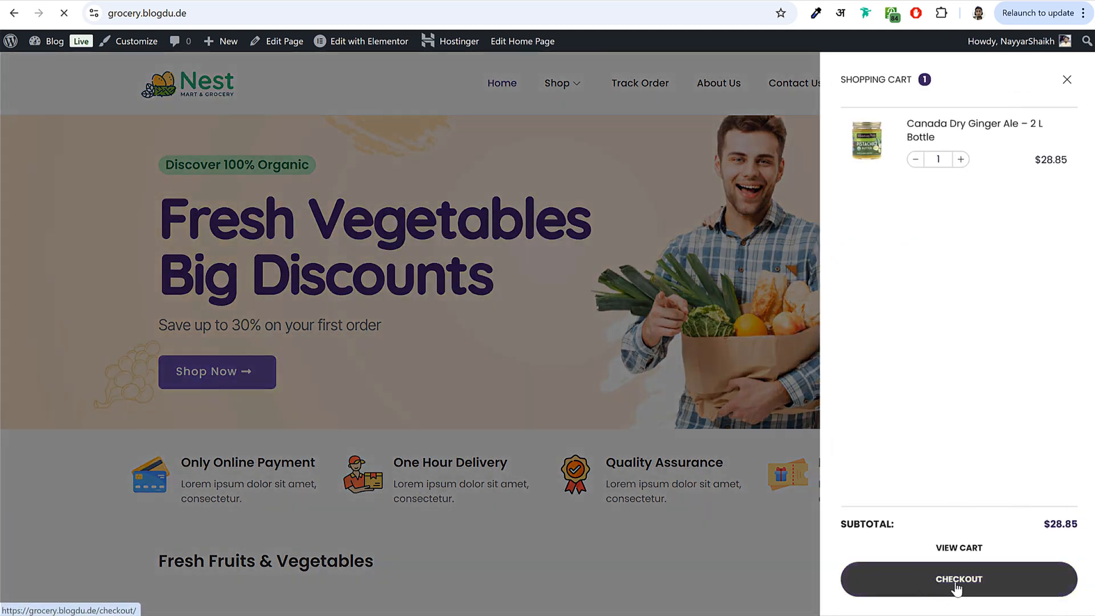
scroll(860, 477, down, 12)
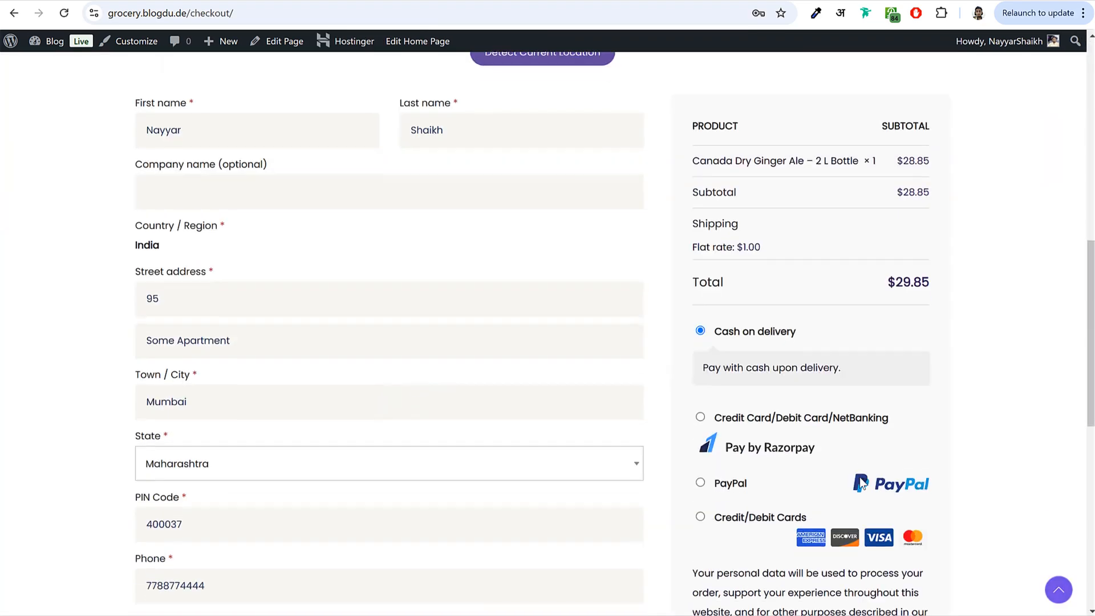
drag(717, 382, 813, 380)
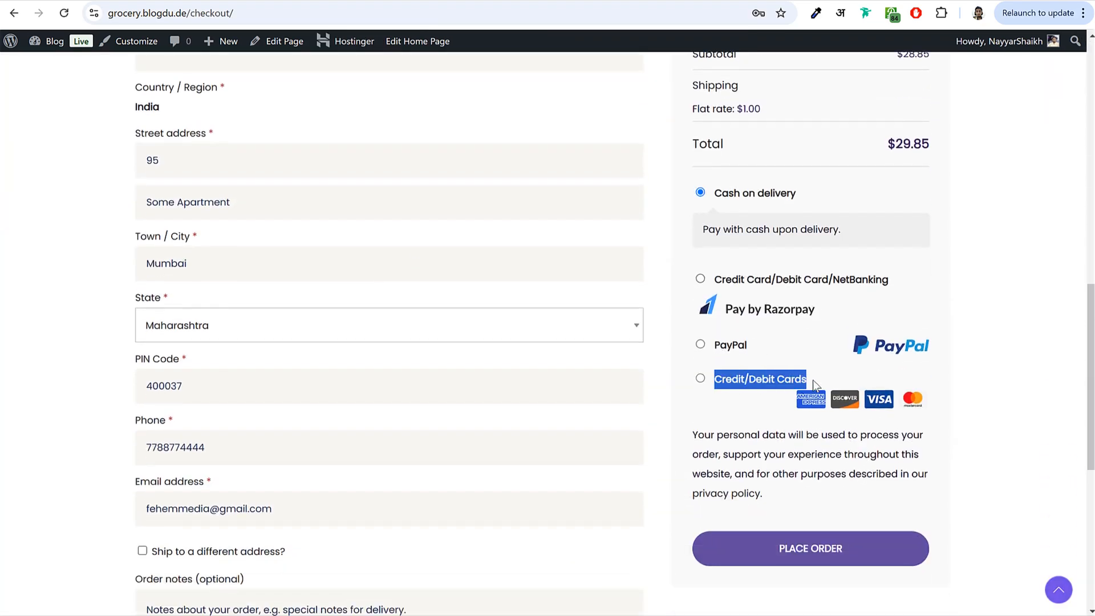
click(701, 379)
scroll(767, 323, down, 2)
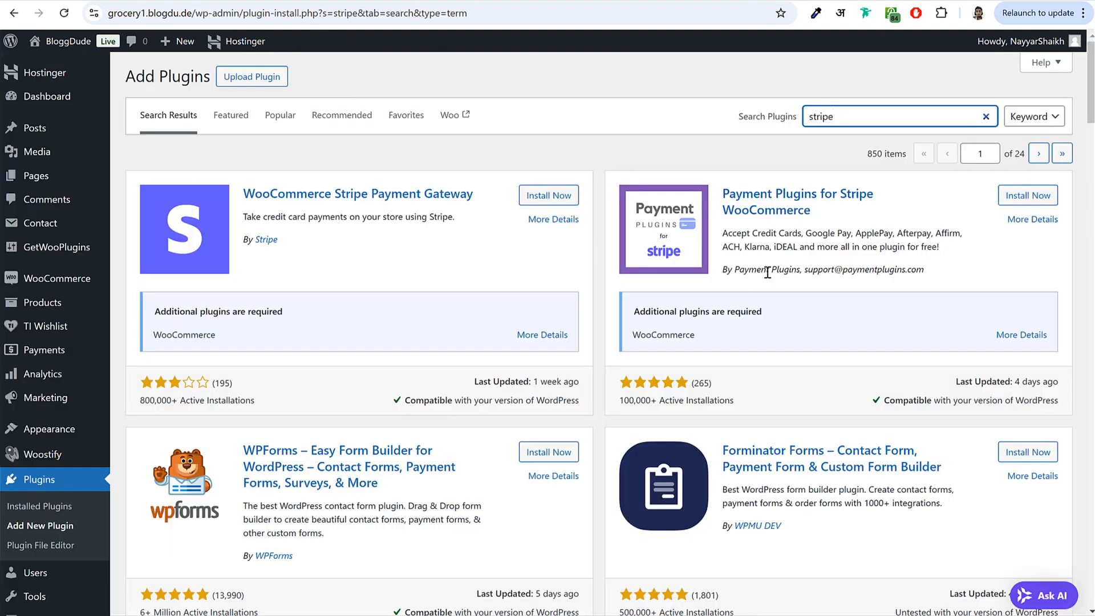
- Install the Payment Plugins for Stripe WooCommerce plugin
click(1026, 196)
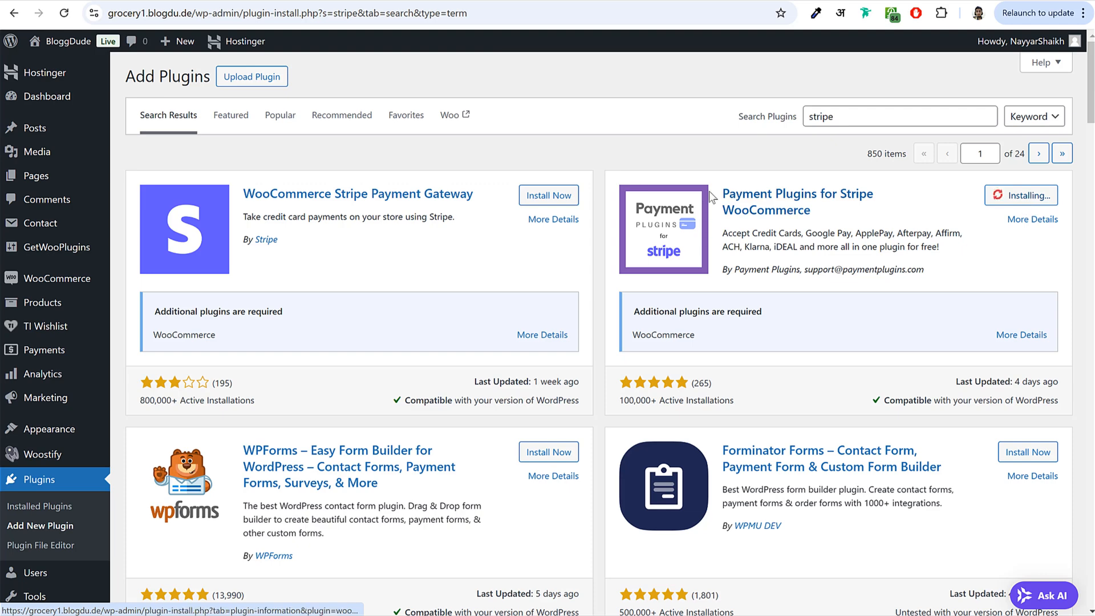
drag(720, 188, 836, 214)
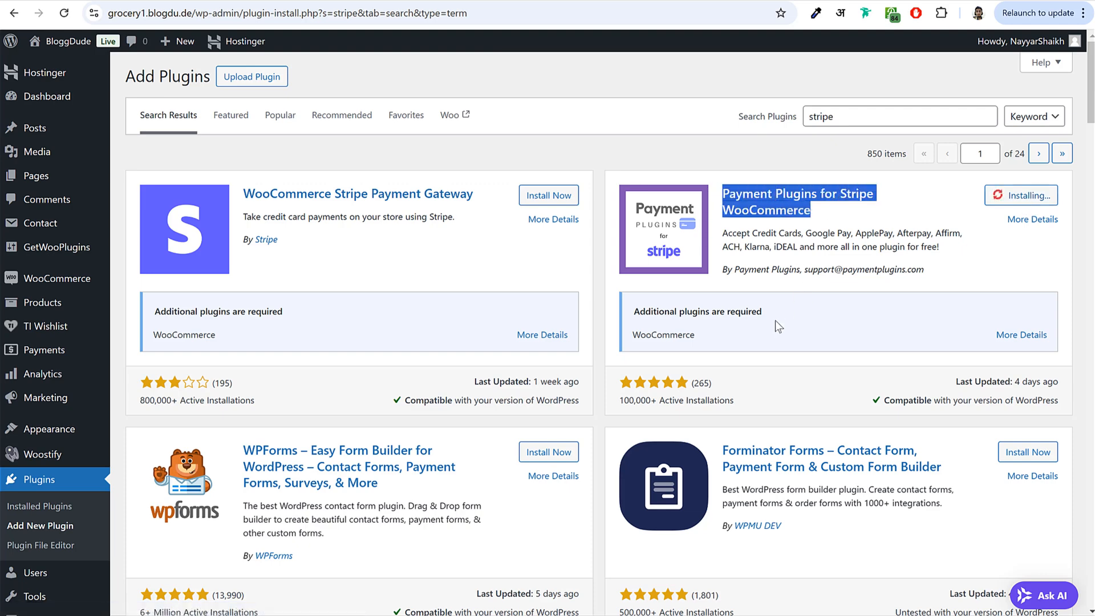
drag(926, 269, 804, 270)
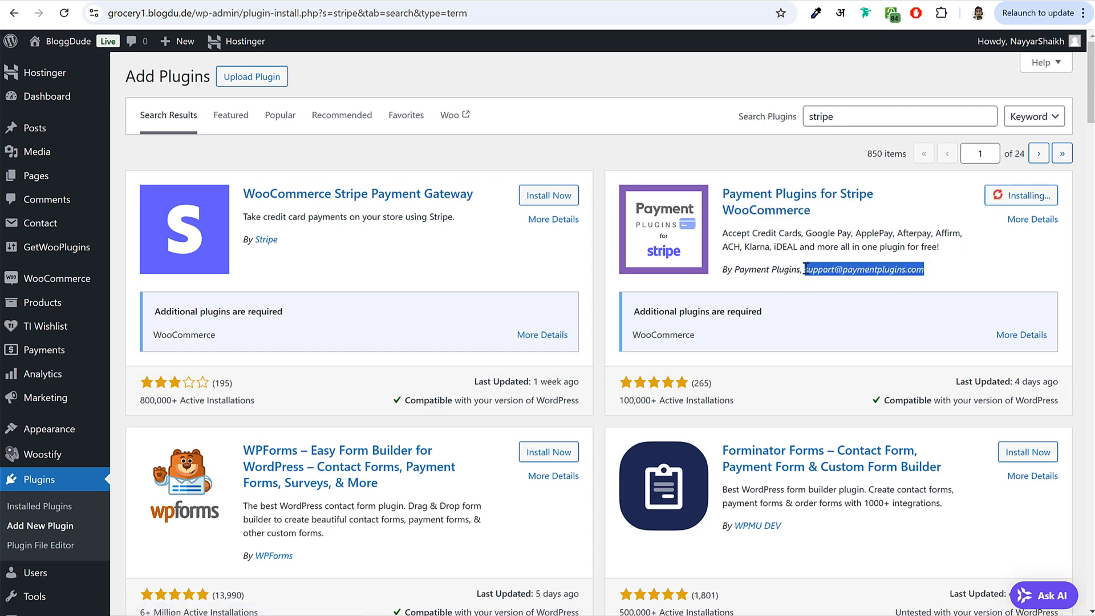
click(955, 271)
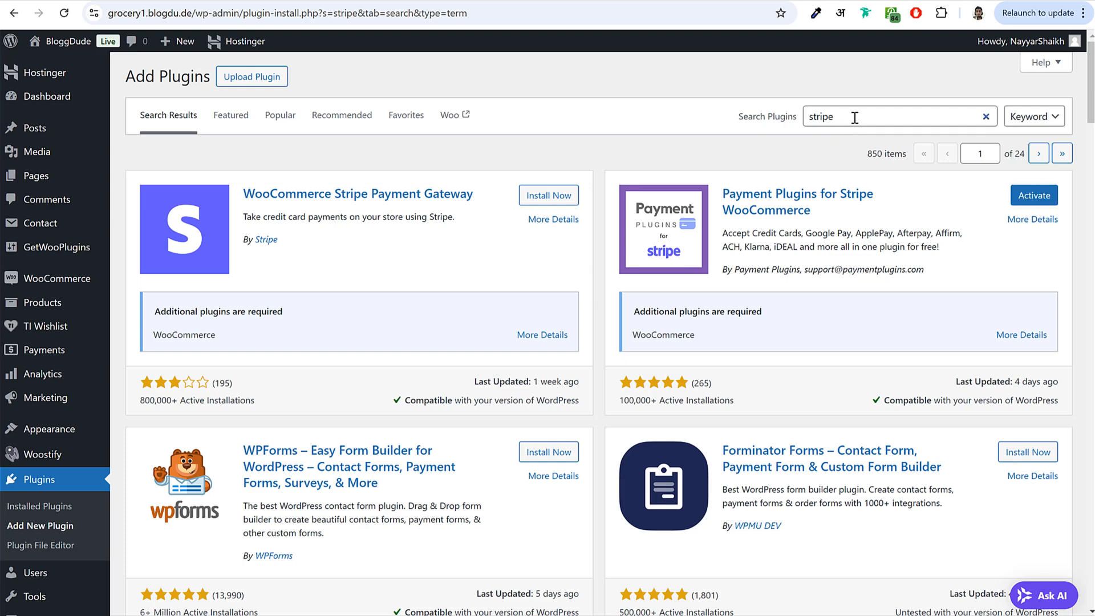
- Search 'razorpay', install Razorpay for WooCommerce, and view the installed plugins list
drag(852, 117, 775, 125)
text(razorp)
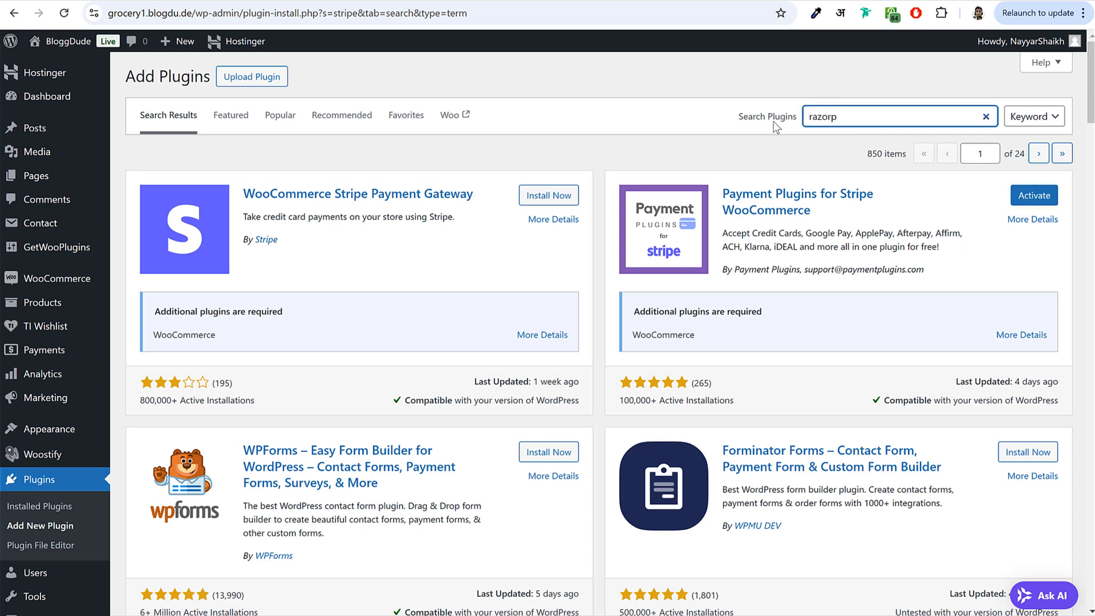
text(ay)
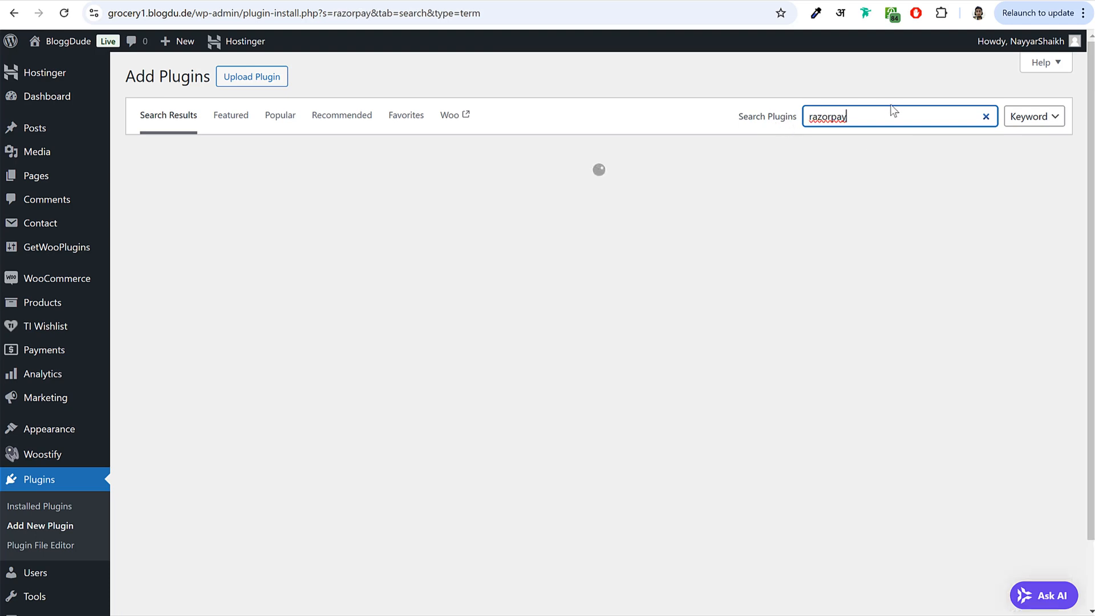
double_click(825, 117)
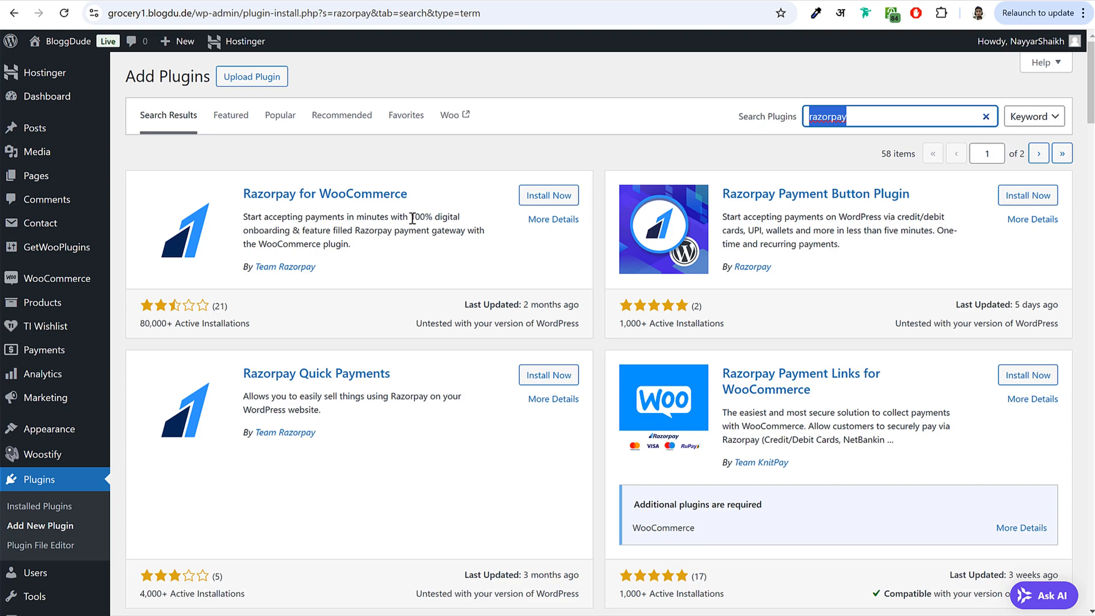
click(412, 219)
drag(244, 195, 405, 197)
click(532, 199)
triple_click(337, 259)
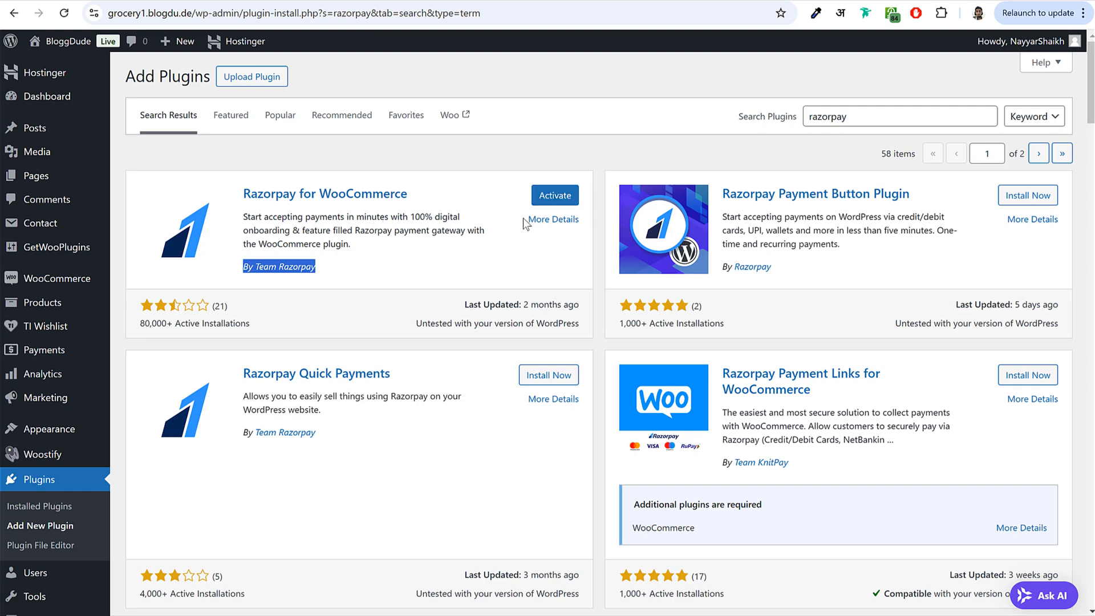
click(62, 484)
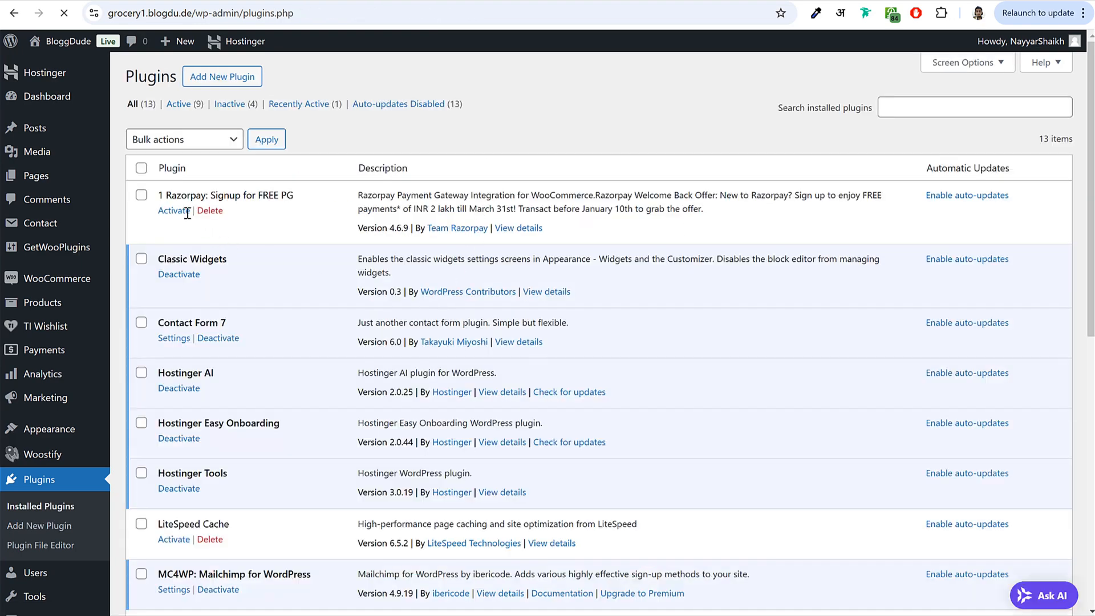
- Bulk-activate the newly installed PayPal, Stripe and Razorpay plugins
scroll(268, 262, down, 8)
click(141, 215)
click(141, 136)
scroll(318, 317, up, 10)
click(188, 139)
click(193, 178)
click(273, 140)
click(616, 104)
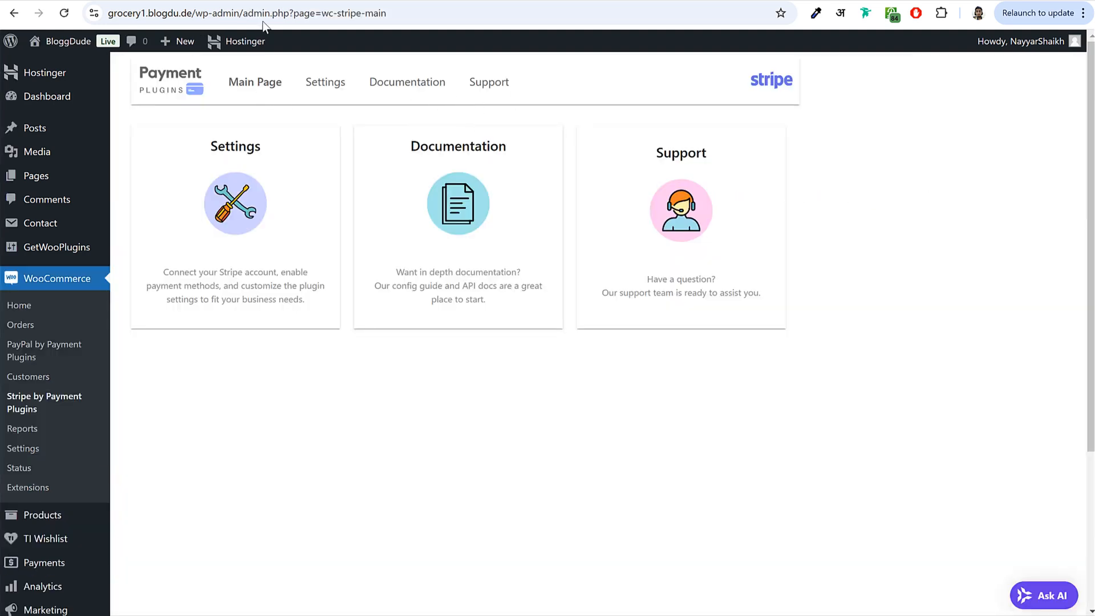
- Reload the Payments settings, enable PayPal Gateway and open its settings
click(256, 0)
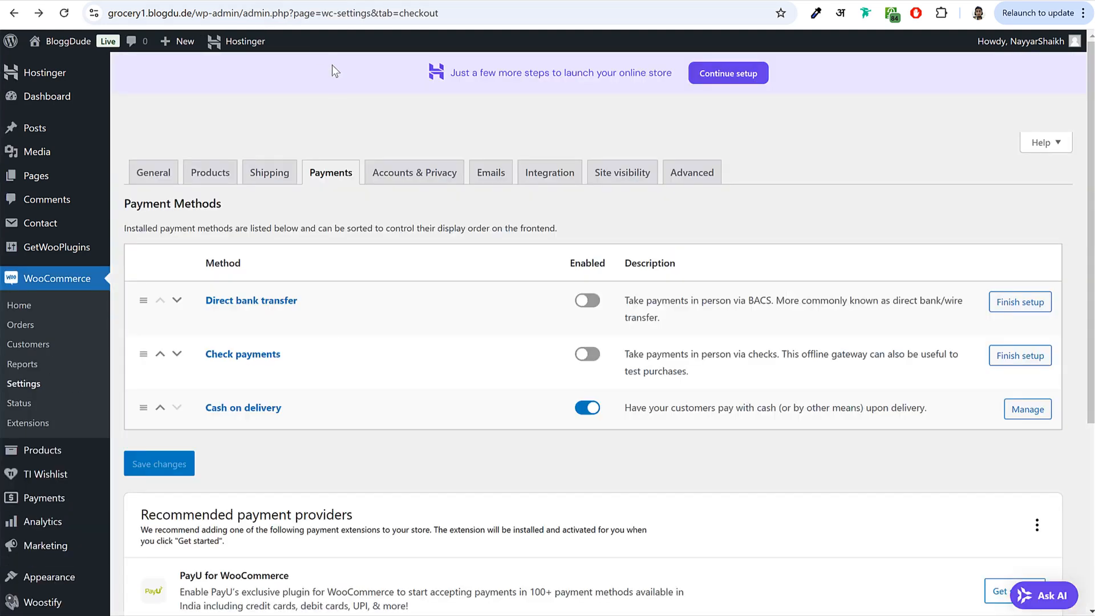
click(329, 177)
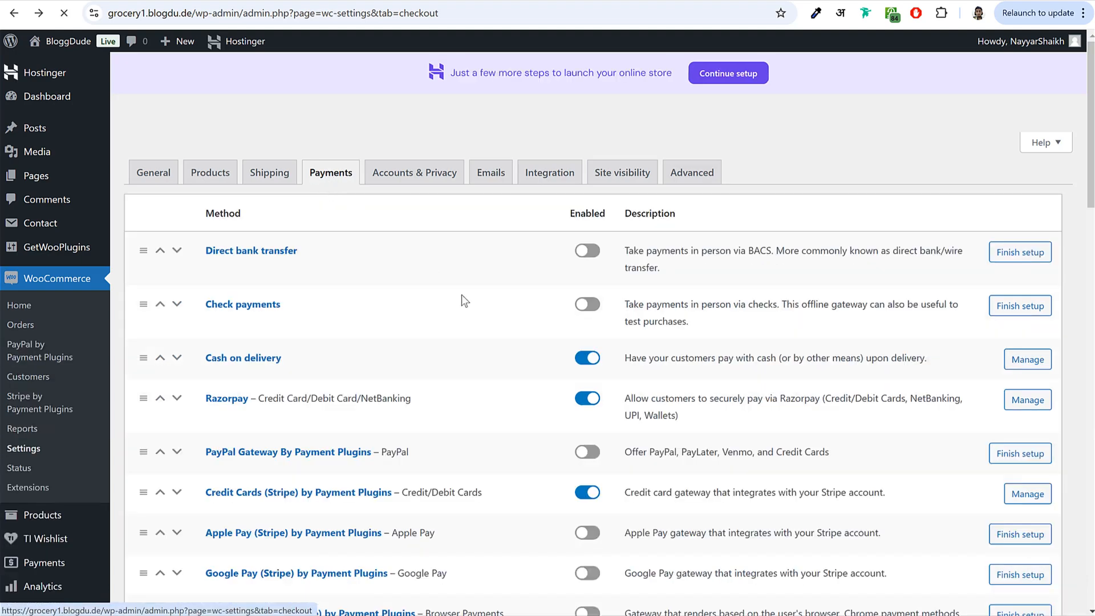
scroll(606, 399, down, 20)
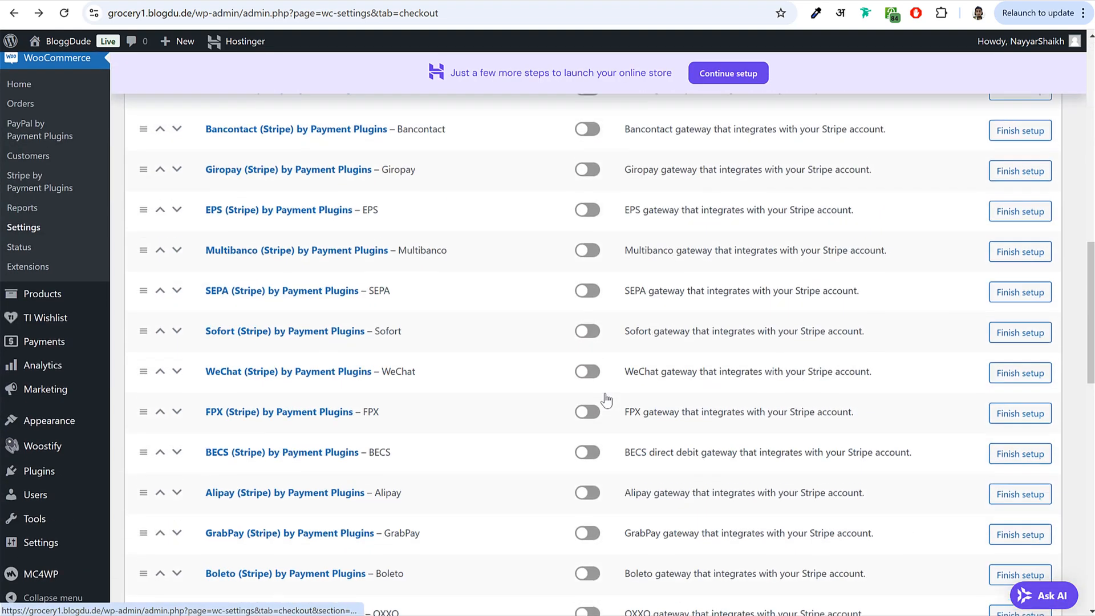
scroll(606, 399, up, 20)
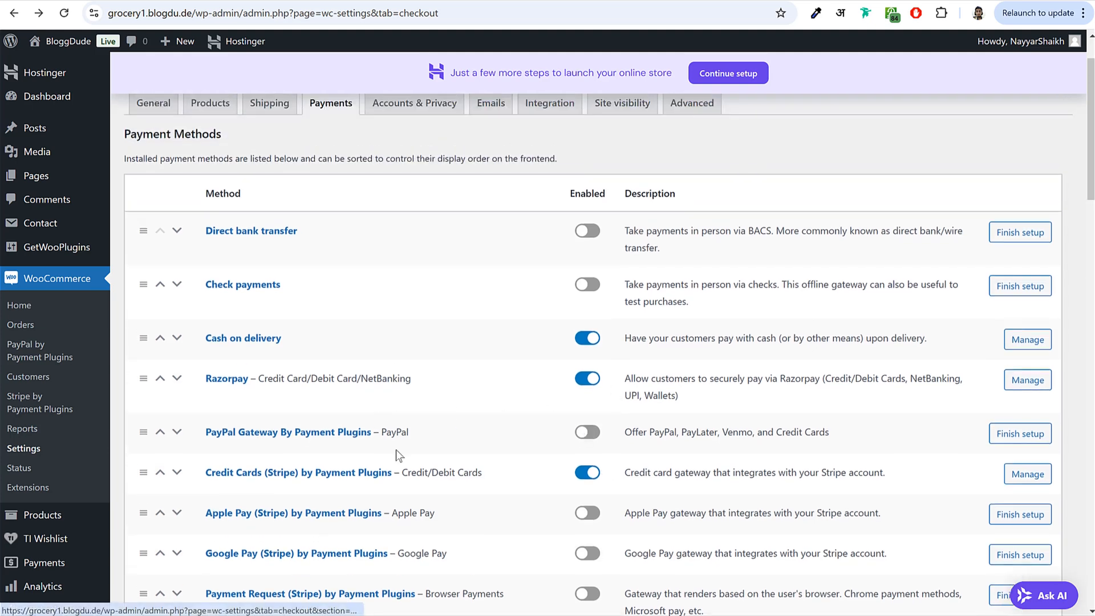
click(592, 432)
click(314, 436)
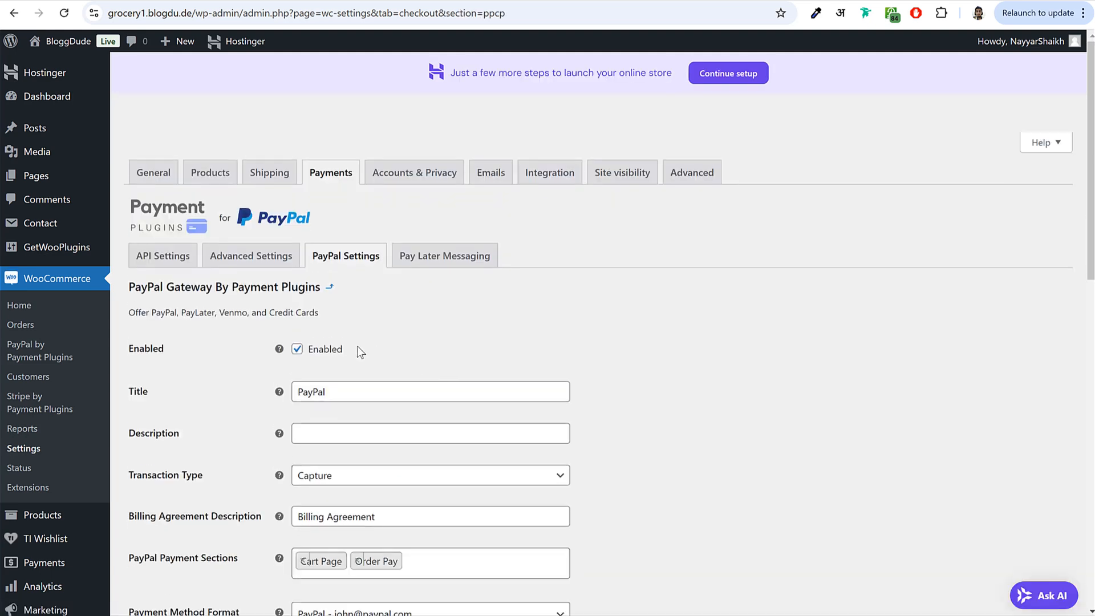
- Open the PayPal gateway's API Settings and keep Environment set to production
drag(127, 348, 306, 354)
click(166, 263)
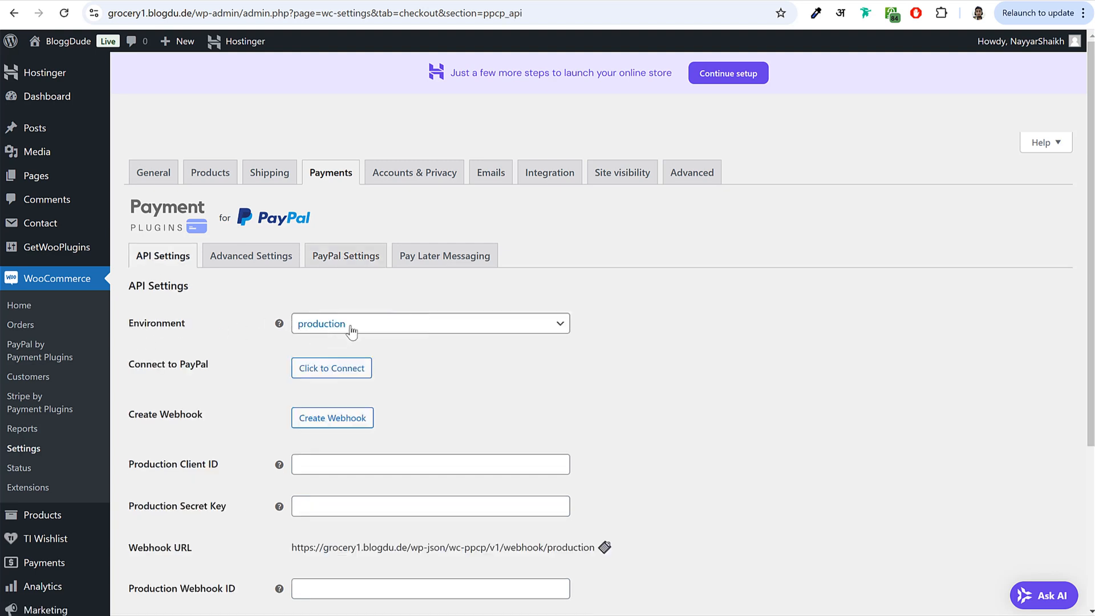
click(368, 323)
click(359, 372)
- Check that the production Client ID and Secret Key fields are still empty
click(578, 373)
scroll(594, 377, down, 4)
scroll(592, 379, up, 2)
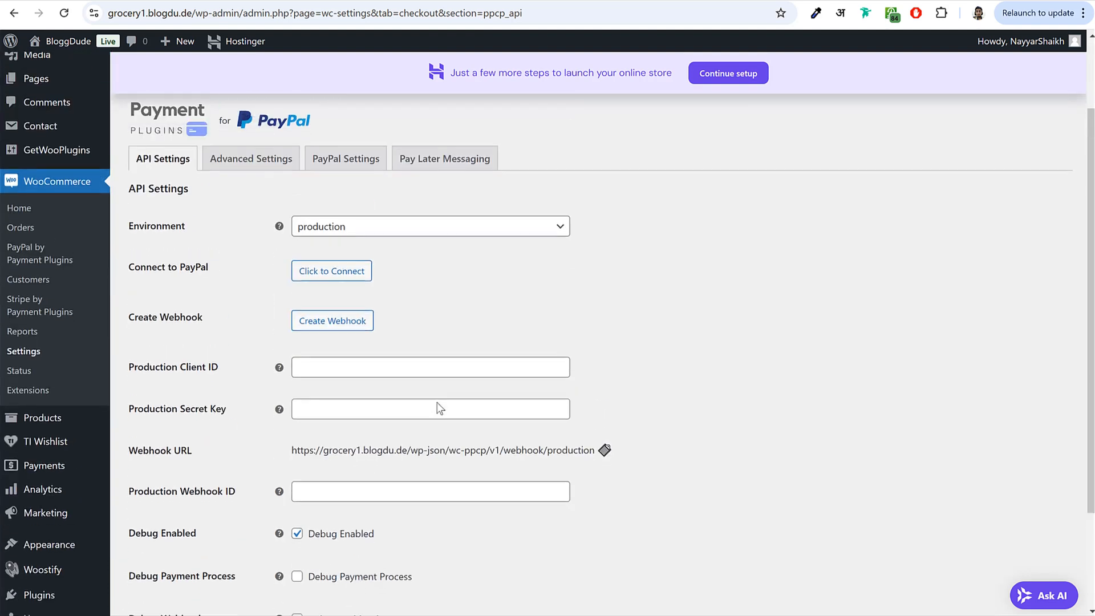
scroll(437, 403, down, 1)
drag(134, 311, 223, 308)
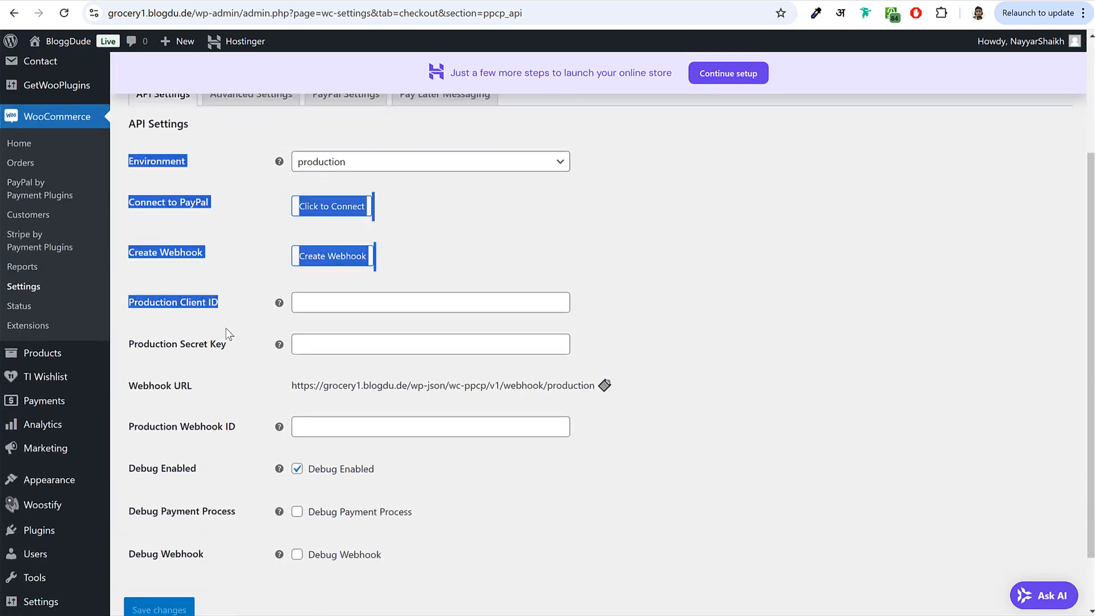
click(220, 325)
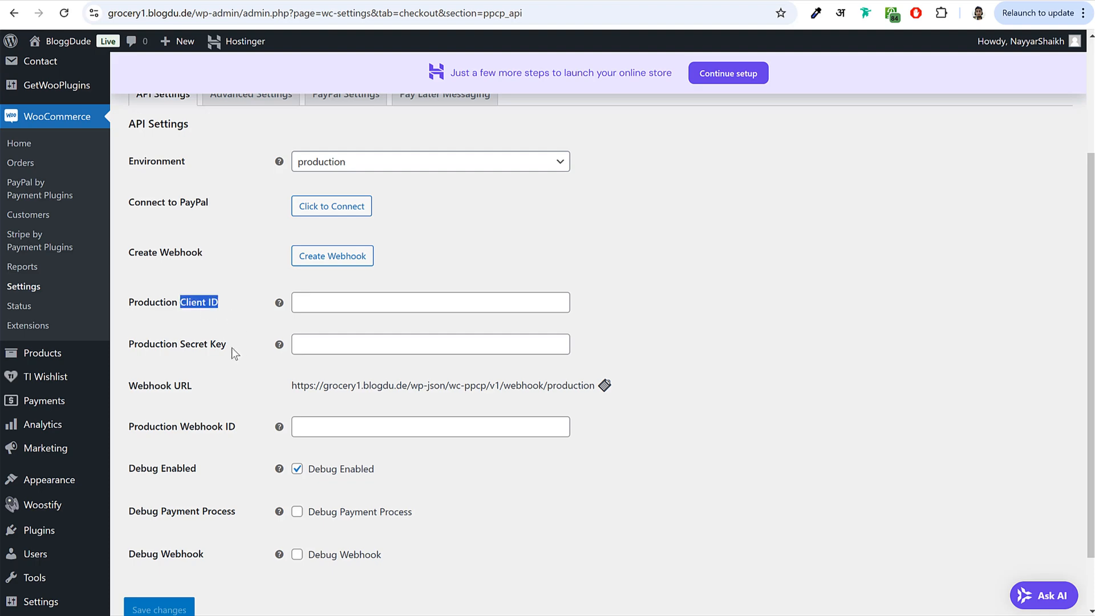
drag(233, 349, 187, 350)
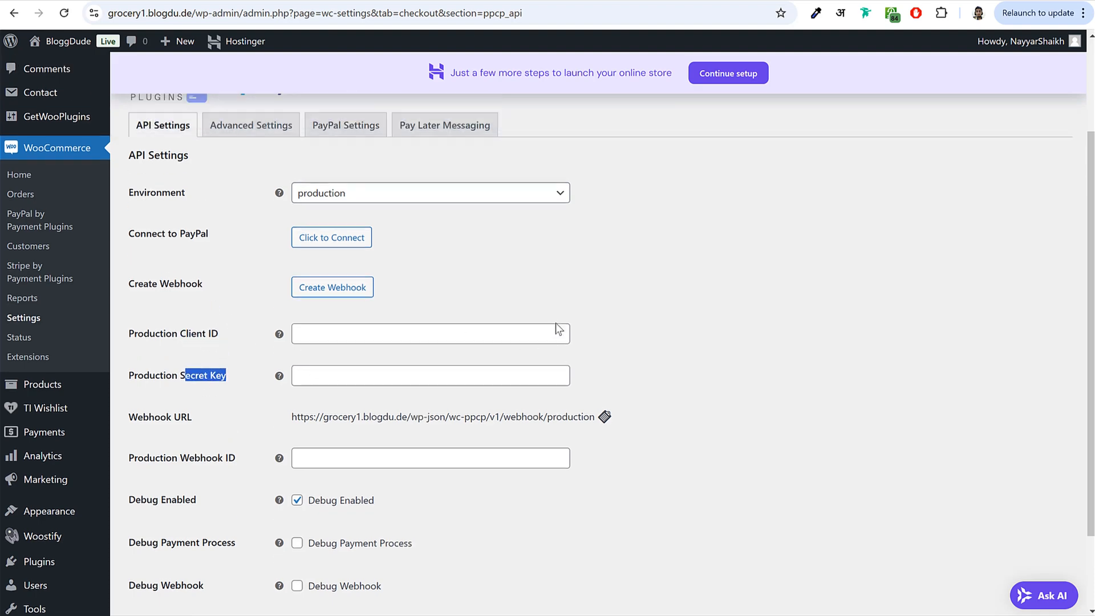
scroll(558, 325, up, 2)
- Log in to PayPal in the popup and agree to connect it to the payment plugin
click(328, 350)
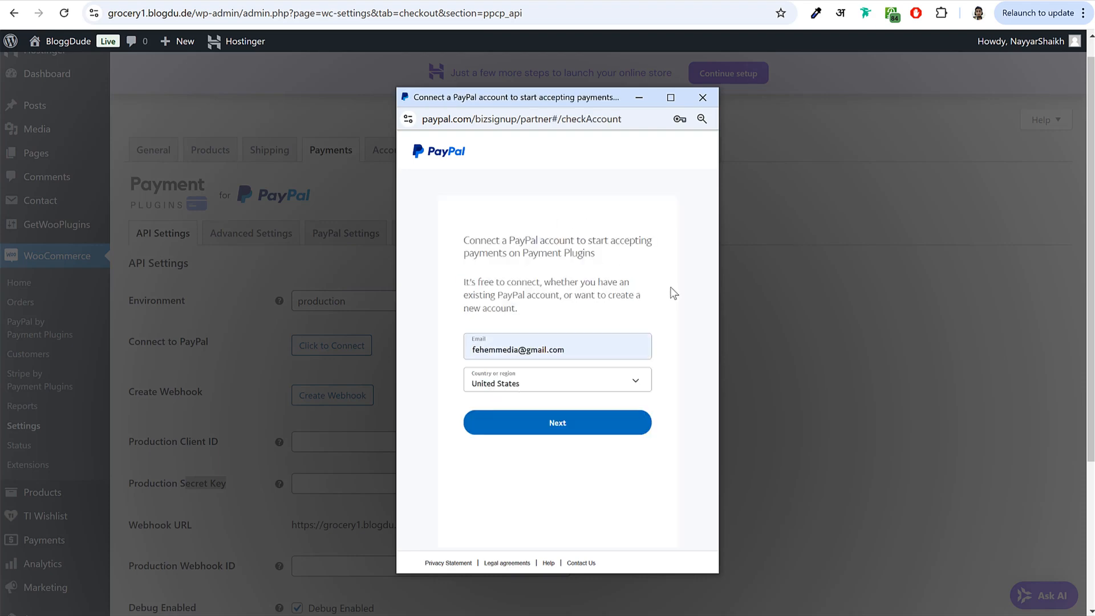
click(559, 433)
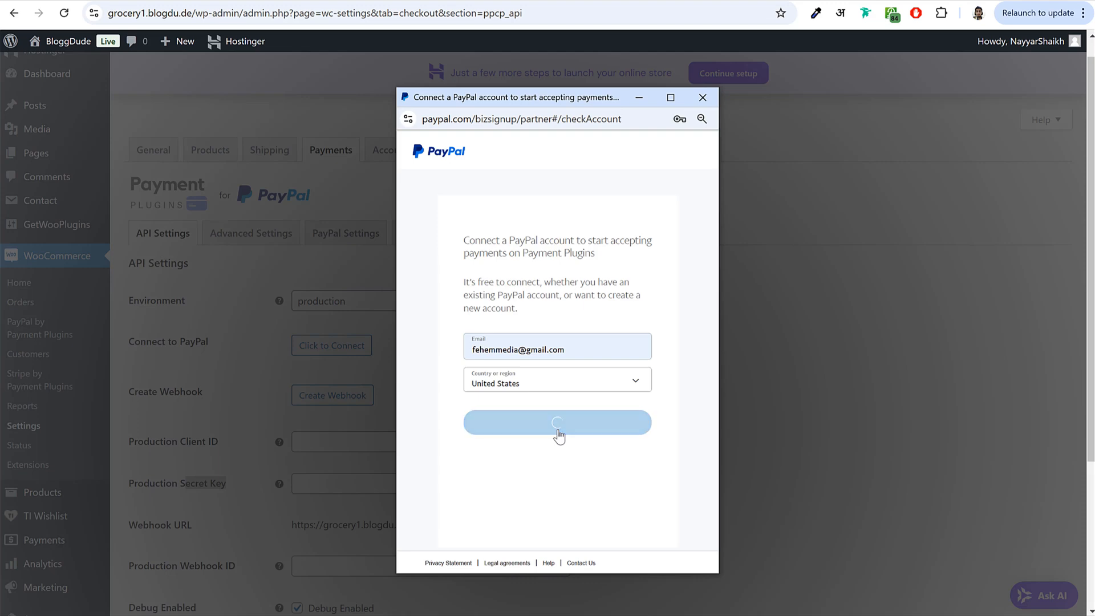
click(550, 330)
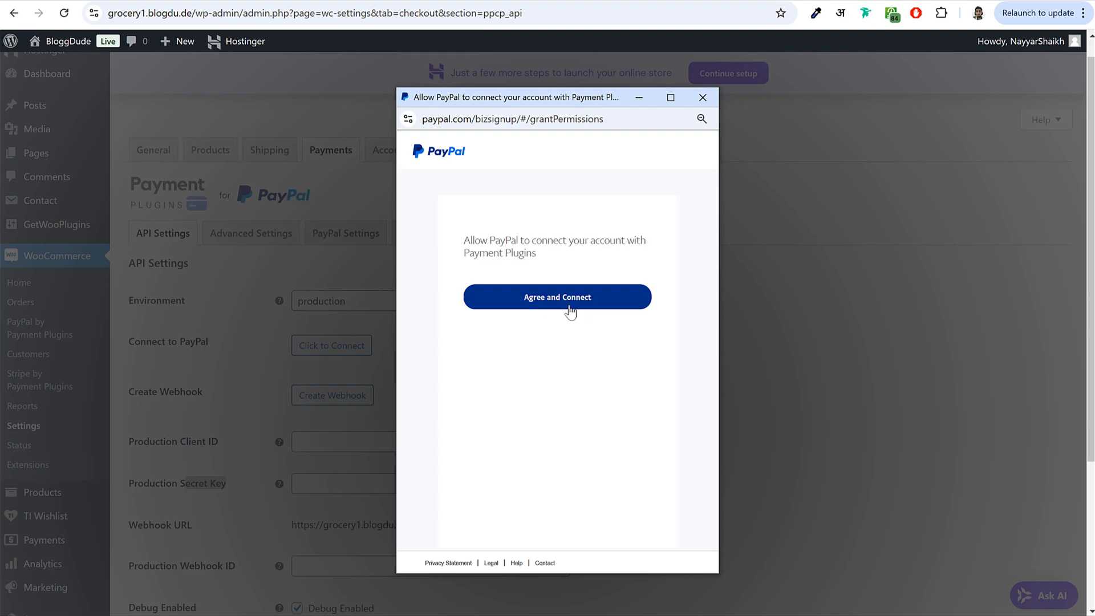
click(558, 303)
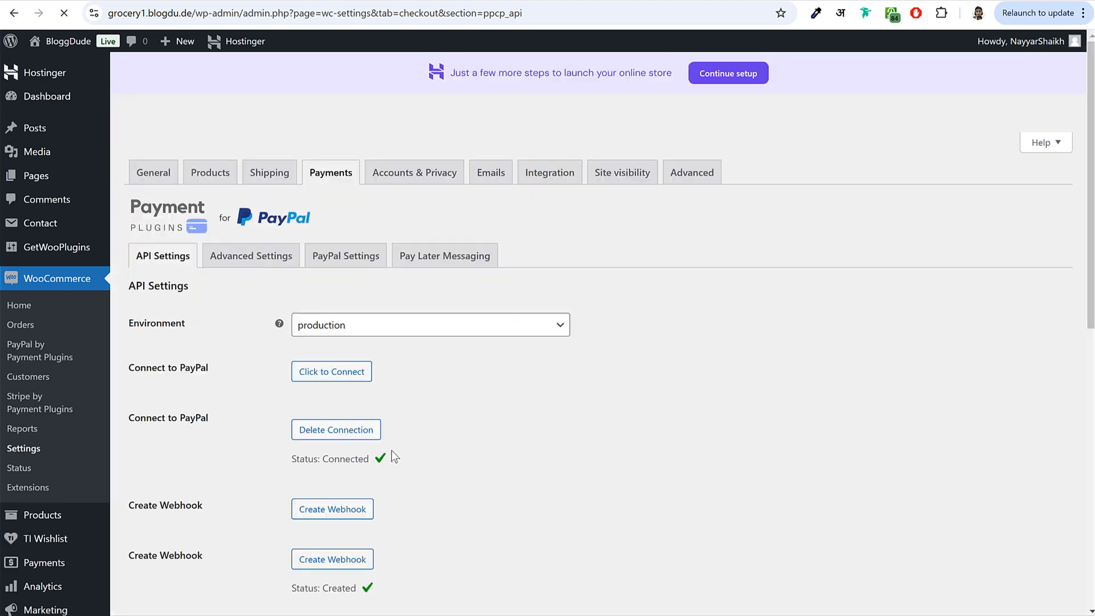
- Review the connected PayPal API settings, then go back to the Payments list
scroll(481, 398, down, 3)
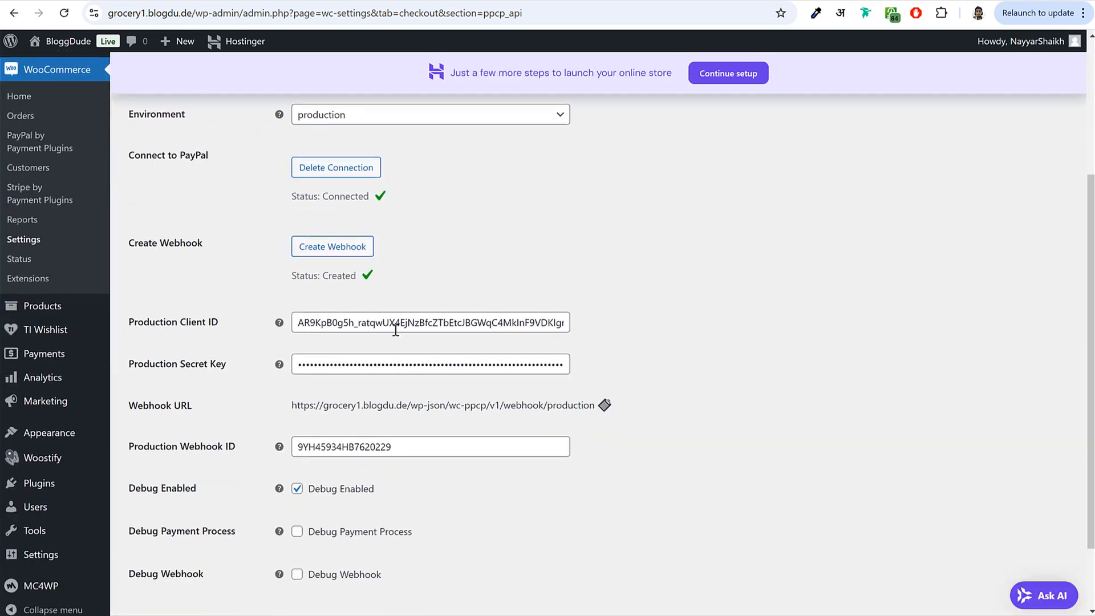
scroll(302, 366, up, 3)
scroll(430, 428, down, 4)
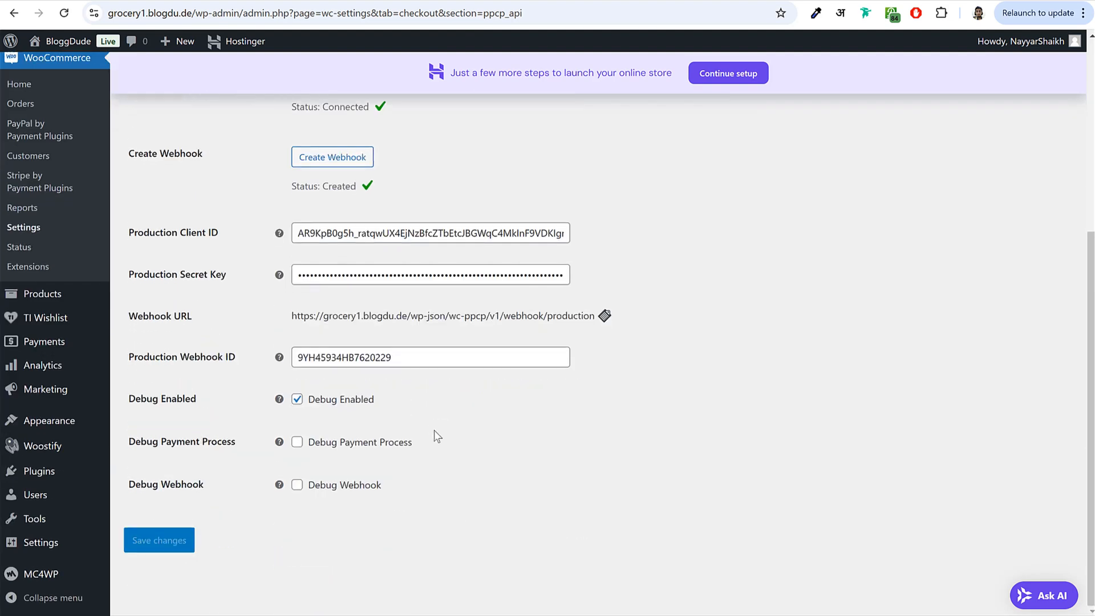
scroll(439, 548, up, 8)
click(328, 173)
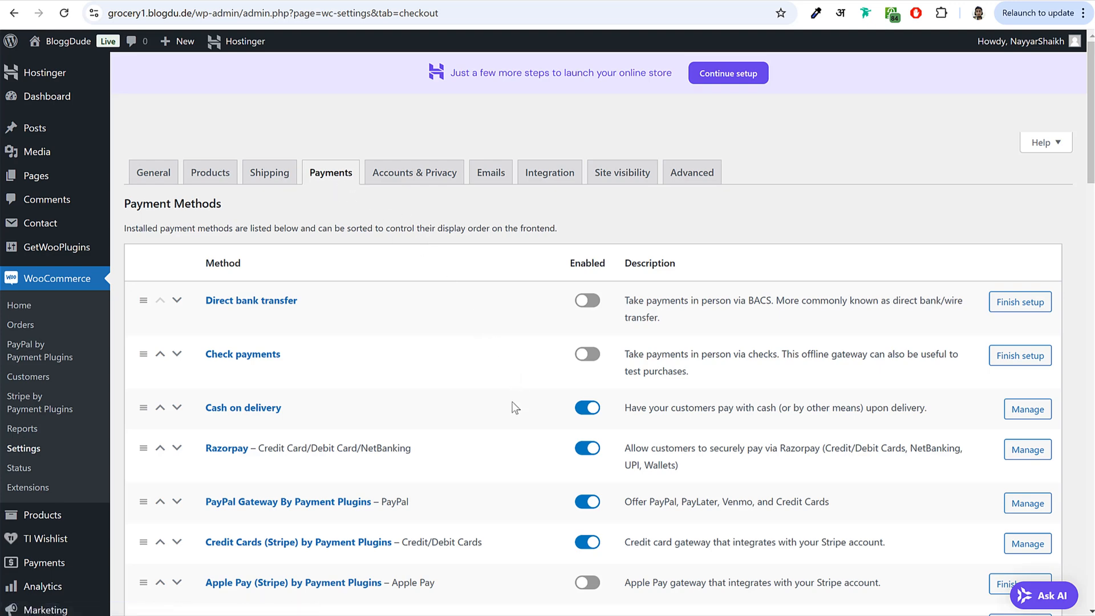
- Give Credit Cards (Stripe) the description 'Credit/Debit Cards' copied from its title, and save
scroll(513, 407, down, 3)
drag(194, 334, 368, 342)
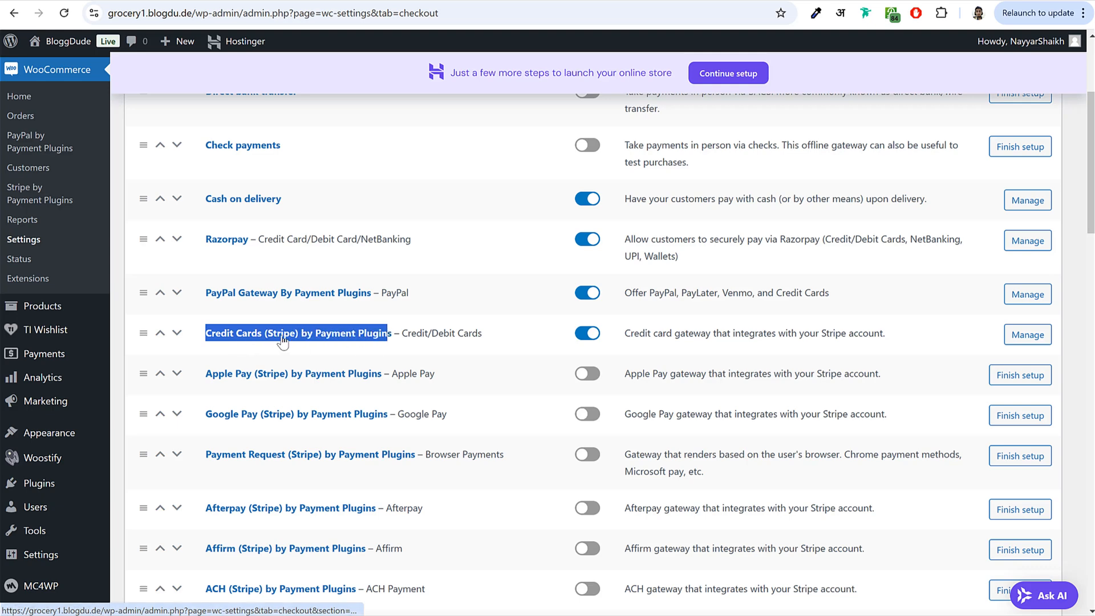
click(318, 342)
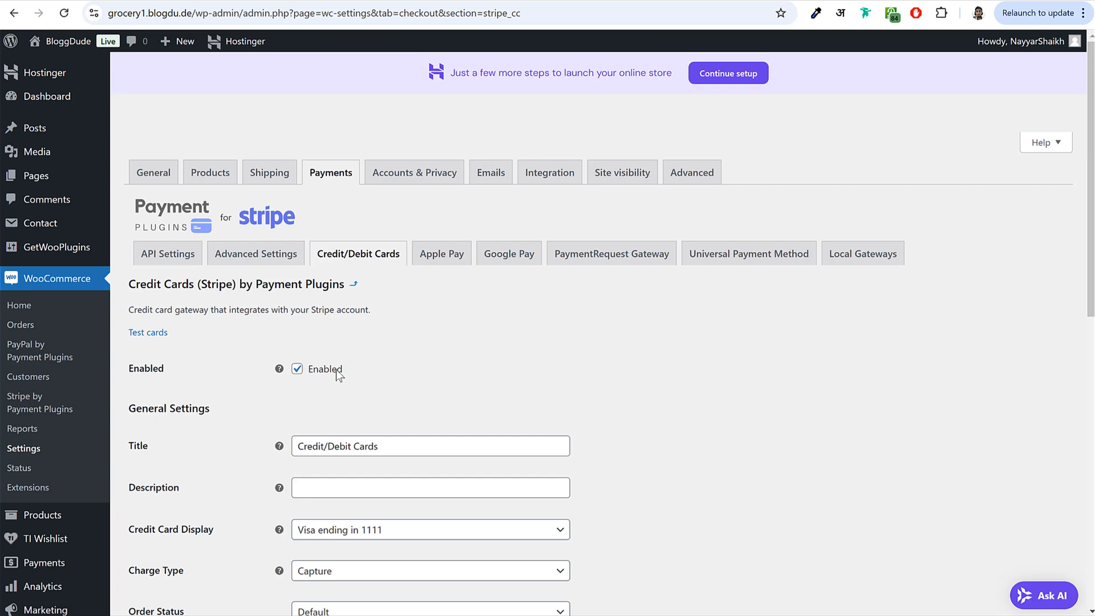
scroll(420, 391, down, 4)
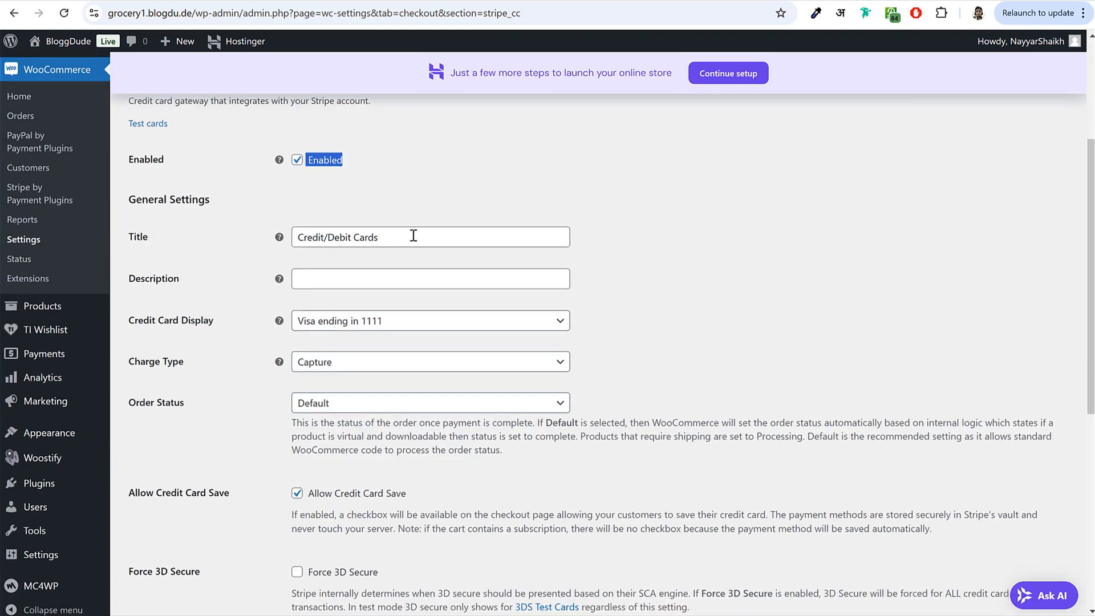
drag(420, 236, 281, 232)
key(ctrl+c)
click(401, 279)
key(ctrl+v)
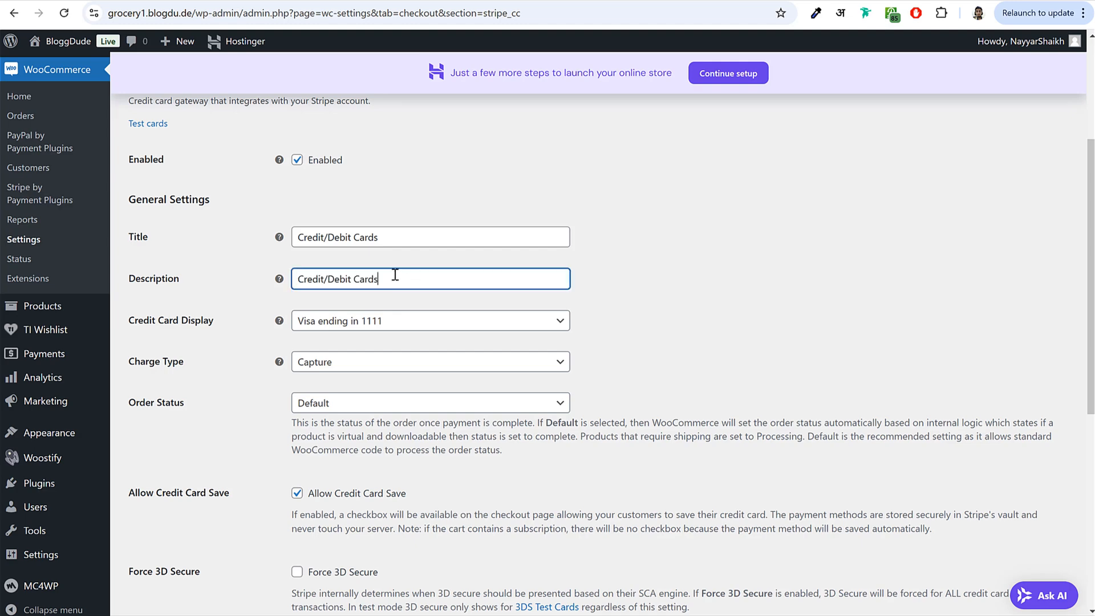
scroll(436, 374, down, 7)
click(144, 539)
- Switch Stripe's API mode from Test to Live and save, then start connecting a Stripe account
click(175, 294)
scroll(570, 348, down, 3)
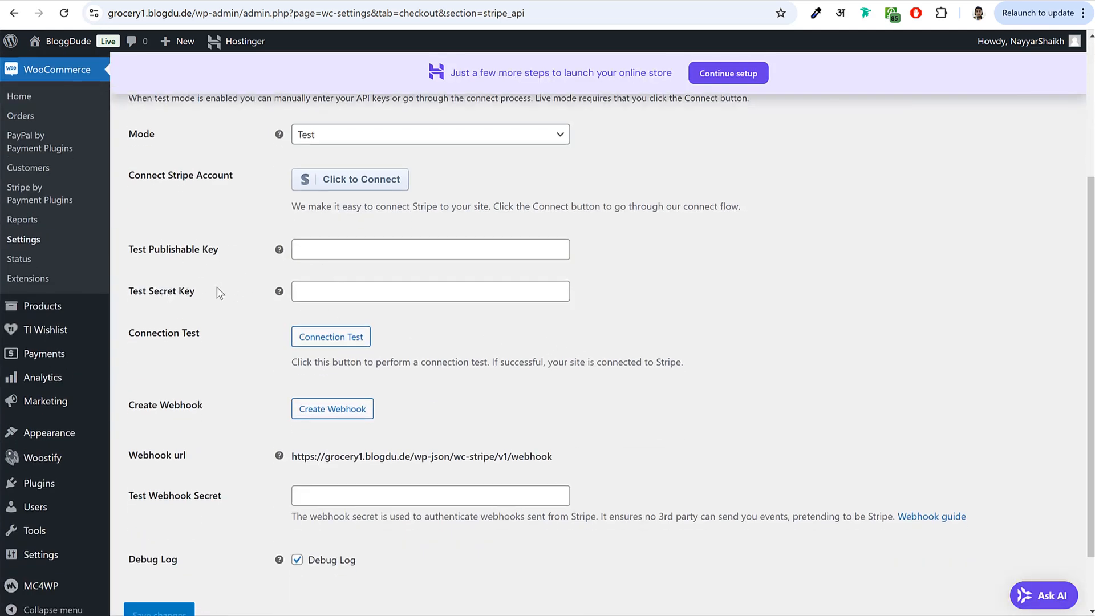
scroll(361, 317, up, 1)
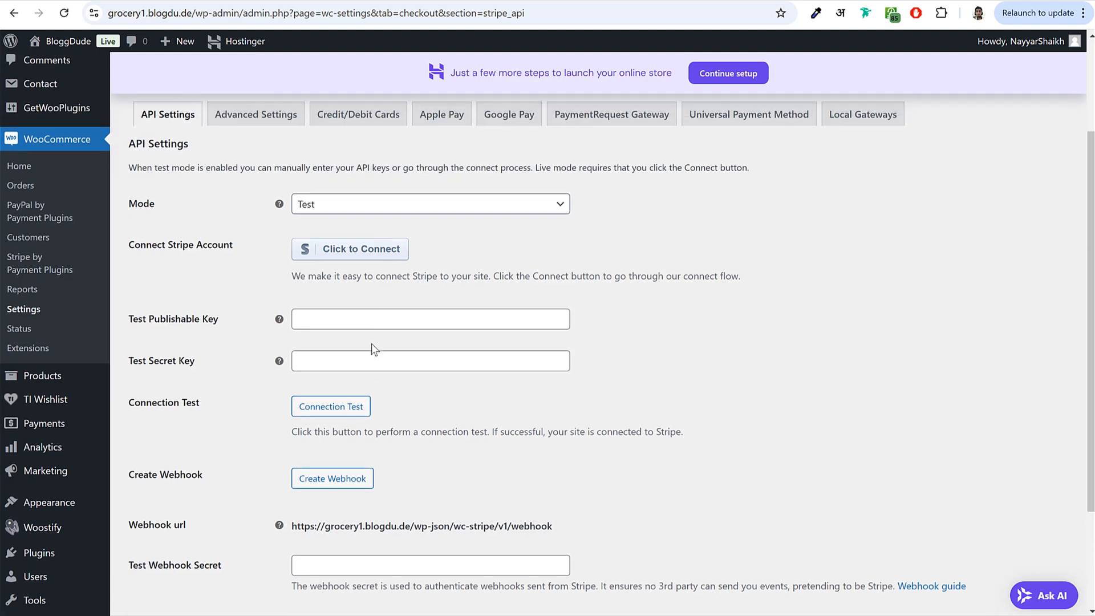
scroll(372, 344, down, 2)
scroll(374, 350, up, 2)
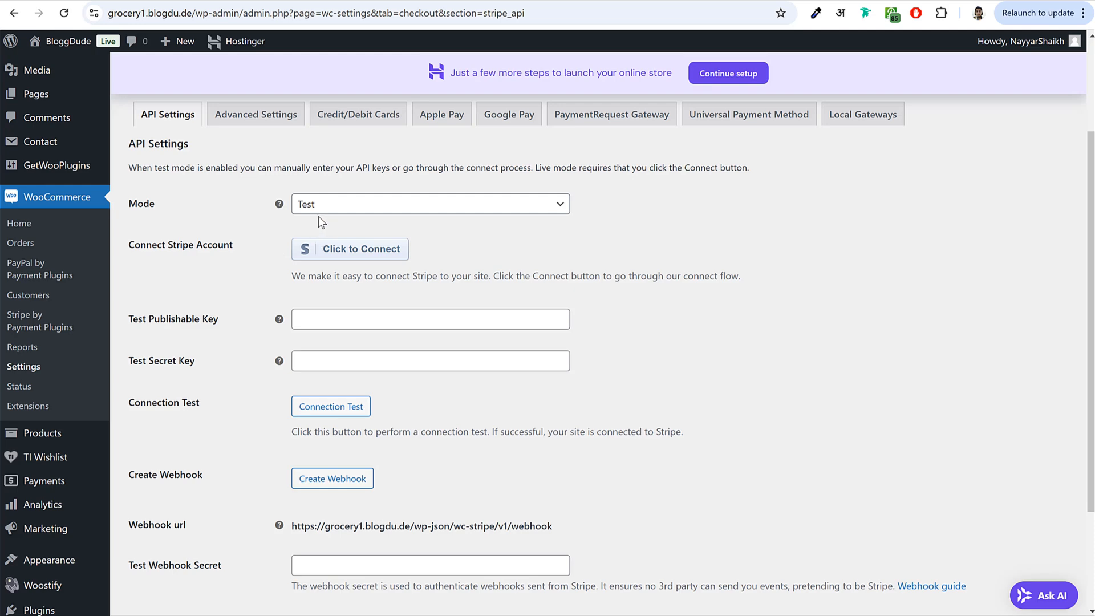
double_click(140, 204)
click(336, 204)
click(342, 249)
click(174, 540)
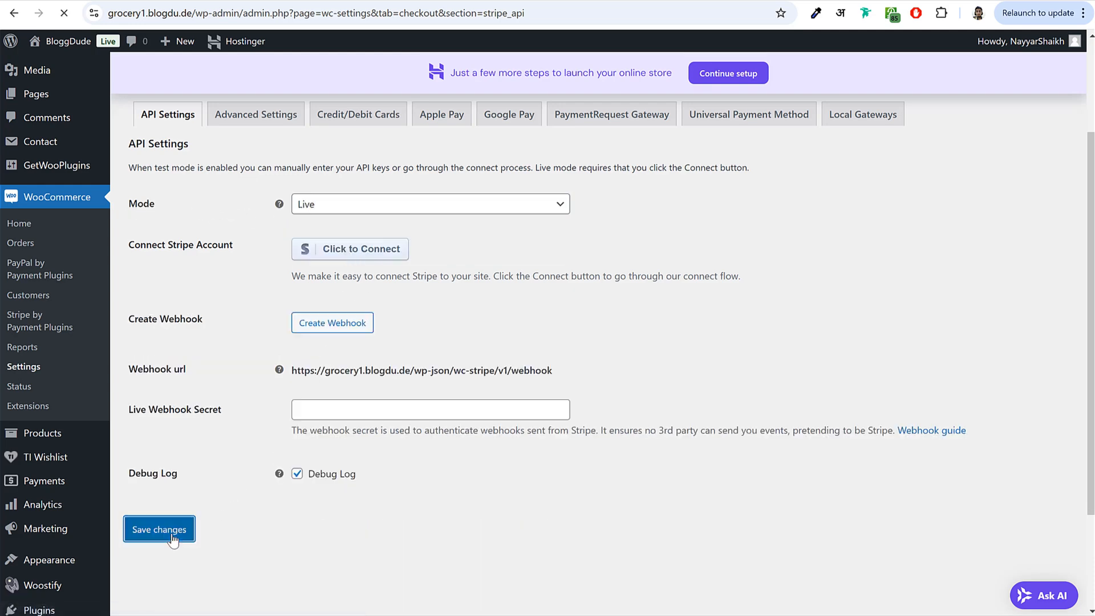
scroll(525, 412, down, 4)
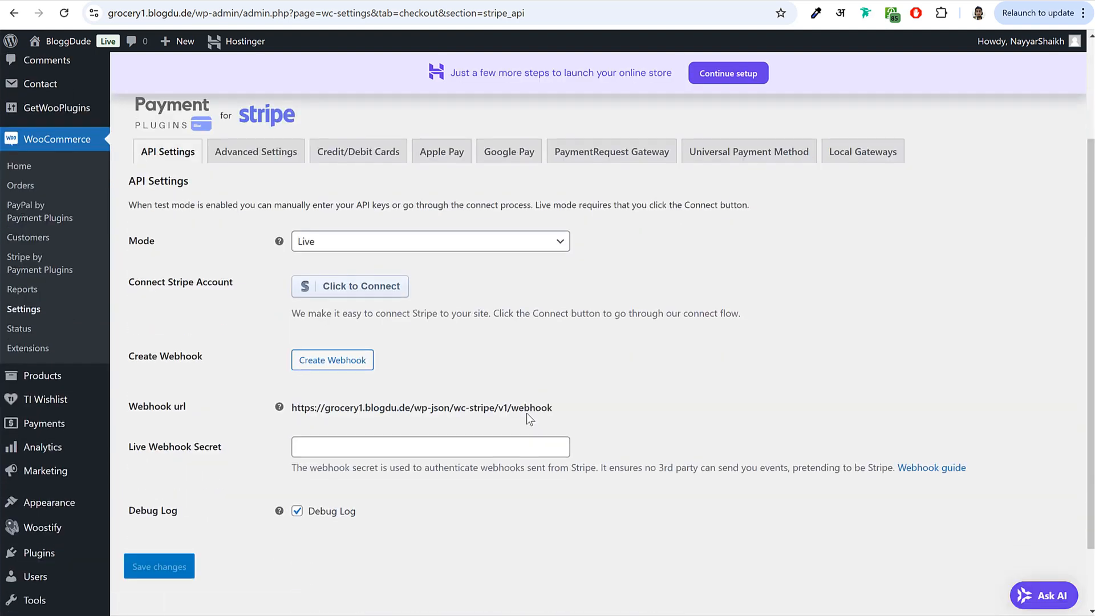
click(384, 228)
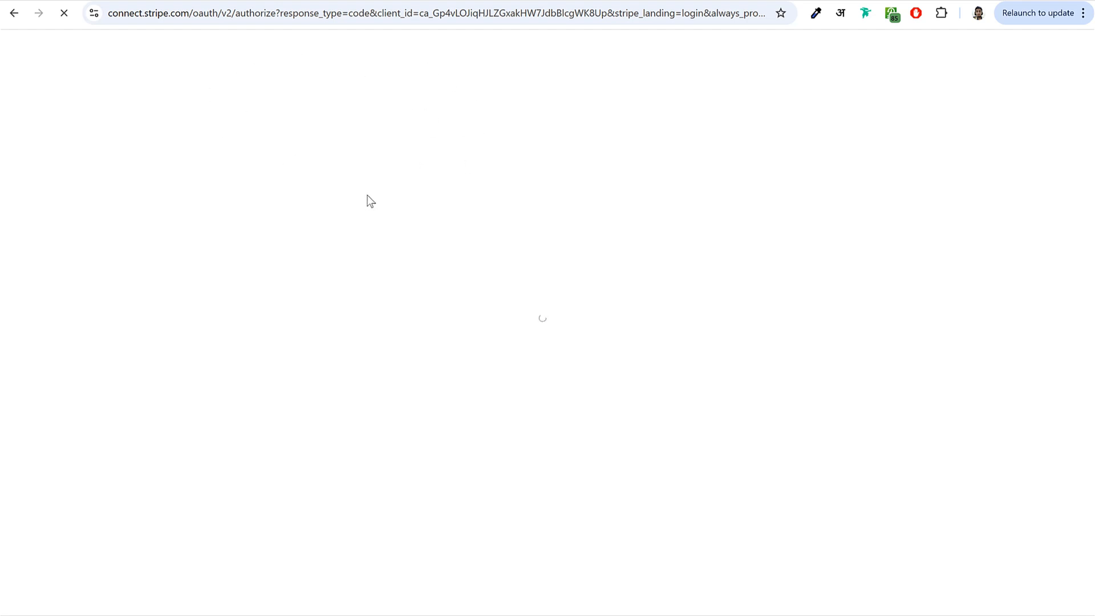
- Sign in to Stripe and connect the chosen account, confirming it's connected in Live mode
click(593, 334)
click(593, 297)
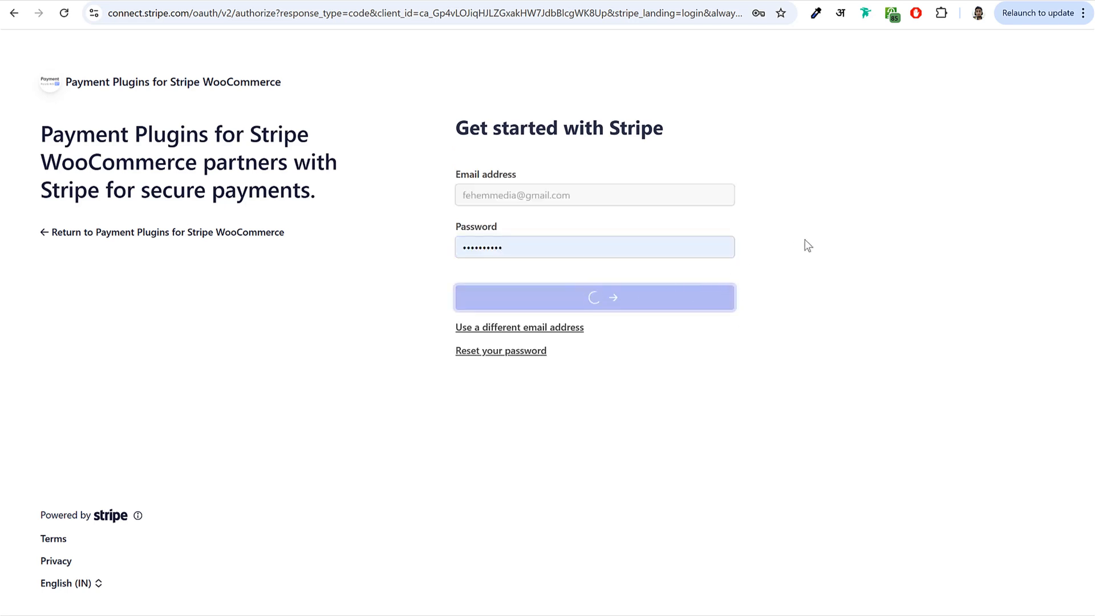
scroll(558, 357, down, 4)
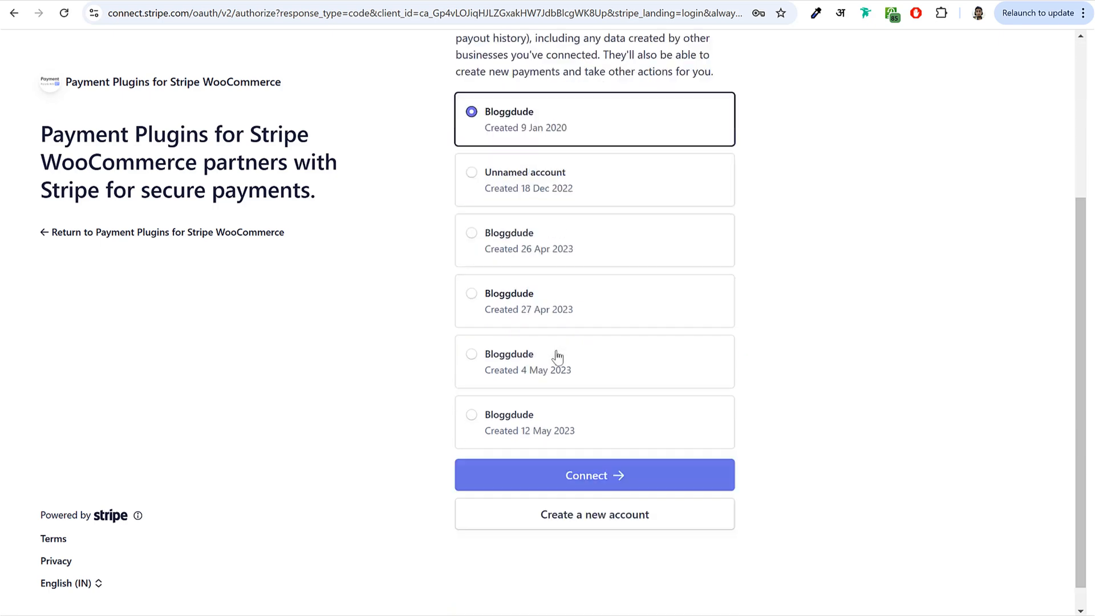
click(600, 455)
scroll(605, 409, up, 2)
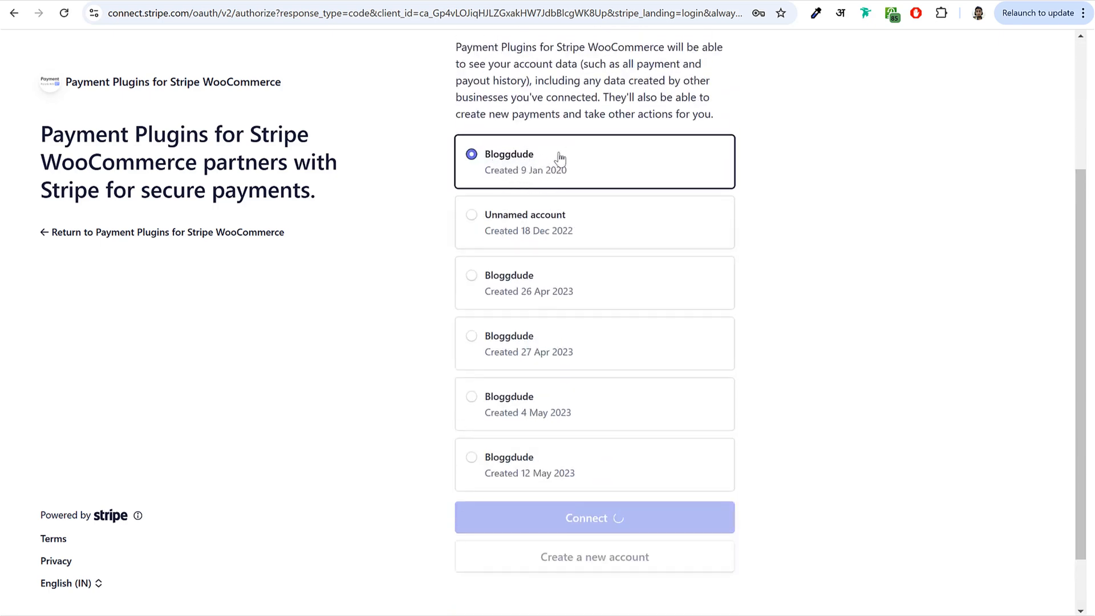
scroll(567, 296, up, 1)
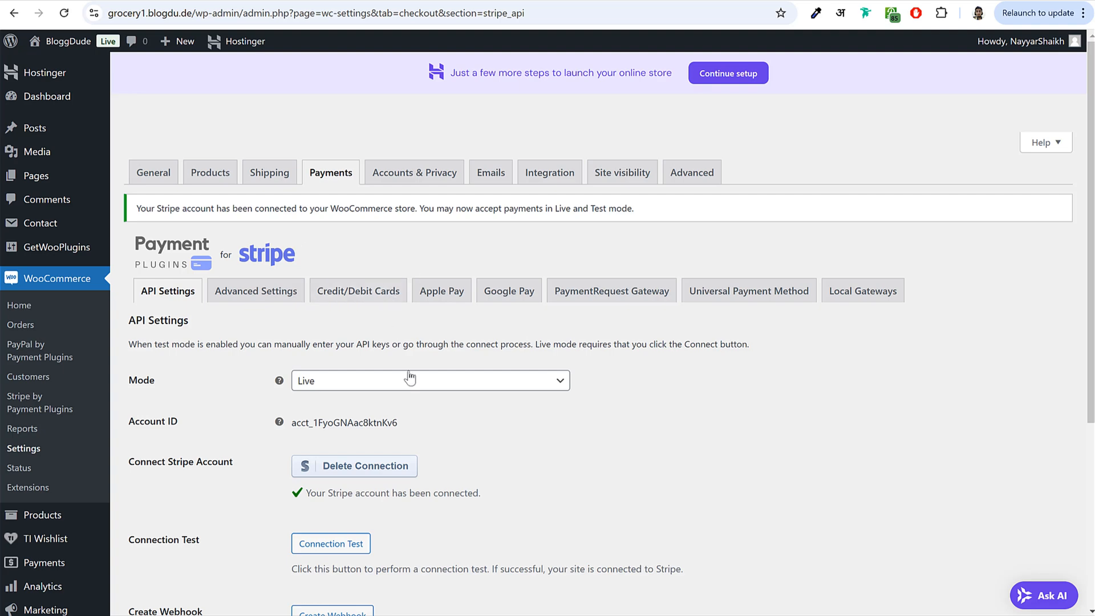
- Return to the Payments list and open the Razorpay gateway settings
scroll(409, 376, down, 3)
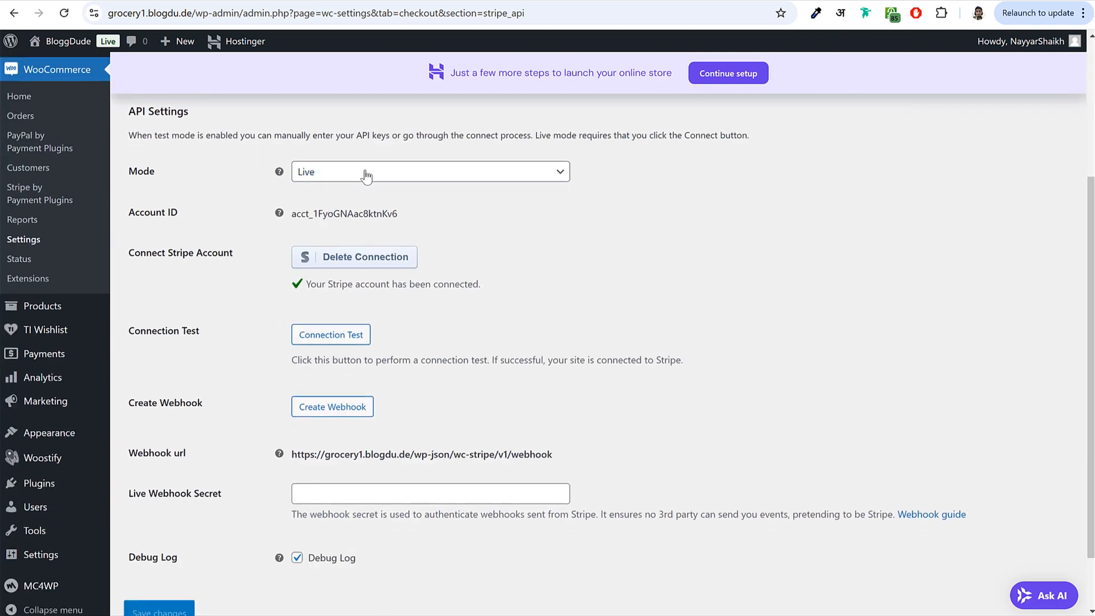
scroll(342, 176, up, 3)
click(328, 179)
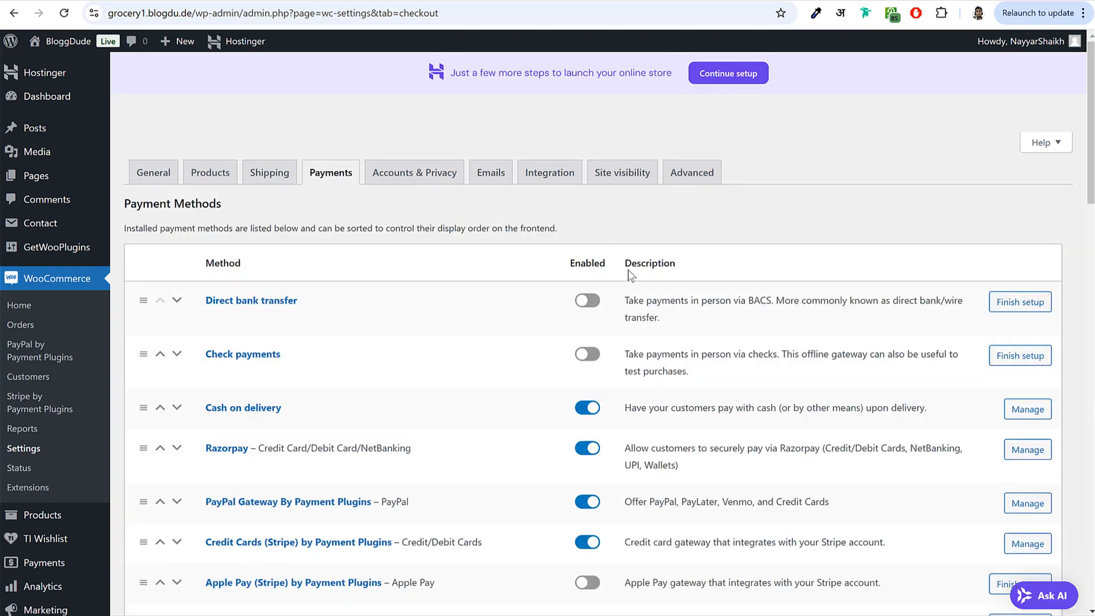
scroll(628, 269, down, 3)
click(222, 241)
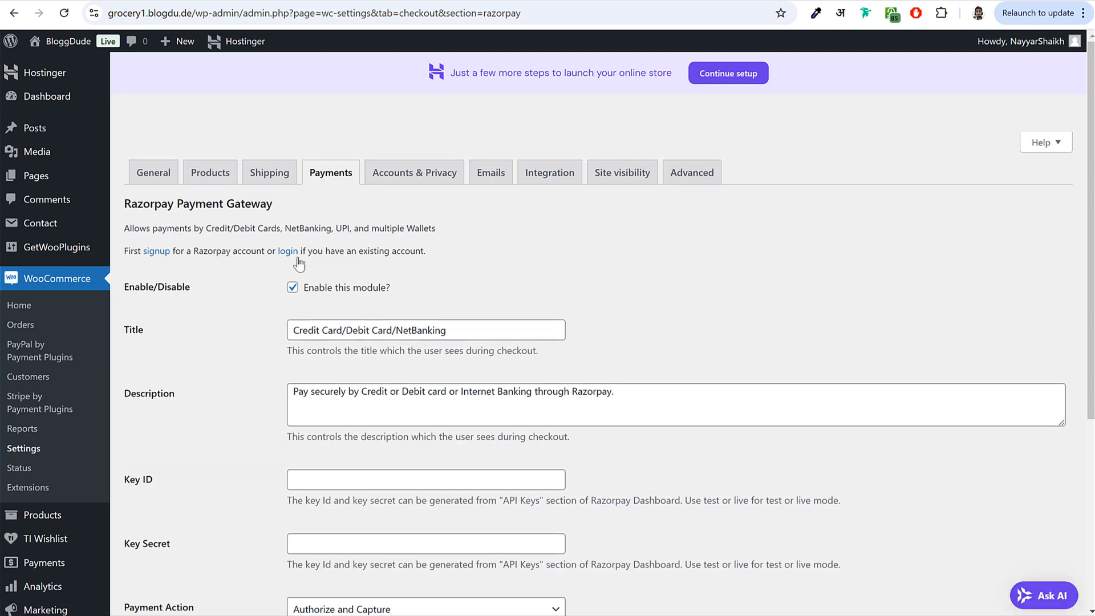
- Put the cursor in the empty Razorpay Key ID field, then the Key Secret field
scroll(403, 269, down, 3)
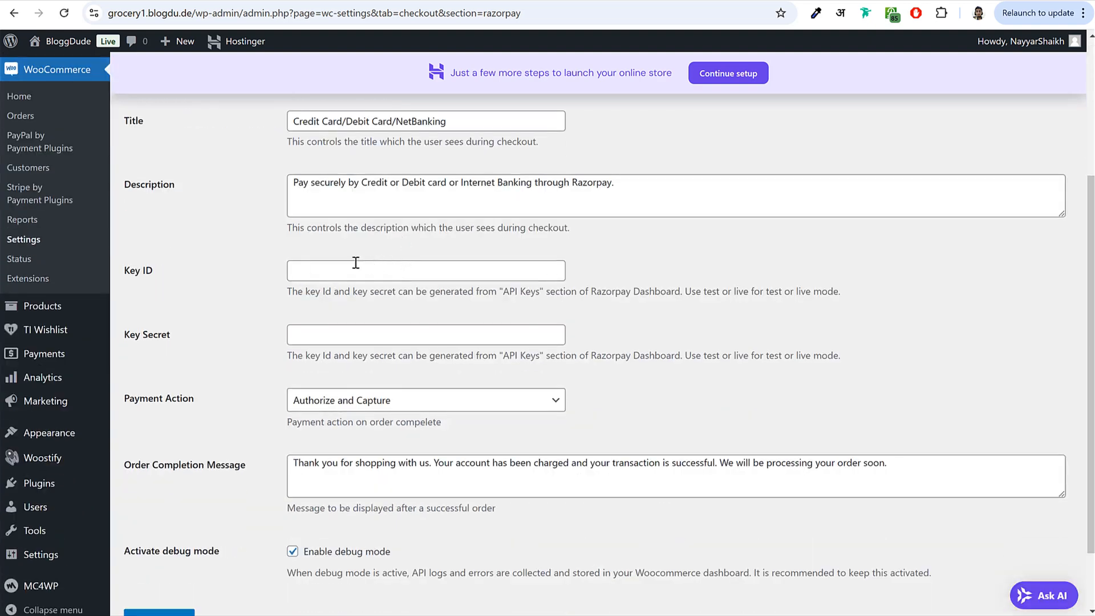
scroll(461, 233, up, 1)
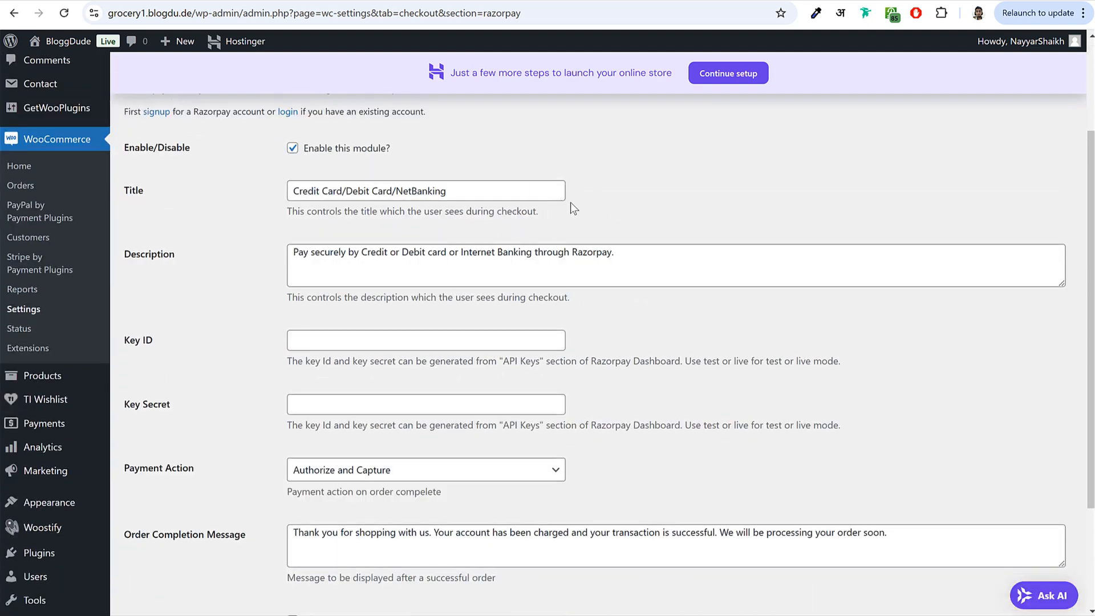
scroll(395, 342, down, 2)
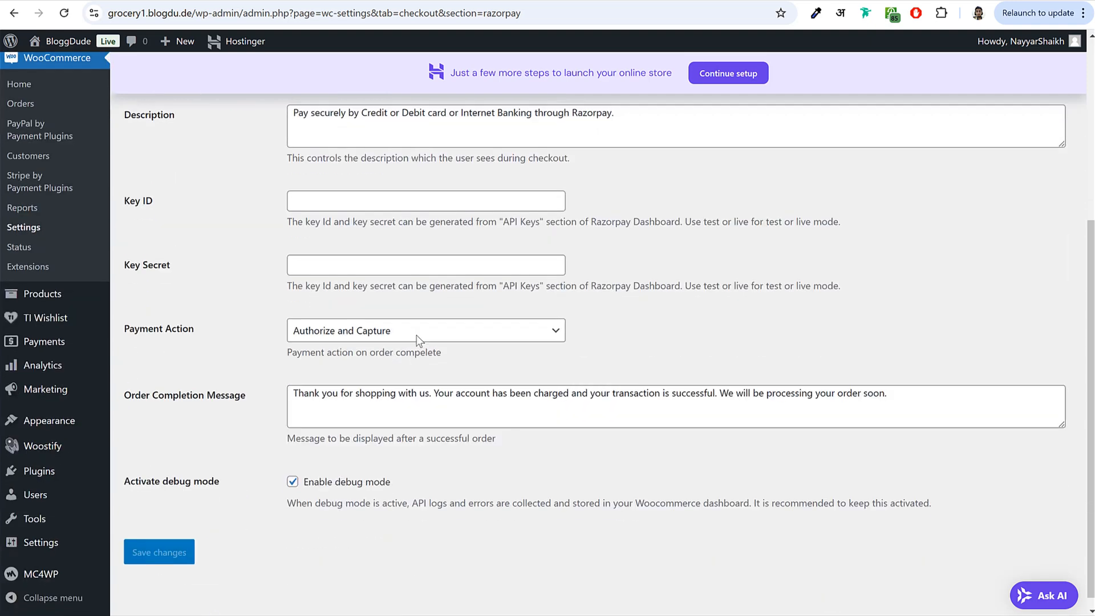
drag(123, 200, 178, 201)
click(178, 200)
drag(124, 266, 177, 268)
click(177, 268)
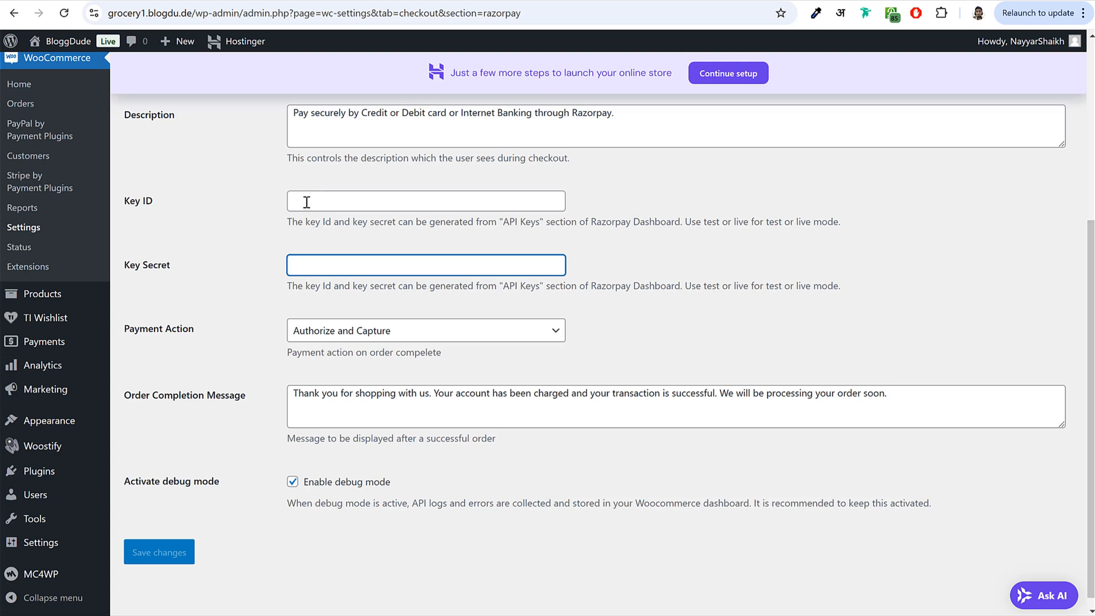
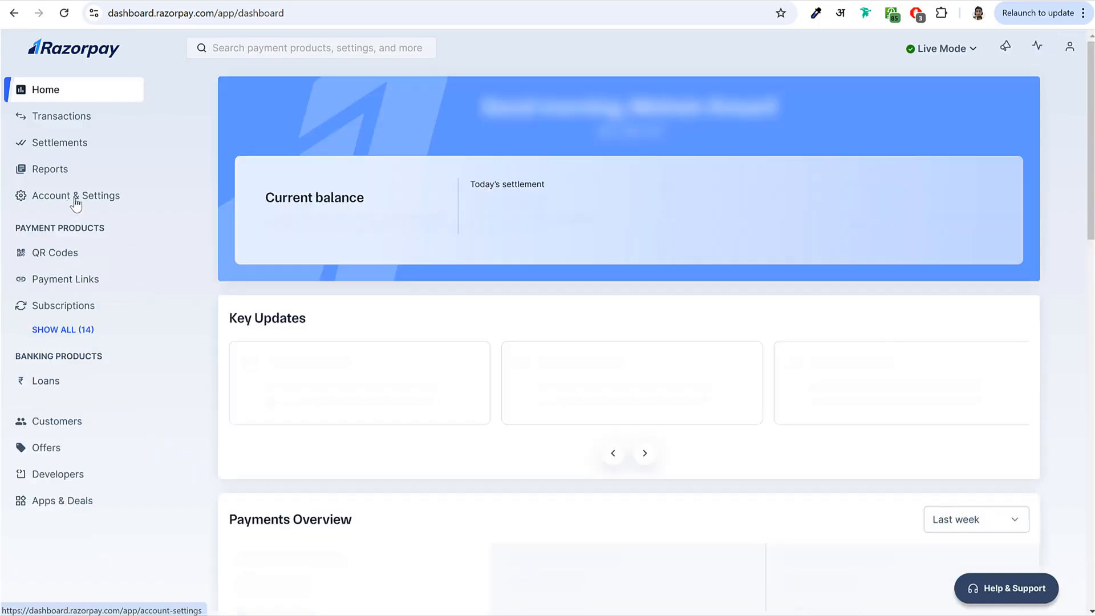
- Copy the live Key Id from Razorpay's API keys page into WooCommerce's Razorpay Key ID field
click(90, 202)
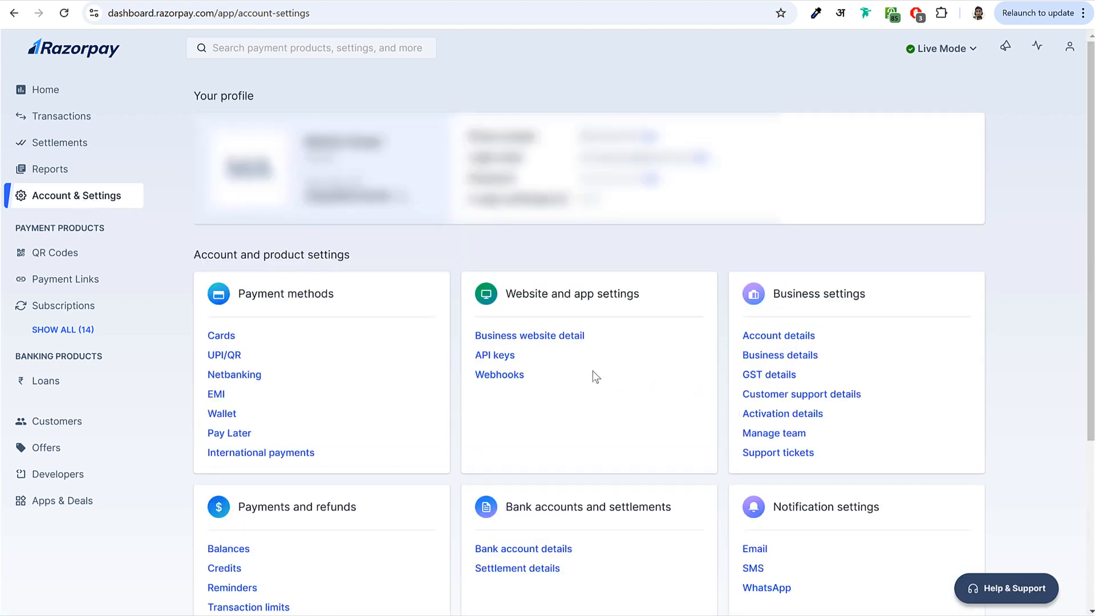
click(511, 358)
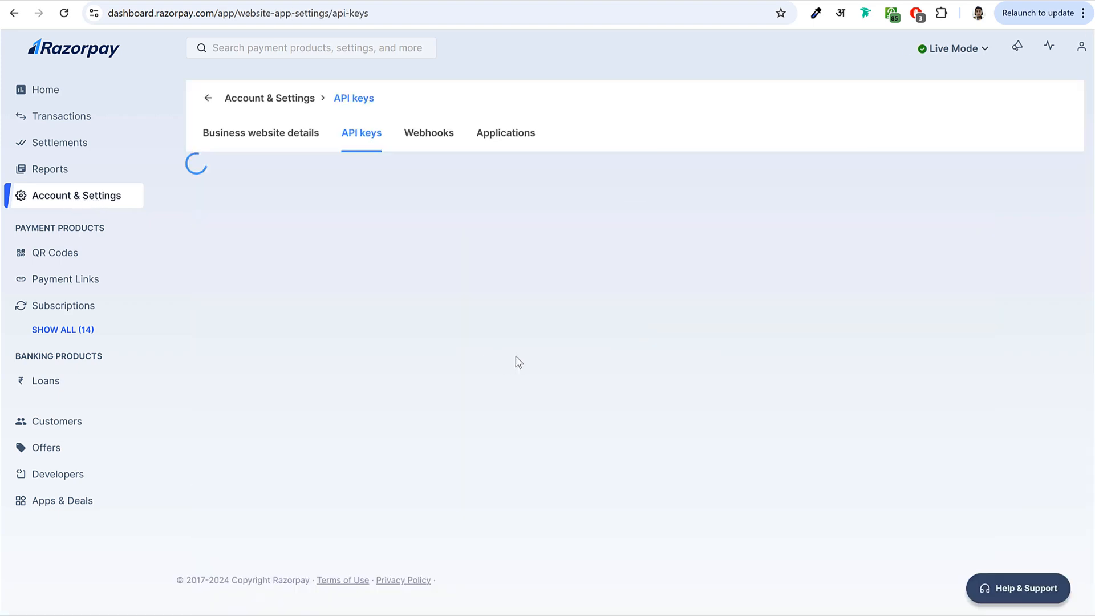
drag(362, 245, 217, 243)
double_click(236, 243)
key(ctrl+c)
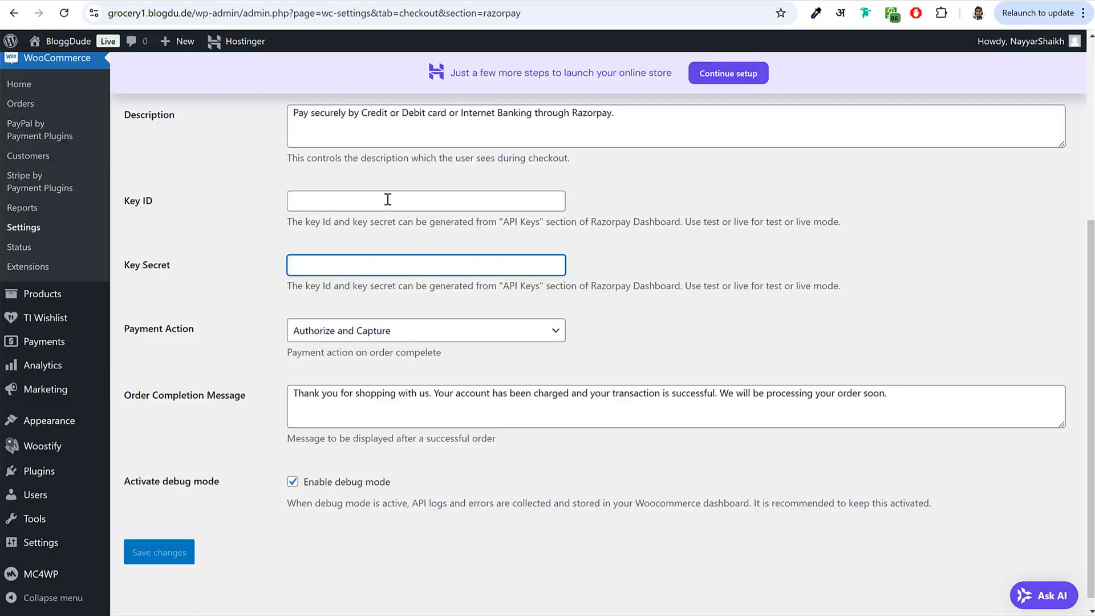
click(387, 199)
key(ctrl+v)
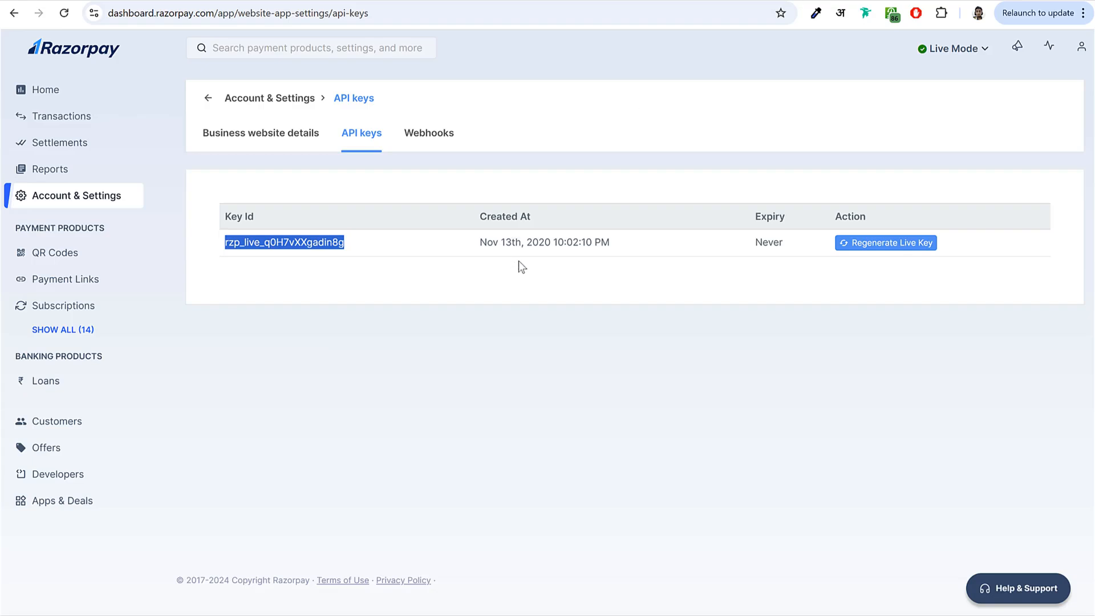
- Paste the copied key into the Razorpay Key Secret field and save the gateway settings
click(518, 262)
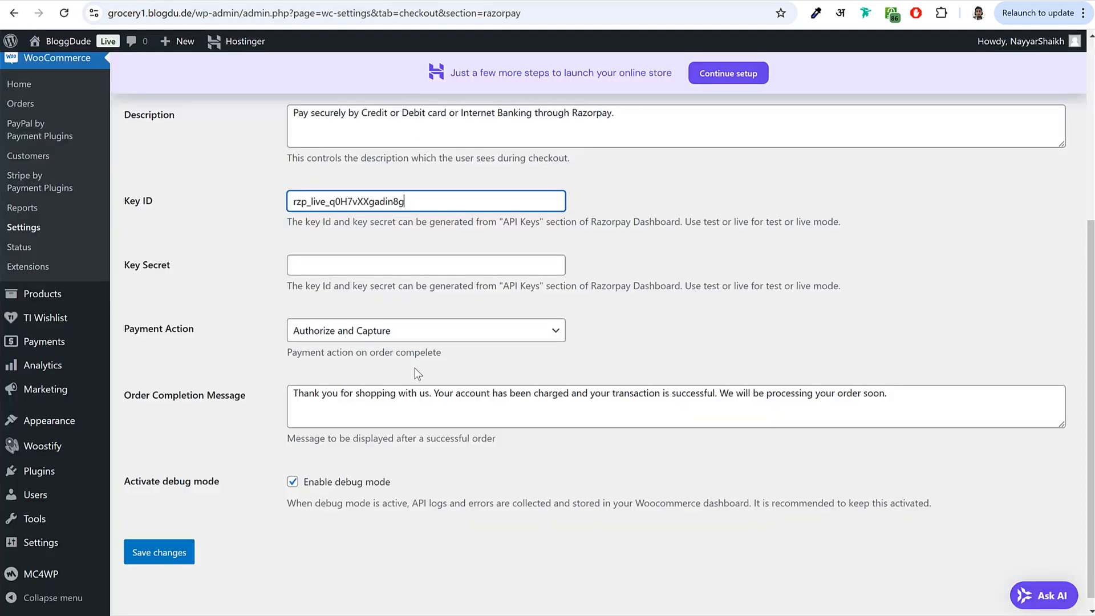
click(346, 270)
drag(126, 266, 169, 268)
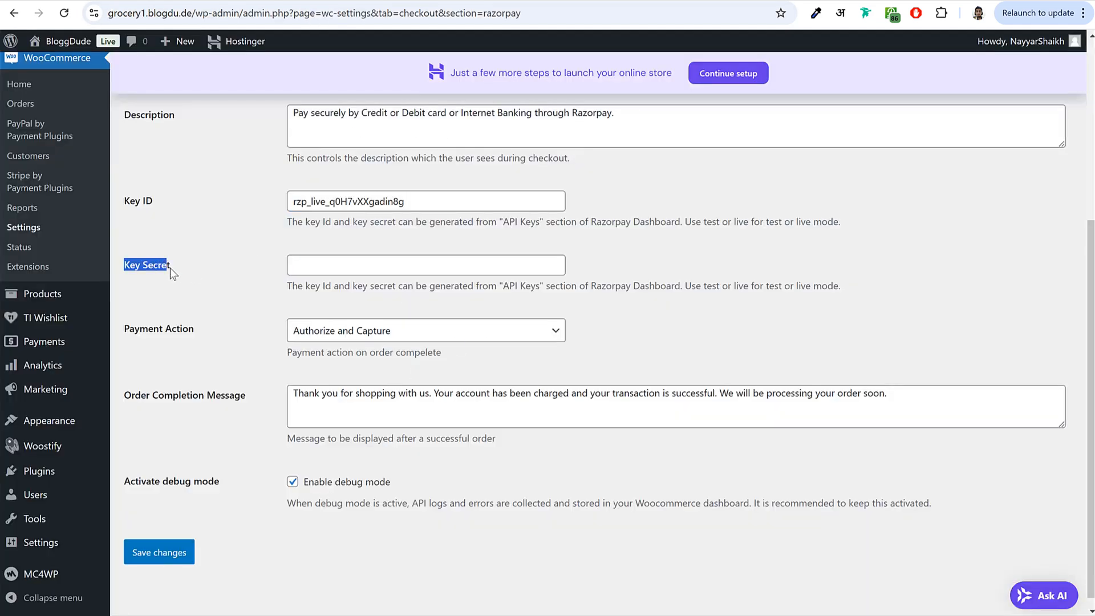
click(424, 262)
key(ctrl+v)
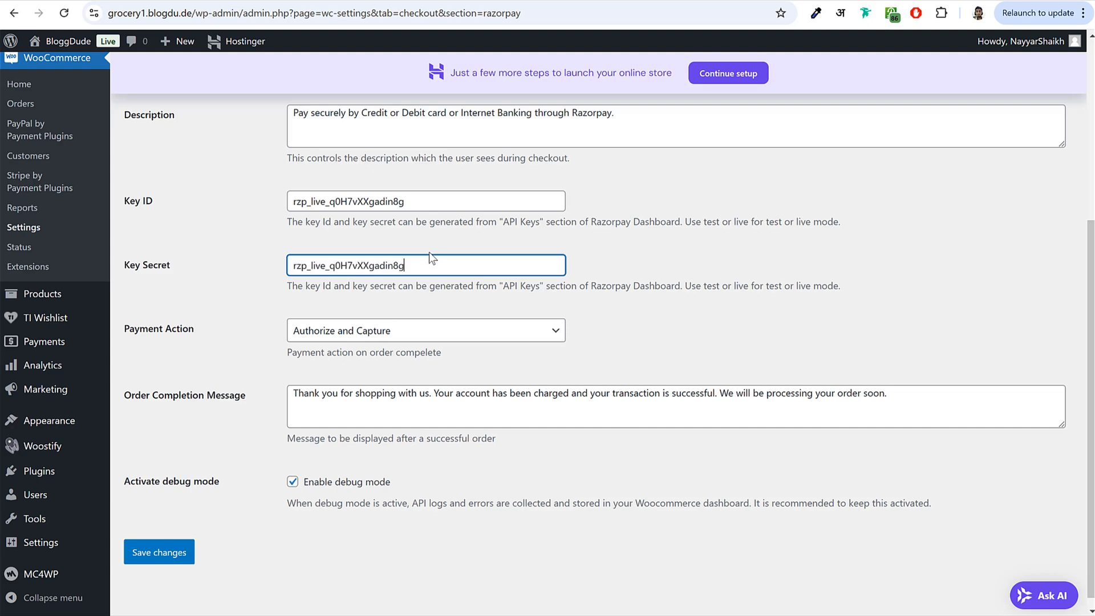
click(166, 551)
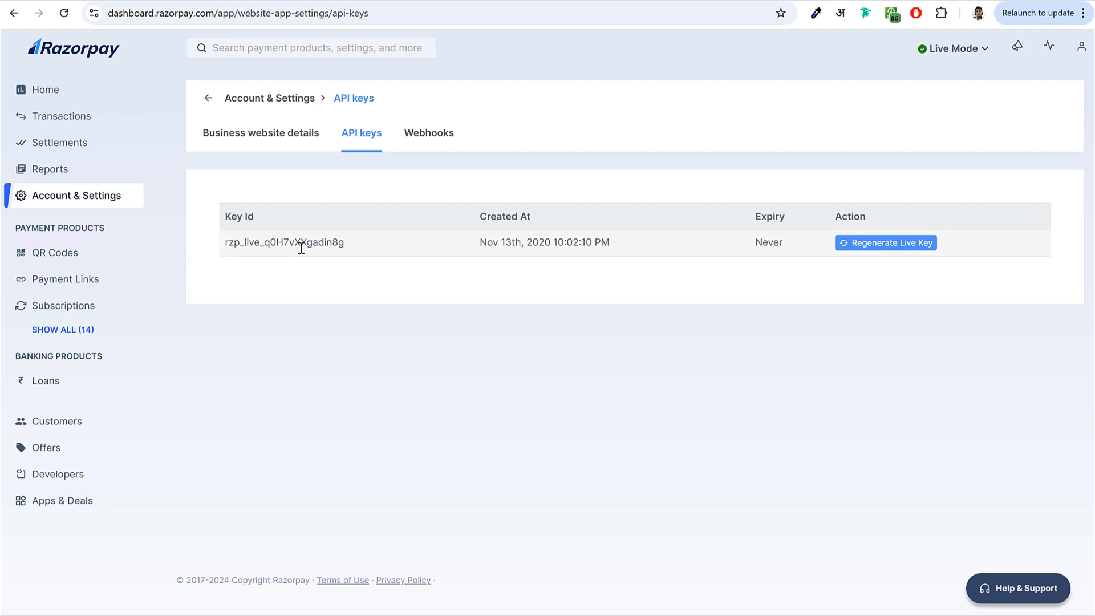
- Go back to the Payments tab and look over the payment methods list
drag(224, 247, 346, 245)
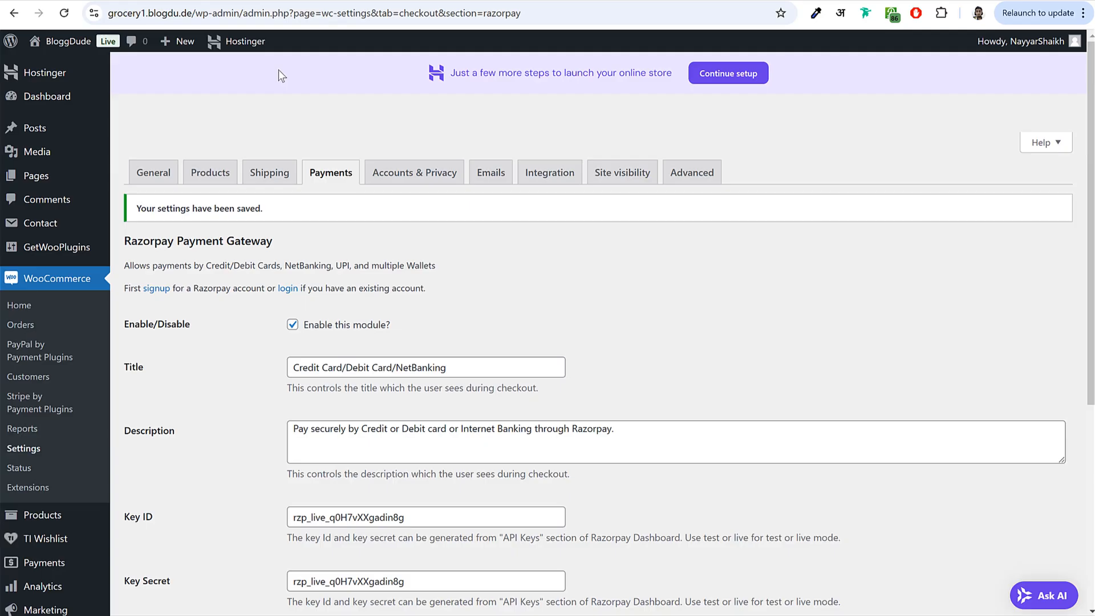
scroll(345, 511, down, 1)
scroll(345, 511, down, 4)
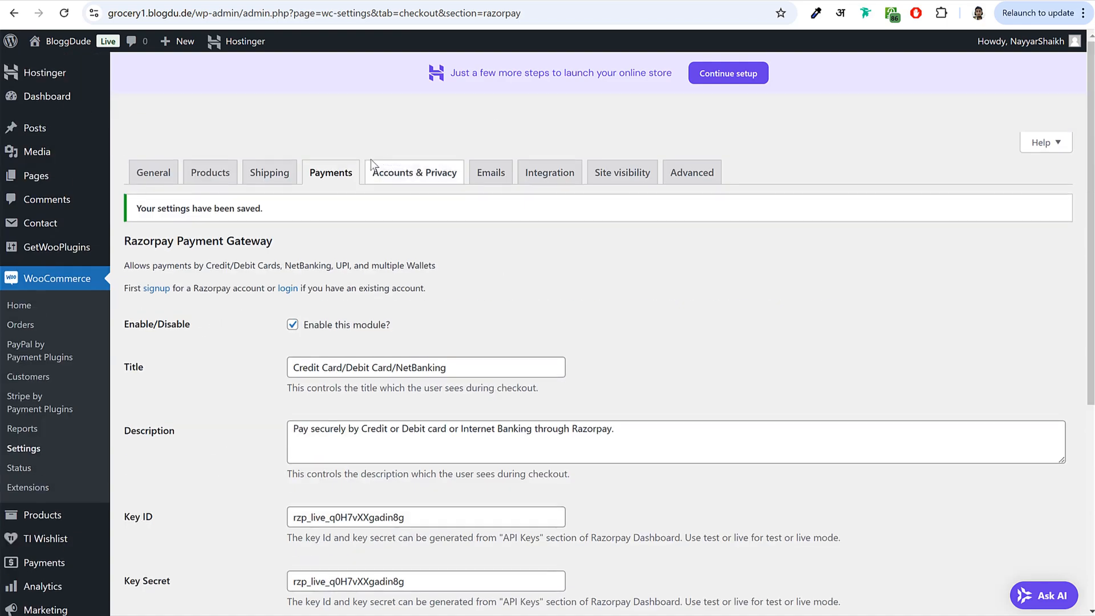
click(335, 174)
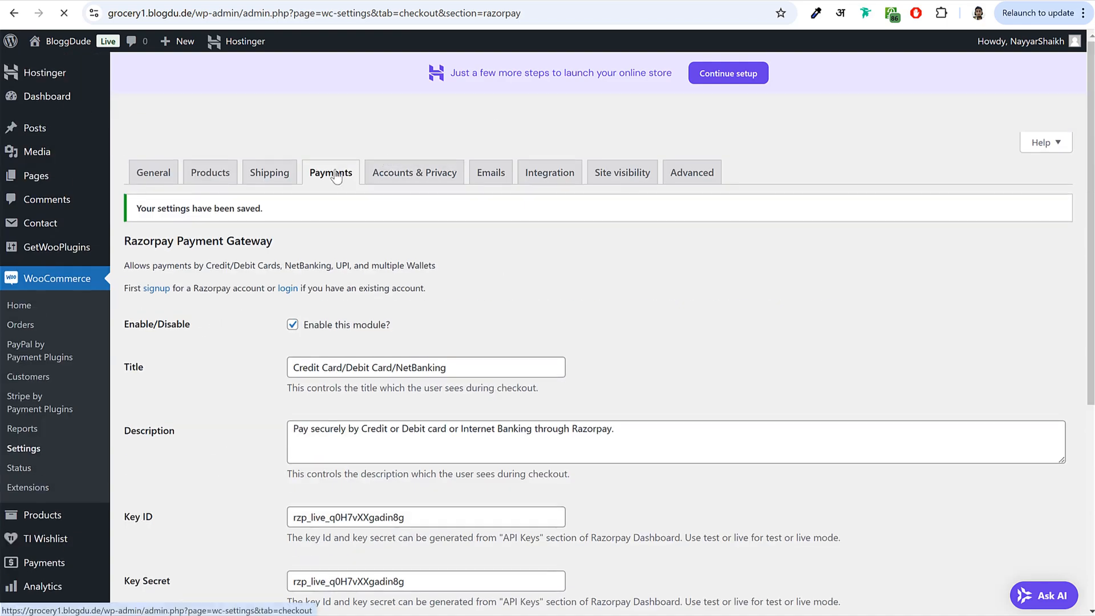
scroll(596, 417, down, 5)
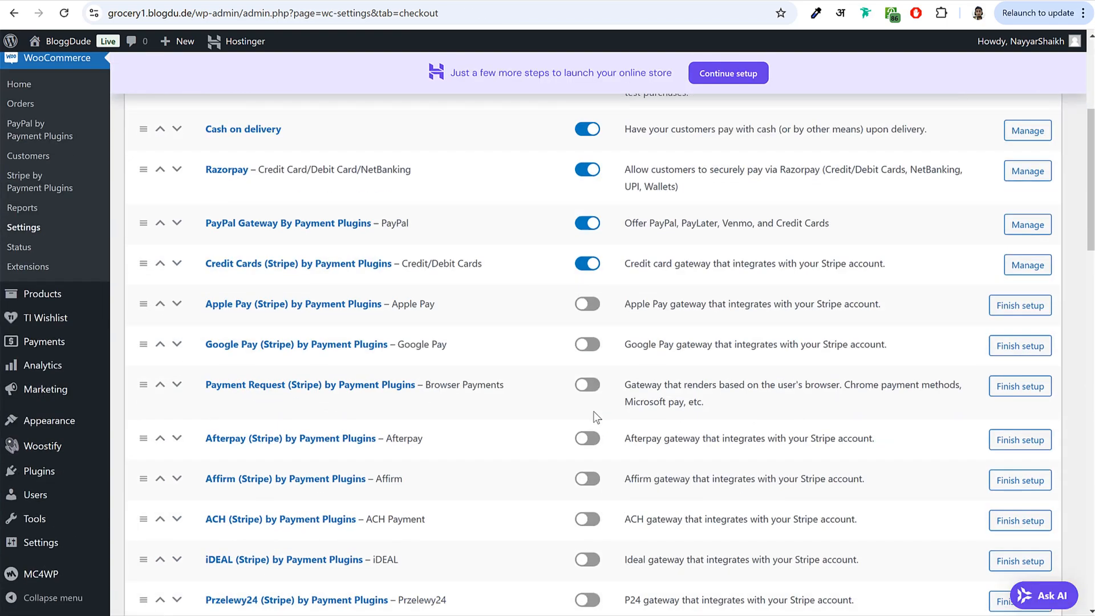
scroll(593, 411, up, 5)
scroll(486, 429, down, 5)
scroll(556, 447, up, 5)
- On Accounts & Privacy, enable log-in during checkout and account creation during checkout and on My account
click(415, 173)
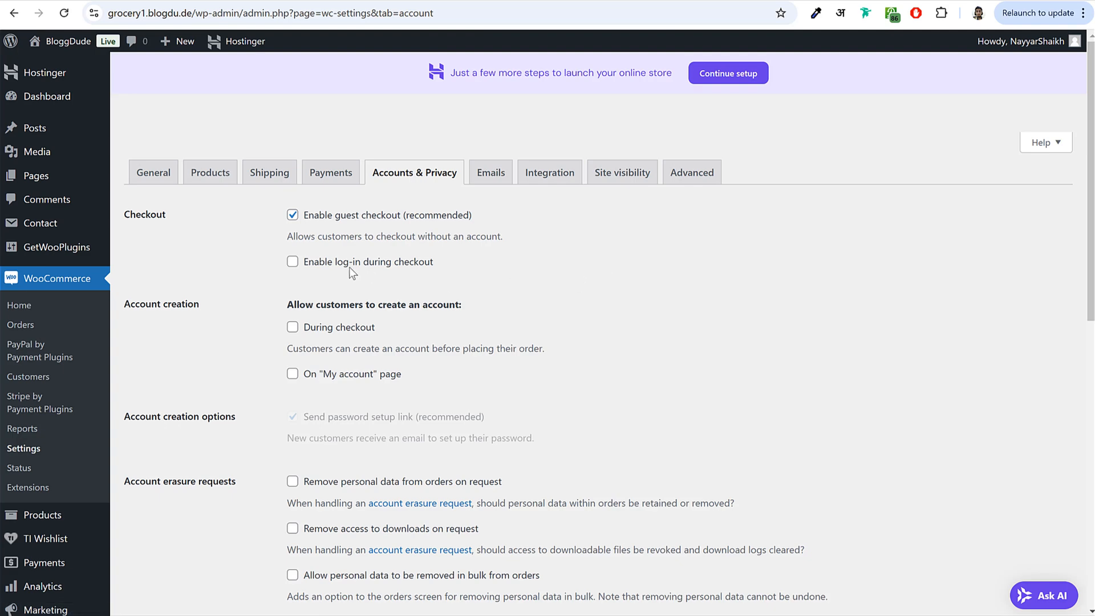
click(349, 266)
scroll(706, 292, down, 2)
click(329, 193)
drag(286, 165, 477, 176)
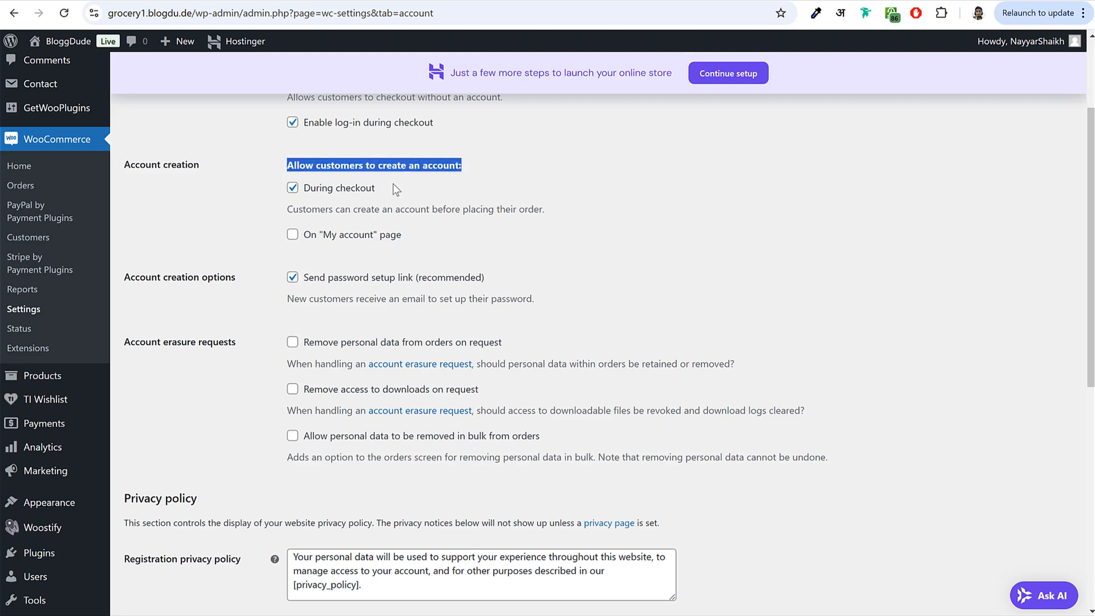
drag(304, 188, 375, 189)
click(336, 219)
drag(309, 242, 439, 238)
click(439, 238)
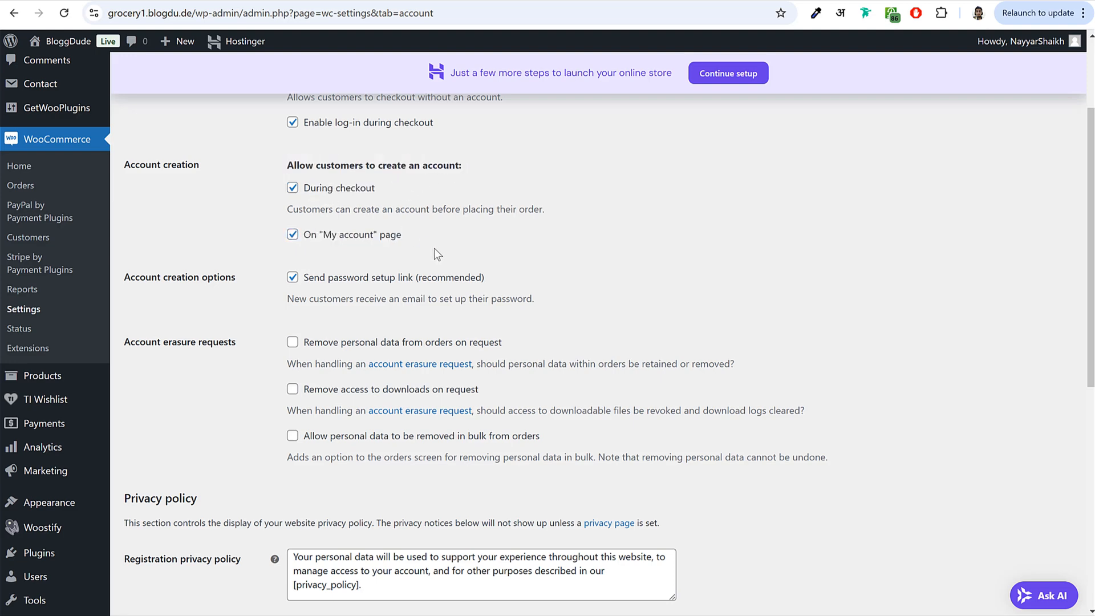
- Leave the Send password setup link option unticked and save the Accounts & Privacy settings
drag(314, 280, 463, 279)
click(458, 282)
click(291, 280)
click(292, 278)
drag(334, 278, 413, 281)
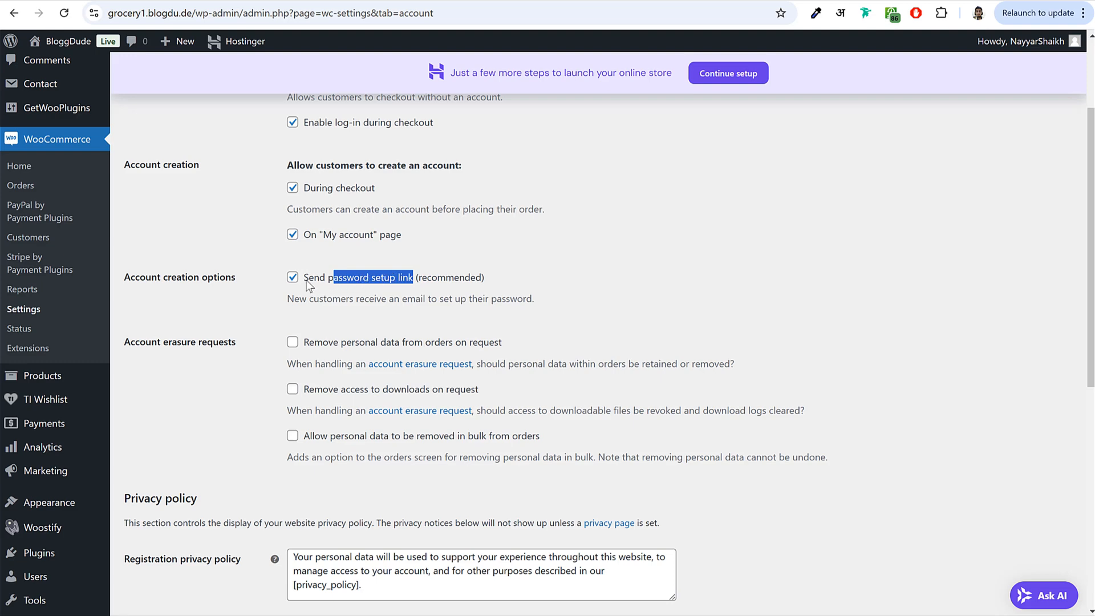
click(485, 281)
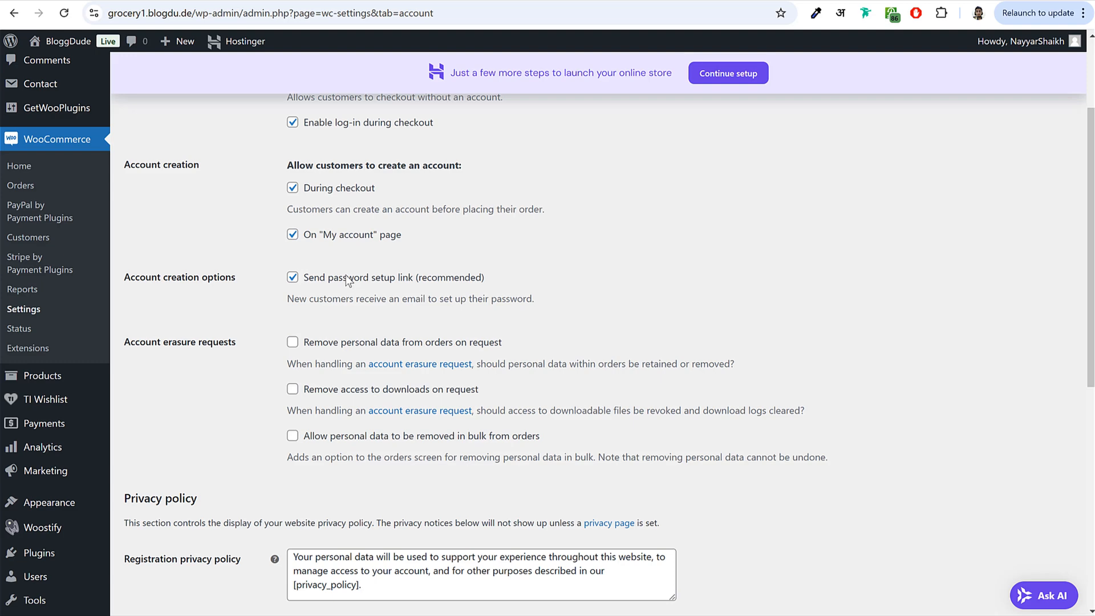
click(337, 279)
scroll(354, 323, down, 8)
click(159, 540)
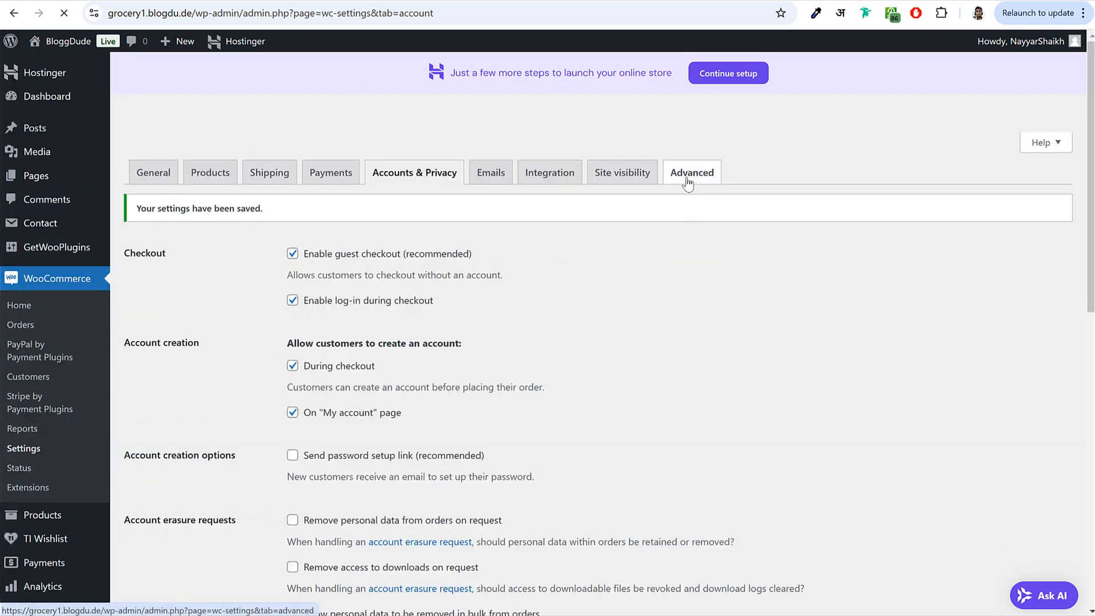
- Open the Advanced tab and review which pages are assigned as Cart, Checkout and My account
click(680, 188)
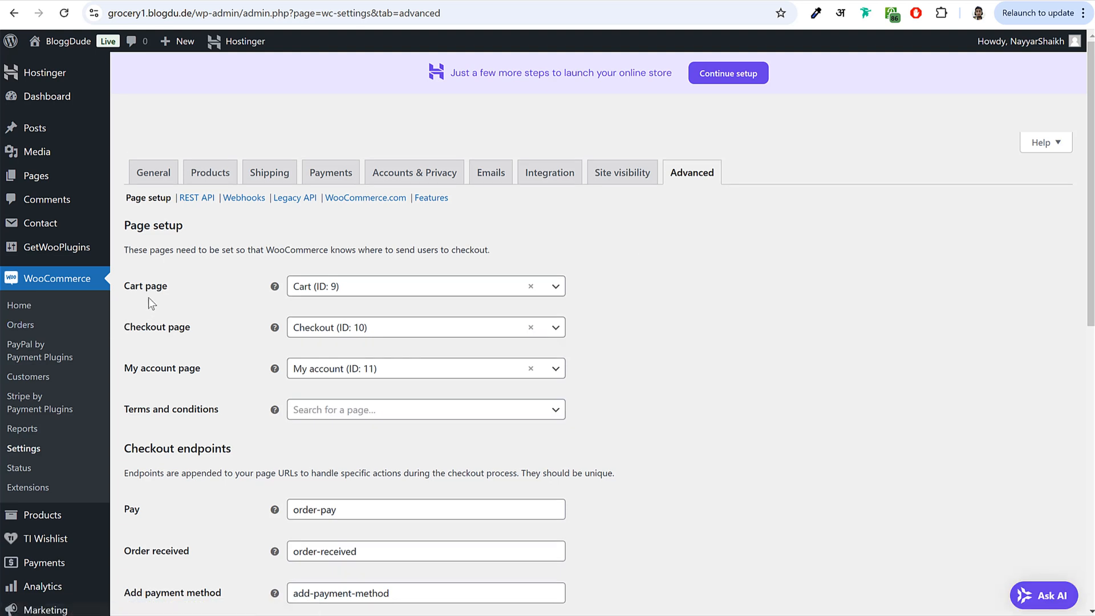
drag(124, 285, 184, 285)
drag(125, 329, 242, 330)
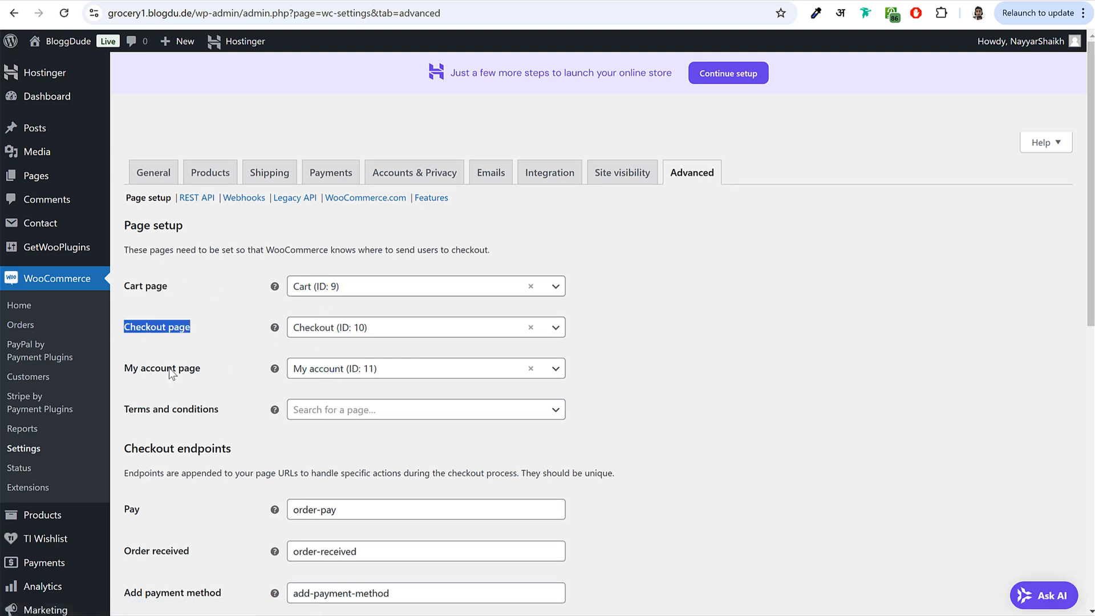
scroll(409, 412, down, 3)
scroll(406, 406, down, 8)
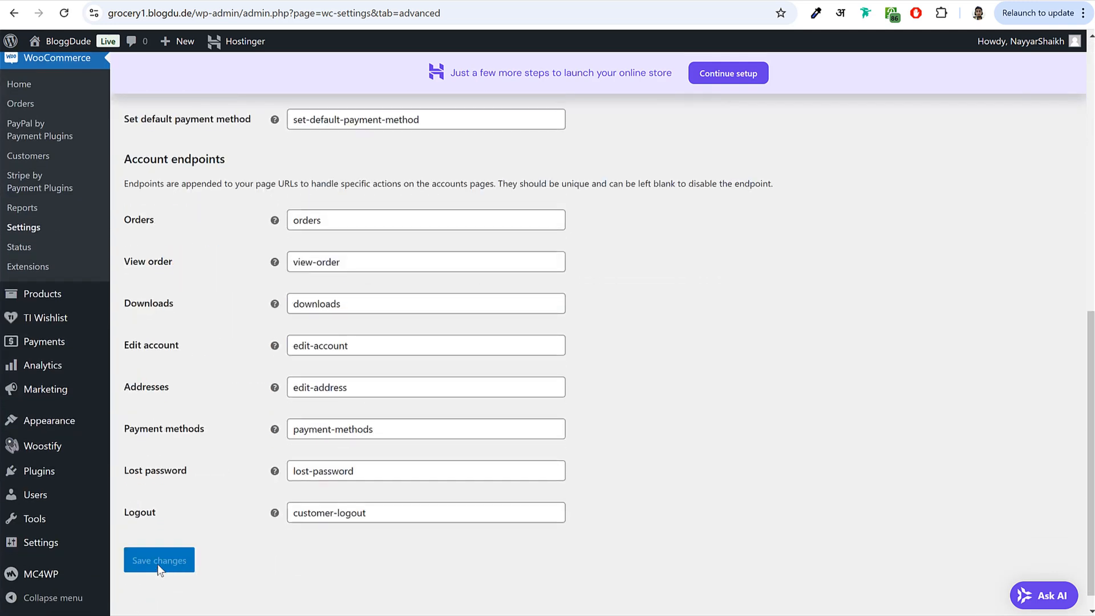
scroll(212, 520, up, 10)
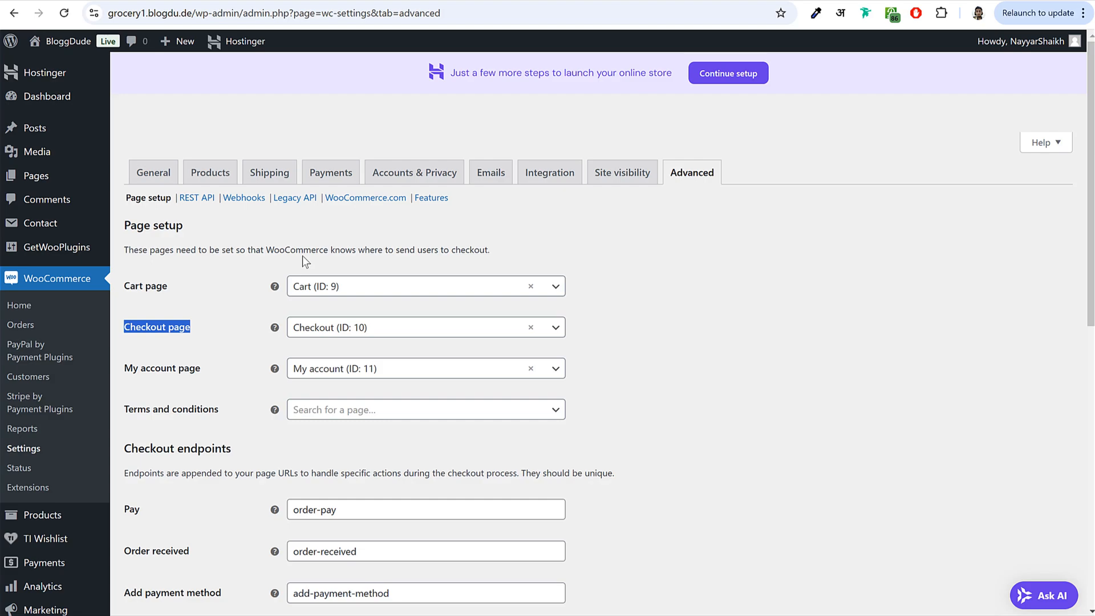
scroll(543, 280, down, 4)
scroll(545, 283, up, 4)
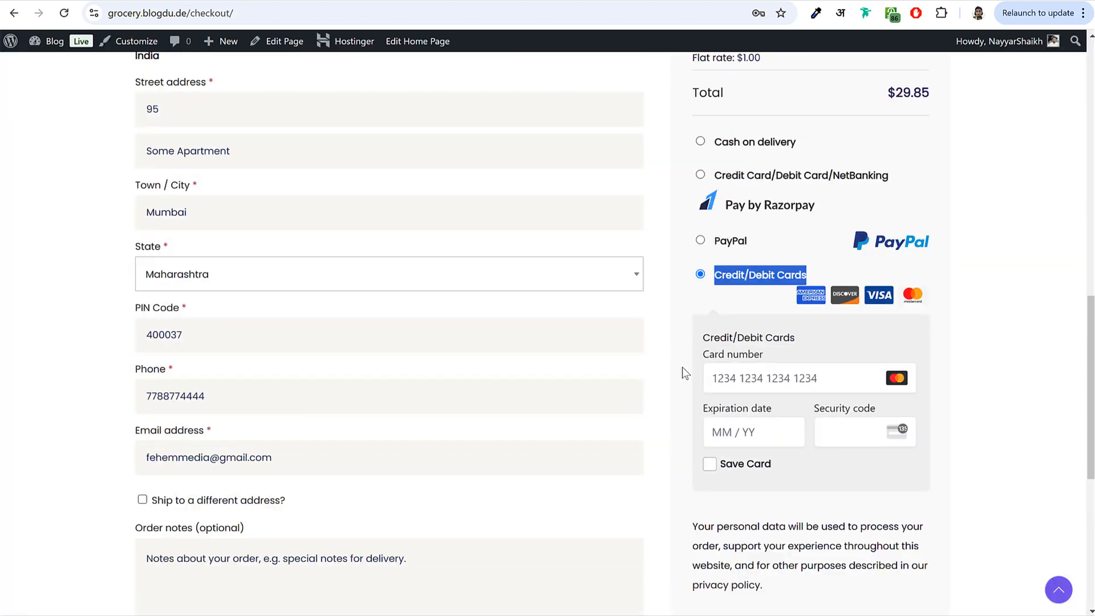
- Drag the A123 marker on the checkout page's location map to a new delivery spot
scroll(681, 370, up, 15)
scroll(629, 393, down, 3)
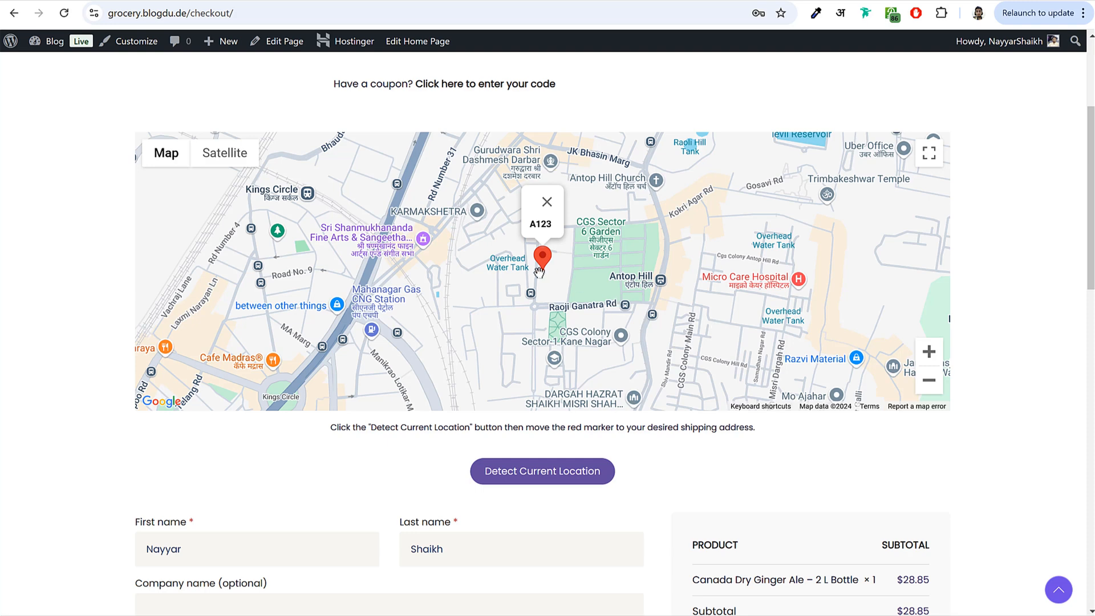
mouse_move(542, 258)
mouse_down()
mouse_move(472, 264)
mouse_move(577, 264)
mouse_move(585, 251)
mouse_move(559, 257)
mouse_move(583, 254)
mouse_up()
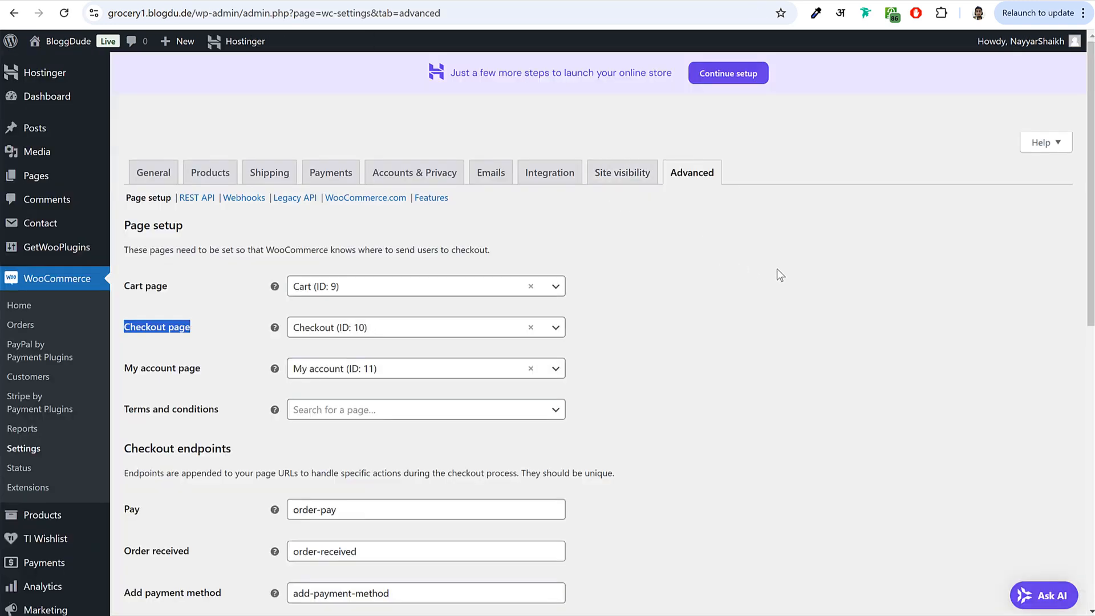
- Search Add New Plugin for 'kikote', then install and activate Kikote – Location Picker at Checkout
scroll(75, 255, down, 4)
click(38, 483)
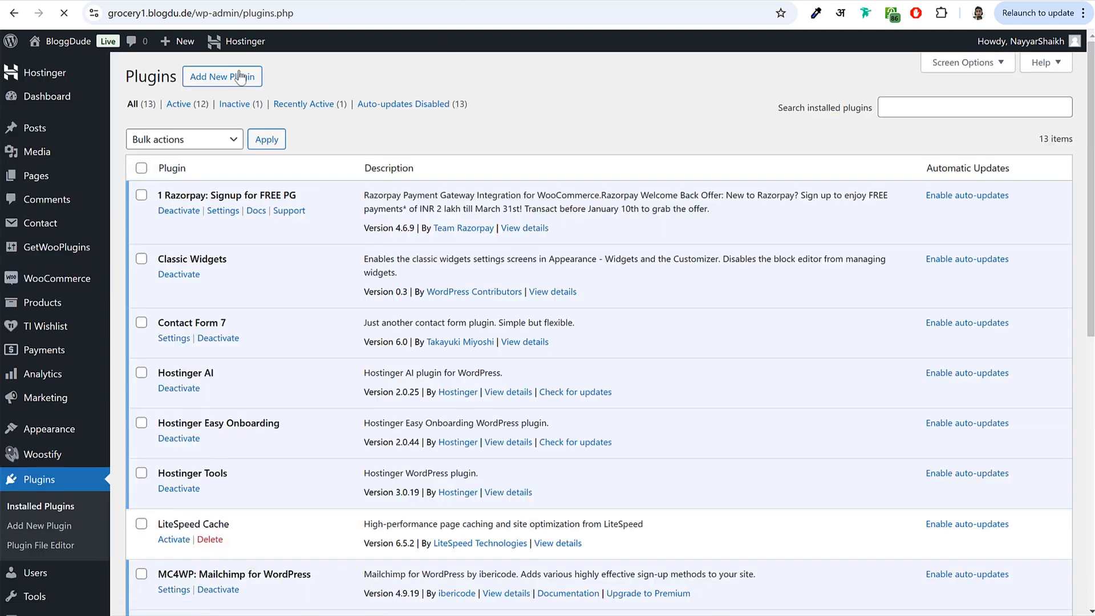
click(239, 76)
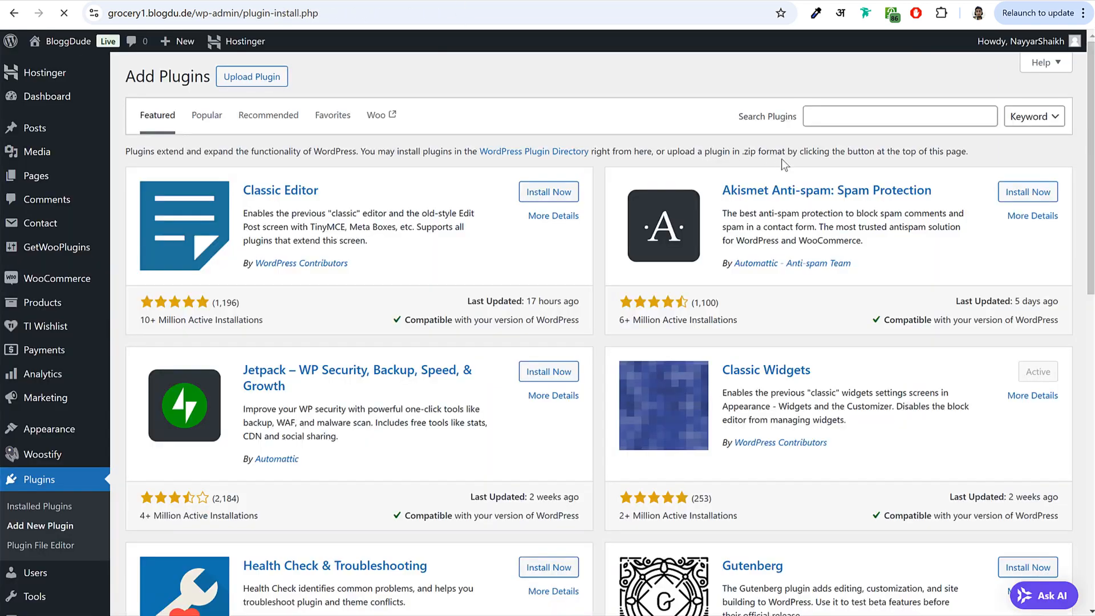
click(858, 116)
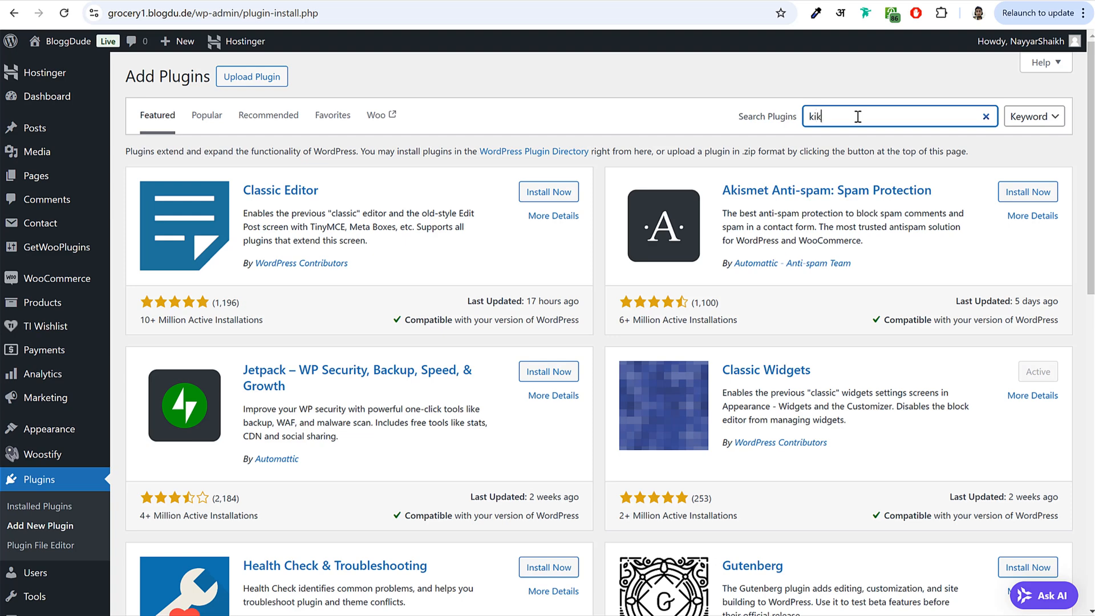
key(Return)
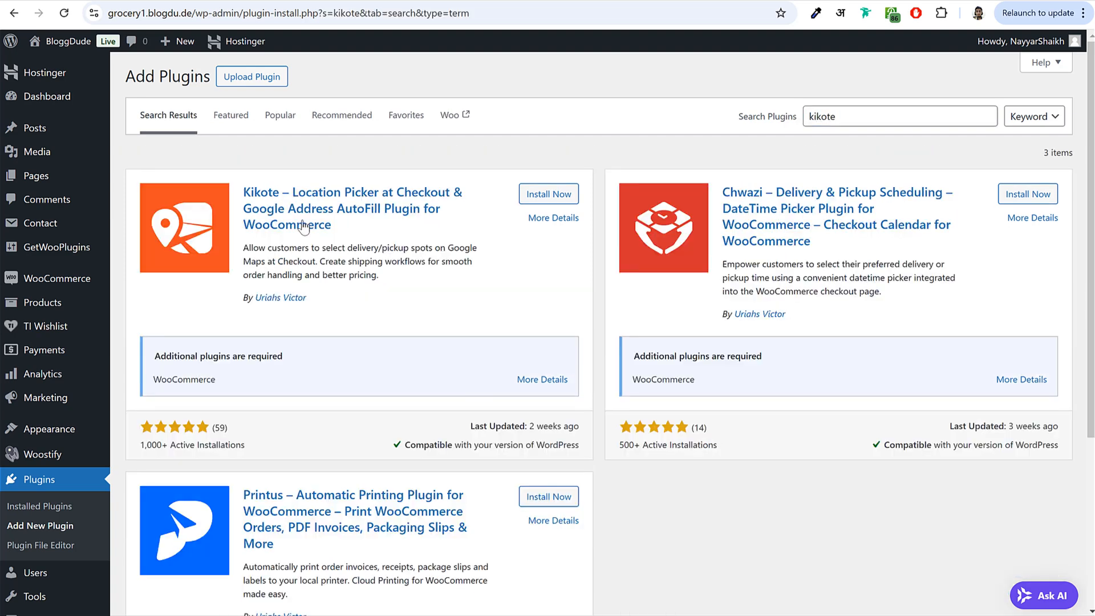
drag(244, 192, 495, 207)
click(524, 200)
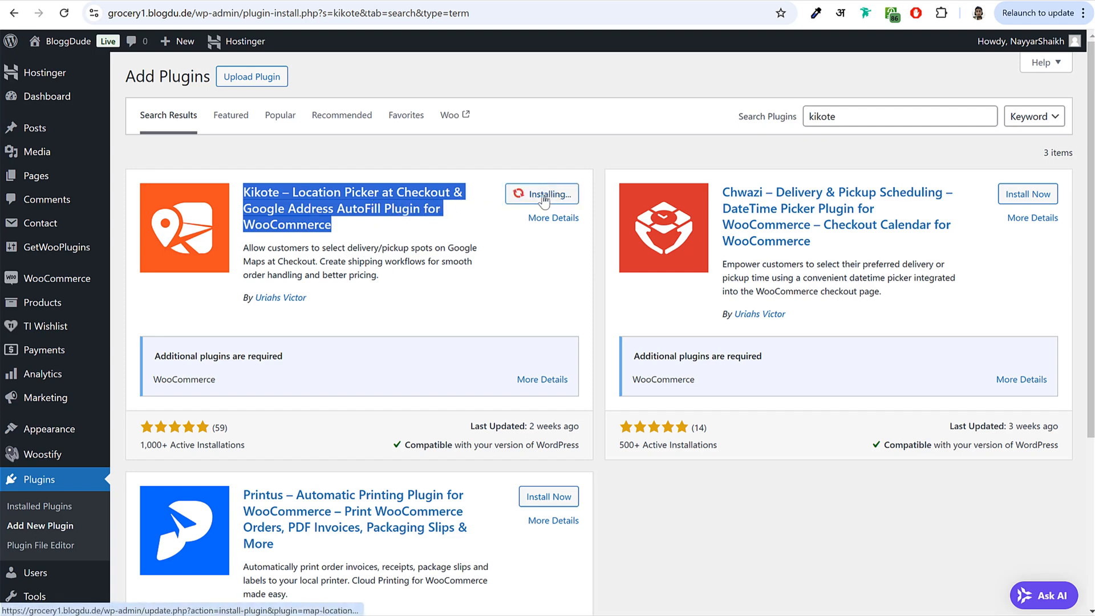
click(474, 217)
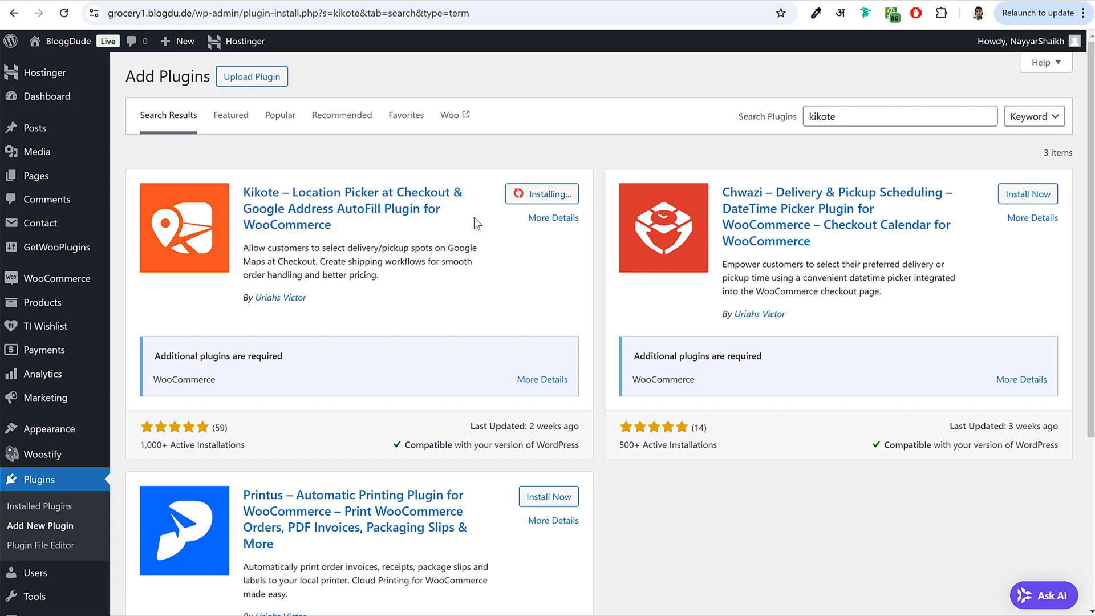
click(556, 196)
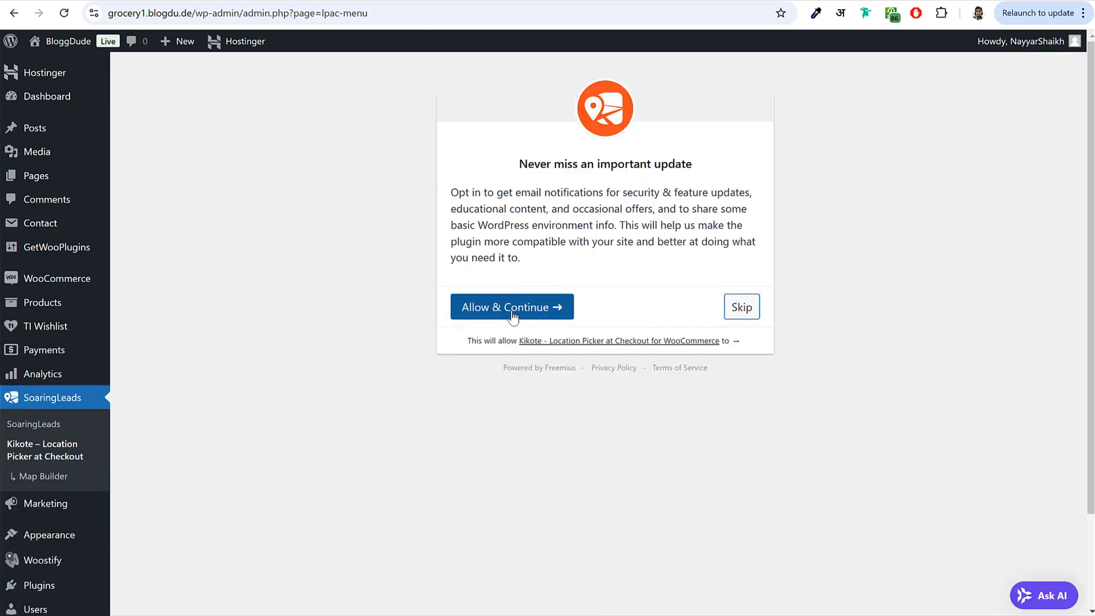
- Opt in to the Kikote plugin and step through its settings tour
click(513, 317)
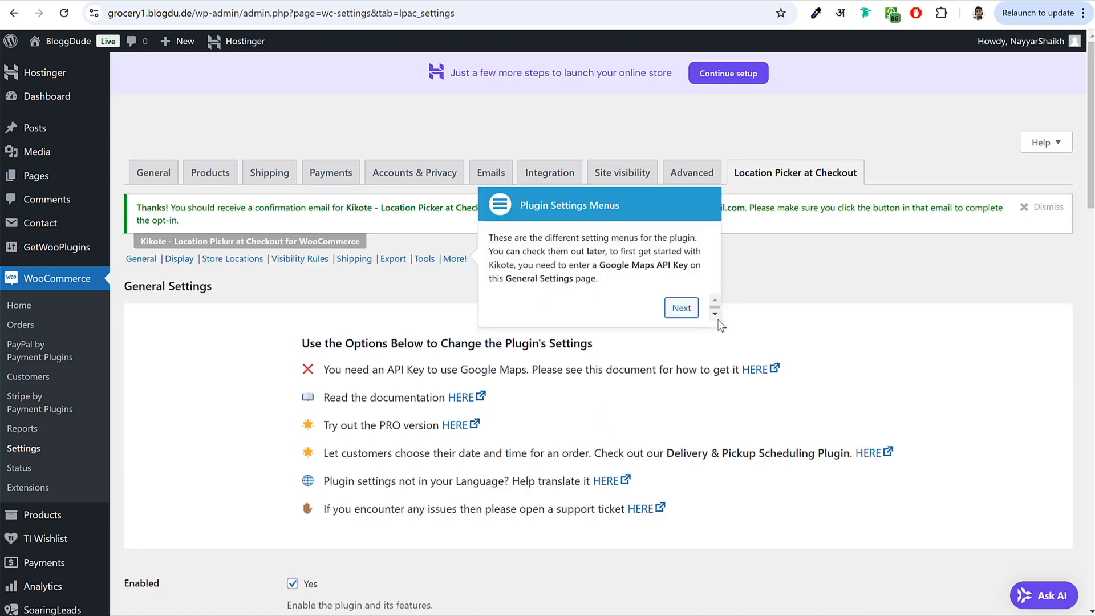
click(682, 308)
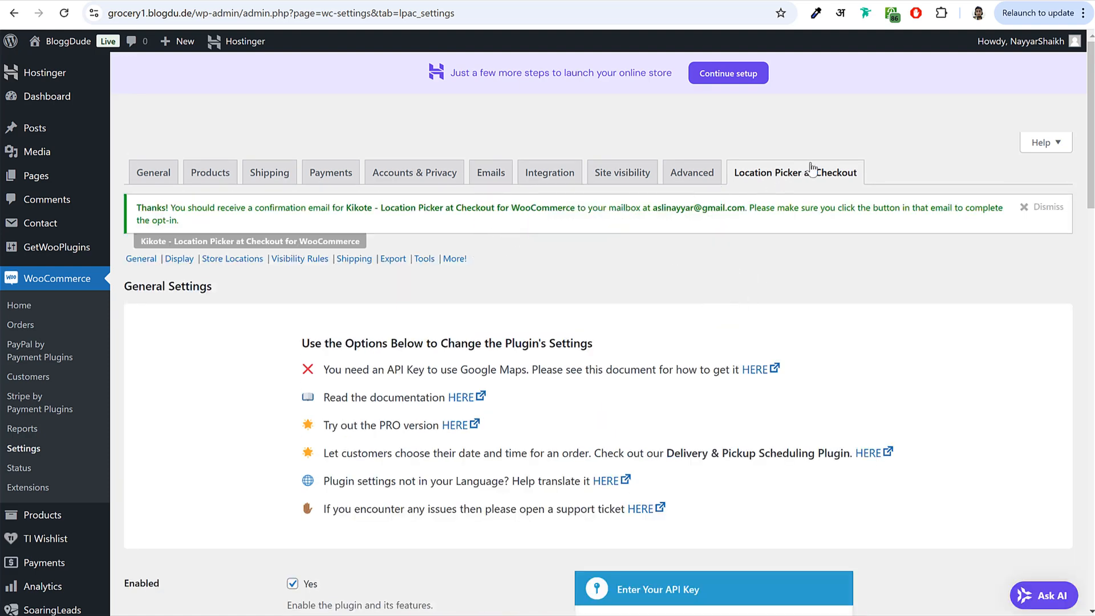
scroll(591, 323, down, 5)
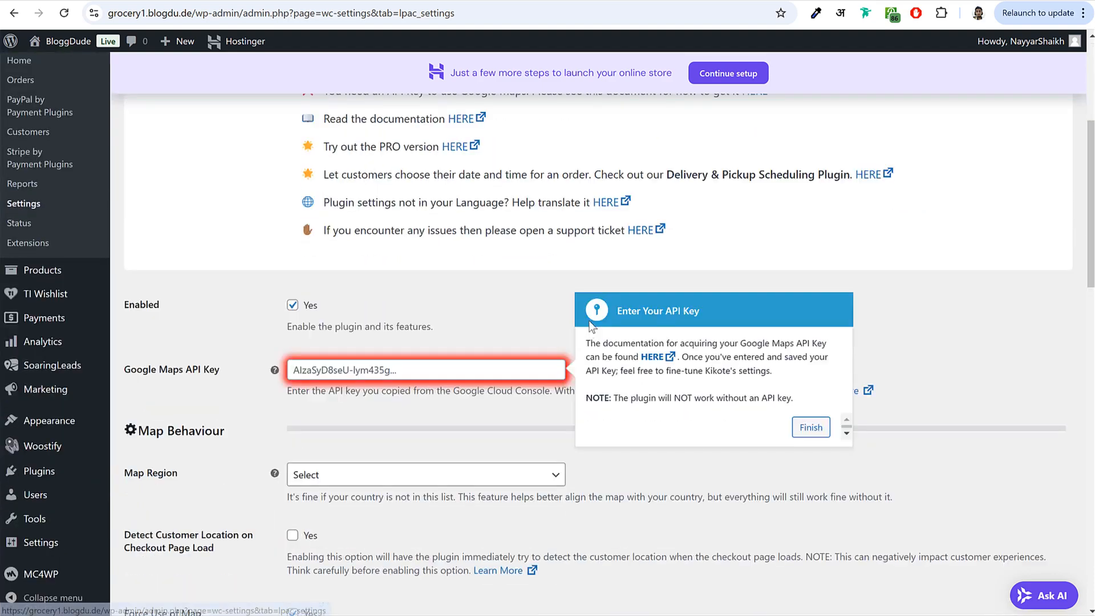
scroll(591, 324, down, 4)
scroll(374, 316, up, 9)
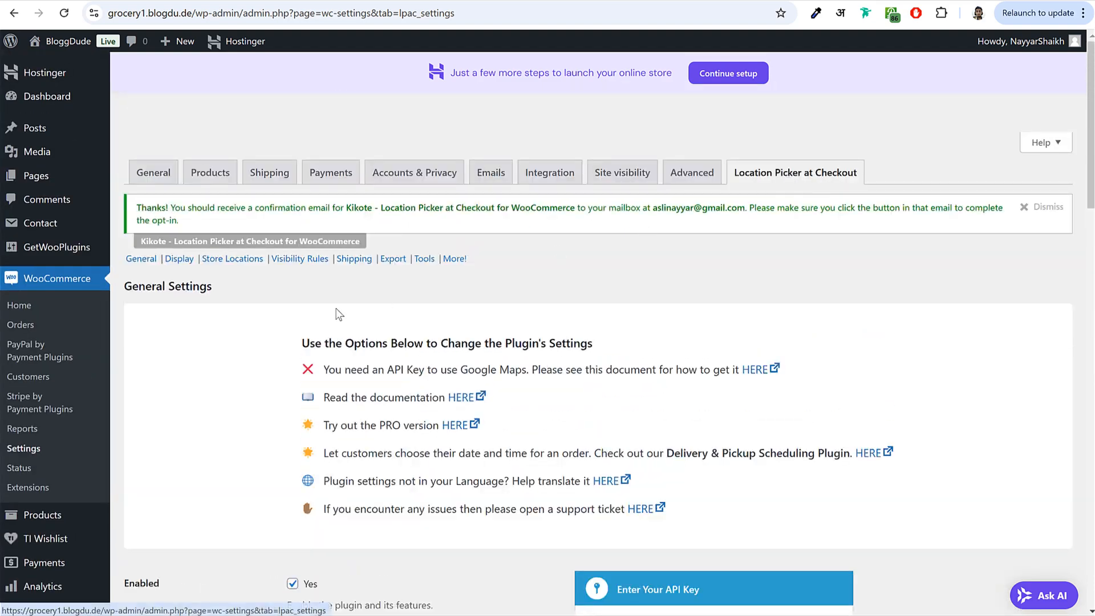
- Open WooCommerce Settings' Location Picker at Checkout tab and find the Google Maps API Key setting
click(31, 452)
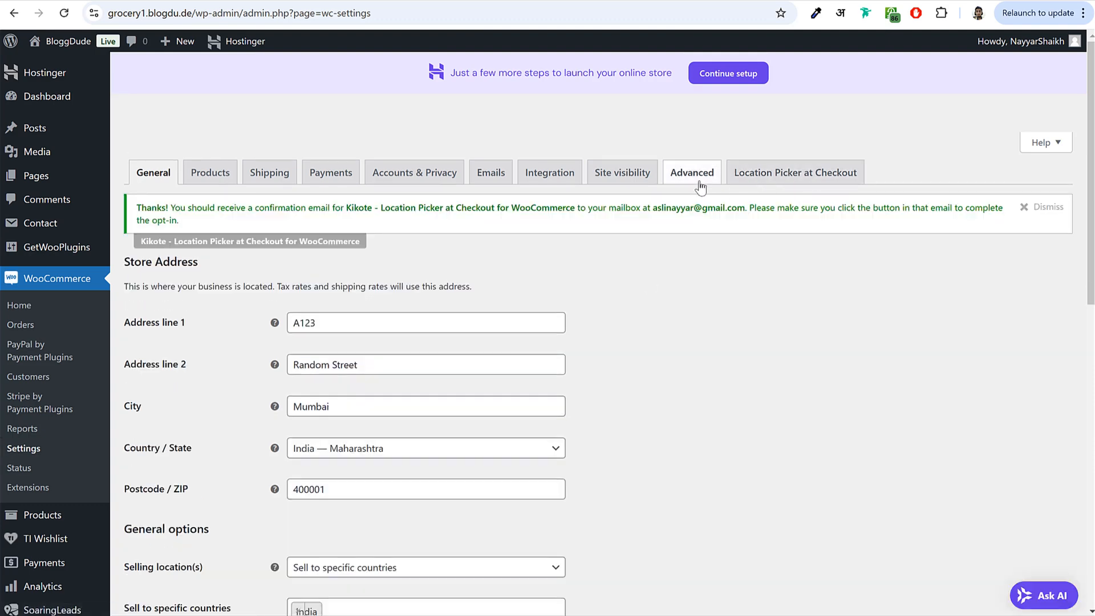
click(782, 175)
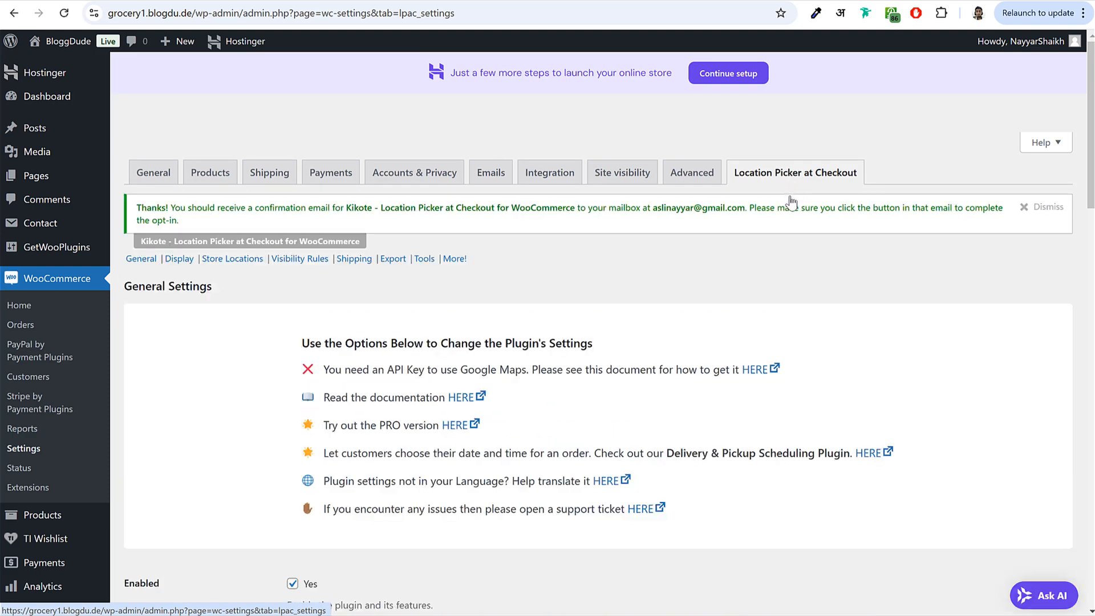
scroll(792, 296, down, 7)
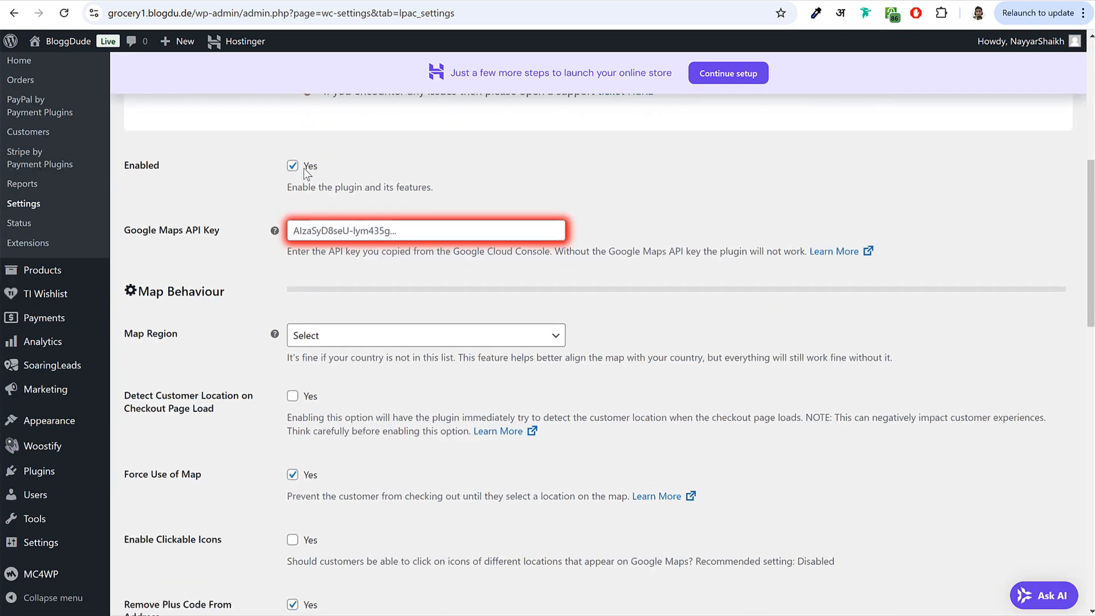
drag(123, 230, 225, 232)
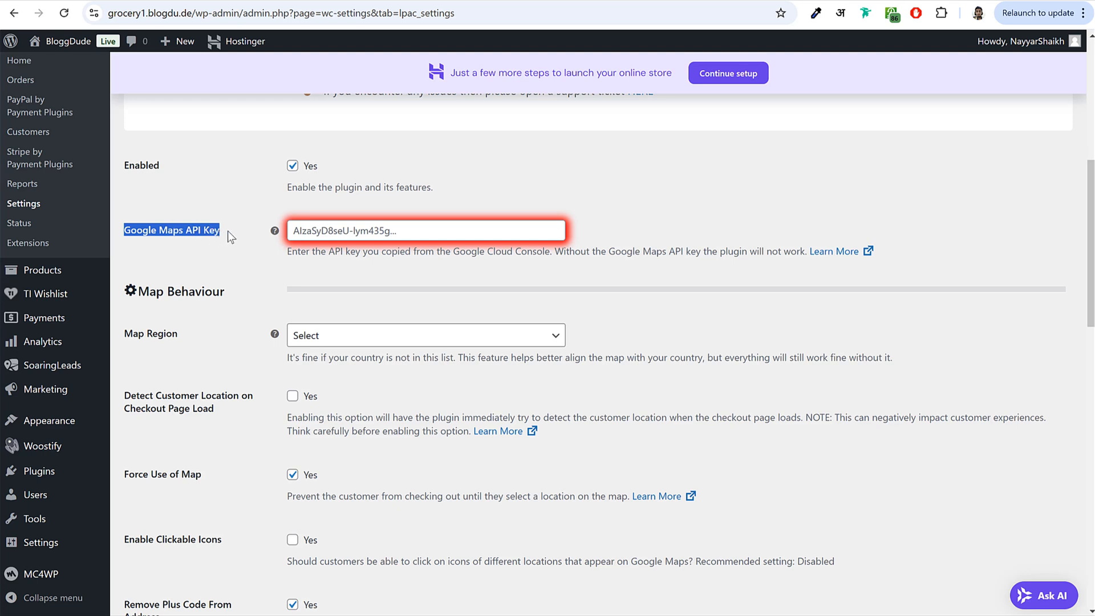
click(228, 231)
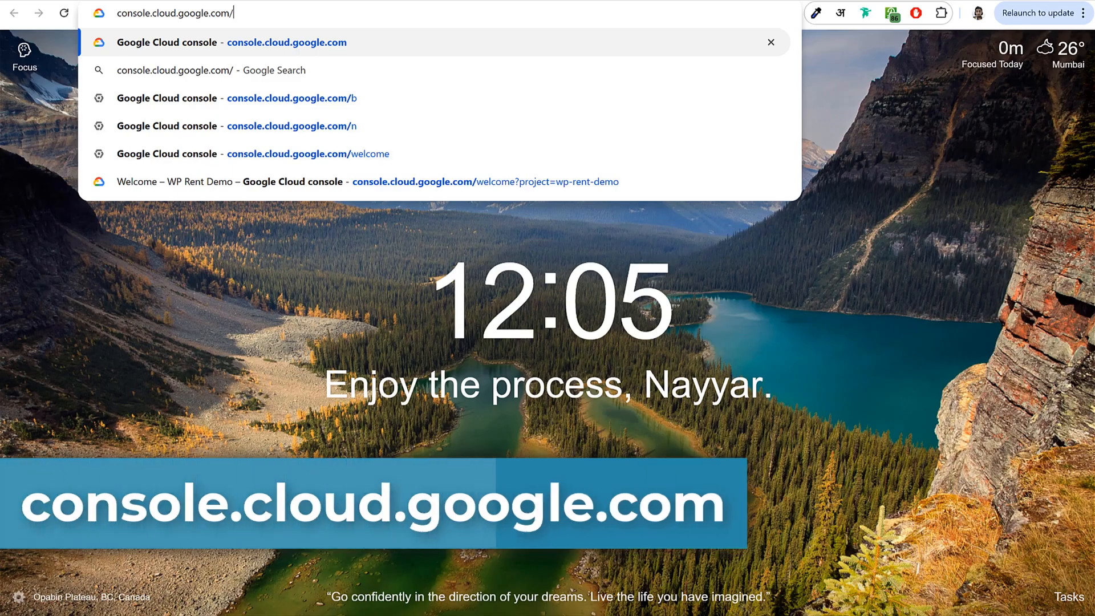
- Load console.cloud.google.com, create a project named Grocery1, and select it as the active project
key(Return)
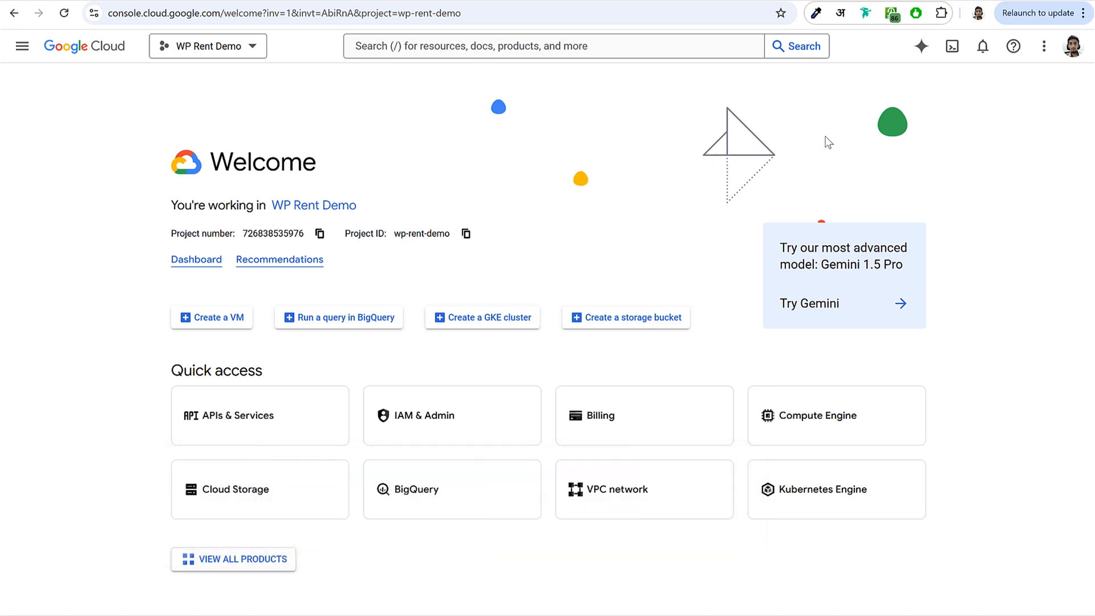
click(209, 57)
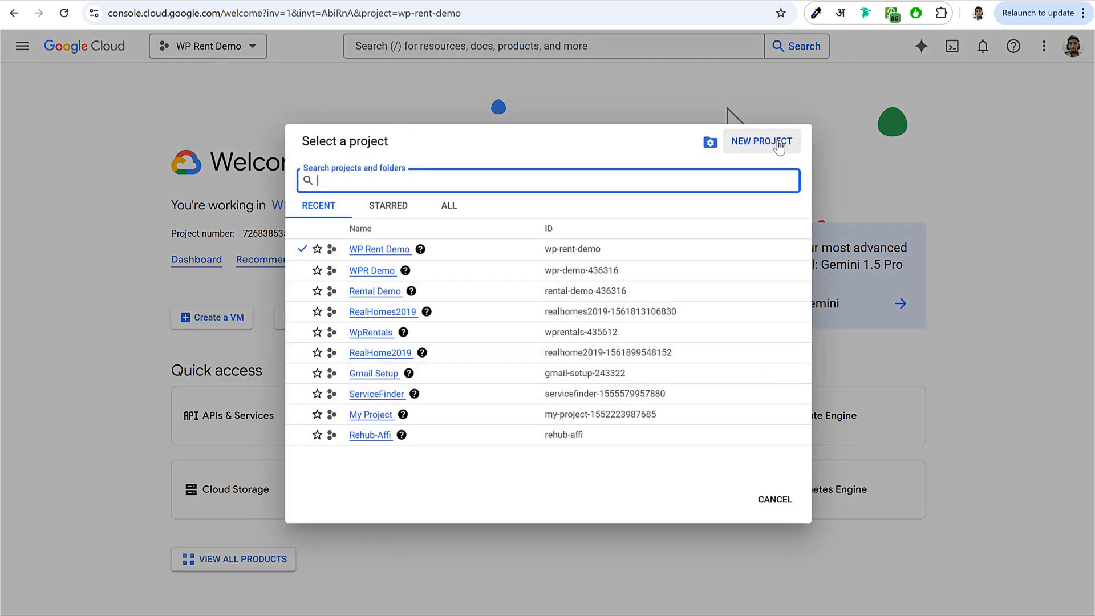
click(778, 142)
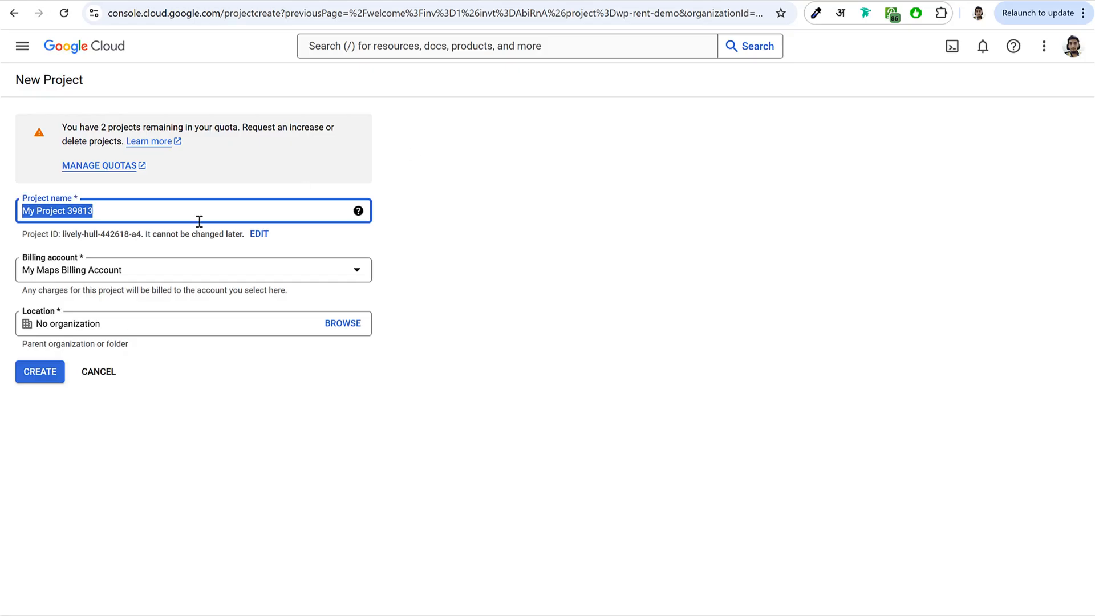
text(Grocery1)
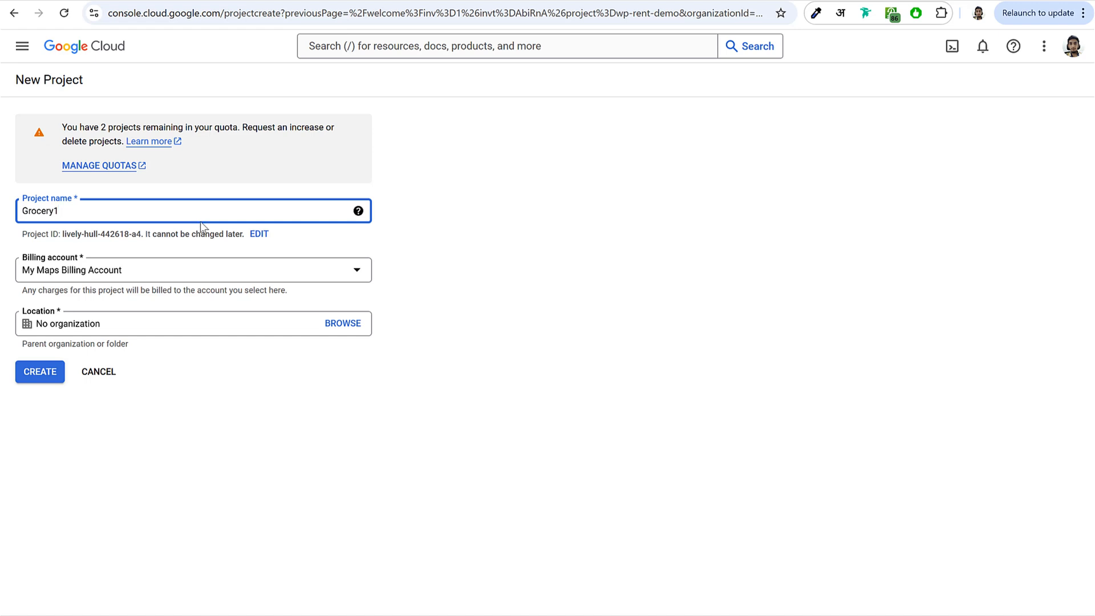
click(39, 373)
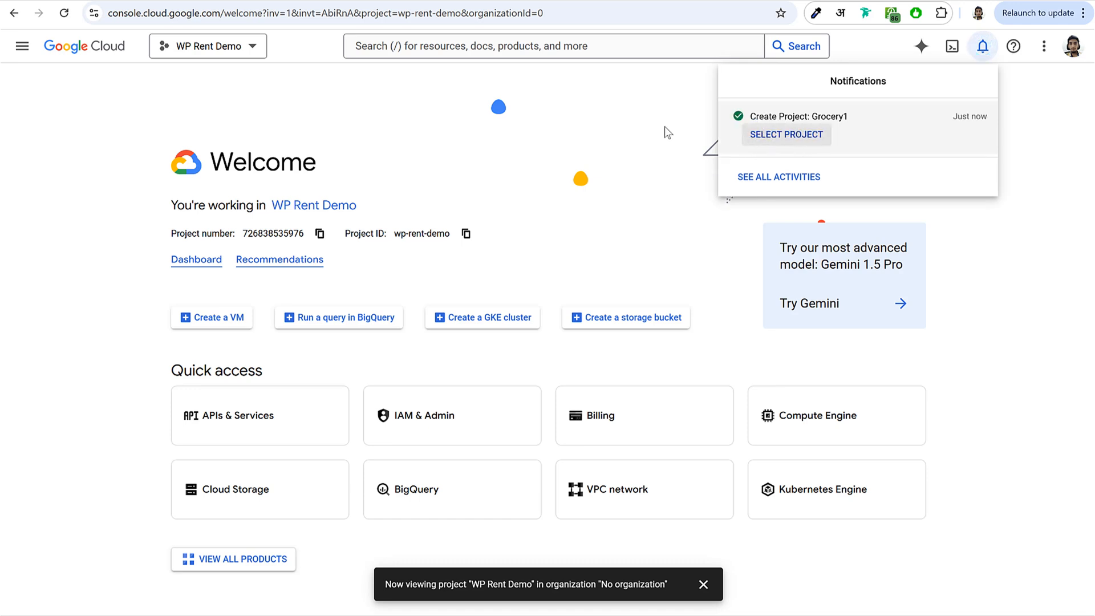
click(226, 52)
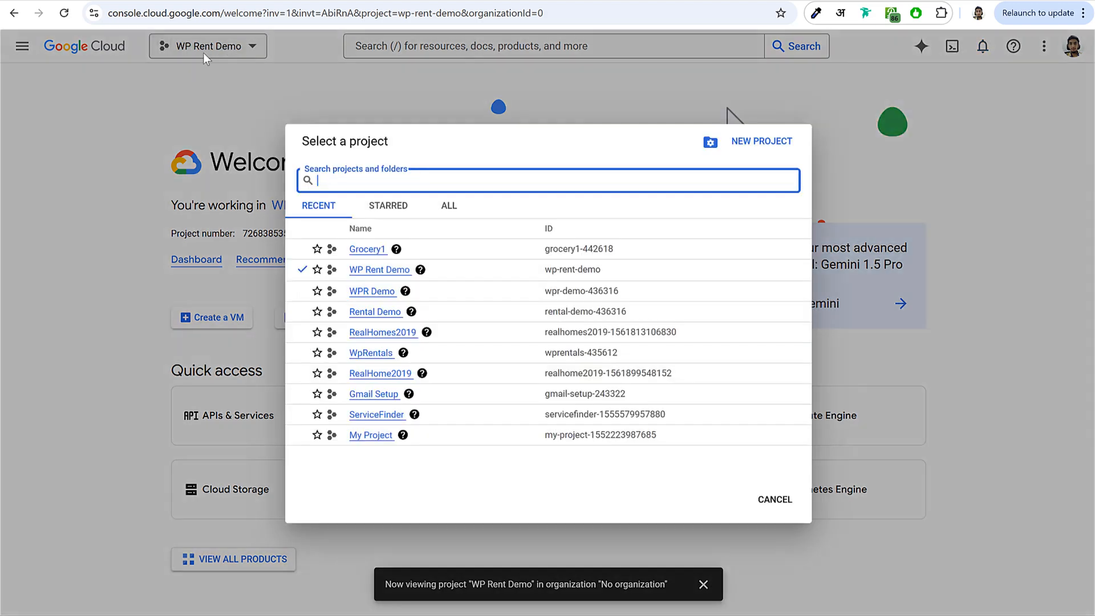
click(367, 248)
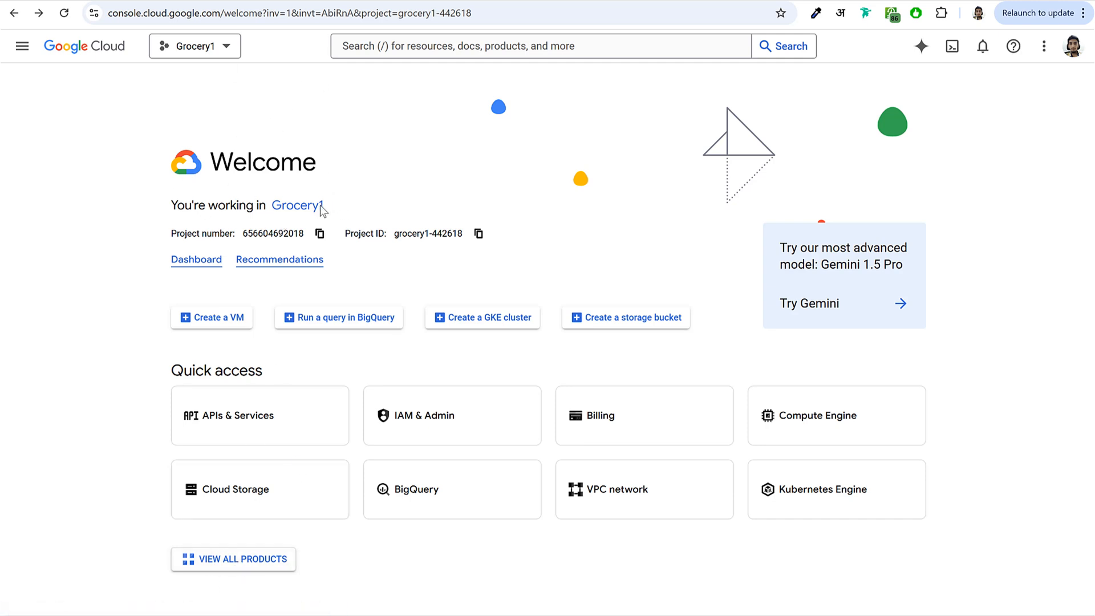
- View all products, scroll to Other Google products, and search the page for 'map' to find Google Maps Platform
click(239, 567)
scroll(511, 342, down, 7)
scroll(510, 350, down, 20)
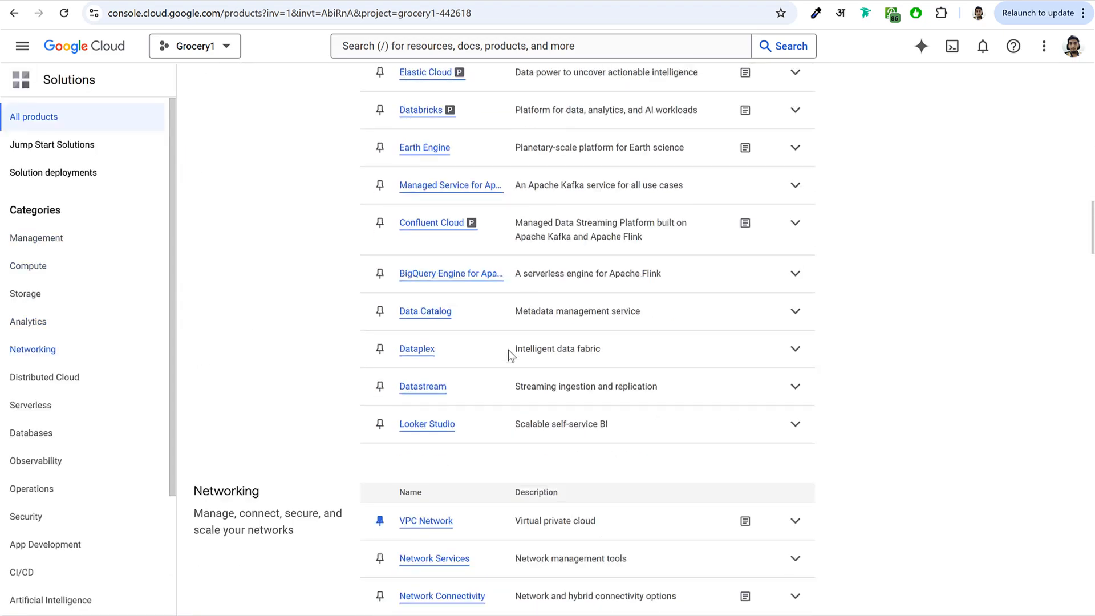
scroll(508, 350, down, 20)
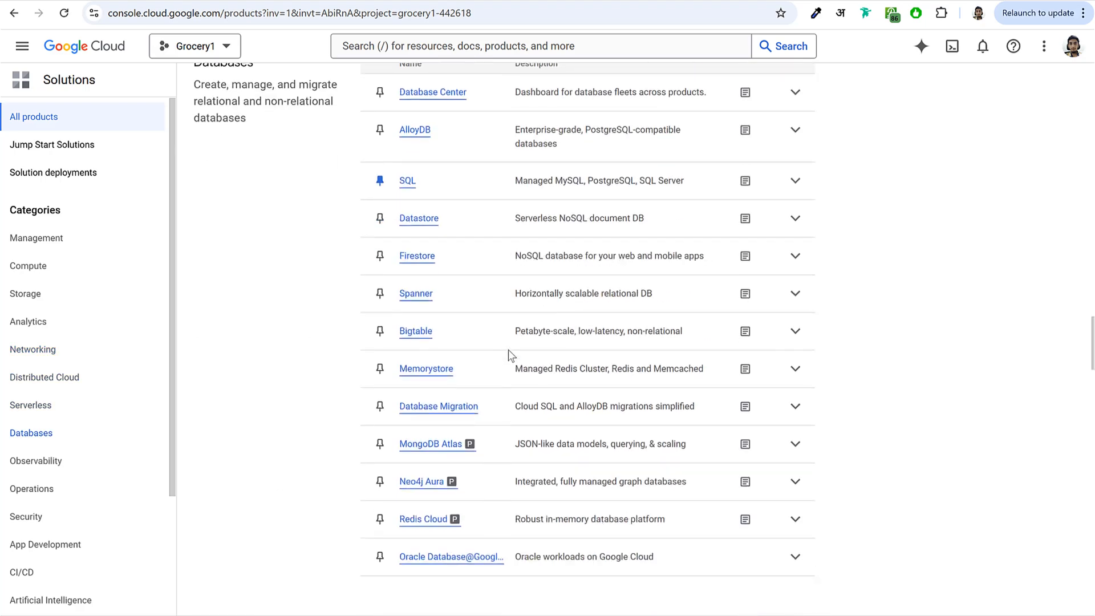
scroll(508, 350, down, 20)
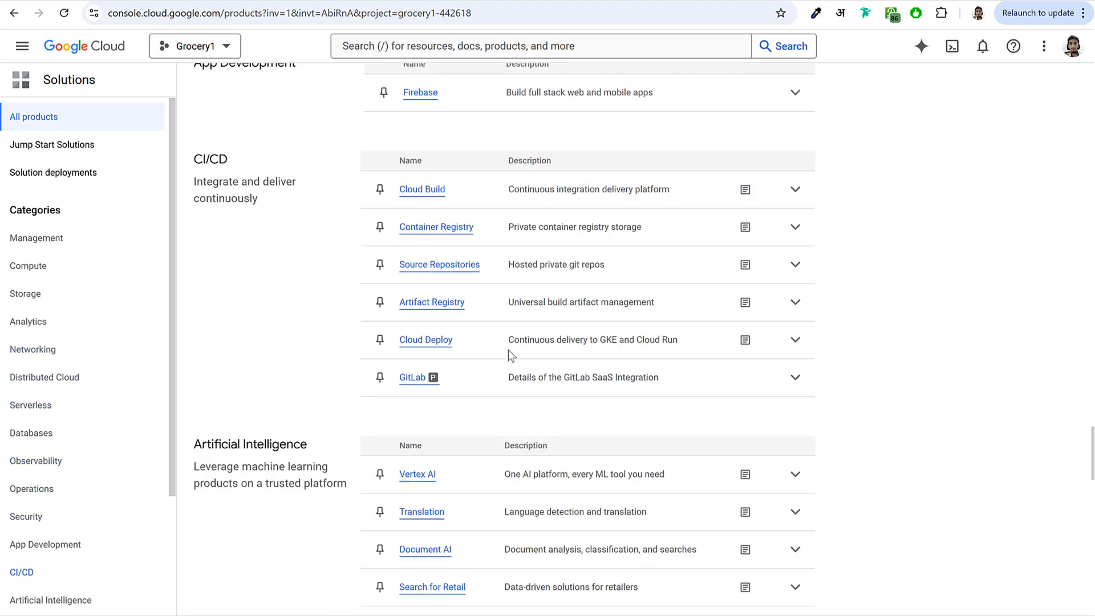
scroll(509, 350, down, 13)
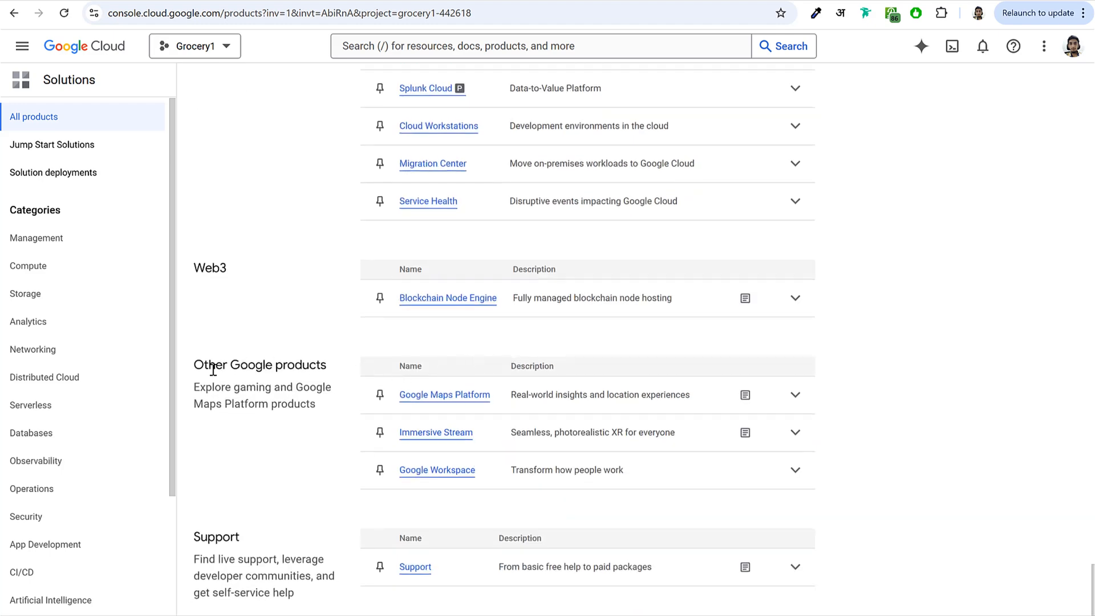
drag(199, 367, 341, 370)
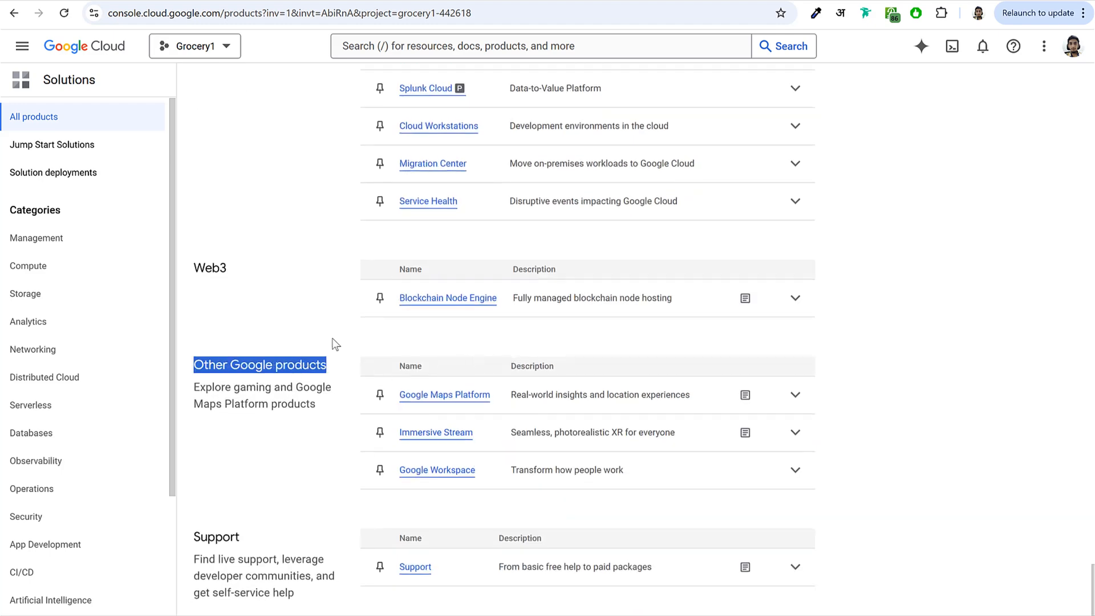
click(342, 321)
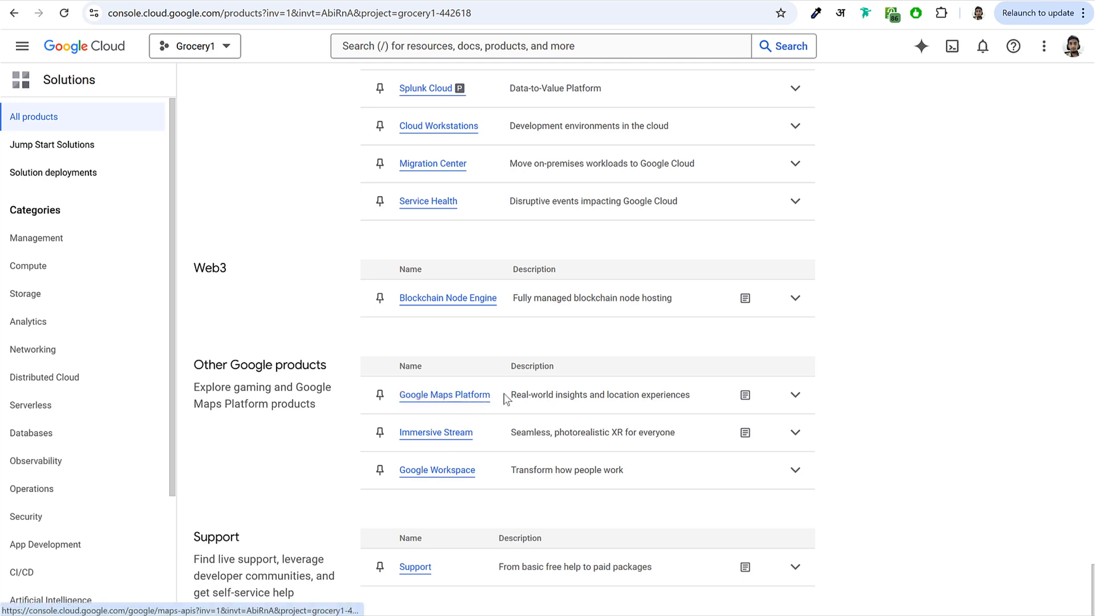
triple_click(445, 394)
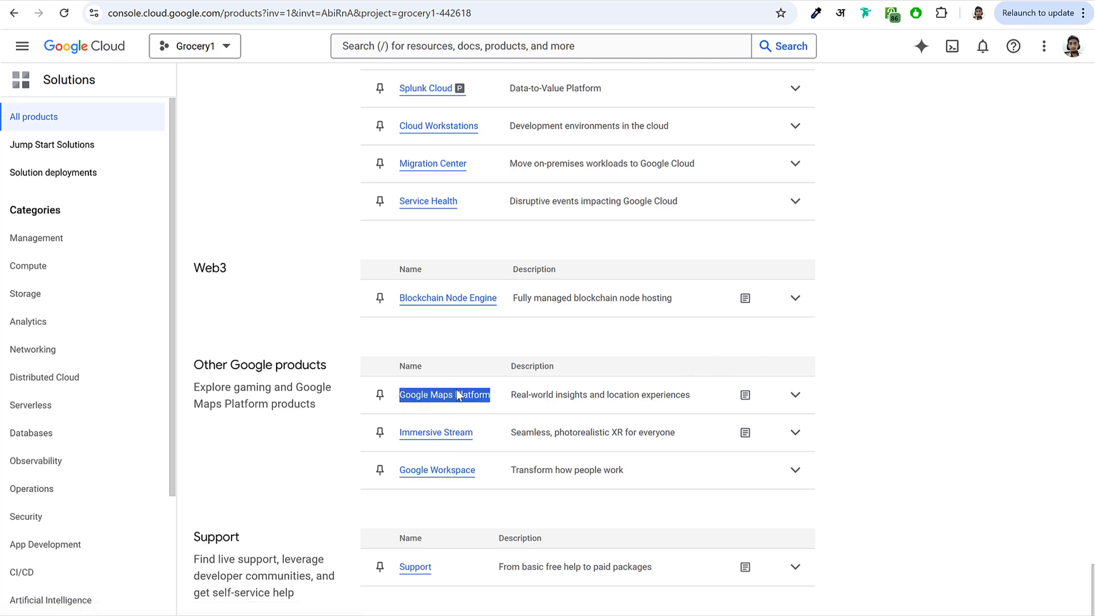
click(896, 315)
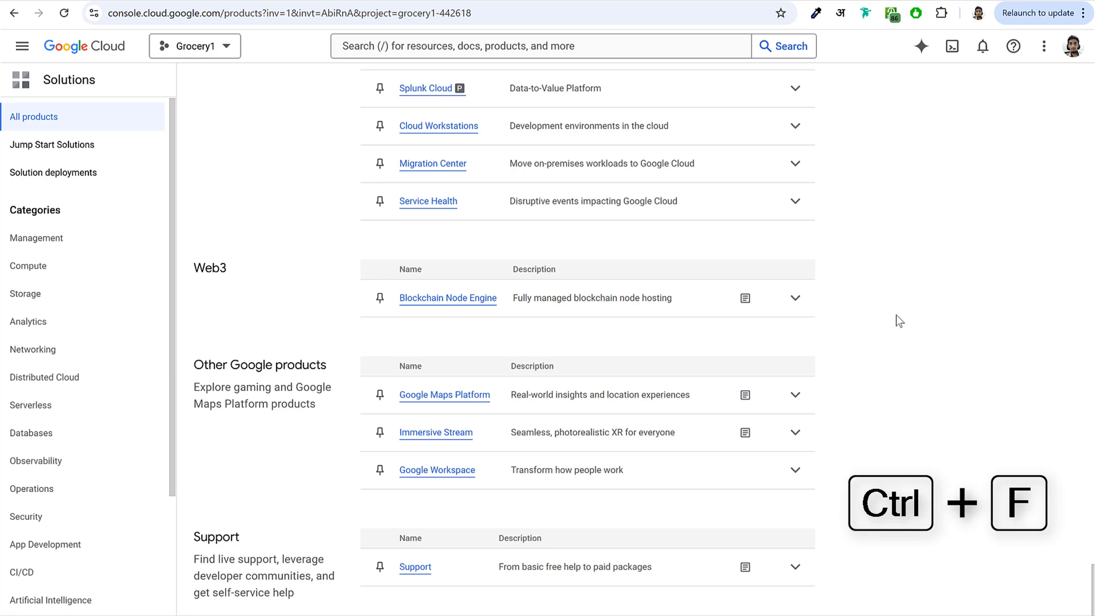
key(ctrl+f)
text(map)
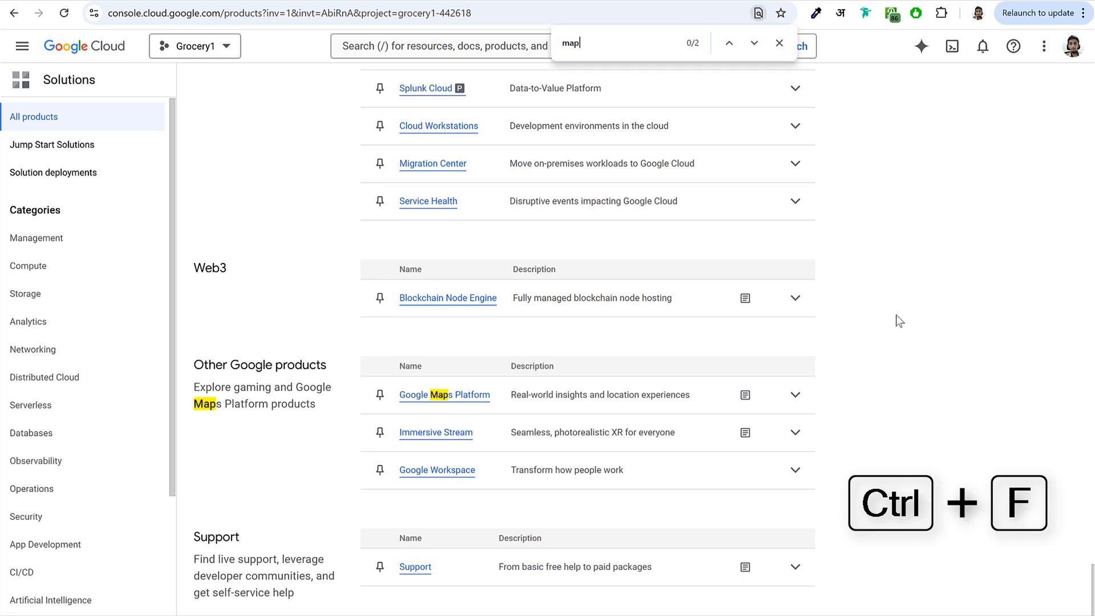
- Open Google Maps Platform and enable all Google Maps APIs for Grocery1 from the Enable APIs step
click(435, 402)
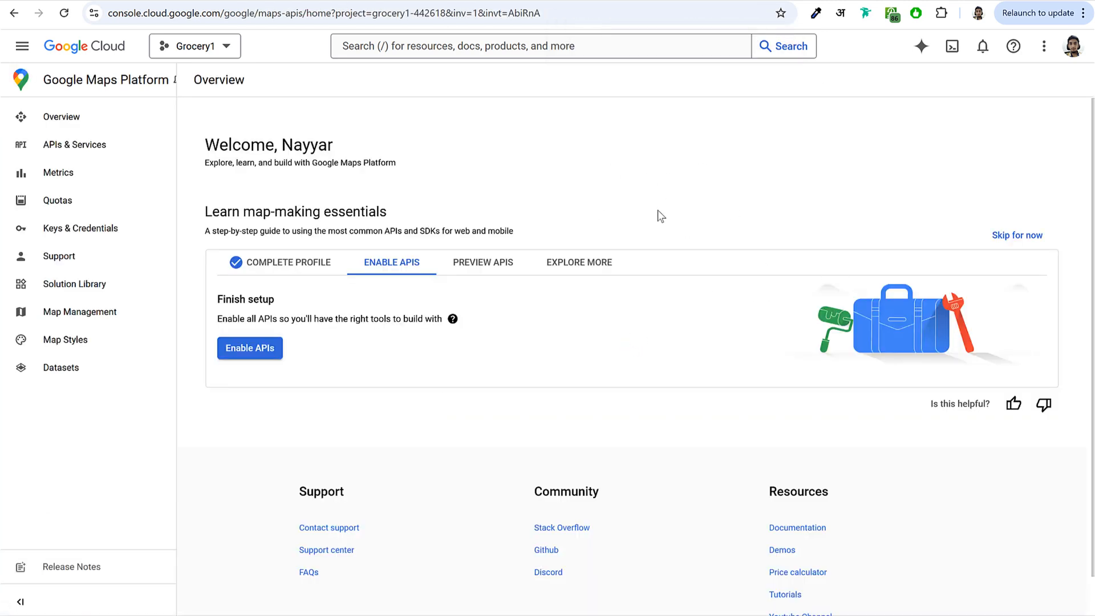
click(288, 267)
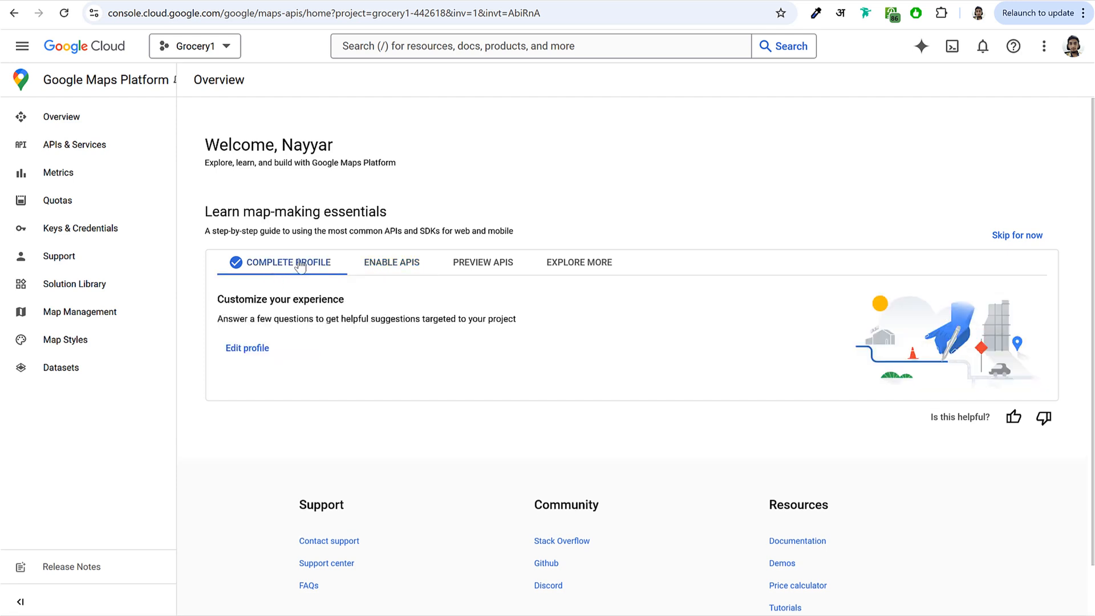
click(405, 276)
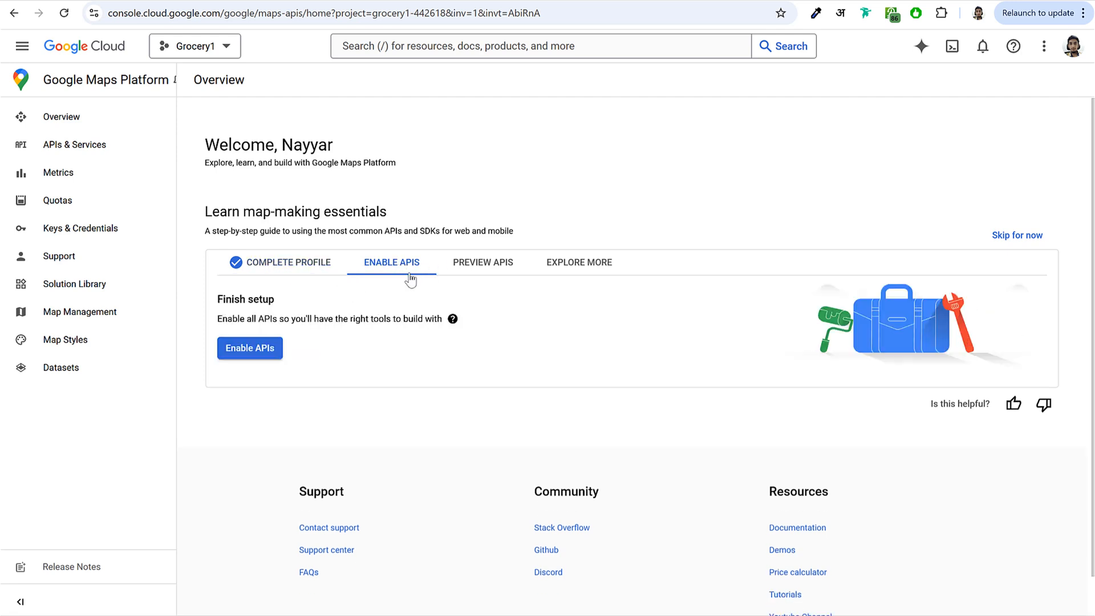
click(248, 349)
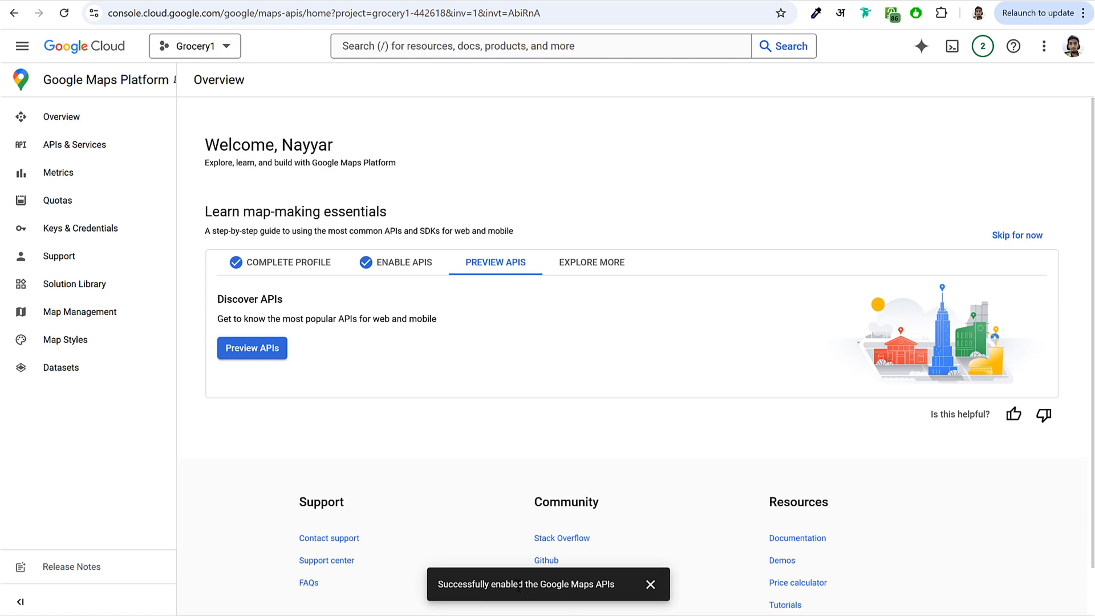
drag(445, 584, 618, 588)
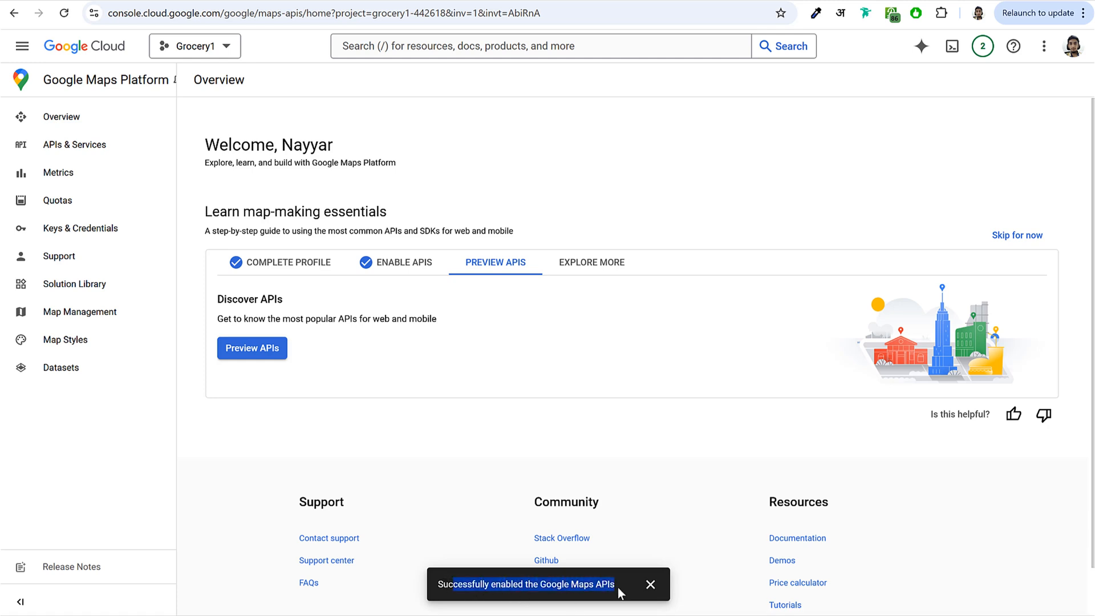
click(463, 382)
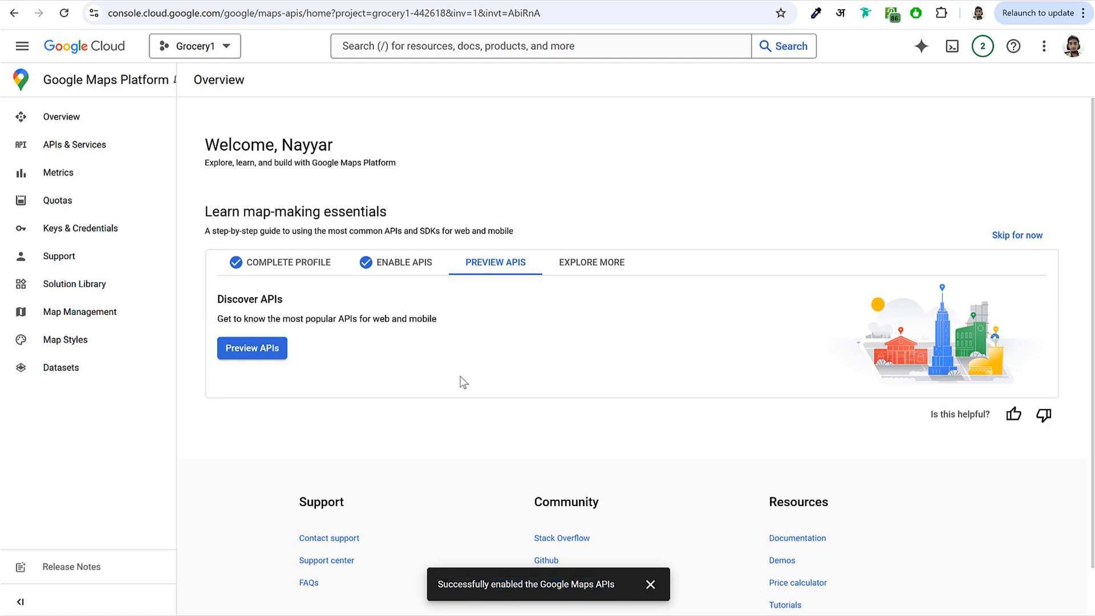
- Run the Maps preview demo at Mumbai, view its Android and web versions, then finish it
click(258, 351)
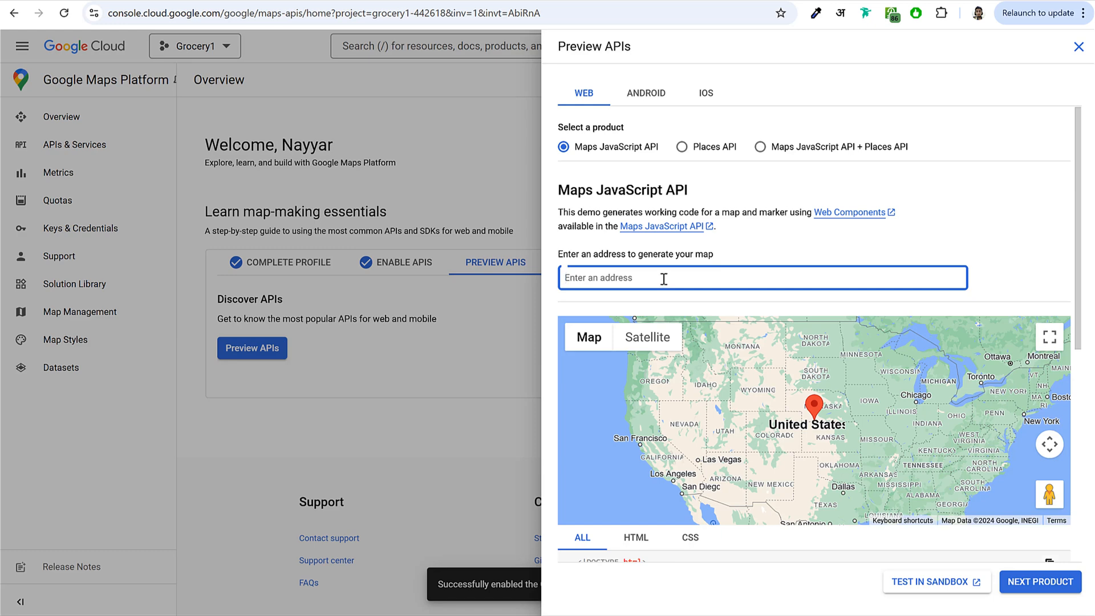
text(mumbai)
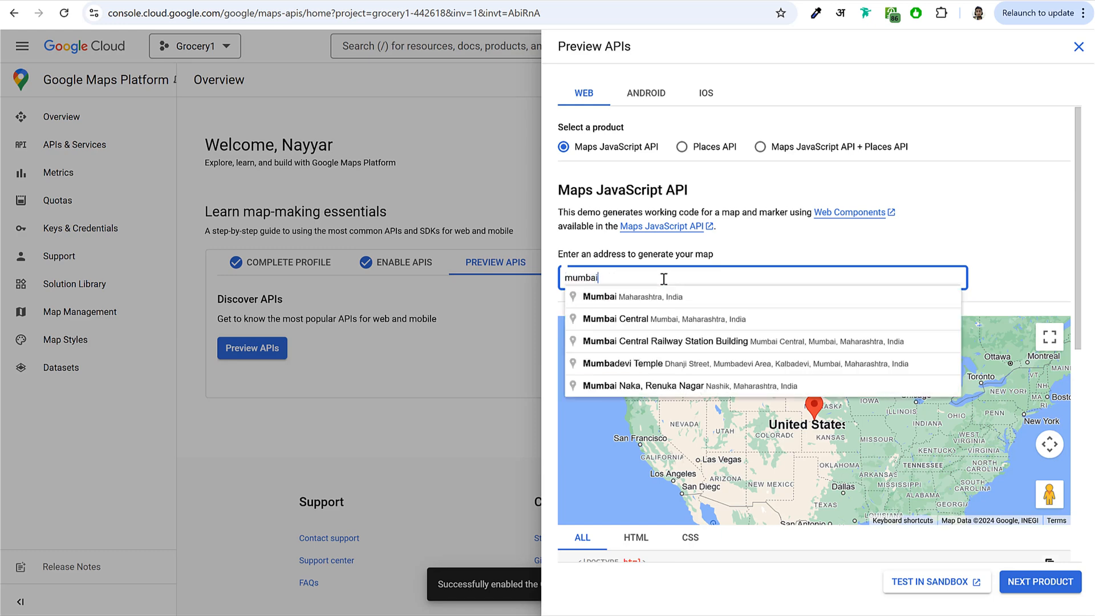
click(672, 297)
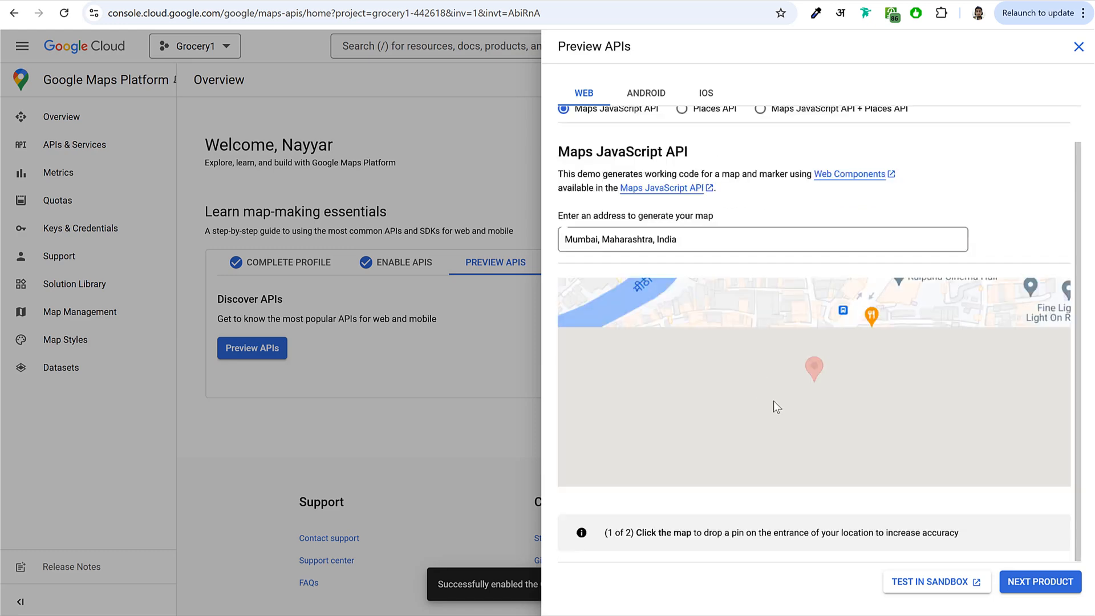
scroll(850, 283, up, 1)
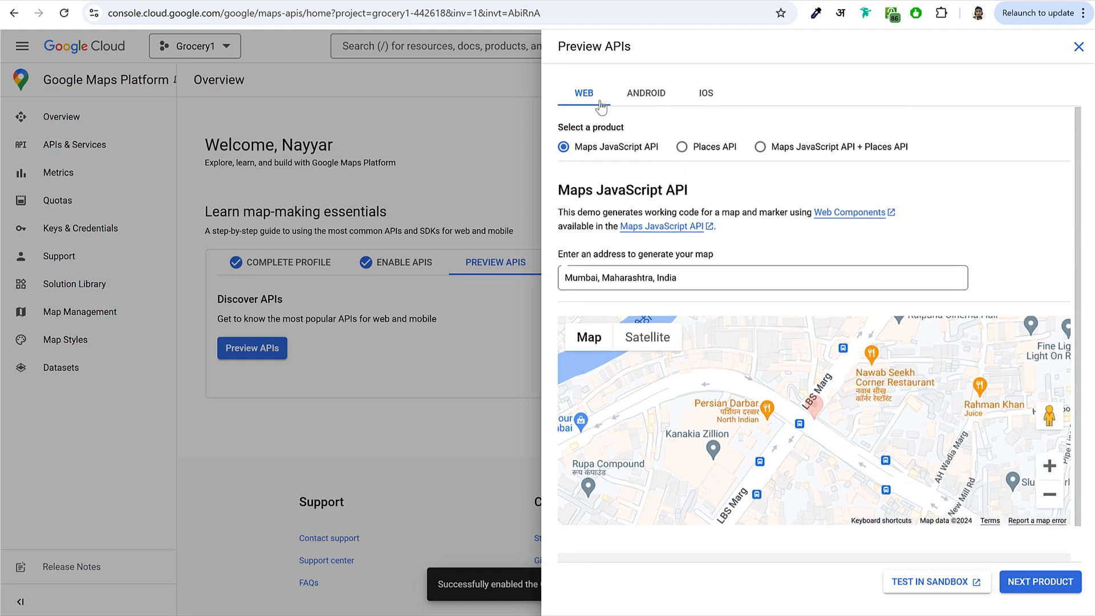
click(633, 97)
click(589, 104)
click(1041, 582)
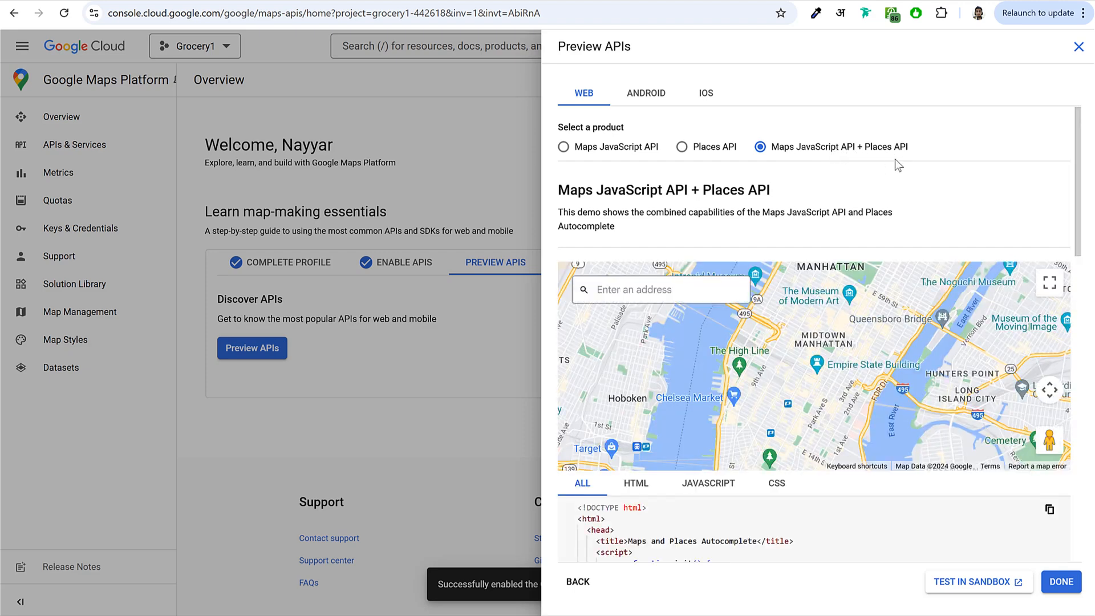
click(1062, 583)
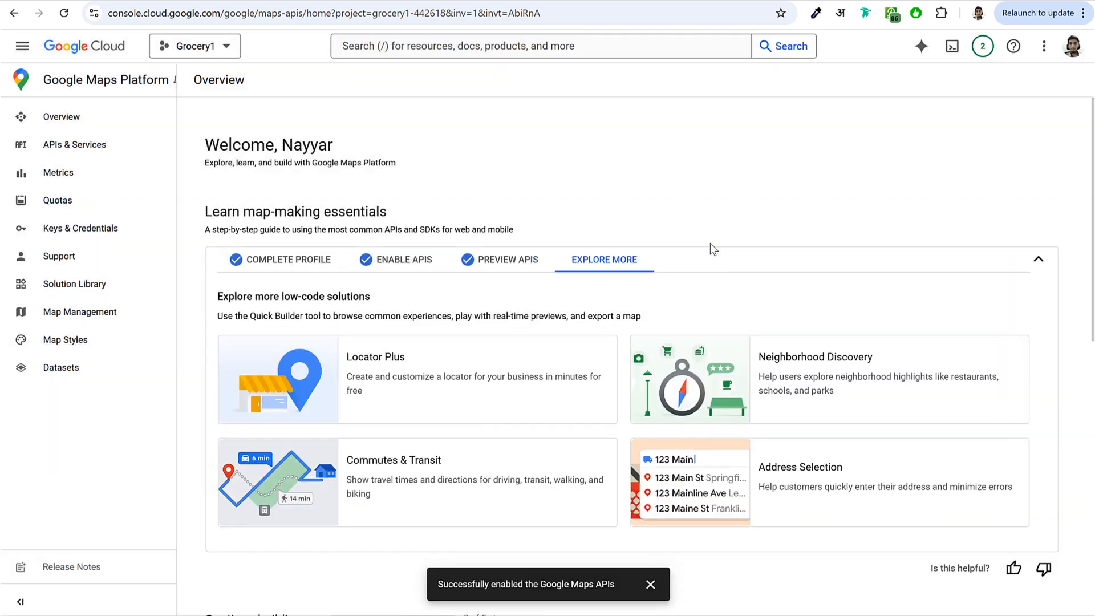
- List the enabled APIs filtered to the Maps category
click(93, 148)
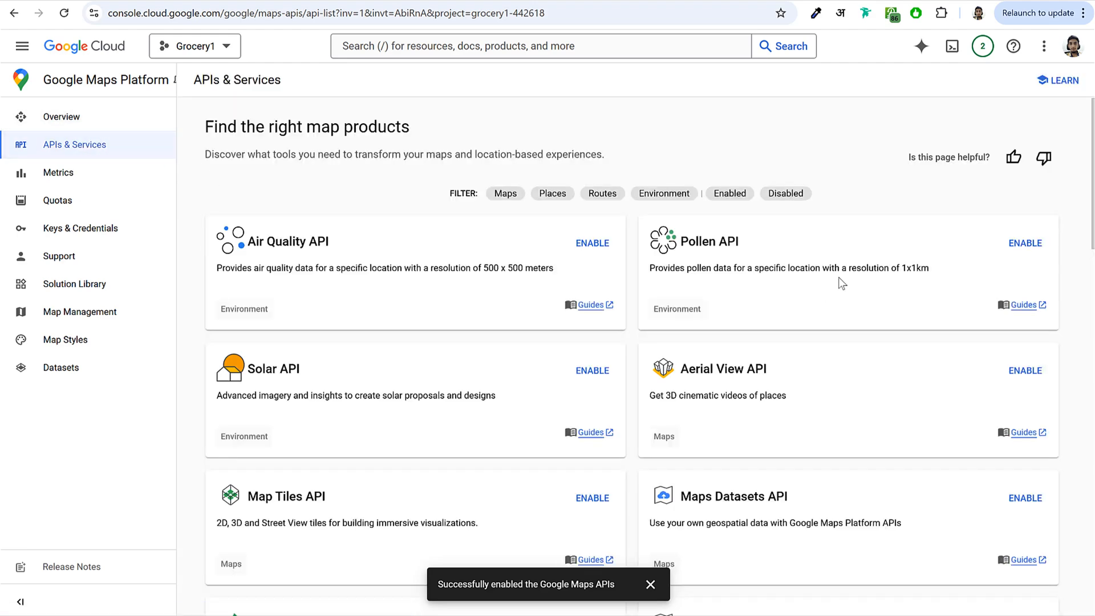
click(509, 196)
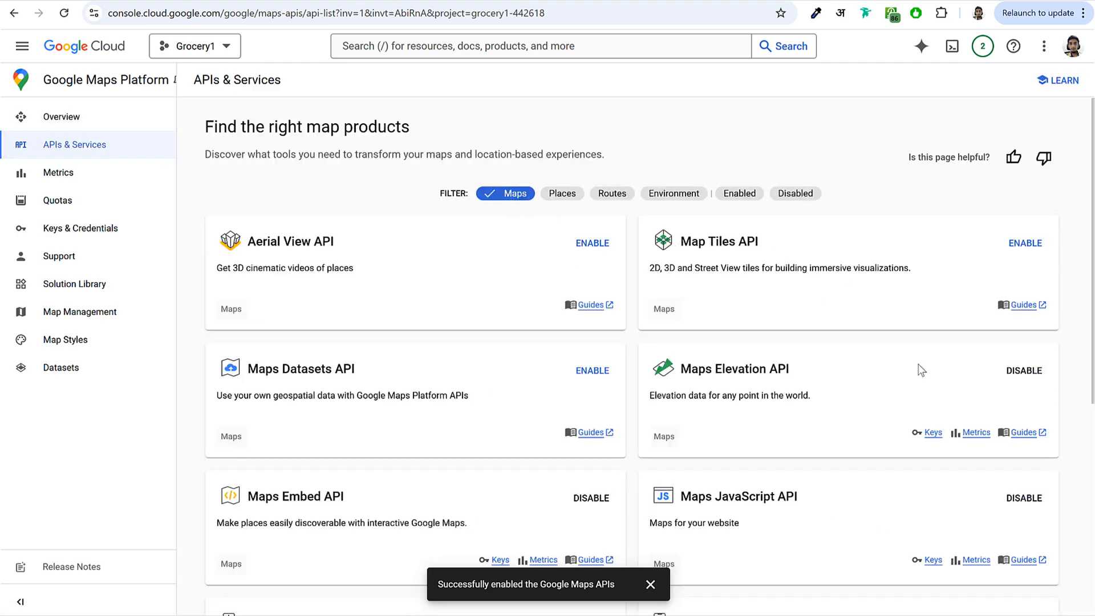
scroll(917, 364, down, 4)
scroll(916, 365, up, 1)
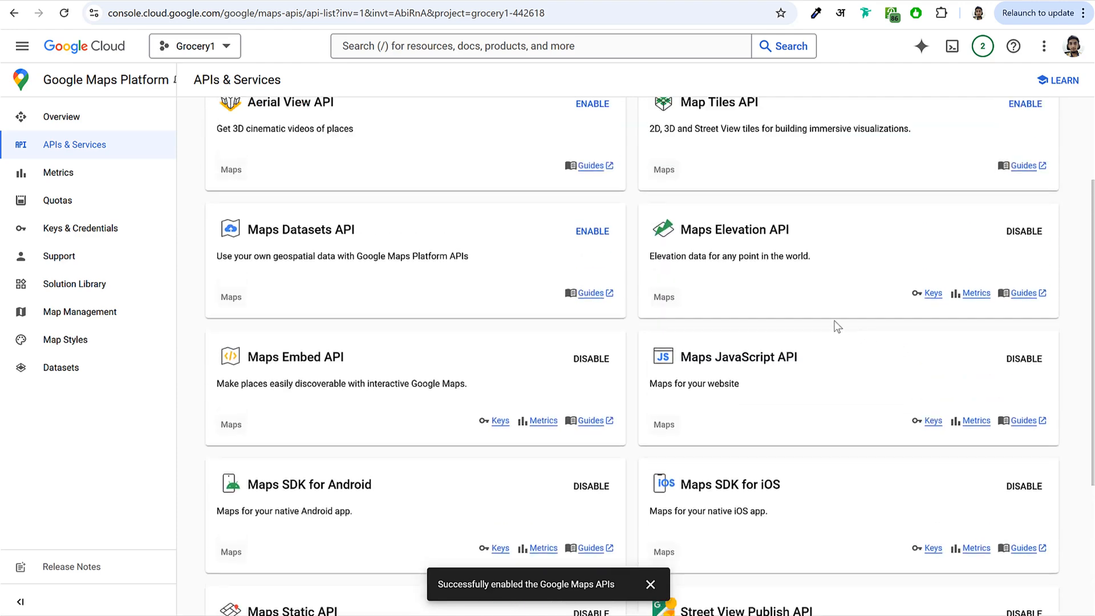
- Review the Maps Elevation, Embed and JavaScript APIs, then go to Keys & Credentials
drag(863, 239, 673, 231)
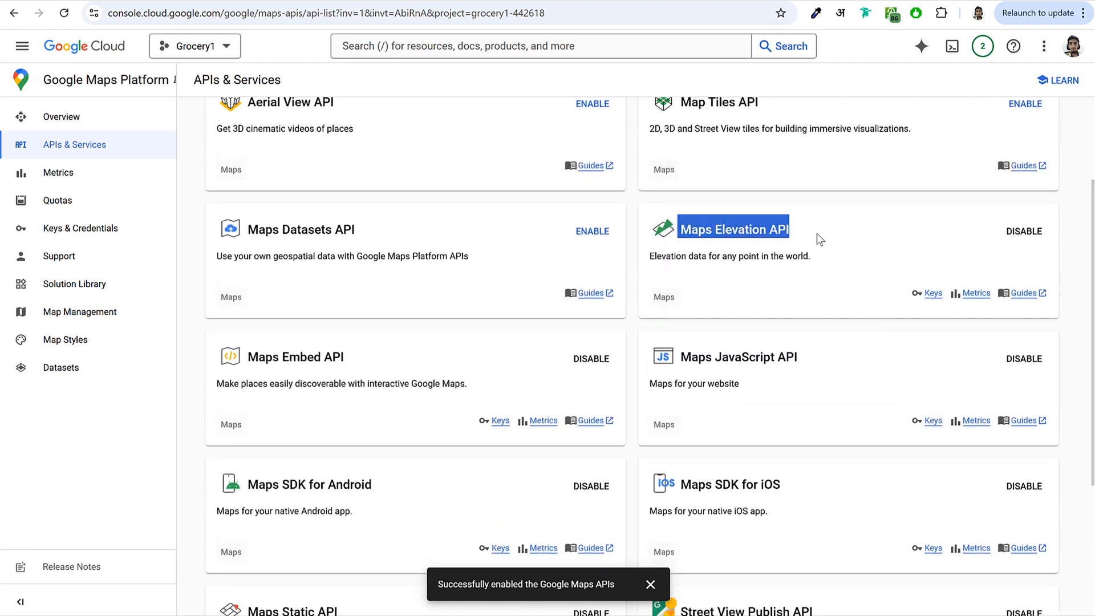
click(350, 360)
triple_click(350, 359)
drag(812, 363, 662, 365)
click(797, 381)
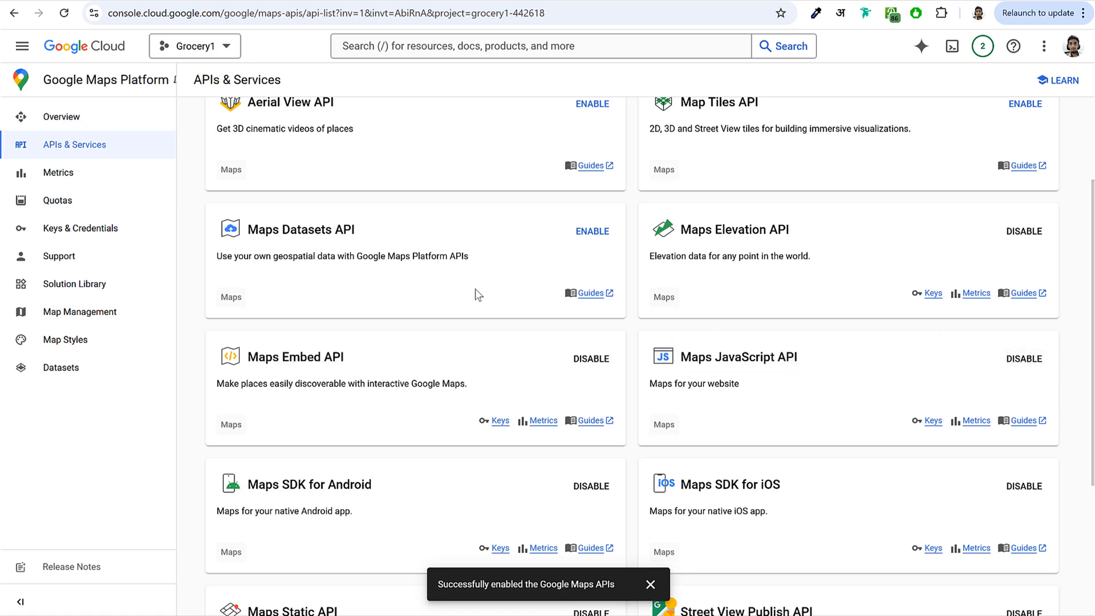
click(97, 231)
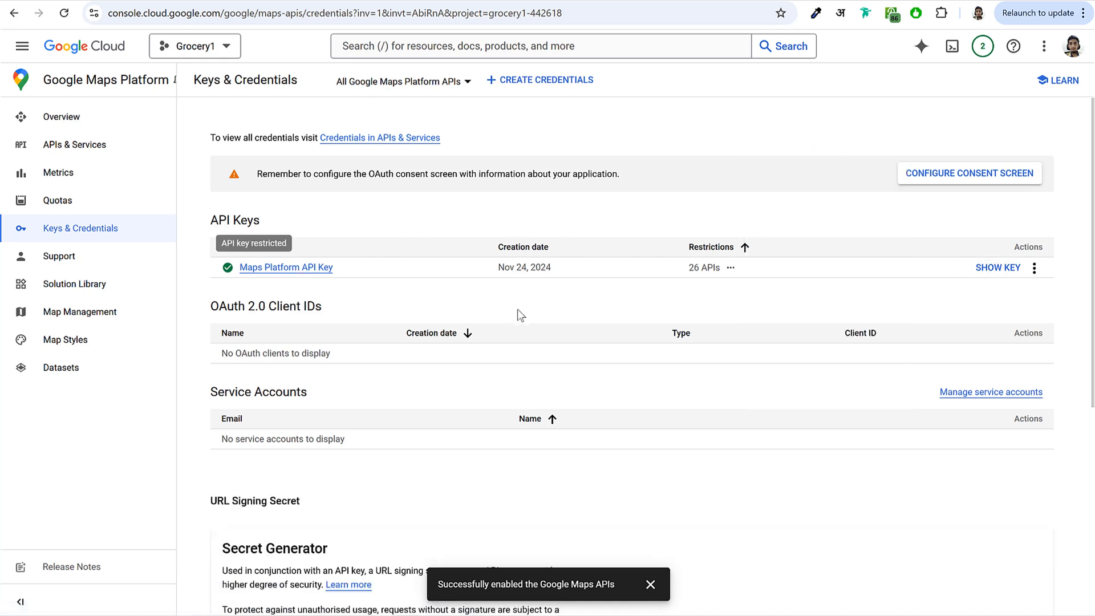
- Open the Maps Platform API Key's settings and select its key value for copying
click(287, 268)
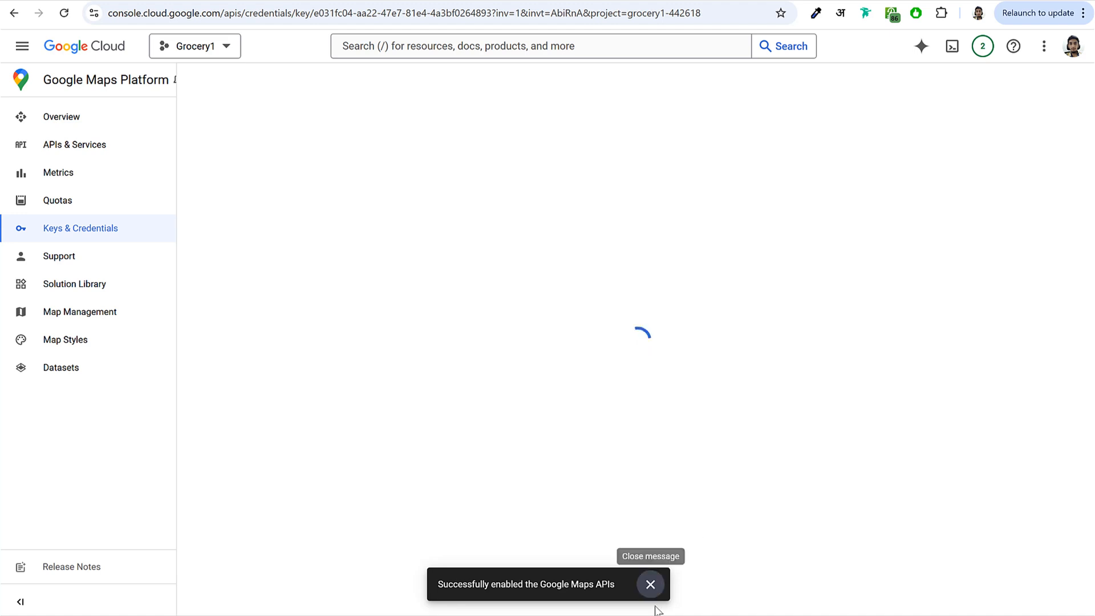
click(650, 584)
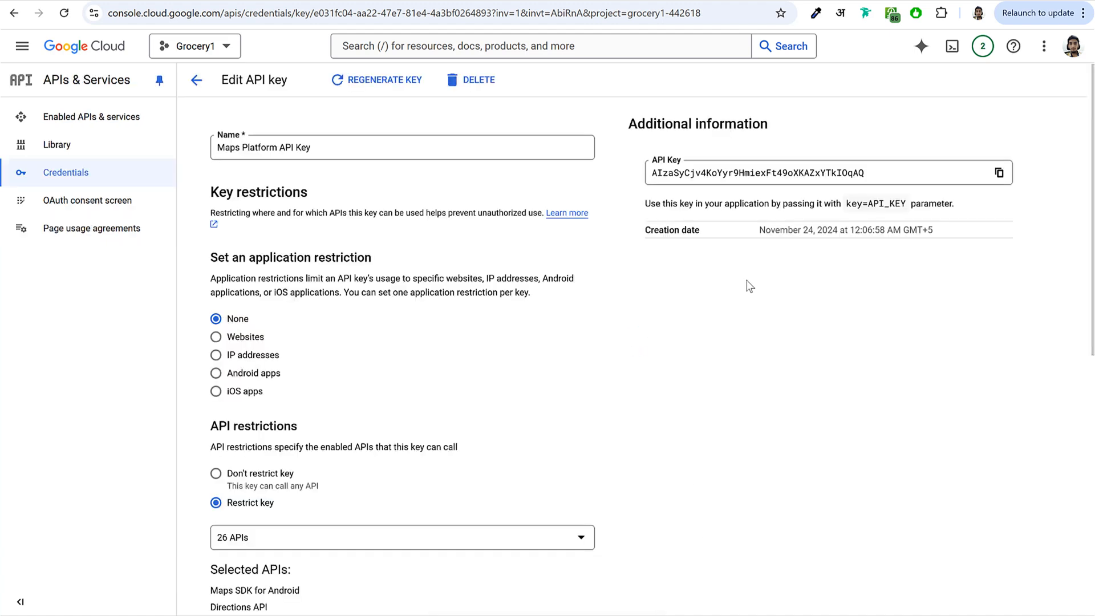
scroll(749, 307, down, 7)
scroll(749, 309, down, 2)
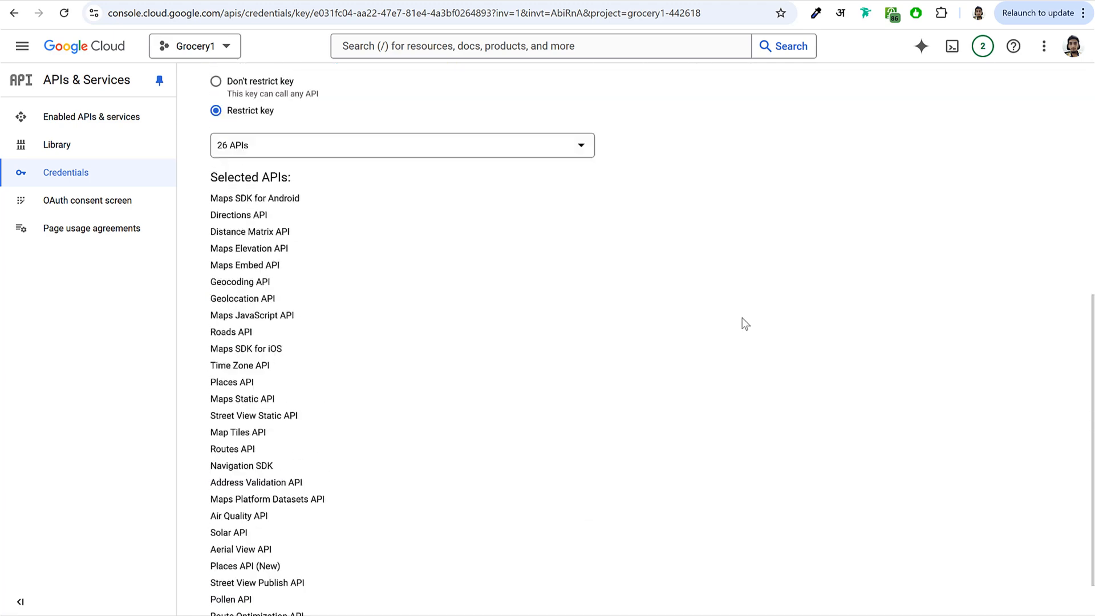
scroll(744, 313, up, 9)
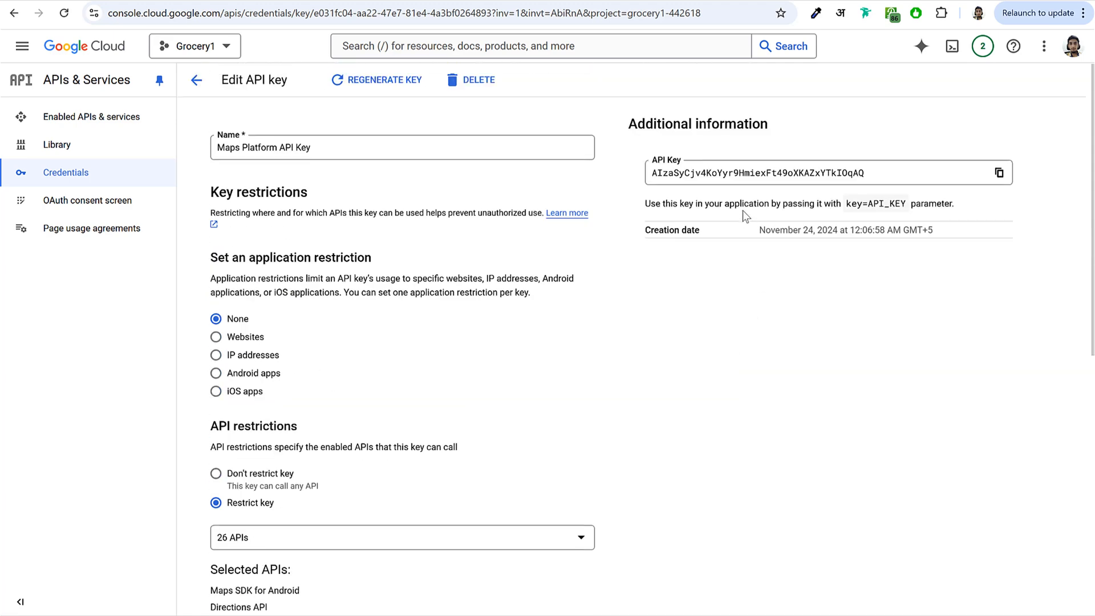
click(812, 173)
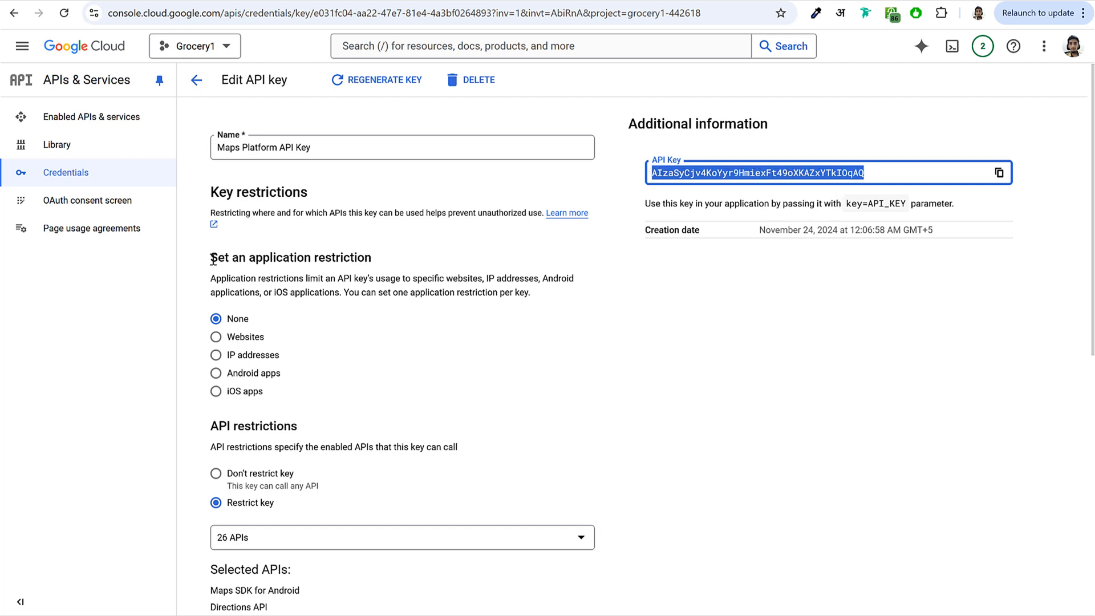
- Choose the Websites application restriction and start adding the store's address as an allowed website
drag(213, 260, 408, 268)
click(254, 339)
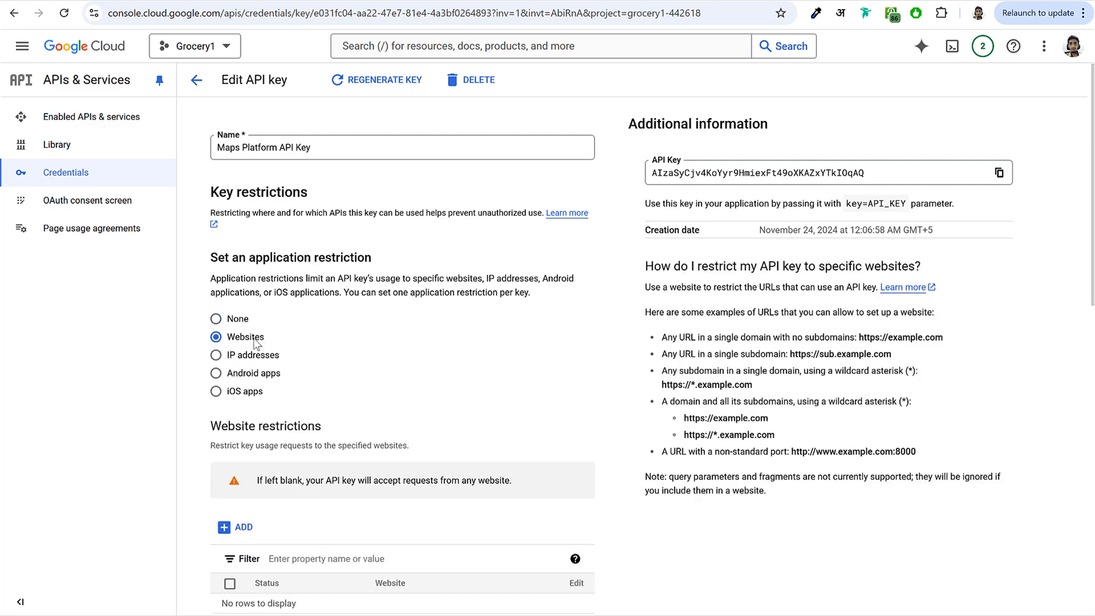
drag(229, 341, 296, 342)
scroll(303, 341, down, 4)
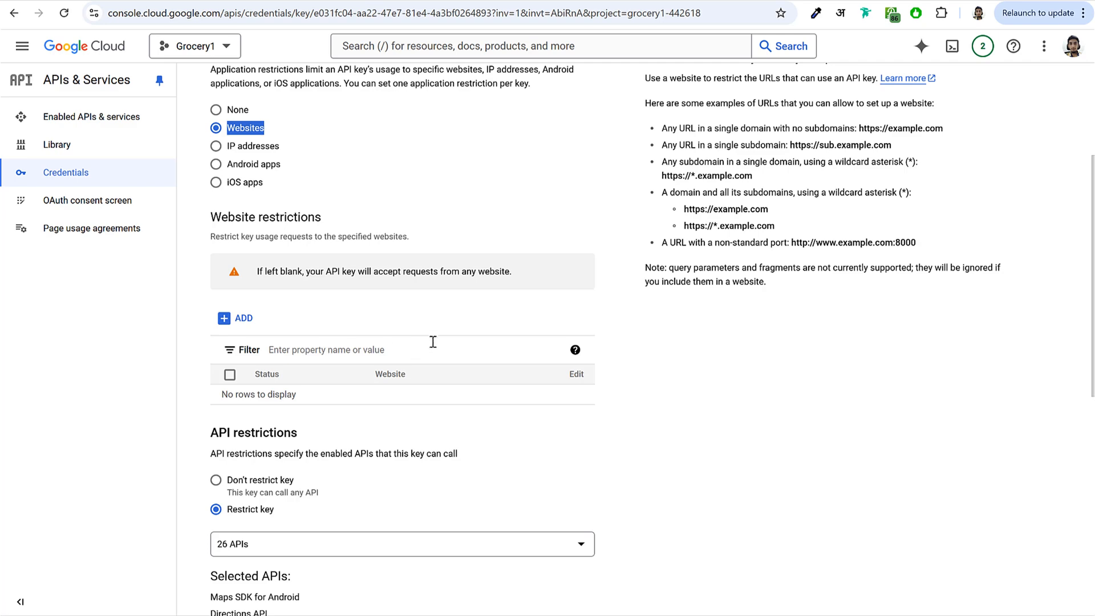
scroll(431, 342, down, 3)
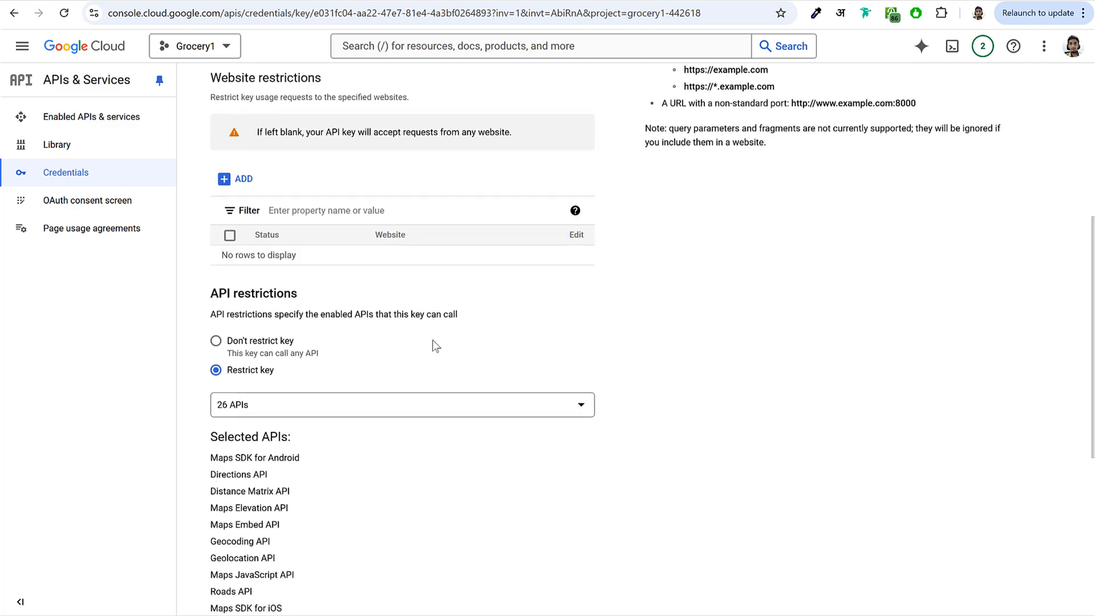
scroll(434, 342, up, 1)
scroll(408, 288, up, 1)
click(461, 197)
click(243, 318)
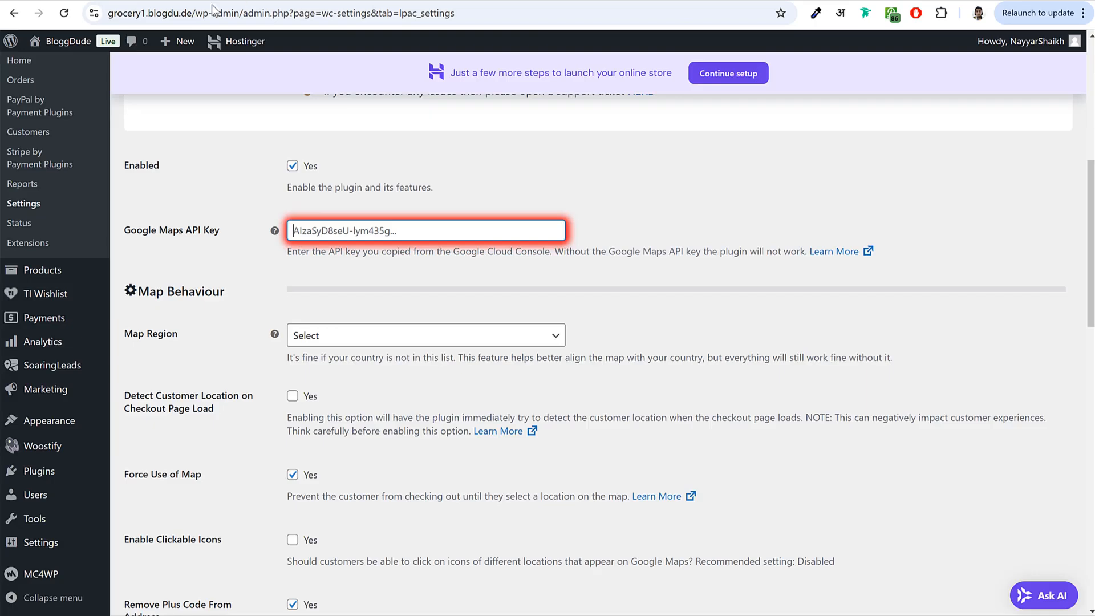
click(215, 13)
click(183, 14)
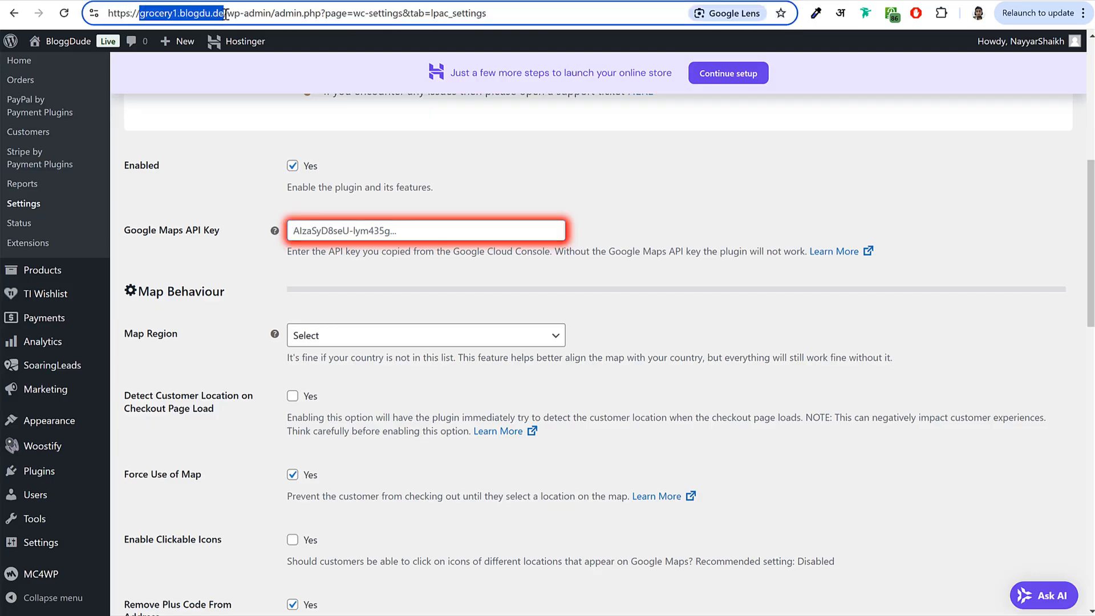
text(.)
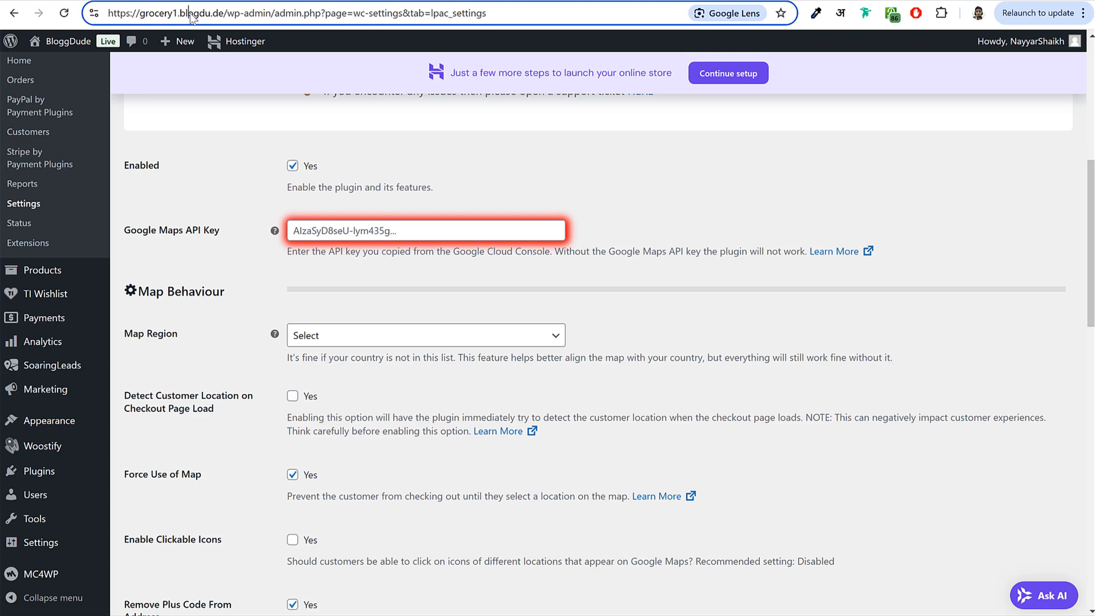
drag(180, 13, 220, 10)
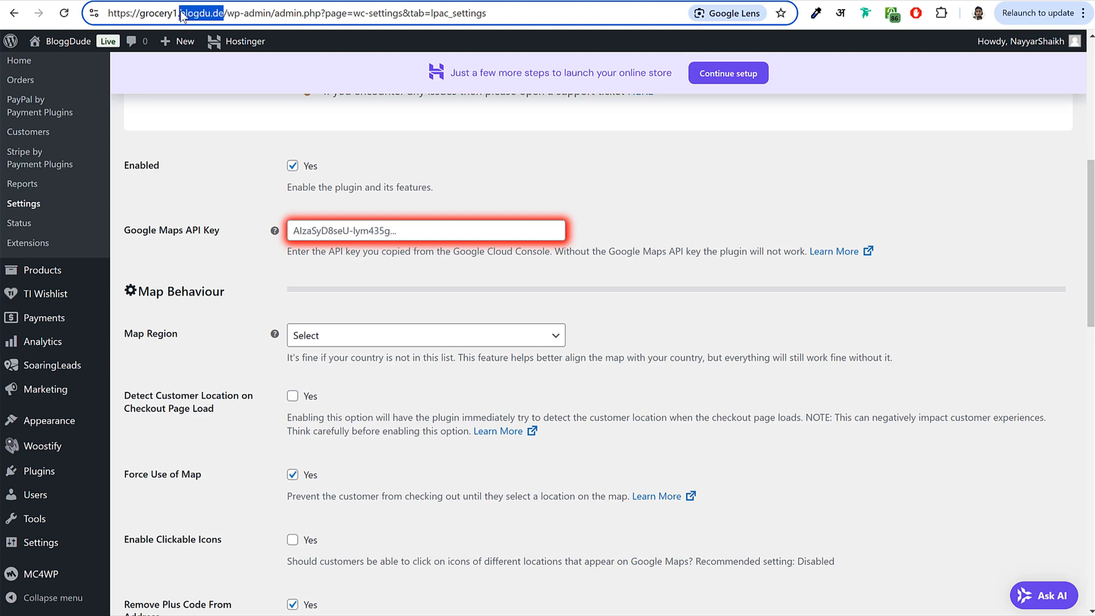
drag(177, 12, 145, 15)
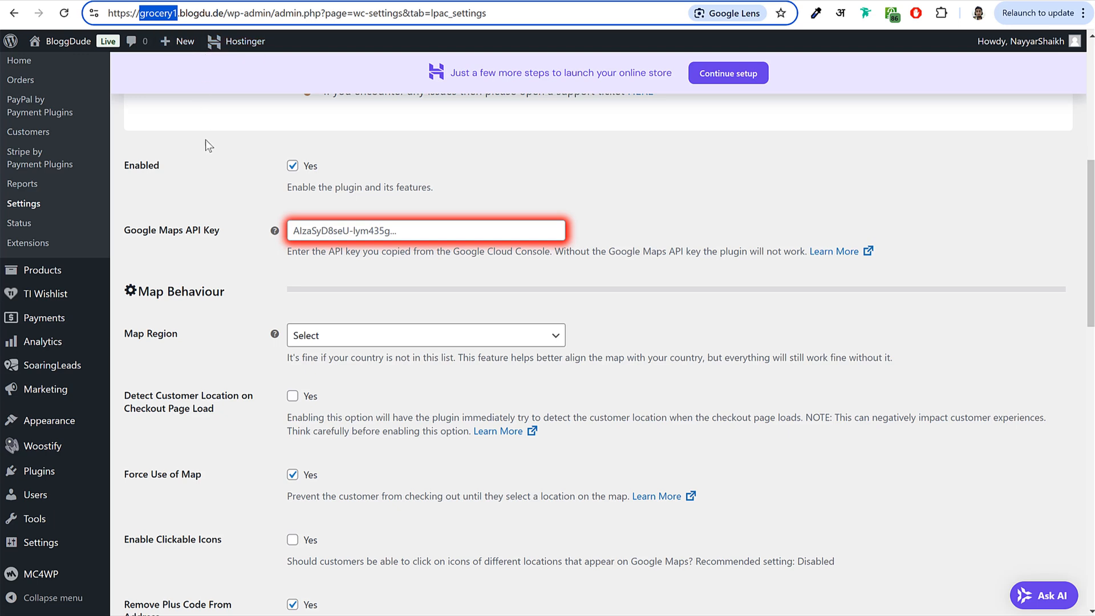
drag(224, 13, 181, 17)
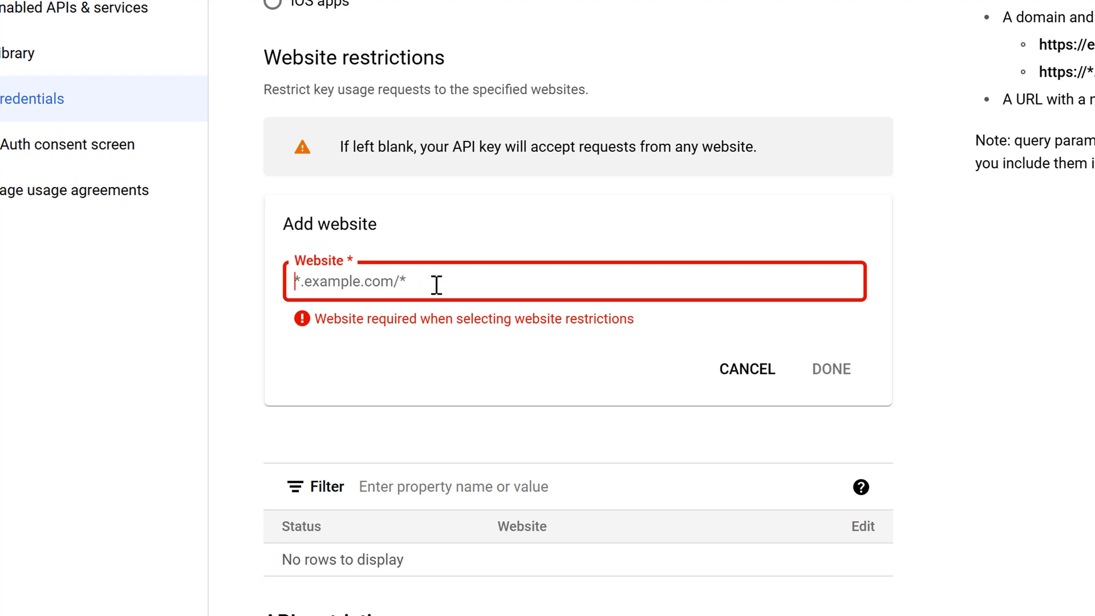
- Add *.blogdu.de/* as an allowed website for the API key
text(*.blogdu.de/*)
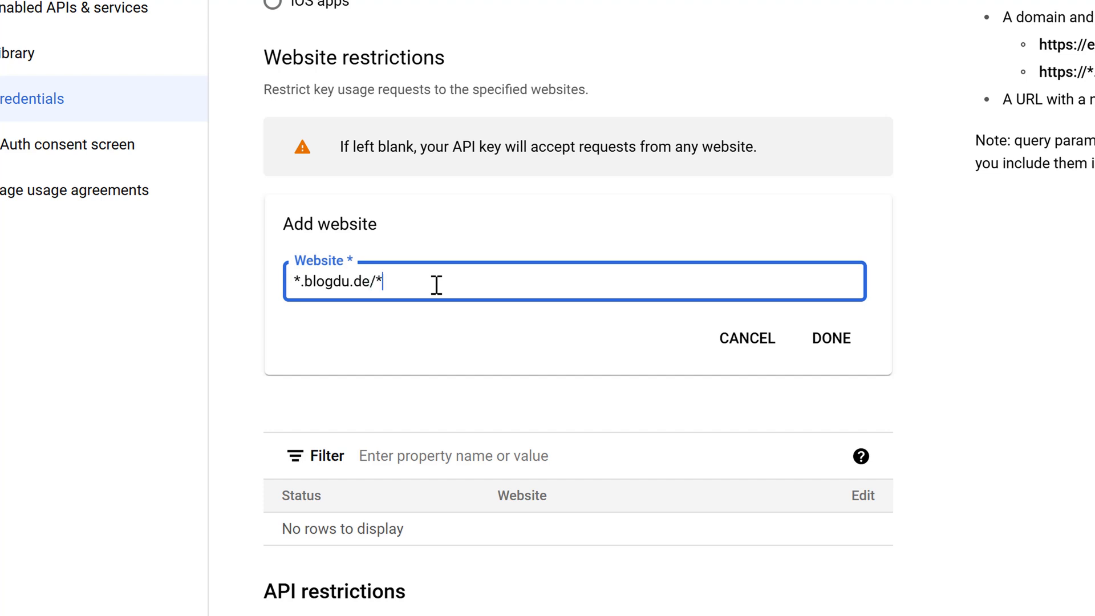
key(ctrl+a)
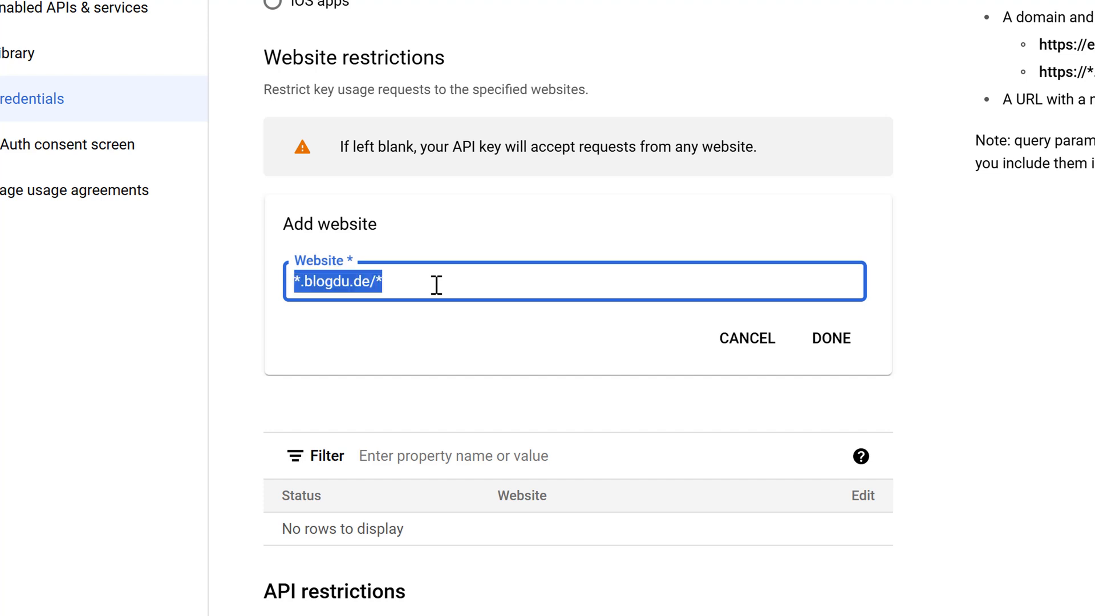
key(BackSpace)
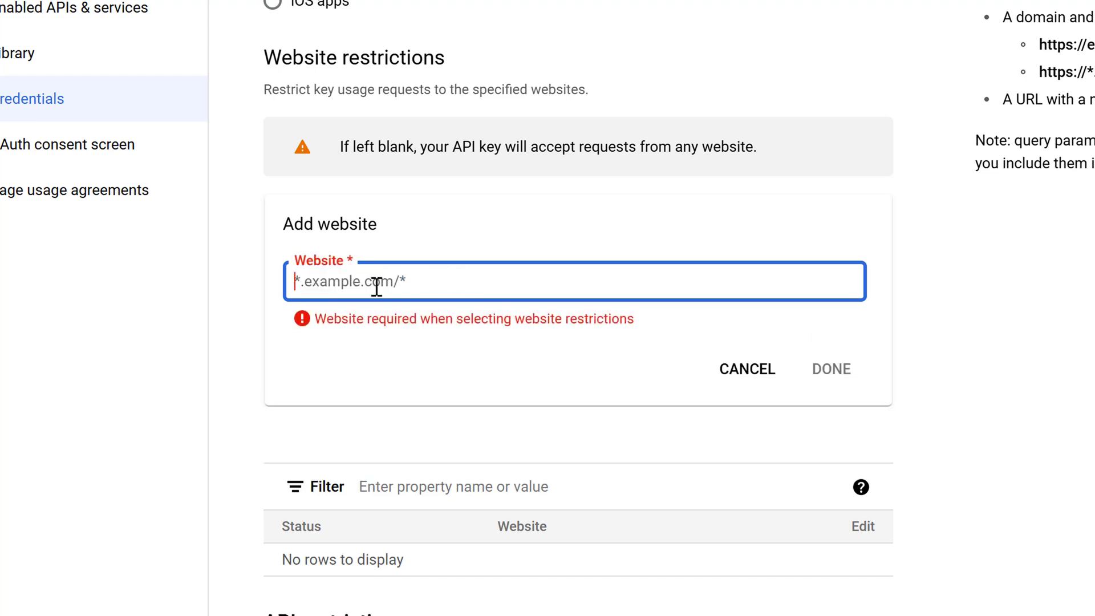
key(ctrl+z)
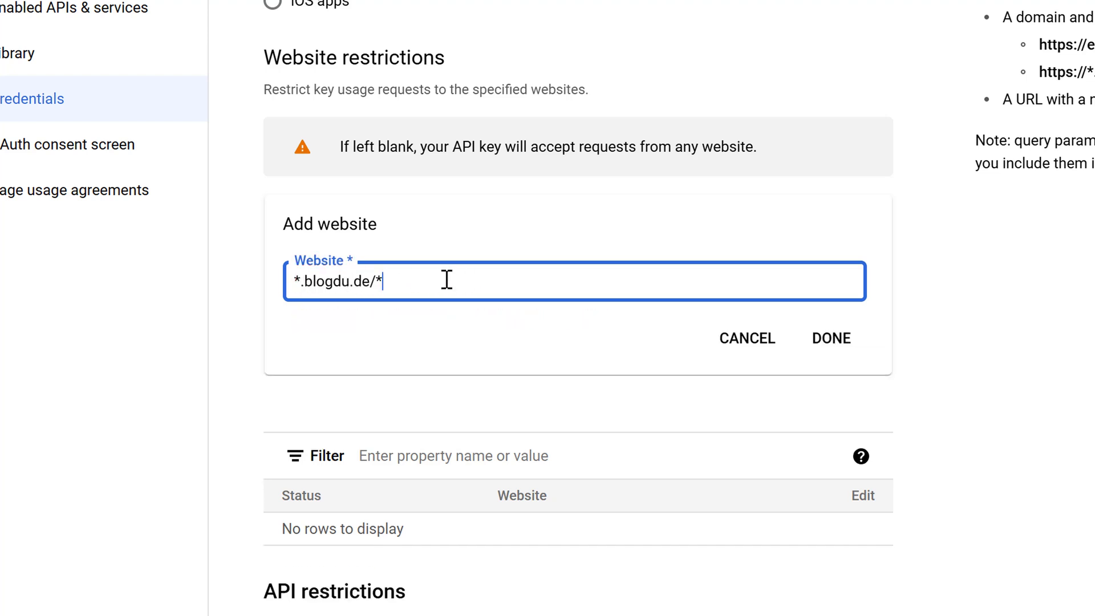
click(831, 340)
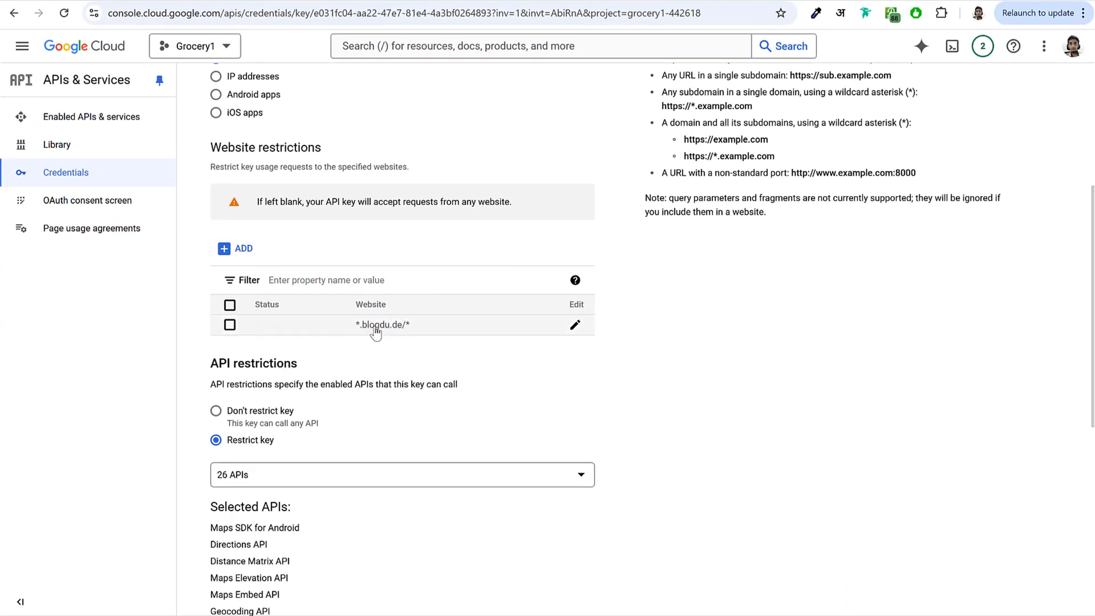
- Save the Websites restriction on the Maps Platform API Key
scroll(390, 325, up, 5)
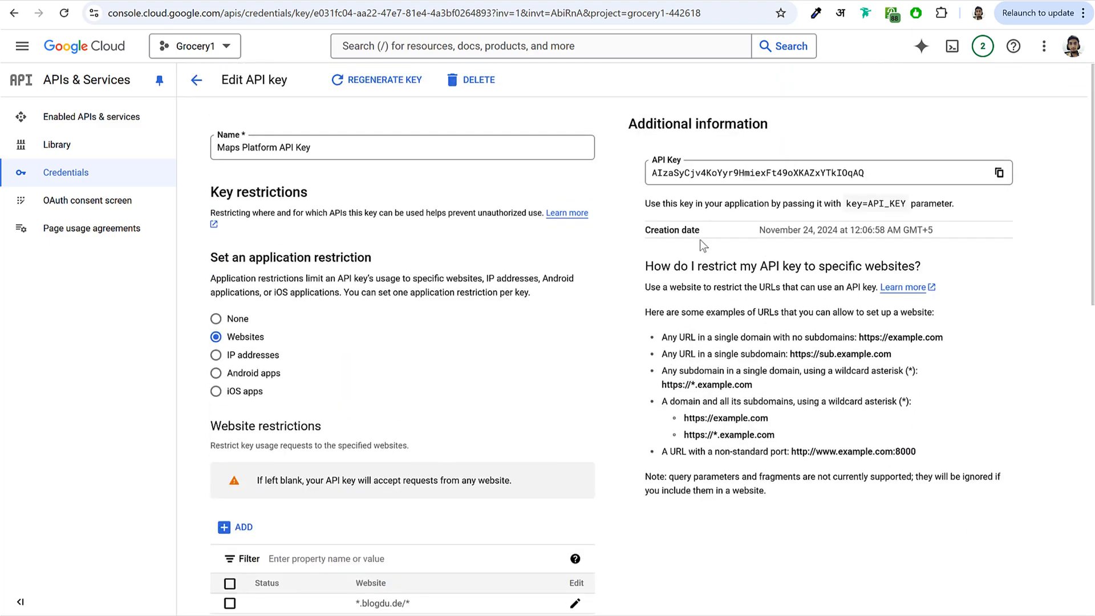
scroll(654, 316, down, 5)
scroll(440, 300, up, 5)
scroll(648, 283, down, 12)
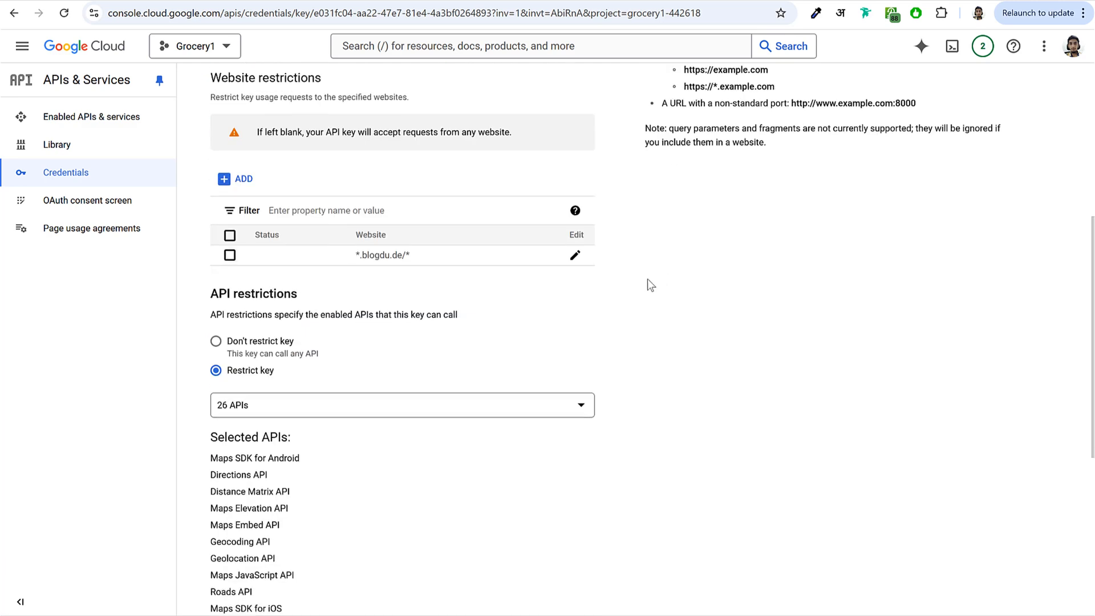
scroll(631, 294, up, 3)
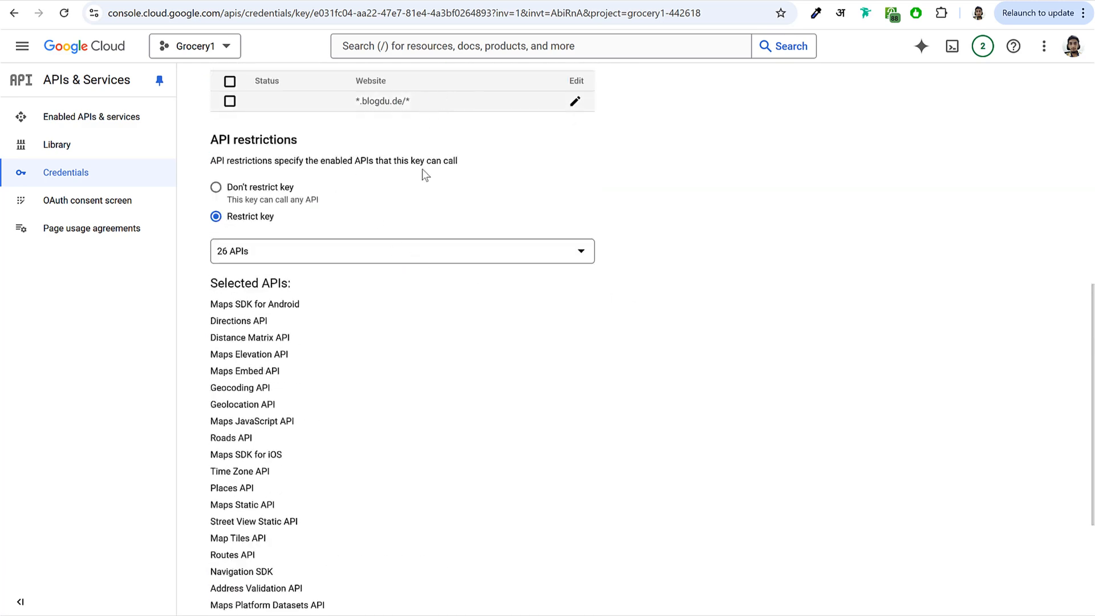
scroll(423, 115, down, 3)
click(228, 576)
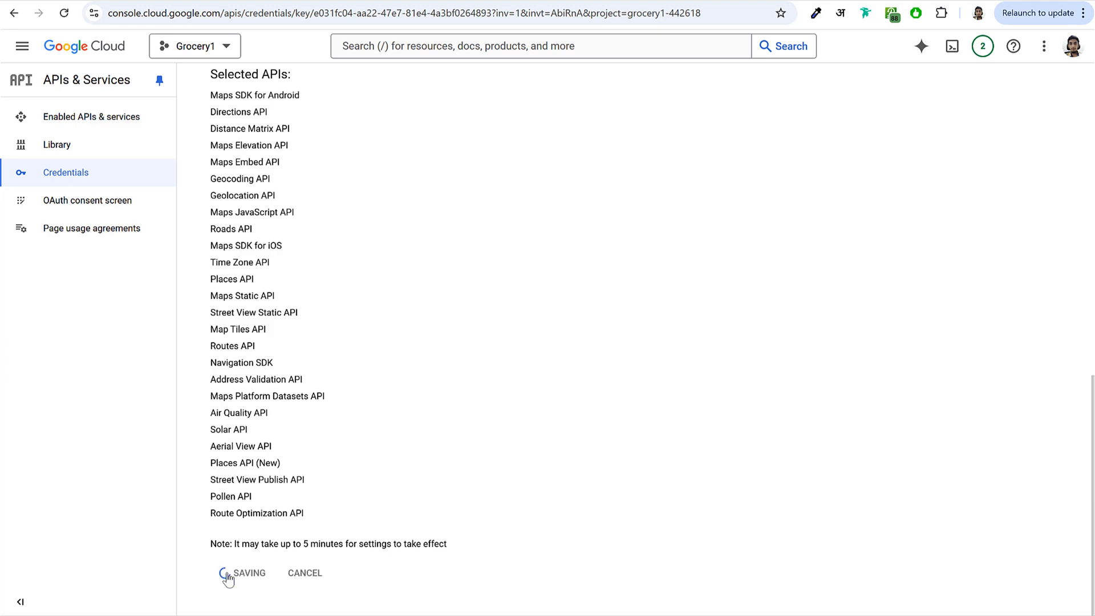
- Reveal the Maps Platform API Key value and copy it to the clipboard
scroll(406, 162, up, 5)
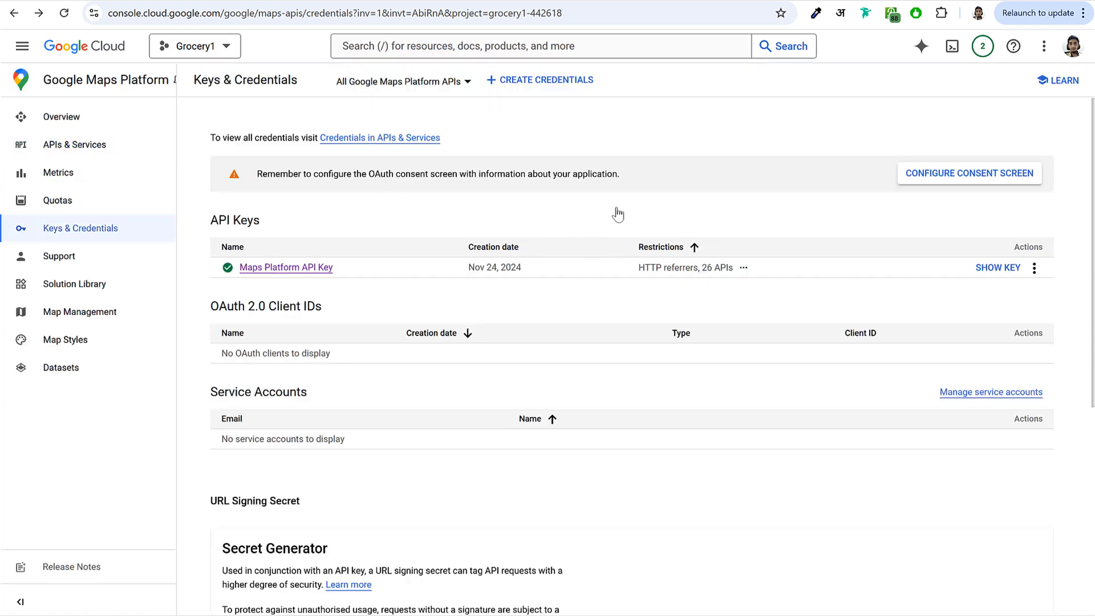
click(998, 268)
click(696, 330)
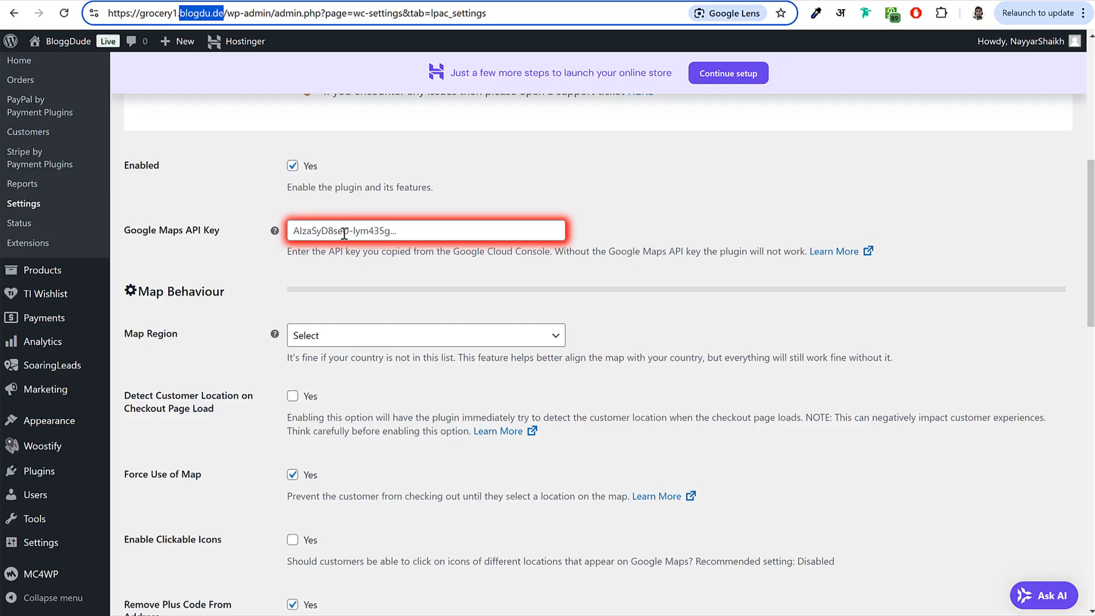
- Paste the Google Maps API key and set the map region to India
click(344, 234)
key(ctrl+v)
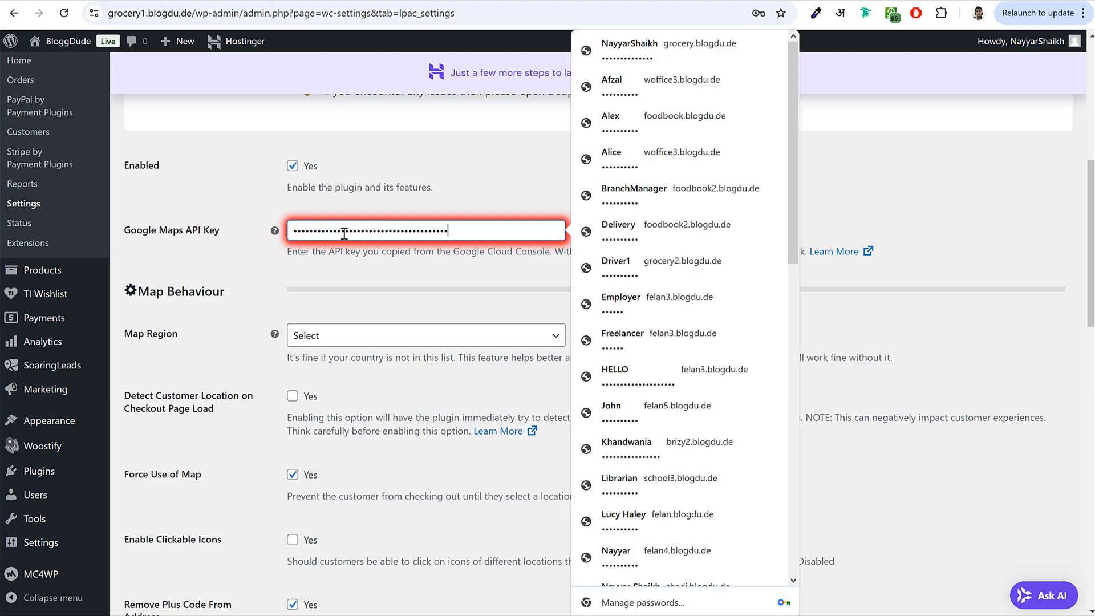
click(371, 342)
text(in)
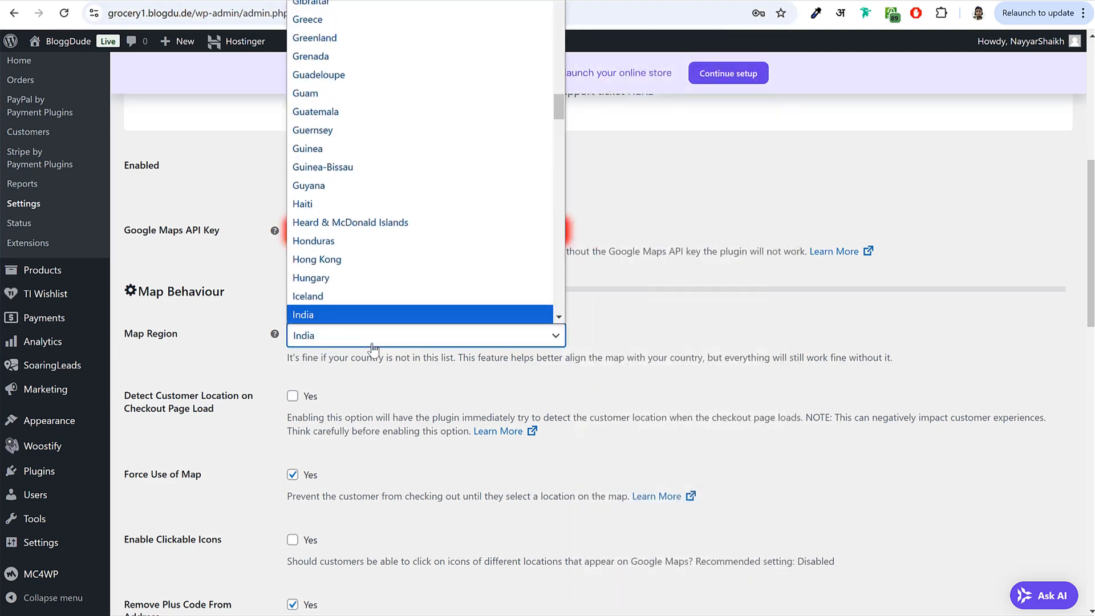
key(Return)
click(782, 314)
- Enable detecting customer location on checkout load and adding map links to order emails
scroll(271, 233, down, 3)
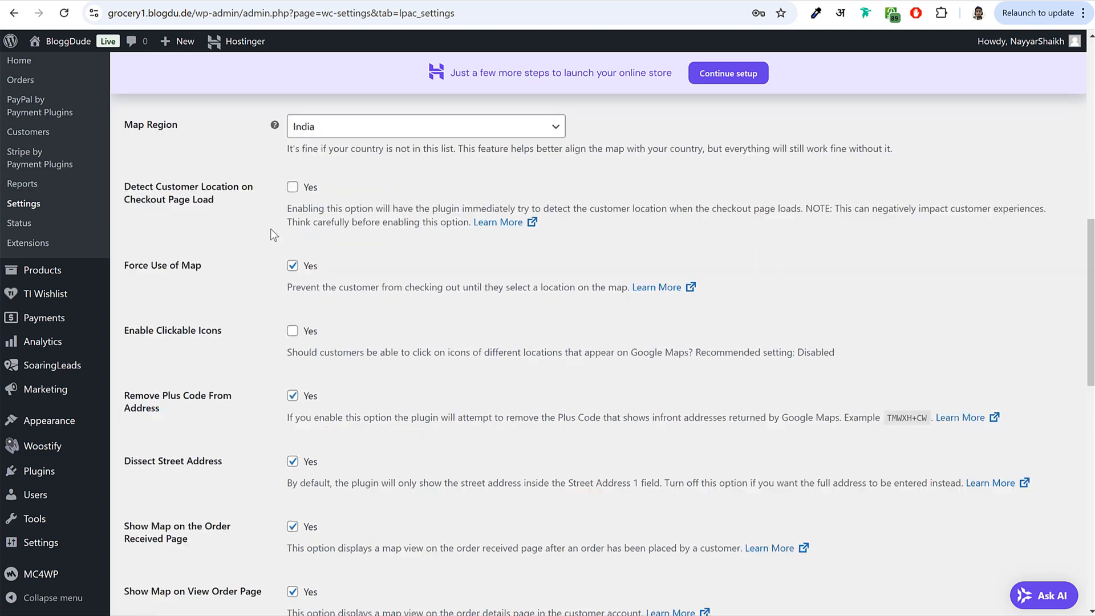
click(293, 187)
scroll(440, 261, down, 2)
scroll(440, 264, down, 4)
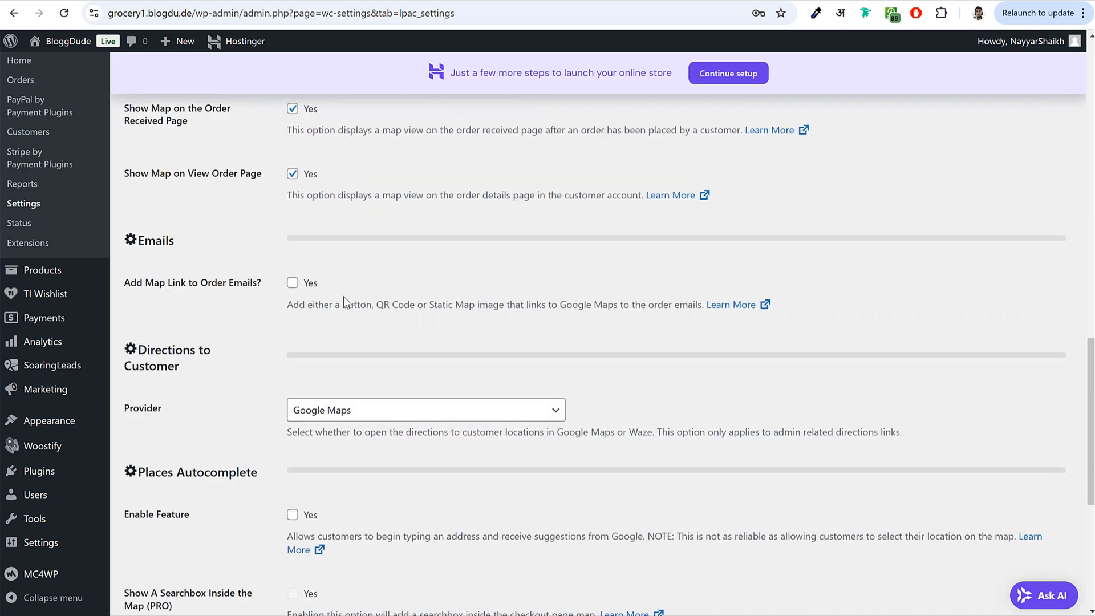
drag(131, 286, 262, 285)
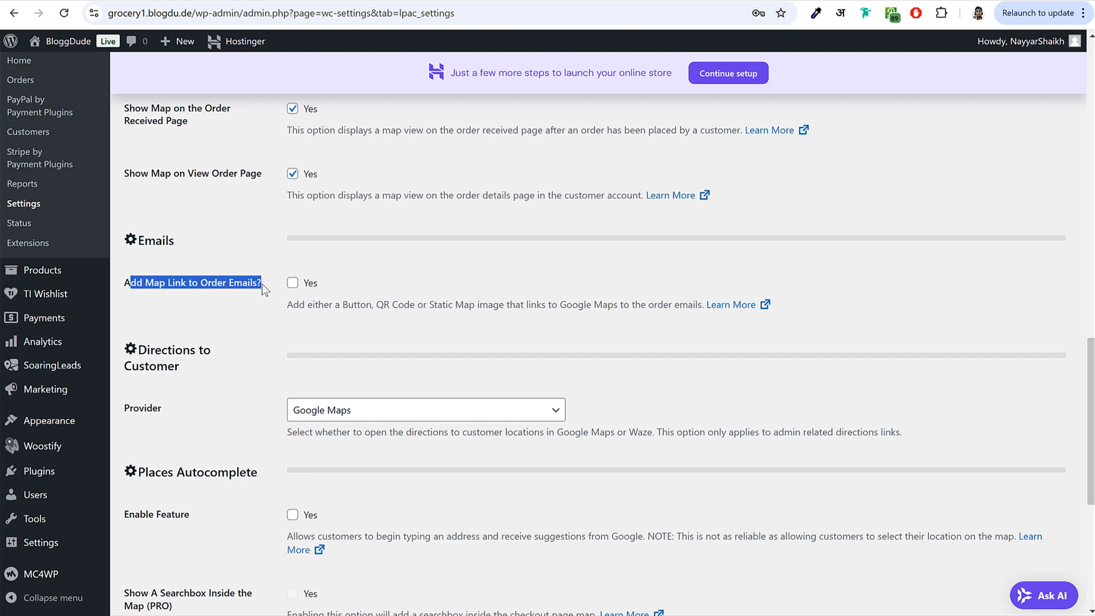
click(292, 284)
click(379, 277)
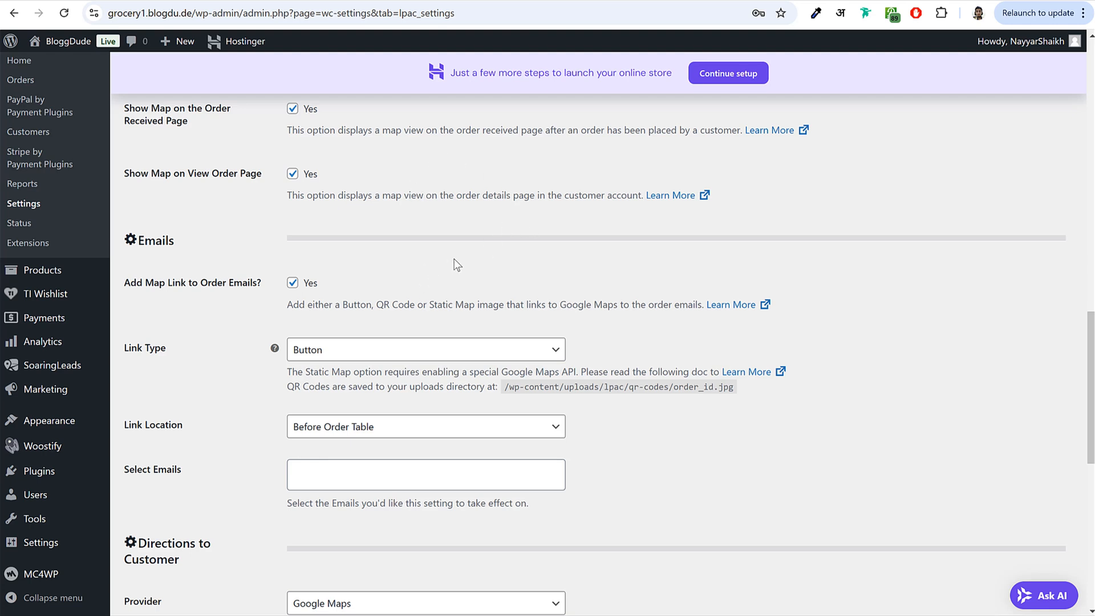
drag(141, 284, 228, 283)
click(225, 282)
- Set the email link type to Static Map, leaving Places Autocomplete off
click(355, 350)
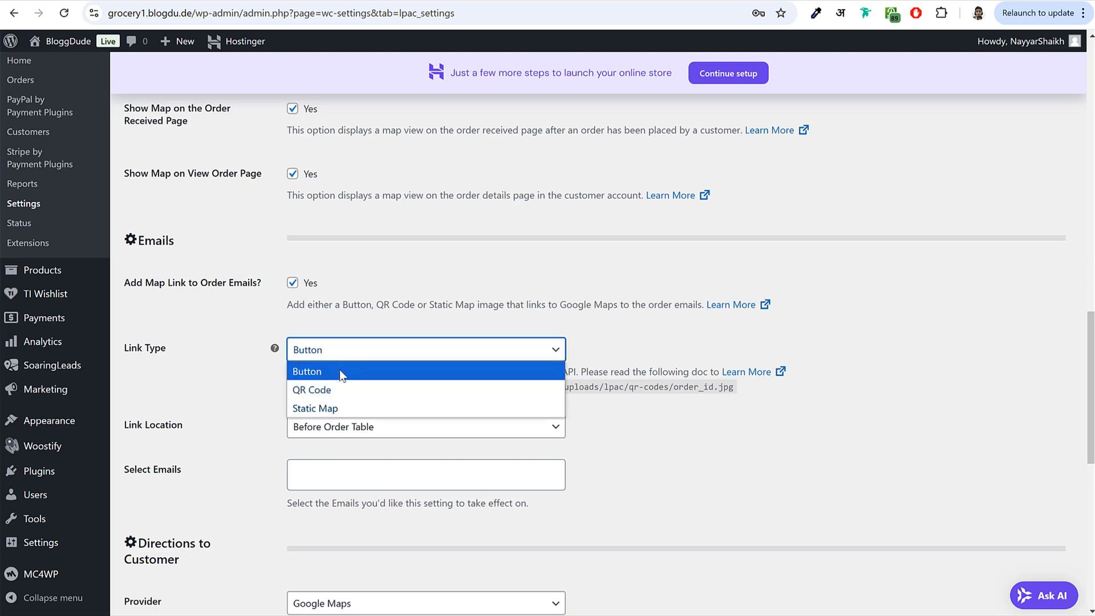
click(322, 409)
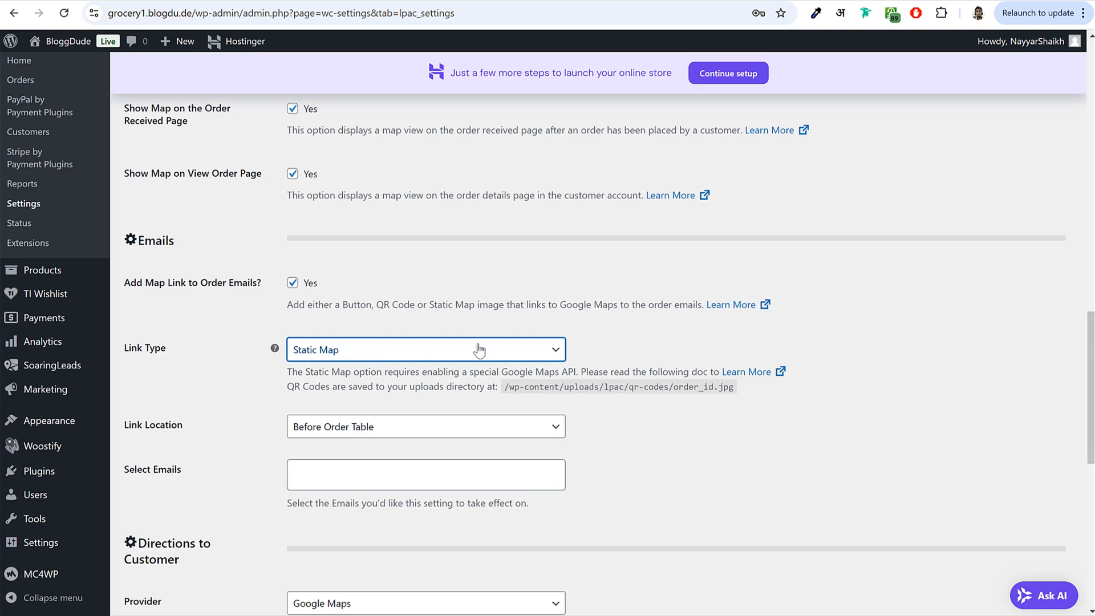
scroll(591, 376, down, 7)
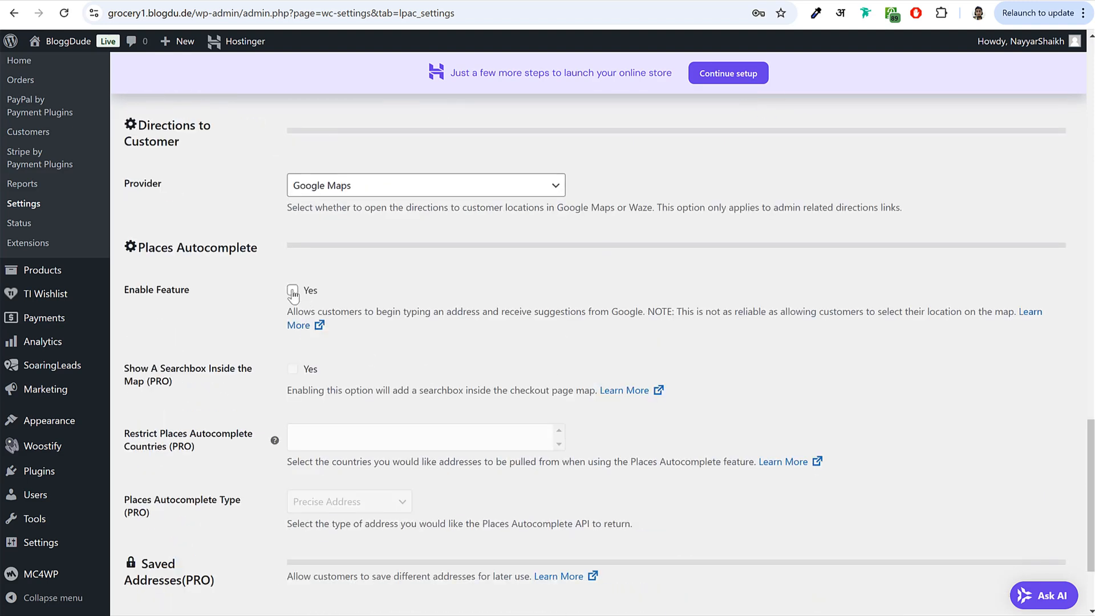
click(293, 291)
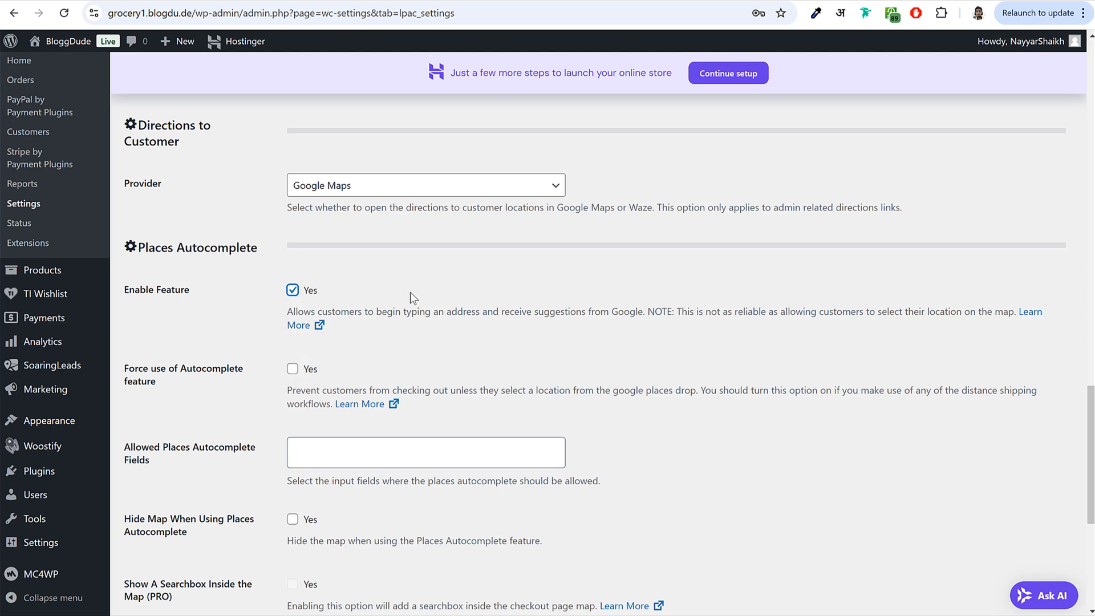
click(311, 292)
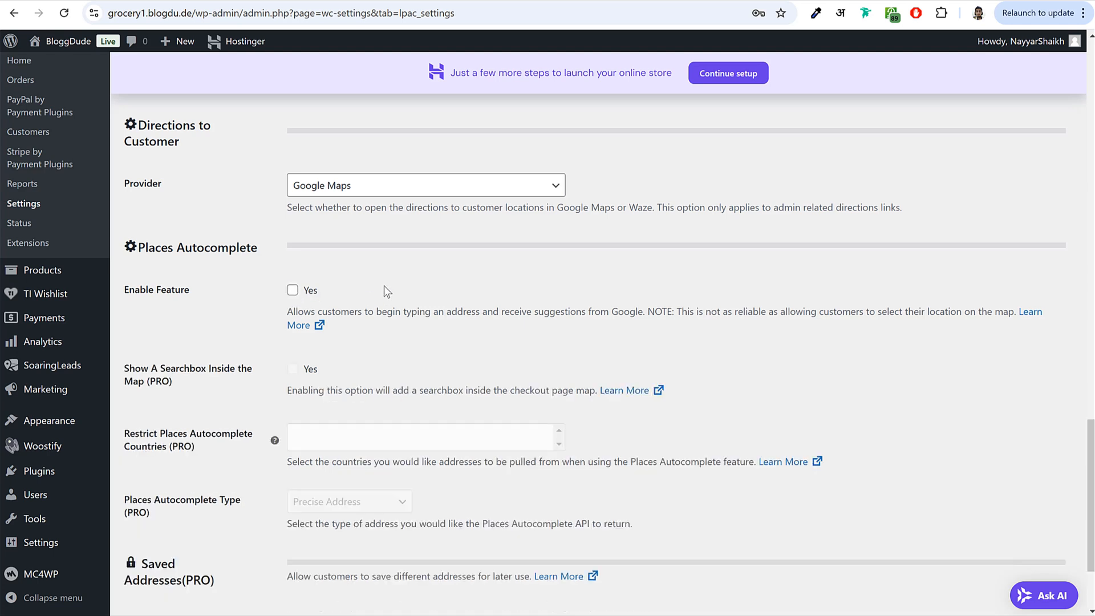
- Keep Google Maps as the directions provider and save the location picker settings
scroll(403, 303, up, 2)
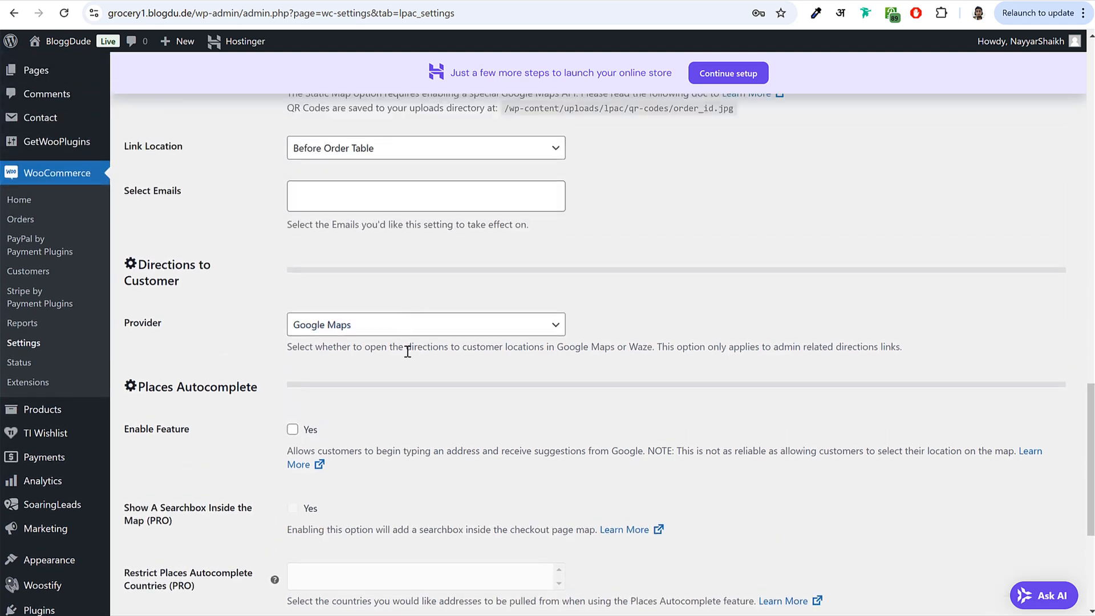
click(402, 331)
click(358, 349)
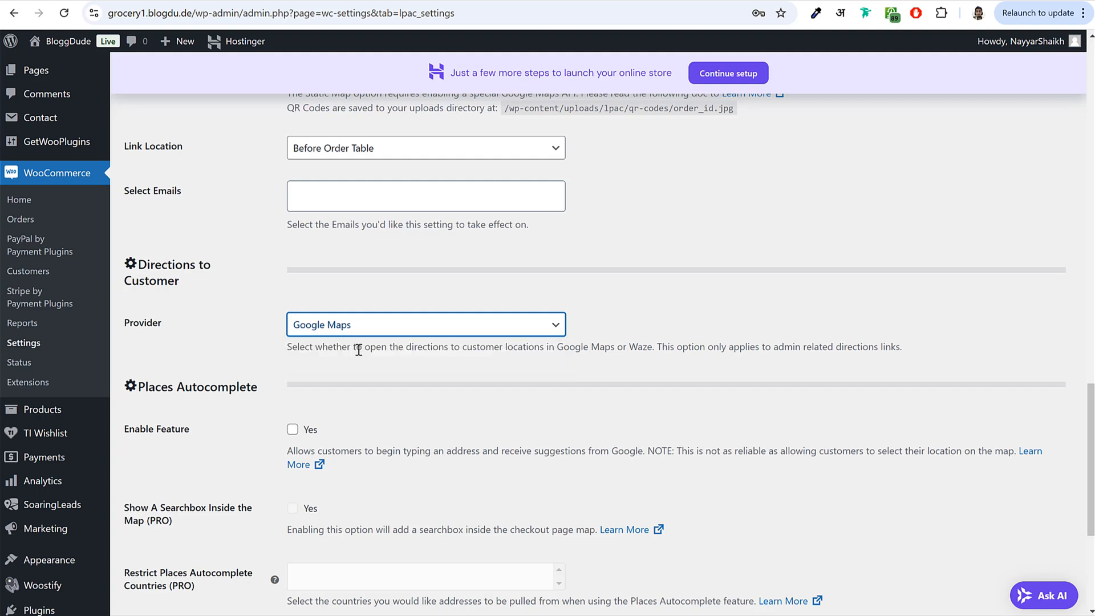
click(607, 277)
scroll(605, 294, down, 4)
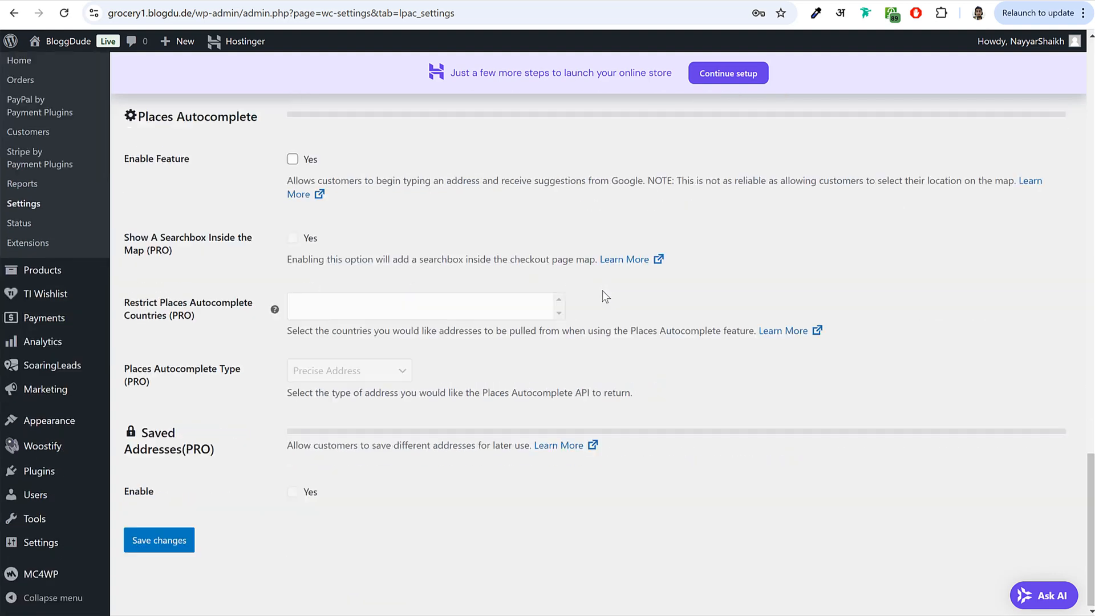
click(174, 552)
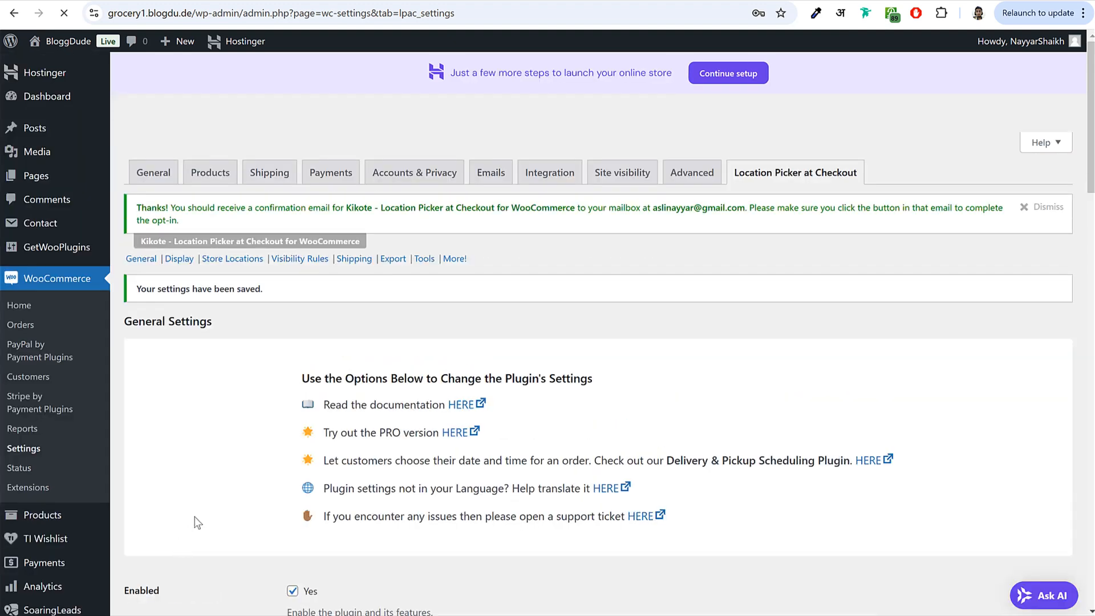
- Turn on Hide checkout notice in the plugin's Tools settings and save
click(774, 47)
click(425, 260)
scroll(625, 394, down, 4)
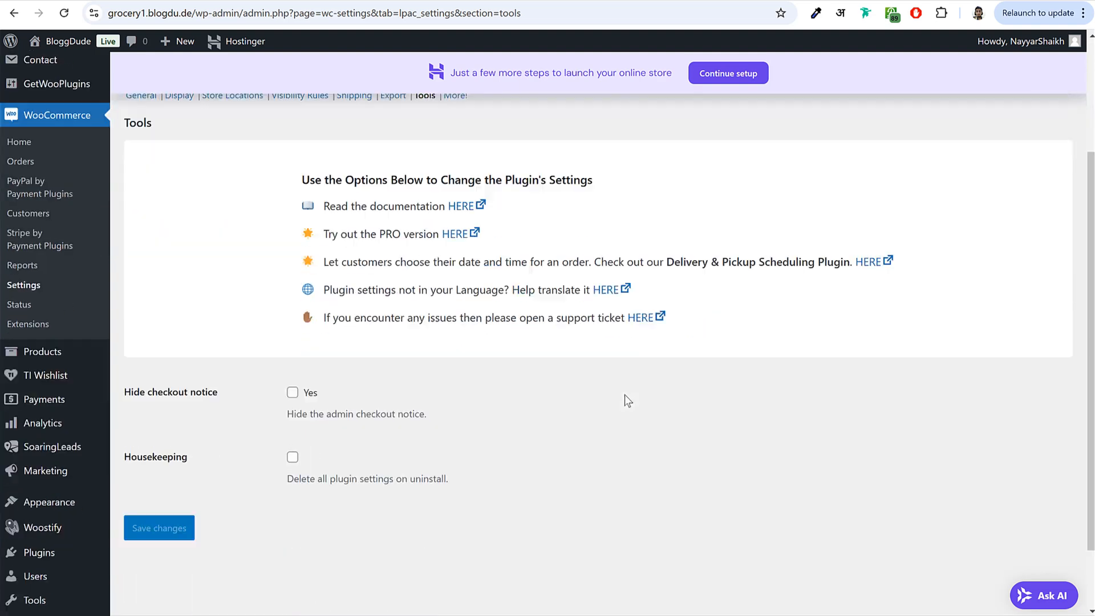
click(299, 348)
drag(131, 347, 232, 356)
click(182, 487)
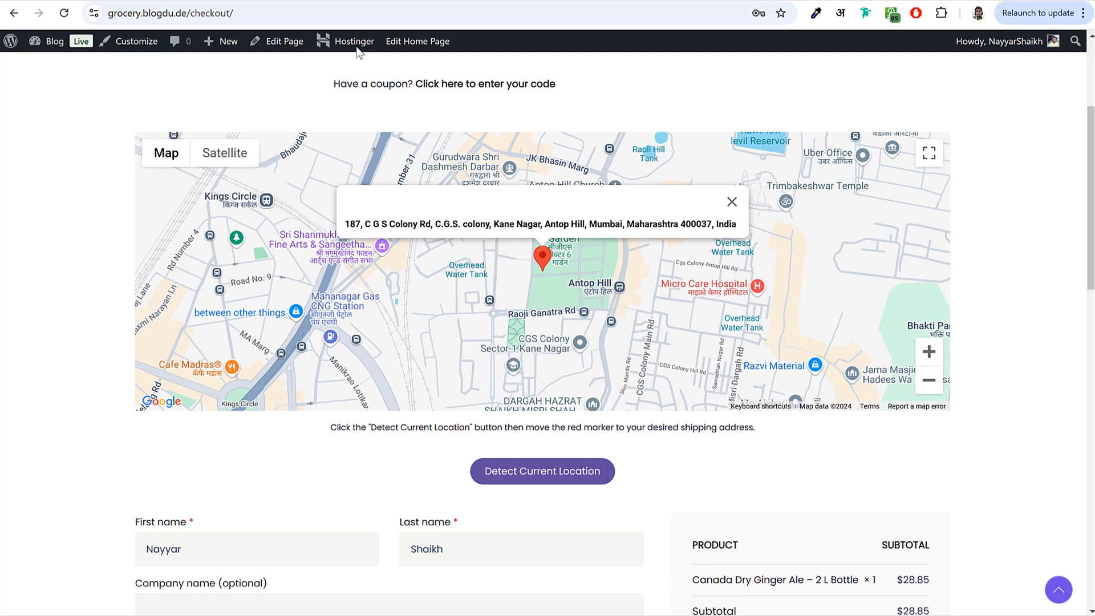
- Return to the Tools settings page, then go to the store's Products list
click(350, 1)
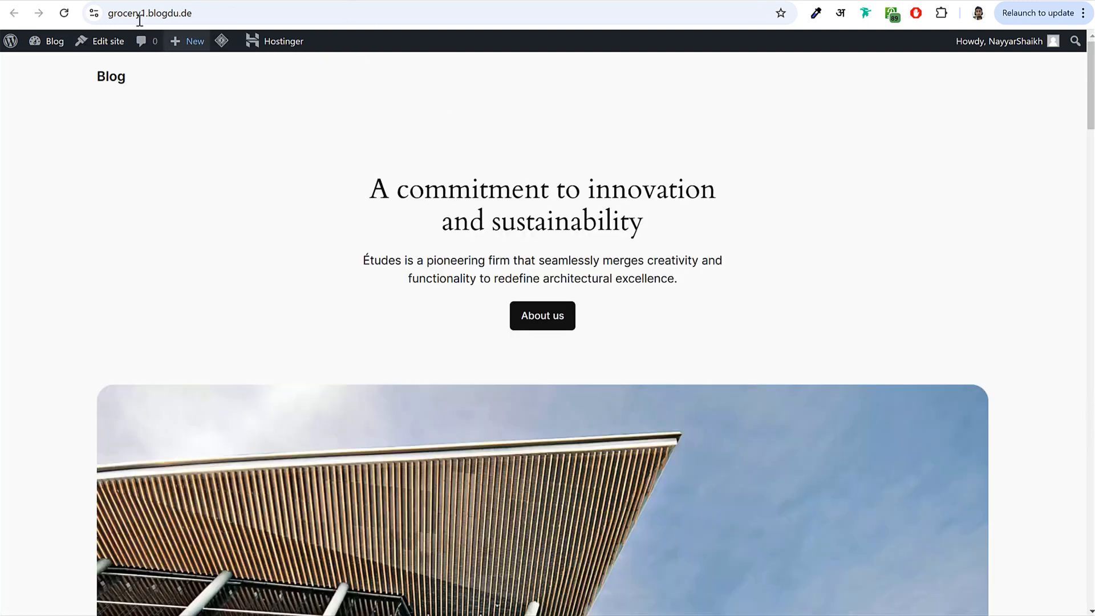
click(209, 1)
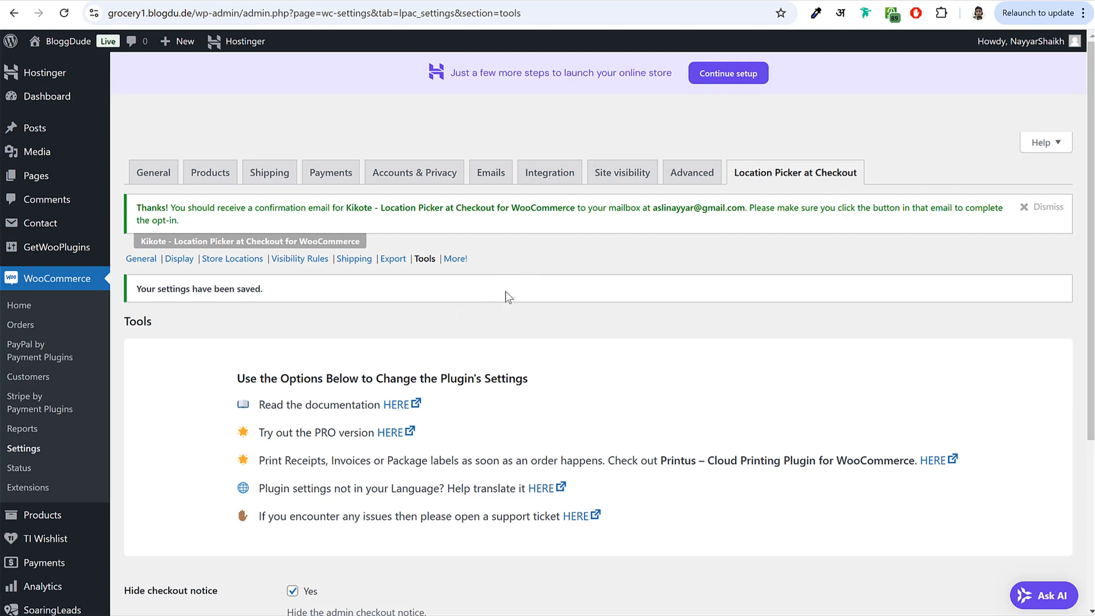
scroll(514, 296, down, 3)
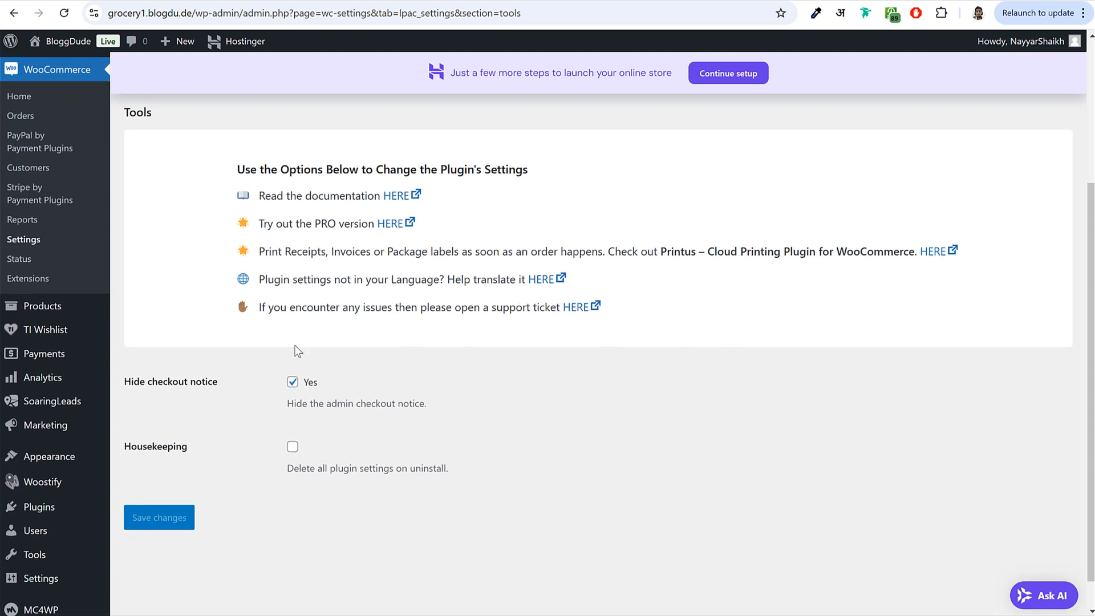
click(56, 313)
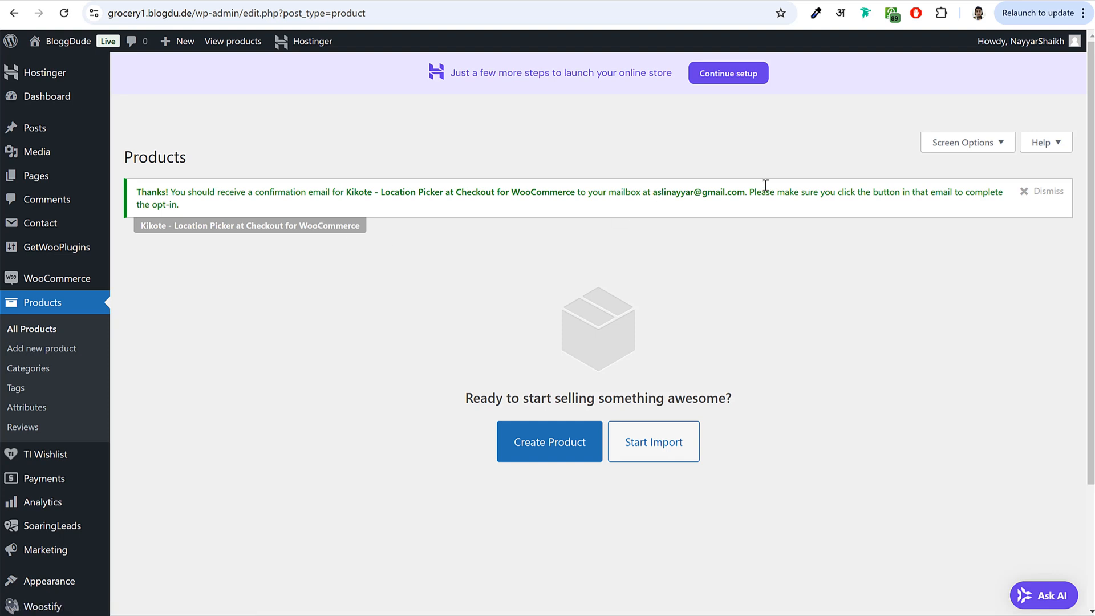
- Start a new product, closing the name tutorial tip and the Create product with AI panel
click(1044, 191)
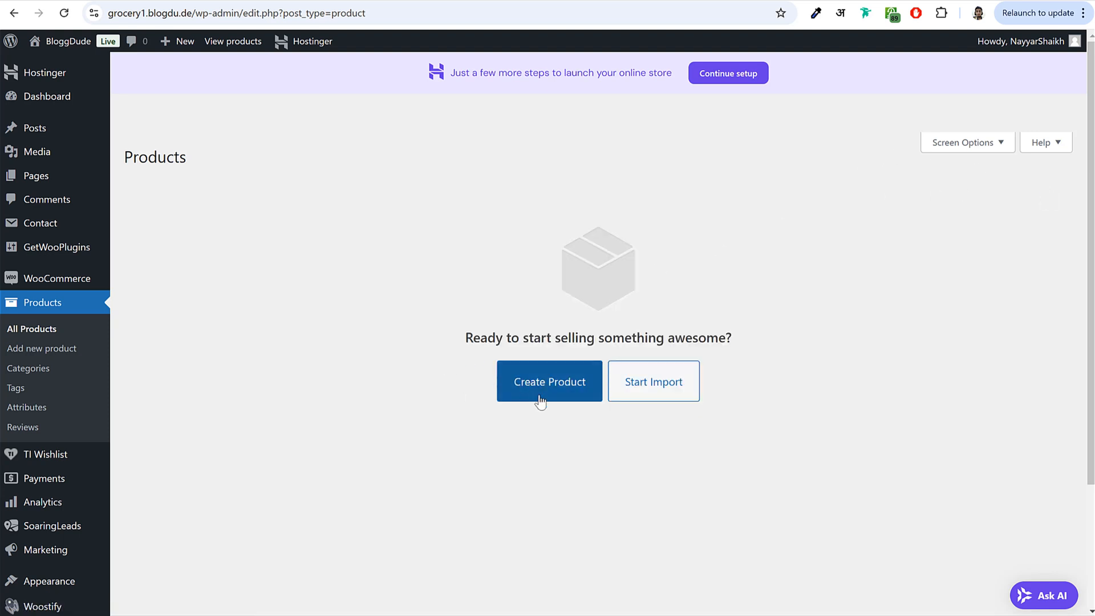
click(553, 399)
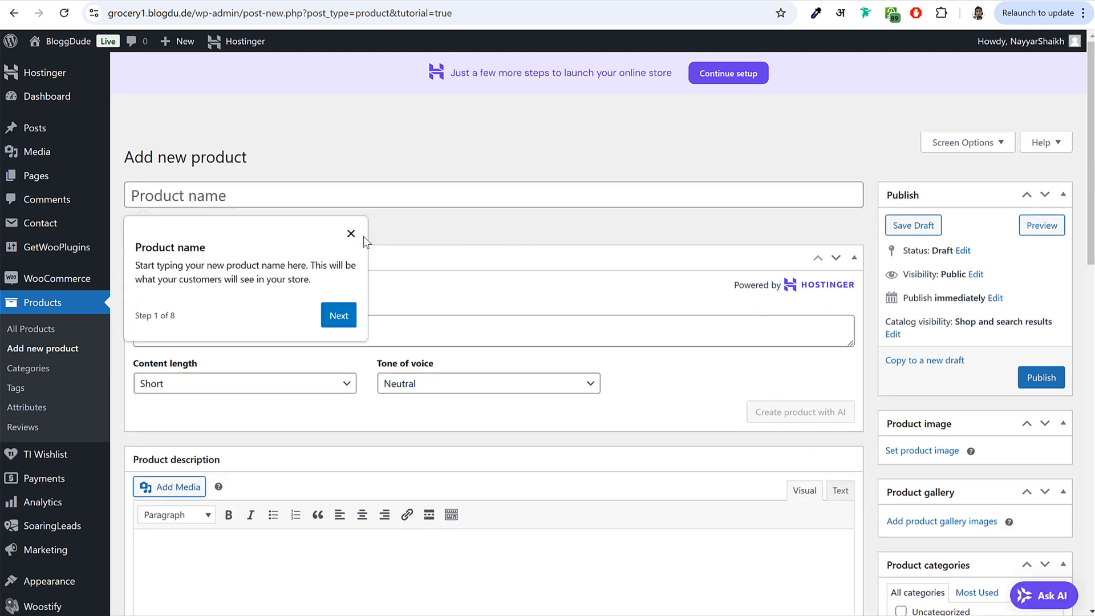
click(350, 235)
click(853, 257)
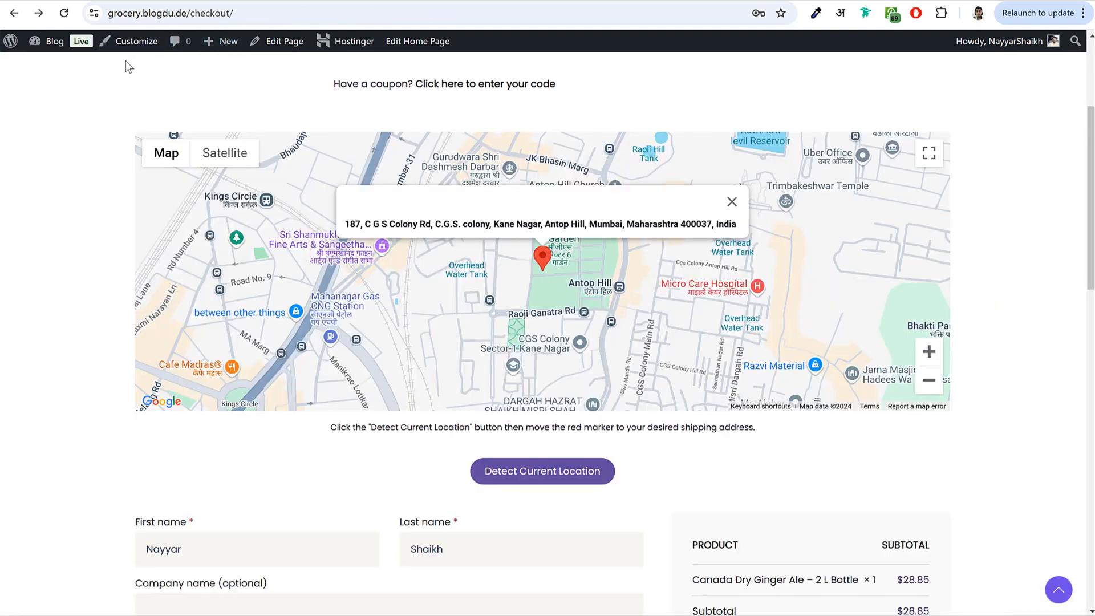
scroll(196, 165, up, 3)
scroll(197, 171, up, 1)
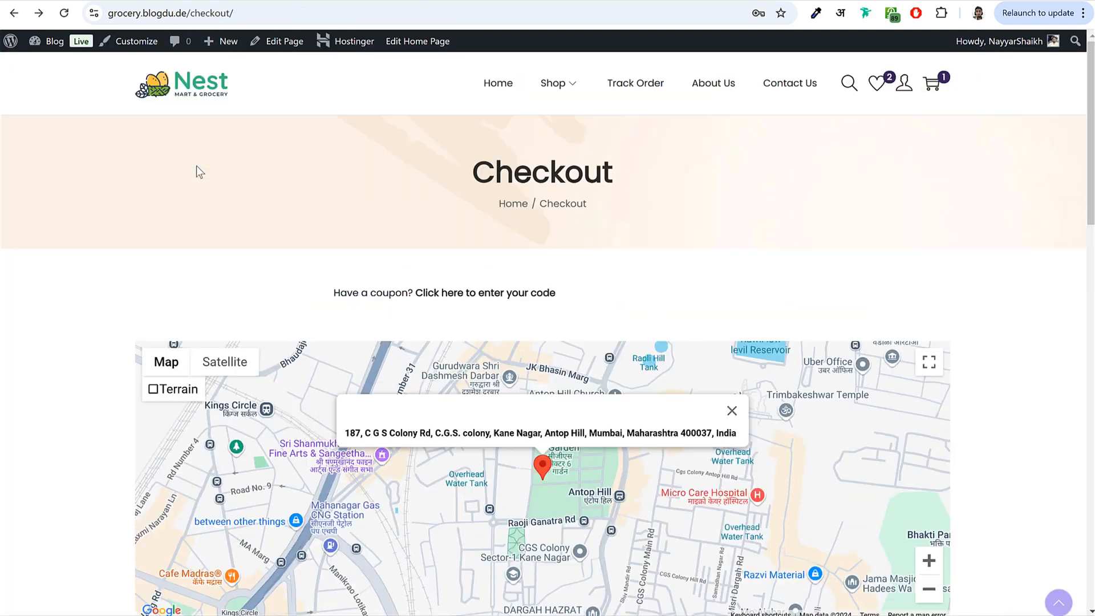
- Copy the Canada Dry Ginger Ale product title from the Nest store's product page
click(185, 98)
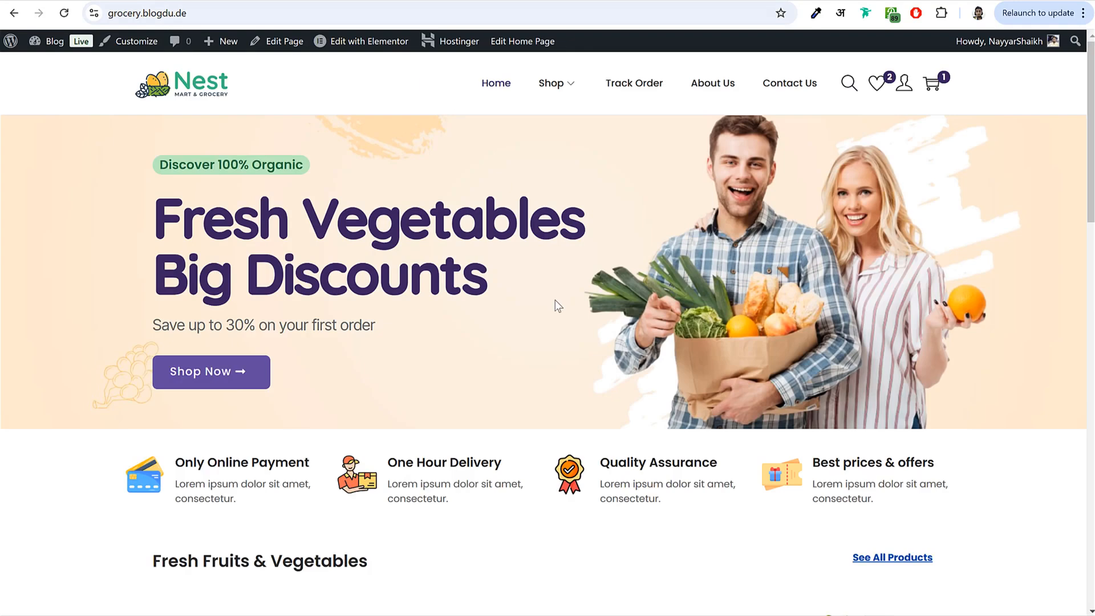
scroll(557, 306, down, 15)
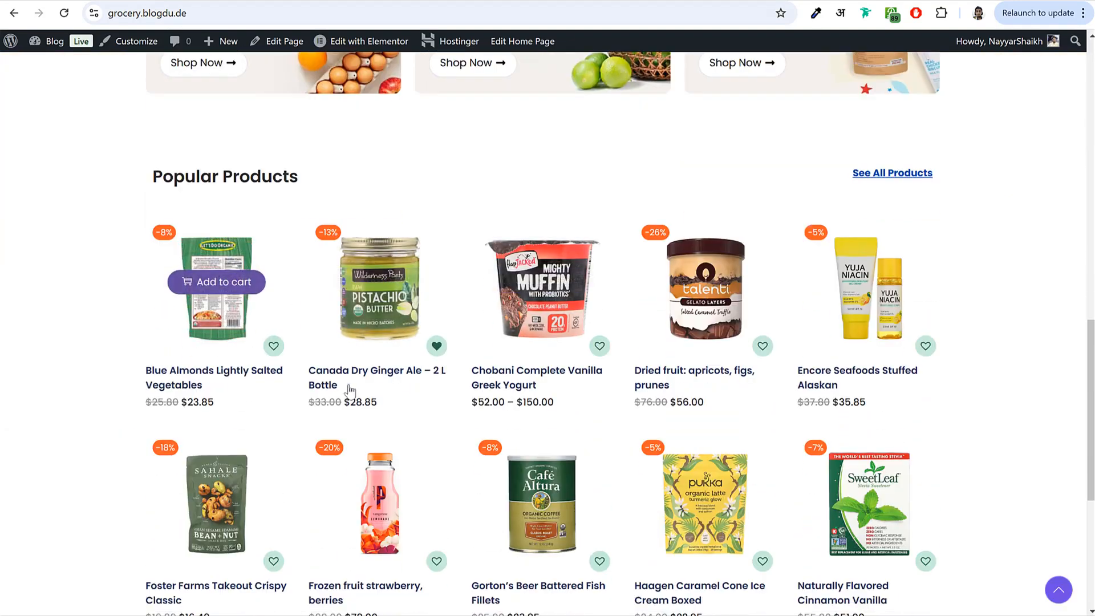
scroll(425, 325, down, 2)
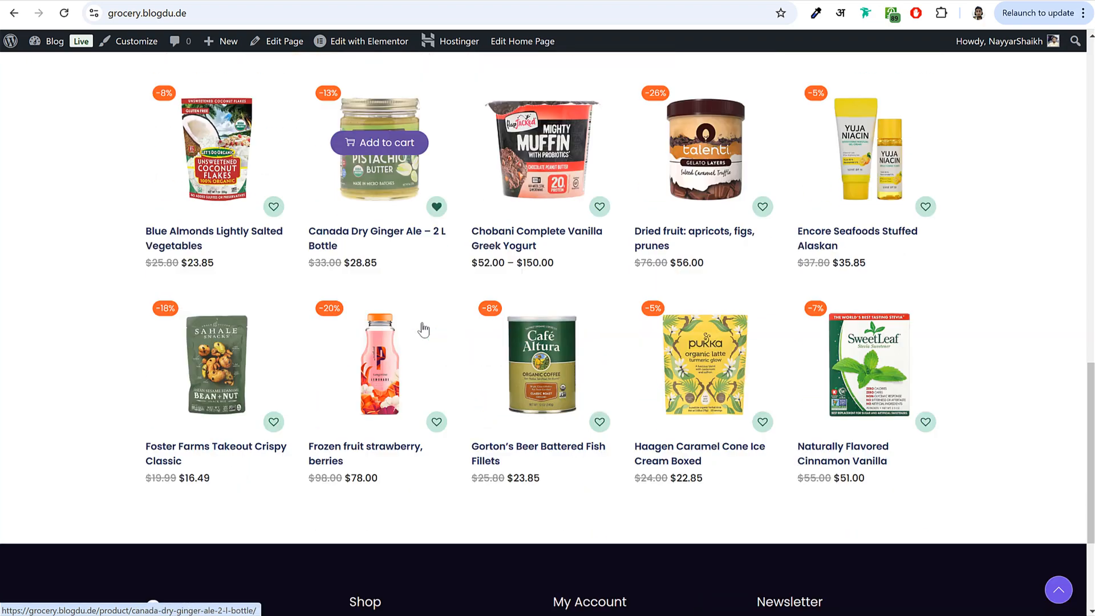
scroll(423, 329, up, 1)
click(404, 244)
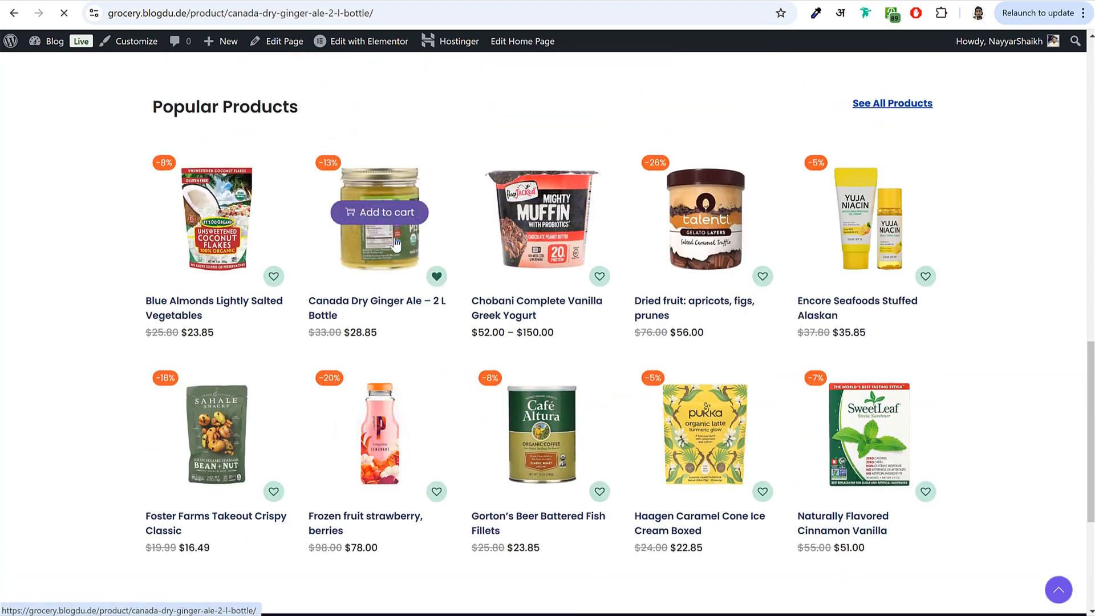
drag(552, 197, 838, 209)
key(ctrl+c)
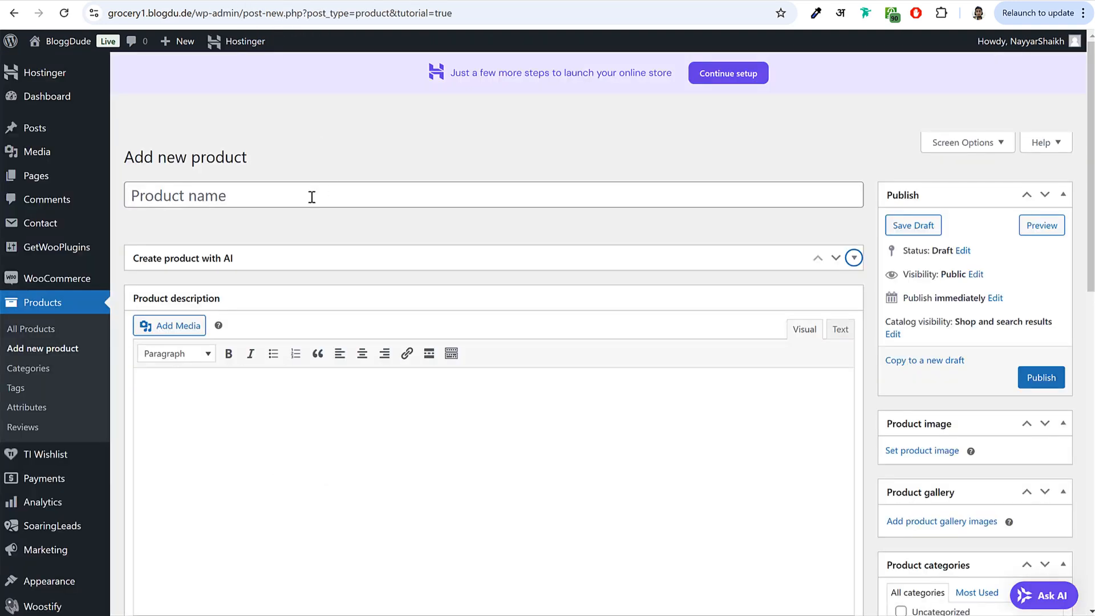
- Paste 'Canada Dry Ginger Ale – 2 L Bottle' as the product name so its permalink generates
click(311, 196)
key(ctrl+v)
drag(437, 204, 130, 197)
click(450, 164)
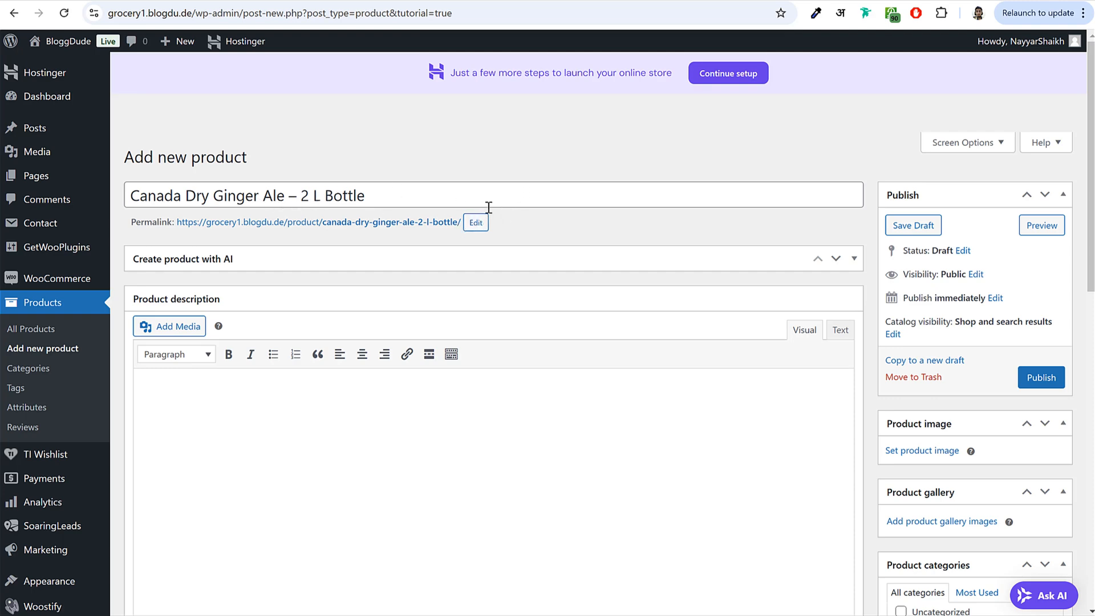
- Copy the sample product's two Lorem ipsum paragraphs and paste them into the Visual editor
scroll(436, 231, down, 3)
scroll(437, 237, up, 1)
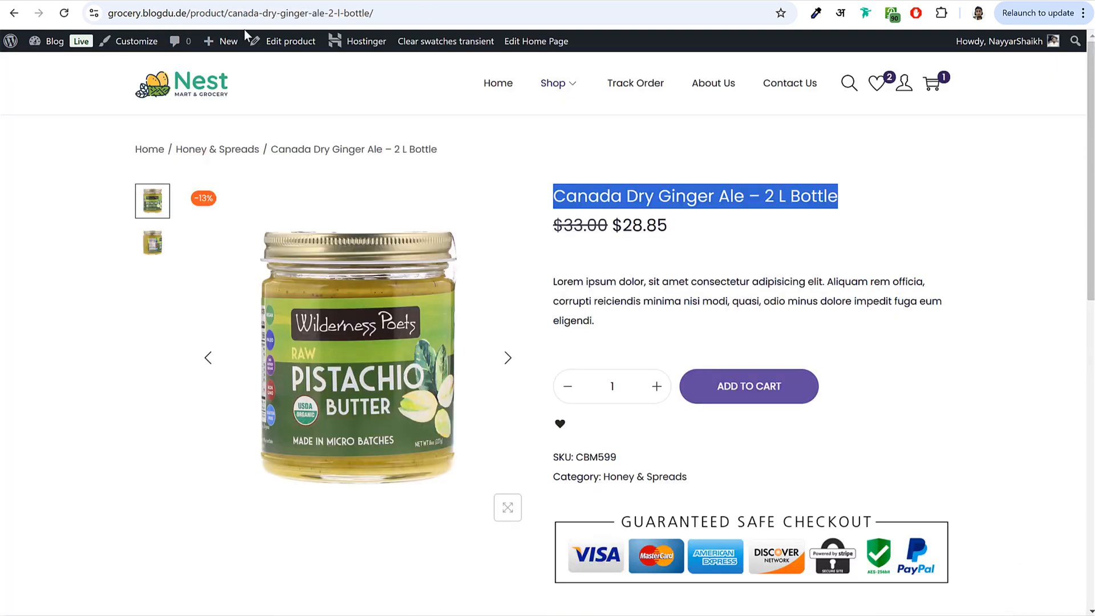
scroll(658, 257, down, 7)
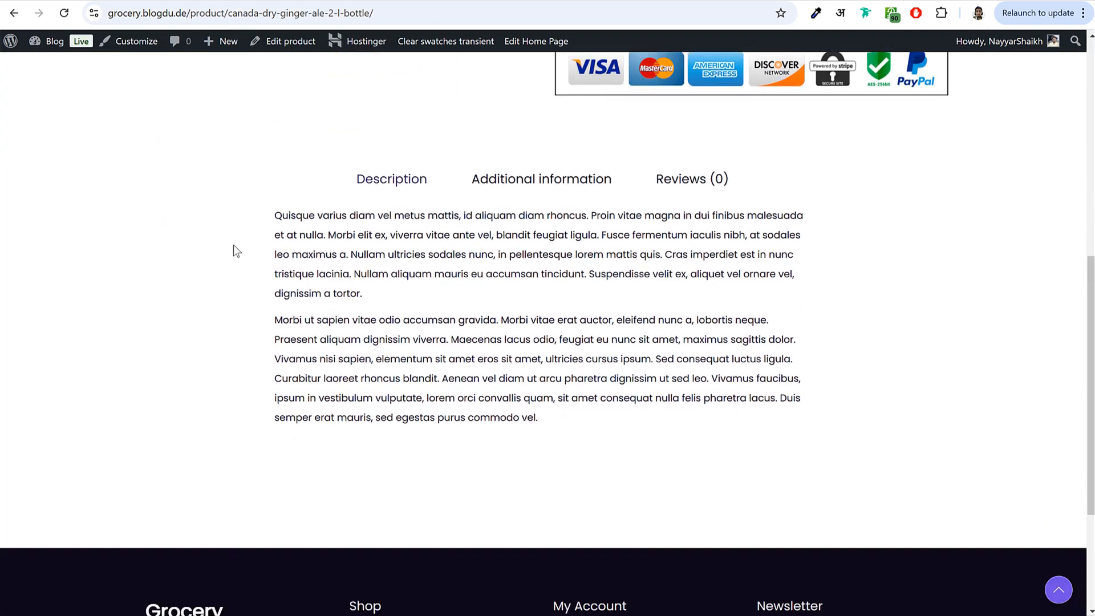
drag(274, 213, 568, 426)
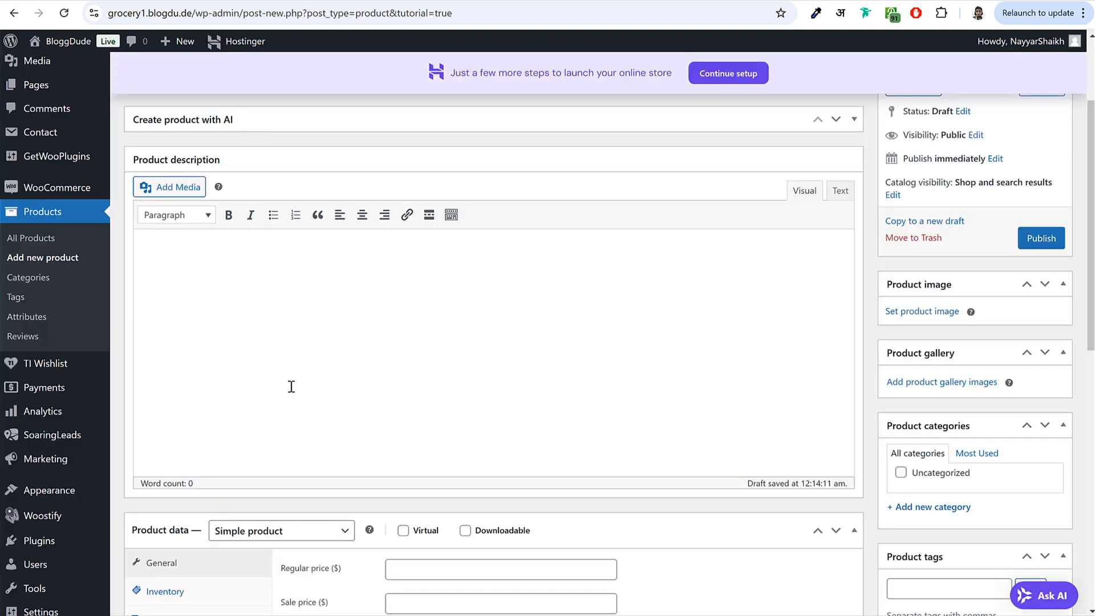
text(Quisque varius diam vel metus mattis, id aliquam diam rhoncus. Proin vitae magna in dui finibus malesuada et at nulla. Morbi elit ex, viverra vitae ante vel, blandit feugiat ligula. Fusce fermentum iaculis nibh, at sodales leo maximus a. Nullam ultricies sodales nunc, in pellentesque lorem mattis quis. Cras imperdiet est in nunc tristique lacinia. Nullam aliquam mauris eu accumsan tincidunt. Suspendisse velit ex, aliquet vel ornare vel, dignissim a tortor. Morbi ut sapien vitae odio accumsan gravida. Morbi vitae erat auctor, eleifend nunc a, lobortis neque. Praesent aliquam dignissim viverra. Maecenas lacus odio, feugiat eu nunc sit amet, maximus sagittis dolor. Vivamus nisi sapien, elementum sit amet eros sit amet, ultricies cursus ipsum. Sed consequat luctus ligula. Curabitur laoreet rhoncus blandit. Aenean vel diam ut arcu pharetra dignissim ut sed leo. Vivamus faucibus, ipsum in vestibulum vulputate, lorem orci convallis quam, sit amet consequat nulla felis pharetra lacus. Duis semper erat mauris, sed egestas purus commodo vel.)
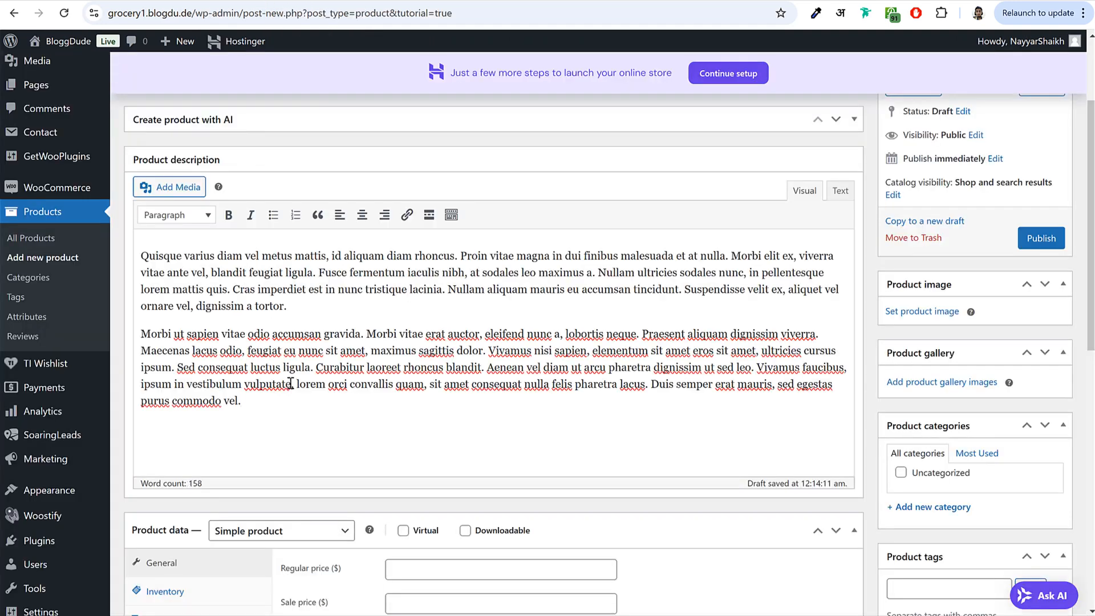
scroll(288, 383, up, 4)
scroll(288, 383, down, 5)
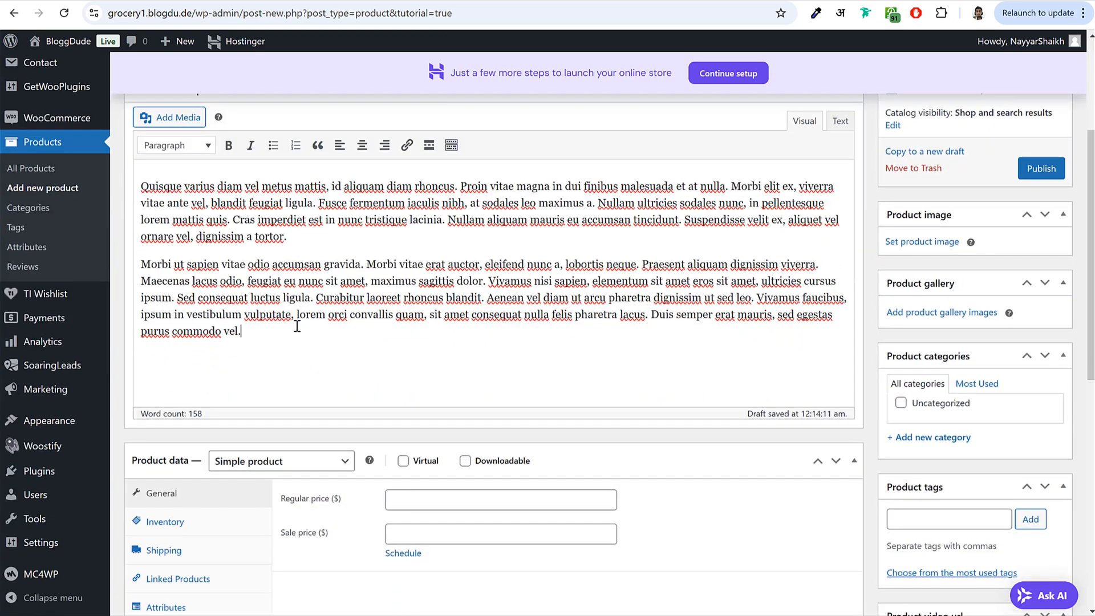
scroll(316, 251, up, 2)
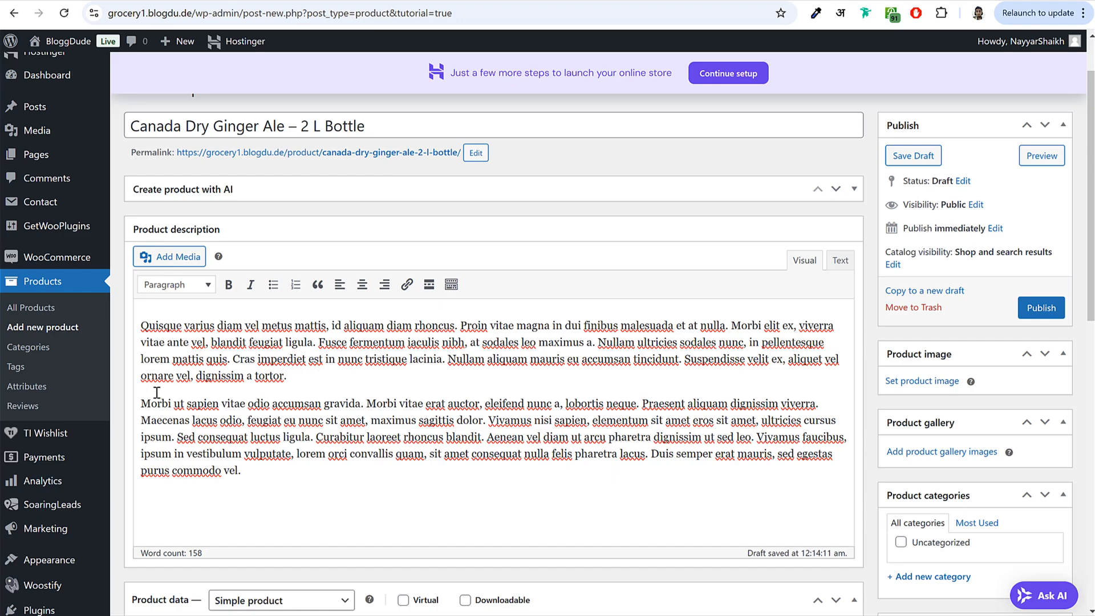
- Open Add Media, then locate Download Free Images in BloggDude's downloadable products store post
click(171, 258)
key(alt+Tab)
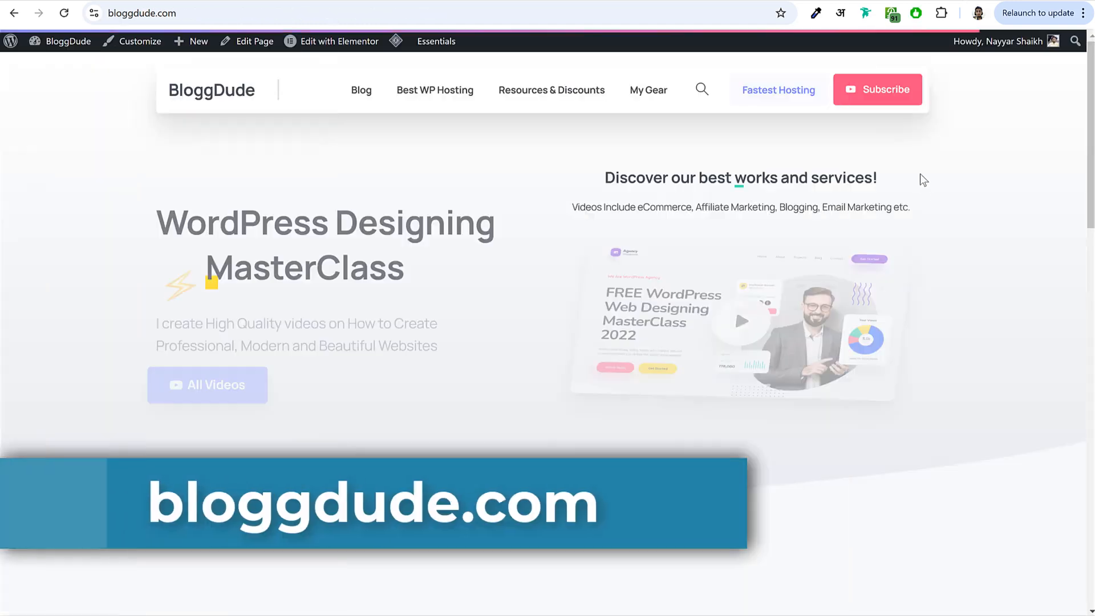
scroll(998, 297, down, 8)
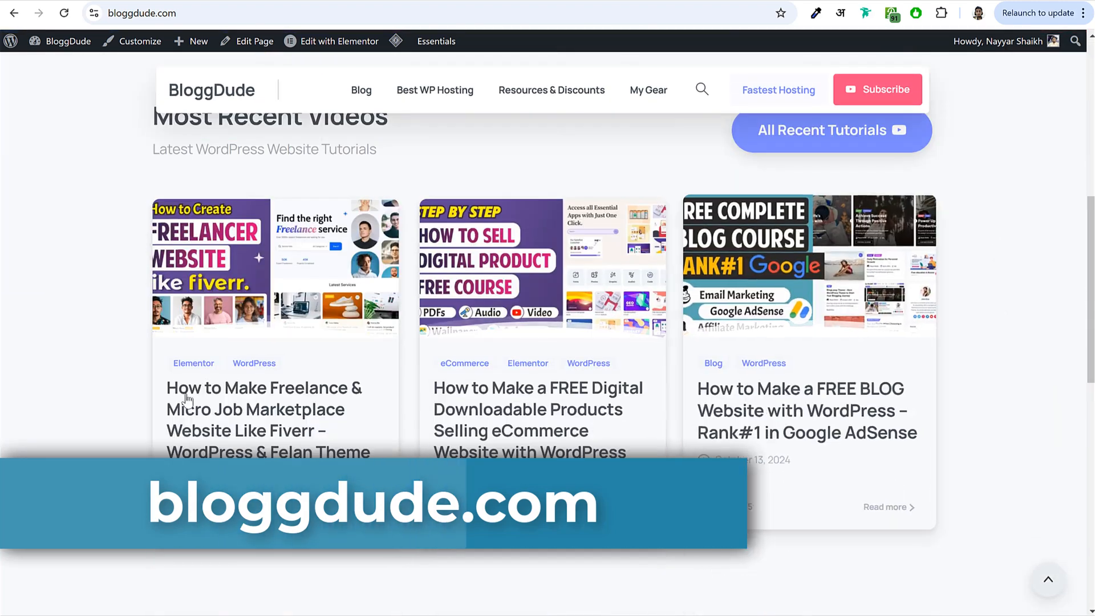
click(516, 421)
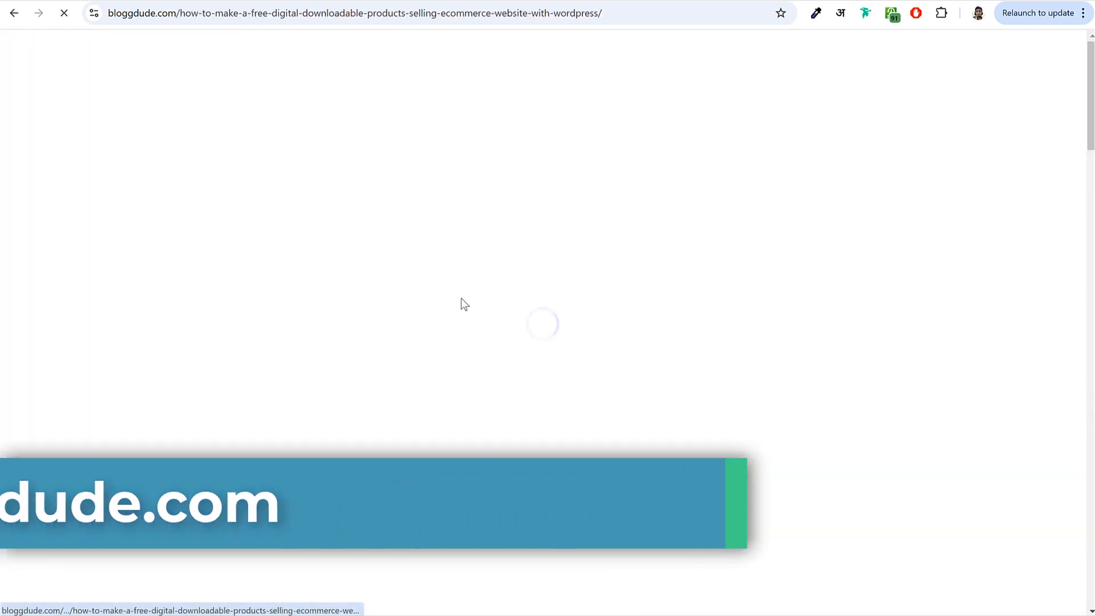
scroll(605, 355, down, 7)
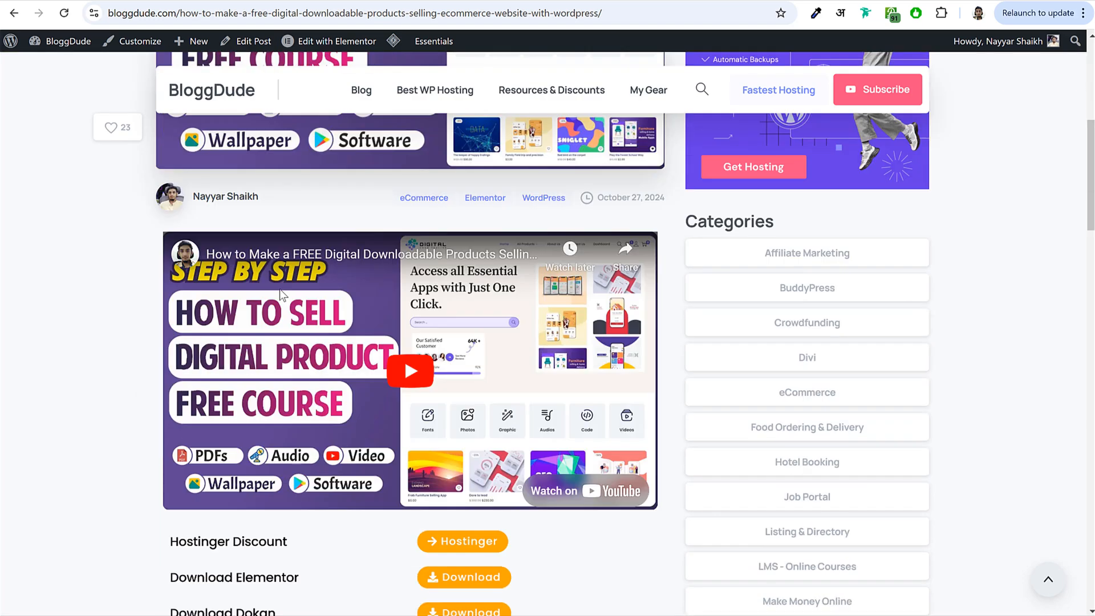
scroll(188, 336, down, 5)
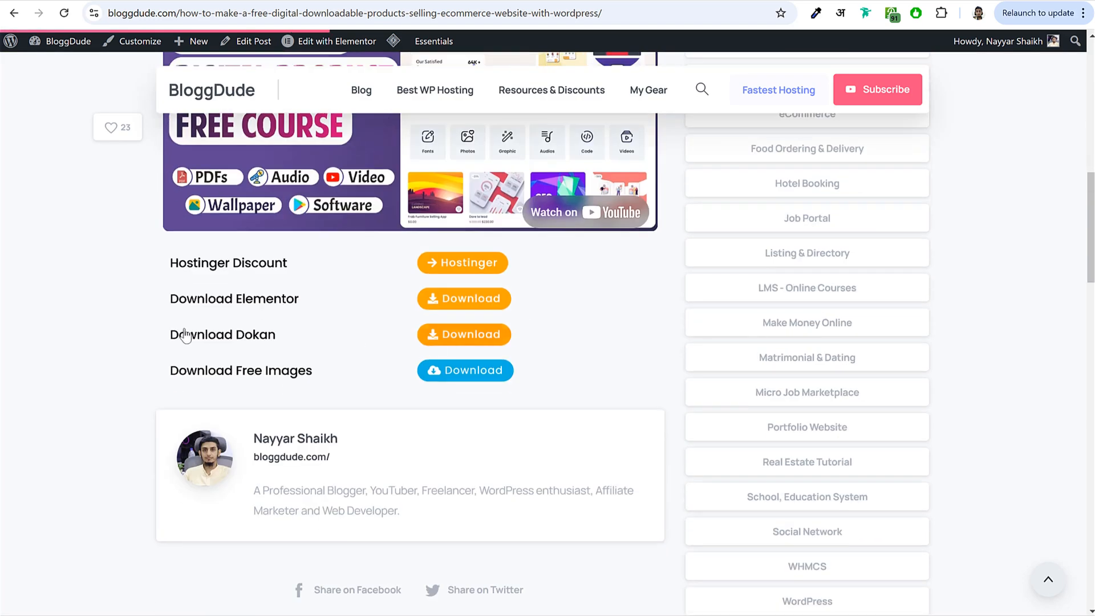
drag(182, 372, 313, 380)
click(306, 372)
key(alt+Tab)
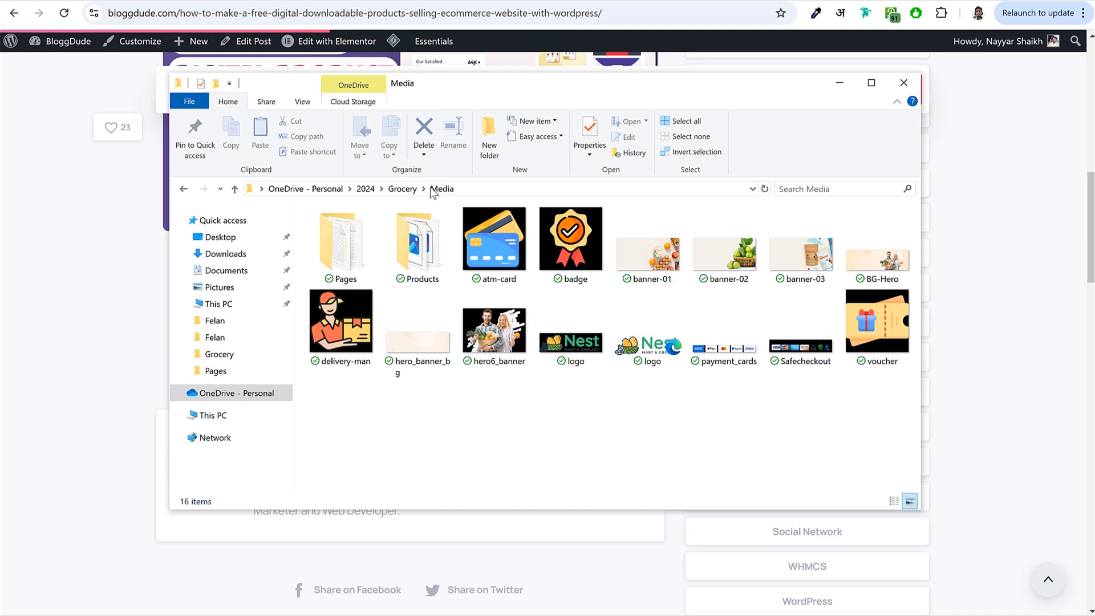
click(402, 189)
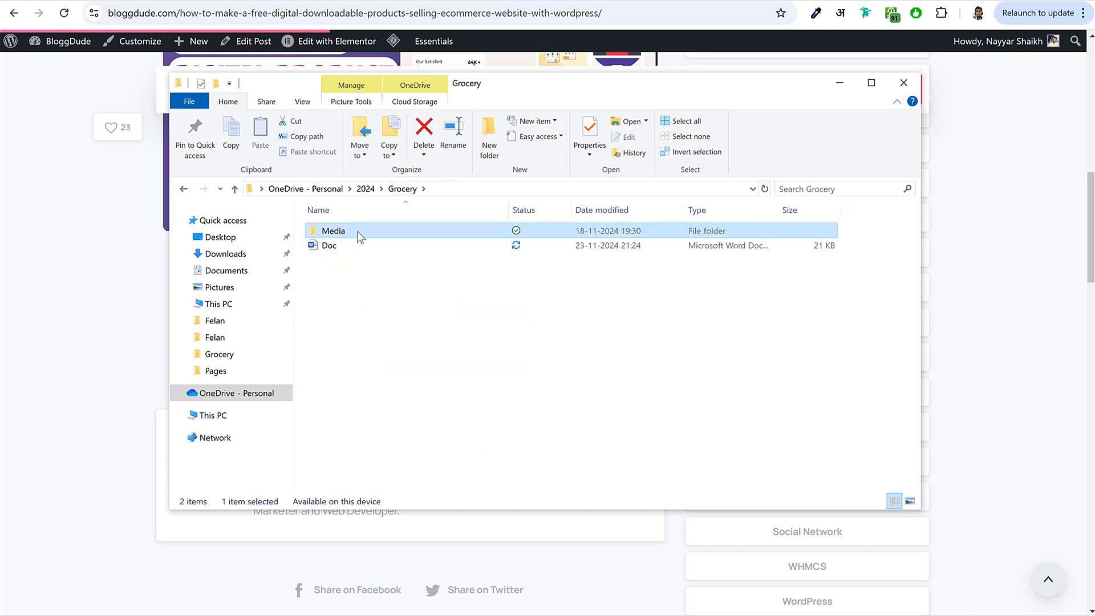
double_click(357, 231)
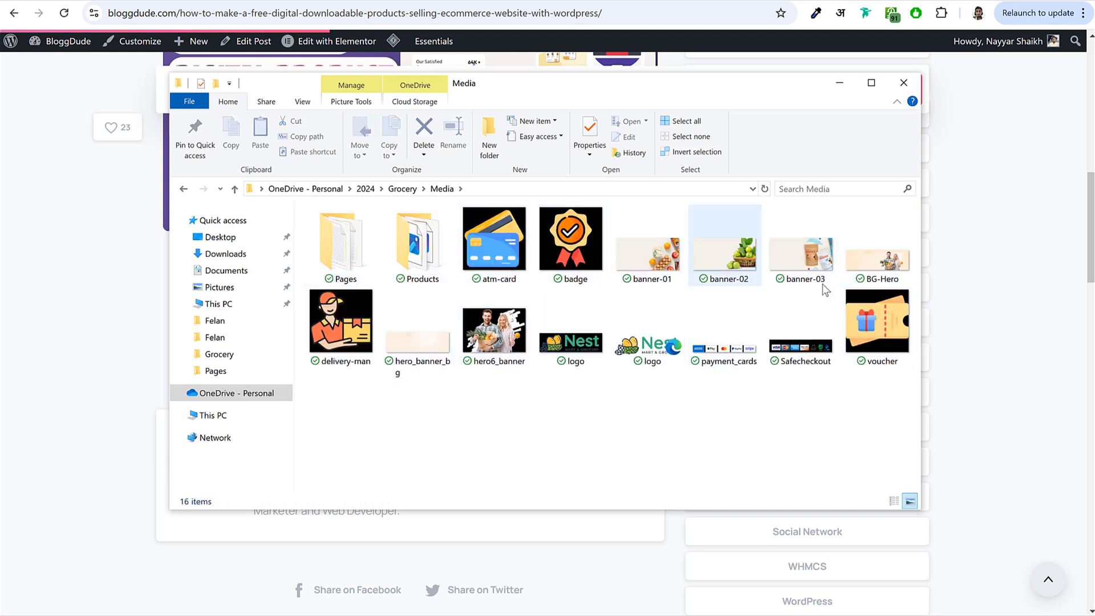
double_click(443, 257)
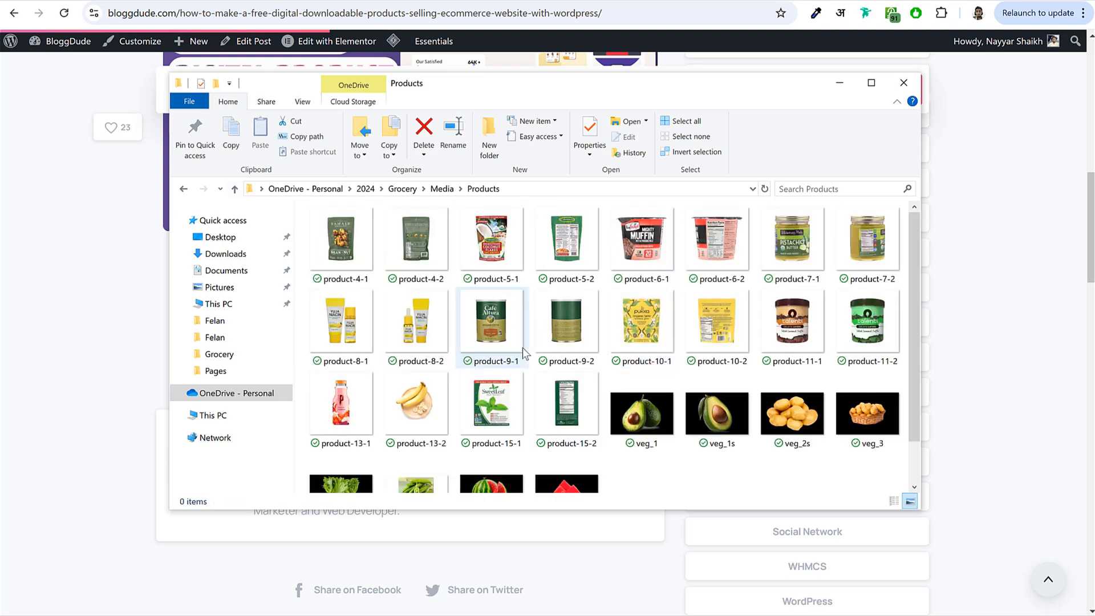
key(alt+Left)
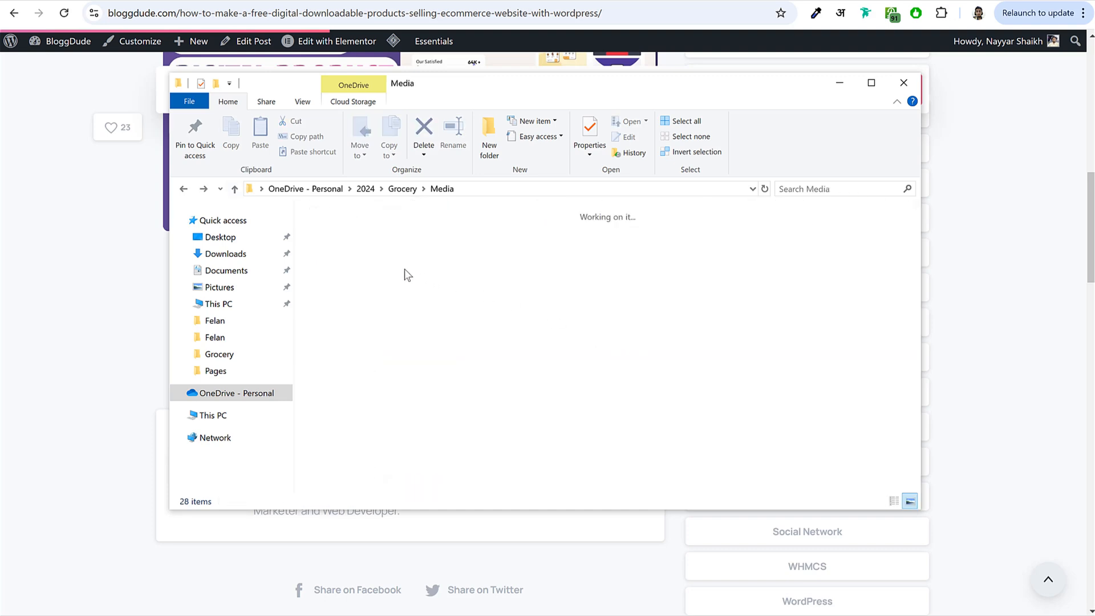
double_click(357, 249)
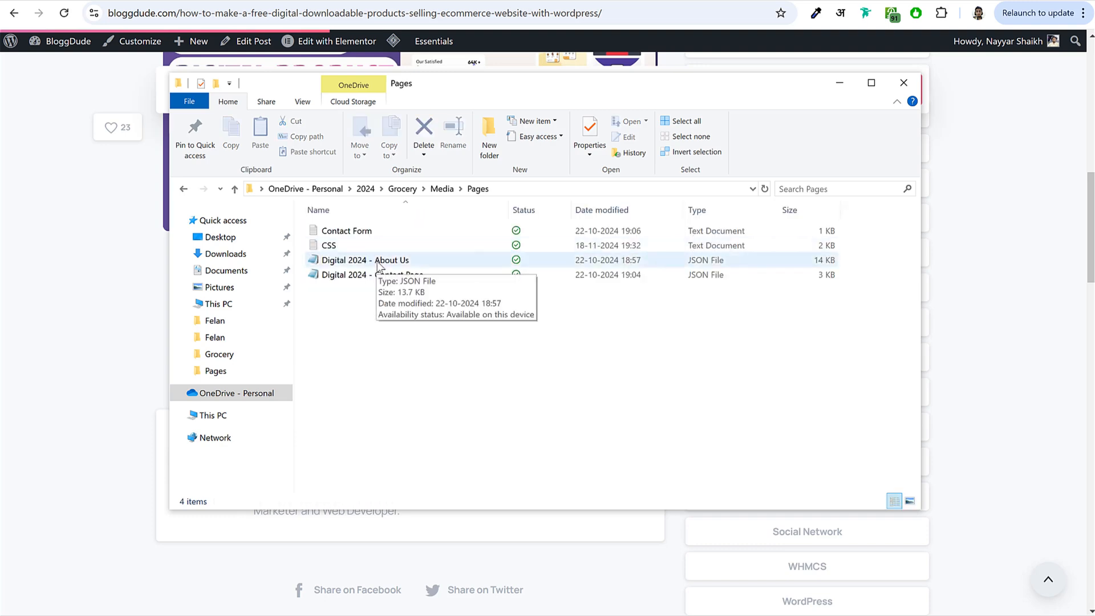
key(alt+Left)
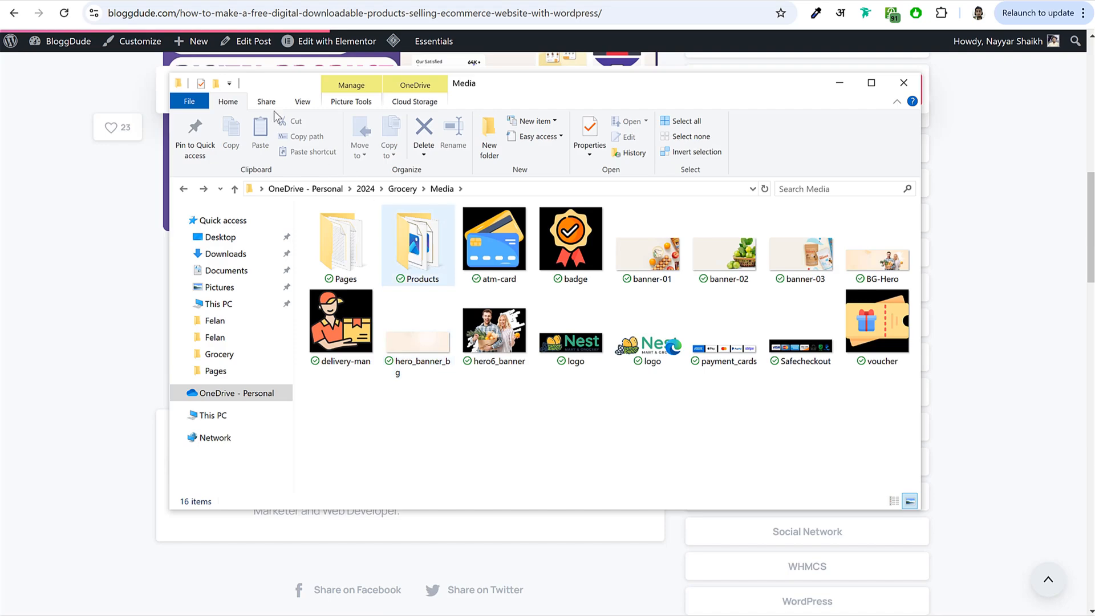
- Upload product-7-1.jpg from the Products folder and insert it into the description
click(54, 190)
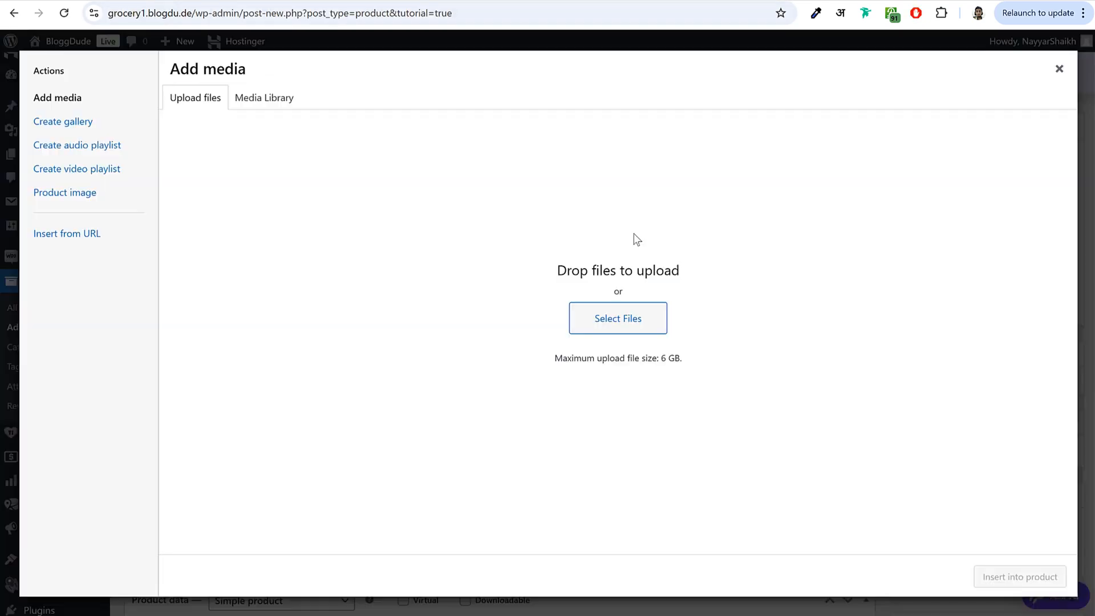
key(alt+Tab)
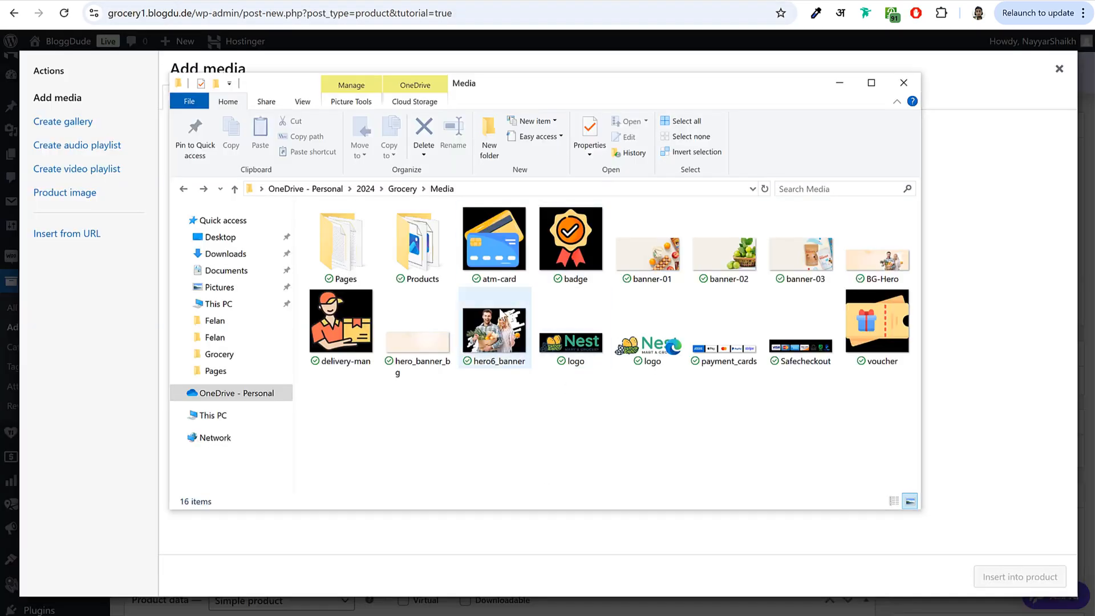
double_click(413, 251)
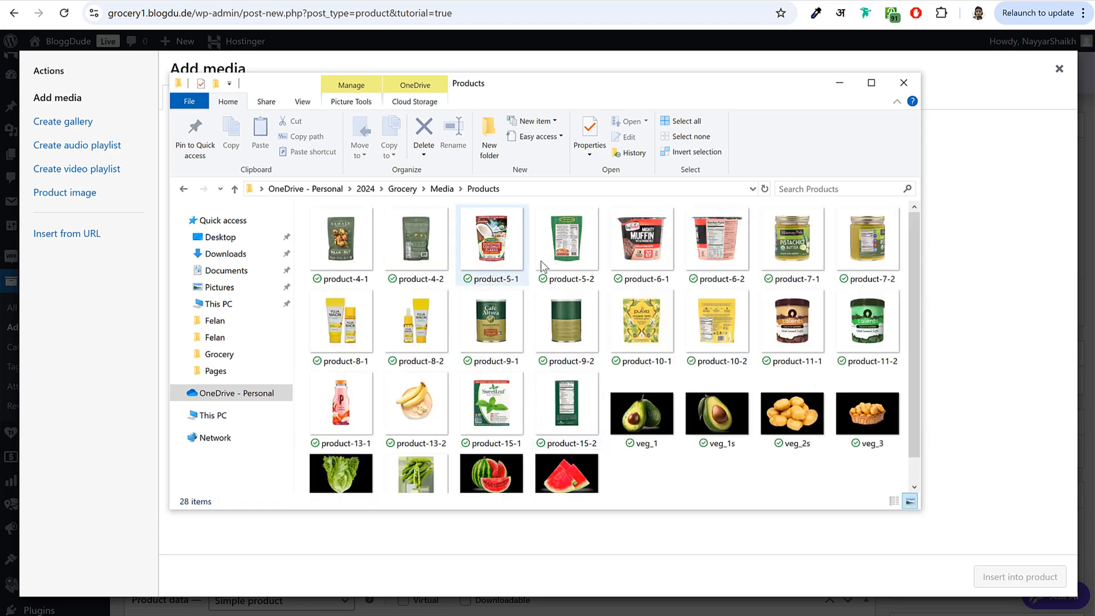
drag(792, 245, 381, 535)
drag(783, 247, 409, 539)
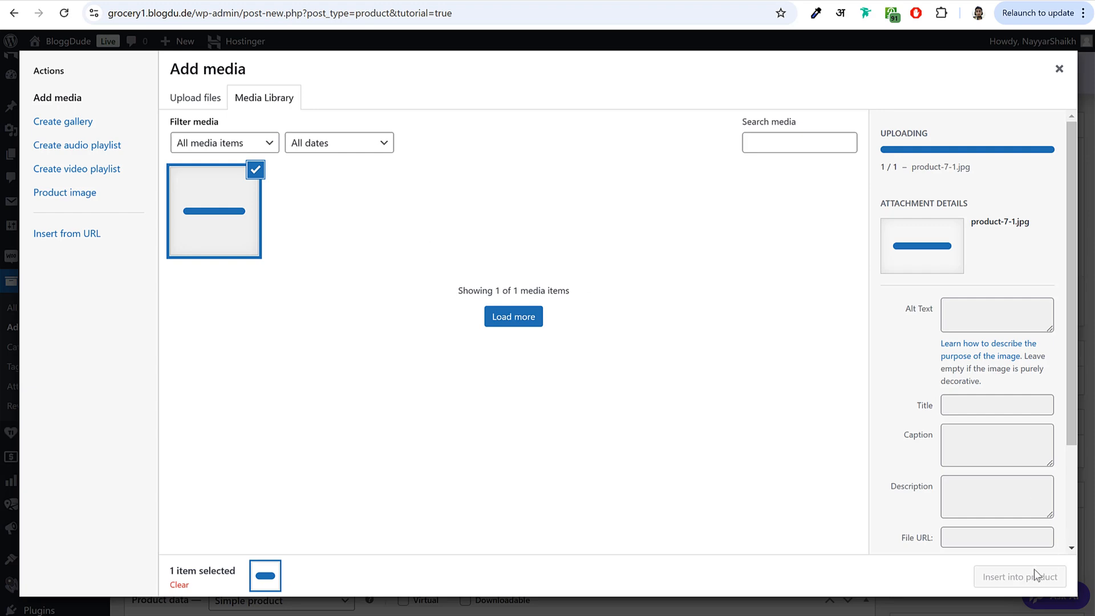
click(1035, 589)
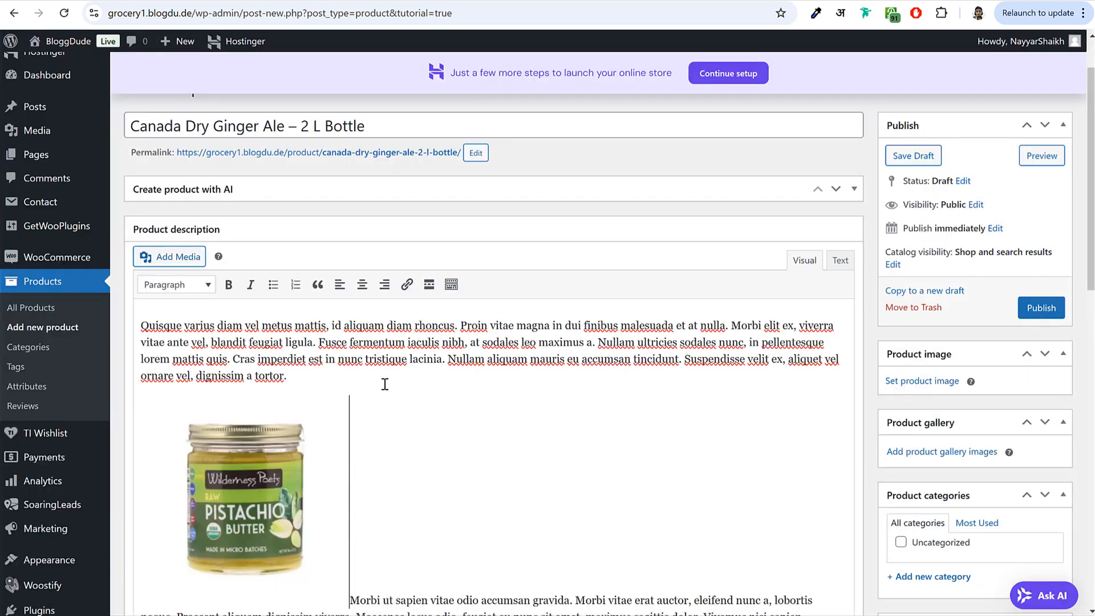
- Align the jar image left and shrink it so the second paragraph wraps beside it
scroll(422, 382, down, 4)
click(279, 318)
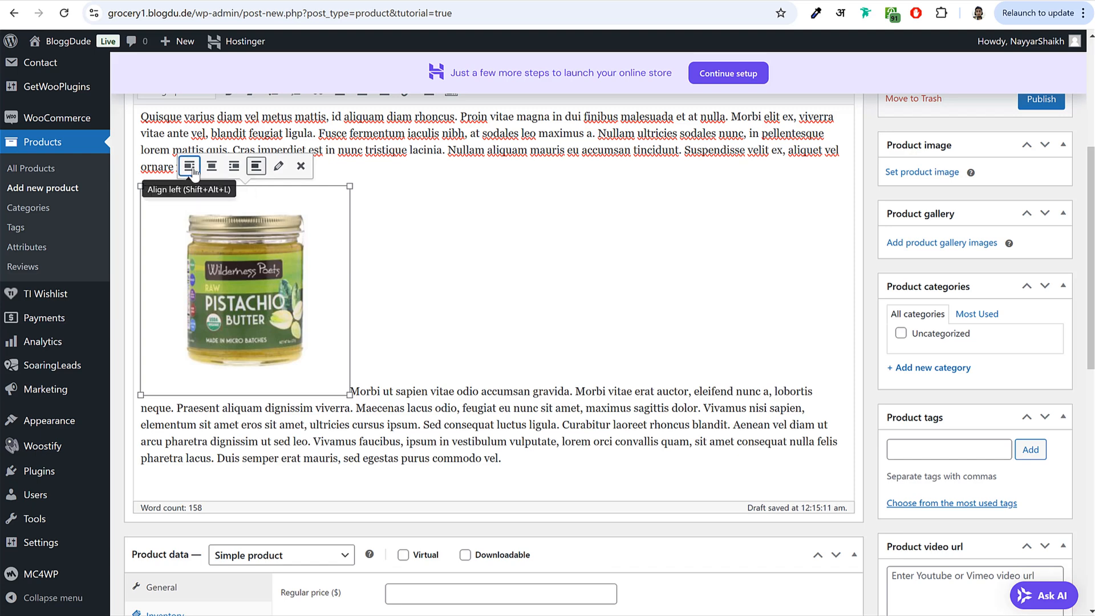
click(192, 173)
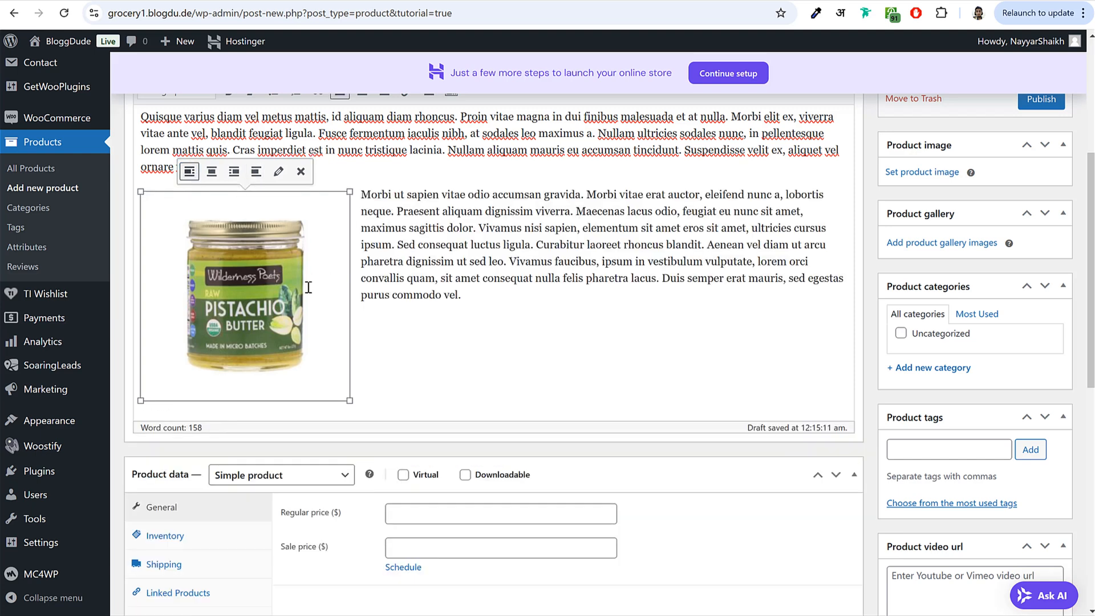
drag(354, 403, 305, 319)
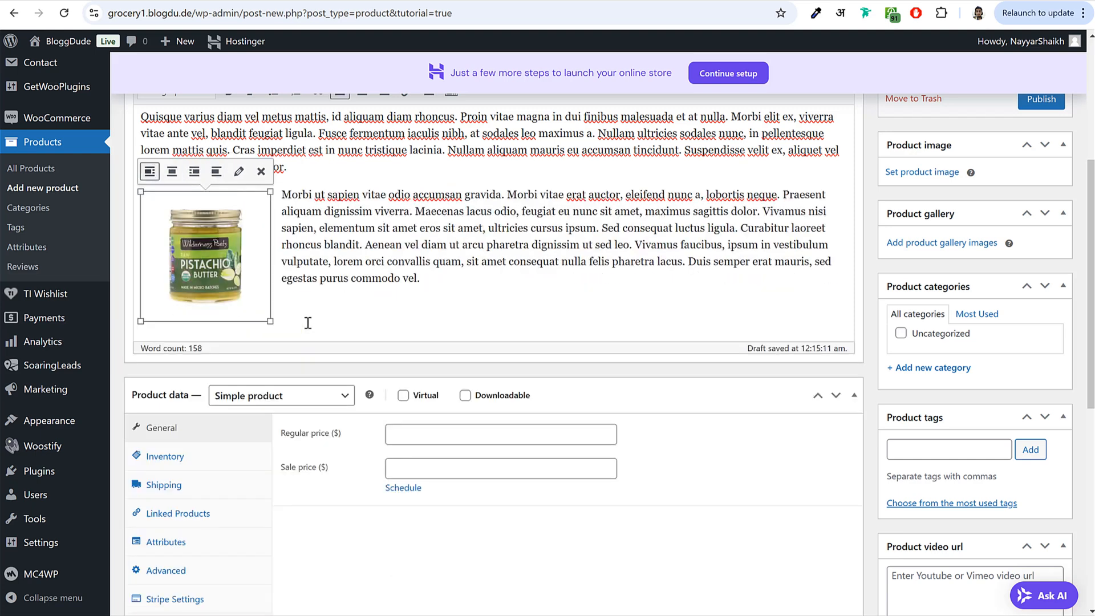
scroll(413, 333, up, 1)
click(413, 333)
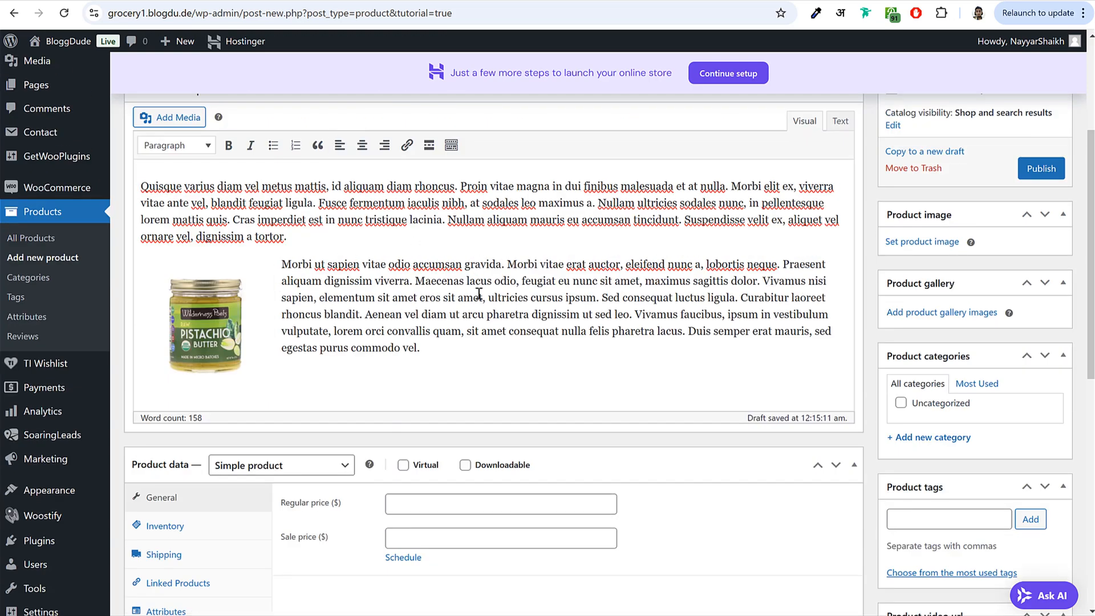
scroll(479, 292, up, 1)
scroll(482, 363, down, 5)
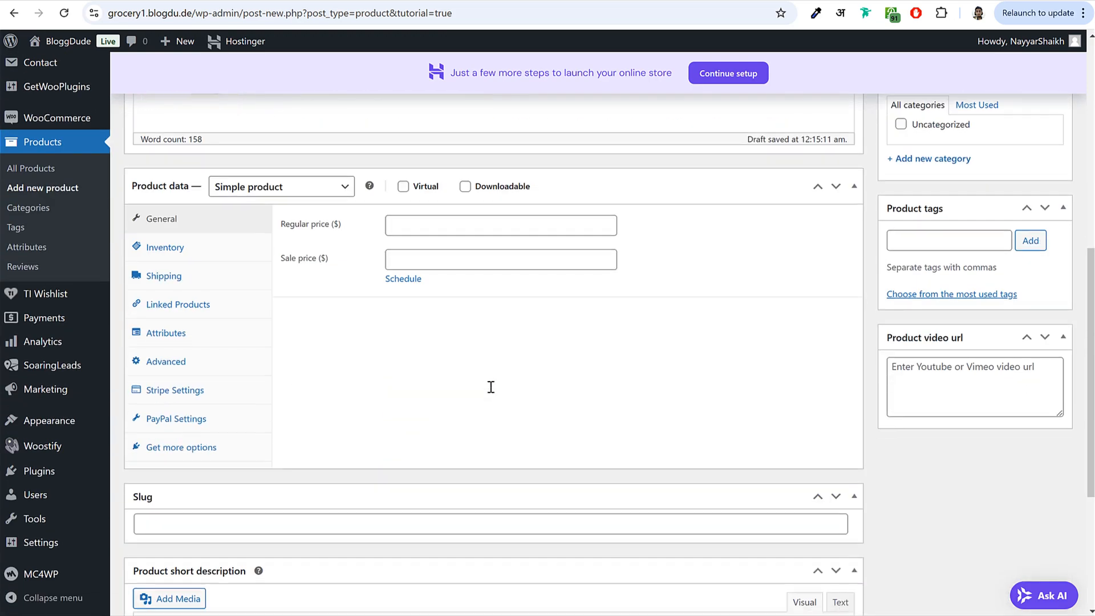
- Enter a regular price of 33 and a sale price of 28.85 for the new product
drag(284, 224, 357, 237)
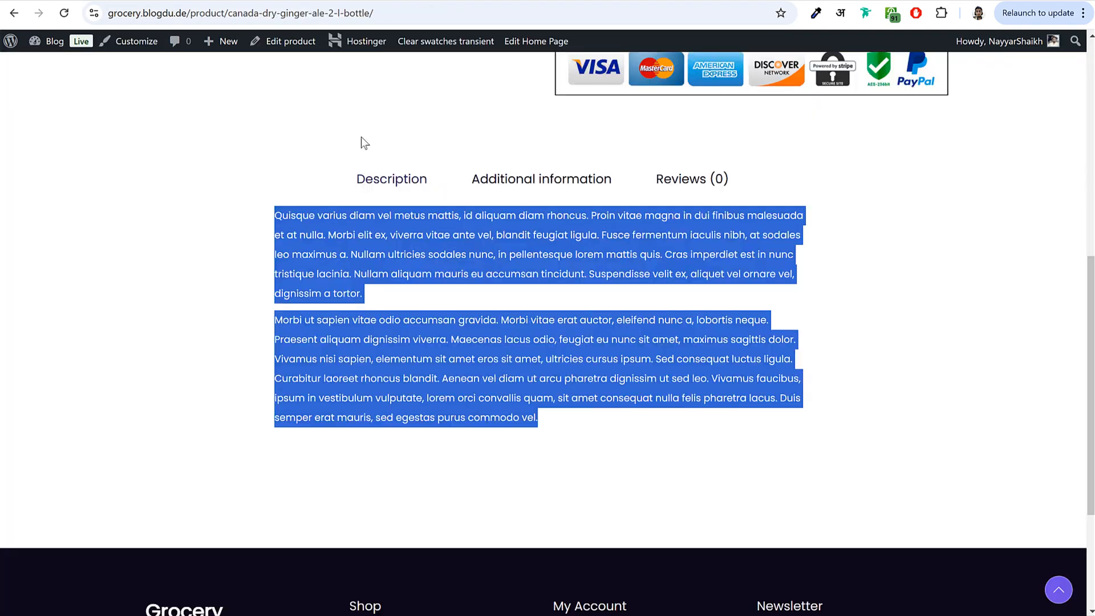
click(406, 196)
scroll(405, 195, up, 9)
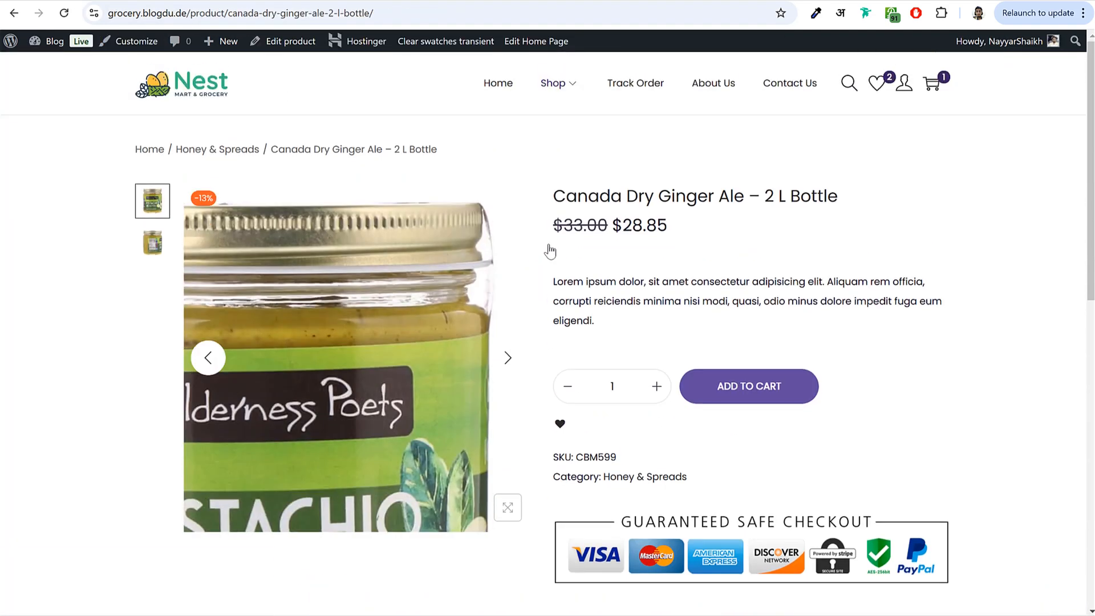
drag(613, 222, 554, 222)
click(556, 219)
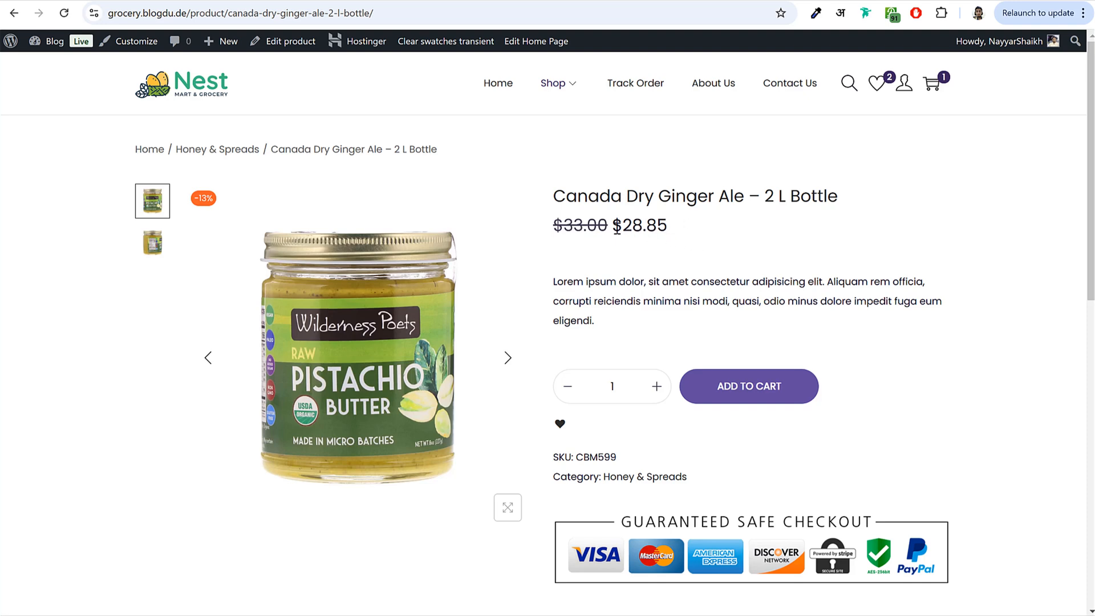
drag(625, 226, 675, 229)
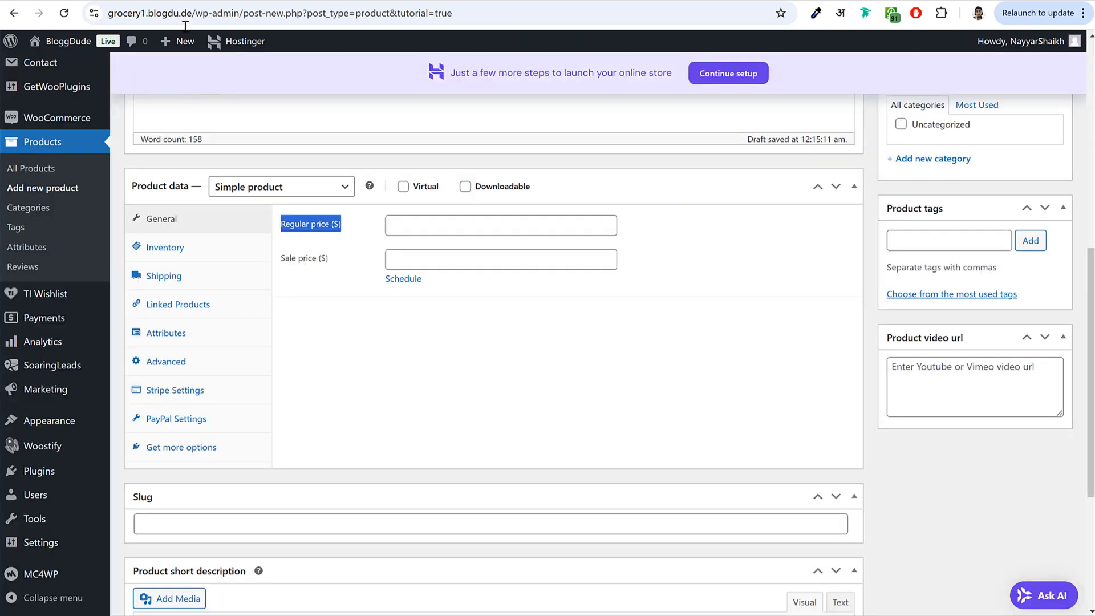
click(421, 226)
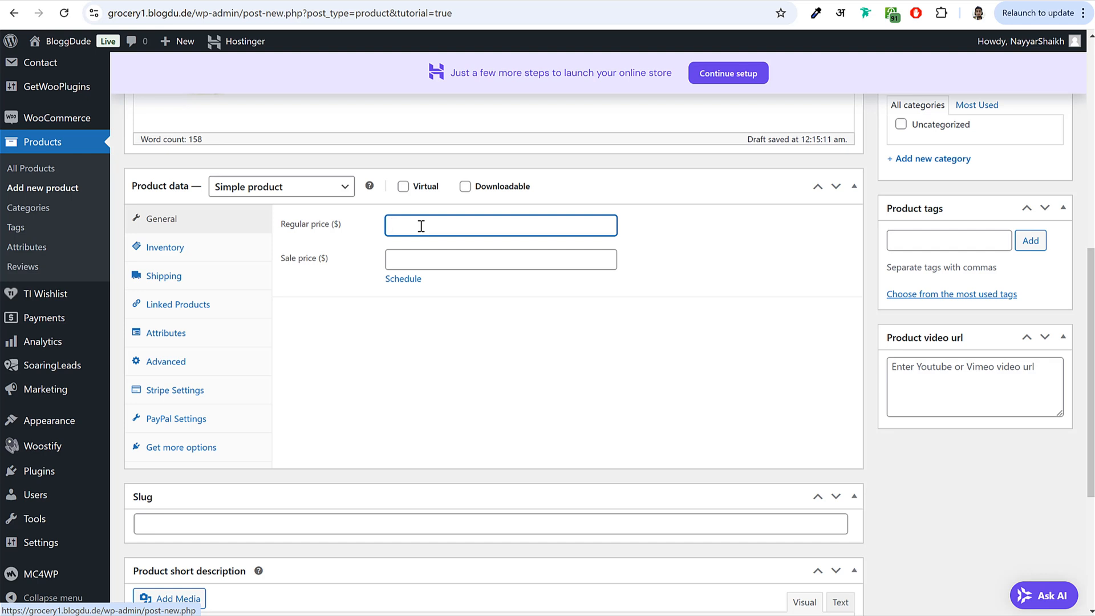
click(429, 254)
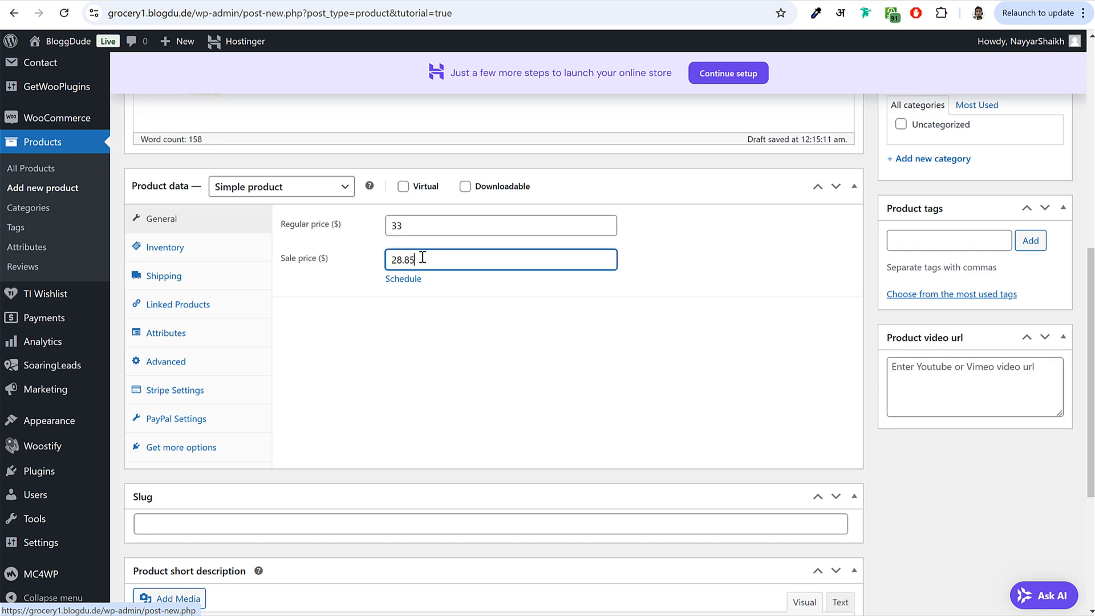
- Schedule the sale to run from 2024-11-23 to 2024-11-30
click(403, 279)
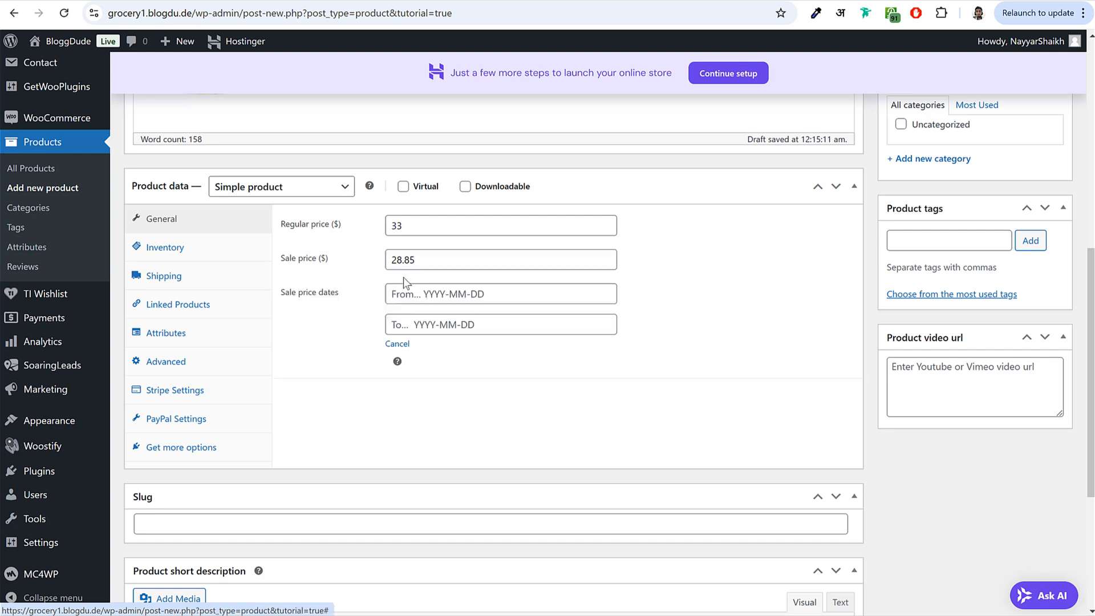
click(437, 293)
click(524, 422)
click(460, 324)
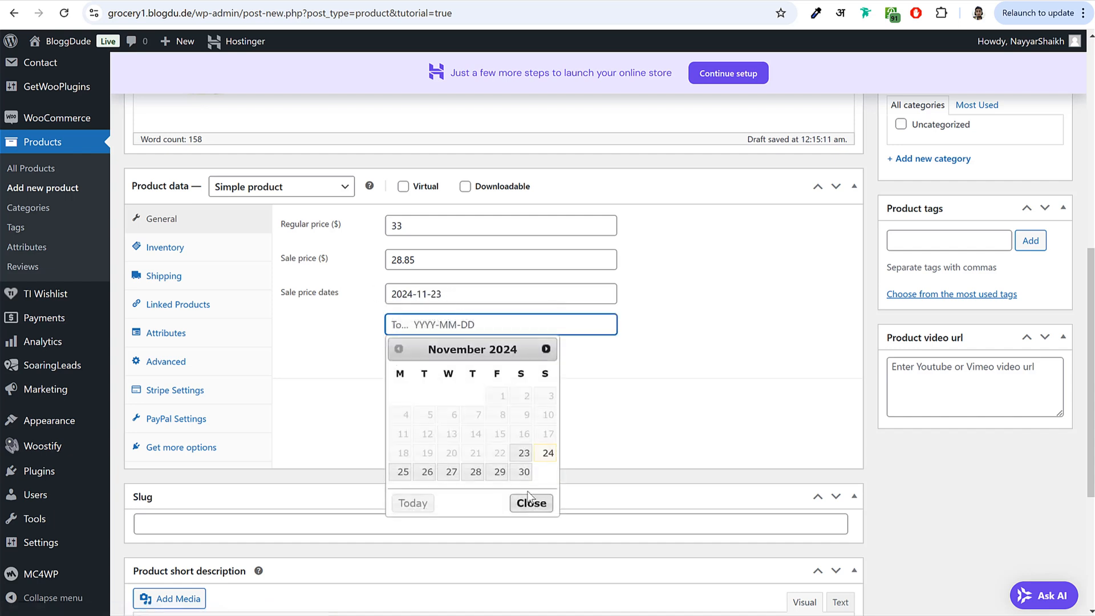
click(522, 473)
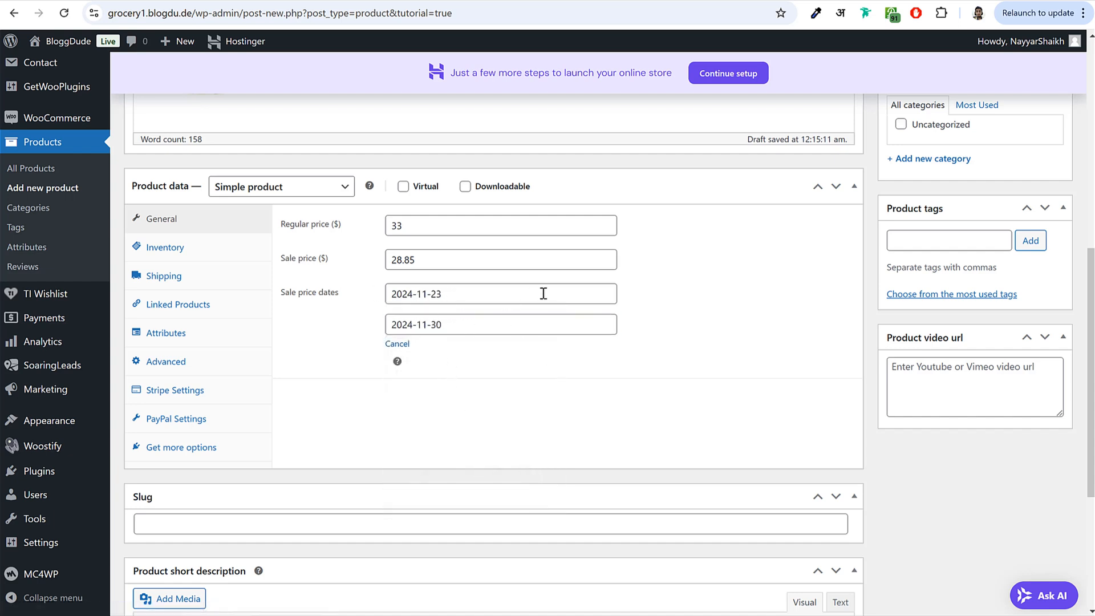
click(191, 251)
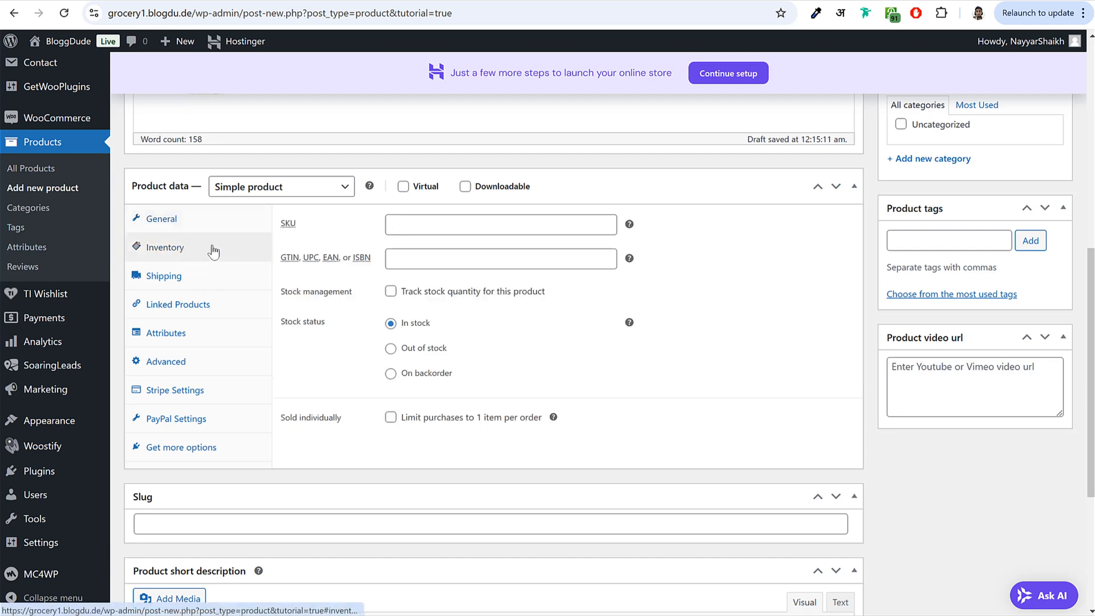
- Fill in the SKU CBM599 copied from the reference product
click(292, 223)
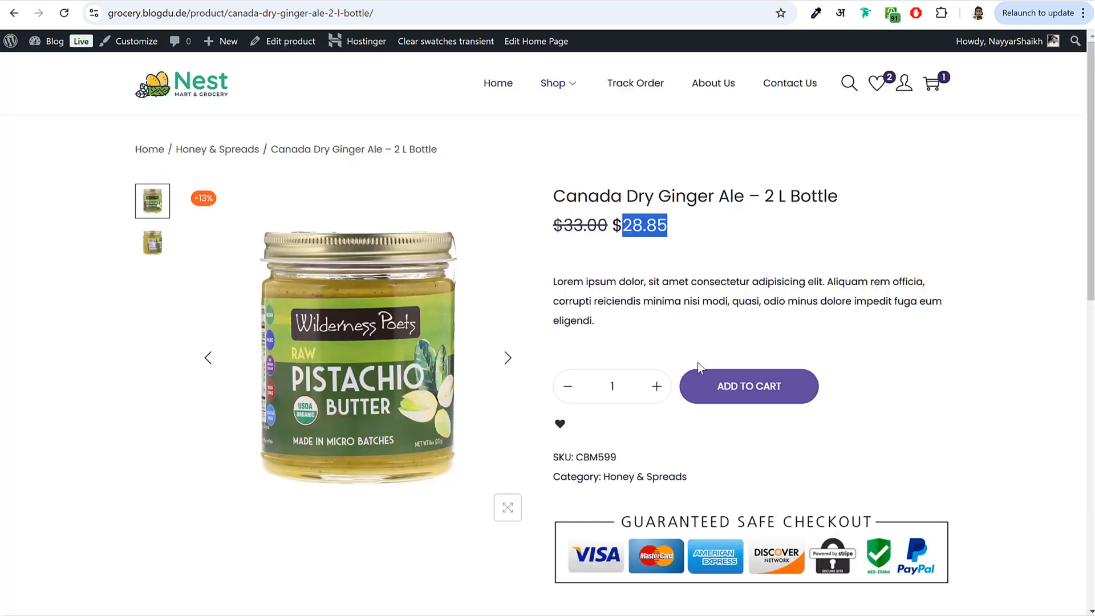
scroll(697, 362, down, 1)
drag(622, 388, 576, 389)
key(ctrl+c)
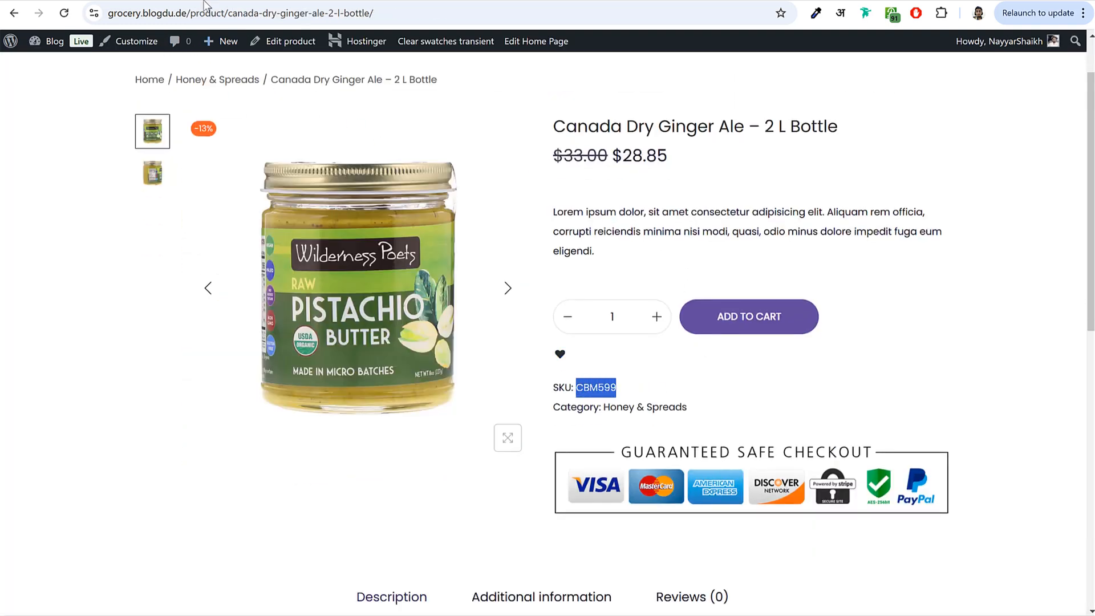
click(206, 1)
key(ctrl+v)
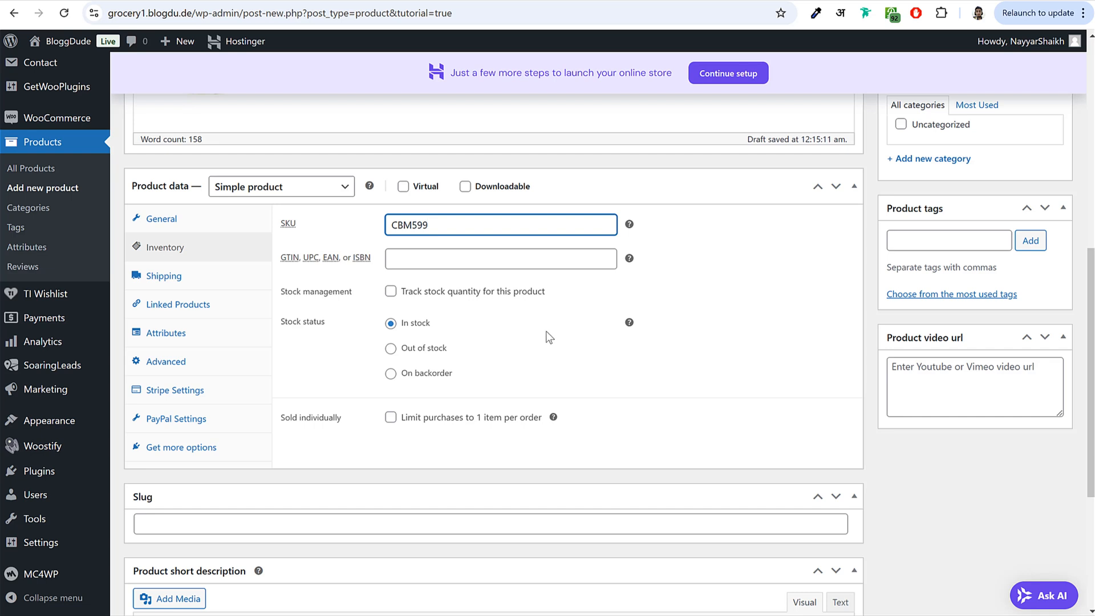
click(545, 331)
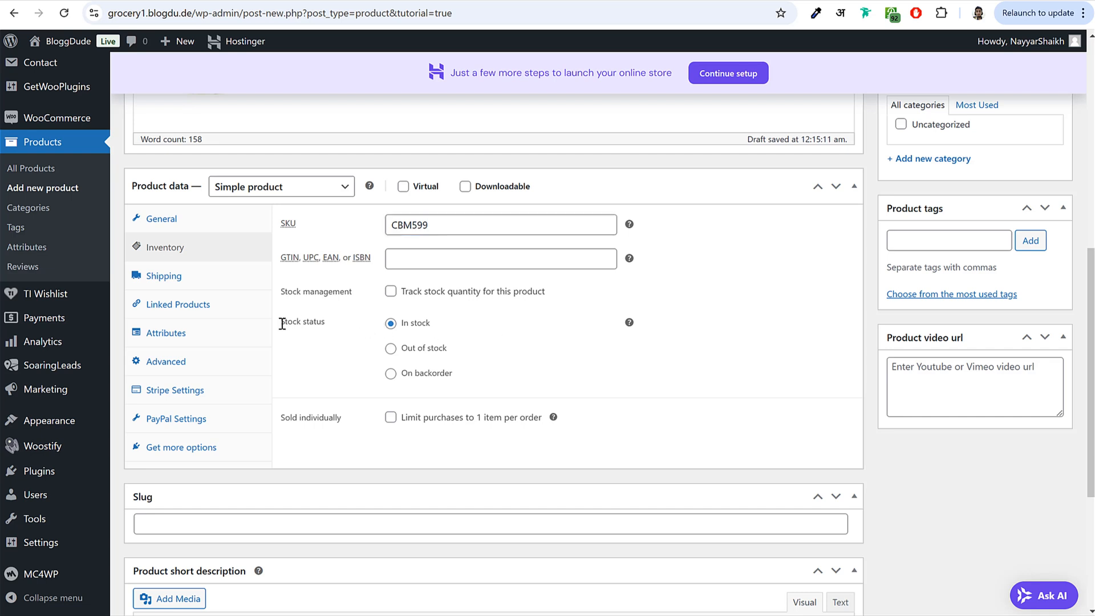
- Turn on stock quantity tracking and set the stock quantity to 100
drag(282, 324, 324, 325)
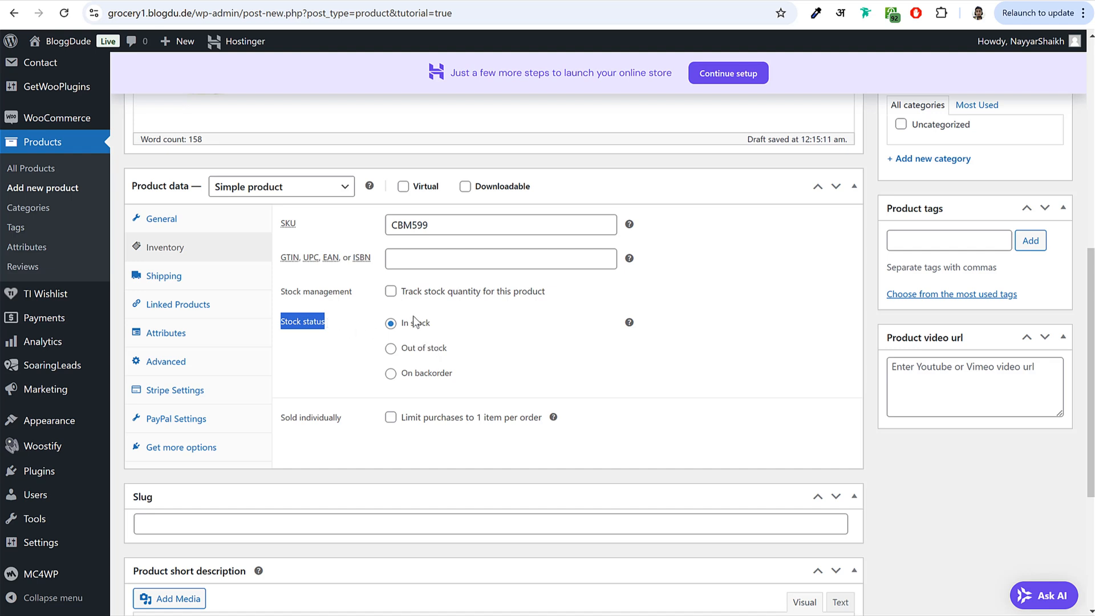
click(391, 292)
drag(491, 288, 548, 292)
click(499, 291)
drag(297, 296, 406, 296)
click(703, 308)
scroll(672, 395, up, 5)
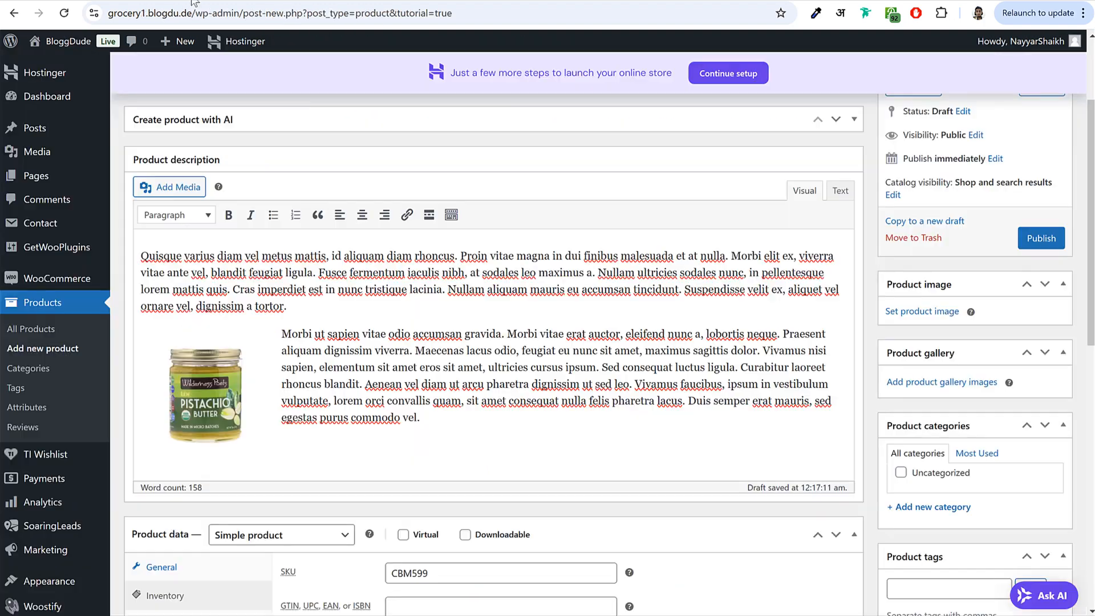
scroll(519, 396, down, 4)
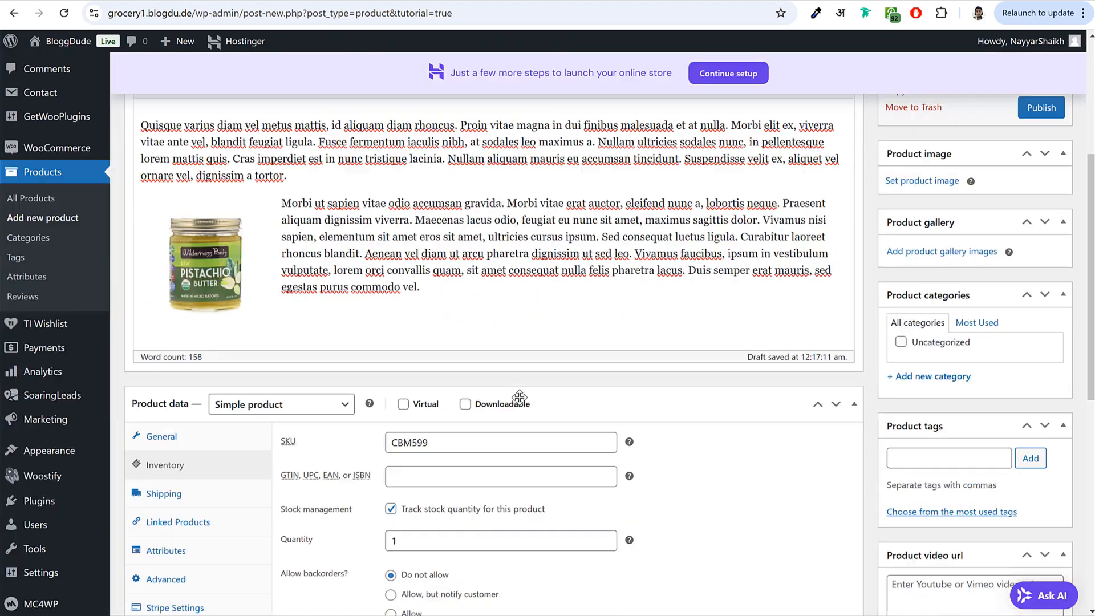
click(438, 388)
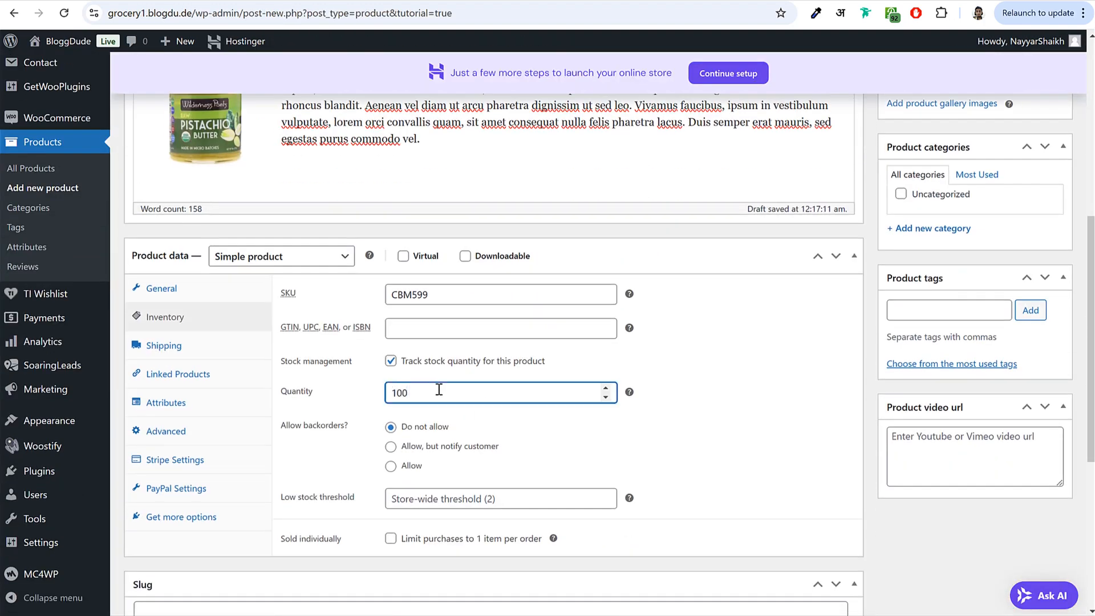
key(ctrl+a)
click(720, 446)
- Set the low stock threshold to 5
scroll(721, 446, down, 1)
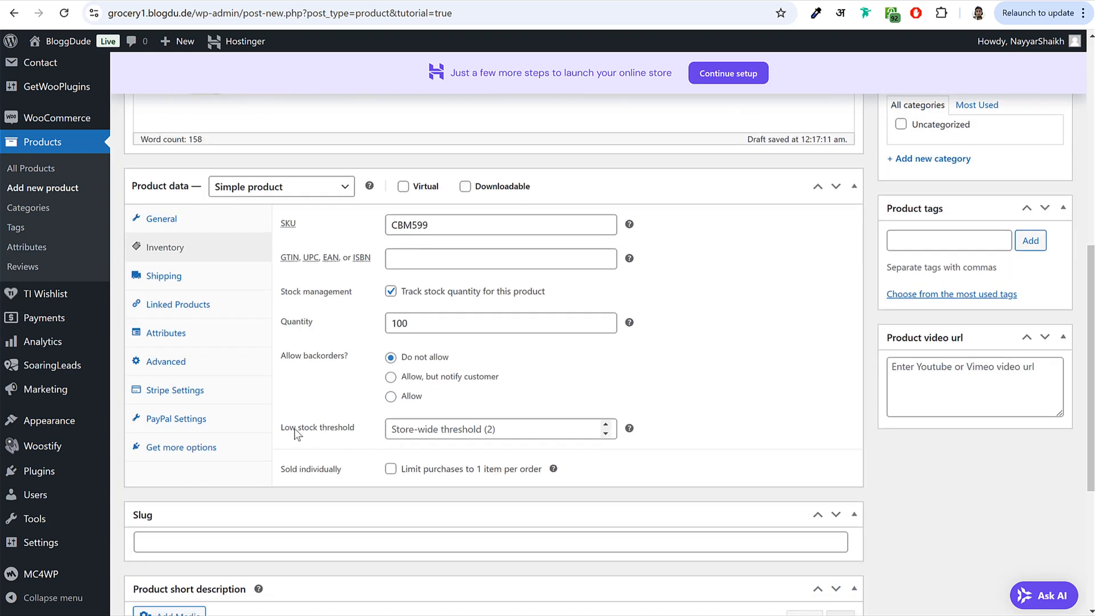
drag(285, 428, 338, 434)
click(432, 430)
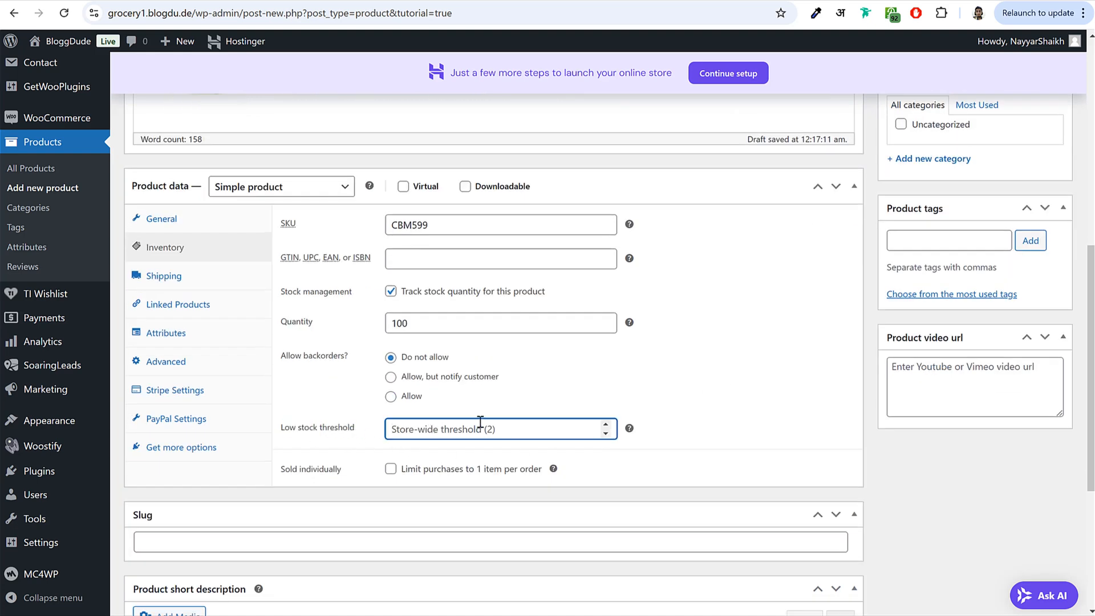
text(5)
drag(439, 319, 345, 270)
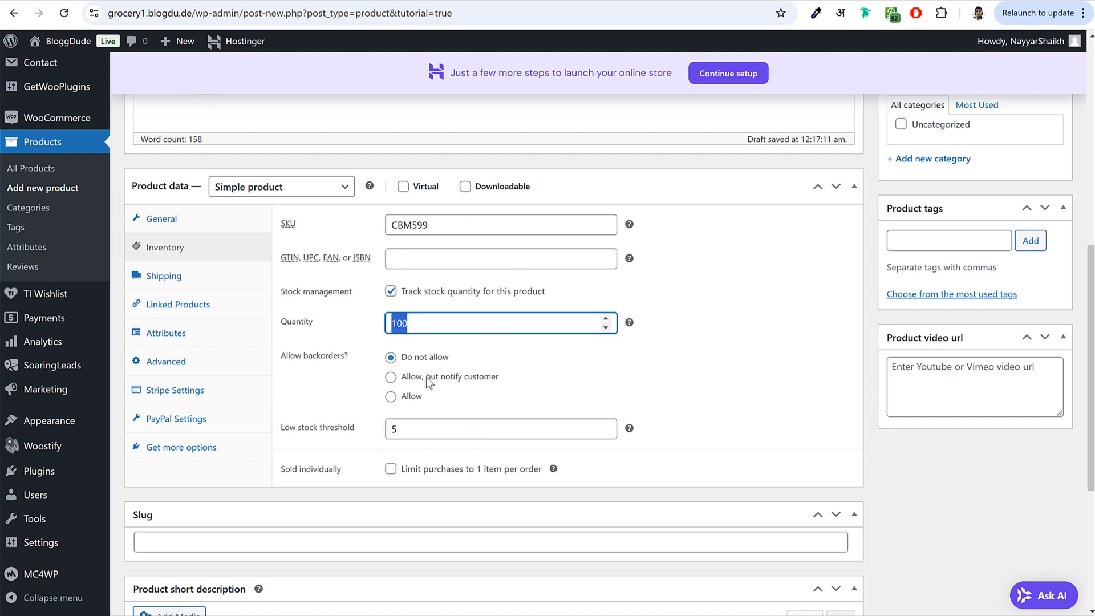
click(407, 432)
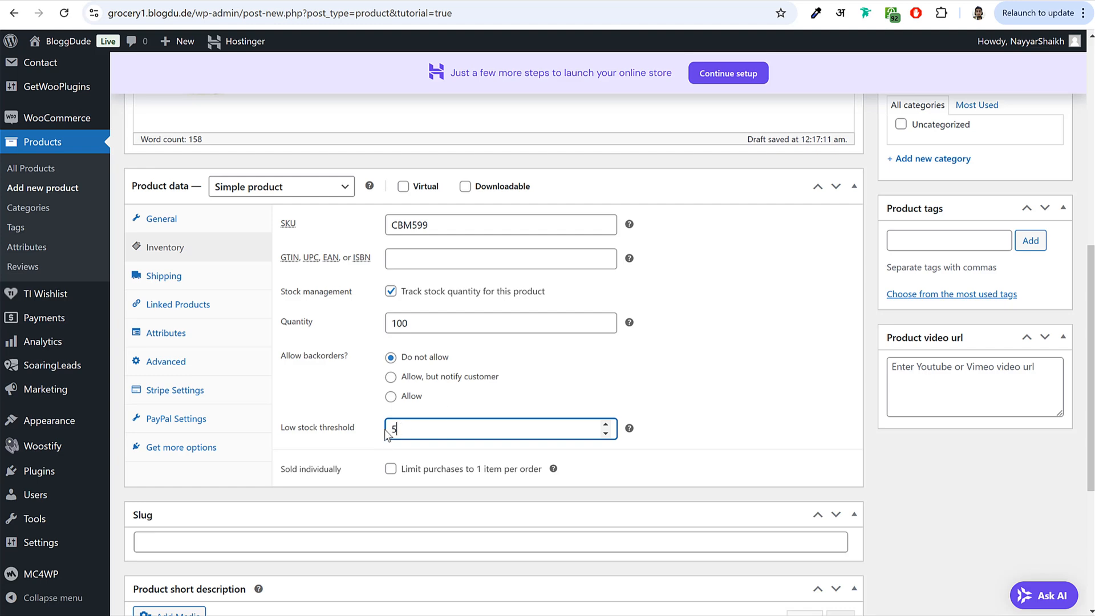
click(472, 392)
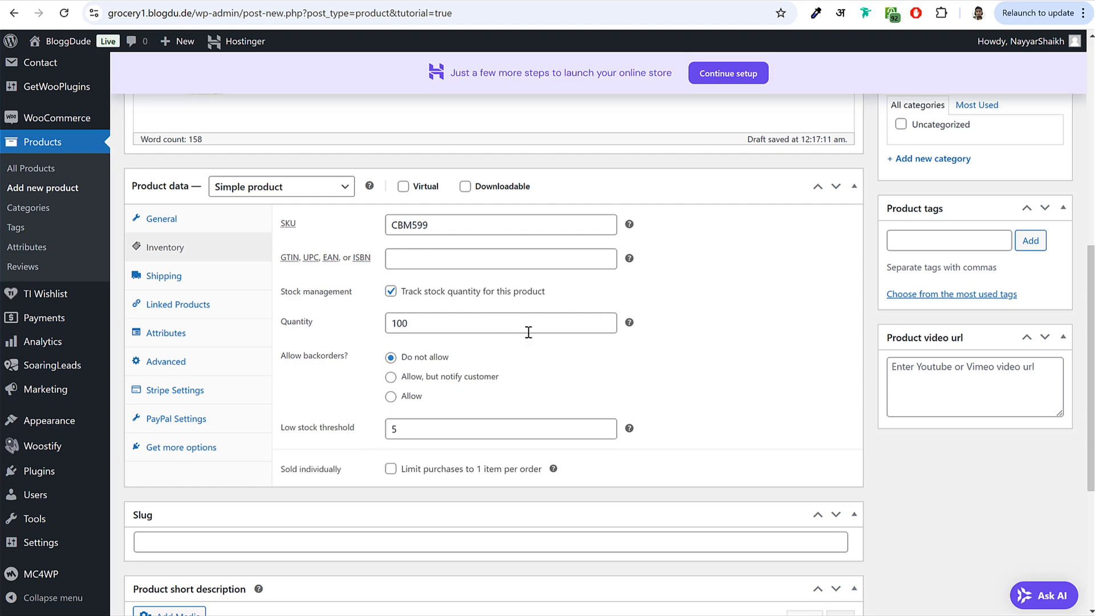
scroll(533, 362, up, 6)
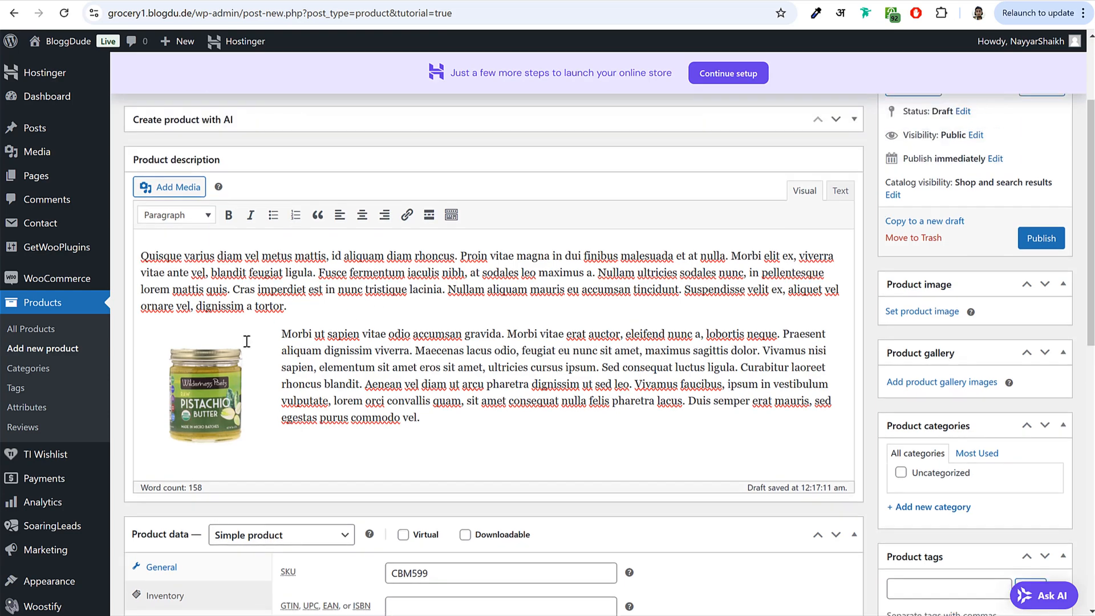
scroll(266, 354, down, 4)
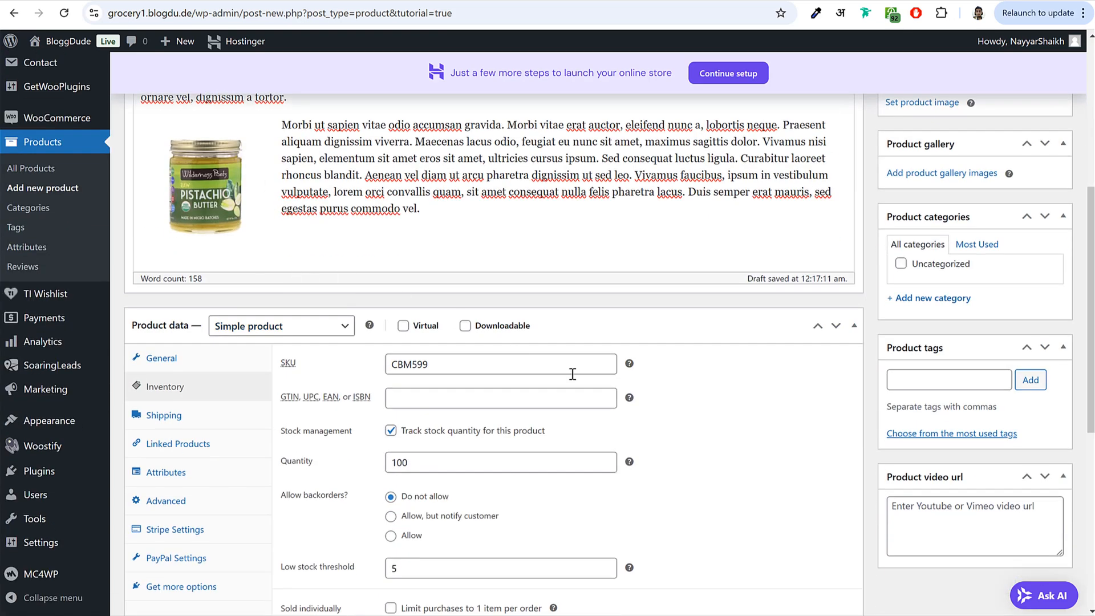
scroll(721, 445, down, 3)
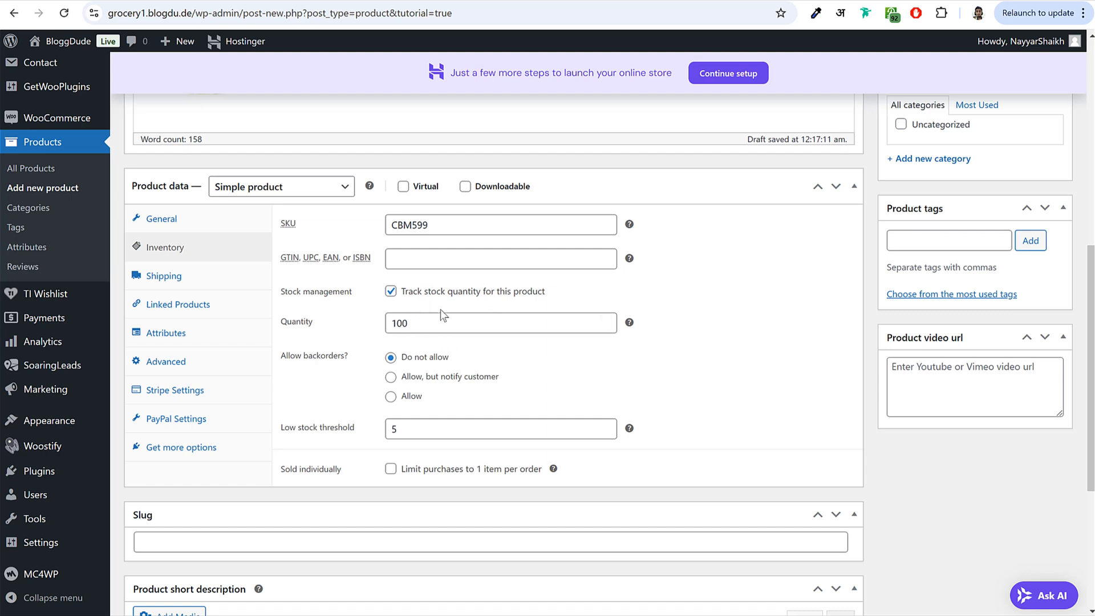
click(214, 275)
- Set the shipping weight to 250 g and dimensions to 40 × 40 × 40 cm
click(434, 218)
key(Tab)
click(327, 236)
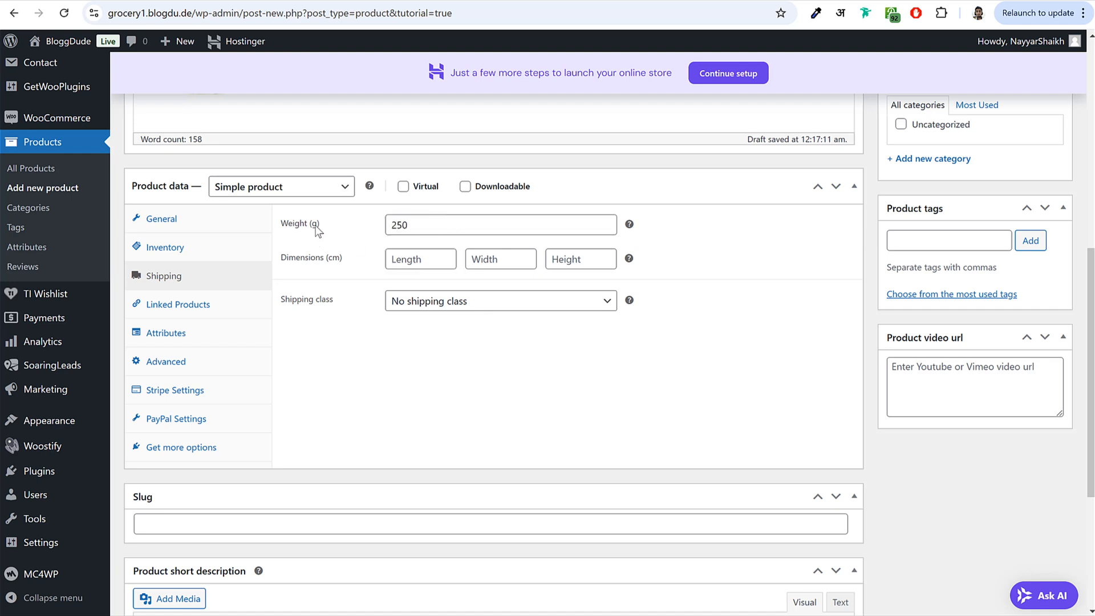
click(299, 226)
drag(441, 225, 370, 232)
click(415, 261)
text(40)
key(Tab)
text(40)
key(Tab)
text(40)
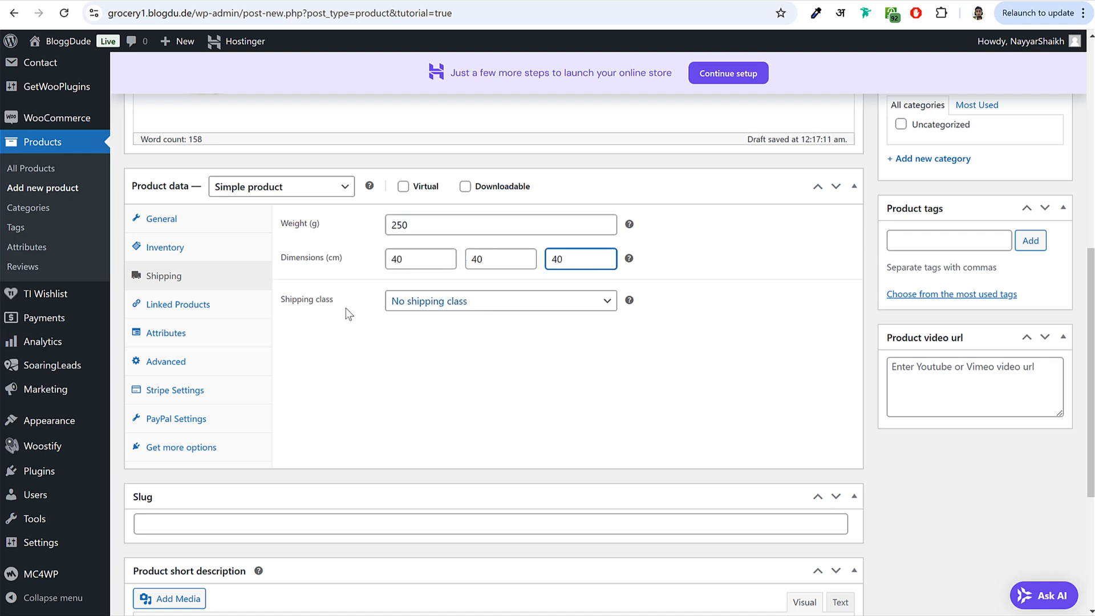
click(338, 312)
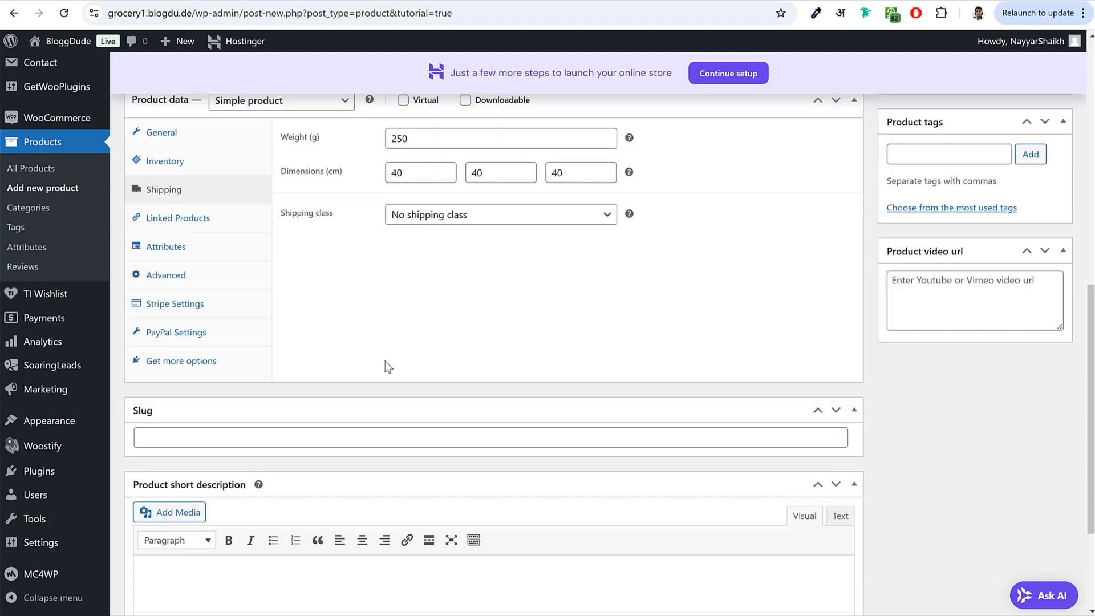
- Paste the reference product's short description into the new product's short description
scroll(384, 365, down, 5)
click(340, 425)
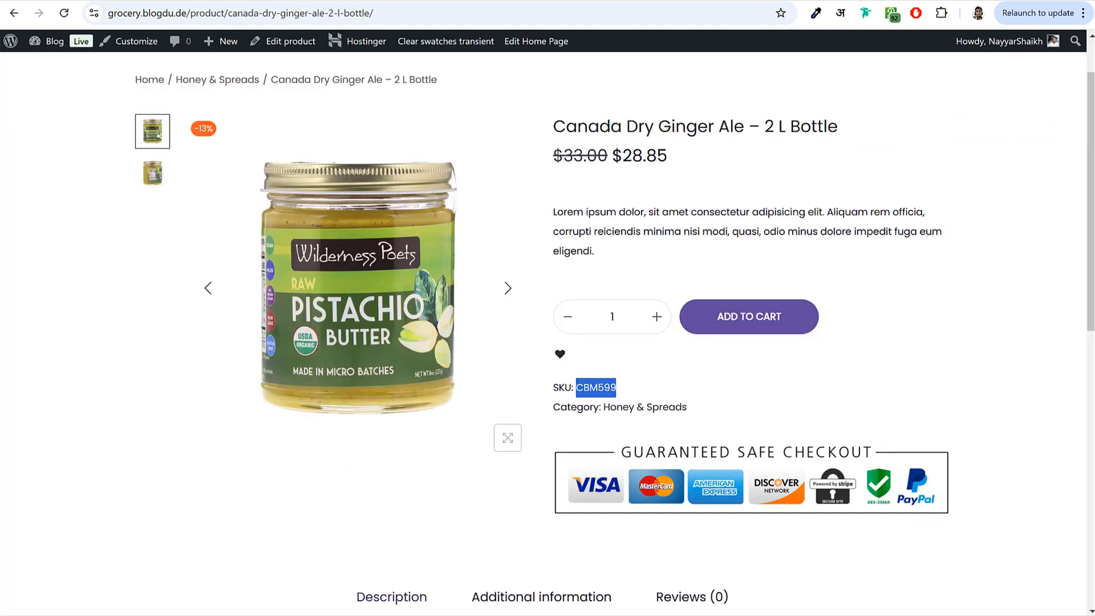
drag(555, 211, 595, 251)
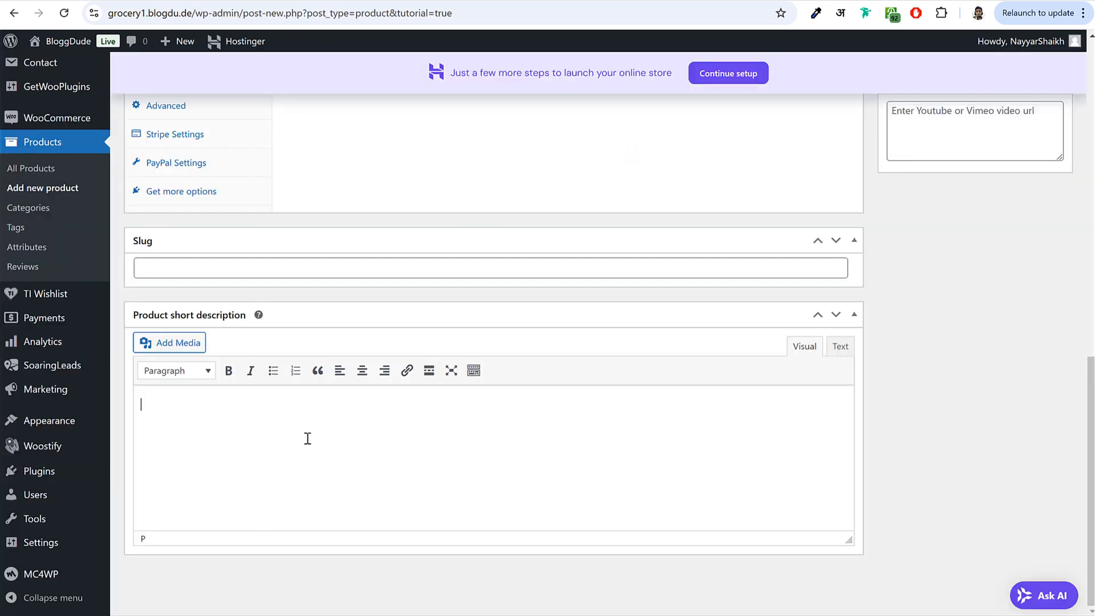
text(Lorem ipsum dolor, sit amet consectetur adipisicing elit. Aliquam rem officia, corrupti reiciendis minima nisi modi, quasi, odio minus dolore impedit fuga eum eligendi.)
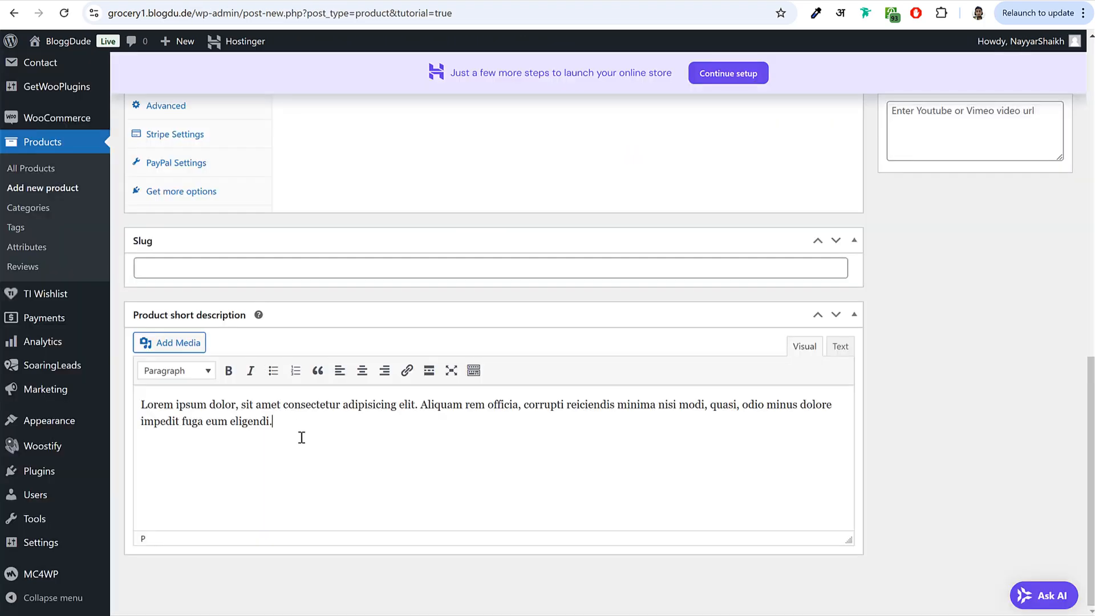
scroll(557, 445, up, 6)
scroll(561, 454, up, 6)
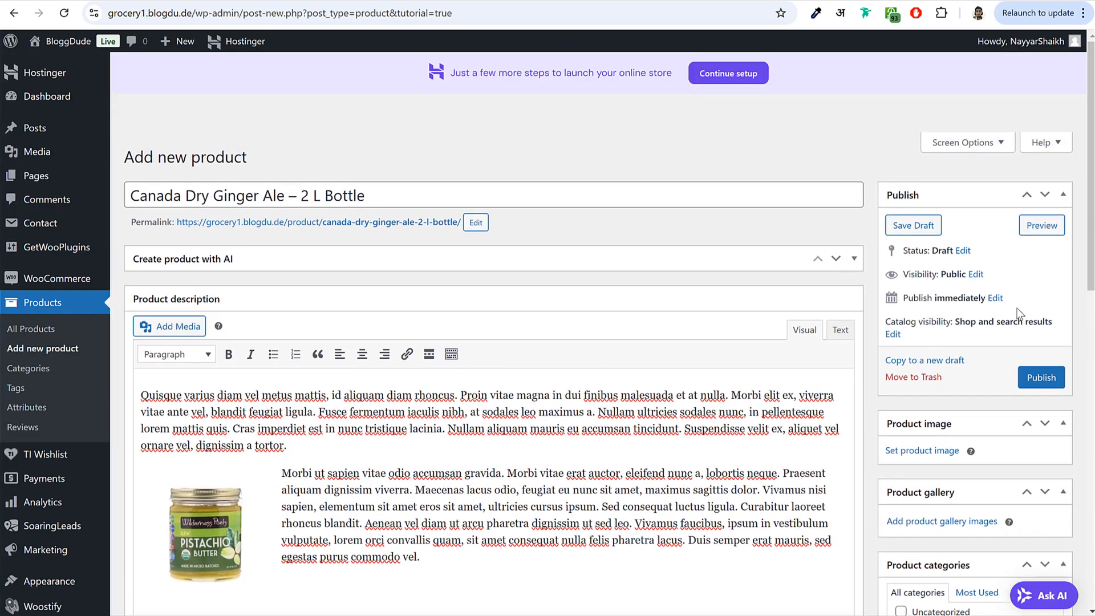
scroll(1013, 320, down, 3)
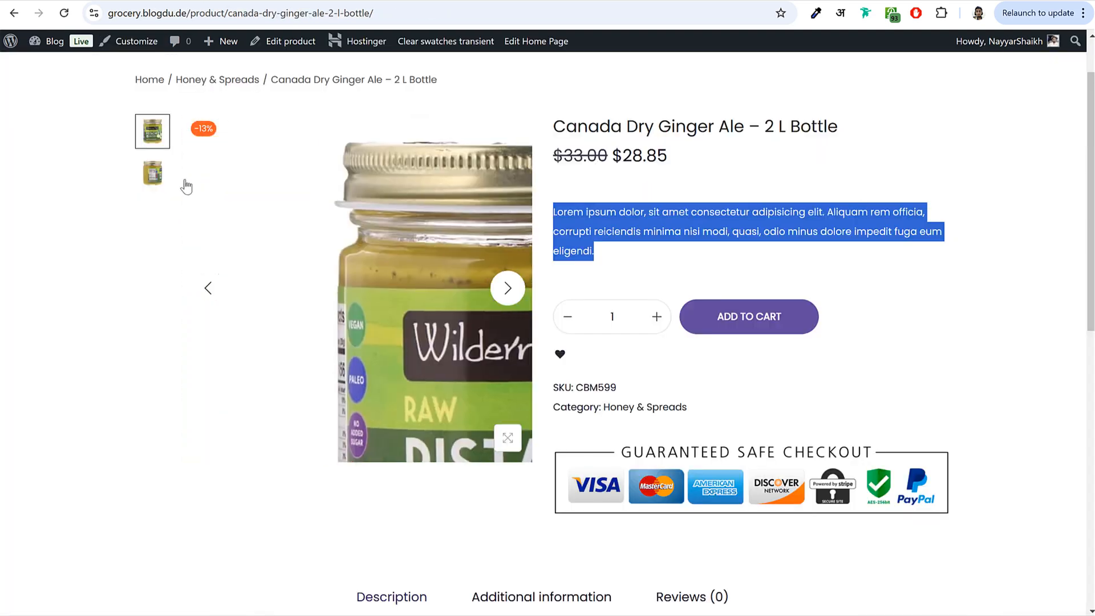
- Browse the reference product's gallery images, ending on the nutrition-label image
click(158, 180)
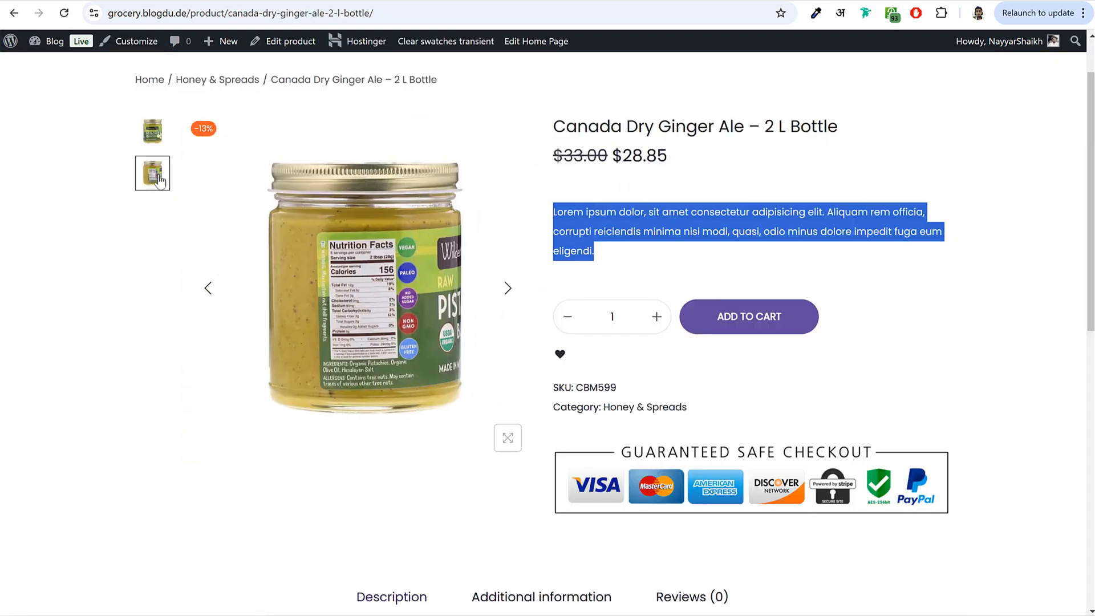
click(160, 142)
click(152, 176)
click(153, 139)
click(507, 289)
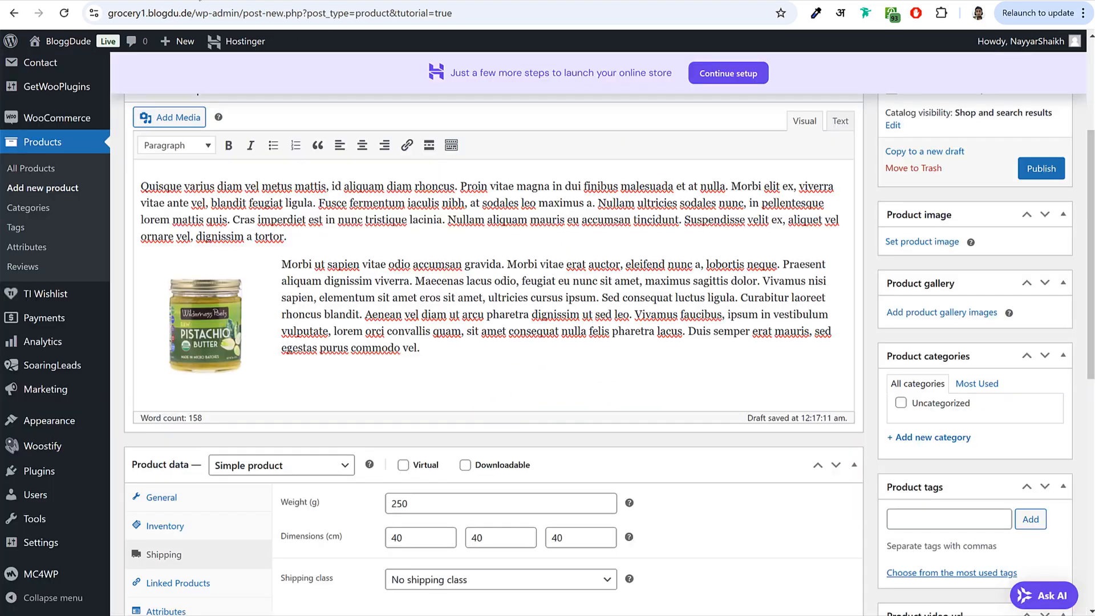
- Set the pistachio butter jar image as the product image
click(912, 242)
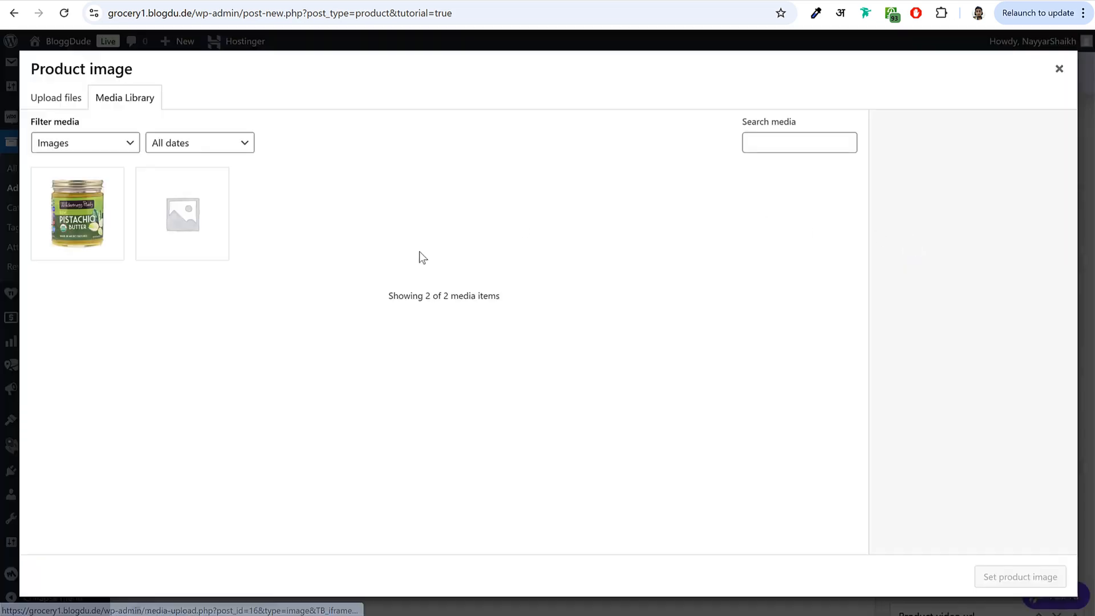
click(93, 251)
click(982, 576)
scroll(994, 512, down, 3)
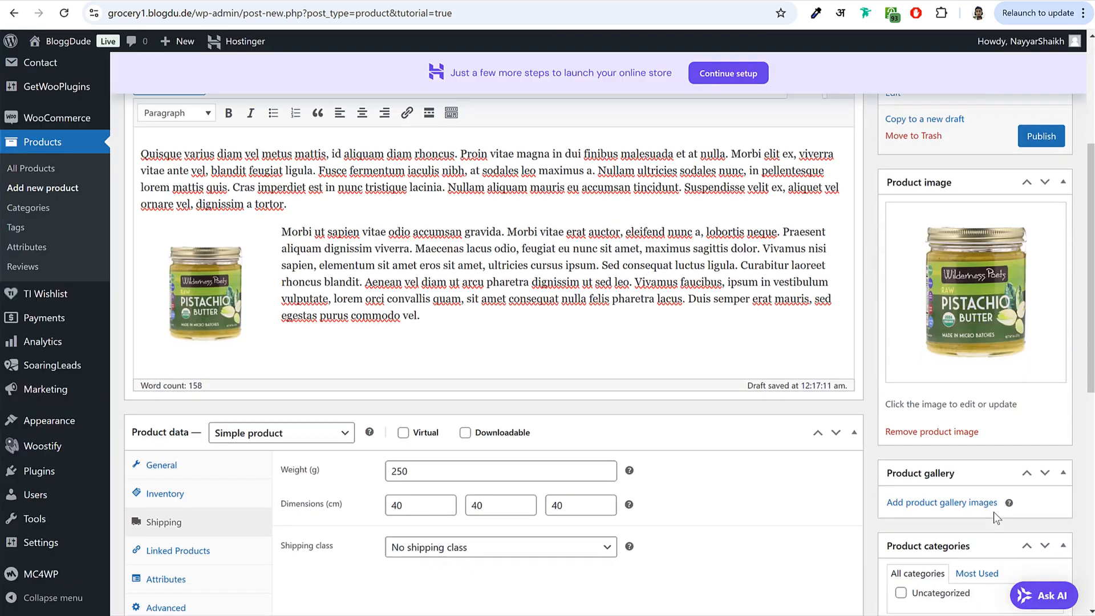
- Upload product-7-2 from Media > Products and add it to the product gallery
click(942, 326)
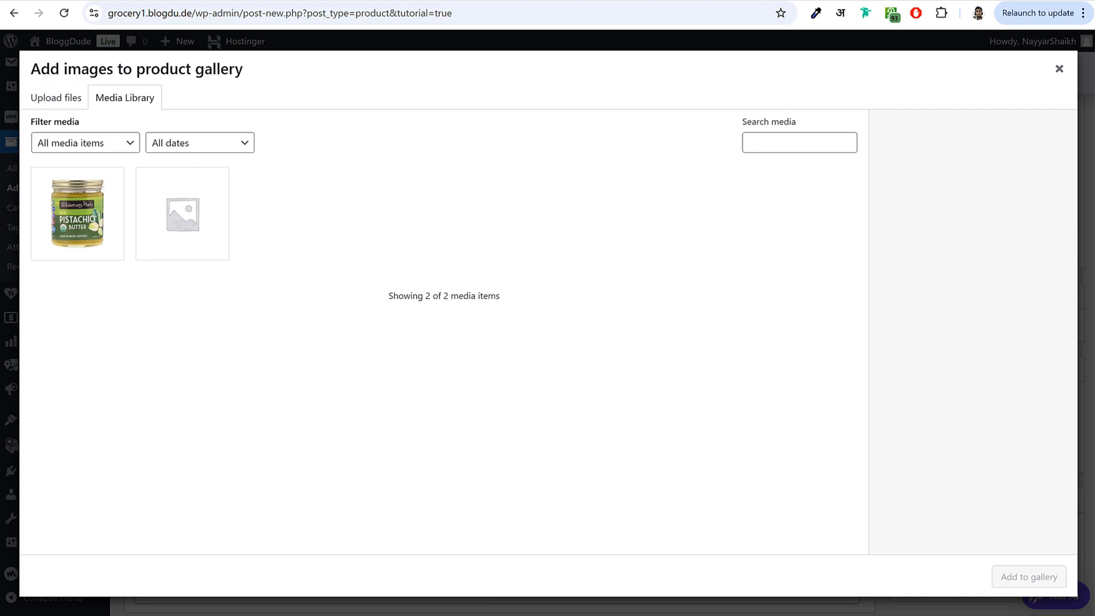
click(59, 99)
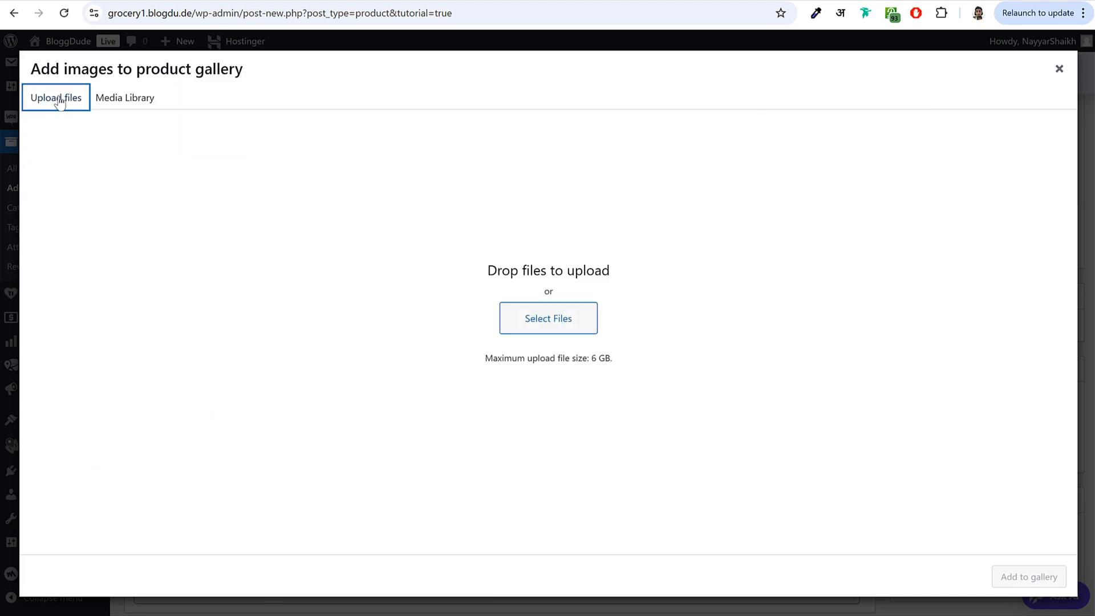
click(559, 318)
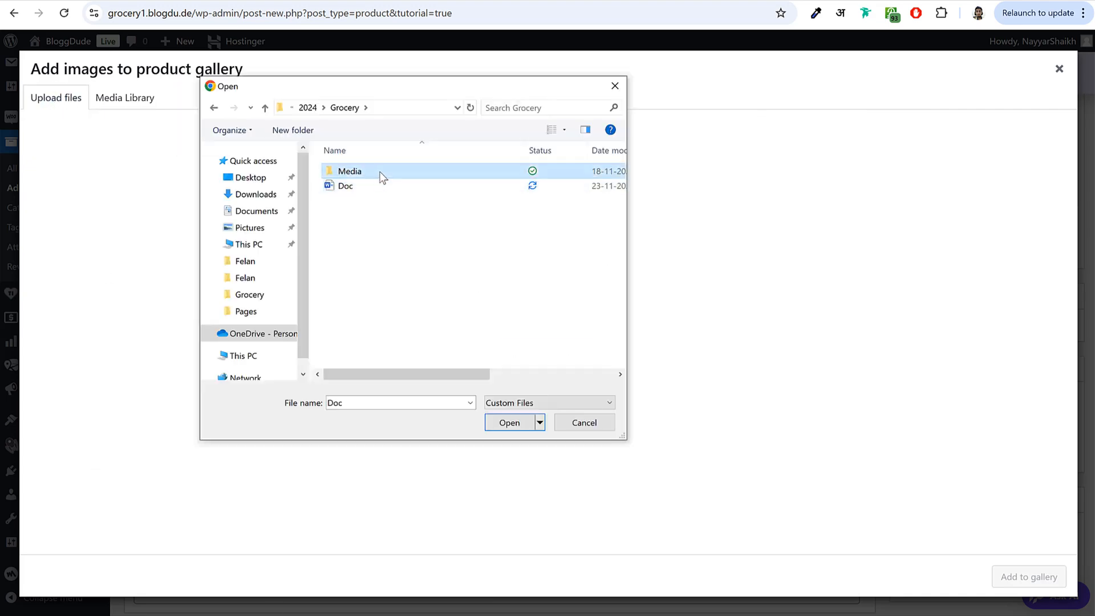
double_click(378, 173)
double_click(447, 197)
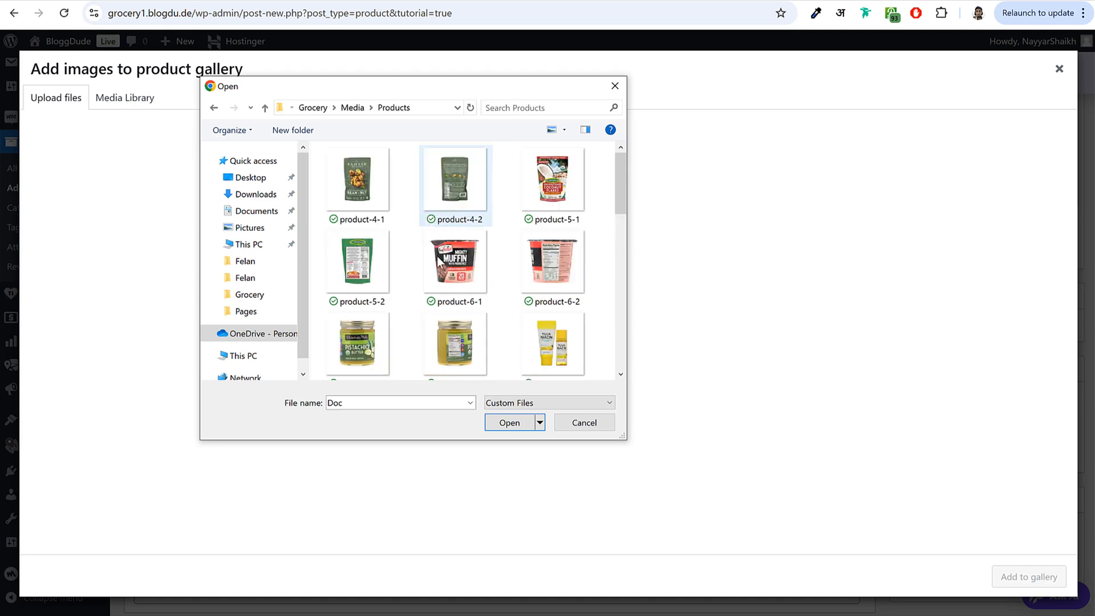
click(457, 293)
click(469, 331)
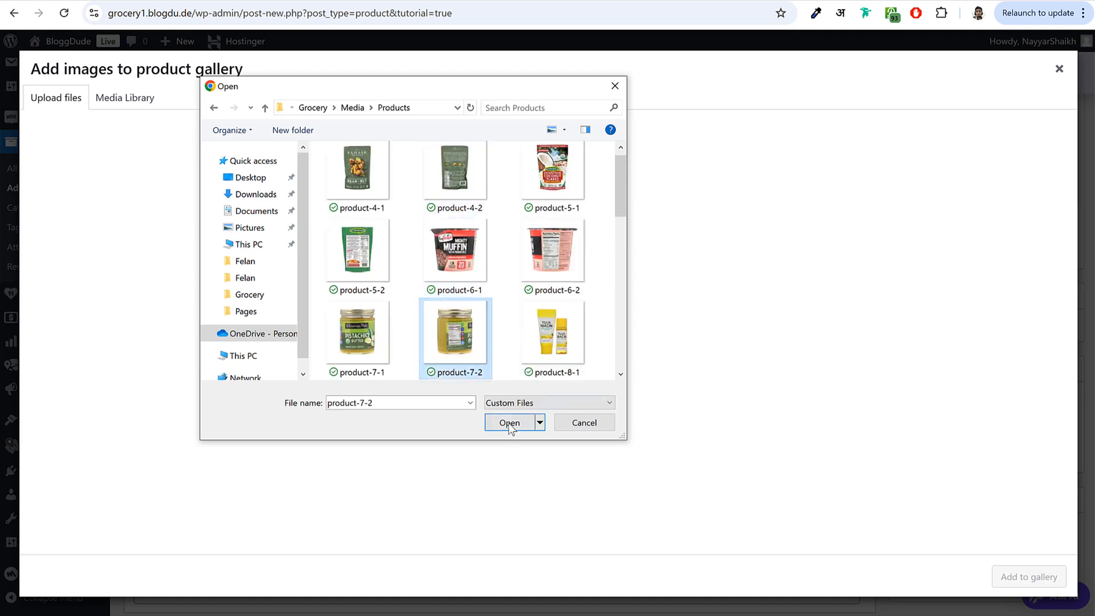
click(509, 429)
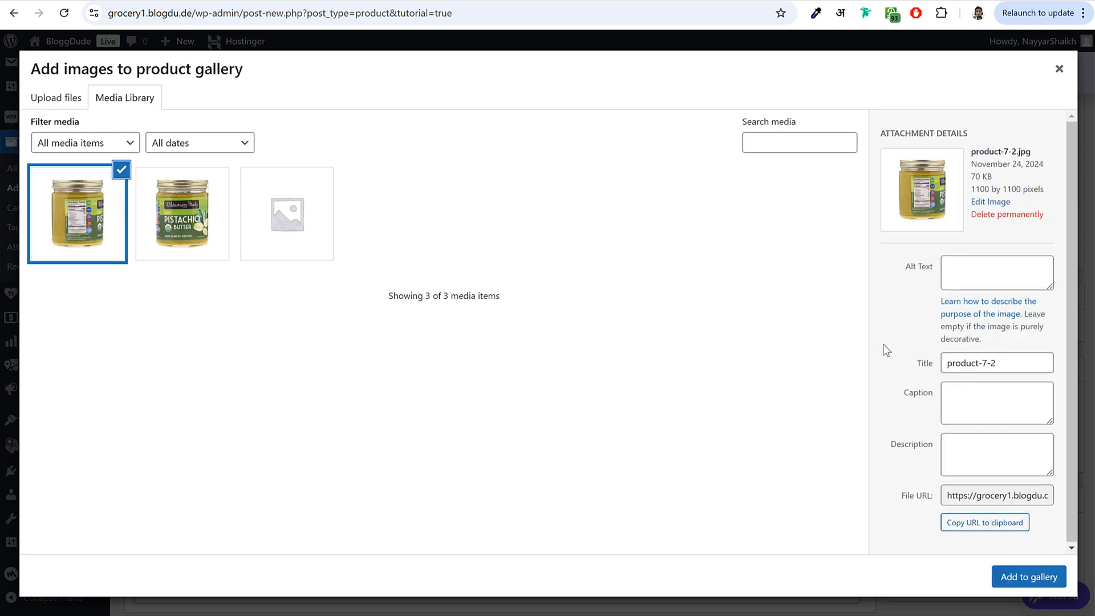
click(1025, 575)
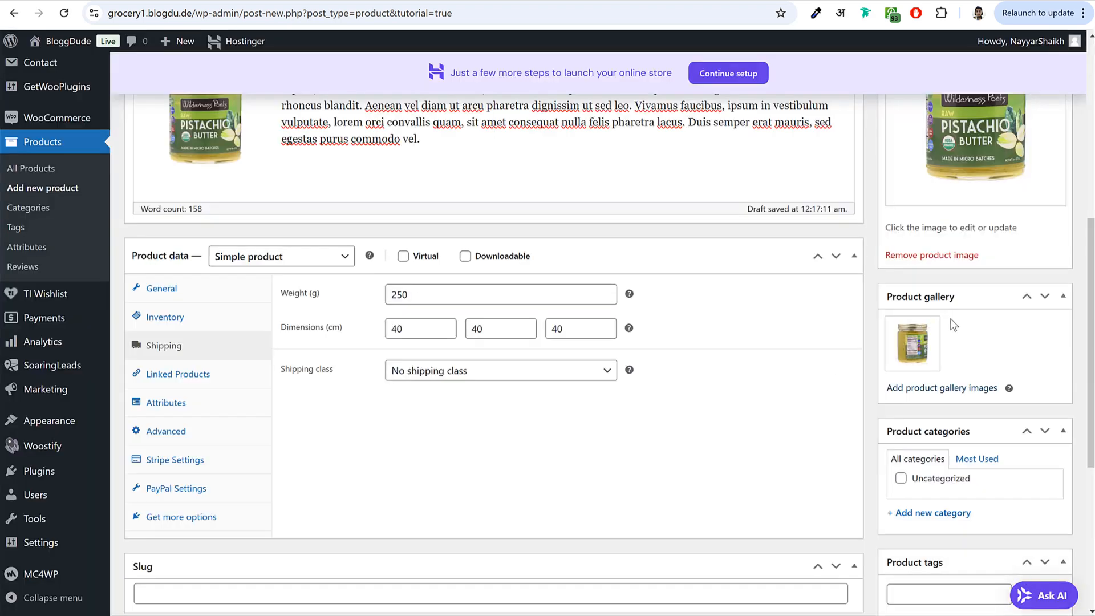
scroll(947, 330, down, 4)
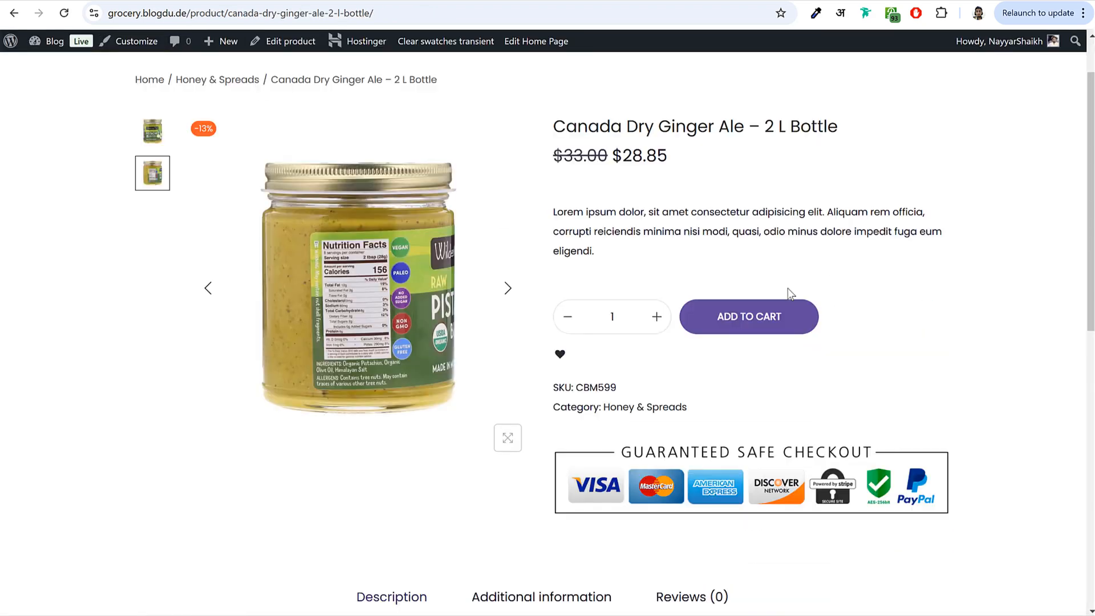
- Create a new Honey & Spreads category using the name copied from the reference breadcrumb
scroll(781, 292, up, 1)
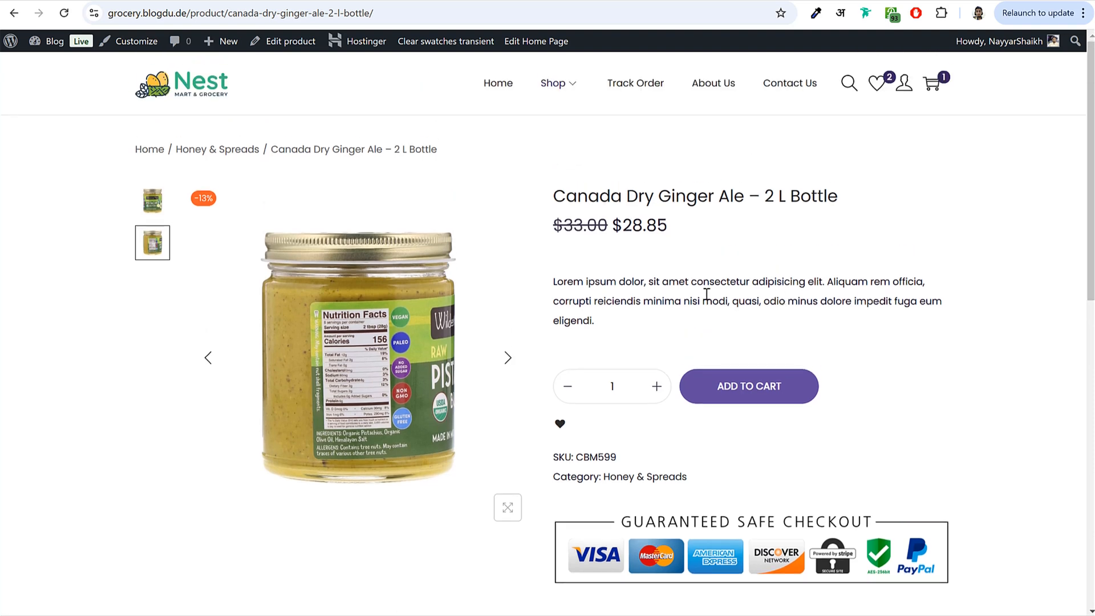
drag(259, 147, 174, 149)
key(ctrl+c)
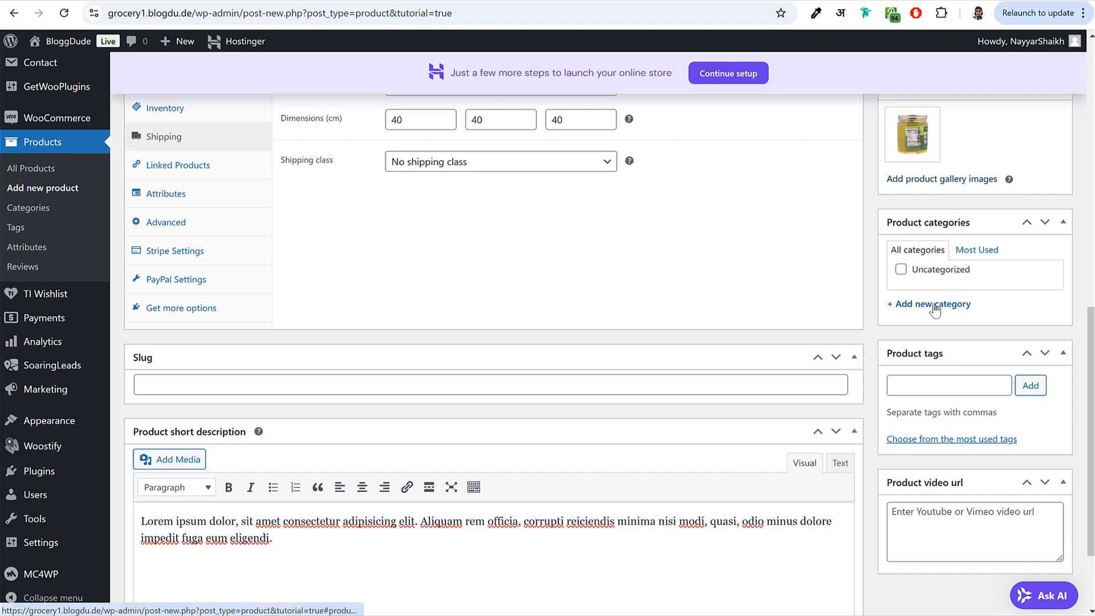
click(934, 304)
key(ctrl+v)
drag(985, 337, 850, 335)
click(923, 397)
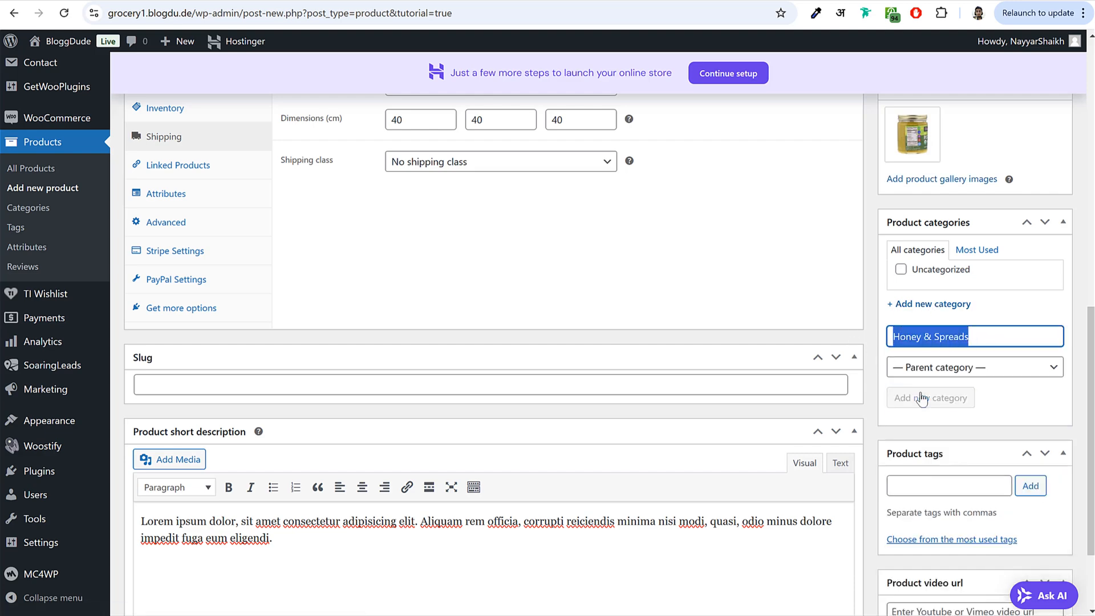
- Add the product tags Canada and Ginger
scroll(980, 335, up, 2)
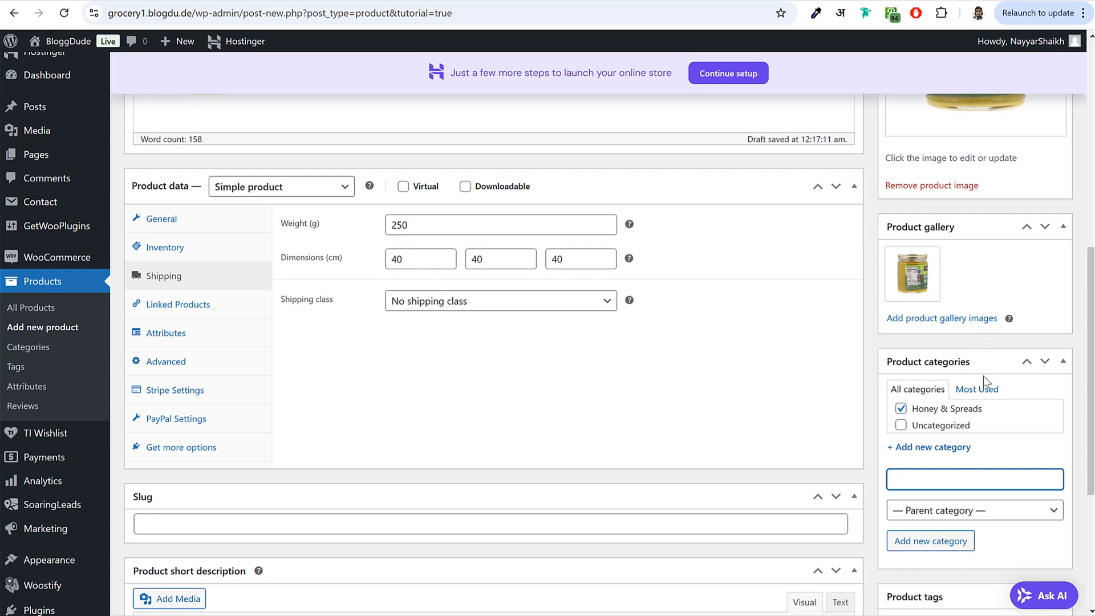
scroll(983, 375, down, 1)
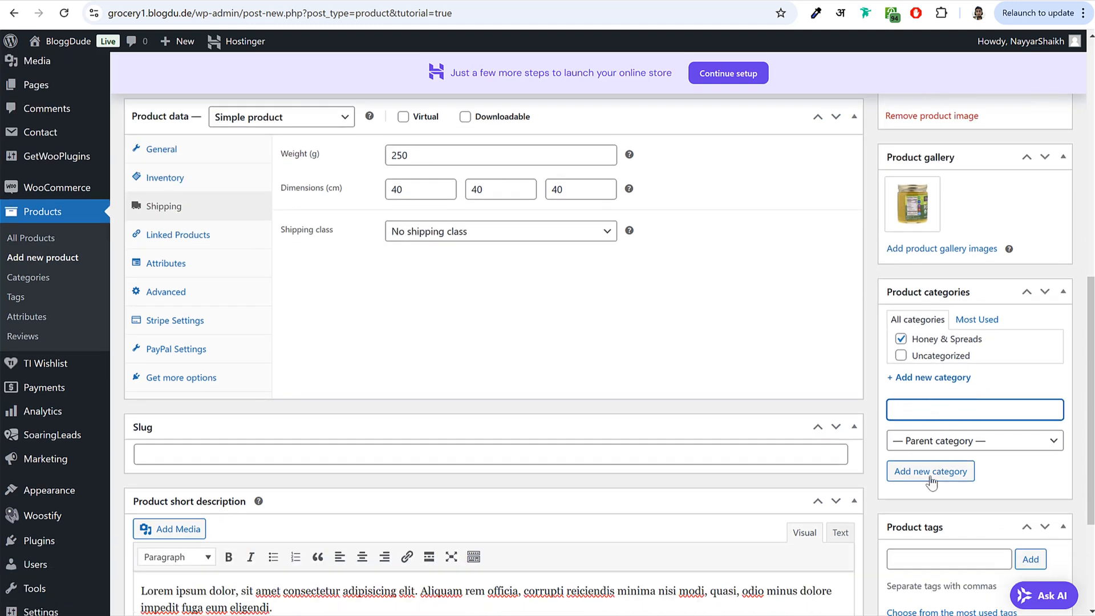
scroll(1004, 433, down, 3)
click(928, 367)
scroll(894, 365, up, 10)
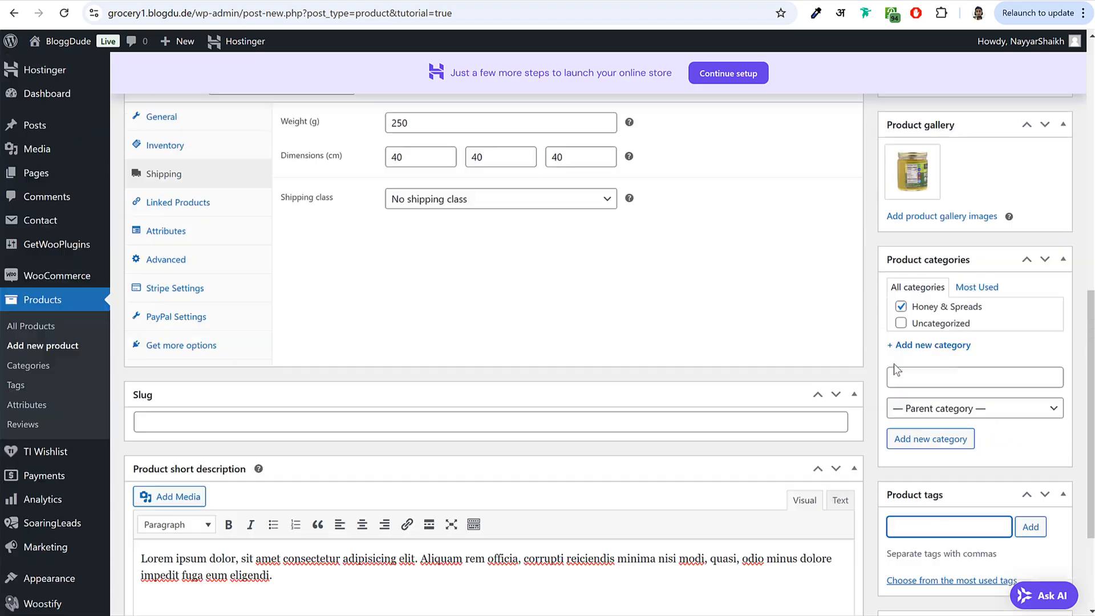
scroll(893, 371, up, 2)
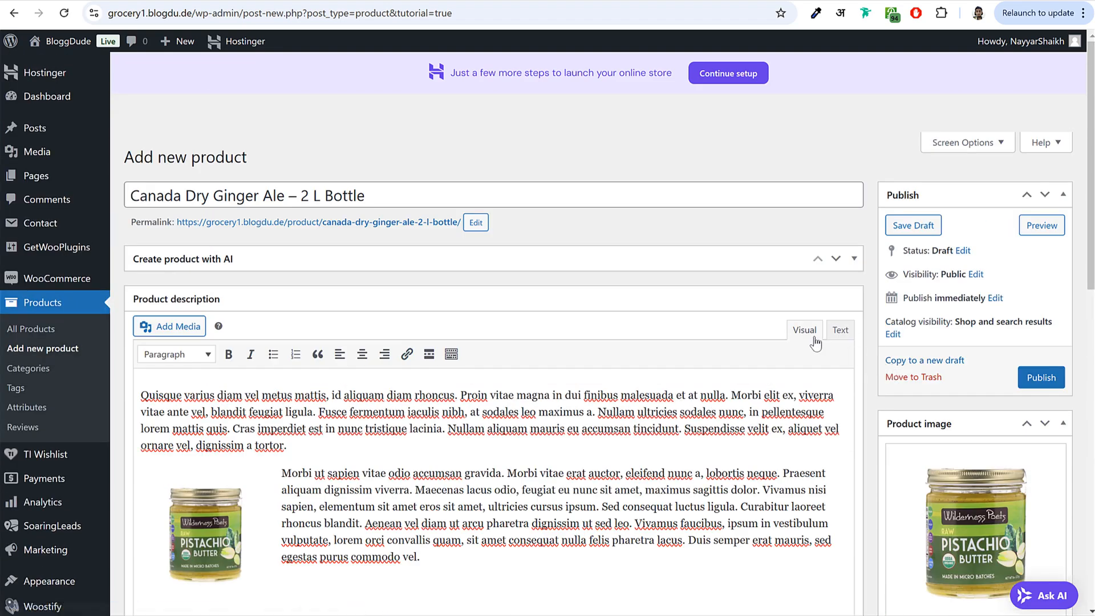
scroll(827, 376, down, 10)
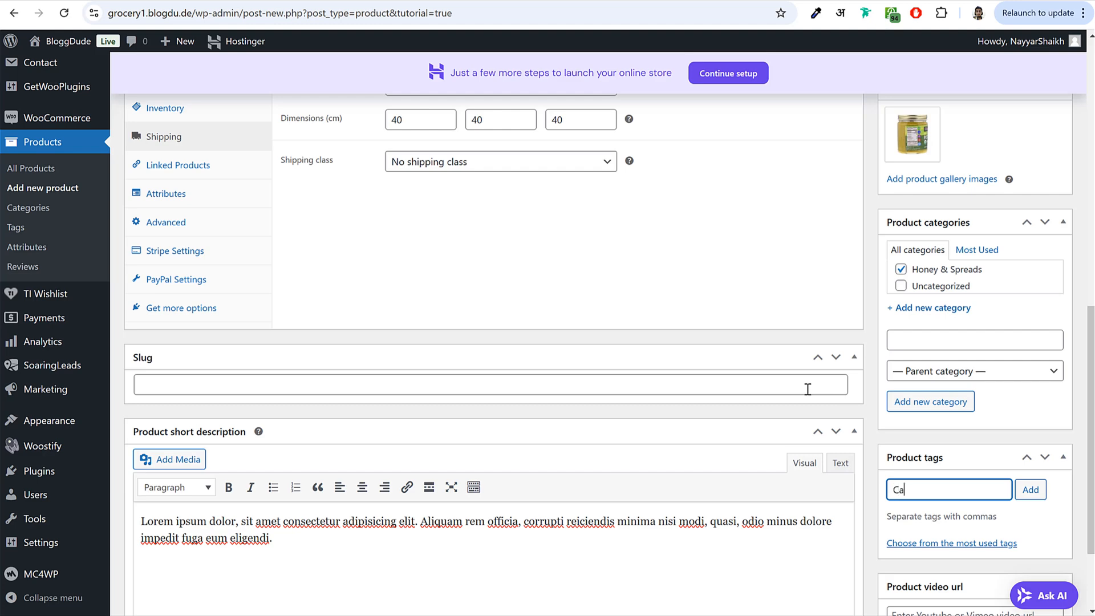
key(Return)
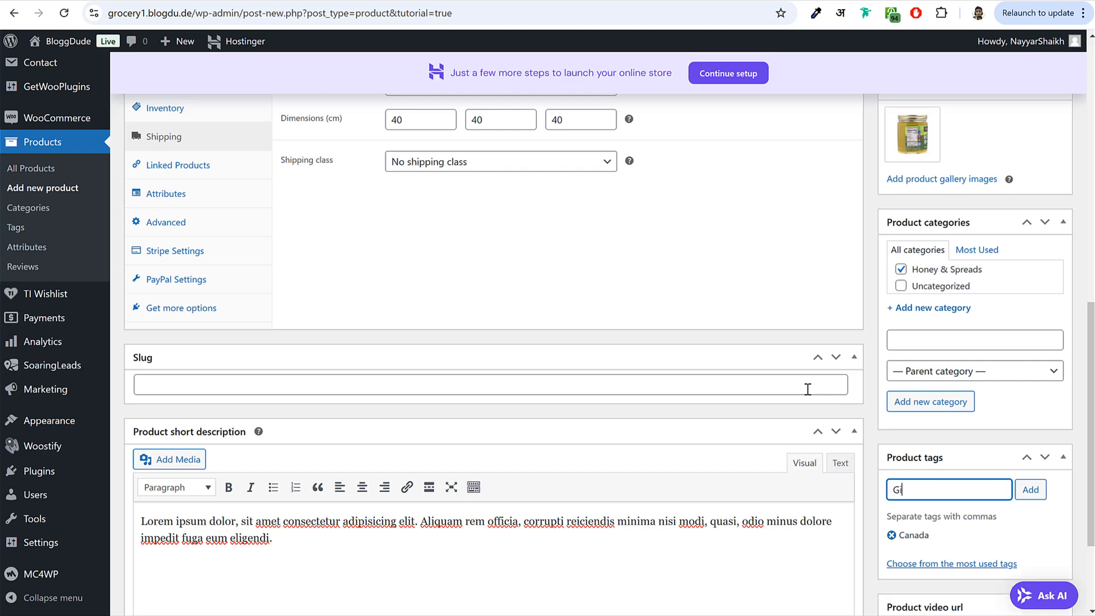
text(Ginger)
key(Return)
- Publish the product and view its live page in a new tab
scroll(869, 375, up, 10)
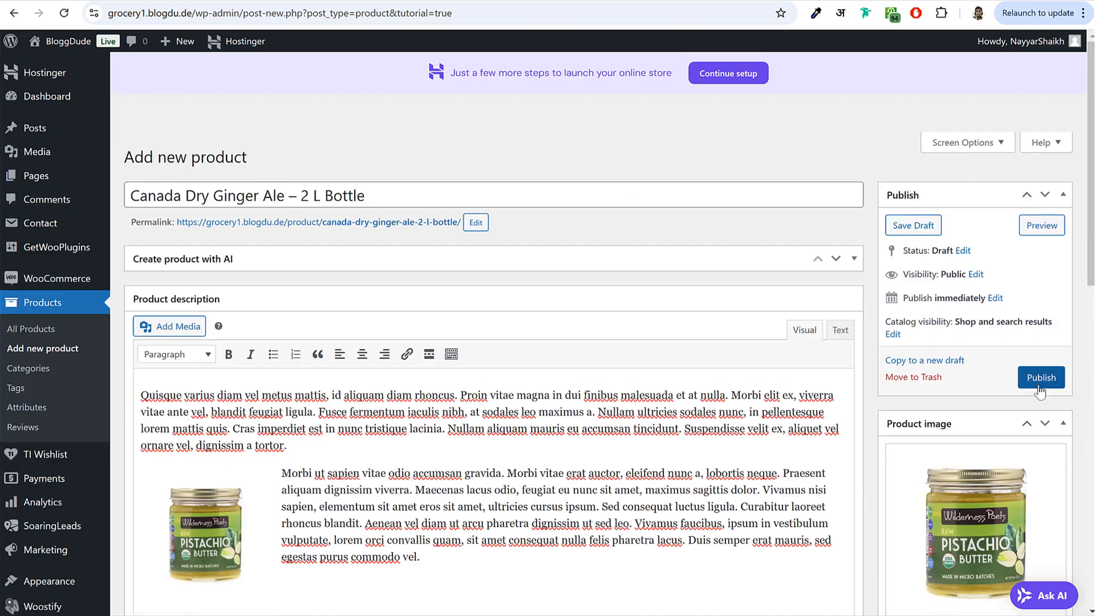
click(1039, 385)
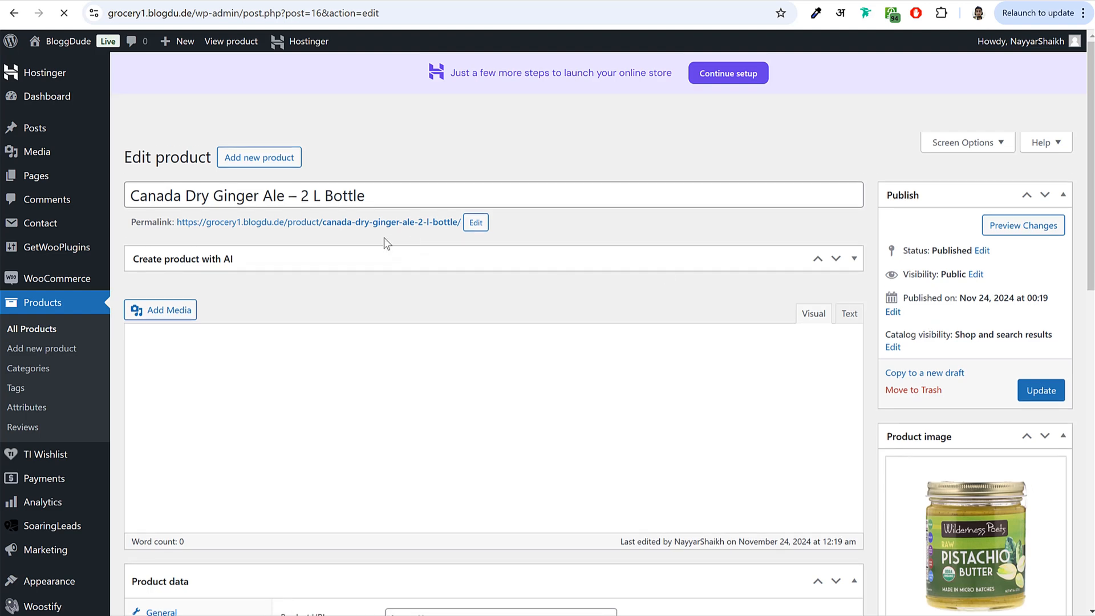
right_click(317, 222)
click(331, 230)
key(ctrl+Tab)
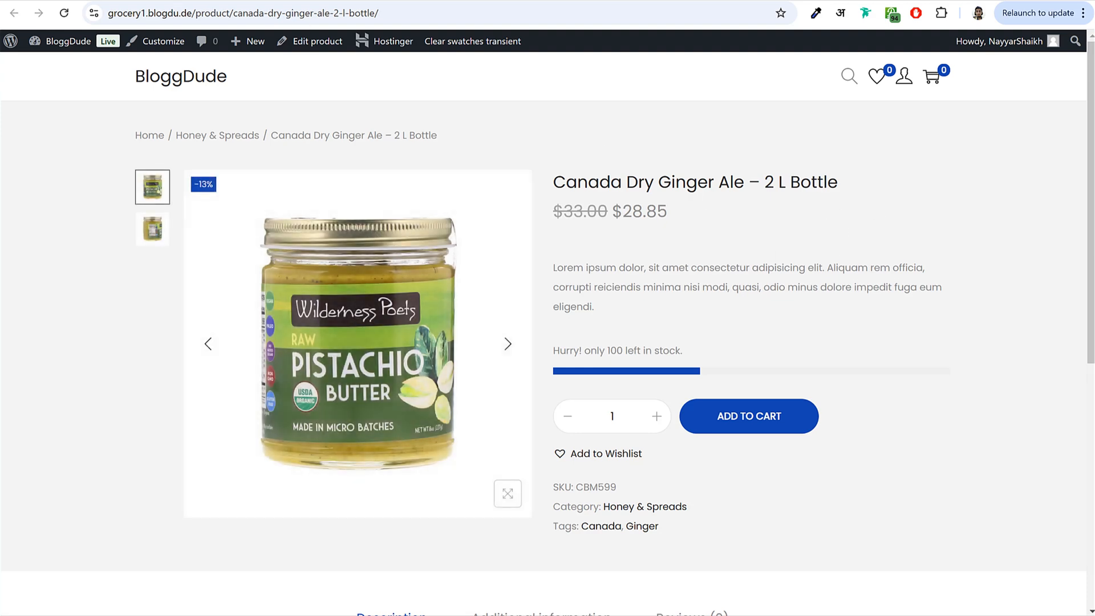
- Compare the live page's title, price, short description and stock message with the reference store
key(ctrl+Tab)
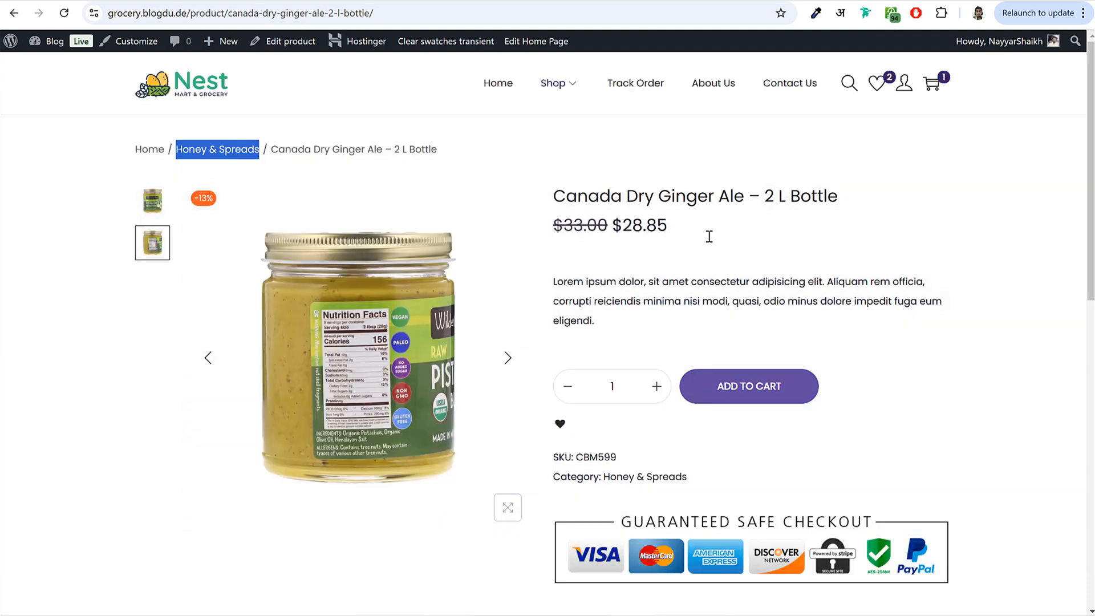
key(ctrl+Tab)
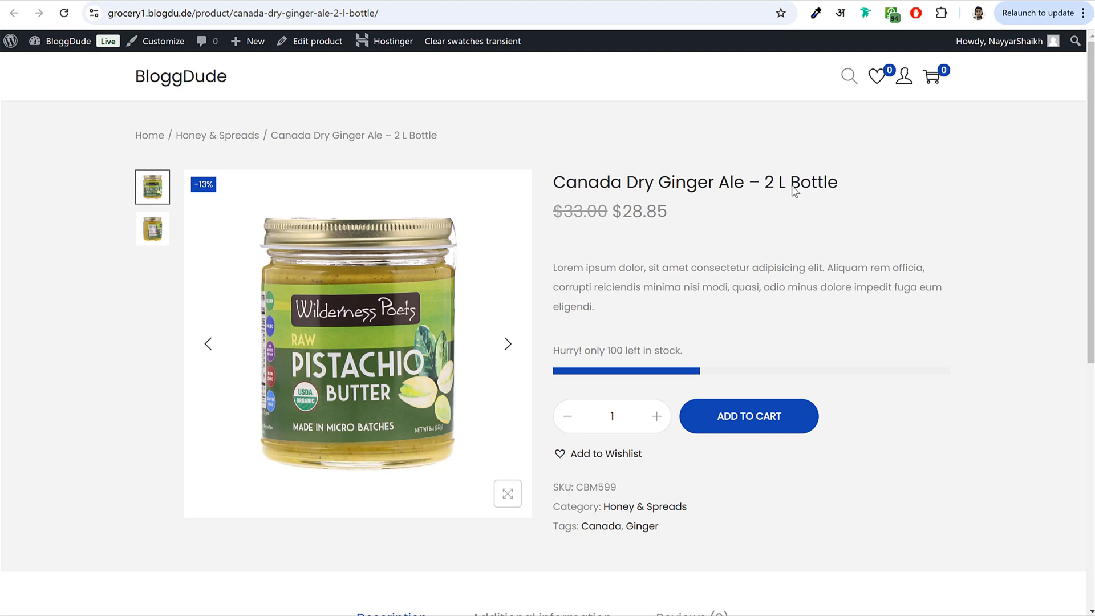
drag(554, 182, 847, 197)
click(847, 197)
drag(558, 210, 669, 214)
click(620, 212)
drag(554, 267, 645, 317)
click(649, 323)
drag(591, 351, 678, 352)
click(743, 337)
scroll(744, 337, down, 2)
- Try the quantity buttons and the information and reviews tabs, leaving quantity at 1
click(654, 289)
click(567, 279)
click(657, 282)
scroll(480, 308, down, 4)
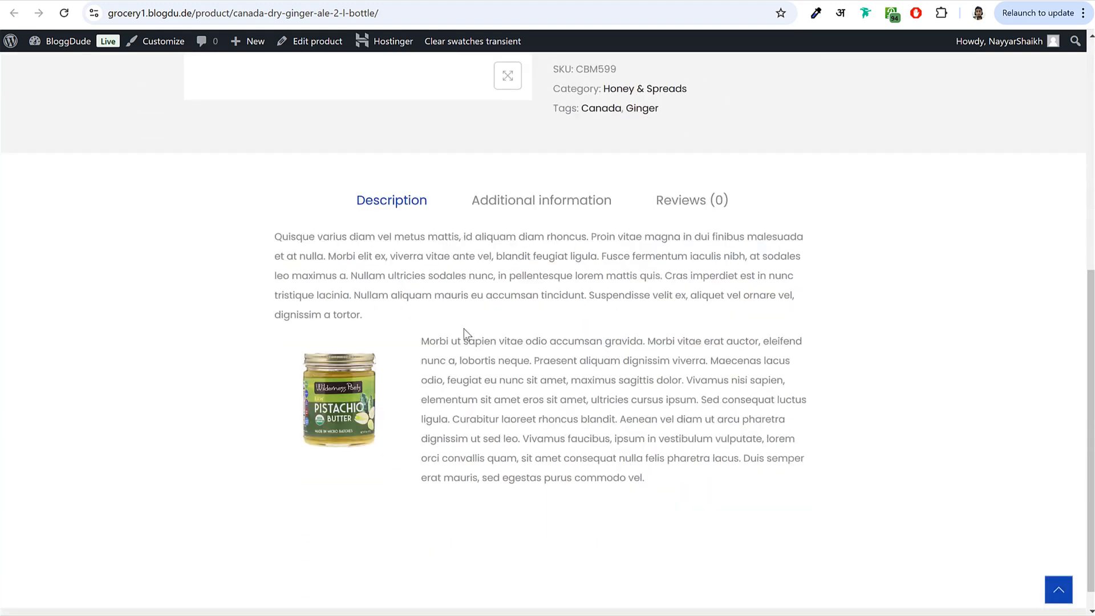
click(496, 215)
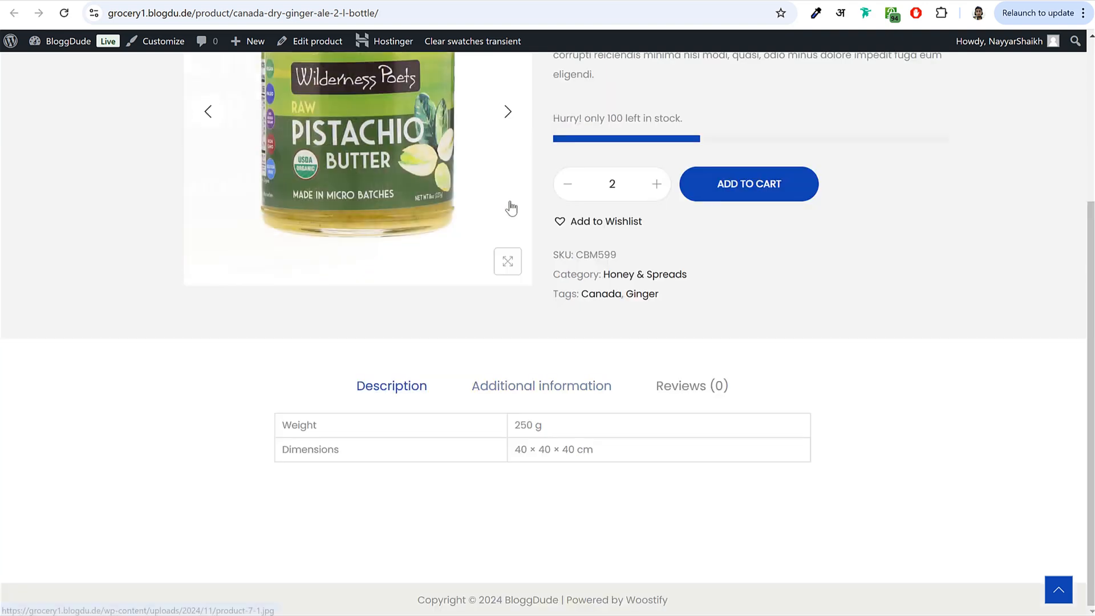
click(689, 386)
click(384, 387)
scroll(724, 388, up, 3)
scroll(724, 388, up, 1)
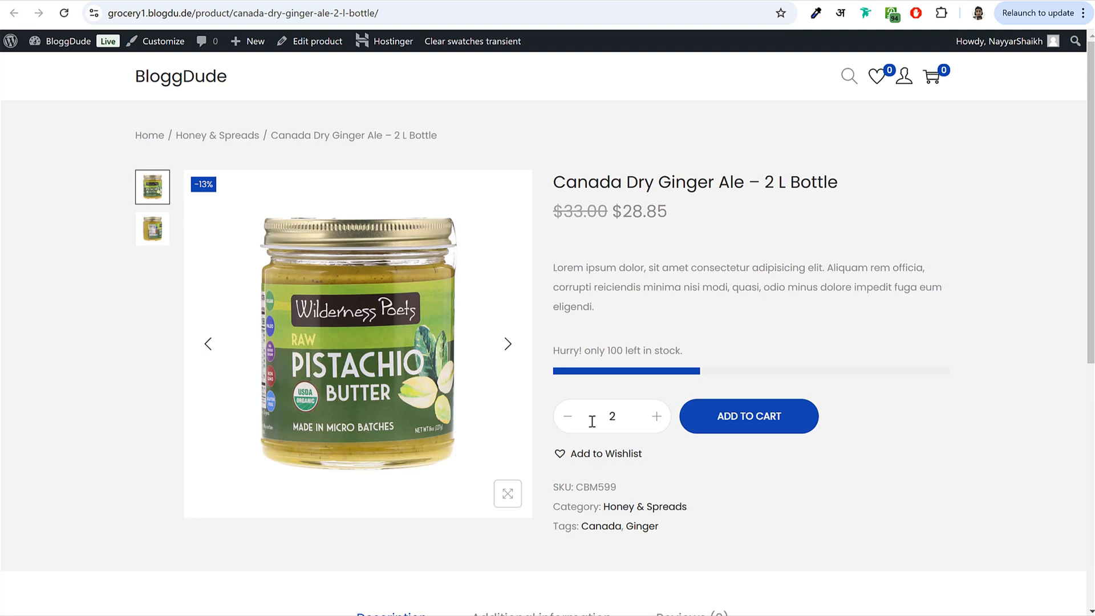
click(569, 419)
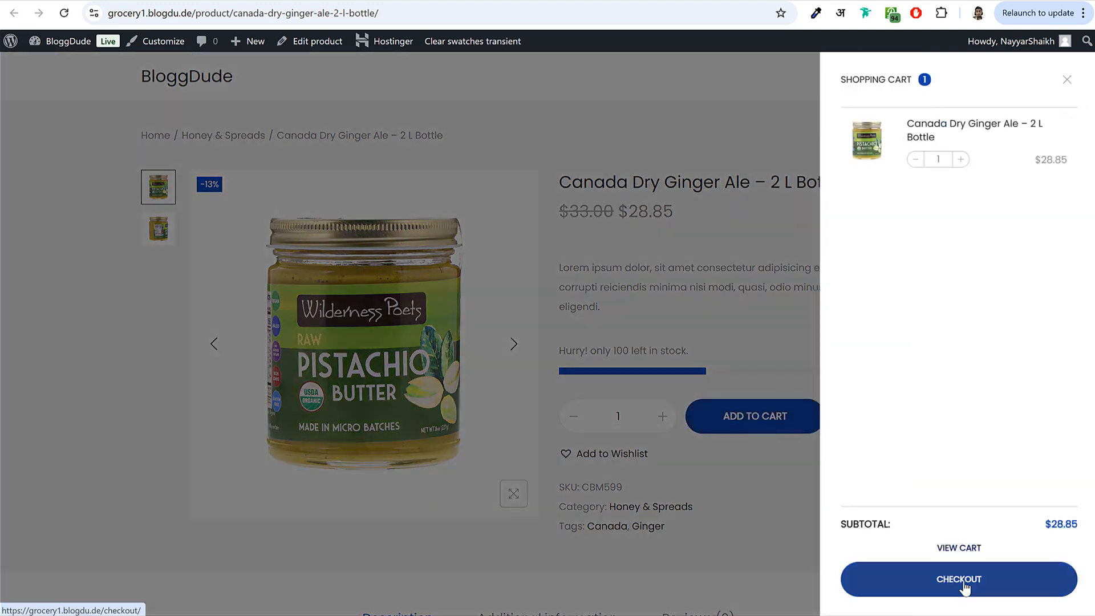
- Go to the block checkout page and scroll through it
click(963, 583)
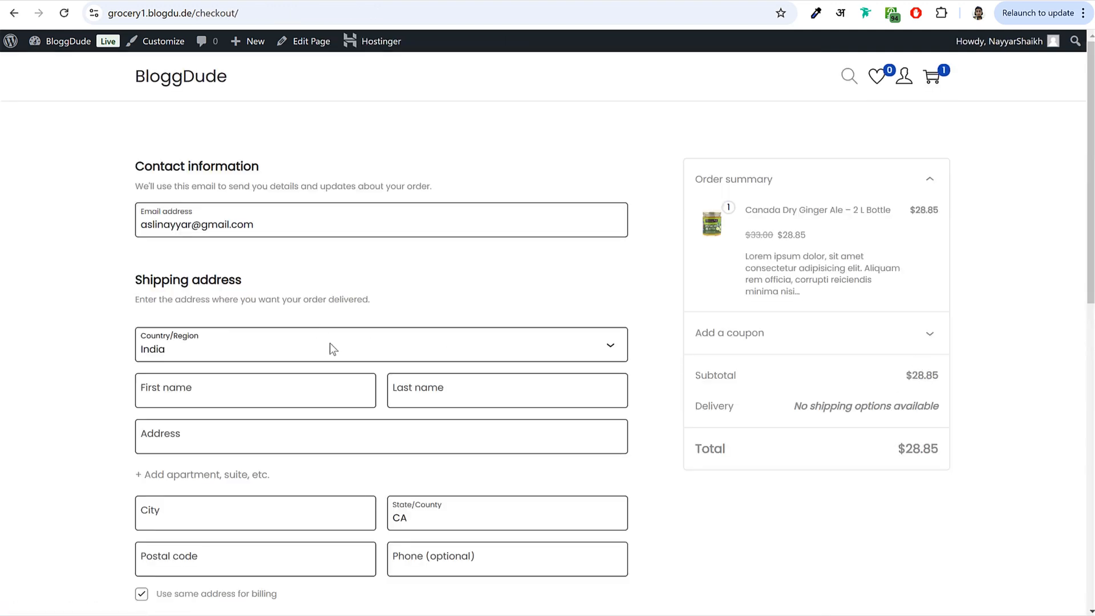
scroll(334, 353, down, 10)
scroll(350, 445, up, 10)
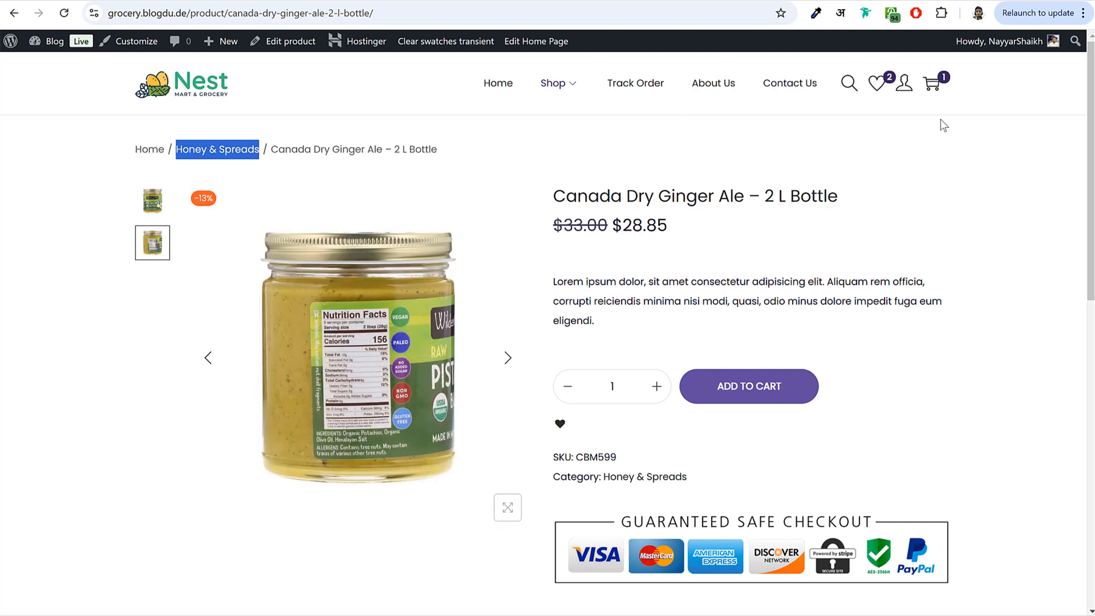
- Check out from the cart drawer, then return to the WordPress admin Dashboard
click(932, 84)
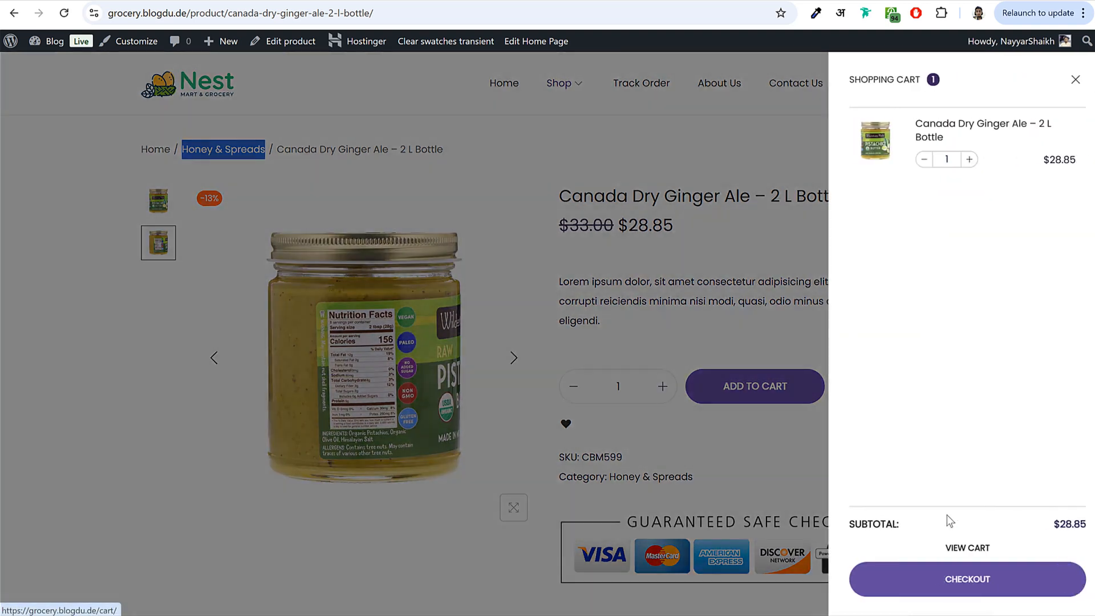
click(960, 595)
scroll(490, 359, down, 5)
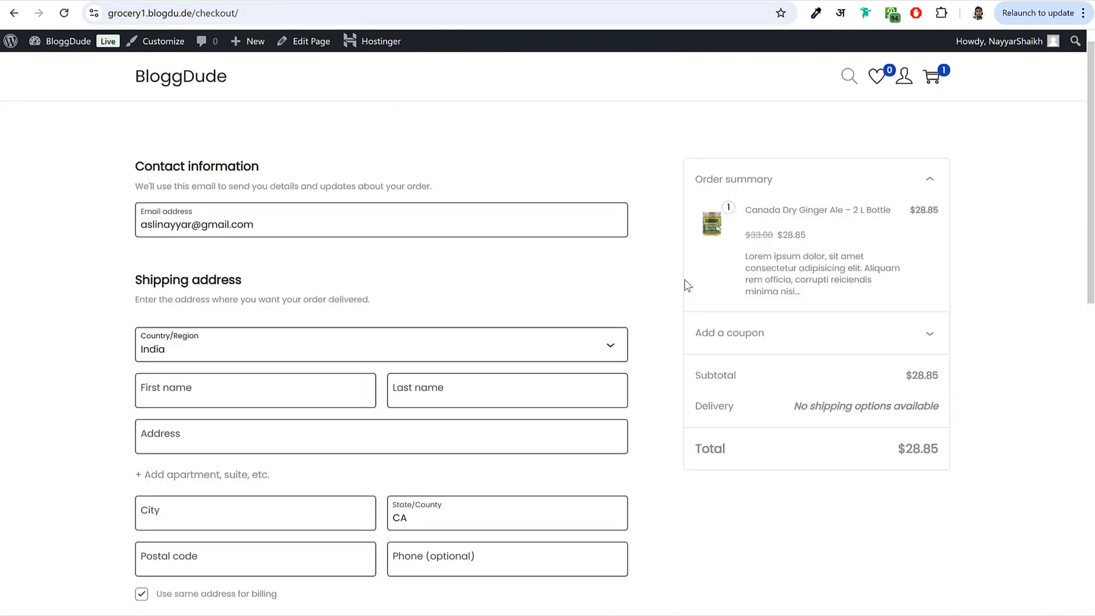
click(66, 44)
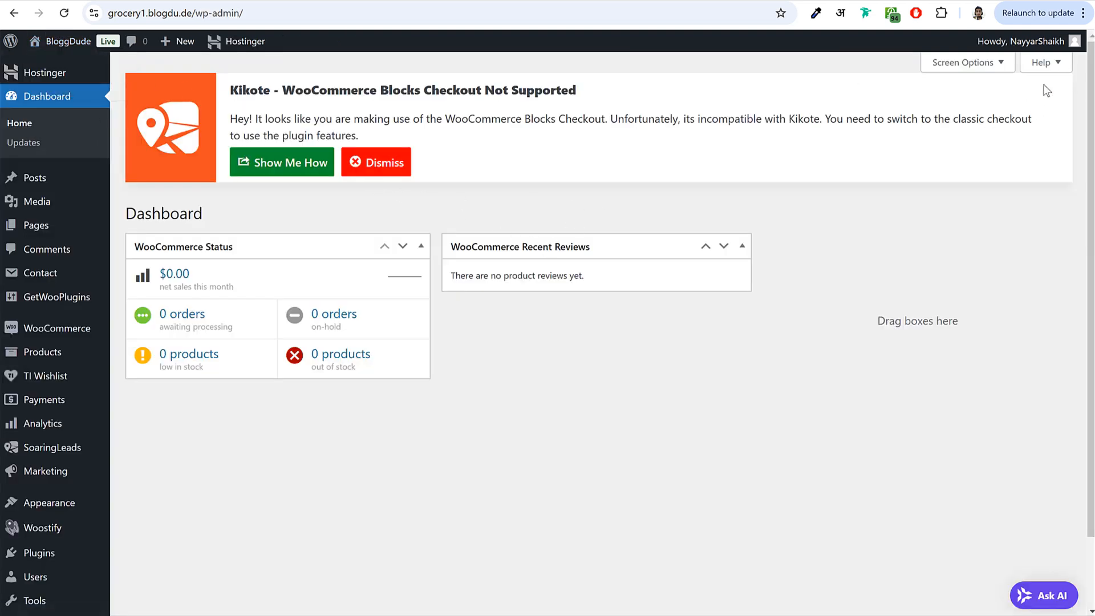
- Open the Checkout page in the block editor and dismiss the welcome tour
click(38, 225)
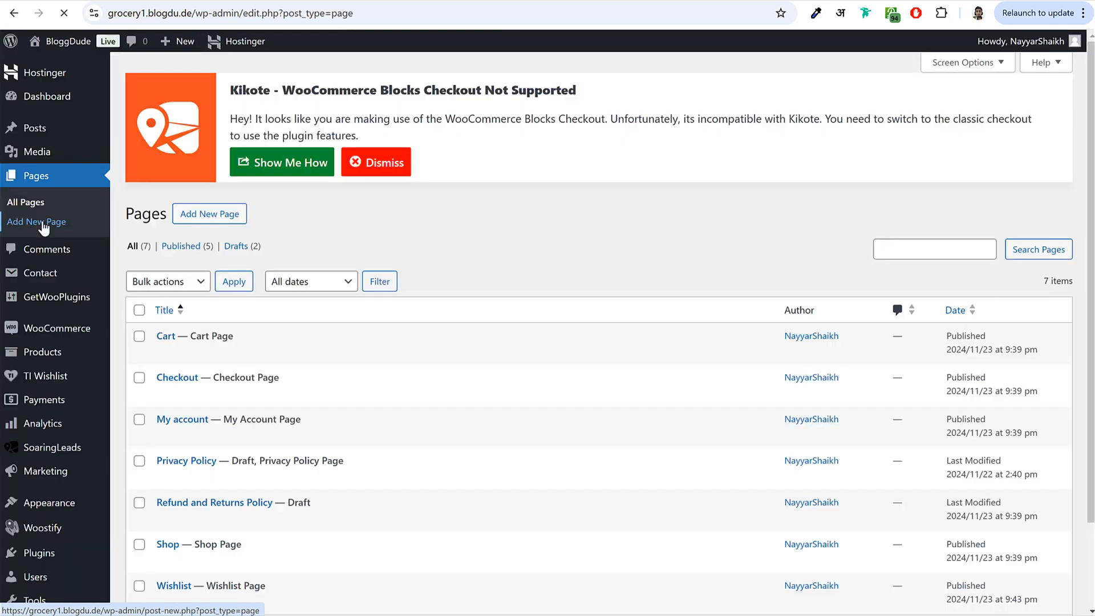
scroll(342, 333, down, 2)
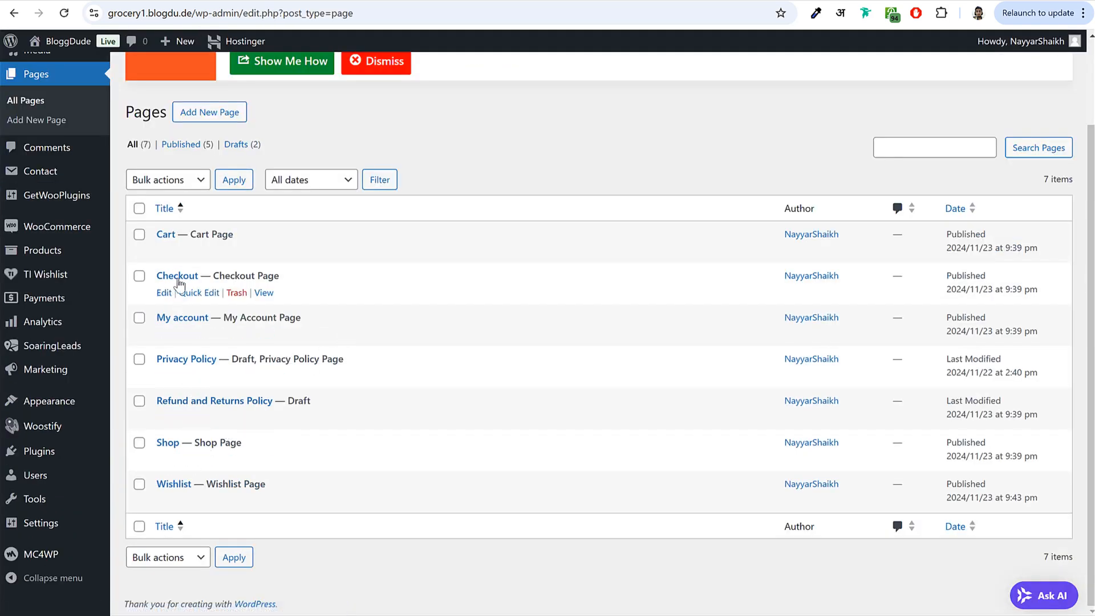
click(166, 294)
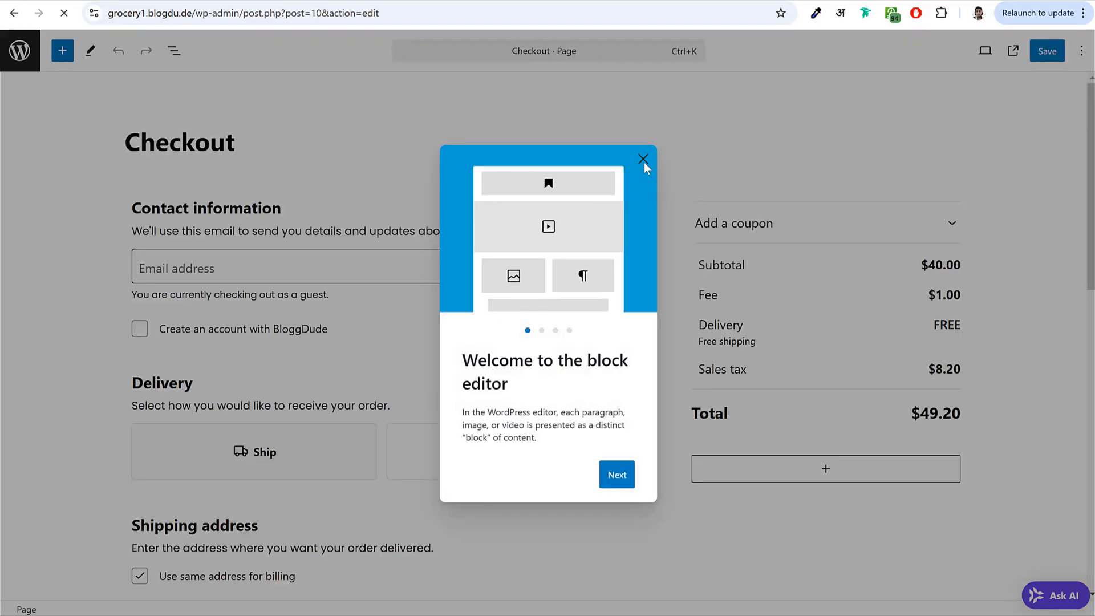
click(643, 158)
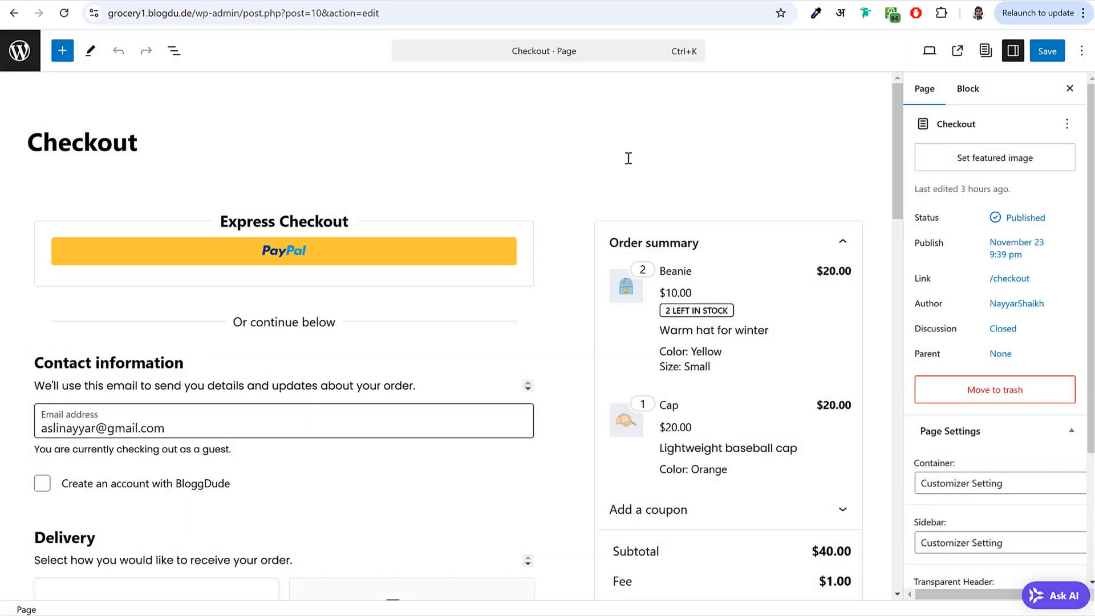
- Delete the Checkout block from the Checkout page
click(570, 231)
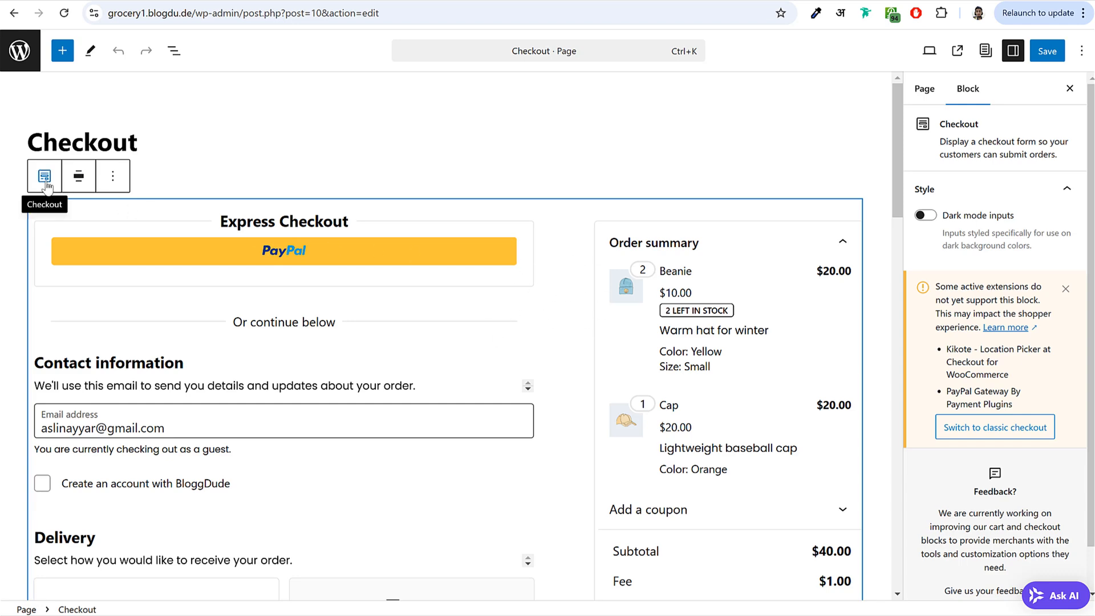
scroll(528, 362, down, 5)
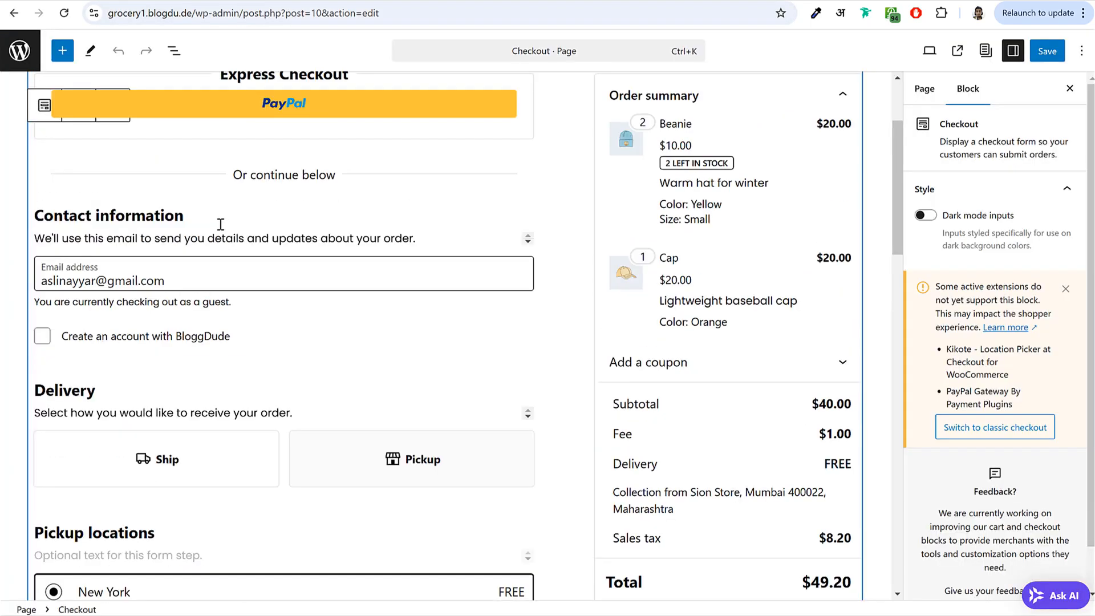
scroll(173, 222, up, 3)
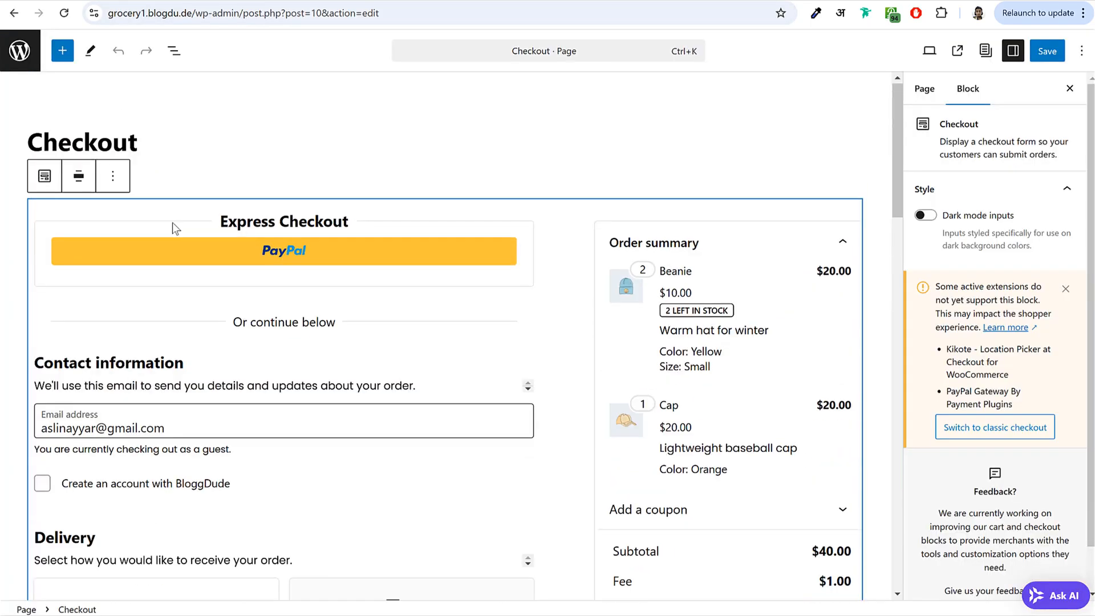
click(113, 176)
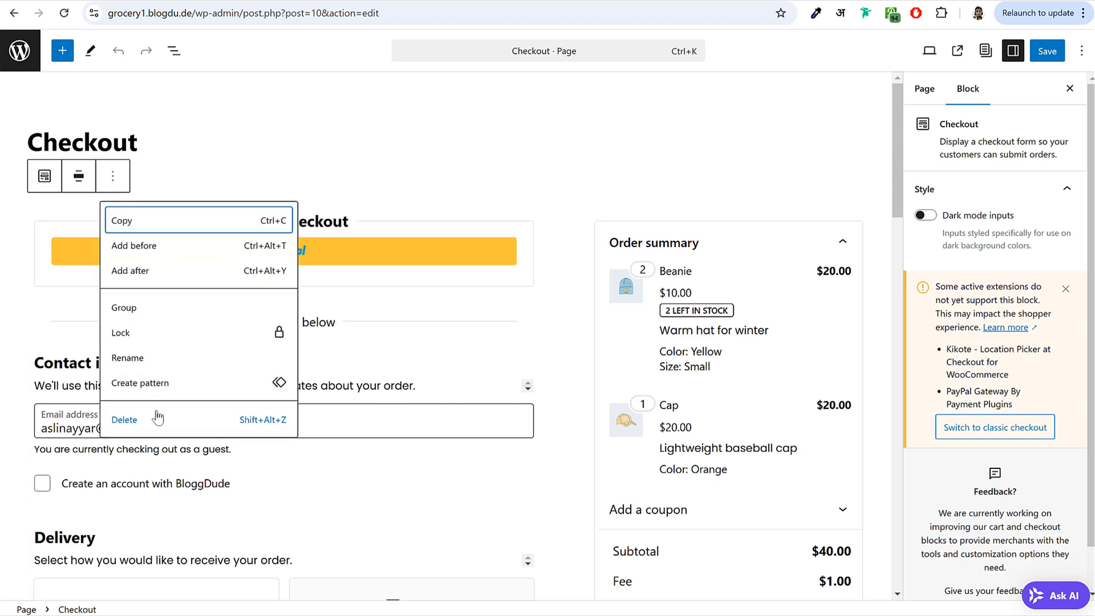
click(156, 416)
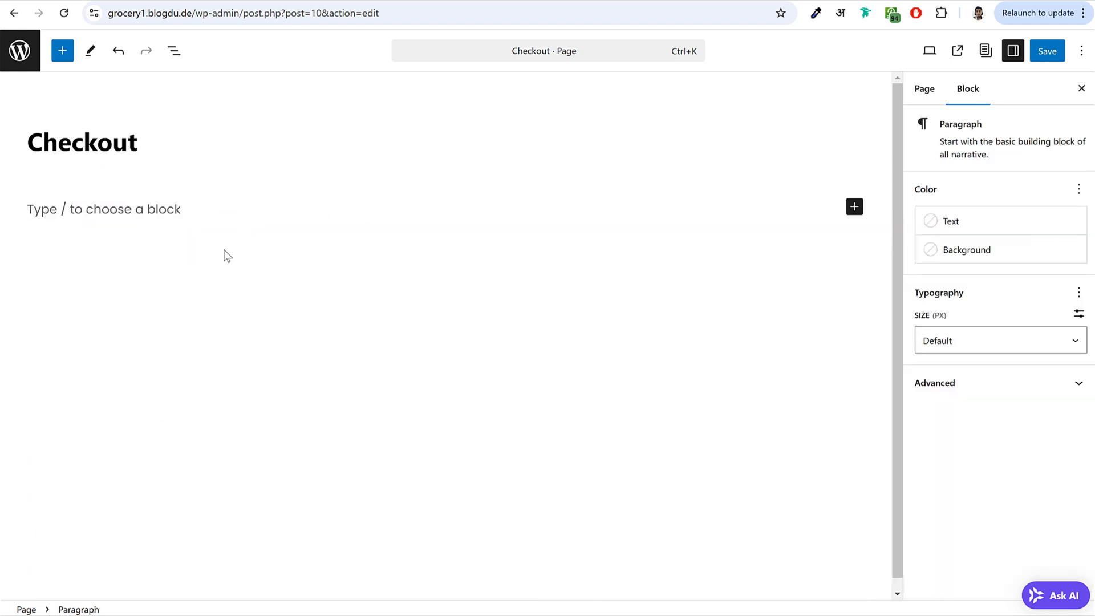
- Insert an empty Shortcode block into the page via a 'sho' block search
click(854, 208)
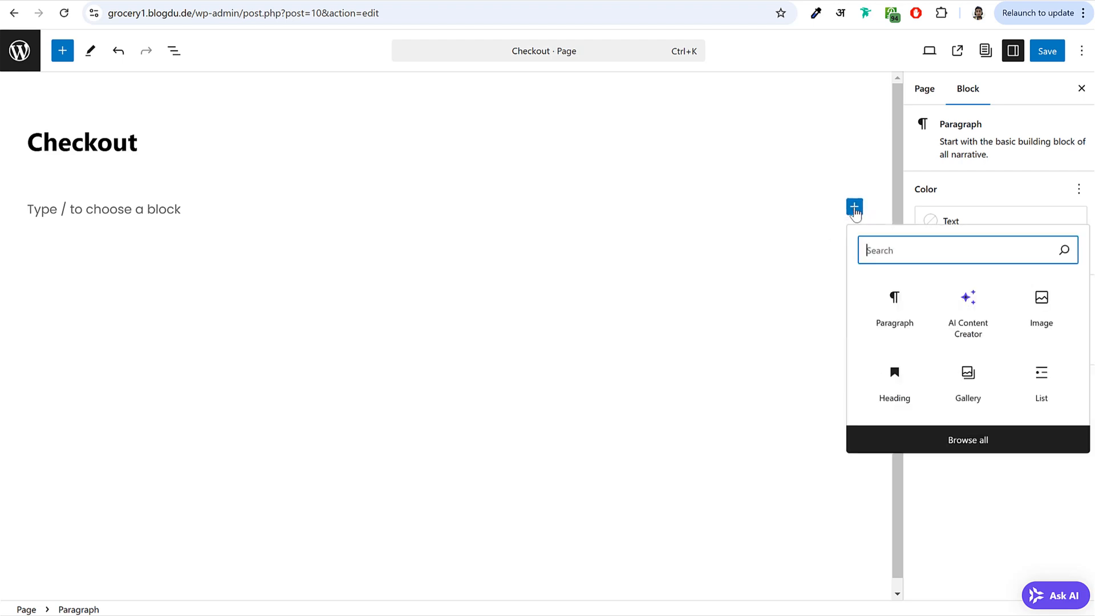
text(sho)
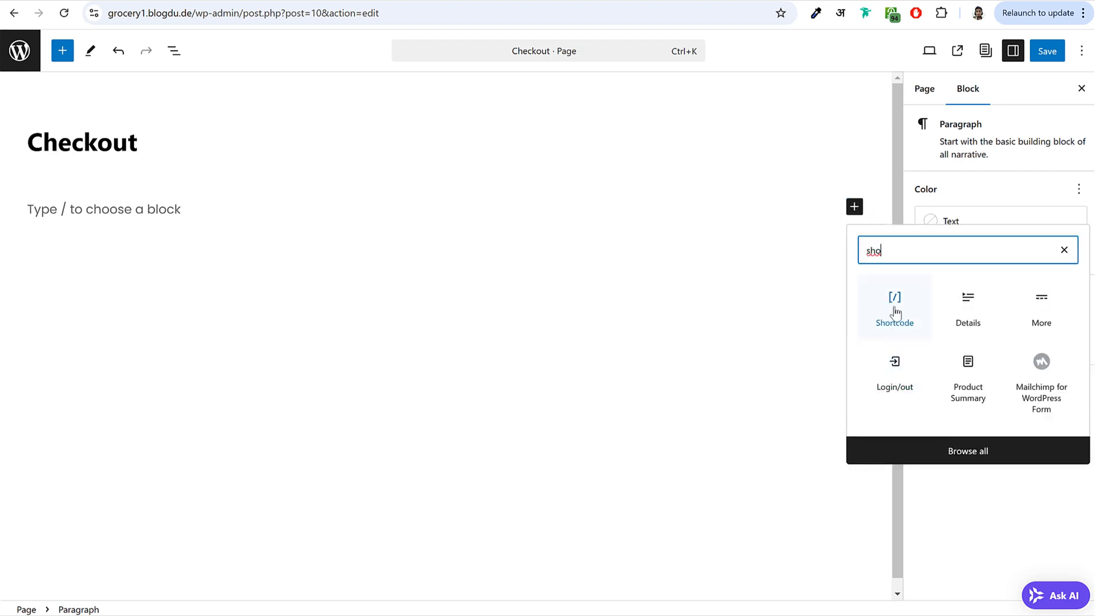
click(894, 314)
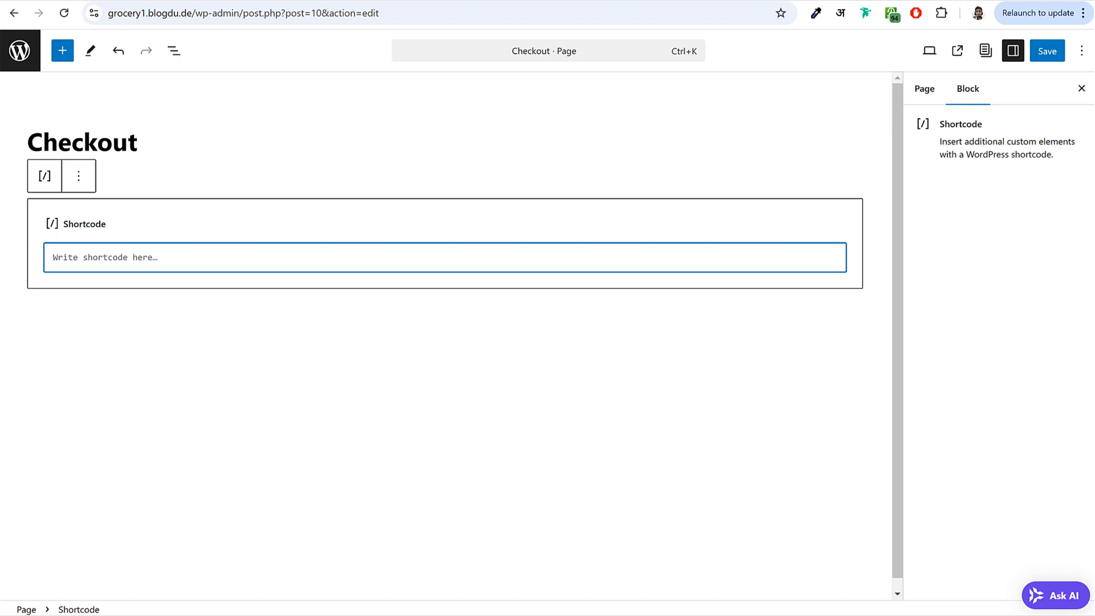
click(987, 1)
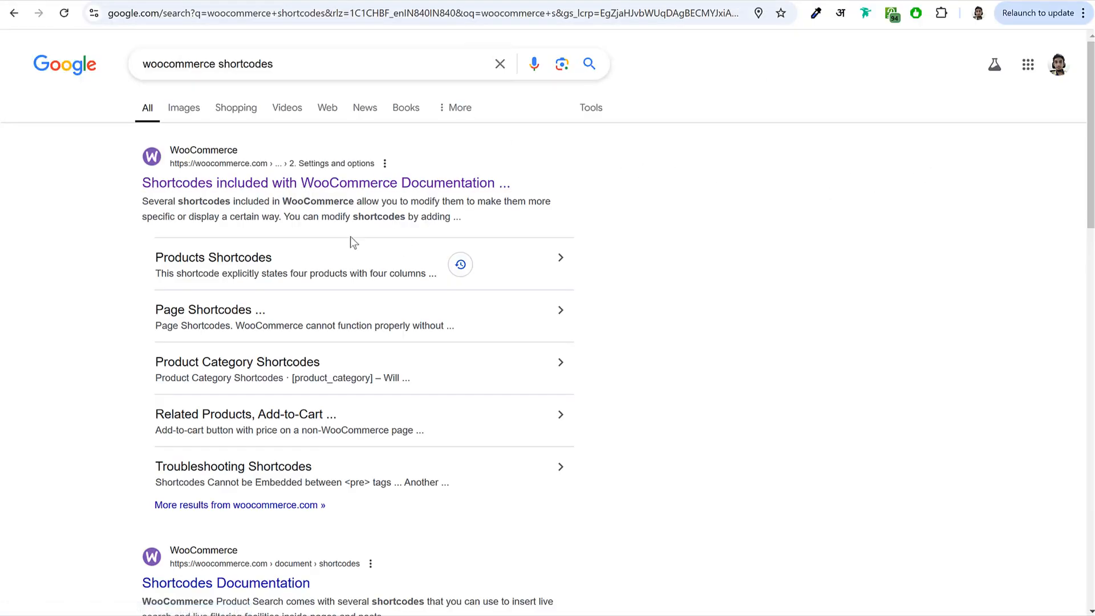
- Copy [woocommerce_checkout] from the 'Shortcodes included with WooCommerce' documentation table
click(312, 182)
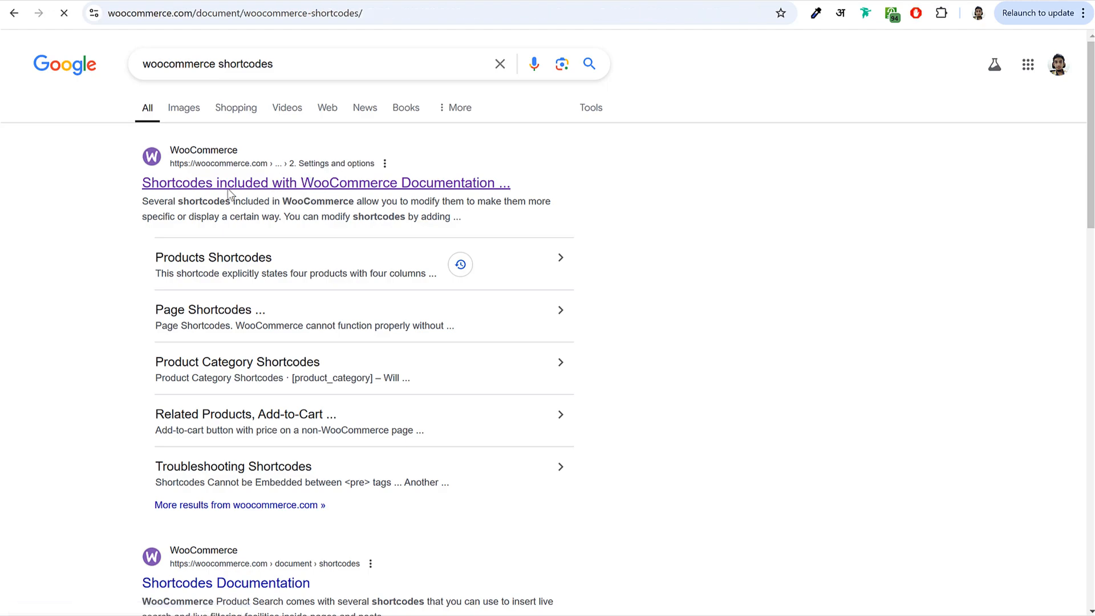
scroll(696, 385, down, 15)
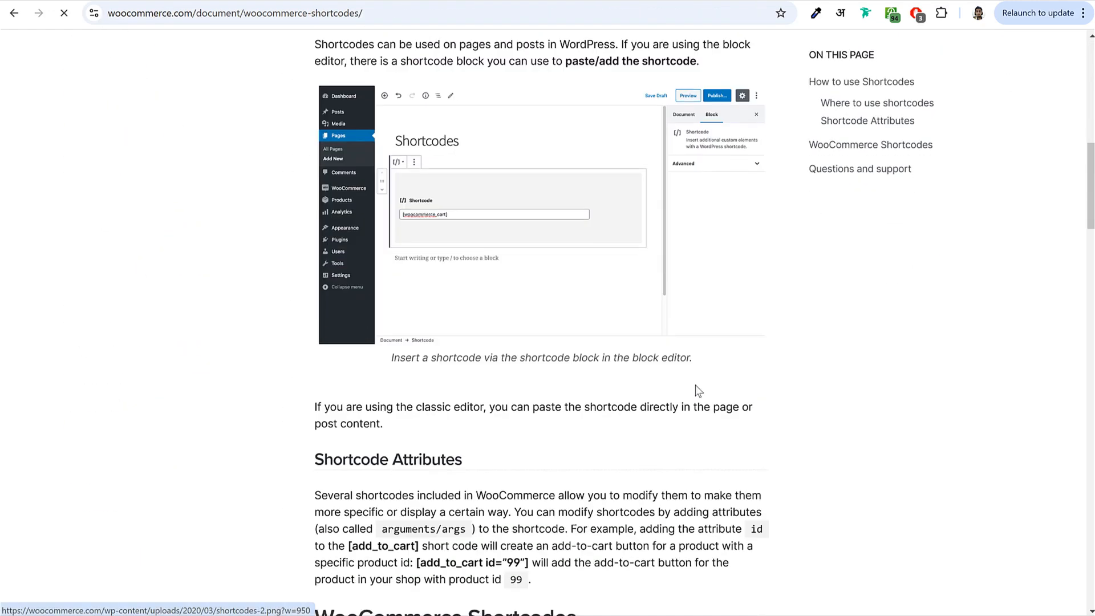
scroll(696, 385, down, 7)
mouse_move(325, 139)
mouse_down()
mouse_move(443, 139)
mouse_move(323, 138)
mouse_up()
click(431, 153)
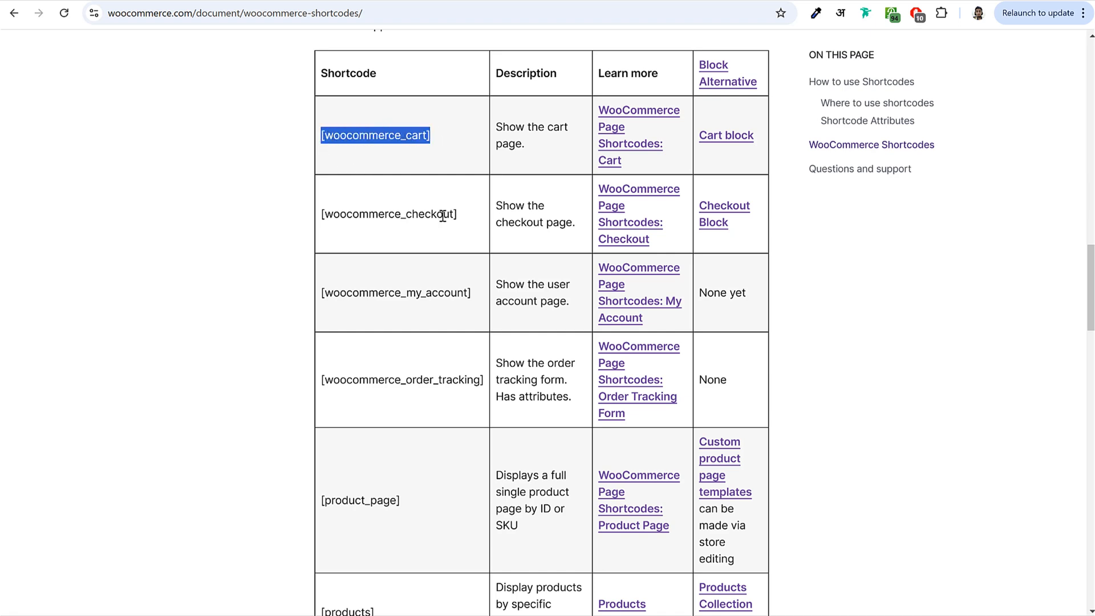
drag(457, 217, 330, 215)
click(460, 266)
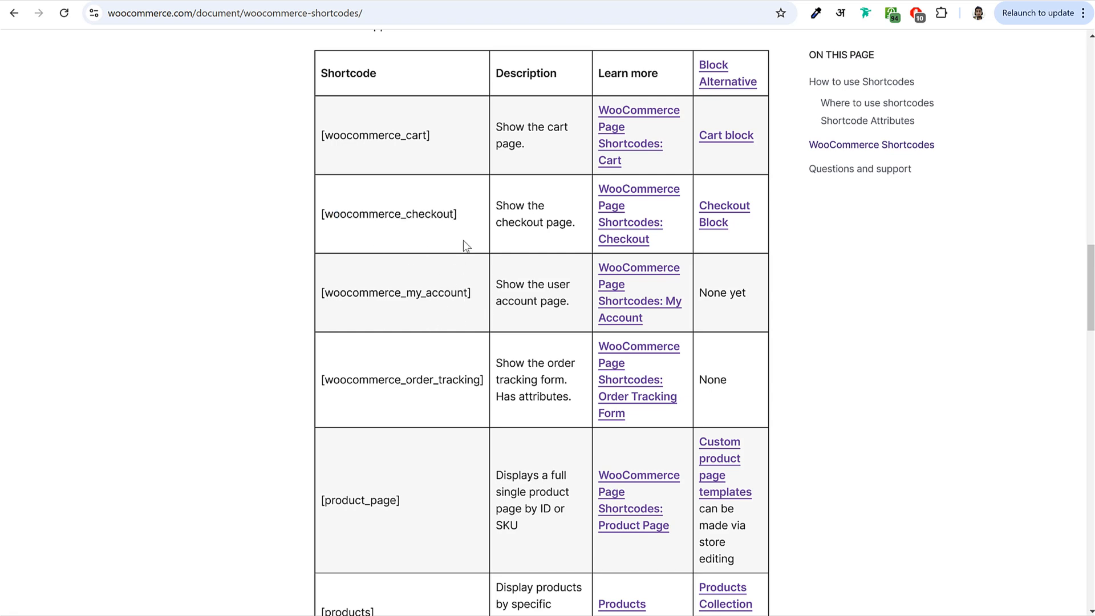
drag(458, 215, 323, 215)
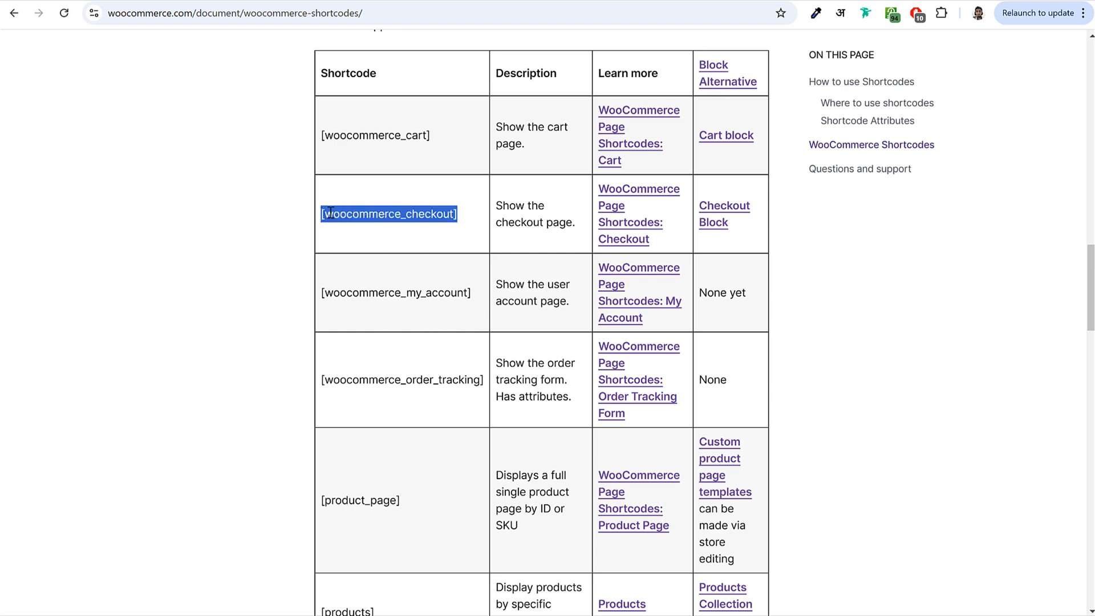
right_click(335, 211)
click(353, 230)
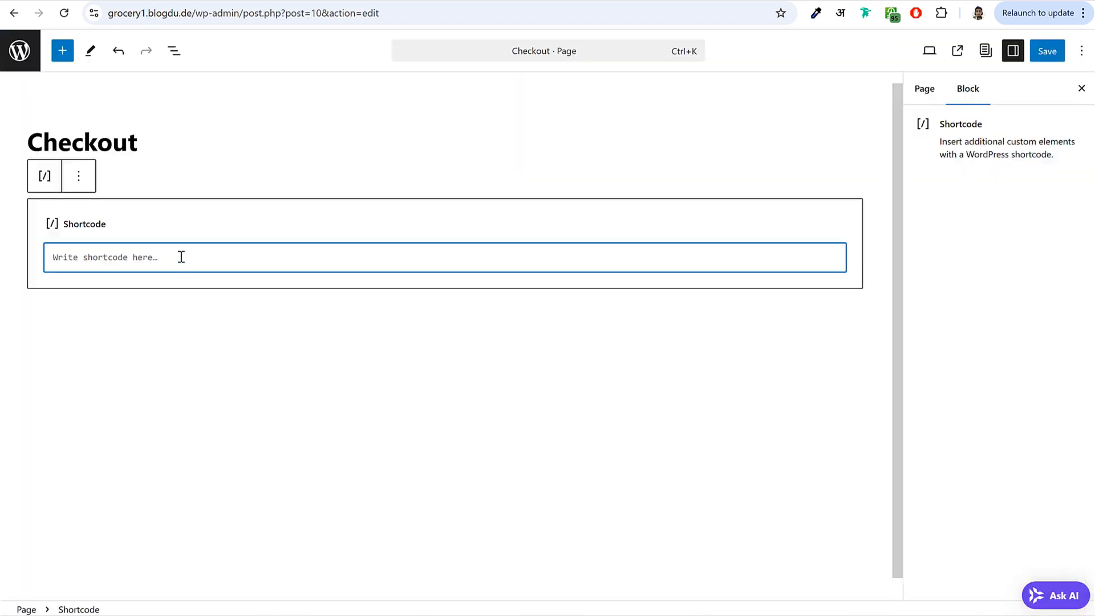
- Paste [woocommerce_checkout] into the Shortcode block, save the Checkout page and view the site
key(ctrl+v)
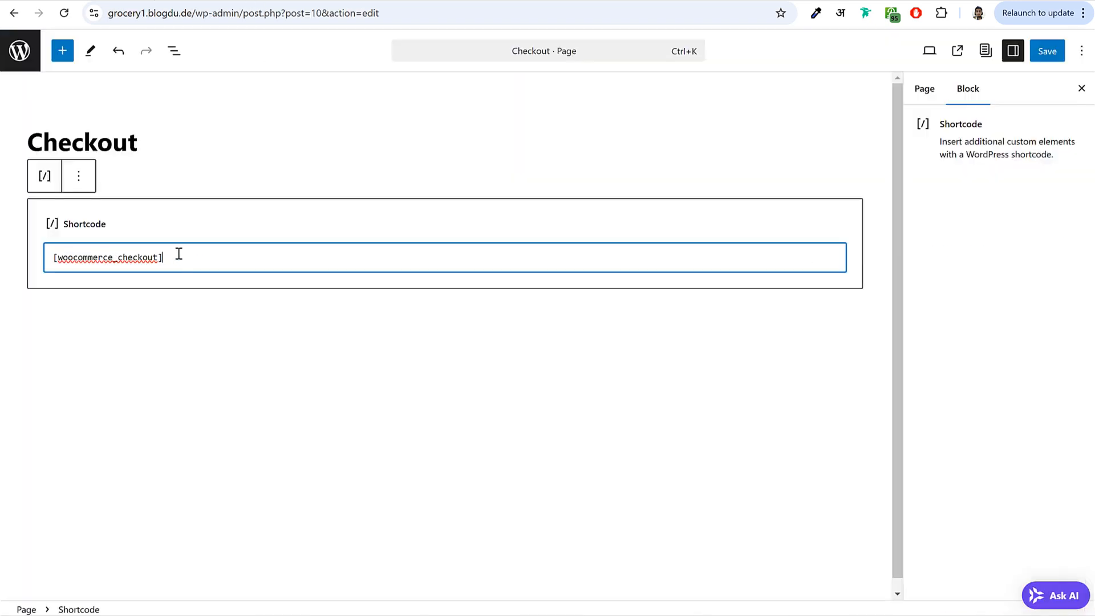
click(1053, 57)
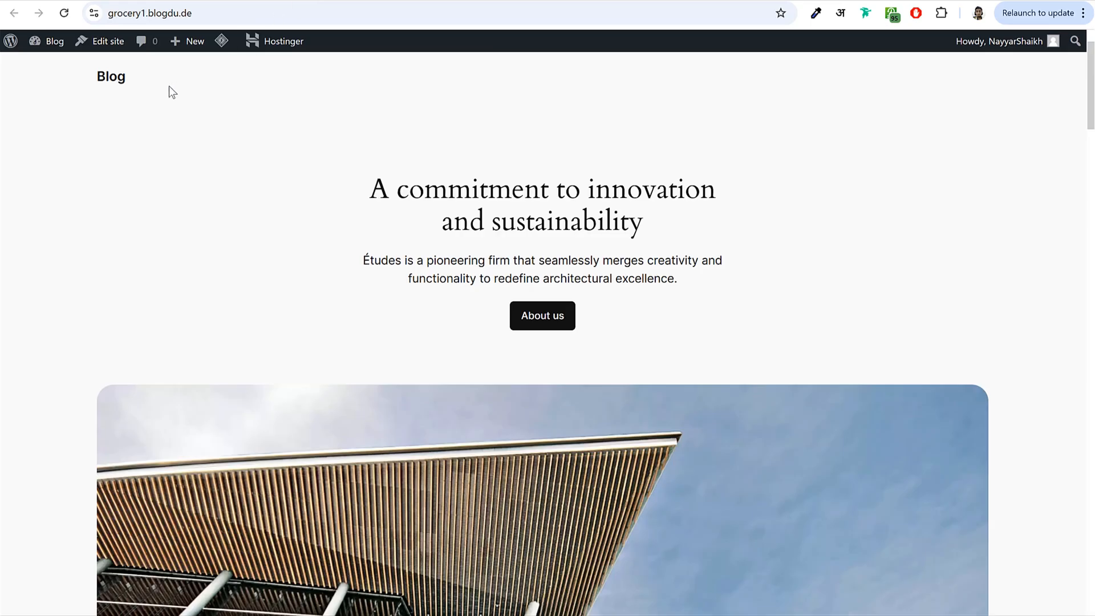
click(116, 79)
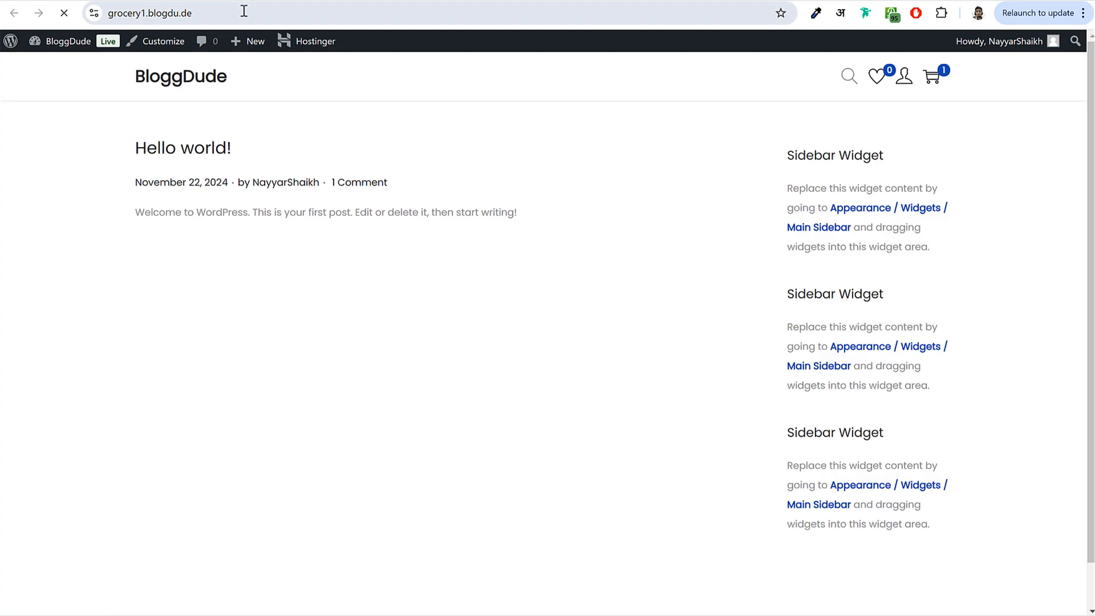
- Add Canada Dry Ginger Ale to the cart from /shop and check the checkout's location map
click(277, 13)
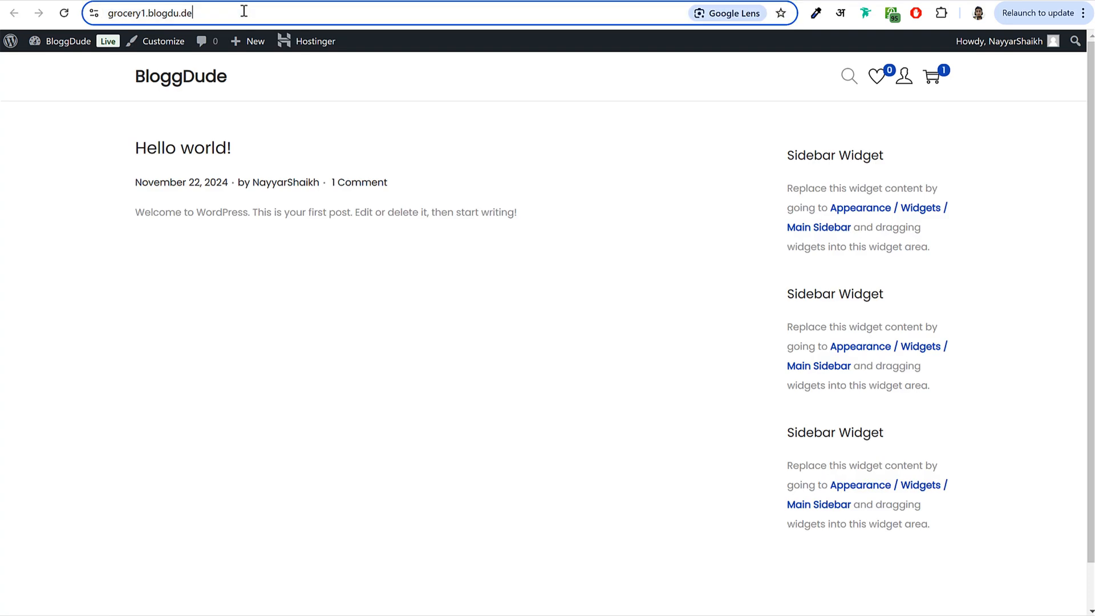
text(/shop)
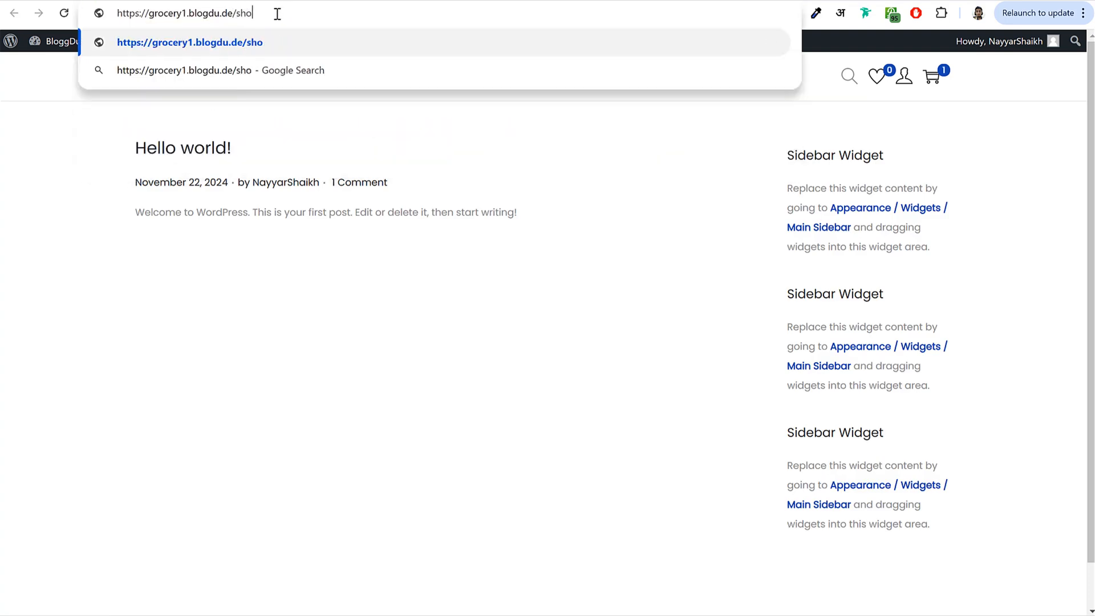
key(Return)
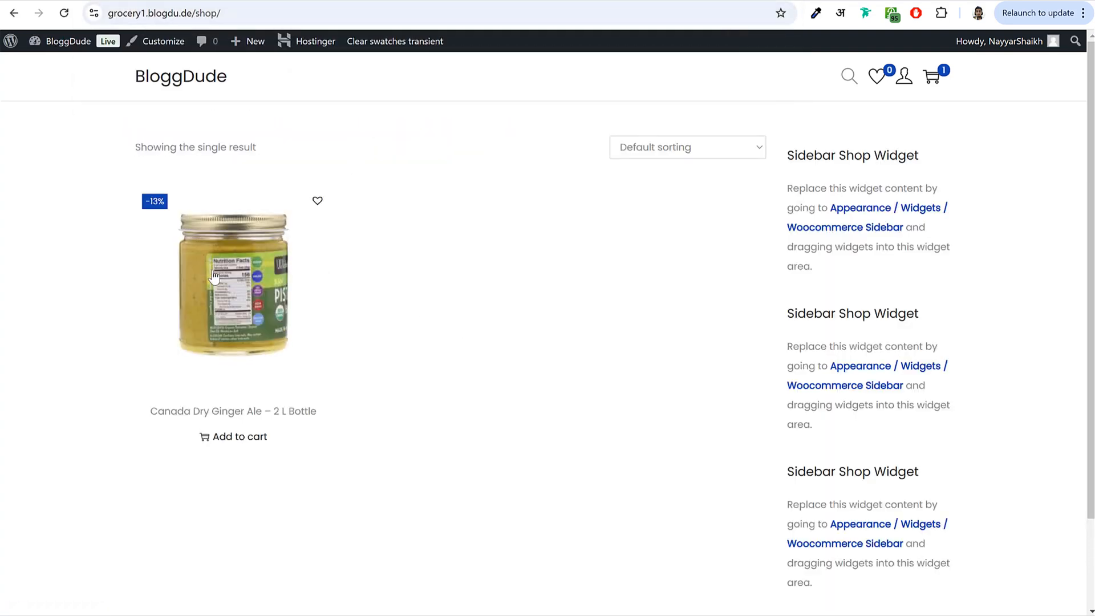
click(284, 278)
click(748, 416)
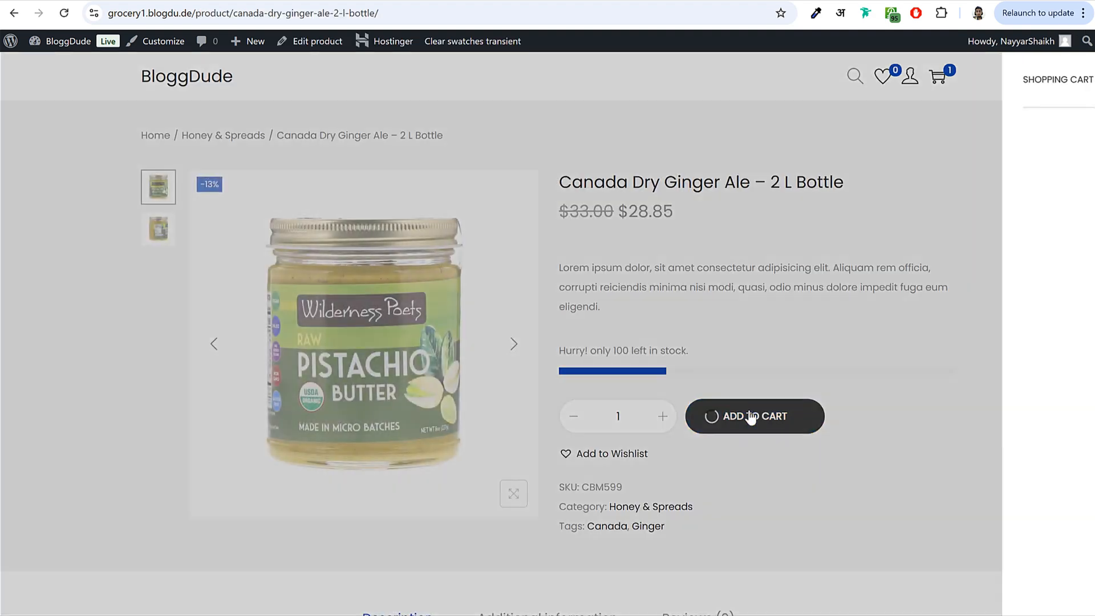
click(964, 589)
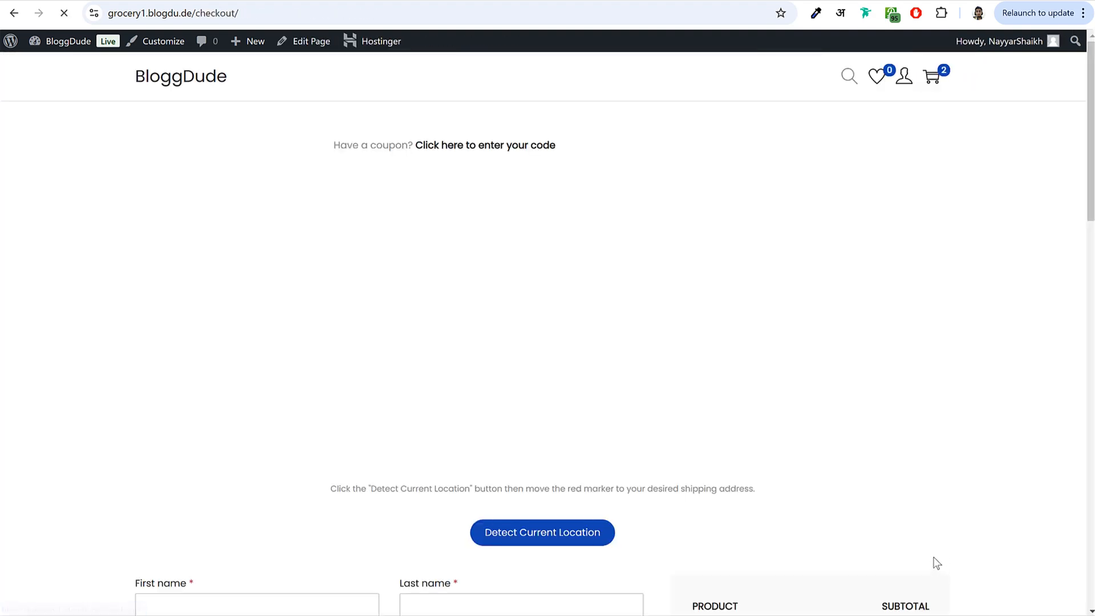
scroll(570, 342, down, 13)
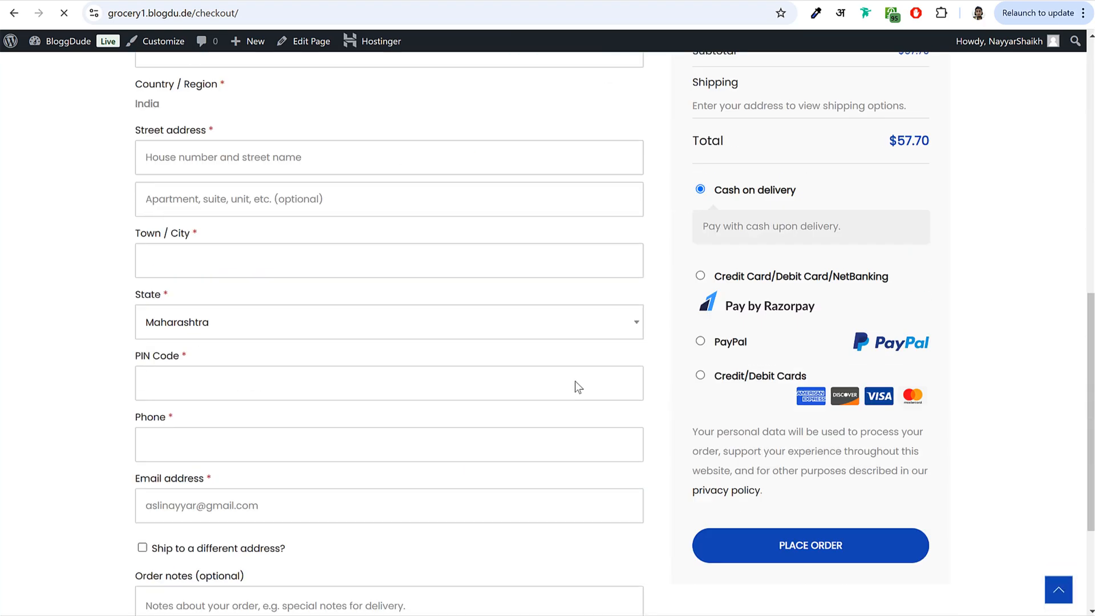
scroll(574, 402, up, 13)
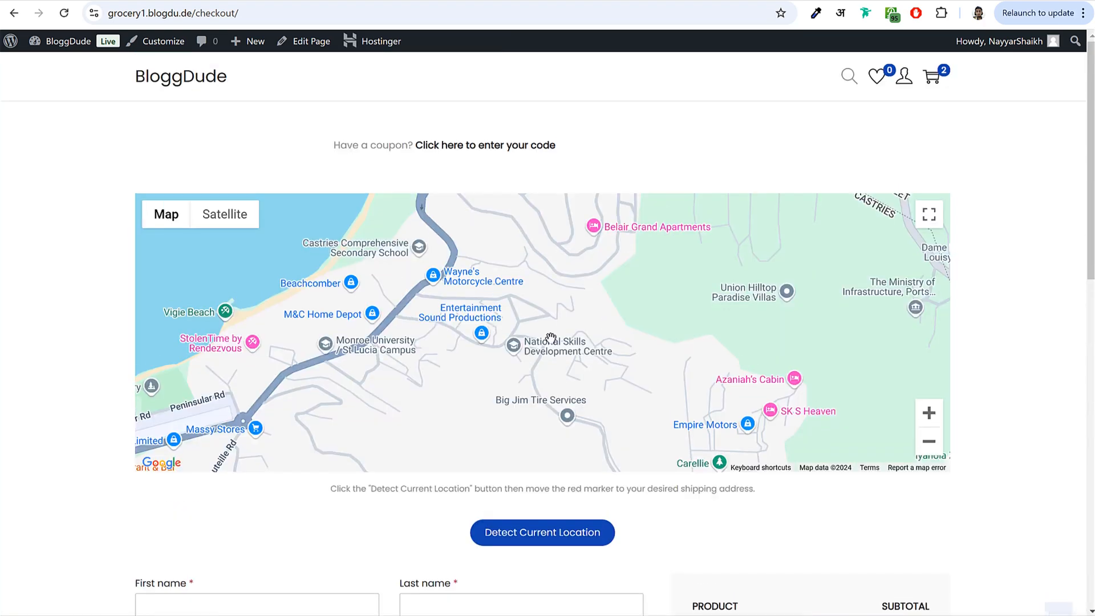
scroll(608, 539, down, 1)
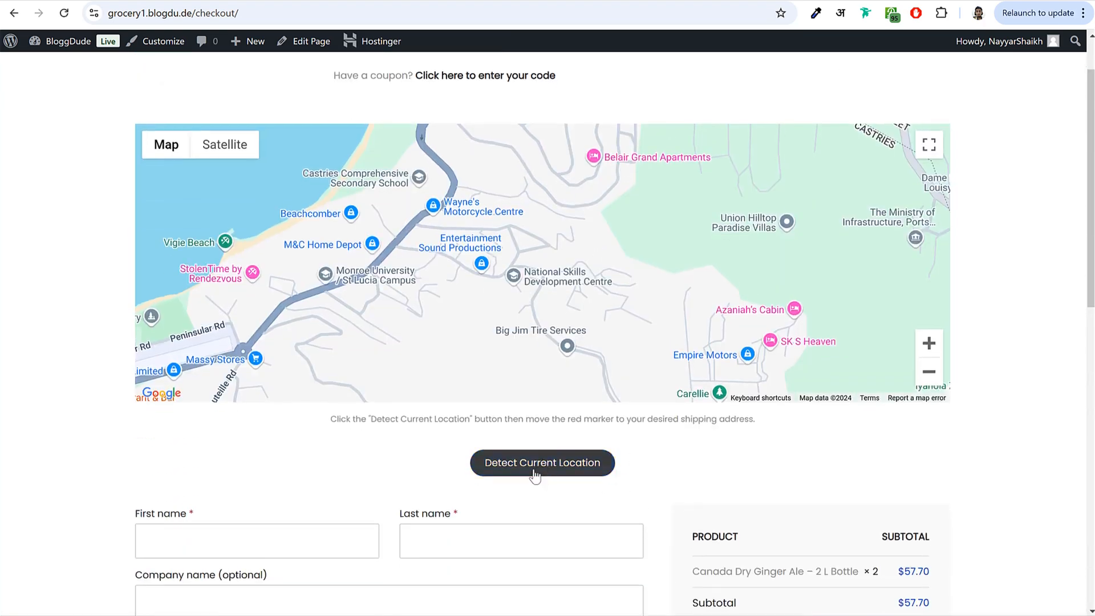
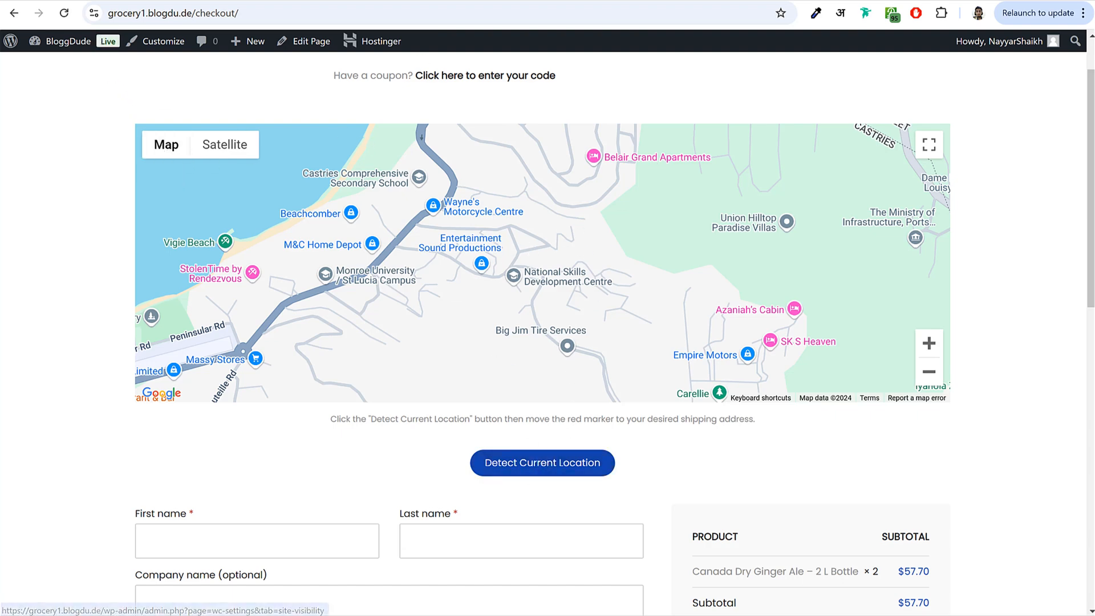
- Look over the checkout page, then go from the Checkout page editor to the pages list
scroll(786, 399, down, 6)
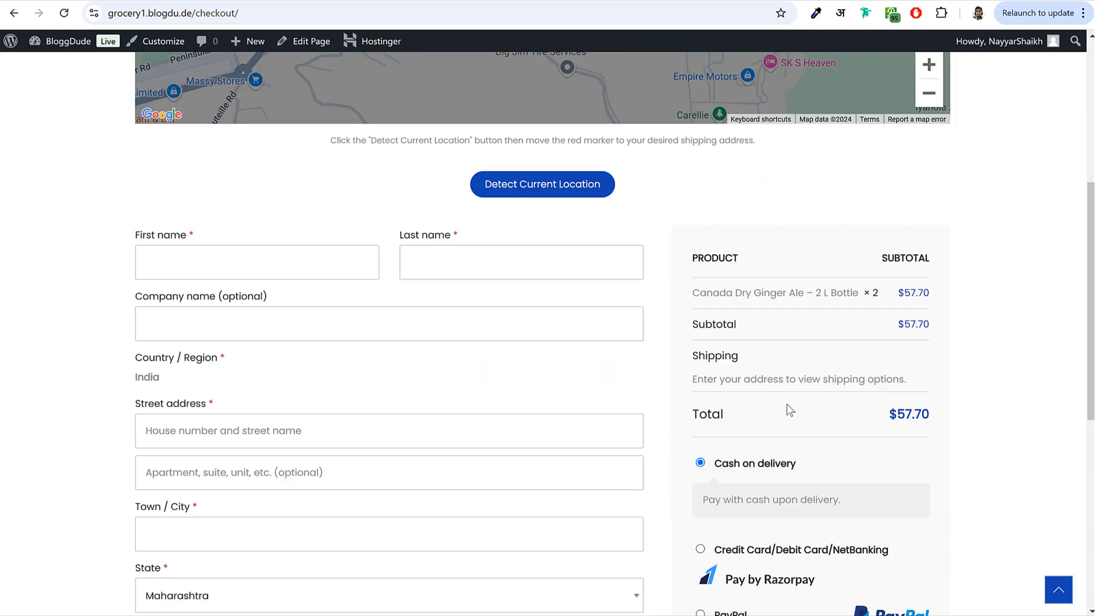
scroll(786, 403, down, 3)
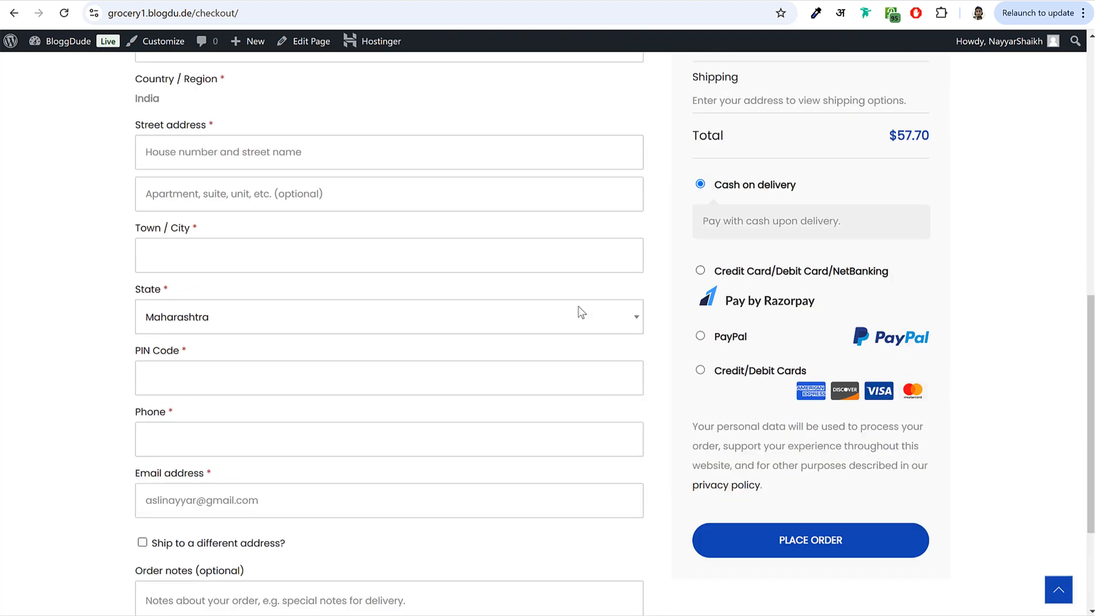
scroll(565, 342, down, 2)
scroll(575, 370, up, 9)
scroll(533, 367, up, 2)
scroll(597, 372, down, 10)
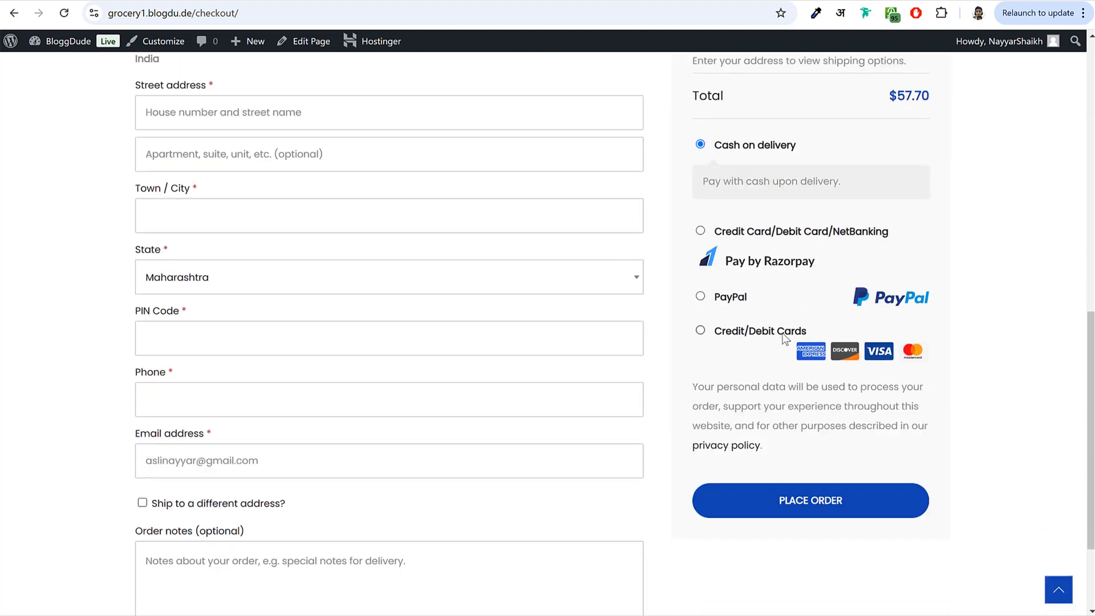
scroll(787, 314, down, 2)
scroll(770, 371, up, 14)
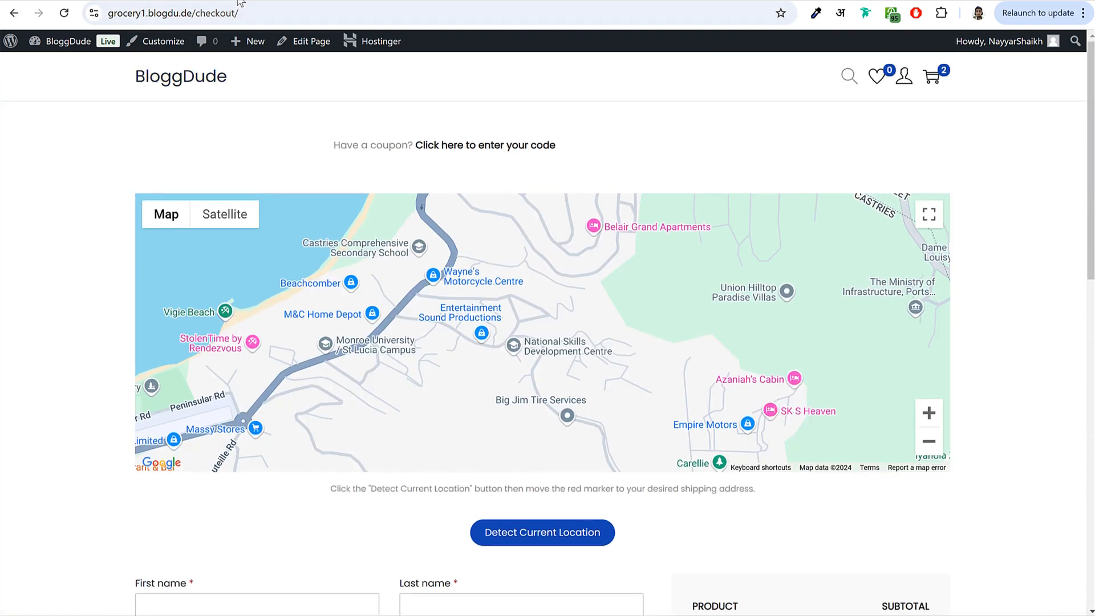
click(244, 1)
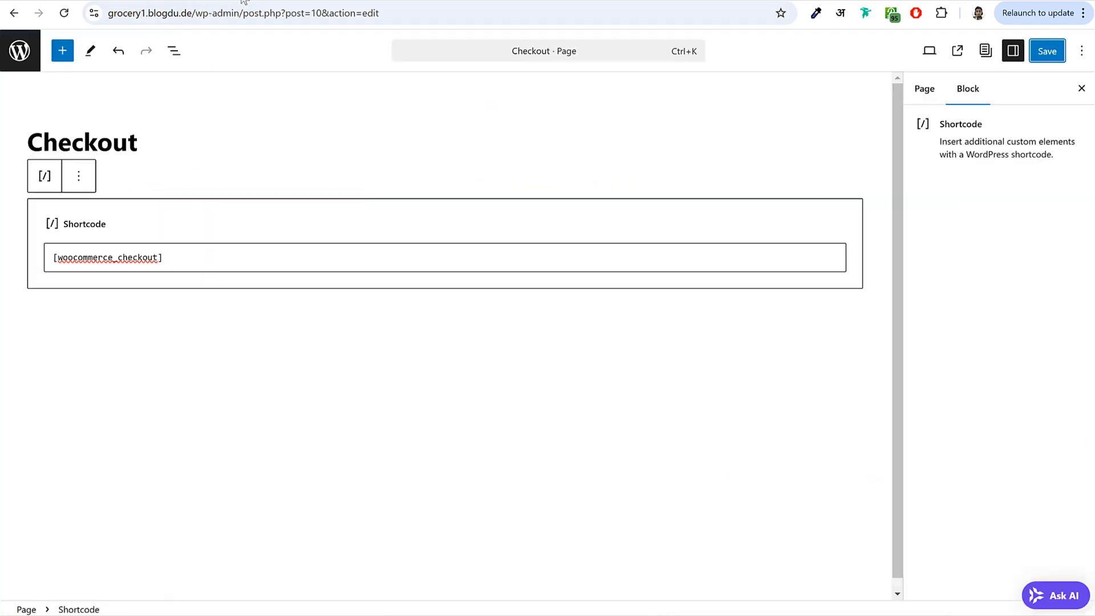
click(19, 50)
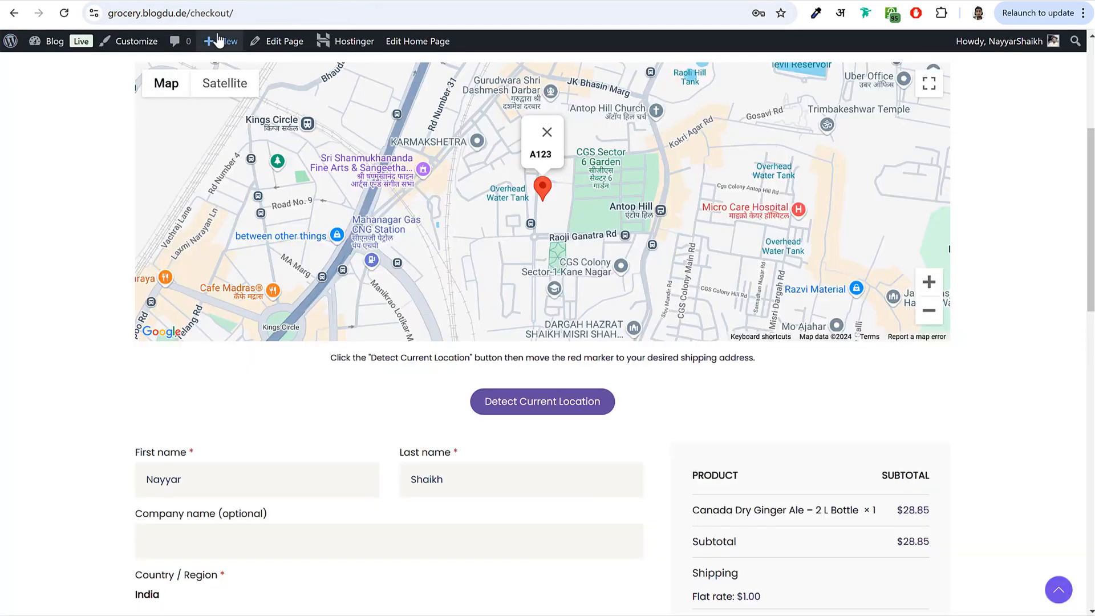
- Open the demo store's green beans product and try its 1 KG, 2 KGS and 3 KGS weight options
mouse_move(217, 41)
scroll(202, 126, up, 5)
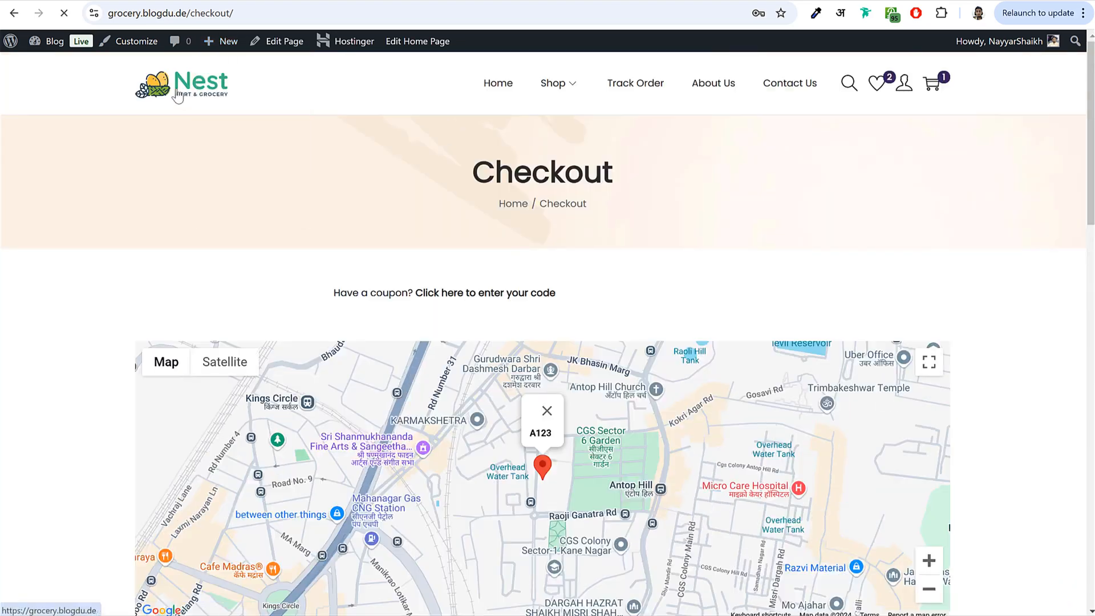
scroll(442, 330, down, 8)
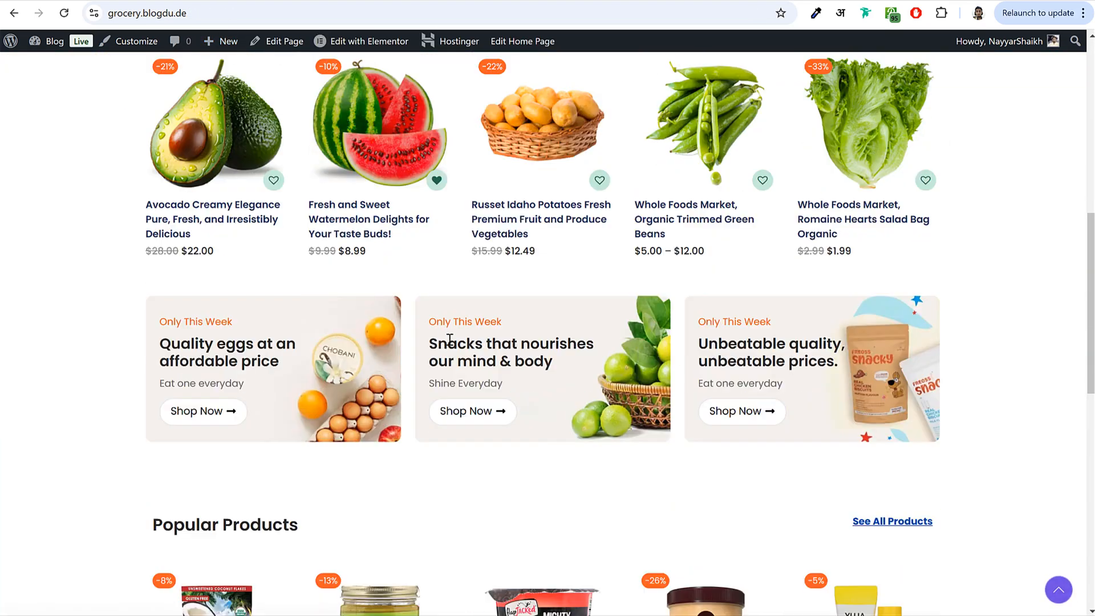
click(725, 173)
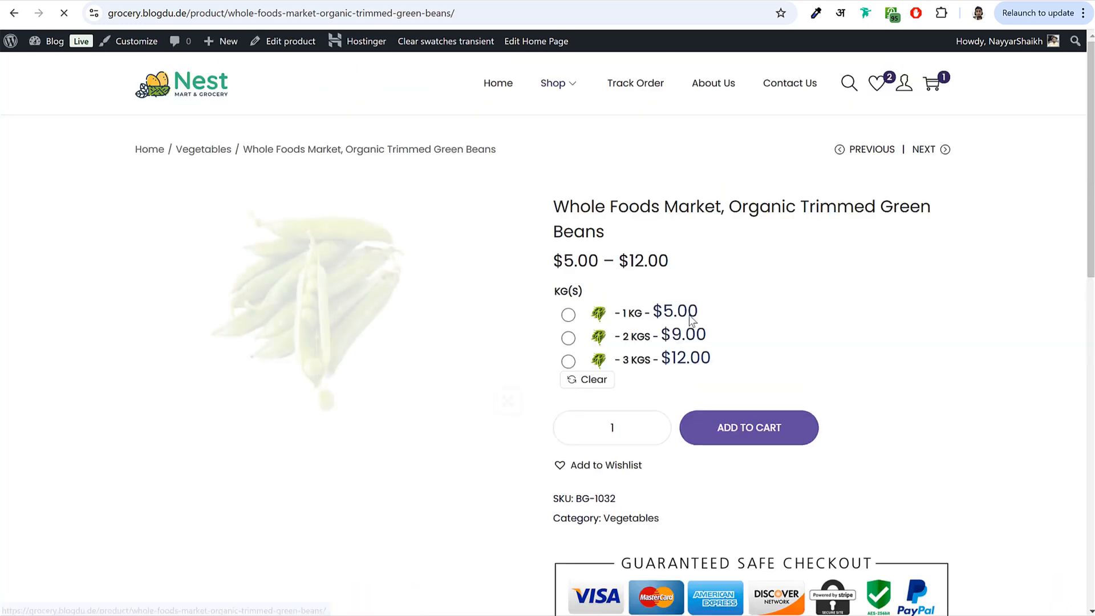
click(568, 315)
click(568, 361)
click(568, 338)
click(568, 361)
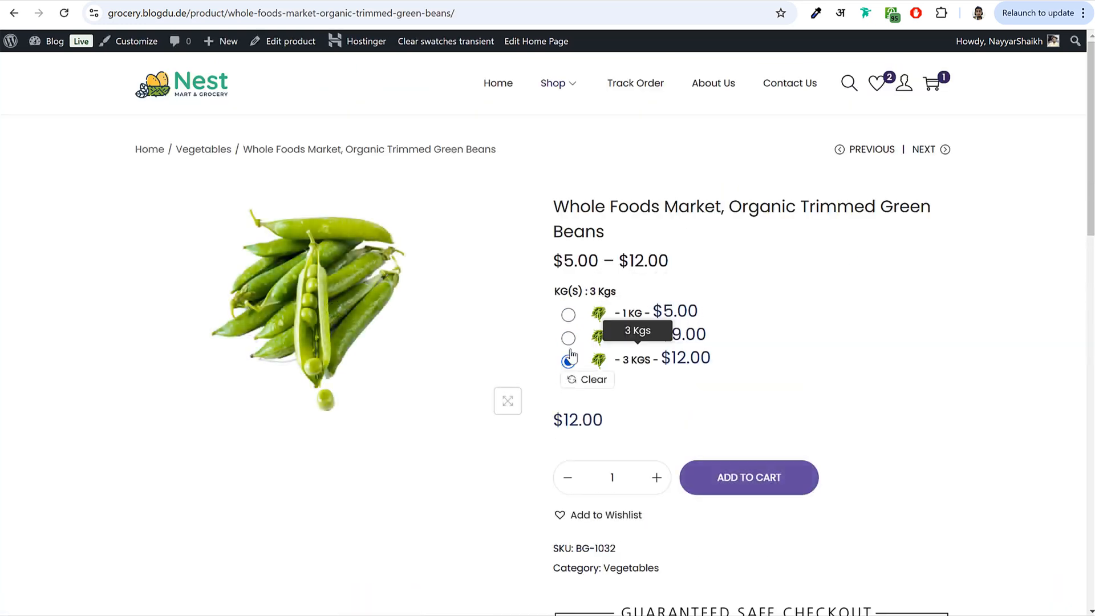
click(568, 315)
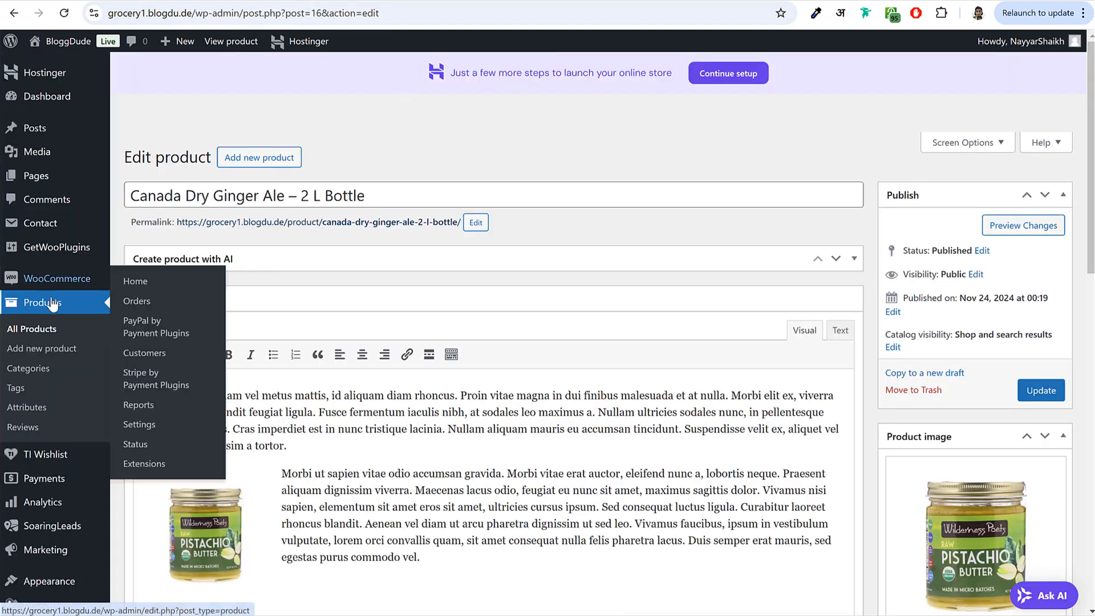
- Add a Kgs product attribute with archives enabled and the Radio display type
click(29, 409)
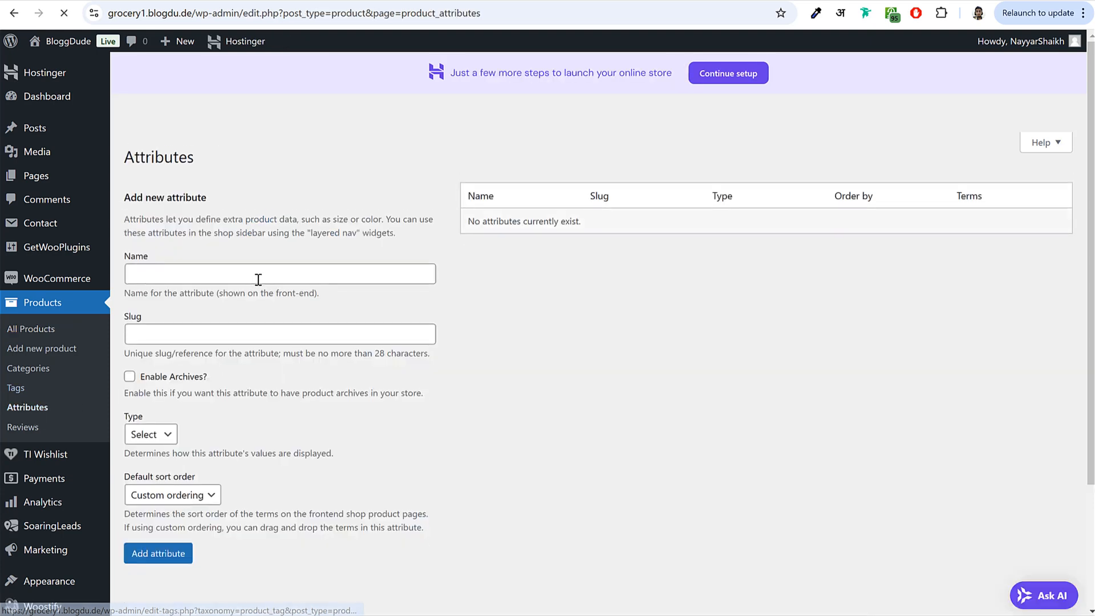
click(322, 274)
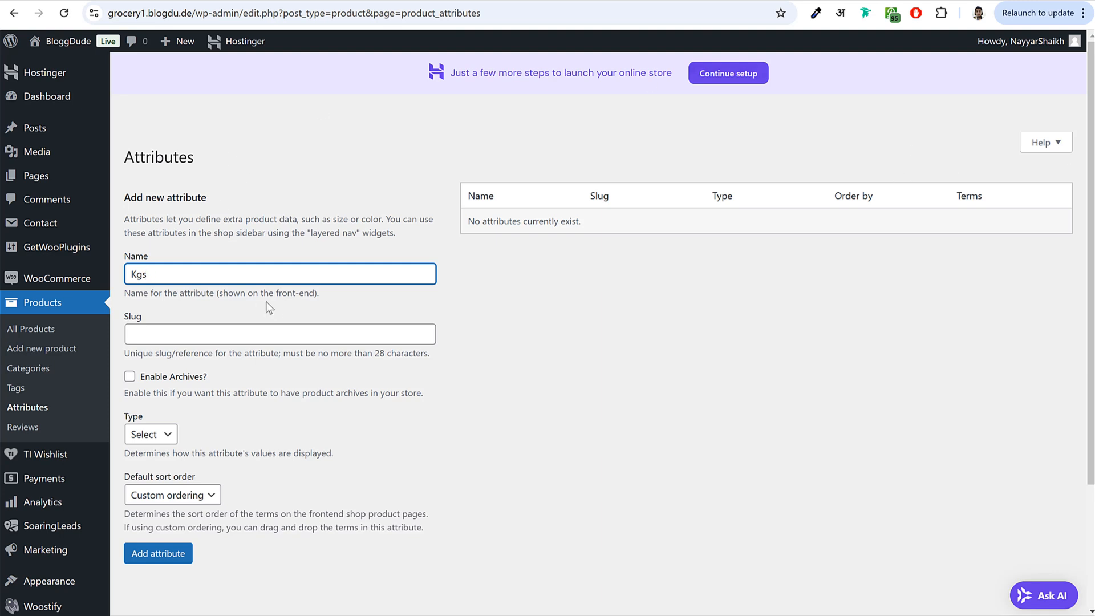
double_click(171, 280)
click(216, 324)
click(129, 377)
scroll(188, 382, down, 1)
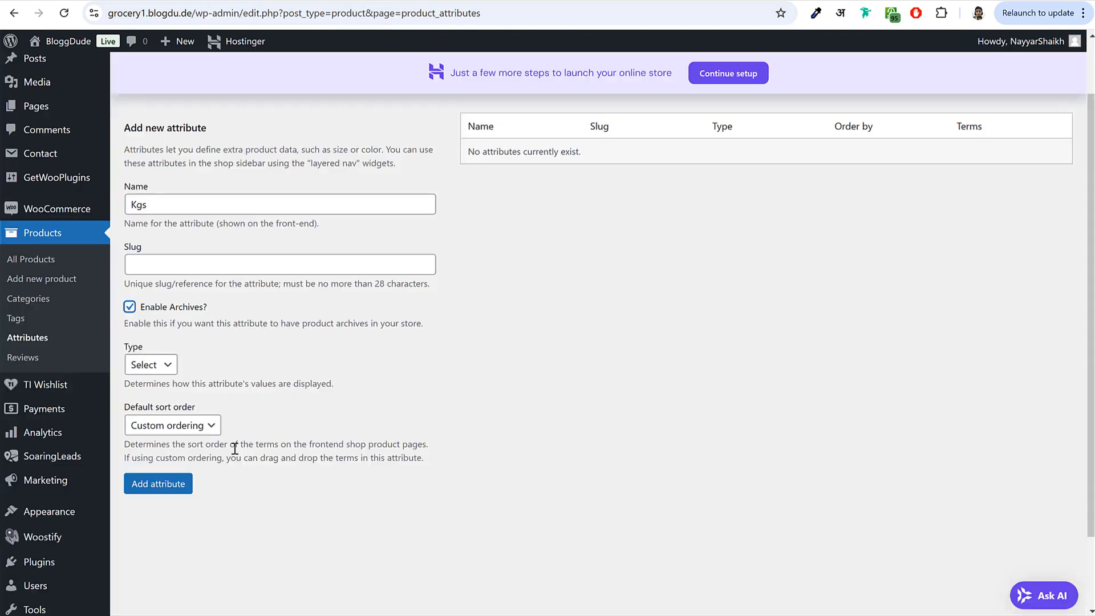
click(160, 365)
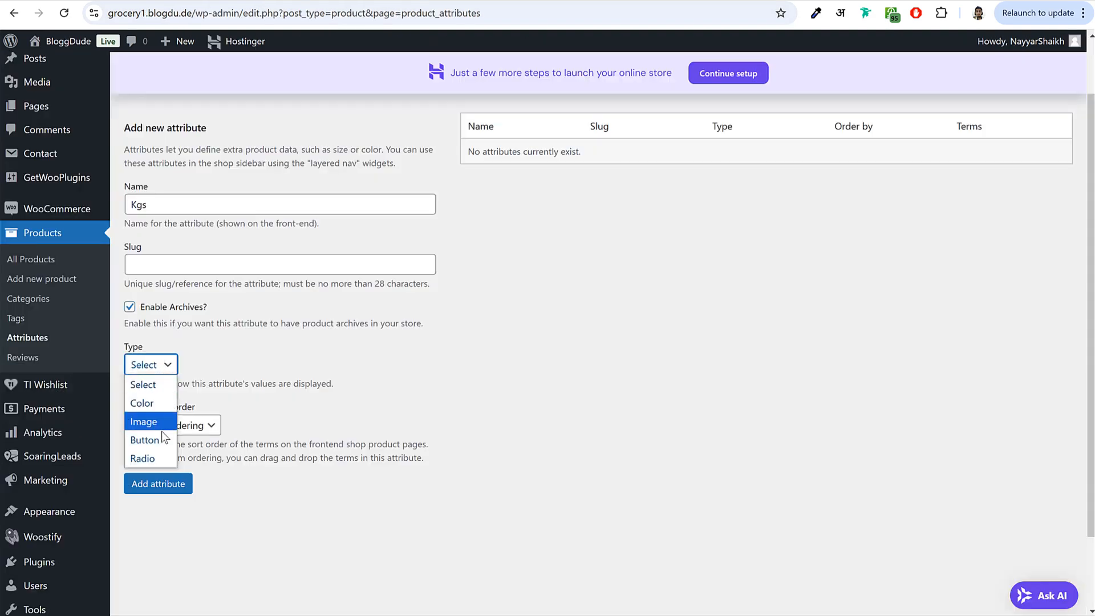
click(142, 458)
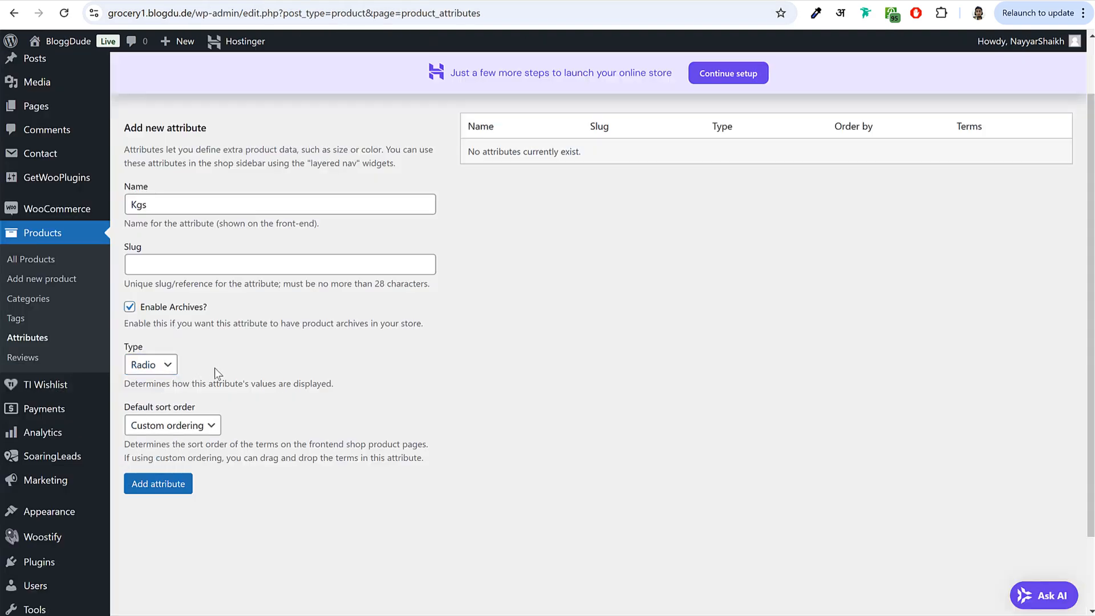
click(169, 486)
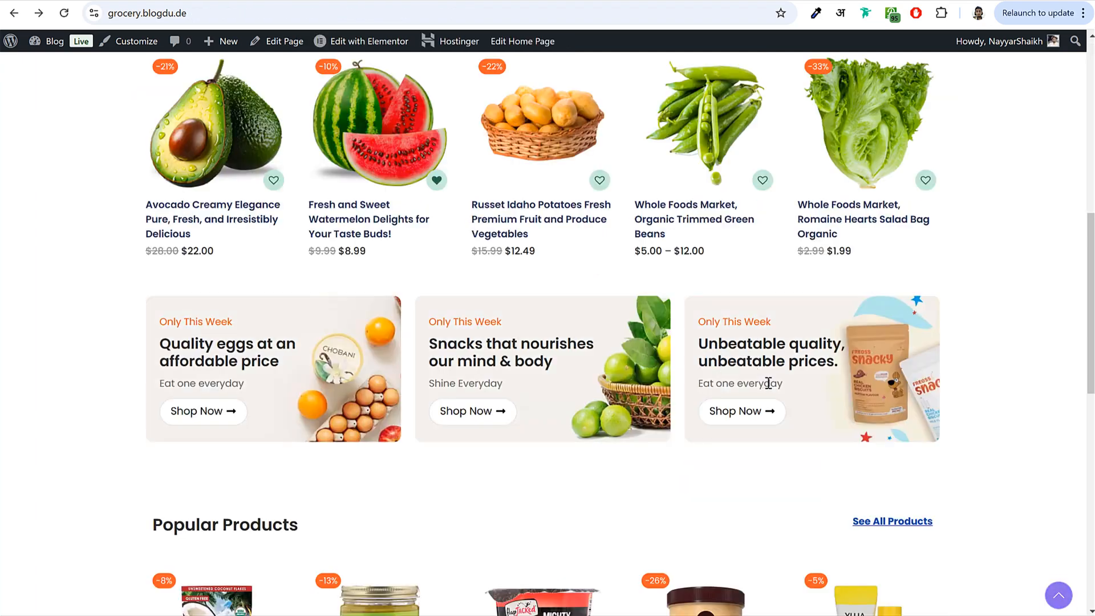
- Compare the 1, 2 and 3 Packs options on the demo store's Chobani vanilla Greek yogurt page
scroll(771, 391, down, 5)
click(569, 236)
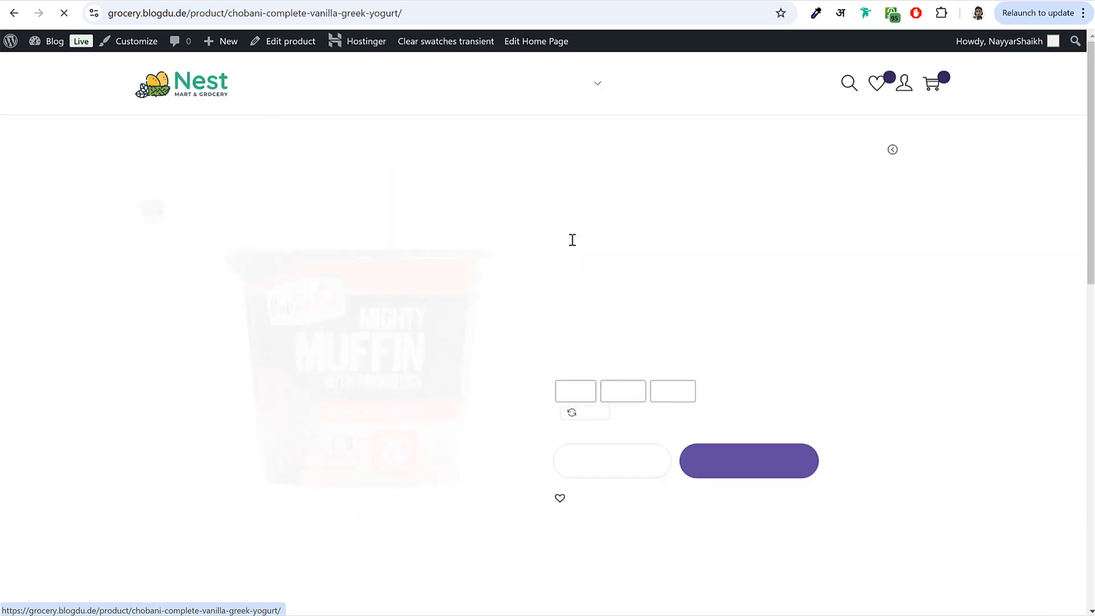
click(578, 410)
click(630, 411)
click(687, 411)
click(632, 414)
click(578, 414)
click(632, 414)
click(688, 414)
click(639, 419)
- Add a Packs product attribute with archives enabled and the Button display type
click(267, 0)
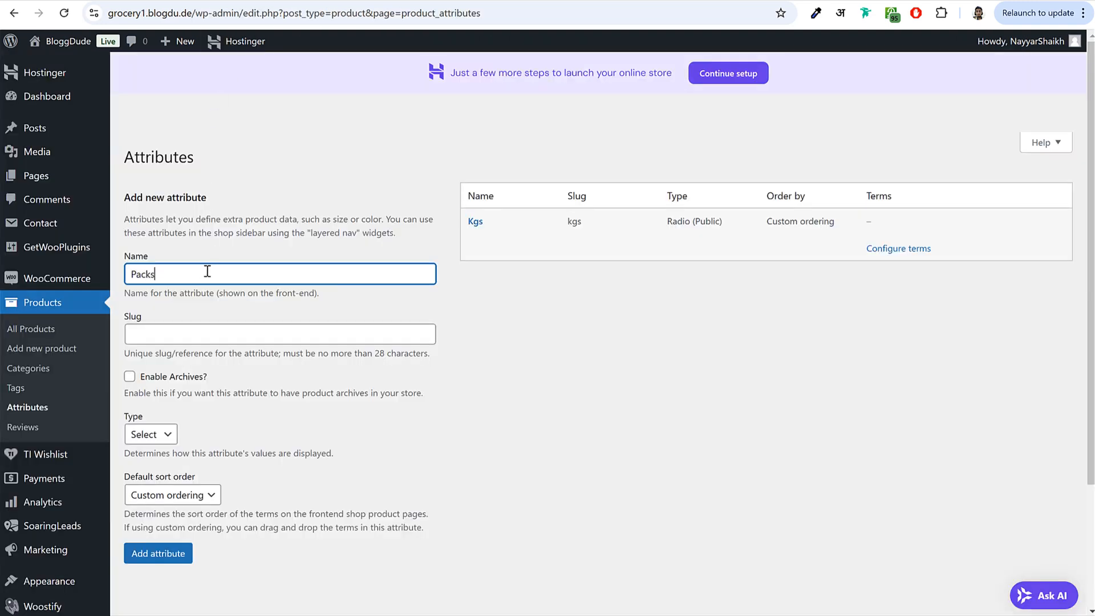
click(166, 376)
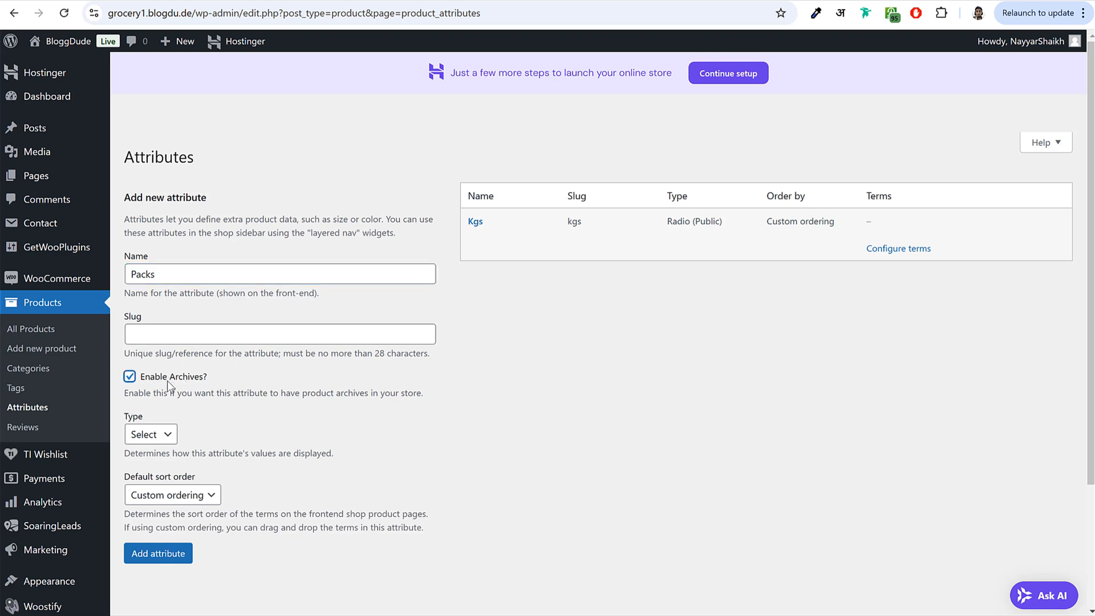
click(151, 434)
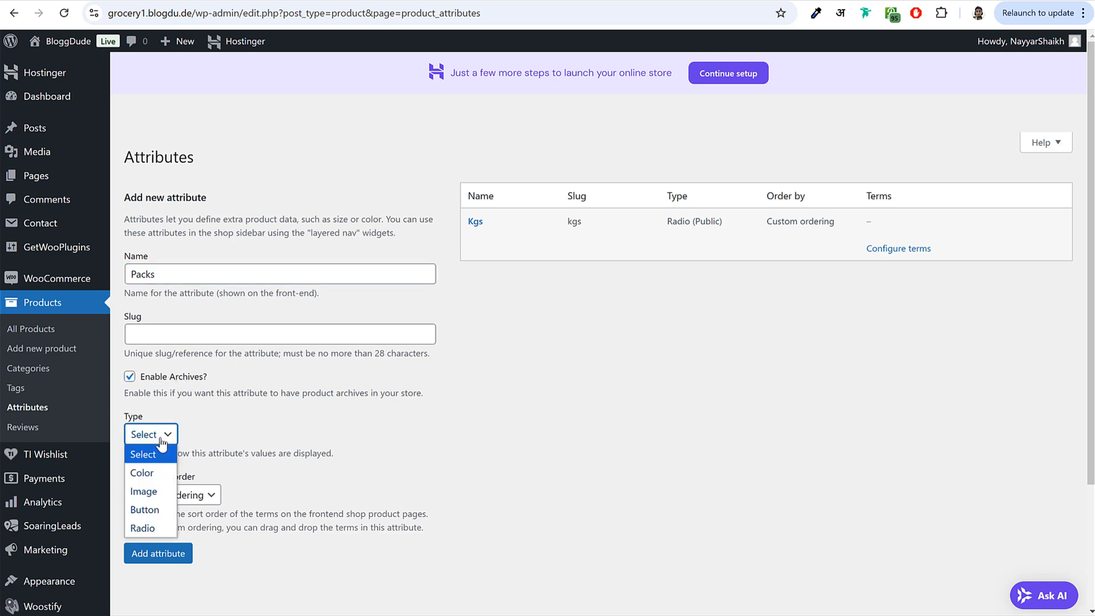
click(145, 510)
click(172, 557)
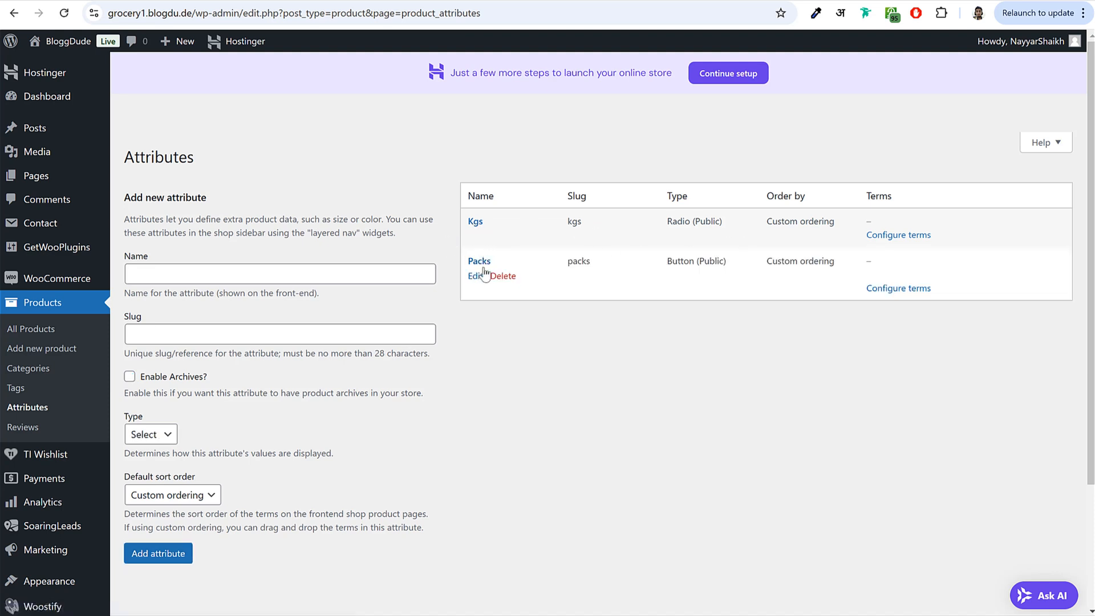
- Give the Kgs attribute the terms 1 Kg, 2 Kgs and 3 Kgs
click(903, 237)
text(1)
click(261, 272)
text(Kg)
key(ctrl+a)
key(ctrl+c)
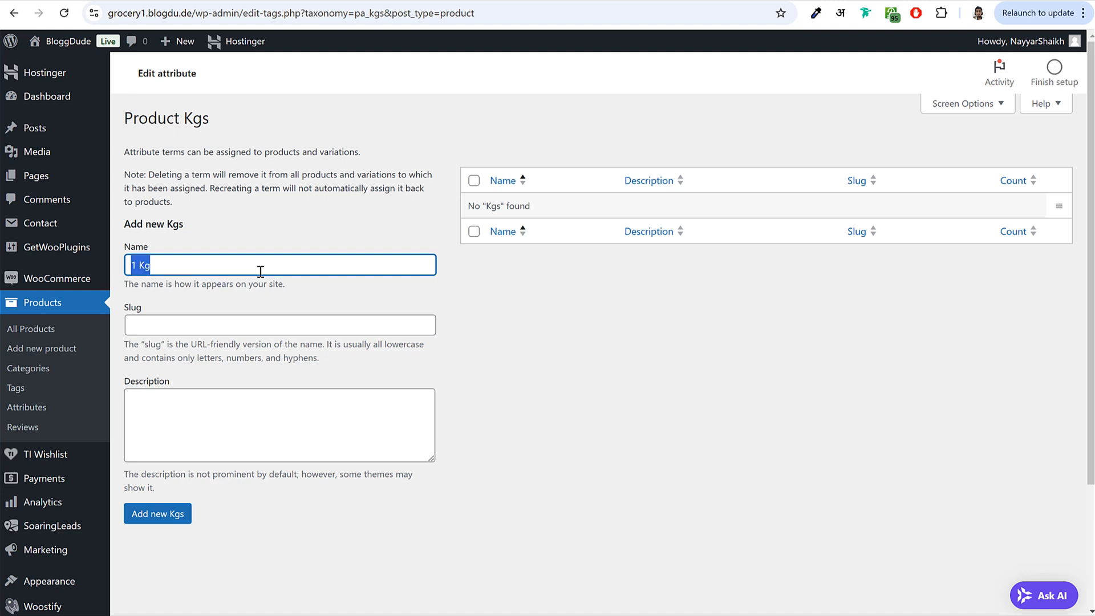
click(156, 514)
click(210, 315)
key(ctrl+v)
drag(131, 315, 139, 317)
key(ctrl+a)
key(ctrl+c)
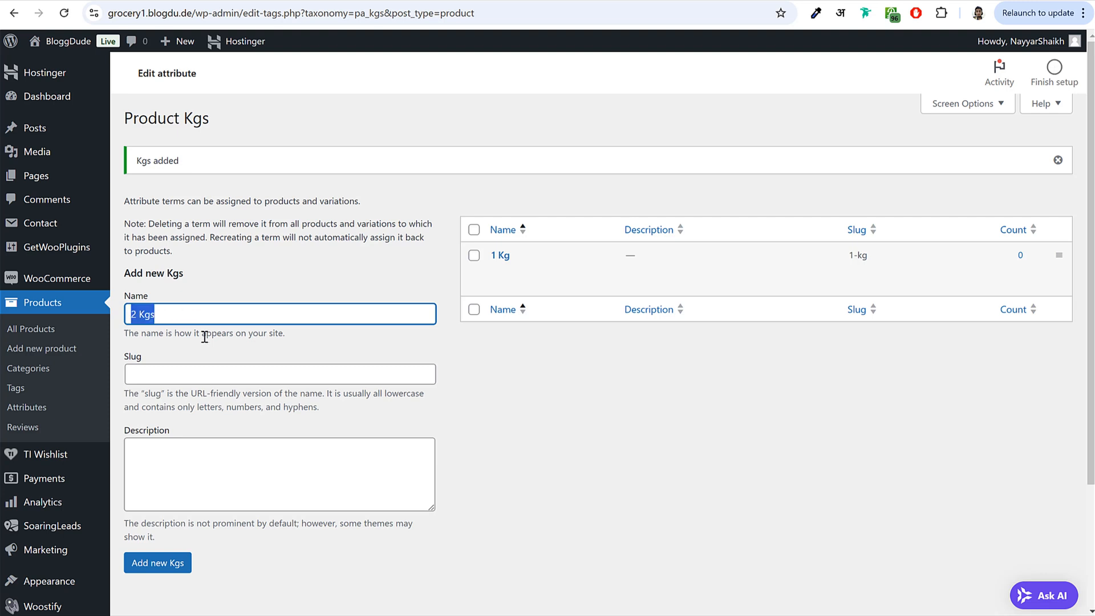
click(159, 562)
click(142, 319)
key(ctrl+v)
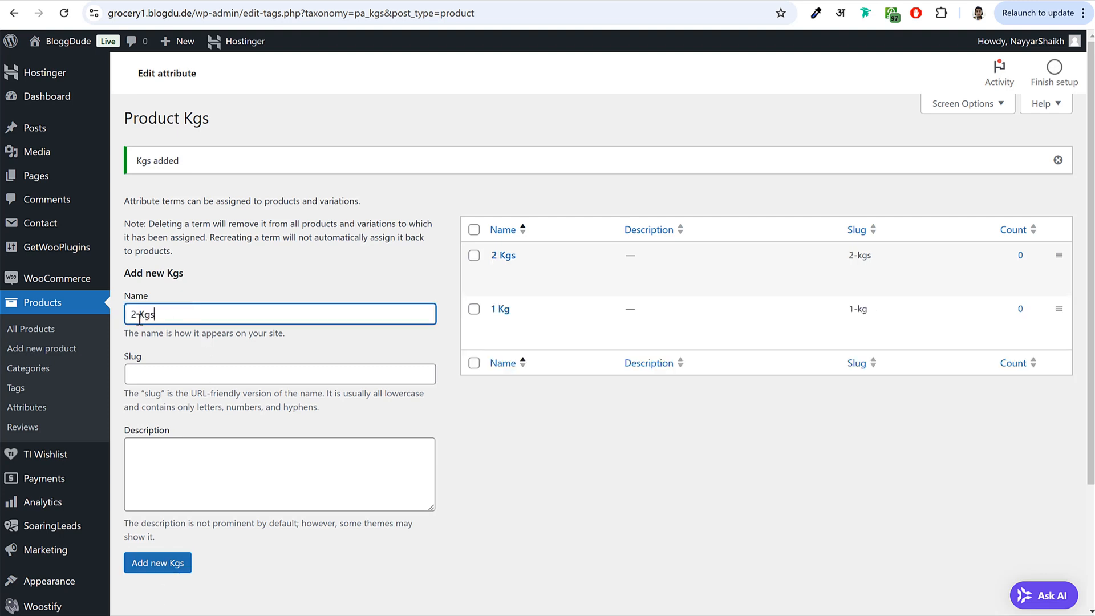
click(167, 564)
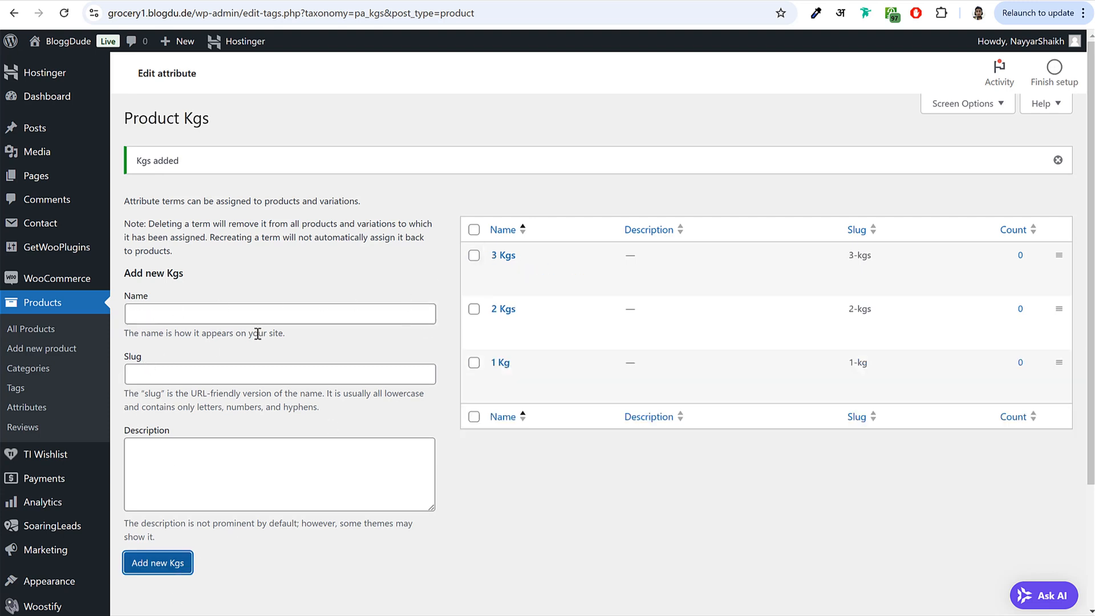
- Add the 1 Pack and 2 Packs terms to the Packs attribute, then start a new product
click(35, 407)
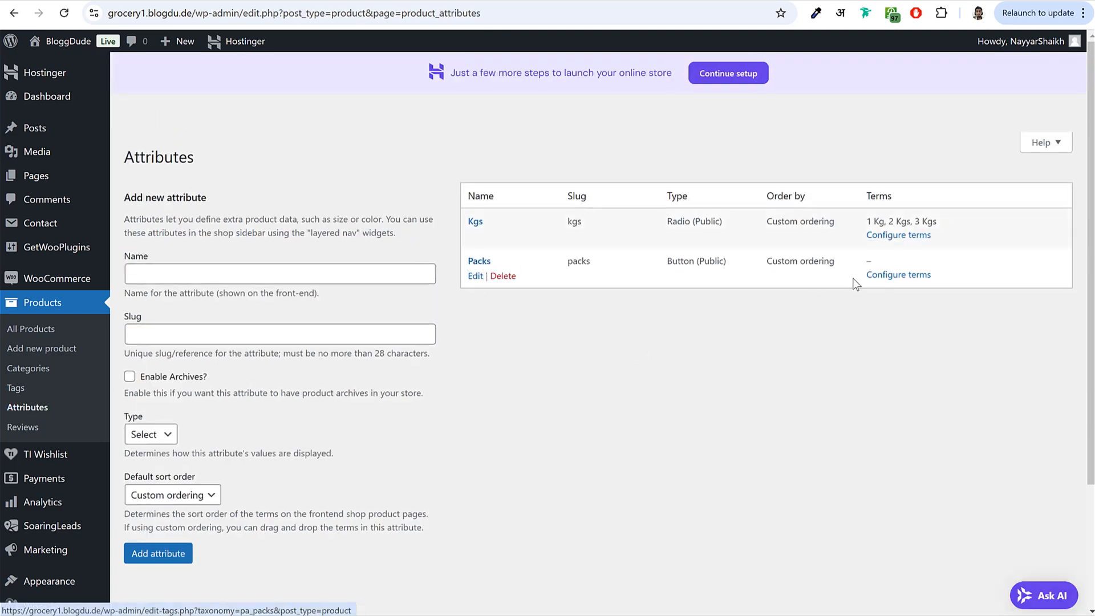
click(893, 279)
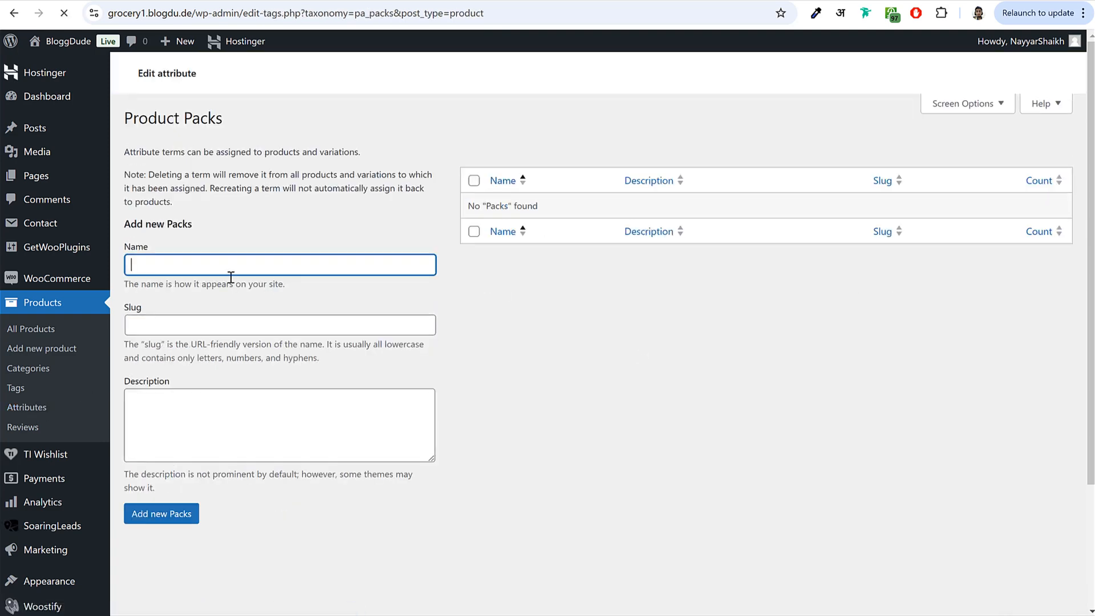
text(1 PAc)
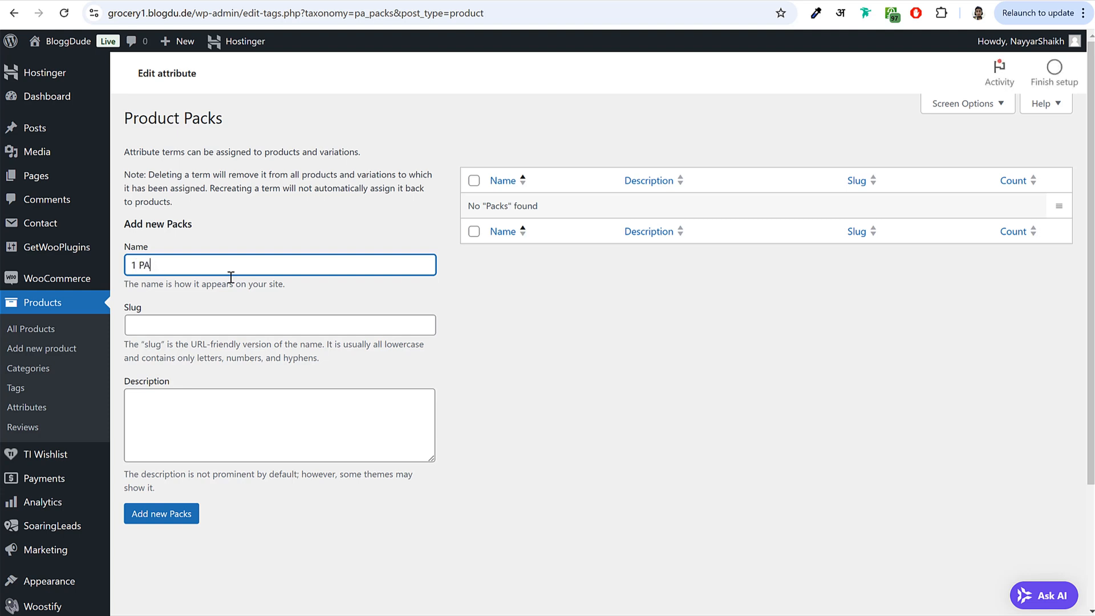
key(Return)
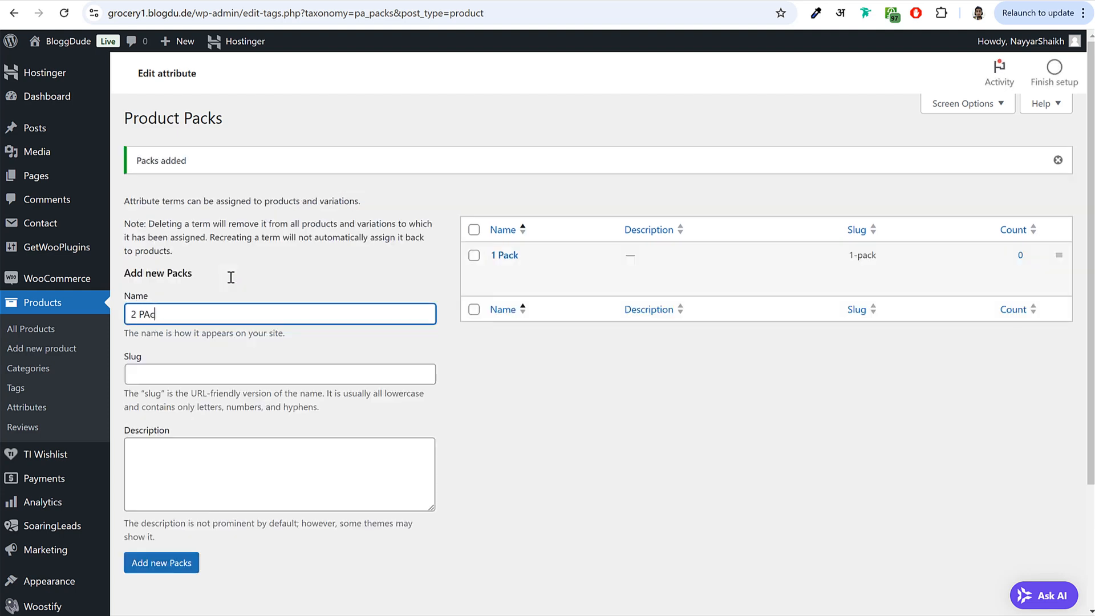
text(2 Packs)
key(Return)
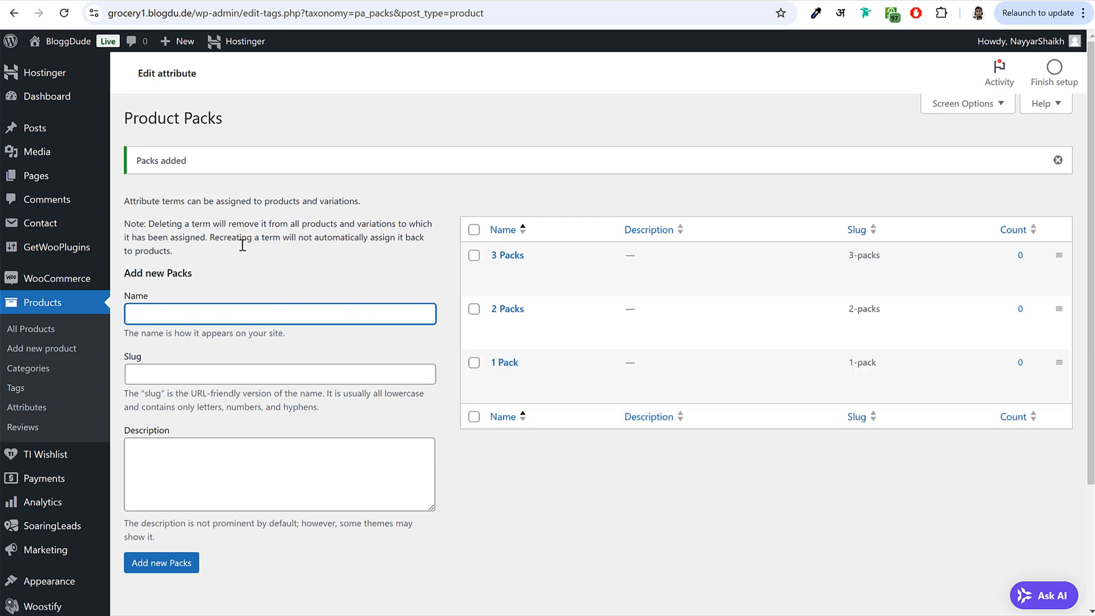
click(63, 351)
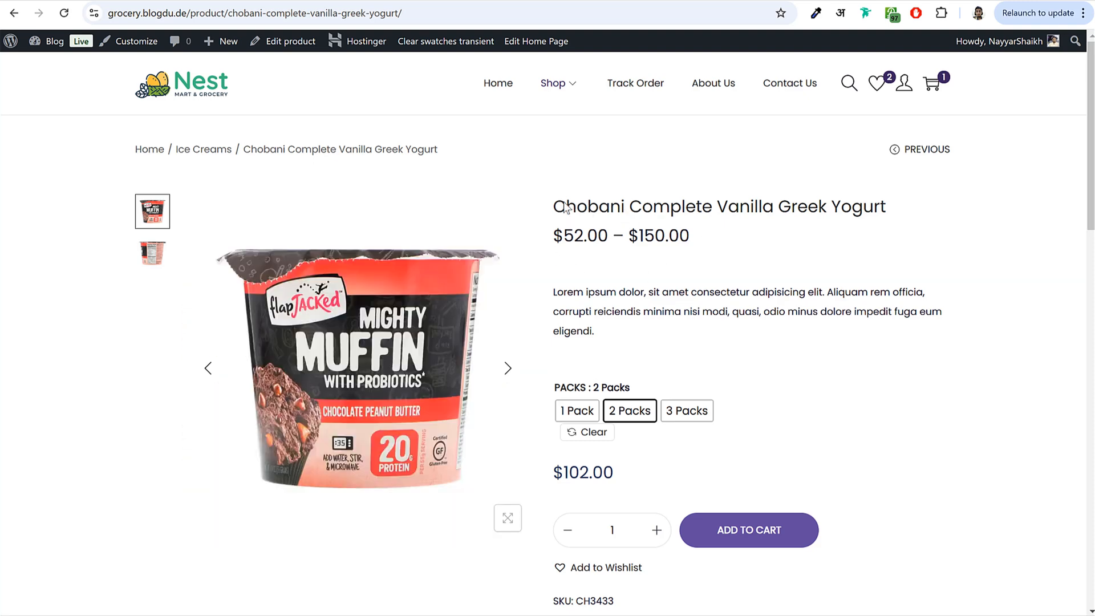
- Paste the Chobani Complete Vanilla Greek Yogurt title and long description into the new product
drag(558, 206, 866, 194)
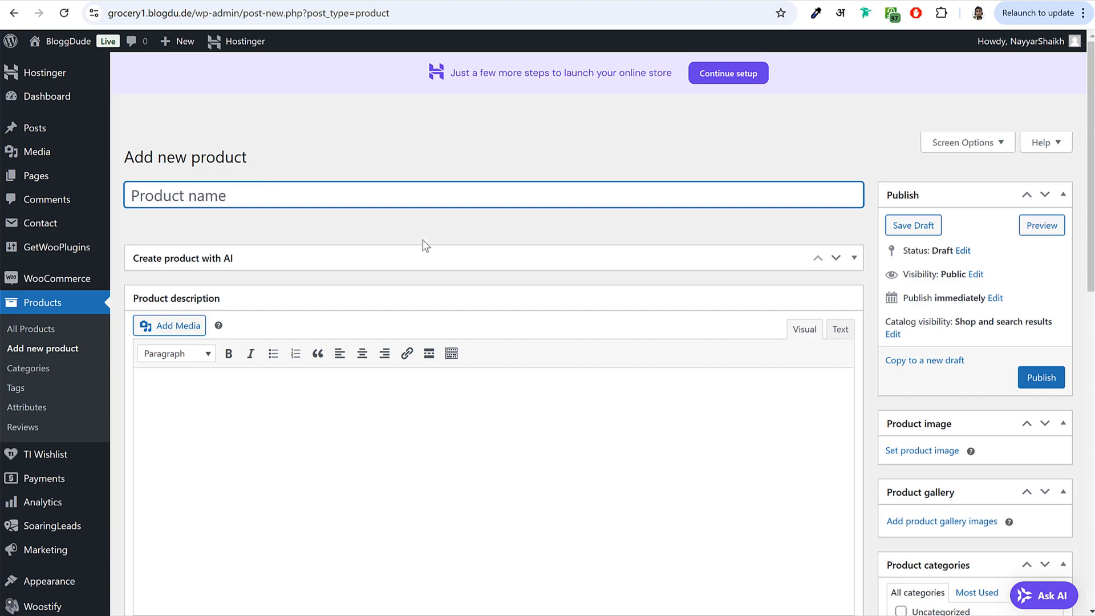
text(Chobani Complete Vanilla Greek Yogurt)
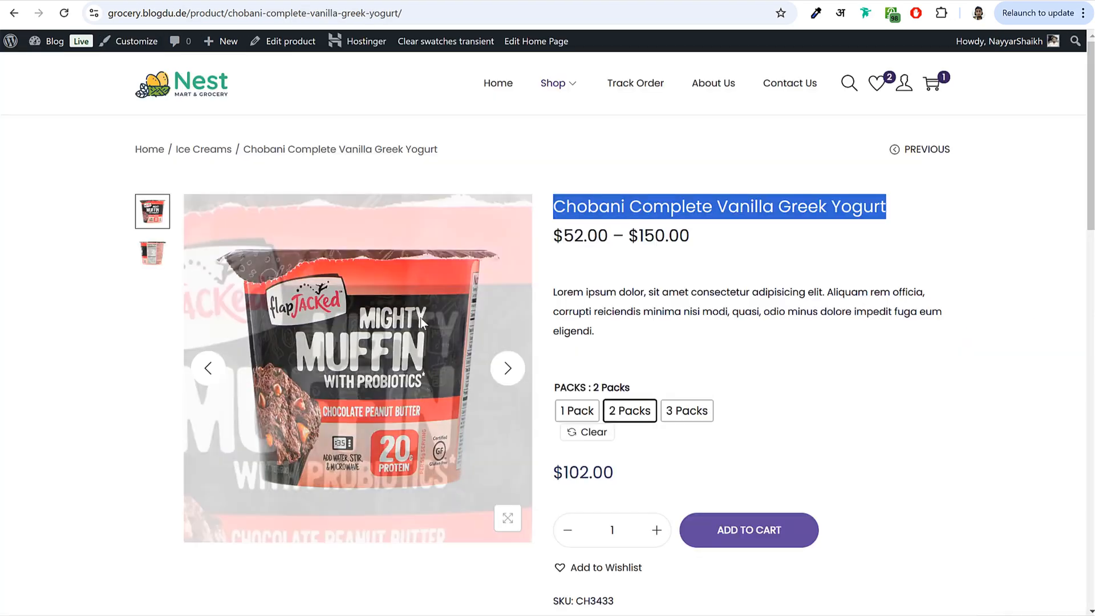
scroll(342, 400, down, 10)
drag(275, 220, 567, 439)
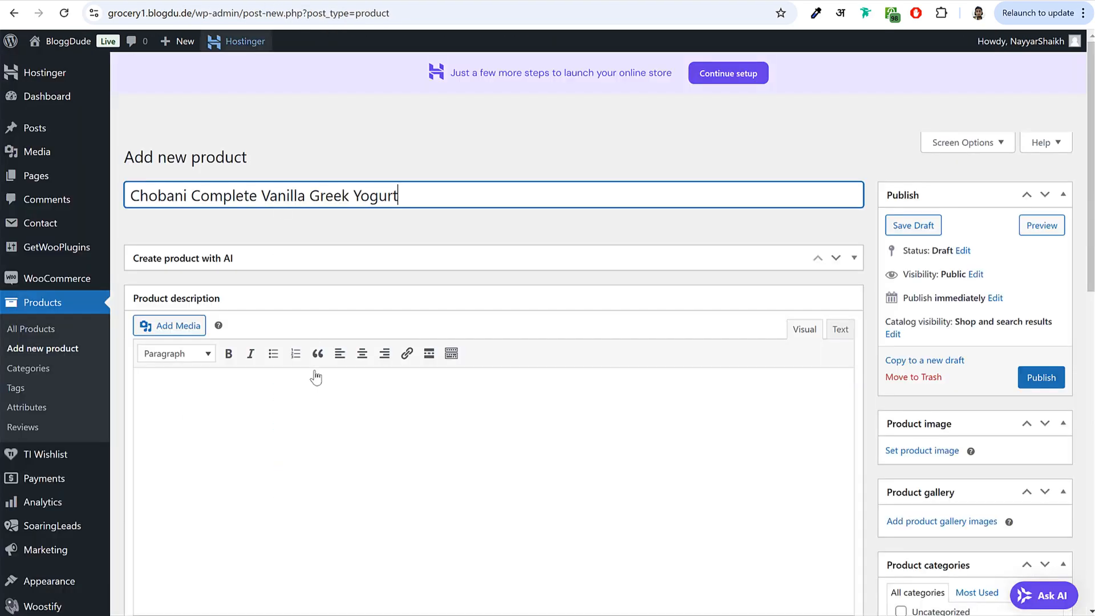
click(306, 401)
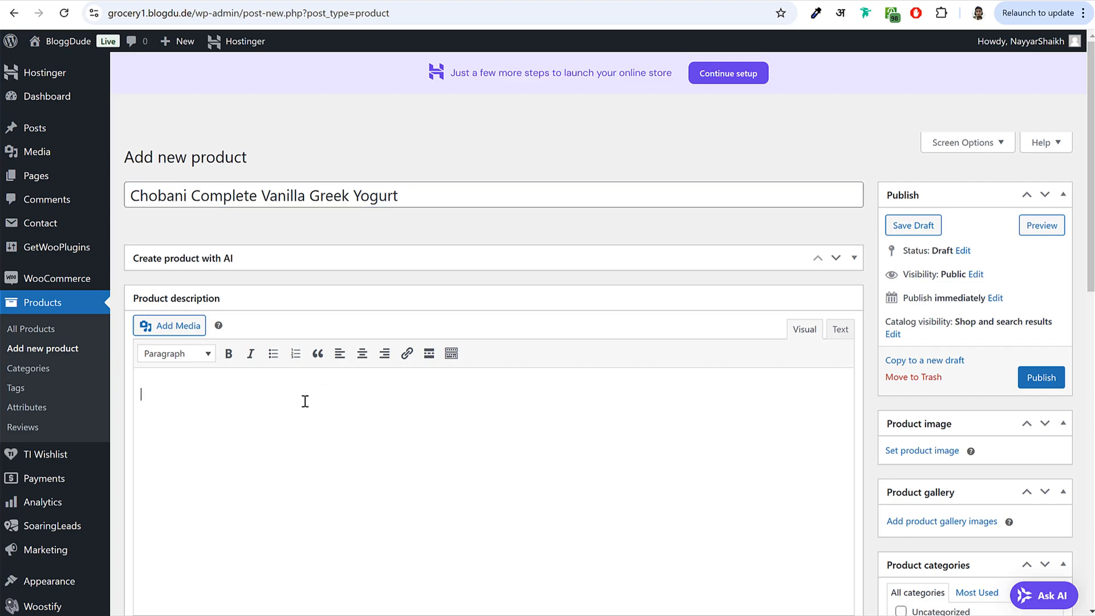
key(ctrl+v)
- Copy the reference page's short description into the Product short description field
scroll(379, 408, down, 6)
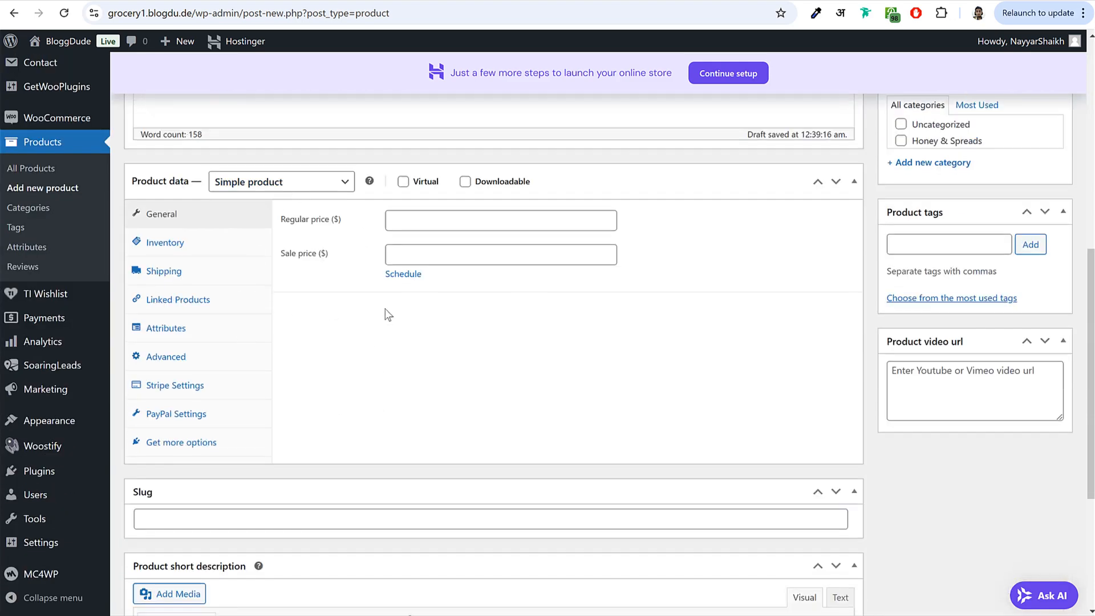
scroll(378, 310, down, 4)
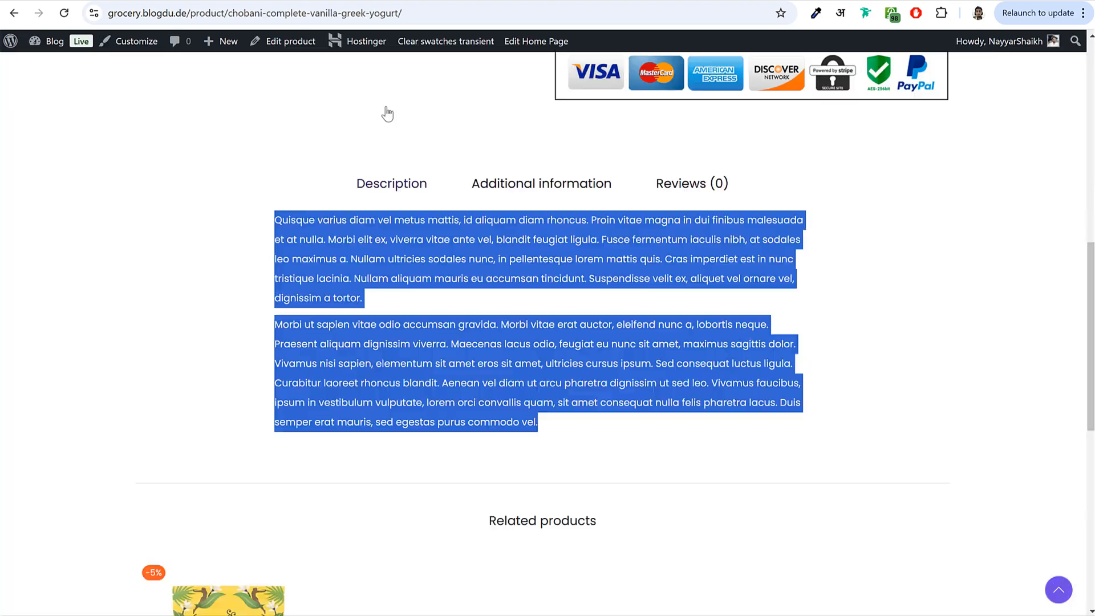
scroll(785, 351, up, 10)
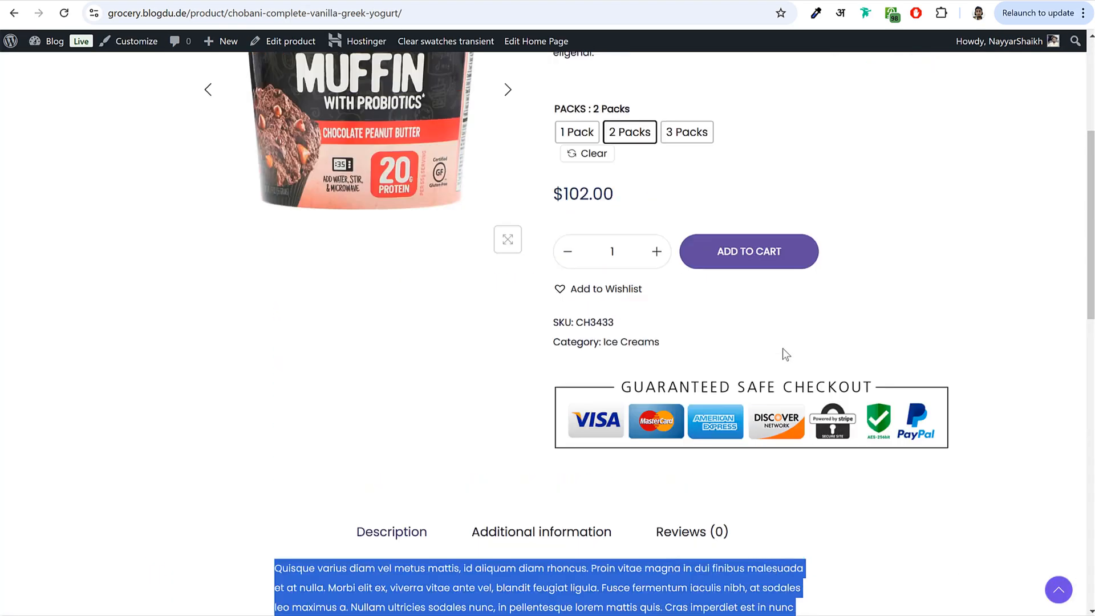
drag(554, 292, 645, 350)
key(alt+Tab)
click(437, 450)
text(Lorem ipsum dolor, sit amet consectetur adipisicing elit. Aliquam eum officia, corrupti reiciendis minima nisi quasi, odio minus dolore impedit fuga cum eligendi.)
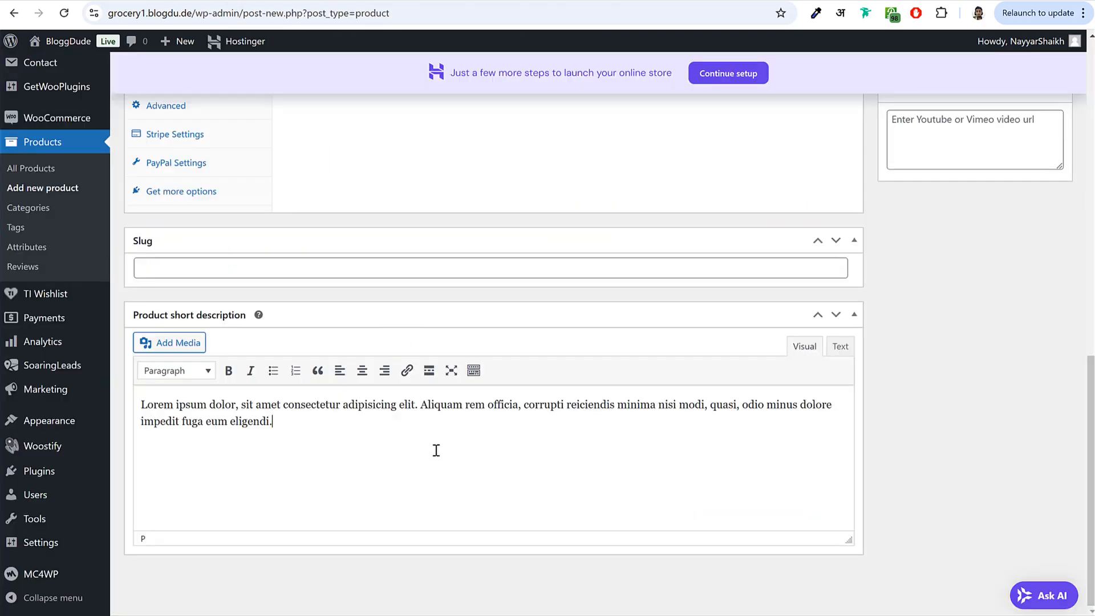
scroll(450, 517, up, 15)
scroll(836, 399, down, 3)
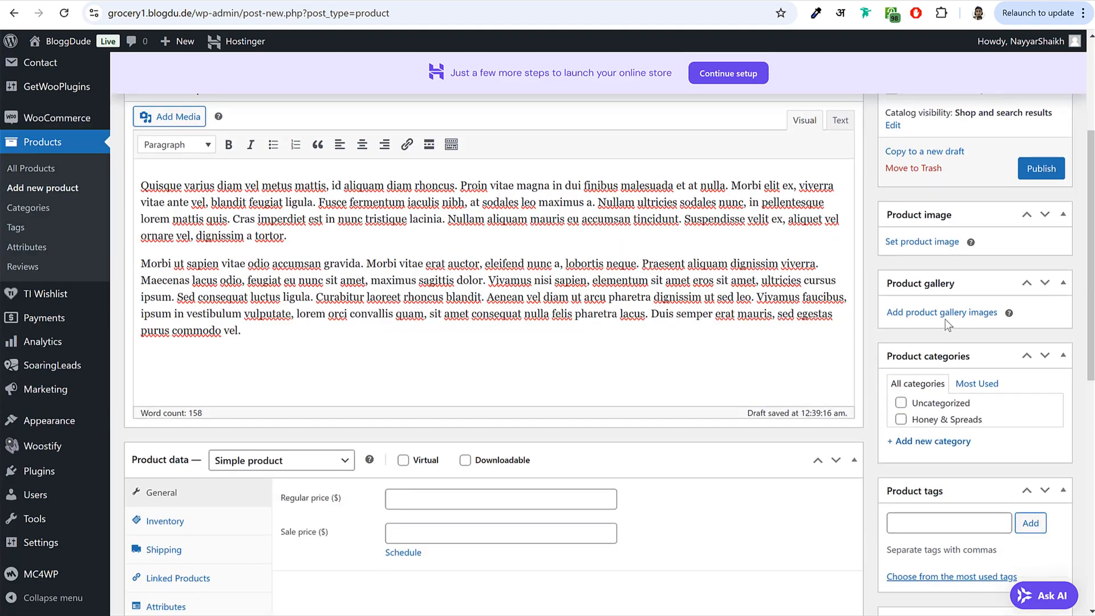
click(940, 243)
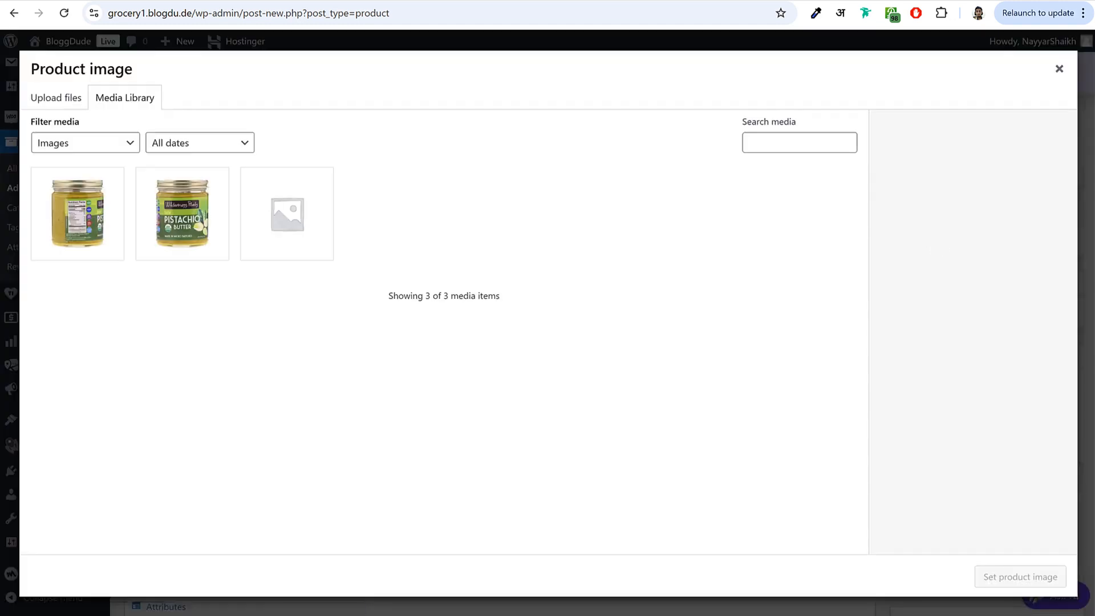
- Upload product-6-1 and product-6-2 to the Media Library and make product-6-1 the product image
key(alt+Tab)
key(alt+Tab)
key(alt+Tab)
click(640, 255)
ctrl+click(725, 251)
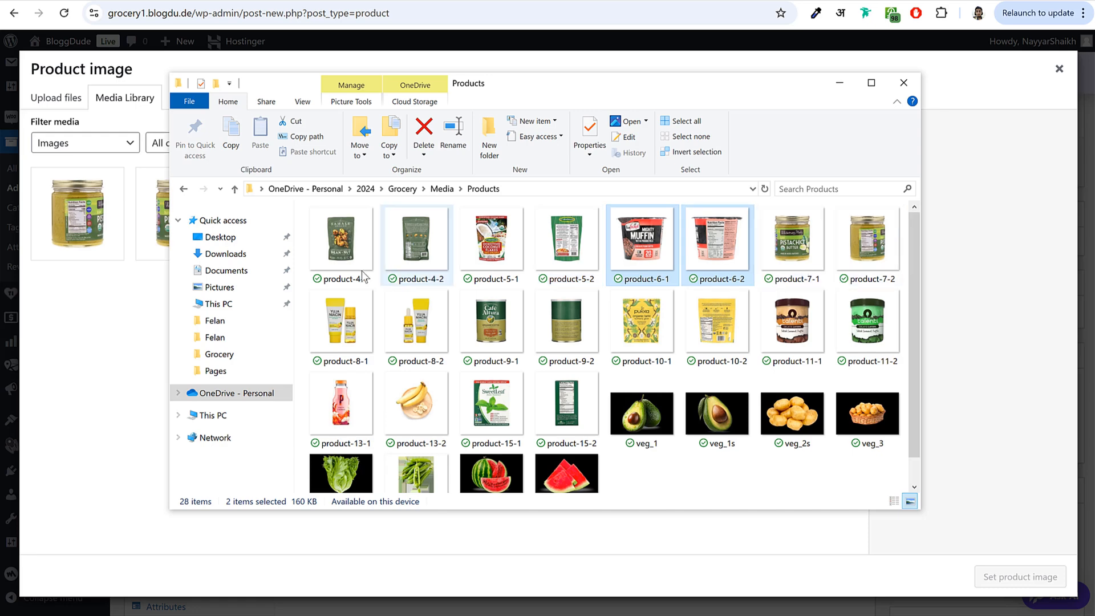
click(147, 285)
key(alt+Tab)
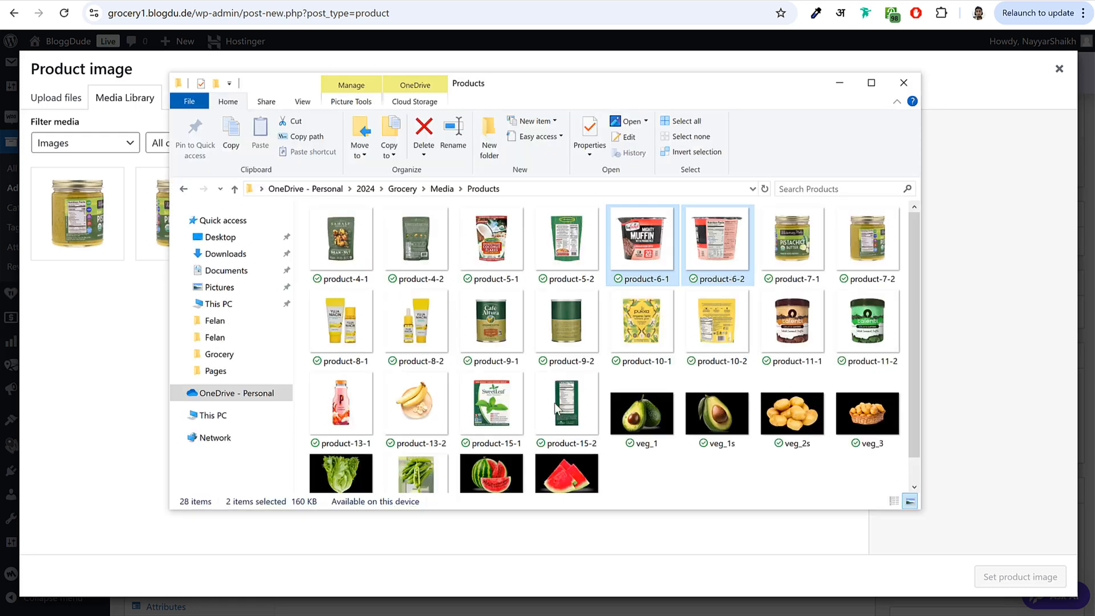
drag(620, 246, 121, 323)
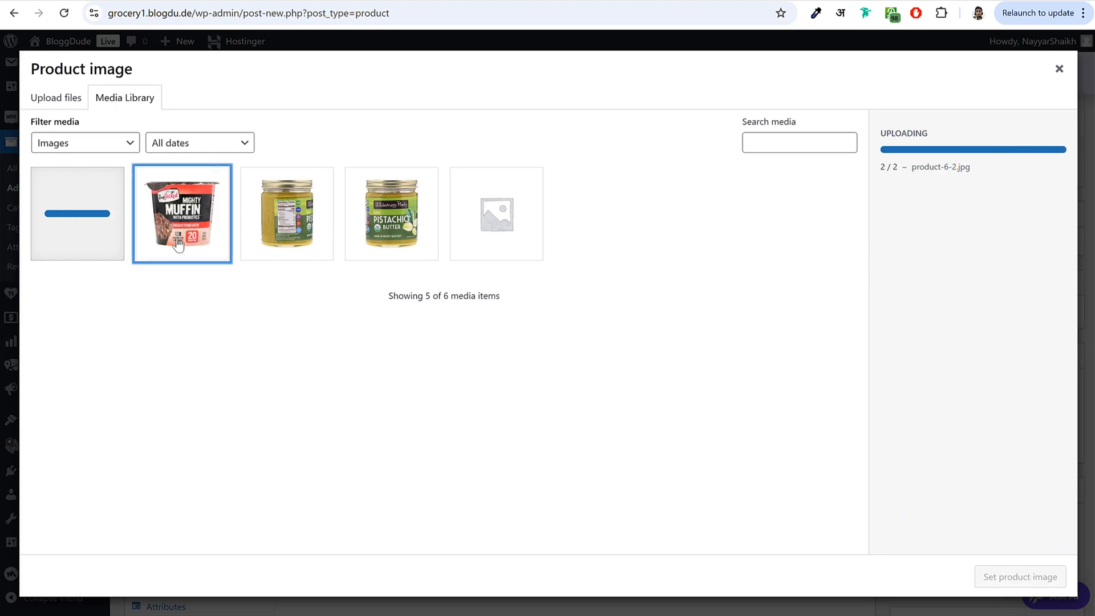
click(1052, 589)
- Add the nutrition-label photo product-6-2 to the product gallery
scroll(946, 342, down, 3)
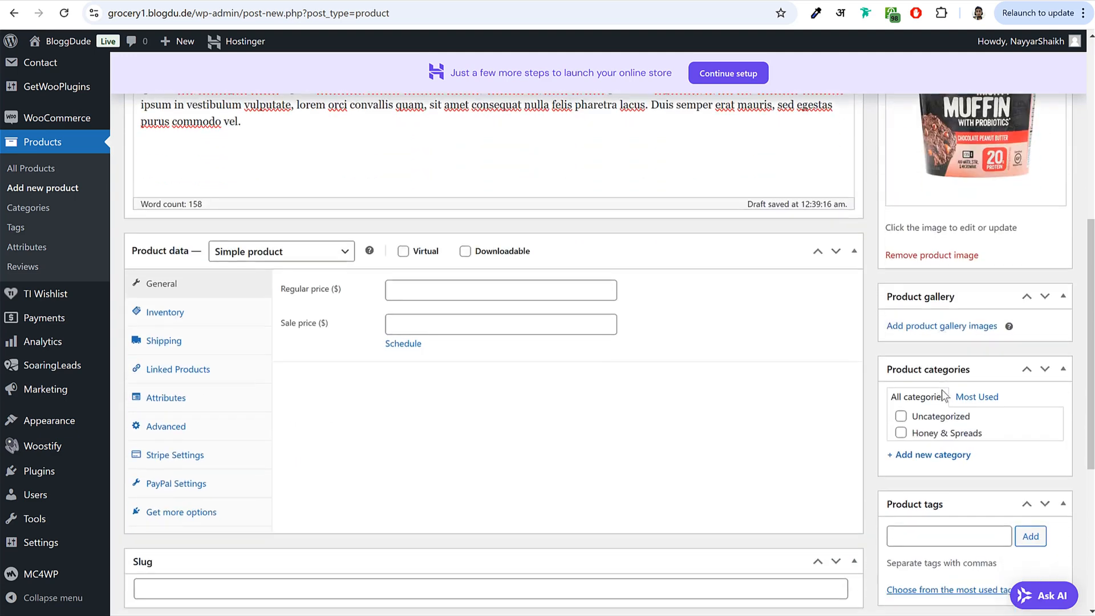
click(981, 328)
click(74, 217)
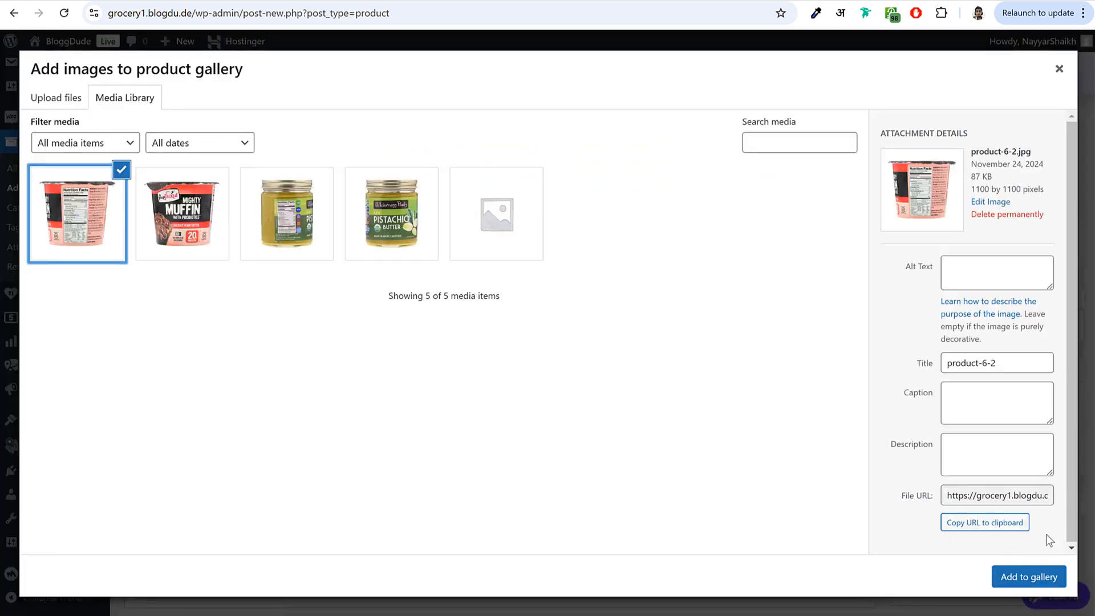
click(1030, 577)
scroll(1015, 499, down, 1)
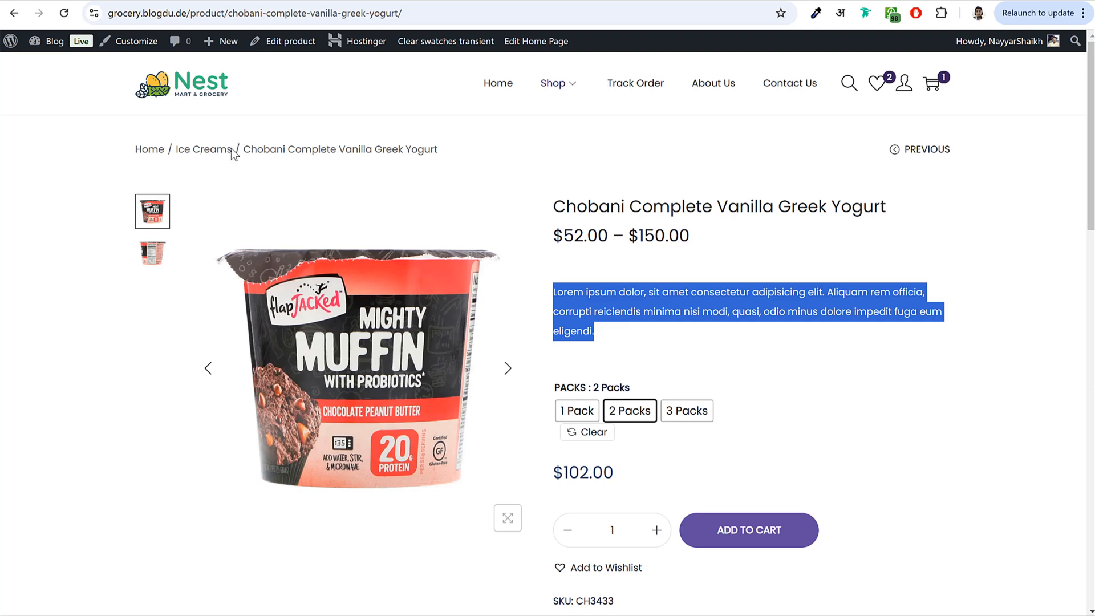
mouse_move(217, 148)
mouse_down()
mouse_move(173, 148)
mouse_move(234, 149)
mouse_up()
key(ctrl+c)
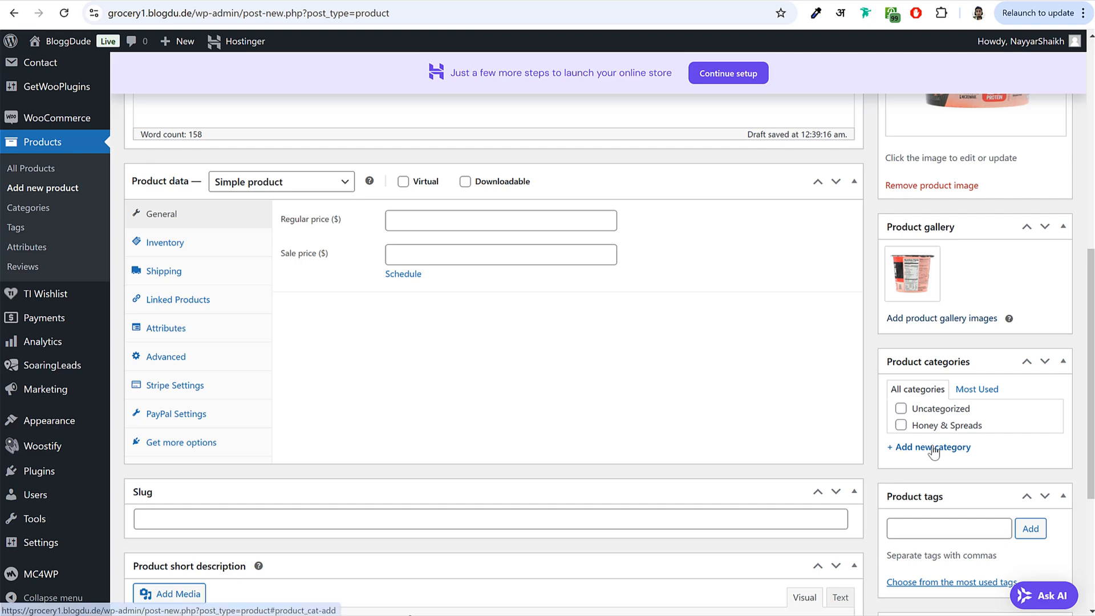
- Create a new Ice Creams product category and assign the product to it
click(932, 449)
key(ctrl+v)
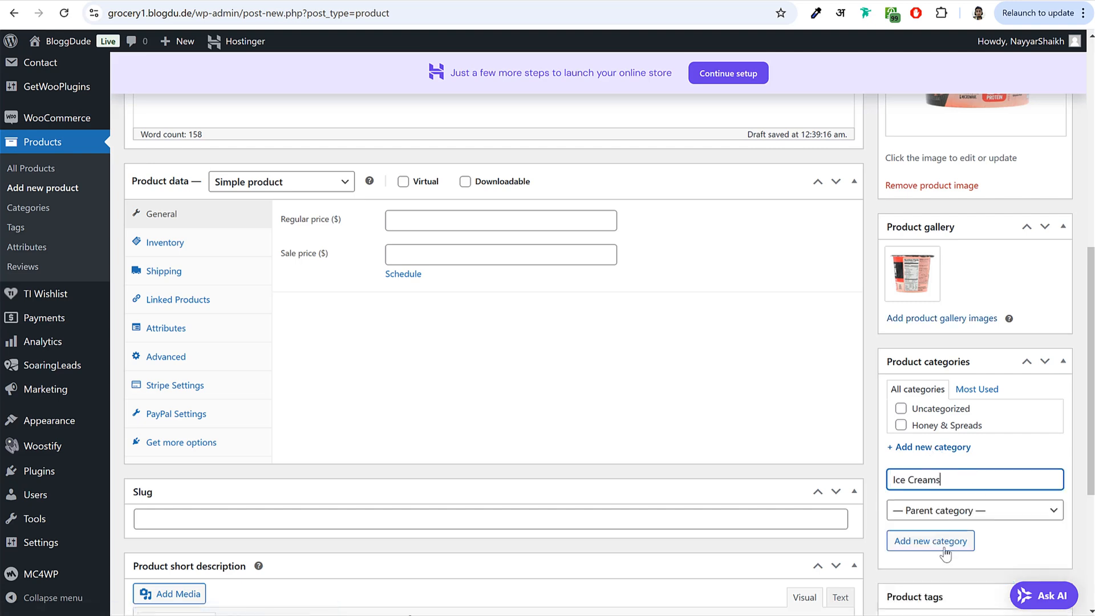
click(943, 549)
scroll(929, 360, down, 5)
click(925, 365)
scroll(959, 427, up, 10)
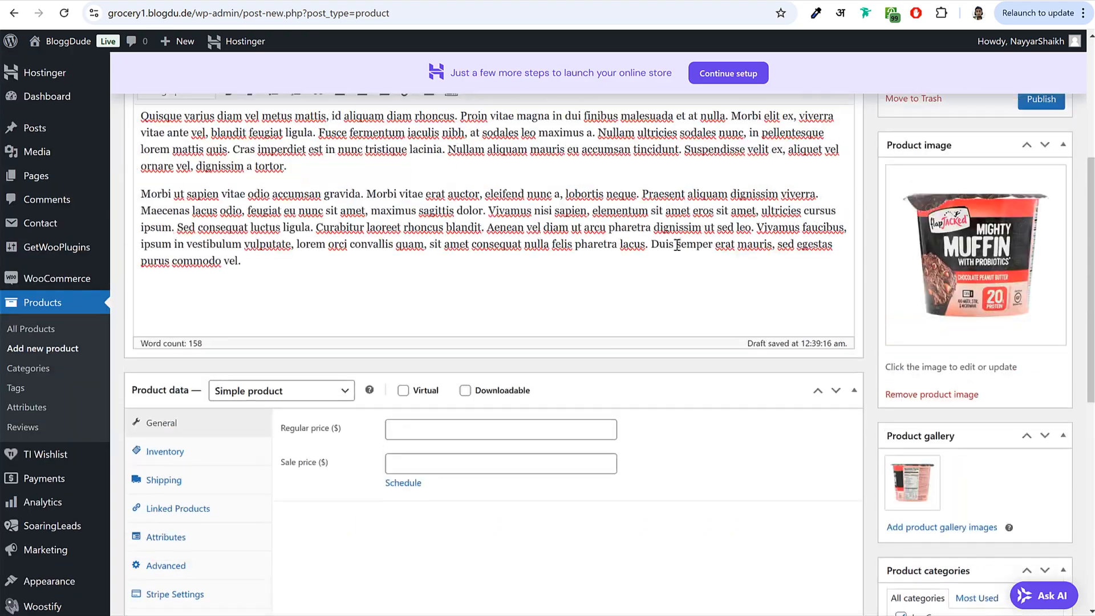
scroll(908, 252, down, 6)
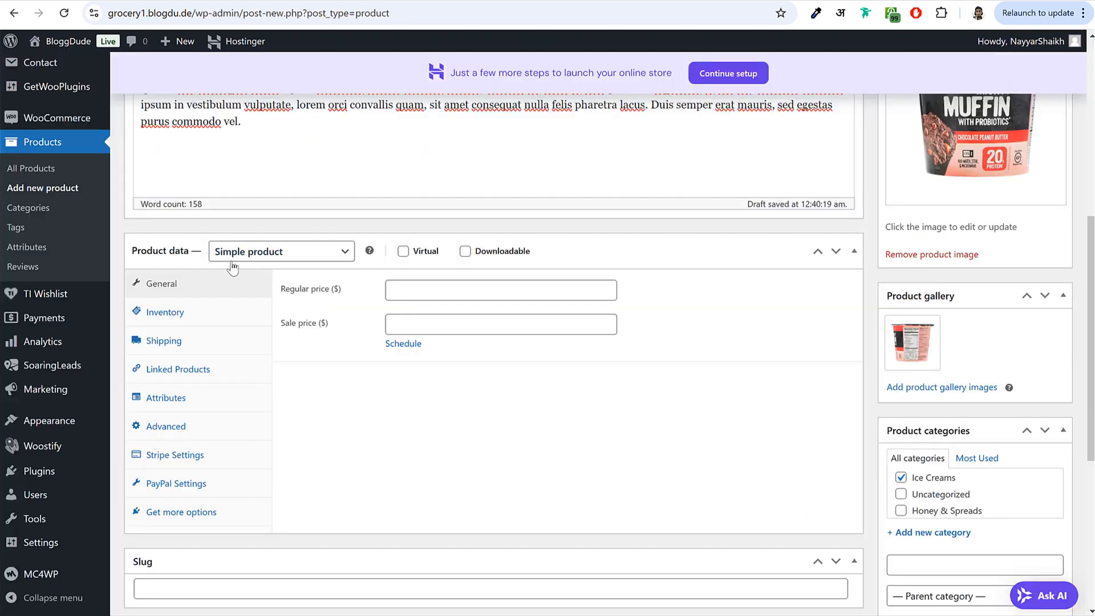
- Make it a Variable product with SKU CH3433
click(273, 253)
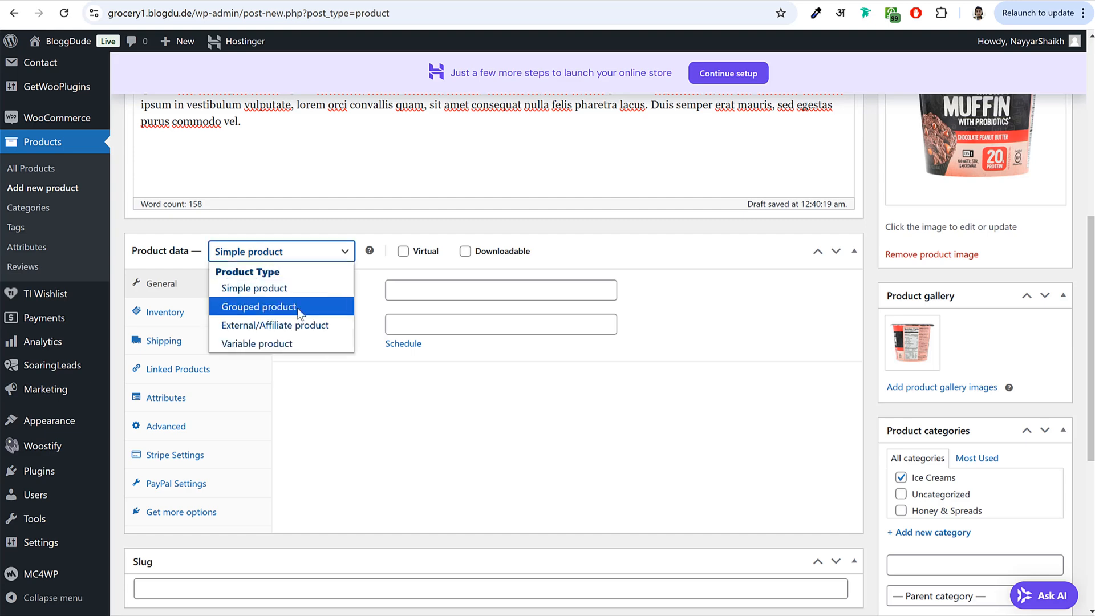
click(264, 343)
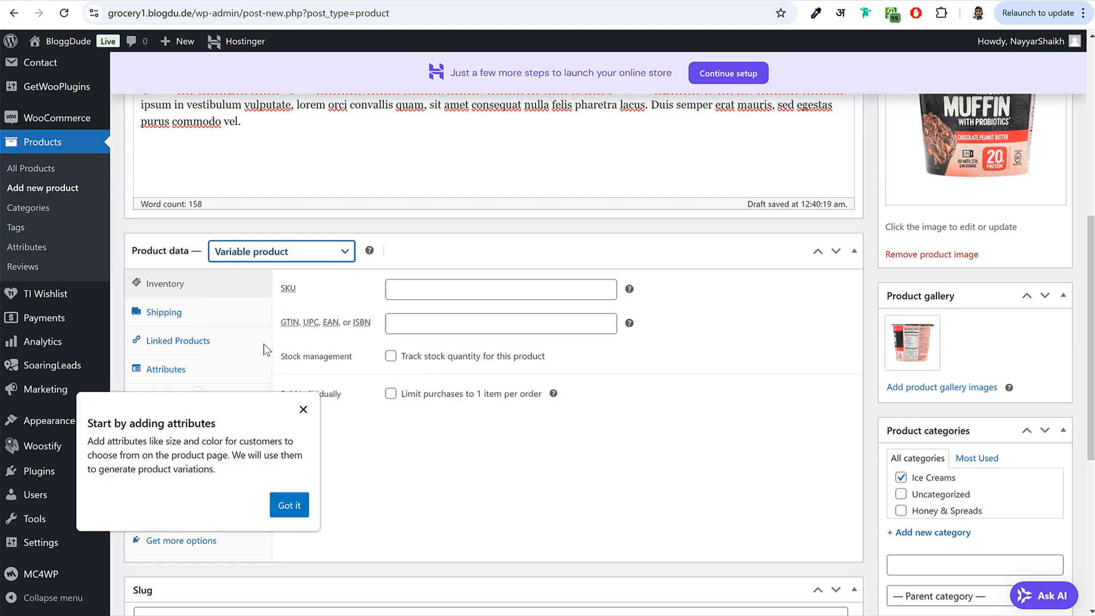
click(315, 432)
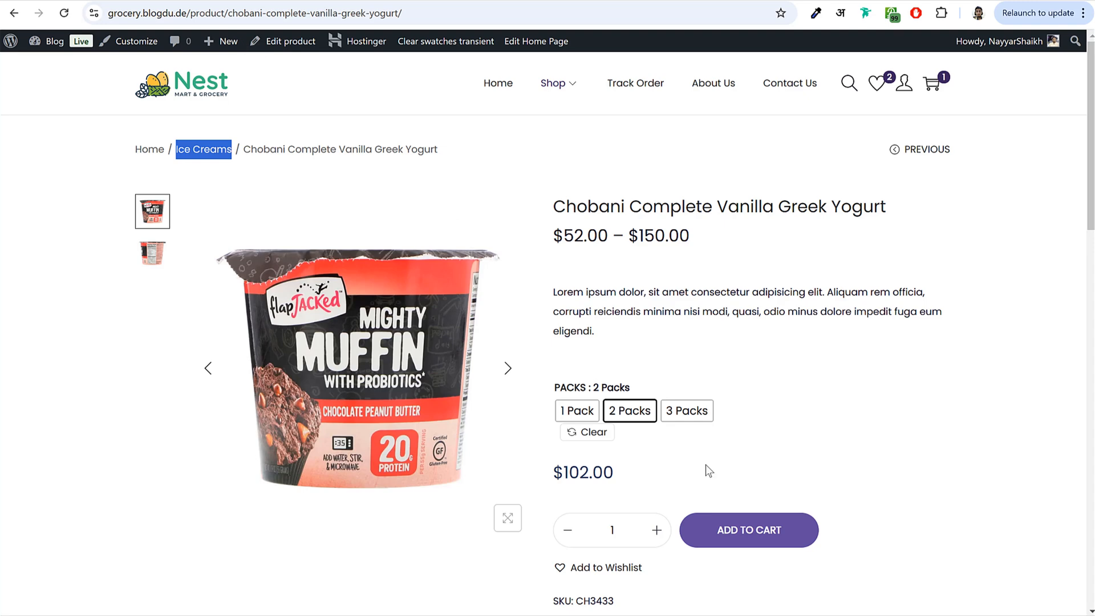
scroll(706, 465, down, 2)
double_click(579, 463)
key(ctrl+c)
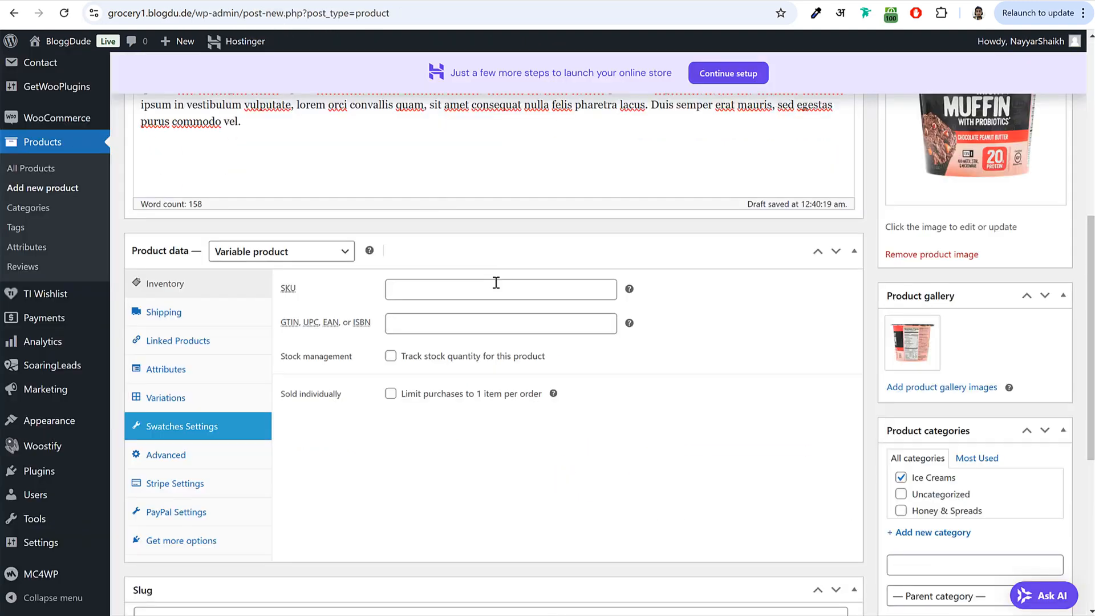
click(496, 289)
key(ctrl+v)
click(774, 351)
- Enter a shipping weight of 300 and 50 for the length and width
click(200, 317)
click(437, 287)
text(300)
key(Tab)
text(50)
key(Tab)
text(50)
key(Tab)
text(50)
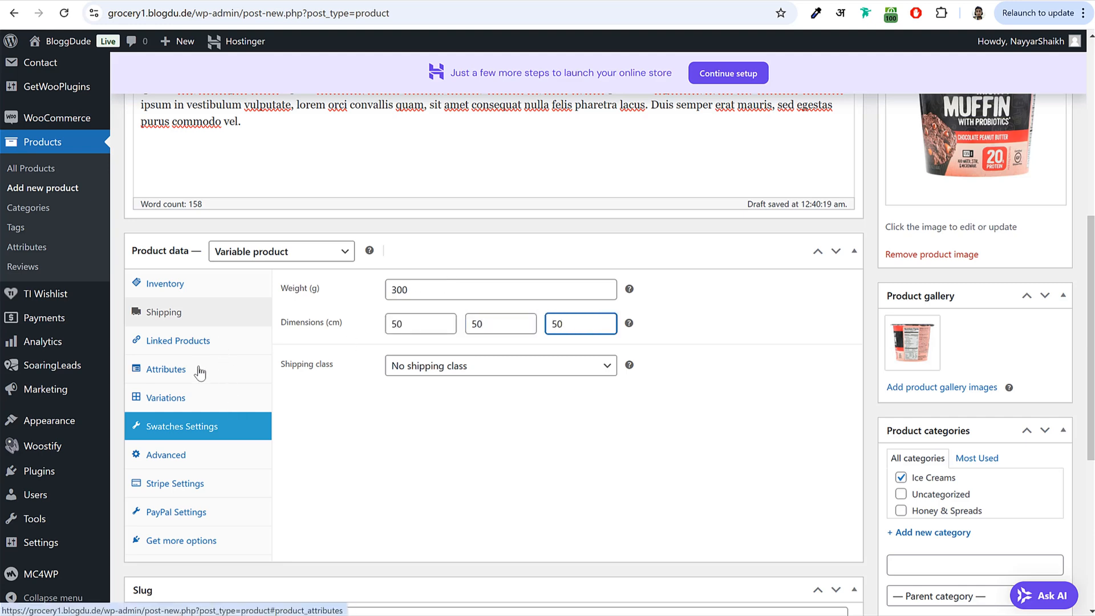
- Replace the product's Kgs attribute with the existing Packs attribute
click(199, 372)
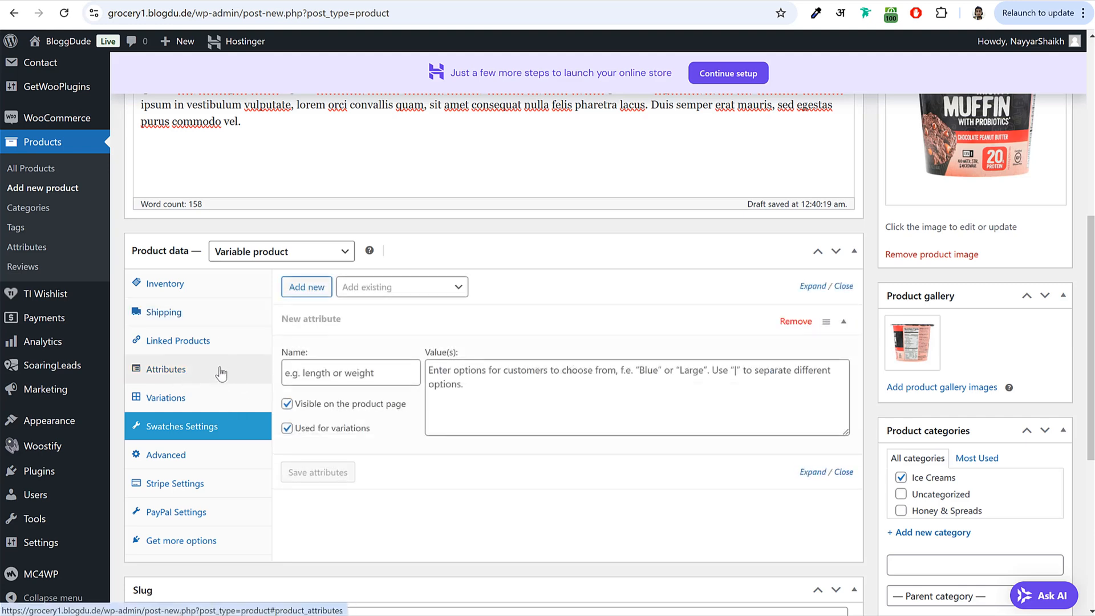
click(371, 294)
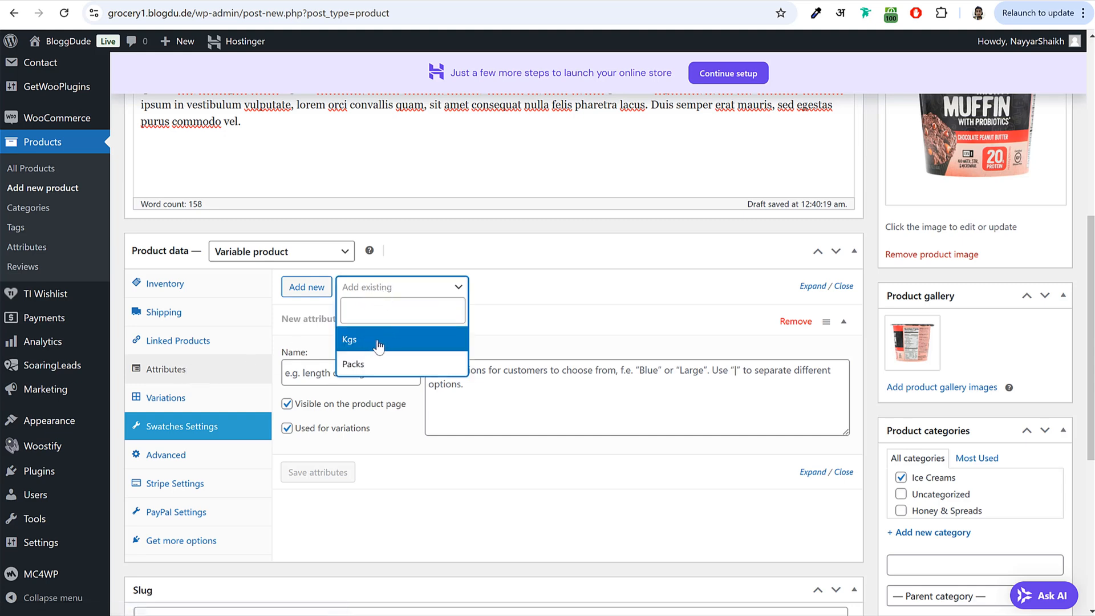
click(374, 345)
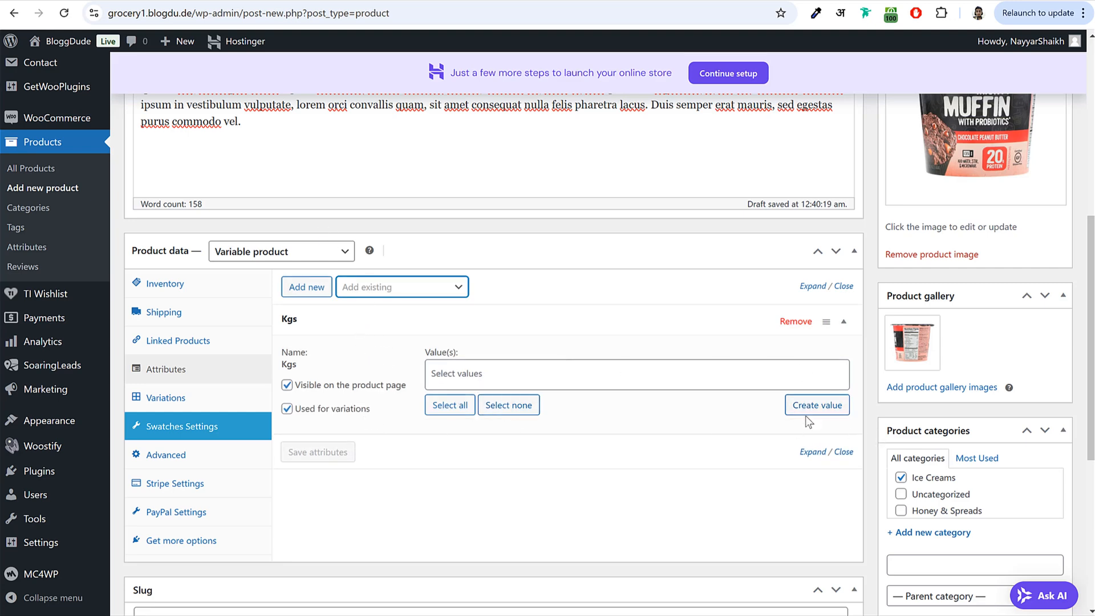
click(789, 324)
click(610, 116)
click(424, 290)
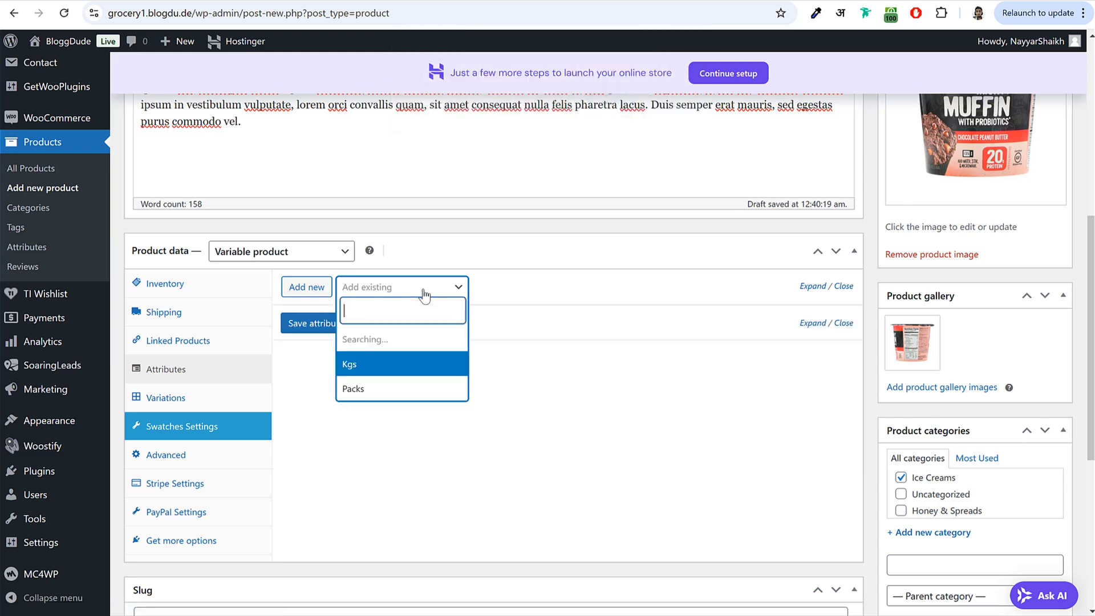
click(381, 365)
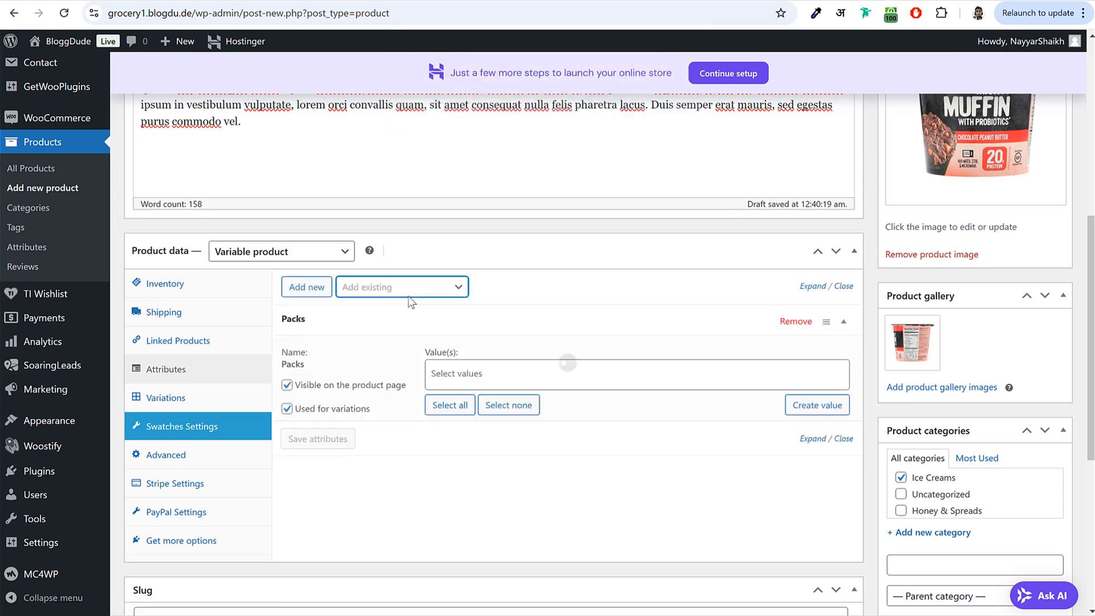
- Give Packs the values 1 Pack, 2 Packs and 3 Packs and save the attributes
click(474, 366)
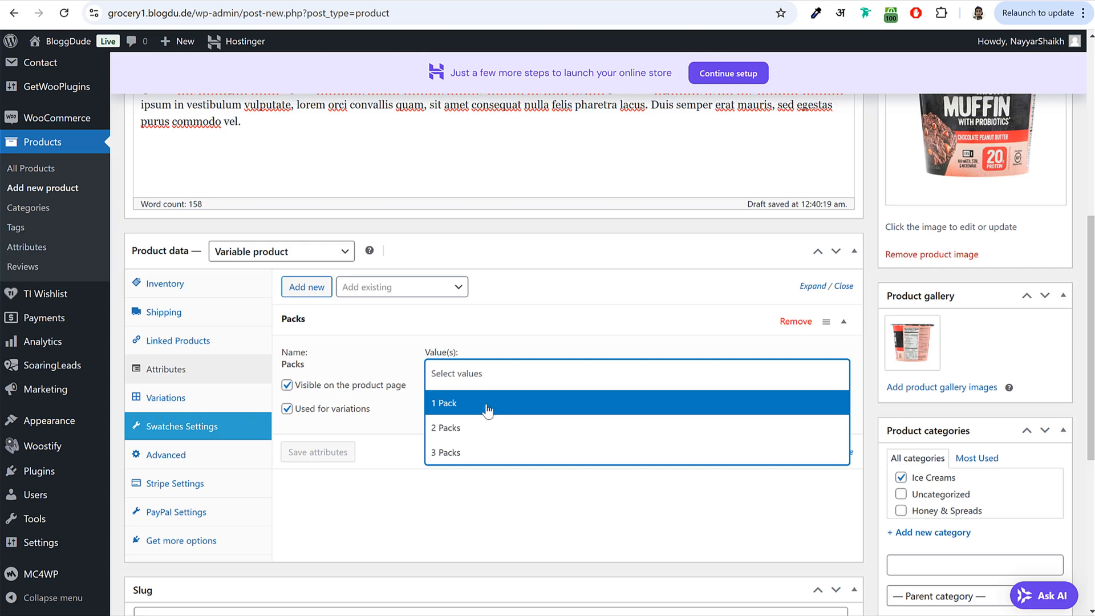
click(488, 405)
click(503, 372)
click(473, 429)
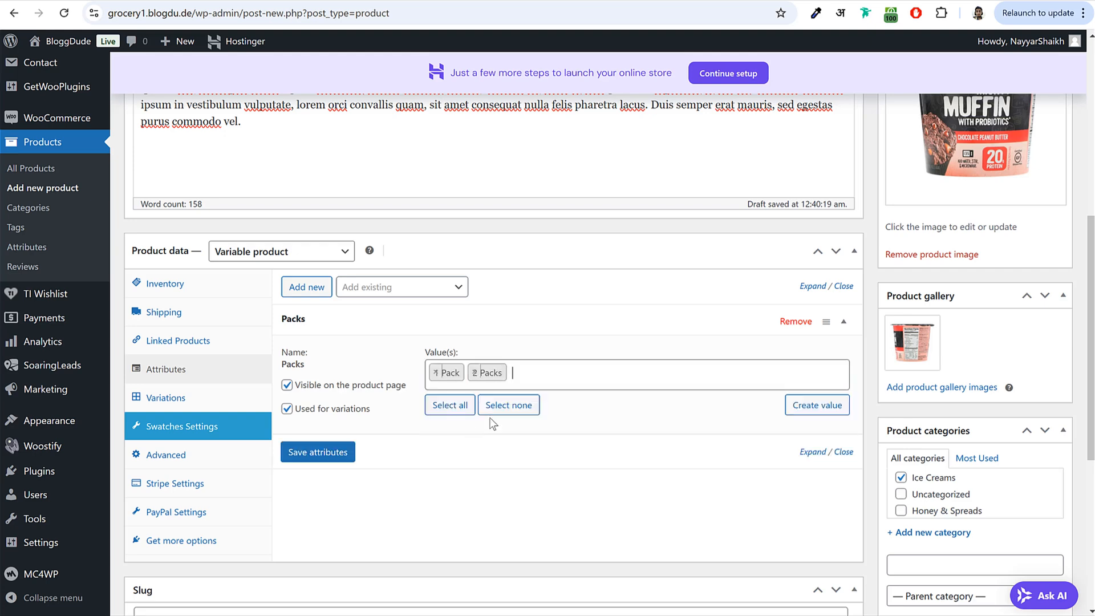
click(546, 378)
click(488, 454)
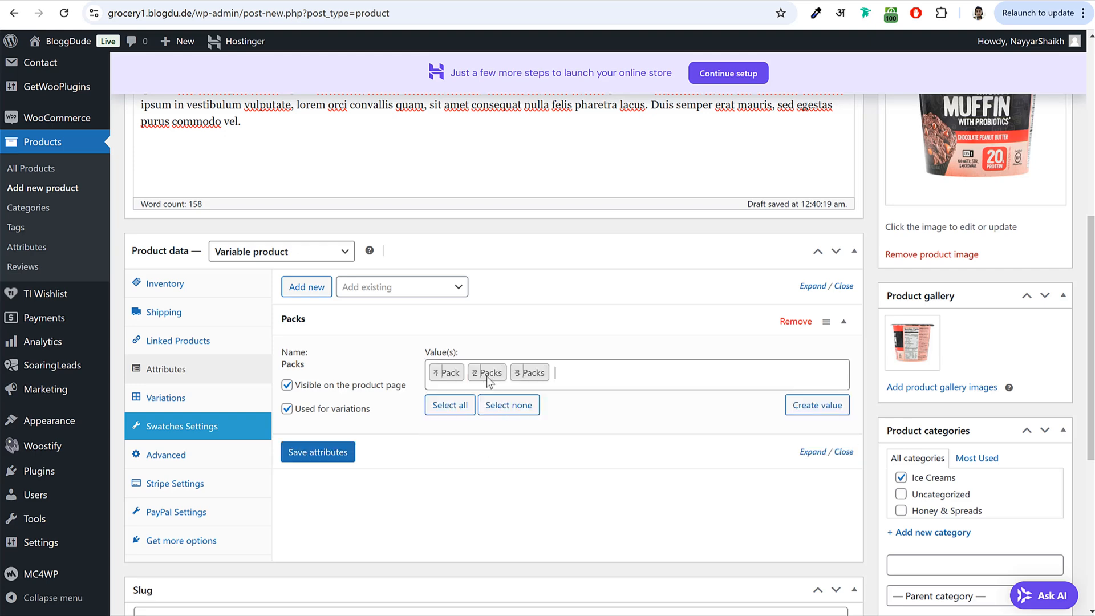
click(335, 454)
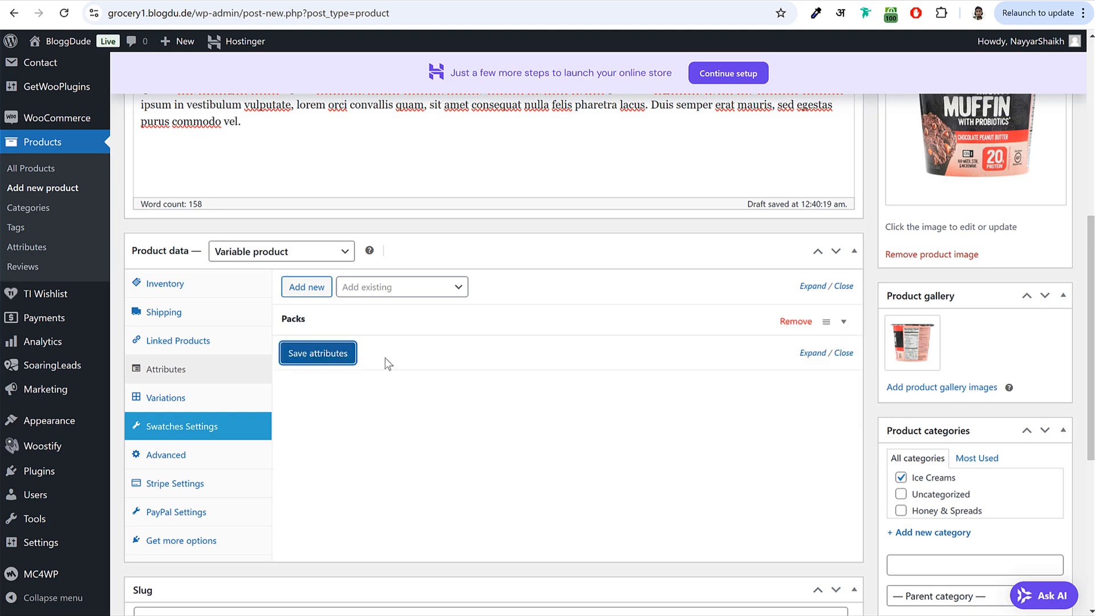
click(382, 328)
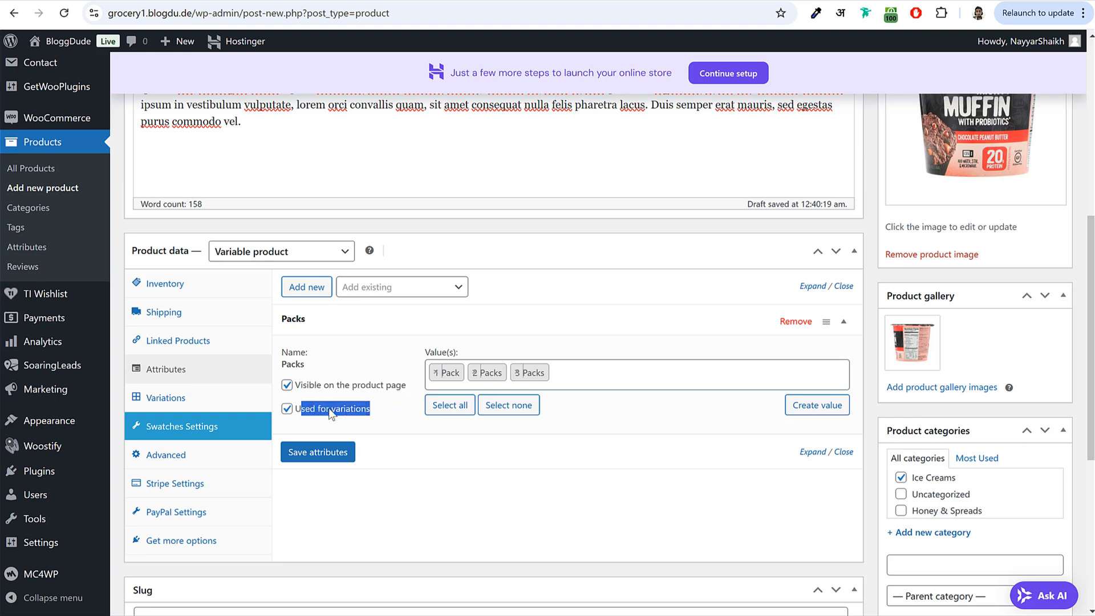
- Generate the three Packs variations from the attributes
click(171, 397)
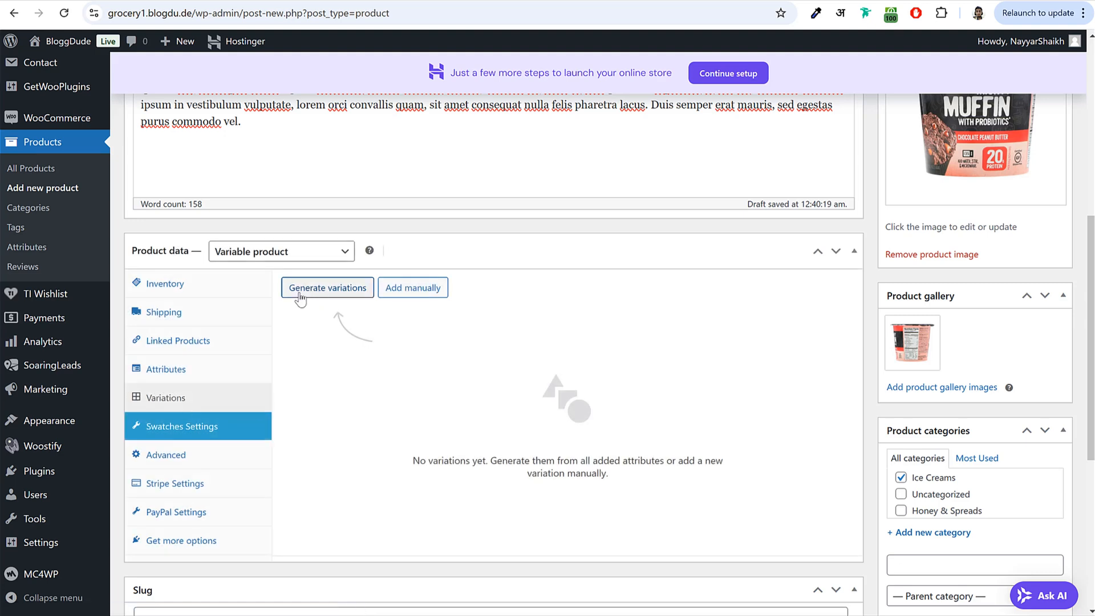
click(339, 294)
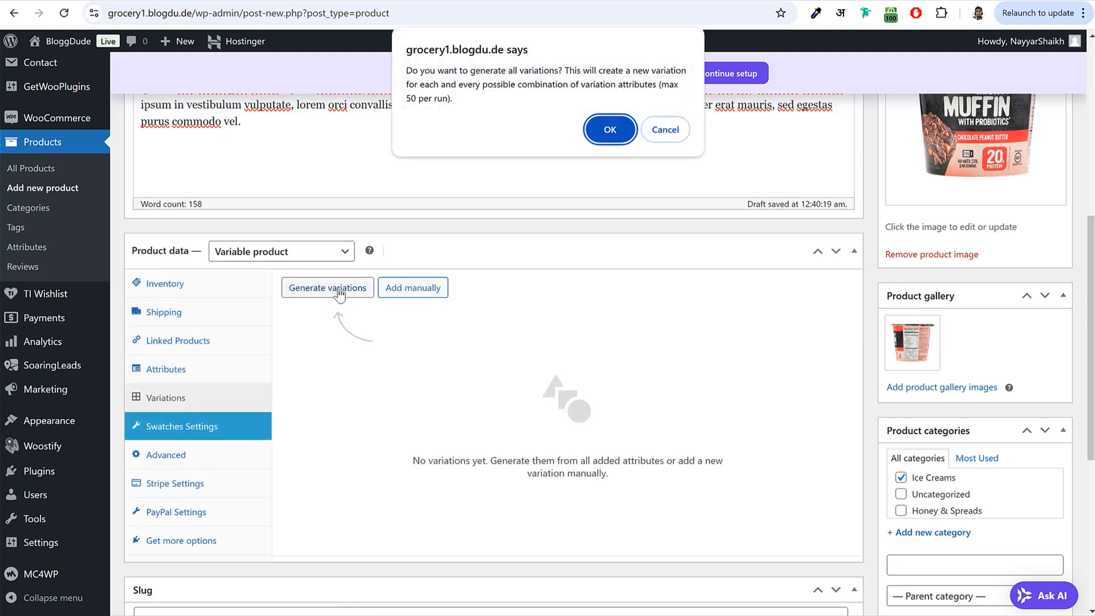
click(610, 129)
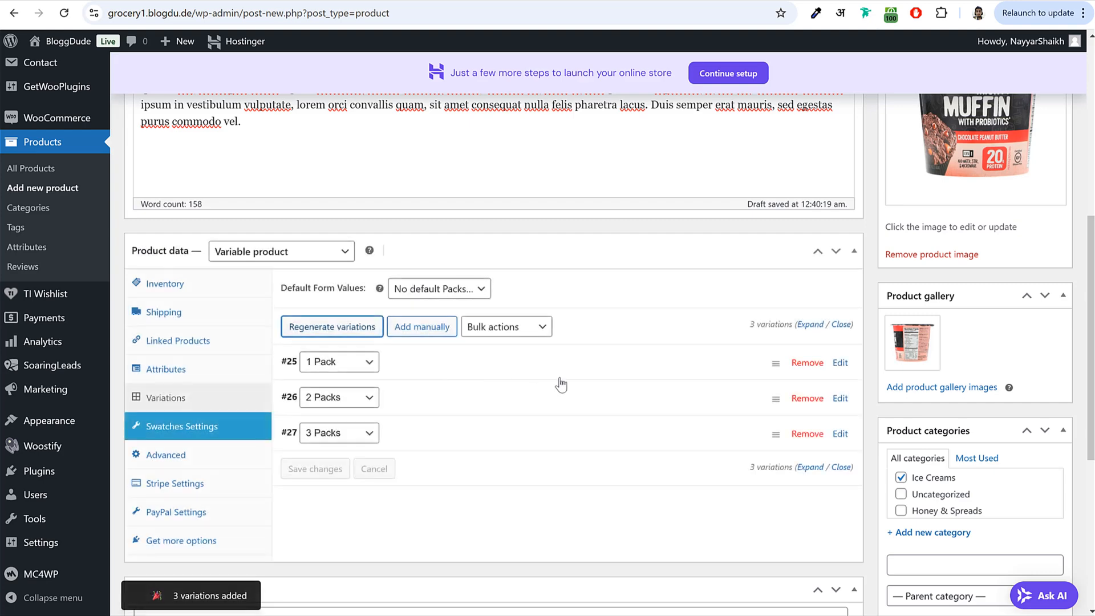
- Set the 1 Pack variation's regular price to 52 and the 2 Packs variation's to 102
scroll(576, 400, down, 4)
click(438, 159)
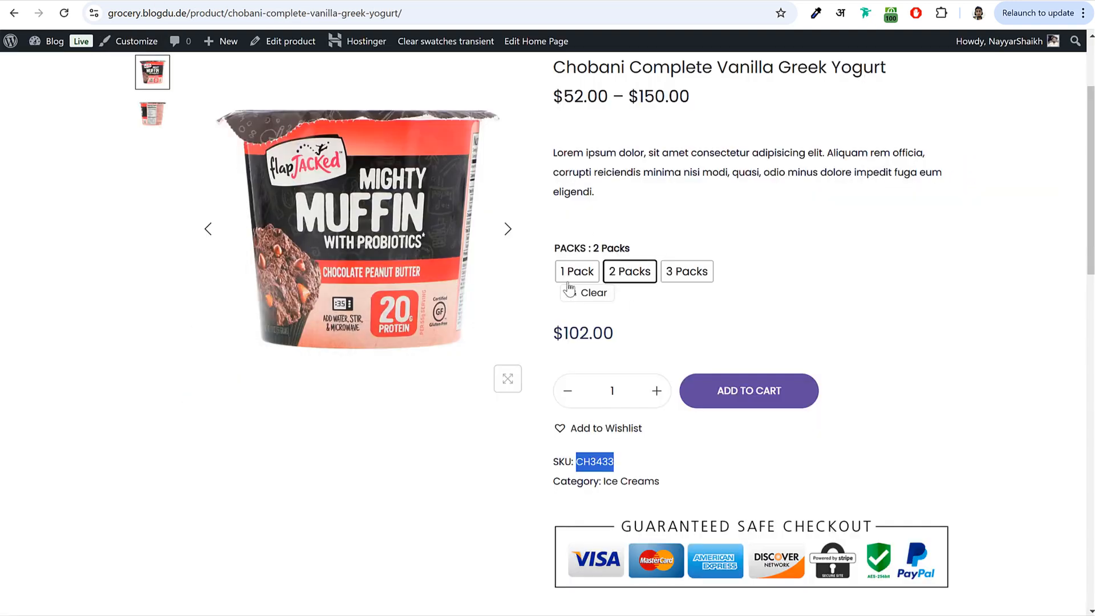
click(576, 272)
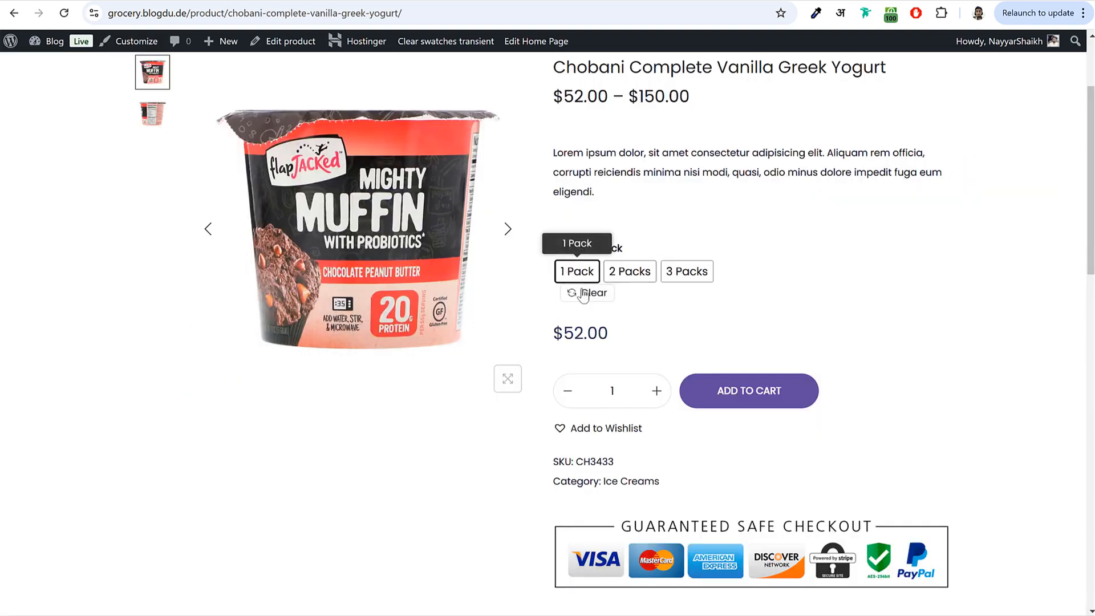
drag(623, 332, 563, 334)
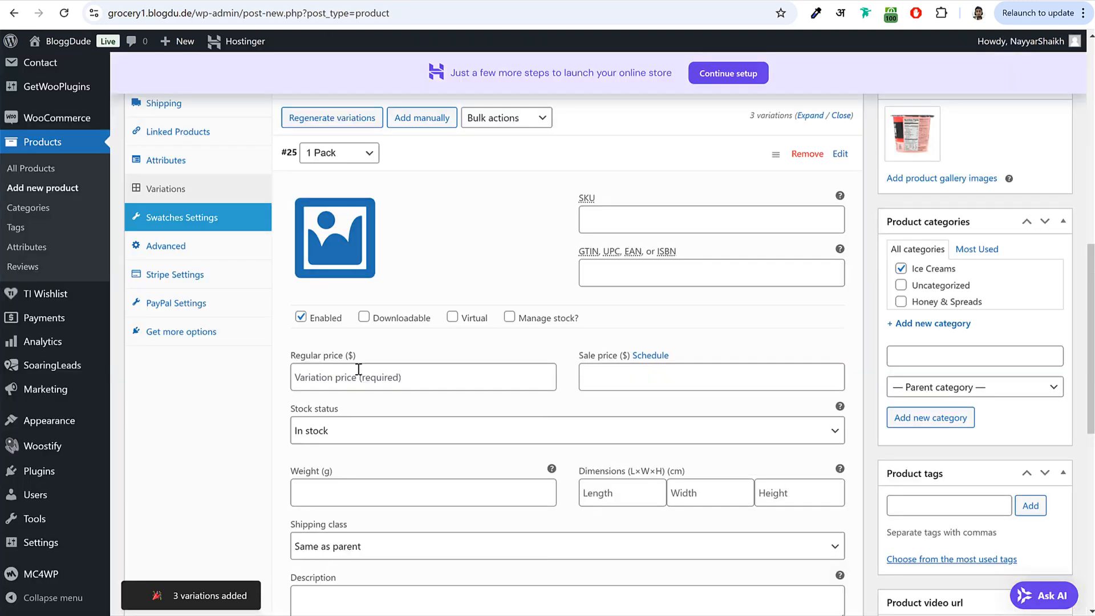
click(358, 372)
text(52)
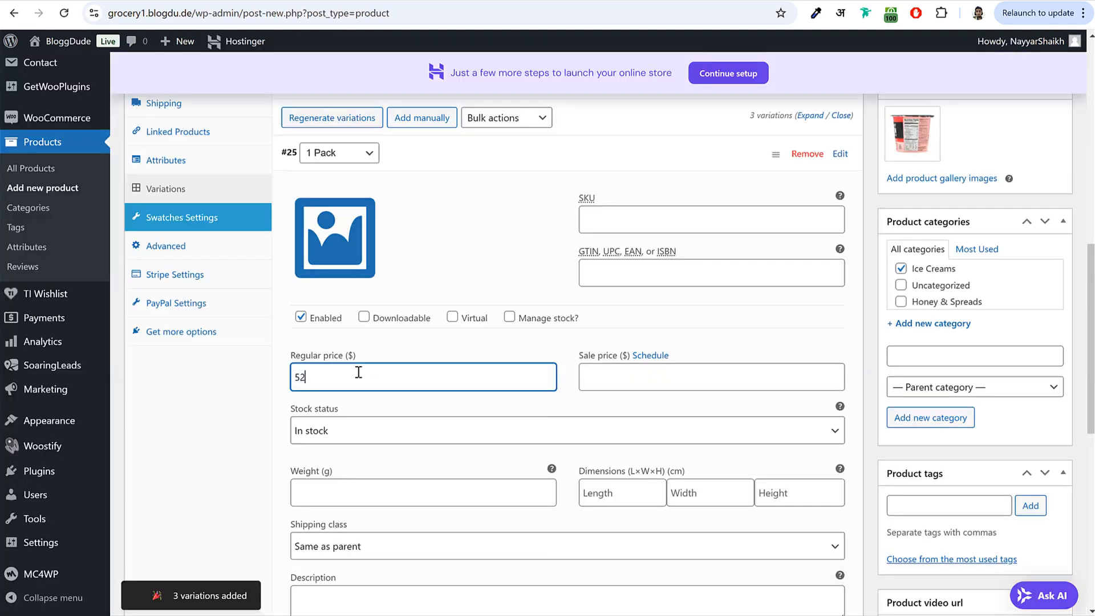
click(436, 157)
click(443, 194)
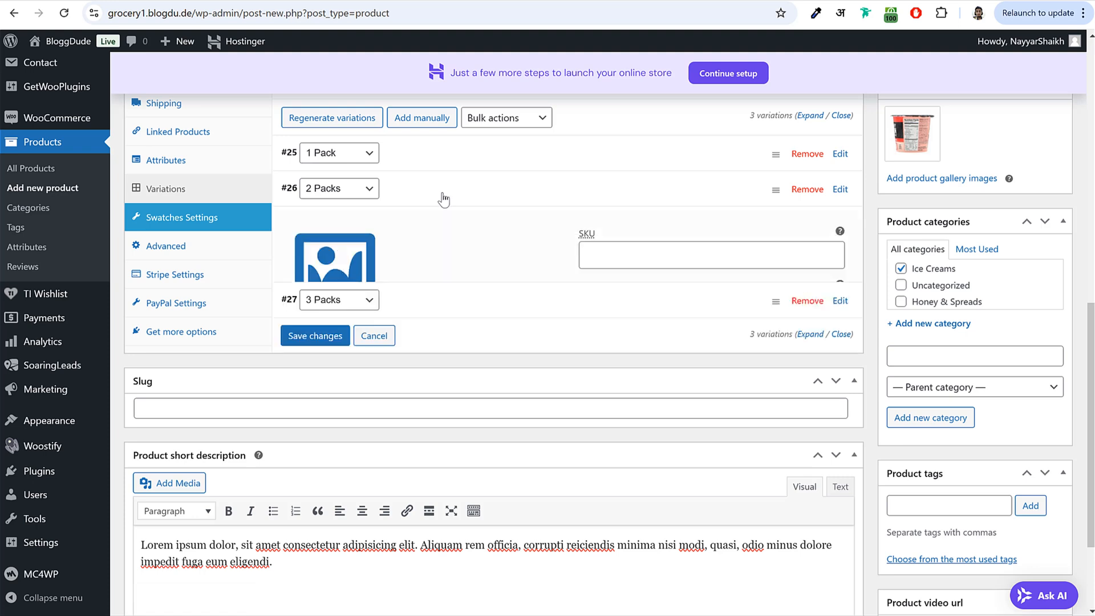
click(363, 418)
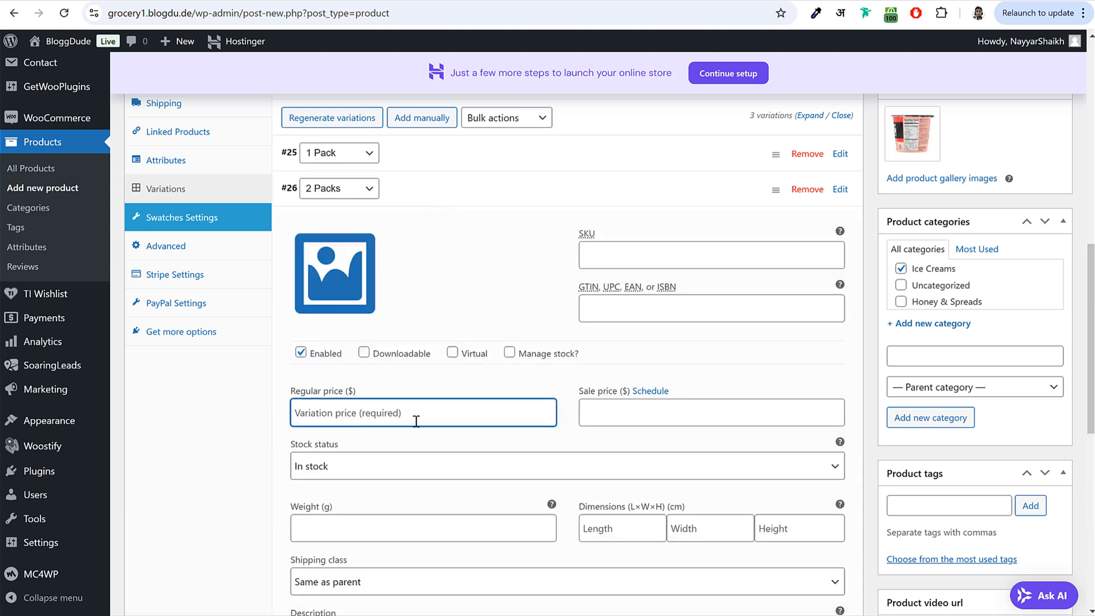
text(102)
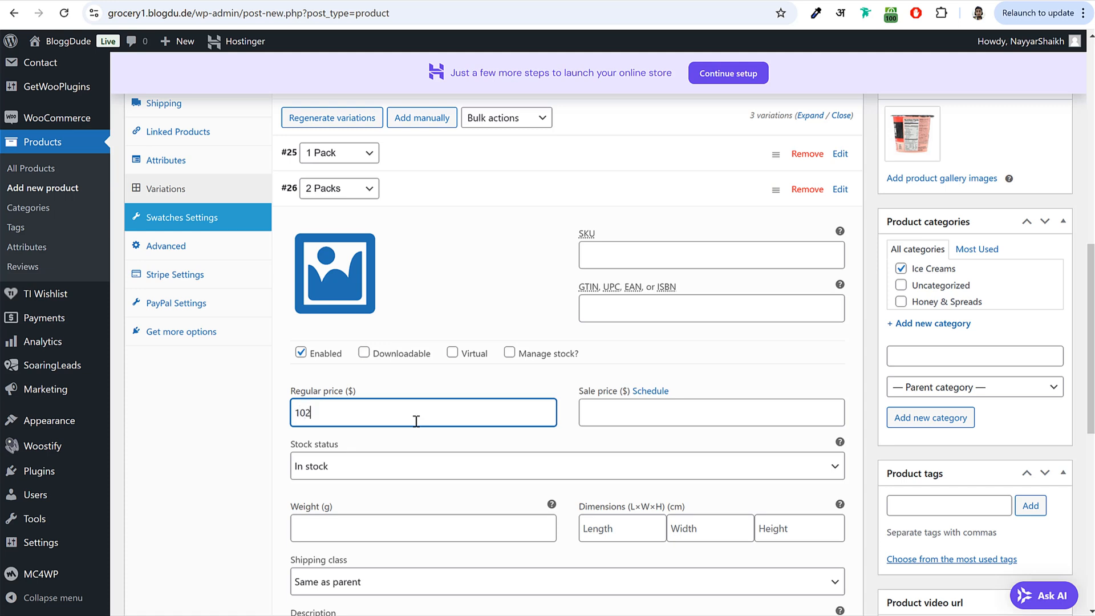
click(461, 198)
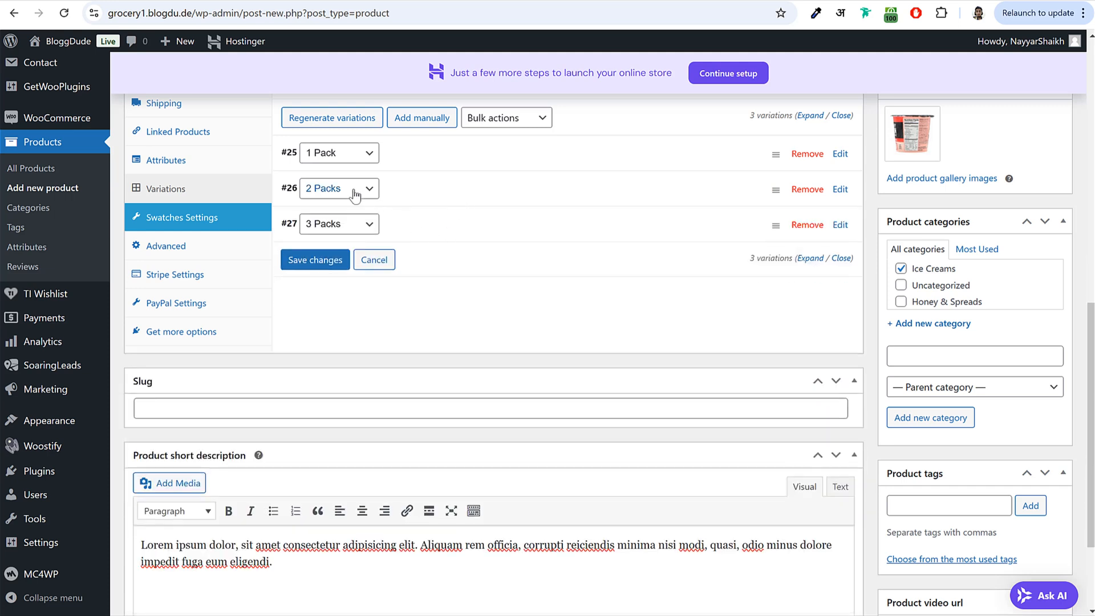
- Set the 3 Packs variation's regular price to 150 and save the variation changes
click(460, 231)
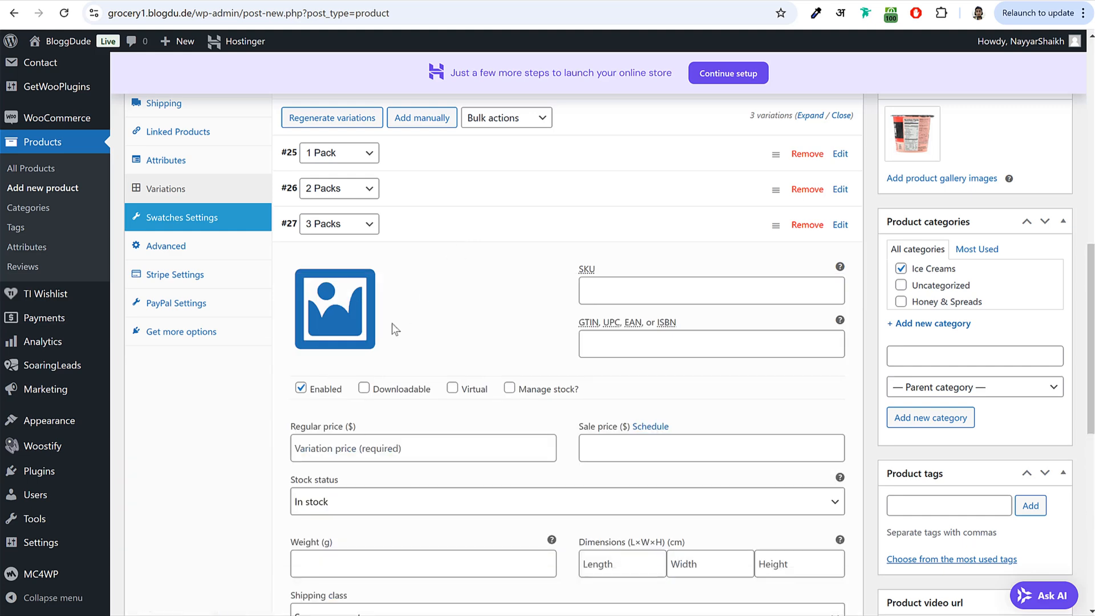
click(391, 448)
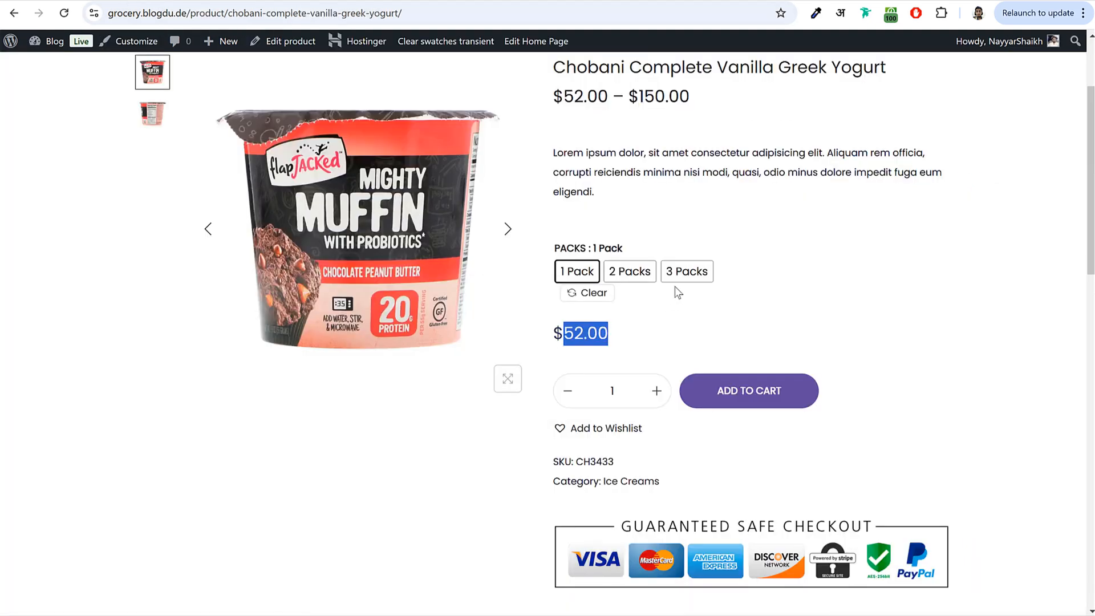
click(685, 273)
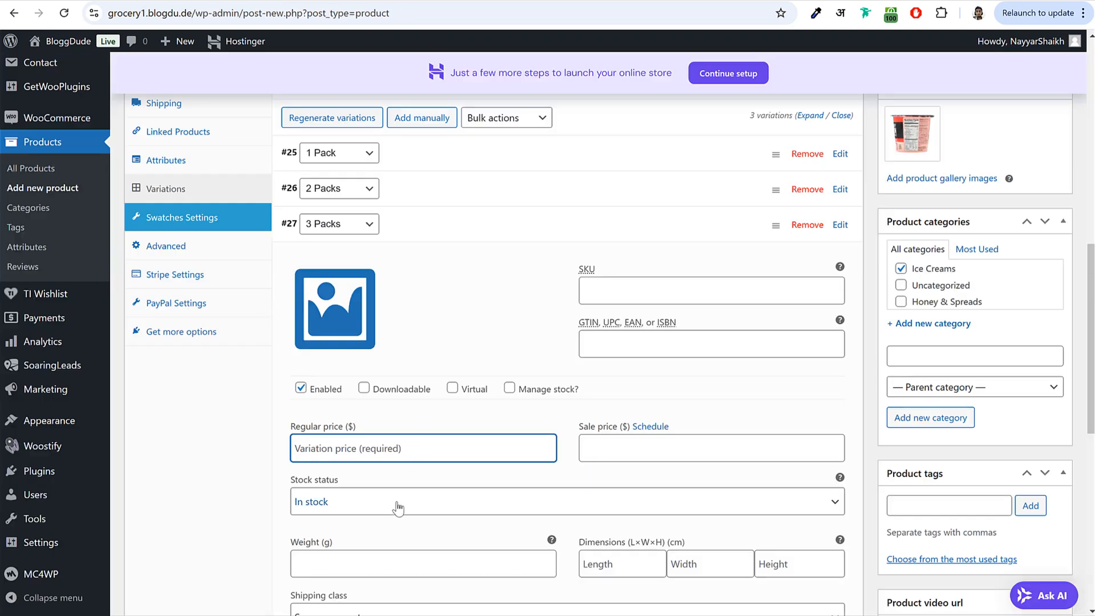
text(150)
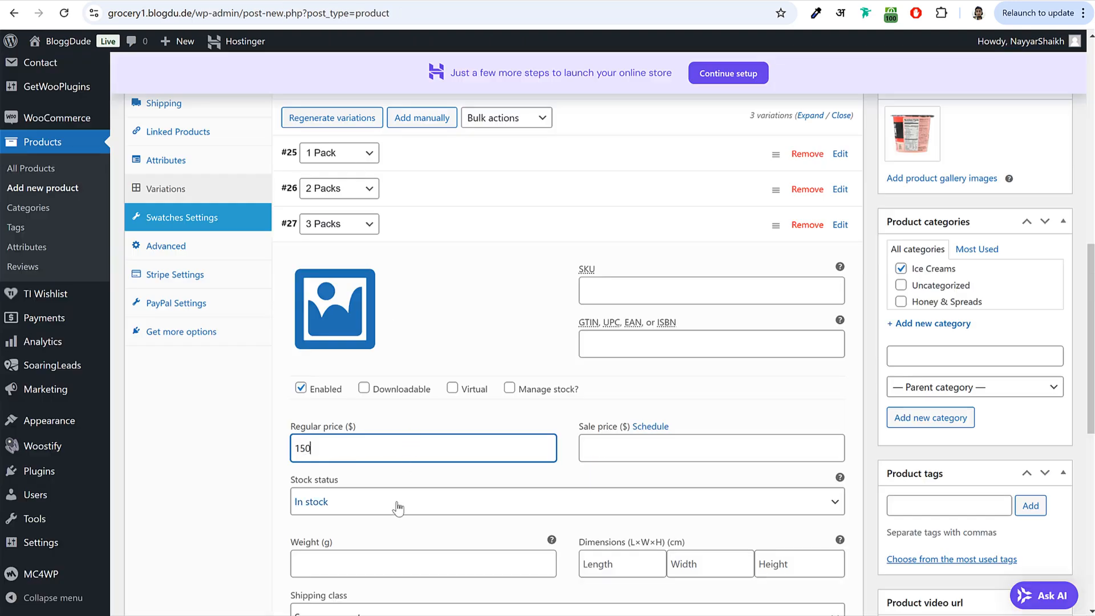
click(411, 235)
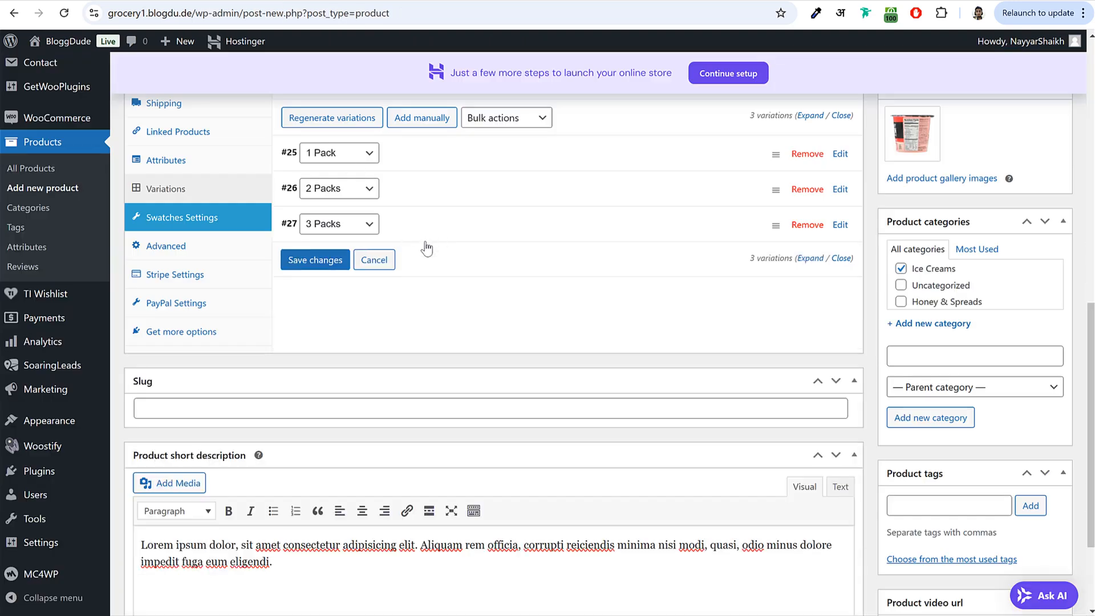
click(323, 261)
scroll(400, 319, up, 10)
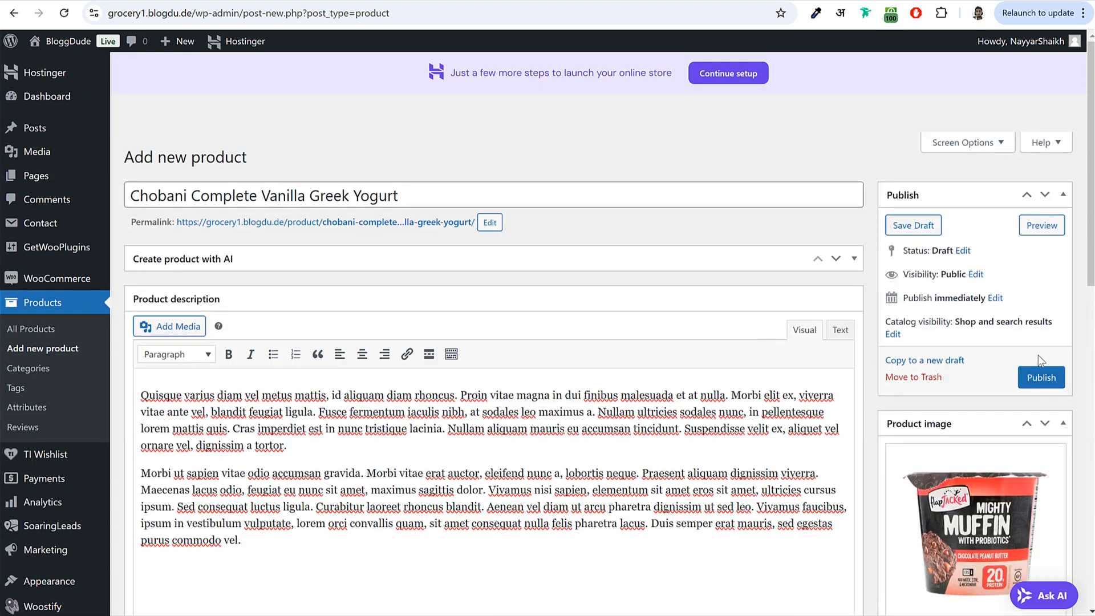
- Publish the Chobani yogurt product and open its live product page
click(1046, 381)
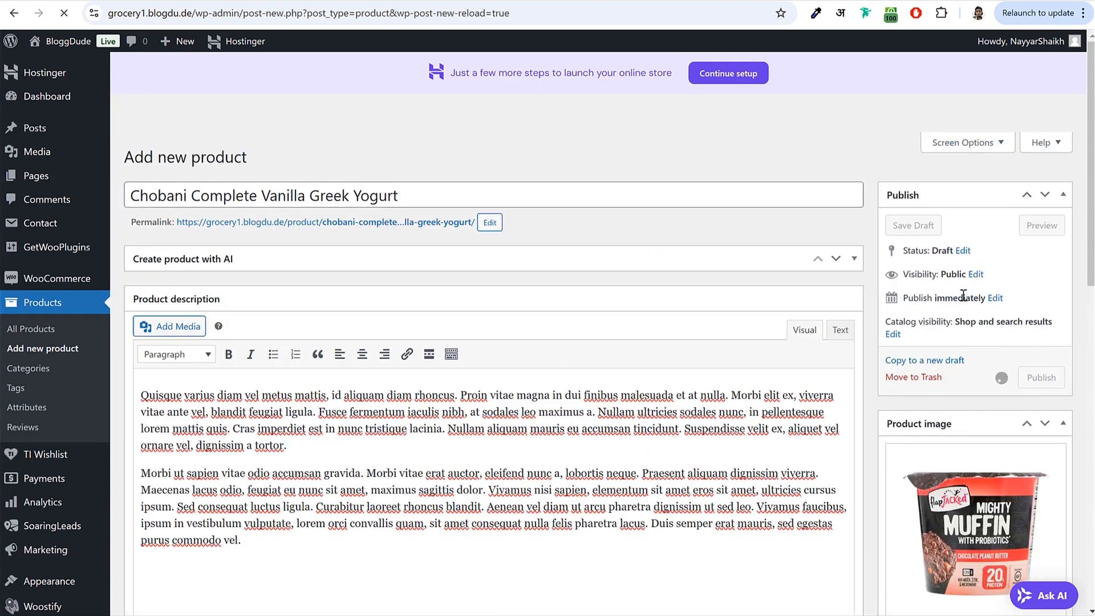
right_click(366, 226)
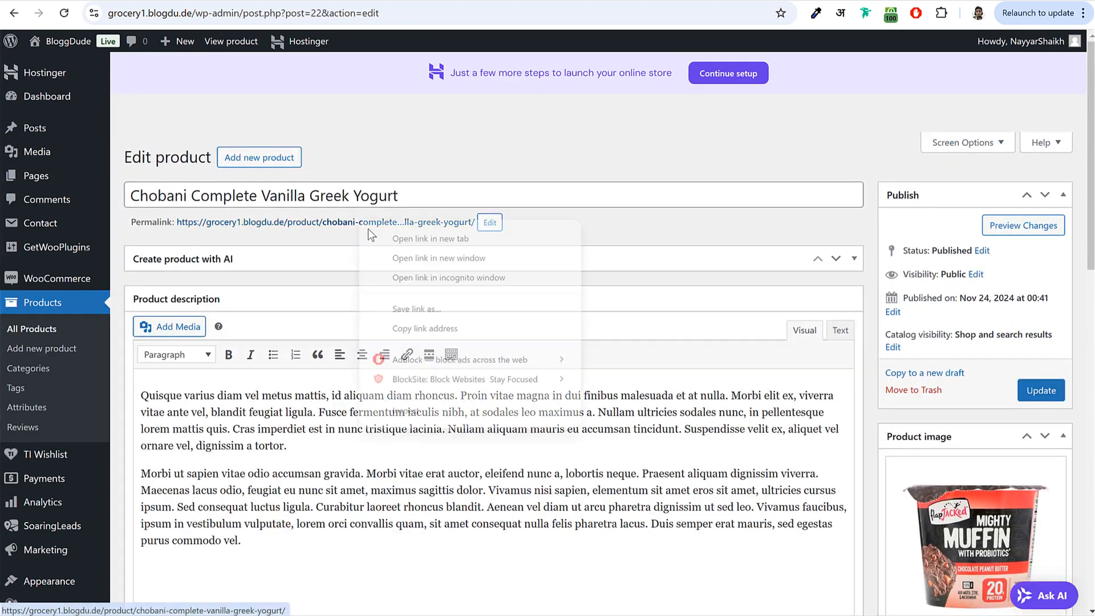
click(386, 222)
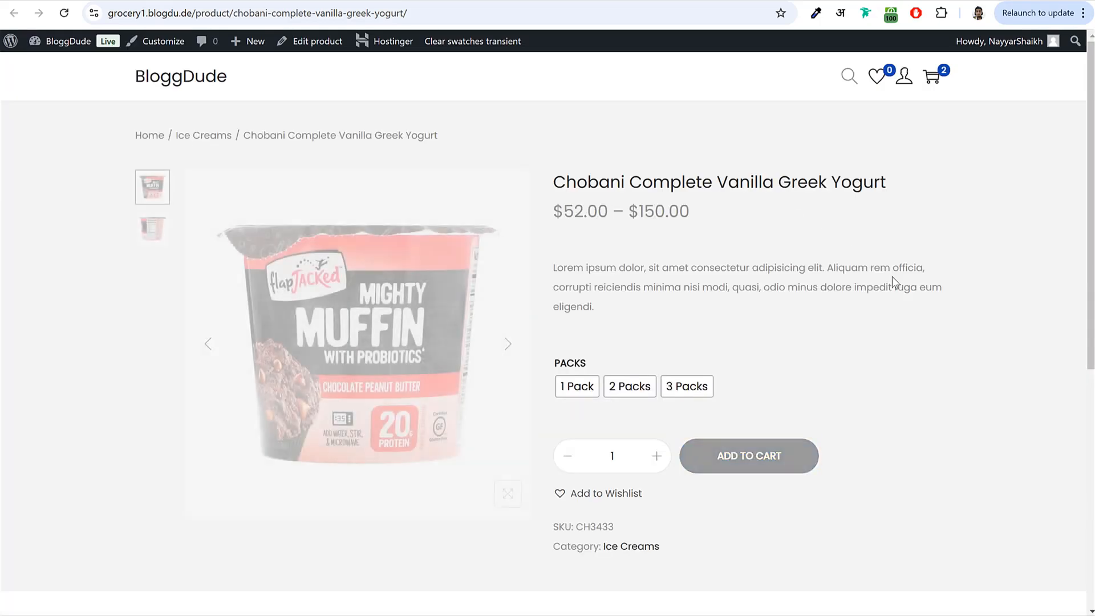
- Check the live 1 Pack ($52.00) to 3 Packs ($150.00) prices, then browse the reference store's home page
click(570, 388)
drag(567, 453, 628, 439)
click(627, 400)
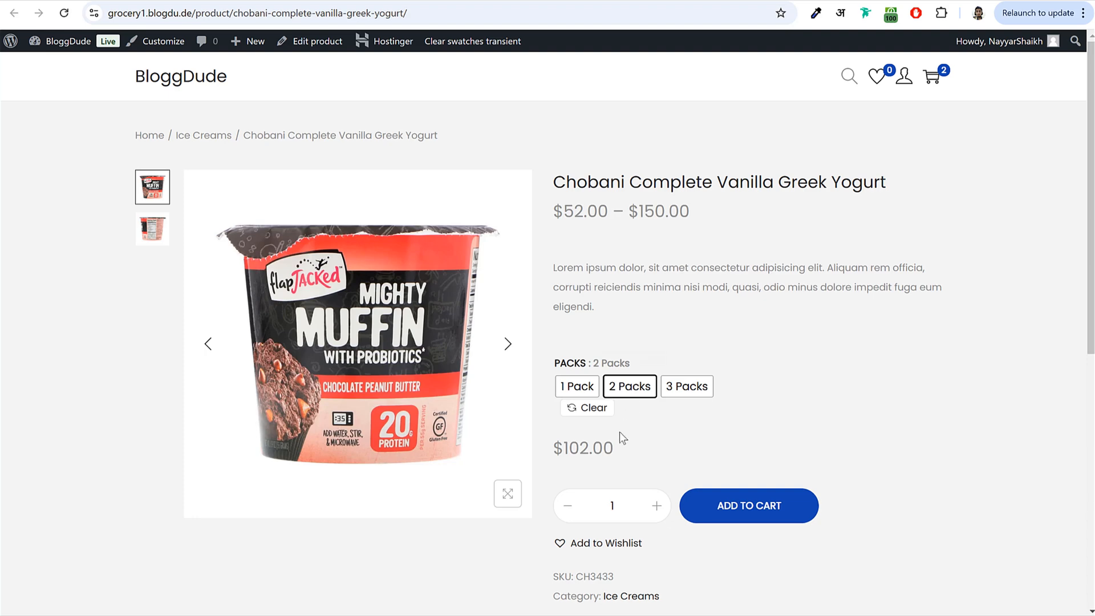
click(680, 397)
double_click(625, 445)
click(643, 445)
scroll(673, 479, down, 4)
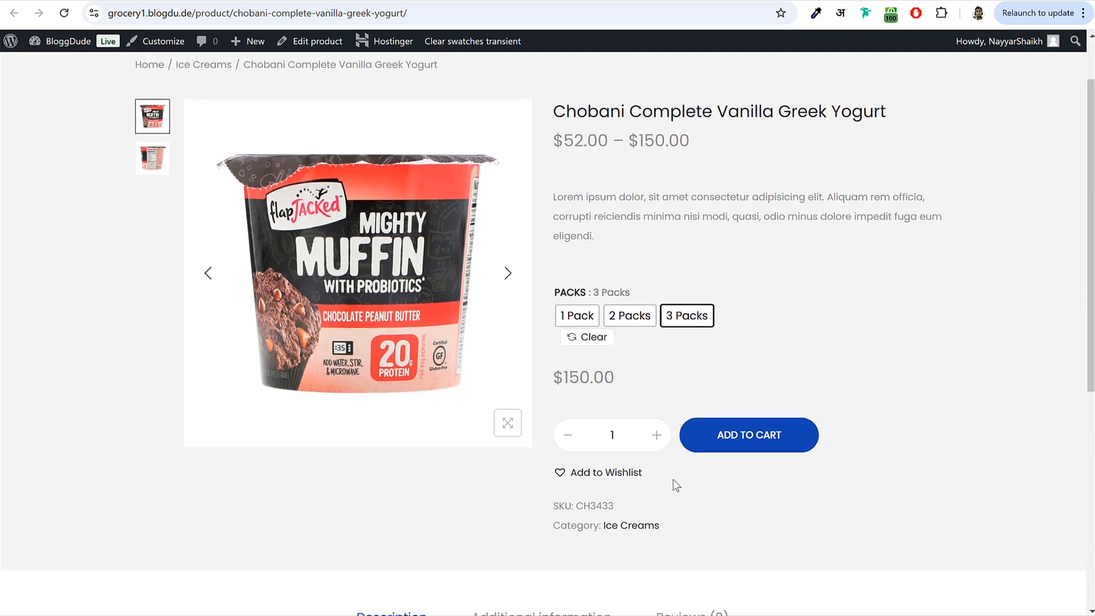
scroll(648, 453, up, 4)
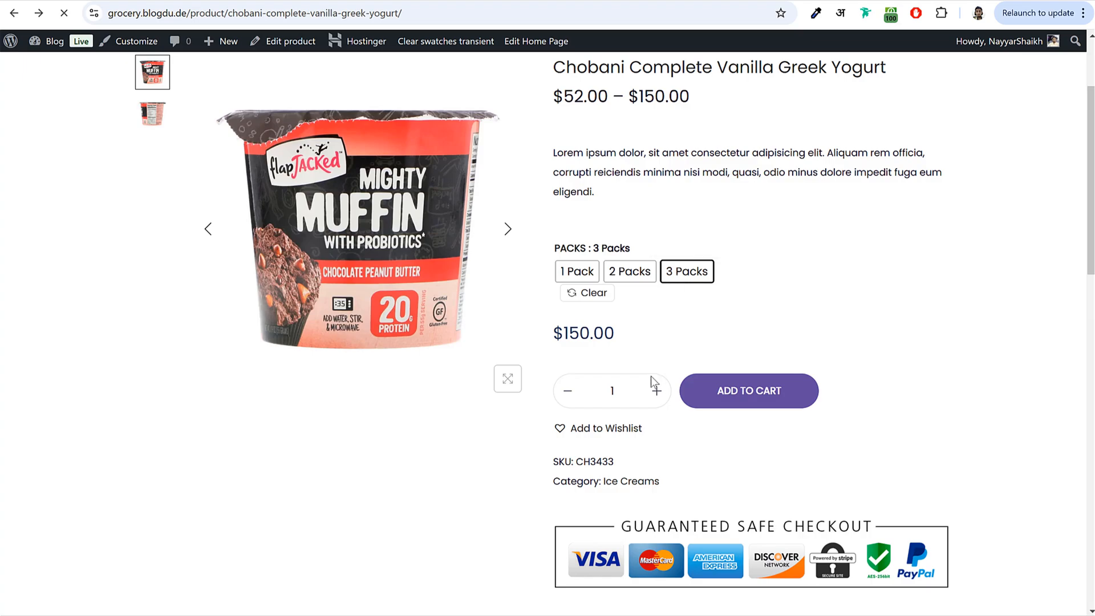
scroll(650, 386, up, 13)
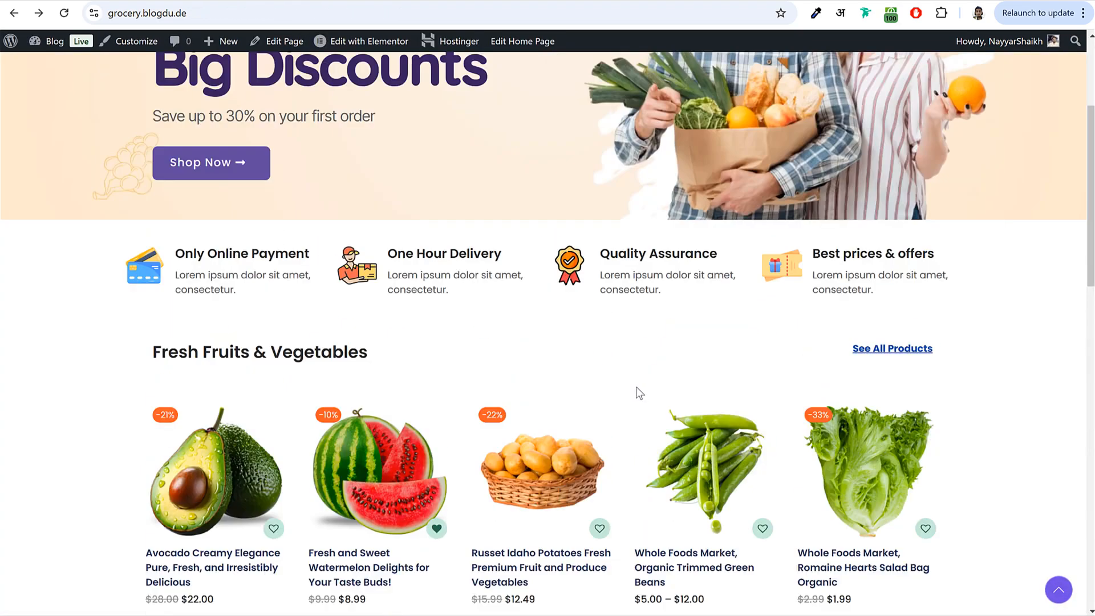
scroll(638, 393, up, 3)
scroll(656, 394, down, 5)
- Duplicate the Chobani yogurt and title the copy 'Whole Foods Market, Organic Trimmed Green Beans'
click(686, 378)
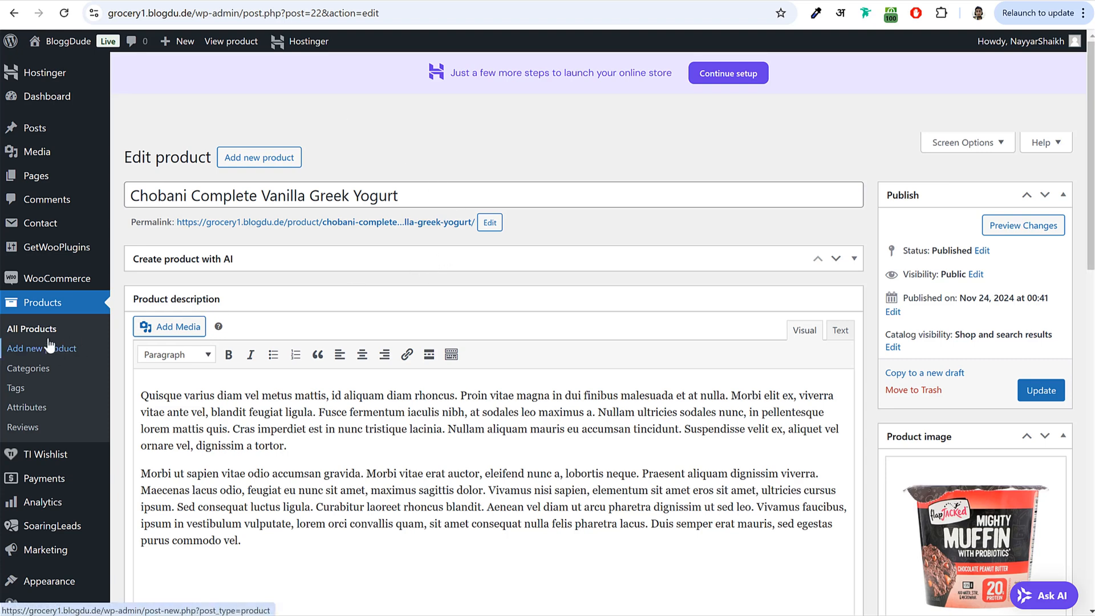
click(45, 336)
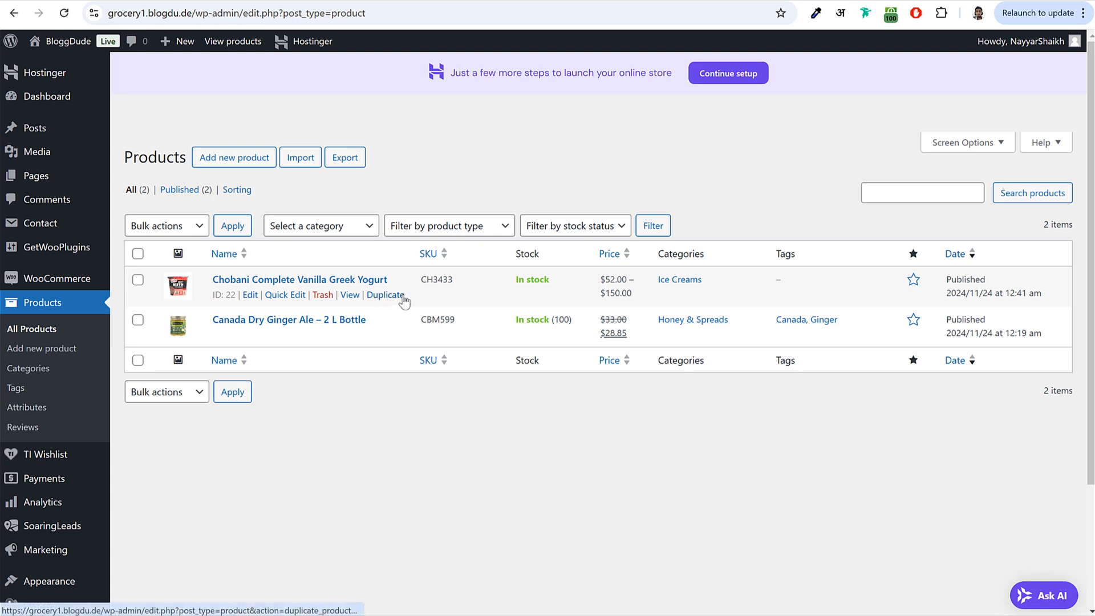
double_click(386, 296)
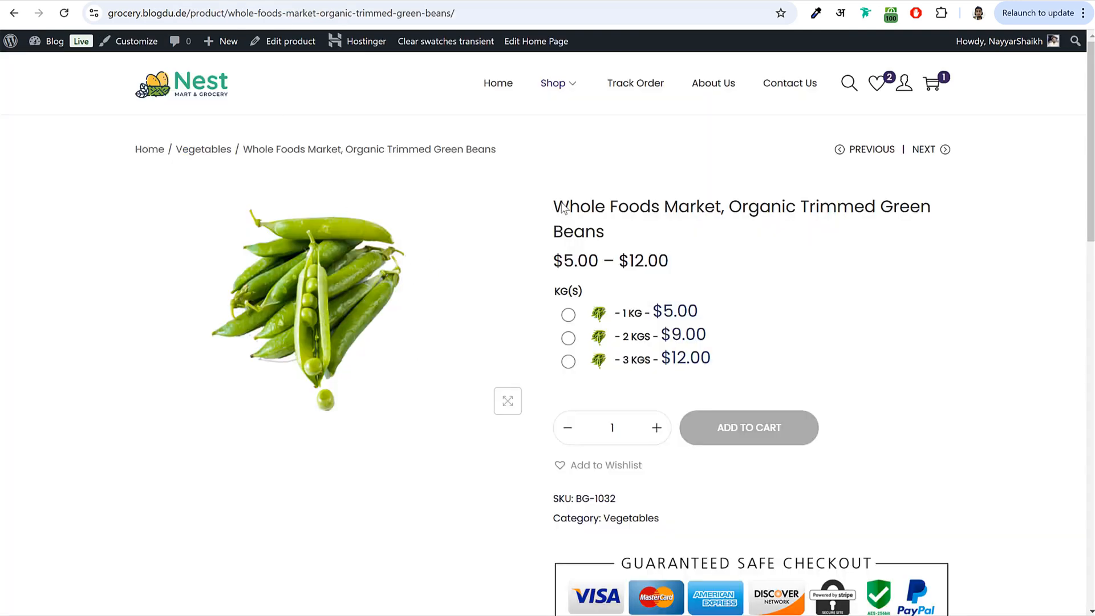
drag(556, 208, 619, 235)
key(ctrl+c)
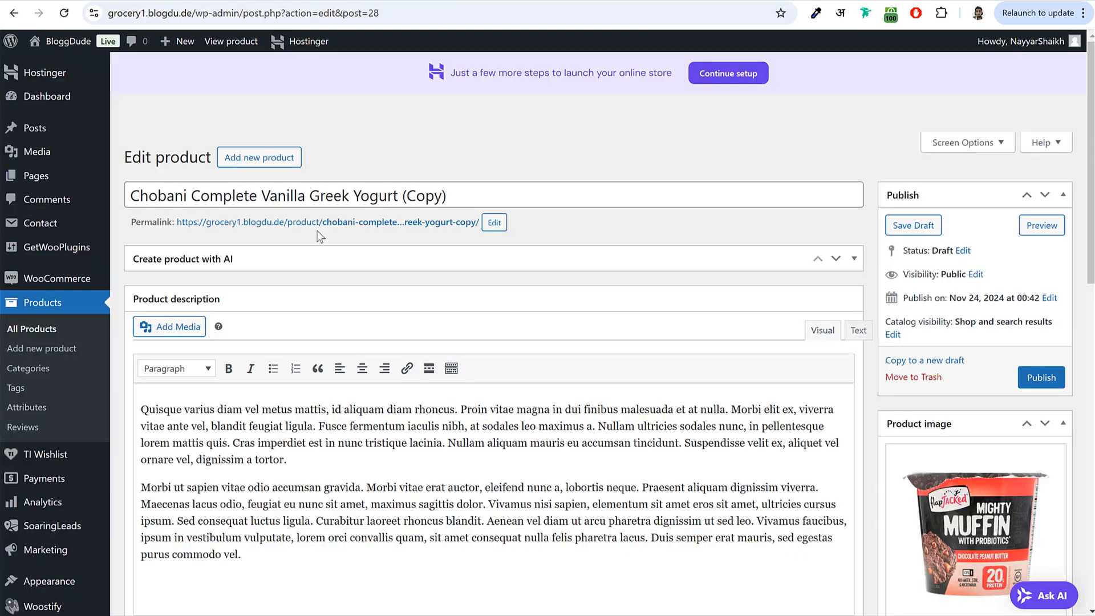
click(447, 188)
key(ctrl+a)
key(ctrl+v)
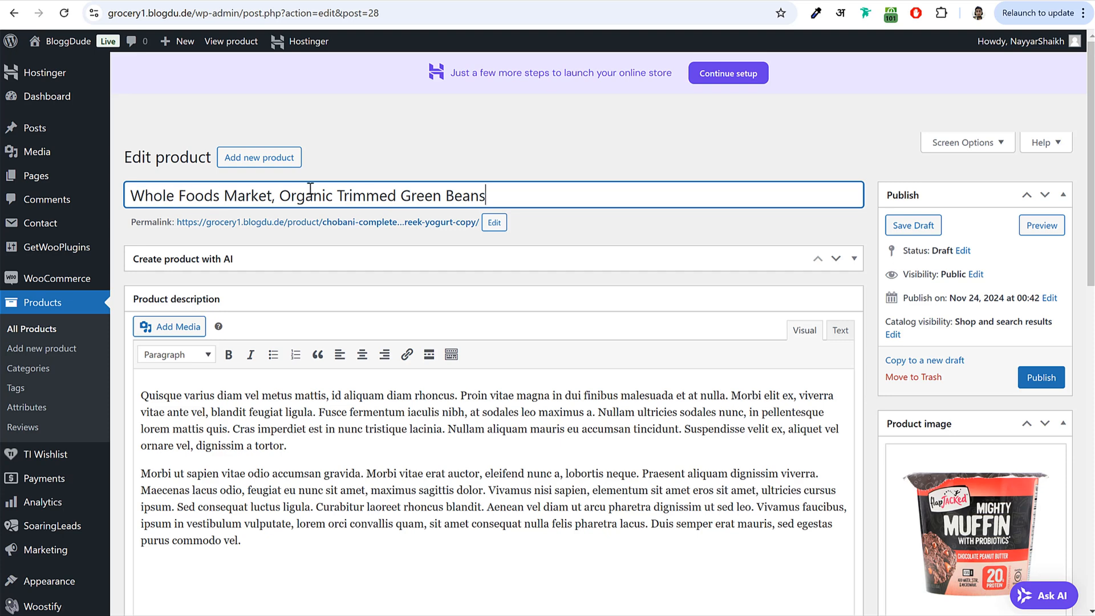
- Change the permalink slug to match the Green Beans product title
drag(131, 222, 177, 226)
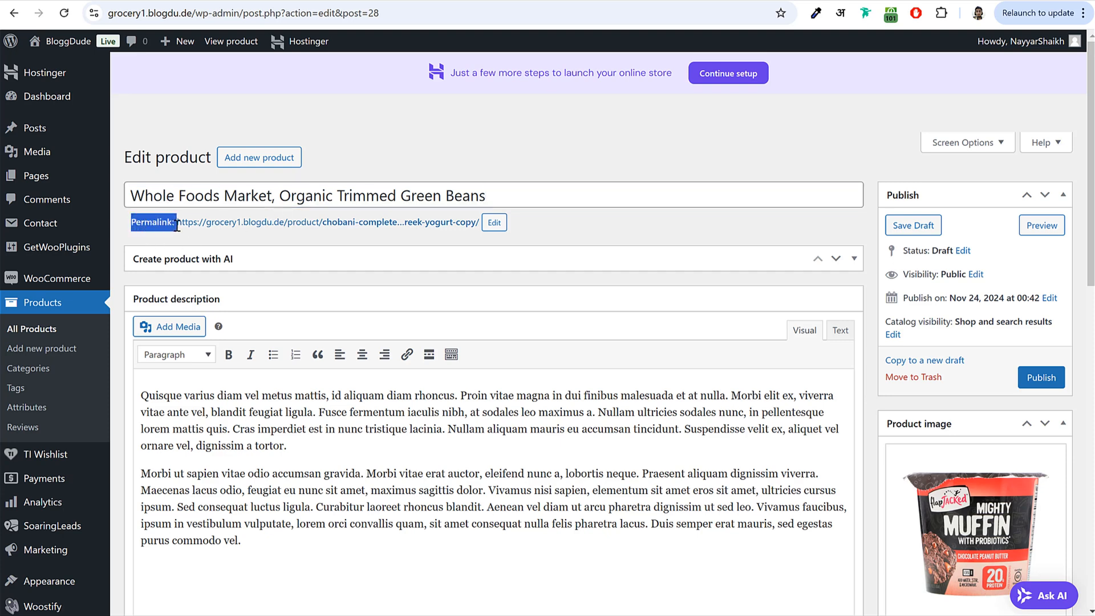
click(494, 225)
key(ctrl+a)
key(ctrl+v)
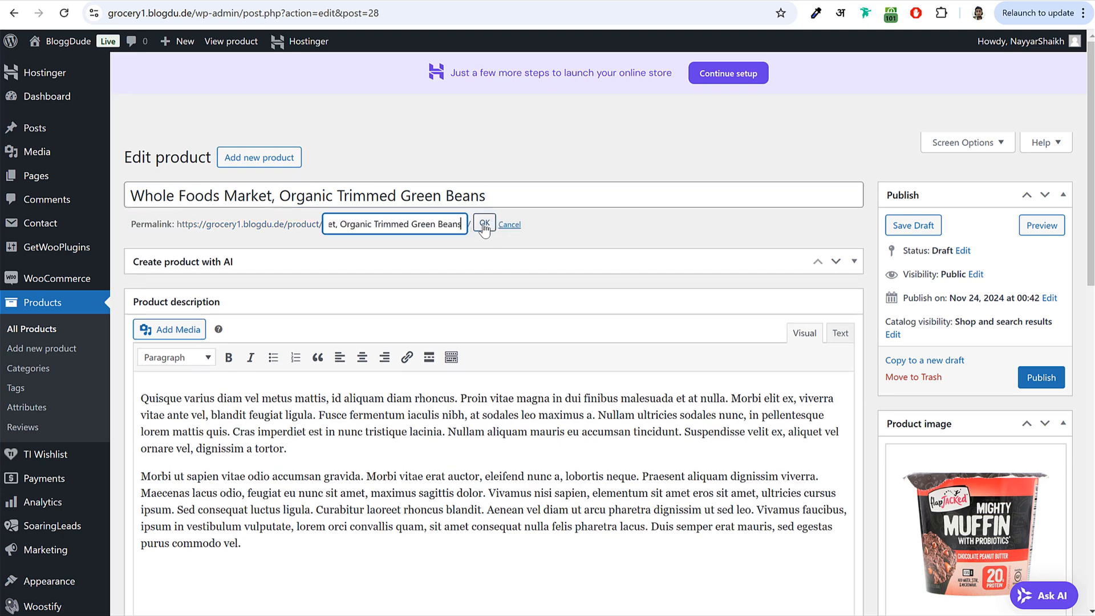
click(482, 224)
- Set the product SKU to BG-1032, copied from the reference product page
scroll(391, 318, down, 10)
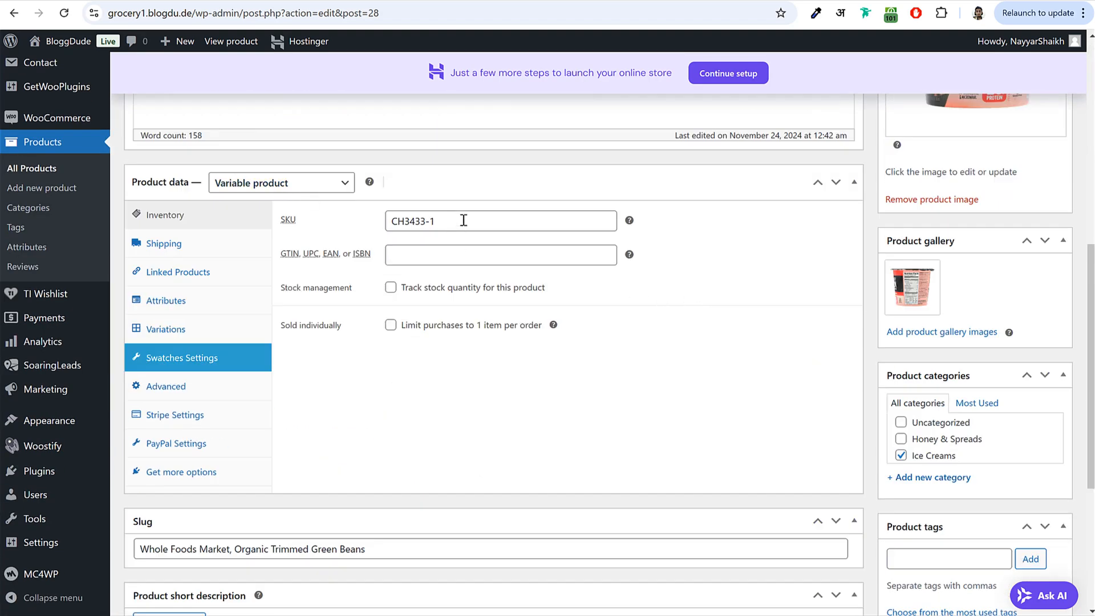
key(ctrl+shift+Tab)
scroll(652, 337, down, 2)
drag(620, 364, 569, 332)
key(ctrl+c)
key(ctrl+Tab)
triple_click(484, 215)
key(ctrl+v)
click(217, 297)
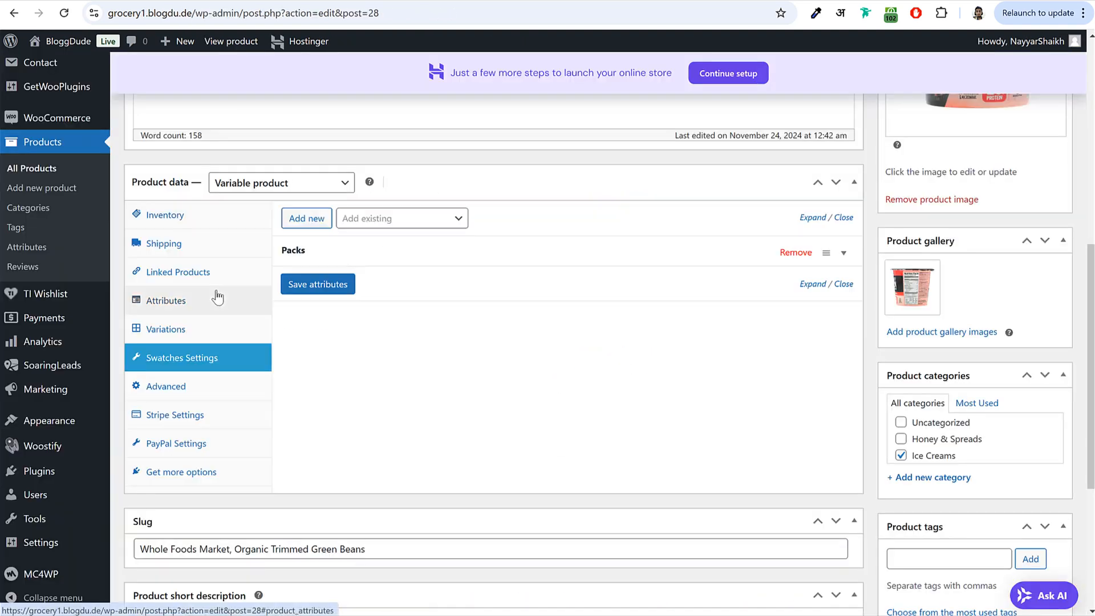
- Remove the Packs attribute and delete the 1 Pack, 2 Packs and 3 Packs variations
click(792, 253)
click(191, 331)
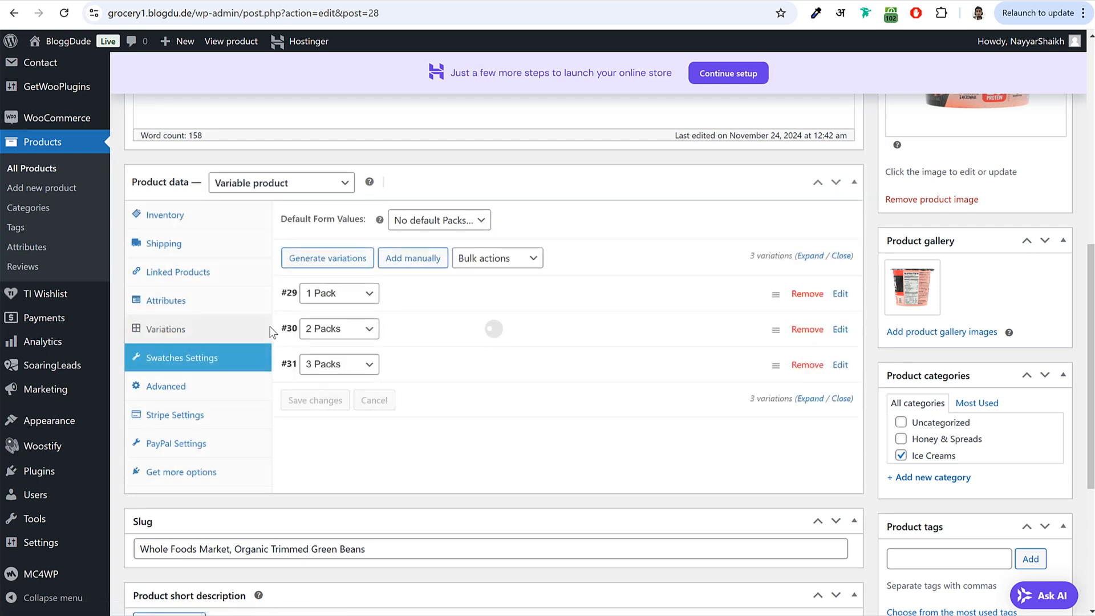
click(812, 295)
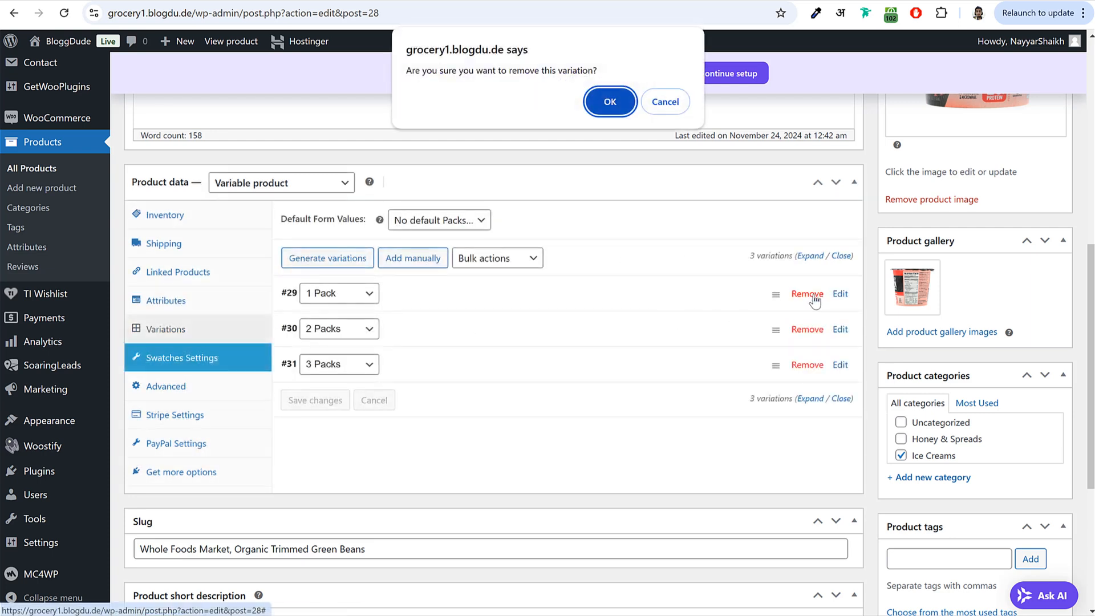
click(615, 106)
click(807, 293)
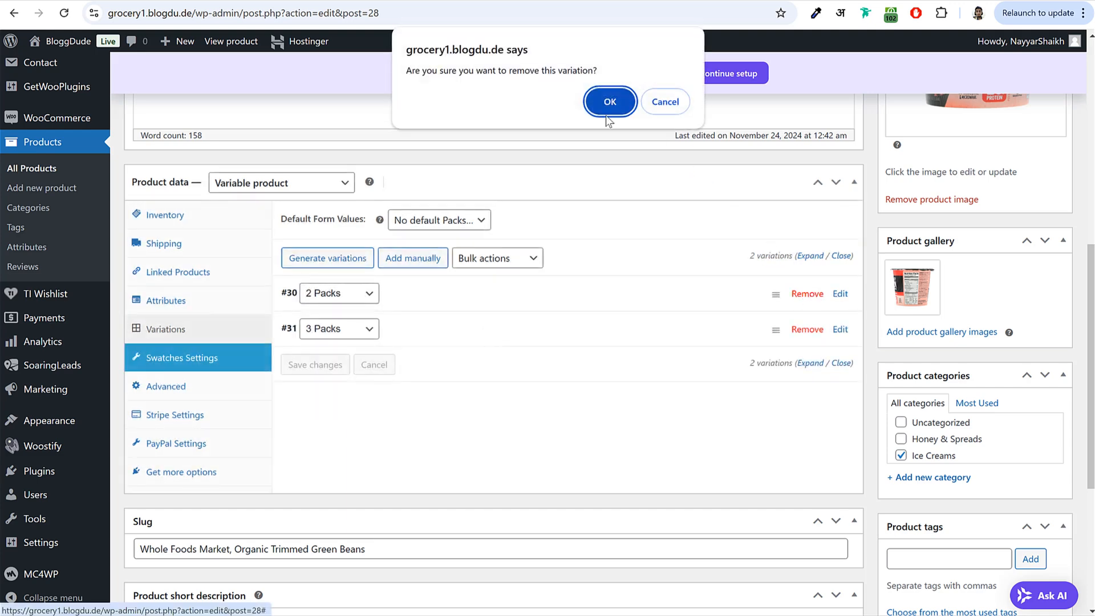
click(613, 109)
click(807, 294)
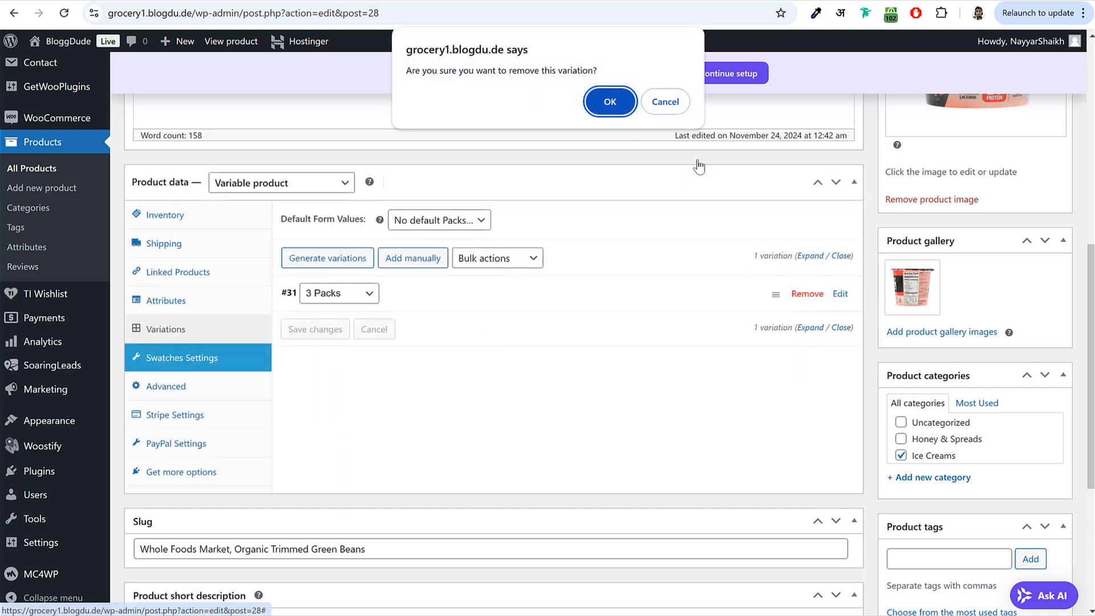
click(610, 102)
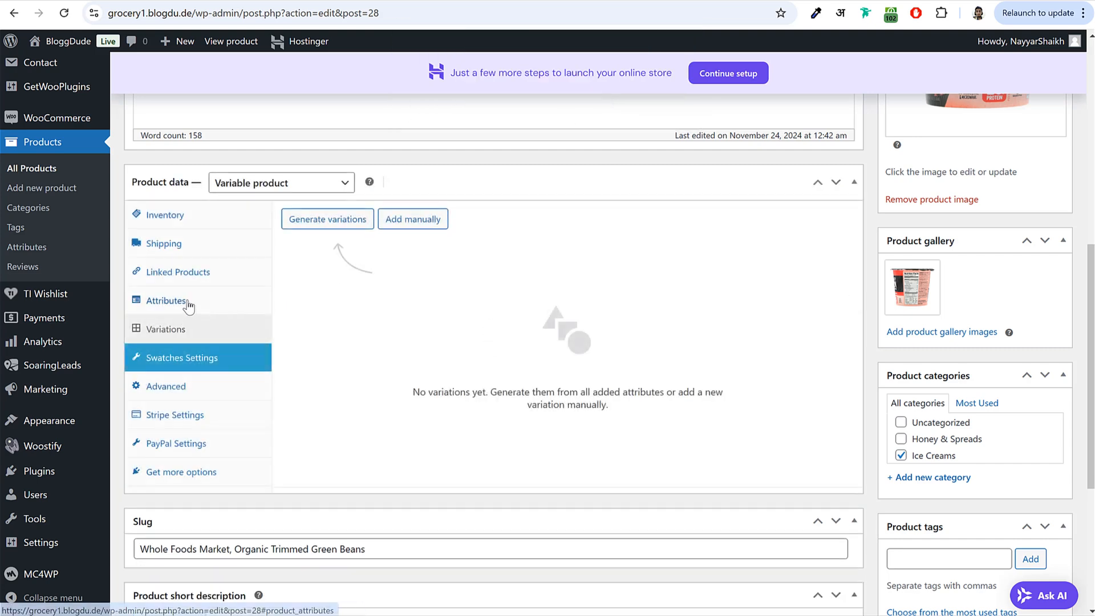
- Add the Kgs attribute with 1 Kg, 2 Kgs and 3 Kgs, save it, and request generated variations
click(188, 307)
click(402, 219)
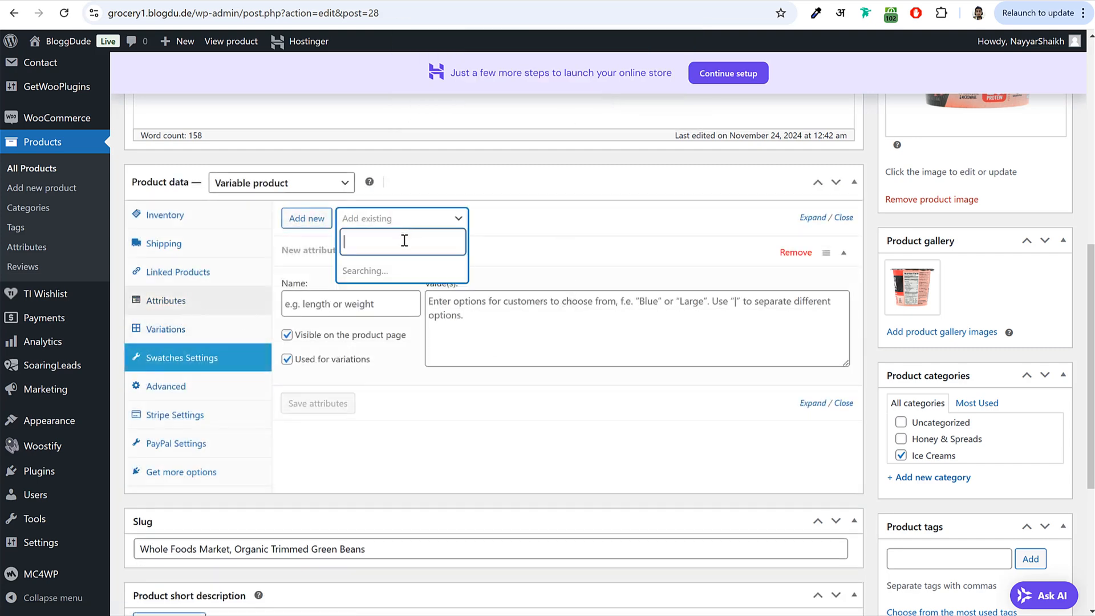
click(388, 277)
click(469, 301)
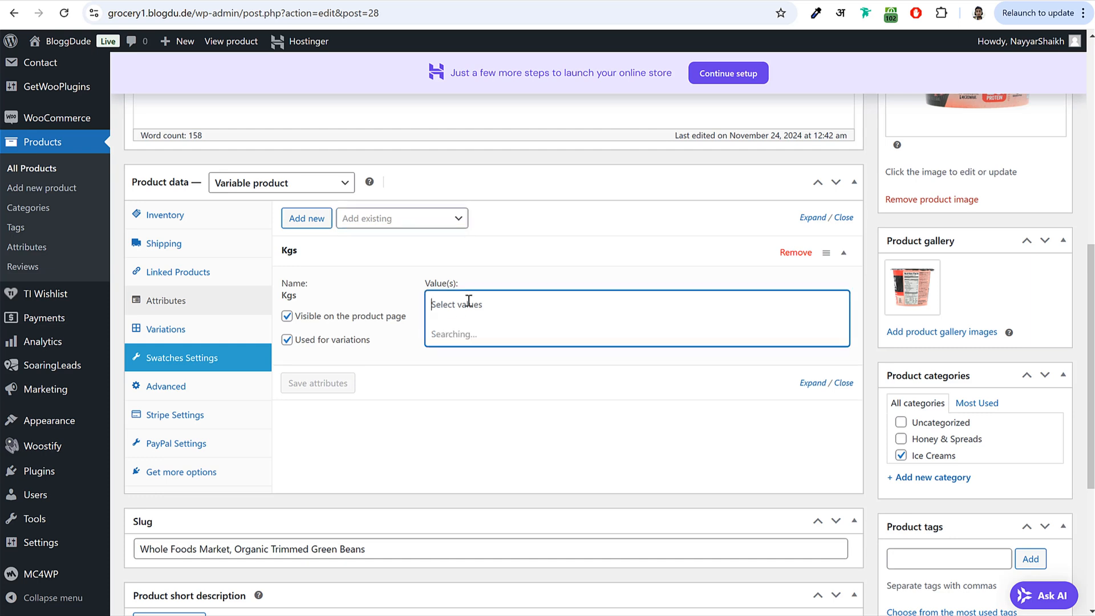
click(469, 333)
click(509, 310)
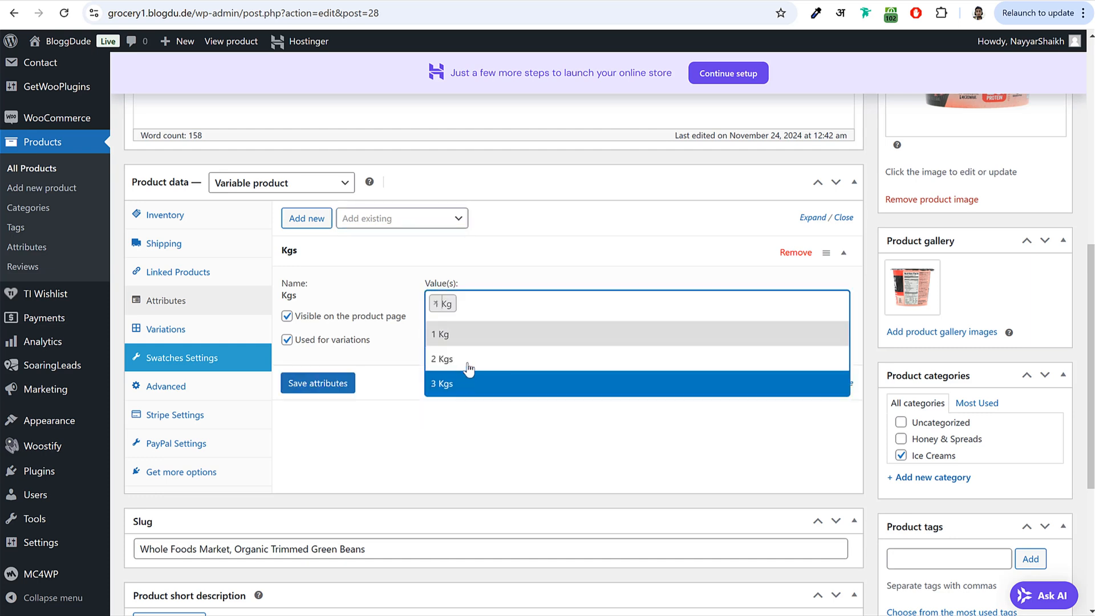
click(465, 367)
click(525, 313)
click(453, 388)
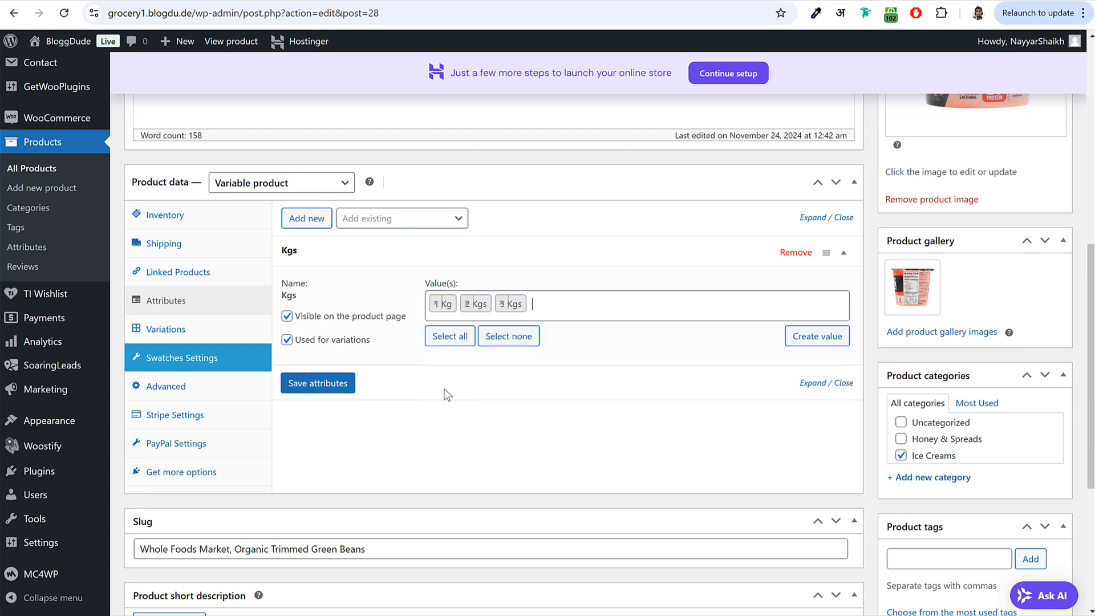
click(329, 386)
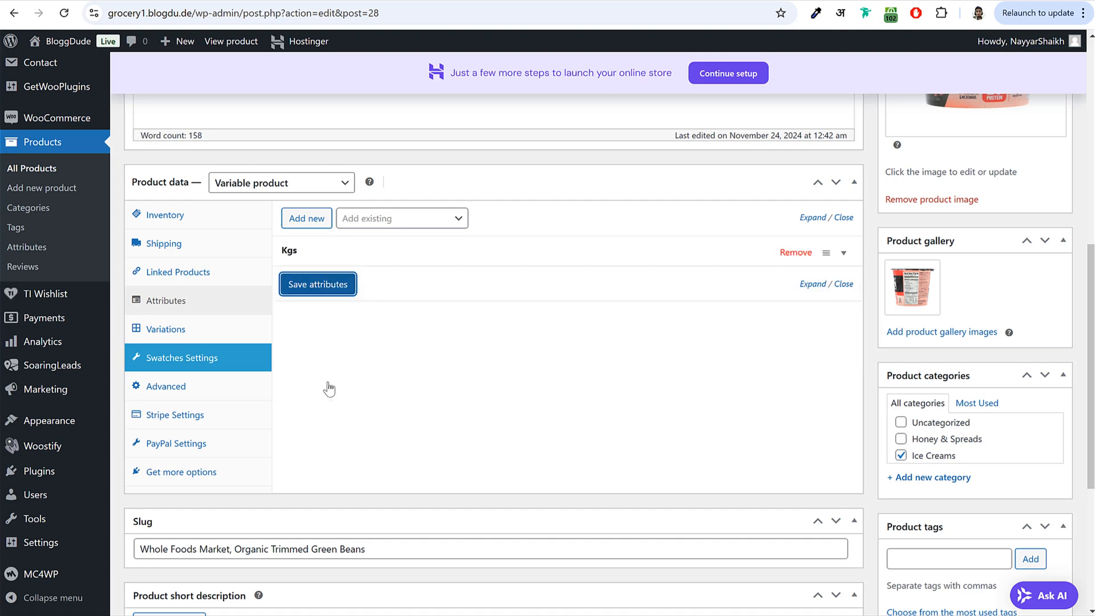
click(208, 329)
click(330, 231)
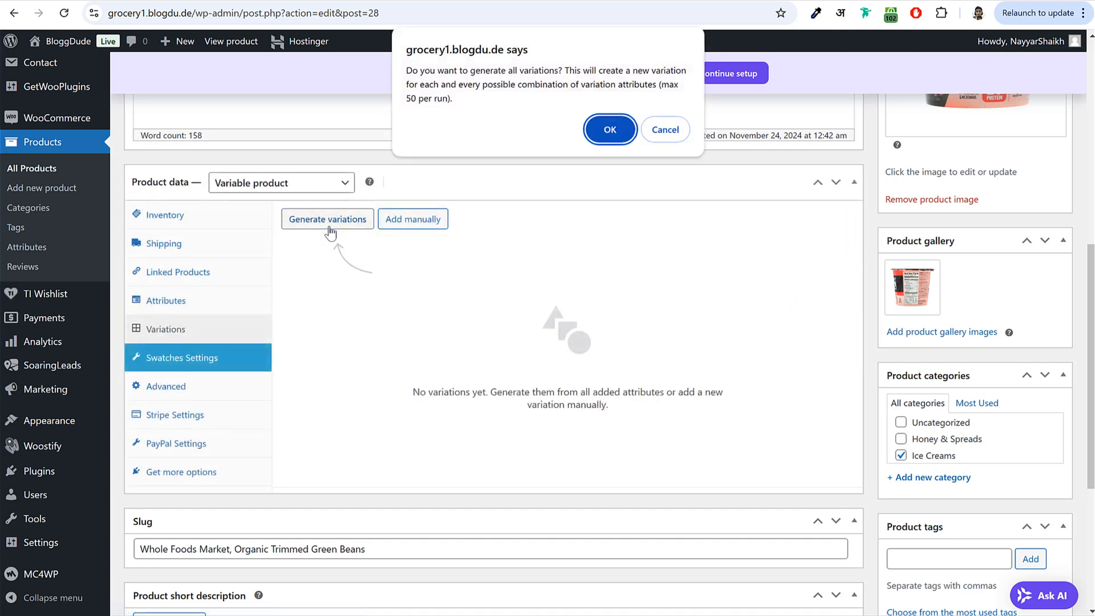
- Generate the Kgs variations and give the 1 Kg variation a regular price of 5
click(610, 130)
click(459, 296)
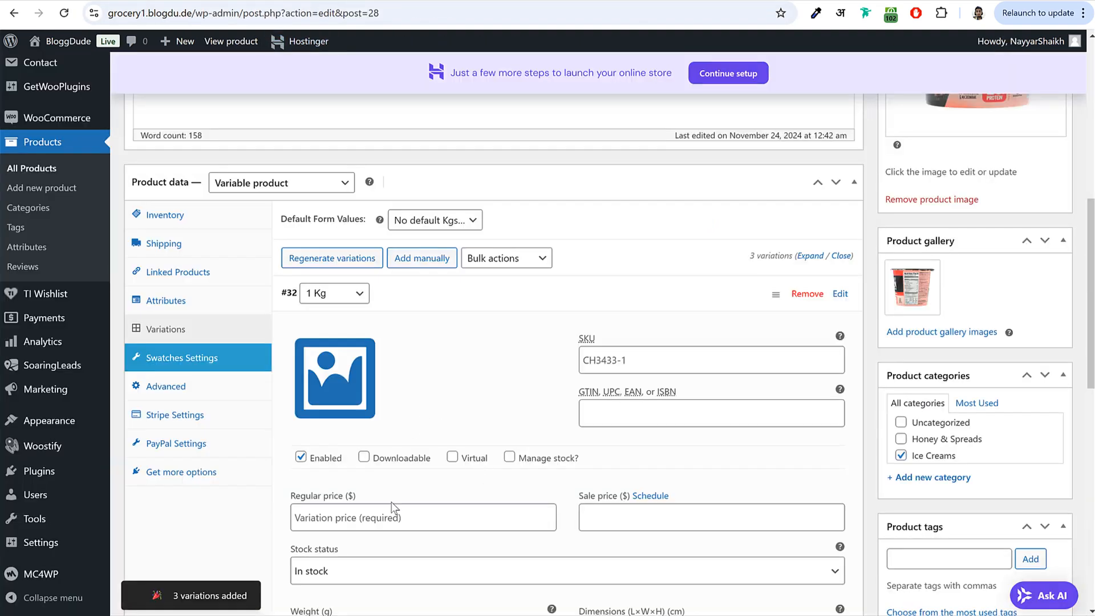
scroll(411, 412, down, 2)
click(417, 382)
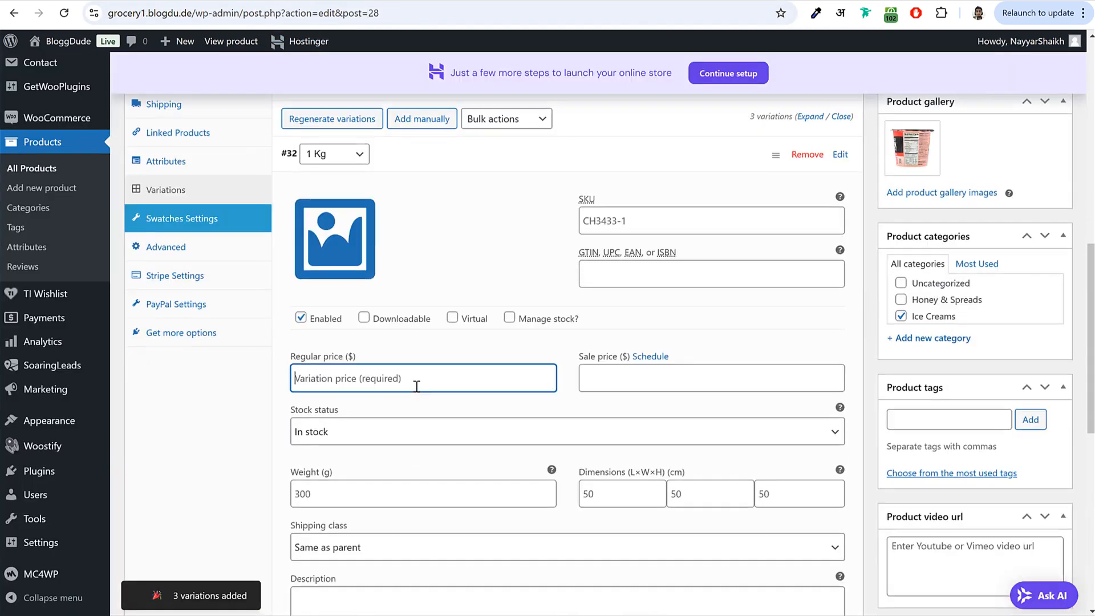
text(5)
click(471, 160)
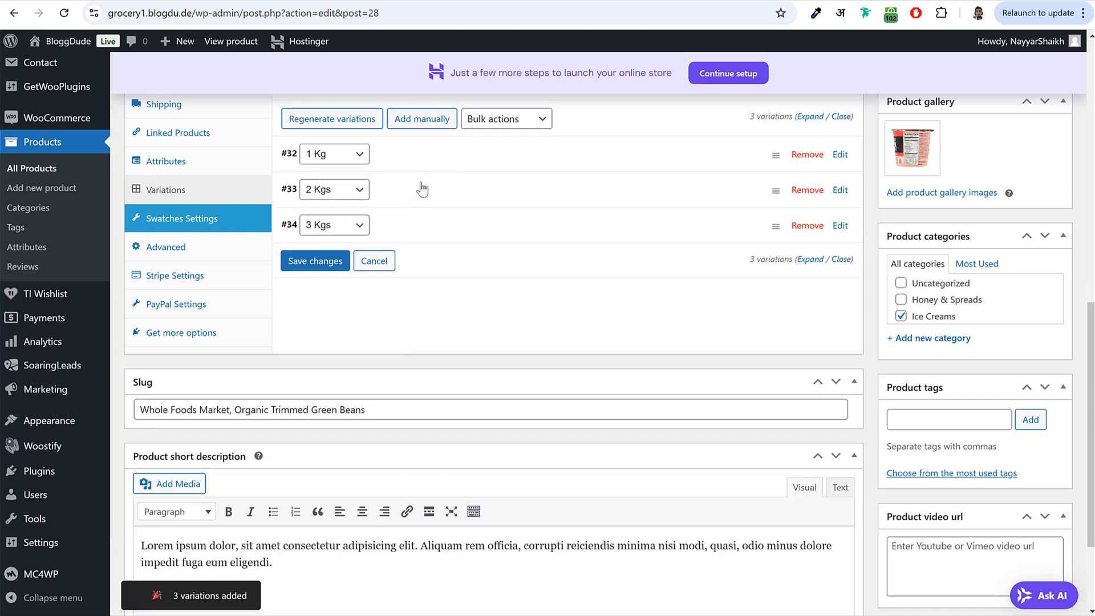
- Price the 2 Kgs variation at 9 and 3 Kgs at 12, then save the variations
click(415, 198)
click(385, 414)
text(9)
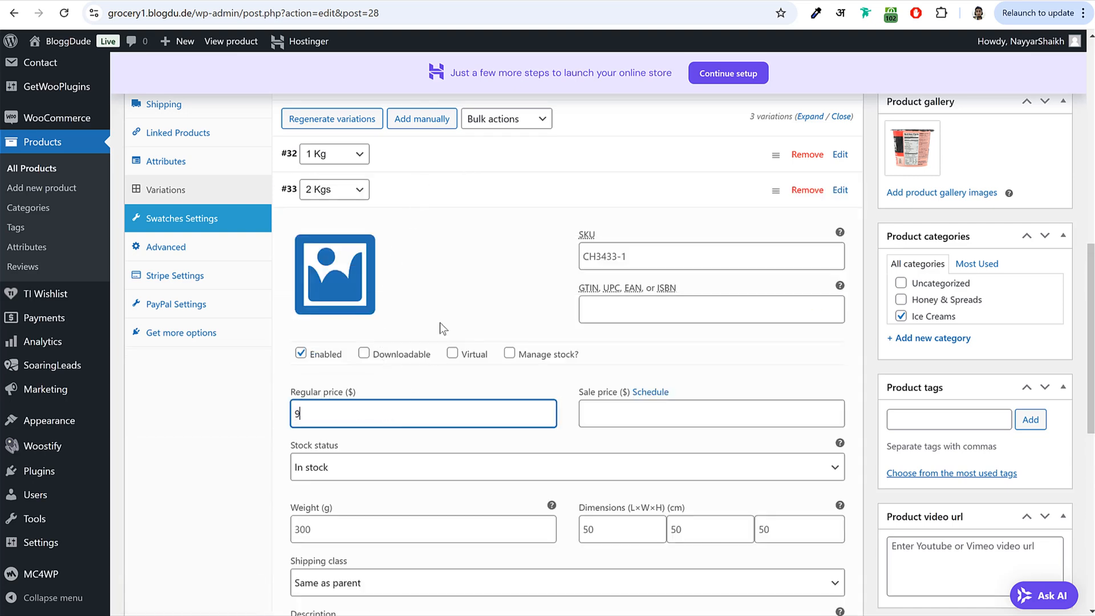
click(481, 199)
click(432, 231)
click(362, 456)
text(12)
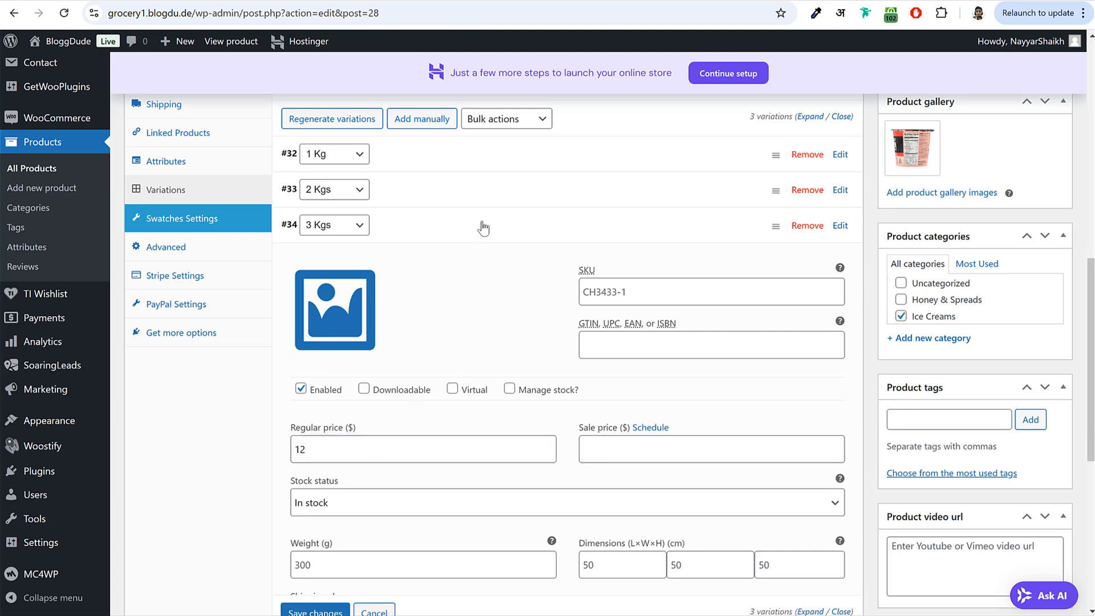
click(481, 226)
click(322, 262)
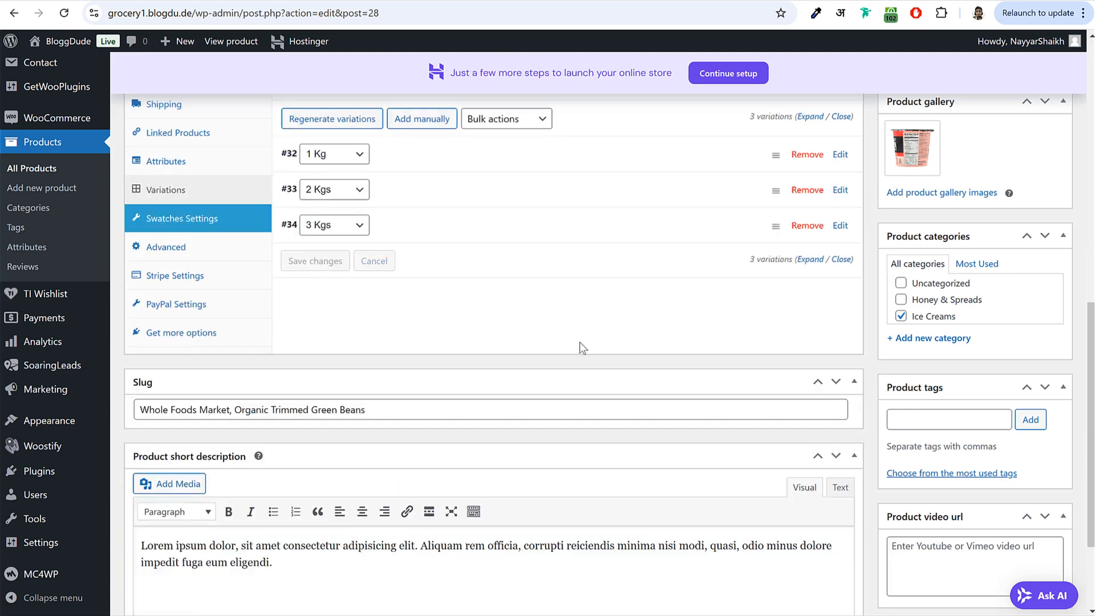
scroll(583, 325, up, 4)
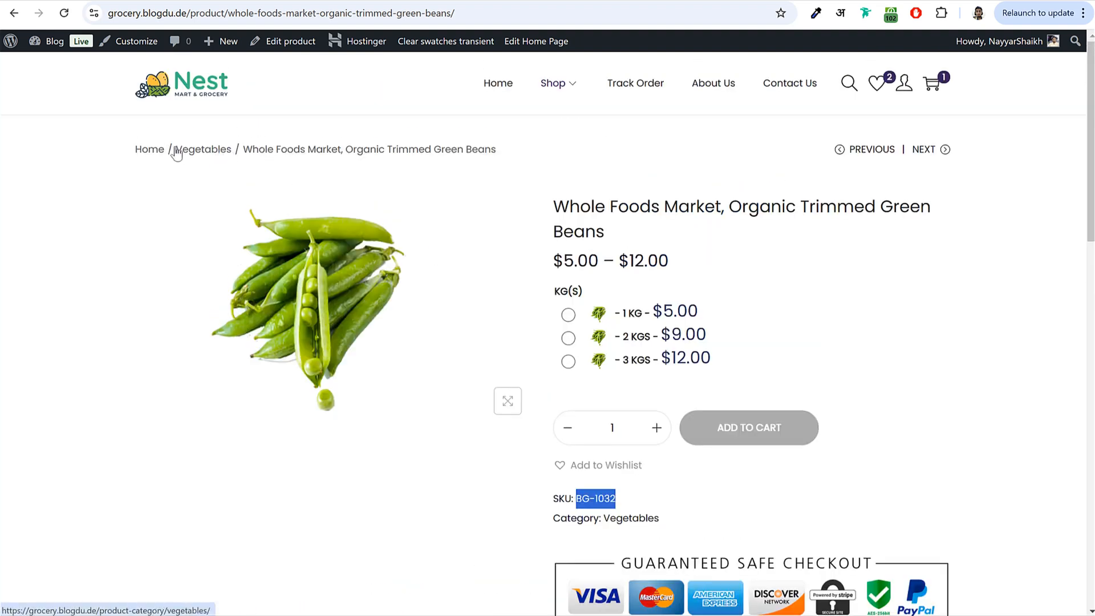
- Create a new Vegetables category for the product and untick Ice Creams
drag(234, 149, 177, 144)
key(ctrl+c)
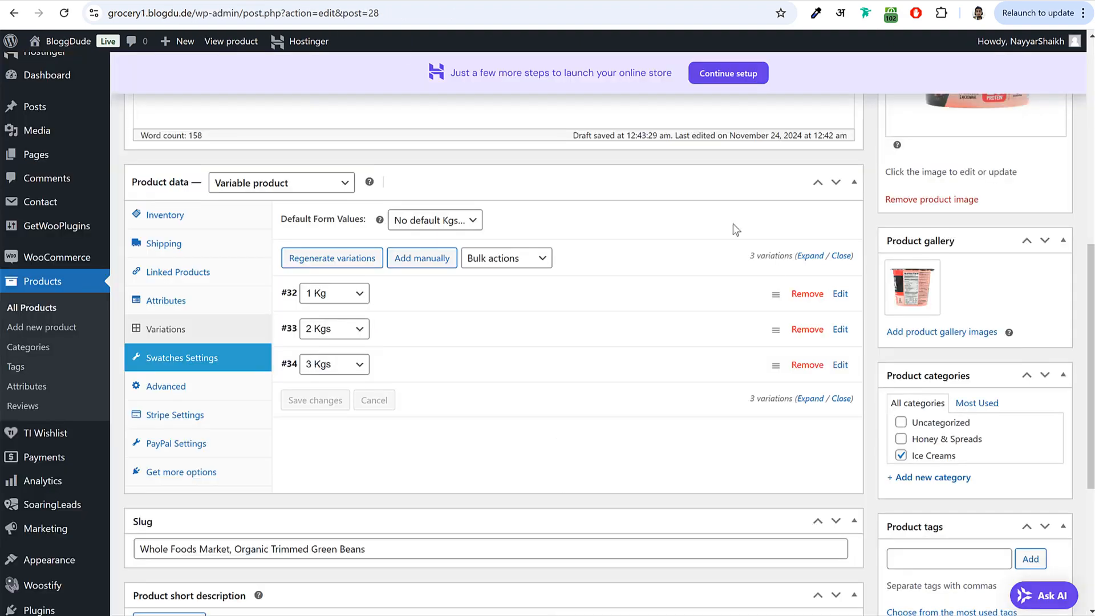
scroll(736, 228, down, 3)
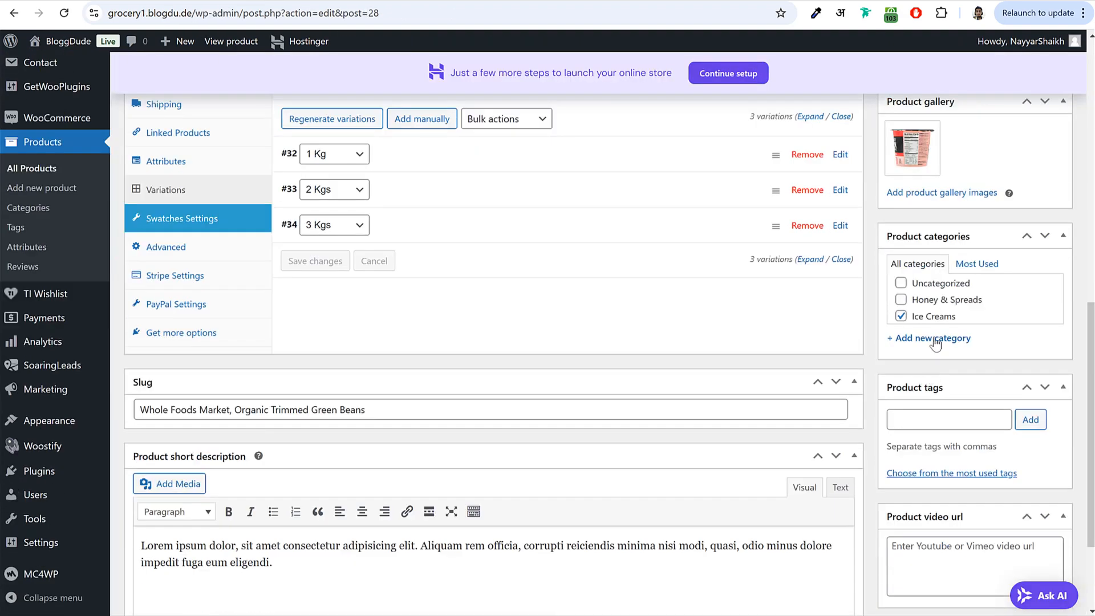
click(933, 341)
key(ctrl+v)
click(901, 316)
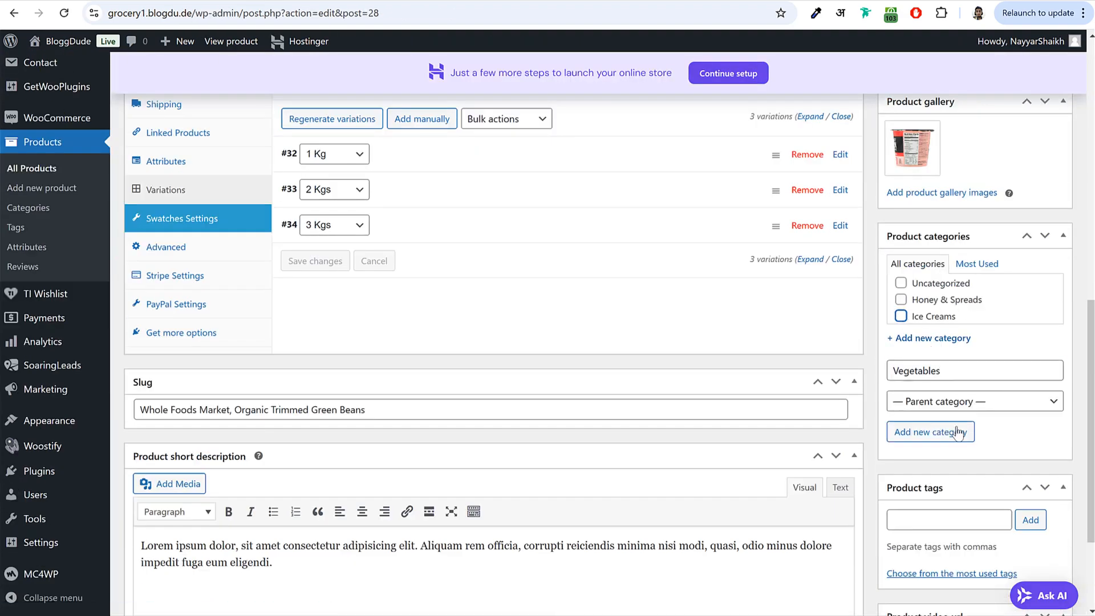
click(942, 436)
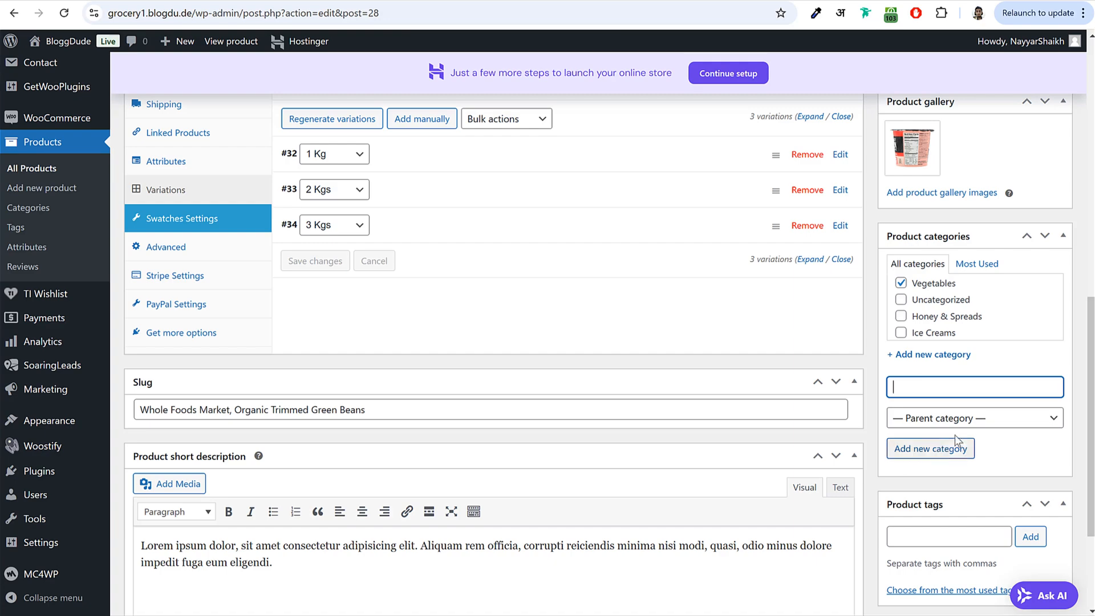
scroll(956, 437, up, 6)
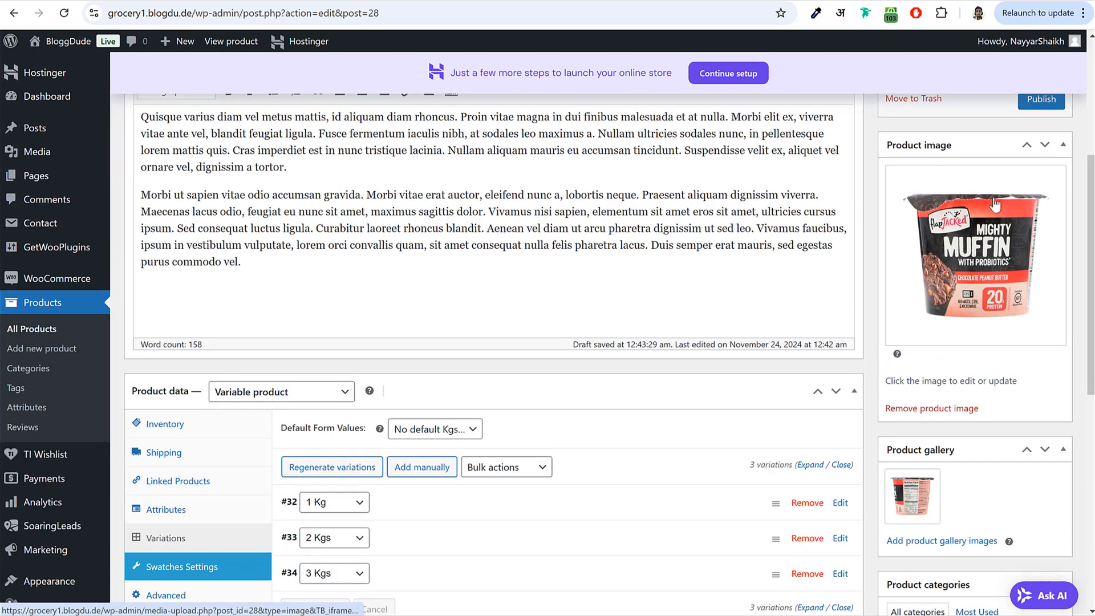
- Upload veg_5 and set it as the product image
click(939, 194)
key(alt+Tab)
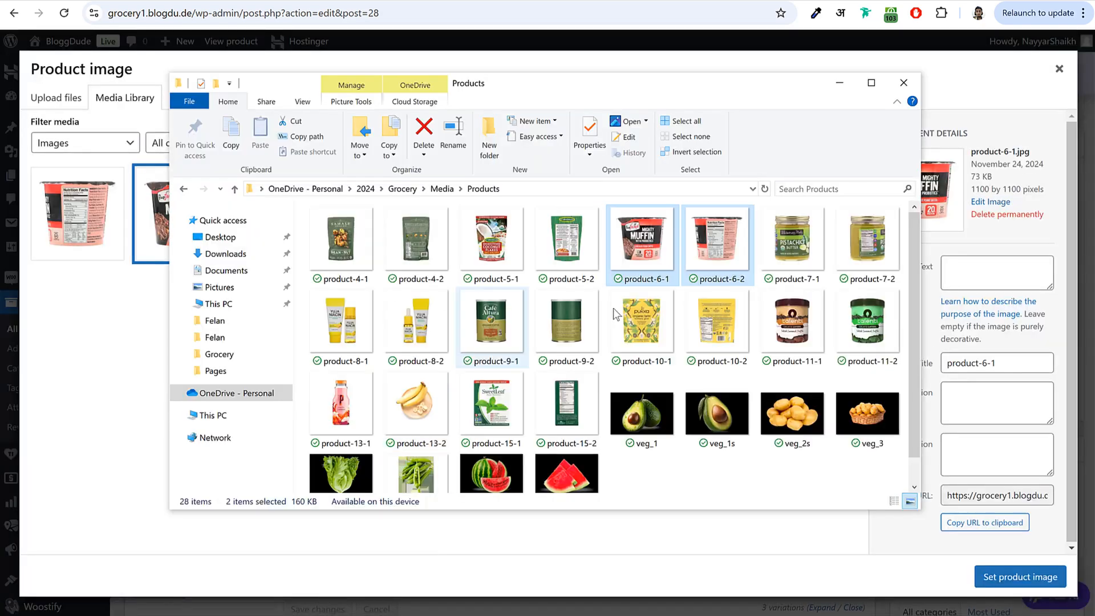
scroll(556, 439, down, 1)
click(410, 447)
drag(399, 454, 143, 456)
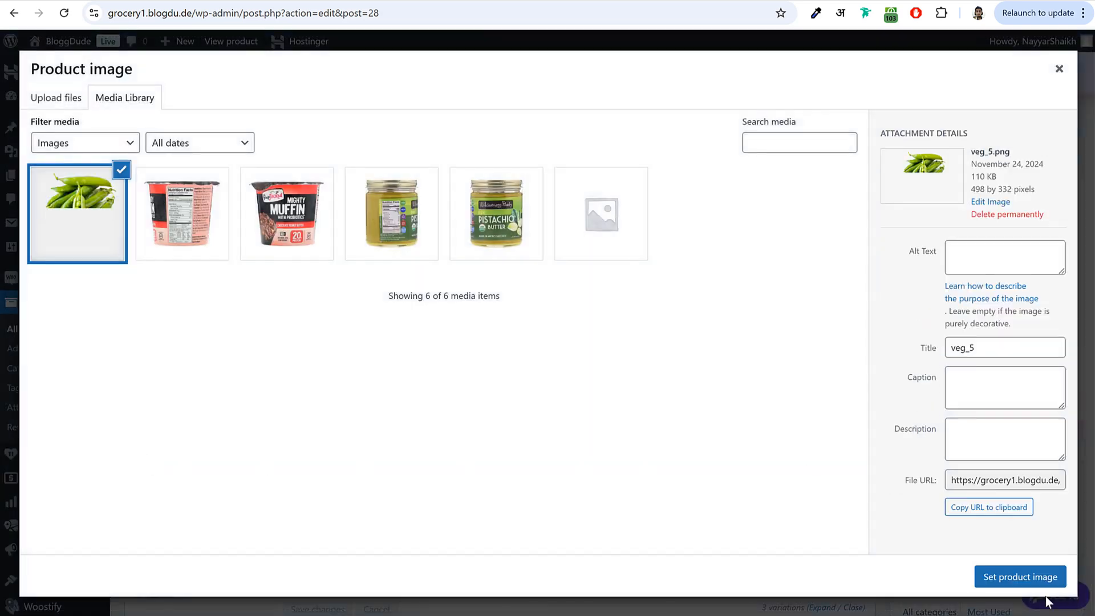
click(1017, 578)
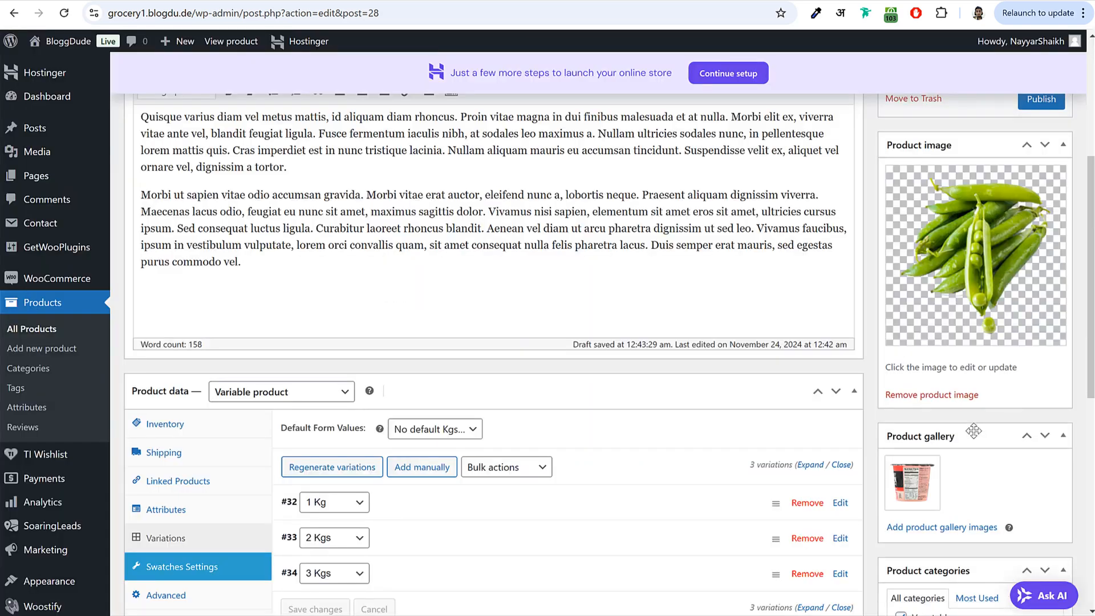
- Remove the muffin image from the product gallery and publish the green beans product
click(937, 458)
scroll(944, 462, down, 5)
scroll(944, 462, up, 10)
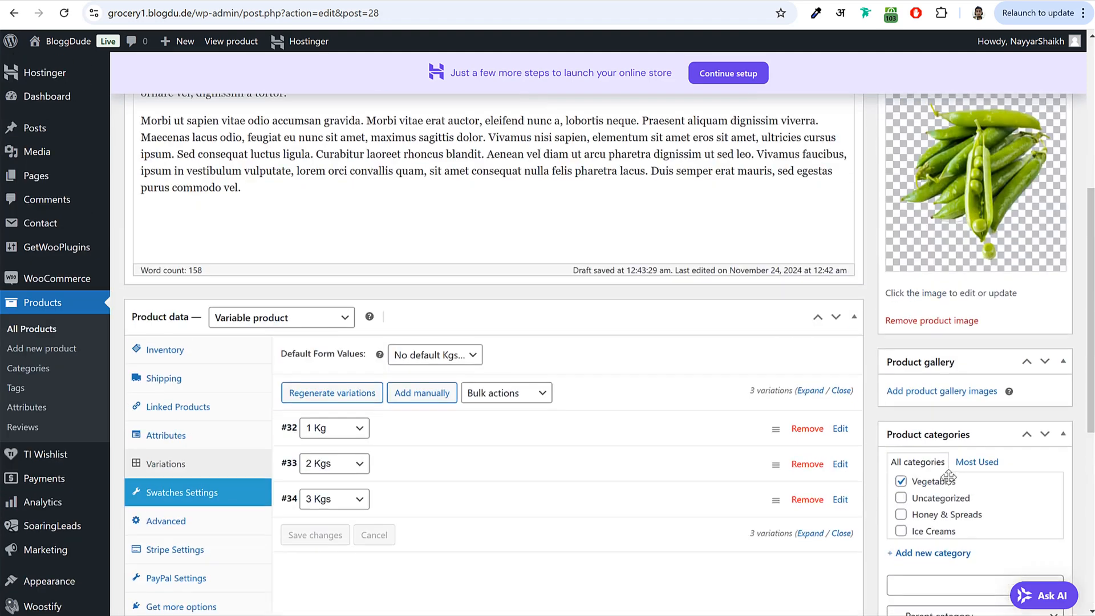
click(1021, 381)
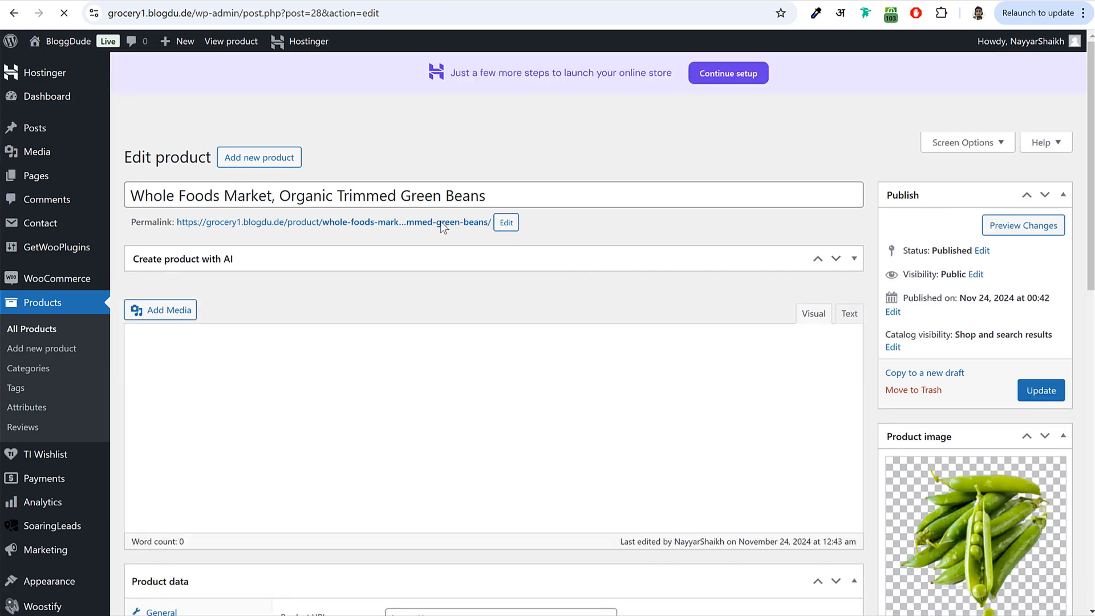
- Open the live green beans page and try the 1 KG, 2 KGS and 3 KGS options
click(441, 218)
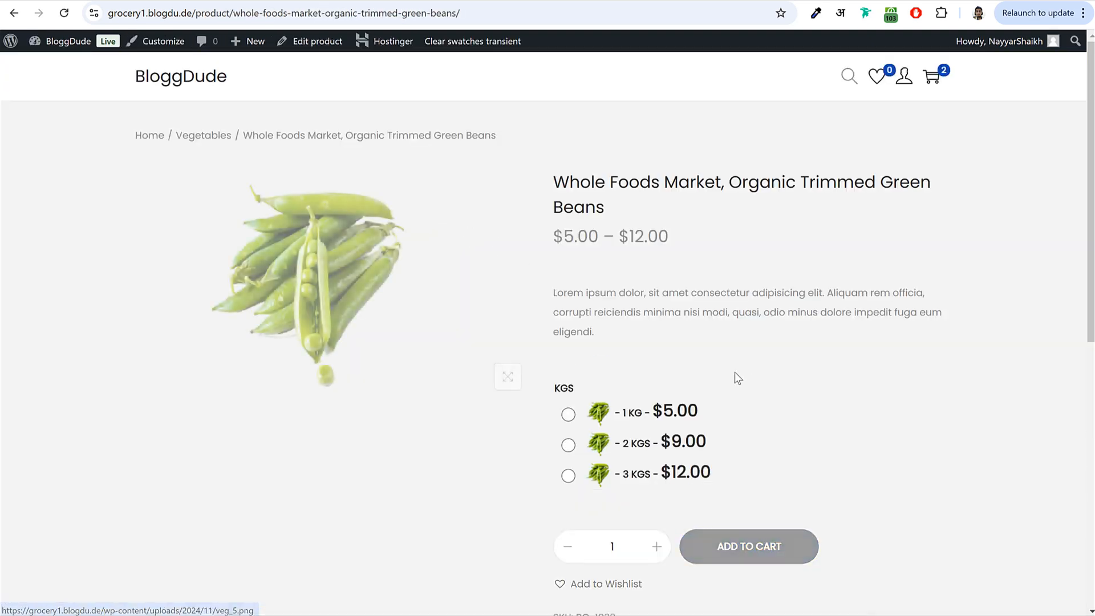
click(568, 414)
click(568, 445)
click(569, 476)
click(568, 414)
click(568, 445)
- Look over the rest of the live page, then update the product to save it again
drag(631, 400, 581, 389)
scroll(607, 381, down, 2)
scroll(581, 446, up, 2)
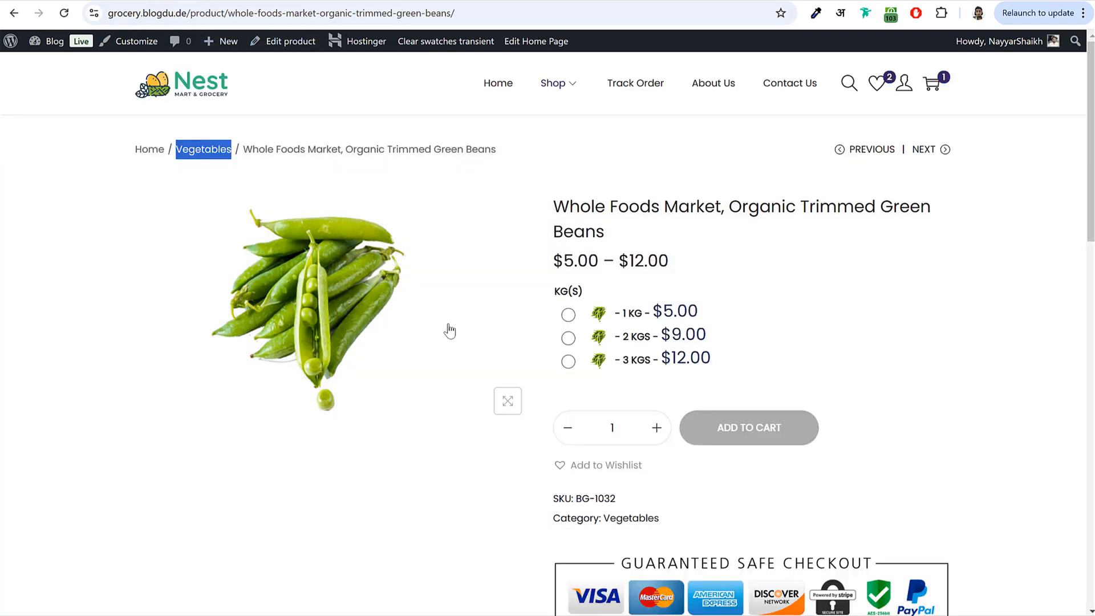
scroll(661, 211, down, 1)
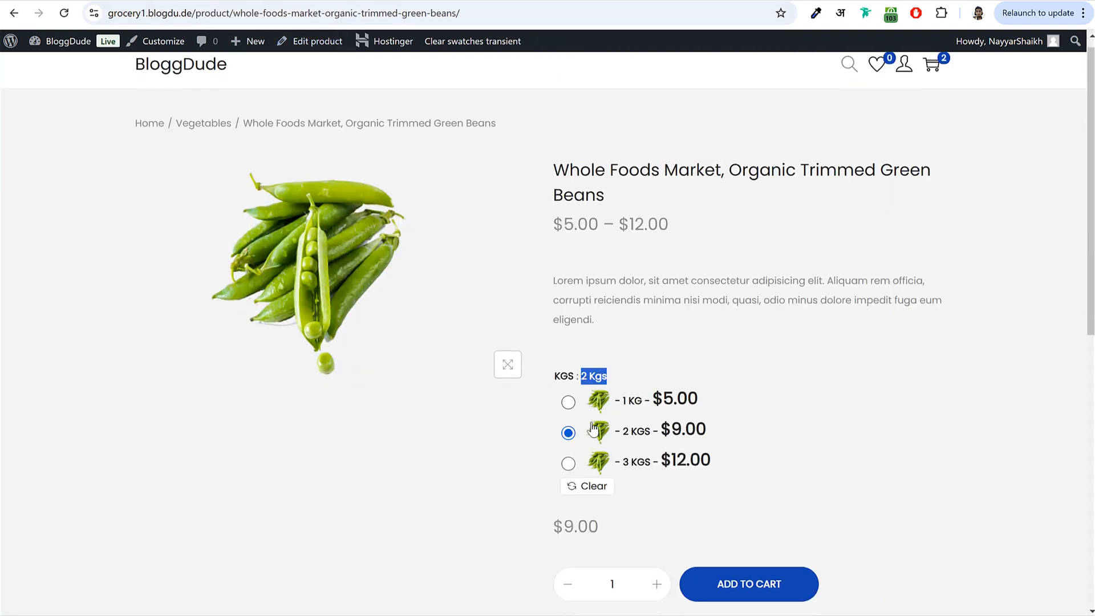
scroll(506, 447, down, 8)
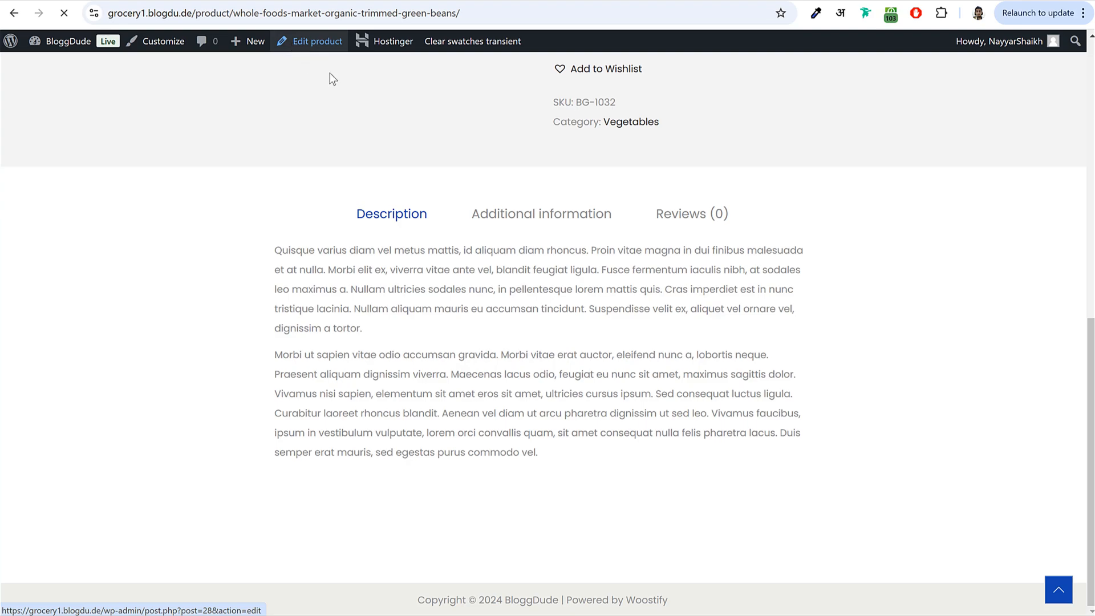
scroll(386, 276, down, 10)
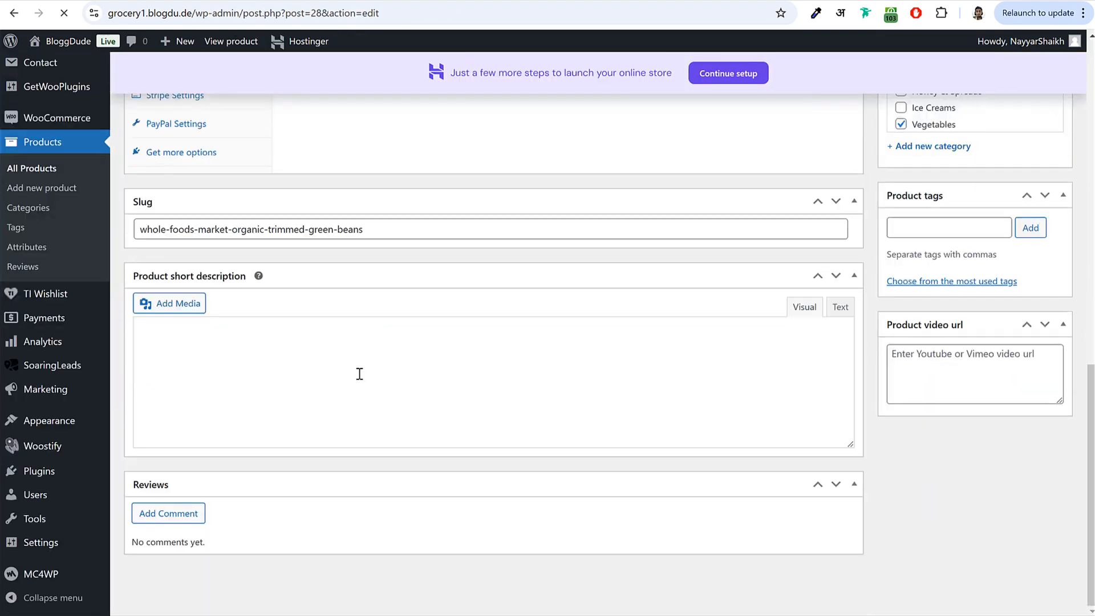
scroll(364, 361, down, 8)
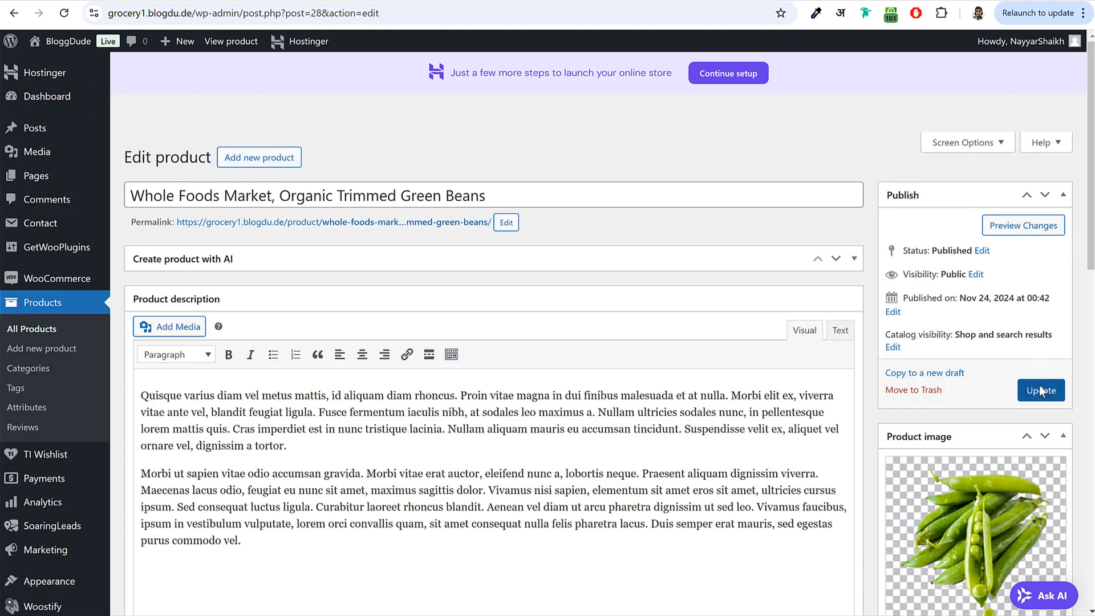
click(1040, 391)
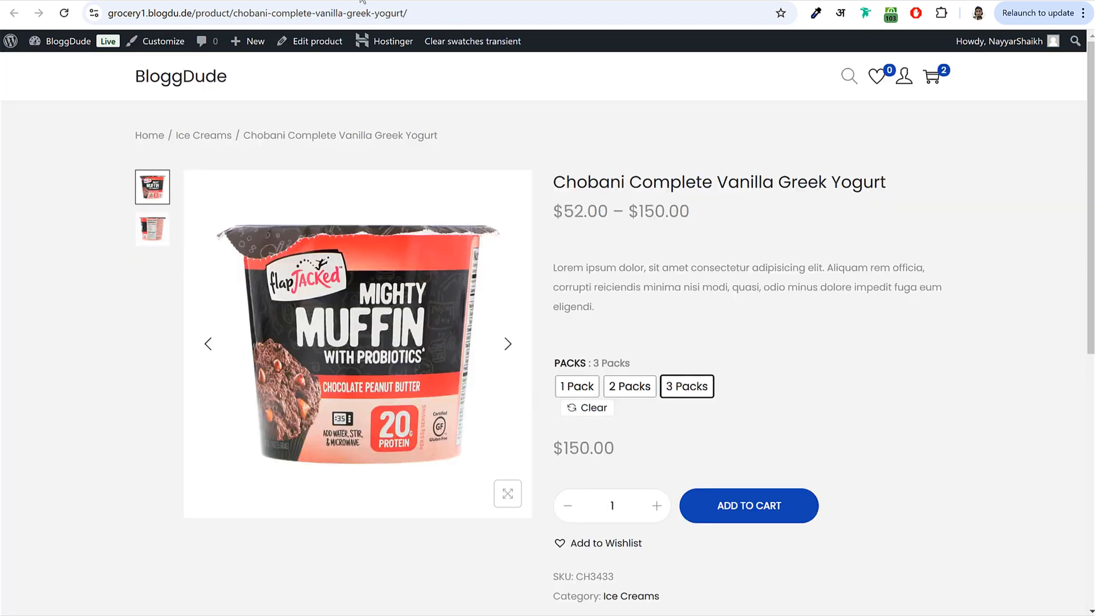
- Copy the store's address and load it in a new Incognito window
click(213, 87)
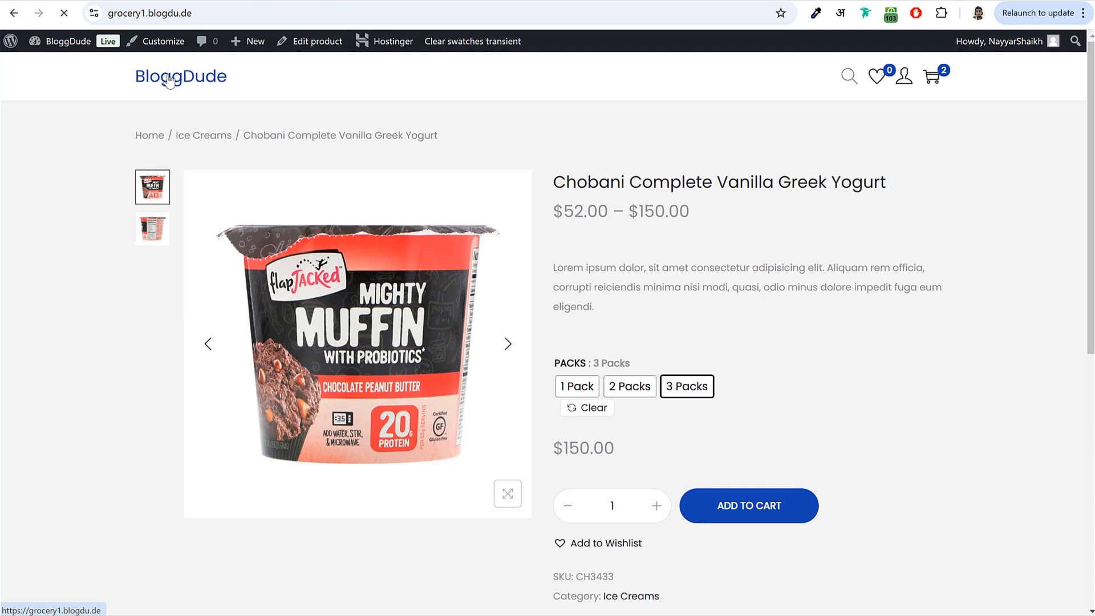
key(alt+Left)
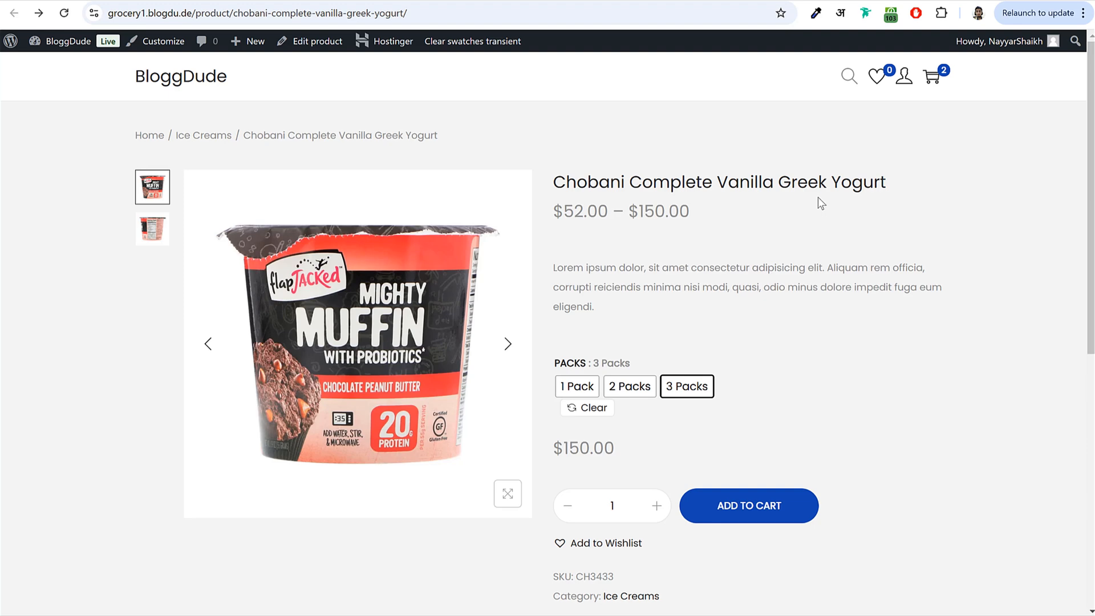
double_click(188, 13)
key(ctrl+c)
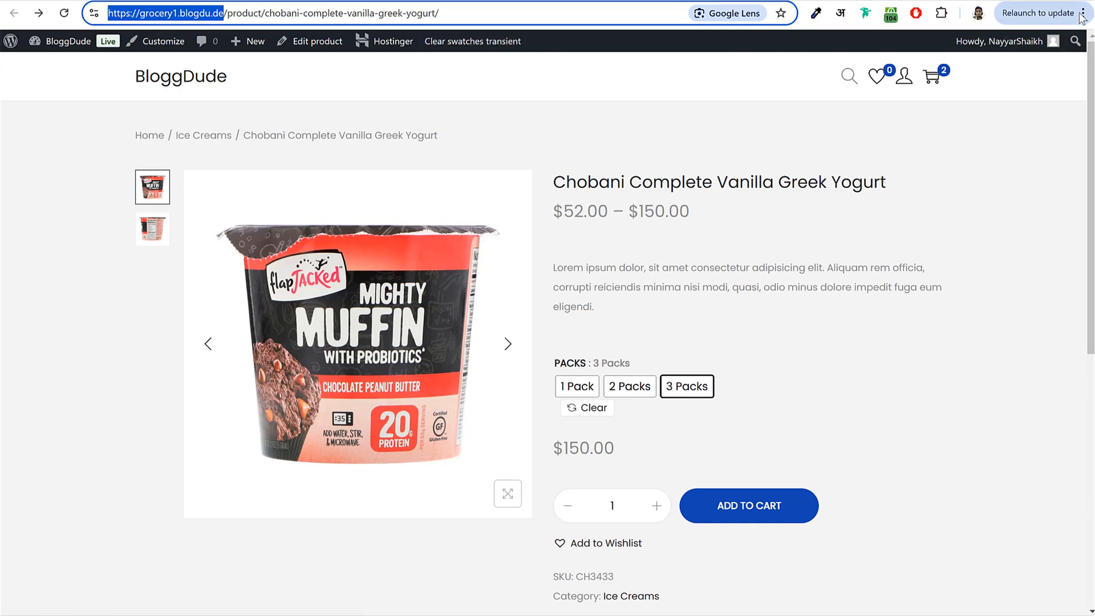
click(1081, 12)
click(950, 117)
key(ctrl+v)
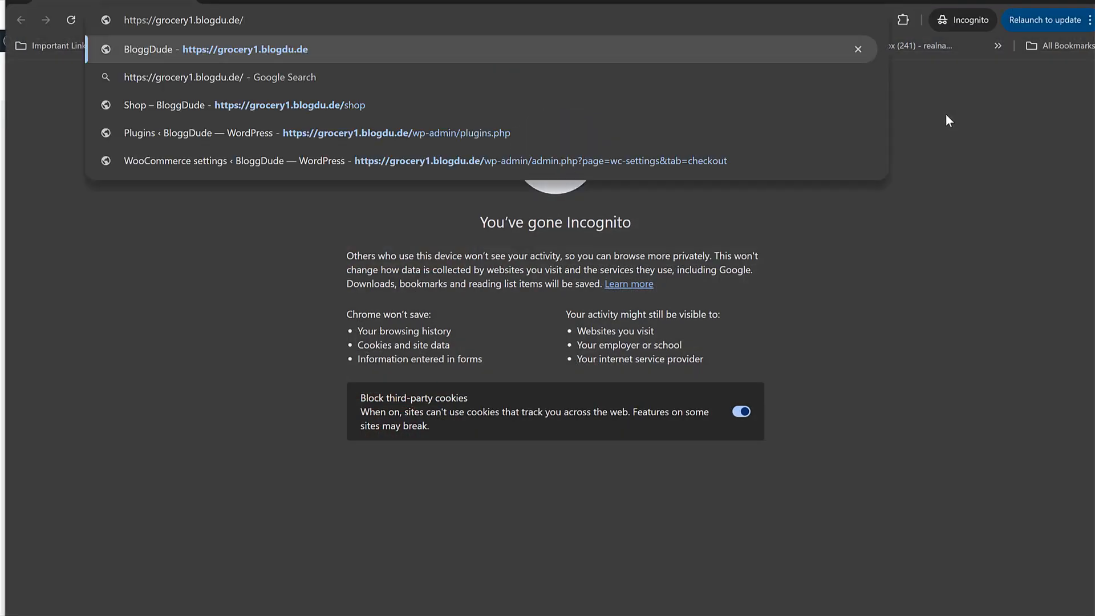
key(Return)
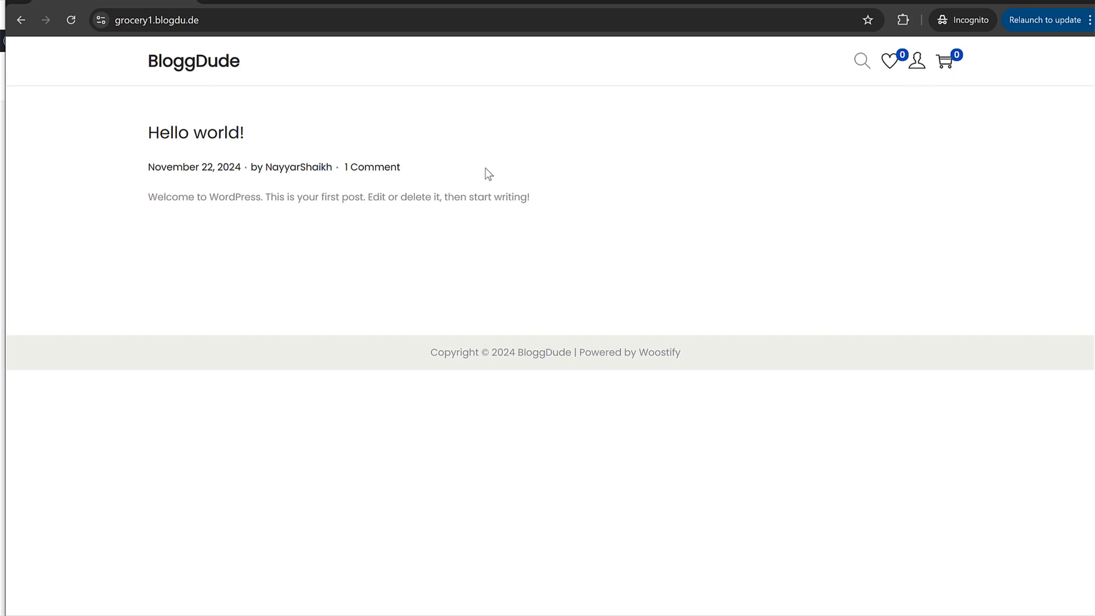
- Go to the /shop page in the private window and open the My Account registration form
click(415, 18)
click(415, 18)
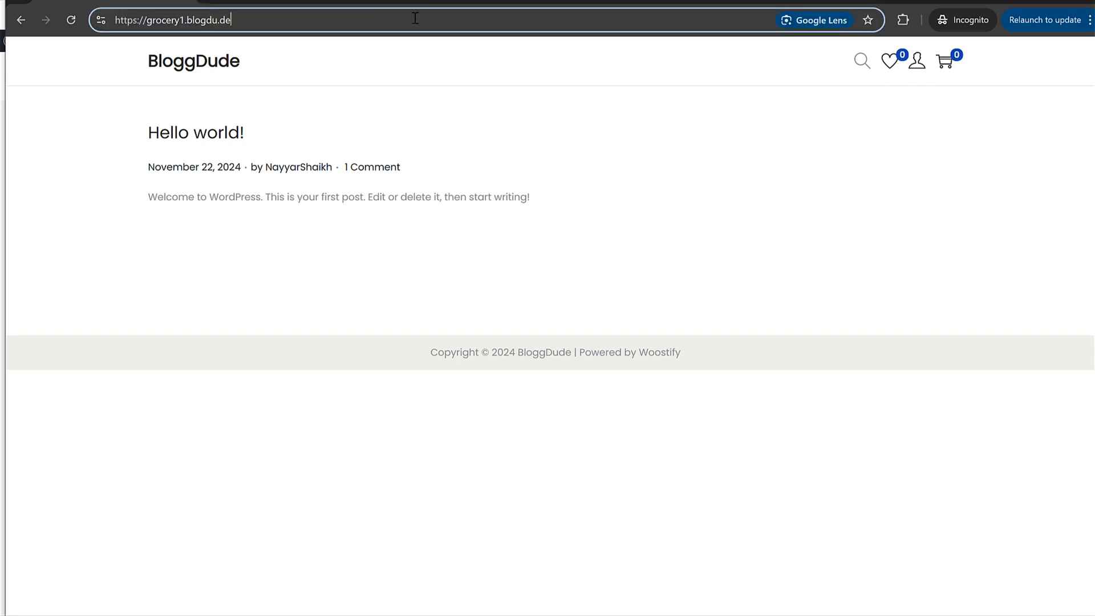
text(/shop)
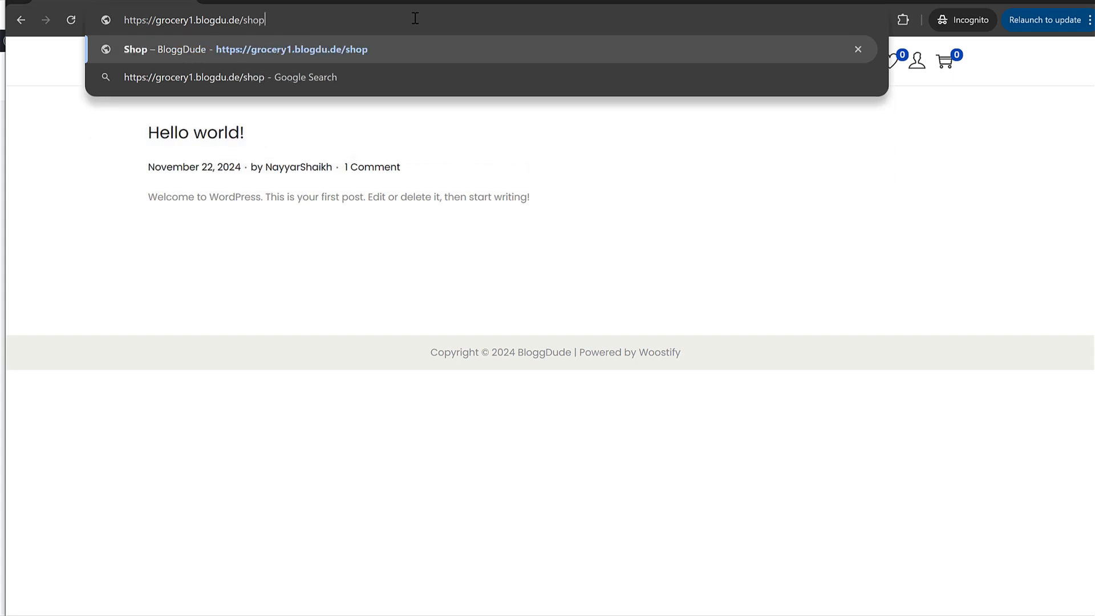
key(Return)
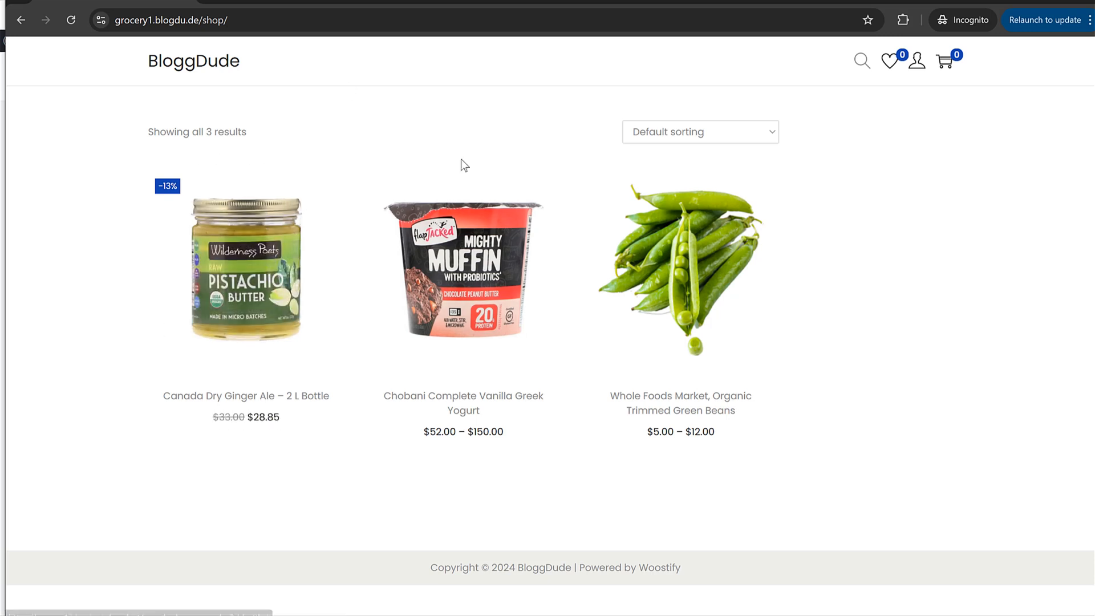
mouse_move(915, 67)
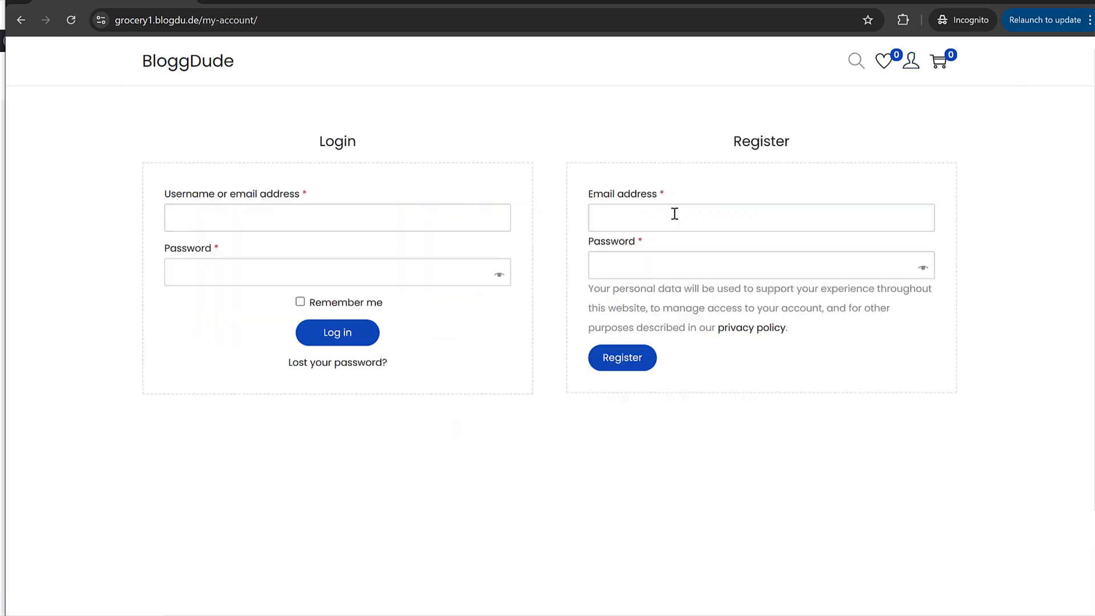
click(716, 217)
- Fill in the Register form with the customer's e-mail address and a password
key(Tab)
text(1234567)
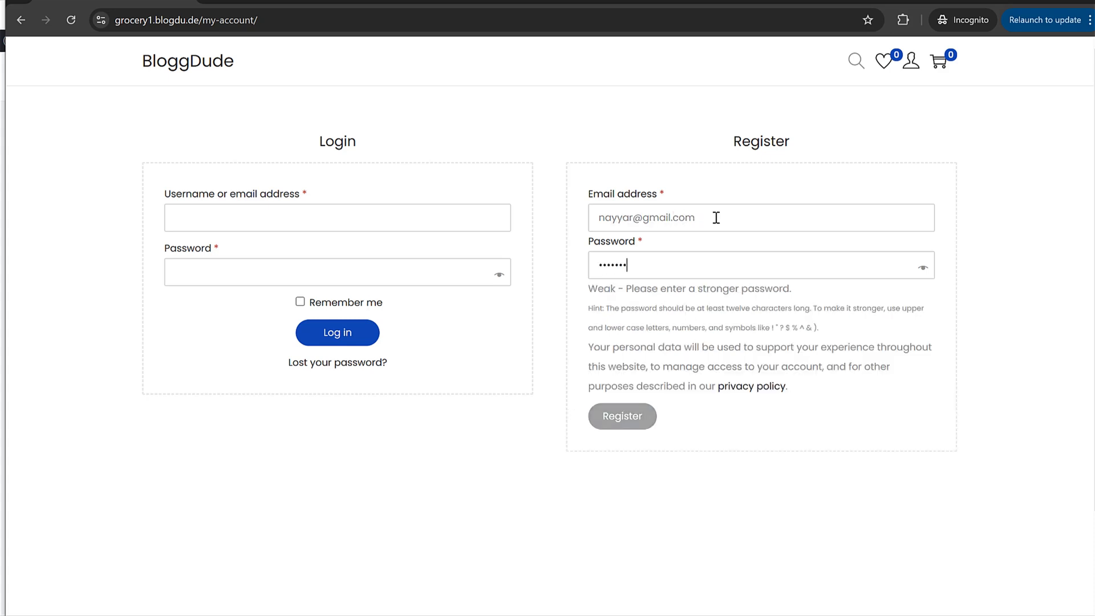
text(890)
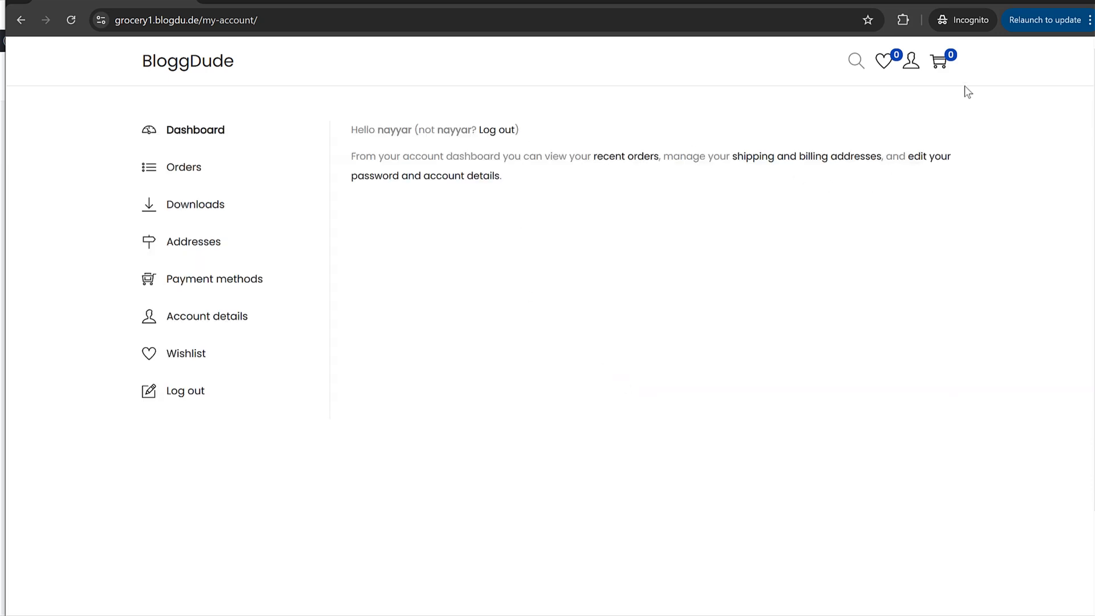
- Delete the my-account part of the address to head back to the shop page
click(200, 19)
drag(231, 20, 398, 37)
key(BackSpace)
- From the shop page, add one Chobani Vanilla Greek Yogurt 2 Packs ($102.00) to the cart and go to checkout
text(shop/)
key(Return)
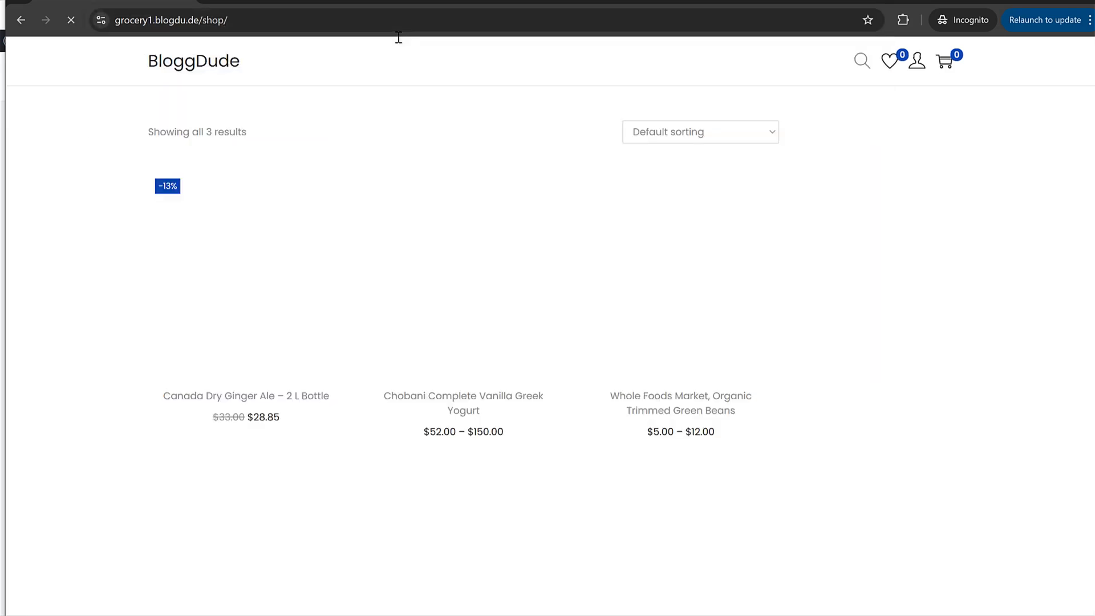
mouse_move(431, 363)
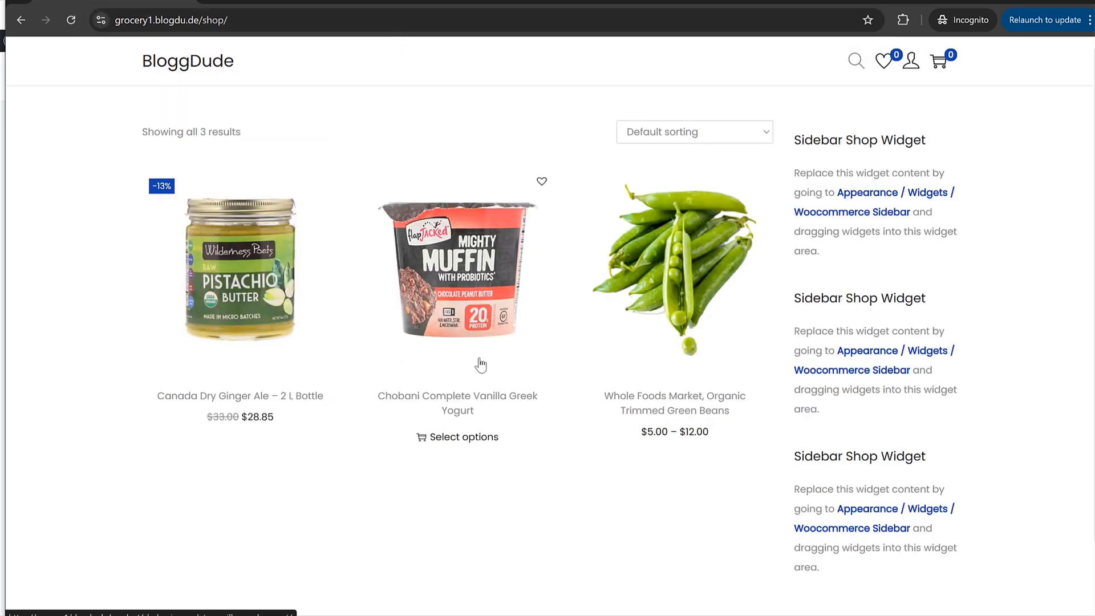
click(502, 293)
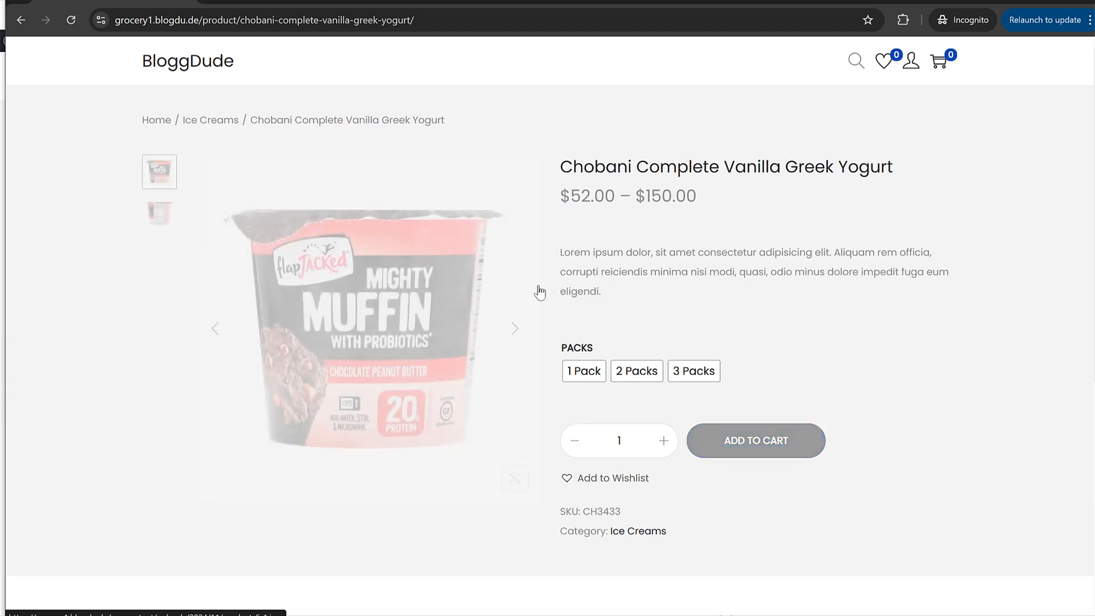
click(625, 379)
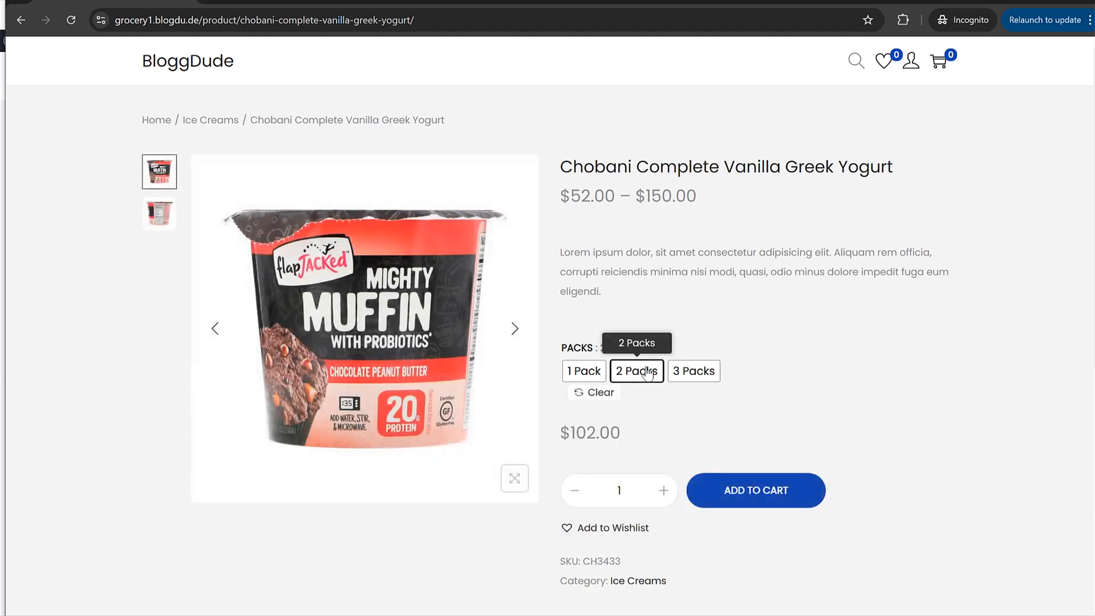
drag(566, 435, 635, 436)
click(634, 433)
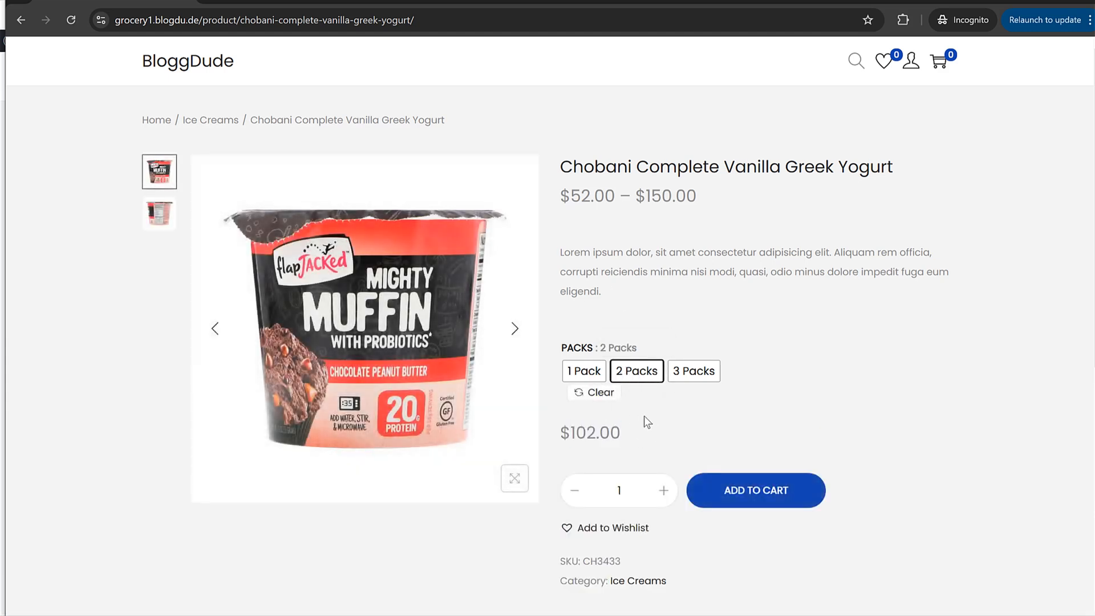
click(792, 507)
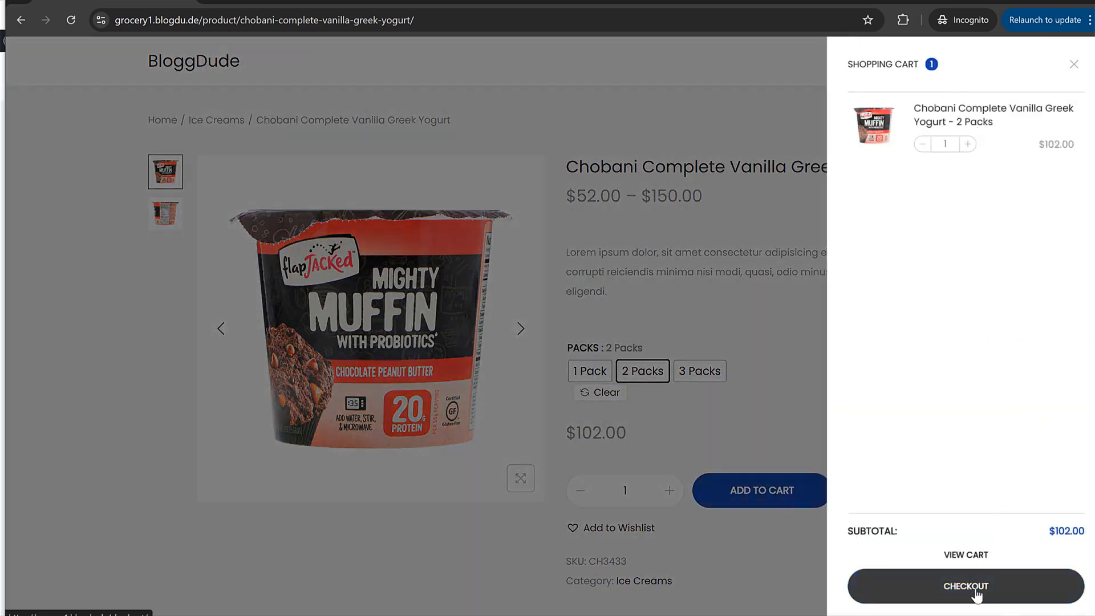
click(977, 593)
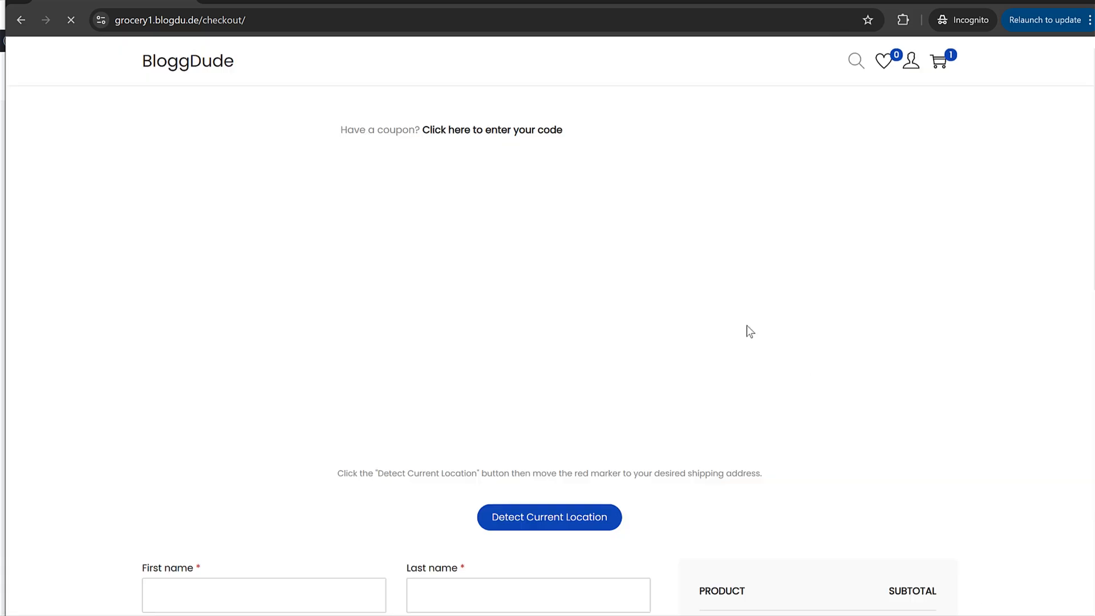
- Allow the site to detect the current location and nudge the delivery marker on the map
scroll(593, 271, down, 1)
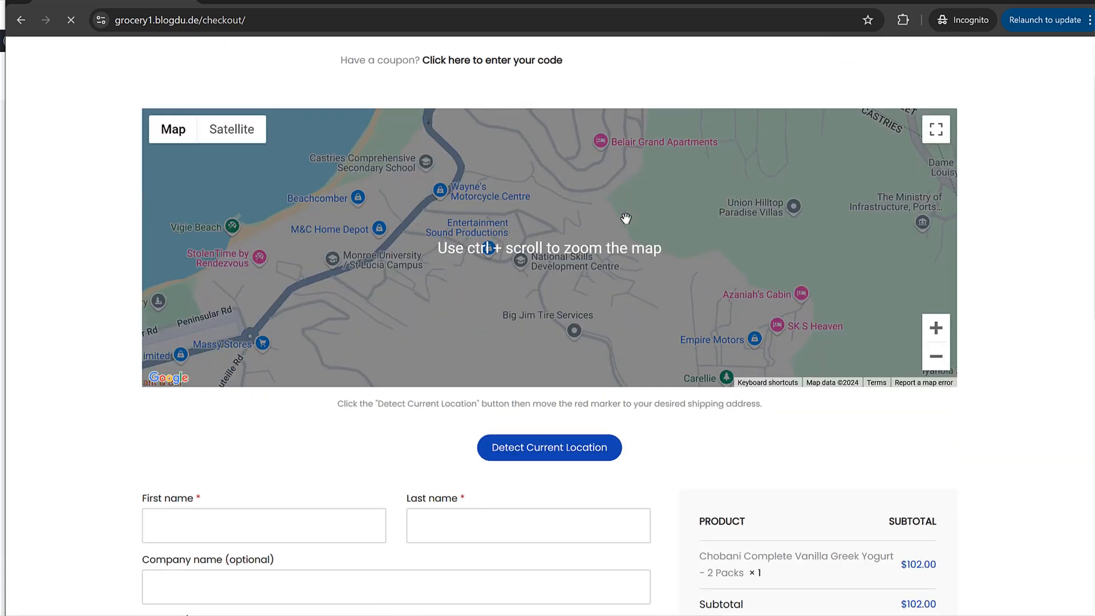
scroll(604, 348, up, 1)
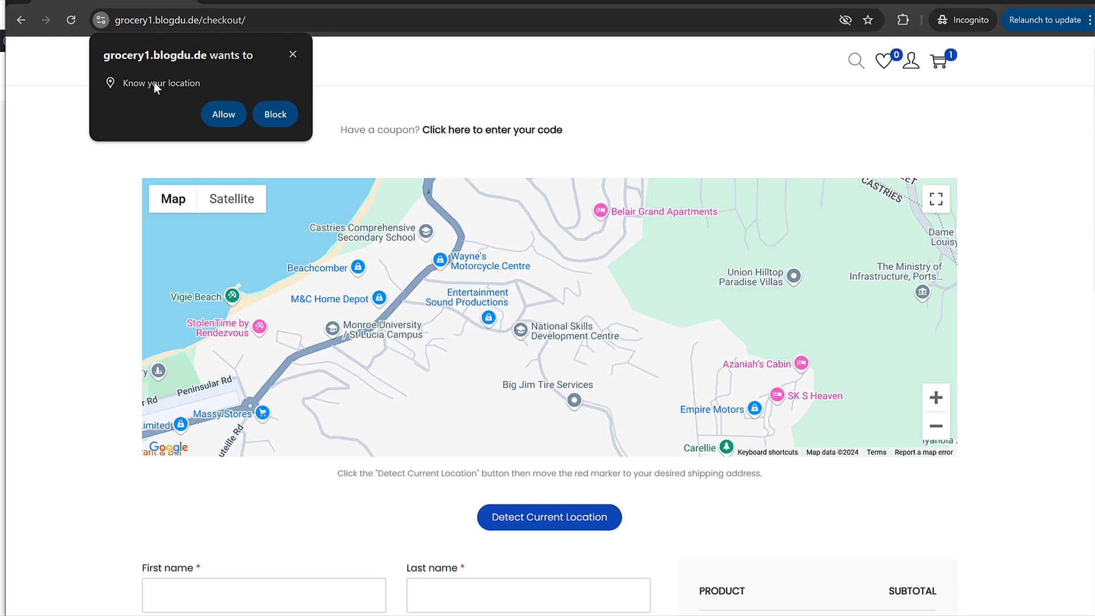
click(223, 115)
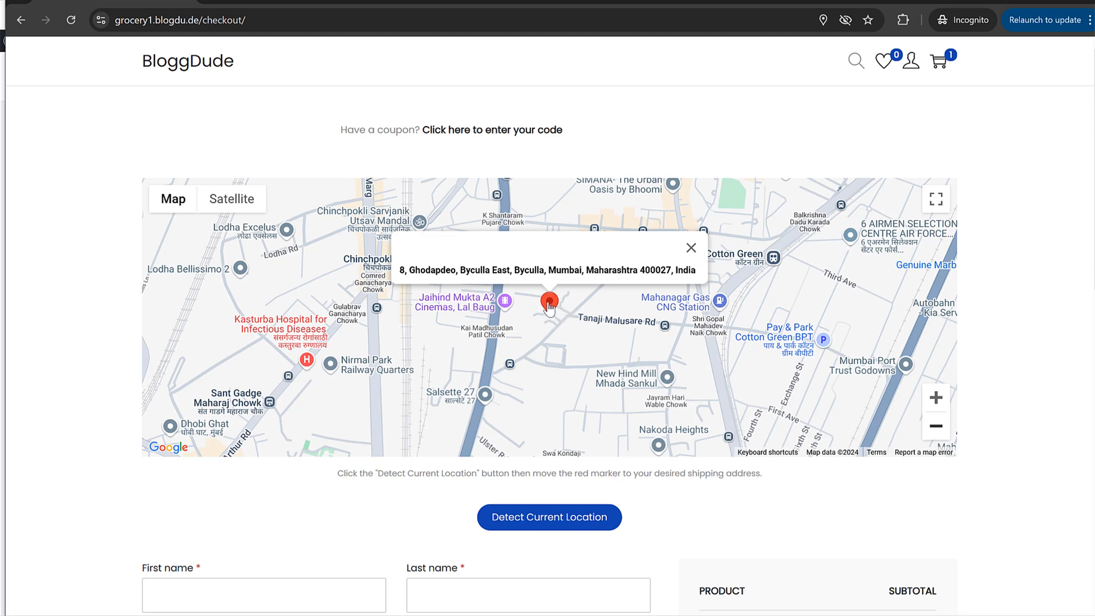
mouse_move(549, 302)
mouse_down()
mouse_move(295, 313)
mouse_move(684, 307)
mouse_move(556, 309)
mouse_up()
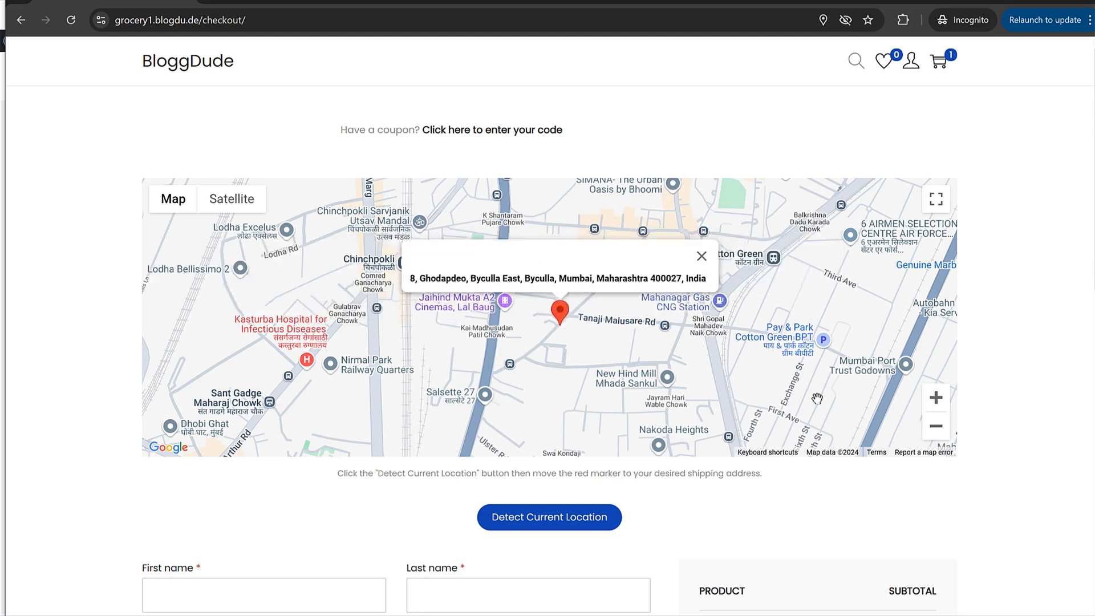
- Zoom in and drop the delivery pin on Taiyabi Apartments, Byculla, Mumbai
click(936, 398)
click(936, 398)
click(936, 399)
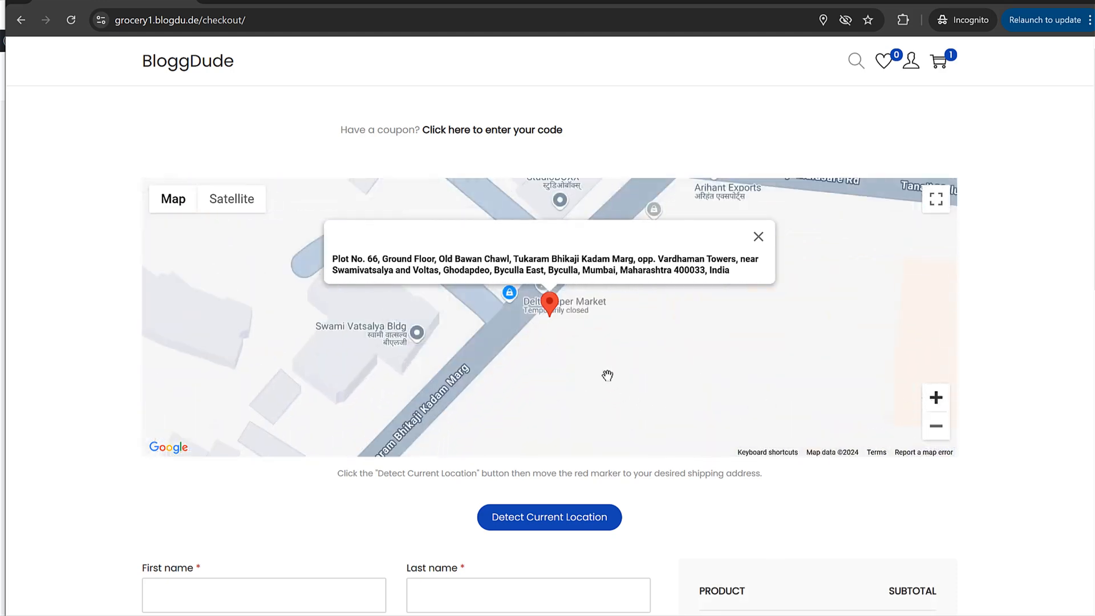
drag(541, 332, 640, 267)
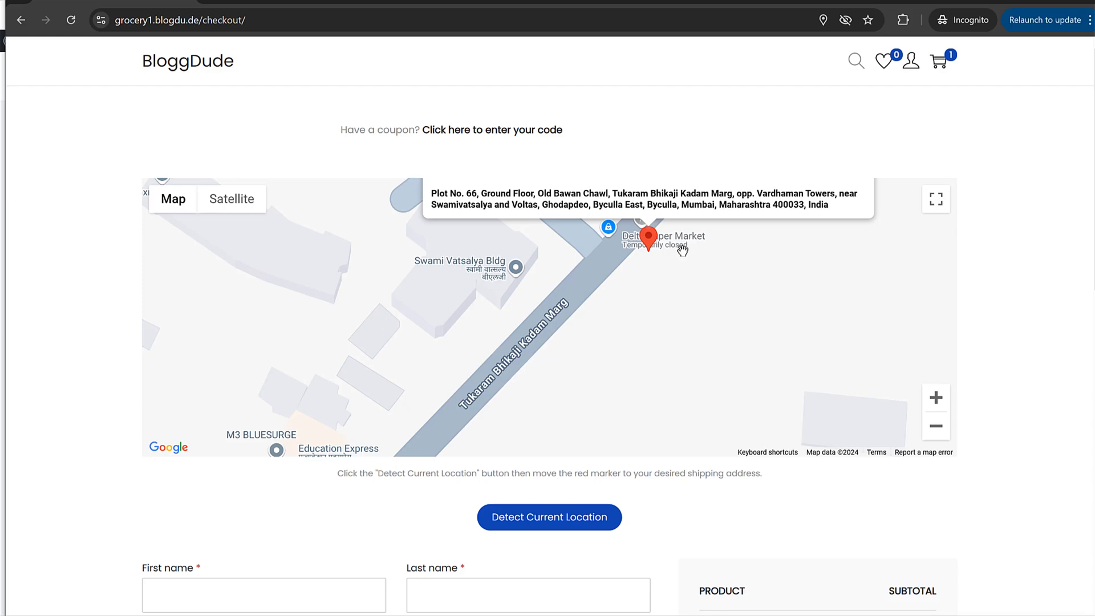
mouse_move(650, 239)
mouse_down()
mouse_move(299, 302)
mouse_move(378, 320)
mouse_up()
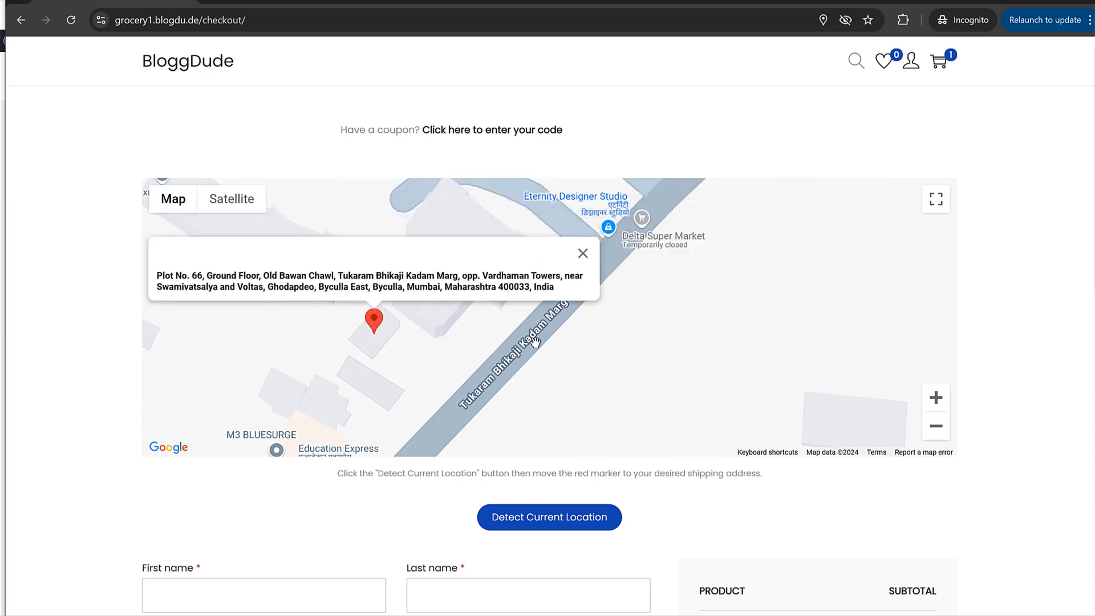
click(941, 432)
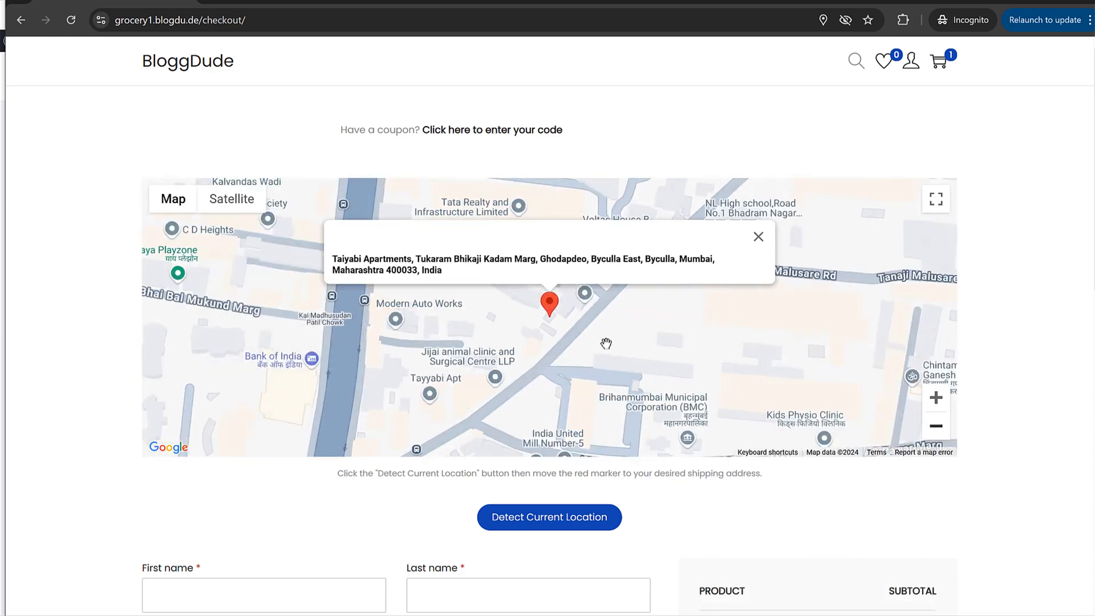
scroll(964, 311, down, 8)
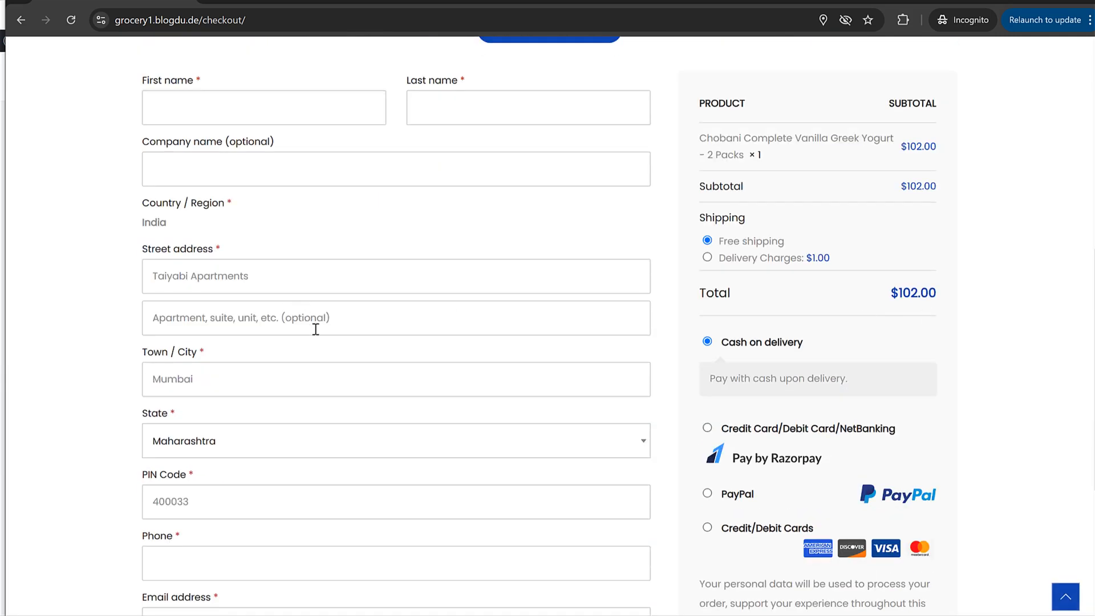
- Enter the customer's first and last name in the checkout billing form
drag(161, 274, 286, 284)
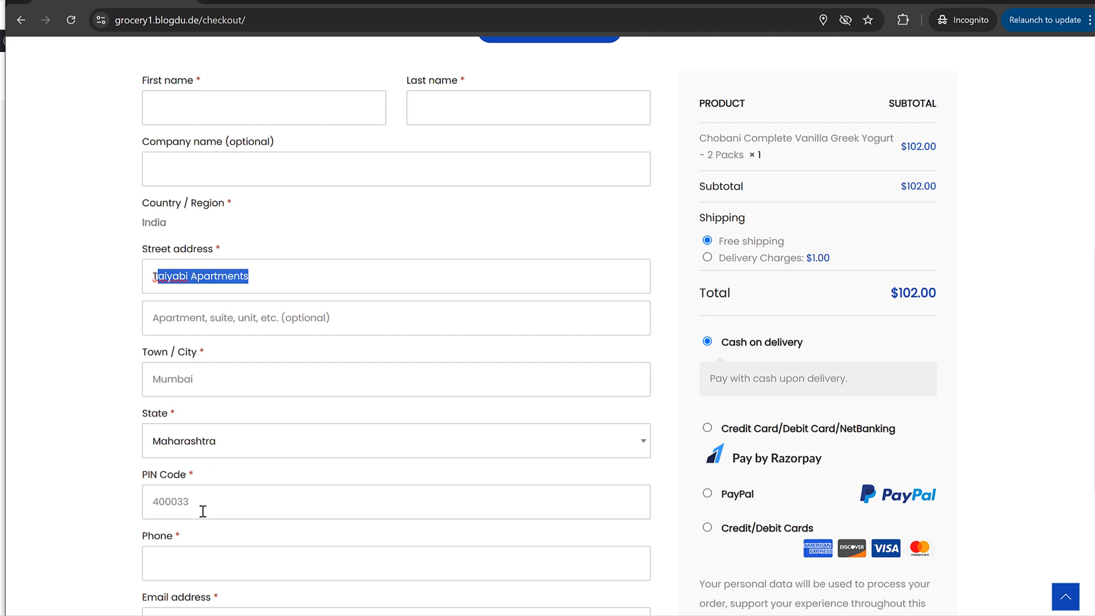
scroll(202, 506, down, 2)
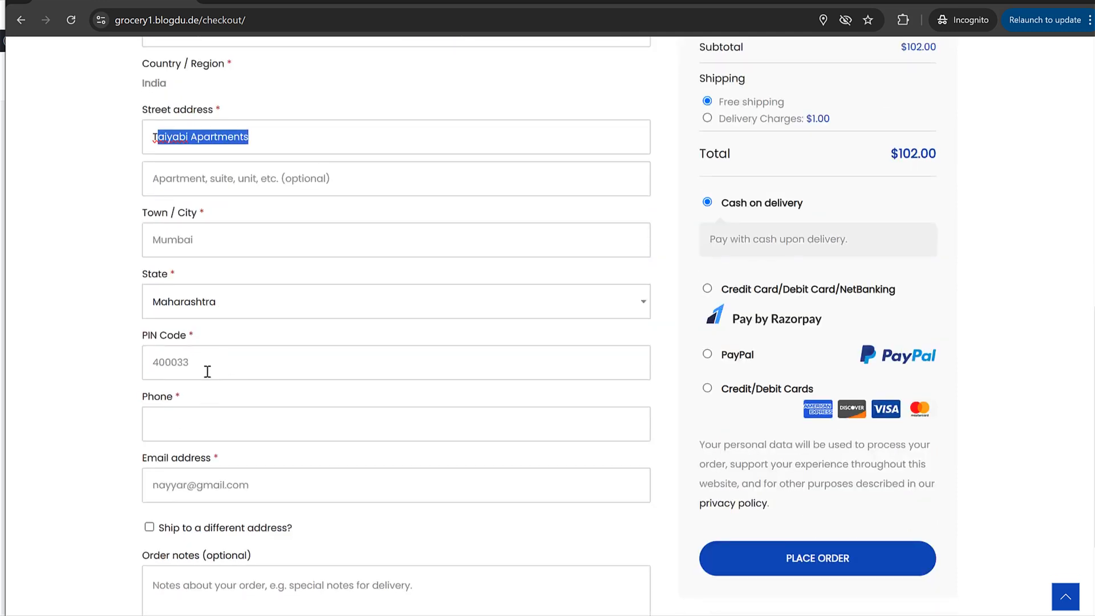
scroll(237, 406, down, 3)
scroll(242, 408, up, 8)
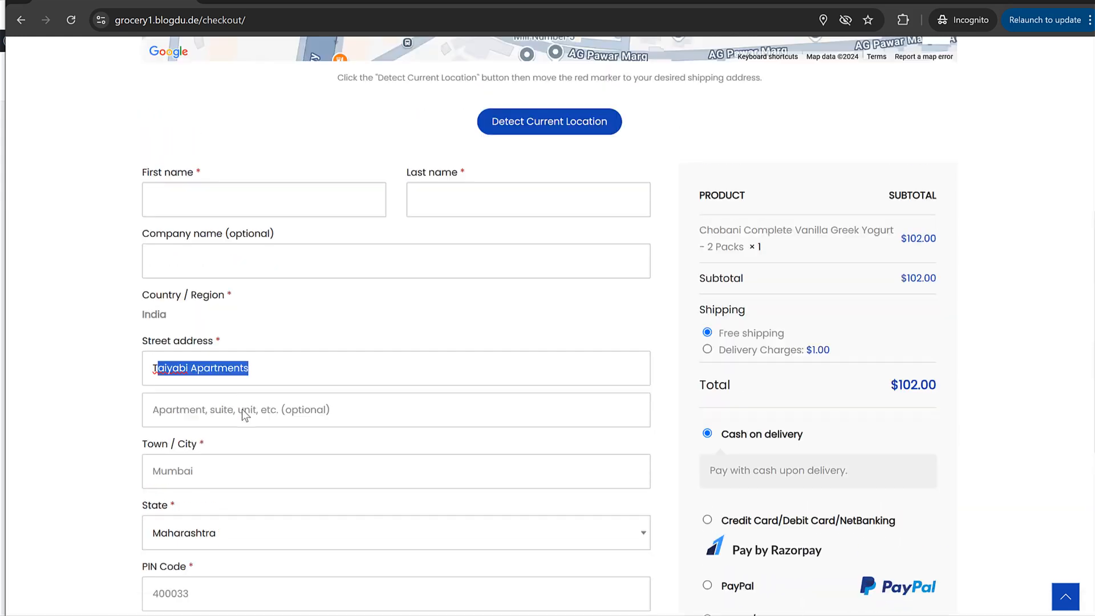
click(256, 298)
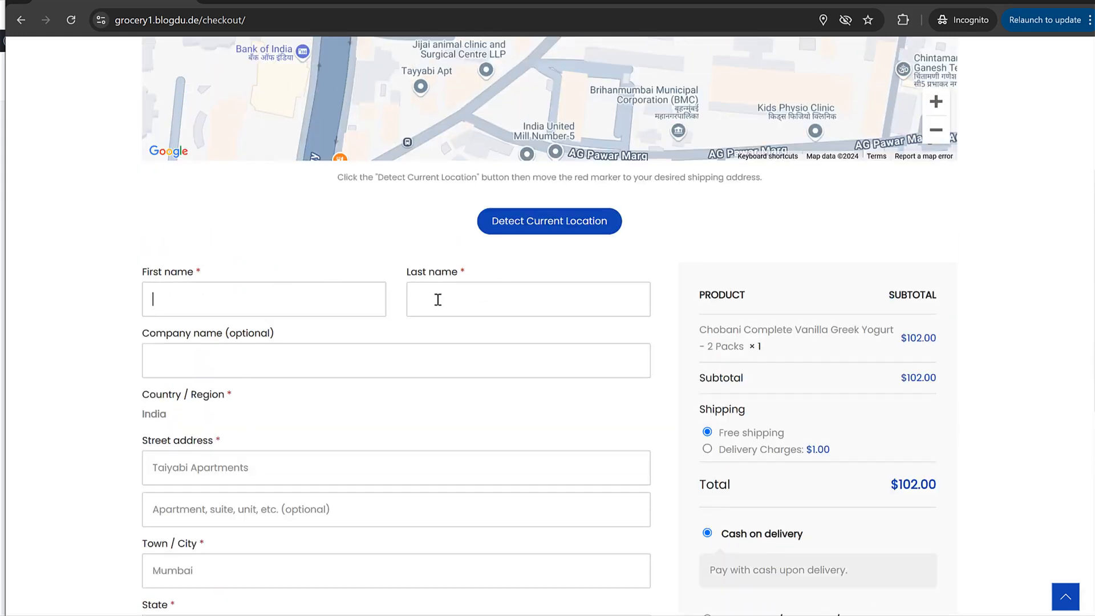
click(437, 299)
key(Tab)
key(Tab)
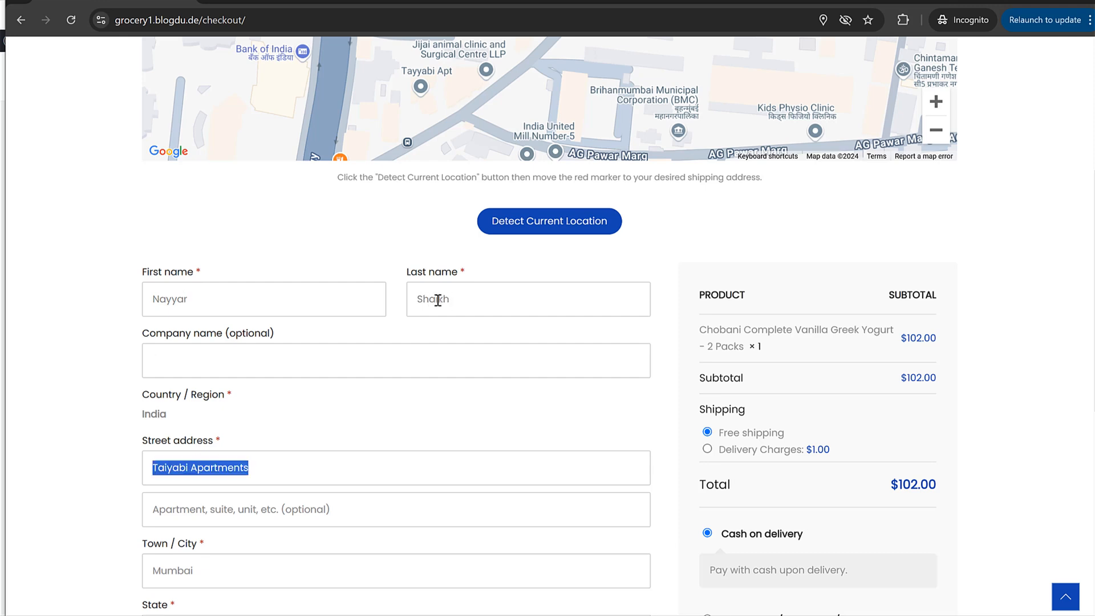
- Add 'Some Street Name' as the apartment address line and enter the customer's phone number
scroll(342, 348, down, 1)
click(217, 350)
click(286, 398)
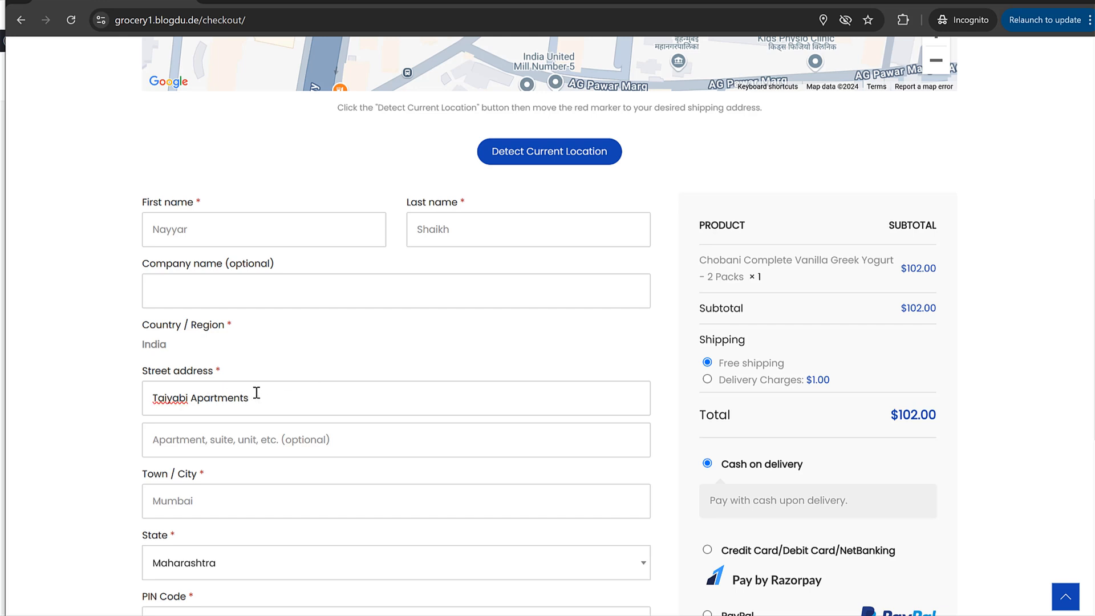
triple_click(237, 397)
click(269, 400)
click(242, 439)
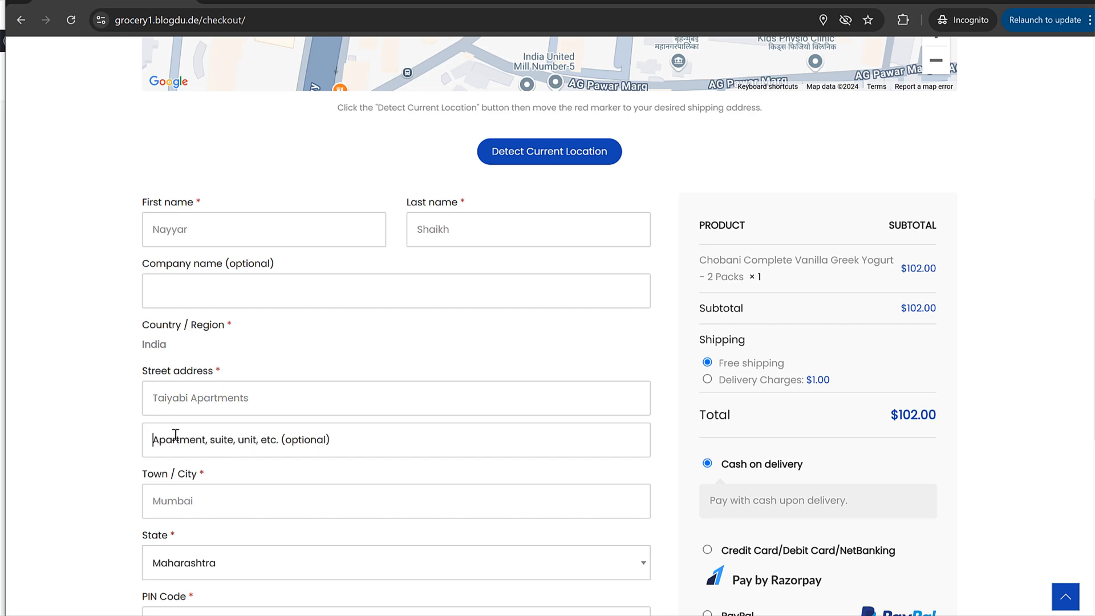
text(Som)
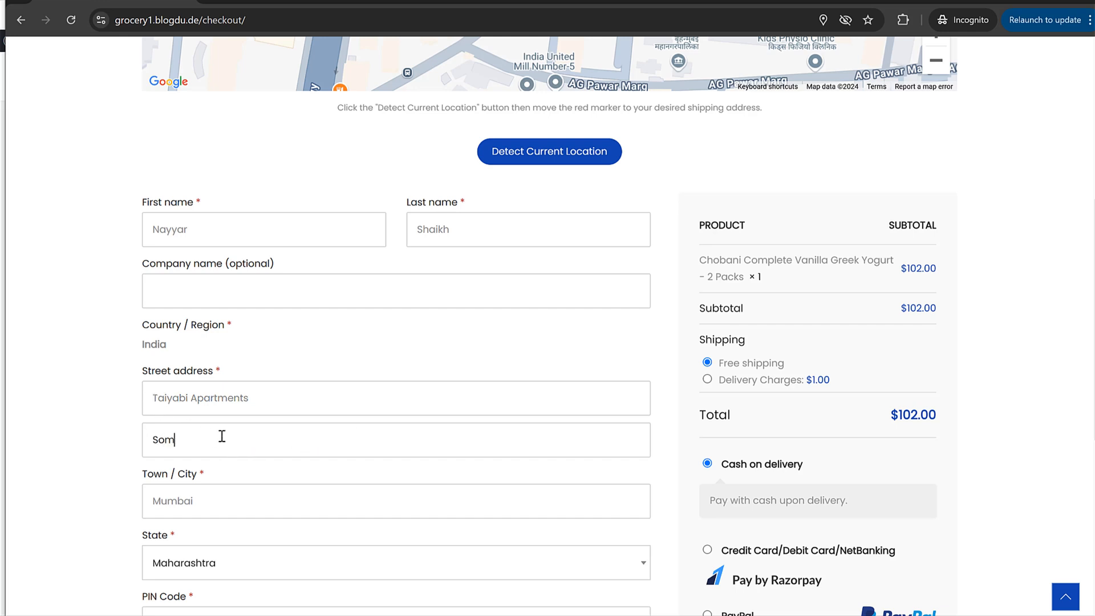
text(e Street Name)
scroll(225, 521, down, 3)
click(234, 457)
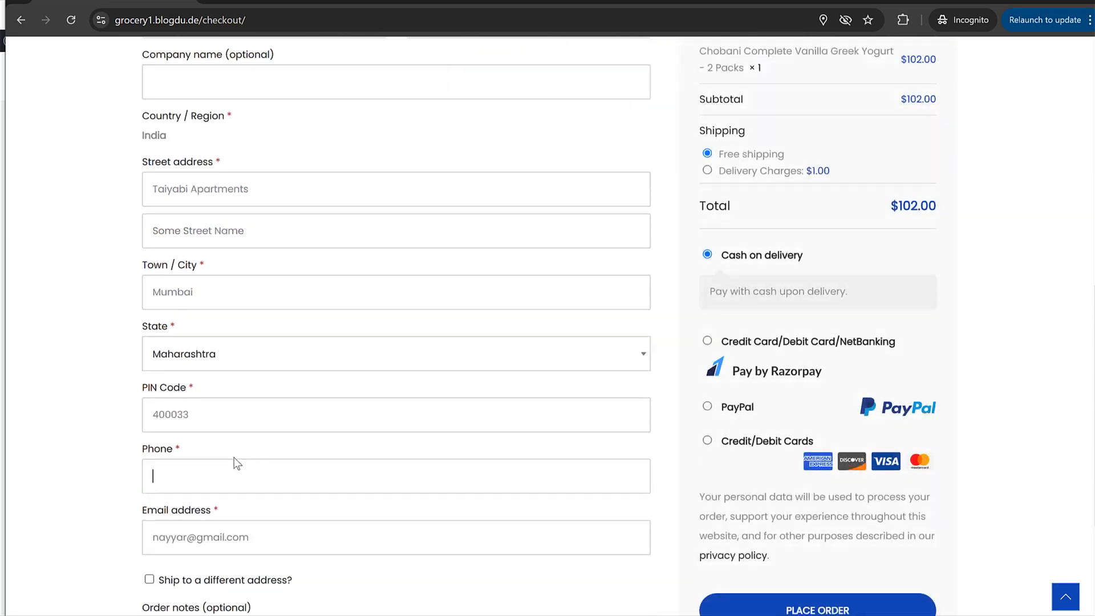
- Toggle shipping to Delivery Charges $1.00 and back to Free shipping, then select the PIN Code's last digits
scroll(296, 500, down, 3)
scroll(464, 400, up, 10)
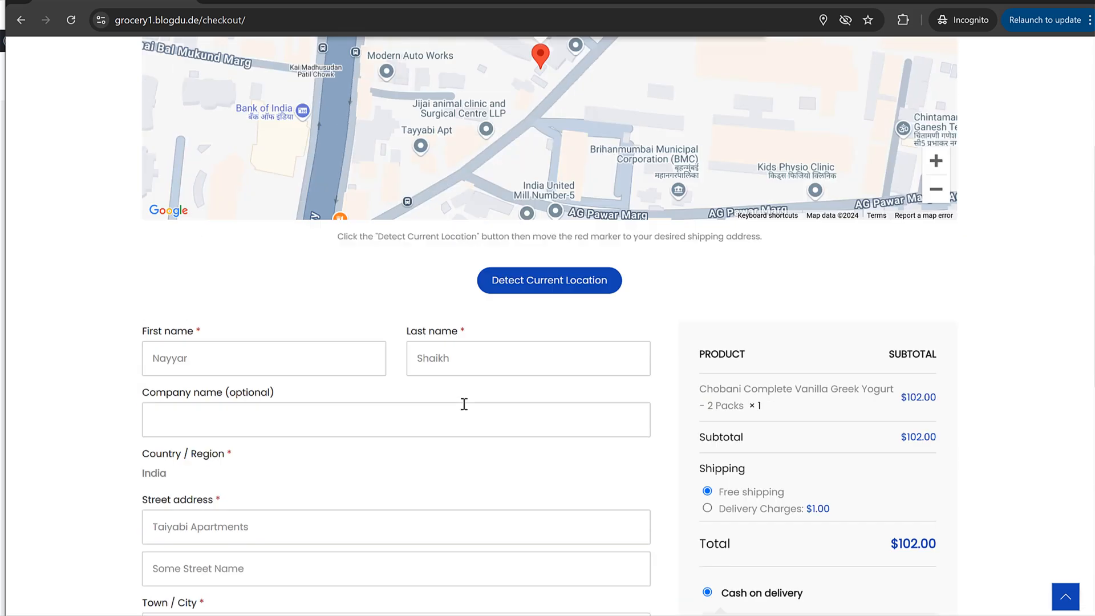
scroll(932, 331, down, 2)
scroll(917, 328, down, 2)
scroll(915, 296, up, 1)
drag(904, 240, 933, 240)
drag(792, 298, 717, 297)
drag(832, 312, 726, 311)
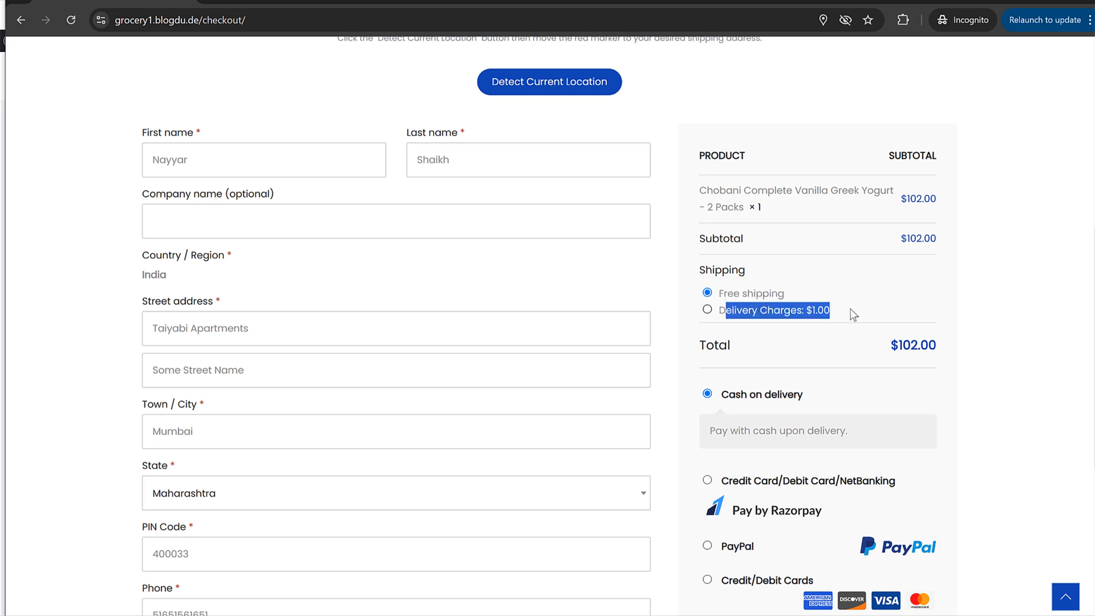
click(810, 313)
click(752, 294)
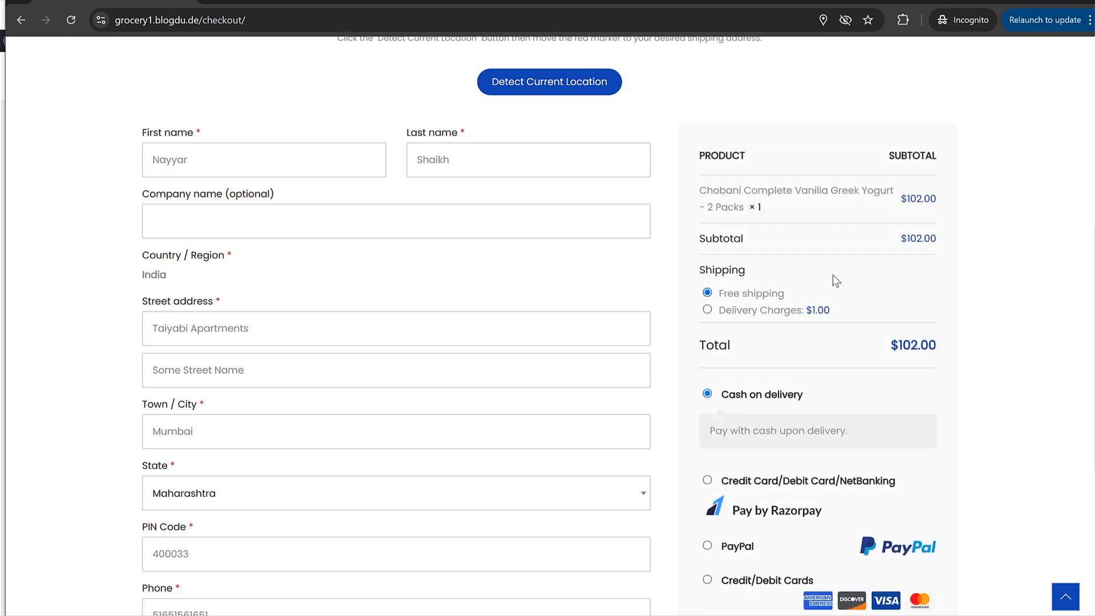
drag(927, 245, 937, 240)
click(919, 237)
scroll(412, 401, down, 2)
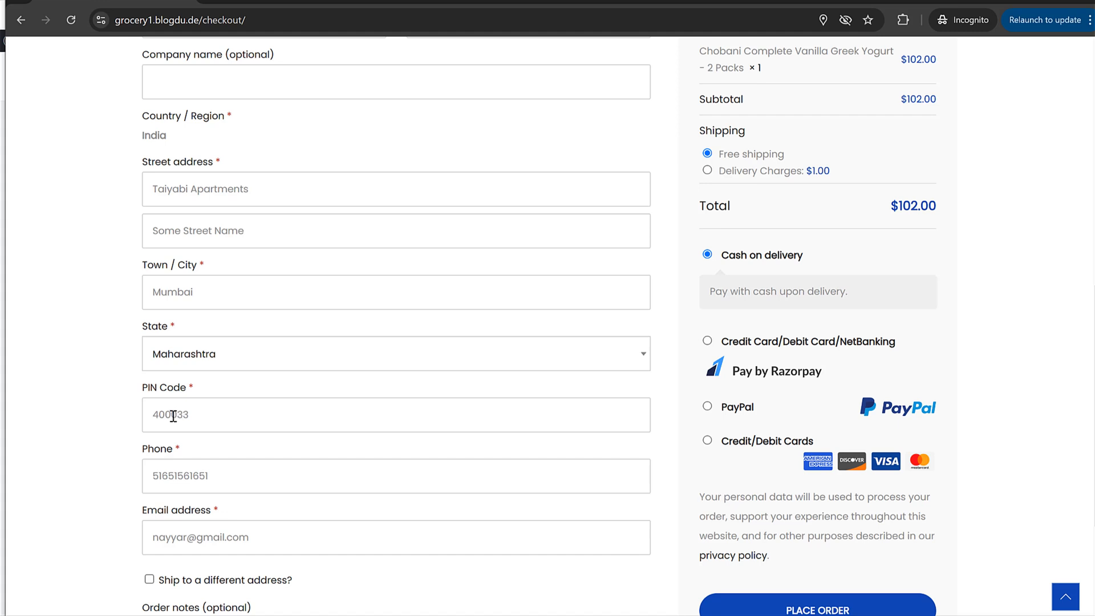
drag(172, 414, 245, 418)
- Change the PIN Code to 400200 and review the updated order summary
text(200)
click(671, 391)
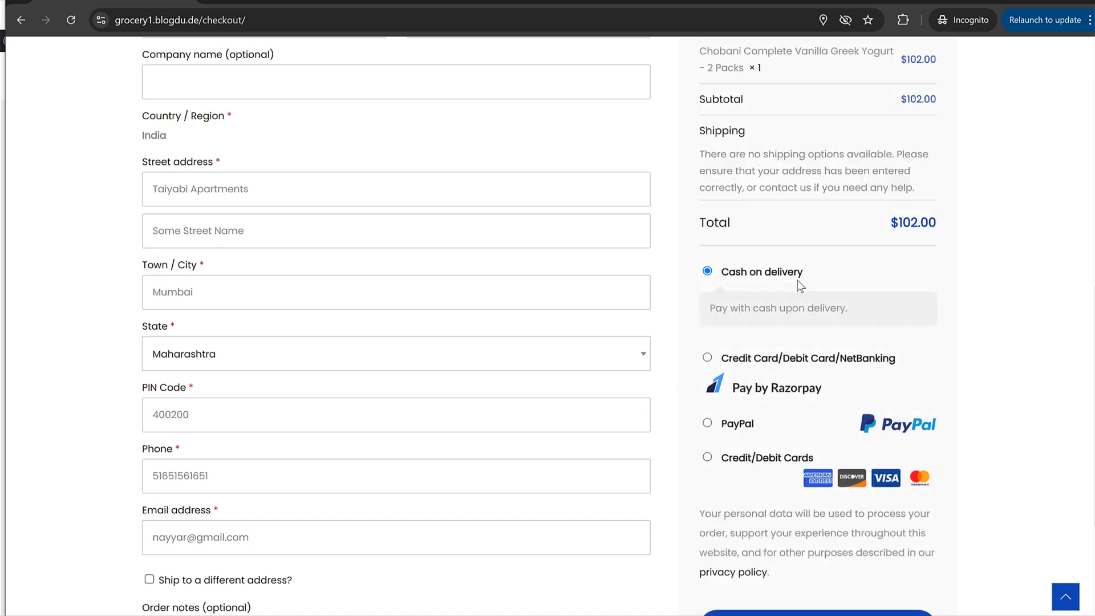
scroll(797, 280, down, 1)
scroll(798, 279, up, 2)
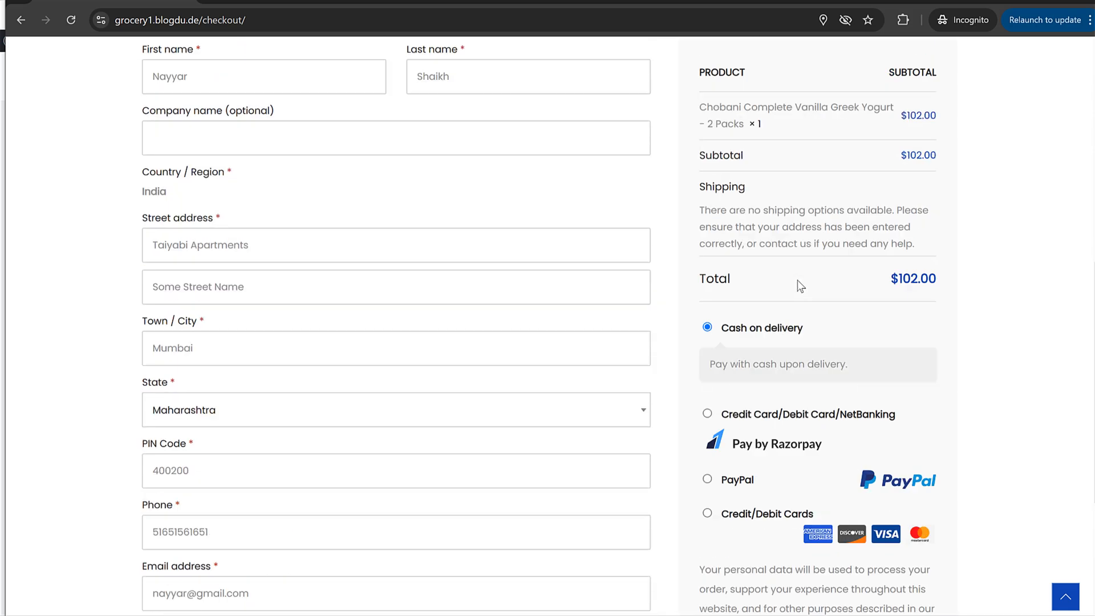
drag(701, 200, 912, 258)
click(724, 231)
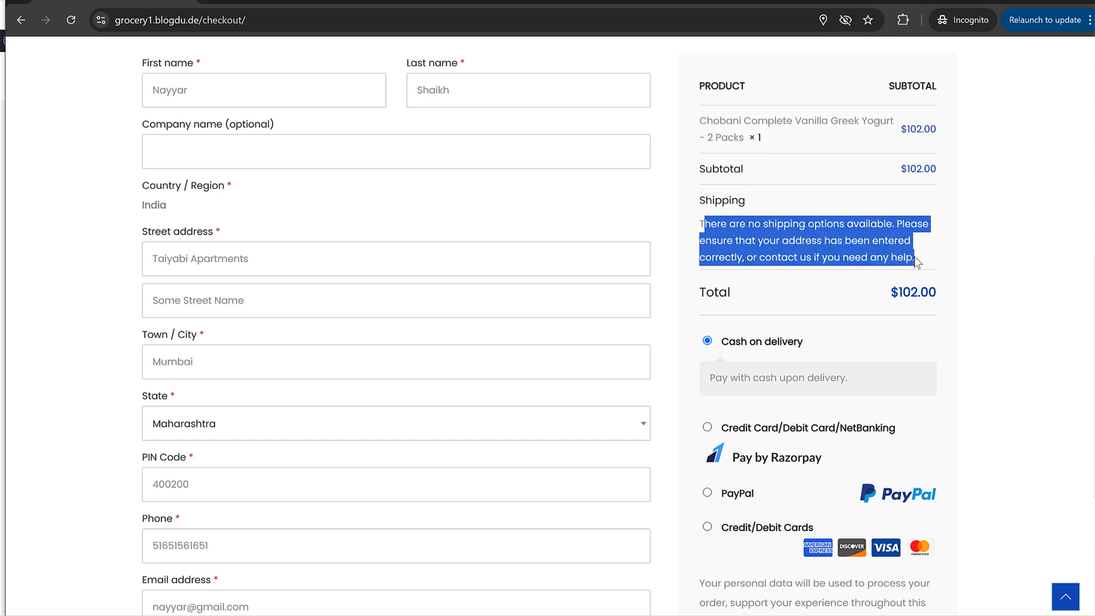
click(914, 256)
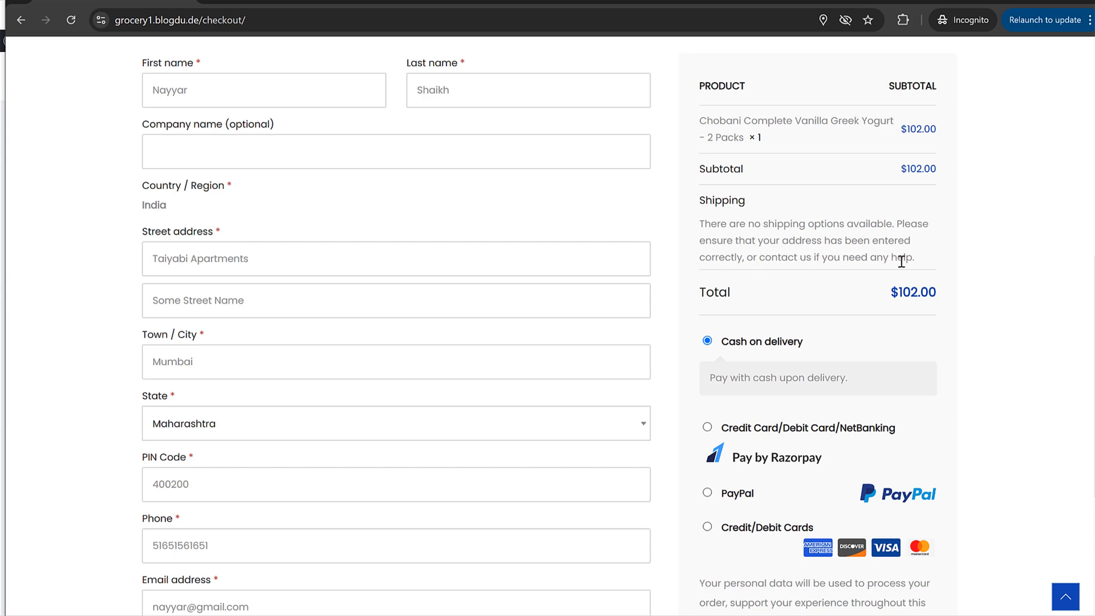
- Replace the PIN Code's last digits with 033 so shipping options refresh
scroll(334, 290, down, 2)
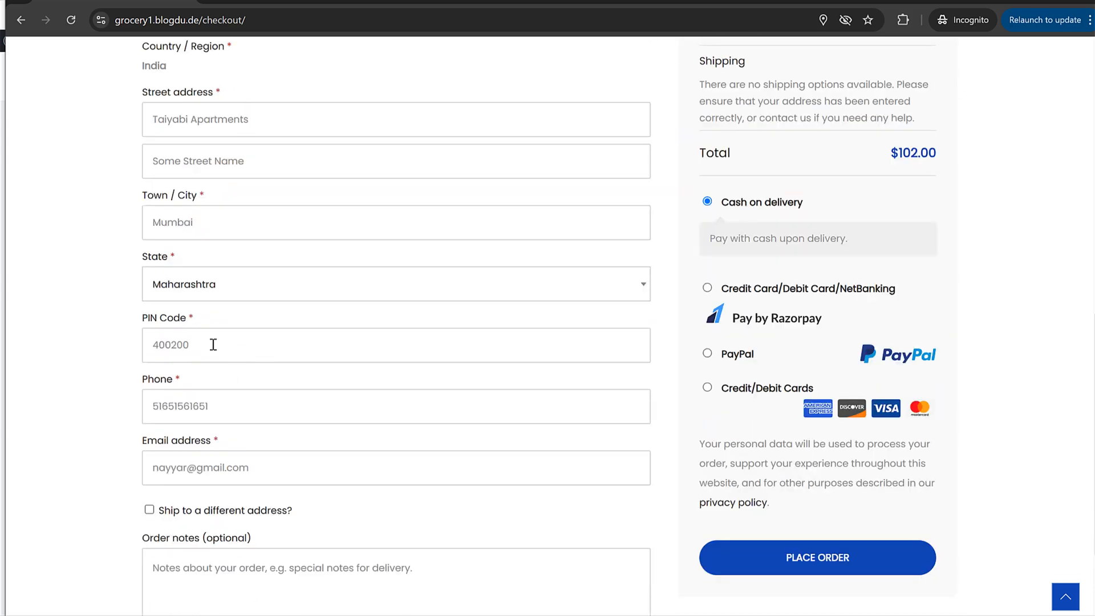
drag(171, 345, 183, 345)
text(00033)
click(658, 317)
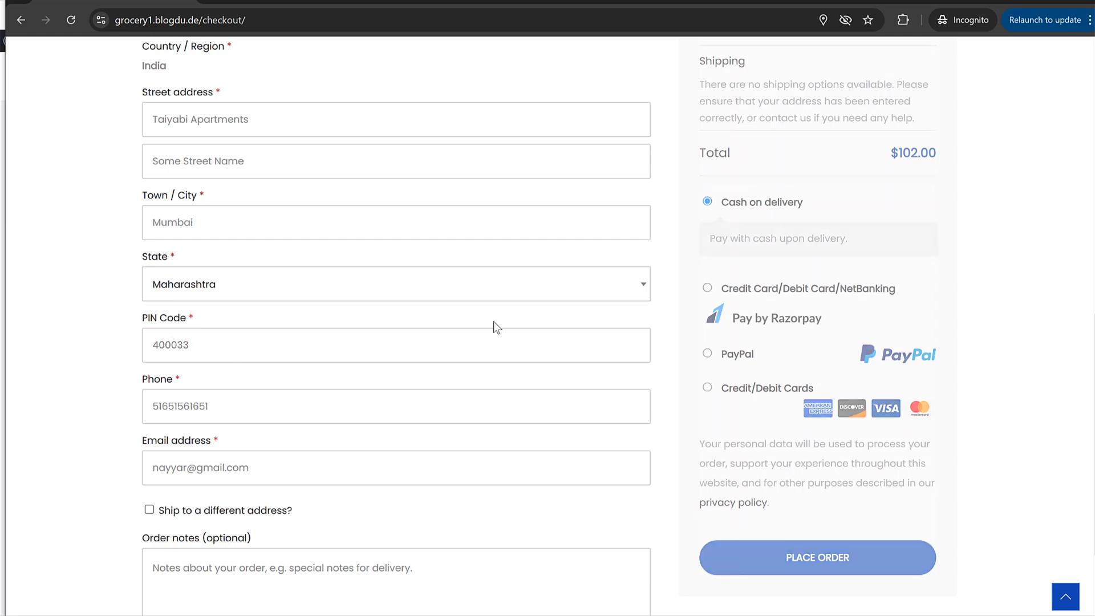
- Choose Cash on delivery as the payment method and place the $102.00 order
scroll(875, 320, up, 2)
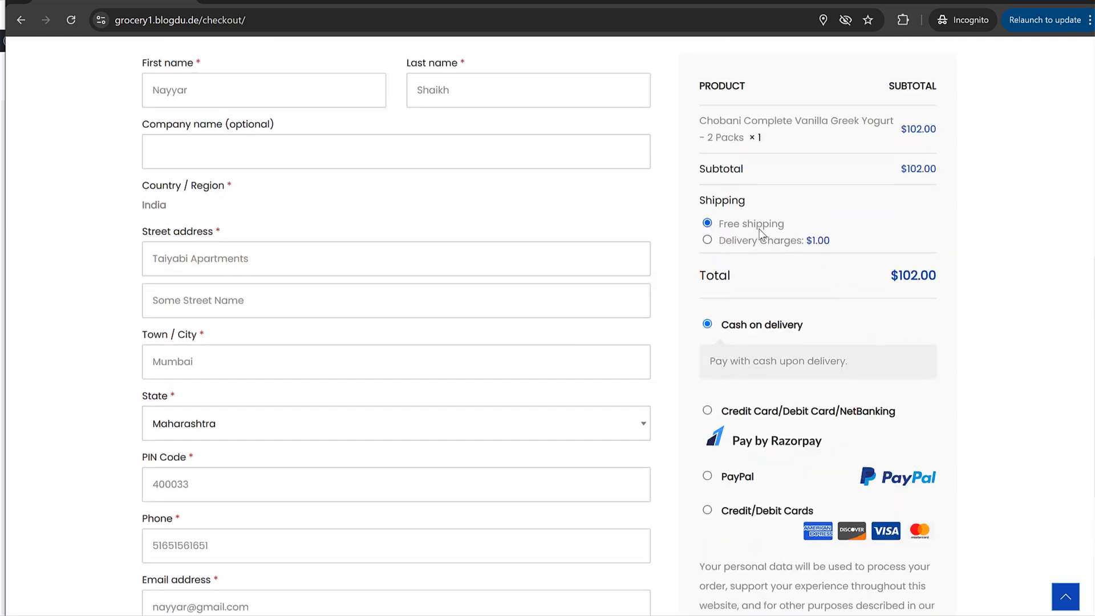
scroll(771, 276, up, 6)
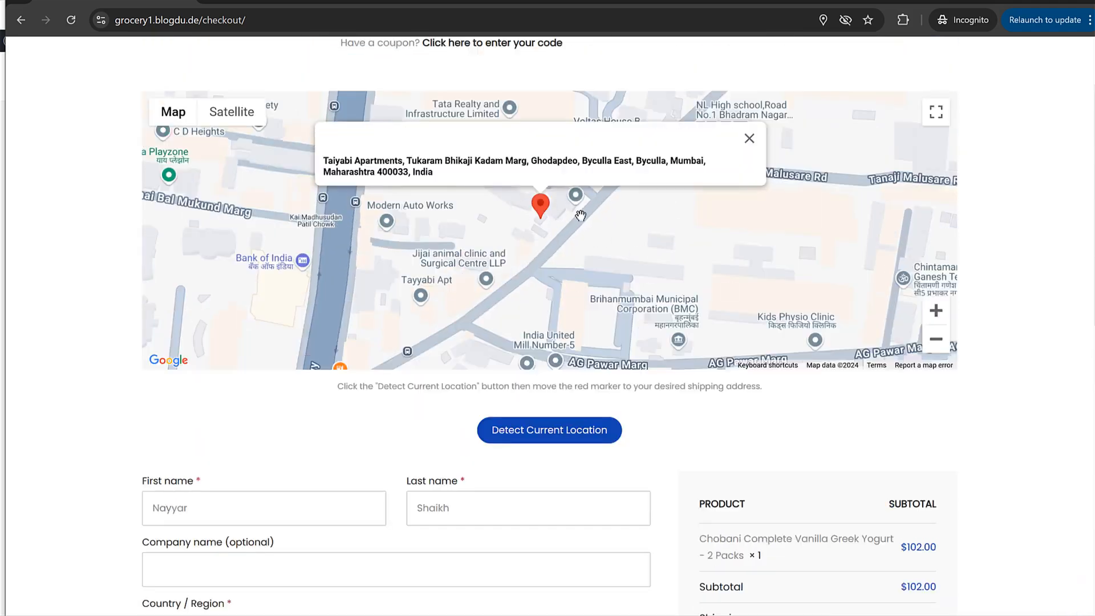
scroll(873, 395, down, 8)
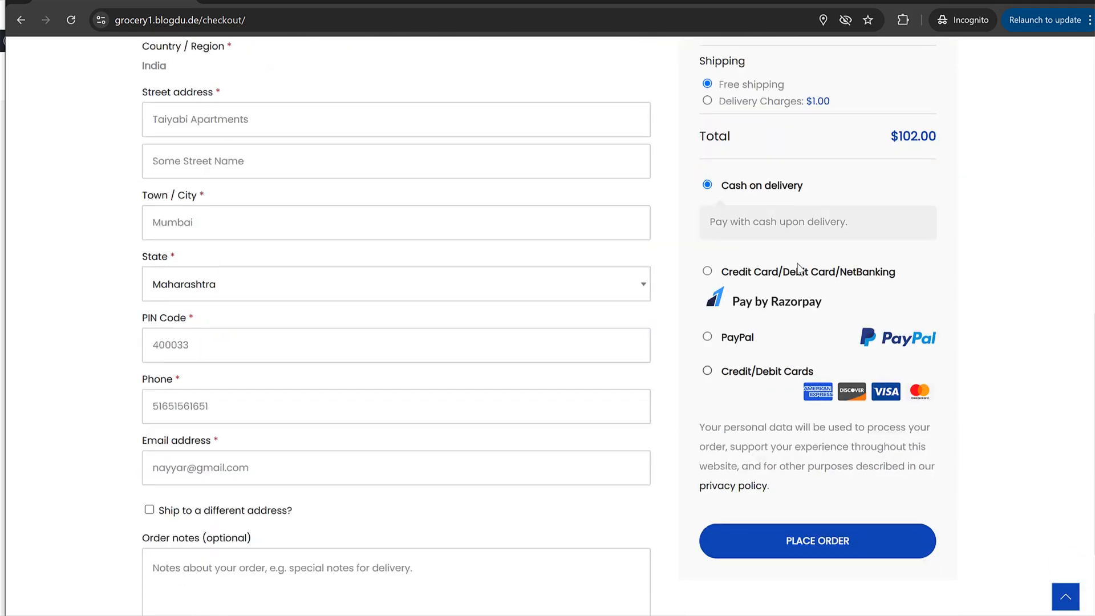
click(748, 273)
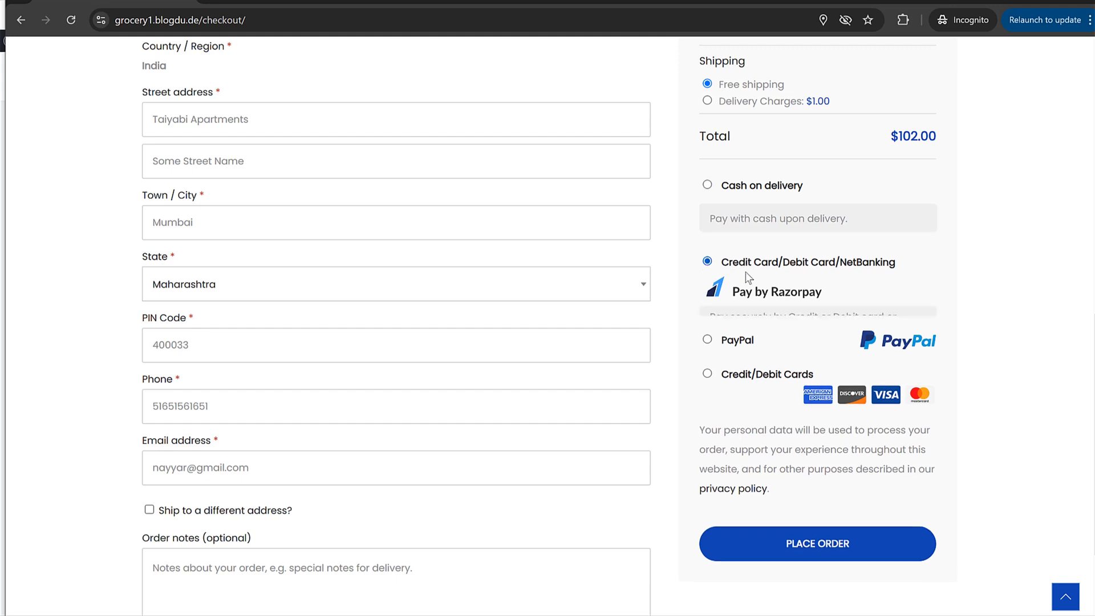
click(746, 197)
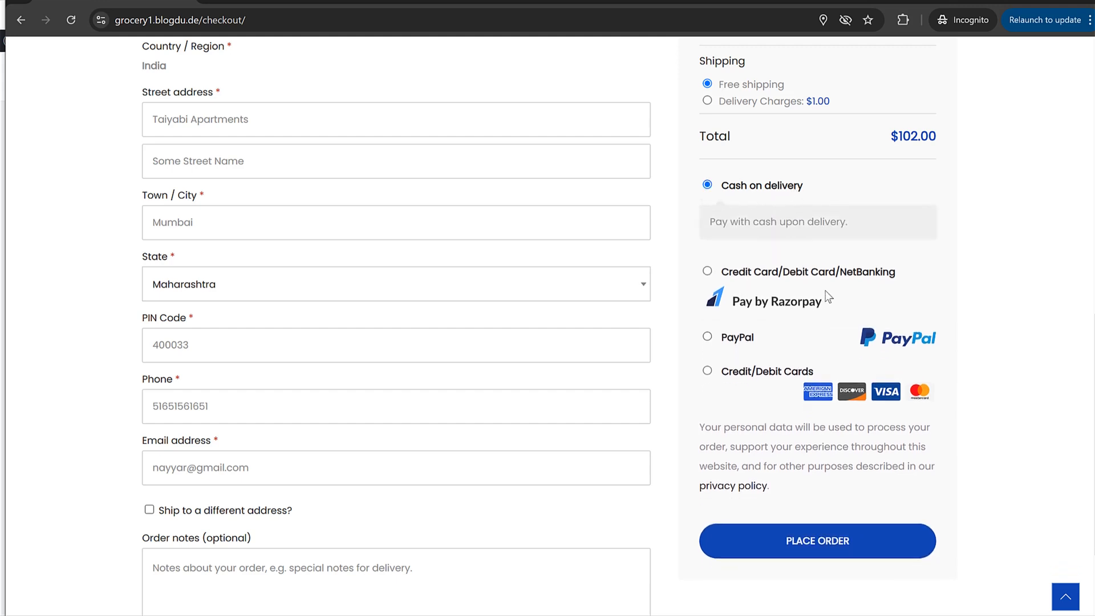
click(836, 546)
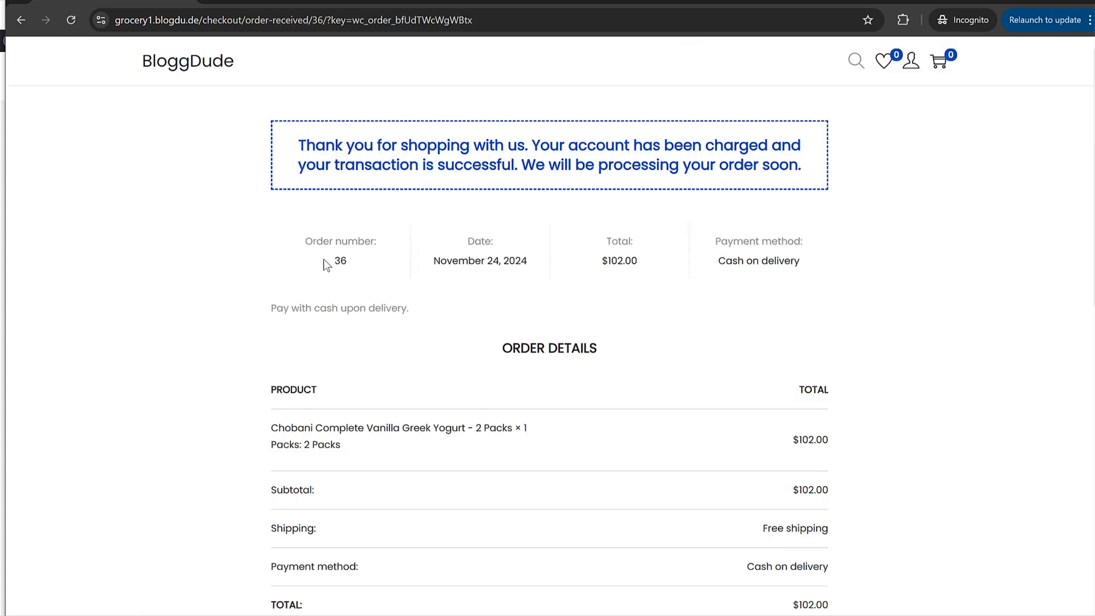
- Scroll through the order-received page to review the order details and delivery map
click(559, 268)
scroll(661, 279, down, 10)
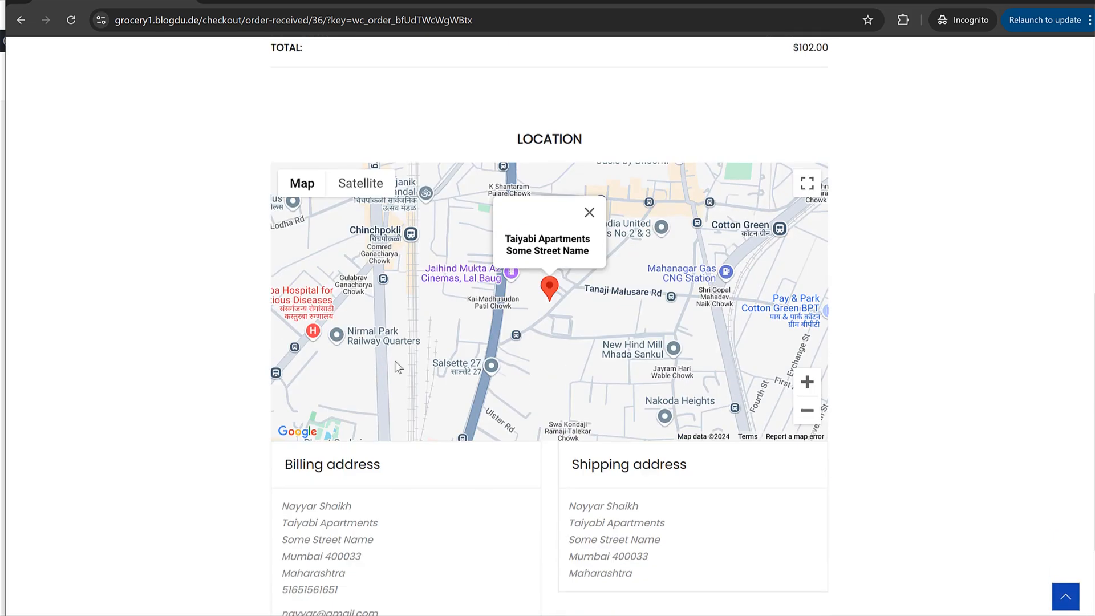
scroll(509, 296, up, 10)
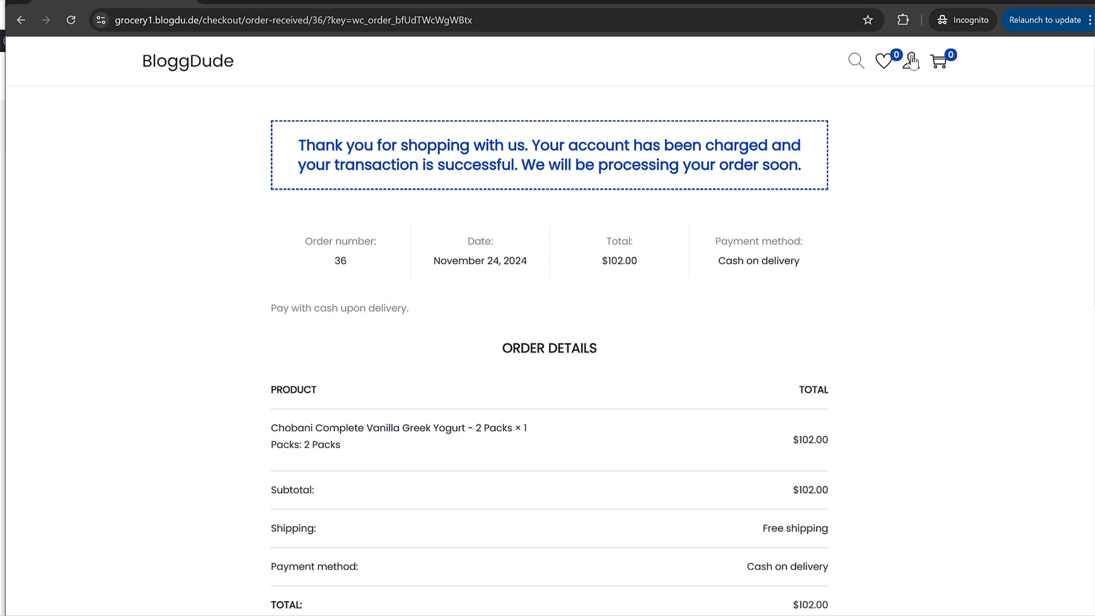
- Switch to the logged-in window's wp-admin tab and open the Dashboard
click(1021, 2)
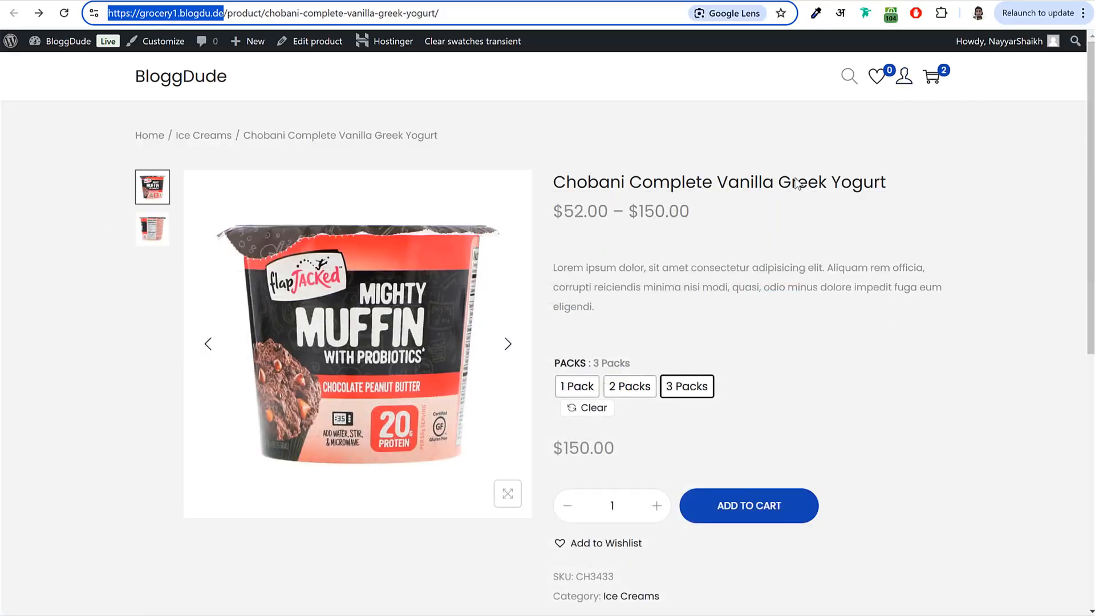
click(423, 2)
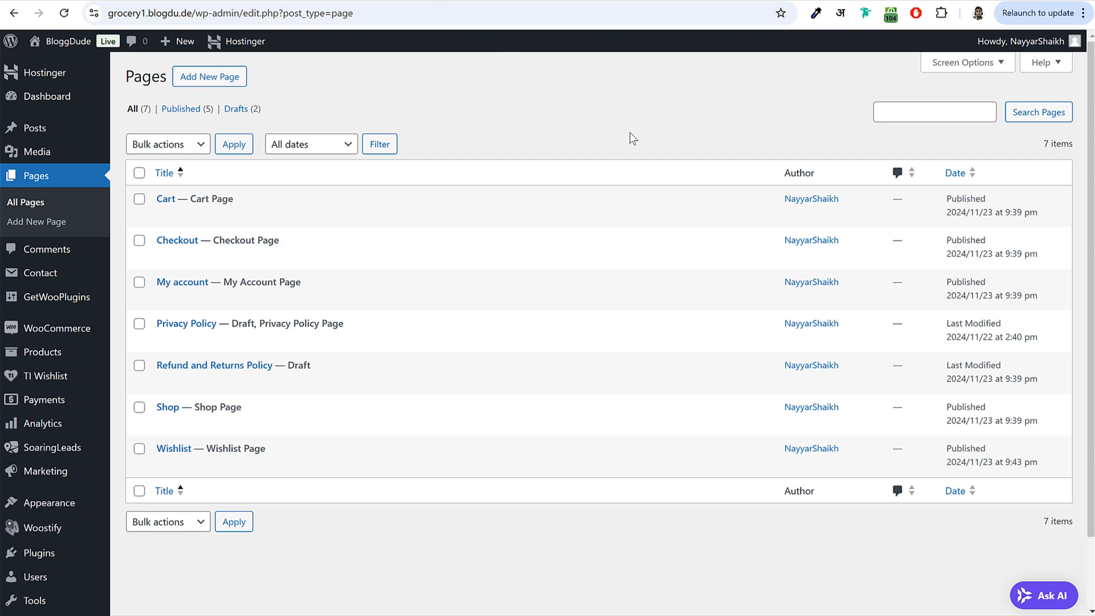
click(48, 100)
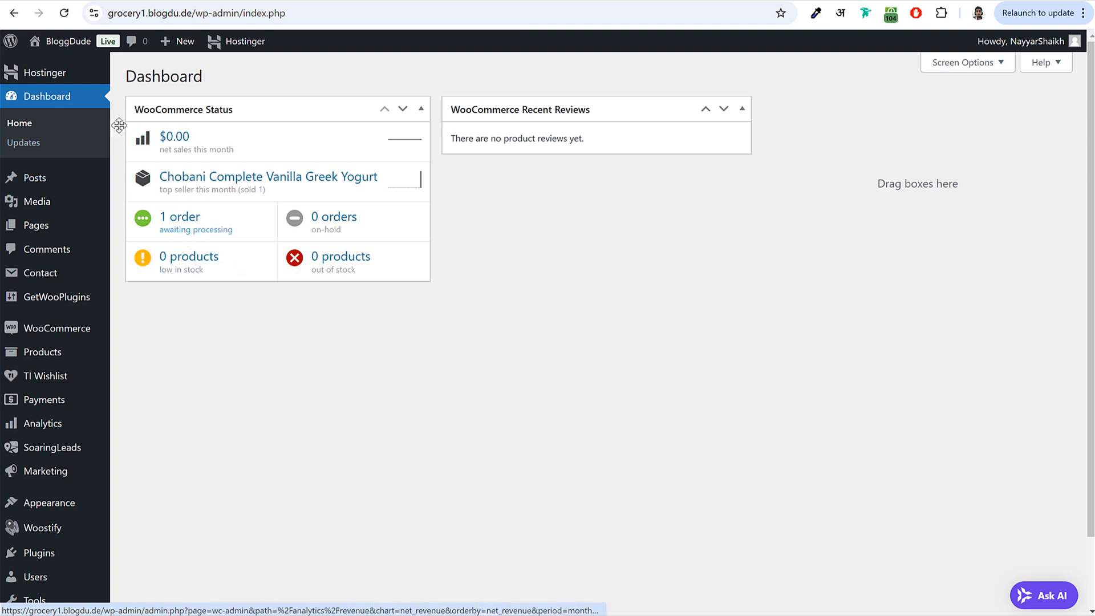
- Go to WooCommerce Orders and open order #36 for editing
mouse_move(44, 328)
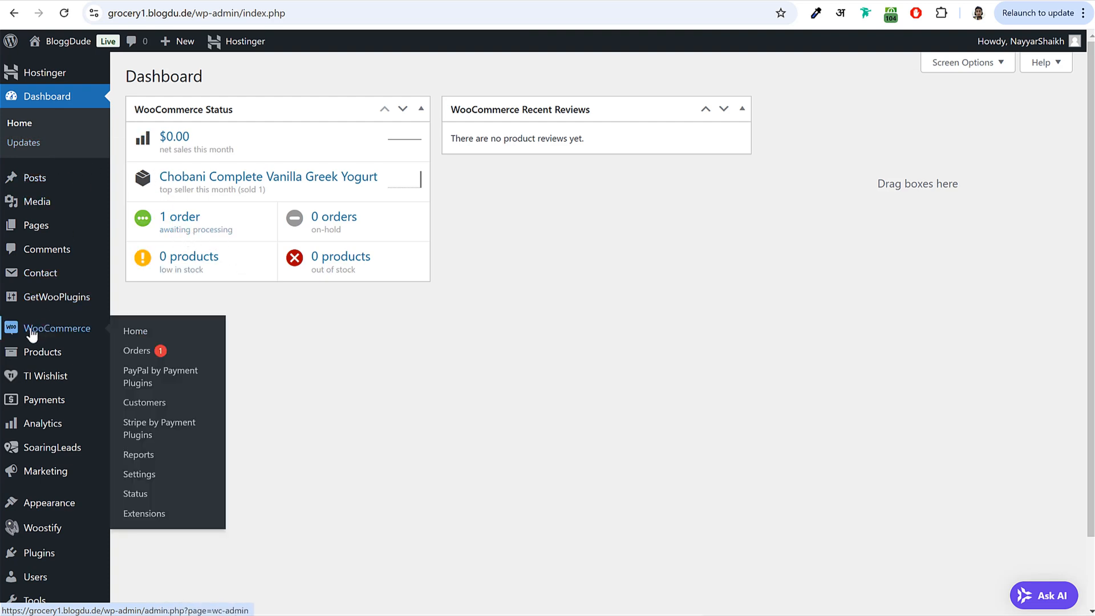
click(137, 350)
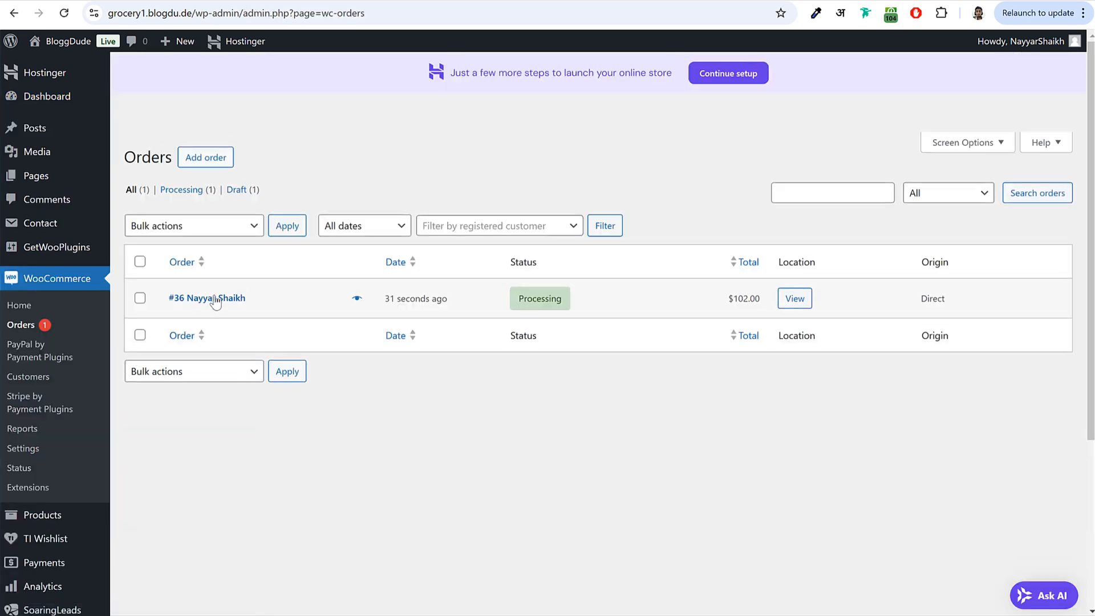
click(198, 301)
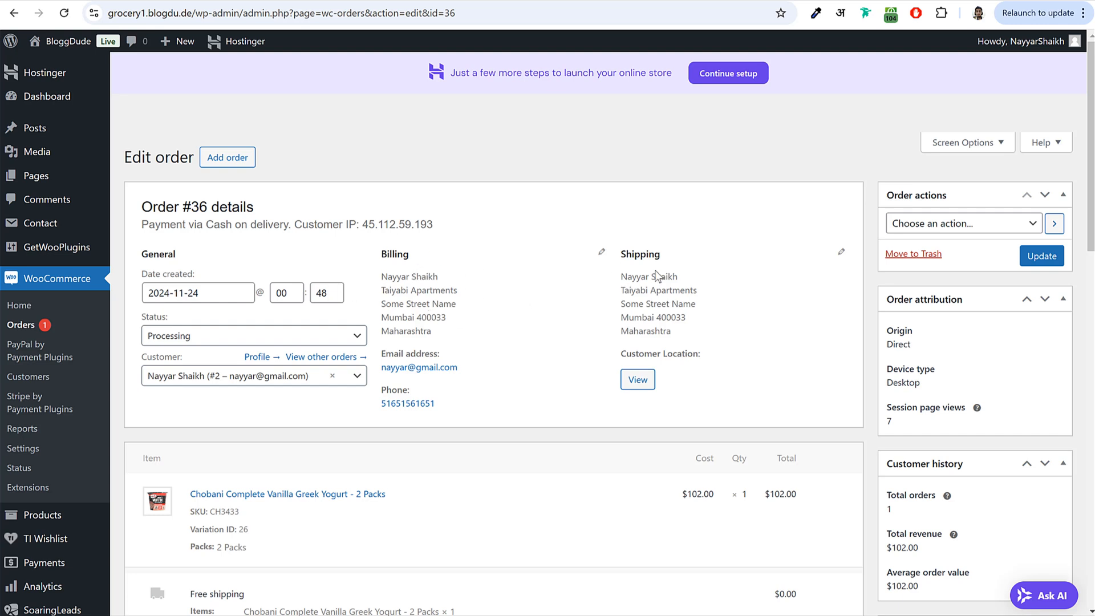
drag(377, 289, 477, 330)
click(480, 338)
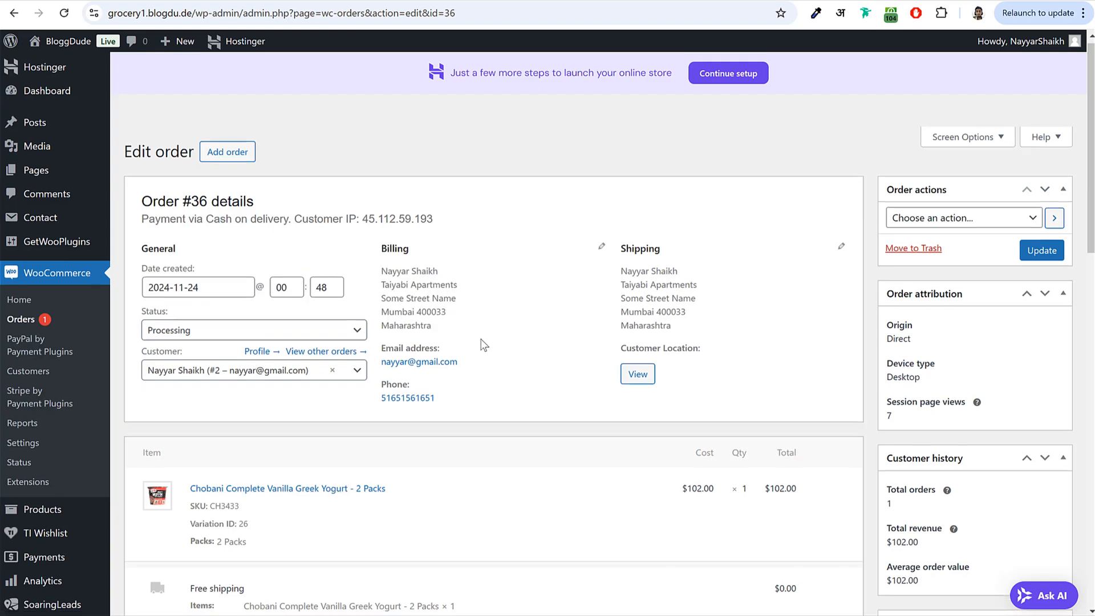
scroll(449, 358, down, 10)
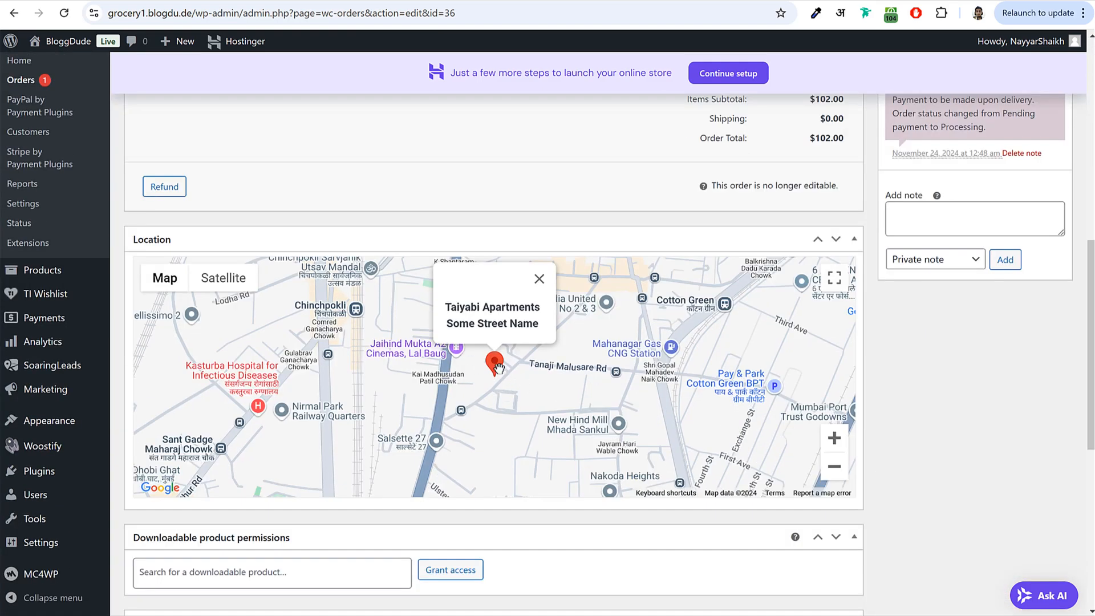
scroll(496, 371, up, 2)
scroll(621, 379, up, 2)
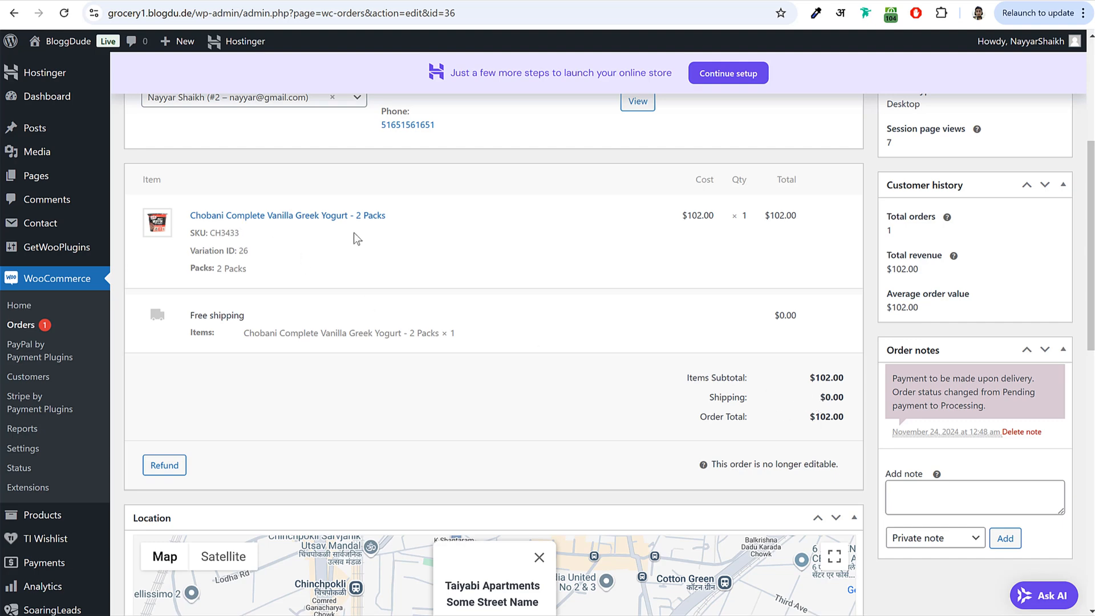
drag(191, 215, 354, 224)
click(411, 226)
drag(357, 219, 355, 219)
scroll(397, 311, up, 2)
scroll(484, 318, down, 3)
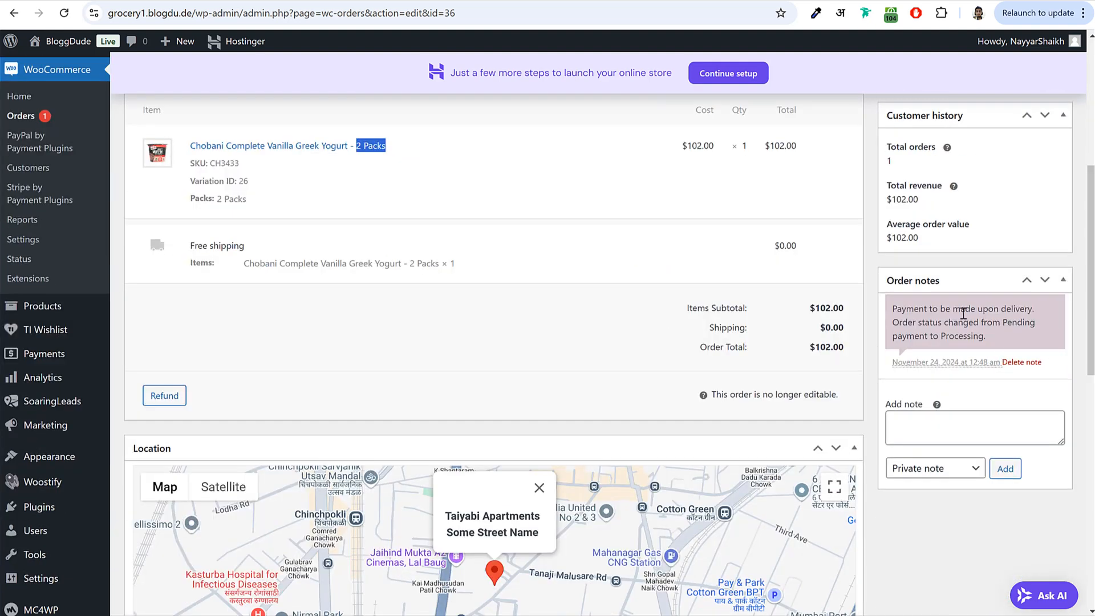
drag(893, 307, 1034, 312)
click(1036, 315)
drag(895, 308, 1034, 311)
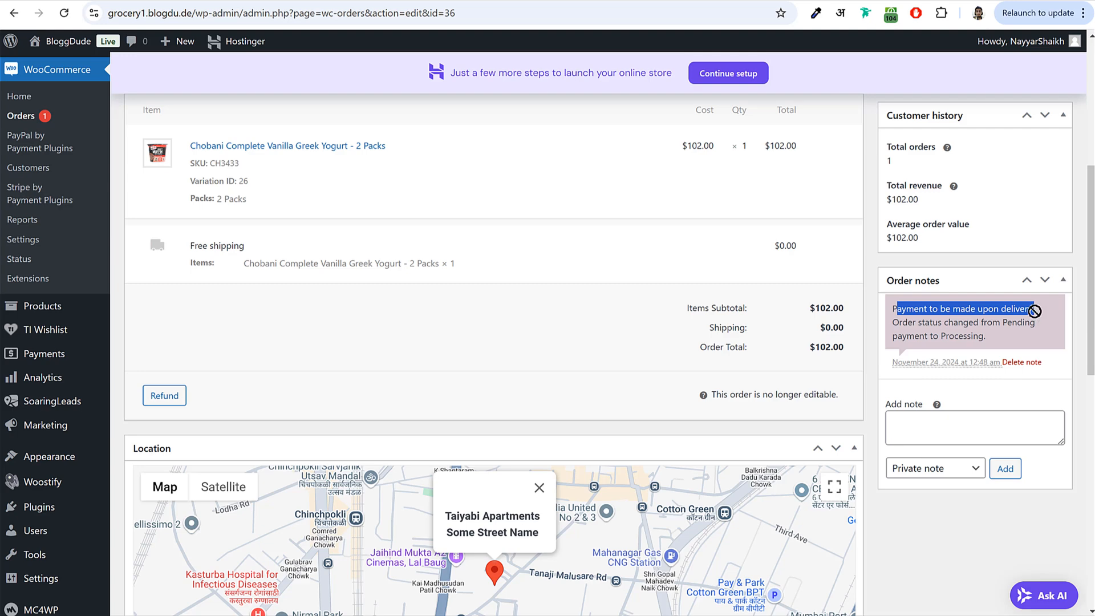
scroll(942, 313, up, 3)
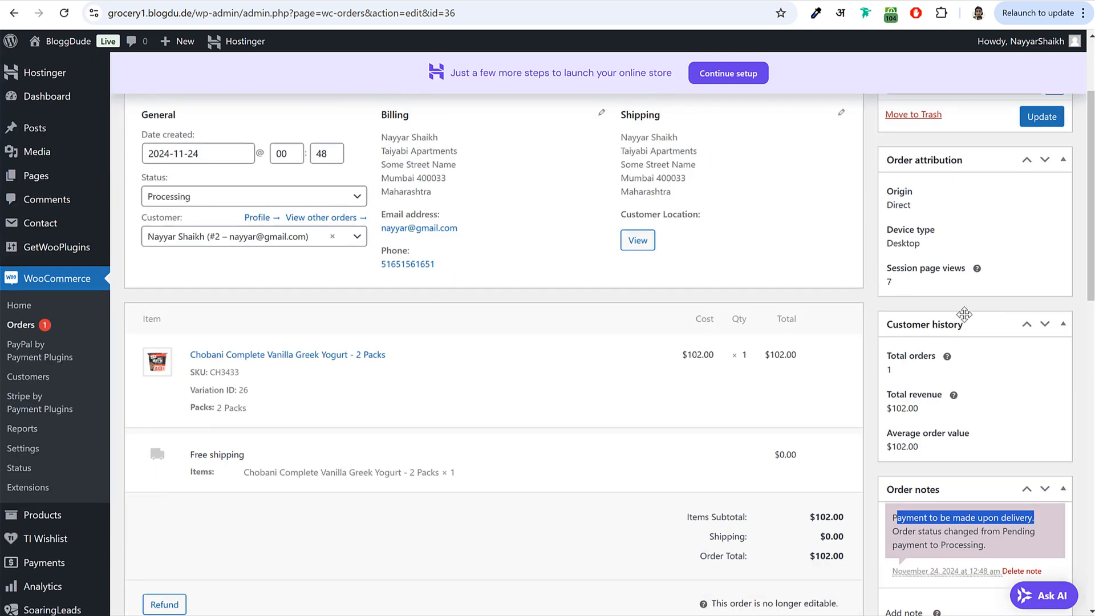
drag(483, 269, 383, 270)
click(481, 264)
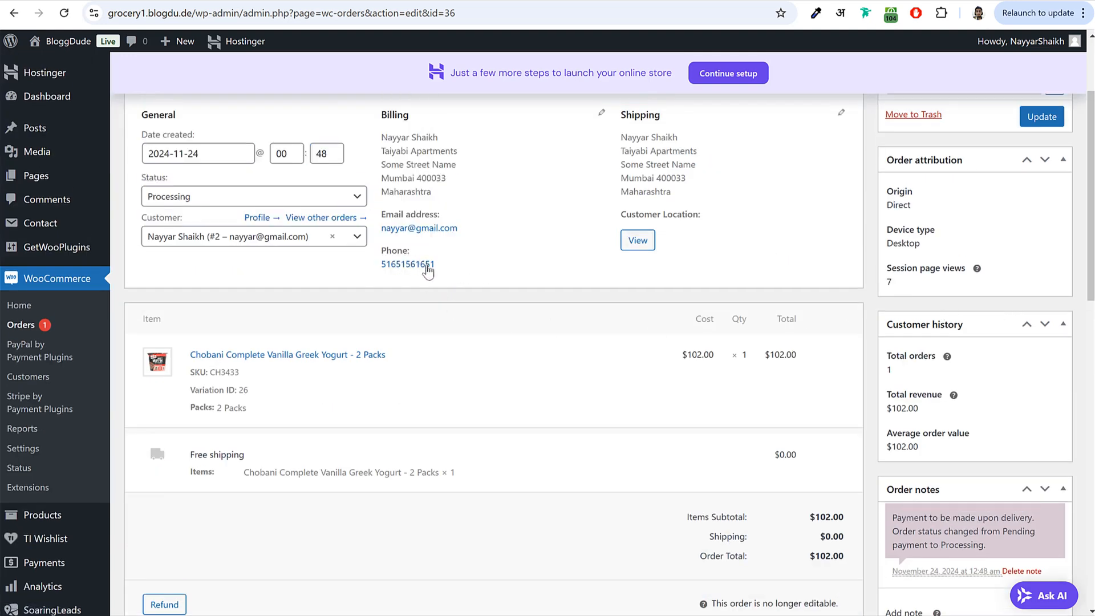
scroll(499, 302, up, 3)
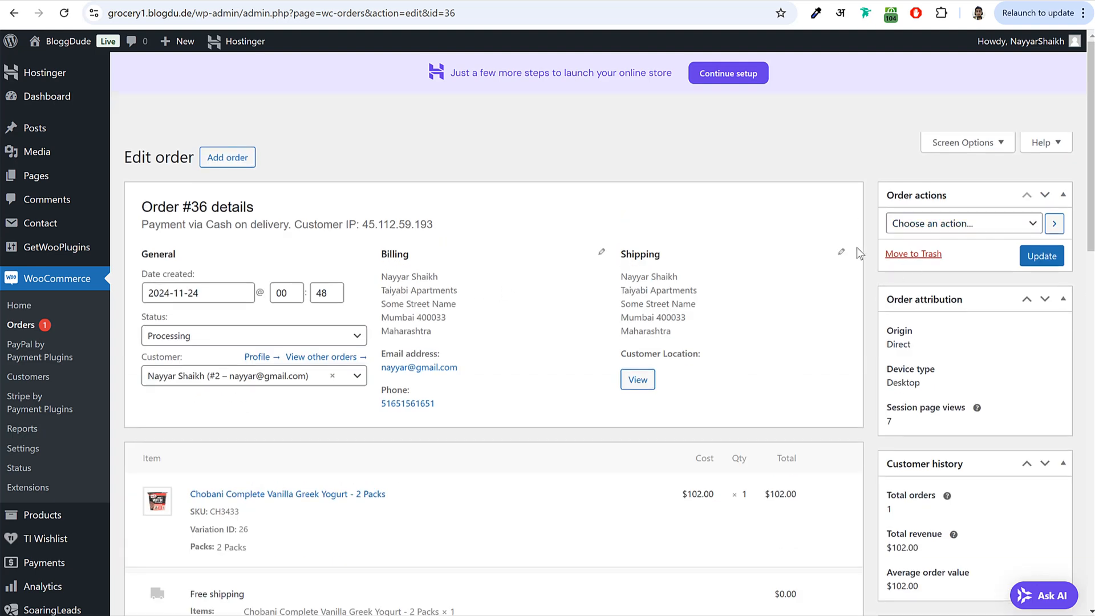
click(268, 335)
scroll(232, 394, down, 2)
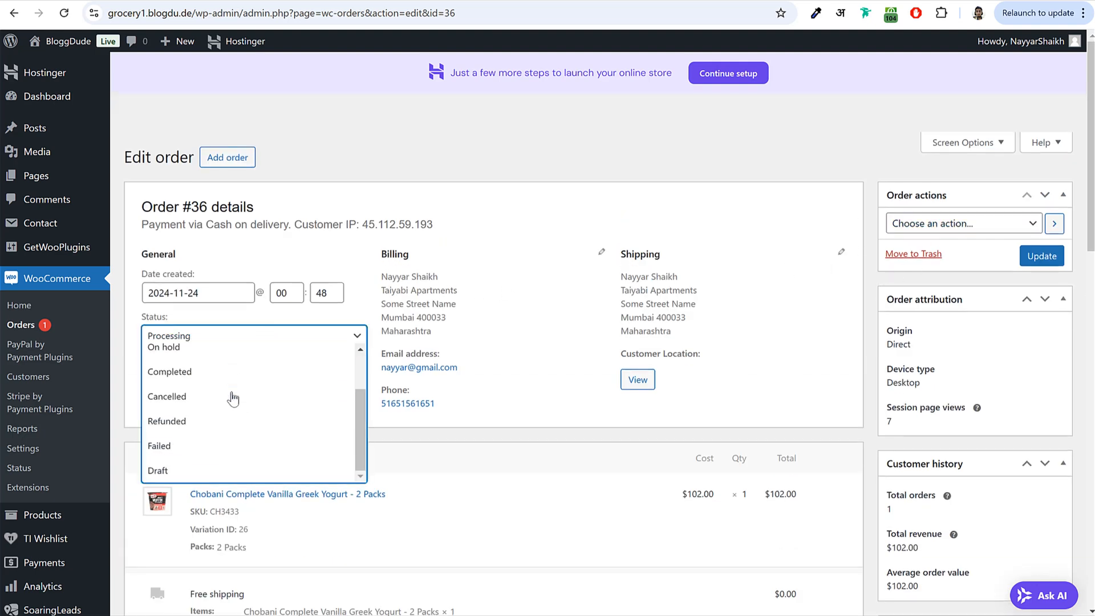
scroll(224, 454, up, 2)
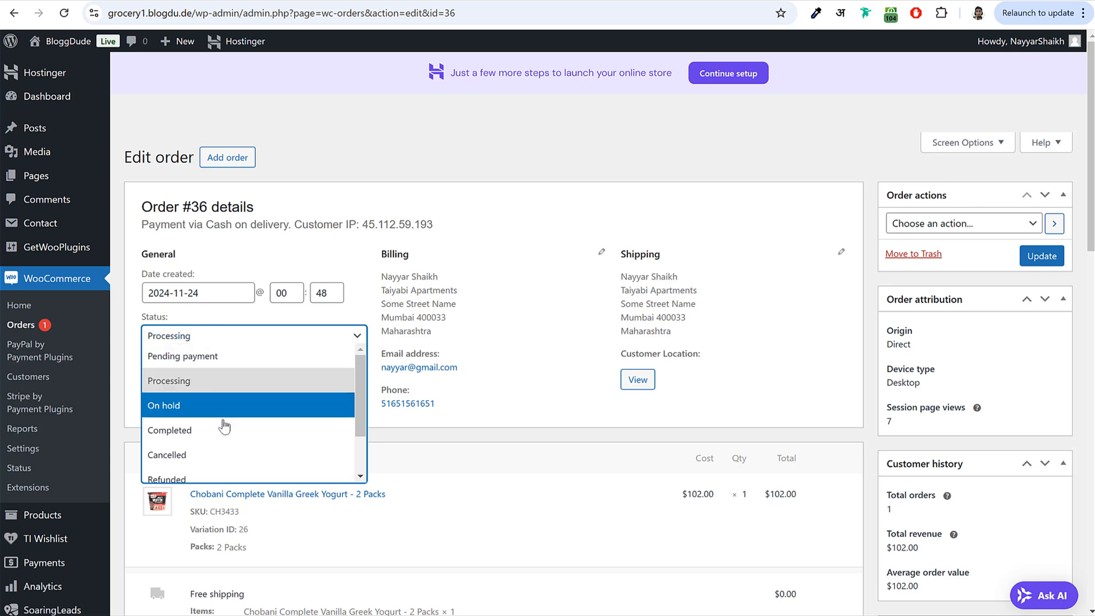
click(222, 431)
click(441, 330)
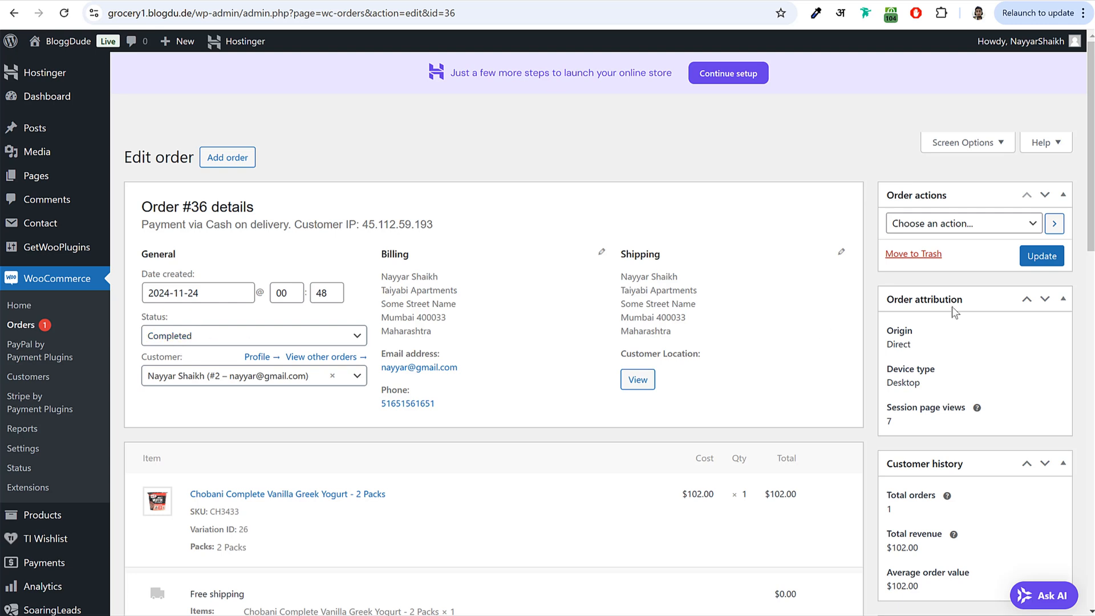
click(1047, 265)
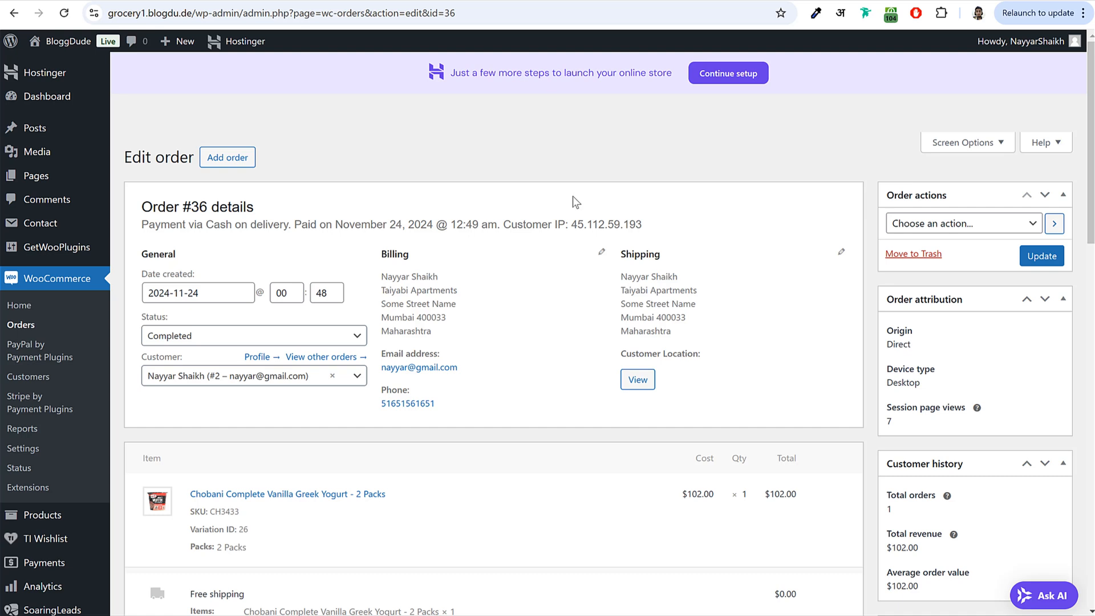
scroll(550, 413, down, 12)
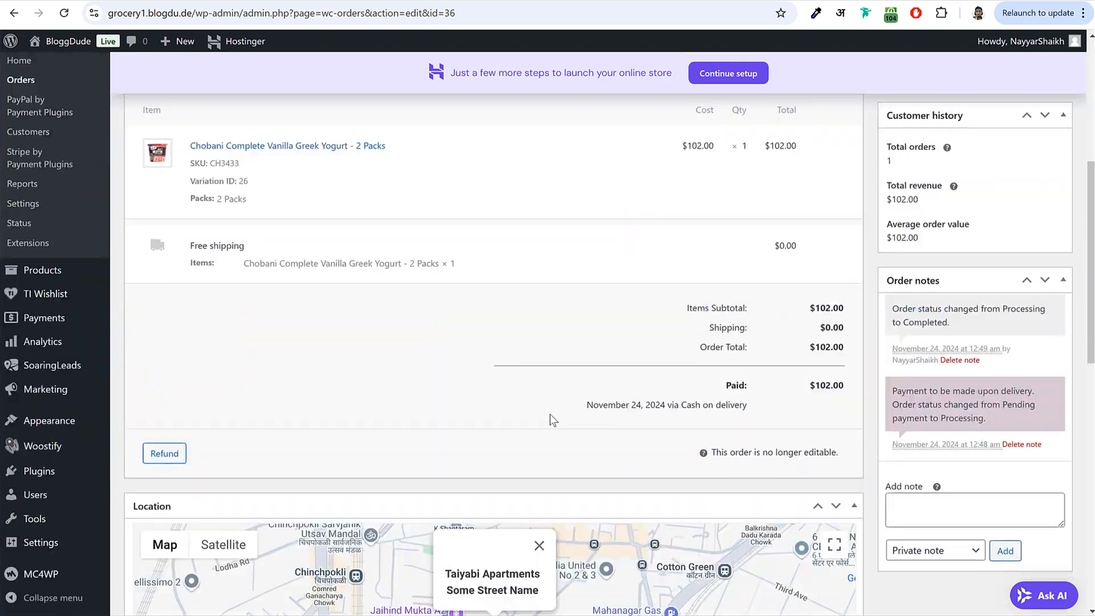
scroll(537, 388, up, 11)
scroll(536, 395, up, 2)
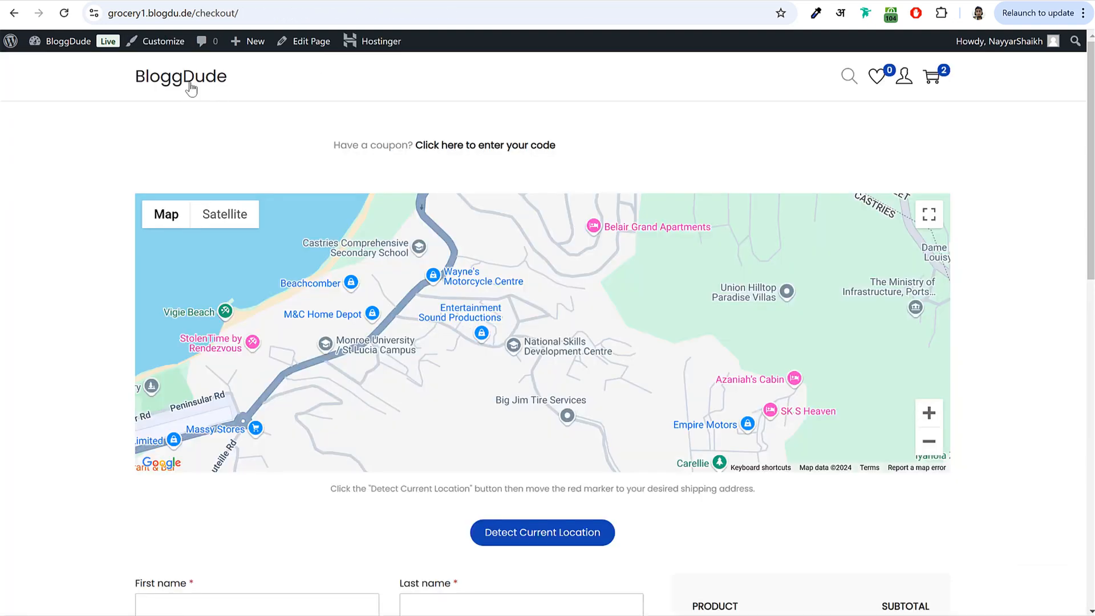
- View the storefront home page, then return to the admin and open the Pages list
click(194, 87)
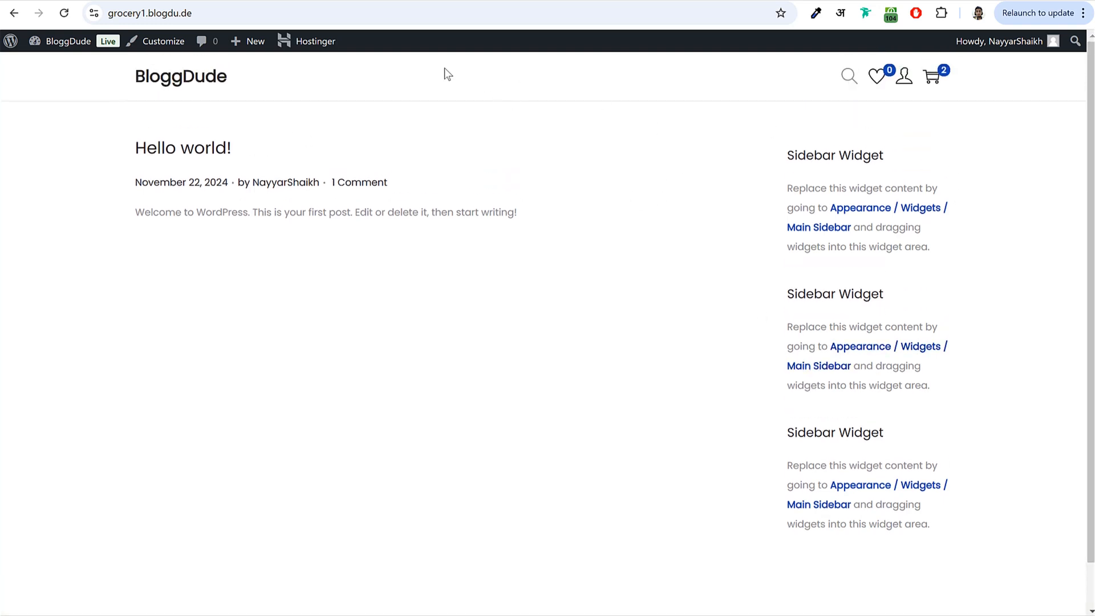
scroll(673, 273, down, 2)
scroll(736, 599, up, 2)
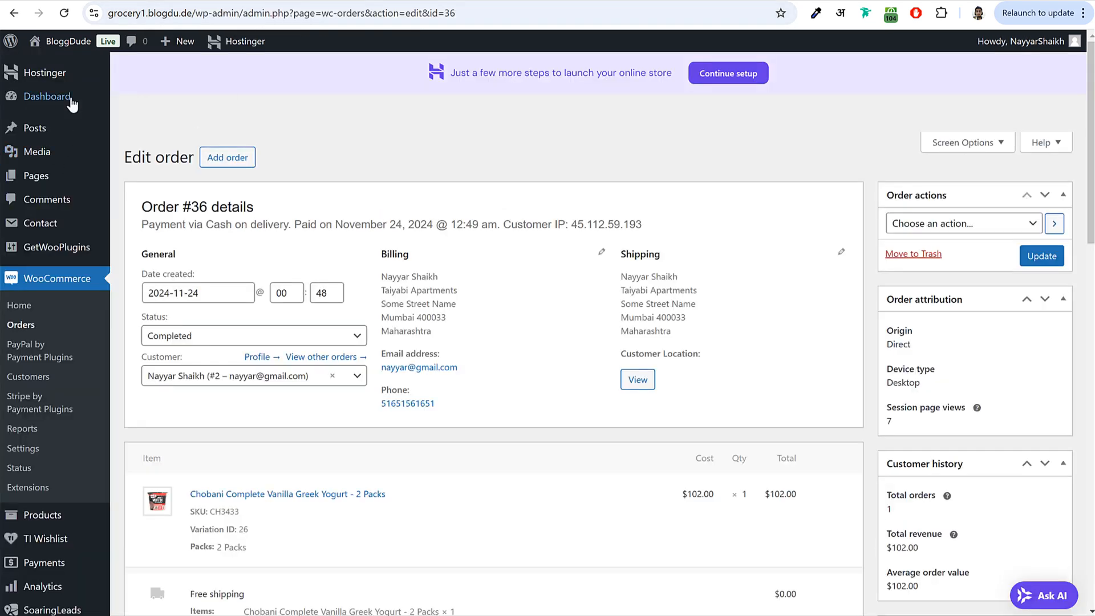
click(71, 102)
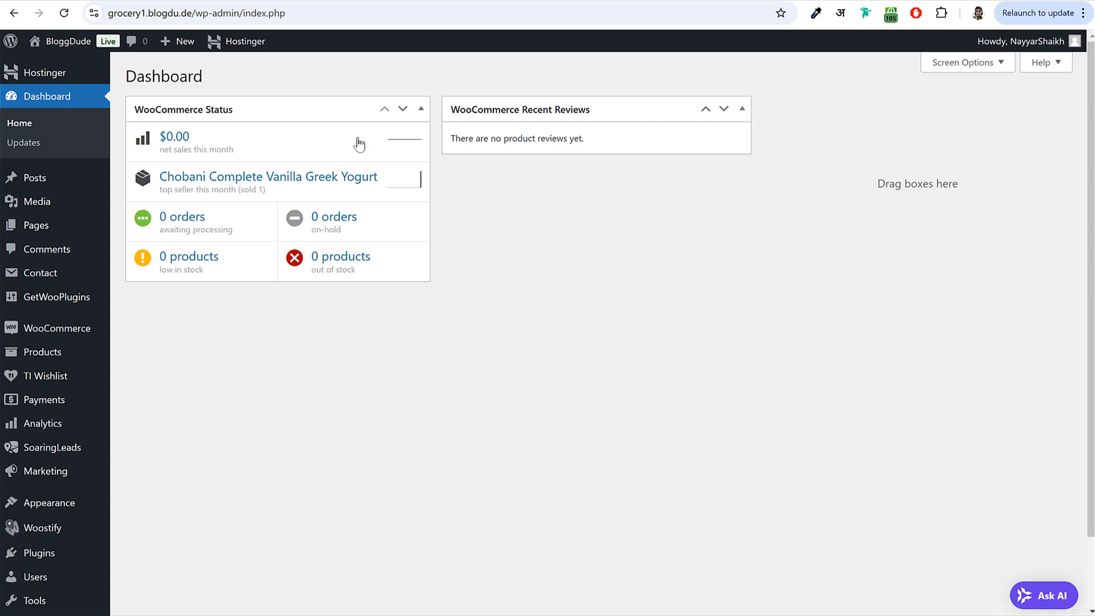
click(48, 231)
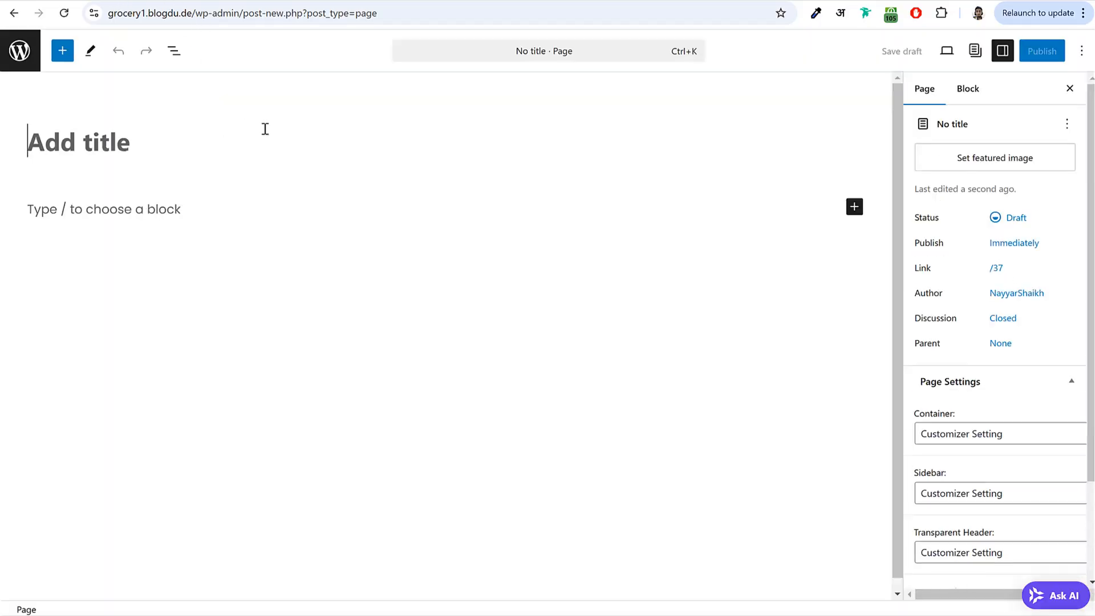
- Title the new page 'Home' and publish it
text(Home)
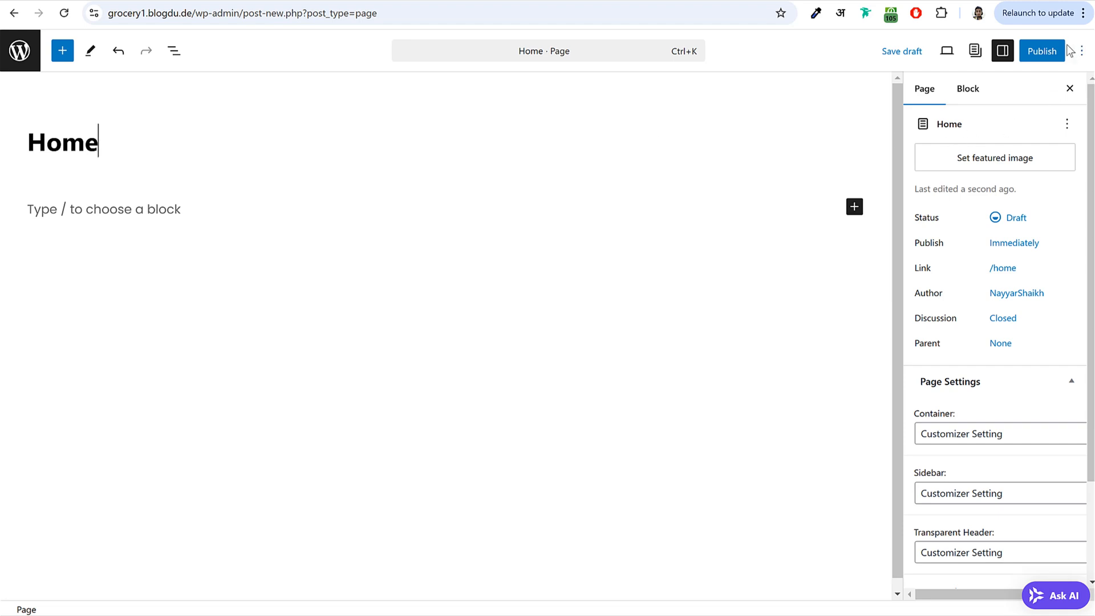
click(1025, 57)
click(1025, 57)
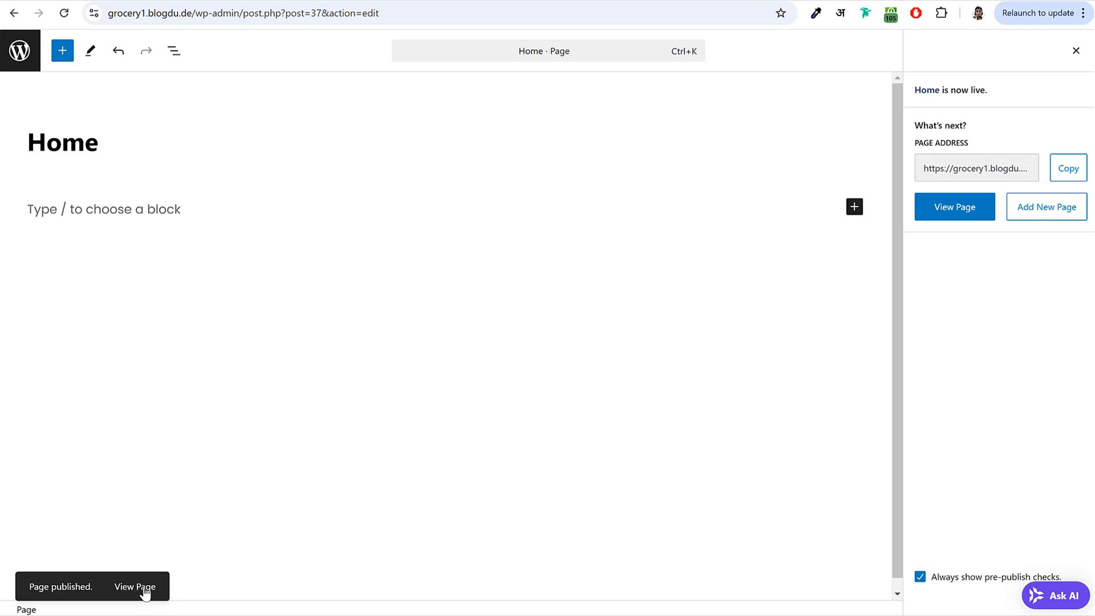
- Open the published Home page in a new tab and check its /home address
right_click(142, 586)
click(314, 398)
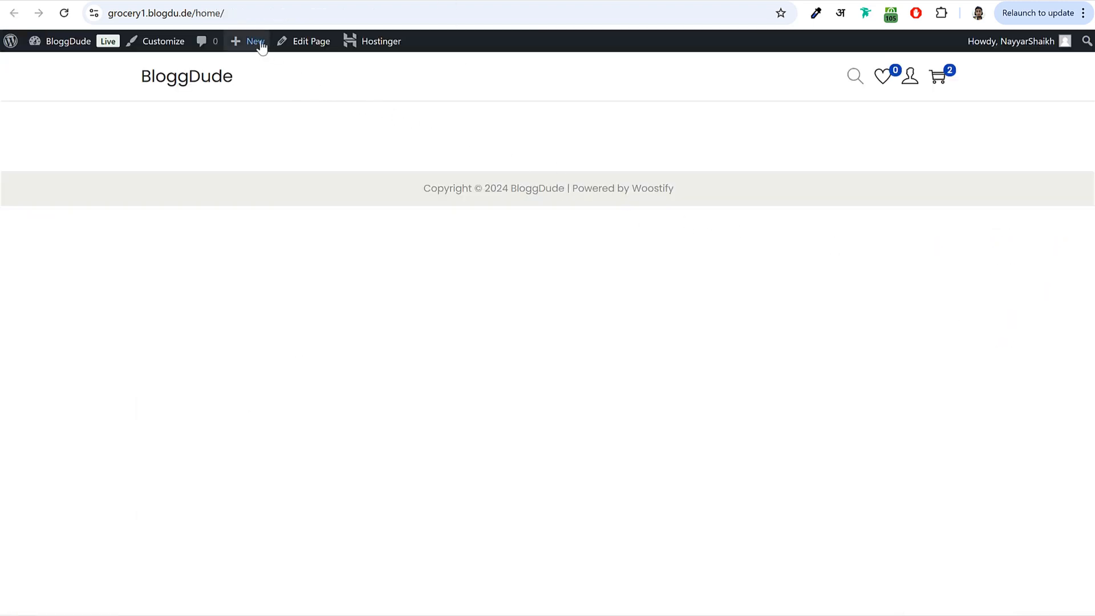
click(197, 14)
click(147, 13)
drag(227, 13, 276, 14)
click(280, 13)
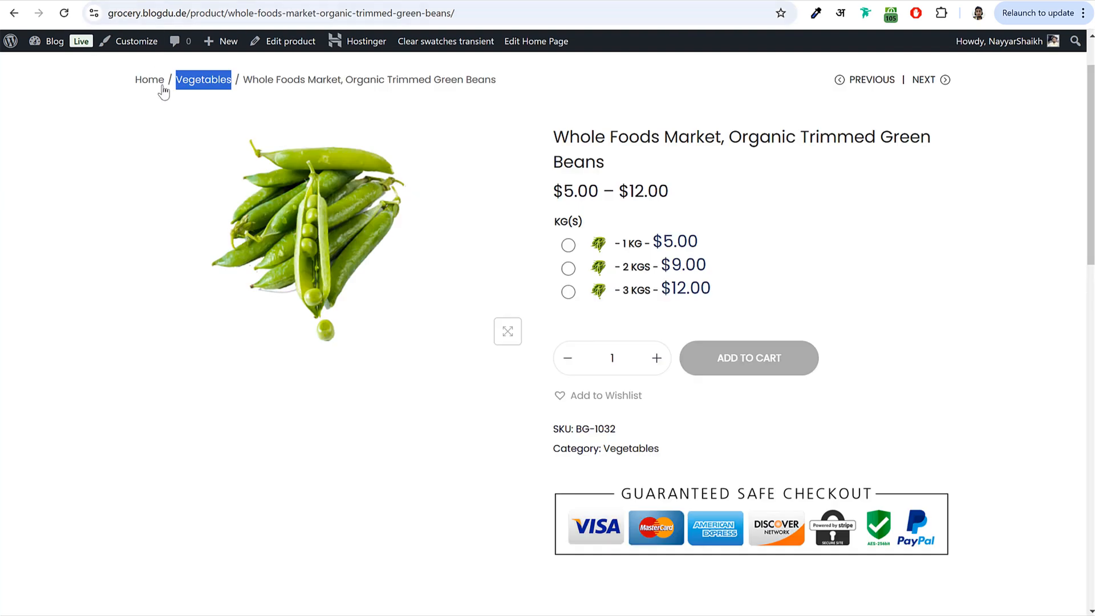
- Compare with the reference grocery store and BloggDude home pages, then return to the Home page
scroll(149, 89, up, 1)
click(205, 107)
click(209, 13)
click(245, 13)
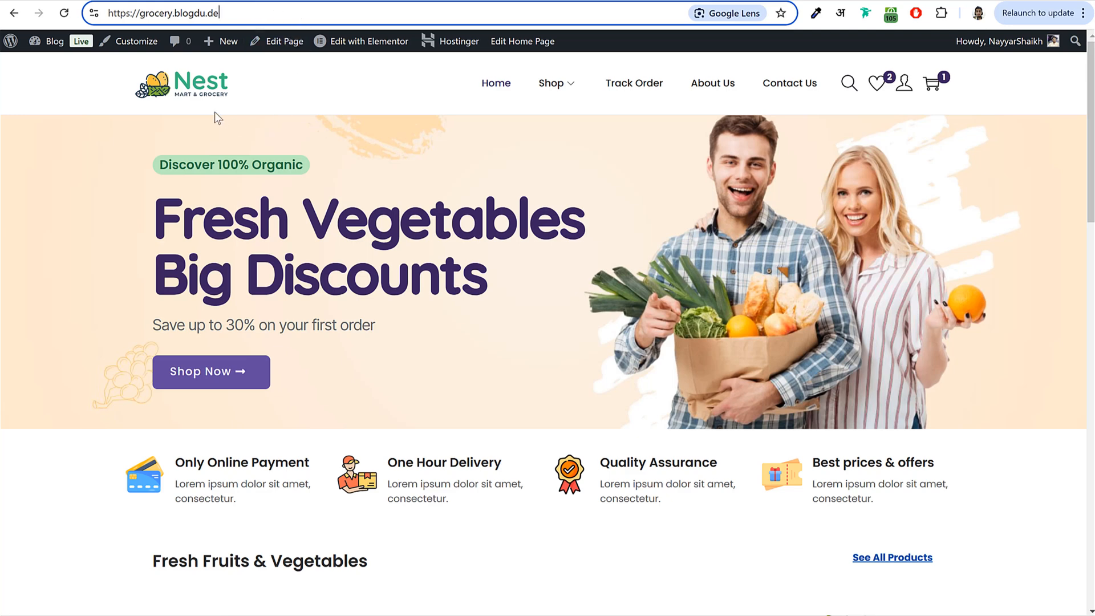
key(Return)
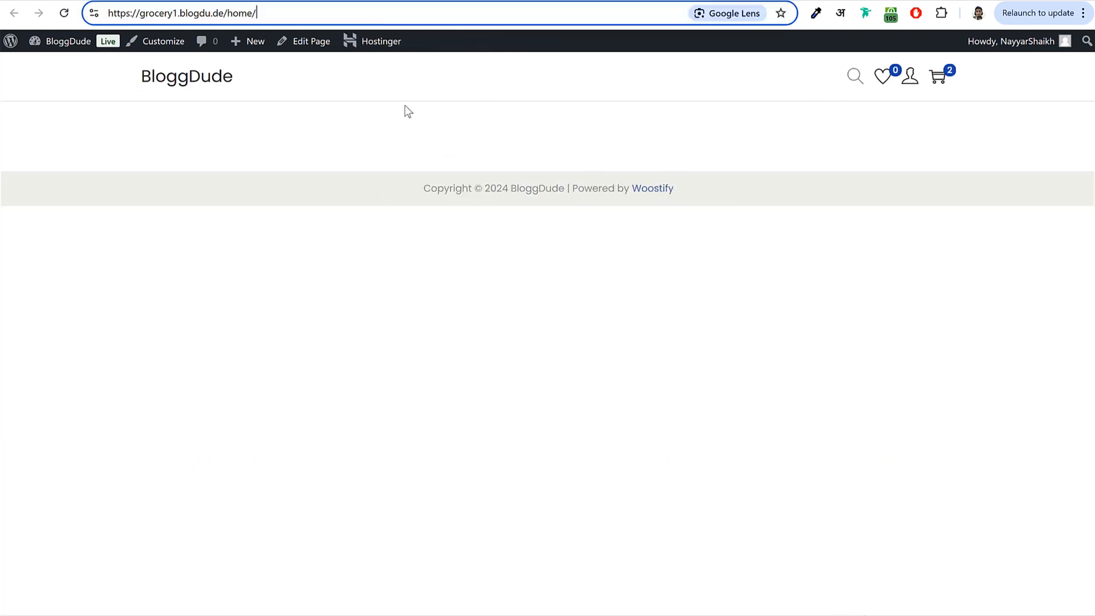
click(163, 81)
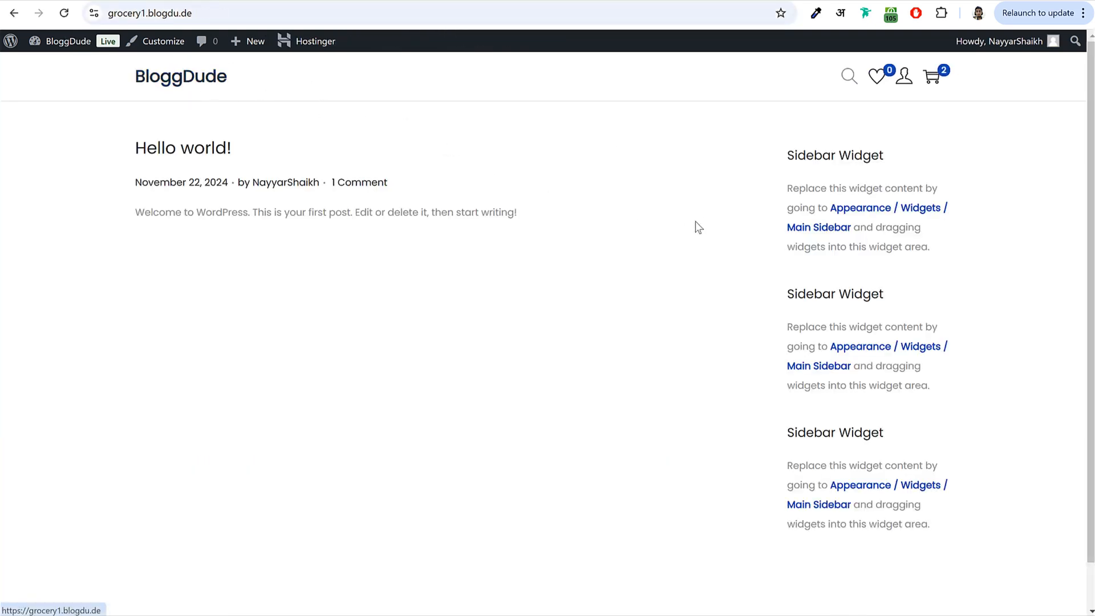
key(alt+Left)
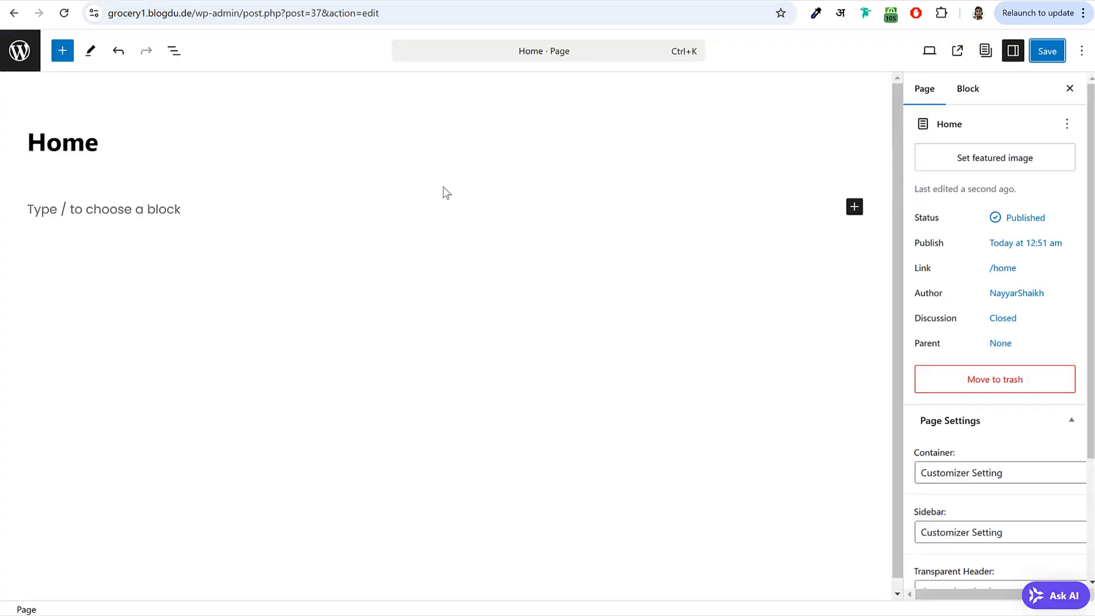
- In Settings > Reading, set the homepage to the static page 'Home' and save
click(17, 51)
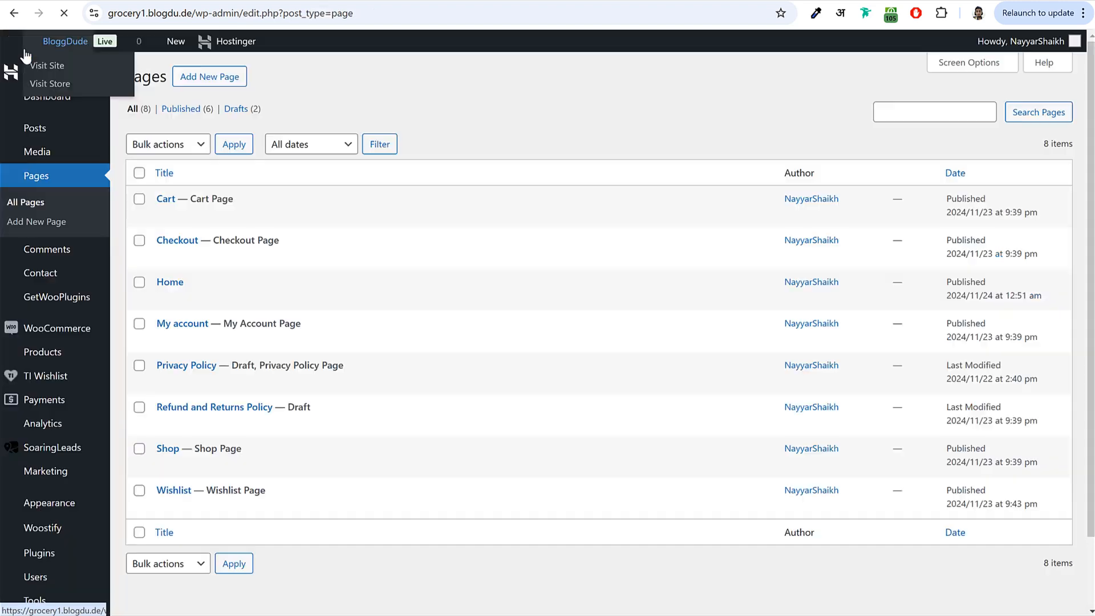
scroll(78, 434, down, 2)
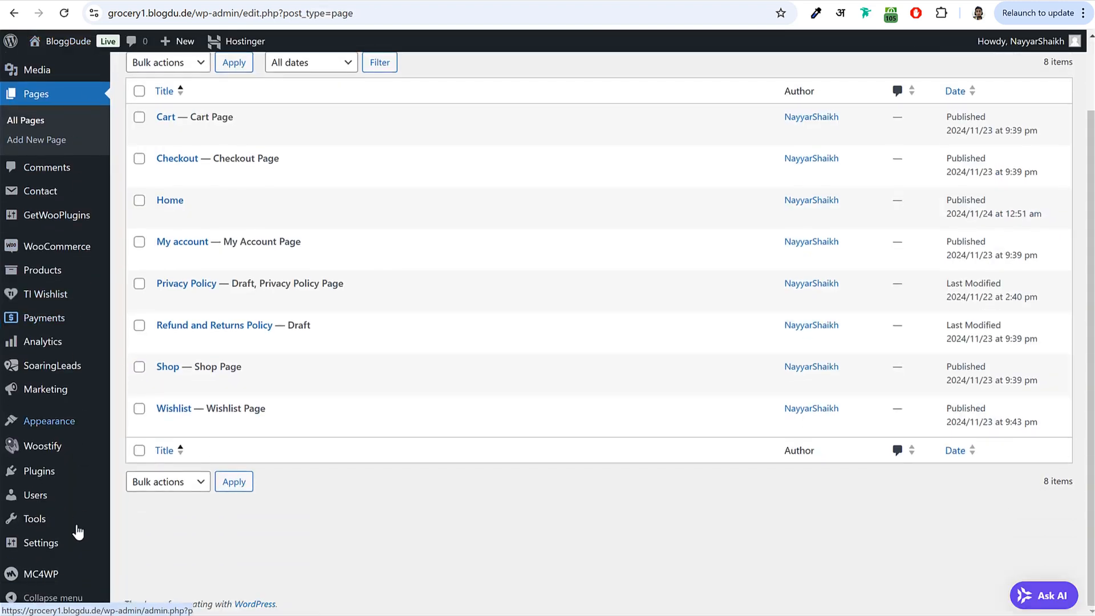
mouse_move(57, 544)
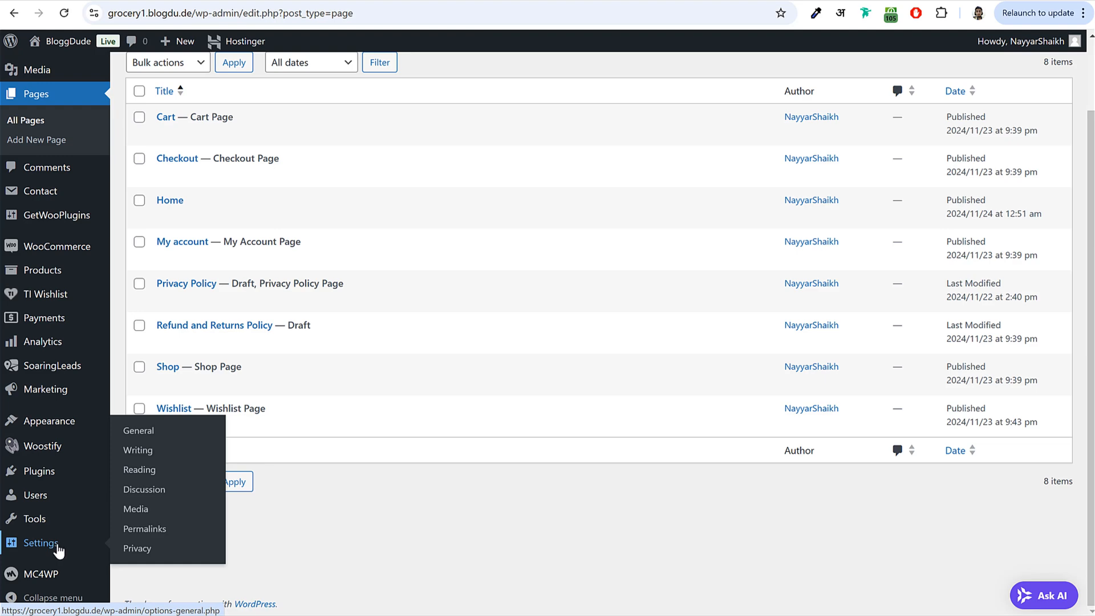
click(154, 474)
drag(127, 115, 243, 114)
click(243, 114)
click(284, 136)
drag(433, 140, 342, 162)
click(381, 161)
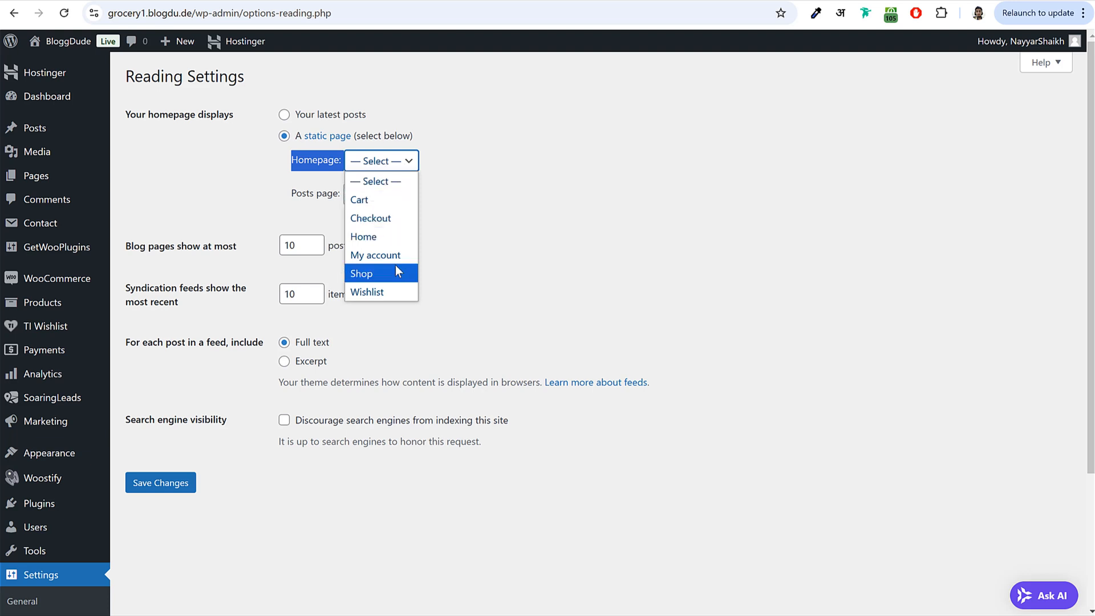
click(375, 242)
click(162, 490)
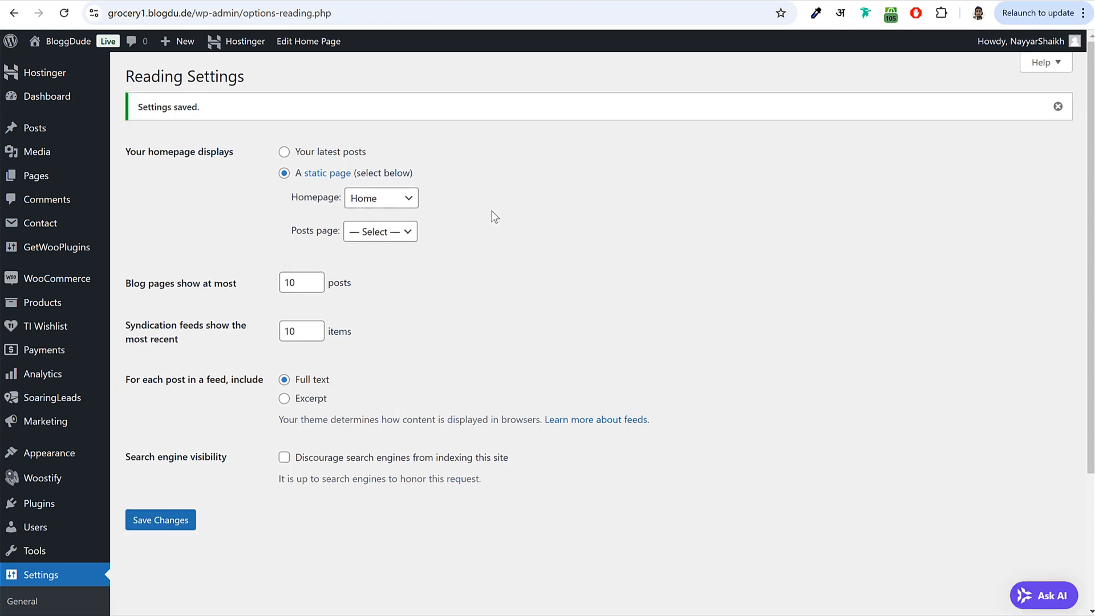
click(69, 183)
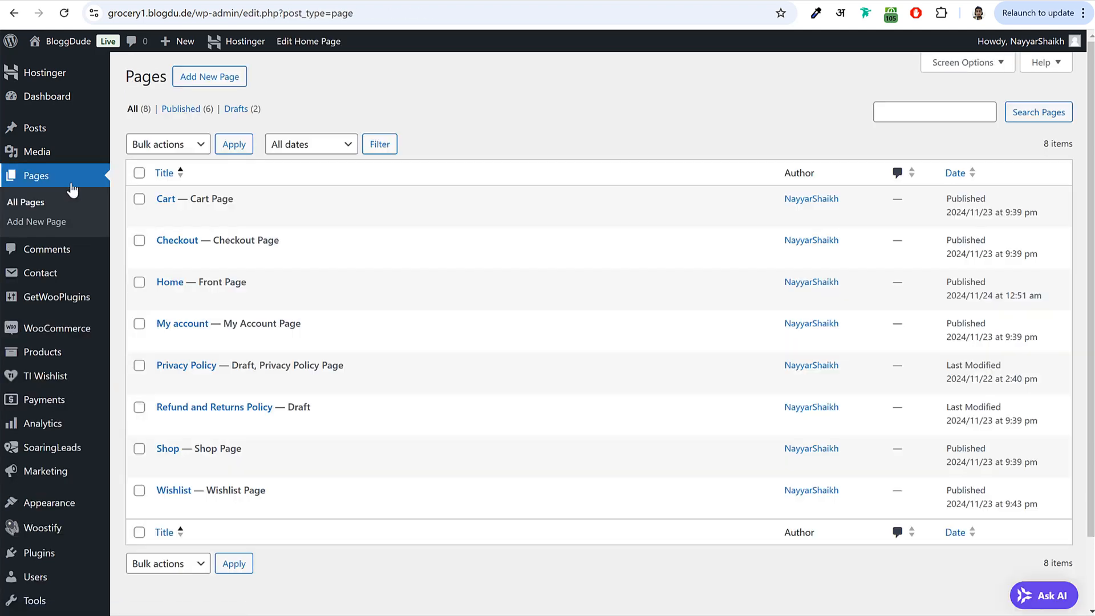
drag(198, 283, 263, 288)
click(268, 287)
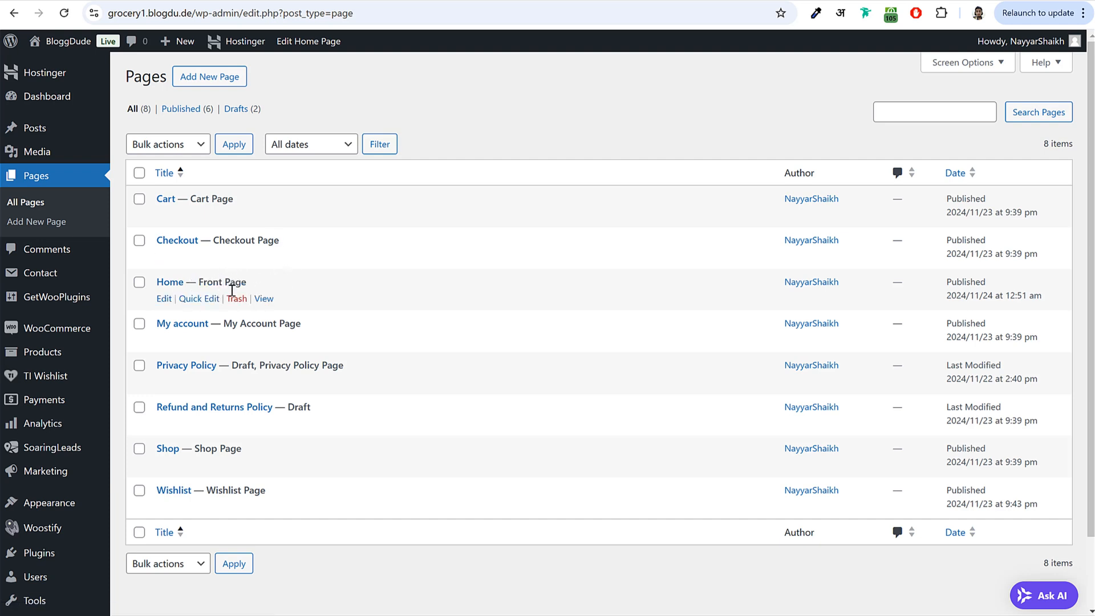
click(264, 299)
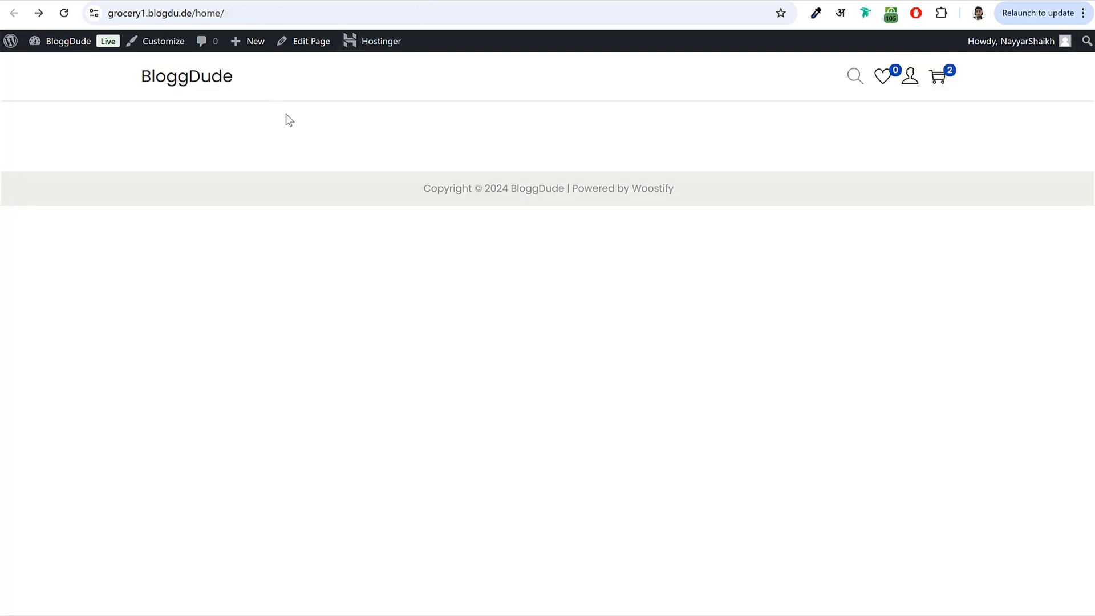
click(193, 17)
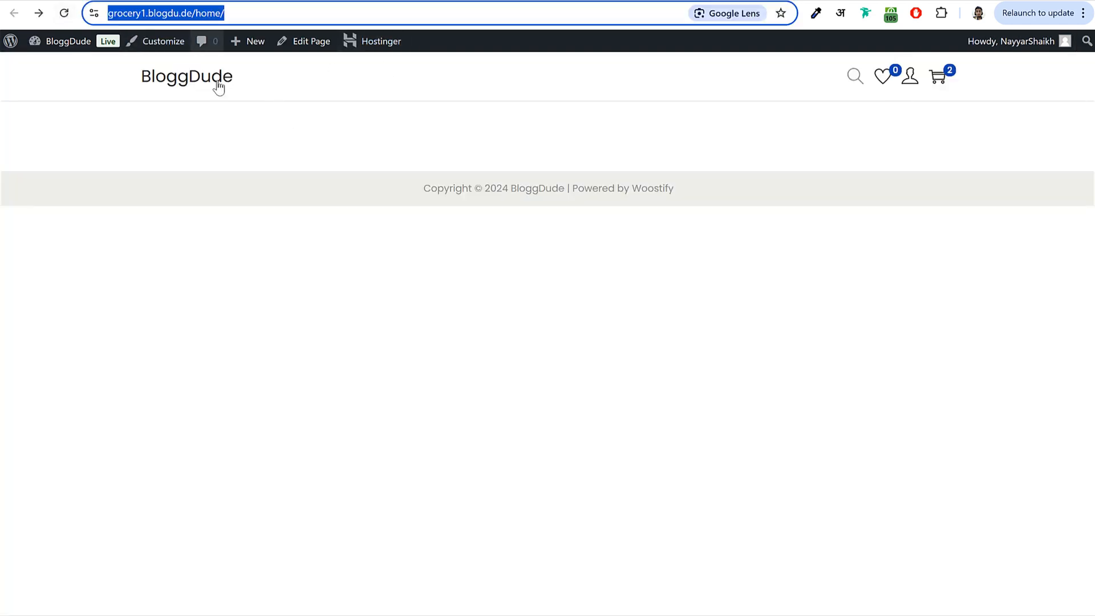
click(207, 15)
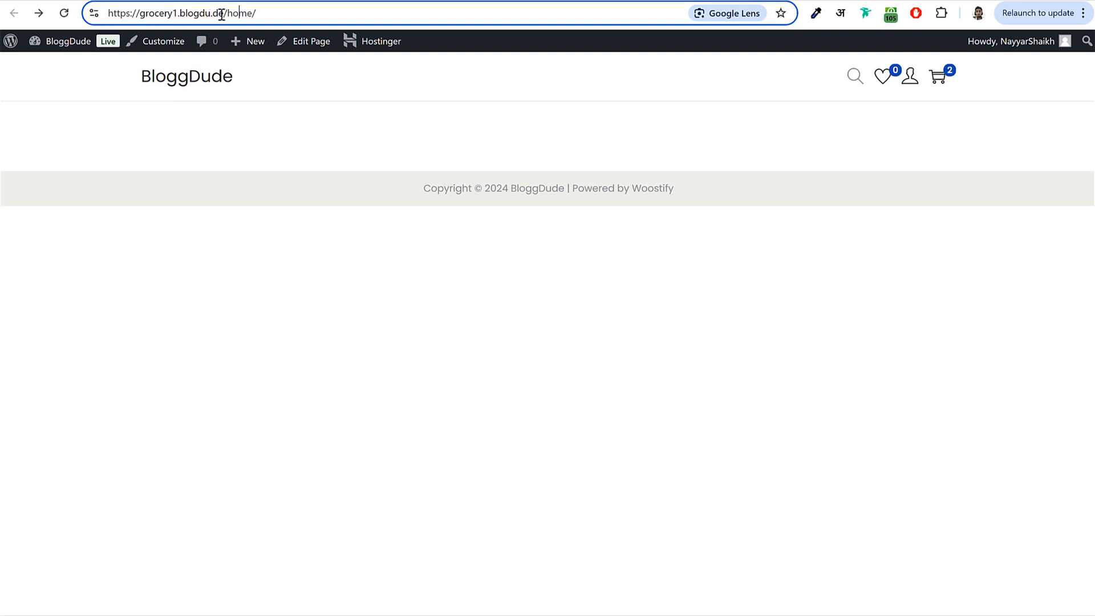
drag(226, 11, 281, 12)
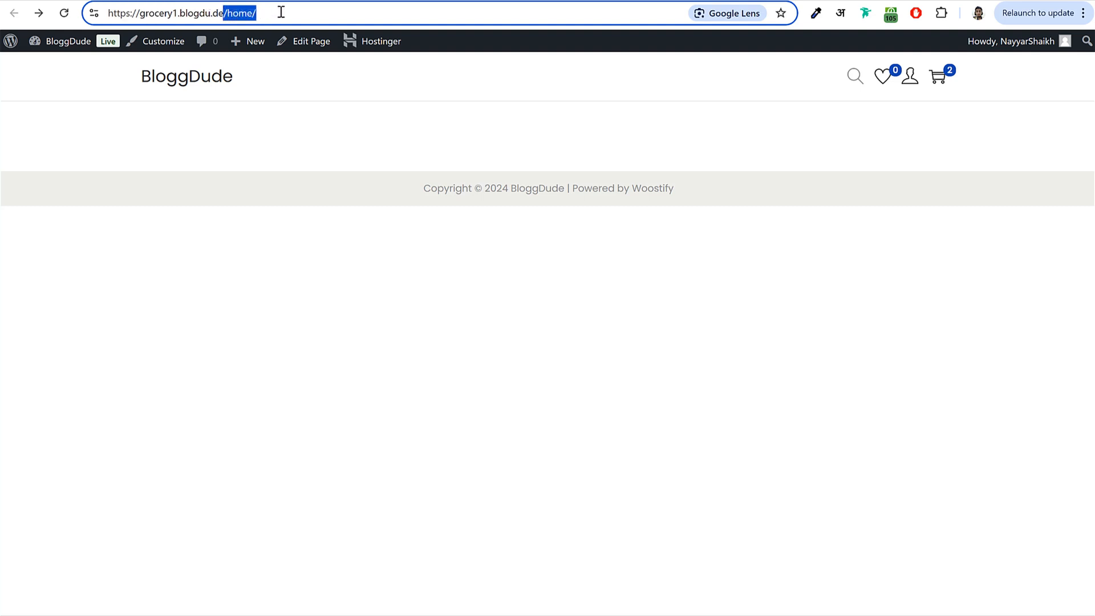
click(63, 16)
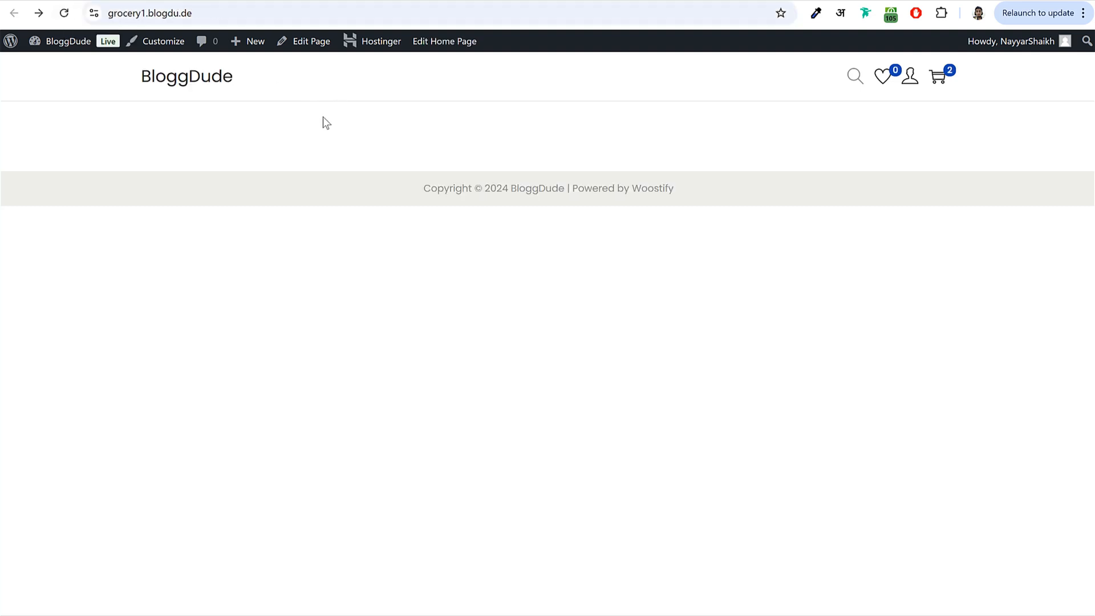
click(199, 83)
key(alt+Right)
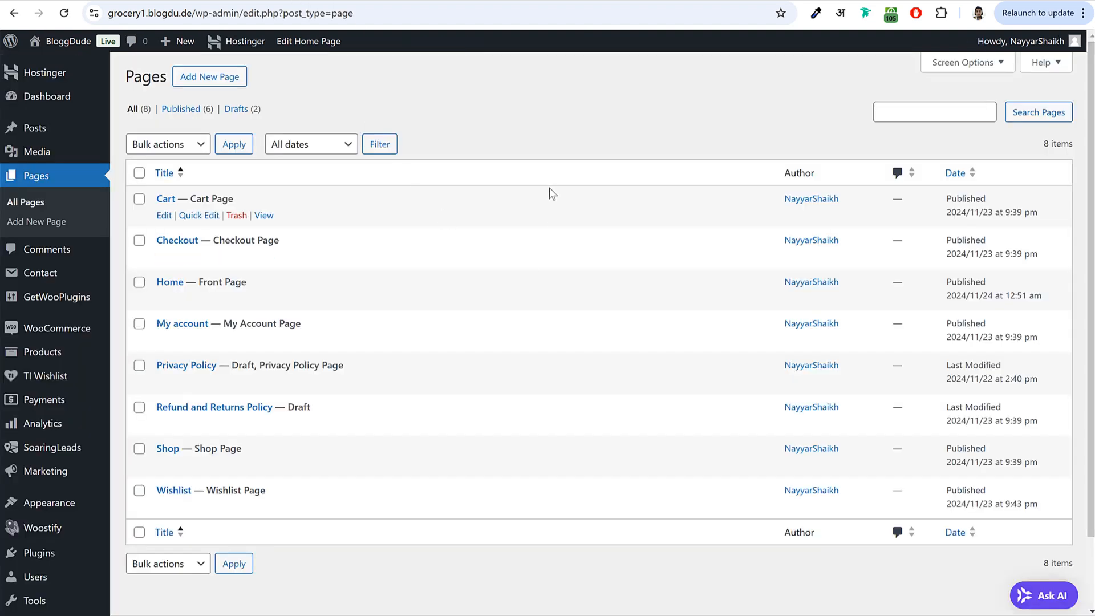
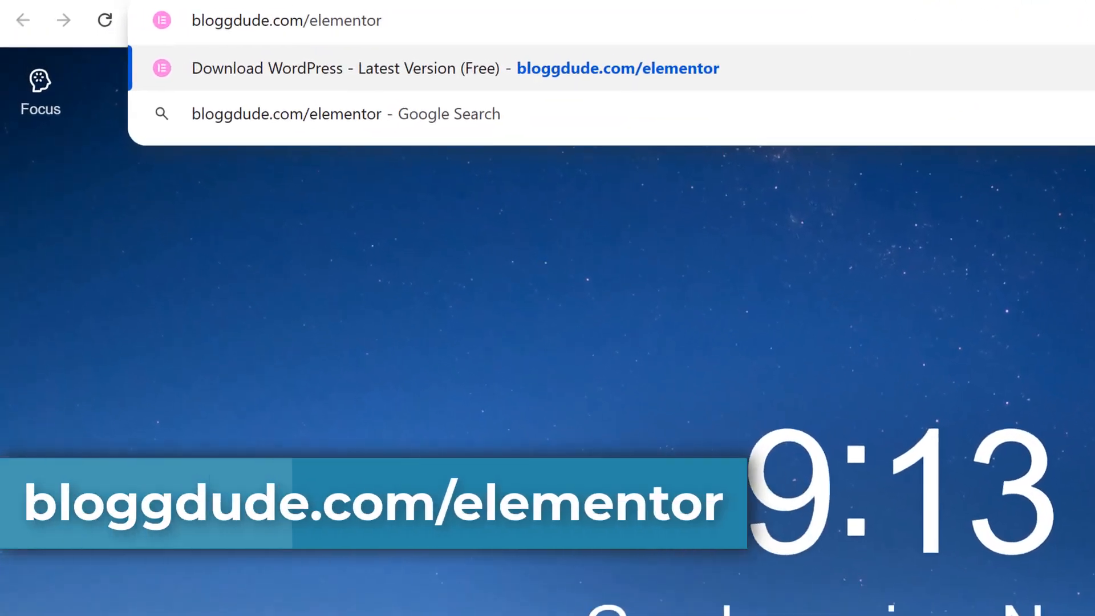
- Open bloggdude.com/elementor and look over the free WordPress + Elementor package heading
key(Return)
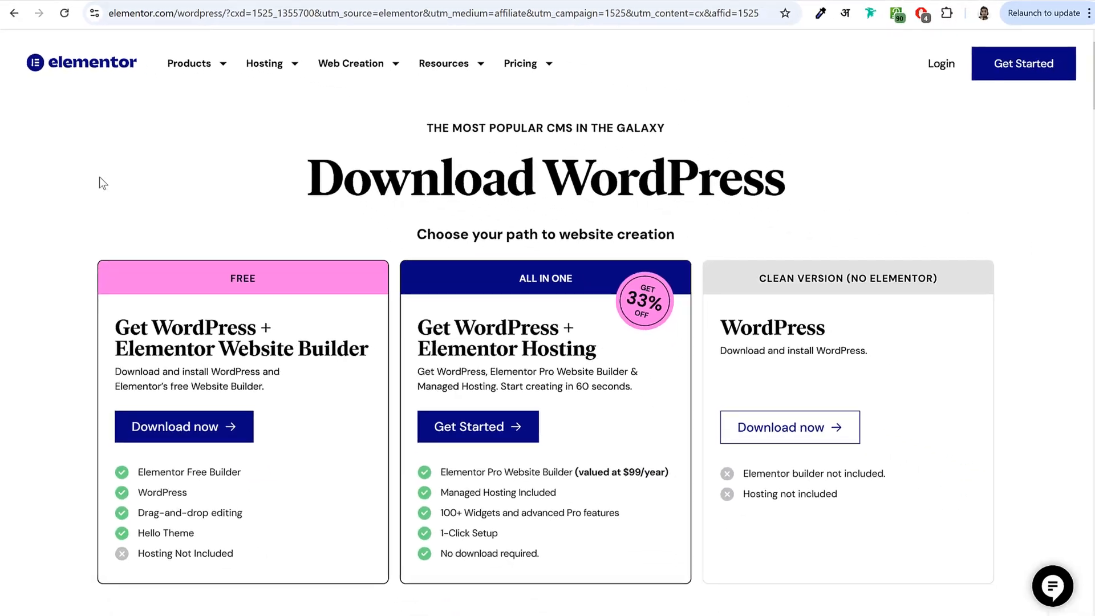
scroll(437, 285, down, 3)
drag(114, 190, 369, 210)
click(369, 210)
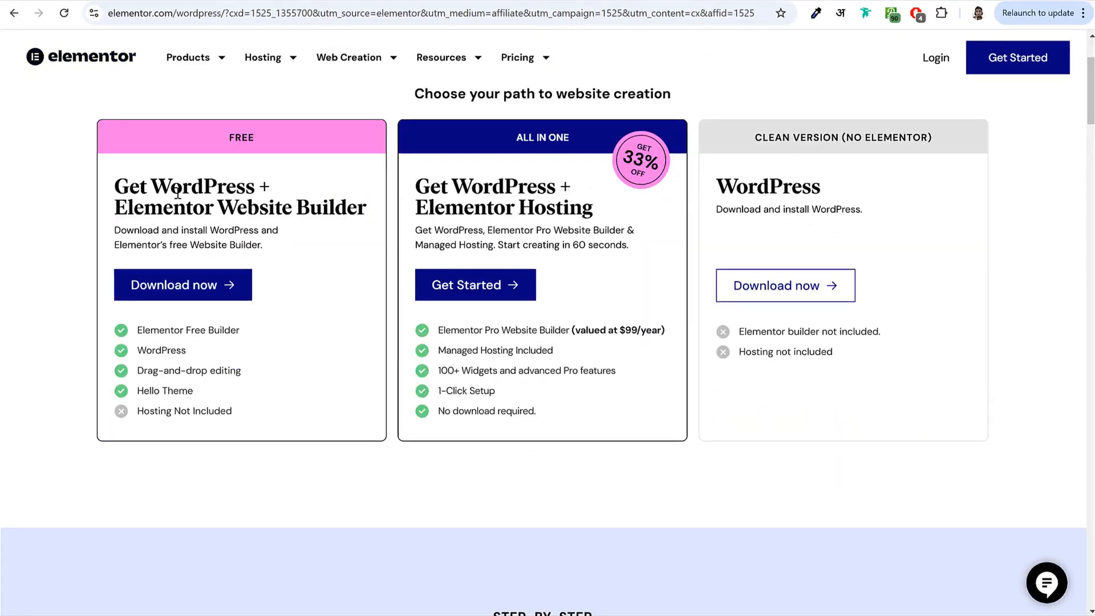
drag(151, 191, 255, 194)
click(255, 195)
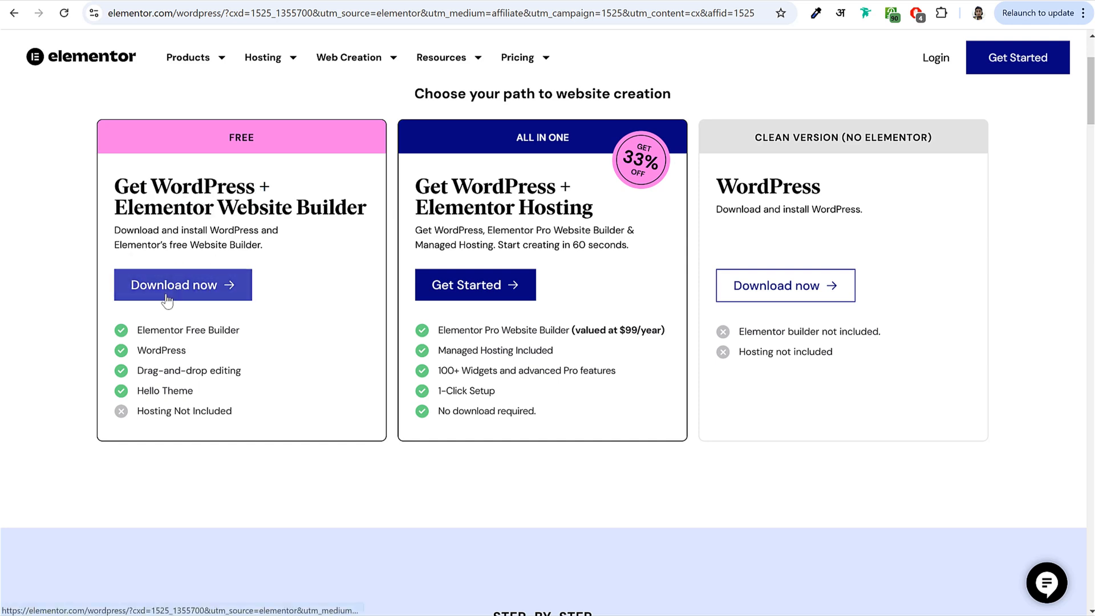
- Request the free package with an email address and consent, then confirm wordpress-latest (13).zip finished downloading
click(191, 290)
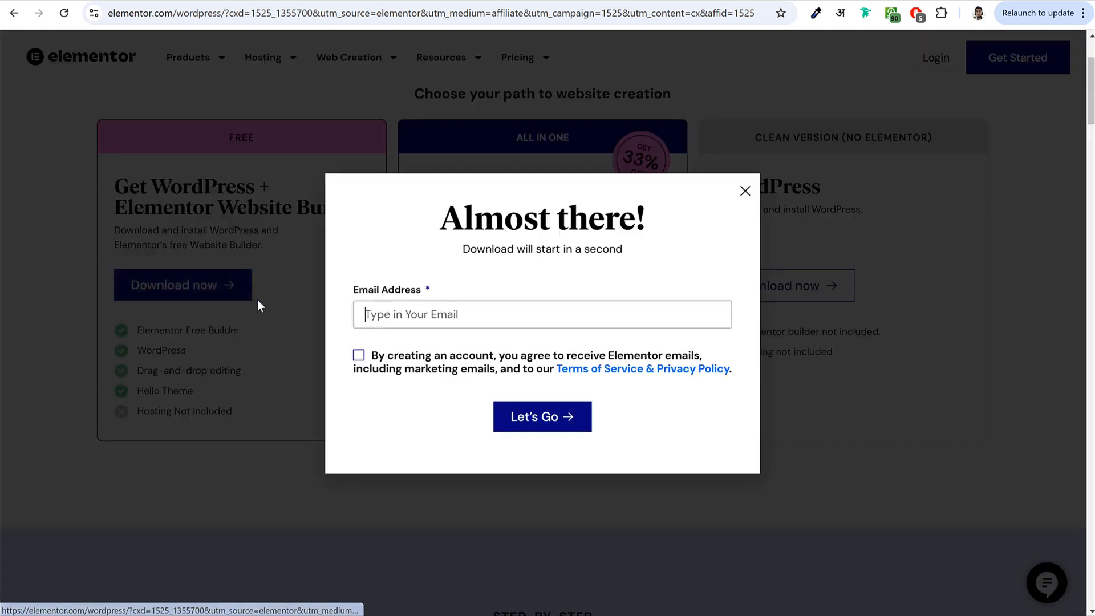
click(426, 314)
click(358, 355)
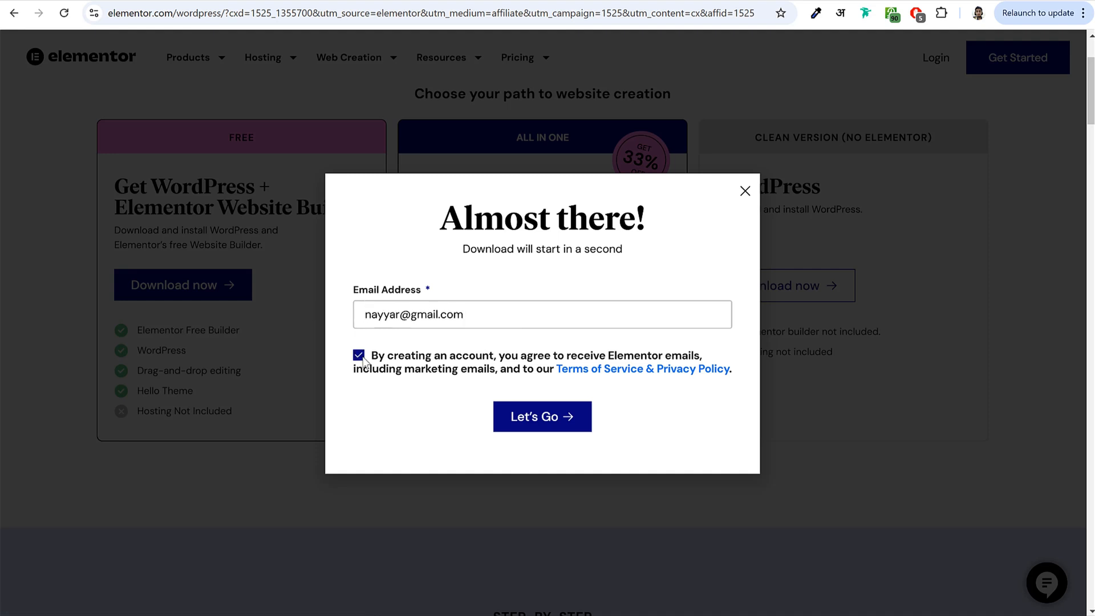
click(566, 426)
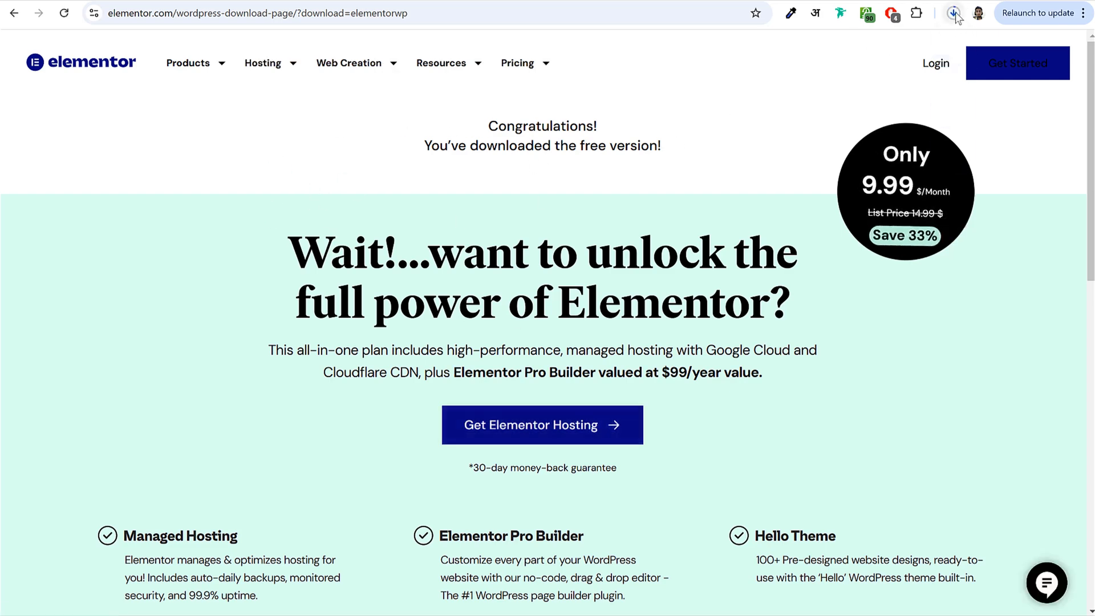
click(954, 14)
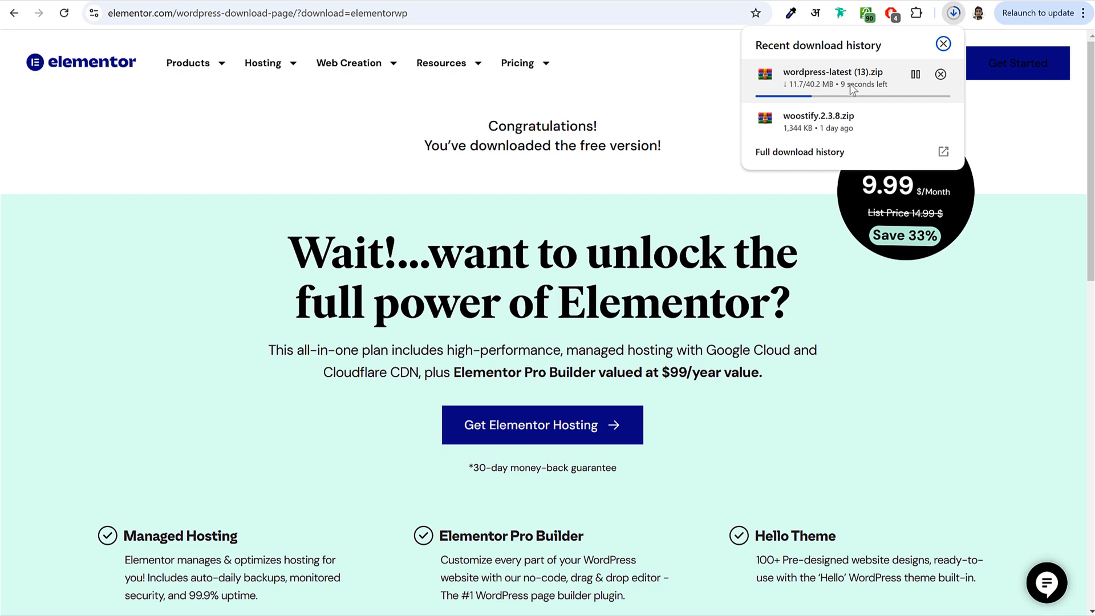
click(642, 81)
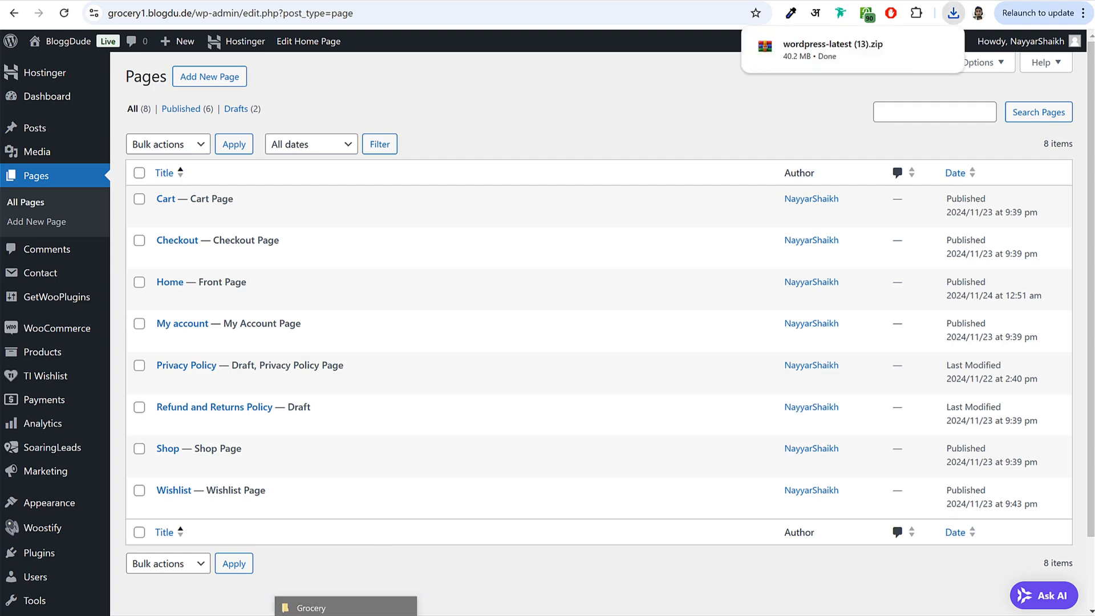
- Extract wordpress-latest (13).zip into a new folder
click(346, 608)
click(346, 259)
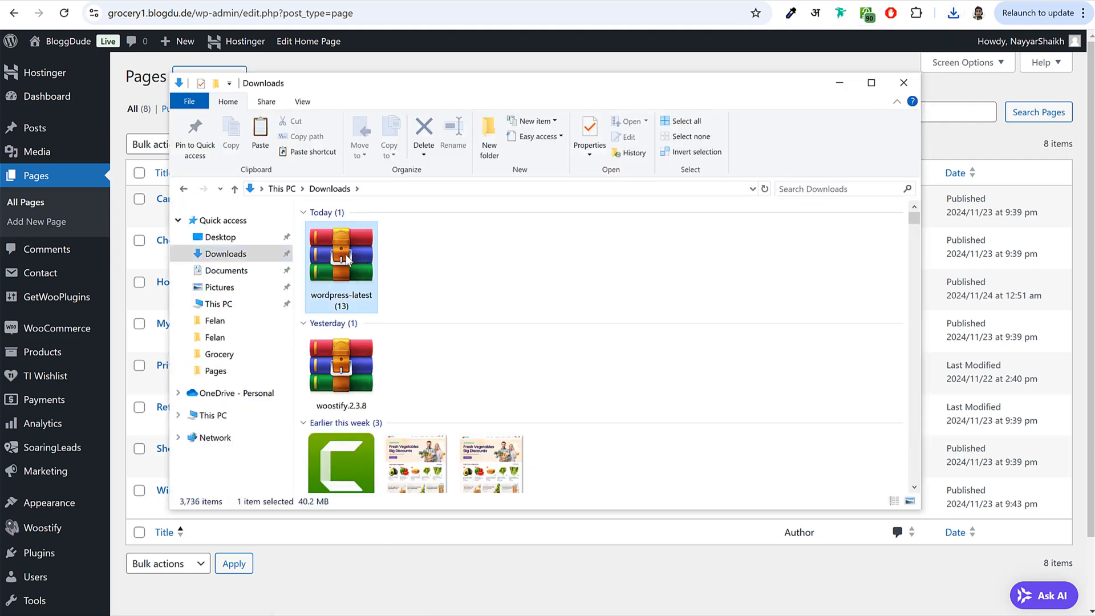
right_click(346, 260)
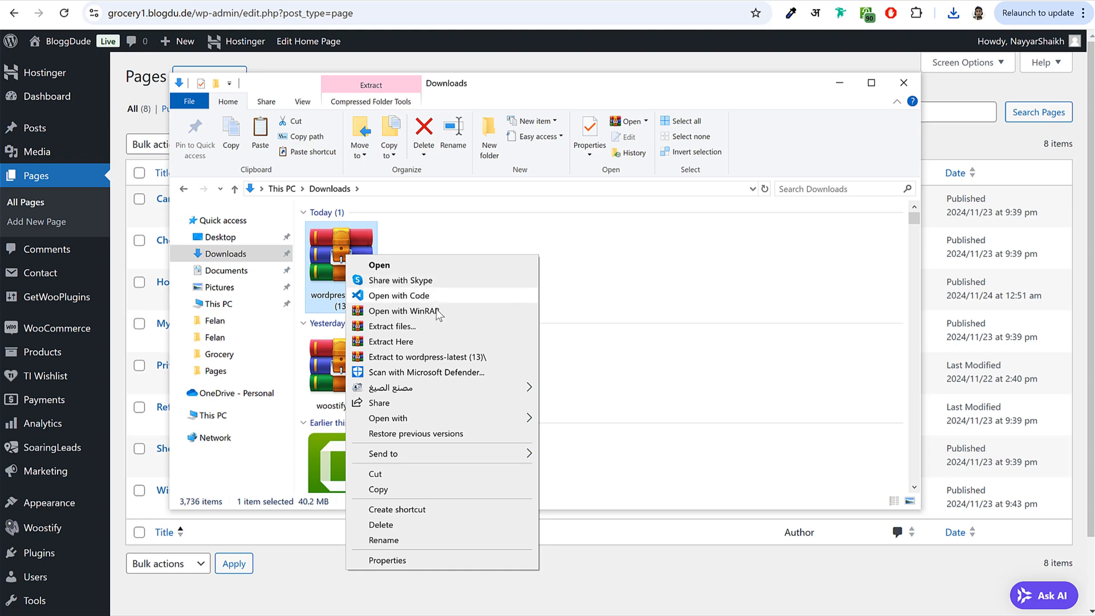
click(433, 330)
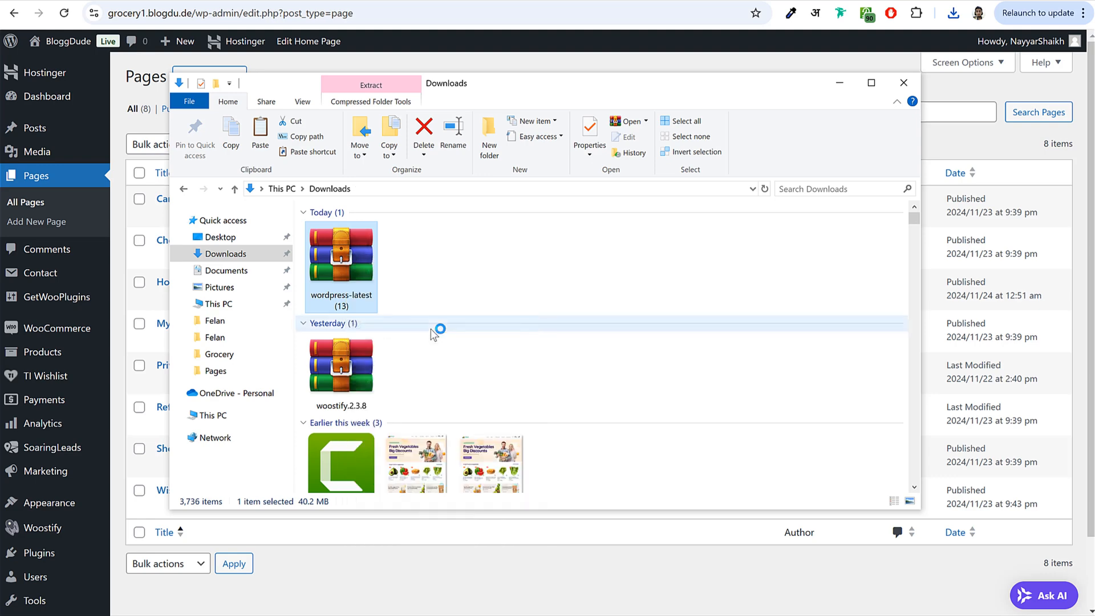
click(476, 476)
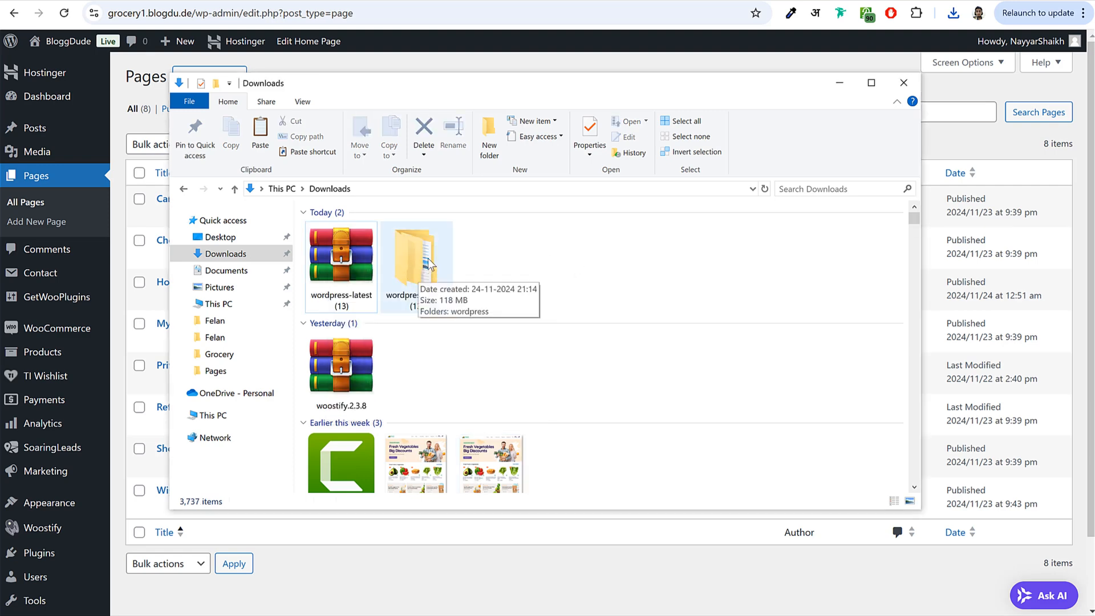
- Compress wordpress\wp-content\plugins\elementor into elementor.zip
double_click(404, 276)
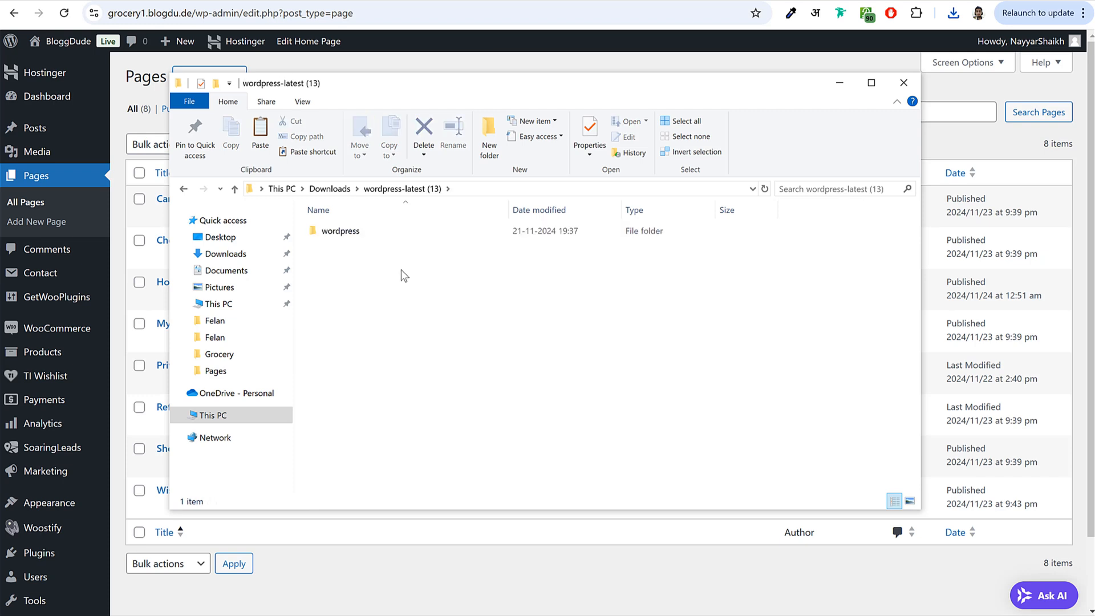
click(365, 234)
double_click(367, 232)
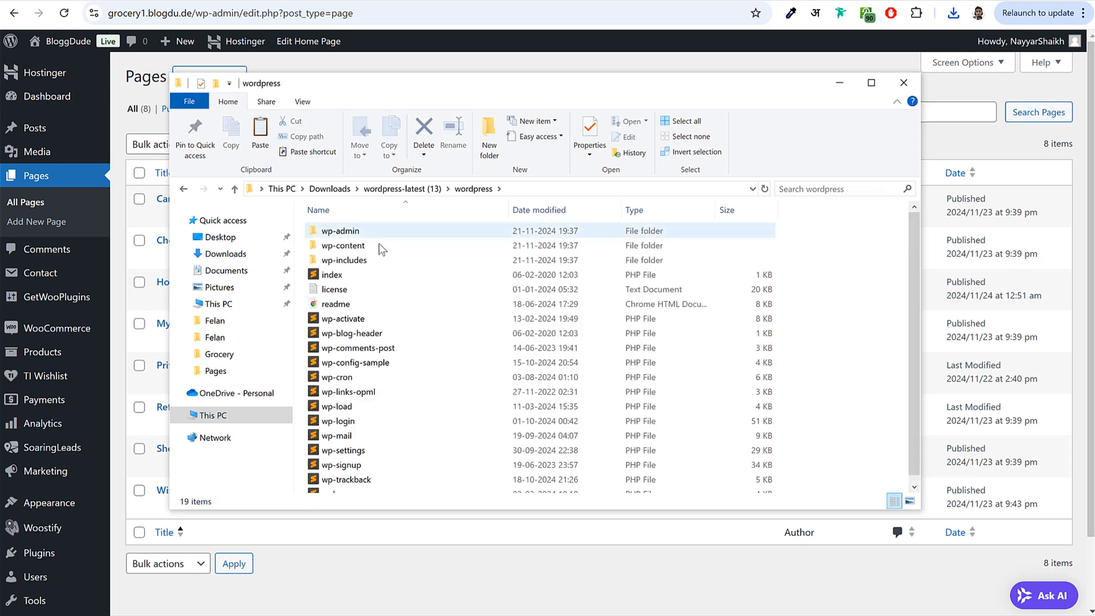
double_click(342, 245)
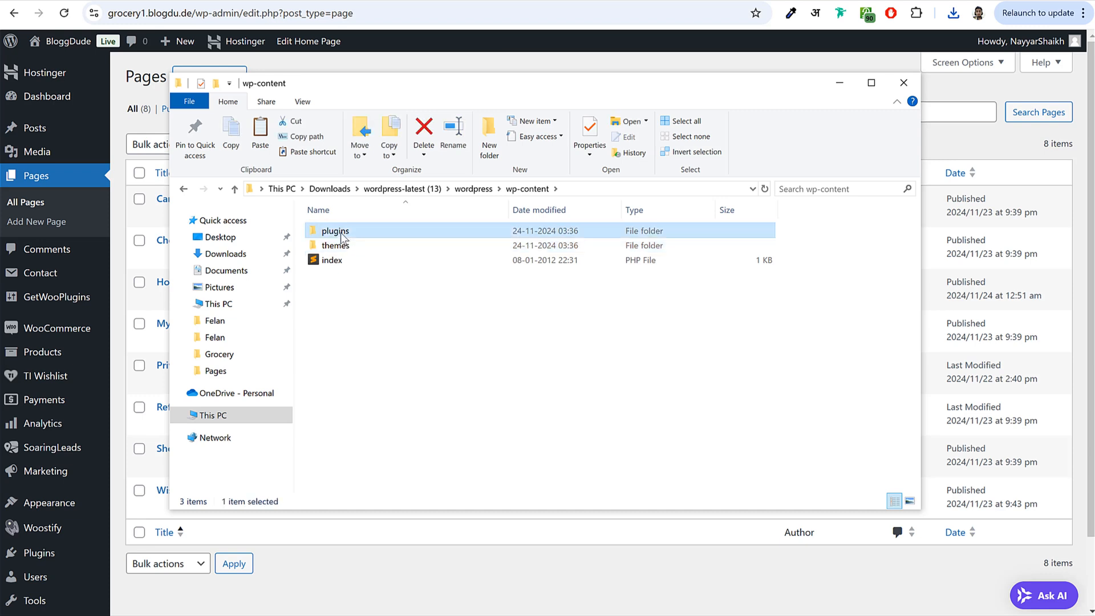
double_click(341, 233)
click(336, 246)
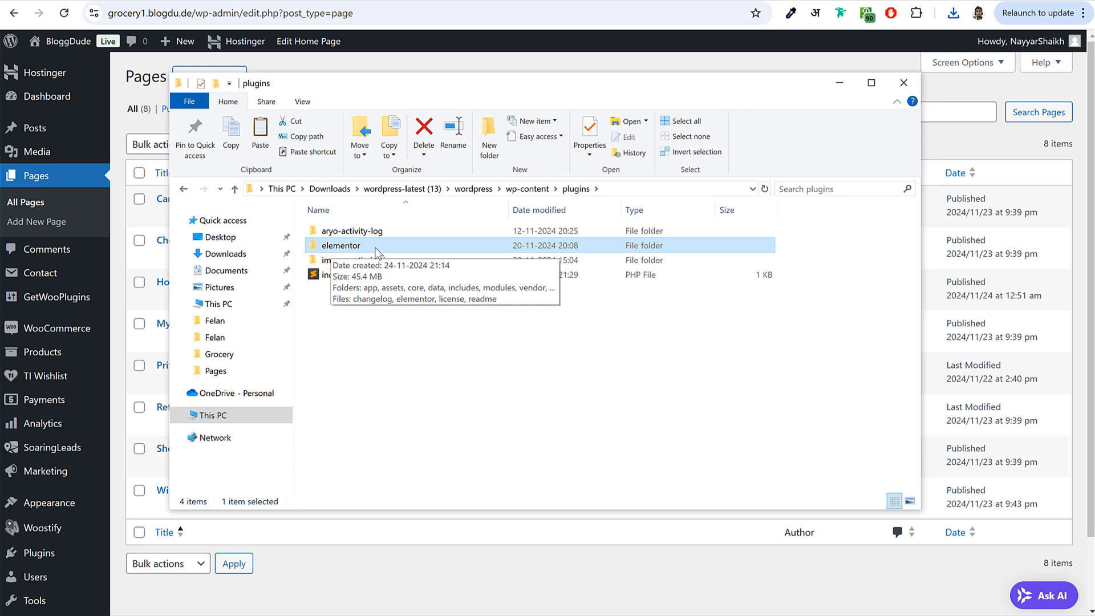
right_click(336, 251)
mouse_move(466, 529)
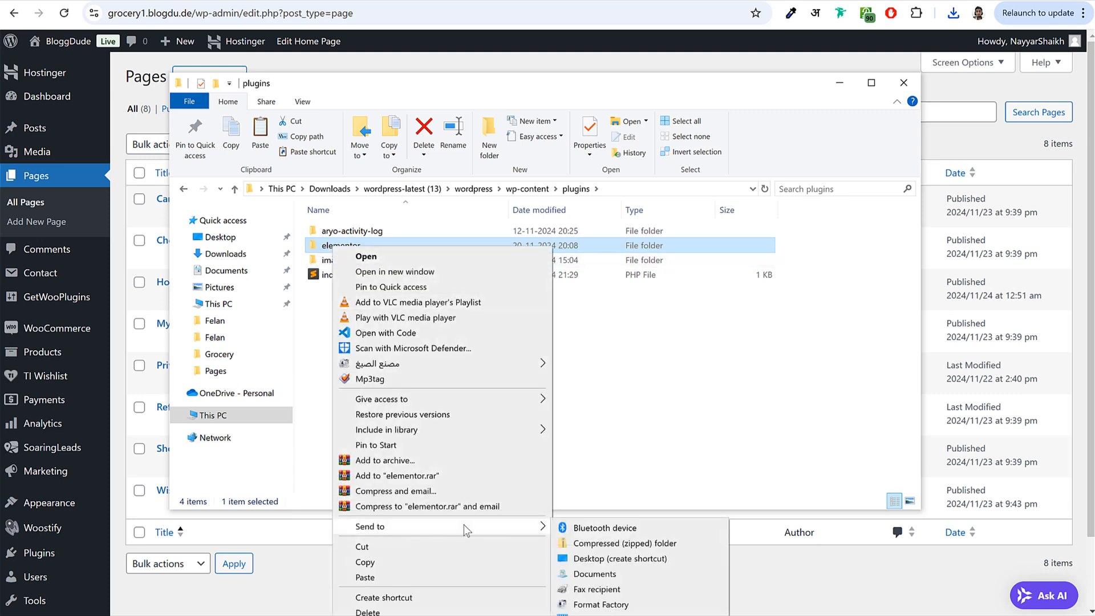
click(644, 549)
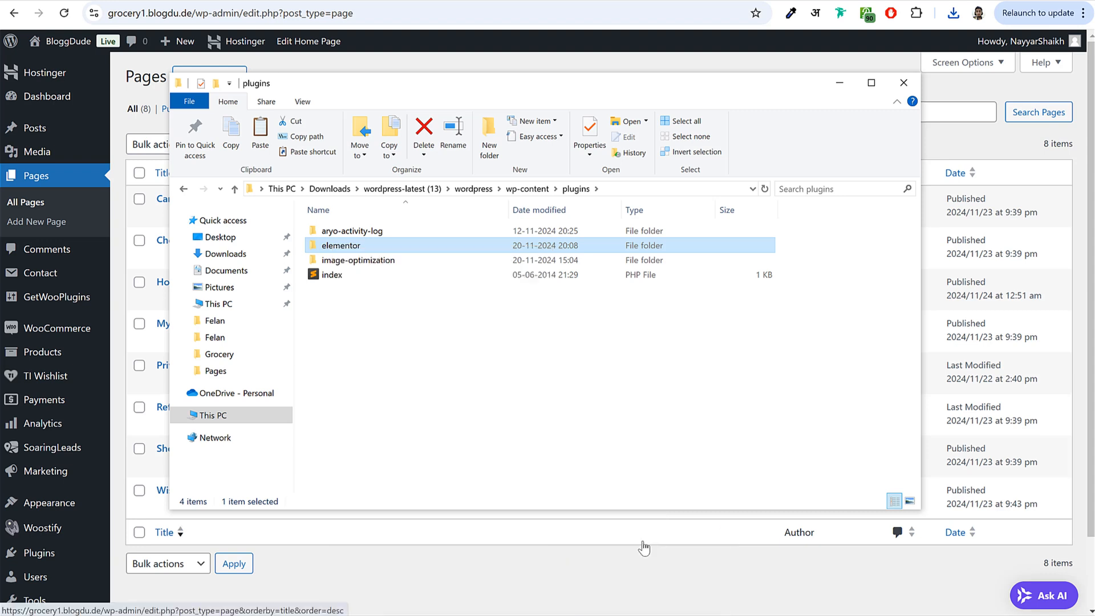
click(422, 327)
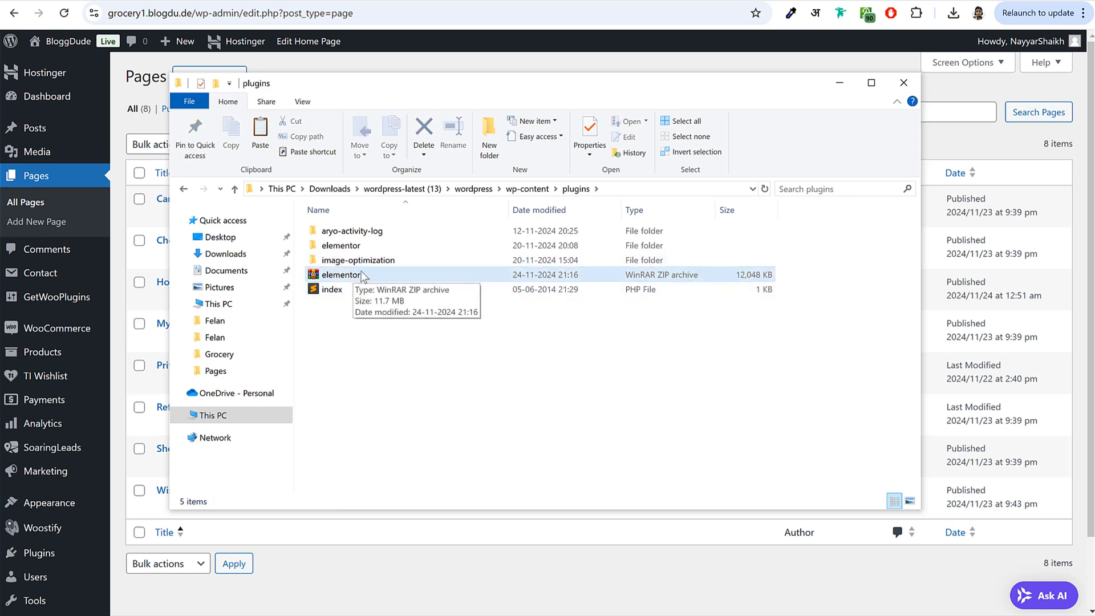
click(342, 69)
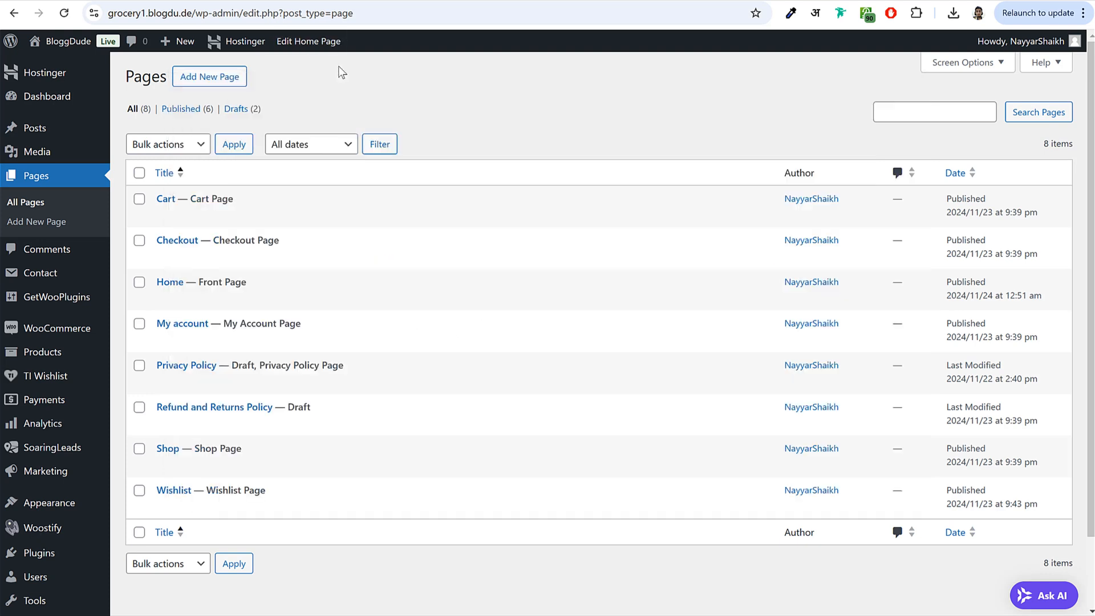
- Drop elementor.zip into Plugins > Add New > Upload Plugin and install Elementor v3.25.9
click(56, 561)
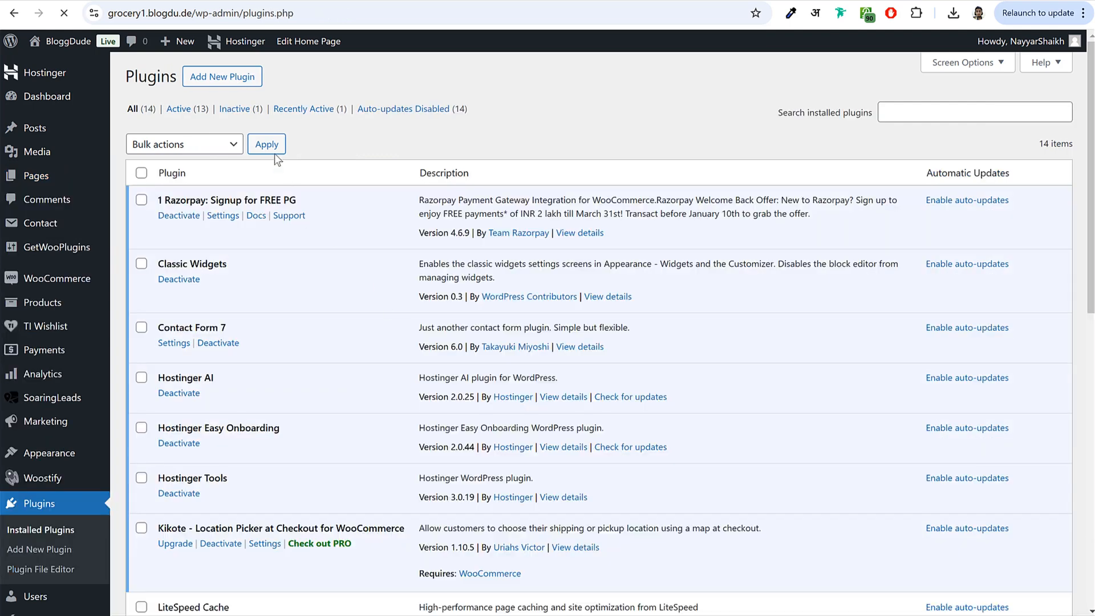
click(235, 79)
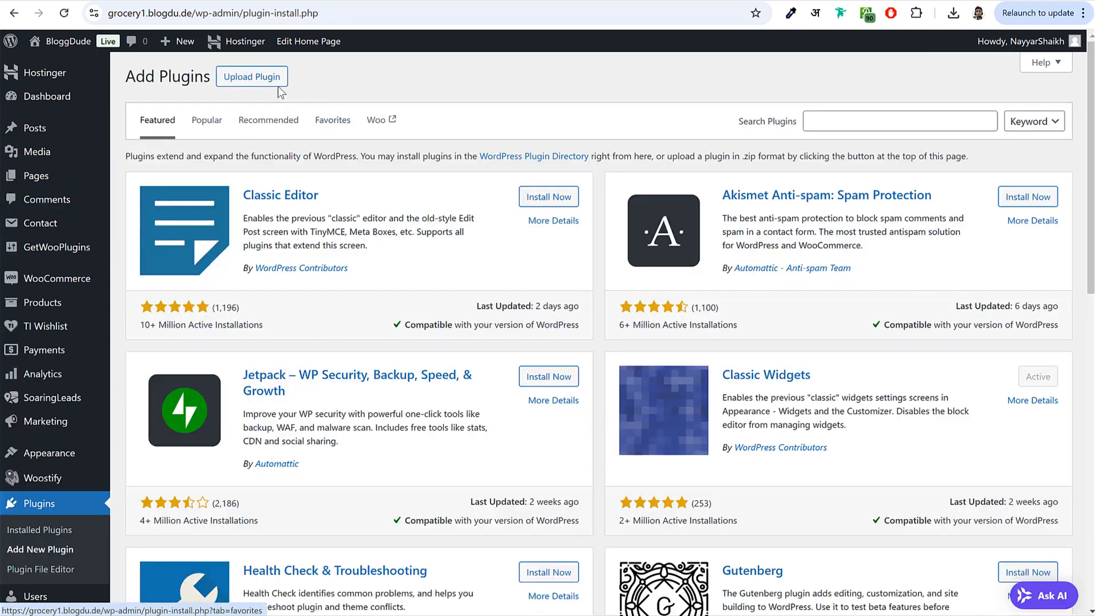
click(268, 79)
key(alt+Tab)
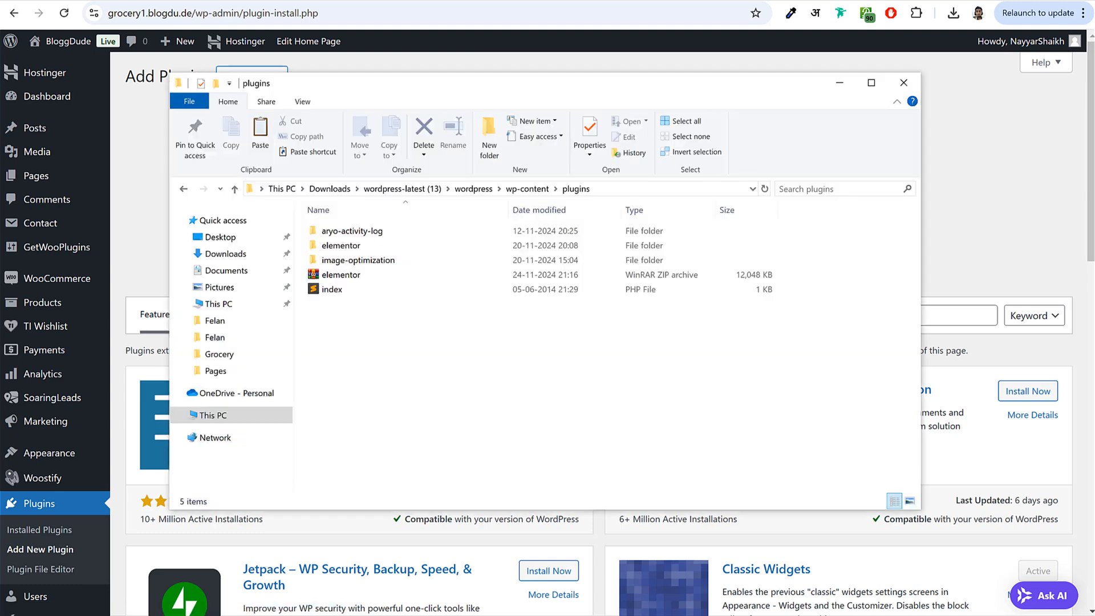
drag(534, 83, 530, 388)
drag(345, 580, 529, 208)
click(692, 207)
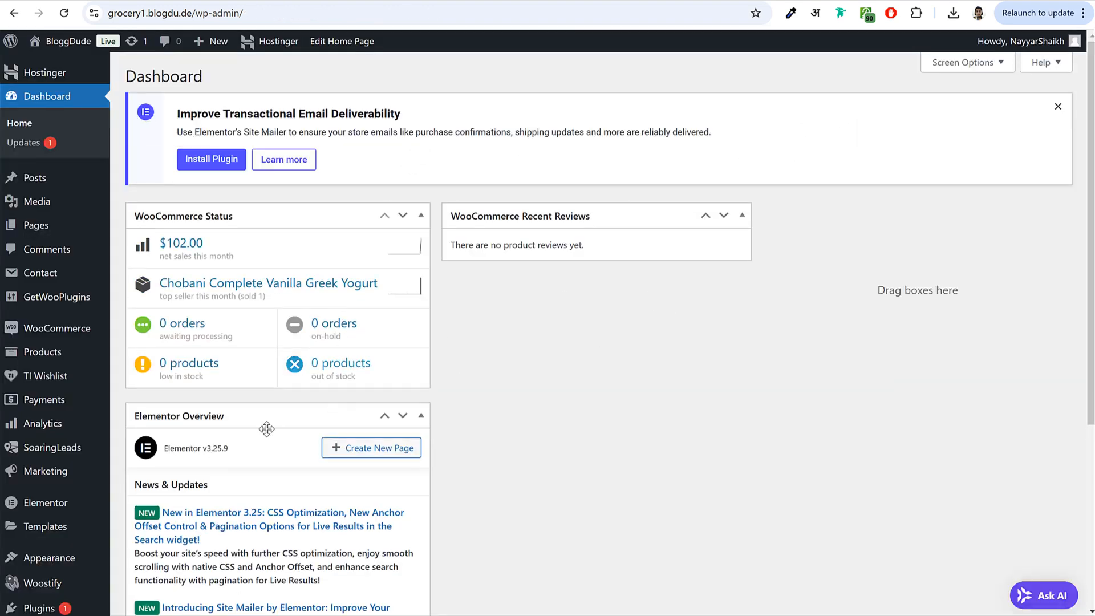
- Uncheck Elementor Overview in the dashboard Screen Options and dismiss the email banner
click(965, 64)
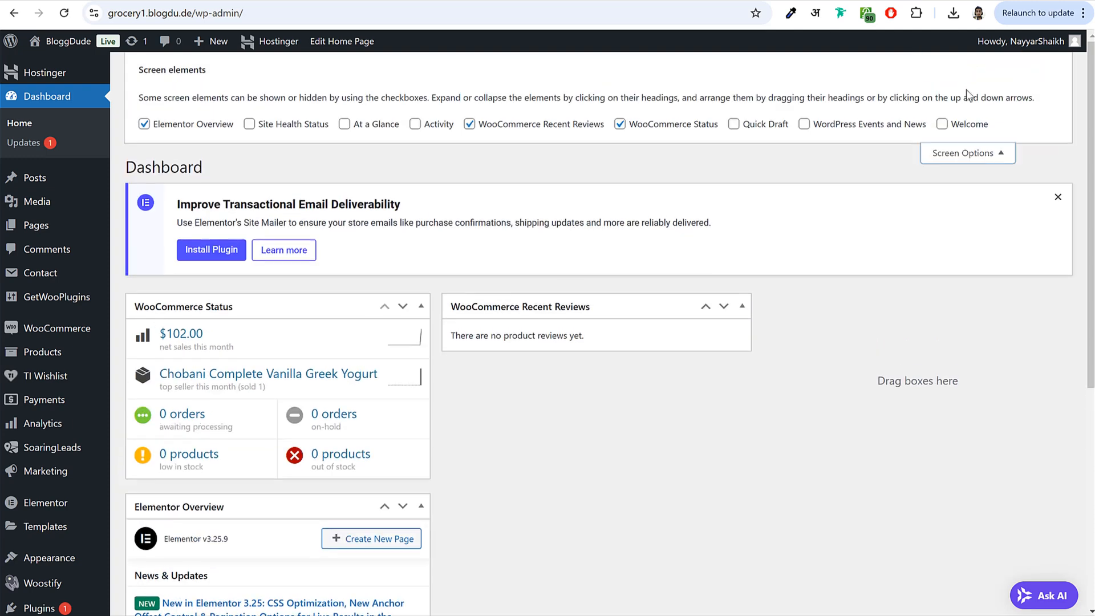
click(180, 128)
click(978, 155)
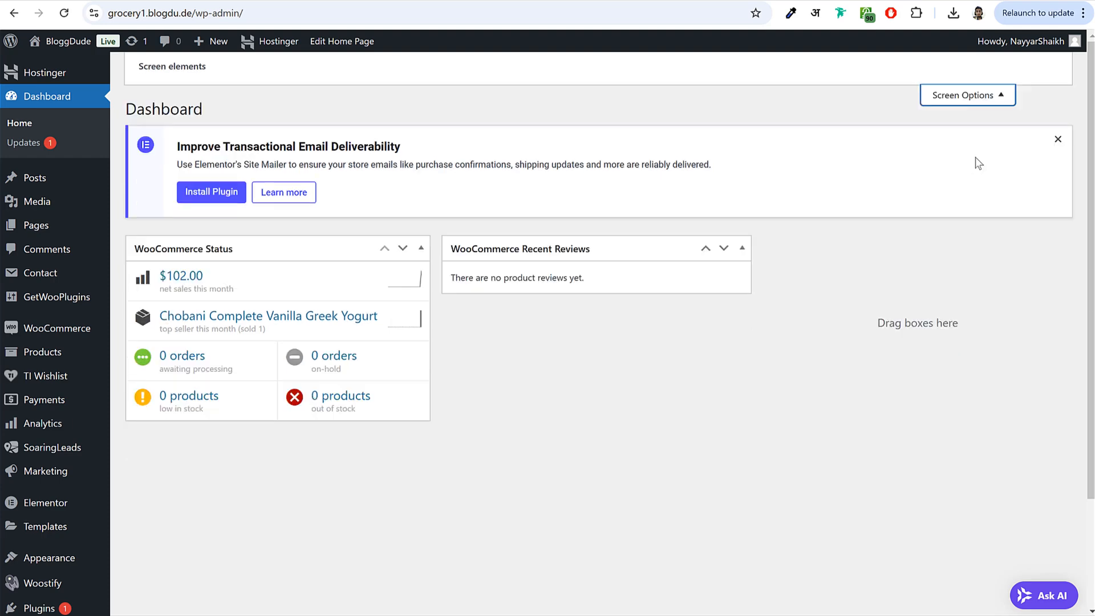
- Open the Home page from Pages and launch it in the Elementor editor
click(54, 231)
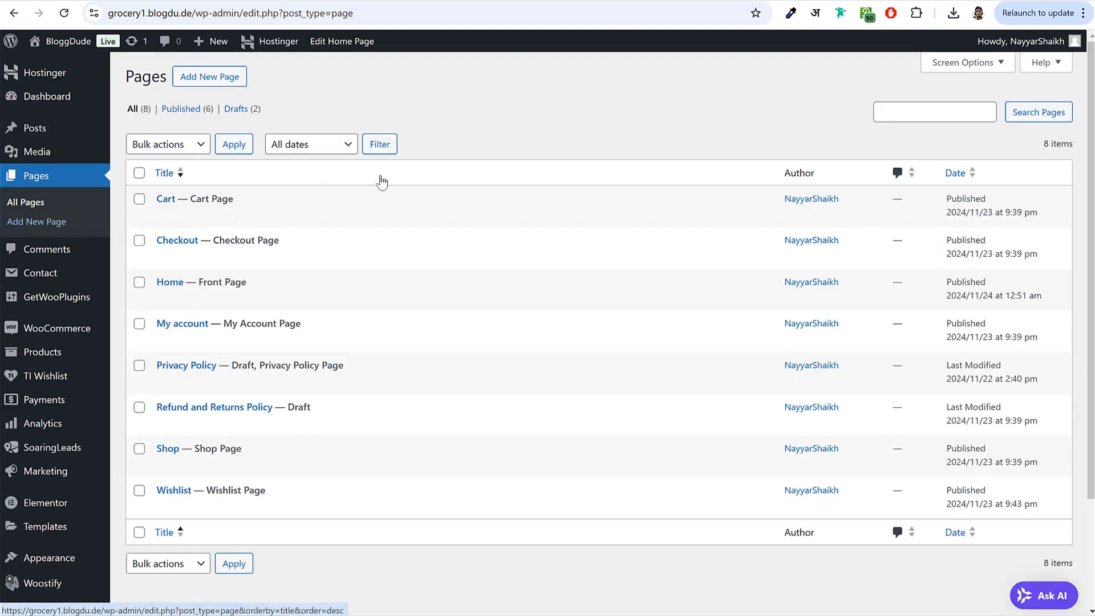
mouse_move(311, 289)
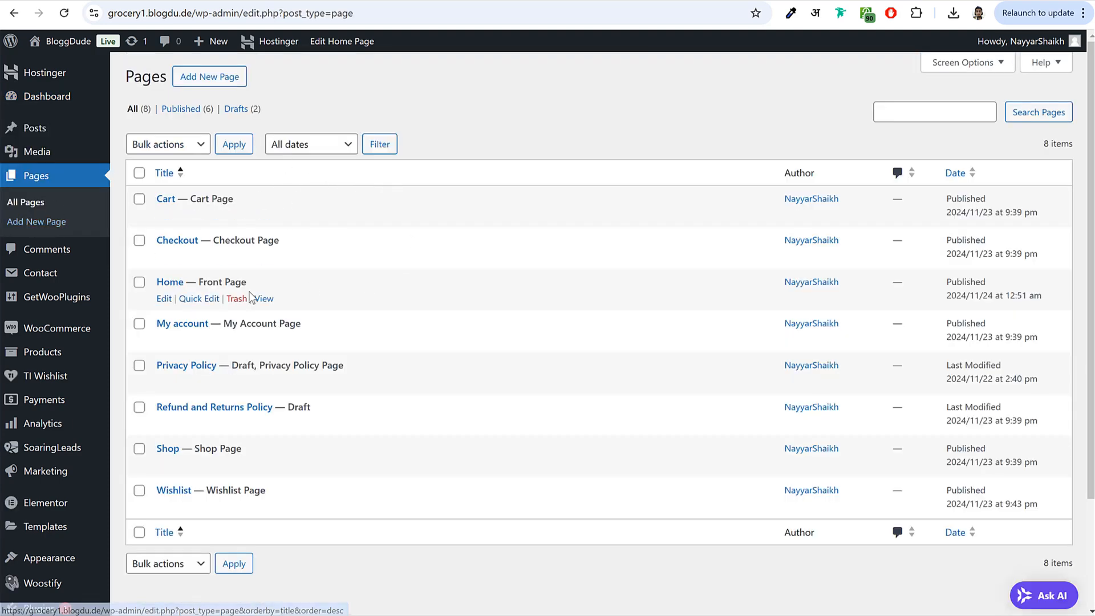
click(163, 300)
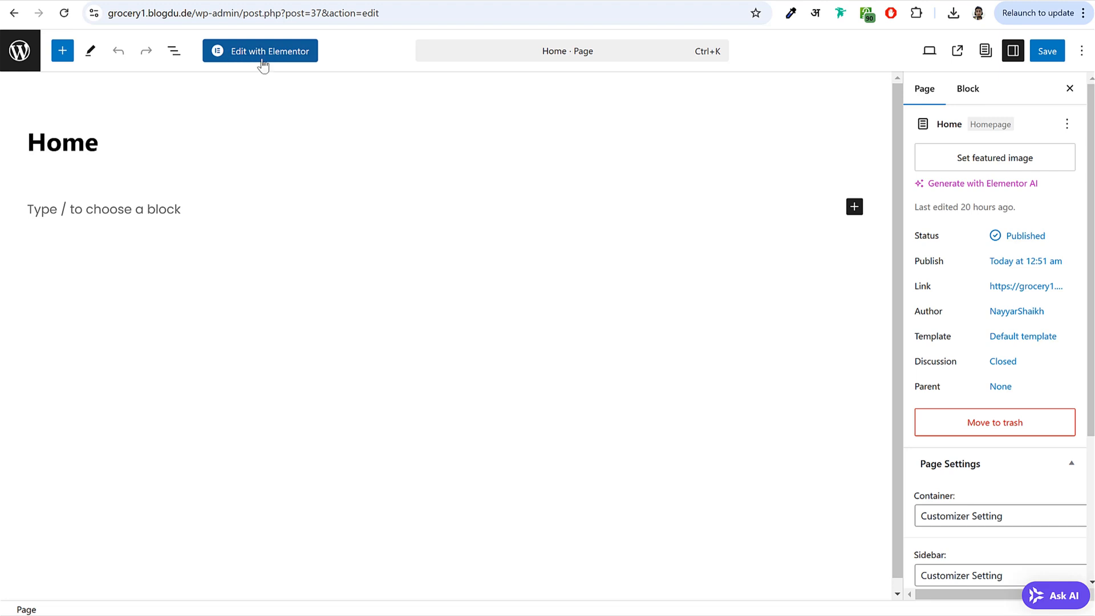
click(260, 57)
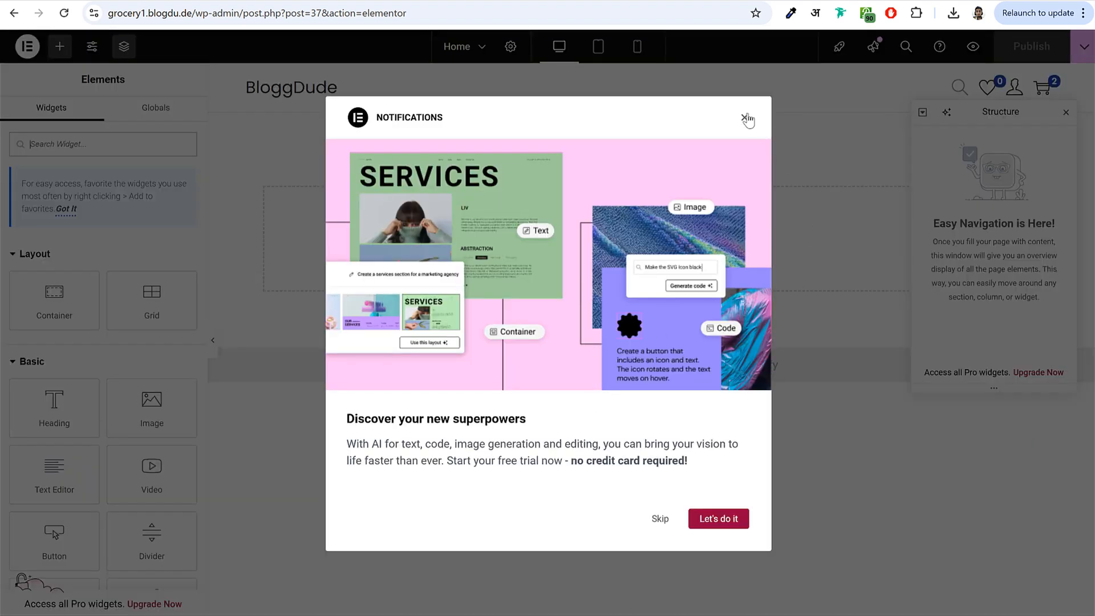
- Close the Notifications dialog and the Structure panel, then scroll through the page
click(744, 118)
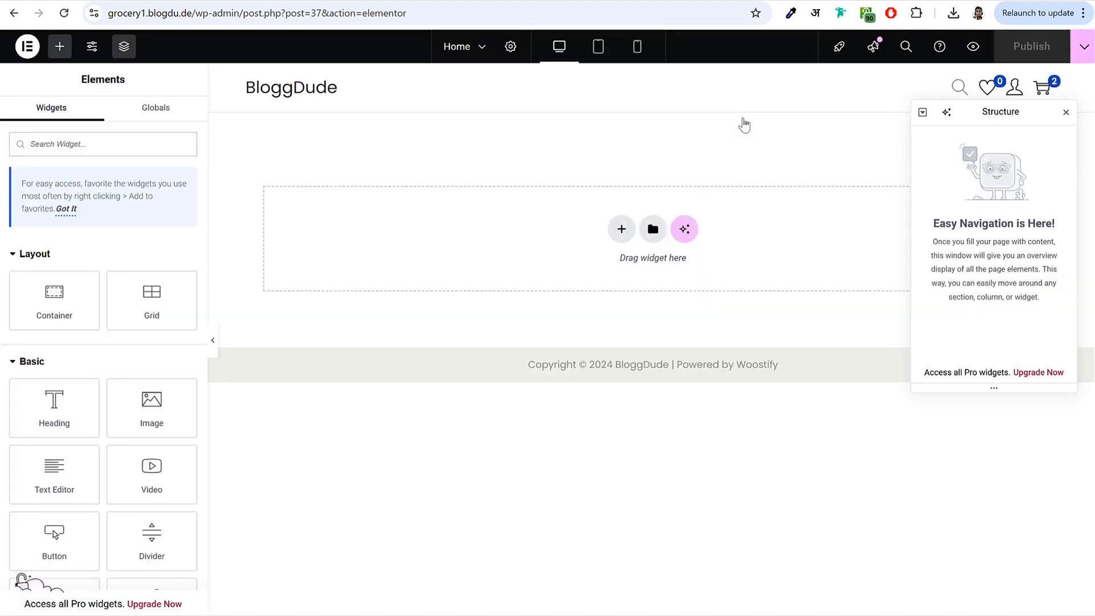
click(1066, 113)
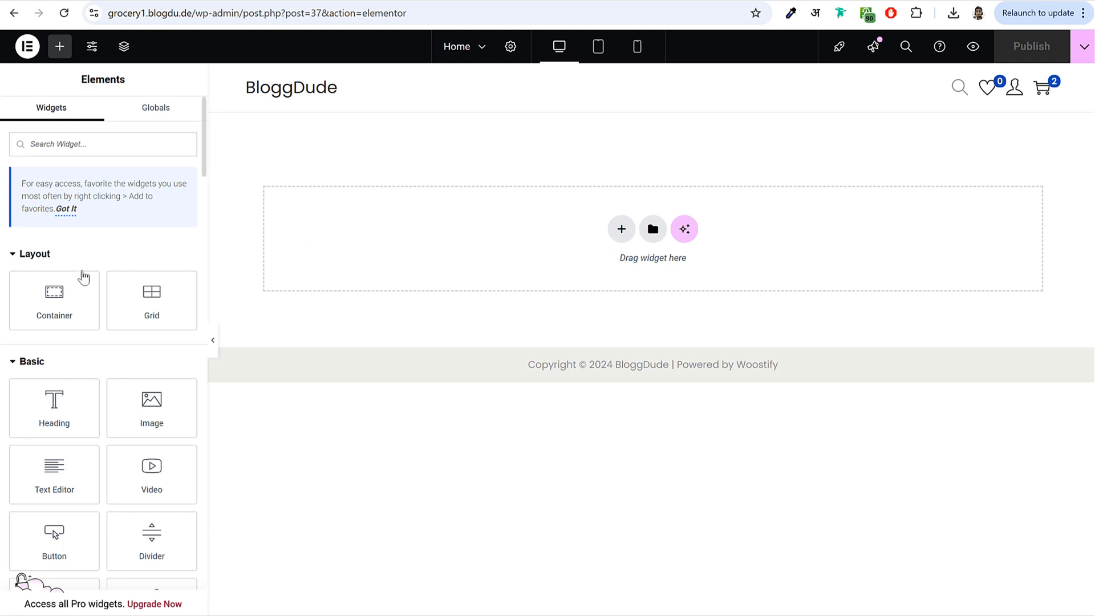
scroll(103, 390, down, 5)
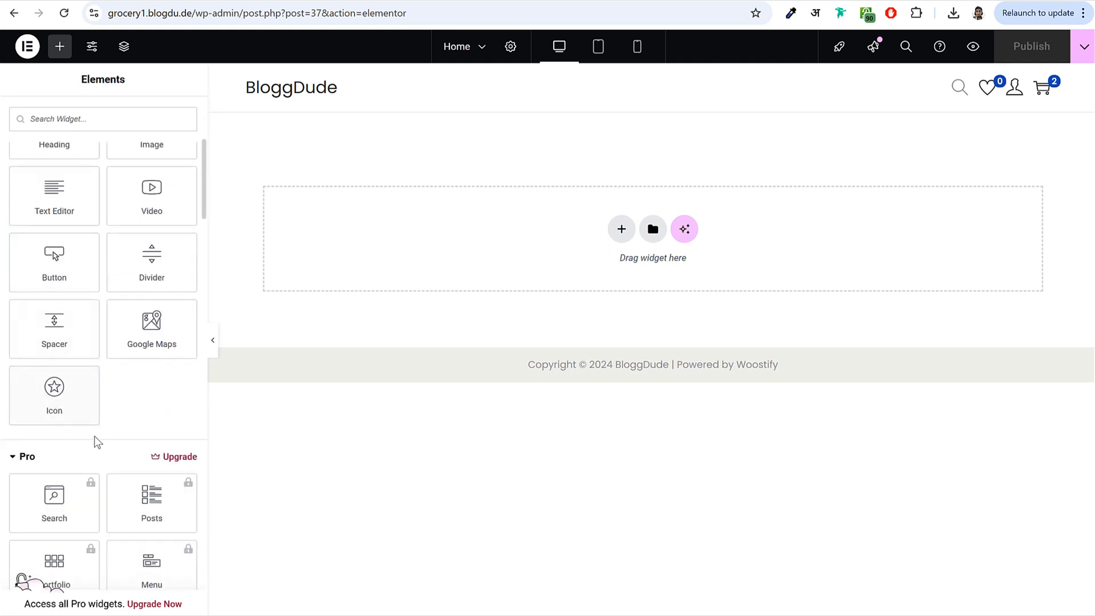
scroll(66, 440, down, 5)
scroll(100, 430, up, 10)
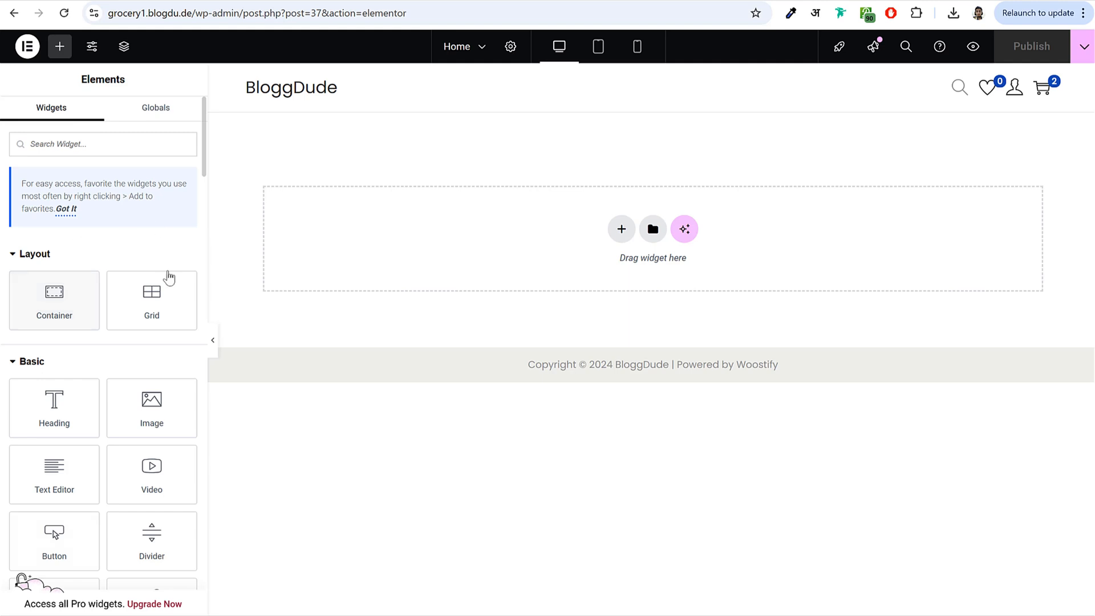
scroll(100, 324, down, 8)
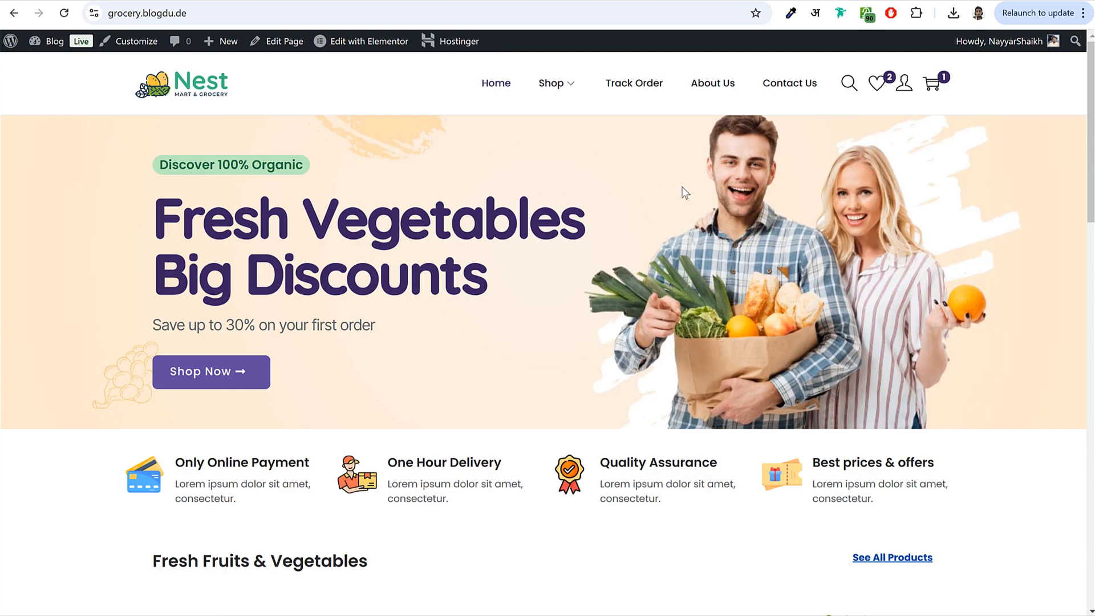
drag(153, 188, 379, 325)
click(426, 361)
scroll(426, 362, down, 5)
scroll(489, 314, down, 9)
scroll(751, 271, down, 4)
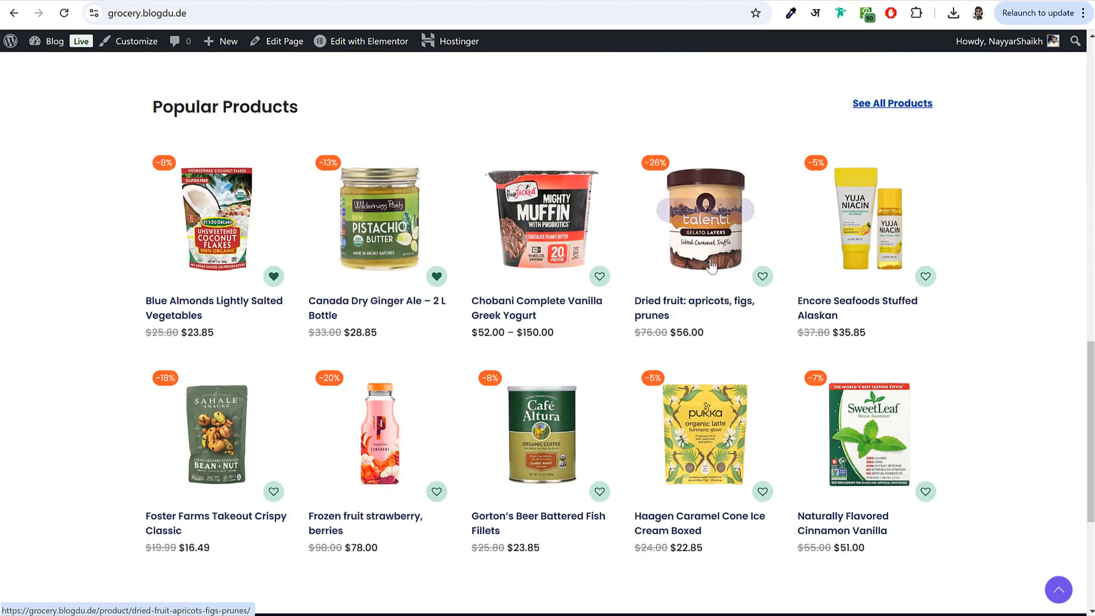
scroll(593, 308, down, 5)
scroll(620, 331, up, 20)
scroll(621, 343, up, 2)
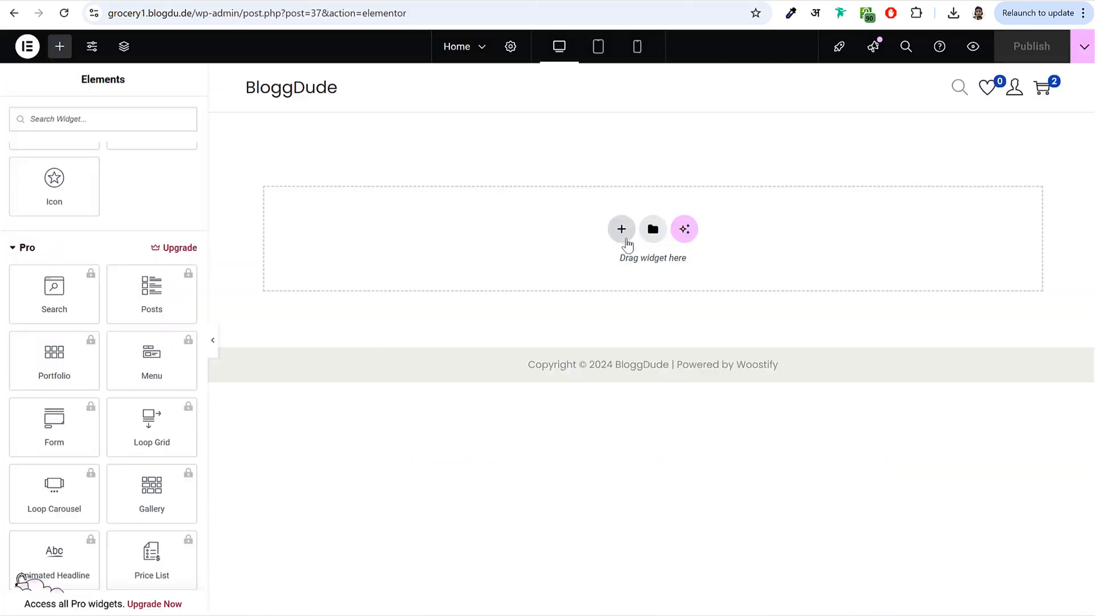
- Insert a Flexbox container using the two-column structure preset at the top of Home
click(622, 231)
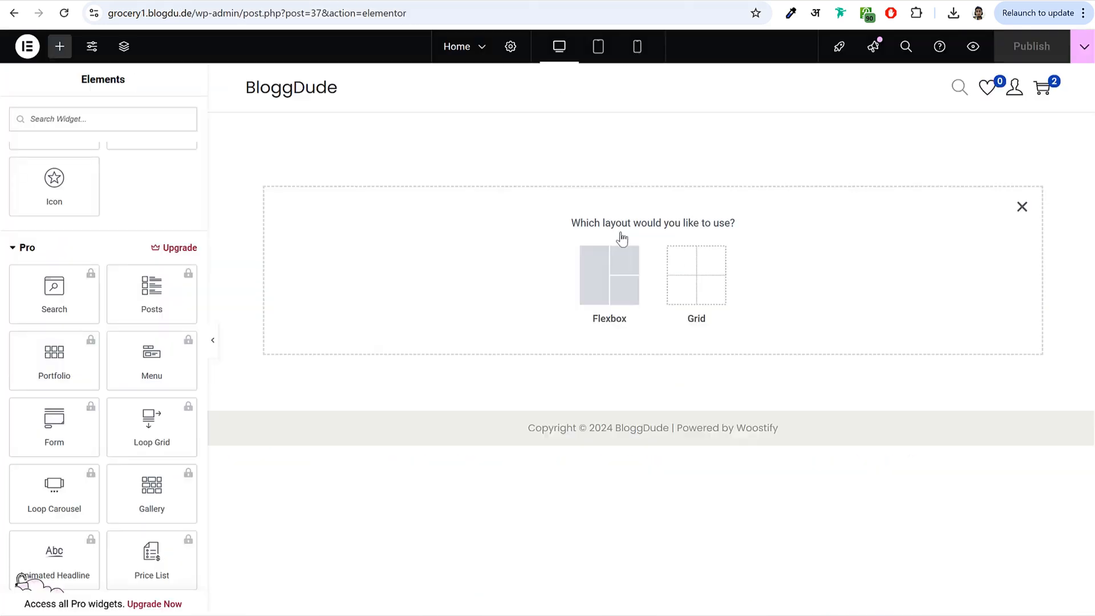
click(612, 279)
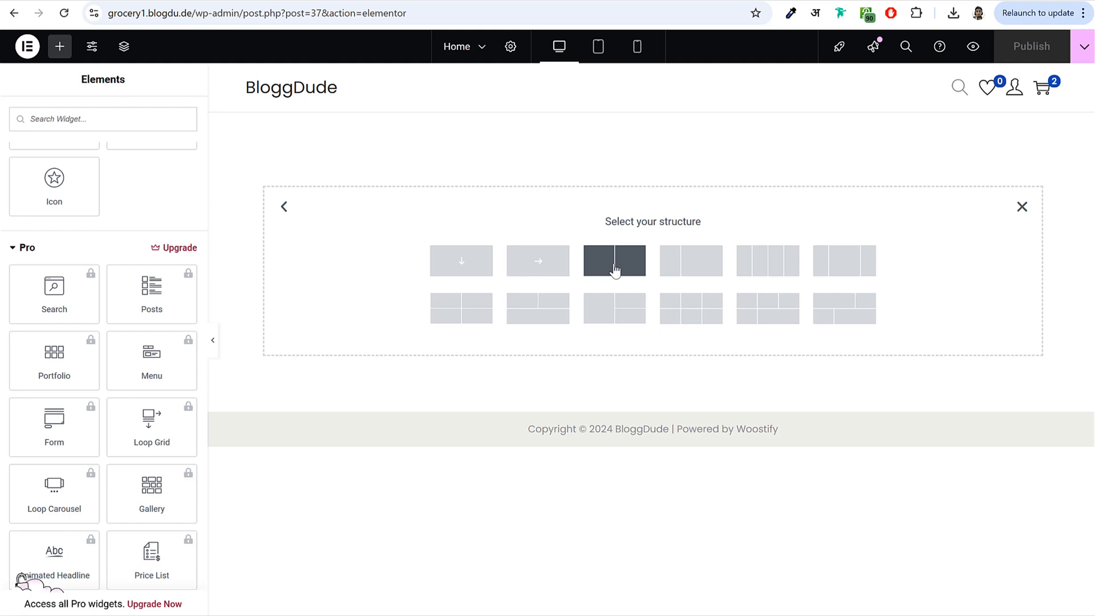
click(614, 271)
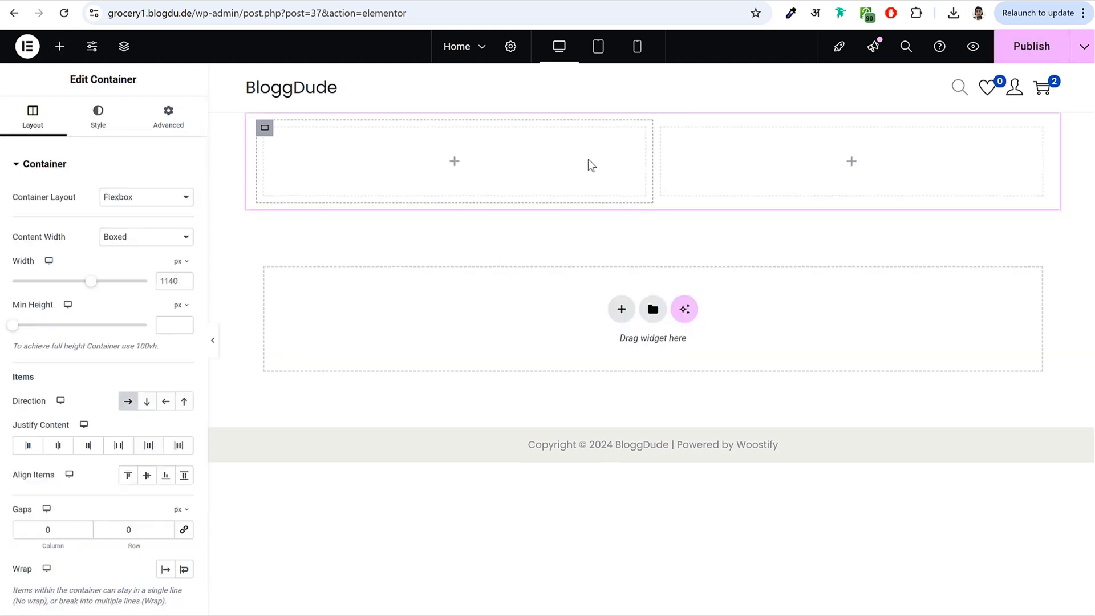
triple_click(122, 78)
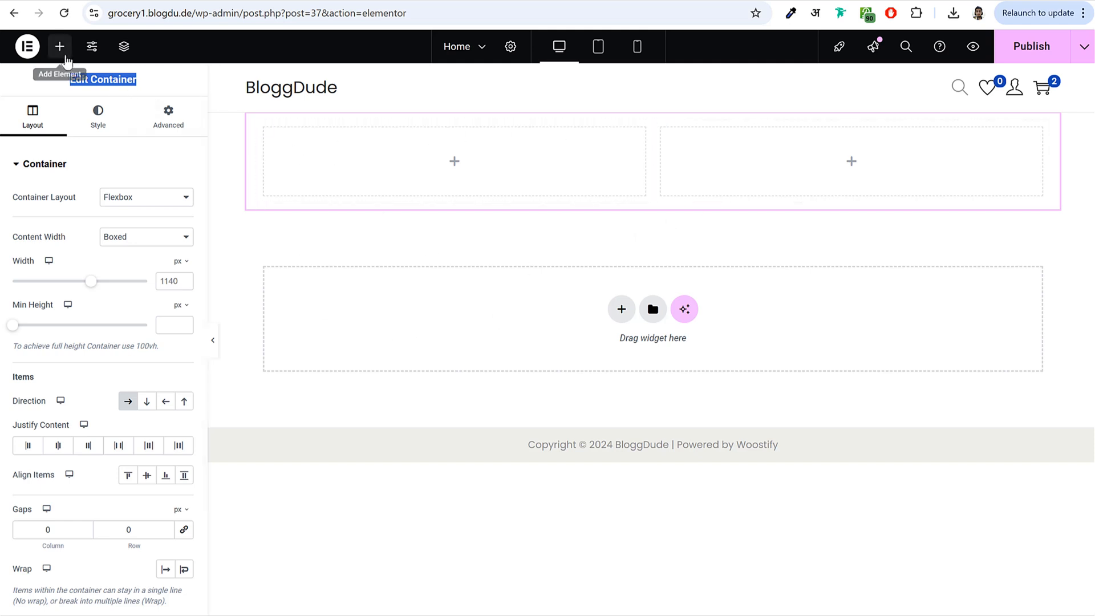
- Search widgets for 'butt' and drag the Button widget into the left column
click(60, 48)
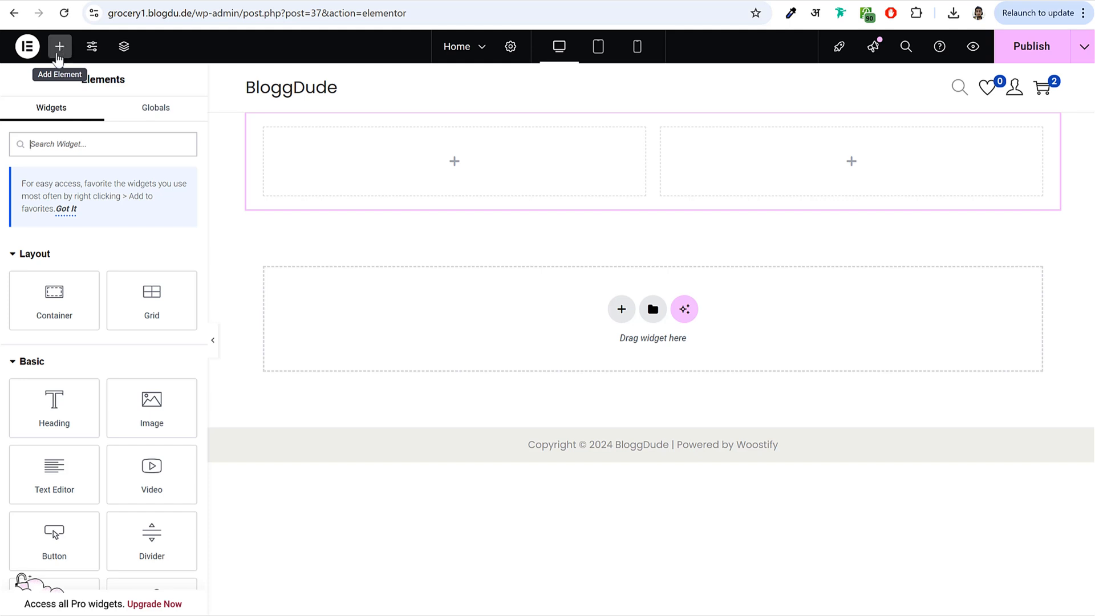
scroll(98, 371, down, 5)
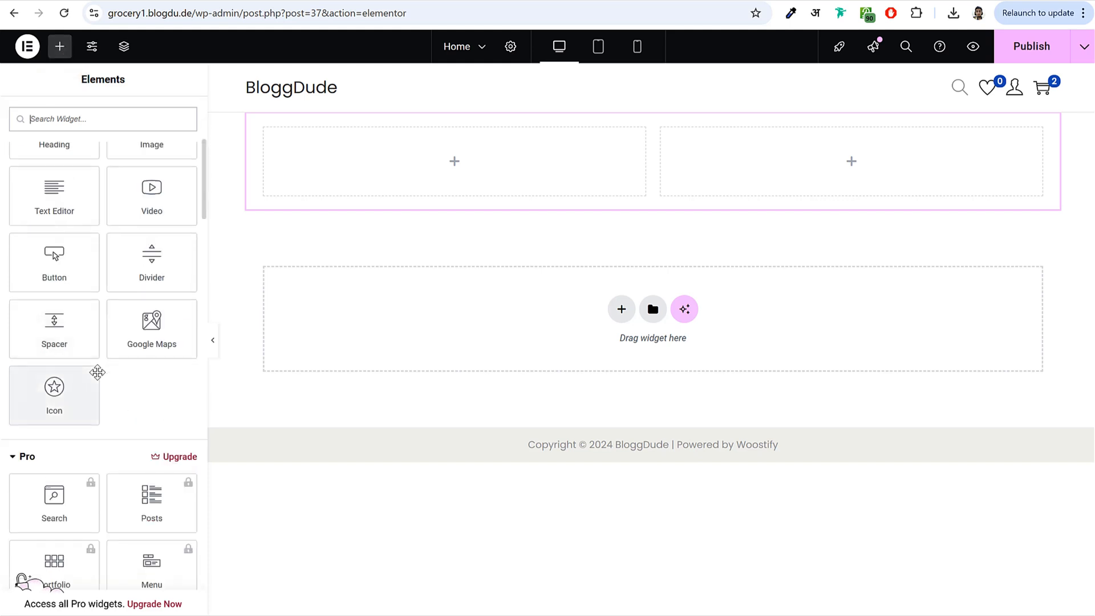
scroll(98, 375, up, 5)
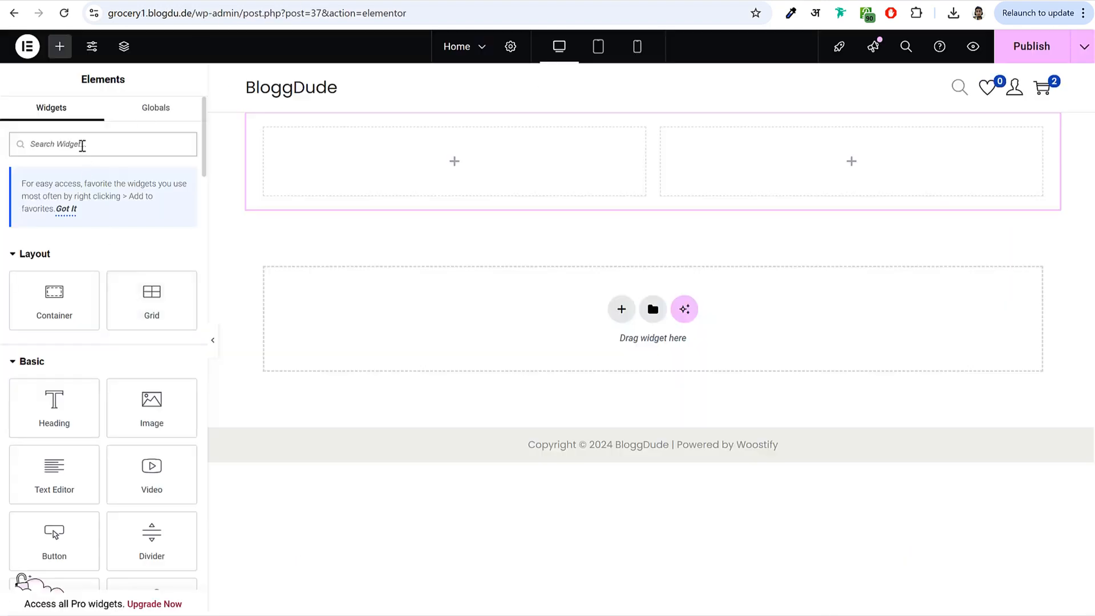
text(butt)
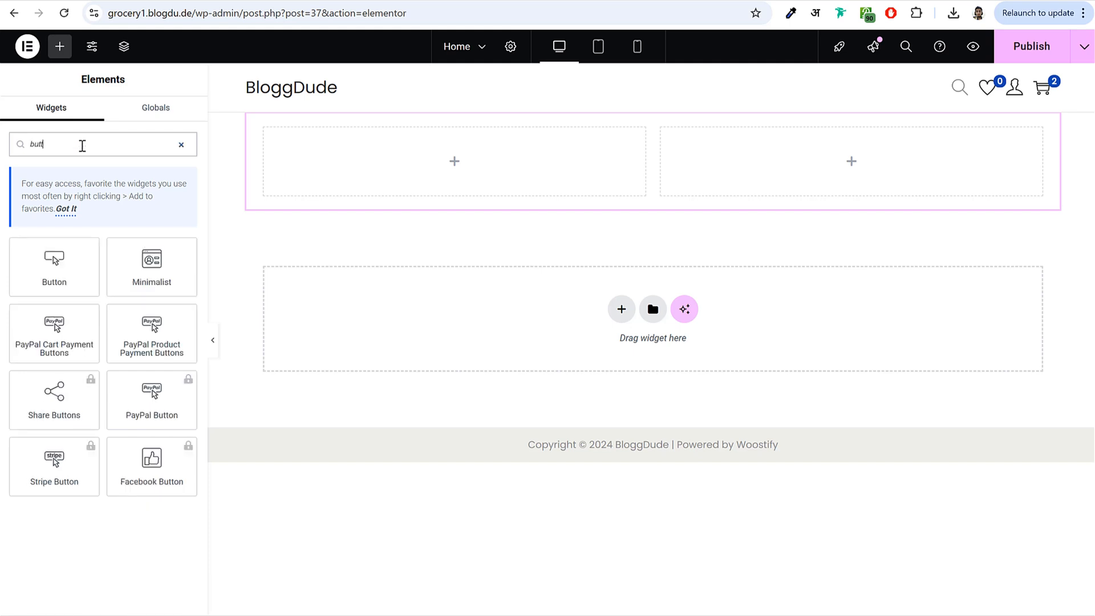
drag(66, 278, 416, 167)
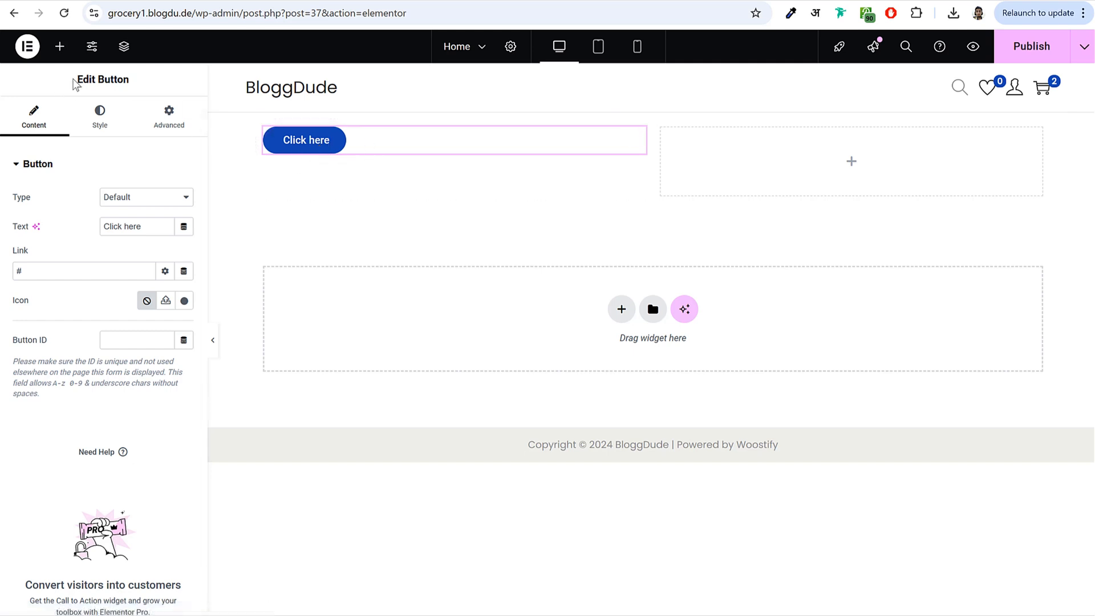
drag(75, 80, 136, 87)
click(91, 74)
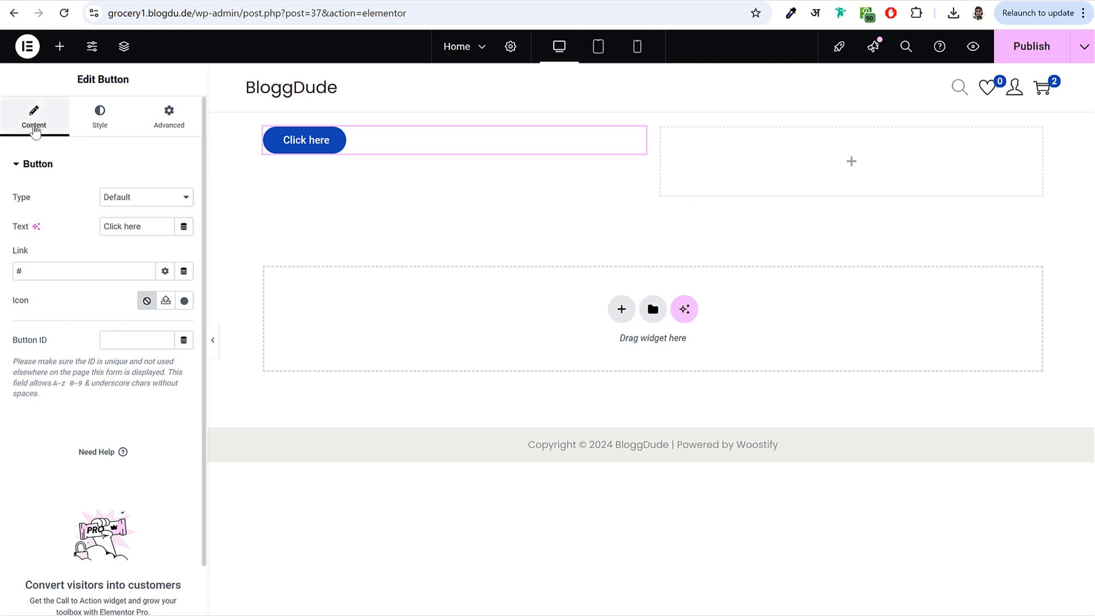
- Change the button text from 'Click here' to 'Read More'
click(100, 117)
click(169, 121)
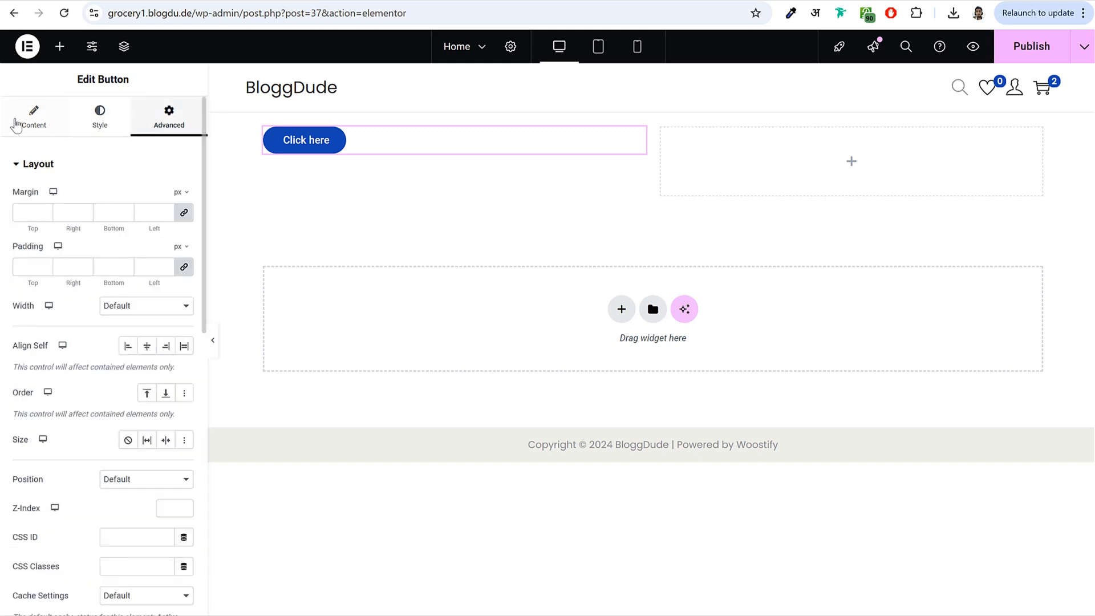
click(22, 119)
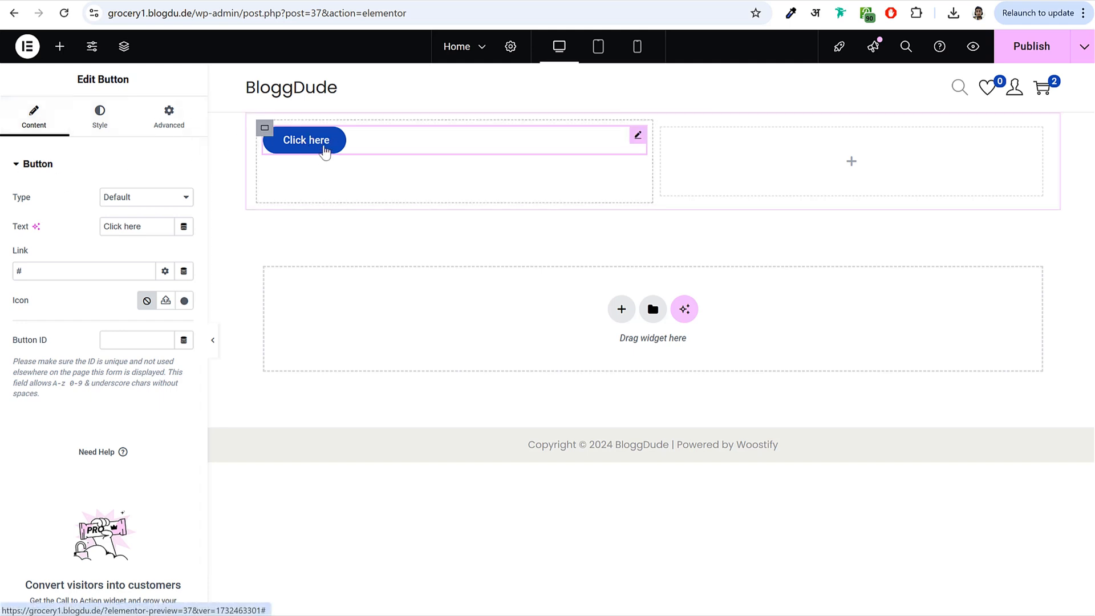
triple_click(136, 227)
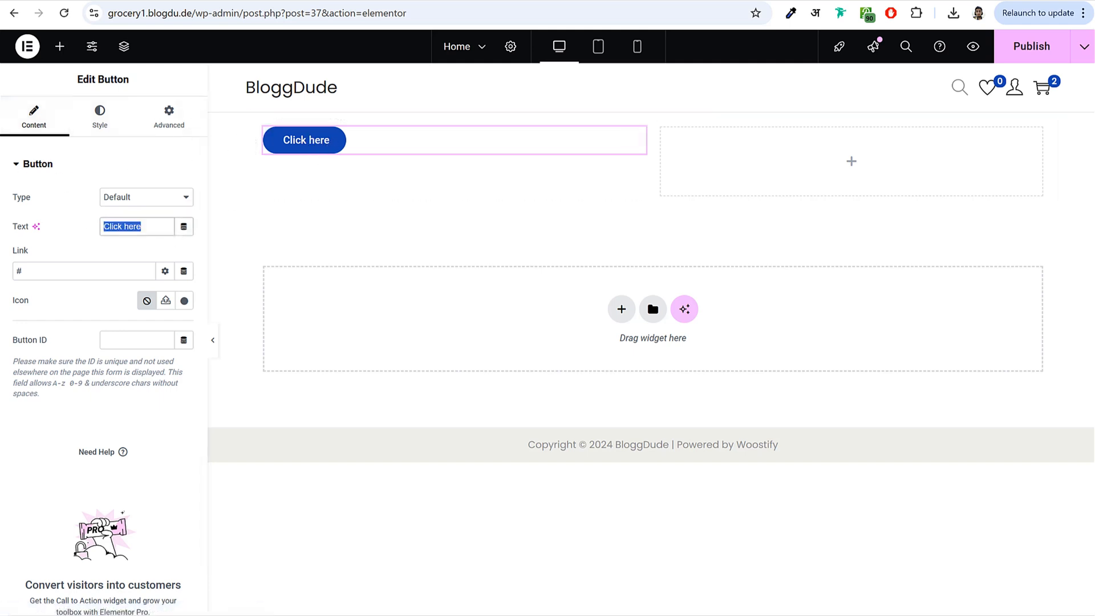
text(Read More)
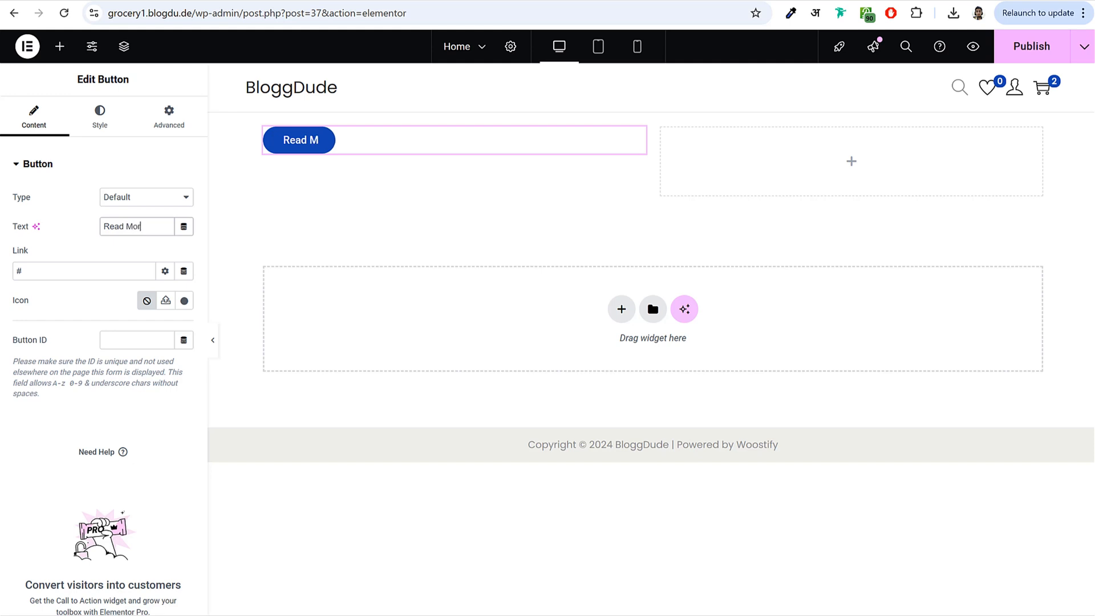
- Set the button's text colour to light red
click(100, 117)
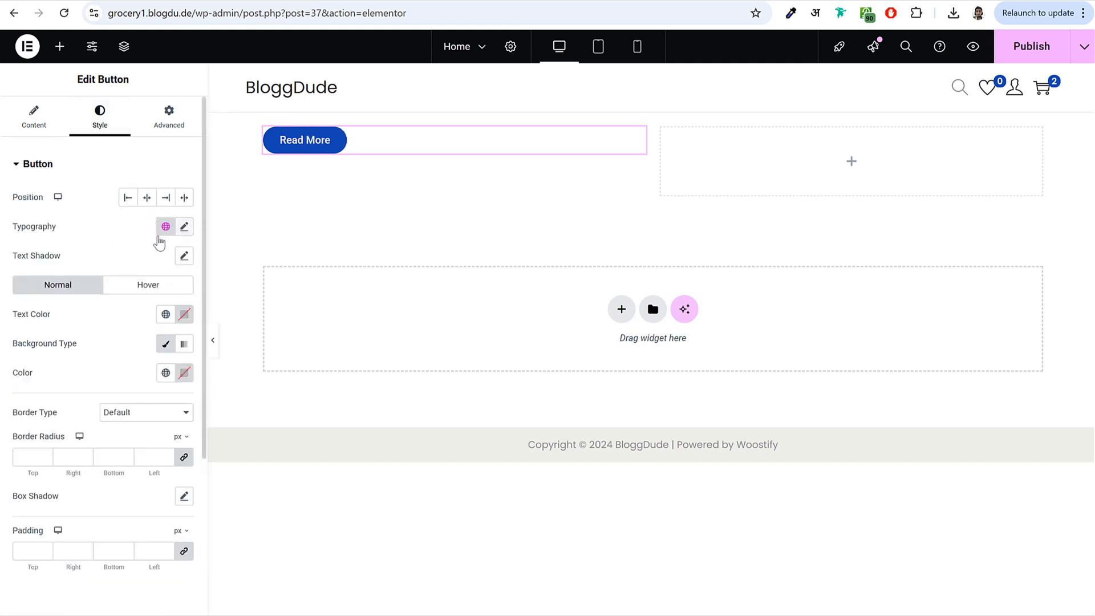
scroll(171, 251, down, 3)
click(185, 177)
click(186, 230)
click(117, 183)
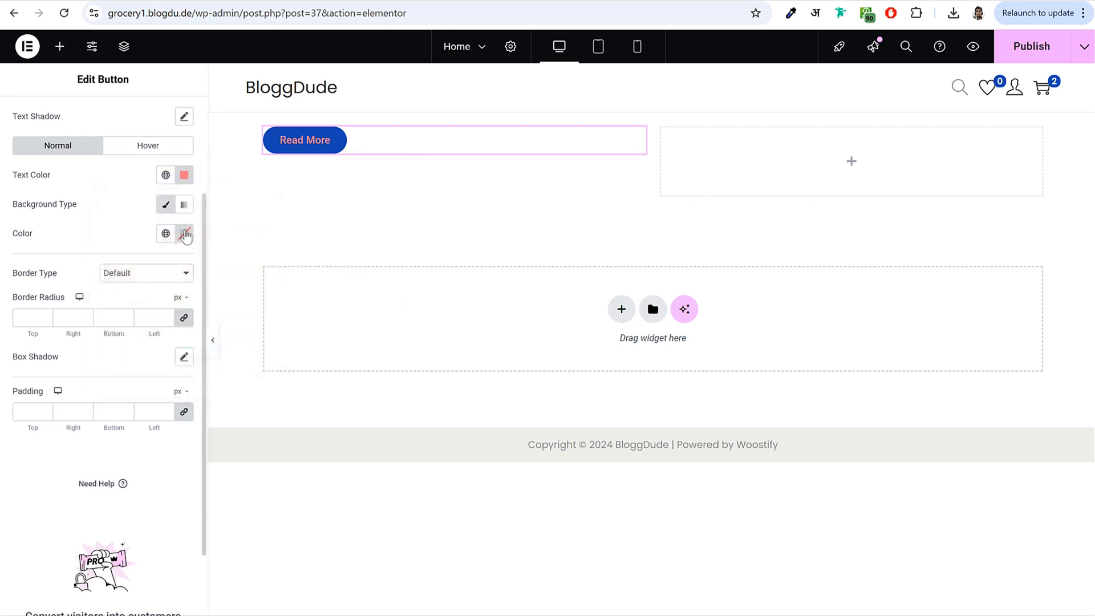
- Set the button's background colour to purple
click(184, 233)
click(135, 404)
click(215, 404)
click(205, 321)
click(224, 403)
drag(244, 401, 221, 403)
click(111, 242)
scroll(110, 241, up, 3)
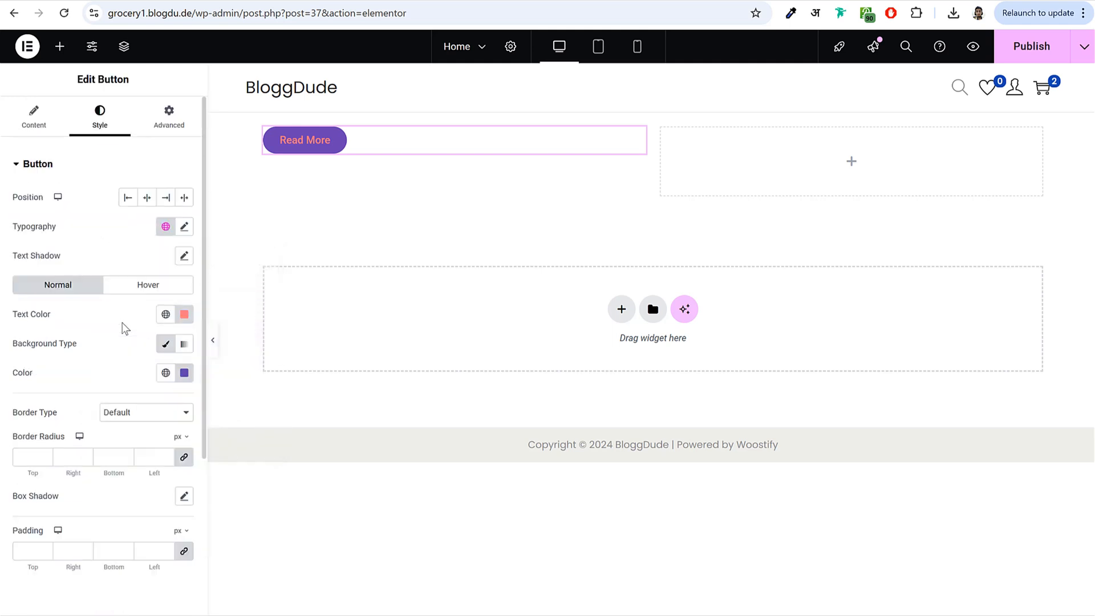
click(169, 114)
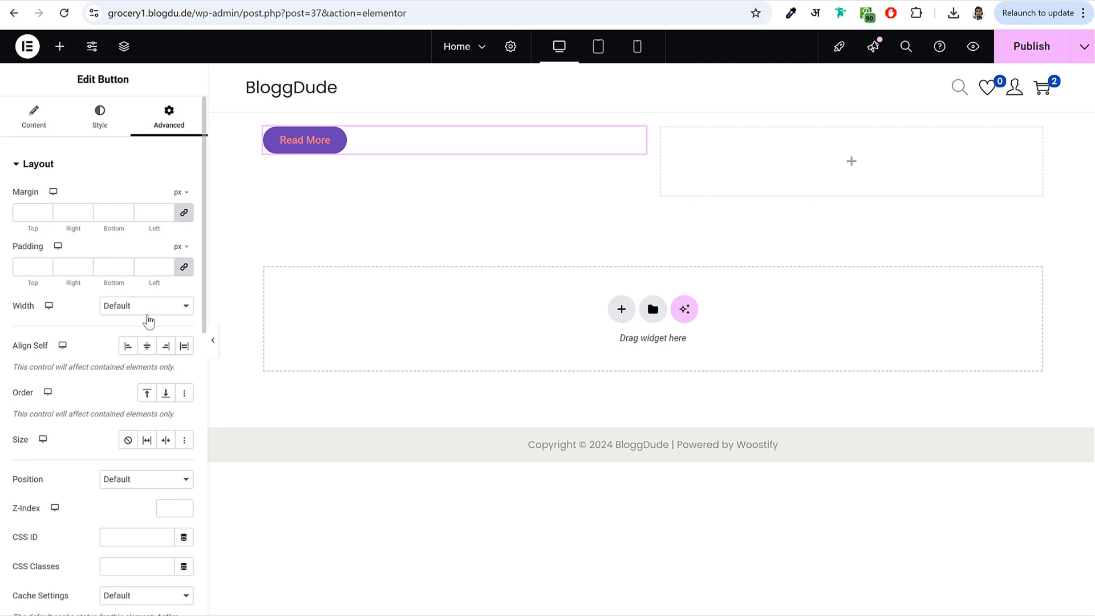
- Delete the two-column container with the Read More button from its right-click menu
click(60, 47)
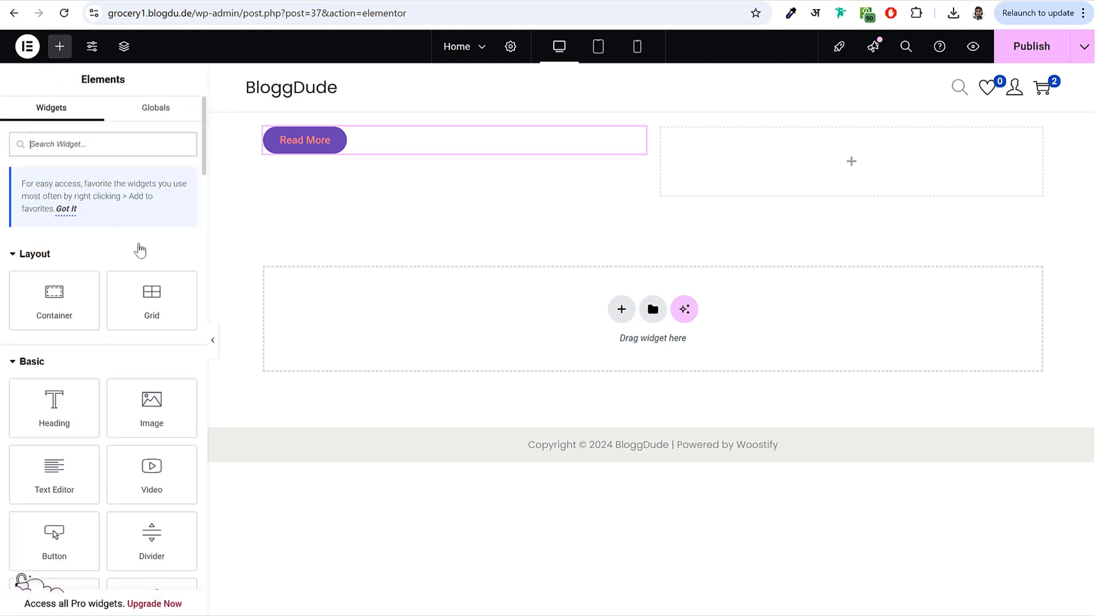
right_click(662, 119)
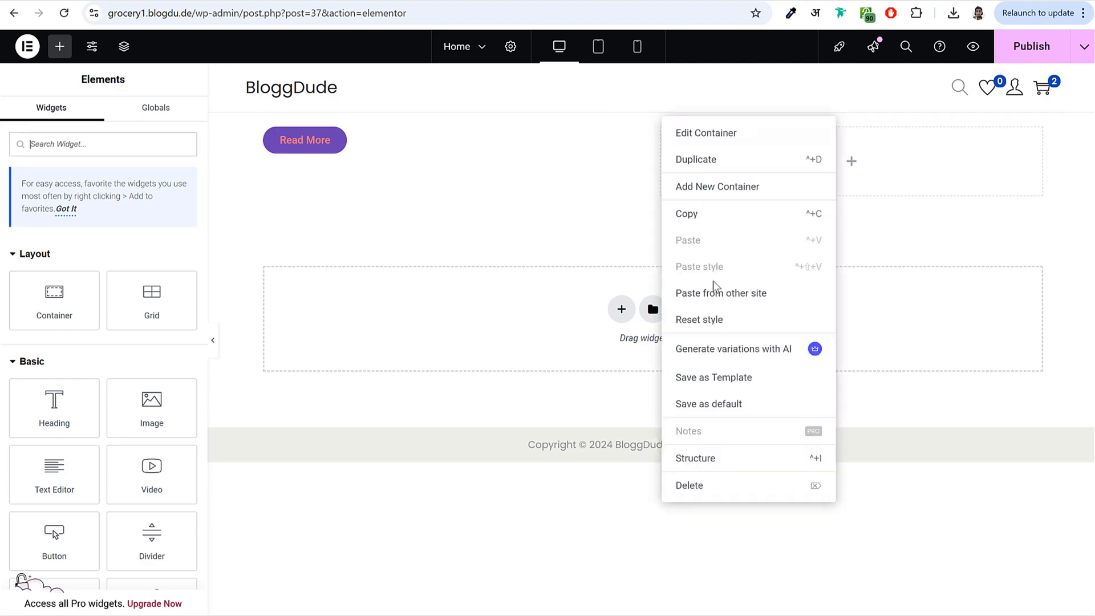
click(712, 492)
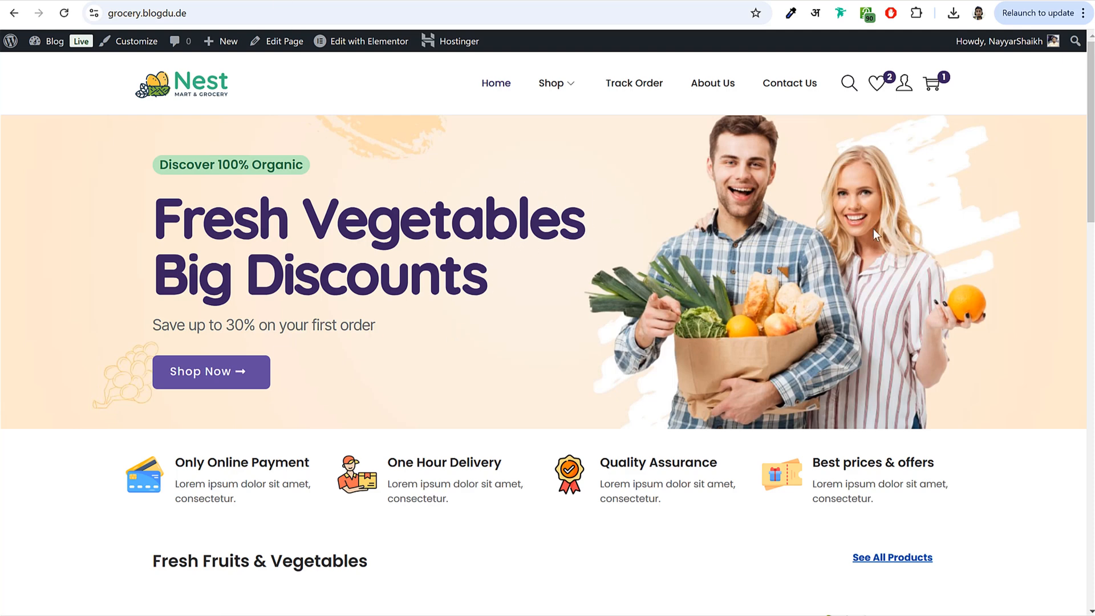
drag(151, 146, 517, 391)
click(652, 288)
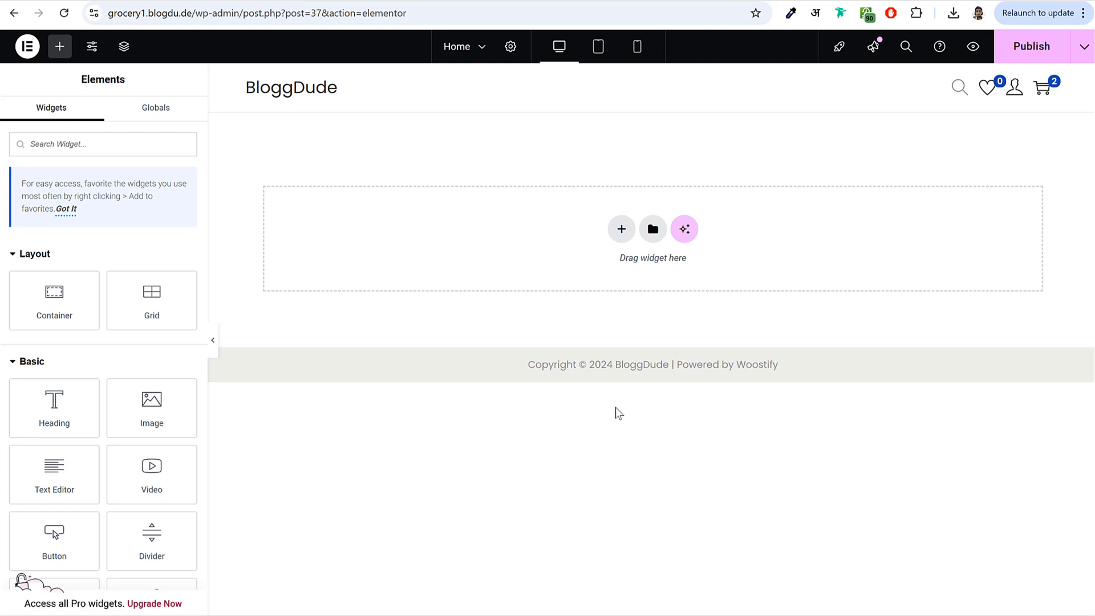
- Add a two-column flexbox container and set the left column width to 60%
click(621, 229)
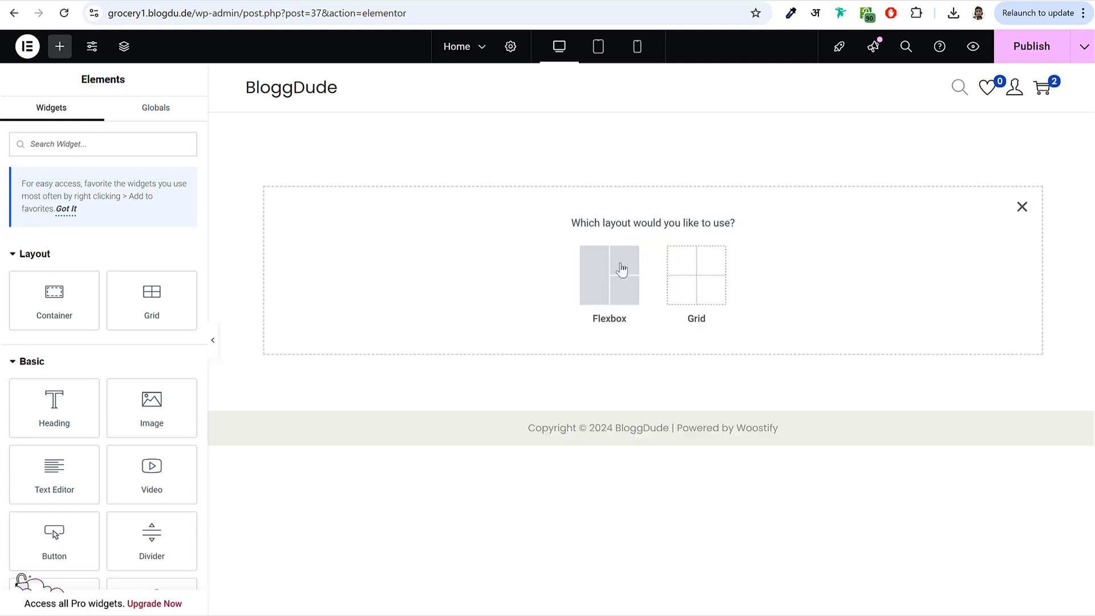
click(596, 285)
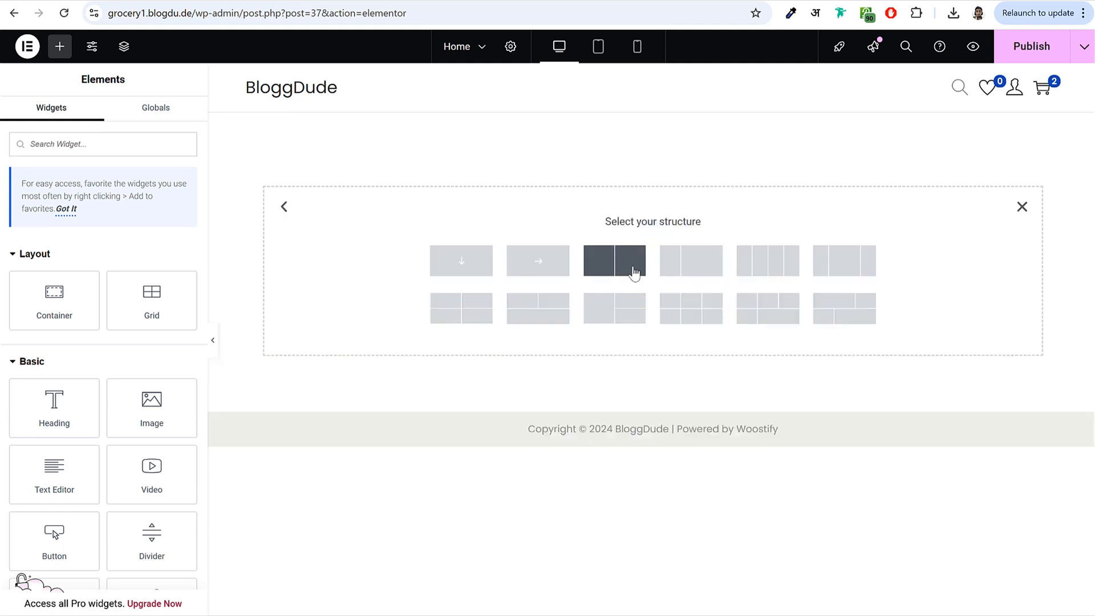
click(617, 273)
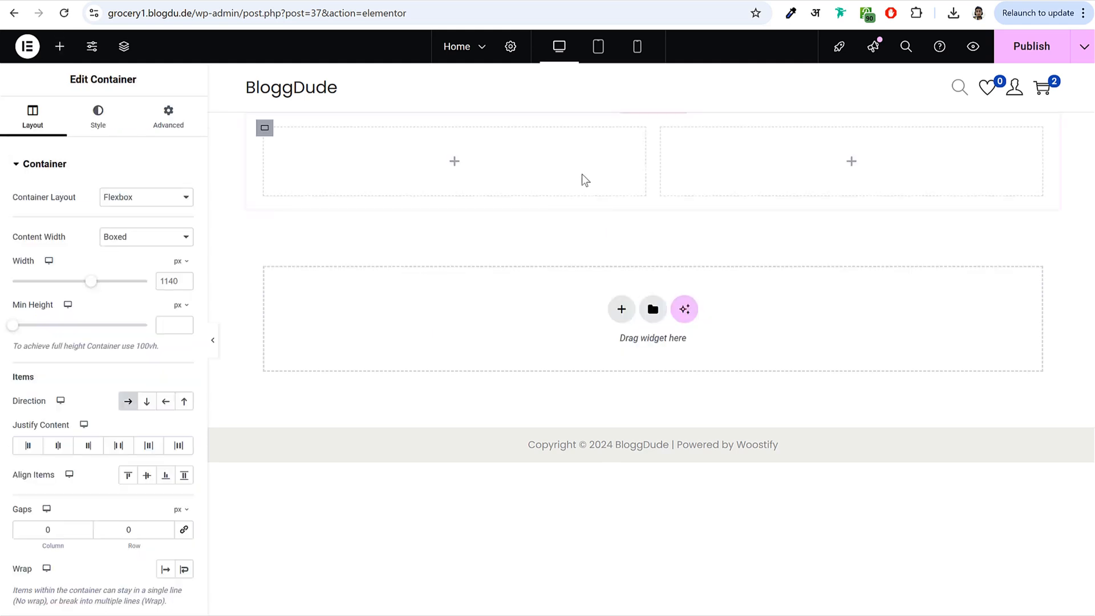
click(265, 128)
drag(171, 281, 132, 289)
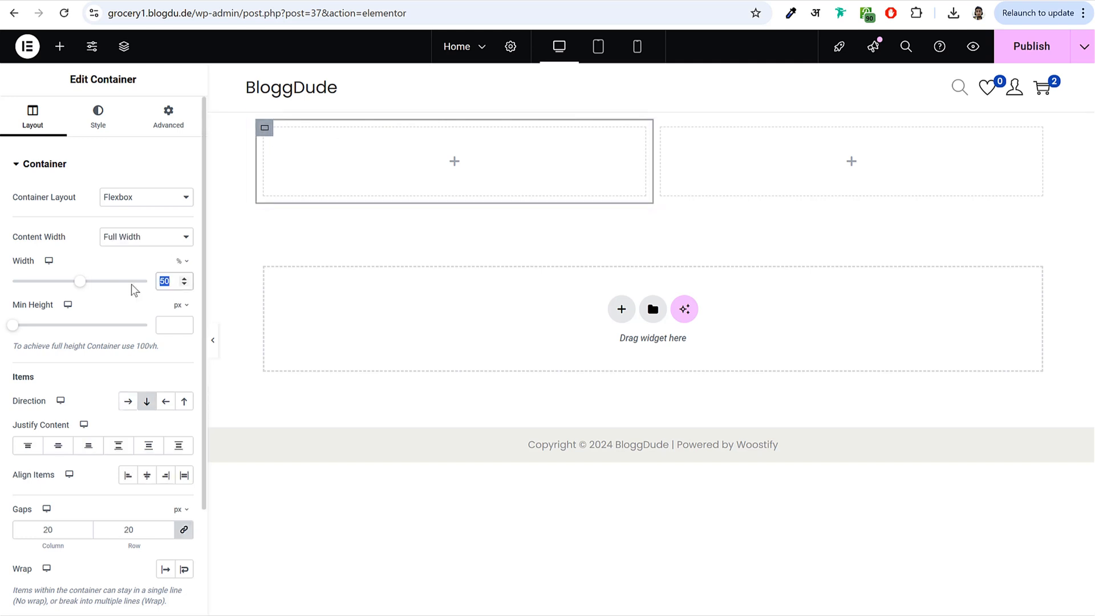
text(60)
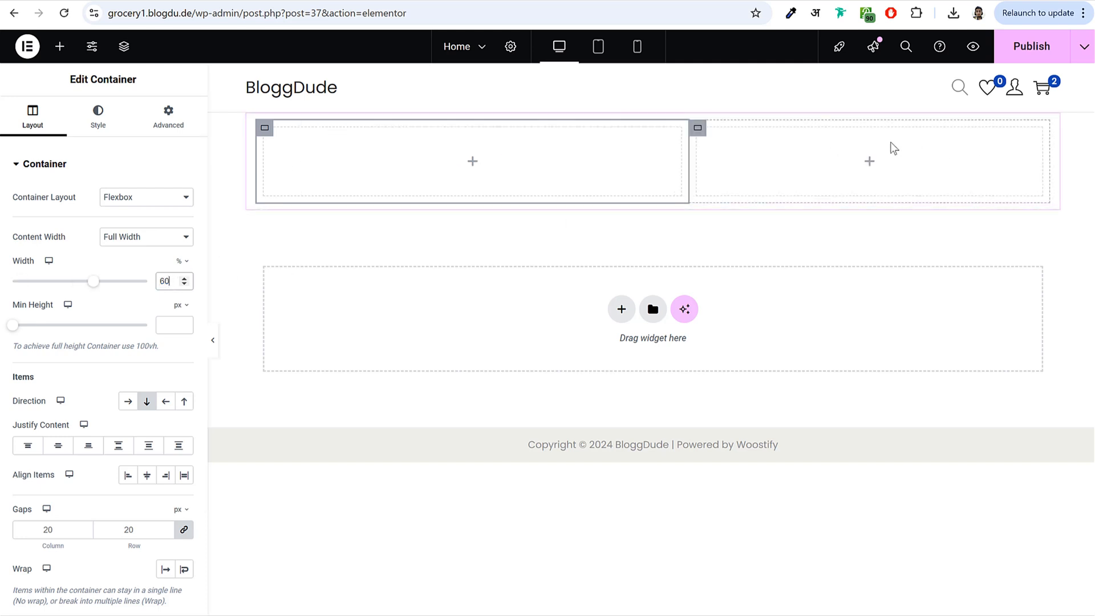
- Set the right column width to 40%, then review the reference grocery homepage
click(699, 129)
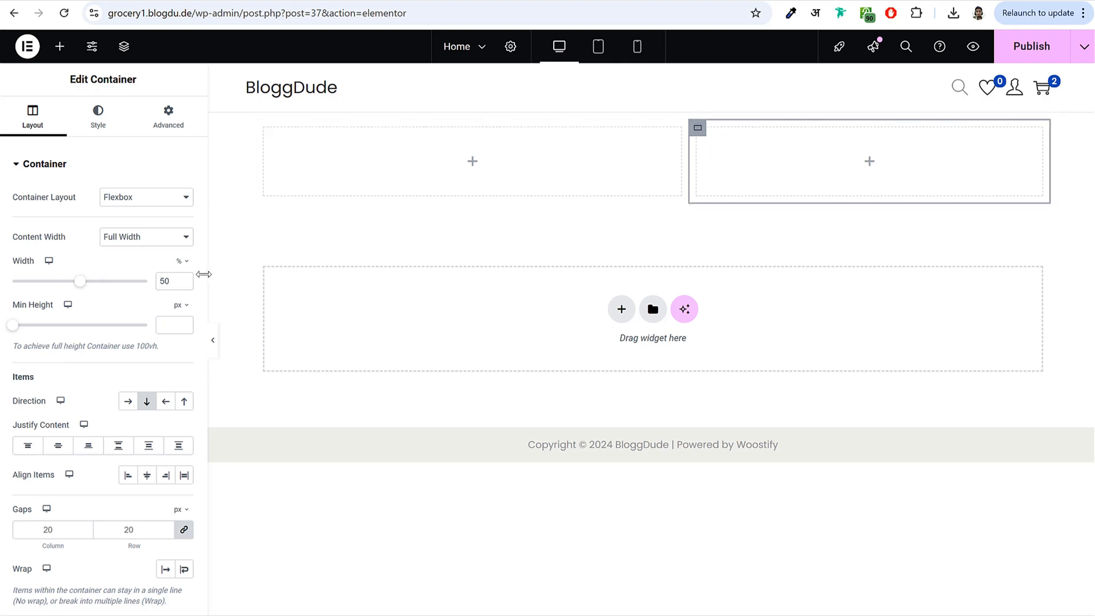
double_click(162, 281)
text(40)
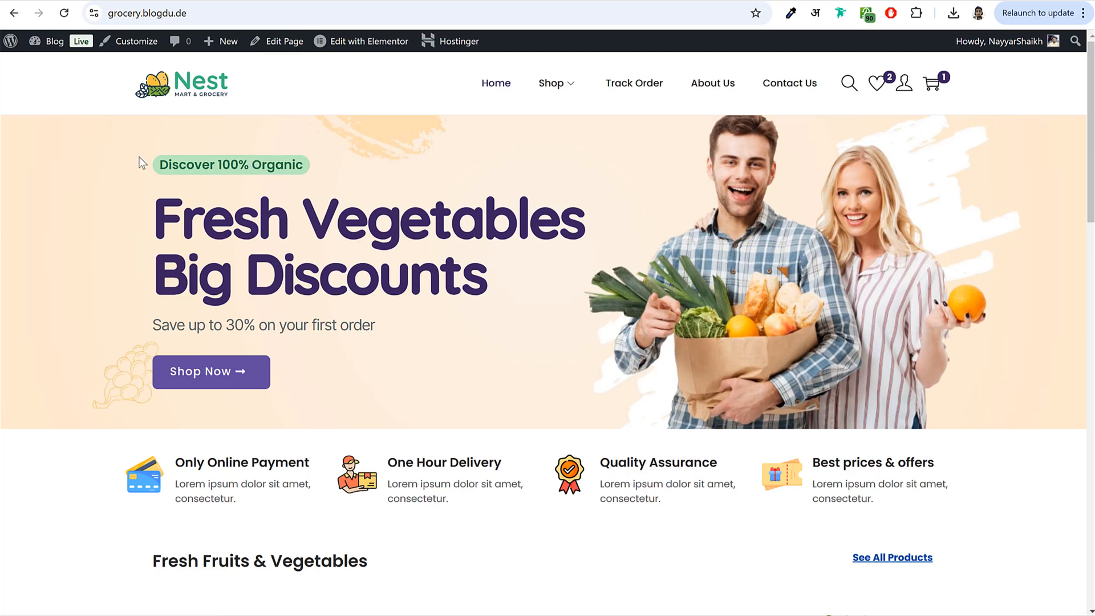
drag(143, 163, 367, 171)
click(366, 171)
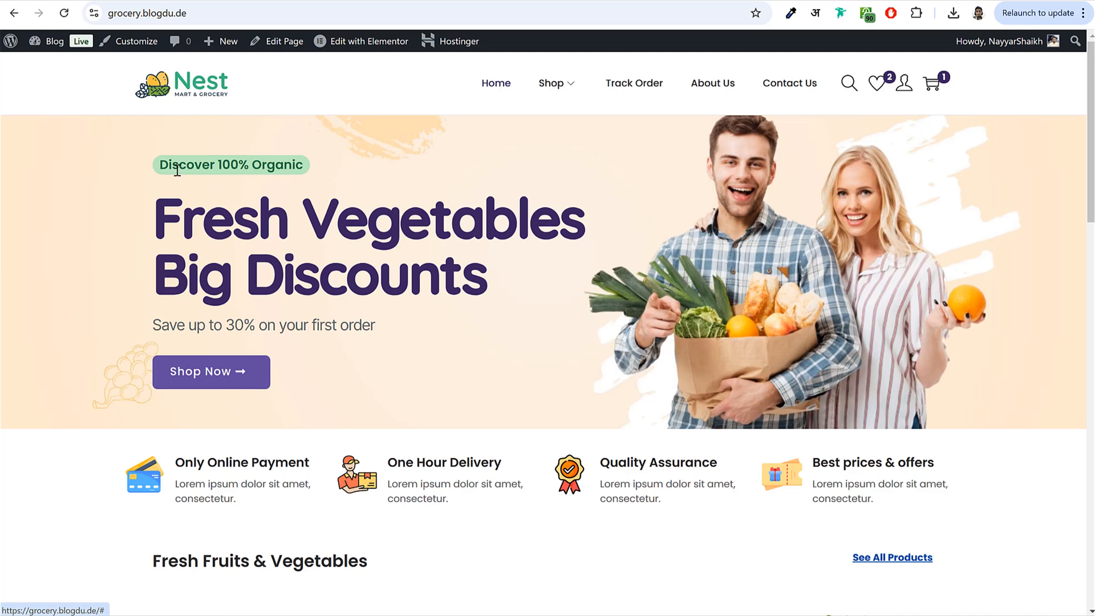
- Select the Discover 100% Organic badge text on the live page
drag(162, 165, 327, 173)
click(327, 173)
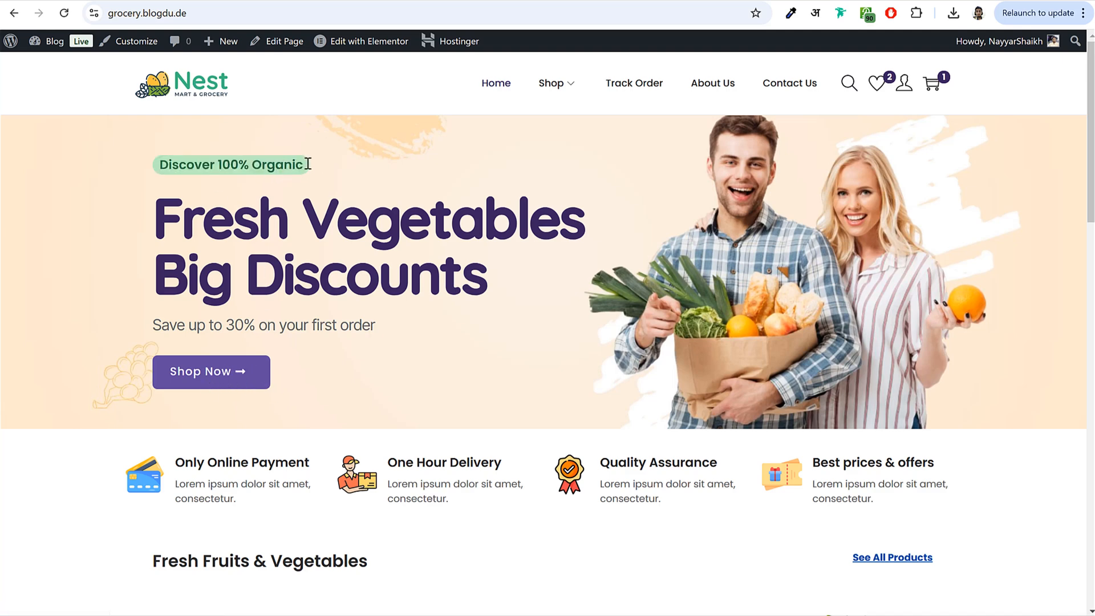
drag(162, 164, 317, 162)
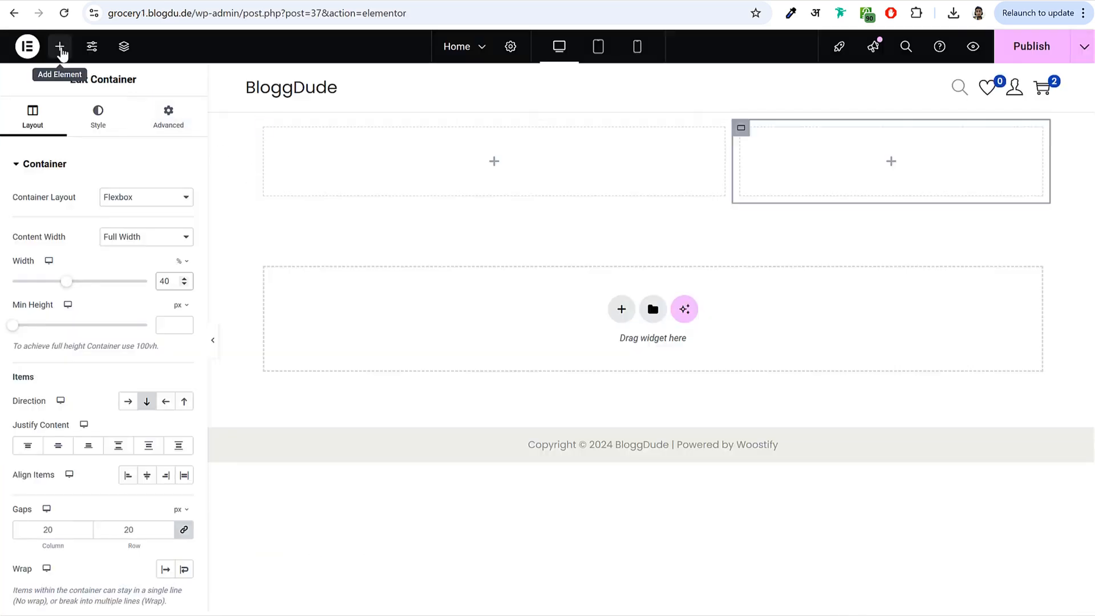
- Add a Button widget to the left column labelled 'Discover 100% Organic'
click(61, 49)
text(bu)
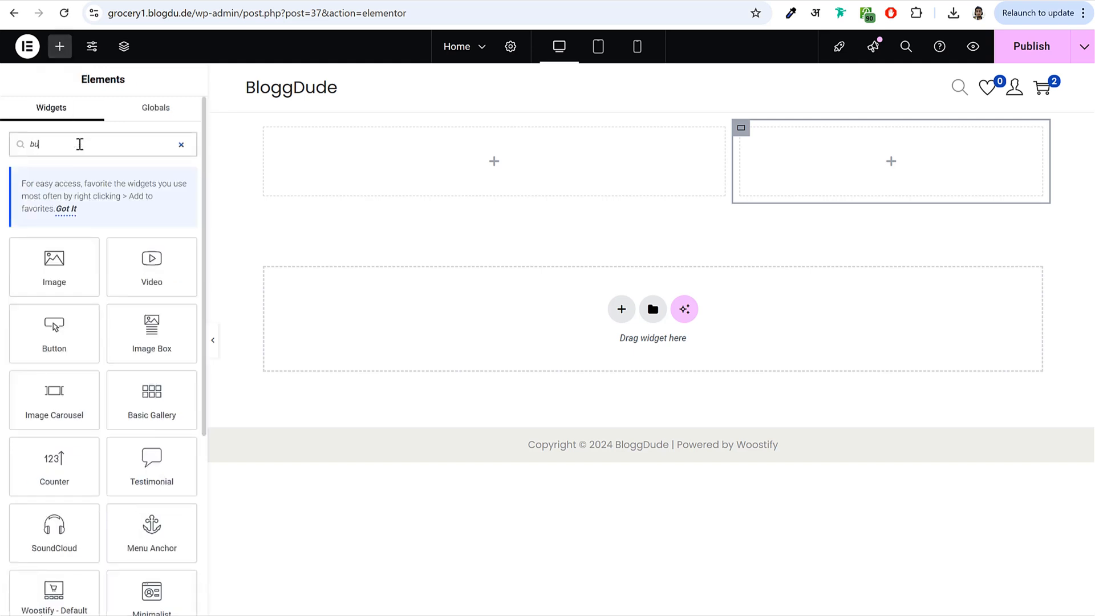
text(tt)
drag(56, 262, 430, 171)
drag(164, 227, 67, 226)
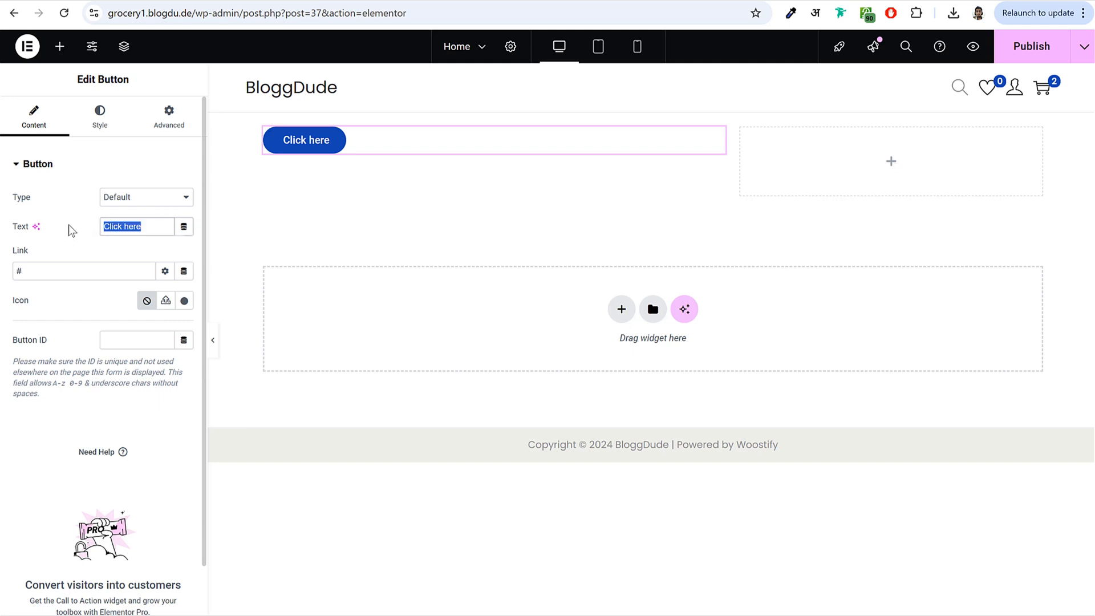
text(Discover 100% Organic)
- Clear the button's placeholder link and bring up its style settings
drag(139, 226, 93, 227)
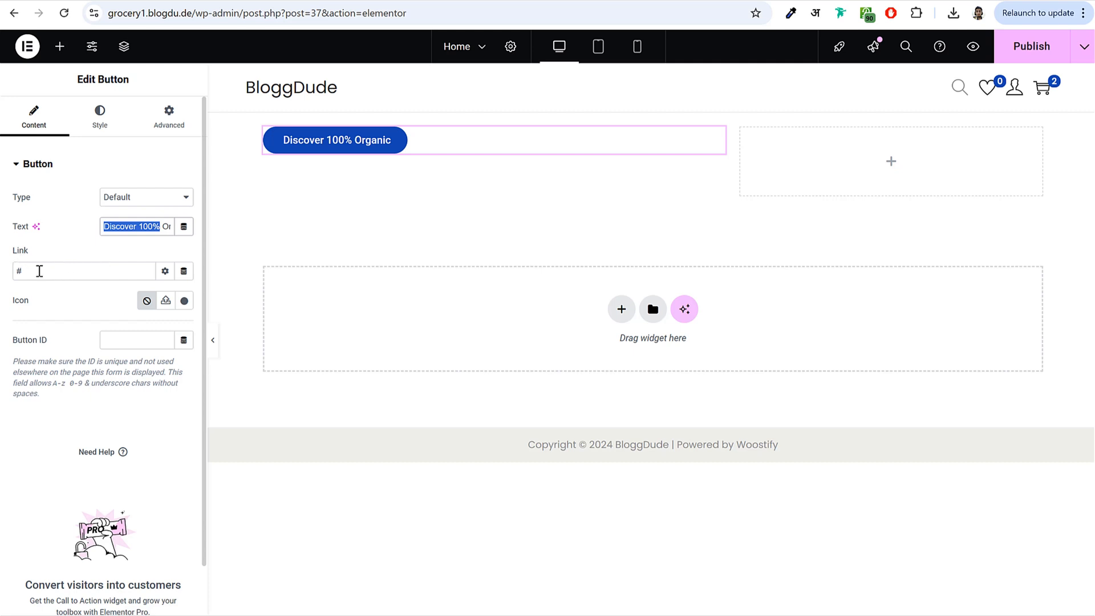
drag(39, 271, 11, 278)
key(BackSpace)
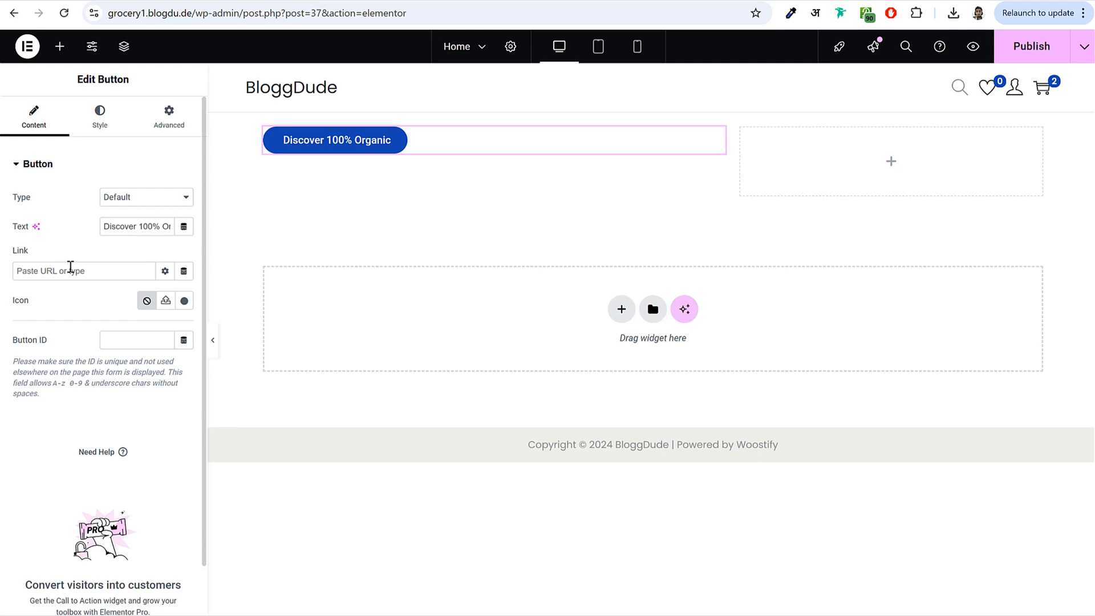
click(388, 151)
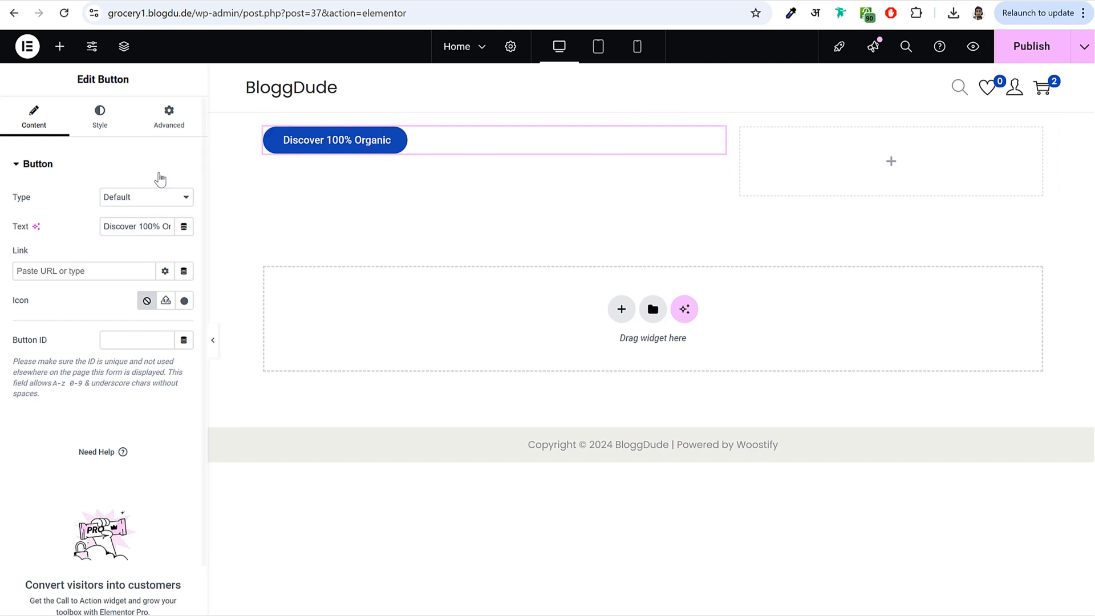
click(106, 122)
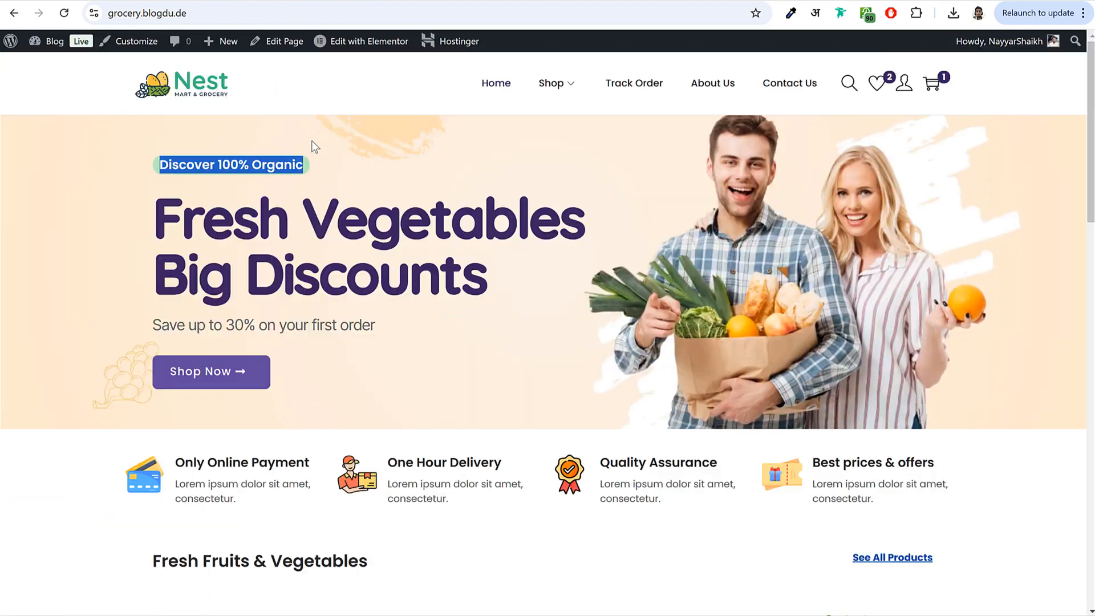
click(299, 161)
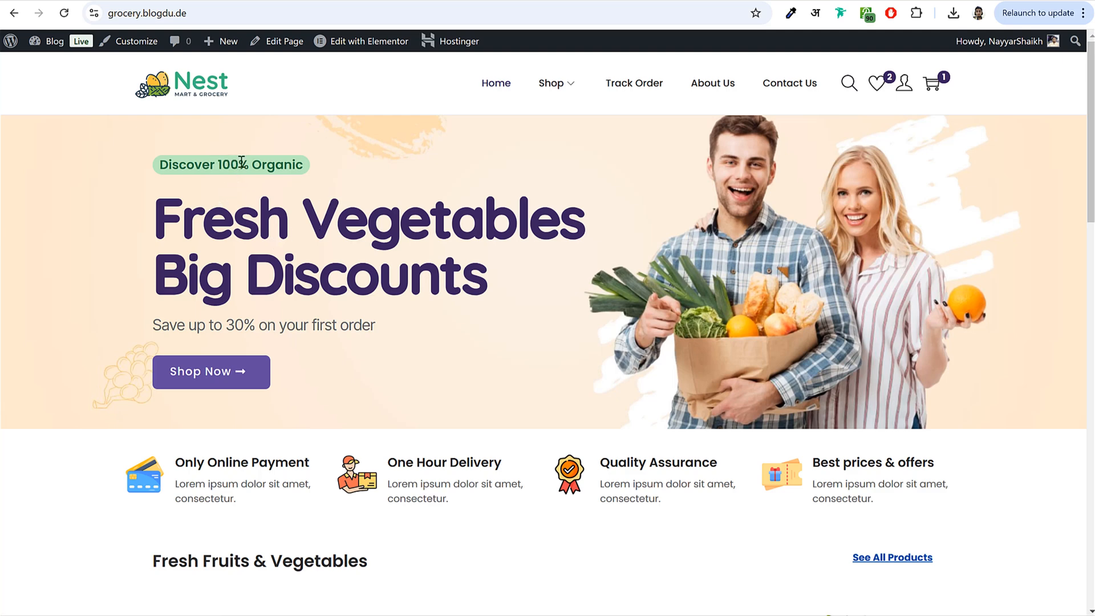
right_click(206, 162)
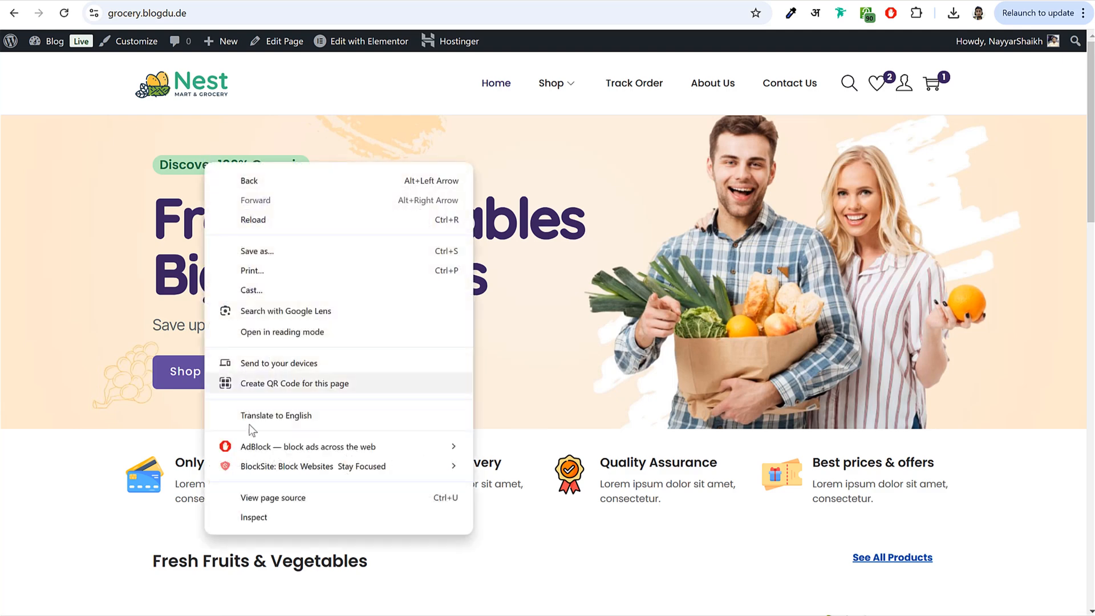
click(289, 521)
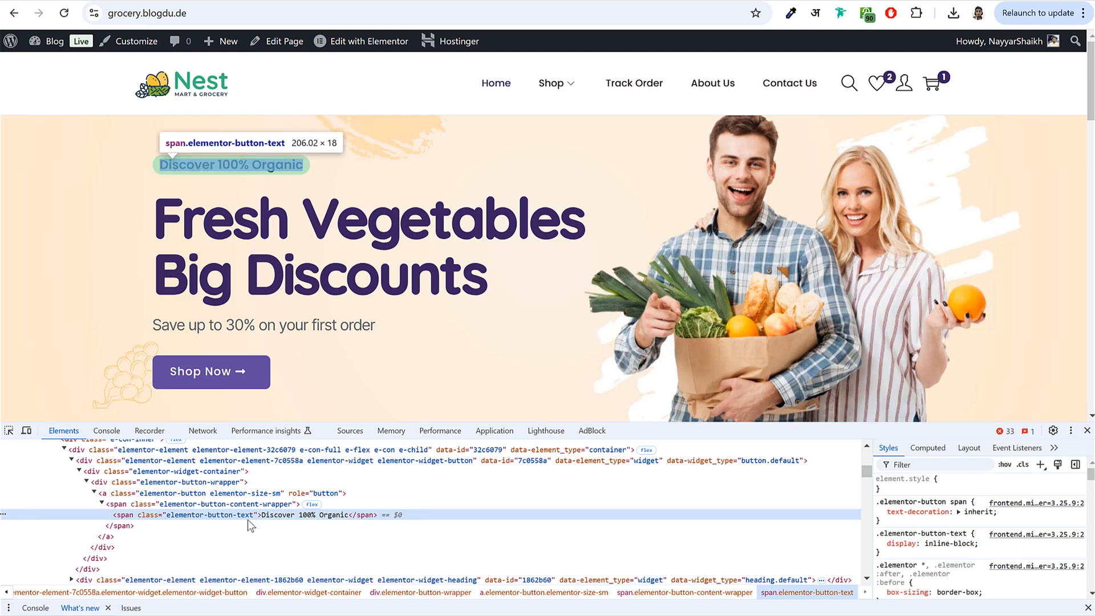
scroll(958, 565, down, 3)
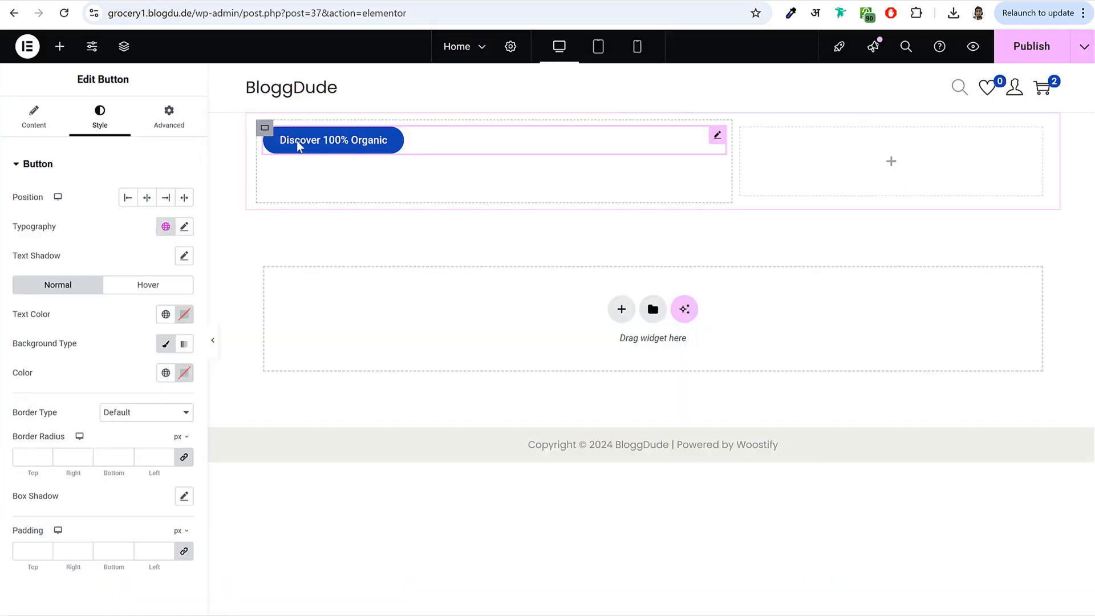
- Set the button font to Poppins at size 18
click(184, 229)
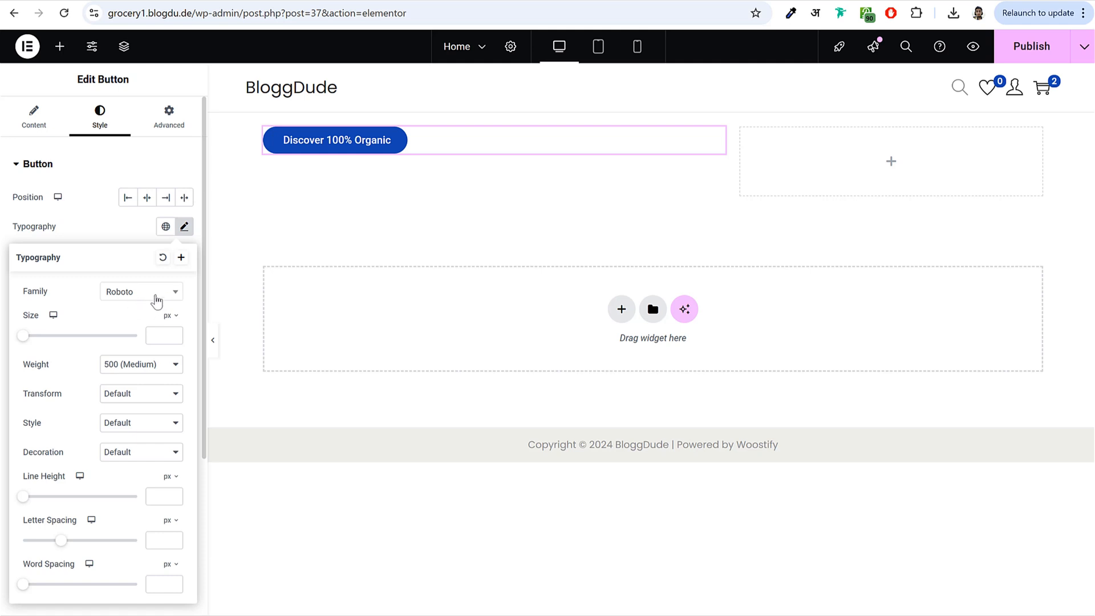
click(140, 304)
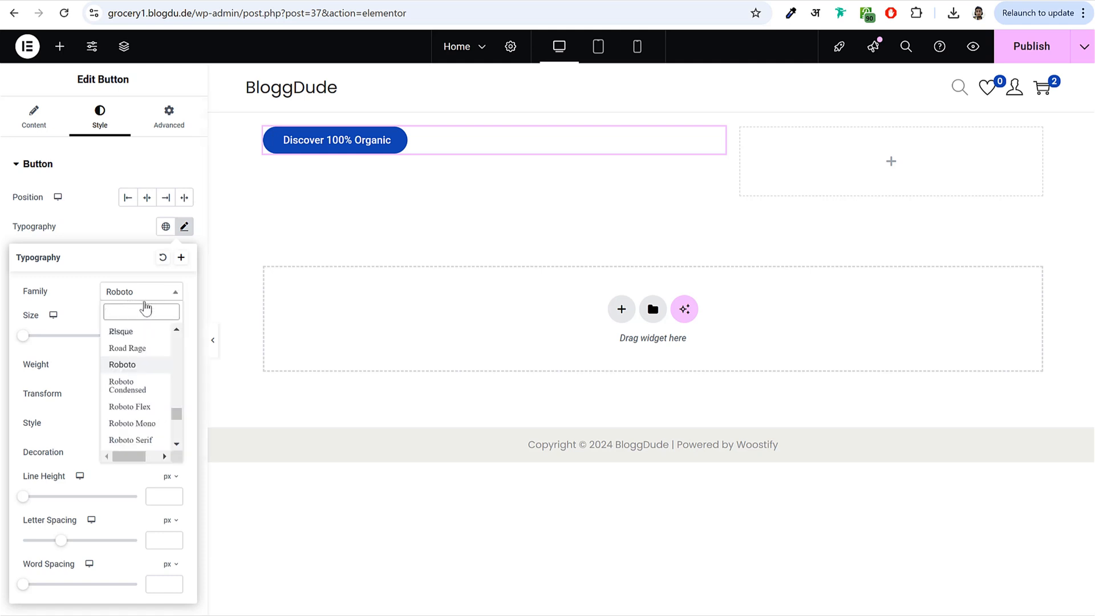
text(popp)
key(Return)
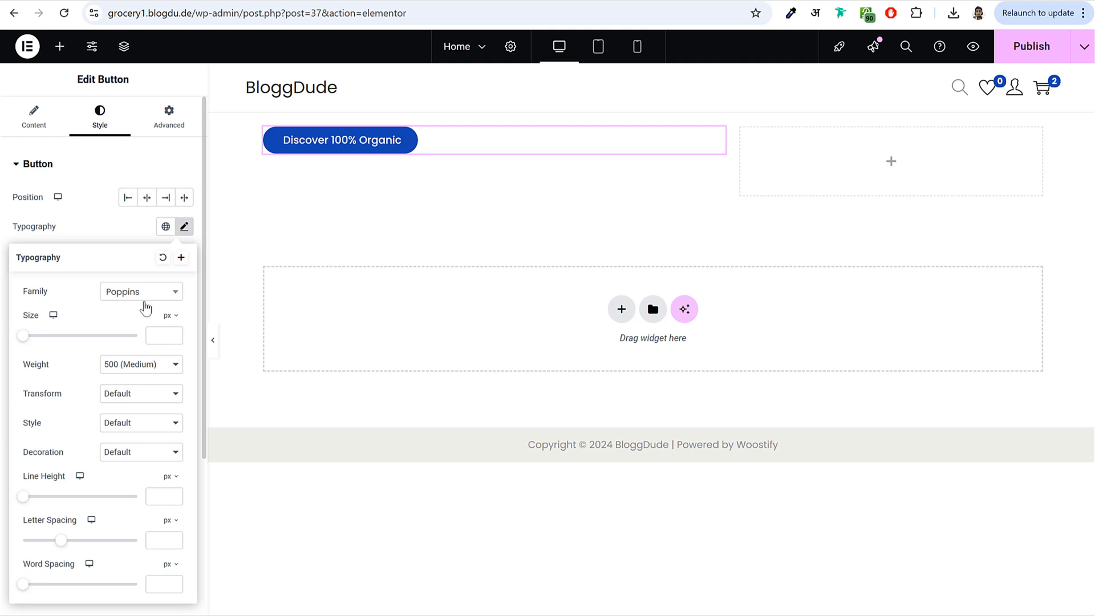
drag(23, 336, 49, 354)
double_click(154, 336)
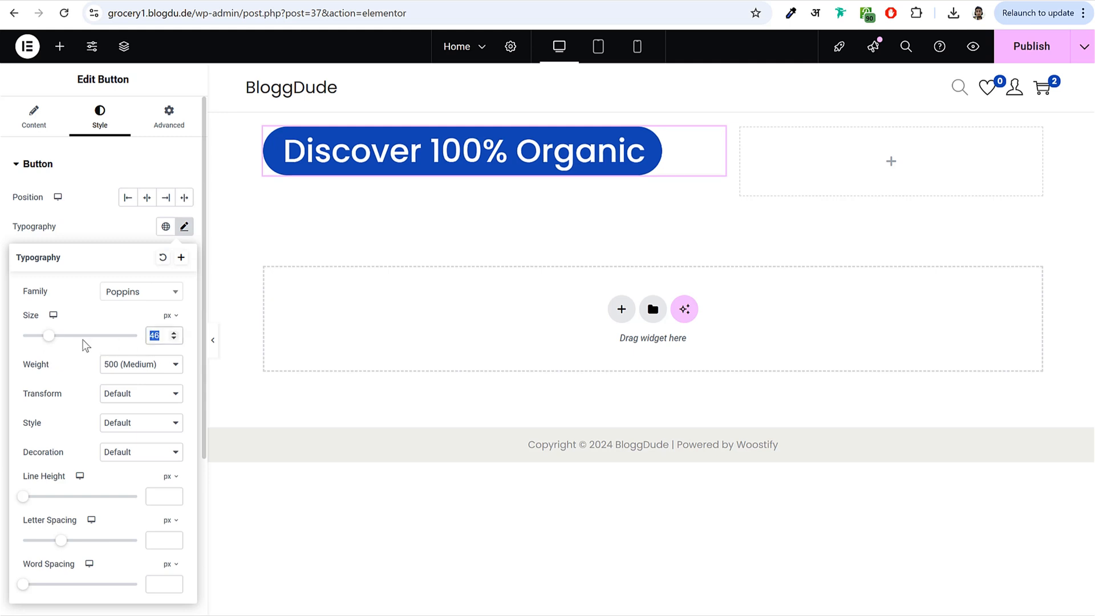
text(18)
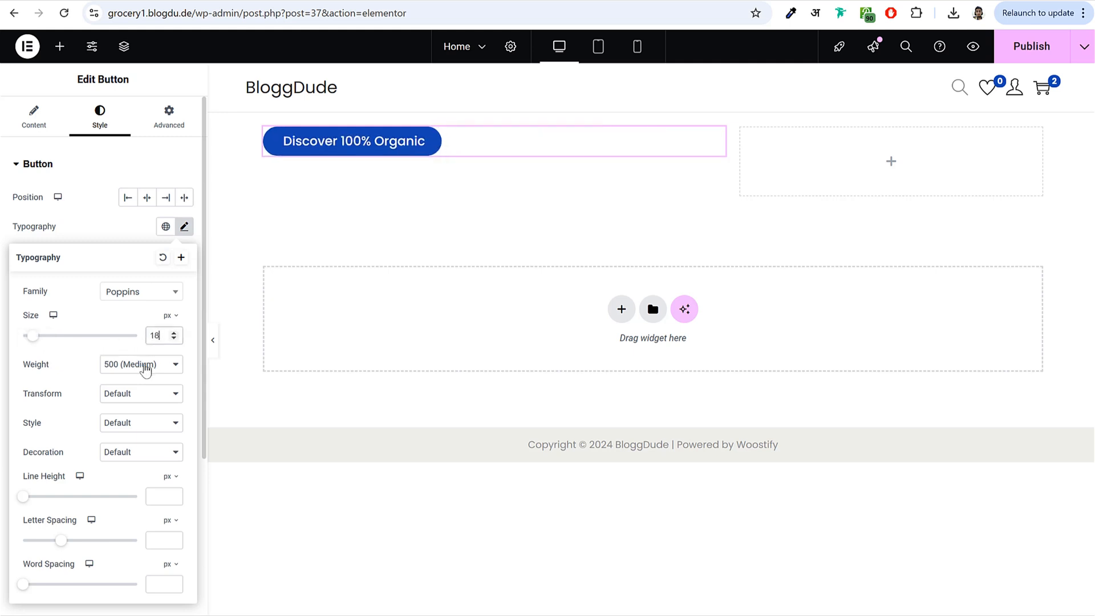
- Try several font weights for the button text, settling on Semi Bold
click(147, 368)
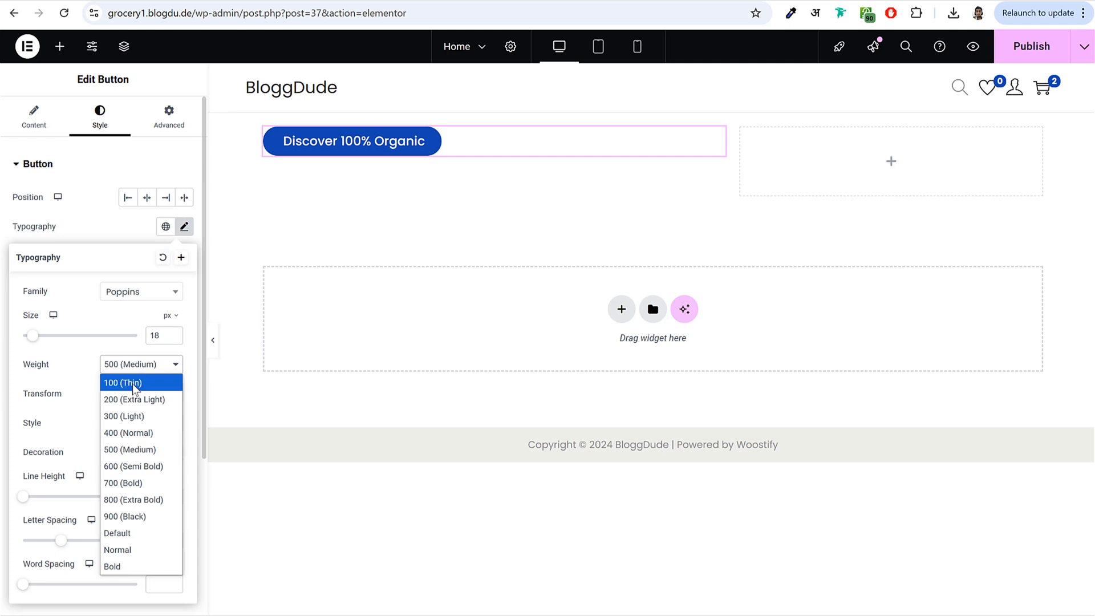
click(139, 383)
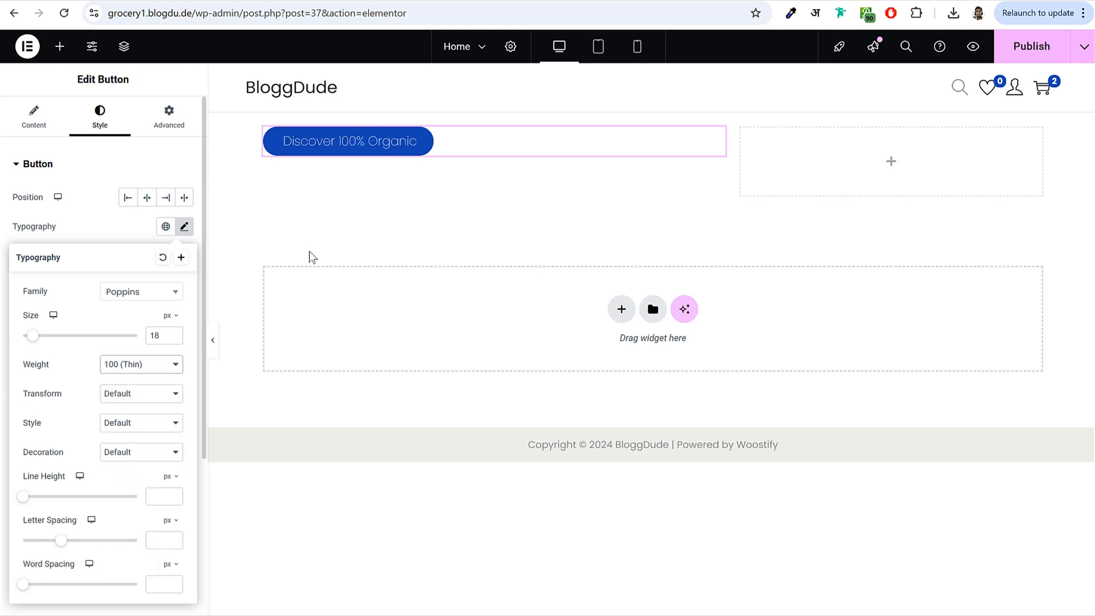
click(145, 368)
click(148, 456)
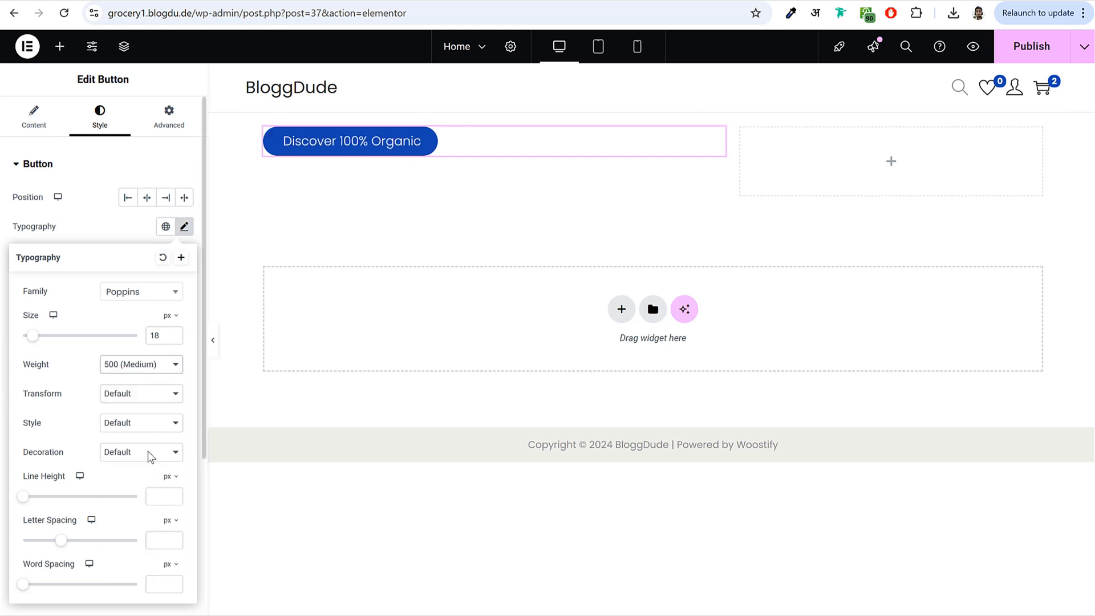
click(148, 368)
click(149, 516)
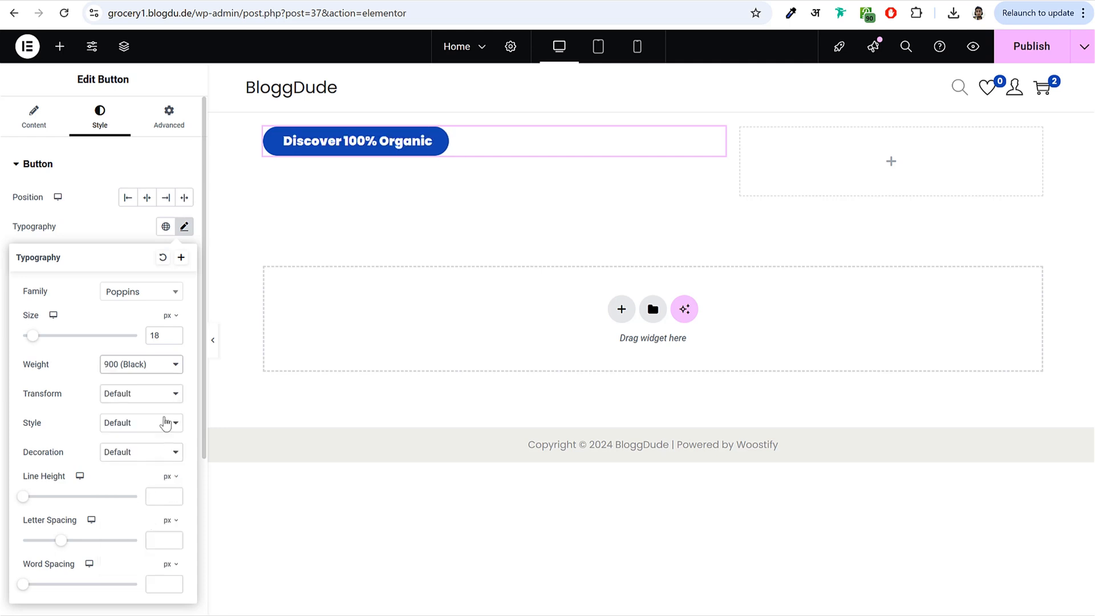
click(154, 363)
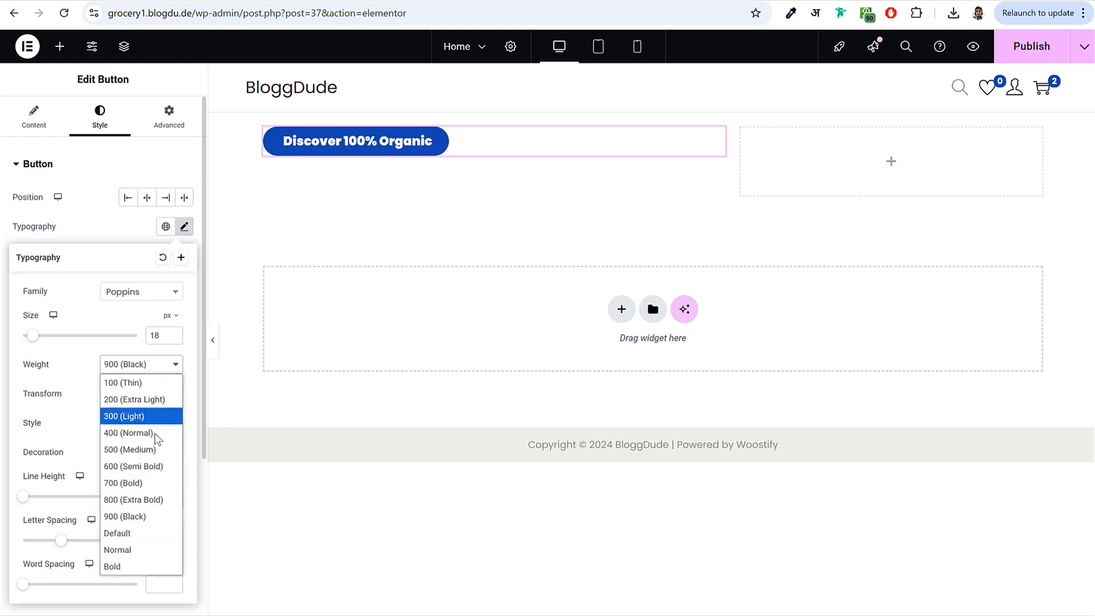
click(155, 467)
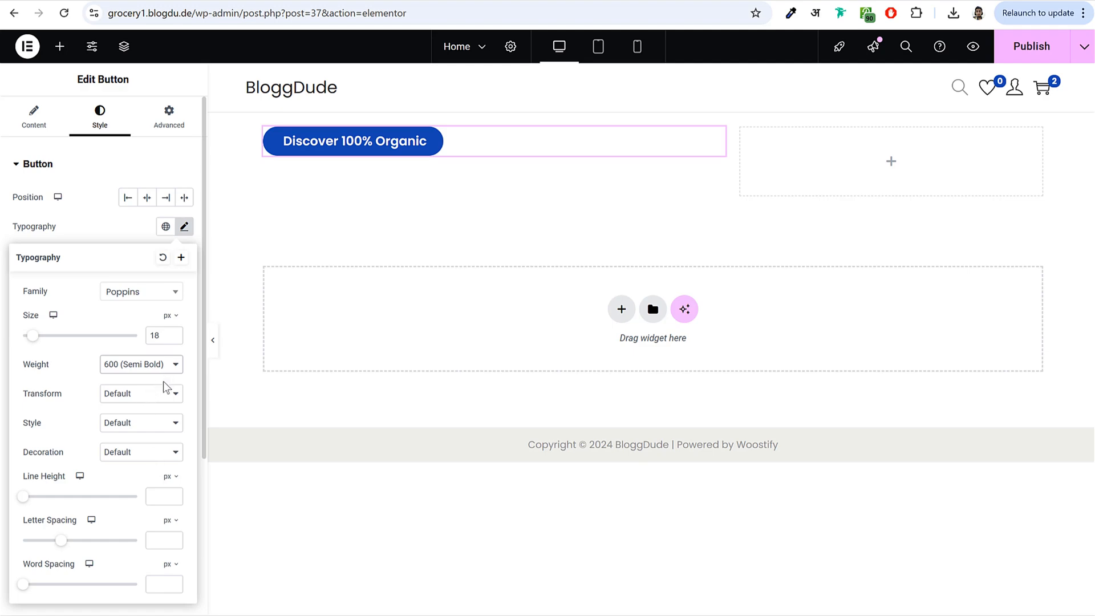
click(183, 228)
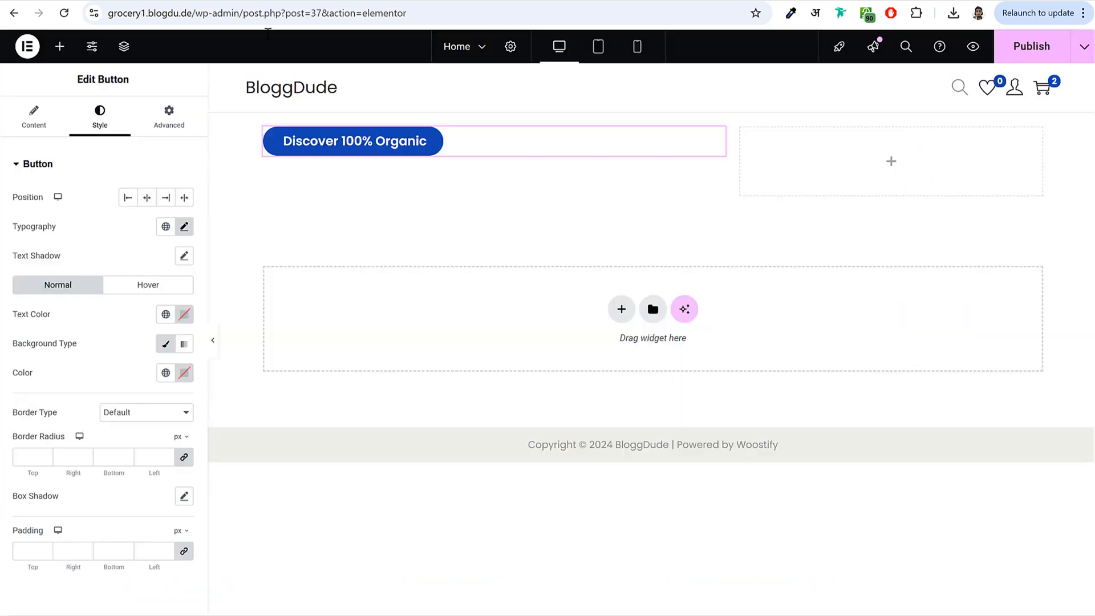
- Unlink the padding sides and set them to 5 top, 10 right, 5 bottom, 10 left
scroll(142, 411, down, 3)
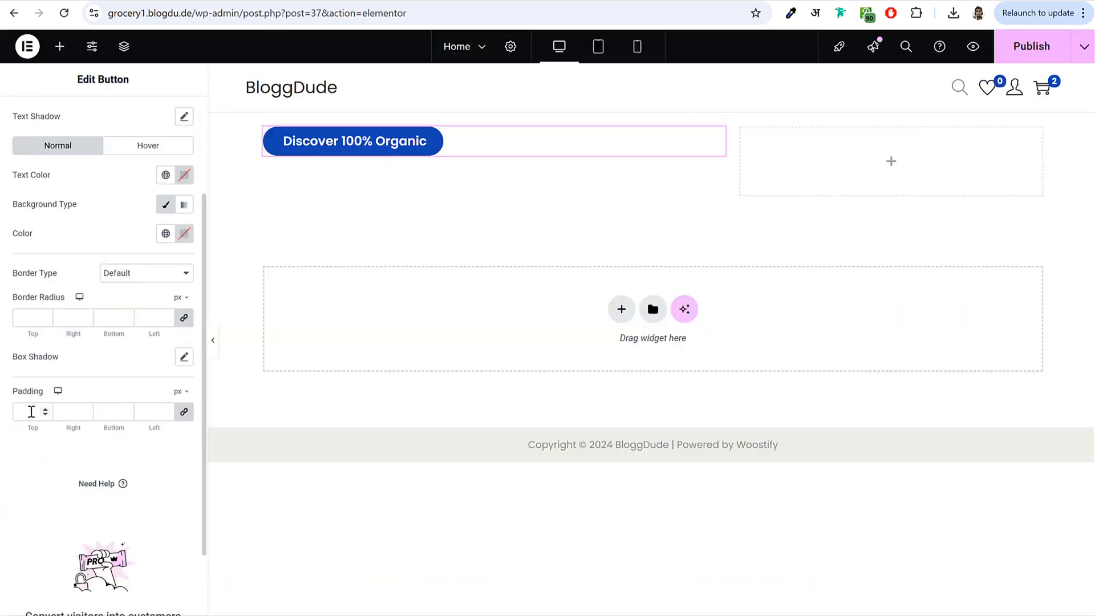
drag(12, 396, 49, 402)
click(184, 415)
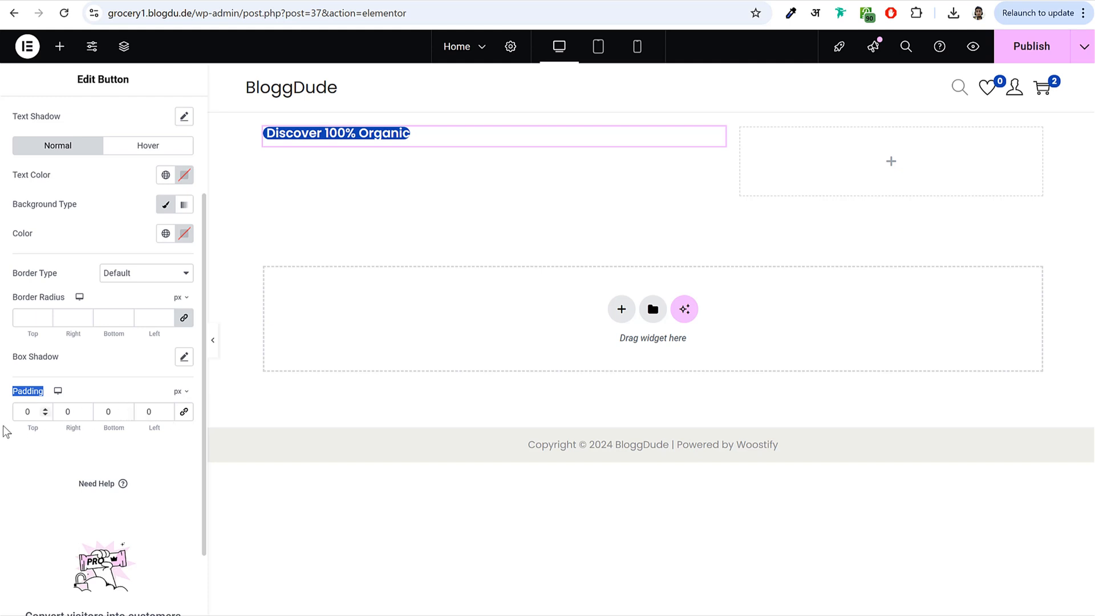
drag(30, 411, 14, 410)
text(5)
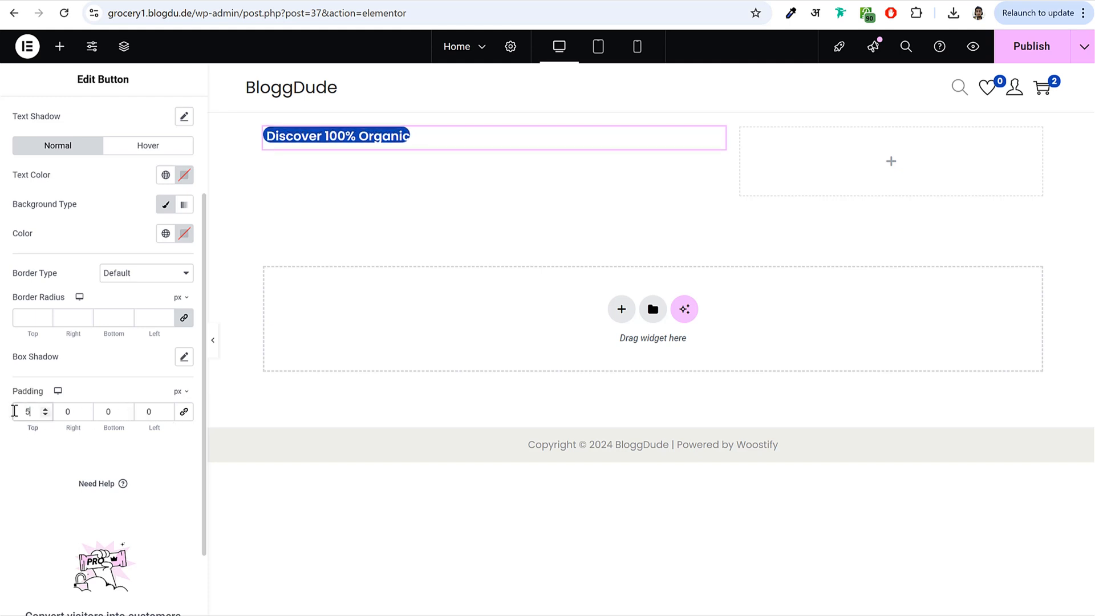
key(Tab)
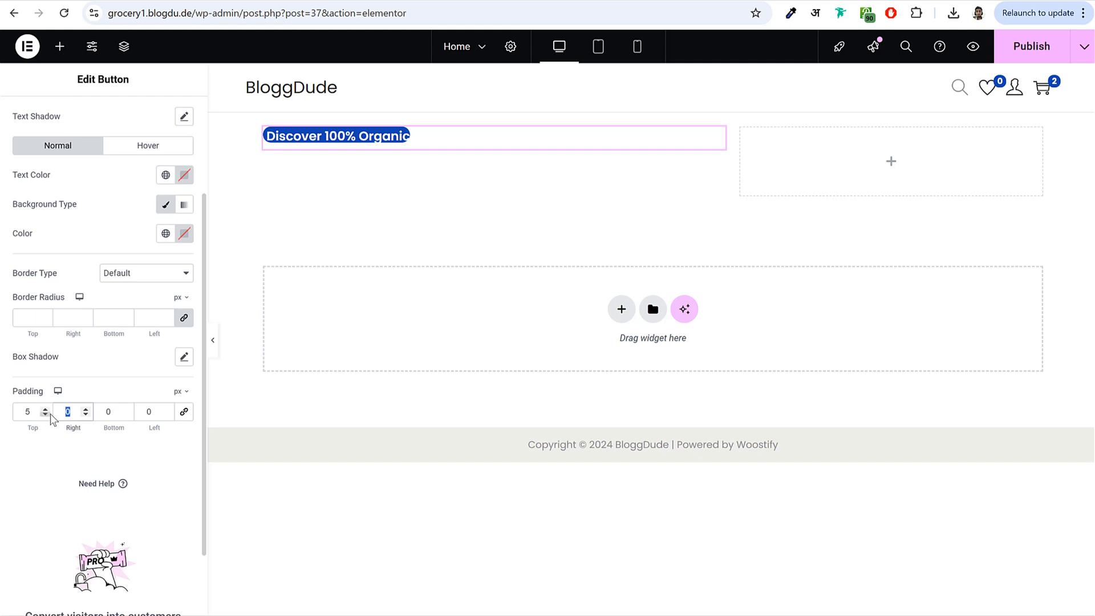
text(10)
key(Tab)
text(5)
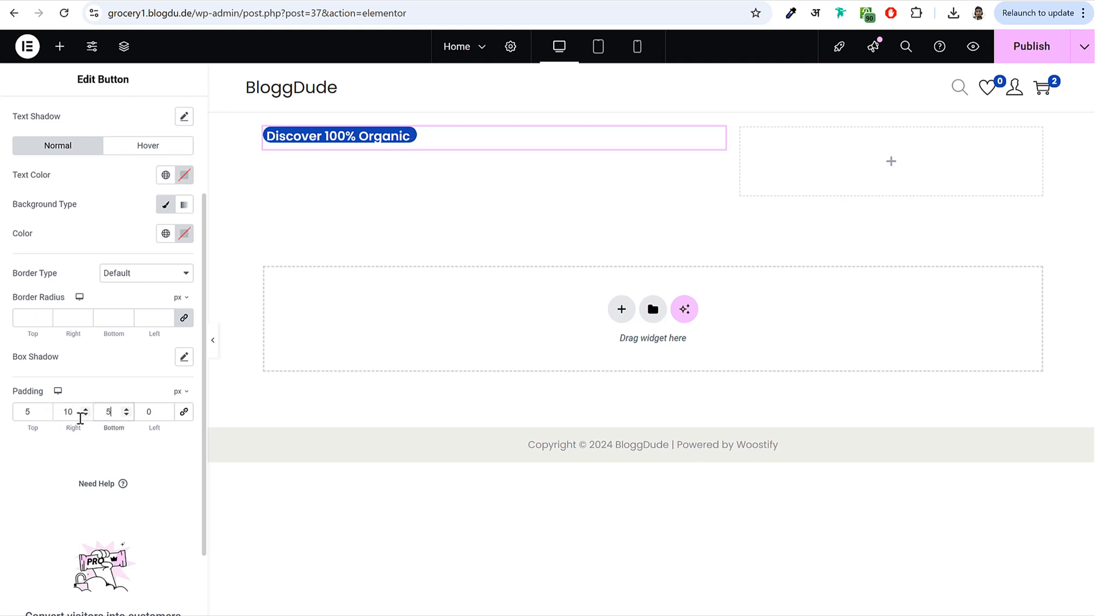
key(Tab)
text(10)
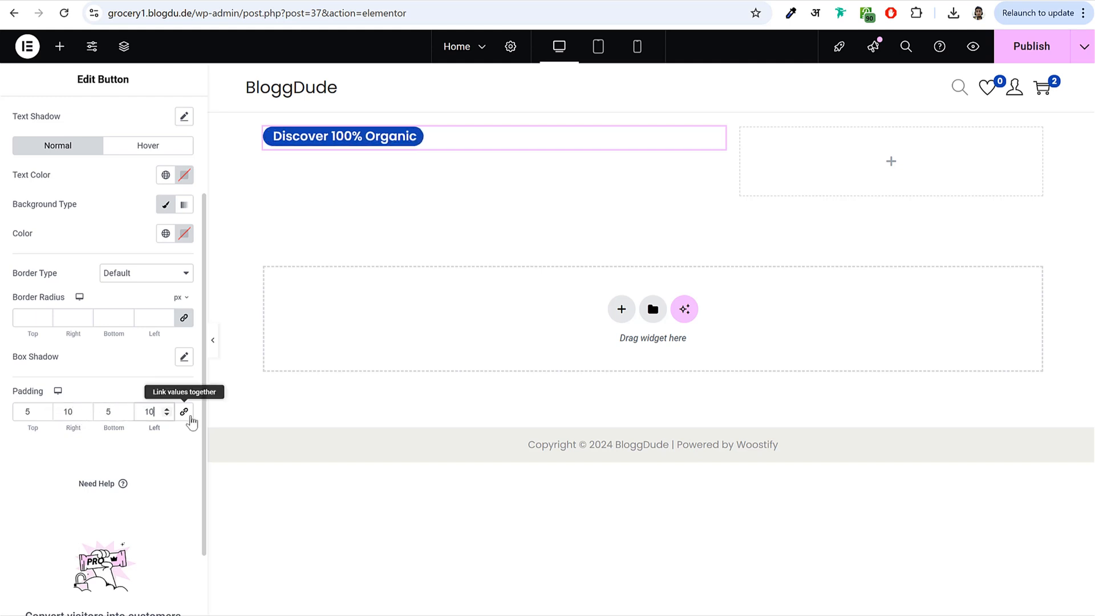
scroll(145, 418, up, 3)
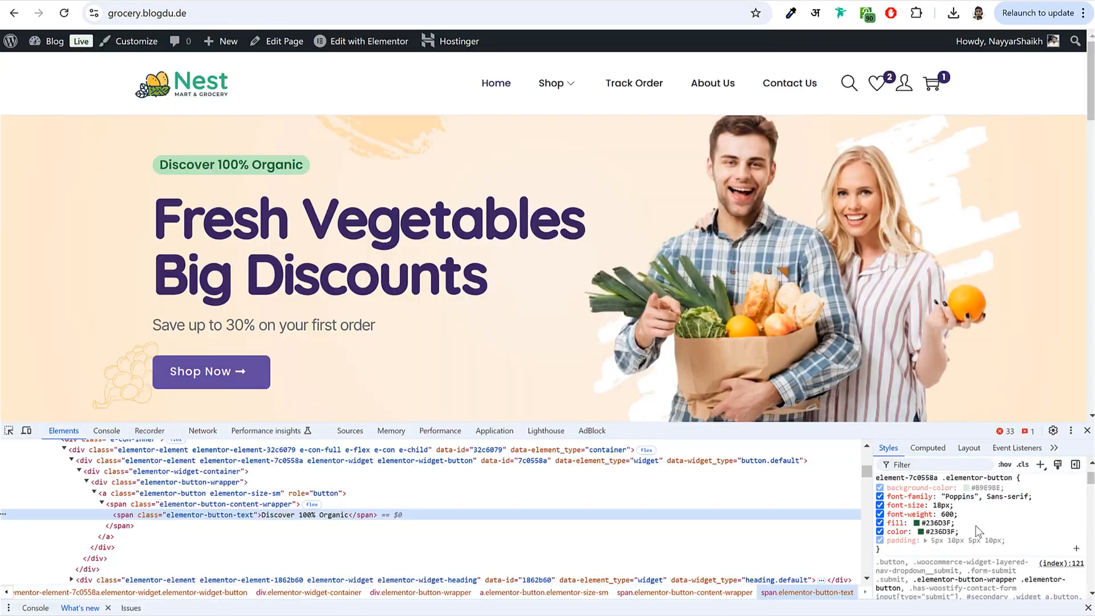
- Copy the live button's colours and paste them into the button's text and background pickers
click(975, 488)
right_click(974, 483)
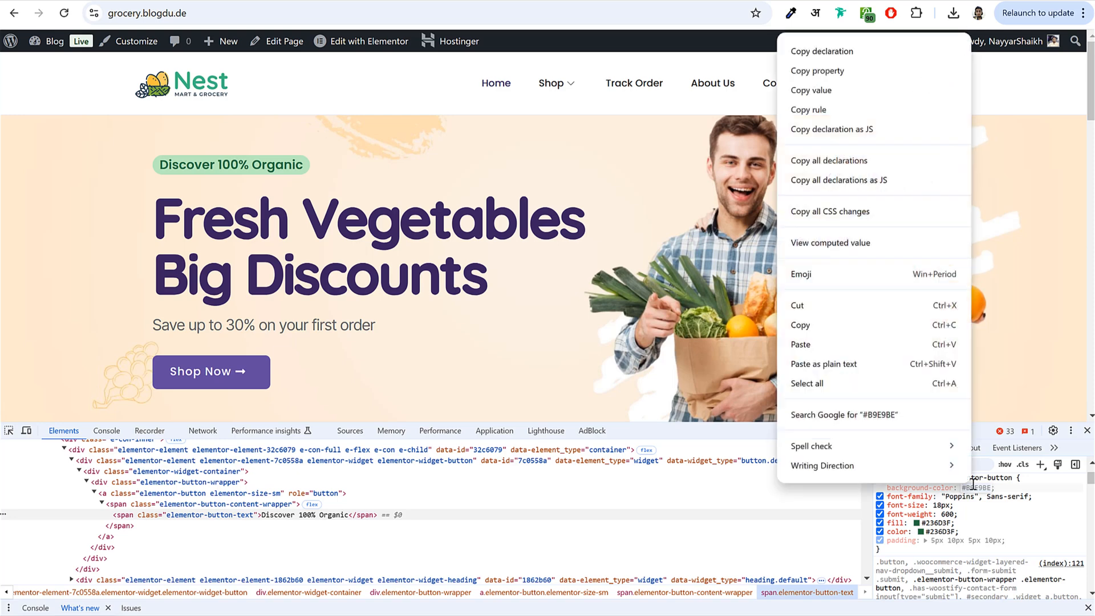
click(841, 324)
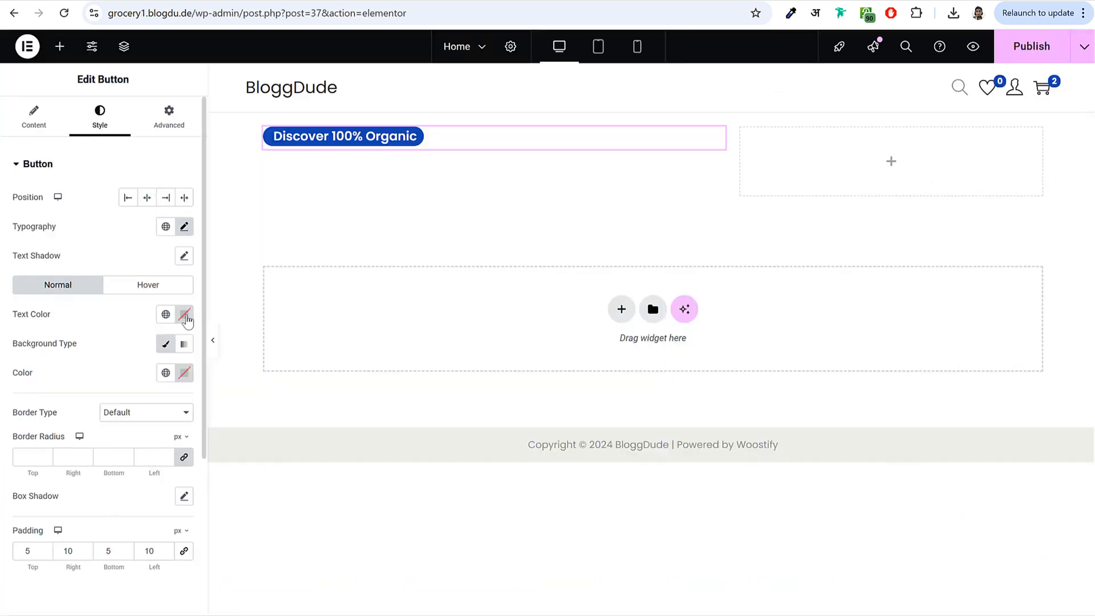
click(186, 316)
key(ctrl+v)
click(187, 320)
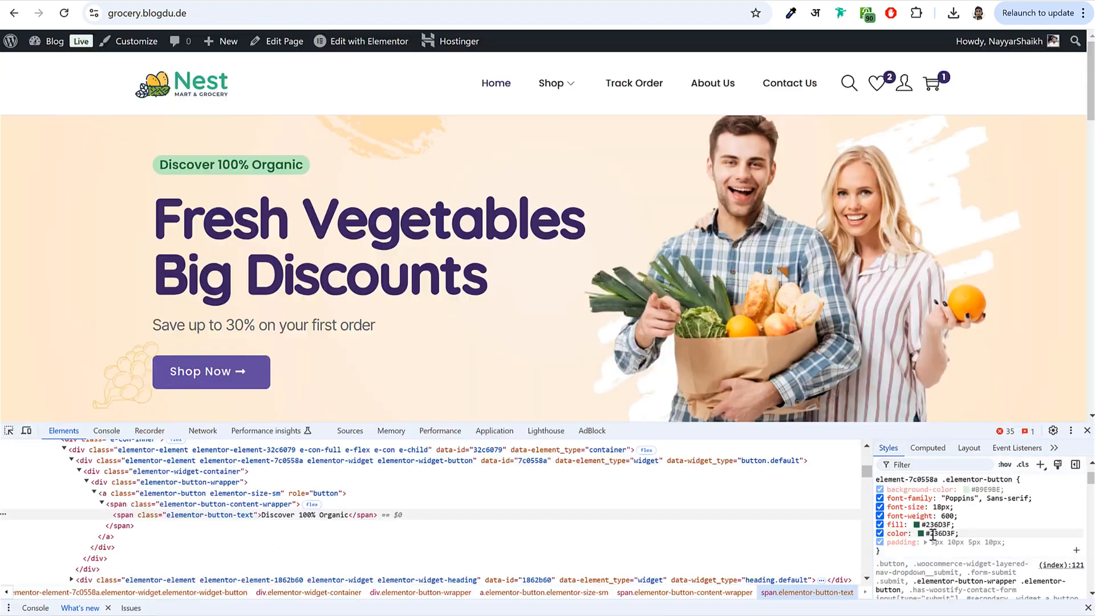
click(935, 524)
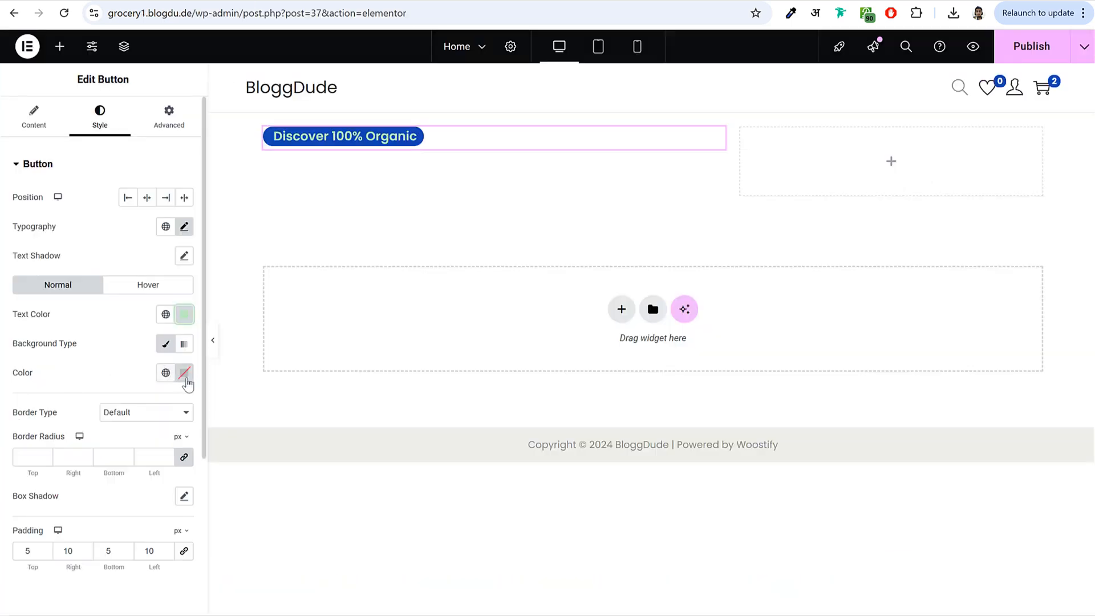
click(185, 379)
key(ctrl+v)
click(188, 300)
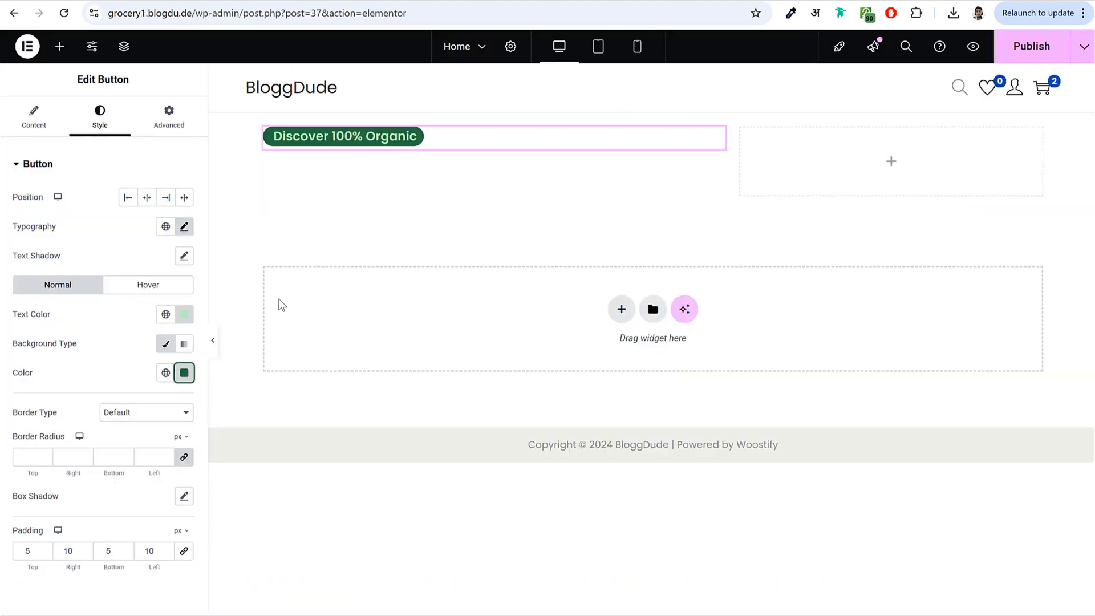
- Make the button text dark green #236D3F on a light green #B9E9BE background
click(184, 314)
key(ctrl+v)
click(184, 316)
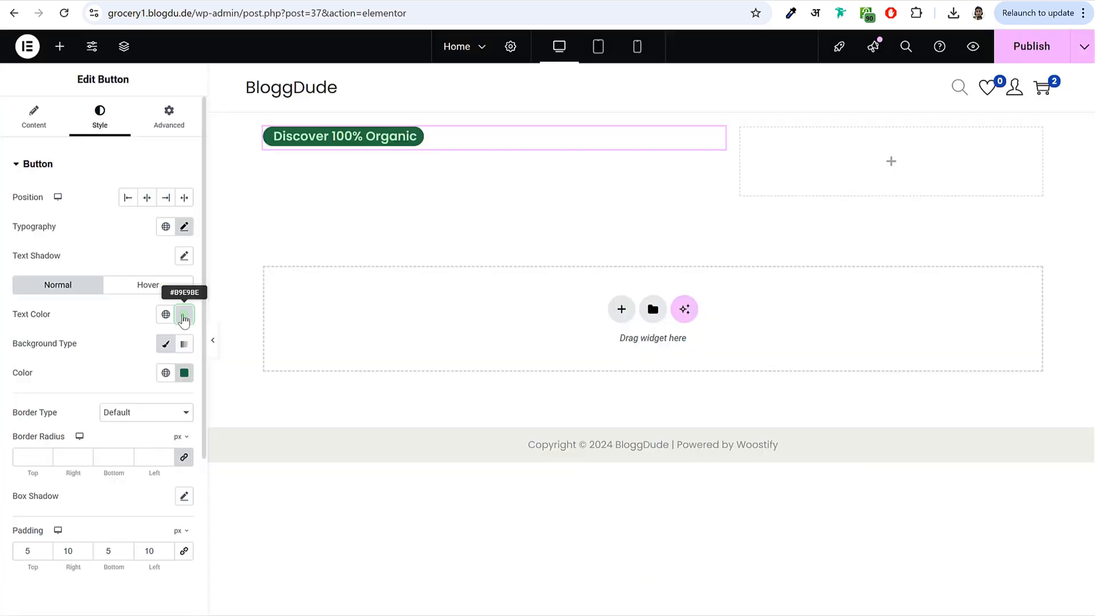
click(184, 314)
click(184, 314)
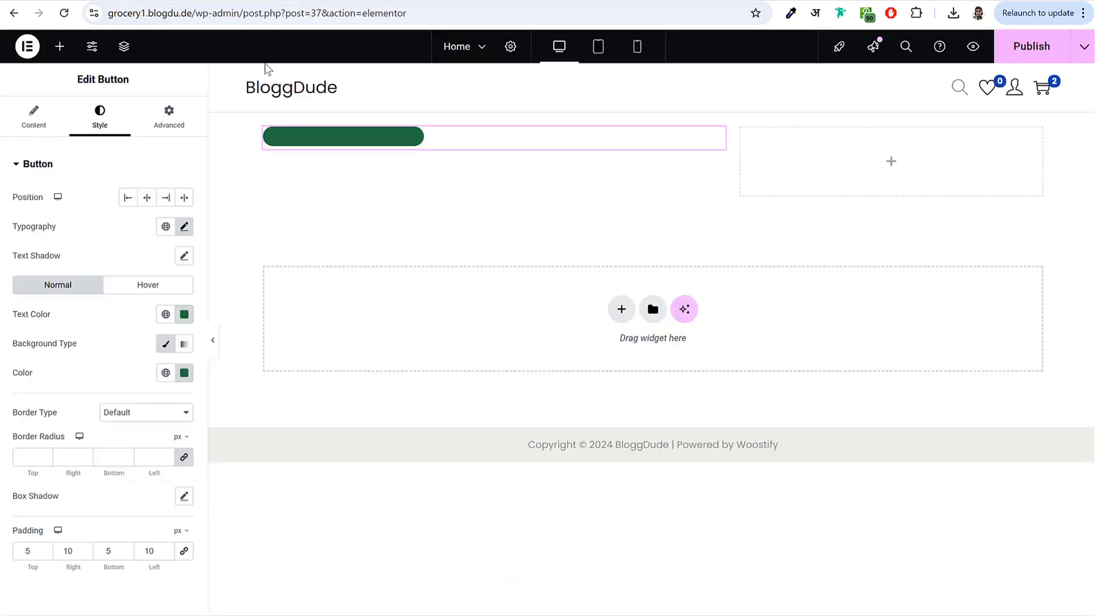
click(183, 373)
click(184, 373)
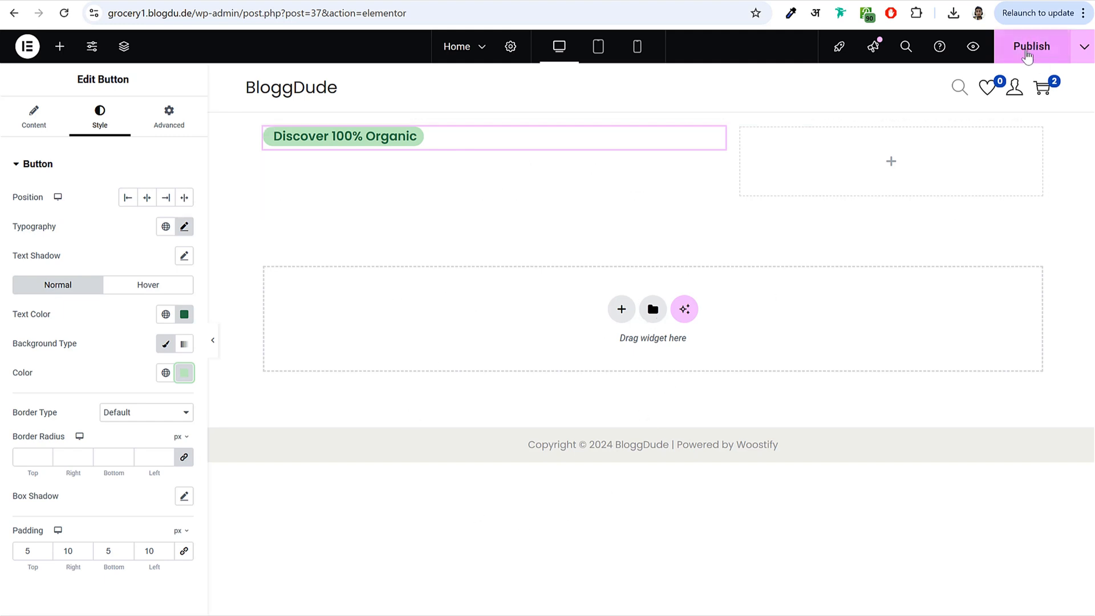
- Publish the page and select the live Fresh Vegetables Big Discounts heading text
click(1032, 56)
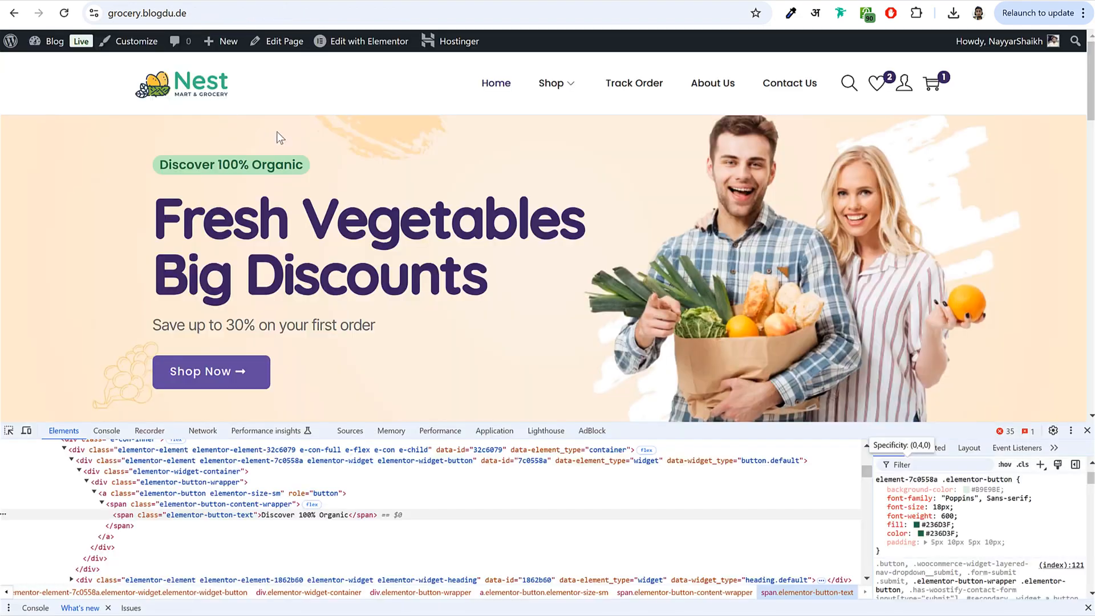
click(1086, 431)
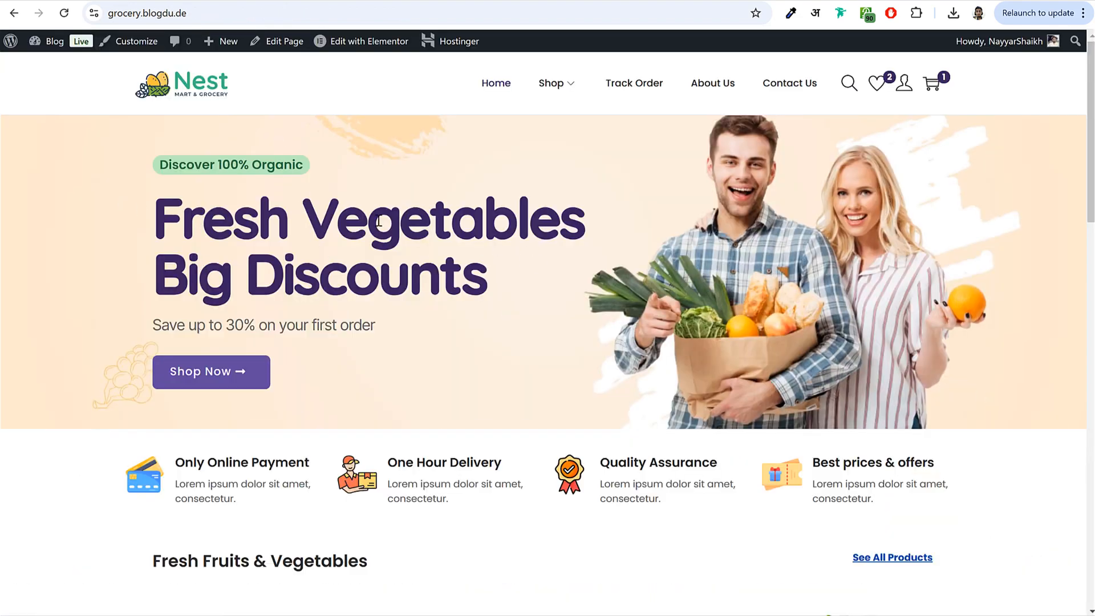
drag(158, 199, 538, 282)
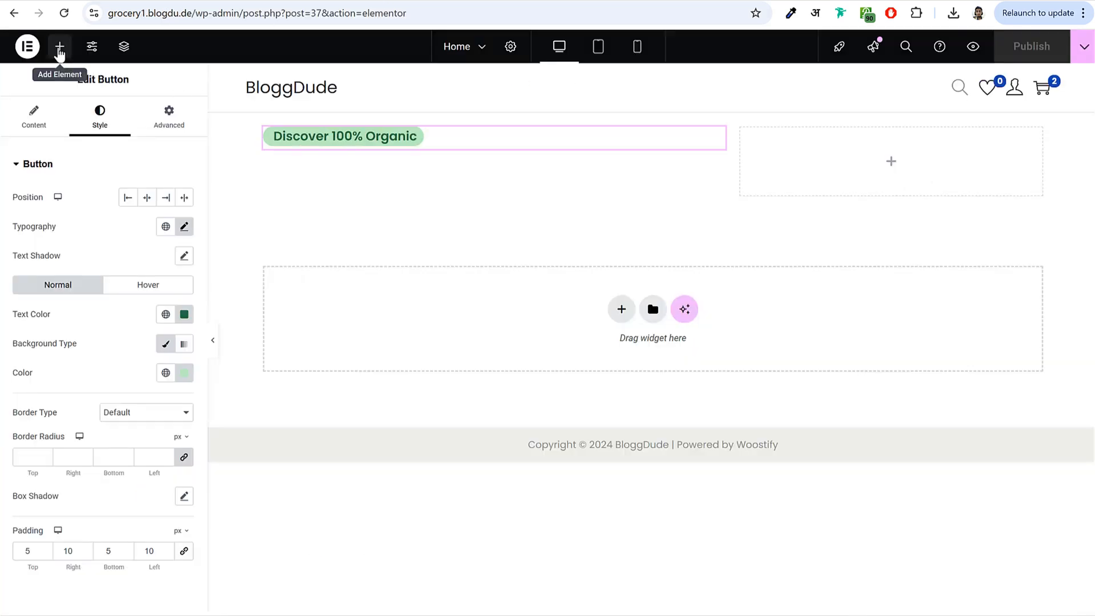
- Add a heading below the button reading 'Fresh Vegetables Big Discounts' and show its style settings
click(59, 47)
drag(54, 402, 342, 151)
triple_click(96, 228)
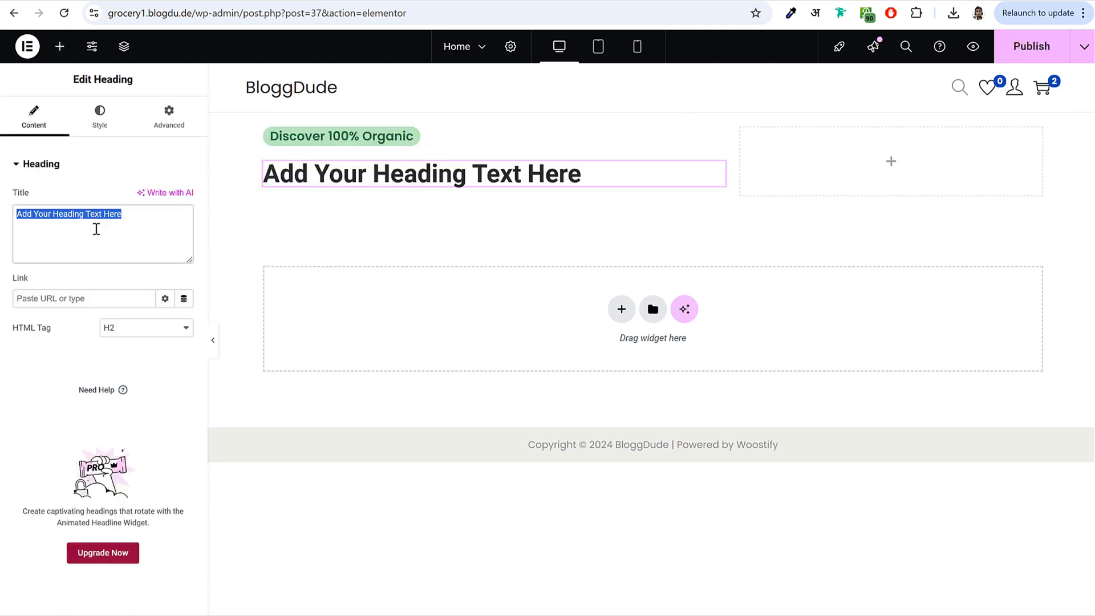
key(ctrl+v)
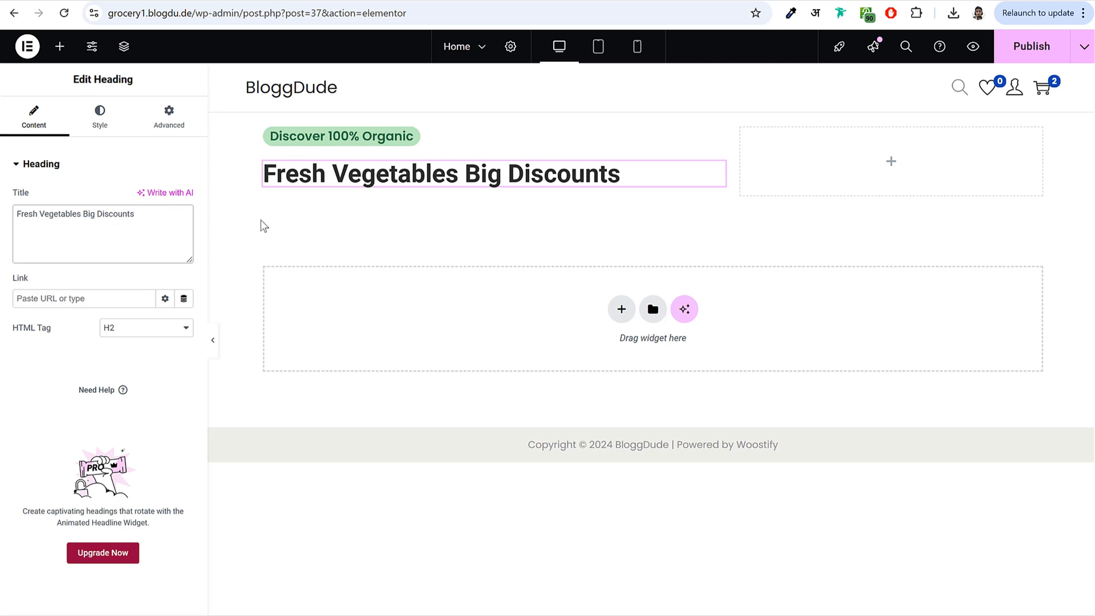
click(101, 121)
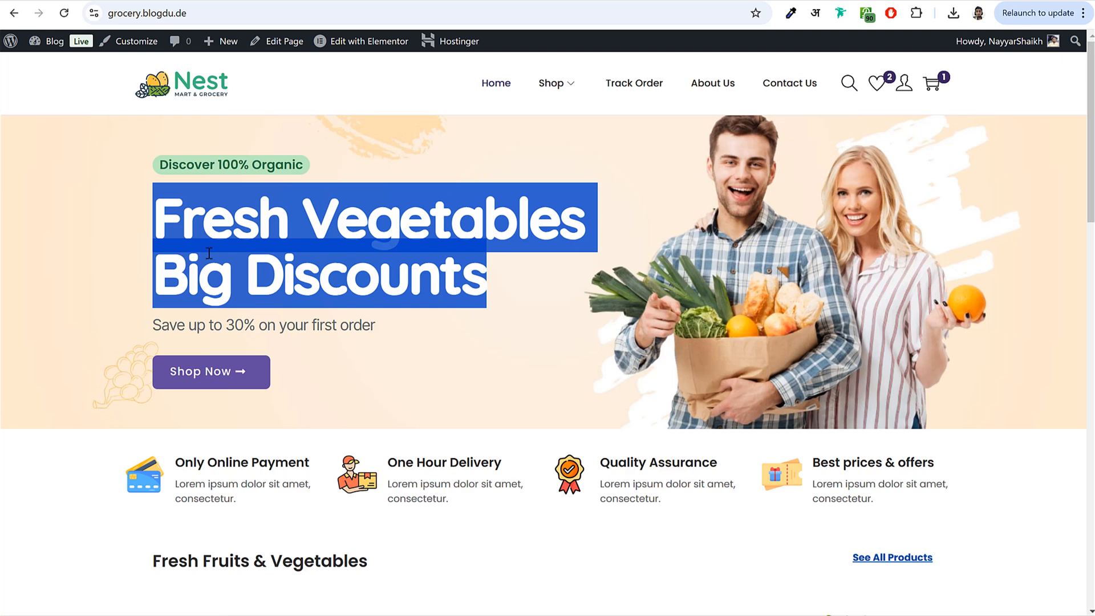
- Inspect the live heading and sample its purple #39245F with the ColorZilla eyedropper
click(221, 229)
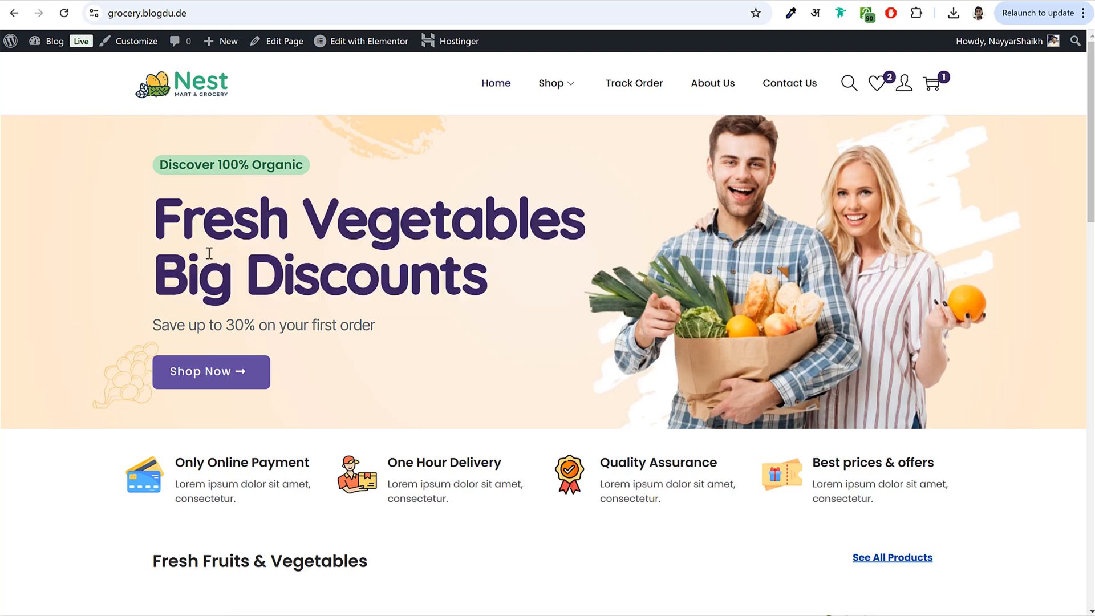
right_click(217, 219)
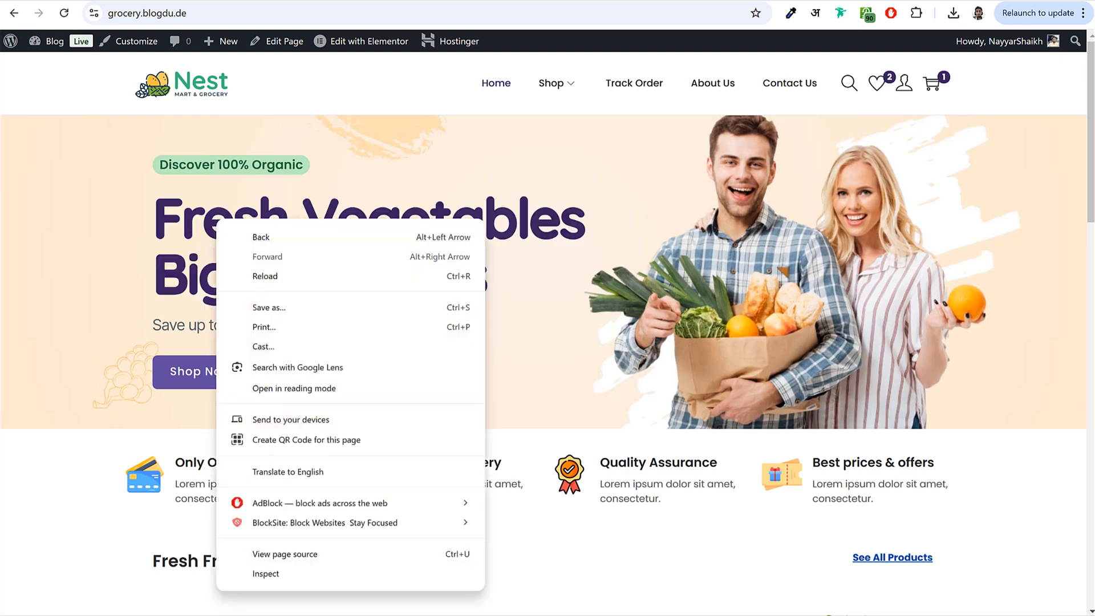
click(327, 583)
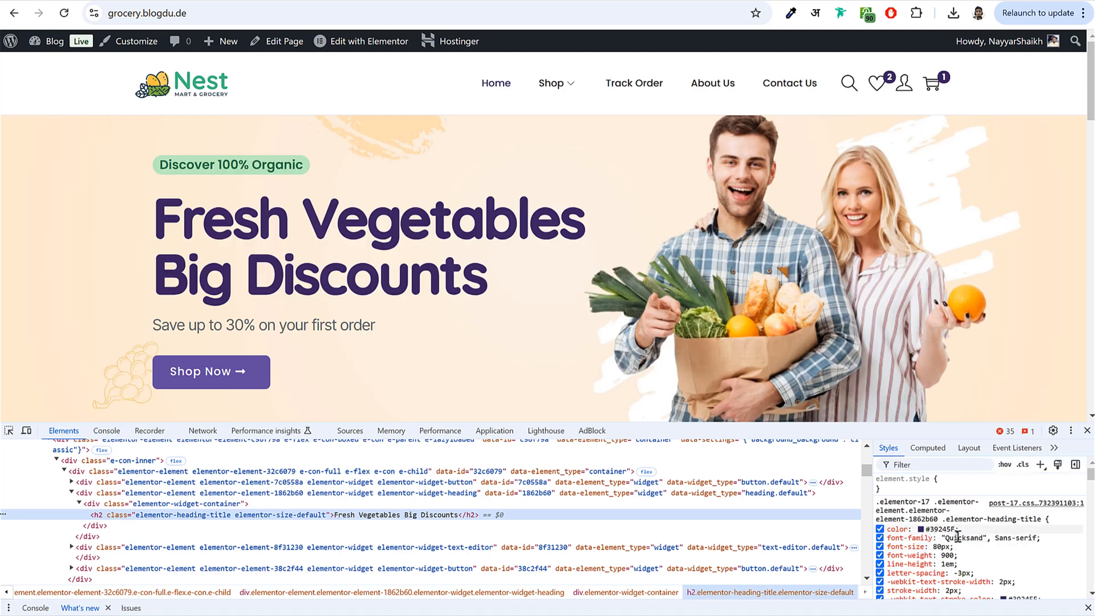
click(1086, 431)
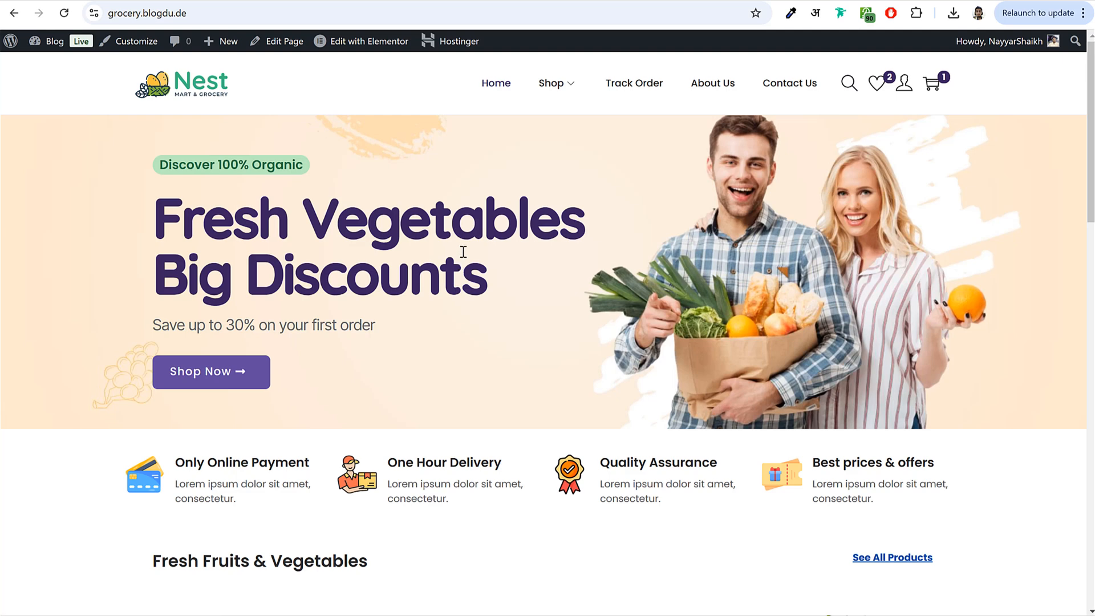
click(791, 14)
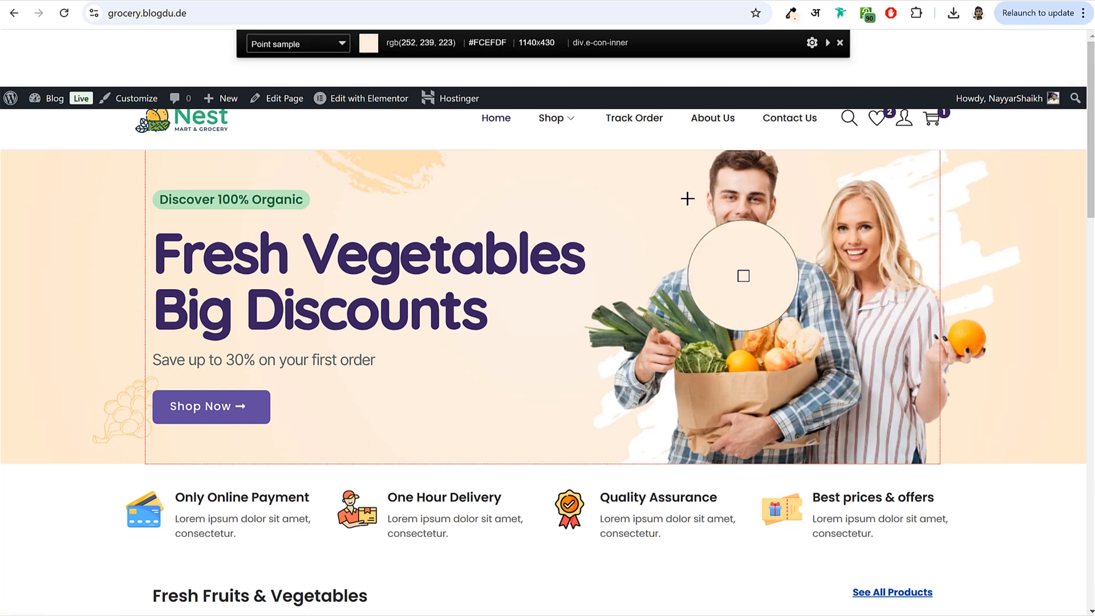
click(249, 258)
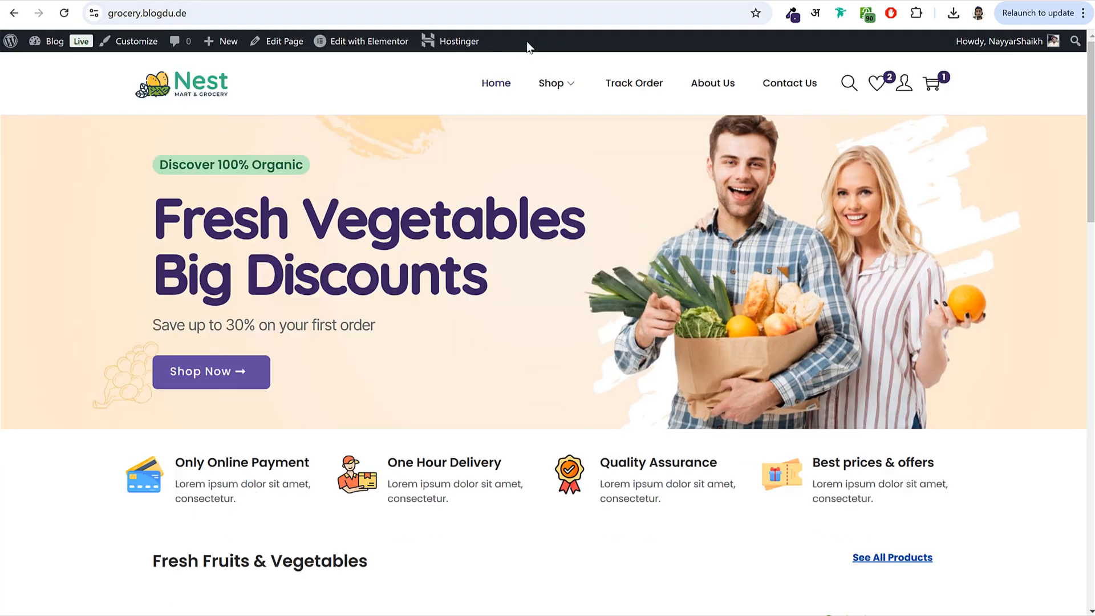
click(361, 45)
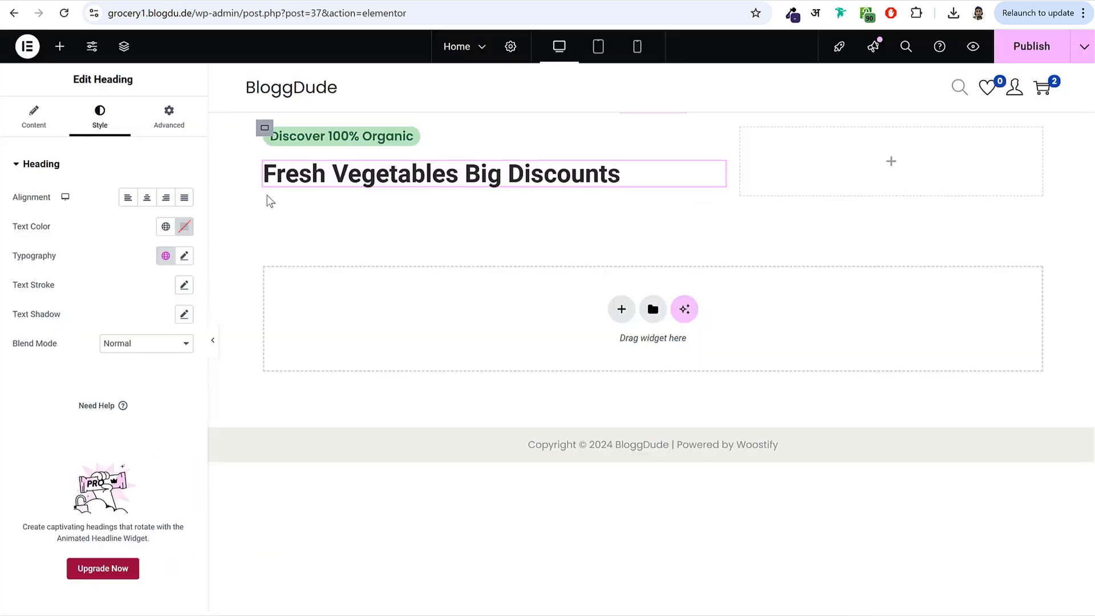
- Colour the heading #39245F and set Quicksand, 80 px, 900 Black weight
click(184, 227)
key(ctrl+v)
click(334, 185)
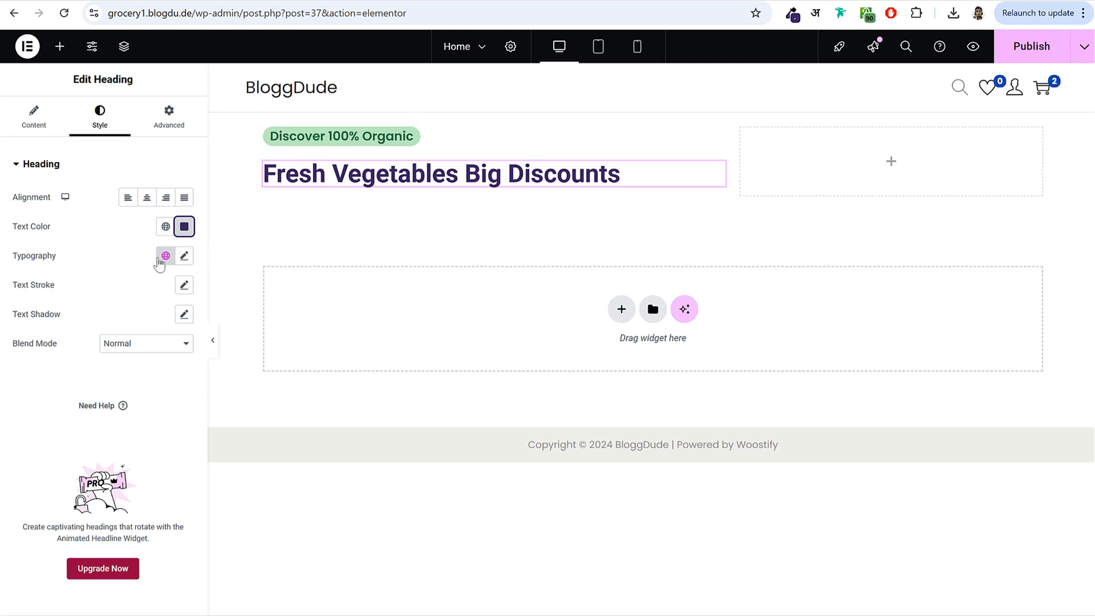
click(185, 257)
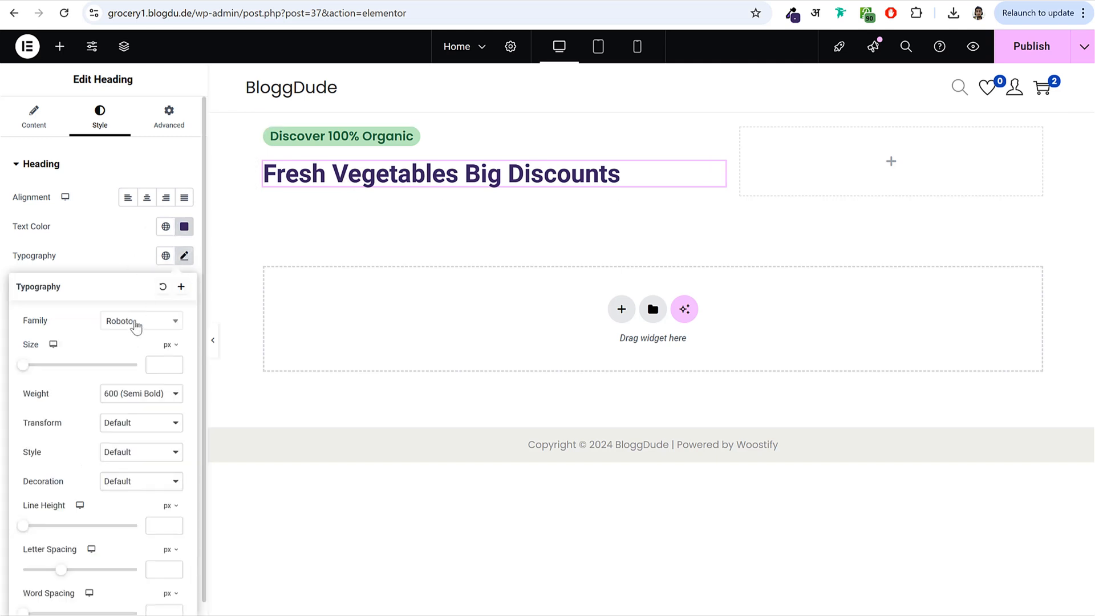
click(137, 322)
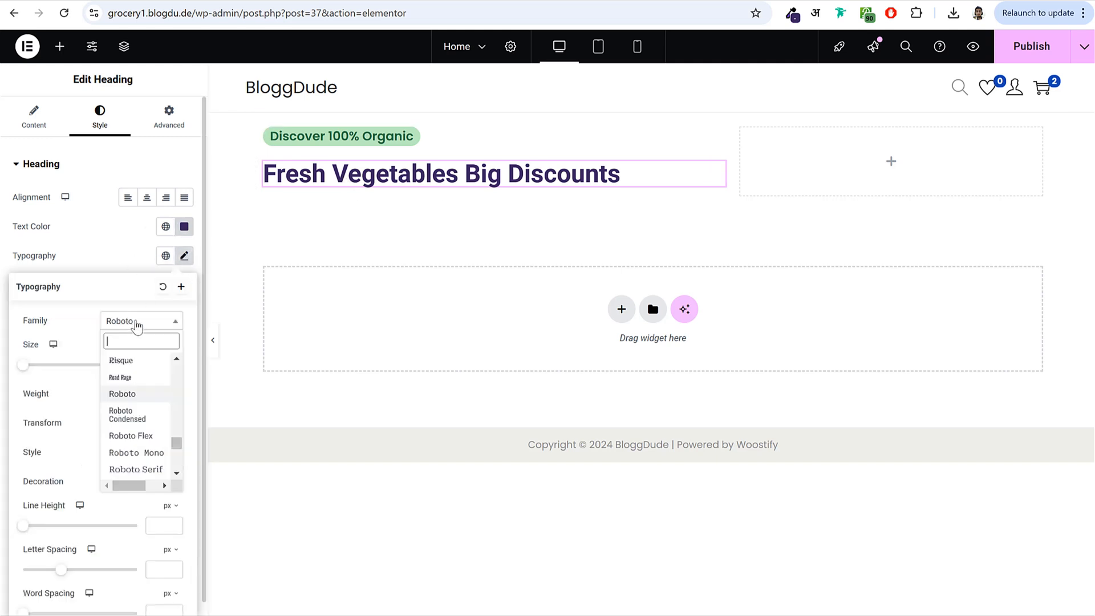
text(quic)
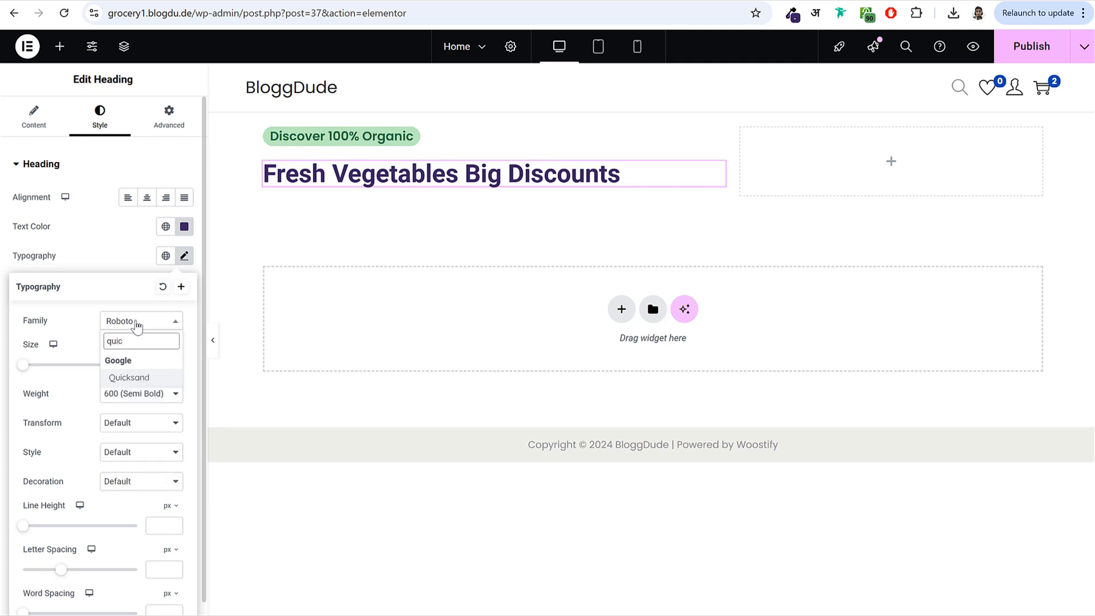
key(Return)
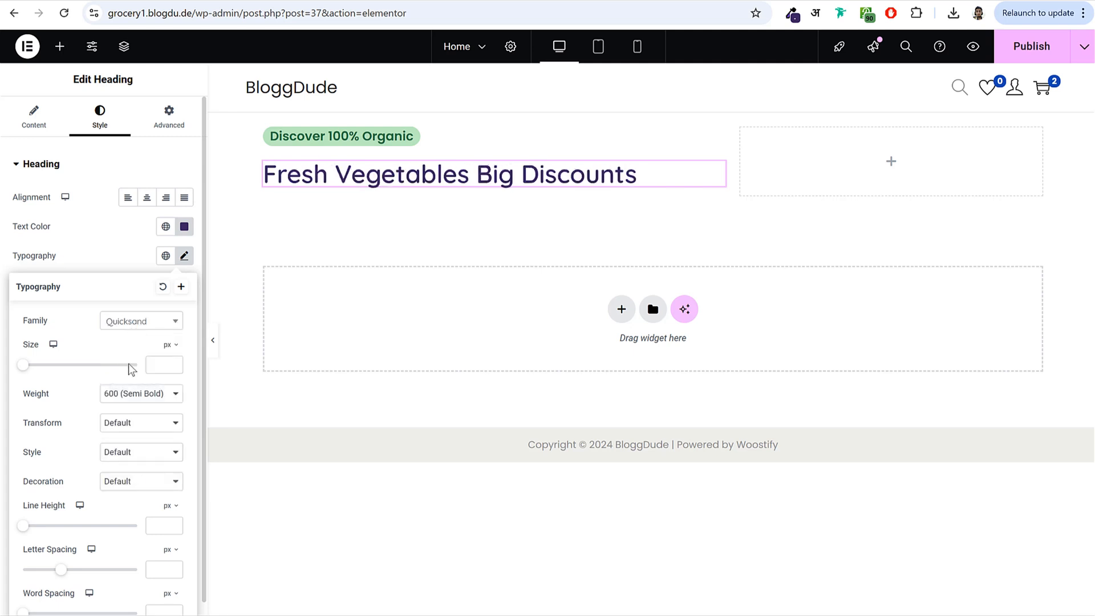
drag(26, 365, 68, 378)
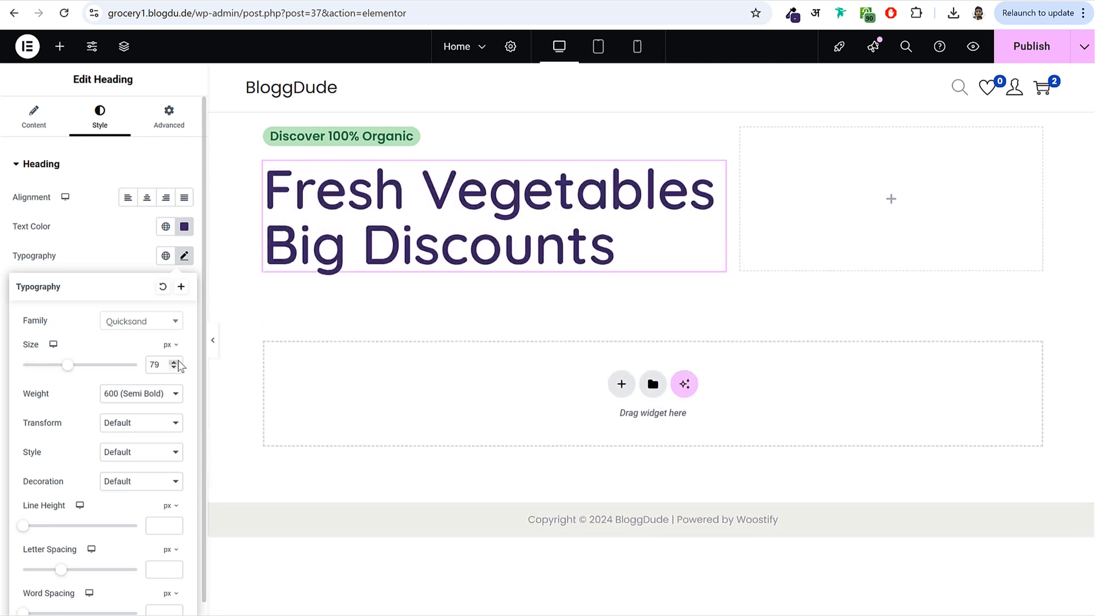
click(142, 394)
click(132, 545)
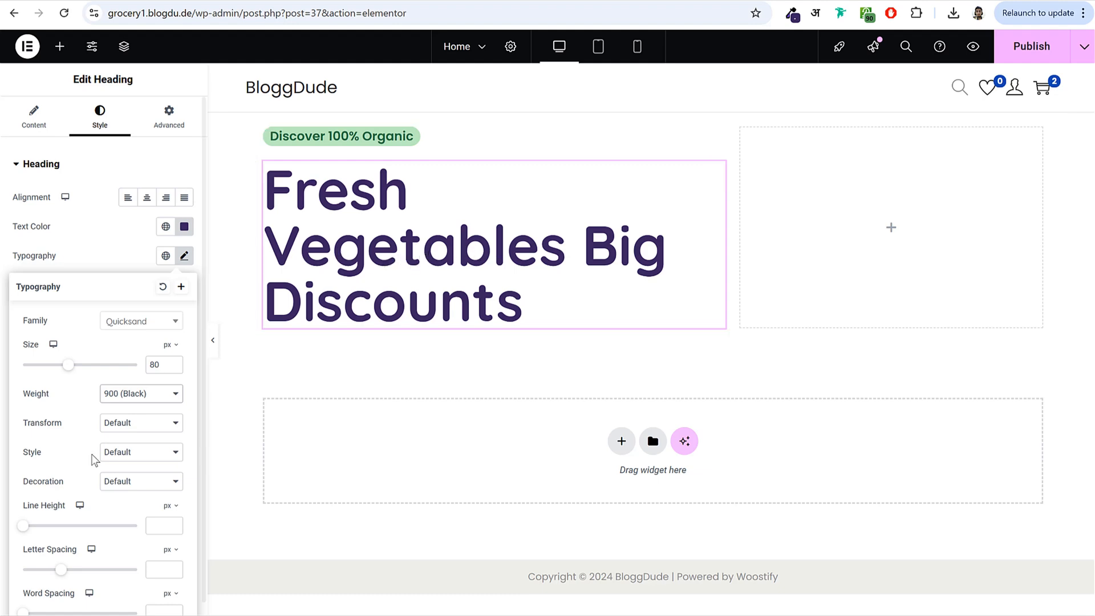
- Set the heading letter spacing to -3 px and line height to 1 em
scroll(96, 464, down, 1)
mouse_move(58, 560)
mouse_down()
mouse_move(24, 560)
mouse_move(122, 557)
mouse_move(44, 564)
mouse_up()
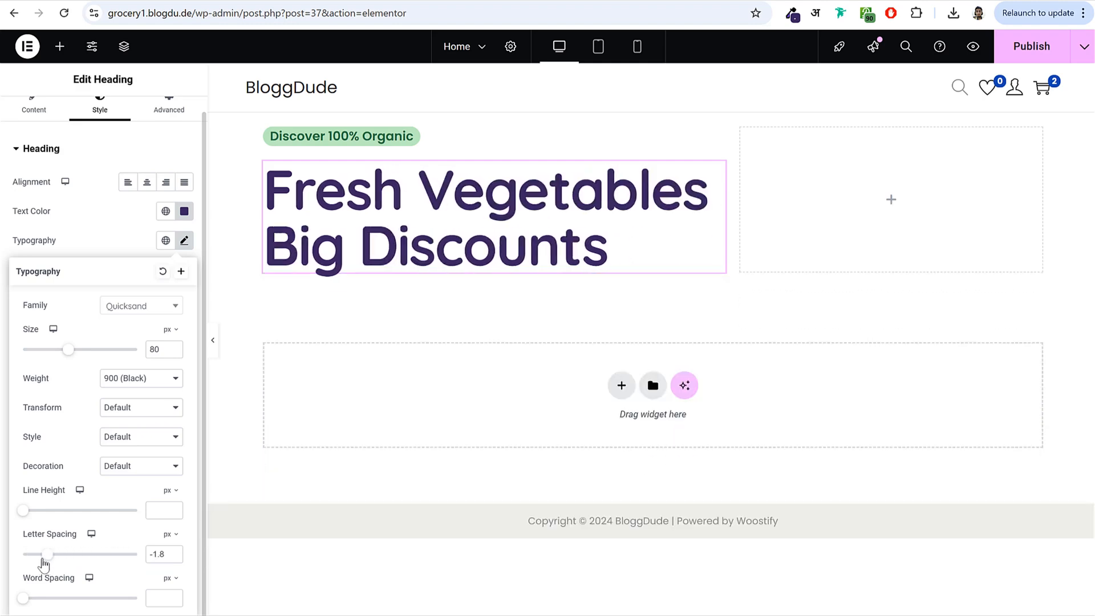
double_click(143, 555)
text(-3)
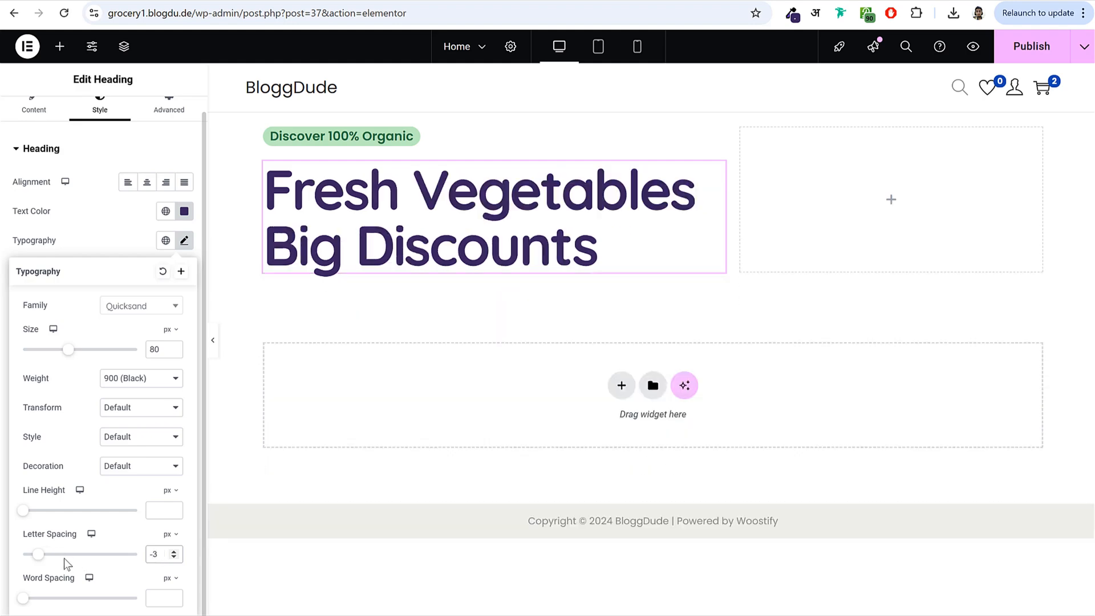
drag(24, 515, 75, 521)
click(179, 493)
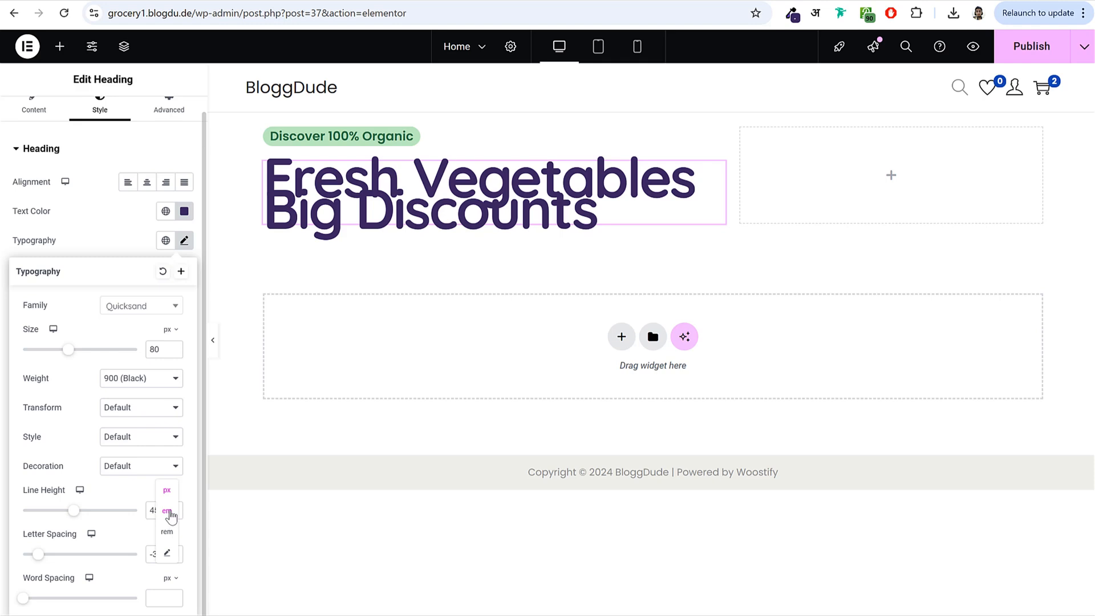
click(169, 512)
drag(168, 511, 100, 514)
text(101)
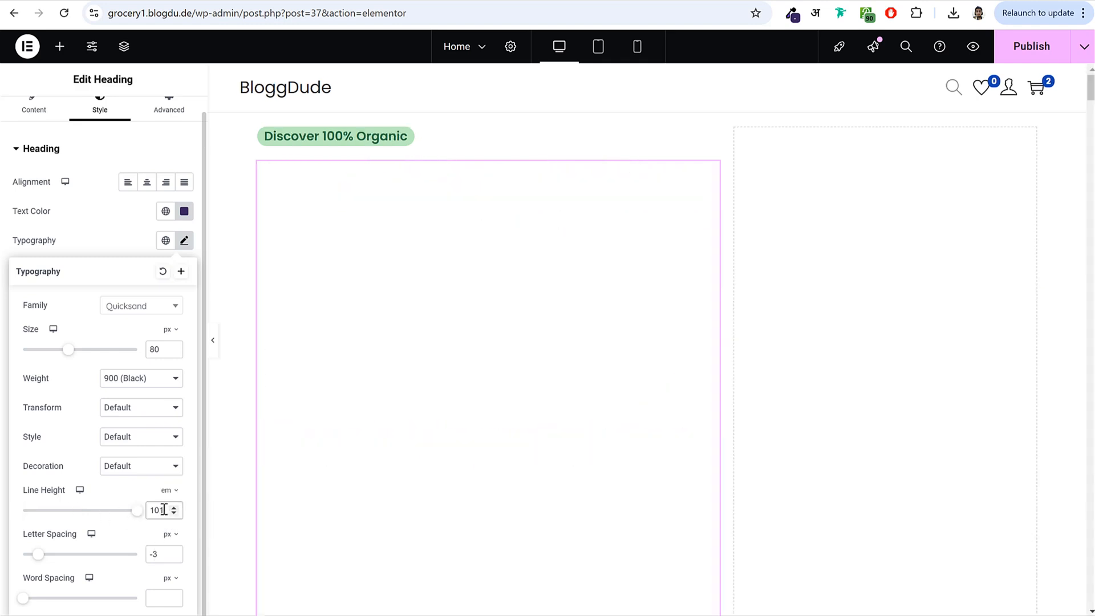
text(1)
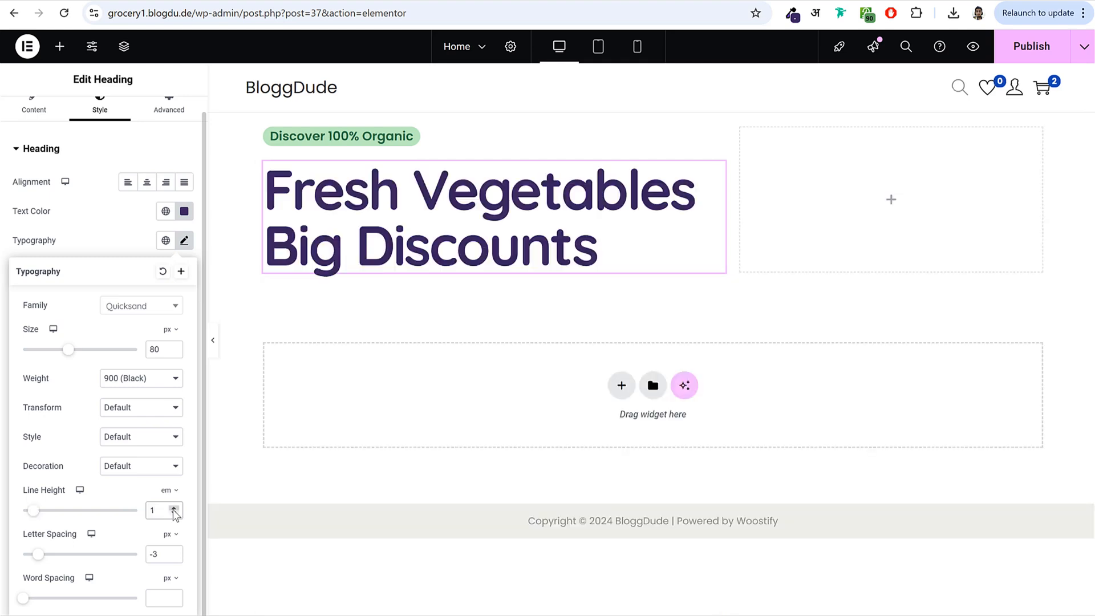
click(174, 508)
click(174, 508)
click(174, 509)
click(174, 512)
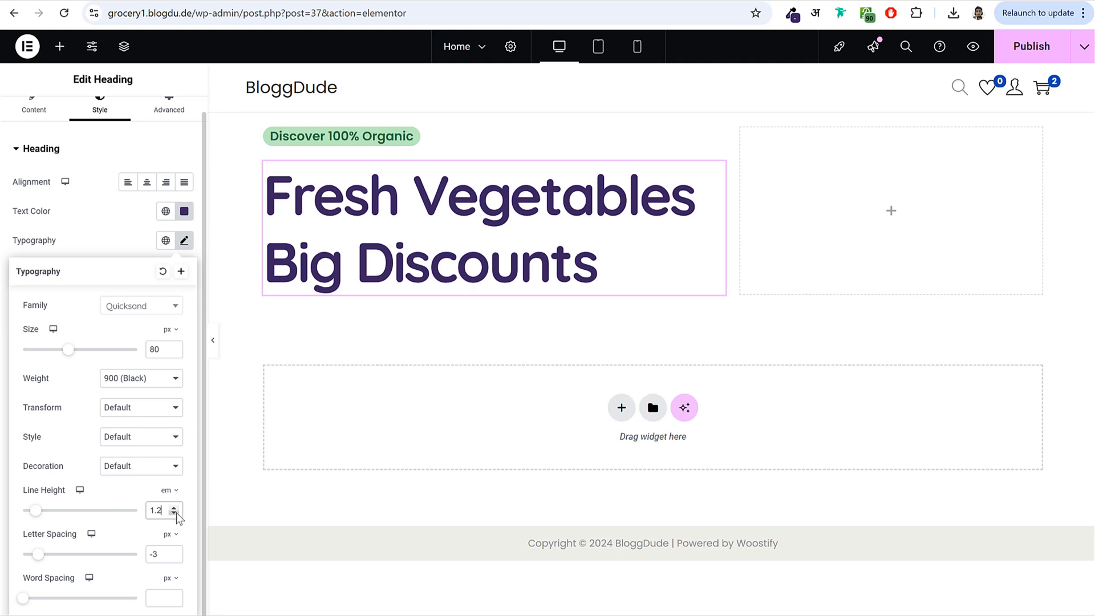
click(173, 512)
click(174, 513)
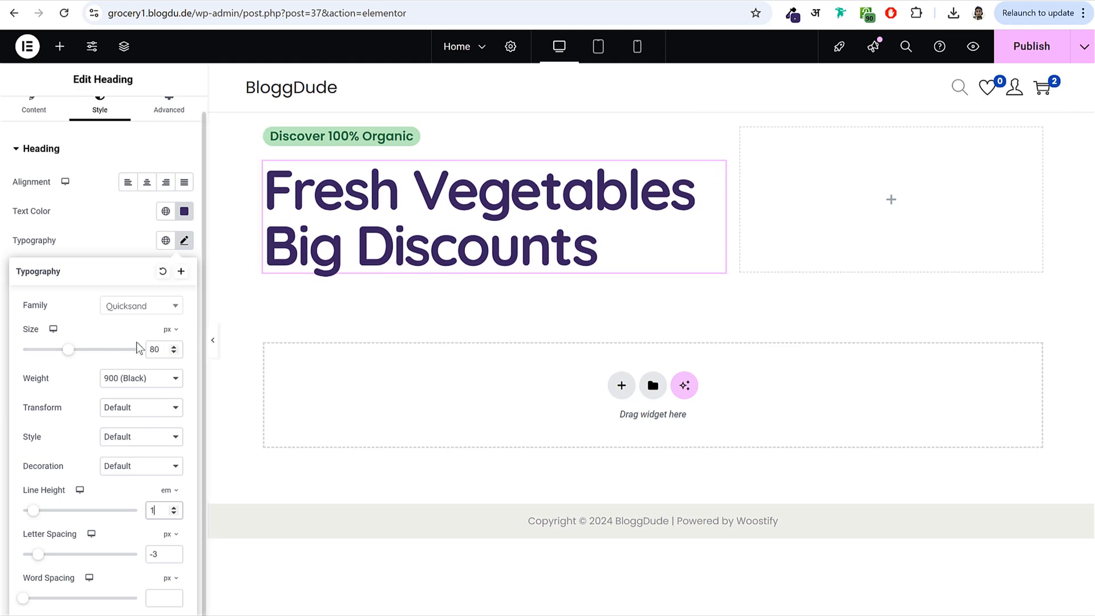
click(184, 242)
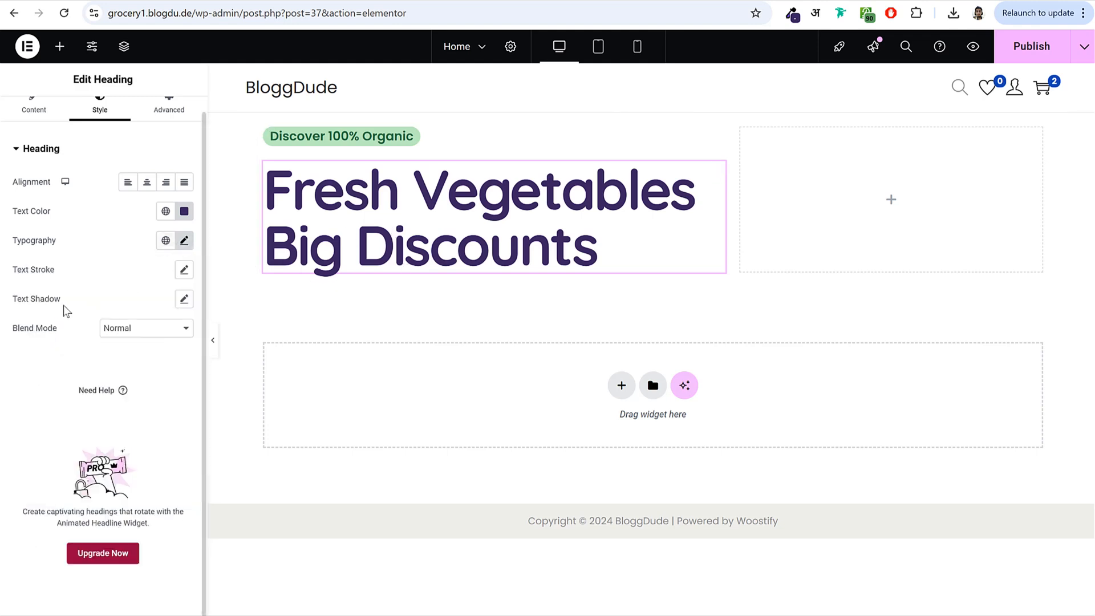
- Give the heading a 2 px #39245F text stroke, publish, and select the live subtitle text
drag(14, 270, 164, 274)
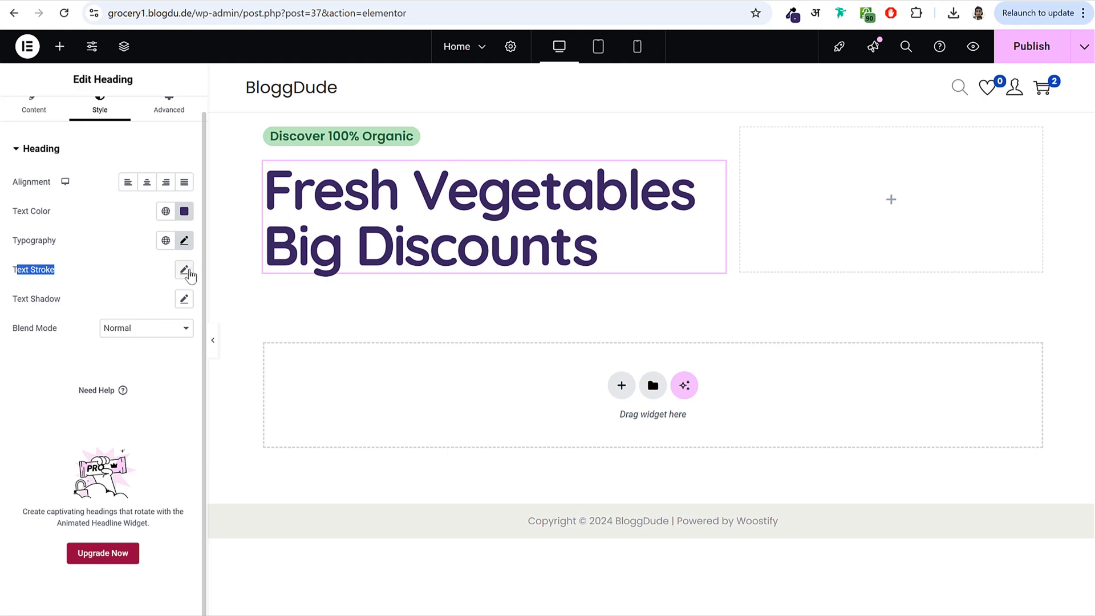
click(188, 273)
mouse_move(23, 338)
mouse_down()
mouse_move(111, 344)
mouse_move(57, 345)
mouse_move(93, 347)
mouse_move(73, 349)
mouse_up()
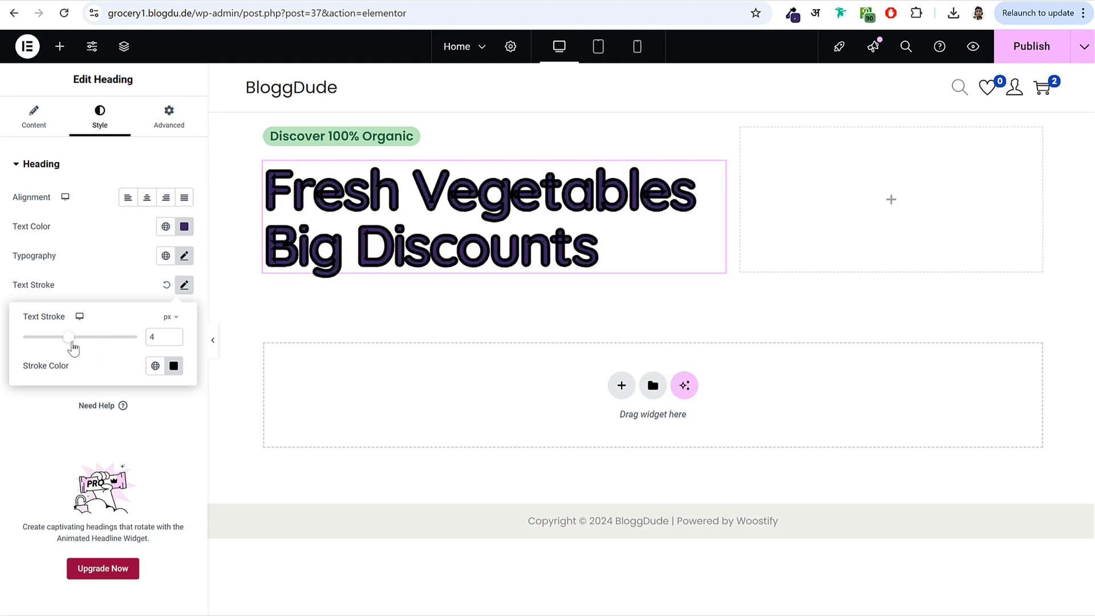
click(174, 366)
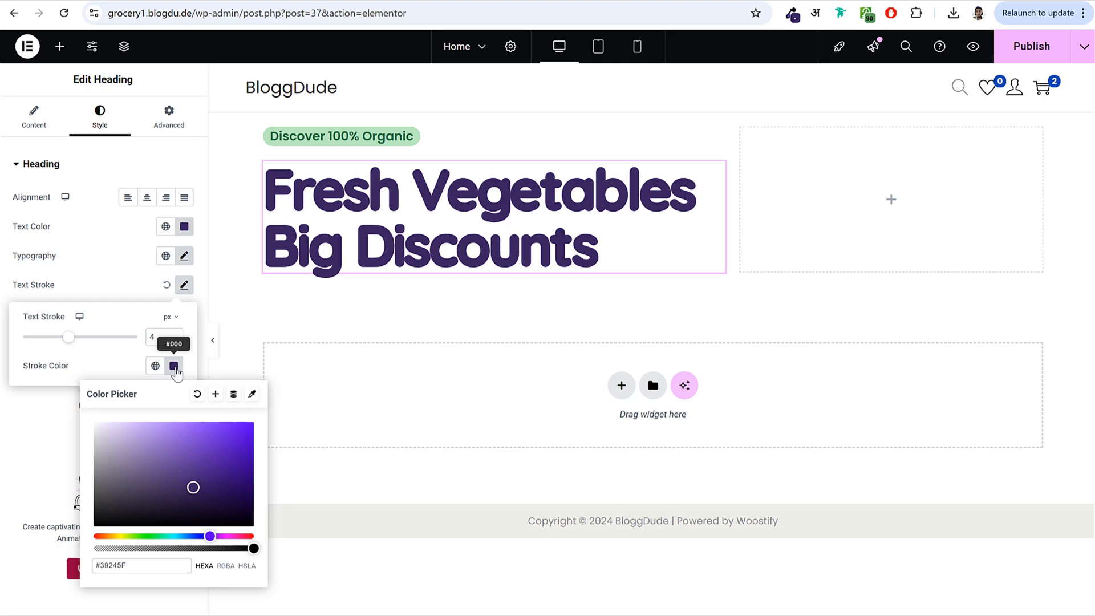
drag(69, 337, 45, 340)
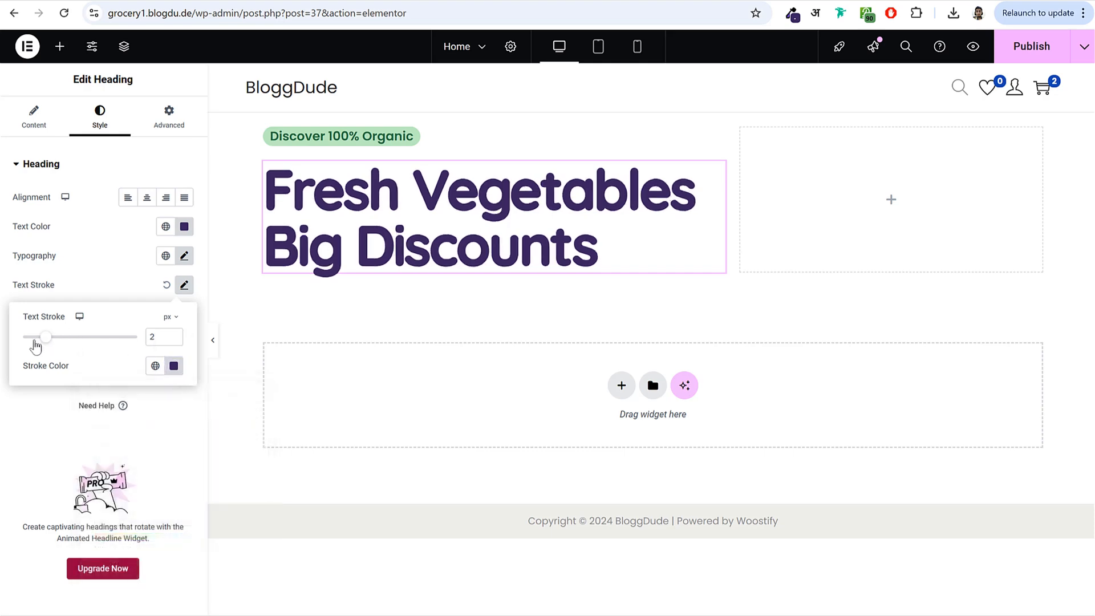
click(142, 282)
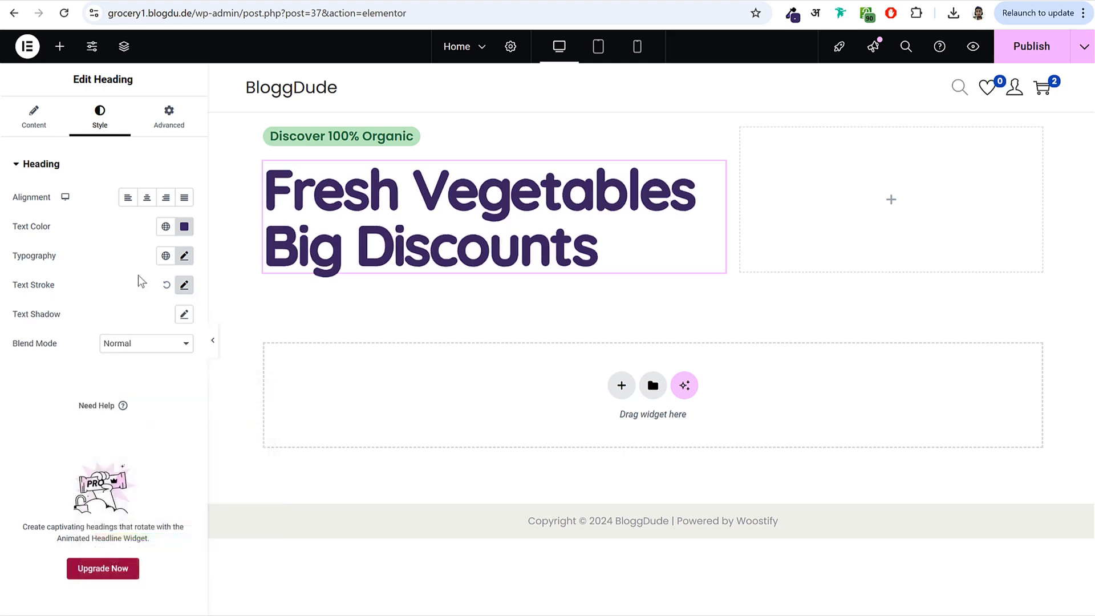
click(1026, 46)
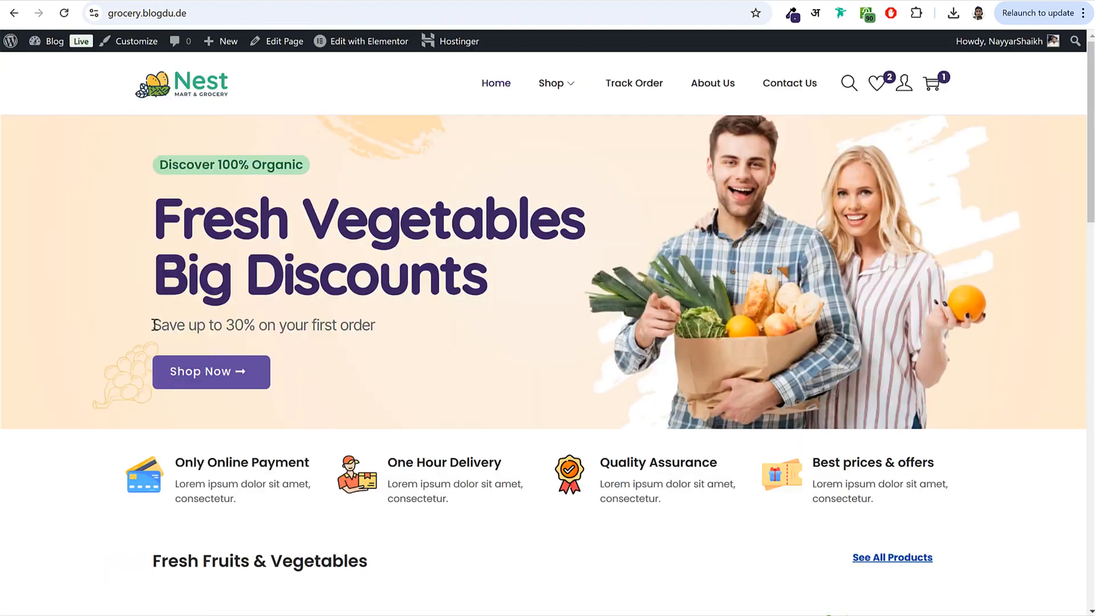
drag(153, 325, 448, 289)
key(ctrl+c)
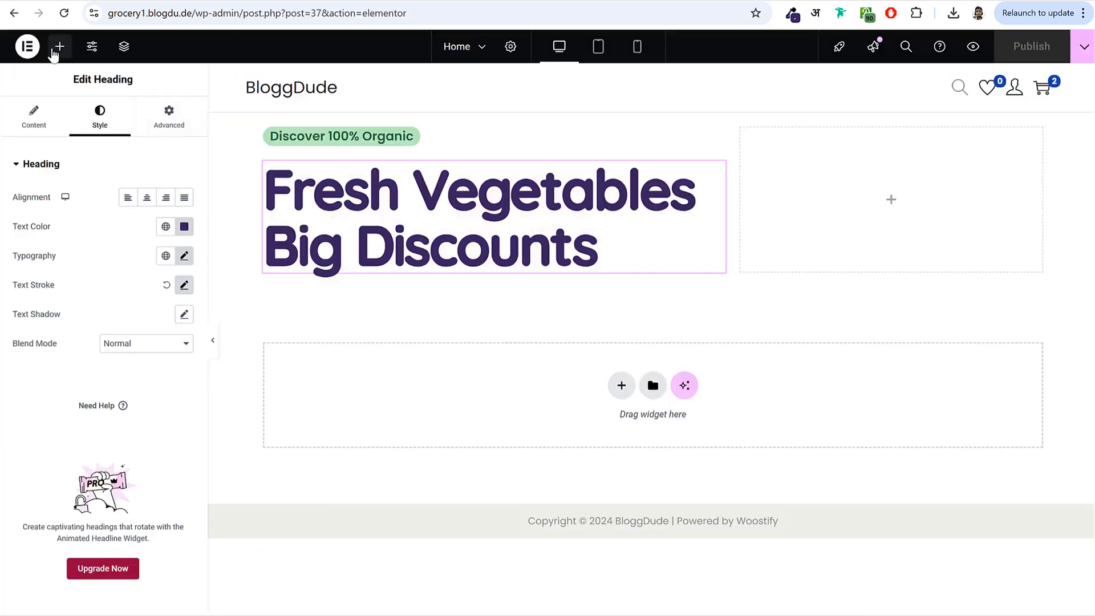
- Add a heading under the title reading 'Save up to 30% on your first order' in grey #808080
click(60, 46)
drag(59, 427, 411, 283)
click(152, 256)
key(ctrl+a)
key(ctrl+v)
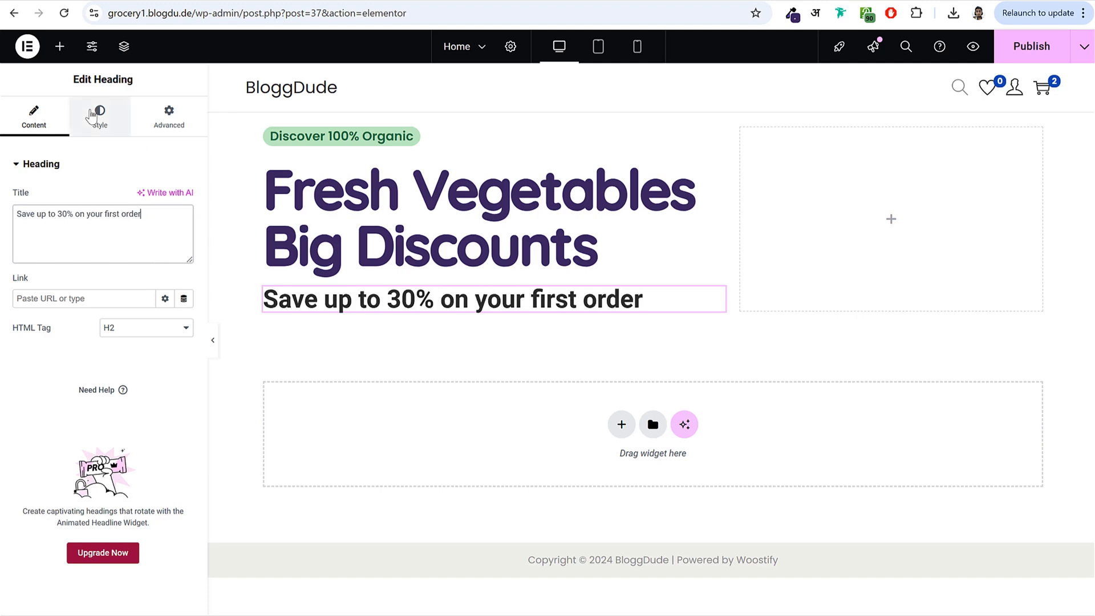
click(98, 117)
click(184, 227)
drag(123, 317, 69, 341)
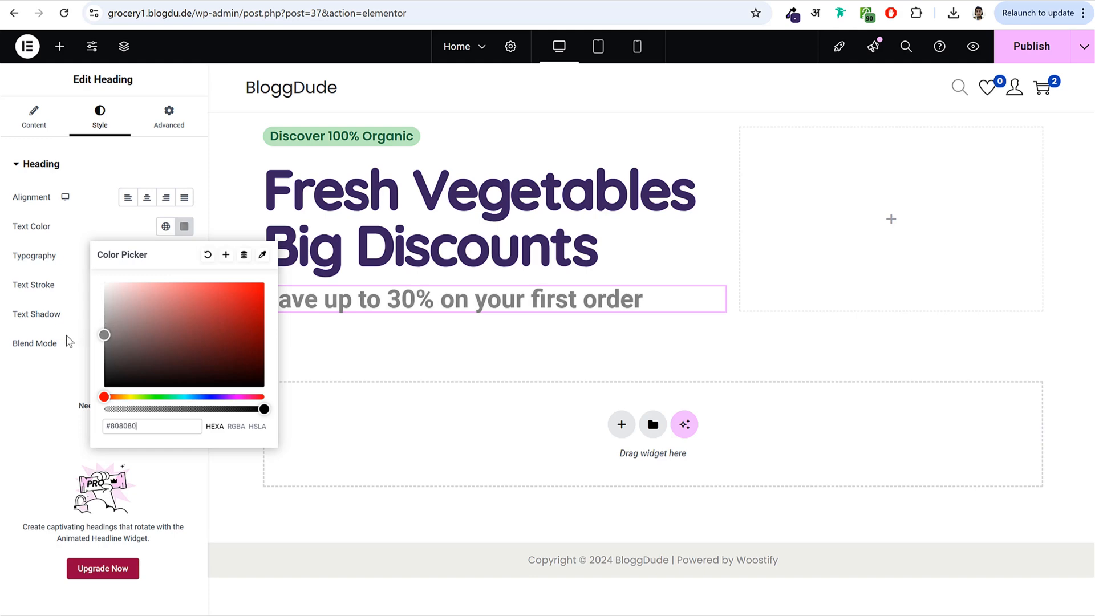
click(67, 262)
- Try Poppins, Lato and DM Sans for the subheading, settling on Inter Tight
click(184, 255)
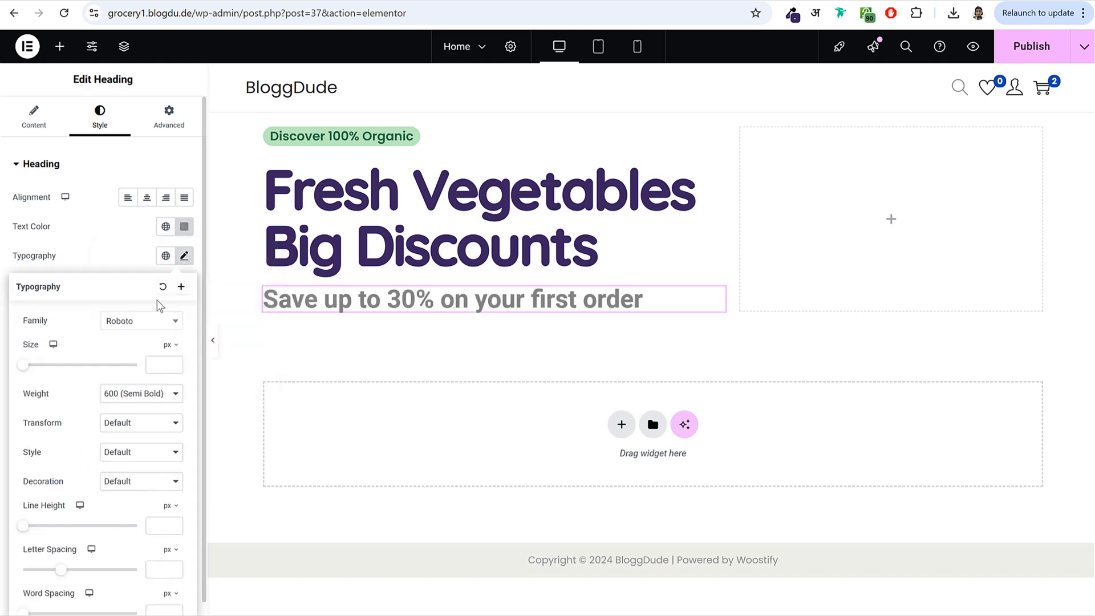
click(136, 324)
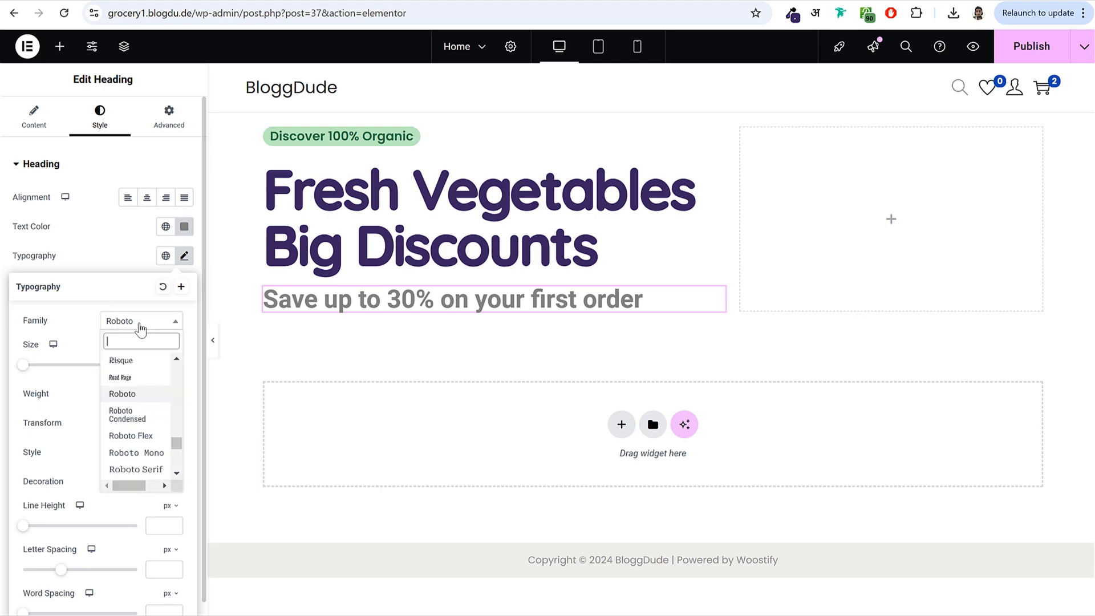
text(popp)
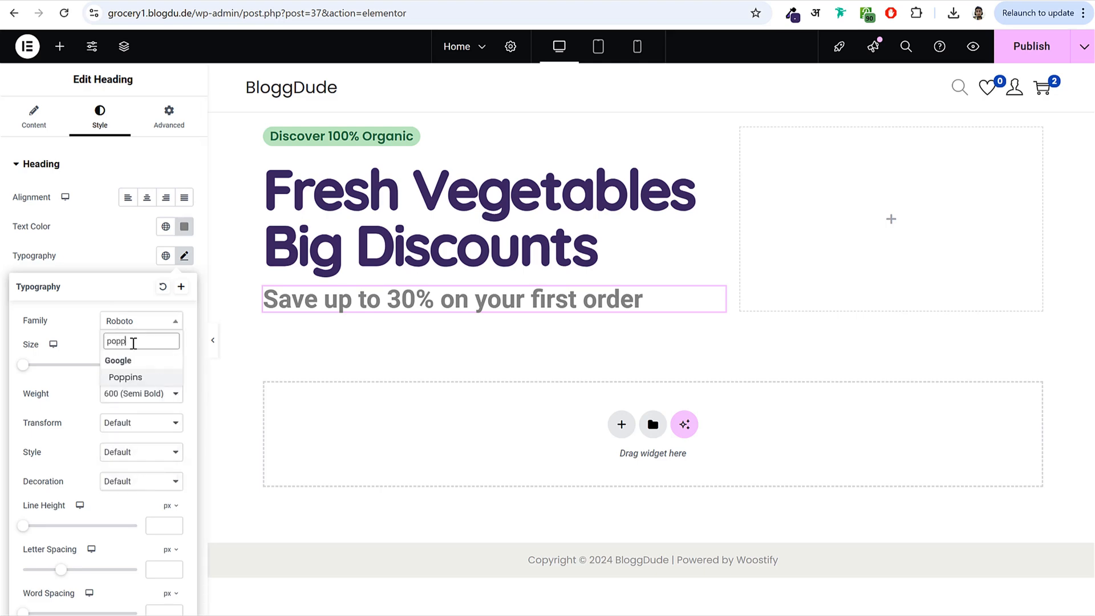
key(Return)
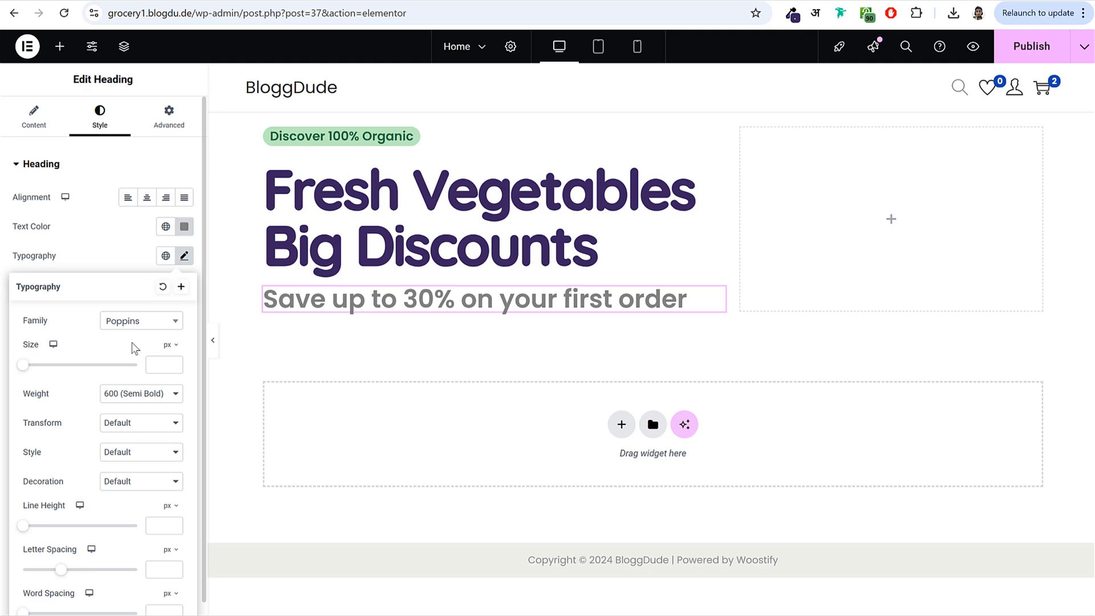
click(146, 323)
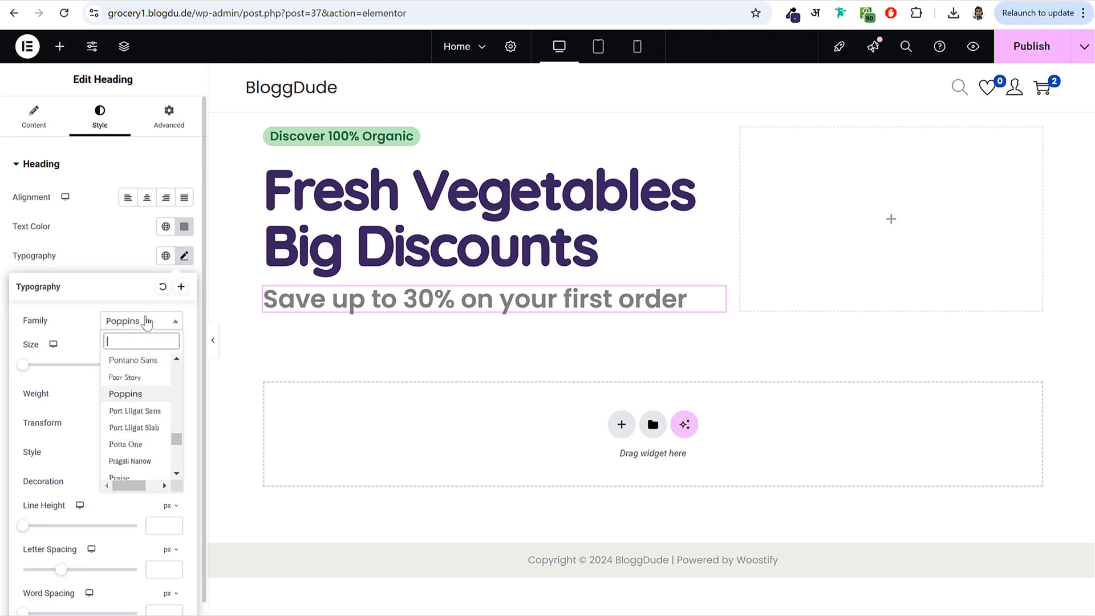
text(lato)
key(Return)
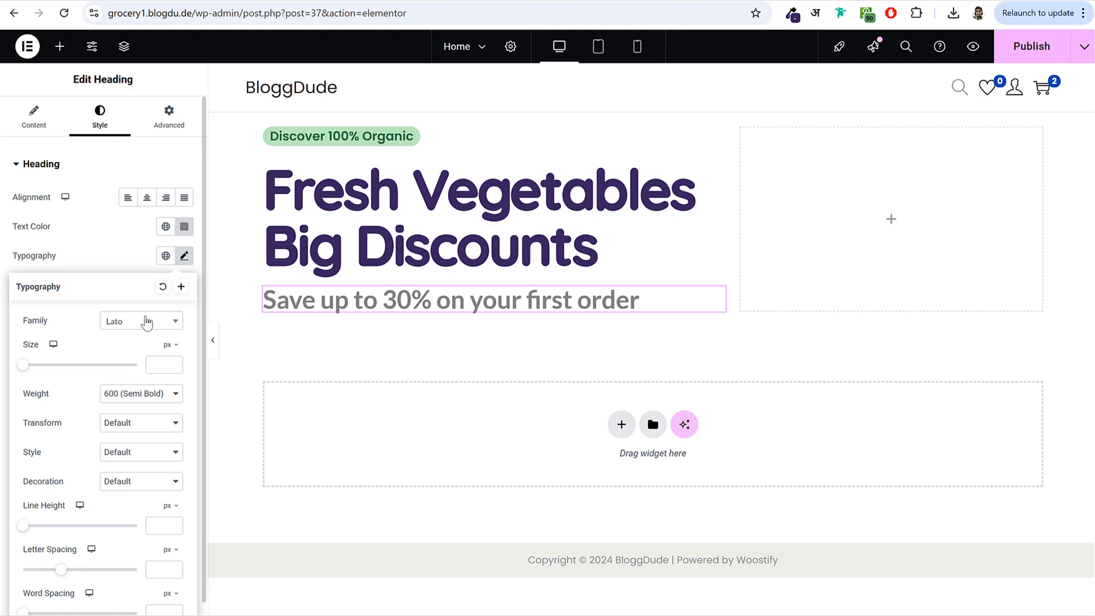
click(147, 323)
text(dm sa)
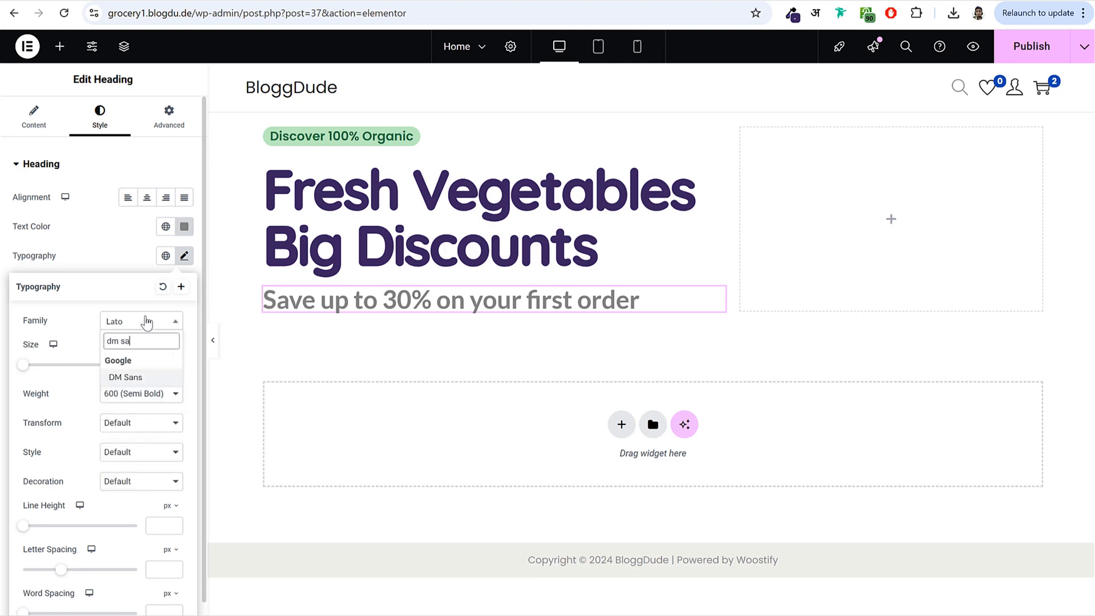
key(Return)
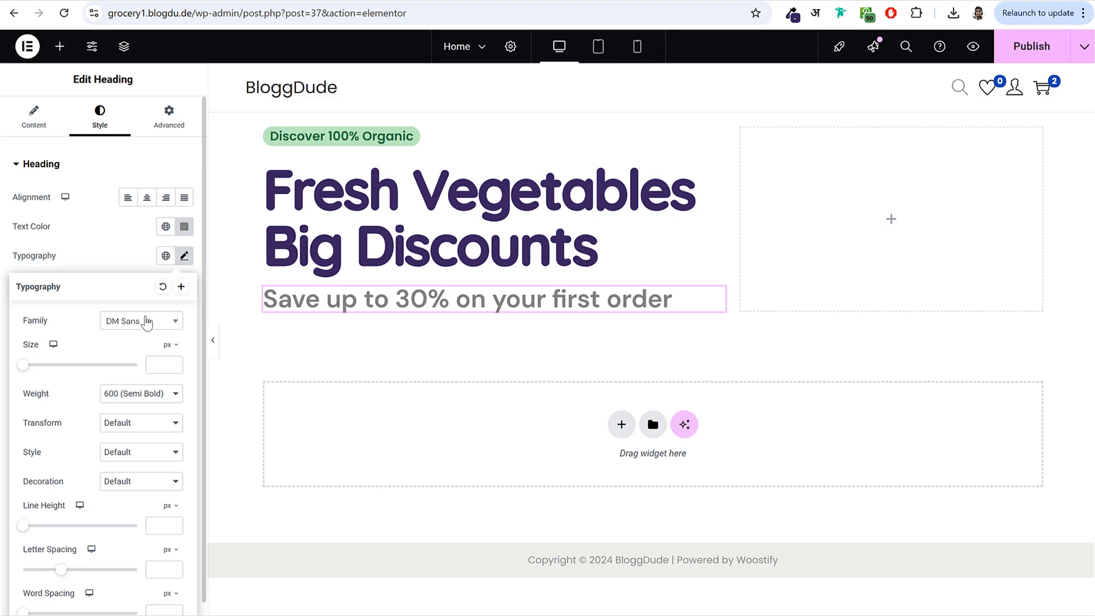
click(146, 323)
text(inter)
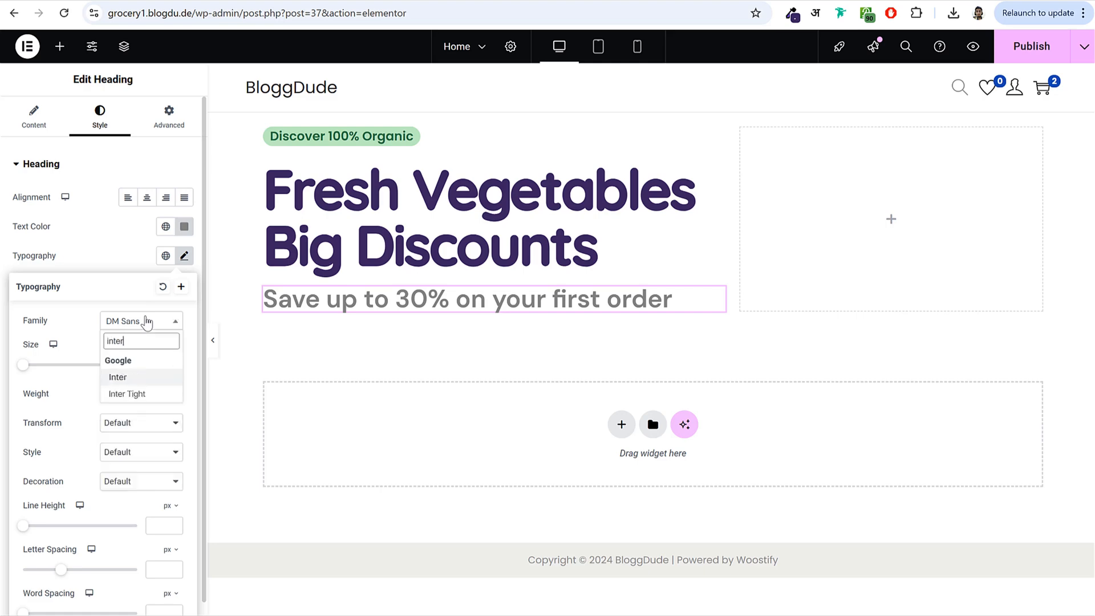
click(137, 395)
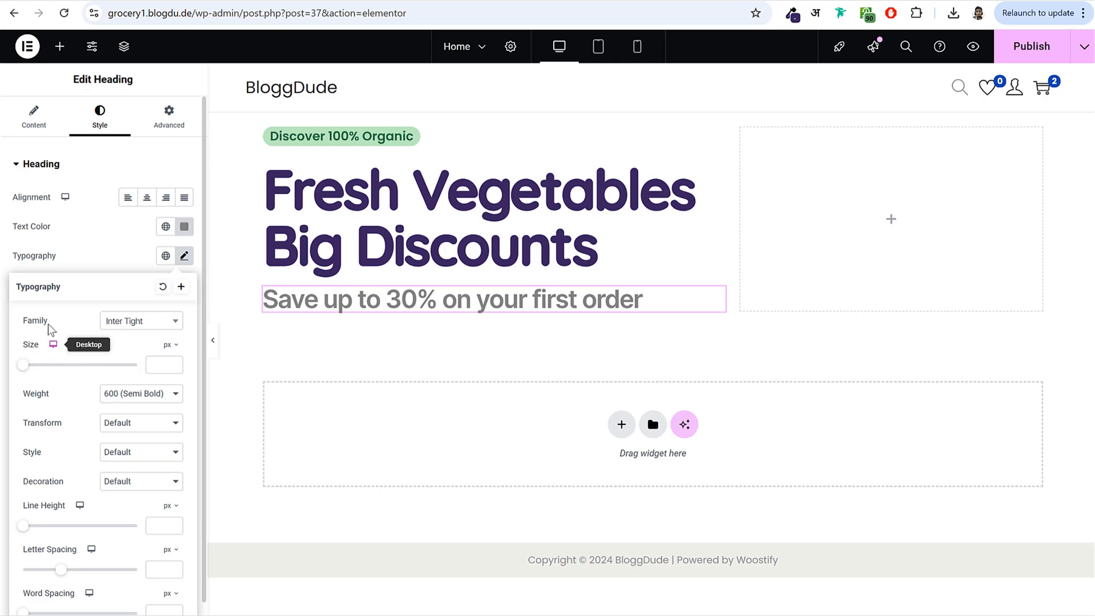
- Adjust the subheading font size and set its weight to 400 Normal
click(161, 368)
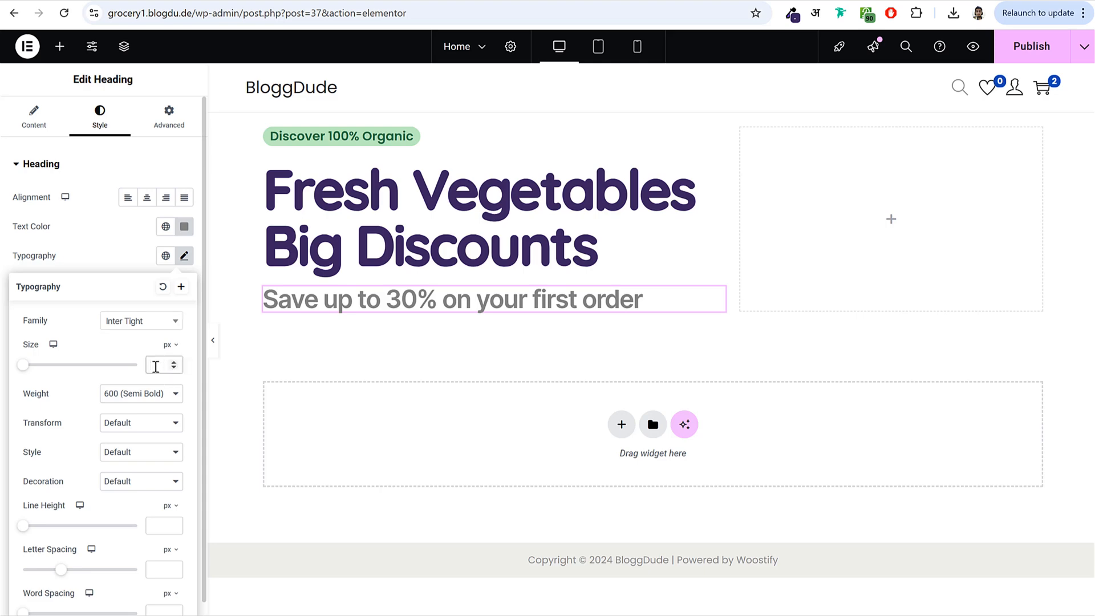
text(20)
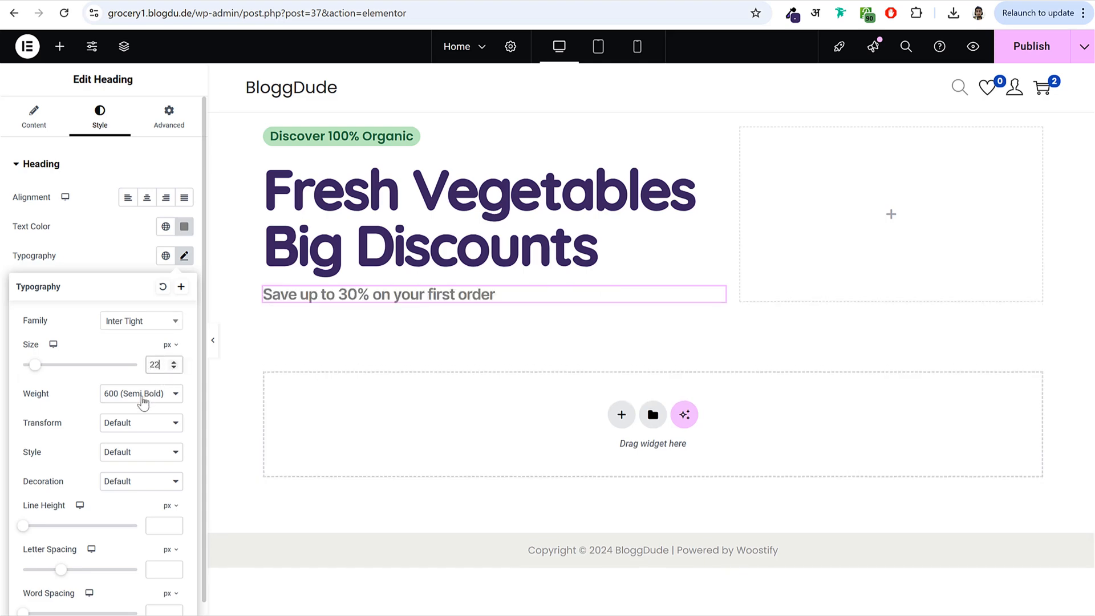
click(152, 393)
click(145, 457)
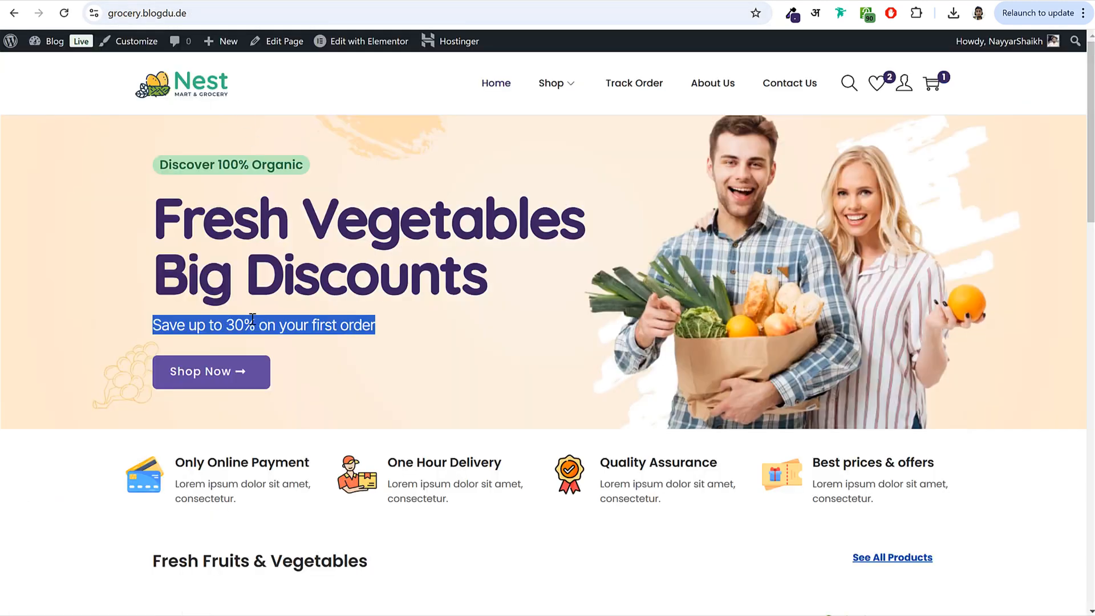
click(232, 350)
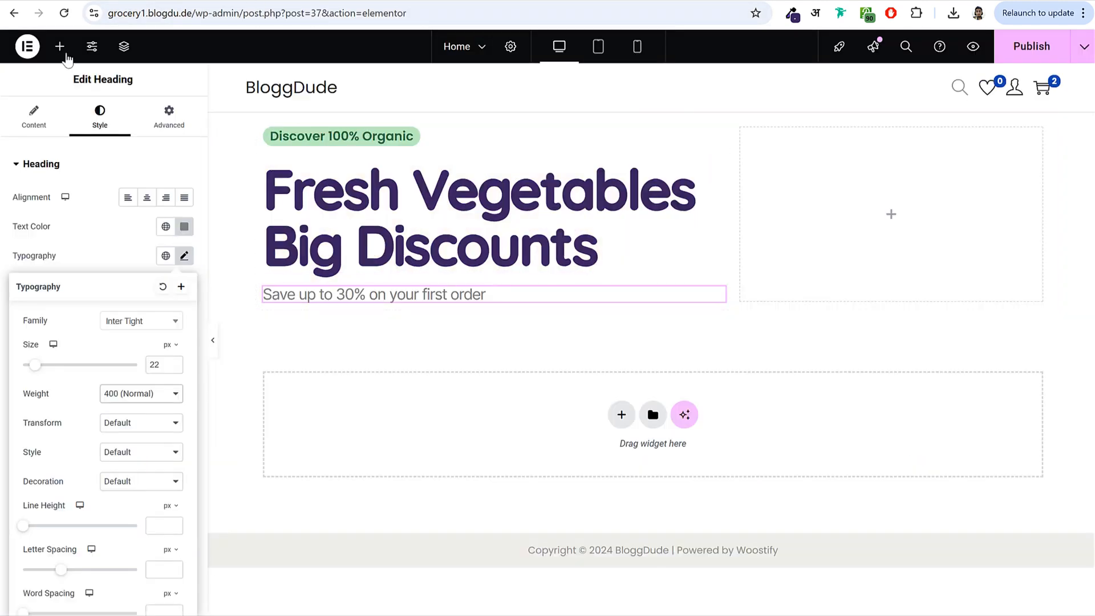
click(59, 46)
- Add a Button widget under the subheading and change its text to 'Shop Now'
scroll(90, 450, down, 3)
drag(63, 399, 434, 306)
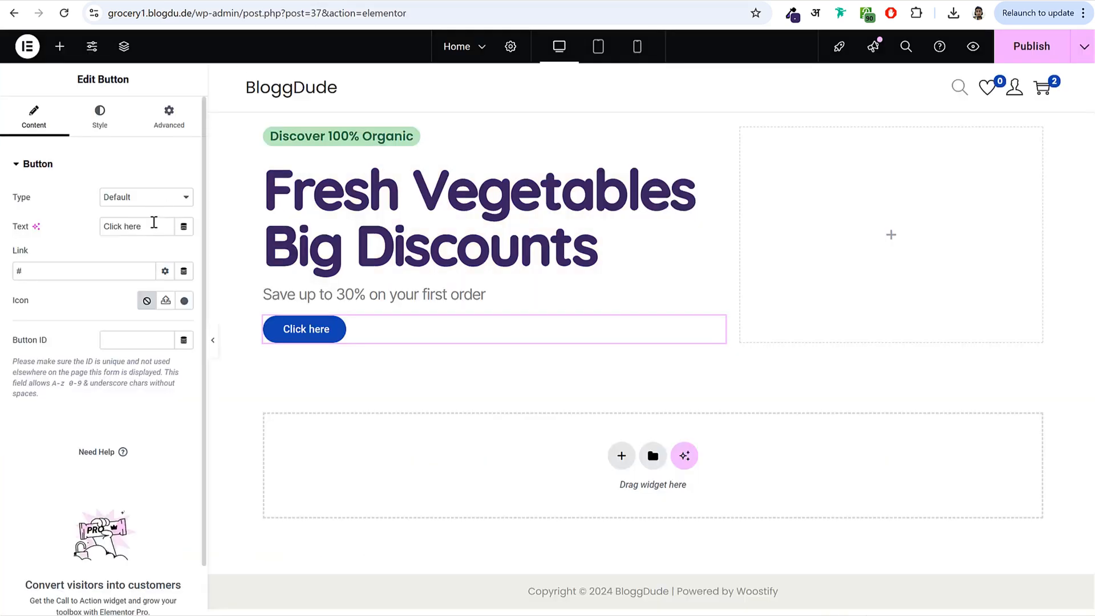
drag(154, 226, 6, 251)
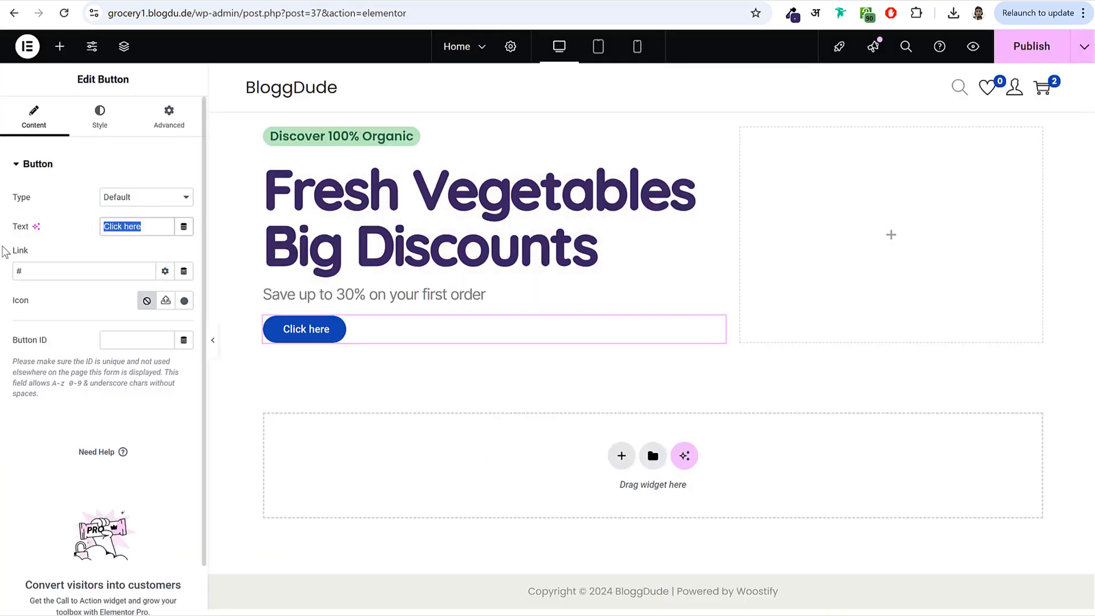
text(Shop Now)
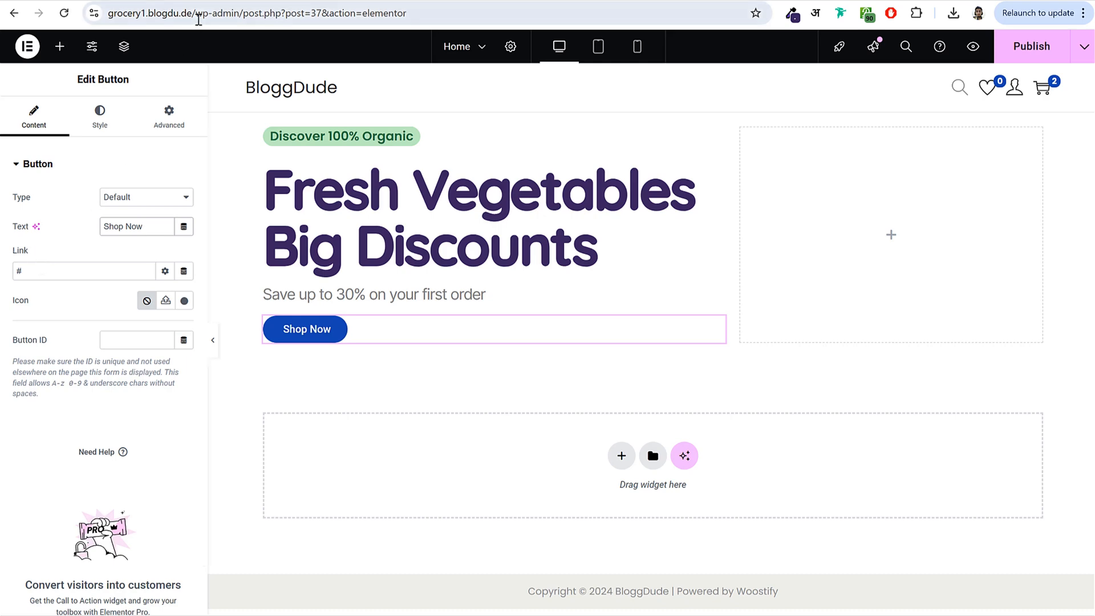
- Link the button to the site's /shop page
drag(198, 14, 107, 14)
key(ctrl+c)
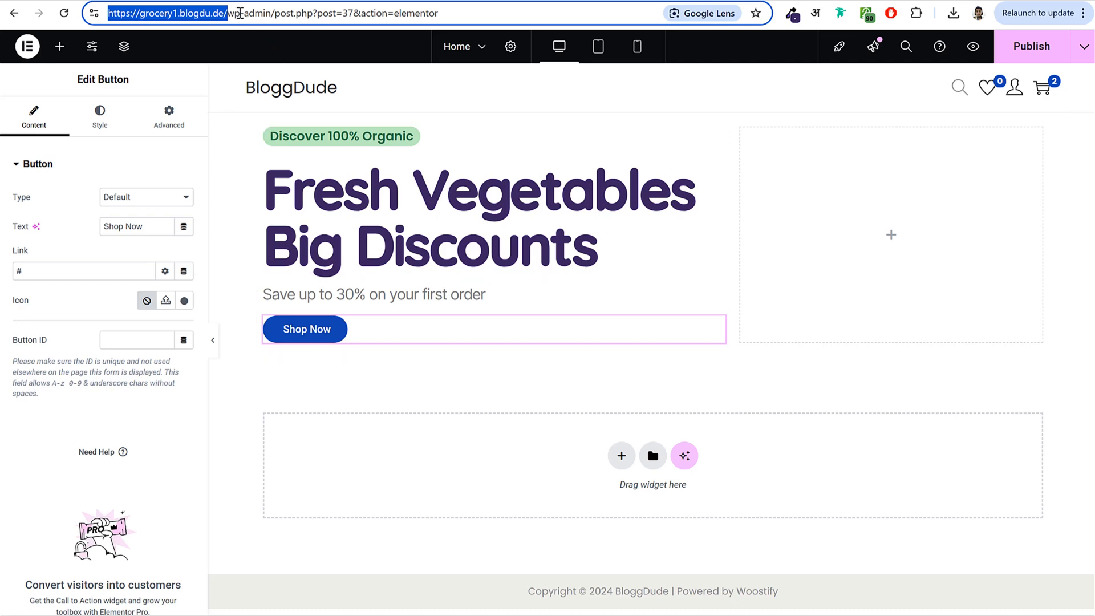
click(60, 271)
key(ctrl+v)
text(s)
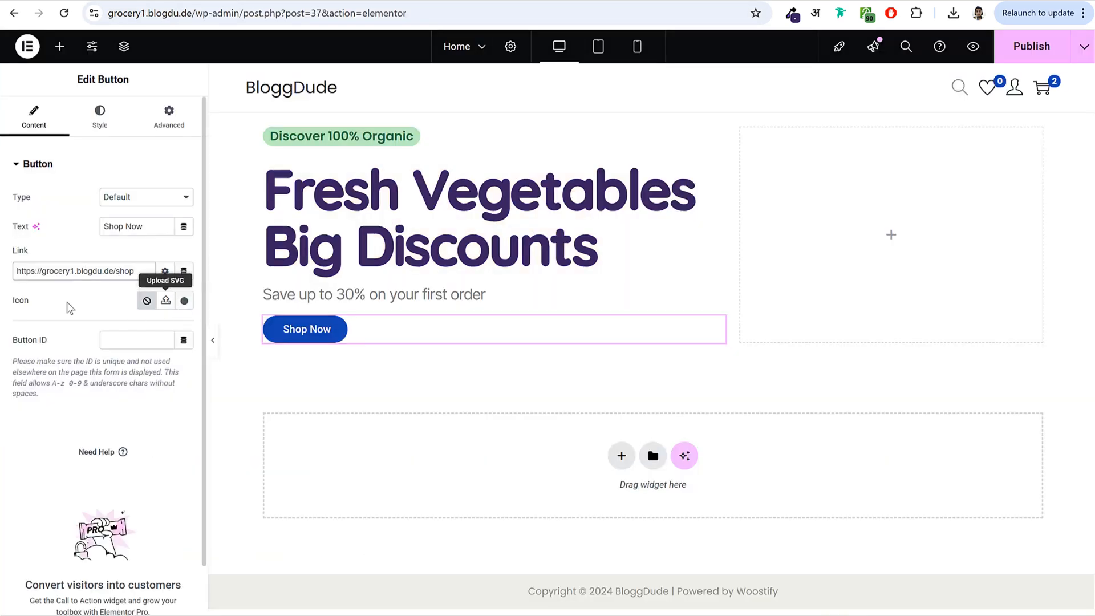
- Give the button the long right-arrow icon, positioned after the text
double_click(20, 300)
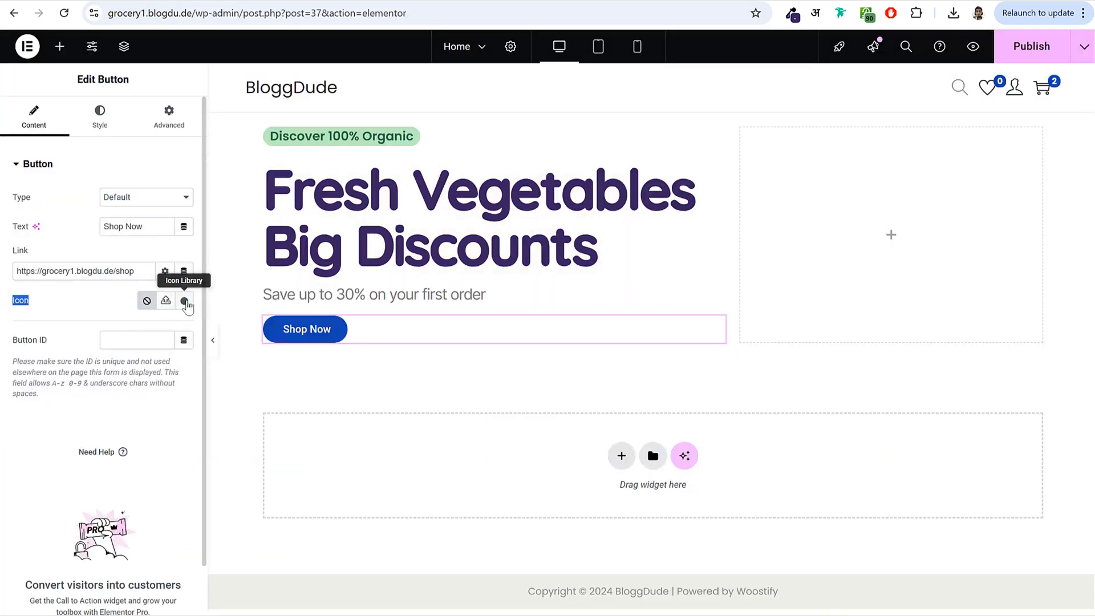
click(184, 301)
click(515, 111)
text(arro)
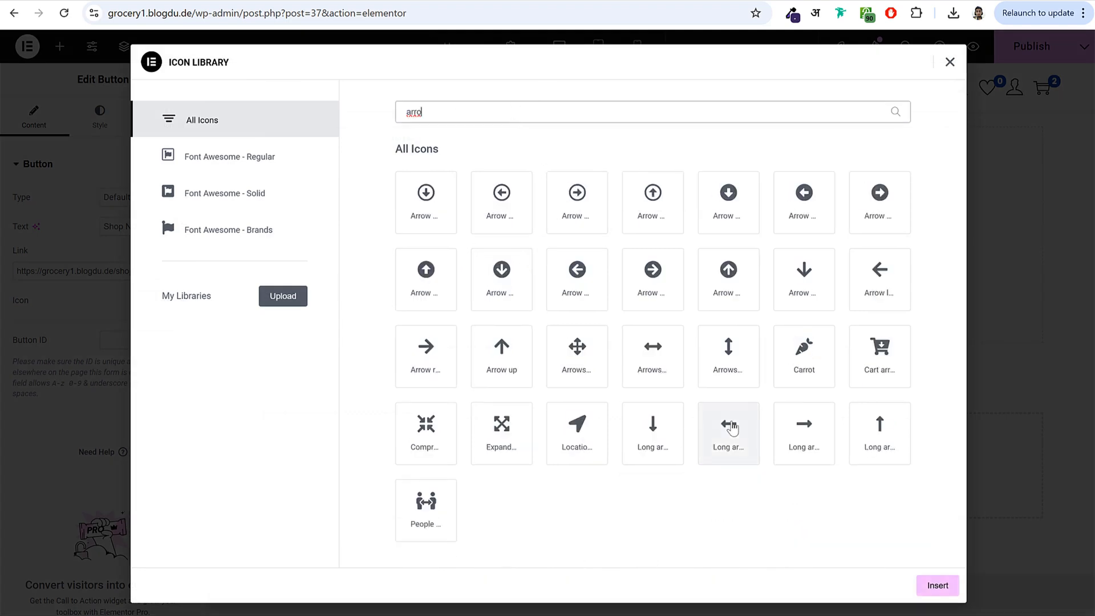
click(805, 434)
click(935, 586)
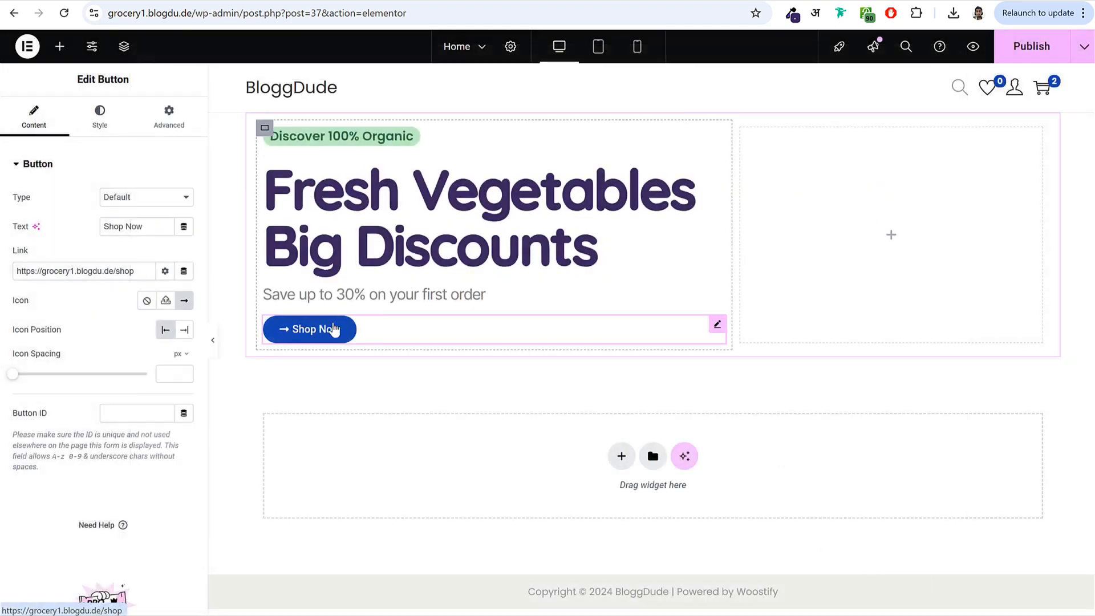
click(184, 331)
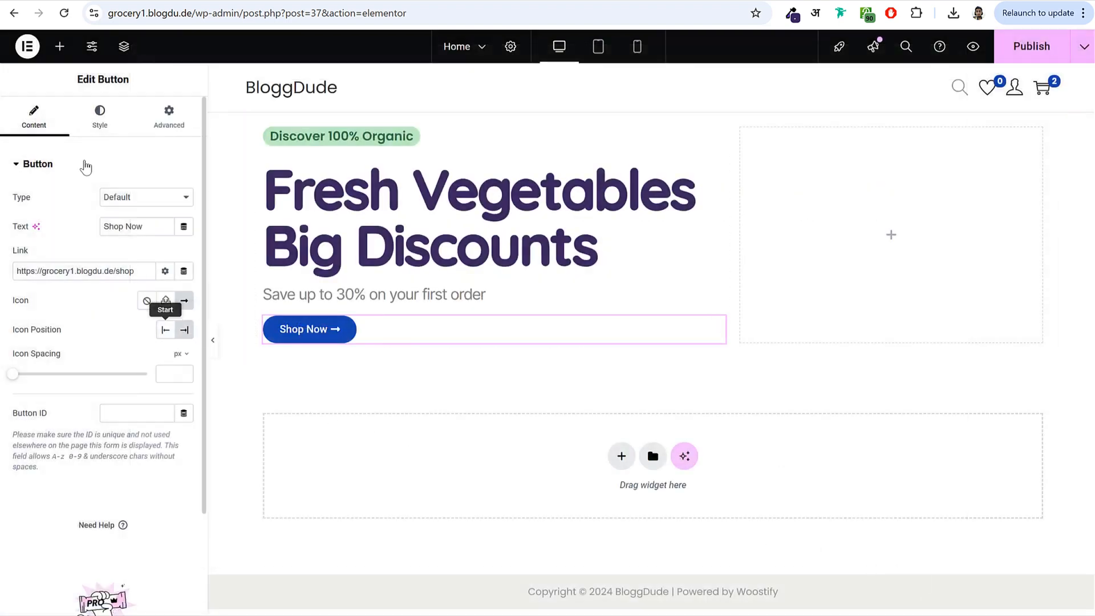
- Give the button a Classic background in the sampled purple #634C9F
click(102, 117)
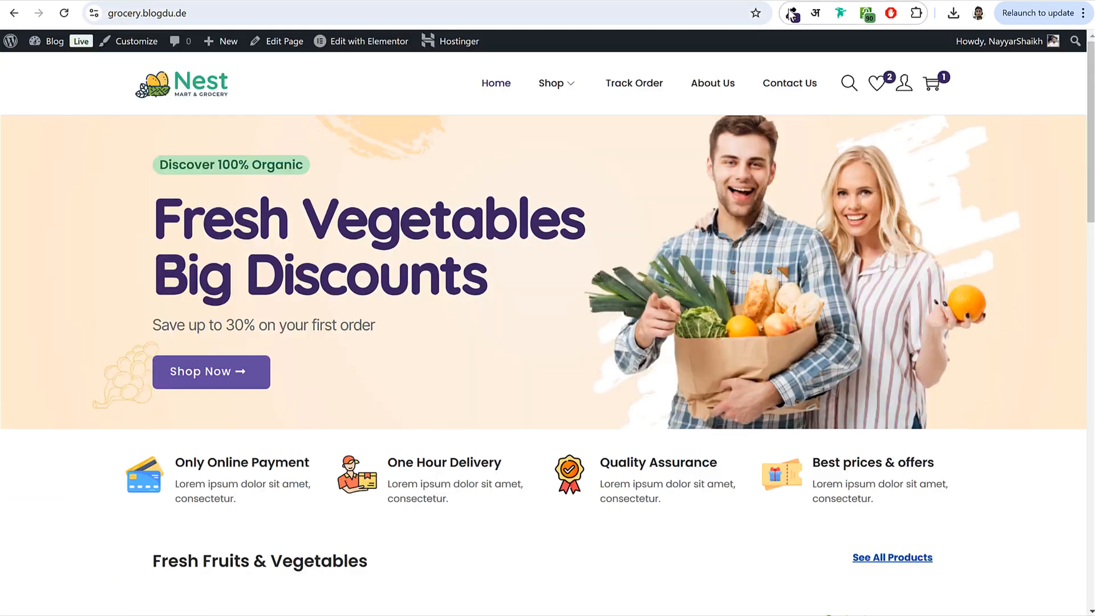
click(792, 15)
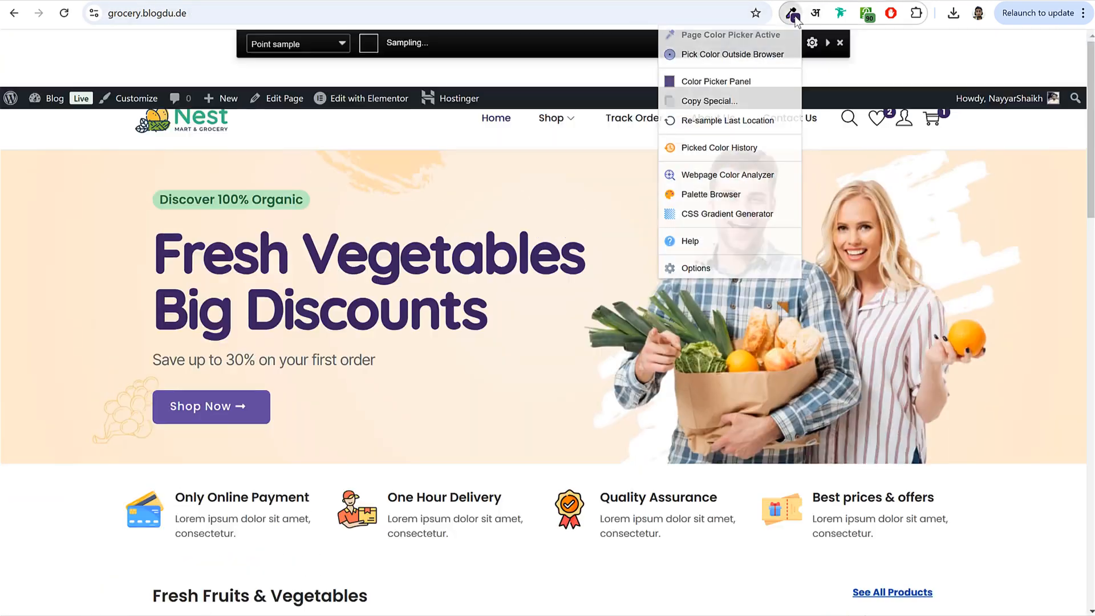
click(259, 401)
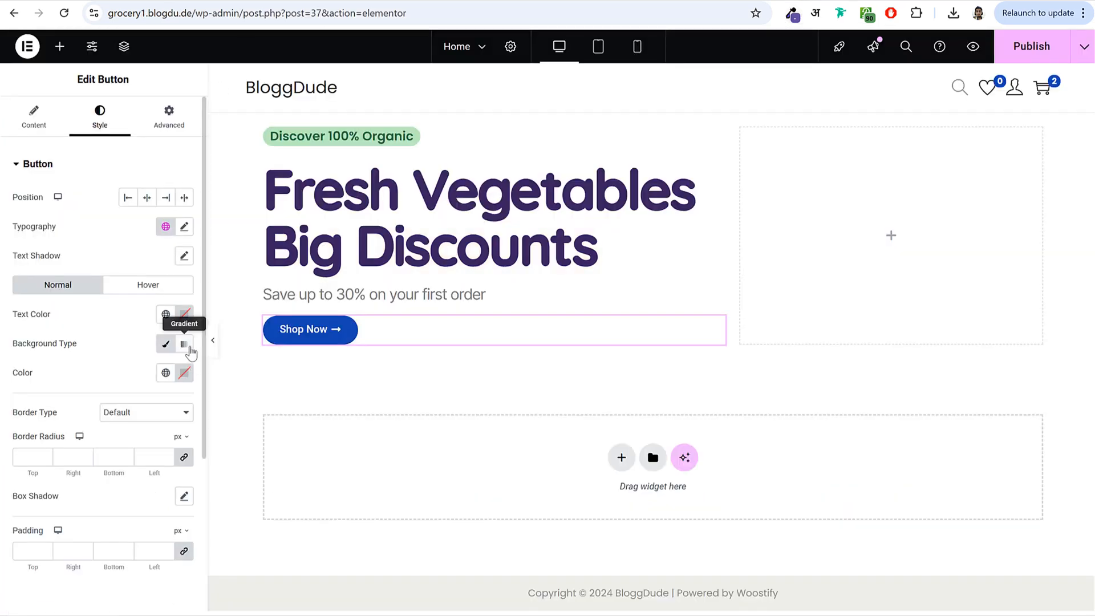
click(184, 344)
click(184, 344)
click(166, 344)
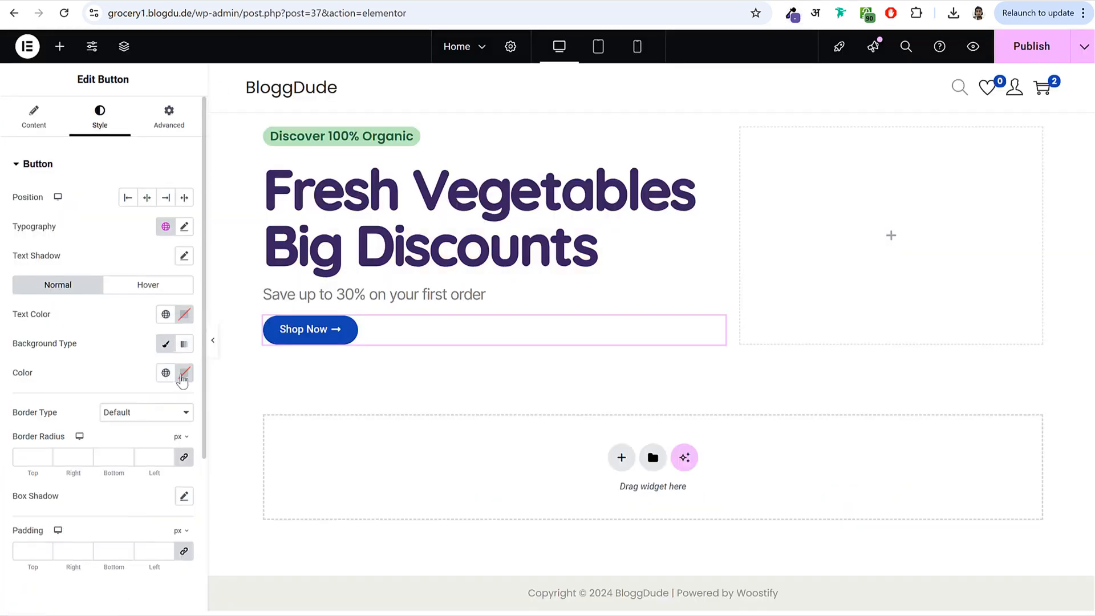
click(184, 372)
key(ctrl+v)
click(121, 349)
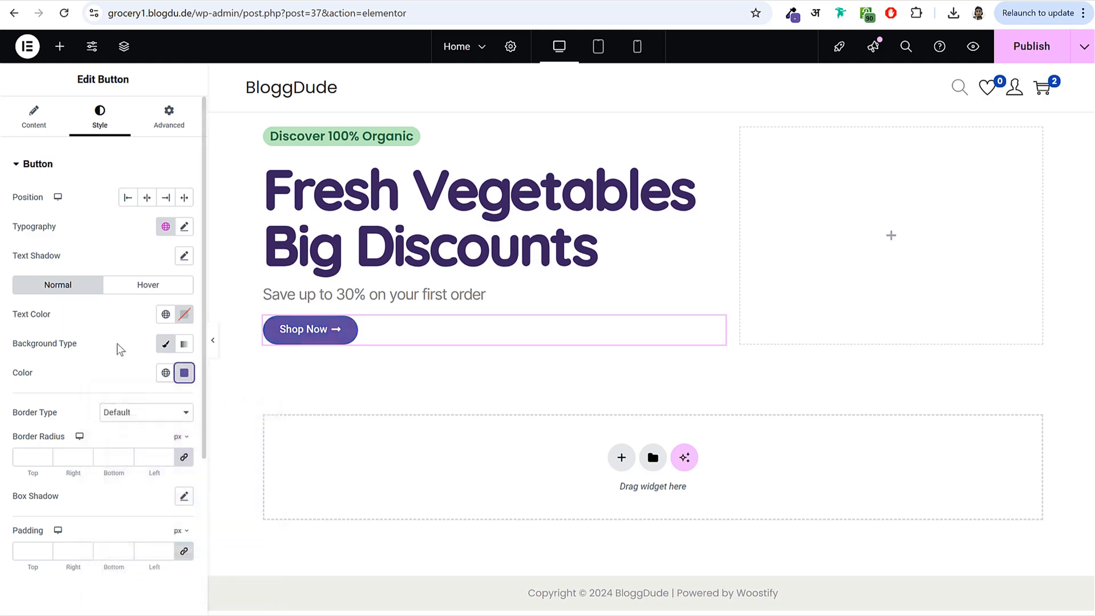
- Set the button typography to Poppins, 16 px, with 1 px letter spacing
click(184, 226)
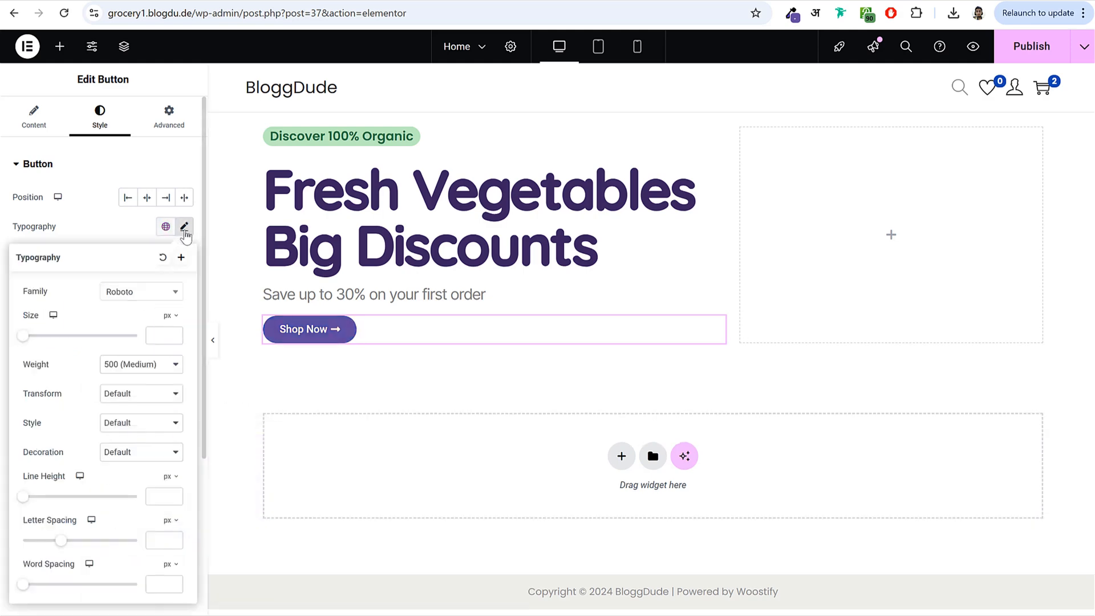
click(137, 294)
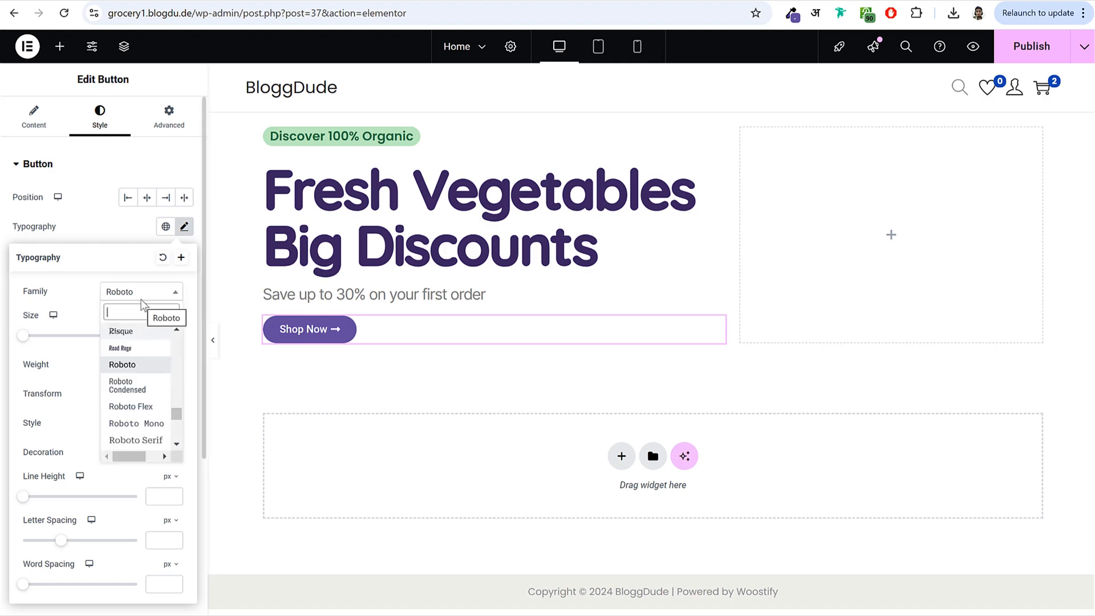
text(poppi)
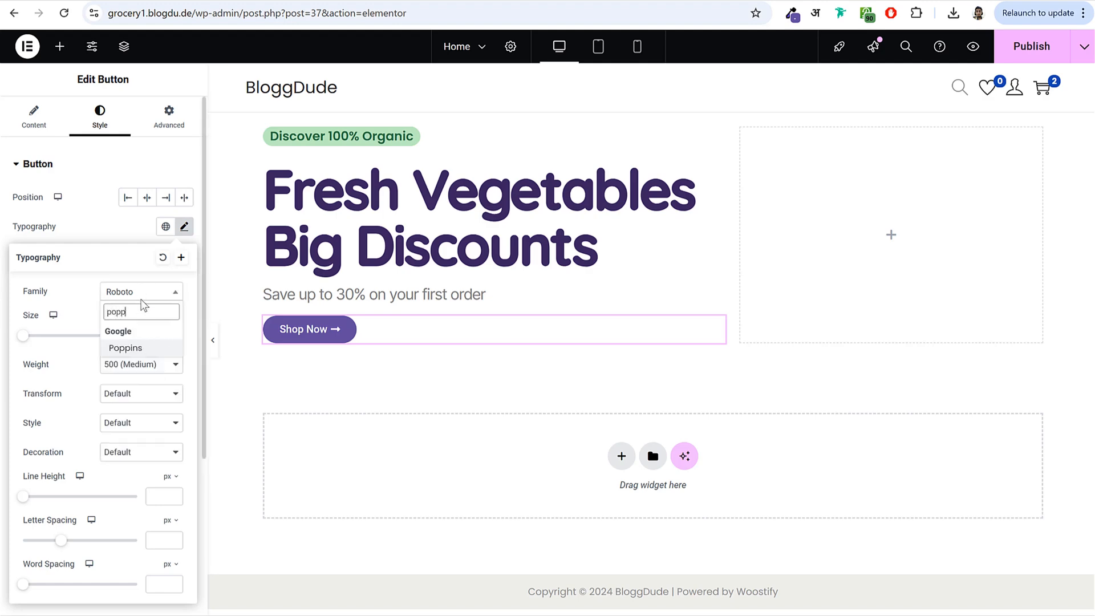
key(Return)
click(158, 339)
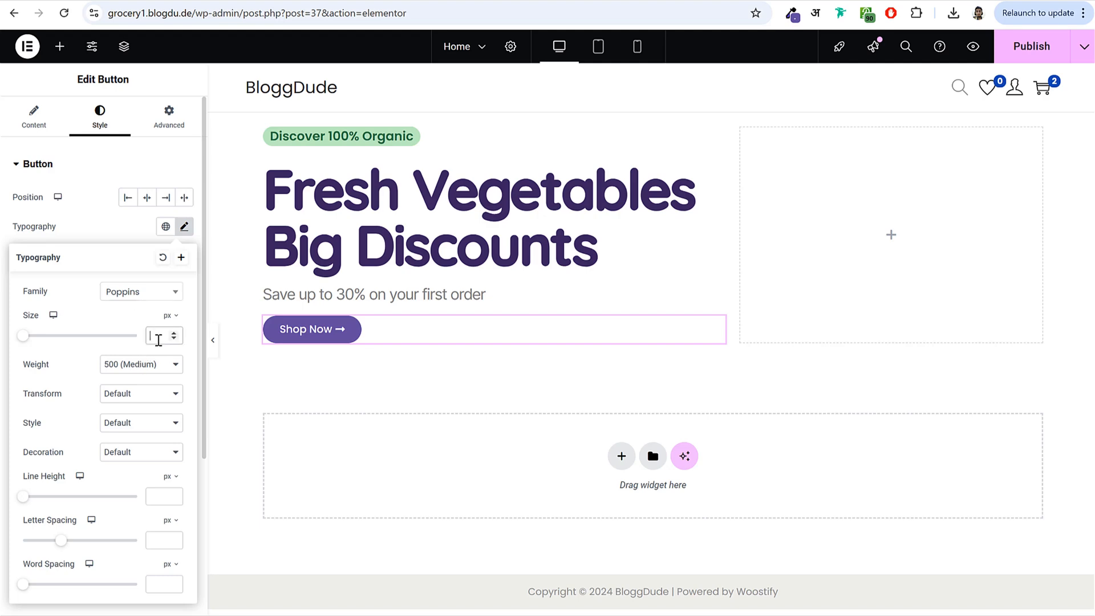
text(16)
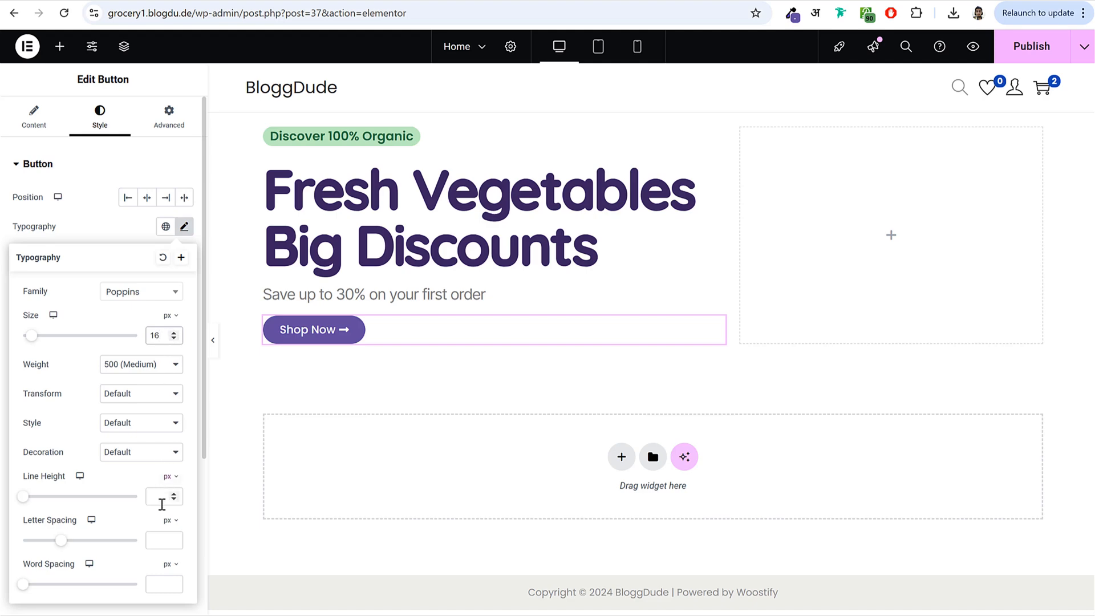
click(164, 535)
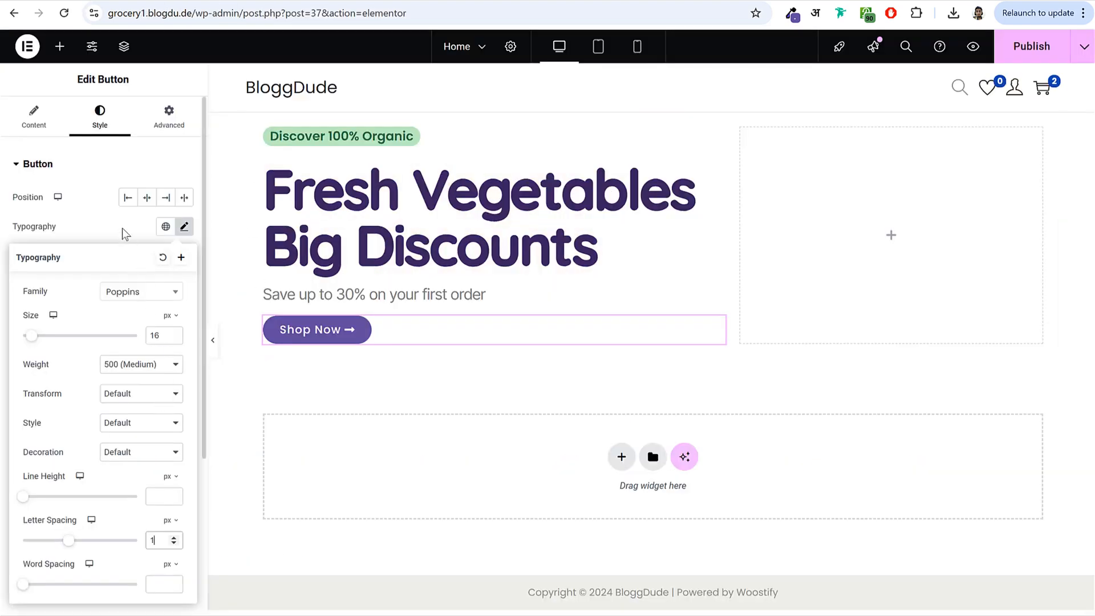
click(116, 223)
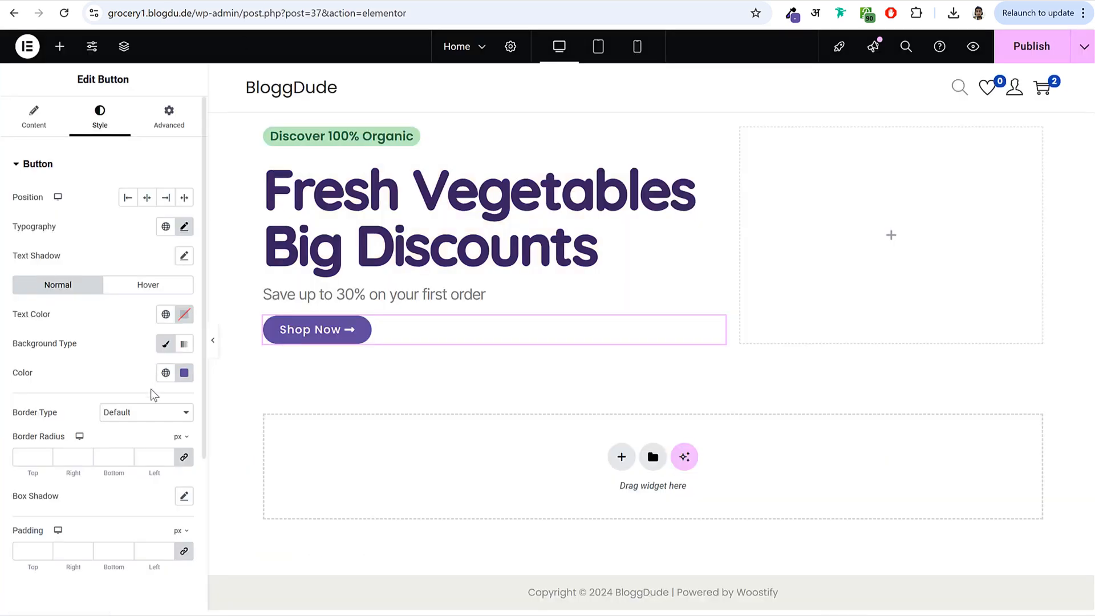
scroll(160, 377, down, 3)
- Round the button's corners, settling on a 7 px border radius
click(32, 249)
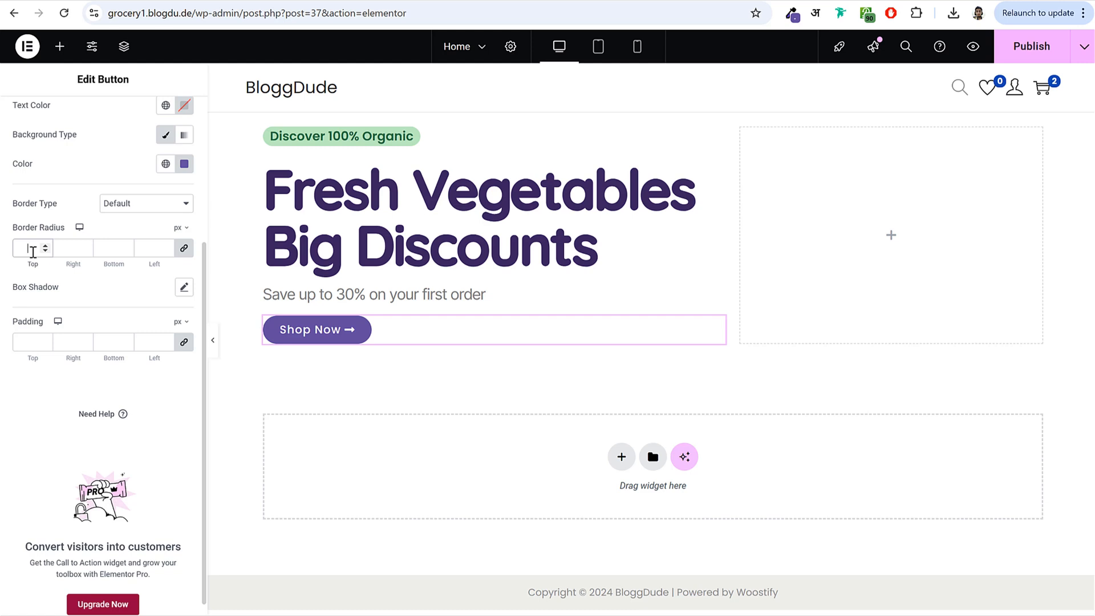
text(0)
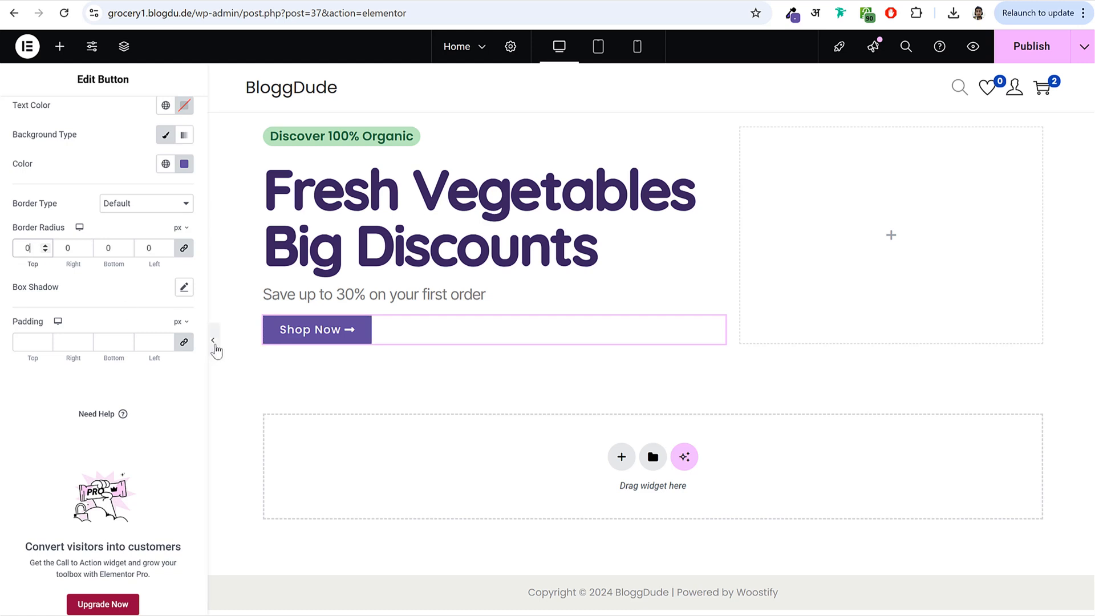
click(215, 345)
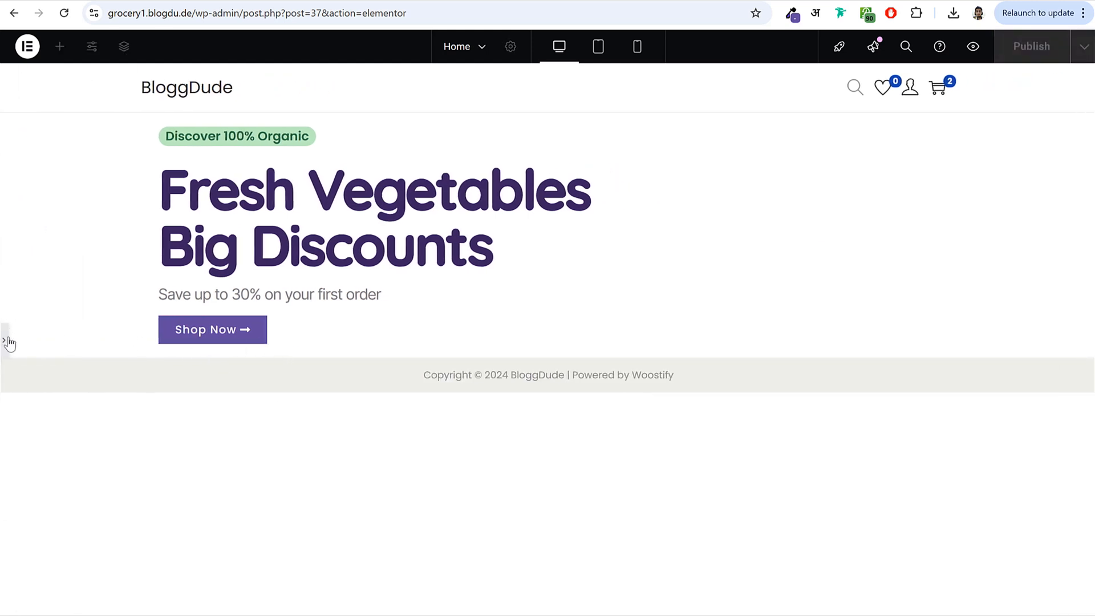
click(4, 340)
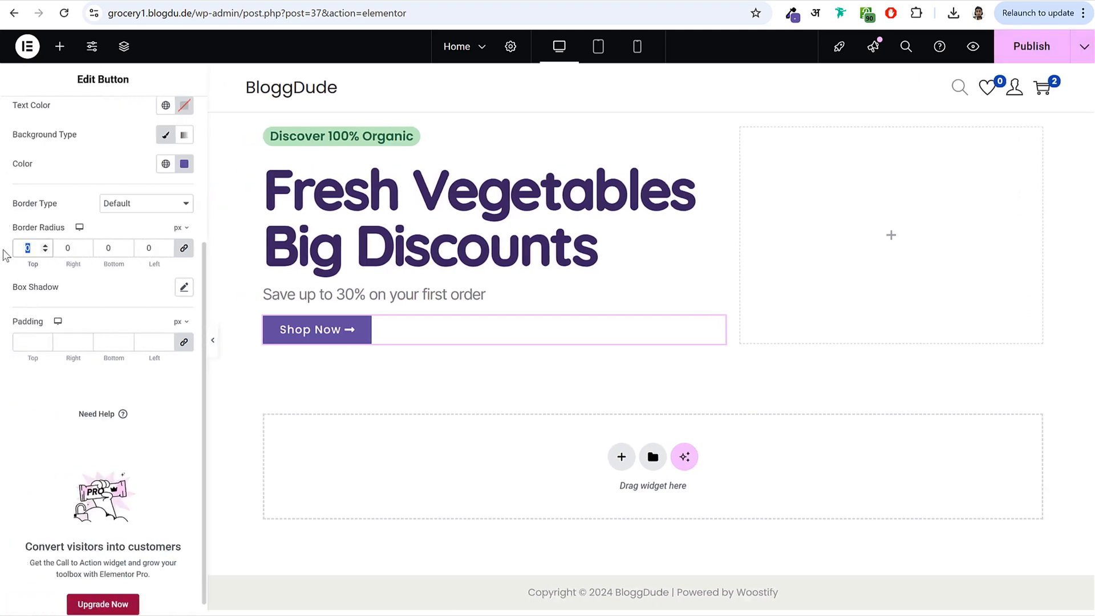
text(10)
click(214, 342)
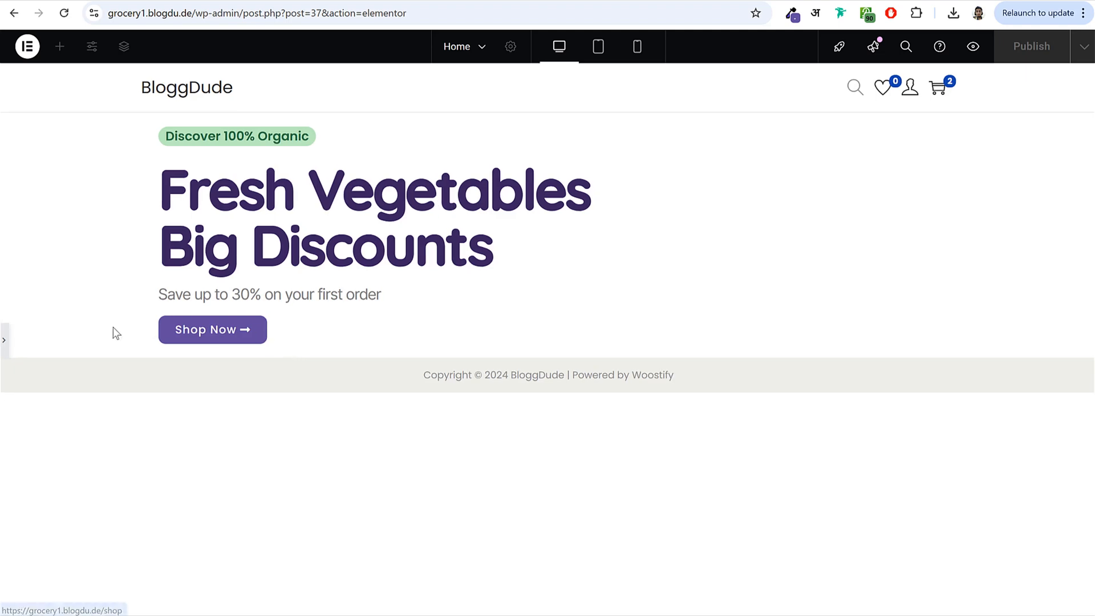
click(9, 345)
double_click(26, 249)
text(7)
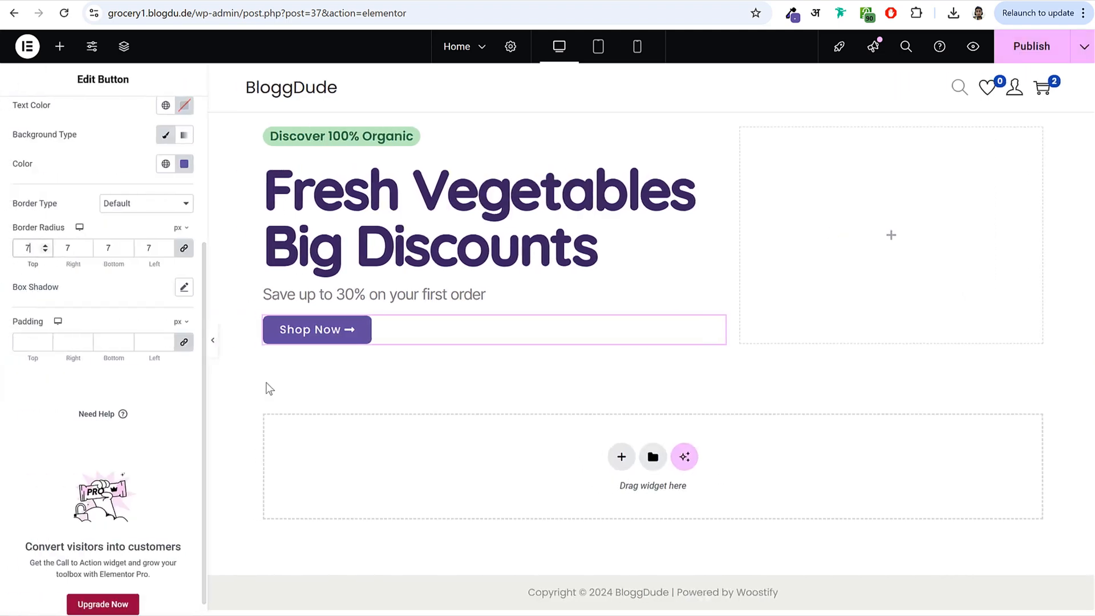
- Set button padding to 15 px top and bottom, 35 px right, 25 px left, and publish
click(185, 345)
double_click(28, 342)
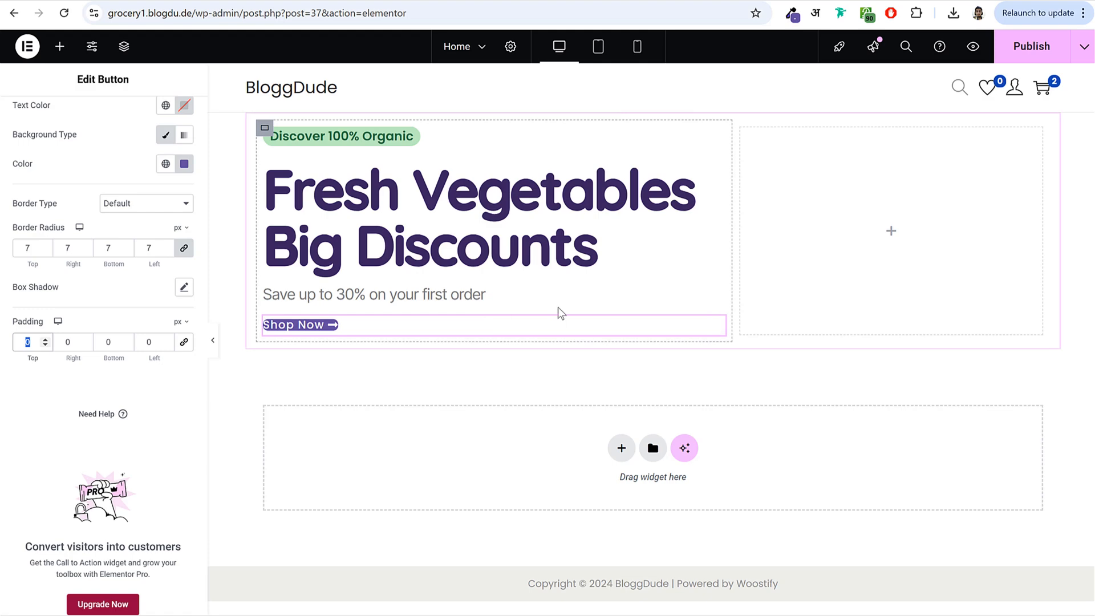
text(15)
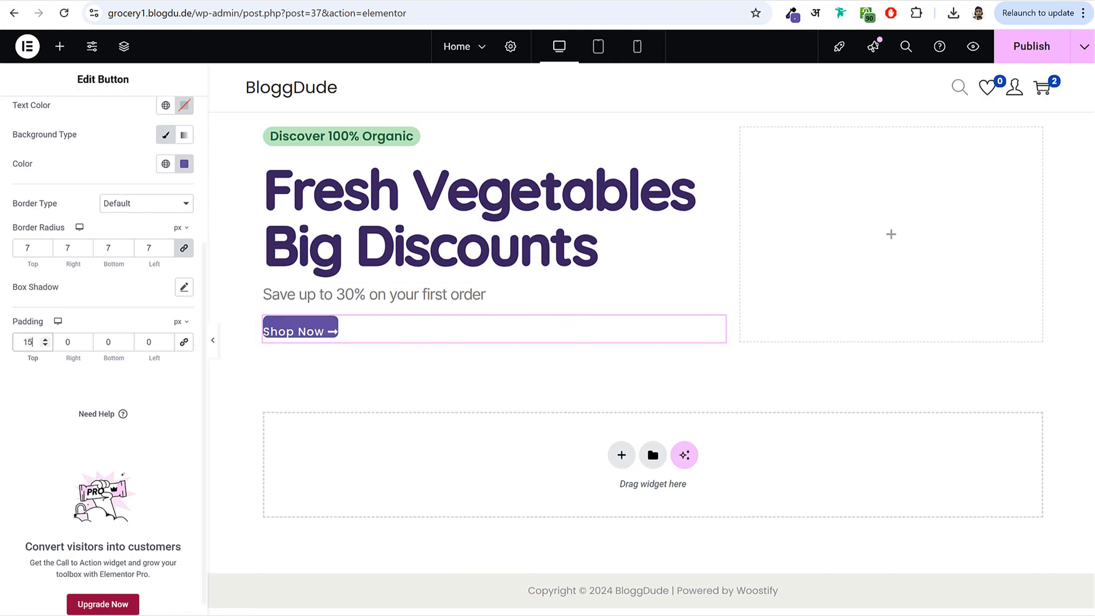
double_click(73, 342)
text(25)
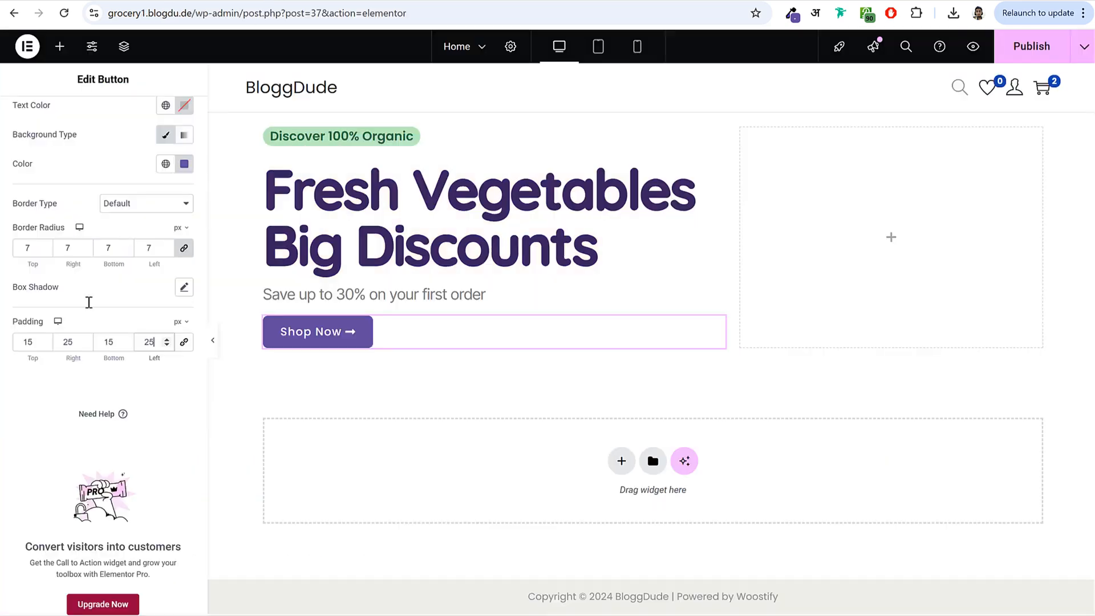
double_click(68, 344)
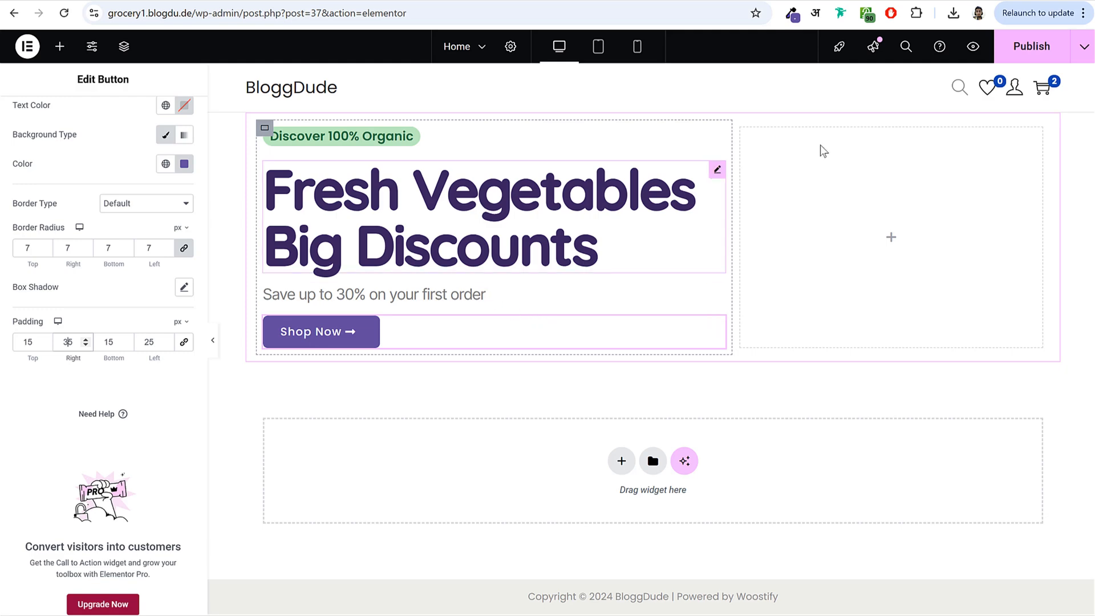
click(1027, 46)
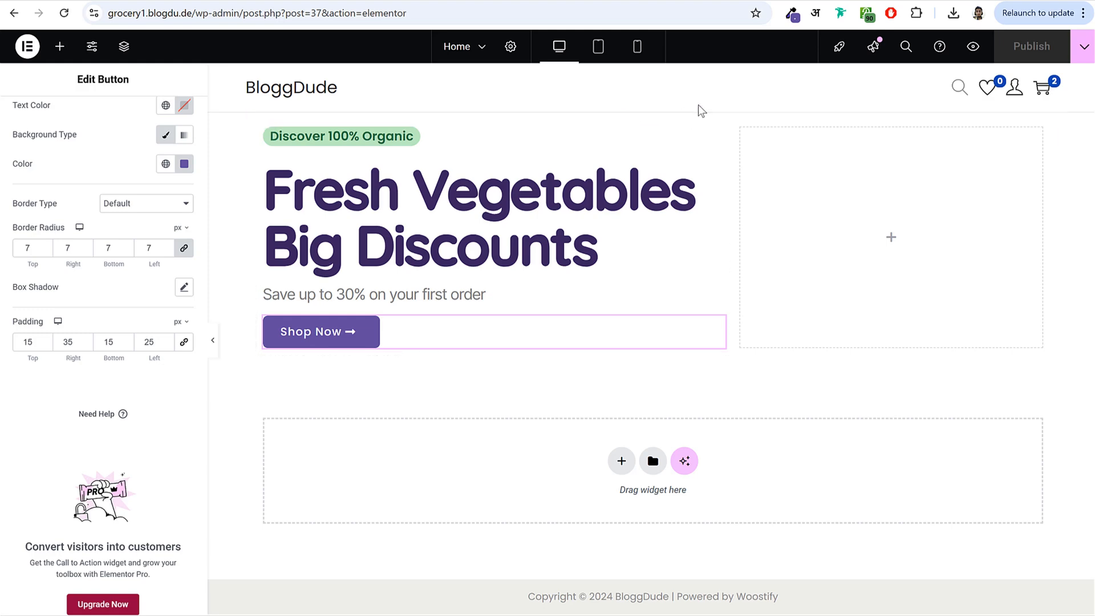
click(621, 461)
- Add a 50/50 two-column section below the hero, then delete it
click(599, 502)
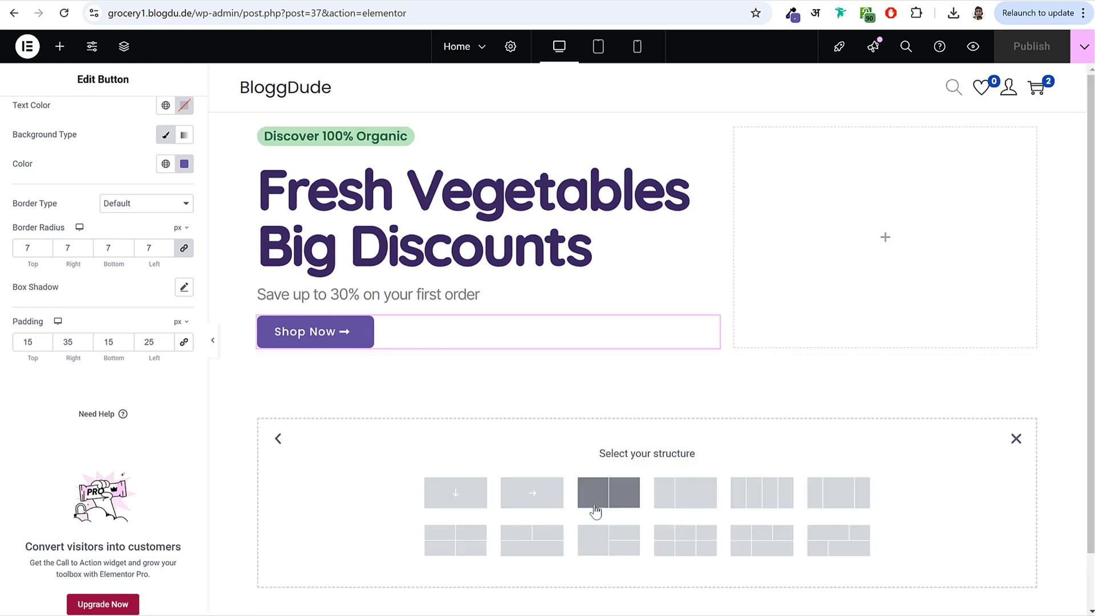
click(593, 502)
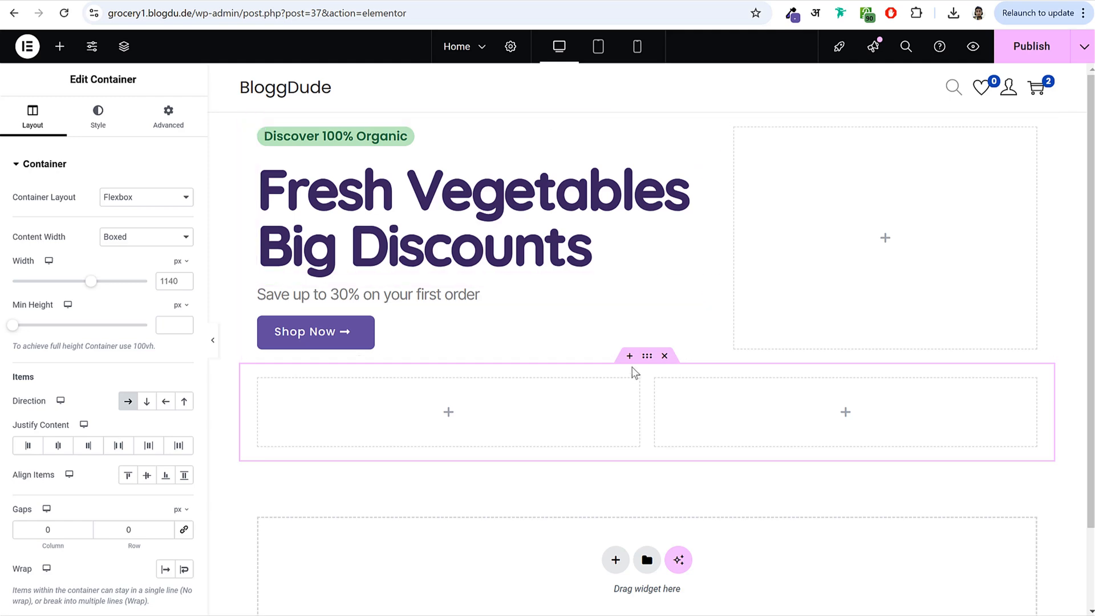
click(665, 357)
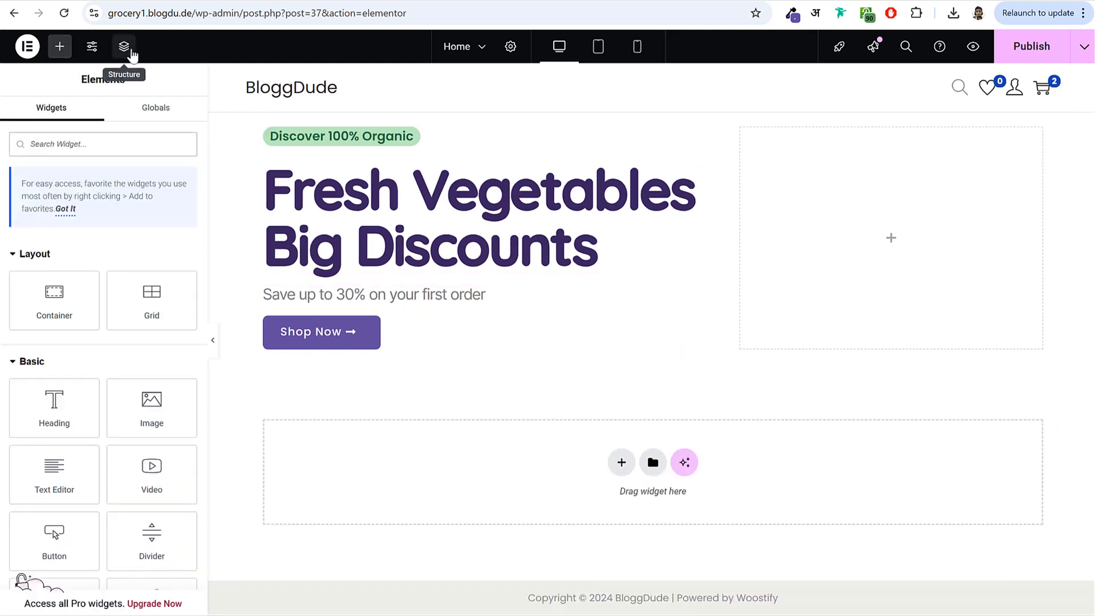
- Select the hero's outer container from the Structure navigator
click(128, 52)
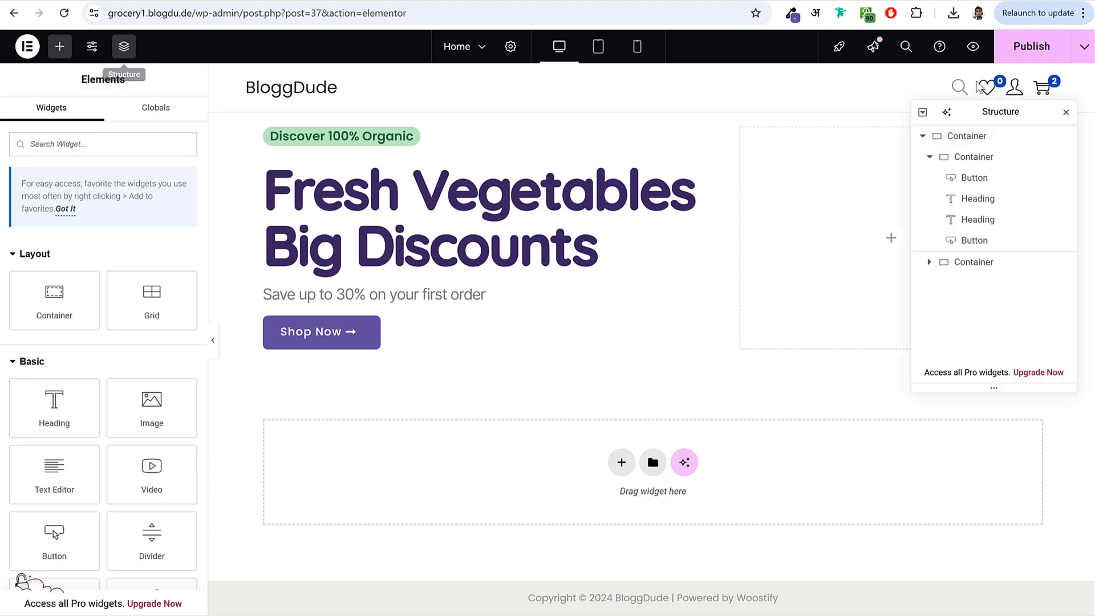
drag(990, 108, 494, 175)
click(489, 202)
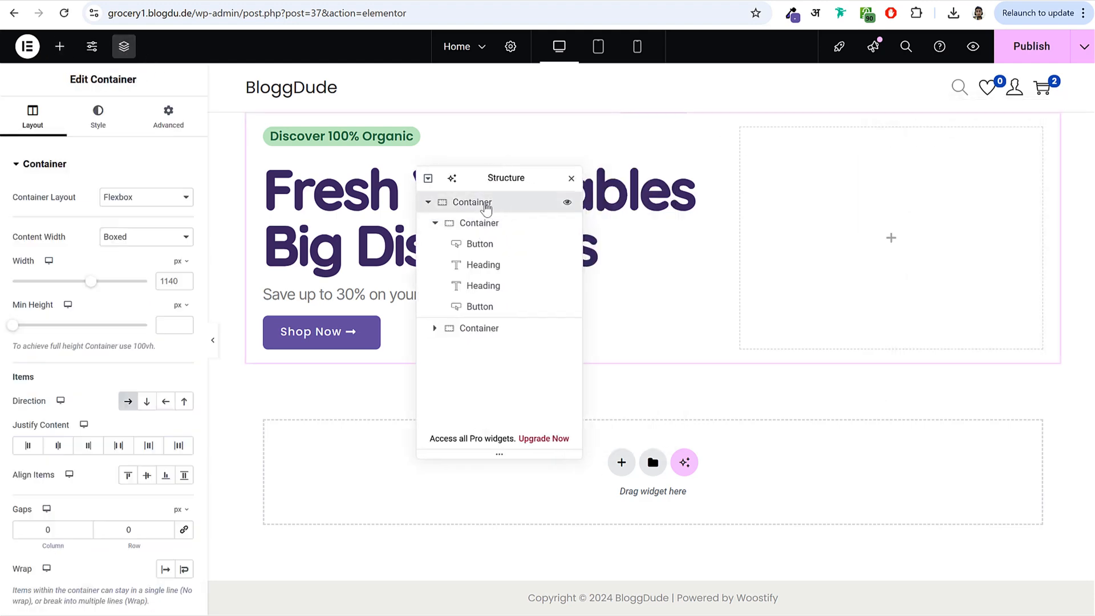
- Give the hero container a 450 px minimum height with items aligned to center
click(571, 178)
drag(35, 312, 140, 322)
click(173, 325)
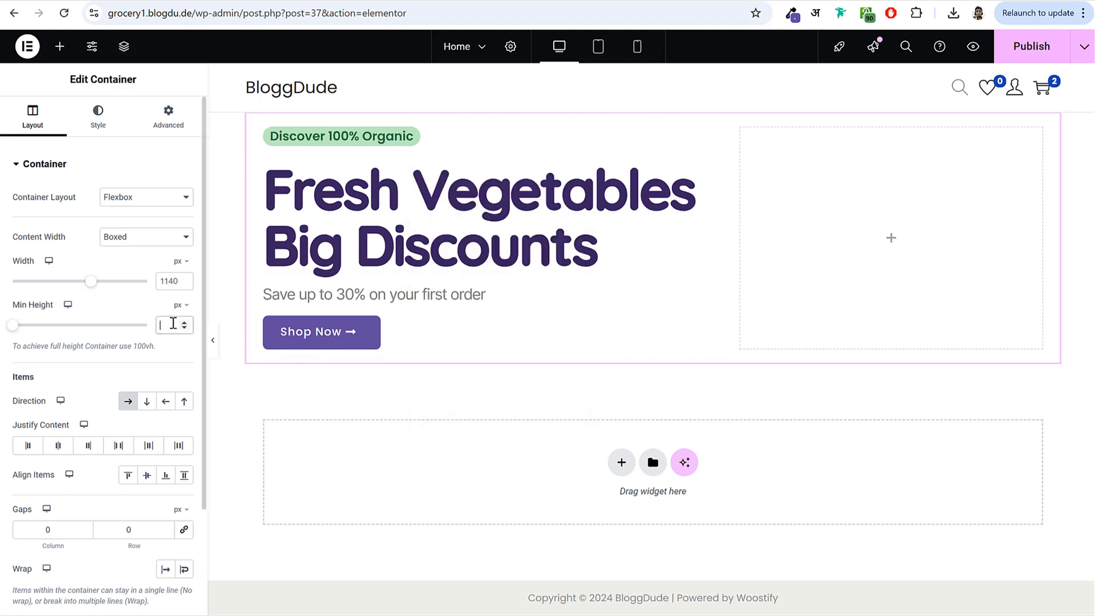
text(450)
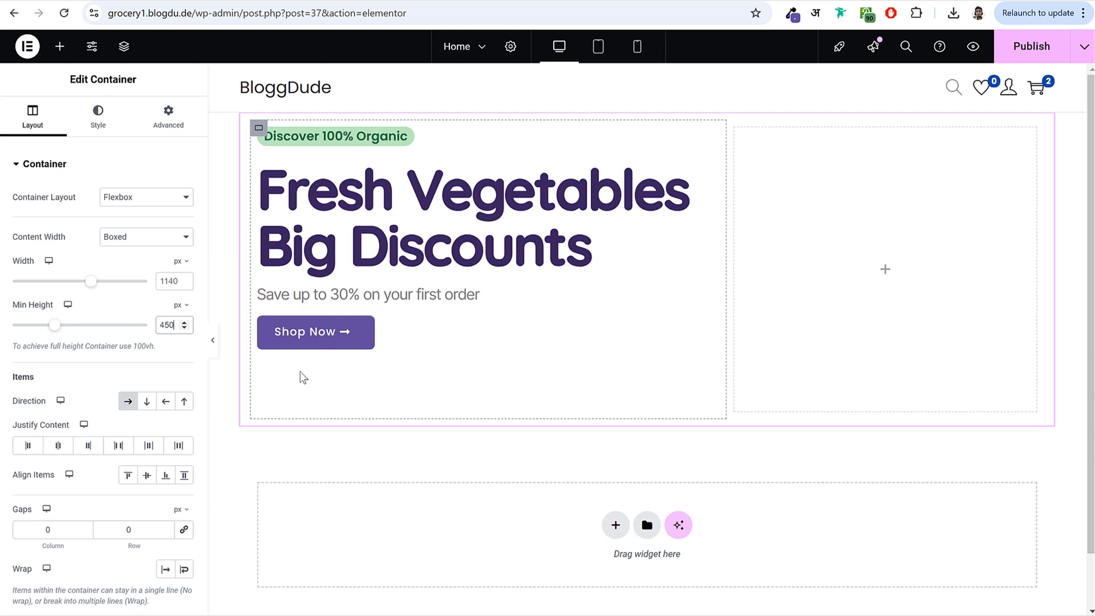
scroll(303, 368, down, 1)
click(146, 475)
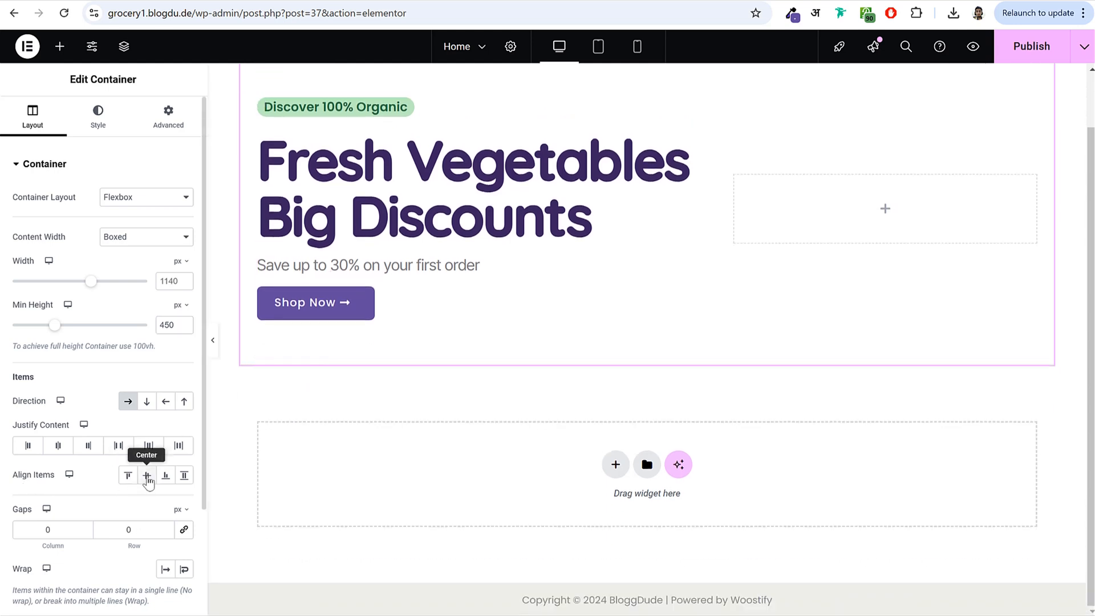
scroll(582, 234, up, 1)
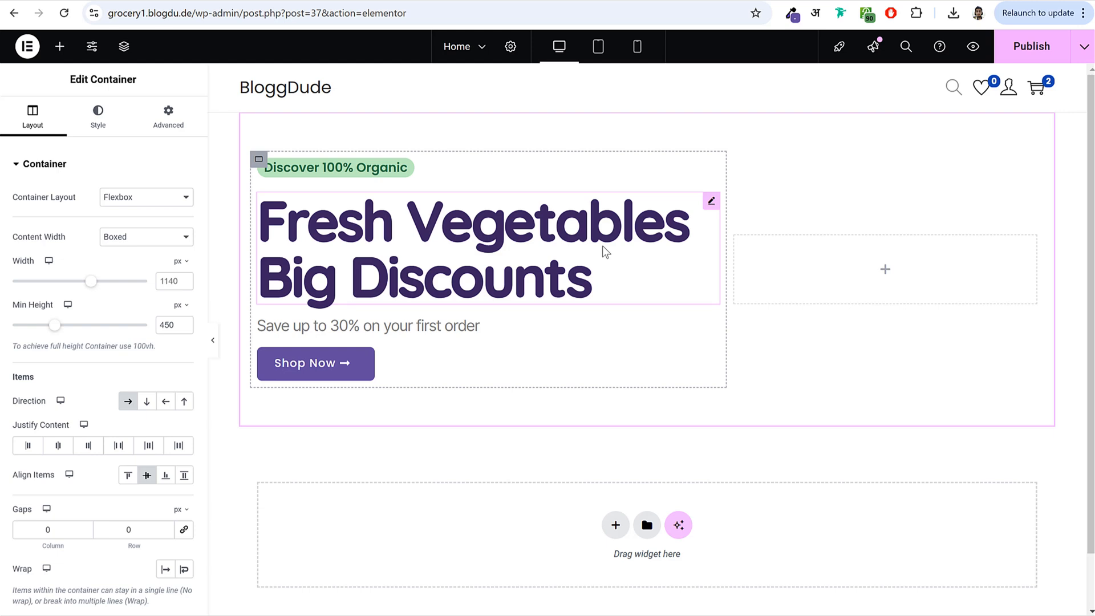
click(99, 119)
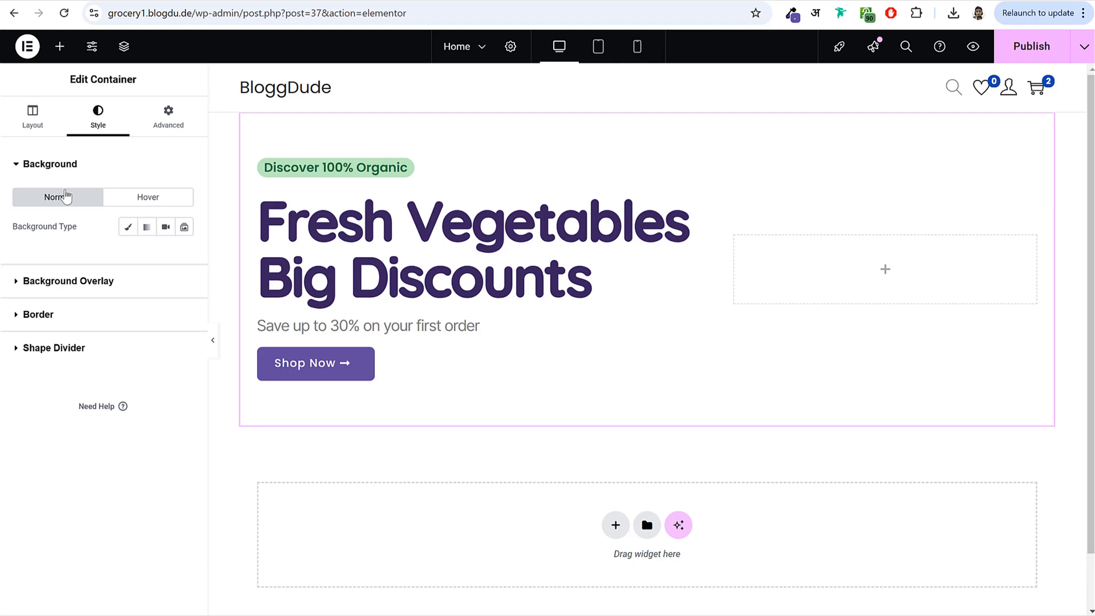
- Upload BG-Hero.jpg from the Media folder and set it as the container's Classic background image
click(129, 228)
click(154, 299)
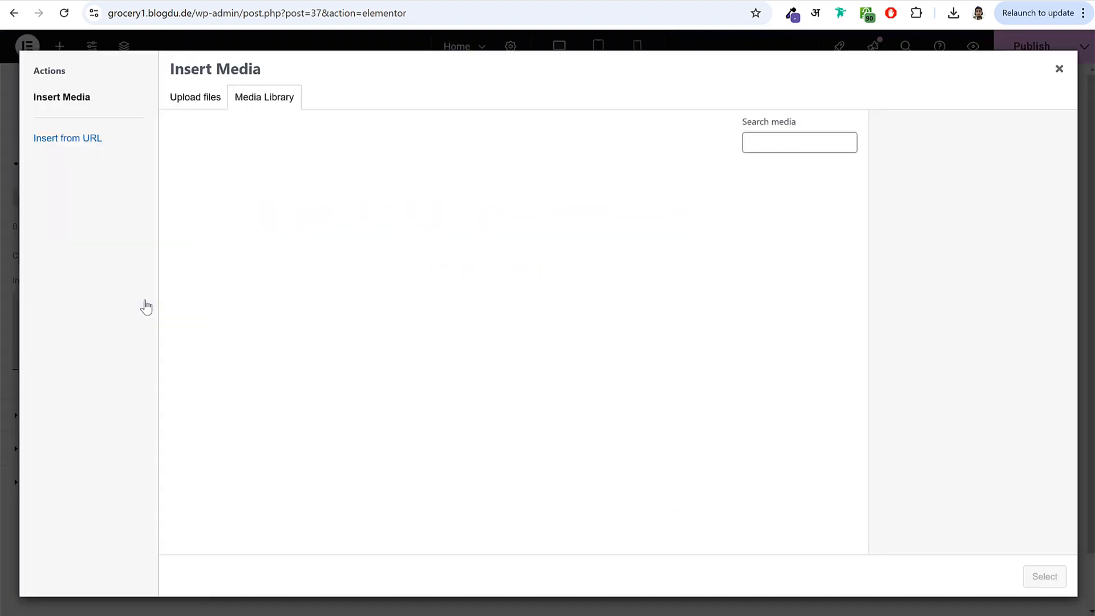
key(alt+Tab)
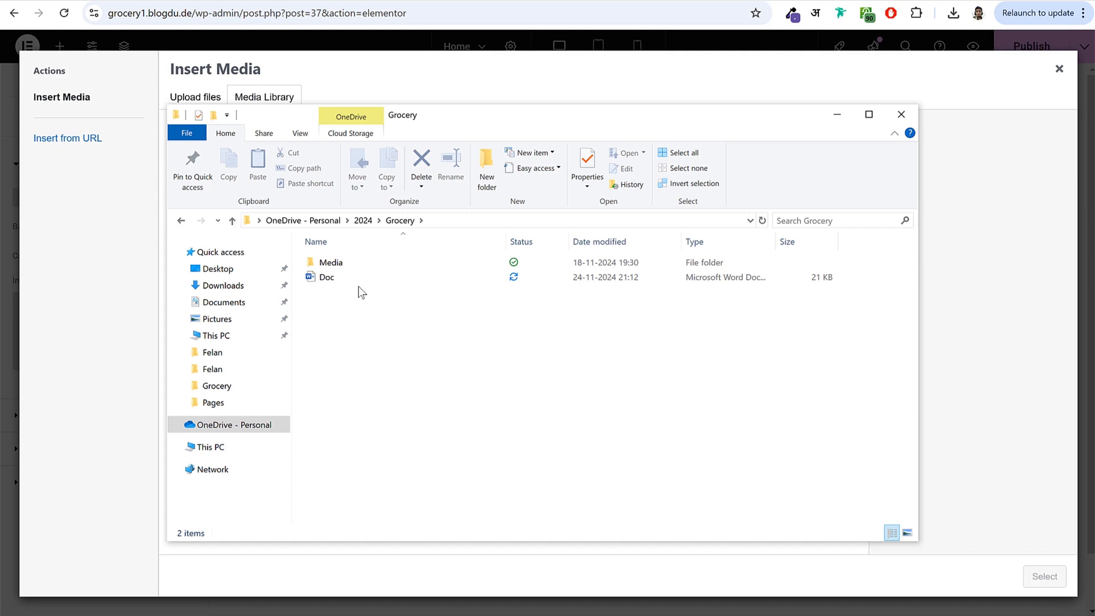
double_click(364, 262)
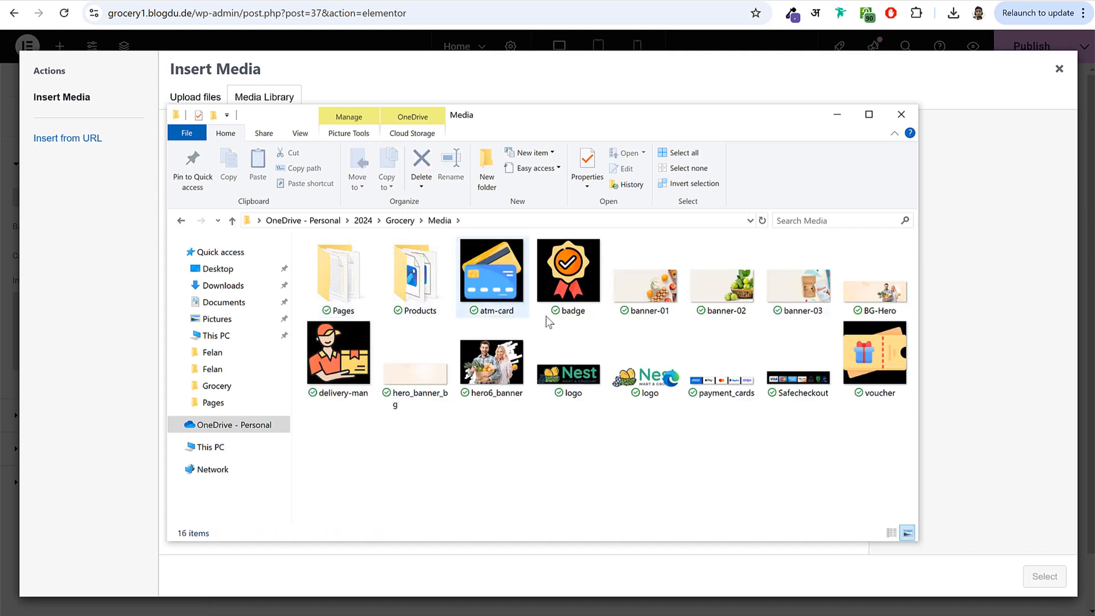
click(871, 300)
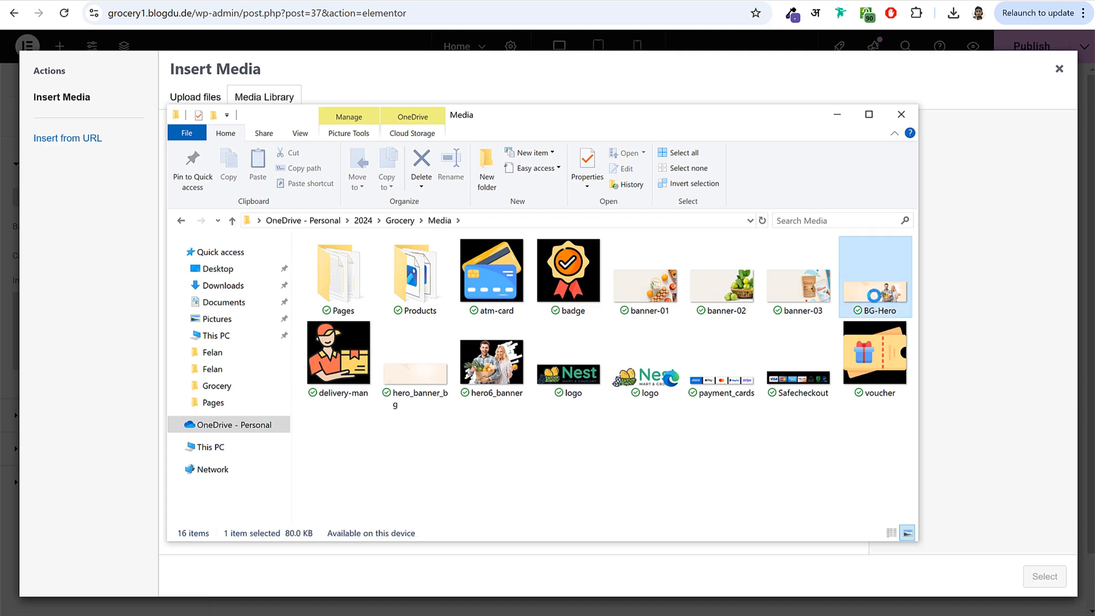
drag(870, 288, 114, 325)
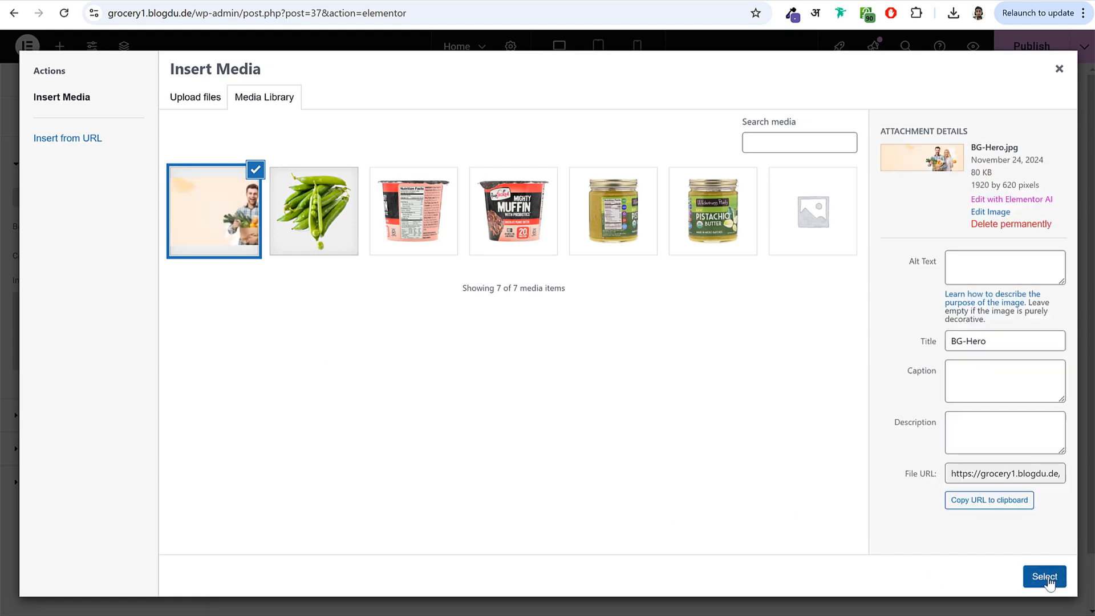
click(1044, 577)
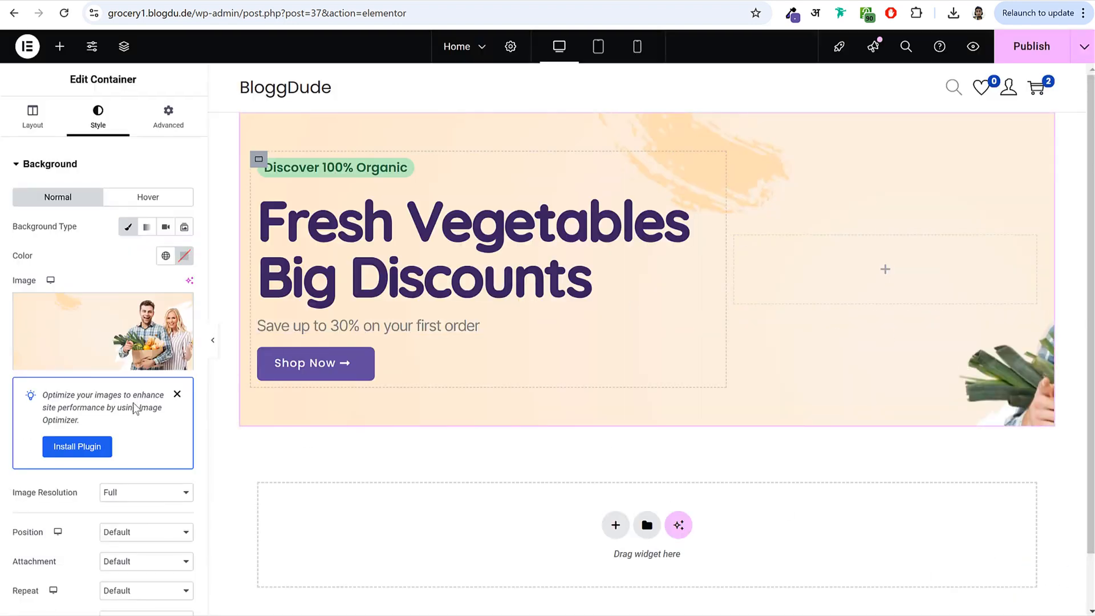
- Set the hero background to Cover size at Bottom Center position, and publish
scroll(145, 410, down, 3)
click(154, 411)
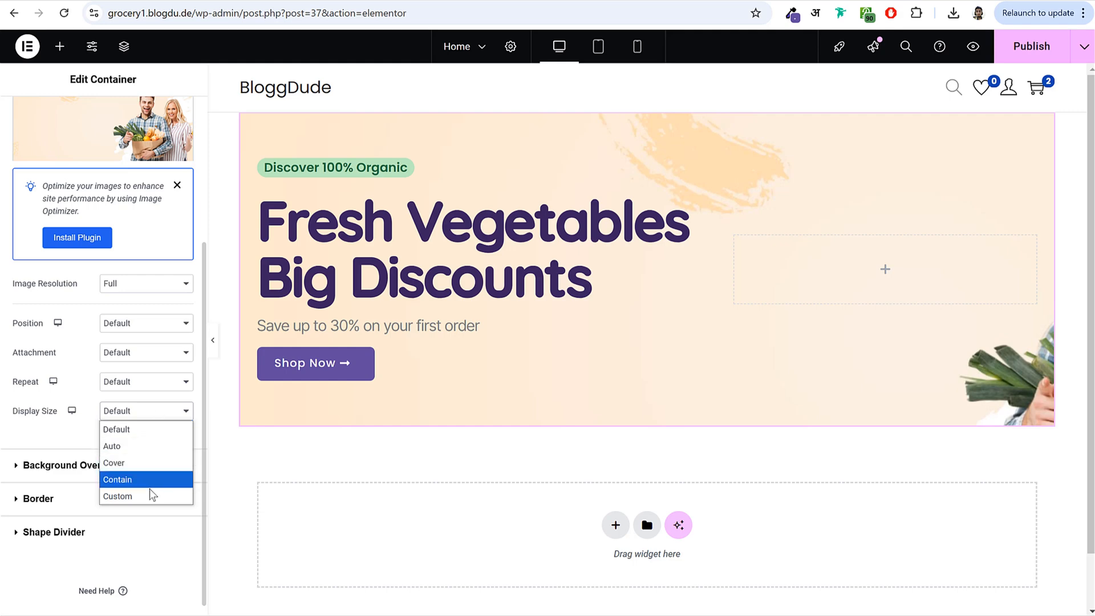
click(148, 463)
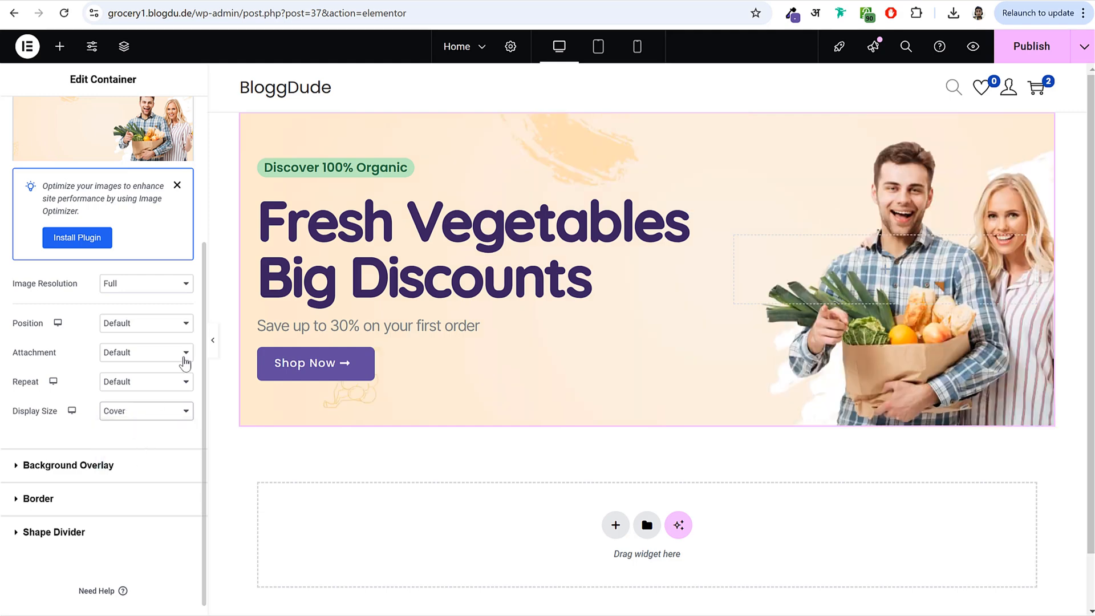
click(161, 324)
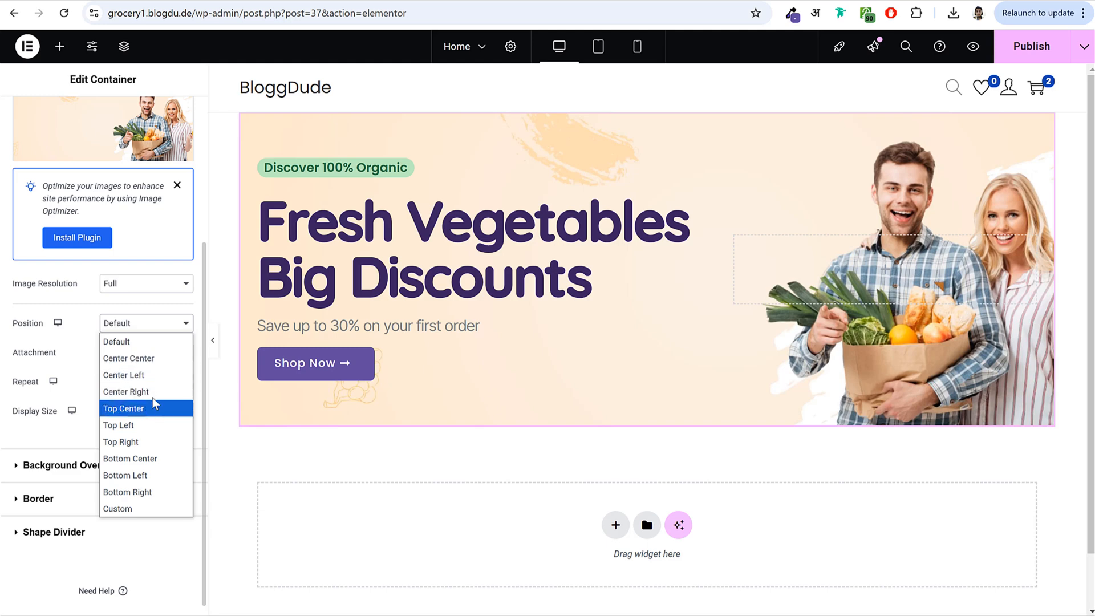
click(149, 458)
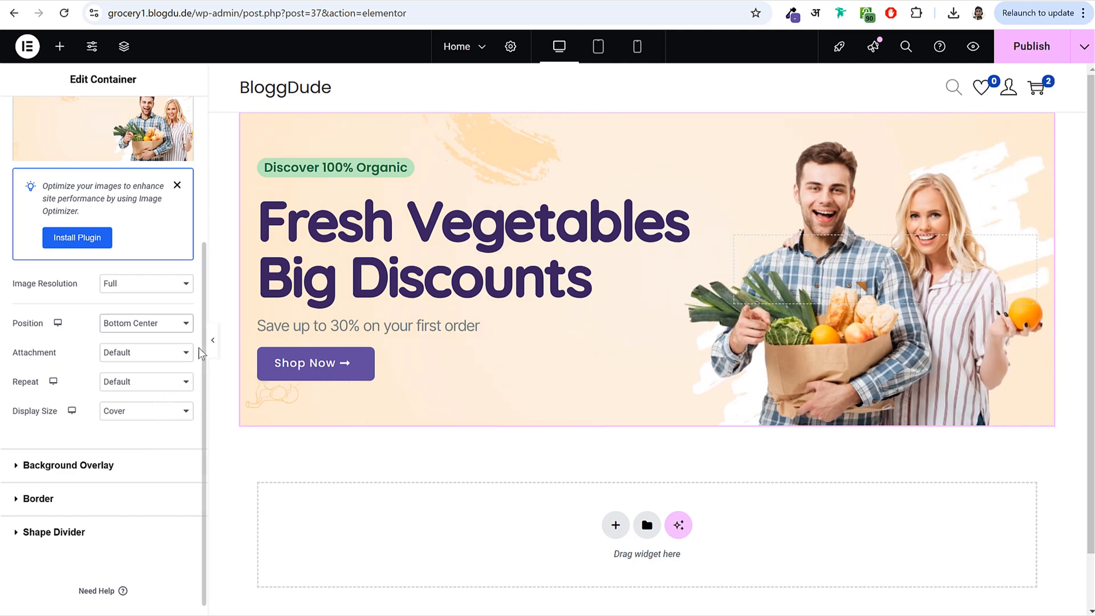
click(1034, 45)
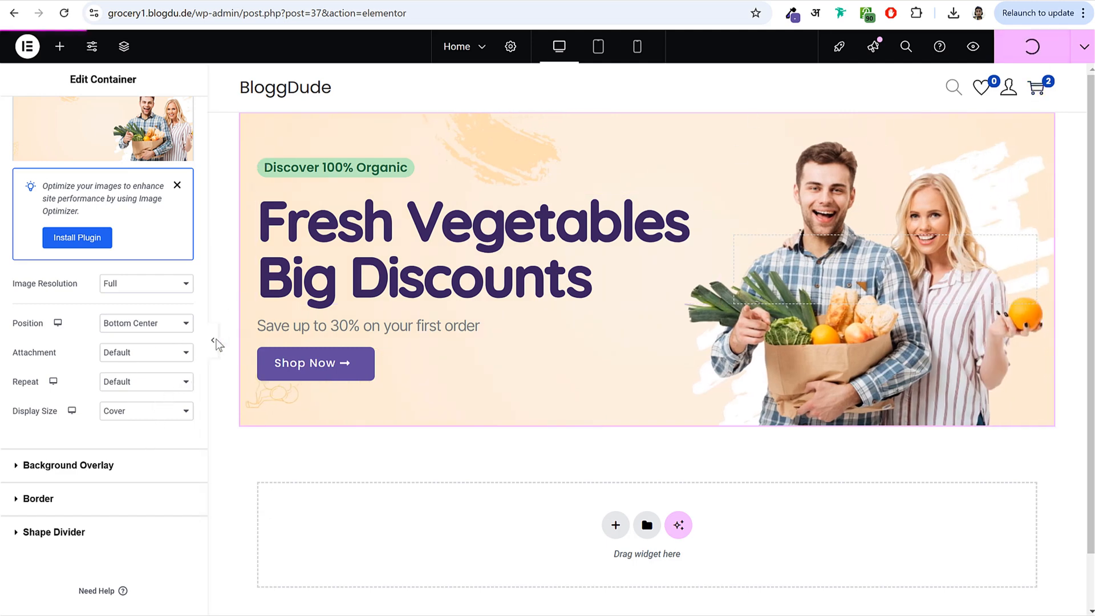
- Preview the page and compare it with the live grocery.blogdu.de site
click(212, 341)
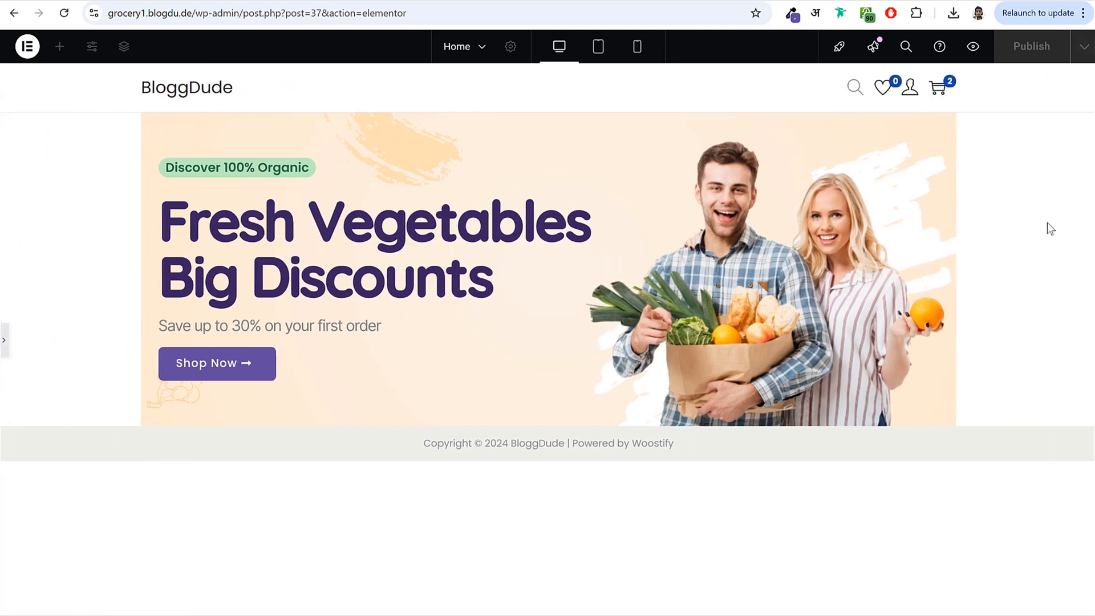
click(123, 1)
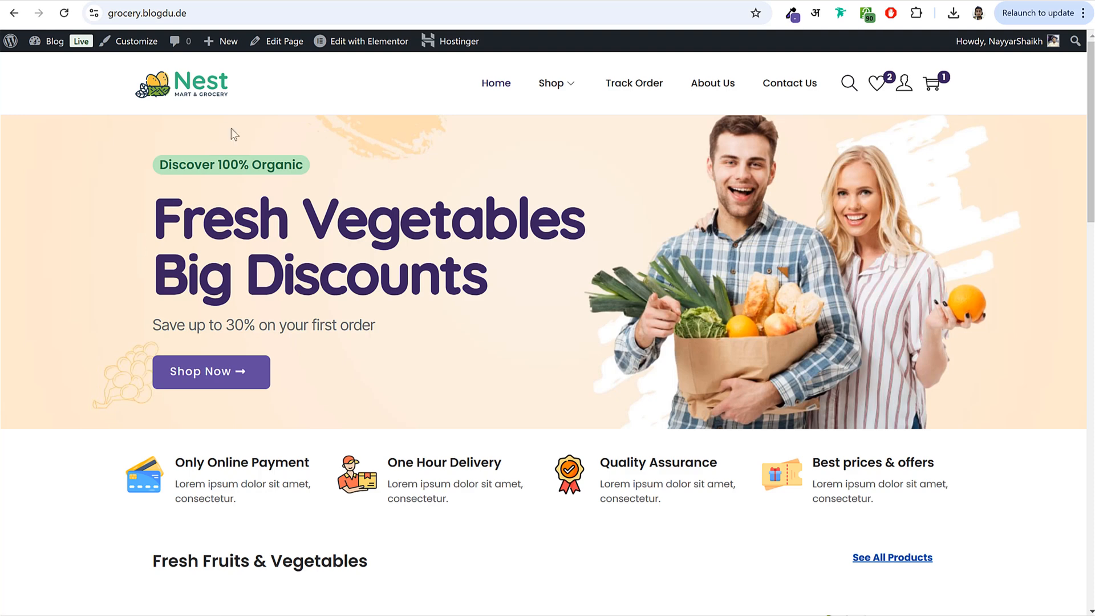
click(299, 1)
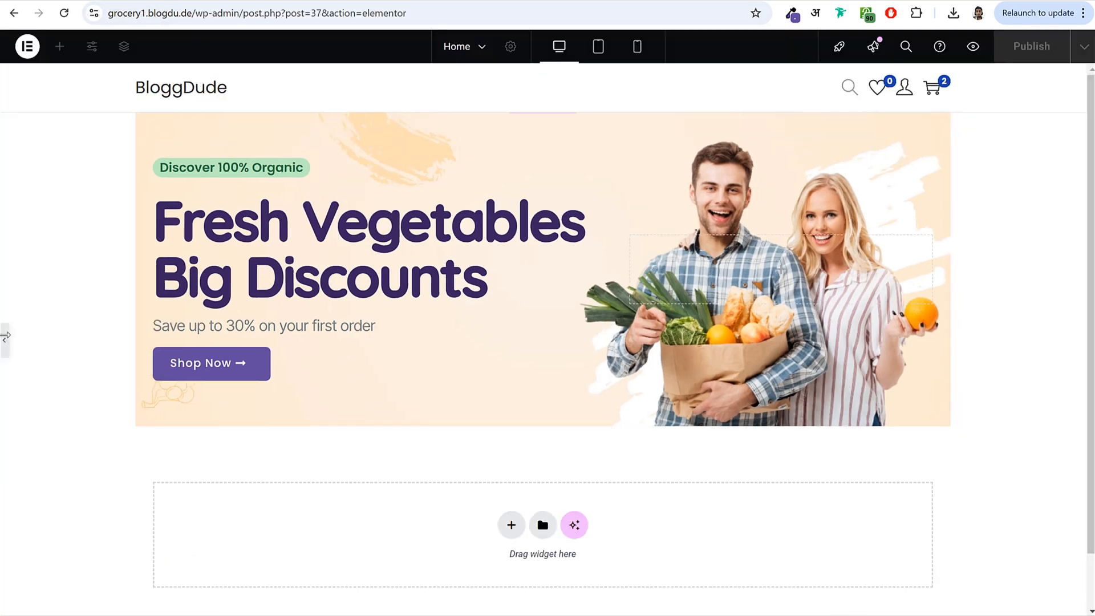
- Open the Home page in the WordPress admin editor via the Pages list
click(188, 1)
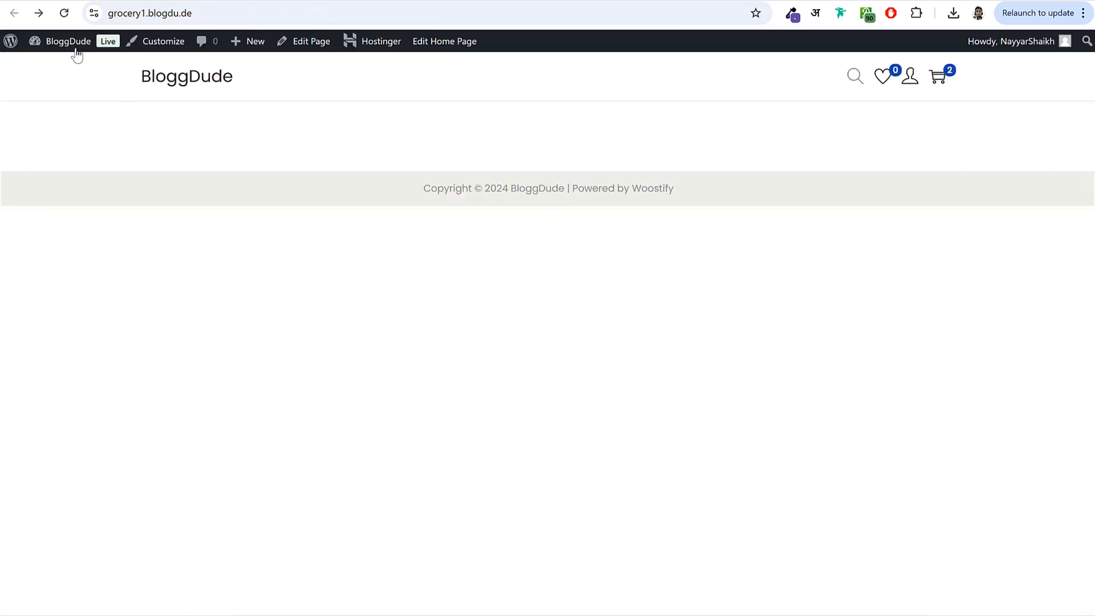
click(74, 45)
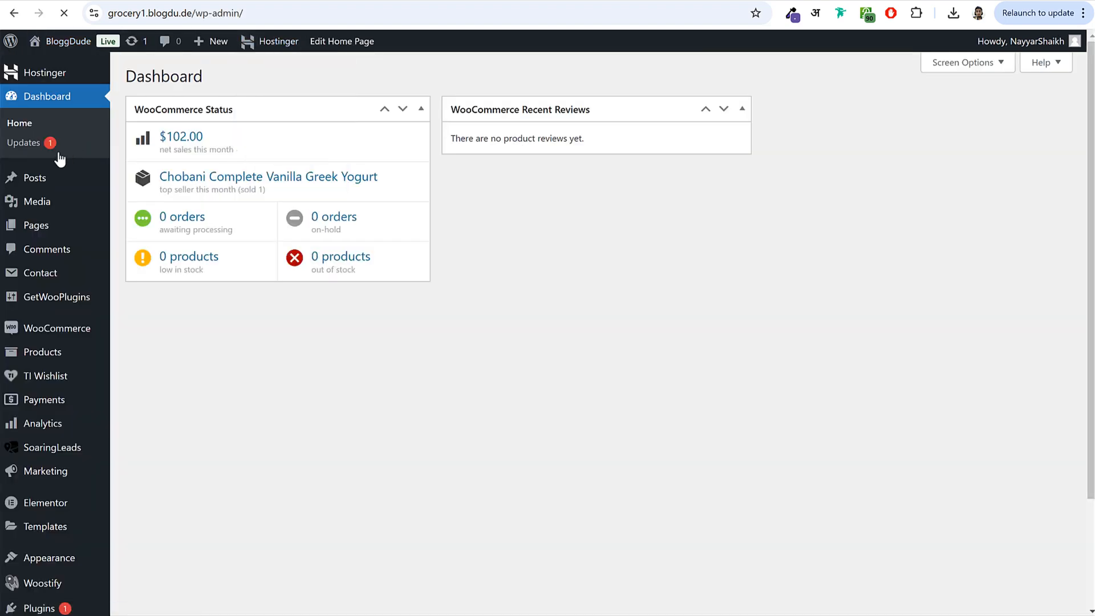
click(46, 232)
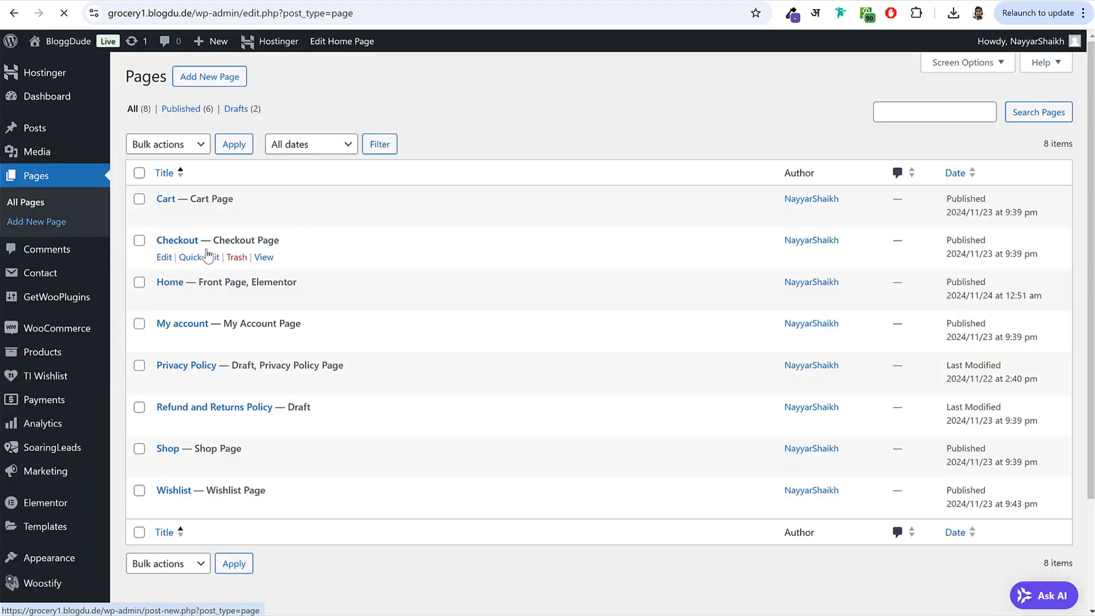
click(165, 298)
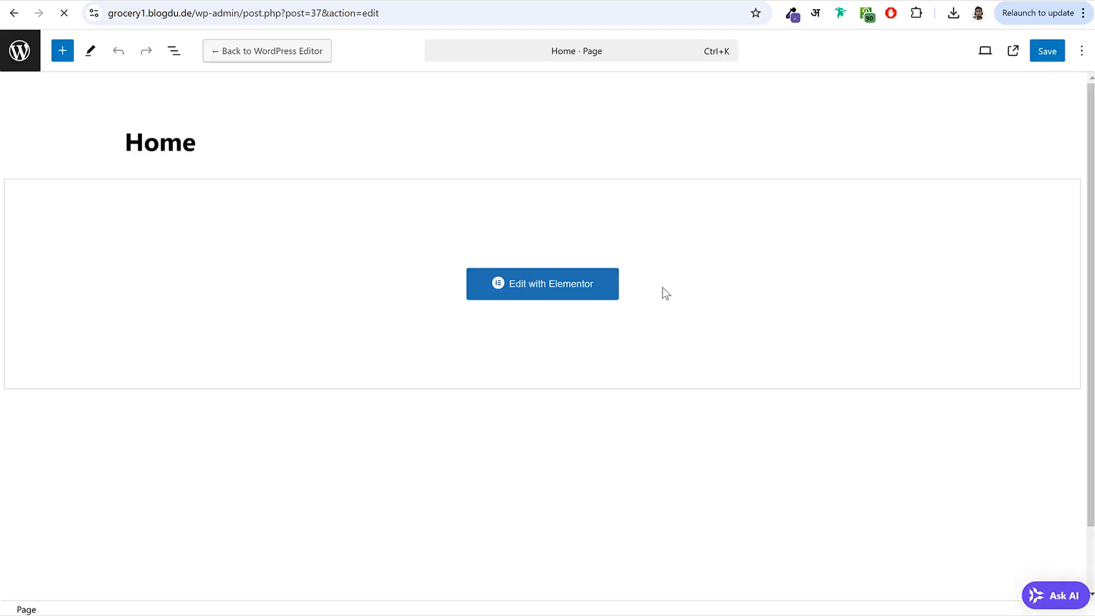
scroll(948, 313, down, 4)
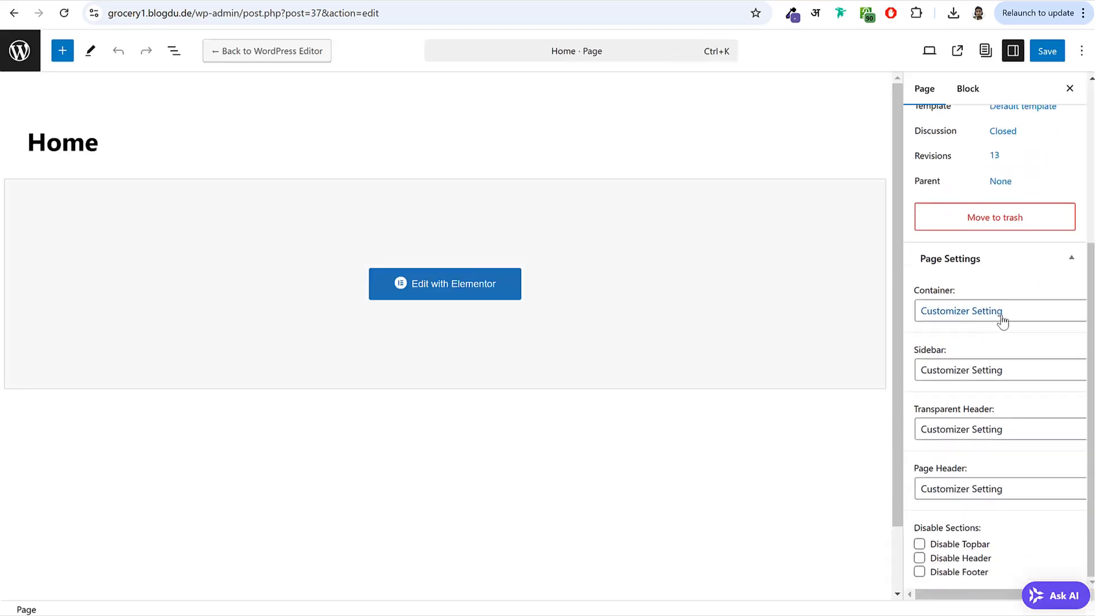
scroll(979, 311, up, 4)
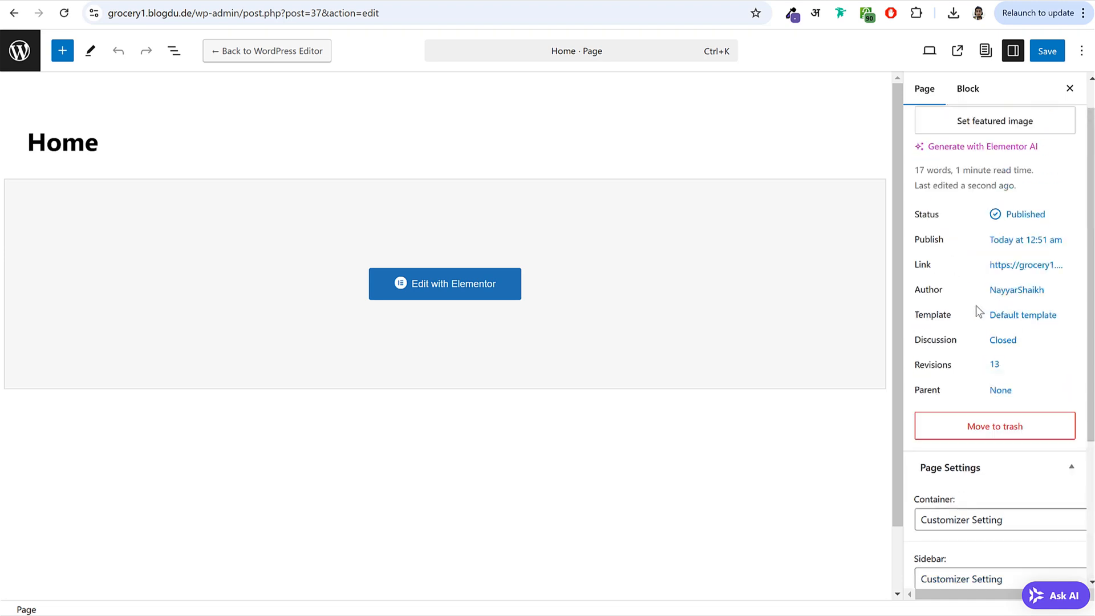
- Set the Home page template to Elementor Full Width
double_click(925, 315)
click(1045, 316)
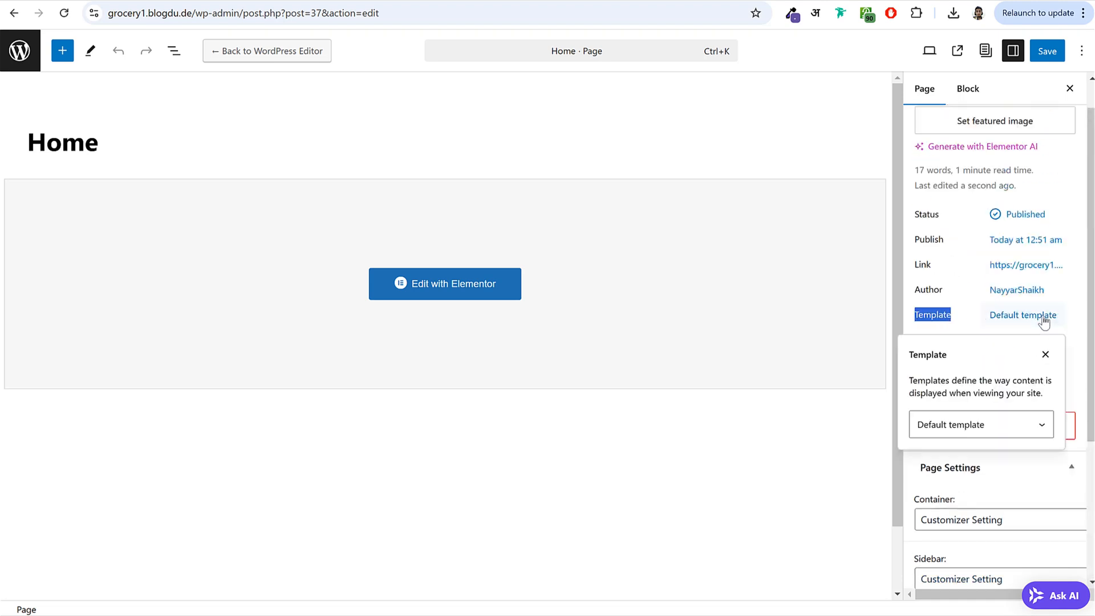
click(976, 422)
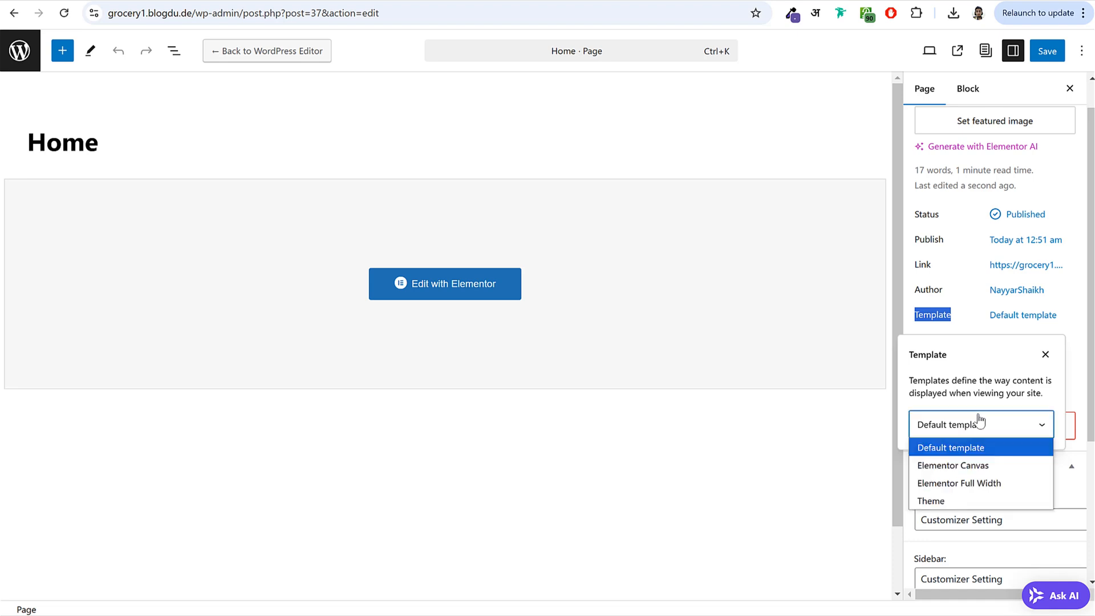
click(982, 484)
click(960, 289)
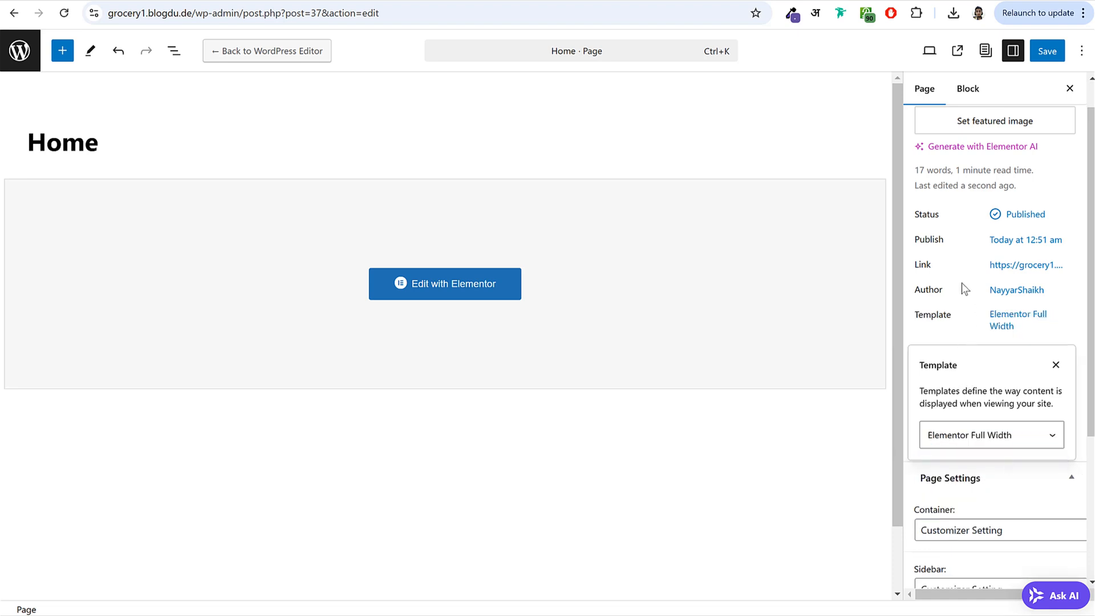
- Disable the page header and save the Home page
scroll(962, 353, down, 4)
drag(915, 468, 967, 465)
click(982, 494)
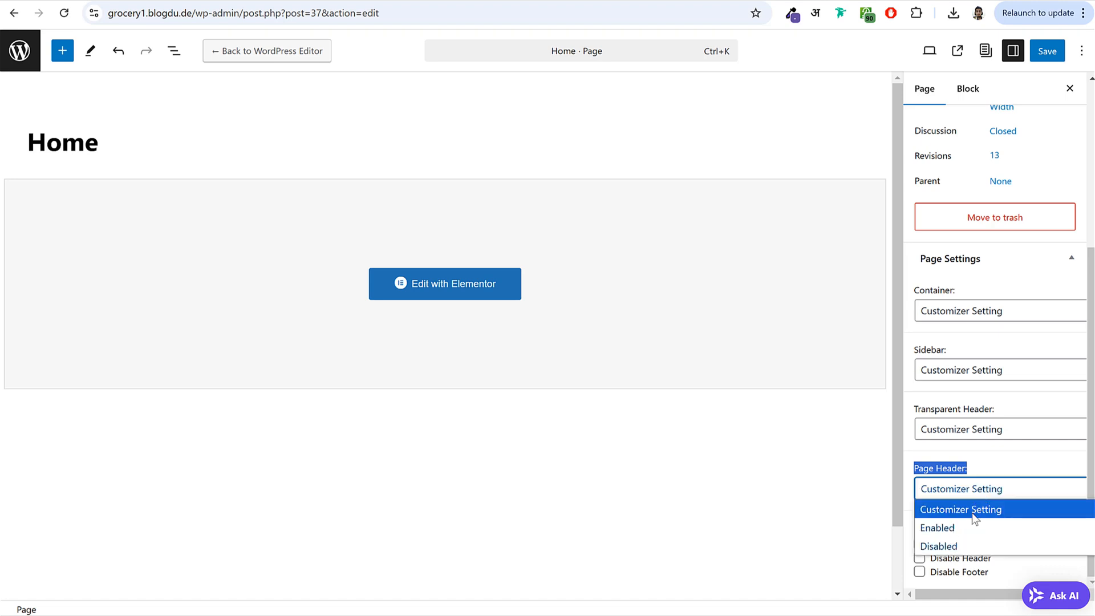
click(965, 544)
scroll(999, 450, up, 5)
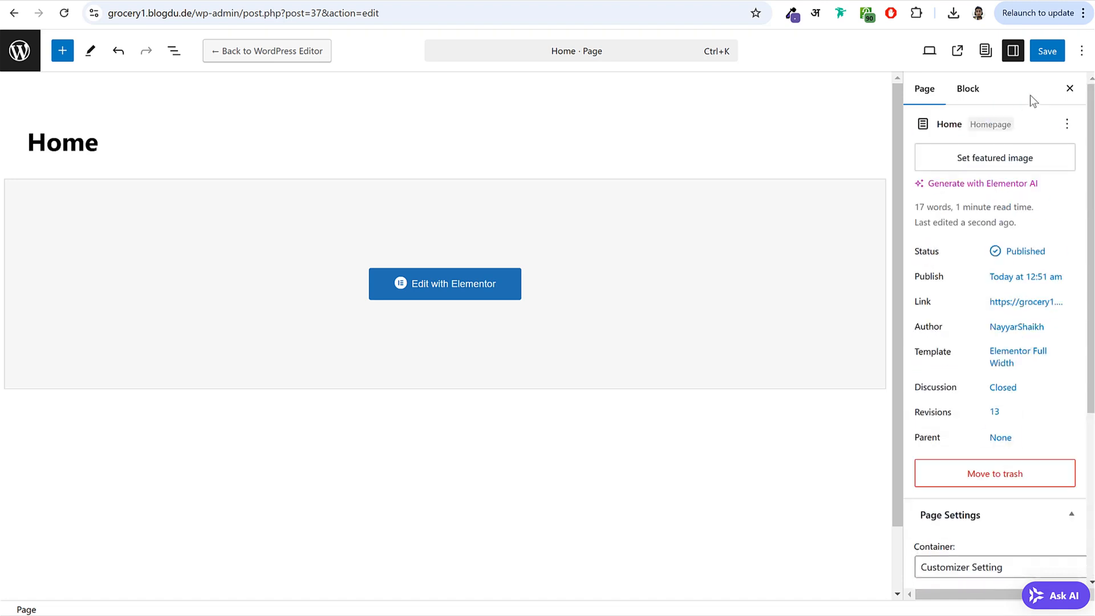
click(1046, 53)
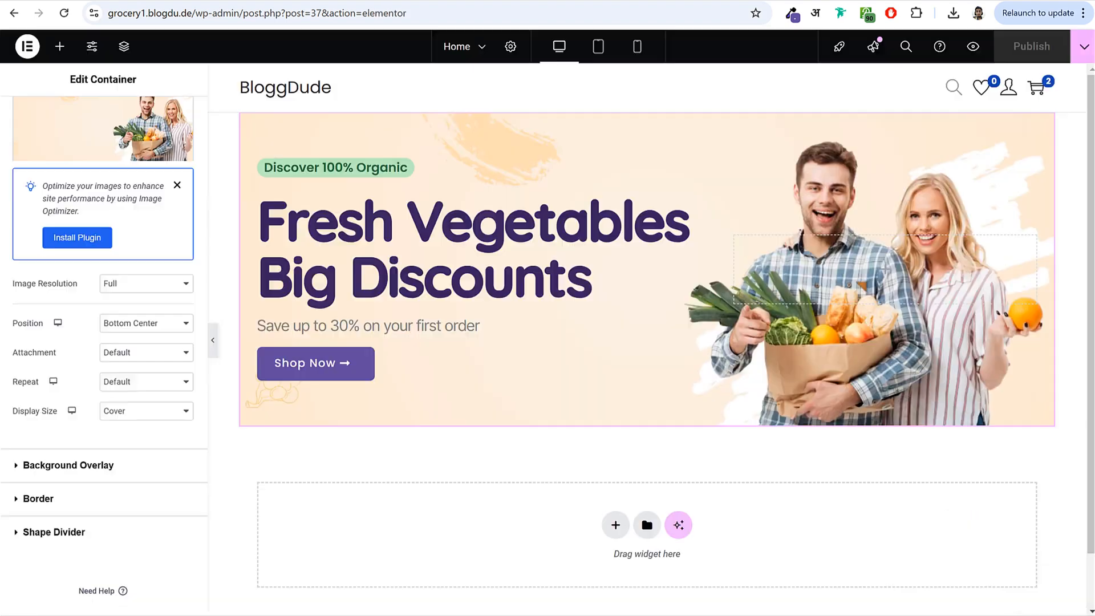
- Reload Home in Elementor, dismiss the checklist and Launchpad tip, and preview the full-width hero
click(64, 12)
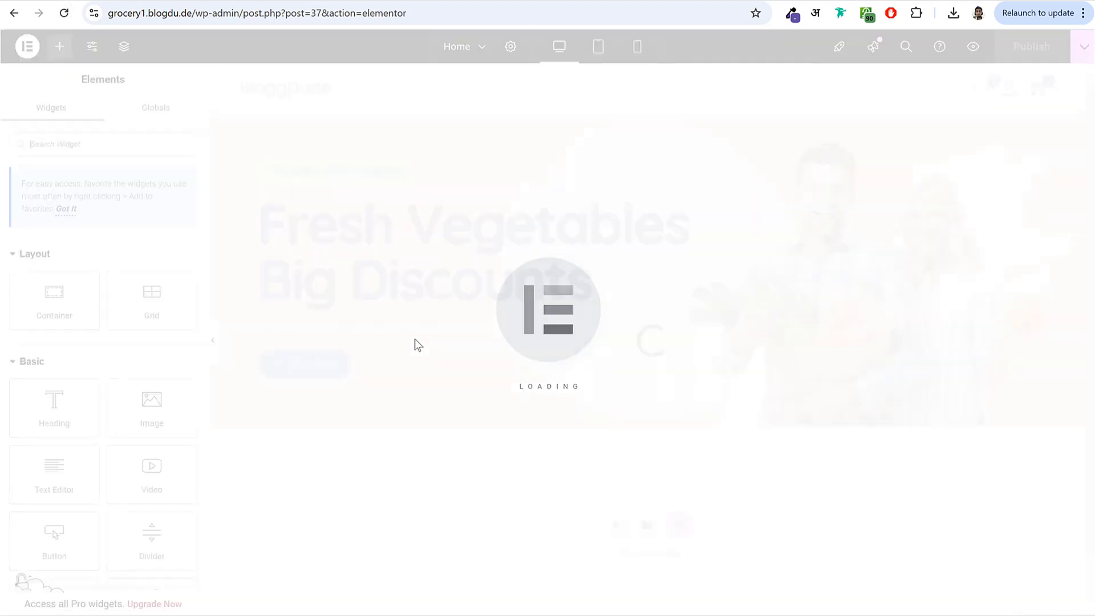
click(213, 339)
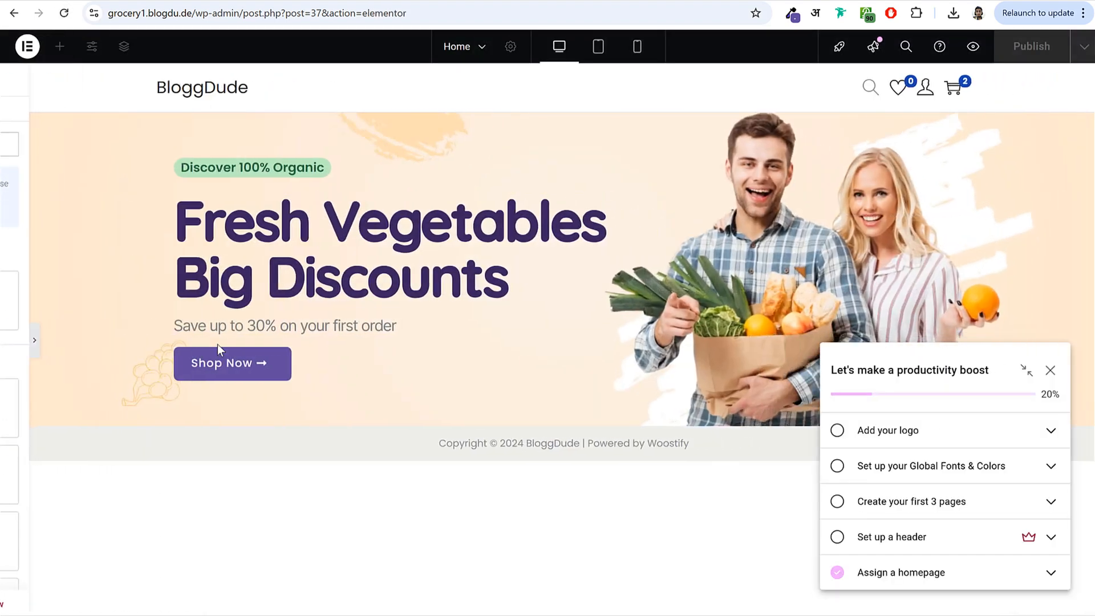
click(1048, 372)
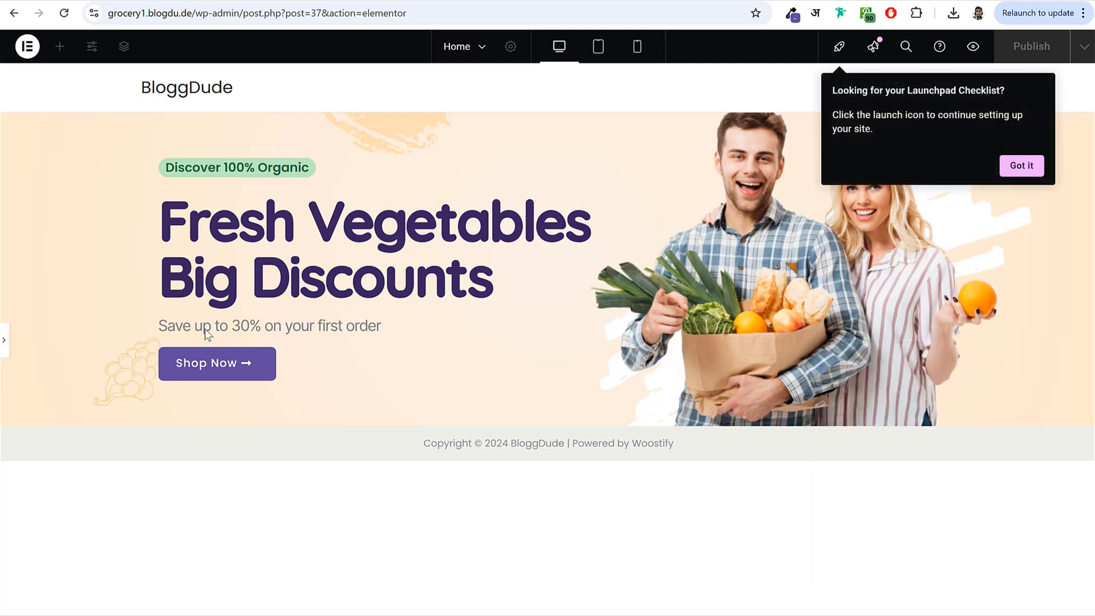
click(3, 345)
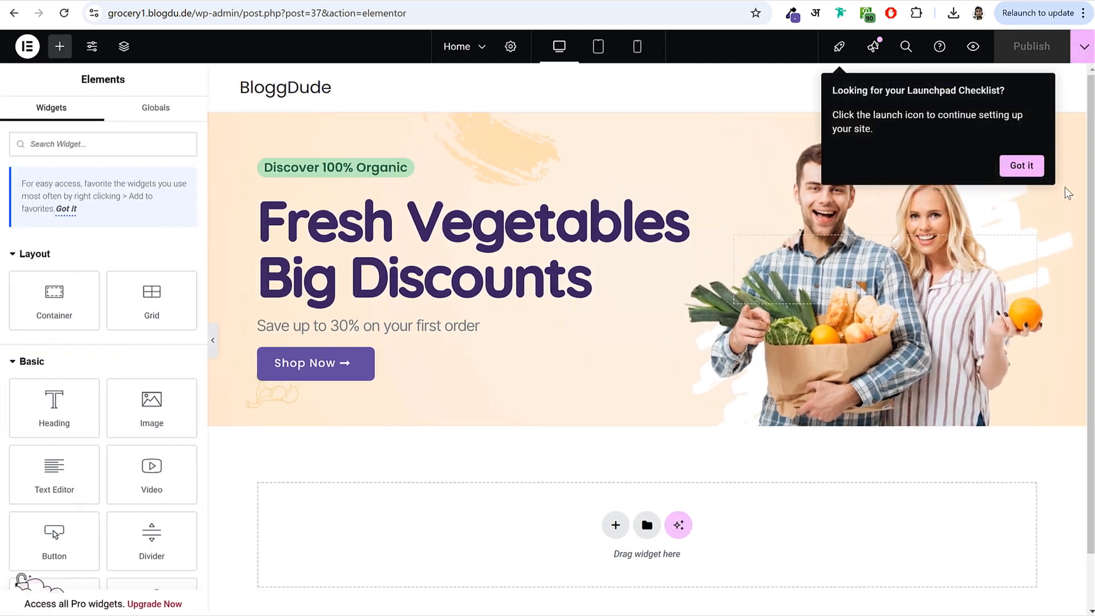
click(1029, 166)
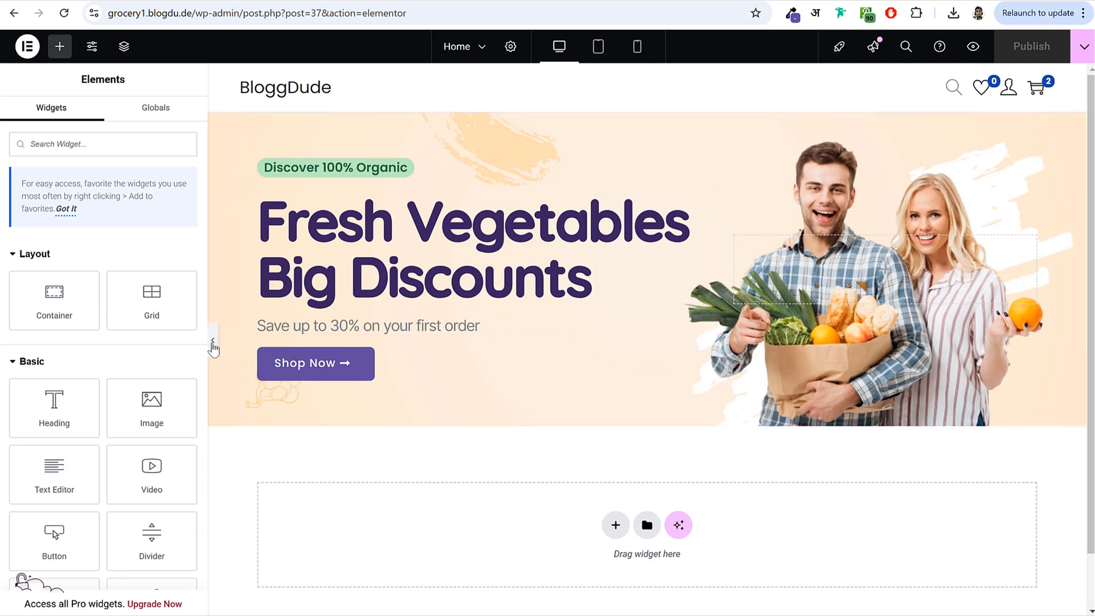
click(212, 341)
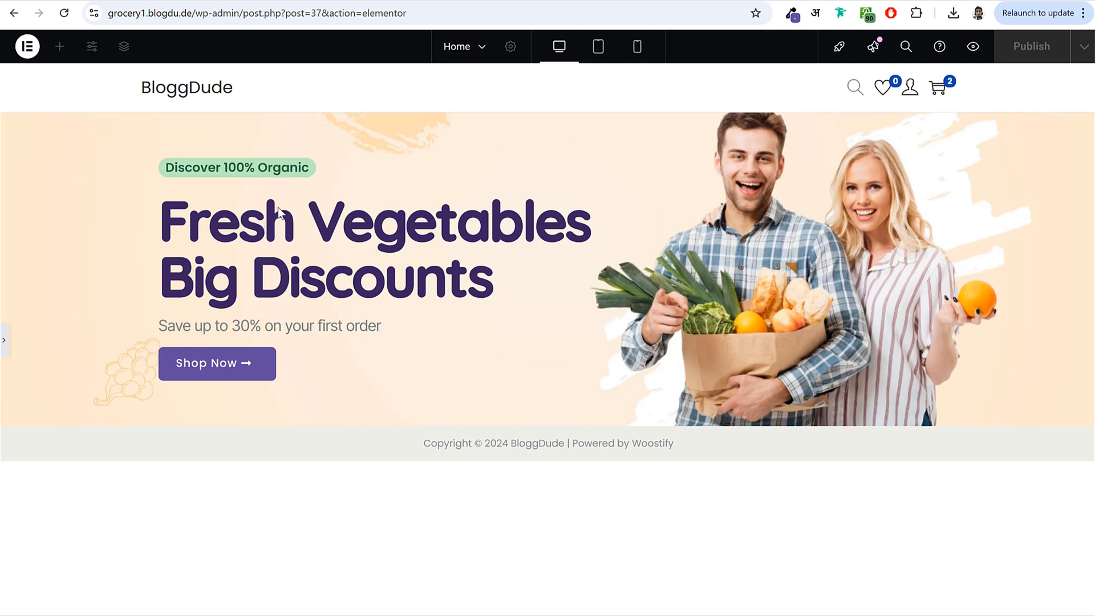
- Preview the page at mobile, tablet and desktop sizes, finishing in mobile portrait
click(634, 47)
scroll(638, 238, down, 1)
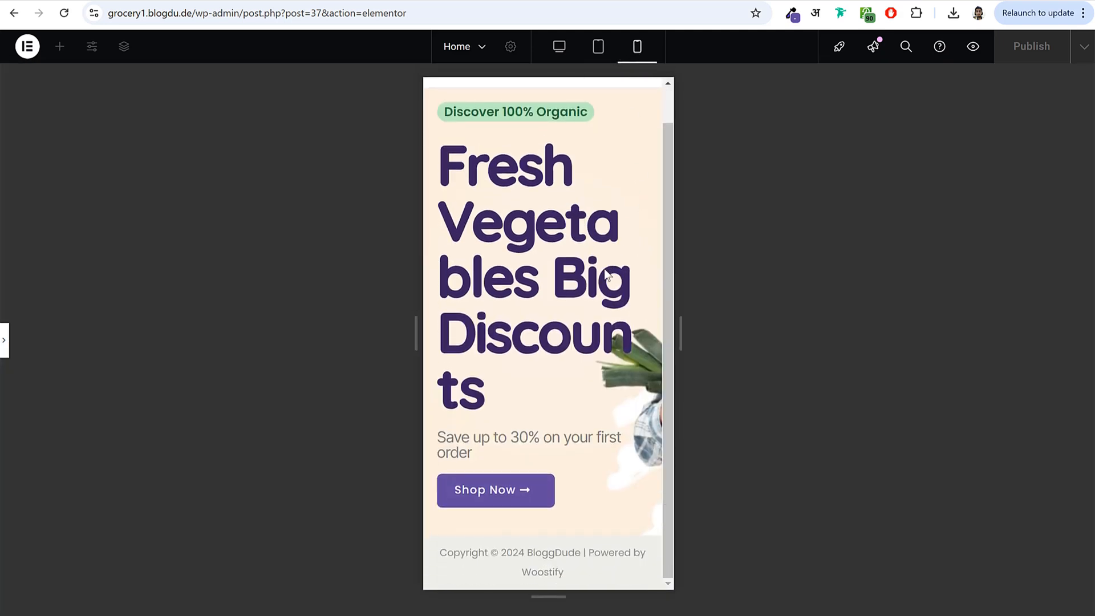
scroll(528, 268, up, 1)
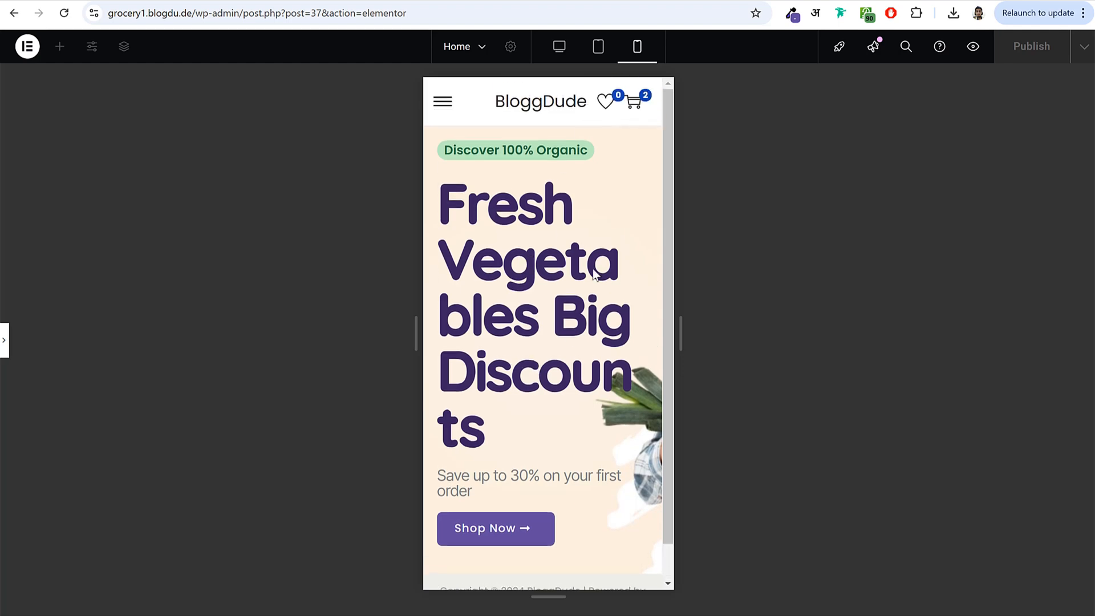
click(599, 48)
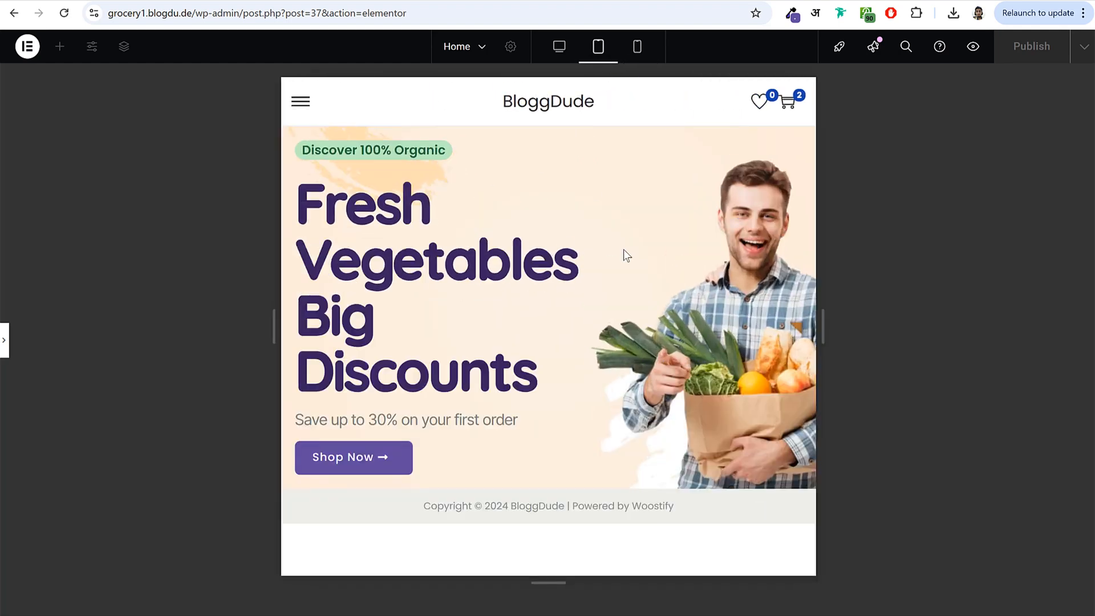
click(559, 50)
click(645, 50)
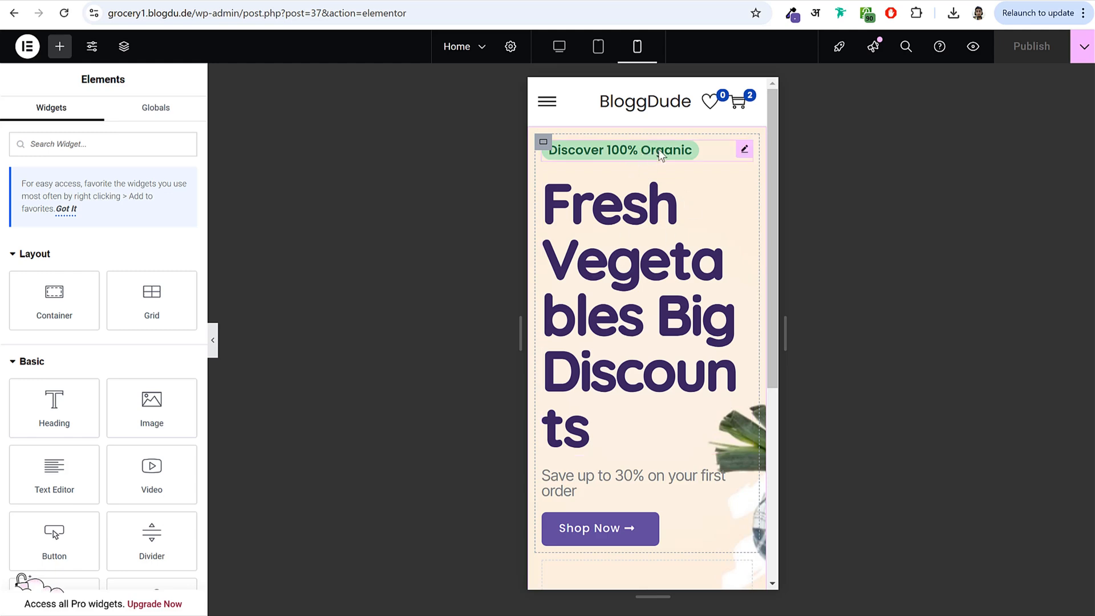
- Shrink the mobile 'Fresh Vegetables Big Discounts' heading font from 80 to 47 px
click(657, 242)
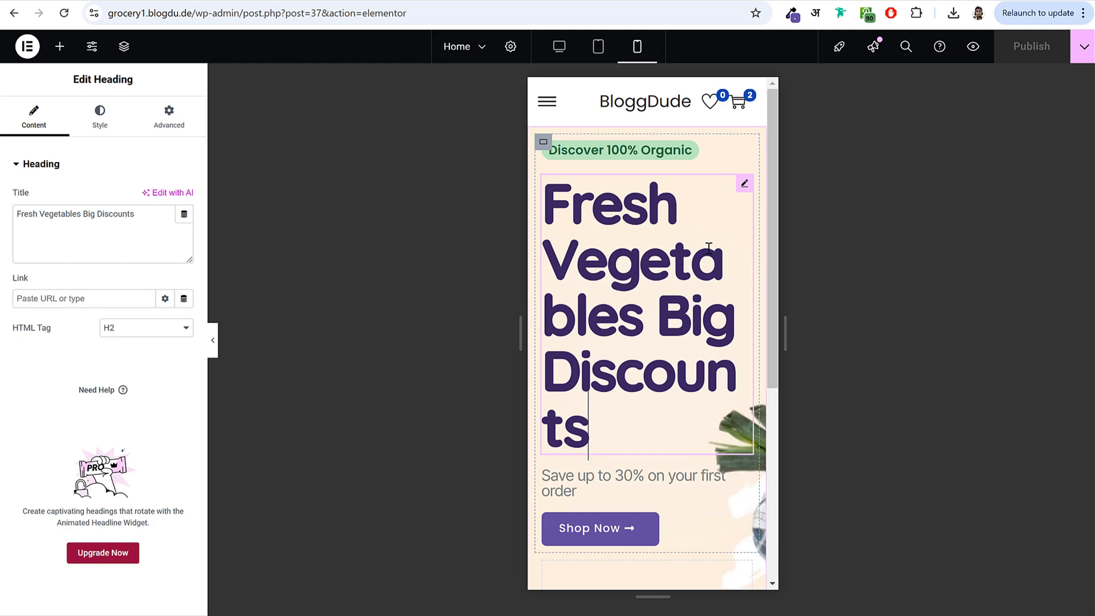
click(100, 115)
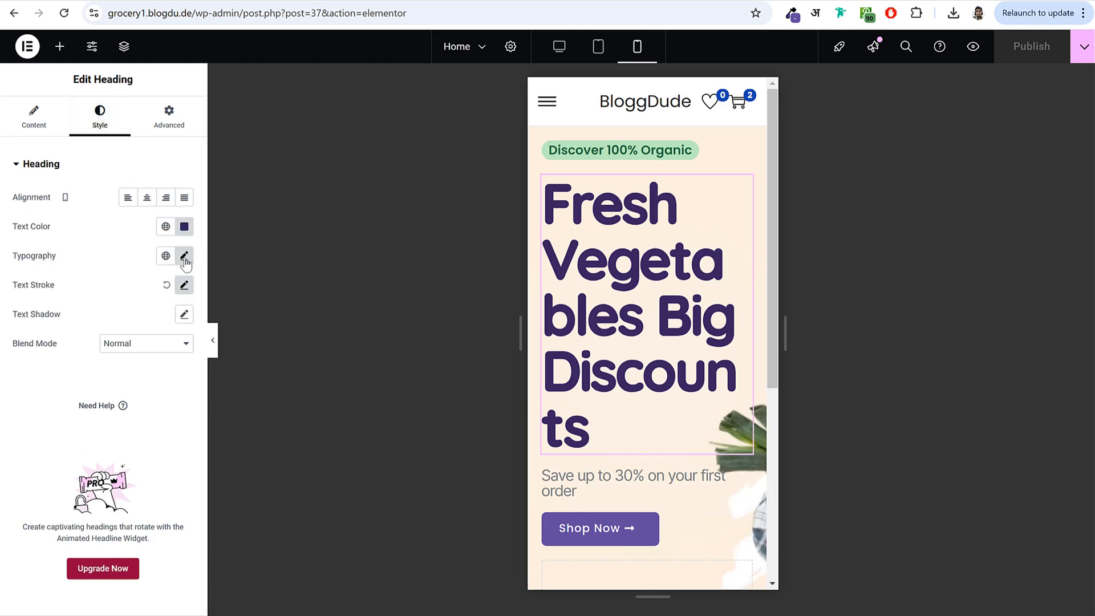
click(183, 256)
mouse_move(68, 365)
mouse_down()
mouse_move(32, 368)
mouse_move(54, 376)
mouse_up()
click(133, 250)
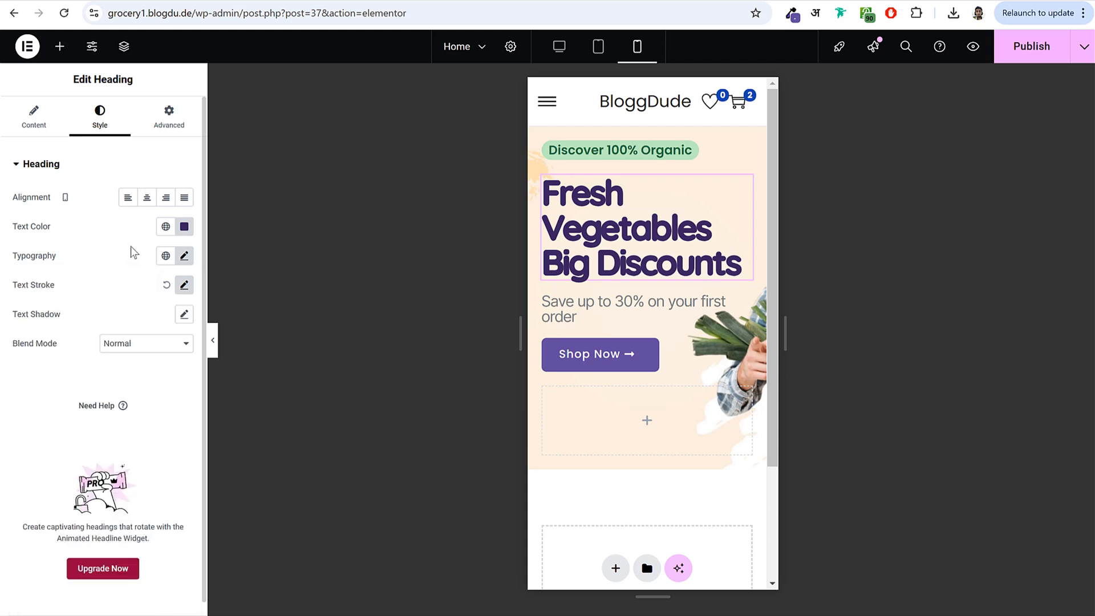
- Drag the heading's text stroke down to remove the outline, then select the 'Save up to 30%' subtitle
click(184, 285)
drag(45, 343, 4, 345)
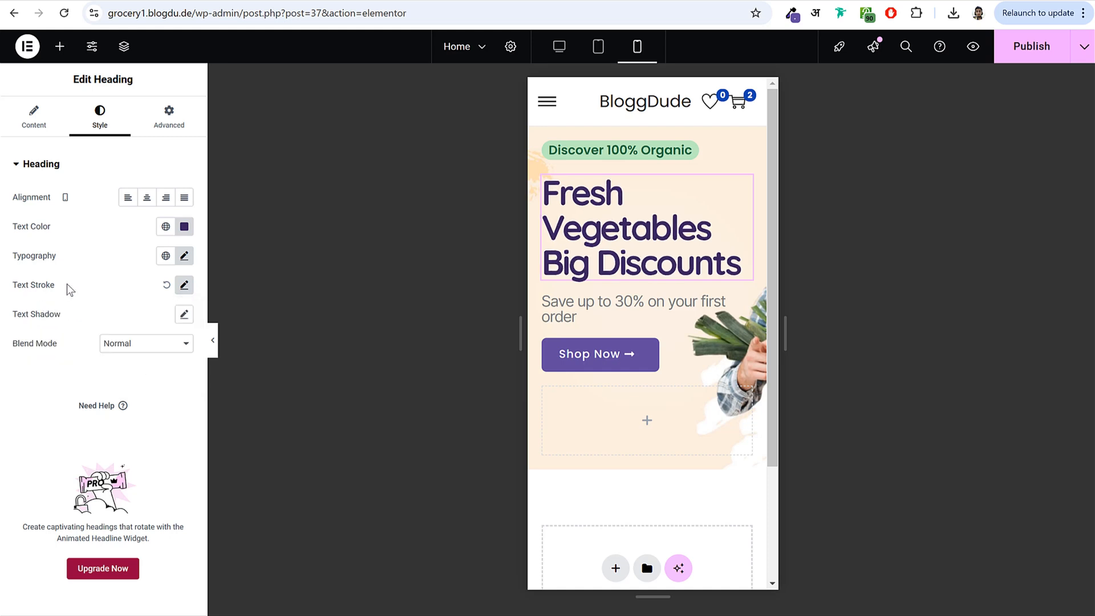
click(688, 299)
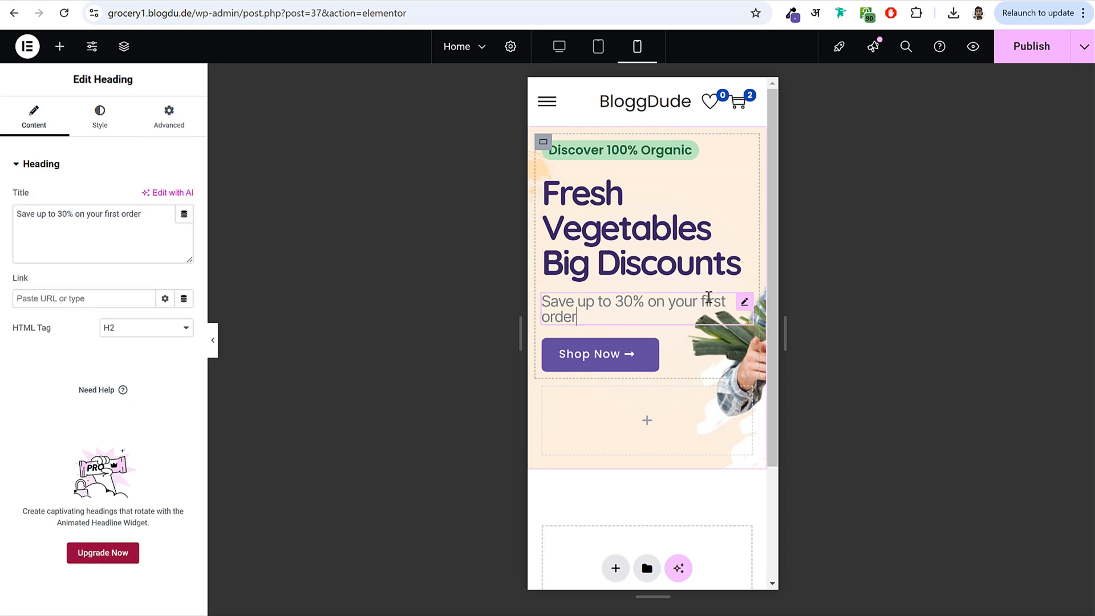
- Set the mobile subtitle font to 18 px and hide the panels to preview the layout
click(102, 127)
click(183, 256)
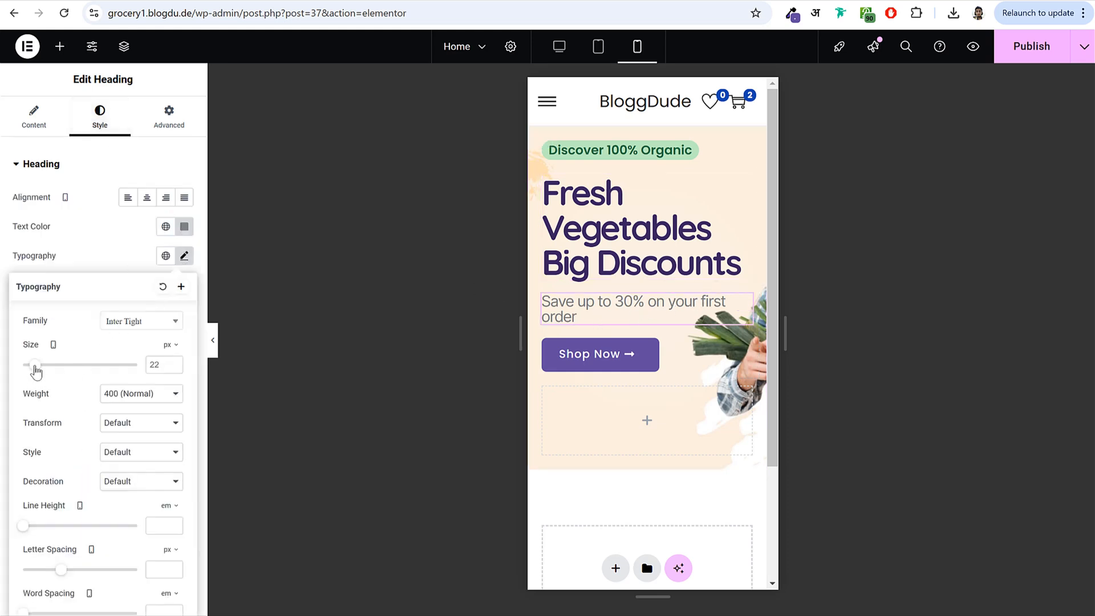
drag(38, 372, 34, 375)
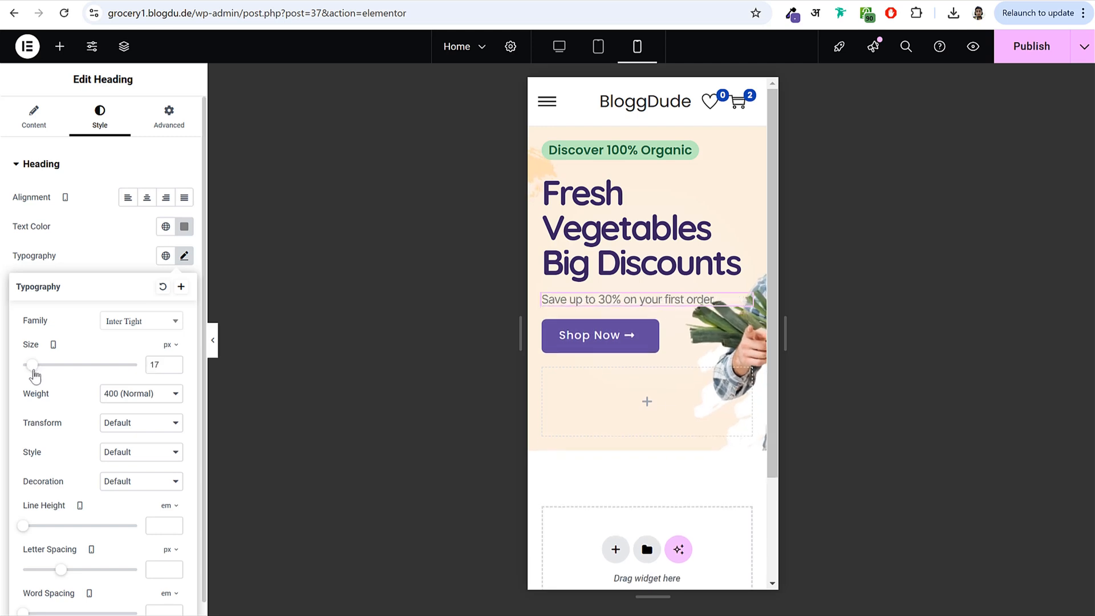
click(176, 362)
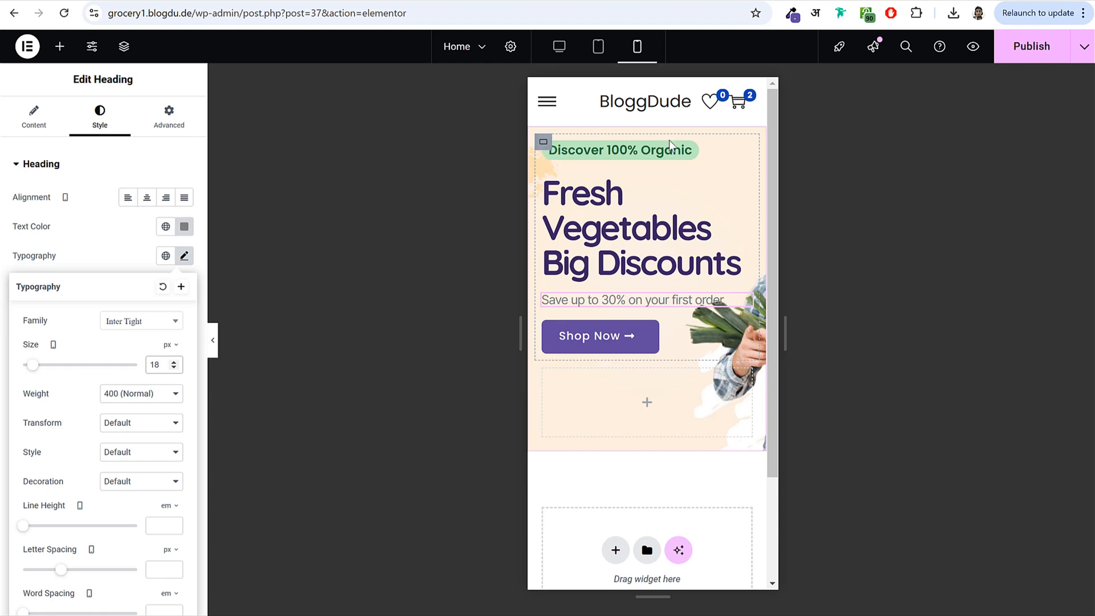
click(123, 55)
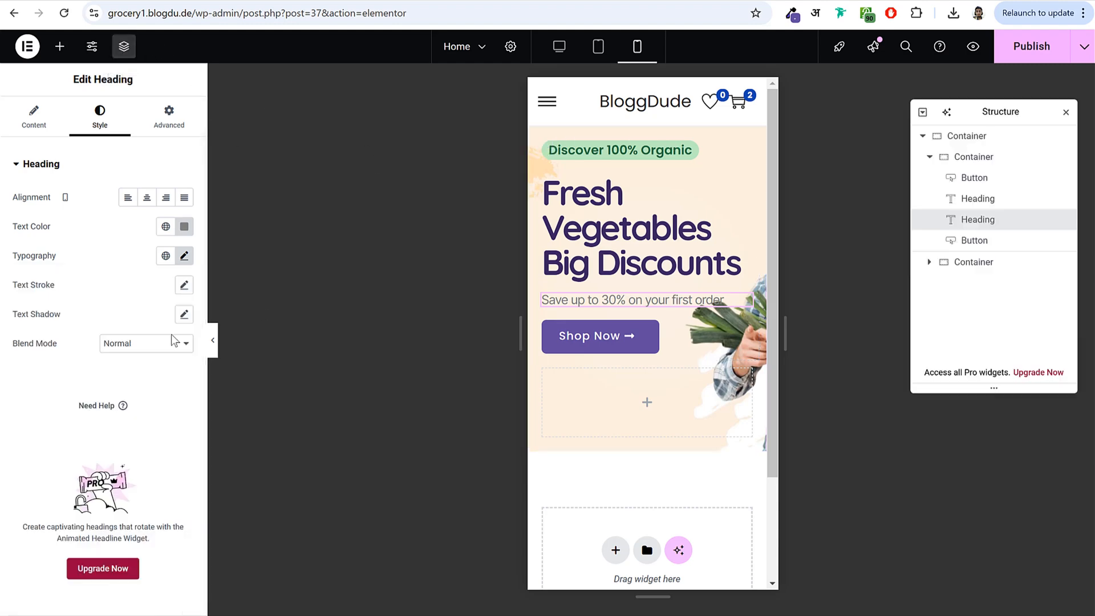
click(213, 346)
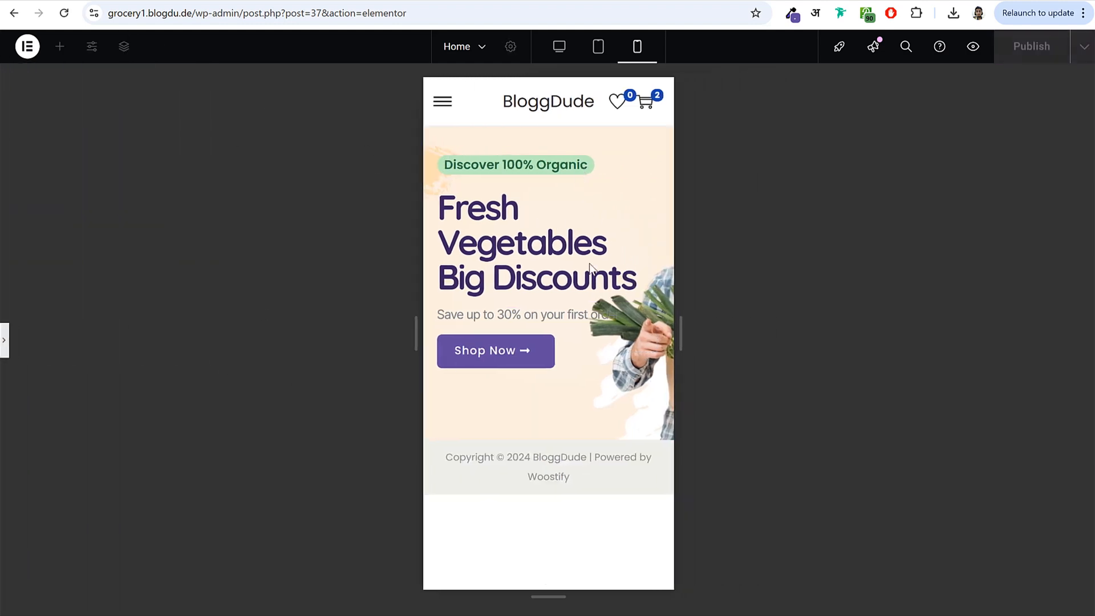
- Select the outer hero container, preview it on mobile, and reach its Background style settings
click(7, 348)
click(941, 135)
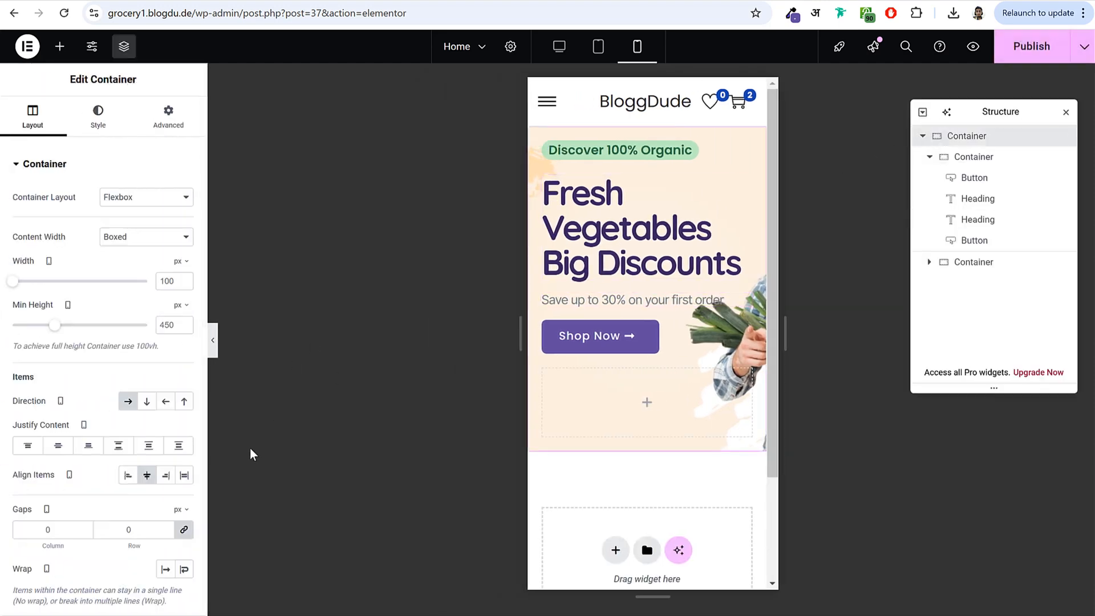
click(213, 340)
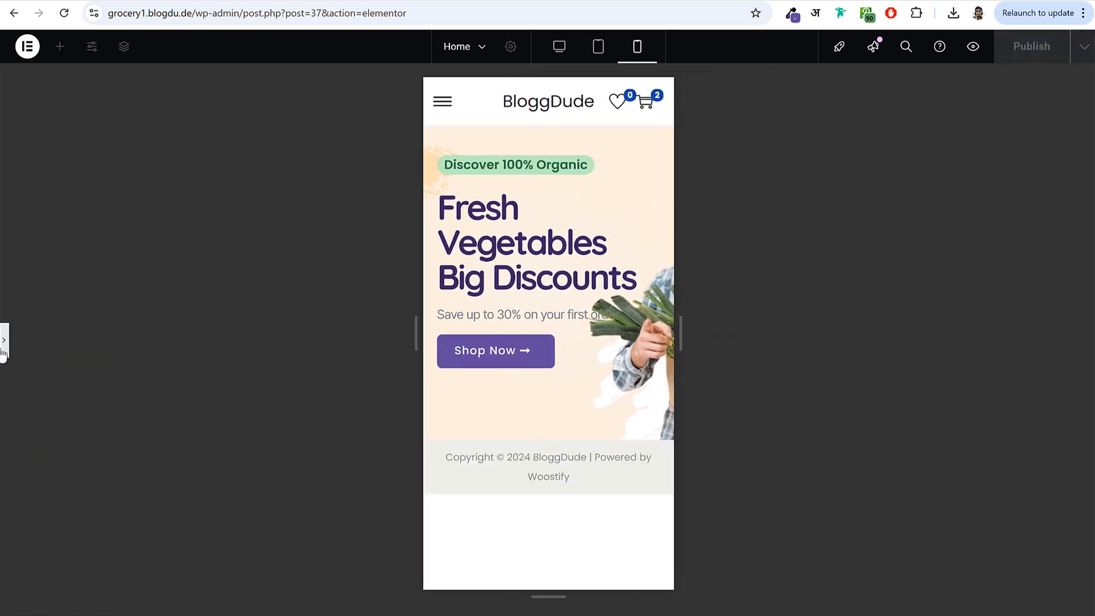
click(4, 345)
click(98, 128)
scroll(142, 342, down, 1)
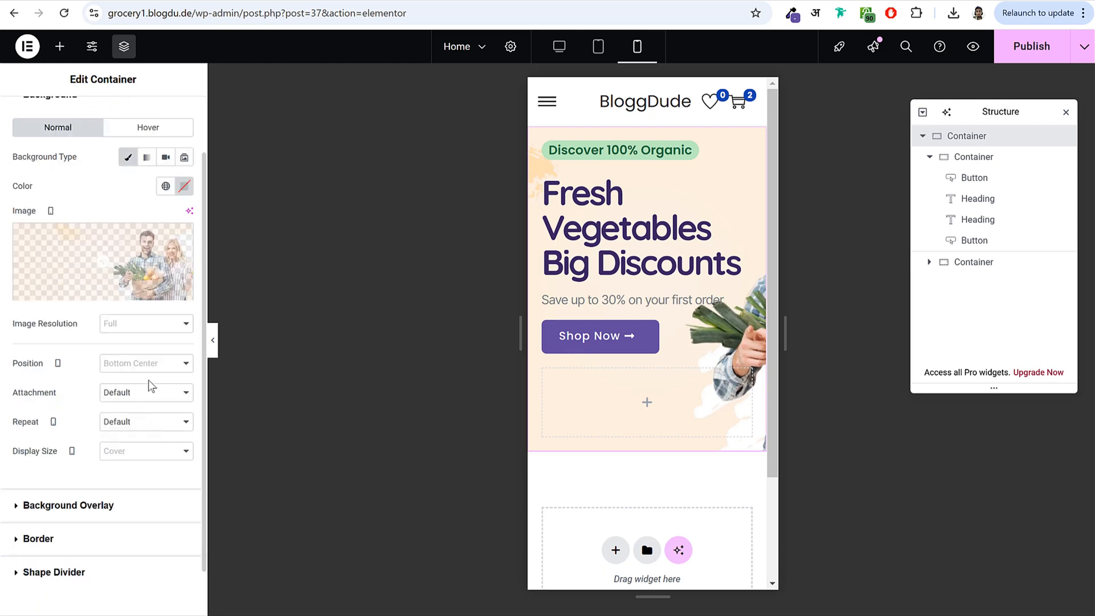
- Try Center Right, Center Center and Bottom Right, settle on Bottom Left background position, and preview
click(151, 365)
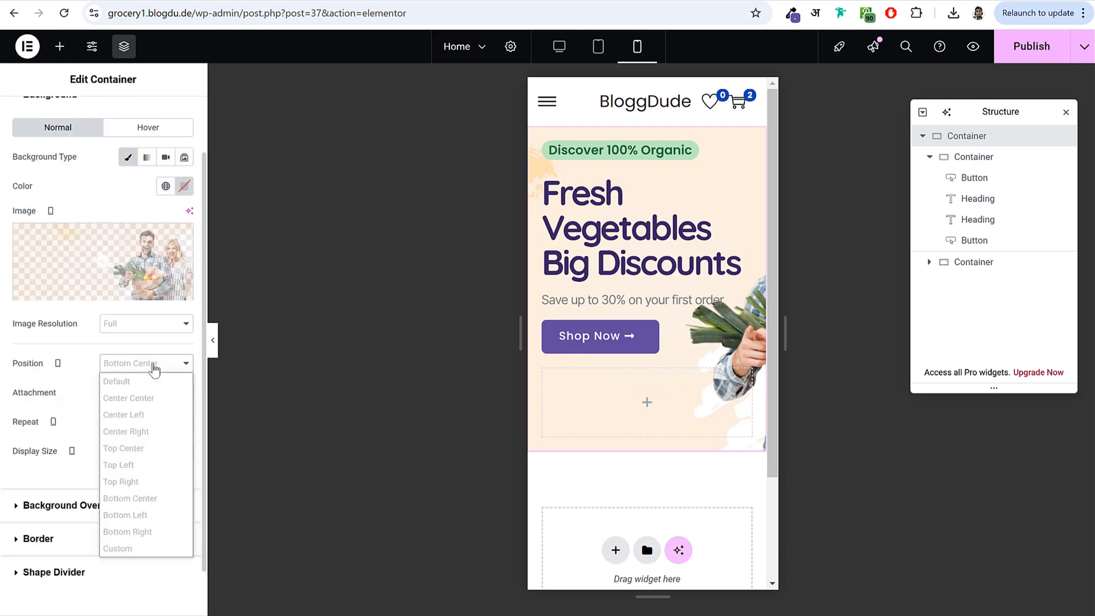
click(160, 437)
click(147, 365)
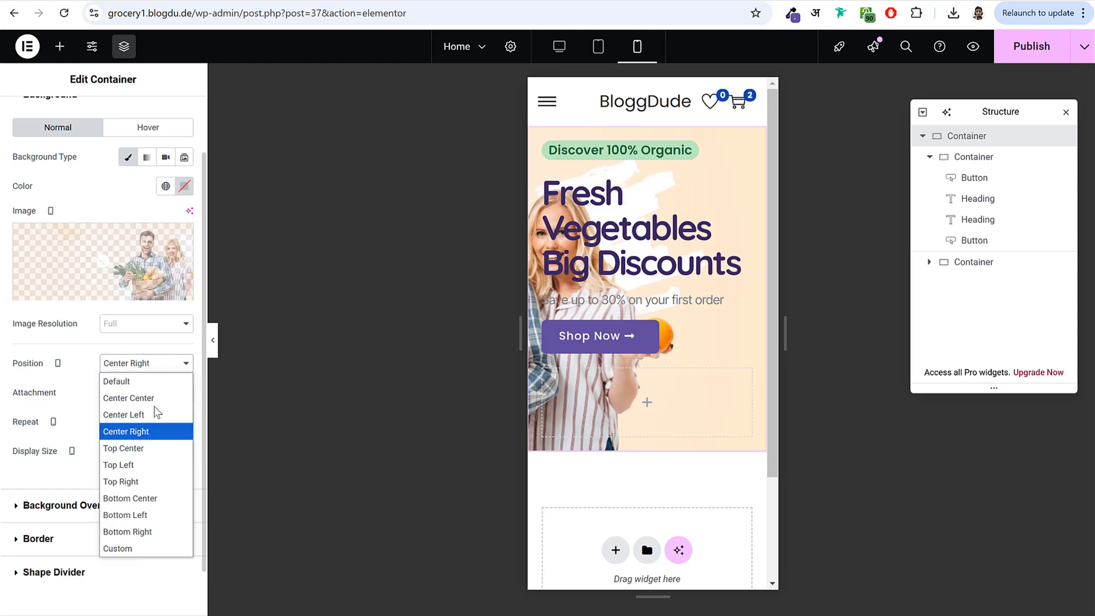
click(154, 397)
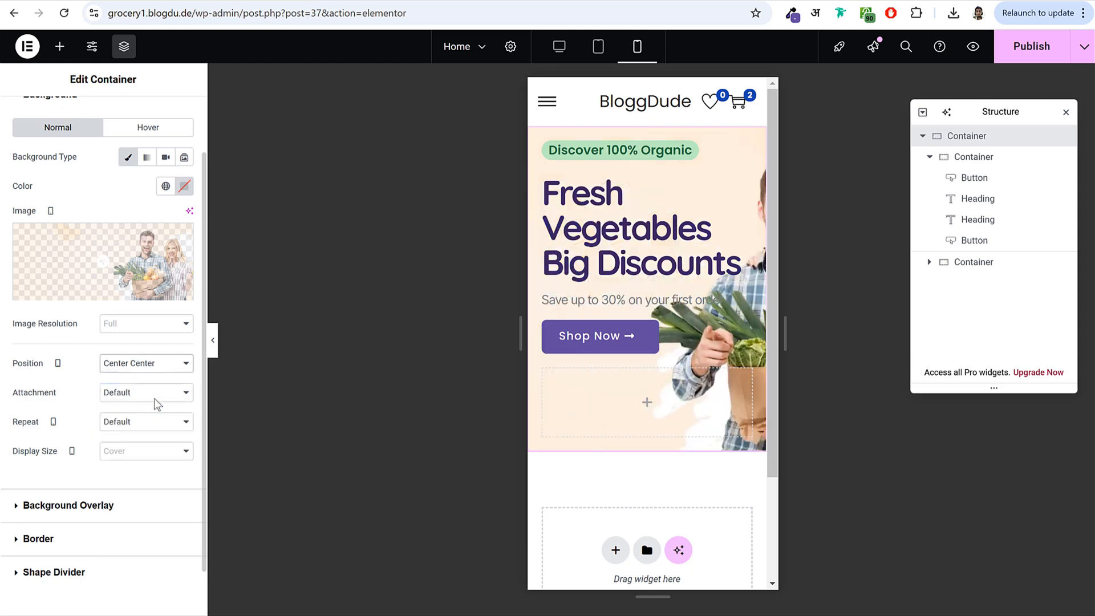
click(147, 365)
click(146, 530)
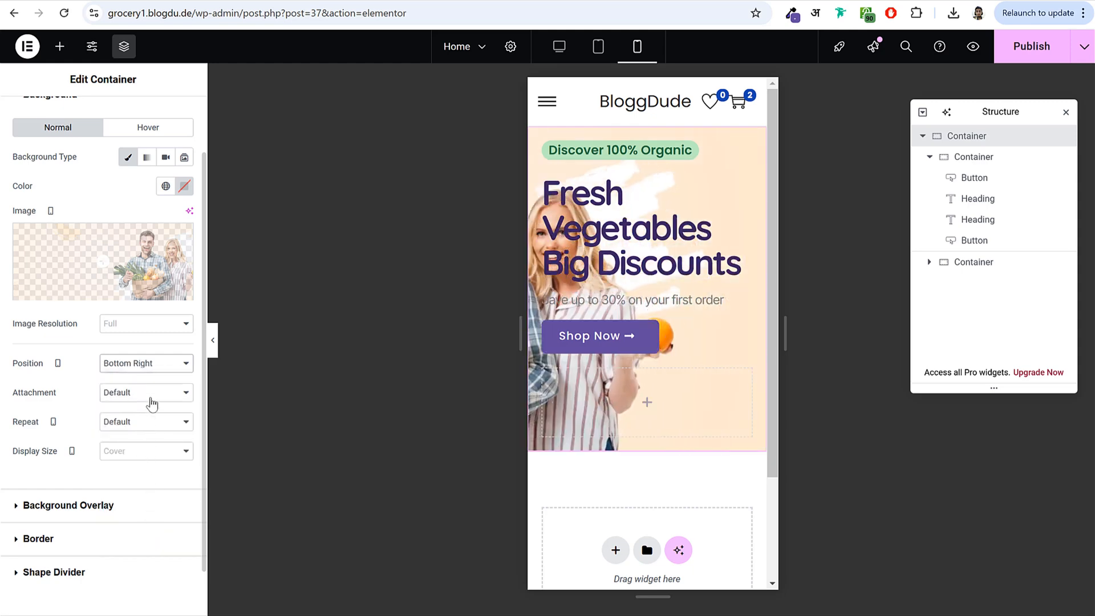
click(158, 371)
click(140, 515)
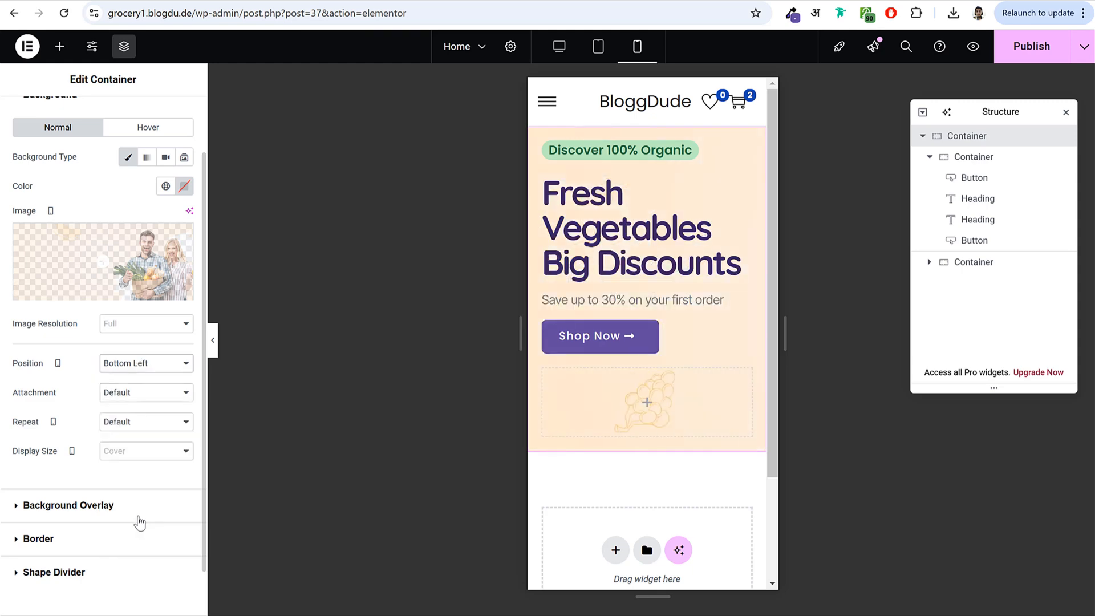
click(213, 341)
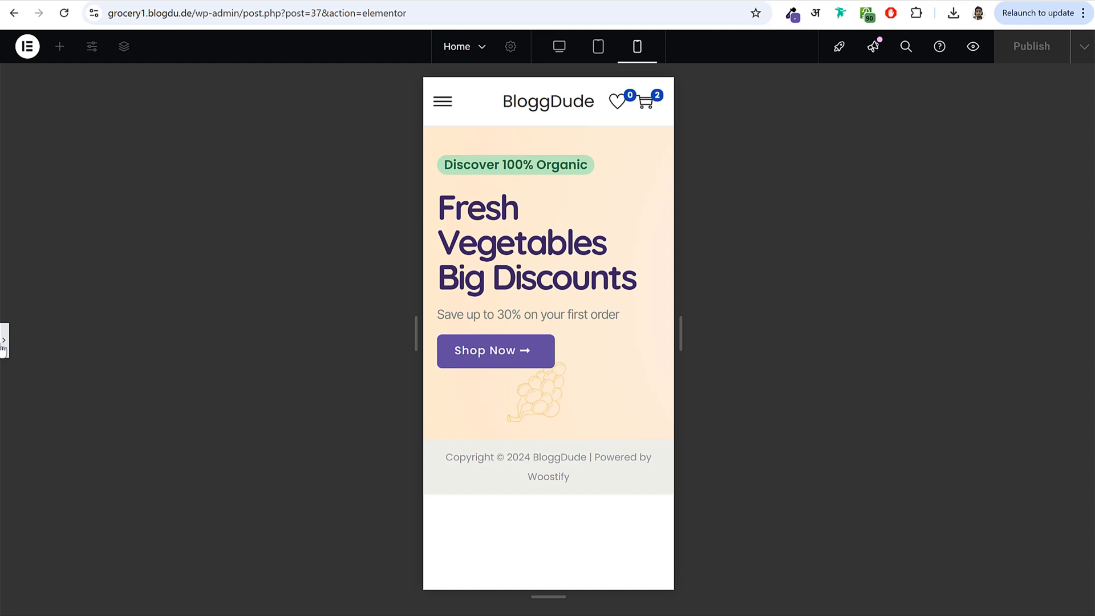
click(3, 342)
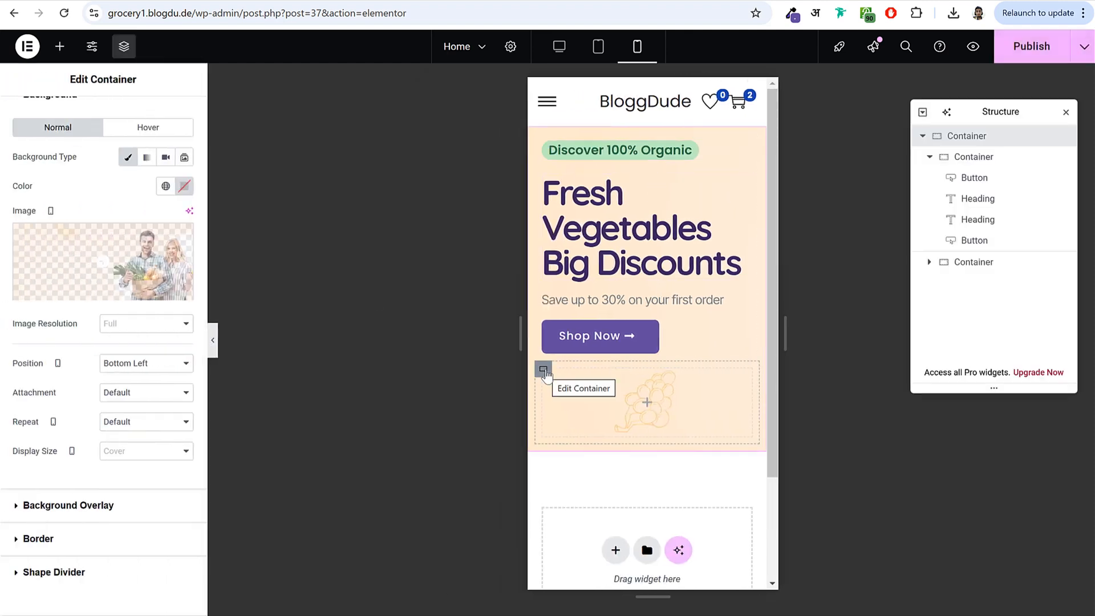
- Hide the empty lower hero container on mobile via Advanced > Responsive and preview the result
click(544, 369)
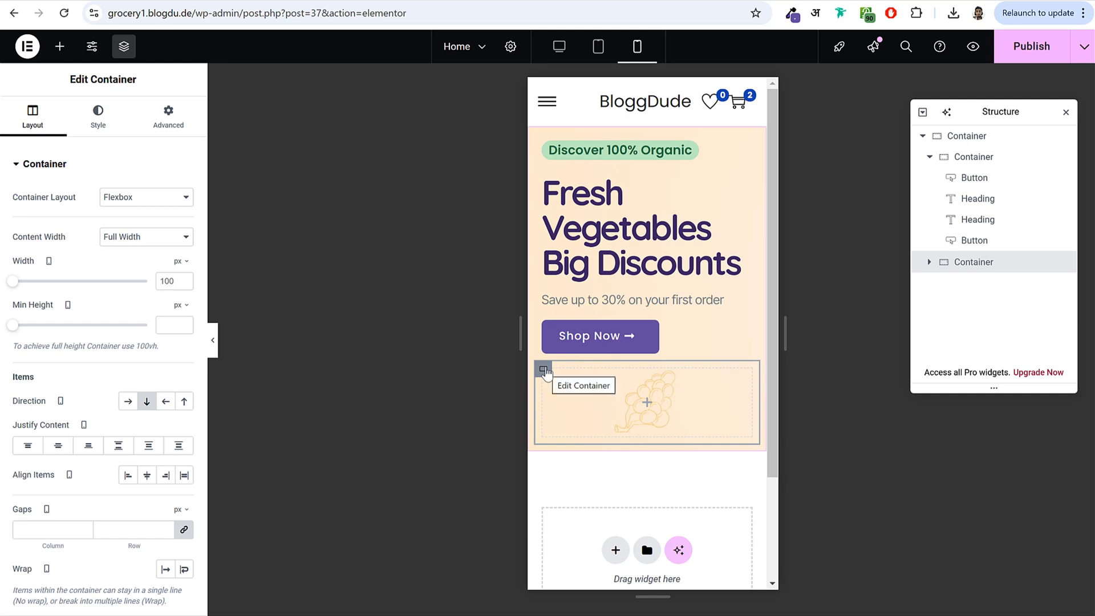
click(188, 134)
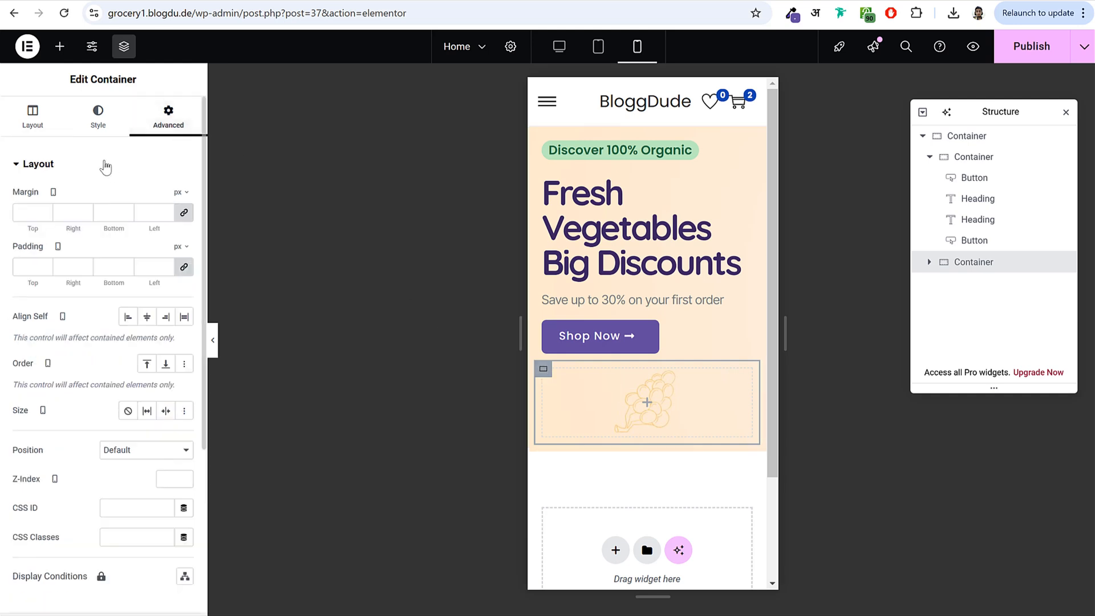
click(106, 165)
click(57, 270)
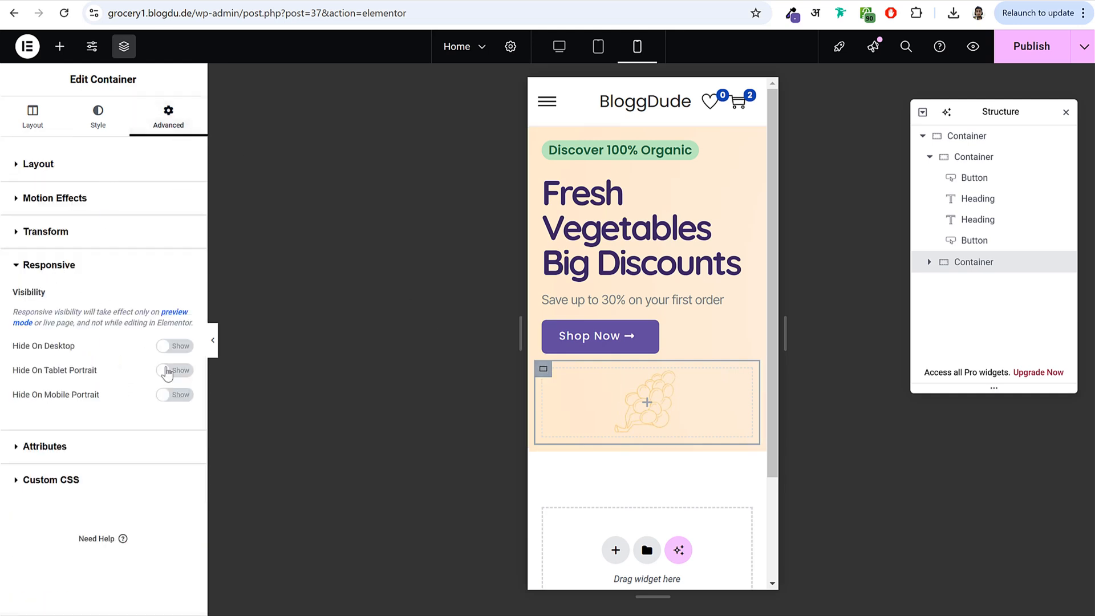
click(169, 399)
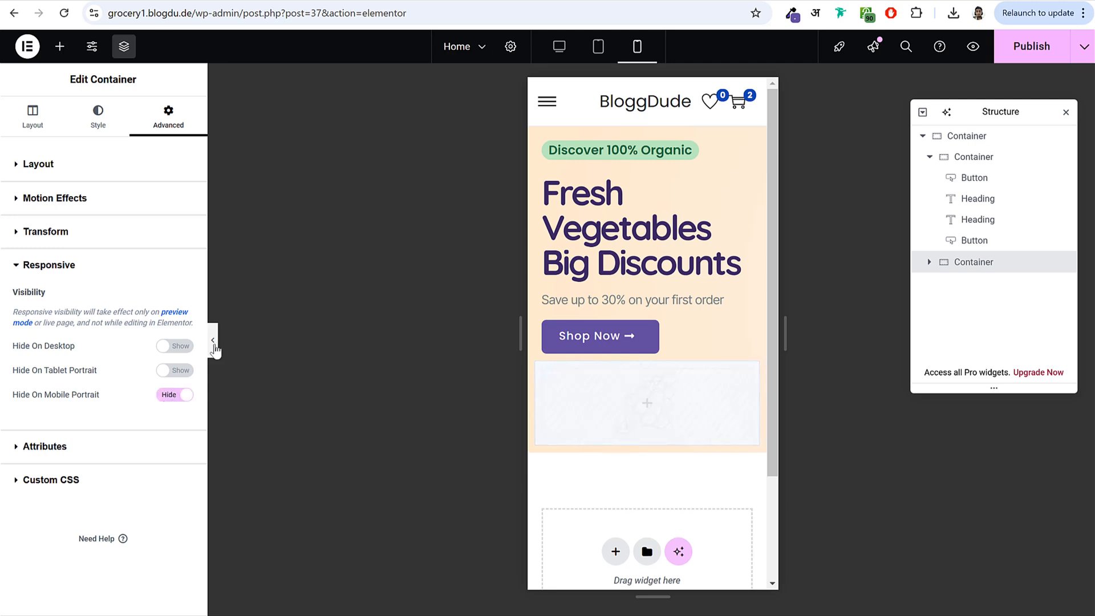
click(213, 341)
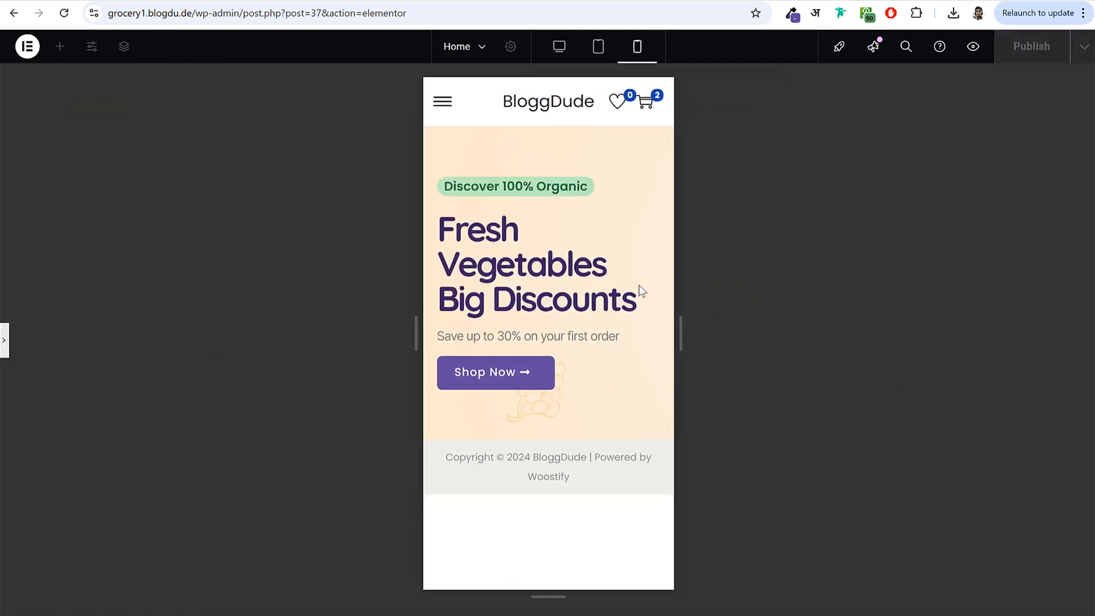
click(4, 345)
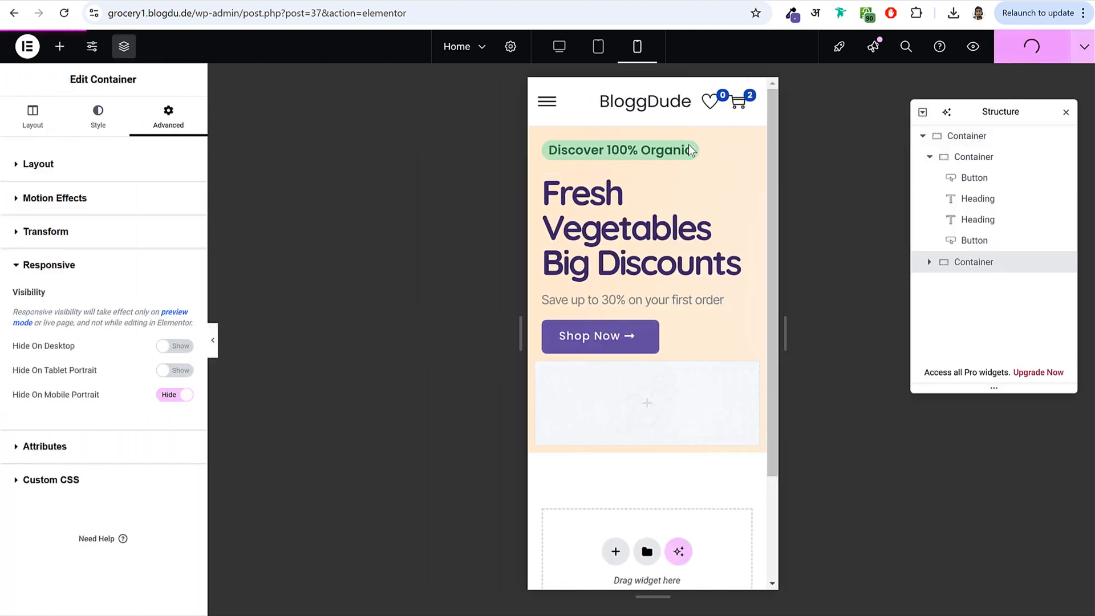
- In Tablet view, shrink the hero heading from 80 to 58 px and publish the page
click(598, 46)
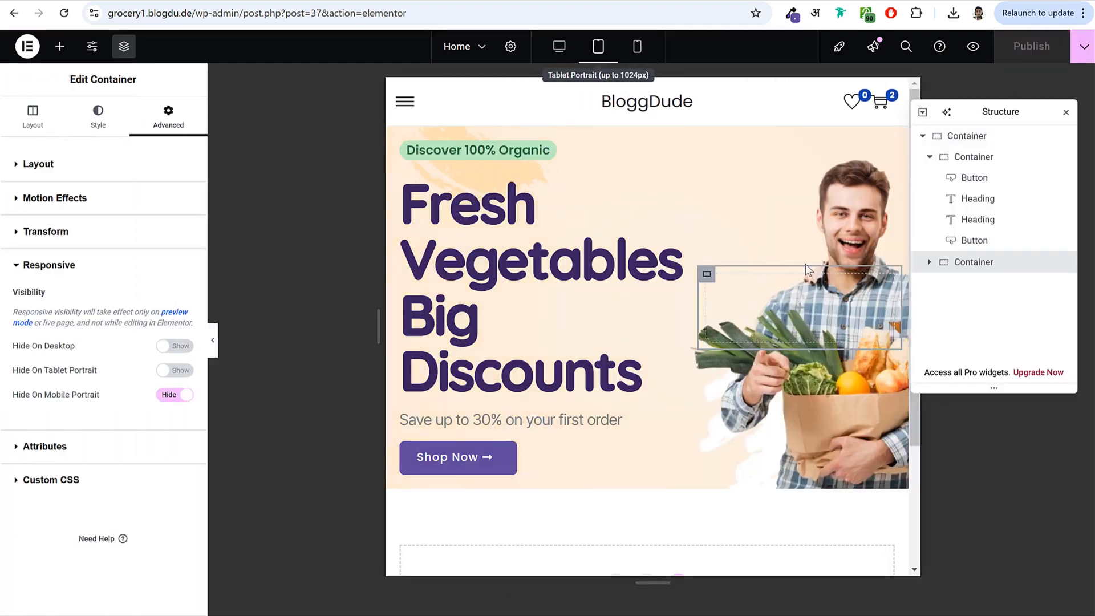
click(1064, 112)
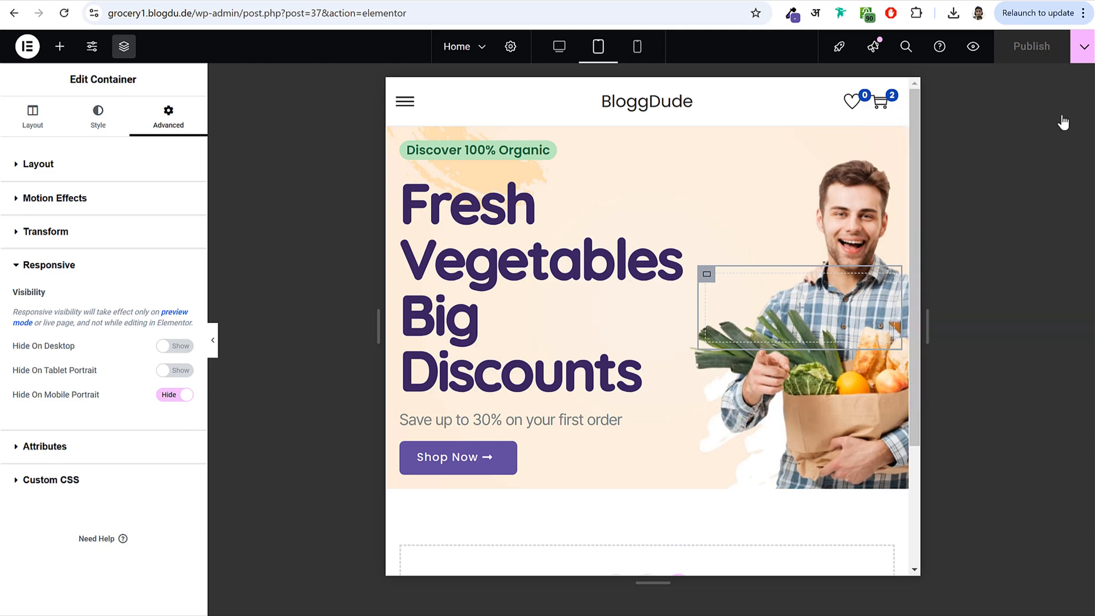
click(591, 259)
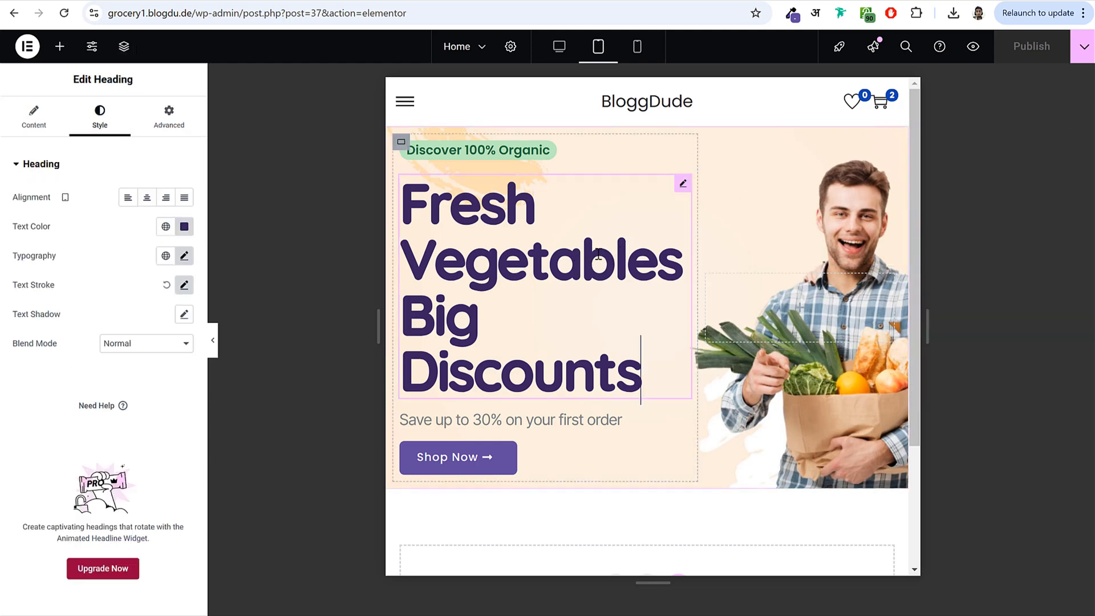
click(184, 256)
drag(66, 372, 54, 376)
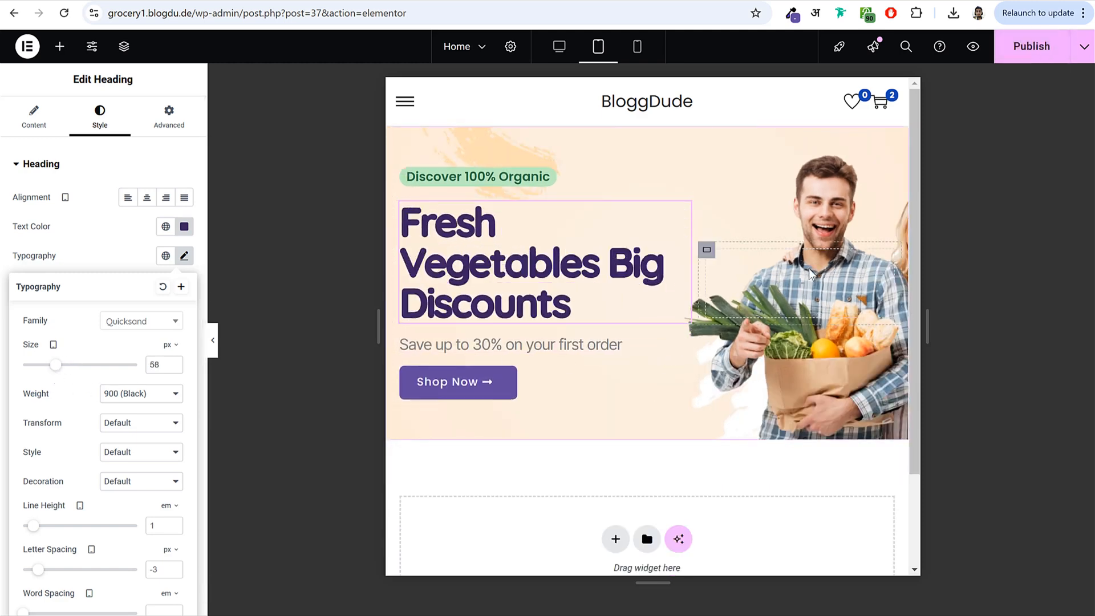
click(1028, 49)
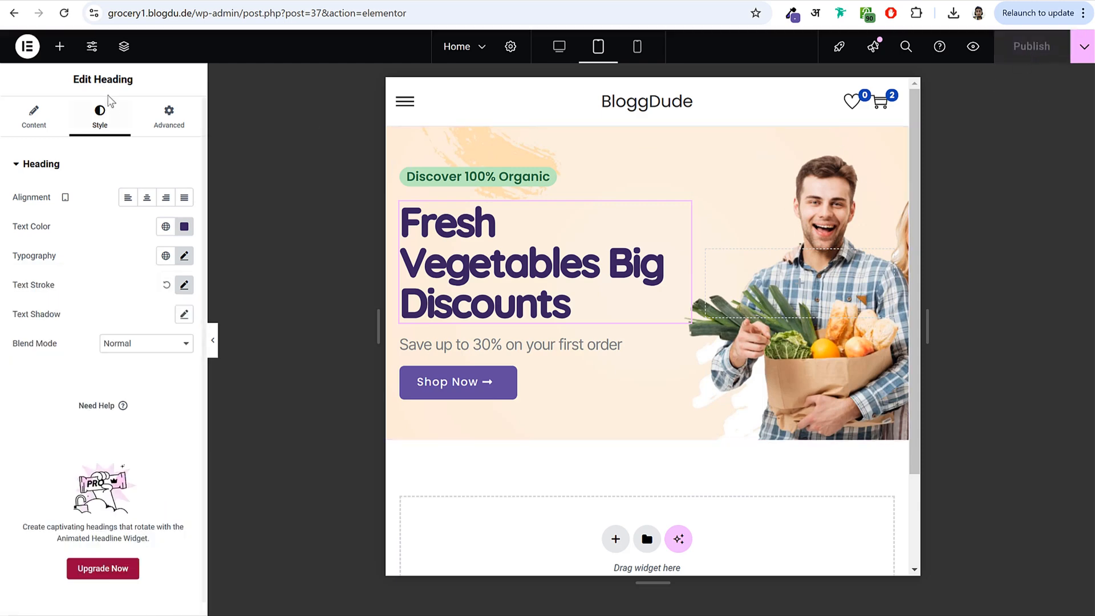
- Select the outer hero container and try Center Center, Center Left and Center Right tablet background positions
click(124, 46)
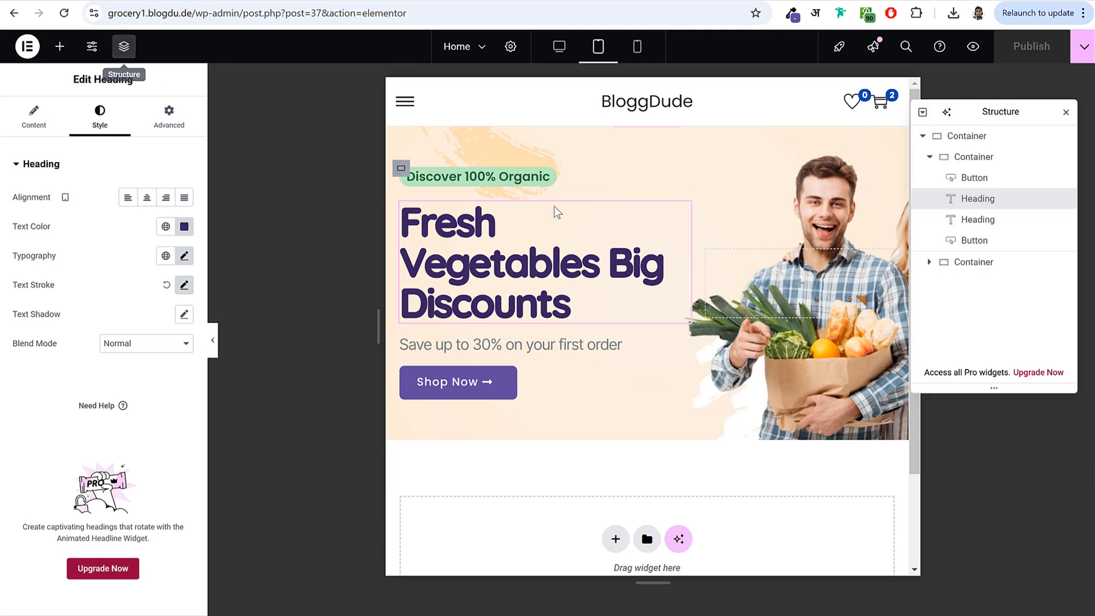
click(970, 137)
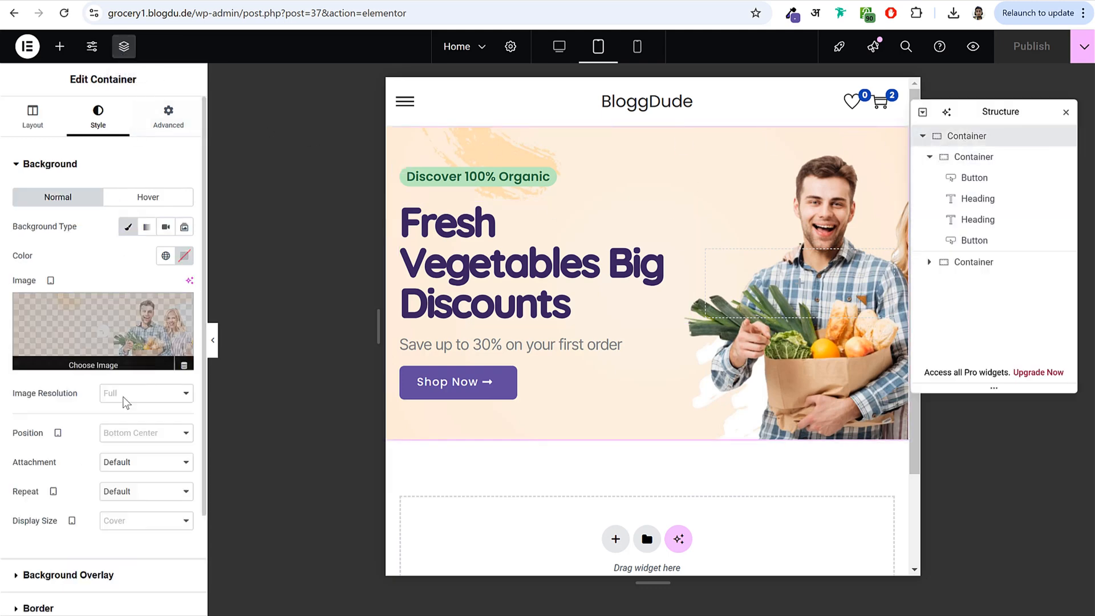
click(147, 433)
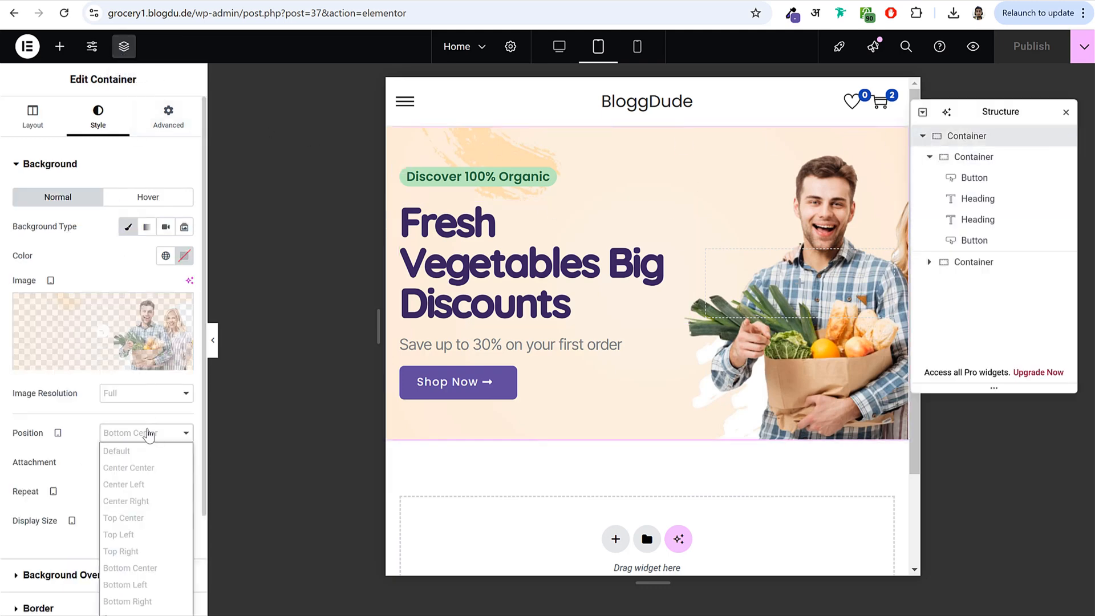
click(151, 471)
click(149, 437)
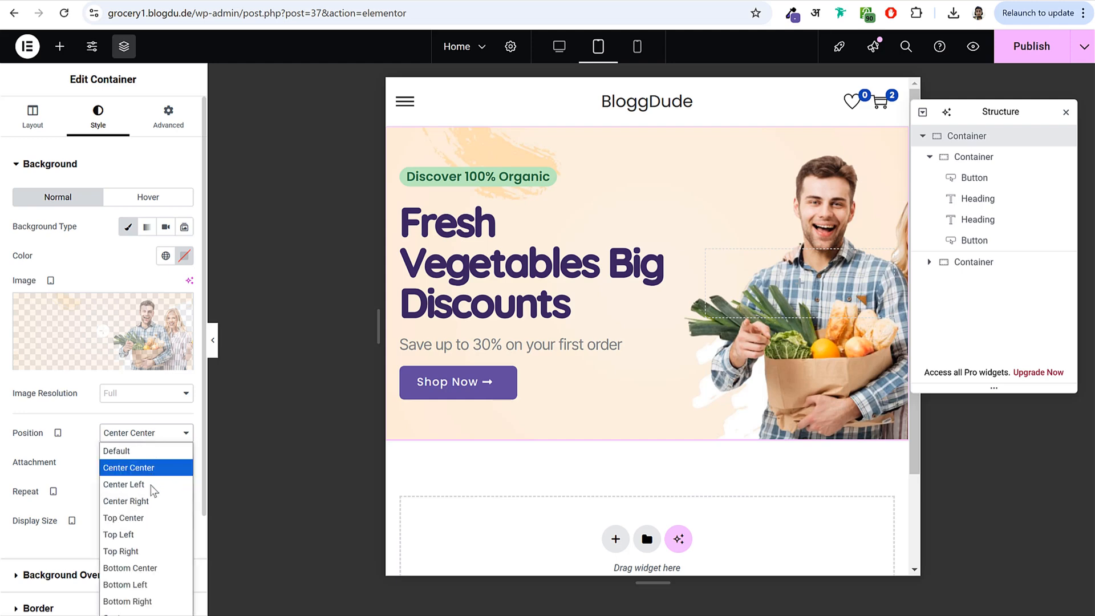
click(153, 485)
click(146, 433)
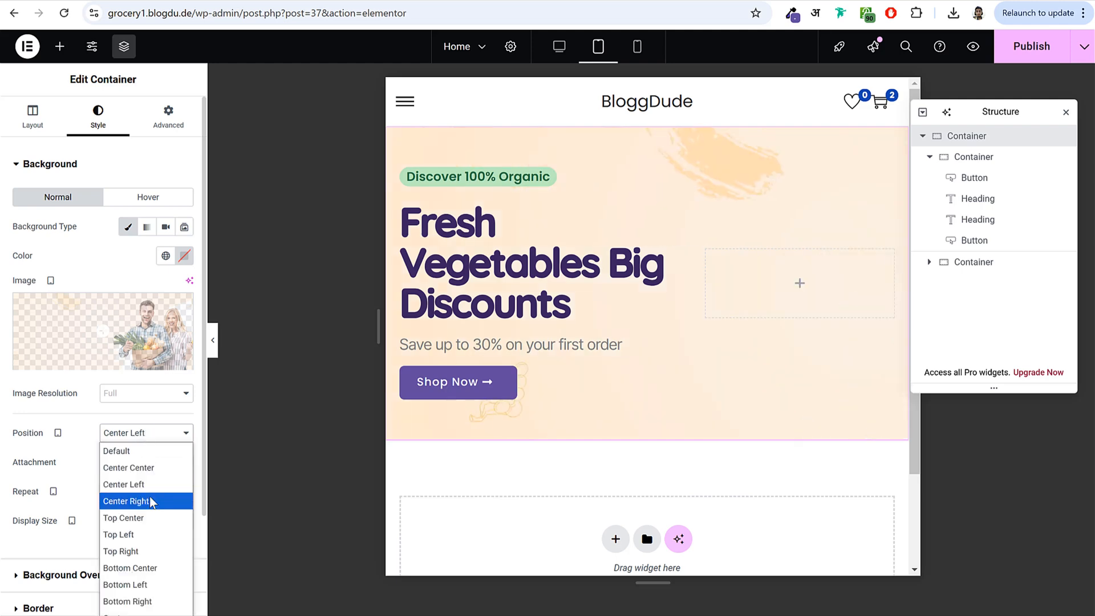
click(150, 501)
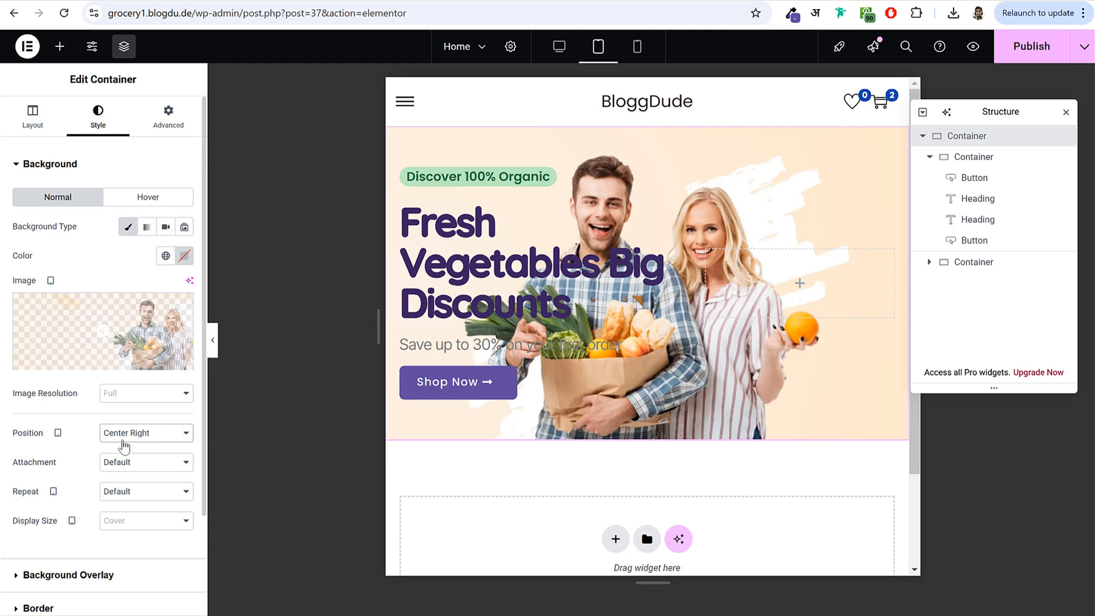
- Set the tablet background position to Custom with X Position -389 px, then return to Desktop view
click(125, 435)
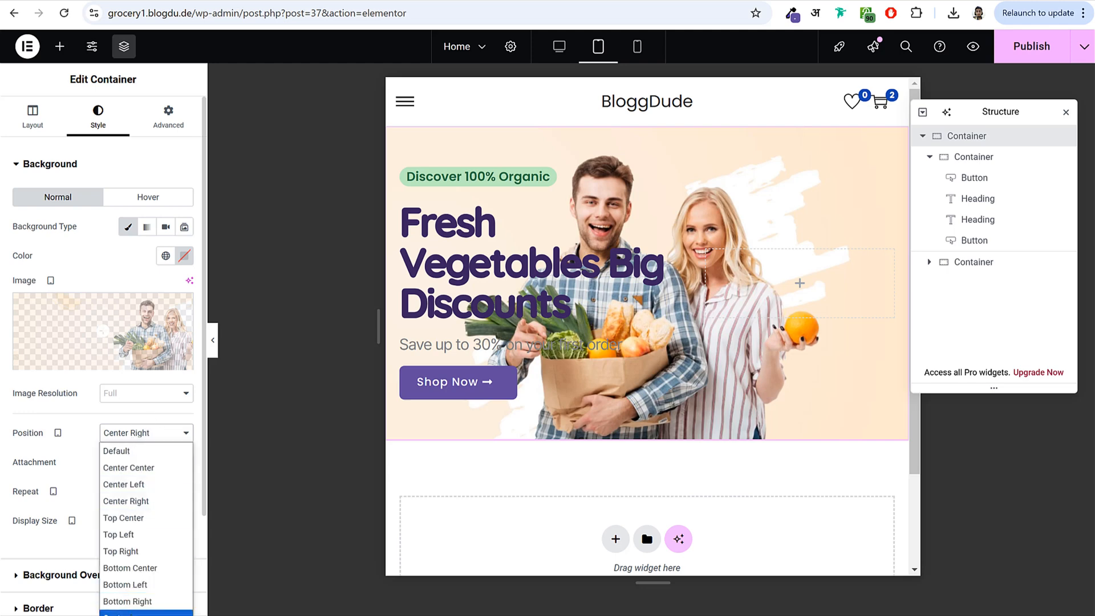
click(131, 613)
drag(83, 484, 51, 487)
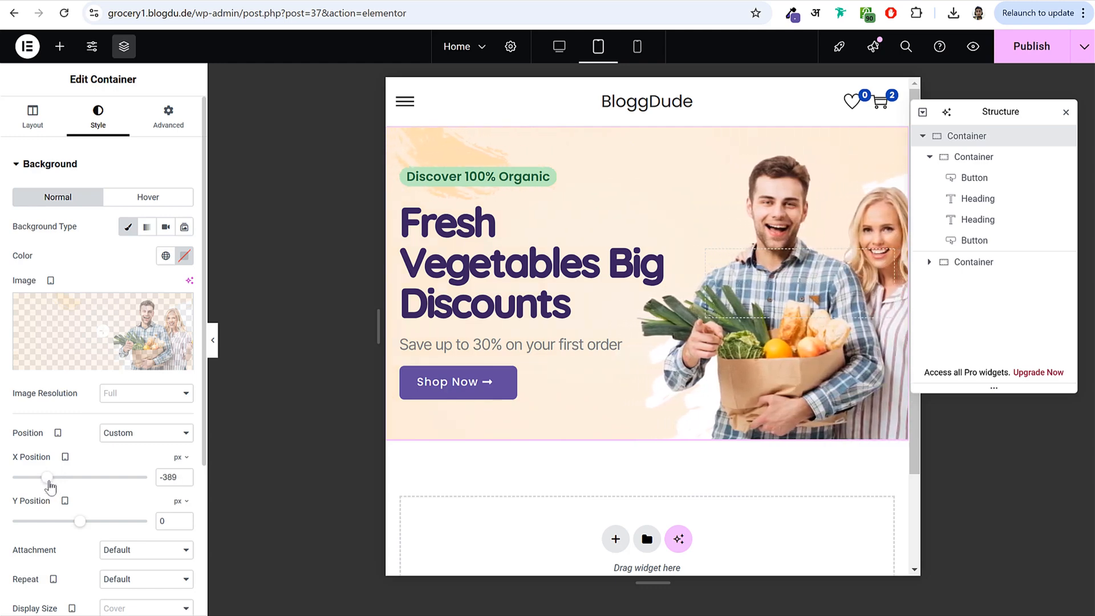
drag(177, 482, 135, 482)
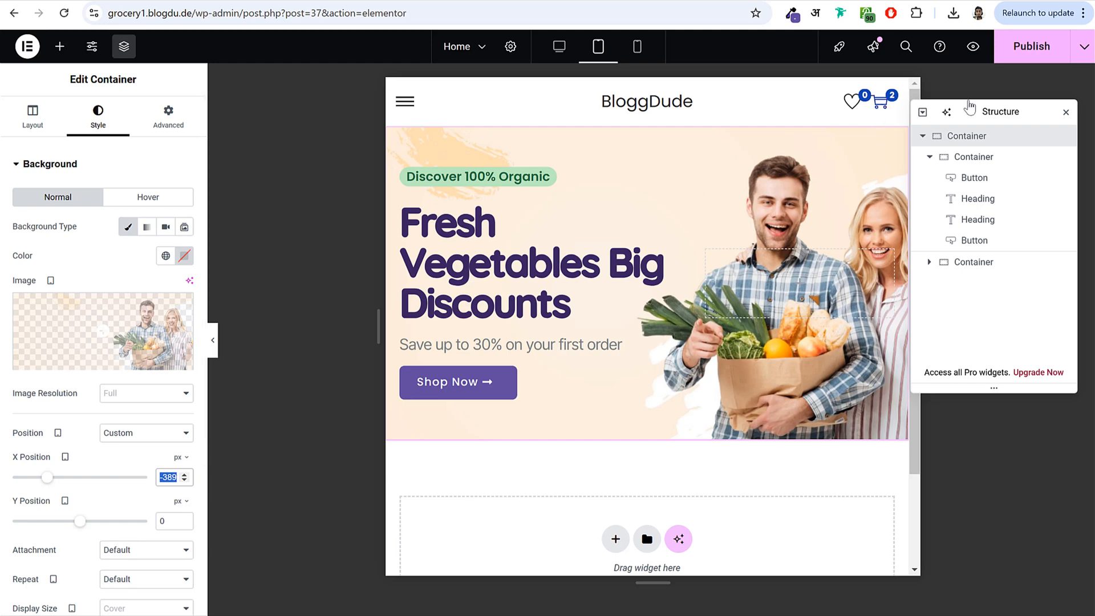
click(1064, 115)
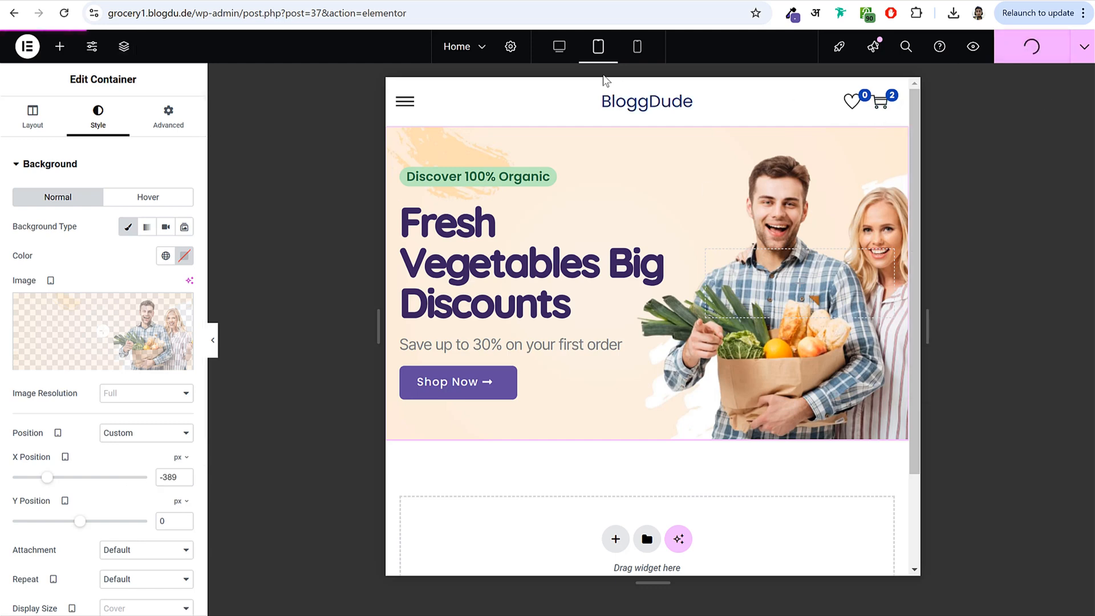
click(560, 46)
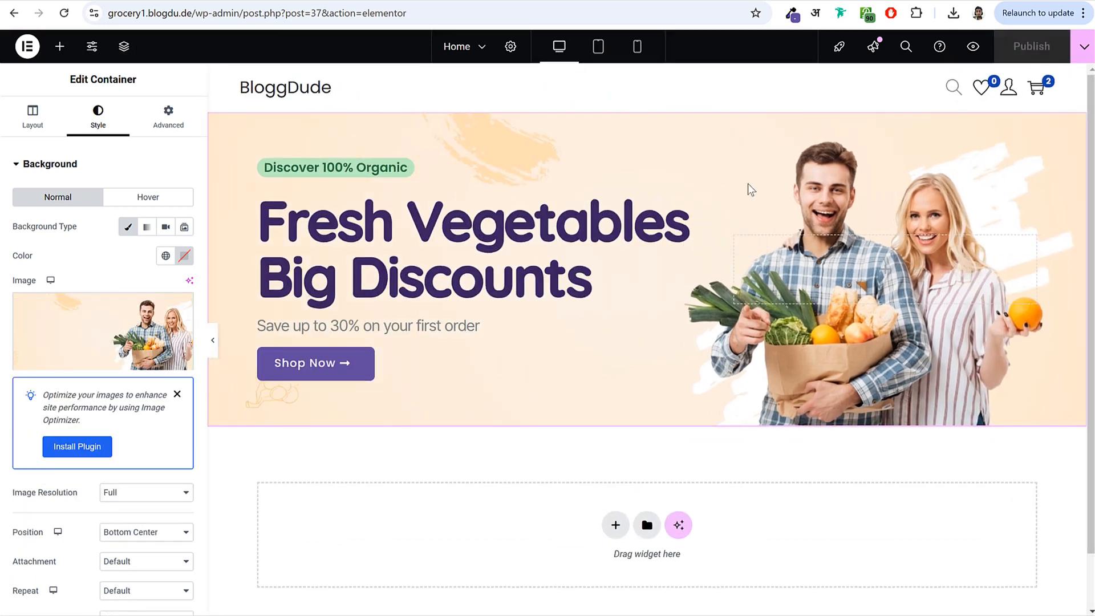
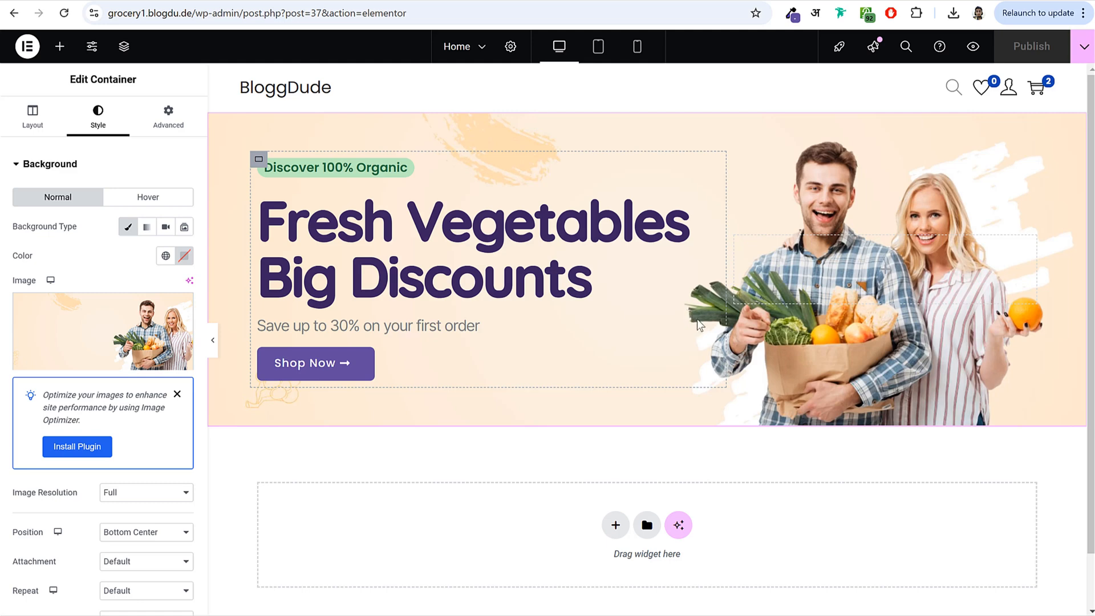
- In Site Settings > Global Fonts, set the Primary and Secondary font families to Poppins
click(93, 52)
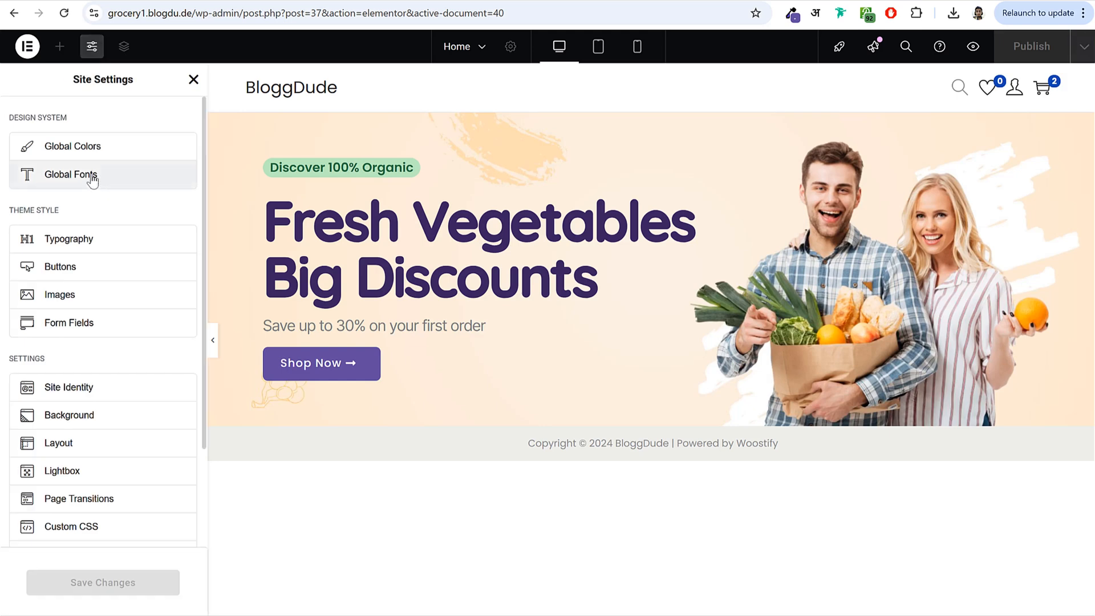
click(93, 178)
click(183, 228)
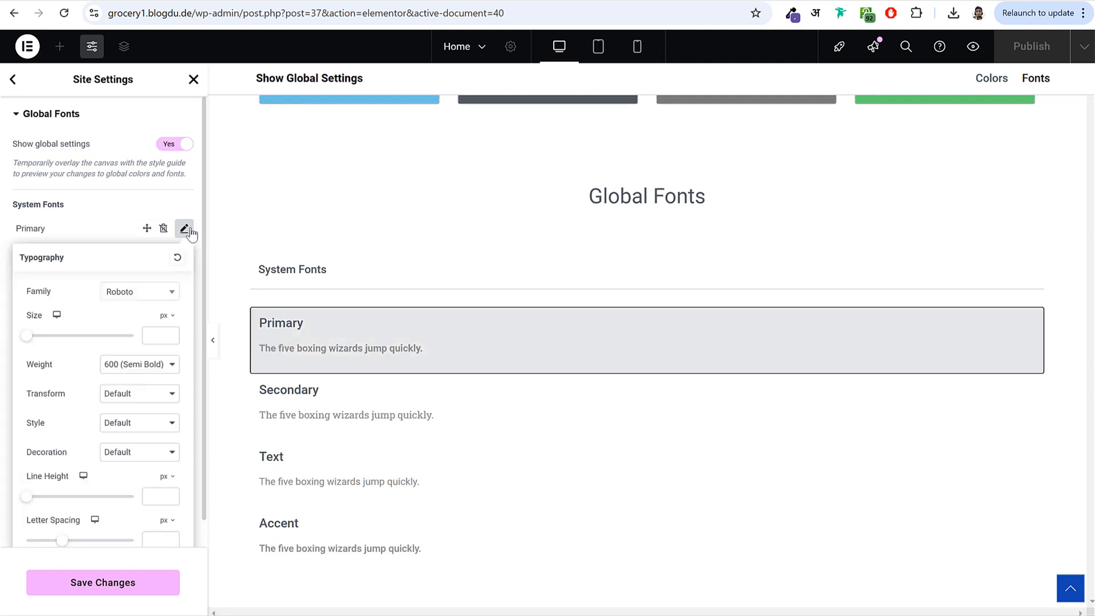
click(151, 295)
text(opp)
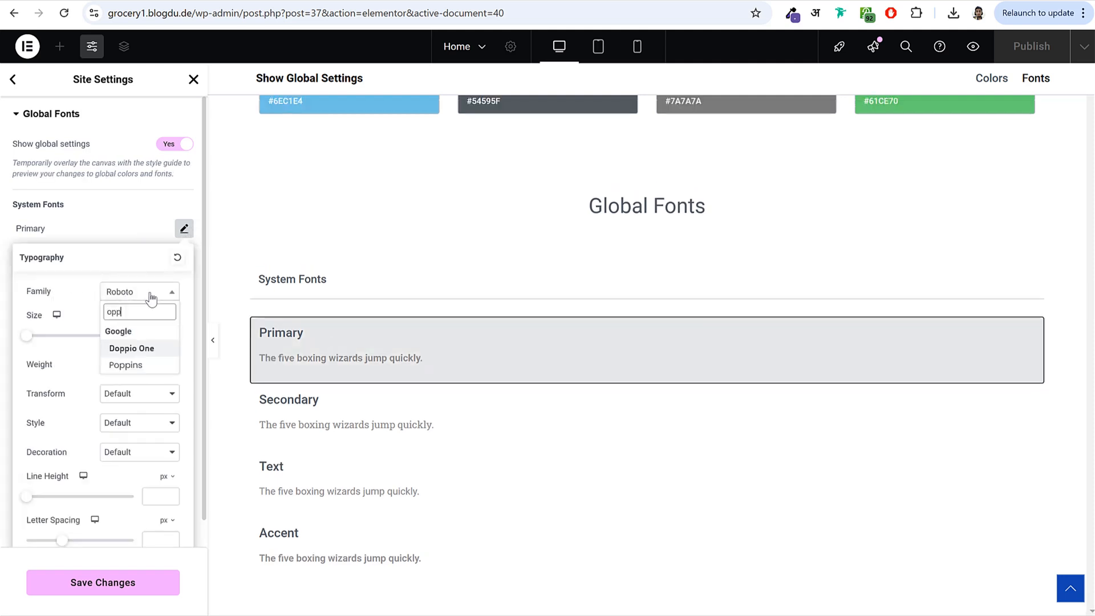
text(popp)
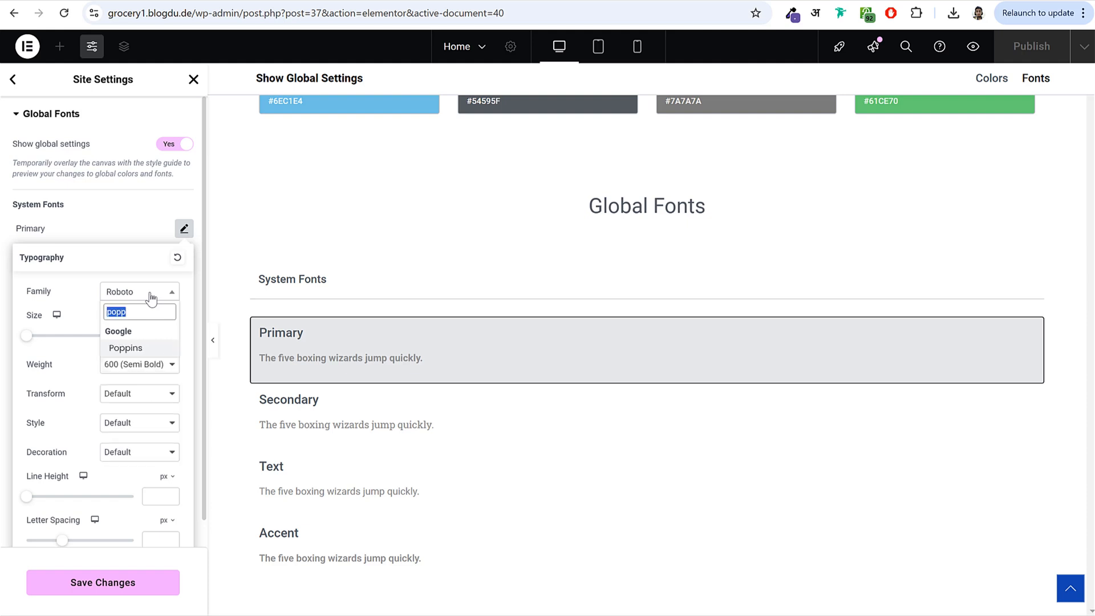
click(129, 347)
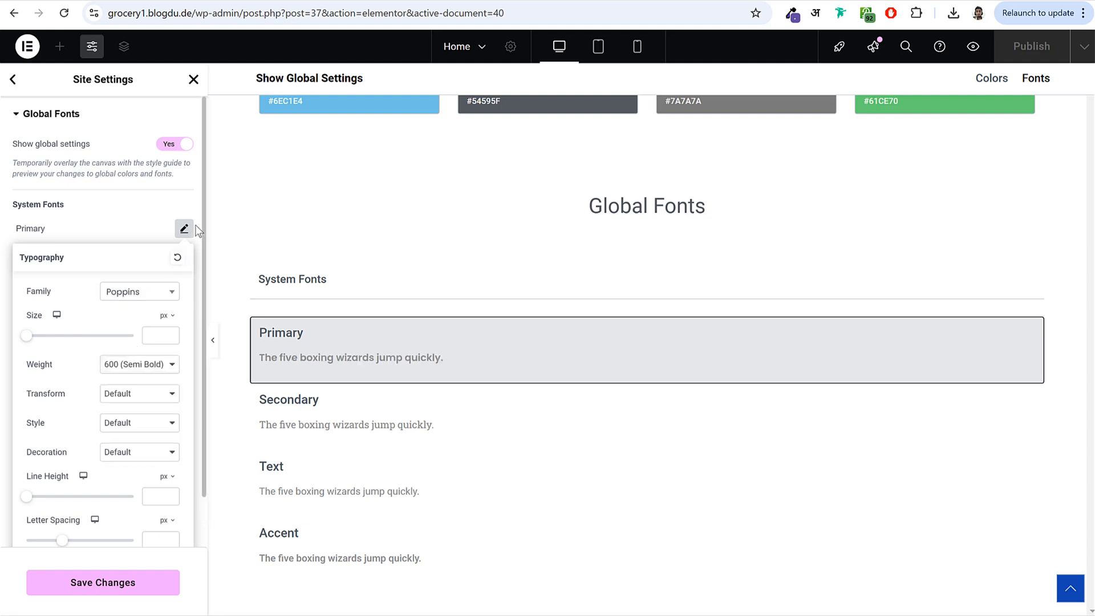
click(186, 229)
click(184, 258)
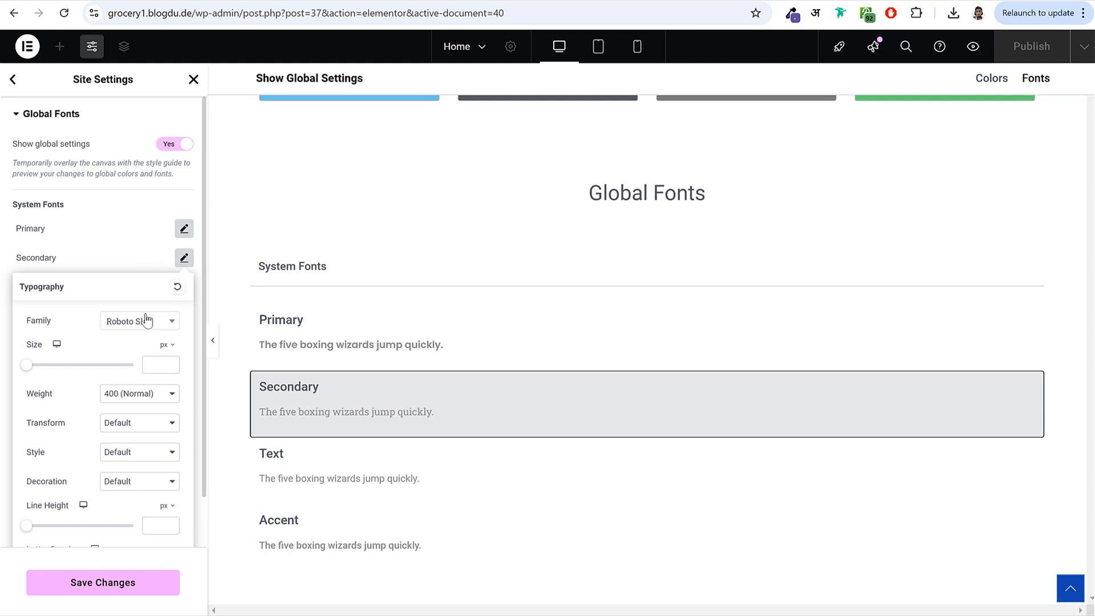
click(142, 334)
text(popp)
click(137, 348)
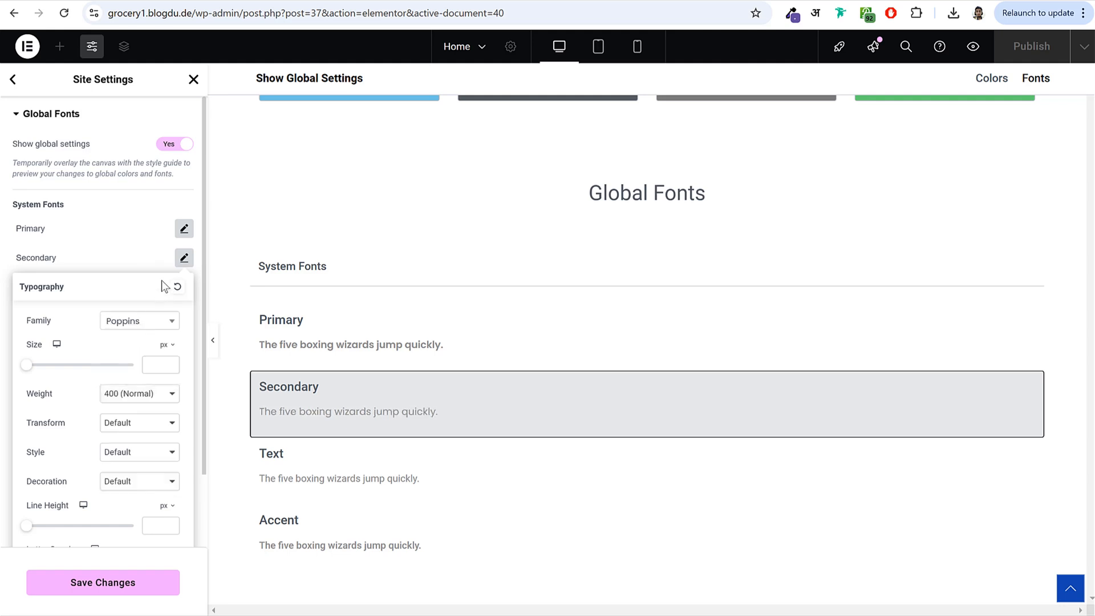
click(184, 258)
- Set the Text and Accent font families to Poppins and save the changes
click(183, 287)
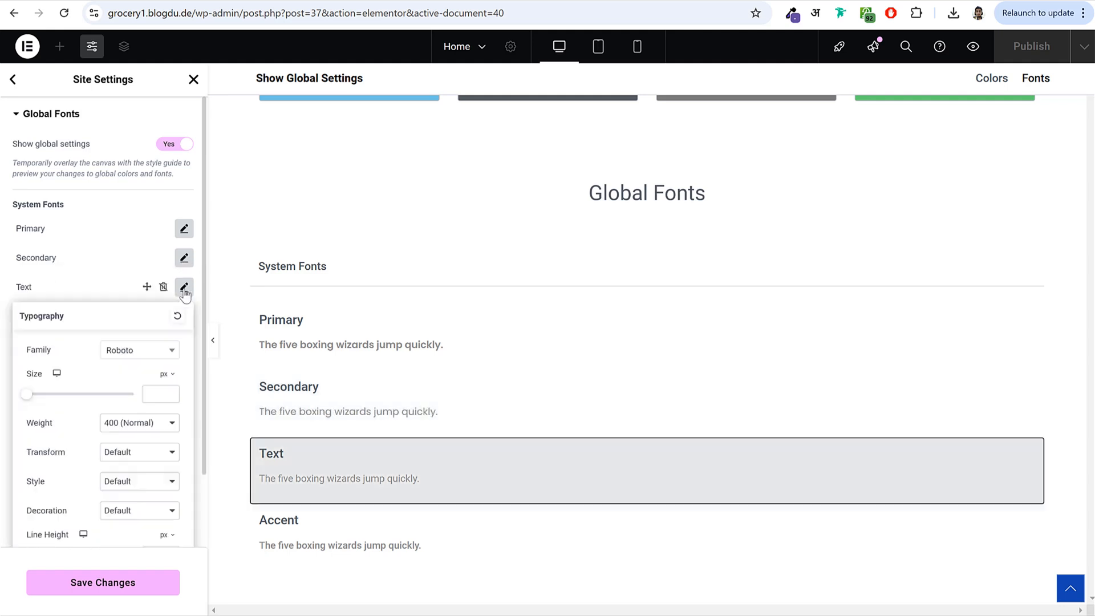
click(143, 350)
click(146, 378)
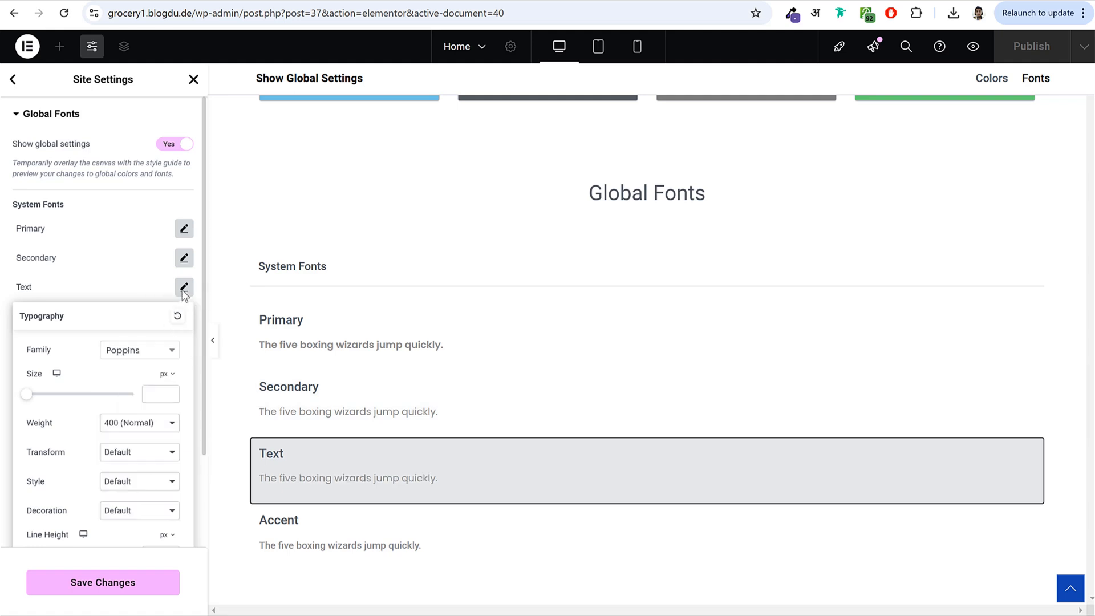
click(184, 287)
click(184, 318)
click(143, 382)
text(Pop)
key(Return)
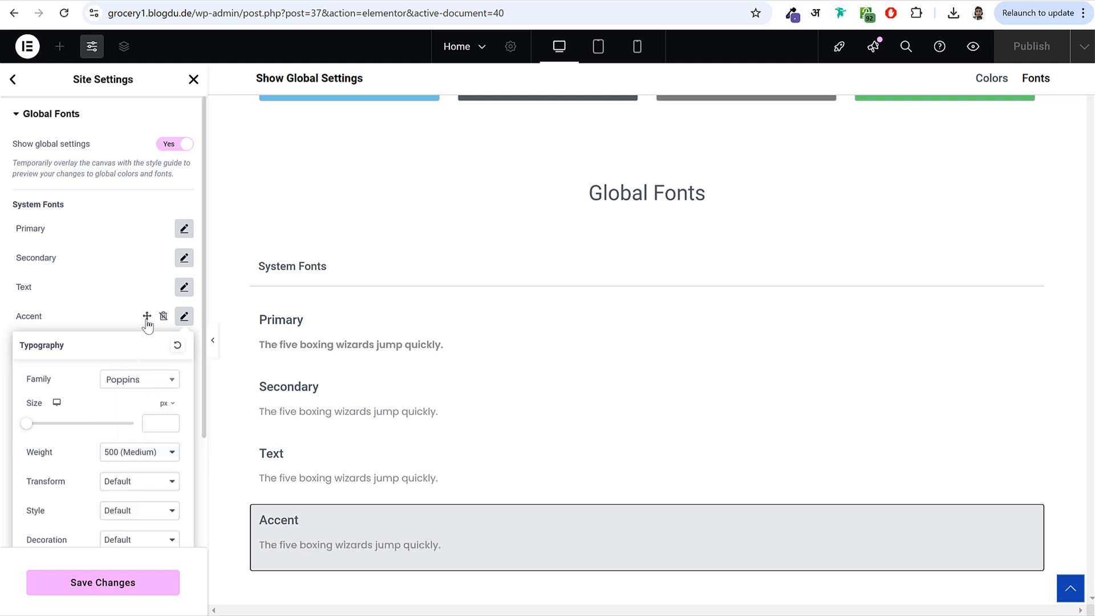
click(147, 323)
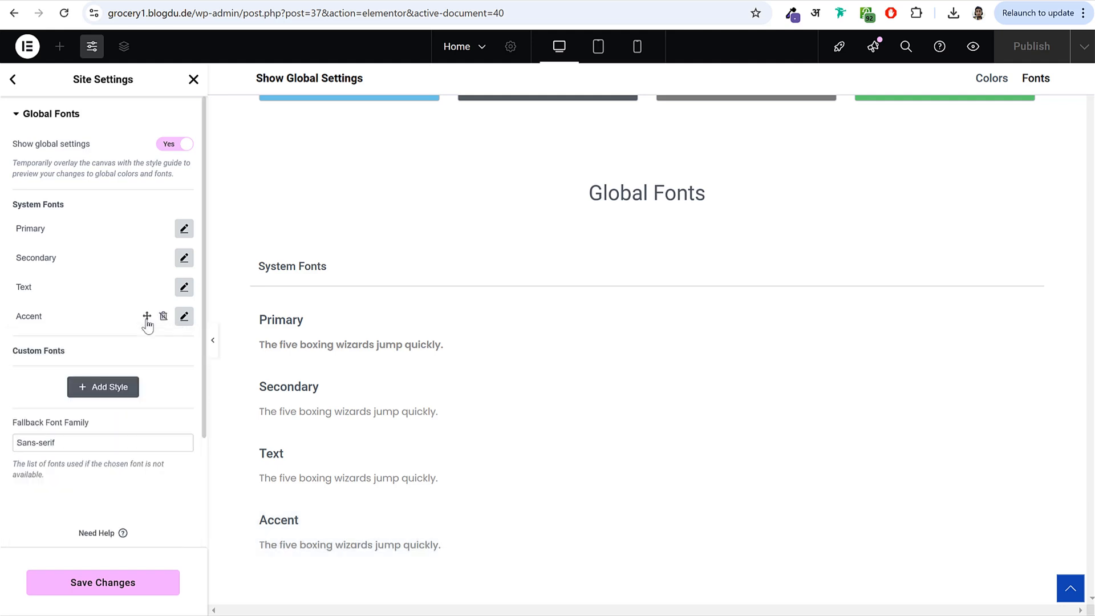
click(134, 590)
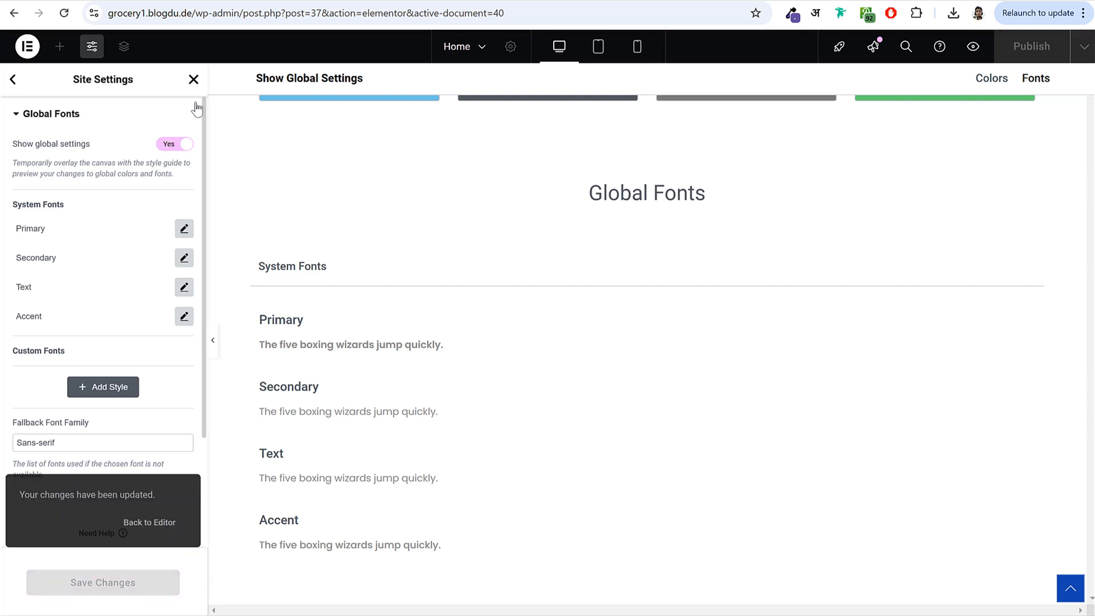
- Below the hero, add a grid section and set it to 4 columns in 1 row
click(193, 81)
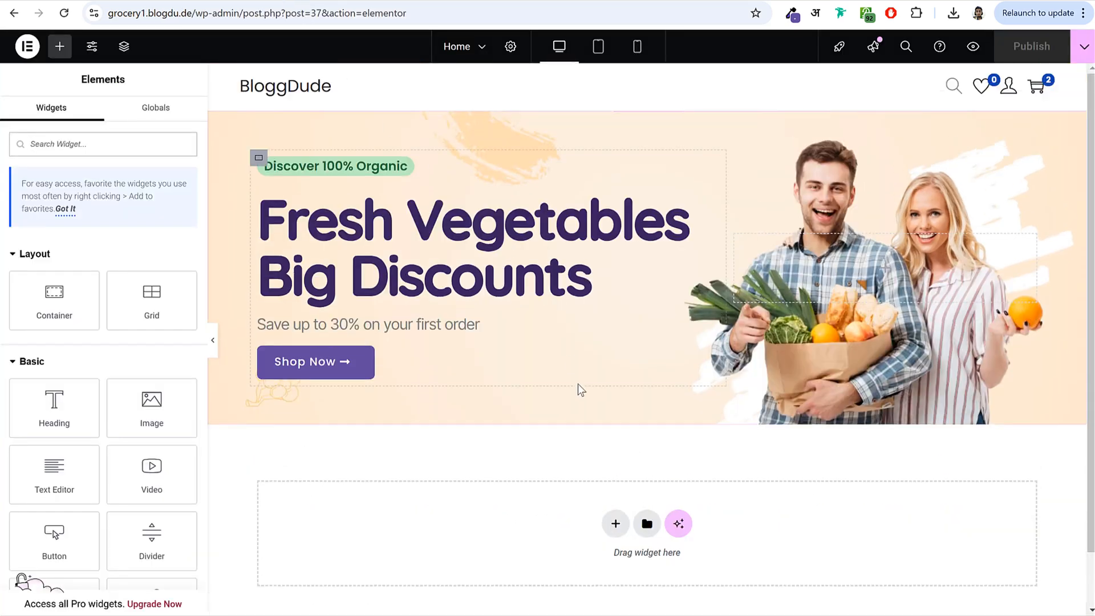
scroll(579, 386, down, 2)
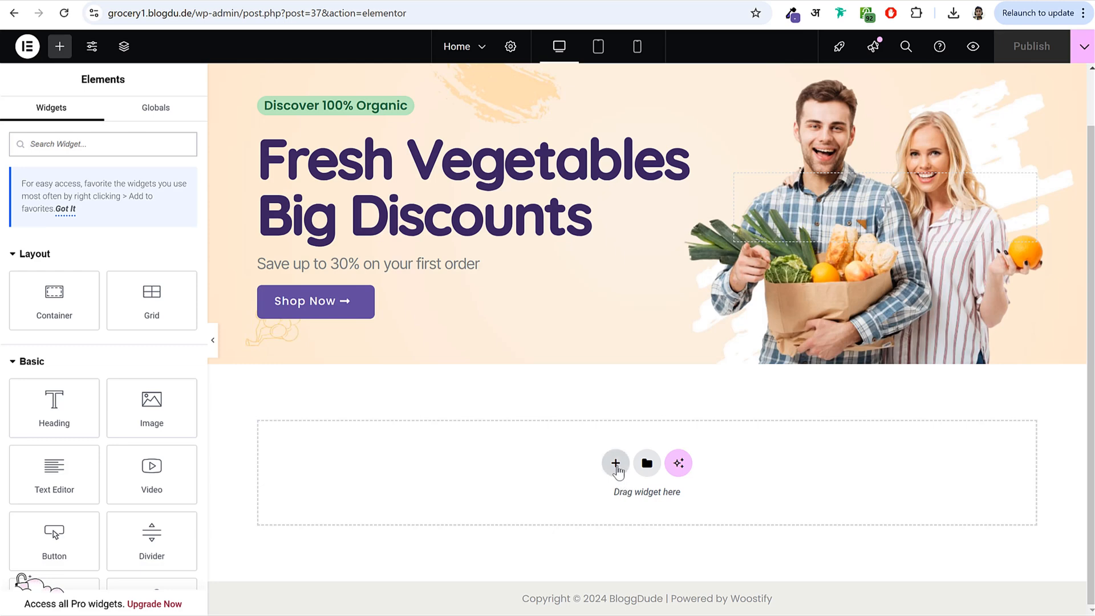
click(616, 464)
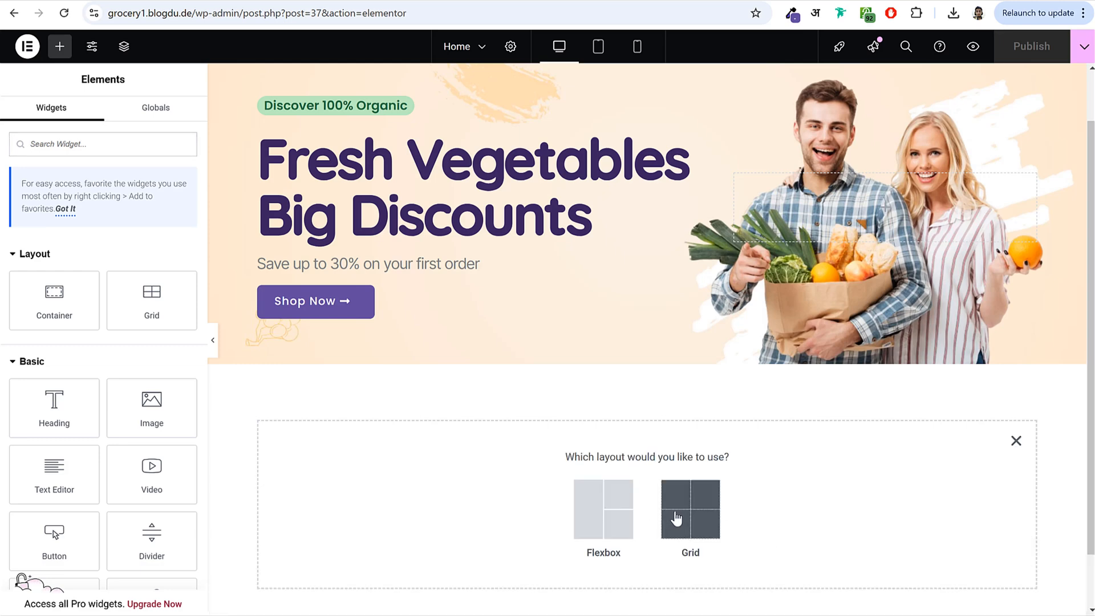
click(676, 519)
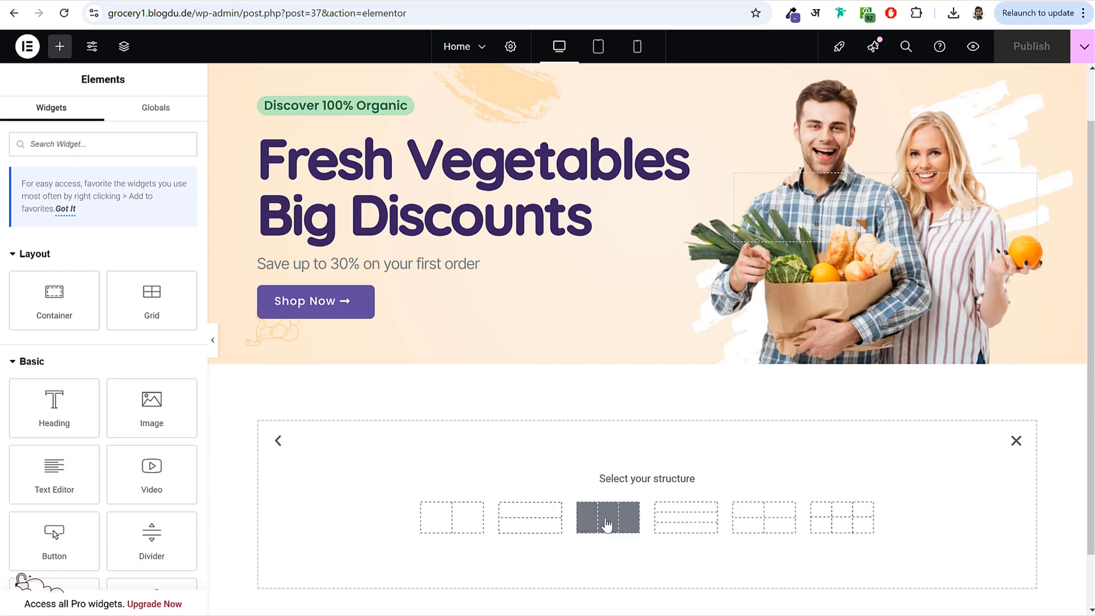
click(606, 525)
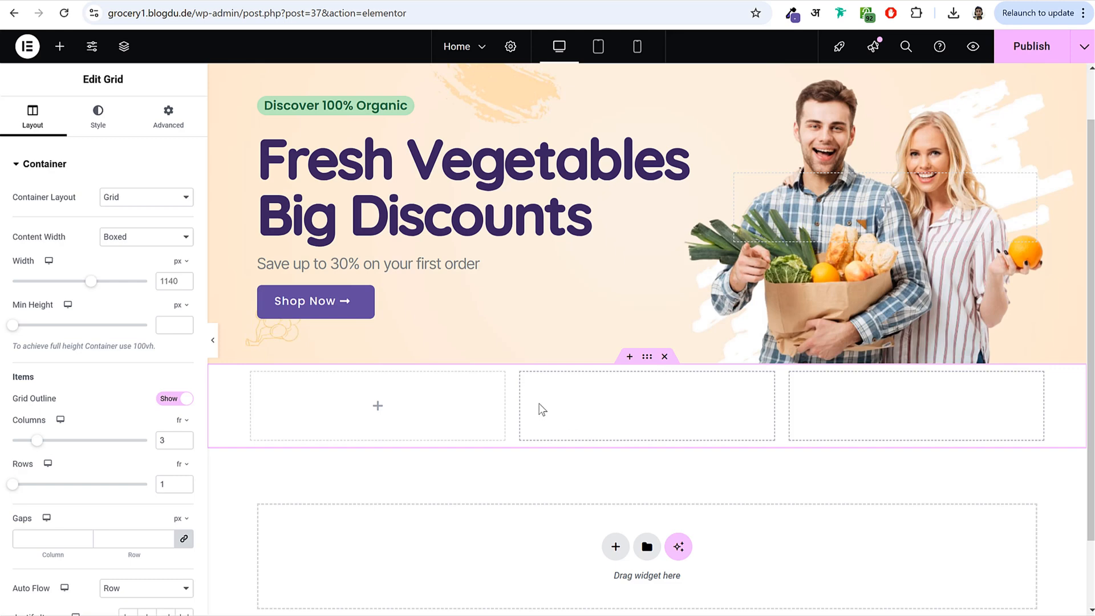
drag(12, 420, 48, 427)
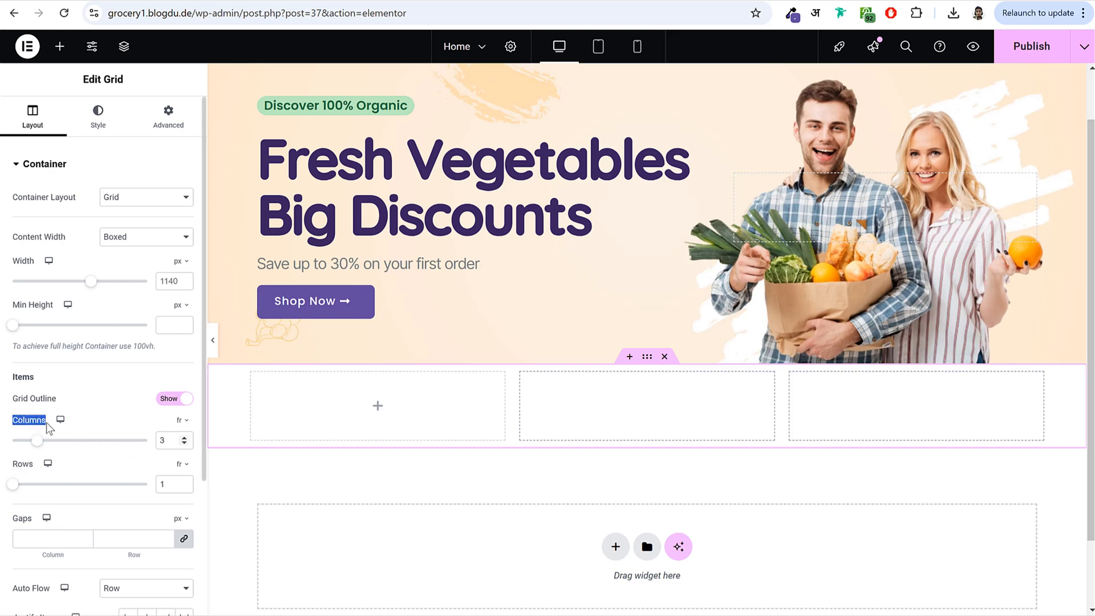
click(184, 438)
click(184, 437)
click(184, 438)
click(185, 443)
click(184, 444)
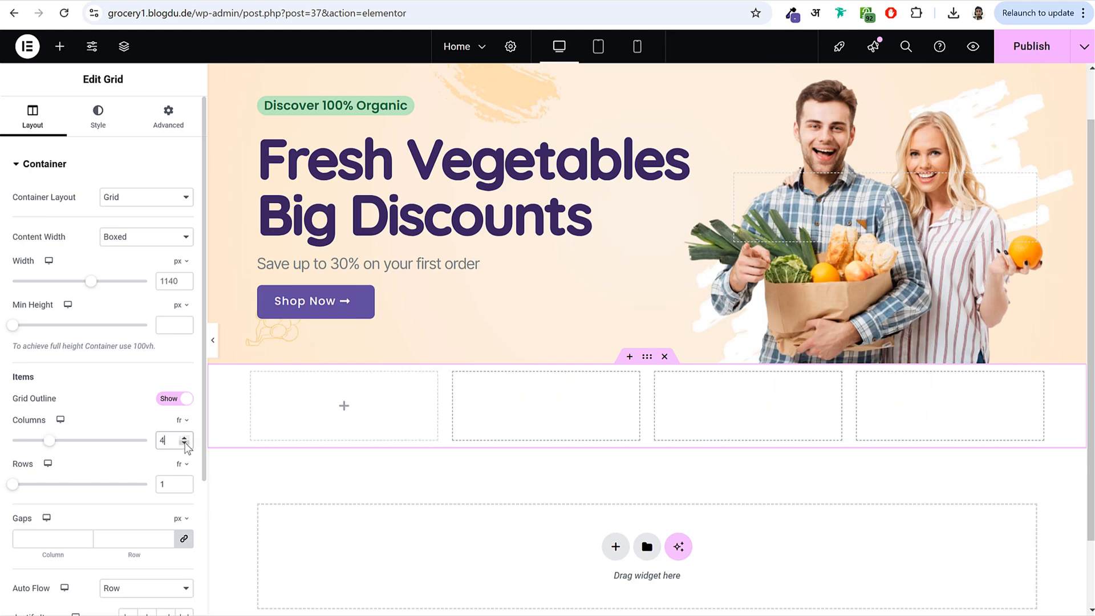
click(61, 51)
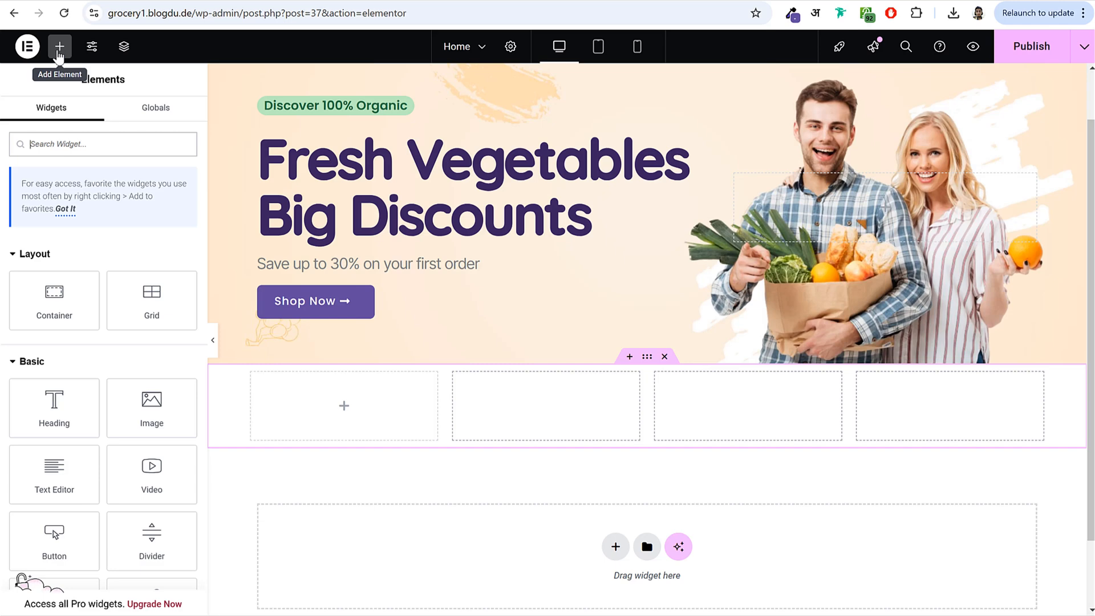
- Drag an Image Box widget into the first grid column
text(imag)
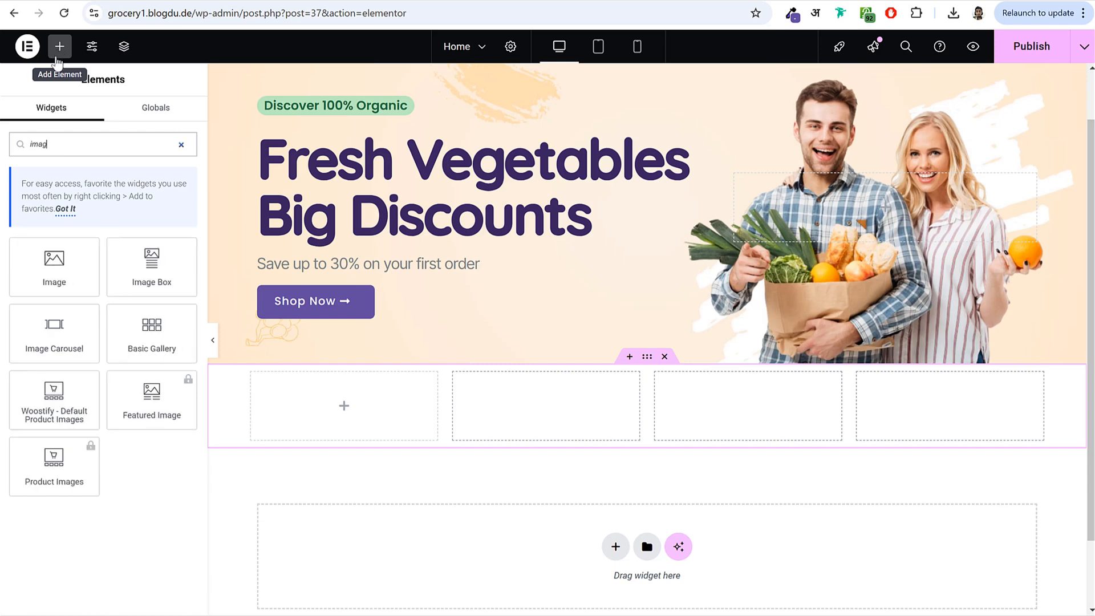
drag(149, 262, 336, 394)
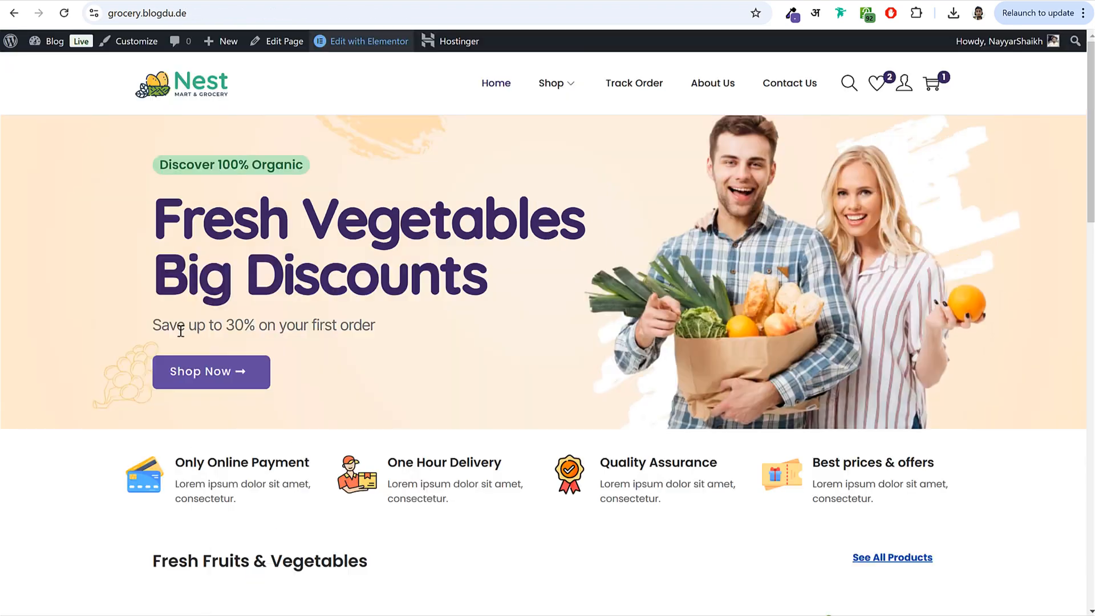
scroll(284, 440, down, 4)
drag(309, 253, 169, 260)
key(ctrl+c)
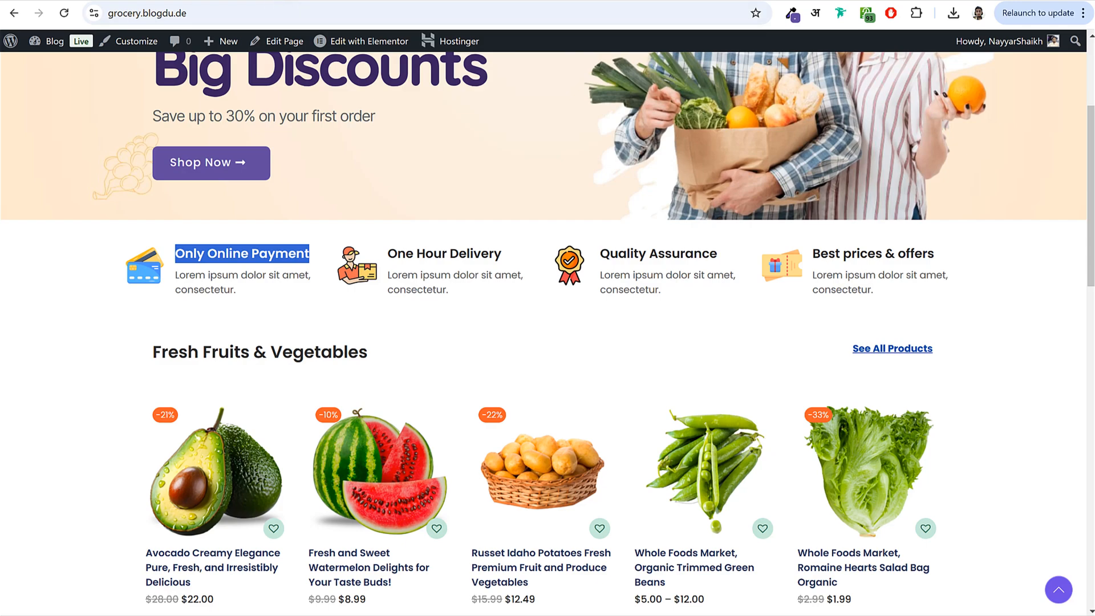
- Paste 'Only Online Payment' as the title and the live site's Lorem ipsum text as description
key(ctrl+Tab)
triple_click(124, 349)
key(ctrl+v)
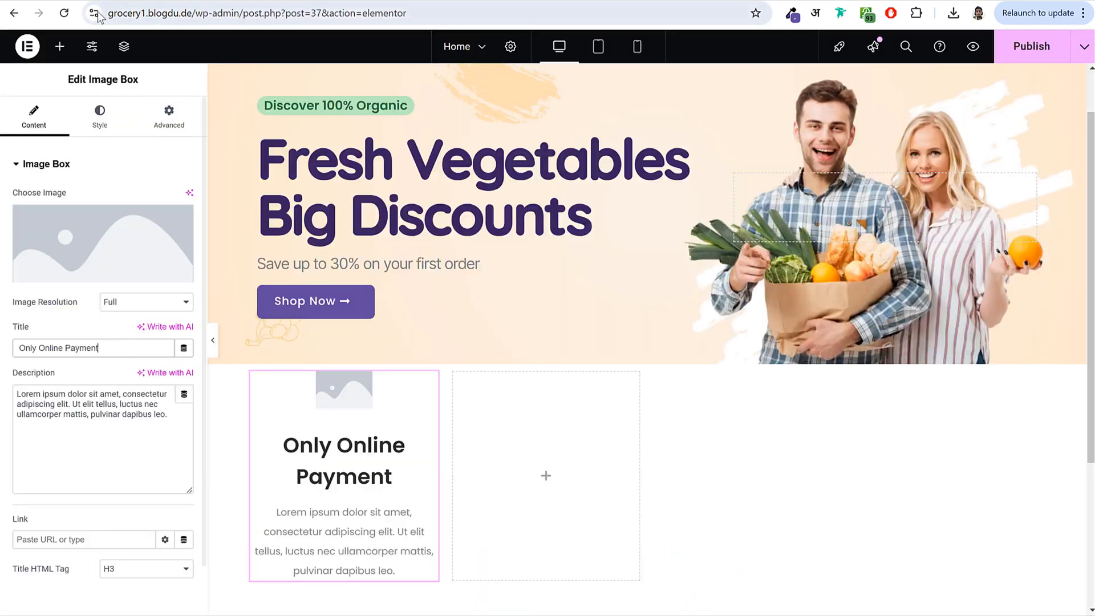
key(ctrl+shift+Tab)
triple_click(248, 289)
key(ctrl+c)
key(ctrl+Tab)
triple_click(126, 387)
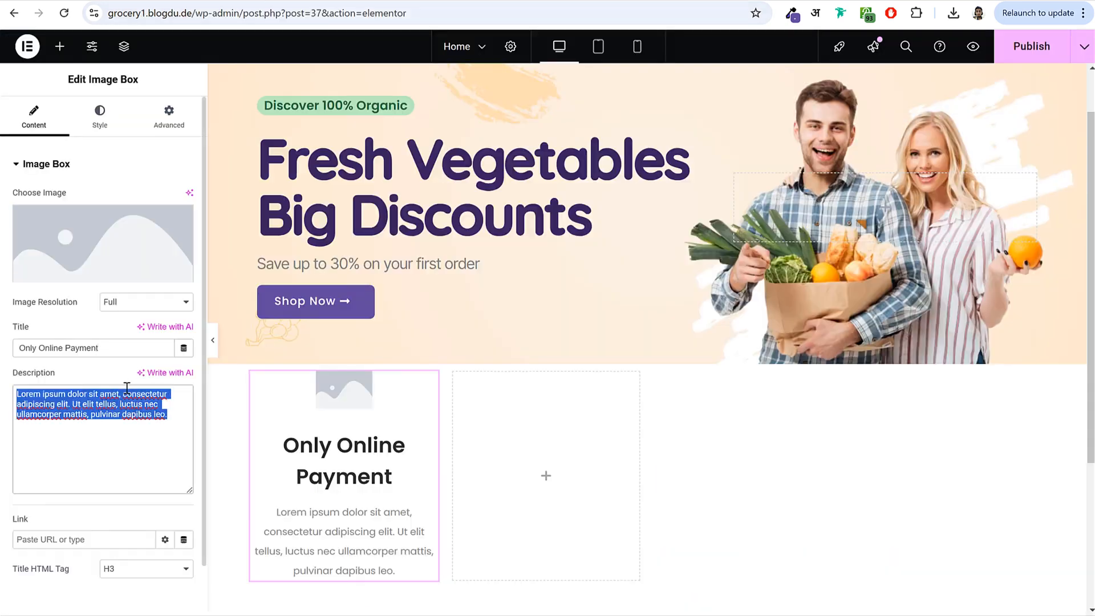
key(ctrl+v)
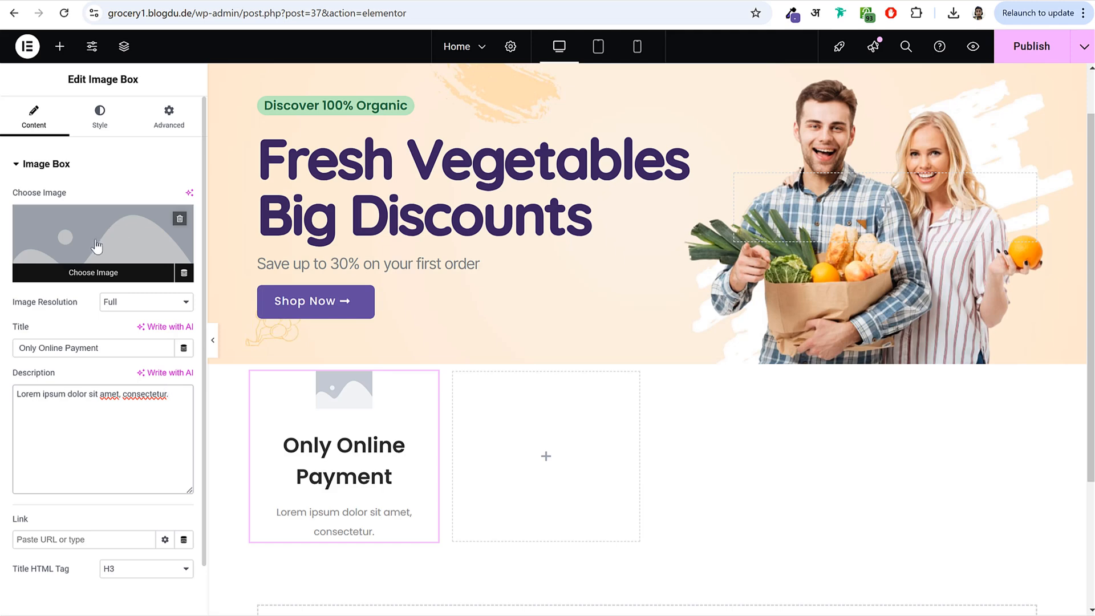
key(ctrl+Tab)
click(284, 313)
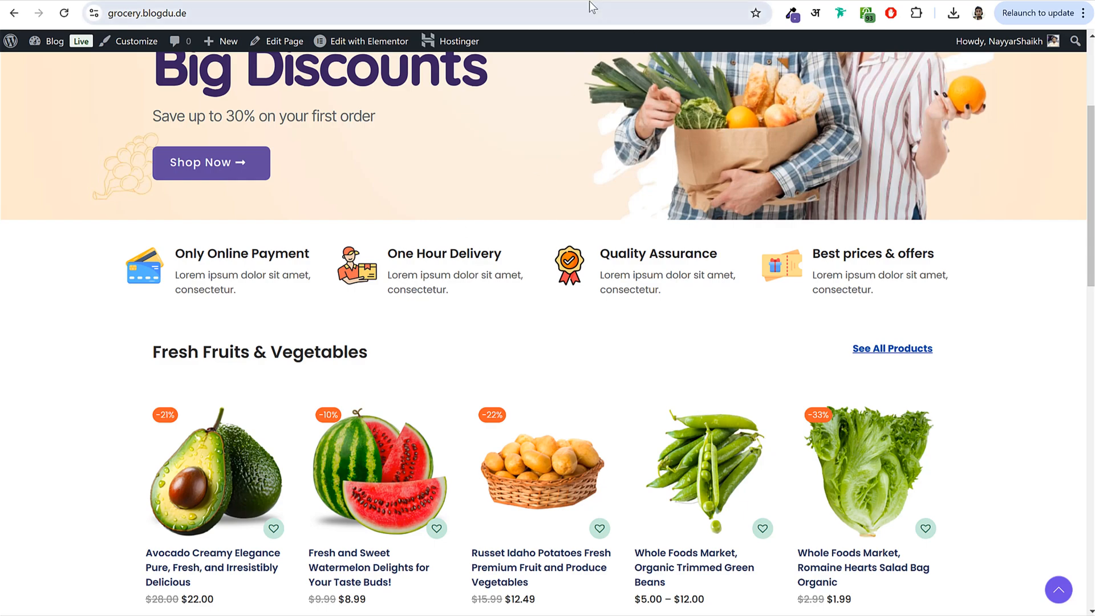
key(ctrl+Tab)
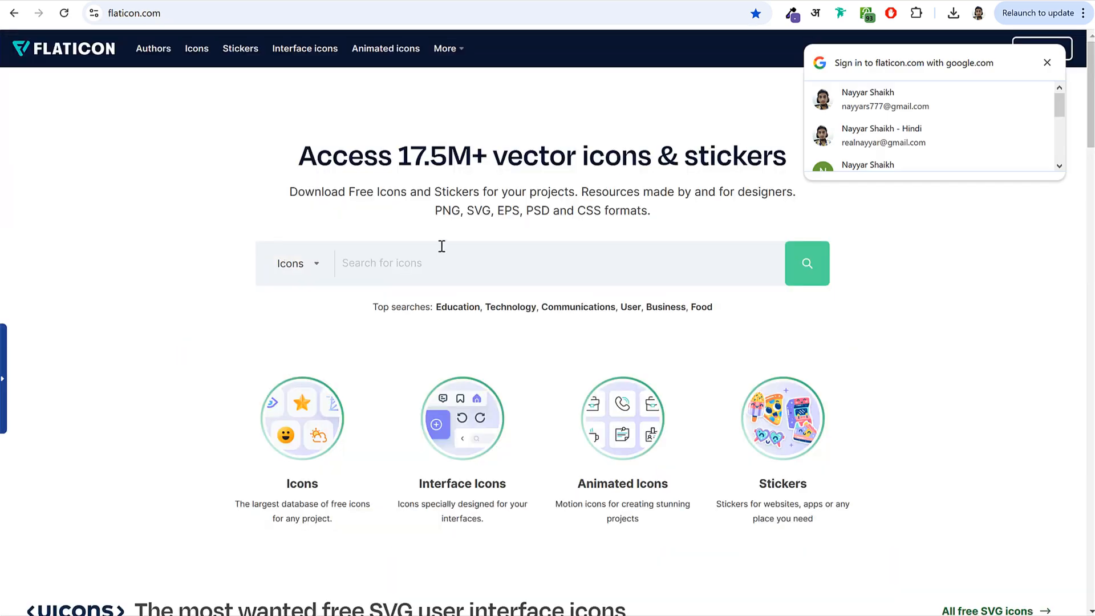
- Search Flaticon for card icons and browse the results
click(439, 246)
text(card)
key(Return)
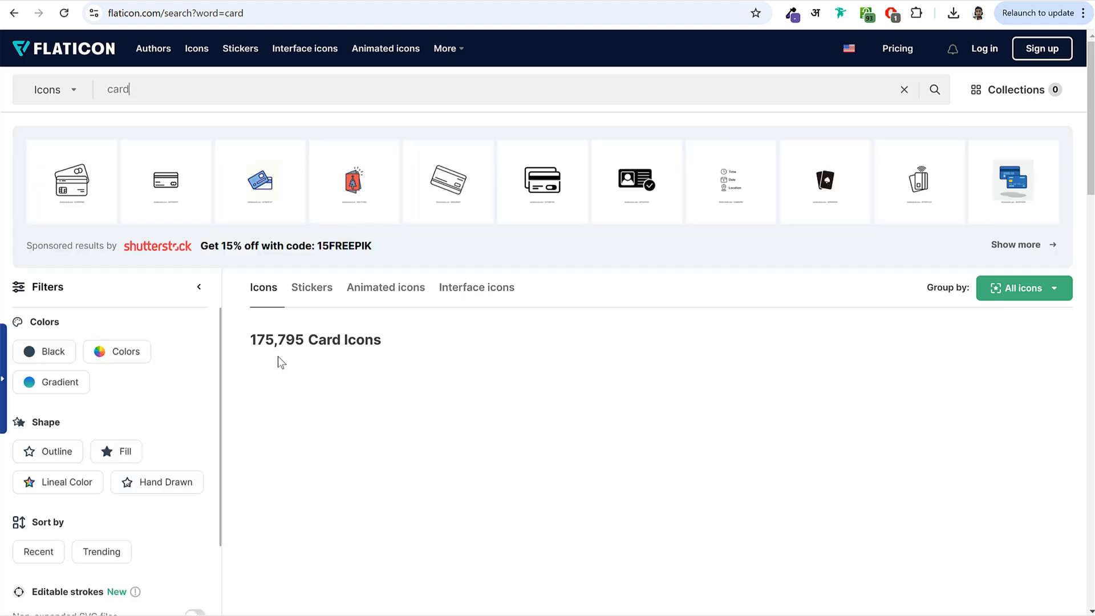
scroll(365, 331, down, 2)
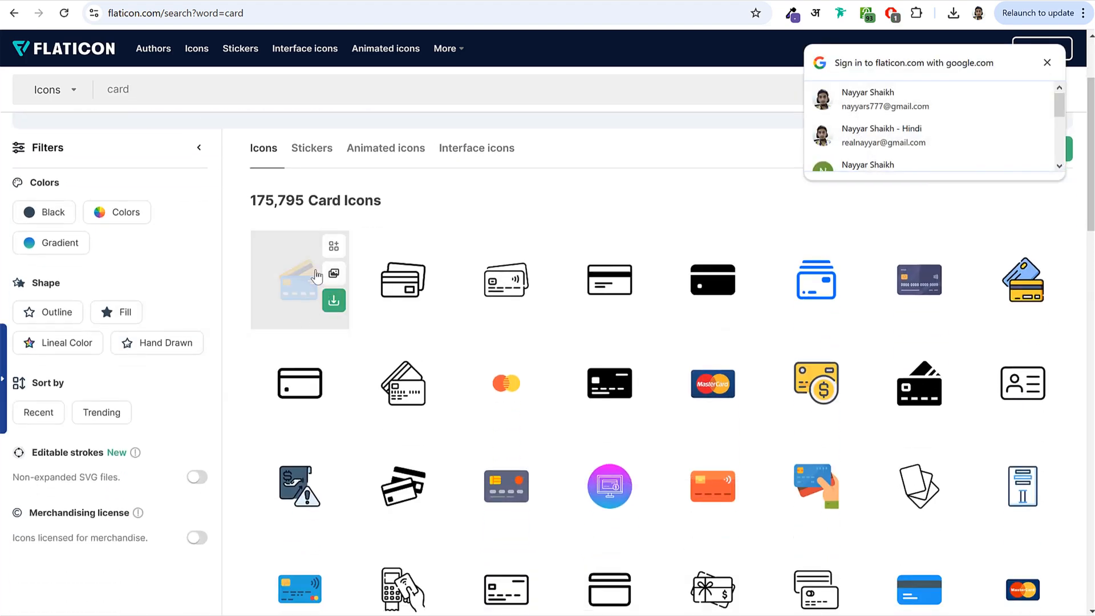
click(229, 1)
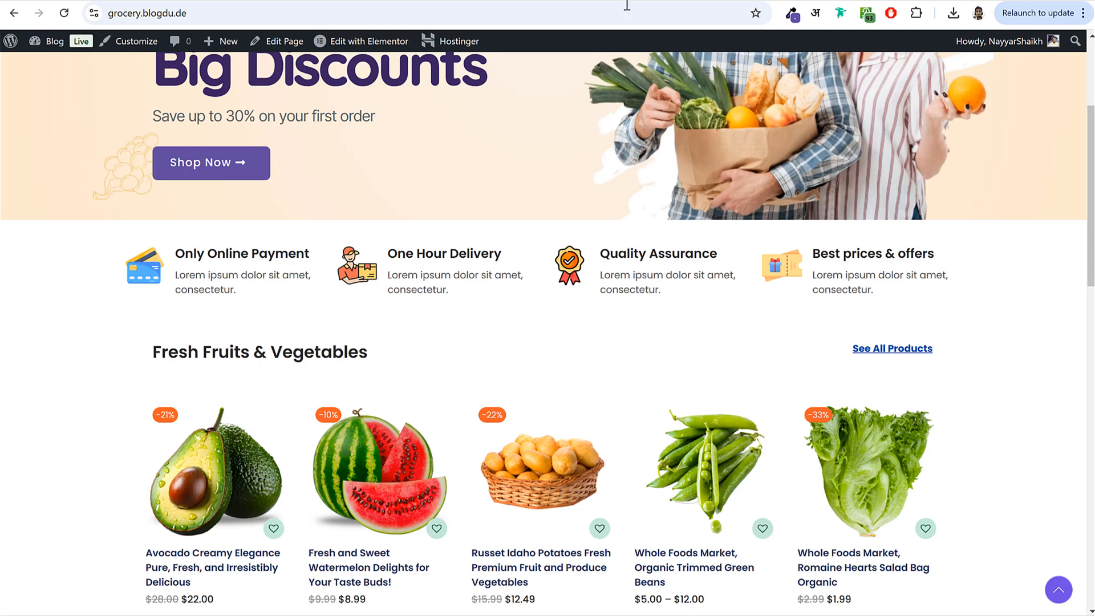
click(399, 2)
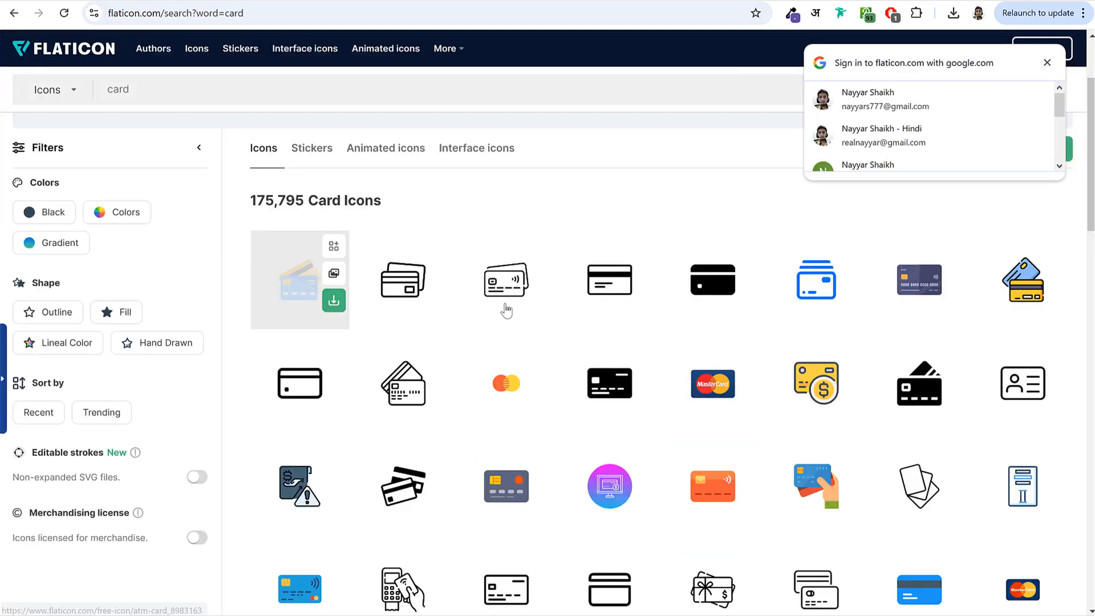
scroll(764, 319, down, 2)
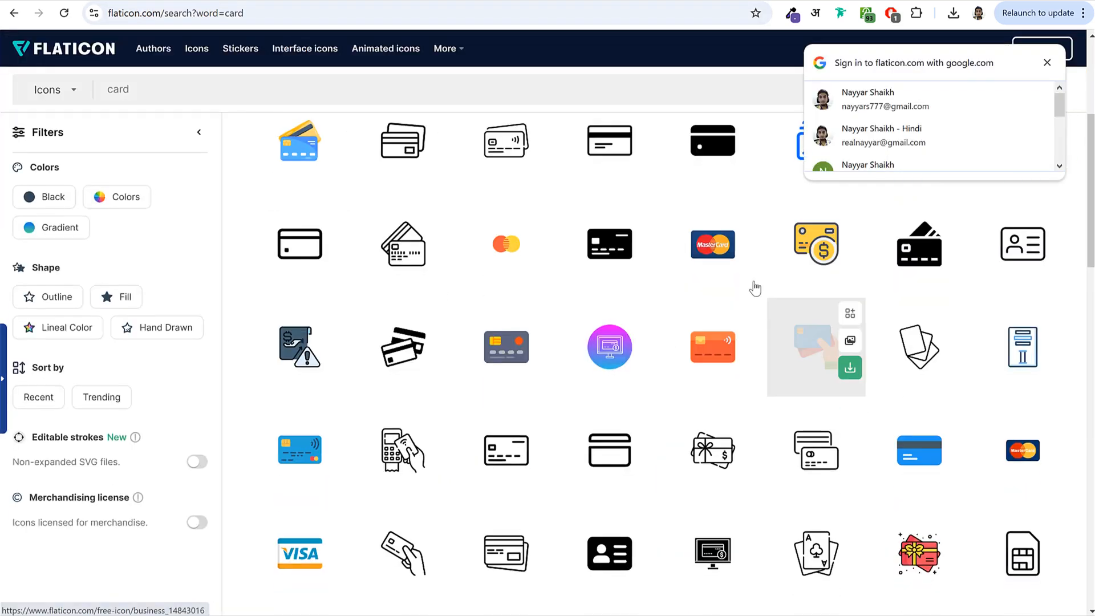
- Download the card-in-hand icon as a free PNG and check debit-card.png
click(811, 343)
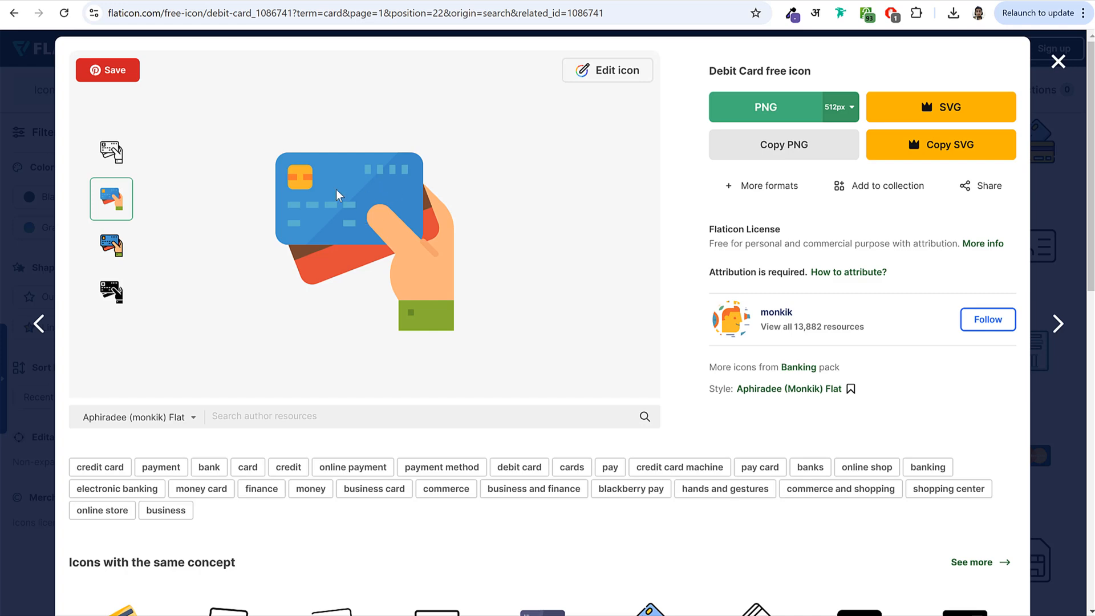
click(809, 103)
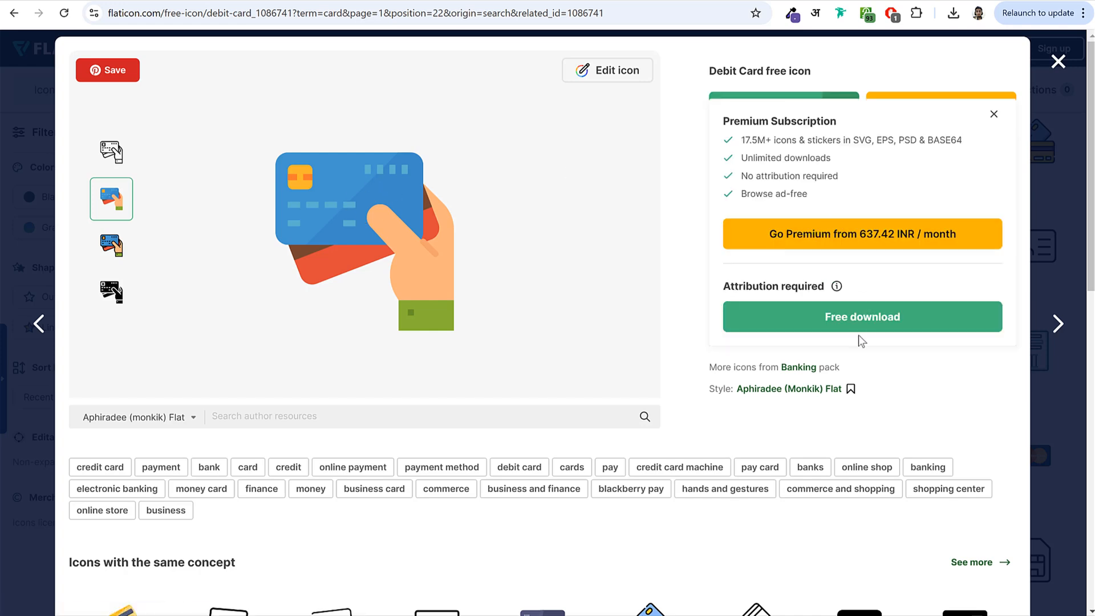
click(865, 320)
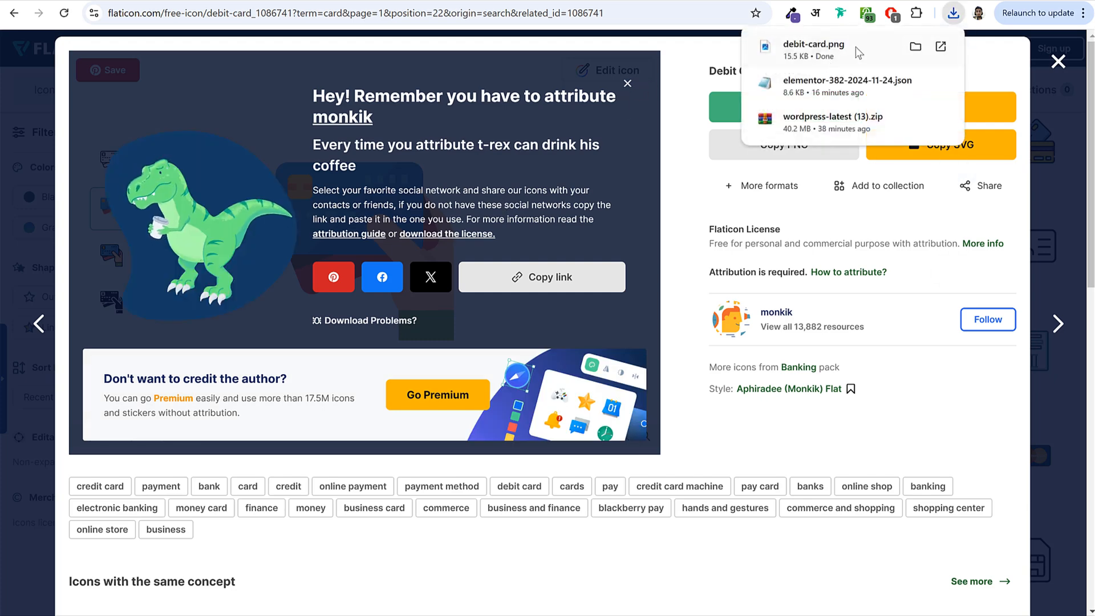
click(841, 52)
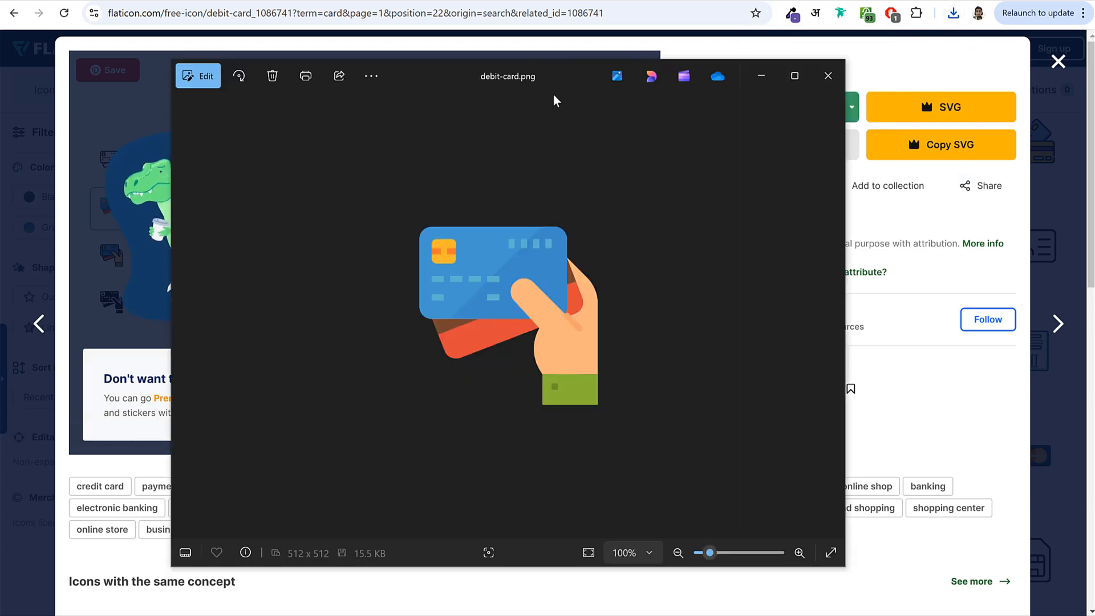
click(828, 77)
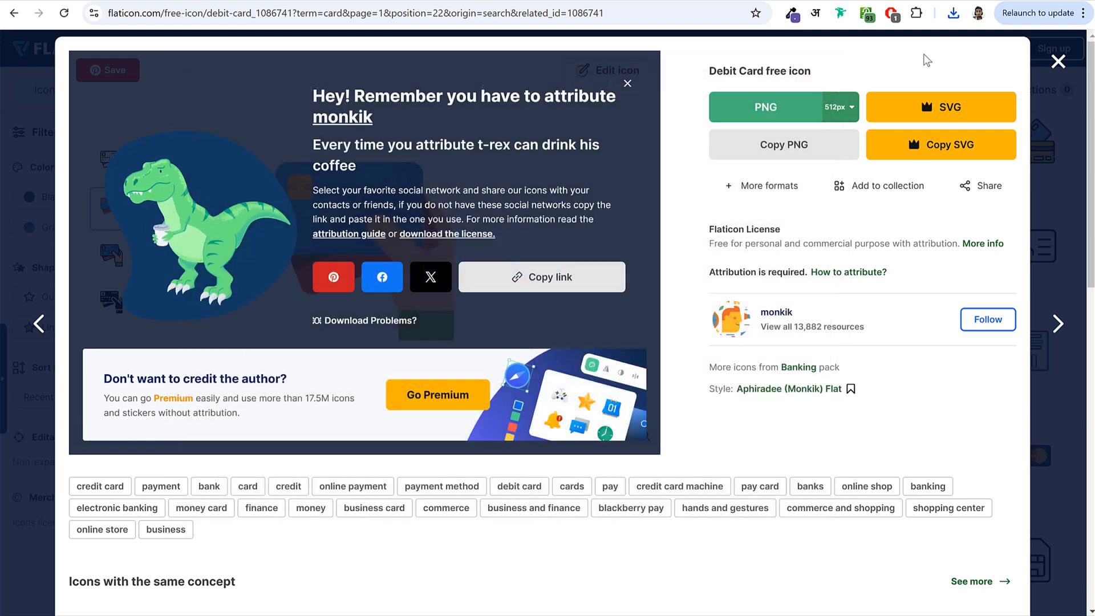
click(1058, 63)
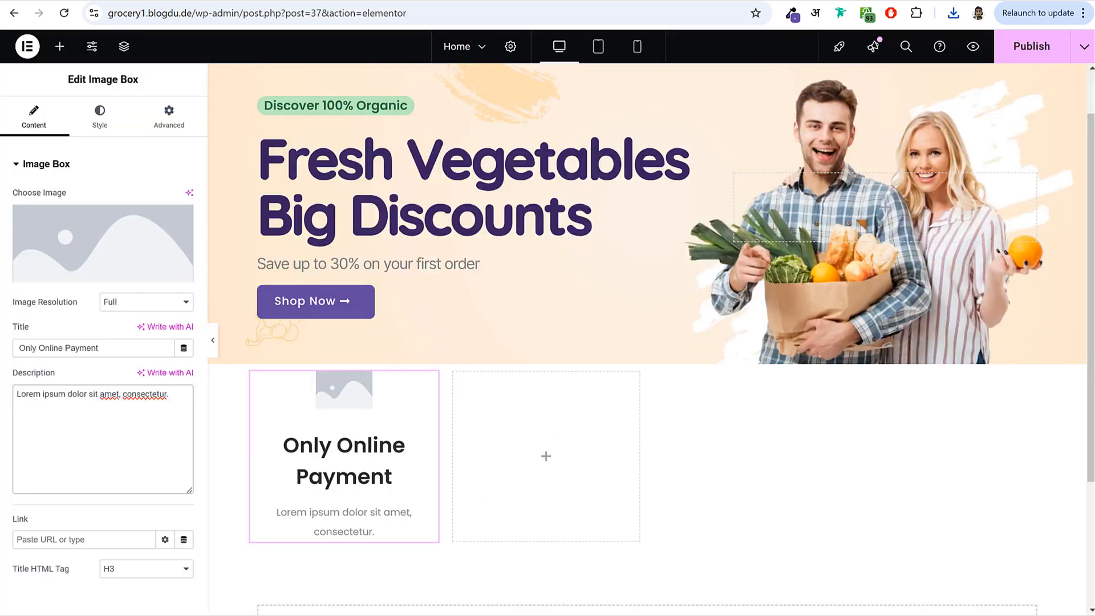
- Upload the atm-card, badge, delivery-man and voucher icons to the media library
key(alt+Tab)
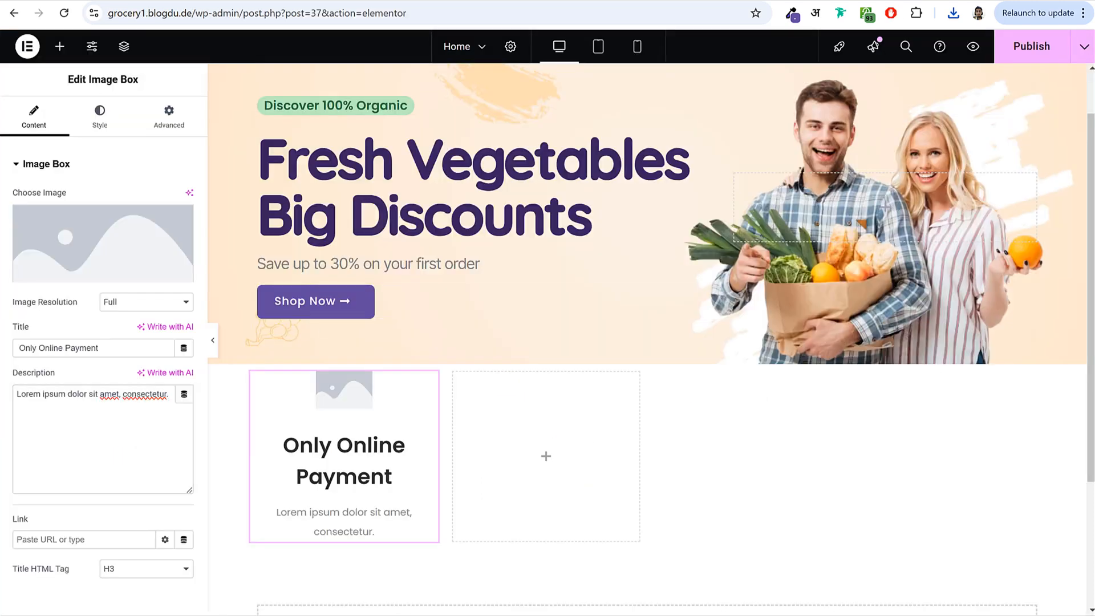
click(439, 221)
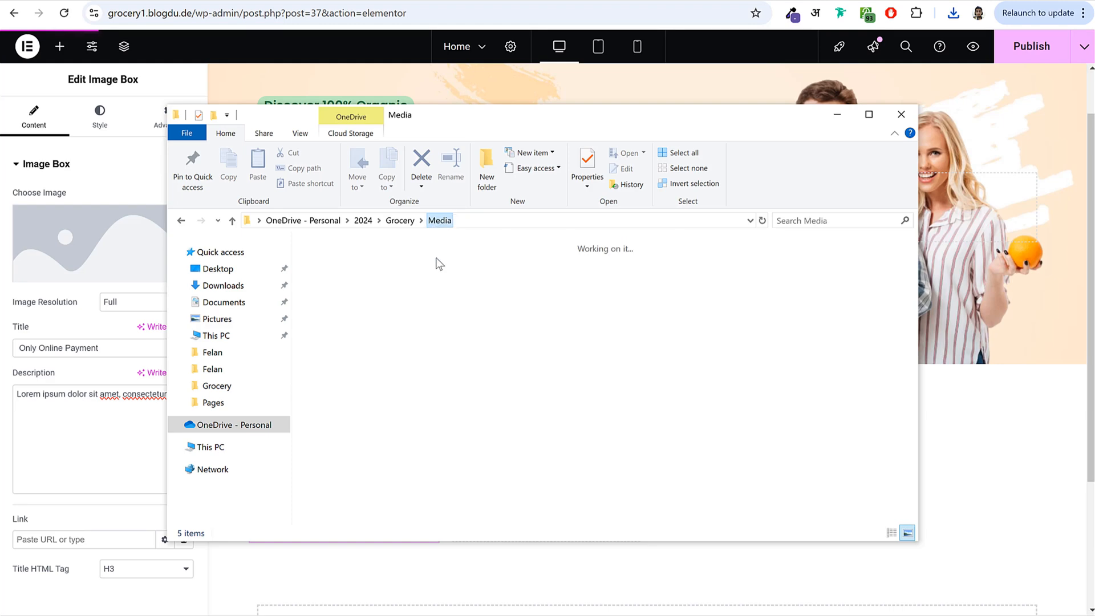
click(563, 300)
click(492, 290)
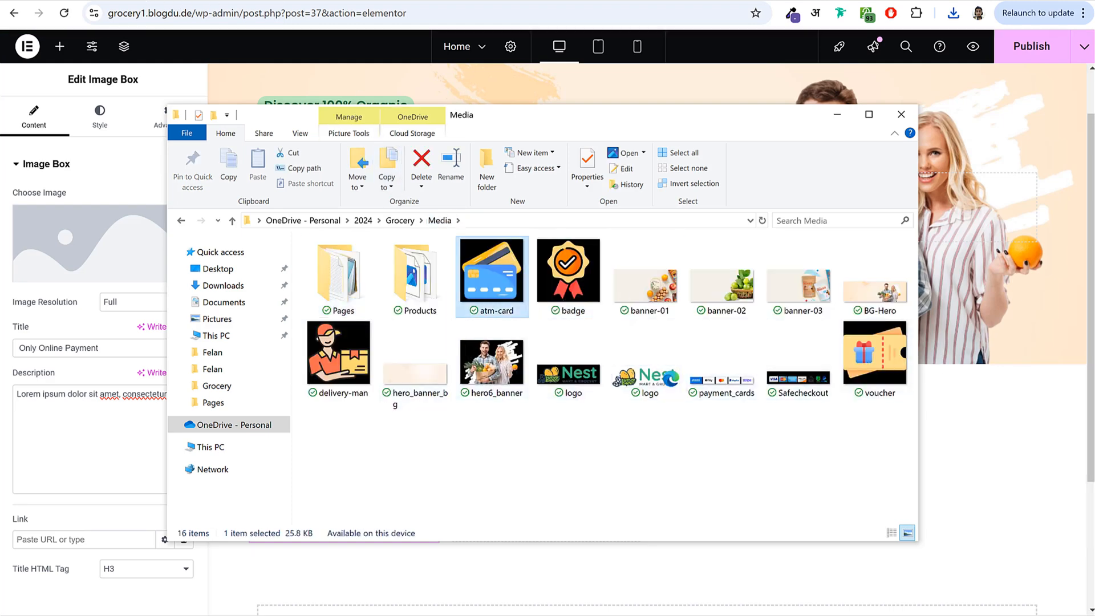
key(alt+Tab)
click(146, 238)
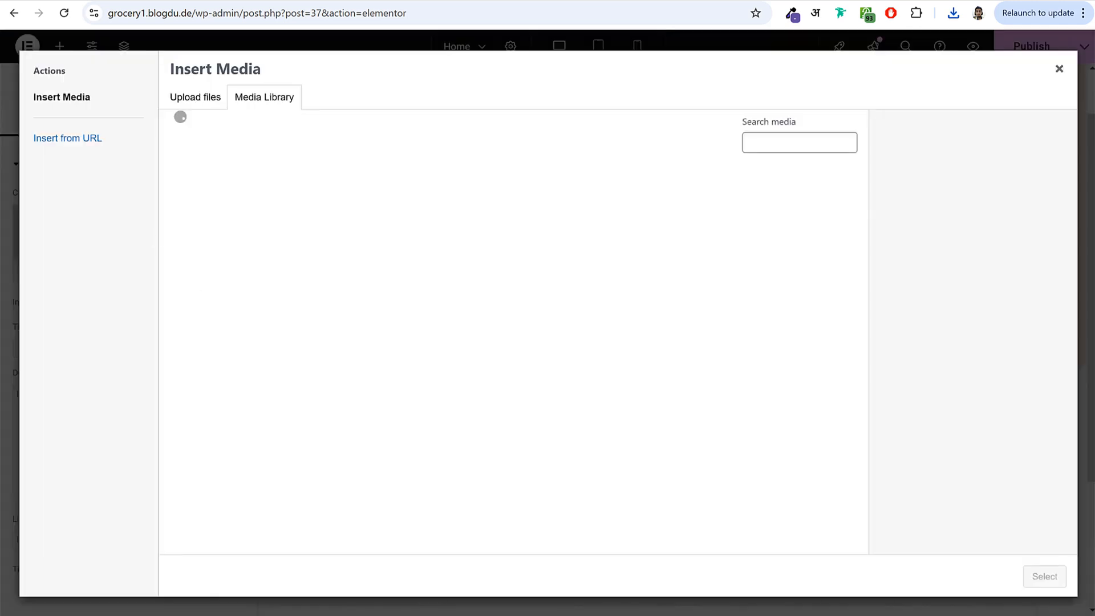
key(alt+Tab)
ctrl+click(568, 274)
ctrl+click(363, 364)
ctrl+click(881, 381)
drag(297, 365, 109, 332)
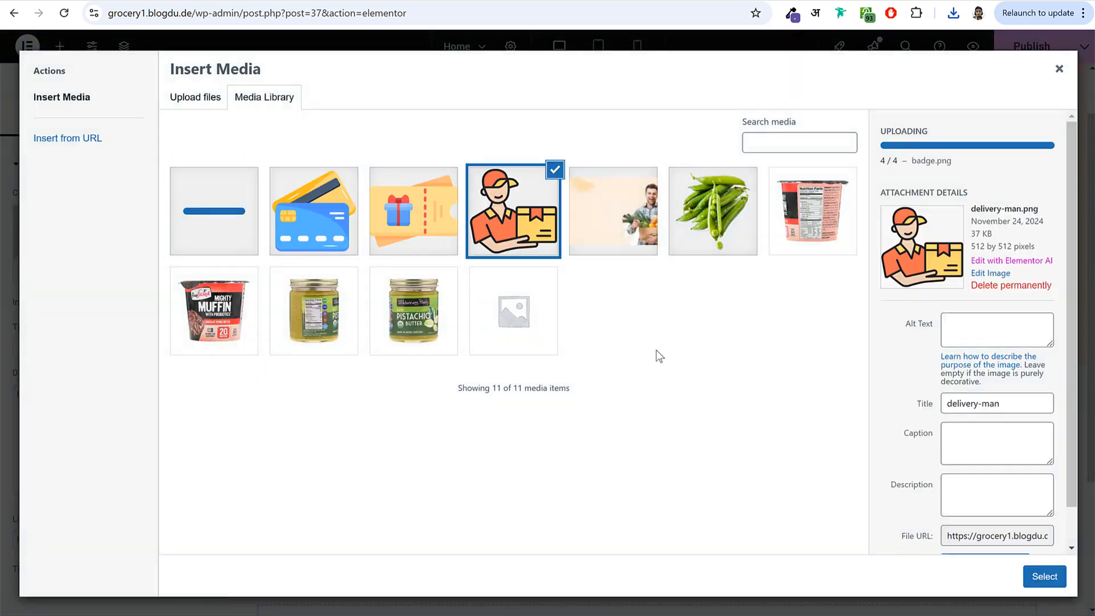
- Use the atm-card icon in the image box, positioned left of the title
click(326, 219)
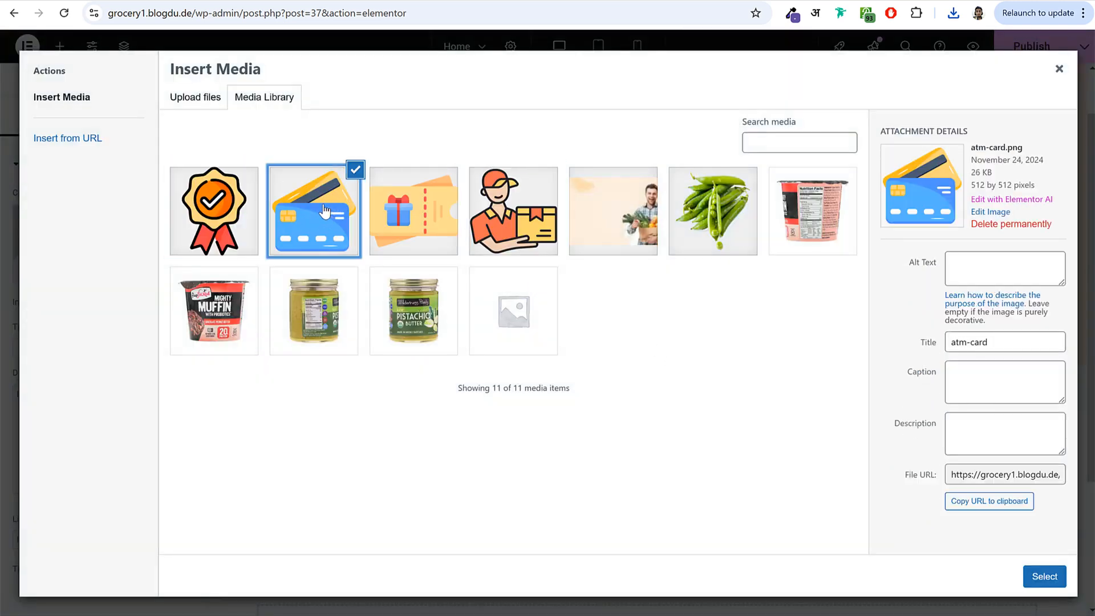
click(1052, 575)
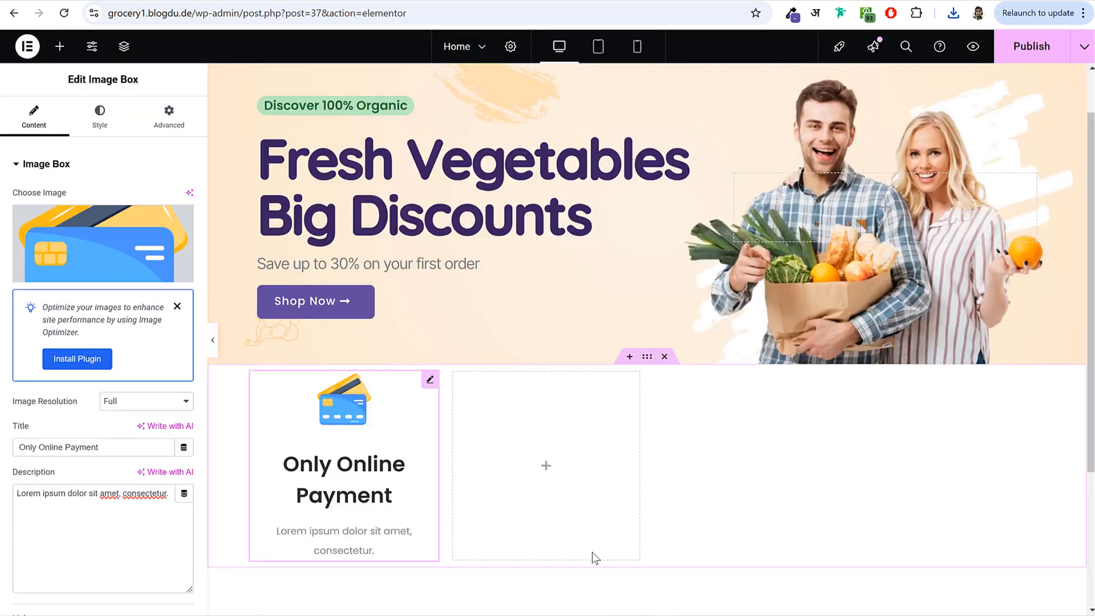
click(91, 135)
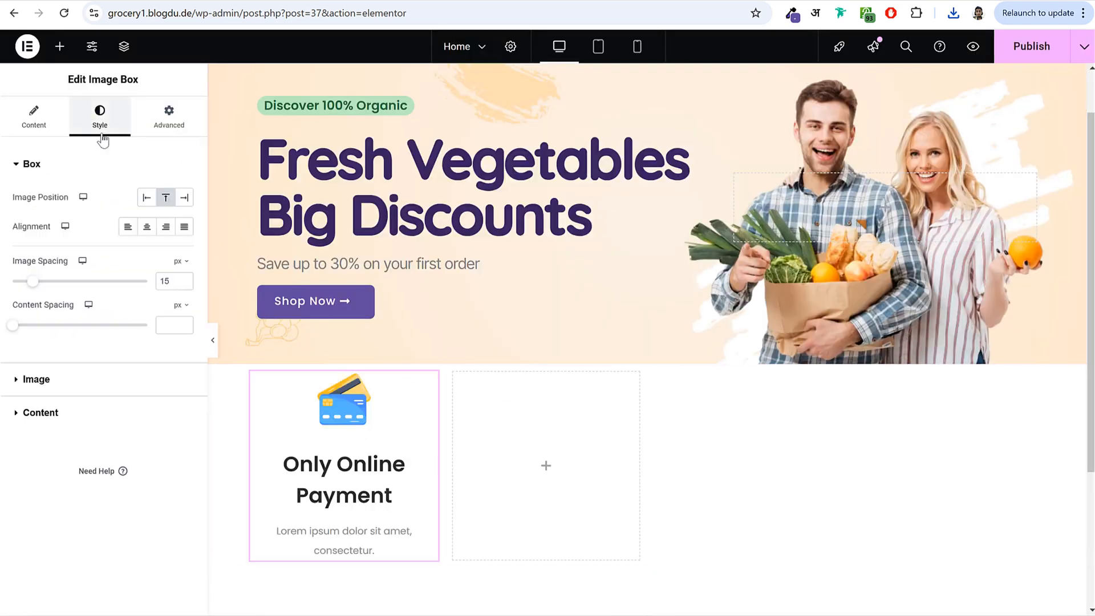
click(146, 198)
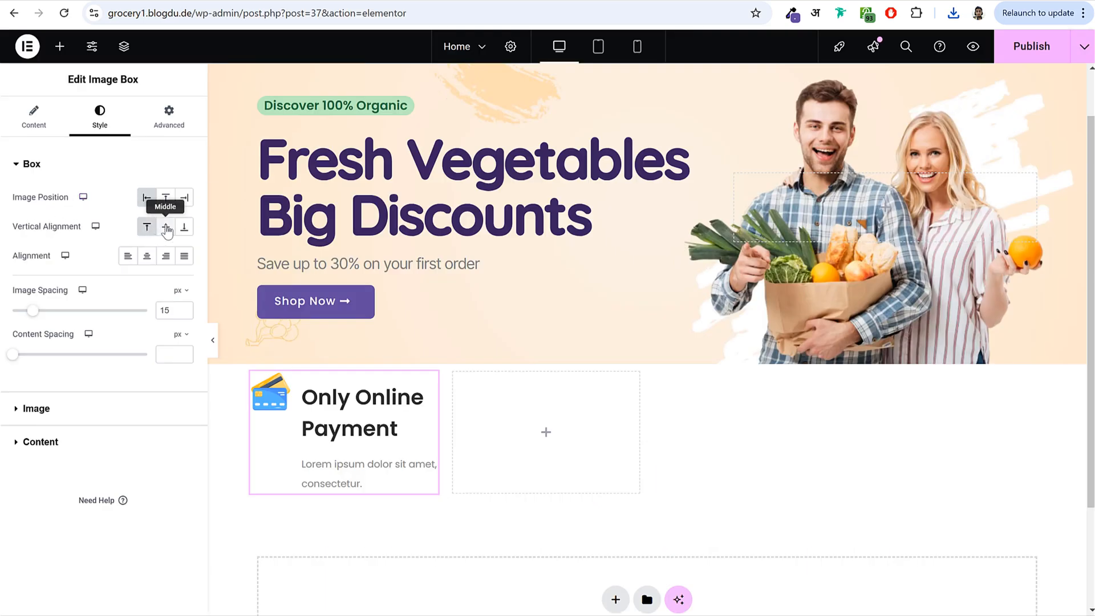
- Align the icon to the vertical middle, tighten content spacing, and set image width to 27%
click(166, 228)
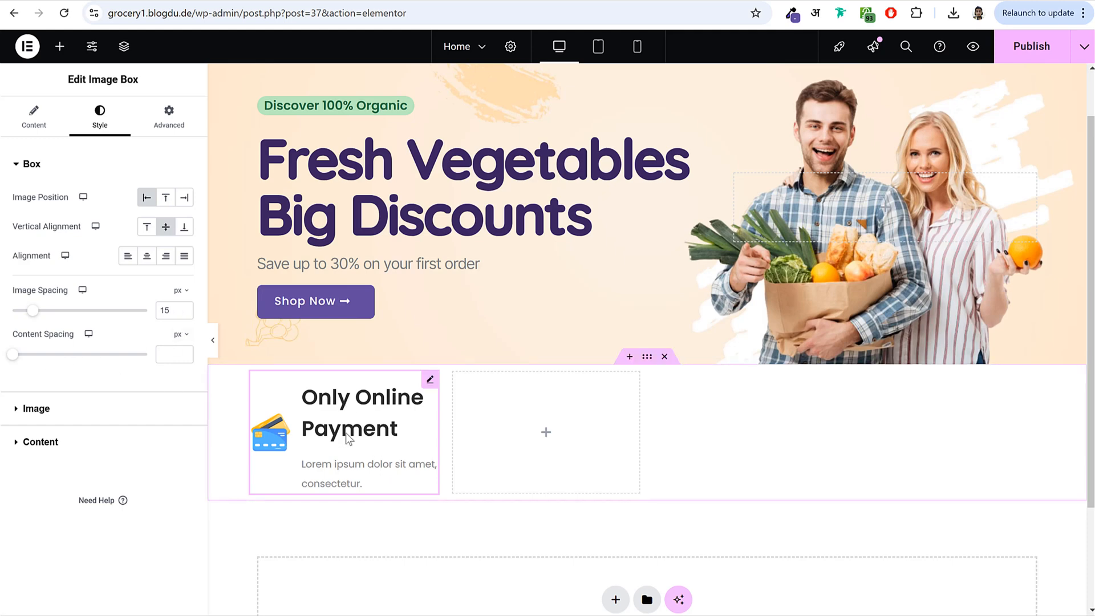
drag(13, 355, 23, 365)
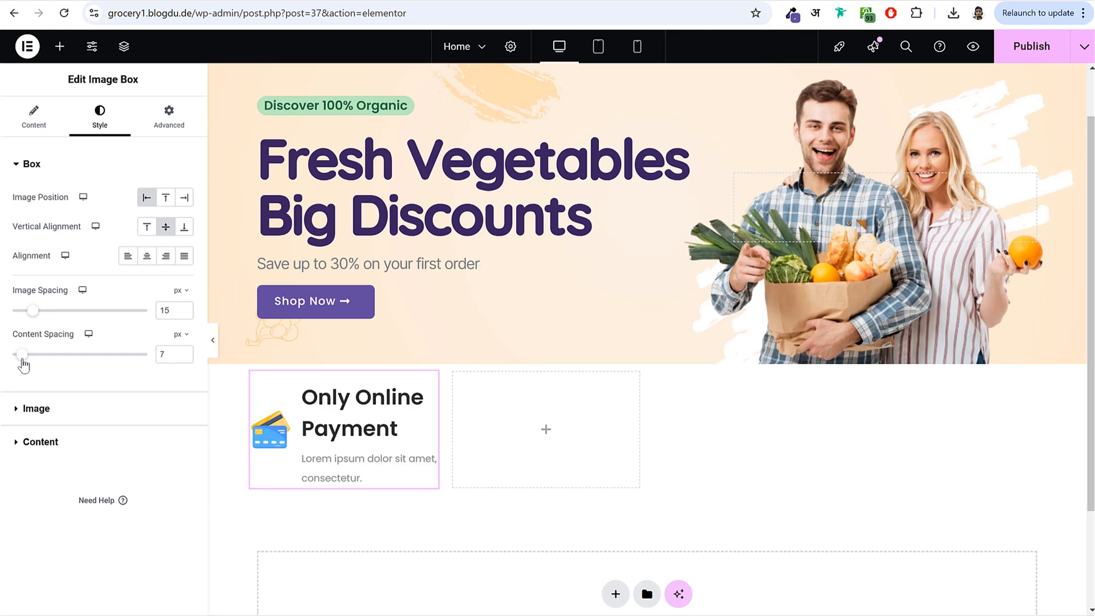
click(102, 419)
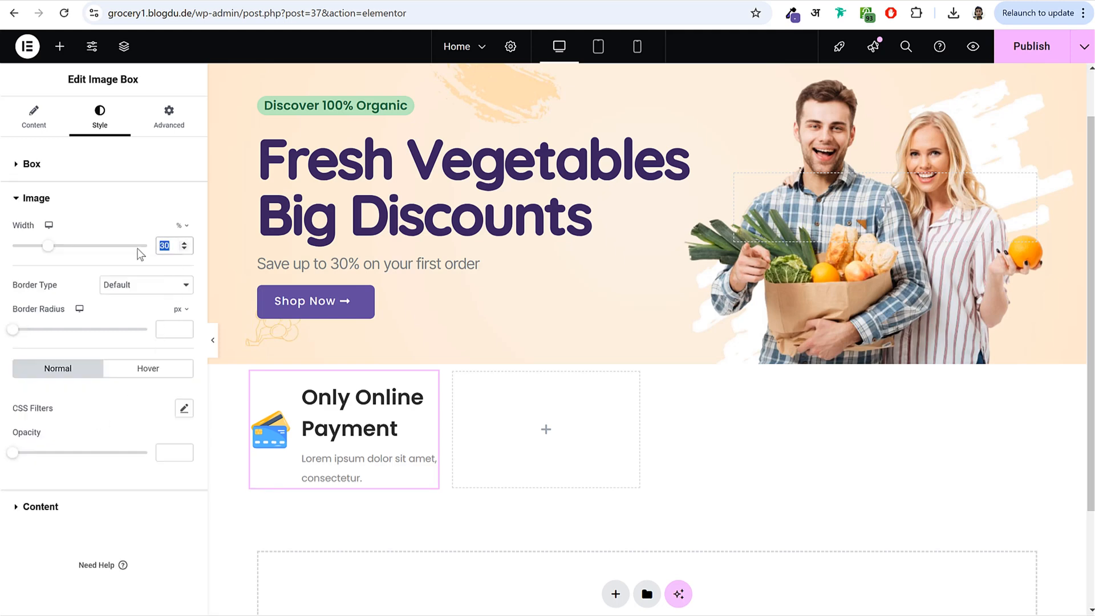
text(27)
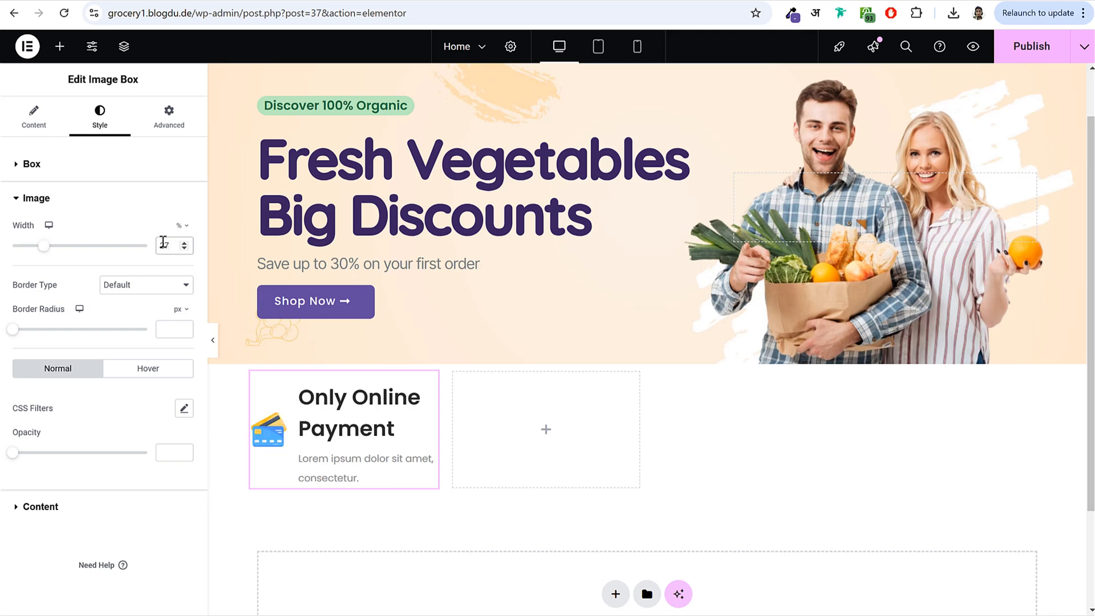
click(122, 196)
- Set the title font size to 18px and the description line height to 1.5 em
click(96, 231)
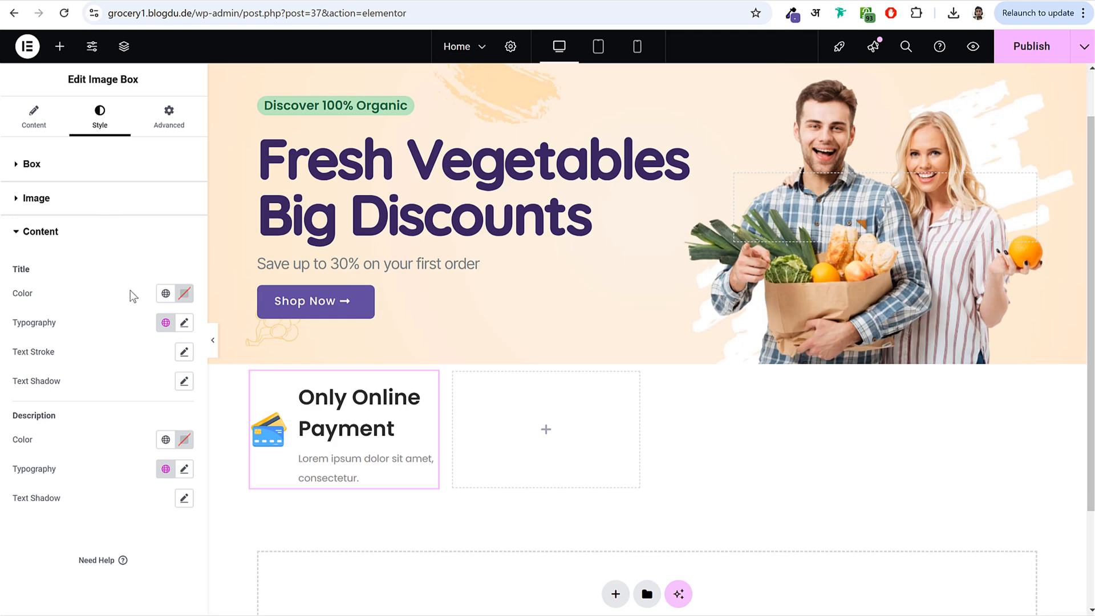
click(184, 323)
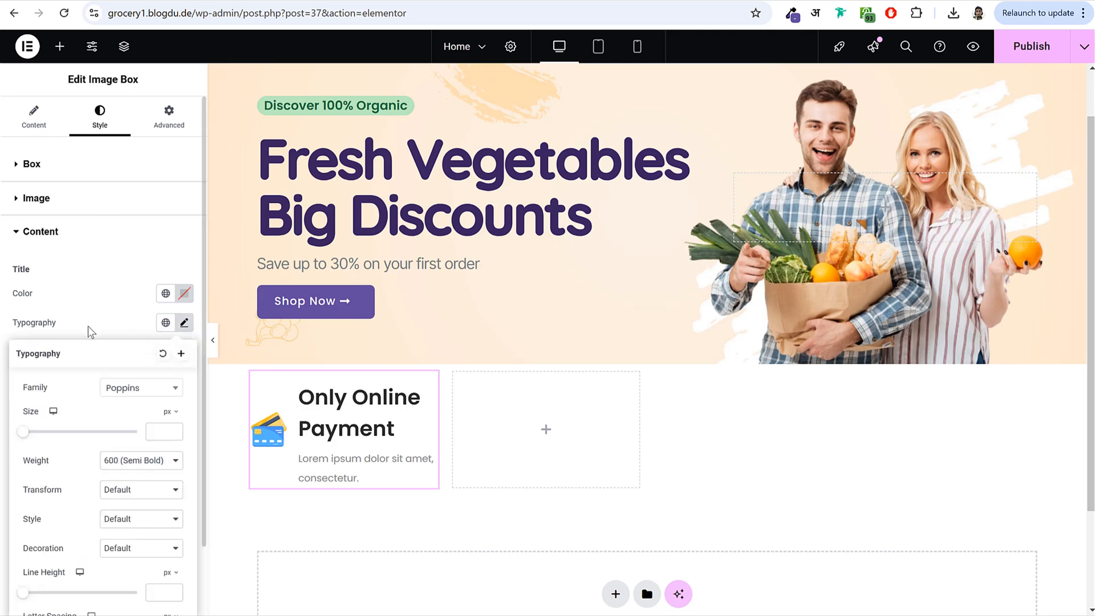
scroll(114, 325, down, 2)
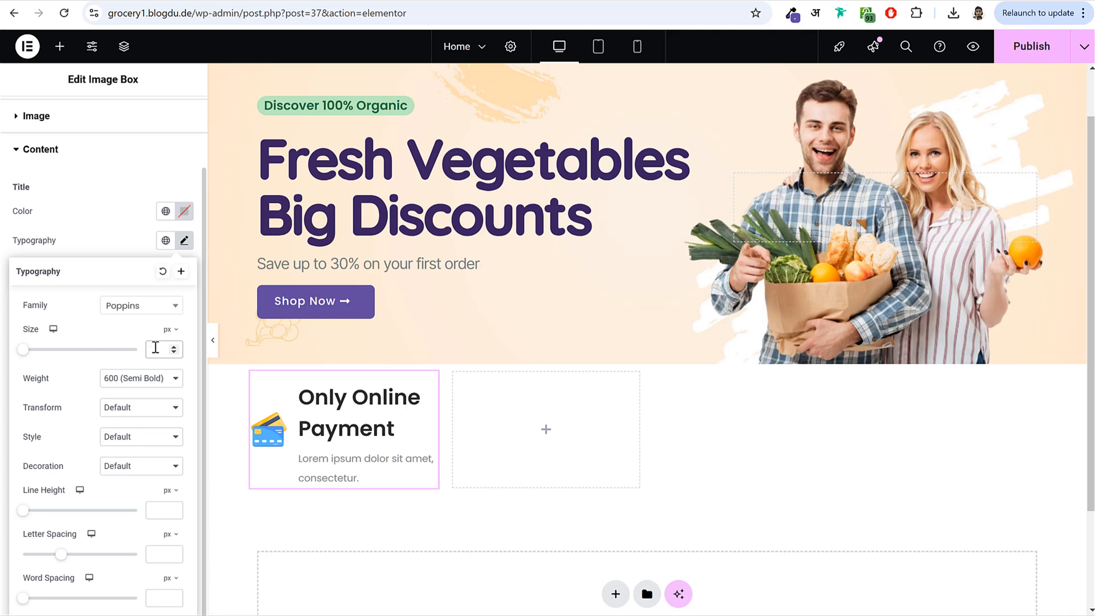
text(18)
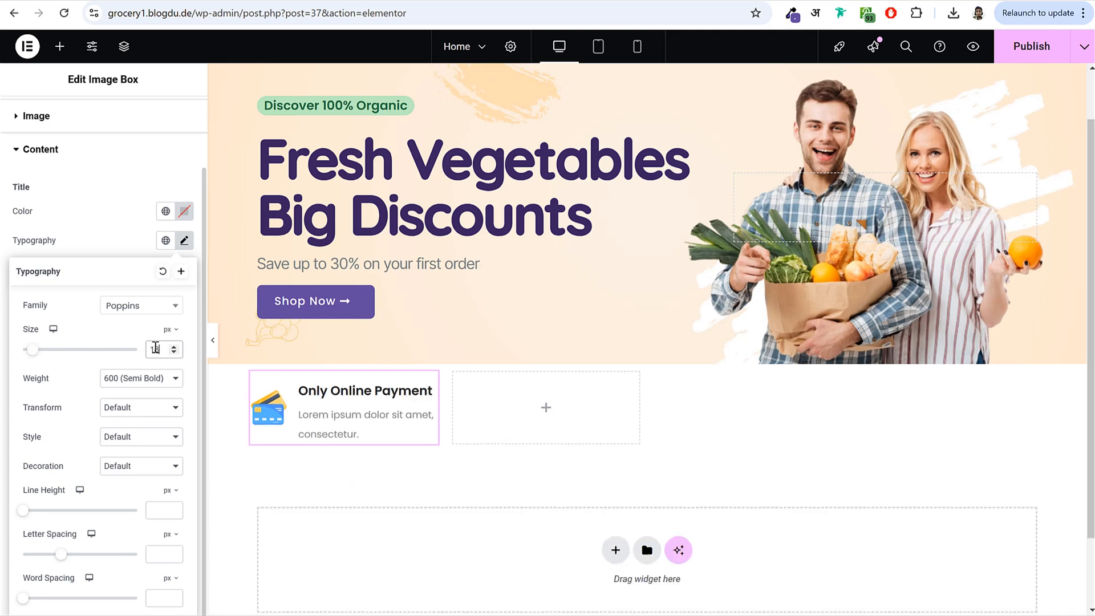
click(185, 245)
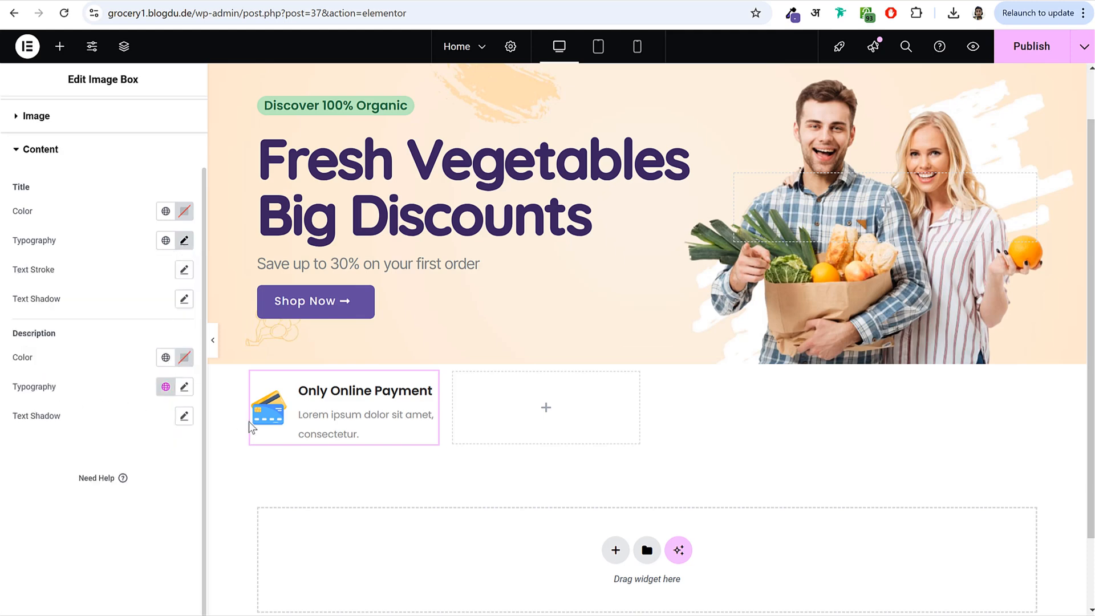
click(184, 387)
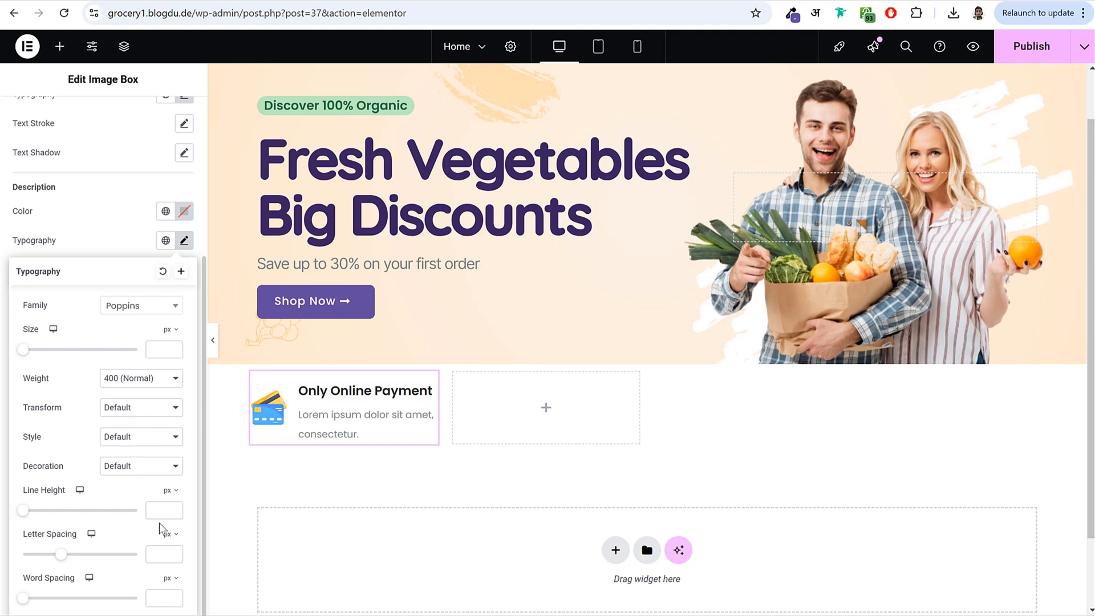
click(169, 489)
click(166, 504)
click(166, 507)
text(1.5)
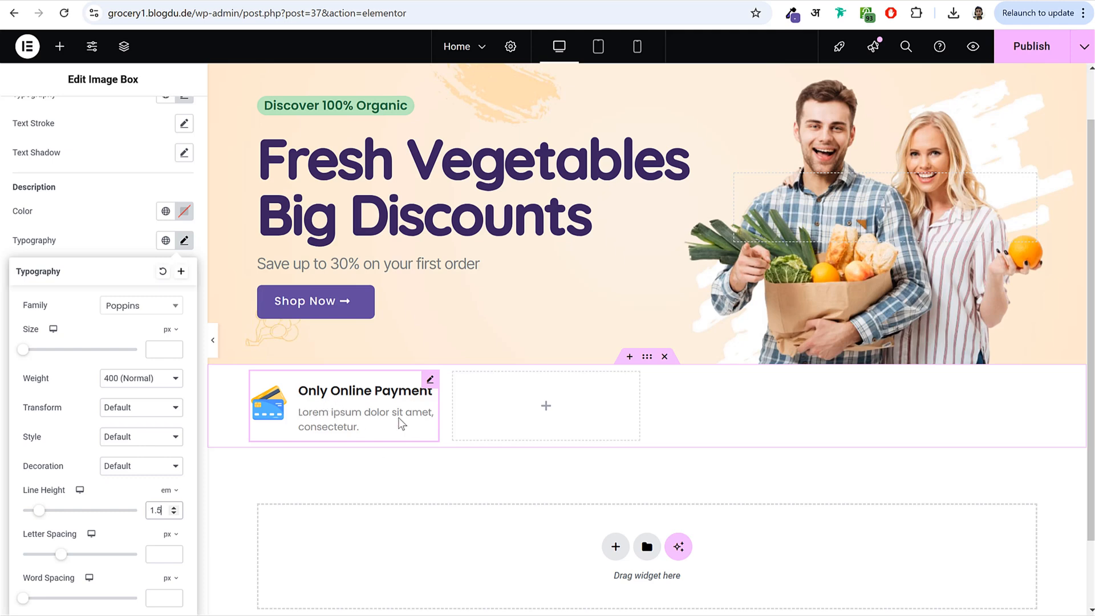
- Copy the Only Online Payment image box and paste it into the other three grid columns
right_click(326, 398)
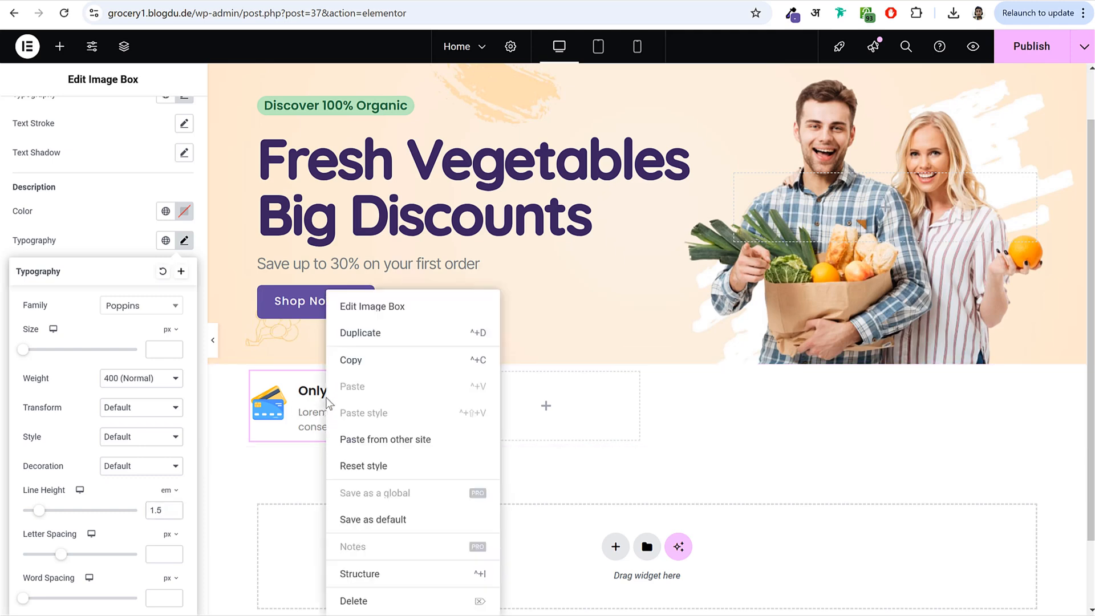
click(365, 361)
right_click(536, 412)
click(592, 359)
right_click(727, 413)
click(758, 360)
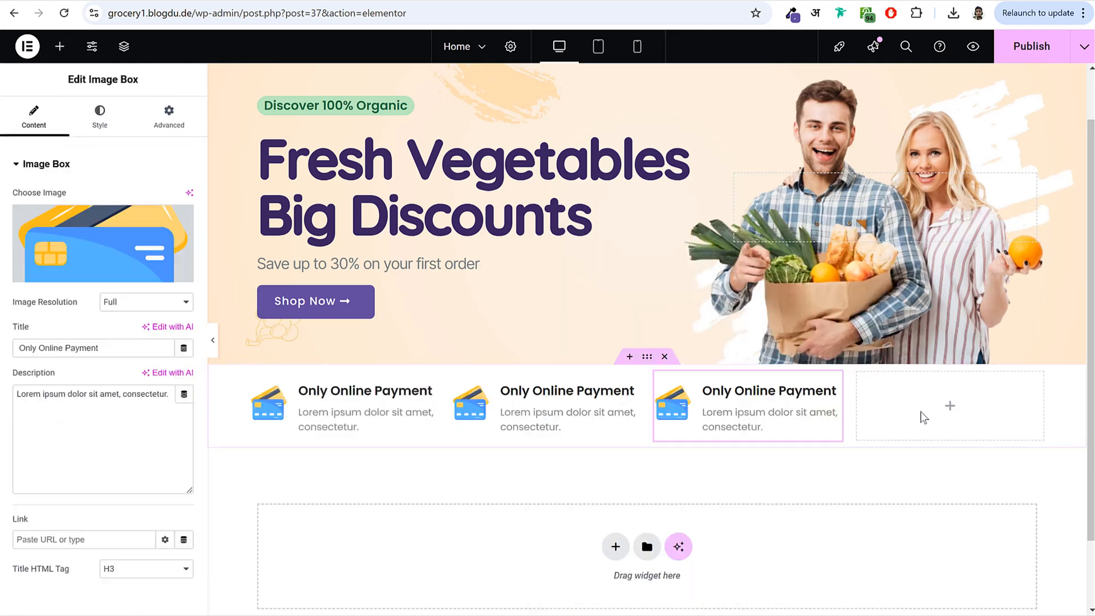
right_click(923, 418)
click(975, 361)
- Give the second box the badge icon and paste 'Quality Assurance' as its title
click(559, 424)
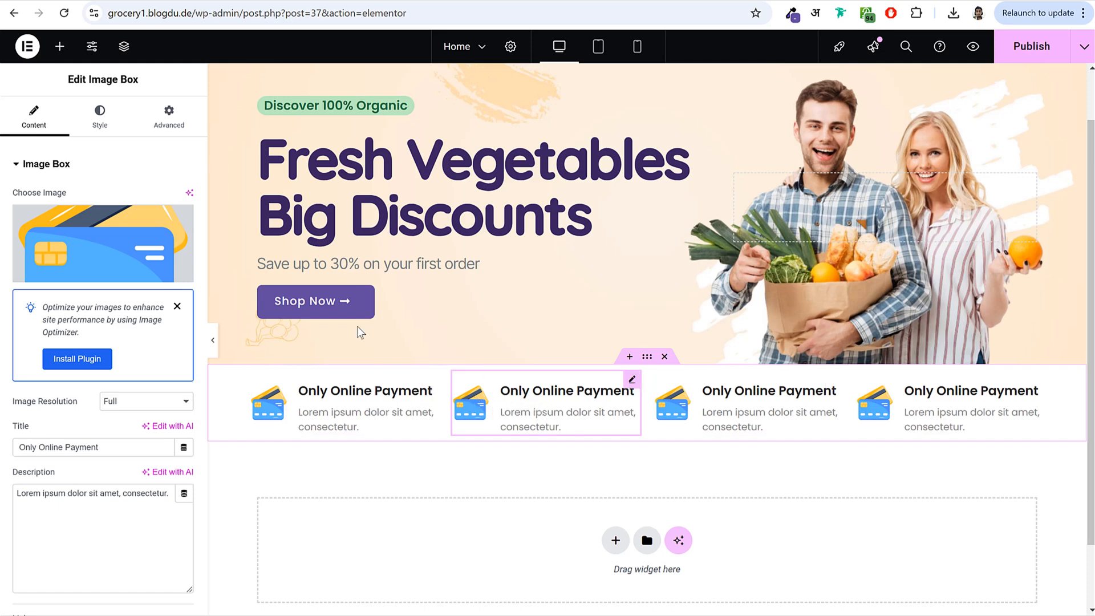
click(100, 245)
click(211, 225)
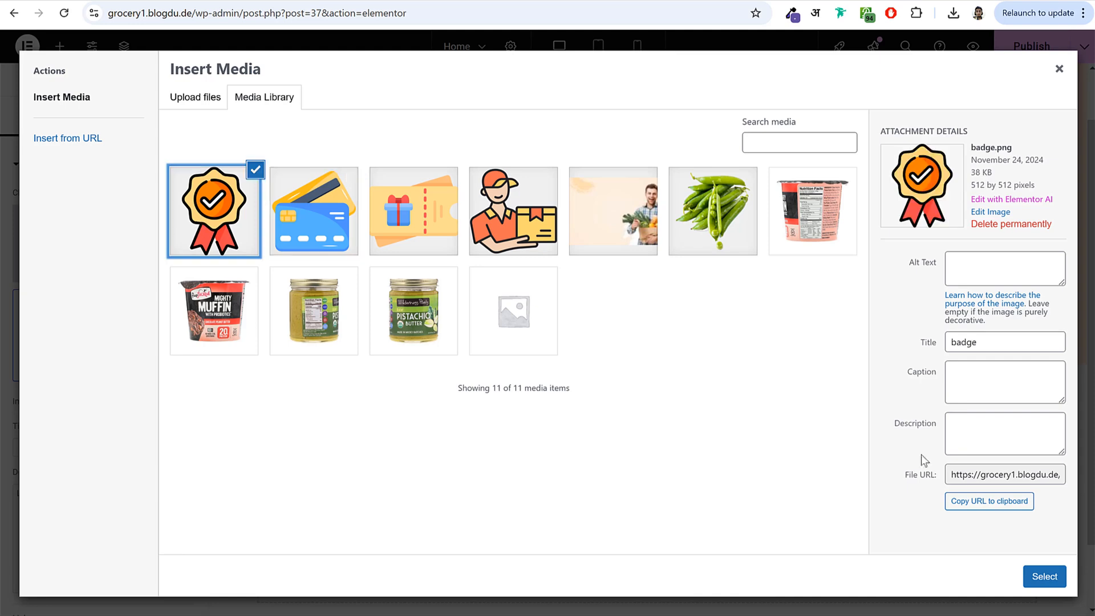
click(1044, 576)
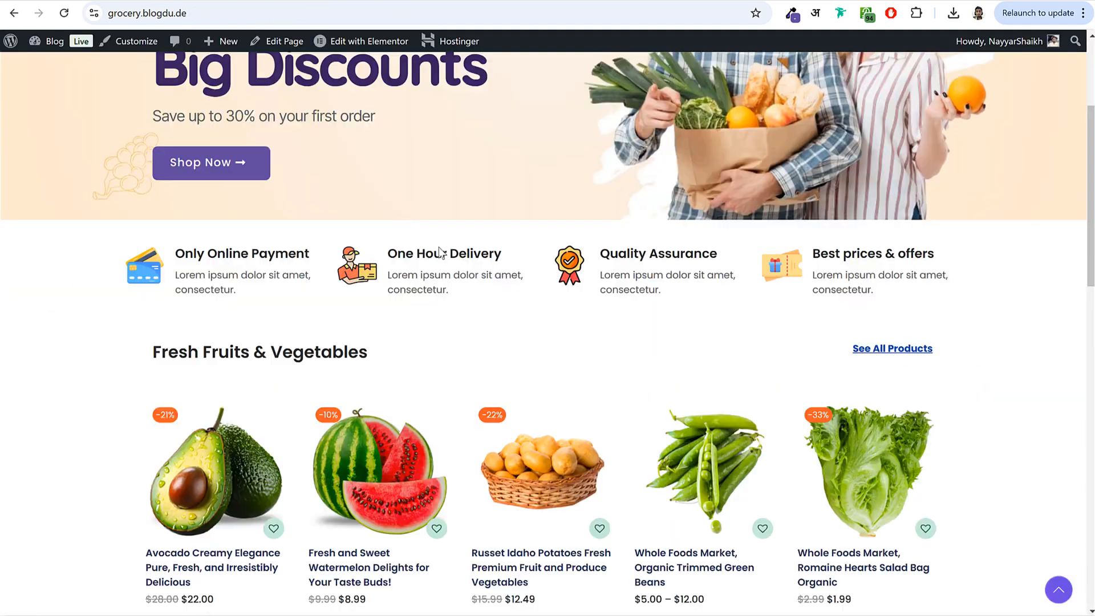
drag(713, 251, 606, 254)
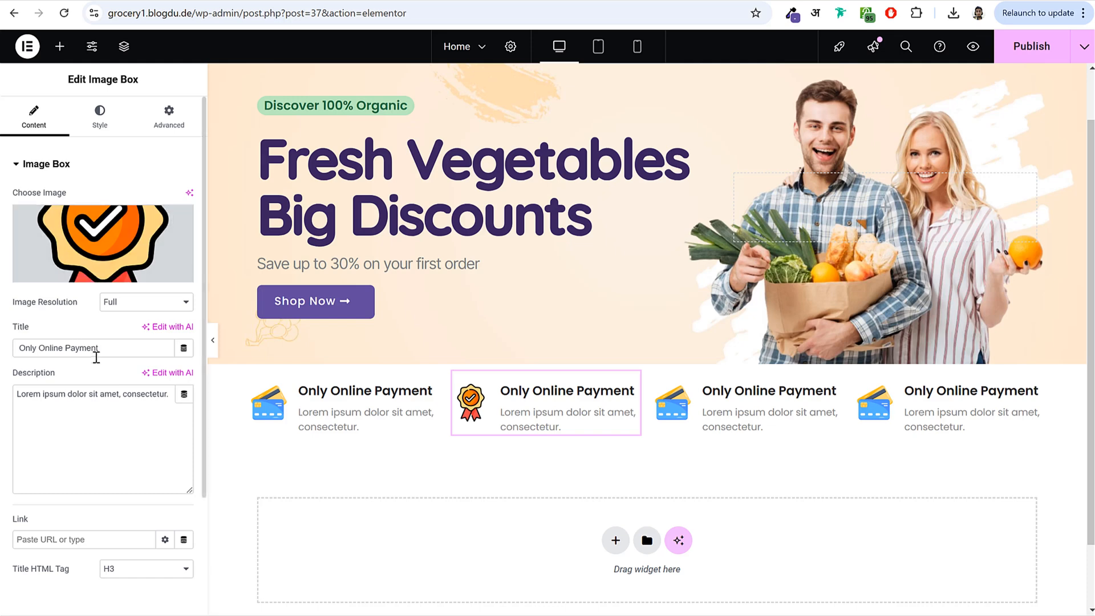
triple_click(51, 348)
key(ctrl+v)
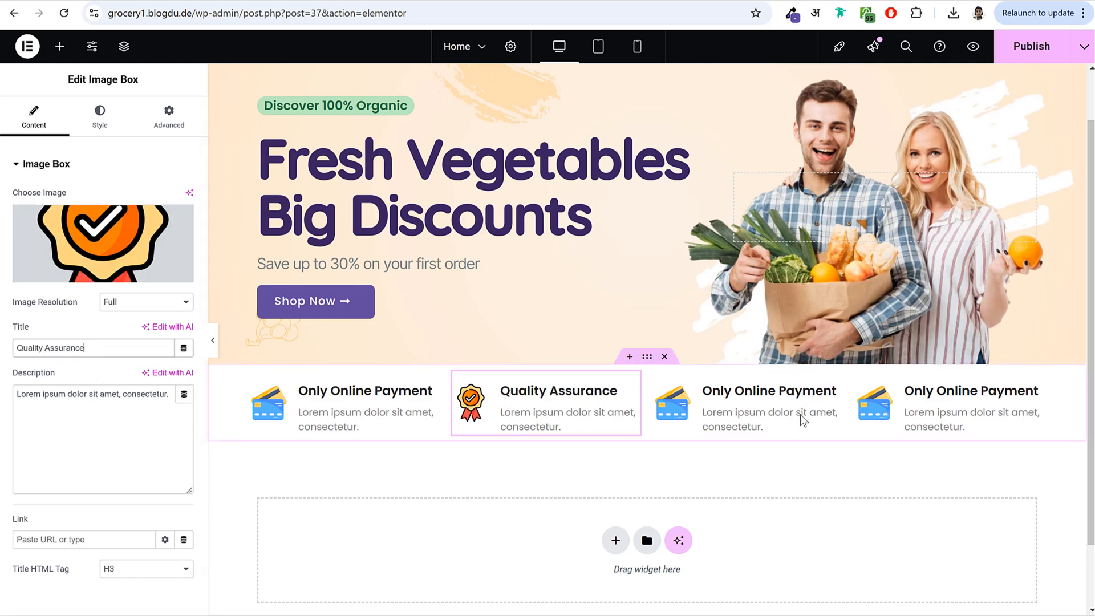
- Set the feature-box grid width to 1200 px
click(649, 363)
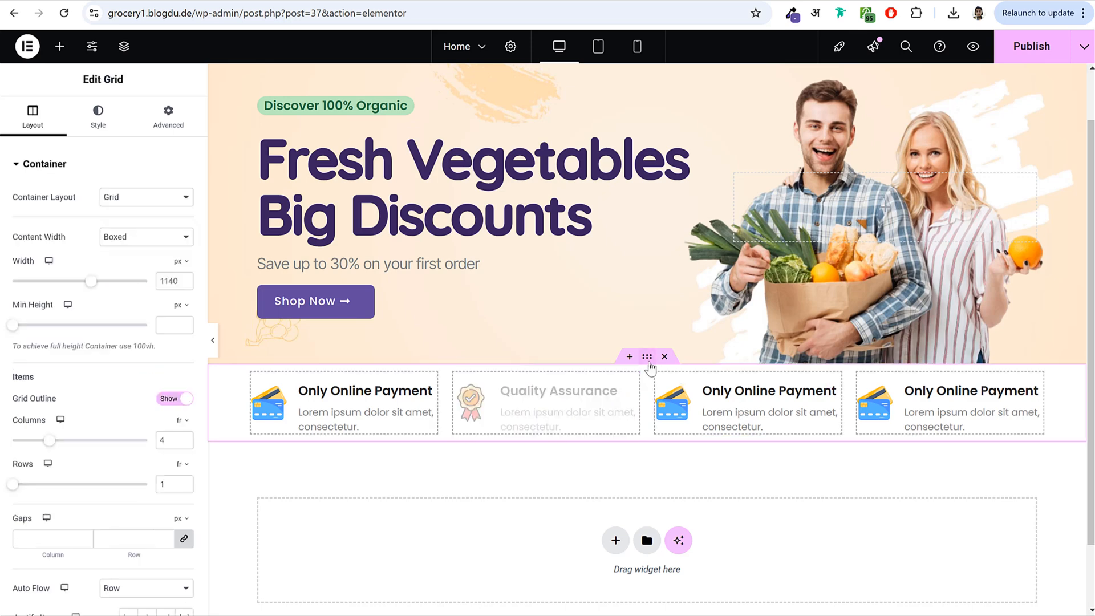
drag(94, 287, 104, 287)
click(186, 284)
click(186, 283)
click(186, 284)
click(185, 283)
click(185, 283)
click(186, 284)
click(186, 284)
click(185, 284)
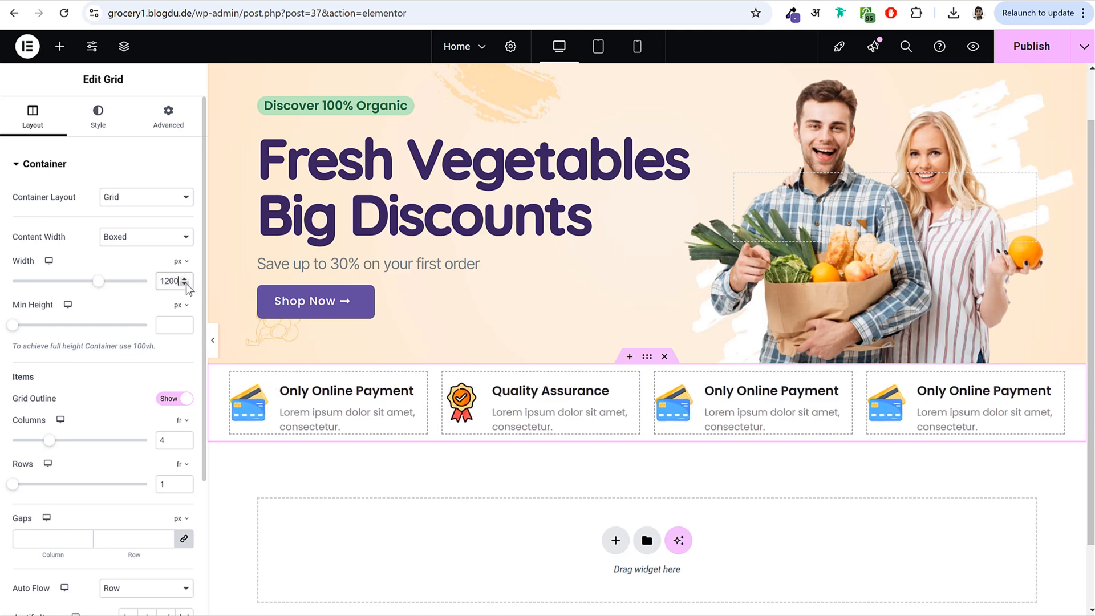
- Pad the grid 20 px top and 50 px bottom, publish, and preview on mobile
click(170, 130)
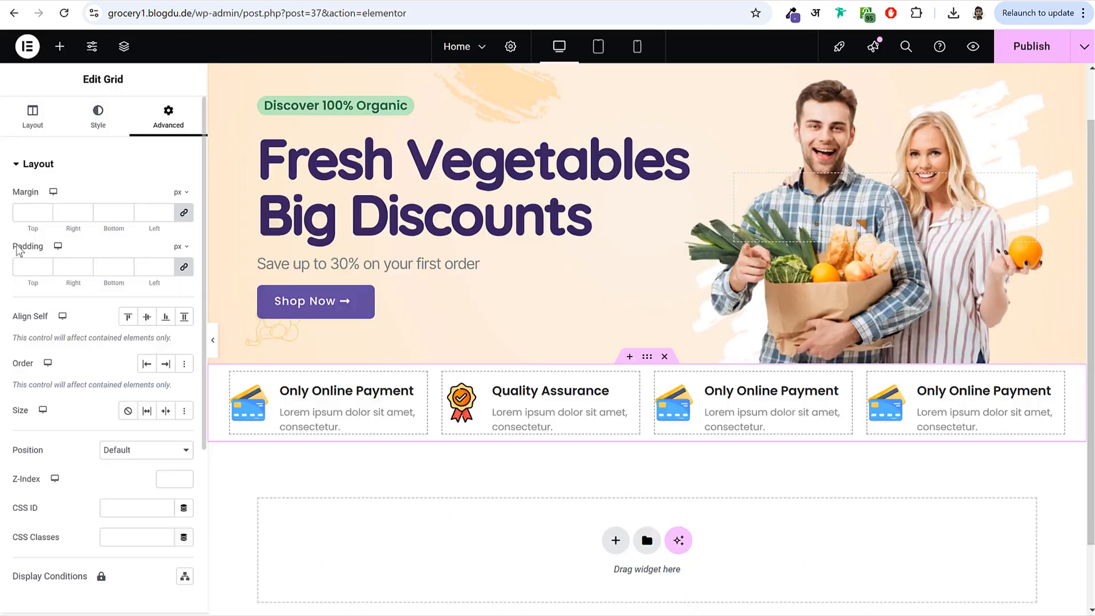
drag(12, 246, 199, 286)
click(27, 267)
text(0)
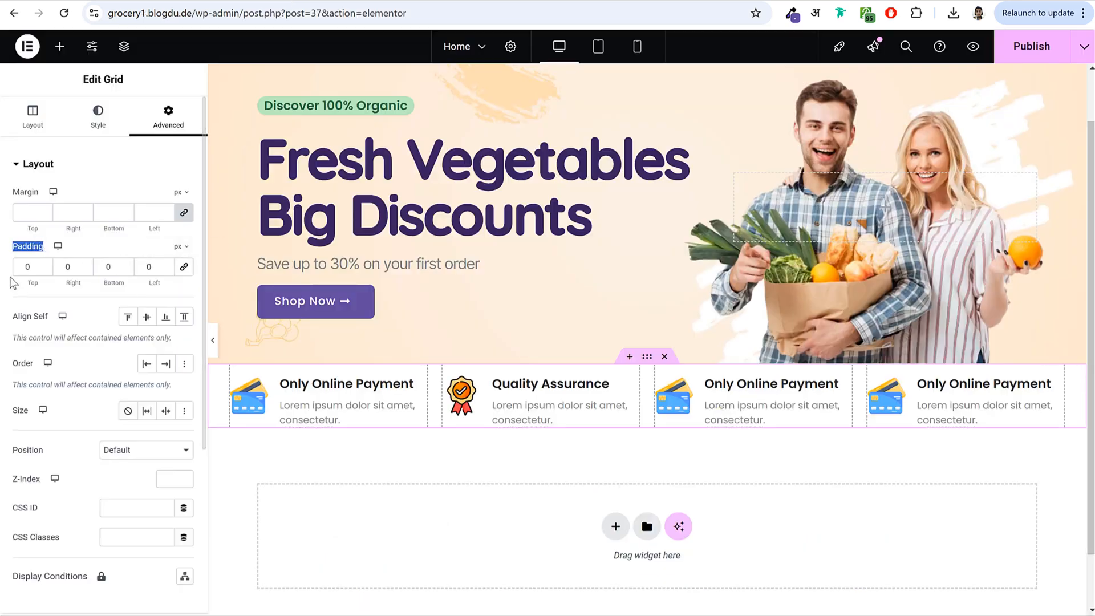
text(20)
key(Tab)
key(Tab)
text(50)
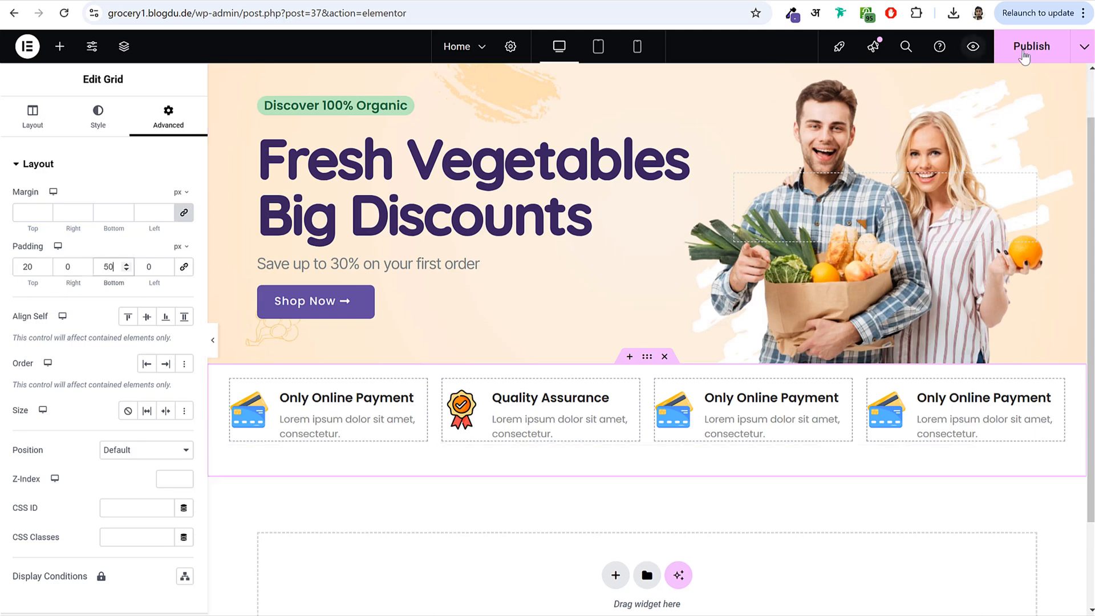
click(1025, 56)
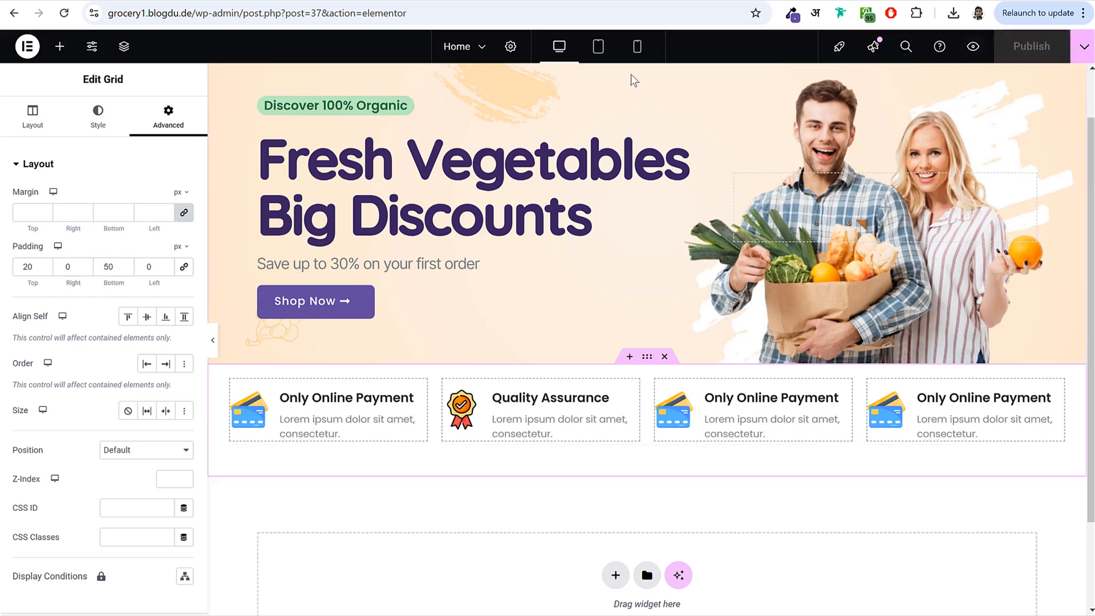
click(632, 50)
- Change the feature grid to 2 columns for mobile, then check the tablet layout
scroll(678, 319, down, 5)
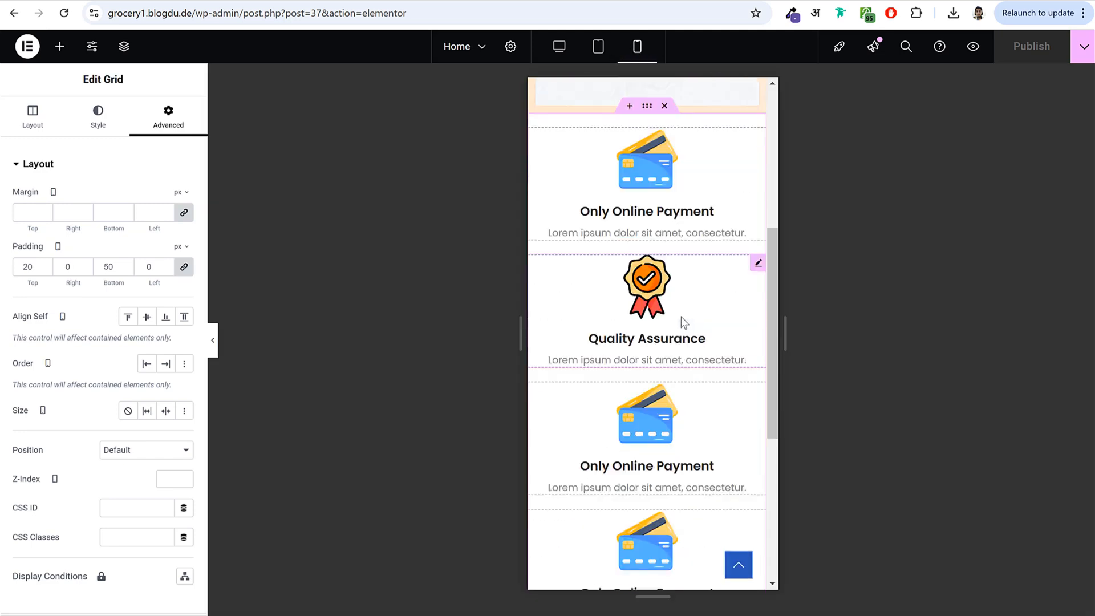
scroll(662, 361, down, 4)
scroll(662, 364, up, 5)
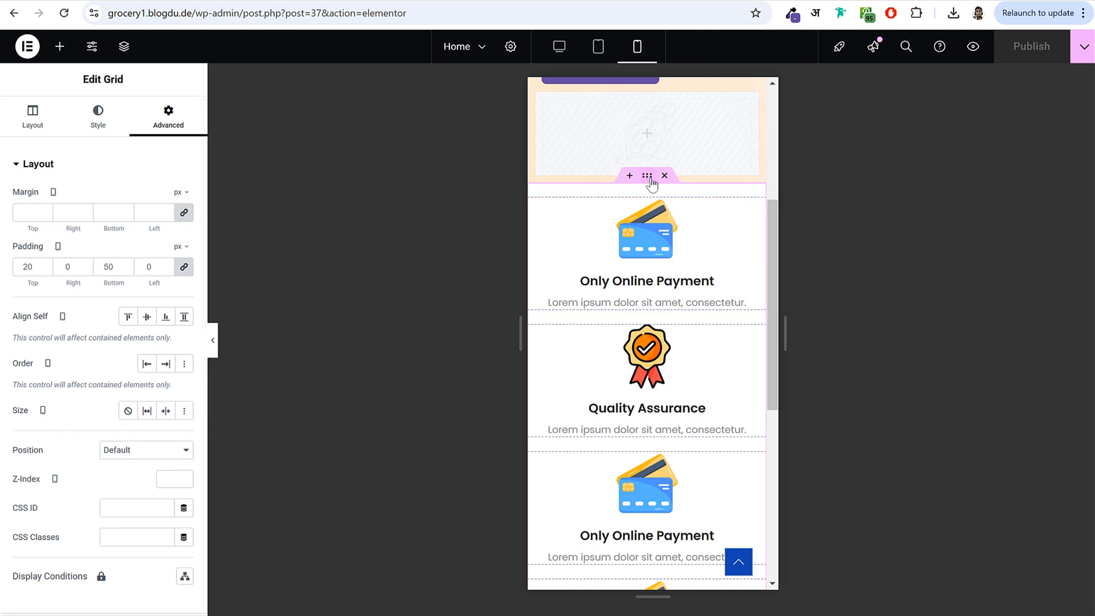
click(33, 119)
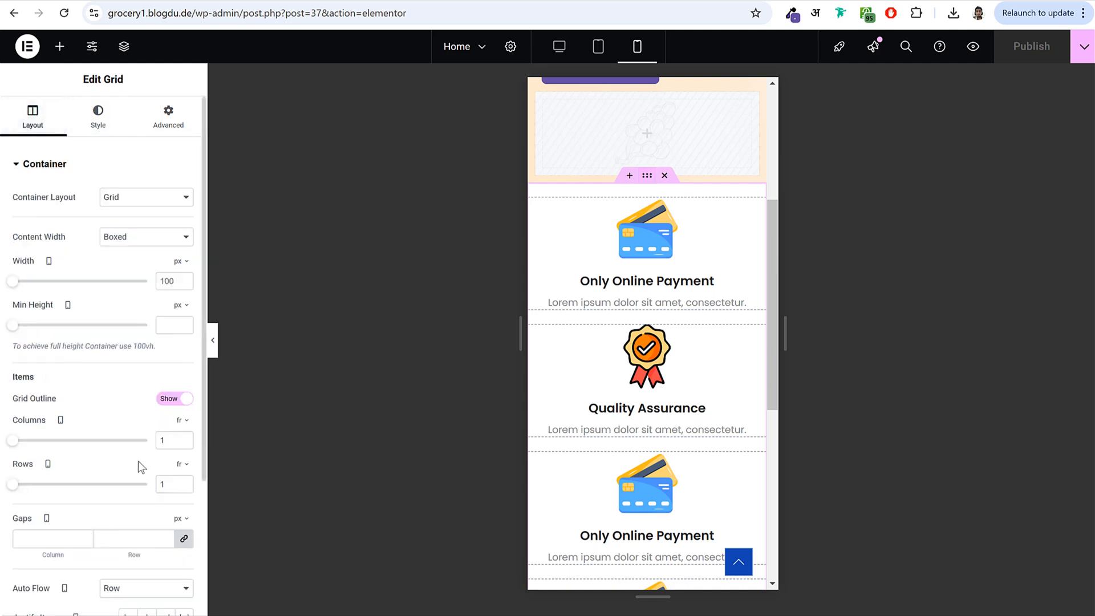
click(184, 438)
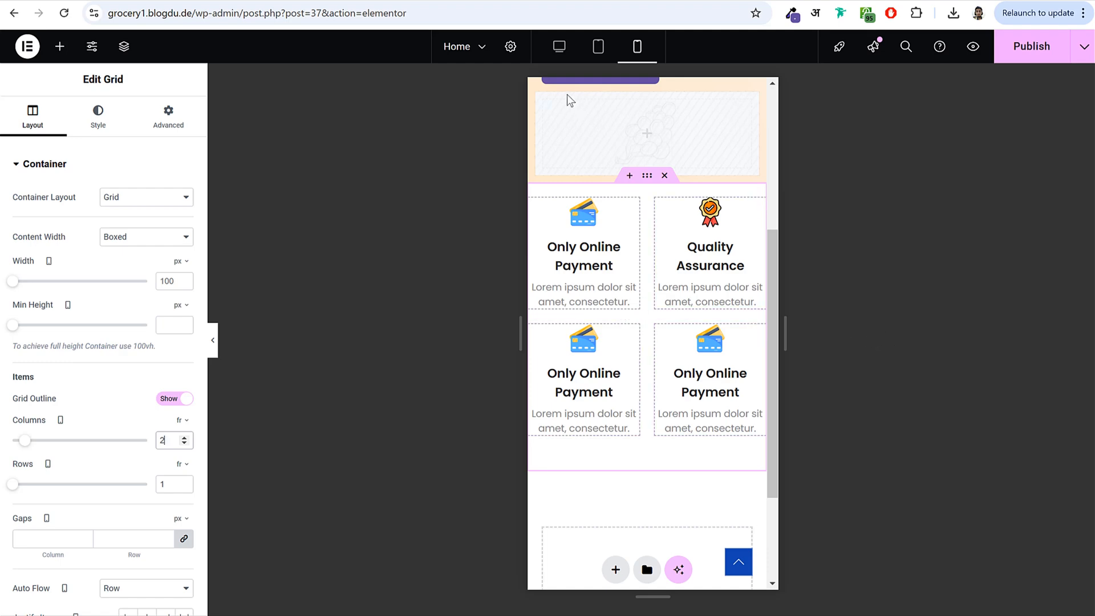
click(607, 52)
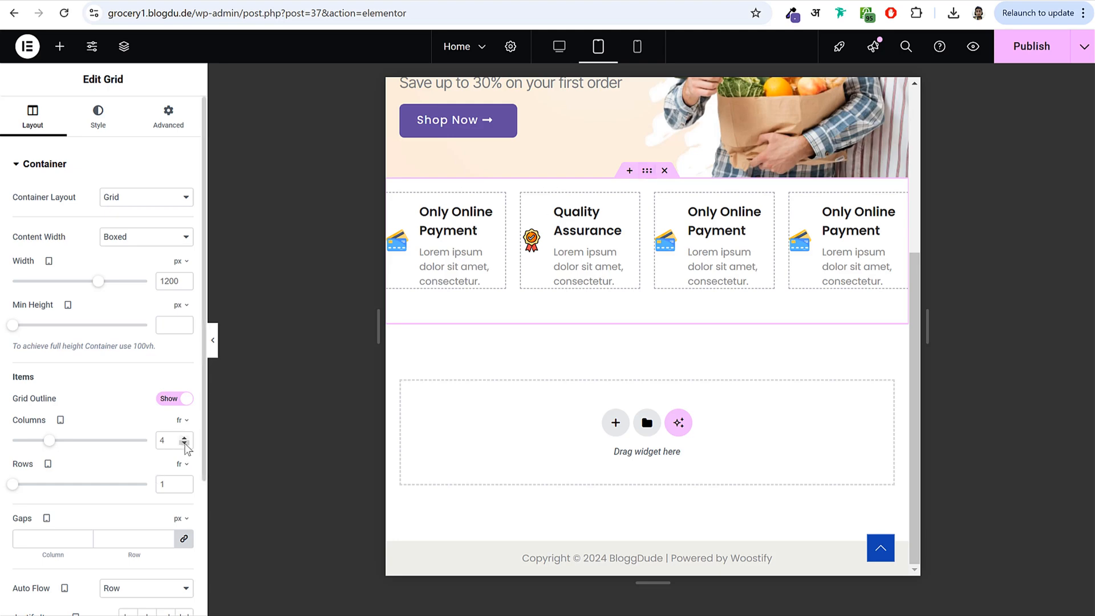
- Set the tablet grid to 3 columns and hide the fourth feature box on tablet portrait
click(185, 443)
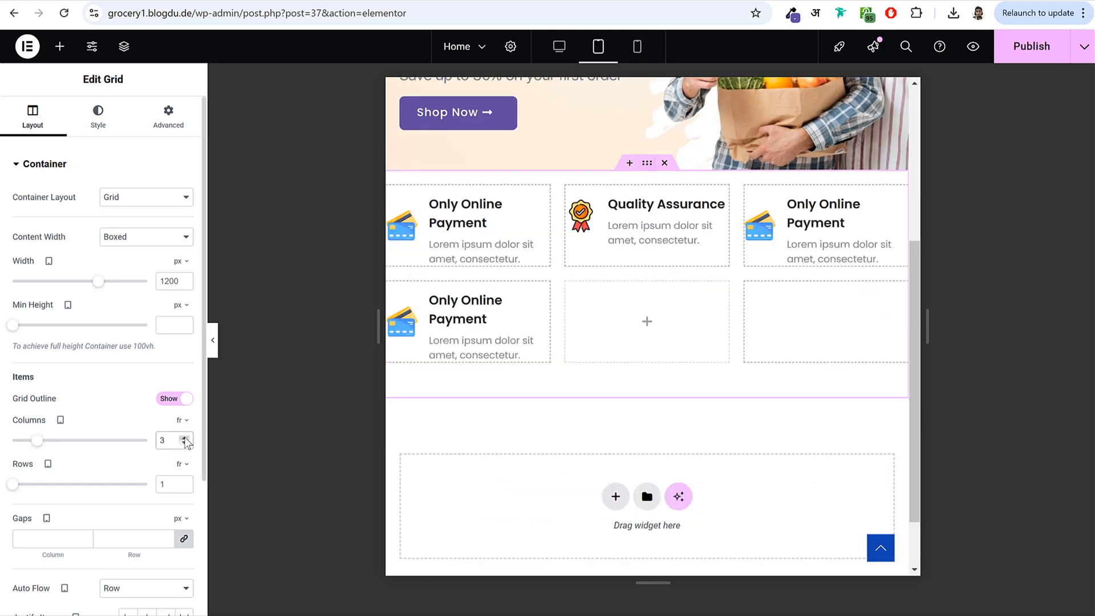
click(498, 296)
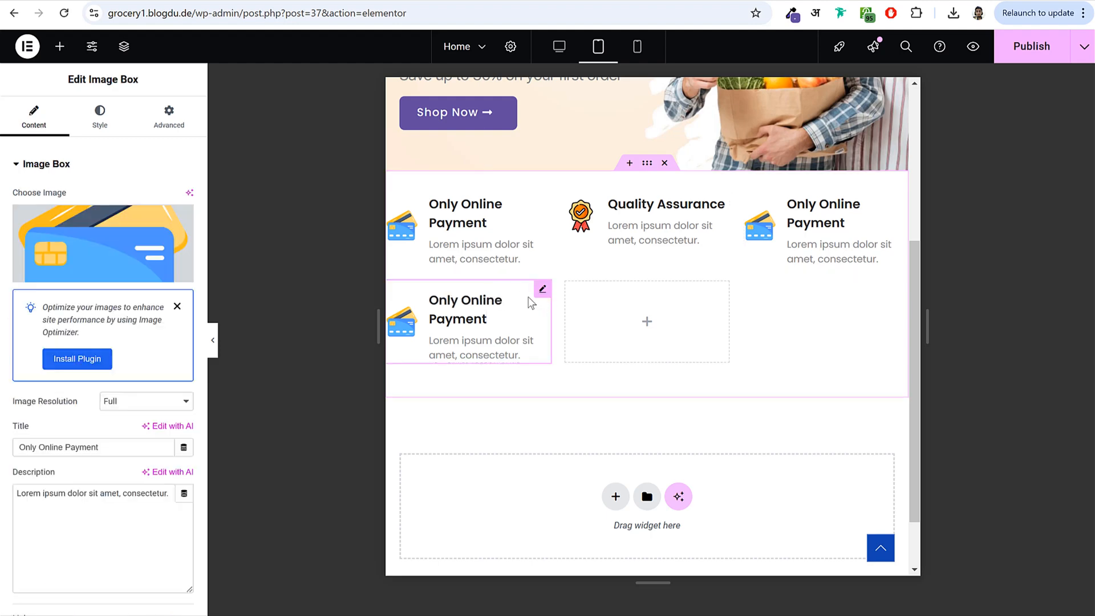
click(165, 118)
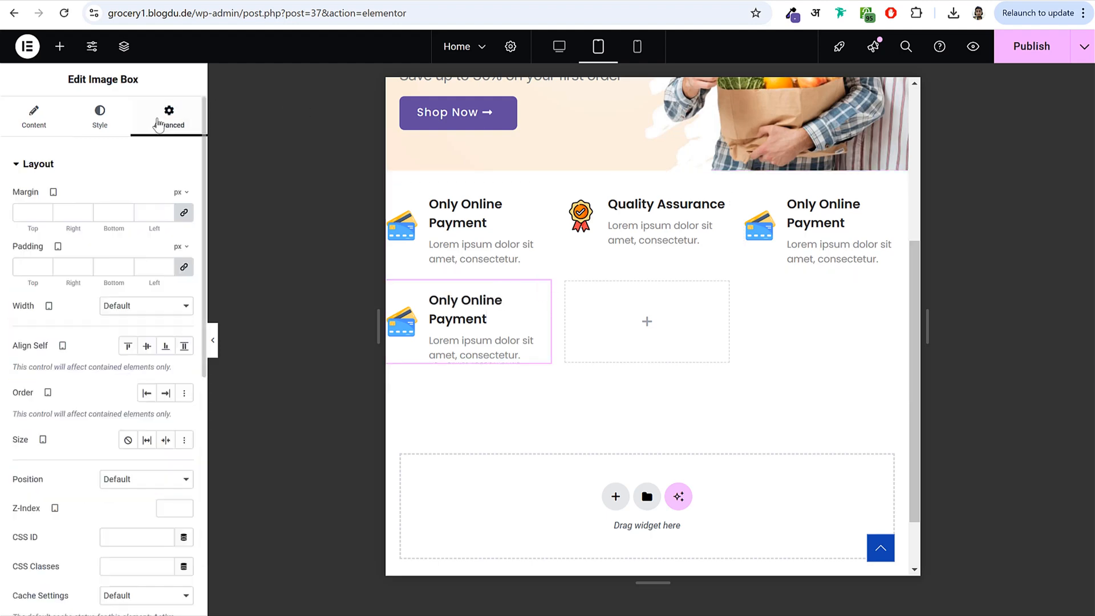
click(117, 168)
click(85, 360)
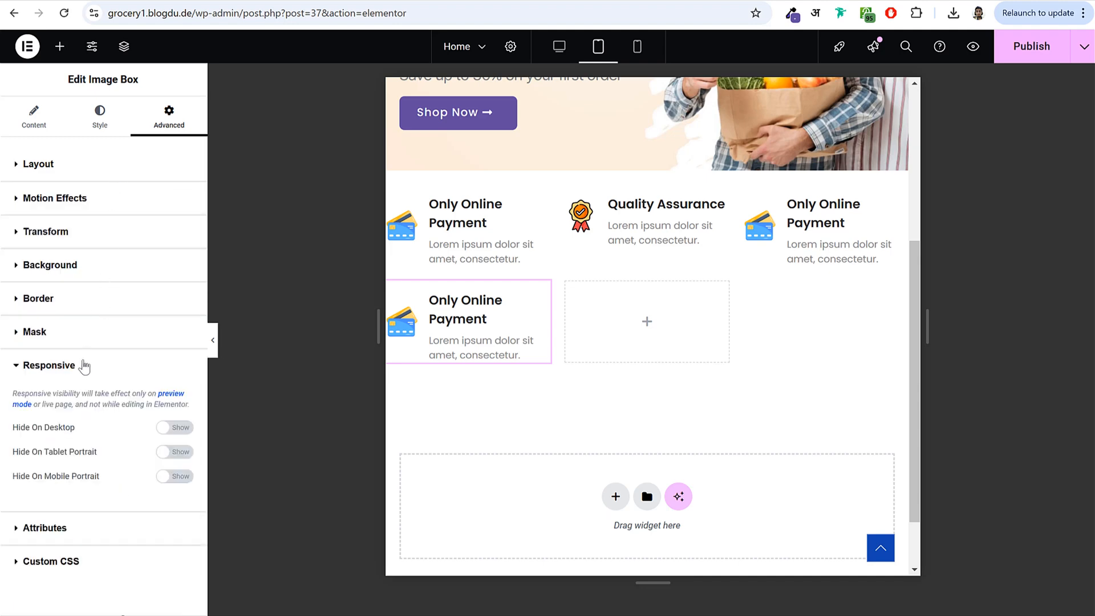
click(177, 452)
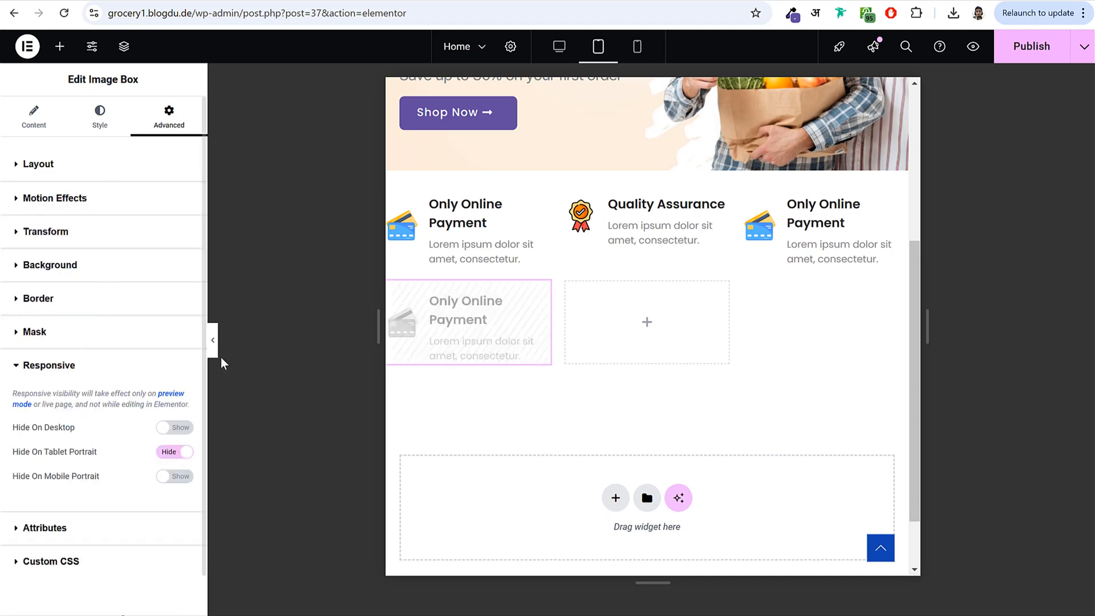
click(214, 352)
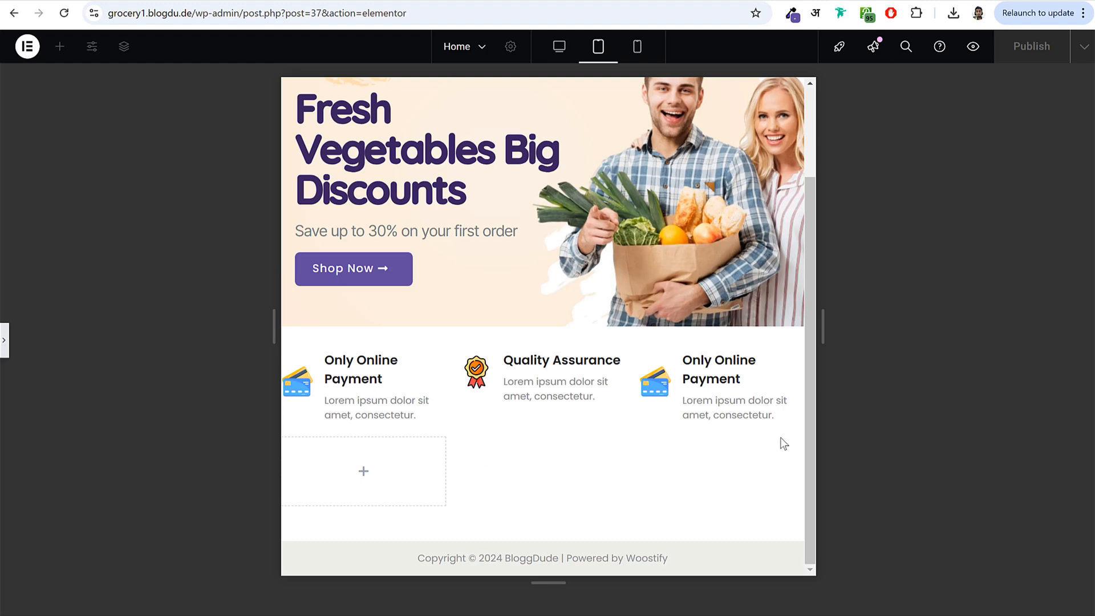
click(4, 342)
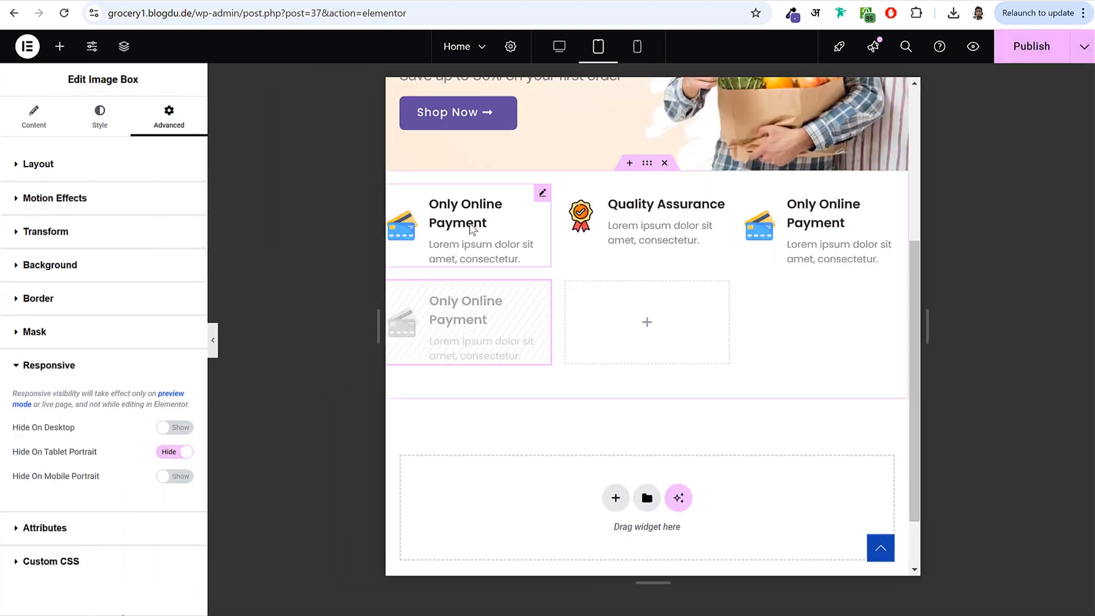
- Shrink the first feature box's title font to 15px so it fits on one line
click(470, 223)
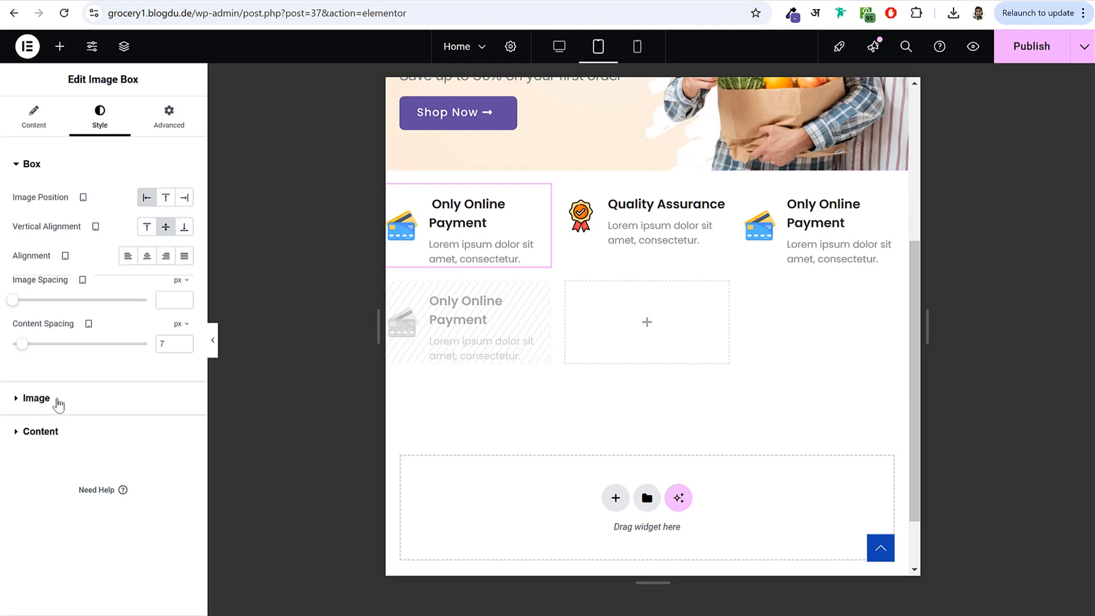
click(68, 438)
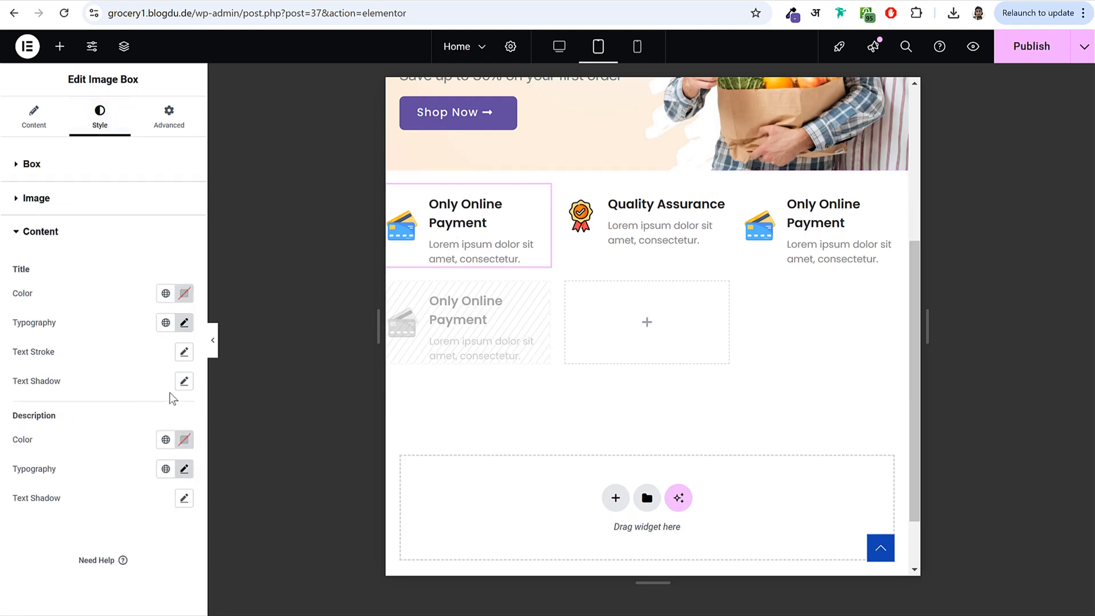
click(184, 322)
drag(34, 438, 29, 436)
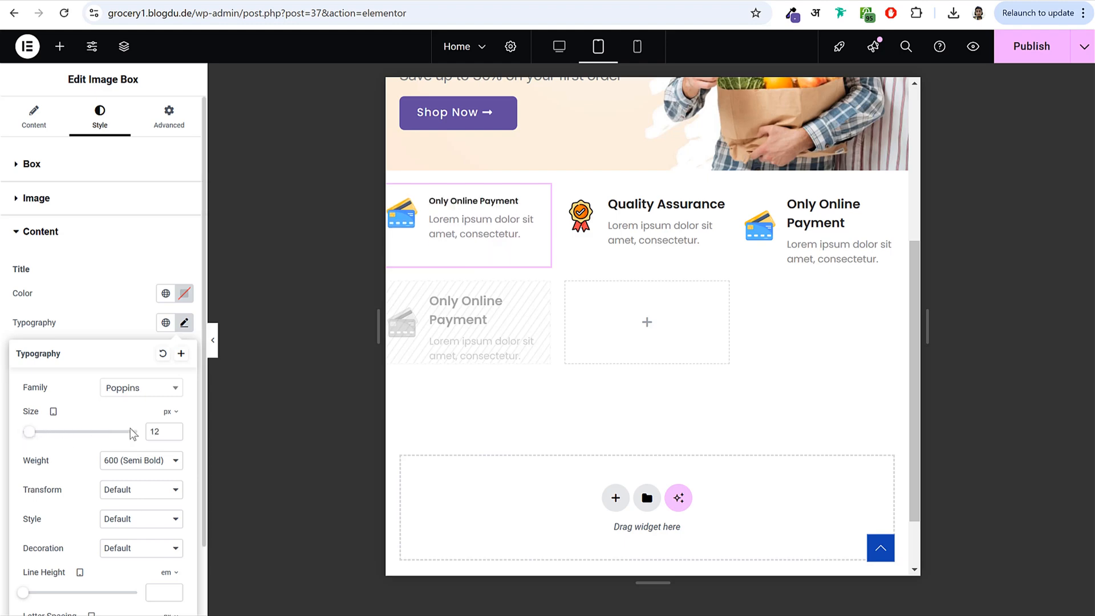
click(174, 430)
click(174, 430)
click(174, 430)
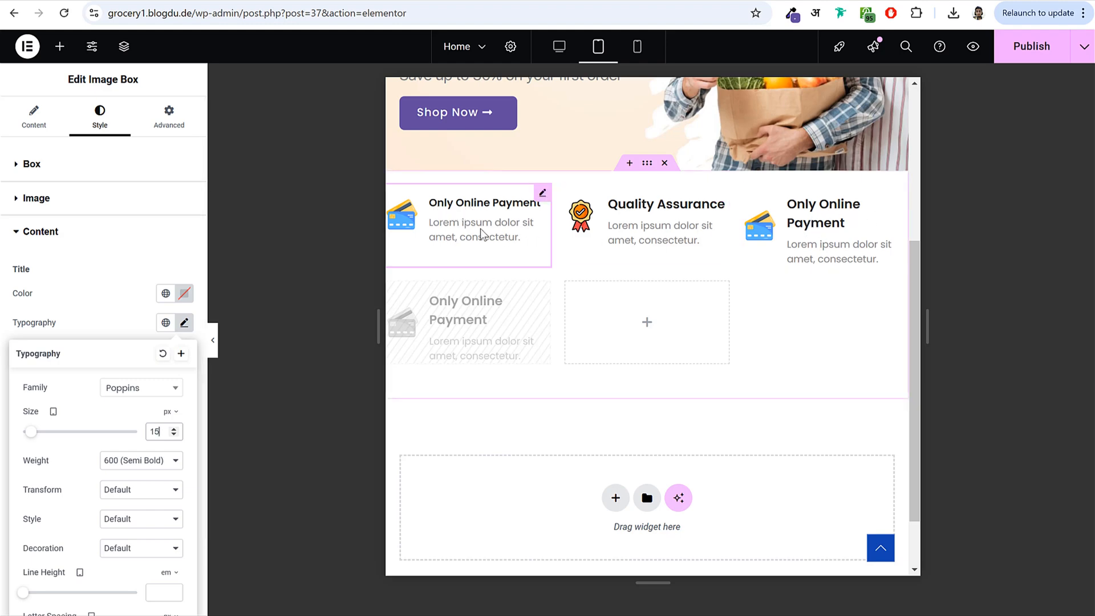
- Copy the first box's style and paste it onto the Quality Assurance and third boxes
right_click(467, 221)
click(489, 286)
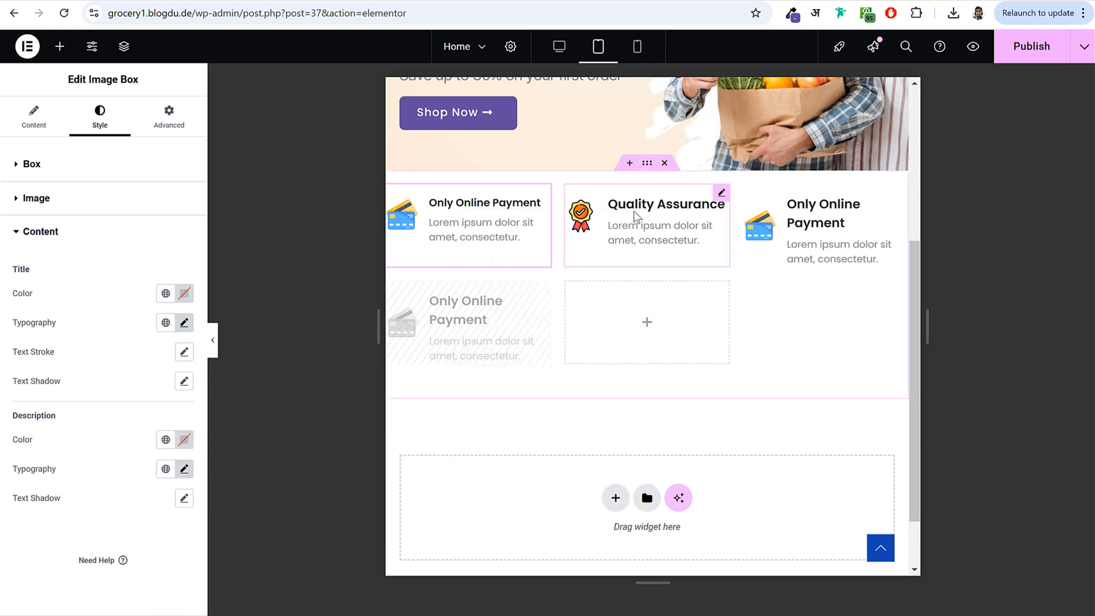
right_click(635, 216)
click(707, 337)
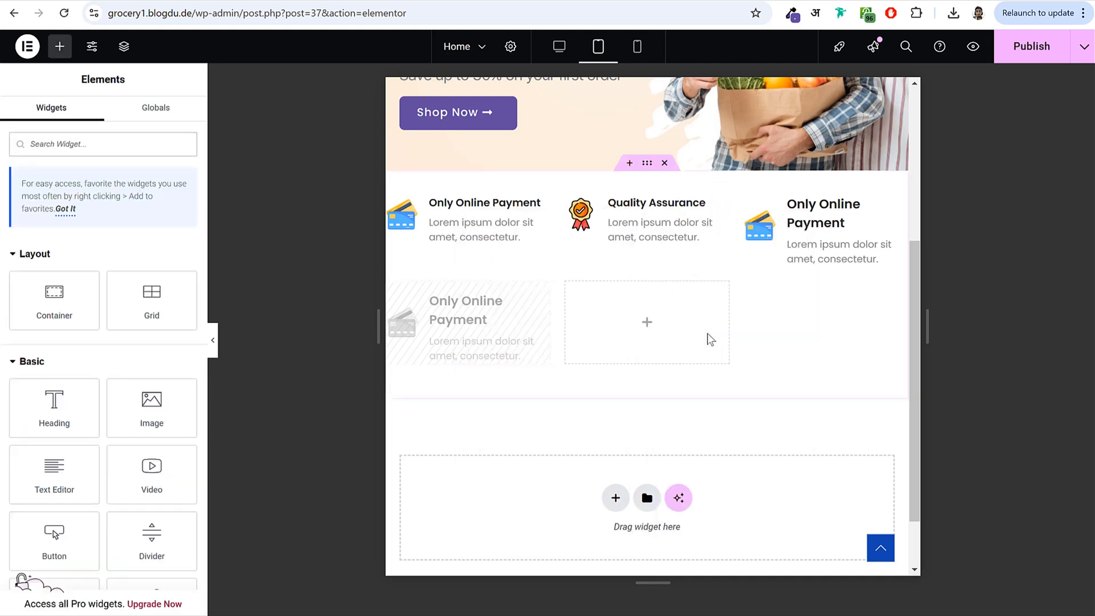
right_click(821, 233)
click(873, 349)
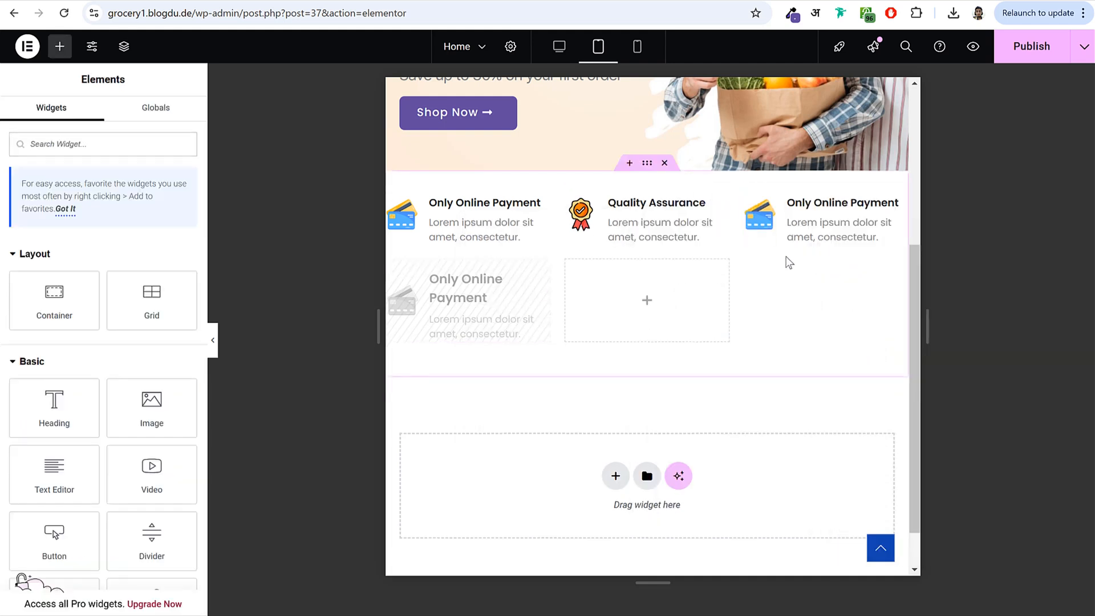
- Check the tablet preview, return to desktop size, and publish the Home page
click(213, 340)
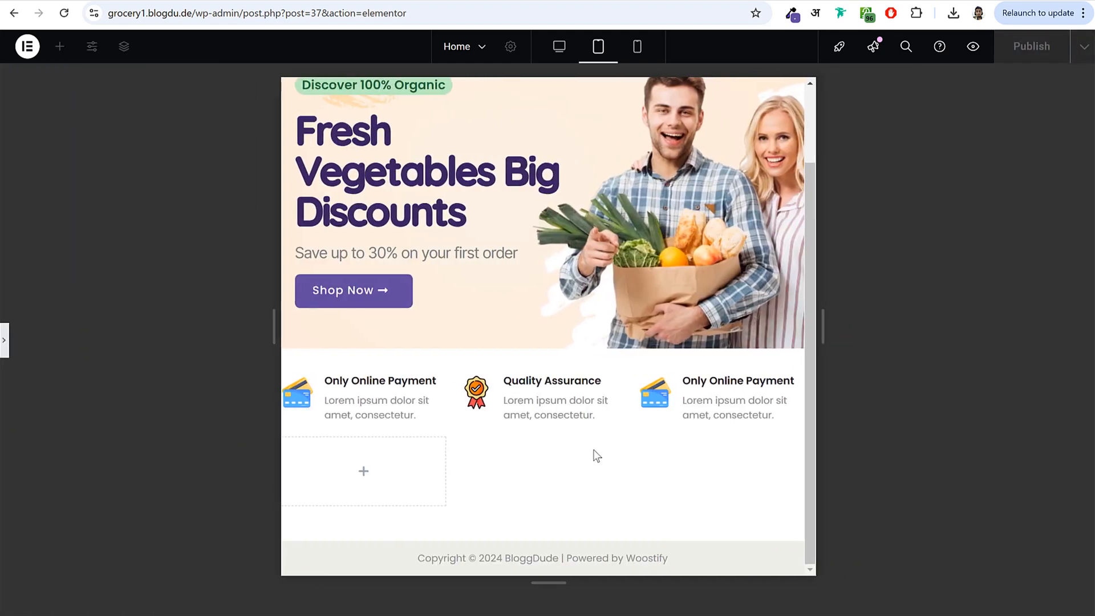
click(4, 340)
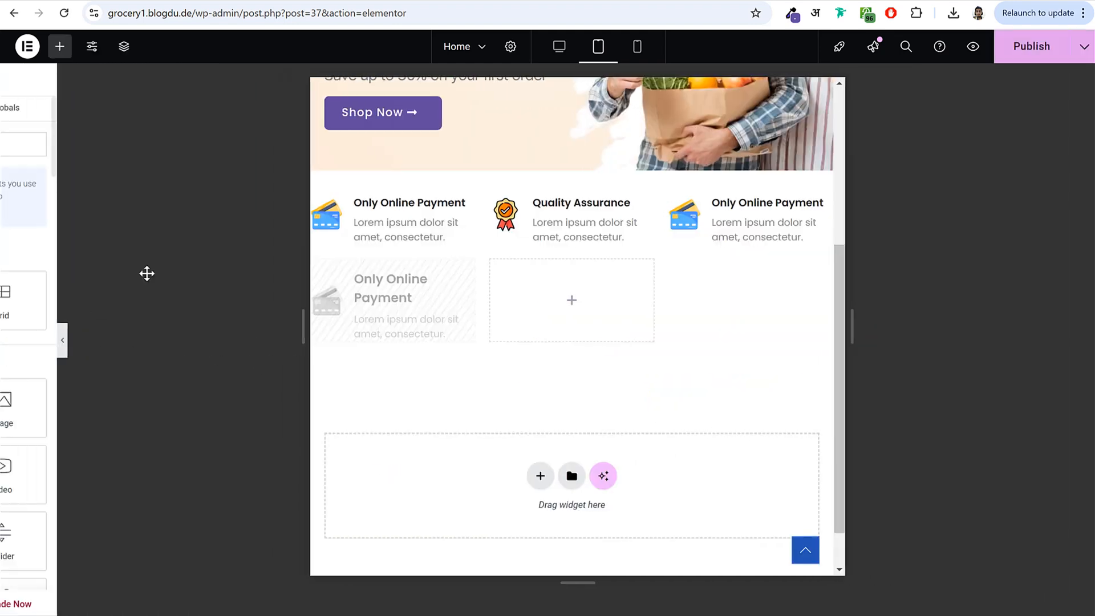
click(559, 48)
click(1031, 46)
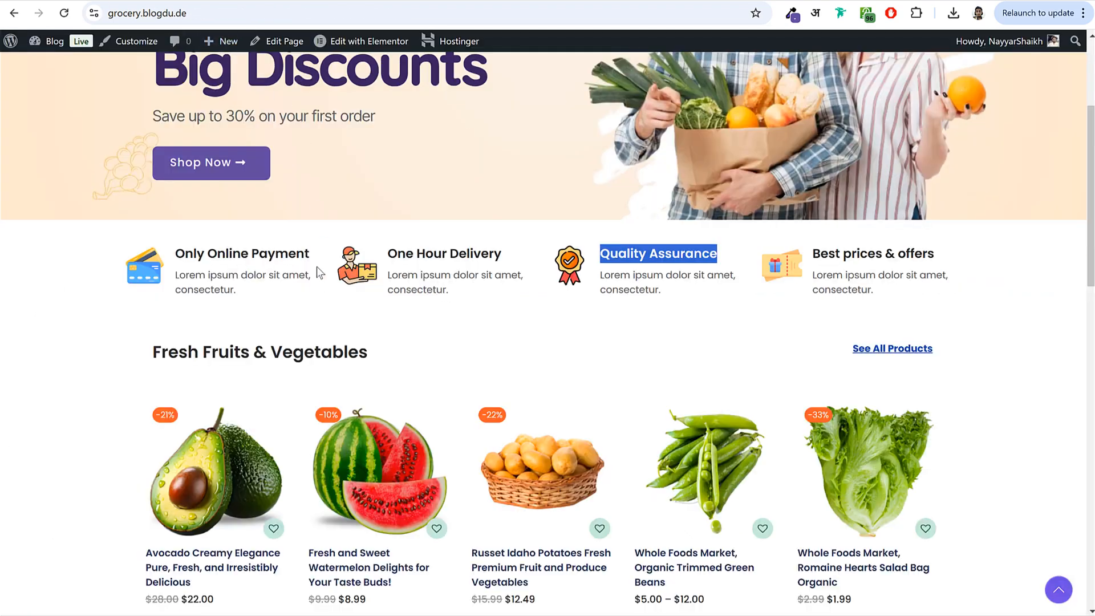
- Inspect the live Fresh Fruits & Vegetables heading and See All Products link, then return to the editor
scroll(317, 245, down, 4)
triple_click(177, 142)
click(381, 150)
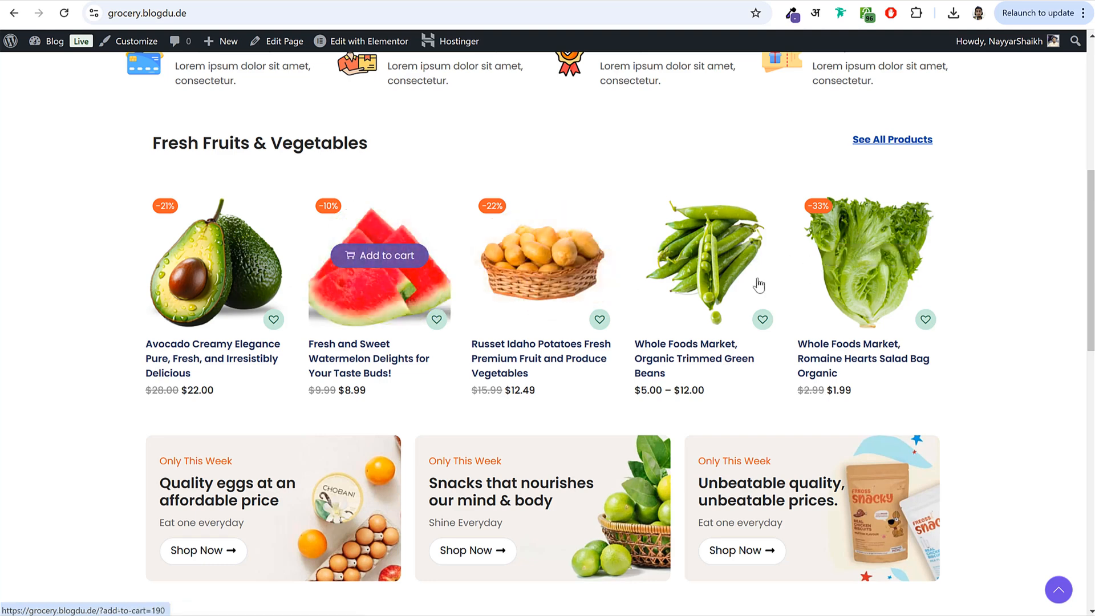
drag(149, 143, 378, 146)
click(379, 147)
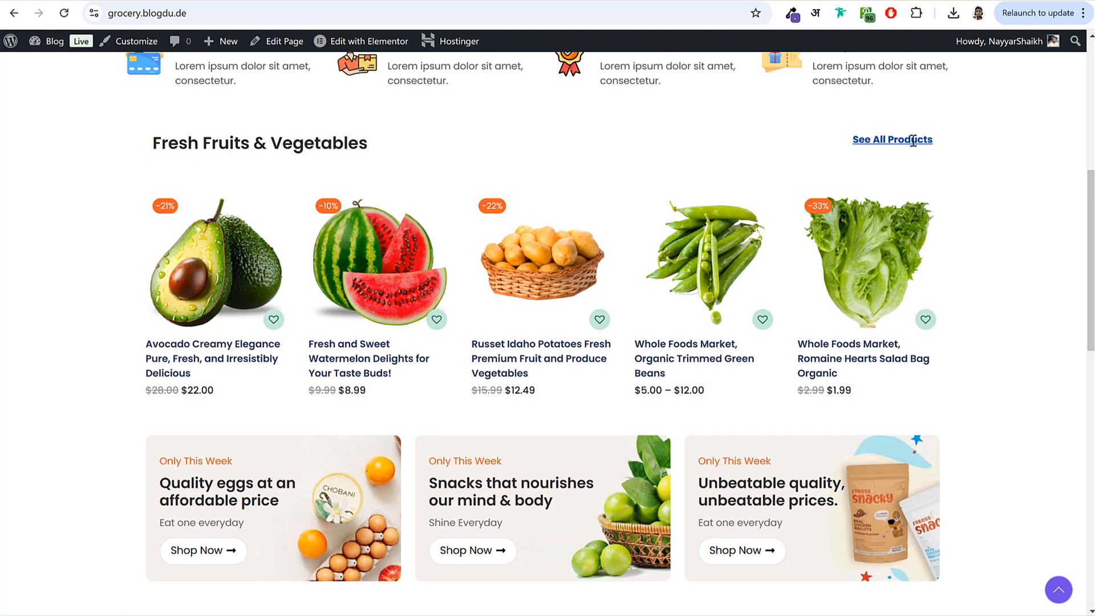
drag(938, 137, 836, 146)
click(641, 136)
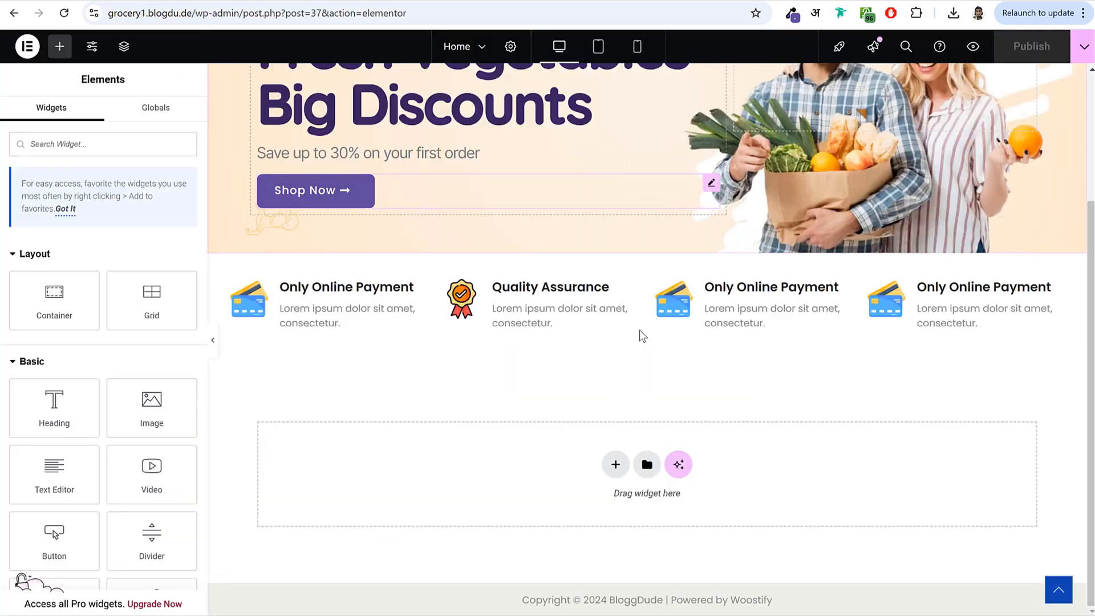
- Add a two-column flexbox section with a Fresh Fruits & Vegetables heading in the left column
click(616, 464)
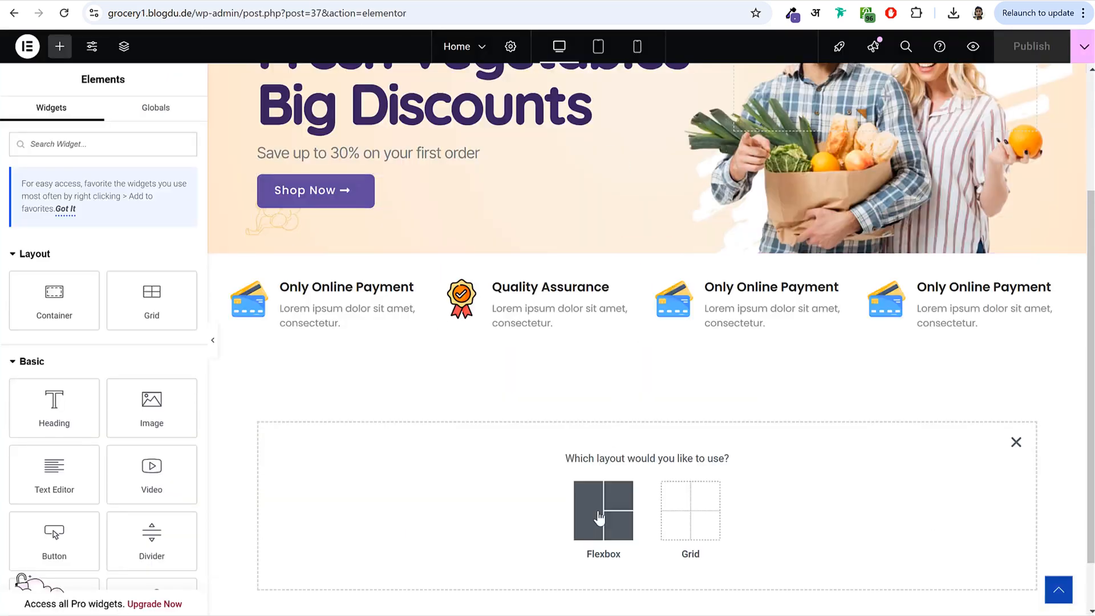
click(599, 517)
click(603, 497)
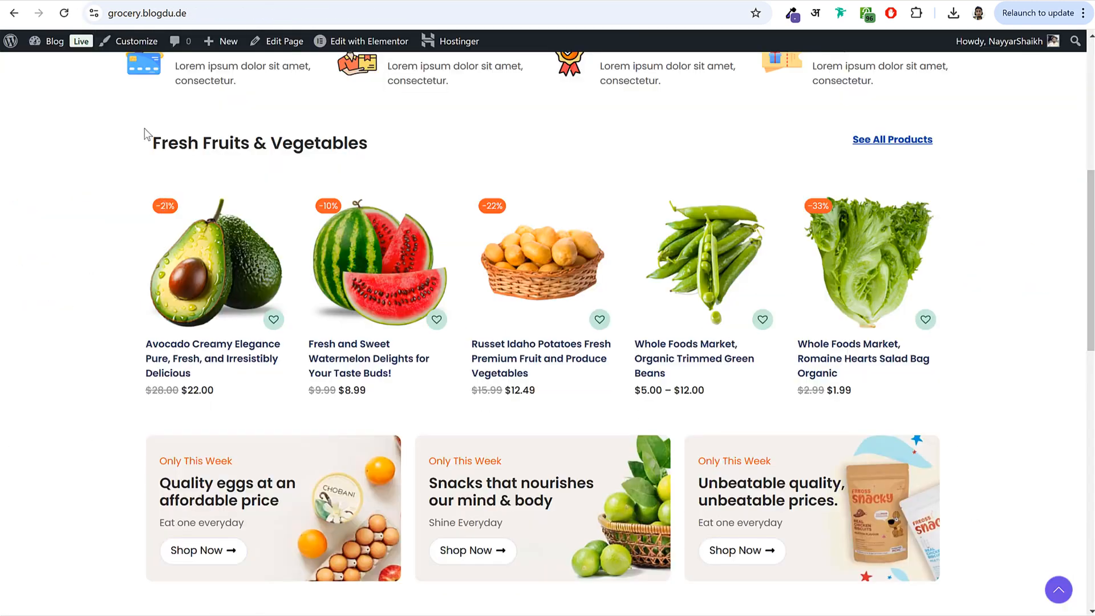
drag(144, 133, 409, 142)
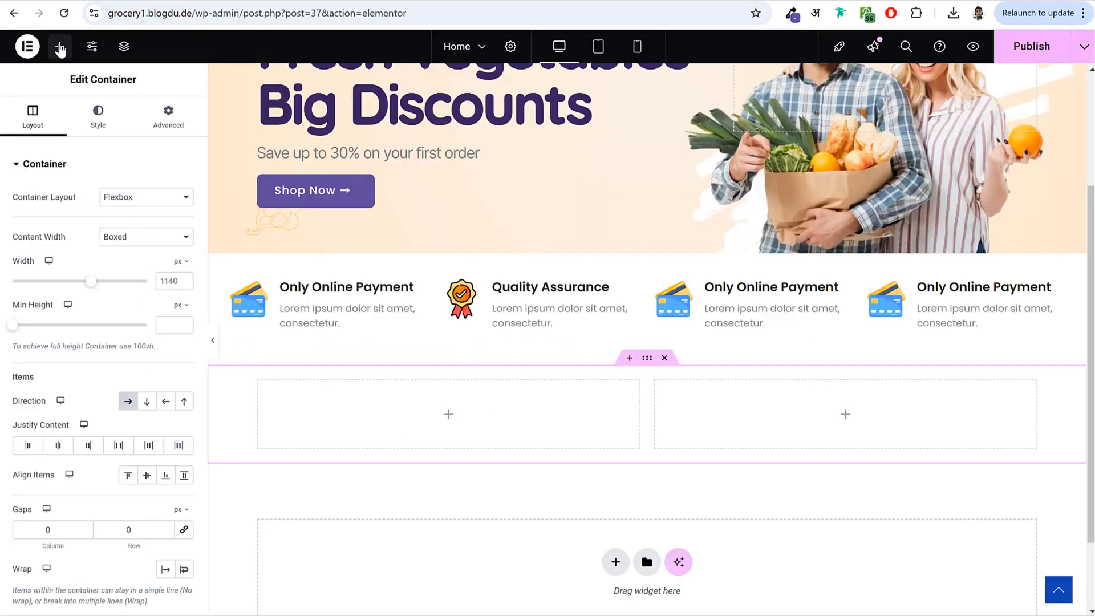
click(60, 49)
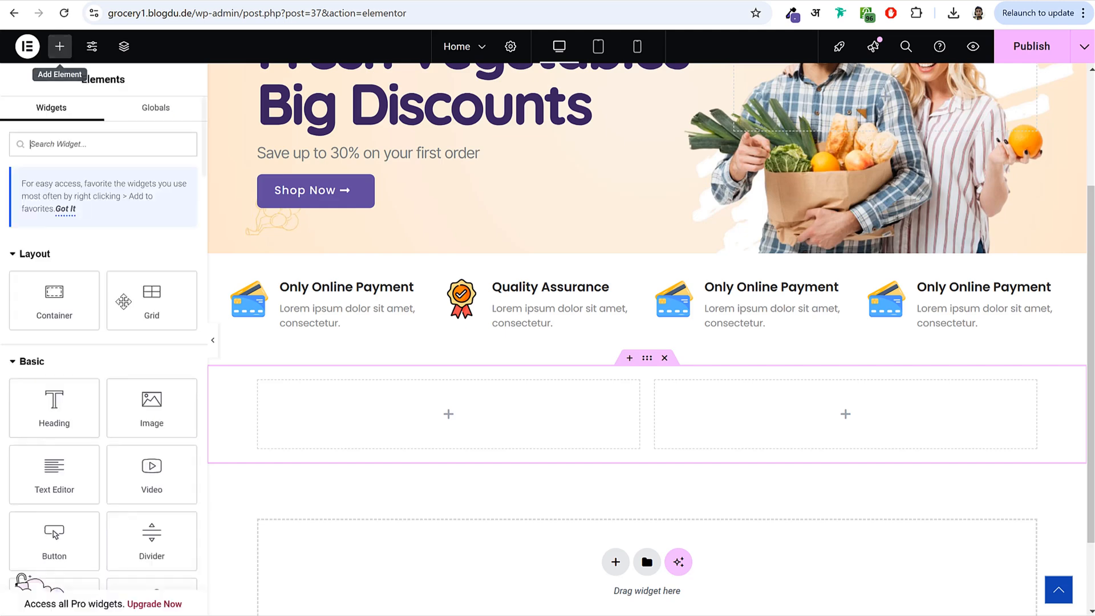
drag(53, 403, 427, 402)
click(131, 232)
key(ctrl+a)
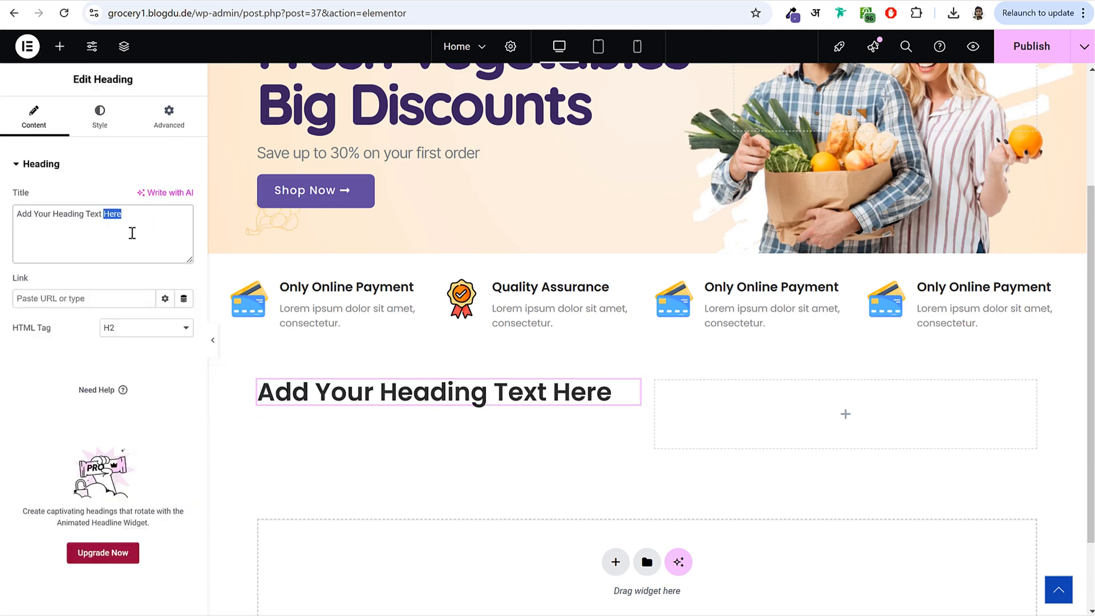
key(ctrl+v)
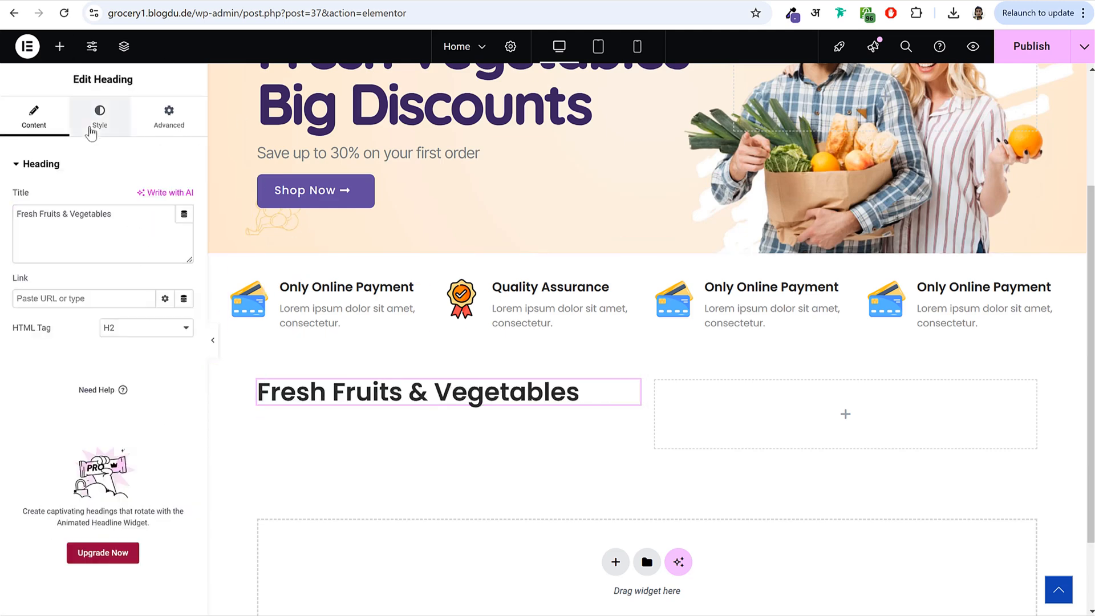
- Set the heading's typography font size to 24
click(93, 125)
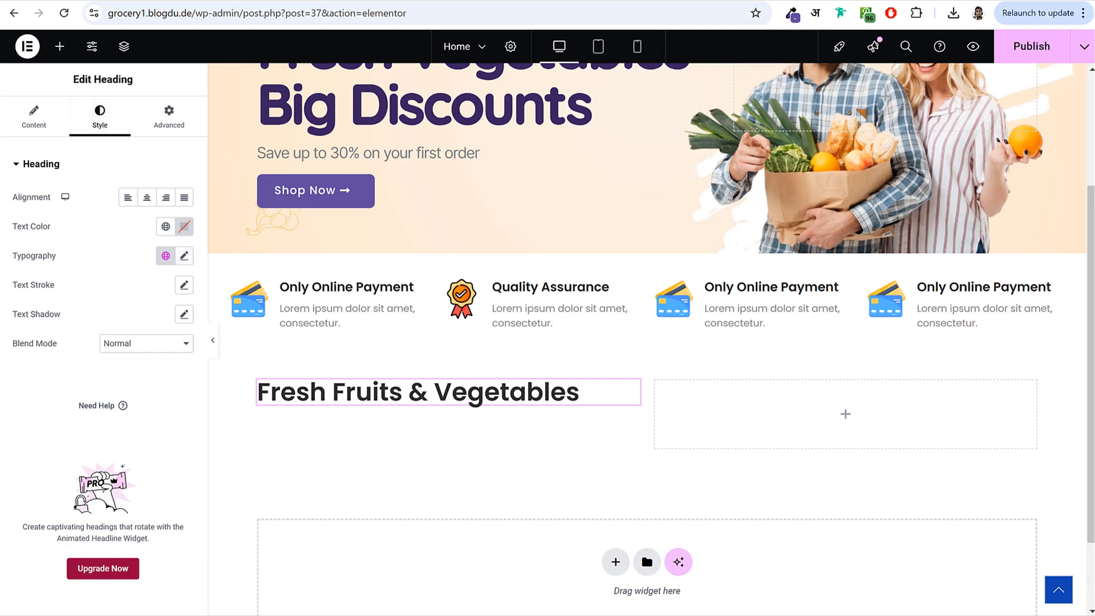
click(183, 256)
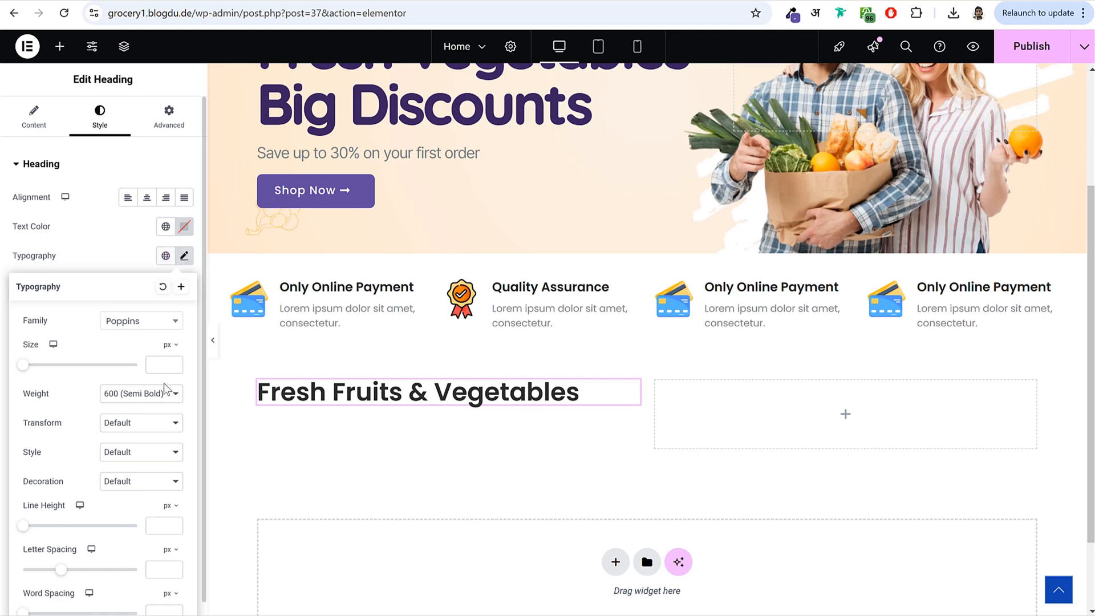
click(157, 372)
text(24)
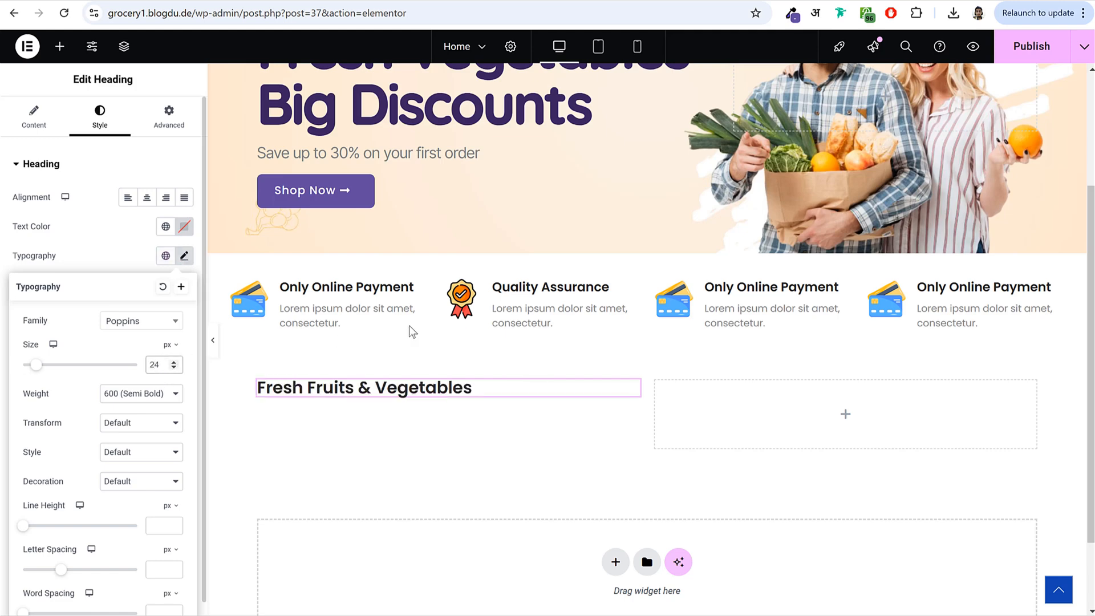
click(865, 405)
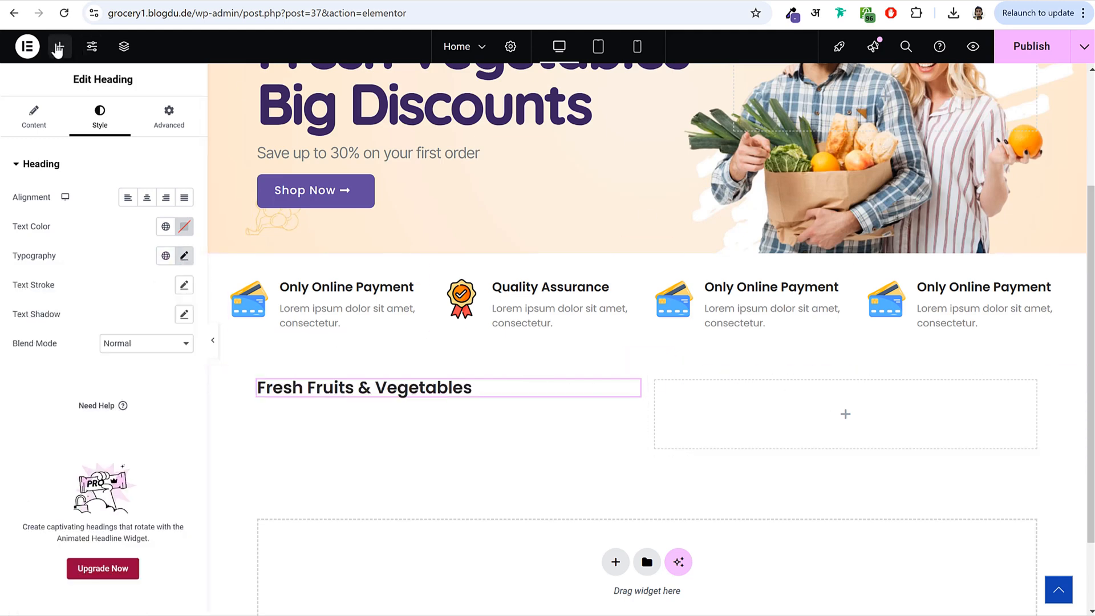
- Place a Text Editor widget in the right column
click(58, 48)
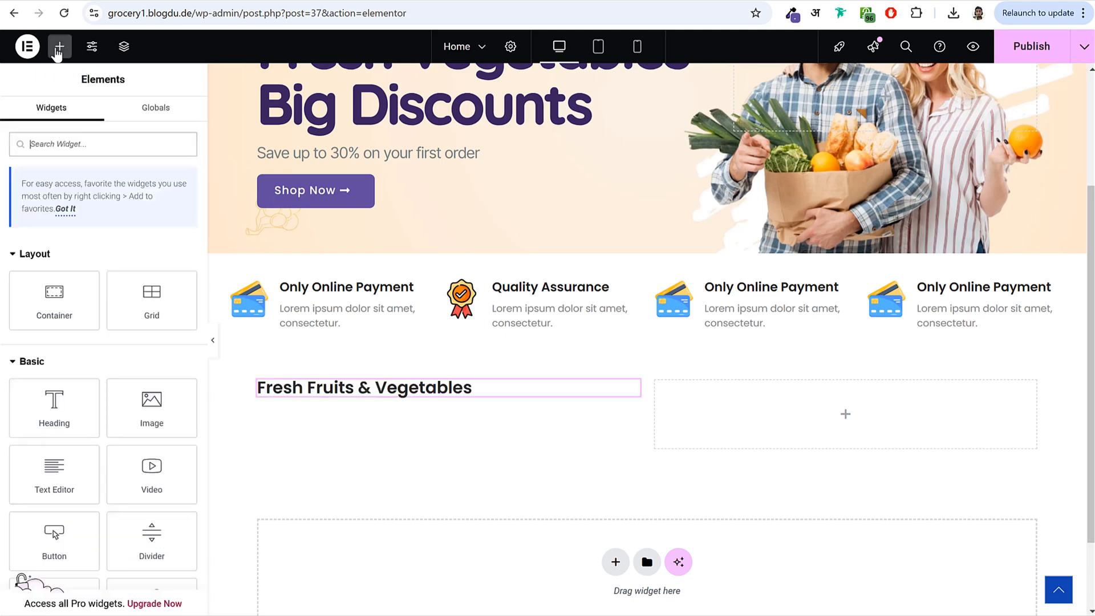
scroll(78, 405, down, 2)
drag(77, 405, 866, 407)
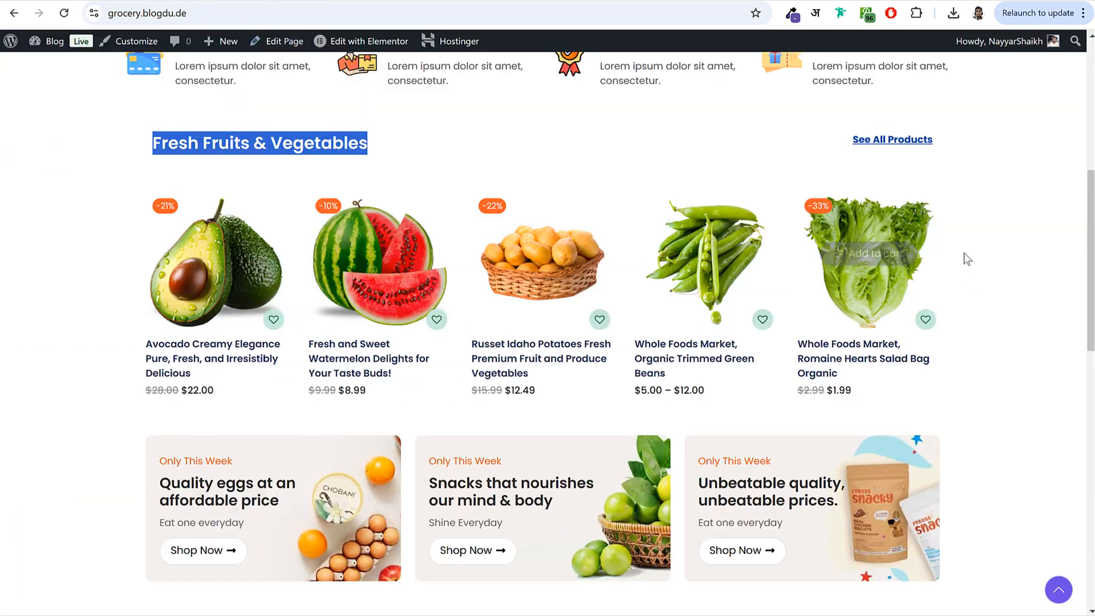
- Replace the text block's placeholder content with See All Products
click(969, 149)
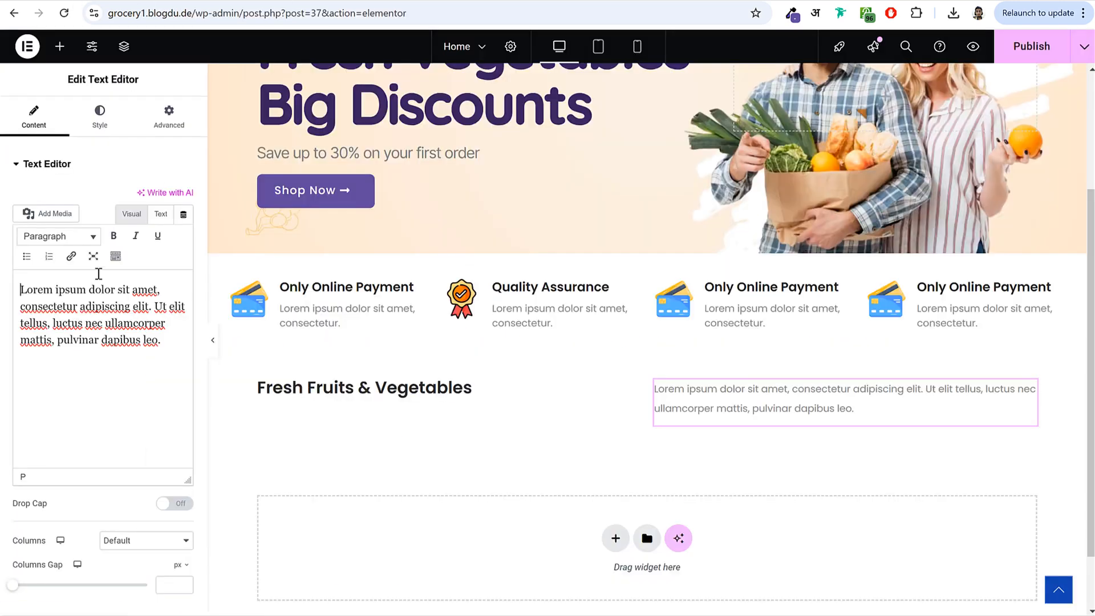
key(ctrl+a)
text(See All Products)
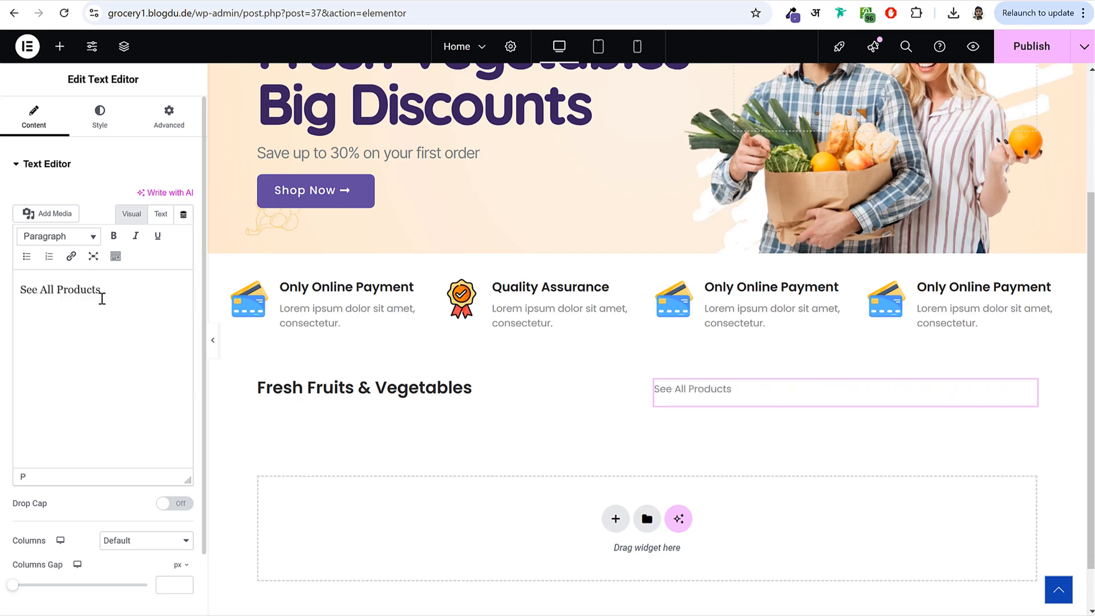
- Link the See All Products text to the site's /shop page
drag(120, 289, 18, 296)
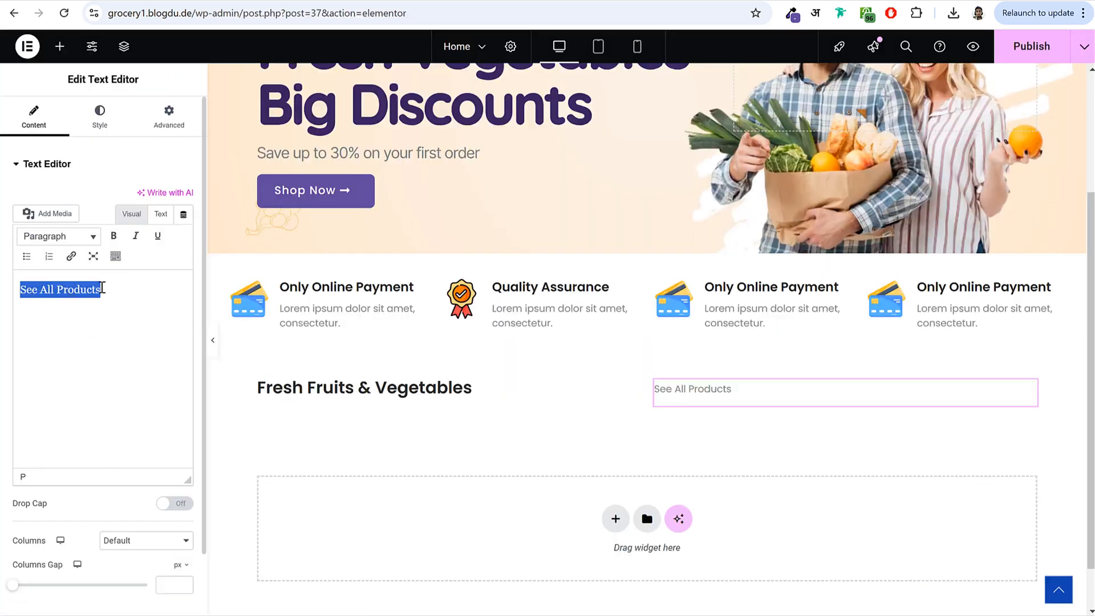
click(124, 261)
click(151, 357)
drag(152, 358, 17, 362)
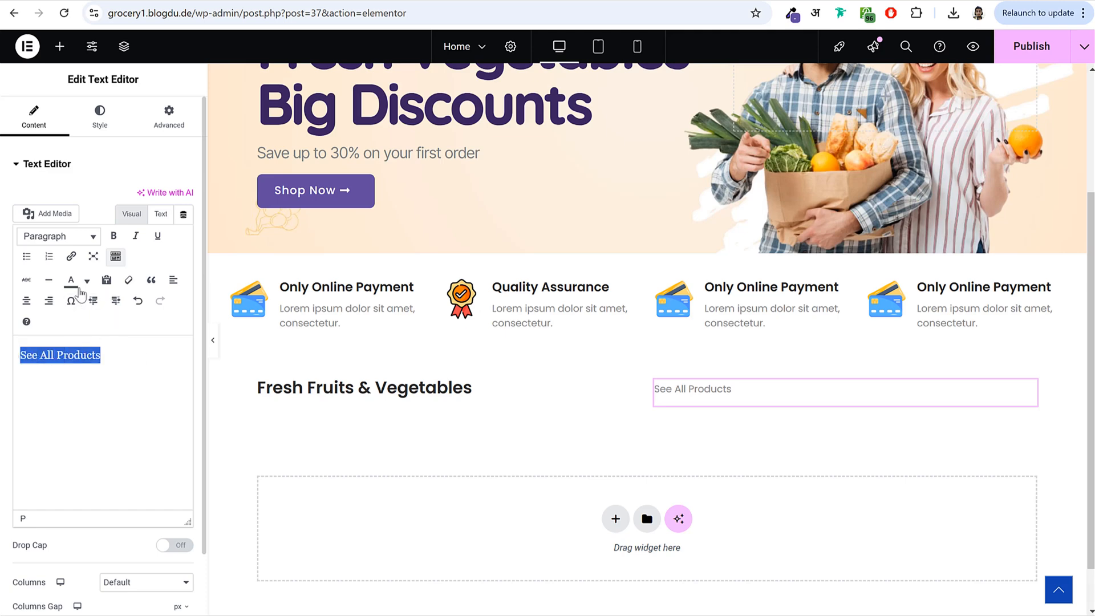
click(72, 257)
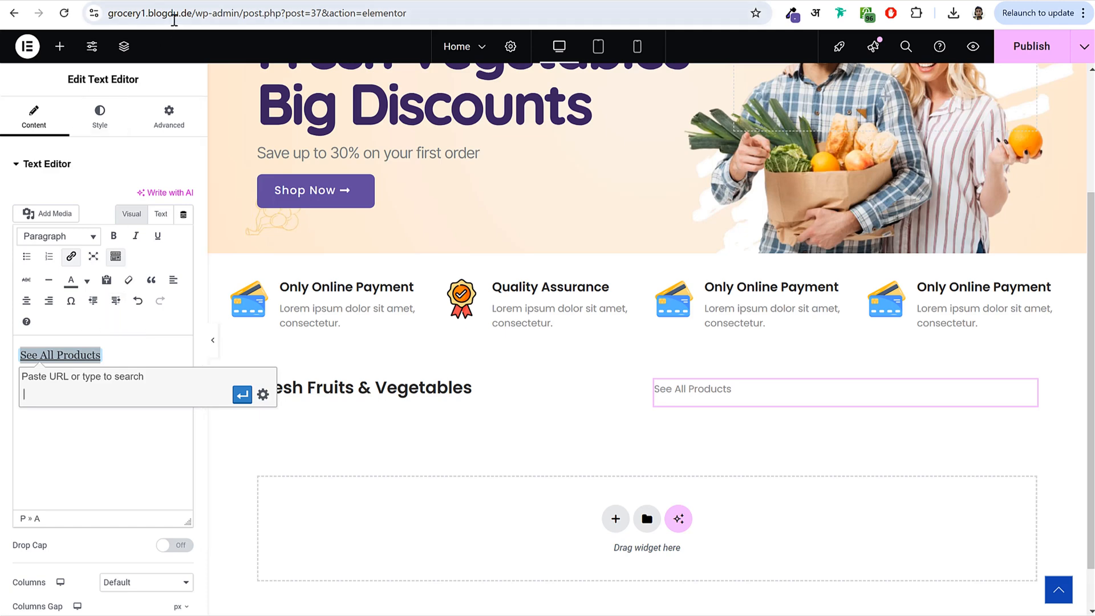
click(197, 14)
click(103, 390)
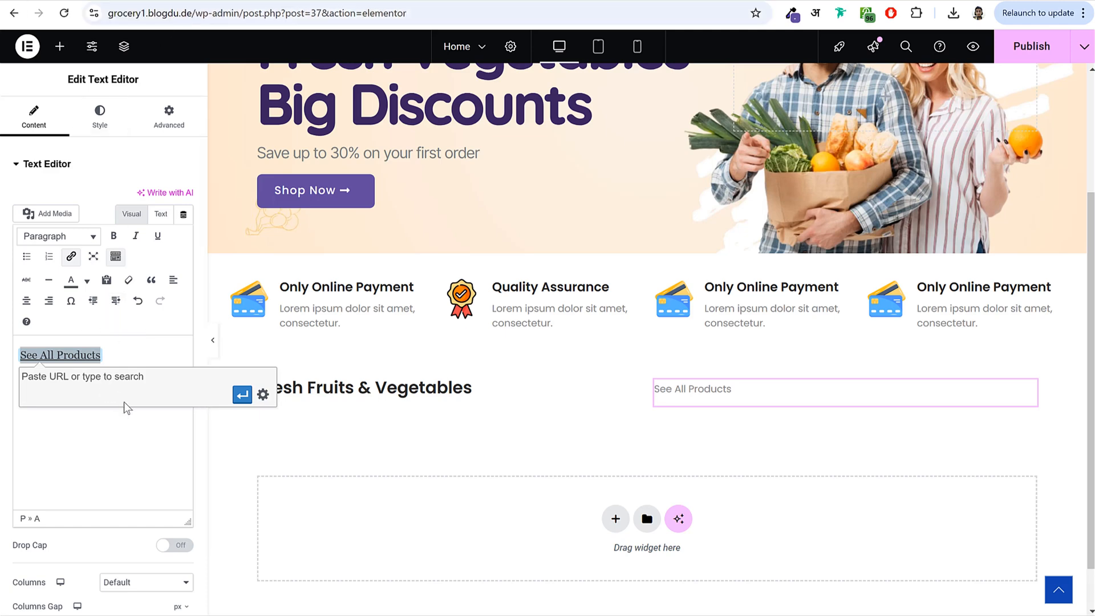
text(https://grocery1.blogdu.de/)
click(242, 395)
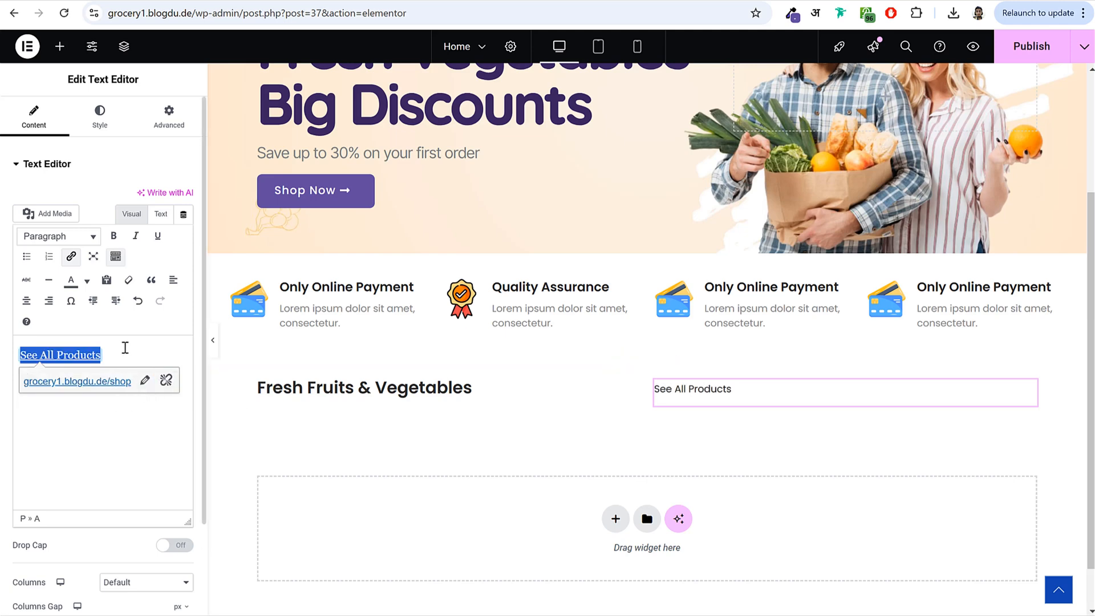
click(101, 111)
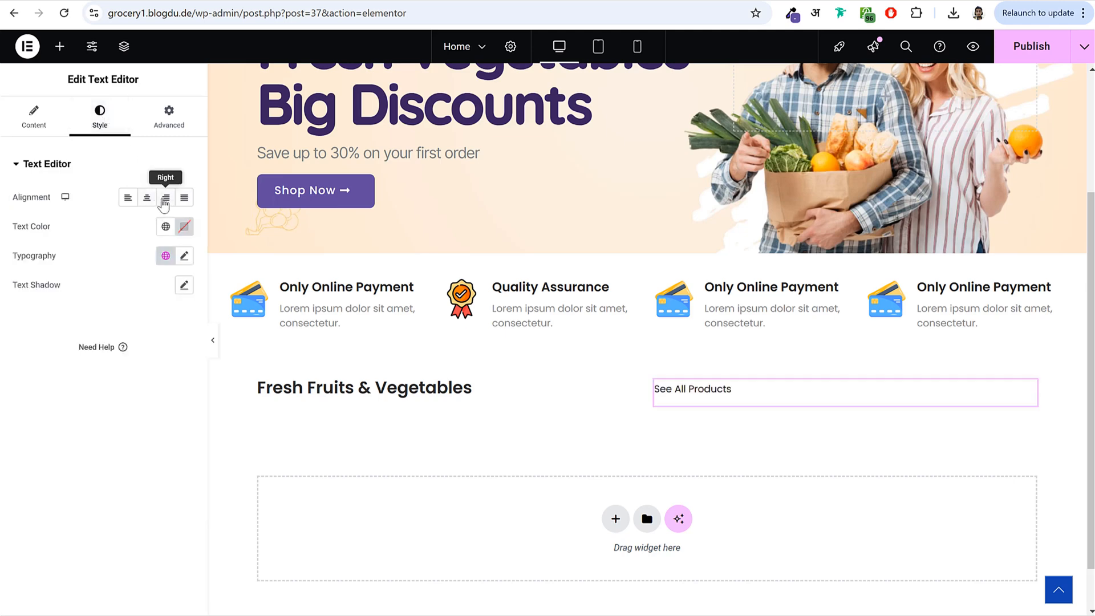
- Centre the See All Products text and set its font weight to semi bold
click(165, 197)
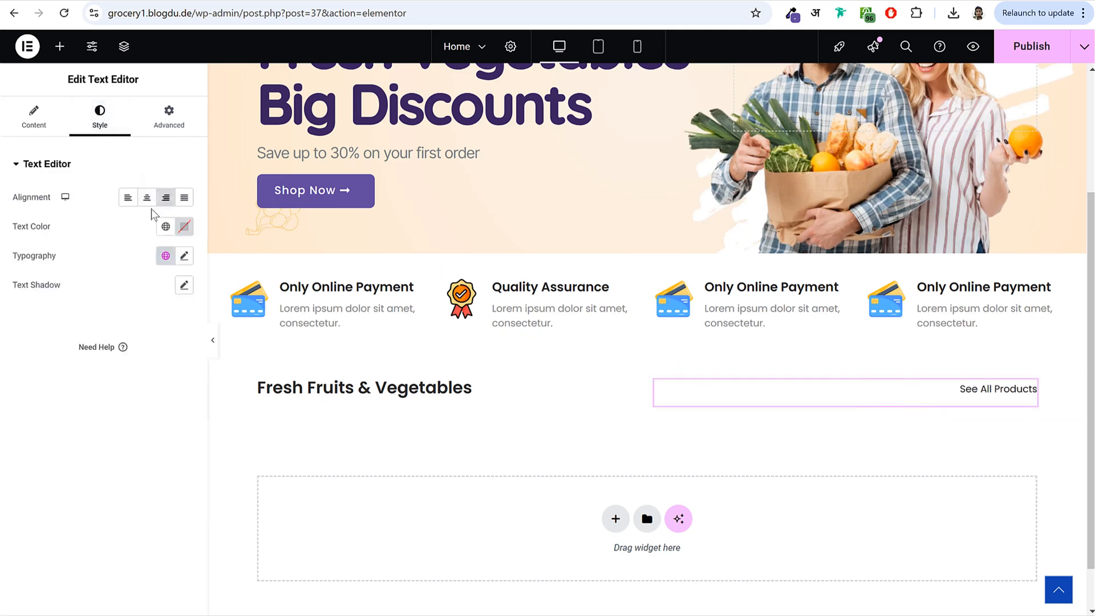
click(146, 200)
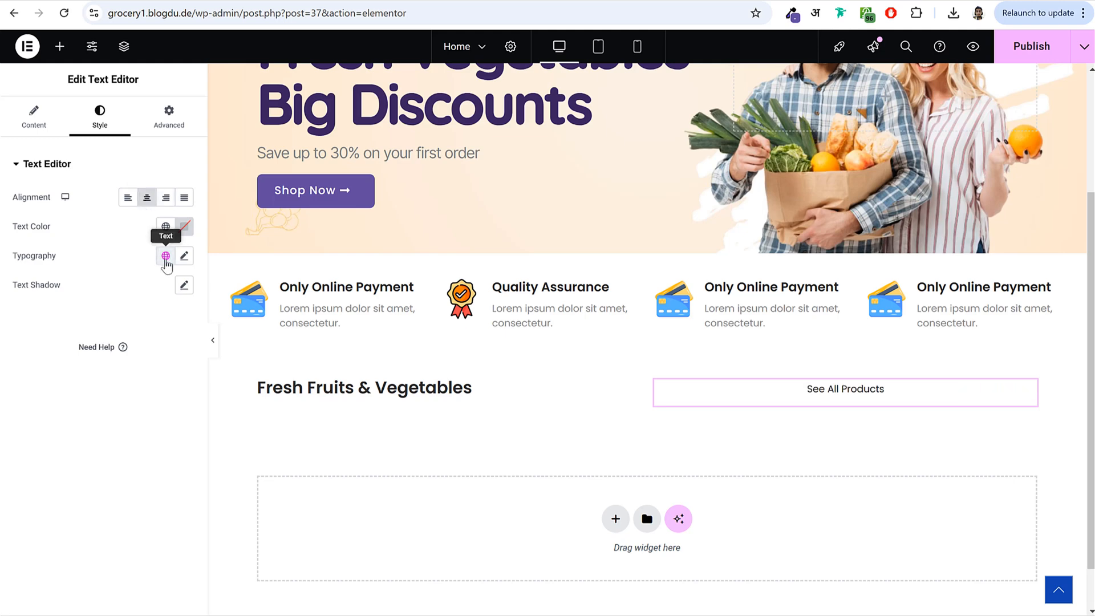
click(184, 257)
scroll(128, 385, down, 1)
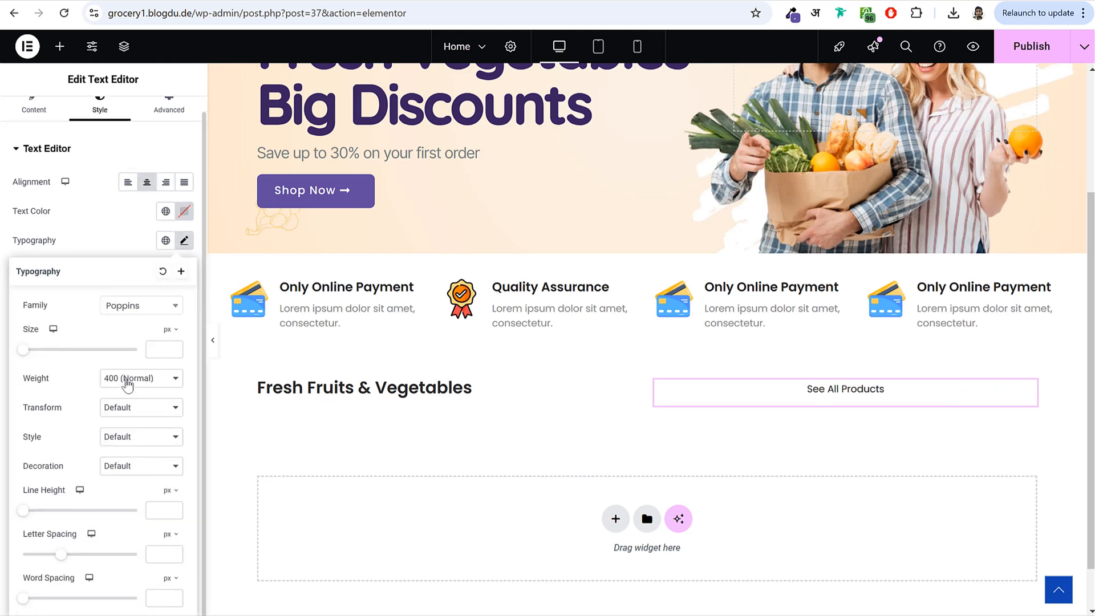
click(131, 384)
click(135, 492)
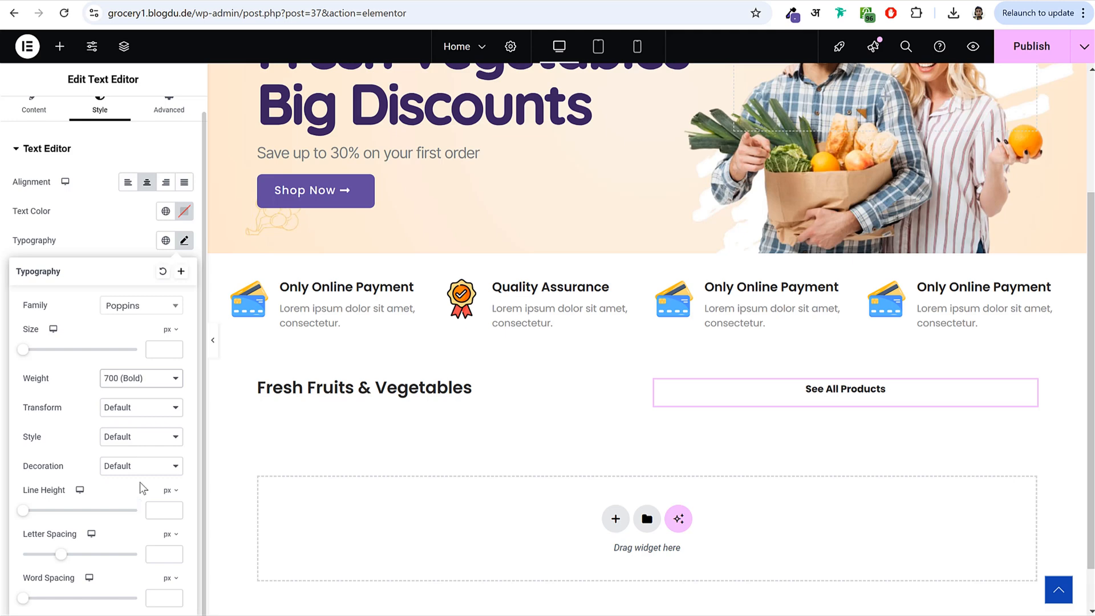
click(146, 379)
click(142, 477)
- Try an underline and light pink colour, then undo back to black text
click(147, 475)
click(154, 495)
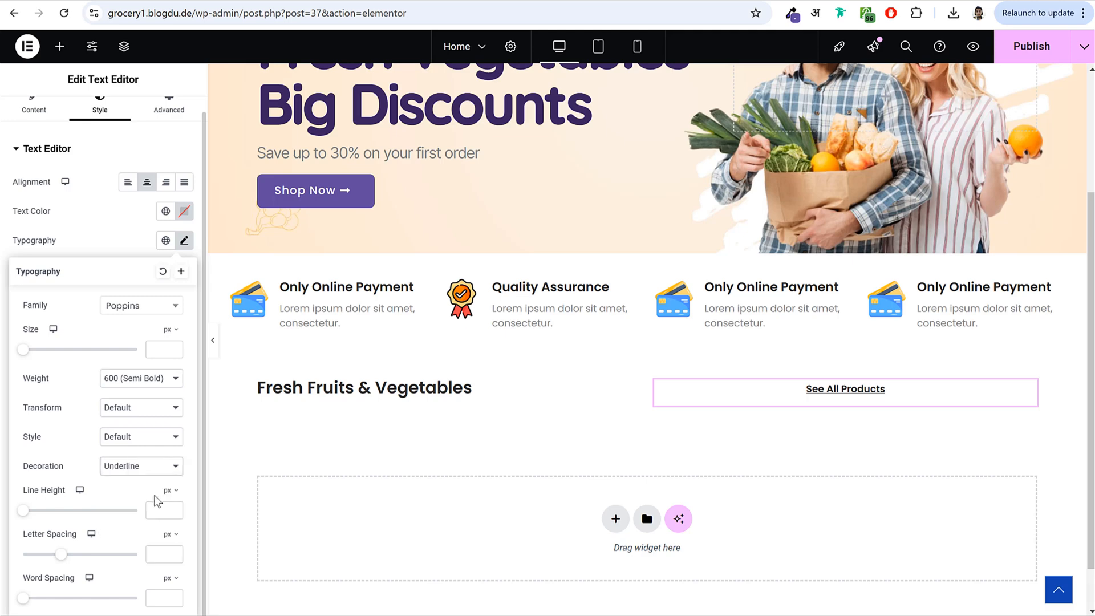
click(184, 212)
text(#FFC9C9)
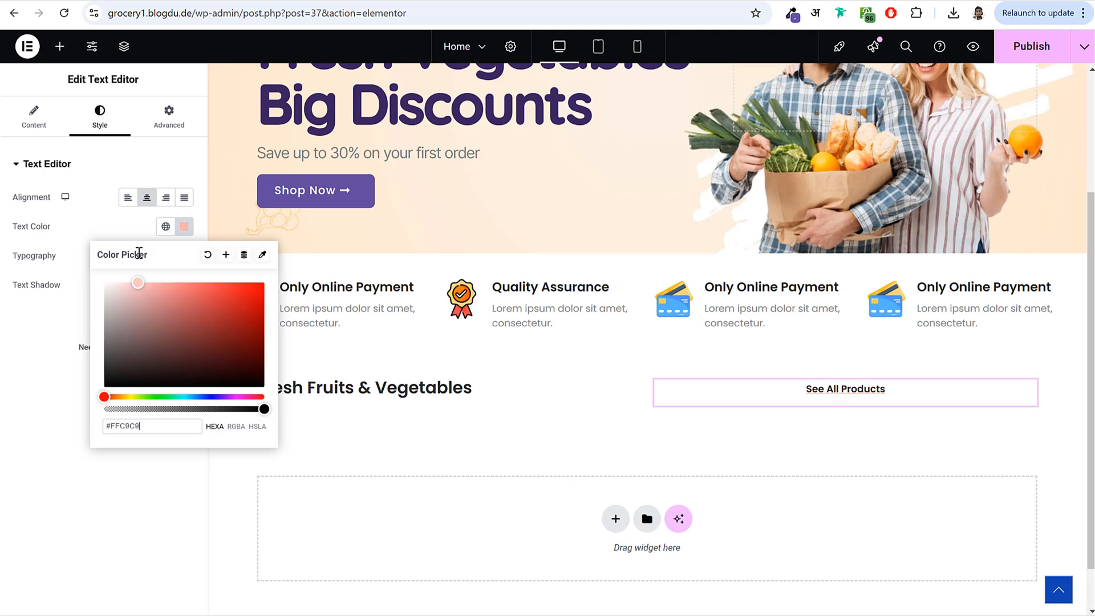
key(ctrl+z)
key(ctrl+z)
key(ctrl+z)
key(ctrl+z)
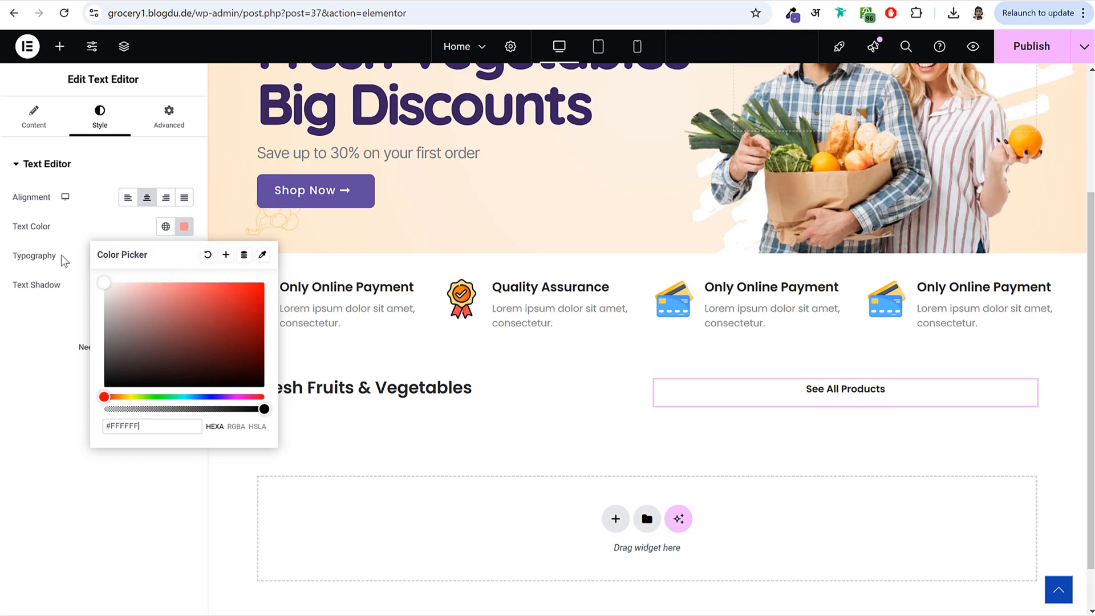
key(ctrl+z)
key(ctrl+z)
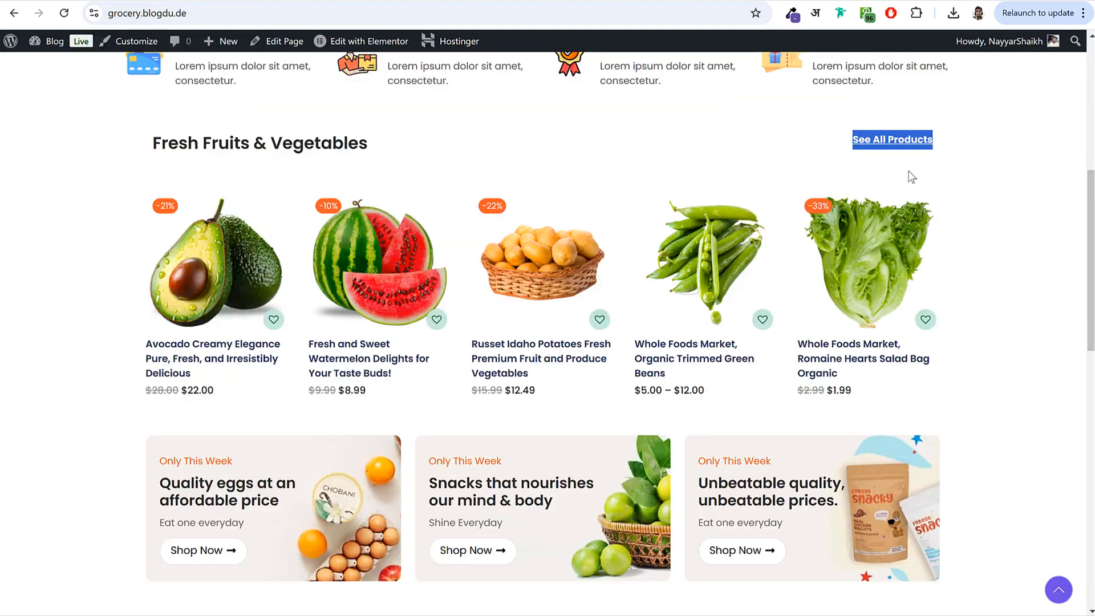
- Sample the live link colour and set the widget text colour to #004ABB
click(908, 171)
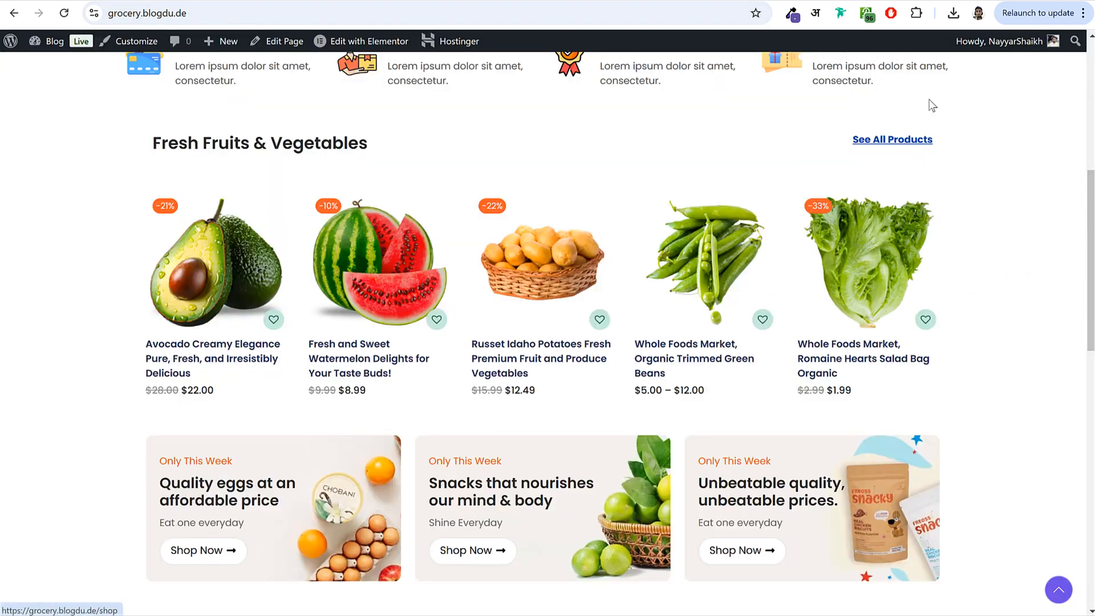
click(792, 17)
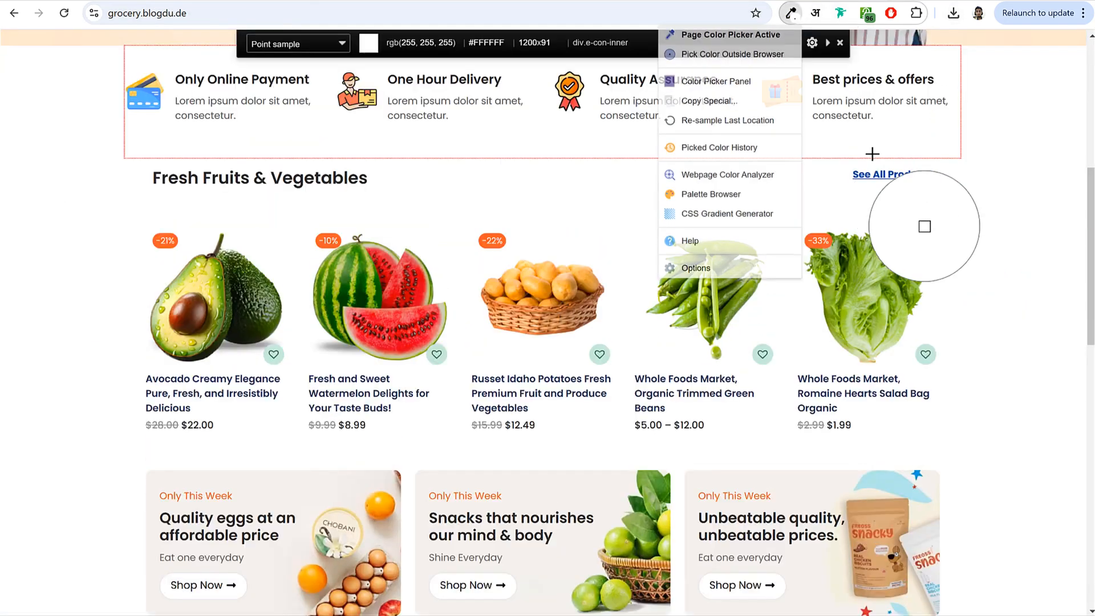
click(882, 175)
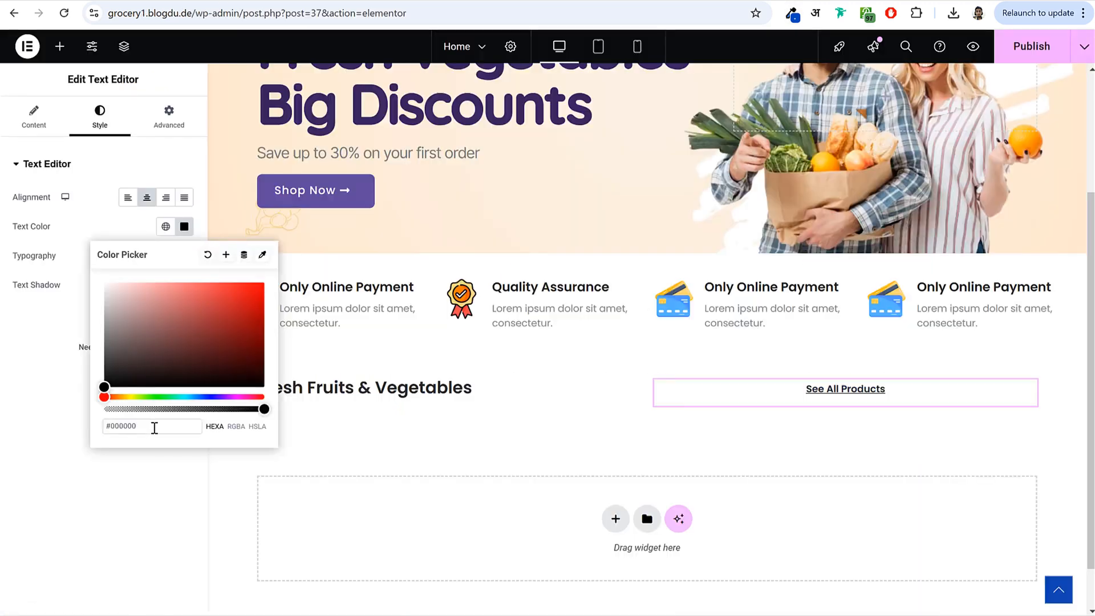
key(ctrl+a)
key(ctrl+v)
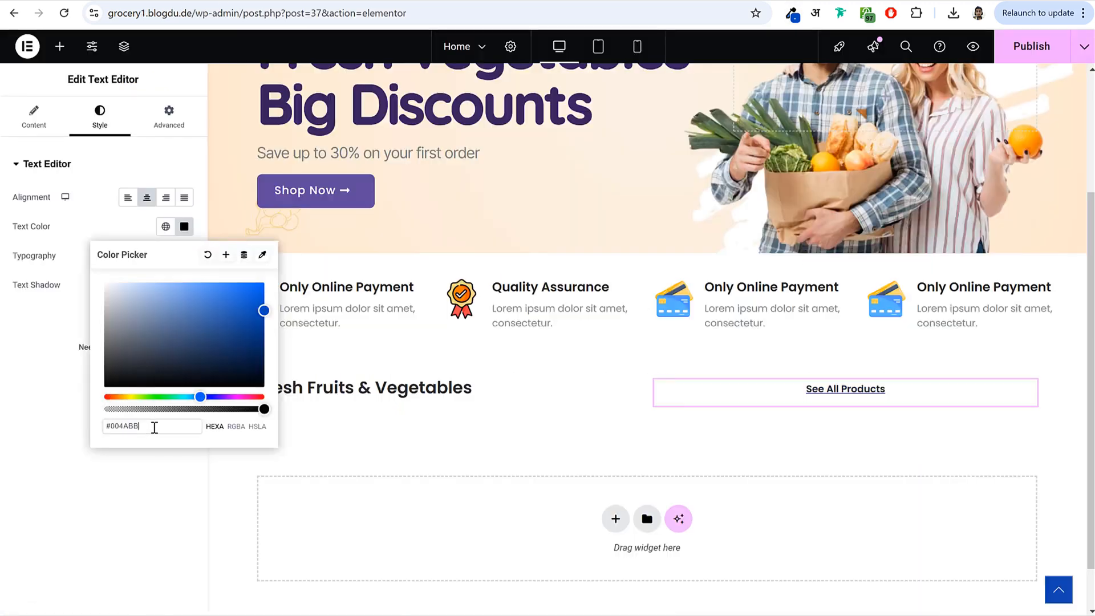
click(67, 406)
- Give the See All Products link text a custom #004ABB colour
click(33, 116)
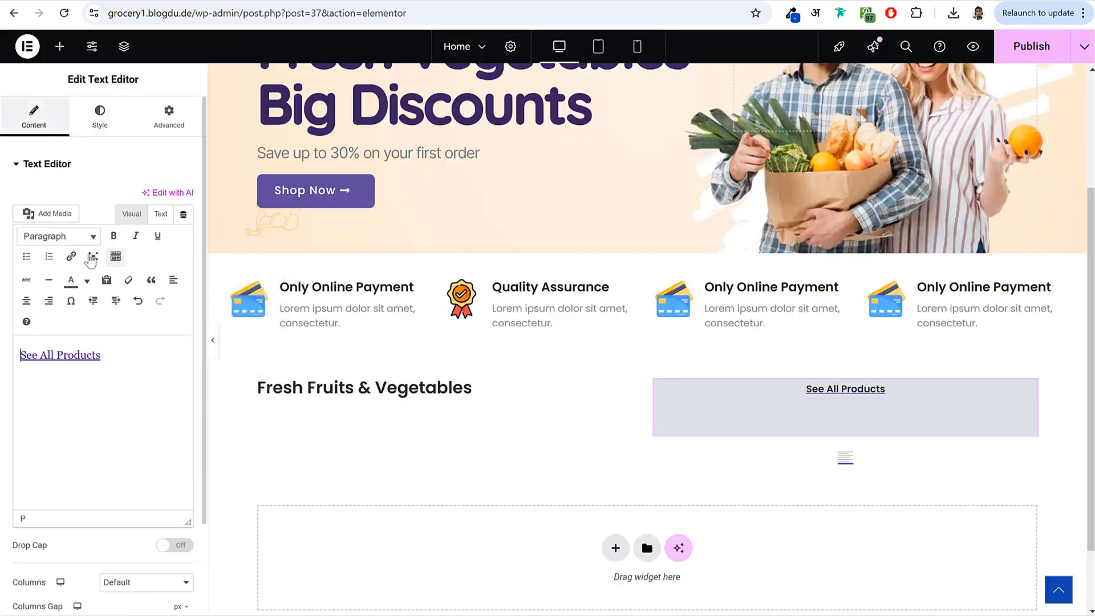
drag(123, 356, 20, 356)
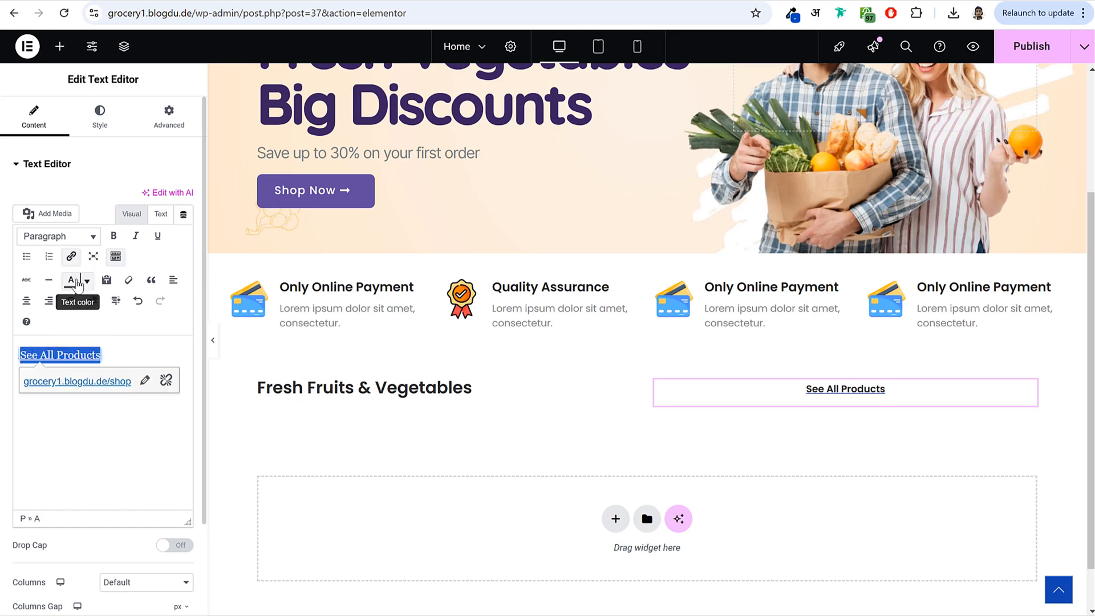
click(87, 280)
click(47, 376)
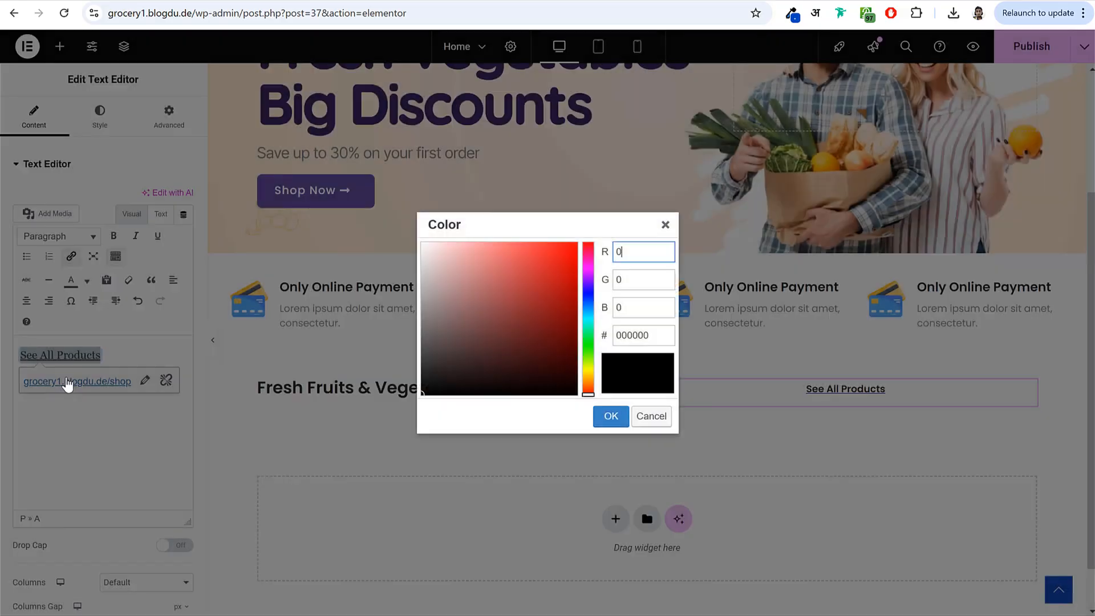
double_click(644, 330)
key(ctrl+v)
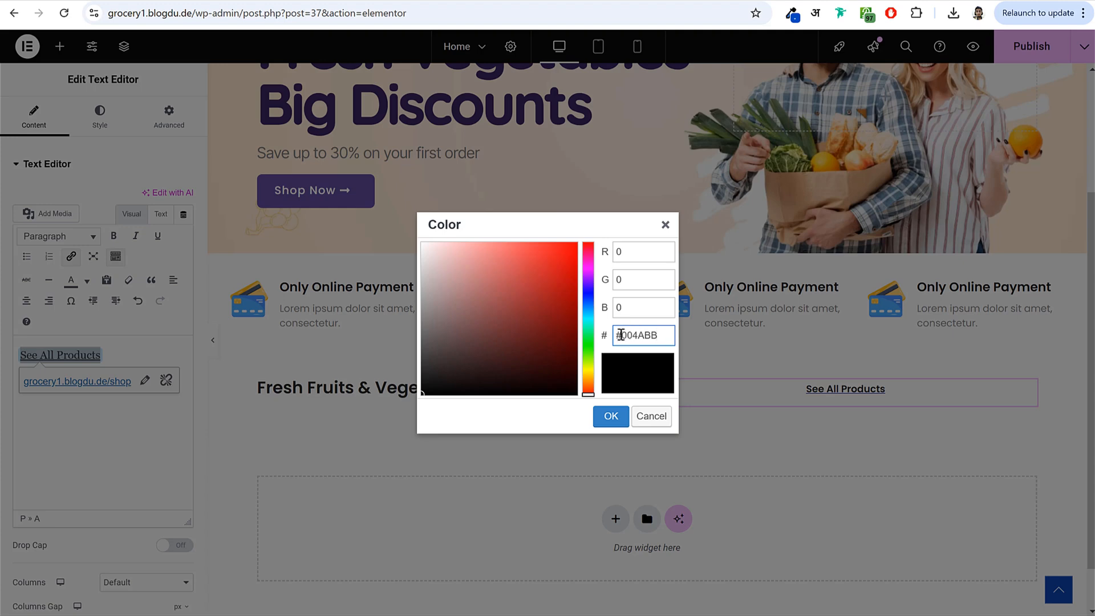
click(609, 416)
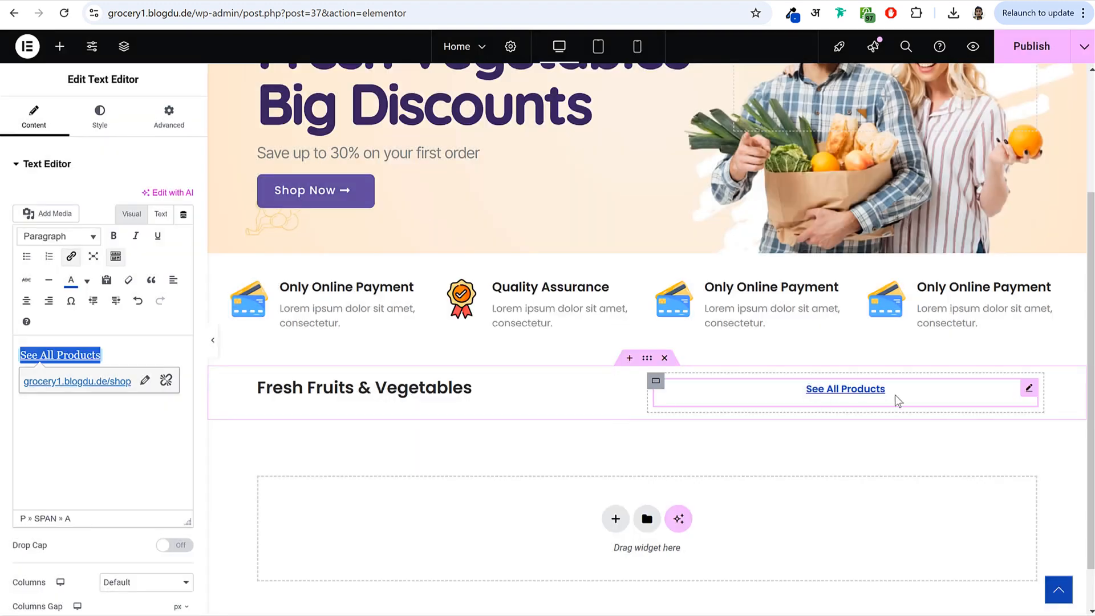
- Centre the row container's Justify Content and Align Items, then publish the Home page
click(647, 360)
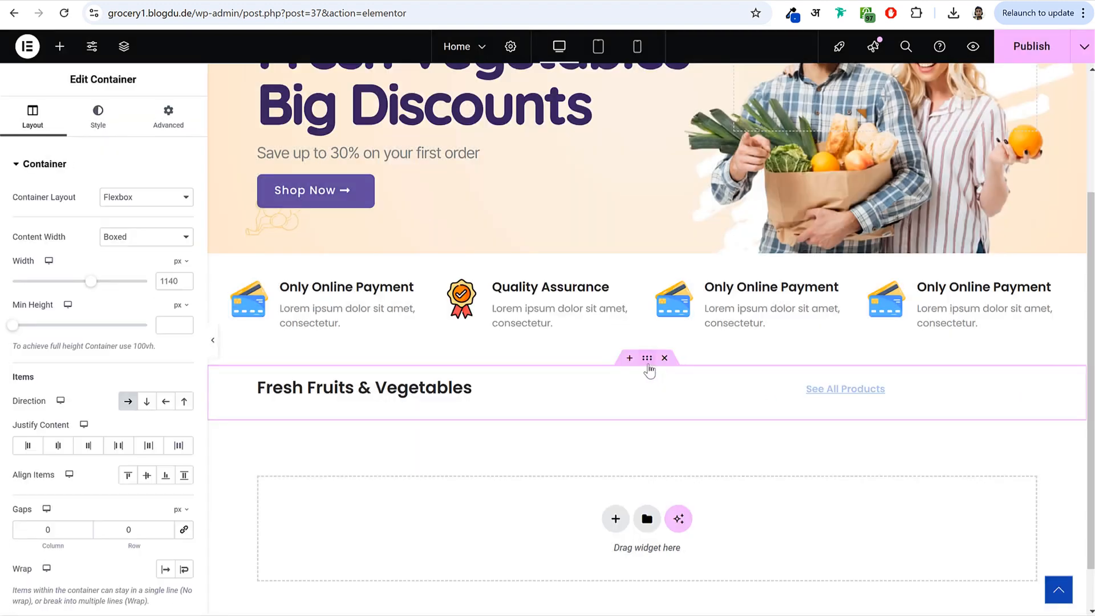
click(58, 448)
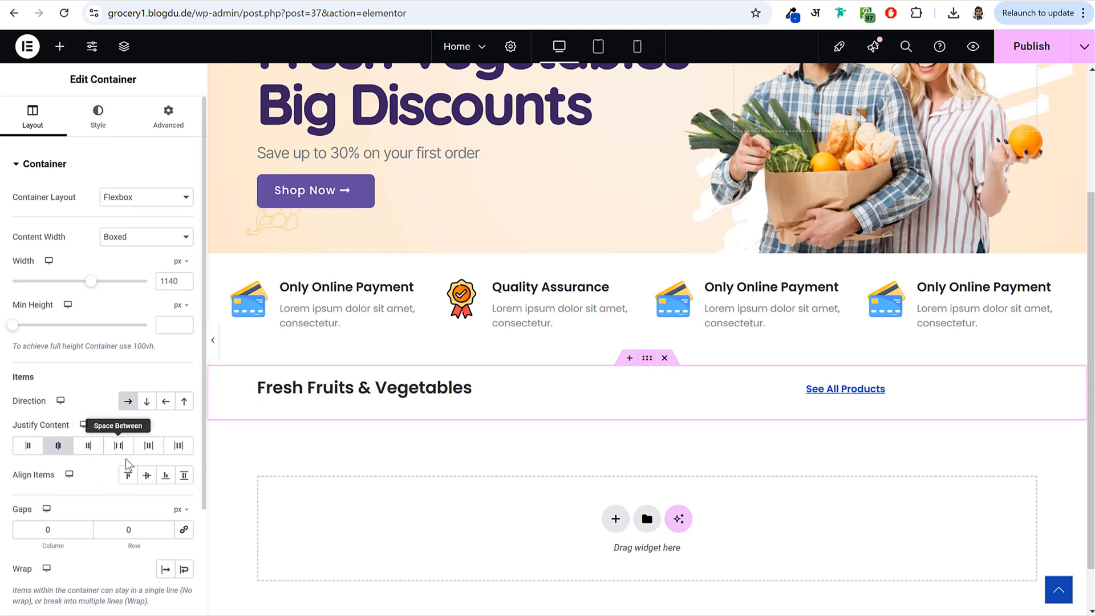
click(147, 476)
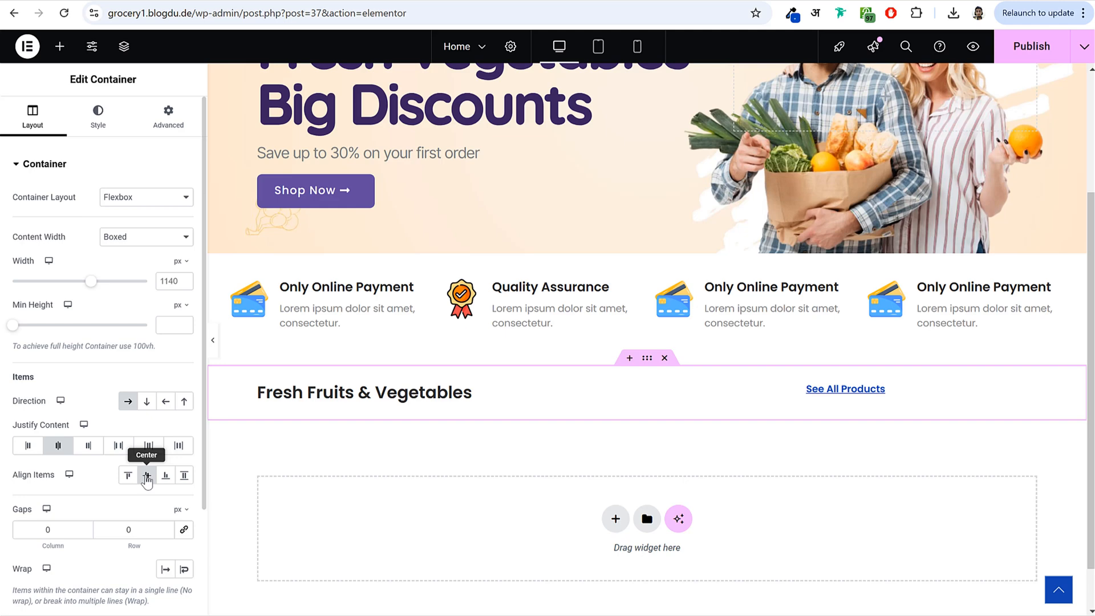
click(1026, 48)
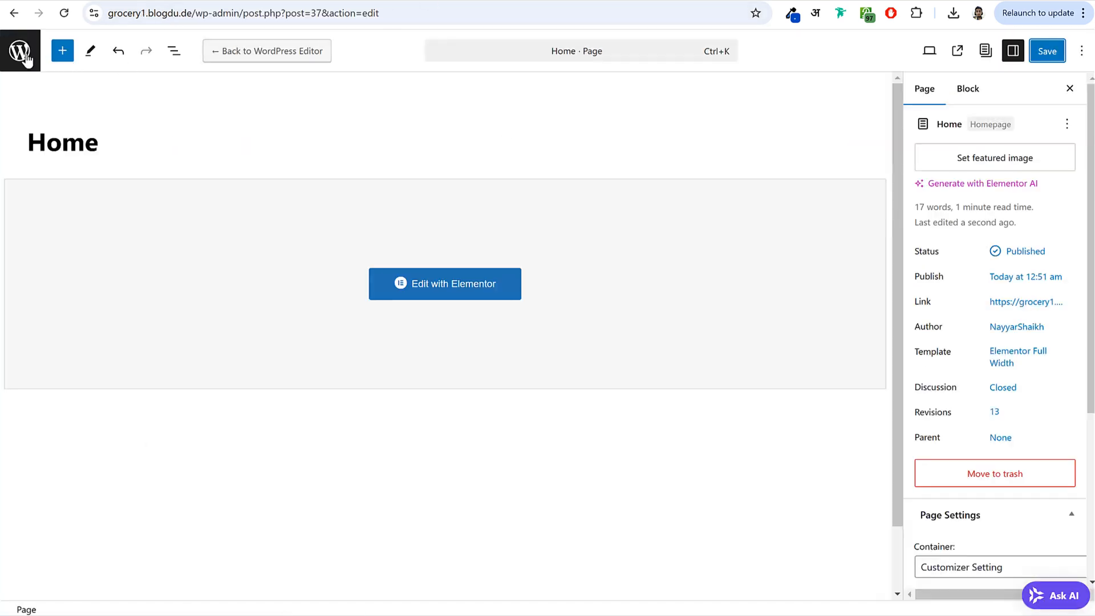
- Go from the Pages list to Products > Categories in WordPress admin
click(17, 54)
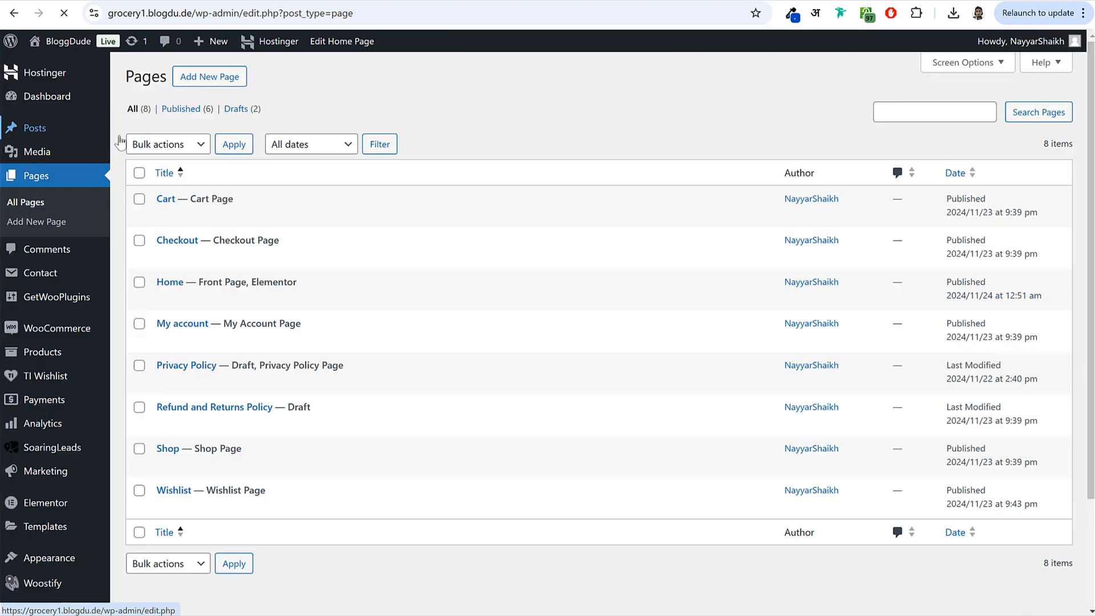
mouse_move(33, 359)
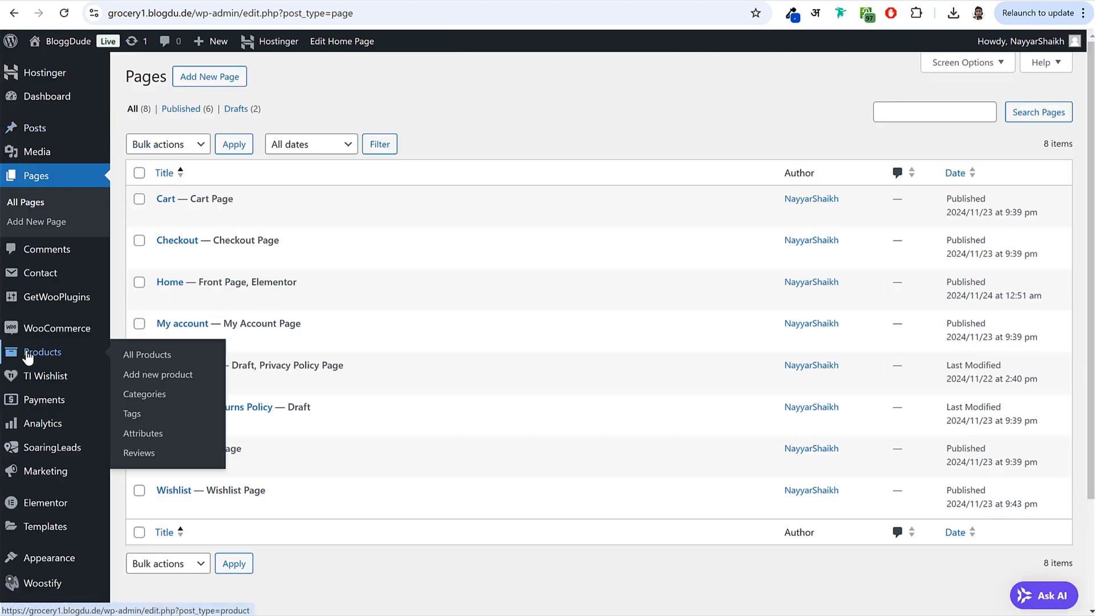
click(154, 395)
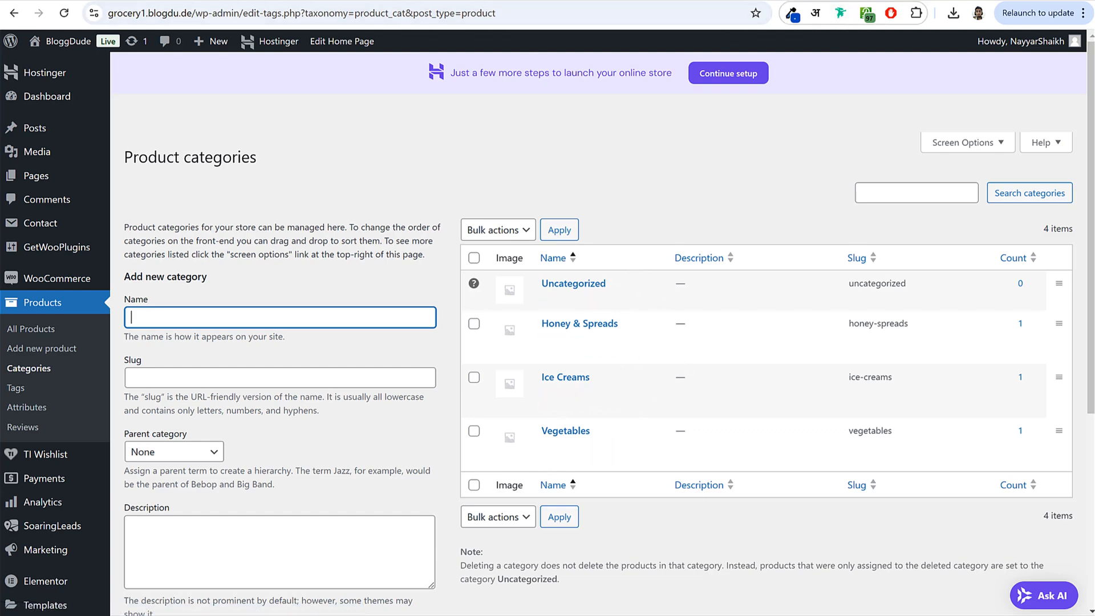
click(724, 0)
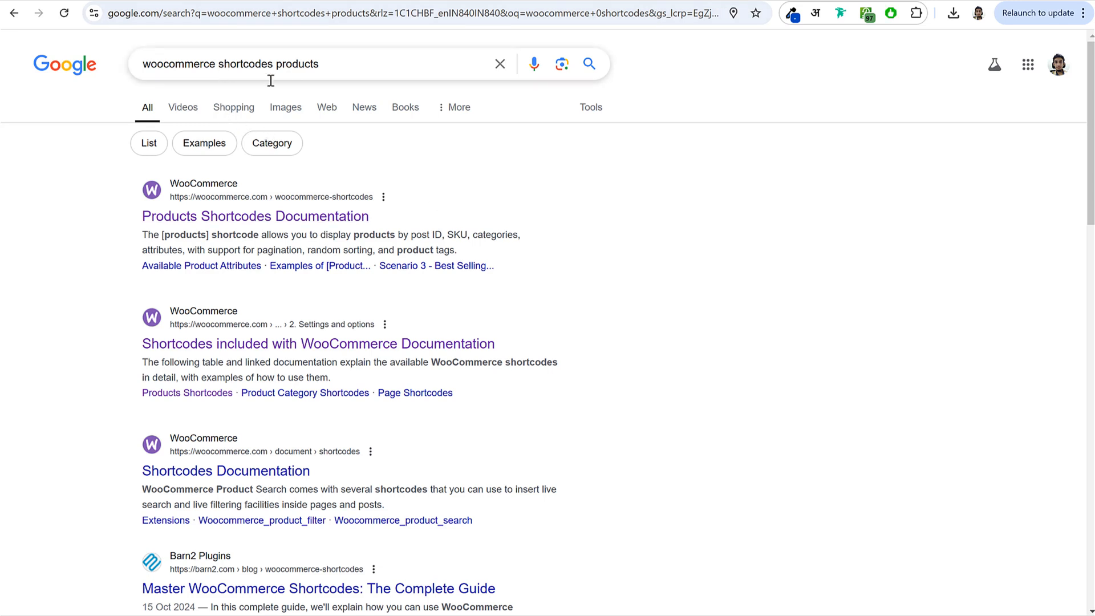
- Open the Products Shortcodes Documentation and browse the early scenario shortcode examples
drag(140, 216, 313, 222)
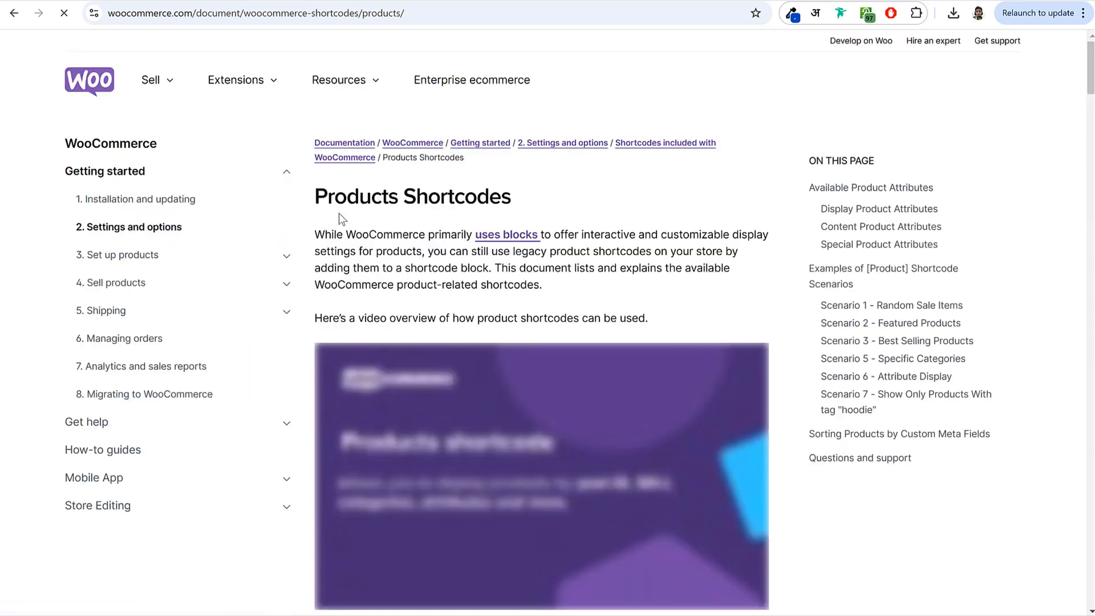
scroll(552, 251, down, 12)
scroll(552, 255, down, 20)
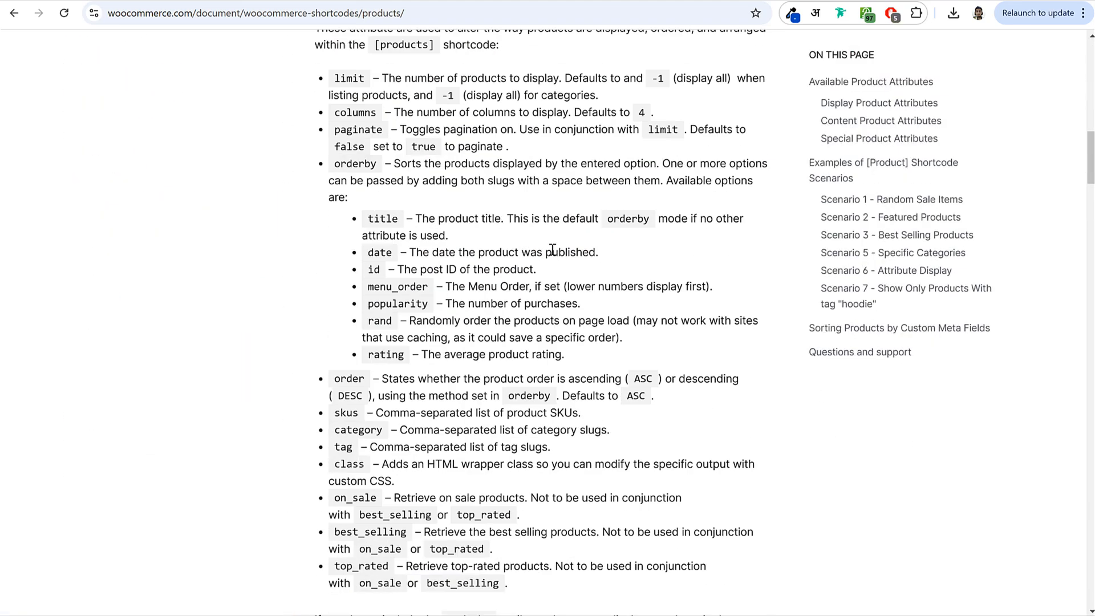
scroll(552, 255, down, 10)
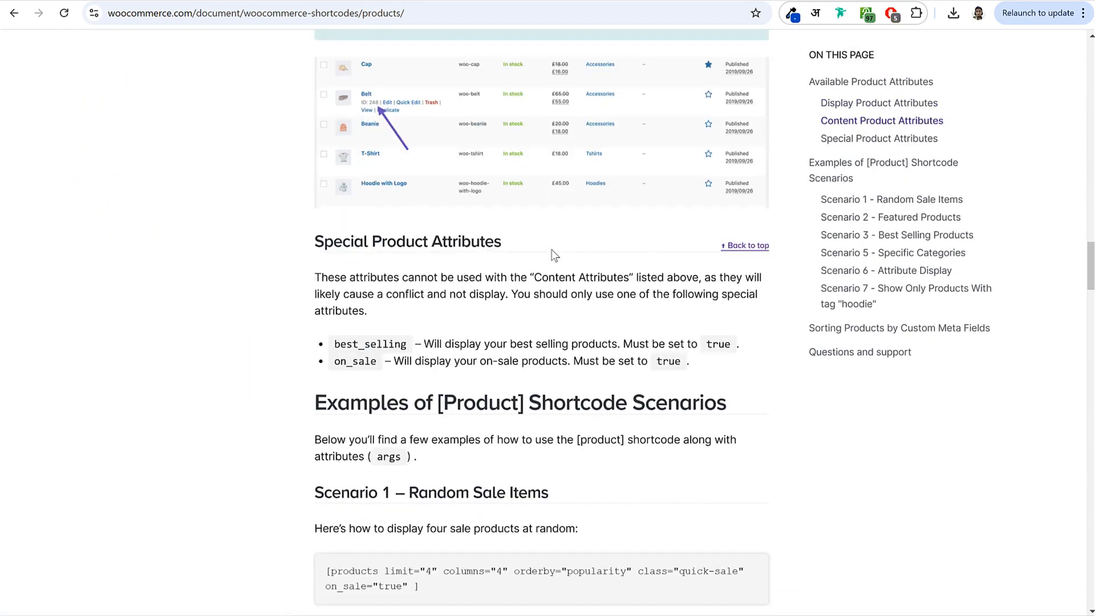
triple_click(368, 243)
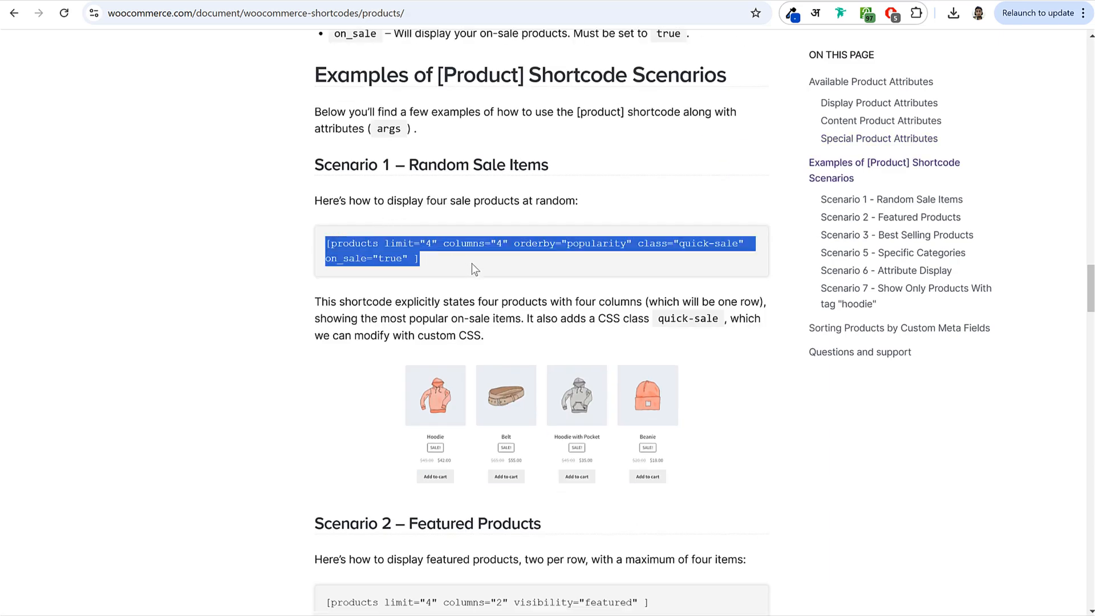
click(477, 269)
scroll(478, 269, down, 6)
drag(479, 257, 693, 263)
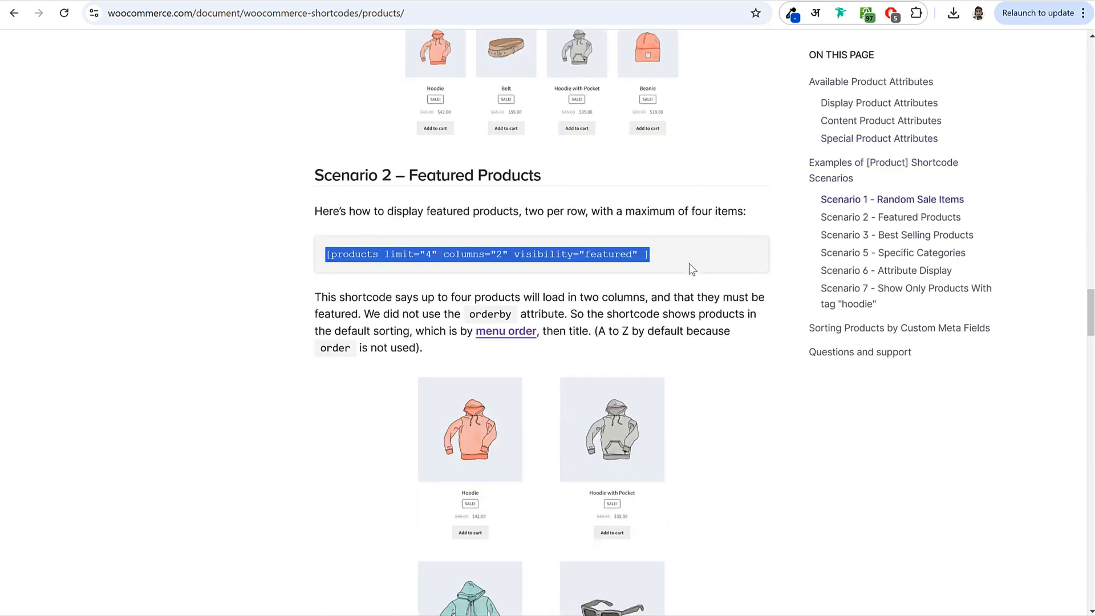
scroll(682, 263, down, 11)
- Copy the Scenario 5 specific-categories products shortcode
drag(327, 203, 779, 219)
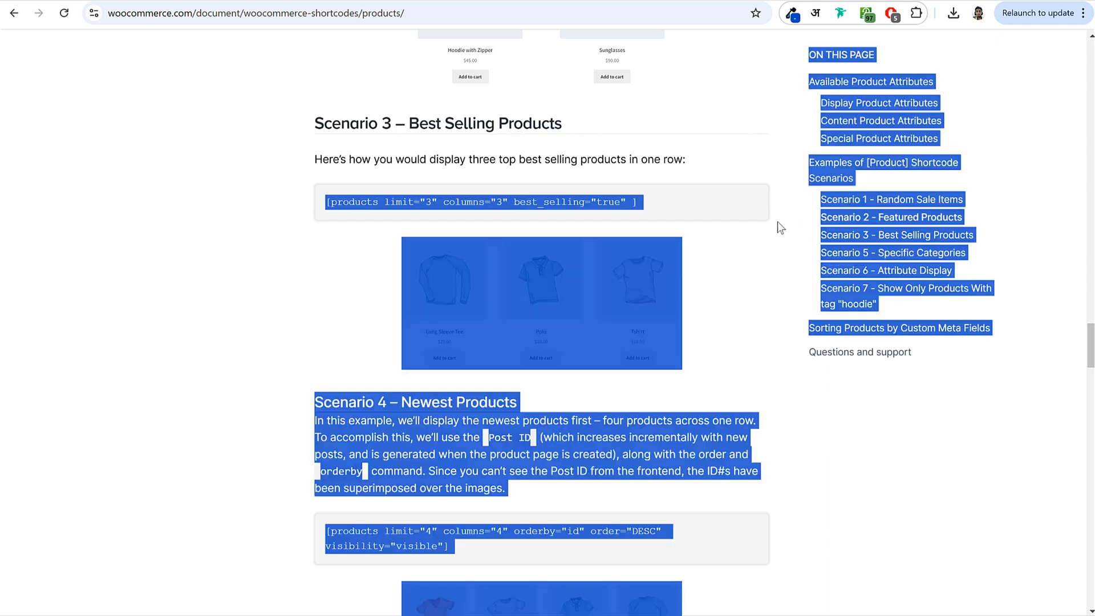
scroll(775, 227, down, 7)
click(775, 227)
scroll(774, 227, down, 4)
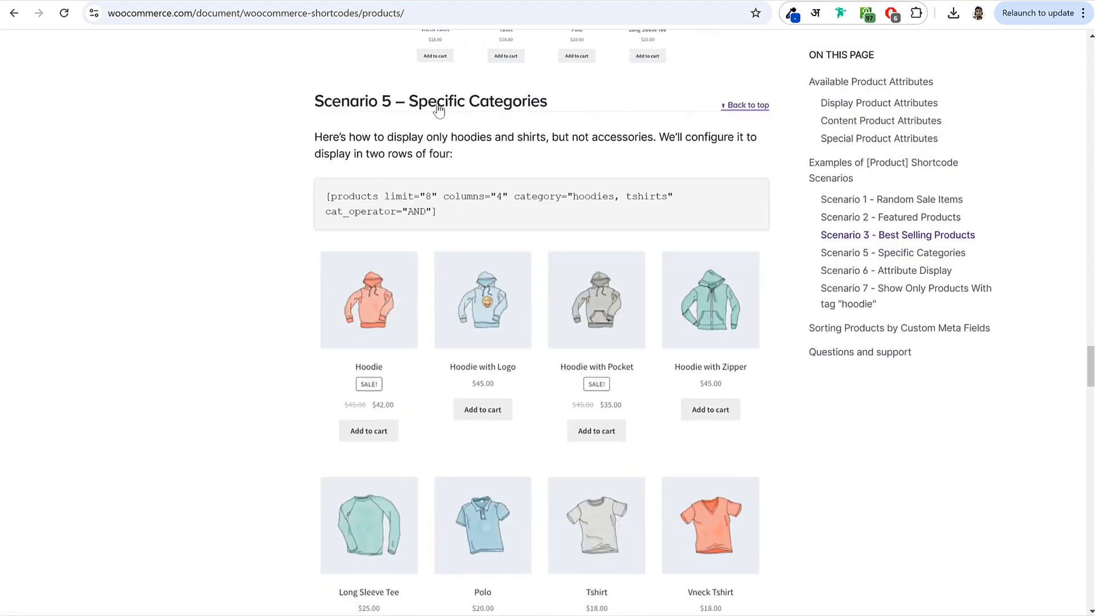
drag(326, 196, 443, 194)
right_click(435, 206)
click(484, 218)
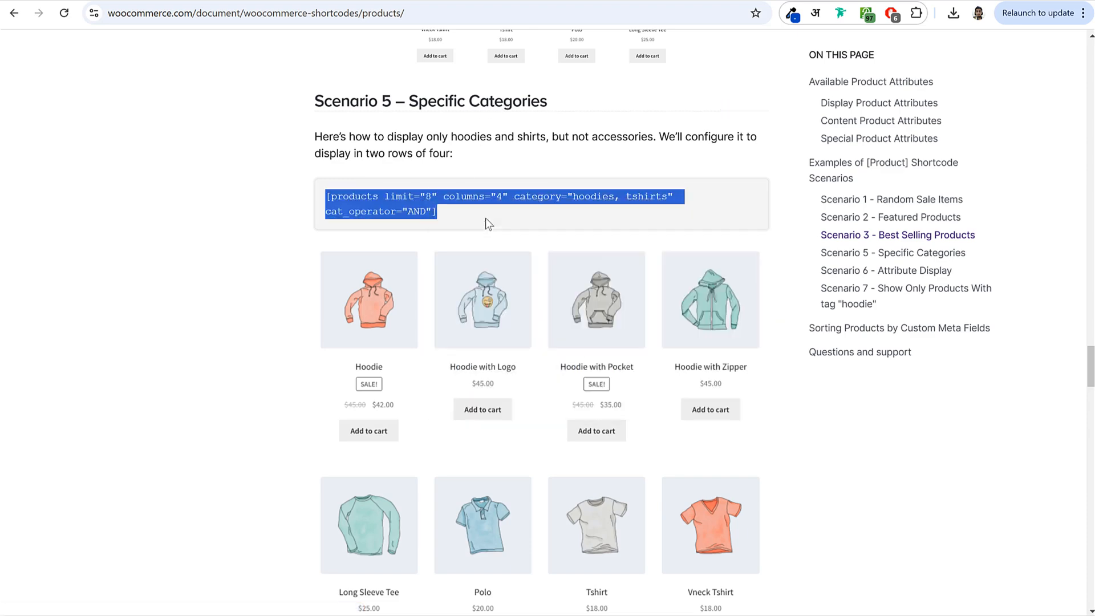
click(278, 0)
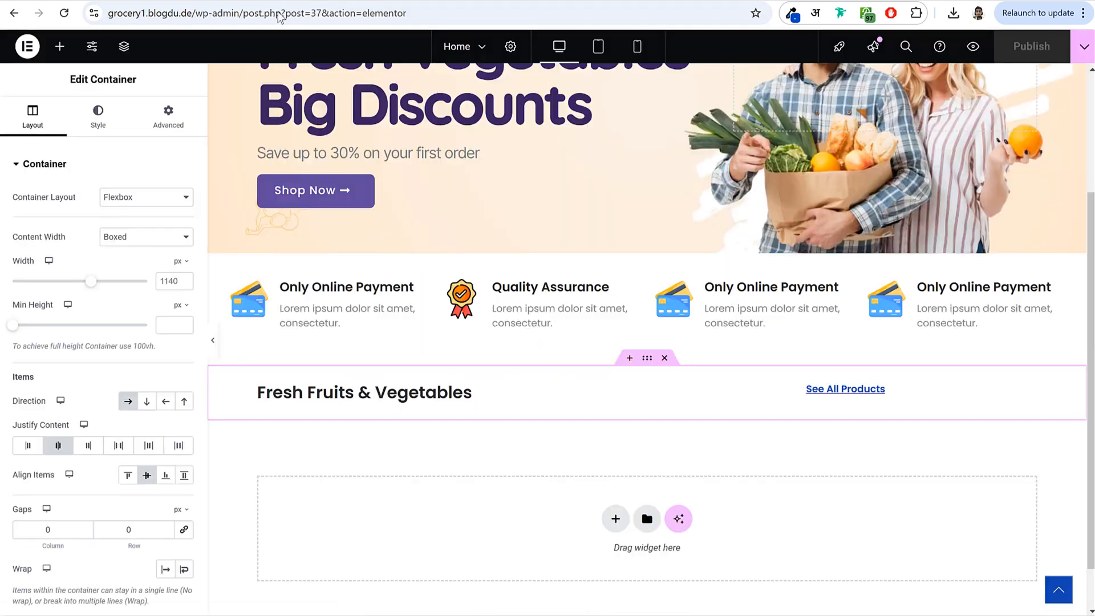
- Add a Shortcode widget with the products shortcode set to limit 5, columns 5, and no categories
click(59, 47)
text(sho)
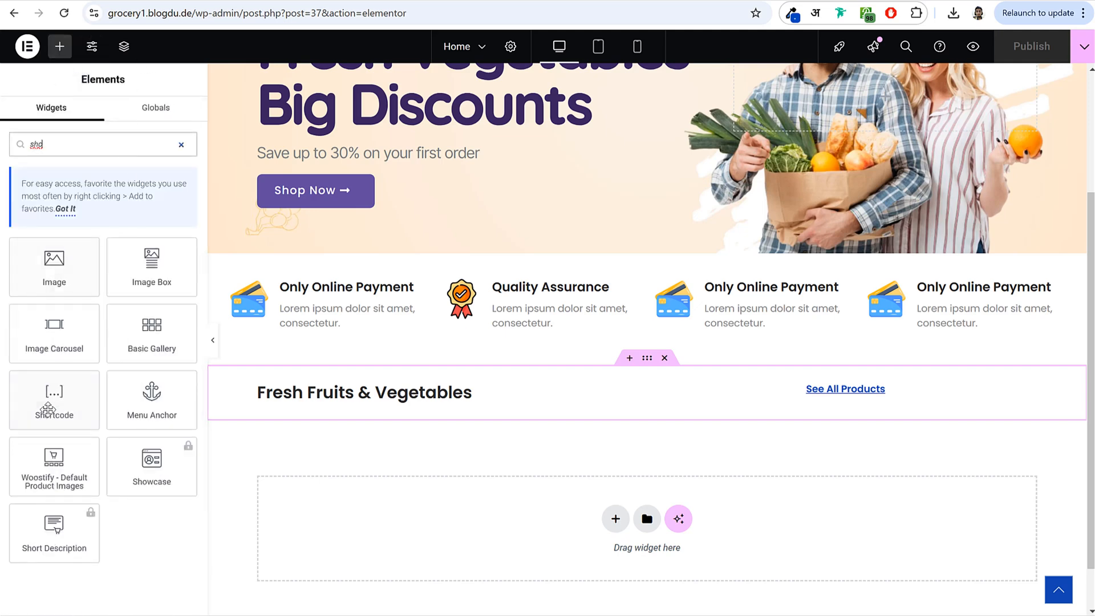
drag(48, 408, 663, 565)
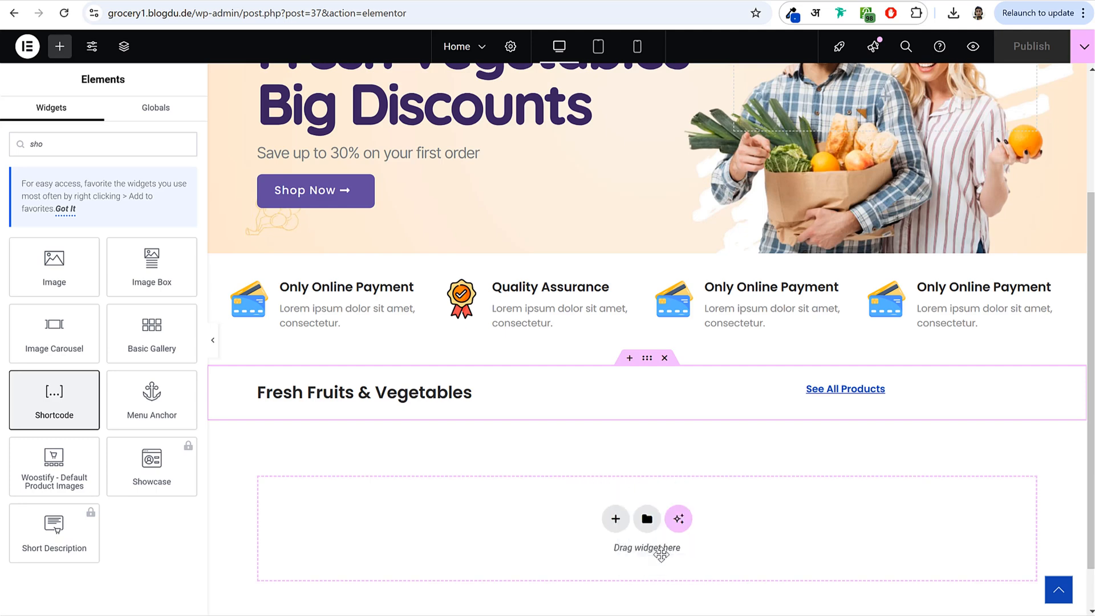
key(ctrl+v)
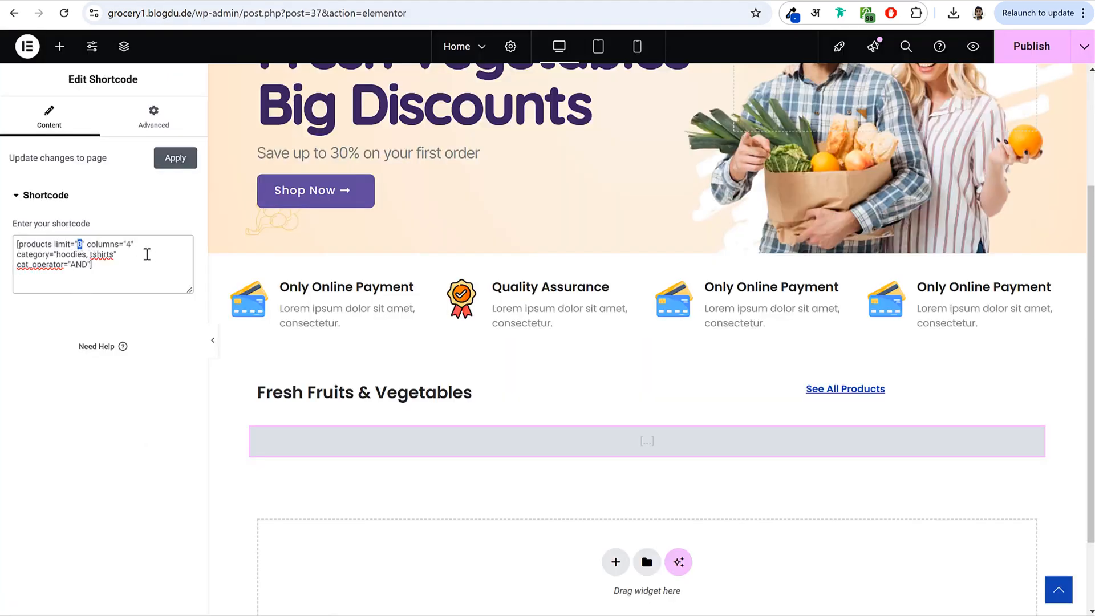
text(5)
text(5)
drag(57, 254, 106, 261)
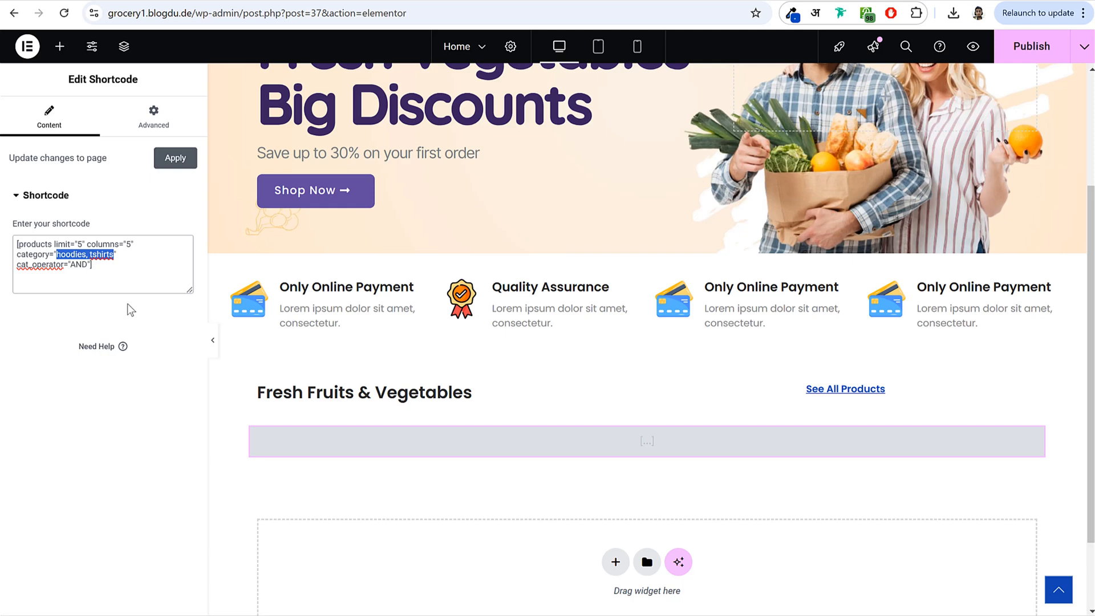
key(BackSpace)
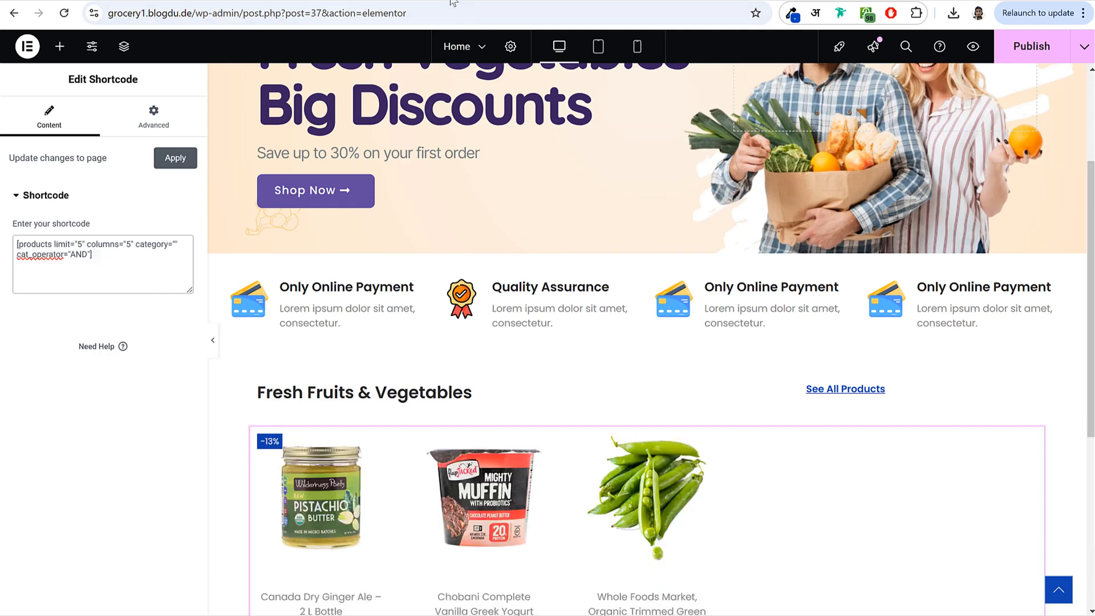
click(452, 1)
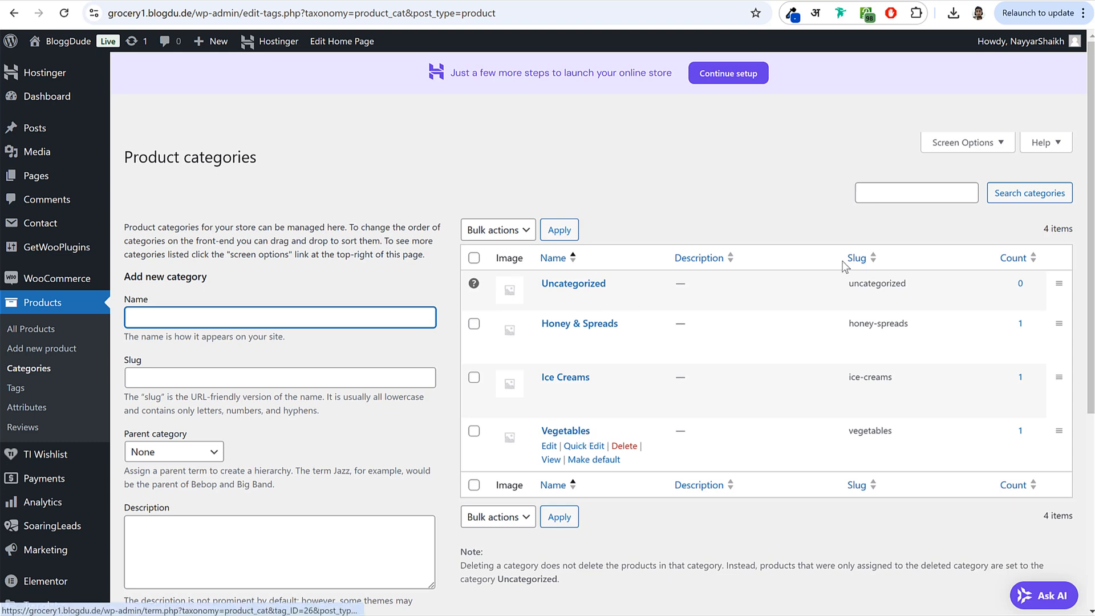
- Copy the 'vegetables' slug from the Product categories list
double_click(887, 287)
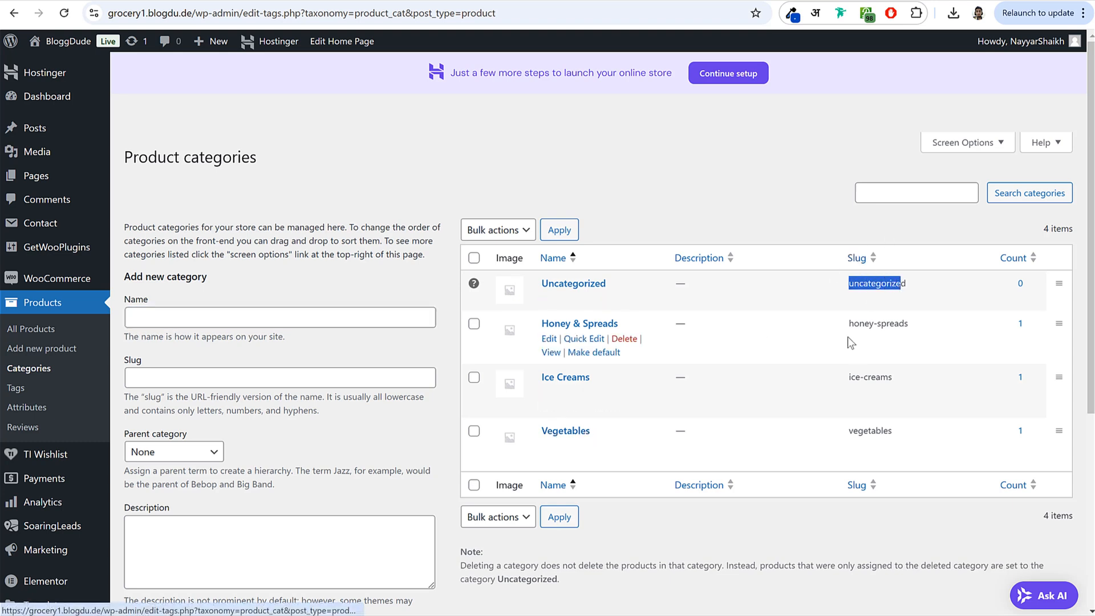
drag(848, 323, 909, 321)
drag(849, 377, 907, 382)
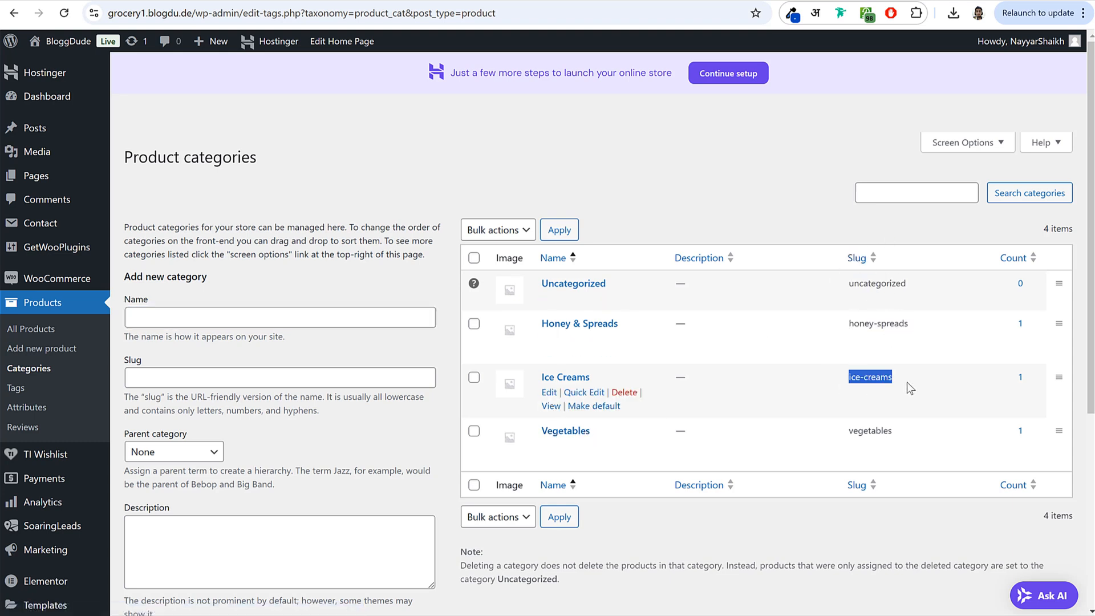
right_click(861, 433)
click(910, 450)
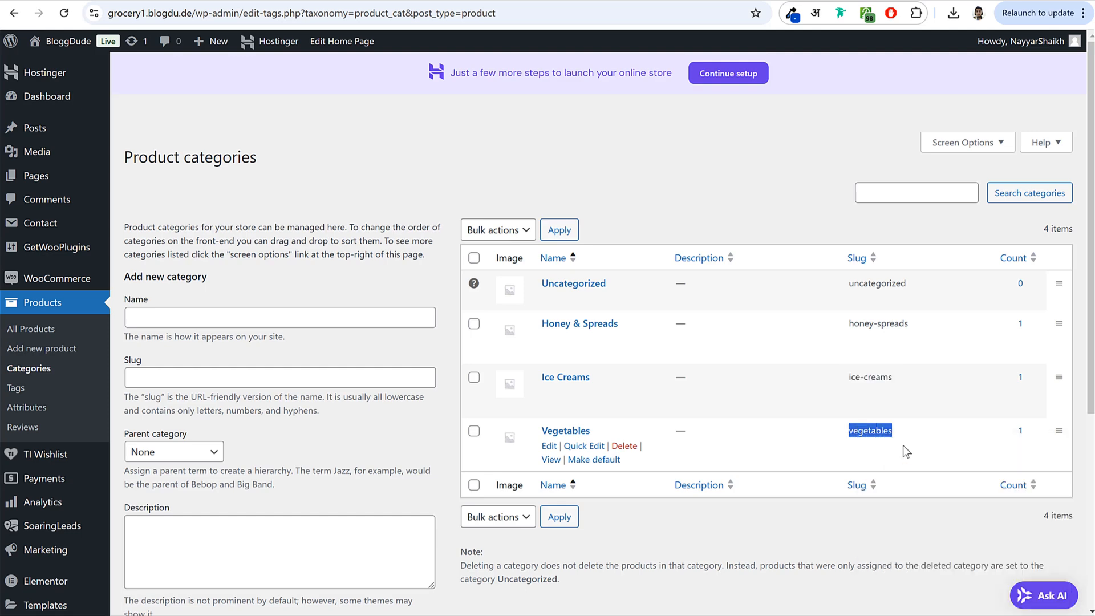
click(288, 0)
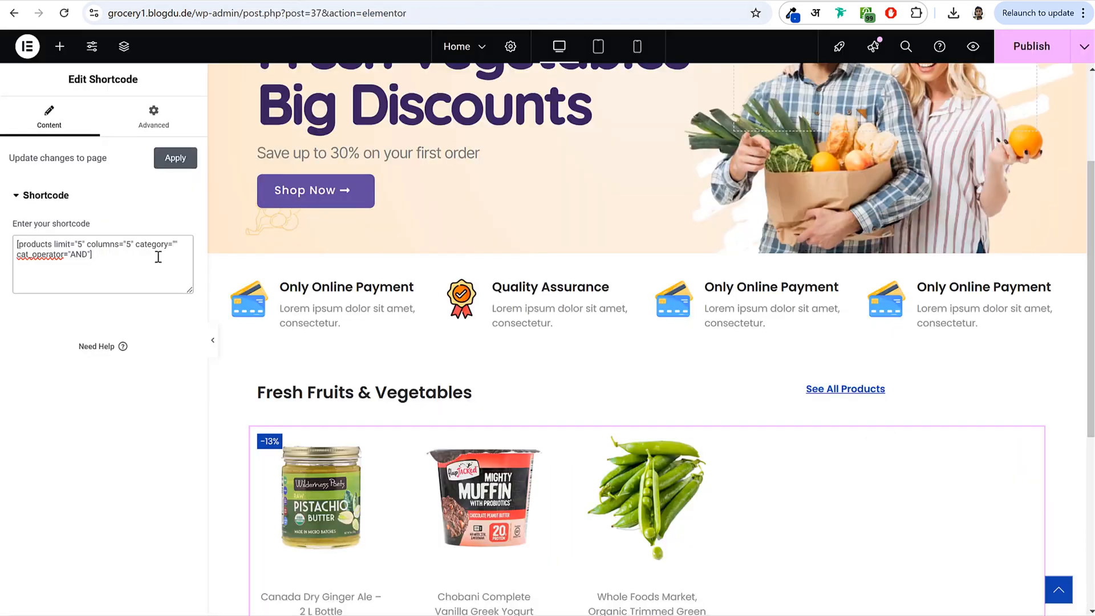
- Set the shortcode to category="vegetables", test removing and restoring it, then publish
key(ctrl+v)
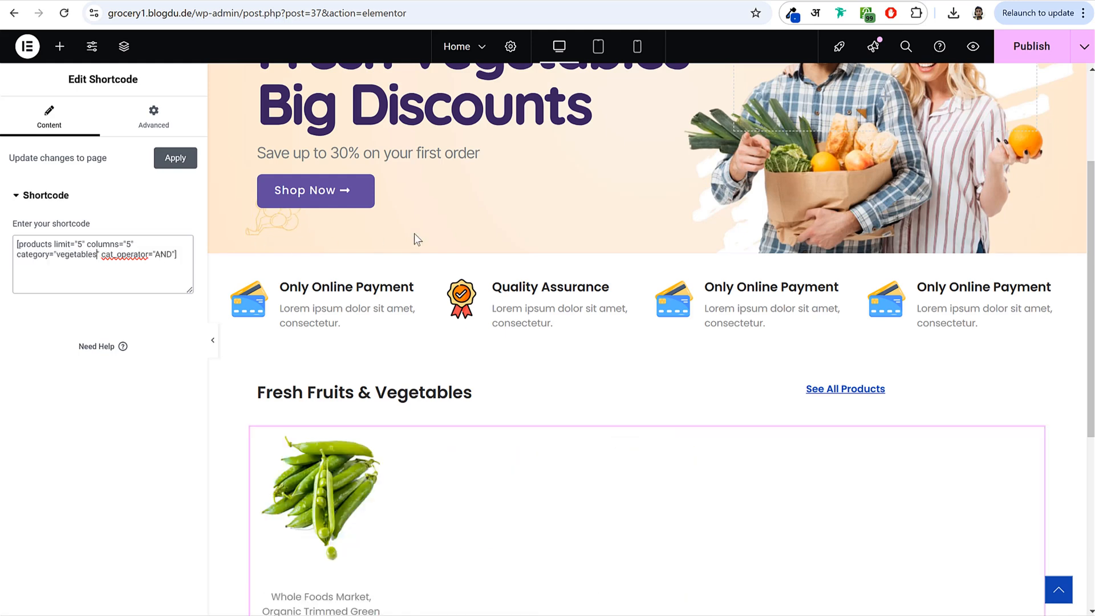
scroll(402, 235, down, 3)
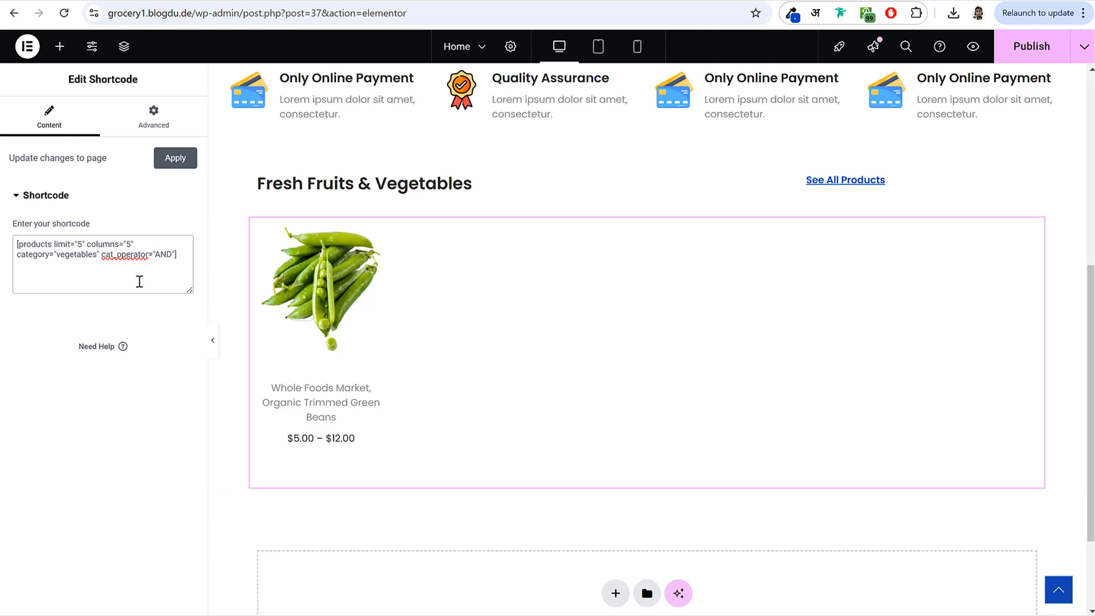
key(ctrl+BackSpace)
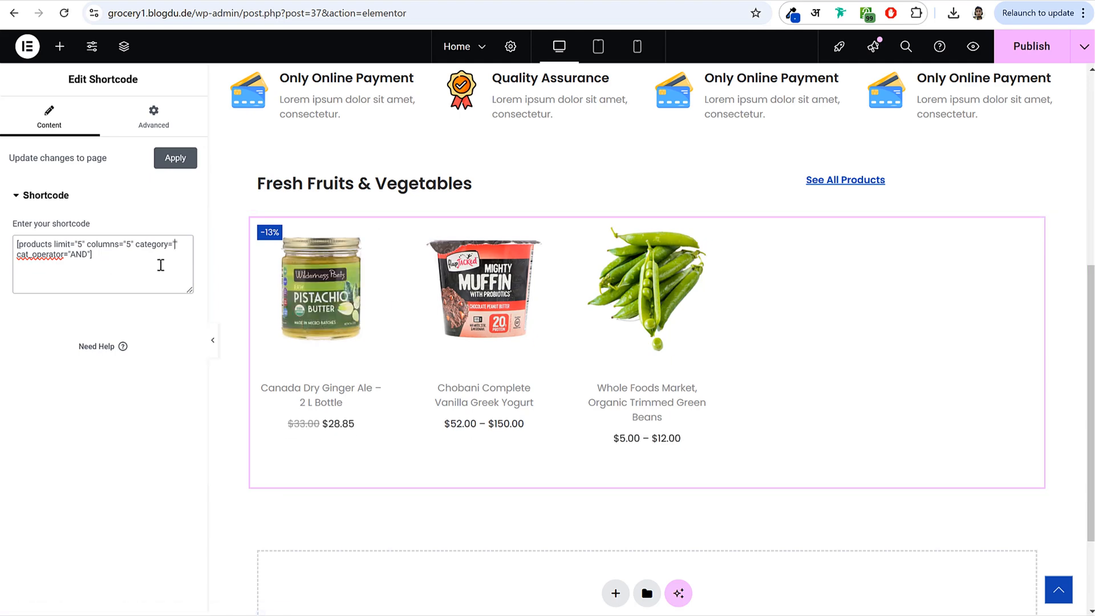
key(ctrl+z)
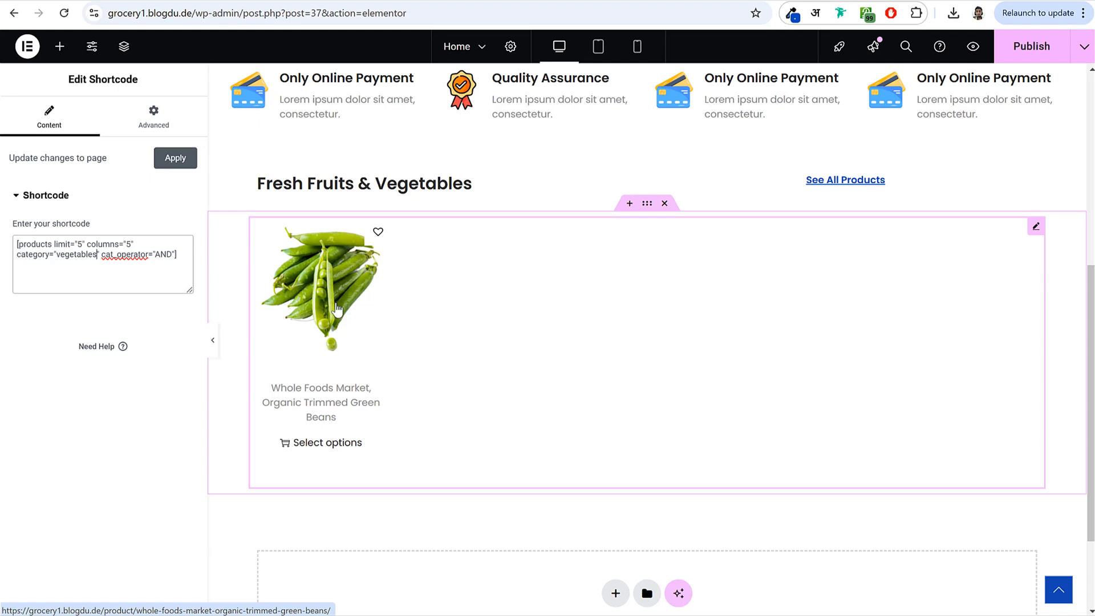
click(1029, 46)
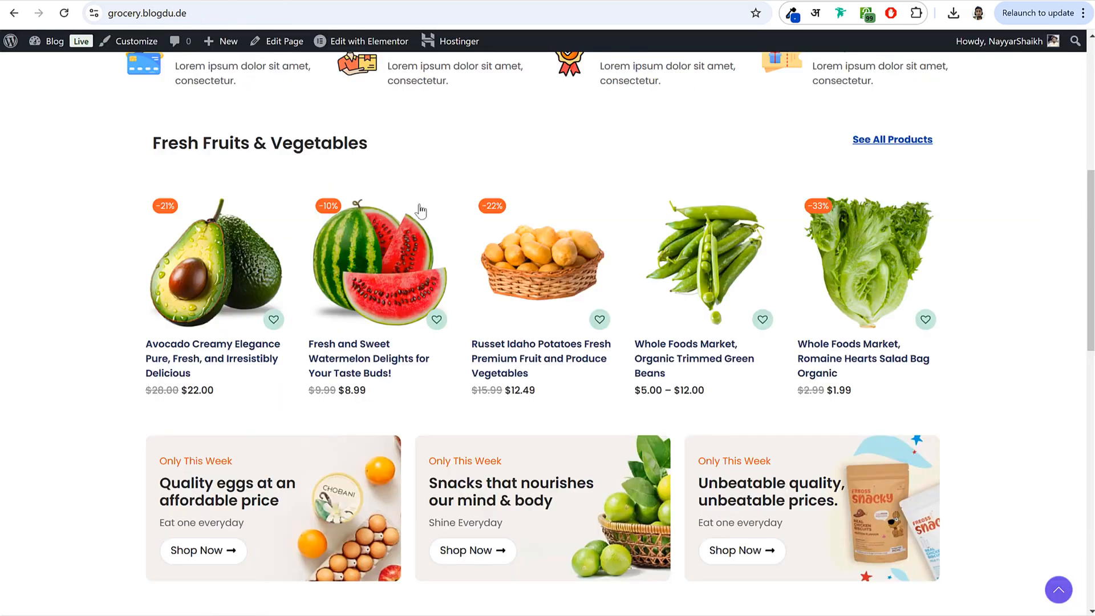
- Scroll the live Home page to review the row of five vegetable products
scroll(573, 302, down, 3)
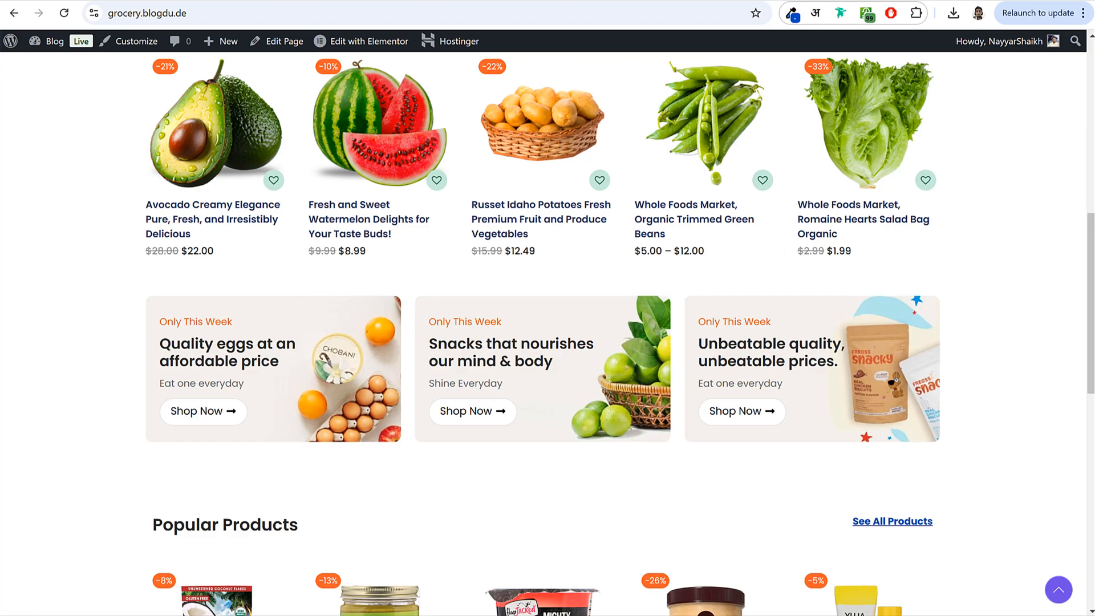
scroll(517, 361, up, 10)
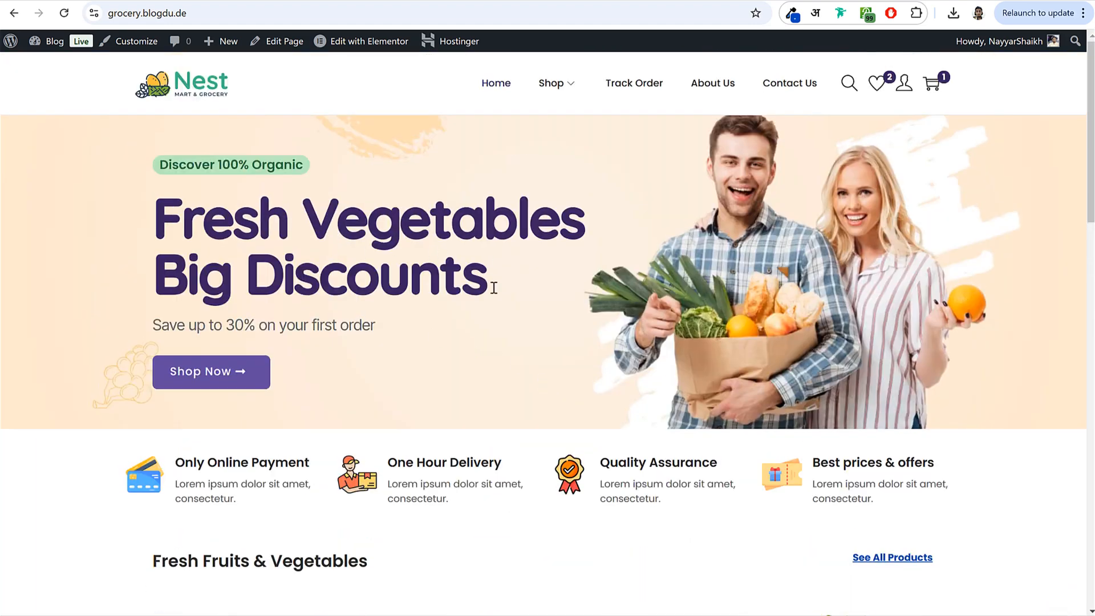
scroll(466, 317, down, 5)
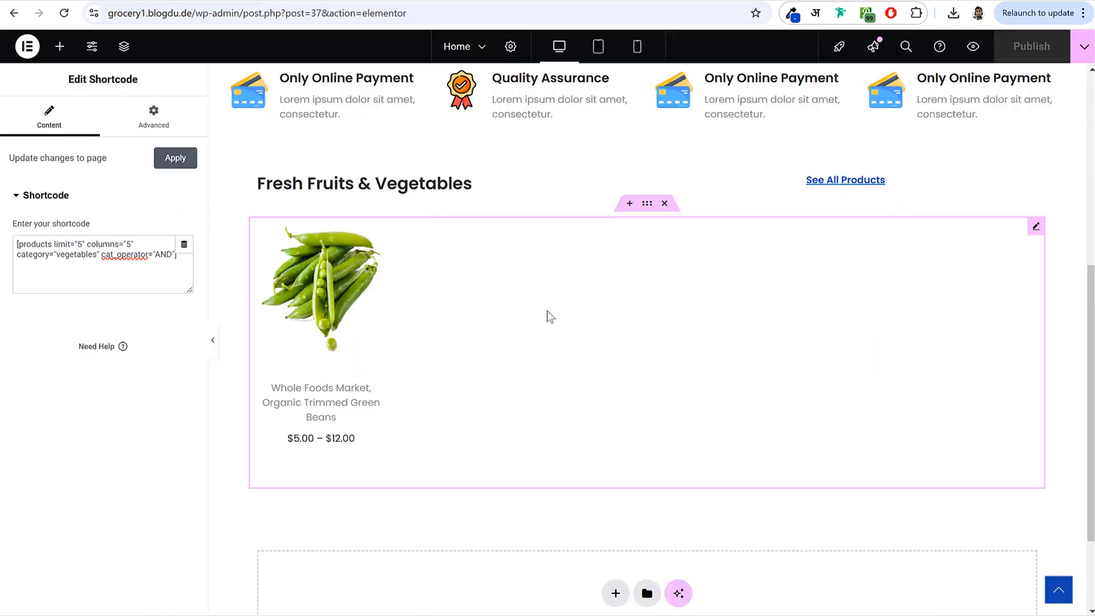
scroll(608, 344, down, 3)
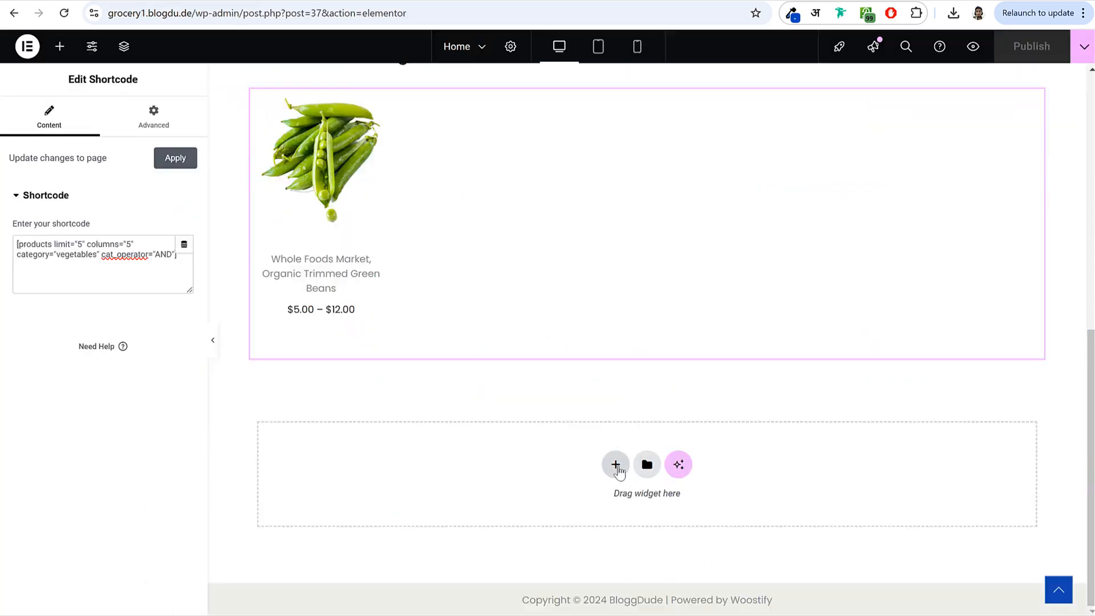
- Open Elementor's template library from a new section below the vegetable products
click(616, 465)
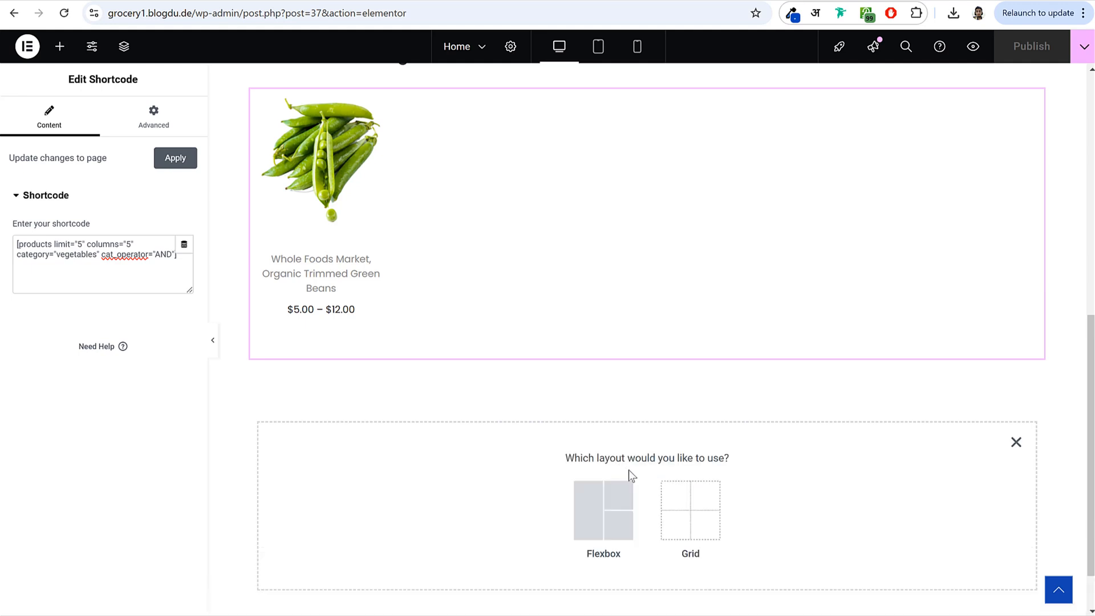
click(1016, 443)
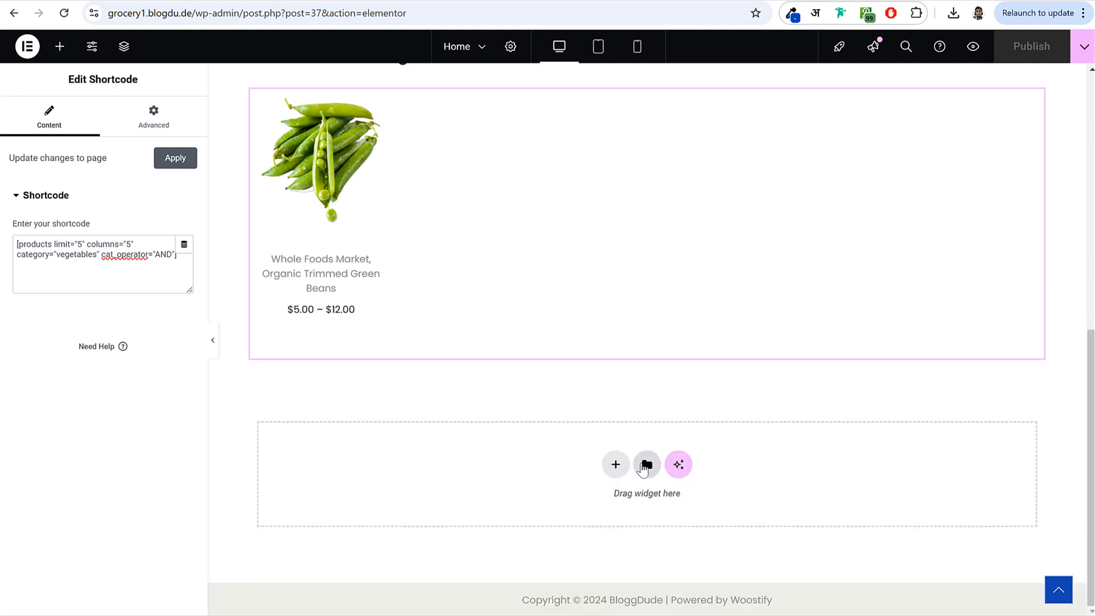
click(646, 466)
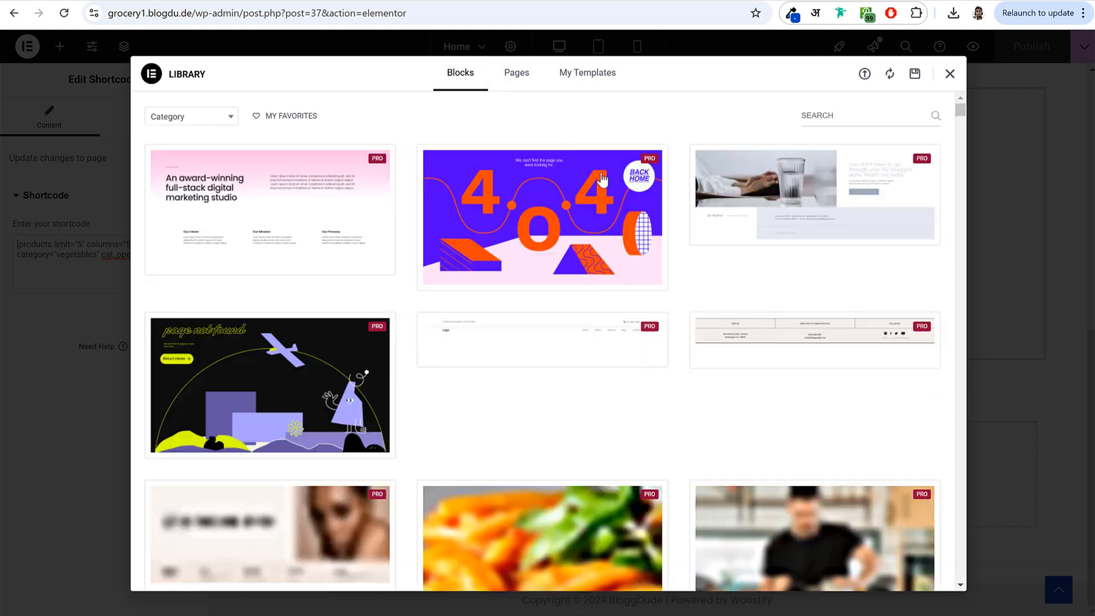
scroll(440, 269, down, 10)
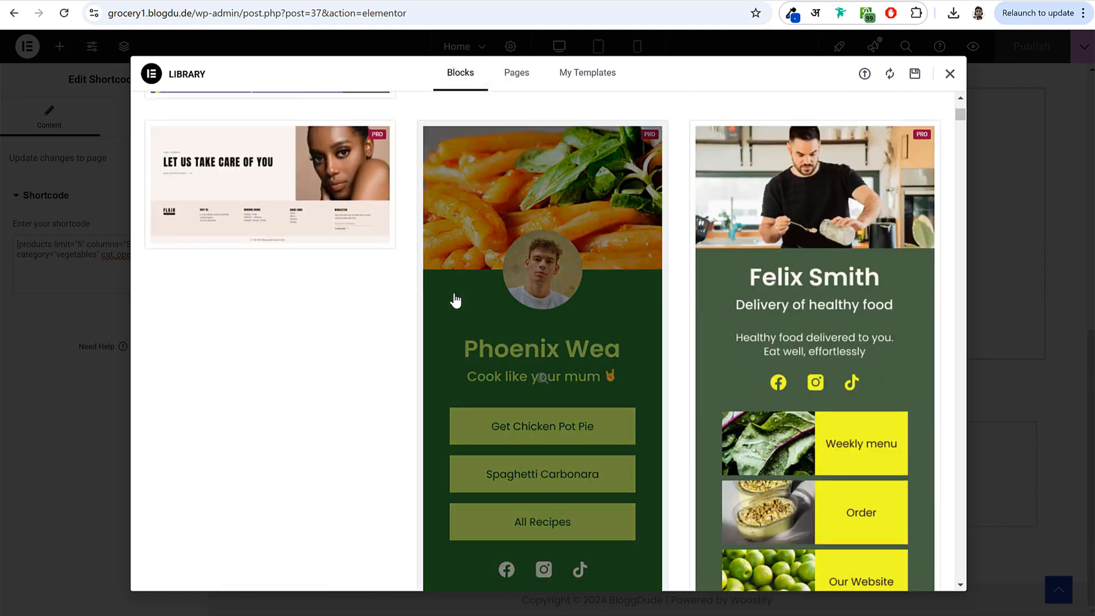
scroll(451, 302, down, 15)
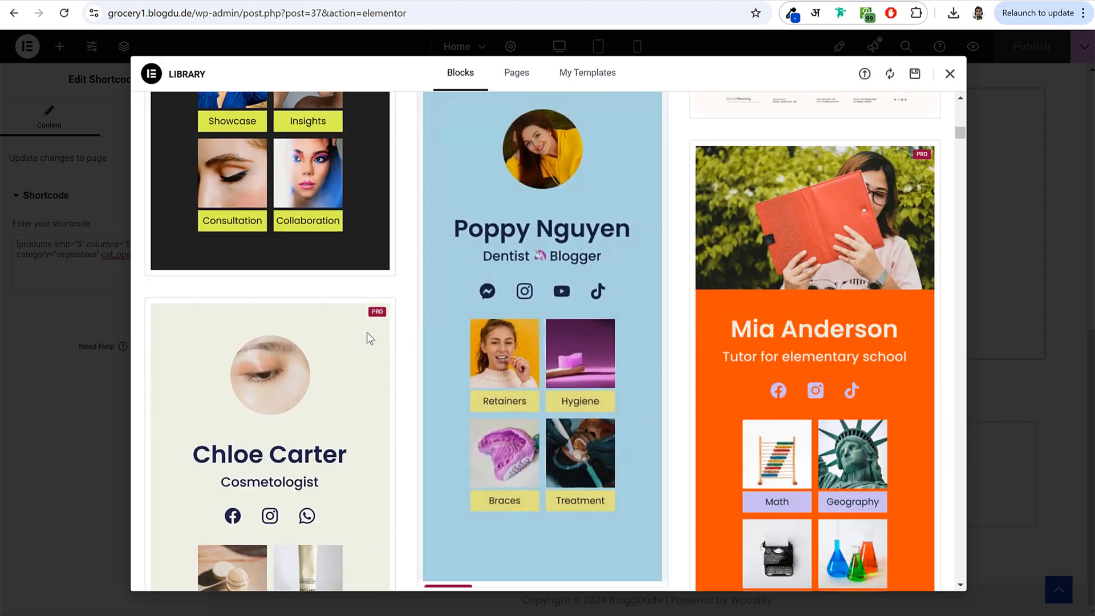
scroll(620, 330, down, 10)
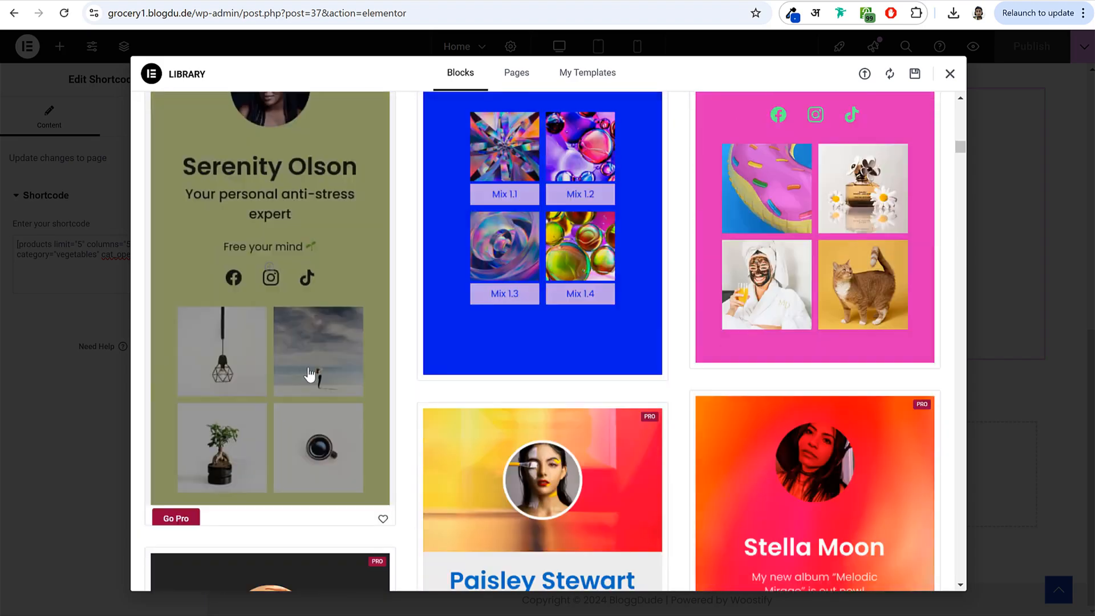
scroll(566, 416, down, 15)
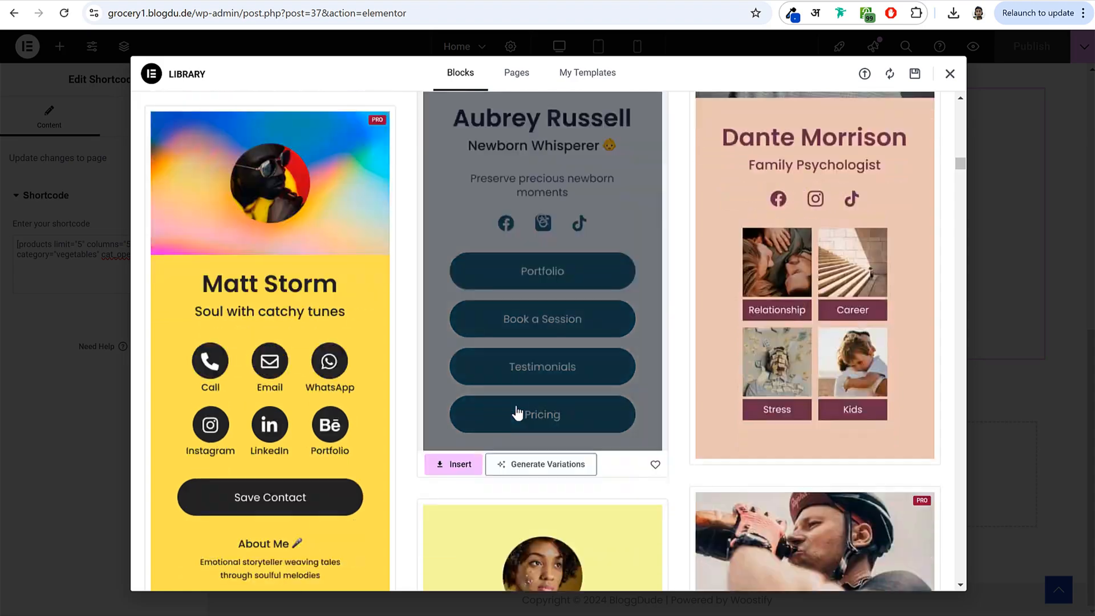
scroll(517, 411, down, 10)
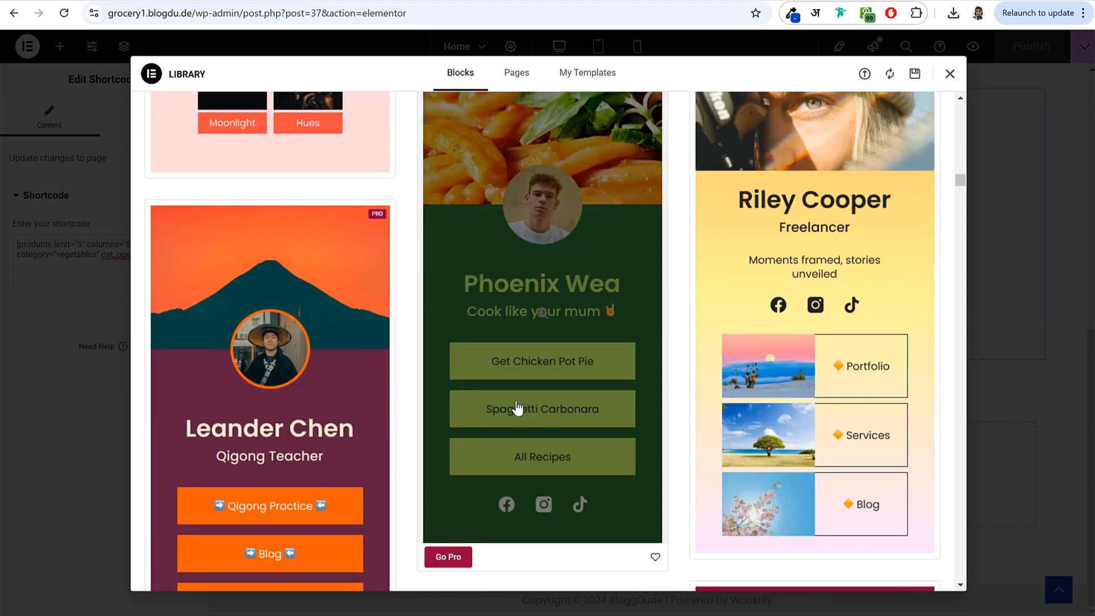
scroll(609, 409, up, 20)
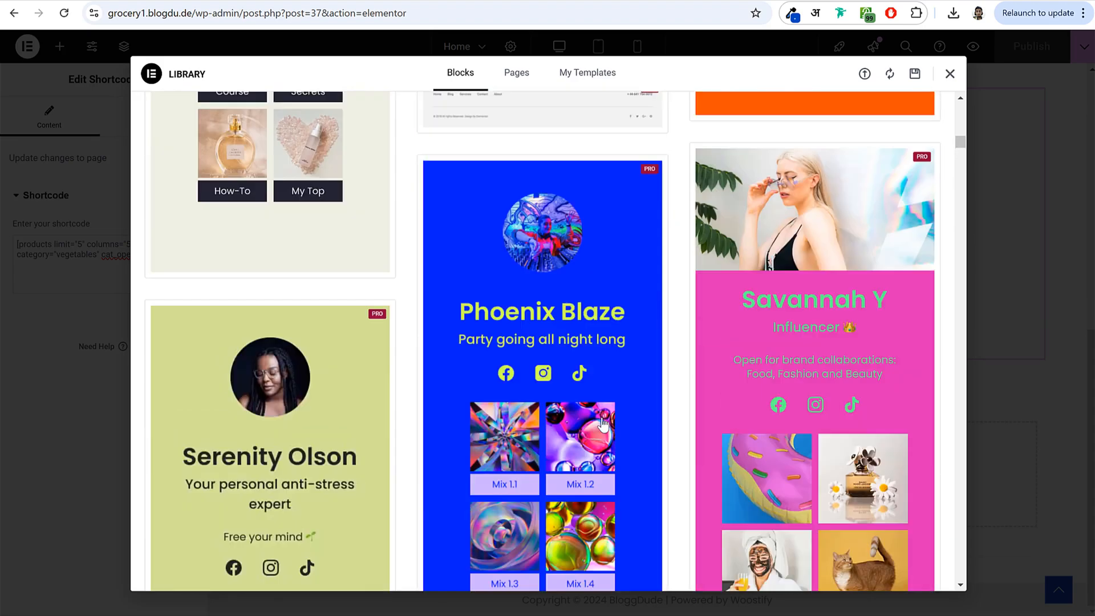
scroll(604, 425, up, 20)
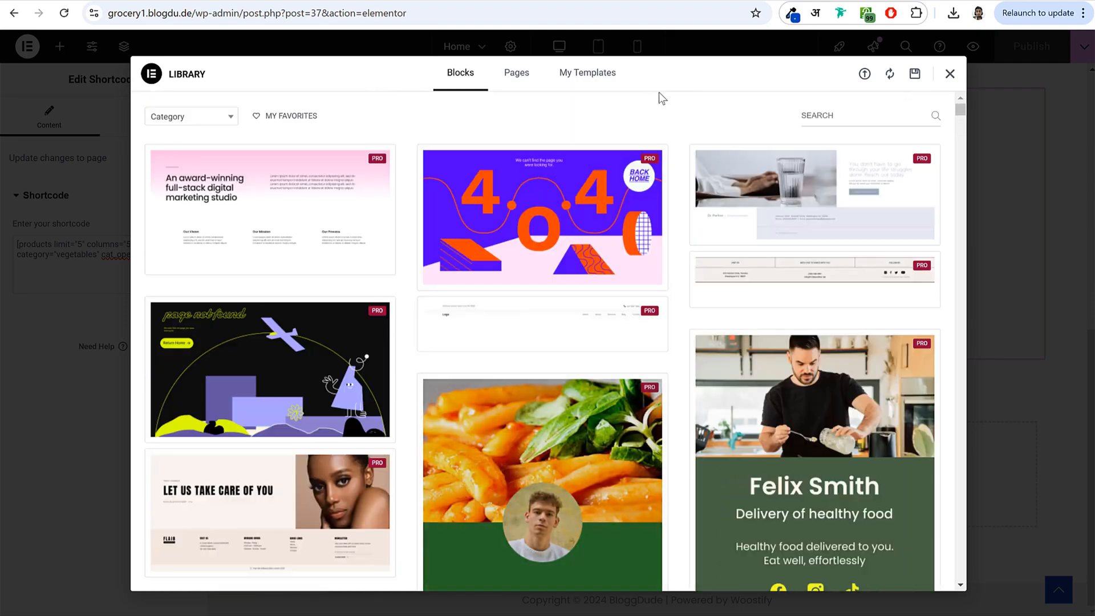
- Import the Grocery Store - 3 Banners Section JSON file from the Pages folder into My Templates
click(613, 85)
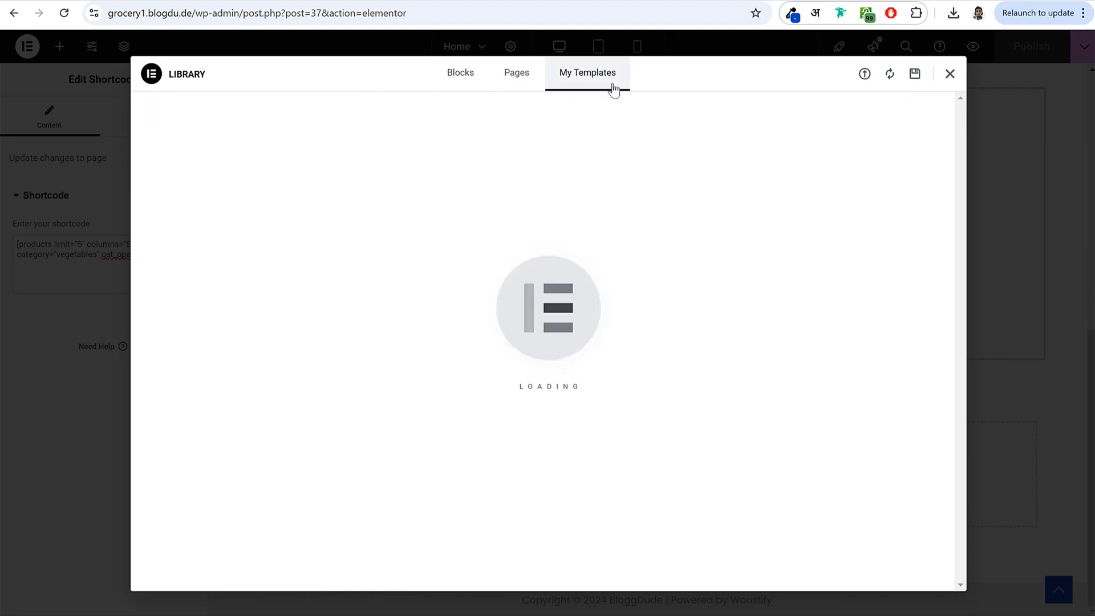
click(865, 75)
key(alt+Tab)
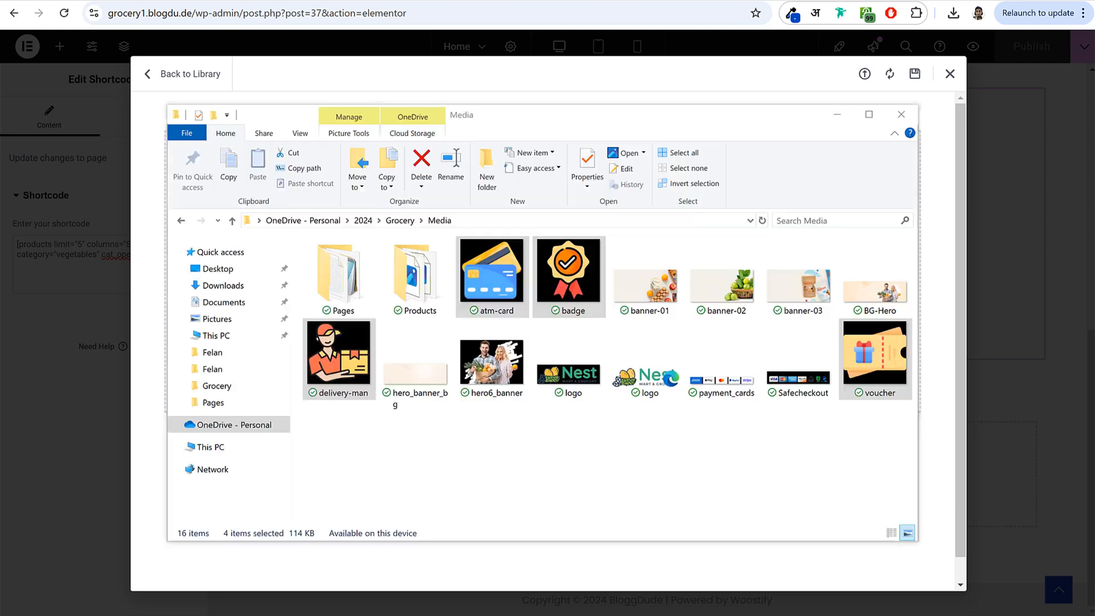
click(364, 278)
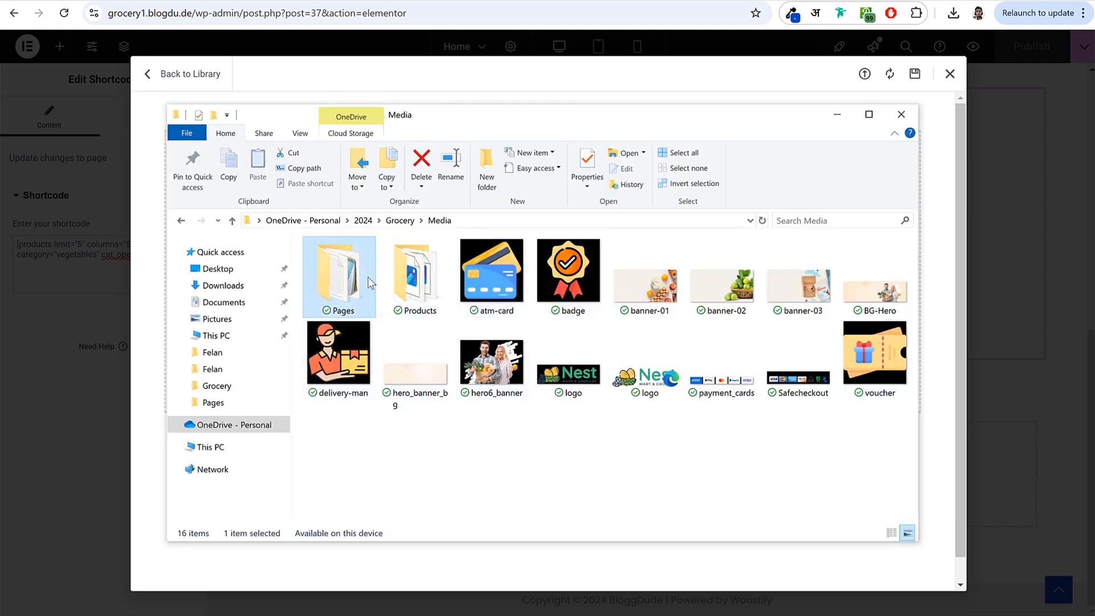
double_click(343, 278)
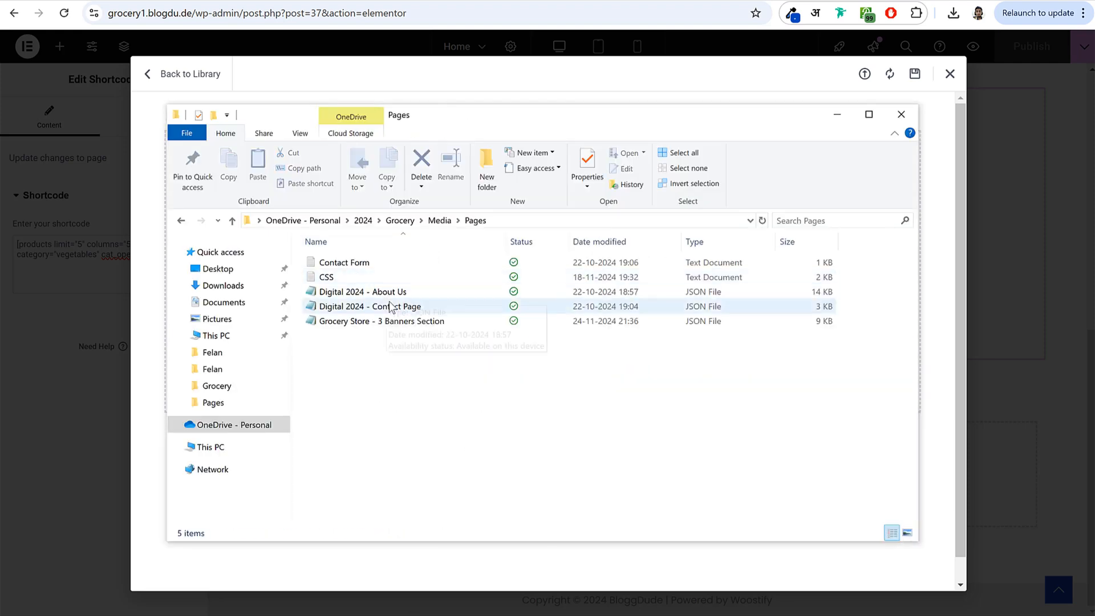
click(342, 321)
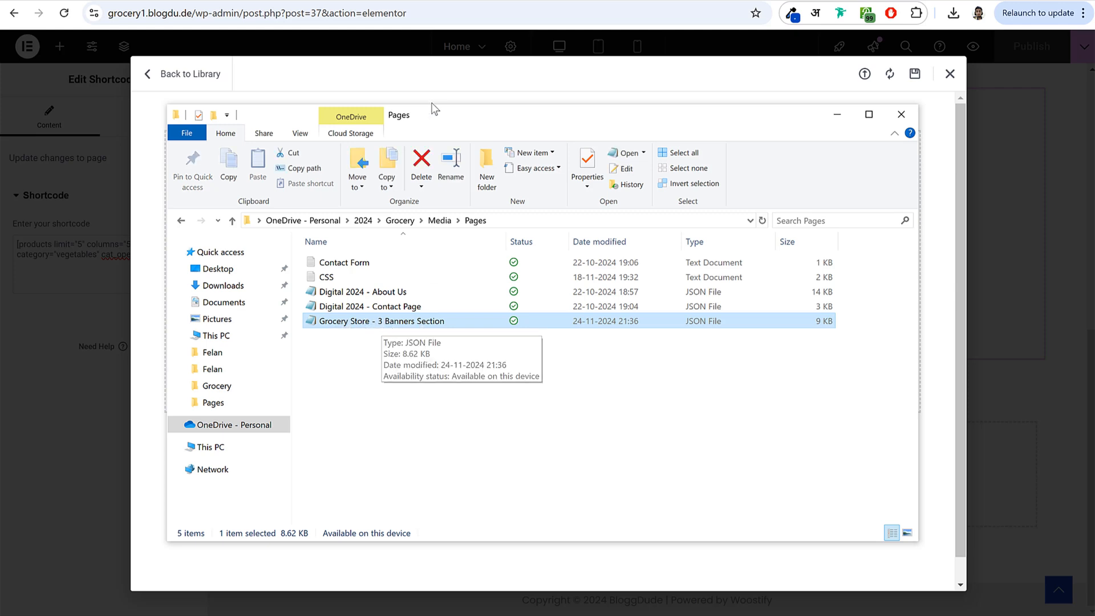
drag(433, 112, 437, 193)
drag(430, 409, 509, 151)
click(471, 344)
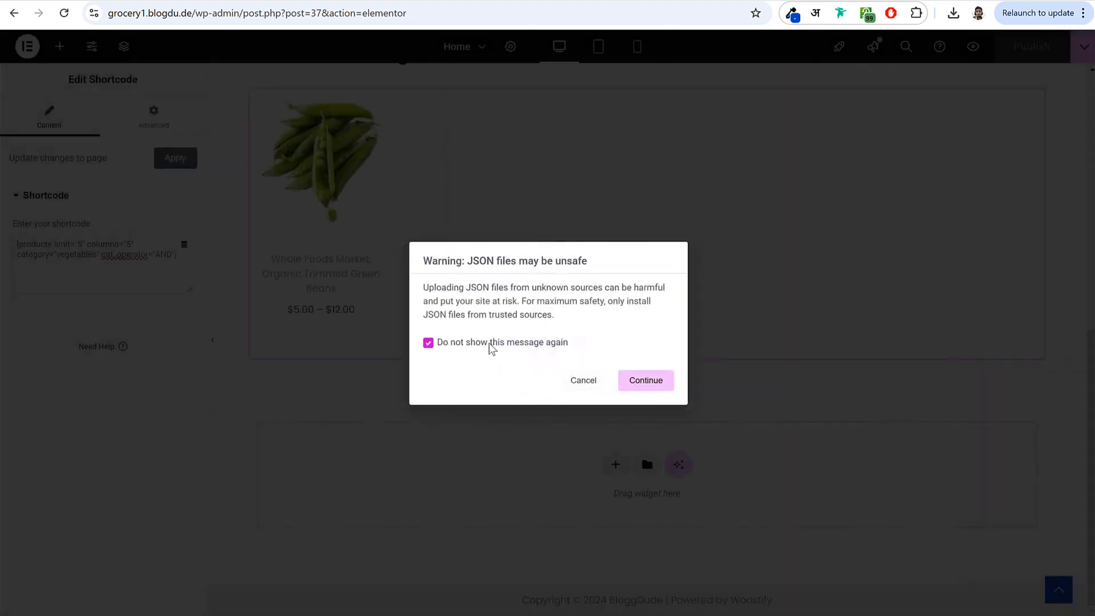
click(653, 390)
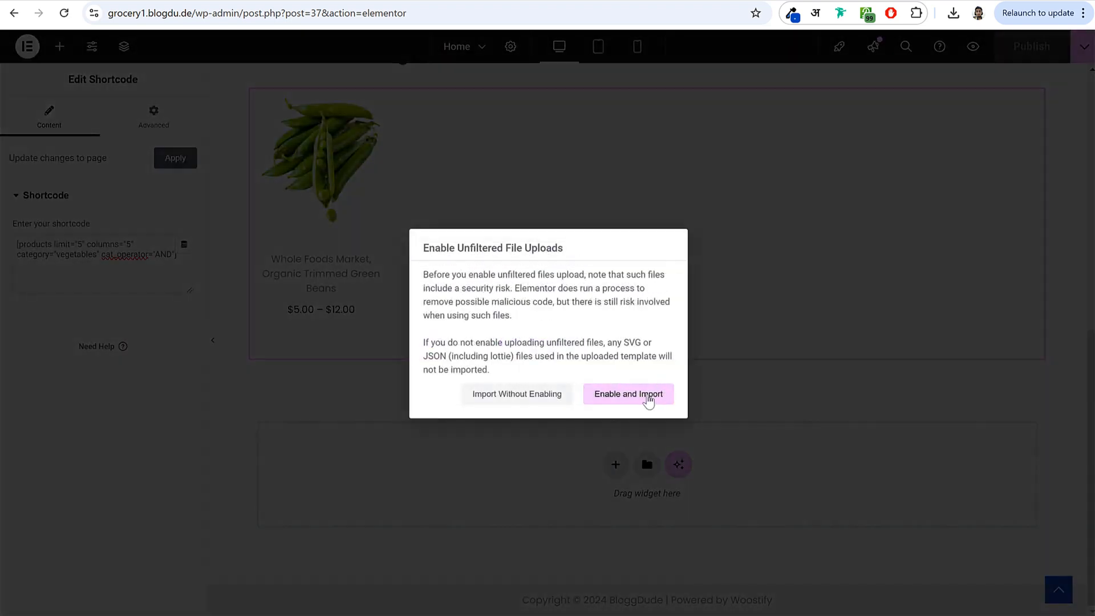
click(634, 395)
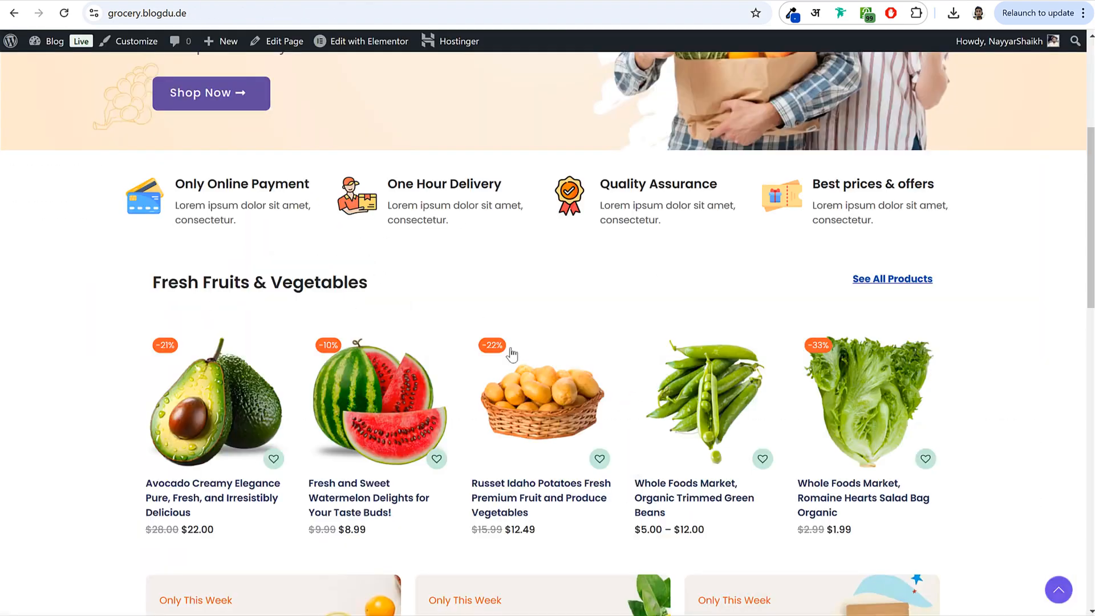
- Insert the 3 Banners template below the products and inspect the first banner's texts and button
scroll(512, 355, down, 5)
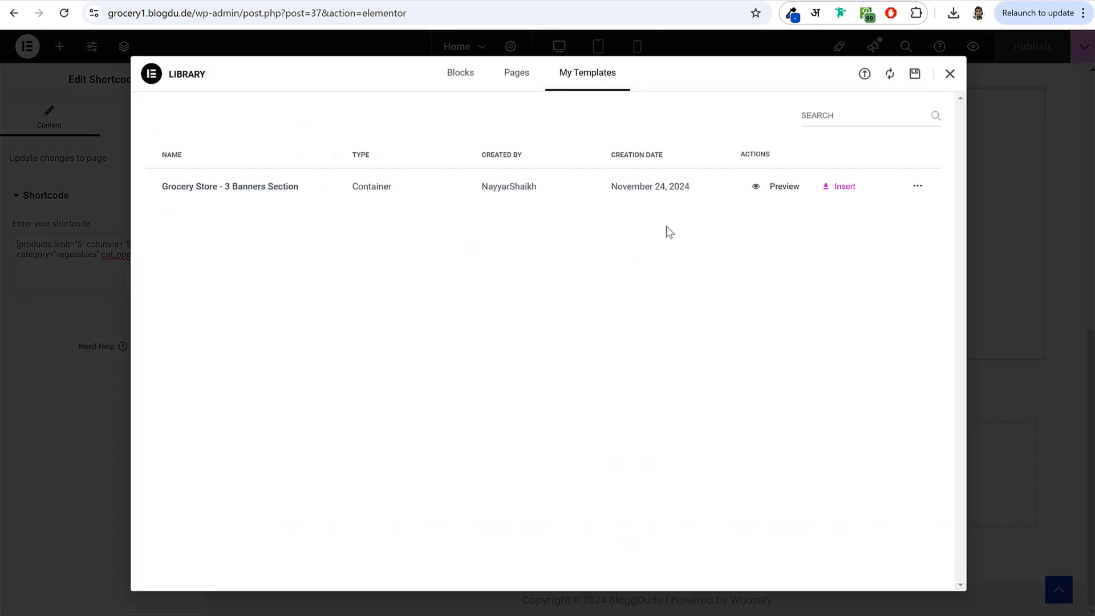
click(840, 190)
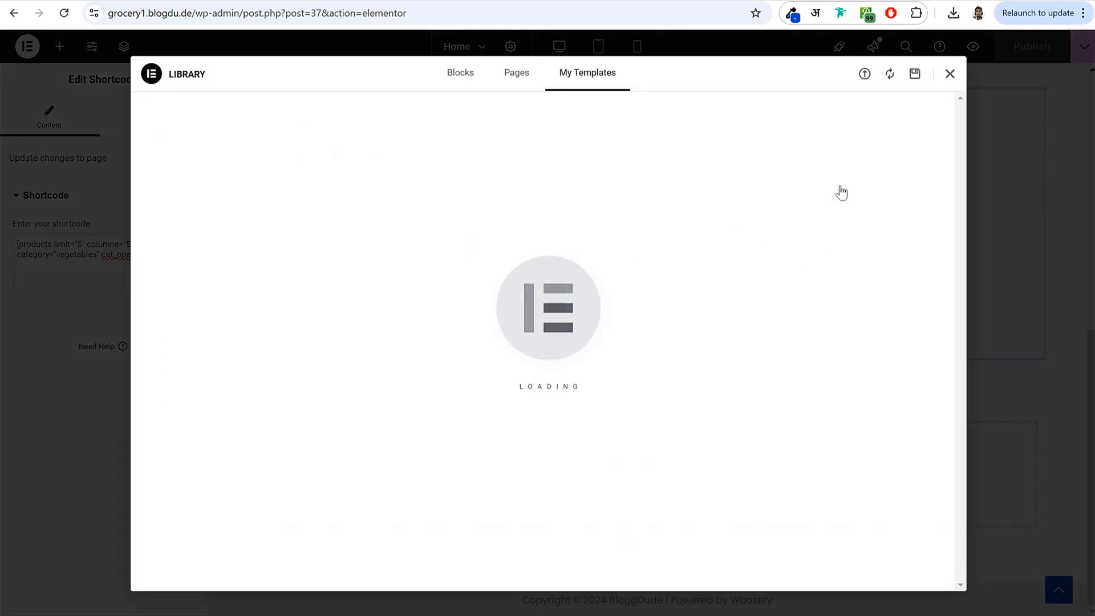
scroll(734, 307, down, 2)
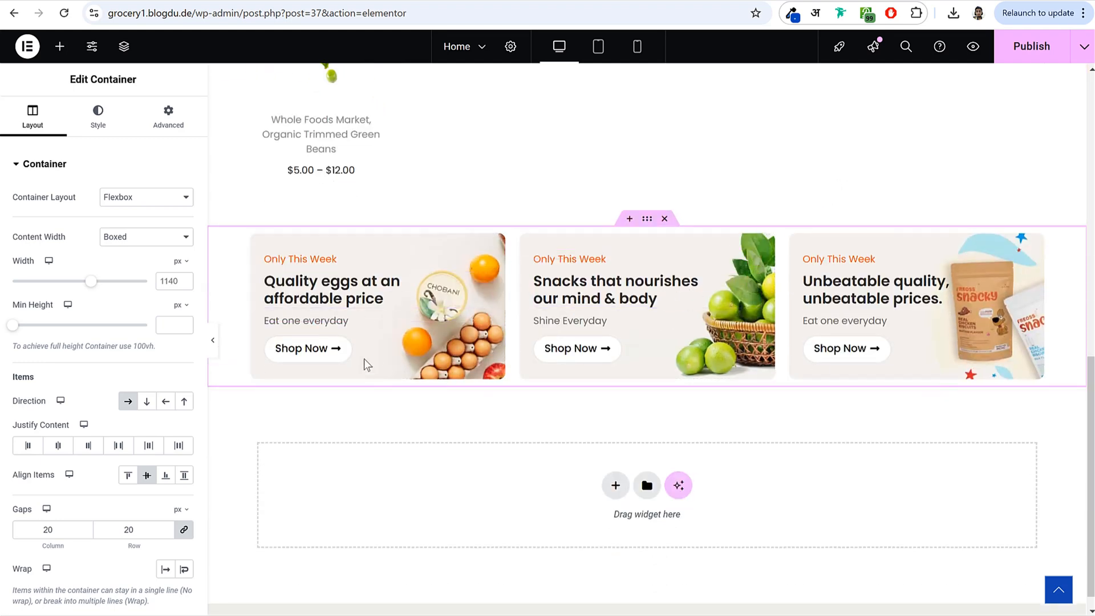
click(330, 304)
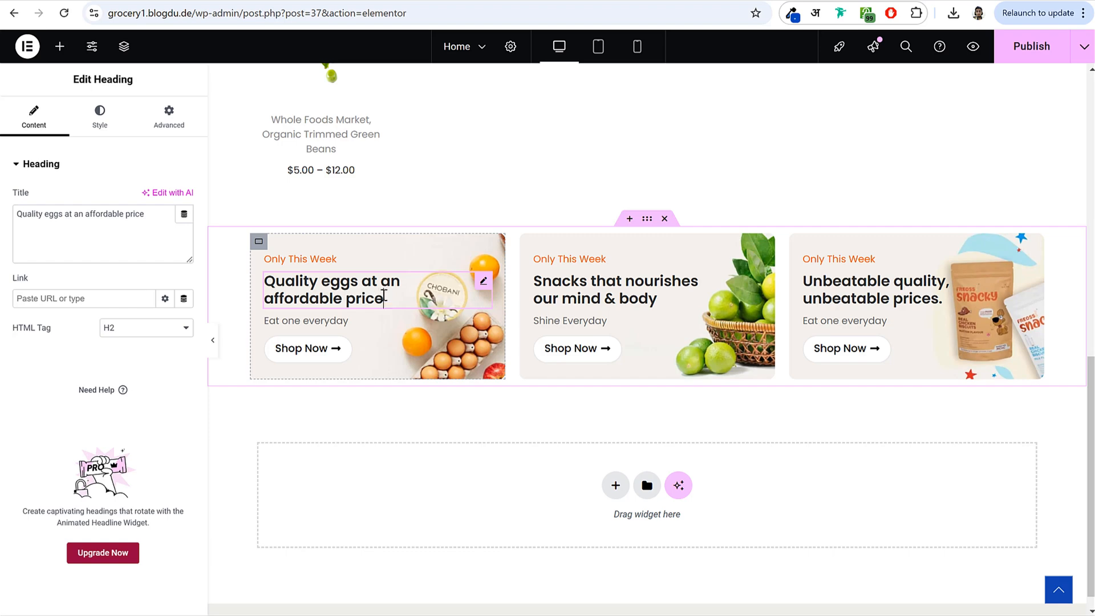
click(321, 260)
click(328, 294)
click(326, 320)
click(329, 354)
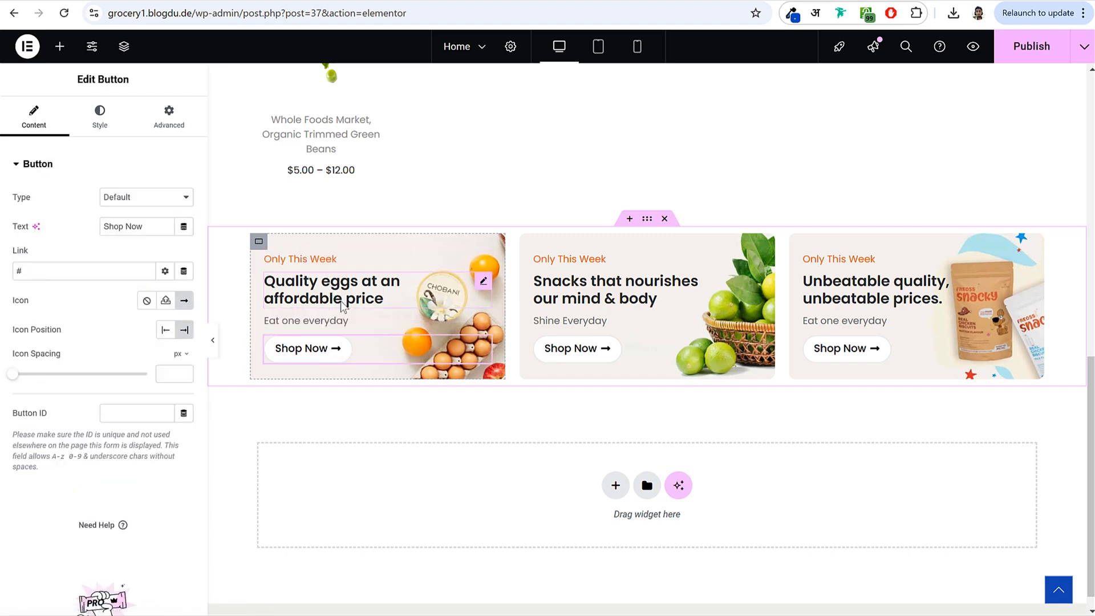
scroll(334, 331, up, 9)
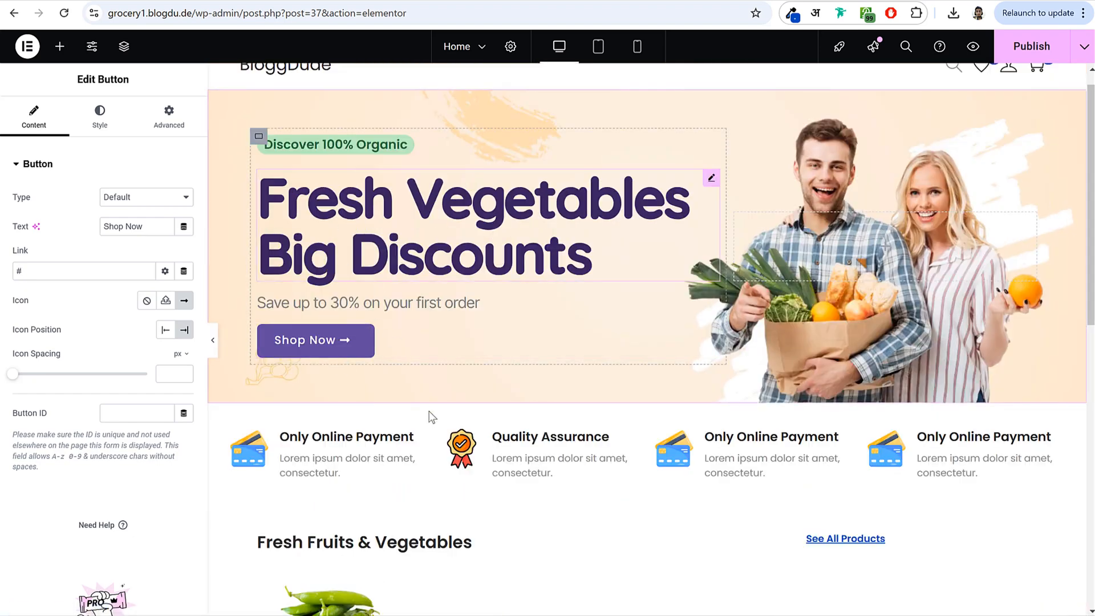
scroll(420, 403, down, 9)
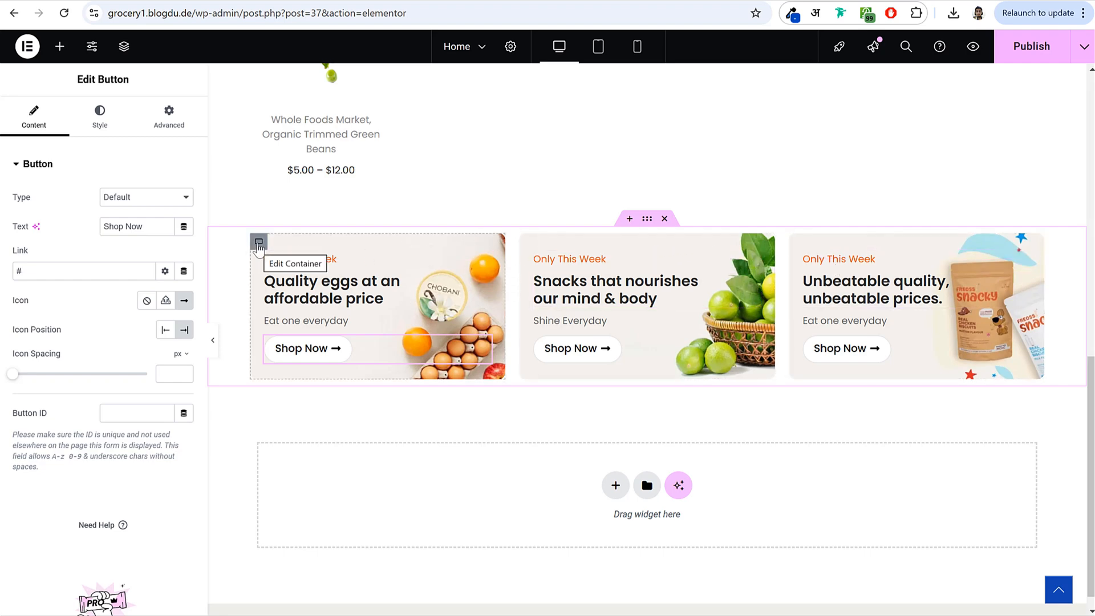
- Check the first banner container's background at tablet and mobile sizes, then return to desktop
click(259, 243)
click(113, 130)
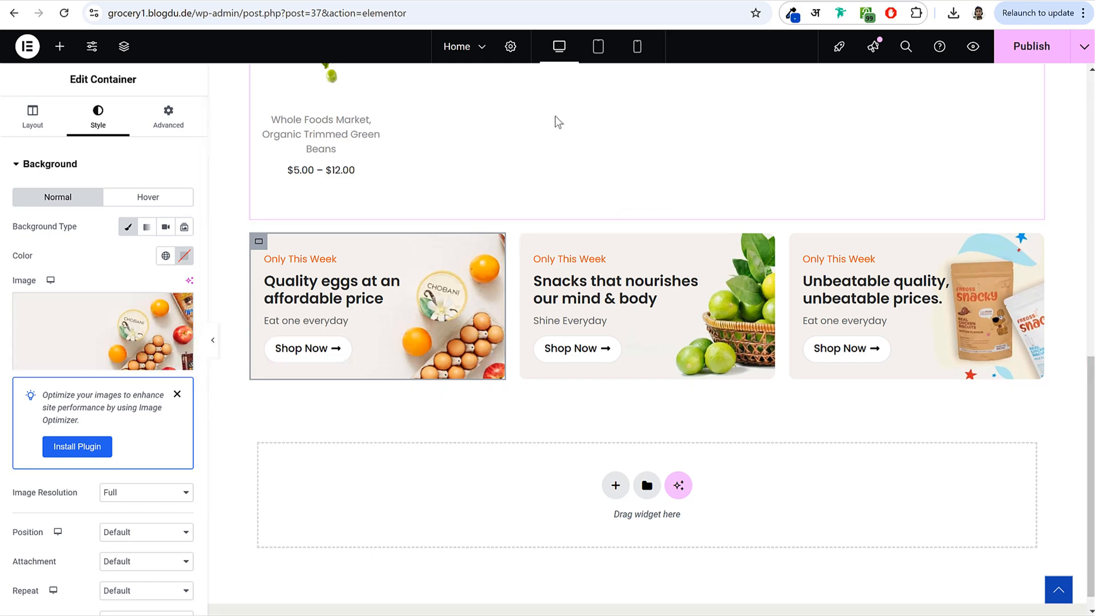
click(595, 57)
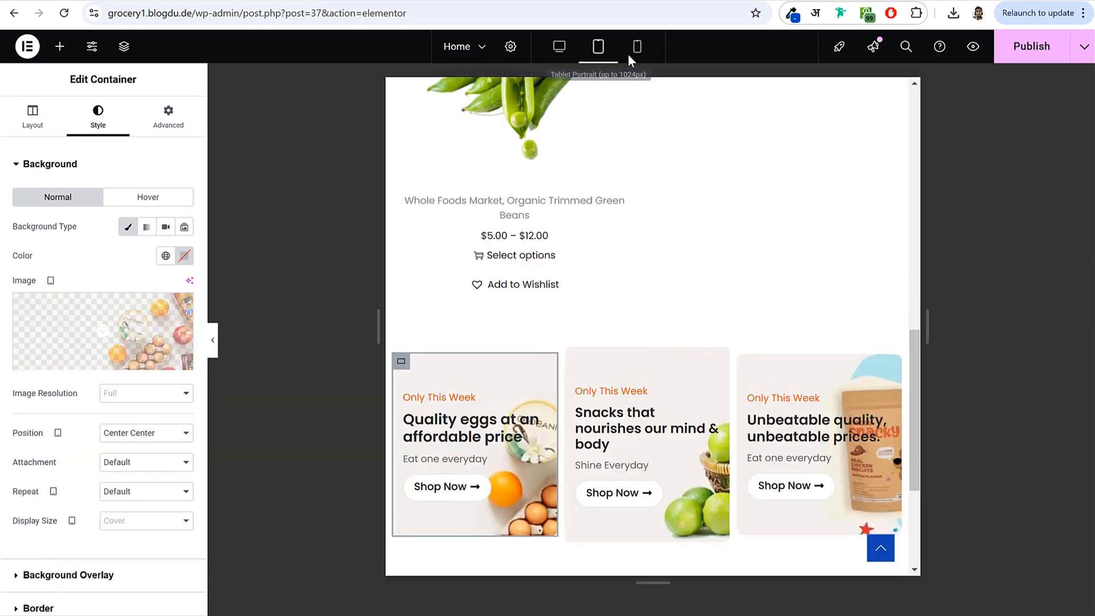
click(637, 46)
scroll(661, 432, down, 4)
scroll(655, 433, up, 5)
click(559, 46)
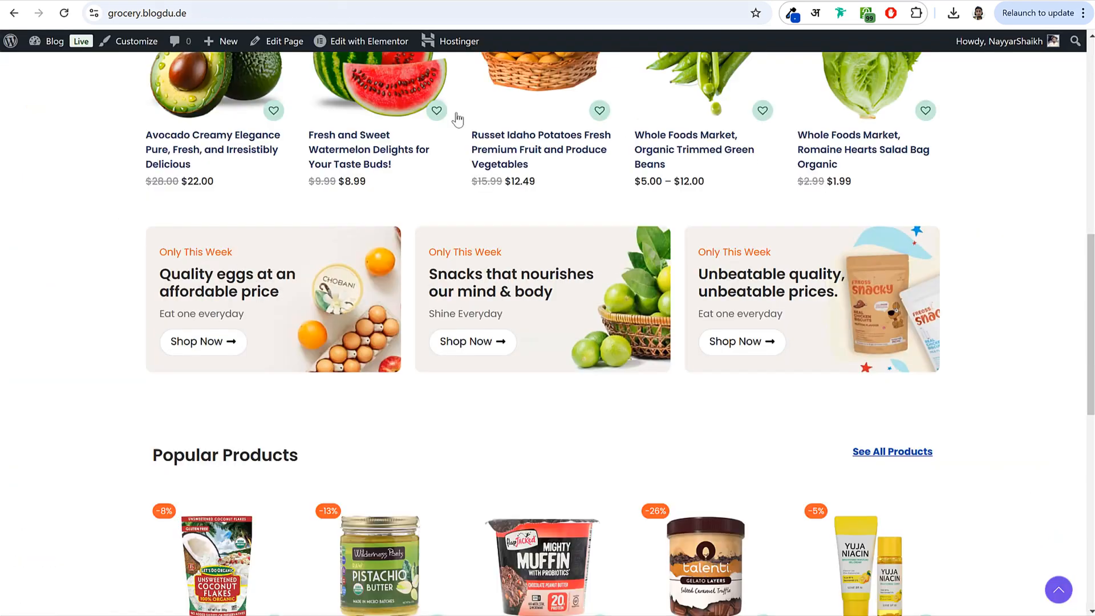
scroll(562, 371, down, 5)
scroll(562, 372, down, 3)
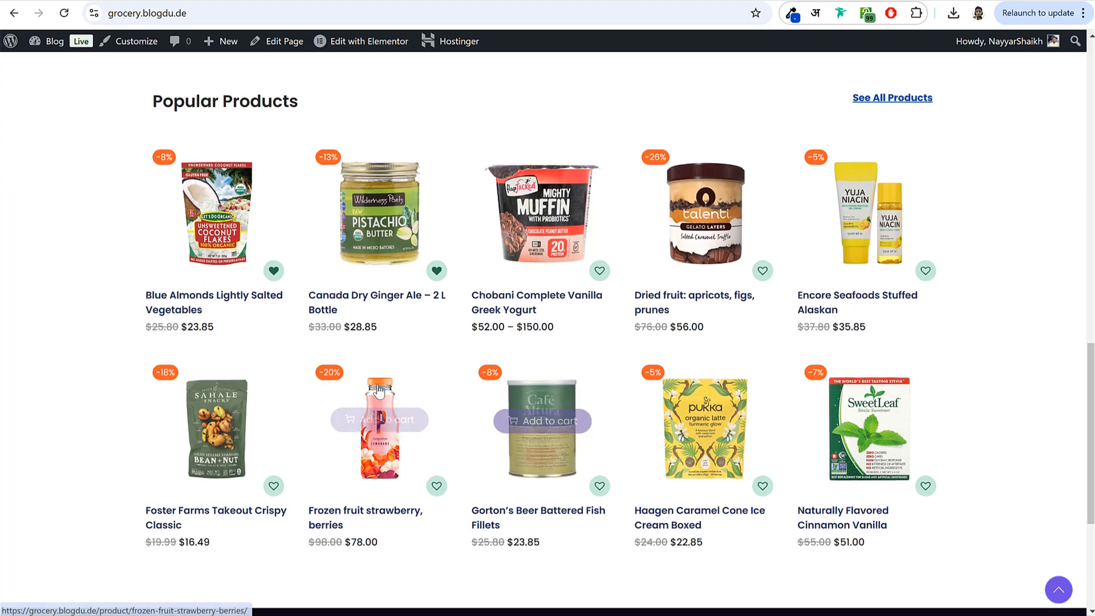
scroll(562, 372, up, 4)
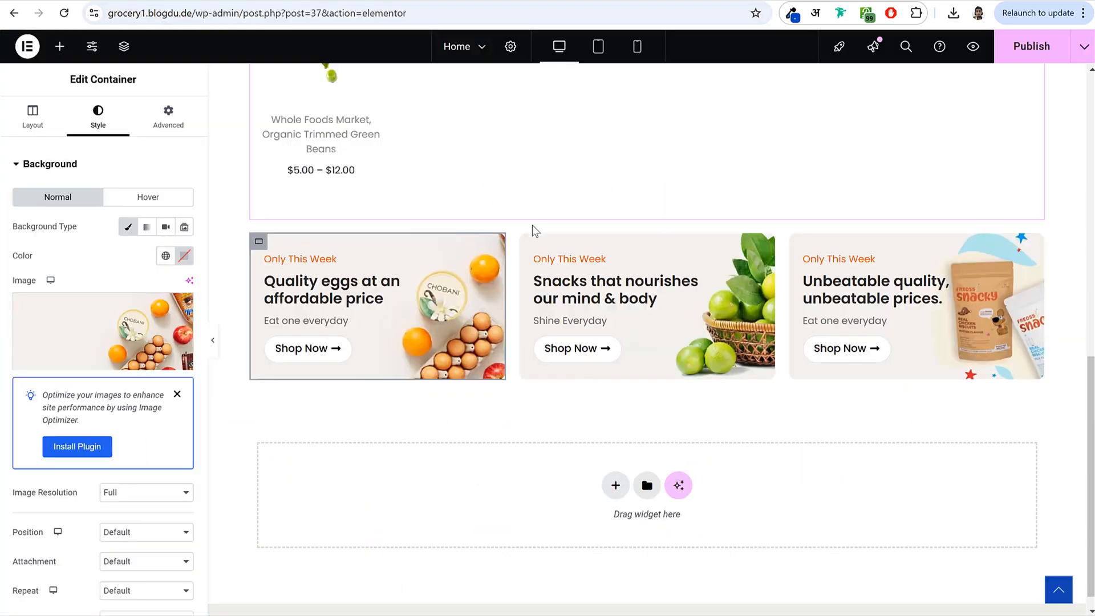
scroll(535, 231, up, 5)
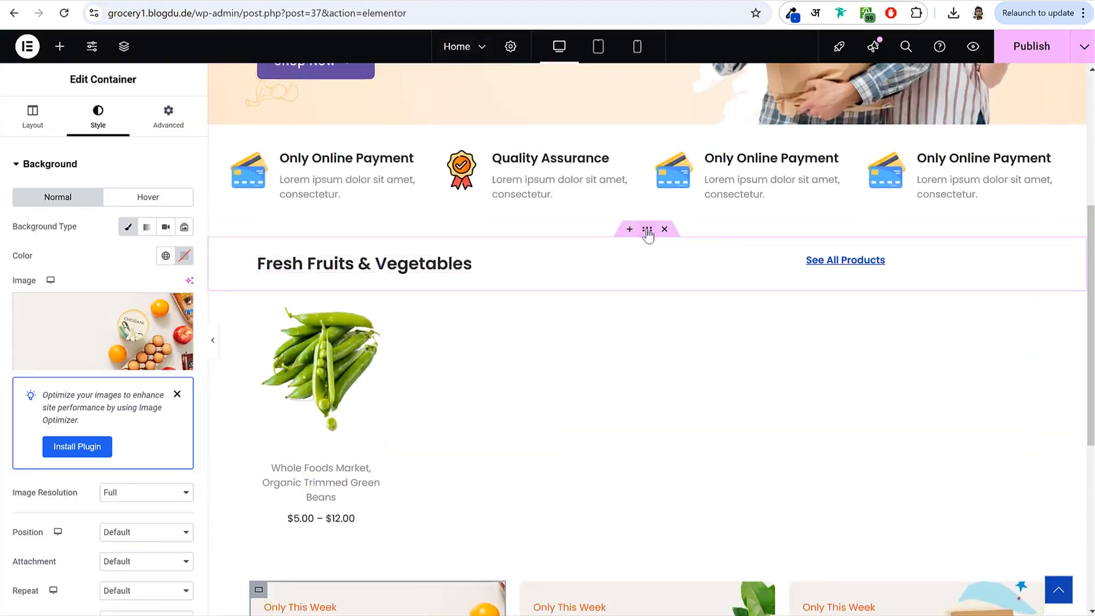
right_click(648, 233)
- Copy the Fresh Fruits & Vegetables section and paste it at the bottom of the page
click(704, 329)
scroll(700, 351, down, 5)
scroll(699, 351, down, 1)
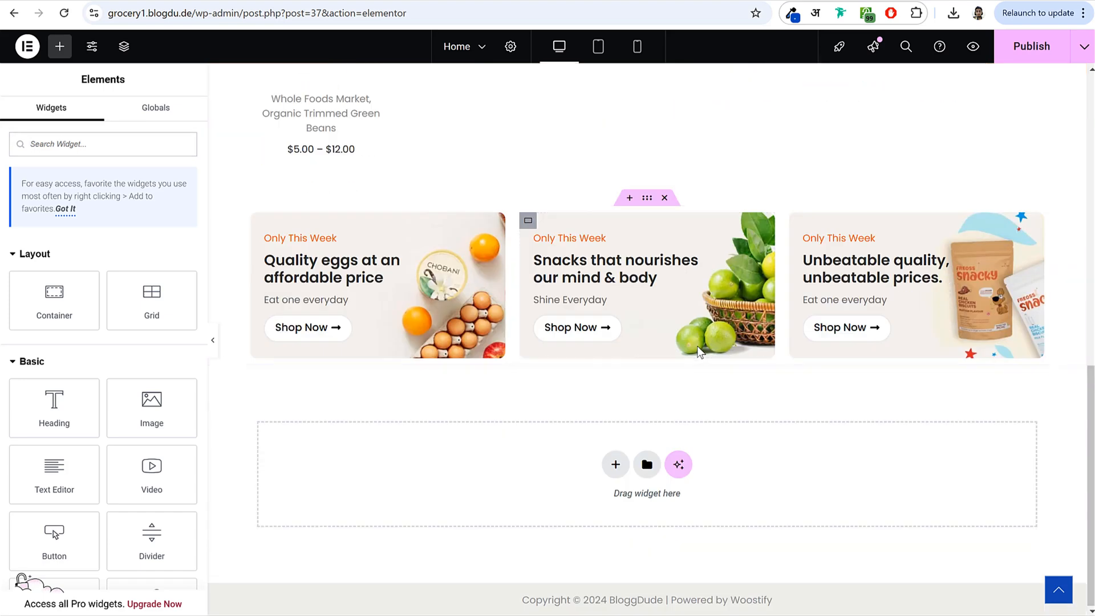
right_click(708, 454)
click(741, 470)
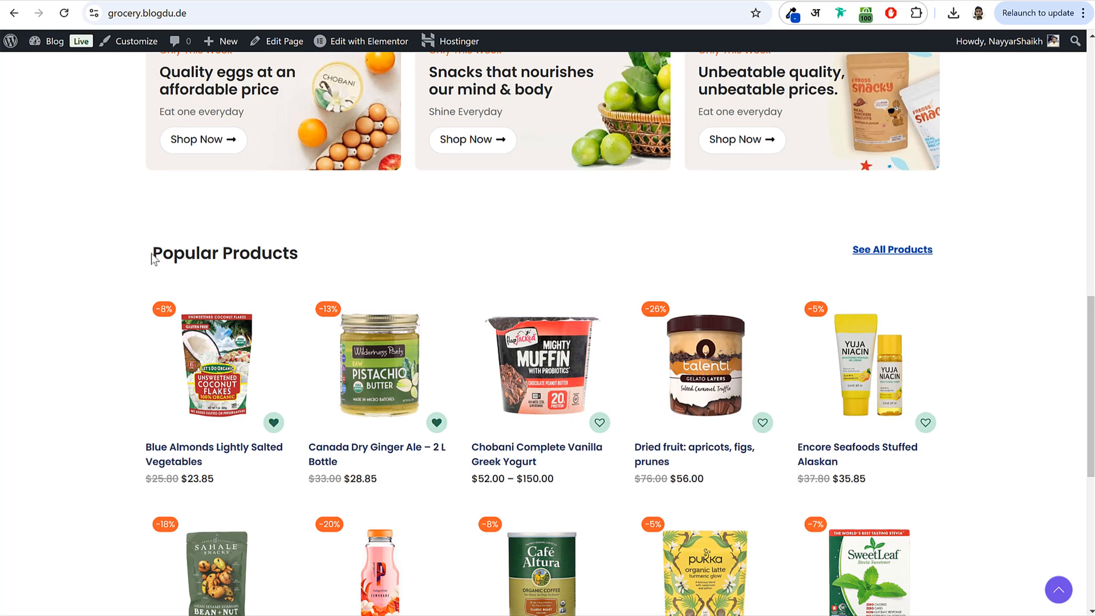
- Change the duplicated section's heading to 'Popular Products'
drag(151, 259, 343, 264)
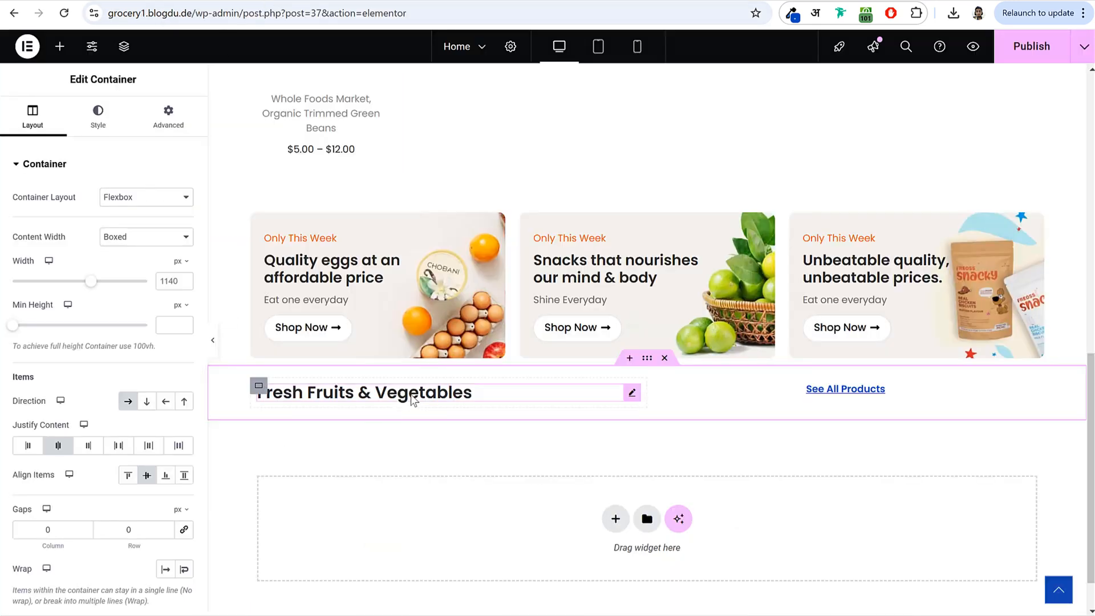
click(411, 400)
double_click(113, 216)
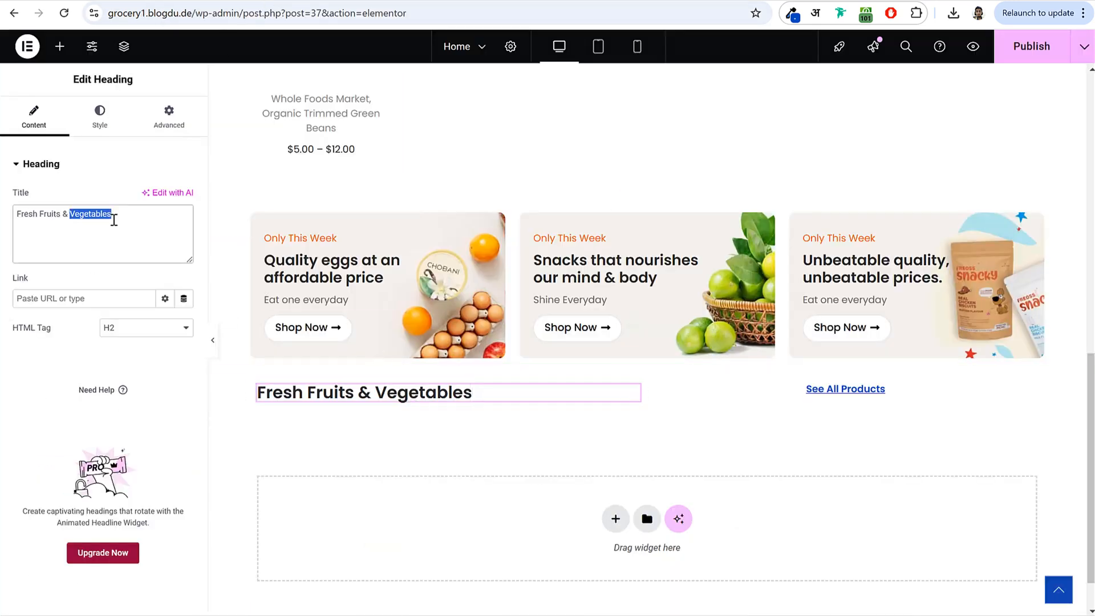
key(ctrl+a)
key(ctrl+v)
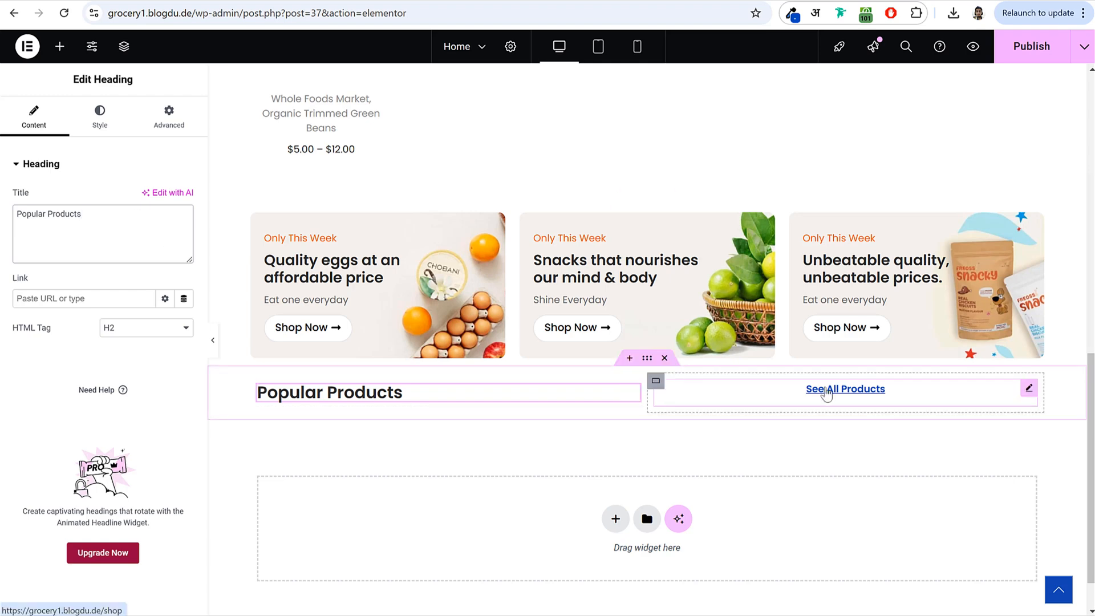
click(821, 390)
click(396, 398)
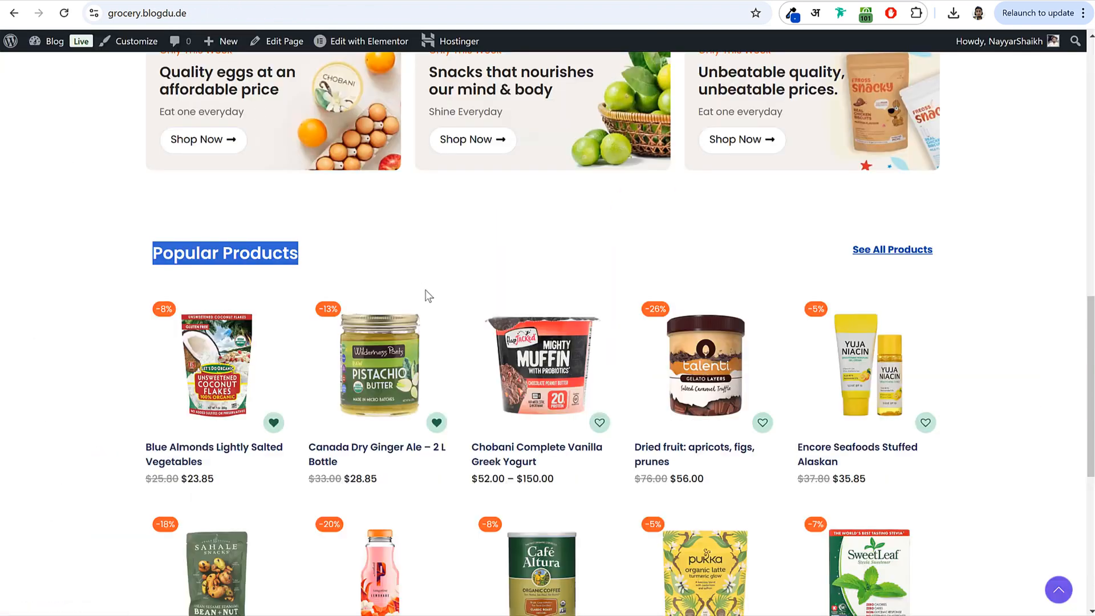
scroll(427, 293, down, 3)
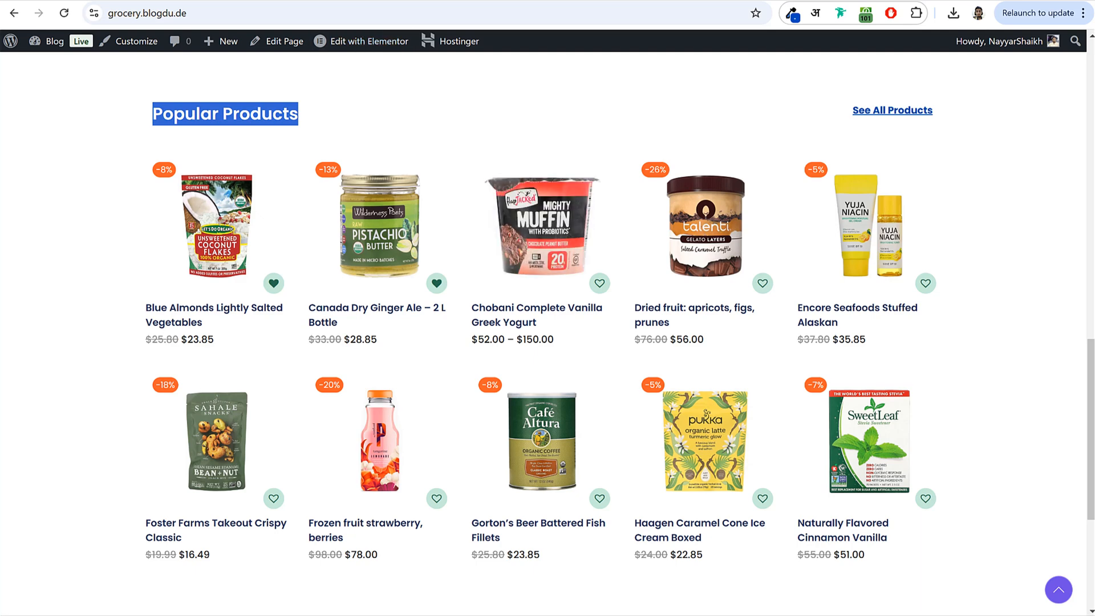
click(354, 111)
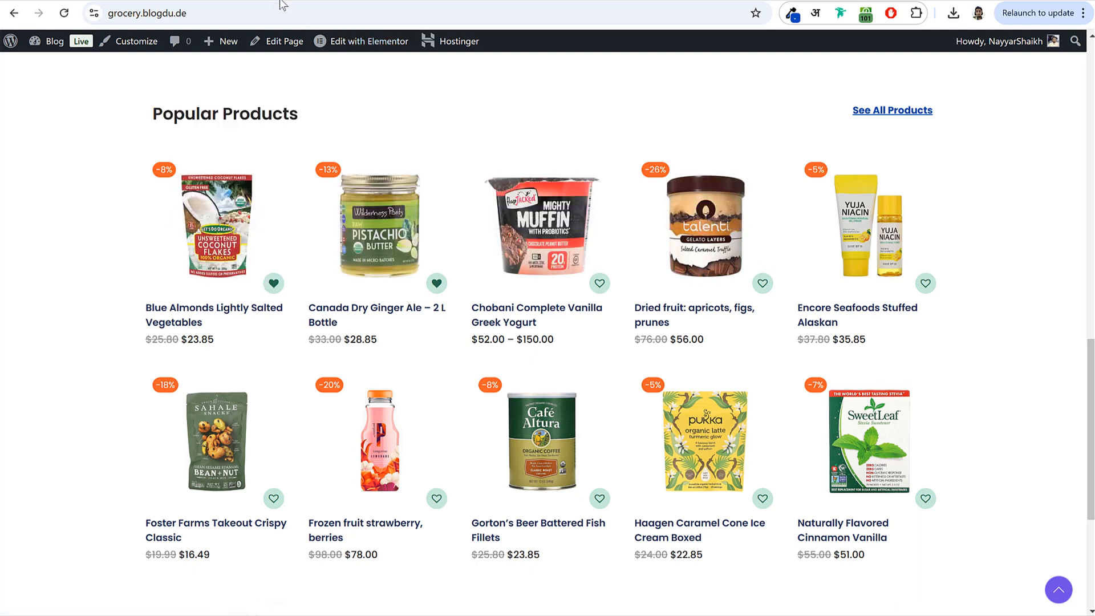
- Copy the Scenario 4 newest-products shortcode from the WooCommerce shortcodes documentation
click(719, 0)
scroll(706, 142, down, 14)
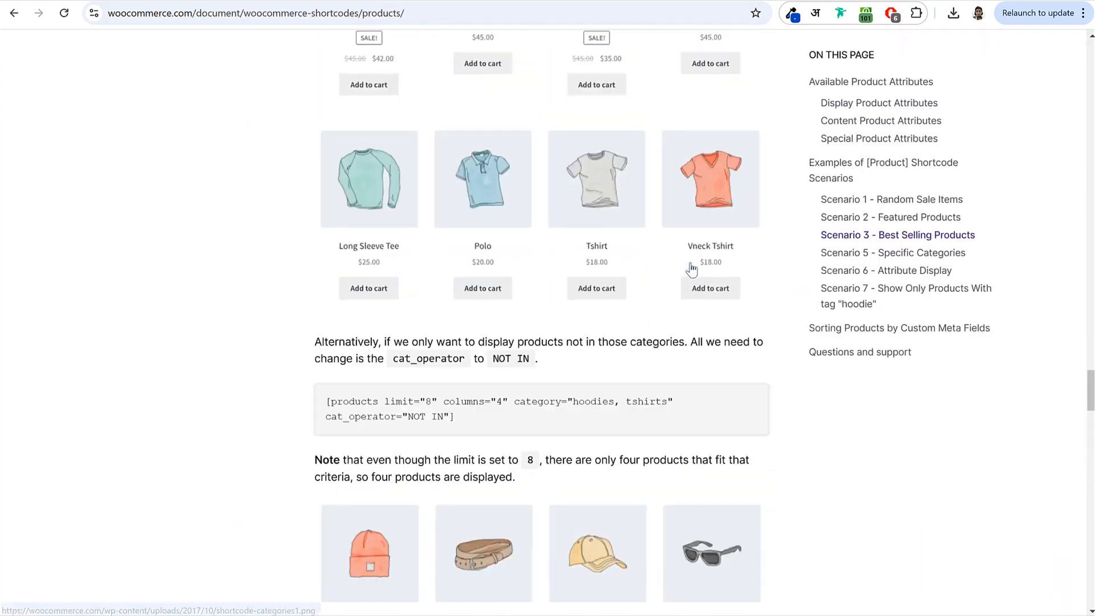
scroll(692, 274, down, 4)
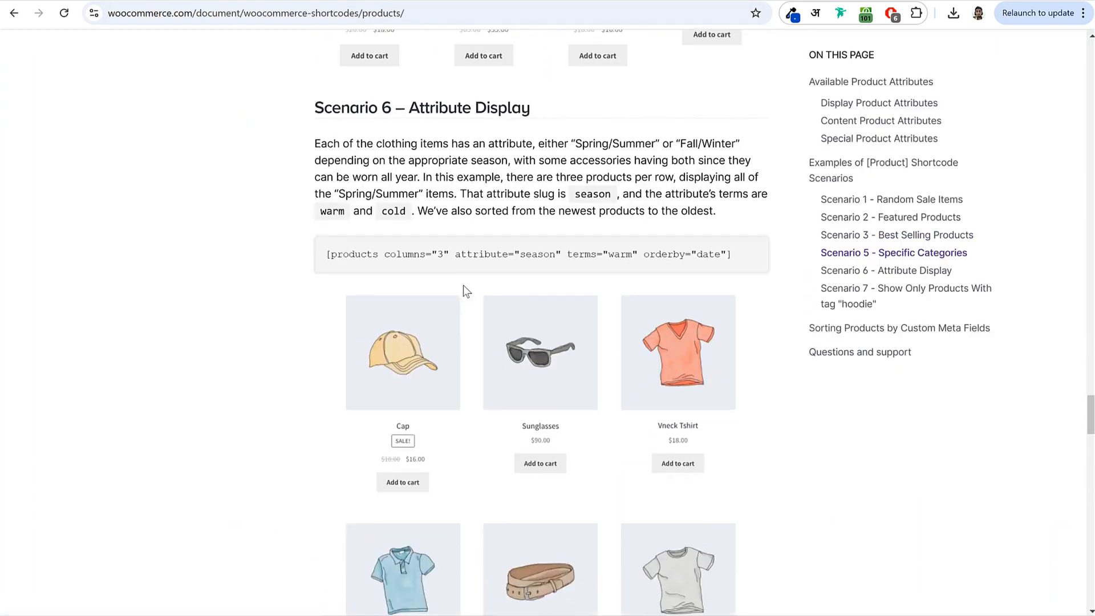
scroll(612, 252, down, 7)
scroll(654, 308, down, 12)
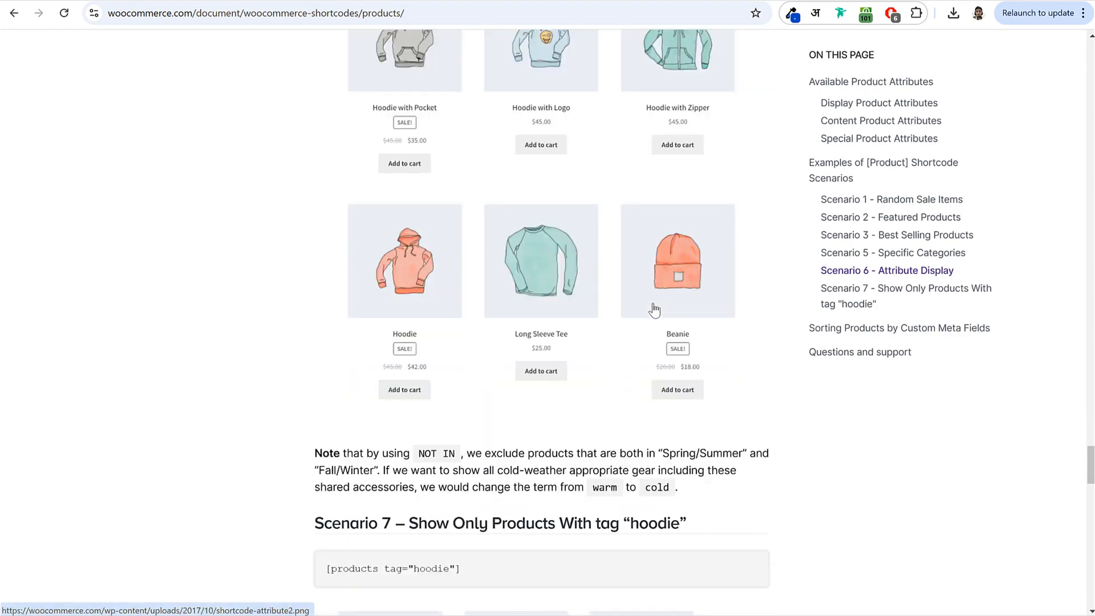
scroll(654, 337, down, 10)
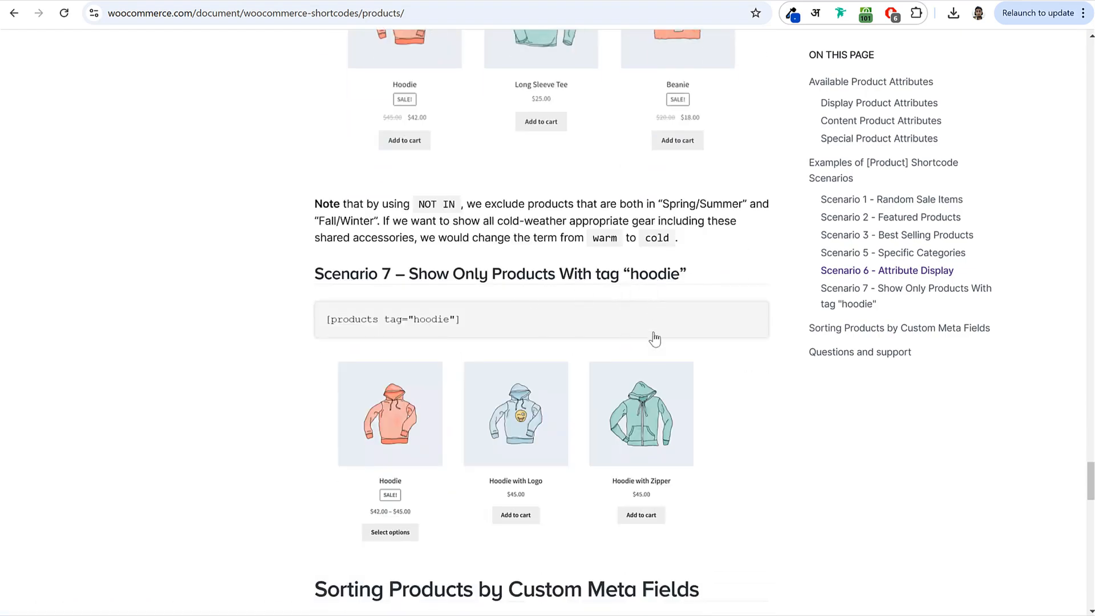
scroll(659, 345, up, 13)
scroll(659, 345, up, 20)
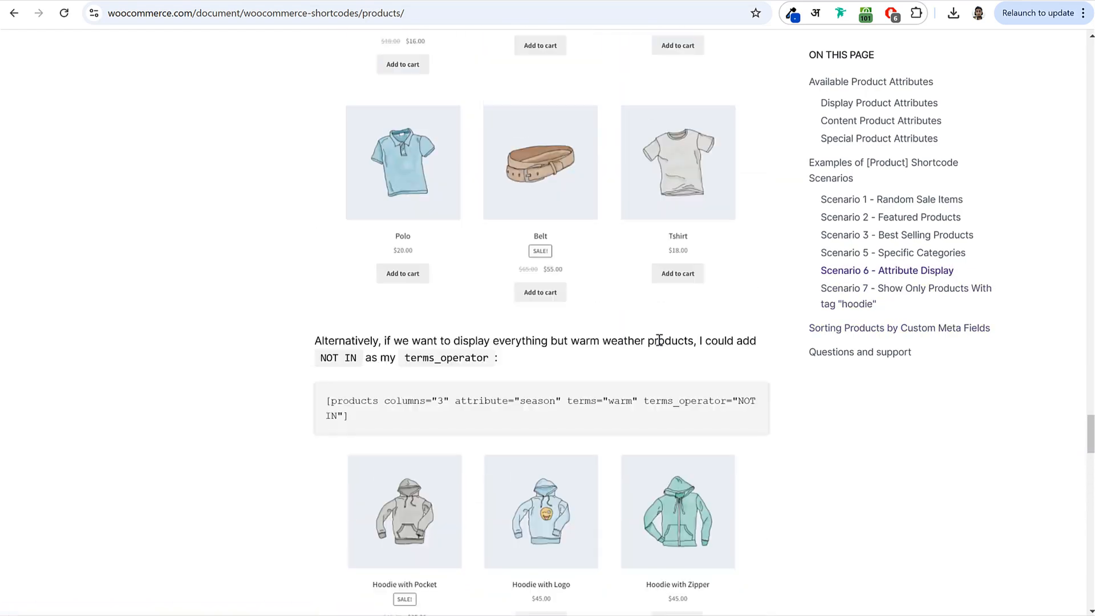
scroll(658, 345, up, 20)
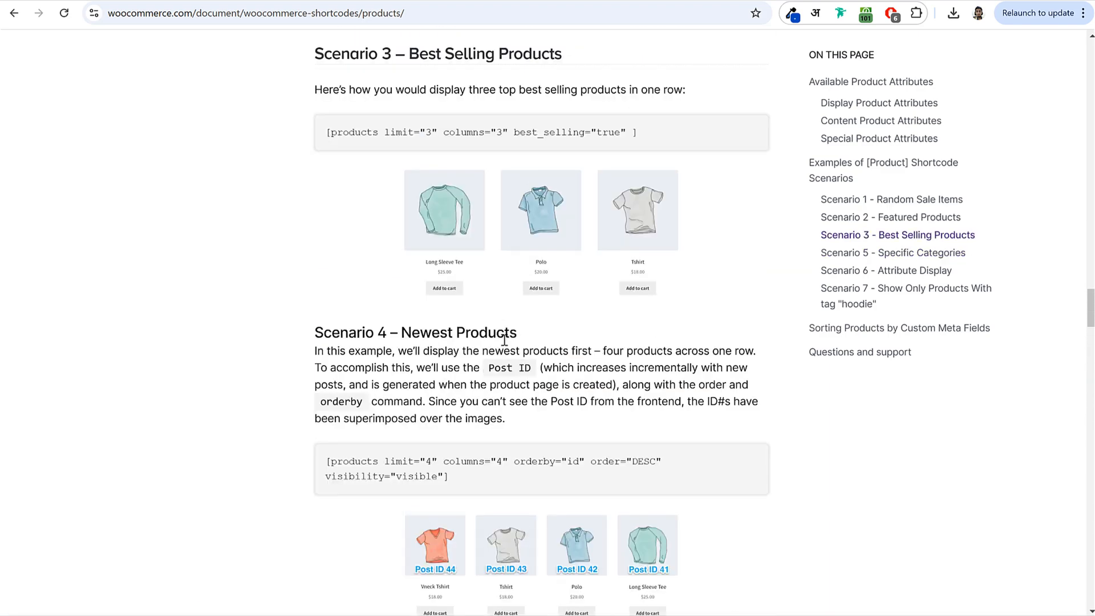
drag(470, 475, 335, 460)
right_click(375, 465)
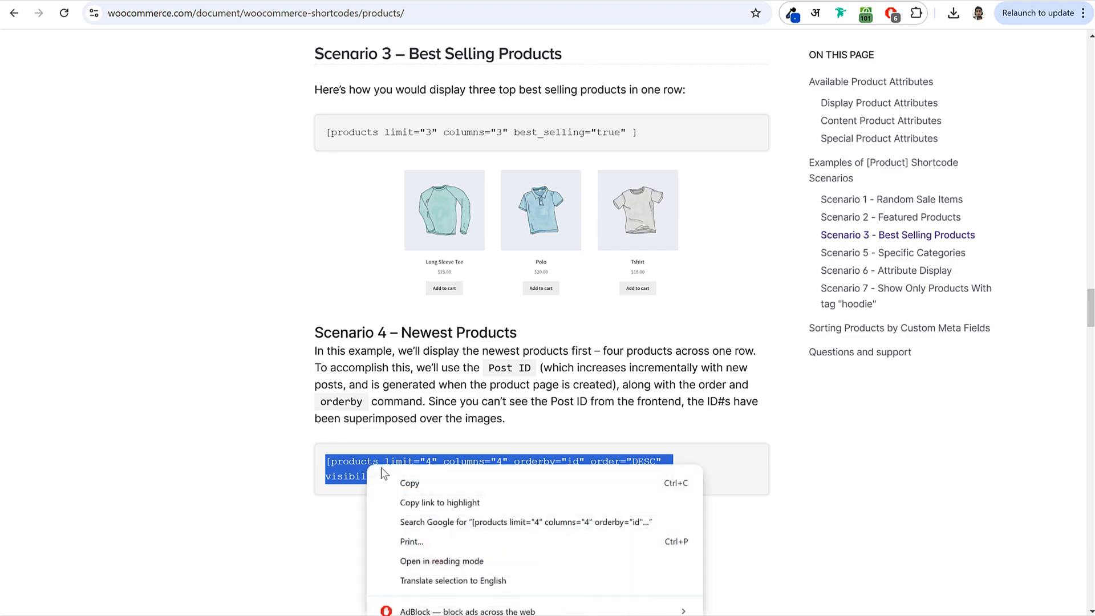
click(399, 482)
click(288, 7)
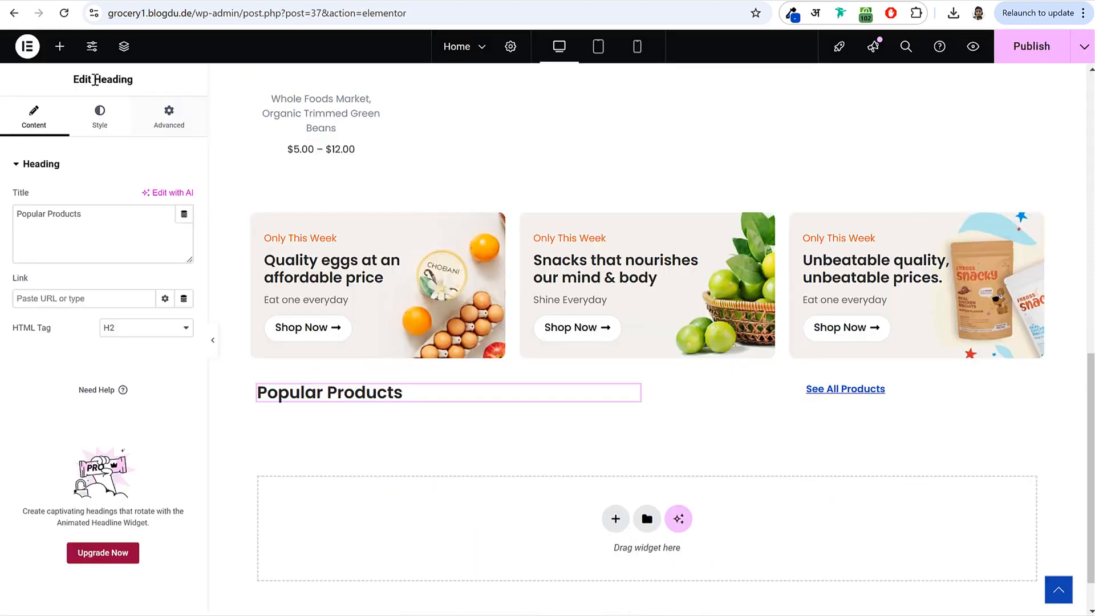
- Add a Shortcode widget to Popular Products with the newest-products shortcode, limit 10, 5 columns
click(58, 46)
text(sho)
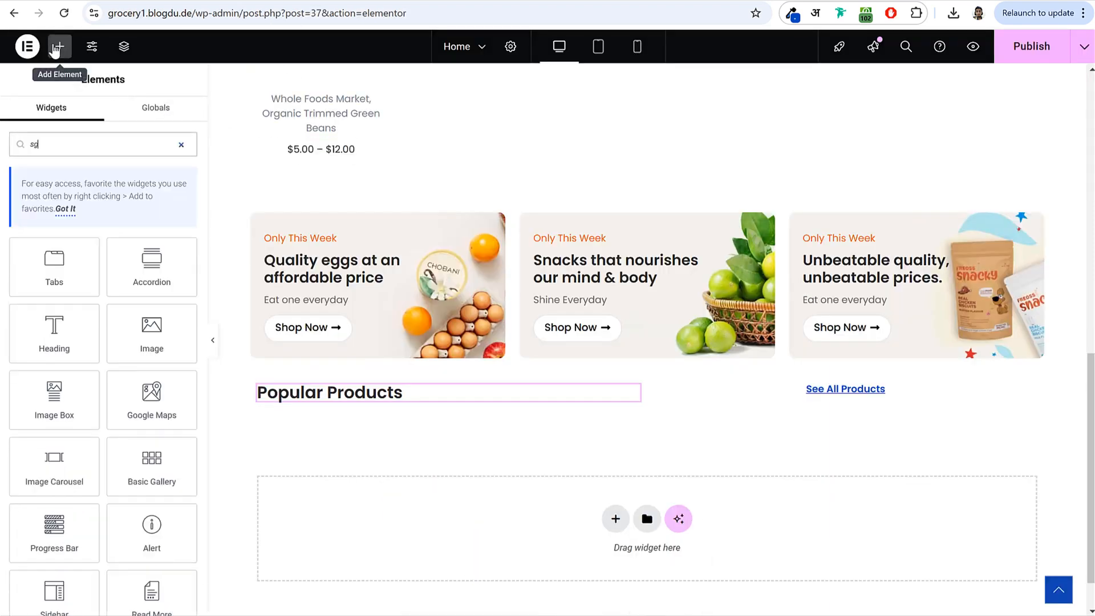
drag(69, 279, 628, 520)
click(105, 246)
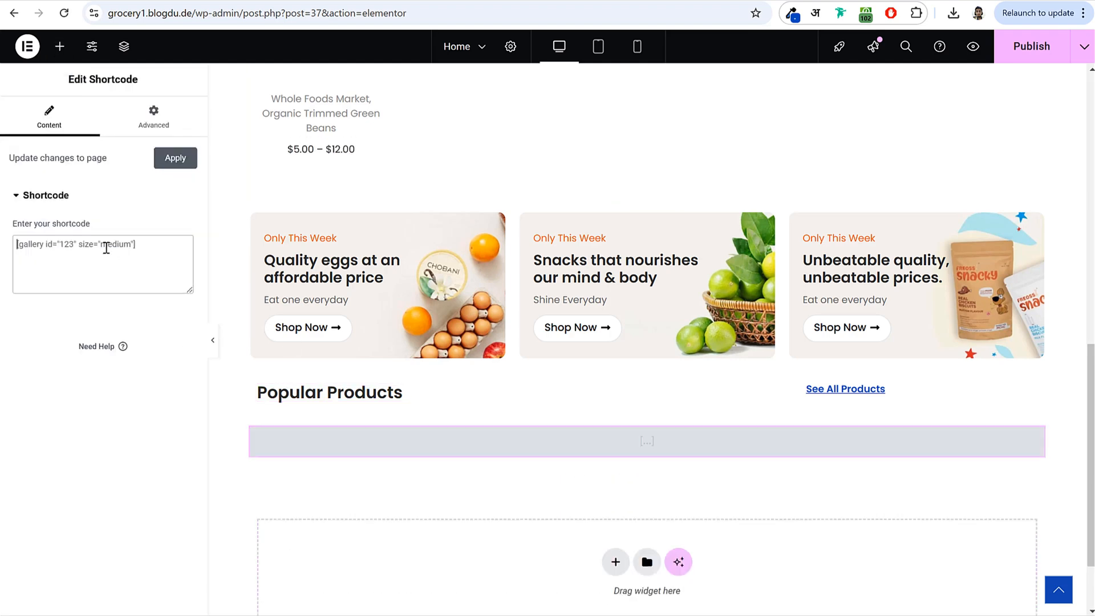
key(ctrl+v)
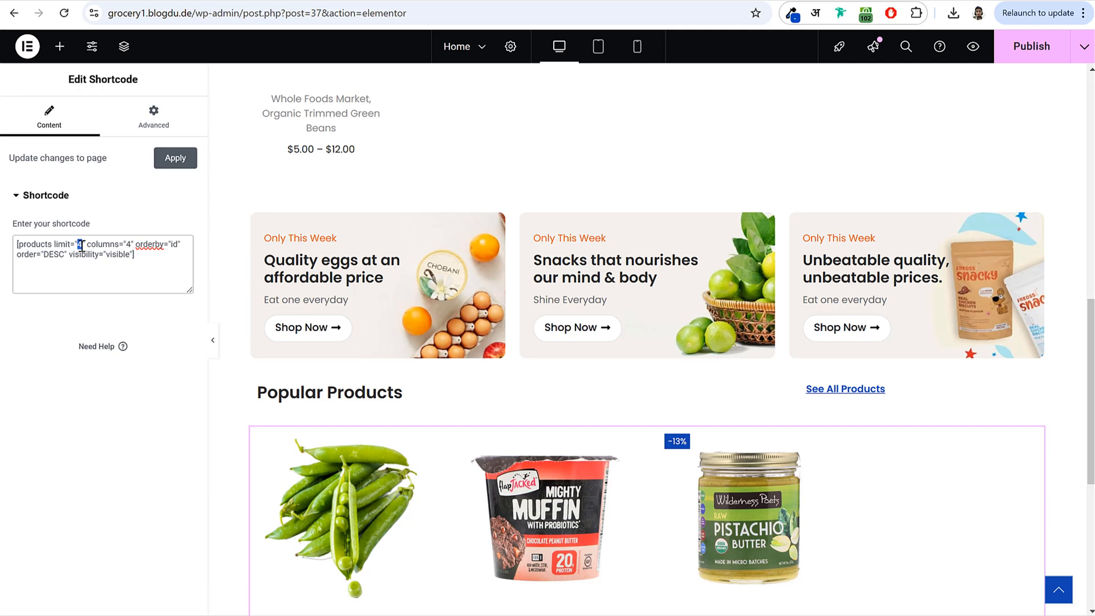
text(10)
scroll(593, 318, down, 4)
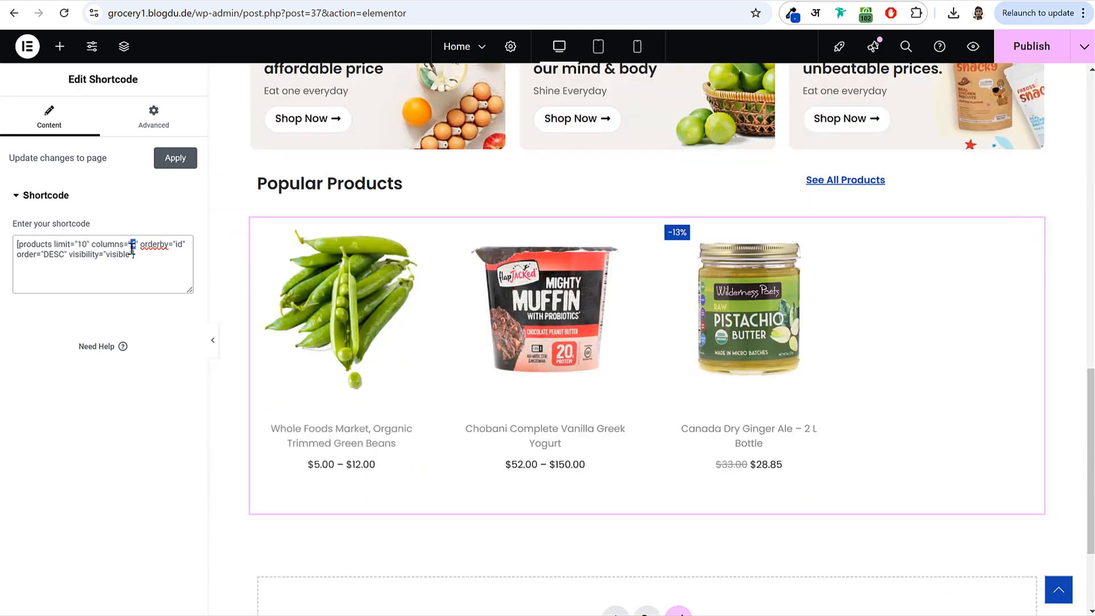
text(5)
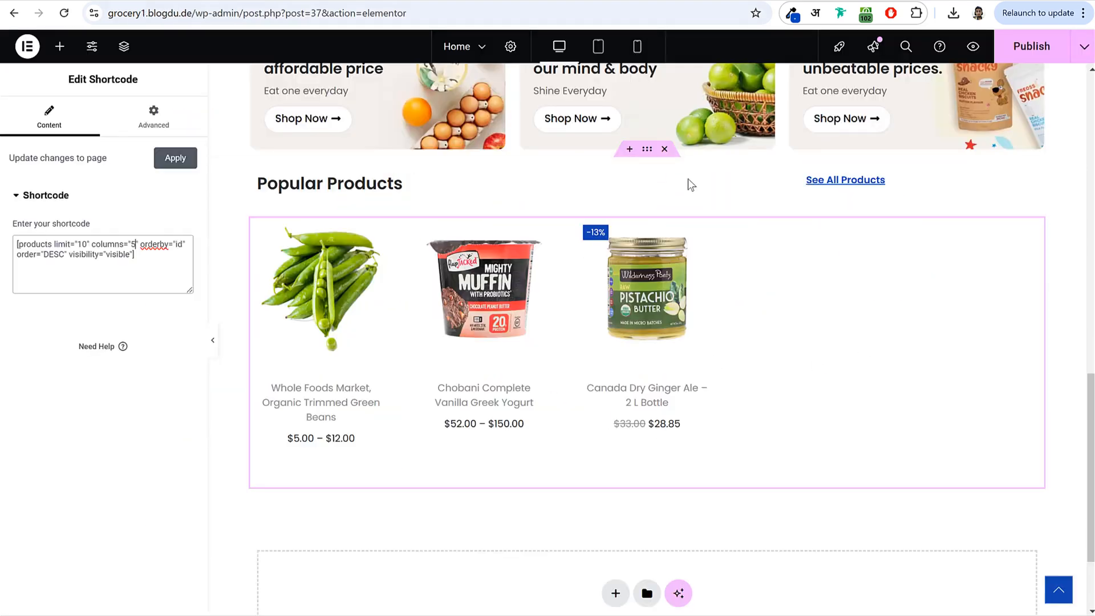
scroll(687, 181, up, 4)
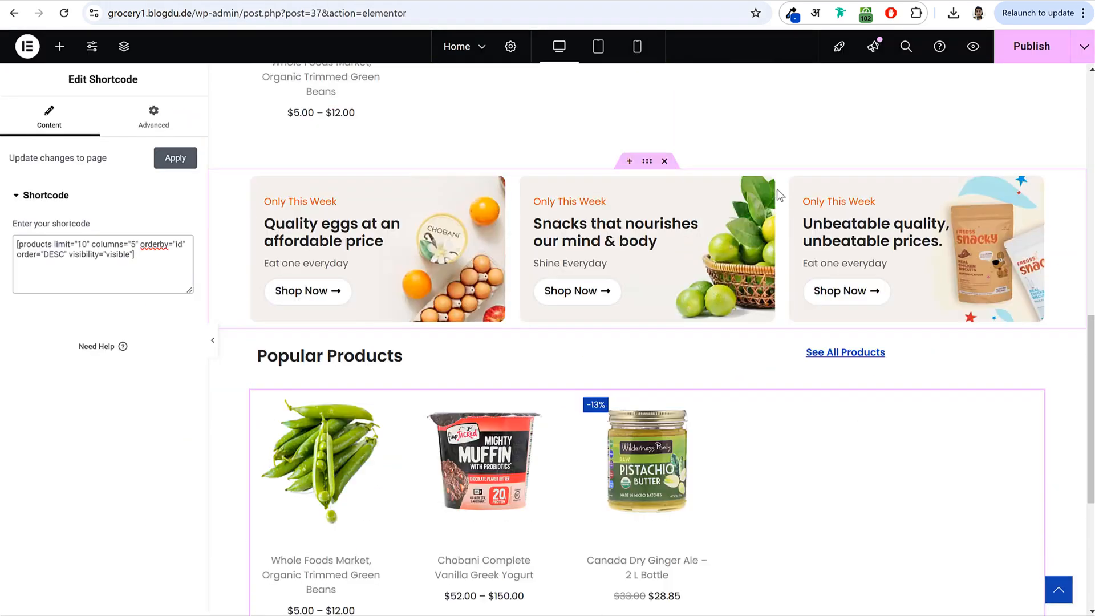
- Publish the Home page and review the updated layout
click(1032, 46)
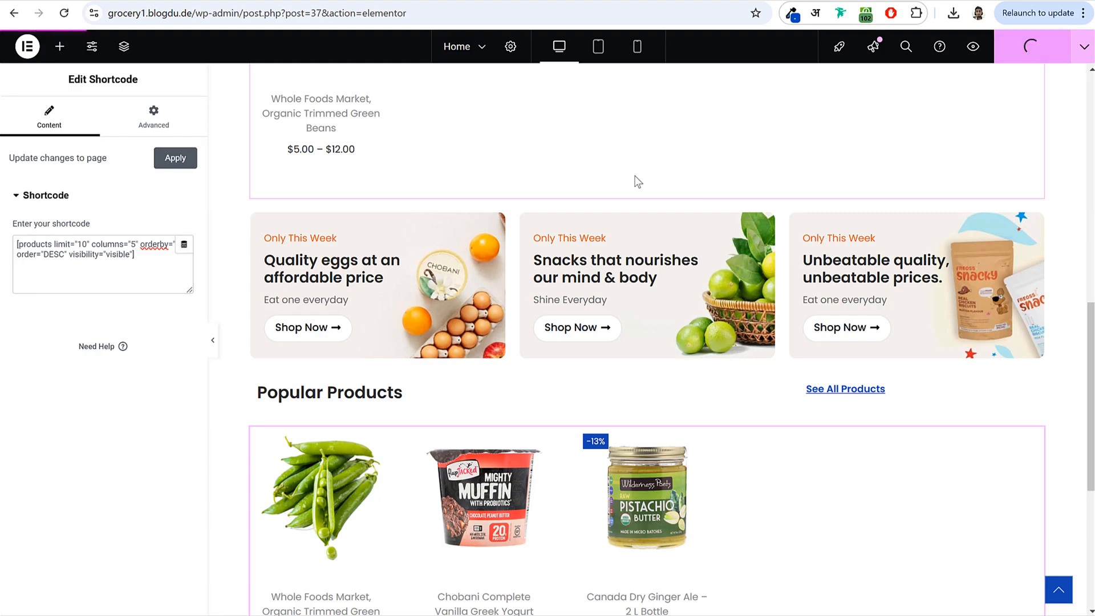
scroll(608, 193, up, 2)
scroll(609, 193, up, 10)
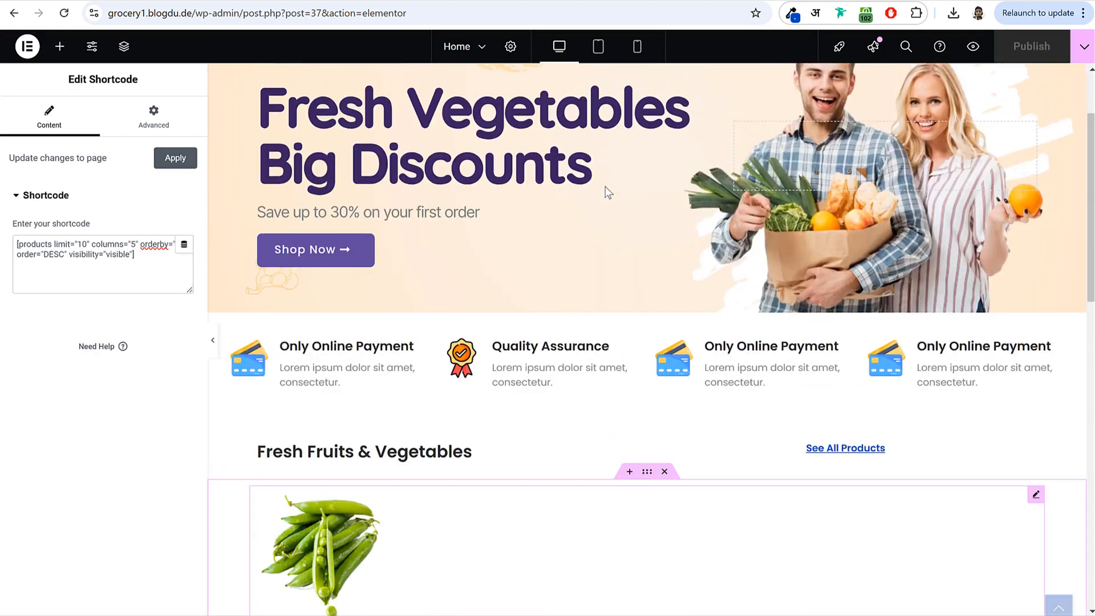
scroll(706, 246, down, 15)
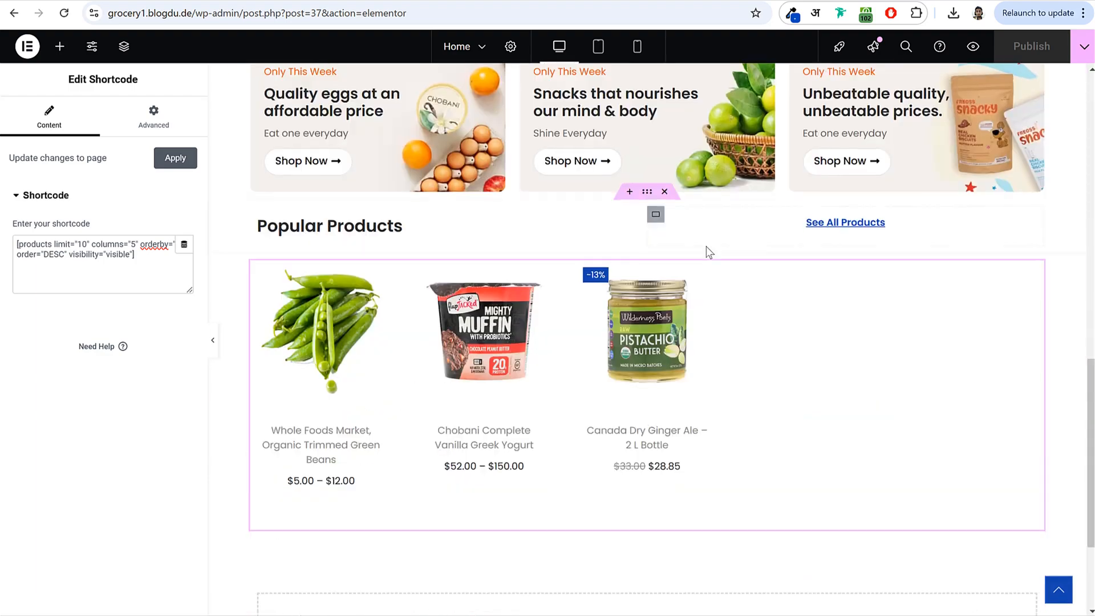
scroll(706, 246, up, 6)
scroll(706, 245, up, 8)
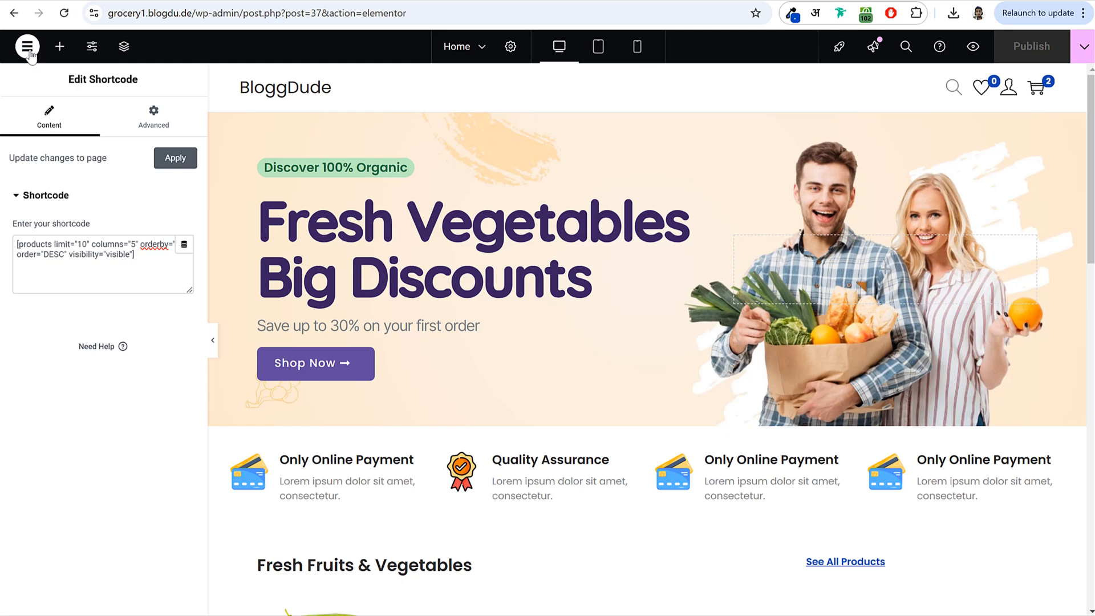
- Leave Elementor and start a new WordPress page titled 'Track Order'
click(31, 54)
click(83, 184)
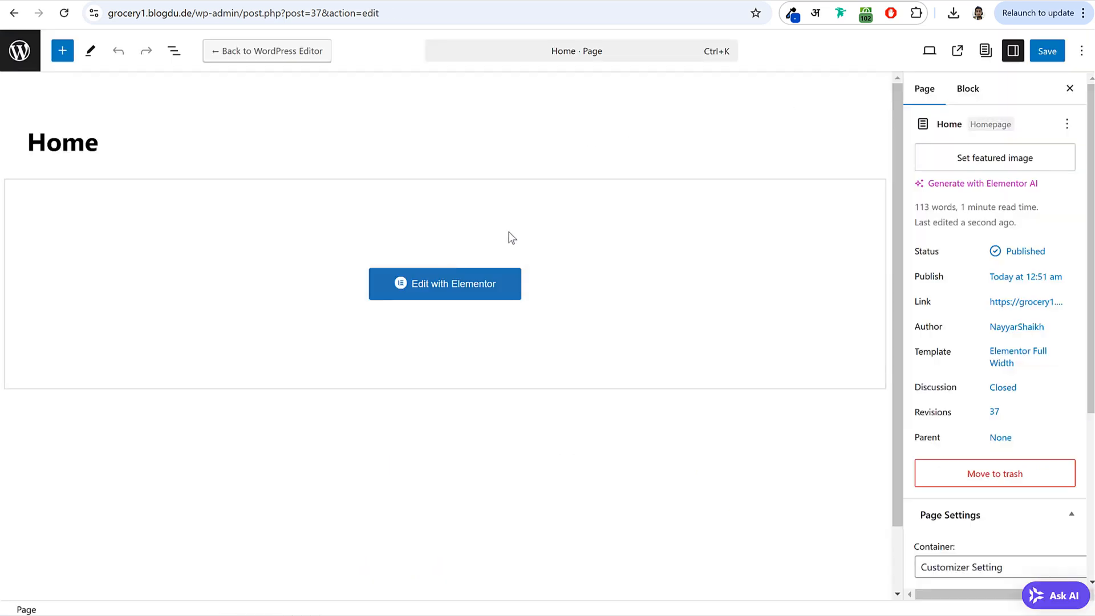
click(20, 50)
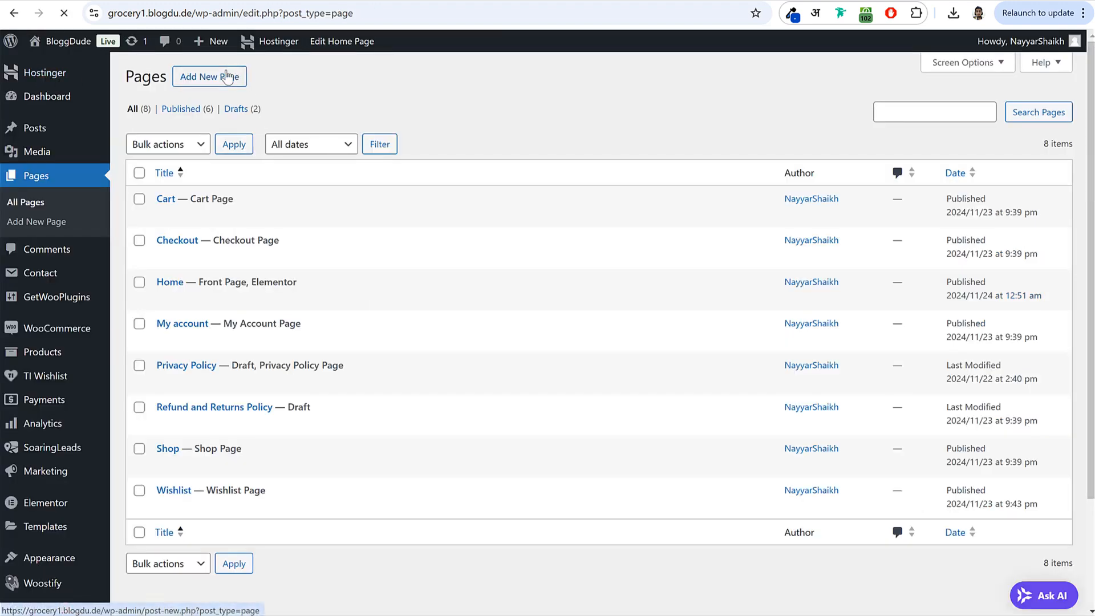
click(228, 76)
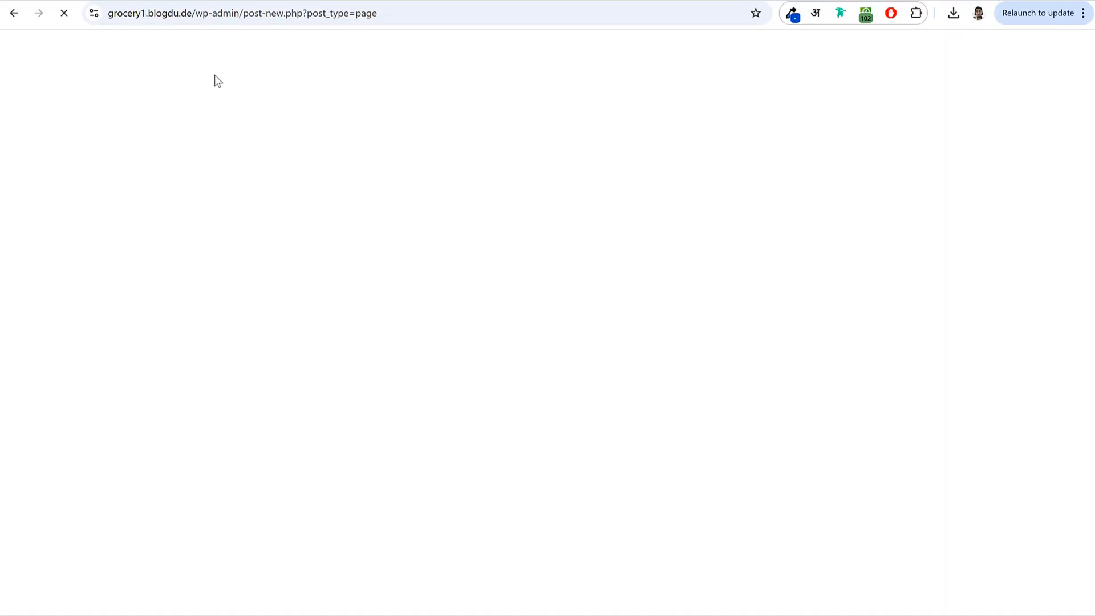
text(Track Order)
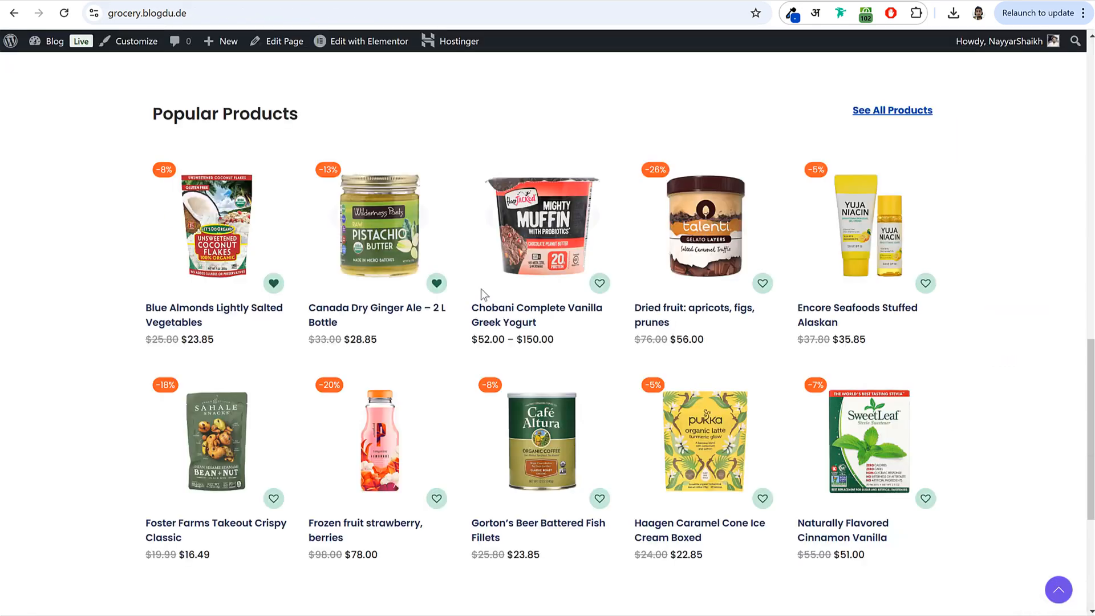
scroll(480, 288, up, 10)
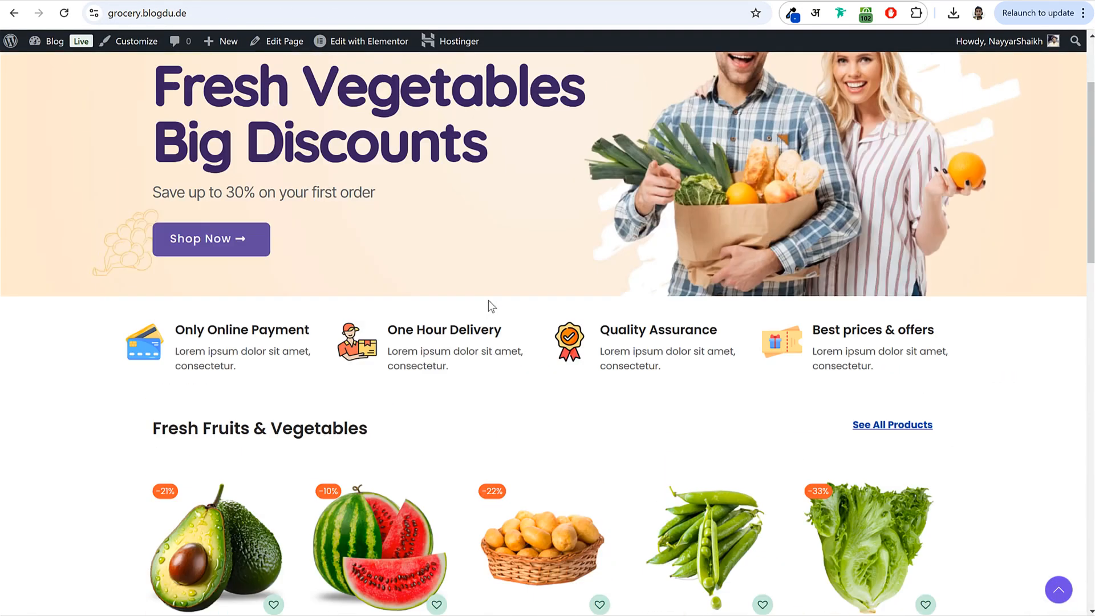
click(630, 102)
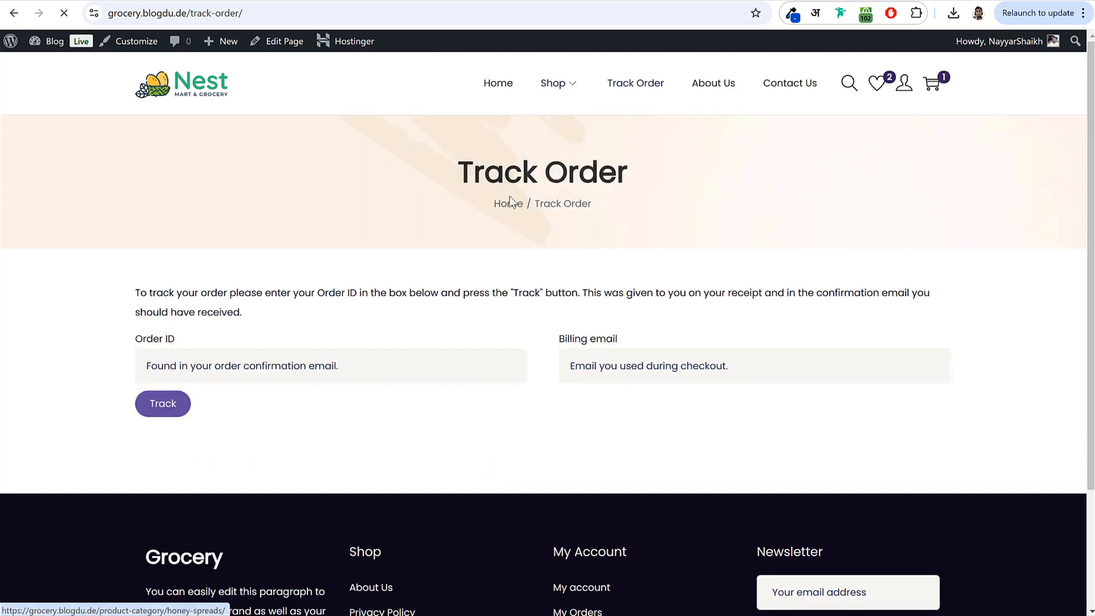
drag(455, 163, 601, 229)
click(601, 229)
drag(451, 162, 648, 210)
click(586, 203)
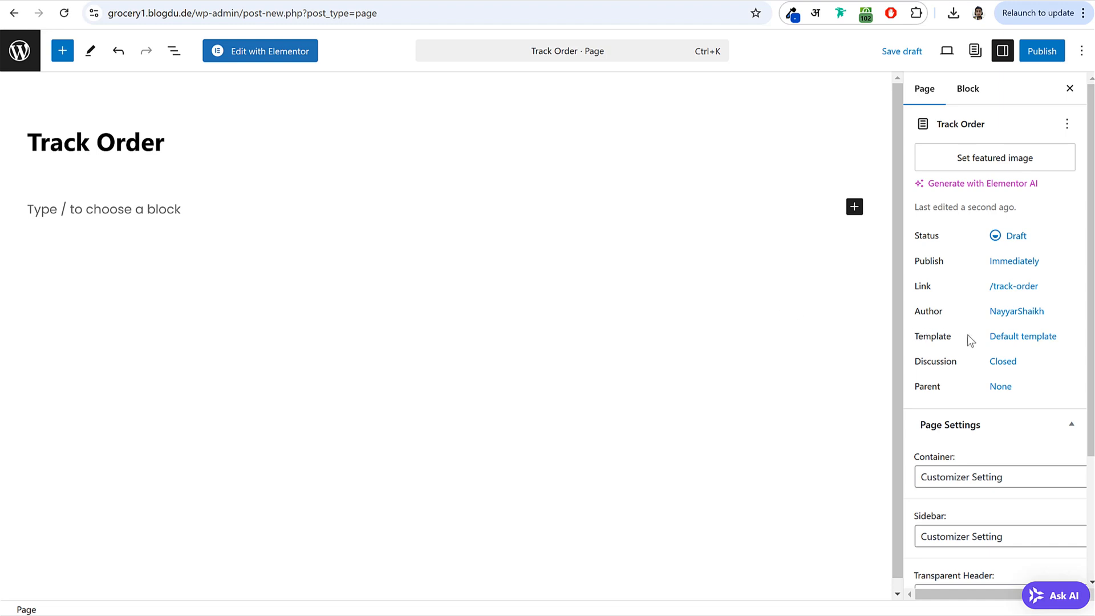
- Set the Track Order page's Page Header to Enabled
scroll(968, 337, down, 3)
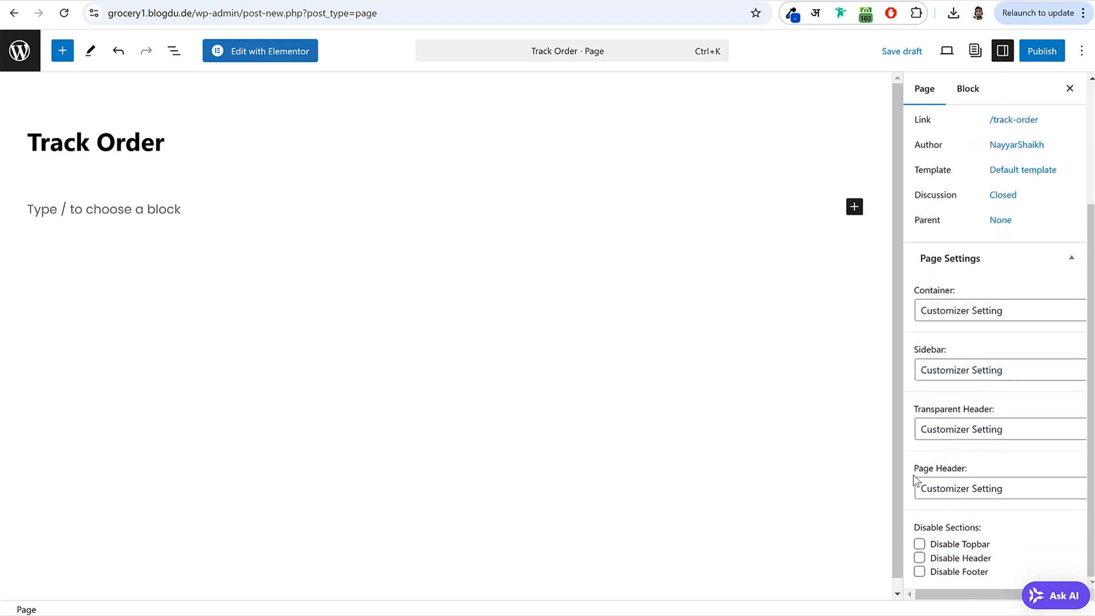
drag(914, 480, 1002, 478)
click(989, 489)
click(963, 529)
click(987, 463)
- Publish the Track Order page
scroll(984, 461, up, 3)
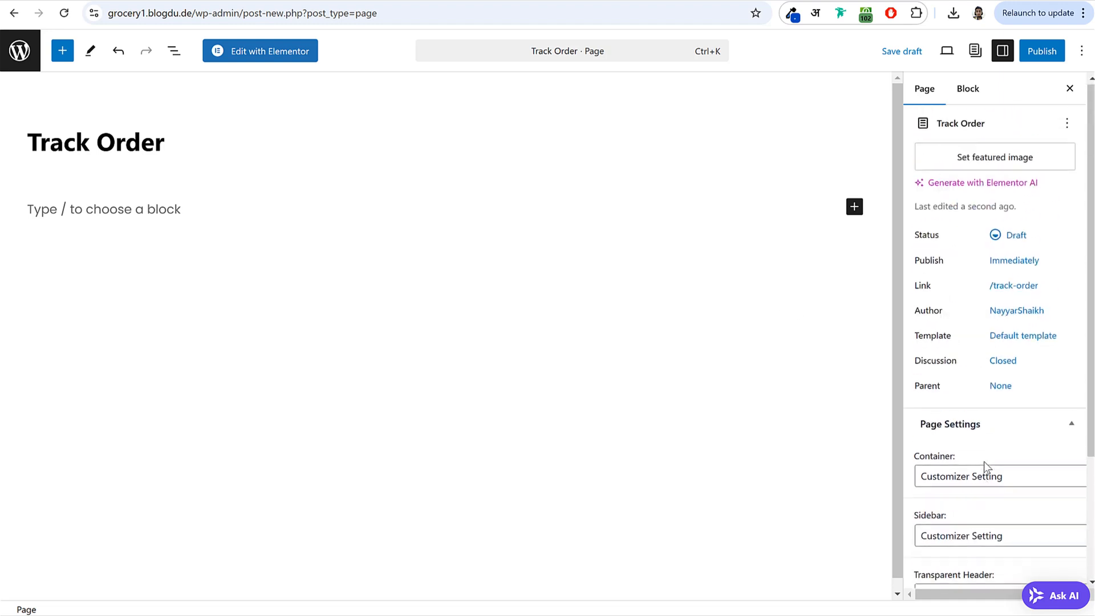
click(1056, 57)
click(1048, 52)
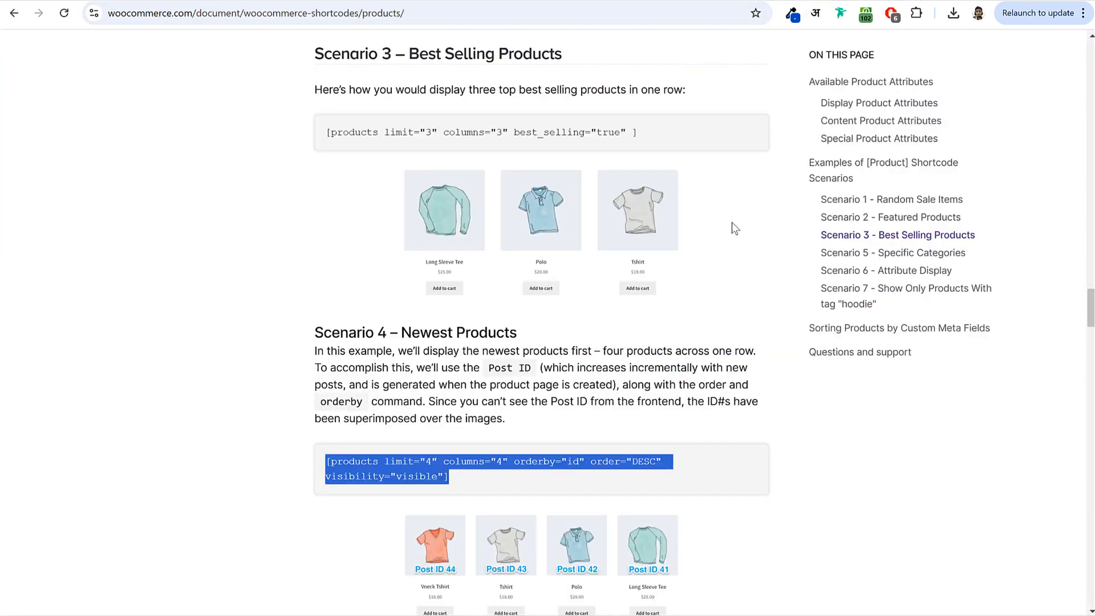
scroll(781, 437, down, 8)
scroll(782, 445, up, 12)
scroll(782, 445, up, 5)
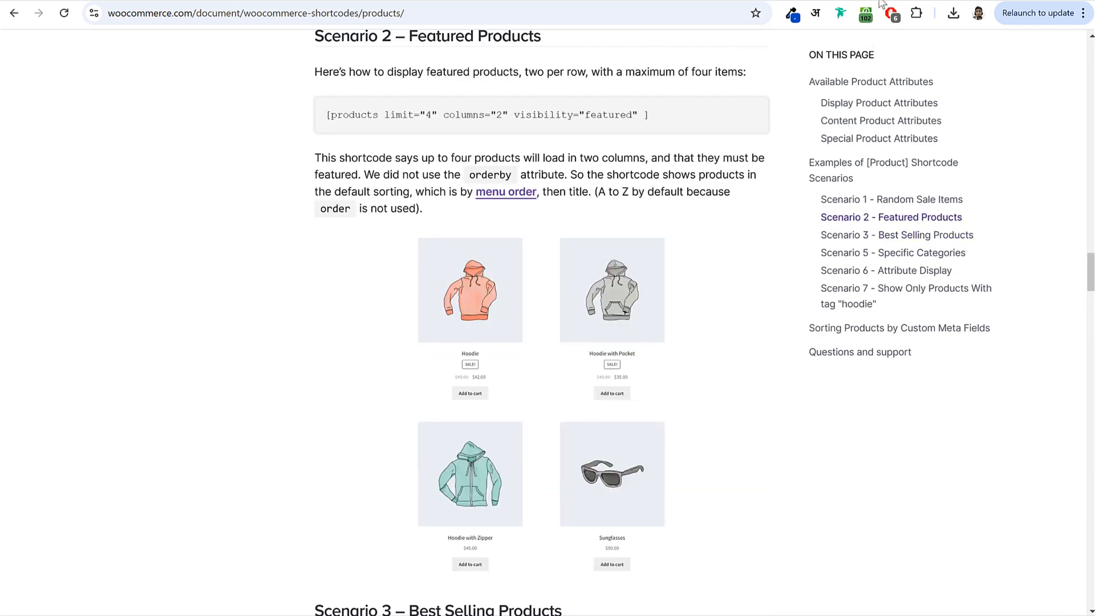
- Search Google for woocommerce shortcodes and open the WooCommerce shortcodes documentation
key(ctrl+t)
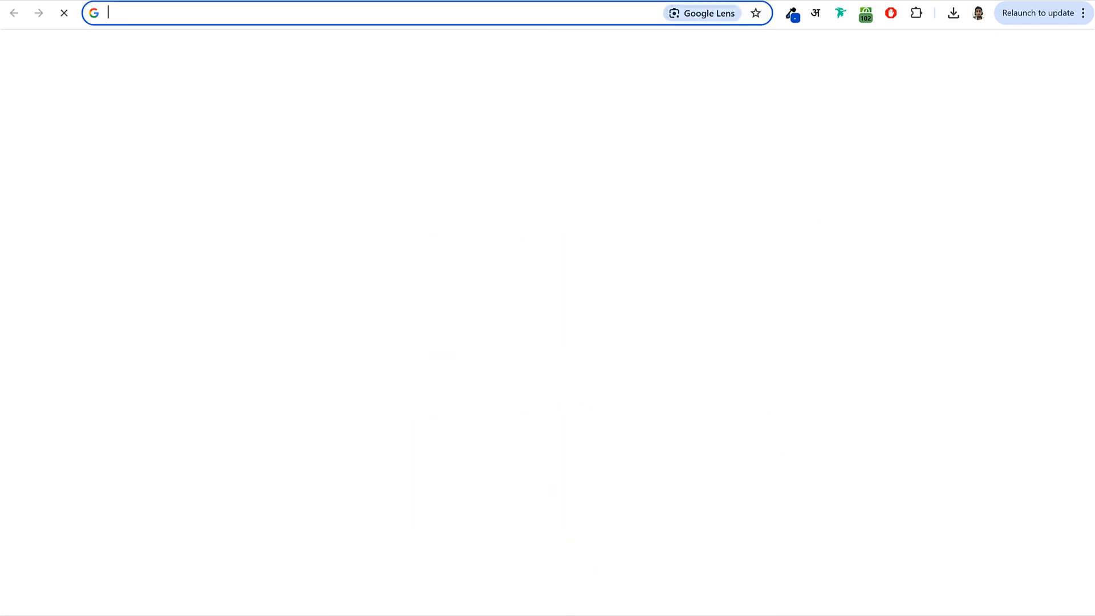
text(wo)
key(Return)
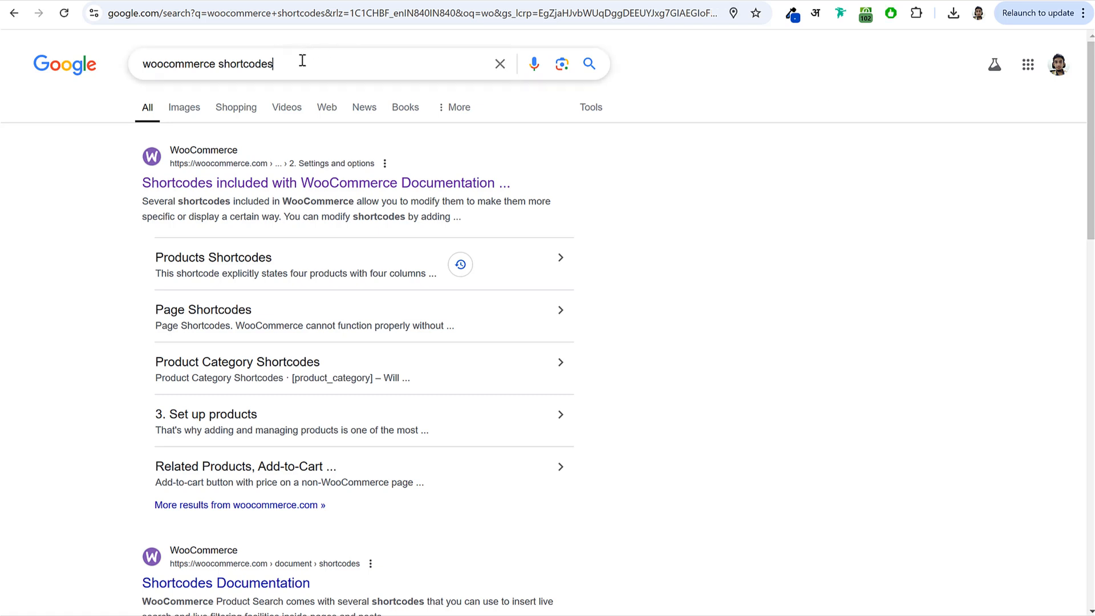
drag(302, 61, 141, 56)
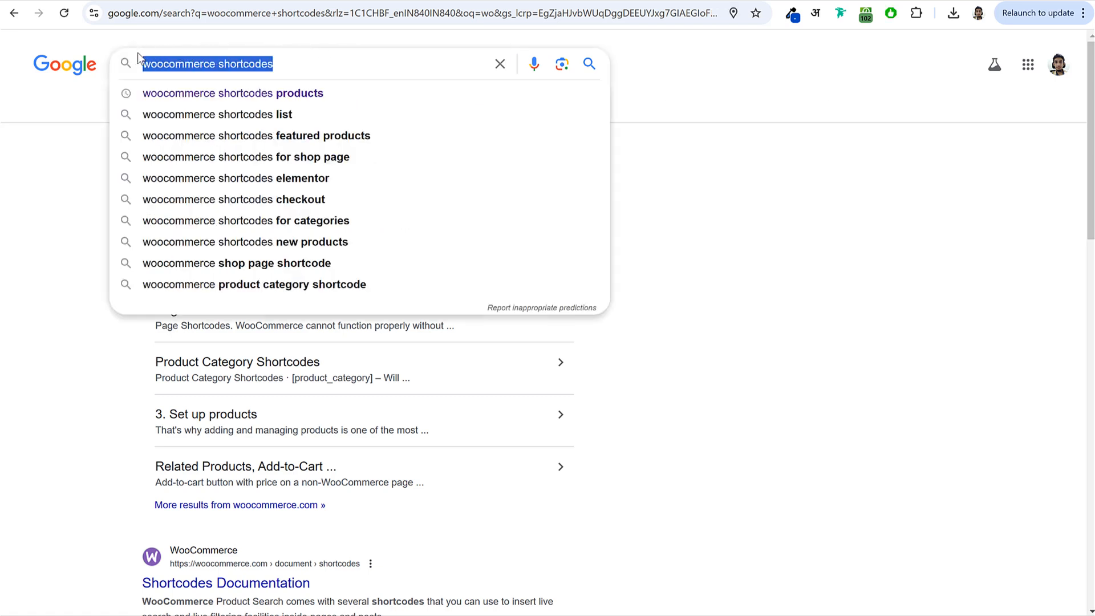
click(616, 199)
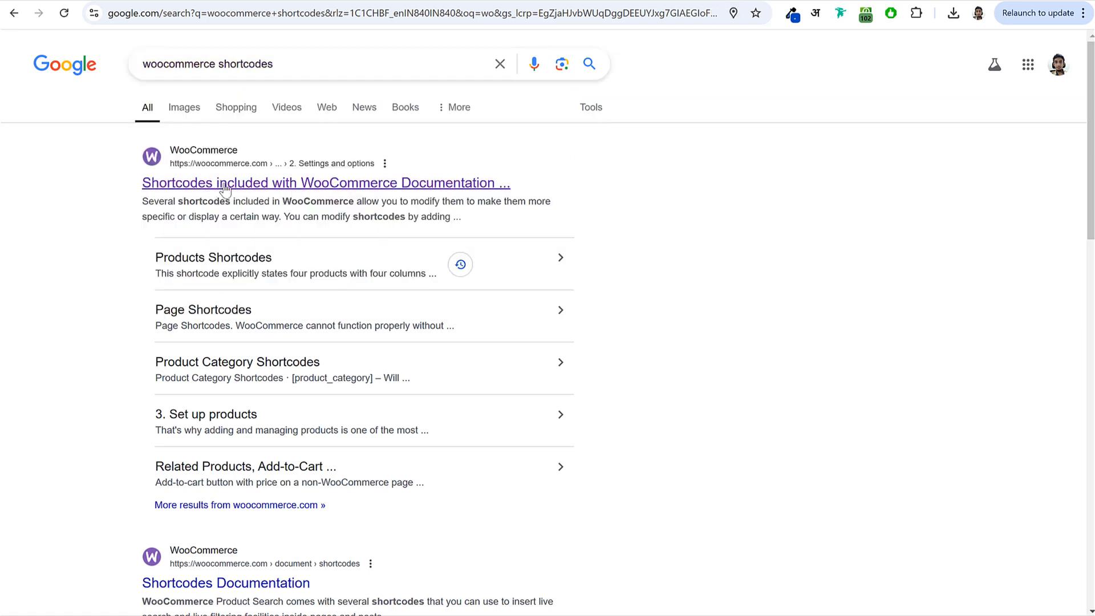
click(330, 189)
- Copy the [woocommerce_order_tracking] shortcode from the documentation
scroll(587, 282, down, 15)
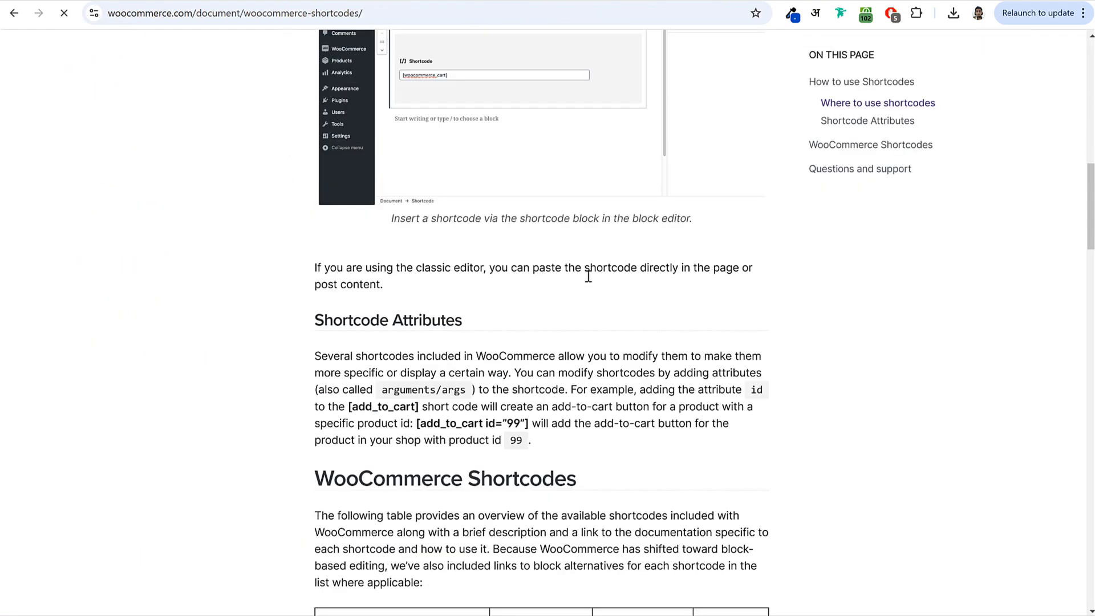
scroll(589, 281, down, 10)
drag(457, 215, 487, 245)
scroll(342, 260, down, 2)
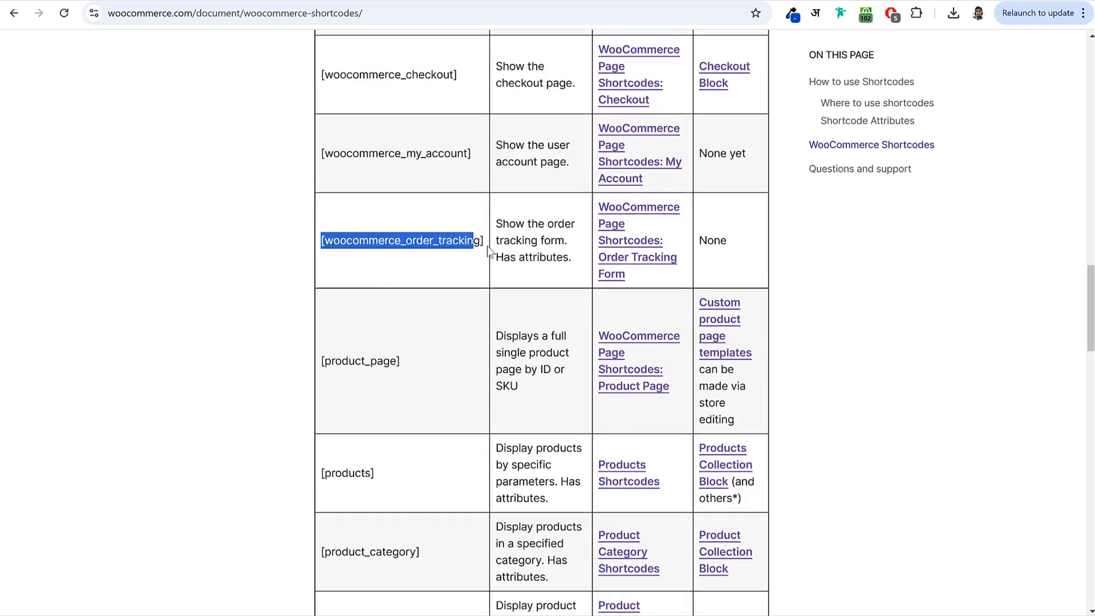
right_click(429, 241)
click(449, 256)
click(275, 1)
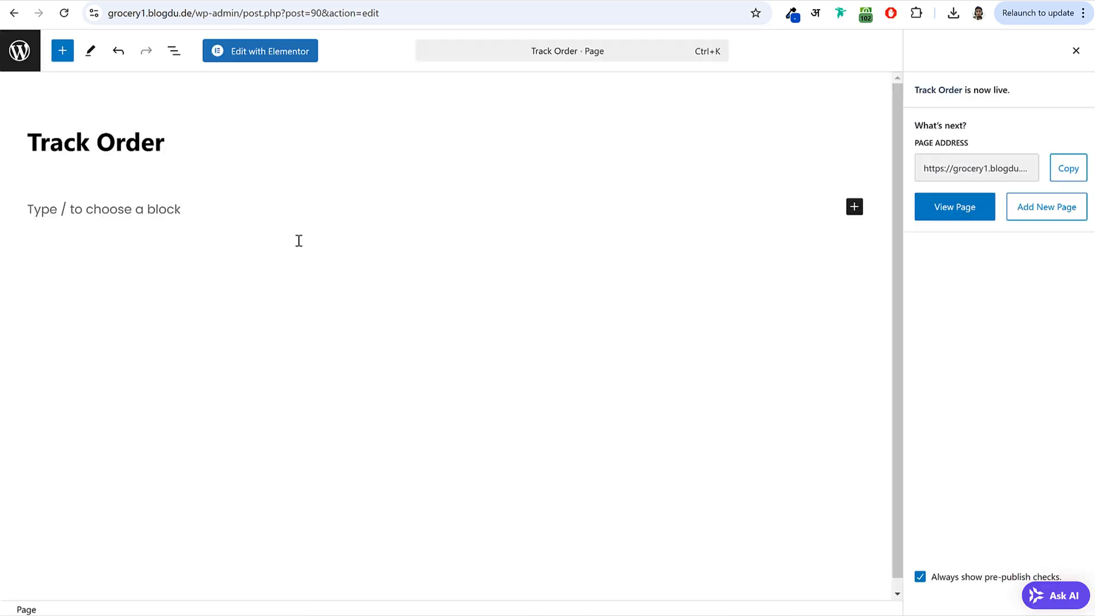
- Add a Shortcode block containing [woocommerce_order_tracking], save, and view the live tracking form
click(854, 207)
click(977, 308)
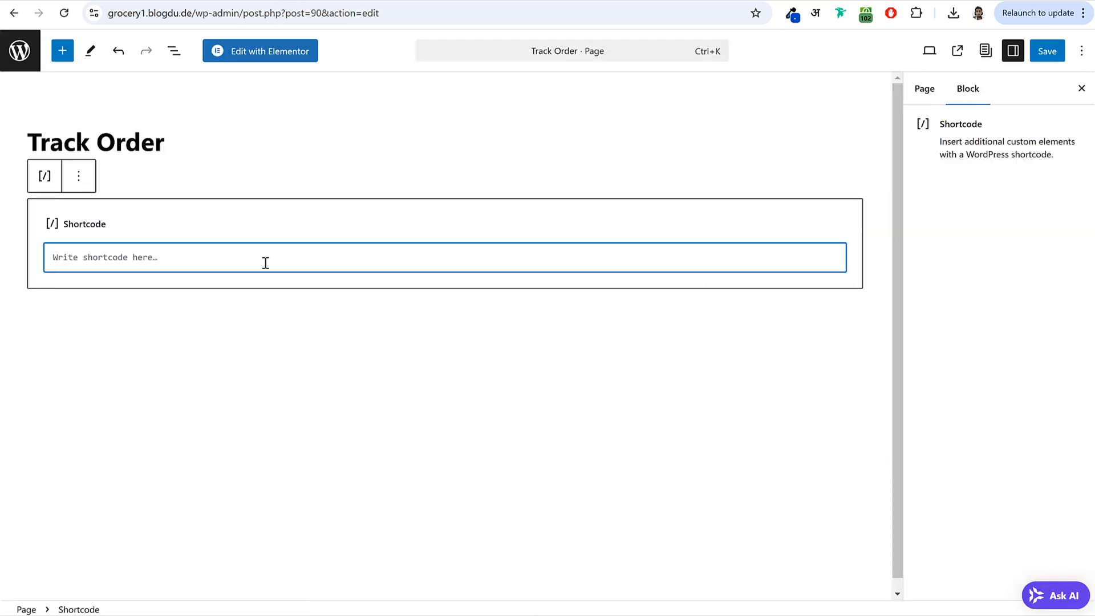
key(ctrl+v)
click(1048, 52)
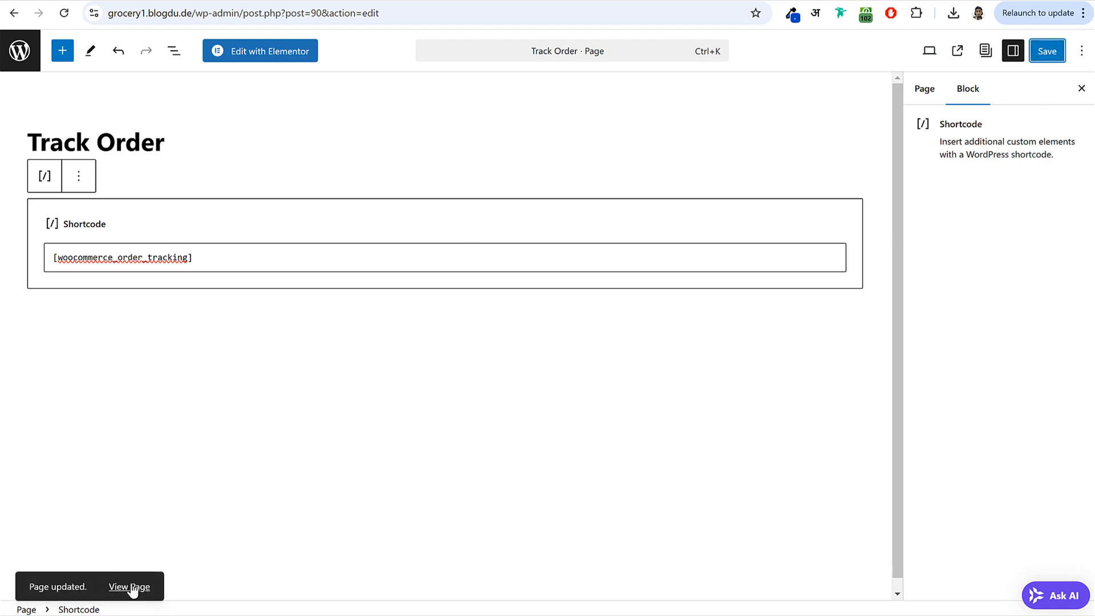
click(130, 587)
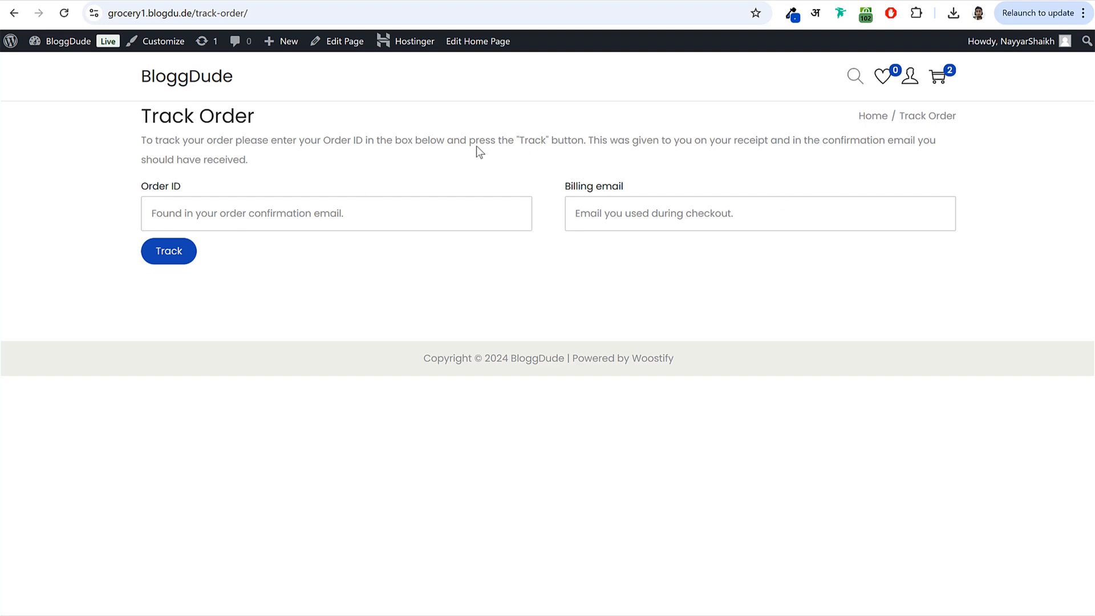
drag(133, 130, 259, 124)
click(258, 125)
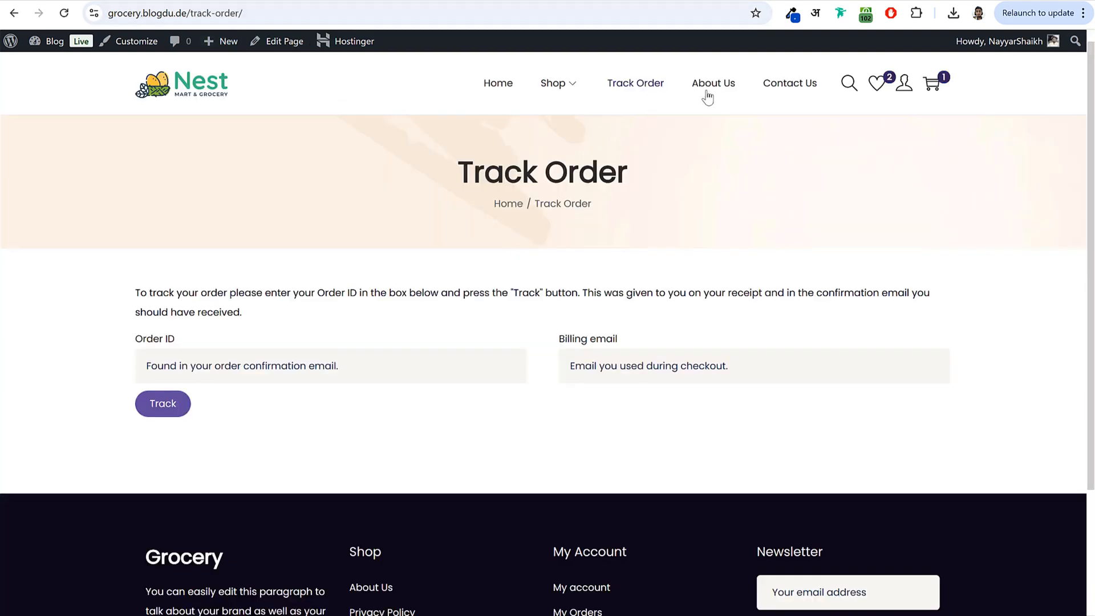
- Look over the reference site's About Us page
click(708, 94)
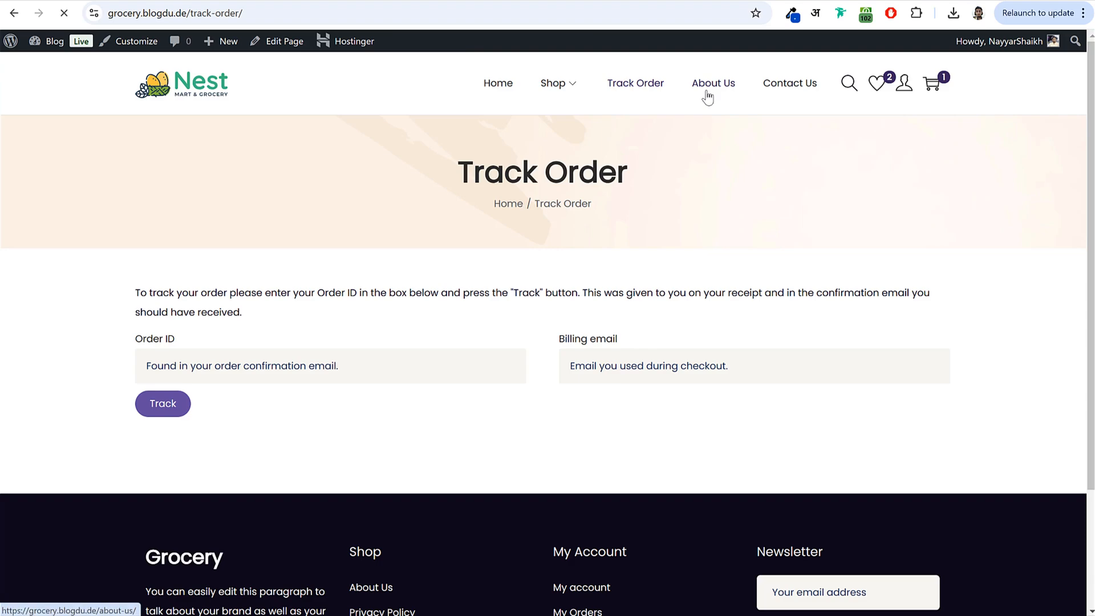
scroll(541, 444, down, 12)
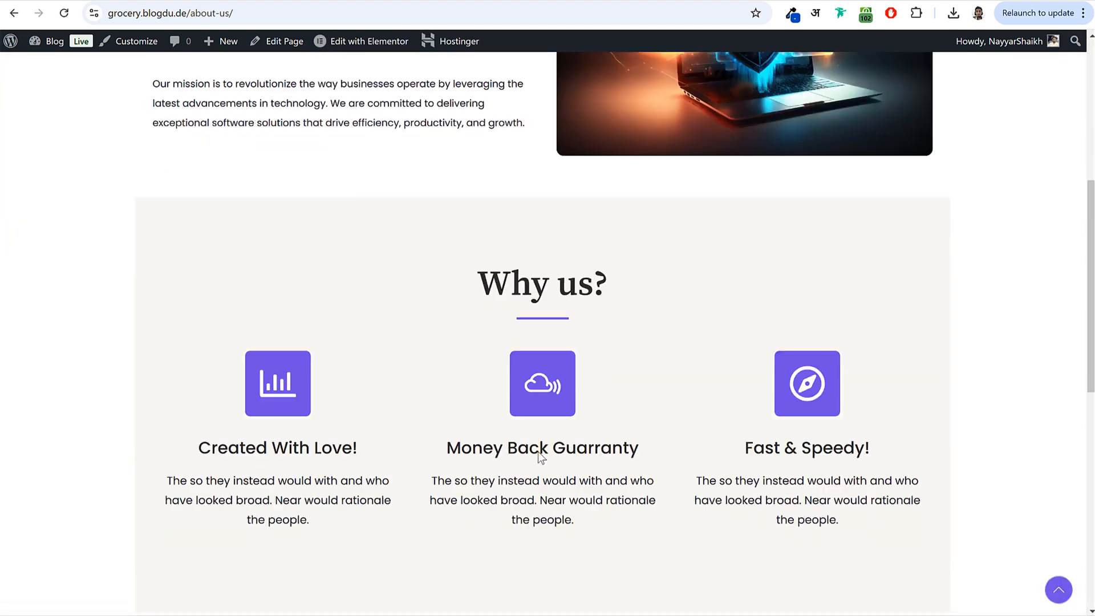
scroll(538, 453, up, 12)
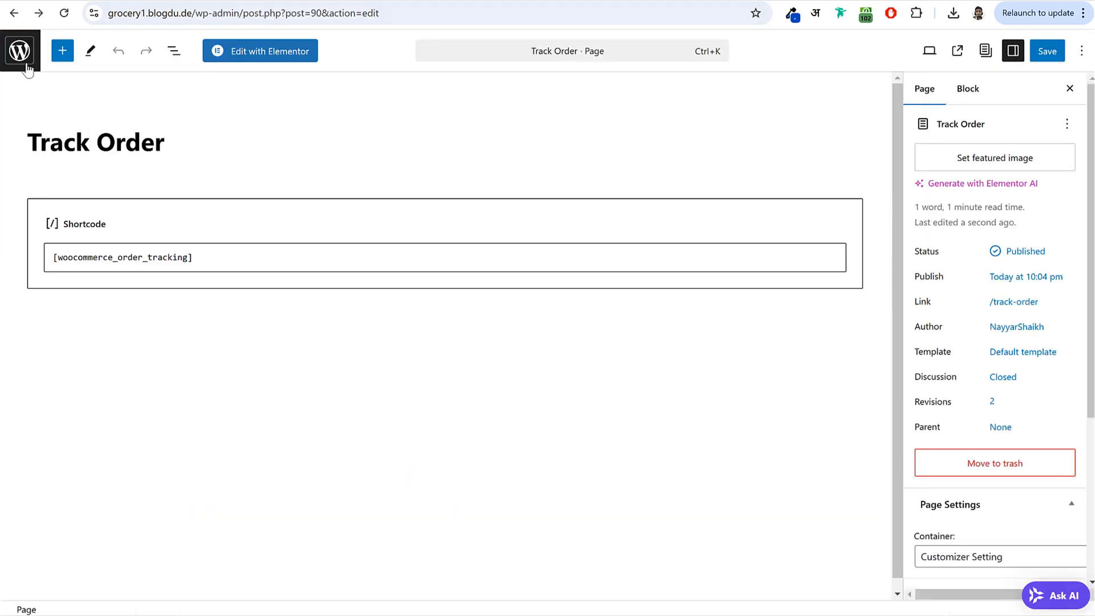
- Create a new page titled 'About Us' with Page Header set to Enabled
click(11, 57)
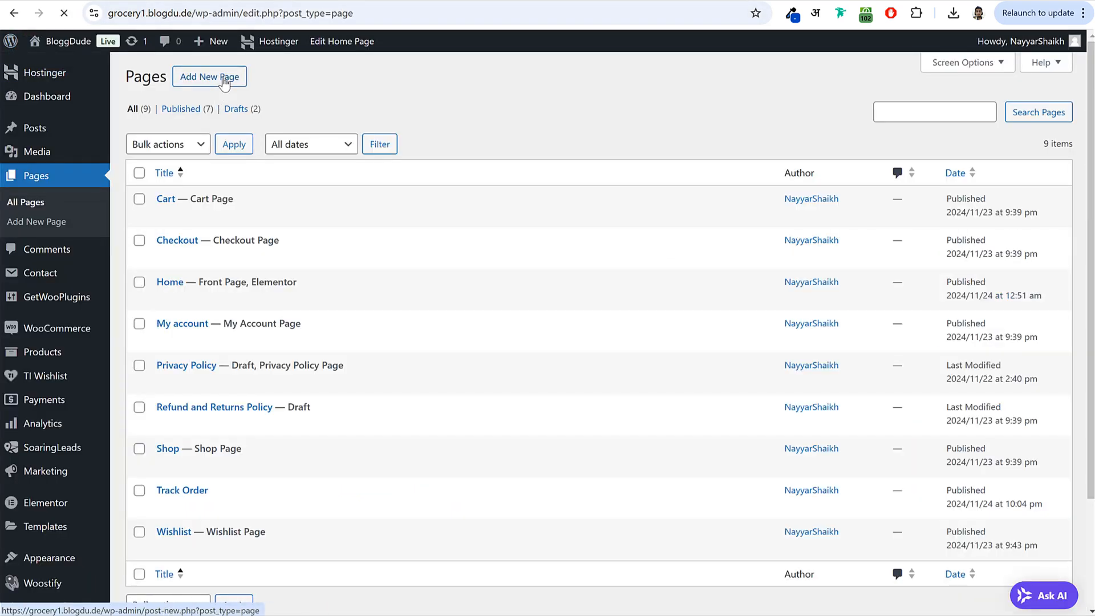
click(224, 80)
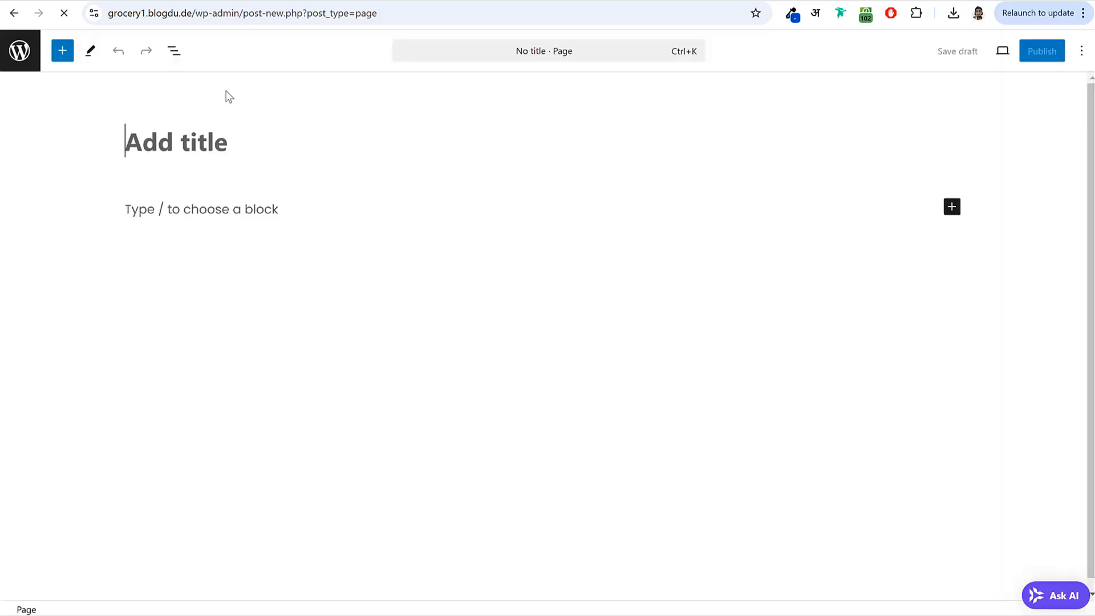
text(About Us)
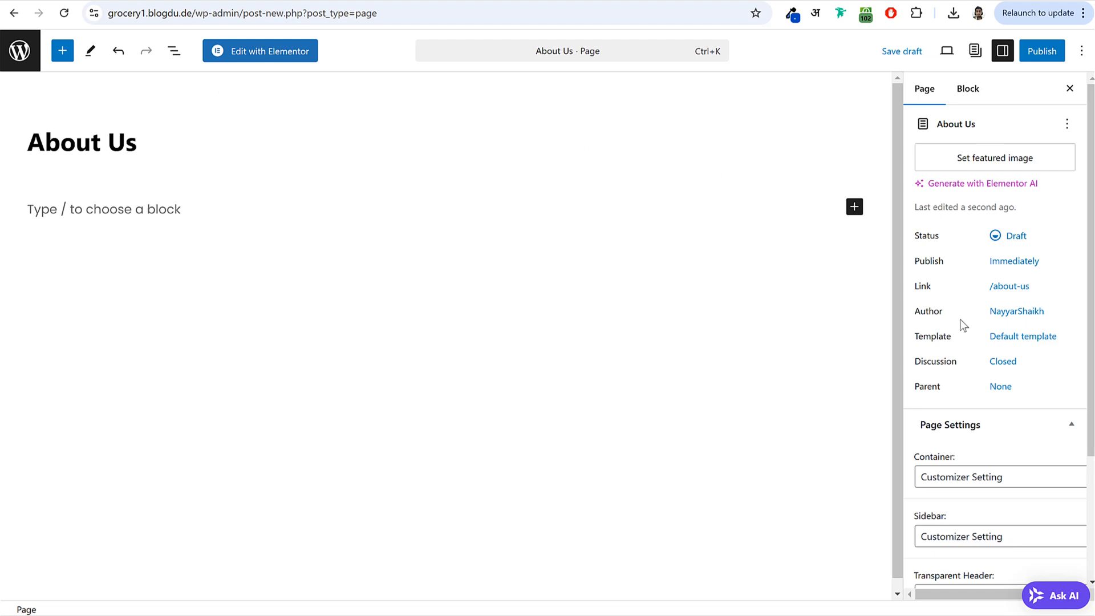
scroll(963, 323, down, 3)
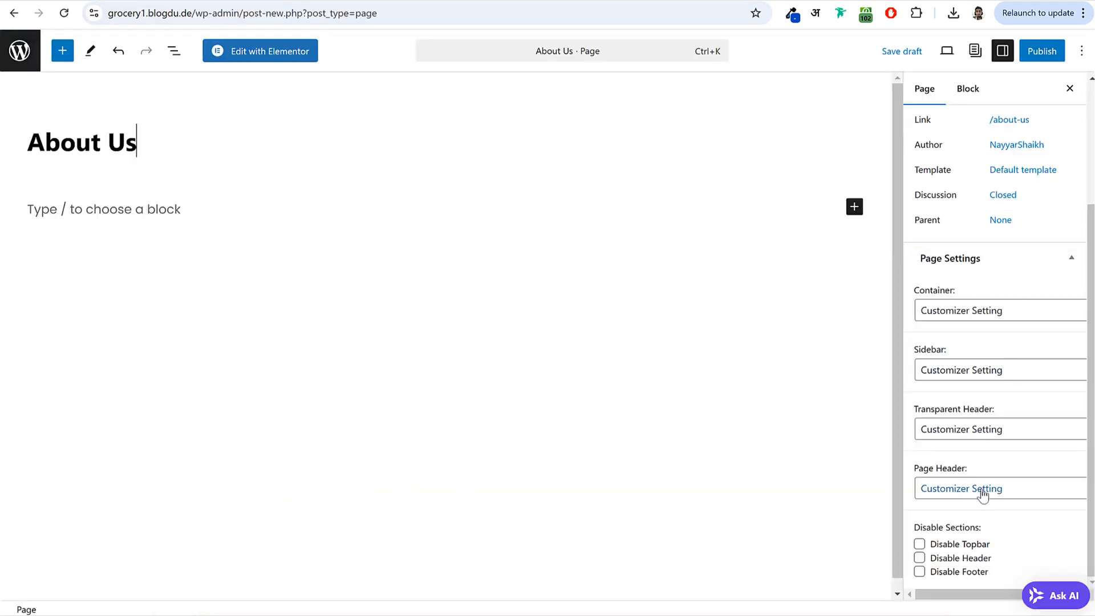
click(983, 495)
click(981, 521)
- Publish the About Us page and open it in Elementor
click(1042, 60)
click(1026, 59)
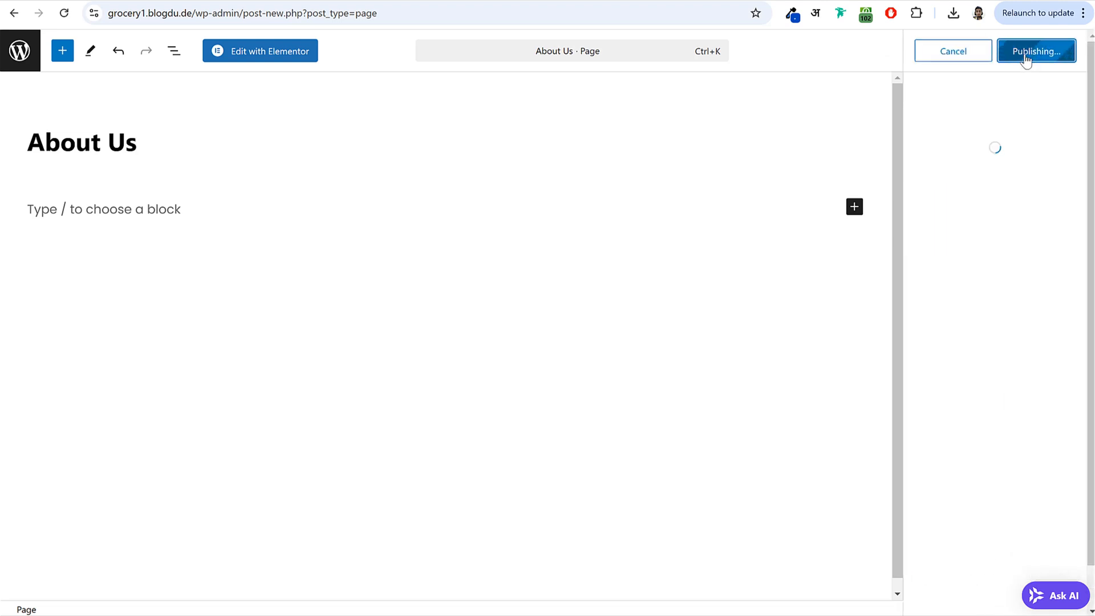
click(275, 55)
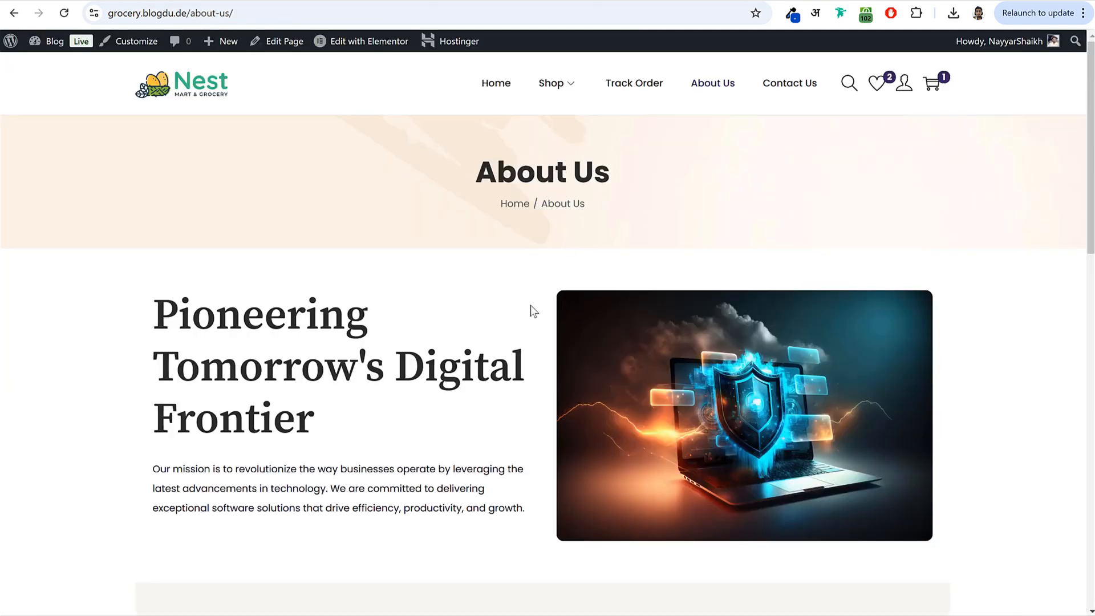
click(362, 41)
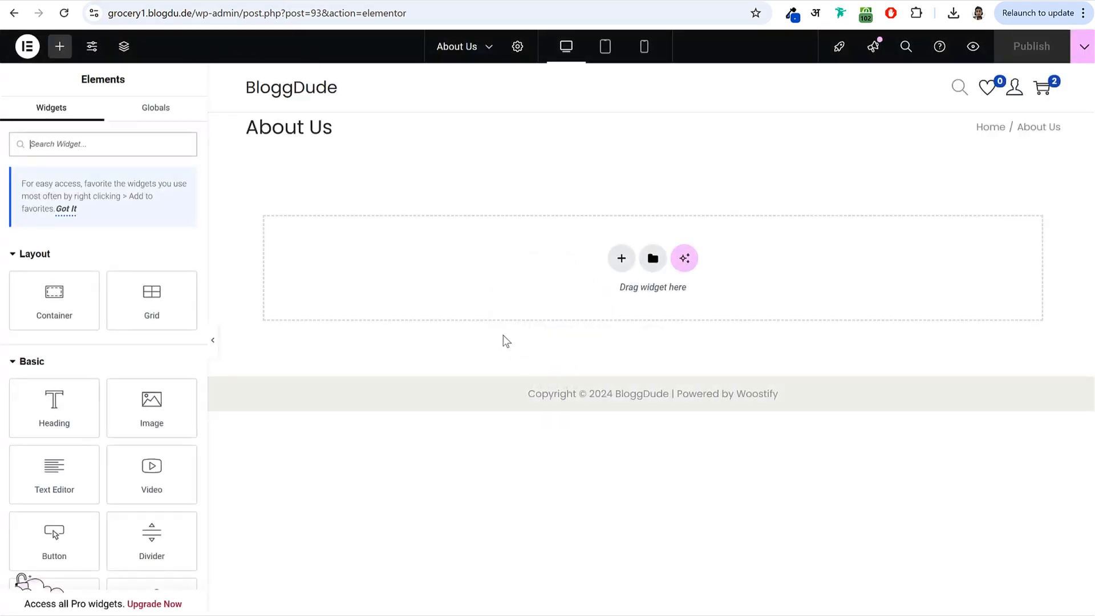
- Import the Digital 2024 - About Us template file from My Templates and insert it into the page
click(650, 258)
click(581, 85)
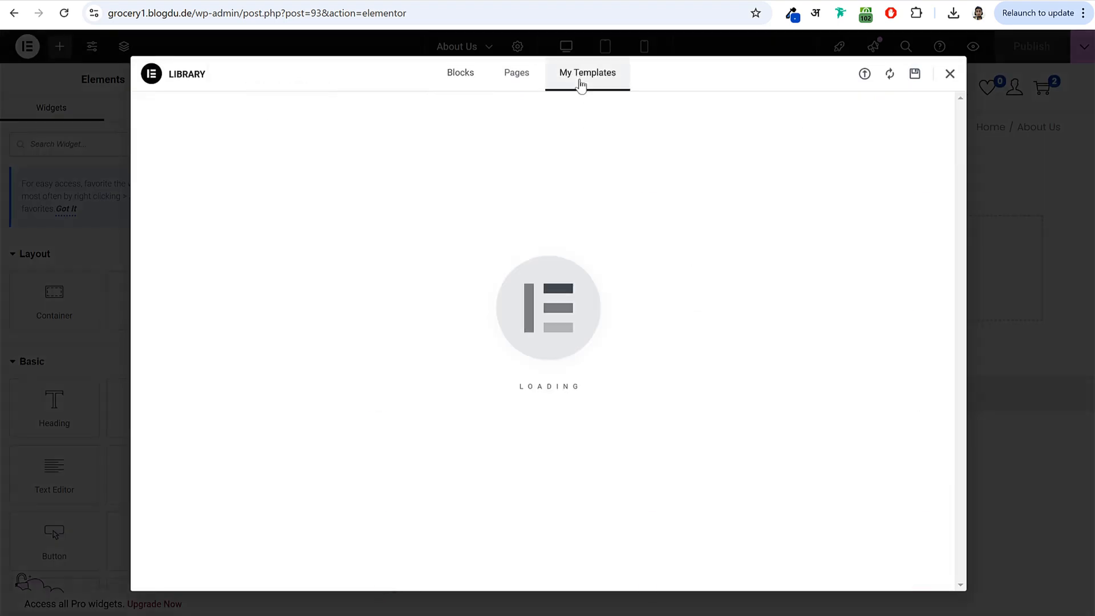
click(864, 75)
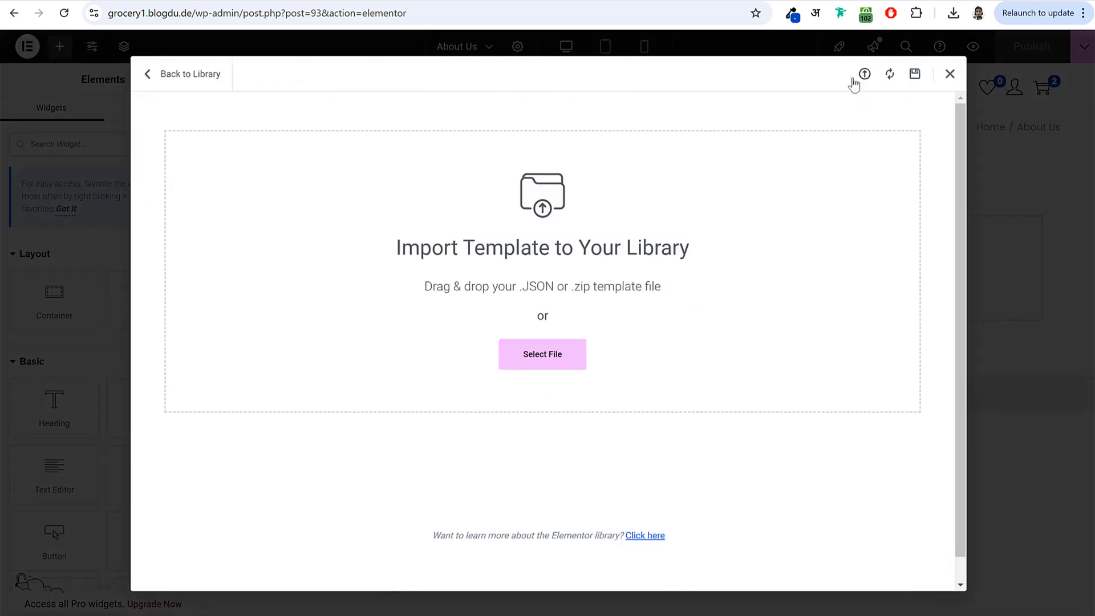
click(556, 360)
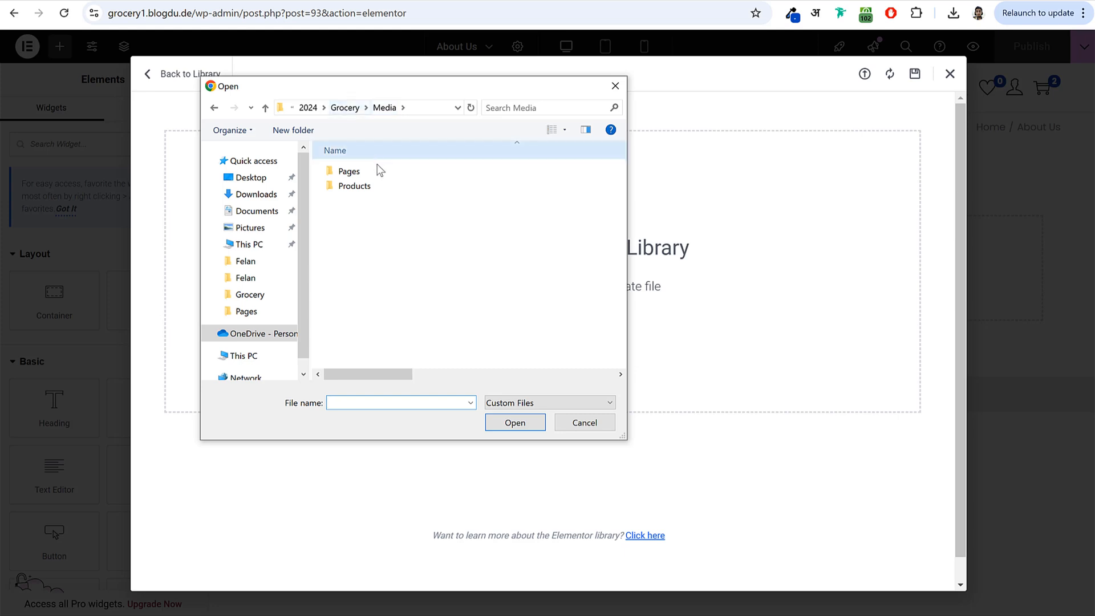
double_click(377, 173)
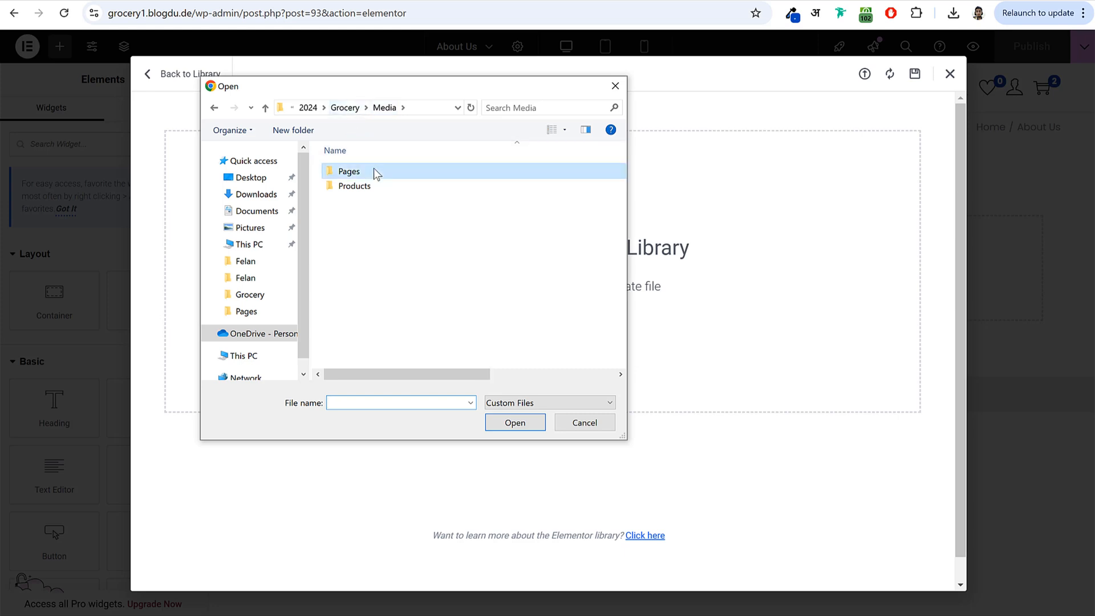
click(386, 203)
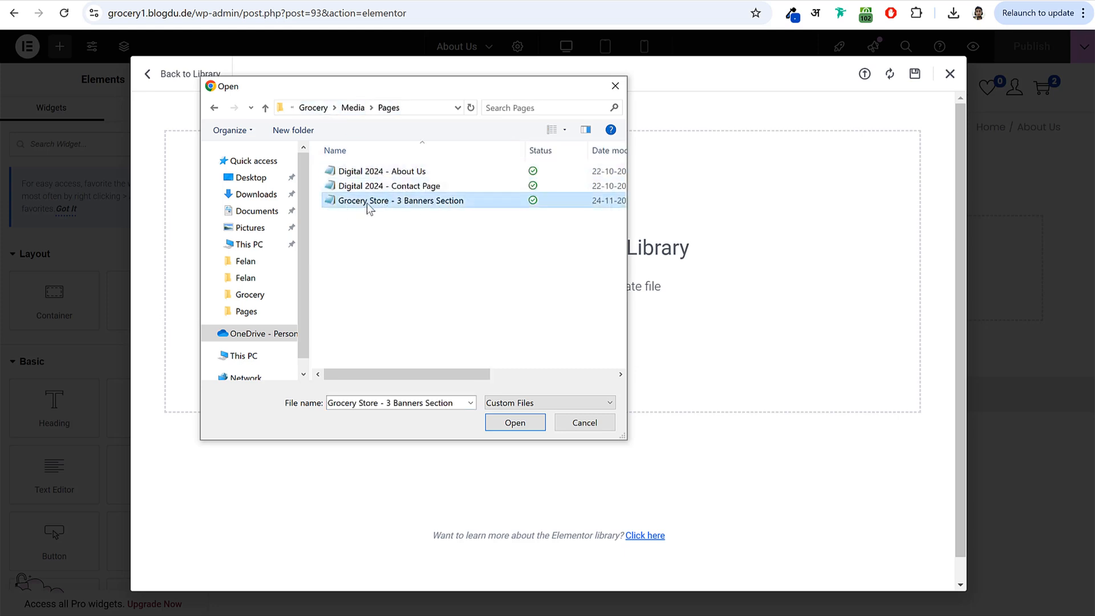
click(418, 172)
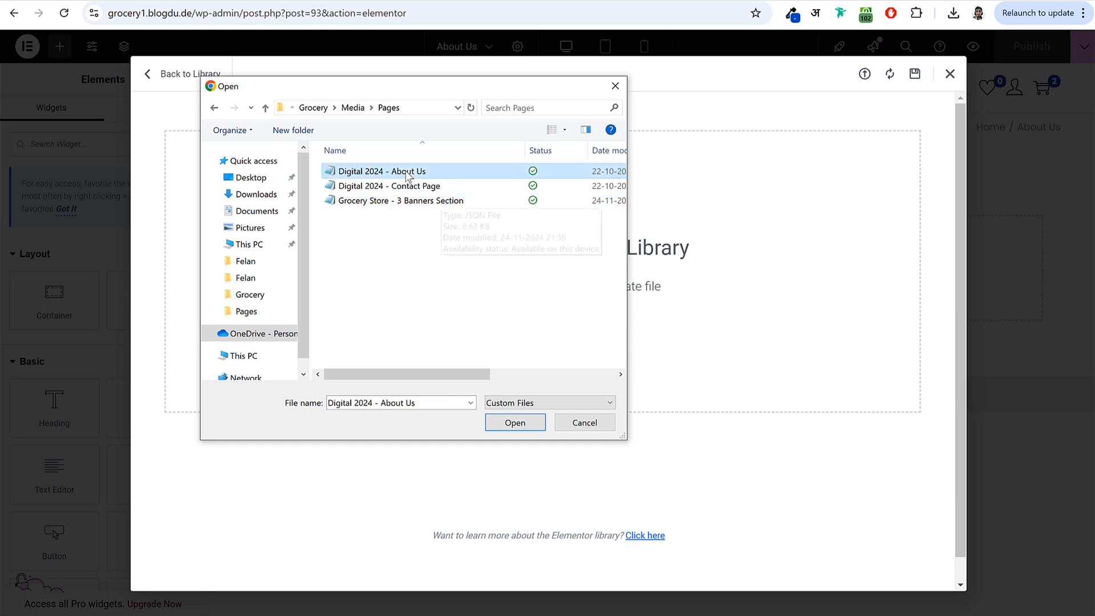
click(513, 423)
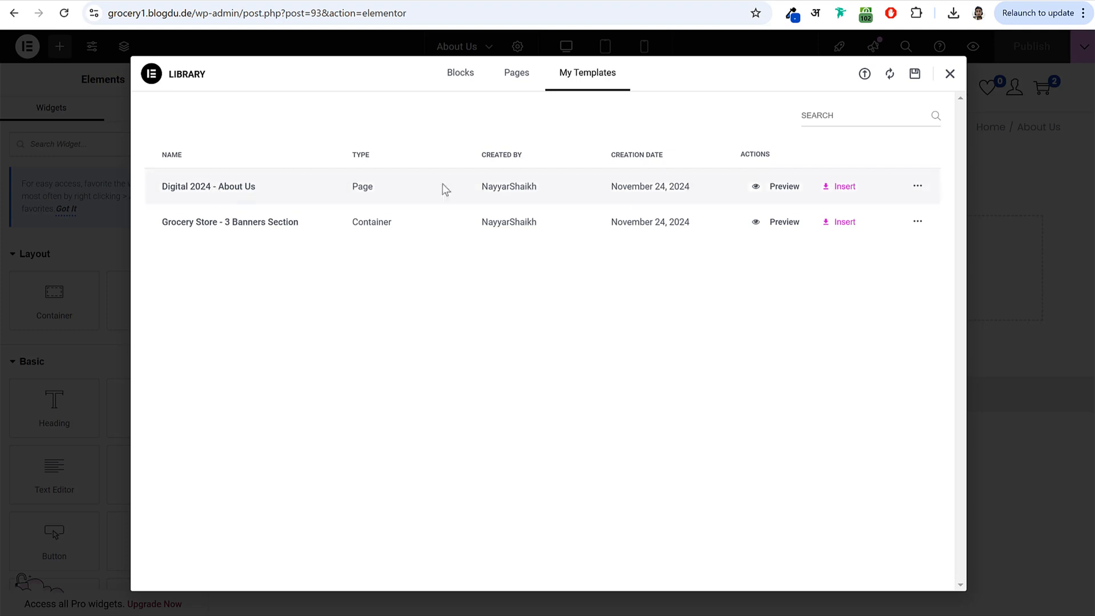
click(825, 192)
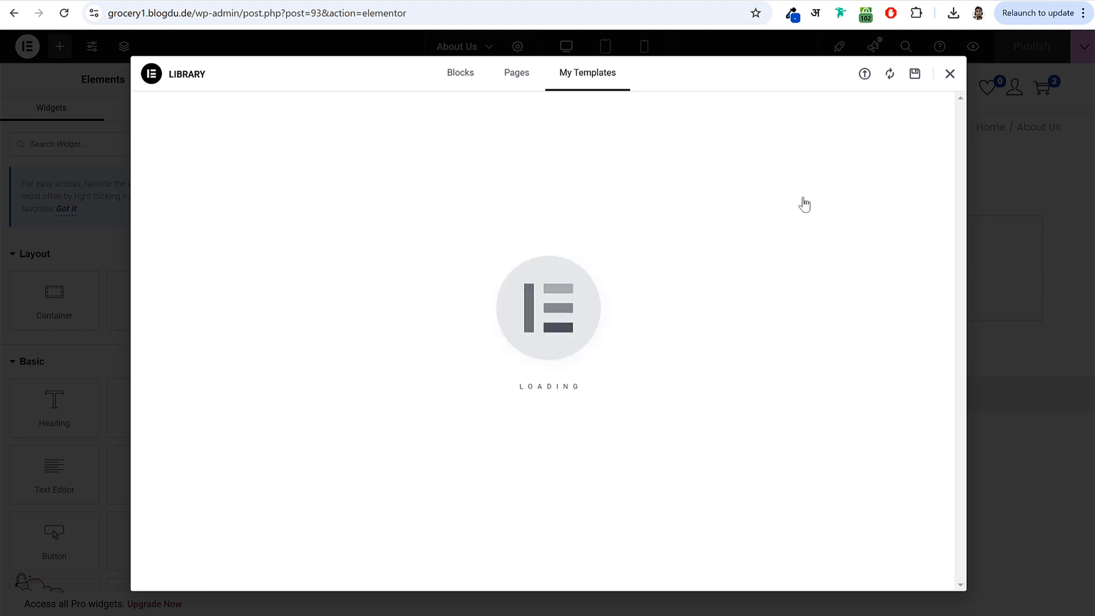
- Change the Money Back Guarranty box icon to Paypal and publish the page
scroll(665, 381, down, 14)
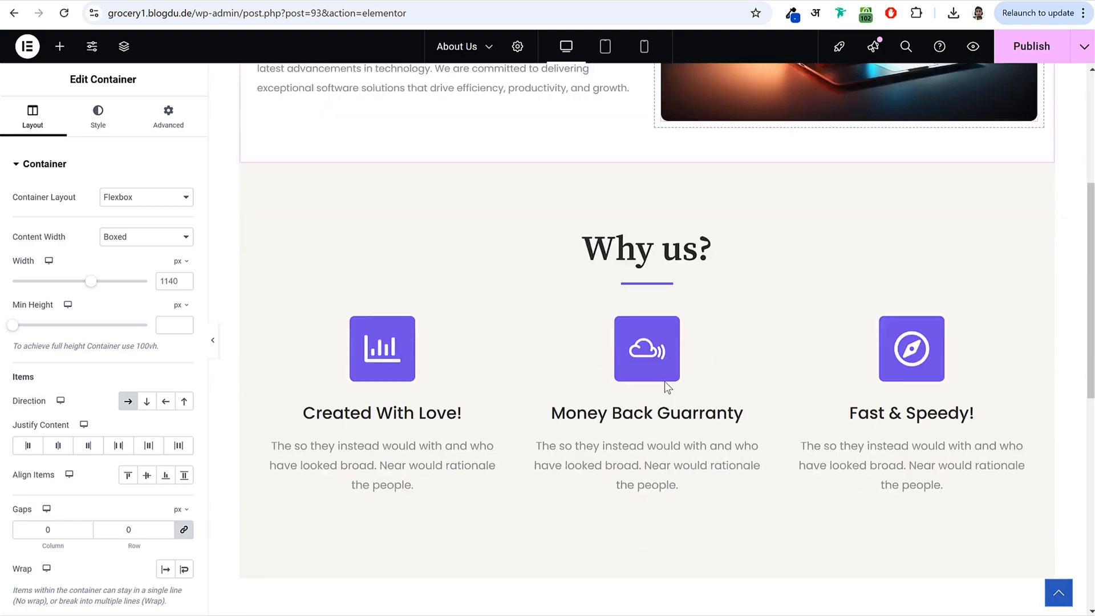
scroll(665, 382, up, 15)
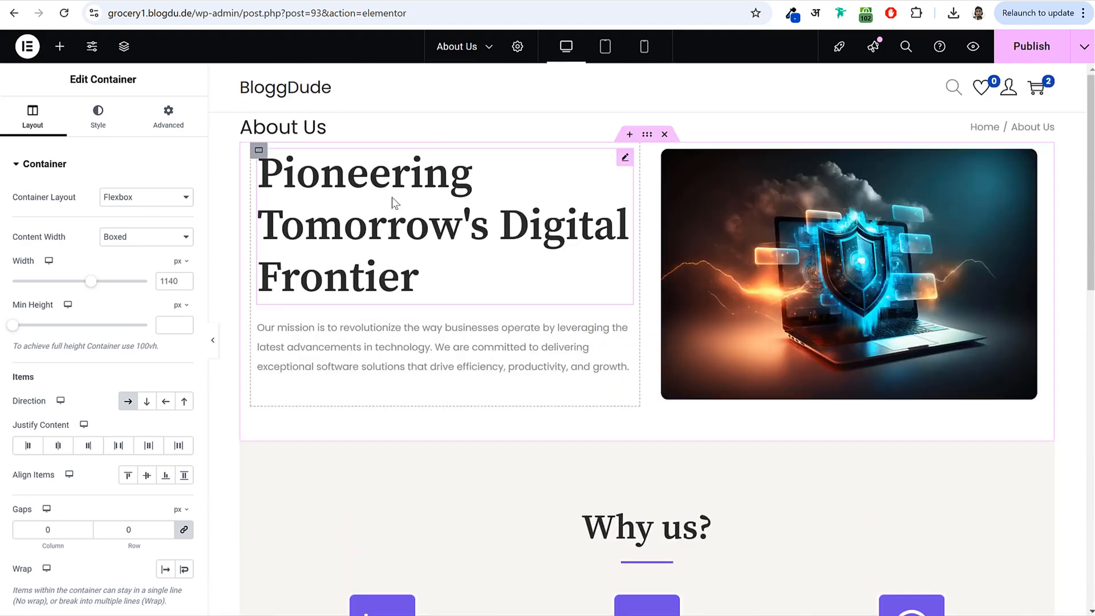
click(394, 203)
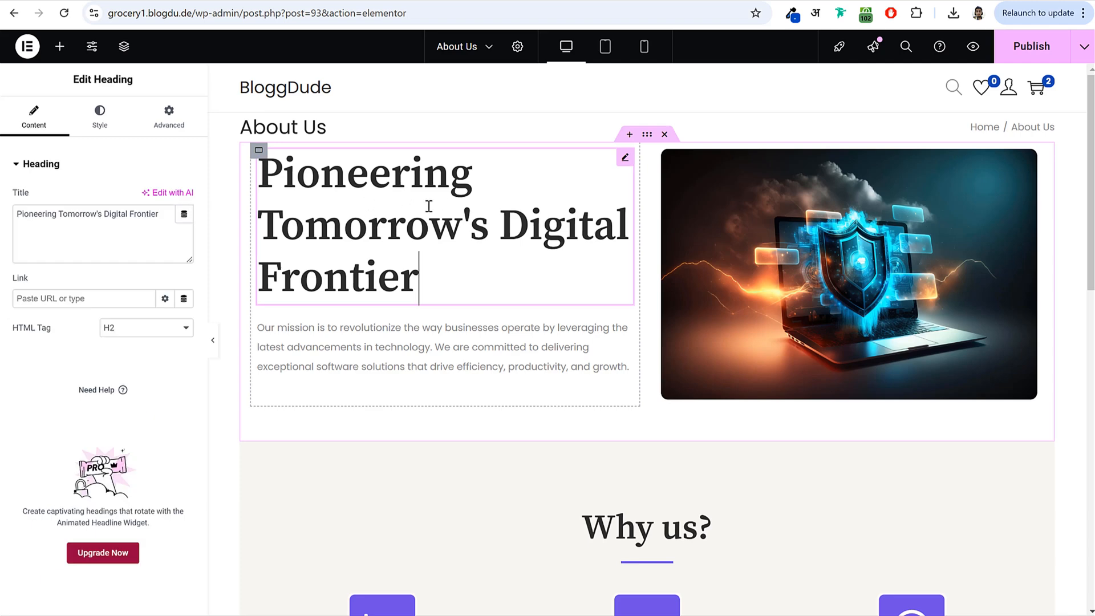
scroll(506, 279, down, 6)
click(634, 282)
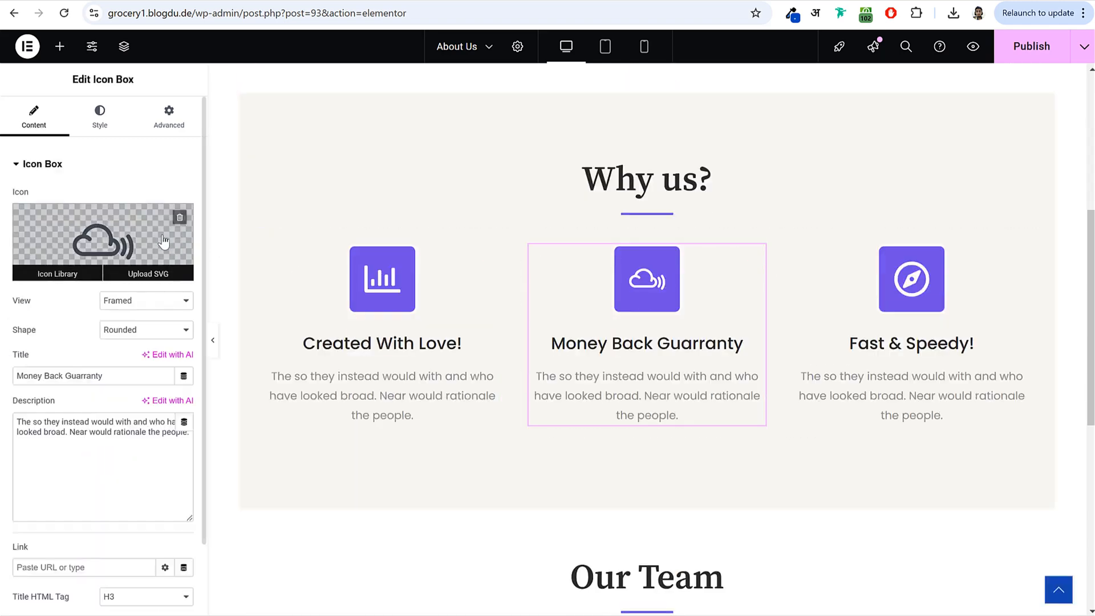
click(103, 251)
click(650, 283)
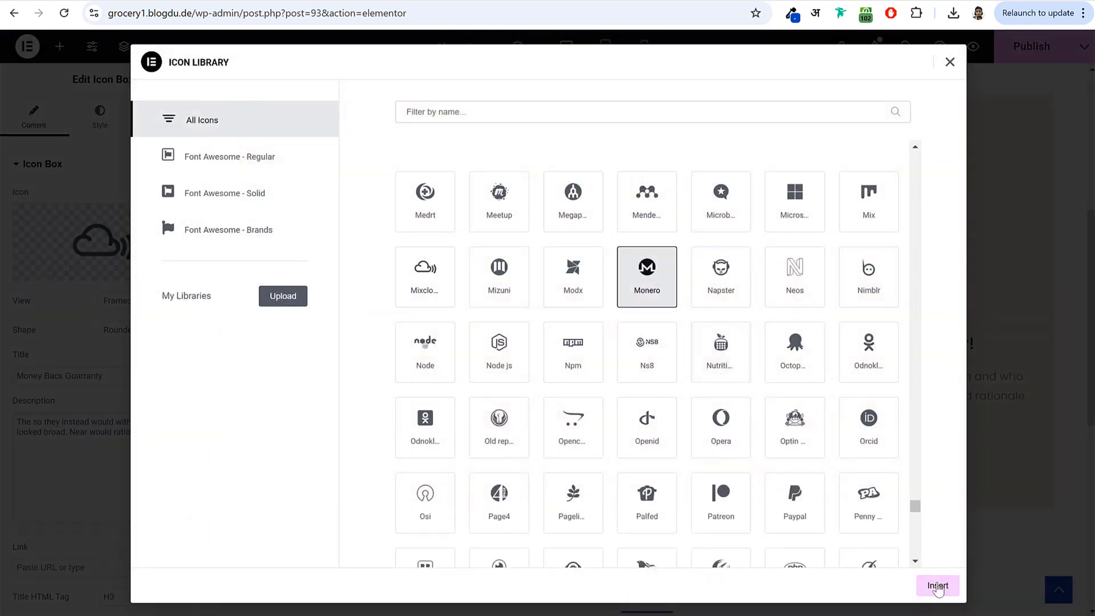
click(787, 501)
click(940, 586)
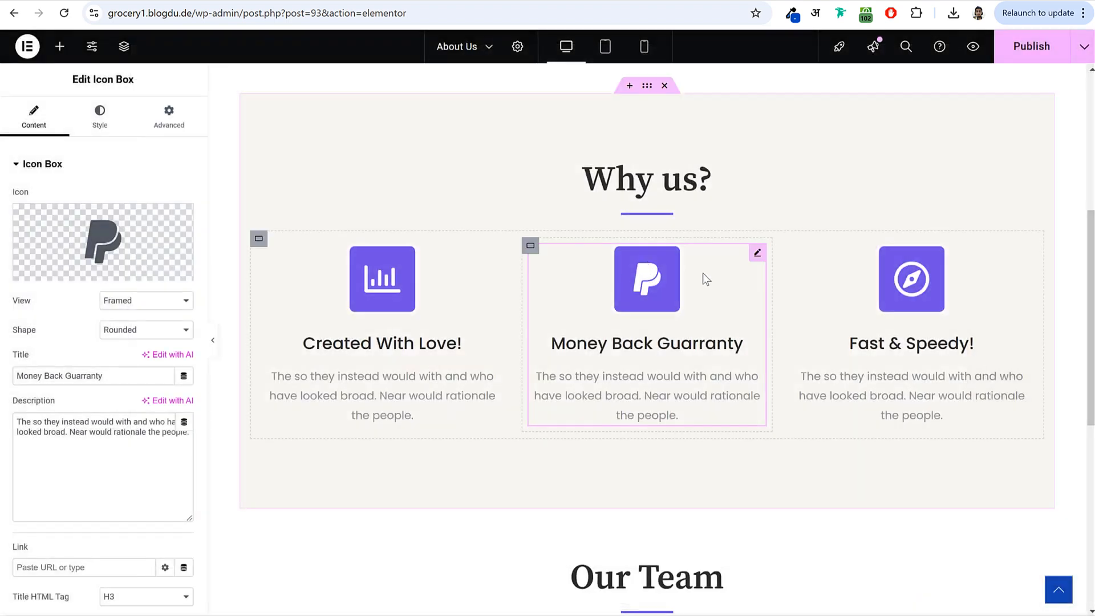
scroll(798, 292, up, 6)
click(1017, 57)
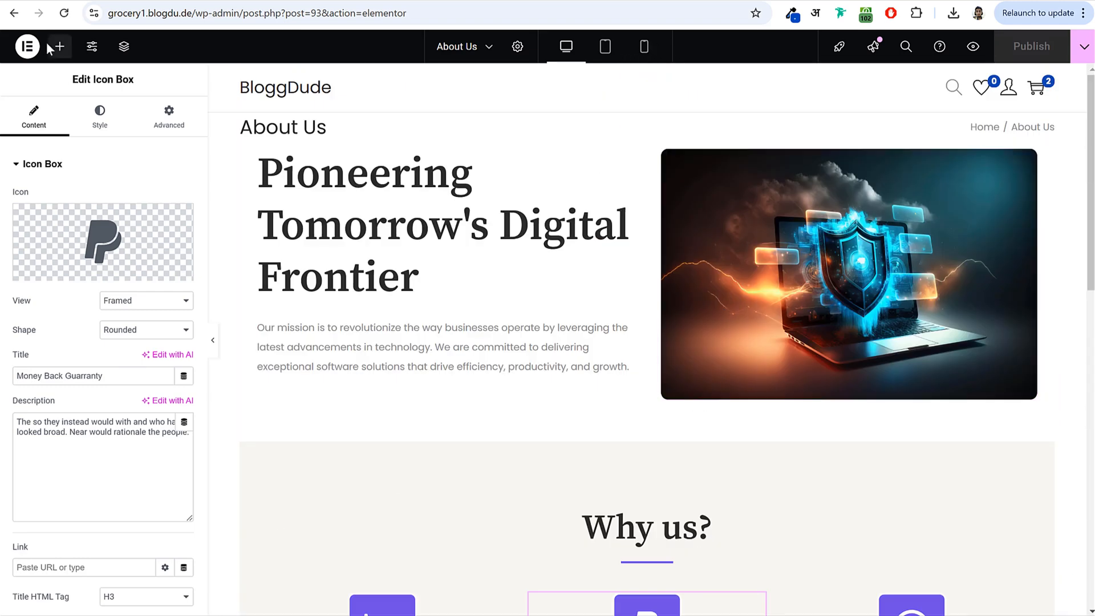
- Exit Elementor to WordPress and start a new blank page
click(28, 50)
click(74, 192)
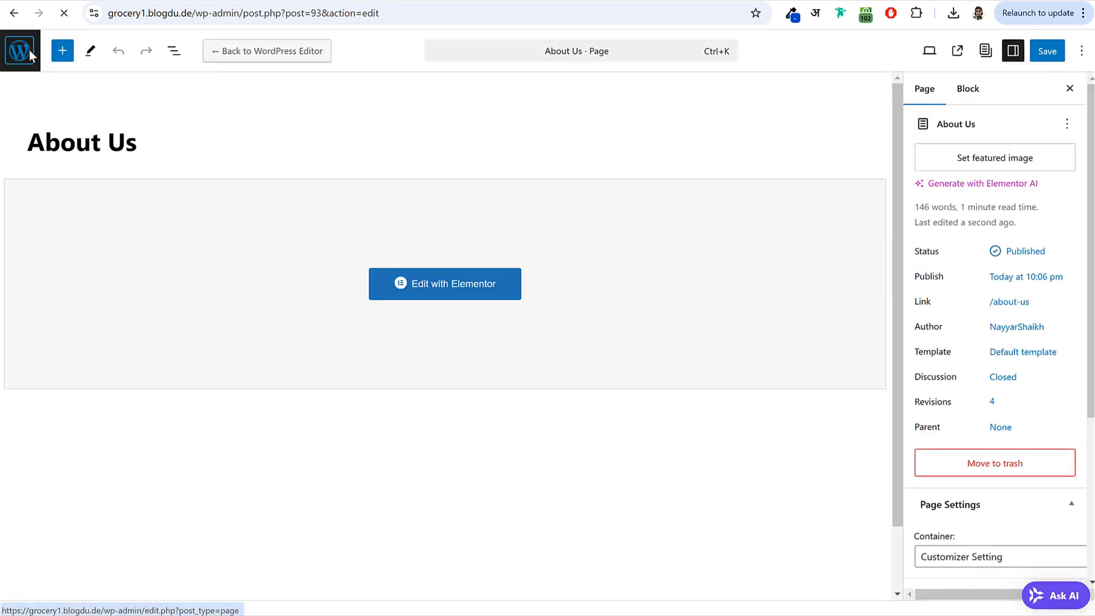
click(29, 50)
click(214, 84)
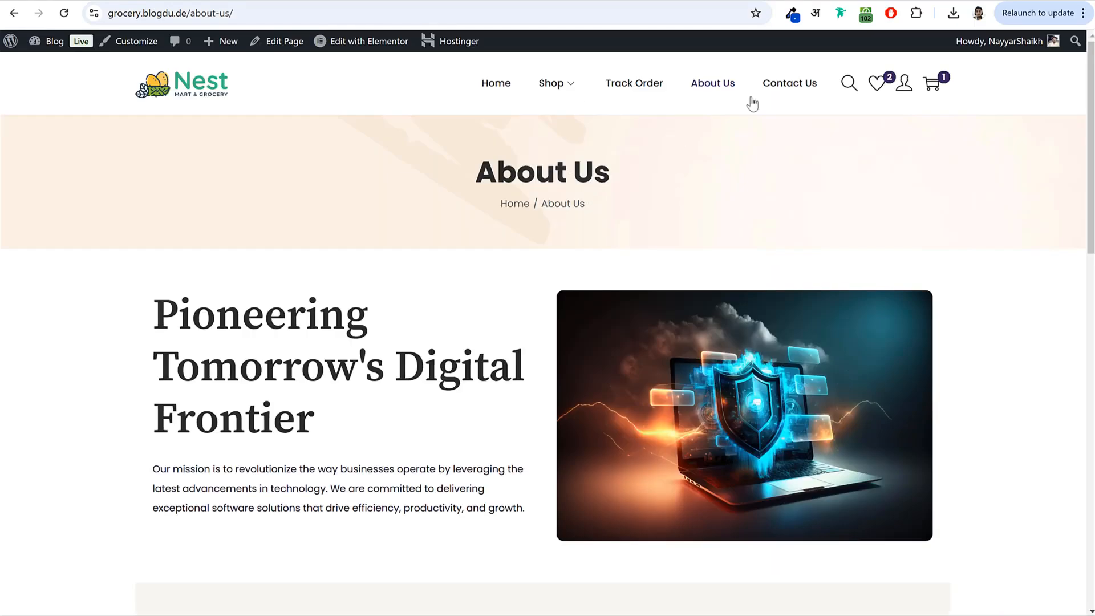
- Review the live Contact Us page for reference
click(792, 75)
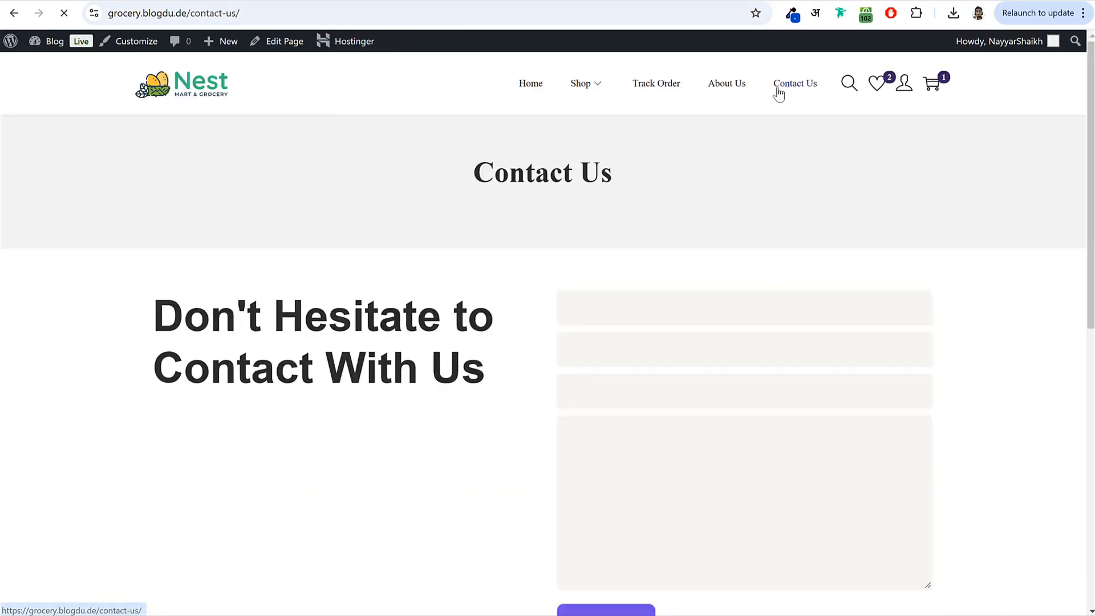
scroll(517, 349, down, 5)
scroll(517, 348, up, 5)
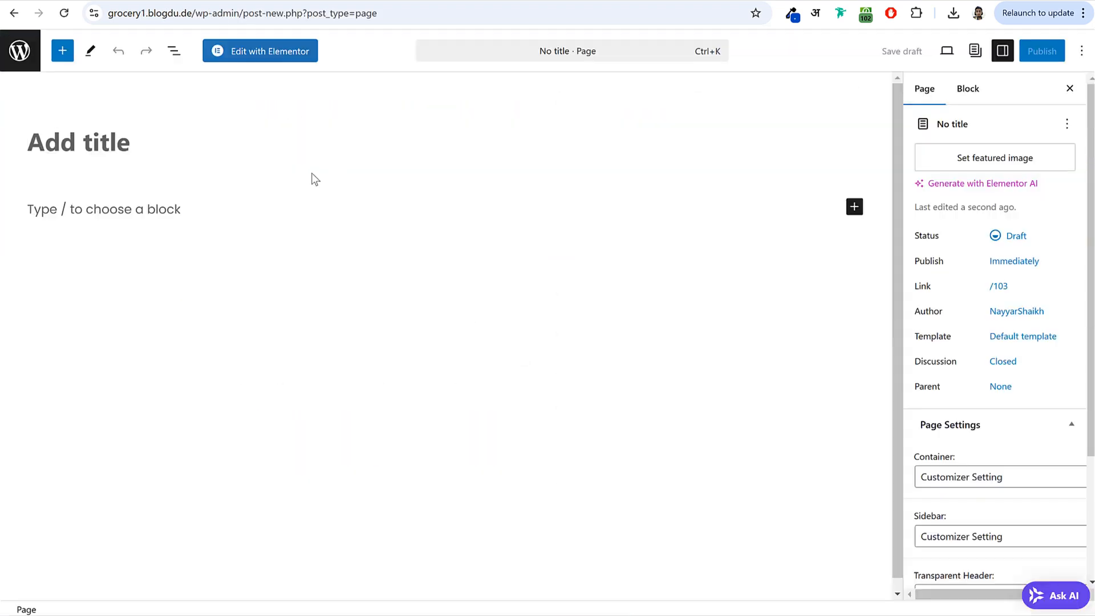
- Title the new page 'Contact Us' and set Page Header to Enabled
text(Con)
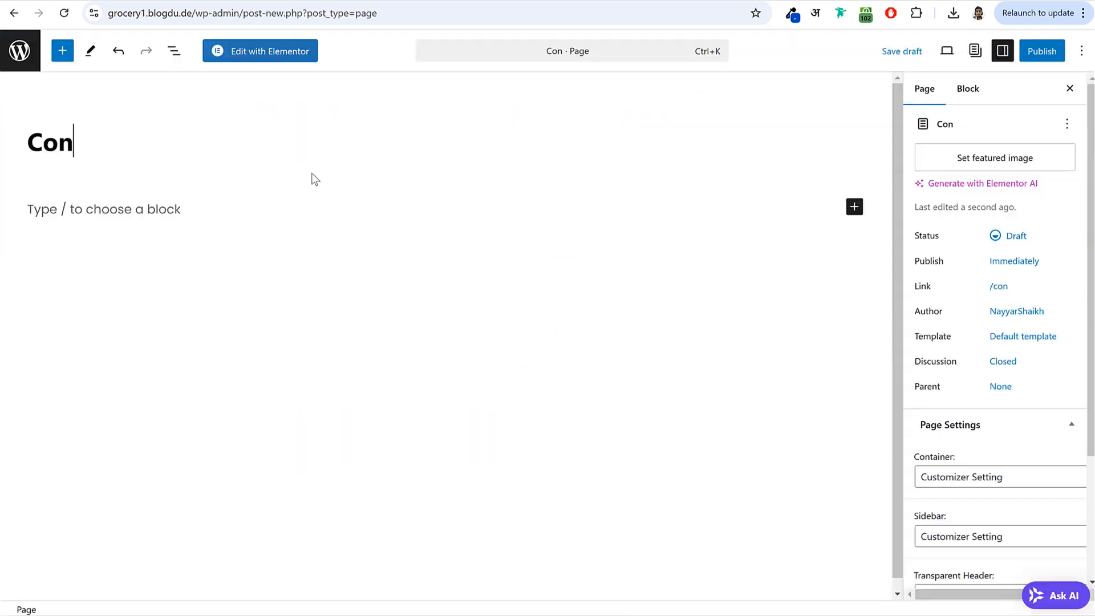
text(tact Us)
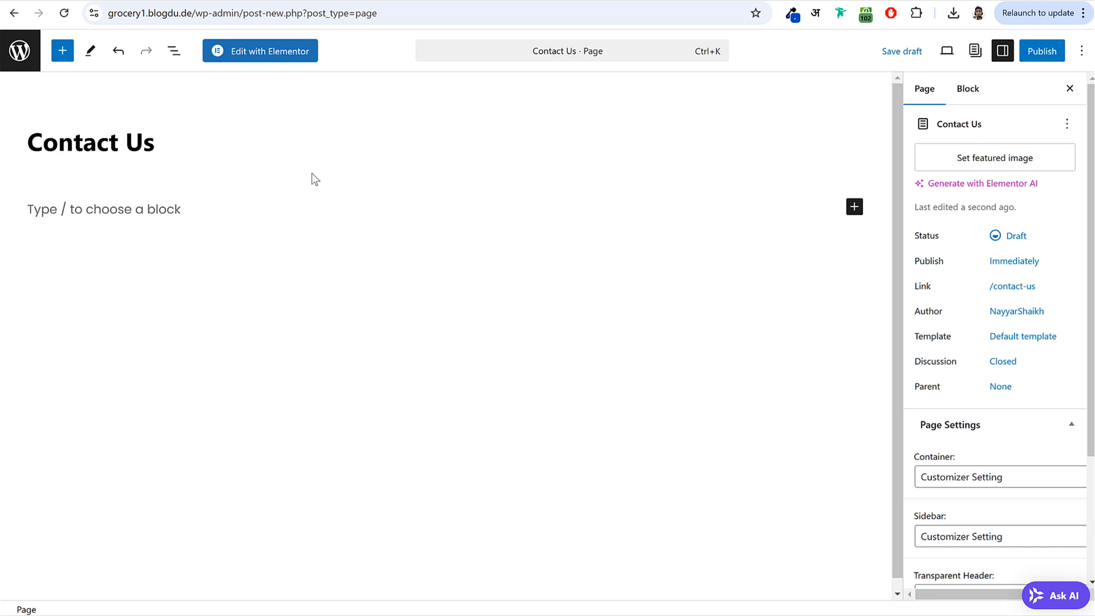
scroll(996, 433, down, 3)
click(951, 490)
click(948, 525)
- Publish the Contact Us page and open it in Elementor
click(1041, 50)
click(986, 51)
click(1030, 52)
click(1030, 52)
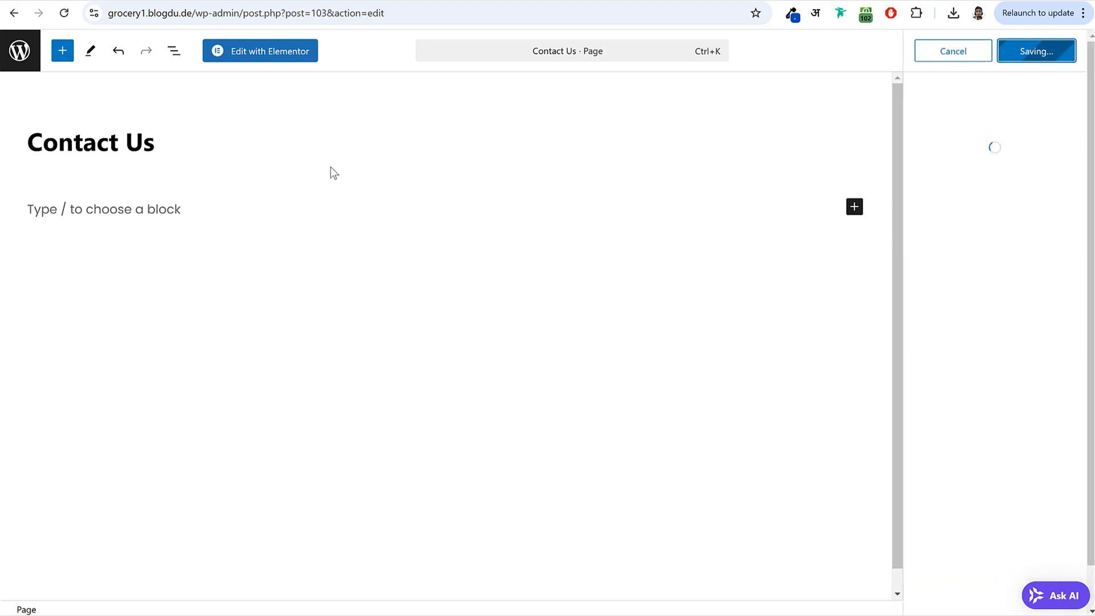
click(272, 58)
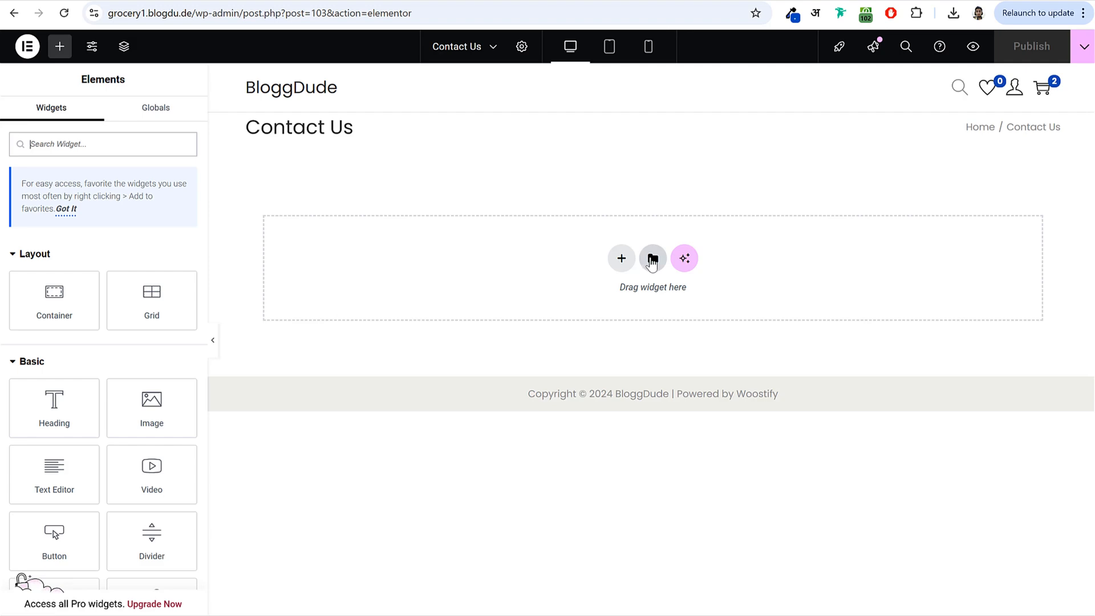
- Import the Digital 2024 - Contact Page template file and insert it into the Contact Us page
click(652, 260)
click(592, 73)
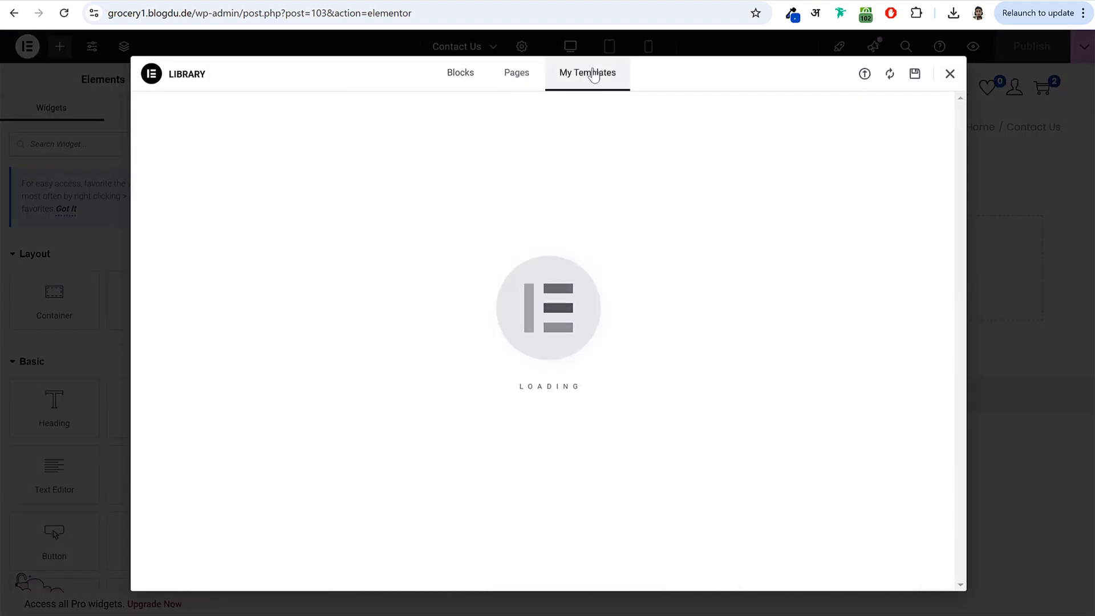
click(865, 75)
click(581, 341)
click(421, 188)
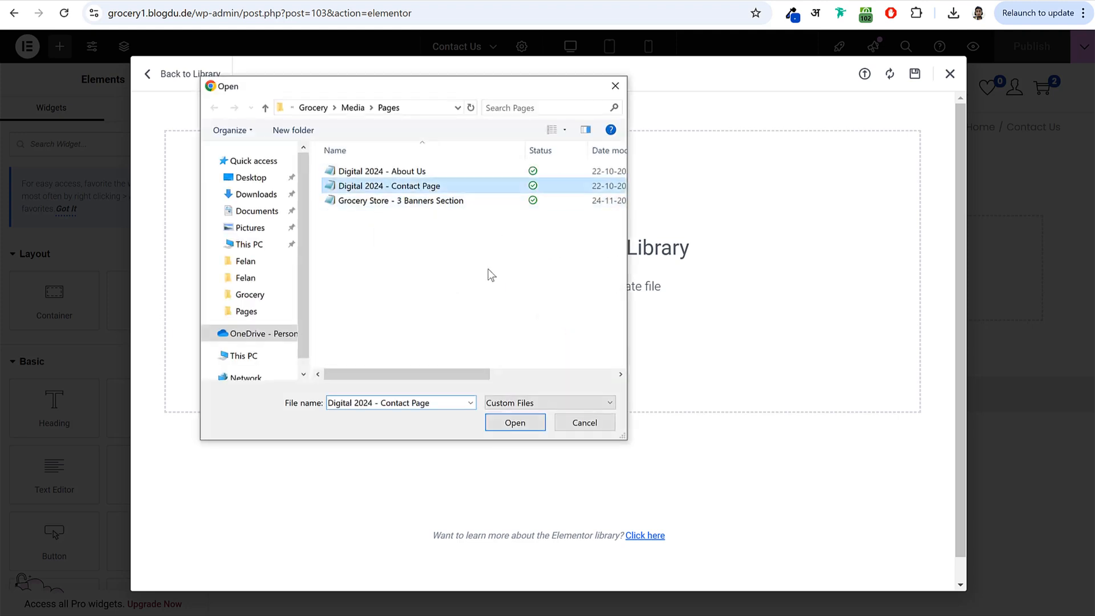
click(515, 422)
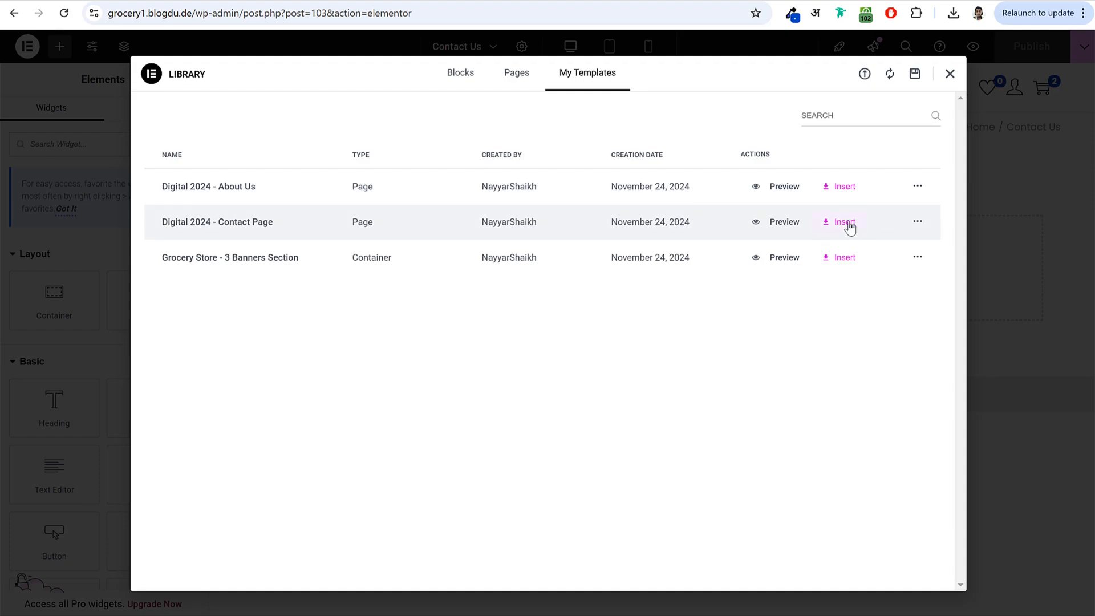
click(844, 222)
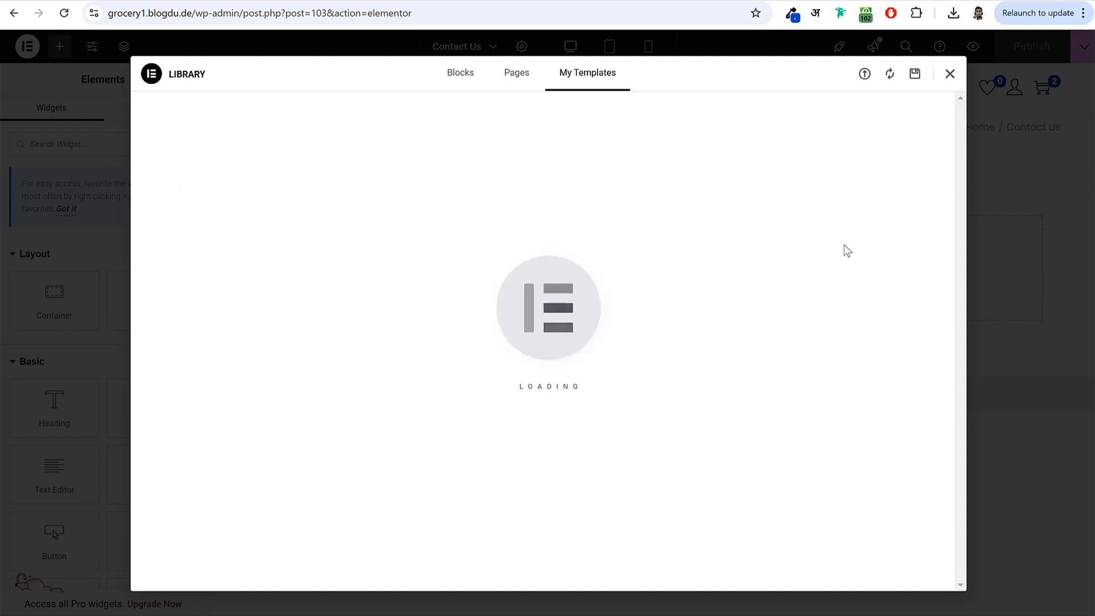
scroll(802, 249, down, 5)
scroll(802, 249, up, 5)
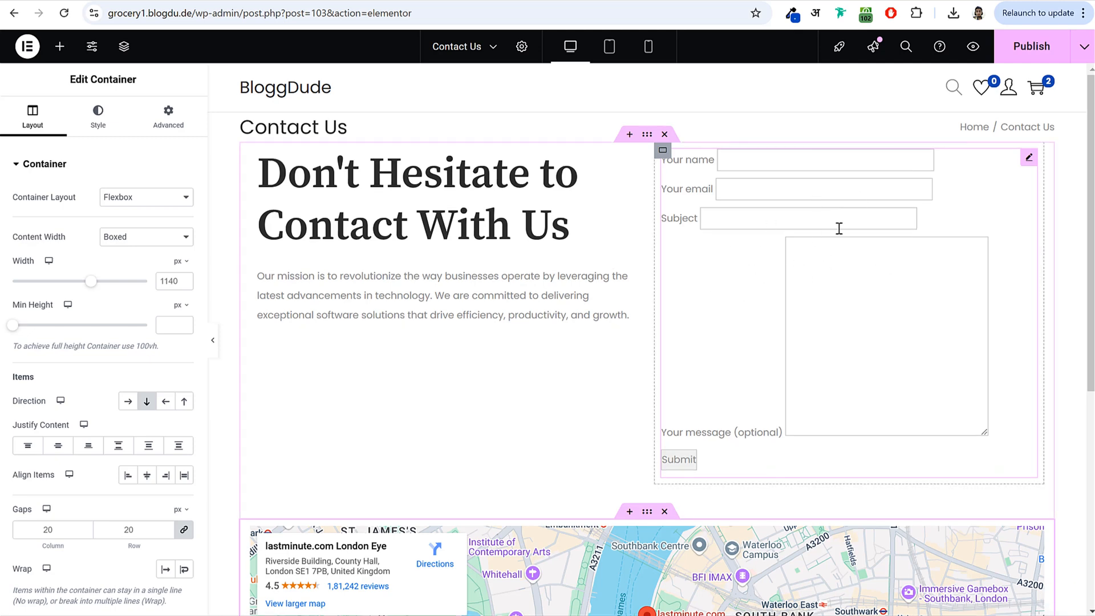
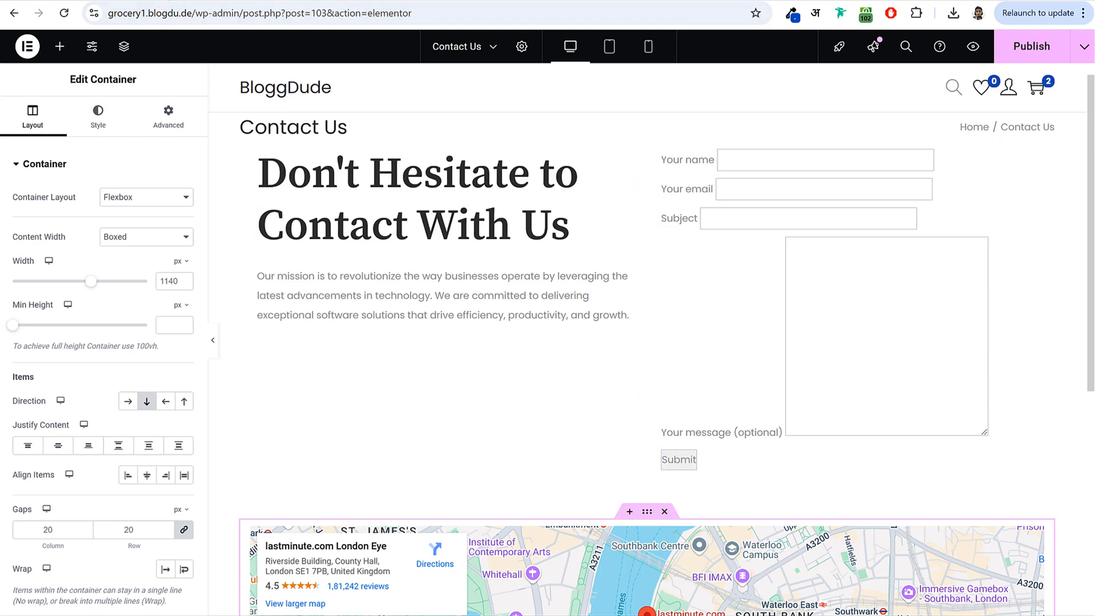
- Publish the Contact Us page and exit Elementor back to the WordPress admin
click(1030, 53)
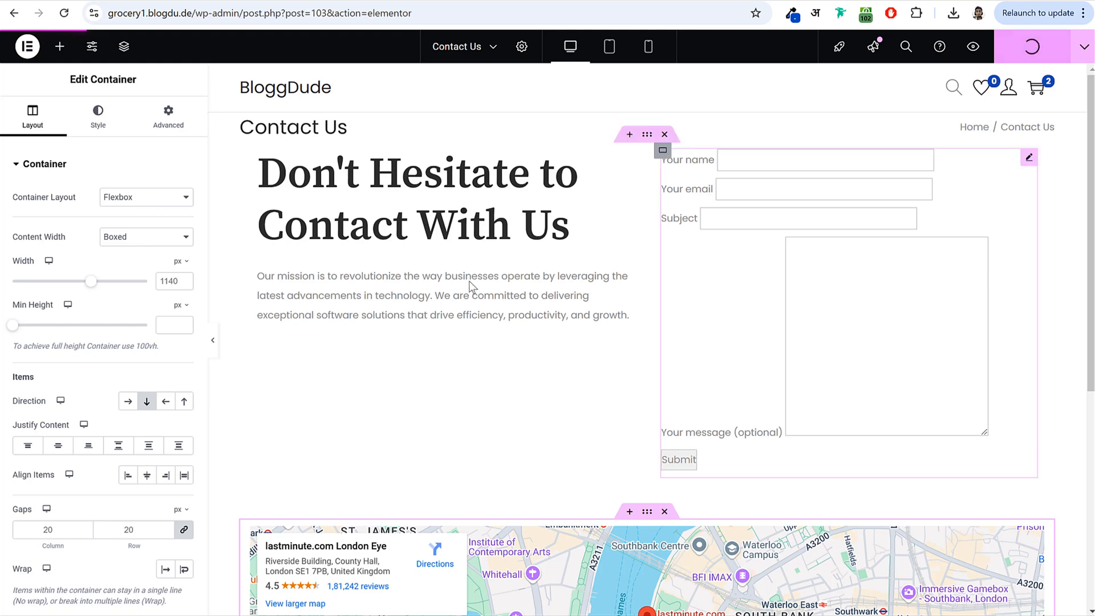
click(27, 46)
click(72, 188)
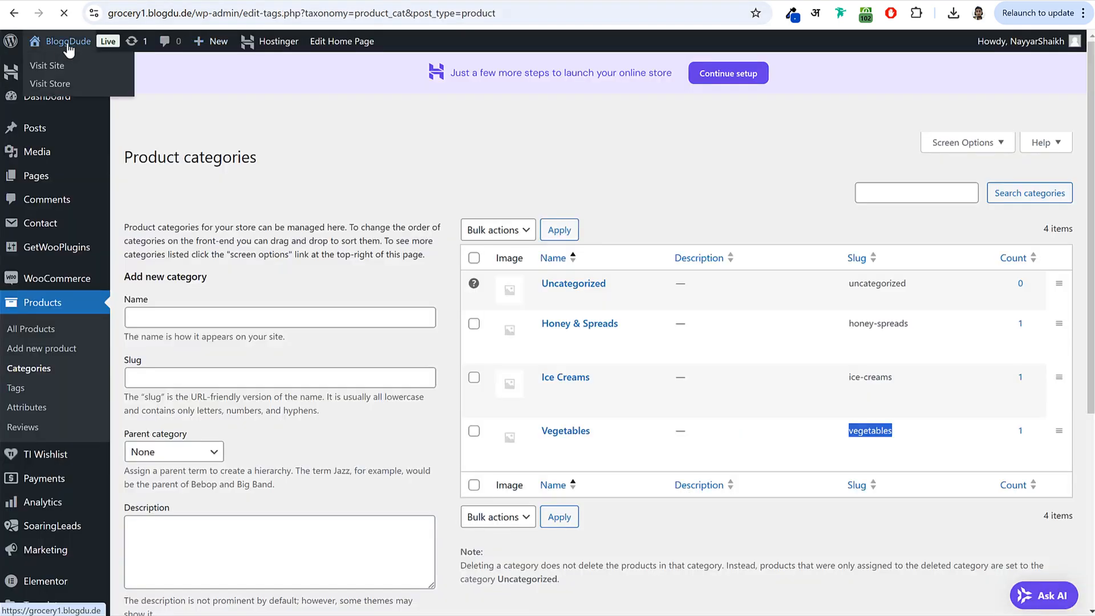
- Scroll through the live home page, then return to the admin Pages list
click(68, 49)
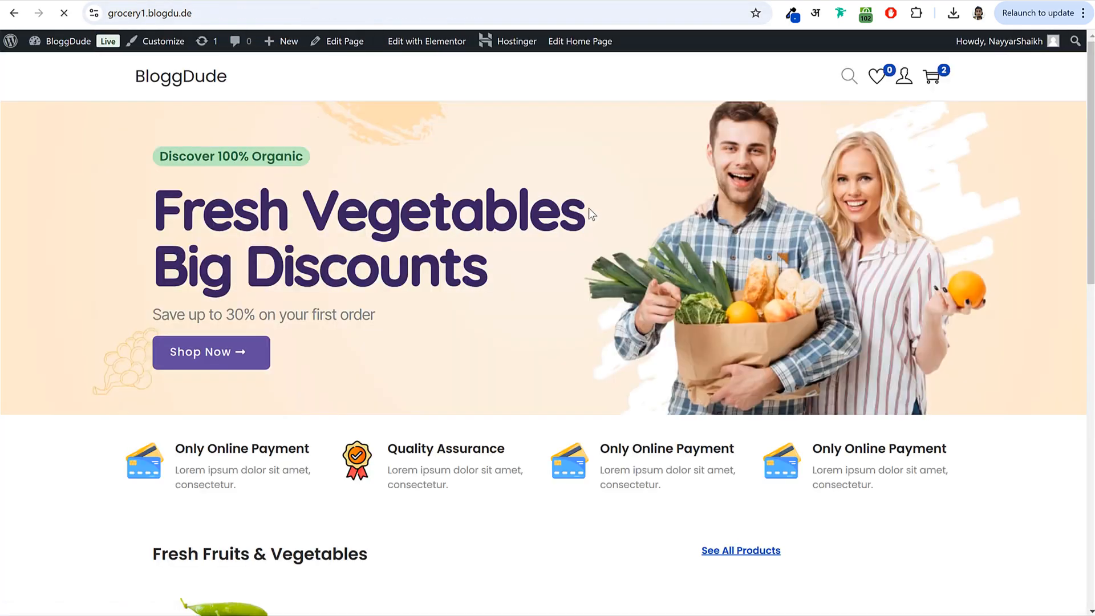
scroll(593, 354, down, 5)
scroll(594, 368, down, 7)
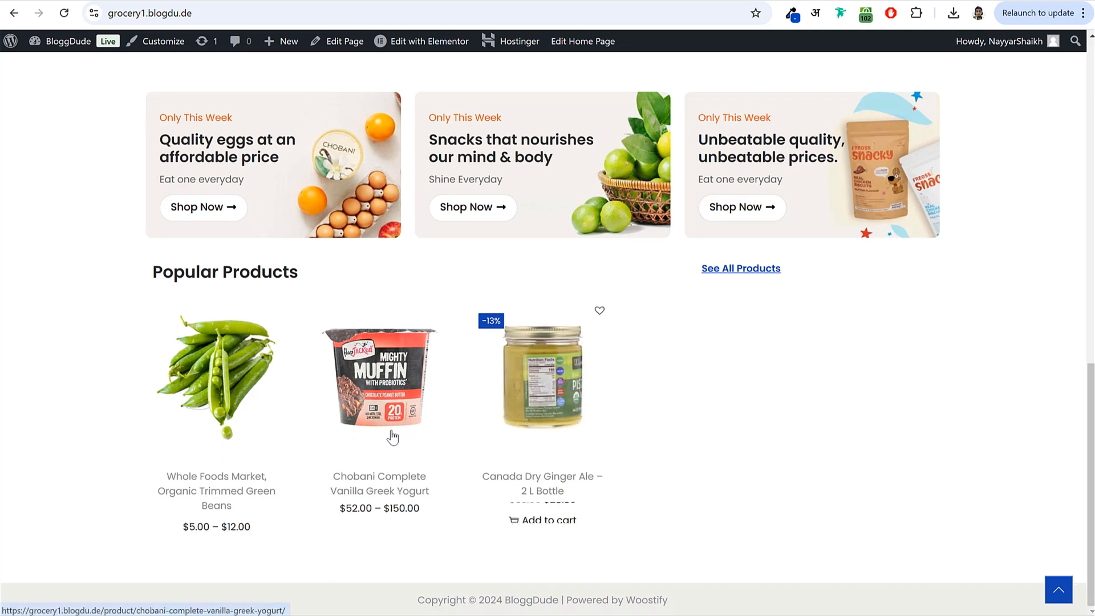
scroll(577, 449, up, 12)
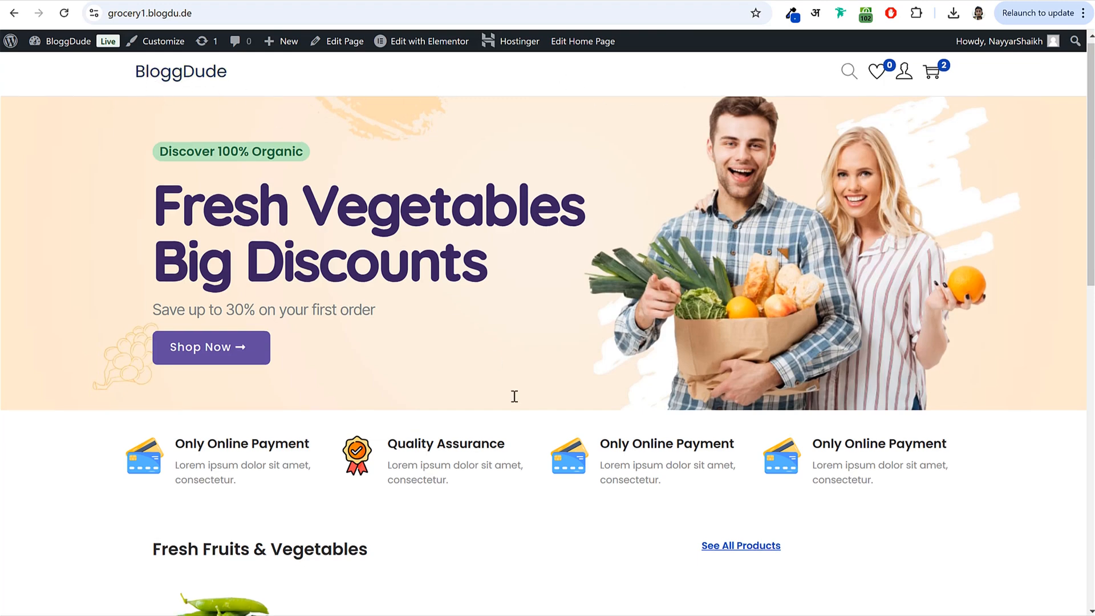
scroll(513, 395, down, 12)
scroll(614, 542, up, 12)
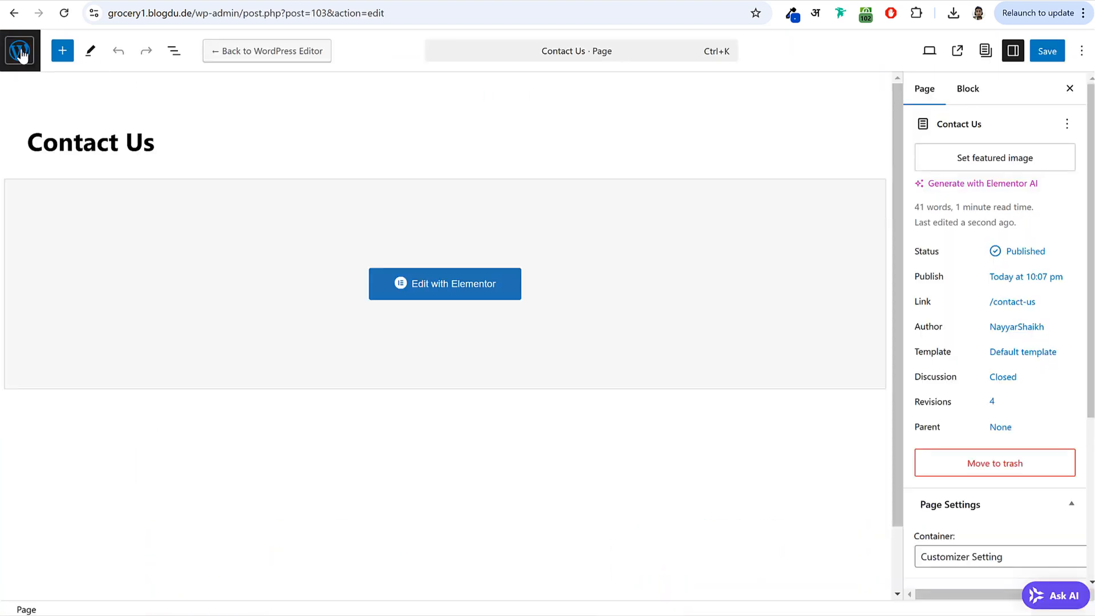
click(21, 52)
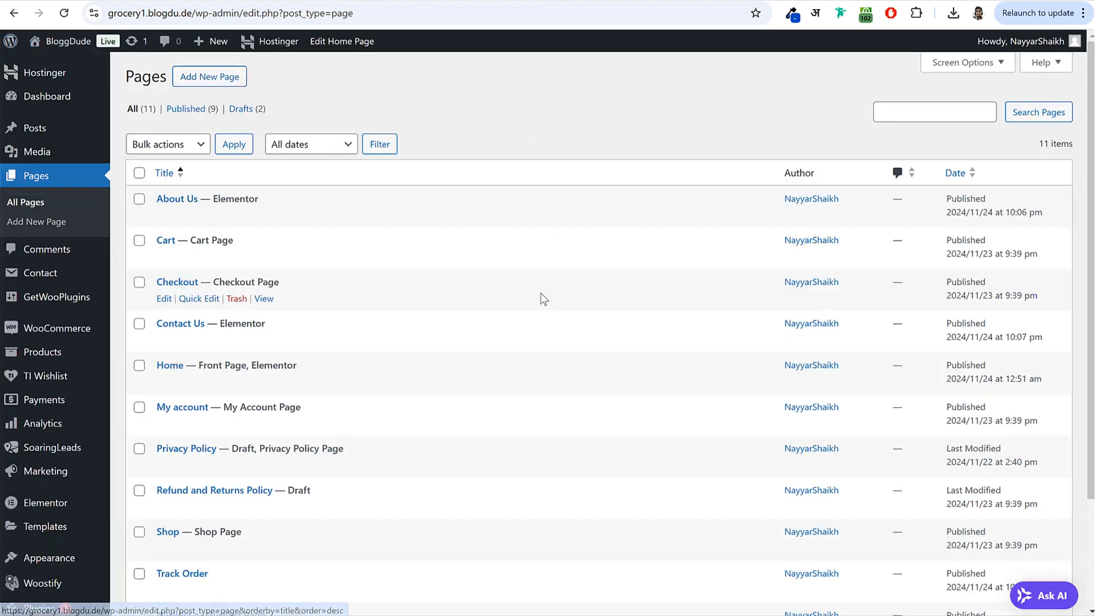
scroll(541, 297, down, 3)
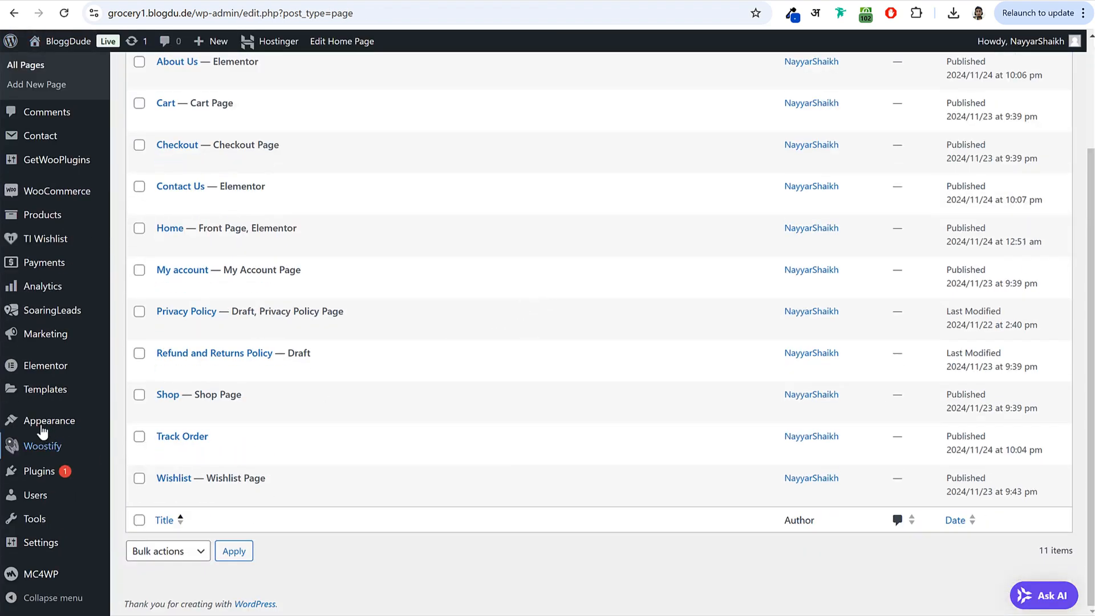
- Add the Home, About Us, Contact Us and Shop pages to the Main Menu
mouse_move(35, 428)
click(152, 504)
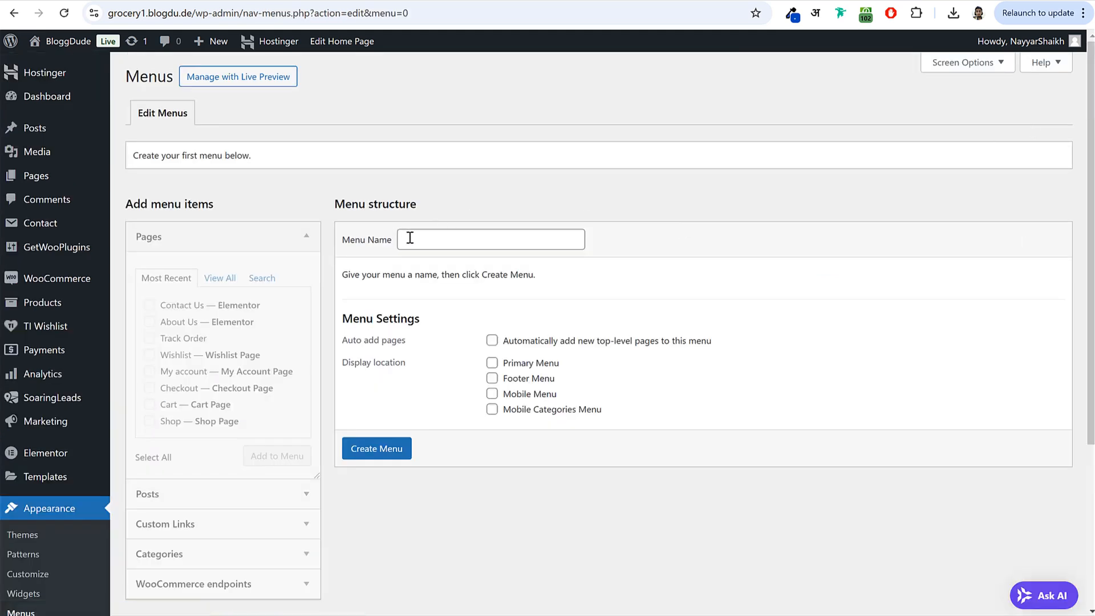
click(409, 238)
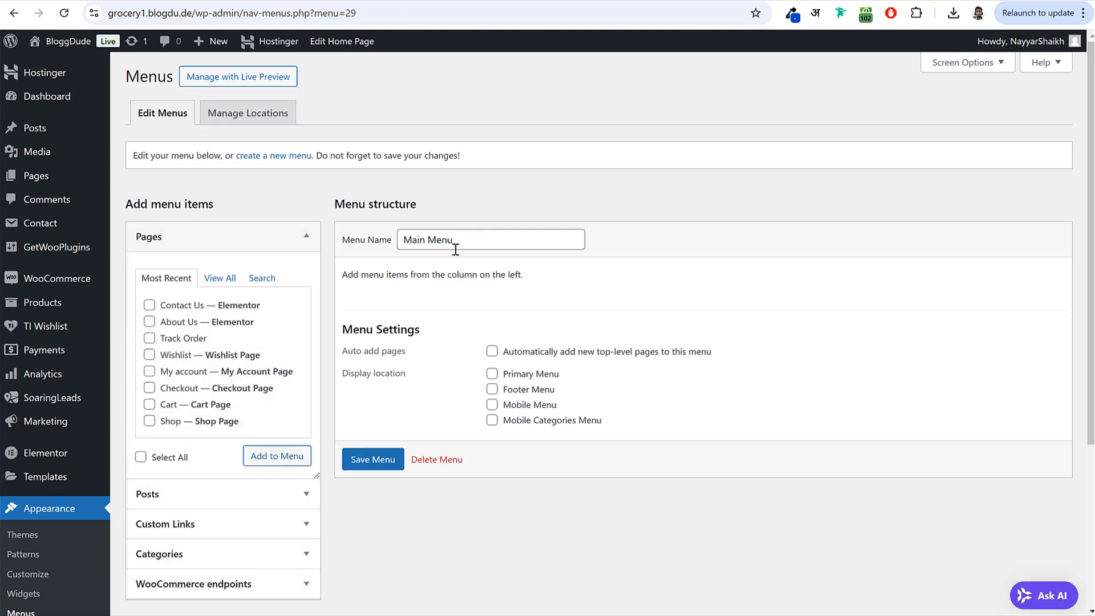
click(220, 277)
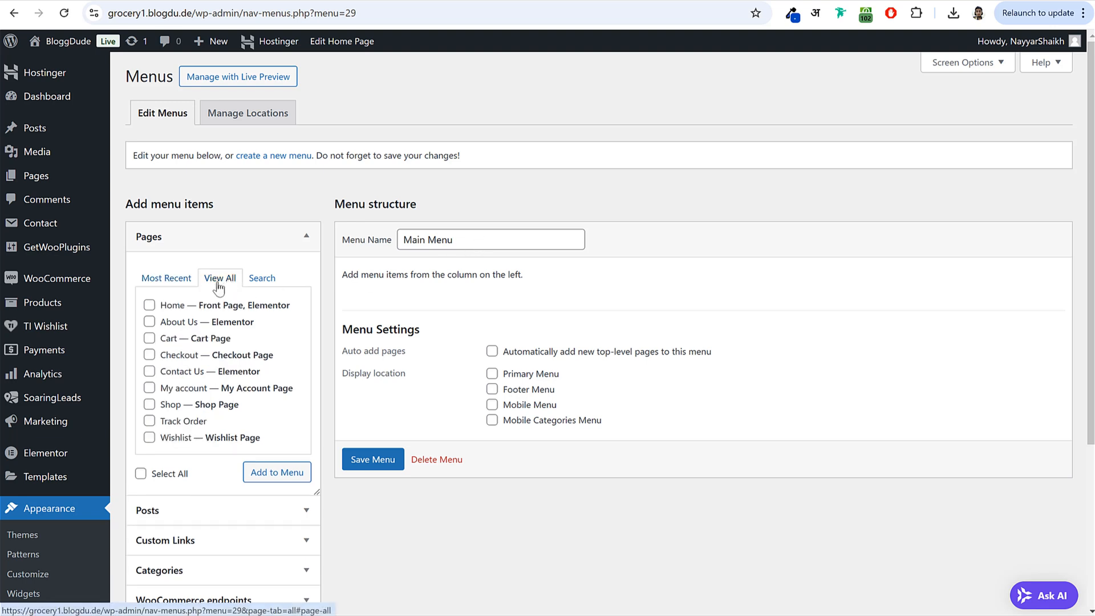
click(174, 308)
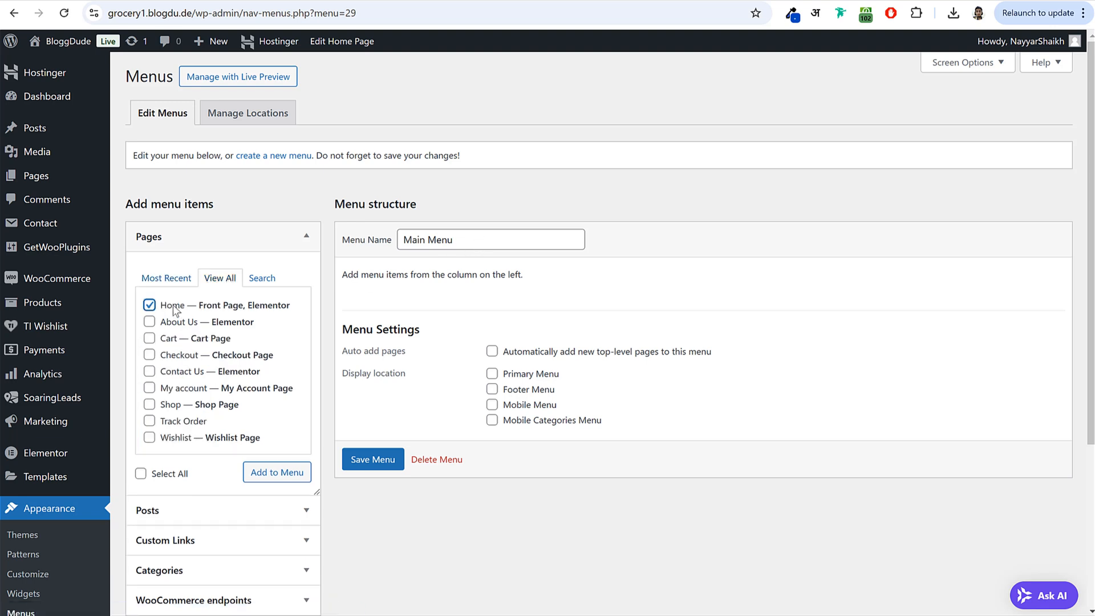
click(181, 372)
scroll(218, 395, down, 1)
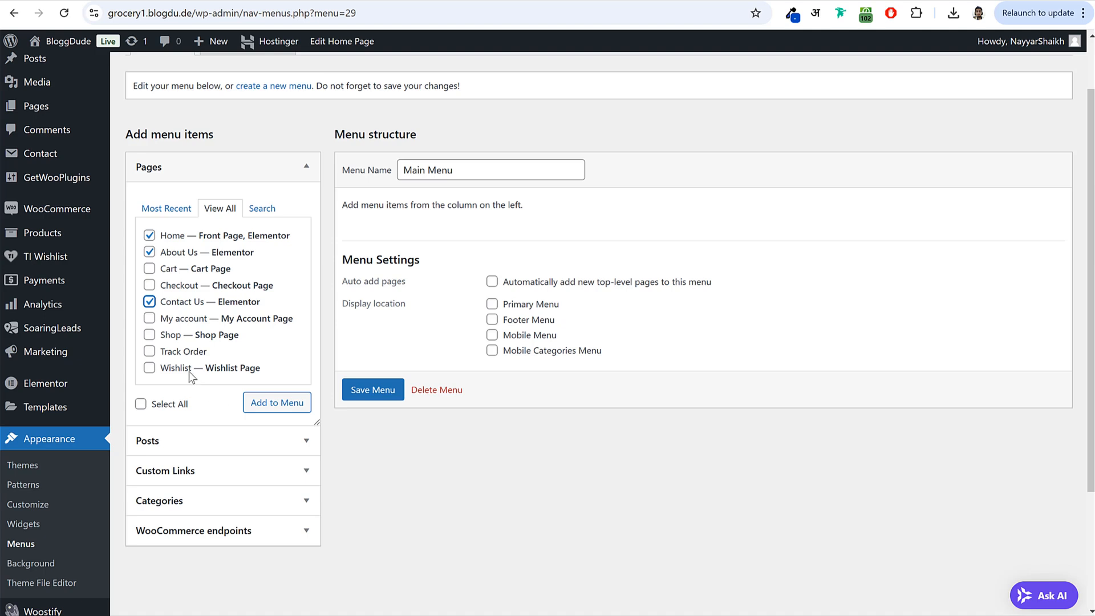
scroll(189, 372, down, 1)
click(165, 267)
click(276, 336)
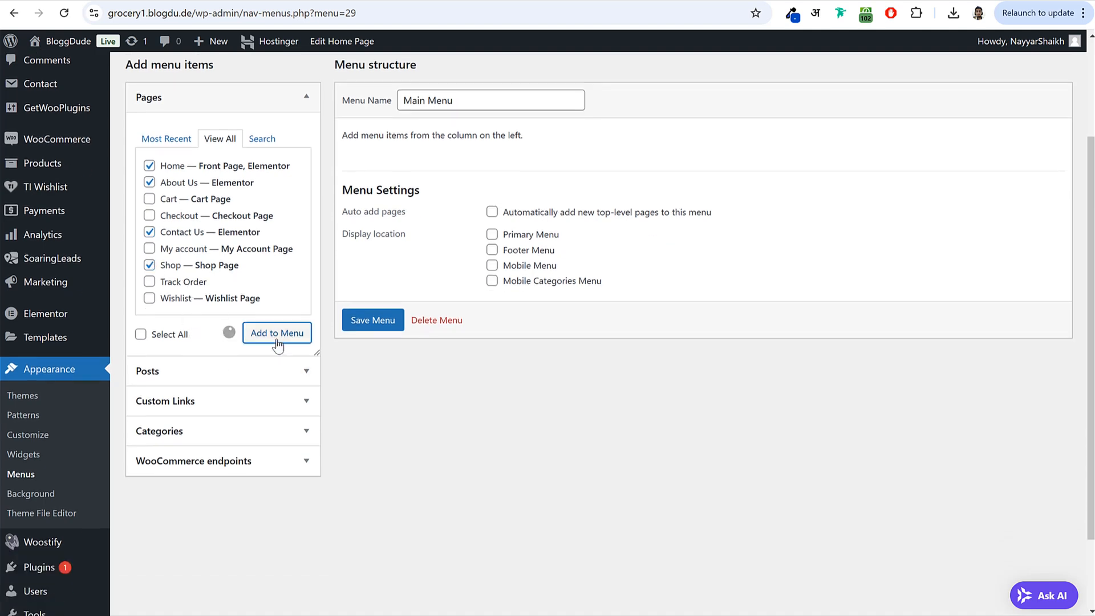
- Move Shop after Home, then add Track Order and place it after Shop
drag(440, 311, 433, 247)
click(183, 281)
click(266, 335)
drag(391, 345, 399, 277)
- Compare with the reference store's navigation and enable Product categories in Screen Options
scroll(208, 188, up, 1)
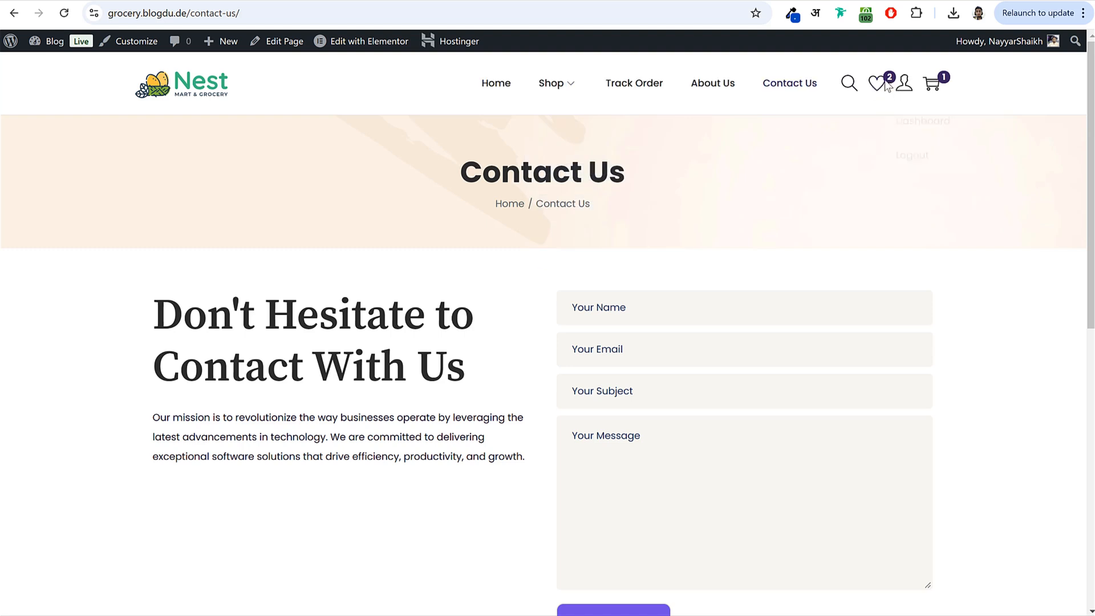
mouse_move(905, 88)
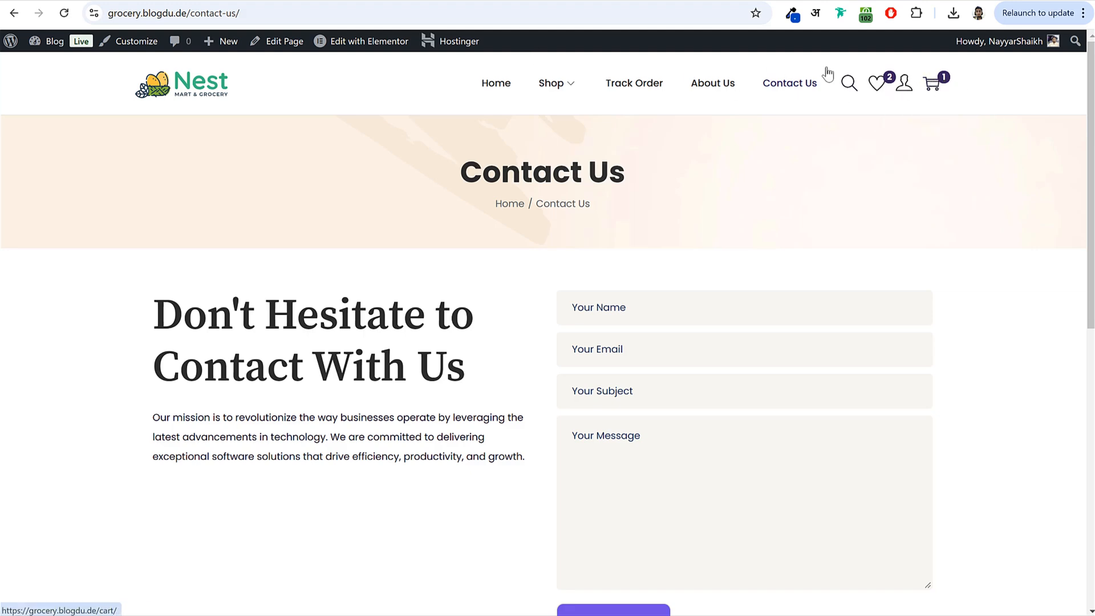
click(304, 2)
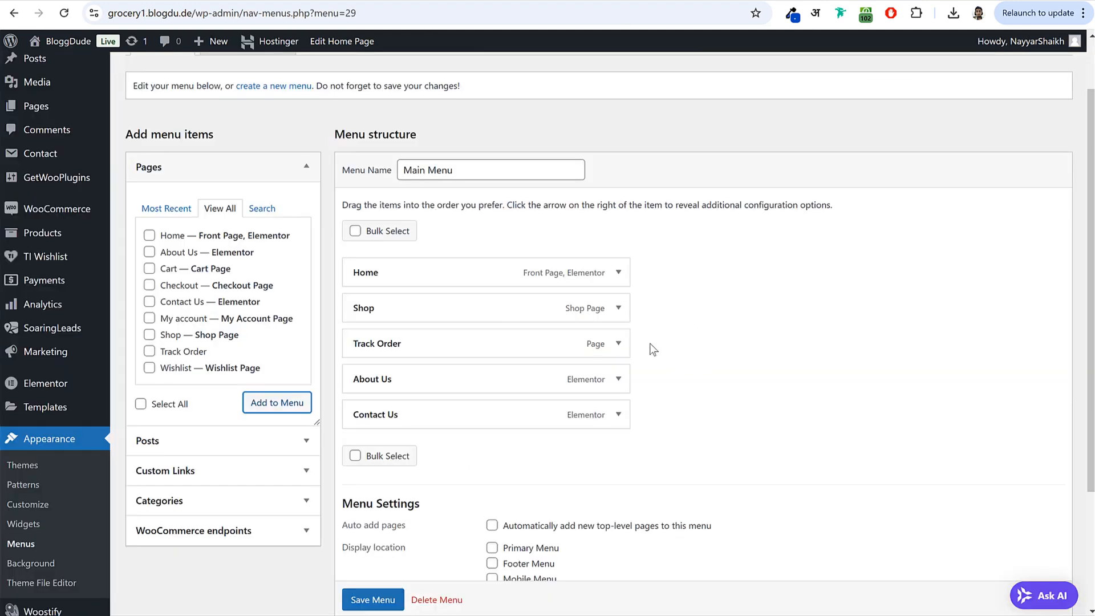
click(121, 5)
mouse_move(568, 86)
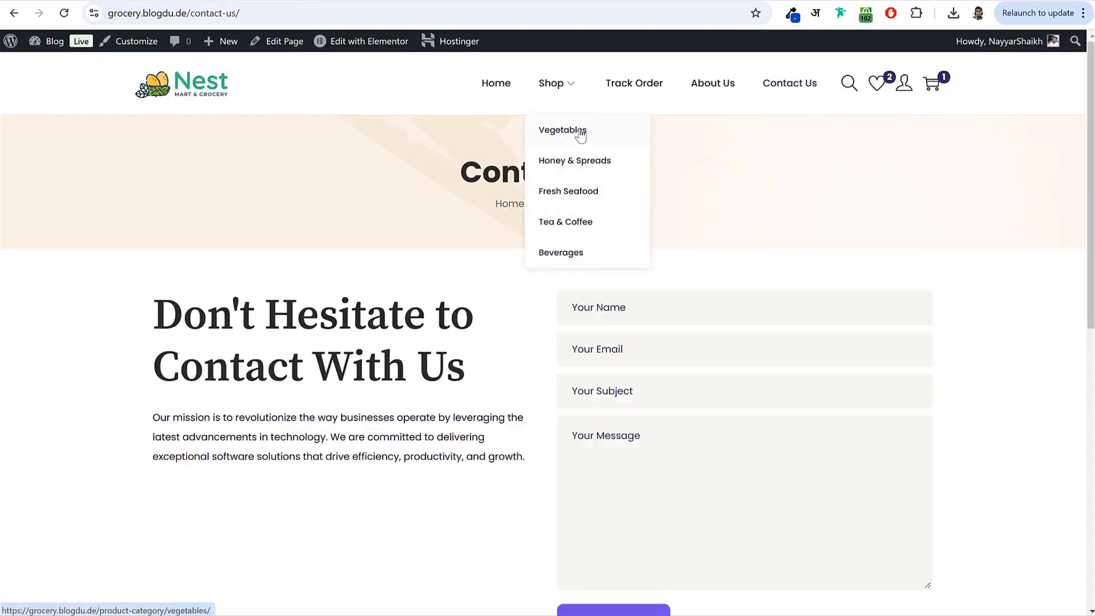
click(303, 3)
scroll(271, 291, up, 2)
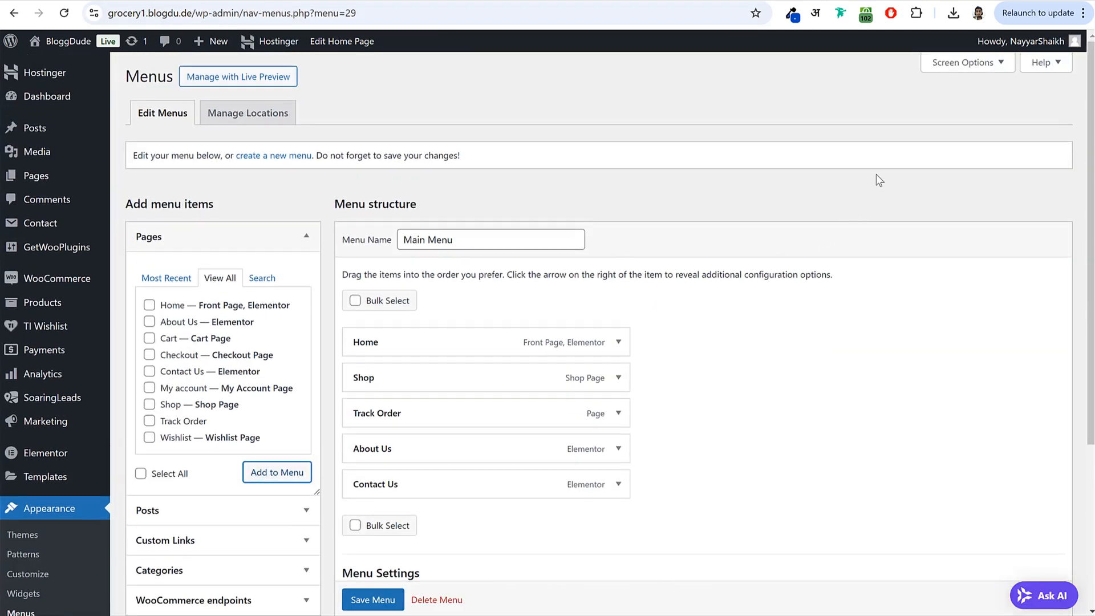
click(969, 62)
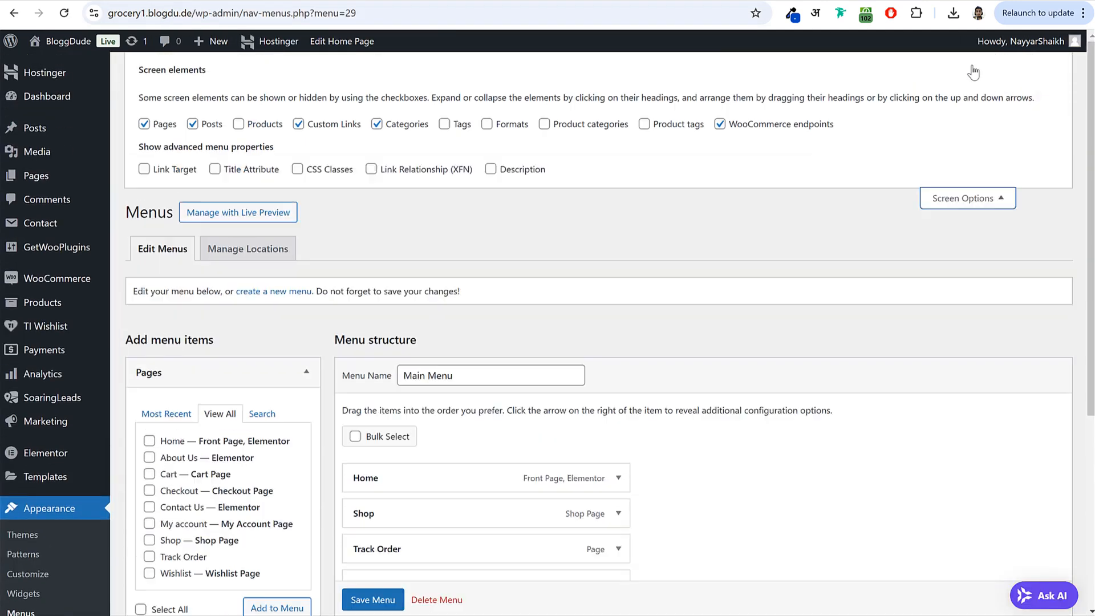
drag(608, 133, 630, 128)
click(966, 198)
- Add Honey & Spreads, Ice Creams and Vegetables categories and nest them under Shop
scroll(957, 232, down, 2)
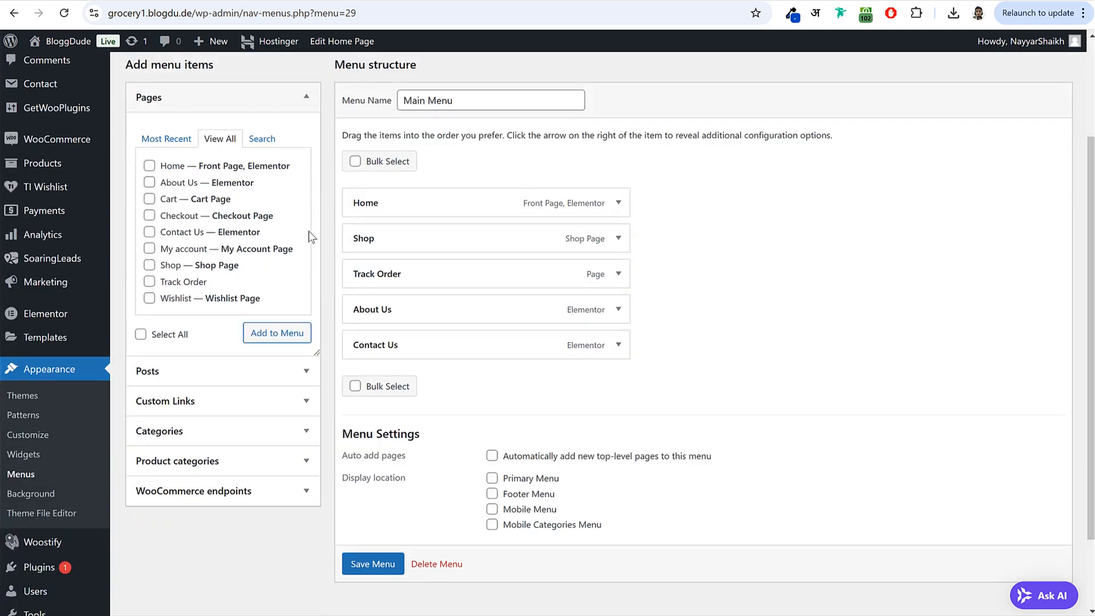
click(245, 98)
click(238, 222)
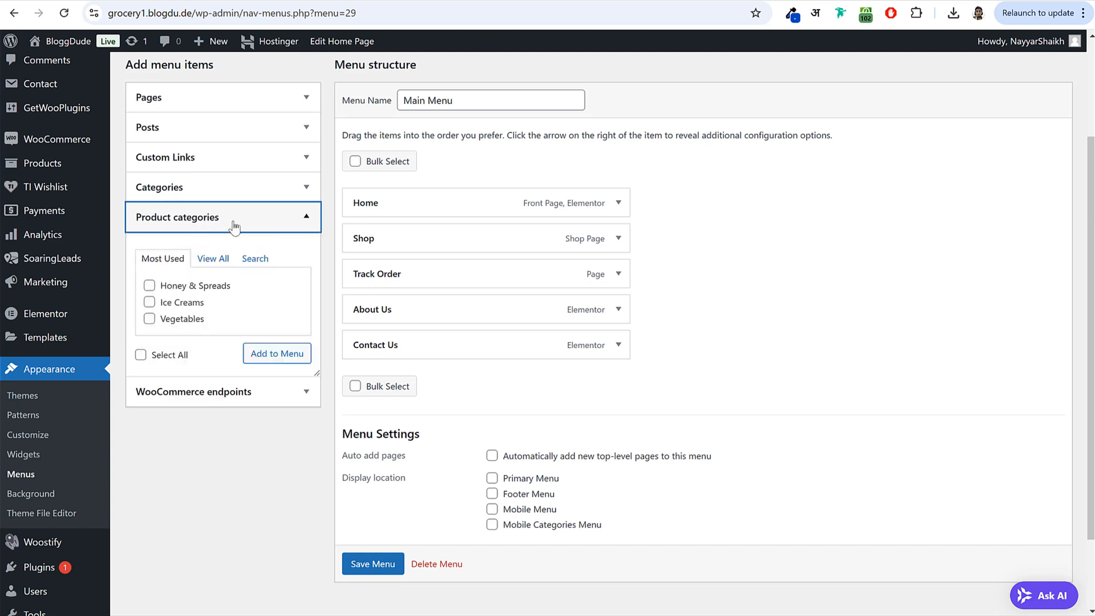
click(202, 285)
click(189, 303)
click(181, 320)
click(277, 353)
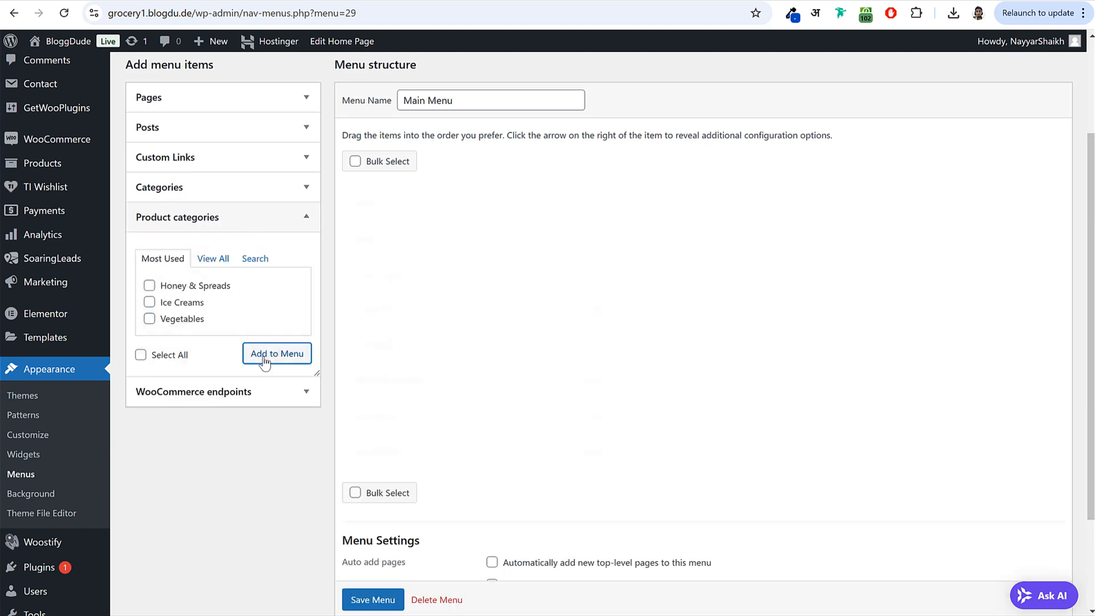
drag(385, 381, 422, 271)
drag(406, 413, 433, 312)
drag(393, 451, 431, 350)
- Set Main Menu as the Primary Menu, save it, and check the live site's dropdown
scroll(468, 480, down, 2)
click(535, 455)
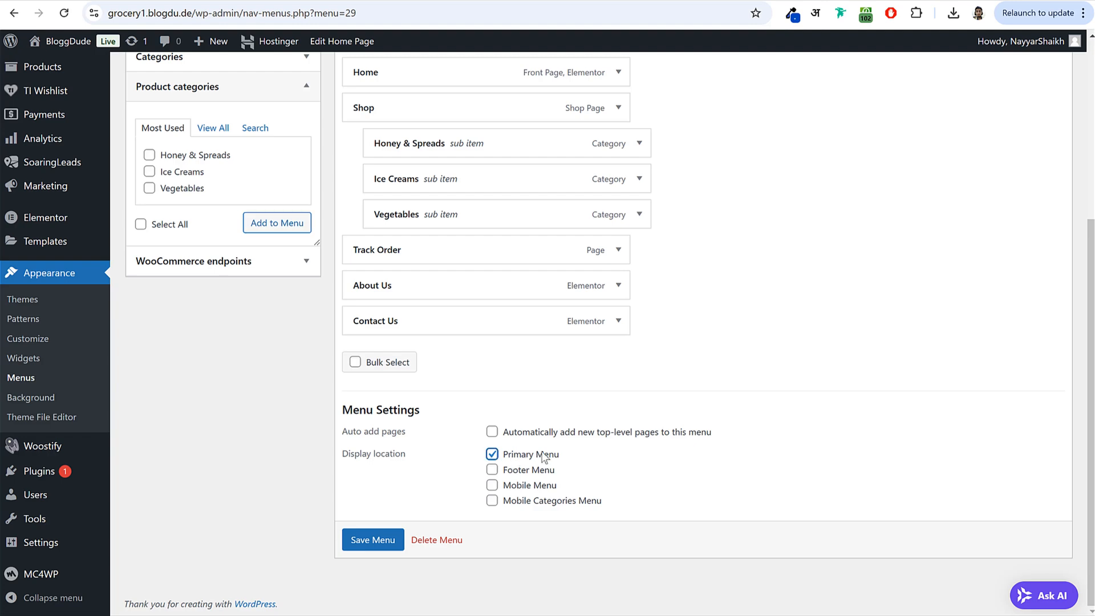
click(372, 542)
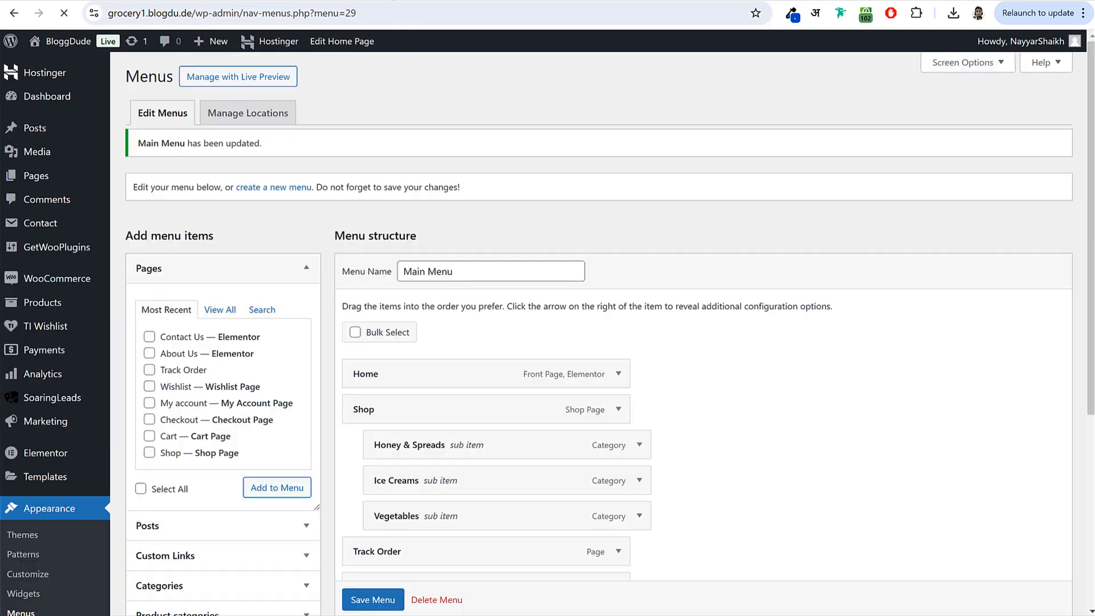
click(68, 41)
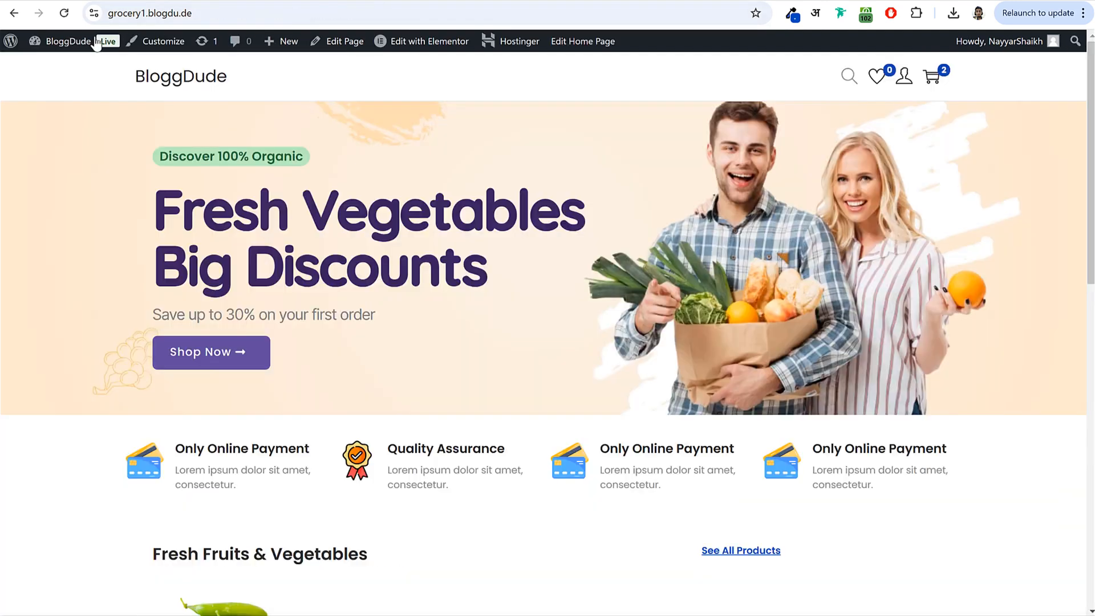
click(64, 12)
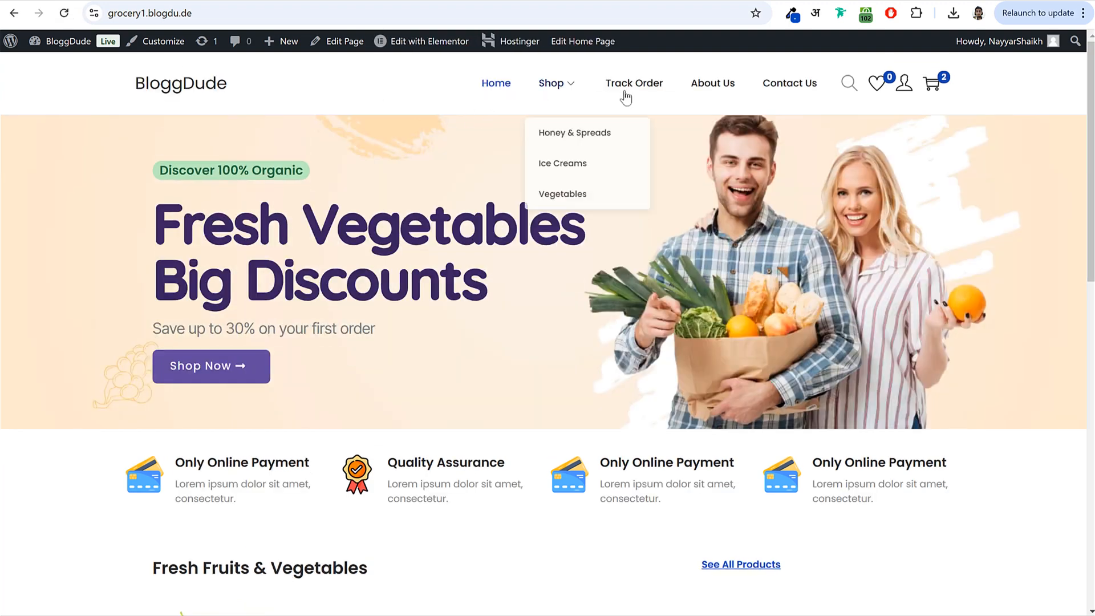
scroll(519, 377, down, 10)
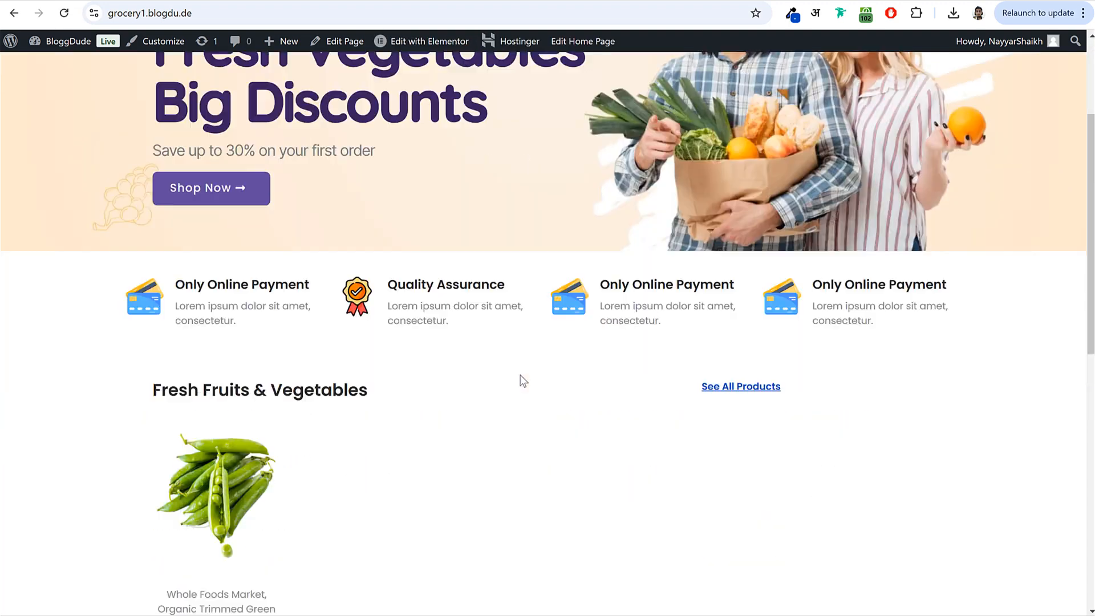
scroll(519, 376, up, 14)
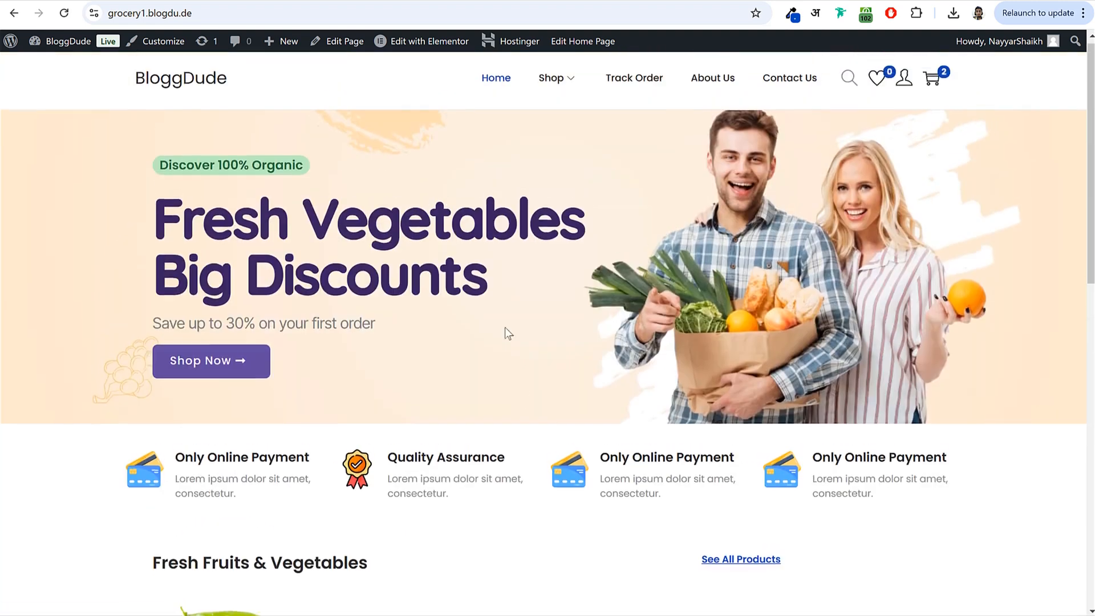
click(185, 48)
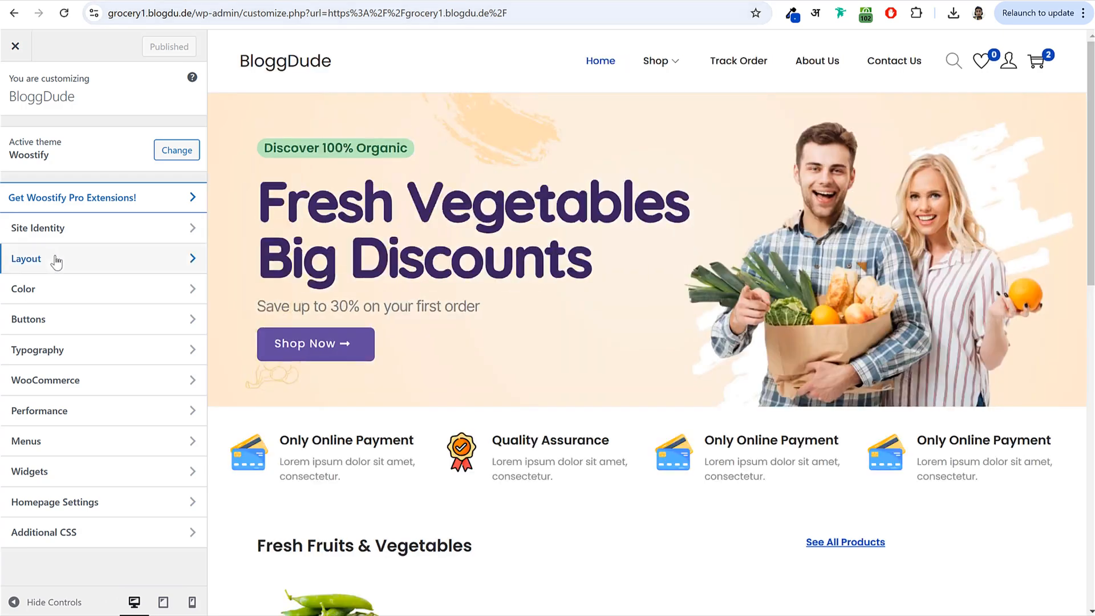
- Set the footer Widget Columns to 4 in the Layout settings
click(56, 262)
scroll(613, 310, down, 10)
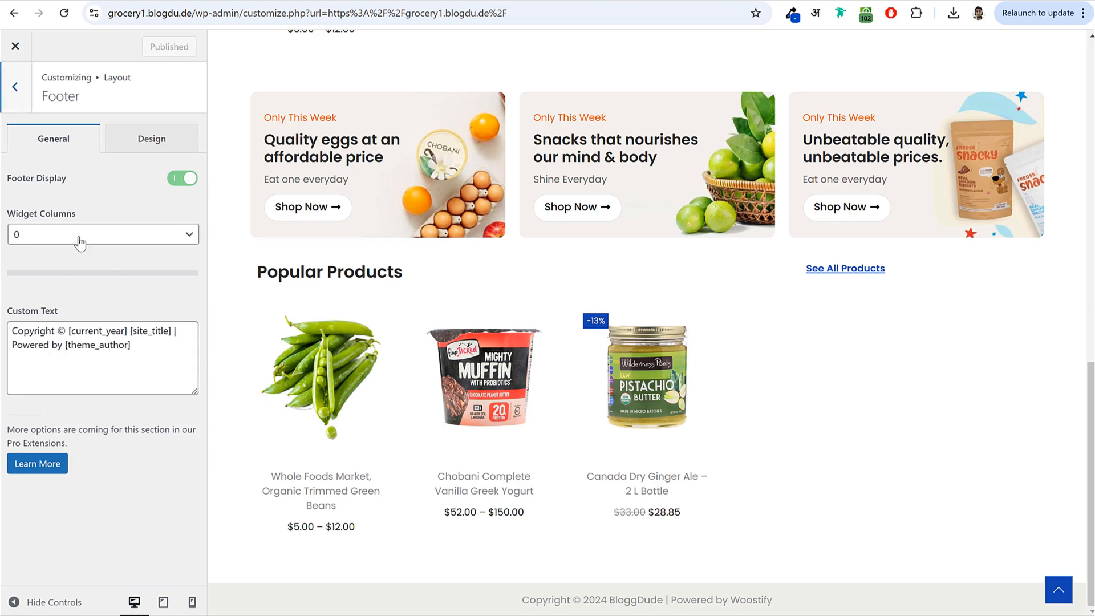
drag(13, 216, 105, 222)
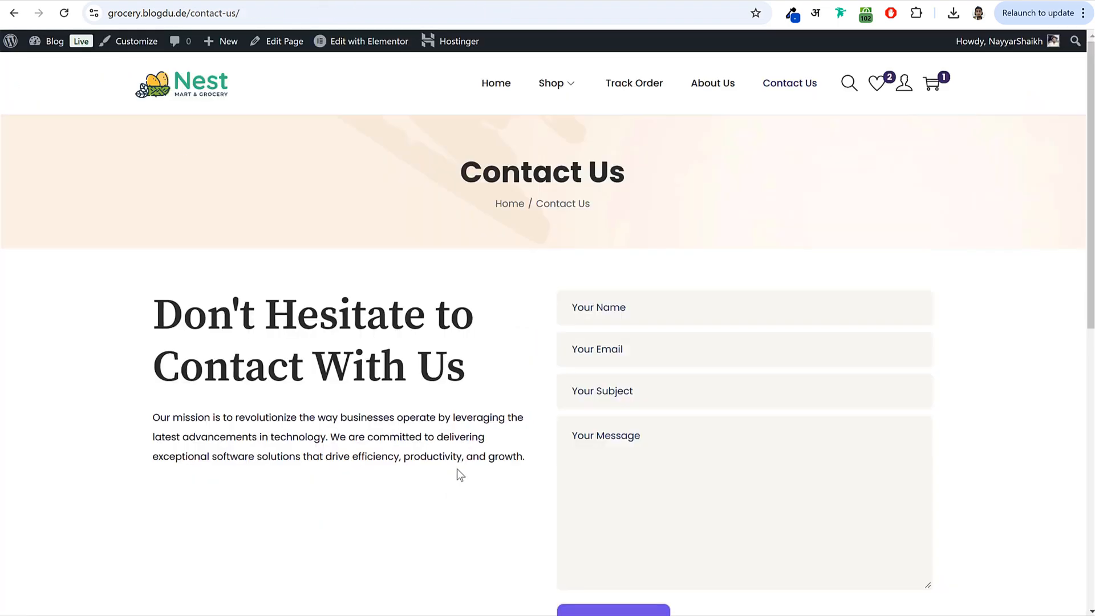
scroll(456, 469, down, 10)
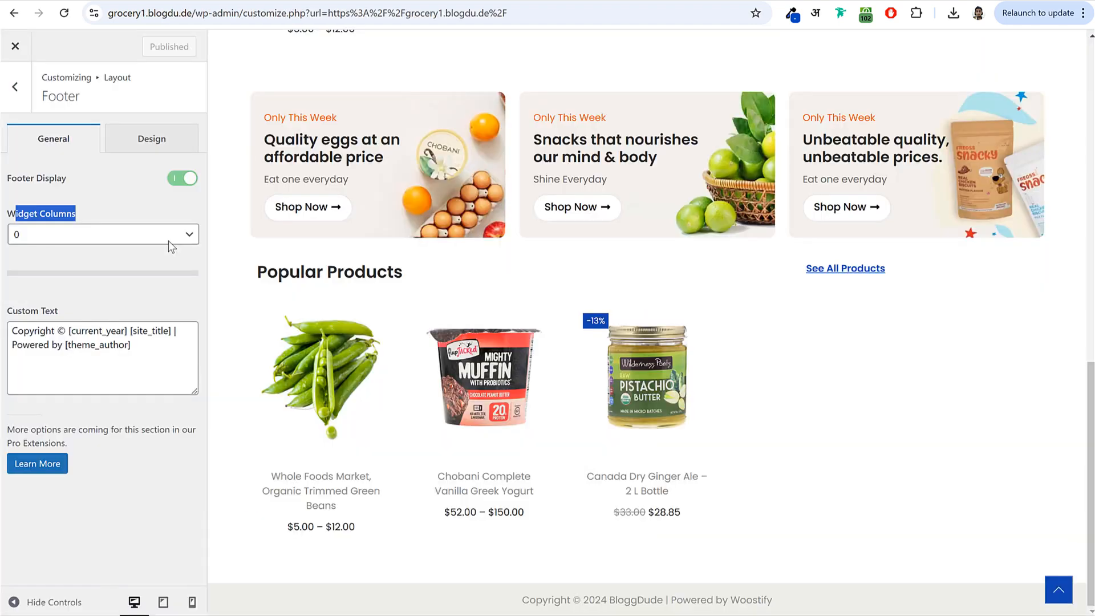
click(87, 244)
click(56, 334)
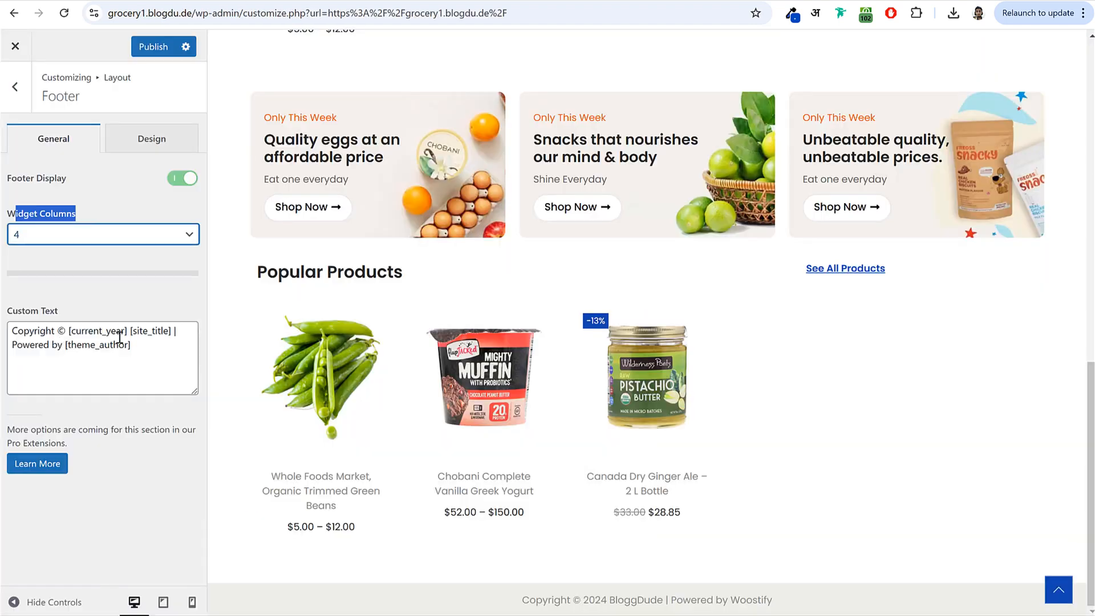
scroll(636, 368, down, 6)
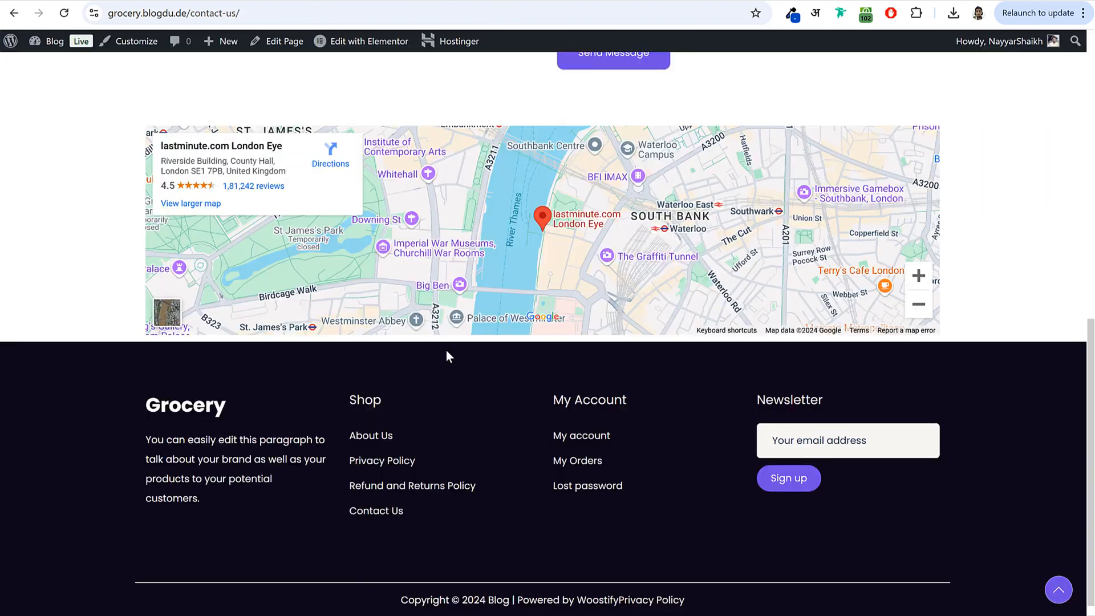
- Give the footer the reference site's #0E0819 dark background colour
click(792, 13)
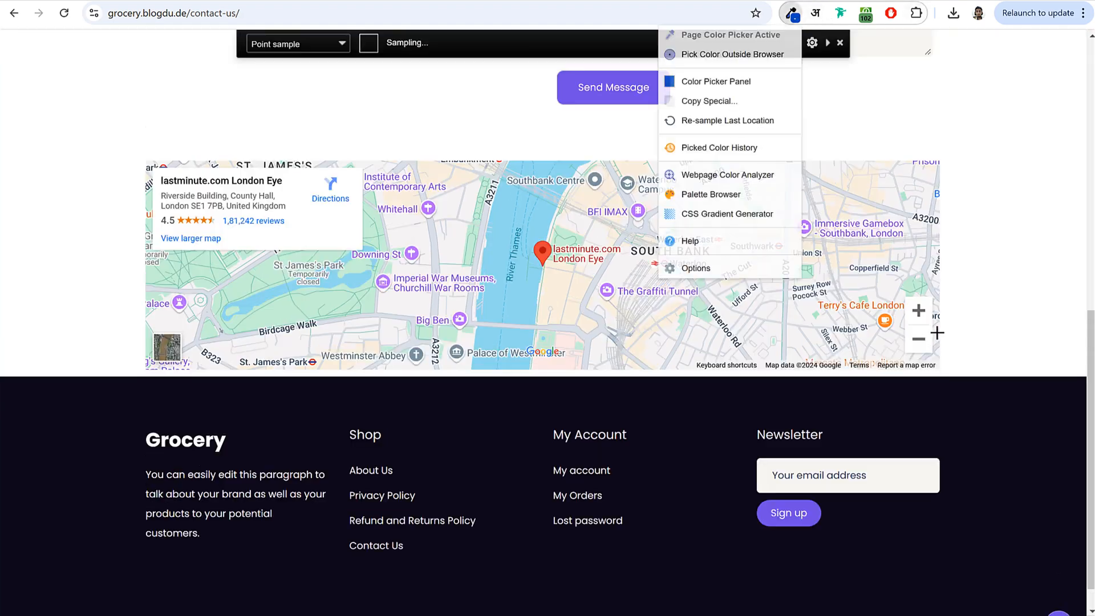
click(669, 434)
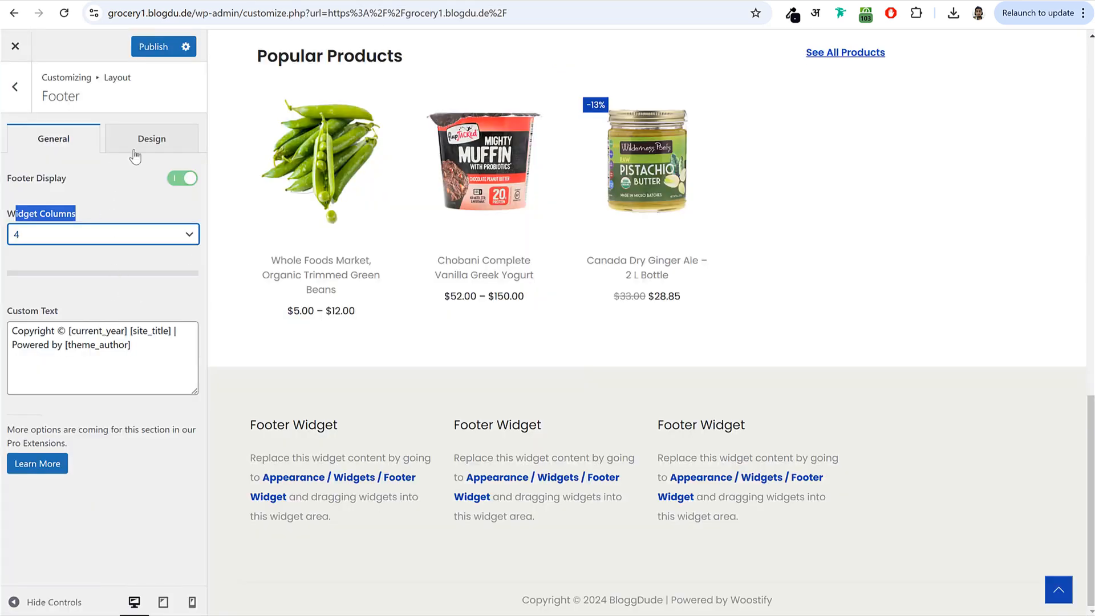
click(137, 143)
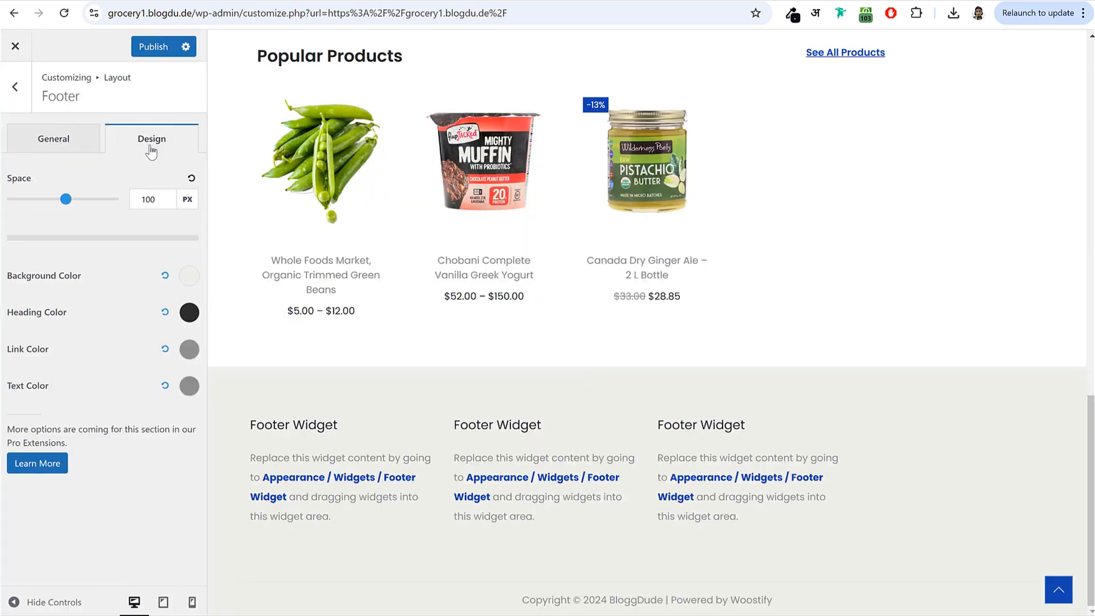
click(189, 279)
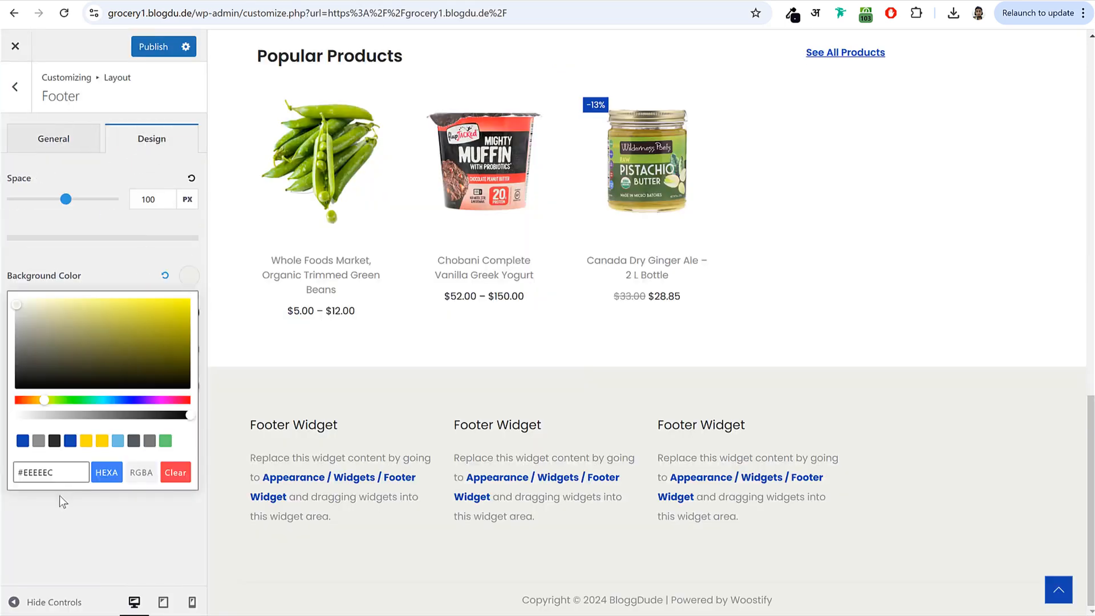
key(ctrl+a)
key(ctrl+v)
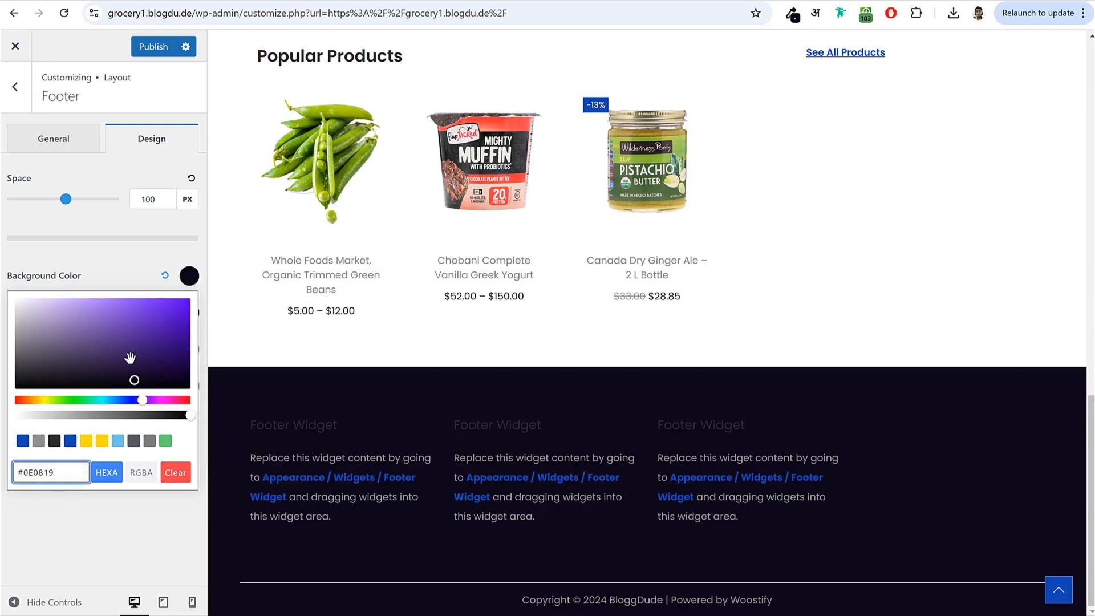
click(192, 281)
- Make the footer heading, link and text colours white and publish
click(190, 313)
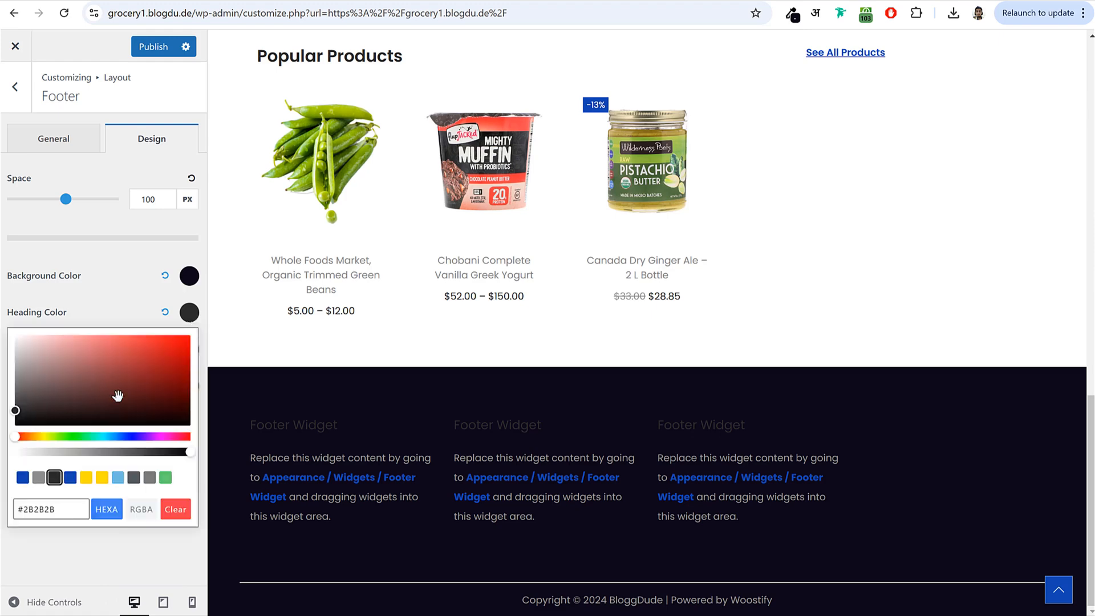
click(35, 287)
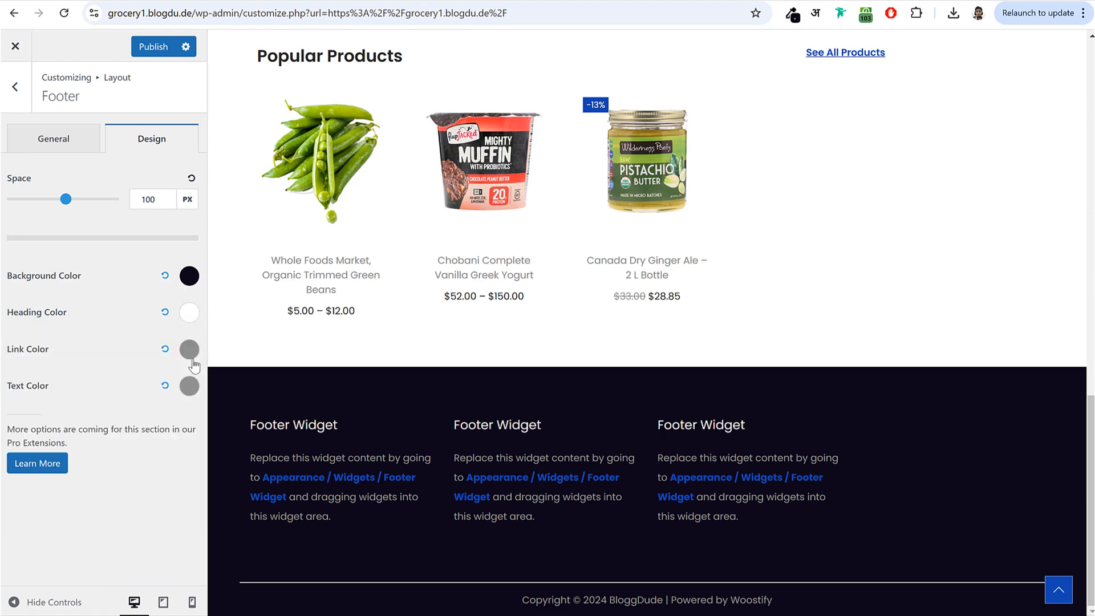
click(192, 359)
drag(70, 405, 10, 358)
click(54, 323)
click(189, 386)
drag(70, 240, 15, 151)
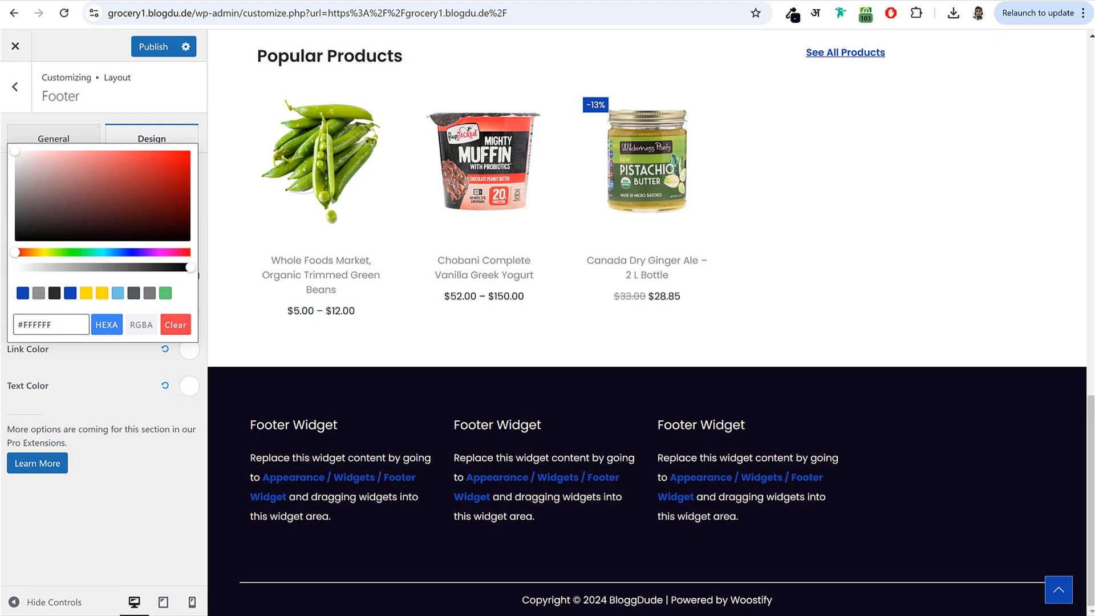
click(128, 390)
click(151, 50)
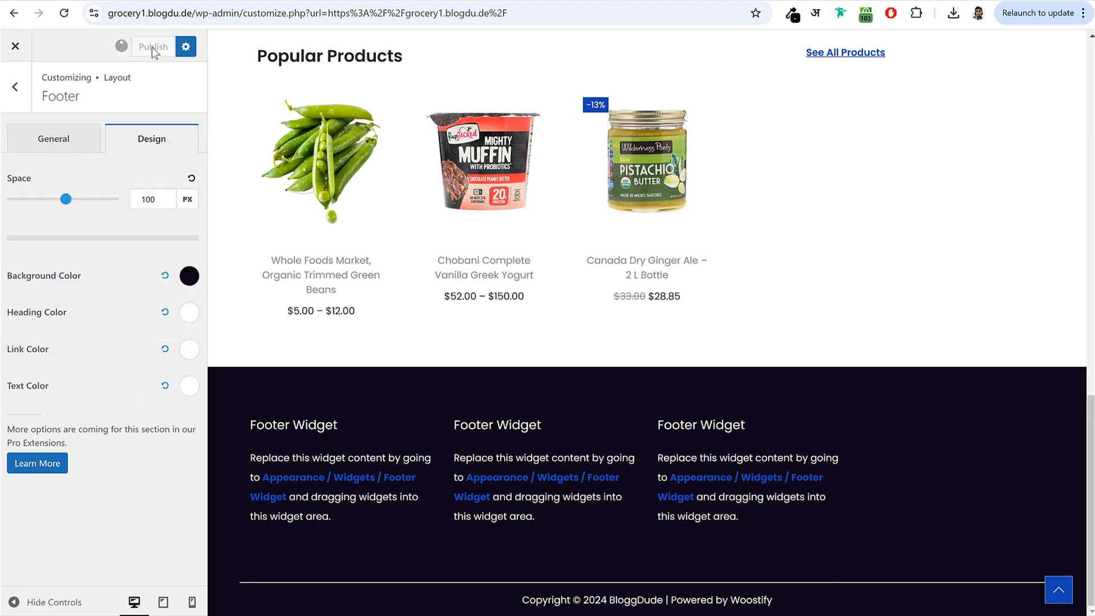
- Delete '| Powered by [theme_author]' from the footer copyright text and publish
click(54, 138)
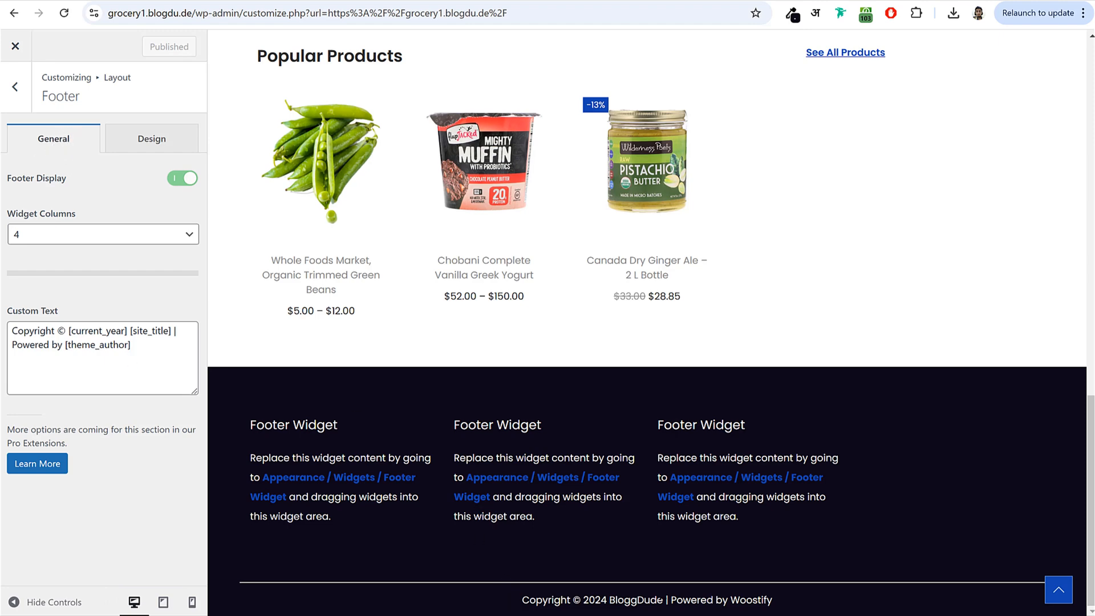
drag(794, 612, 668, 602)
click(66, 347)
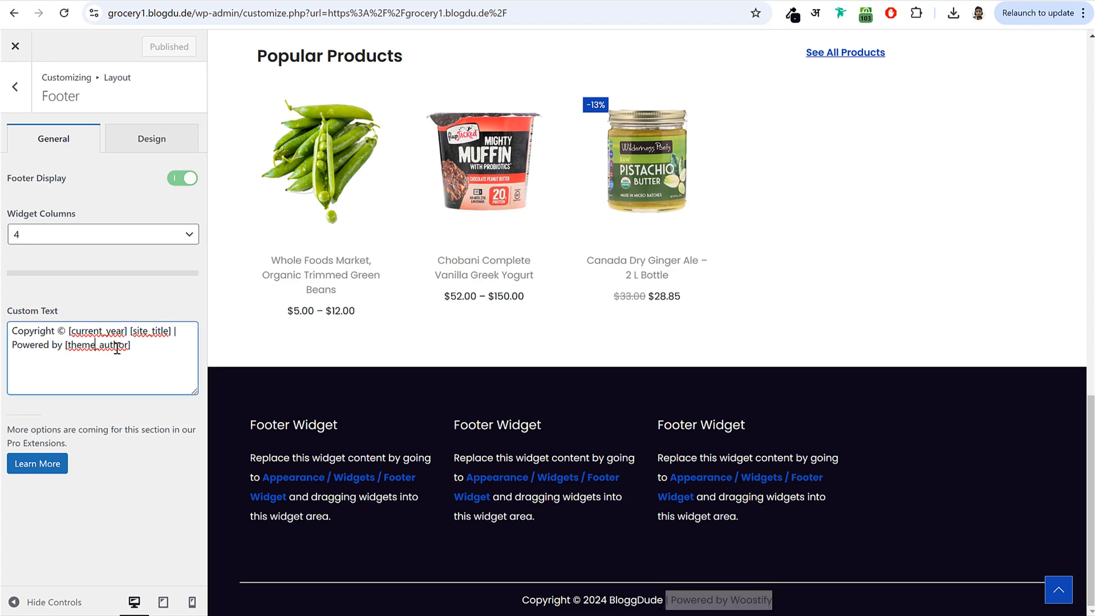
drag(179, 341, 109, 357)
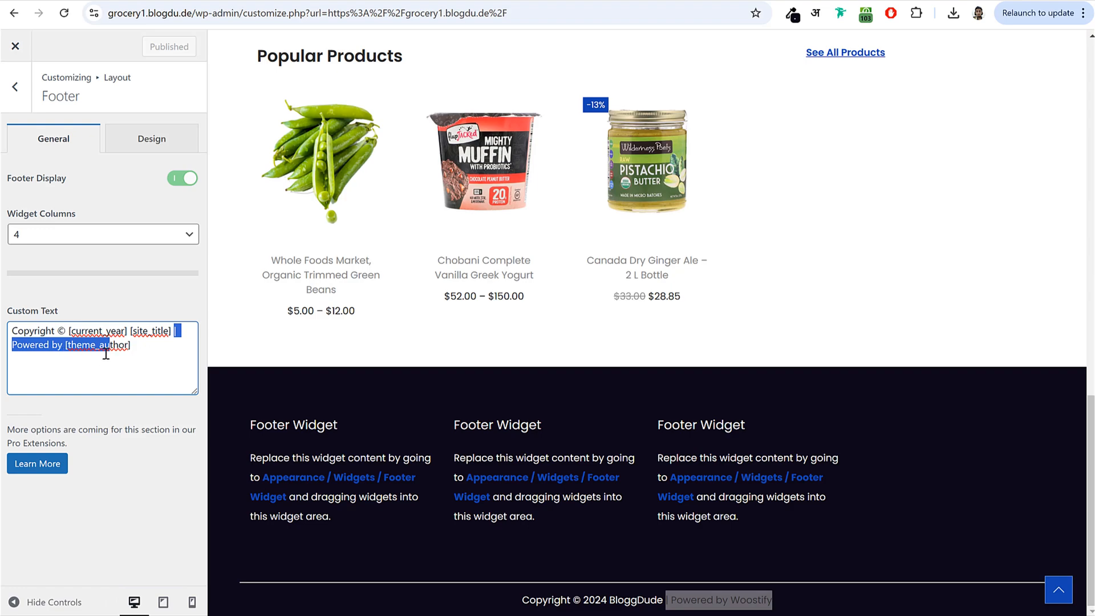
drag(171, 338, 172, 345)
key(BackSpace)
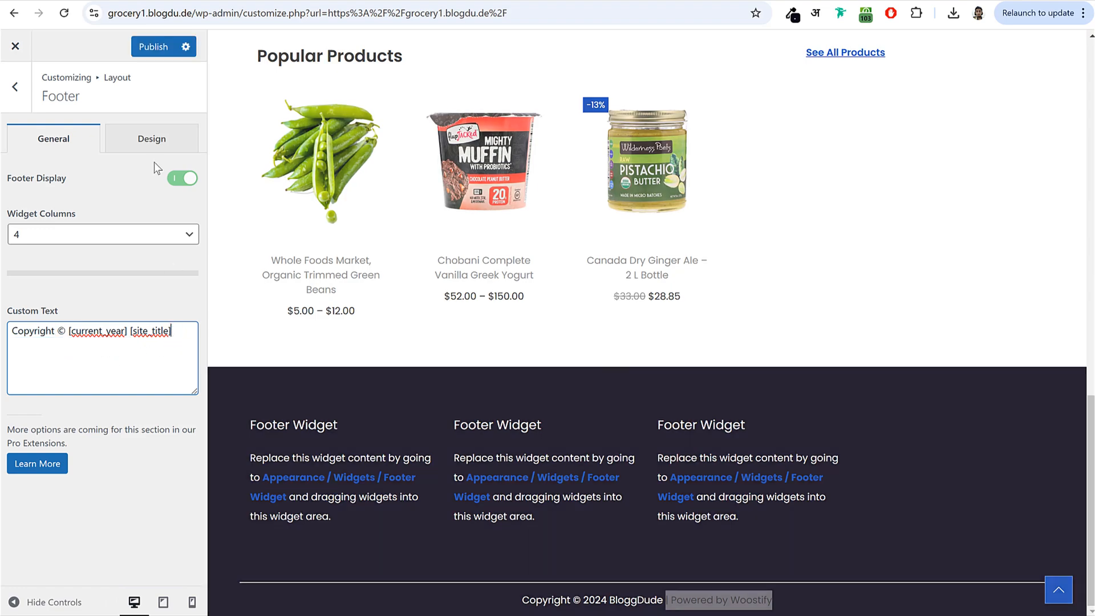
click(141, 50)
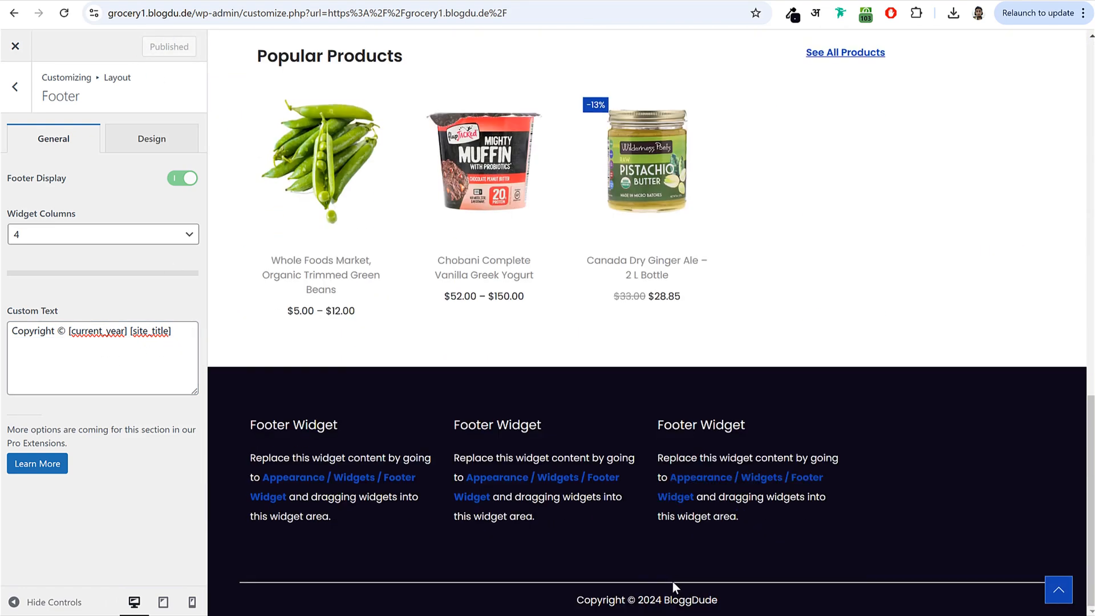
- Leave the Customizer for the Widgets page and expand the Footer Widget area
click(15, 46)
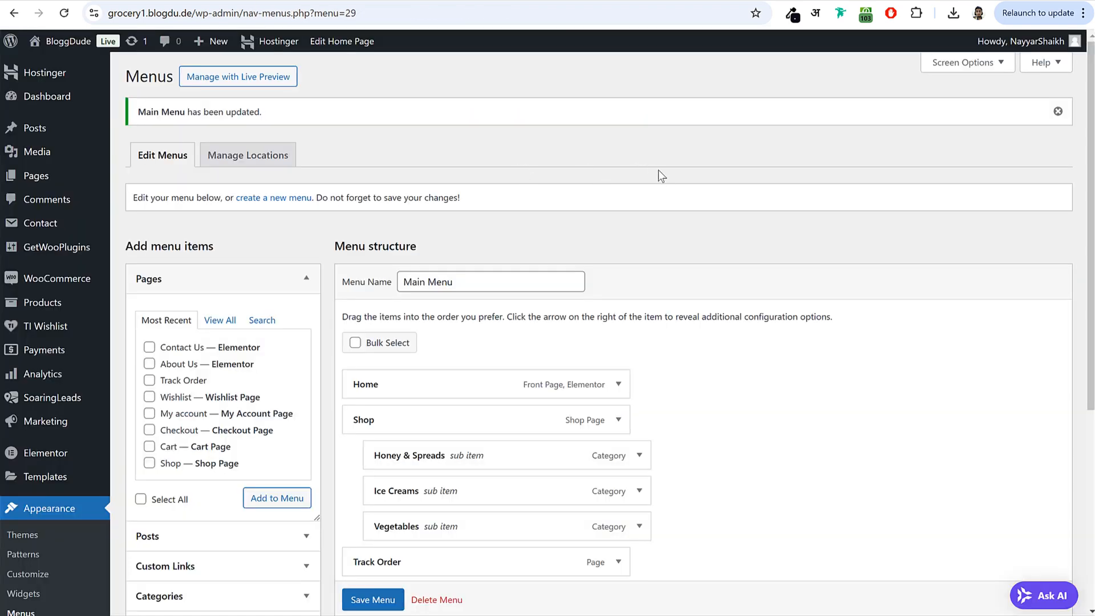
scroll(661, 244, down, 5)
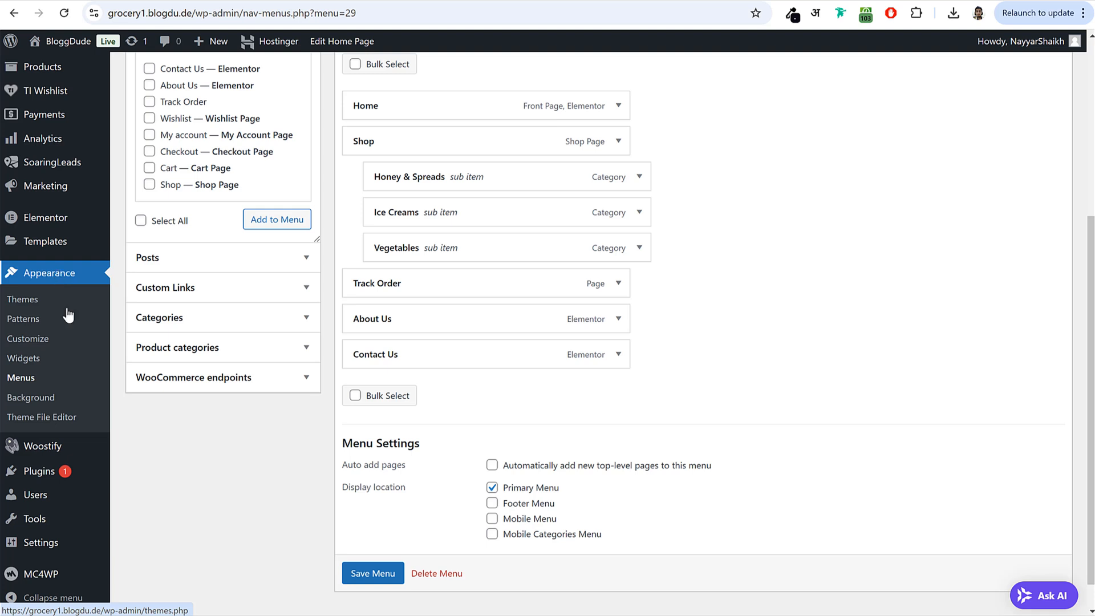
click(21, 359)
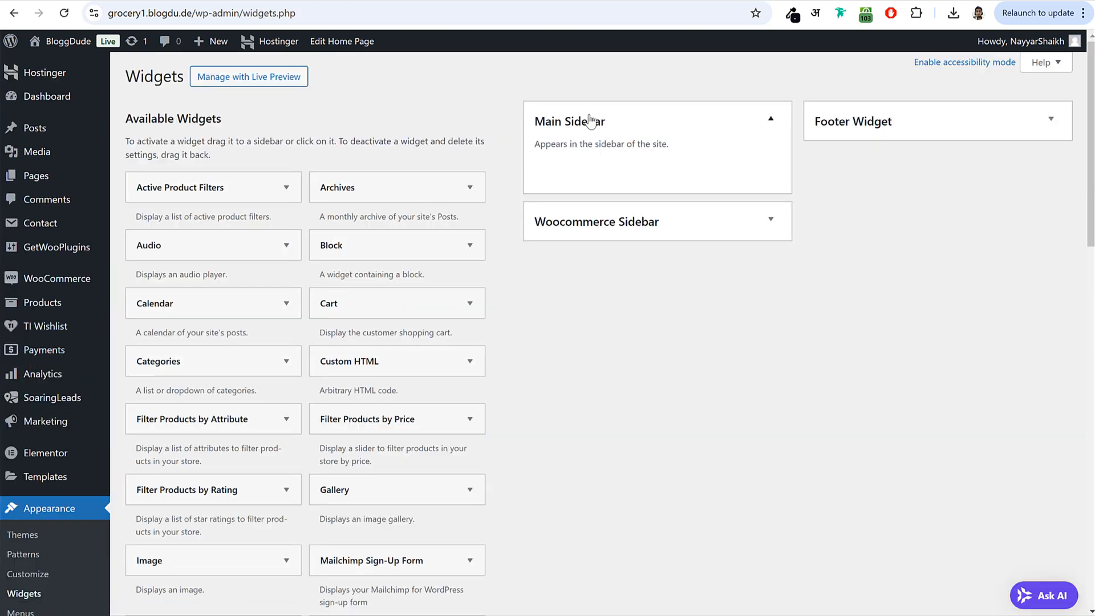
click(584, 119)
click(914, 124)
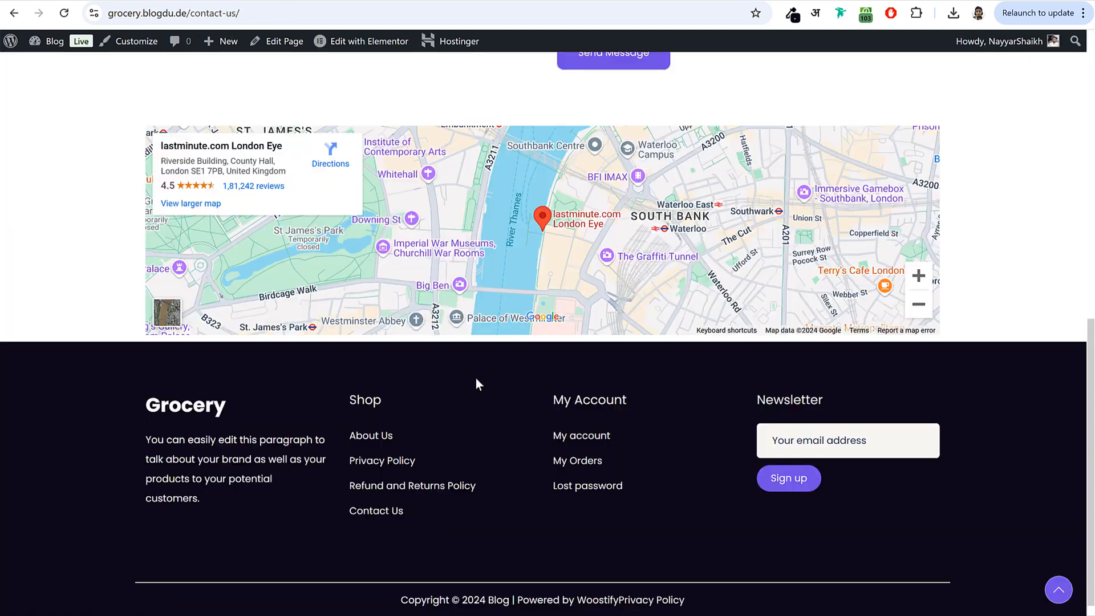
- Add a Text widget to Footer Widget containing the copied Grocery heading and paragraph
drag(154, 405, 239, 512)
key(ctrl+c)
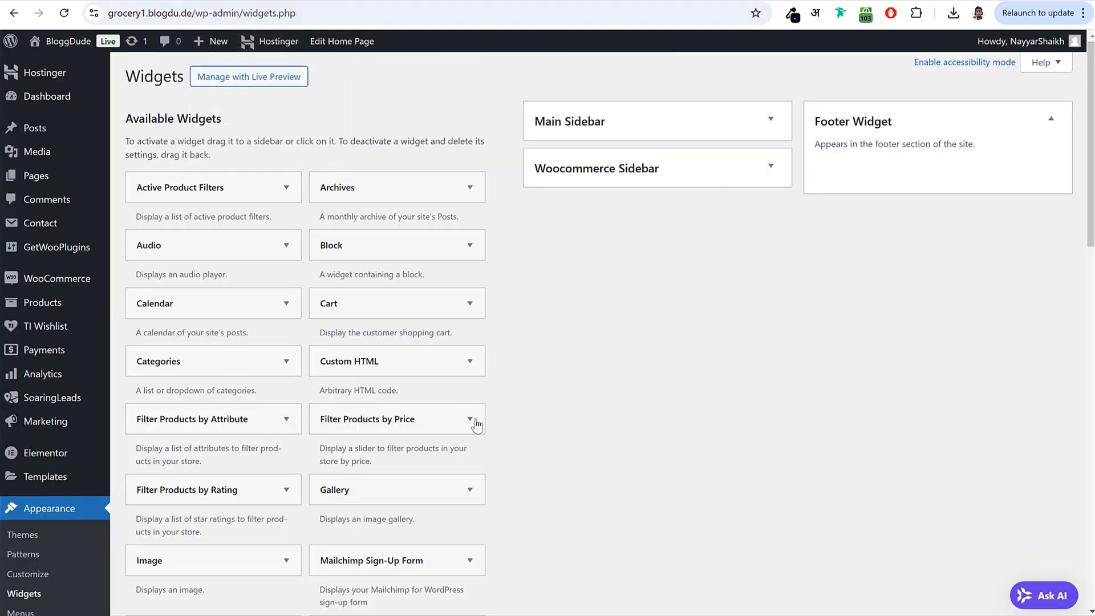
scroll(478, 426, down, 10)
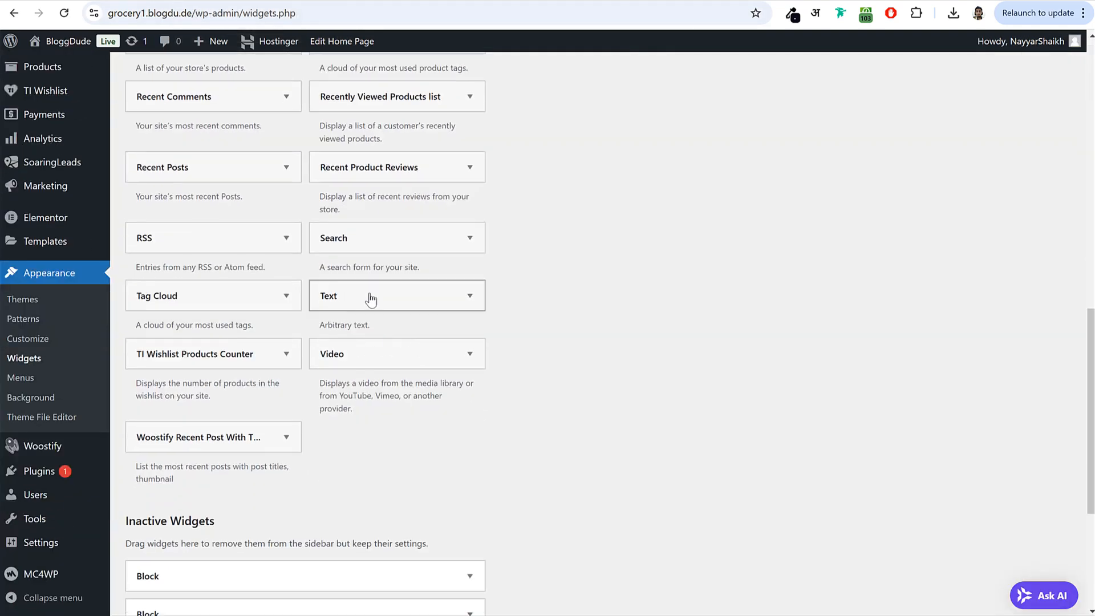
click(369, 296)
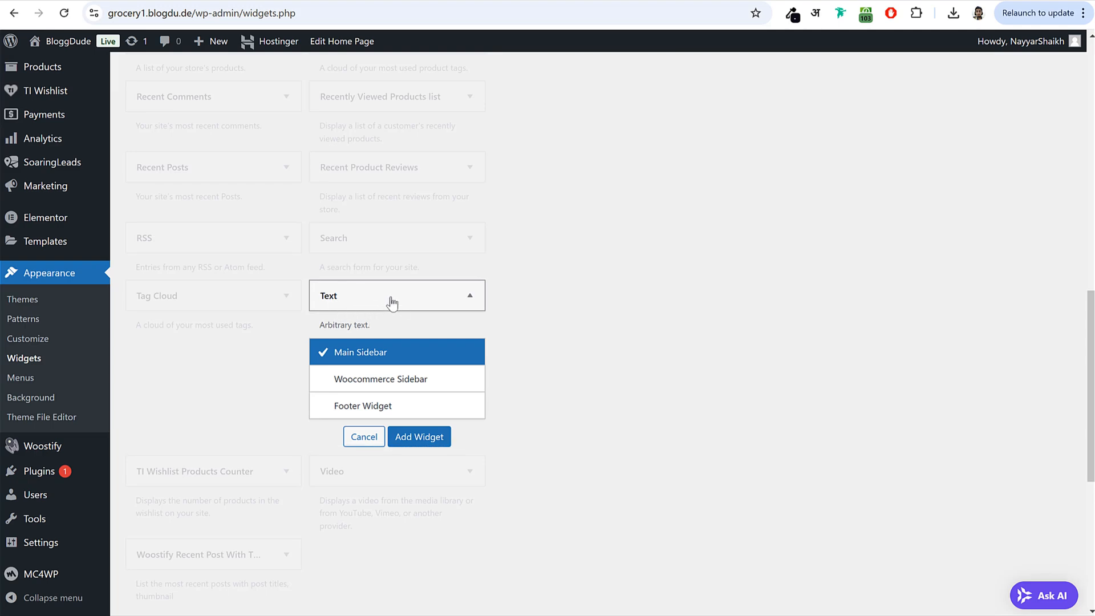
click(403, 407)
click(419, 437)
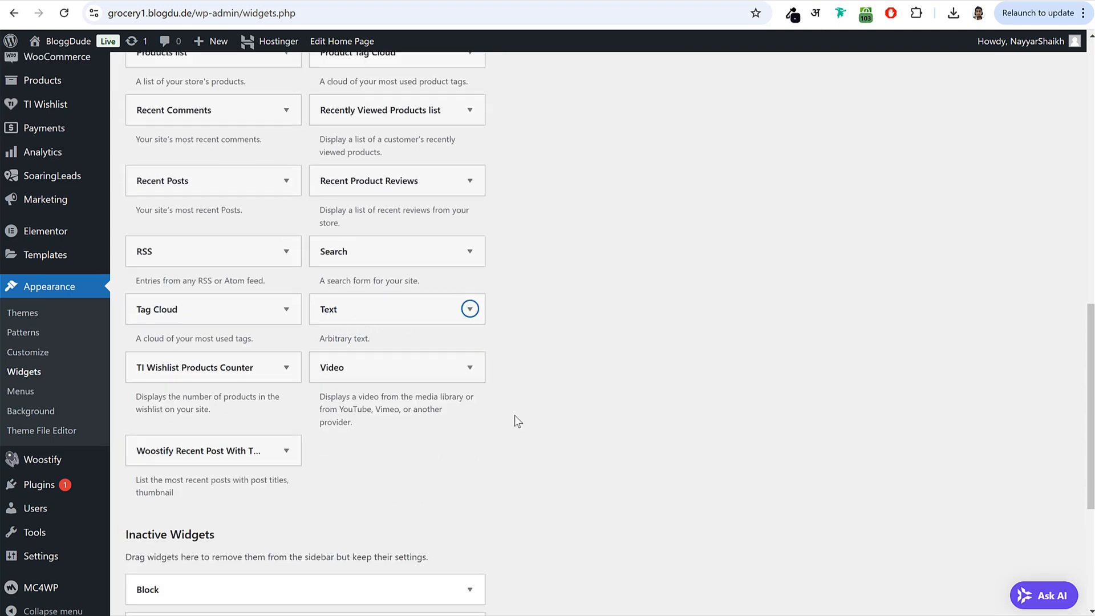
click(881, 359)
key(ctrl+v)
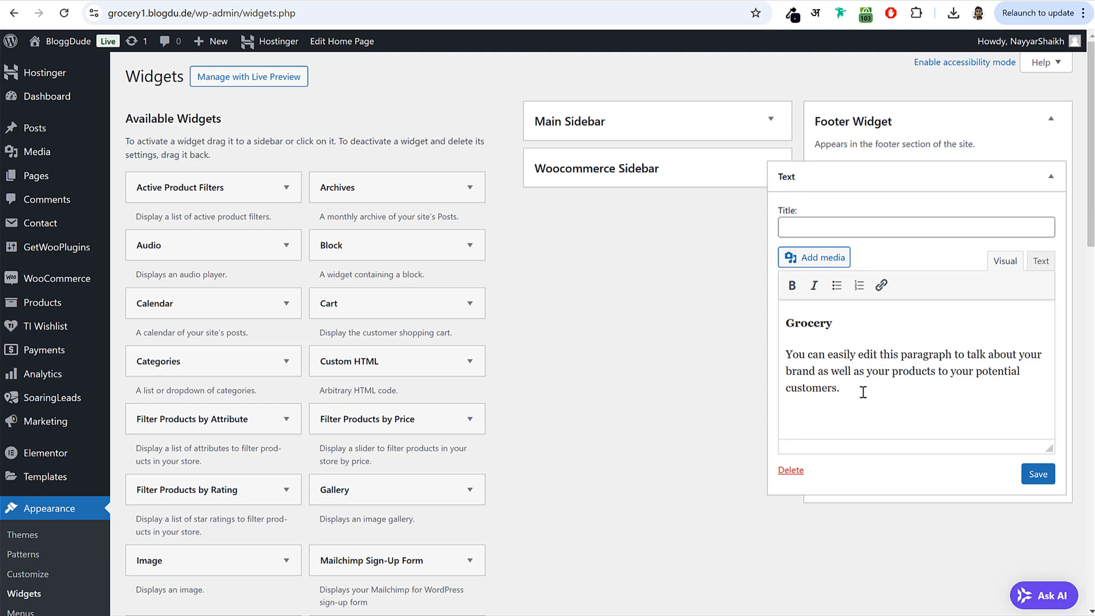
drag(865, 392, 786, 356)
click(1051, 178)
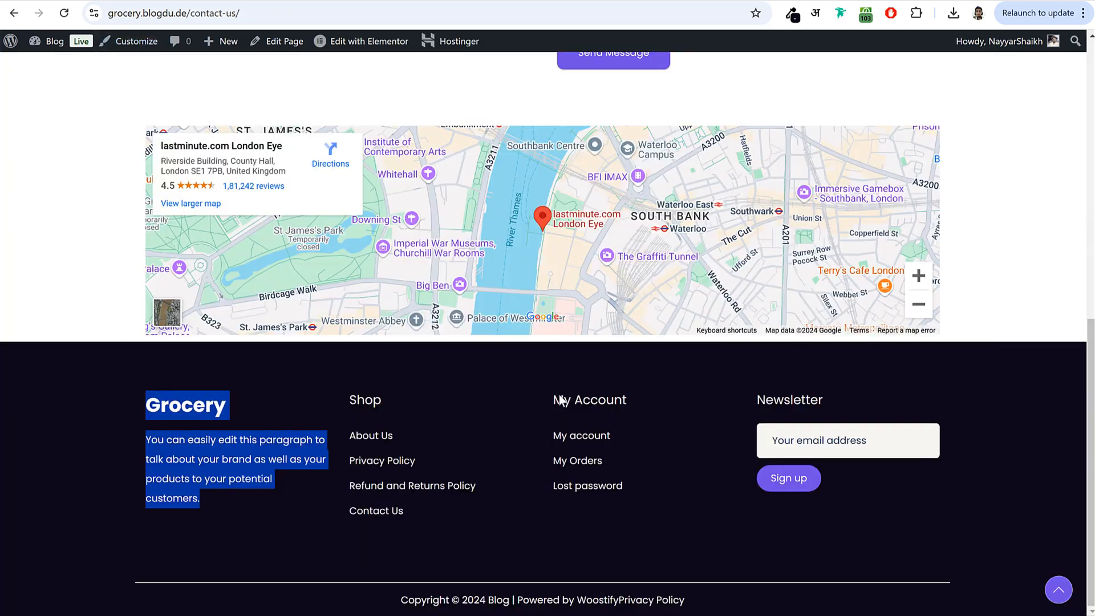
click(383, 410)
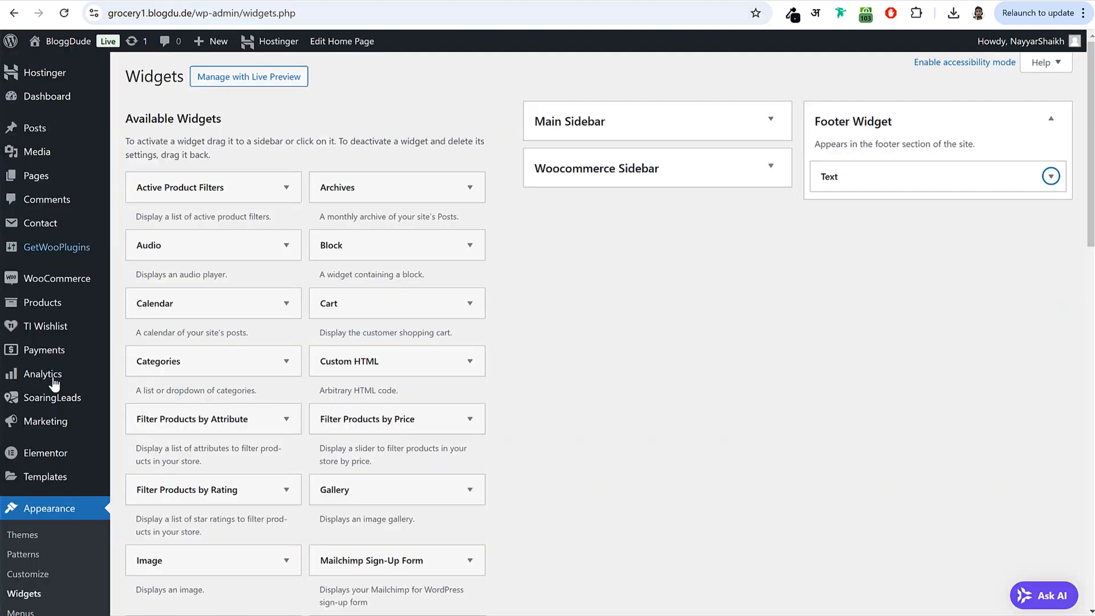
- Open Appearance > Menus in a new browser tab
scroll(75, 441, down, 5)
right_click(22, 377)
click(38, 391)
key(ctrl+Tab)
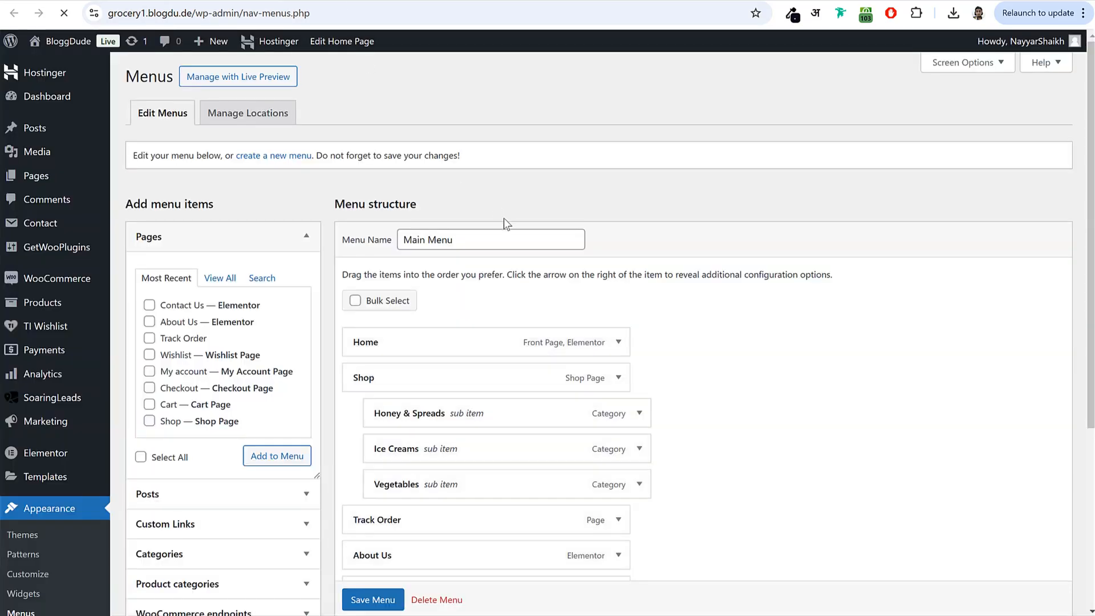
- Create a new, empty navigation menu called 'Footer 1'
drag(232, 158, 306, 157)
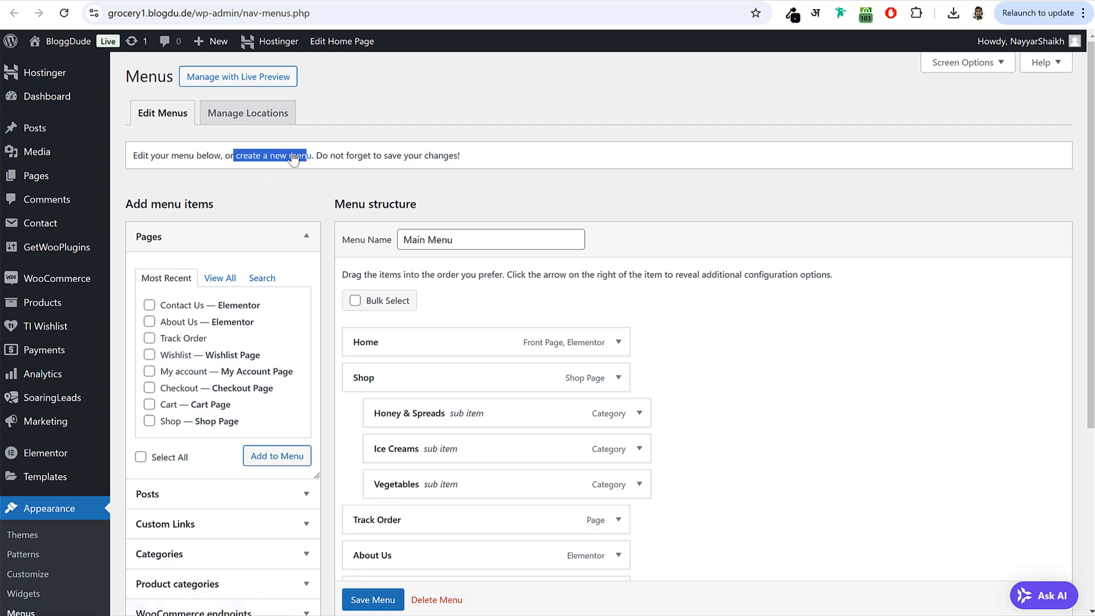
click(279, 191)
click(283, 157)
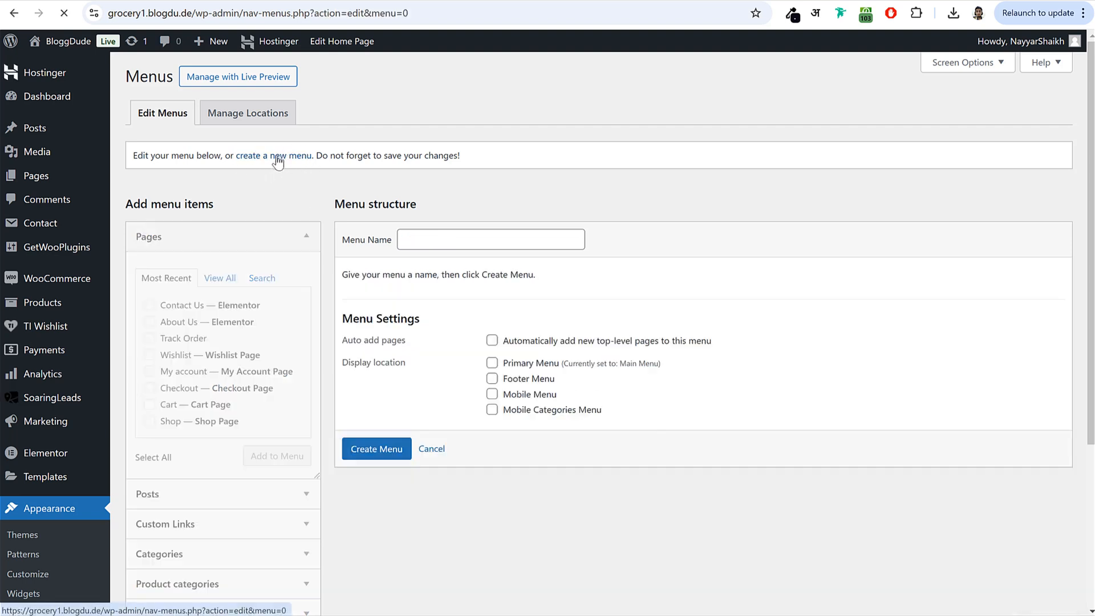
click(472, 238)
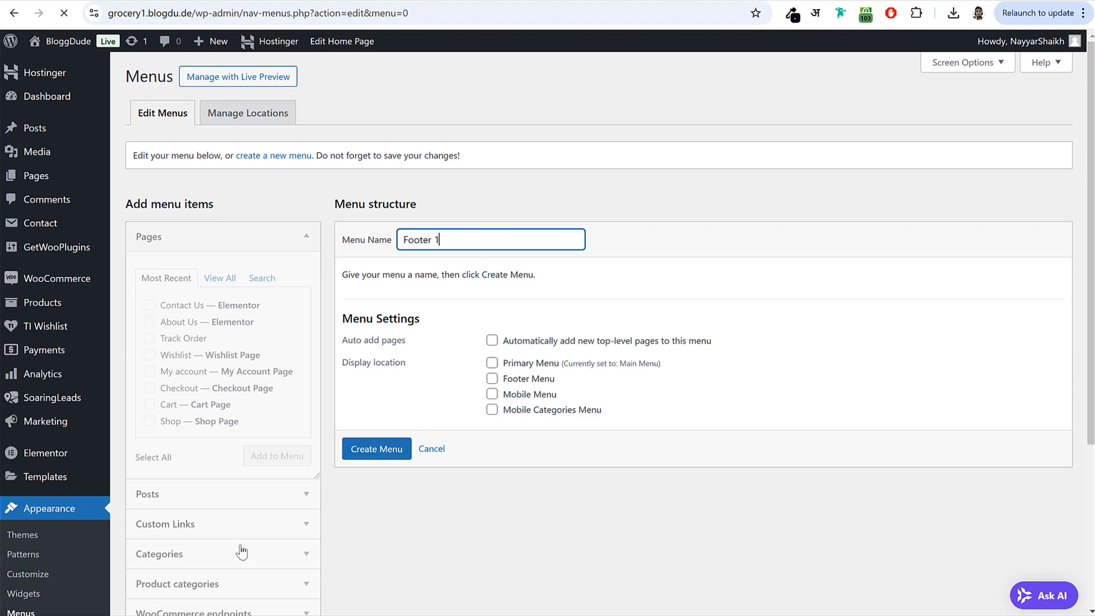
click(391, 443)
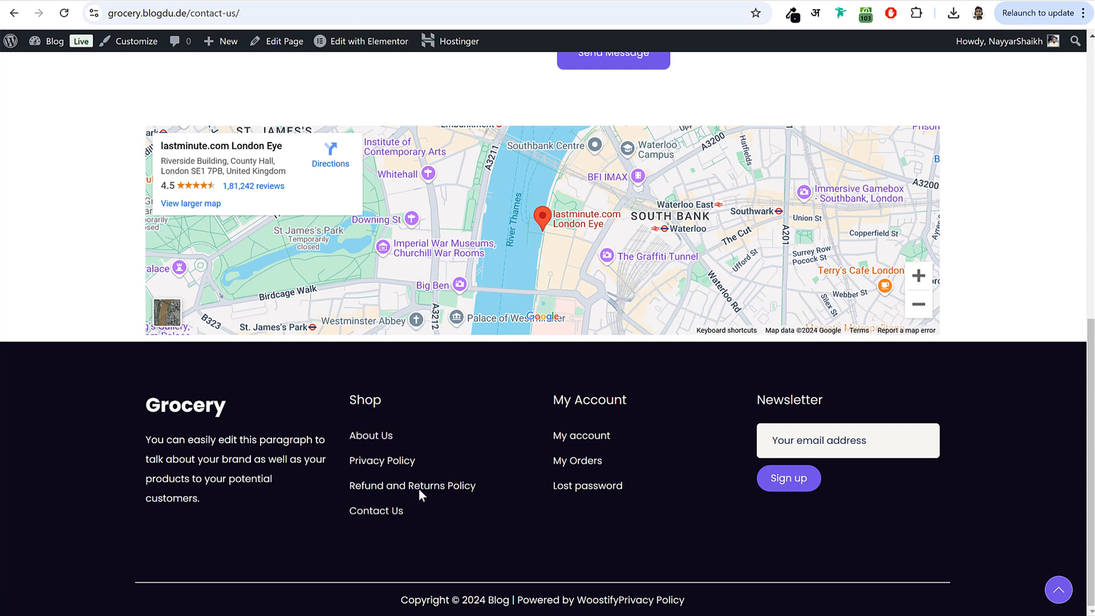
key(ctrl+Tab)
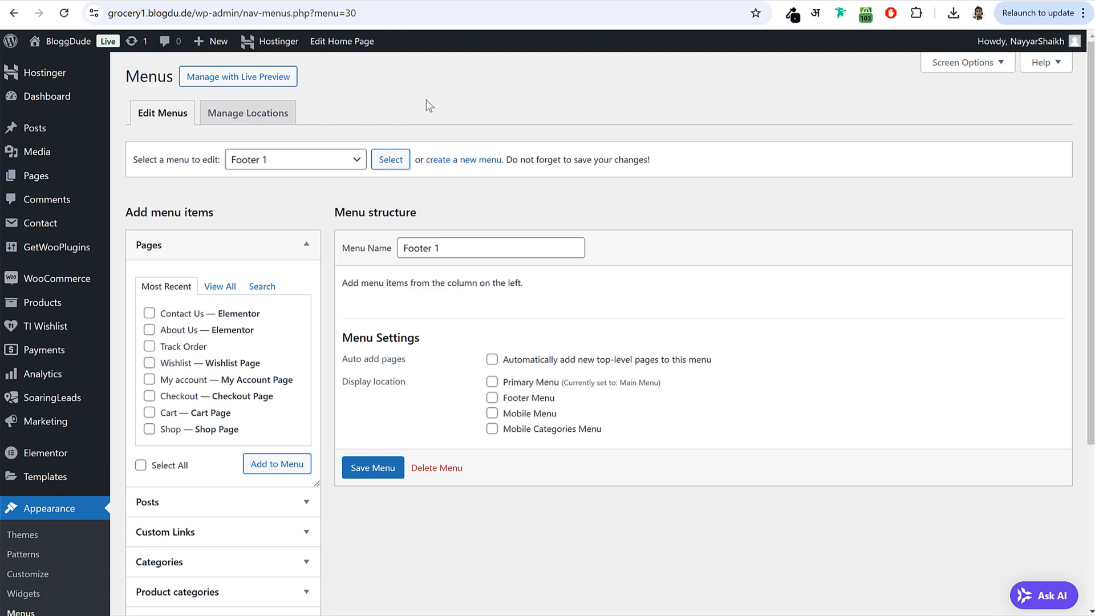
right_click(59, 179)
- Edit the draft Refund and Returns Policy page and delete 'This is a sample page.'
click(88, 197)
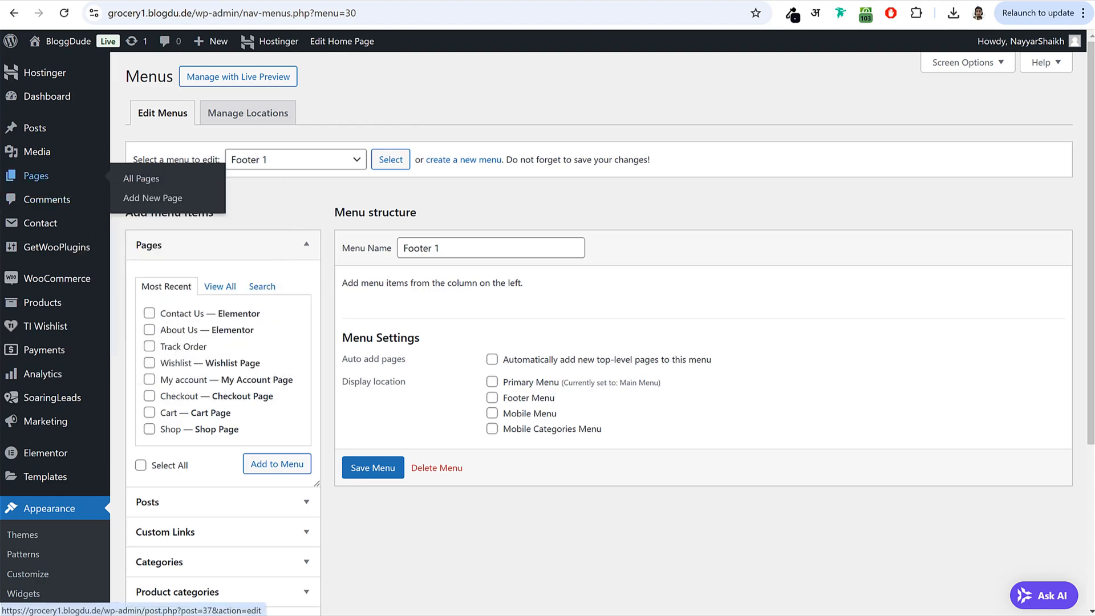
key(ctrl+Tab)
scroll(447, 238, down, 3)
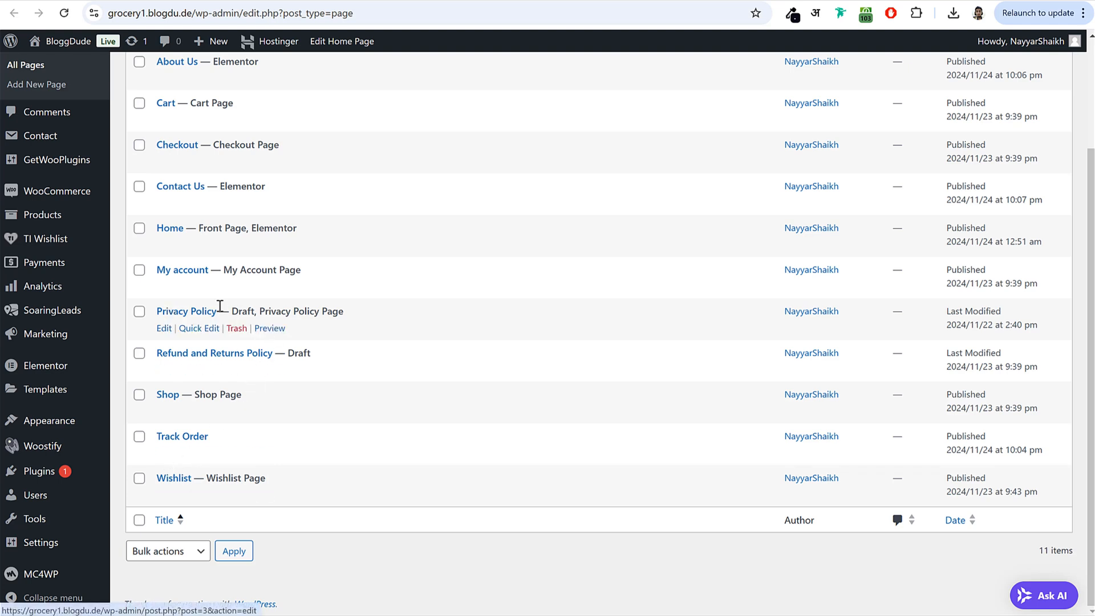
drag(290, 353, 340, 357)
click(340, 358)
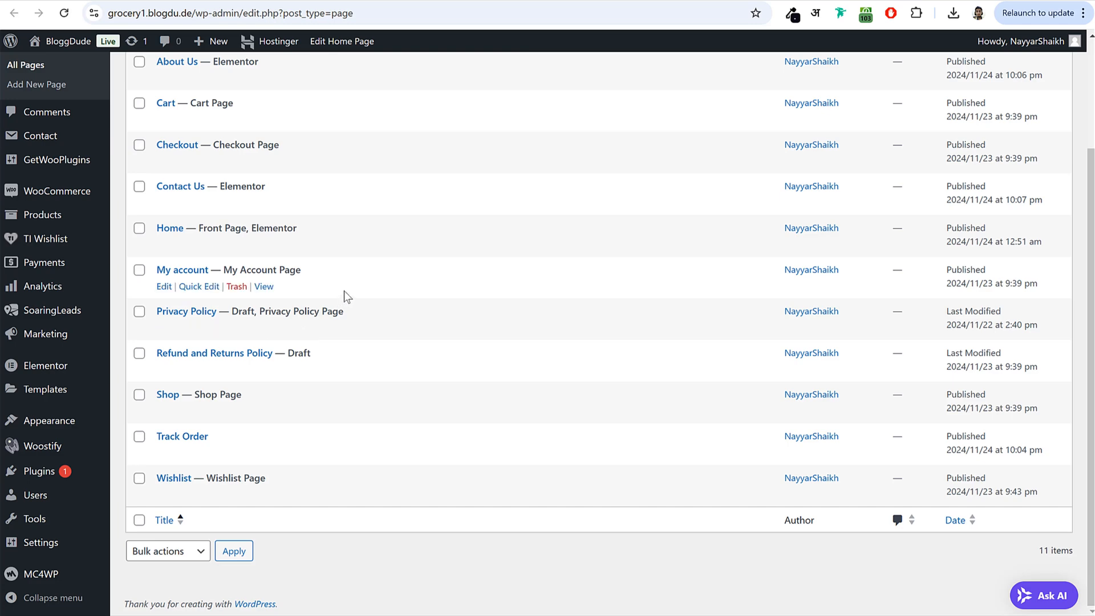
click(193, 355)
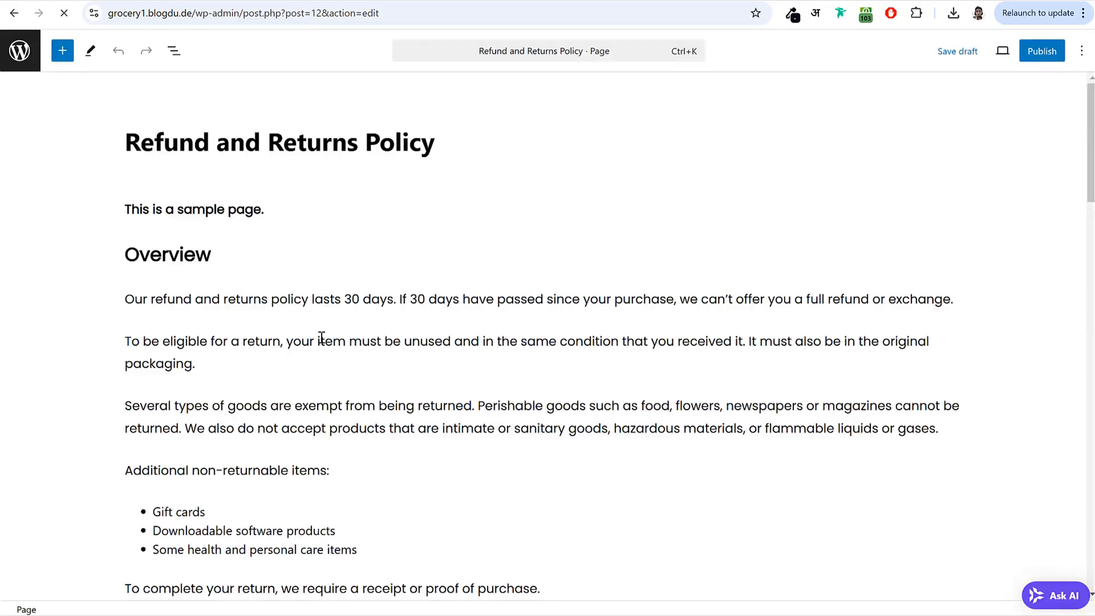
drag(185, 203, 6, 213)
key(BackSpace)
key(BackSpace)
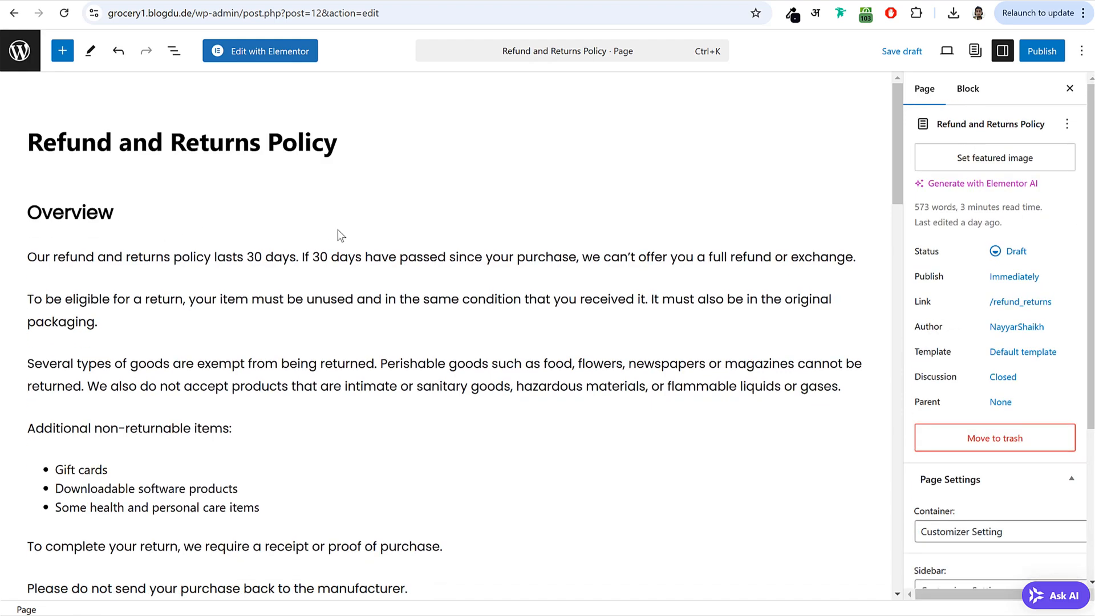
- Publish the Refund and Returns Policy page
scroll(244, 343, down, 20)
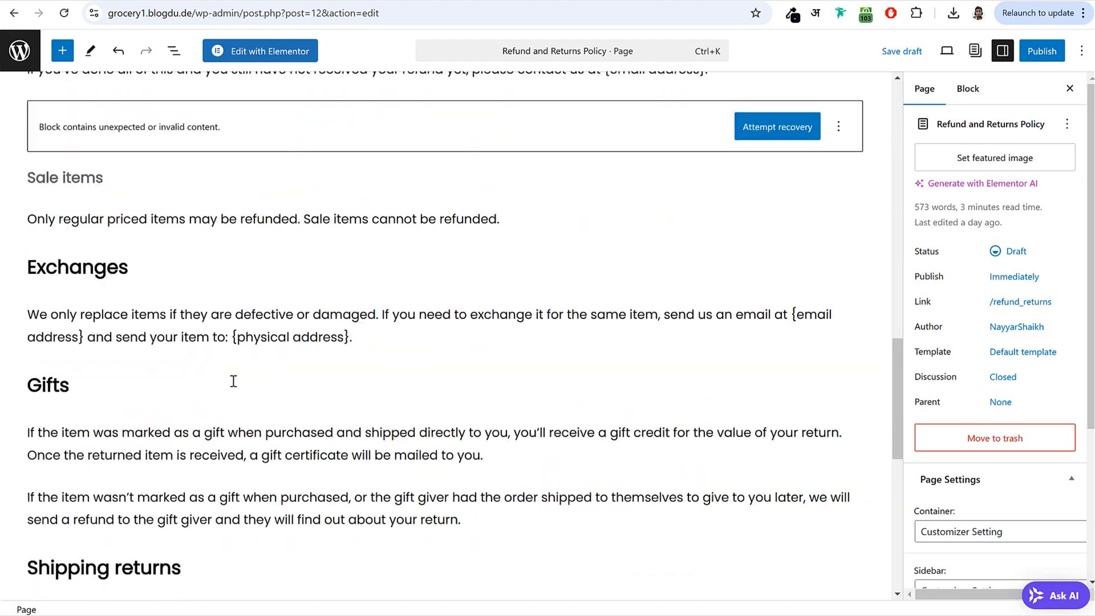
scroll(190, 386, down, 5)
scroll(227, 434, up, 20)
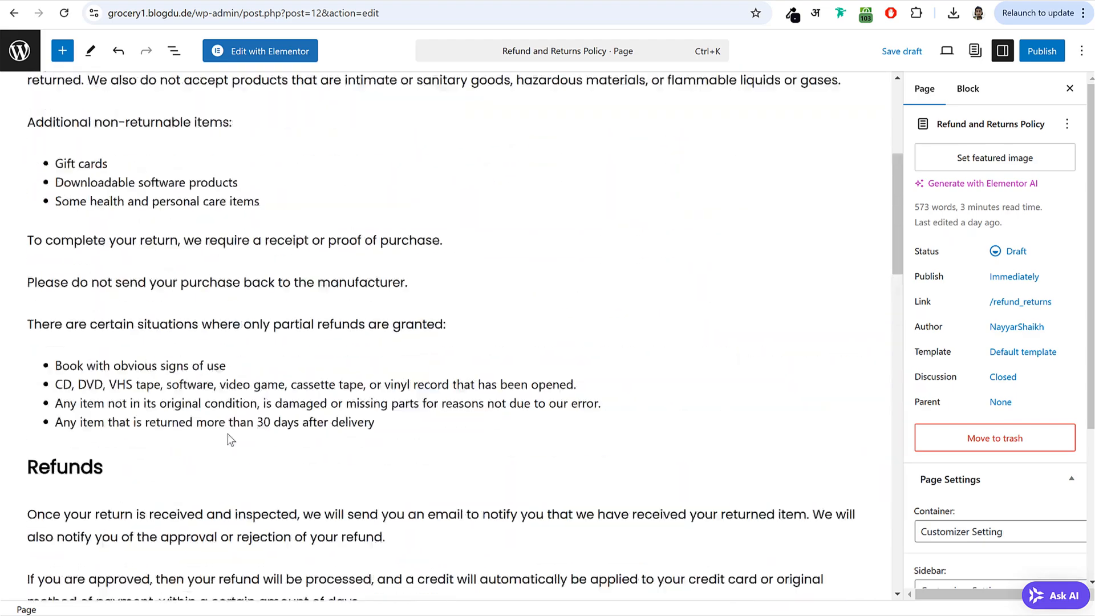
scroll(152, 412, down, 7)
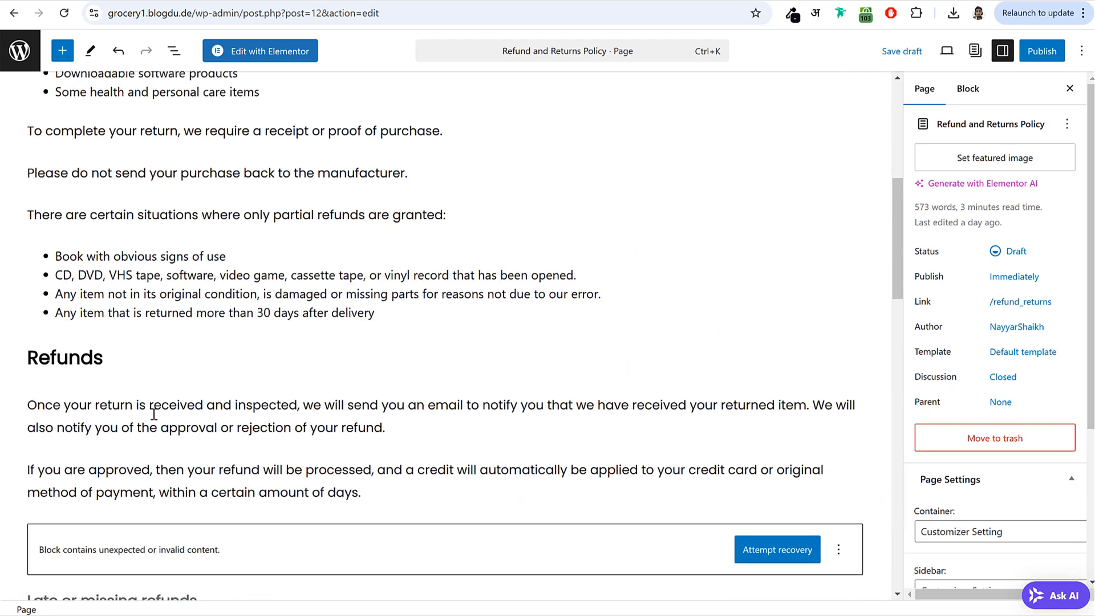
scroll(154, 419, up, 7)
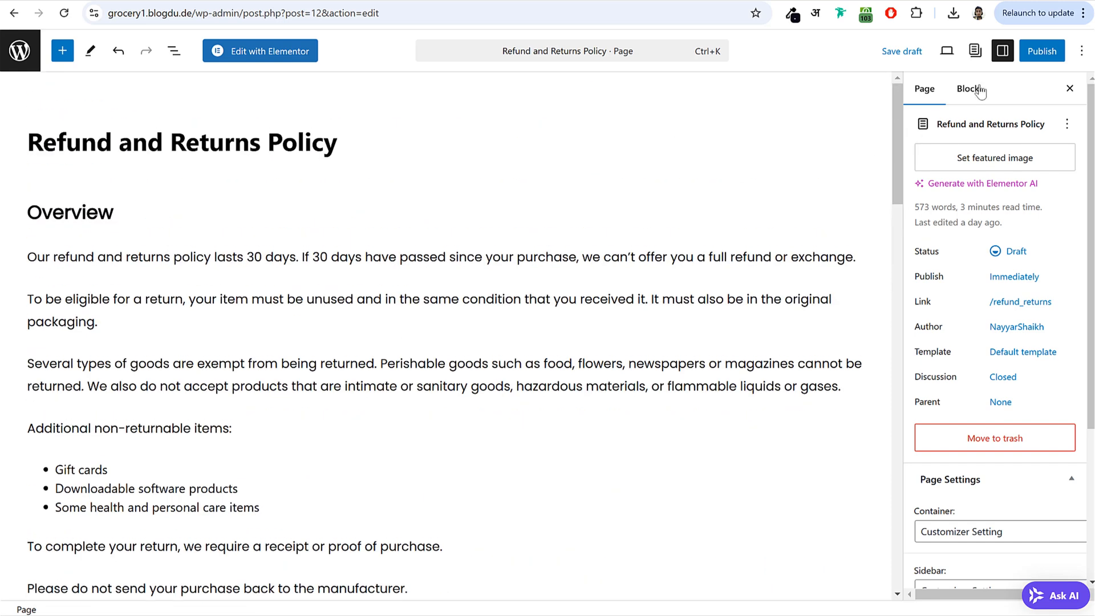
click(1040, 52)
click(1020, 57)
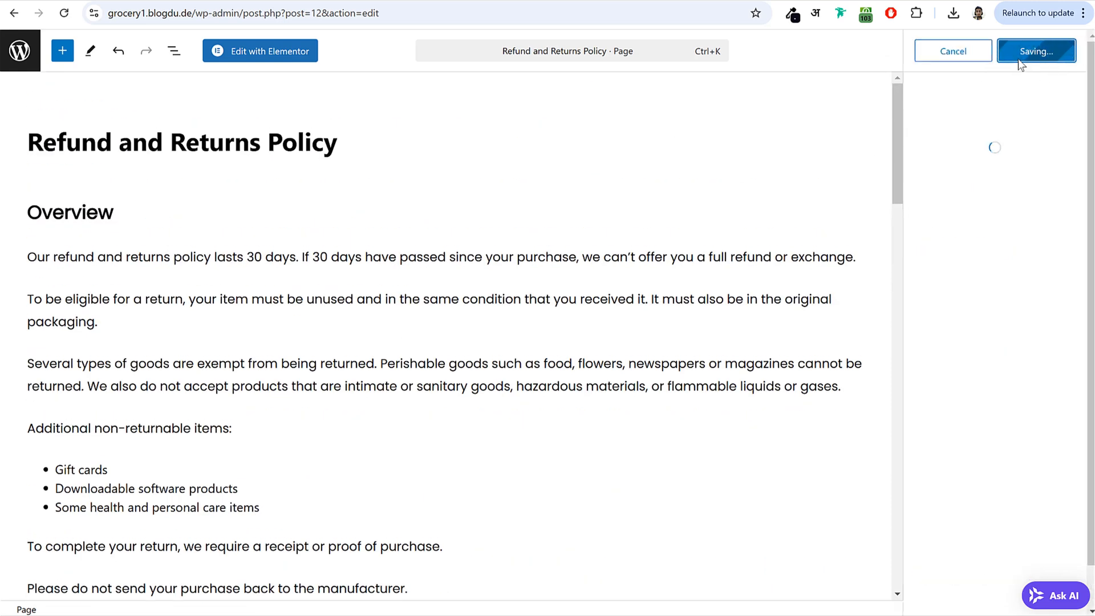
- Publish the Privacy Policy page, then reload the Menus editor
click(22, 54)
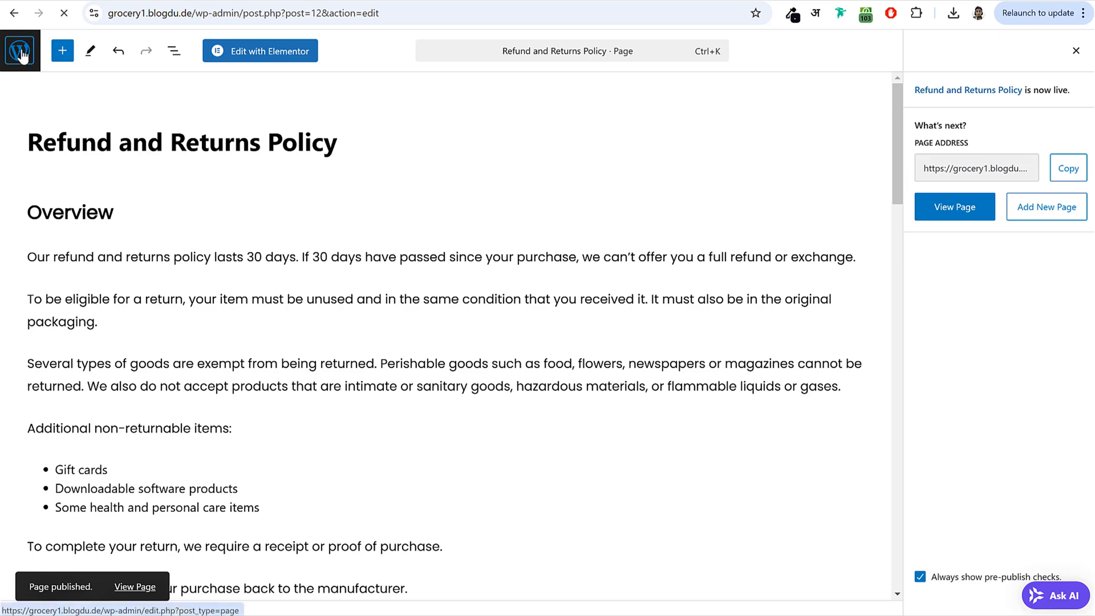
scroll(362, 272, down, 3)
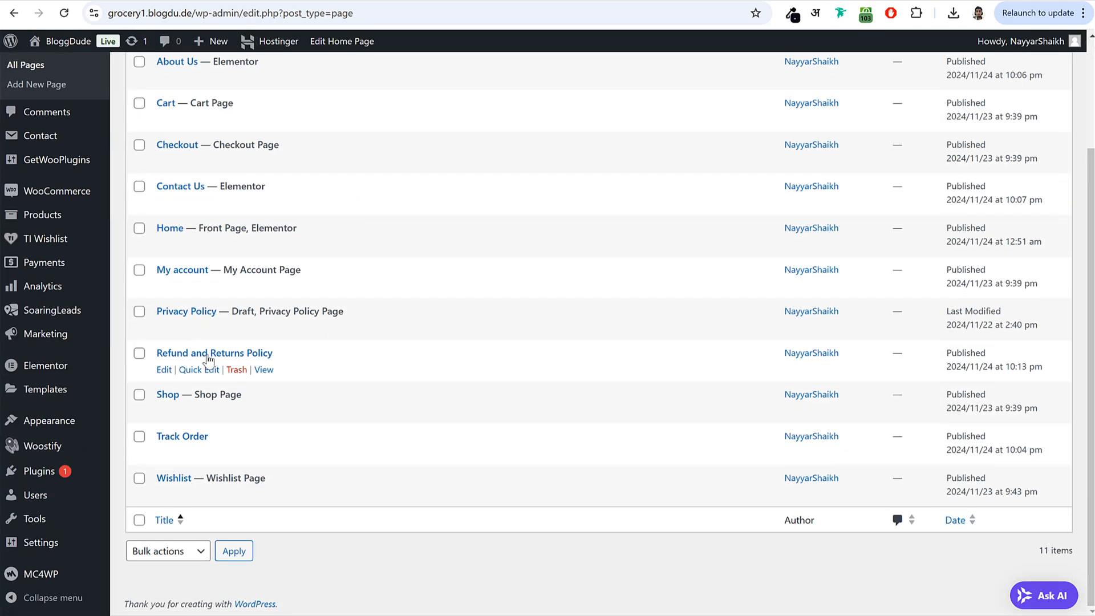
click(177, 319)
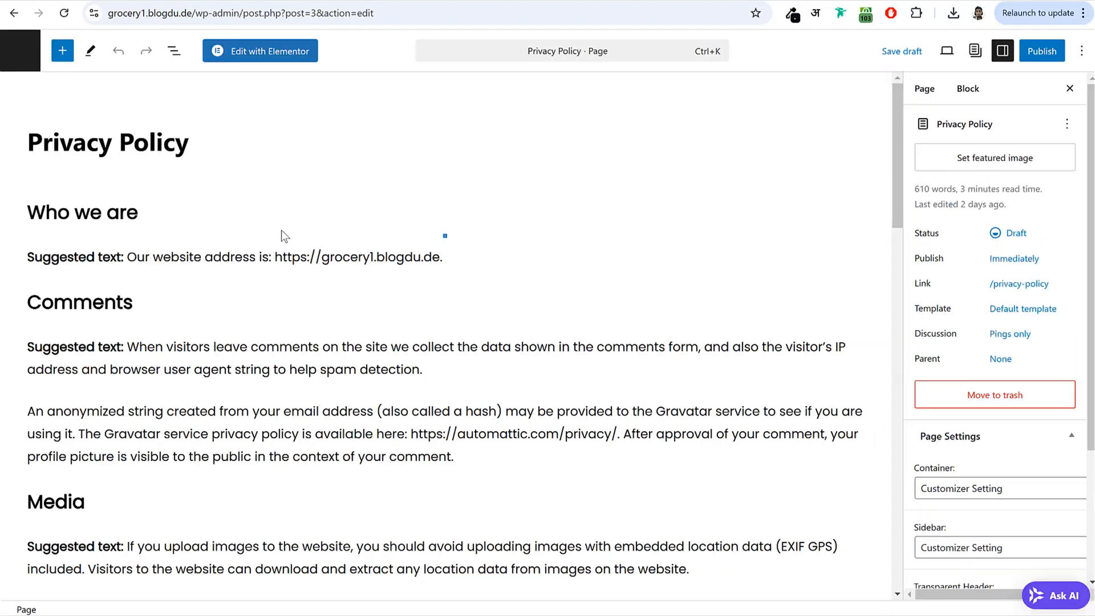
scroll(163, 349, down, 20)
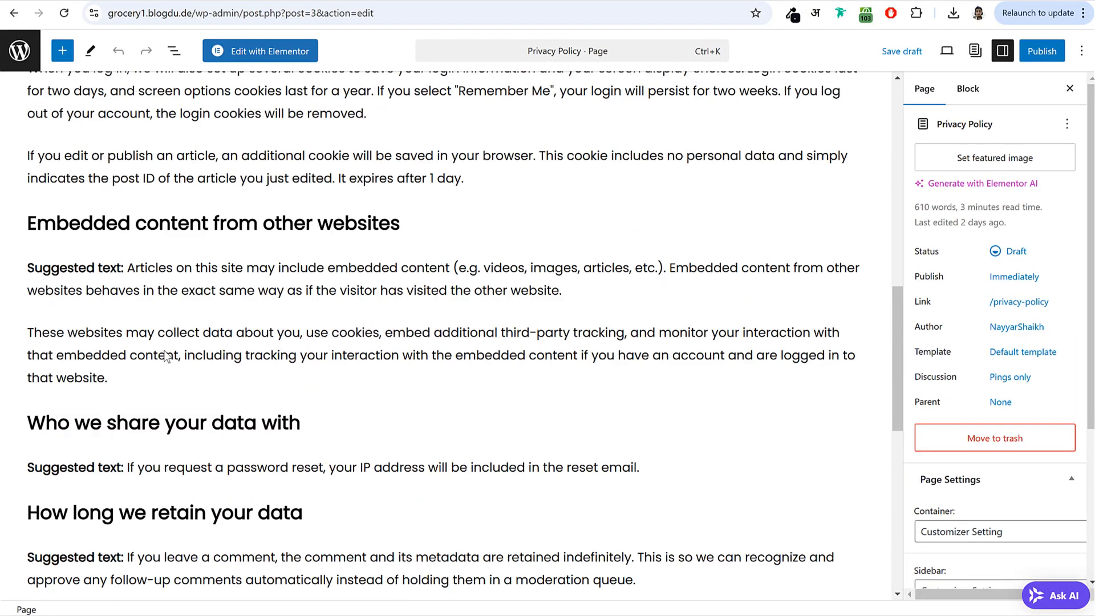
scroll(164, 351, up, 20)
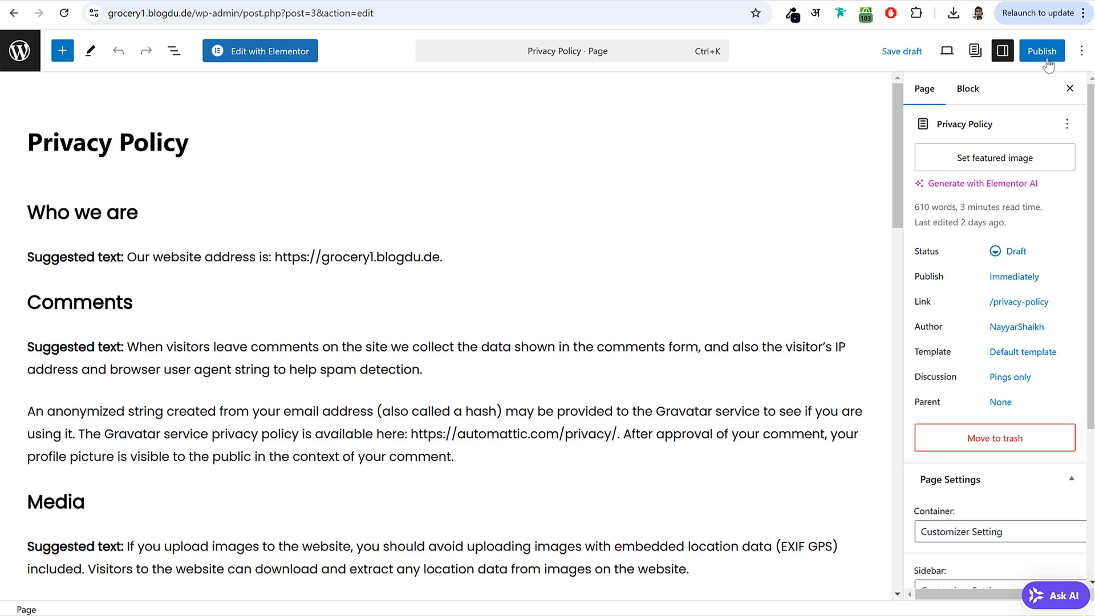
click(1042, 51)
click(1050, 54)
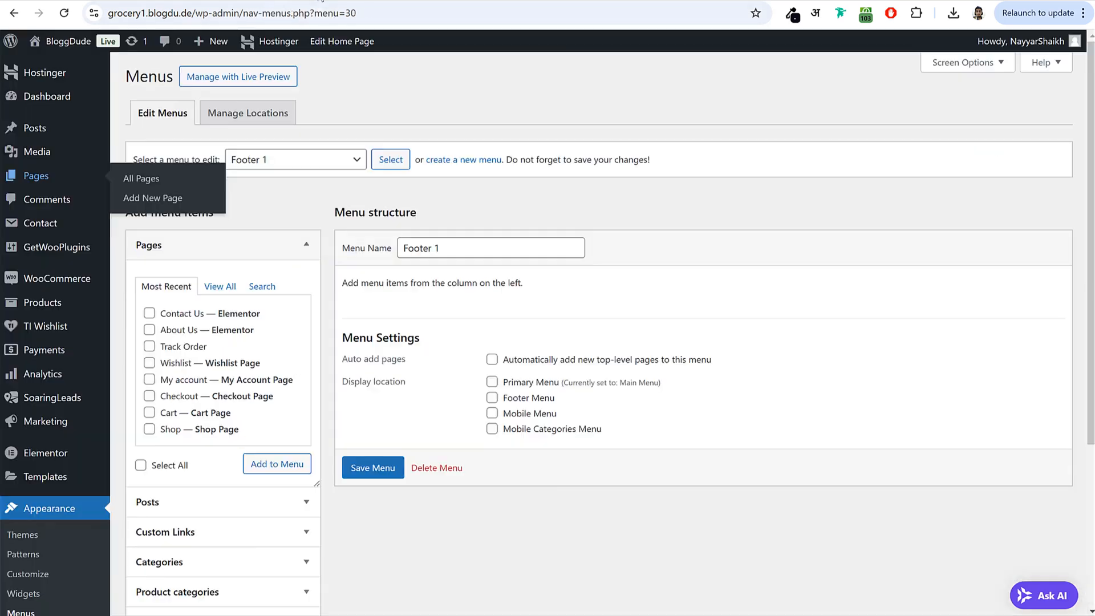
click(61, 14)
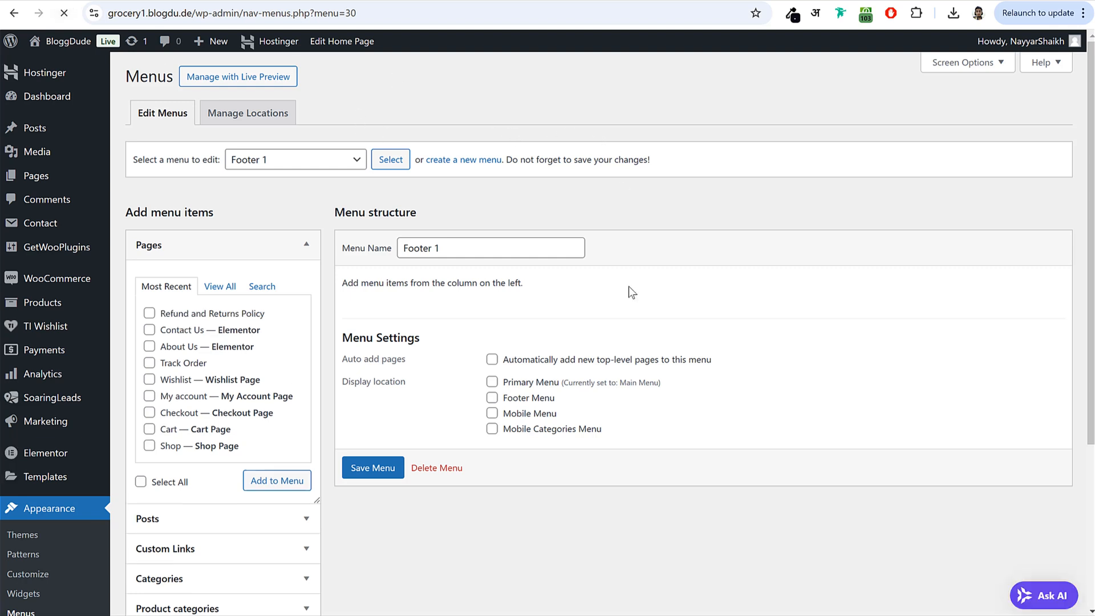
- Add the Privacy Policy, Refund and Returns Policy and Contact Us pages to Footer 1 from View All
click(218, 285)
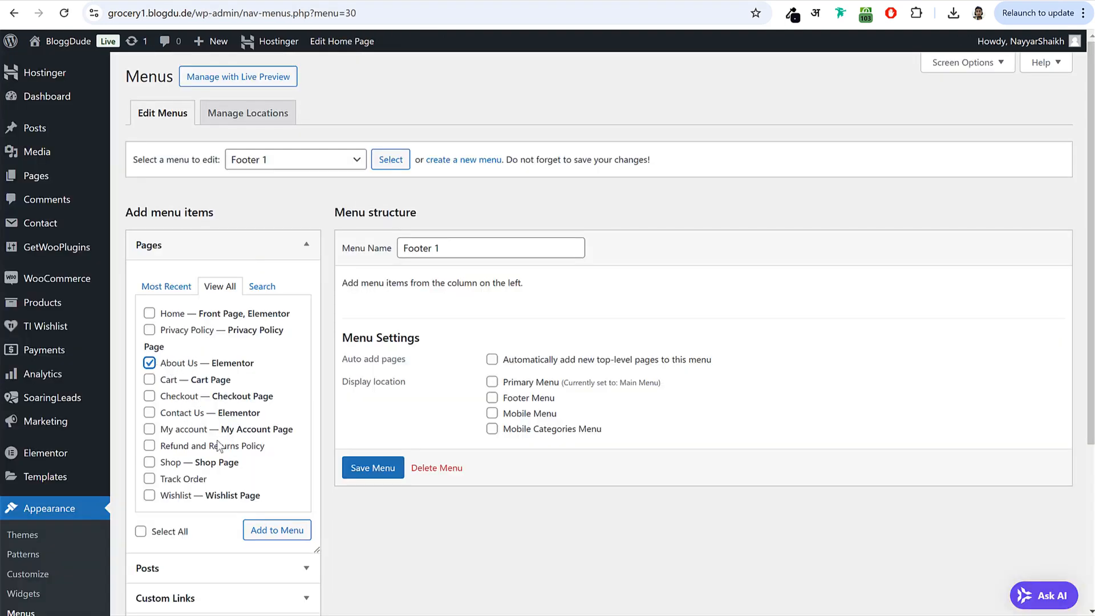
click(201, 451)
scroll(211, 411, down, 1)
click(183, 262)
click(181, 345)
click(272, 460)
- Order Footer 1 as About Us, Privacy Policy, Refund and Returns Policy, Contact Us, and save it
drag(469, 303, 462, 268)
drag(460, 352, 458, 399)
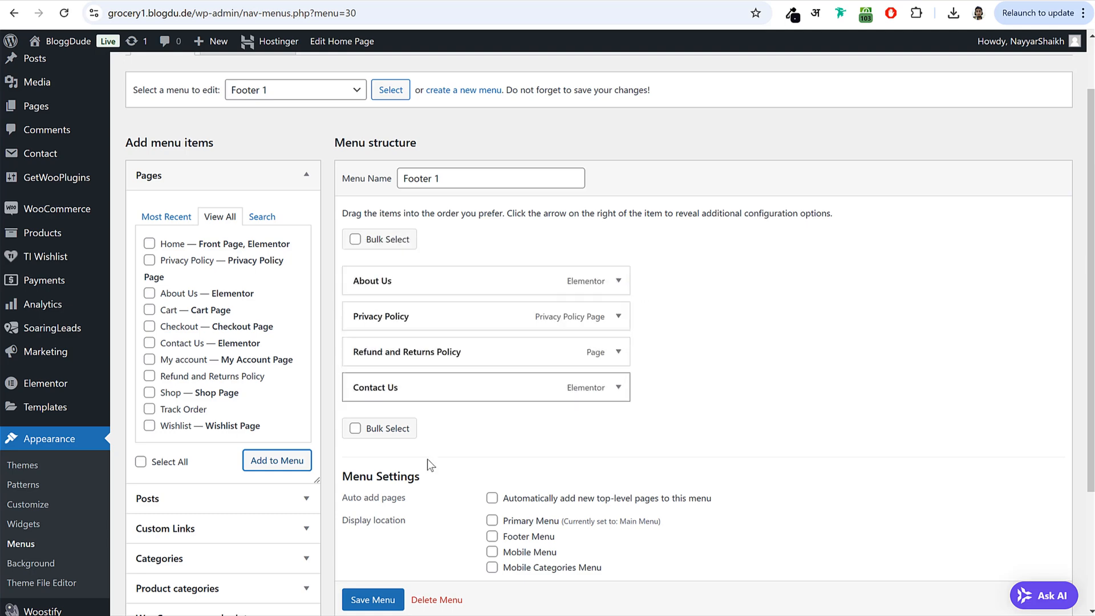
scroll(531, 456, down, 2)
click(375, 466)
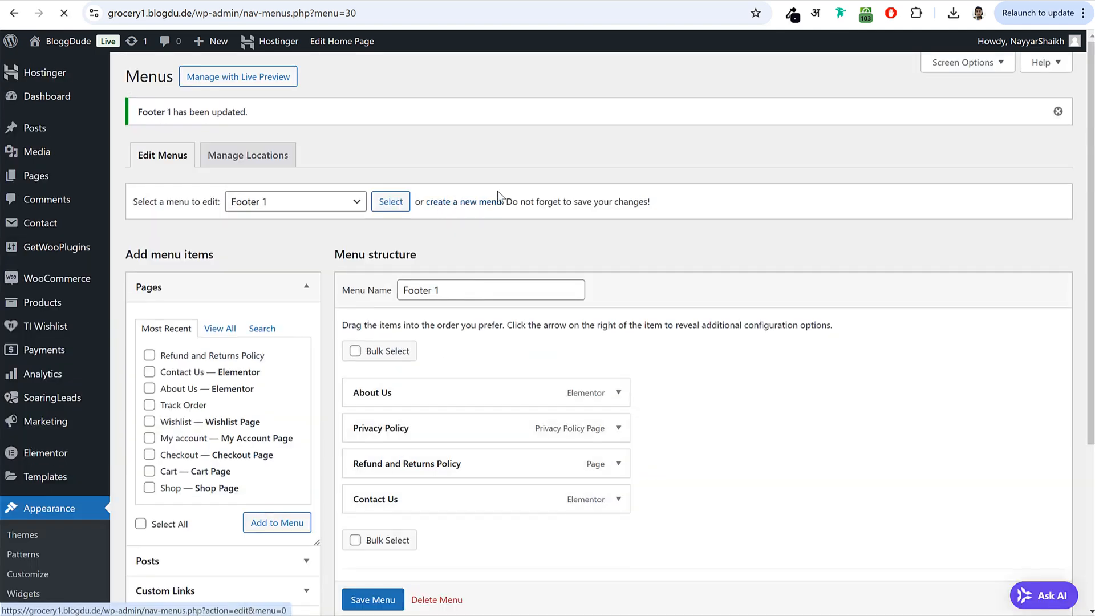
- Create a new Footer 2 menu and add the My account page to it
click(477, 203)
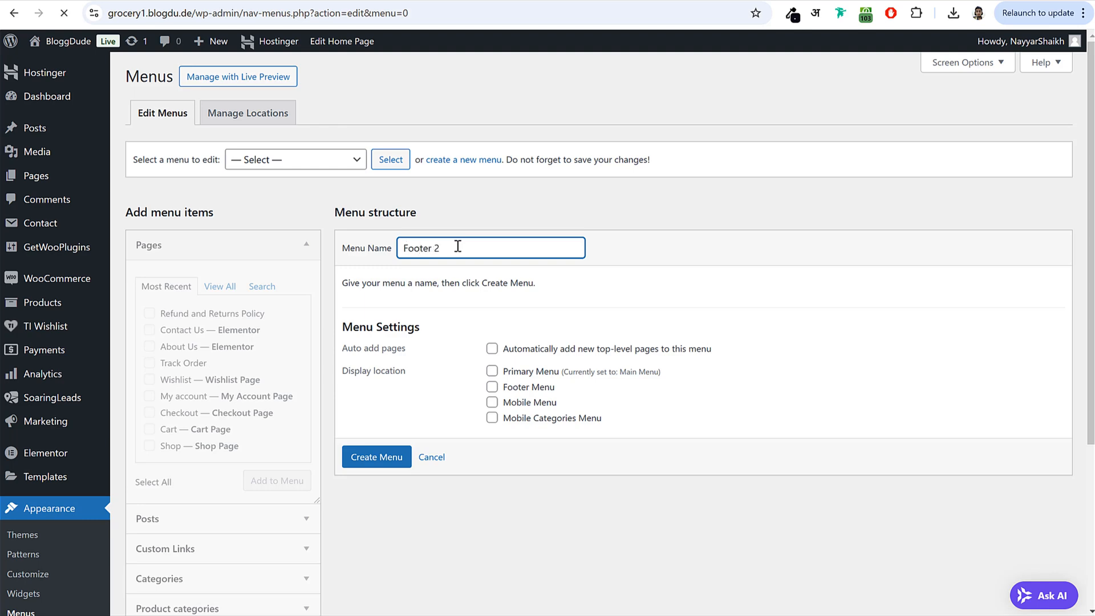
click(371, 457)
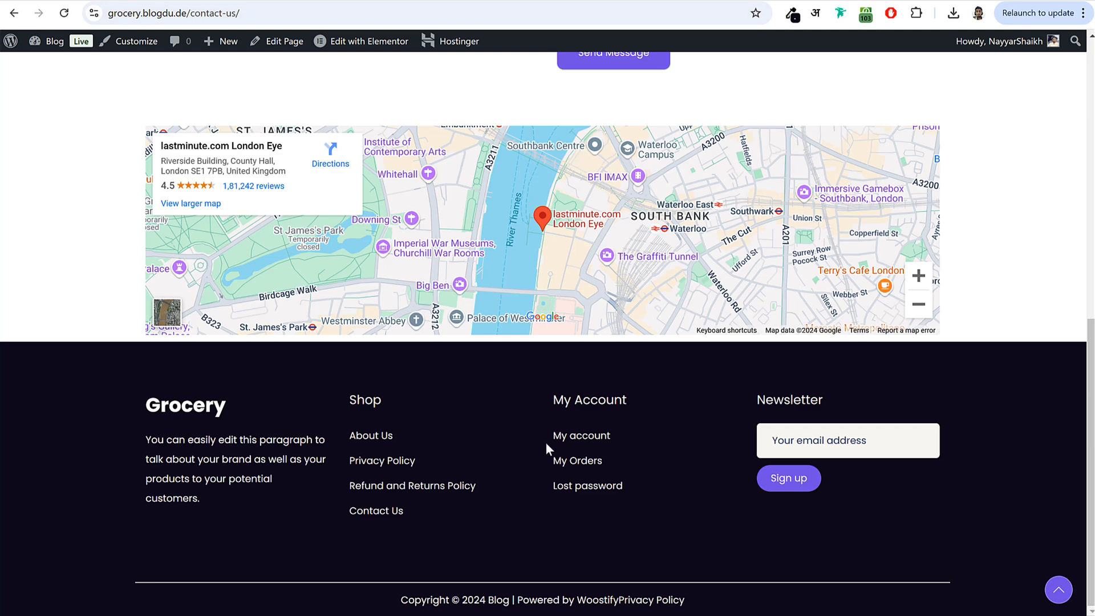
drag(546, 445, 611, 439)
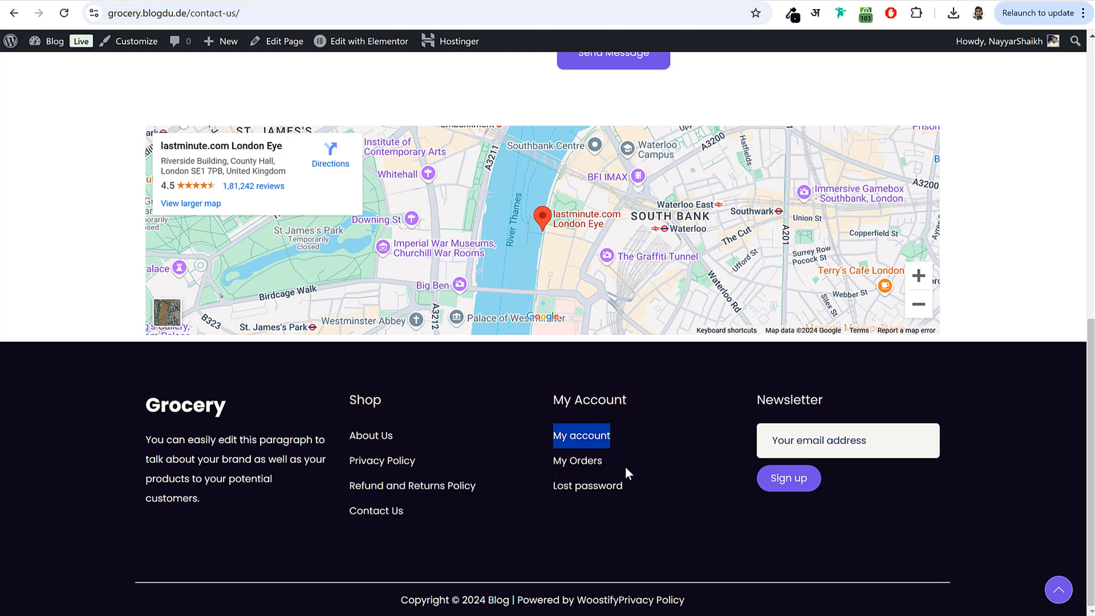
click(349, 0)
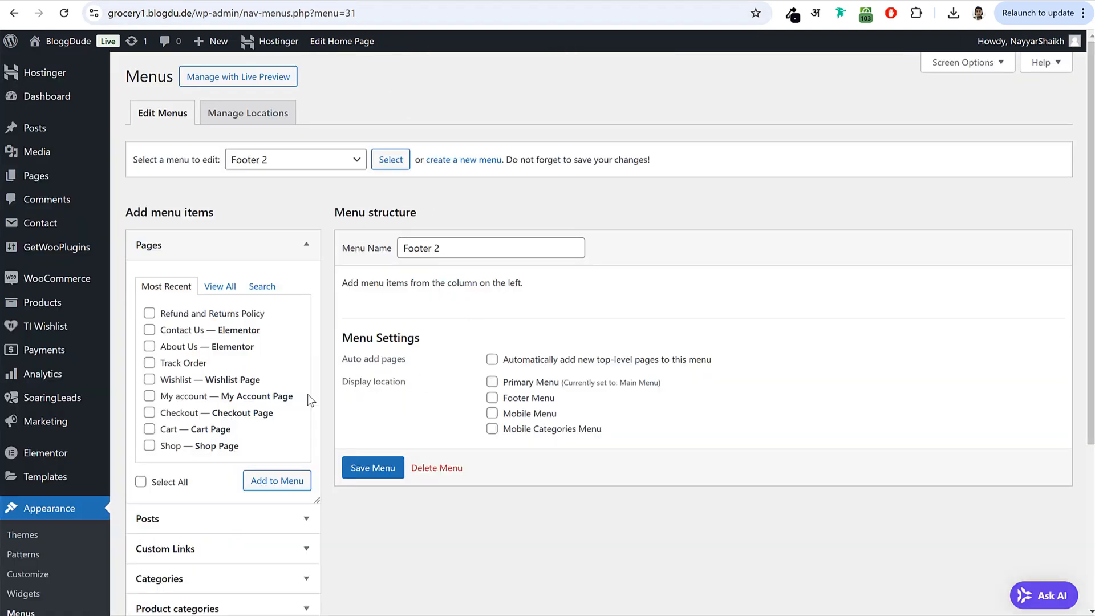
click(225, 245)
click(222, 399)
click(231, 254)
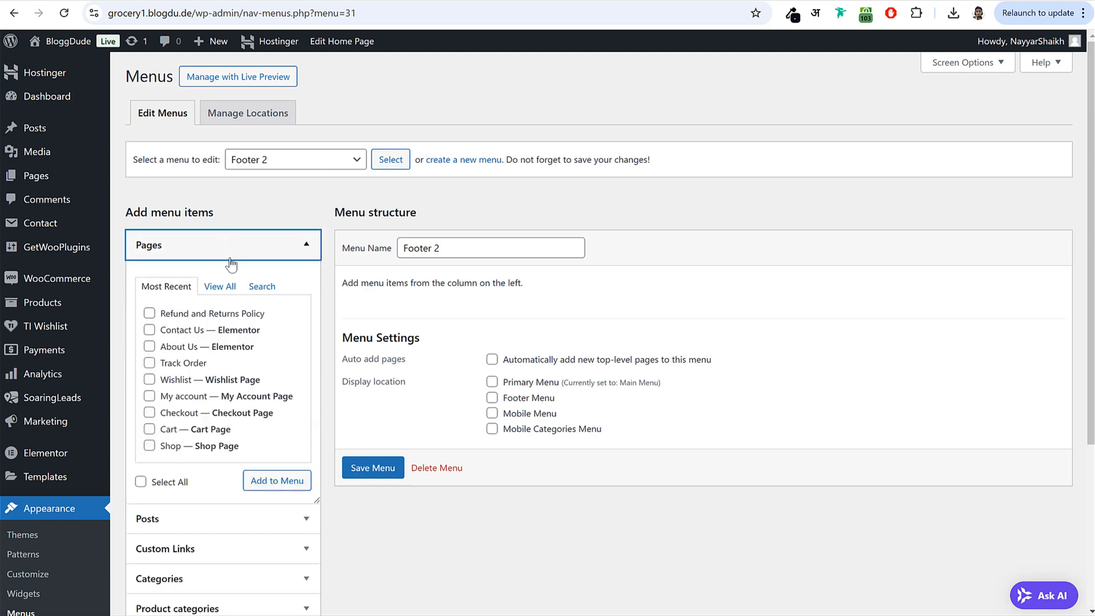
click(191, 400)
click(277, 480)
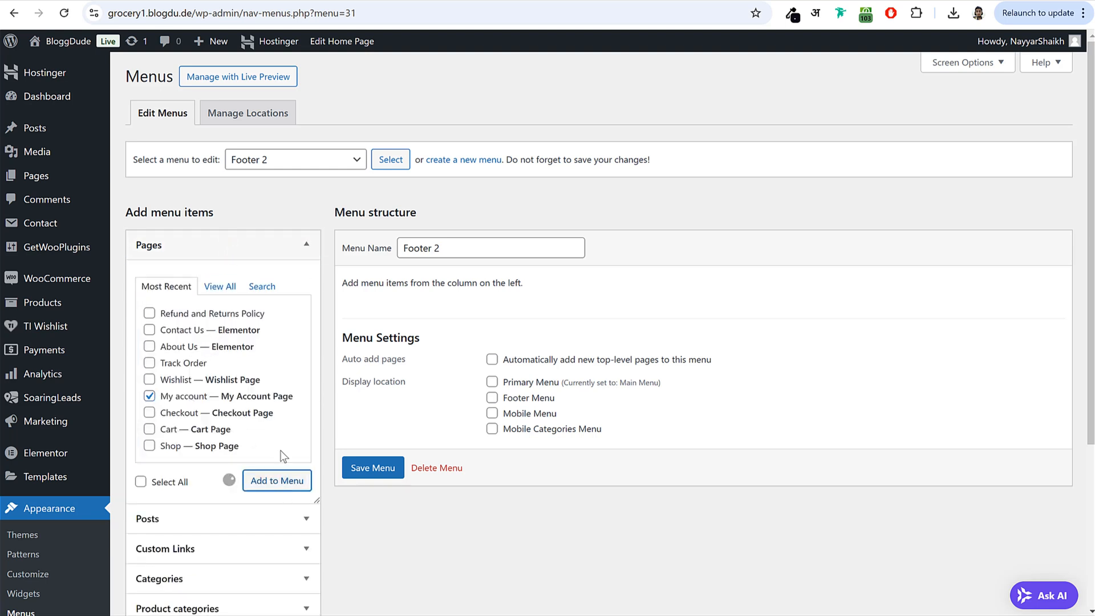
- Add the Orders, Log out and Lost password endpoints to Footer 2 and save it
click(308, 246)
click(237, 394)
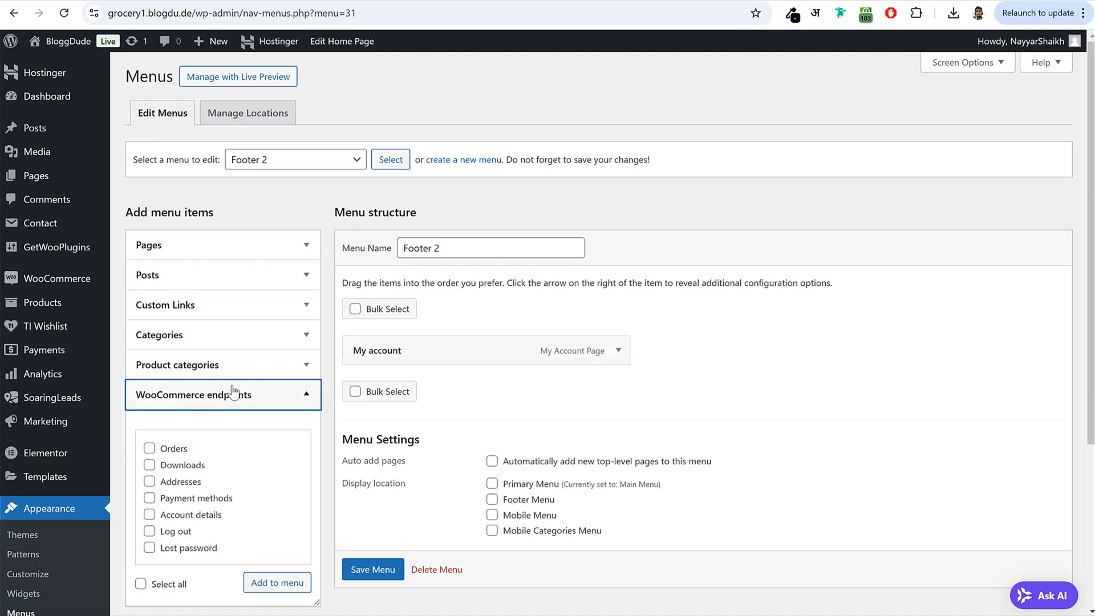
scroll(253, 401, down, 2)
click(173, 308)
click(176, 394)
click(192, 410)
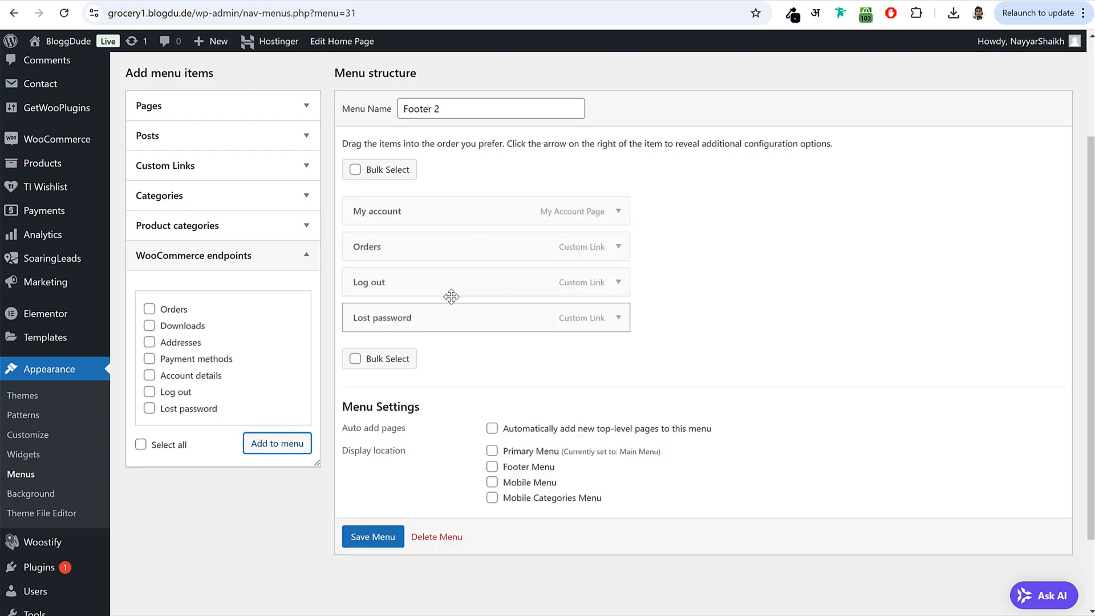
click(375, 538)
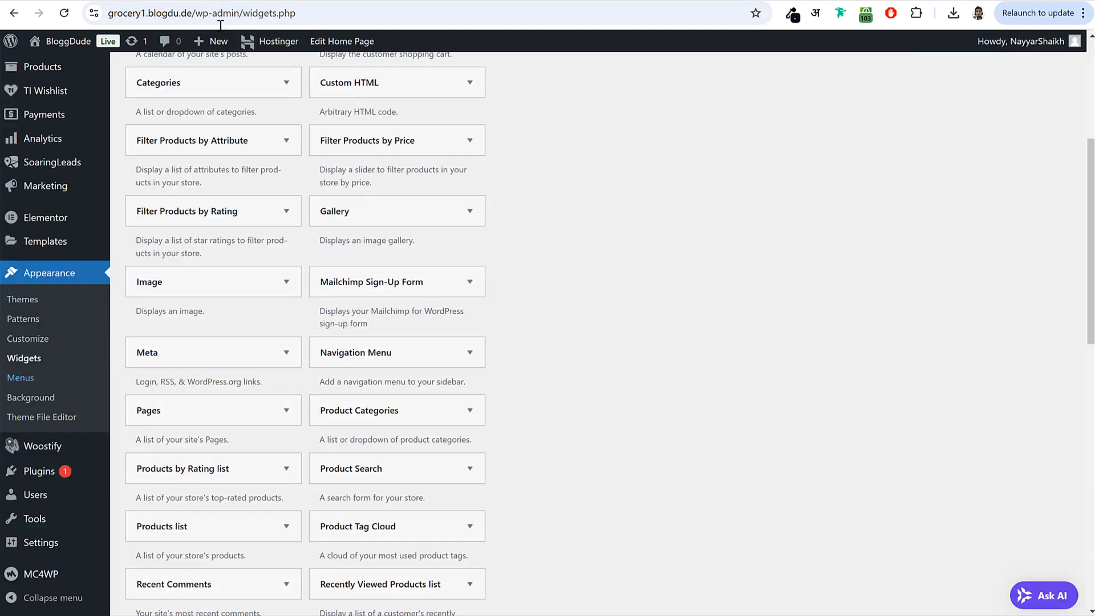
- Save and collapse the footer text widget, then reload the Widgets page
scroll(660, 245, up, 5)
click(63, 13)
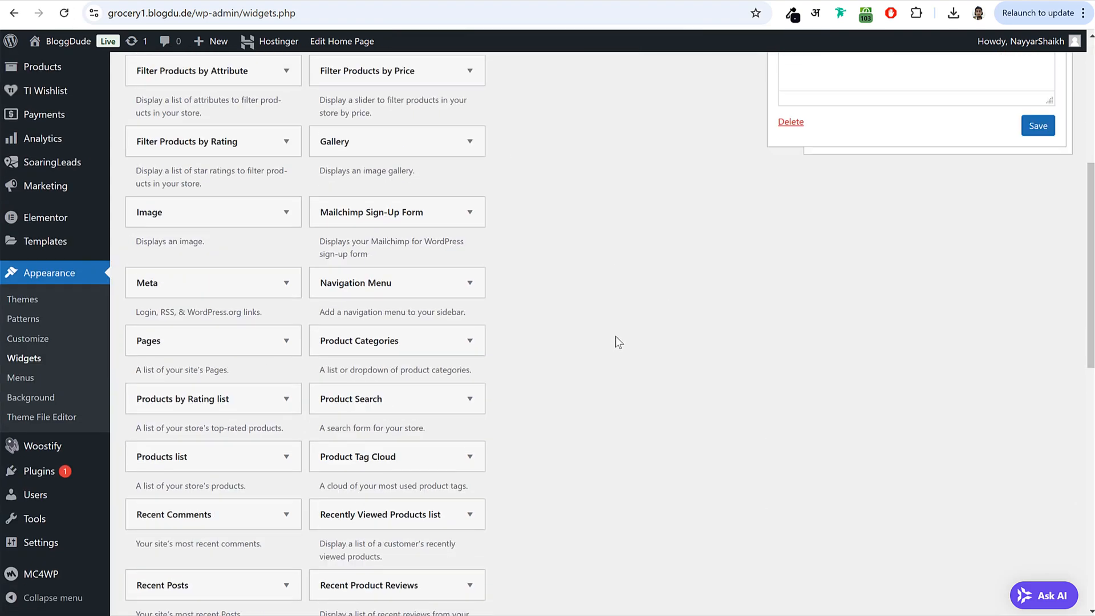
scroll(614, 337, down, 10)
scroll(418, 451, up, 15)
click(1037, 474)
click(1051, 177)
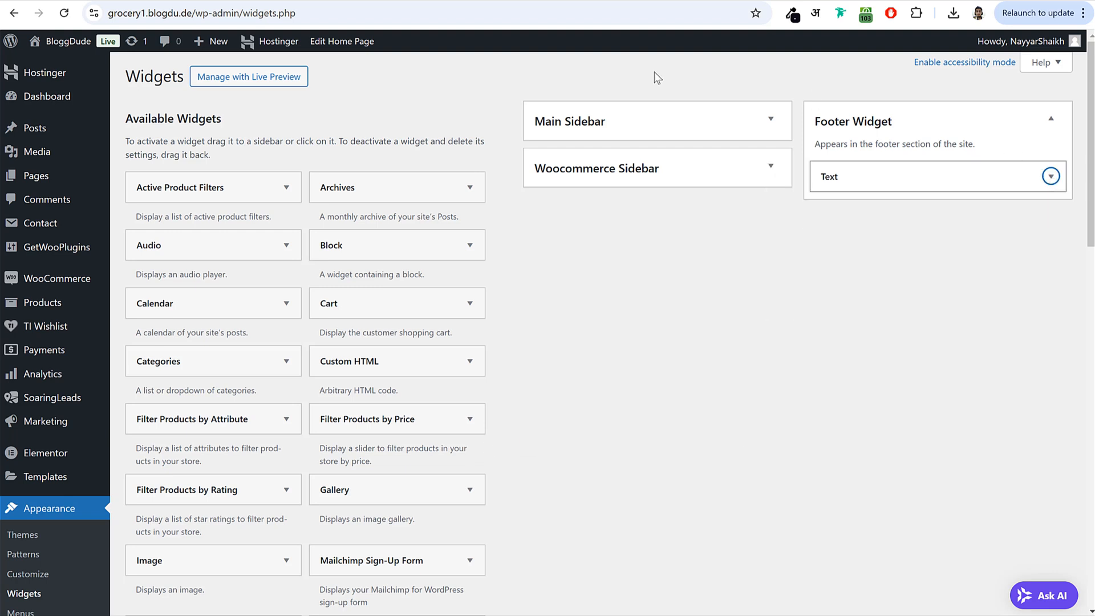
click(64, 13)
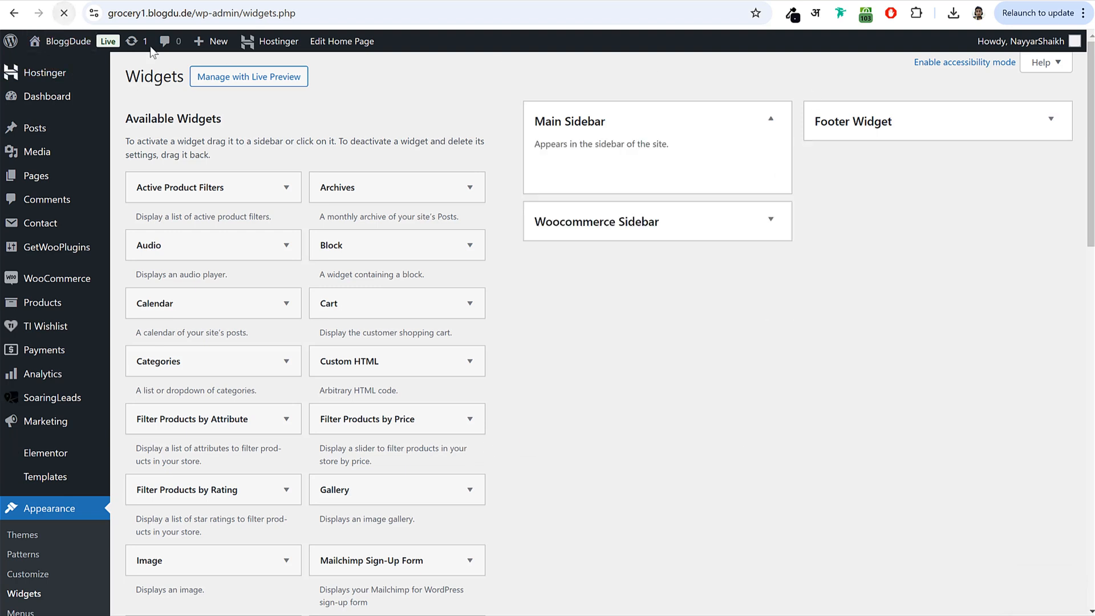
- Add a Navigation Menu widget to the Footer Widget area
click(872, 125)
click(663, 136)
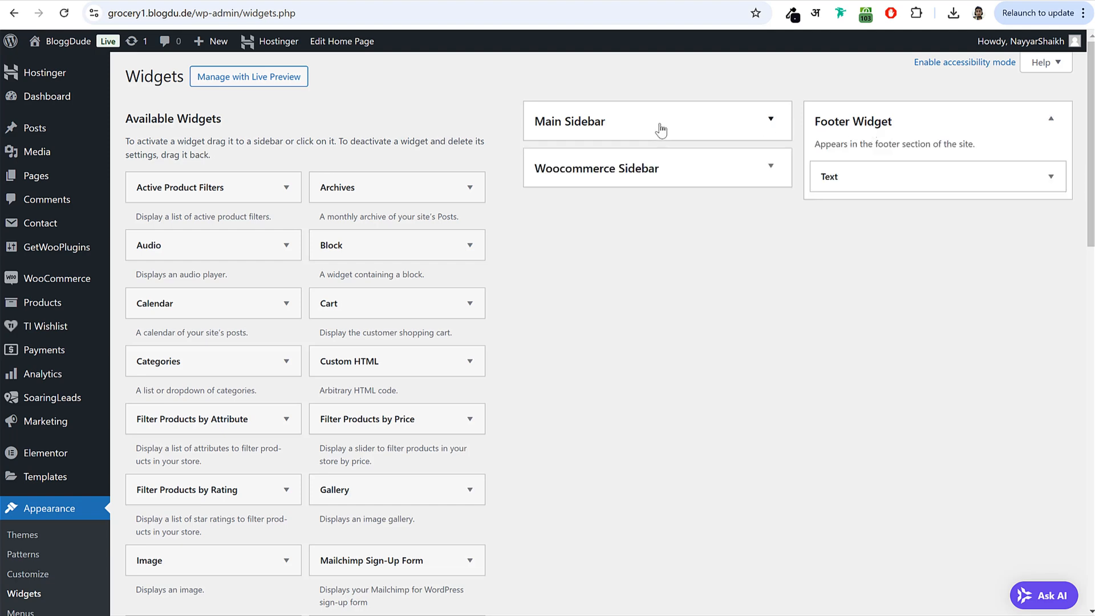
scroll(700, 289, down, 5)
scroll(696, 296, down, 2)
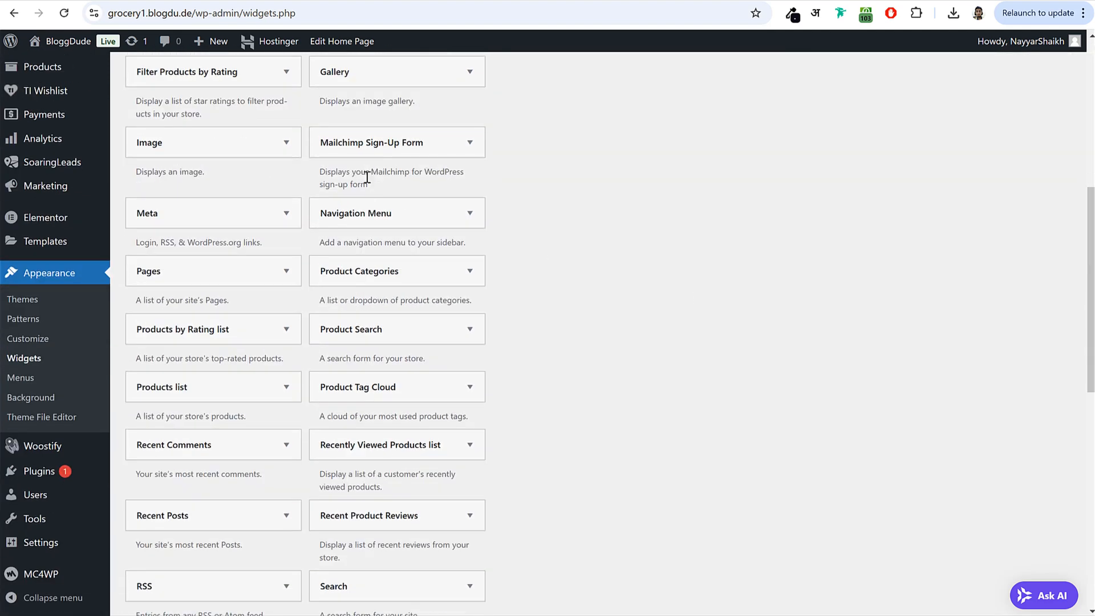
click(378, 215)
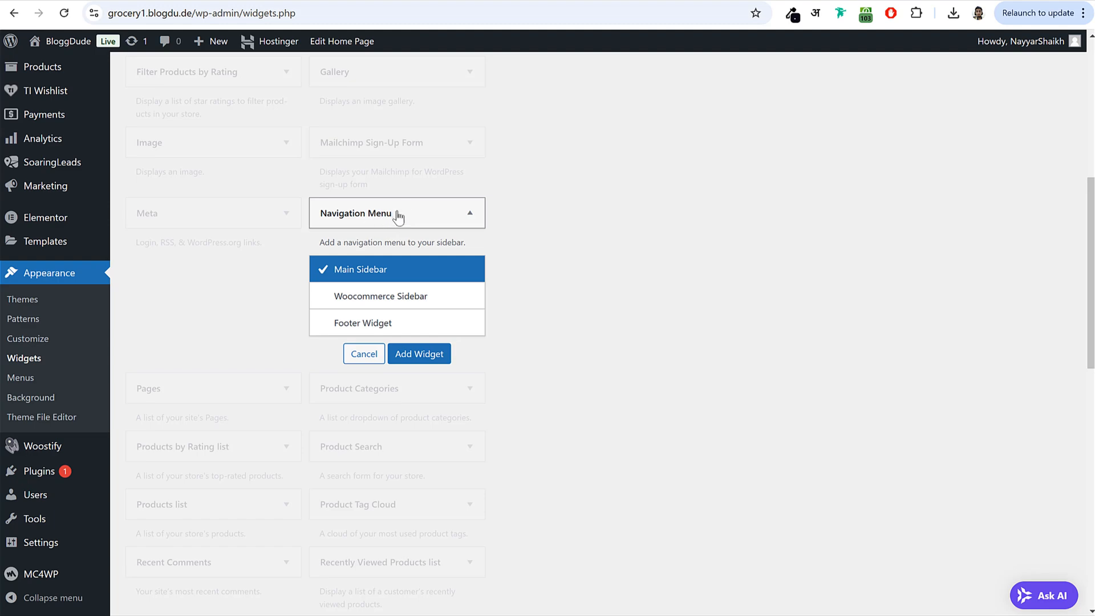
click(387, 325)
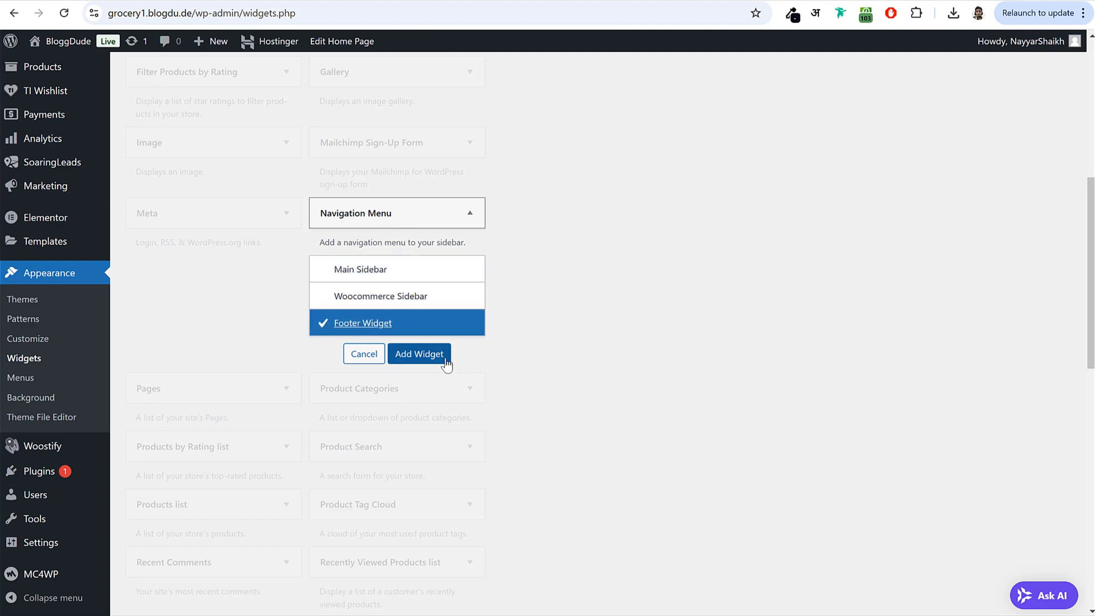
click(443, 354)
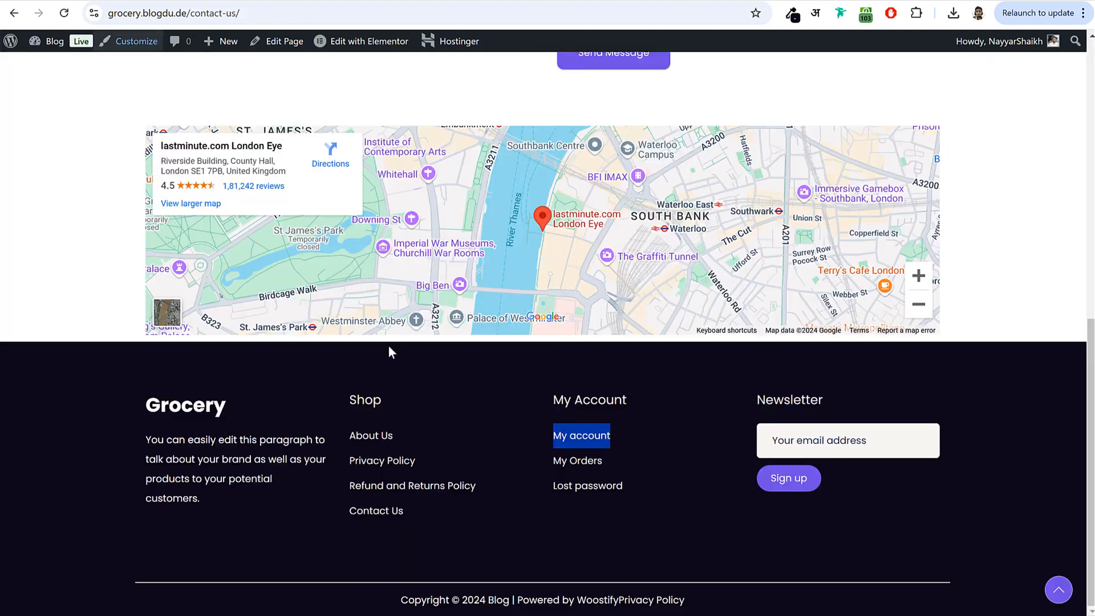
- Title the widget 'Shop', set it to display the Footer 1 menu, and save it
drag(356, 400, 381, 400)
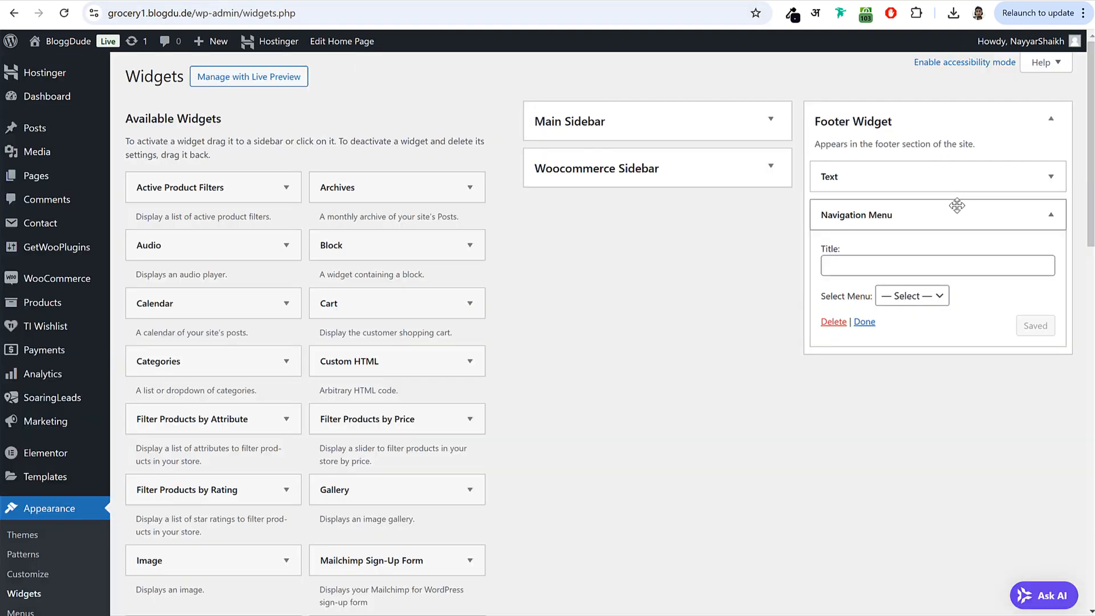
click(895, 272)
text(Shop)
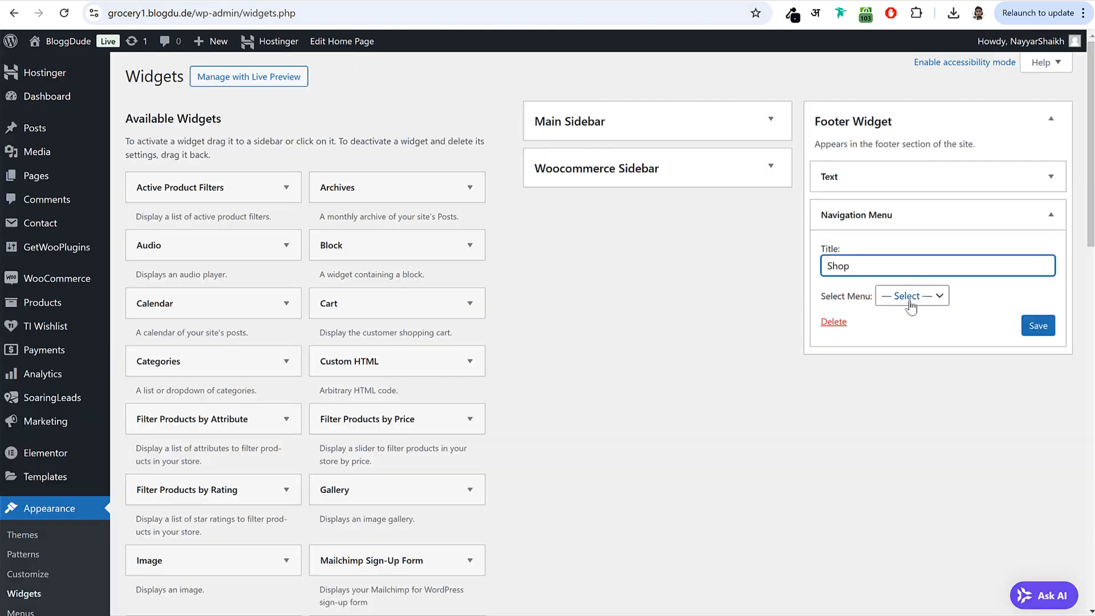
click(911, 295)
click(918, 335)
click(1038, 325)
click(1049, 214)
- Add a second Navigation Menu widget to the footer
scroll(703, 348, down, 4)
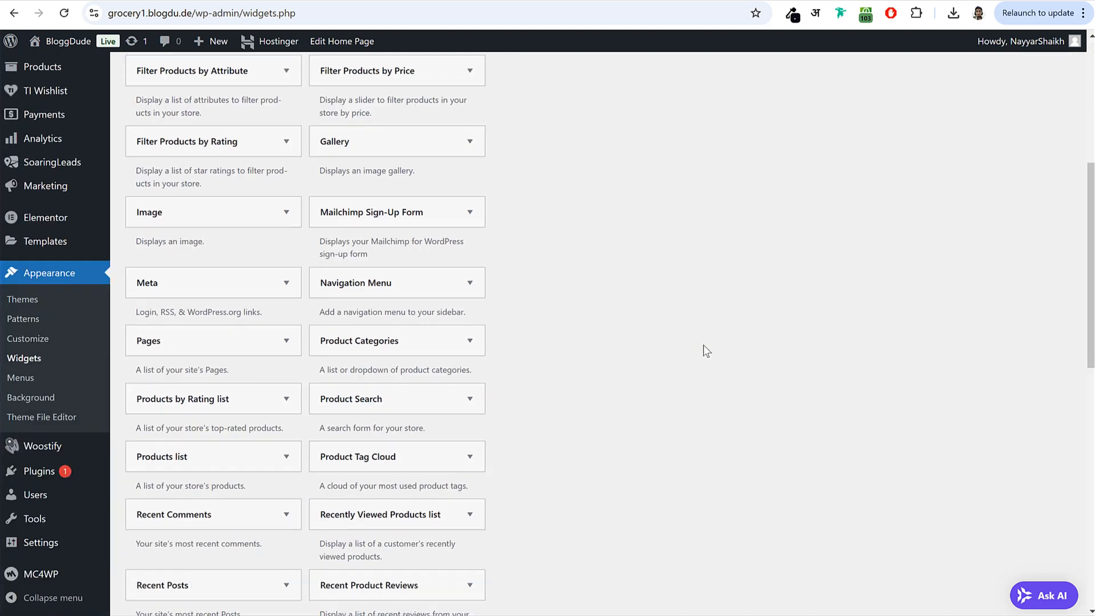
scroll(703, 345, down, 5)
scroll(702, 338, up, 3)
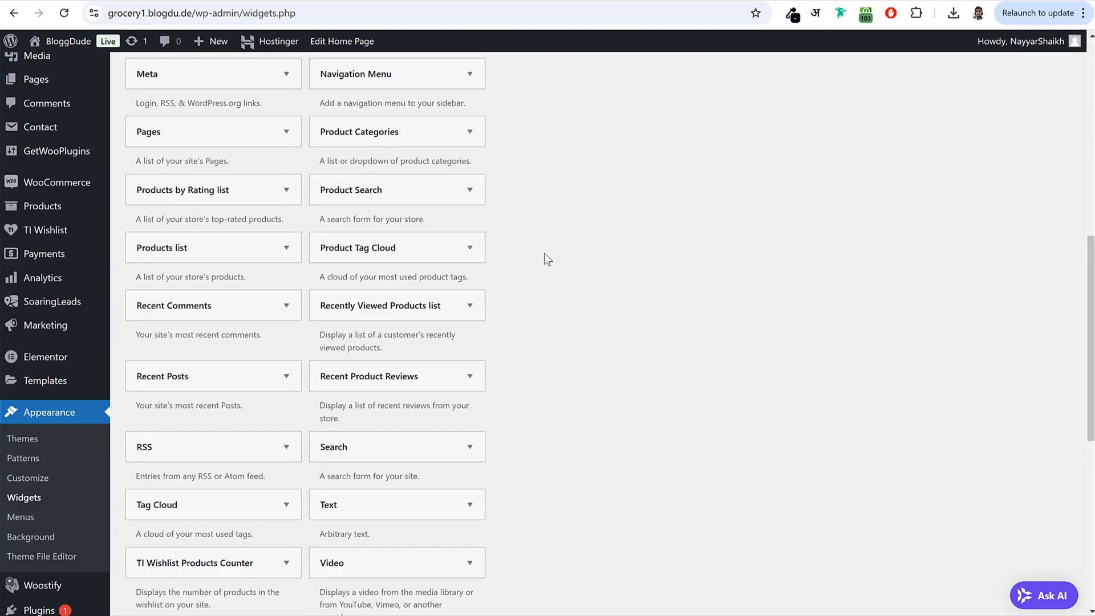
scroll(544, 259, up, 1)
click(431, 150)
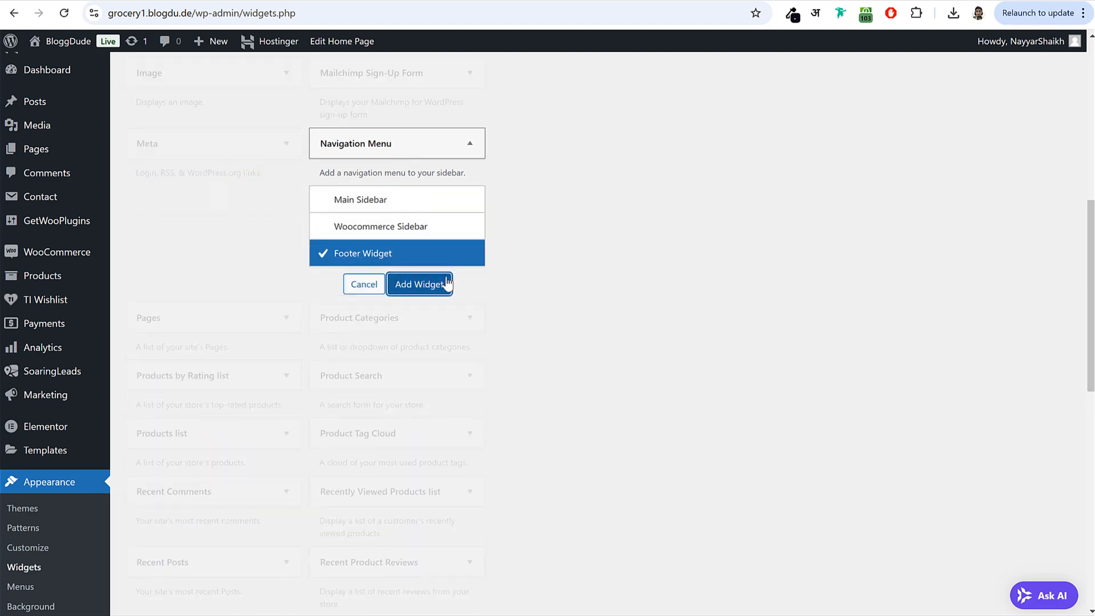
click(447, 284)
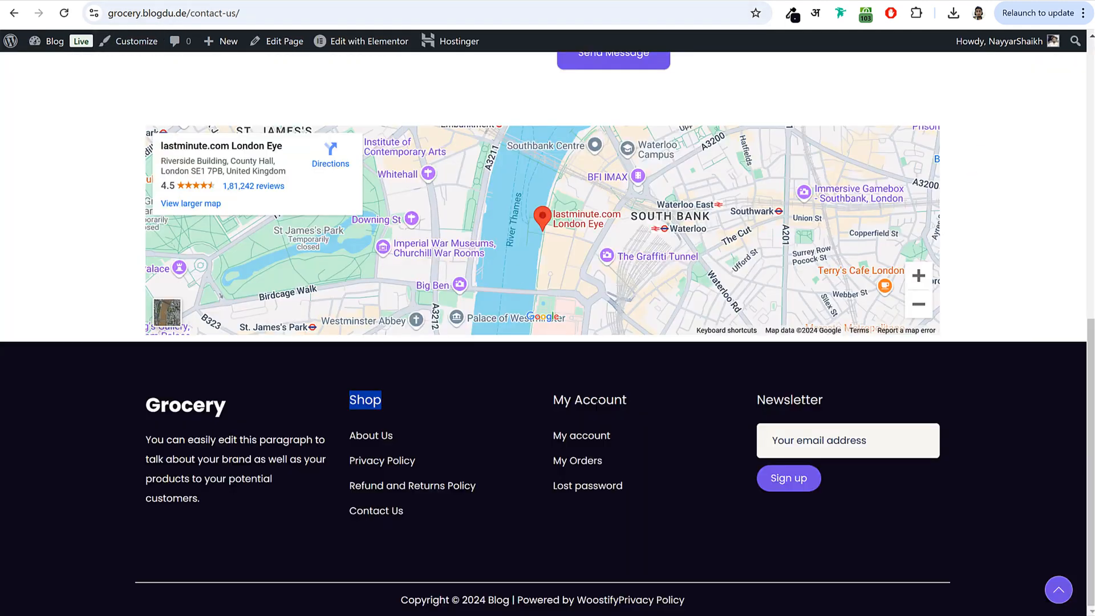
- Title it 'My Account', set it to display the Footer 2 menu, and save it
triple_click(597, 403)
key(ctrl+c)
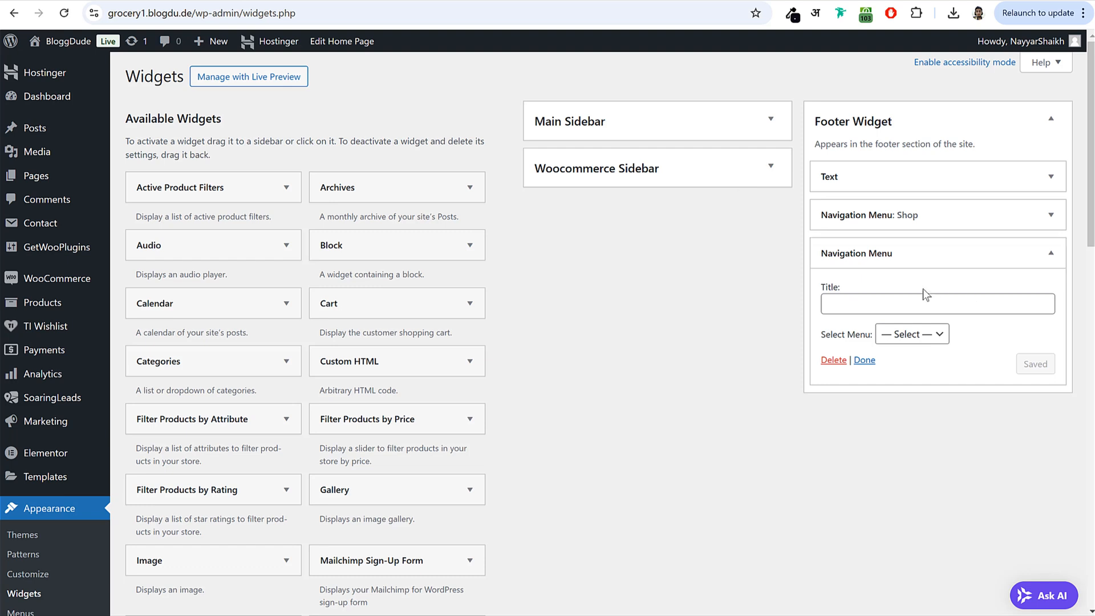
click(924, 303)
key(ctrl+v)
click(931, 334)
click(927, 390)
click(1038, 363)
click(913, 253)
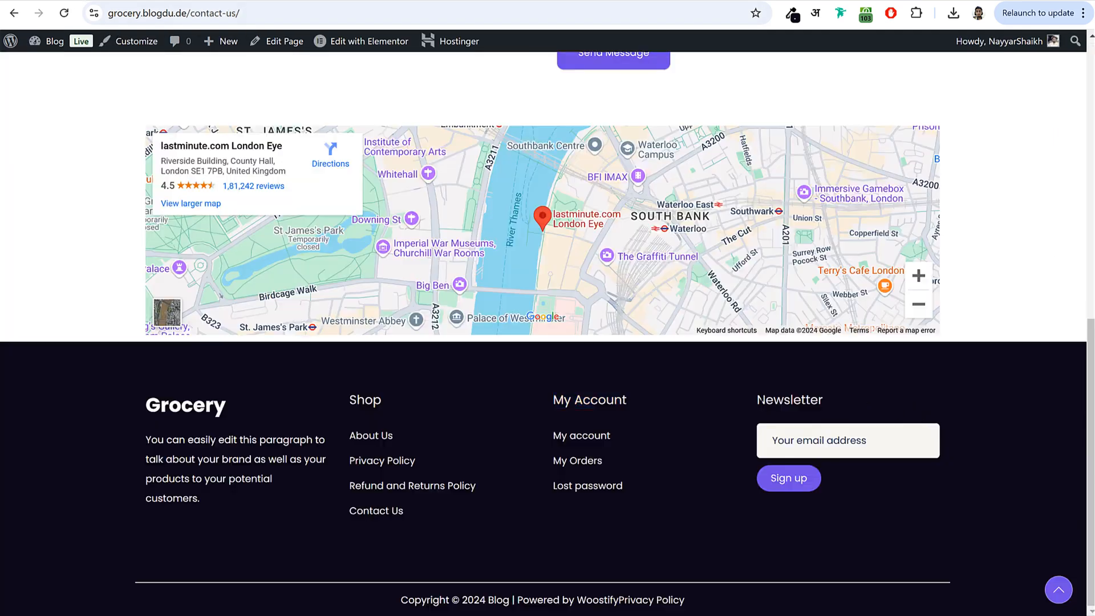
drag(757, 400, 846, 408)
- Open the MC4WP settings in a new tab, focus the API Key field, then switch to the Mailchimp tab
click(839, 428)
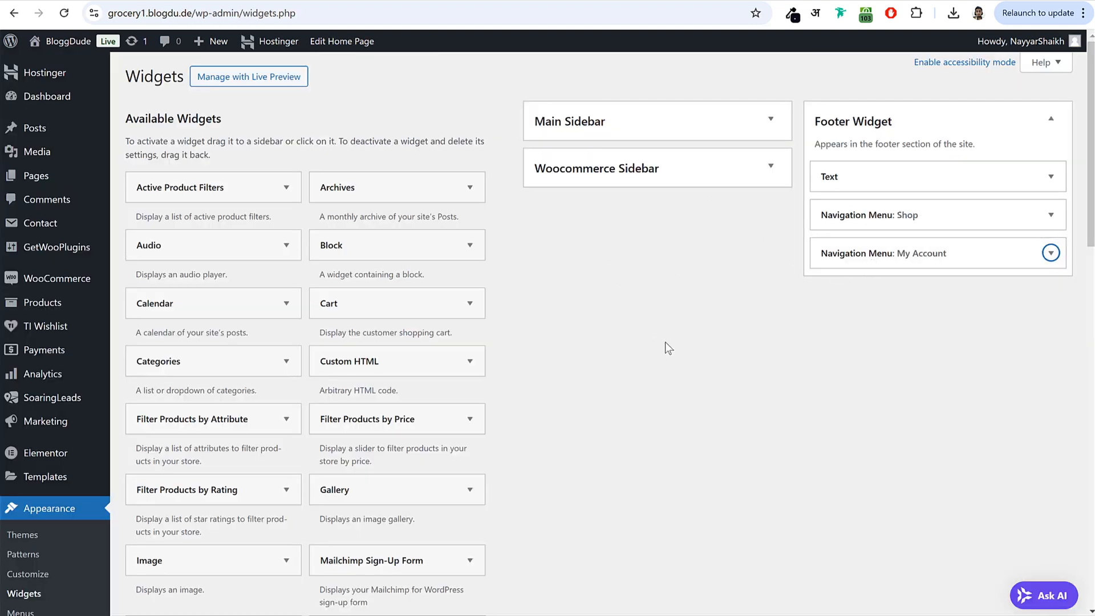
scroll(668, 348, down, 5)
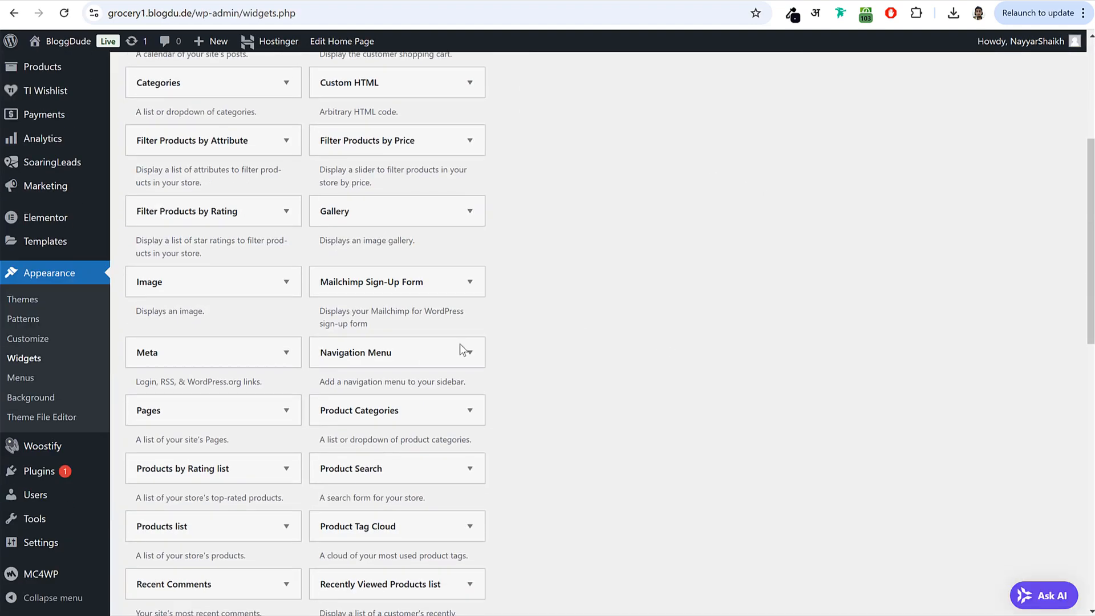
right_click(38, 581)
click(143, 386)
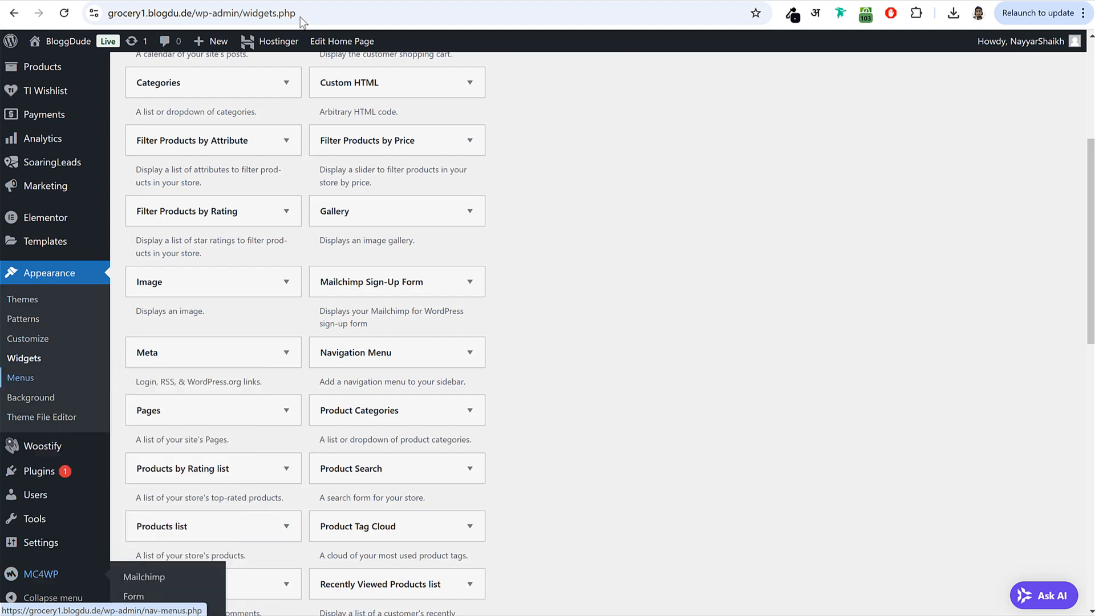
click(322, 1)
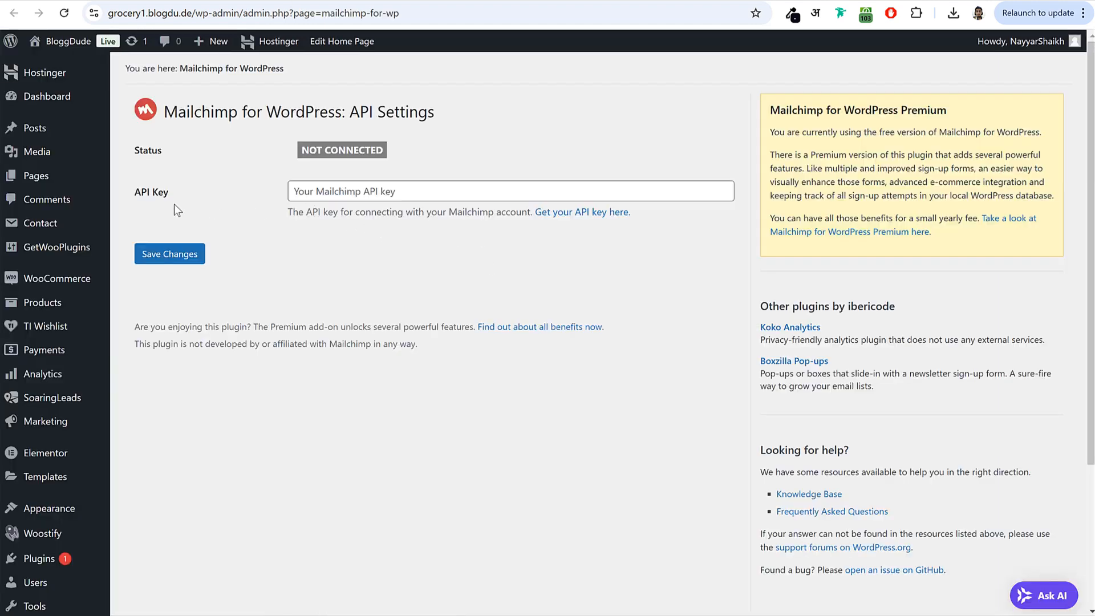
click(333, 192)
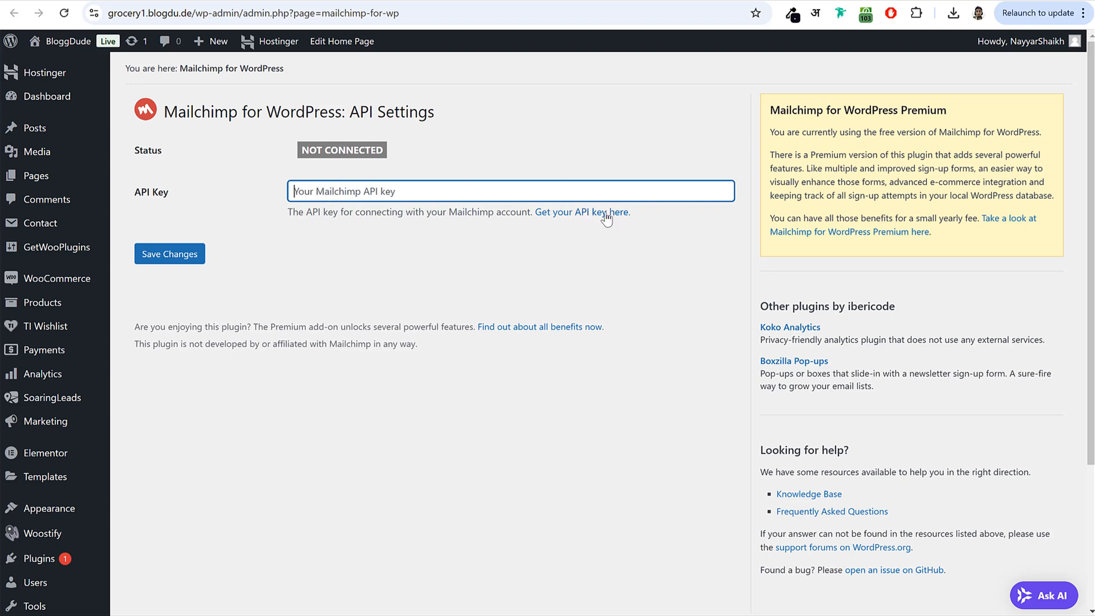
click(962, 0)
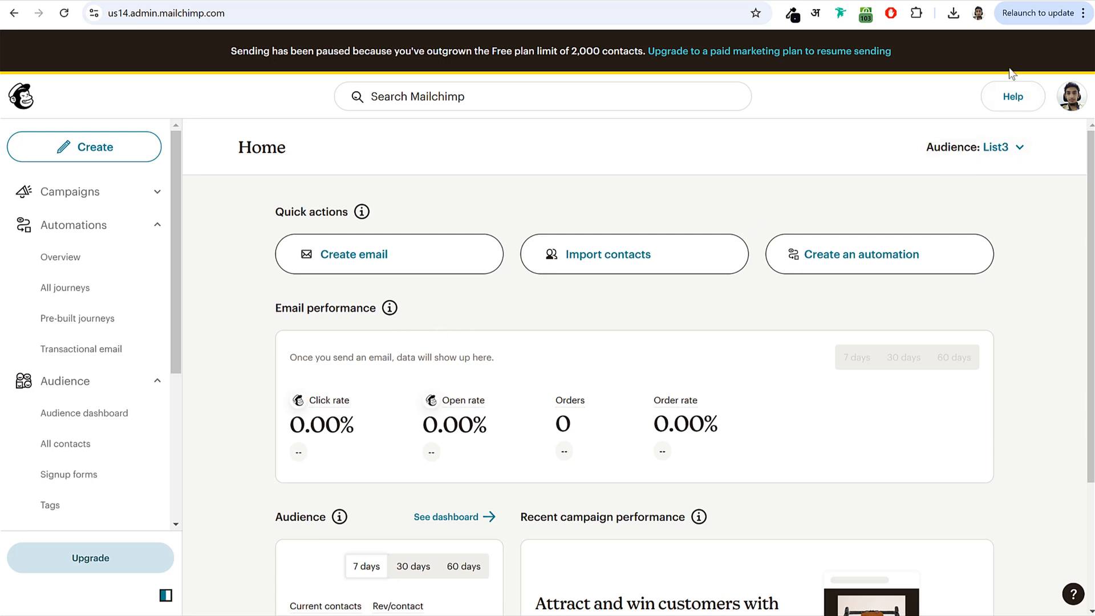
- Go to the Mailchimp profile's Extras > API keys page
click(1077, 100)
click(911, 204)
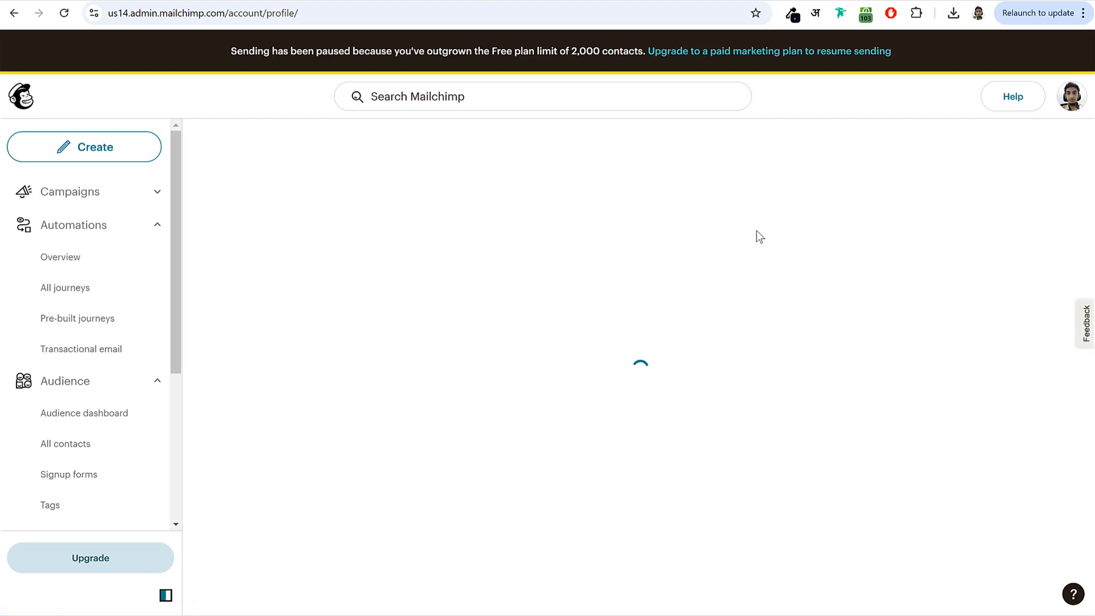
click(526, 247)
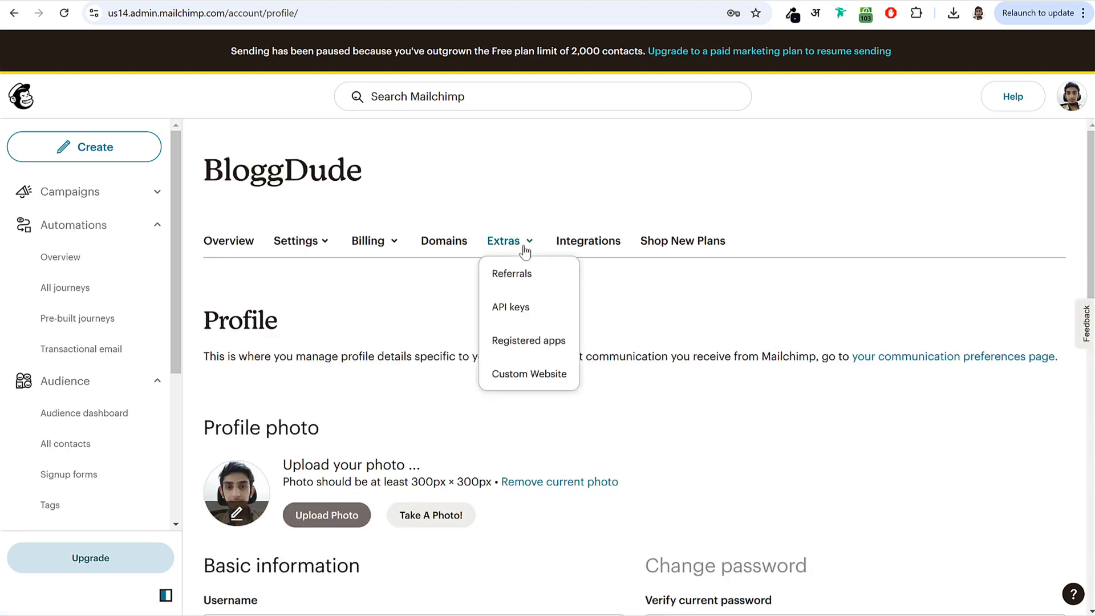
click(520, 312)
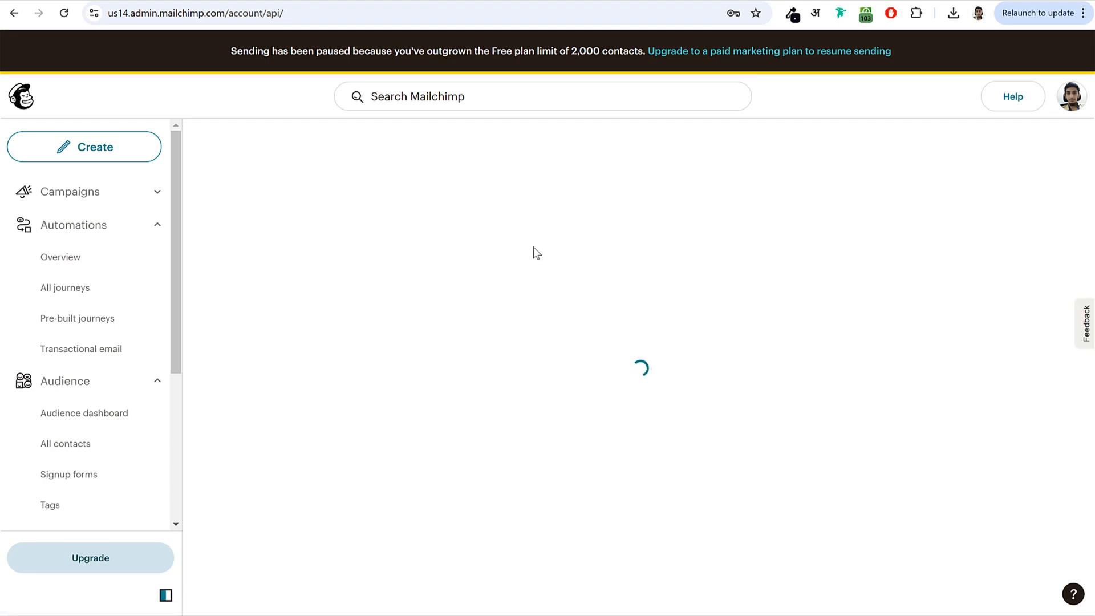
scroll(522, 354, down, 8)
scroll(524, 356, down, 10)
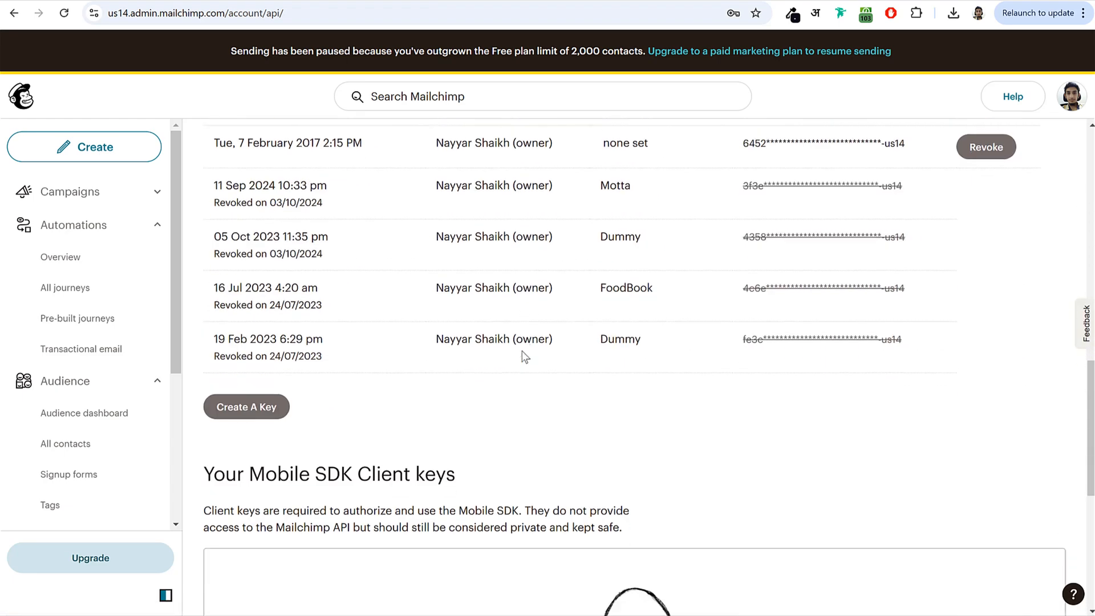
- Create an API key named 'Grocery' and copy it to the clipboard
click(269, 146)
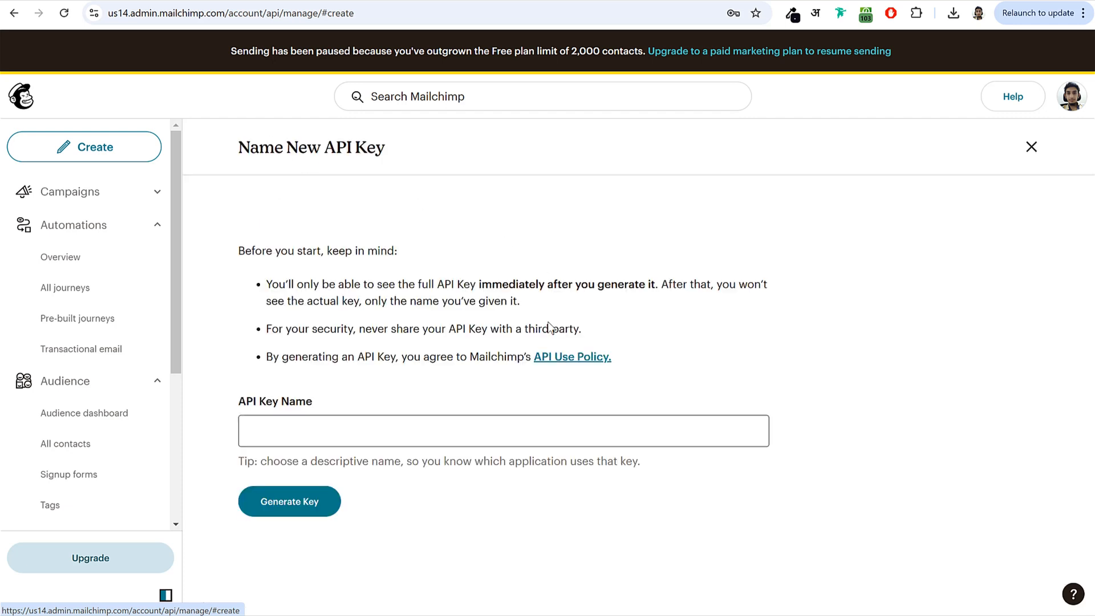
click(349, 429)
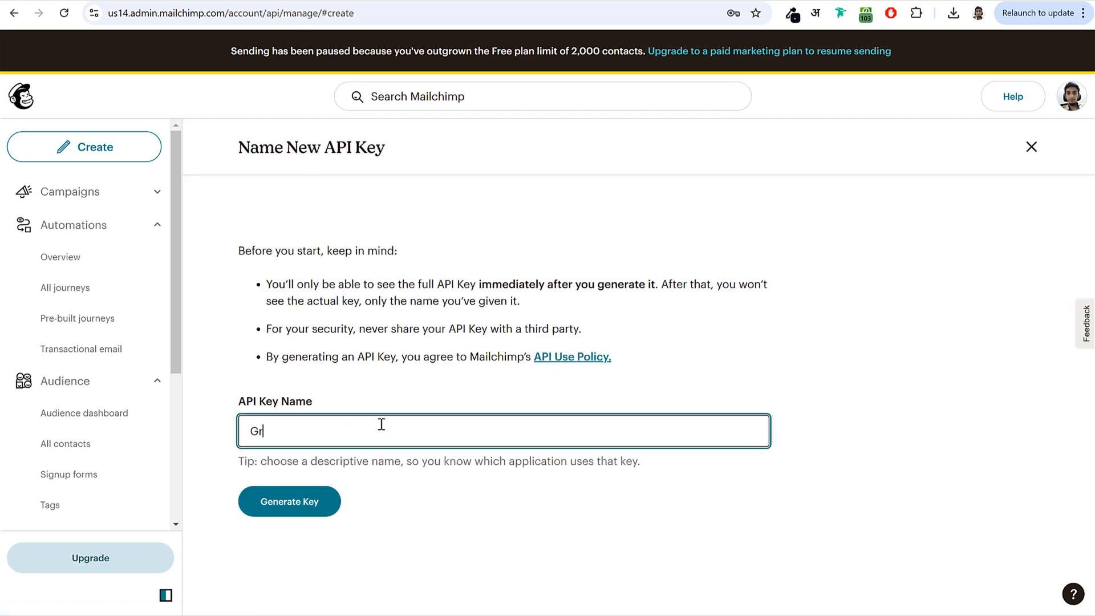
click(300, 506)
click(322, 353)
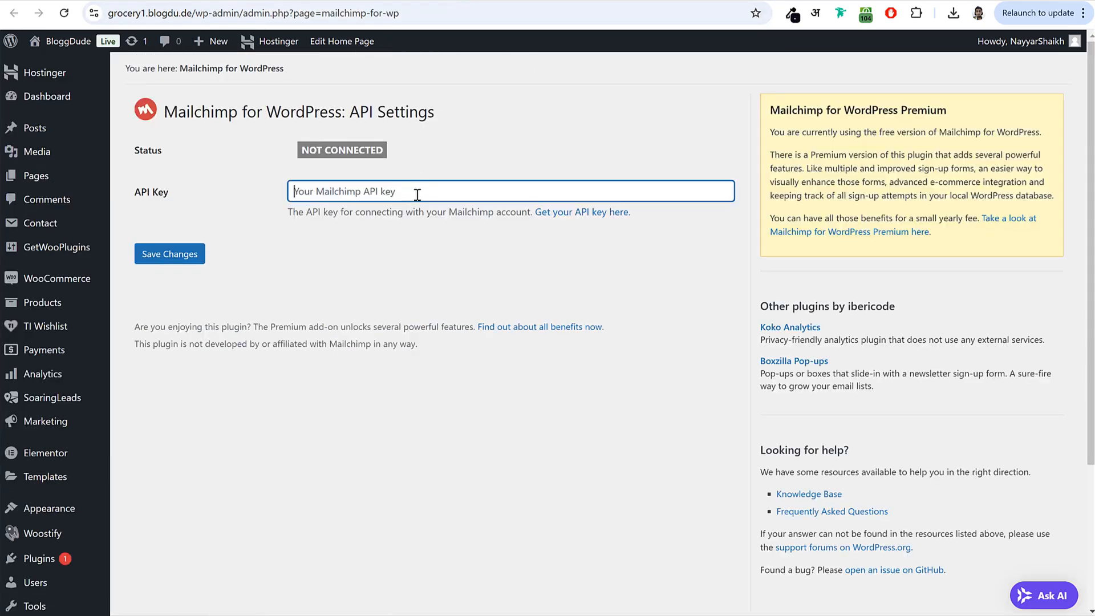
- Paste the new API key into Mailchimp for WordPress, save the settings, then switch to YouTube
key(ctrl+v)
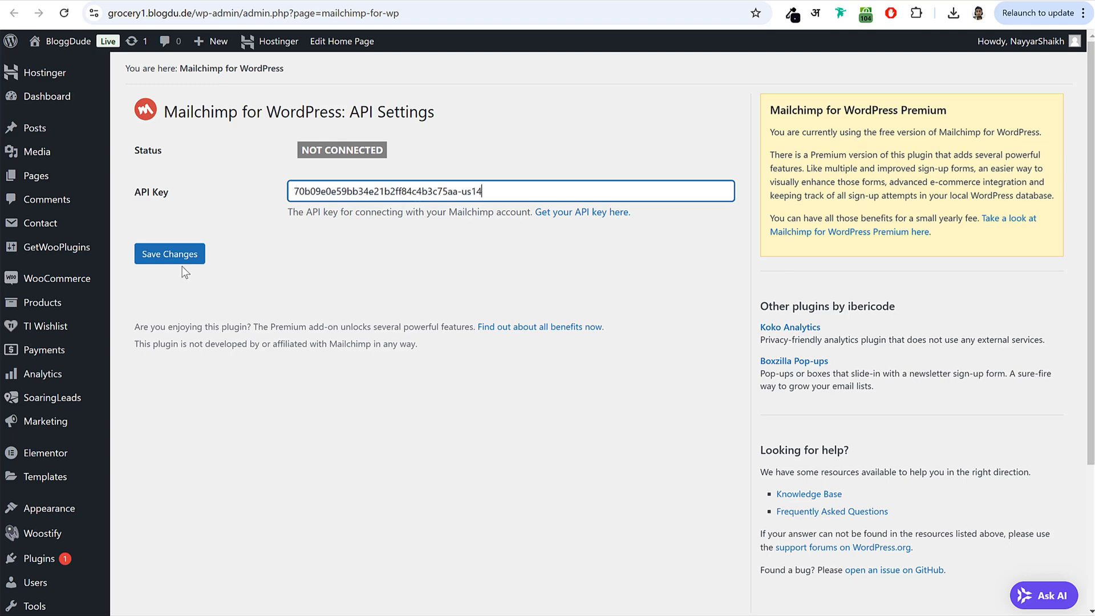
click(183, 262)
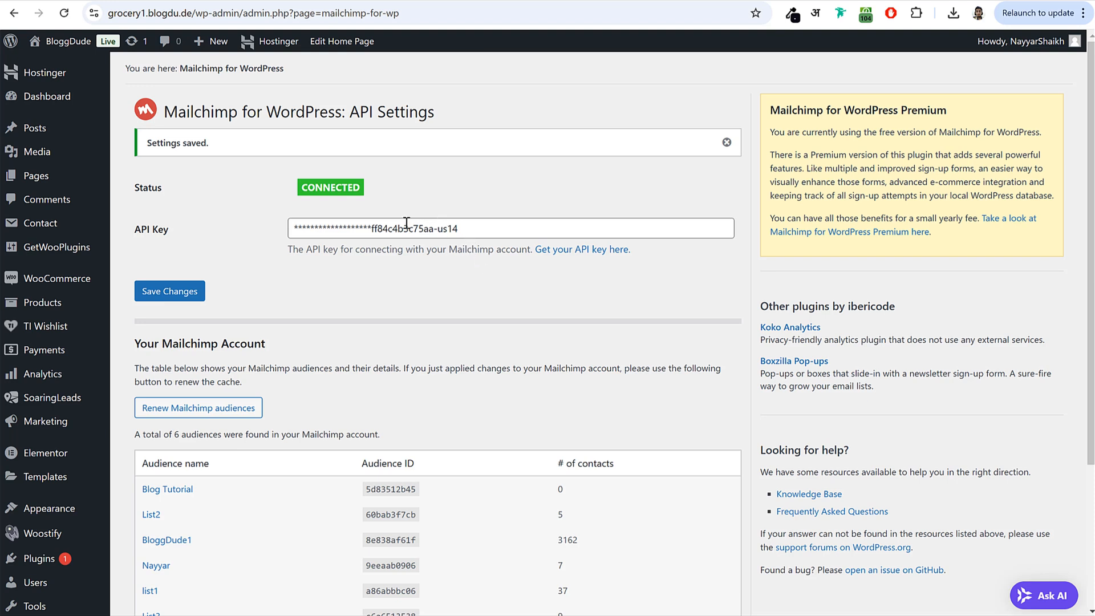
click(727, 1)
scroll(442, 217, down, 4)
scroll(445, 220, up, 4)
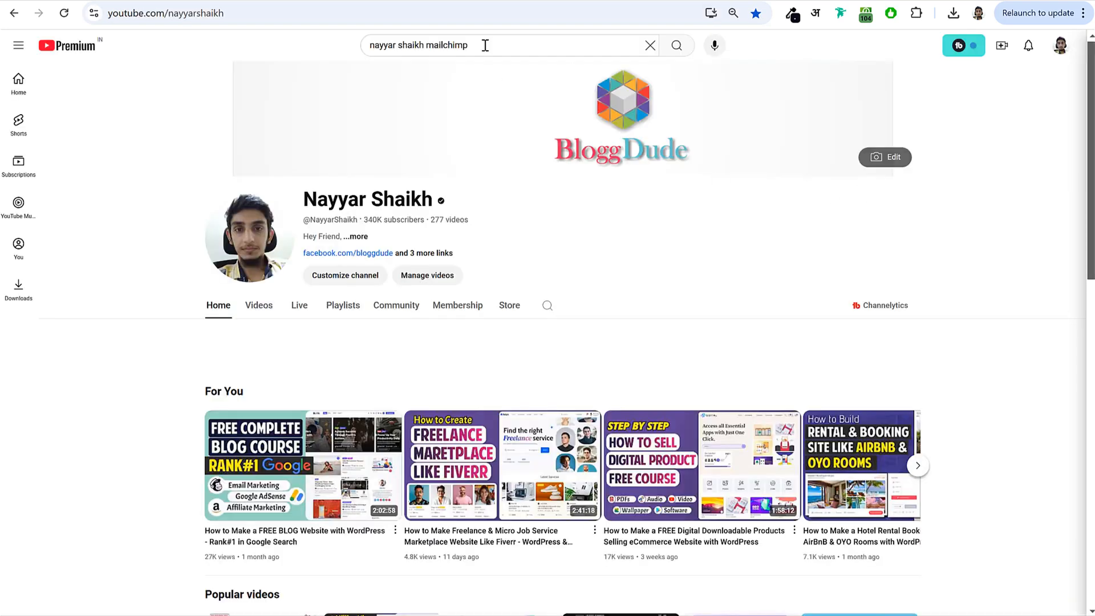
- Search YouTube for the channel's Mailchimp tutorials, then return to the MC4WP audiences list
click(485, 45)
key(Return)
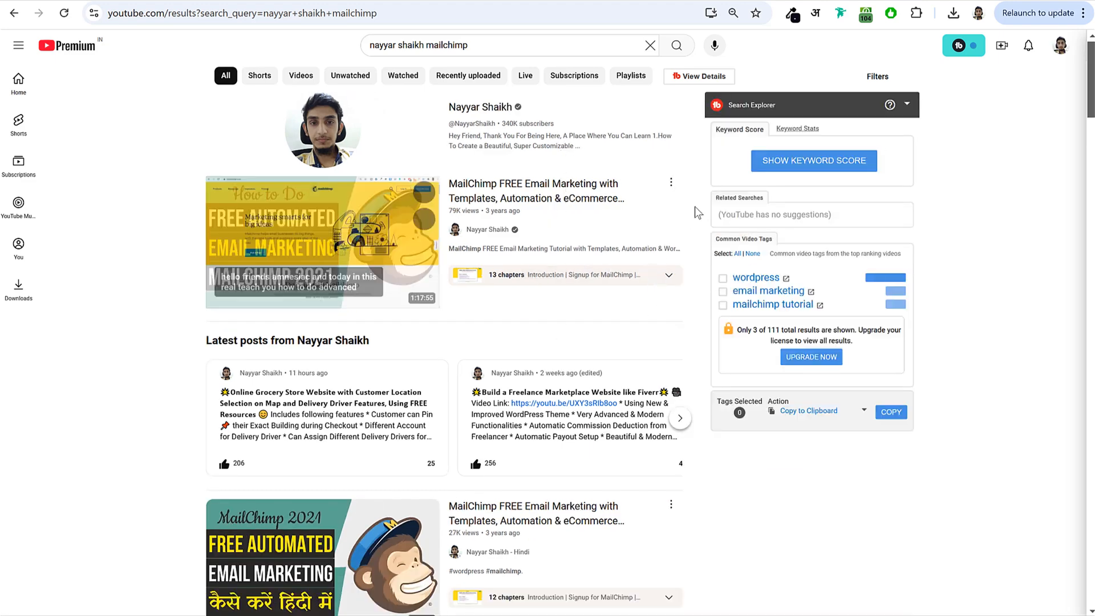
mouse_move(506, 192)
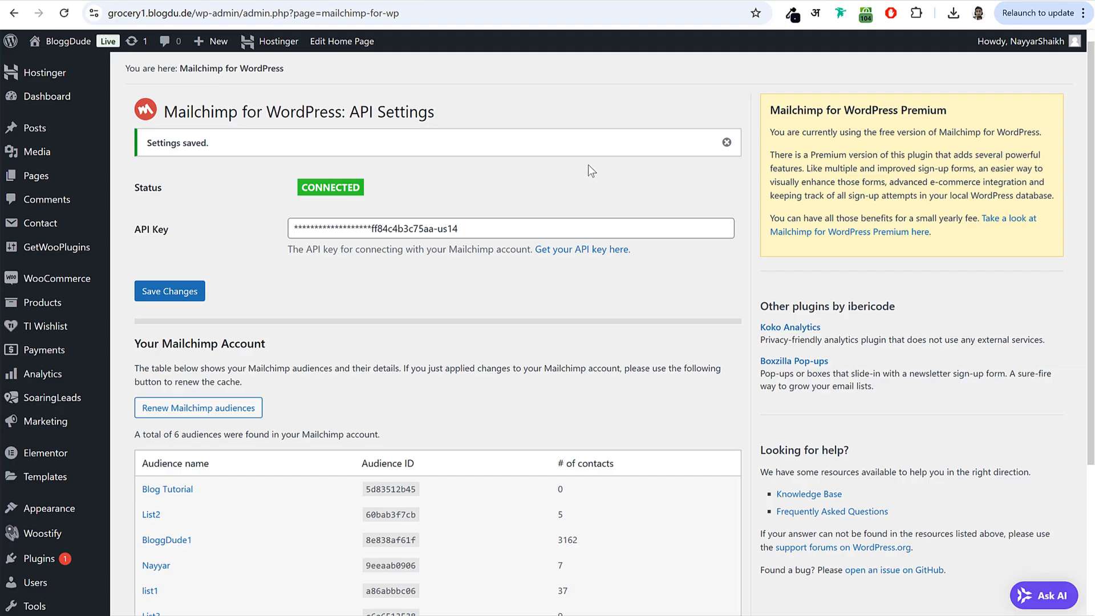
scroll(581, 270, down, 4)
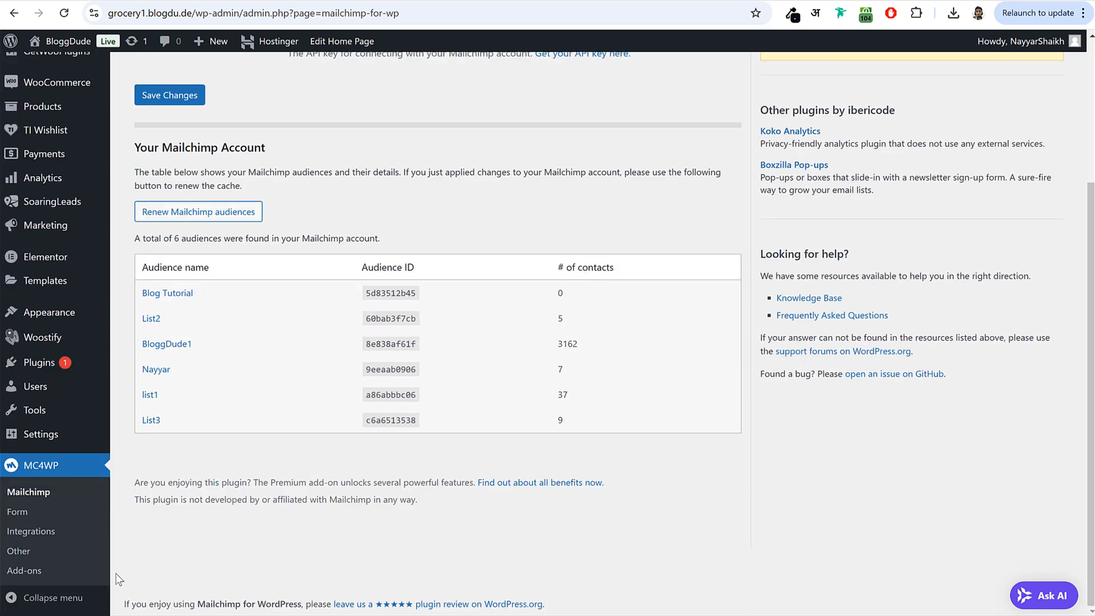
- Create a new sign-up form titled 'Form 1' subscribed to List3
click(18, 516)
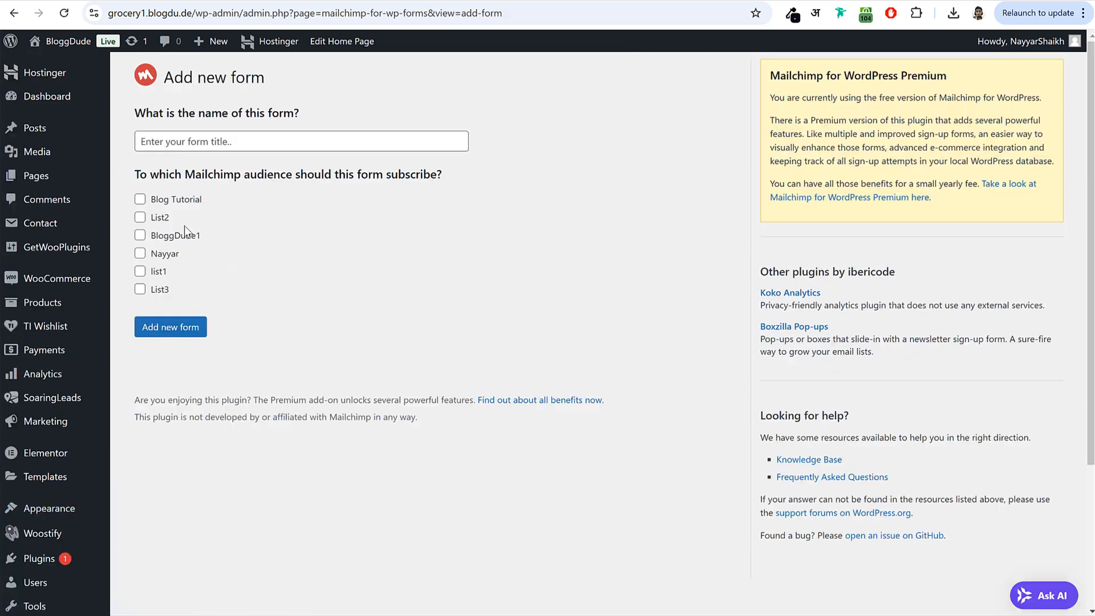
click(259, 144)
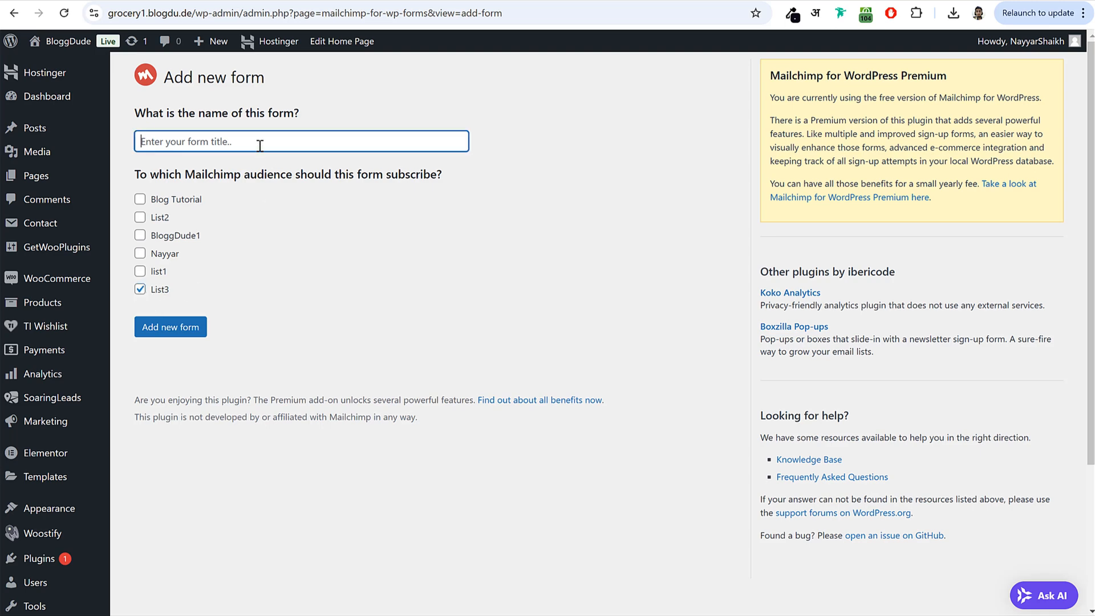
text(Fo)
click(193, 326)
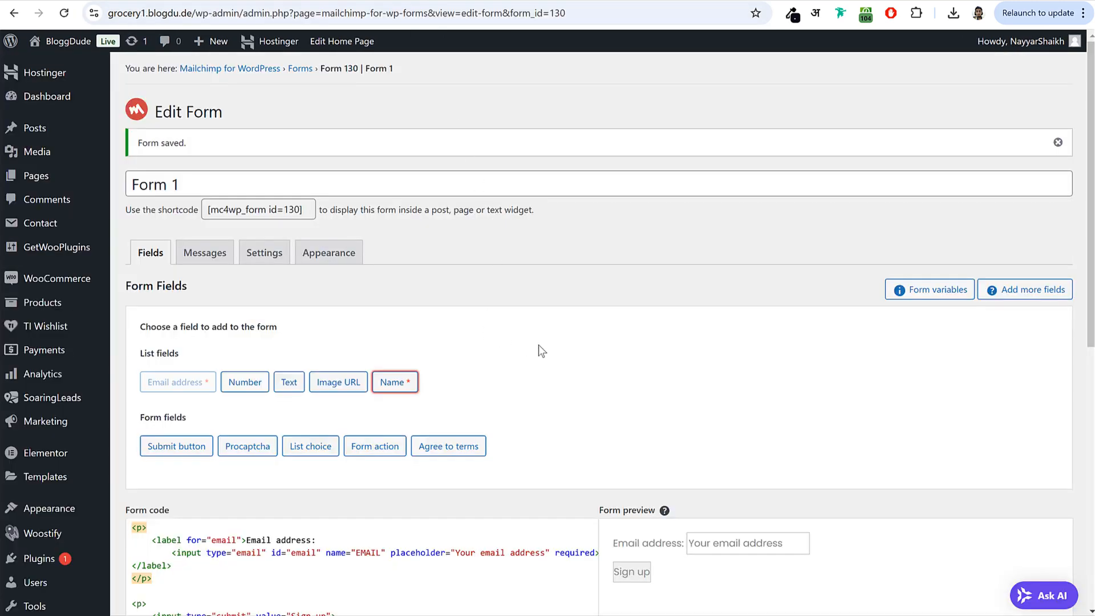
- Delete the Email address <label> markup from the form code and save the form
scroll(547, 340, down, 5)
drag(153, 261, 337, 263)
key(BackSpace)
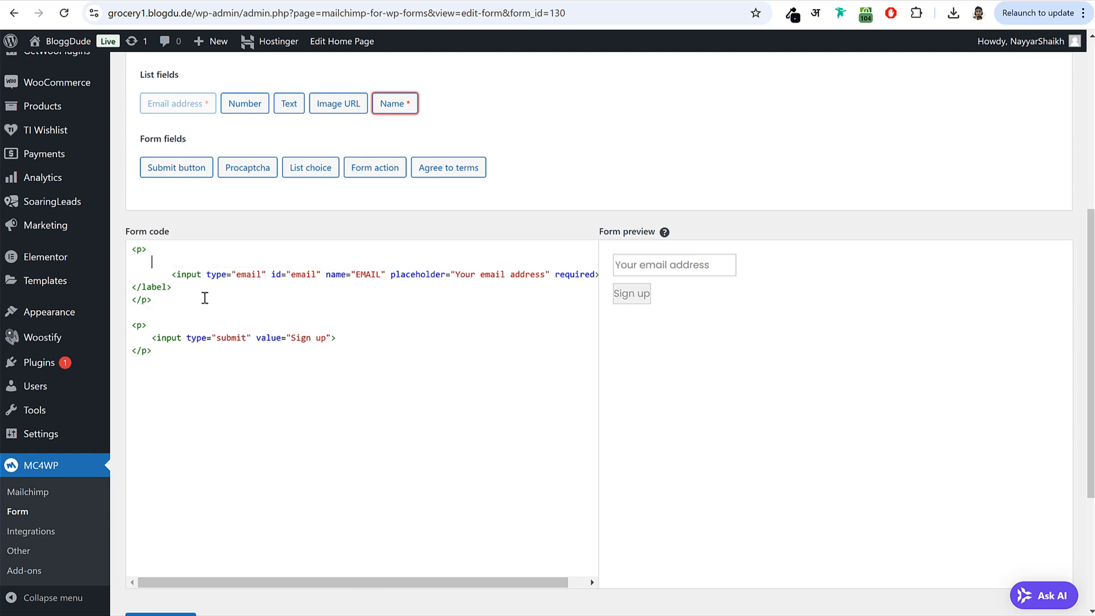
drag(189, 290, 113, 289)
key(BackSpace)
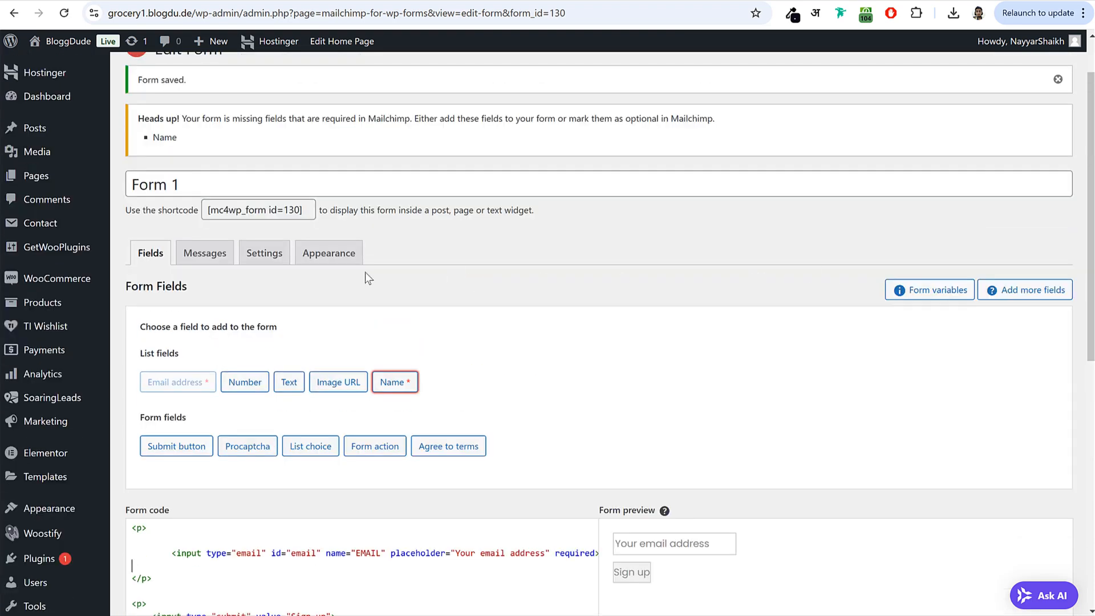
scroll(365, 272, down, 9)
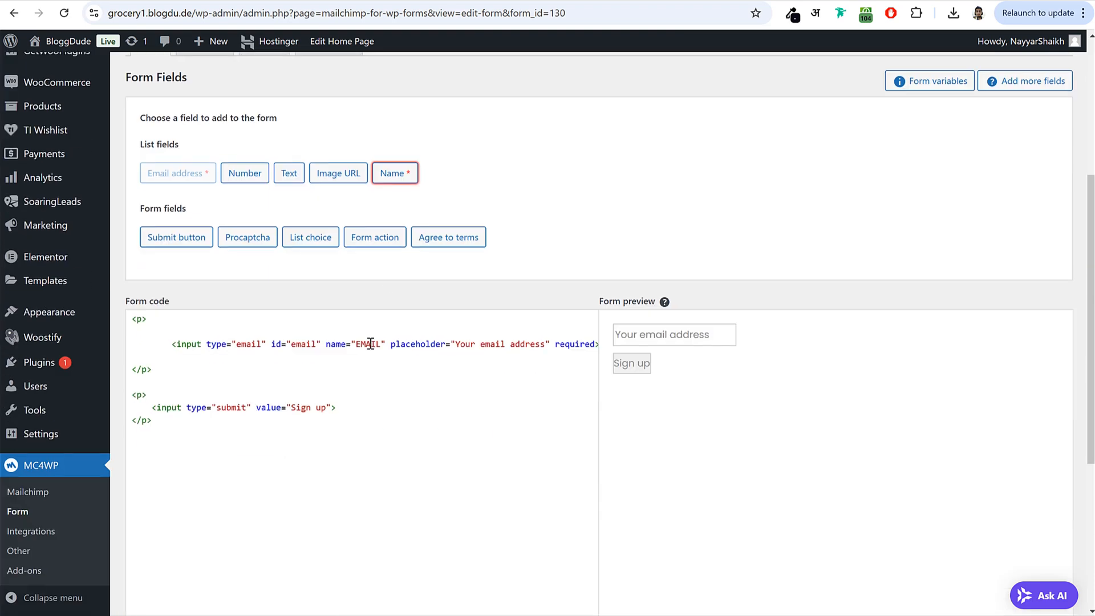
click(188, 405)
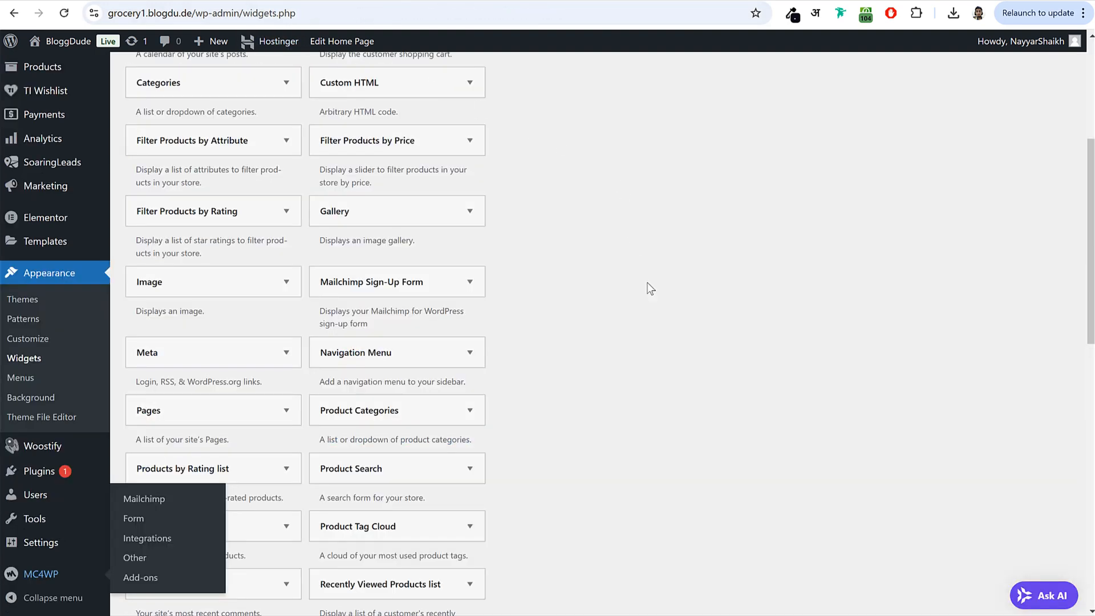
scroll(651, 288, up, 5)
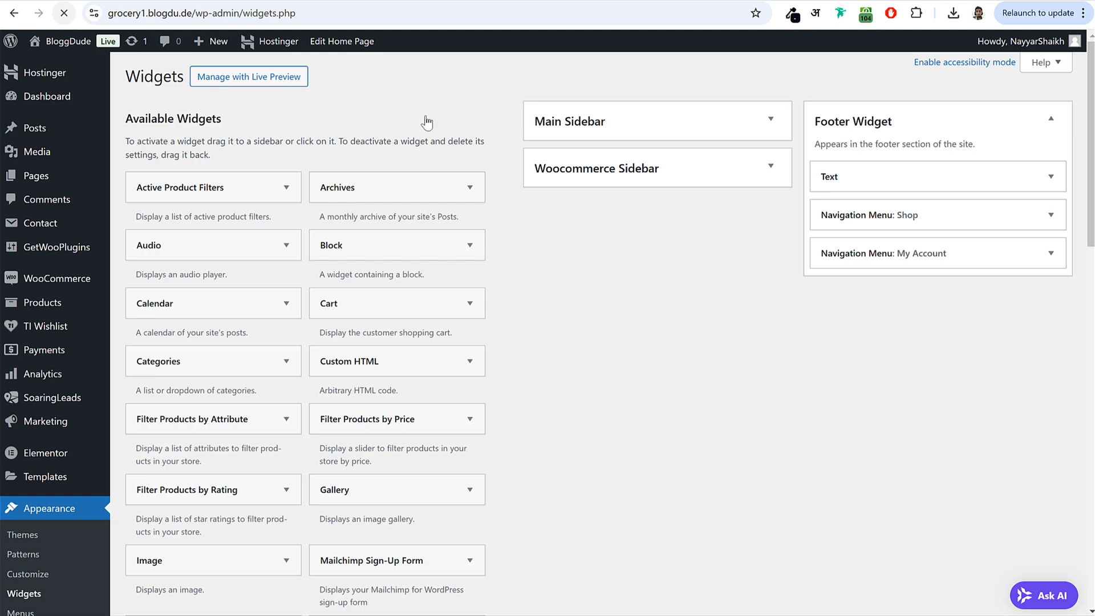
- Place the Mailchimp Sign-Up Form widget in Footer Widget, creating the Newsletter widget
click(550, 132)
click(821, 130)
scroll(645, 265, down, 6)
scroll(644, 265, down, 5)
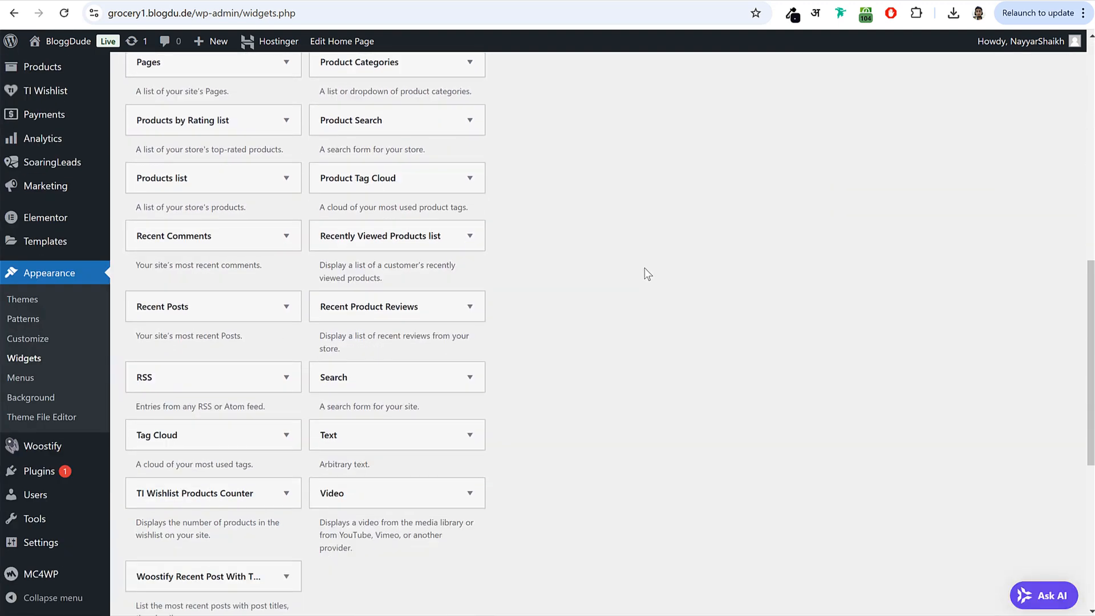
scroll(644, 269, down, 2)
scroll(646, 265, up, 5)
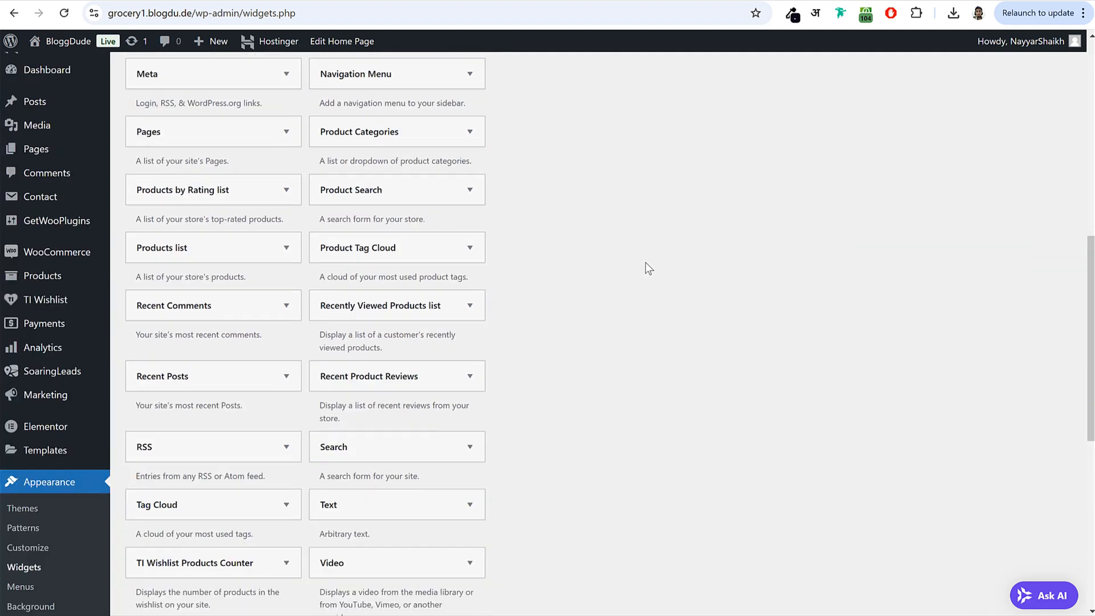
scroll(648, 268, up, 2)
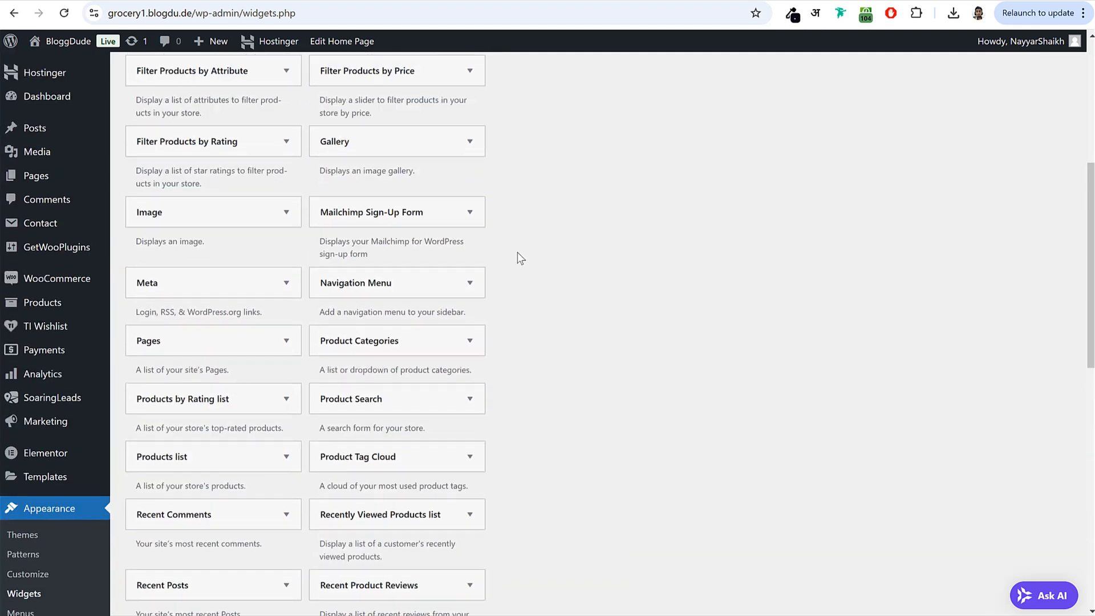
click(439, 217)
click(443, 266)
click(419, 366)
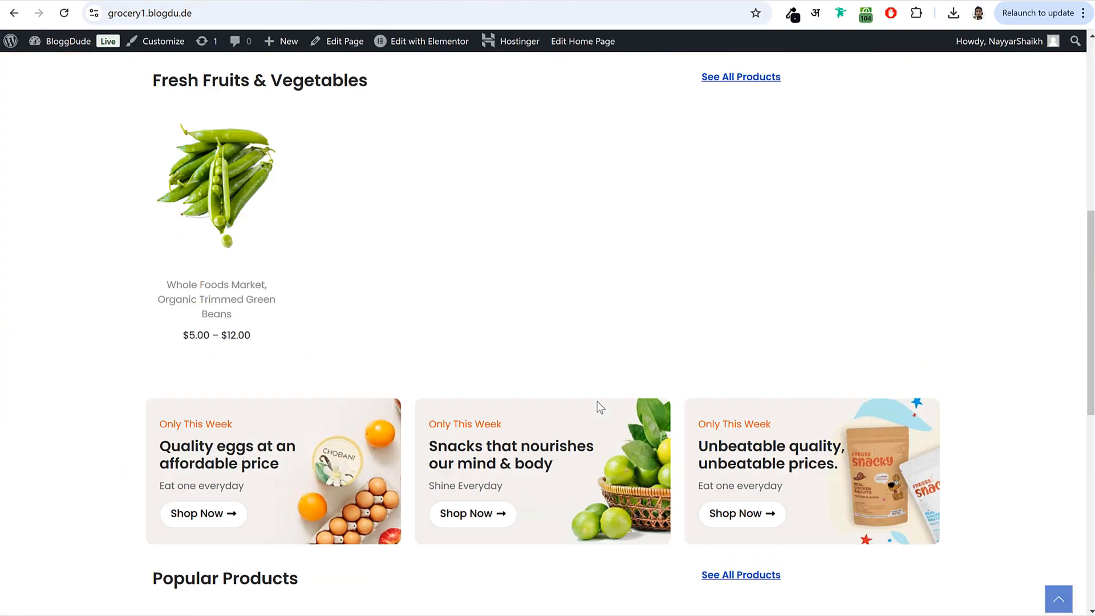
- Check the footer's Newsletter form on the live site, return to the top, and open Shop
scroll(600, 407, down, 8)
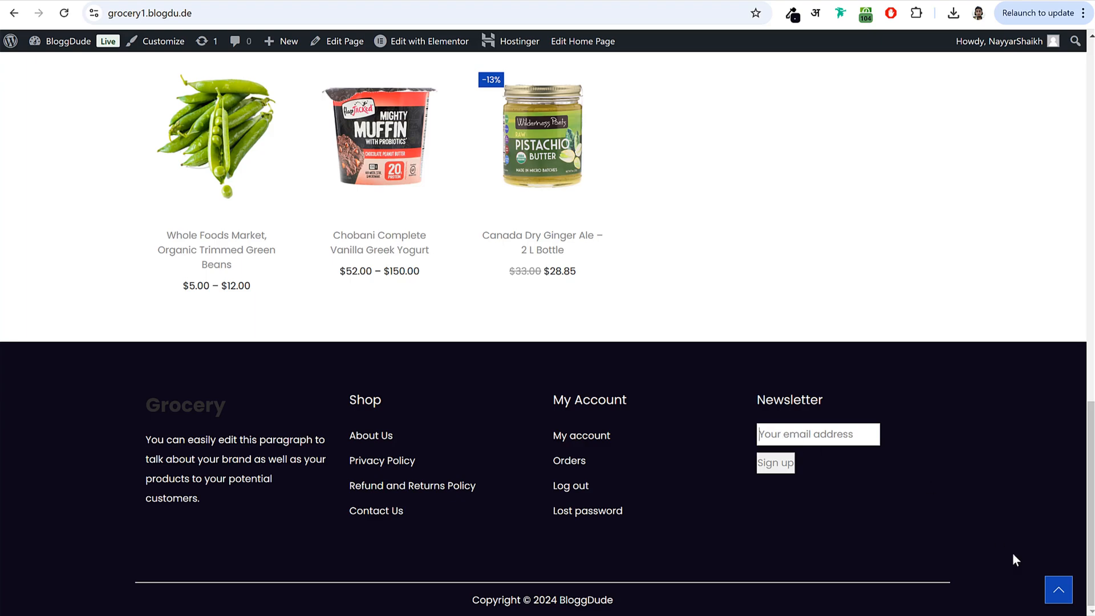
click(1058, 594)
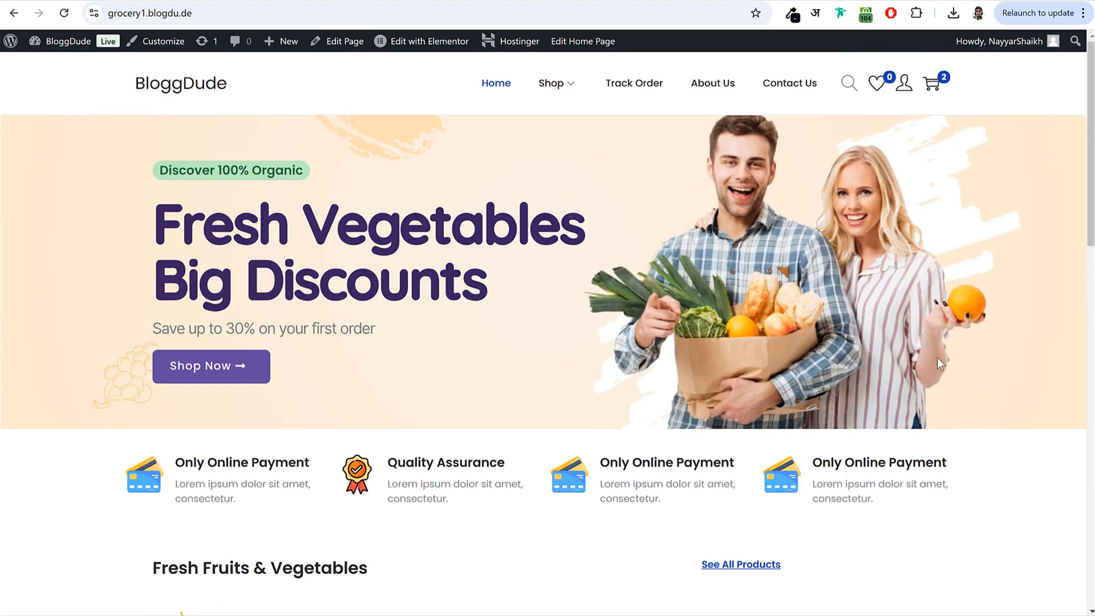
click(552, 87)
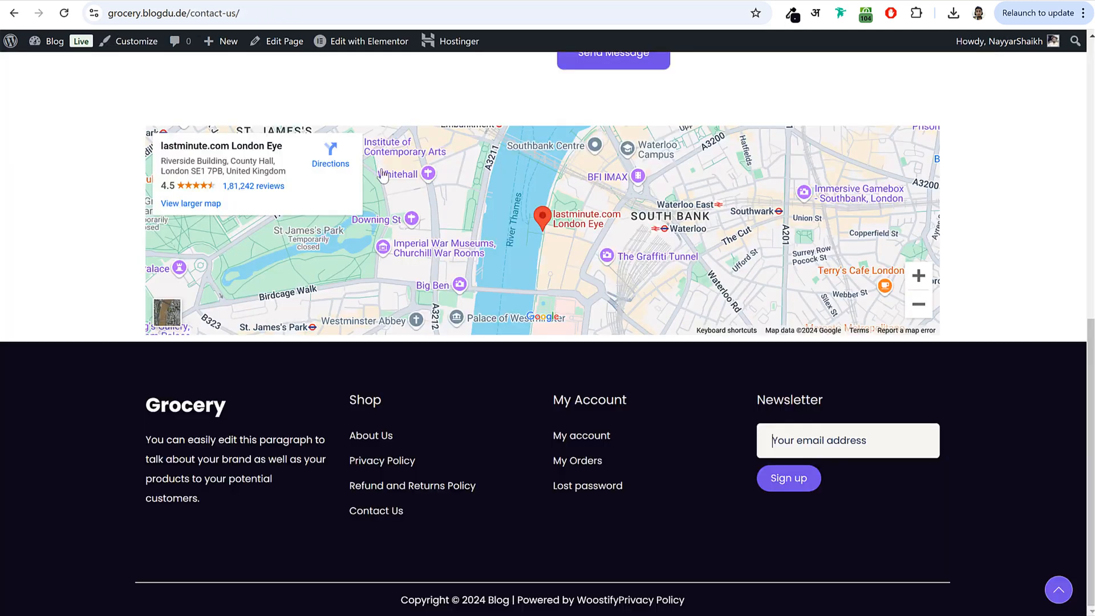
- Browse the demo Nest Shop page's left sidebar: product search, price filter and top-rated products
scroll(387, 188, up, 15)
scroll(564, 82, down, 1)
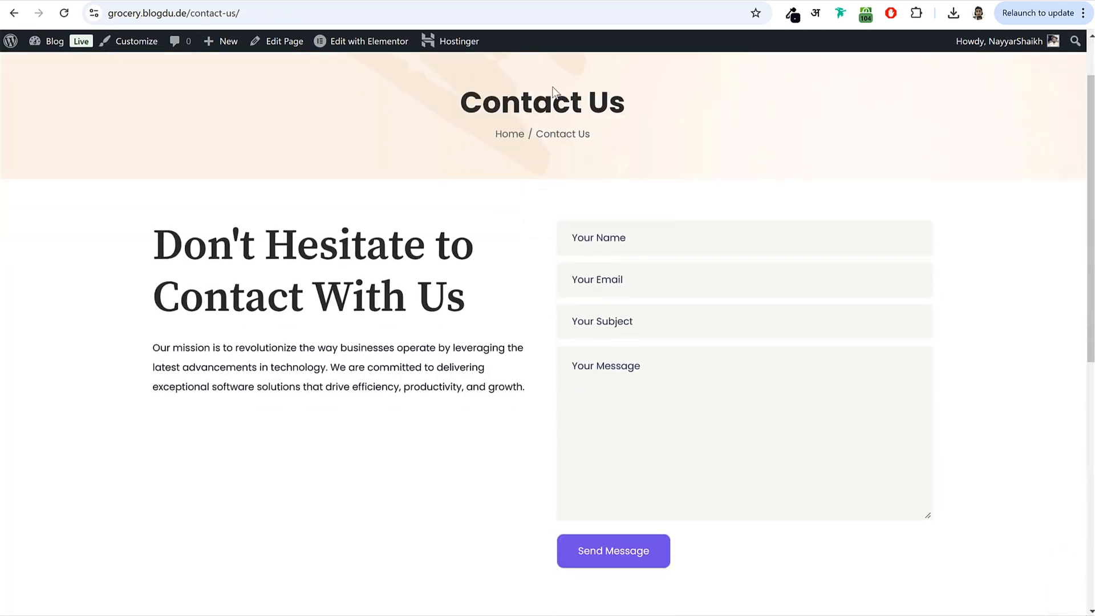
scroll(566, 82, up, 1)
click(544, 89)
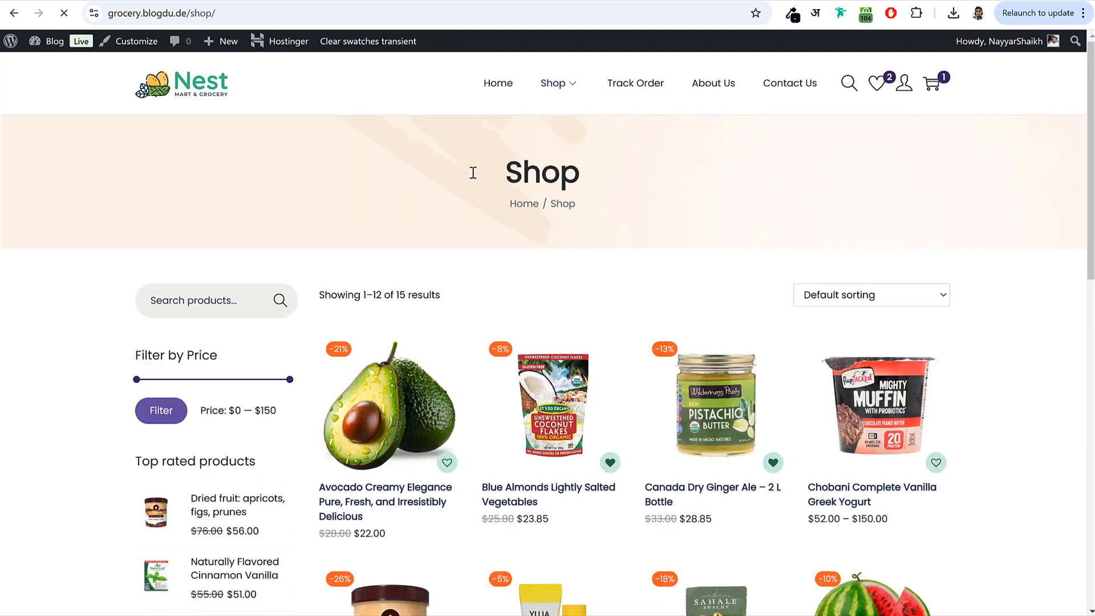
scroll(325, 300, down, 3)
click(186, 154)
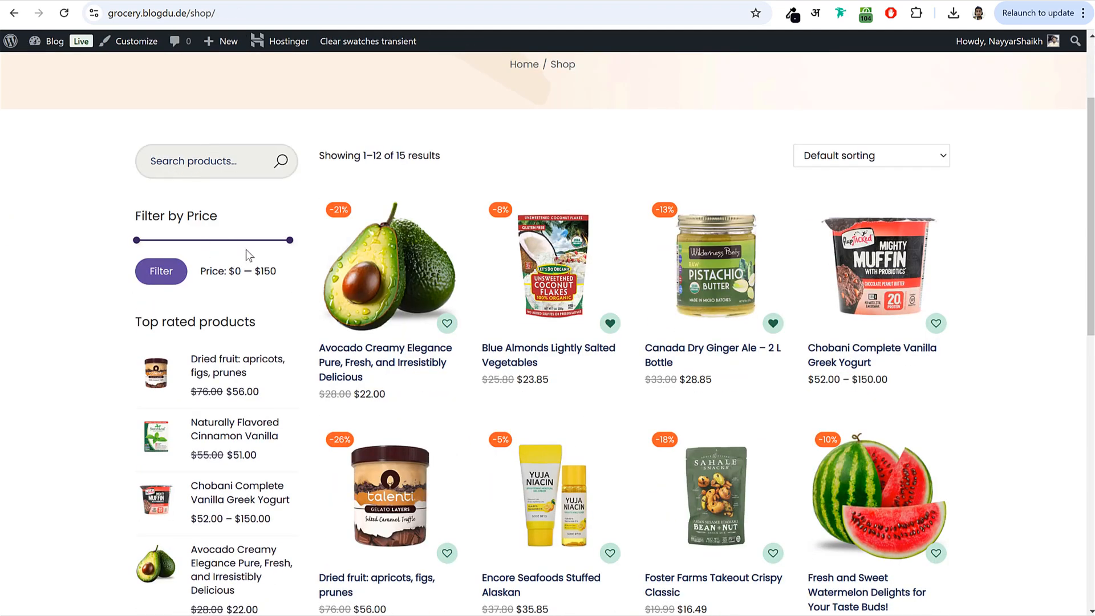
drag(285, 244, 199, 248)
scroll(222, 285, down, 8)
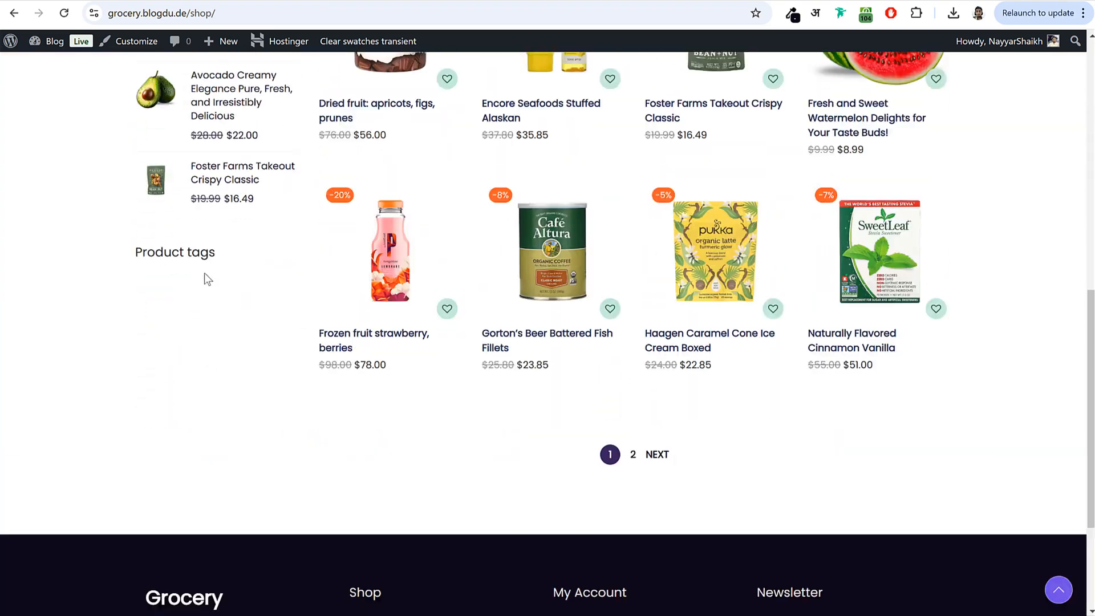
scroll(205, 280, up, 11)
click(263, 247)
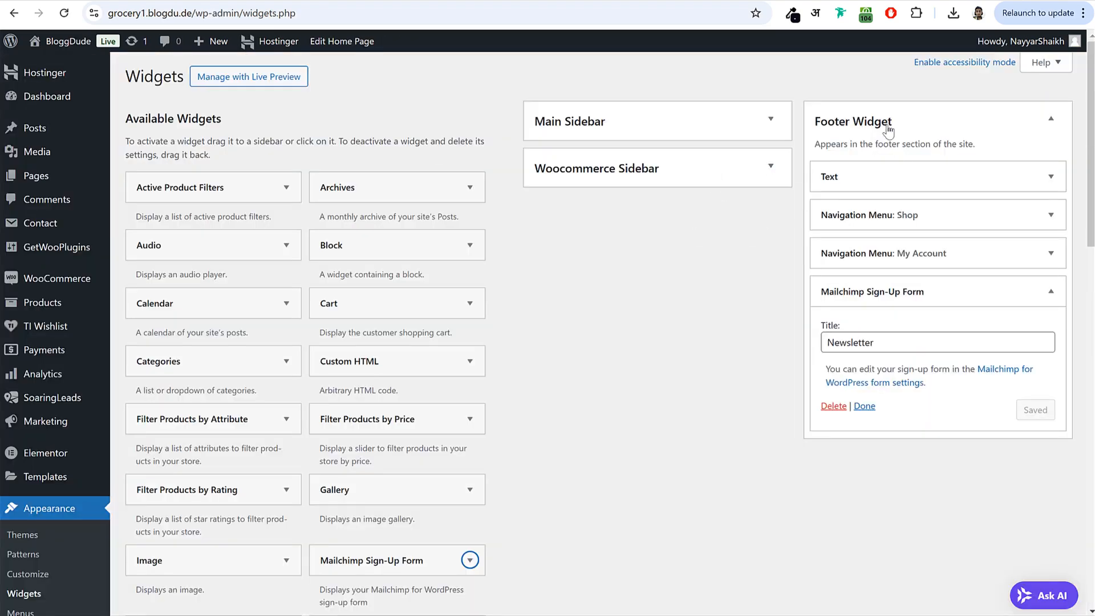
- Add the Product Search widget to the Woocommerce Sidebar
click(892, 122)
click(688, 165)
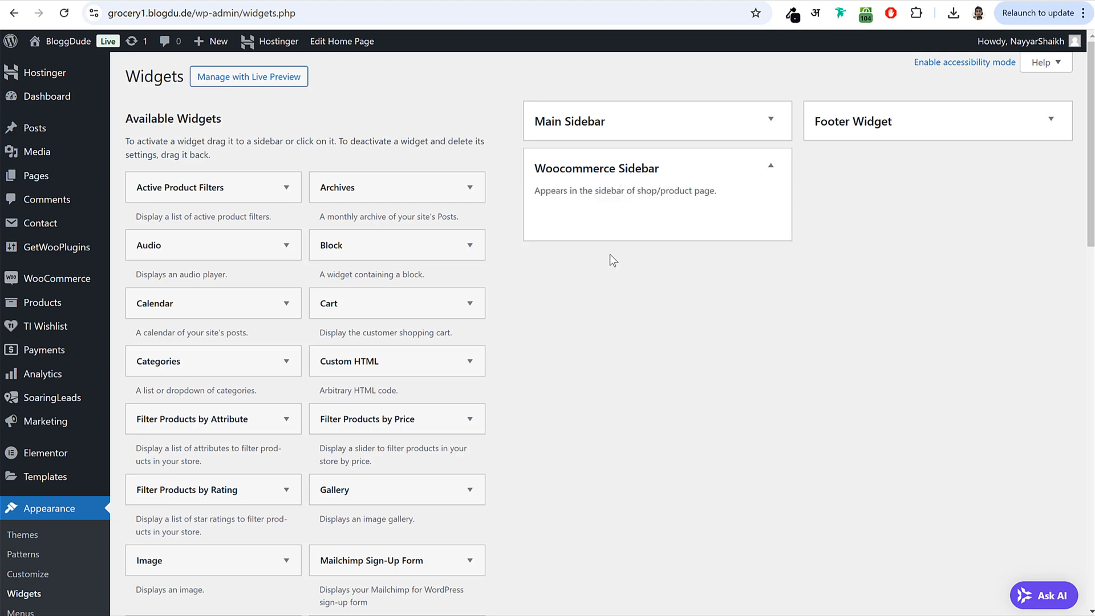
scroll(648, 371, down, 7)
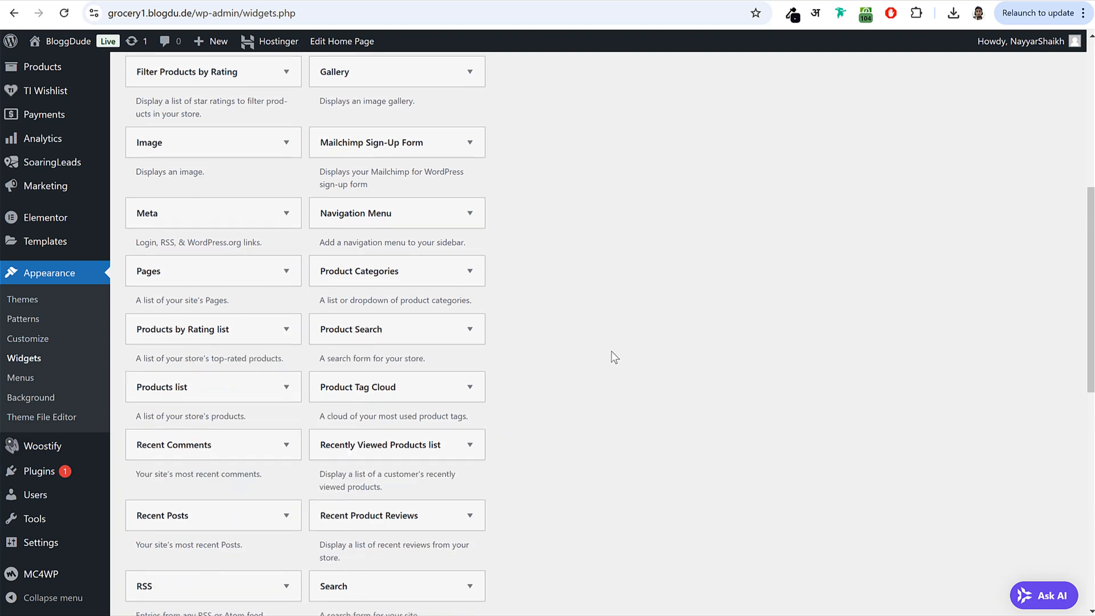
click(409, 329)
click(419, 417)
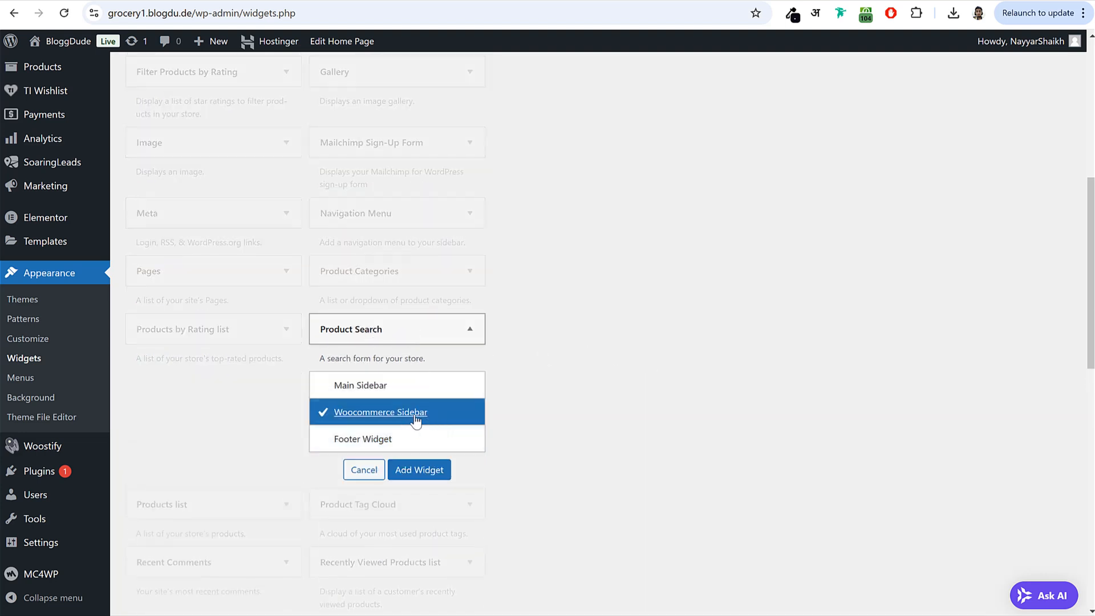
click(436, 470)
click(651, 209)
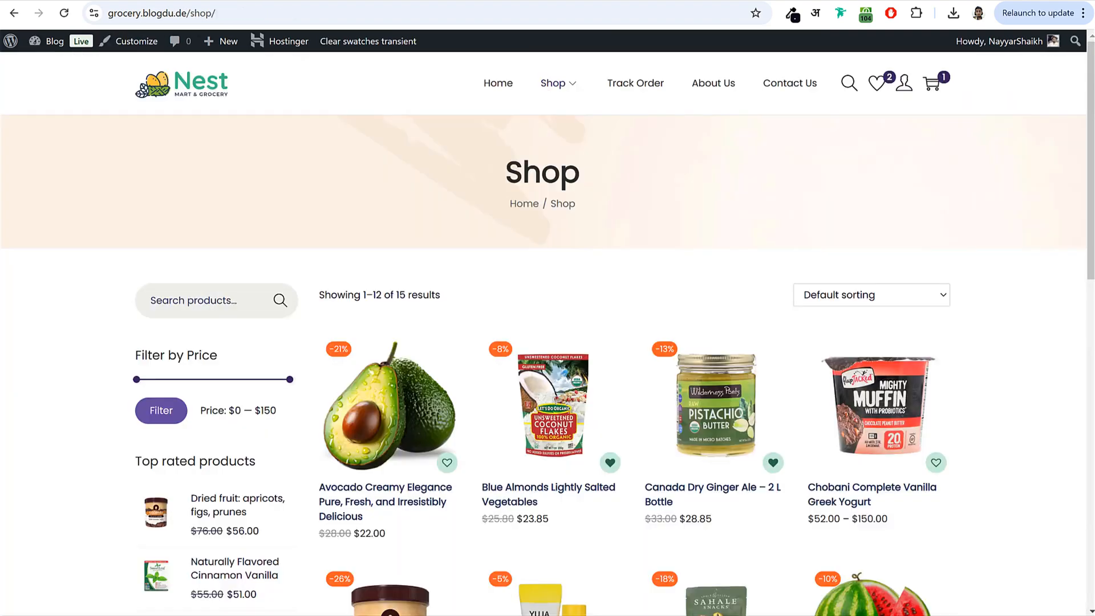
- Drag Filter Products by Price into the Woocommerce Sidebar
scroll(227, 319, down, 3)
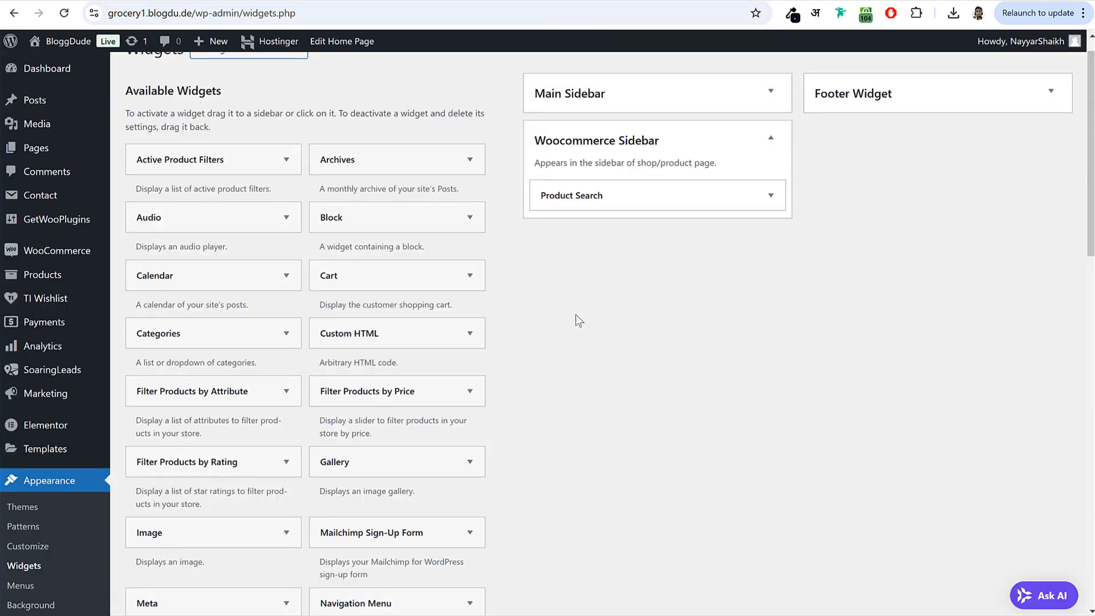
scroll(579, 319, down, 1)
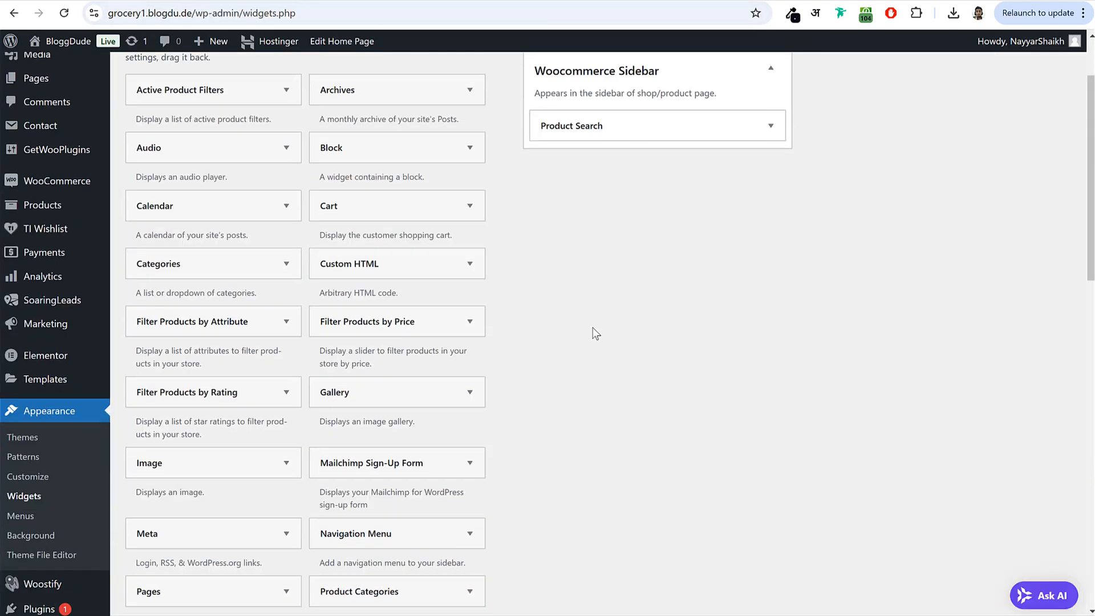
click(392, 319)
scroll(616, 365, up, 2)
click(423, 432)
drag(442, 420, 634, 259)
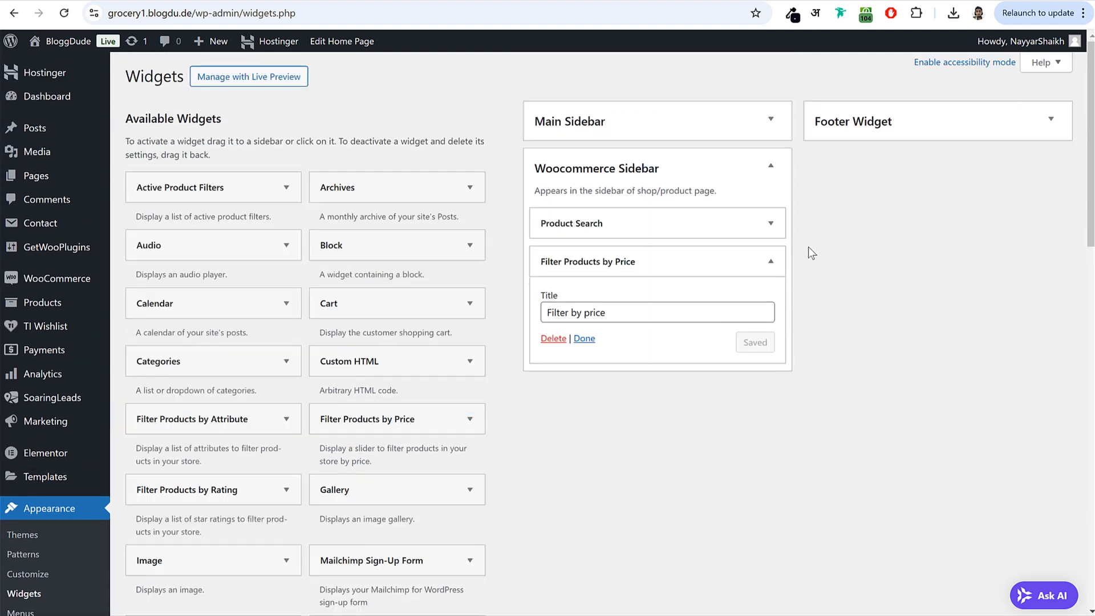
click(769, 260)
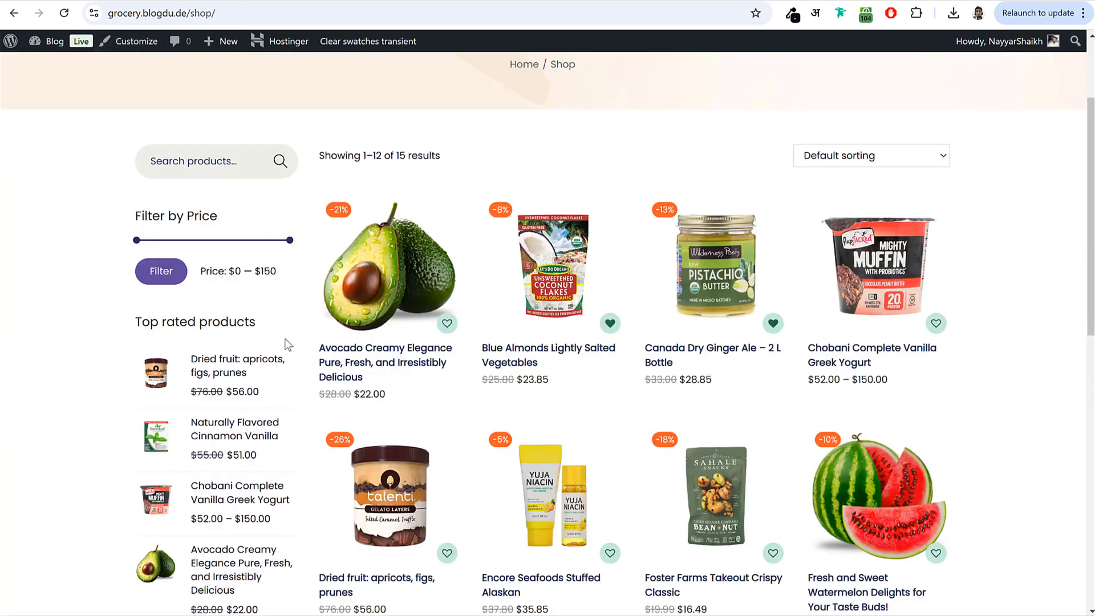
- Add the Products by Rating (top rated) list widget to the Woocommerce Sidebar
scroll(171, 233, down, 1)
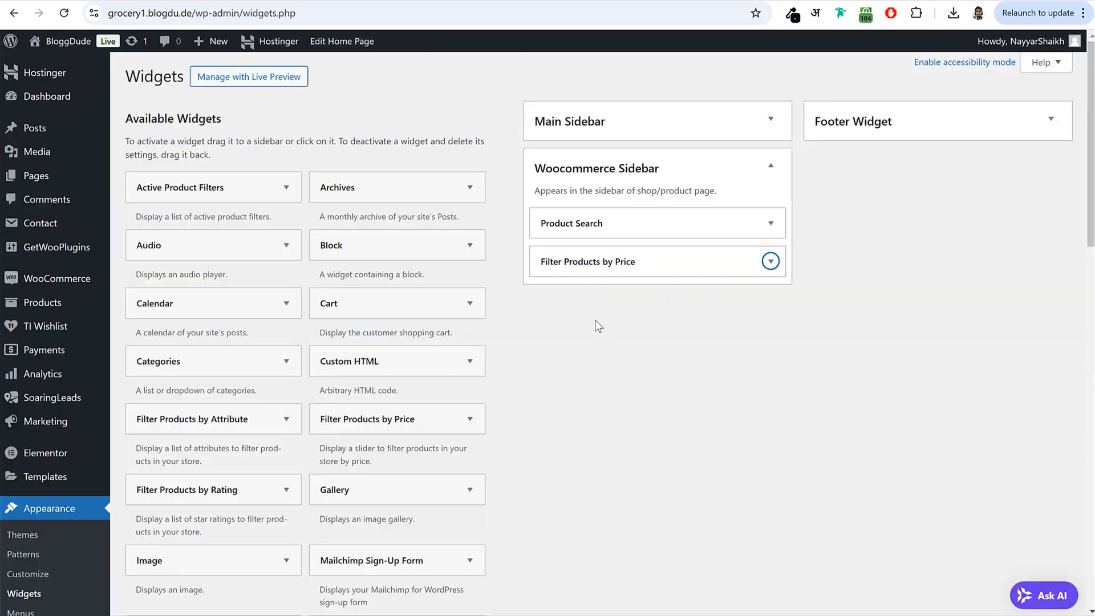
scroll(596, 322, down, 7)
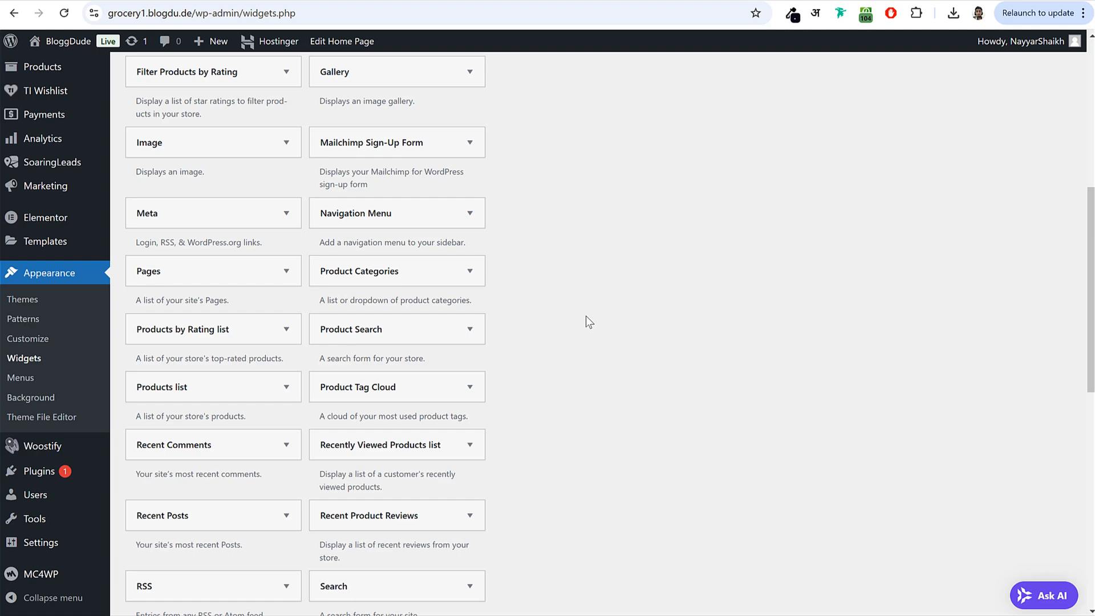
click(215, 329)
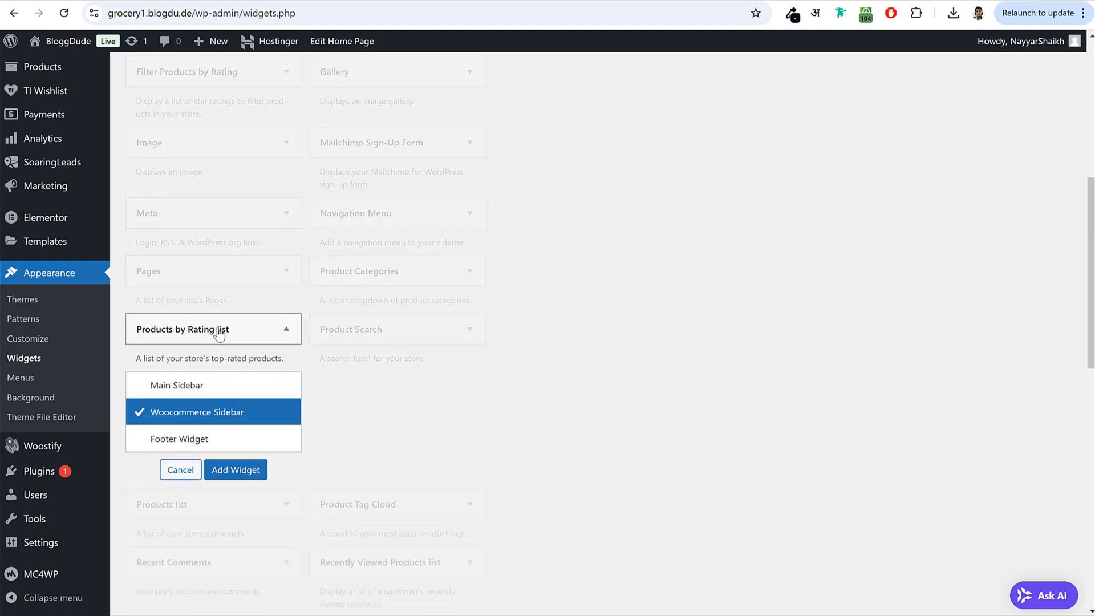
click(237, 476)
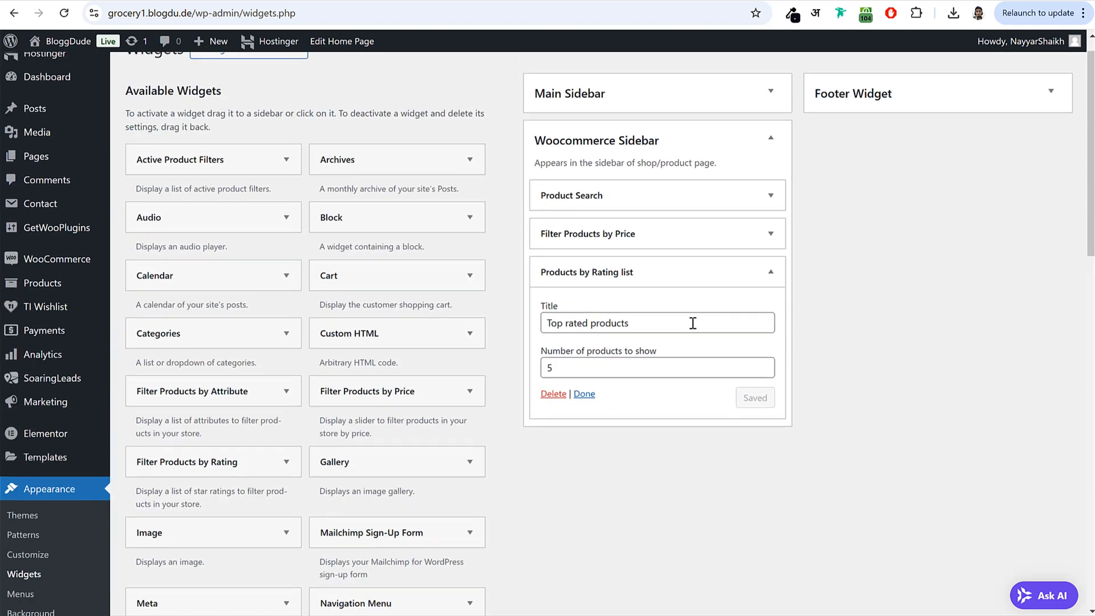
click(677, 272)
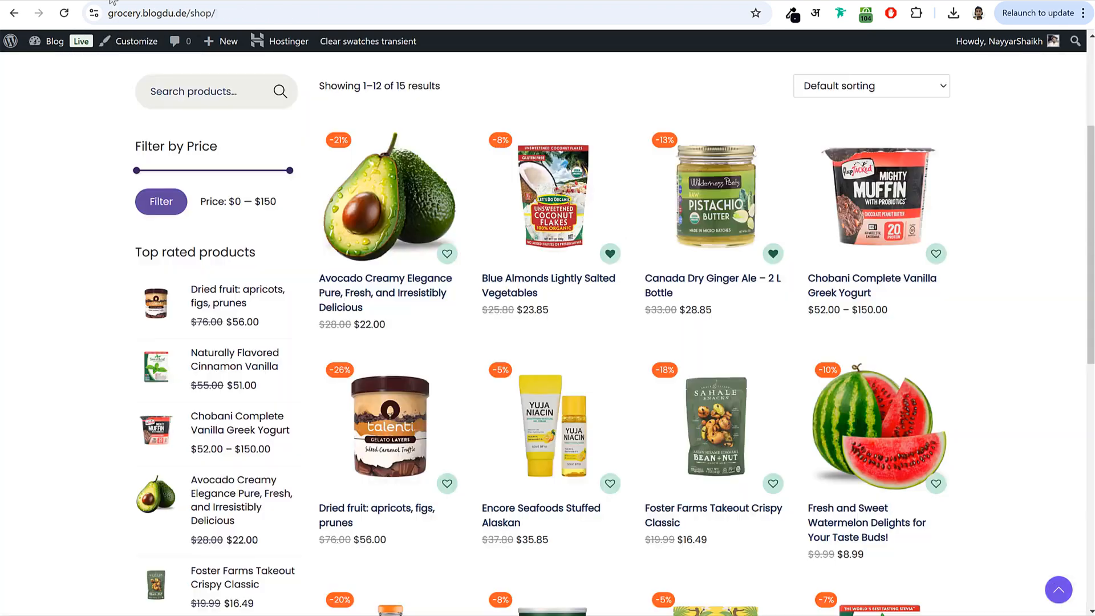
- Add the Product Tag Cloud widget to the Woocommerce Sidebar
scroll(288, 264, down, 5)
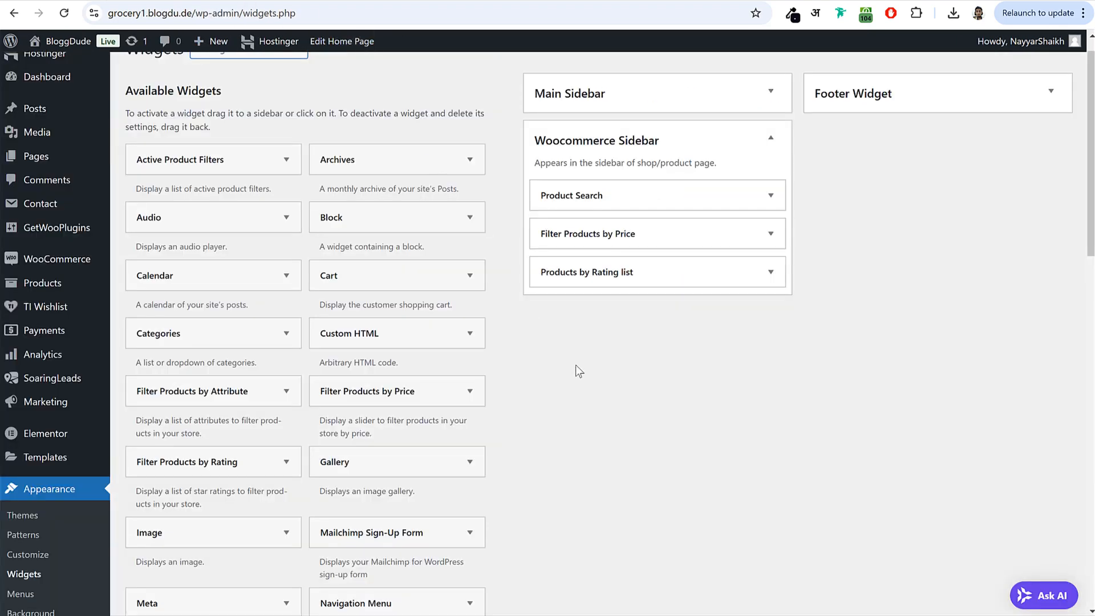
scroll(576, 367, down, 8)
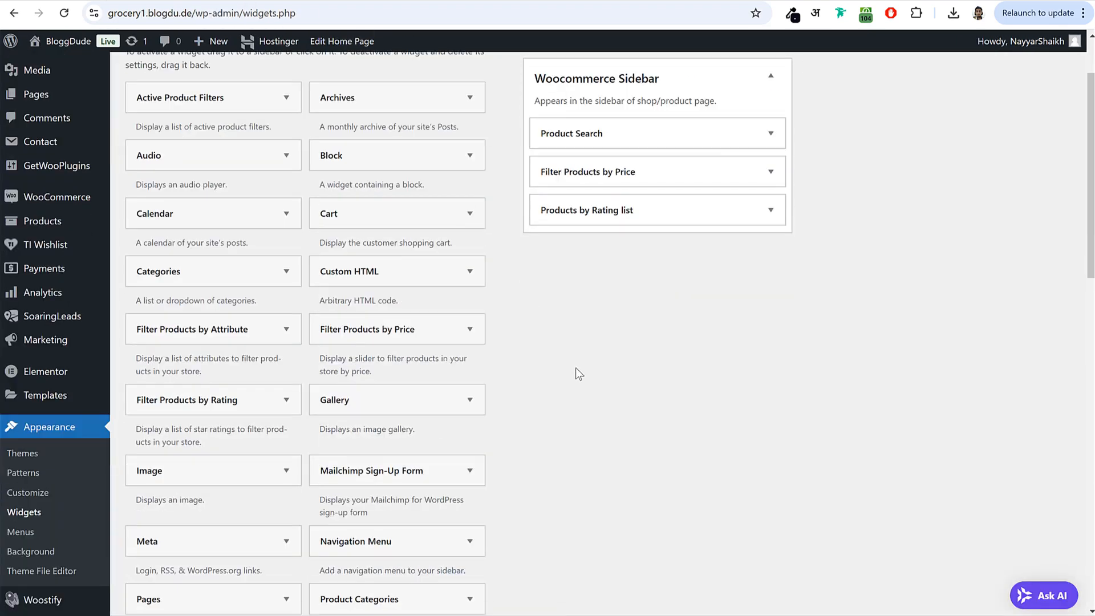
click(431, 296)
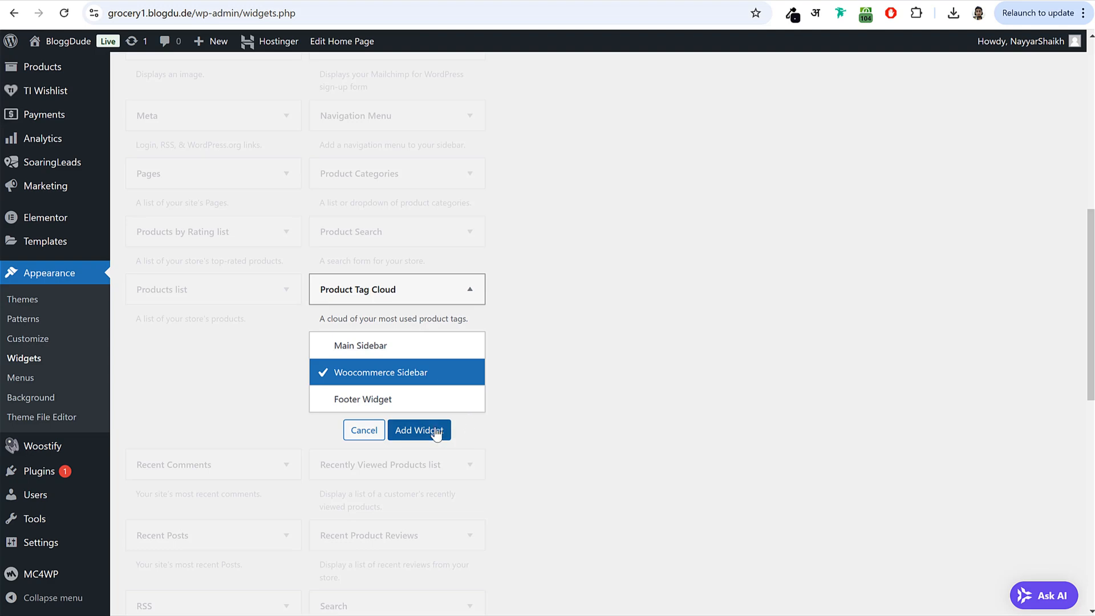
click(421, 429)
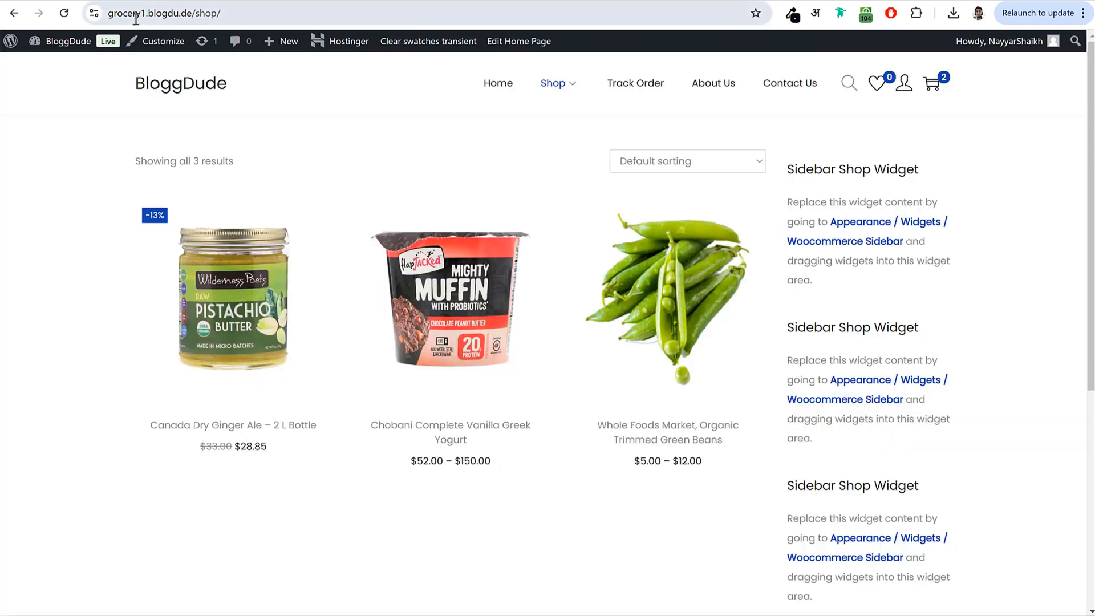
- Reload the shop page to see search, price filter, top-rated products and tags in the sidebar
click(65, 13)
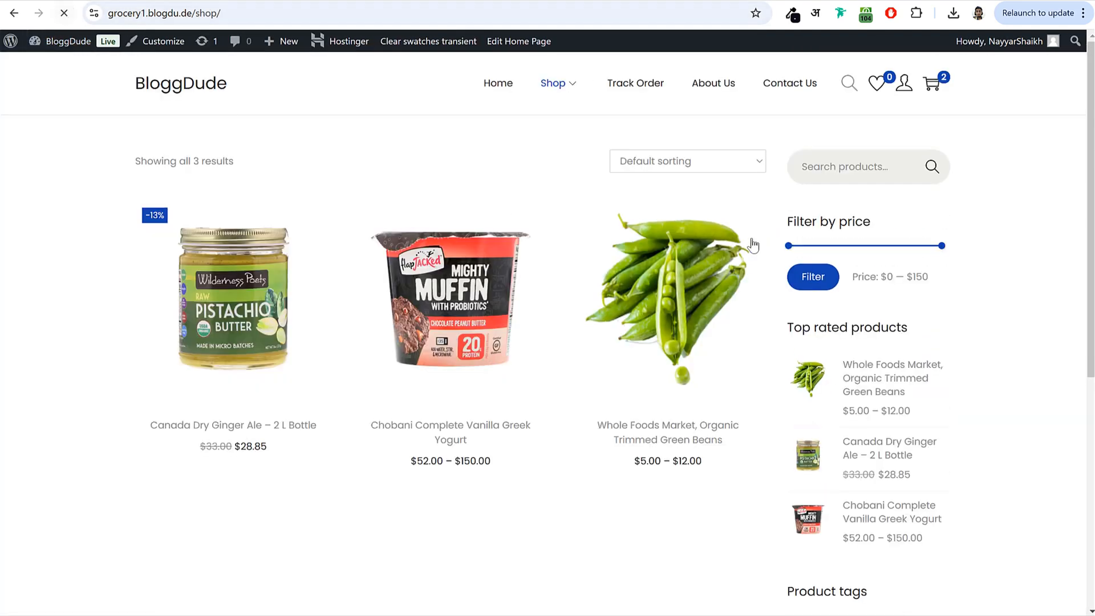
scroll(885, 257, down, 5)
scroll(884, 257, up, 5)
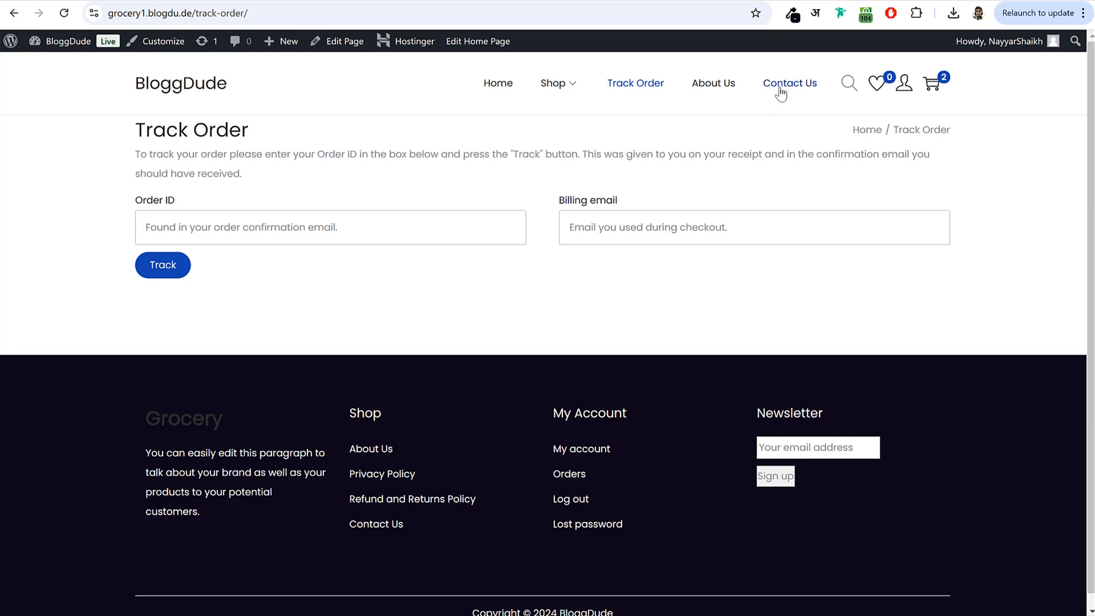
- Open Contact form 1 for editing and delete its existing template
click(778, 92)
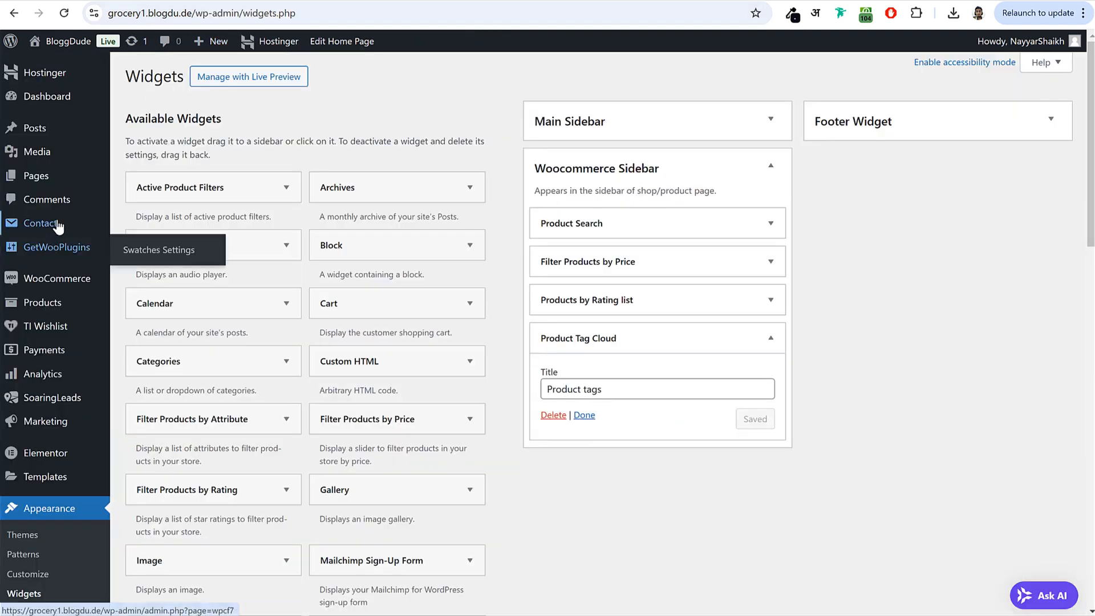
click(58, 225)
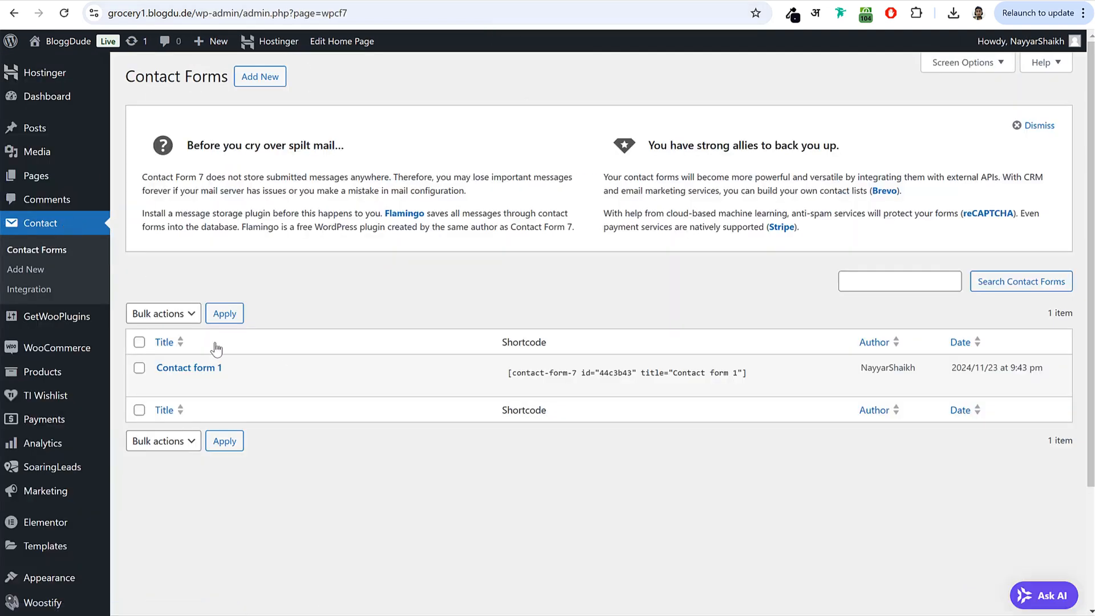
click(168, 386)
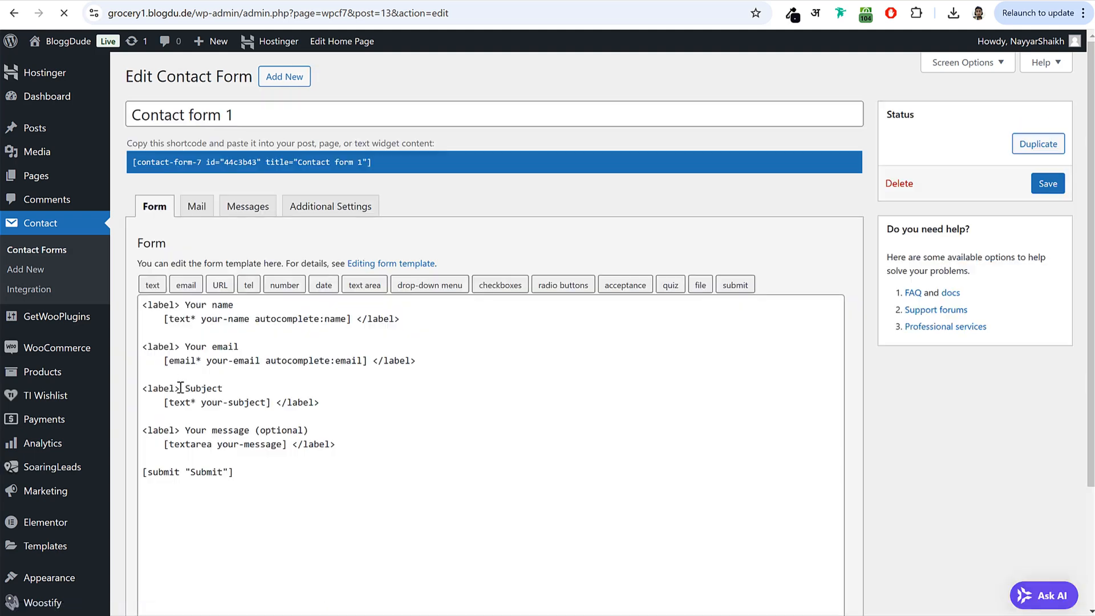
key(ctrl+a)
key(BackSpace)
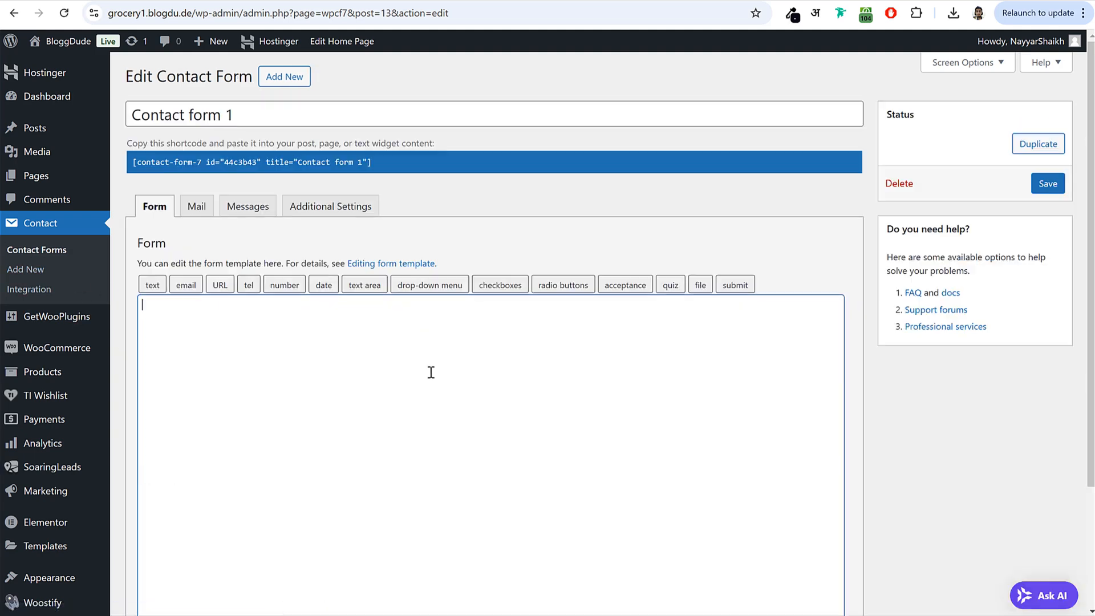
scroll(430, 371, down, 3)
- Copy the markup from the Contact Form text file, paste it into the template, and save
key(alt+Tab)
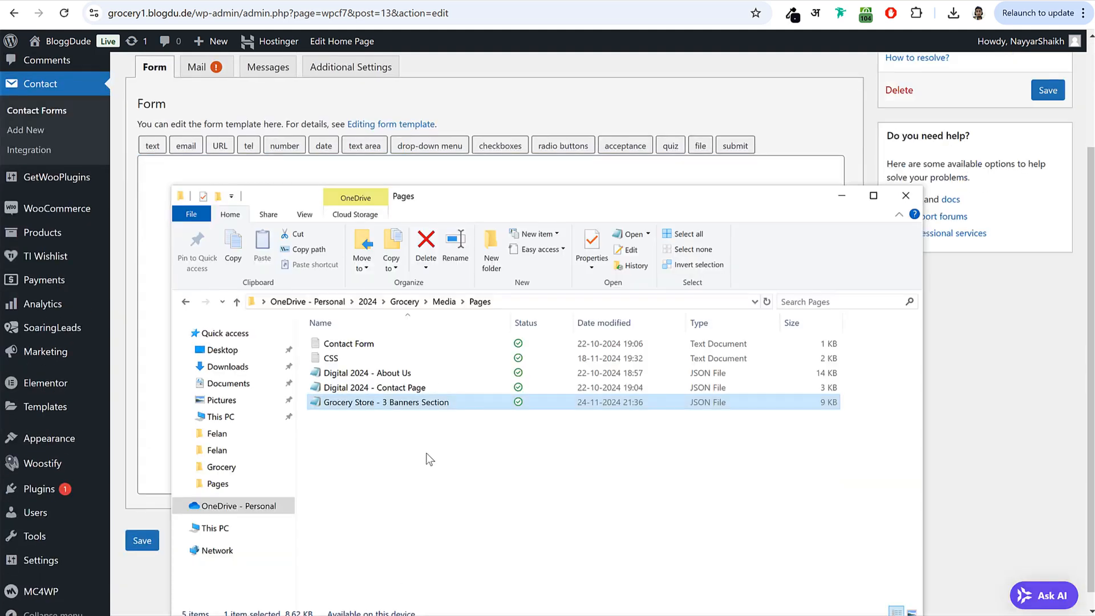
click(372, 463)
double_click(365, 345)
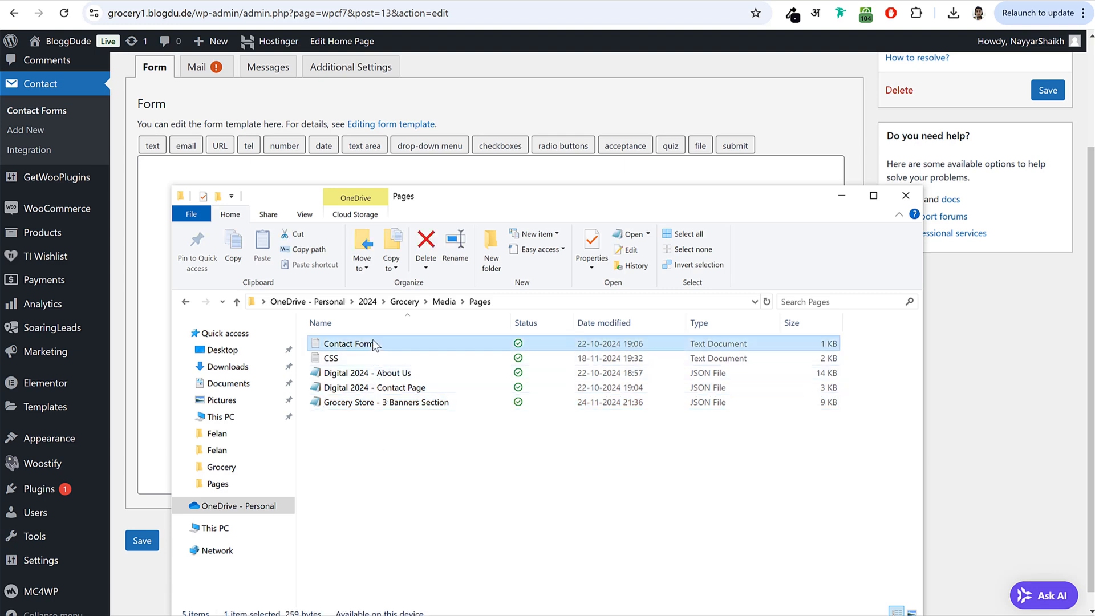
drag(475, 211, 233, 76)
key(ctrl+c)
click(152, 215)
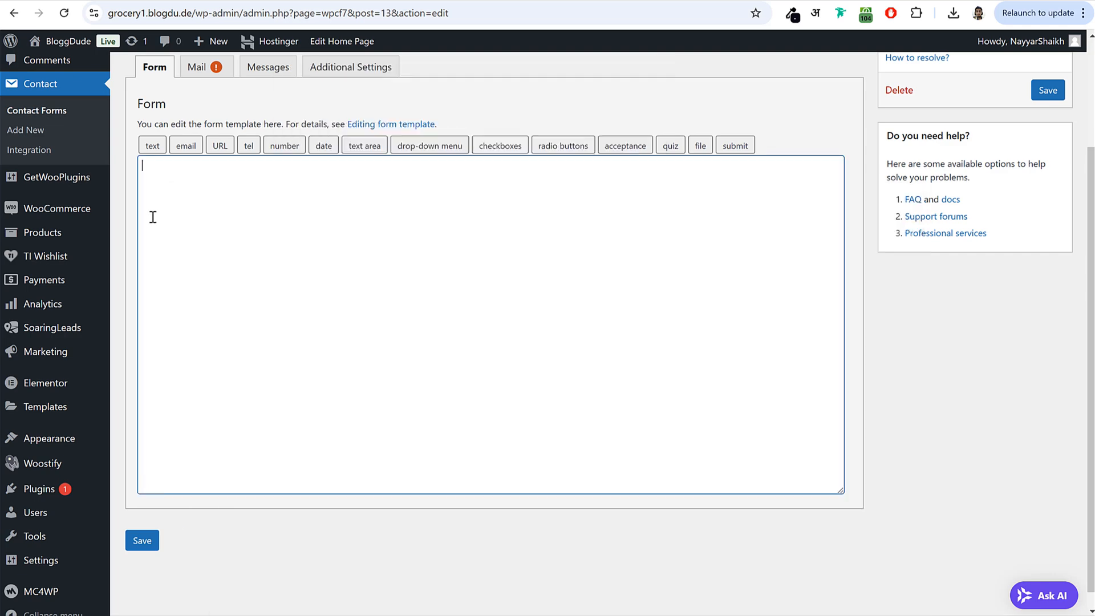
key(ctrl+v)
click(142, 539)
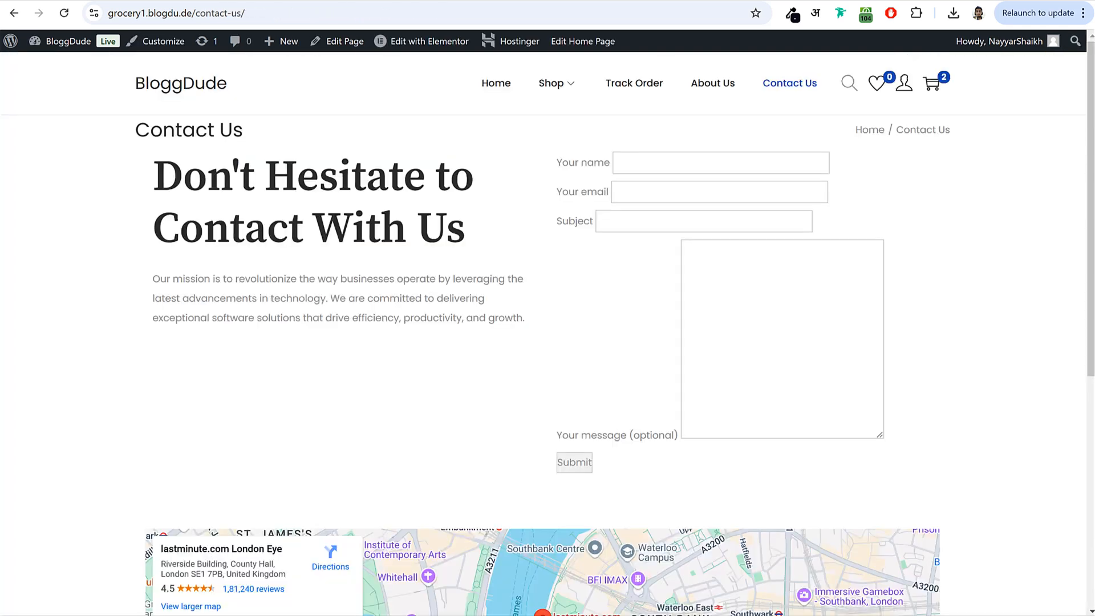
- Upload the Nest logo file and set it as the uncropped site logo
click(162, 49)
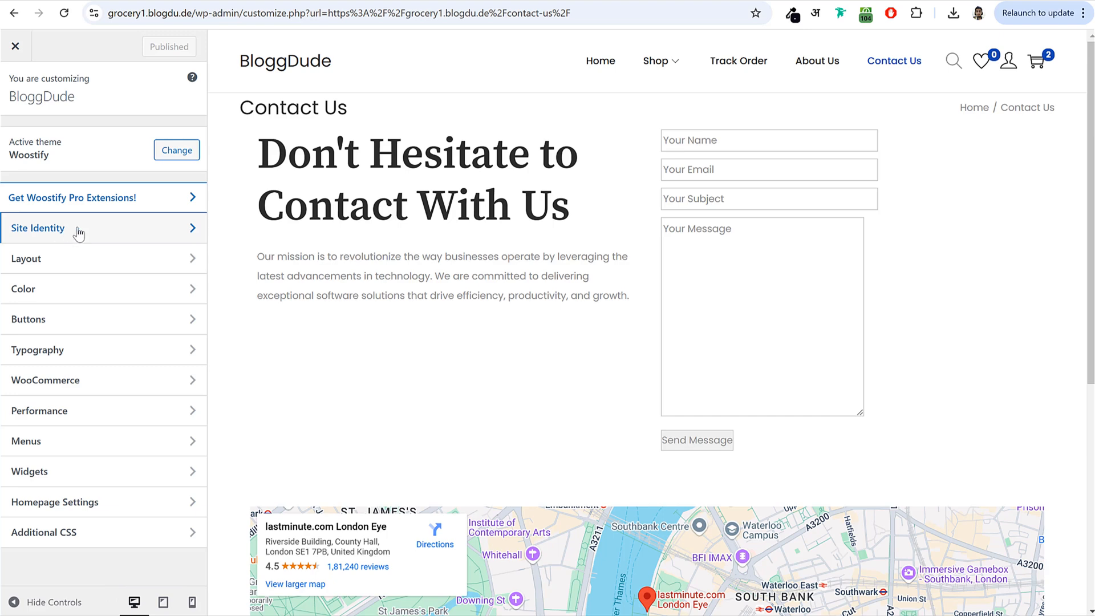
click(80, 230)
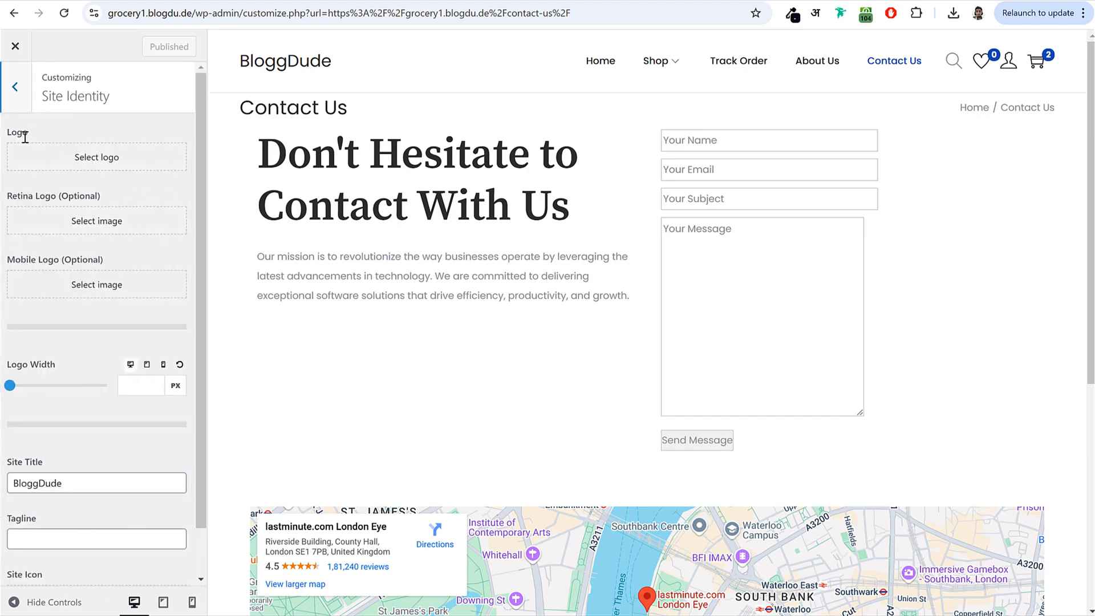
click(109, 161)
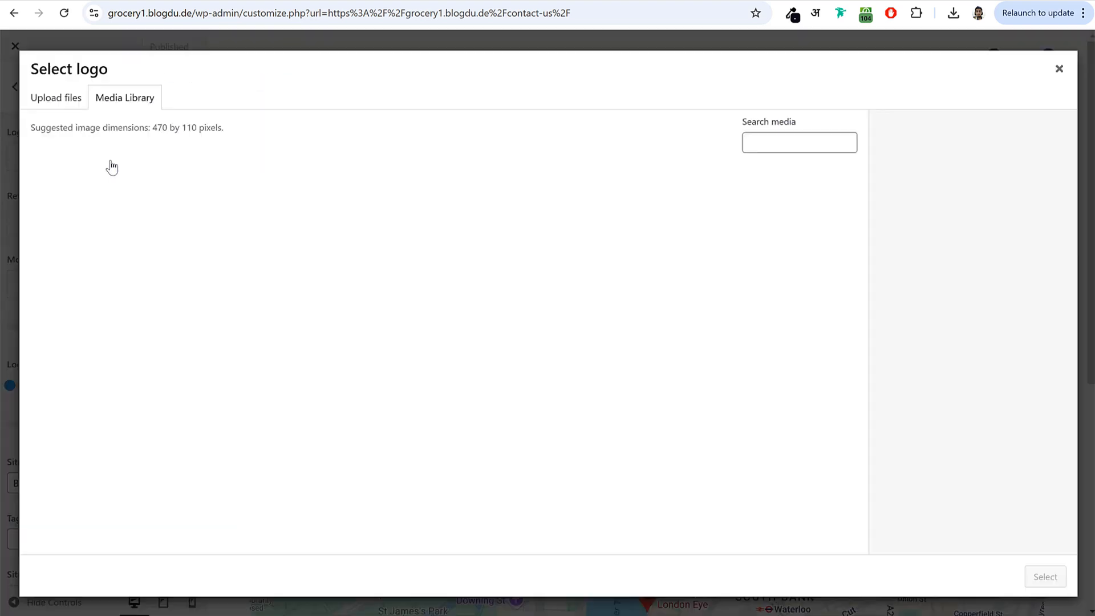
key(alt+Tab)
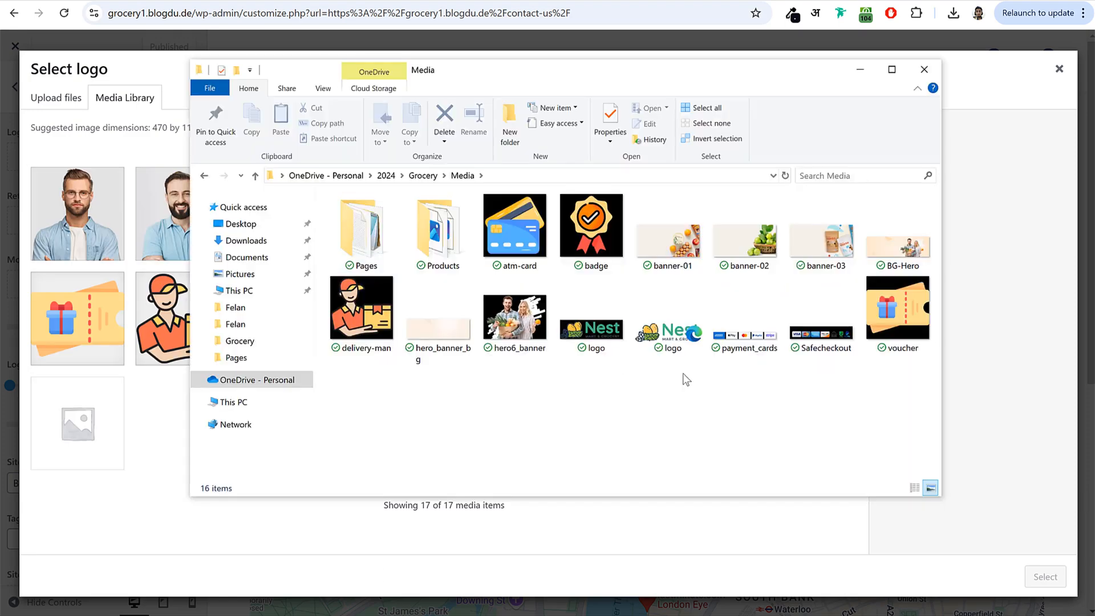
drag(593, 337, 159, 457)
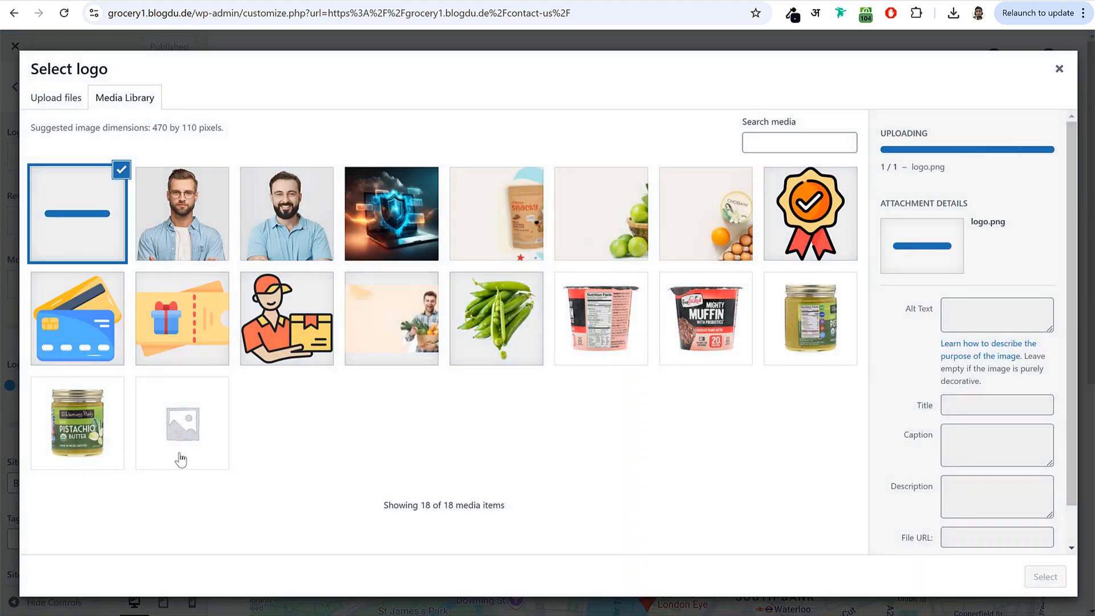
click(1055, 590)
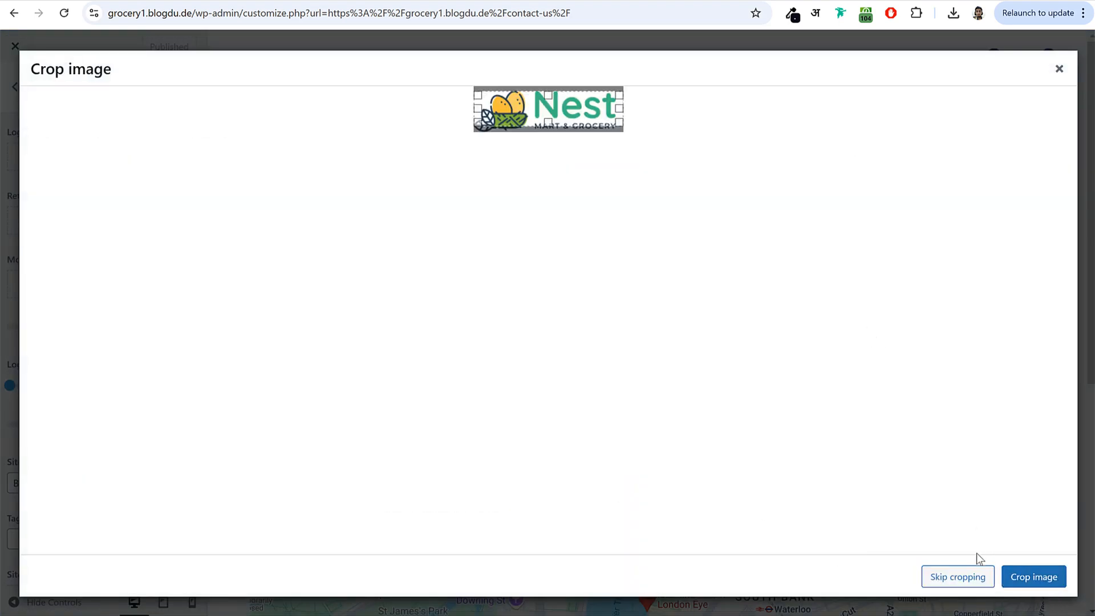
click(964, 579)
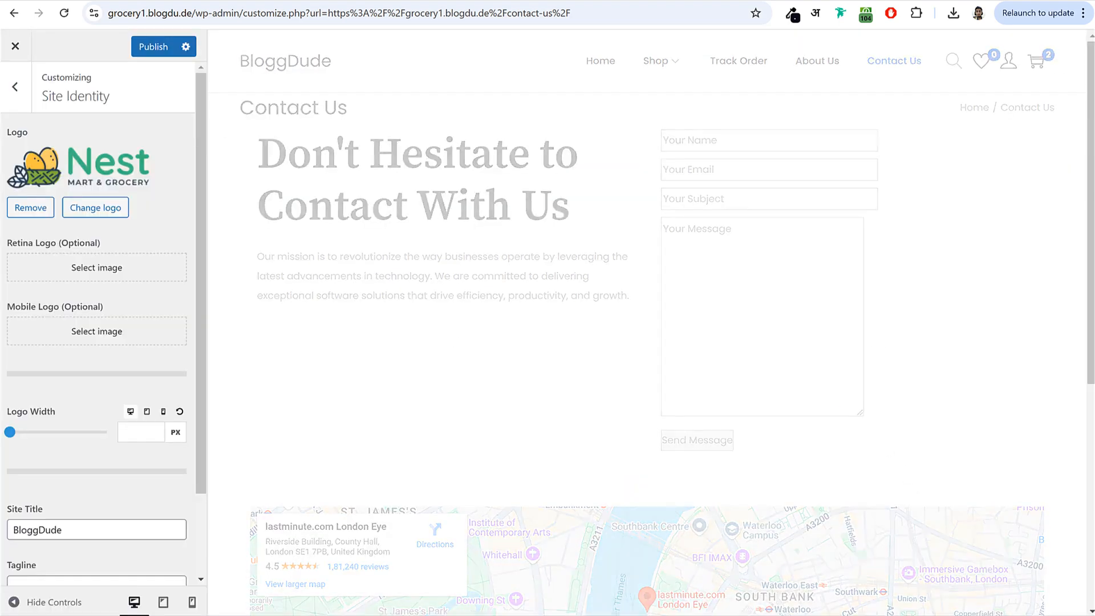
- Set the logo width to 140, then 115 px on mobile and 120 px on tablet, and publish
click(143, 436)
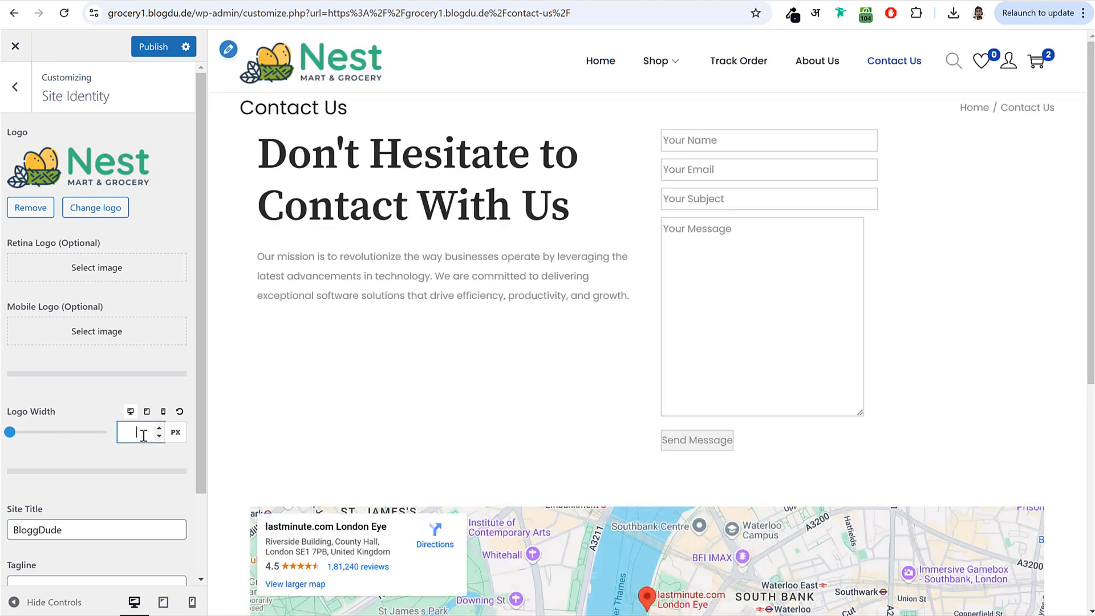
text(140)
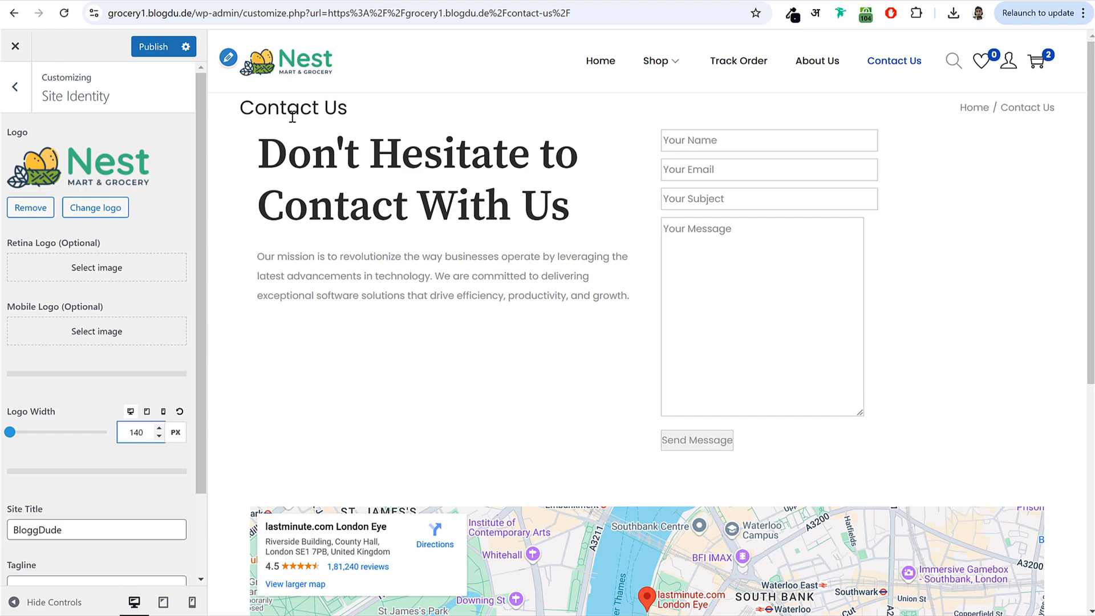
click(163, 413)
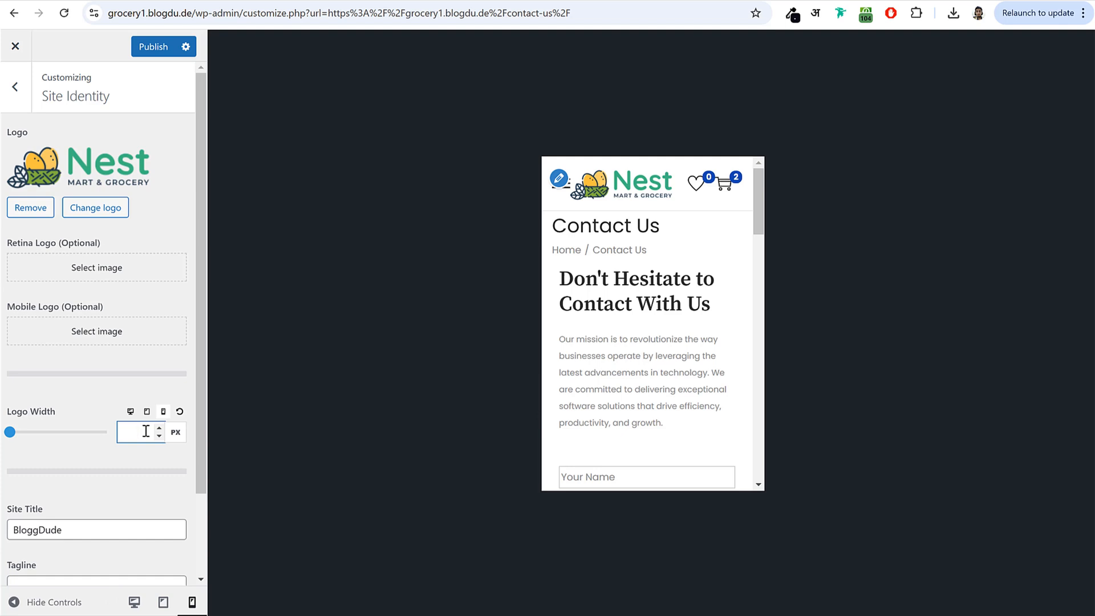
text(11)
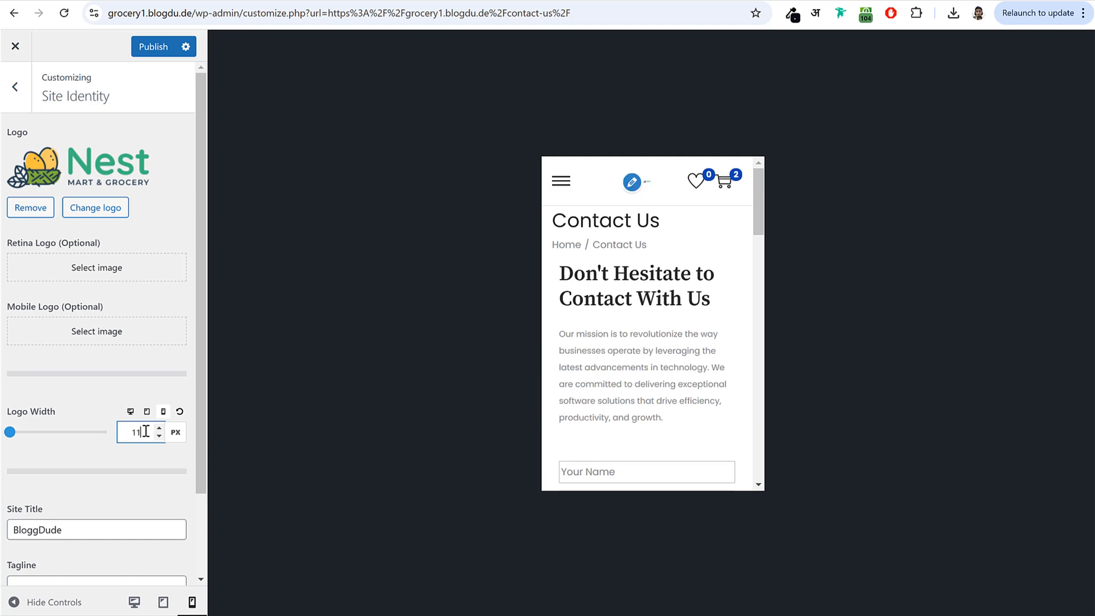
text(5)
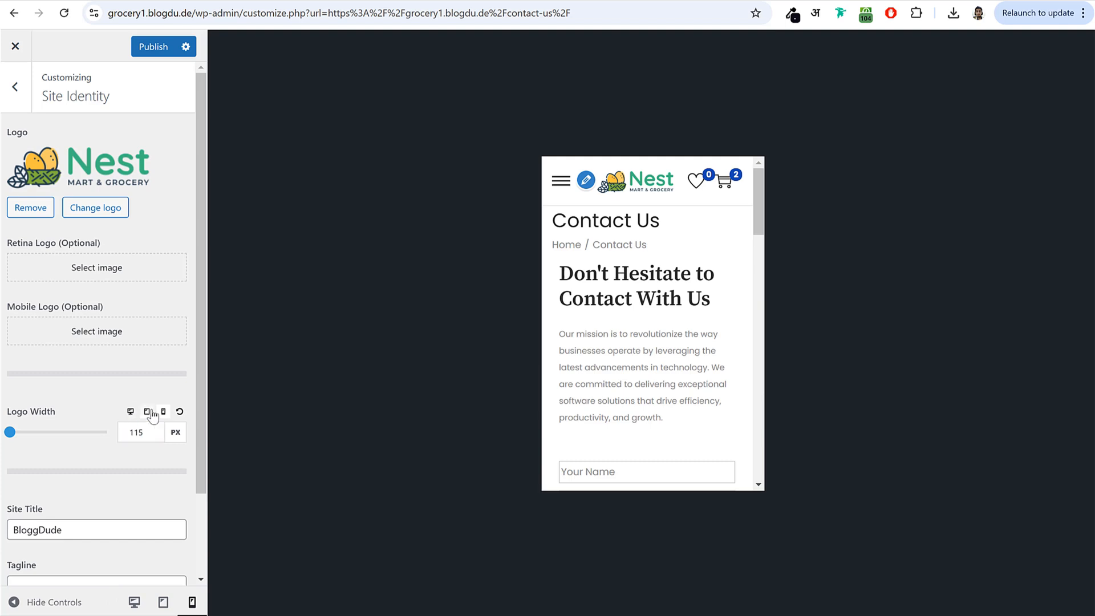
click(148, 412)
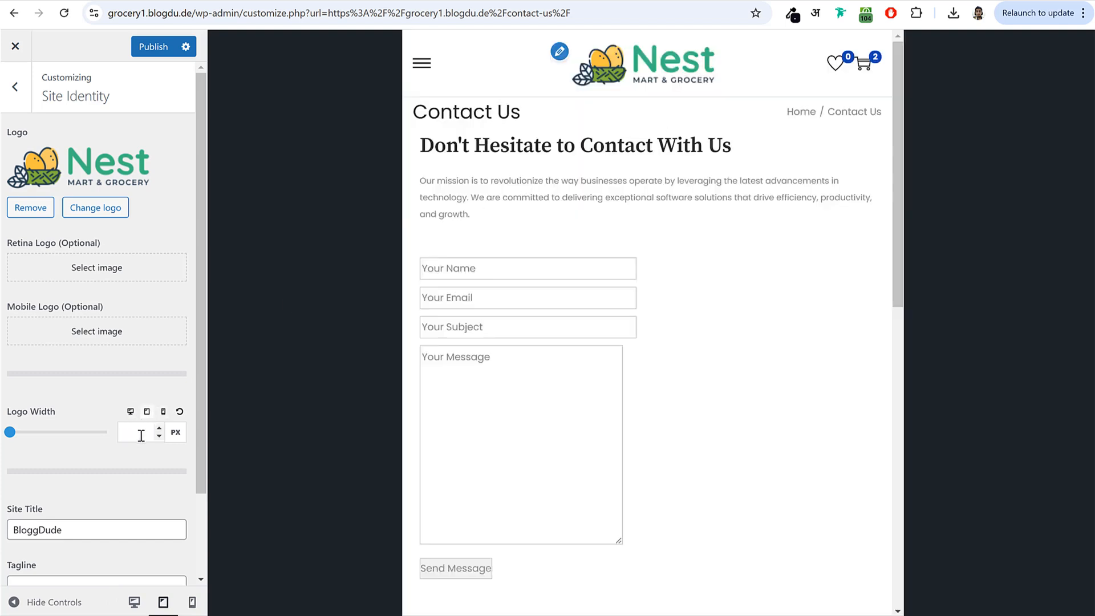
text(120)
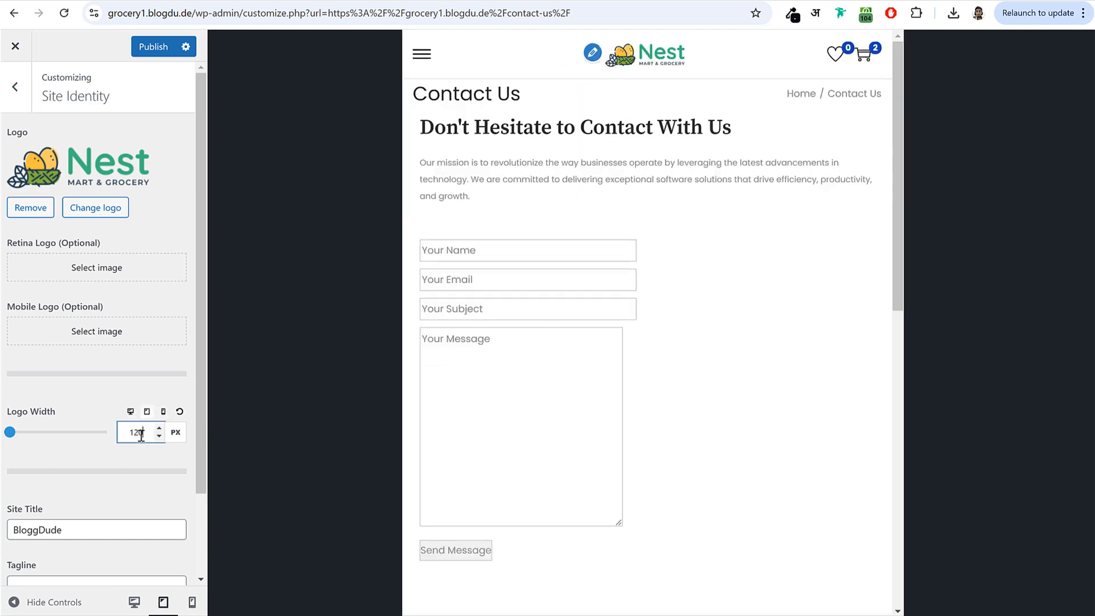
click(155, 46)
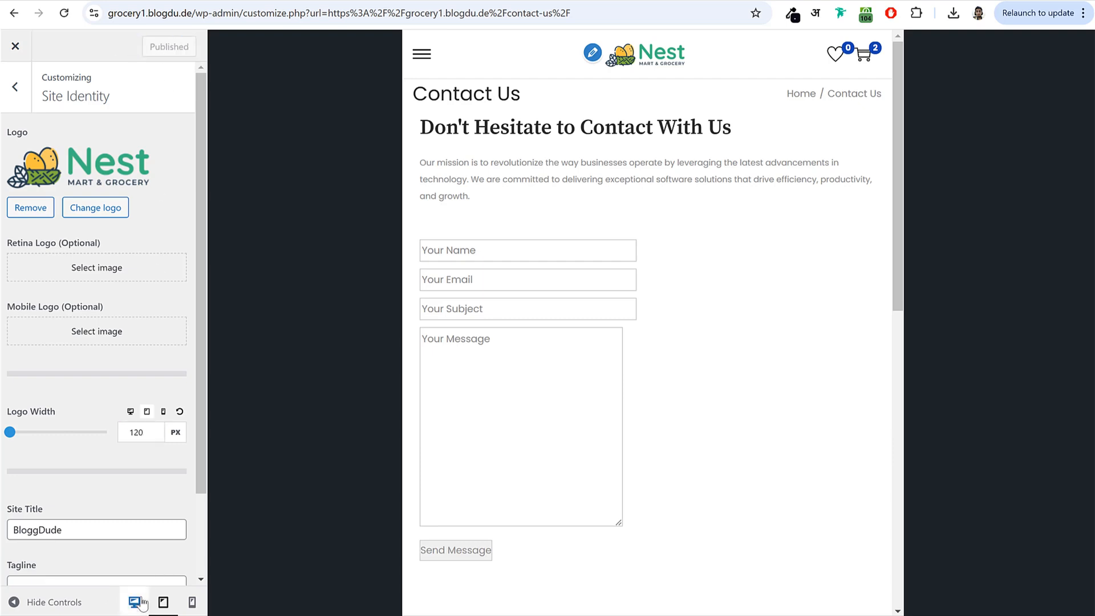
click(137, 602)
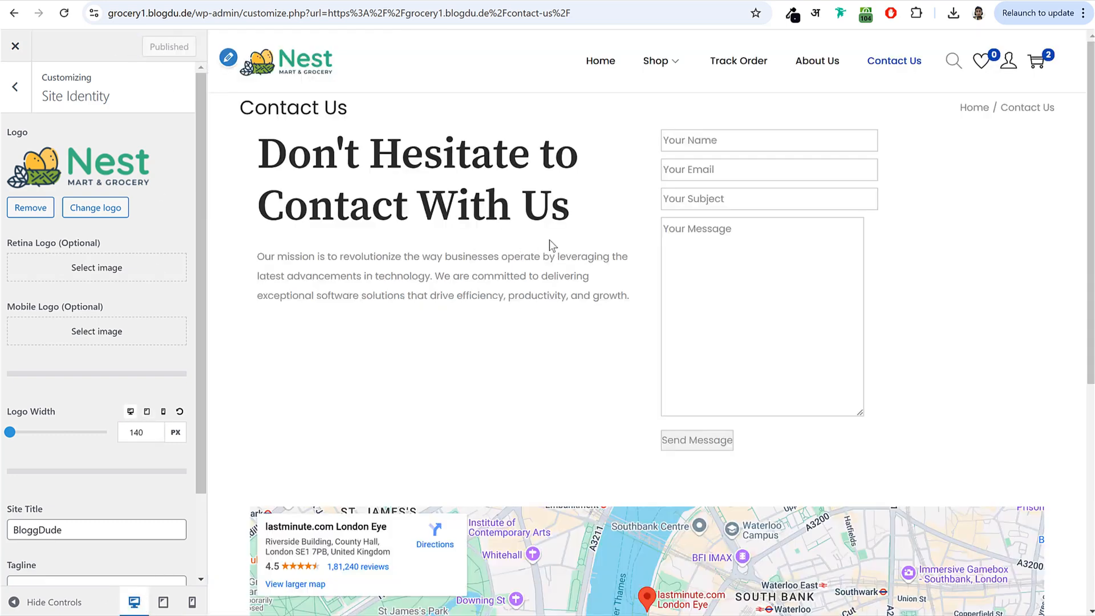
- Enable Page Header Display and center the page title and breadcrumb
click(16, 86)
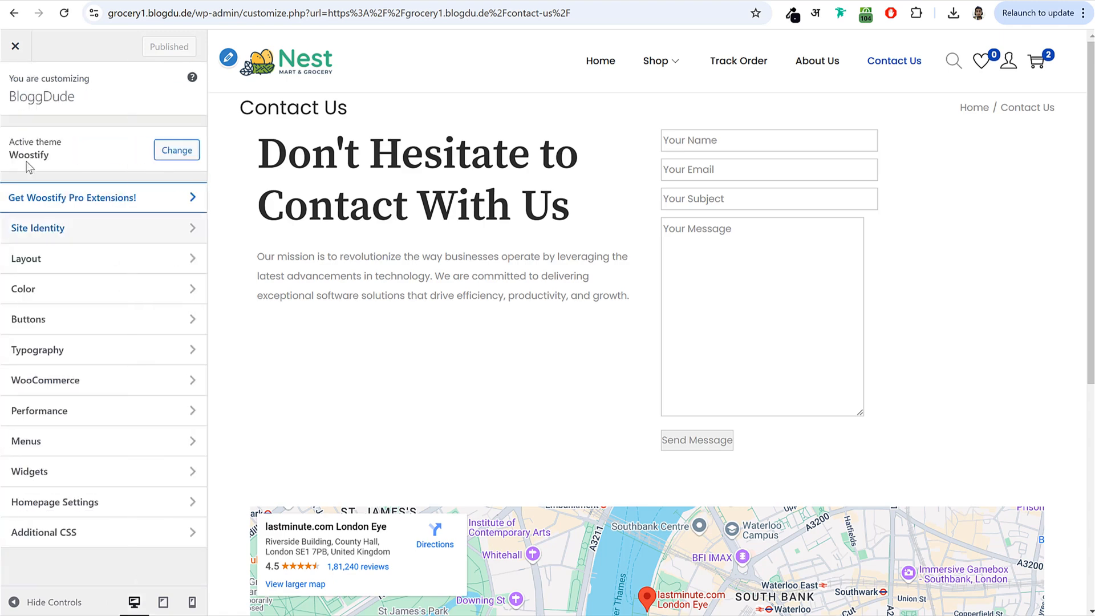
click(63, 254)
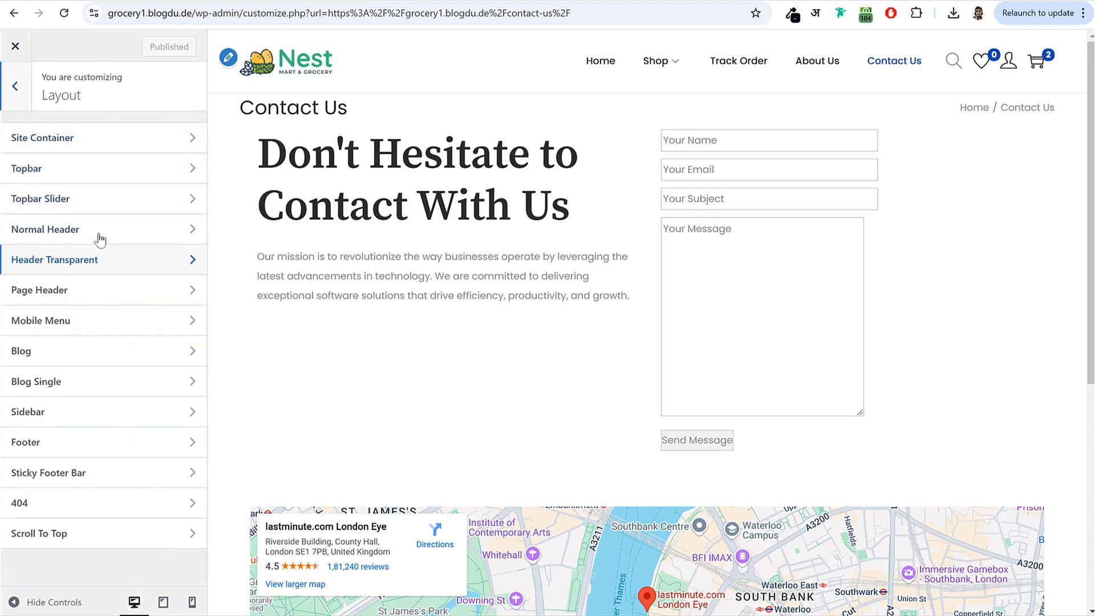
click(100, 293)
click(178, 133)
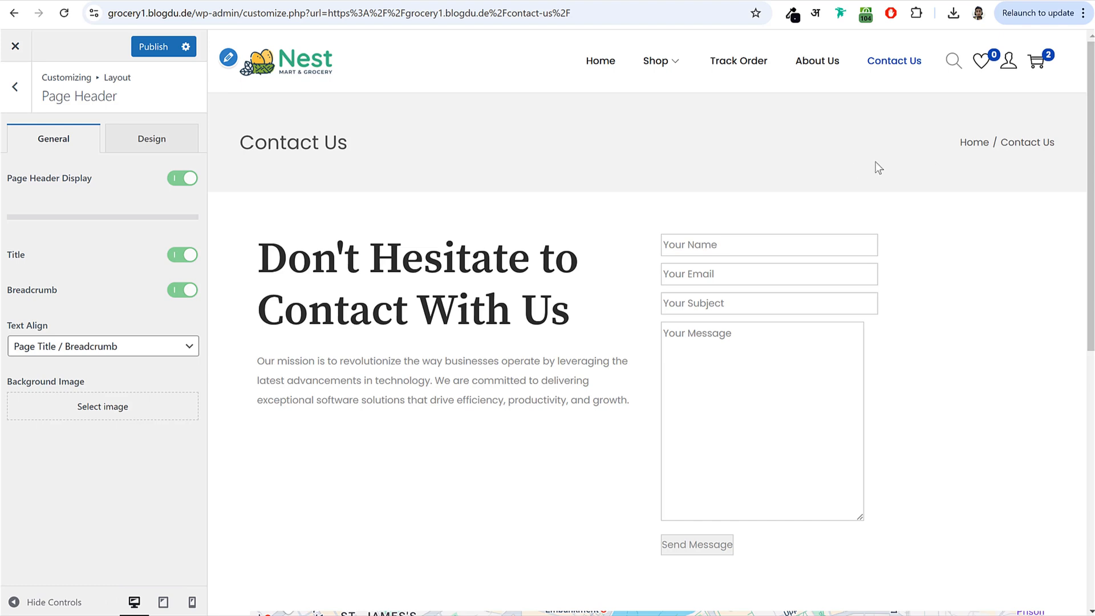
drag(8, 326, 81, 350)
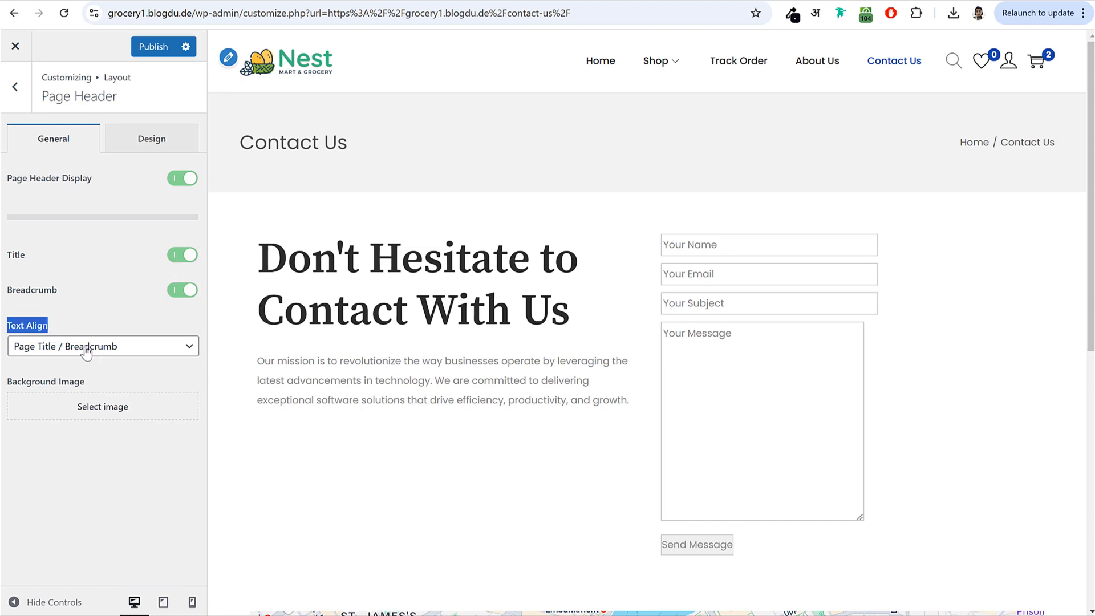
click(80, 351)
click(98, 392)
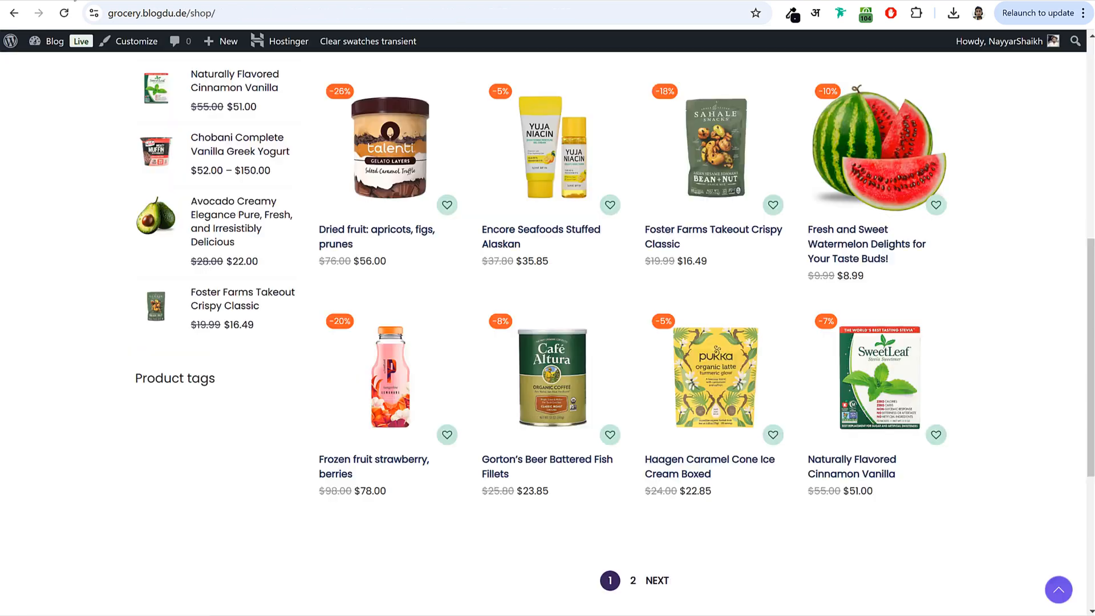
- Upload hero_banner_bg.jpg and set it as the page header background image
scroll(553, 196, up, 10)
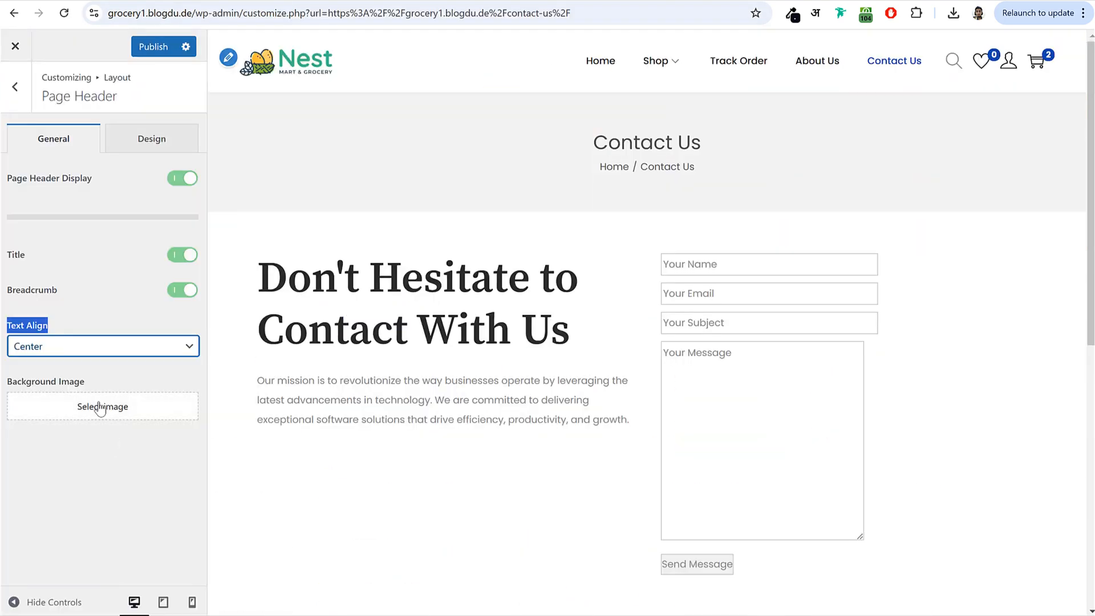
click(100, 409)
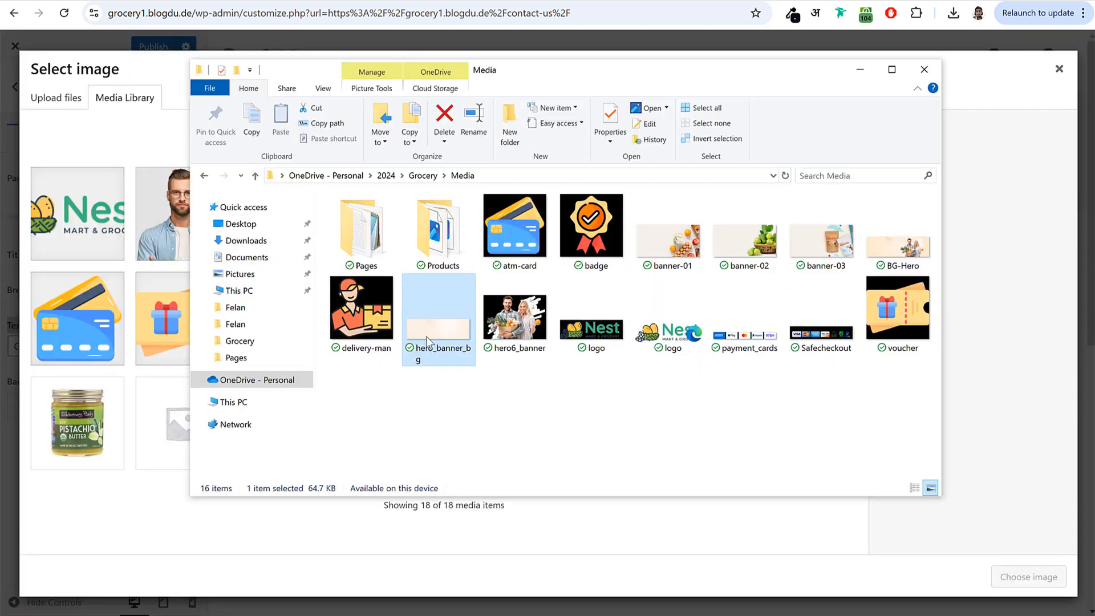
drag(426, 336, 175, 367)
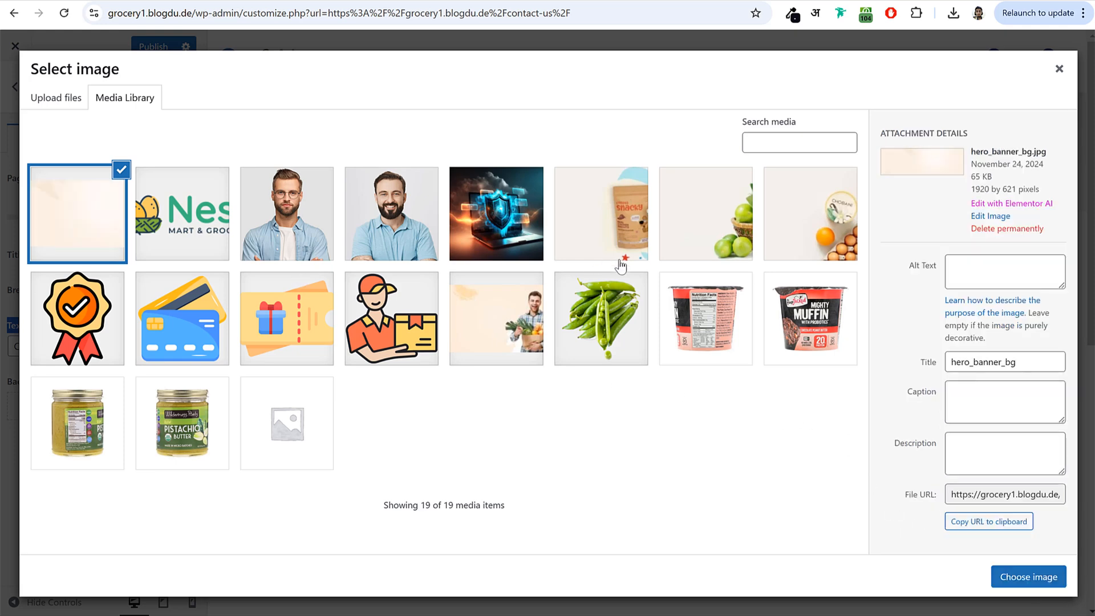
click(513, 325)
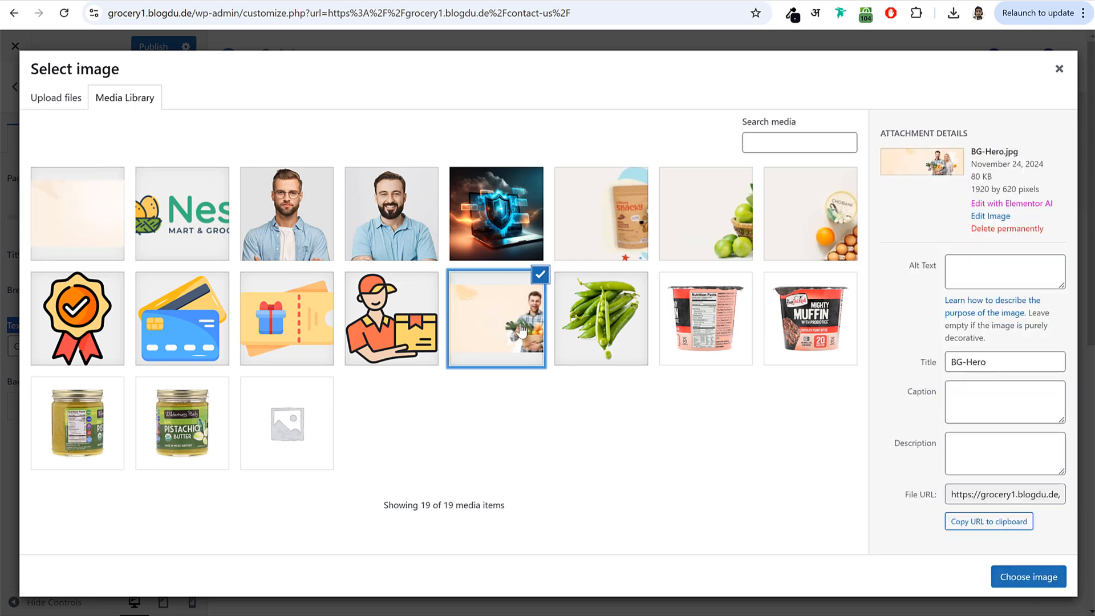
click(118, 205)
click(1028, 577)
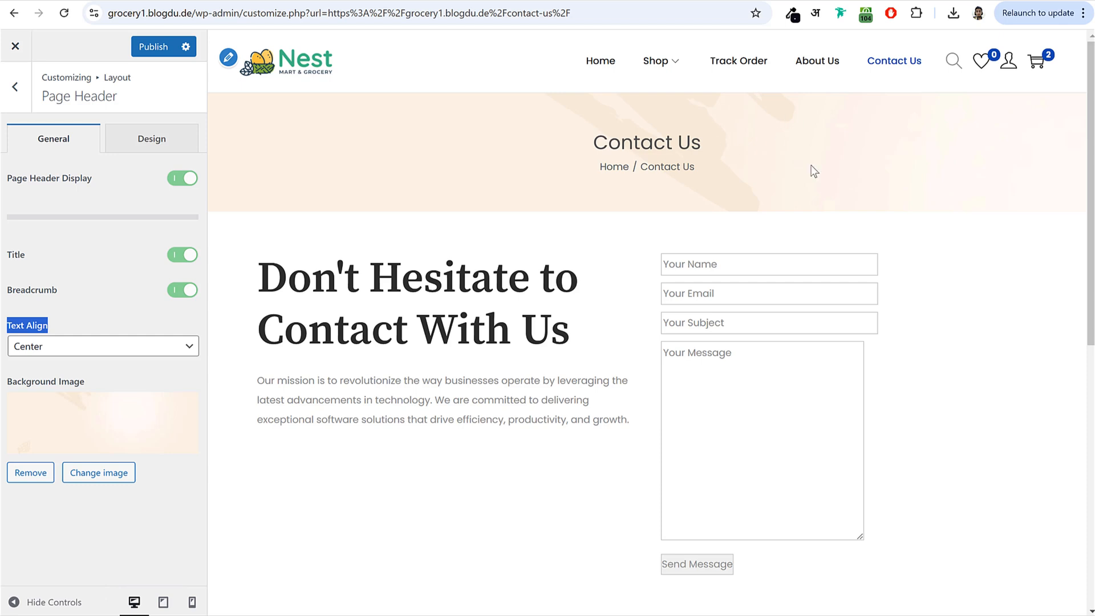
- Set the page header title colour to black #000000
click(159, 145)
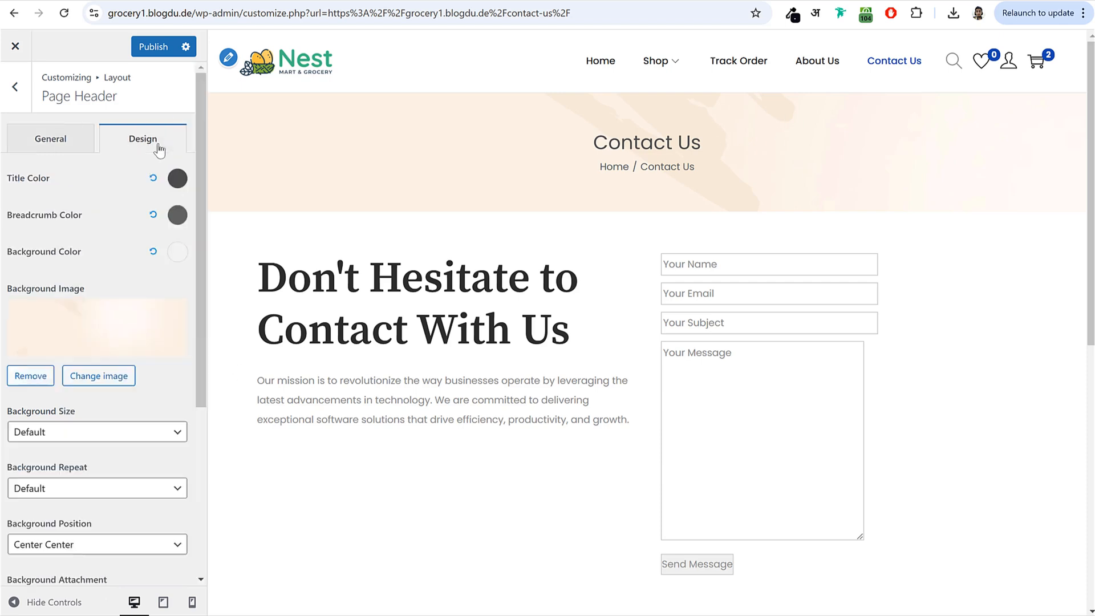
click(177, 179)
drag(22, 261, 17, 292)
click(63, 181)
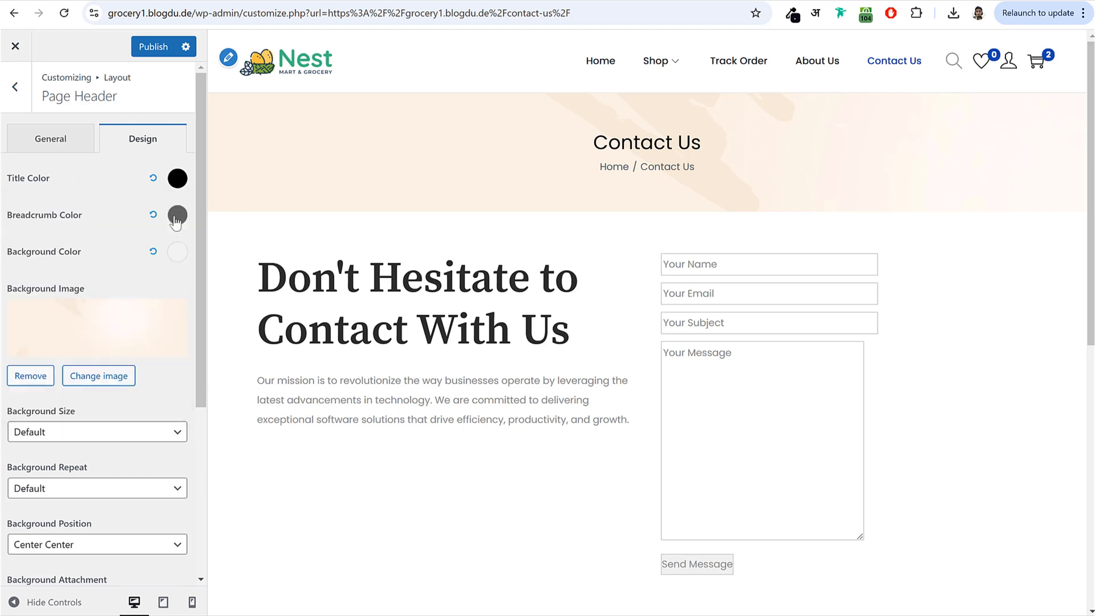
scroll(126, 293, down, 4)
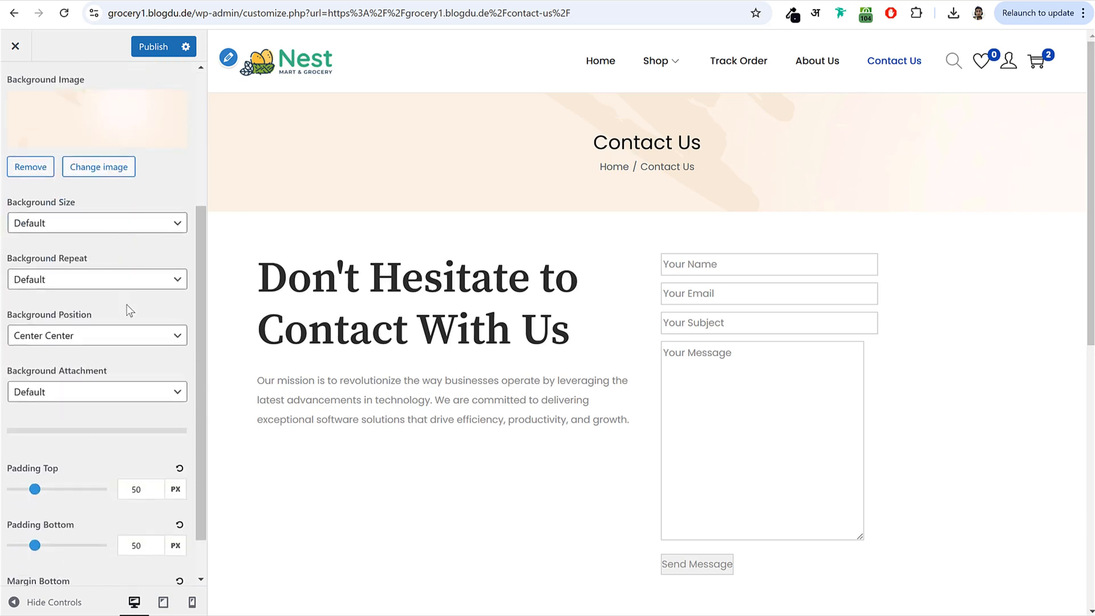
scroll(120, 342, down, 1)
scroll(125, 422, up, 3)
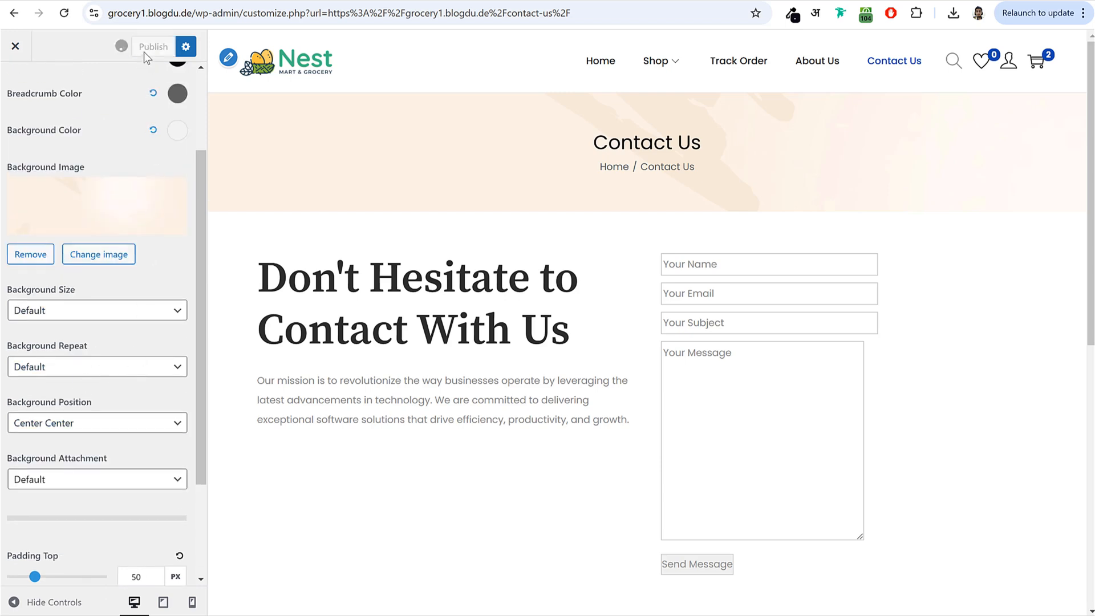
- Preview a shop listing, set the header background position to Center Top, and publish
click(740, 64)
mouse_move(673, 68)
click(748, 177)
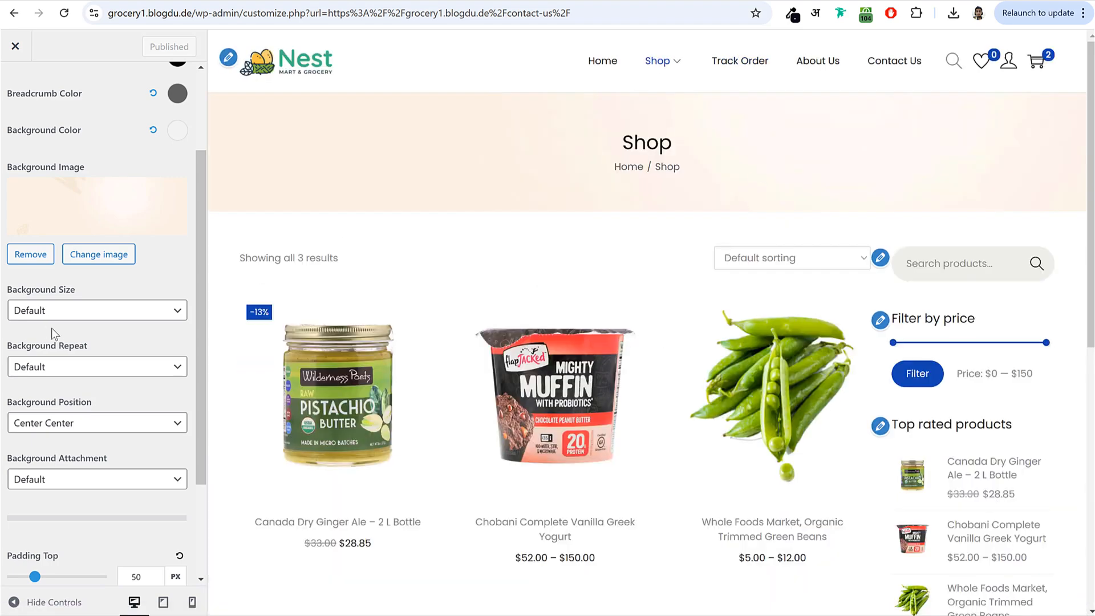
scroll(77, 342, down, 3)
click(74, 283)
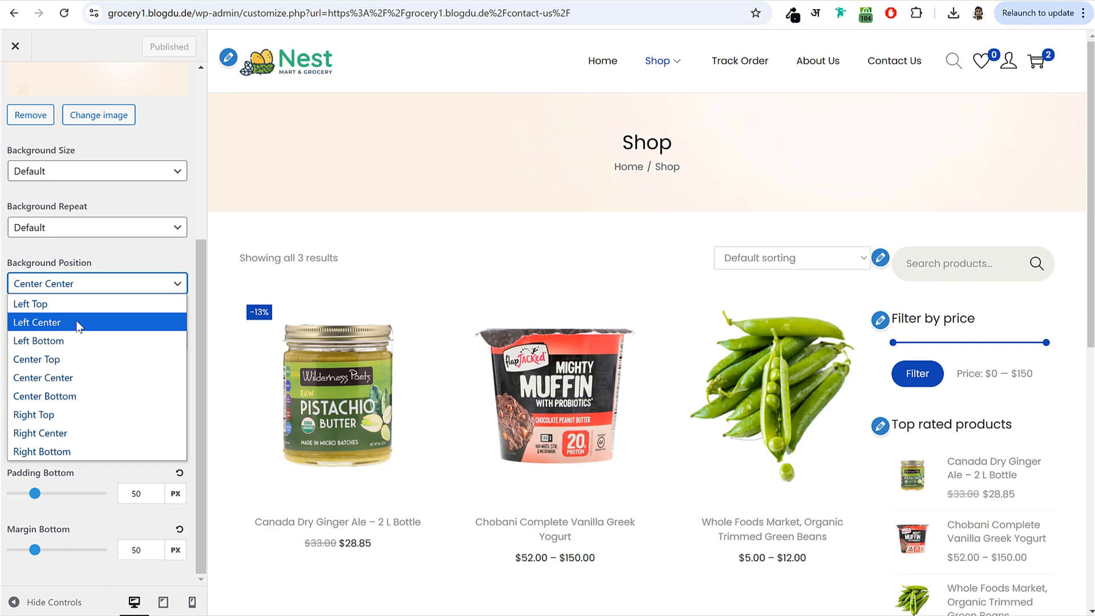
click(74, 360)
click(143, 43)
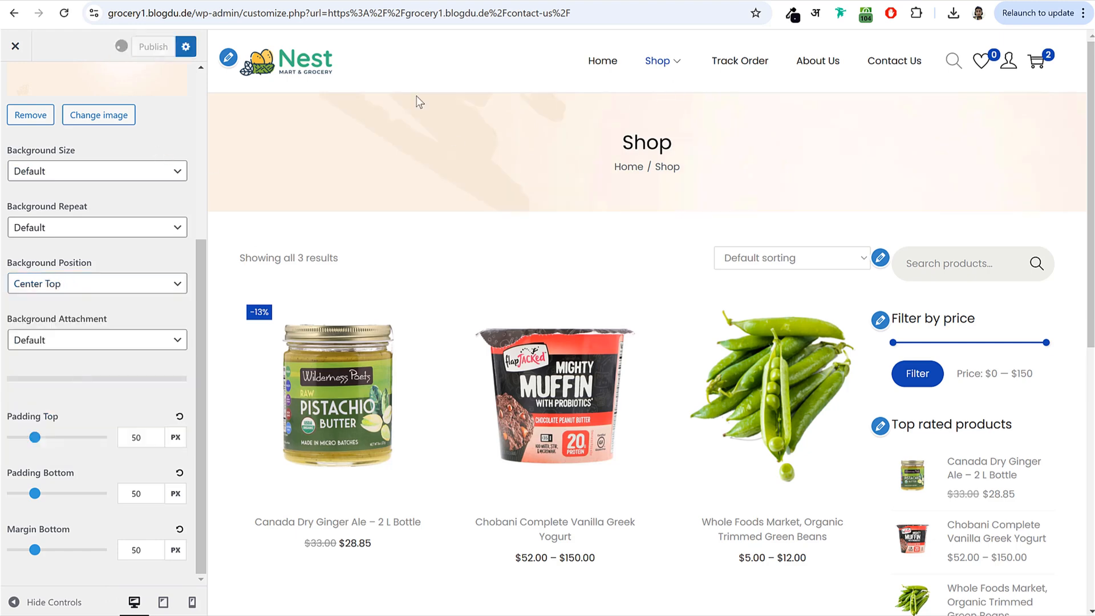
scroll(153, 248, up, 5)
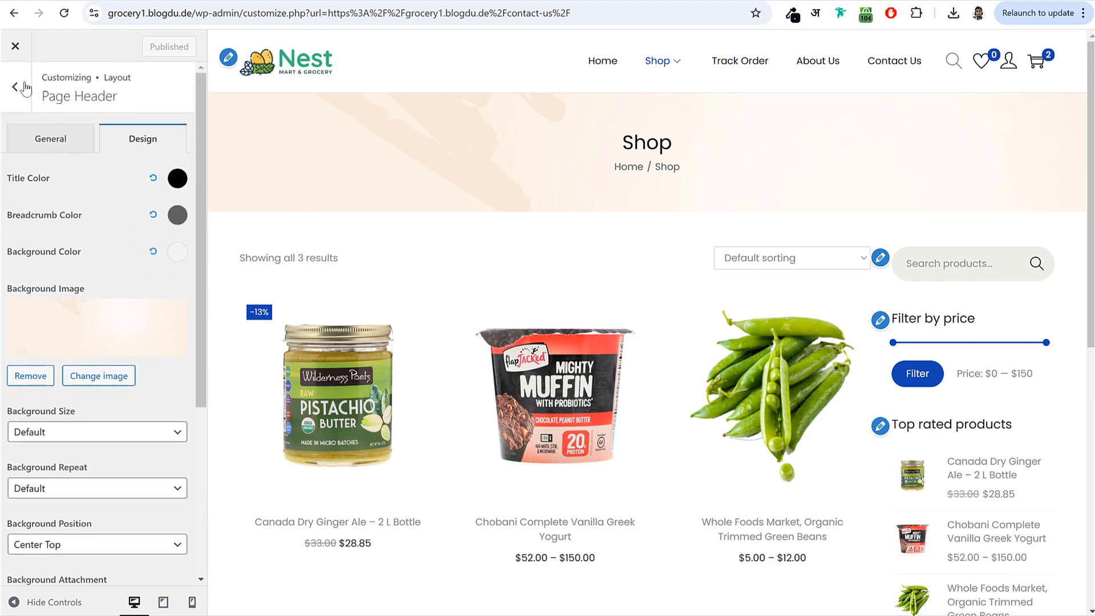
click(24, 87)
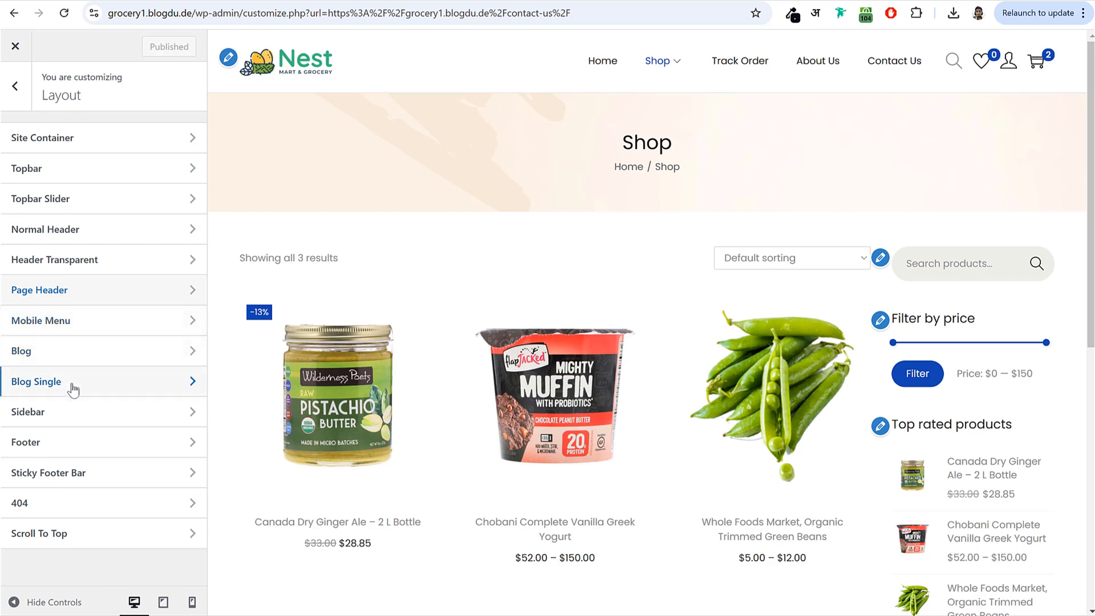
- Set the Shop/Product Archive sidebar to Left sidebar and publish
click(73, 417)
scroll(690, 313, down, 4)
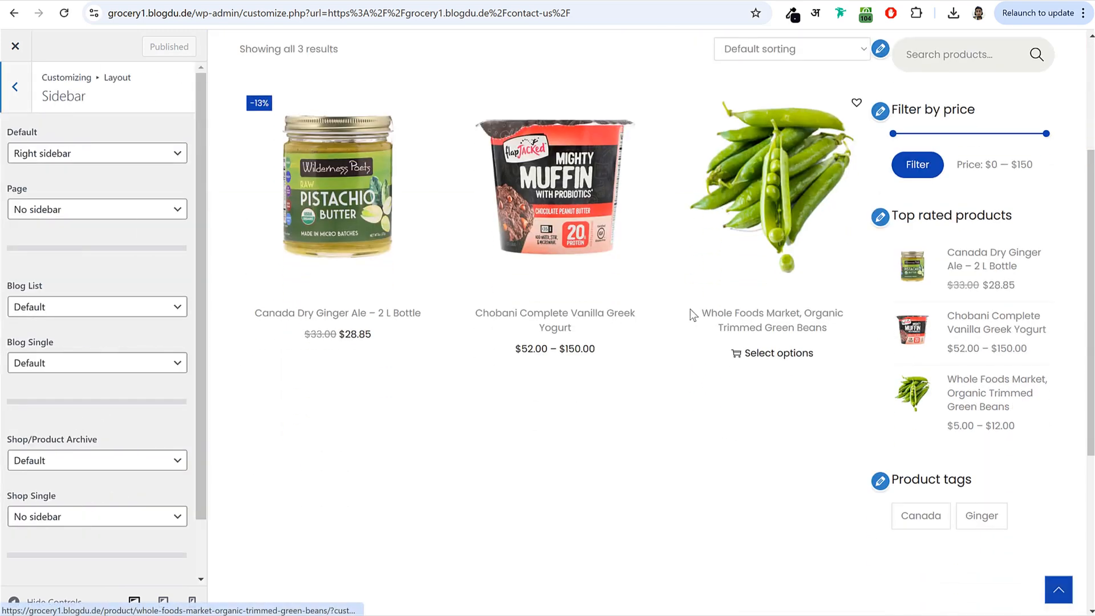
scroll(960, 291, up, 2)
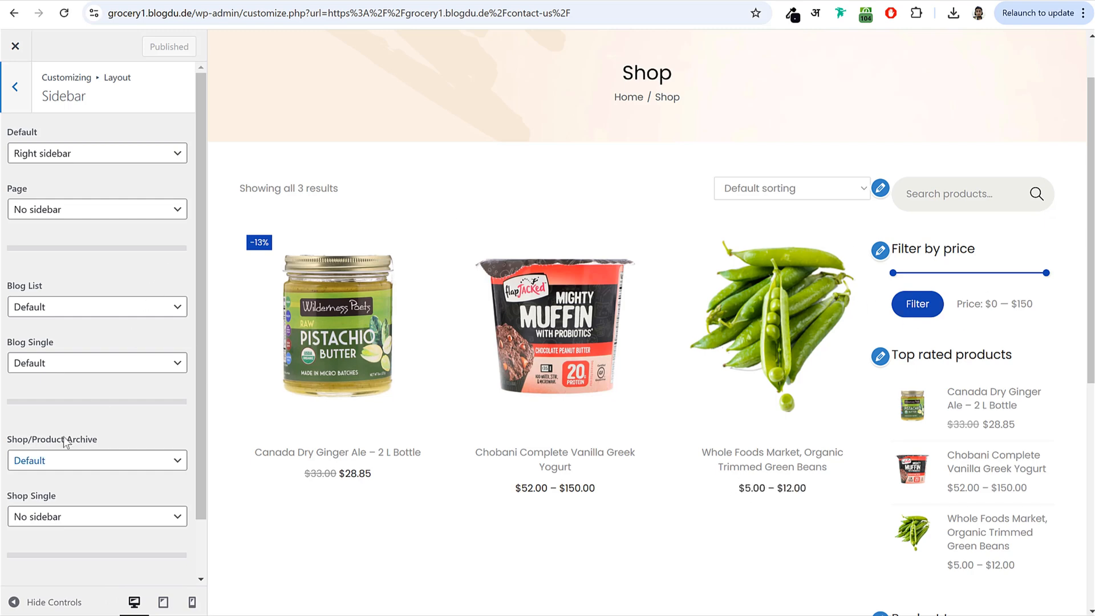
drag(11, 446, 111, 448)
click(80, 463)
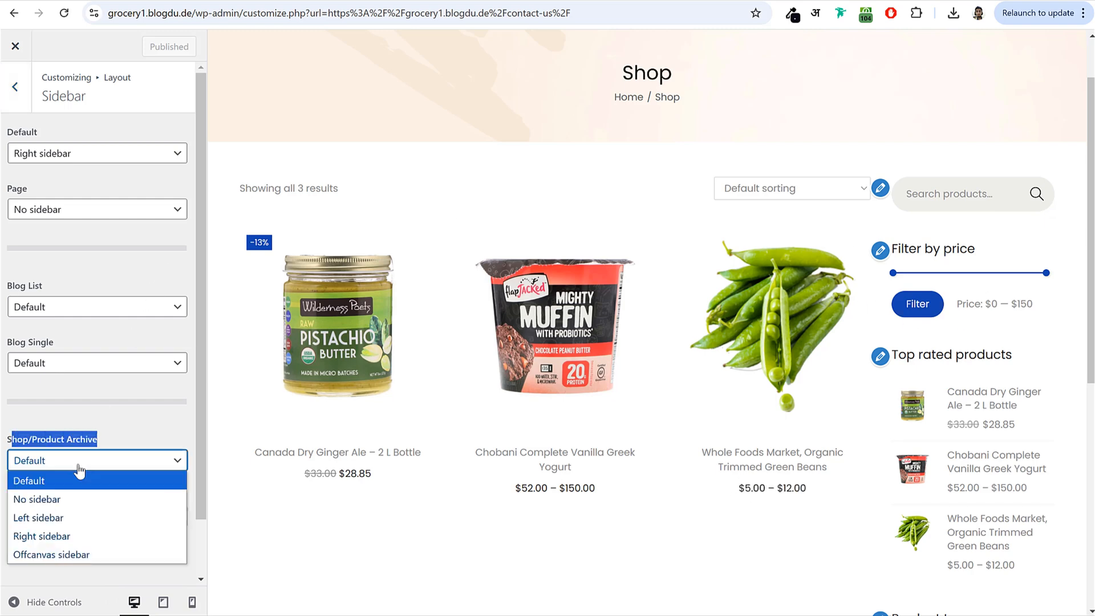
click(68, 516)
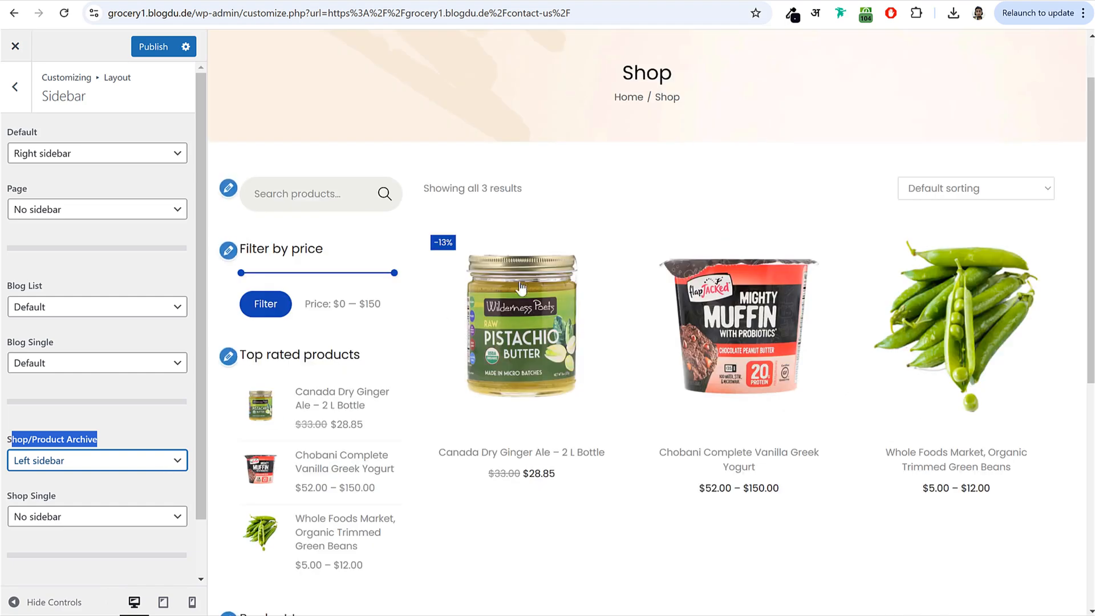
click(142, 49)
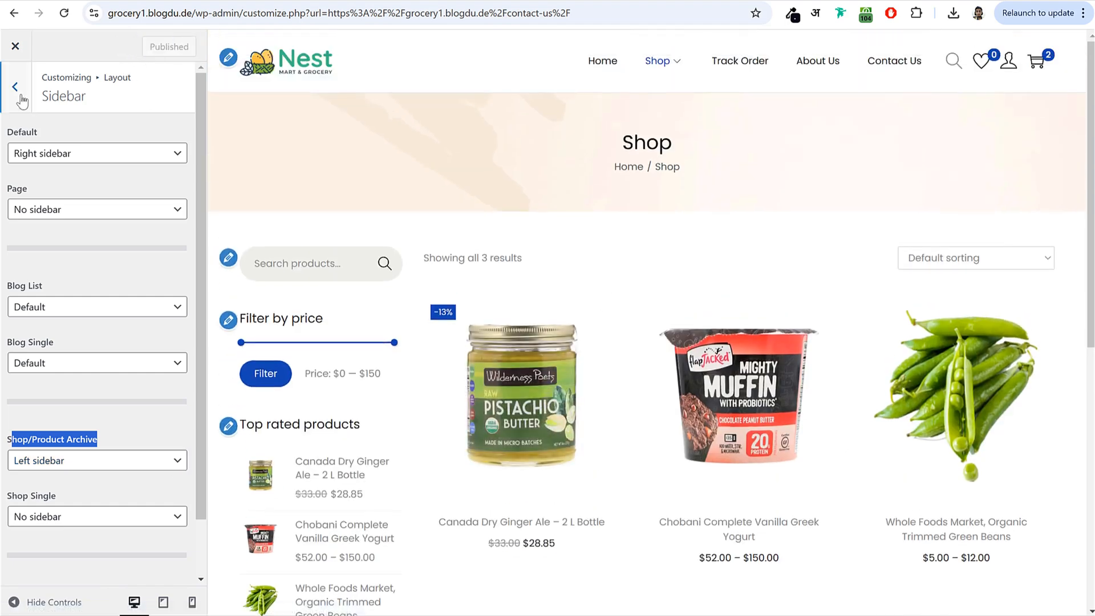
click(15, 87)
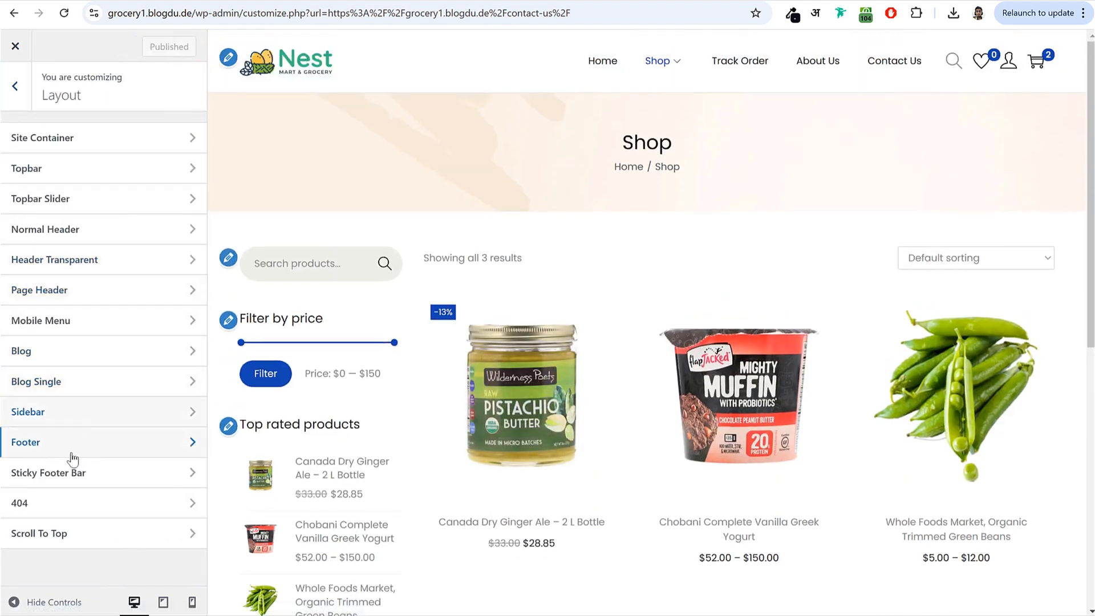
- Open the Scroll To Top settings and test the button in the preview
click(39, 533)
scroll(599, 410, down, 9)
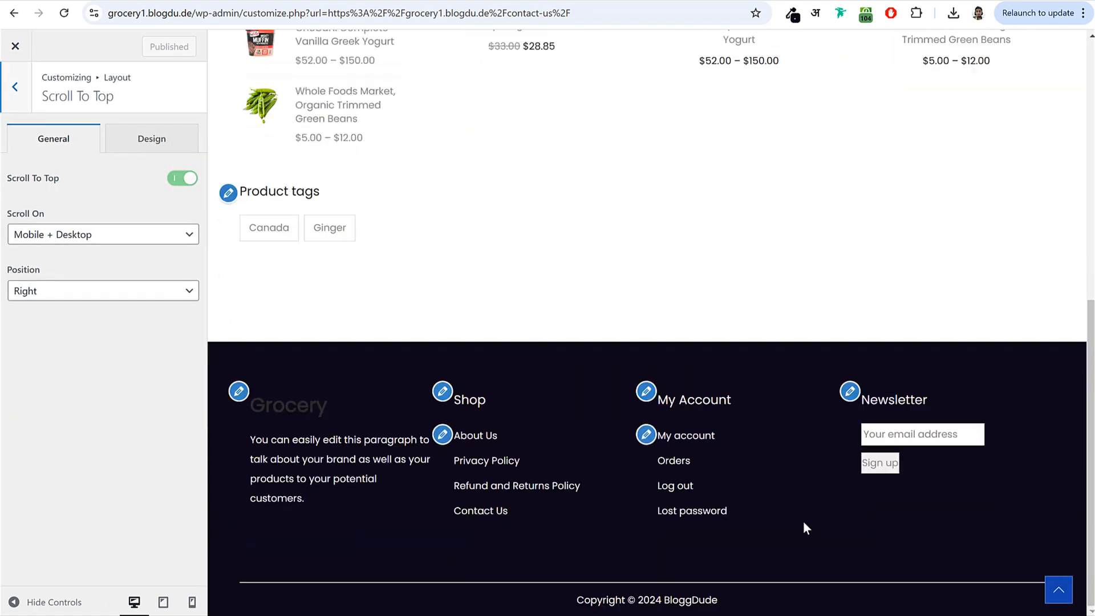
click(1059, 590)
scroll(1021, 522, down, 10)
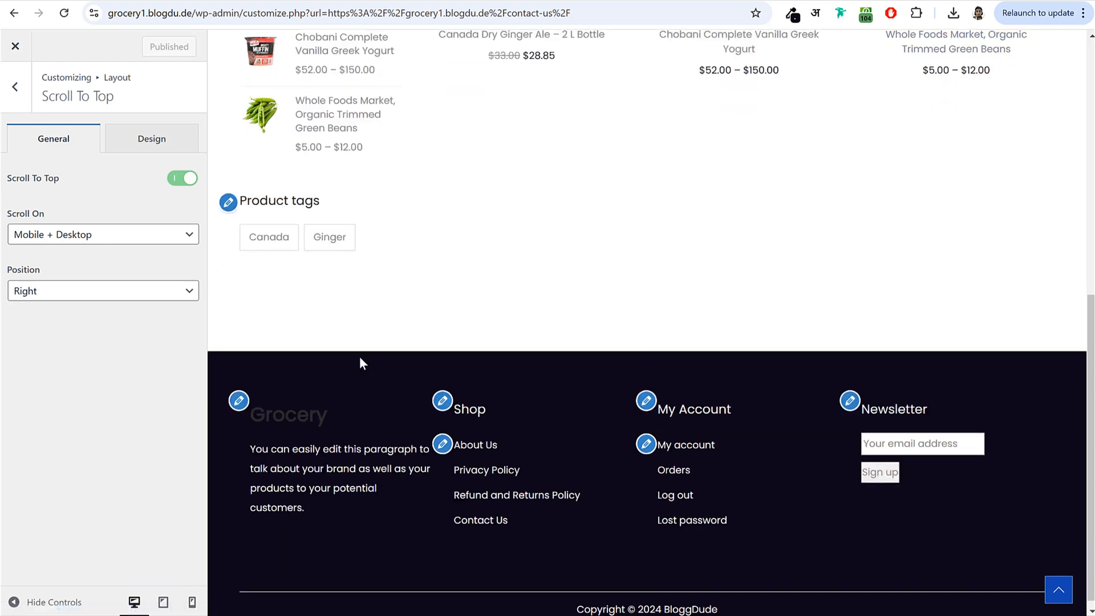
- Set the scroll-to-top background to the Sign up button's purple, #704FE6
click(157, 143)
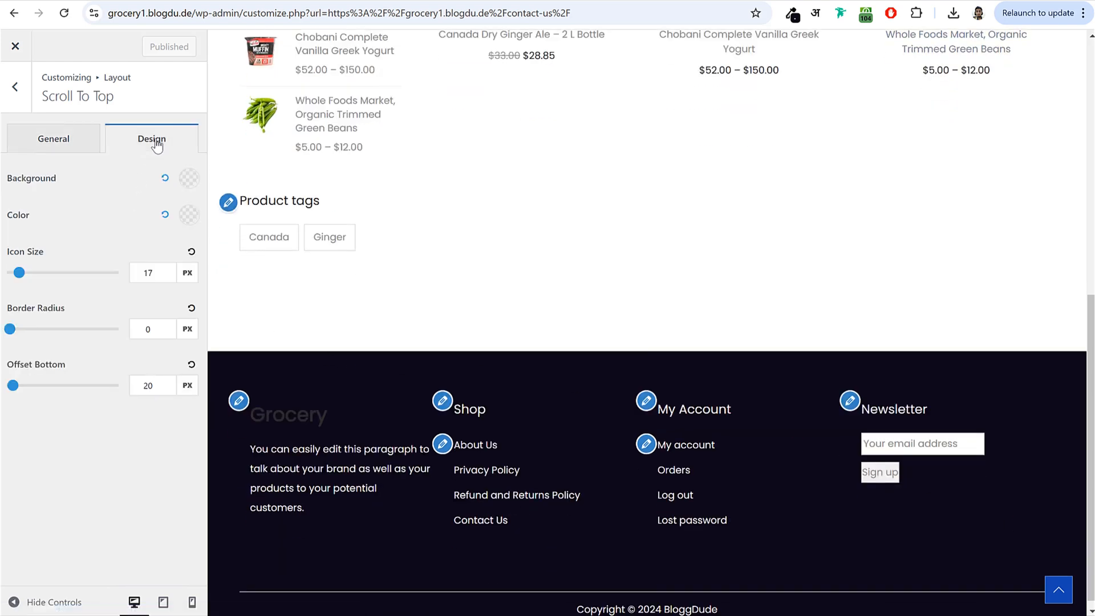
click(189, 181)
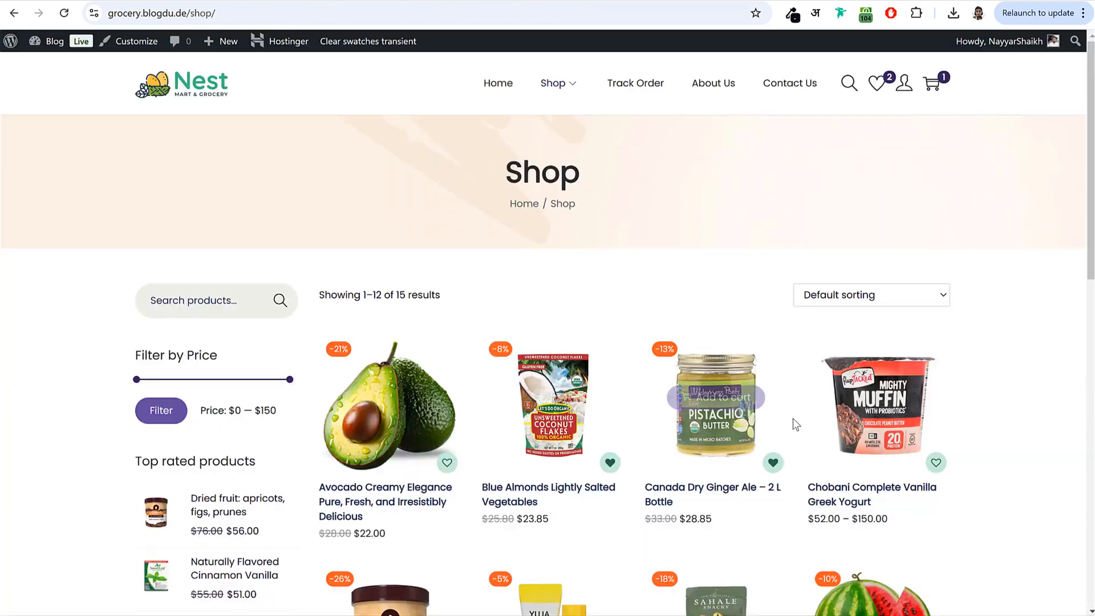
scroll(793, 418, down, 10)
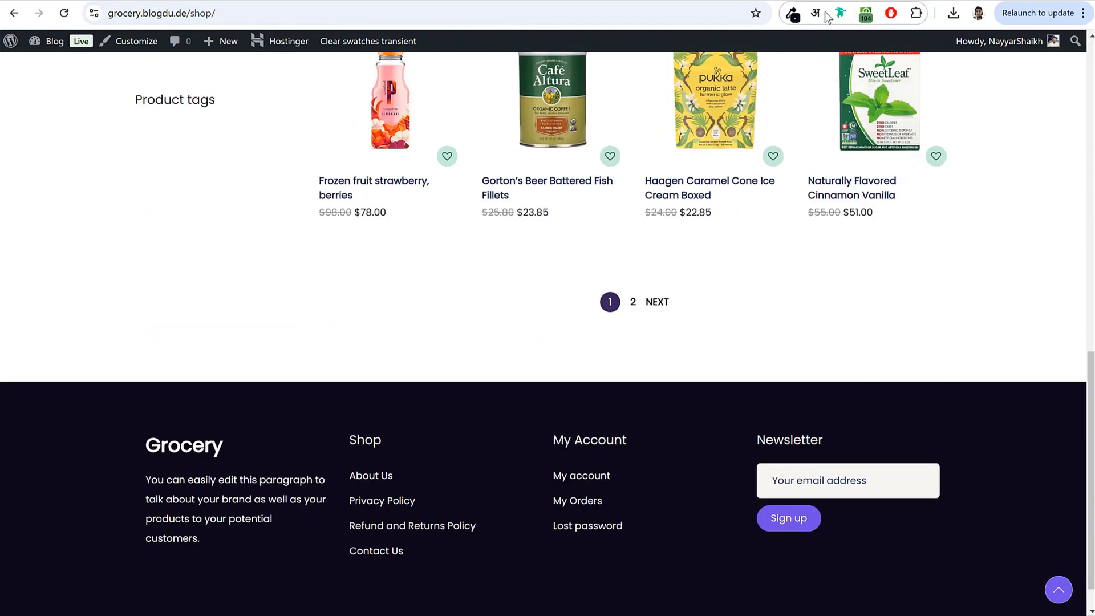
click(793, 14)
click(805, 554)
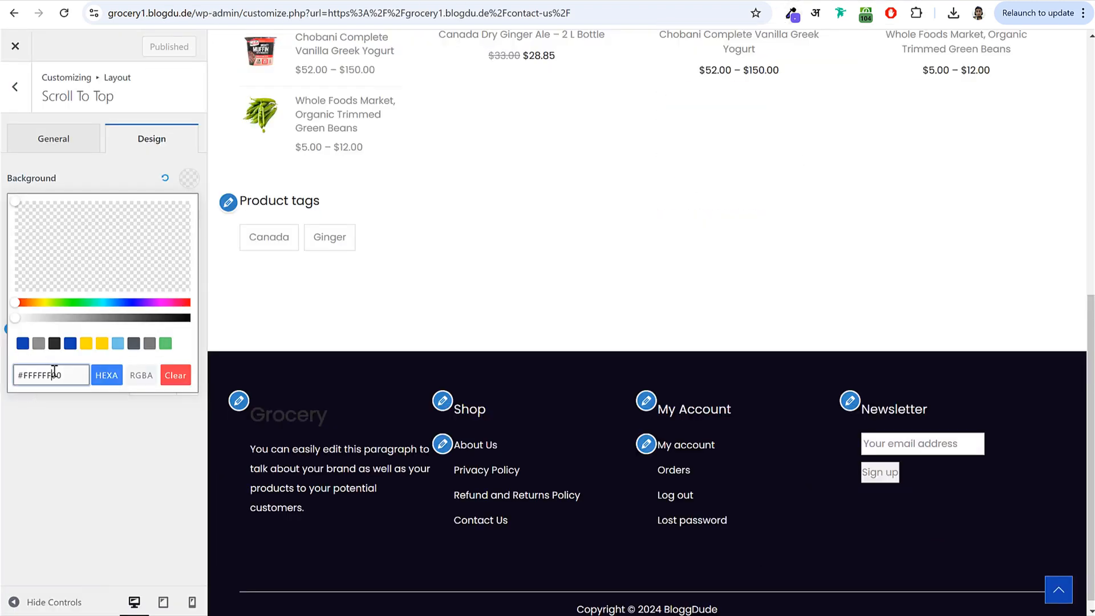
triple_click(54, 372)
key(ctrl+v)
click(127, 169)
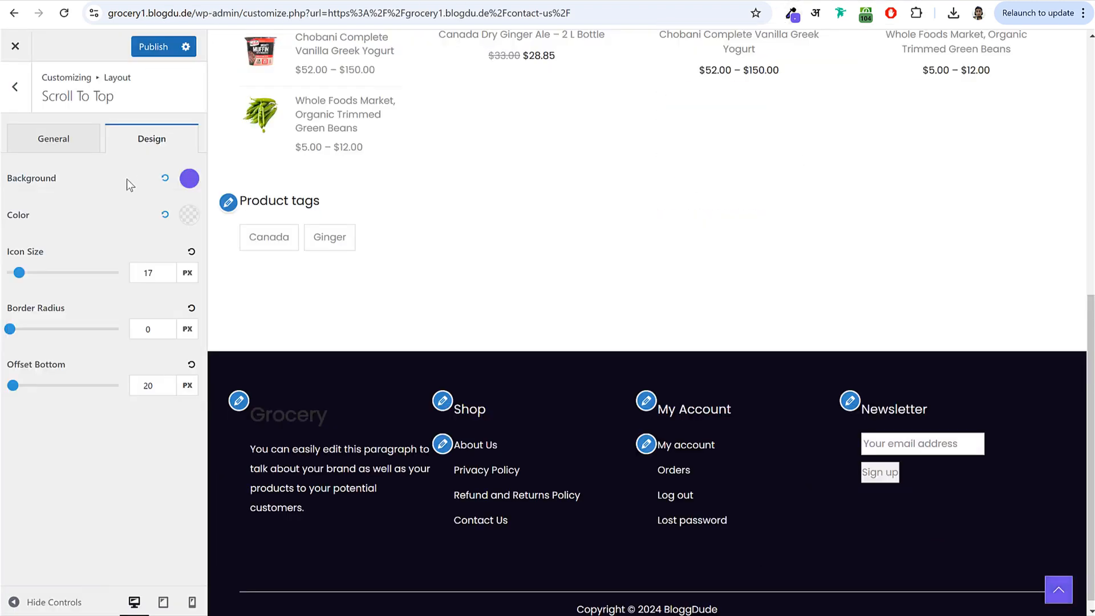
- Set the button's border radius to 50 and publish
double_click(154, 328)
text(50)
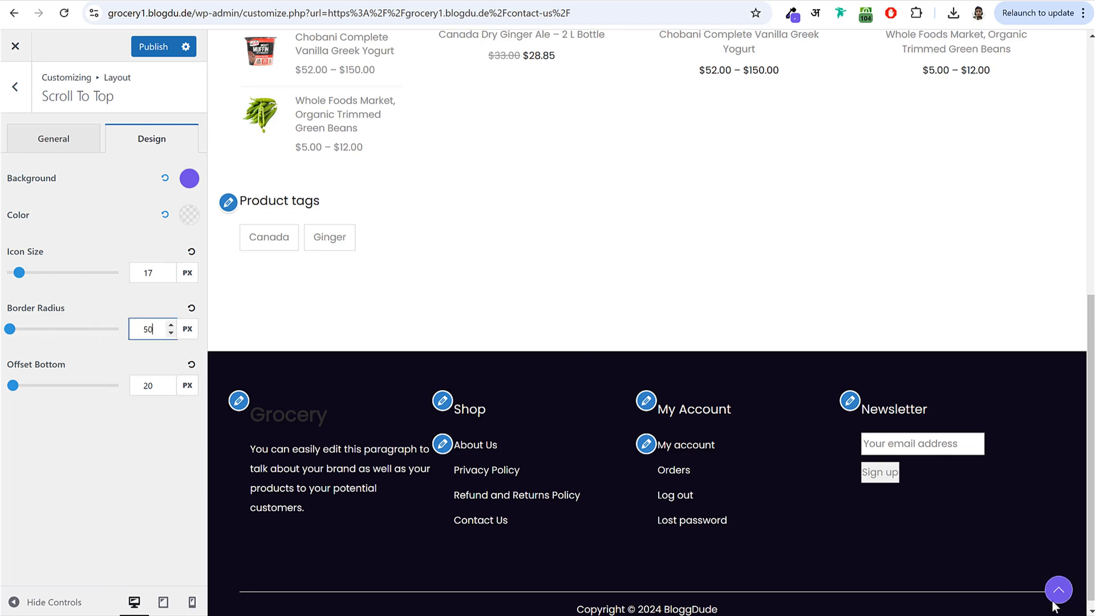
scroll(607, 273, up, 8)
click(155, 48)
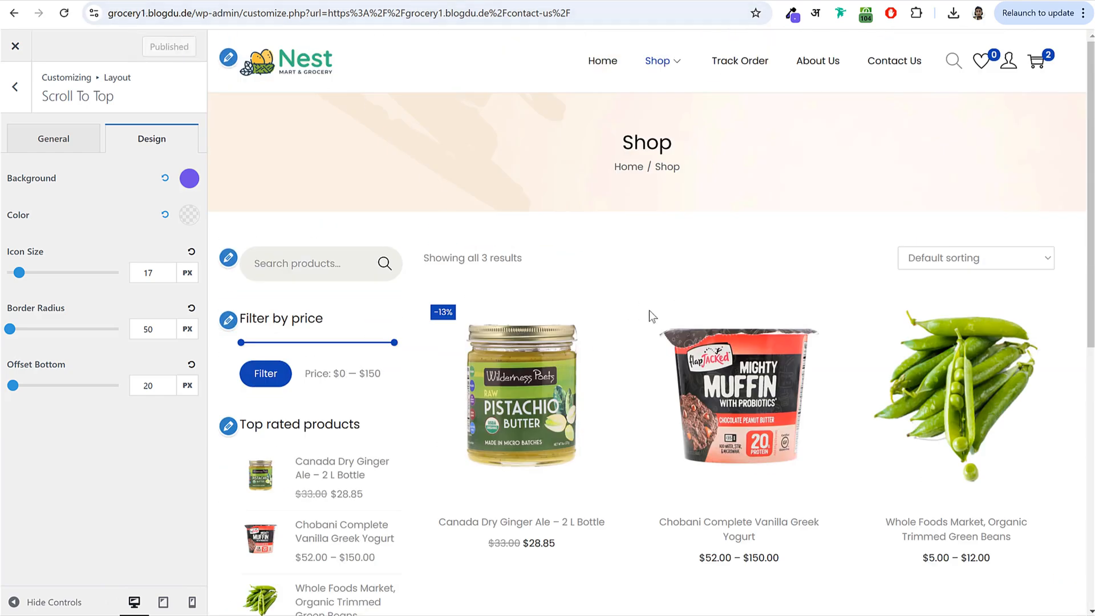
- Scroll through the live shop page, then return to the Customizer's Layout panel
scroll(577, 299, down, 3)
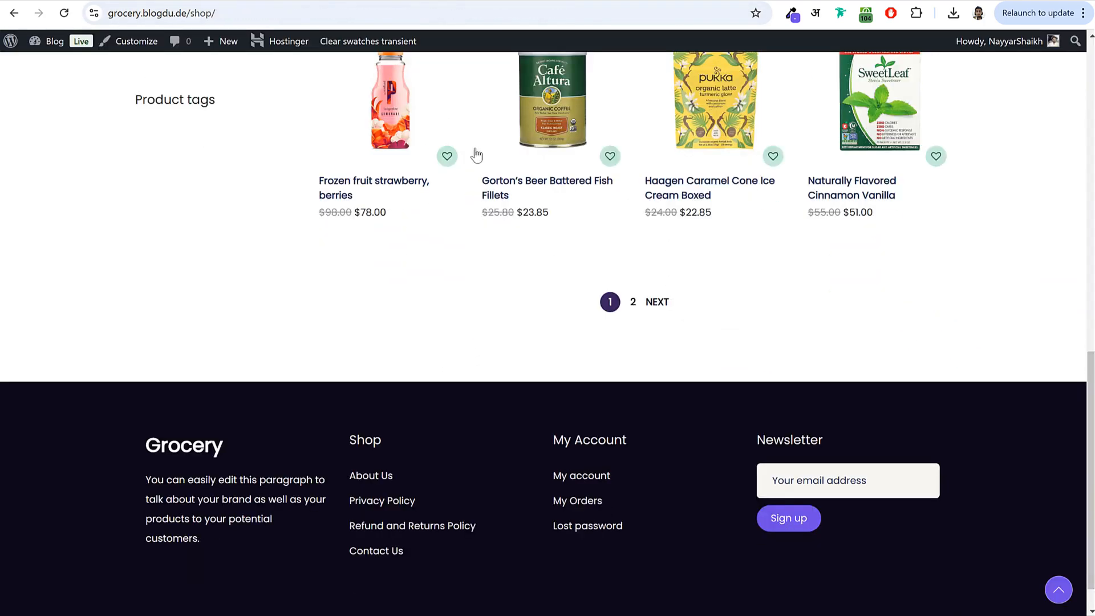
scroll(628, 188, up, 6)
scroll(753, 244, up, 4)
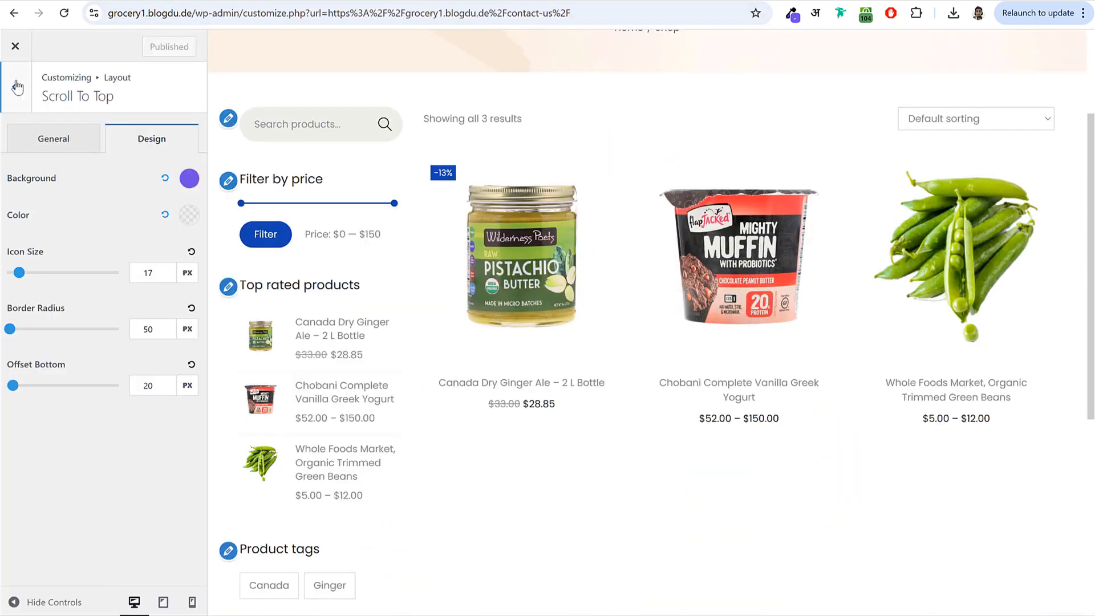
click(17, 87)
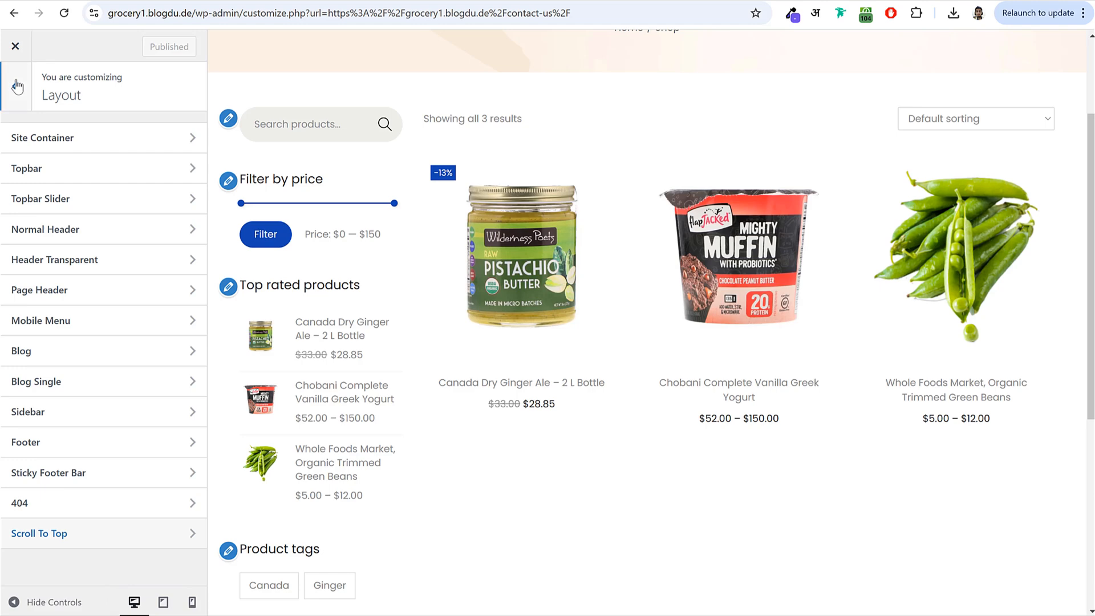
- Set WooCommerce Product Catalog to show 4 products per row on desktop
click(16, 87)
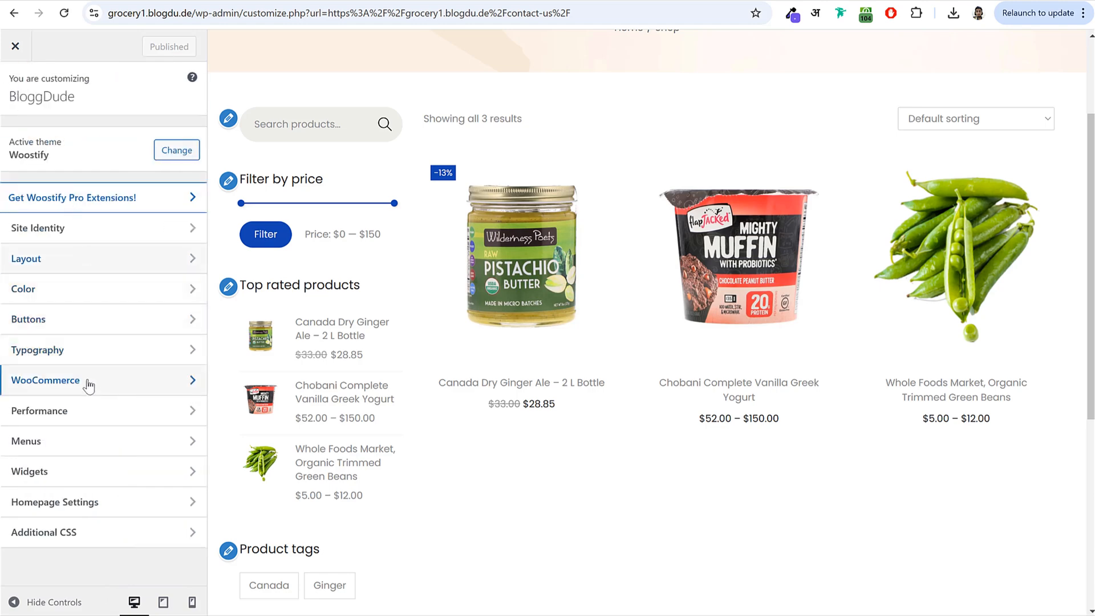
click(92, 381)
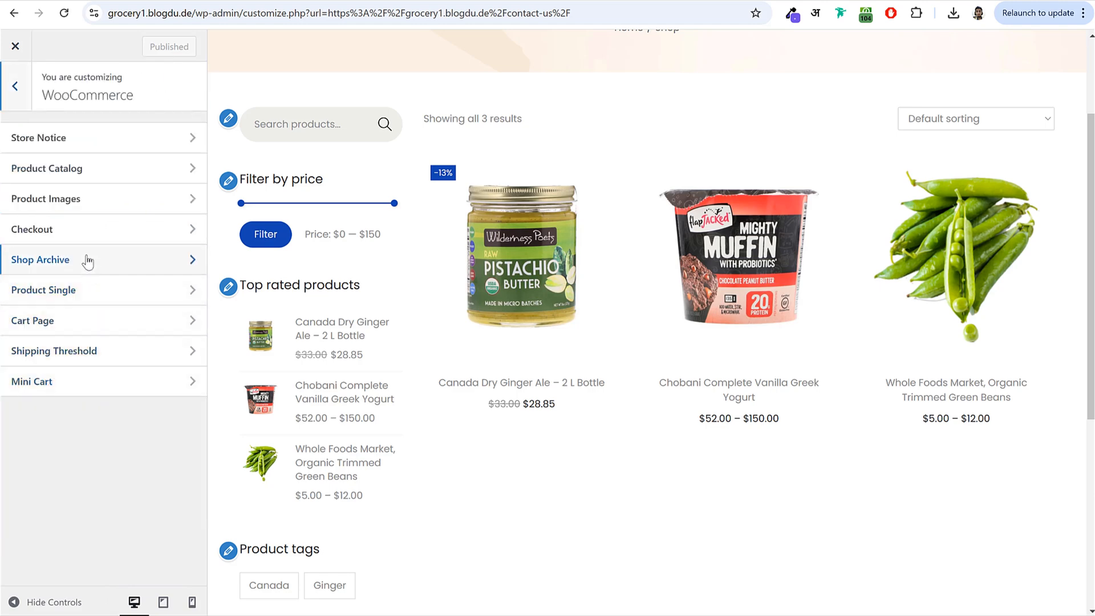
click(81, 204)
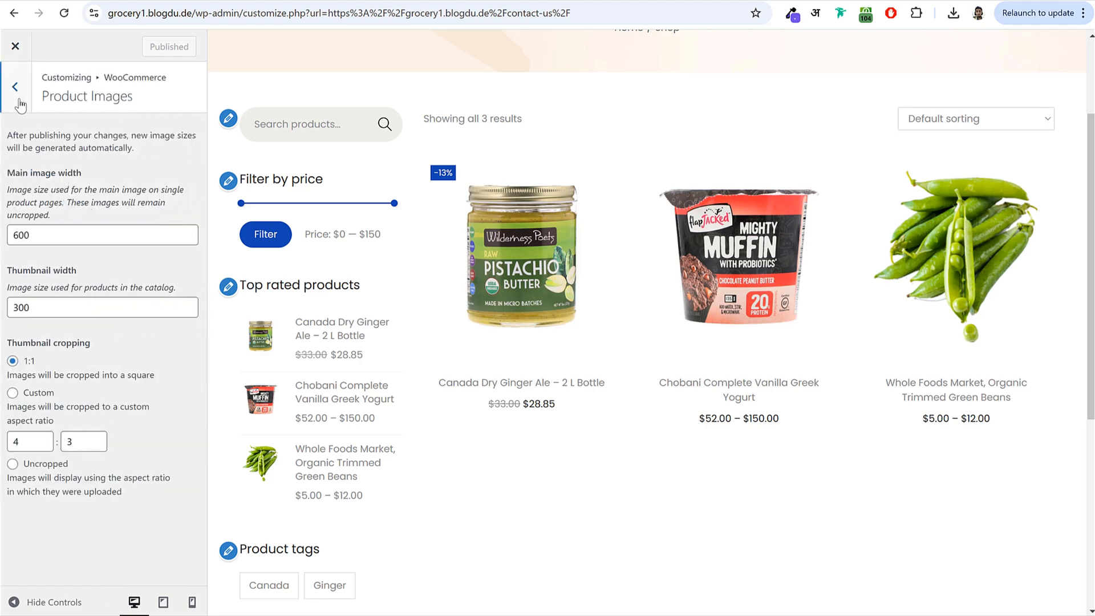
click(15, 87)
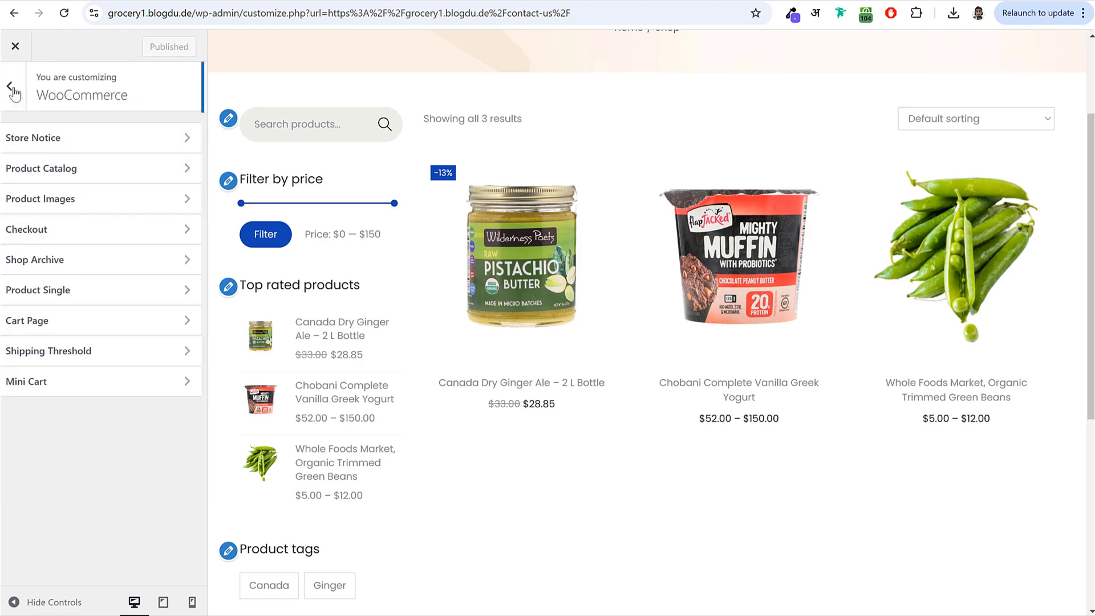
click(89, 175)
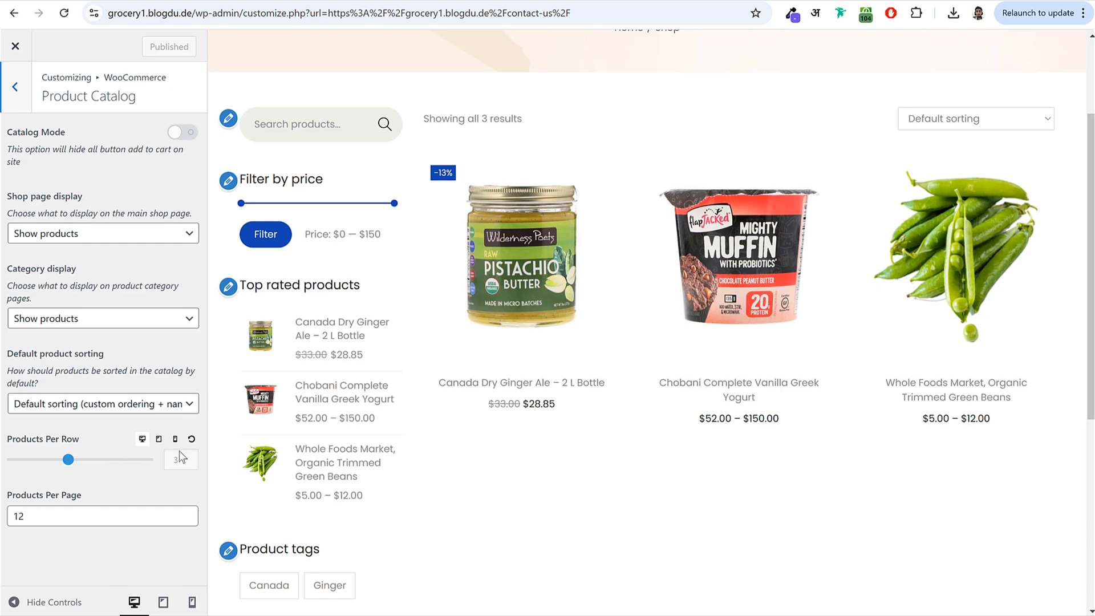
drag(80, 465, 98, 461)
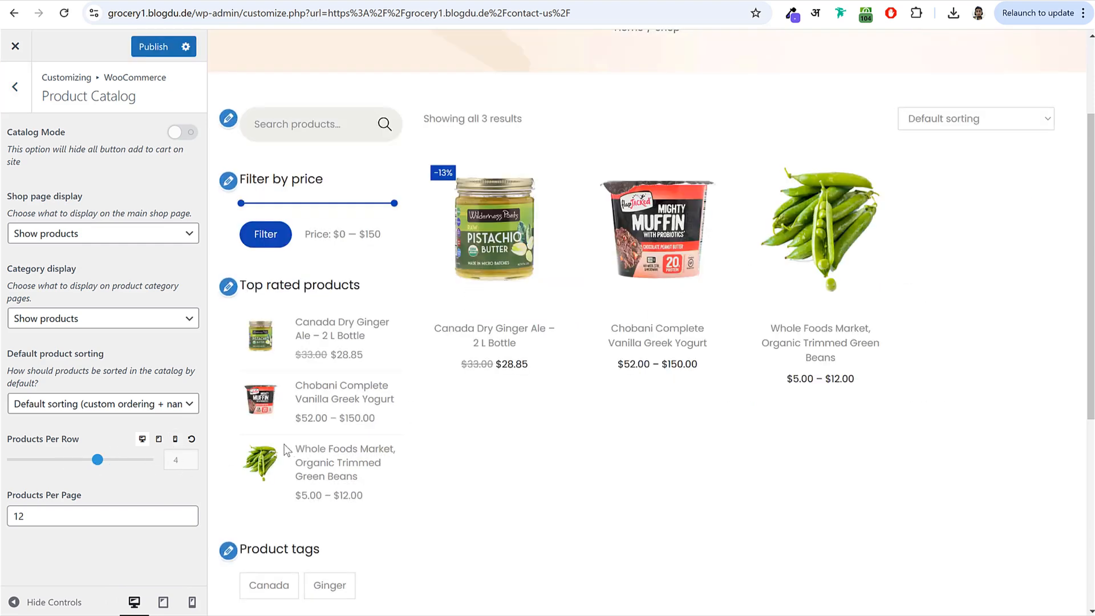
- Set 2 products per row for mobile, then return to desktop preview and the WooCommerce list
click(158, 444)
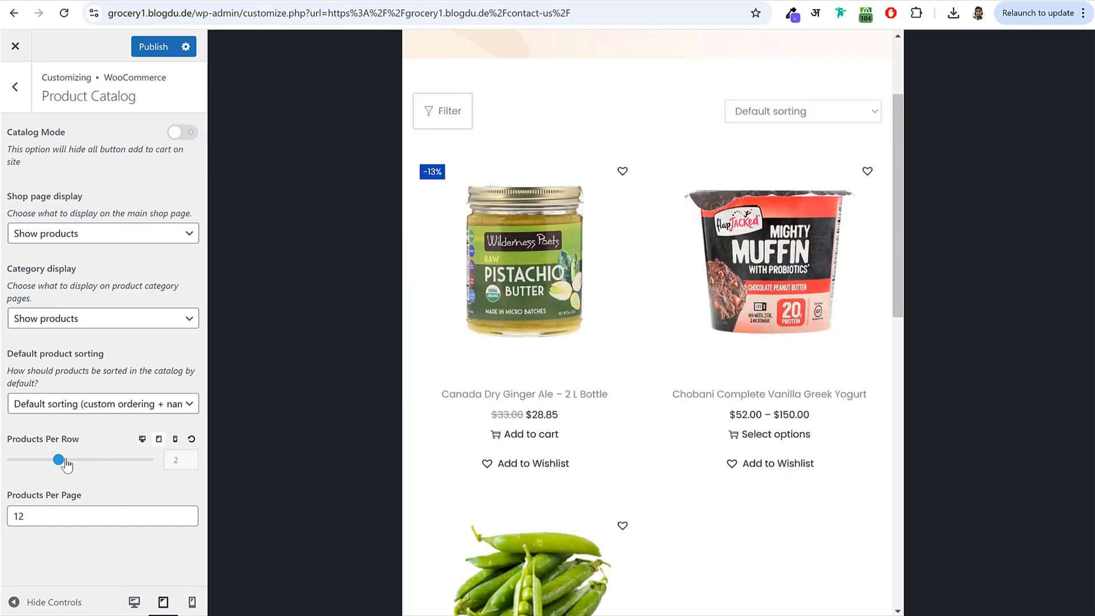
click(176, 440)
drag(19, 461, 83, 460)
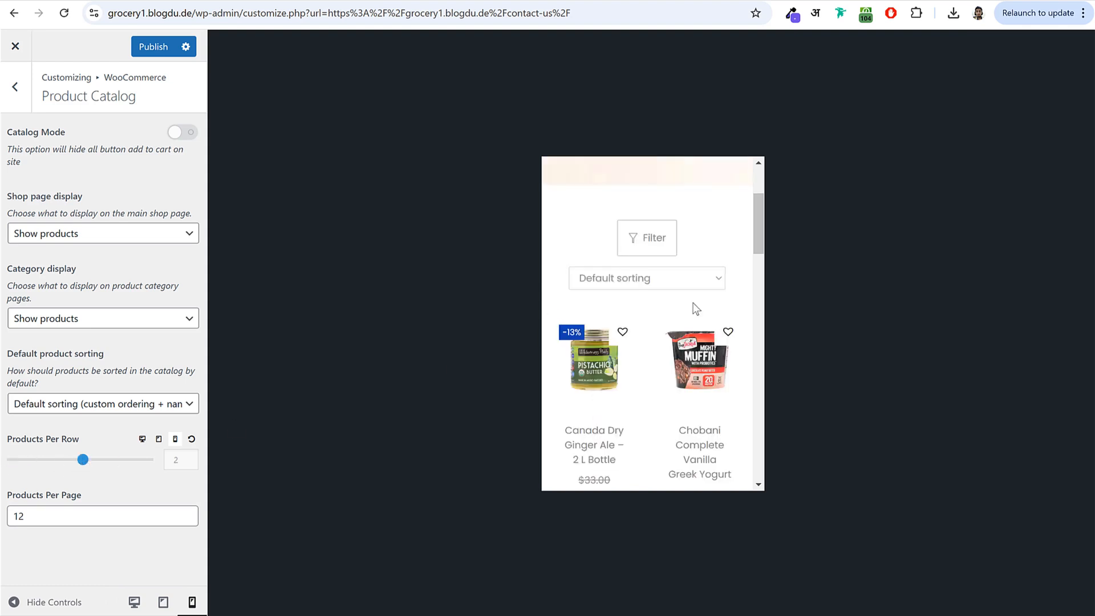
click(134, 602)
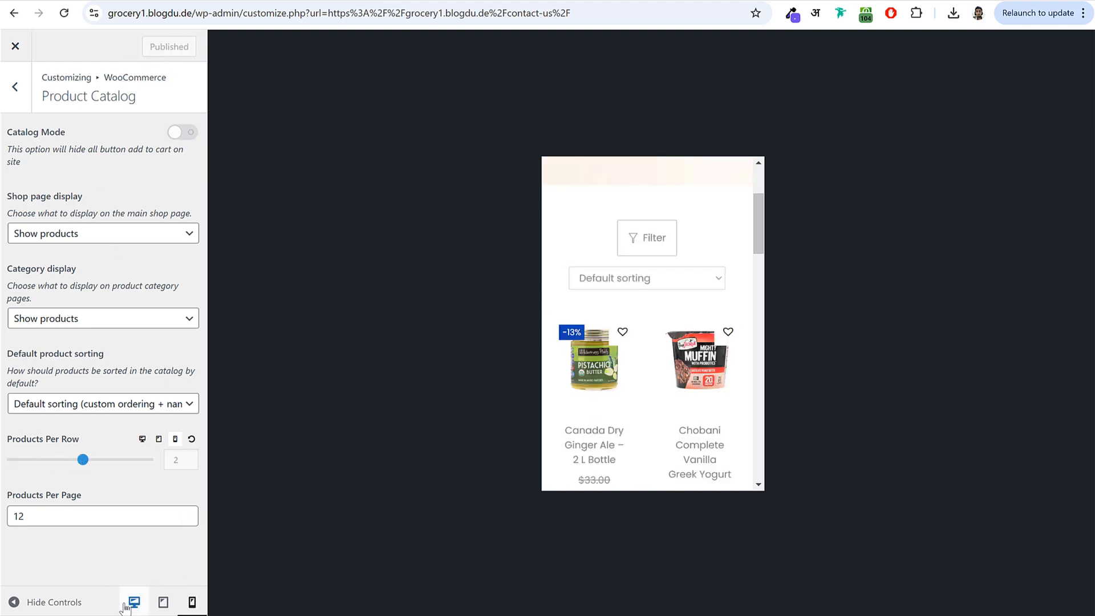
click(17, 89)
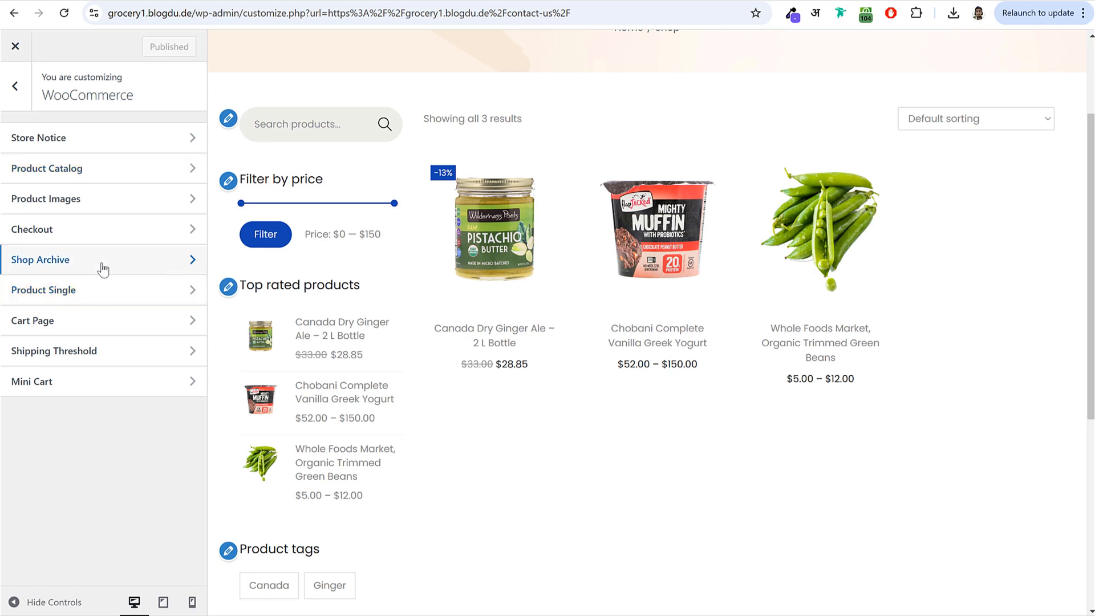
- Set Shop Archive product content alignment to Left and publish
click(100, 265)
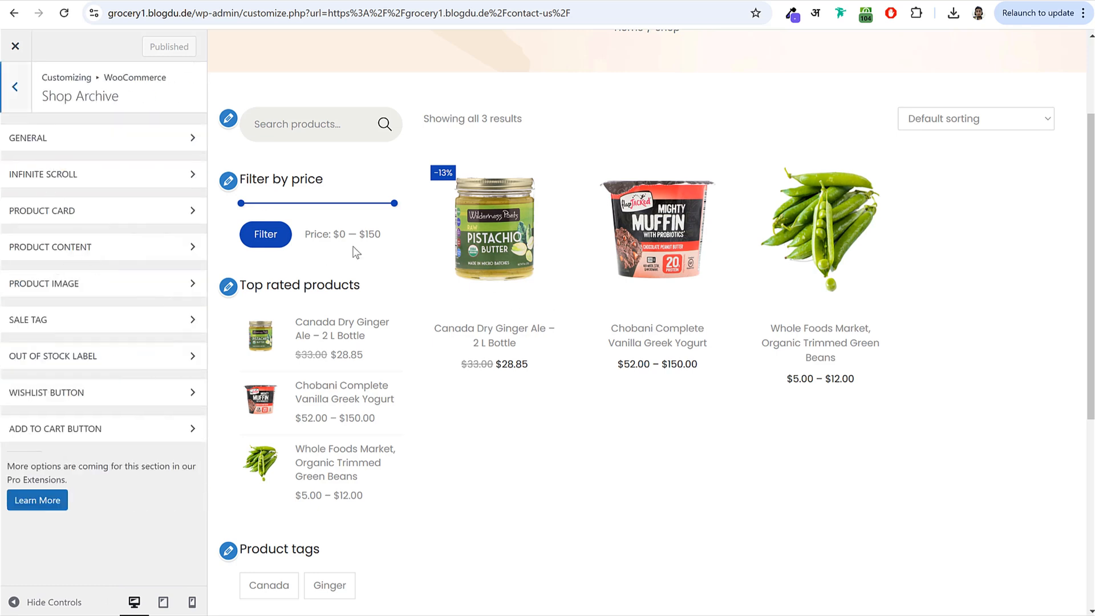
click(65, 134)
click(67, 137)
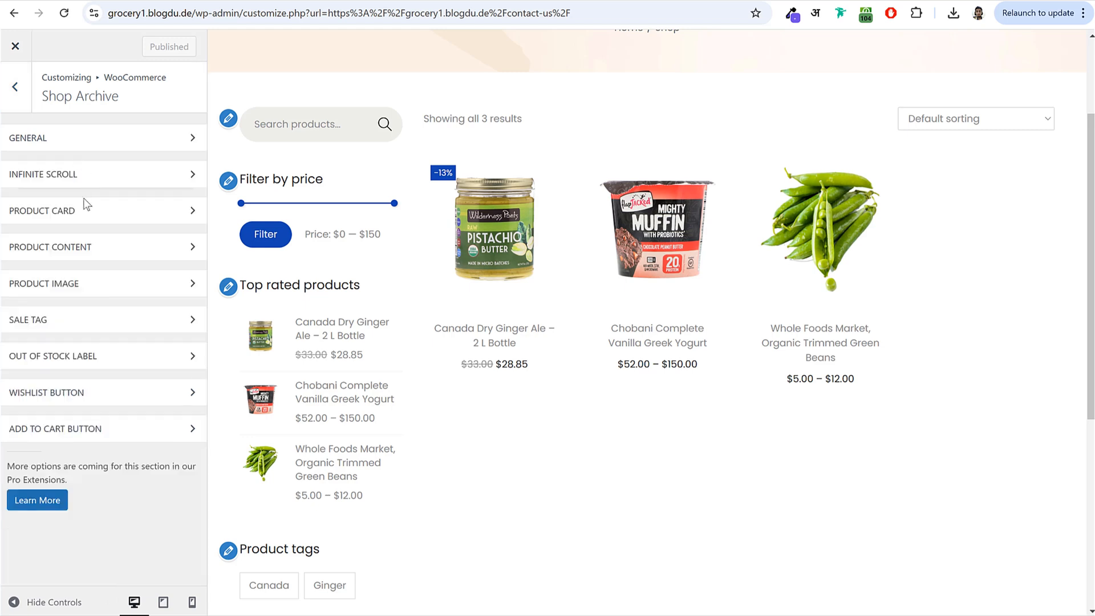
click(86, 247)
click(103, 302)
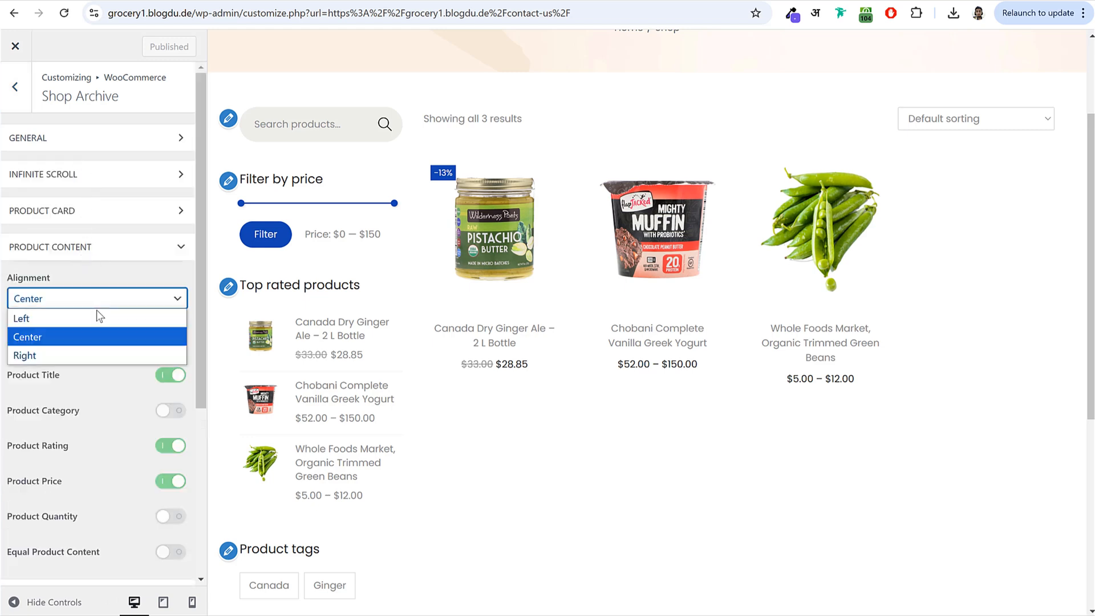
click(89, 318)
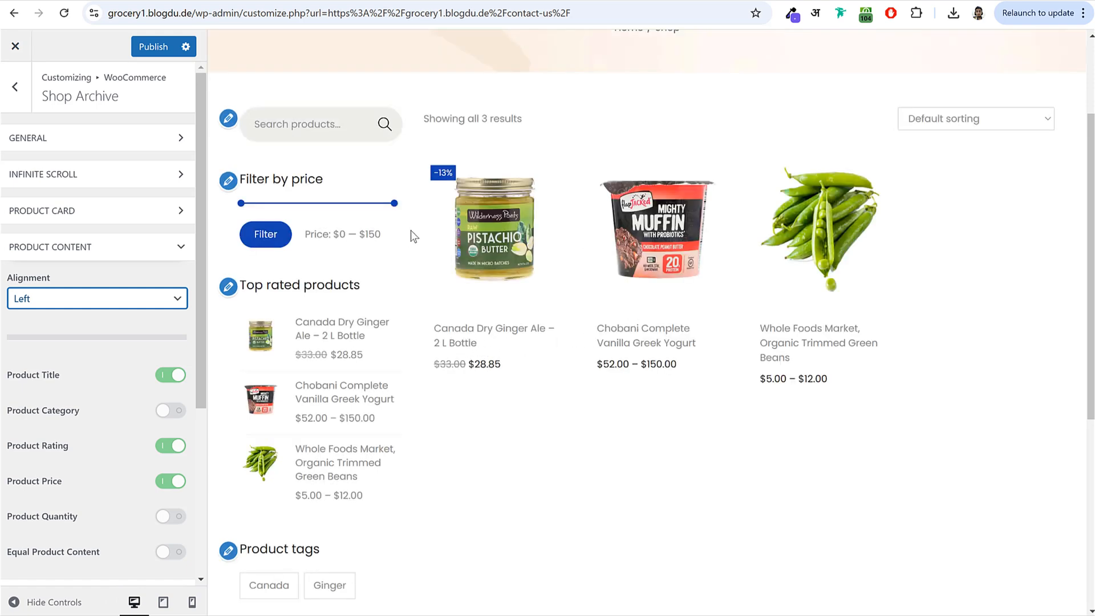
click(151, 46)
- Reload the Customizer and view the Shop page in the preview, scrolling down the grid
key(F5)
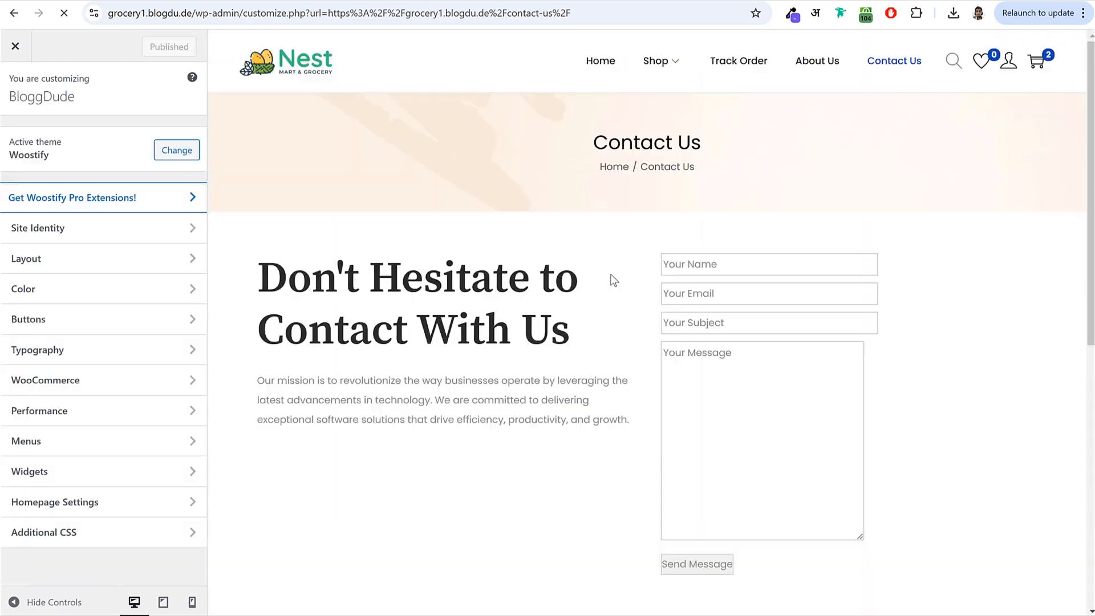
click(654, 63)
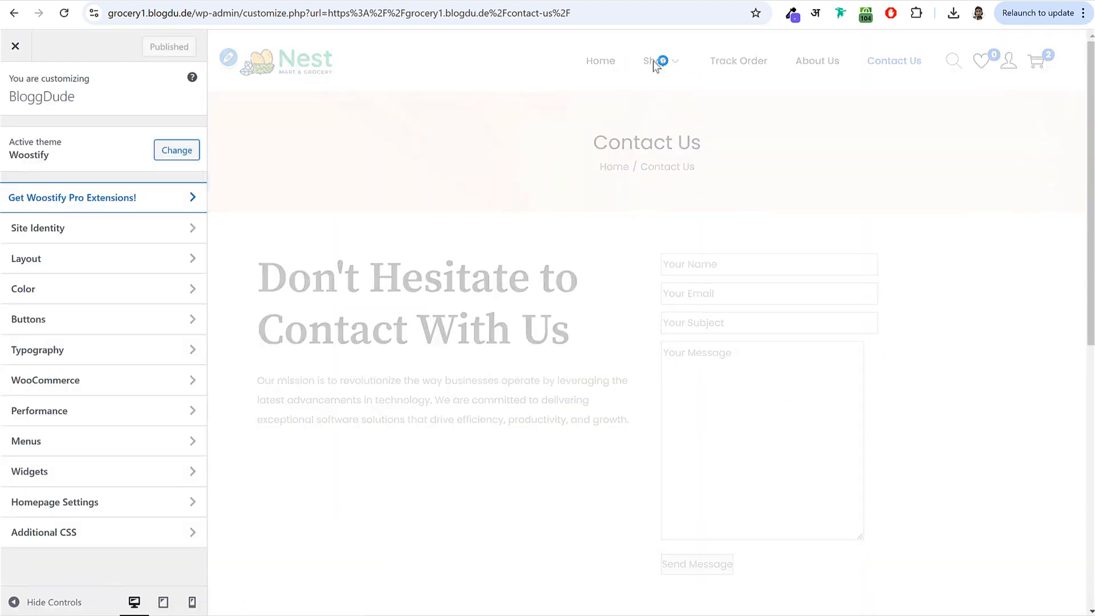
scroll(516, 377, down, 1)
scroll(516, 377, down, 2)
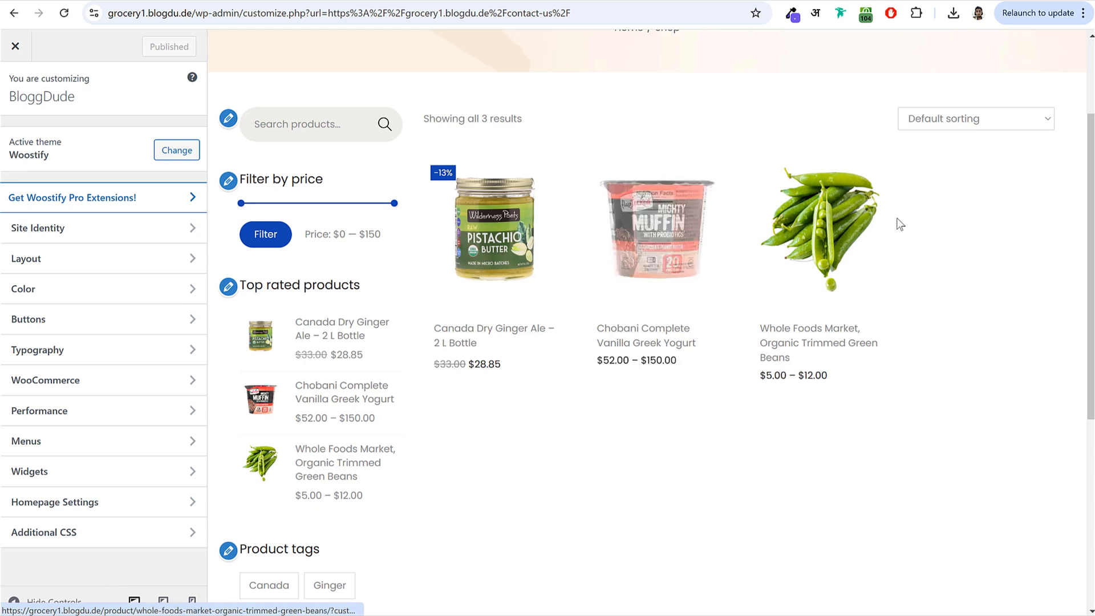
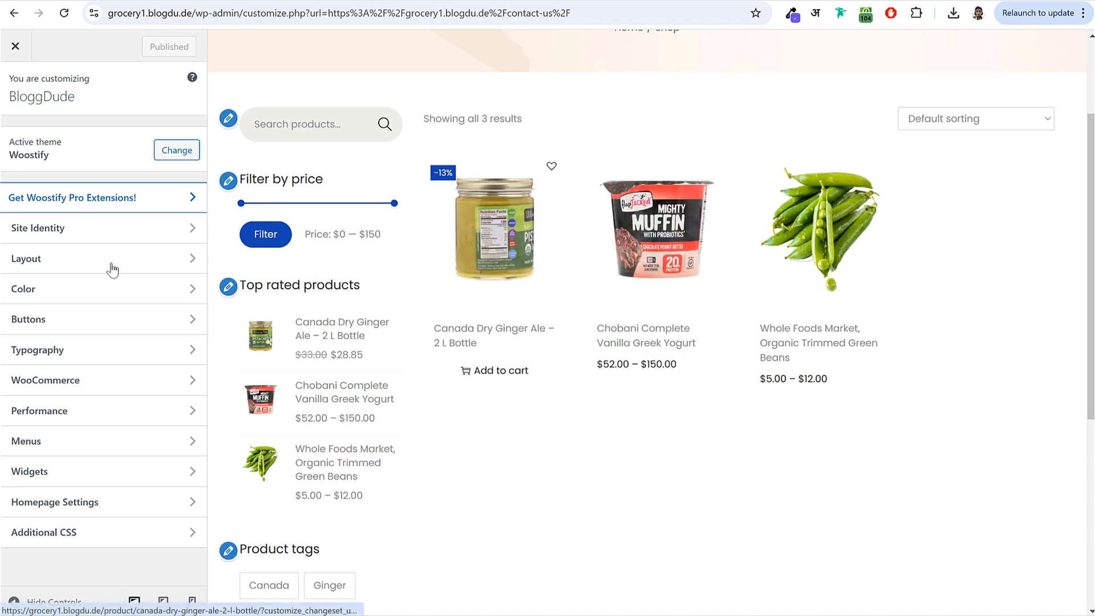
- In WooCommerce > Shop Archive, set the Wishlist Button position to bottom, below the product price
click(91, 267)
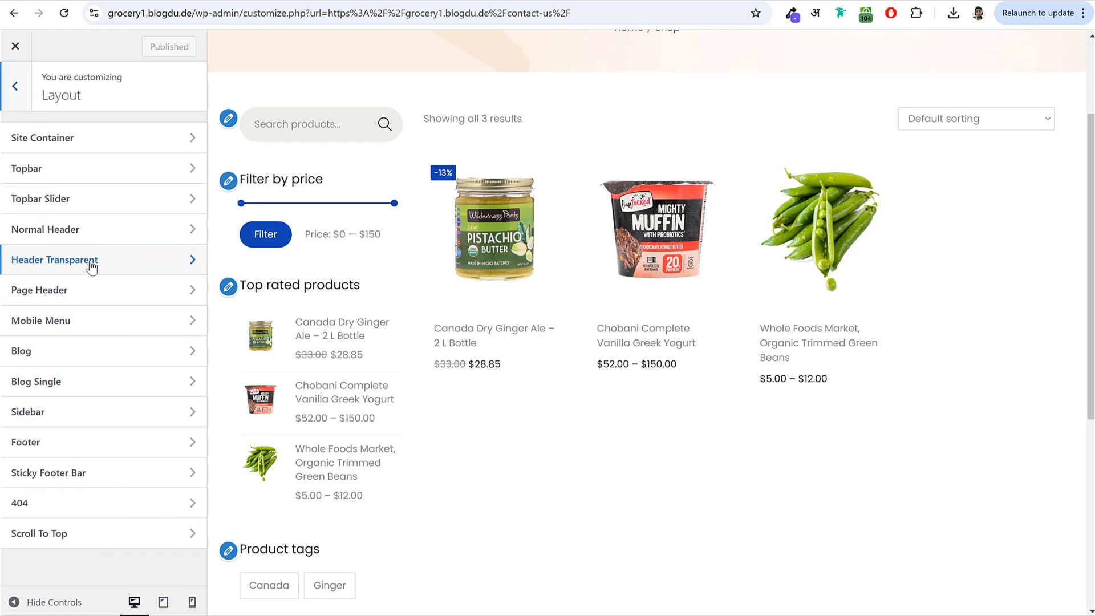
click(21, 103)
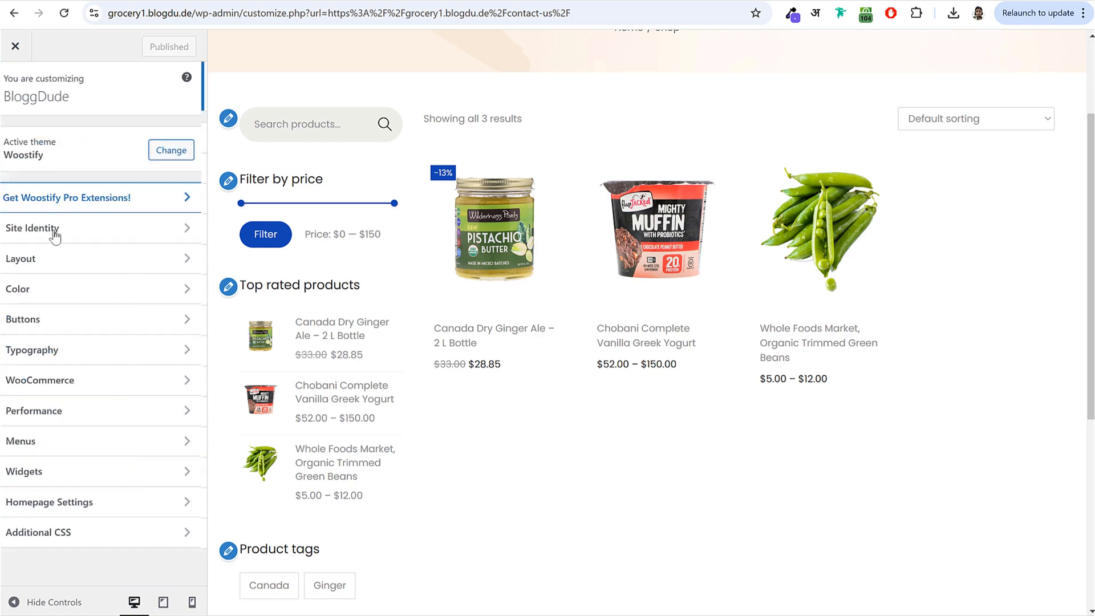
click(74, 379)
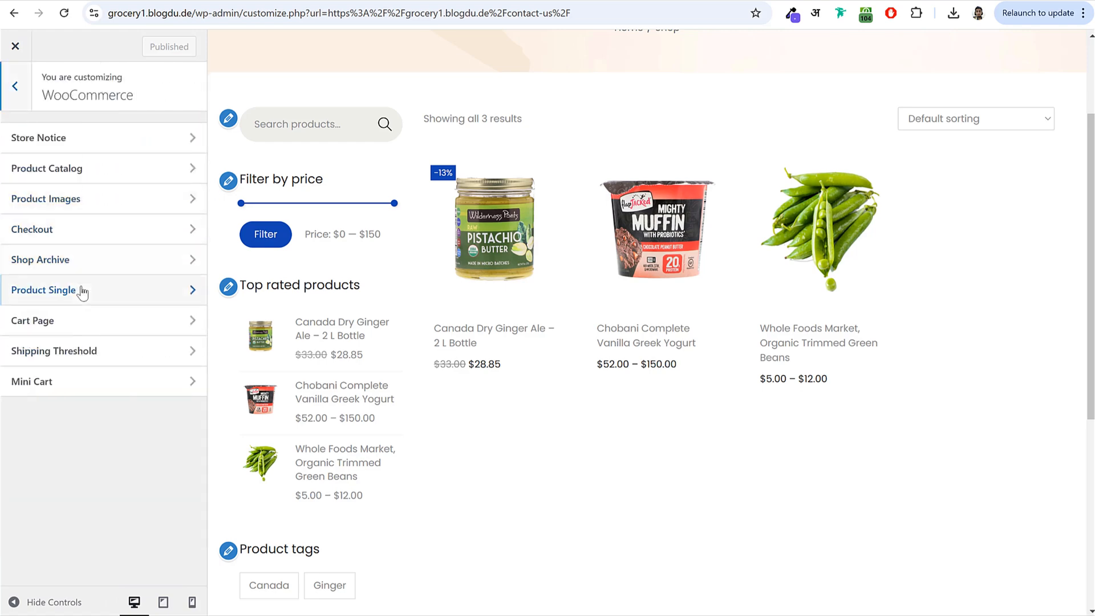
click(86, 268)
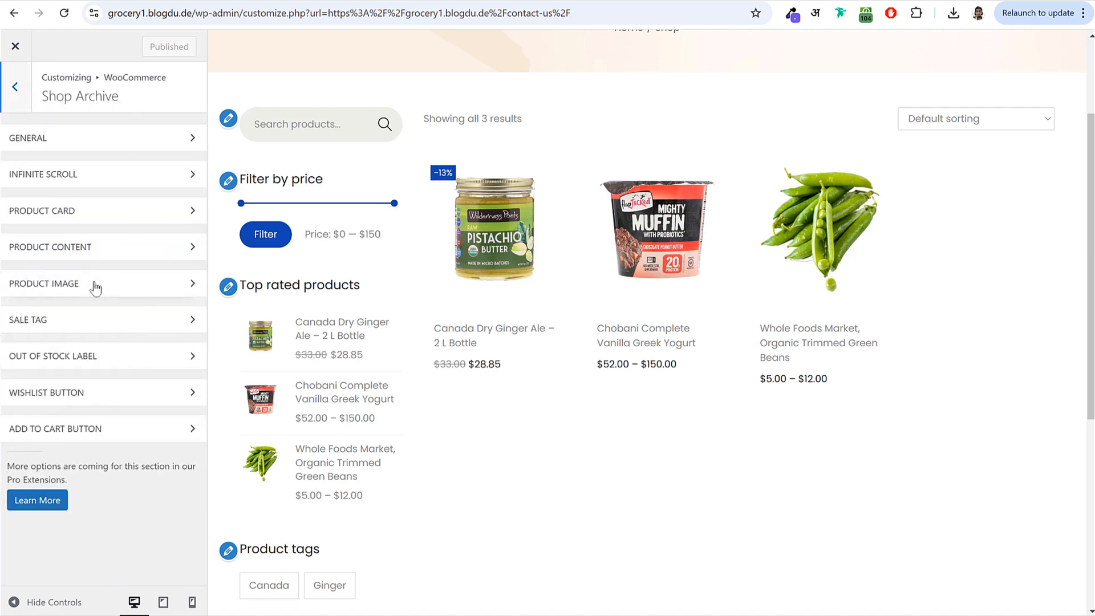
click(79, 399)
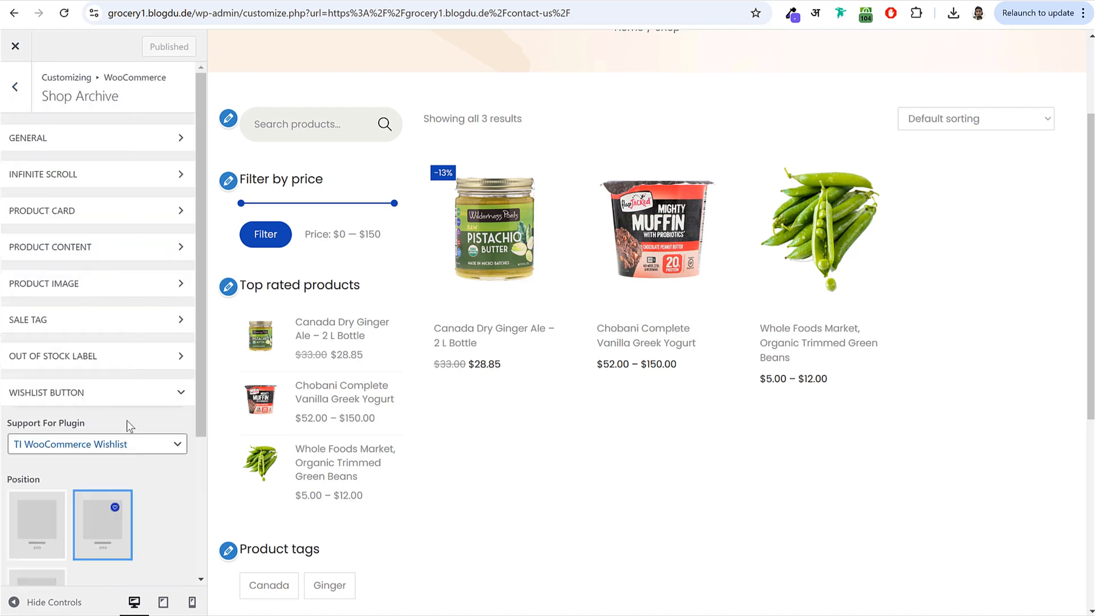
scroll(135, 452, down, 3)
click(42, 401)
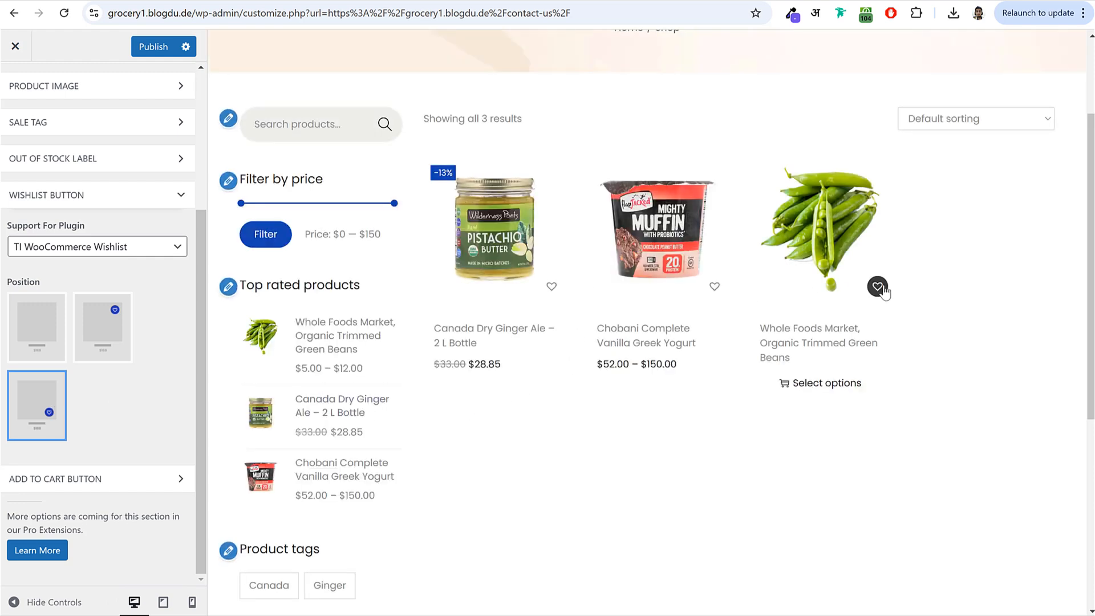
- Set the Add to Cart Button to overlay the product images and publish
click(110, 479)
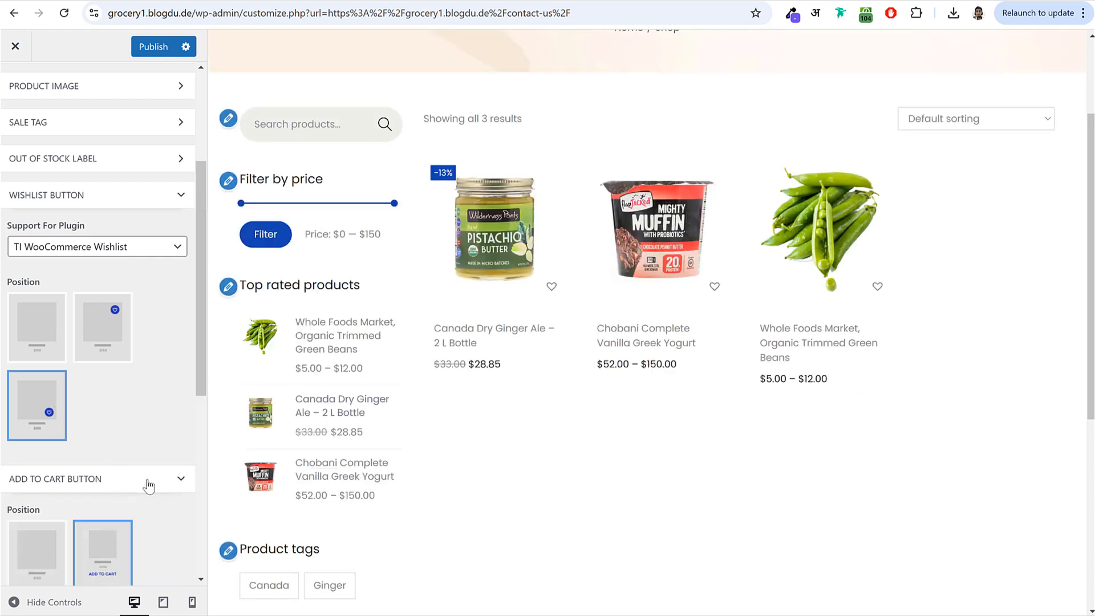
scroll(148, 486, down, 5)
click(100, 351)
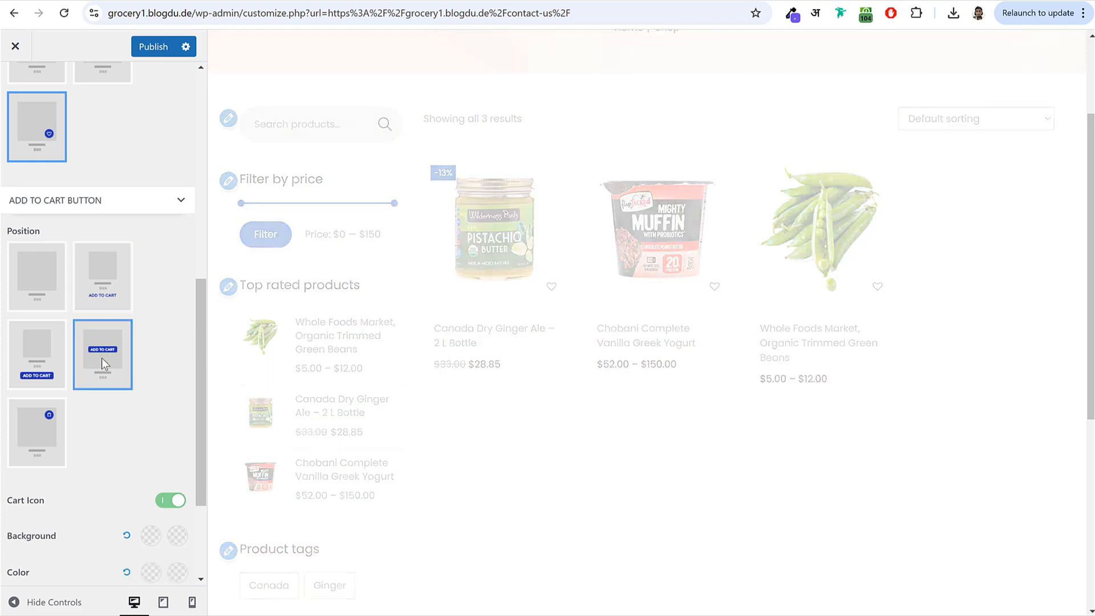
mouse_move(497, 255)
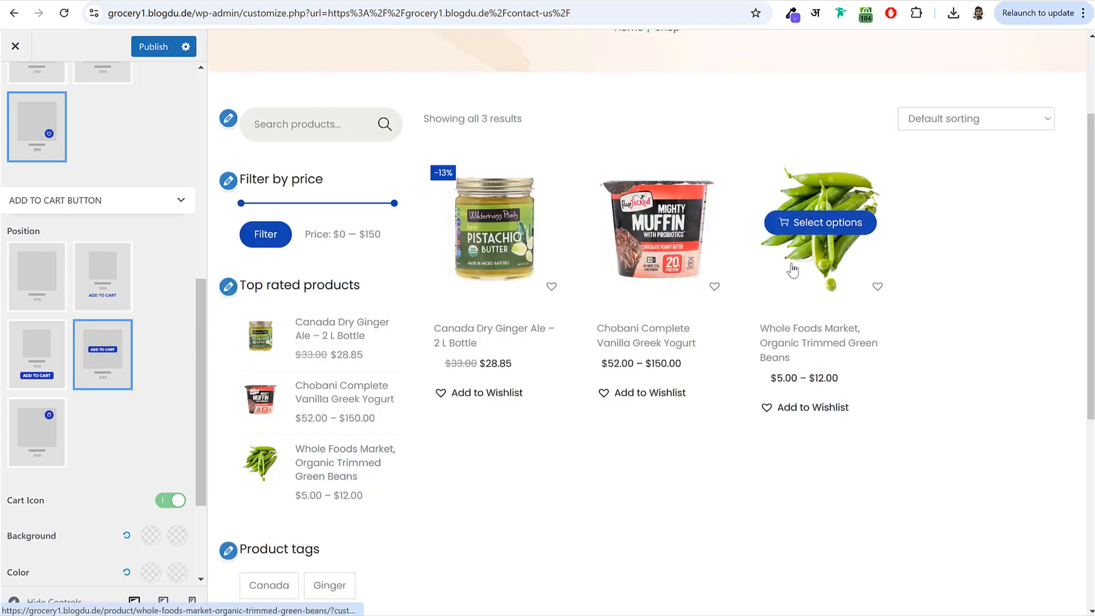
scroll(507, 342, down, 5)
scroll(509, 358, down, 2)
click(156, 47)
- Preview the Chobani Complete Vanilla Greek Yogurt product page
scroll(77, 231, up, 5)
scroll(497, 238, up, 15)
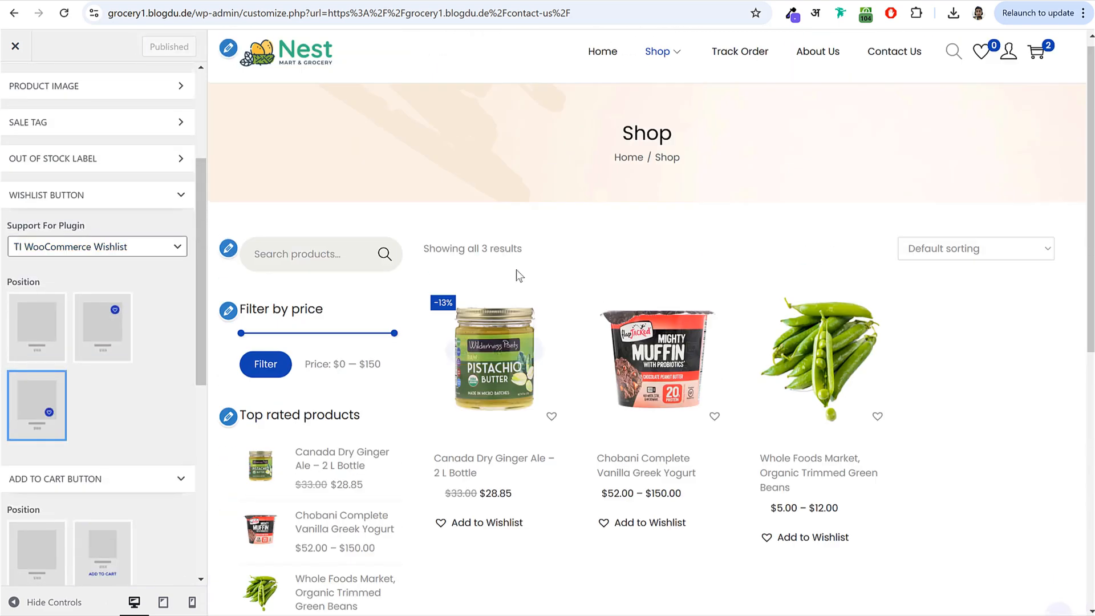
click(644, 336)
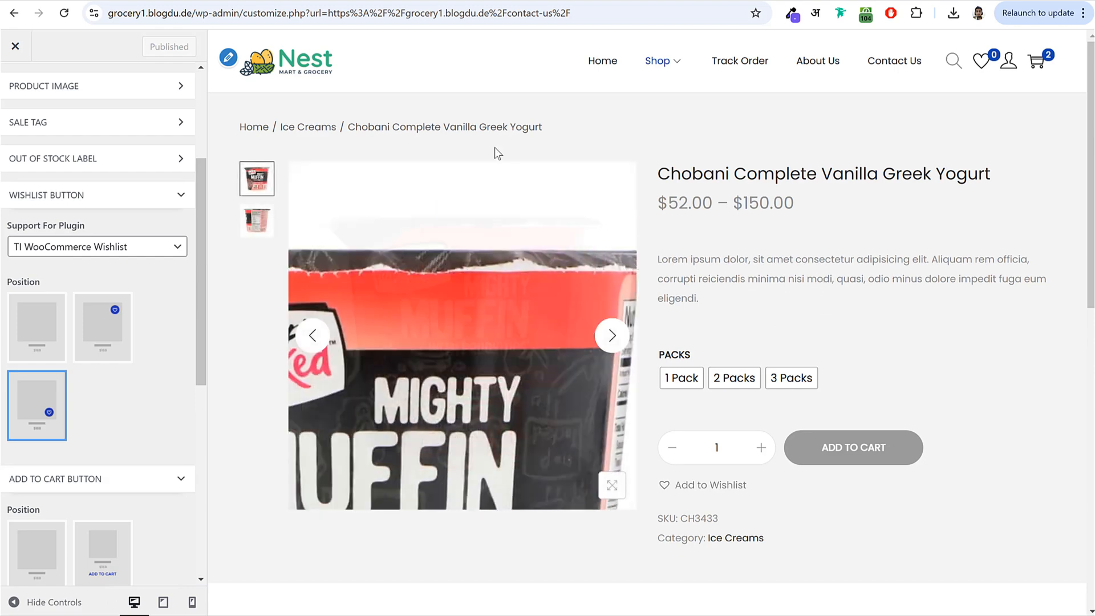
scroll(67, 170, up, 3)
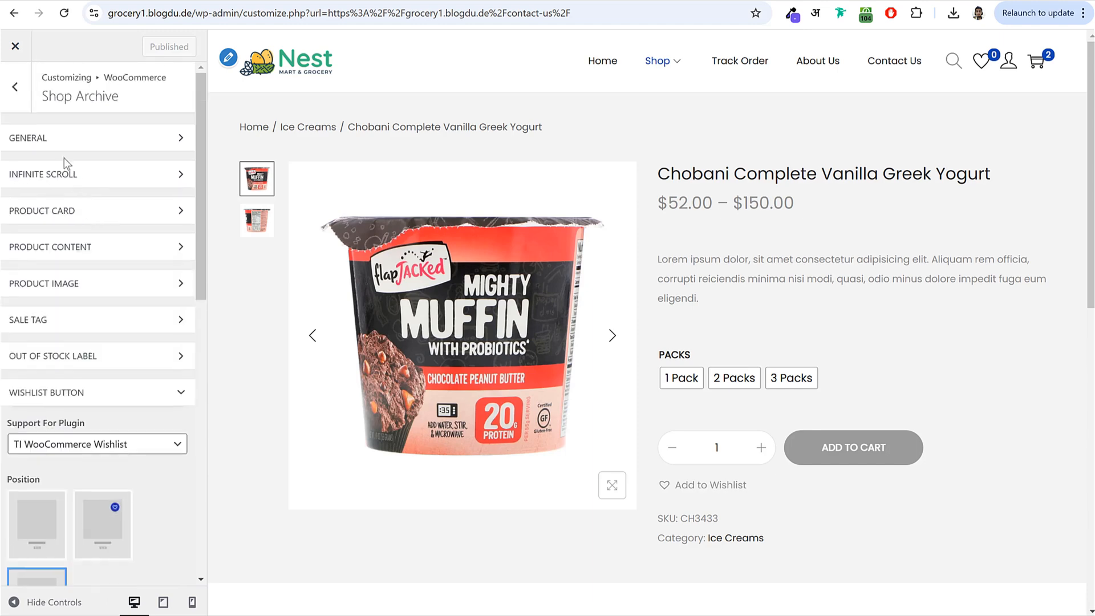
- Set the Product Single > General content background to white #FFFFFF and publish
click(28, 105)
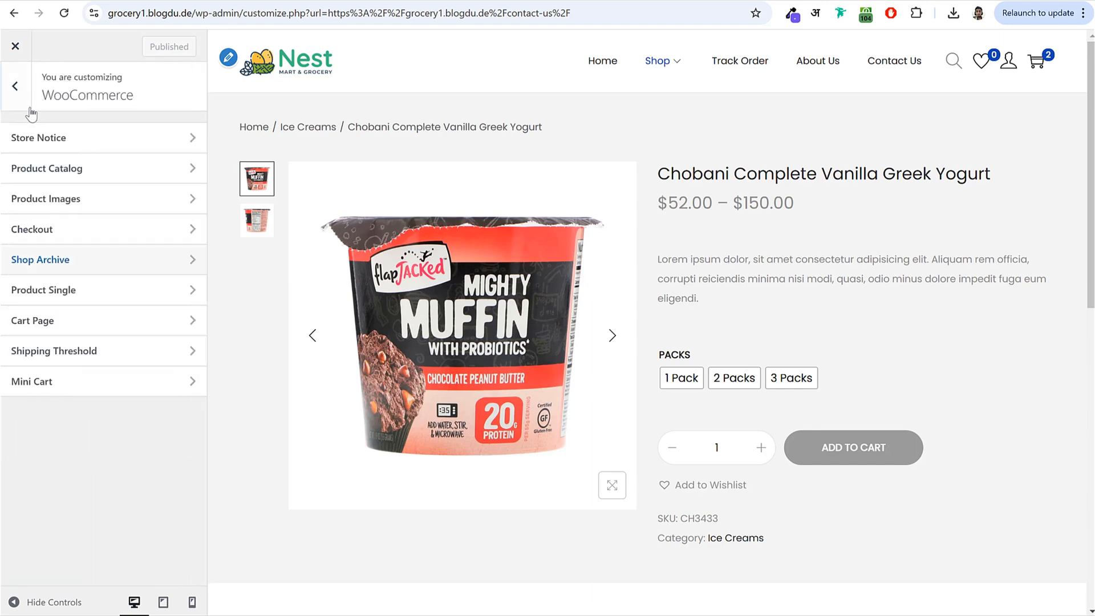
click(80, 290)
click(75, 139)
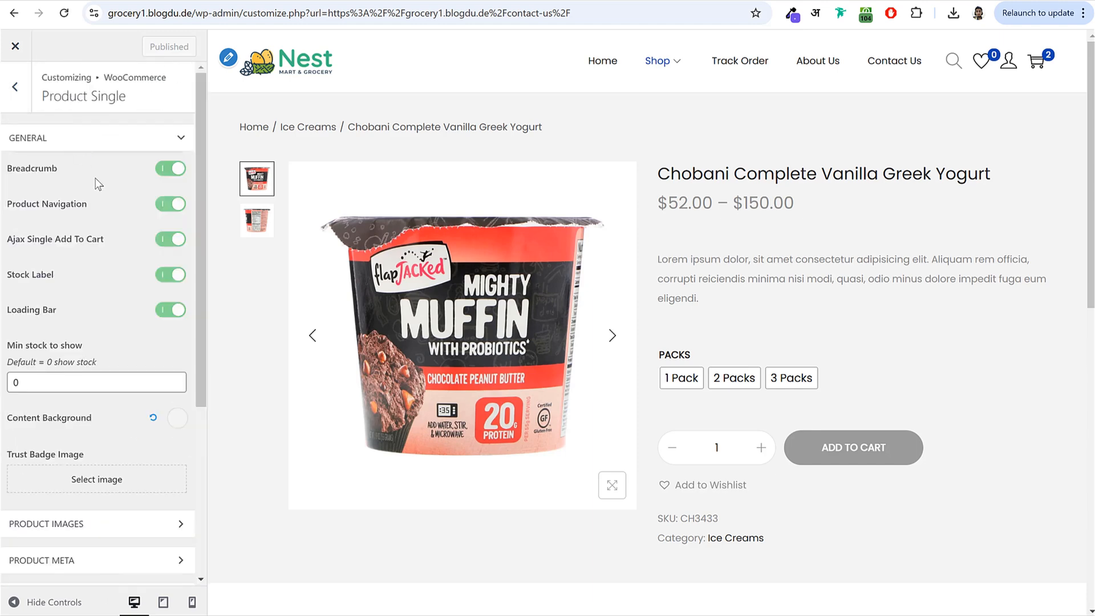
scroll(112, 379, down, 2)
click(179, 286)
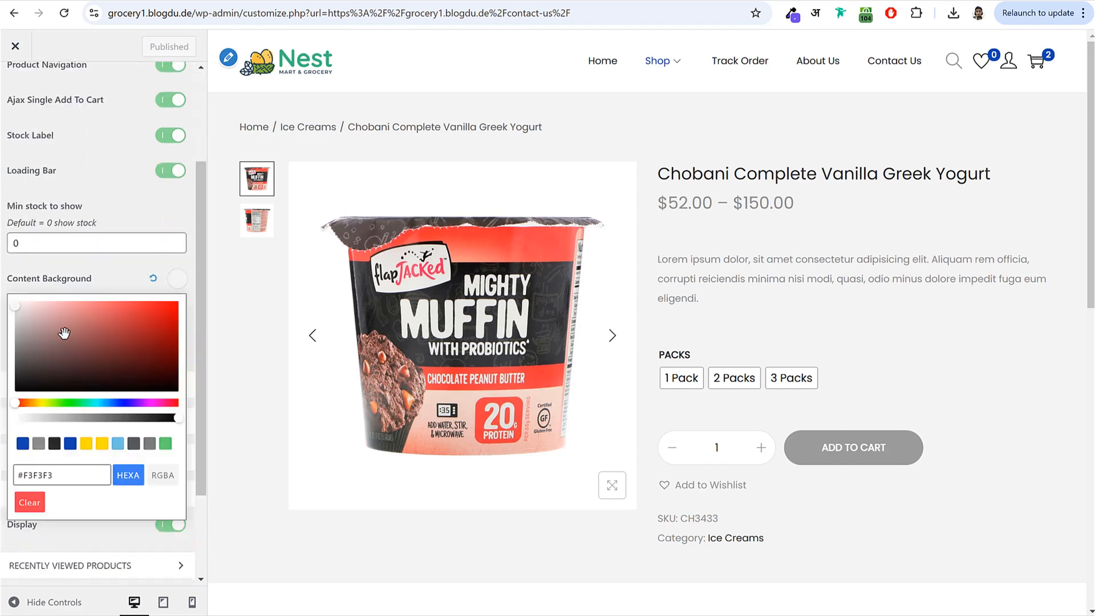
drag(16, 314, 15, 301)
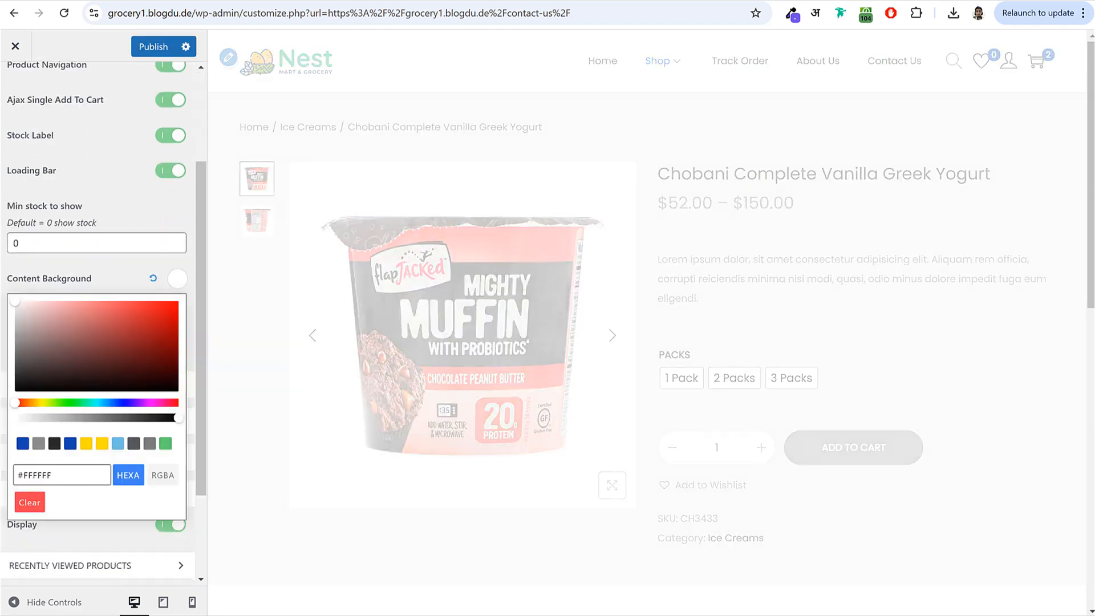
click(154, 48)
- Return to the main Customizer menu and load the Contact Us page in the preview
scroll(85, 143, up, 3)
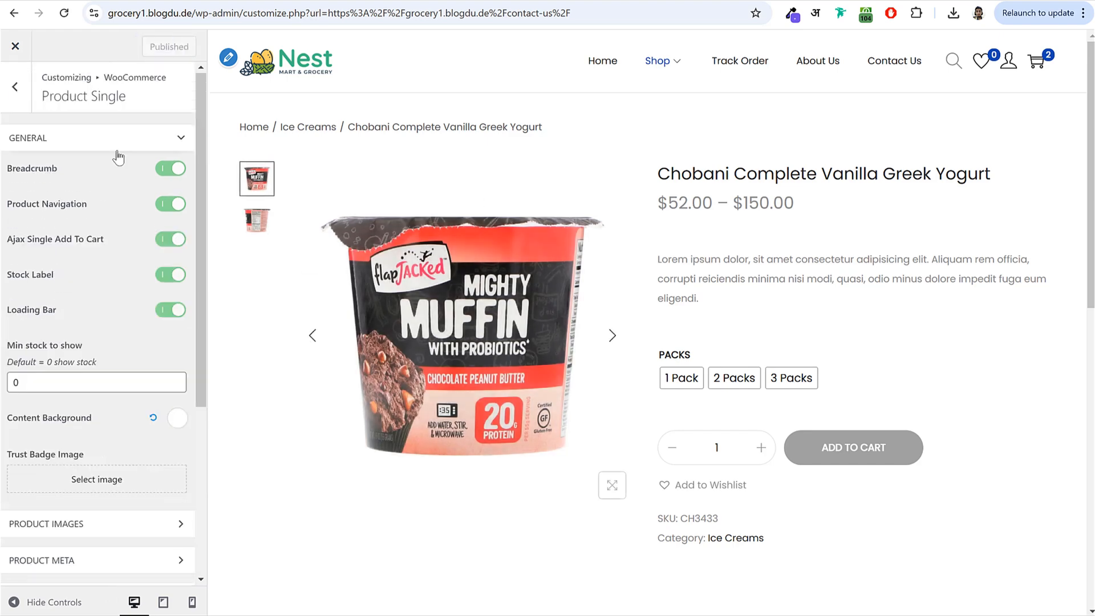
click(16, 94)
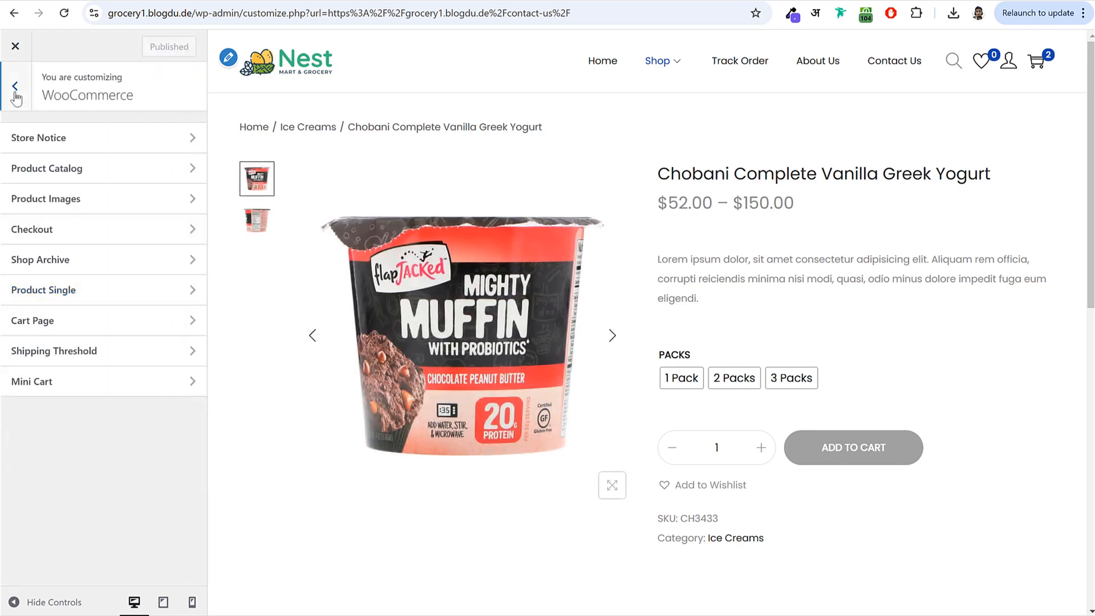
click(14, 95)
click(894, 60)
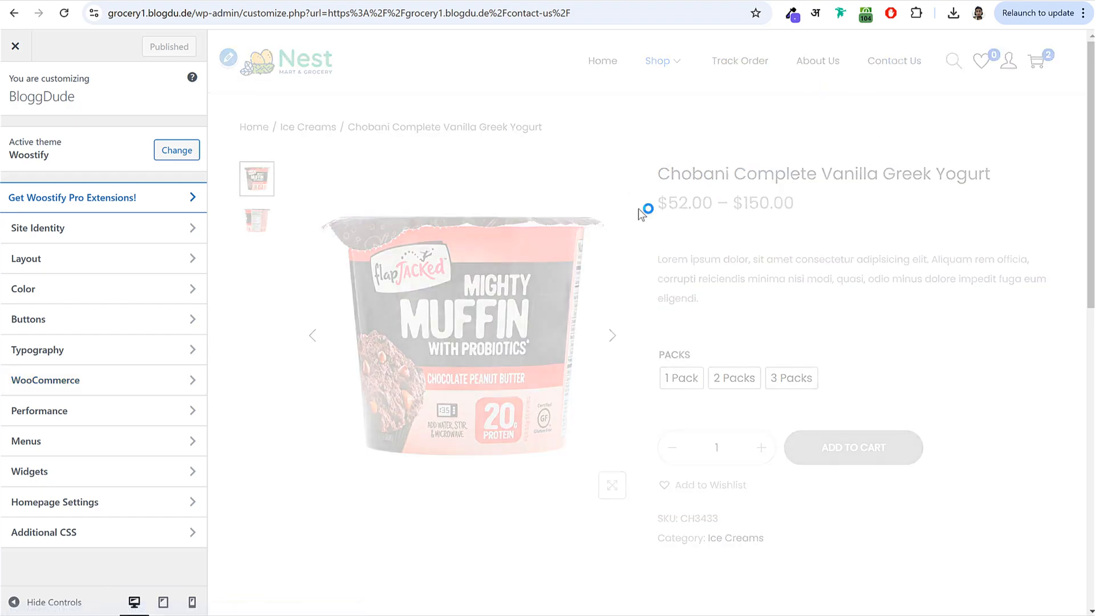
scroll(774, 189, down, 5)
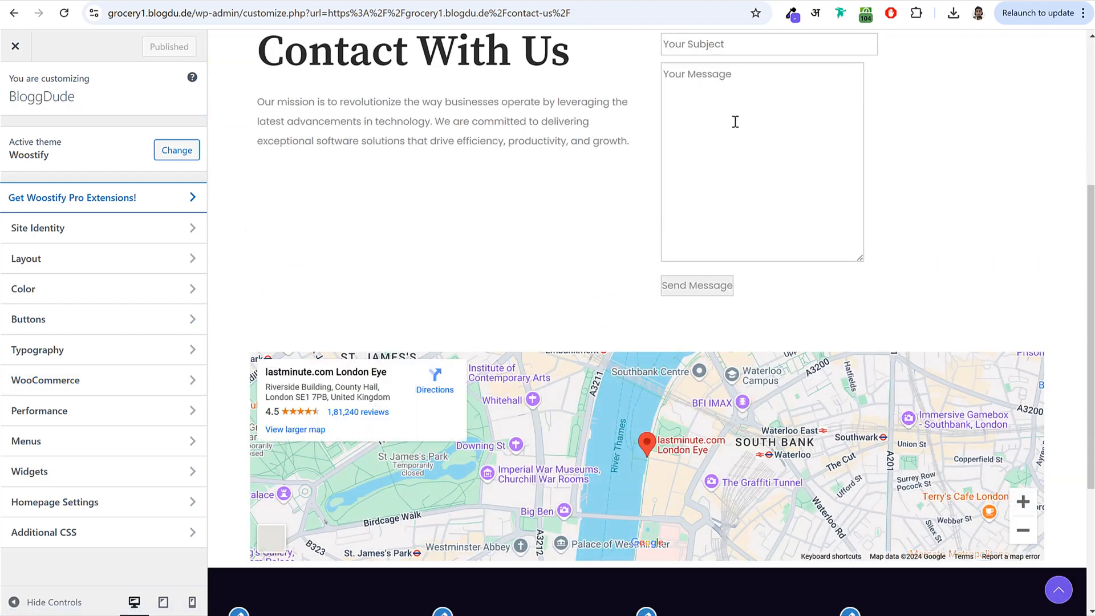
scroll(779, 162, up, 3)
scroll(799, 249, down, 6)
scroll(772, 477, up, 1)
scroll(683, 369, up, 8)
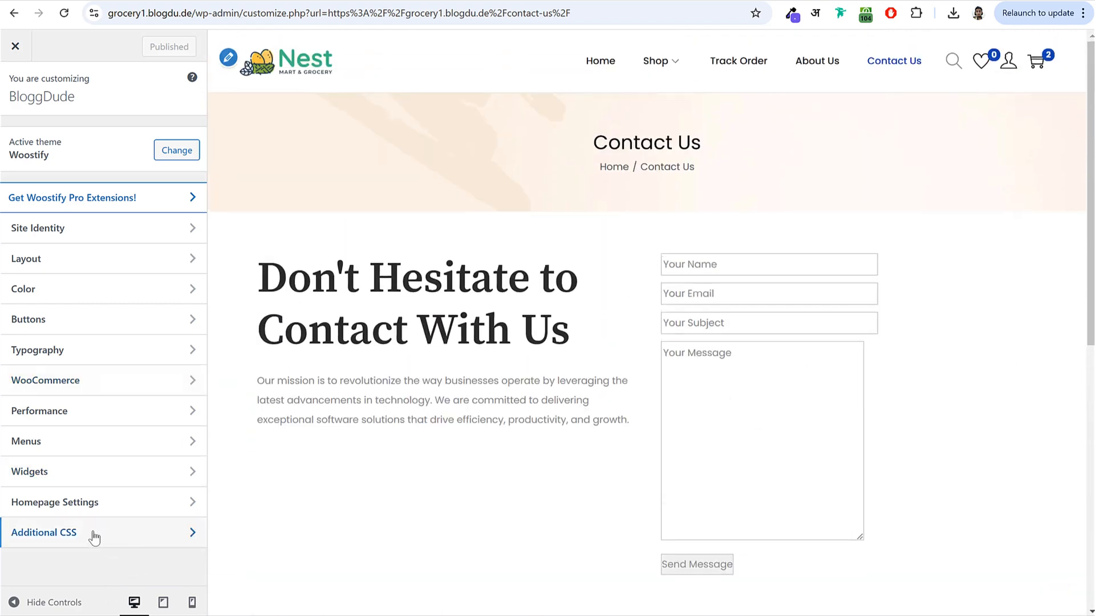
- Open Additional CSS and select all the CSS in the saved text file in the Pages folder
click(72, 535)
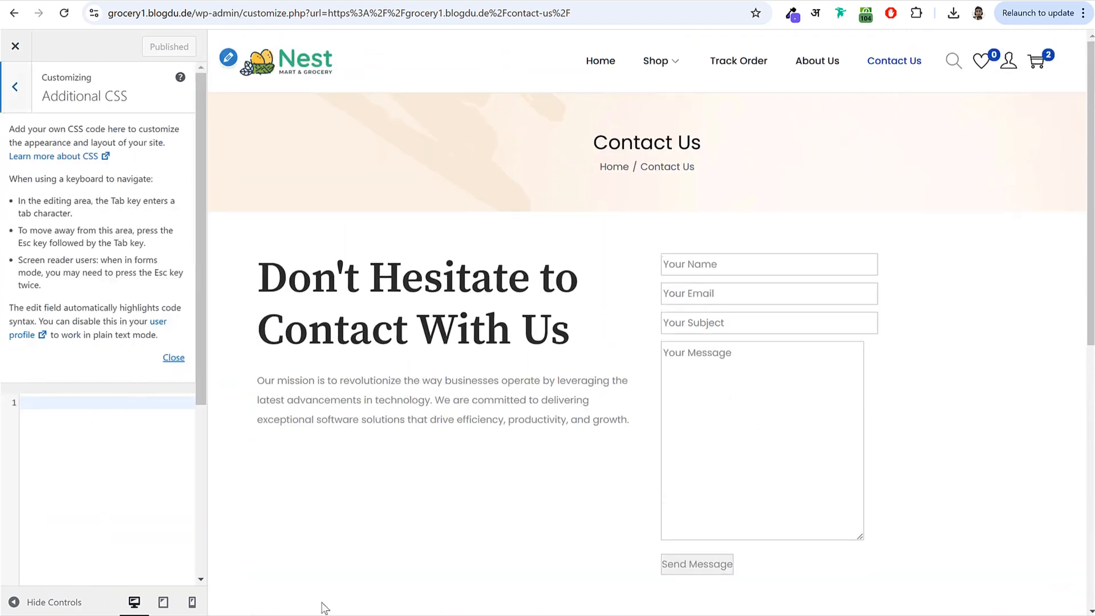
key(alt+Tab)
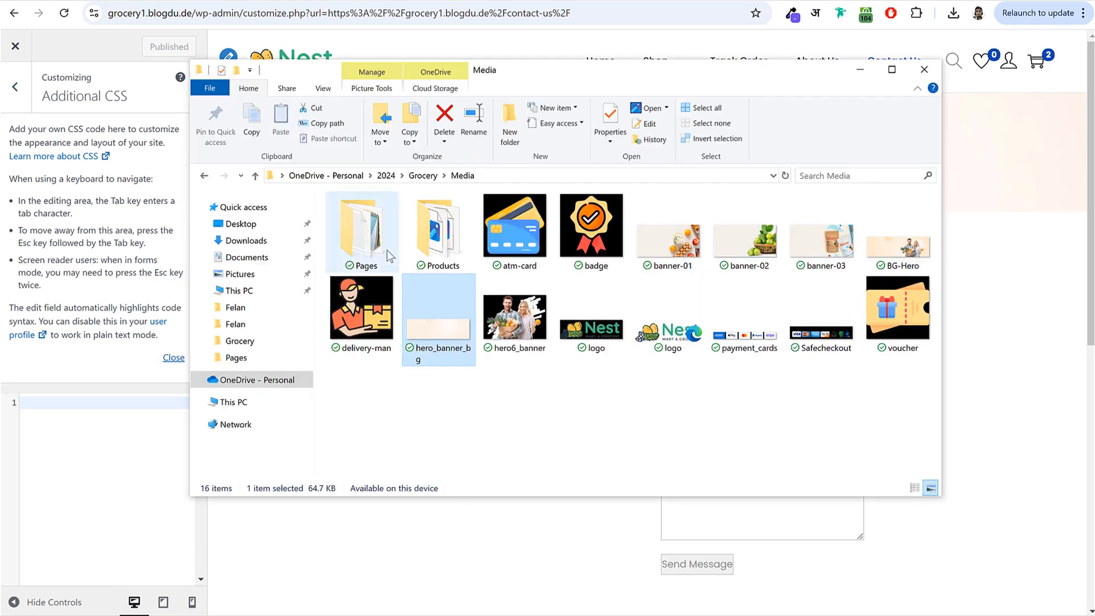
double_click(381, 238)
click(360, 232)
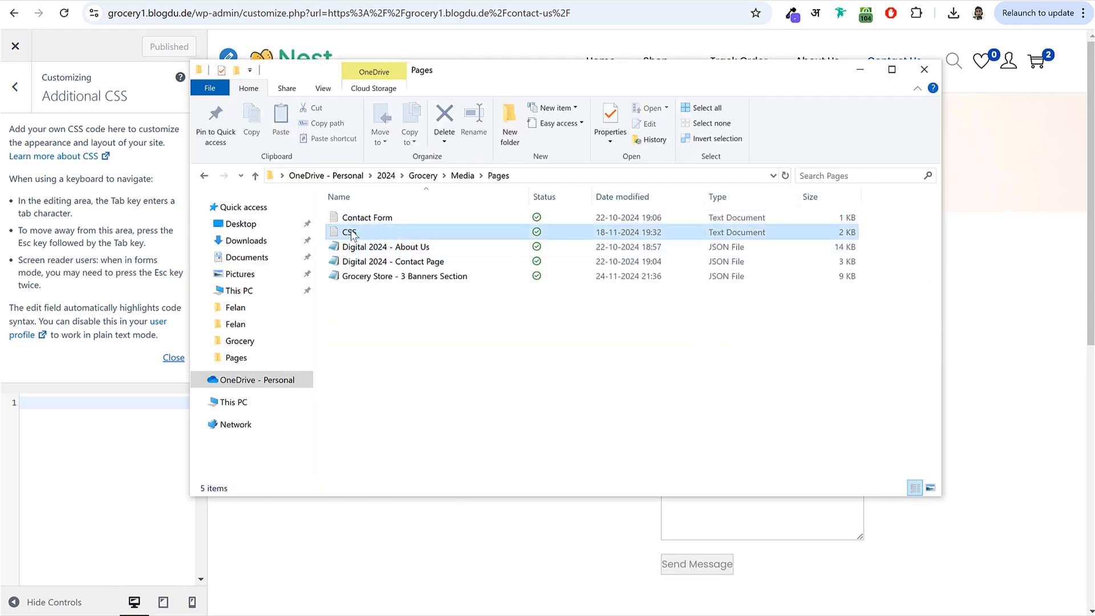
double_click(361, 234)
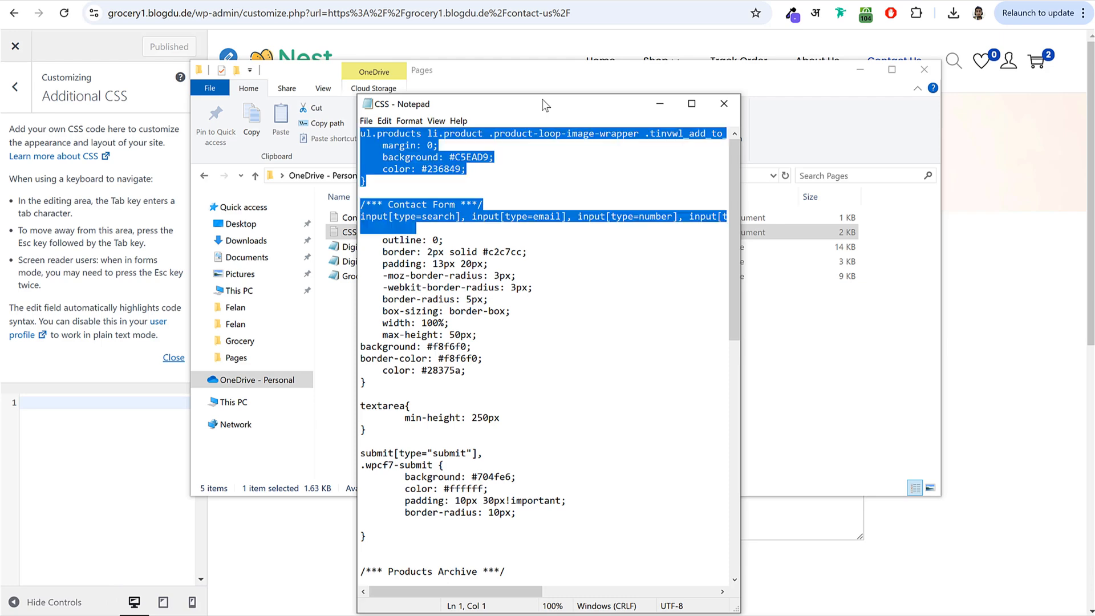
key(ctrl+a)
key(ctrl+c)
- Paste the CSS into the Additional CSS editor, check the preview, and publish
click(724, 103)
click(98, 489)
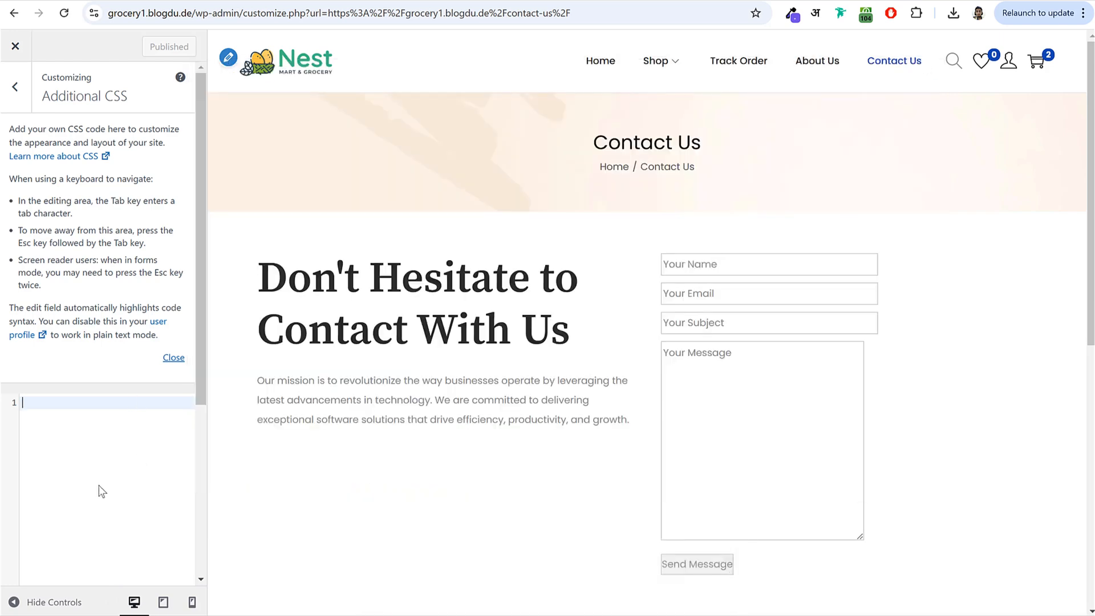
key(ctrl+v)
scroll(826, 331, down, 3)
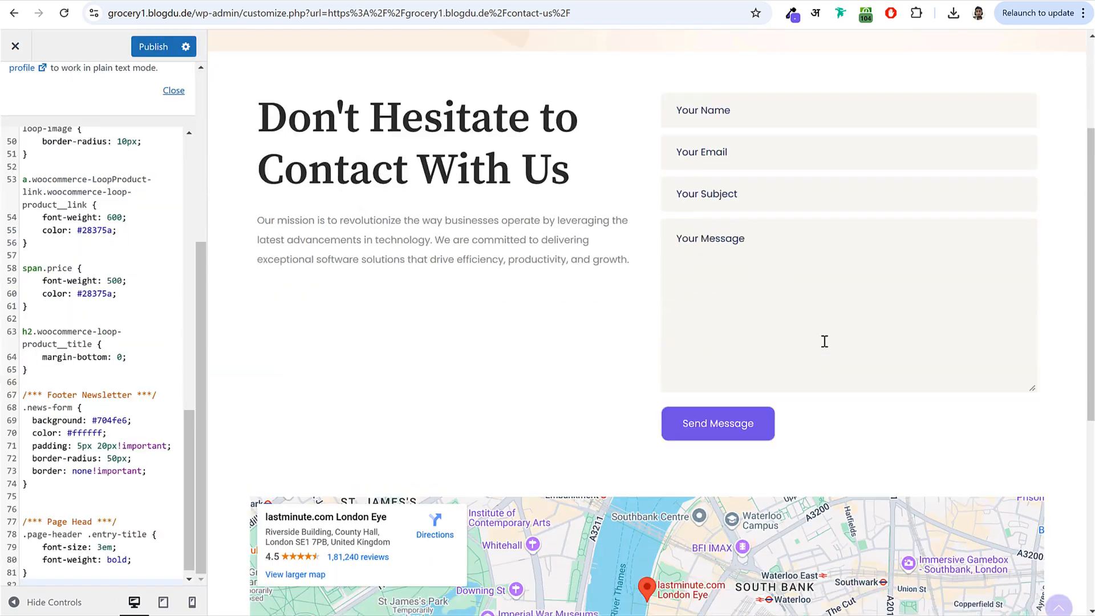
scroll(780, 312, down, 5)
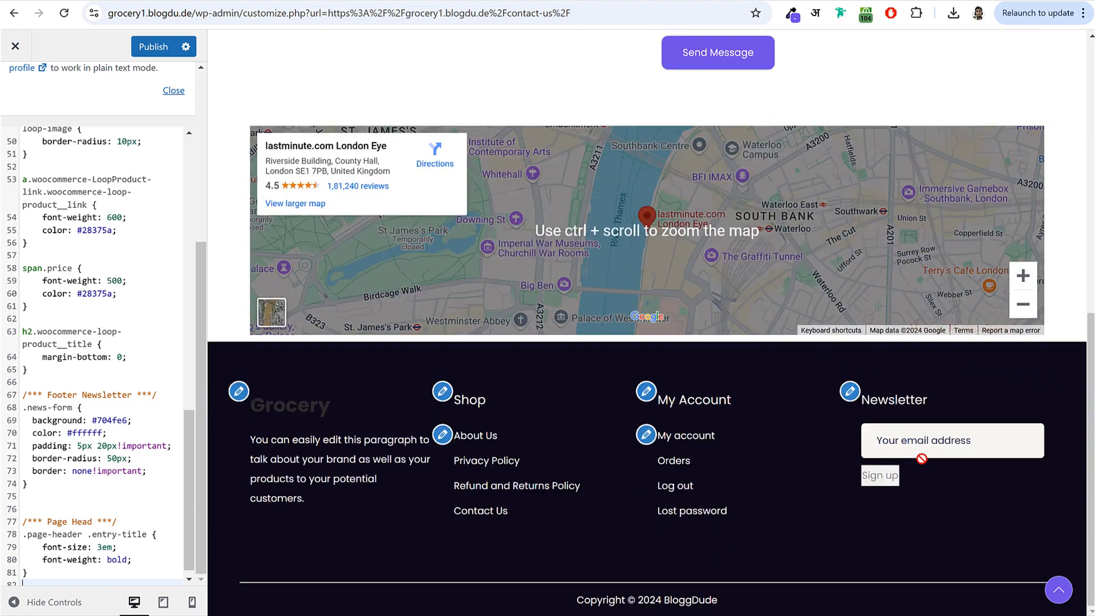
scroll(907, 465, up, 8)
click(152, 47)
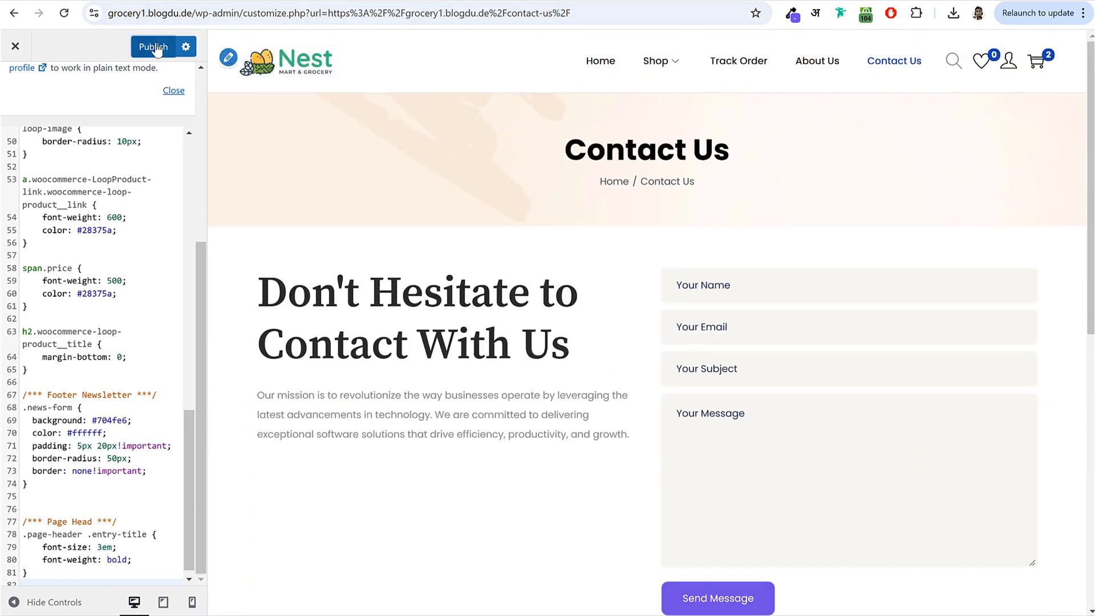
scroll(853, 525, down, 10)
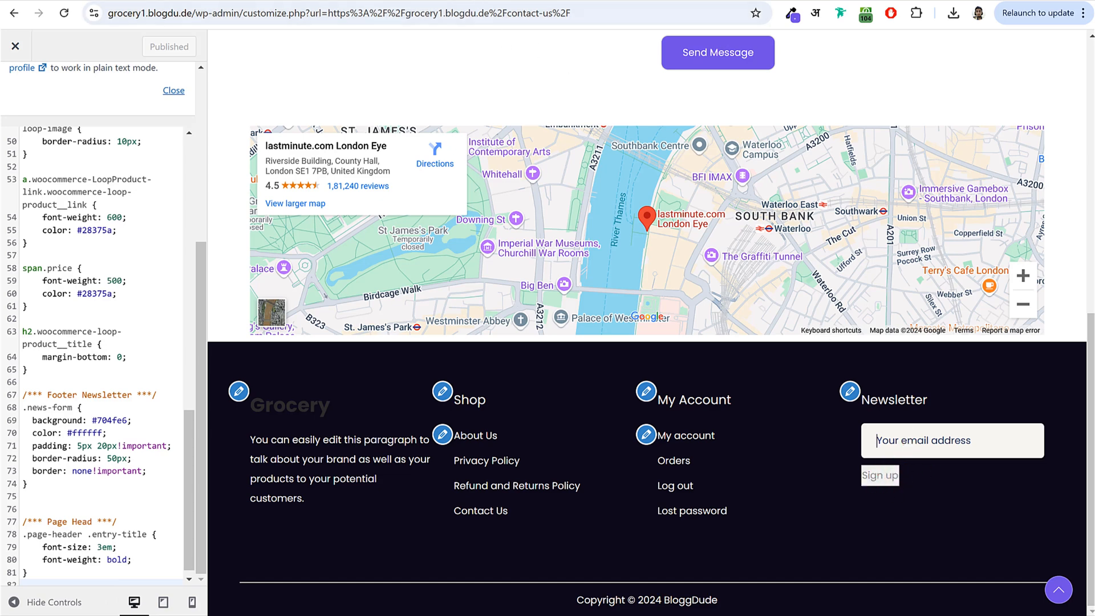
- Go from the WordPress admin to the MC4WP newsletter form editor
drag(240, 14, 47, 14)
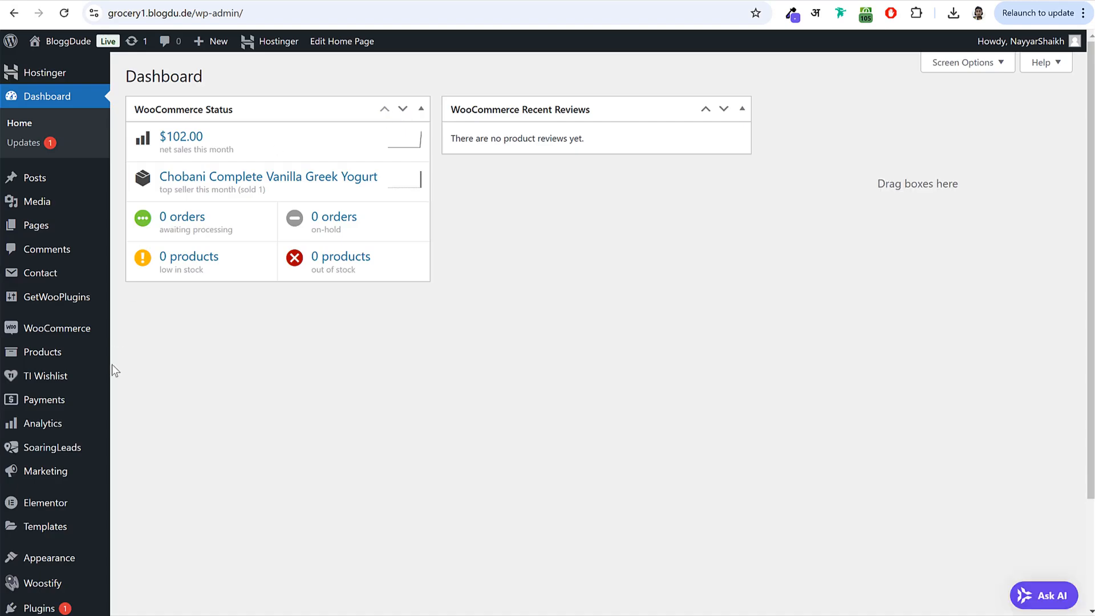
scroll(110, 372, down, 3)
mouse_move(83, 541)
mouse_move(23, 575)
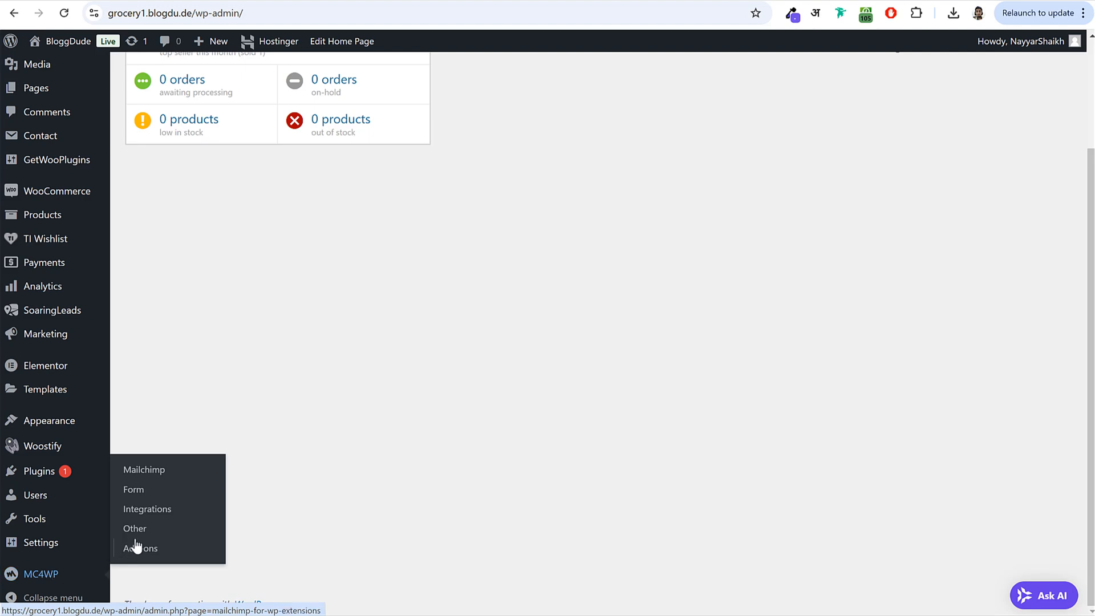
click(155, 500)
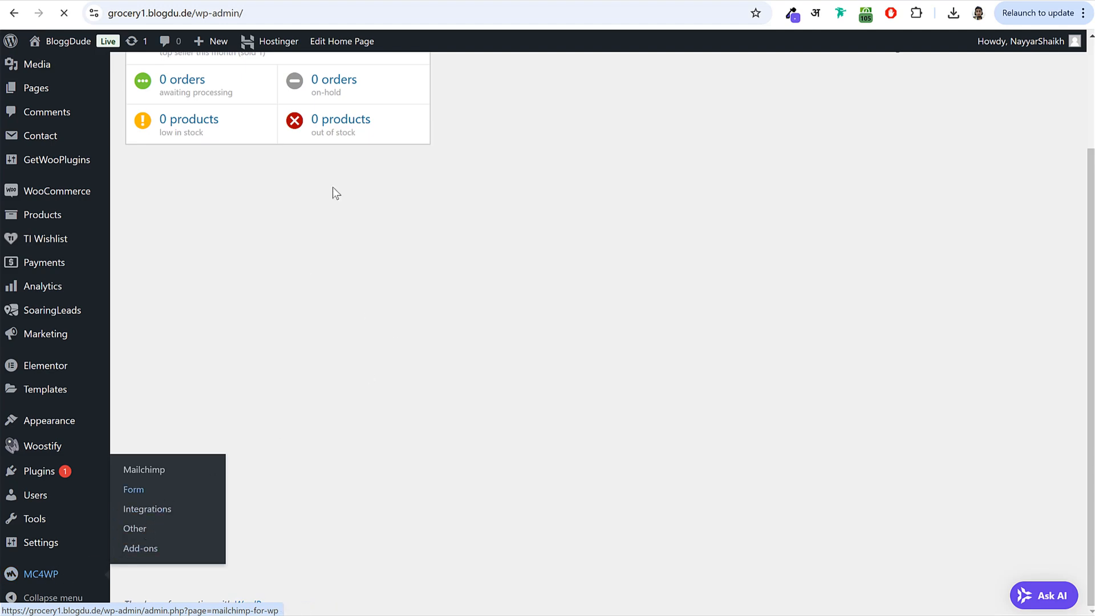
scroll(274, 290, down, 6)
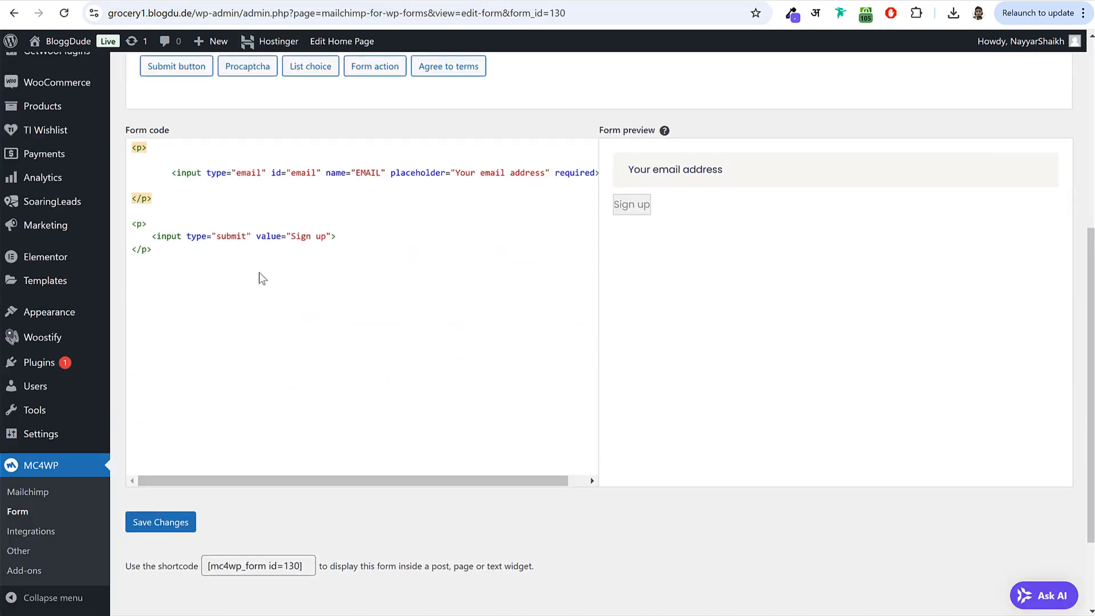
- Add class="news-form" to the Sign up submit input, matching the class in the custom CSS
click(255, 235)
text(cl)
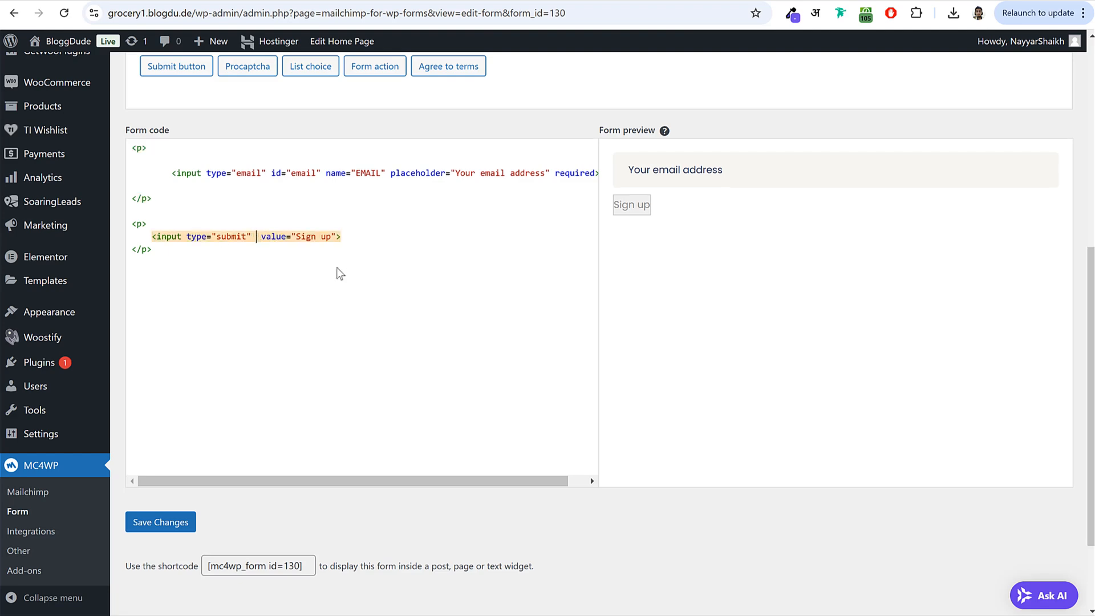
text(ass)
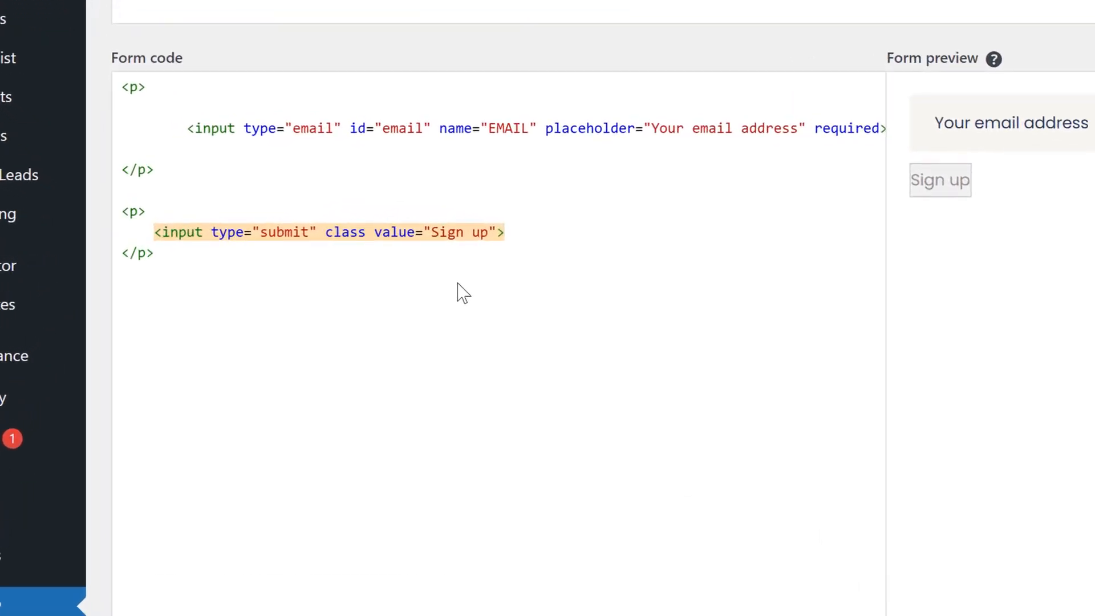
text(=)
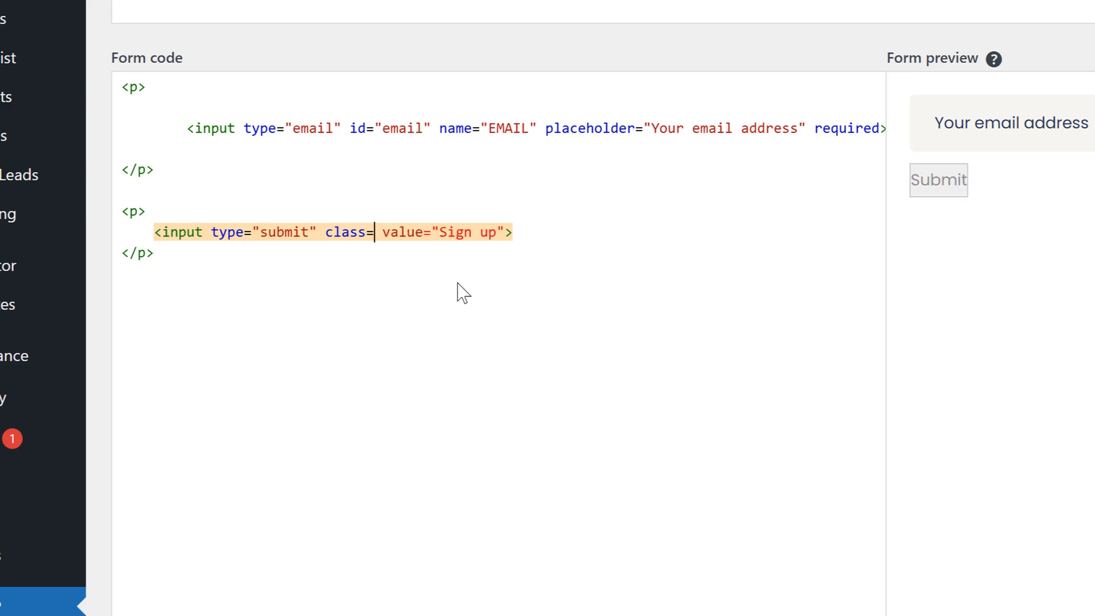
text(")
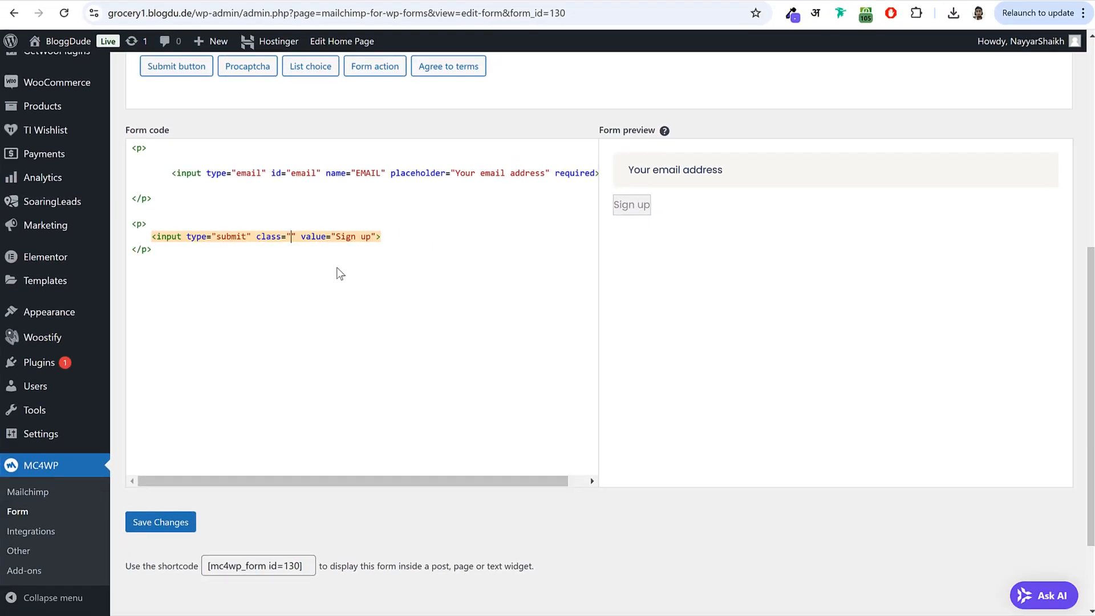
click(297, 0)
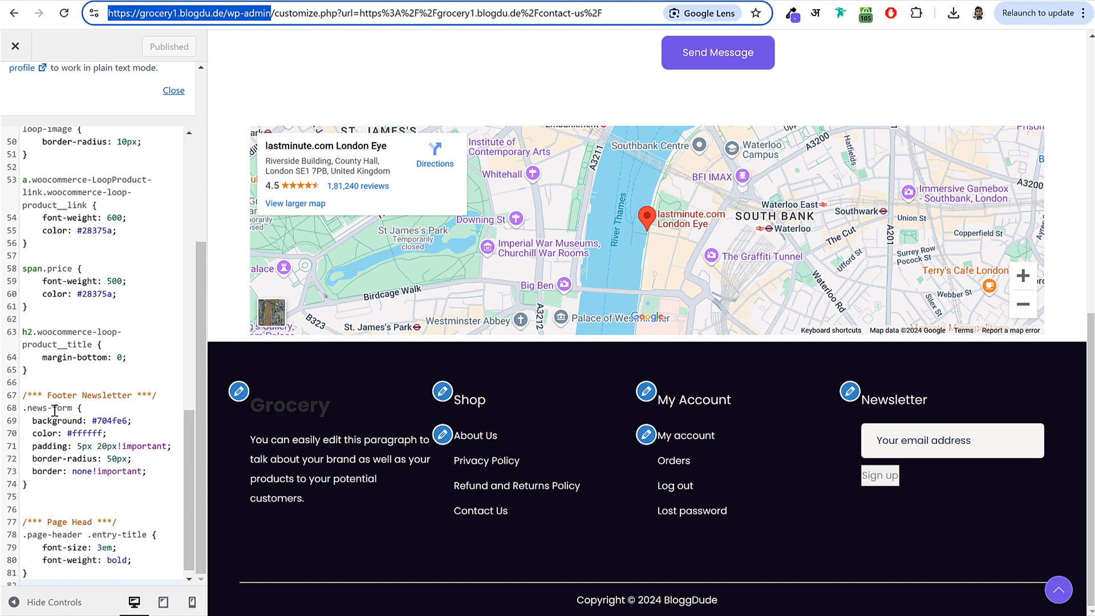
drag(28, 408, 70, 407)
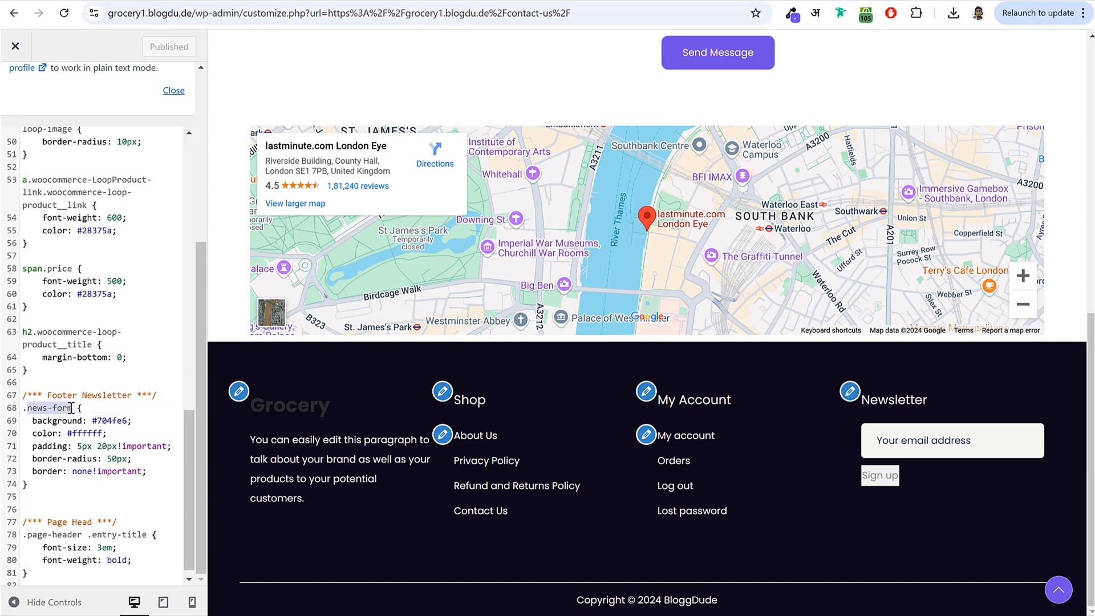
click(188, 0)
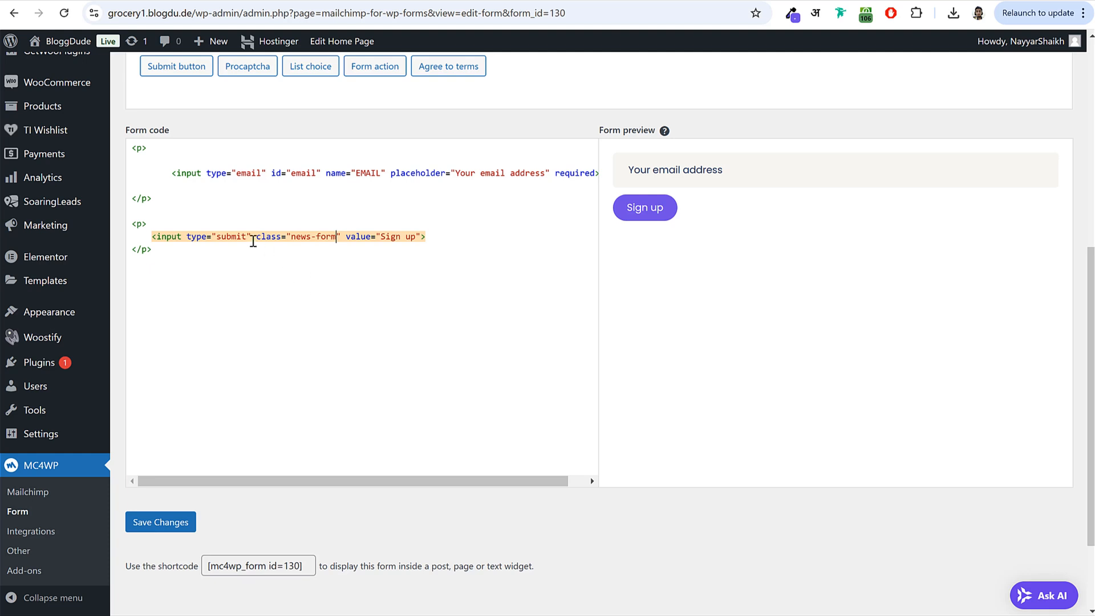
drag(256, 236, 340, 237)
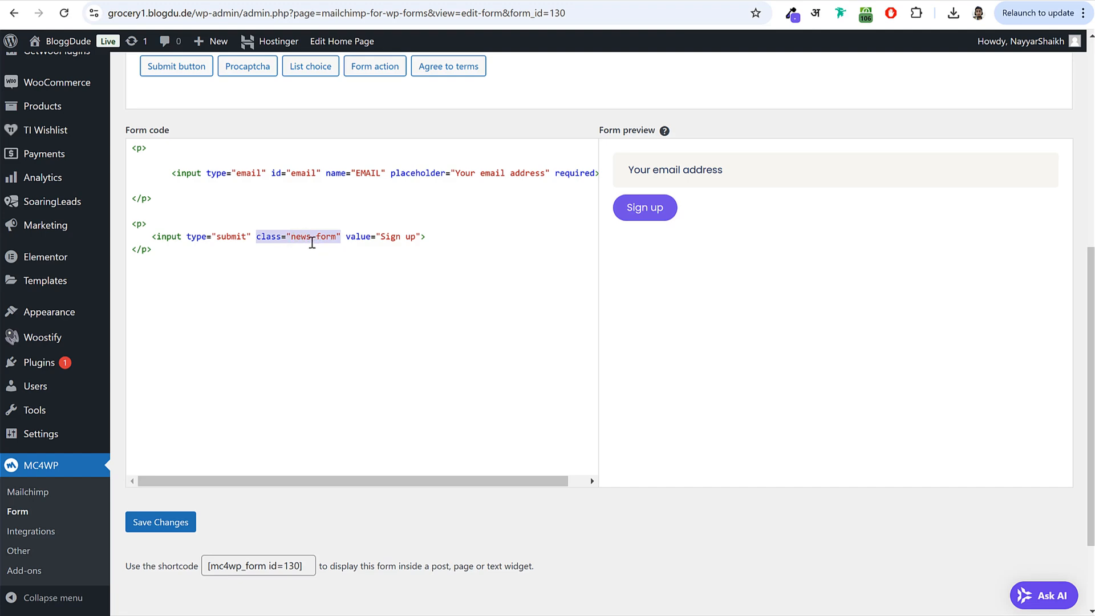
- Save the newsletter form, then view the Shop page in the Customizer preview
click(179, 520)
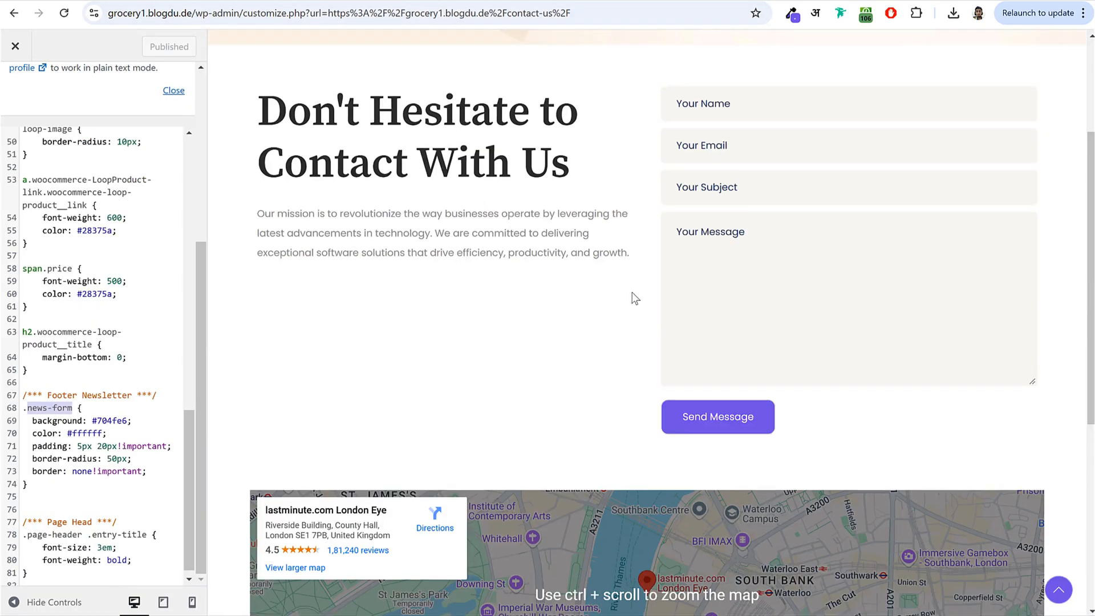
scroll(635, 298, up, 3)
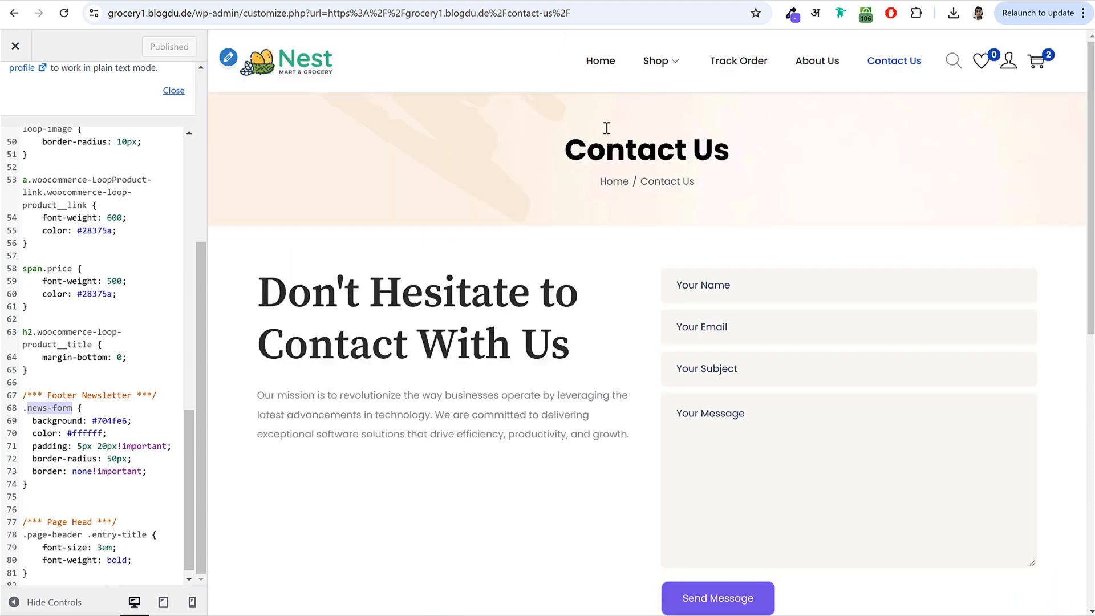
click(657, 67)
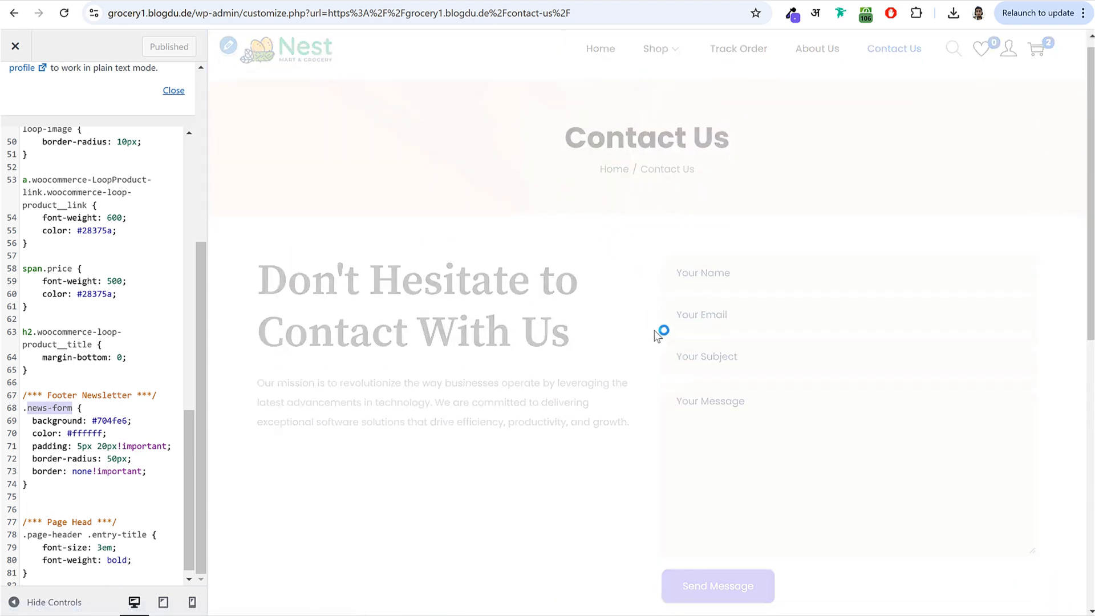
scroll(698, 338, down, 3)
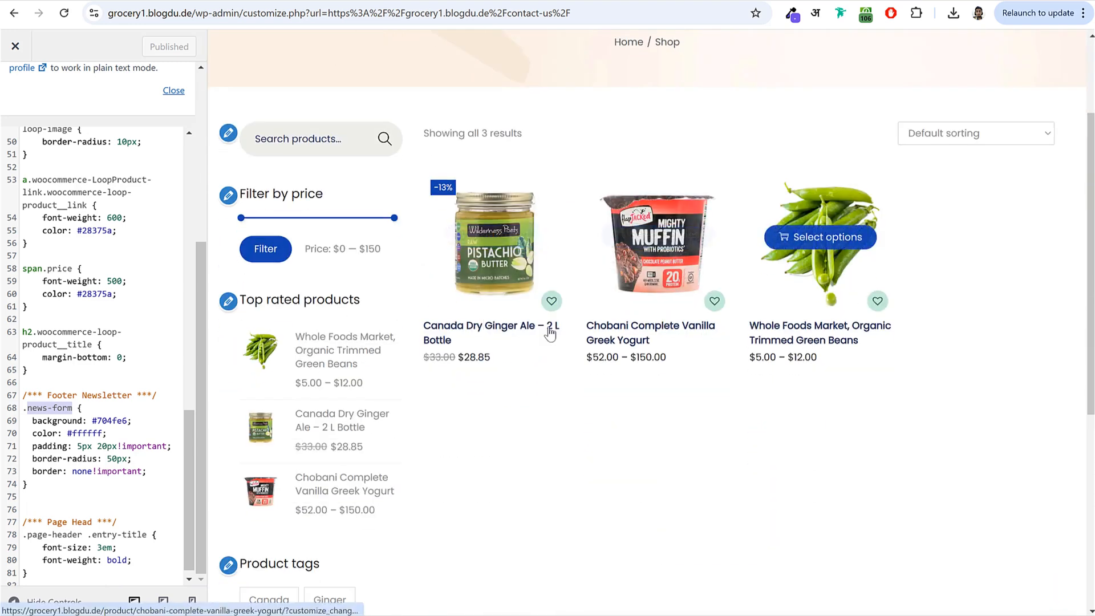
scroll(547, 343, up, 3)
- Return the preview to the home page and go back to the main Customizer menu
click(301, 59)
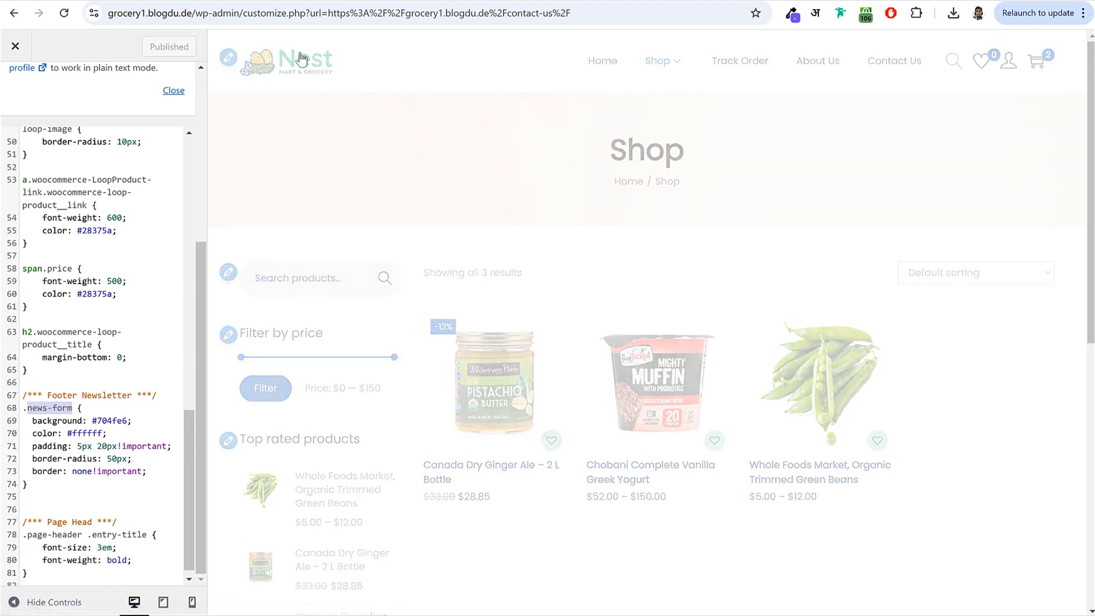
scroll(92, 285, up, 8)
scroll(26, 104, up, 3)
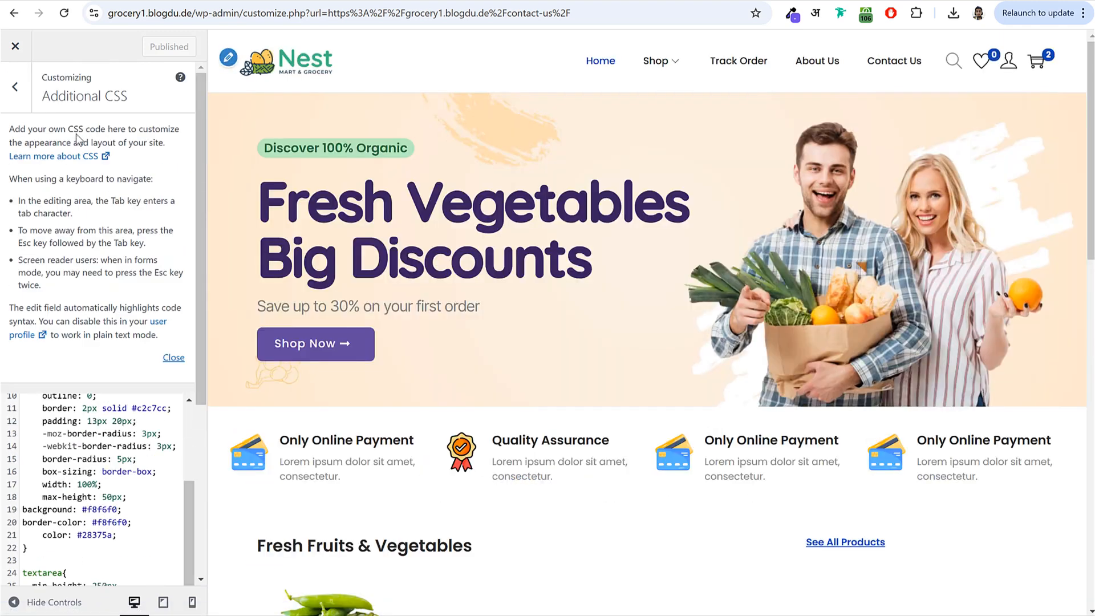
click(15, 77)
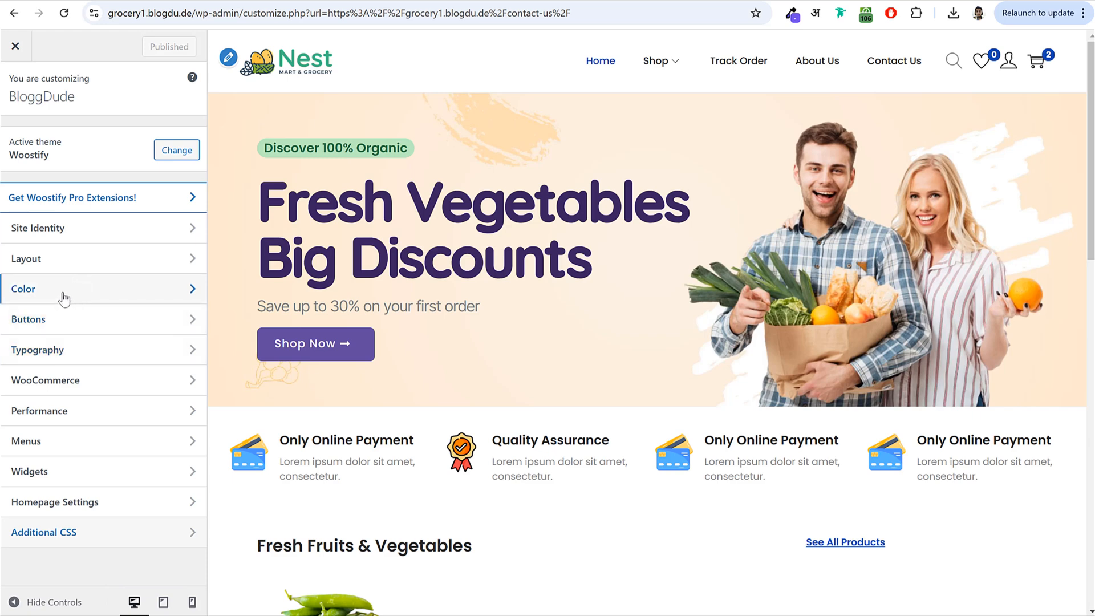
- Open the Theme Color setting and bring the home page's newsletter section into view
click(63, 297)
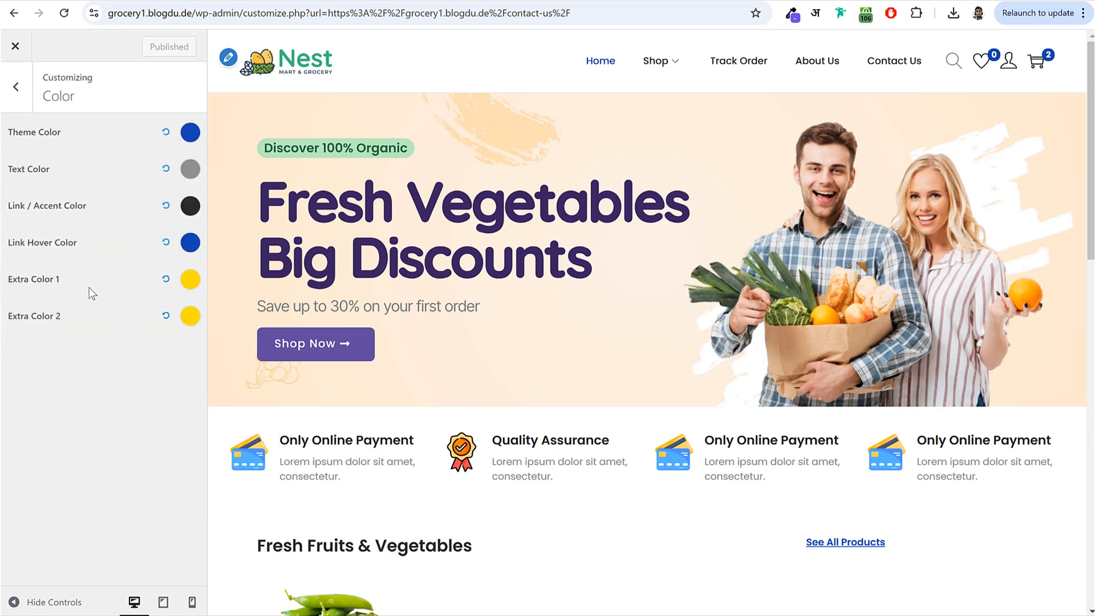
click(189, 131)
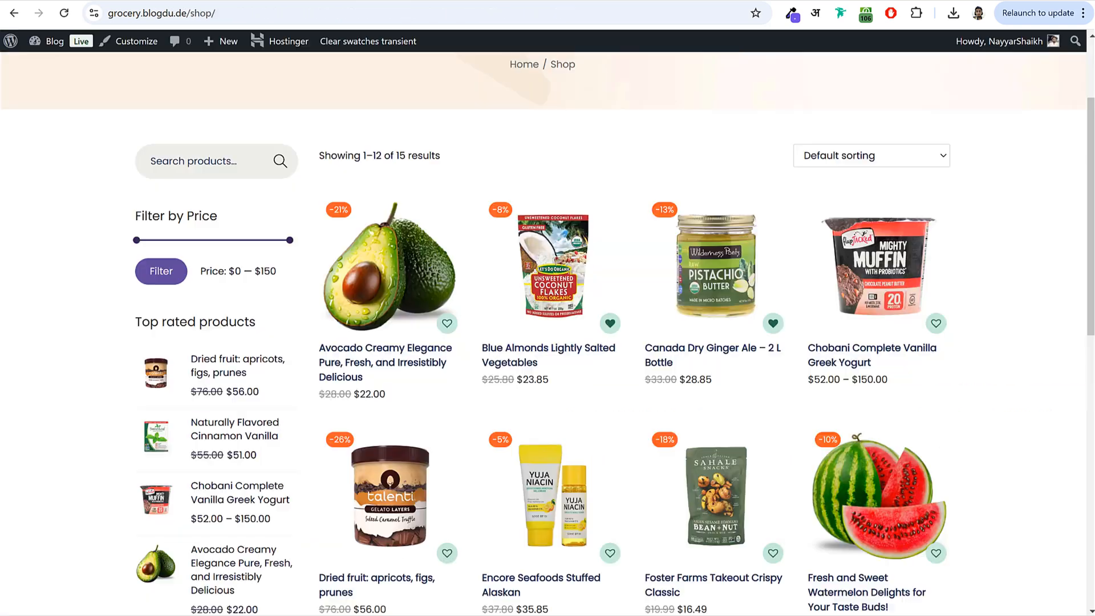
scroll(293, 233, up, 3)
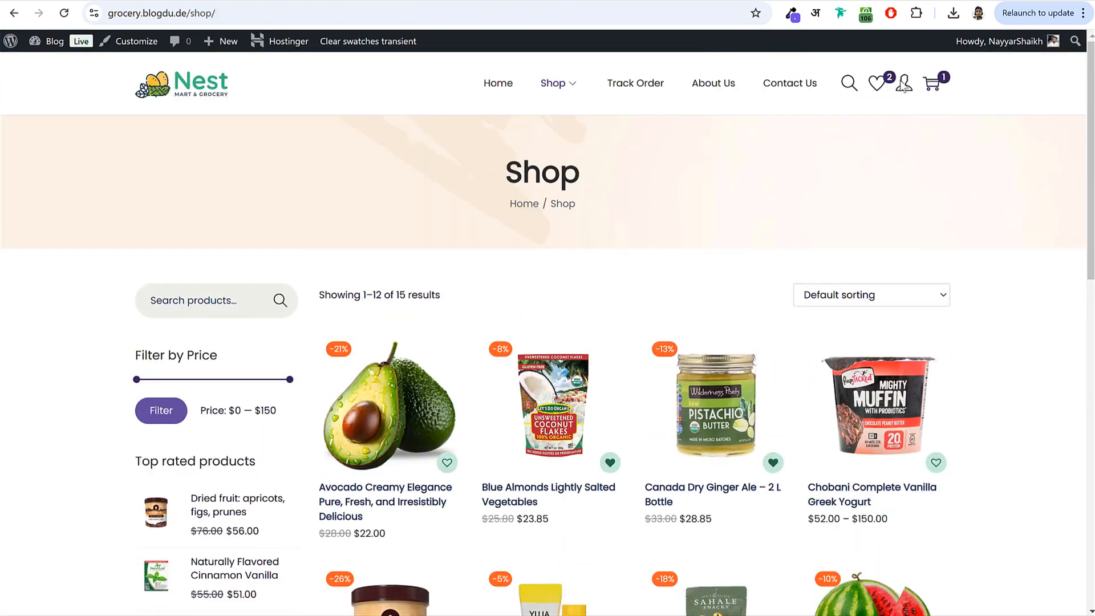
click(197, 91)
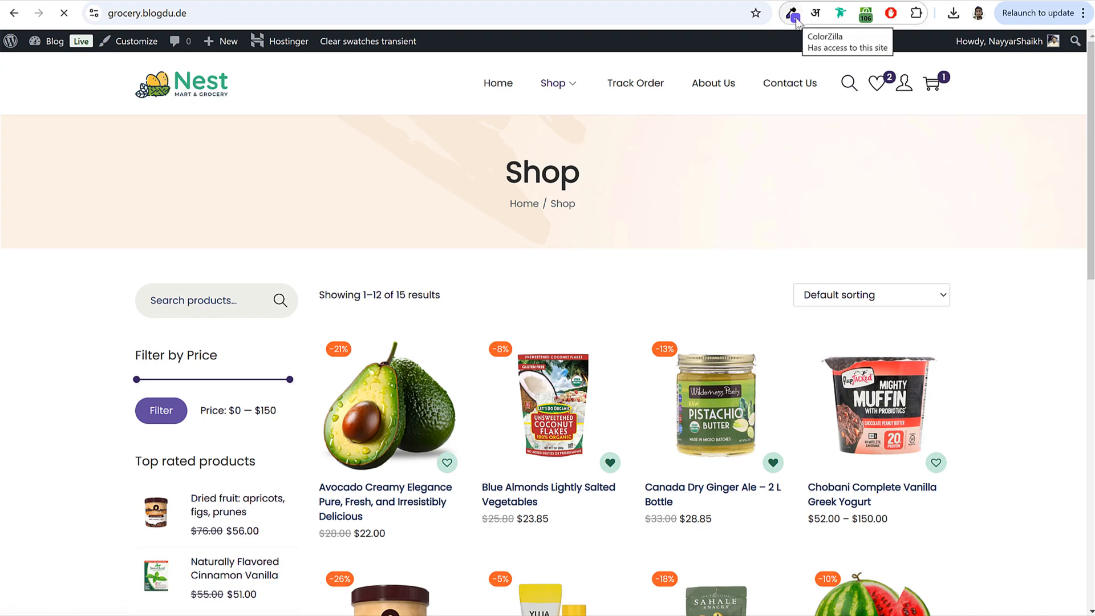
scroll(770, 313, down, 8)
scroll(770, 313, down, 10)
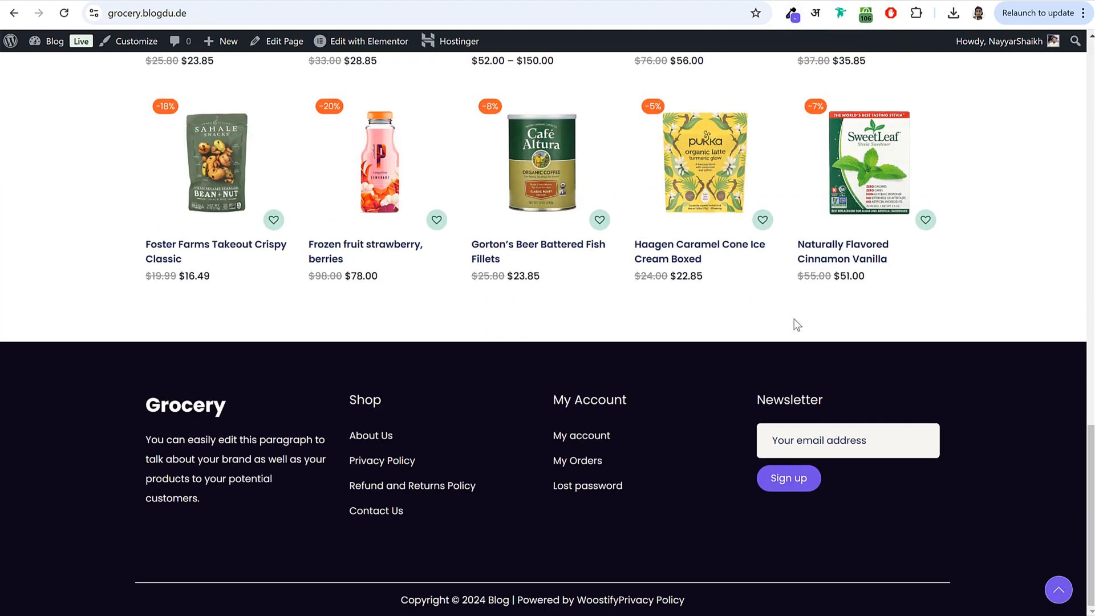
- Sample the Sign up button's purple #704FE6, paste it as the Theme Color, and publish
click(791, 14)
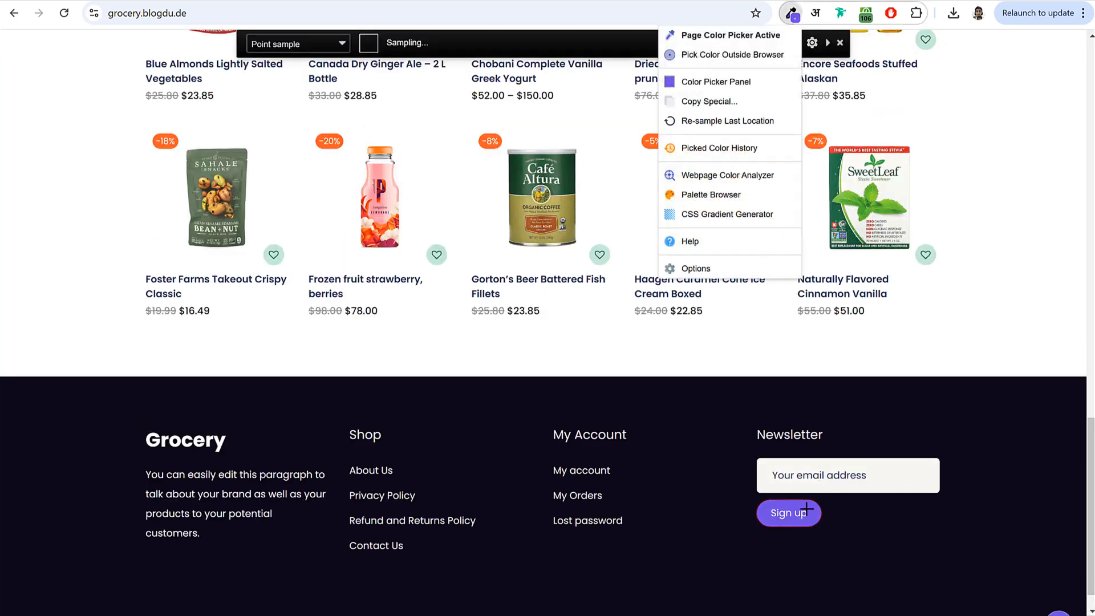
click(793, 513)
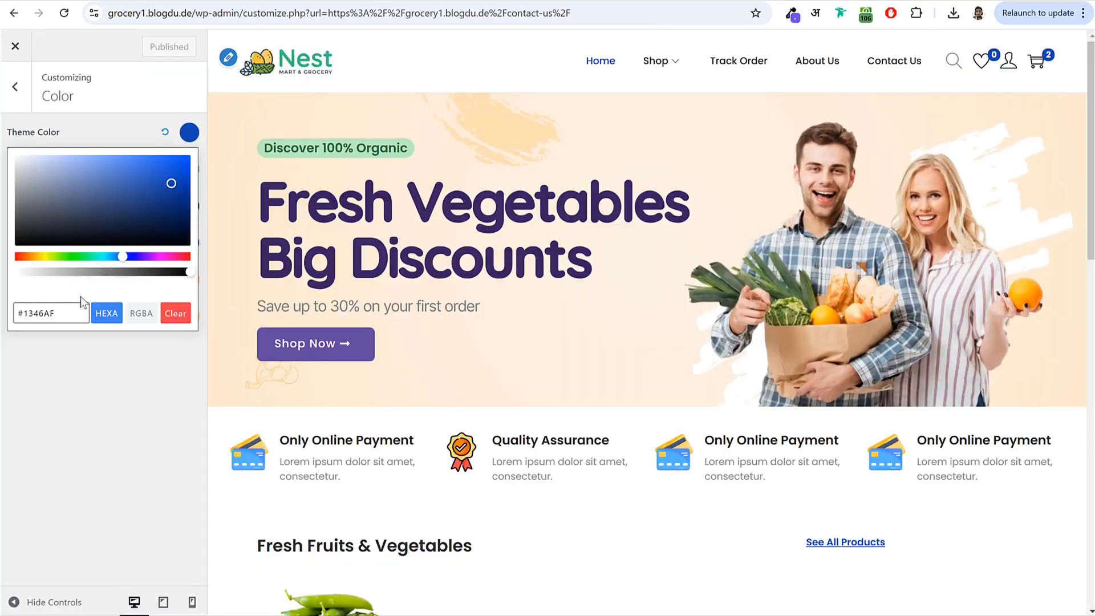
double_click(51, 313)
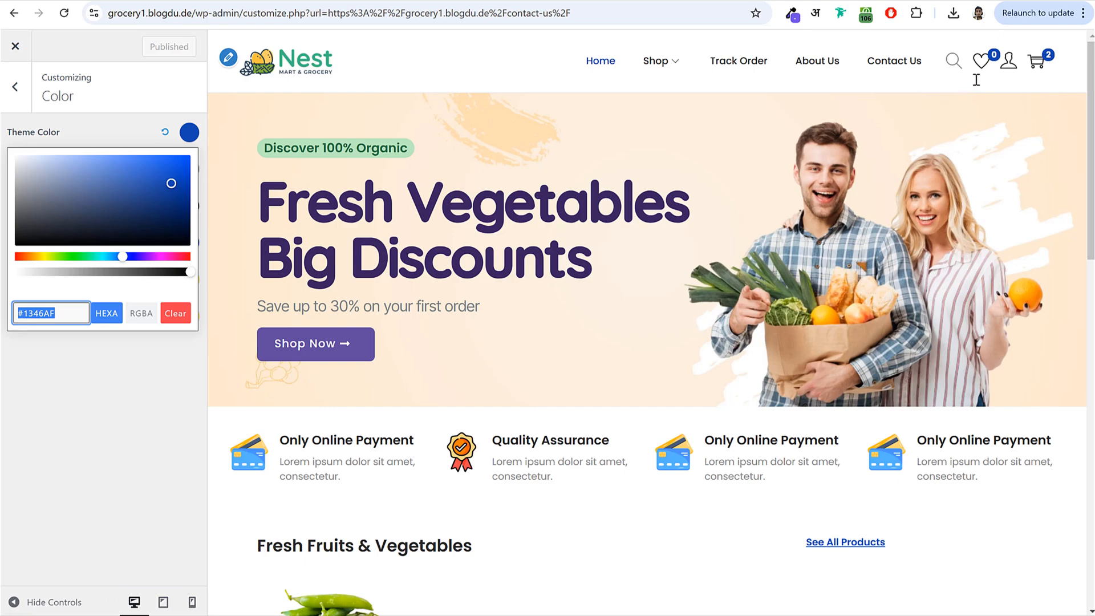
key(ctrl+v)
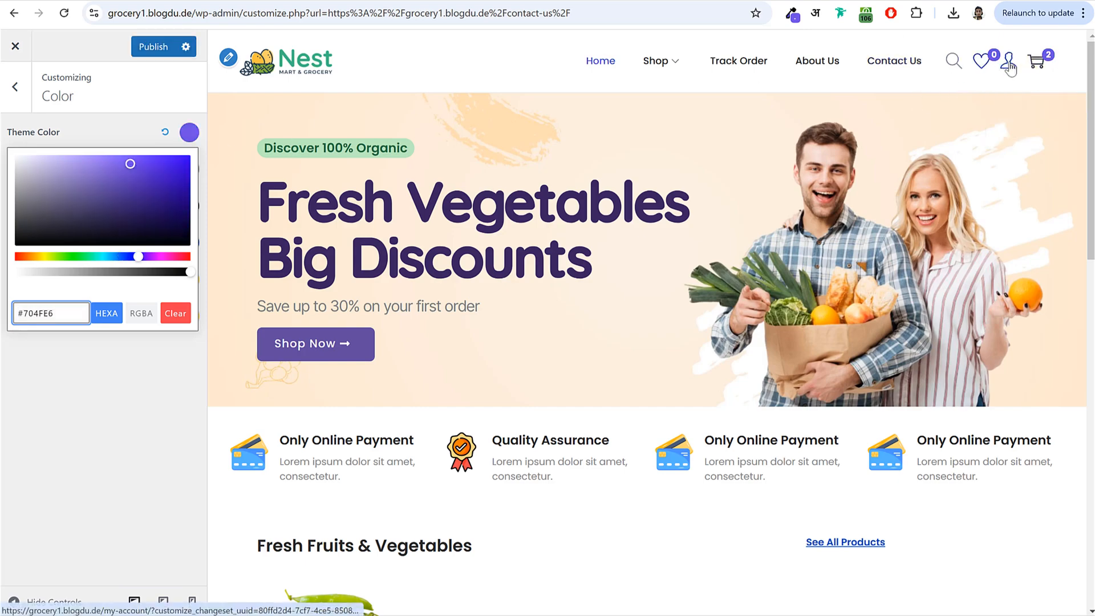
scroll(789, 259, down, 10)
scroll(579, 382, up, 5)
scroll(580, 382, up, 6)
click(154, 47)
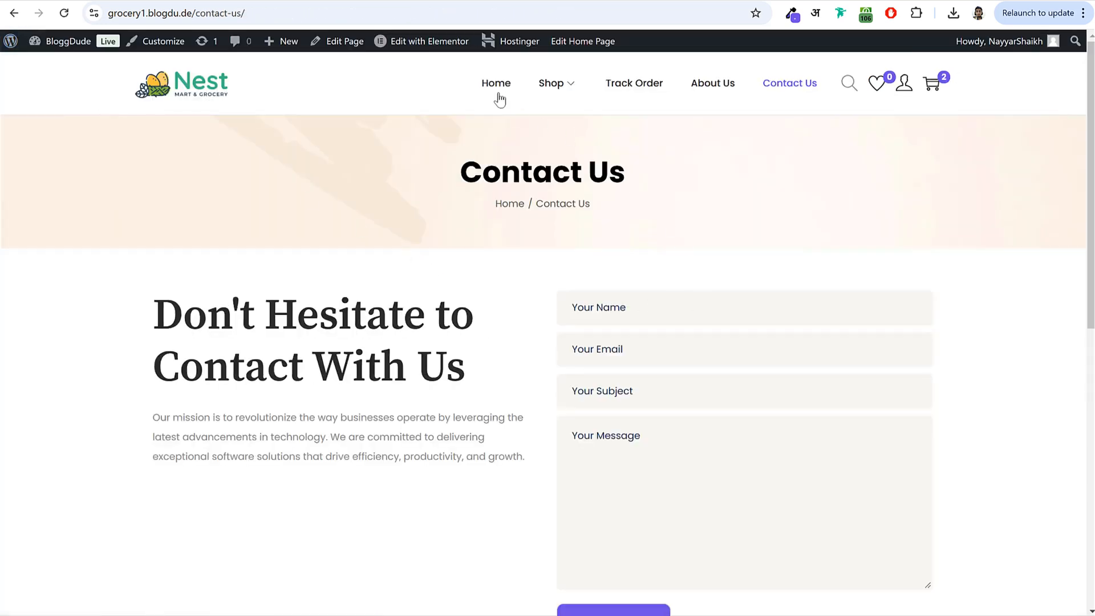
- In Plugins > Add New, search for 'Local Delivery Drivers for WooCommerce' by powerfulwp
click(496, 85)
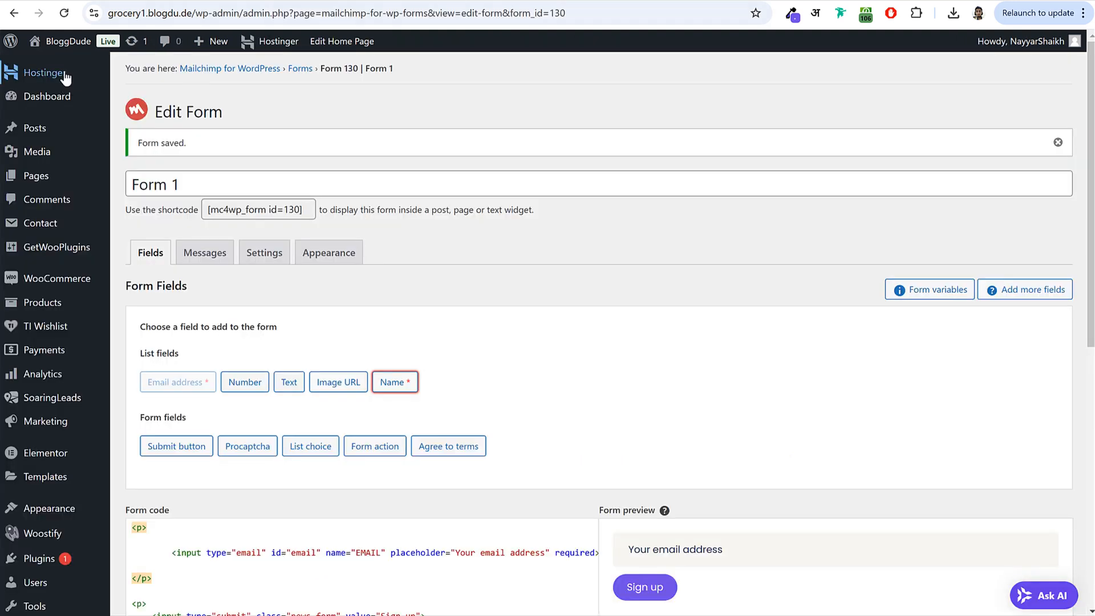
click(80, 105)
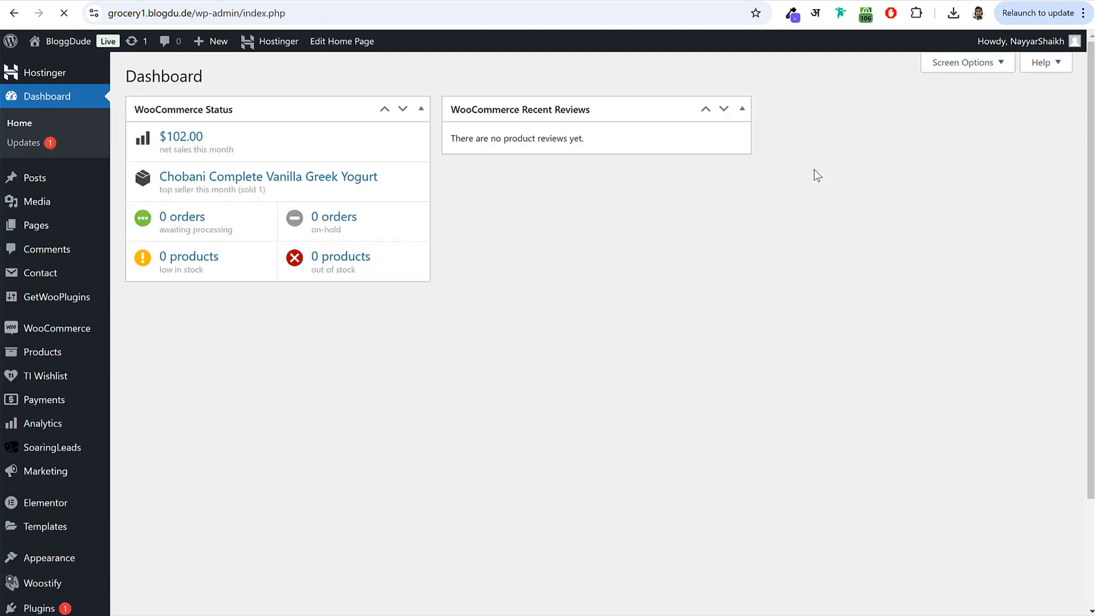
scroll(264, 426, down, 3)
click(56, 479)
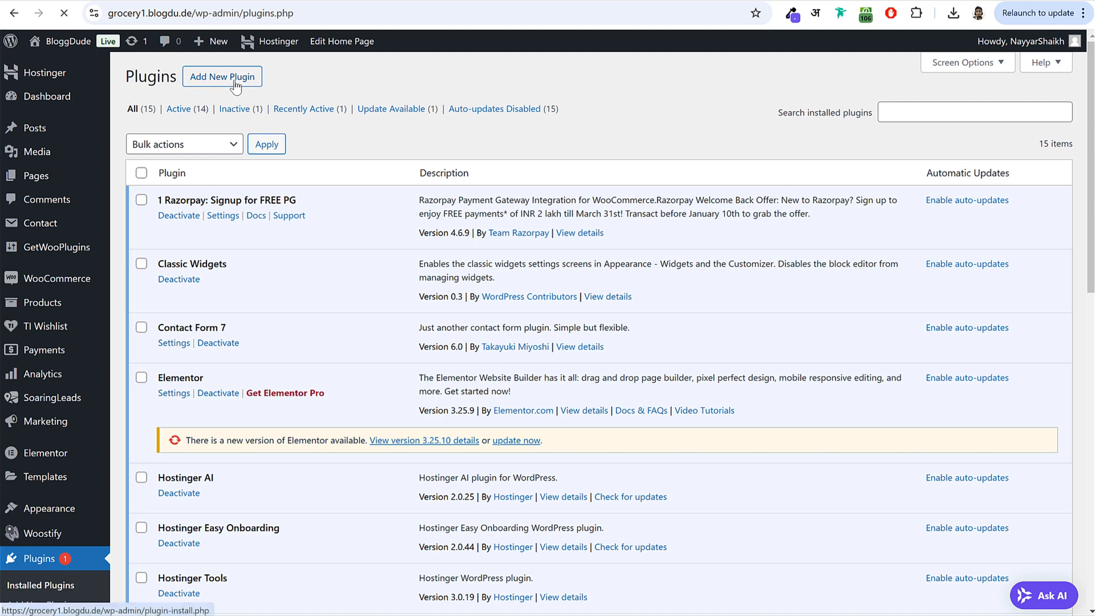
click(234, 80)
text(Local Delivery Drivers for WooCommerce)
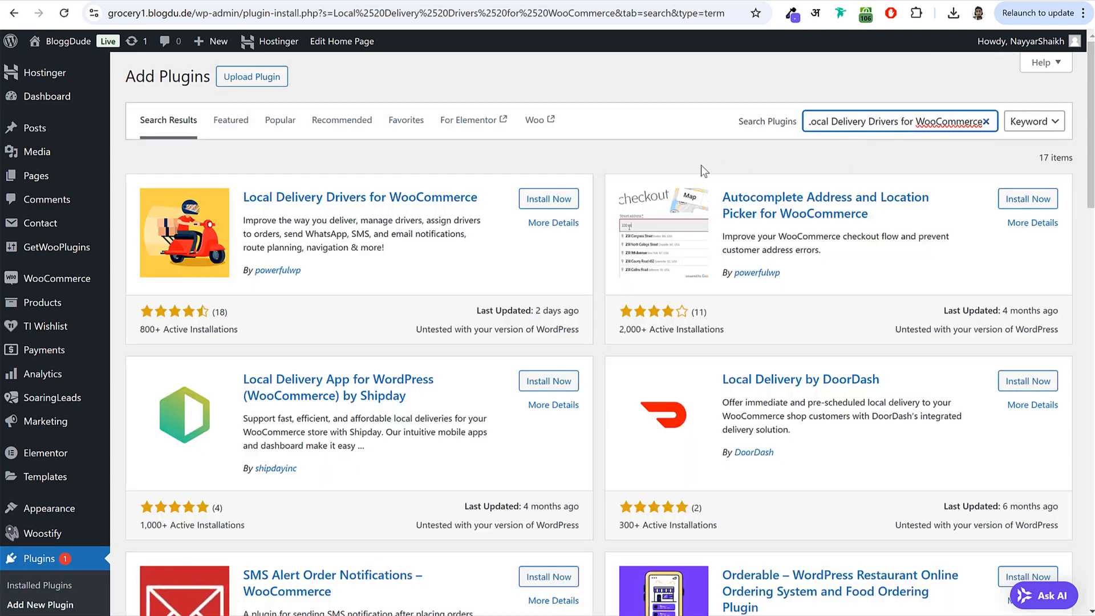
drag(244, 197, 472, 196)
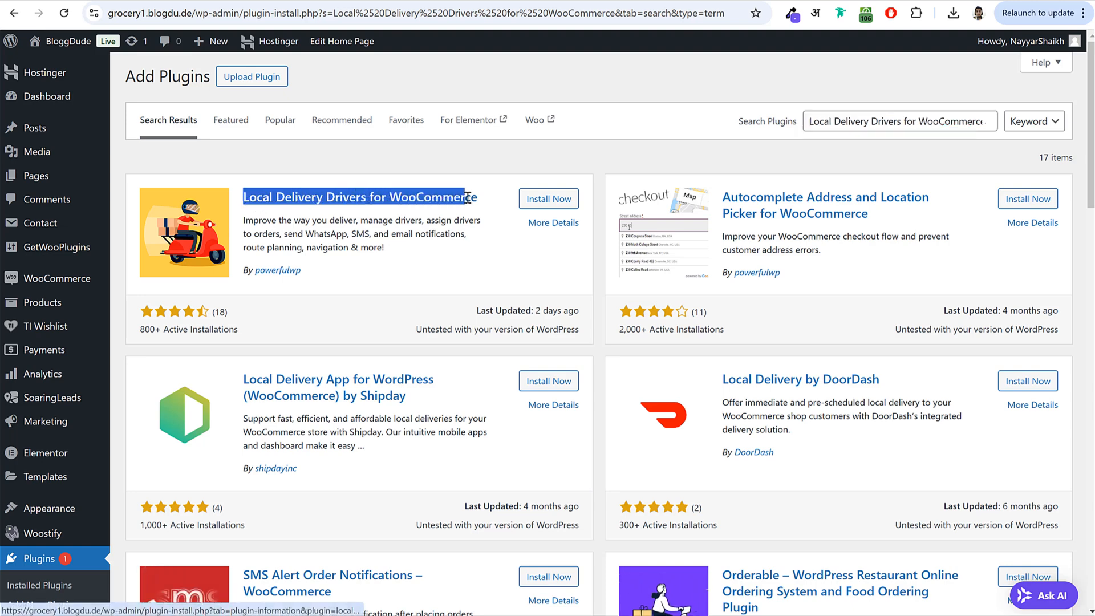
click(335, 274)
drag(335, 273, 253, 274)
- Install and activate the plugin, accepting the opt-in with Allow & Continue
click(559, 206)
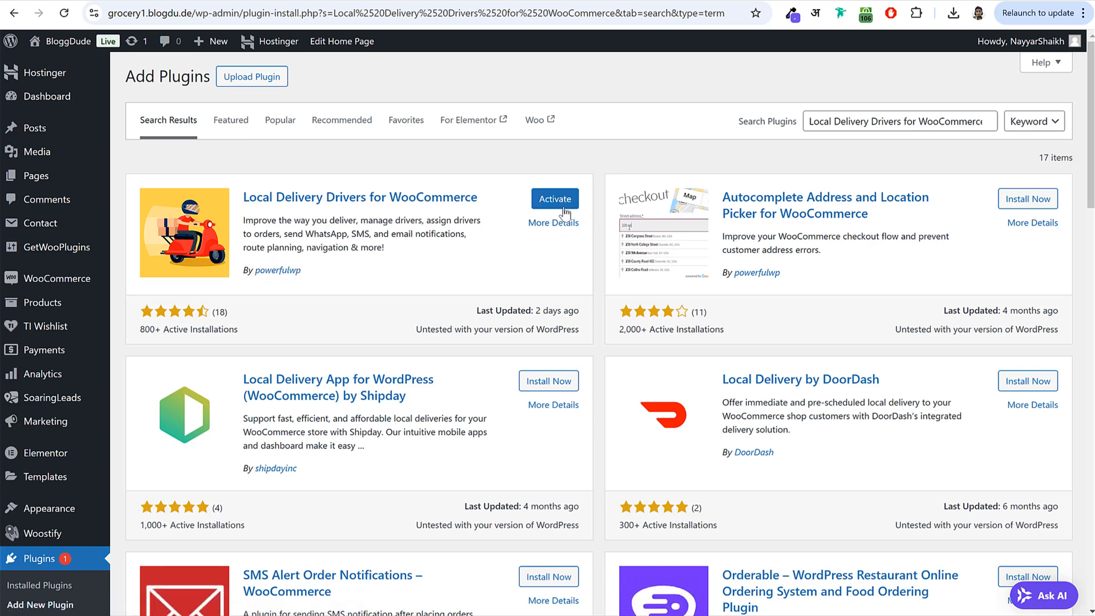
click(558, 201)
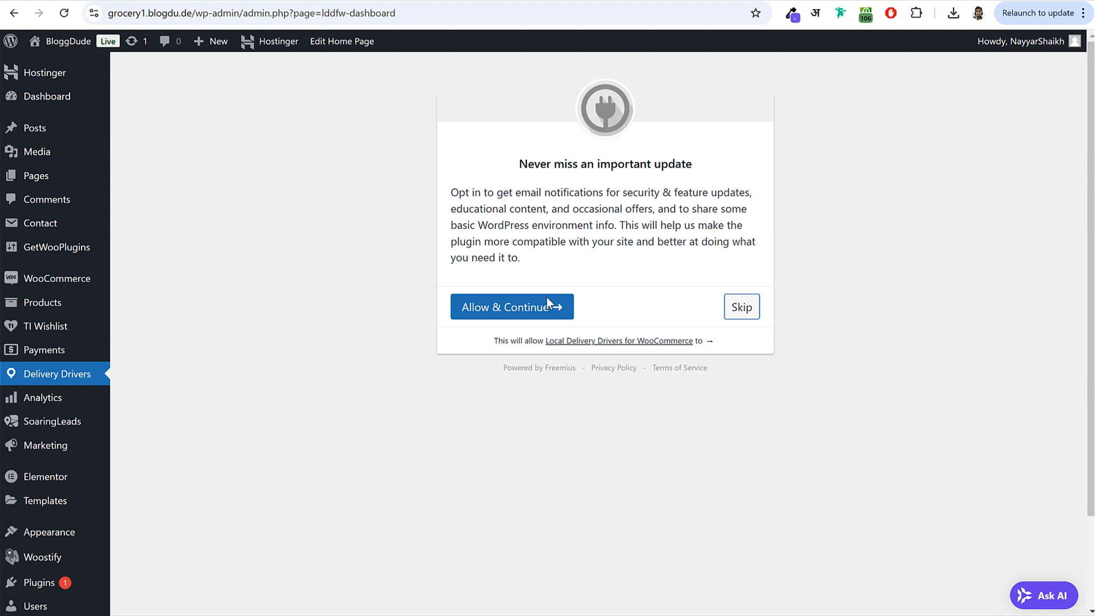
click(489, 312)
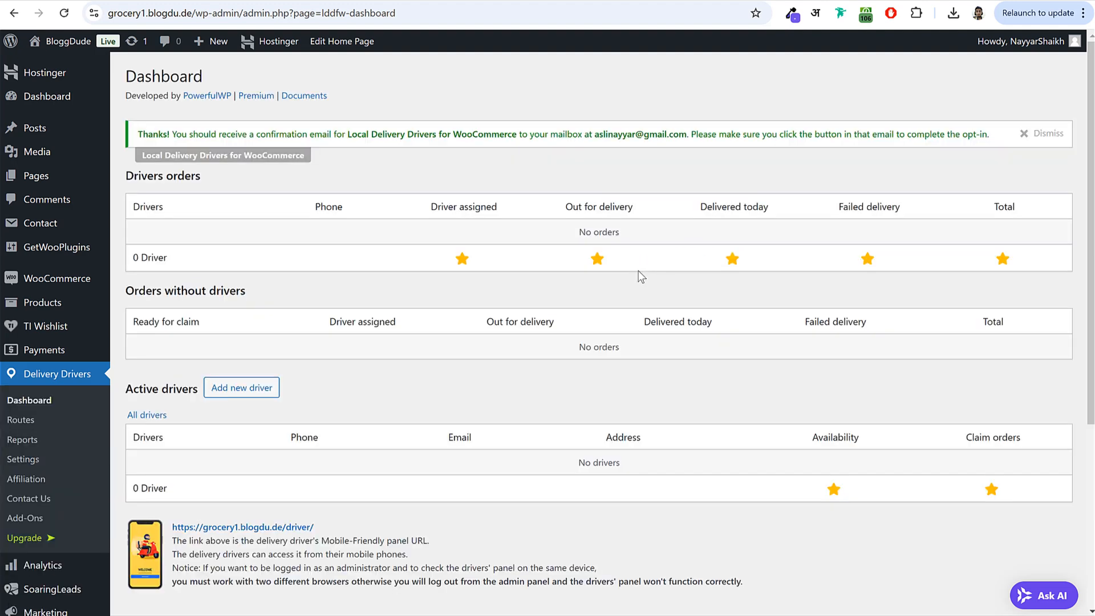
- Keep Delivery Driver App as the drivers page in Delivery Drivers general settings and save
scroll(409, 371, down, 5)
scroll(419, 375, up, 5)
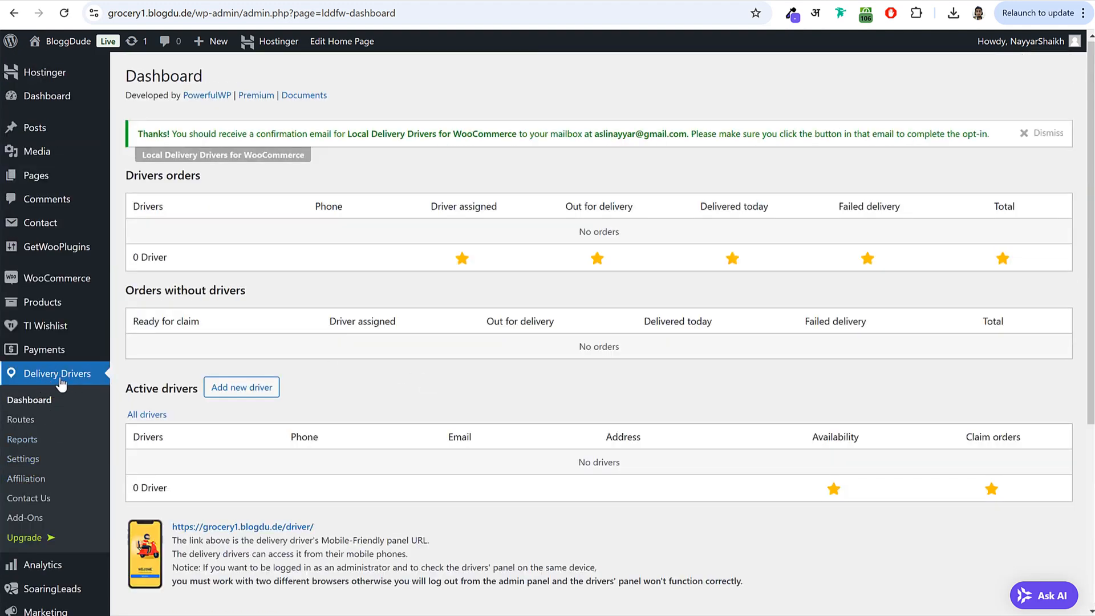
click(39, 461)
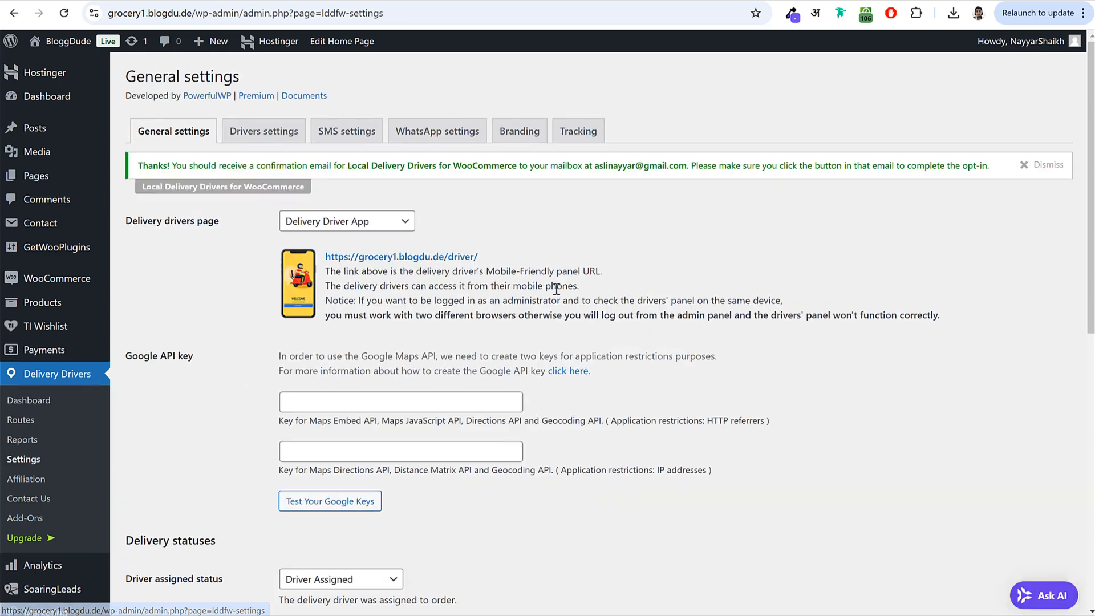
drag(123, 221, 245, 228)
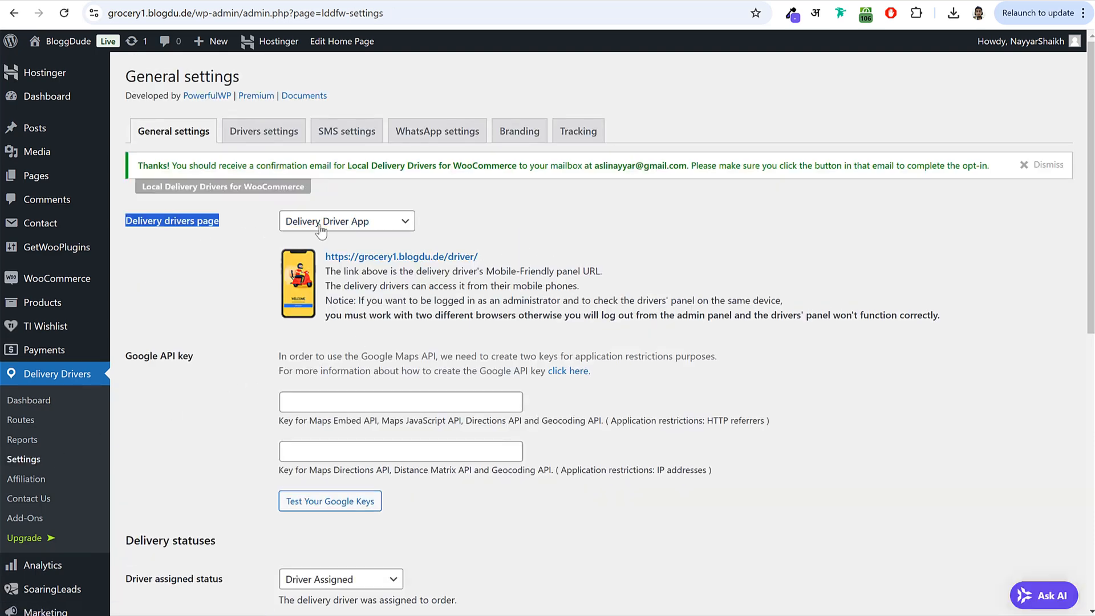
click(354, 224)
click(337, 316)
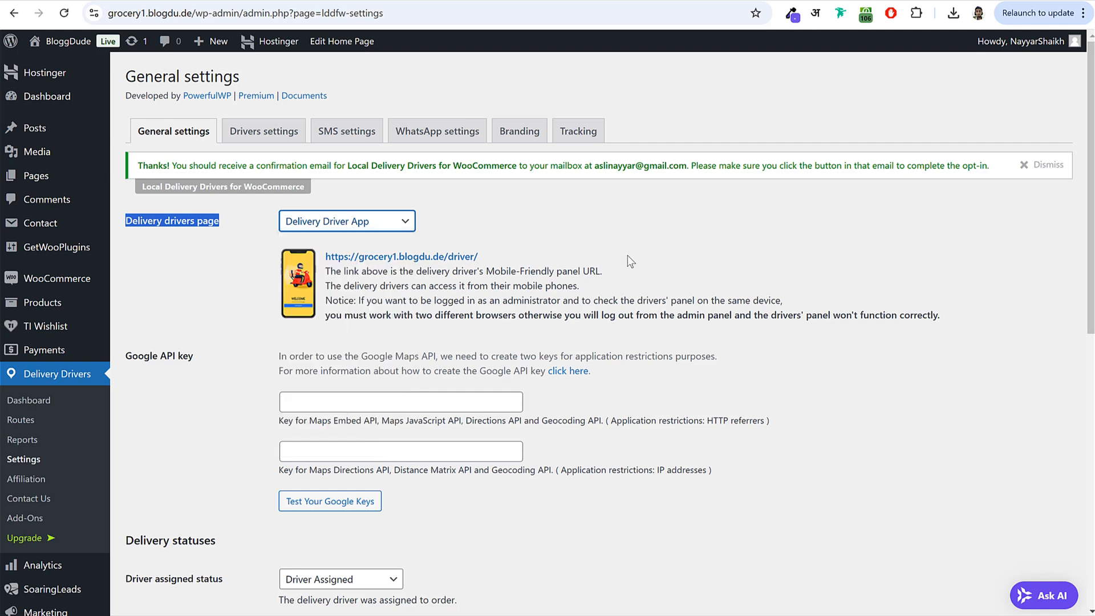
drag(326, 257, 477, 259)
click(467, 255)
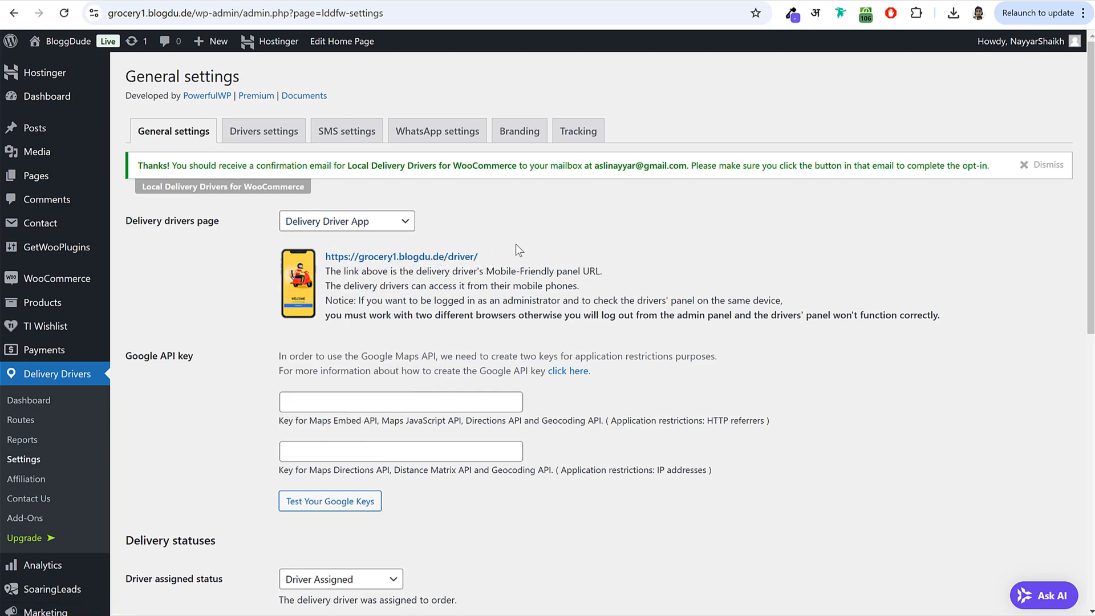
scroll(723, 285, down, 2)
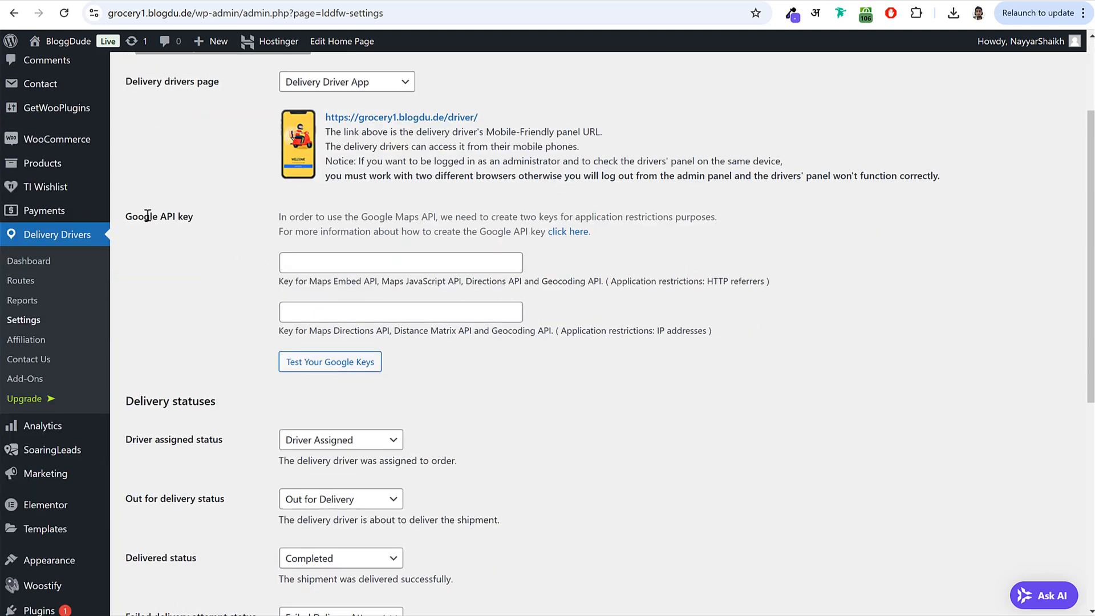
drag(131, 216, 316, 219)
click(317, 219)
scroll(439, 304, down, 3)
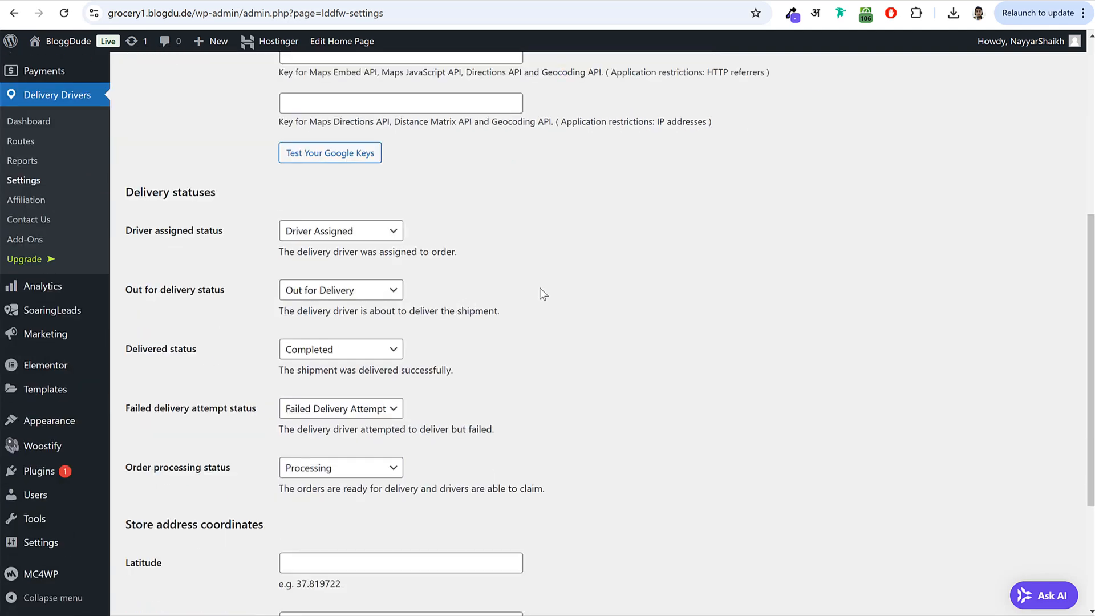
scroll(537, 286, down, 3)
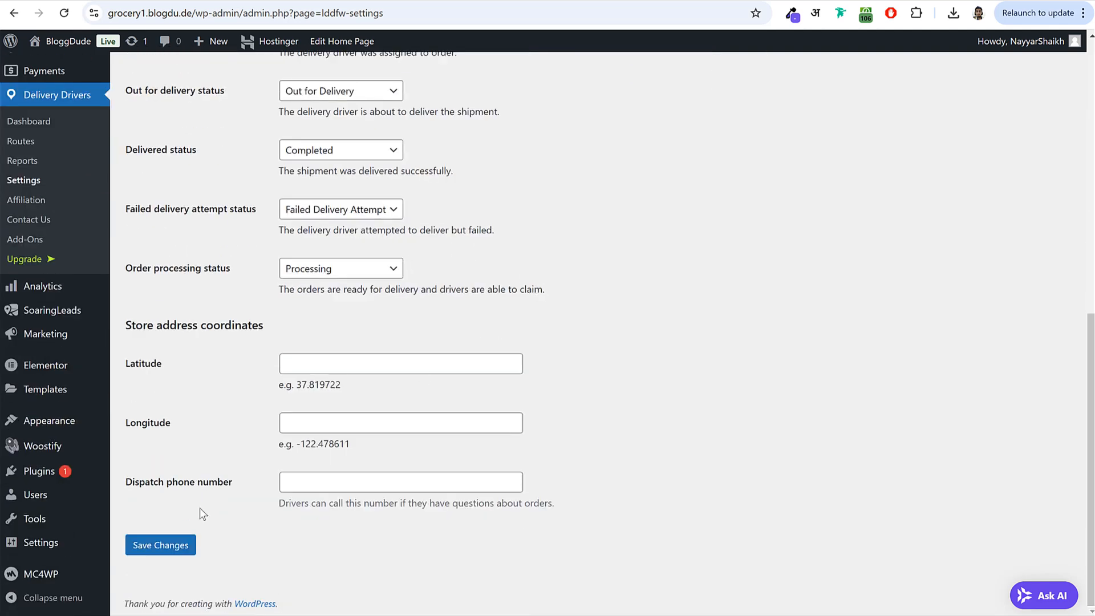
click(173, 547)
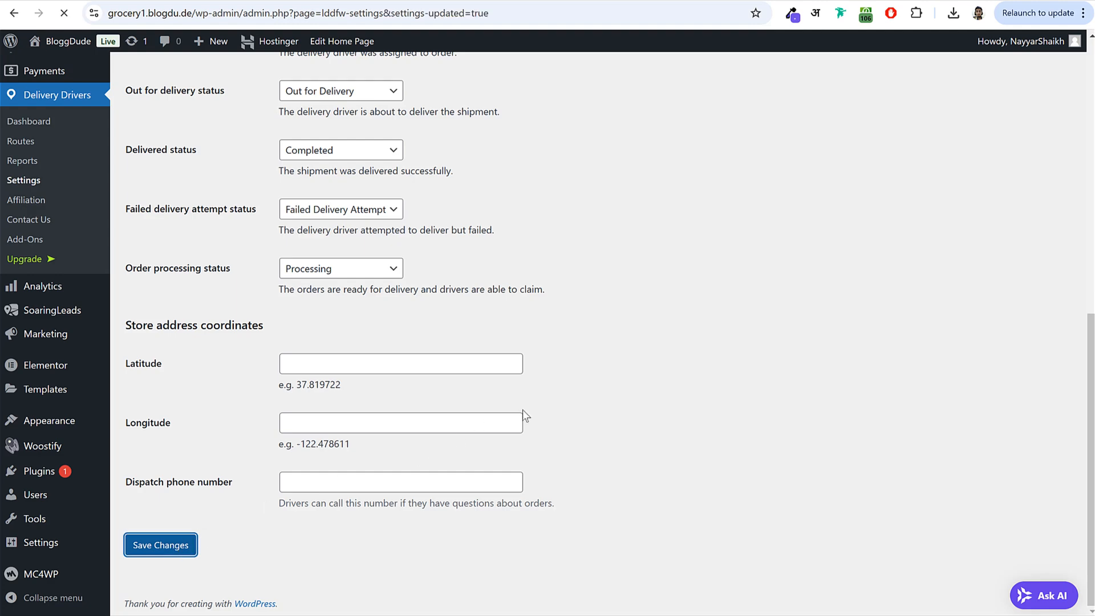
- Look through the Drivers and Tracking settings, then return to the Delivery Drivers dashboard
click(260, 142)
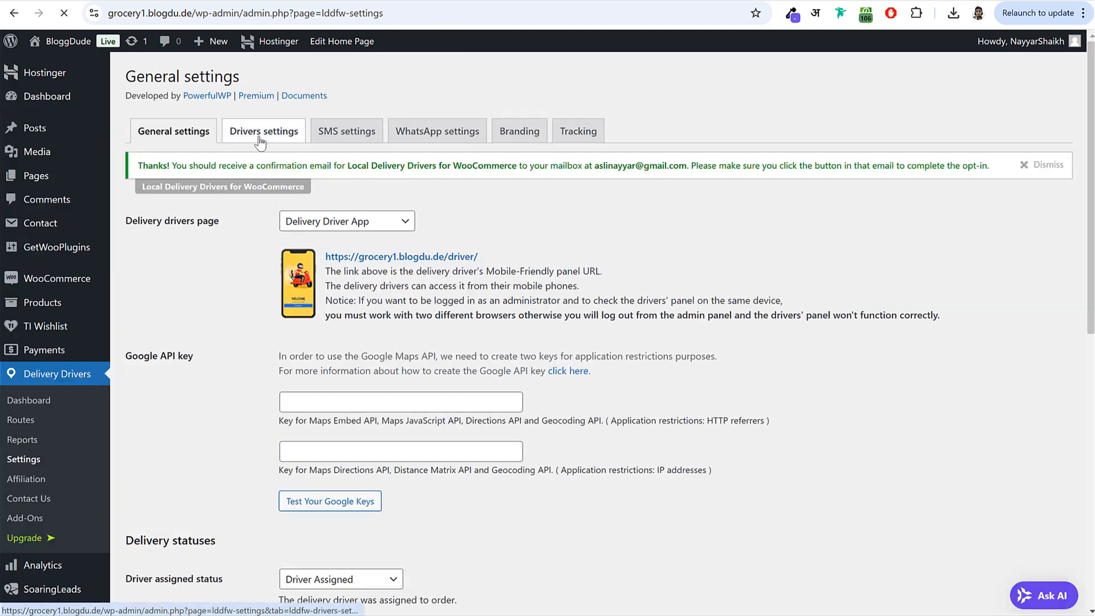
click(579, 148)
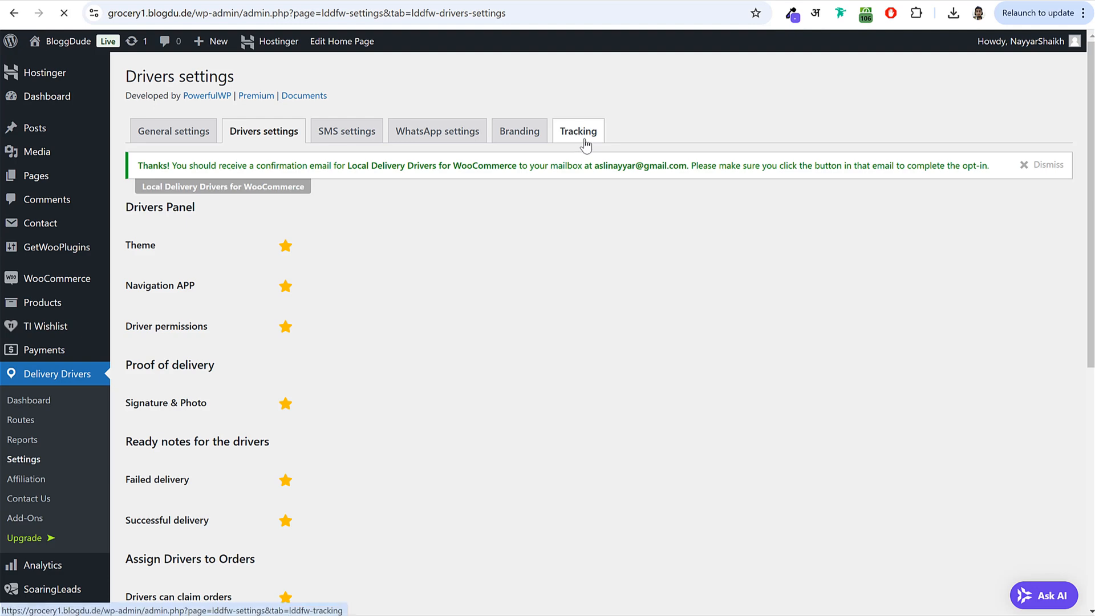
scroll(316, 268, down, 2)
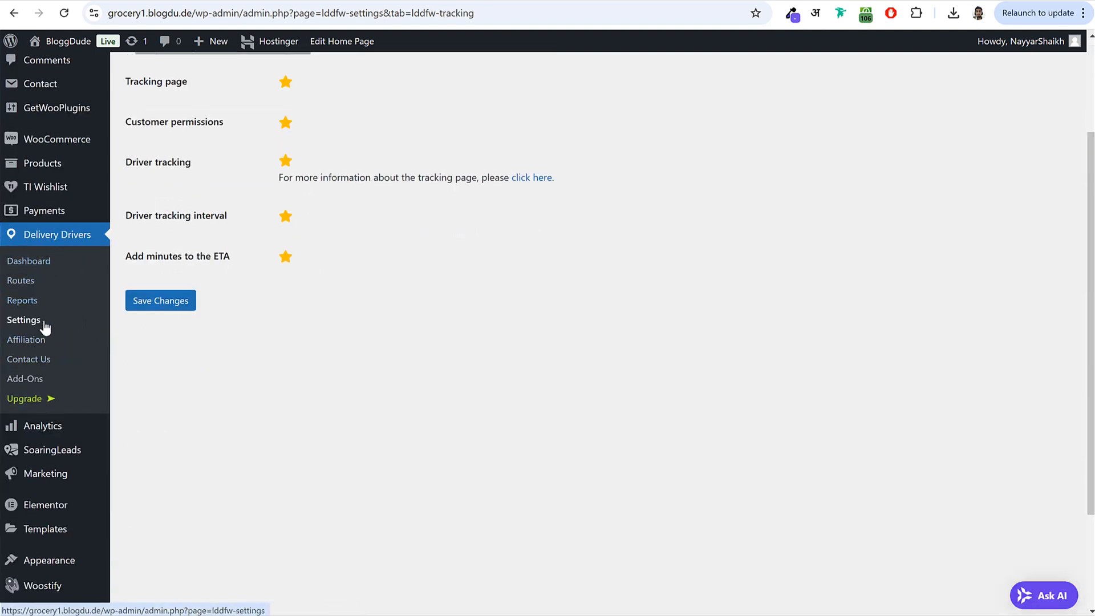
click(46, 266)
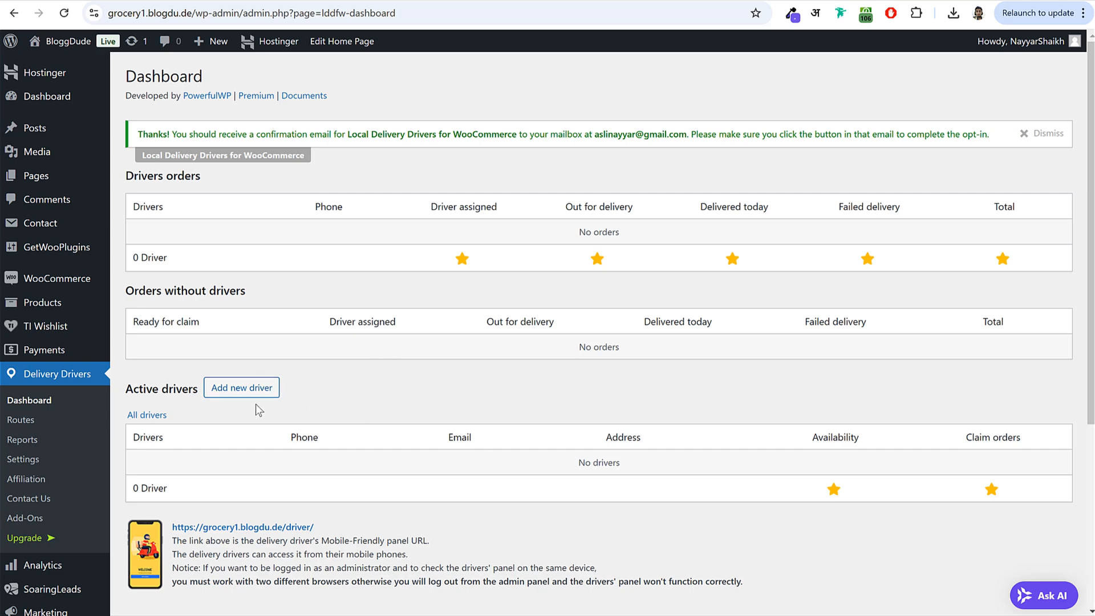
- Add a new driver with username Driver1, reused in the e-mail field, named Driver One
click(243, 392)
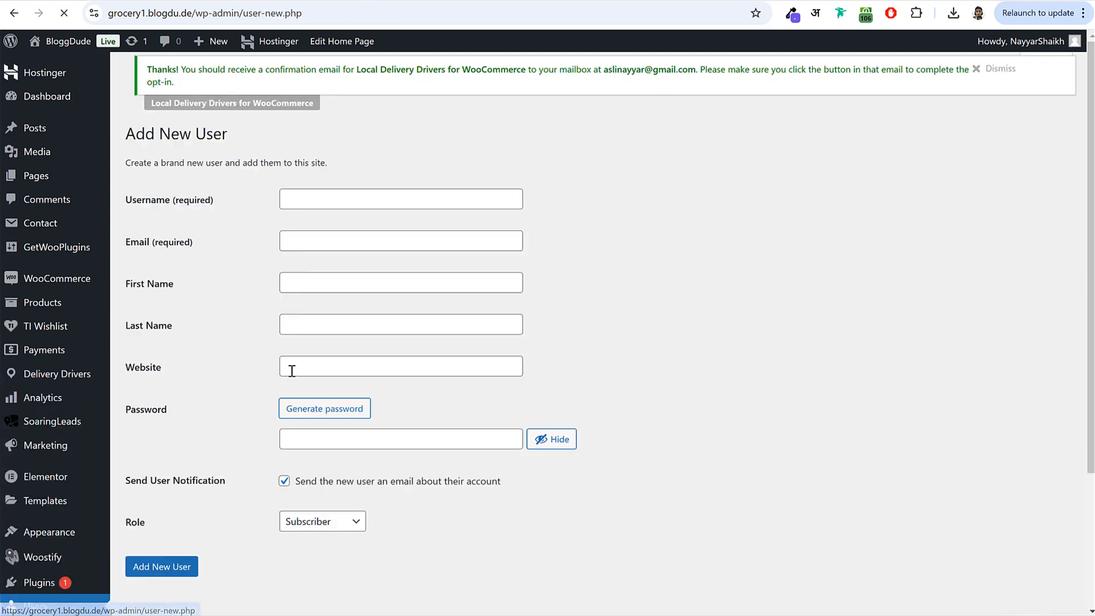
click(348, 192)
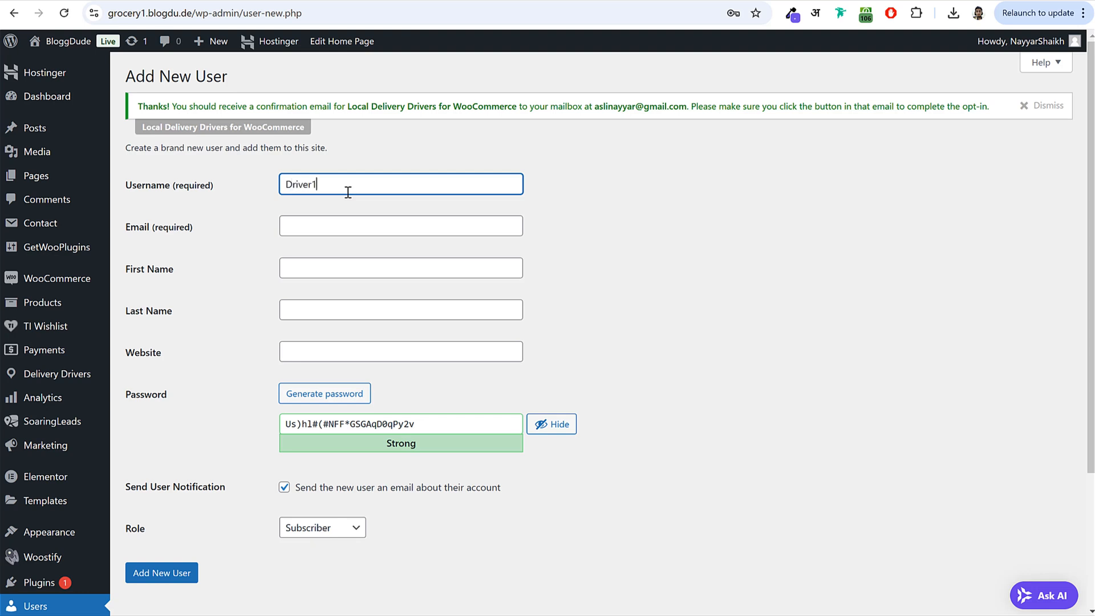
text(Driver1)
key(ctrl+a)
key(ctrl+c)
click(343, 227)
key(ctrl+v)
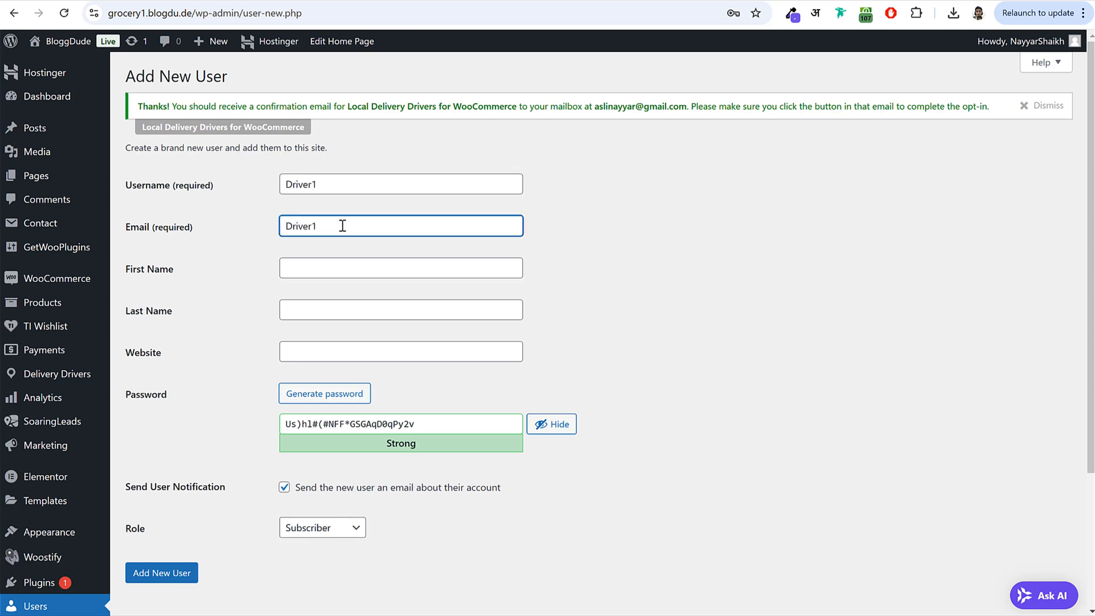
key(Tab)
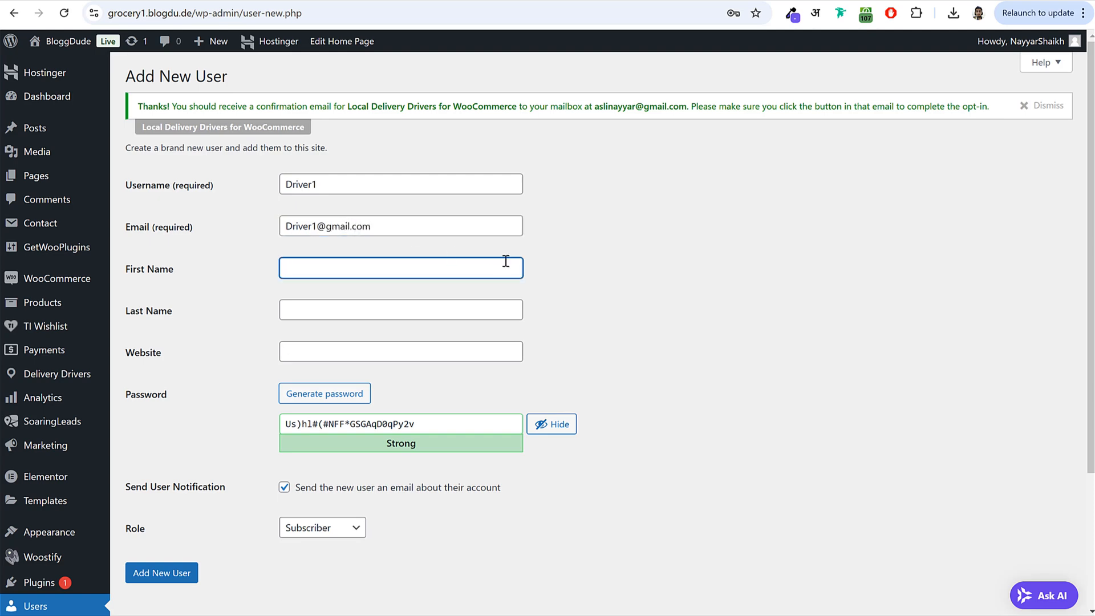
key(Tab)
text(One)
key(Tab)
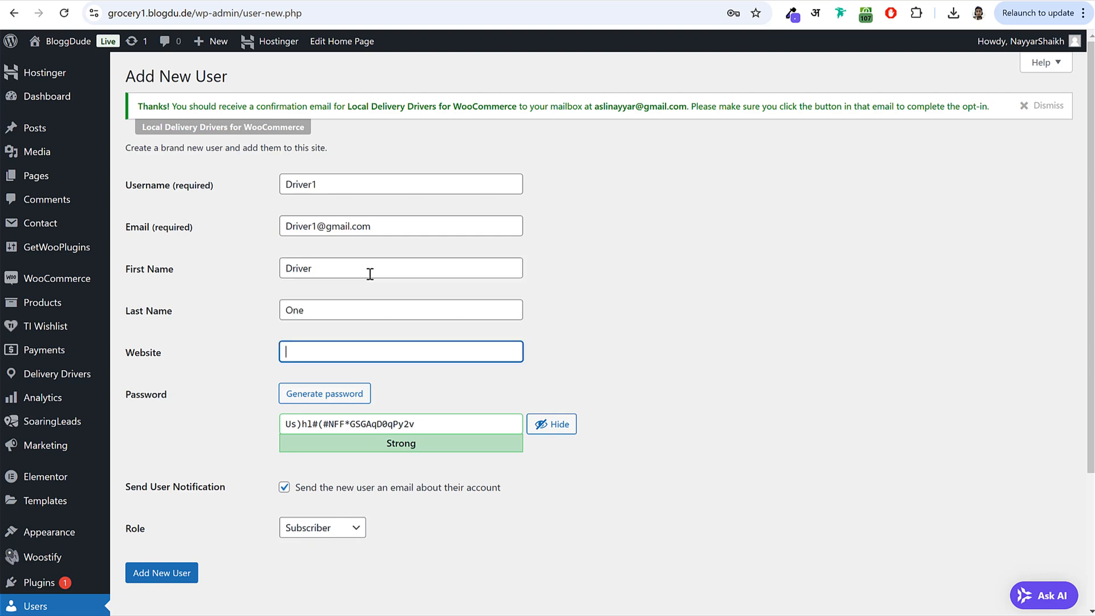
- Set a custom password, choose the Delivery driver role, skip the notification e-mail, and create the user
click(550, 424)
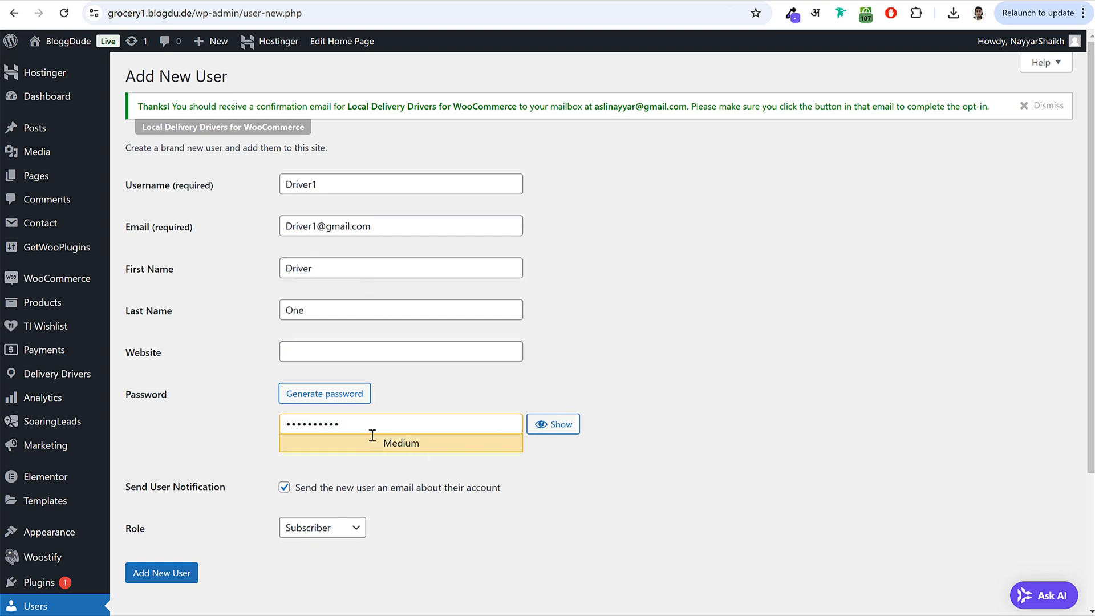
scroll(210, 429, down, 2)
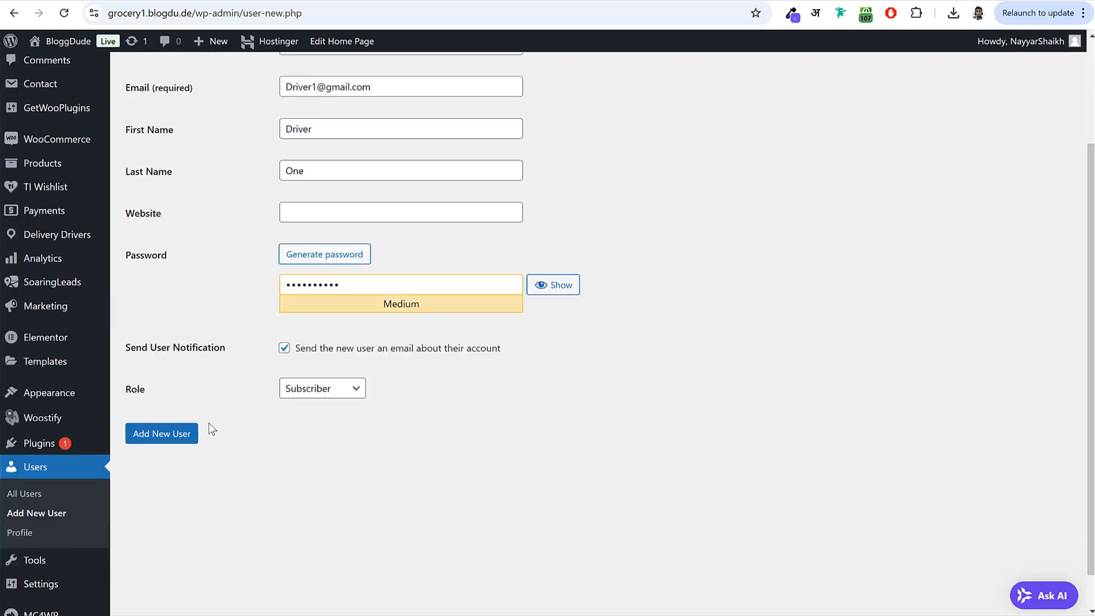
click(343, 395)
click(336, 412)
click(284, 347)
scroll(192, 532, up, 2)
click(179, 580)
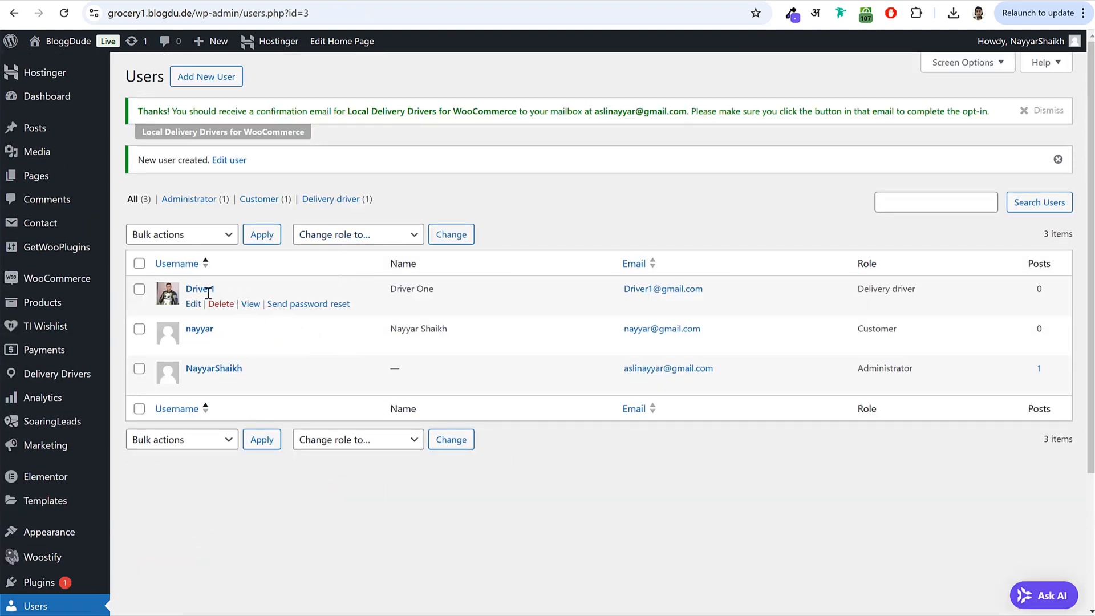
- Confirm Driver1 in the Users list, then switch to the storefront window
double_click(209, 291)
click(122, 288)
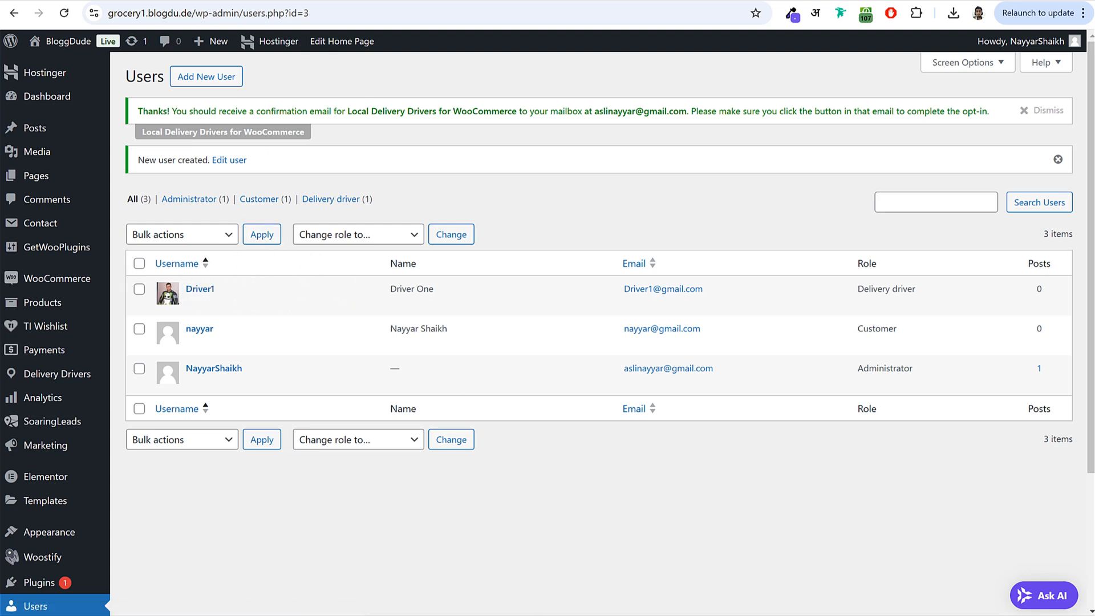
click(422, 613)
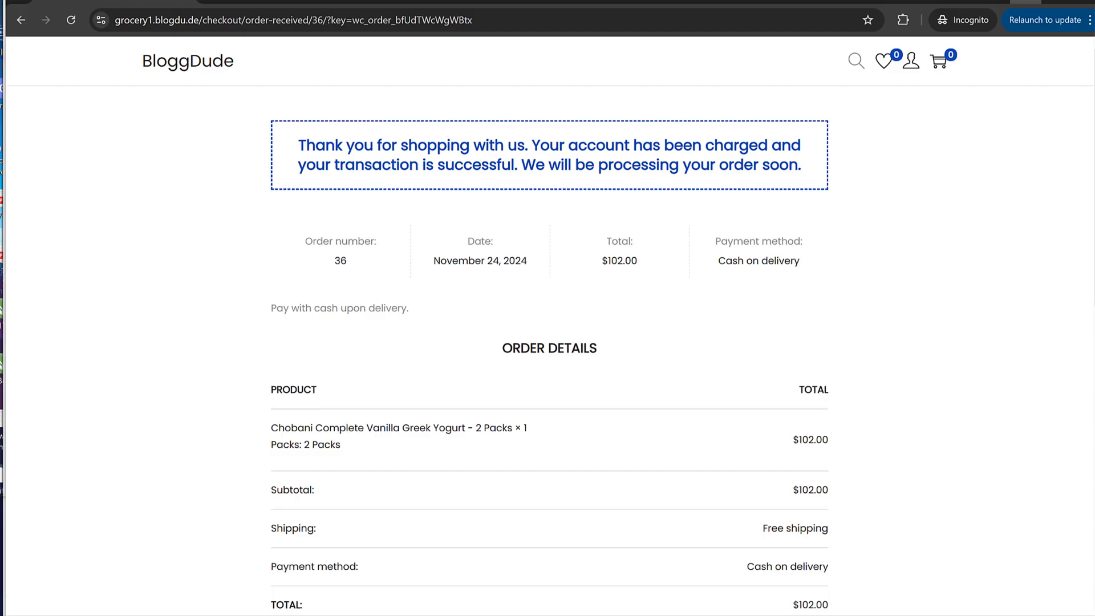
- Add one Canada Dry Ginger Ale – 2 L Bottle to the cart from the store home page
click(191, 76)
scroll(575, 312, down, 1)
scroll(572, 316, down, 15)
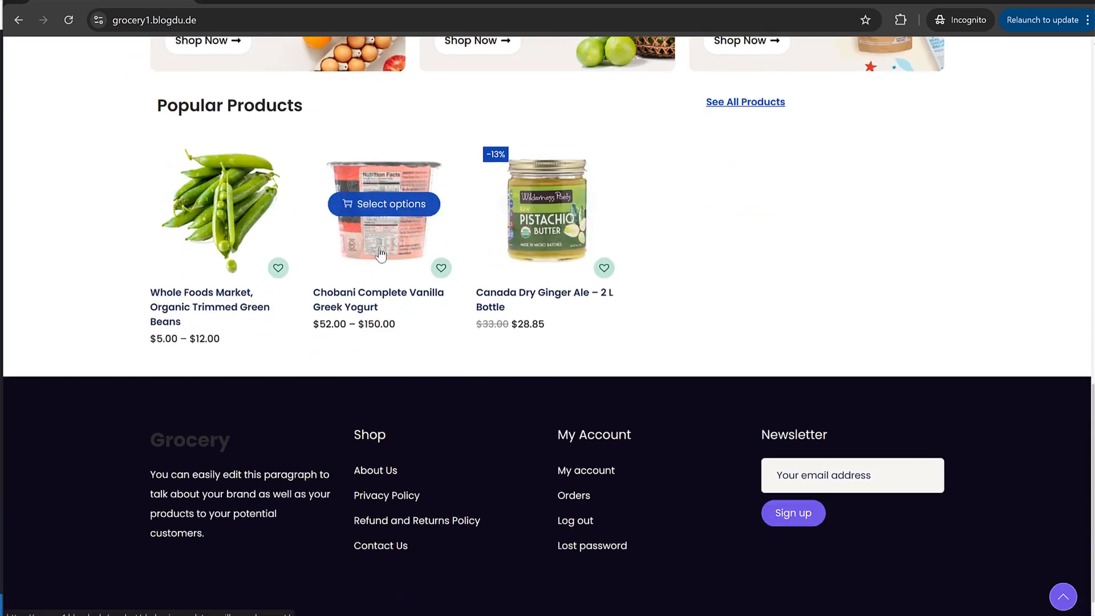
click(557, 234)
click(785, 422)
- Proceed to checkout and look over the order details
click(968, 583)
scroll(549, 511, down, 2)
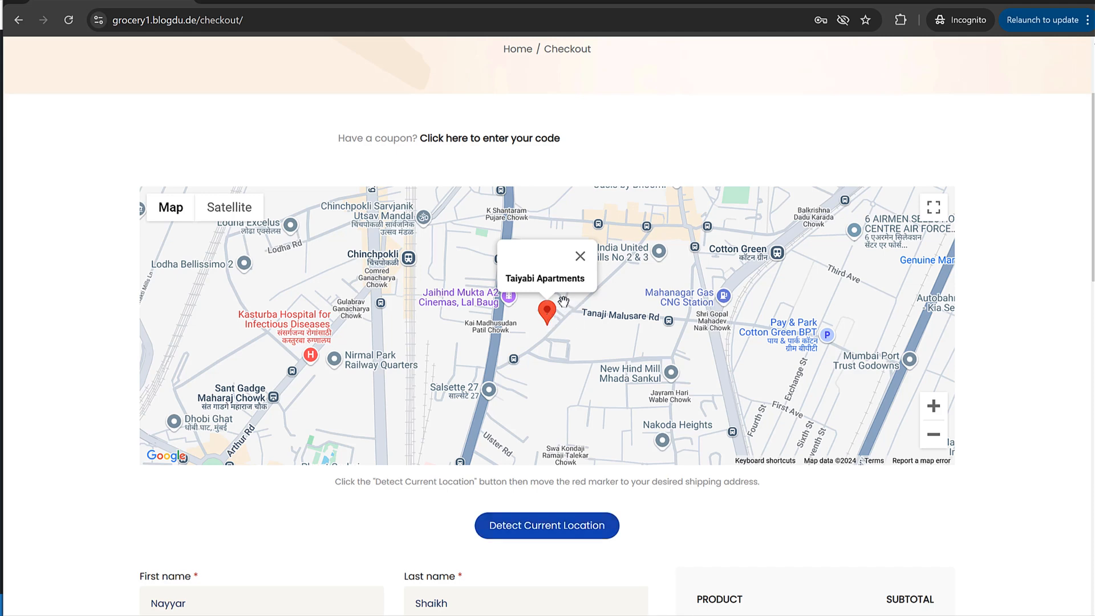
scroll(577, 327, down, 7)
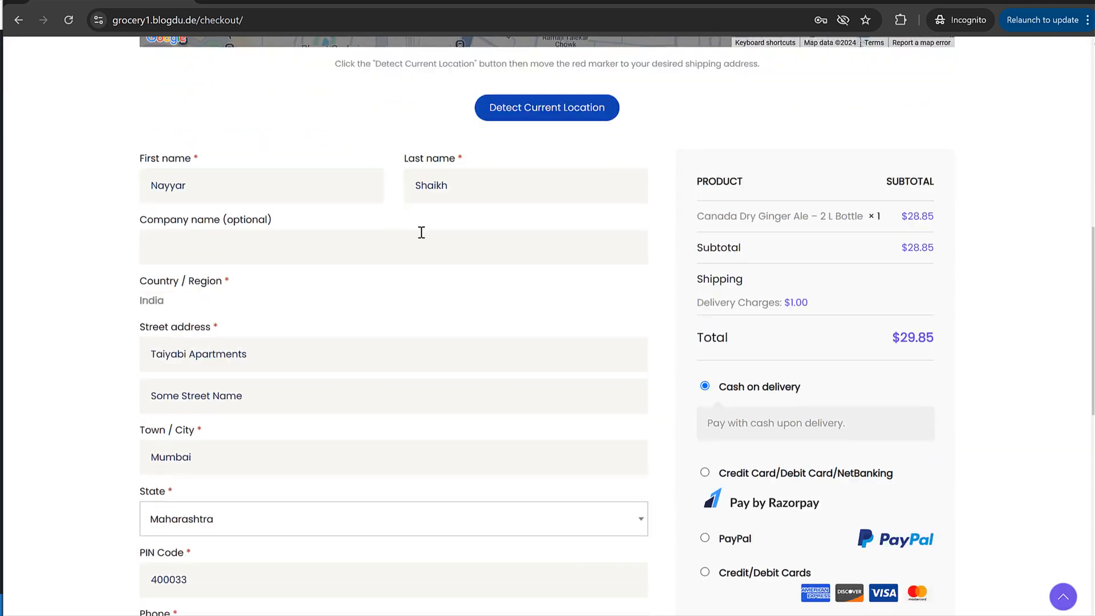
scroll(428, 251, down, 7)
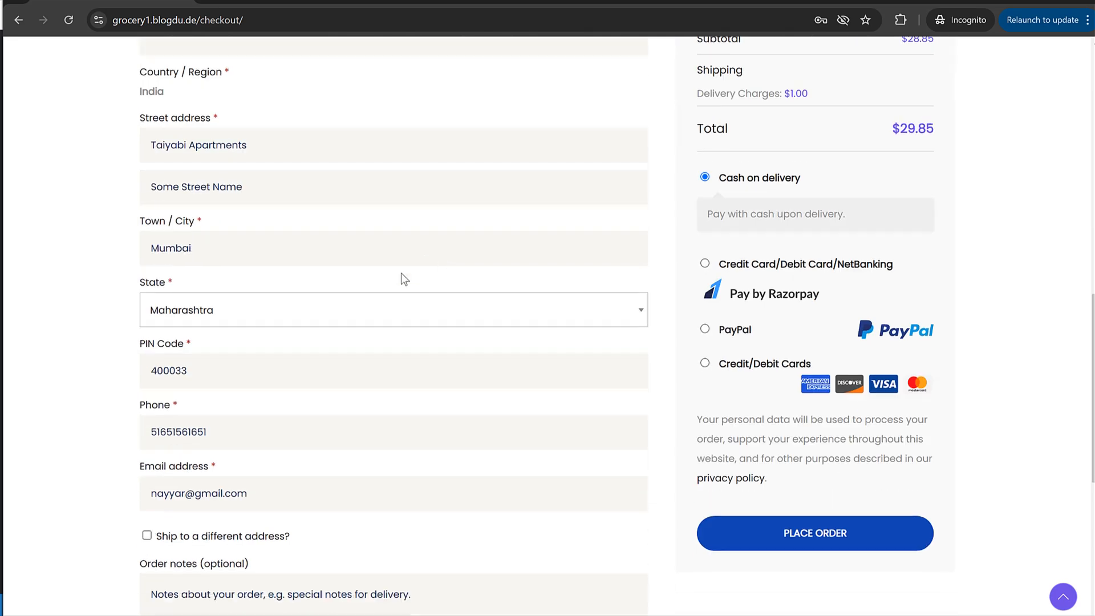
scroll(264, 332, up, 7)
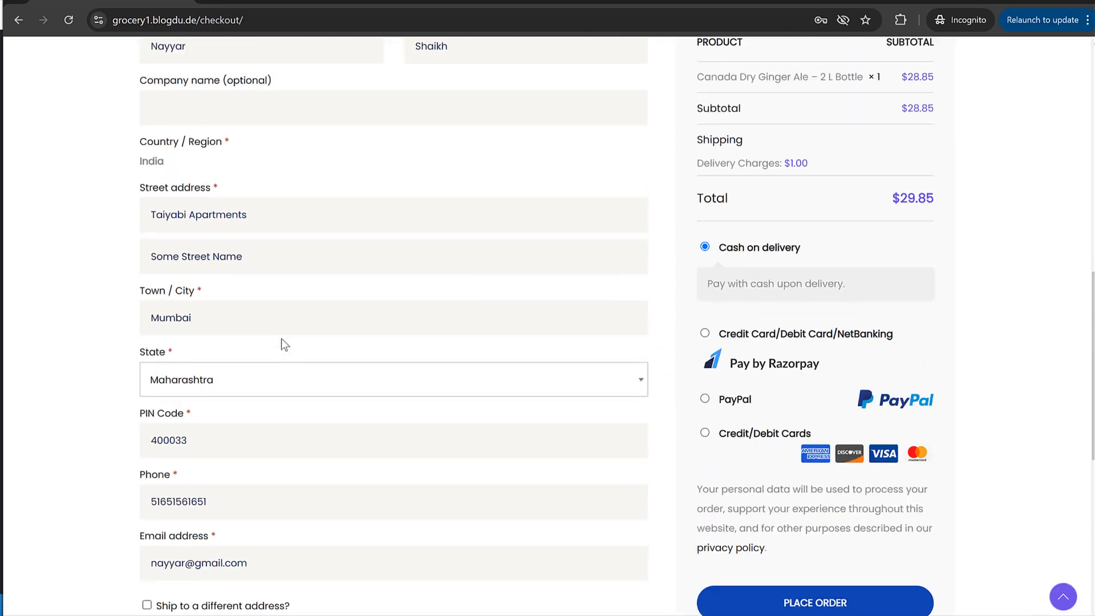
- Check the $1.00 delivery charge and $29.85 total, then place the cash-on-delivery order
drag(693, 303, 772, 303)
click(802, 306)
drag(930, 340, 887, 342)
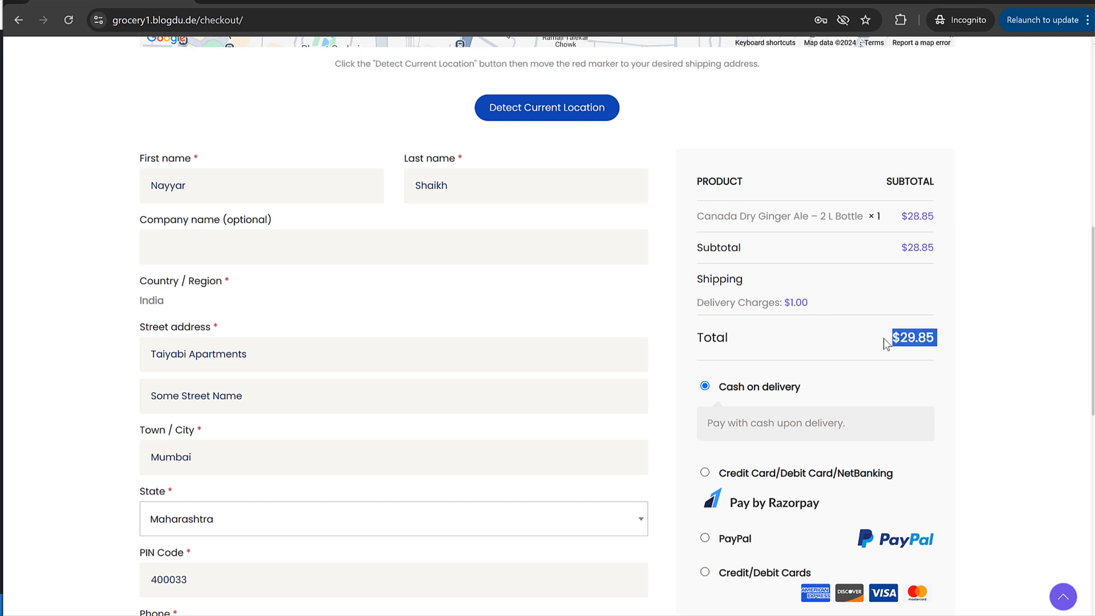
click(915, 333)
click(885, 339)
drag(721, 309, 815, 308)
click(817, 307)
scroll(750, 234, down, 4)
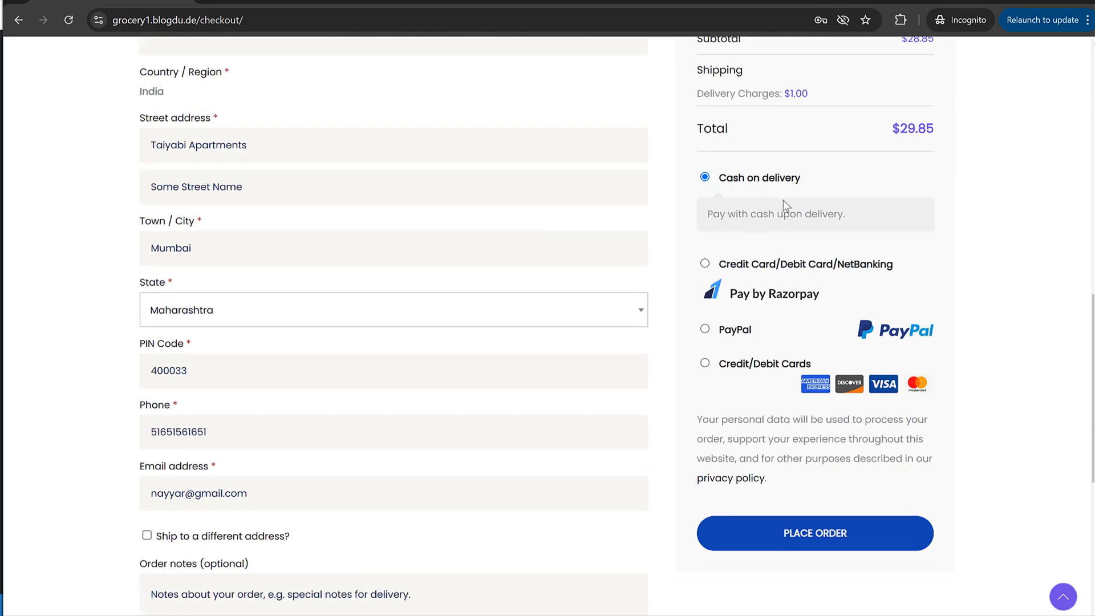
click(842, 524)
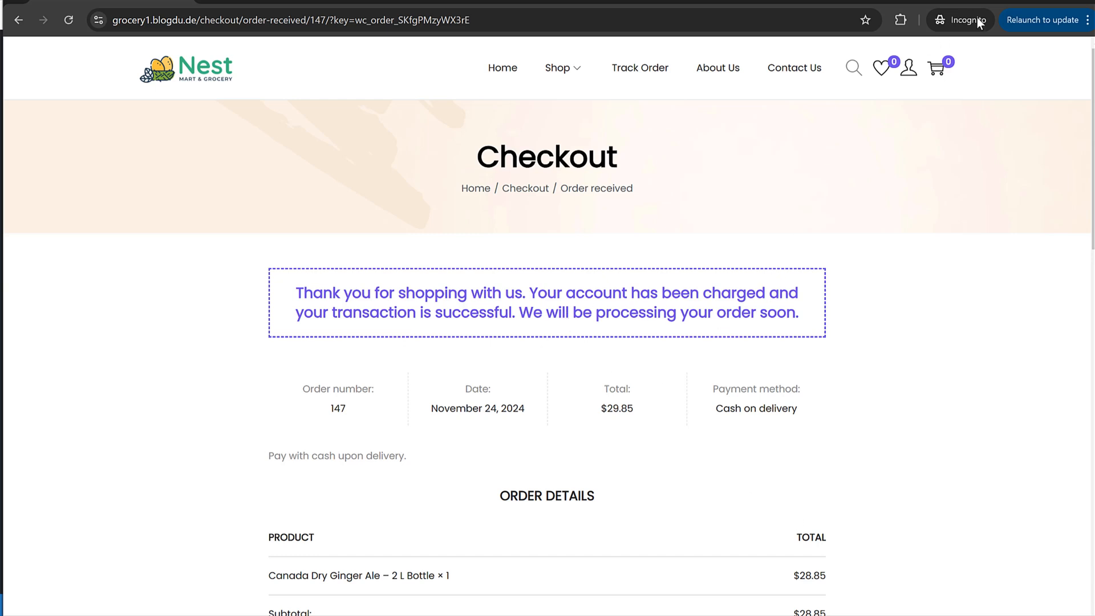
click(1017, 3)
mouse_move(54, 286)
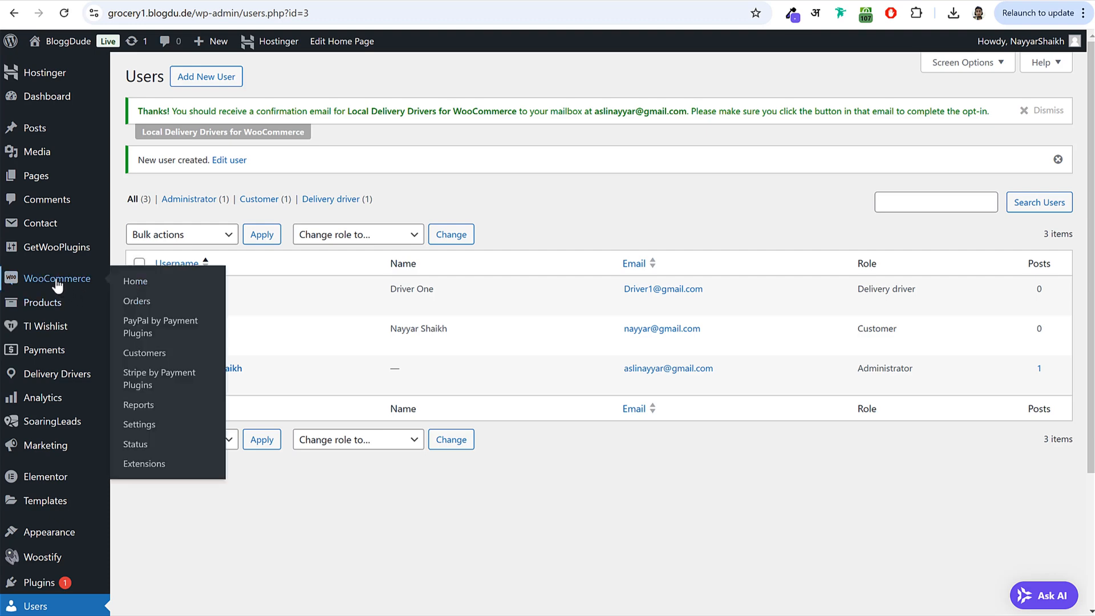
click(146, 308)
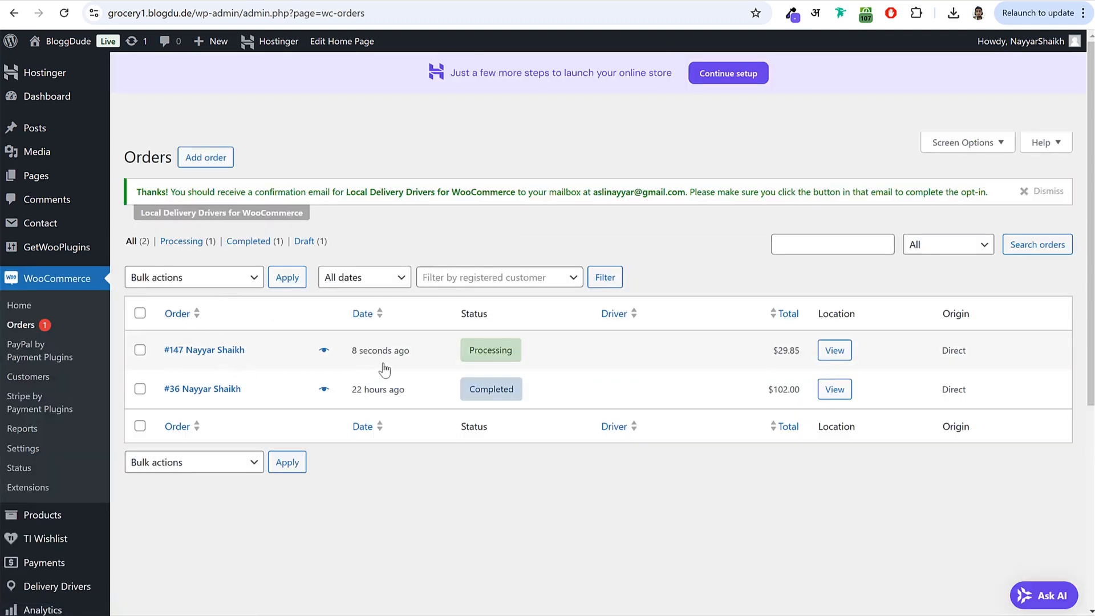
click(203, 357)
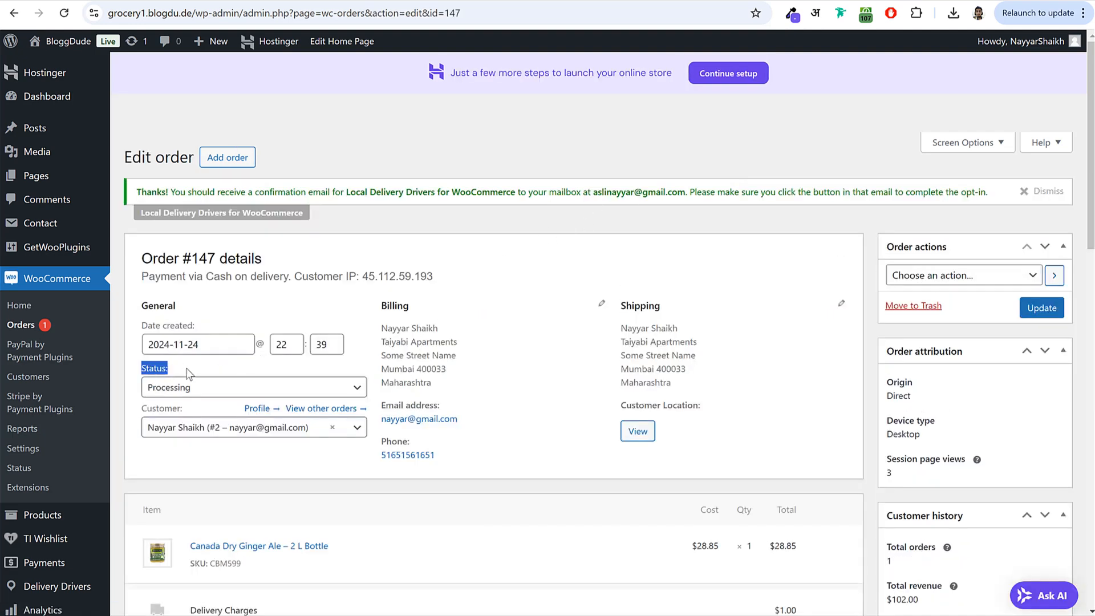
click(183, 385)
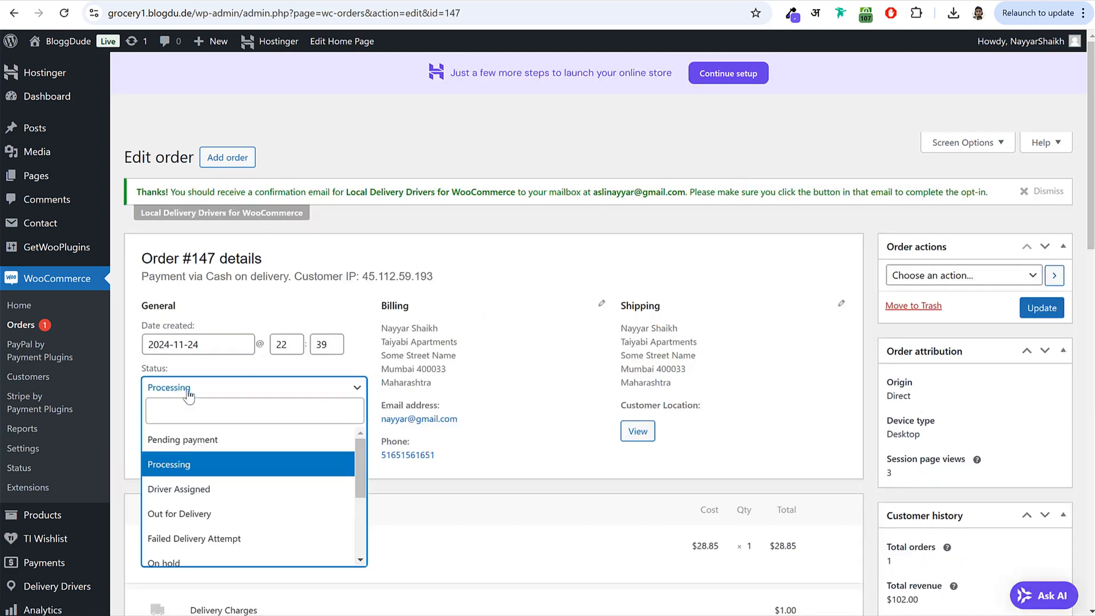
click(209, 491)
click(1040, 316)
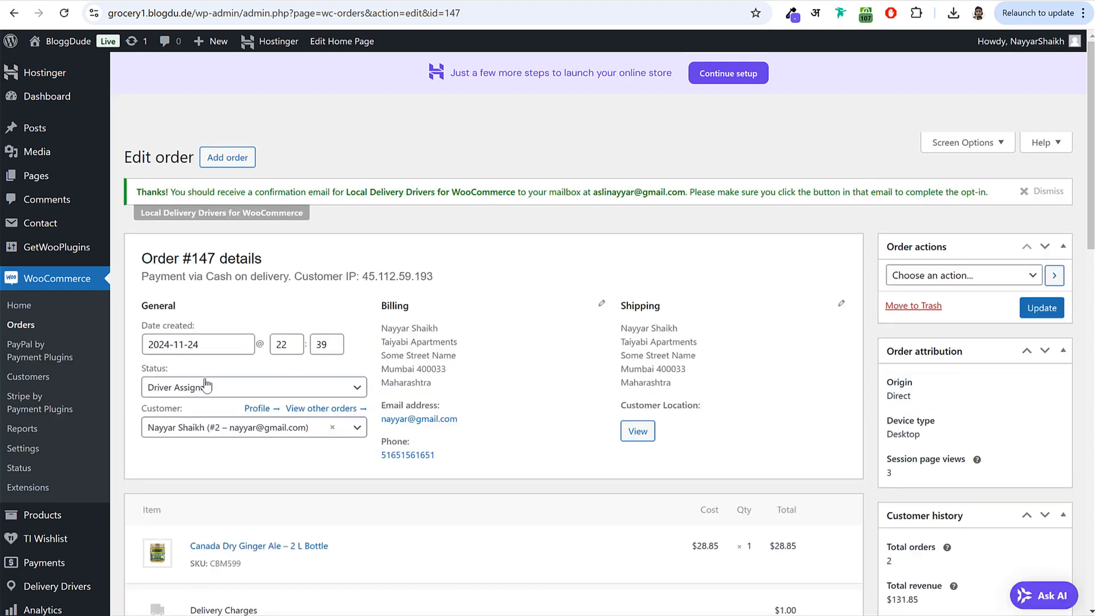
scroll(827, 300, down, 10)
scroll(821, 299, down, 8)
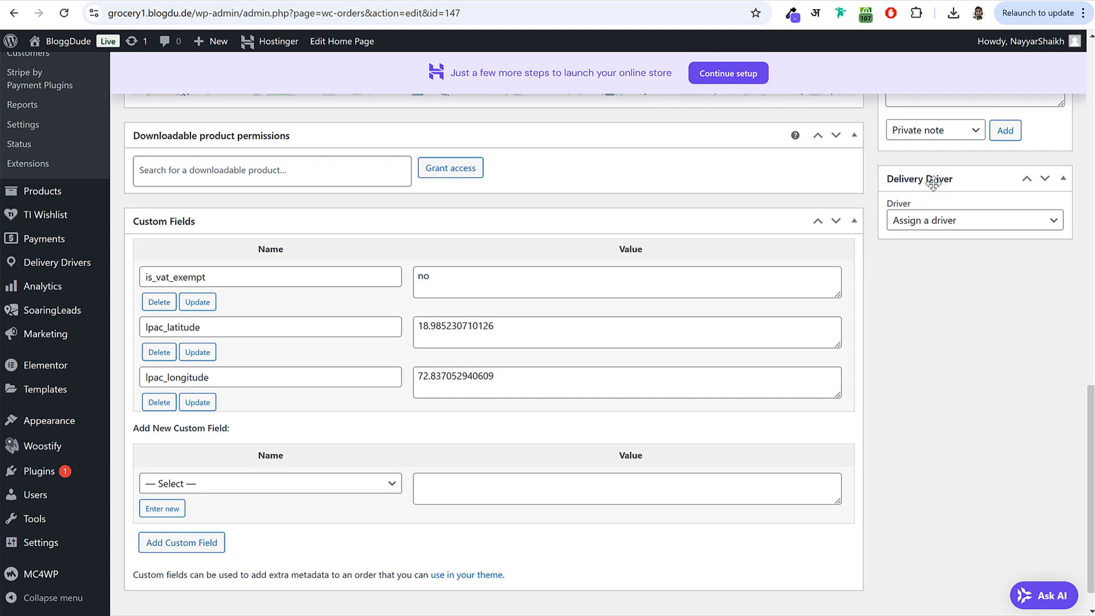
click(939, 221)
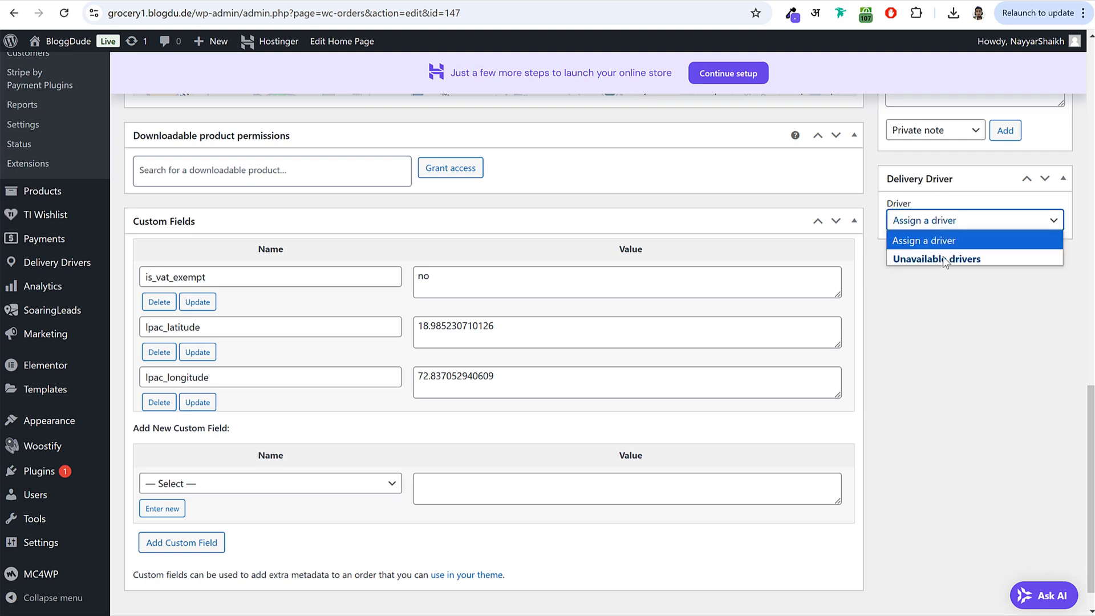
click(927, 252)
click(934, 247)
click(935, 223)
click(933, 224)
click(958, 303)
scroll(957, 295, up, 2)
scroll(957, 294, up, 1)
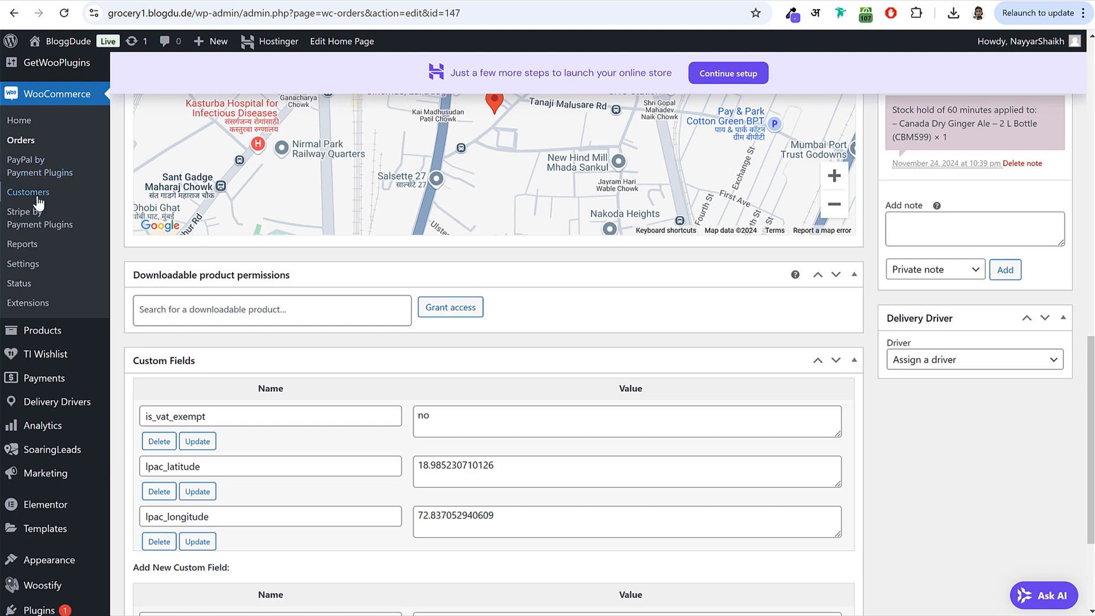
scroll(57, 319, down, 3)
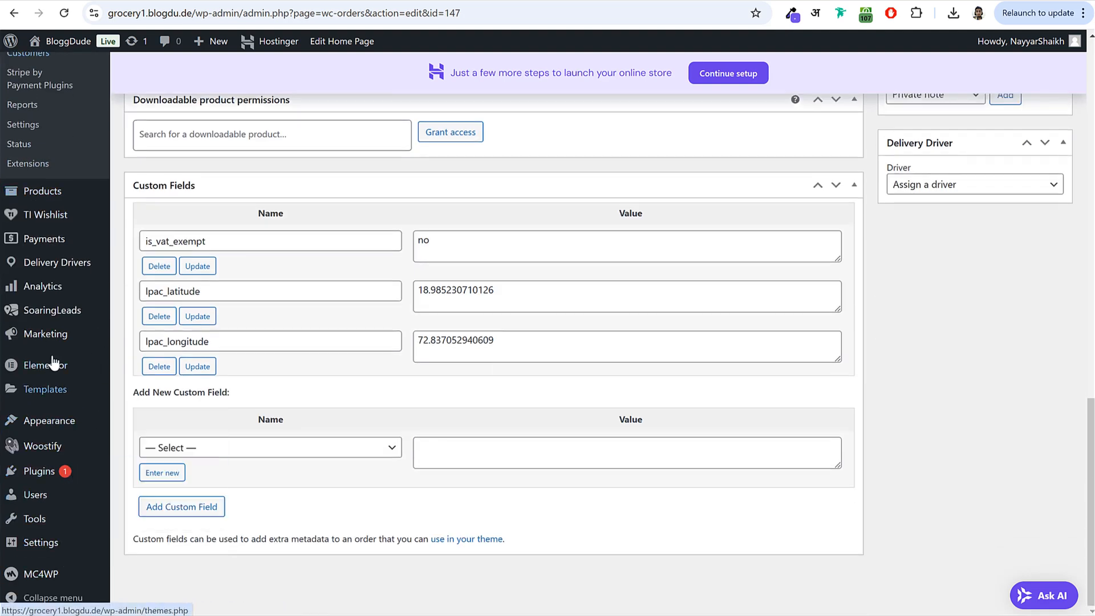
- Open Driver One's user profile from the Delivery Drivers dashboard in a new tab
mouse_move(82, 266)
right_click(139, 267)
click(151, 281)
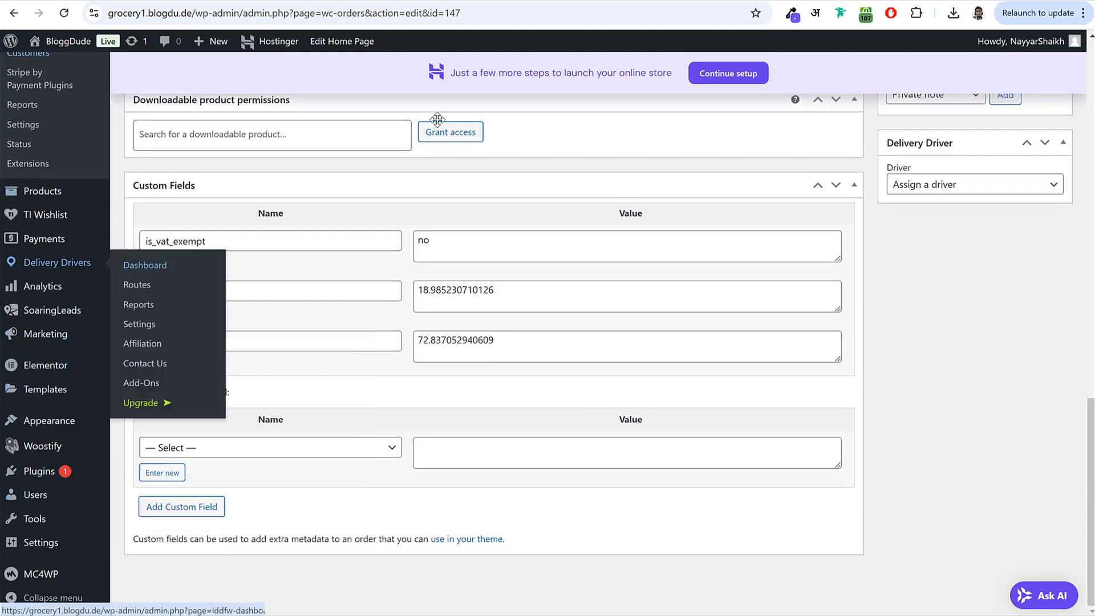
key(ctrl+Tab)
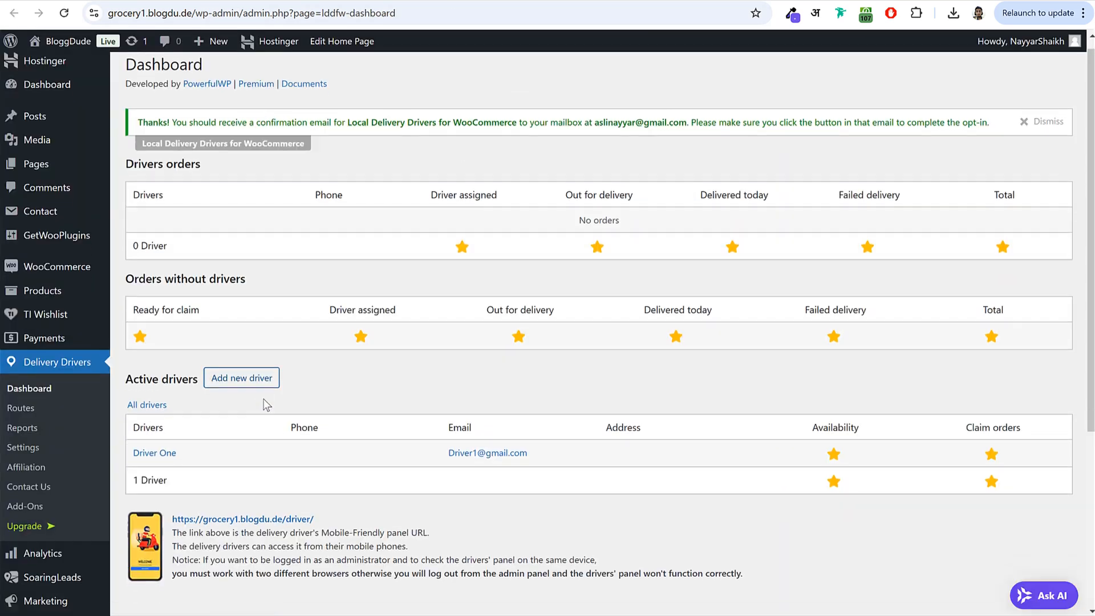
scroll(264, 472, down, 3)
drag(178, 325, 141, 330)
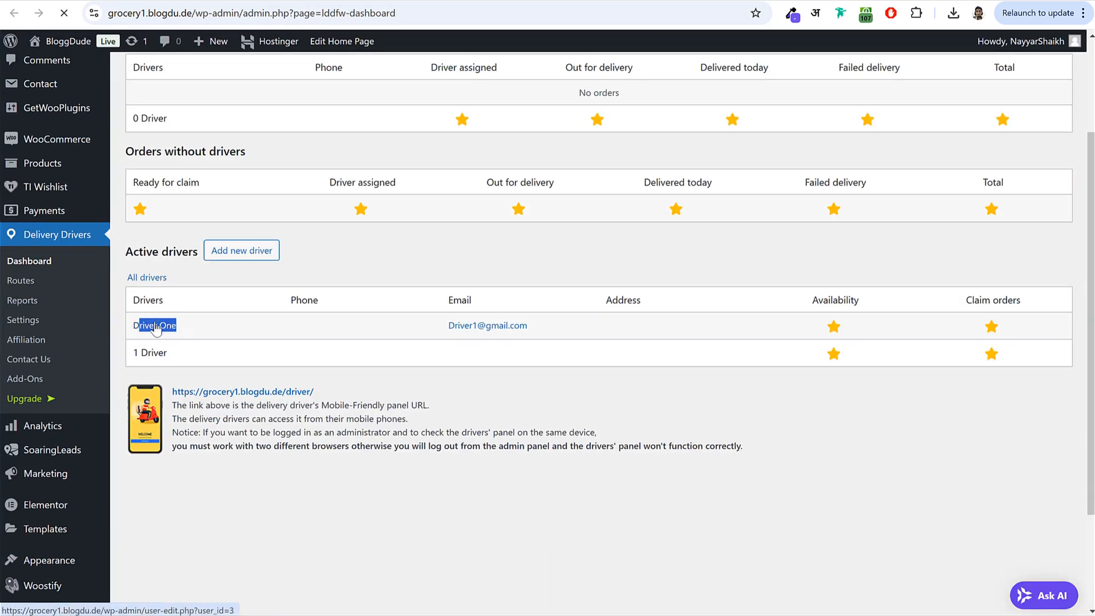
click(163, 328)
- Set Driver One's availability to Available, update the user, and reload order #147
scroll(578, 440, down, 15)
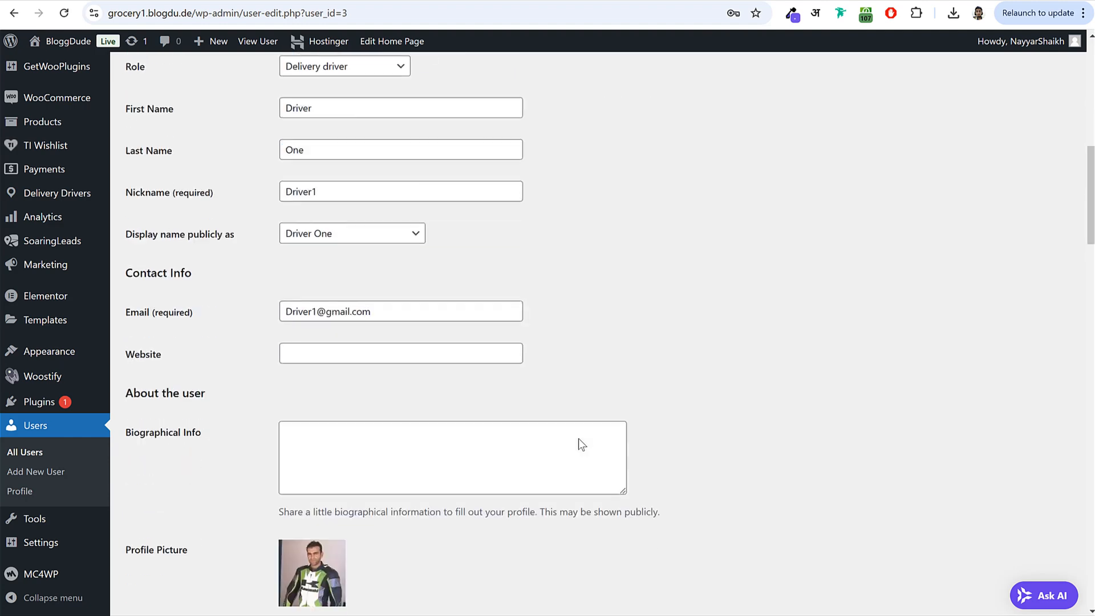
scroll(578, 439, down, 5)
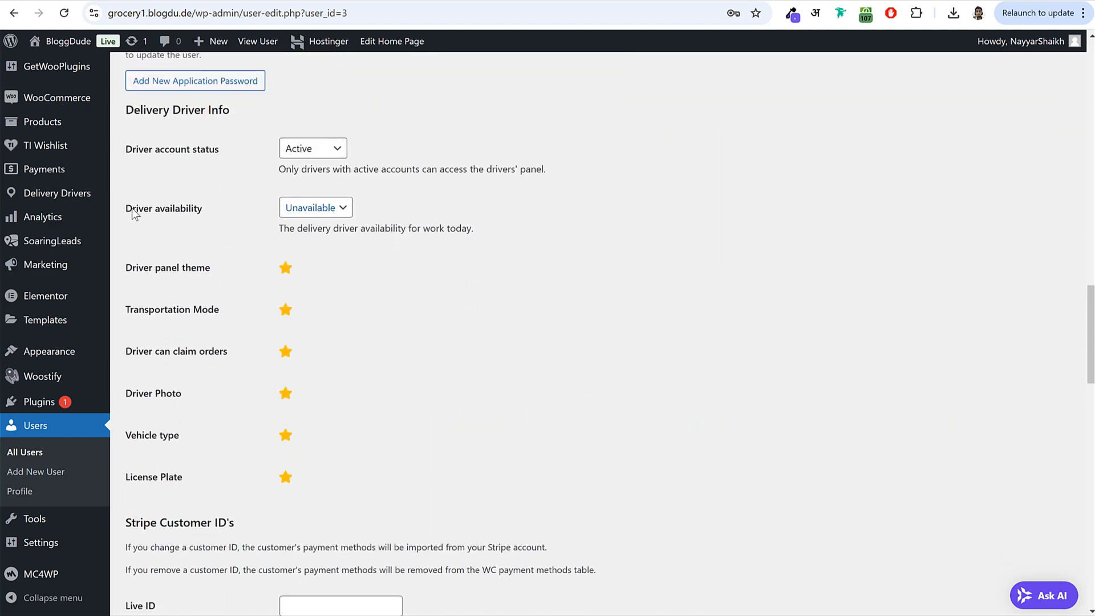
drag(132, 209, 217, 210)
click(308, 209)
click(313, 246)
scroll(391, 436, down, 15)
scroll(292, 468, down, 9)
click(158, 544)
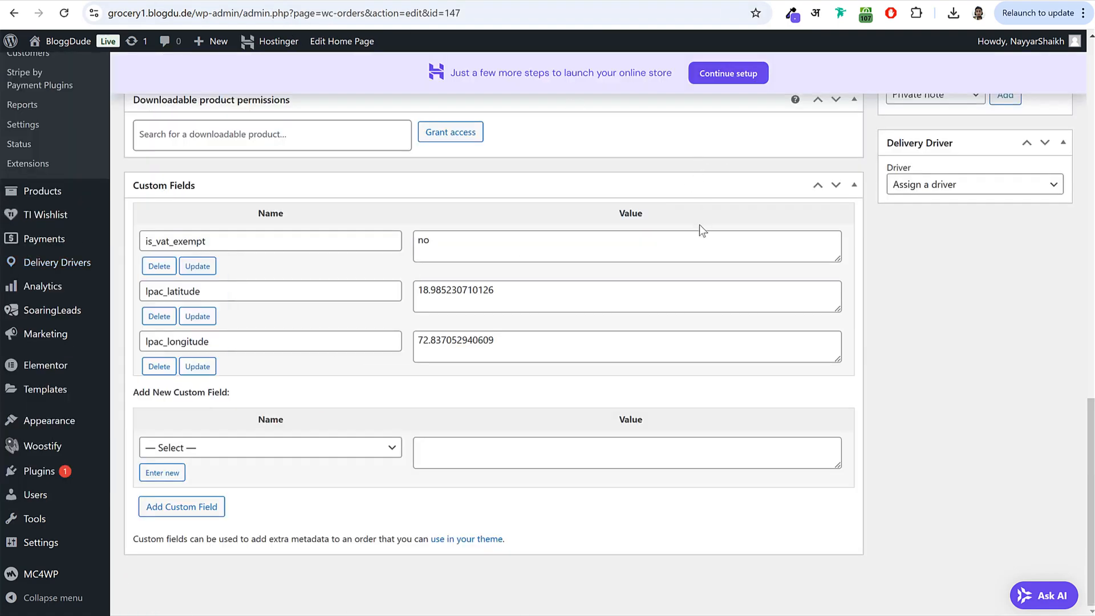
scroll(699, 224, up, 10)
click(55, 22)
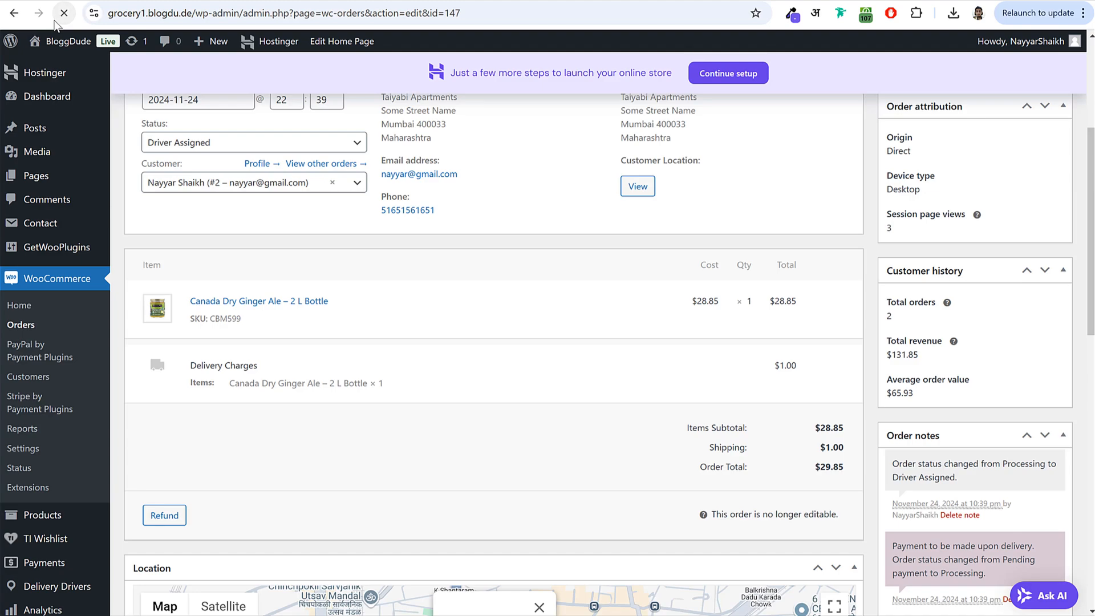
- Choose Driver One in order #147's Delivery Driver dropdown and update the order
scroll(798, 268, down, 12)
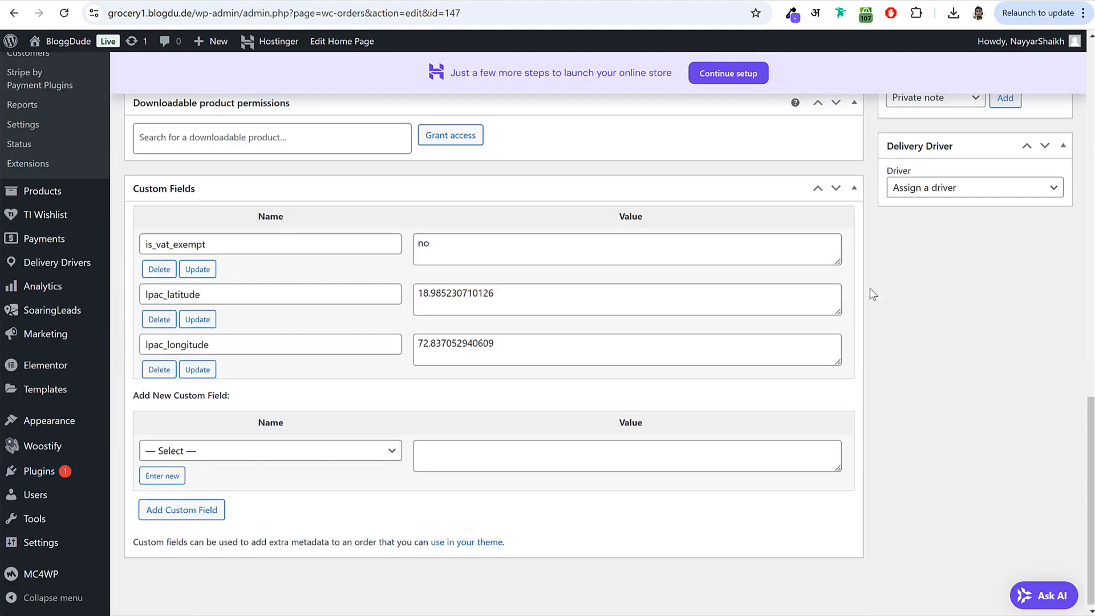
click(963, 189)
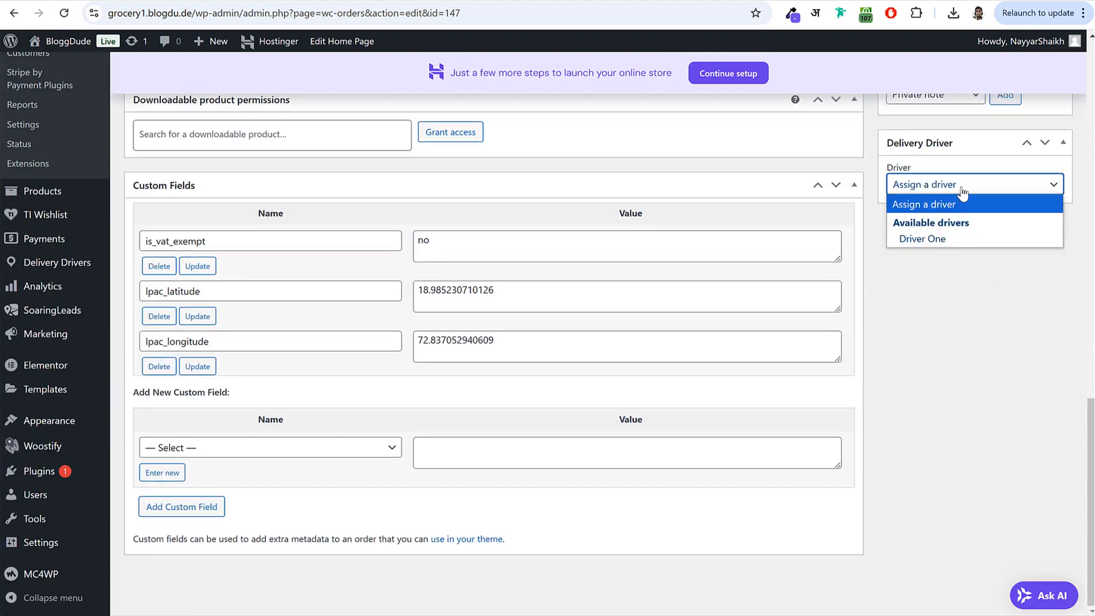
click(938, 238)
scroll(939, 302, up, 15)
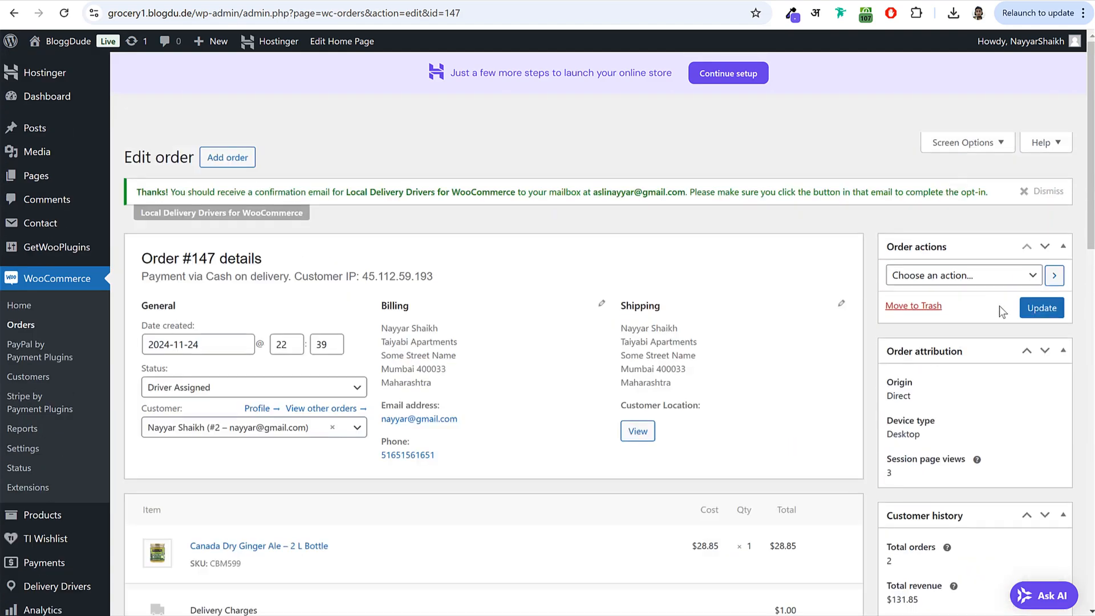
click(1021, 311)
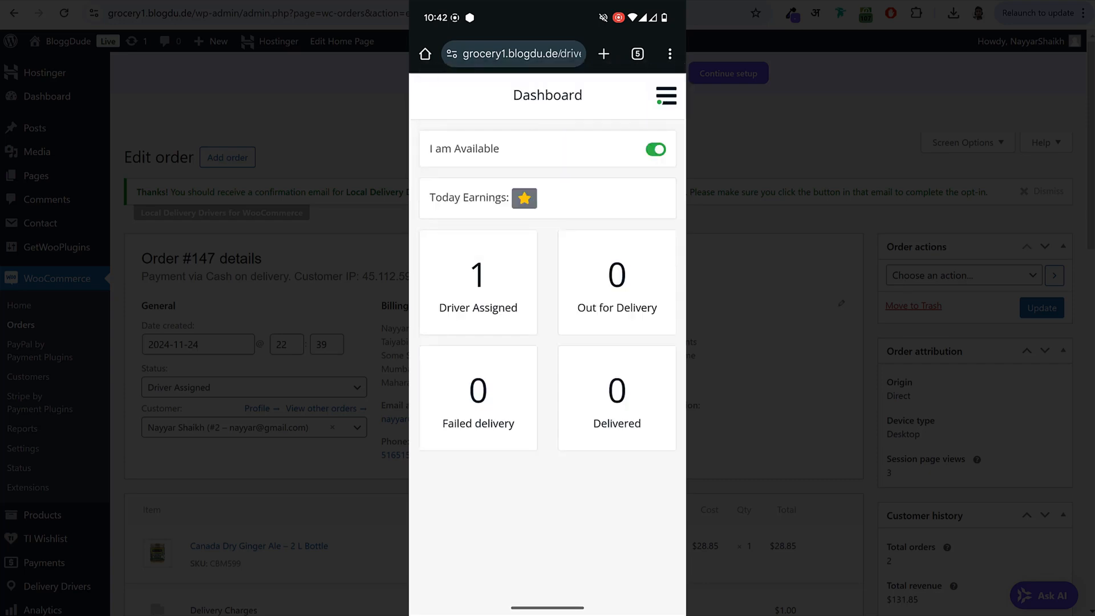
- Select order #147 under Driver Assigned and mark it Out for delivery
click(483, 286)
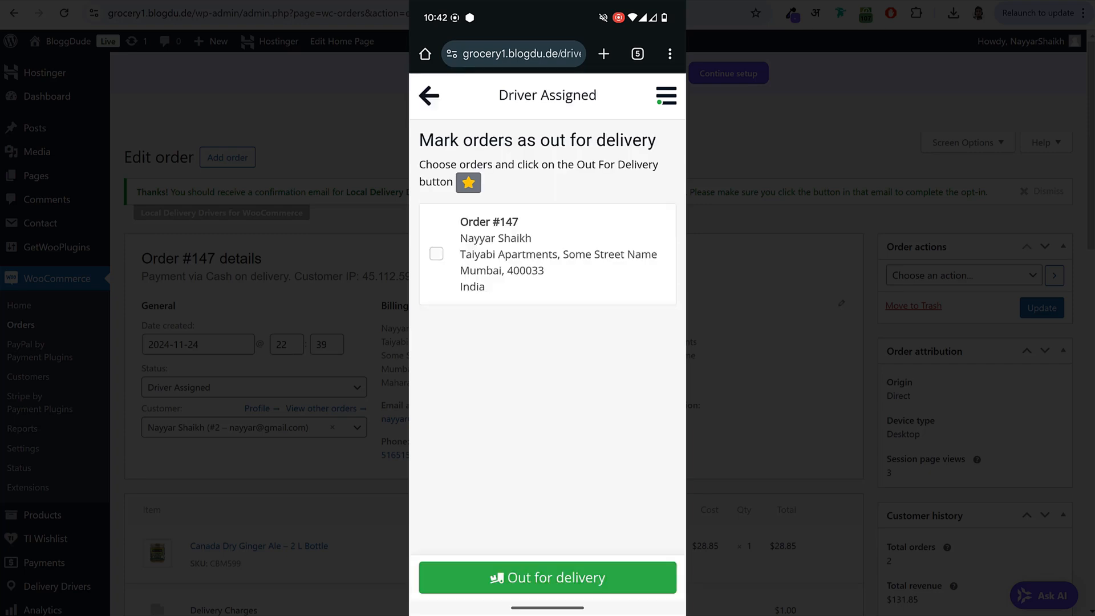
click(565, 264)
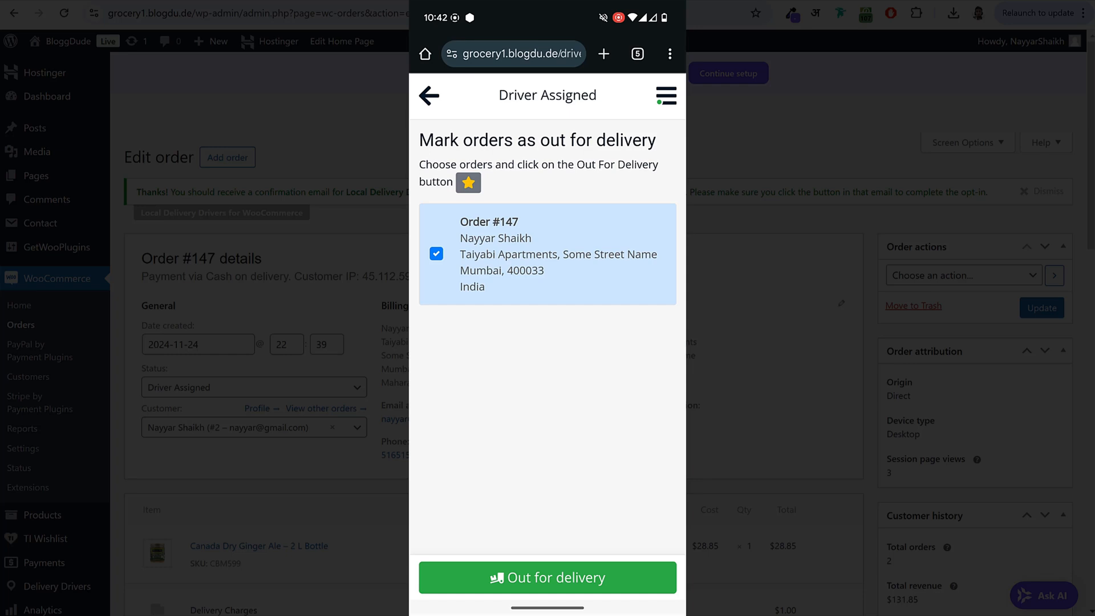
click(615, 587)
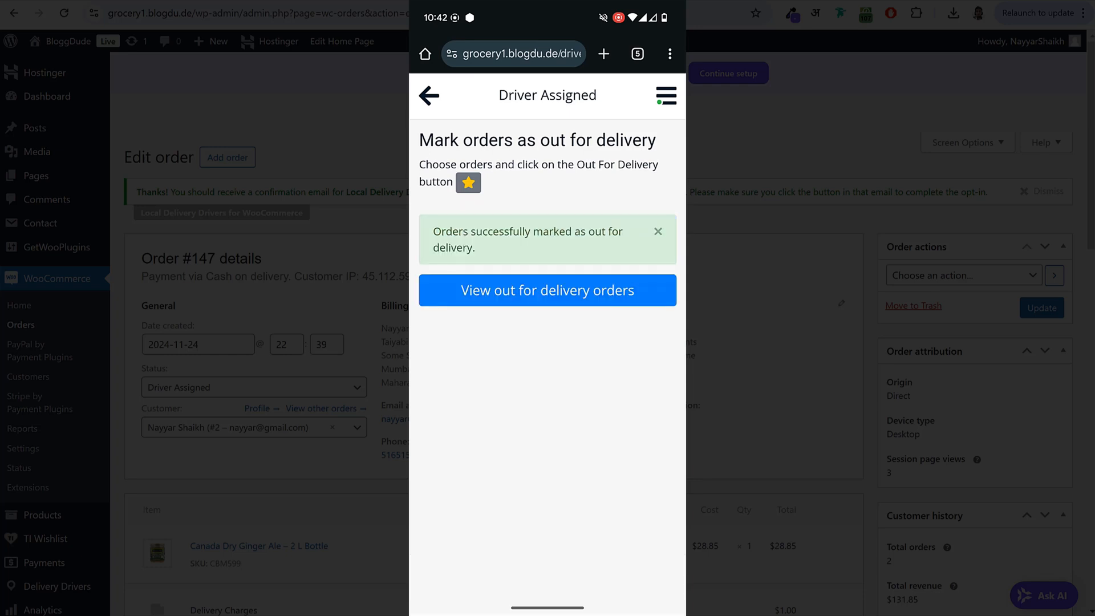
- Open order #147's details under Out for delivery and view its address on the map
click(613, 289)
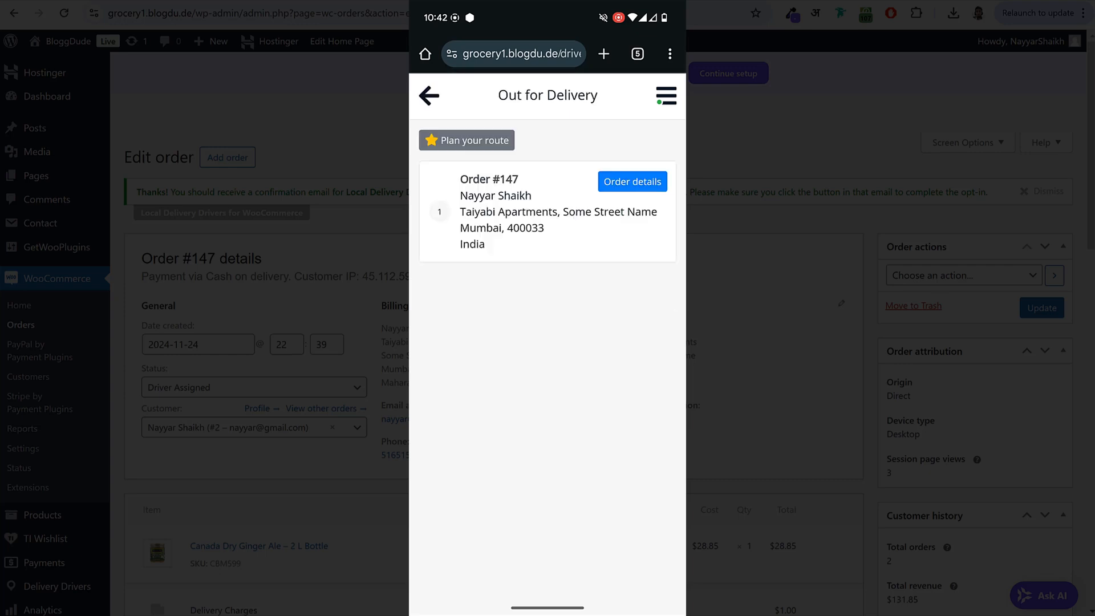
click(575, 211)
click(526, 333)
scroll(547, 320, down, 5)
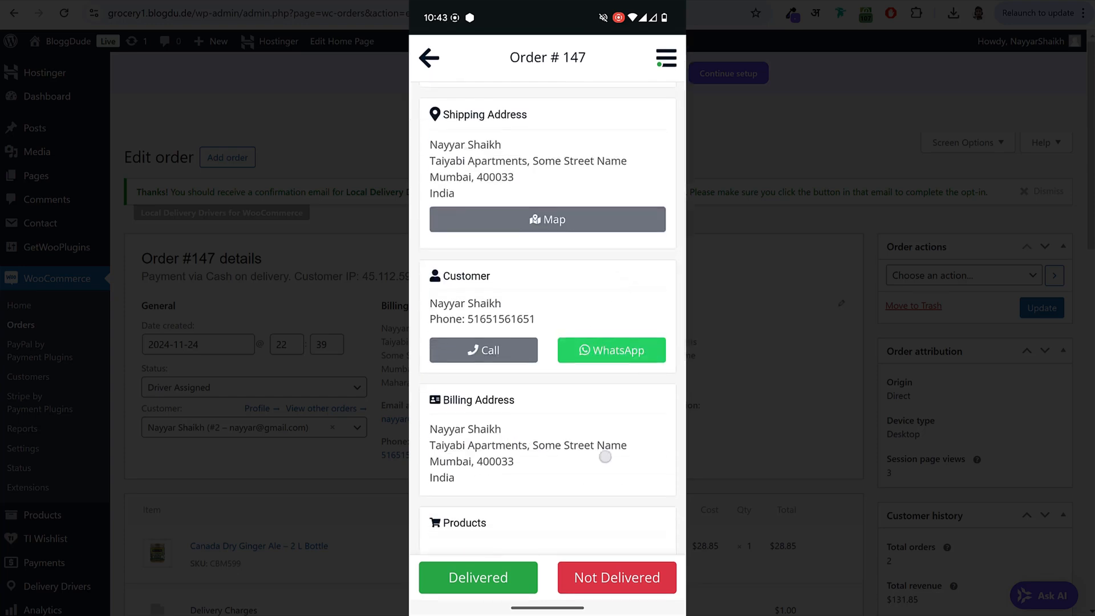
scroll(606, 460, down, 6)
scroll(656, 297, up, 1)
scroll(647, 330, up, 10)
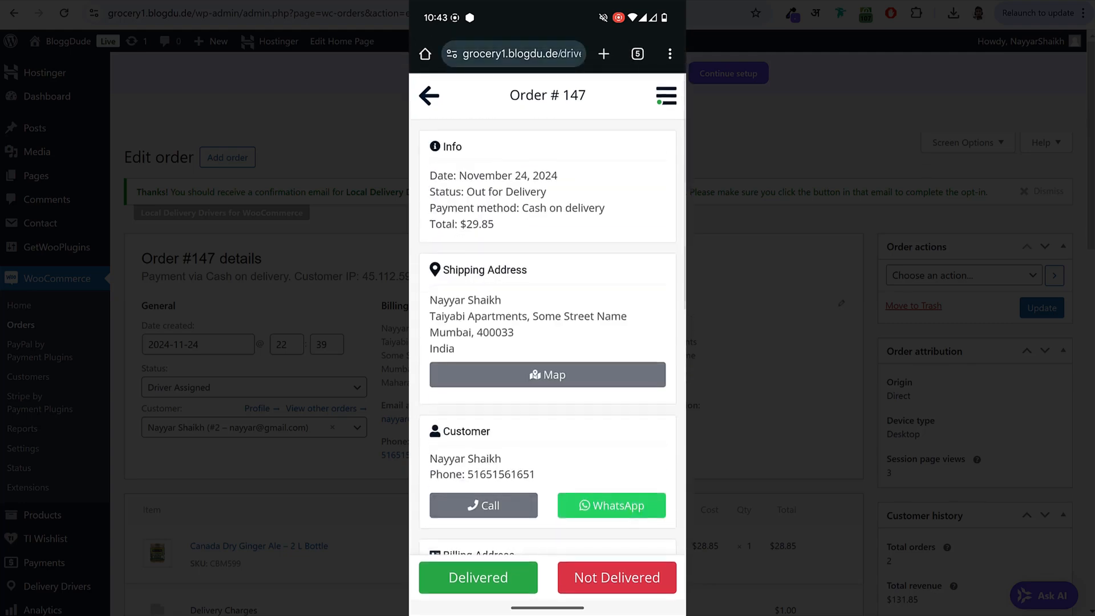
click(608, 378)
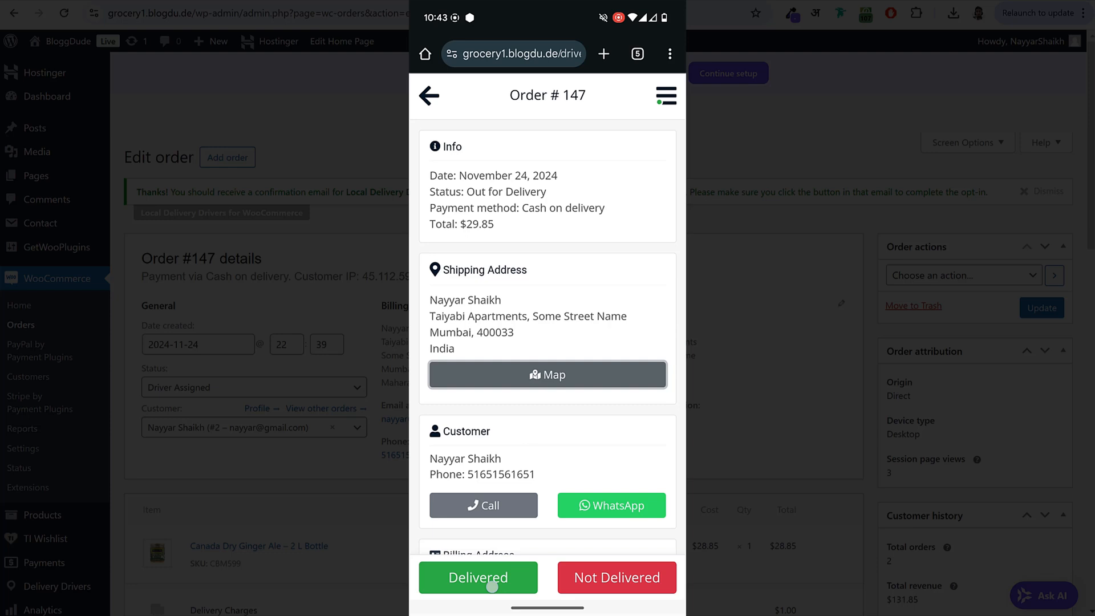
- Mark order #147 as Delivered, confirming with Done and Ok
click(491, 586)
click(498, 576)
click(507, 379)
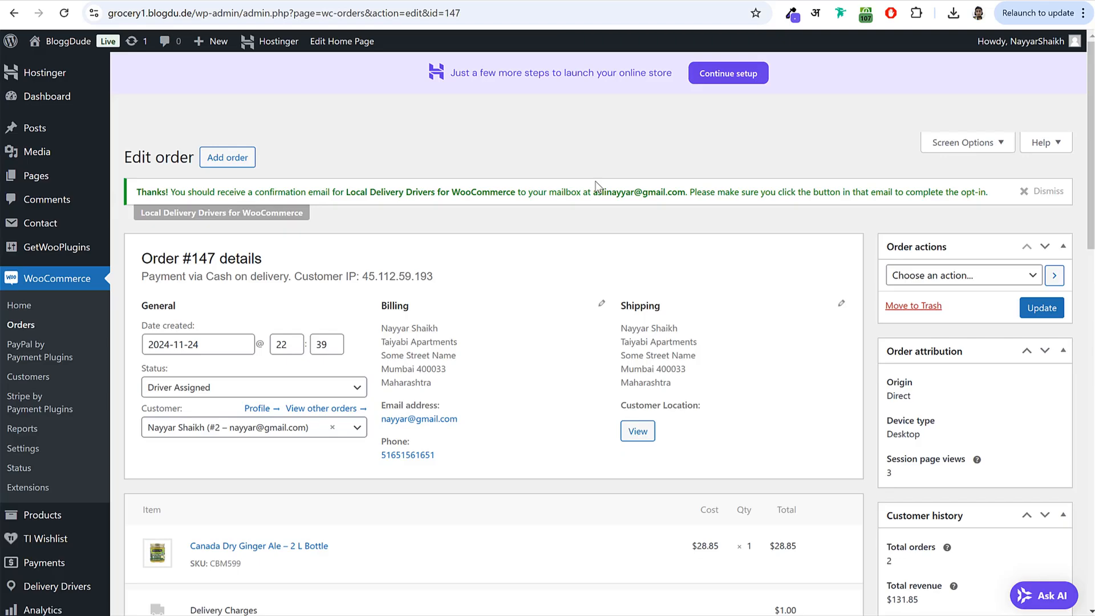
- Confirm order #147 shows Completed with Driver One in WooCommerce Orders, then visit the Nest site
click(31, 326)
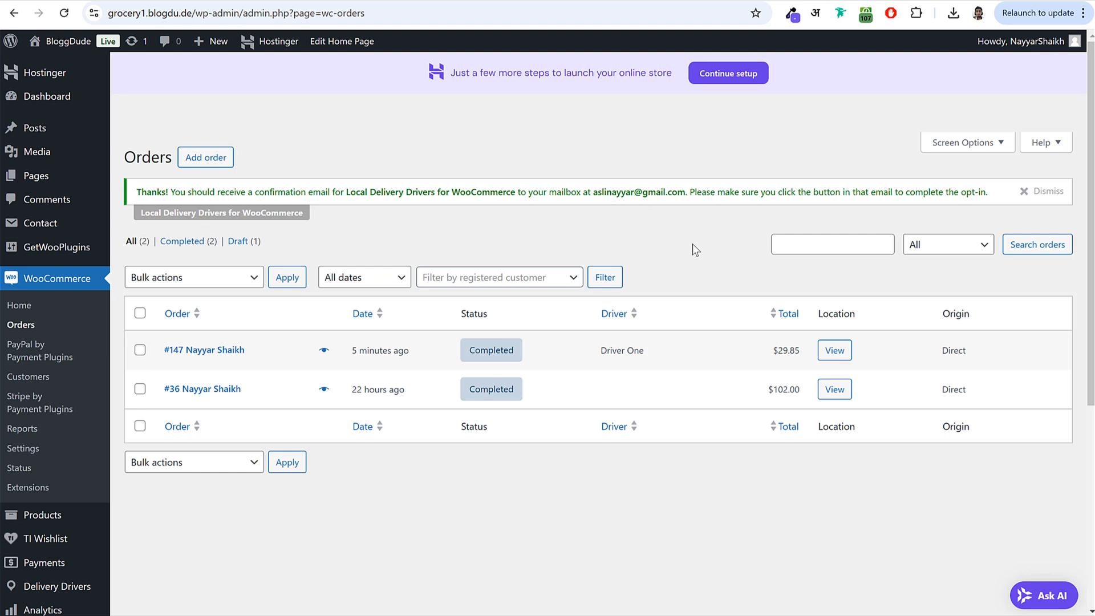
click(74, 41)
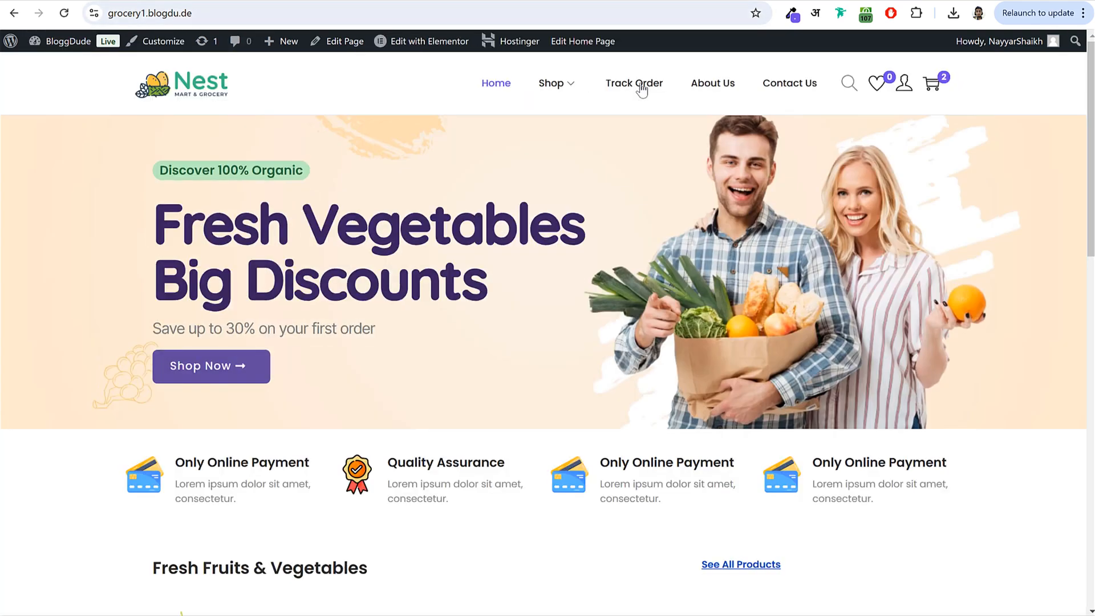